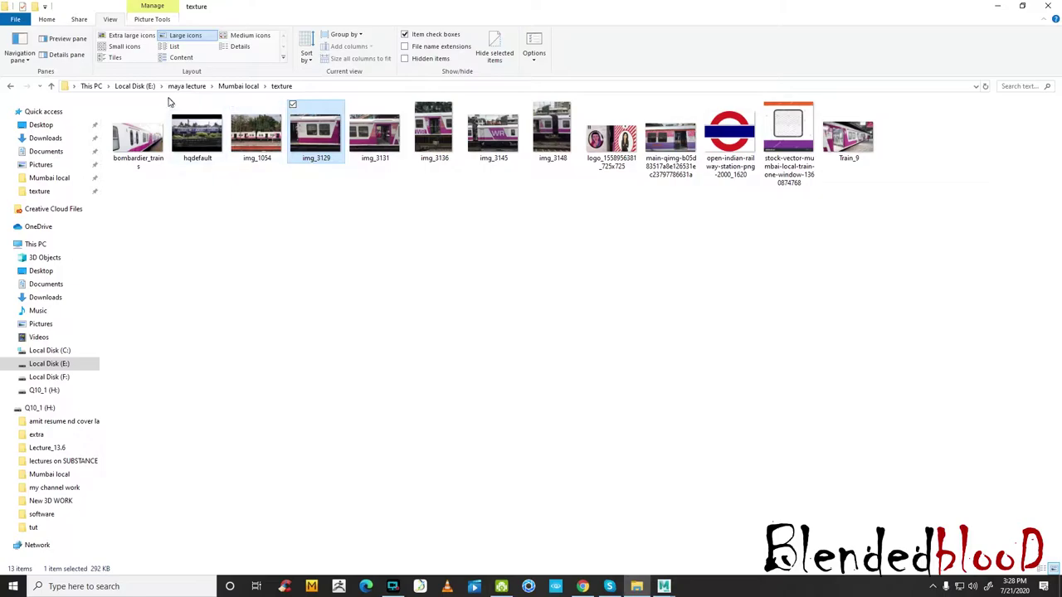
# - View the Thane and other local train reference photos in the Mumbai local folder
pyautogui.click(237, 86)
pyautogui.doubleClick(677, 315)
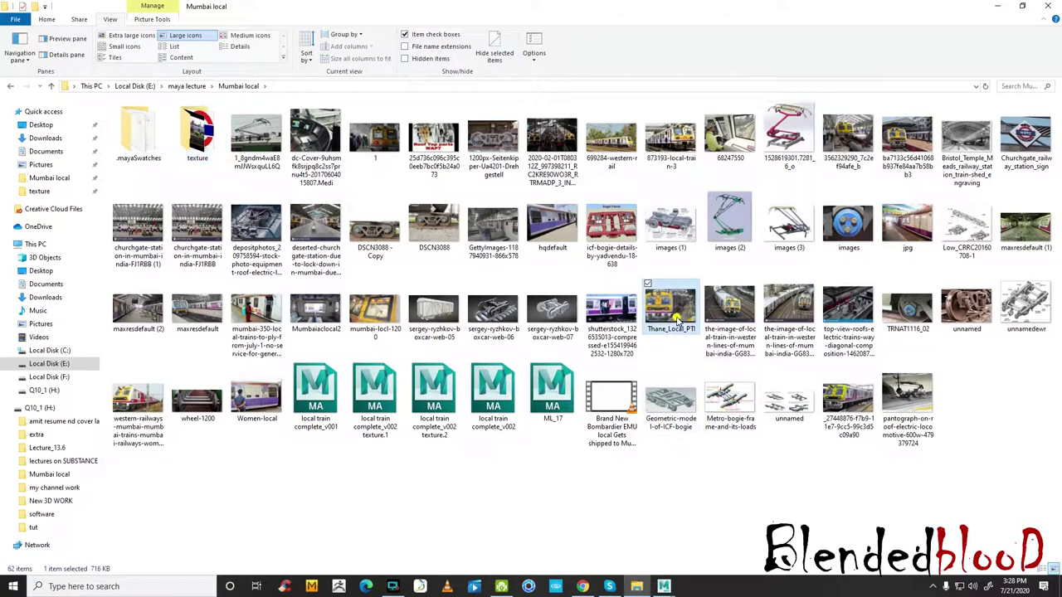
pyautogui.press('Escape')
pyautogui.doubleClick(730, 312)
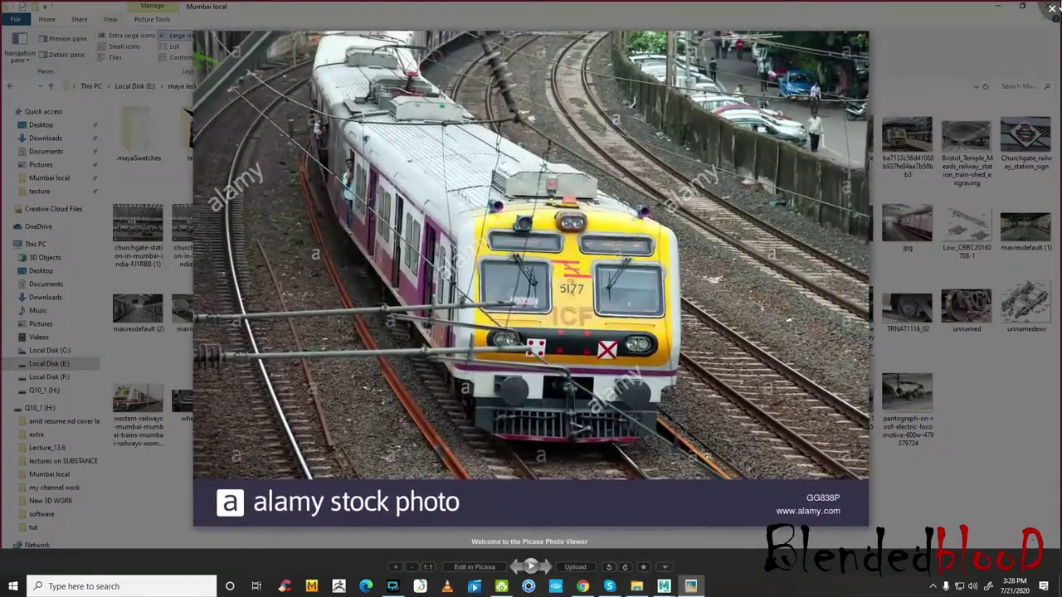
pyautogui.press('Escape')
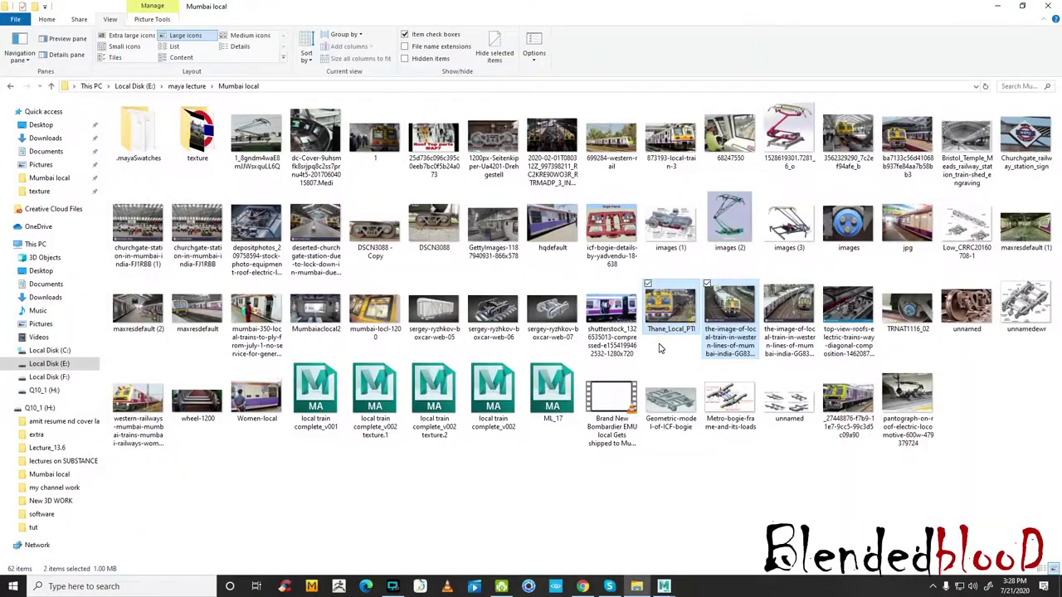
# - View the yellow train front photo in the texture folder, then return to Maya
pyautogui.doubleClick(194, 142)
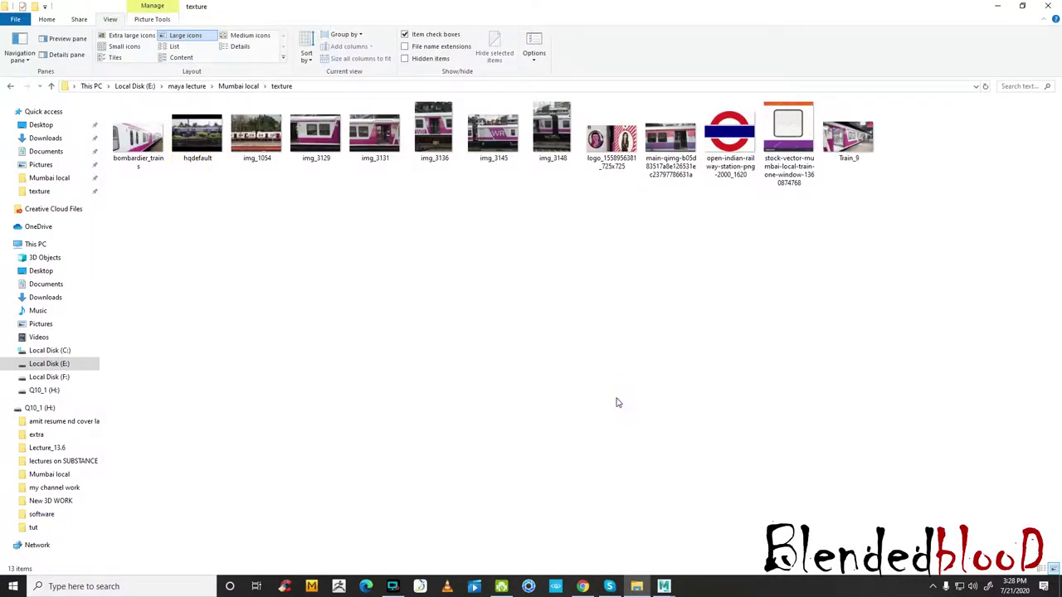
pyautogui.doubleClick(855, 133)
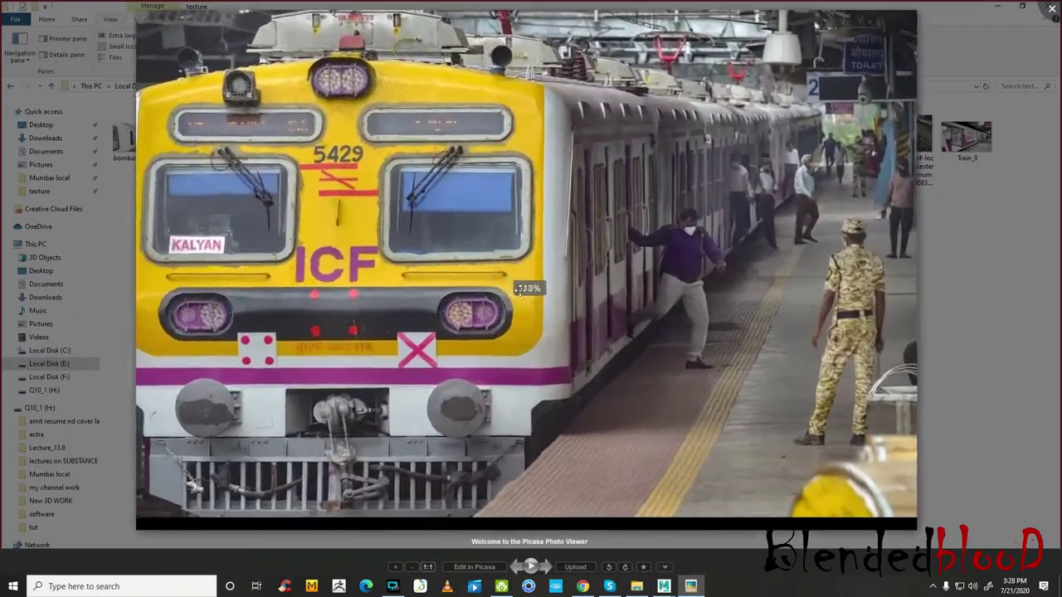
pyautogui.scroll(2, 519, 289)
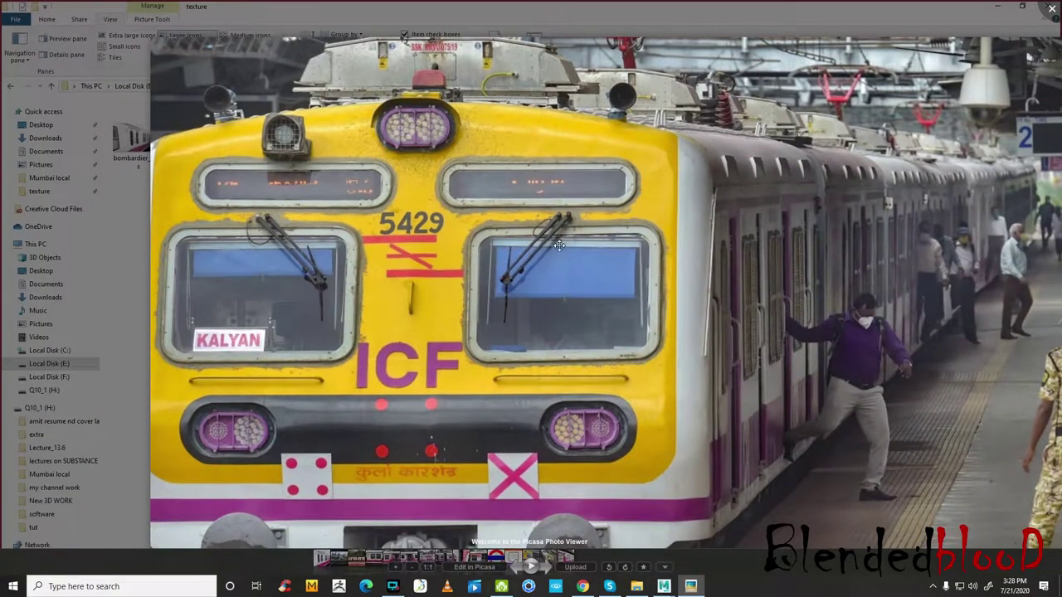
pyautogui.click(691, 587)
pyautogui.moveTo(664, 587)
pyautogui.click(714, 532)
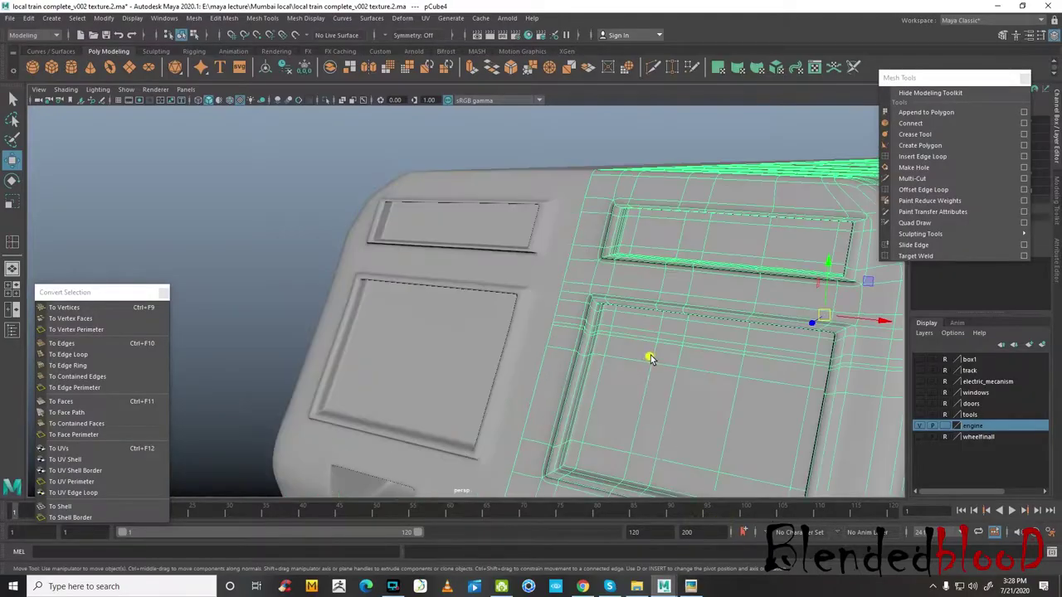
# - Select the cab window panel faces on the train body in face mode
pyautogui.scroll(-5, 649, 358)
pyautogui.moveTo(579, 350); pyautogui.dragTo(571, 308, button='right')
pyautogui.scroll(5, 569, 348)
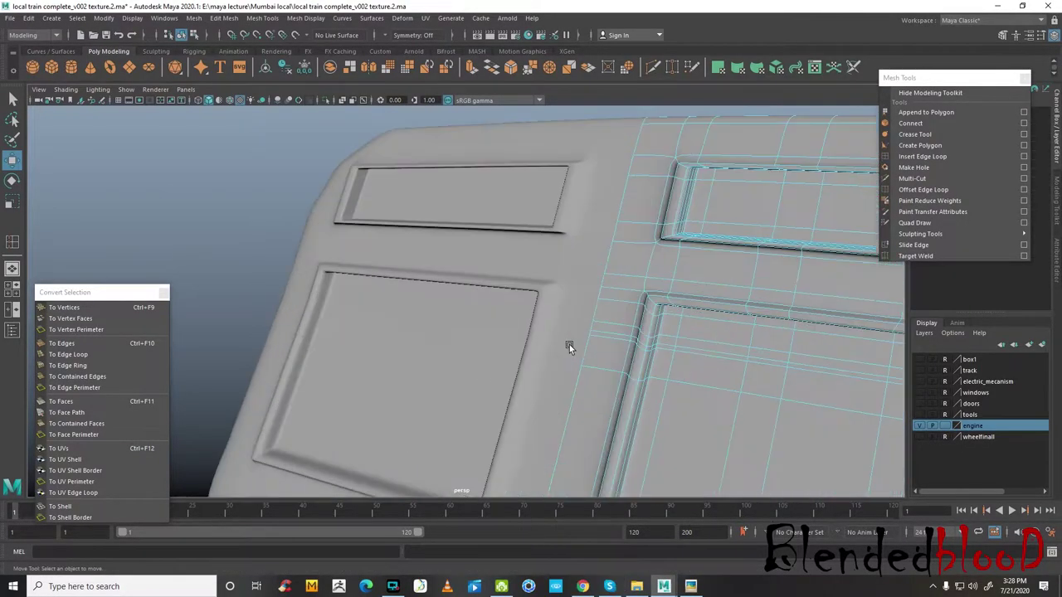
pyautogui.scroll(-2, 586, 363)
pyautogui.click(569, 362)
pyautogui.scroll(2, 612, 391)
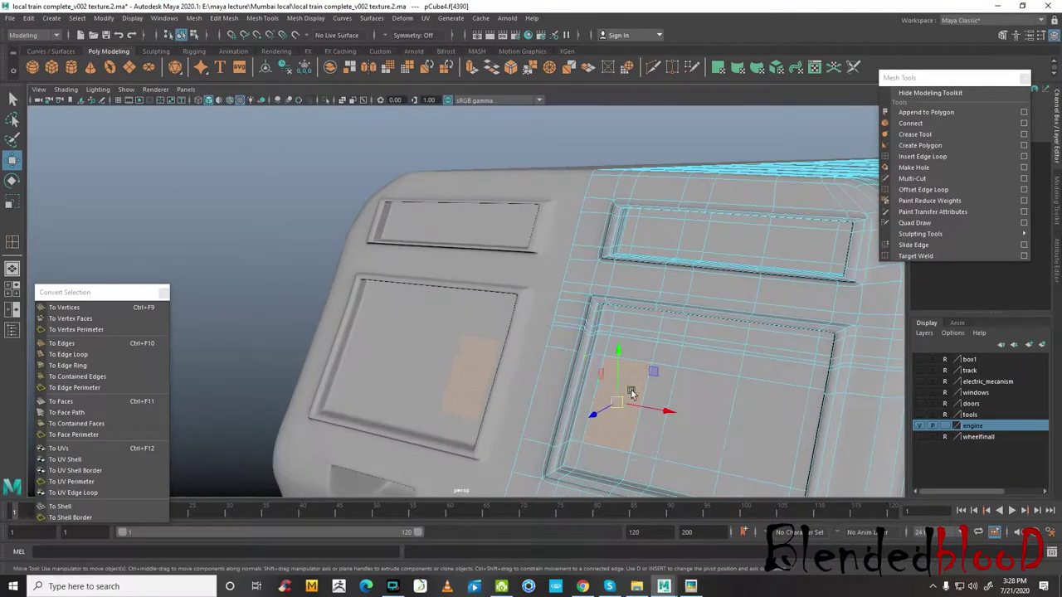
pyautogui.keyDown('shift'); pyautogui.click(660, 395); pyautogui.keyUp('shift')
pyautogui.keyDown('shift'); pyautogui.click(695, 396); pyautogui.keyUp('shift')
pyautogui.keyDown('shift'); pyautogui.click(766, 418); pyautogui.keyUp('shift')
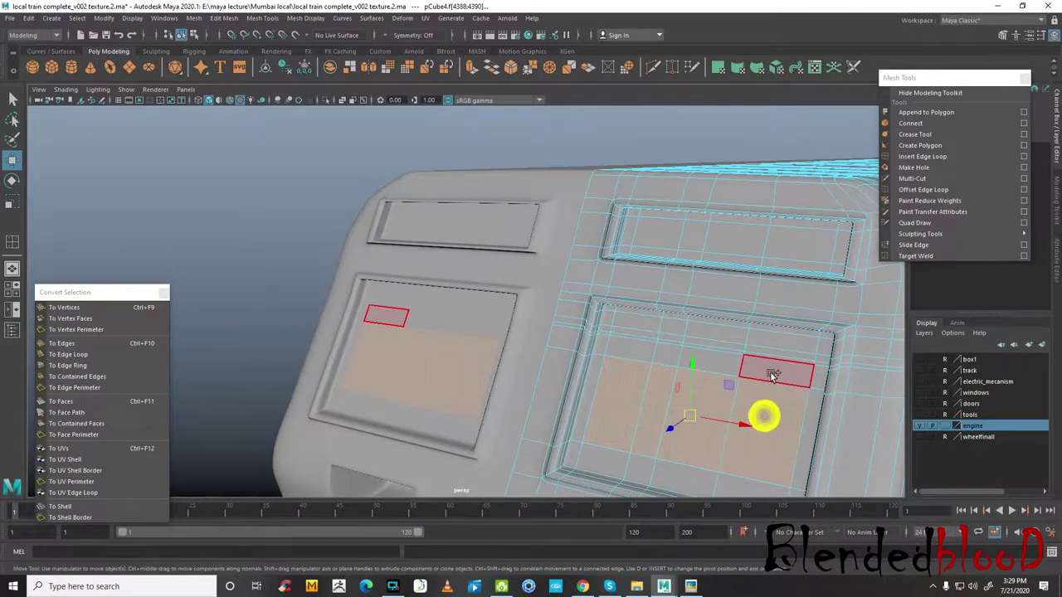
pyautogui.keyDown('shift'); pyautogui.click(770, 373); pyautogui.keyUp('shift')
pyautogui.keyDown('shift'); pyautogui.click(720, 367); pyautogui.keyUp('shift')
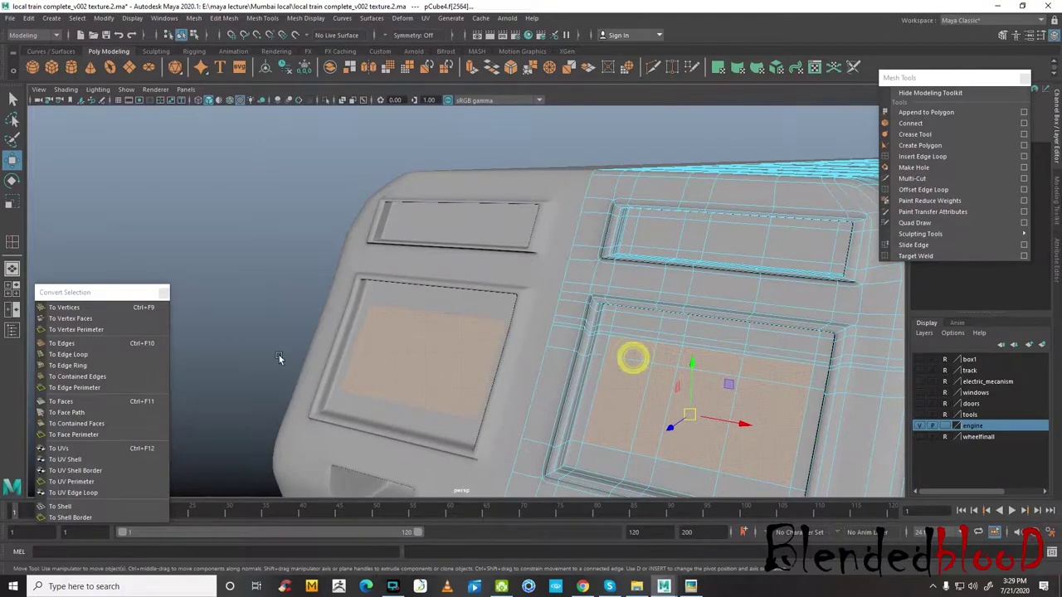
# - Grow the window face selection by converting it to vertices and back to faces
pyautogui.click(94, 307)
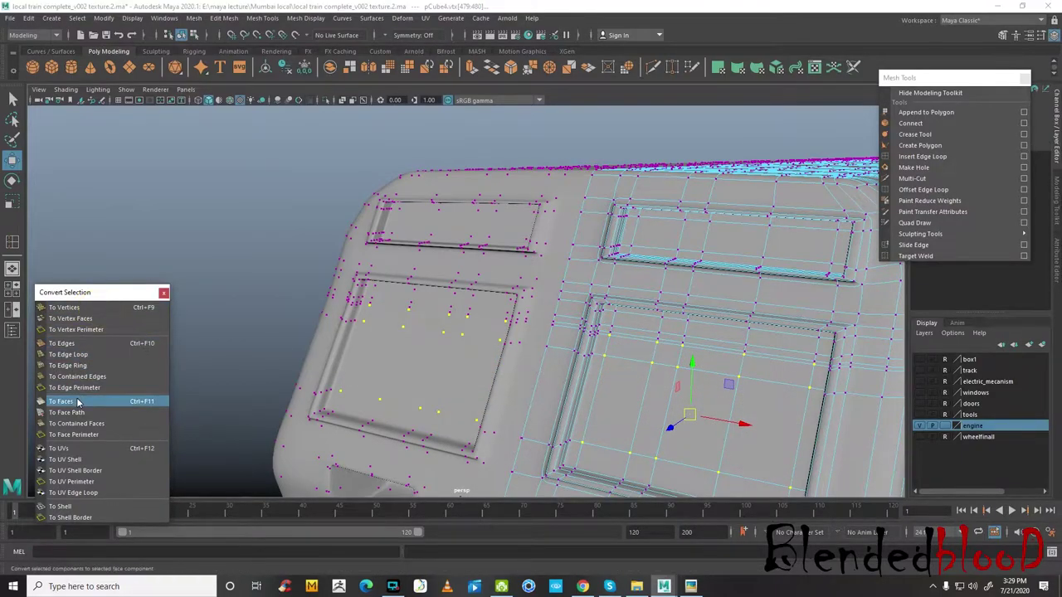
pyautogui.click(79, 403)
pyautogui.click(79, 308)
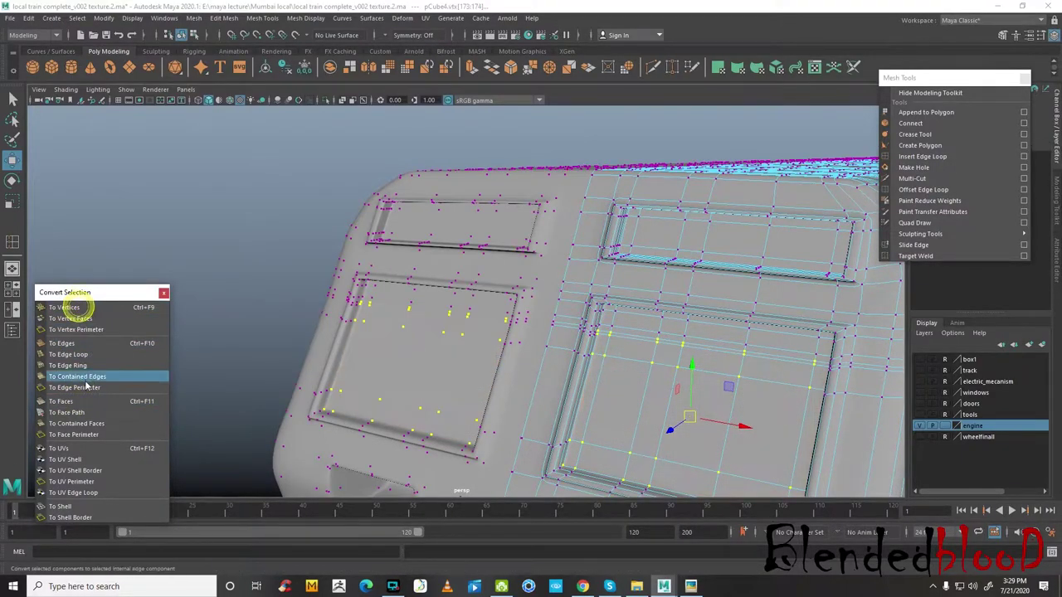
pyautogui.click(79, 401)
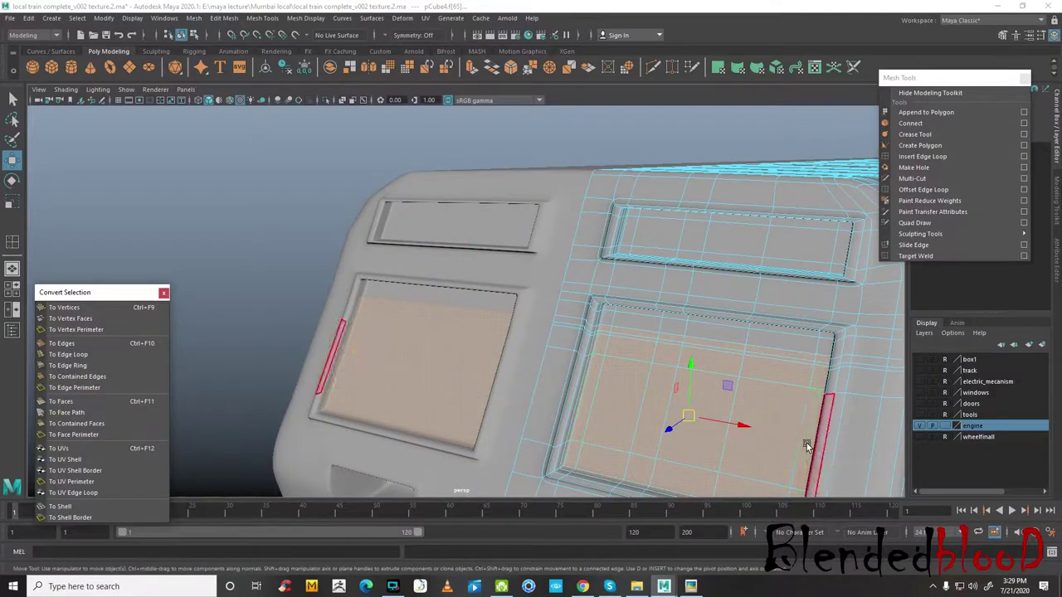
pyautogui.moveTo(807, 446)
pyautogui.keyDown('alt'); pyautogui.mouseDown()
pyautogui.moveTo(736, 434)
pyautogui.moveTo(693, 399)
pyautogui.mouseUp(); pyautogui.keyUp('alt')
pyautogui.hotkey('ctrl', 'z')
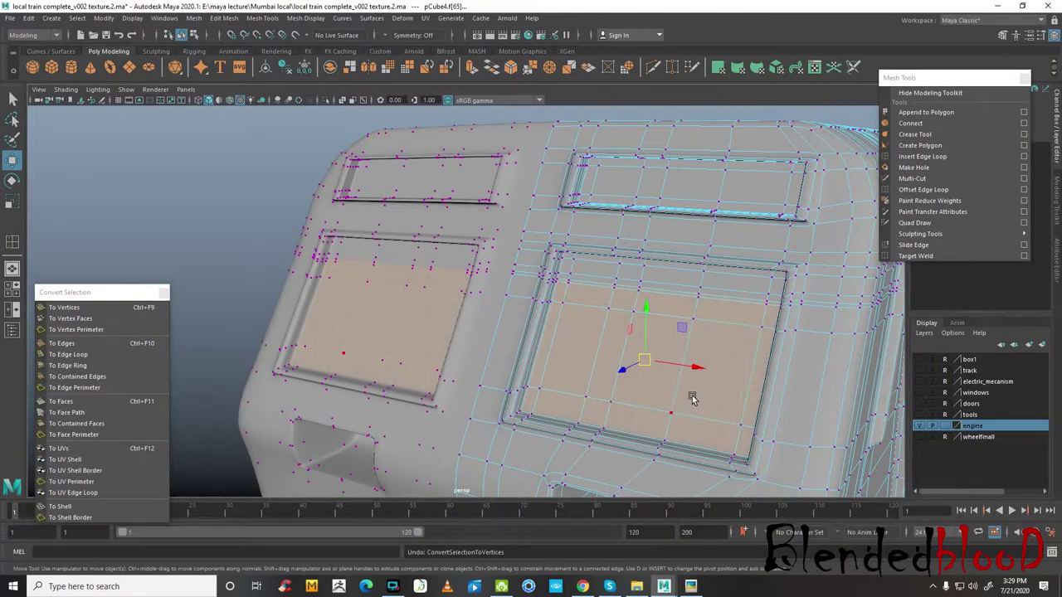
pyautogui.scroll(3, 682, 373)
pyautogui.scroll(-3, 713, 309)
pyautogui.moveTo(680, 329)
pyautogui.keyDown('alt'); pyautogui.mouseDown()
pyautogui.moveTo(647, 341)
pyautogui.moveTo(728, 356)
pyautogui.moveTo(509, 309)
pyautogui.moveTo(484, 329)
pyautogui.moveTo(489, 294)
pyautogui.mouseUp(); pyautogui.keyUp('alt')
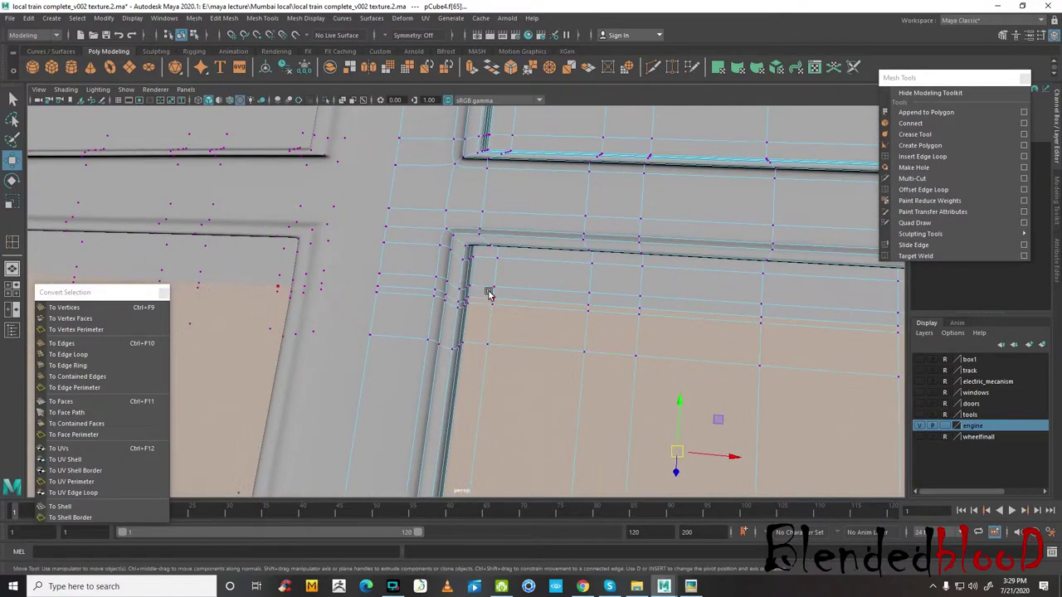
pyautogui.moveTo(489, 294); pyautogui.dragTo(488, 292, button='right')
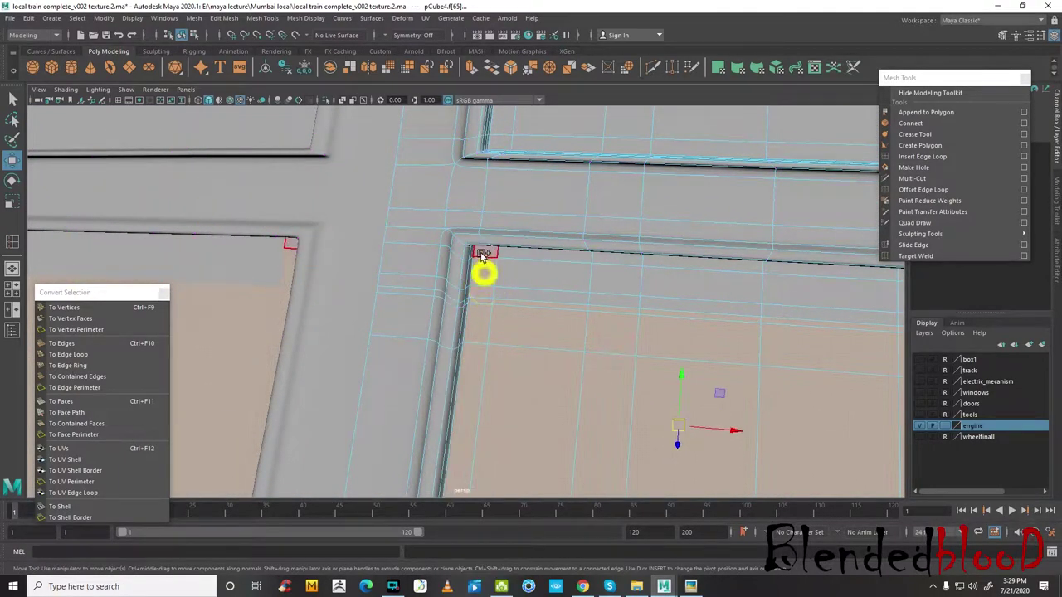
# - Extend the selection up to the frame bevel and add the remaining window faces
pyautogui.moveTo(528, 254); pyautogui.dragTo(616, 299)
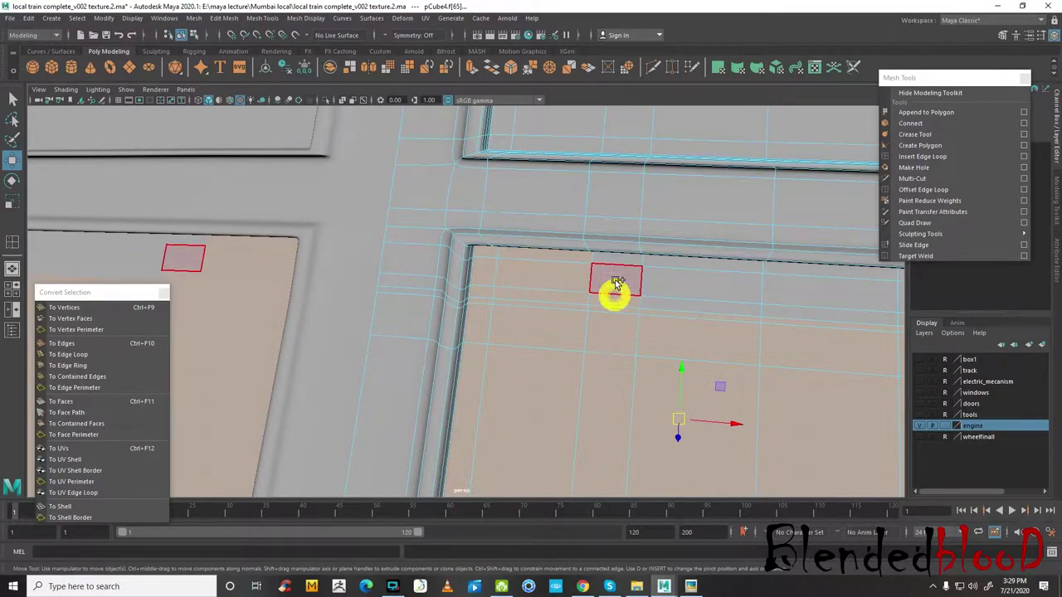
pyautogui.click(686, 302)
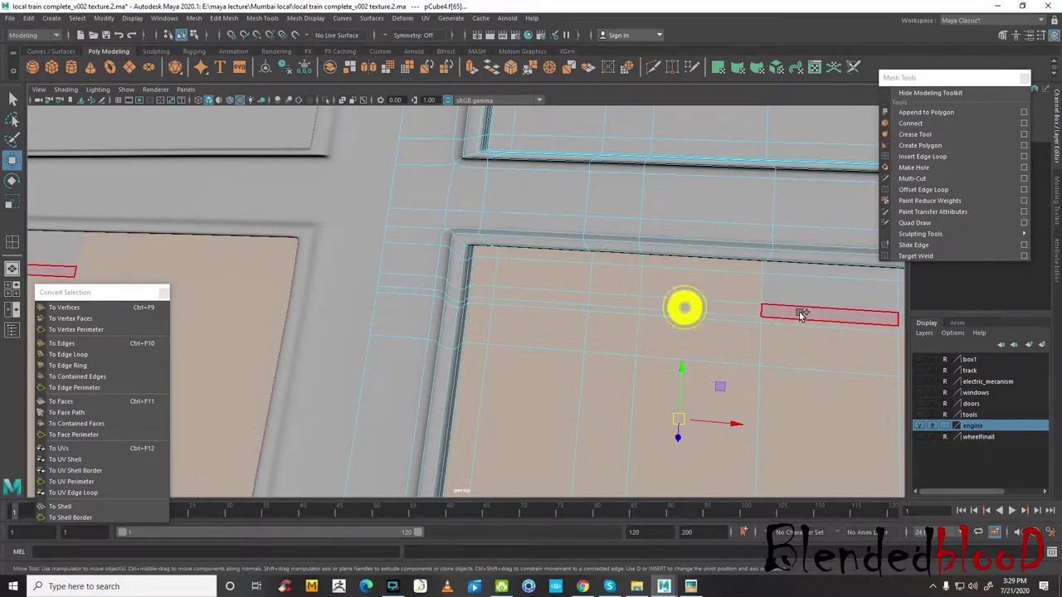
pyautogui.keyDown('alt'); pyautogui.moveTo(789, 268); pyautogui.dragTo(732, 317, button='middle'); pyautogui.keyUp('alt')
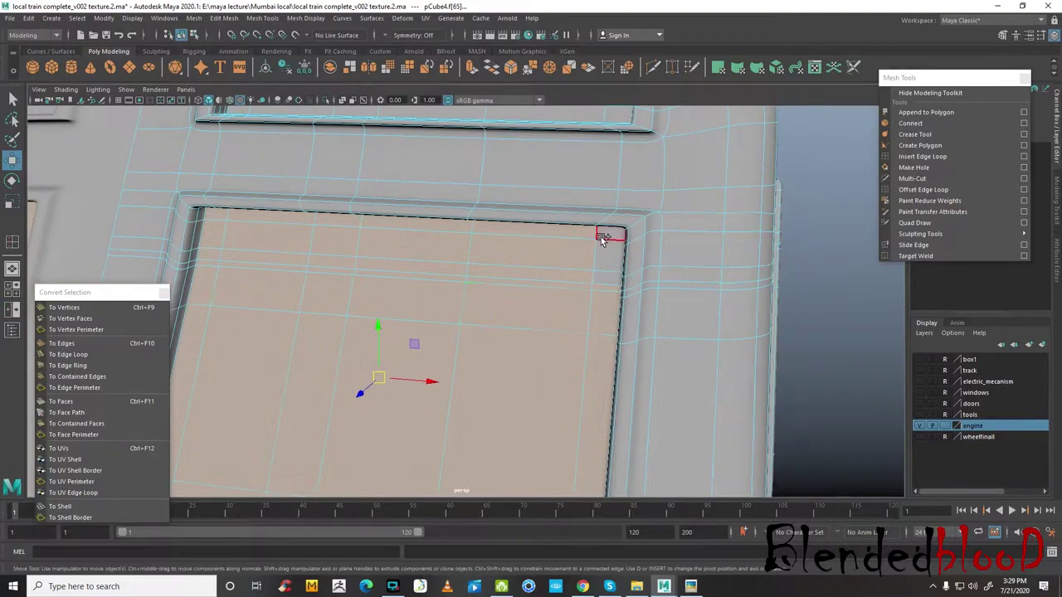
pyautogui.scroll(-5, 610, 276)
pyautogui.keyDown('alt'); pyautogui.moveTo(604, 322); pyautogui.dragTo(583, 333); pyautogui.keyUp('alt')
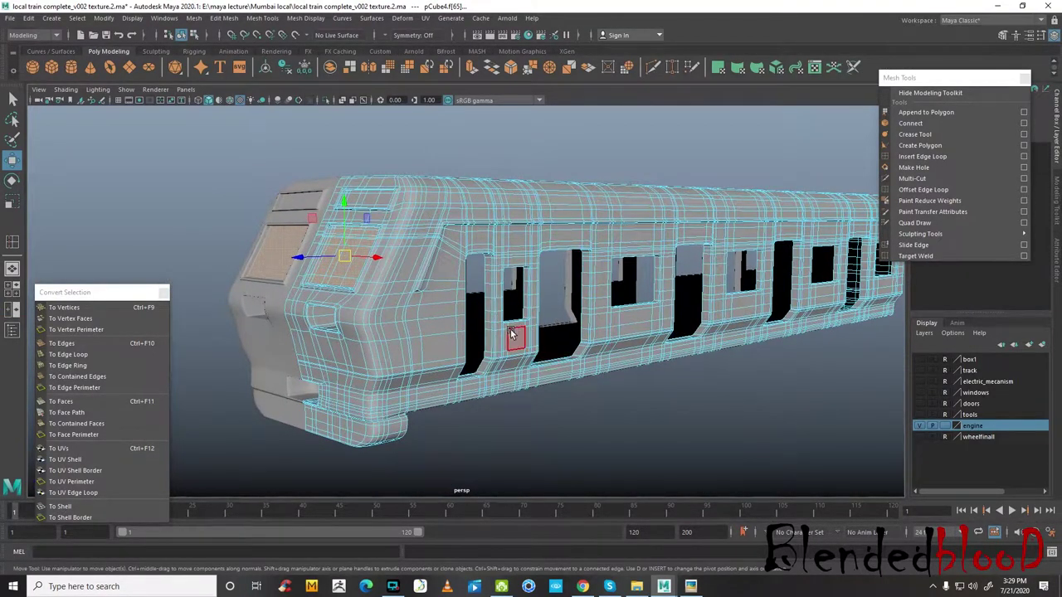
pyautogui.keyDown('alt'); pyautogui.moveTo(440, 322); pyautogui.dragTo(407, 323); pyautogui.keyUp('alt')
pyautogui.scroll(5, 474, 349)
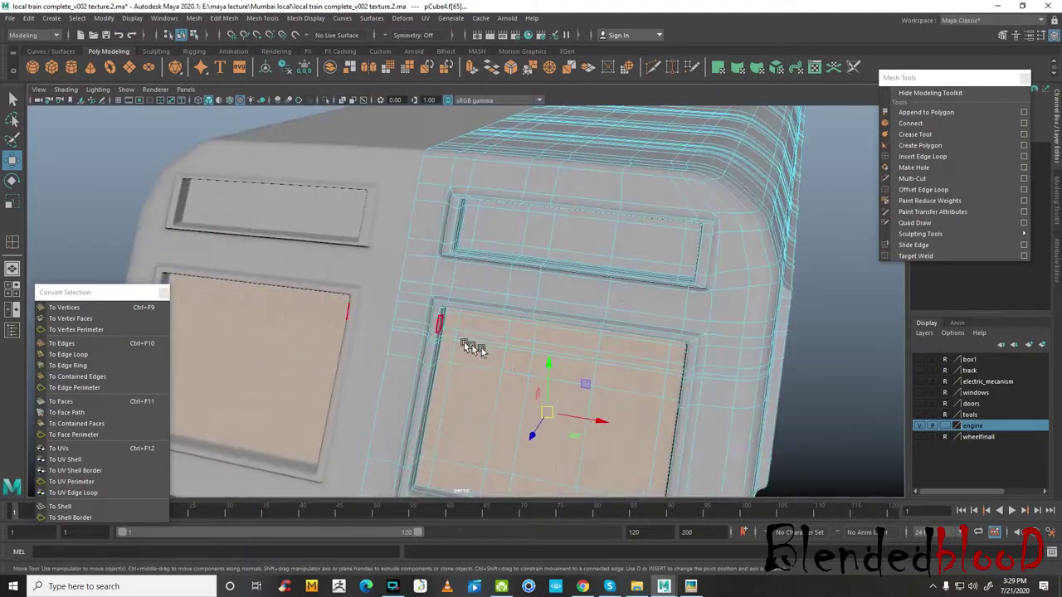
pyautogui.scroll(3, 569, 355)
pyautogui.click(567, 353)
# - Extract the selected window faces into a separate object, polySurface39, and clear the selection
pyautogui.keyDown('shift'); pyautogui.rightClick(541, 320); pyautogui.keyUp('shift')
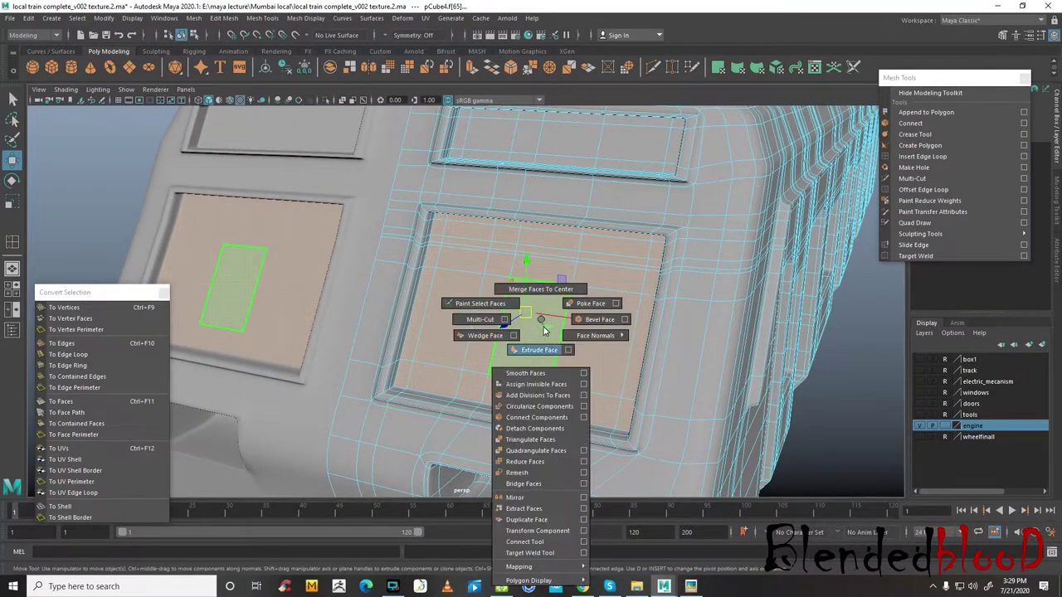
pyautogui.click(544, 516)
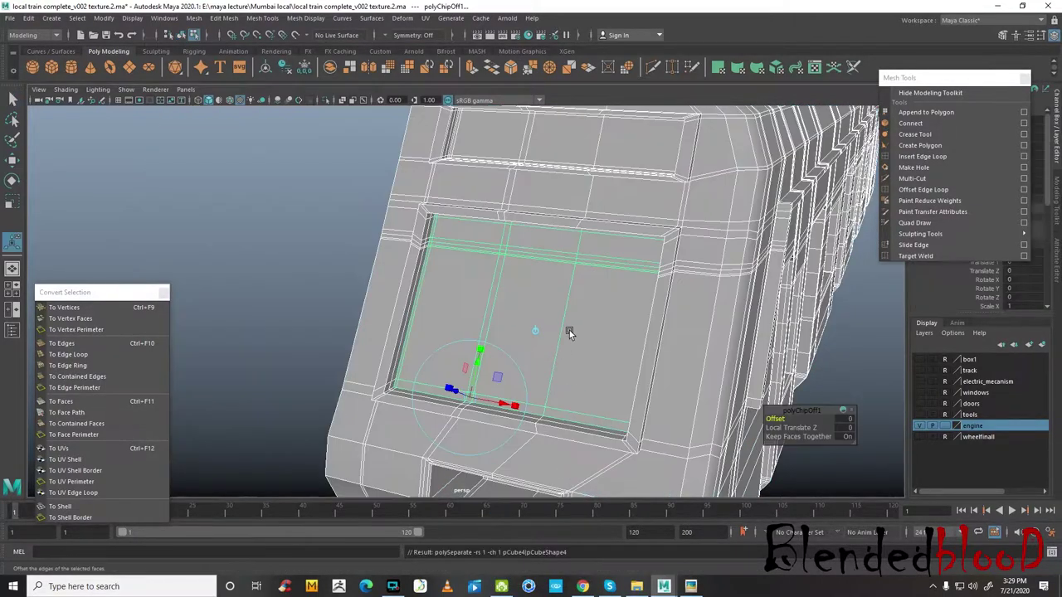
pyautogui.press('w')
pyautogui.scroll(-5, 631, 357)
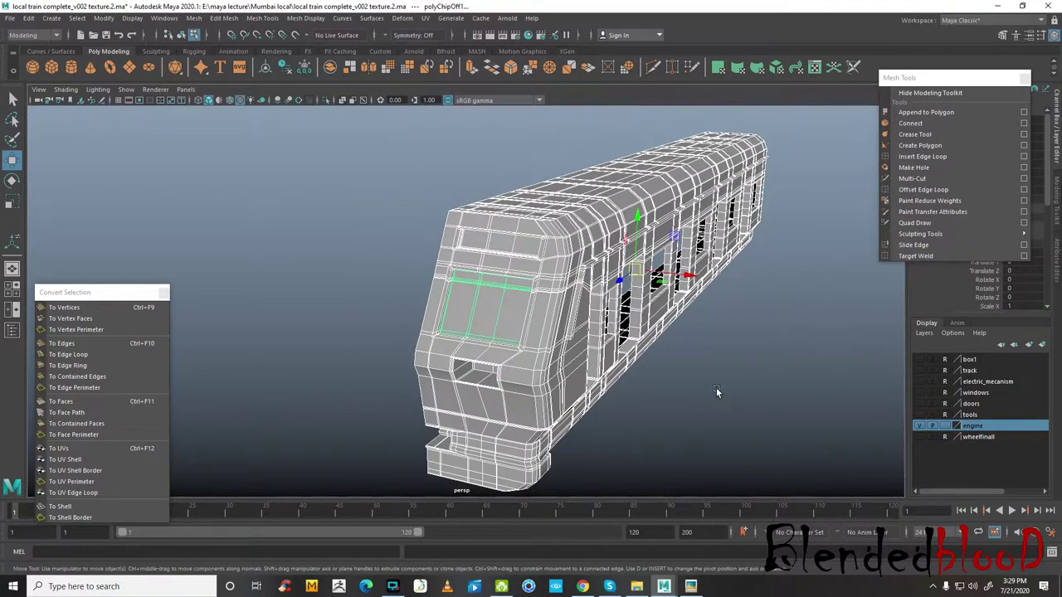
pyautogui.click(706, 401)
# - Check that the extracted window piece and the train body select as separate objects
pyautogui.click(522, 303)
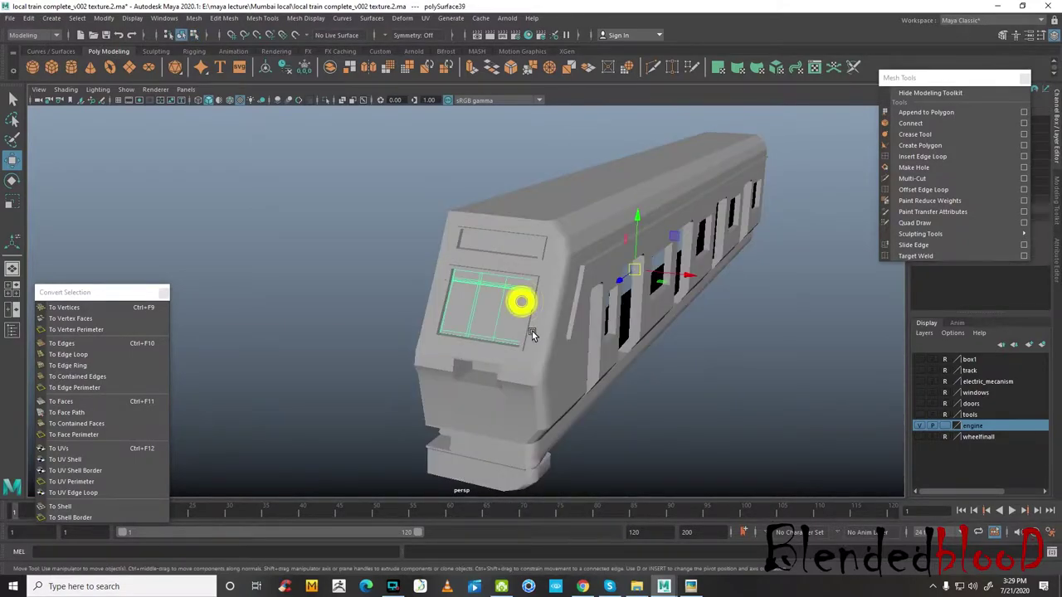
pyautogui.scroll(2, 532, 331)
pyautogui.click(577, 314)
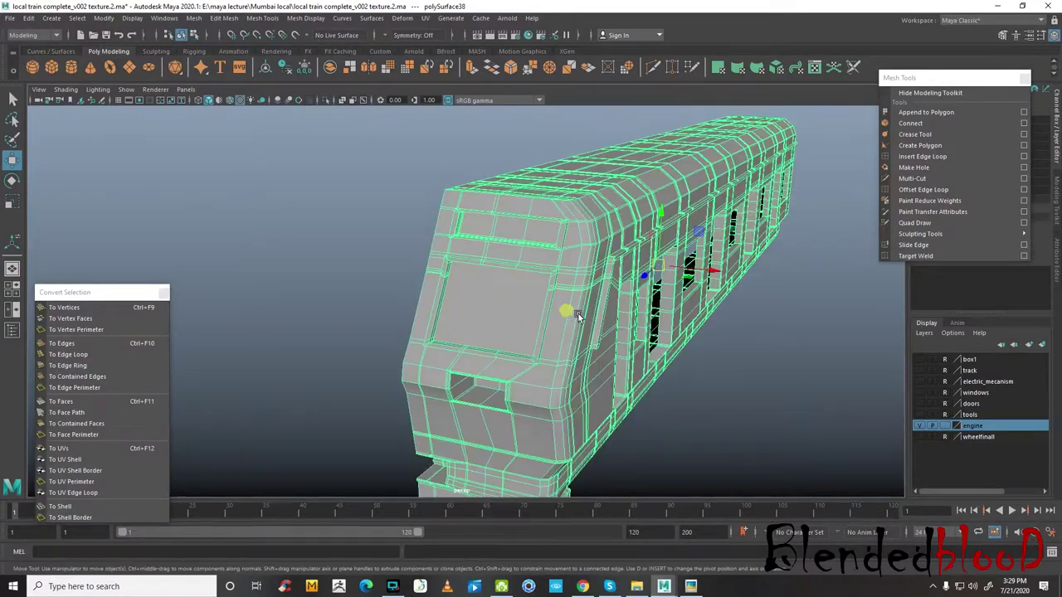
pyautogui.click(538, 325)
pyautogui.click(512, 284)
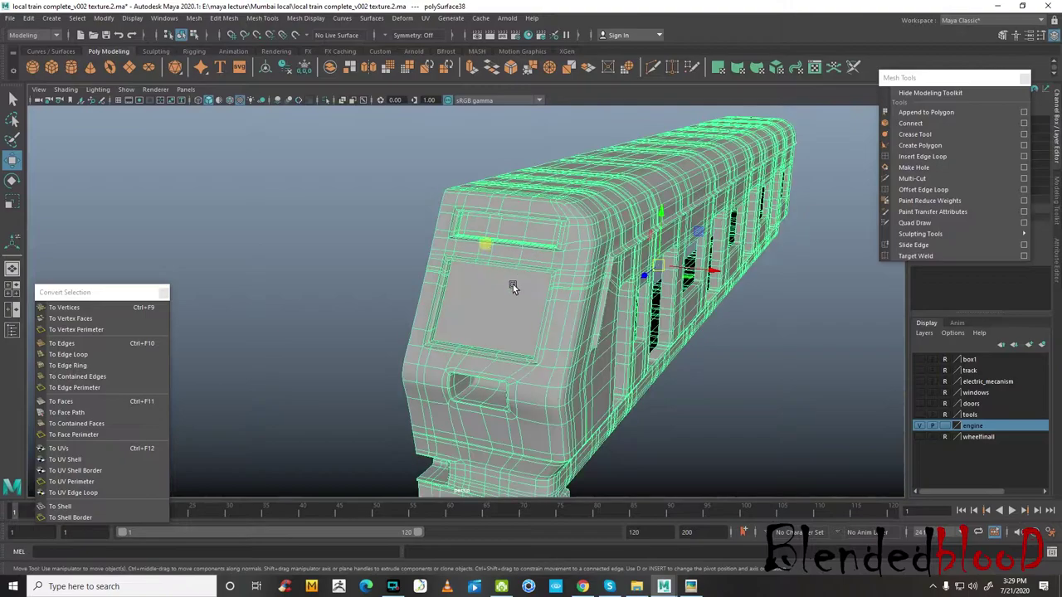
pyautogui.scroll(3, 510, 301)
pyautogui.keyDown('alt'); pyautogui.moveTo(511, 300); pyautogui.dragTo(554, 304, button='middle'); pyautogui.keyUp('alt')
# - Select the recessed panel faces above the windshield and frame them
pyautogui.moveTo(553, 305); pyautogui.dragTo(534, 297, button='right')
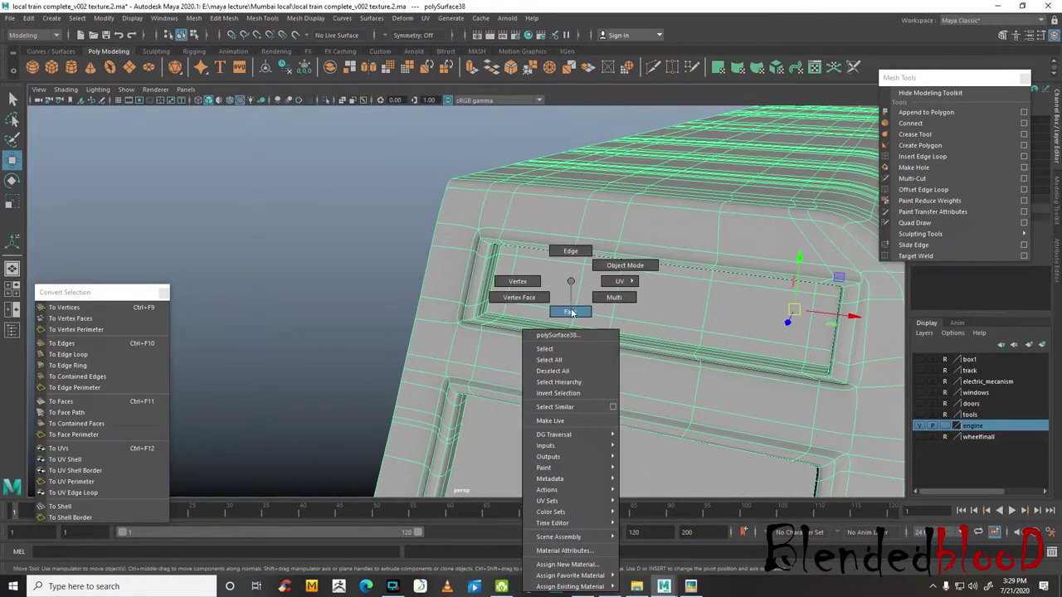
pyautogui.click(531, 265)
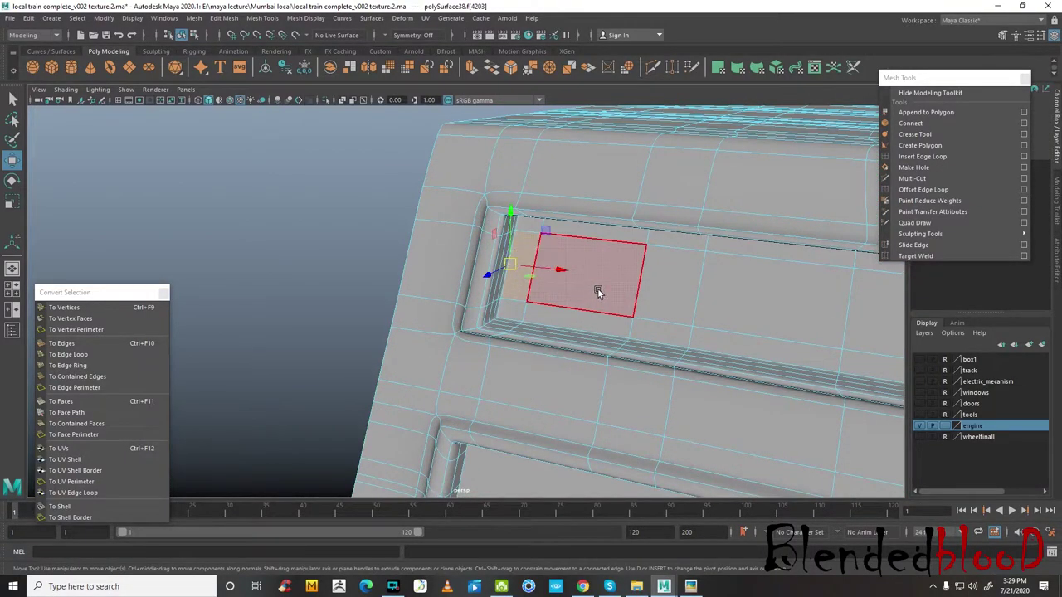
pyautogui.keyDown('shift'); pyautogui.click(596, 290); pyautogui.keyUp('shift')
pyautogui.keyDown('shift'); pyautogui.click(680, 301); pyautogui.keyUp('shift')
pyautogui.press('f')
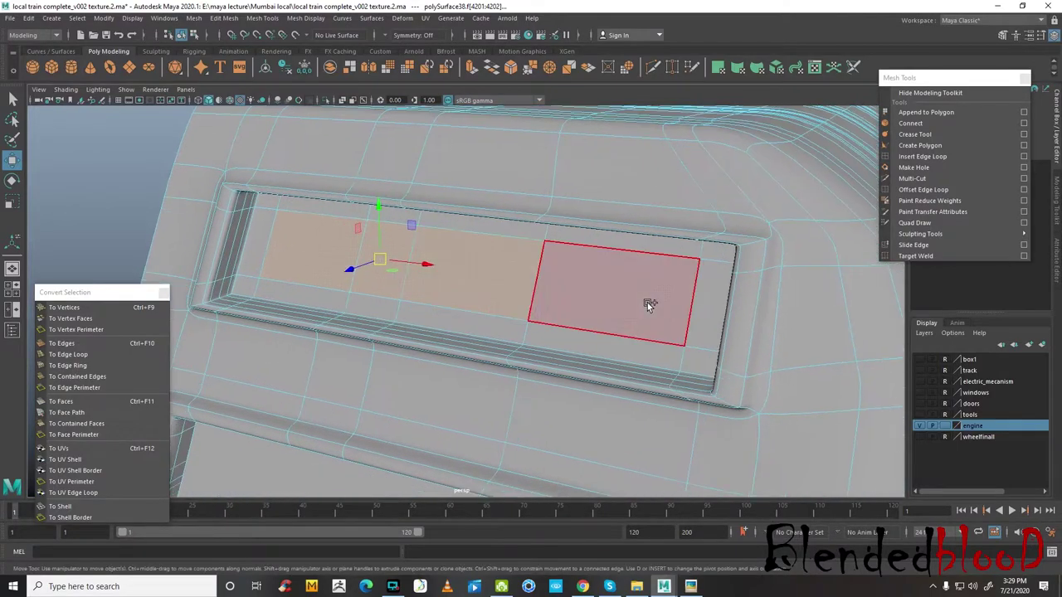
pyautogui.keyDown('shift'); pyautogui.click(650, 306); pyautogui.keyUp('shift')
pyautogui.press('f')
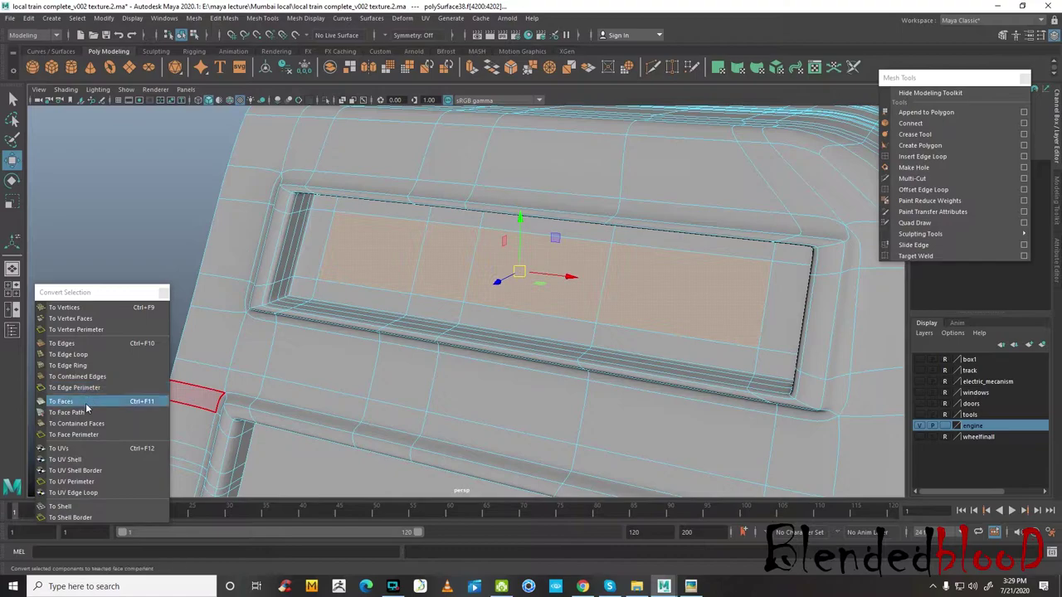
# - Grow the panel selection via vertices and extract it as polyChipOff2
pyautogui.click(74, 307)
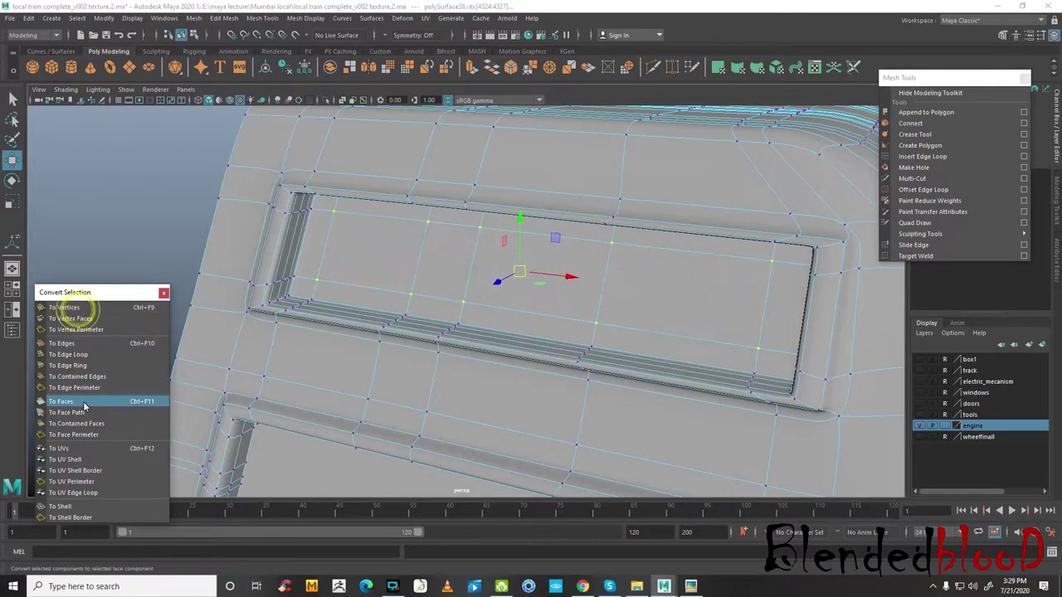
pyautogui.click(83, 402)
pyautogui.keyDown('shift'); pyautogui.rightClick(624, 272); pyautogui.keyUp('shift')
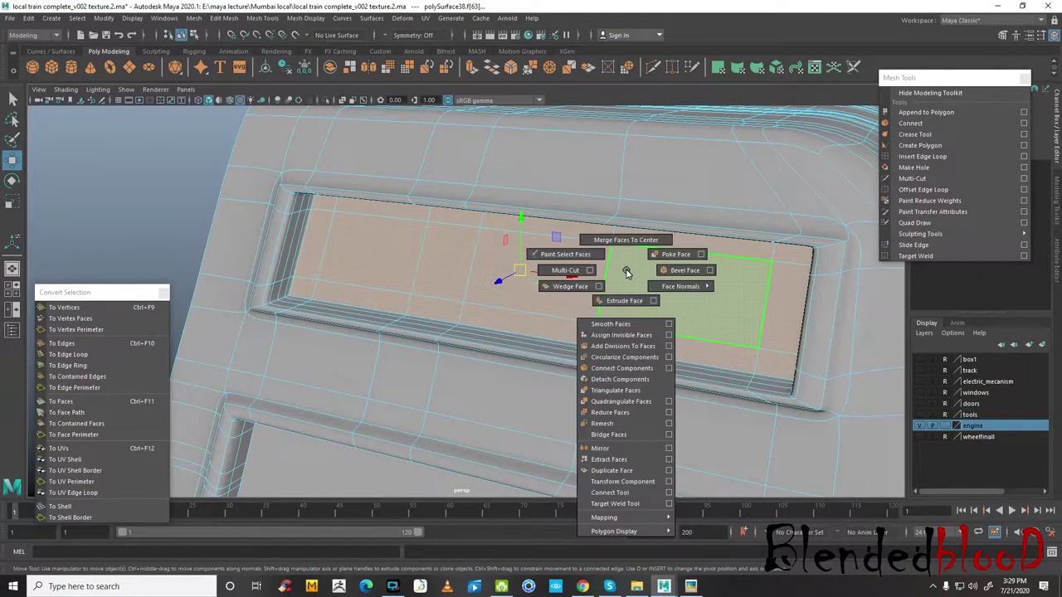
pyautogui.click(627, 462)
pyautogui.press('w')
pyautogui.scroll(-10, 502, 248)
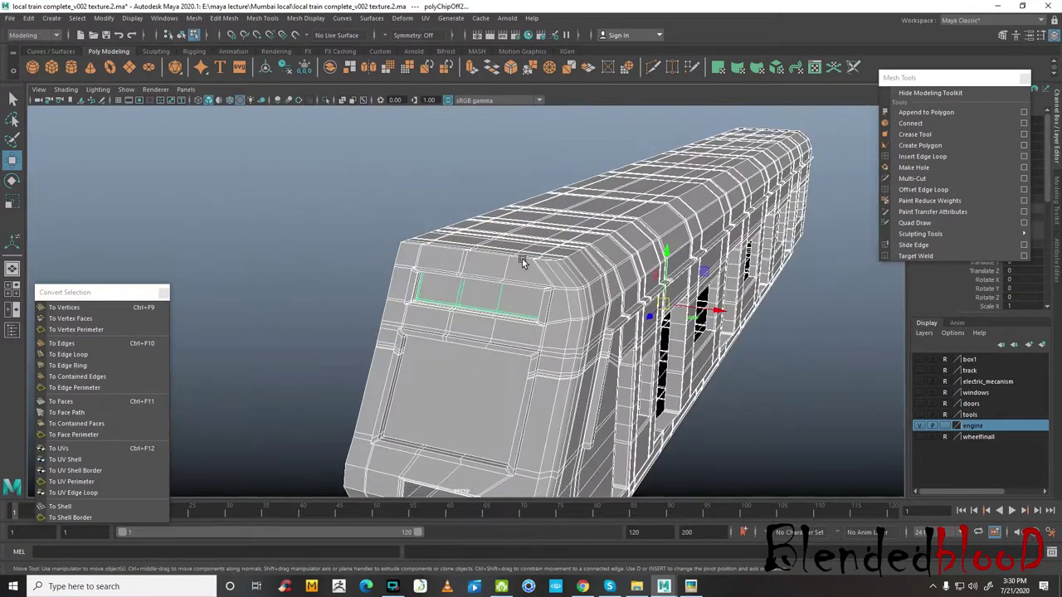
pyautogui.rightClick(513, 264)
pyautogui.moveTo(545, 352)
pyautogui.keyDown('alt'); pyautogui.mouseDown()
pyautogui.moveTo(565, 264)
pyautogui.moveTo(518, 373)
pyautogui.moveTo(508, 254)
pyautogui.mouseUp(); pyautogui.keyUp('alt')
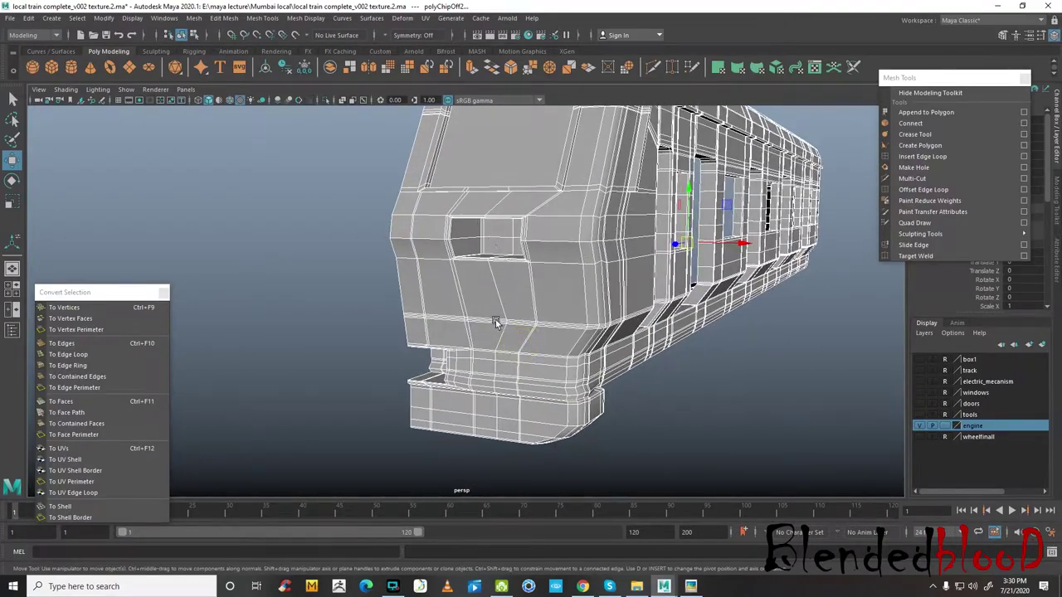
pyautogui.moveTo(495, 322)
pyautogui.keyDown('alt'); pyautogui.mouseDown()
pyautogui.moveTo(547, 320)
pyautogui.moveTo(645, 370)
pyautogui.moveTo(553, 372)
pyautogui.moveTo(478, 305)
pyautogui.moveTo(576, 315)
pyautogui.moveTo(564, 311)
pyautogui.moveTo(599, 296)
pyautogui.moveTo(502, 290)
pyautogui.moveTo(582, 262)
pyautogui.mouseUp(); pyautogui.keyUp('alt')
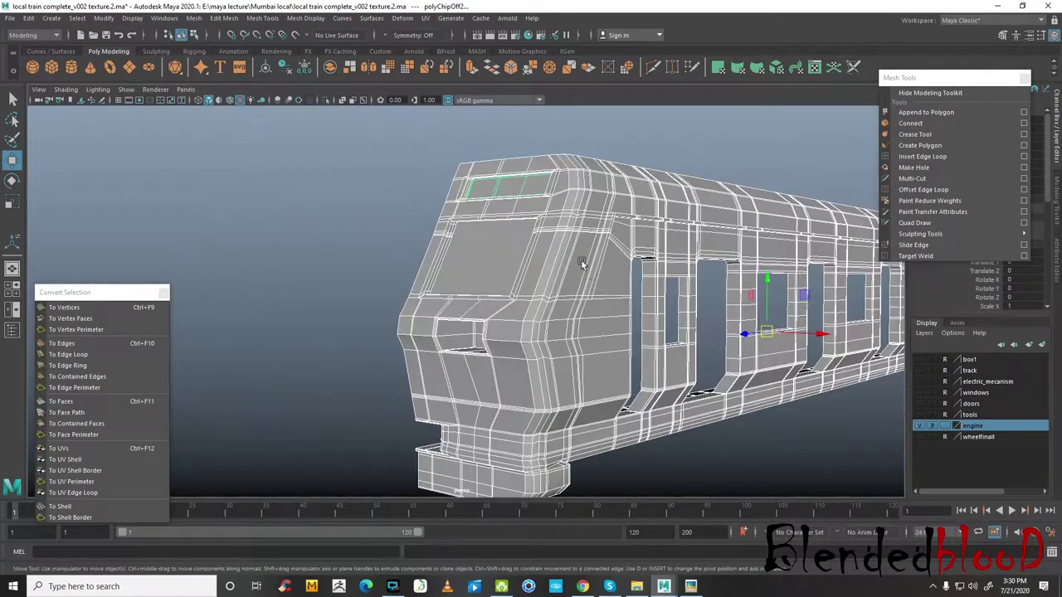
# - Center the pivots of the top window strip and the front windshield
pyautogui.click(655, 138)
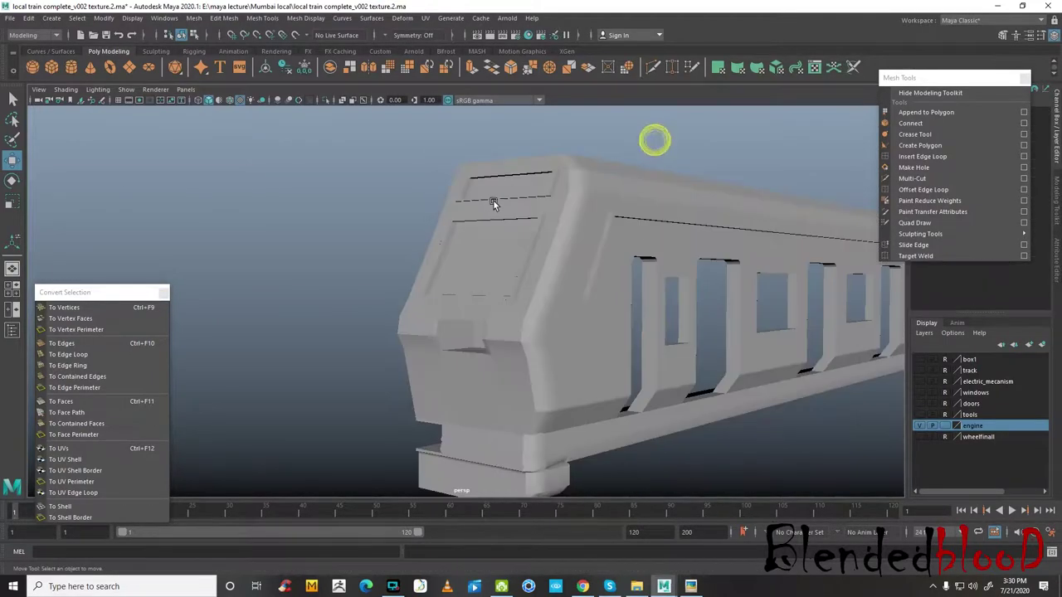
pyautogui.click(505, 181)
pyautogui.keyDown('shift'); pyautogui.click(499, 249); pyautogui.keyUp('shift')
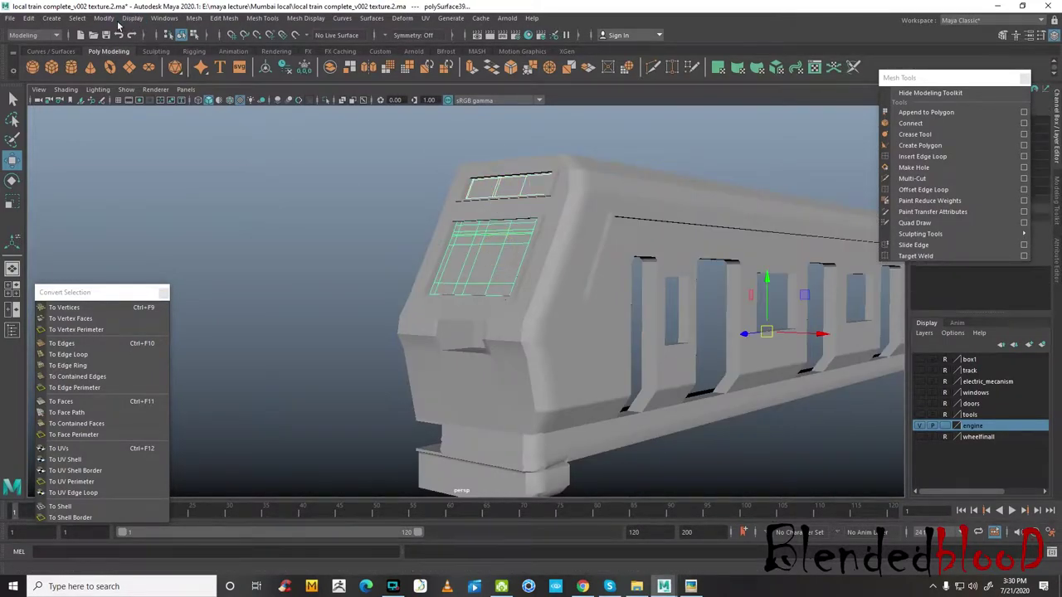
pyautogui.click(104, 18)
pyautogui.click(141, 100)
pyautogui.click(339, 159)
# - Add the front windshield piece alone to the windows layer
pyautogui.click(504, 181)
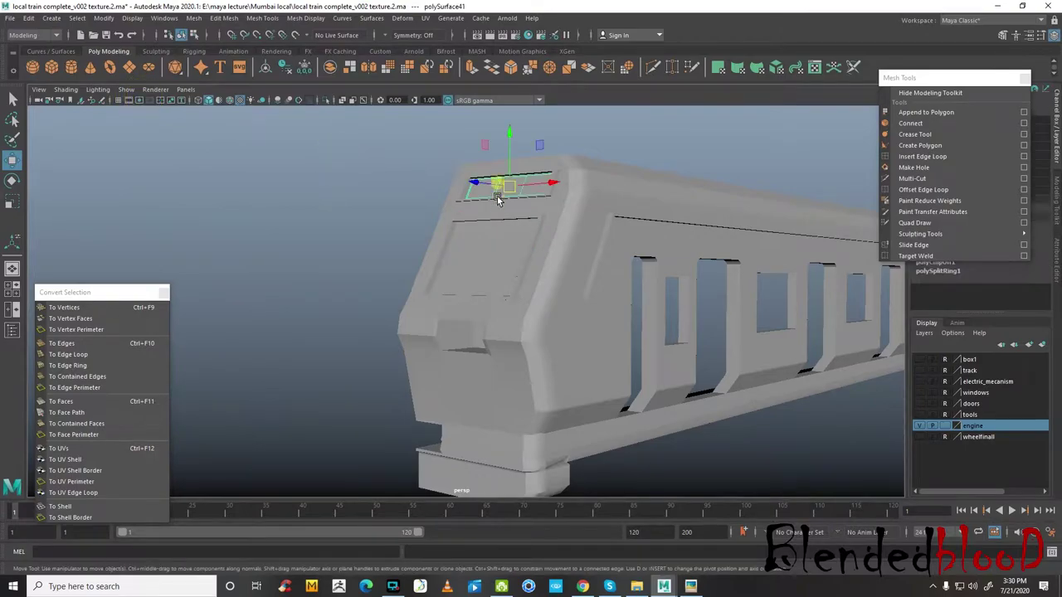
pyautogui.keyDown('shift'); pyautogui.click(495, 254); pyautogui.keyUp('shift')
pyautogui.hotkey('ctrl', 'z')
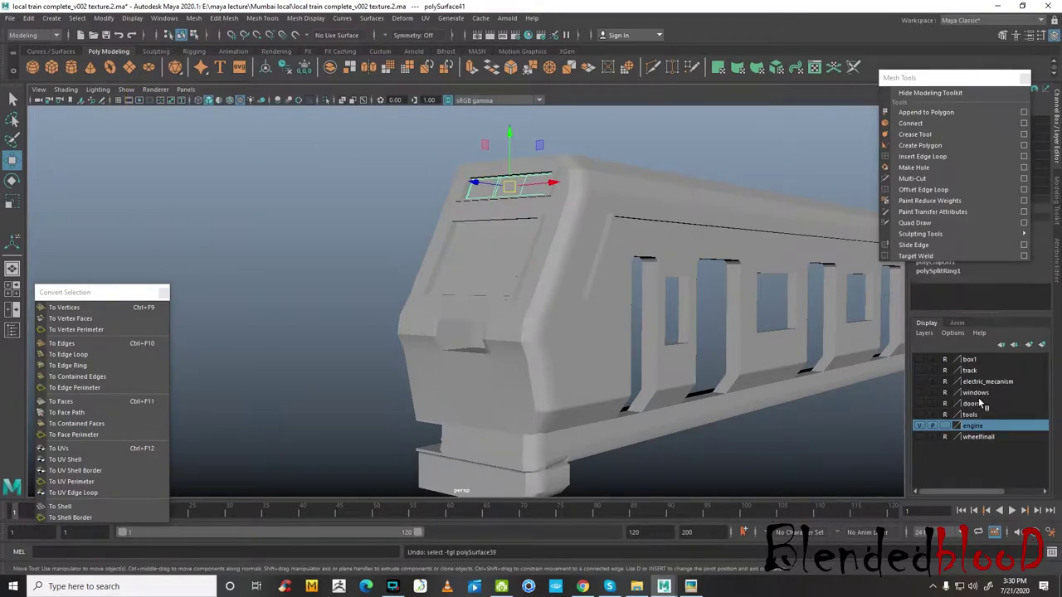
pyautogui.click(484, 265)
pyautogui.rightClick(976, 392)
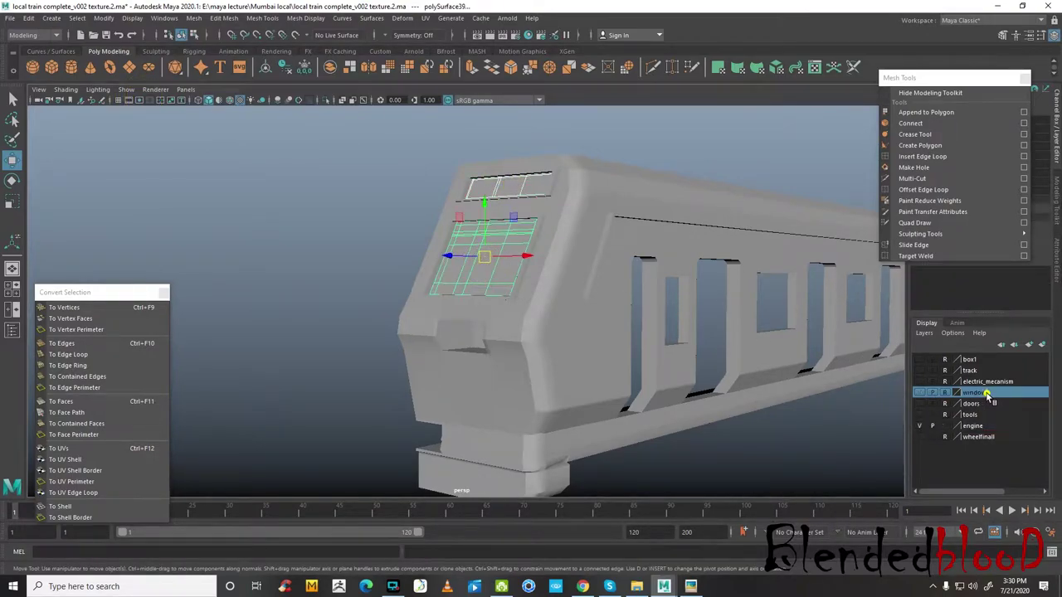
pyautogui.click(992, 404)
# - Select the train body mesh and orbit to the side of the carriage
pyautogui.scroll(-3, 774, 399)
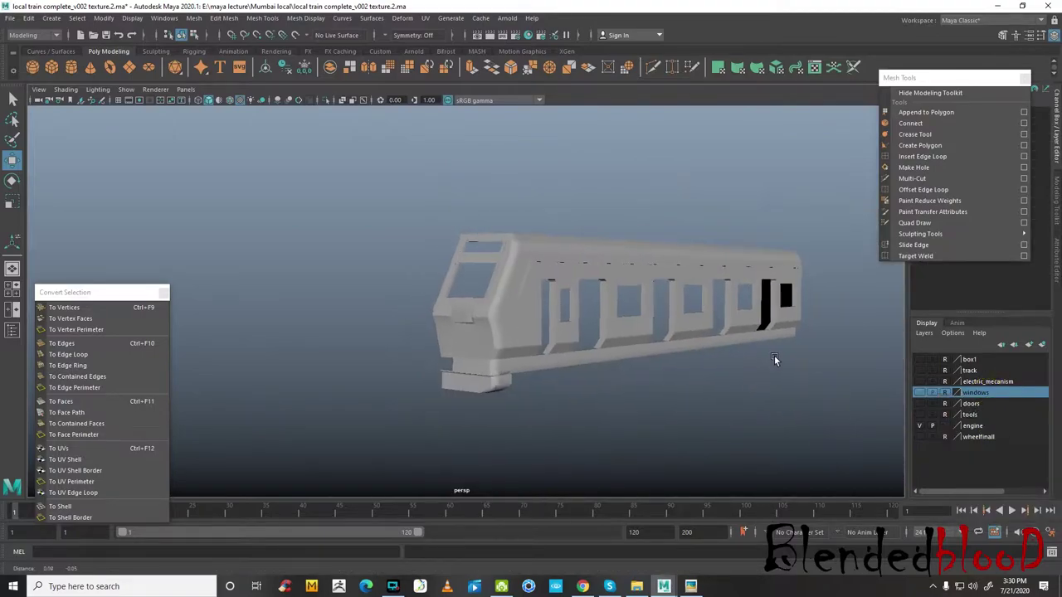
pyautogui.keyDown('alt'); pyautogui.moveTo(774, 355); pyautogui.dragTo(486, 298); pyautogui.keyUp('alt')
pyautogui.click(486, 298)
pyautogui.moveTo(570, 380)
pyautogui.keyDown('alt'); pyautogui.mouseDown()
pyautogui.moveTo(610, 380)
pyautogui.moveTo(576, 372)
pyautogui.moveTo(416, 283)
pyautogui.mouseUp(); pyautogui.keyUp('alt')
pyautogui.scroll(5, 624, 351)
pyautogui.moveTo(416, 283); pyautogui.dragTo(426, 315, button='right')
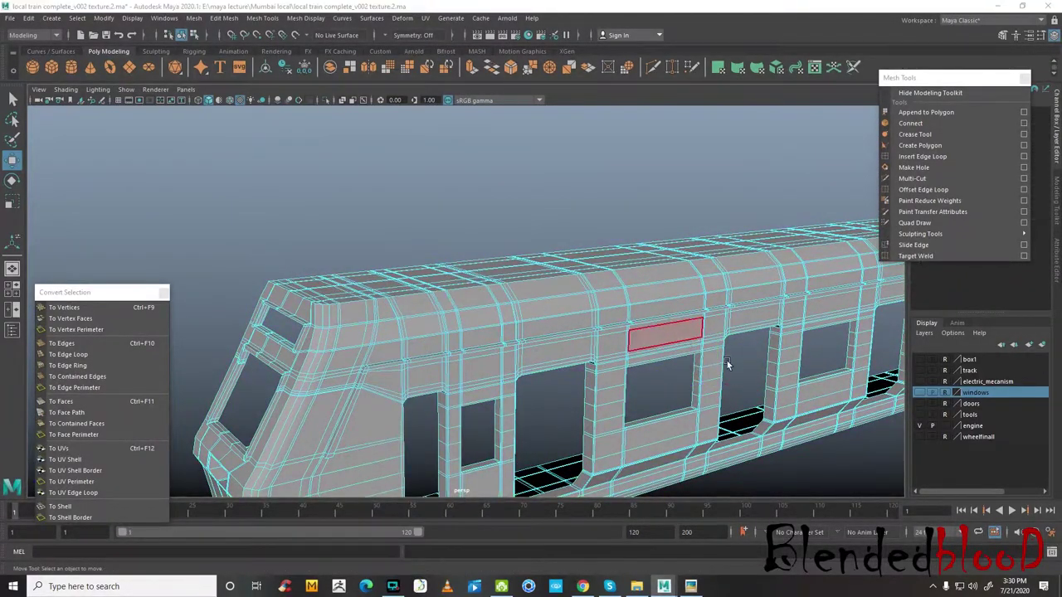
# - Box-select the roof faces along the train's top in the side view
pyautogui.press('space')
pyautogui.press('space')
pyautogui.scroll(-2, 500, 318)
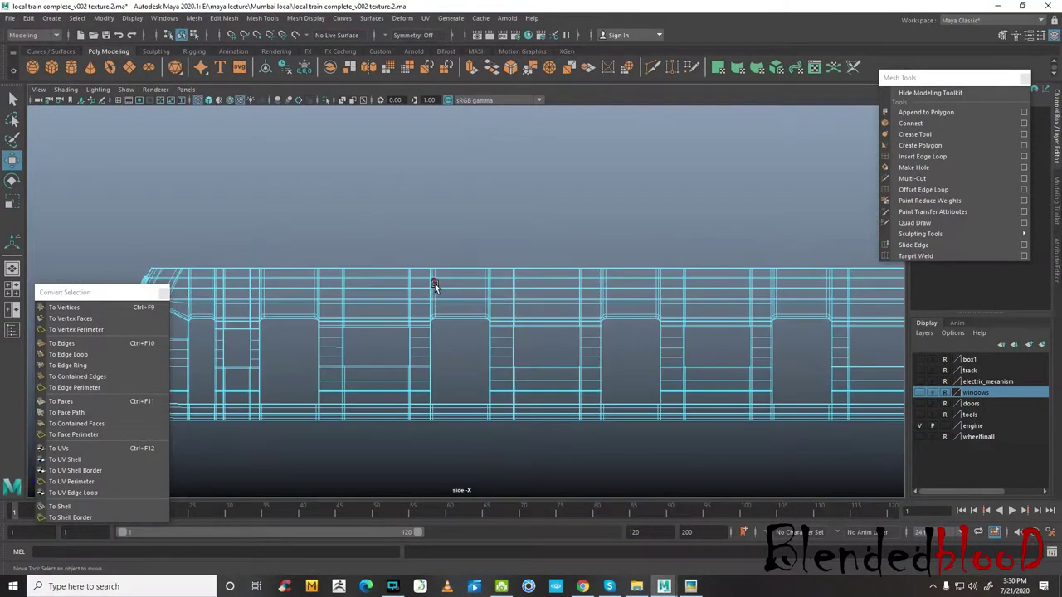
pyautogui.scroll(-1, 434, 285)
pyautogui.scroll(-1, 423, 278)
pyautogui.moveTo(447, 271); pyautogui.dragTo(828, 278)
pyautogui.press('space')
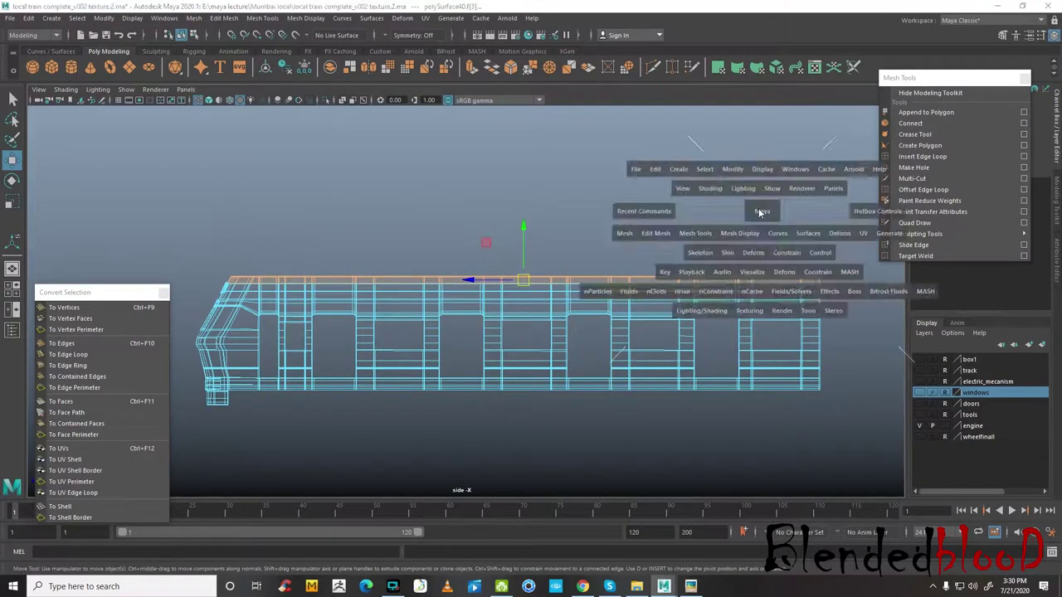
pyautogui.press('space')
# - Refine the roof face selection at the sloped front corner faces
pyautogui.keyDown('alt'); pyautogui.moveTo(515, 322); pyautogui.dragTo(574, 331); pyautogui.keyUp('alt')
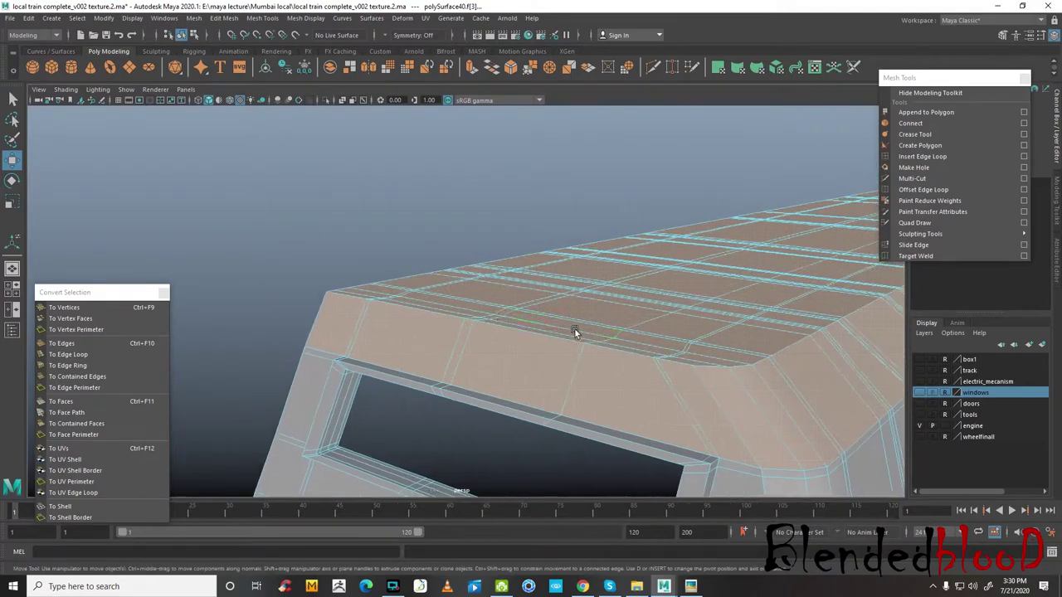
pyautogui.click(360, 329)
pyautogui.click(350, 326)
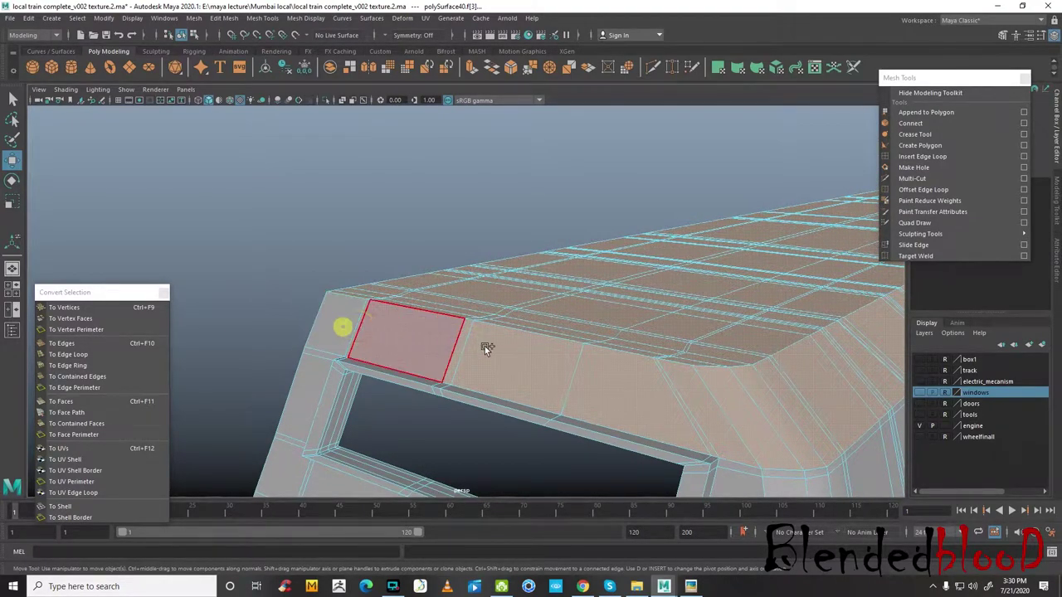
pyautogui.click(617, 383)
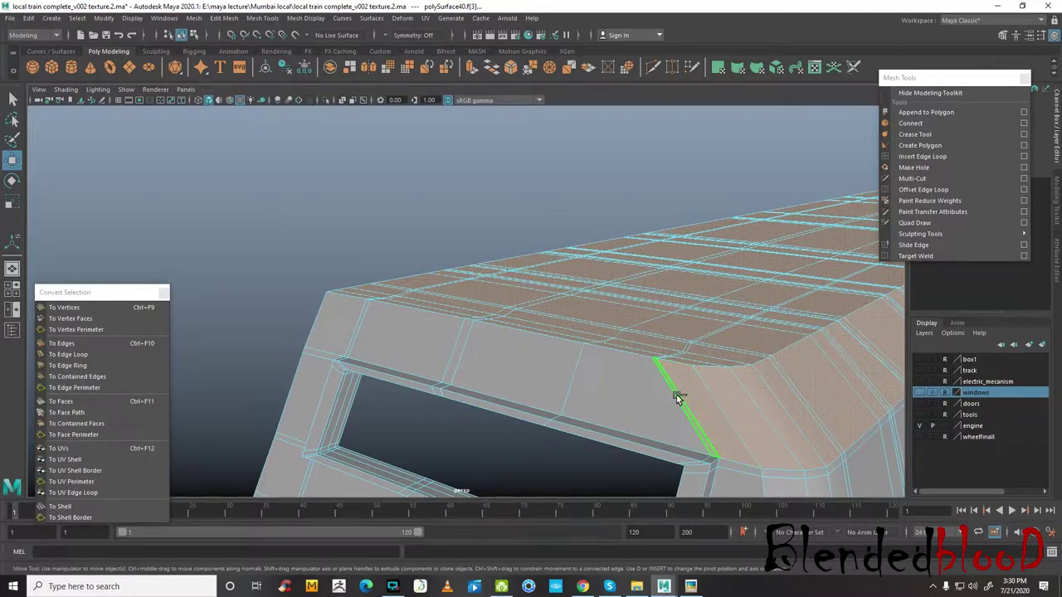
pyautogui.moveTo(695, 398)
pyautogui.keyDown('alt'); pyautogui.mouseDown()
pyautogui.moveTo(683, 375)
pyautogui.moveTo(590, 324)
pyautogui.moveTo(435, 331)
pyautogui.moveTo(624, 302)
pyautogui.moveTo(518, 359)
pyautogui.mouseUp(); pyautogui.keyUp('alt')
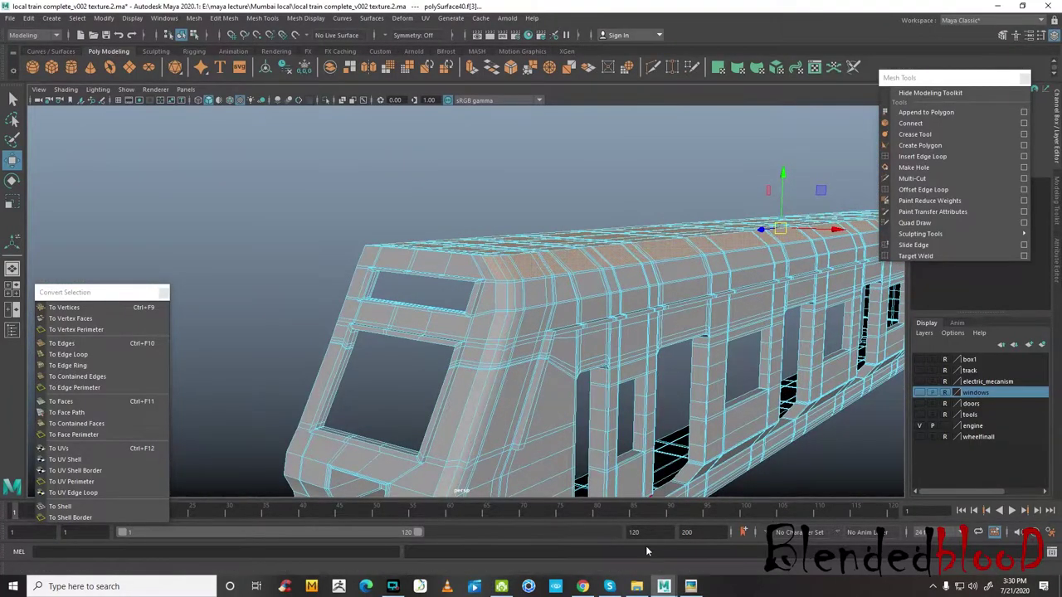
pyautogui.click(692, 587)
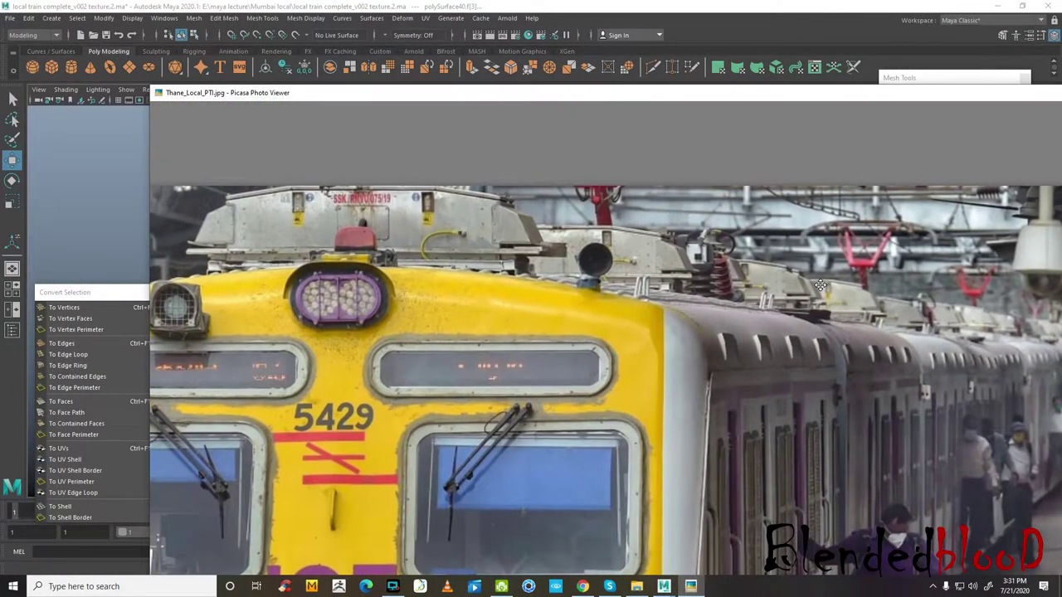
pyautogui.click(1000, 8)
pyautogui.moveTo(955, 91); pyautogui.dragTo(785, 230)
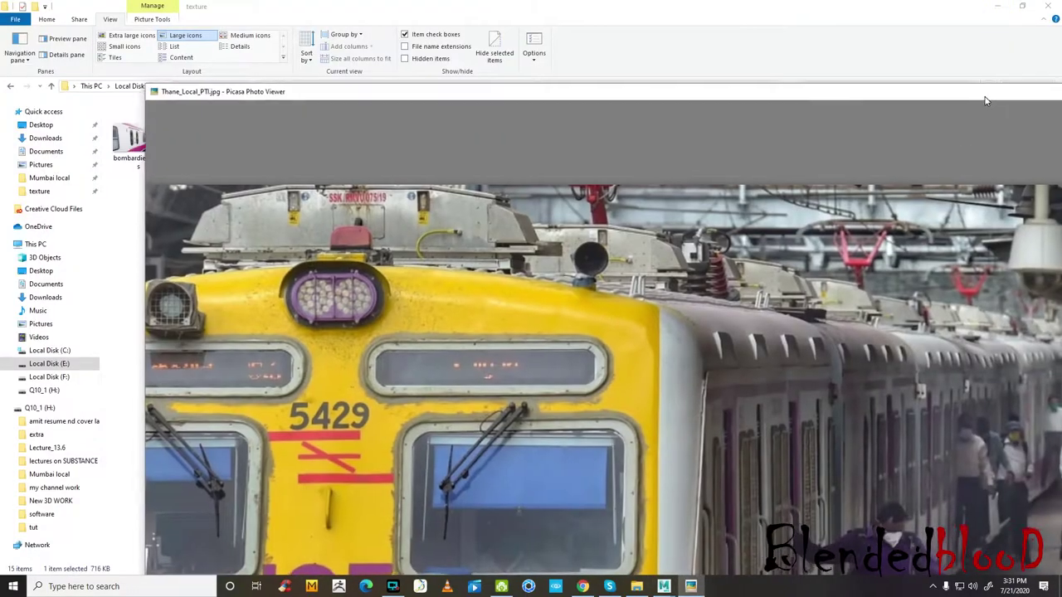
pyautogui.click(892, 223)
pyautogui.click(999, 5)
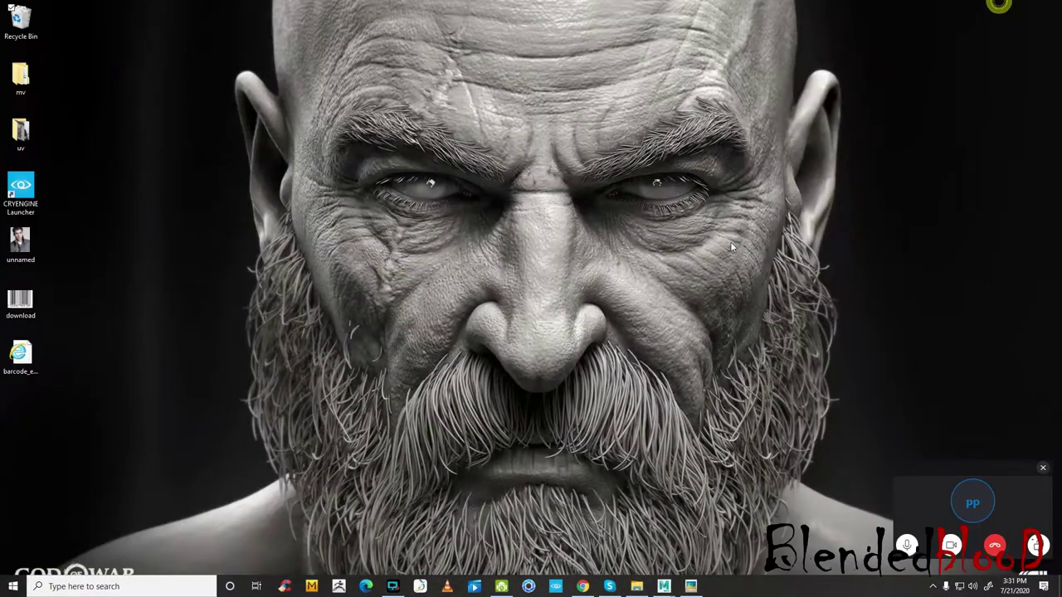
pyautogui.click(674, 589)
pyautogui.click(730, 539)
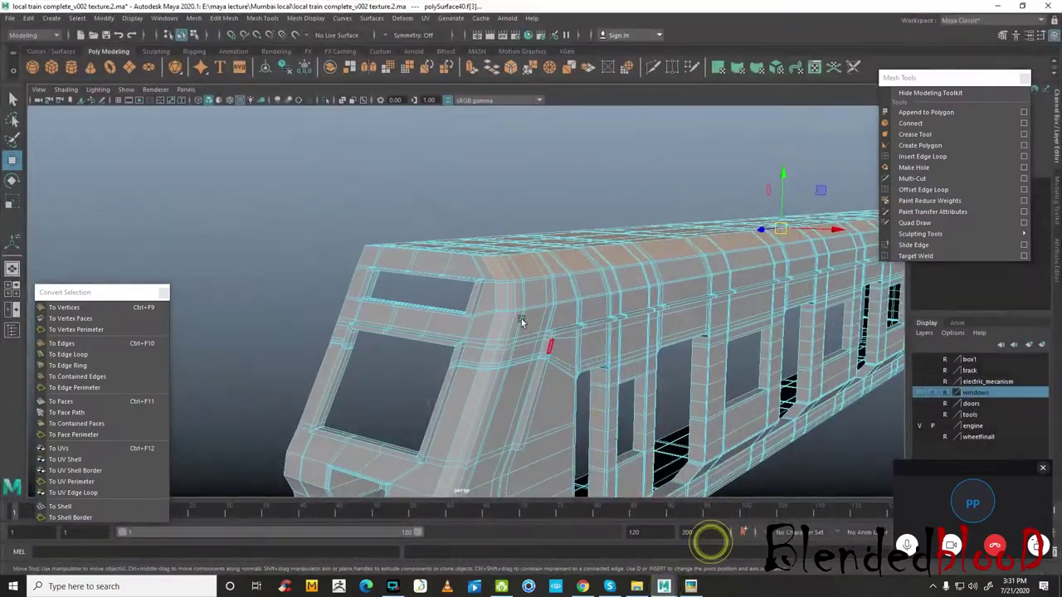
pyautogui.keyDown('alt'); pyautogui.moveTo(605, 304); pyautogui.dragTo(499, 341); pyautogui.keyUp('alt')
pyautogui.click(691, 587)
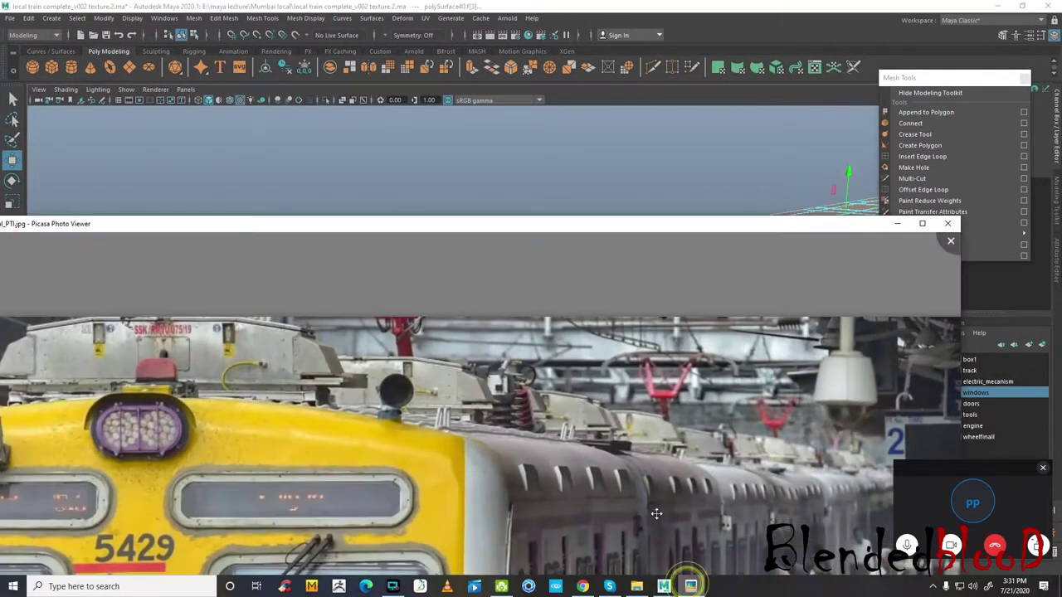
pyautogui.moveTo(896, 225); pyautogui.dragTo(900, 228)
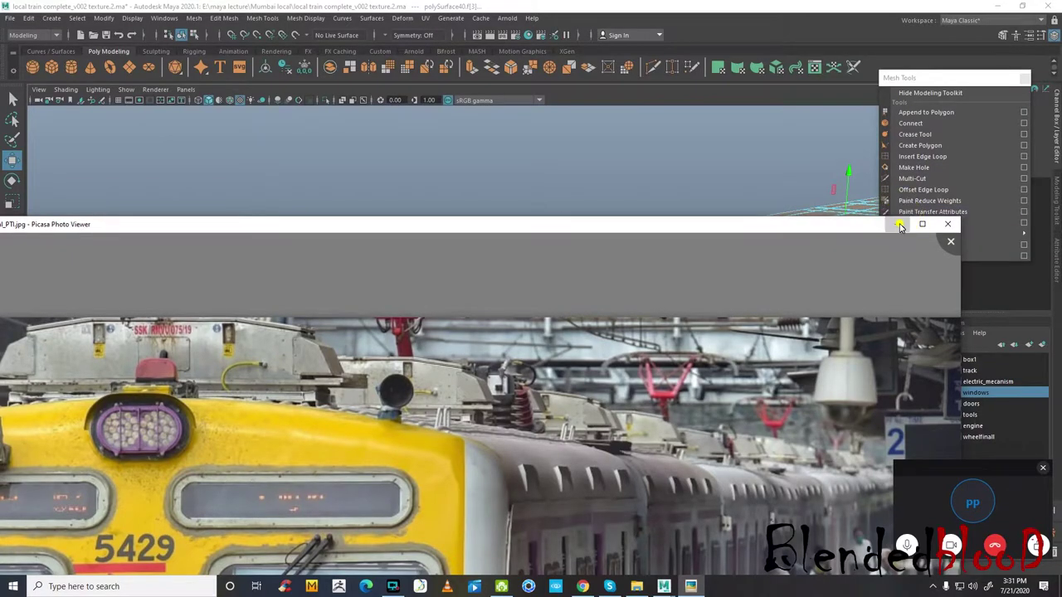
pyautogui.click(899, 225)
pyautogui.moveTo(531, 347)
pyautogui.keyDown('alt'); pyautogui.mouseDown()
pyautogui.moveTo(569, 335)
pyautogui.moveTo(465, 342)
pyautogui.mouseUp(); pyautogui.keyUp('alt')
pyautogui.scroll(-5, 464, 342)
# - Select the roof corner face, toggling wireframe and smooth preview display
pyautogui.keyDown('alt'); pyautogui.moveTo(688, 391); pyautogui.dragTo(517, 305); pyautogui.keyUp('alt')
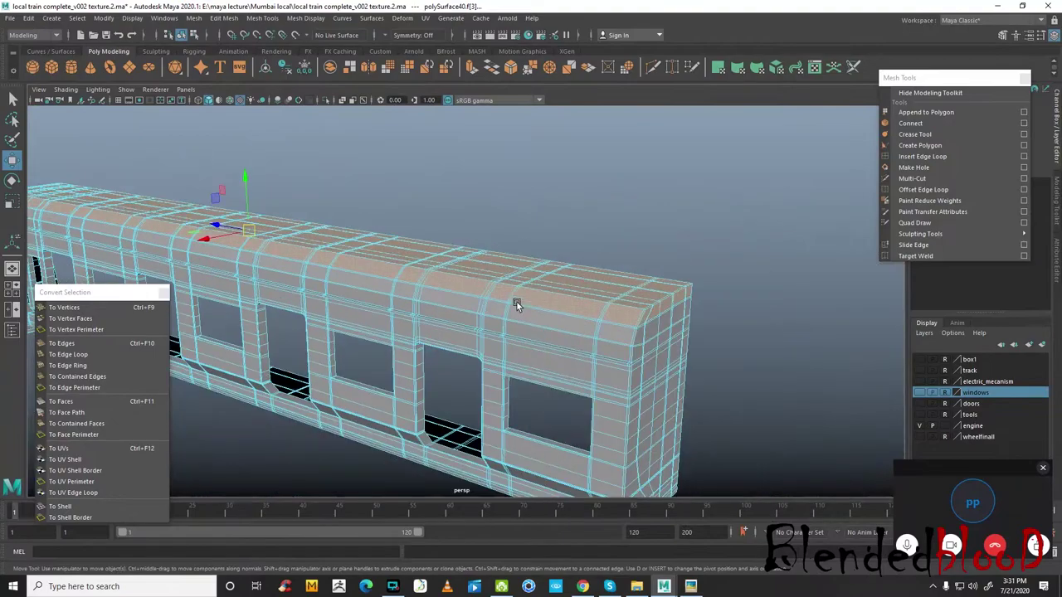
pyautogui.scroll(2, 681, 339)
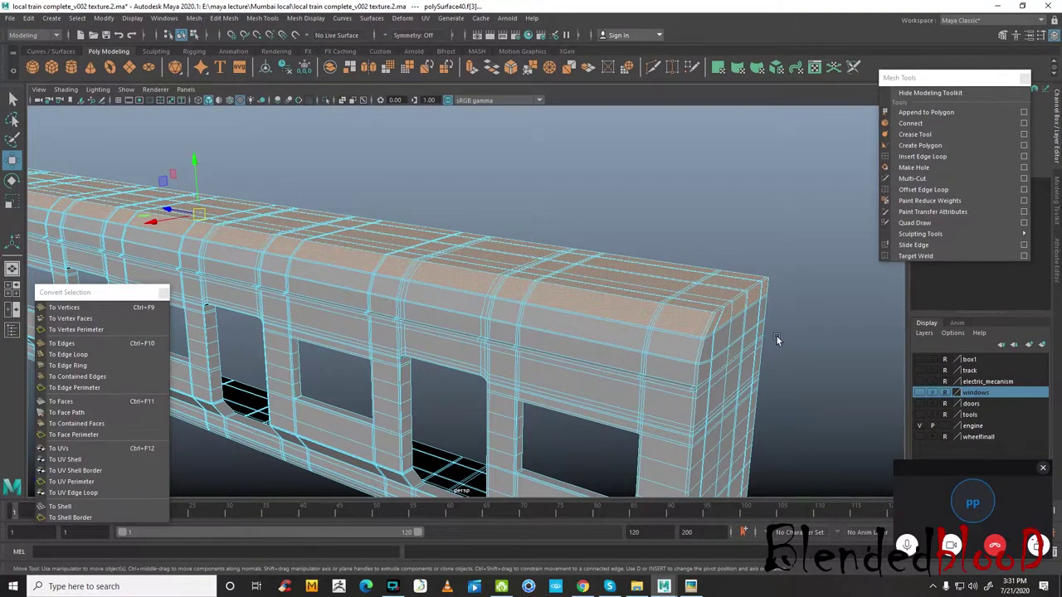
pyautogui.scroll(2, 777, 340)
pyautogui.scroll(2, 771, 331)
pyautogui.scroll(3, 474, 320)
pyautogui.scroll(-2, 639, 363)
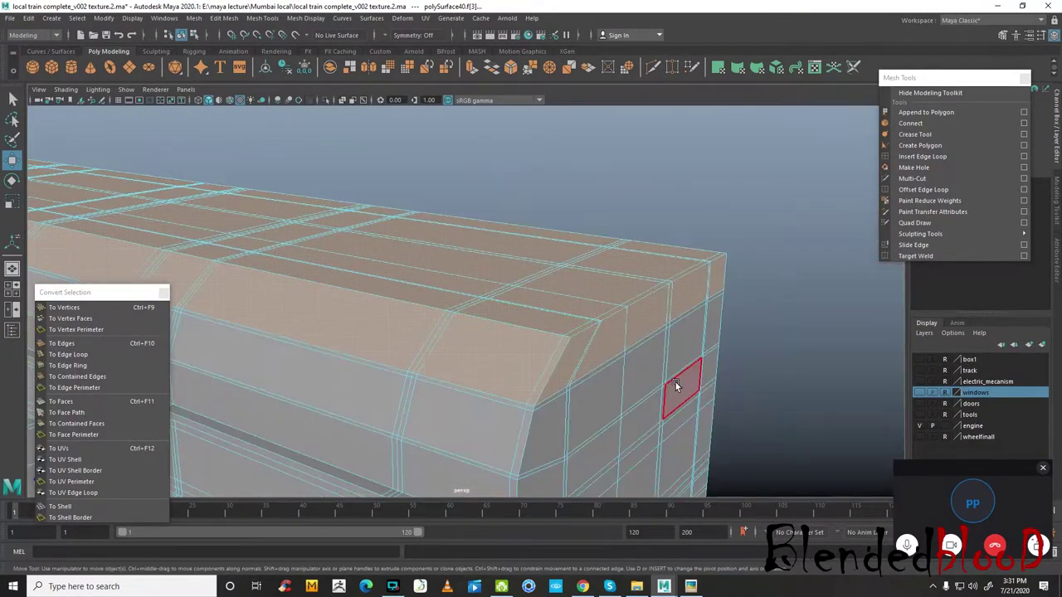
pyautogui.press('4')
pyautogui.click(598, 368)
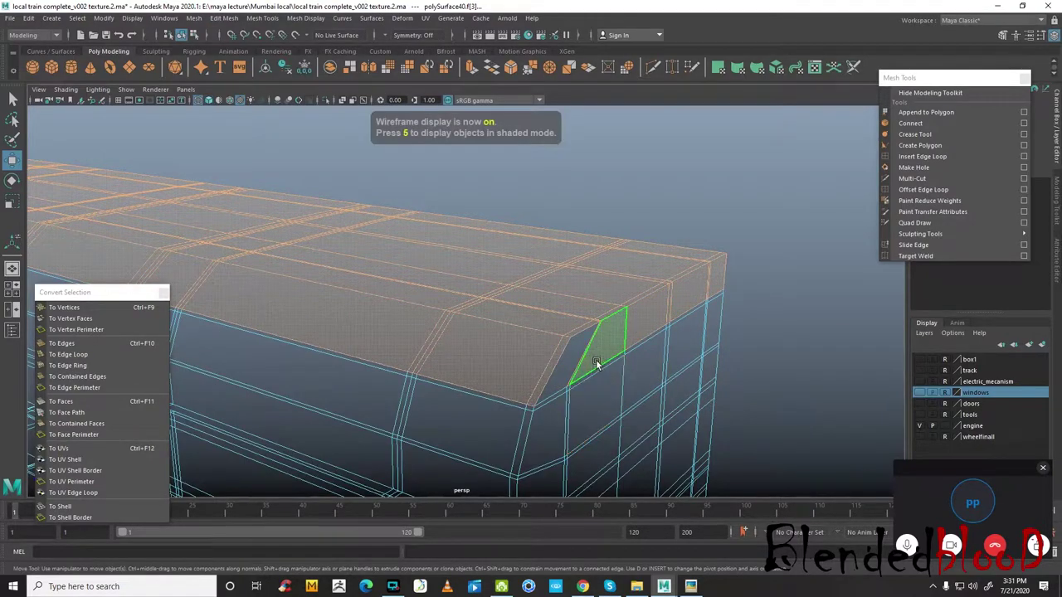
pyautogui.press('5')
pyautogui.press('3')
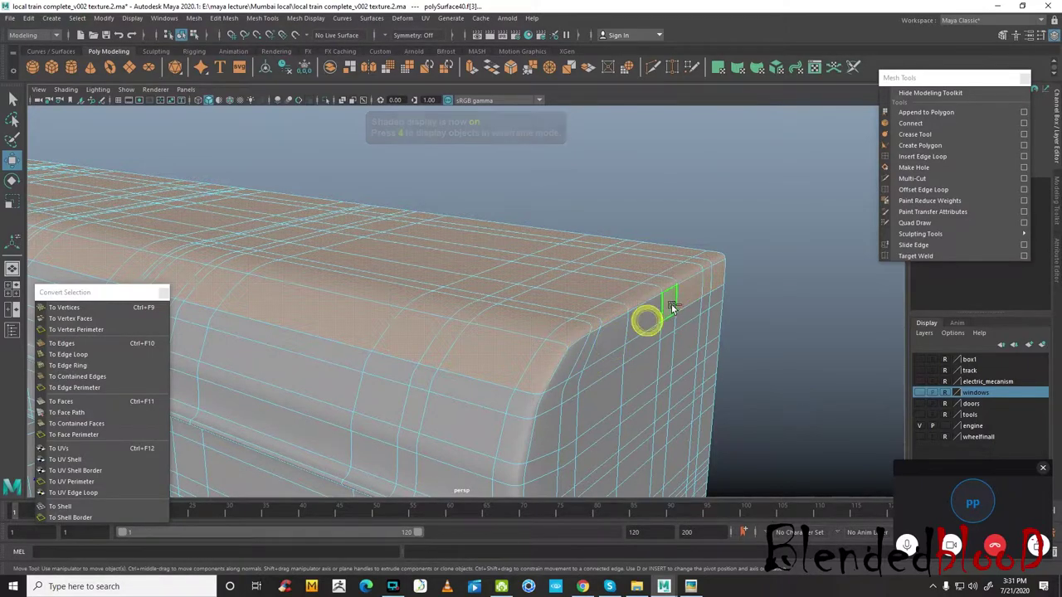
# - Compare the train's side wall with the reference photo, then minimise the viewer
pyautogui.scroll(-5, 723, 356)
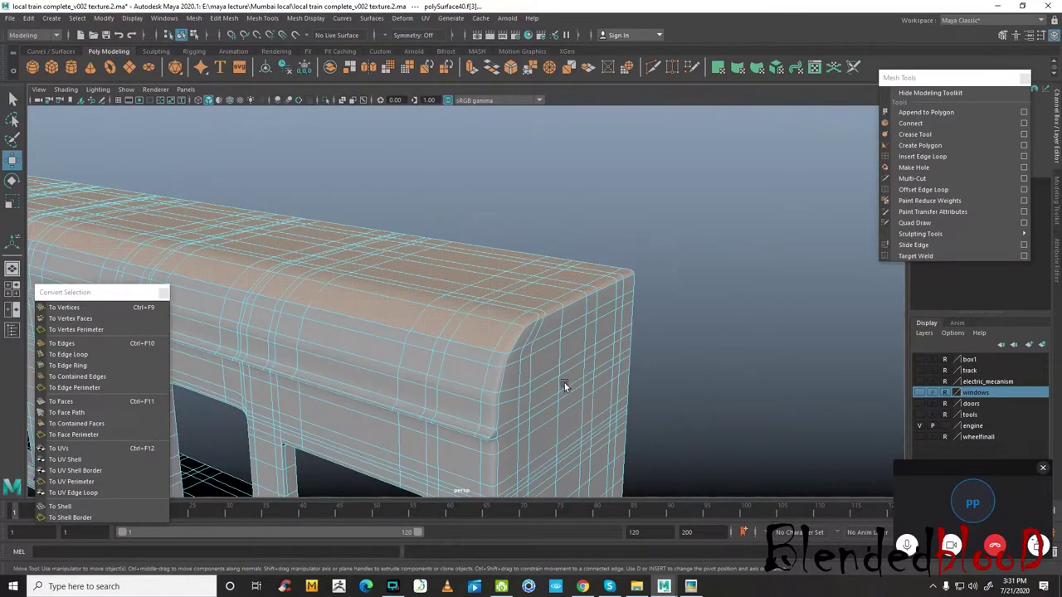
pyautogui.moveTo(561, 384)
pyautogui.keyDown('alt'); pyautogui.mouseDown()
pyautogui.moveTo(694, 372)
pyautogui.moveTo(614, 332)
pyautogui.moveTo(648, 324)
pyautogui.moveTo(614, 328)
pyautogui.mouseUp(); pyautogui.keyUp('alt')
pyautogui.click(690, 587)
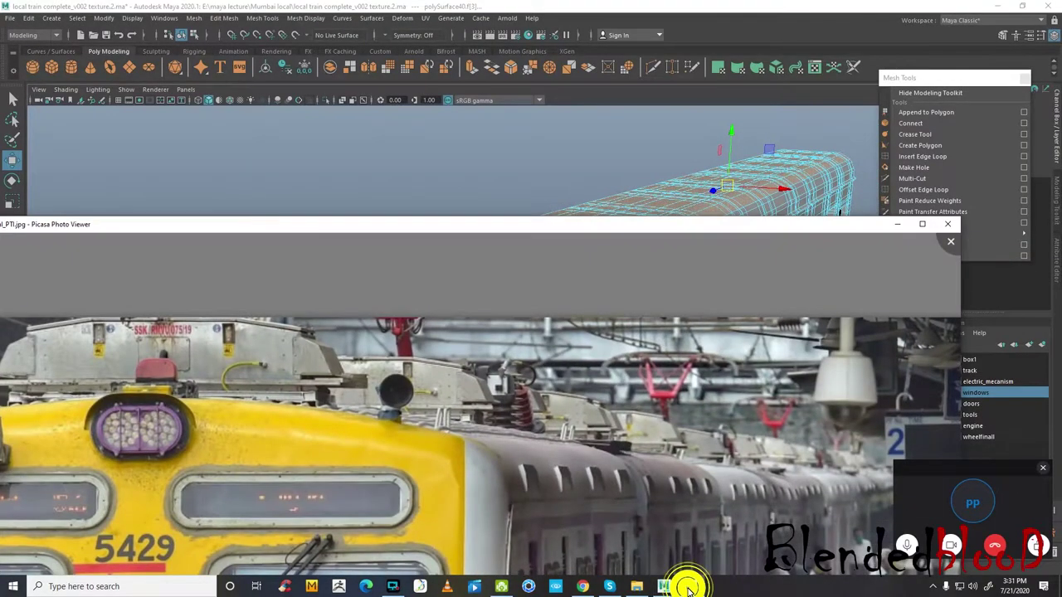
pyautogui.click(689, 587)
pyautogui.keyDown('alt'); pyautogui.moveTo(656, 343); pyautogui.dragTo(647, 344); pyautogui.keyUp('alt')
pyautogui.scroll(5, 465, 279)
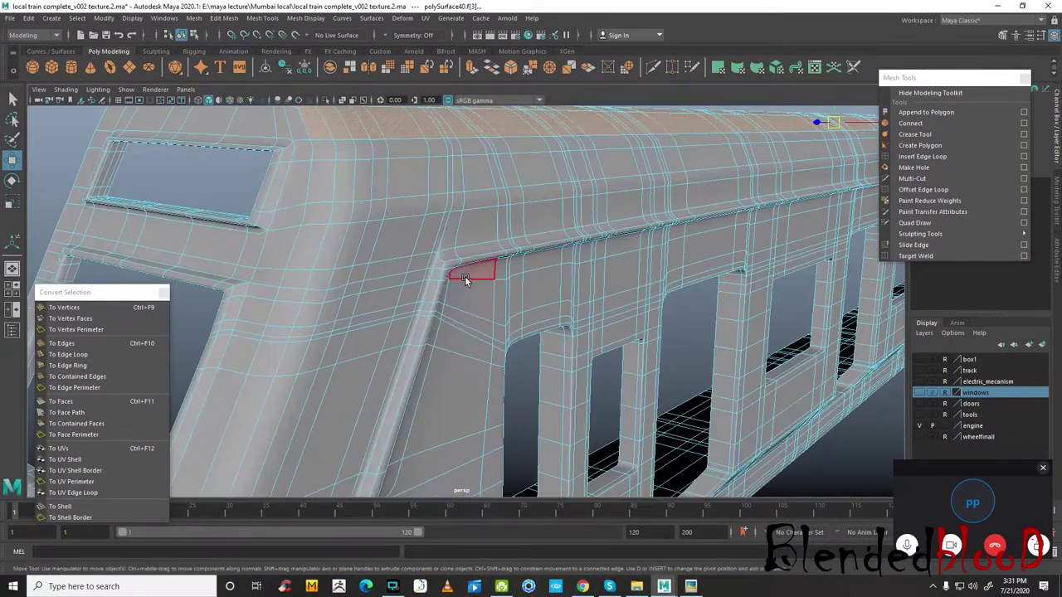
pyautogui.scroll(-5, 459, 305)
pyautogui.click(691, 587)
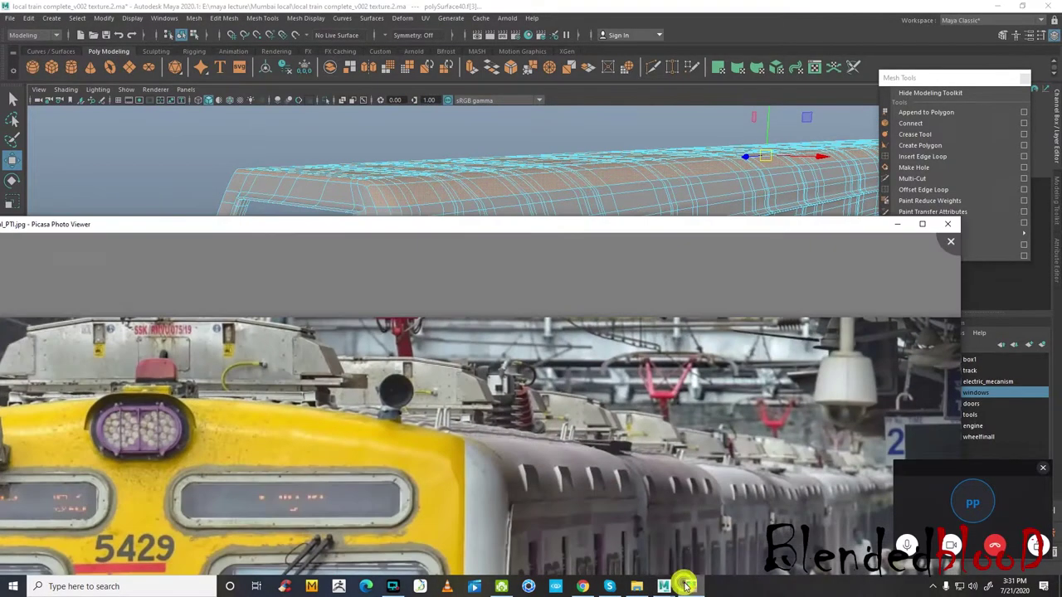
pyautogui.click(894, 227)
# - Select the cab roof corner face and the thin faces along the cab roof edge
pyautogui.keyDown('alt'); pyautogui.moveTo(441, 230); pyautogui.dragTo(465, 304); pyautogui.keyUp('alt')
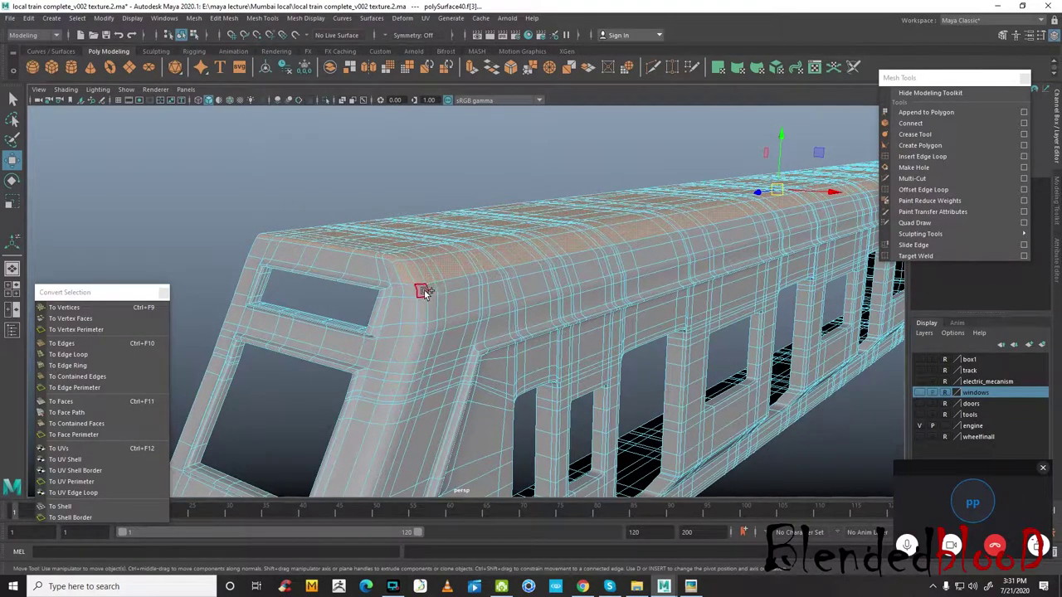
pyautogui.click(408, 278)
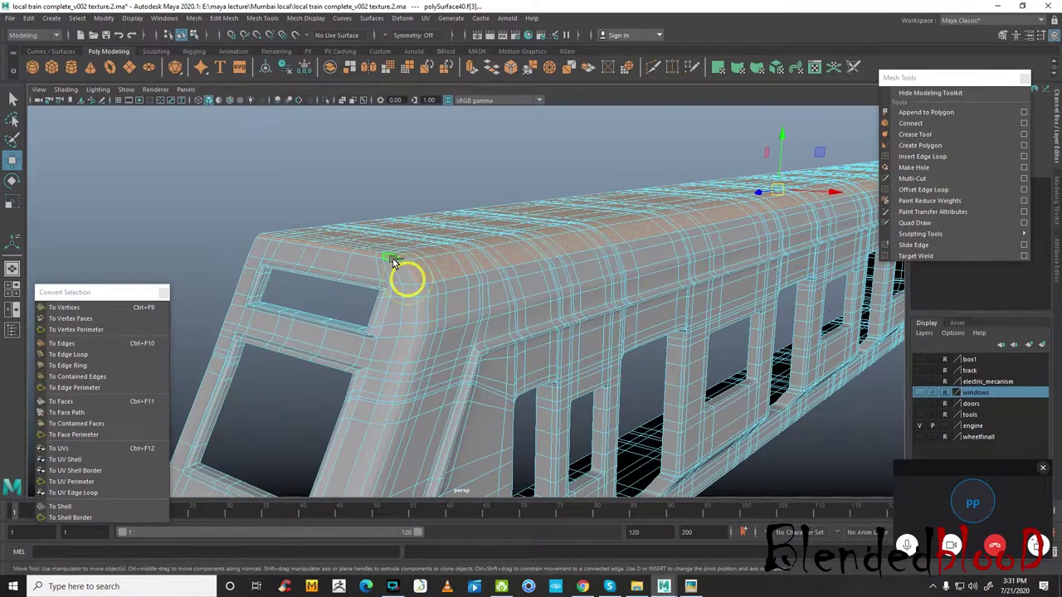
pyautogui.moveTo(451, 308)
pyautogui.keyDown('alt'); pyautogui.mouseDown()
pyautogui.moveTo(551, 303)
pyautogui.moveTo(594, 355)
pyautogui.moveTo(622, 340)
pyautogui.moveTo(596, 399)
pyautogui.mouseUp(); pyautogui.keyUp('alt')
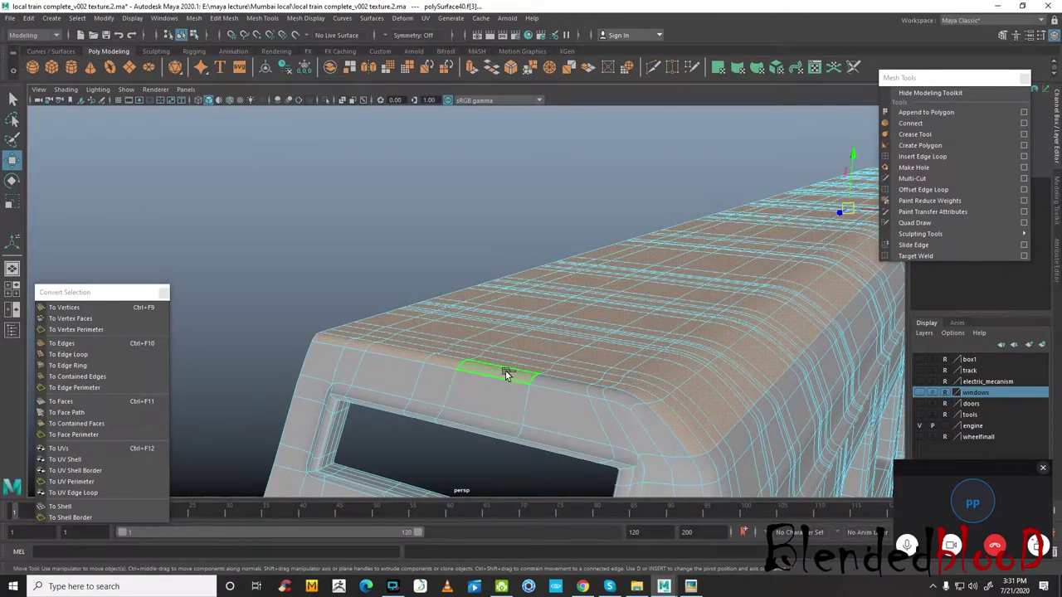
pyautogui.press('1')
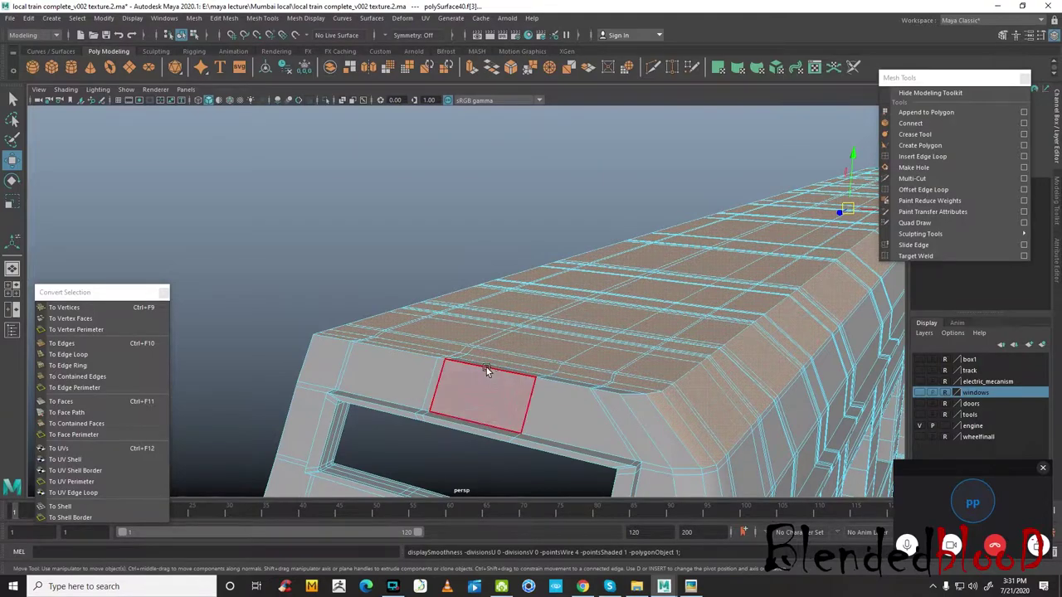
pyautogui.press('3')
pyautogui.click(497, 375)
pyautogui.moveTo(499, 378); pyautogui.dragTo(610, 396)
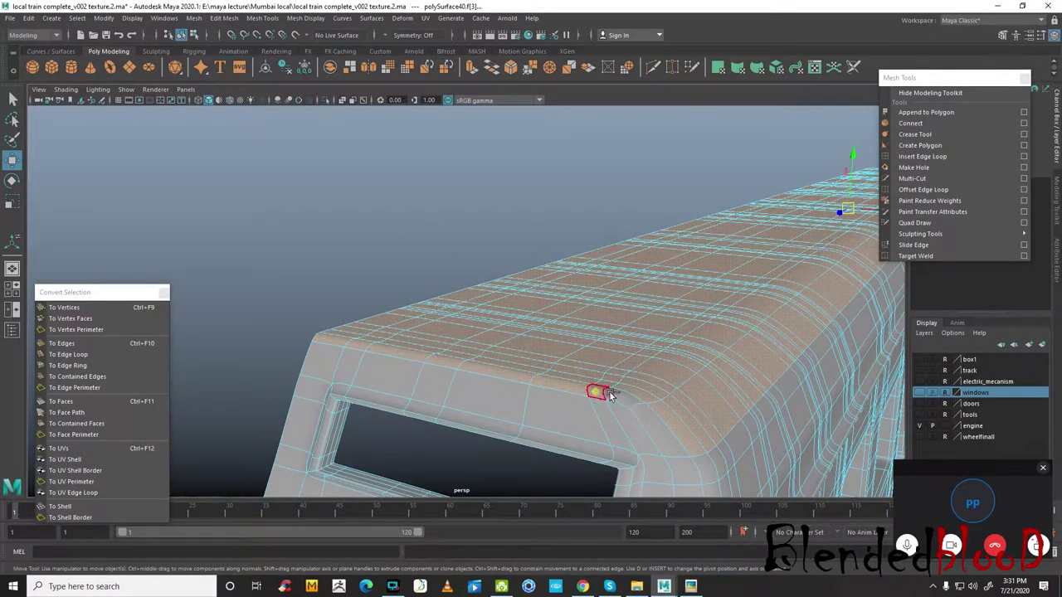
pyautogui.moveTo(721, 413)
pyautogui.keyDown('alt'); pyautogui.mouseDown()
pyautogui.moveTo(666, 359)
pyautogui.moveTo(701, 359)
pyautogui.moveTo(687, 357)
pyautogui.mouseUp(); pyautogui.keyUp('alt')
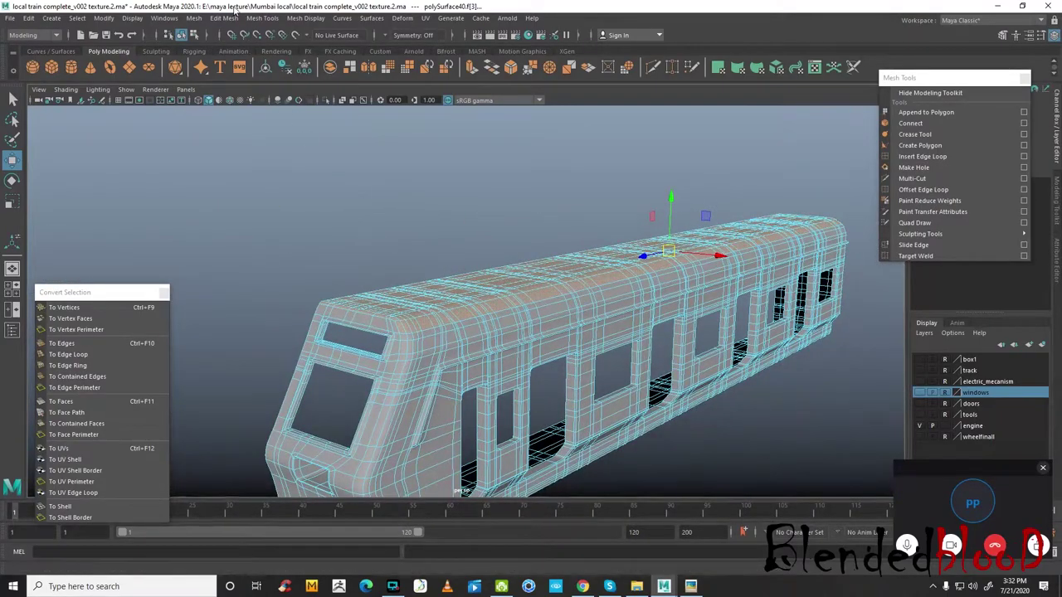
# - Open Hypershade and bring up the Assign New Material shader list for the selection
pyautogui.click(168, 20)
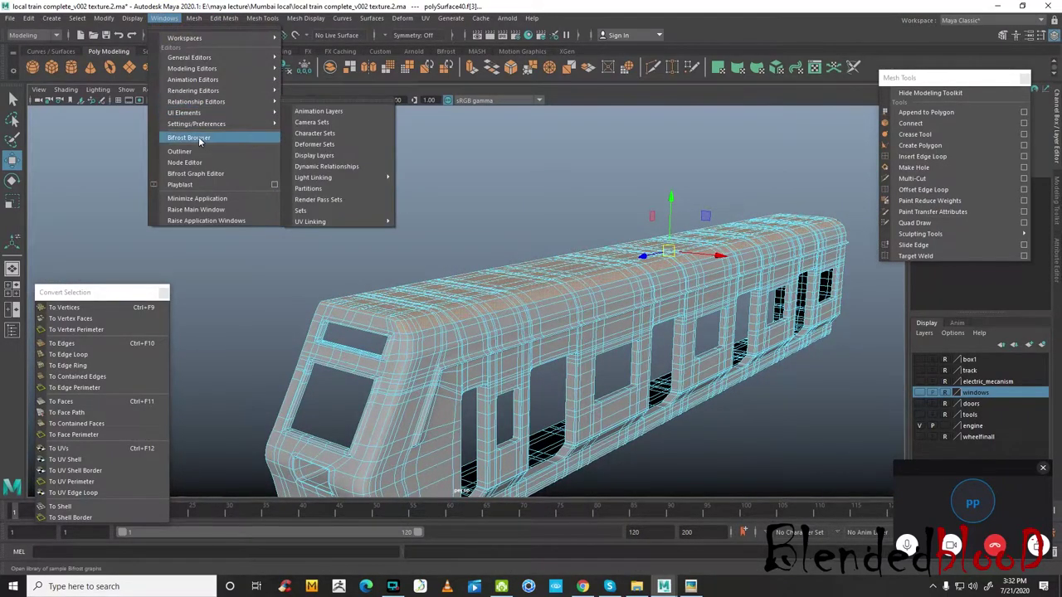
pyautogui.moveTo(194, 91)
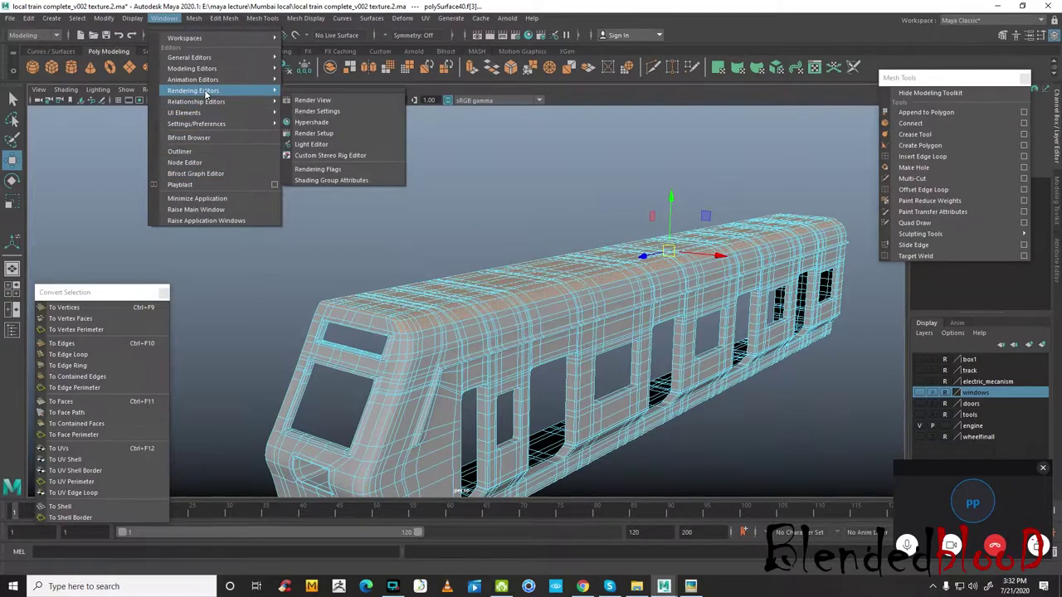
pyautogui.click(311, 122)
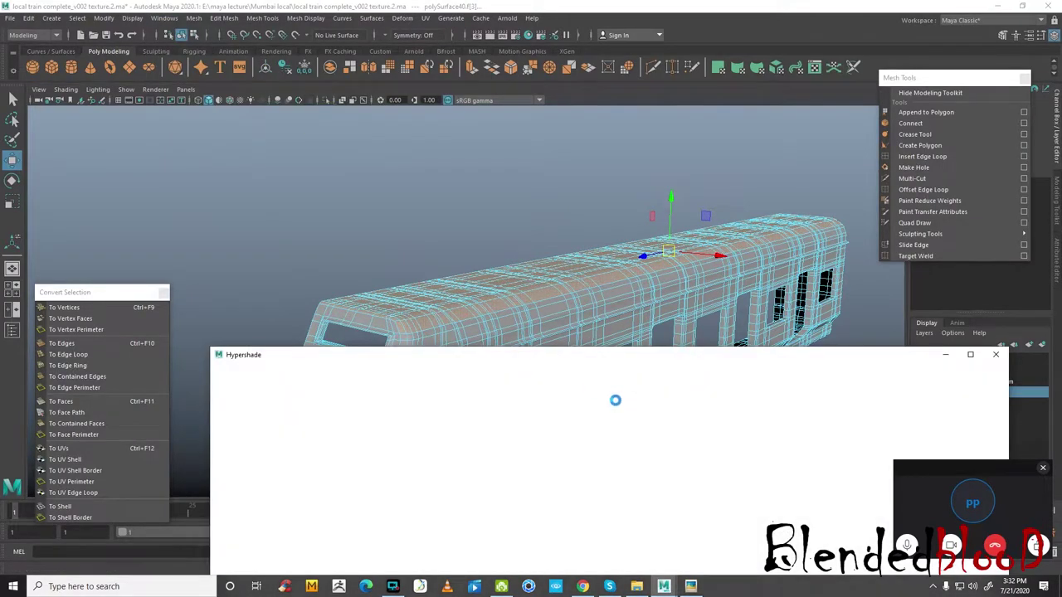
pyautogui.moveTo(616, 355); pyautogui.dragTo(638, 380)
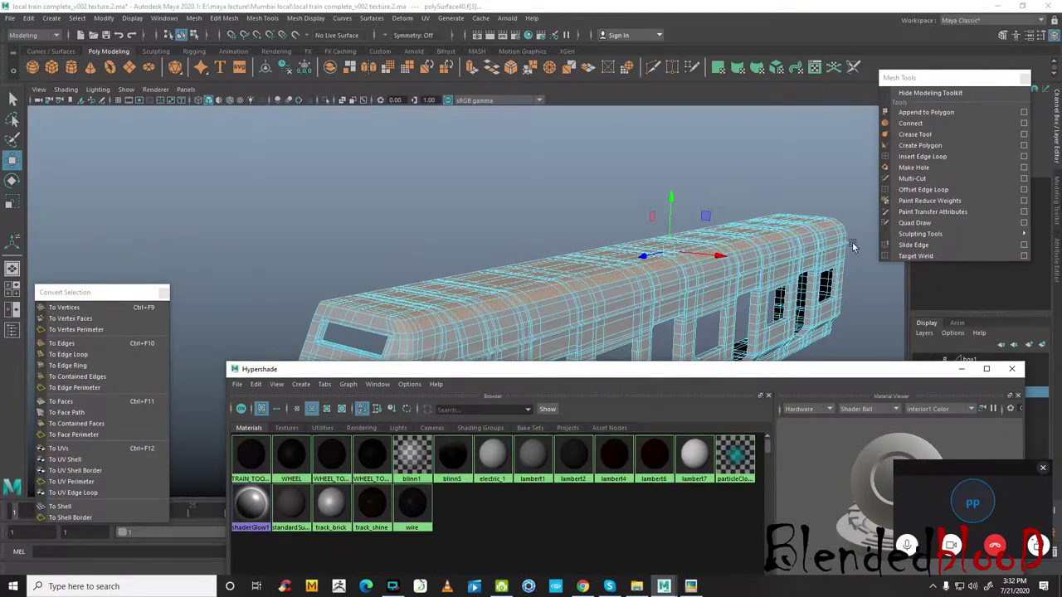
pyautogui.click(944, 81)
pyautogui.rightClick(650, 251)
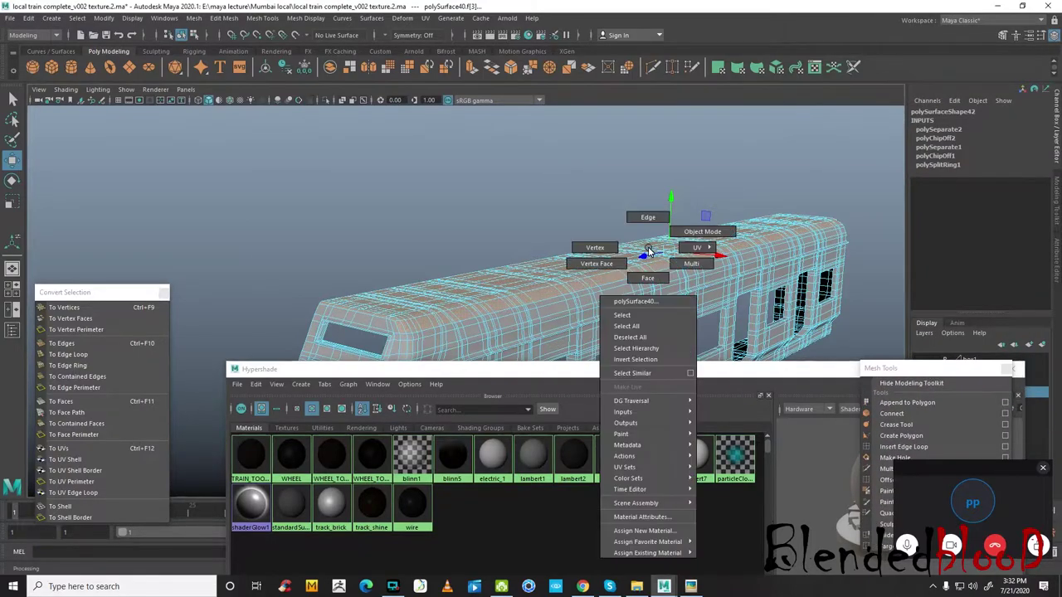
pyautogui.moveTo(650, 250); pyautogui.dragTo(646, 530, button='right')
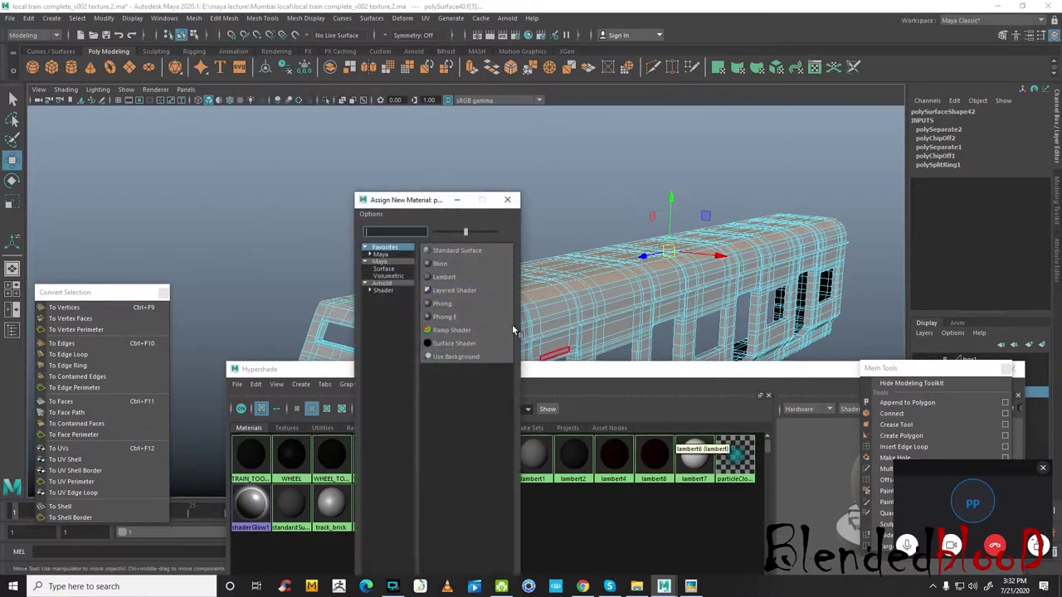
# - Assign a new Blinn material, blinn8, to the roof faces and colour it bright green
pyautogui.click(454, 265)
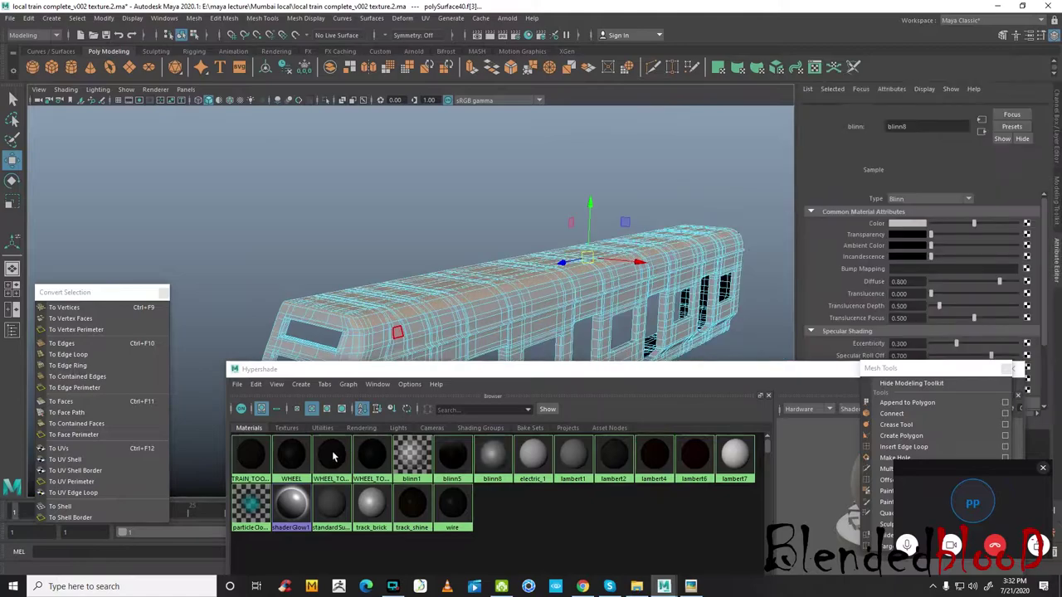
pyautogui.click(496, 454)
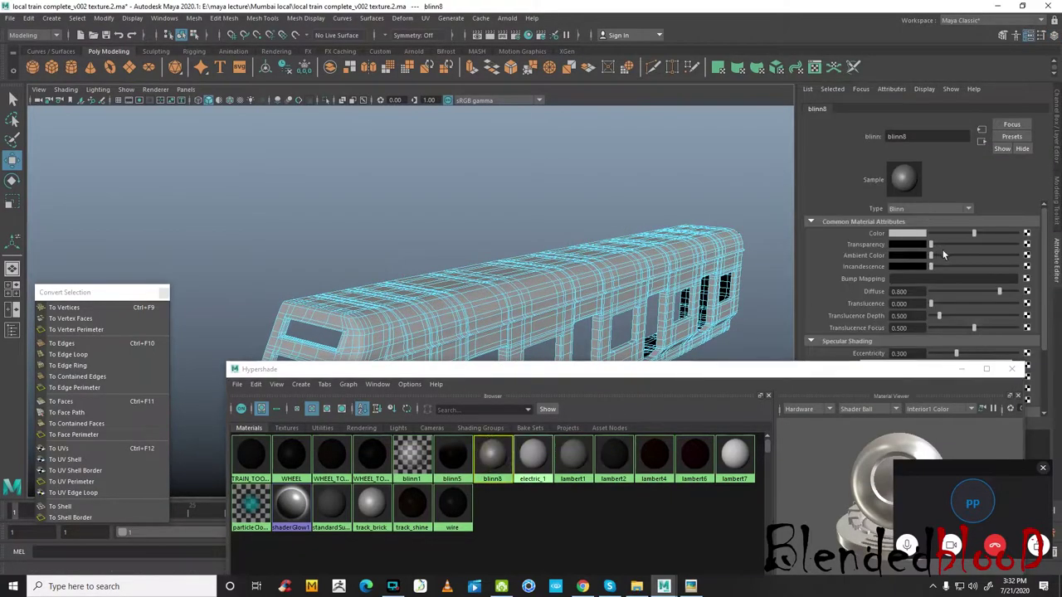
pyautogui.moveTo(975, 235); pyautogui.dragTo(971, 235)
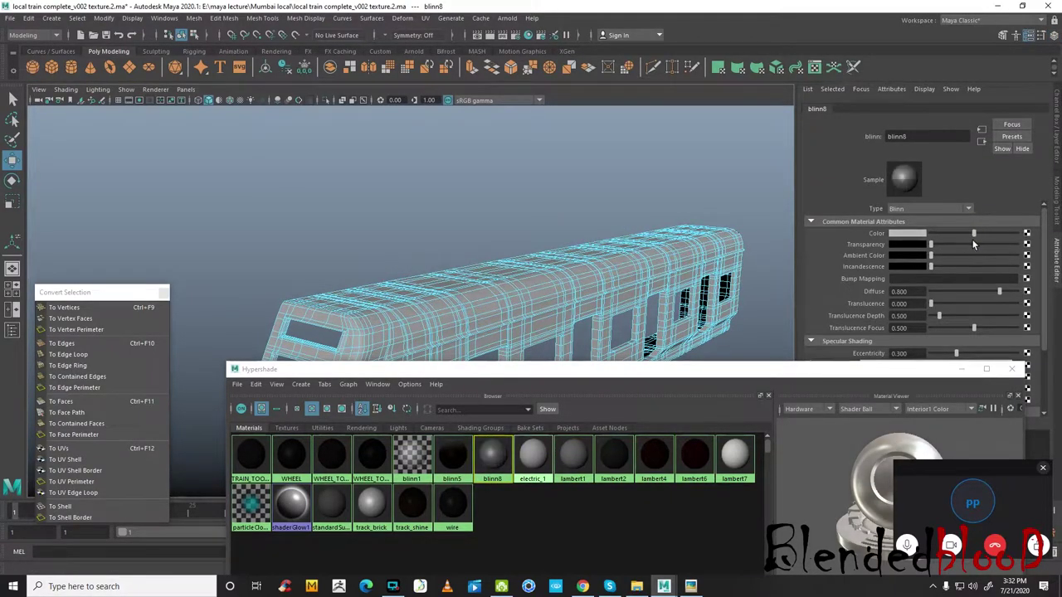
pyautogui.click(918, 237)
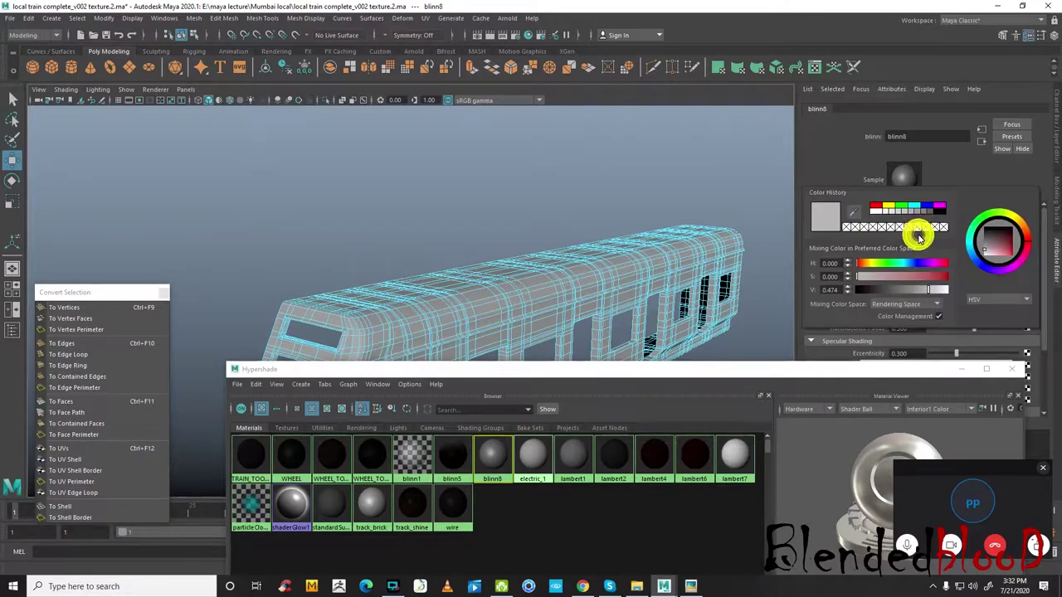
pyautogui.click(903, 209)
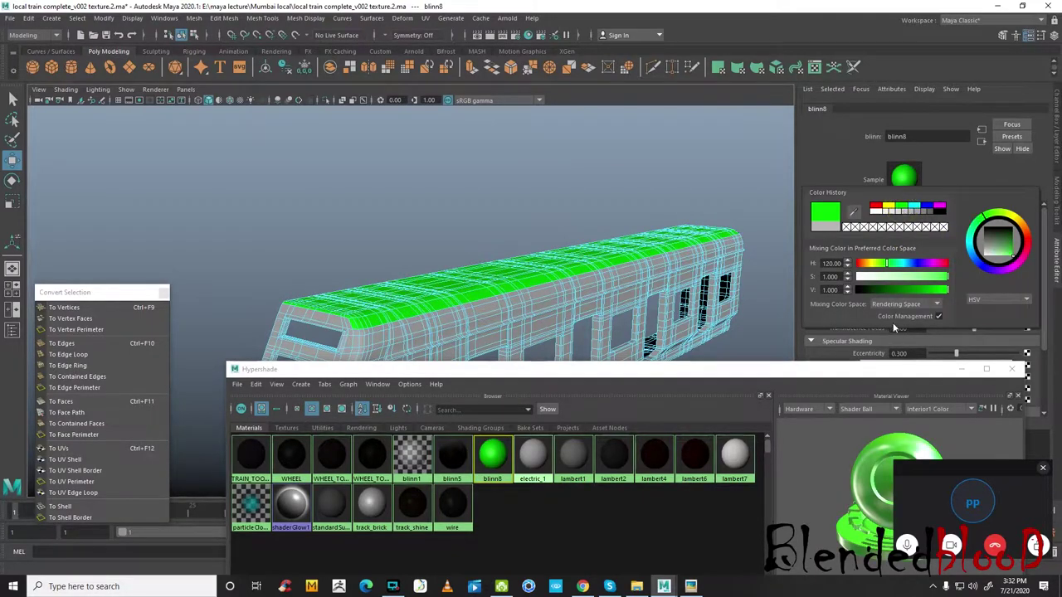
# - Clear the selection, turn the view along the train, and select blinn8's objects
pyautogui.rightClick(537, 273)
pyautogui.moveTo(578, 234)
pyautogui.keyDown('alt'); pyautogui.mouseDown()
pyautogui.moveTo(615, 259)
pyautogui.moveTo(467, 221)
pyautogui.moveTo(524, 219)
pyautogui.moveTo(513, 230)
pyautogui.mouseUp(); pyautogui.keyUp('alt')
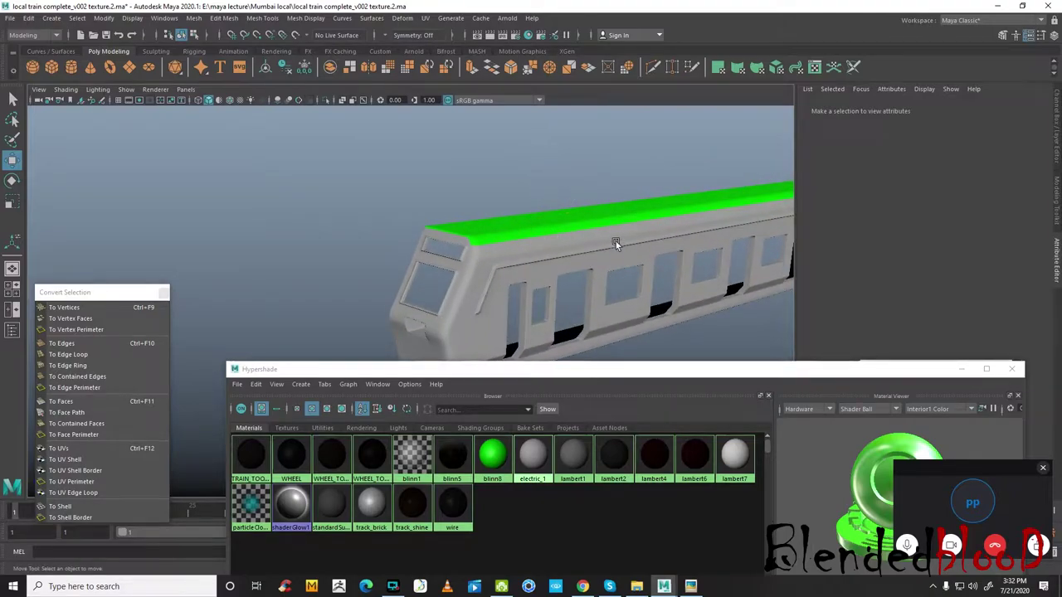
pyautogui.keyDown('alt'); pyautogui.moveTo(616, 242); pyautogui.dragTo(577, 182); pyautogui.keyUp('alt')
pyautogui.keyDown('alt'); pyautogui.moveTo(660, 225); pyautogui.dragTo(655, 218); pyautogui.keyUp('alt')
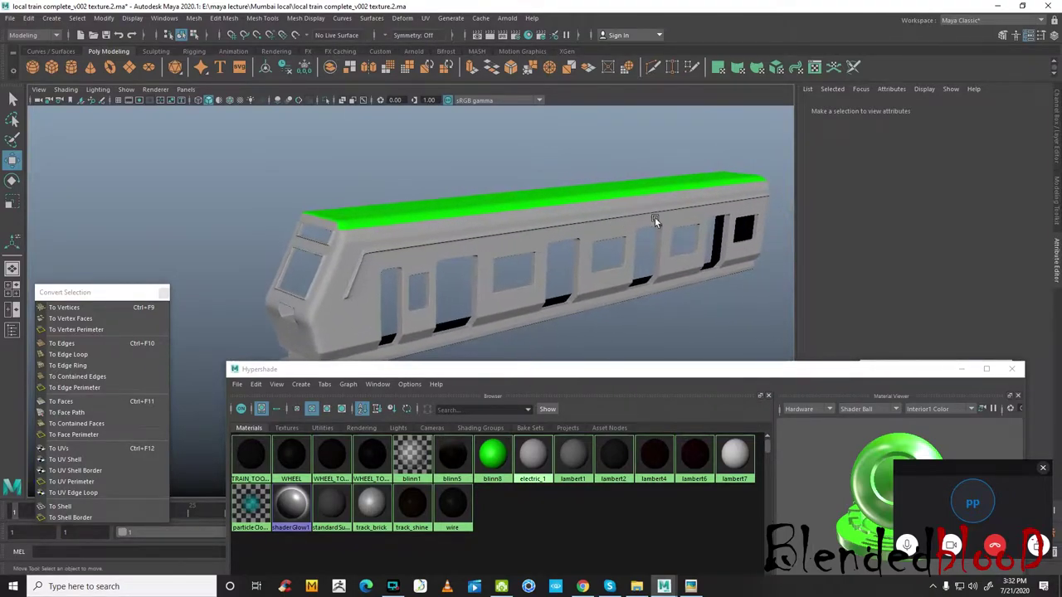
pyautogui.click(1054, 148)
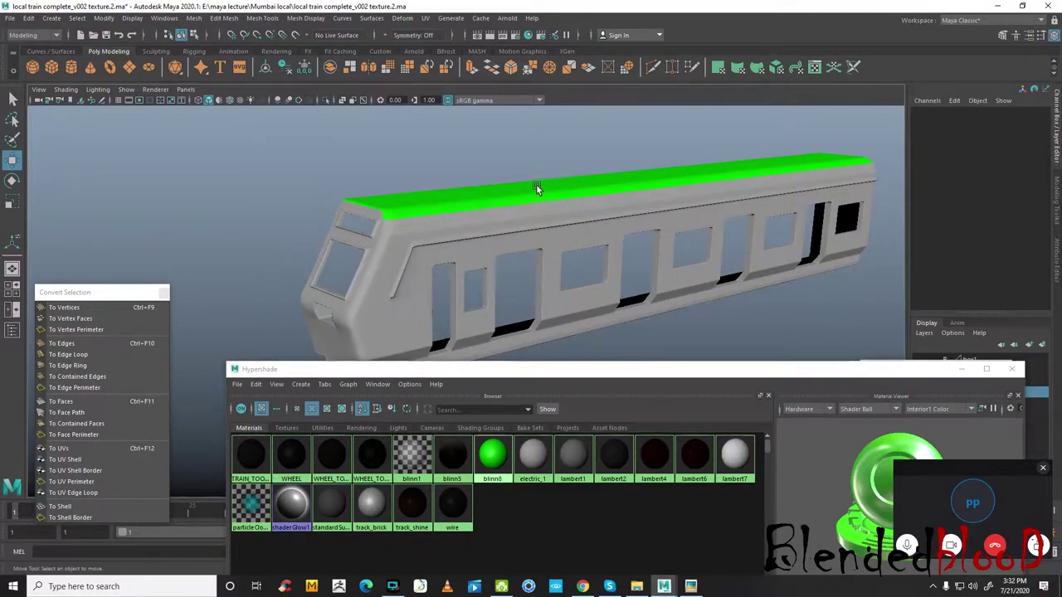
pyautogui.rightClick(493, 457)
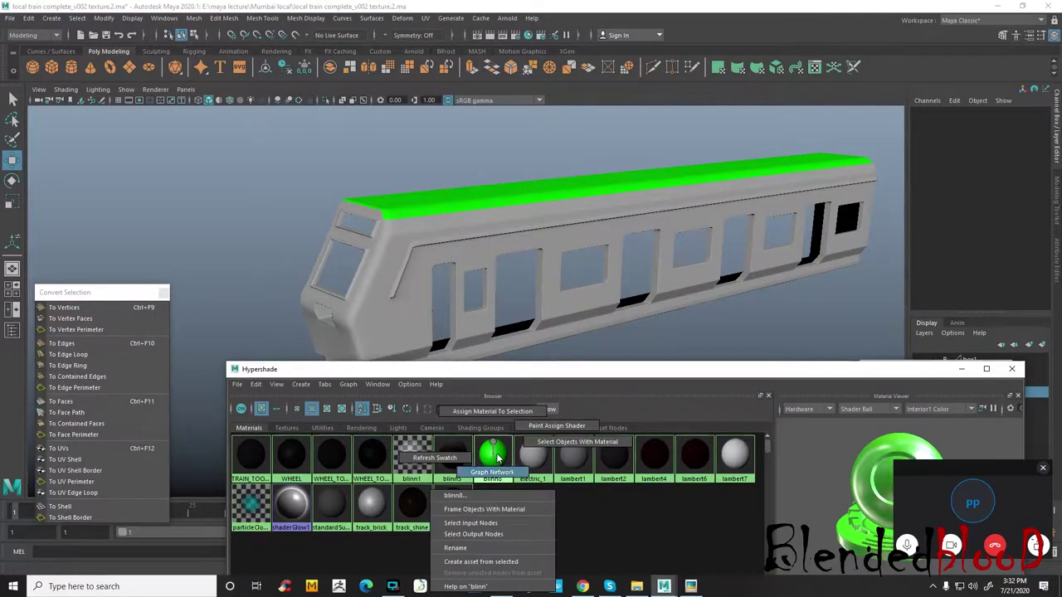
pyautogui.click(556, 448)
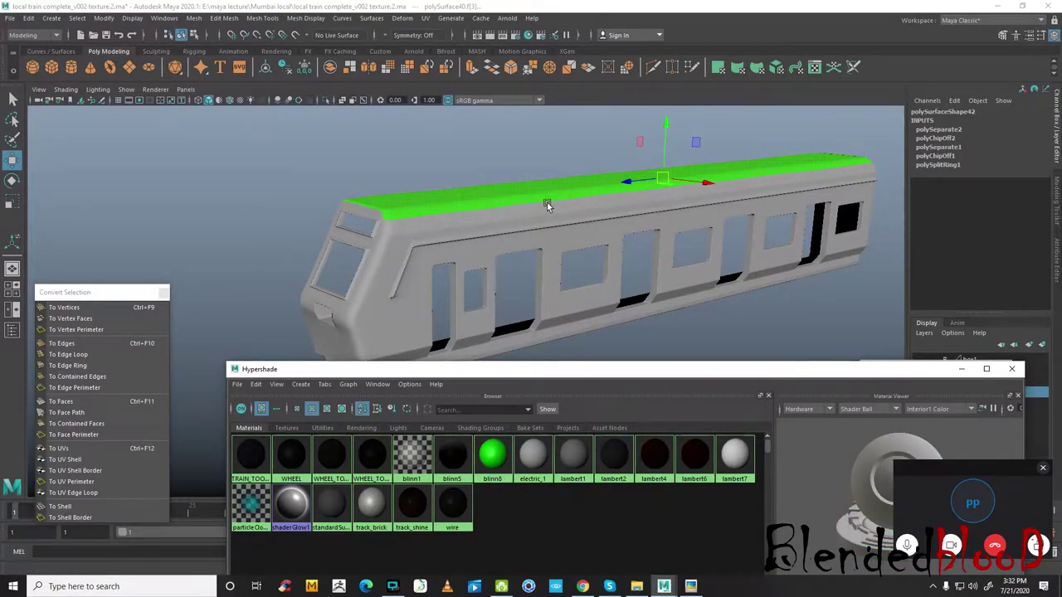
# - Select the train body and zoom in on the cab's top front in face mode
pyautogui.click(401, 242)
pyautogui.moveTo(398, 238)
pyautogui.keyDown('alt'); pyautogui.mouseDown()
pyautogui.moveTo(485, 214)
pyautogui.moveTo(446, 230)
pyautogui.moveTo(435, 210)
pyautogui.moveTo(492, 249)
pyautogui.mouseUp(); pyautogui.keyUp('alt')
pyautogui.moveTo(591, 221)
pyautogui.keyDown('alt'); pyautogui.mouseDown()
pyautogui.moveTo(622, 225)
pyautogui.moveTo(443, 232)
pyautogui.mouseUp(); pyautogui.keyUp('alt')
pyautogui.keyDown('alt'); pyautogui.moveTo(444, 232); pyautogui.dragTo(540, 178, button='right'); pyautogui.keyUp('alt')
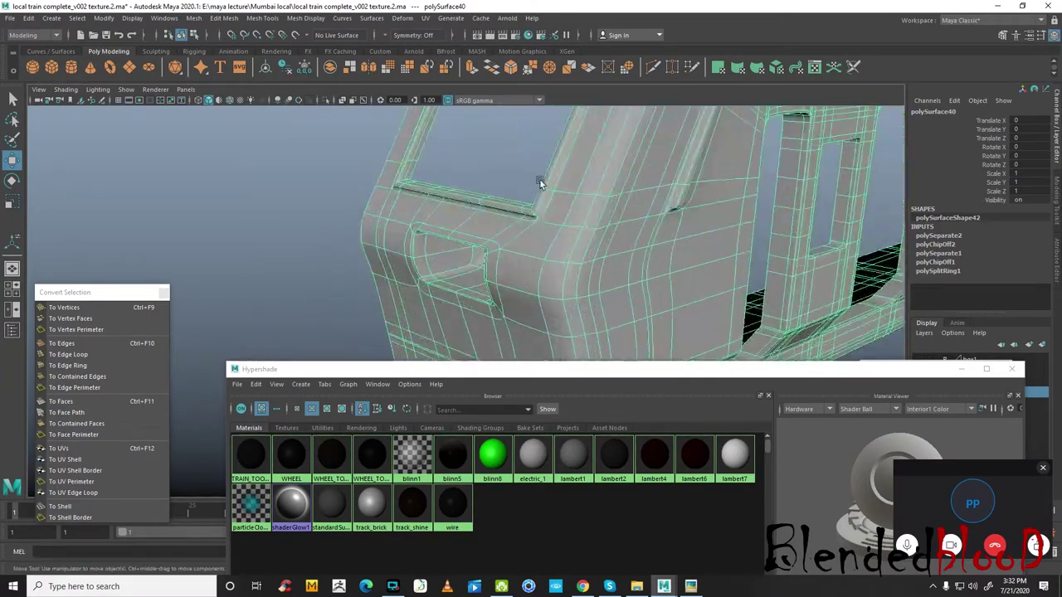
pyautogui.keyDown('alt'); pyautogui.moveTo(539, 178); pyautogui.dragTo(537, 230); pyautogui.keyUp('alt')
pyautogui.moveTo(503, 221); pyautogui.dragTo(502, 243, button='right')
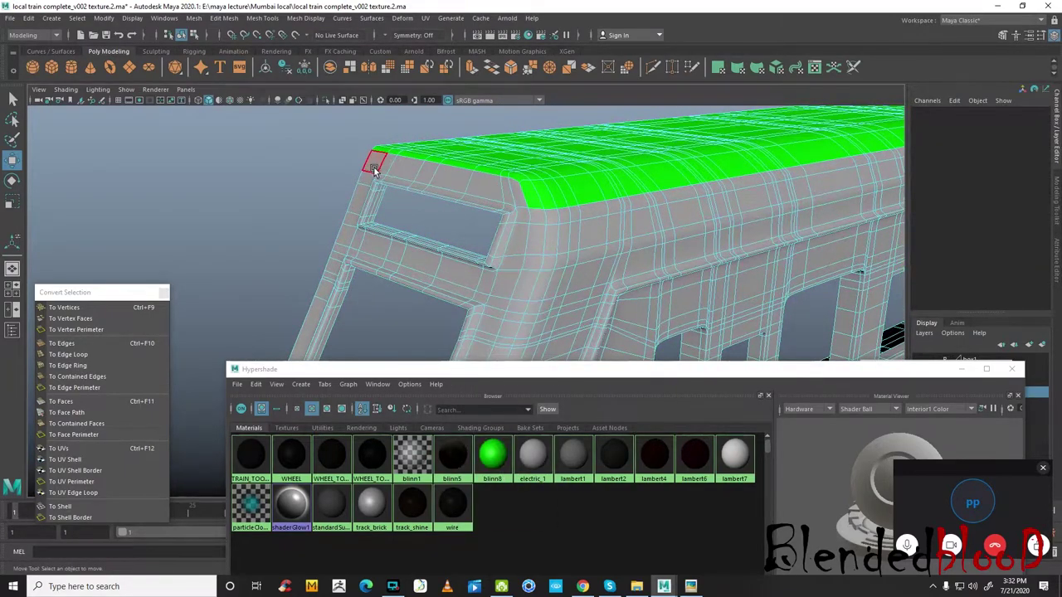
# - Select the thin faces at the cab's top-front roof corner, then switch to four views
pyautogui.click(374, 167)
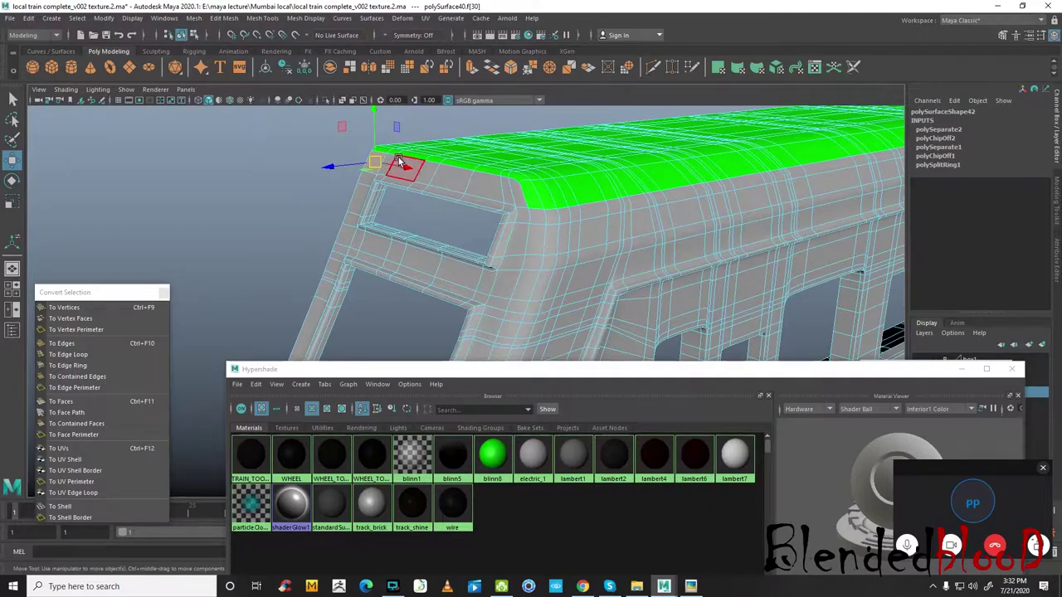
pyautogui.moveTo(399, 162)
pyautogui.keyDown('alt'); pyautogui.mouseDown()
pyautogui.moveTo(392, 154)
pyautogui.moveTo(373, 168)
pyautogui.mouseUp(); pyautogui.keyUp('alt')
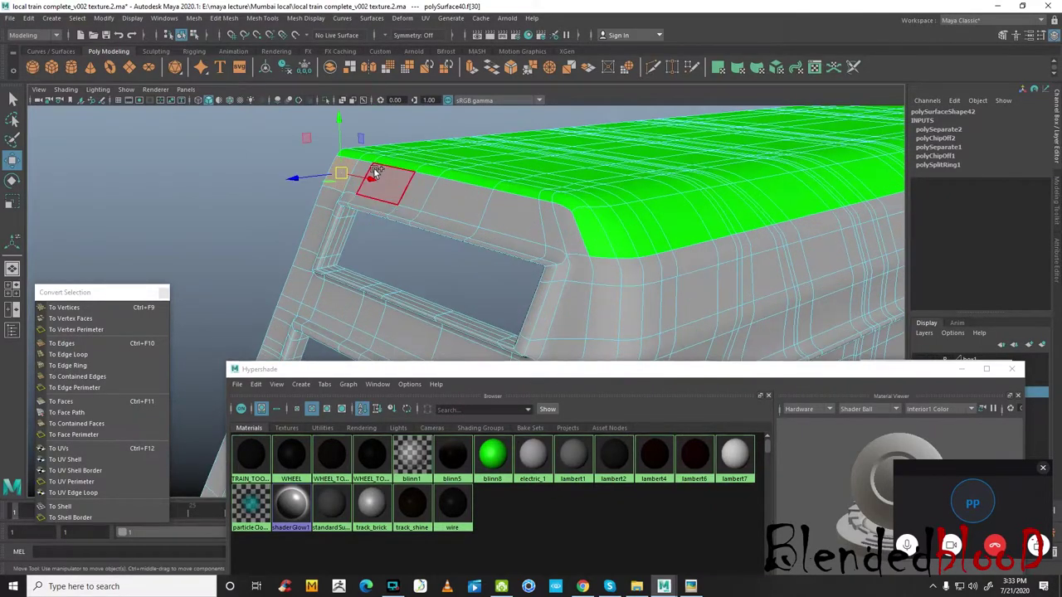
pyautogui.click(370, 170)
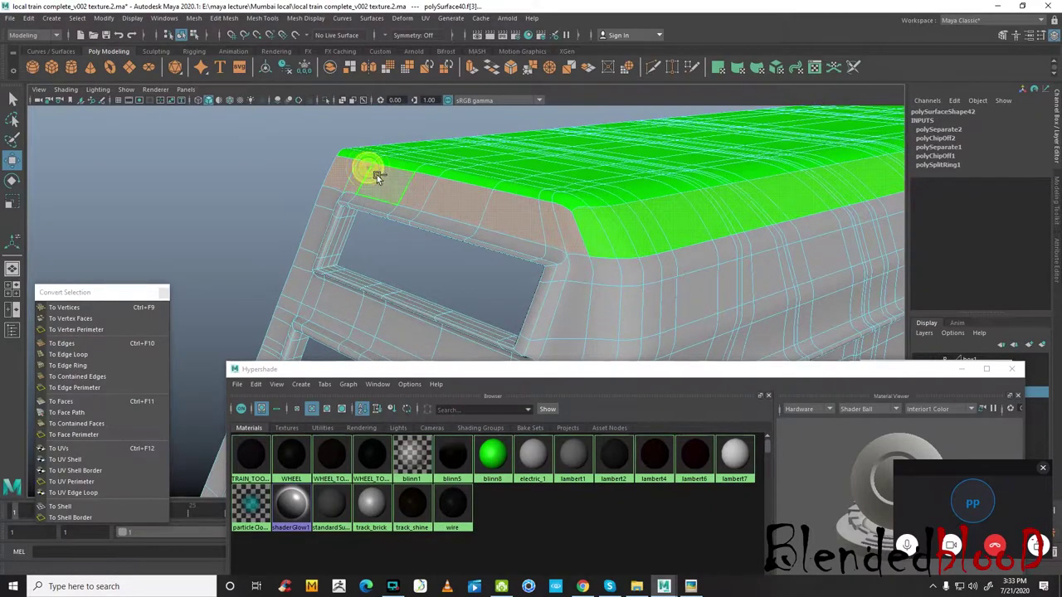
pyautogui.click(560, 230)
pyautogui.moveTo(513, 216)
pyautogui.mouseDown()
pyautogui.moveTo(338, 179)
pyautogui.moveTo(514, 124)
pyautogui.moveTo(510, 222)
pyautogui.moveTo(422, 208)
pyautogui.moveTo(499, 260)
pyautogui.mouseUp()
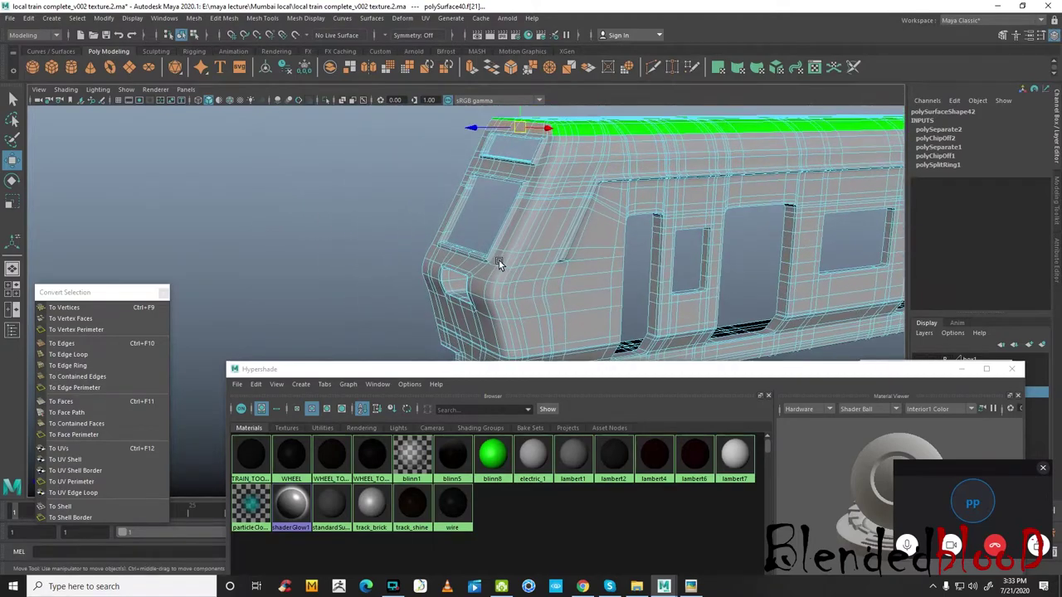
pyautogui.press('space')
# - Maximise the side view on the train's front and choose freehand lasso selection
pyautogui.moveTo(537, 373); pyautogui.dragTo(563, 549)
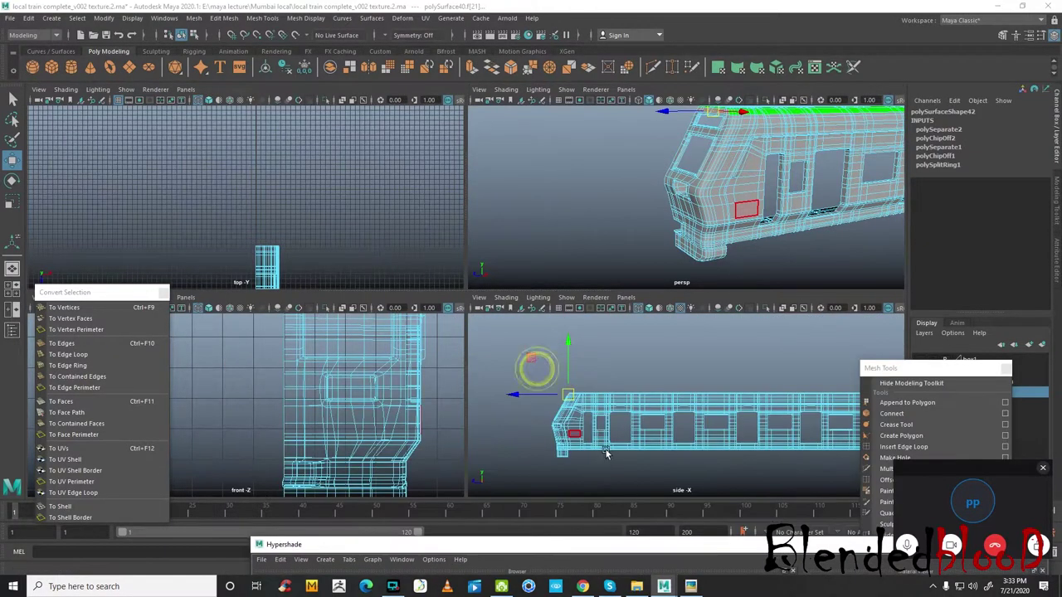
pyautogui.press('space')
pyautogui.scroll(5, 564, 429)
pyautogui.moveTo(406, 368)
pyautogui.keyDown('alt'); pyautogui.mouseDown(button='middle')
pyautogui.moveTo(619, 347)
pyautogui.moveTo(653, 290)
pyautogui.mouseUp(button='middle'); pyautogui.keyUp('alt')
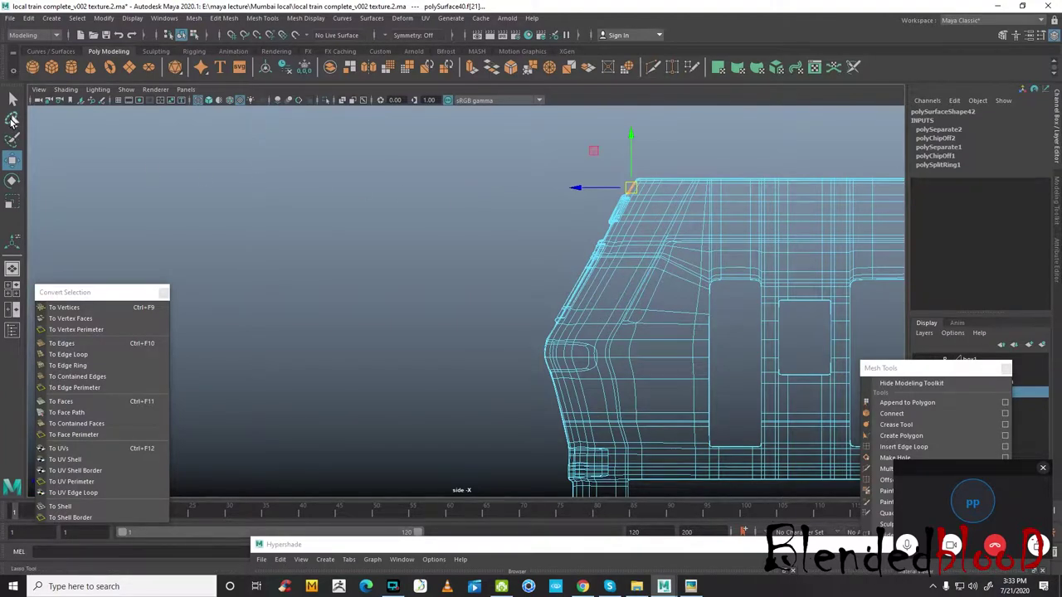
pyautogui.click(12, 121)
pyautogui.click(540, 199)
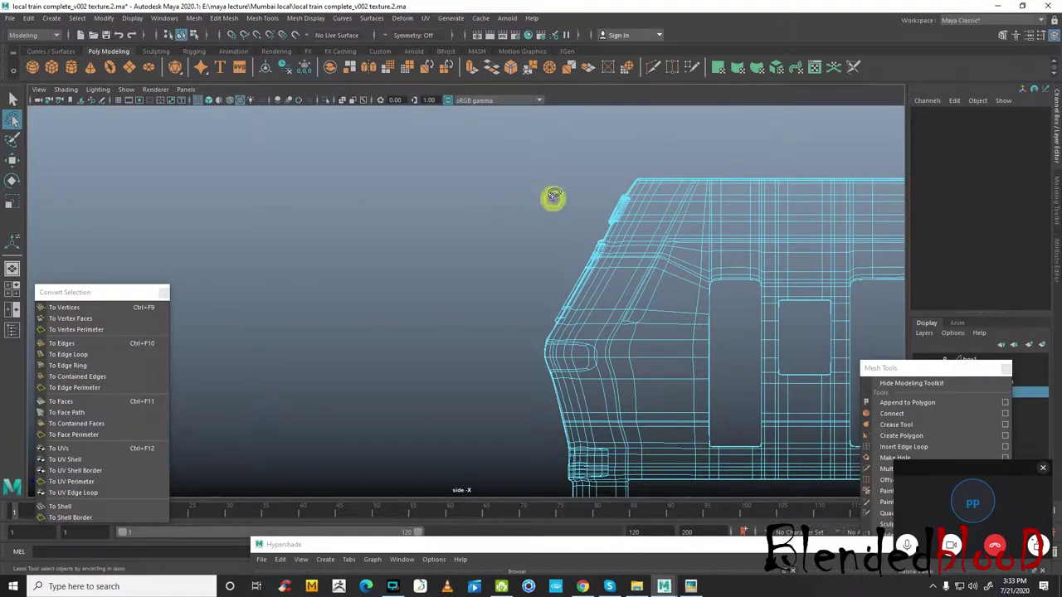
# - Toggle shaded (5) then wireframe (4) display and lasso the train's front-end faces
pyautogui.press('5')
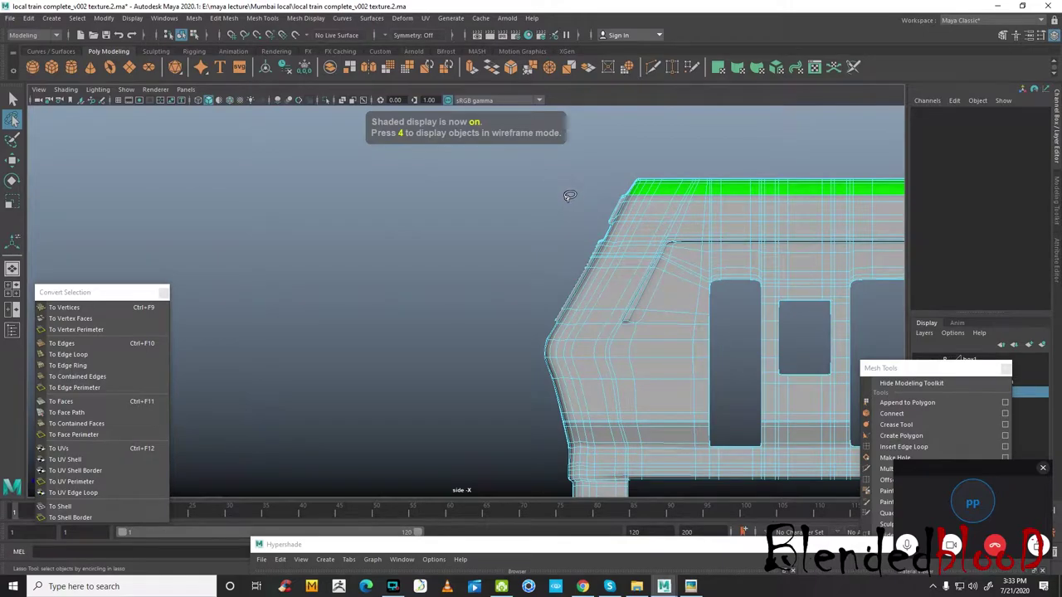
pyautogui.scroll(2, 583, 195)
pyautogui.scroll(-2, 585, 203)
pyautogui.scroll(-2, 585, 208)
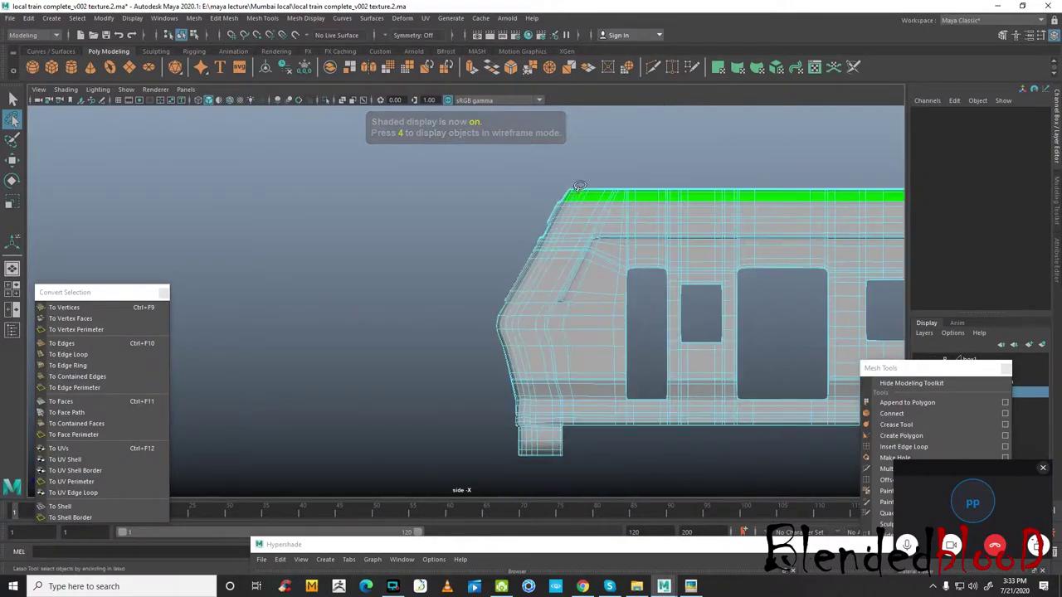
pyautogui.scroll(-2, 585, 207)
pyautogui.press('4')
pyautogui.moveTo(475, 218)
pyautogui.mouseDown()
pyautogui.moveTo(535, 213)
pyautogui.moveTo(541, 231)
pyautogui.mouseUp()
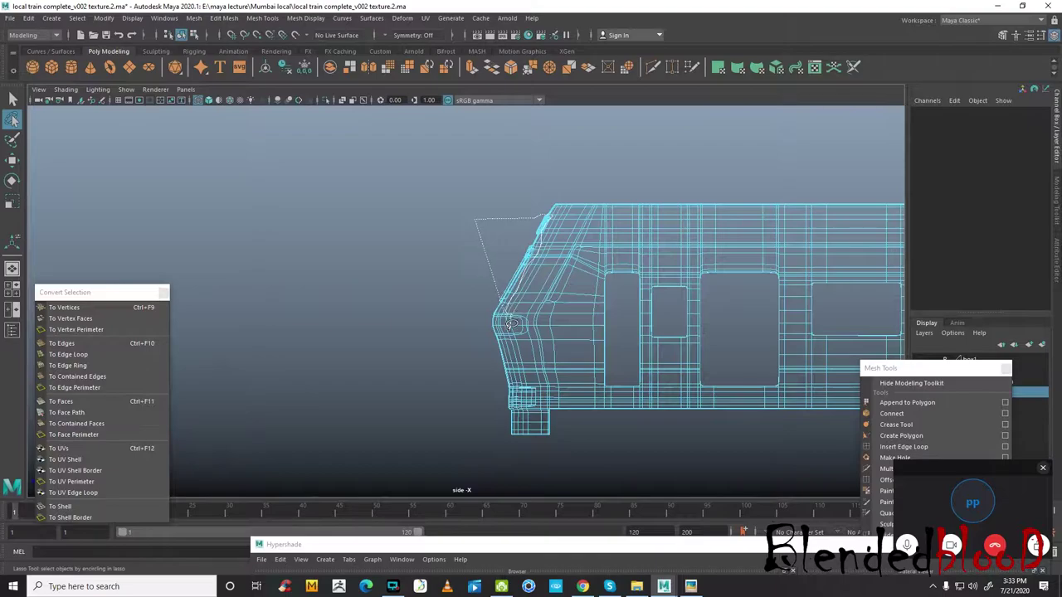
pyautogui.moveTo(503, 452); pyautogui.dragTo(498, 448)
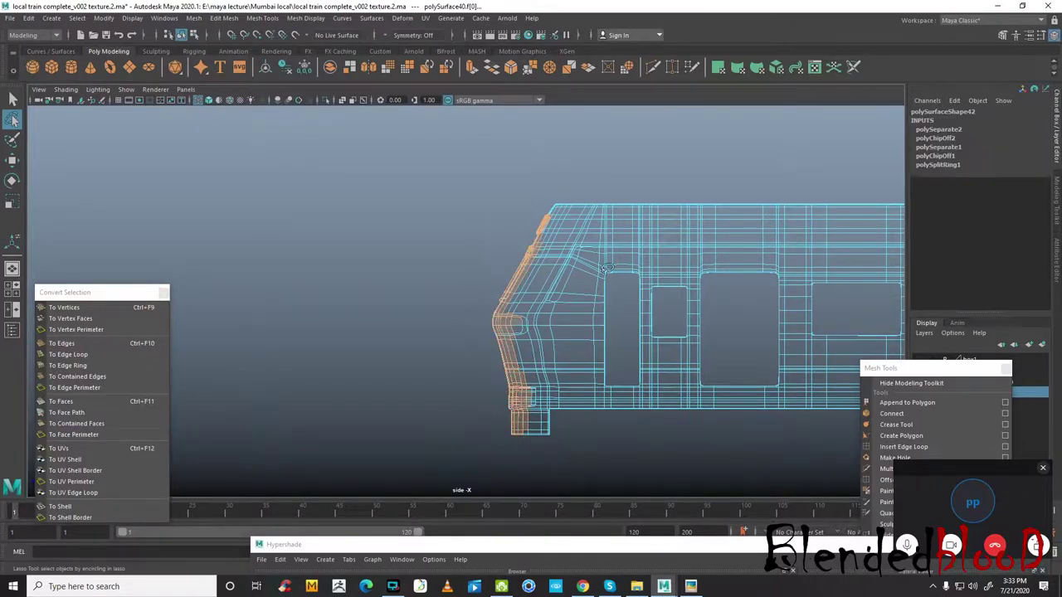
pyautogui.press('space')
pyautogui.press('space')
pyautogui.press('5')
pyautogui.keyDown('alt'); pyautogui.moveTo(572, 282); pyautogui.dragTo(592, 277); pyautogui.keyUp('alt')
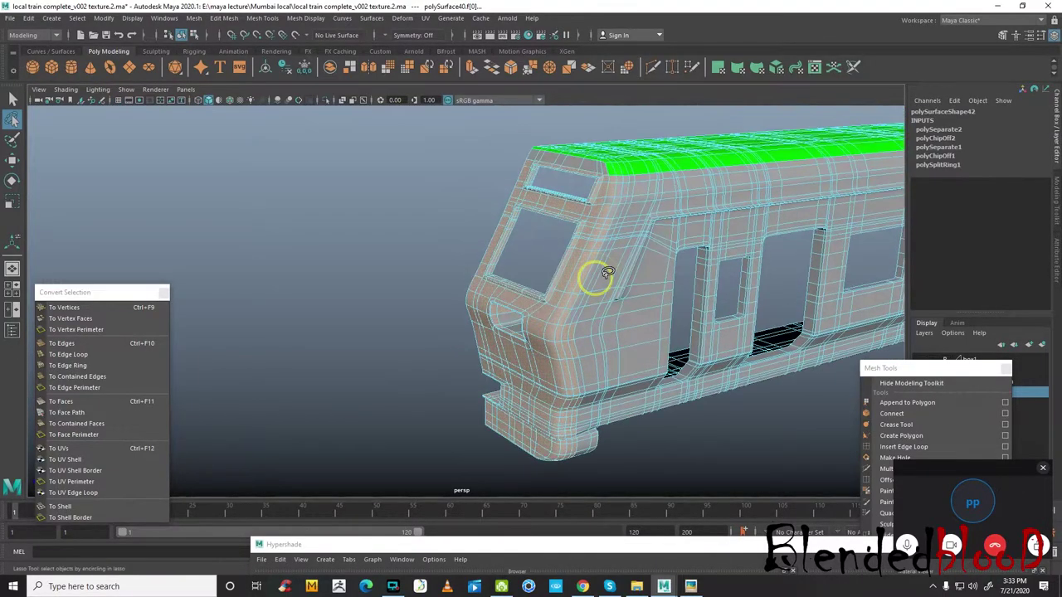
pyautogui.press('w')
pyautogui.moveTo(610, 245); pyautogui.dragTo(609, 276, button='right')
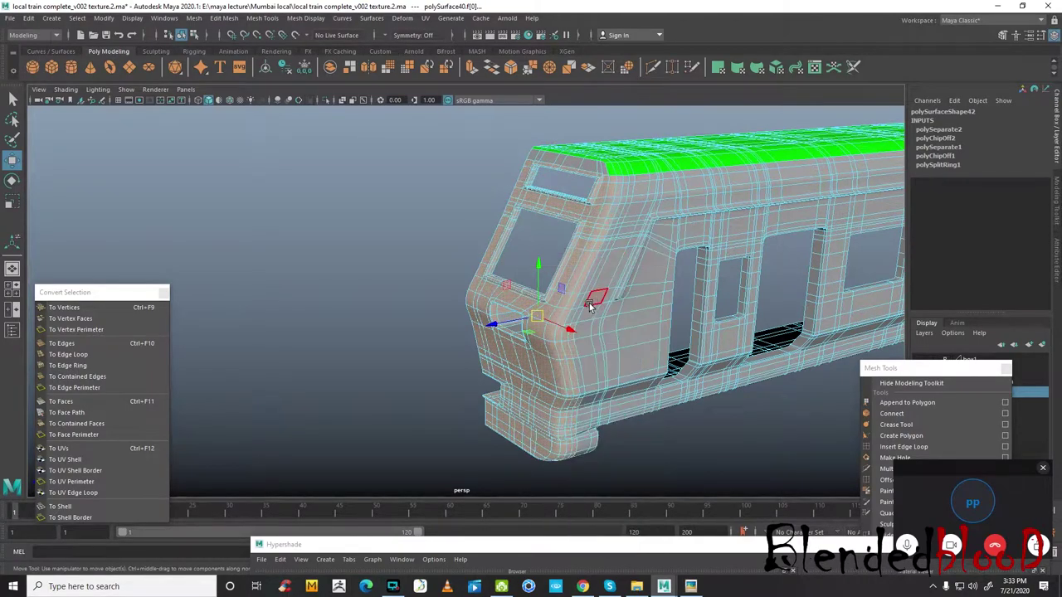
pyautogui.scroll(5, 577, 324)
pyautogui.keyDown('alt'); pyautogui.moveTo(577, 323); pyautogui.dragTo(610, 304); pyautogui.keyUp('alt')
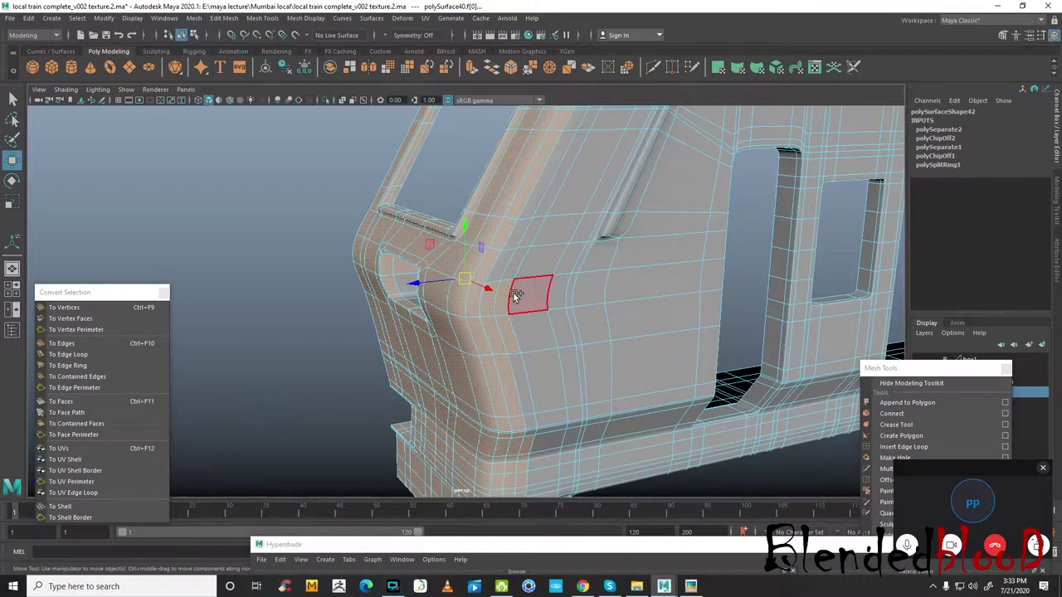
pyautogui.click(506, 297)
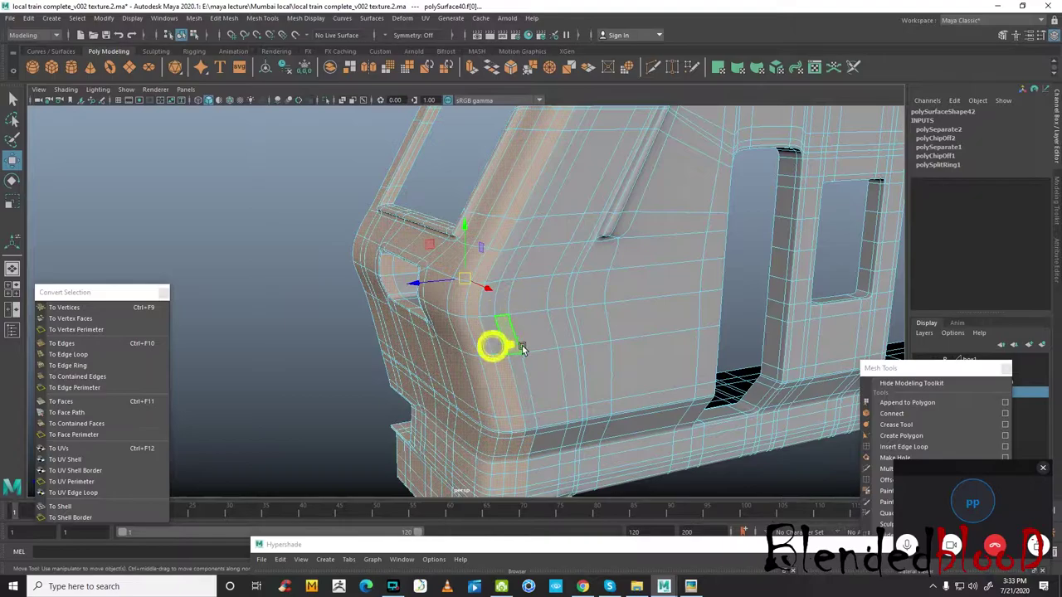
pyautogui.keyDown('alt'); pyautogui.moveTo(522, 345); pyautogui.dragTo(581, 315); pyautogui.keyUp('alt')
pyautogui.press('super')
pyautogui.click(339, 587)
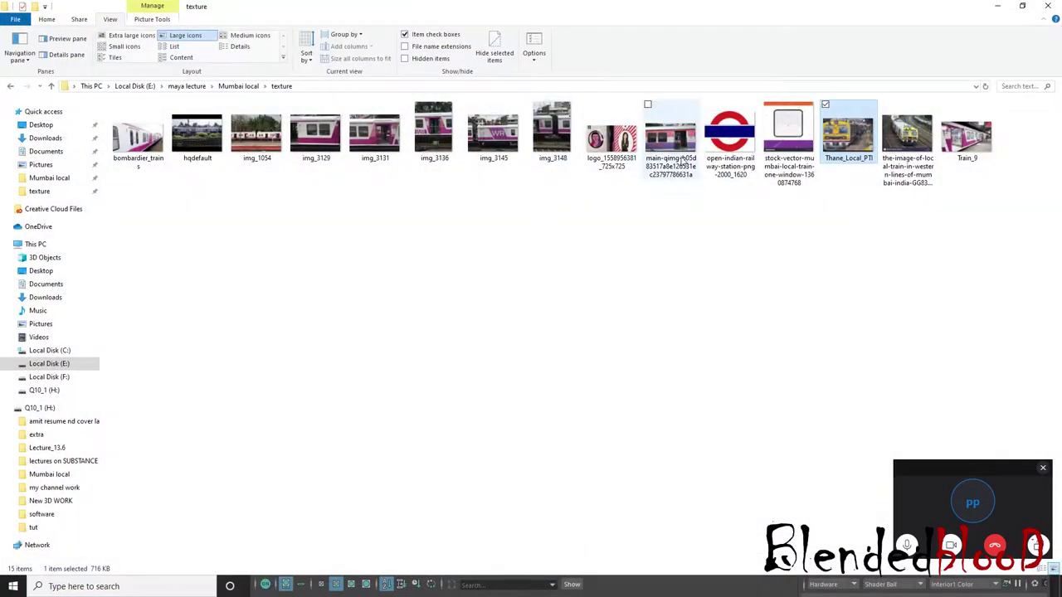
pyautogui.doubleClick(908, 151)
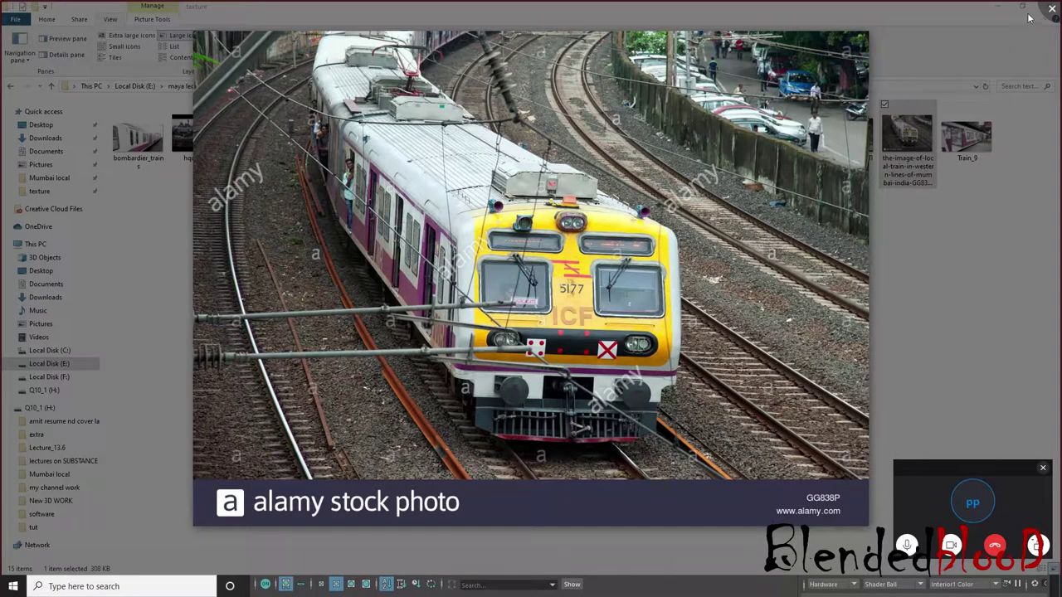
pyautogui.click(1053, 11)
pyautogui.click(1000, 10)
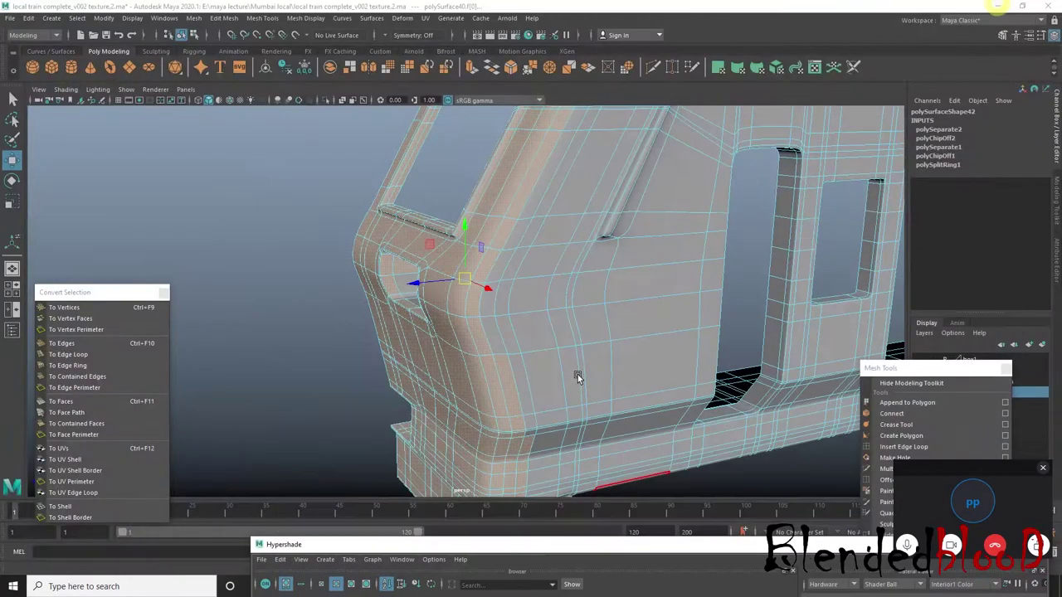
pyautogui.click(504, 370)
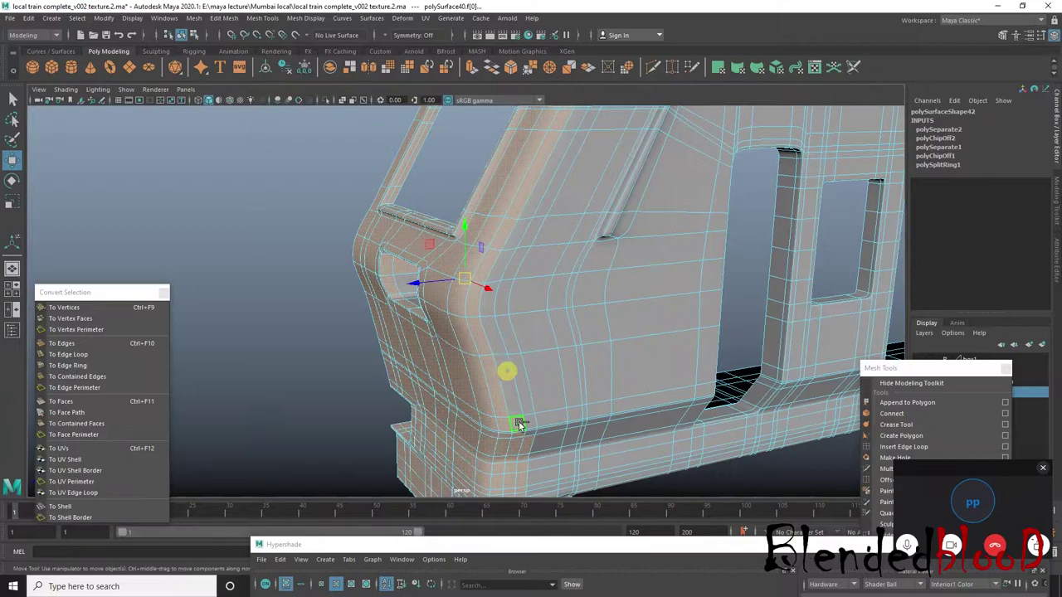
pyautogui.click(519, 425)
pyautogui.press('1')
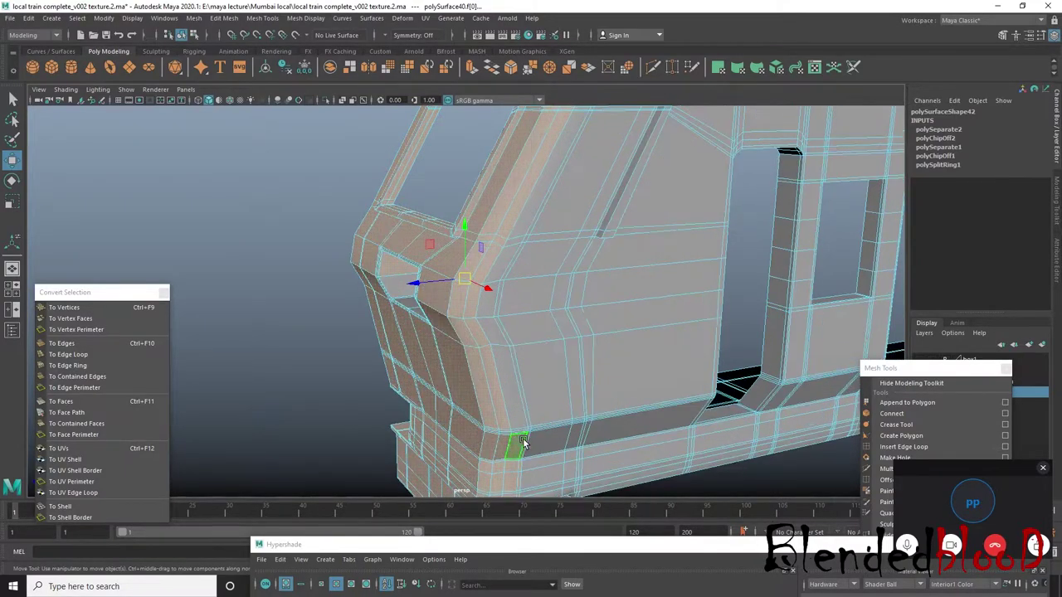
pyautogui.press('3')
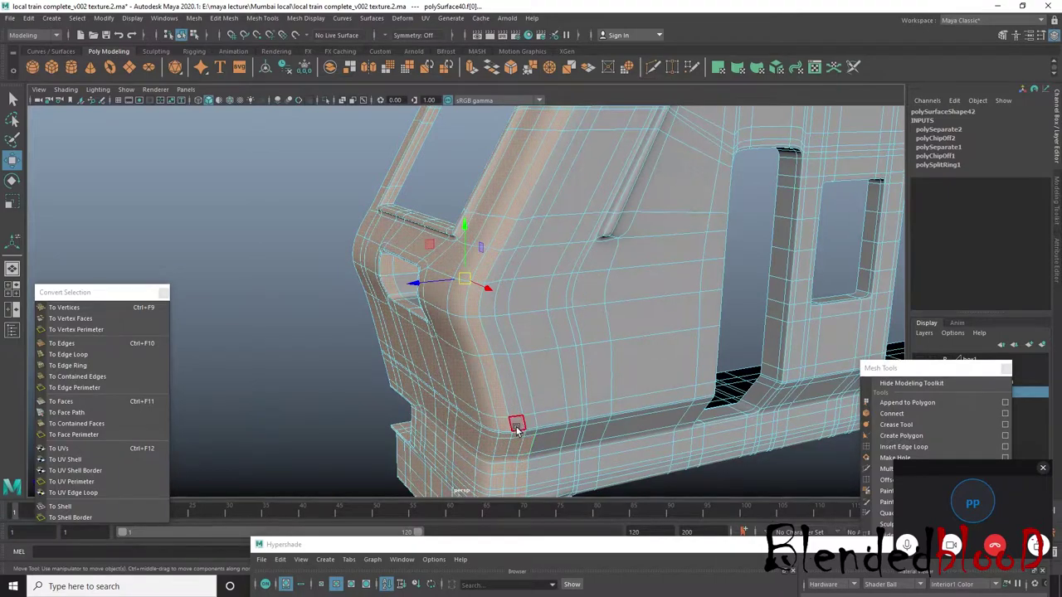
pyautogui.keyDown('alt'); pyautogui.moveTo(539, 446); pyautogui.dragTo(543, 361); pyautogui.keyUp('alt')
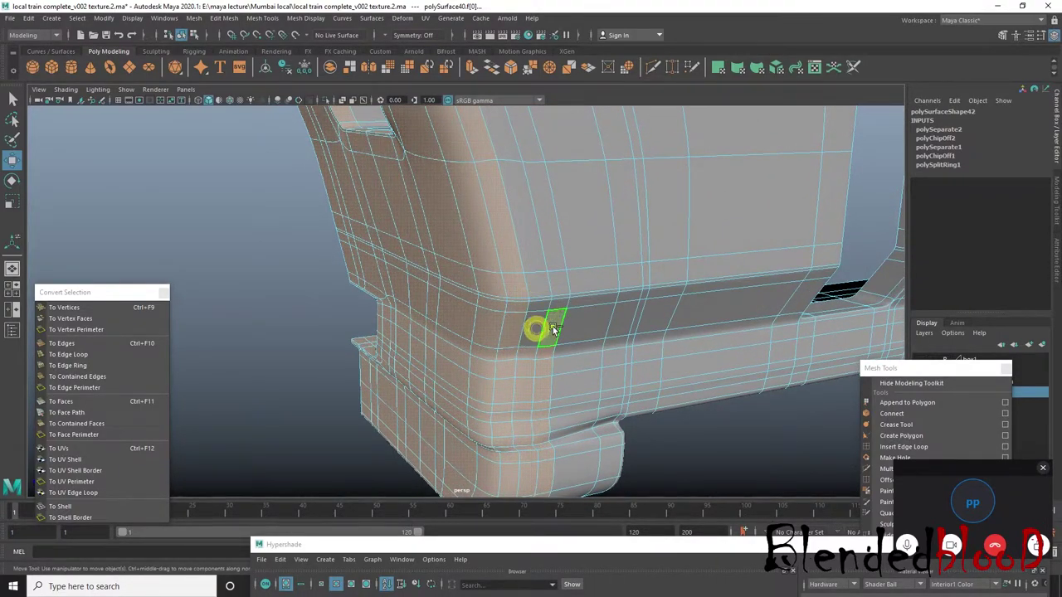
pyautogui.click(529, 372)
pyautogui.click(542, 395)
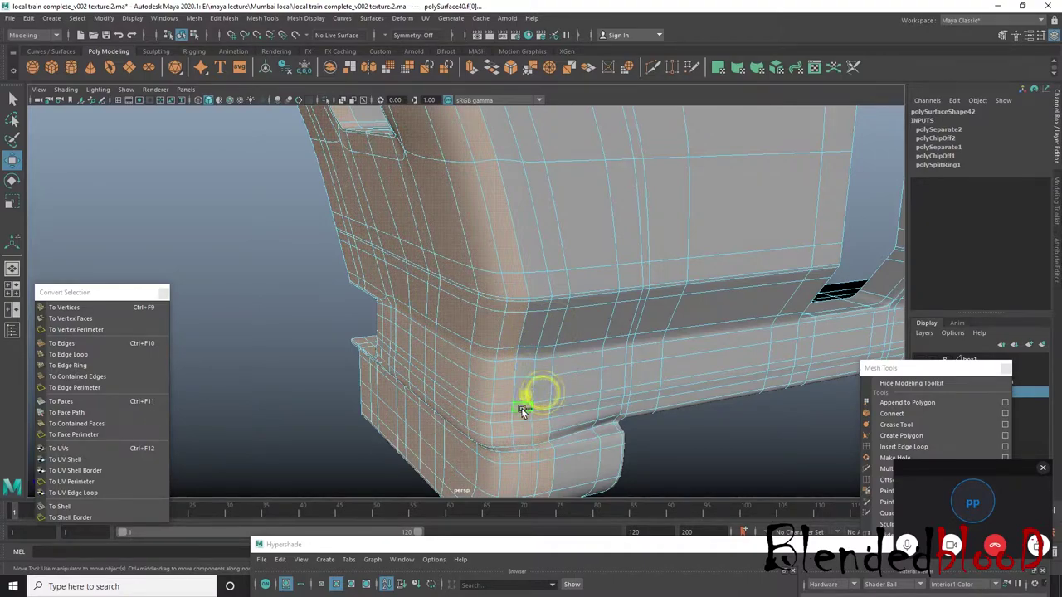
pyautogui.click(525, 418)
pyautogui.click(535, 435)
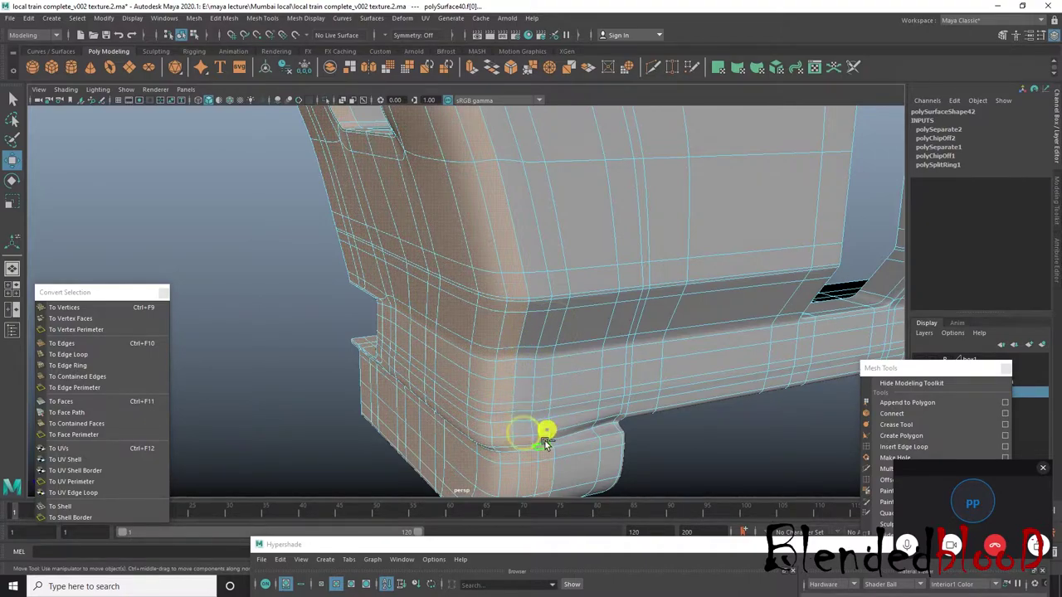
pyautogui.click(528, 445)
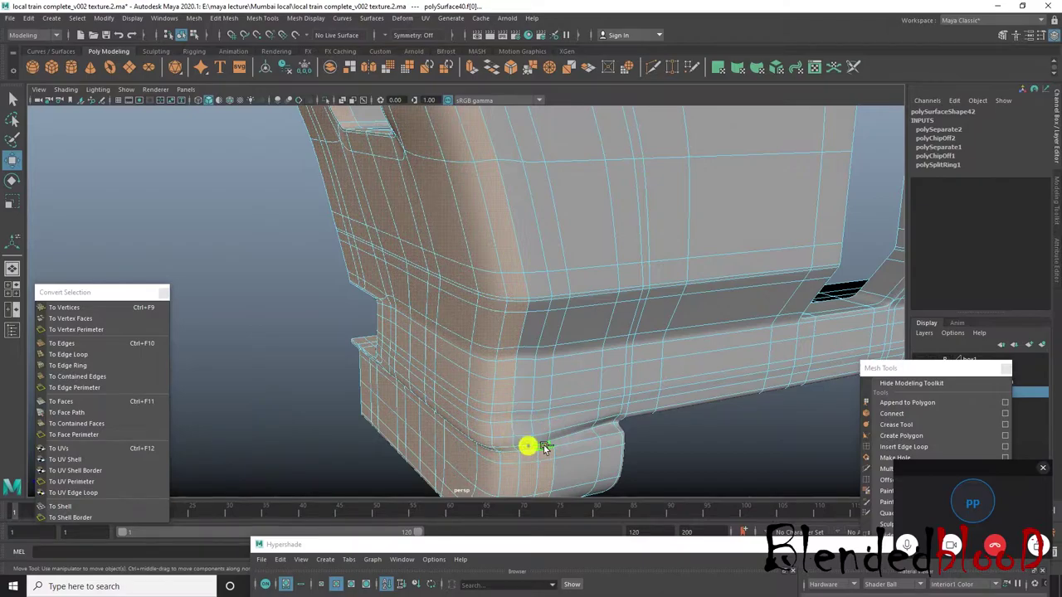
pyautogui.press('super')
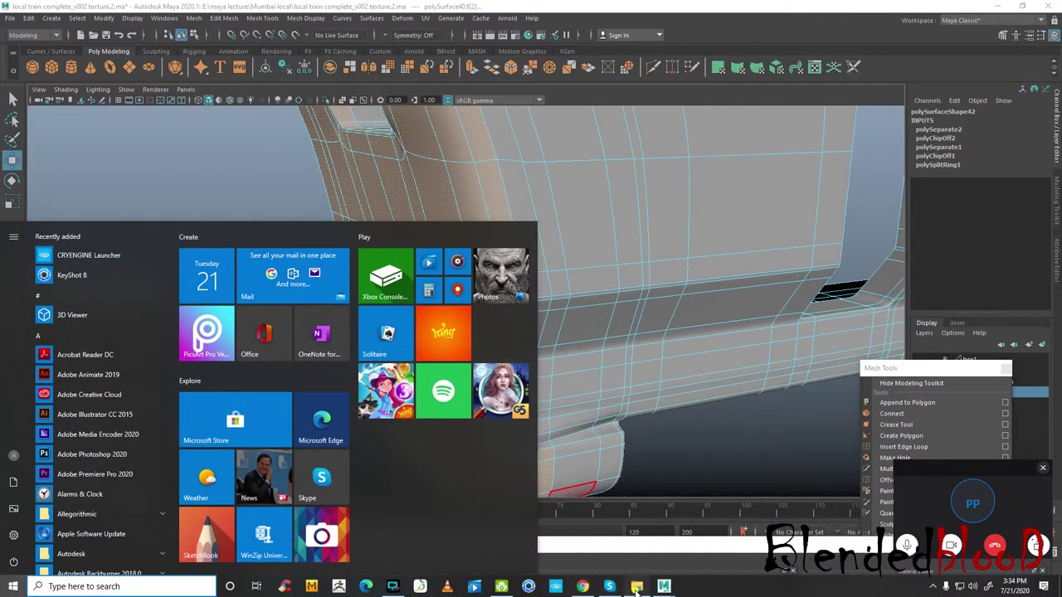
pyautogui.click(636, 587)
pyautogui.doubleClick(888, 157)
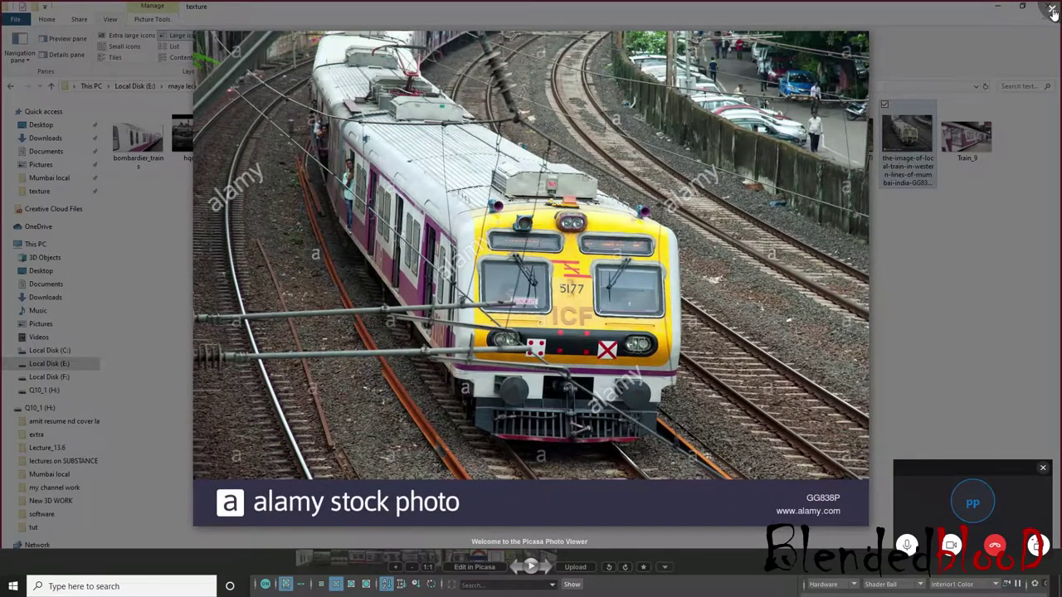
pyautogui.click(1052, 12)
pyautogui.click(1004, 6)
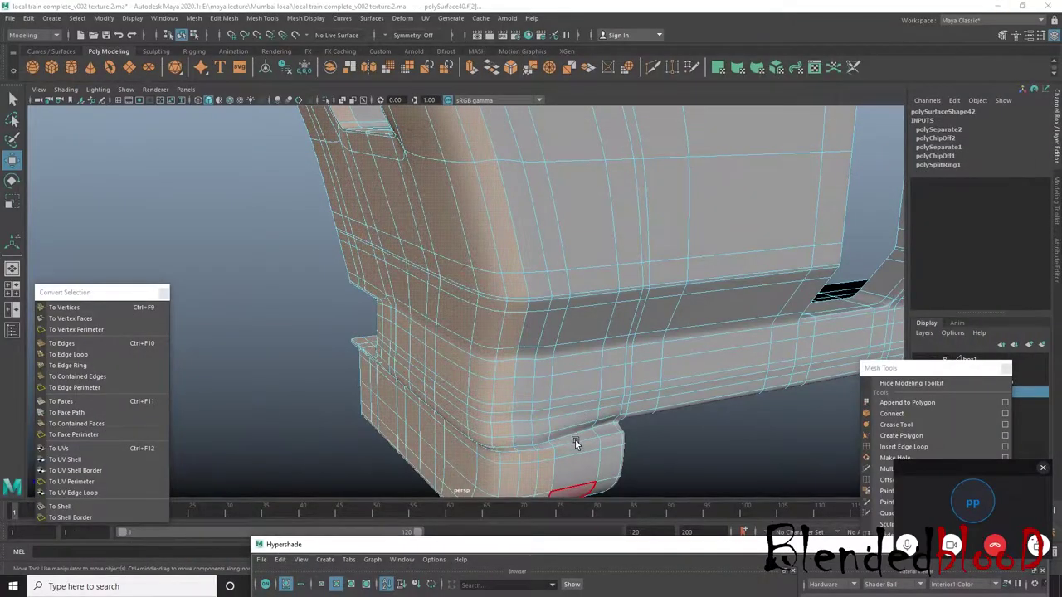
pyautogui.keyDown('alt'); pyautogui.moveTo(592, 455); pyautogui.dragTo(618, 376); pyautogui.keyUp('alt')
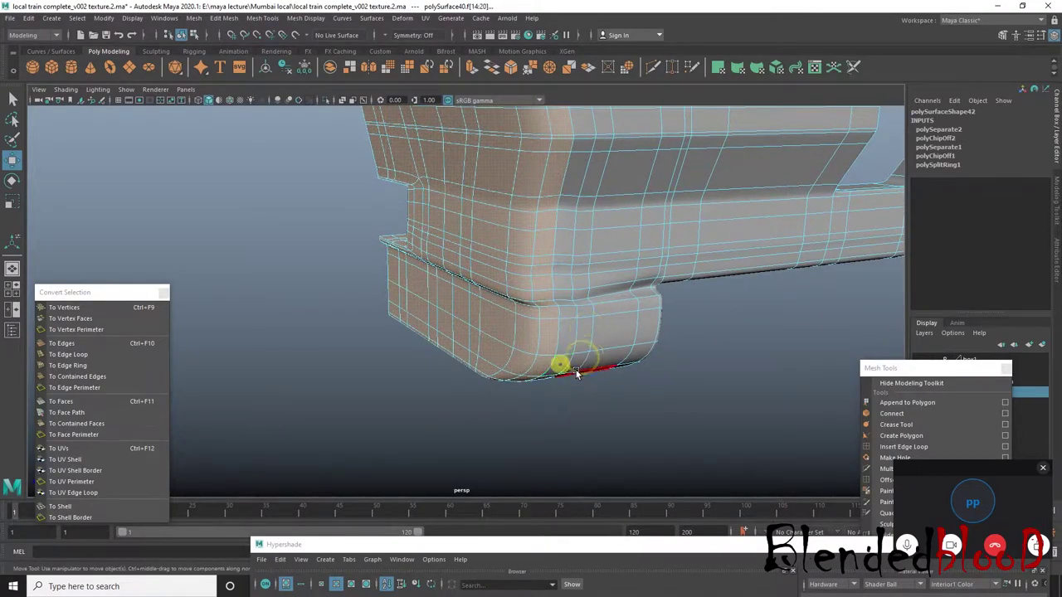
pyautogui.moveTo(562, 363)
pyautogui.keyDown('alt'); pyautogui.mouseDown()
pyautogui.moveTo(559, 334)
pyautogui.moveTo(552, 406)
pyautogui.moveTo(581, 373)
pyautogui.moveTo(558, 366)
pyautogui.moveTo(573, 363)
pyautogui.moveTo(580, 403)
pyautogui.moveTo(595, 395)
pyautogui.moveTo(566, 368)
pyautogui.mouseUp(); pyautogui.keyUp('alt')
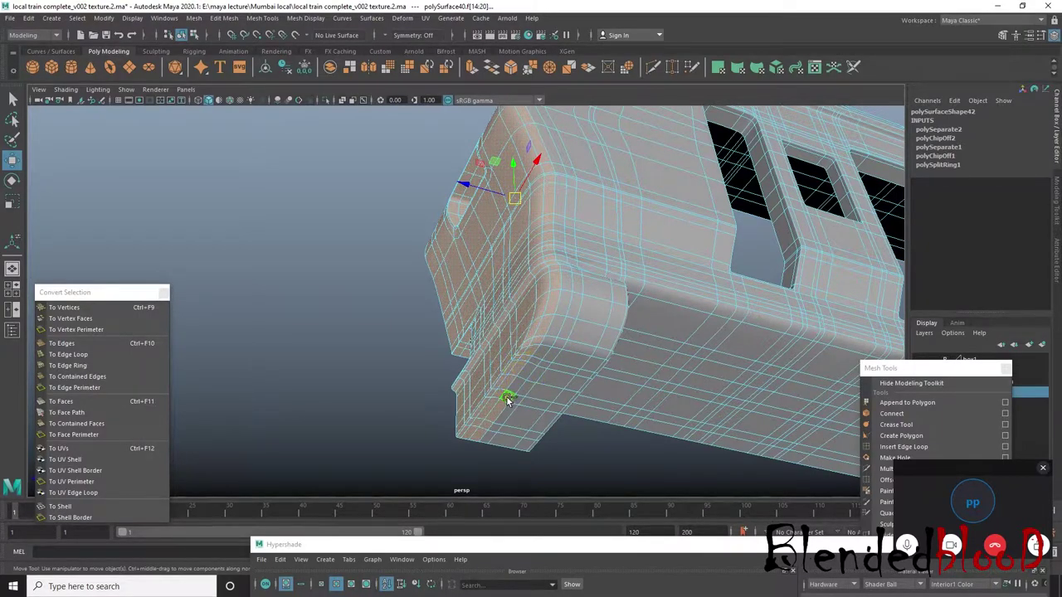
pyautogui.moveTo(482, 433)
pyautogui.keyDown('alt'); pyautogui.mouseDown()
pyautogui.moveTo(576, 293)
pyautogui.moveTo(753, 329)
pyautogui.moveTo(674, 297)
pyautogui.mouseUp(); pyautogui.keyUp('alt')
pyautogui.scroll(3, 467, 344)
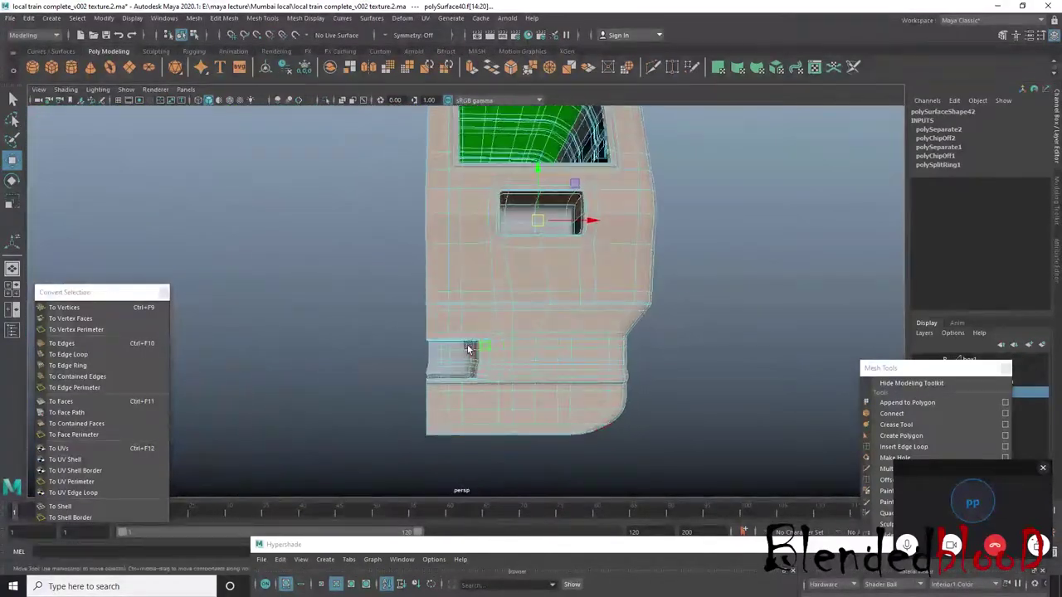
pyautogui.scroll(3, 490, 343)
pyautogui.scroll(2, 534, 332)
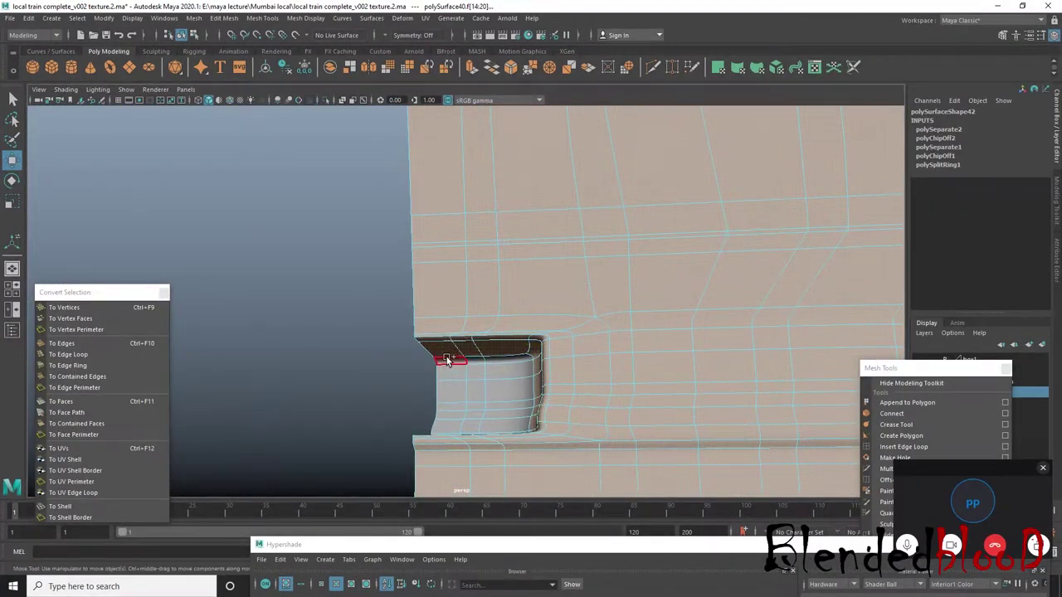
pyautogui.click(470, 361)
pyautogui.click(522, 371)
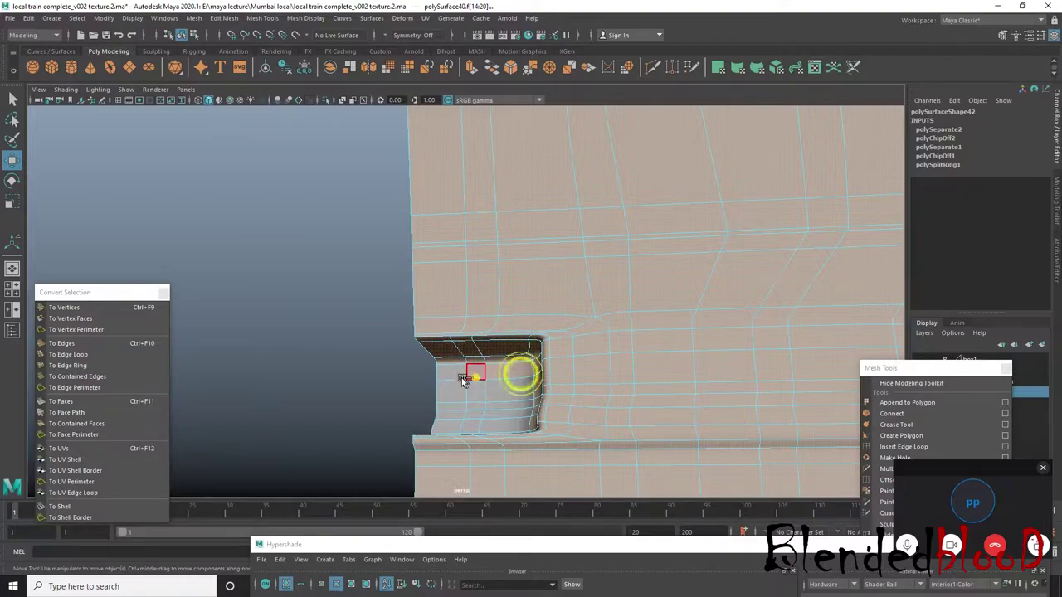
pyautogui.click(482, 405)
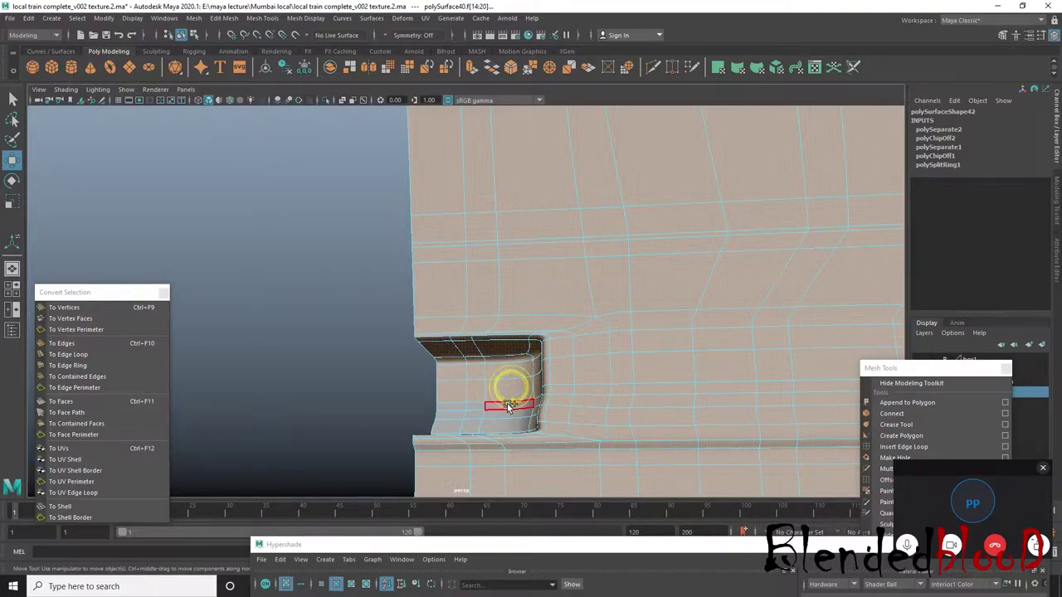
pyautogui.click(449, 418)
pyautogui.click(453, 428)
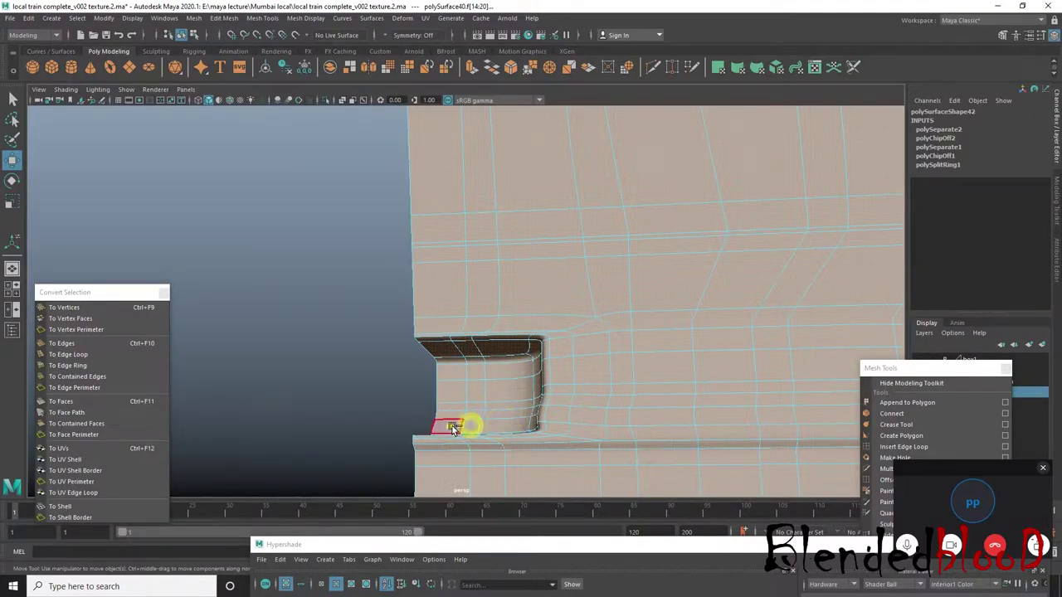
pyautogui.keyDown('alt'); pyautogui.moveTo(453, 428); pyautogui.dragTo(465, 399); pyautogui.keyUp('alt')
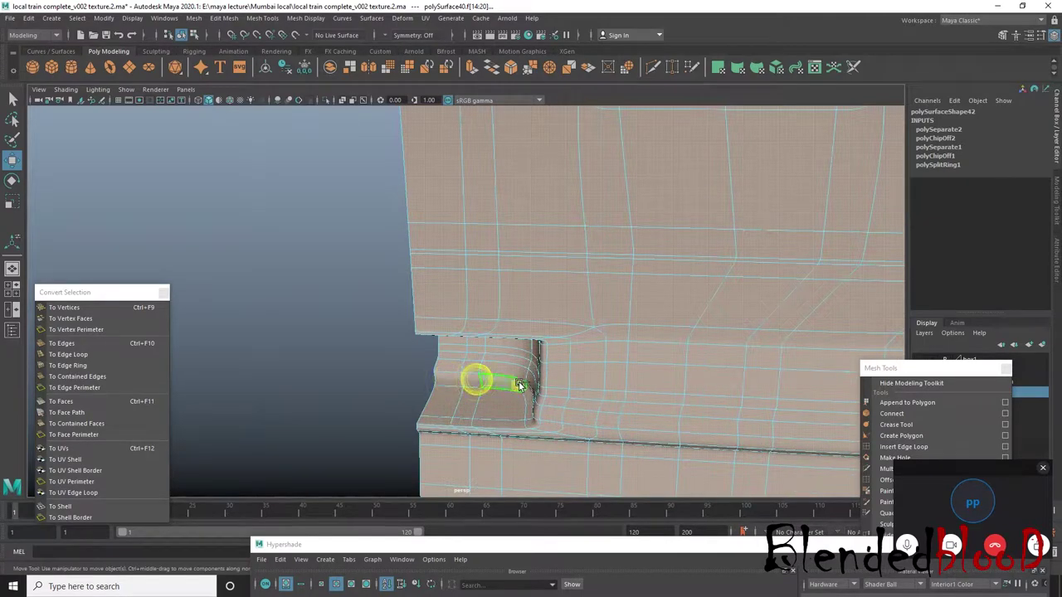
pyautogui.click(537, 318)
pyautogui.keyDown('alt'); pyautogui.moveTo(538, 316); pyautogui.dragTo(626, 365); pyautogui.keyUp('alt')
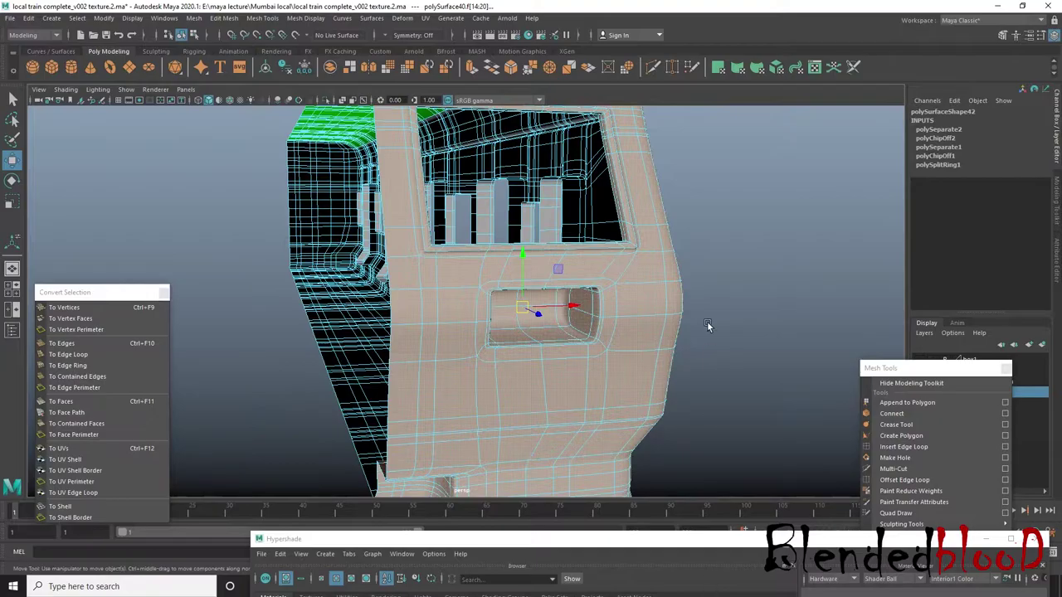
# - Orbit around the cab to look along the green roof, then bring up the Windows Start menu
pyautogui.moveTo(707, 324)
pyautogui.keyDown('alt'); pyautogui.mouseDown()
pyautogui.moveTo(705, 363)
pyautogui.moveTo(692, 169)
pyautogui.moveTo(612, 359)
pyautogui.moveTo(636, 333)
pyautogui.moveTo(559, 370)
pyautogui.moveTo(581, 277)
pyautogui.moveTo(614, 388)
pyautogui.moveTo(661, 309)
pyautogui.moveTo(667, 327)
pyautogui.moveTo(752, 301)
pyautogui.moveTo(692, 387)
pyautogui.moveTo(663, 362)
pyautogui.moveTo(652, 305)
pyautogui.mouseUp(); pyautogui.keyUp('alt')
pyautogui.click(652, 304)
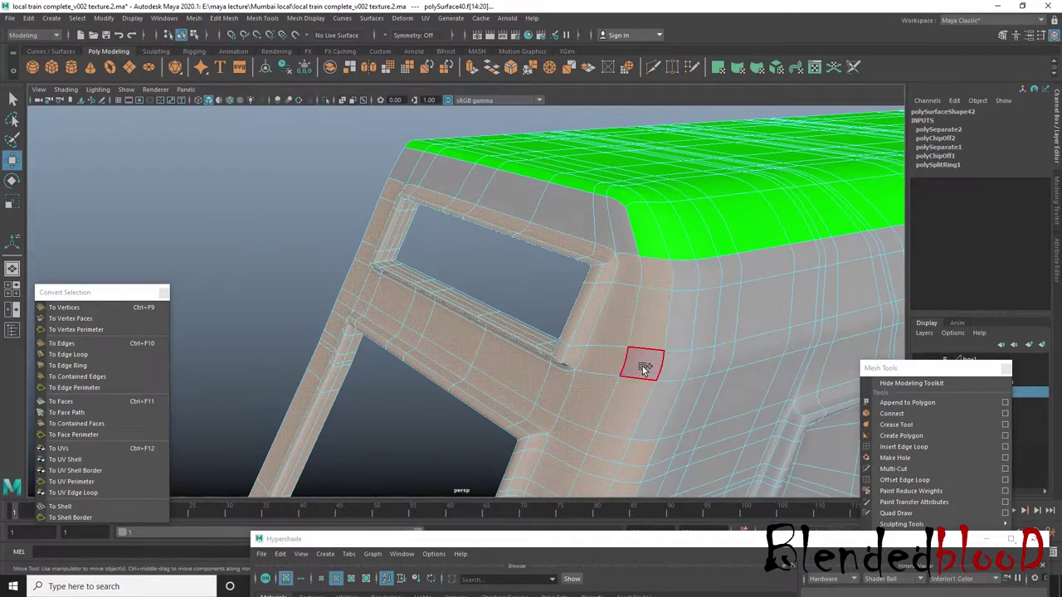
pyautogui.keyDown('alt'); pyautogui.moveTo(675, 409); pyautogui.dragTo(643, 318); pyautogui.keyUp('alt')
pyautogui.moveTo(684, 243)
pyautogui.keyDown('alt'); pyautogui.mouseDown()
pyautogui.moveTo(548, 313)
pyautogui.moveTo(604, 347)
pyautogui.moveTo(518, 360)
pyautogui.mouseUp(); pyautogui.keyUp('alt')
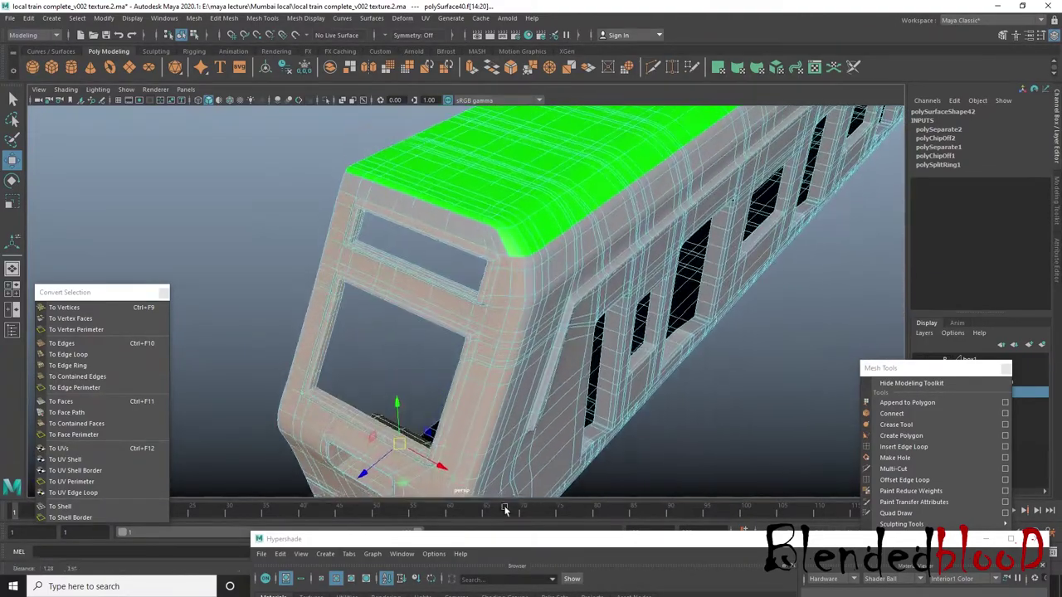
pyautogui.scroll(3, 517, 359)
pyautogui.scroll(3, 530, 387)
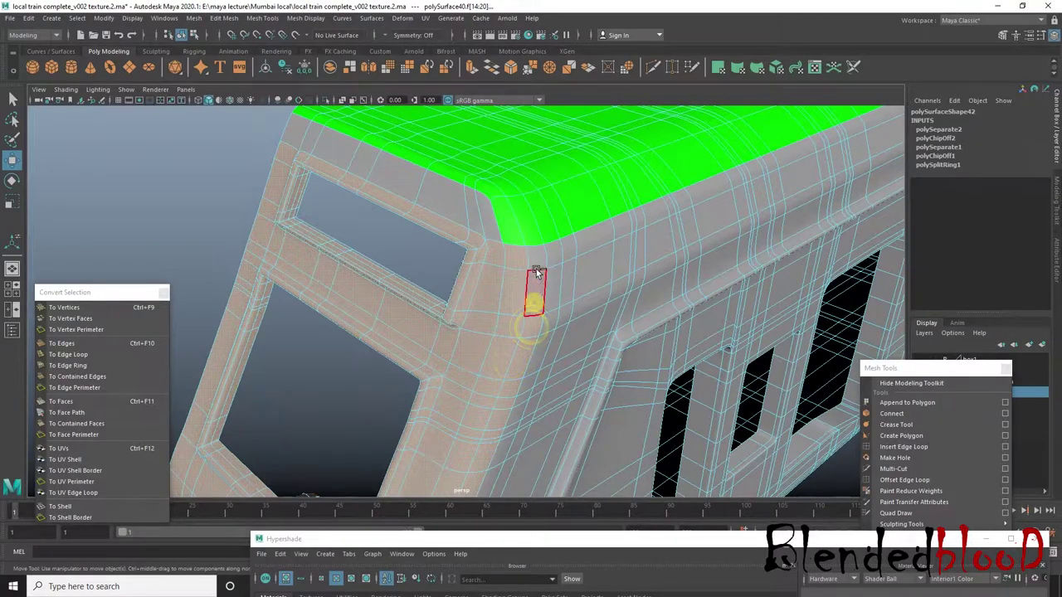
pyautogui.scroll(-3, 533, 265)
pyautogui.keyDown('alt'); pyautogui.moveTo(474, 321); pyautogui.dragTo(419, 357); pyautogui.keyUp('alt')
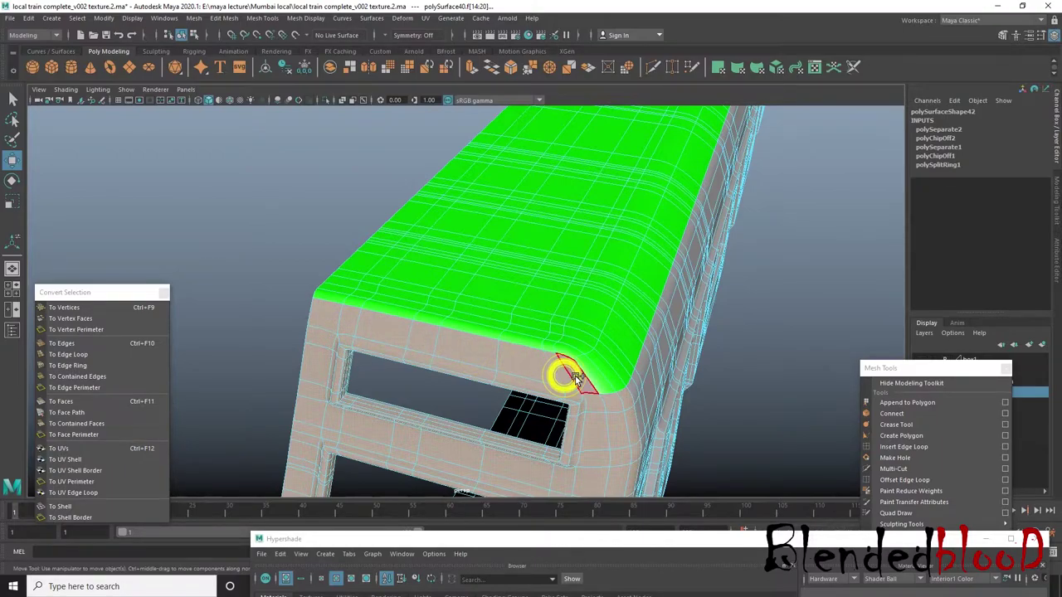
pyautogui.press('super')
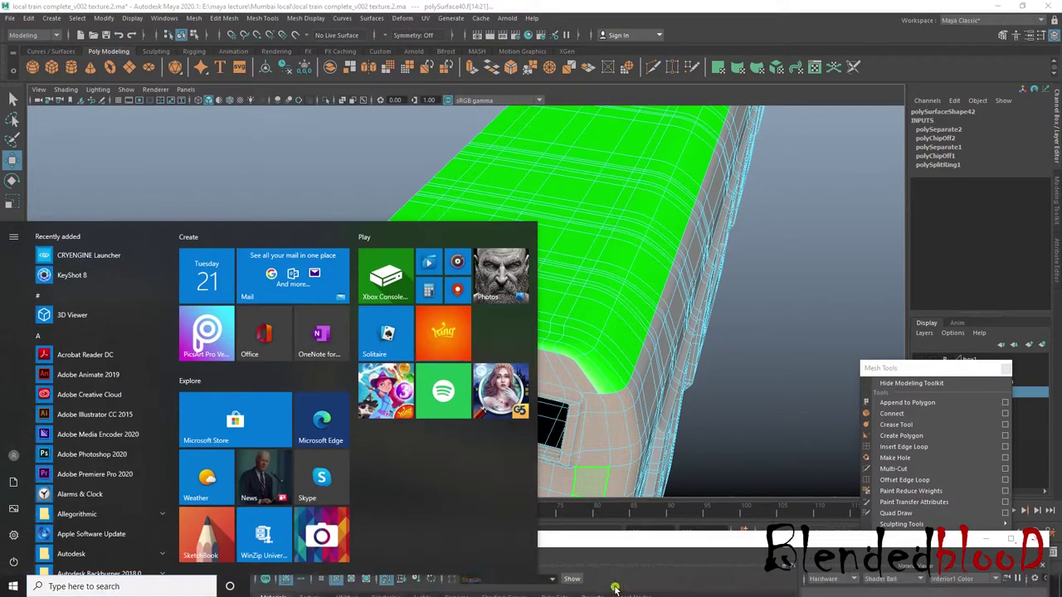
# - Start sharing the desktop in the Skype call and minimise the call window
pyautogui.click(615, 581)
pyautogui.click(859, 496)
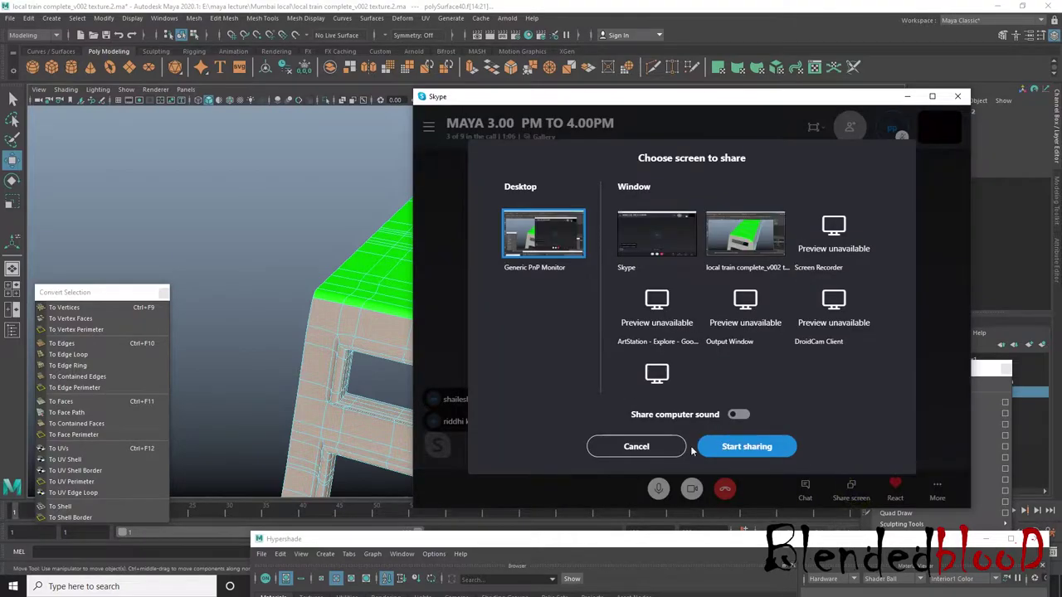
pyautogui.click(745, 446)
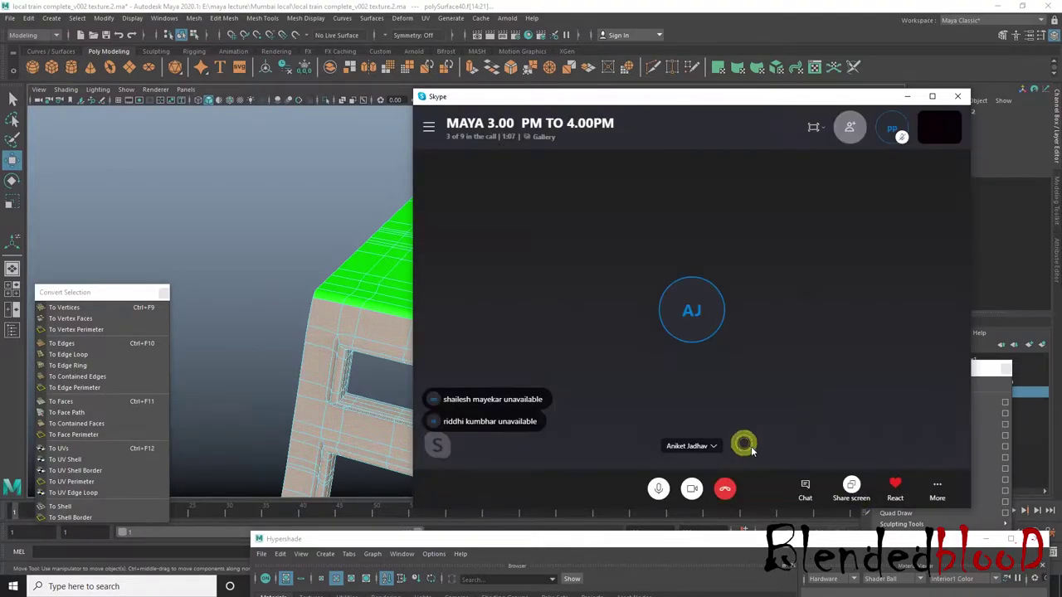
pyautogui.click(908, 98)
pyautogui.moveTo(766, 354)
pyautogui.keyDown('alt'); pyautogui.mouseDown()
pyautogui.moveTo(695, 378)
pyautogui.moveTo(740, 375)
pyautogui.moveTo(754, 356)
pyautogui.moveTo(691, 355)
pyautogui.moveTo(799, 337)
pyautogui.moveTo(707, 332)
pyautogui.moveTo(688, 321)
pyautogui.moveTo(639, 342)
pyautogui.mouseUp(); pyautogui.keyUp('alt')
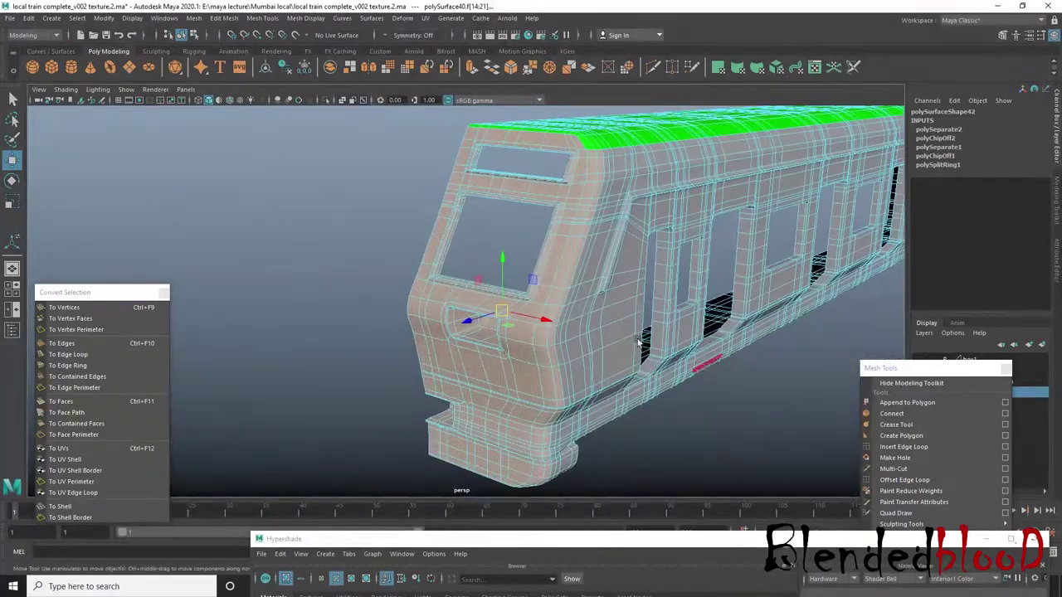
# - Assign a new Blinn material, blinn9, to the front-end faces and colour it cyan
pyautogui.moveTo(557, 270); pyautogui.dragTo(585, 550, button='right')
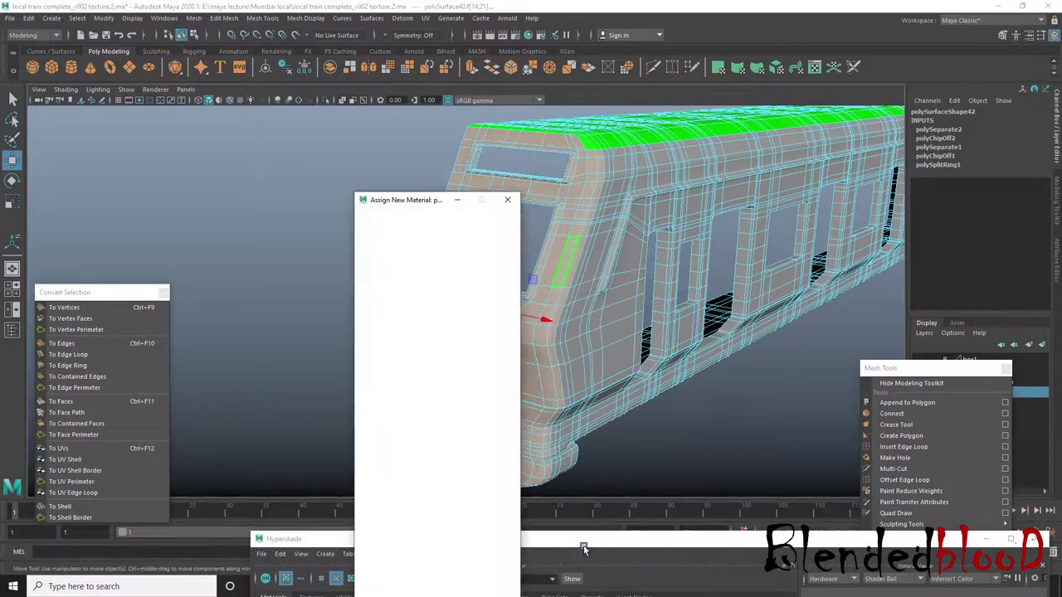
pyautogui.click(441, 264)
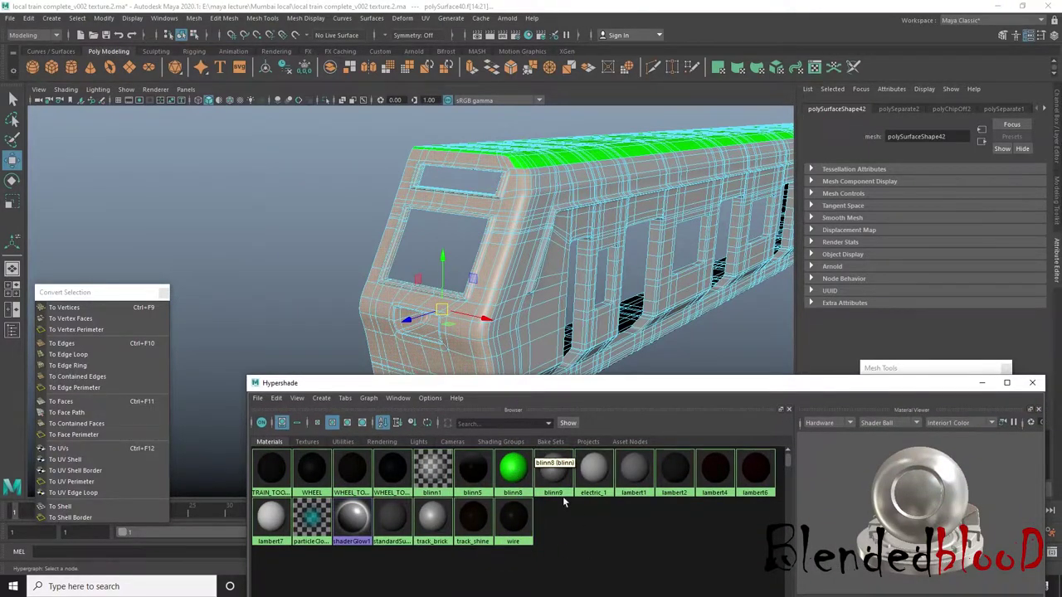
pyautogui.click(554, 474)
pyautogui.click(980, 234)
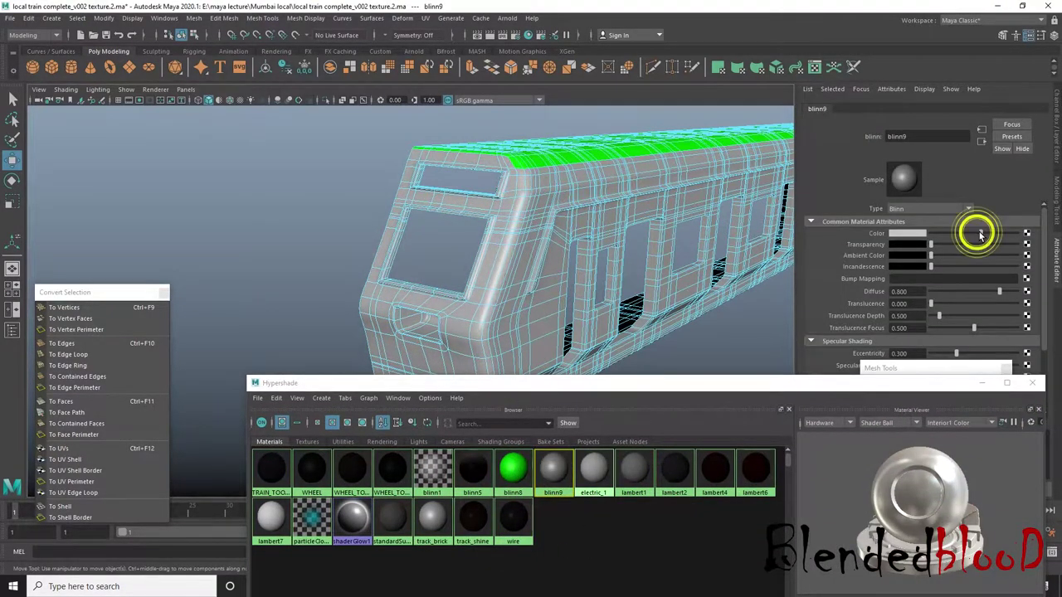
pyautogui.click(920, 234)
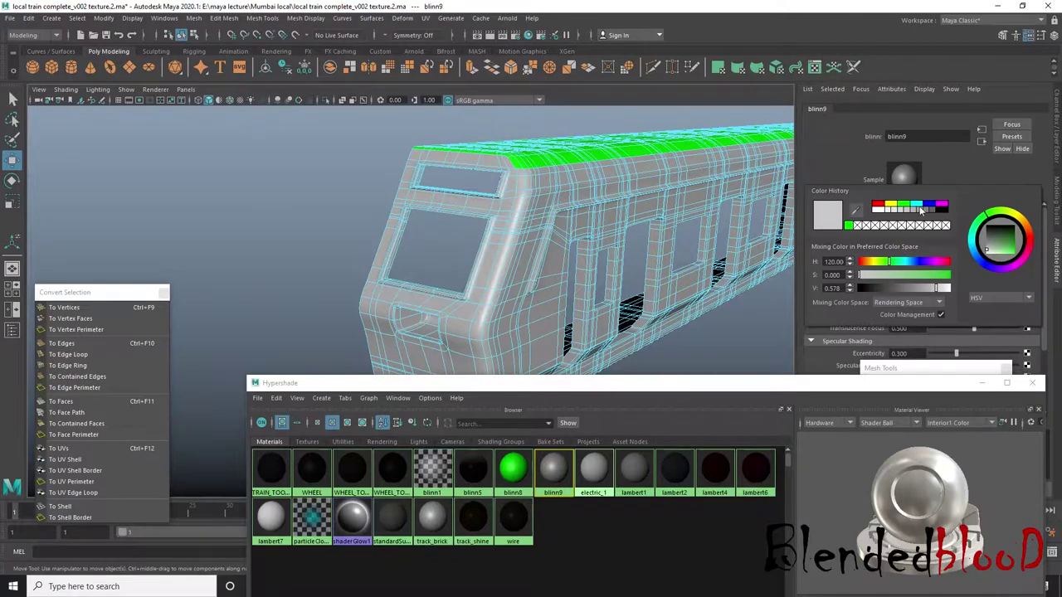
pyautogui.click(918, 206)
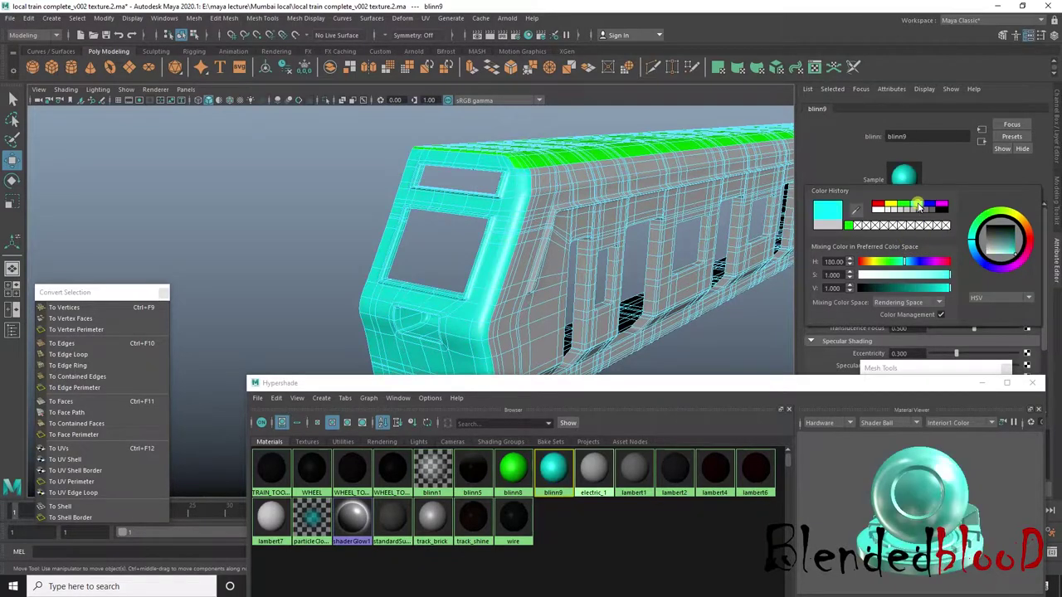
pyautogui.rightClick(504, 247)
pyautogui.click(753, 349)
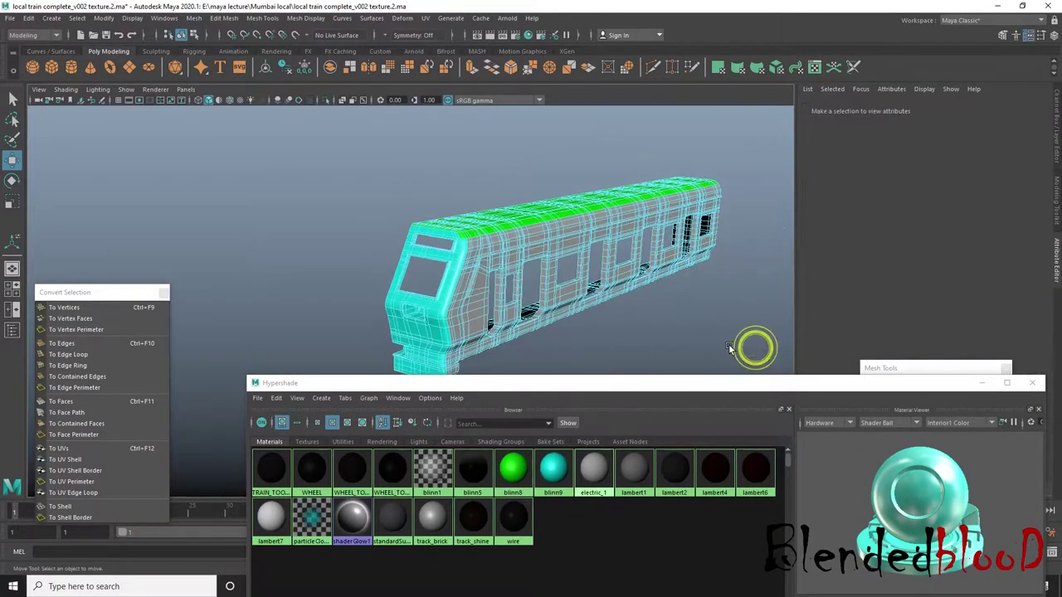
pyautogui.keyDown('alt'); pyautogui.moveTo(754, 349); pyautogui.dragTo(670, 271); pyautogui.keyUp('alt')
# - Orbit the train and toggle between the four-view and single perspective layouts
pyautogui.moveTo(683, 313)
pyautogui.keyDown('alt'); pyautogui.mouseDown()
pyautogui.moveTo(498, 261)
pyautogui.moveTo(700, 181)
pyautogui.moveTo(687, 244)
pyautogui.moveTo(606, 214)
pyautogui.mouseUp(); pyautogui.keyUp('alt')
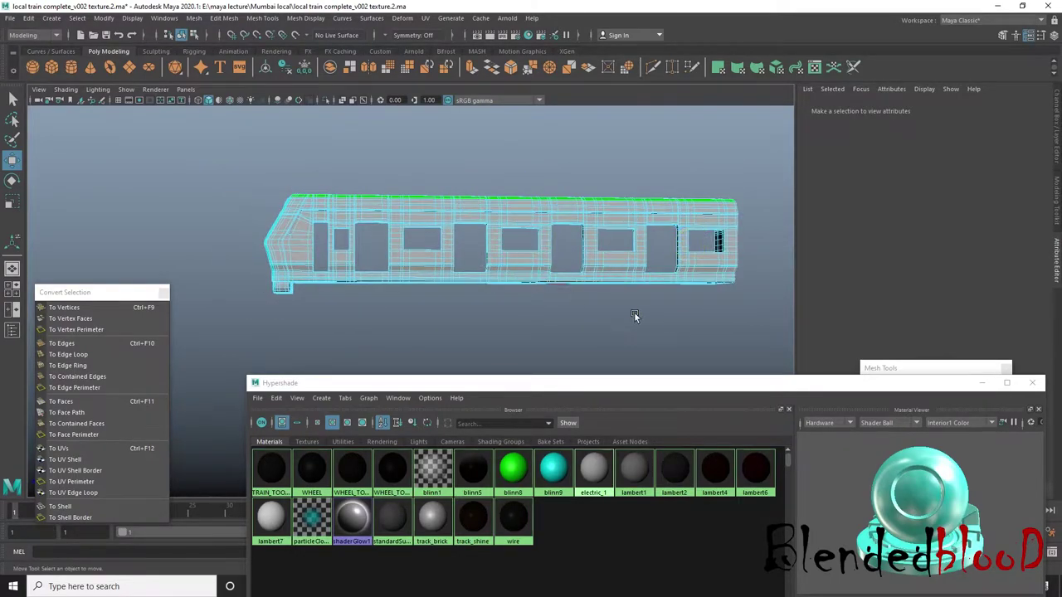
pyautogui.moveTo(634, 312)
pyautogui.keyDown('alt'); pyautogui.mouseDown()
pyautogui.moveTo(624, 235)
pyautogui.moveTo(556, 274)
pyautogui.moveTo(629, 240)
pyautogui.moveTo(583, 266)
pyautogui.moveTo(728, 275)
pyautogui.mouseUp(); pyautogui.keyUp('alt')
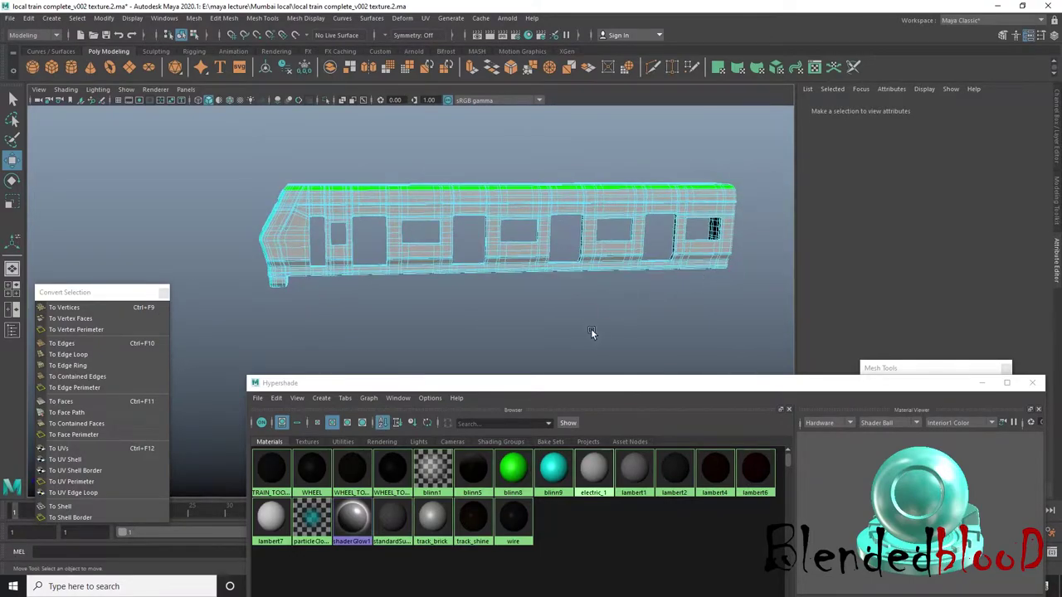
pyautogui.press('space')
pyautogui.moveTo(597, 383); pyautogui.dragTo(628, 444)
pyautogui.scroll(5, 611, 379)
pyautogui.press('space')
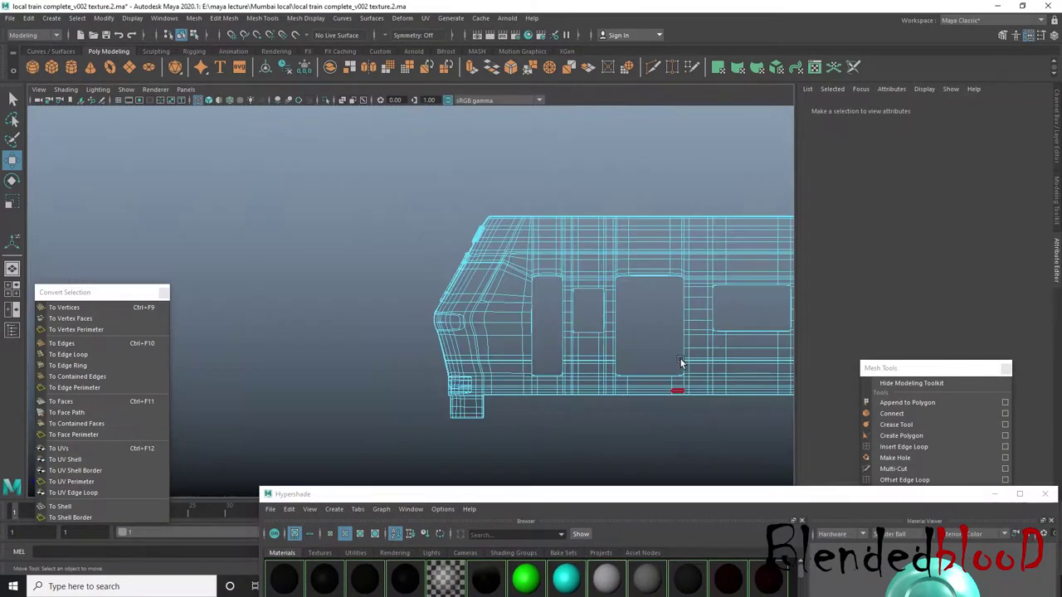
pyautogui.scroll(-2, 678, 227)
pyautogui.scroll(-5, 671, 224)
pyautogui.press('space')
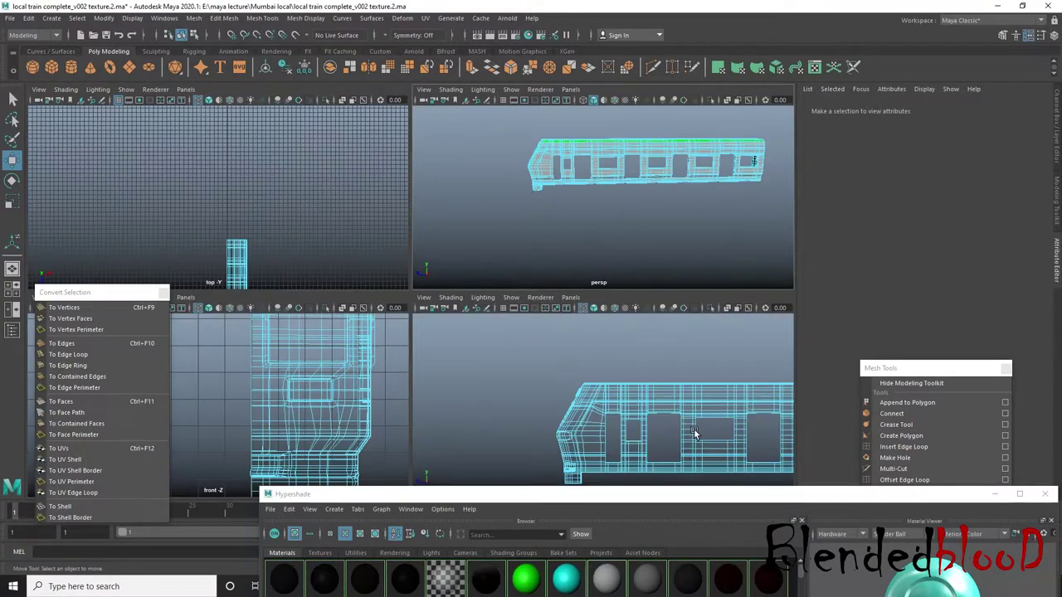
pyautogui.press('space')
pyautogui.scroll(-2, 564, 315)
pyautogui.scroll(-2, 390, 307)
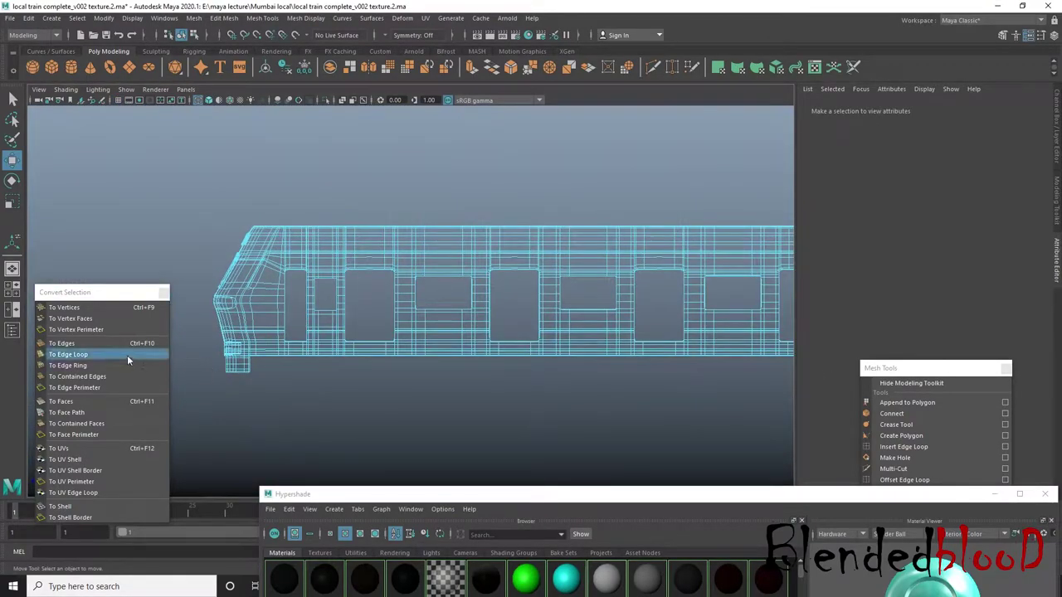
# - Switch to shaded display (5), hide the Attribute Editor, and reframe the train
pyautogui.click(98, 309)
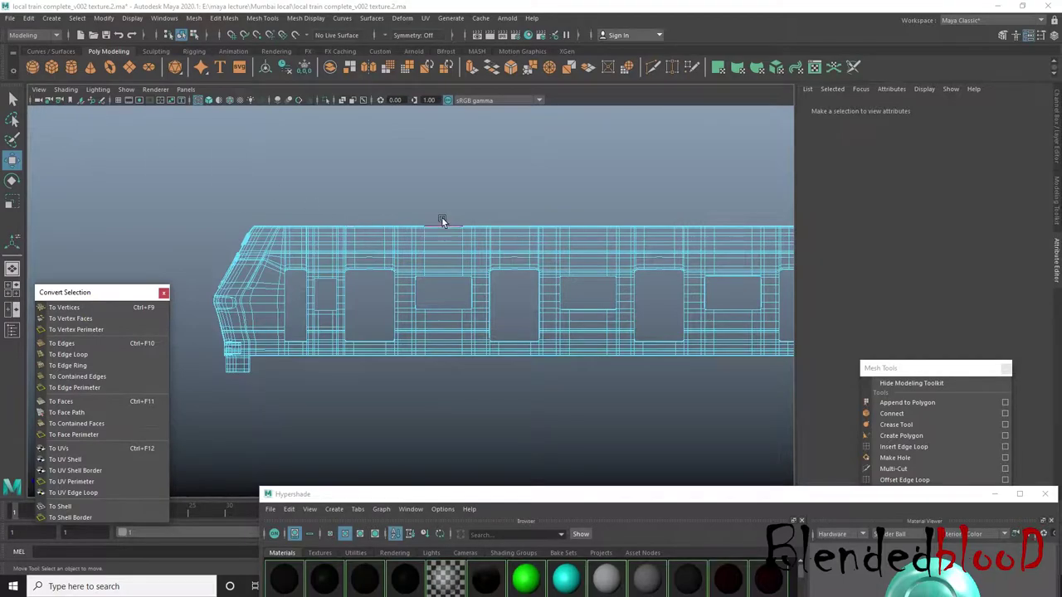
pyautogui.press('5')
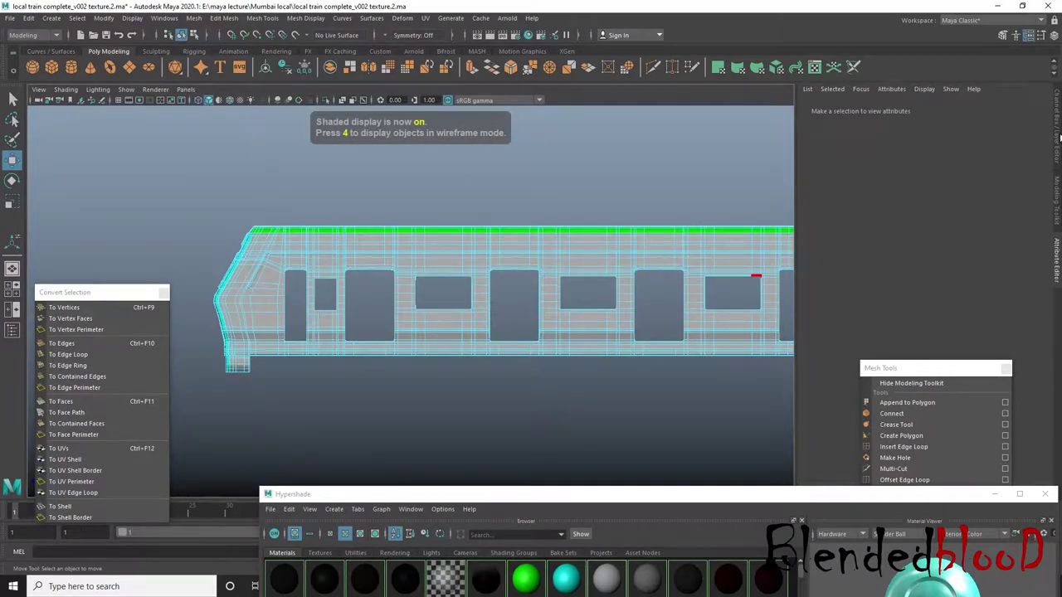
pyautogui.click(1060, 137)
pyautogui.keyDown('alt'); pyautogui.moveTo(863, 268); pyautogui.dragTo(554, 257); pyautogui.keyUp('alt')
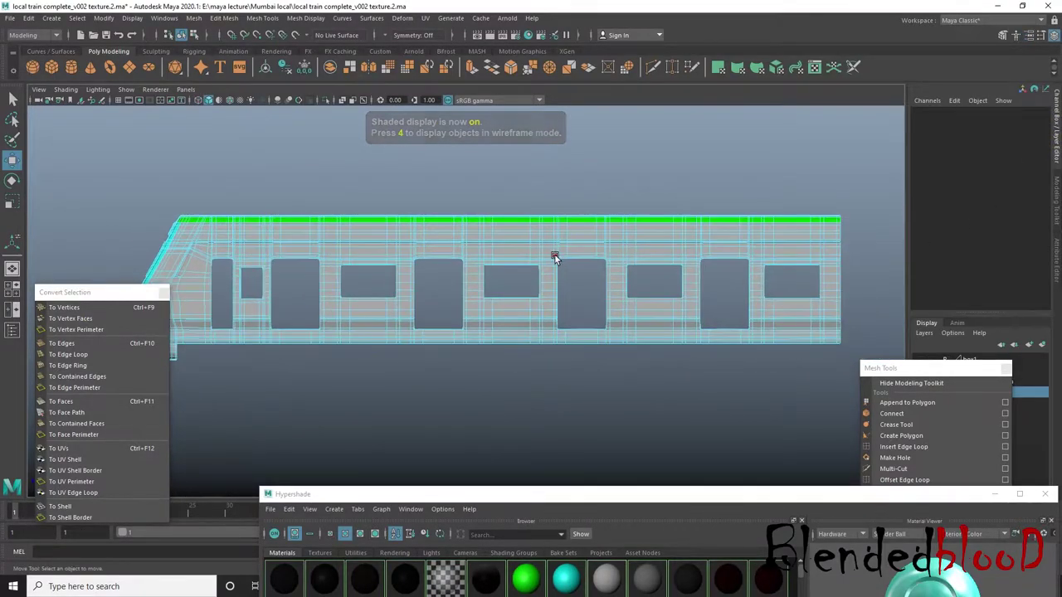
pyautogui.keyDown('alt'); pyautogui.moveTo(526, 249); pyautogui.dragTo(547, 204, button='middle'); pyautogui.keyUp('alt')
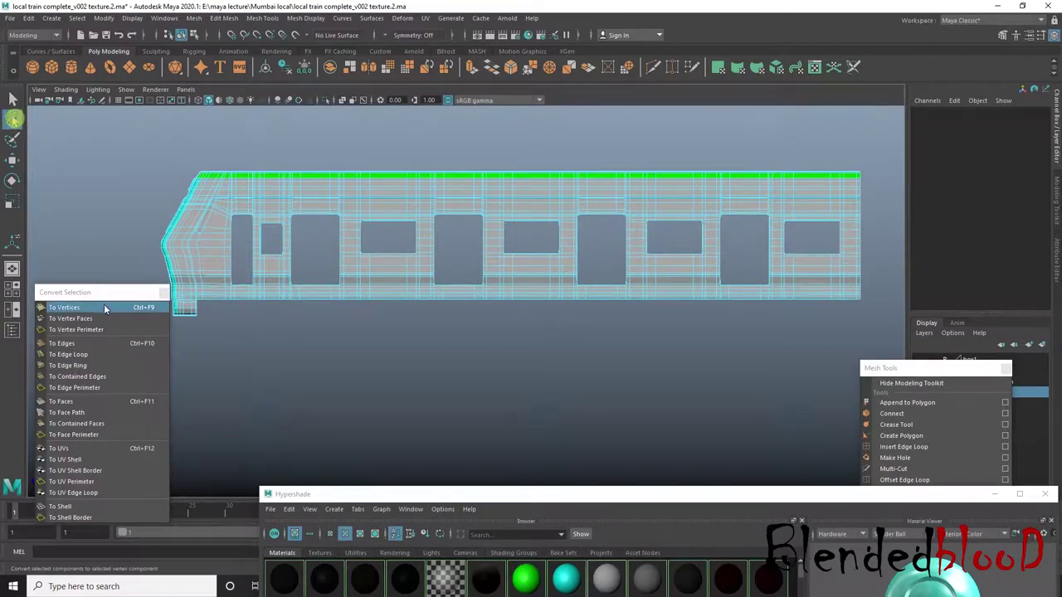
pyautogui.moveTo(99, 292)
pyautogui.mouseDown()
pyautogui.moveTo(44, 411)
pyautogui.moveTo(202, 326)
pyautogui.mouseUp()
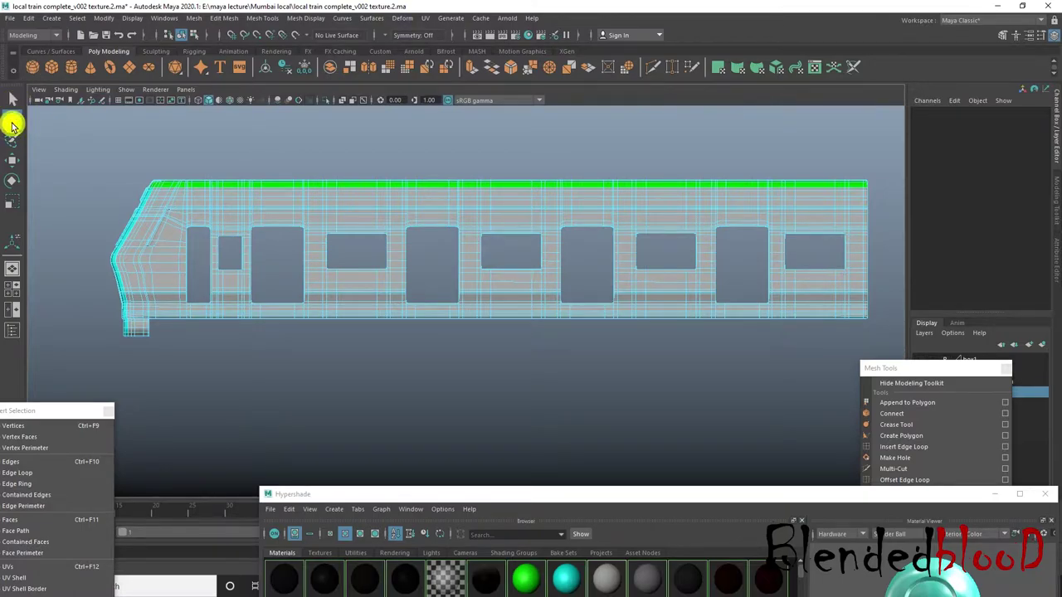
# - Return to the Select Tool and marquee-select the whole train car
pyautogui.click(13, 124)
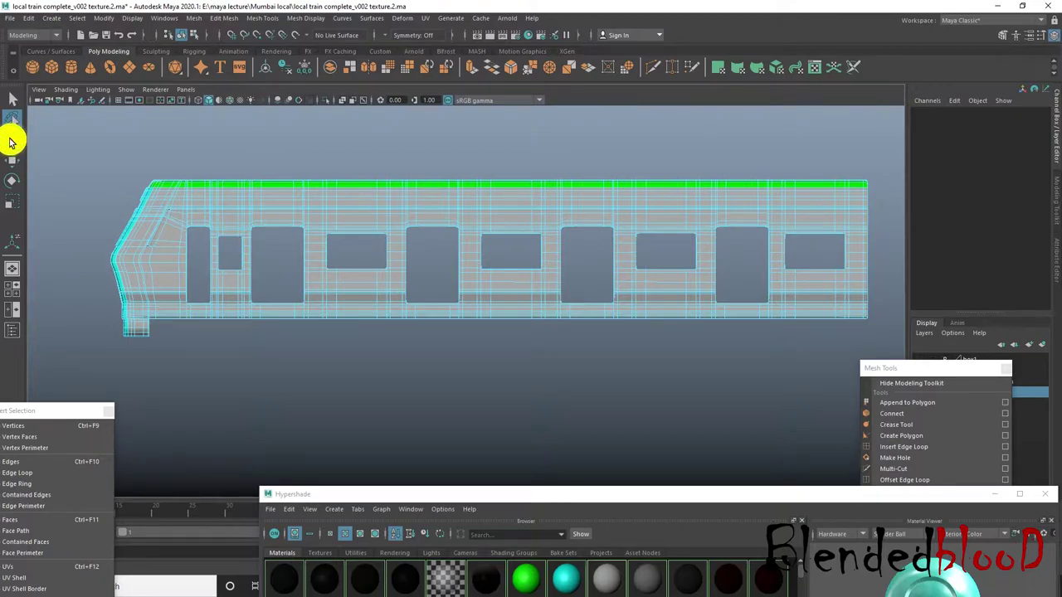
pyautogui.click(12, 141)
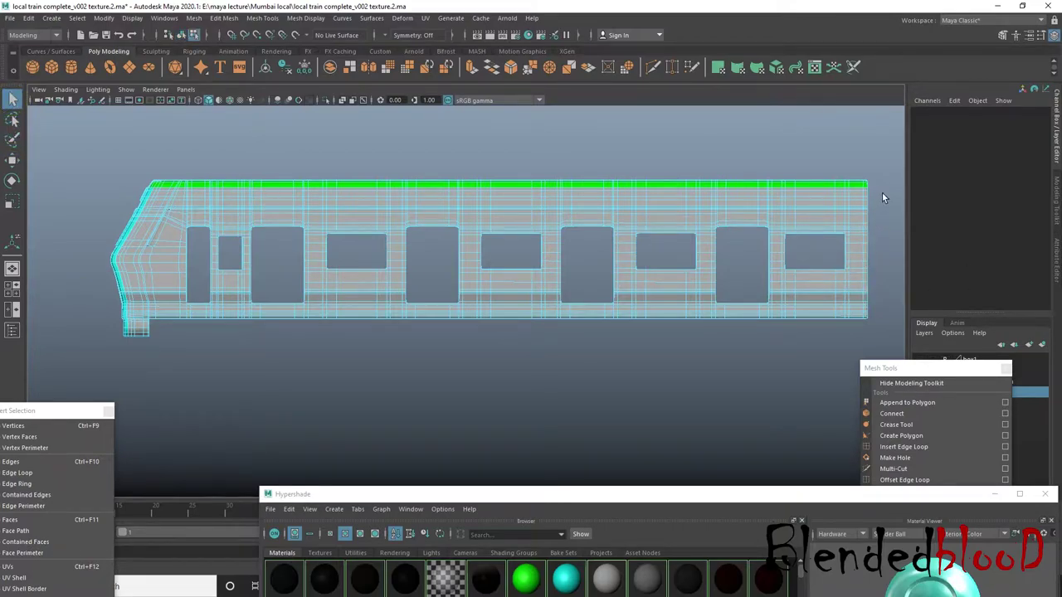
pyautogui.moveTo(886, 193)
pyautogui.mouseDown()
pyautogui.moveTo(187, 382)
pyautogui.moveTo(246, 186)
pyautogui.moveTo(158, 323)
pyautogui.mouseUp()
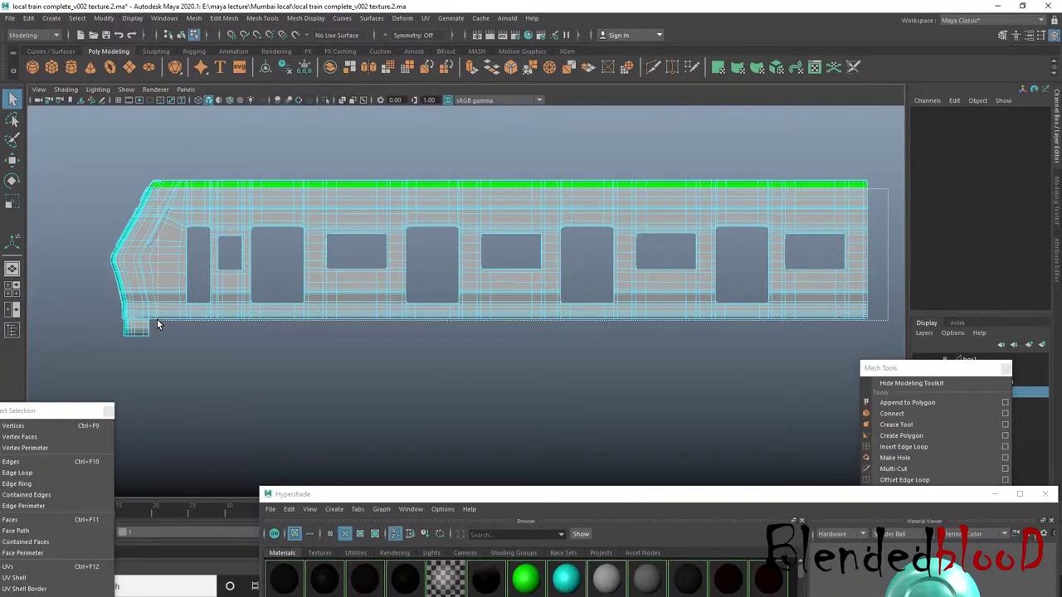
pyautogui.moveTo(156, 319); pyautogui.dragTo(156, 314)
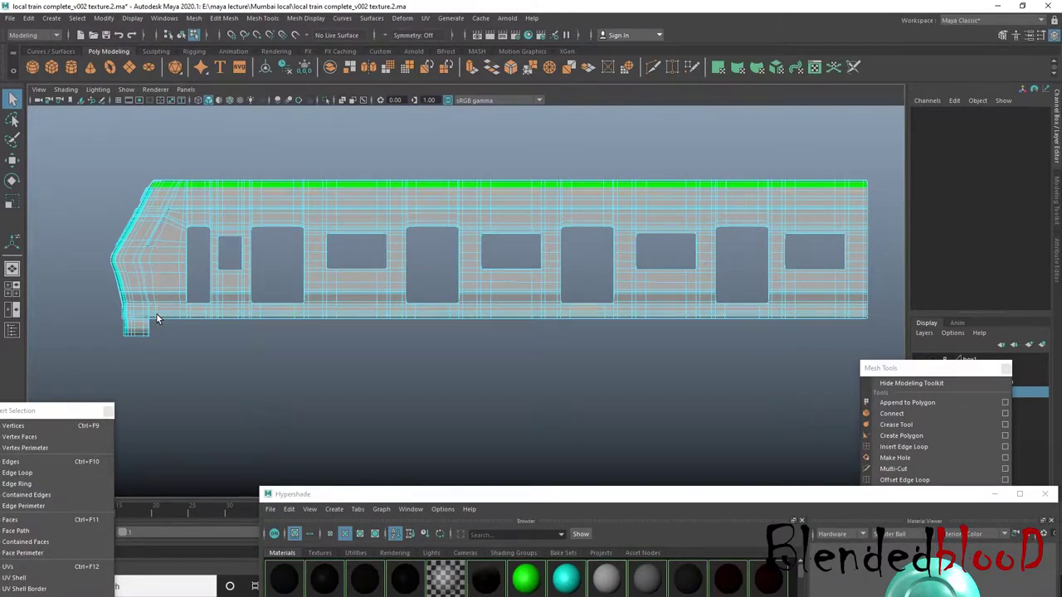
pyautogui.press('space')
pyautogui.press('space')
# - Orbit close to the cab's front corner and select faces on the cab side
pyautogui.moveTo(738, 243)
pyautogui.keyDown('alt'); pyautogui.mouseDown()
pyautogui.moveTo(589, 299)
pyautogui.moveTo(640, 256)
pyautogui.mouseUp(); pyautogui.keyUp('alt')
pyautogui.scroll(5, 514, 291)
pyautogui.moveTo(592, 336)
pyautogui.keyDown('alt'); pyautogui.mouseDown()
pyautogui.moveTo(669, 332)
pyautogui.moveTo(617, 360)
pyautogui.moveTo(520, 361)
pyautogui.moveTo(545, 318)
pyautogui.moveTo(629, 340)
pyautogui.moveTo(581, 370)
pyautogui.moveTo(502, 354)
pyautogui.moveTo(477, 328)
pyautogui.mouseUp(); pyautogui.keyUp('alt')
pyautogui.scroll(3, 453, 292)
pyautogui.scroll(3, 453, 291)
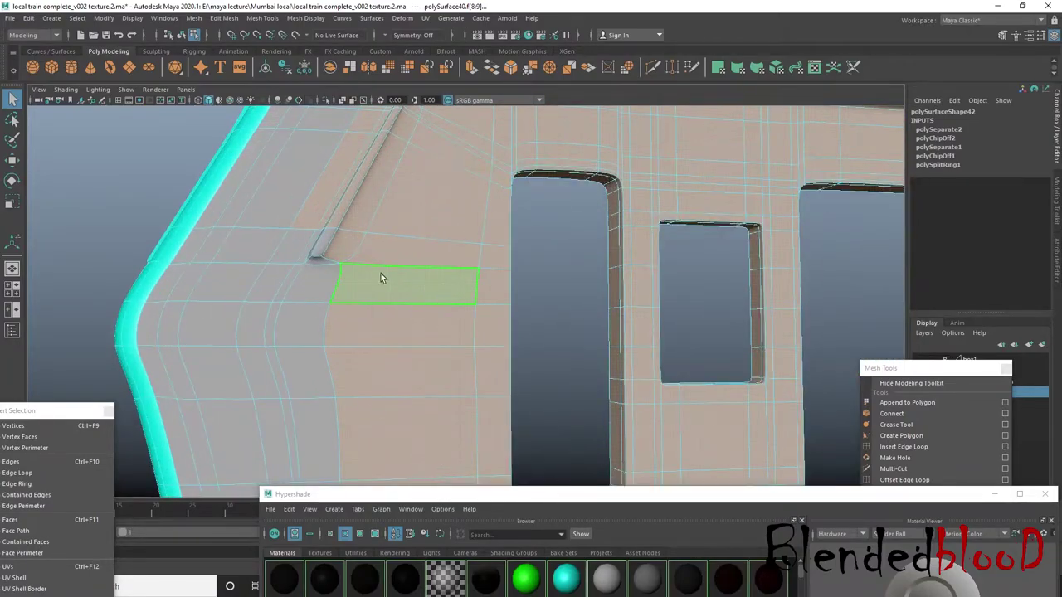
pyautogui.keyDown('alt'); pyautogui.moveTo(381, 273); pyautogui.dragTo(561, 371); pyautogui.keyUp('alt')
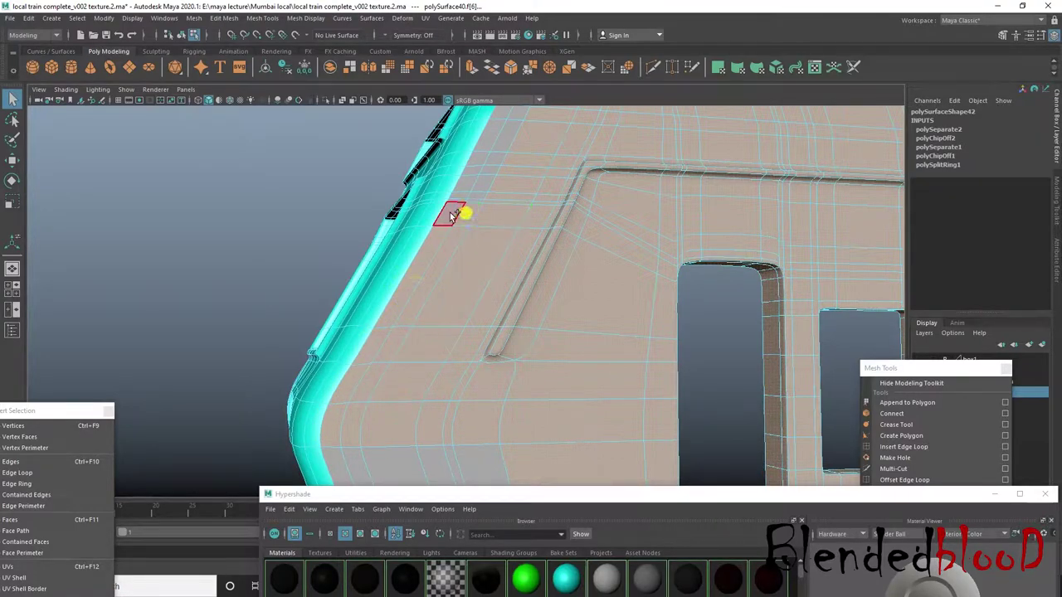
pyautogui.keyDown('alt'); pyautogui.moveTo(454, 212); pyautogui.dragTo(525, 422); pyautogui.keyUp('alt')
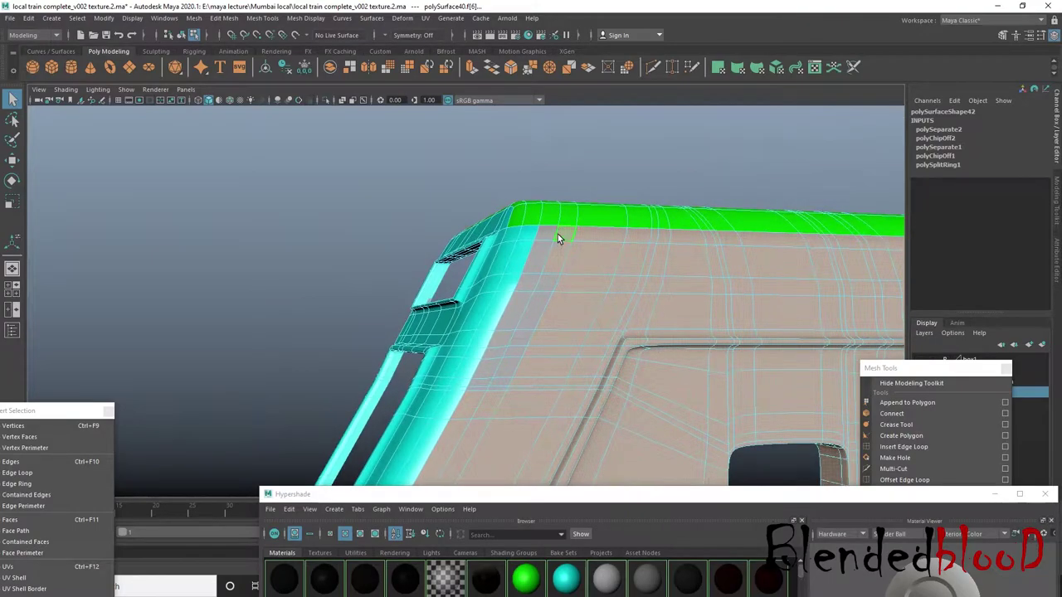
pyautogui.click(556, 233)
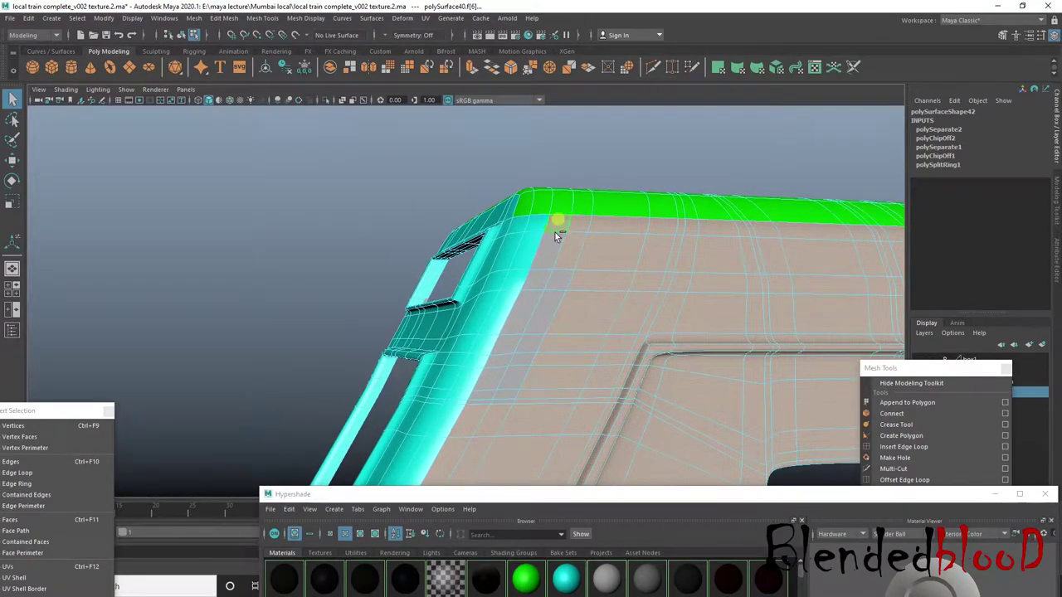
pyautogui.click(531, 311)
# - Select body-side faces beside the cab, adding the face below them
pyautogui.keyDown('alt'); pyautogui.moveTo(561, 351); pyautogui.dragTo(589, 358); pyautogui.keyUp('alt')
pyautogui.scroll(1, 601, 361)
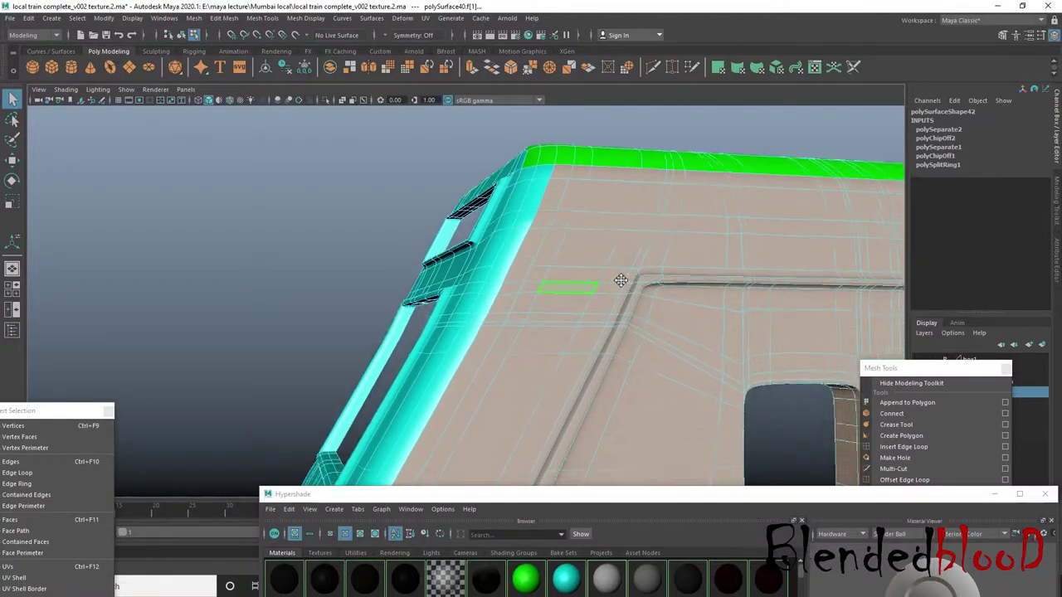
pyautogui.scroll(3, 568, 343)
pyautogui.scroll(2, 544, 324)
pyautogui.scroll(2, 500, 217)
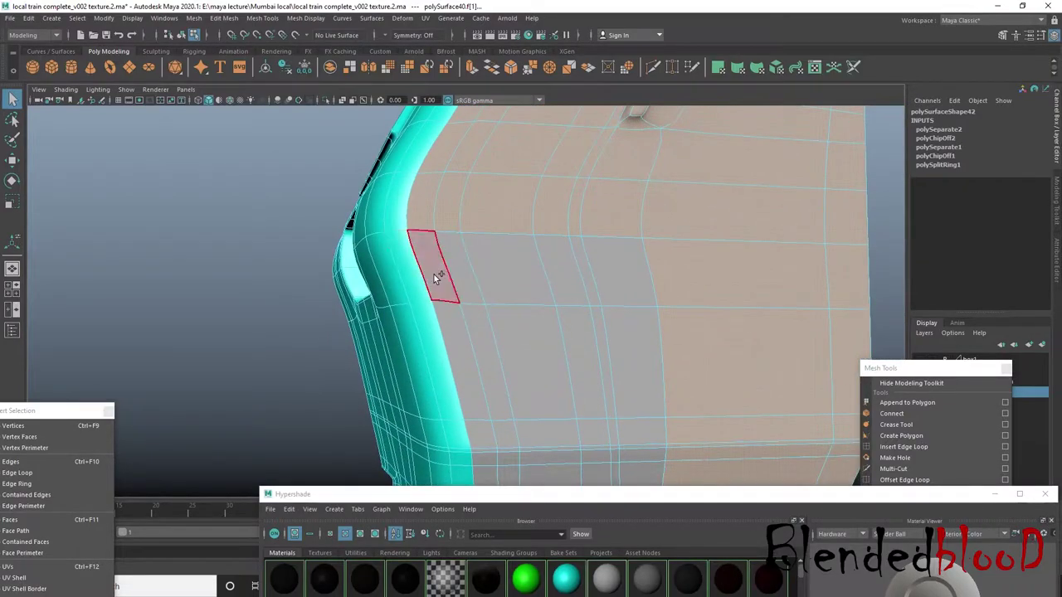
pyautogui.moveTo(435, 277)
pyautogui.mouseDown()
pyautogui.moveTo(635, 333)
pyautogui.moveTo(636, 367)
pyautogui.moveTo(611, 378)
pyautogui.moveTo(469, 399)
pyautogui.mouseUp()
pyautogui.moveTo(468, 398)
pyautogui.keyDown('alt'); pyautogui.mouseDown()
pyautogui.moveTo(533, 264)
pyautogui.moveTo(456, 290)
pyautogui.moveTo(622, 287)
pyautogui.moveTo(621, 306)
pyautogui.moveTo(576, 303)
pyautogui.mouseUp(); pyautogui.keyUp('alt')
pyautogui.click(580, 346)
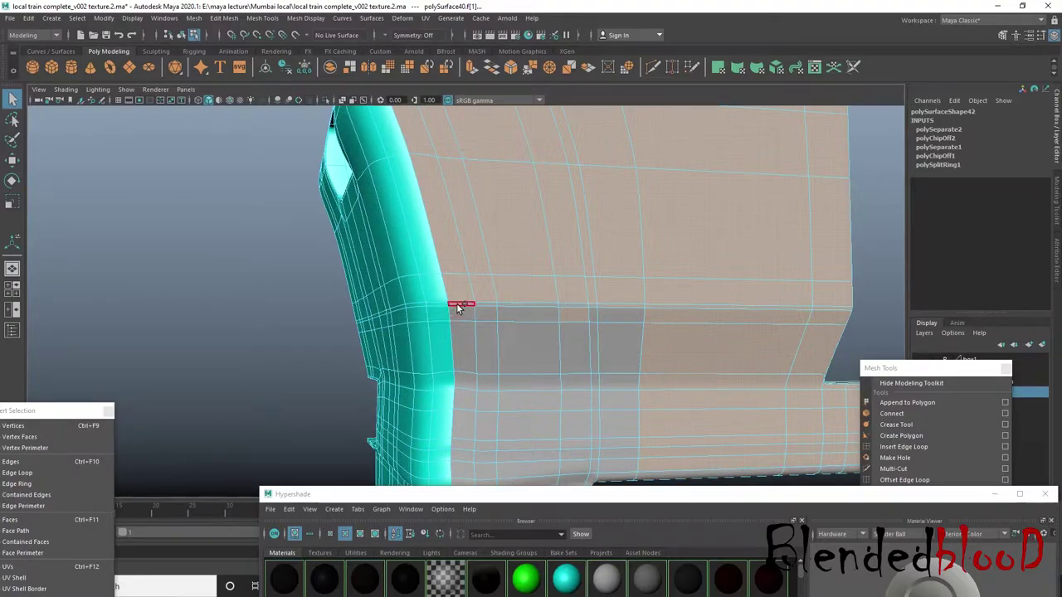
# - Add the lower rows of body faces along the side to the selection
pyautogui.moveTo(488, 307); pyautogui.dragTo(569, 307)
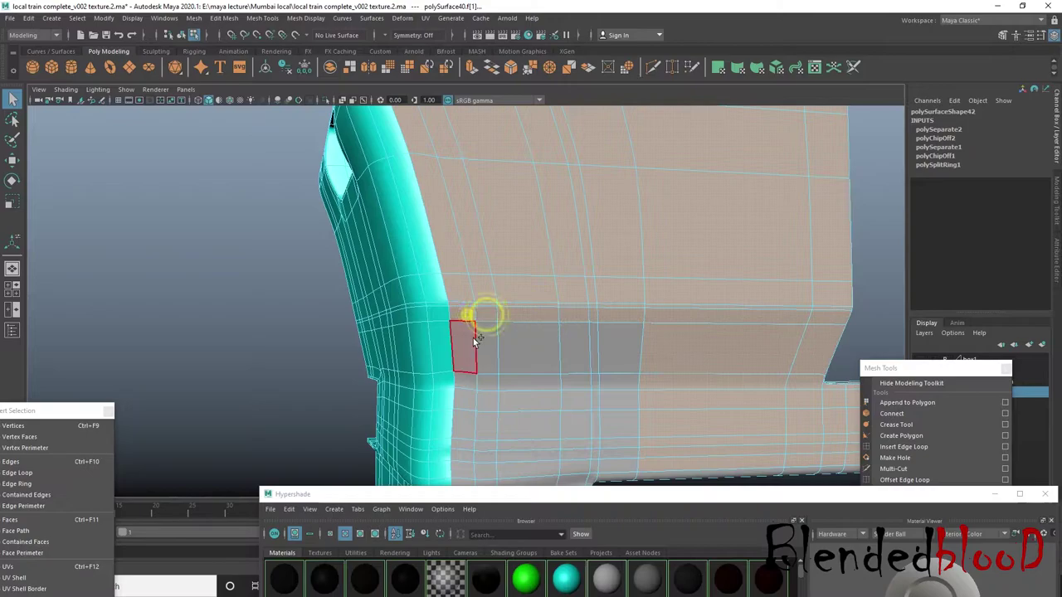
pyautogui.moveTo(487, 343)
pyautogui.mouseDown()
pyautogui.moveTo(531, 342)
pyautogui.moveTo(622, 375)
pyautogui.moveTo(531, 384)
pyautogui.mouseUp()
pyautogui.click(492, 385)
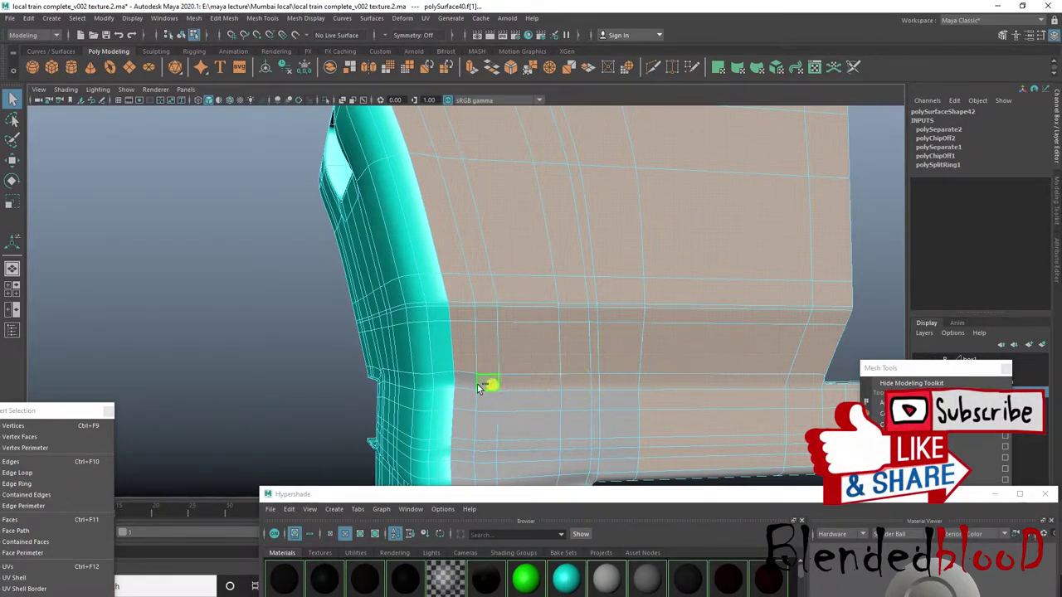
pyautogui.moveTo(467, 399)
pyautogui.mouseDown()
pyautogui.moveTo(622, 402)
pyautogui.moveTo(598, 430)
pyautogui.moveTo(493, 428)
pyautogui.mouseUp()
pyautogui.moveTo(586, 393)
pyautogui.keyDown('alt'); pyautogui.mouseDown()
pyautogui.moveTo(592, 249)
pyautogui.moveTo(487, 299)
pyautogui.mouseUp(); pyautogui.keyUp('alt')
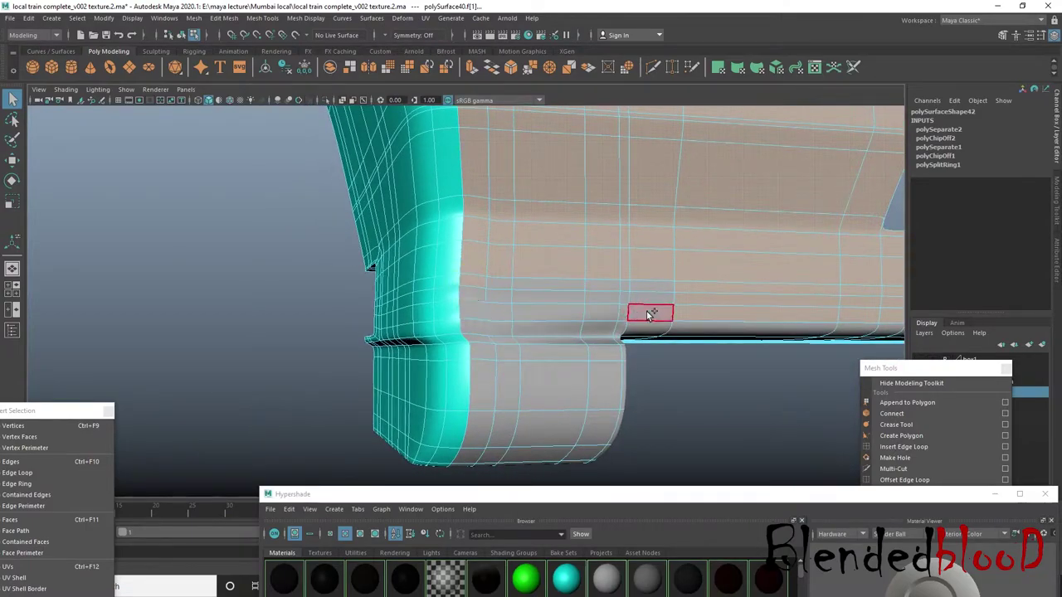
pyautogui.moveTo(650, 314); pyautogui.dragTo(480, 313)
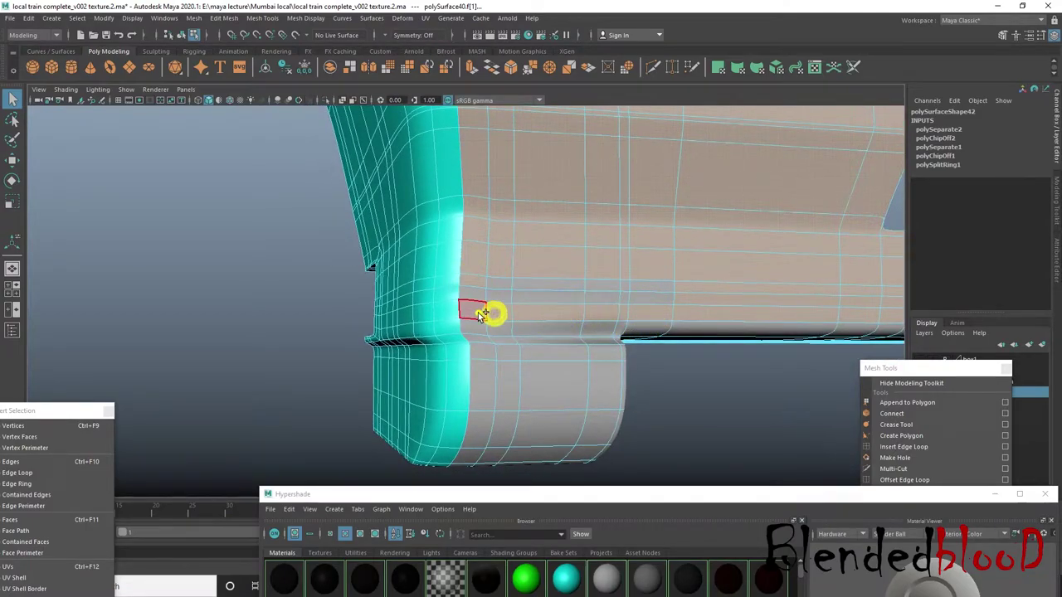
pyautogui.moveTo(597, 288)
pyautogui.mouseDown()
pyautogui.moveTo(639, 290)
pyautogui.moveTo(553, 296)
pyautogui.moveTo(728, 326)
pyautogui.moveTo(649, 302)
pyautogui.moveTo(353, 353)
pyautogui.mouseUp()
# - Add the car-end face and the corner roof-edge faces to the selection
pyautogui.scroll(-3, 541, 337)
pyautogui.scroll(6, 420, 262)
pyautogui.moveTo(420, 262)
pyautogui.keyDown('alt'); pyautogui.mouseDown()
pyautogui.moveTo(512, 277)
pyautogui.moveTo(472, 273)
pyautogui.moveTo(517, 244)
pyautogui.moveTo(439, 296)
pyautogui.mouseUp(); pyautogui.keyUp('alt')
pyautogui.click(518, 244)
pyautogui.scroll(-5, 518, 243)
pyautogui.scroll(3, 417, 311)
pyautogui.scroll(1, 419, 311)
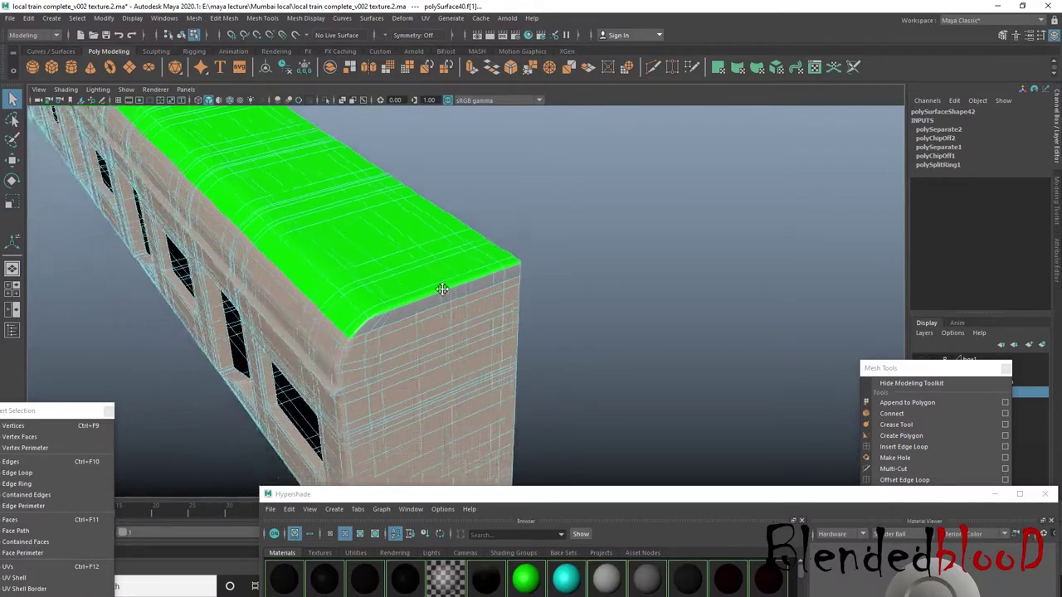
pyautogui.scroll(2, 429, 311)
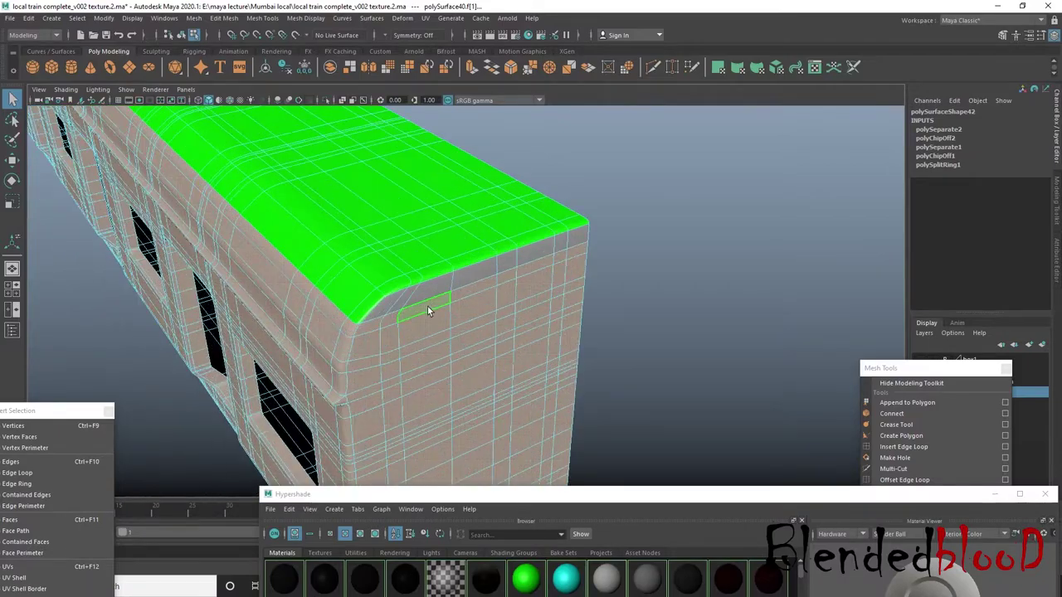
pyautogui.click(378, 306)
pyautogui.keyDown('shift'); pyautogui.click(461, 281); pyautogui.keyUp('shift')
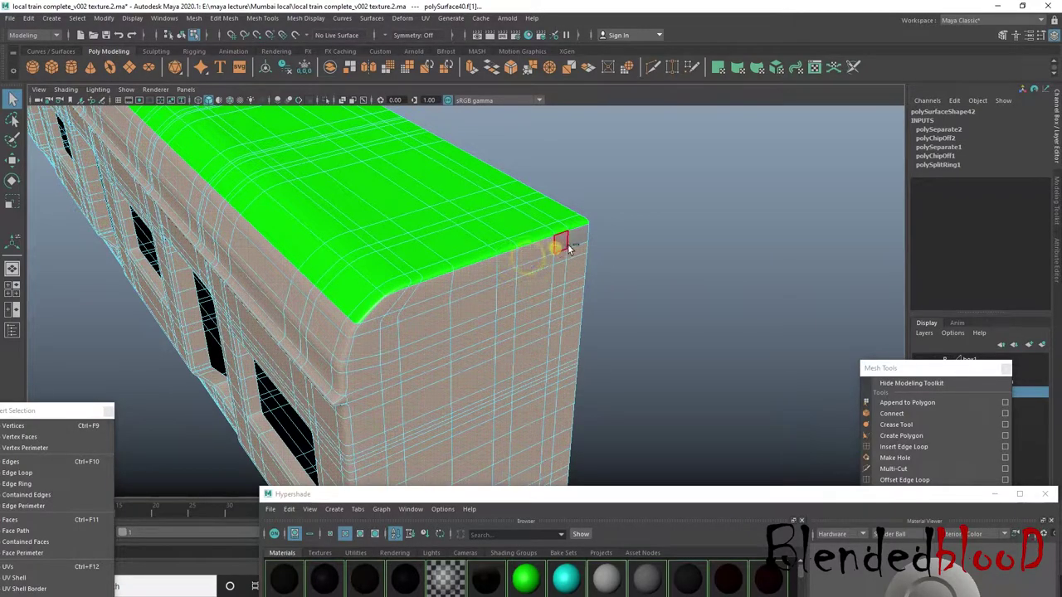
# - Assign a new Blinn material, blinn10, to the selected faces and colour it red
pyautogui.scroll(-5, 575, 266)
pyautogui.moveTo(540, 307)
pyautogui.keyDown('alt'); pyautogui.mouseDown()
pyautogui.moveTo(557, 305)
pyautogui.moveTo(503, 324)
pyautogui.moveTo(416, 253)
pyautogui.moveTo(348, 335)
pyautogui.moveTo(394, 316)
pyautogui.moveTo(459, 332)
pyautogui.moveTo(280, 340)
pyautogui.moveTo(404, 332)
pyautogui.moveTo(294, 335)
pyautogui.moveTo(349, 332)
pyautogui.mouseUp(); pyautogui.keyUp('alt')
pyautogui.scroll(-3, 390, 324)
pyautogui.moveTo(465, 253)
pyautogui.keyDown('alt'); pyautogui.mouseDown()
pyautogui.moveTo(391, 304)
pyautogui.moveTo(405, 298)
pyautogui.moveTo(402, 317)
pyautogui.moveTo(369, 343)
pyautogui.moveTo(507, 353)
pyautogui.moveTo(402, 342)
pyautogui.mouseUp(); pyautogui.keyUp('alt')
pyautogui.scroll(-3, 507, 354)
pyautogui.moveTo(271, 281); pyautogui.dragTo(292, 571, button='right')
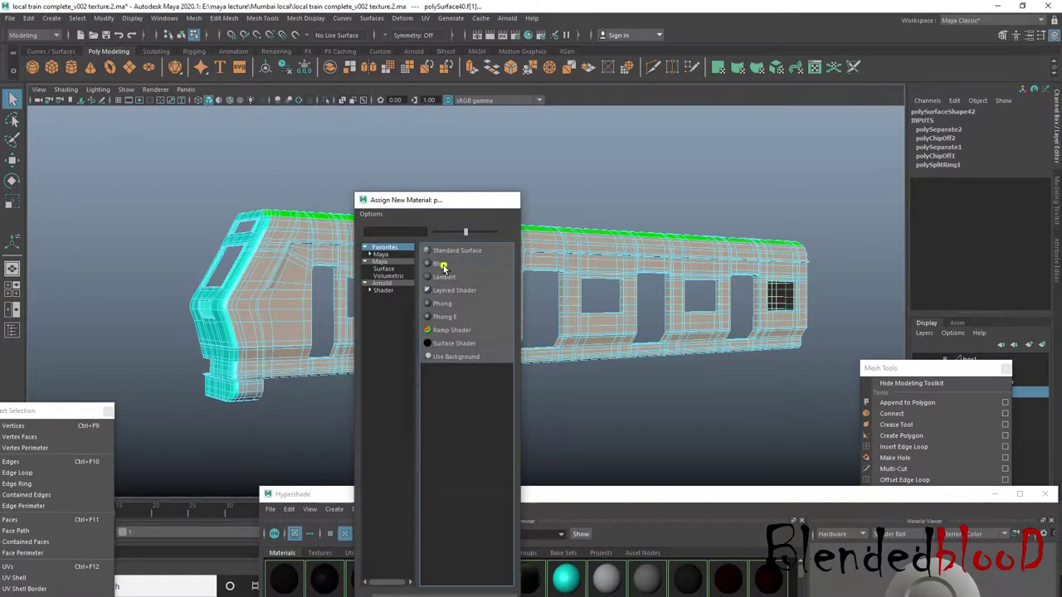
pyautogui.click(449, 250)
pyautogui.moveTo(597, 496); pyautogui.dragTo(604, 427)
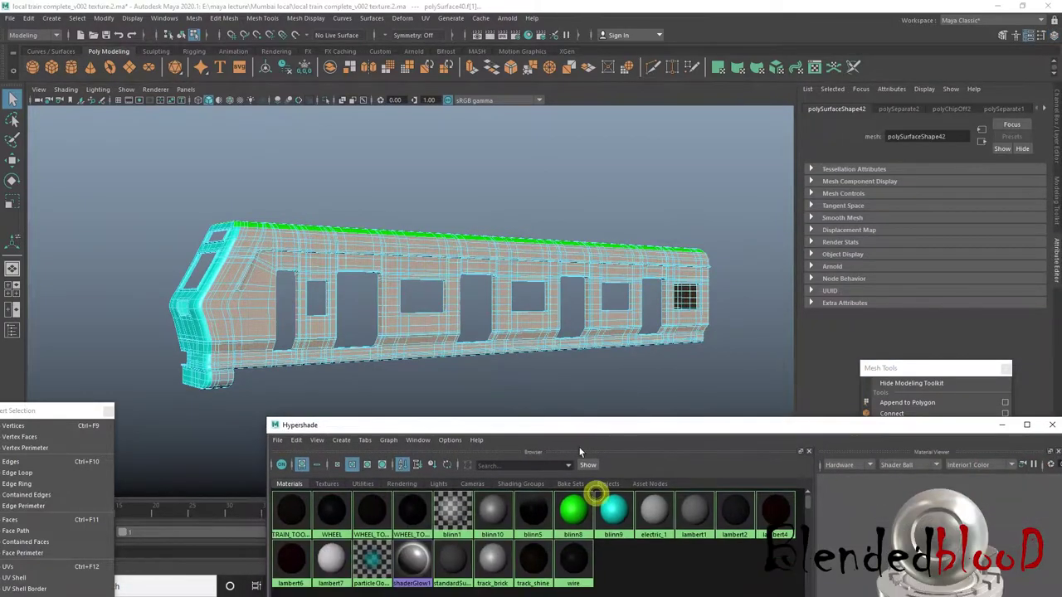
pyautogui.click(492, 510)
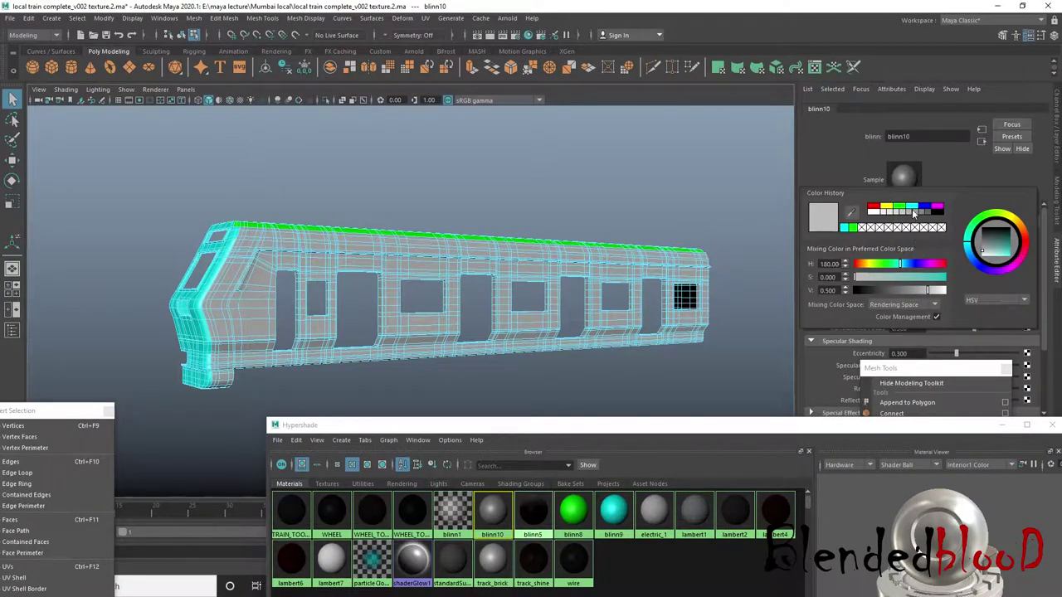
pyautogui.click(882, 209)
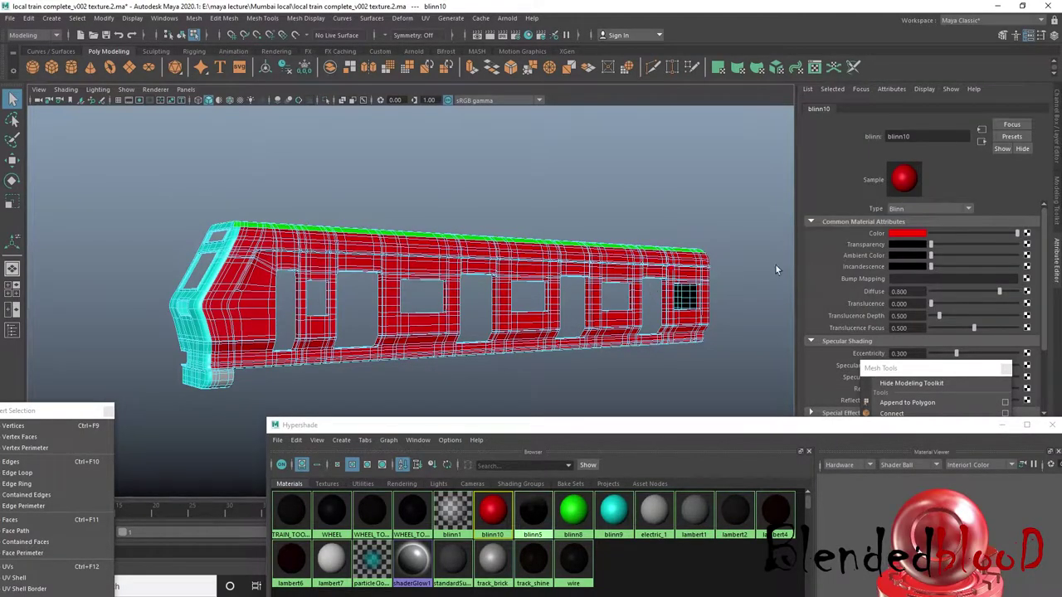
pyautogui.rightClick(685, 268)
# - Marquee-select the faces along the train's underside from the side view
pyautogui.click(743, 241)
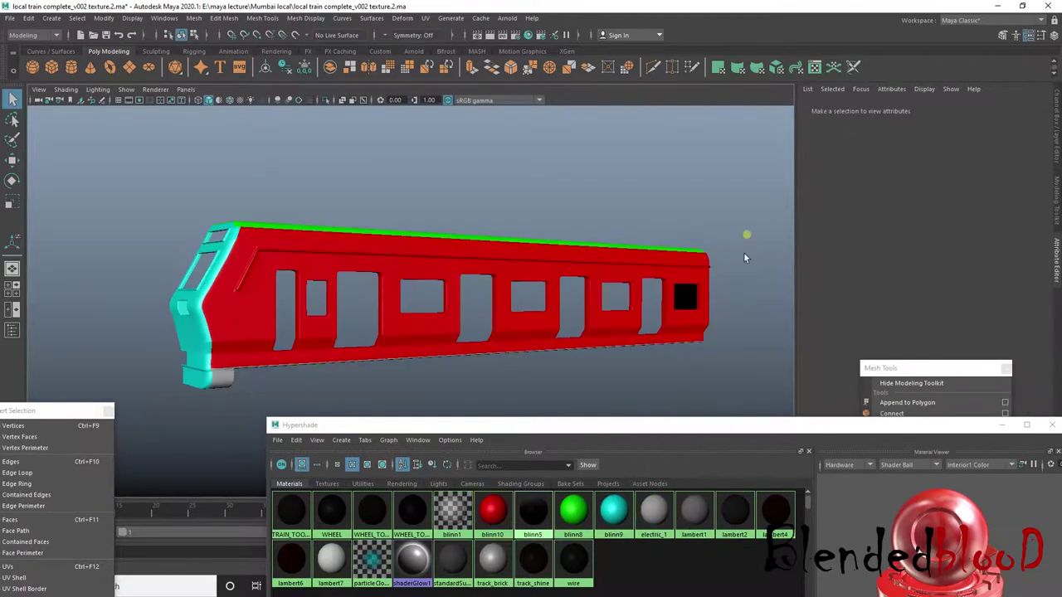
pyautogui.moveTo(669, 315)
pyautogui.keyDown('alt'); pyautogui.mouseDown()
pyautogui.moveTo(553, 317)
pyautogui.moveTo(524, 268)
pyautogui.mouseUp(); pyautogui.keyUp('alt')
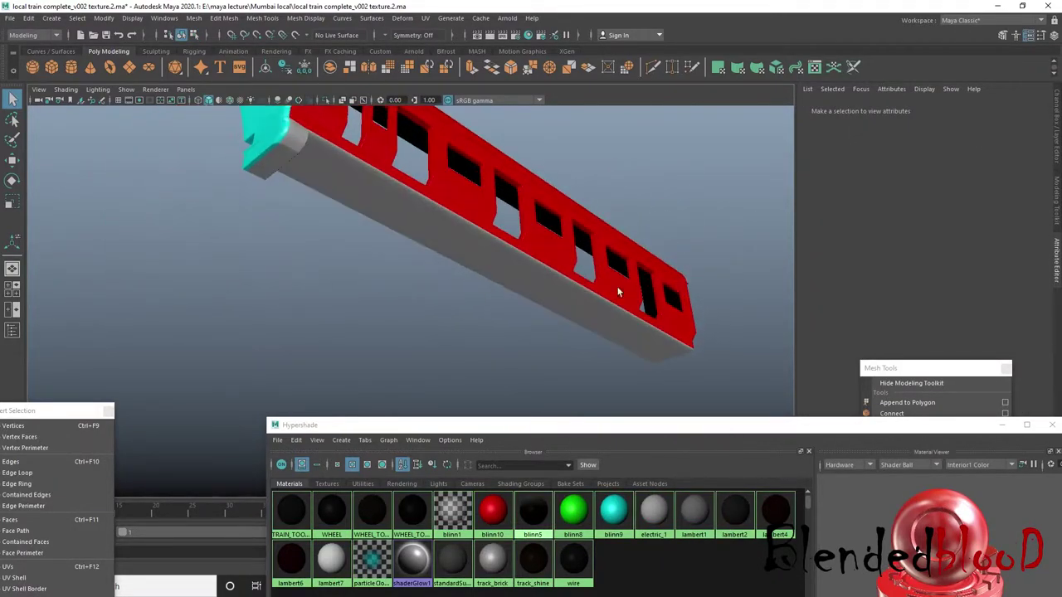
pyautogui.click(524, 268)
pyautogui.rightClick(522, 262)
pyautogui.press('space')
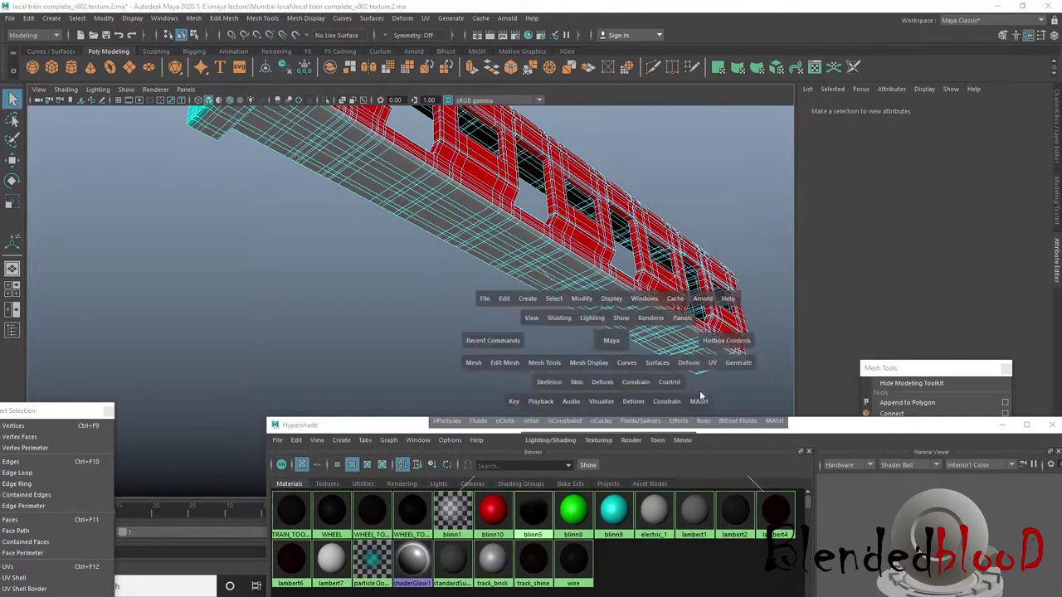
pyautogui.keyDown('alt'); pyautogui.moveTo(650, 350); pyautogui.dragTo(645, 301, button='middle'); pyautogui.keyUp('alt')
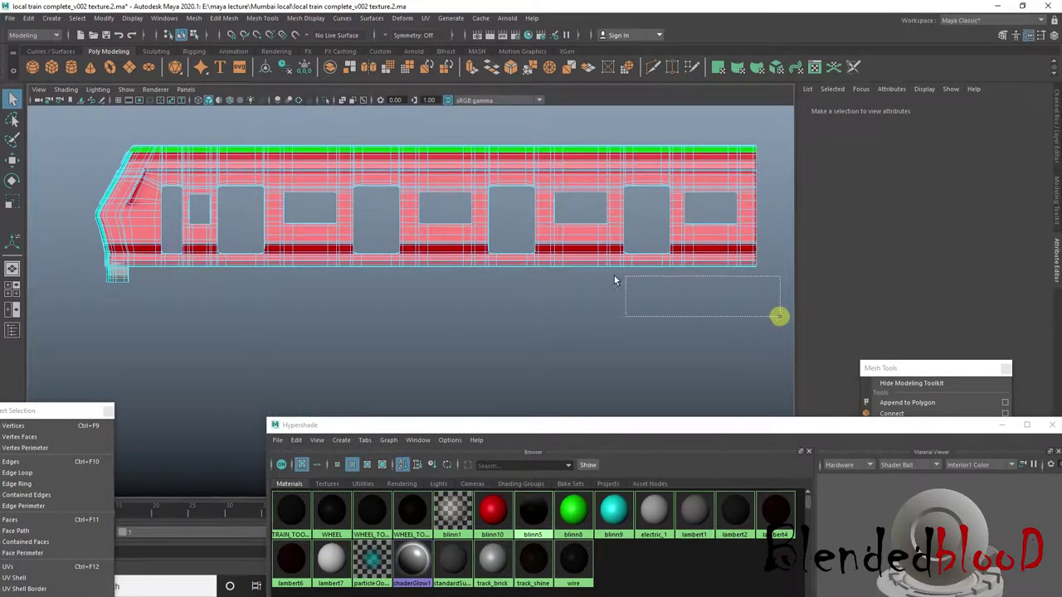
pyautogui.moveTo(614, 280); pyautogui.dragTo(113, 272)
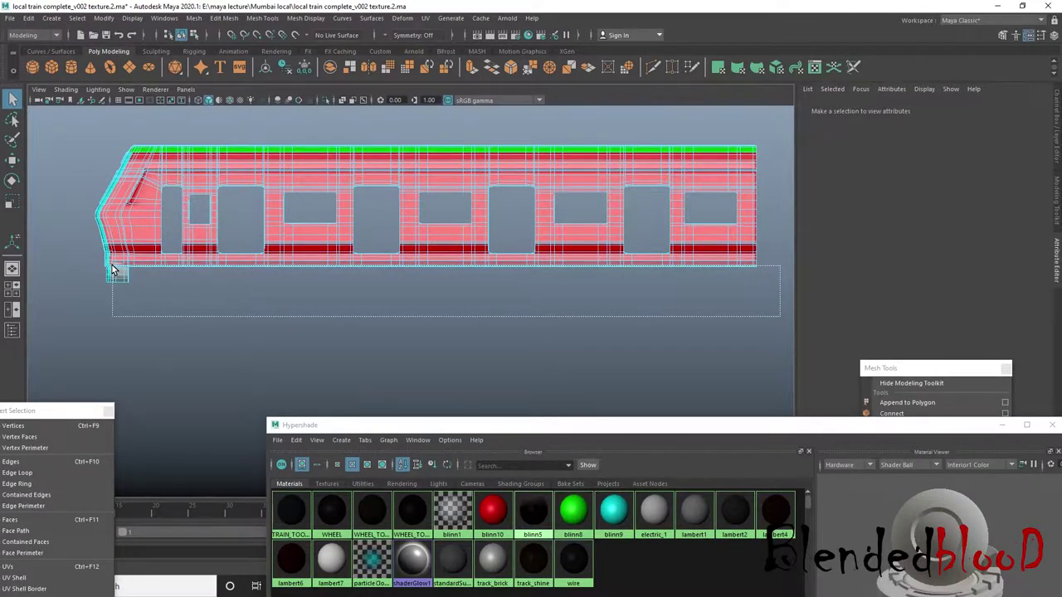
pyautogui.moveTo(114, 270); pyautogui.dragTo(114, 270)
pyautogui.press('space')
pyautogui.press('space')
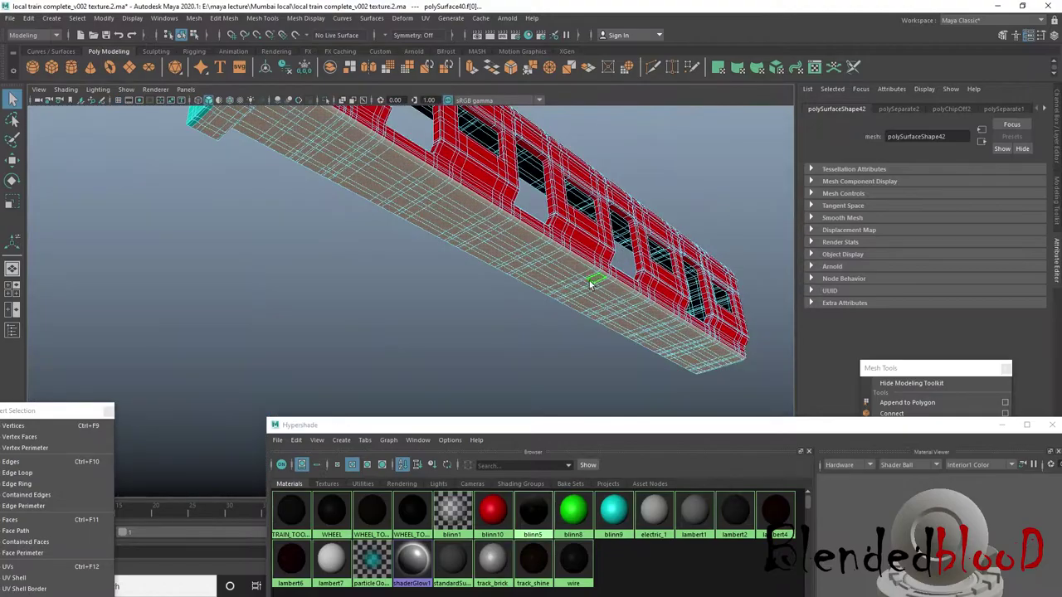
pyautogui.keyDown('alt'); pyautogui.moveTo(528, 292); pyautogui.dragTo(502, 315); pyautogui.keyUp('alt')
pyautogui.scroll(3, 491, 346)
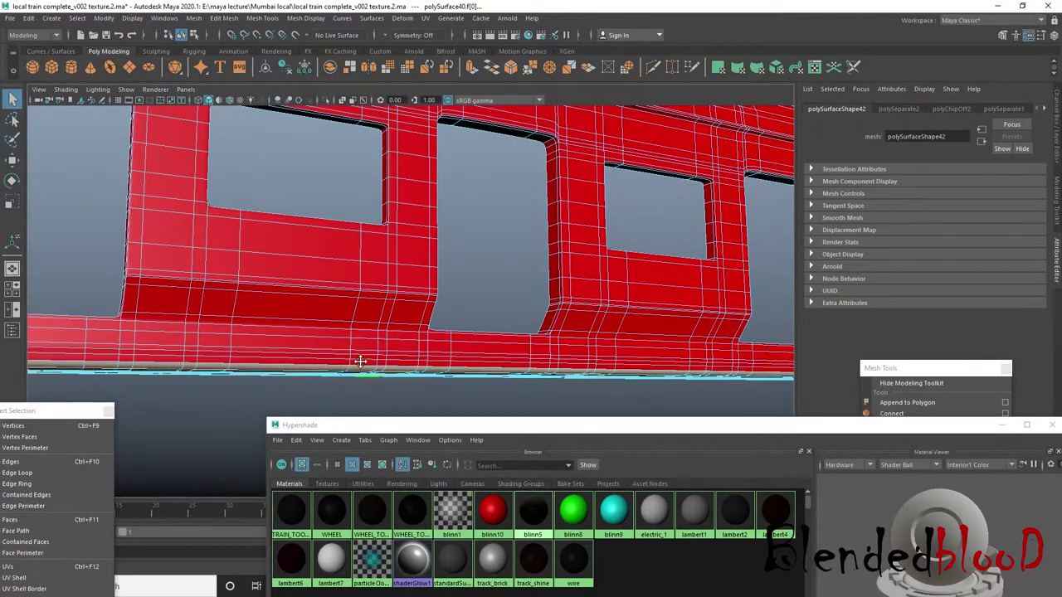
pyautogui.moveTo(489, 353)
pyautogui.keyDown('alt'); pyautogui.mouseDown()
pyautogui.moveTo(559, 356)
pyautogui.moveTo(344, 332)
pyautogui.mouseUp(); pyautogui.keyUp('alt')
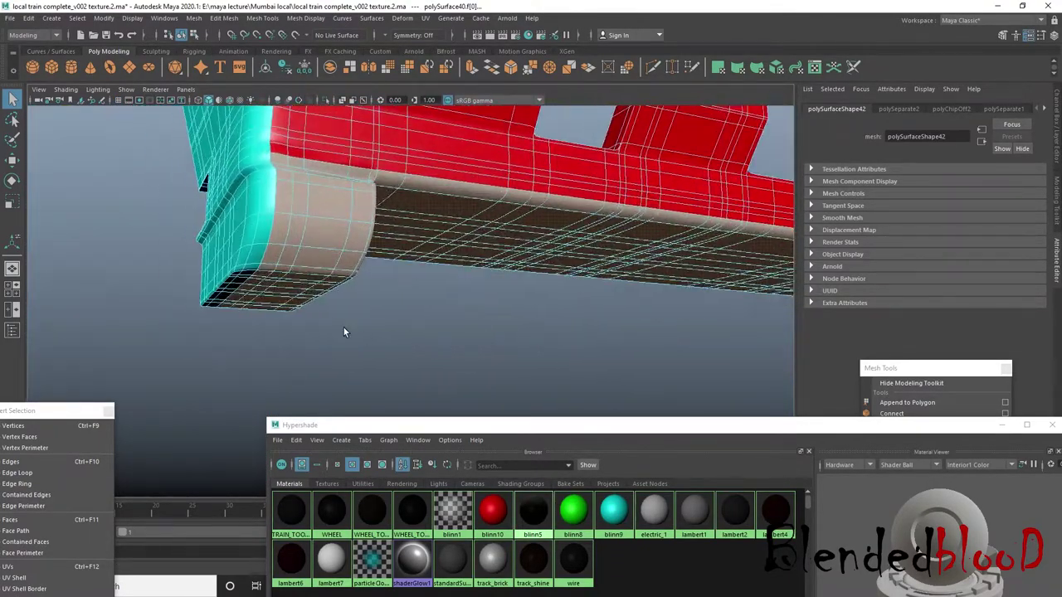
# - Assign a new Blinn material, blinn11, to those bottom faces and colour it blue
pyautogui.moveTo(475, 222); pyautogui.dragTo(478, 503, button='right')
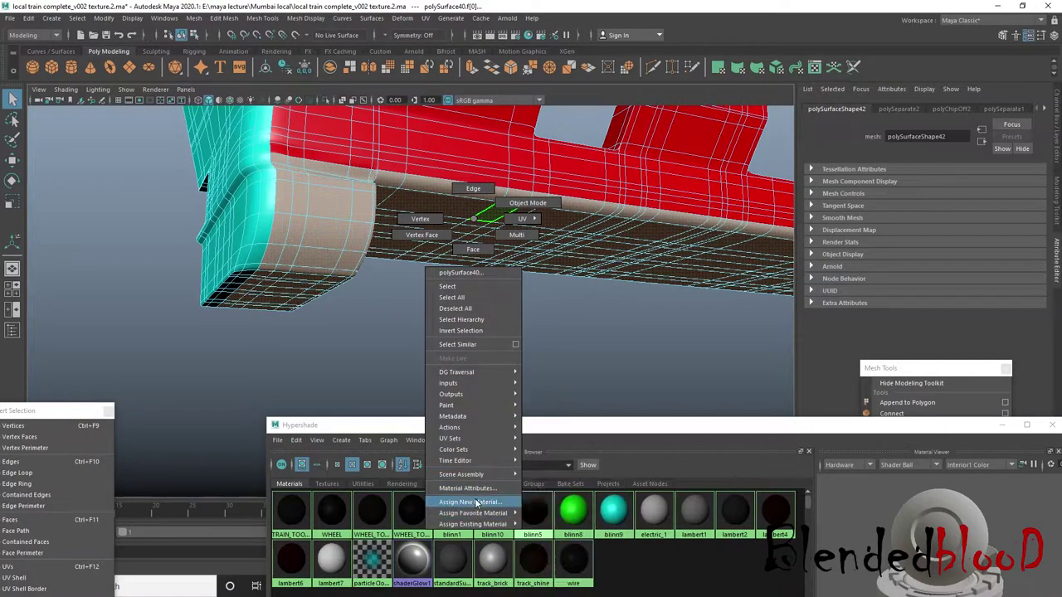
pyautogui.click(443, 263)
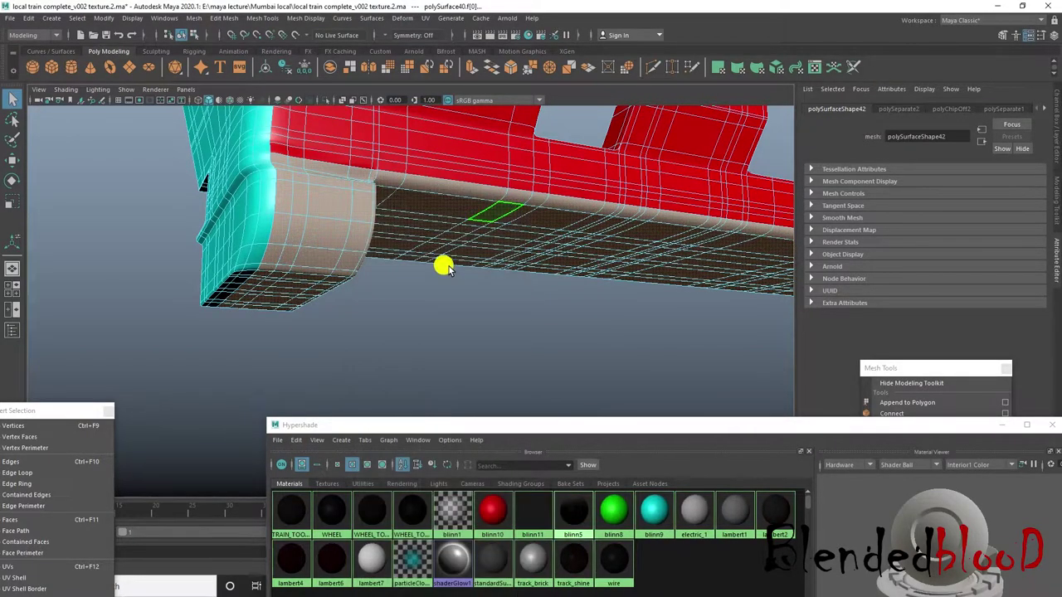
pyautogui.click(924, 236)
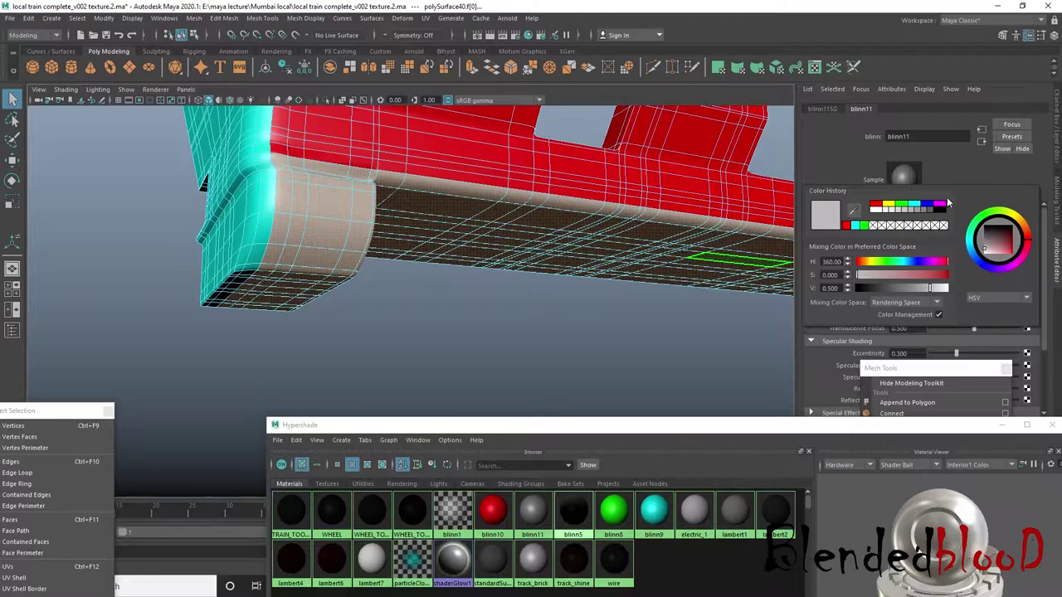
pyautogui.click(928, 205)
pyautogui.moveTo(592, 230); pyautogui.dragTo(594, 200, button='right')
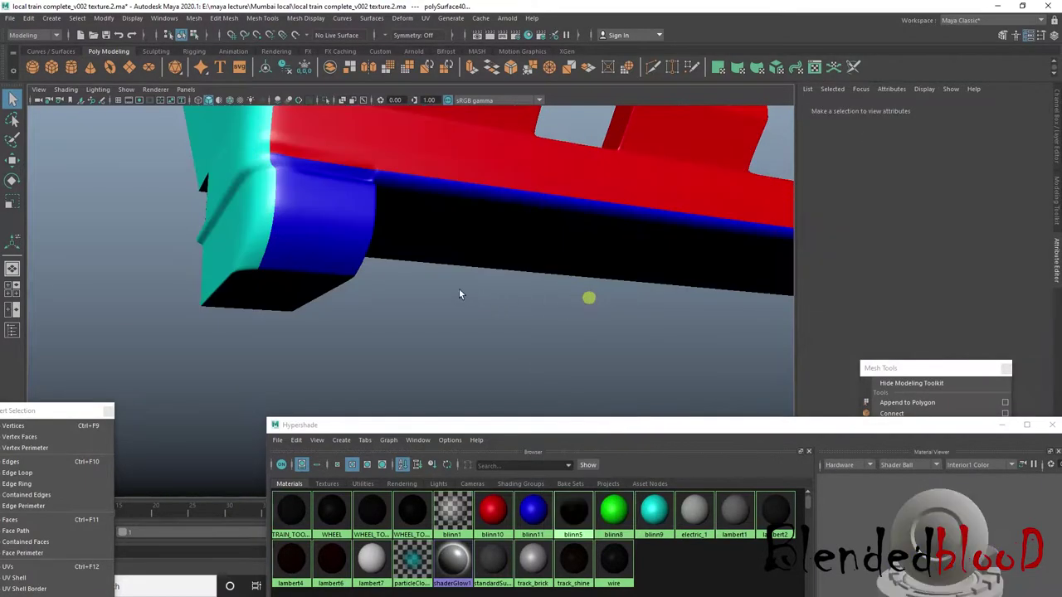
pyautogui.moveTo(589, 299)
pyautogui.keyDown('alt'); pyautogui.mouseDown()
pyautogui.moveTo(408, 268)
pyautogui.moveTo(663, 309)
pyautogui.moveTo(650, 348)
pyautogui.moveTo(620, 348)
pyautogui.moveTo(584, 280)
pyautogui.moveTo(621, 208)
pyautogui.mouseUp(); pyautogui.keyUp('alt')
# - Select a face on the car's rear end plus the rear roof corner
pyautogui.click(622, 208)
pyautogui.scroll(3, 621, 208)
pyautogui.scroll(2, 706, 229)
pyautogui.keyDown('alt'); pyautogui.moveTo(707, 228); pyautogui.dragTo(544, 219); pyautogui.keyUp('alt')
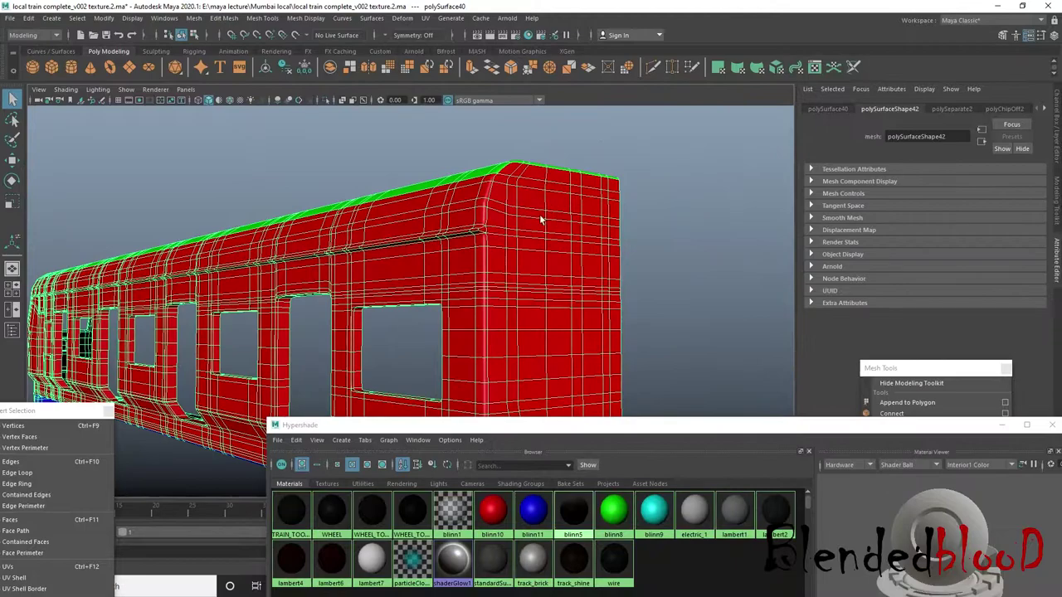
pyautogui.moveTo(561, 208); pyautogui.dragTo(560, 227, button='right')
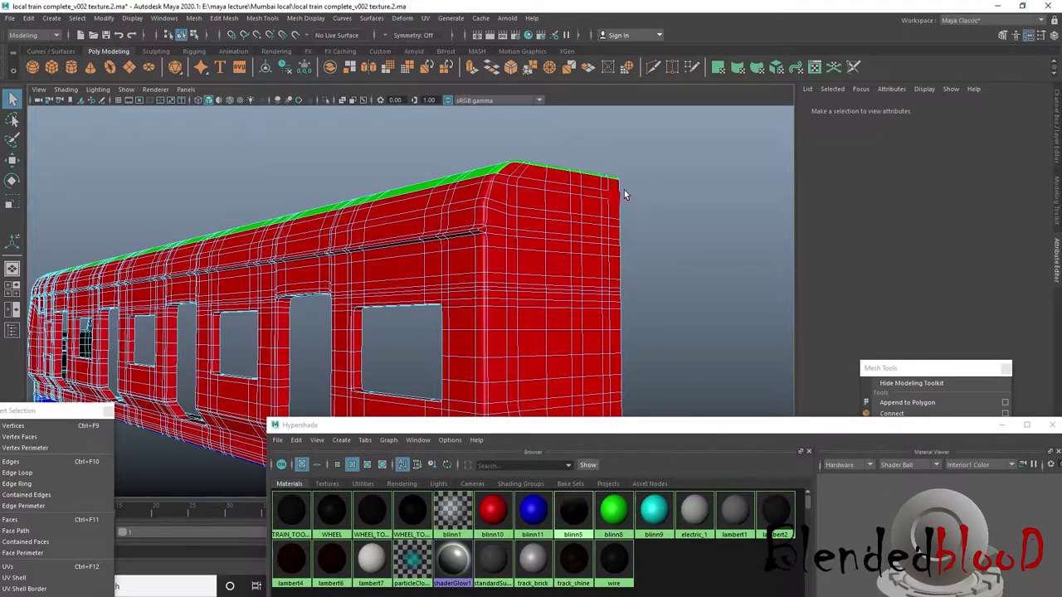
pyautogui.click(558, 256)
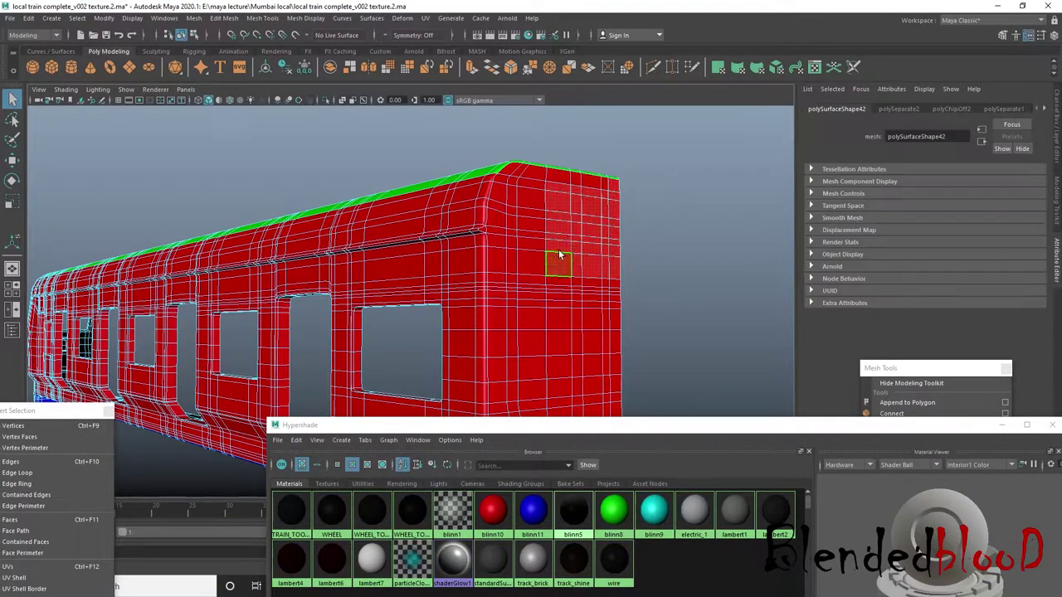
pyautogui.keyDown('shift'); pyautogui.click(593, 187); pyautogui.keyUp('shift')
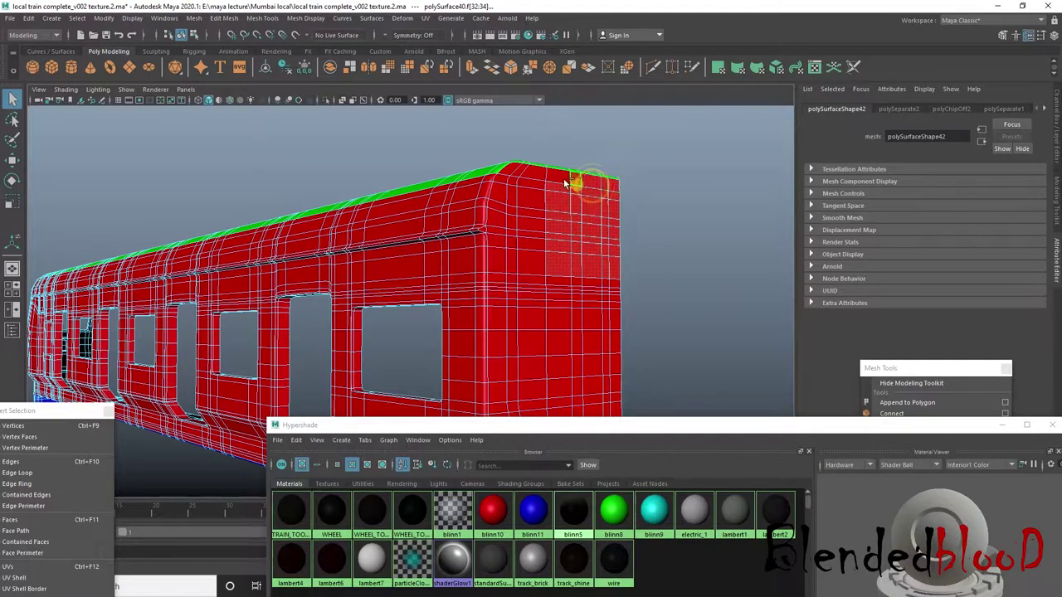
pyautogui.scroll(-5, 593, 274)
pyautogui.keyDown('alt'); pyautogui.moveTo(598, 290); pyautogui.dragTo(685, 304); pyautogui.keyUp('alt')
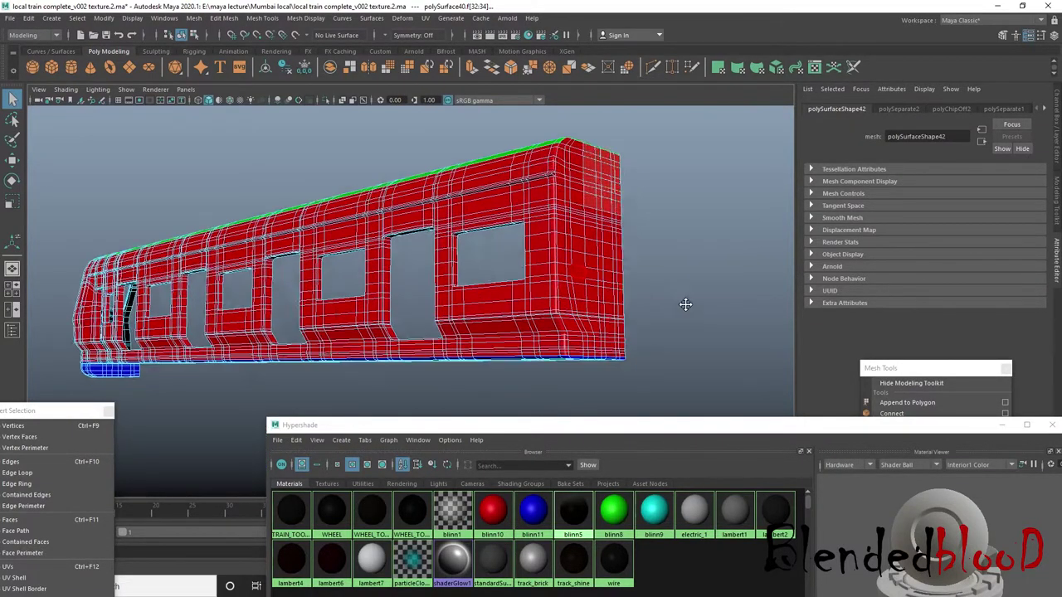
pyautogui.scroll(3, 680, 295)
# - Marquee-select the carriage's top edges in the top view, then go back to perspective
pyautogui.press('space')
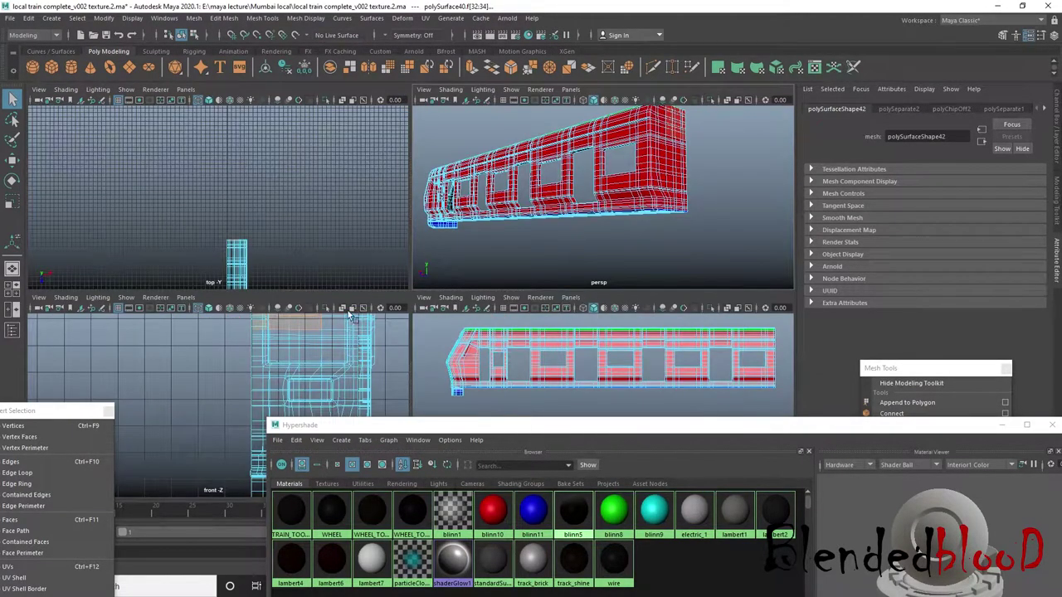
pyautogui.press('space')
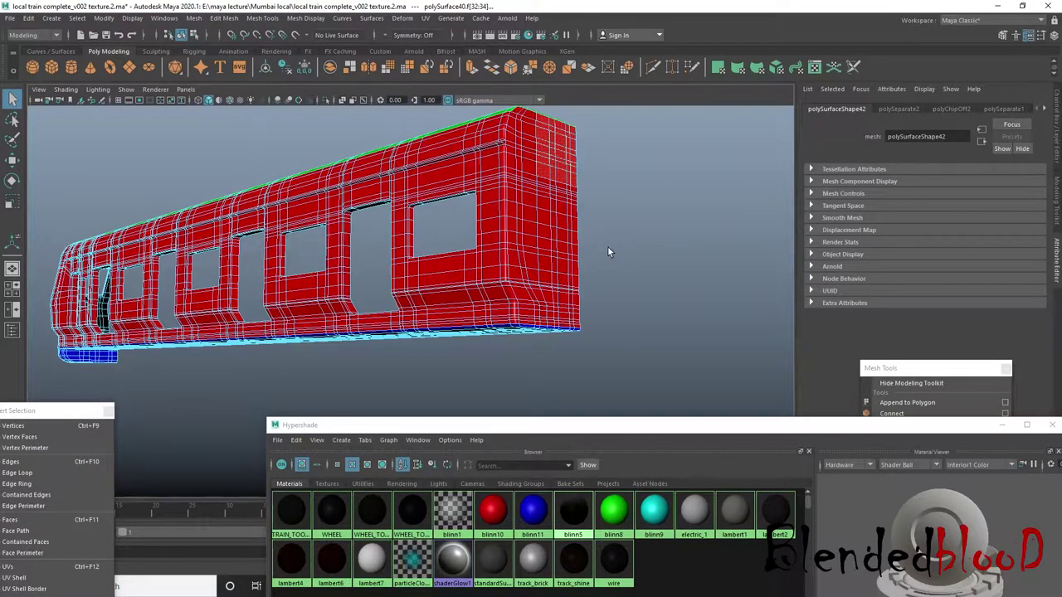
pyautogui.press('space')
pyautogui.press('space')
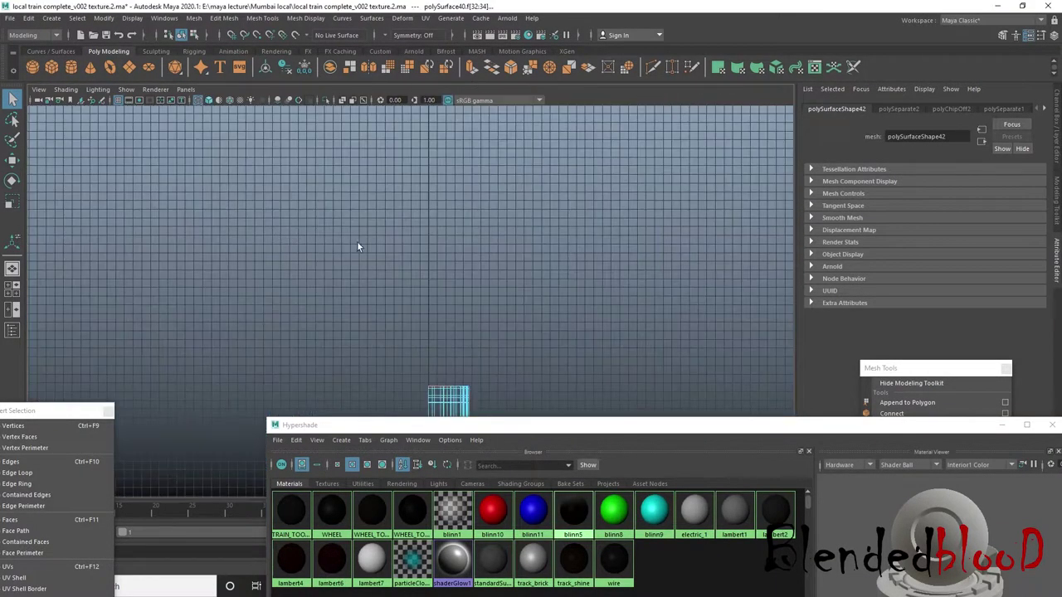
pyautogui.scroll(3, 496, 260)
pyautogui.scroll(2, 515, 332)
pyautogui.scroll(2, 621, 287)
pyautogui.scroll(-1, 345, 244)
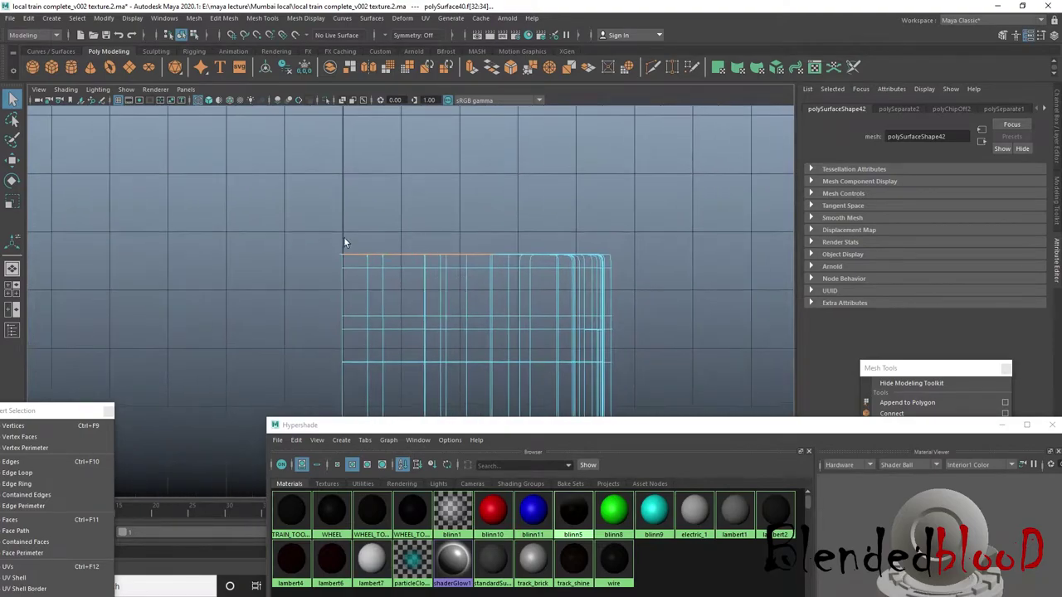
pyautogui.moveTo(546, 243); pyautogui.dragTo(623, 255)
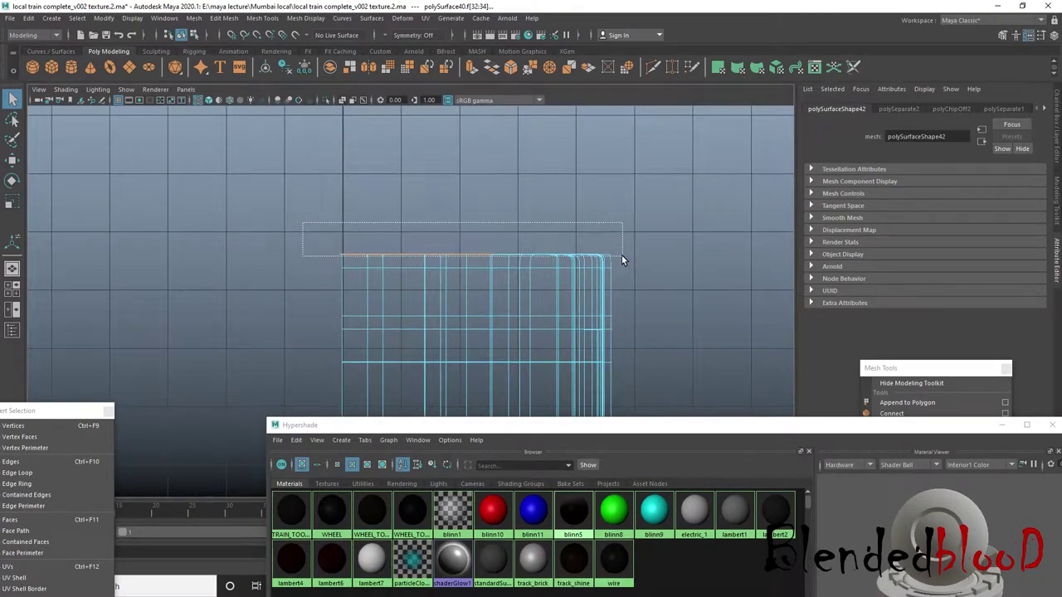
pyautogui.press('space')
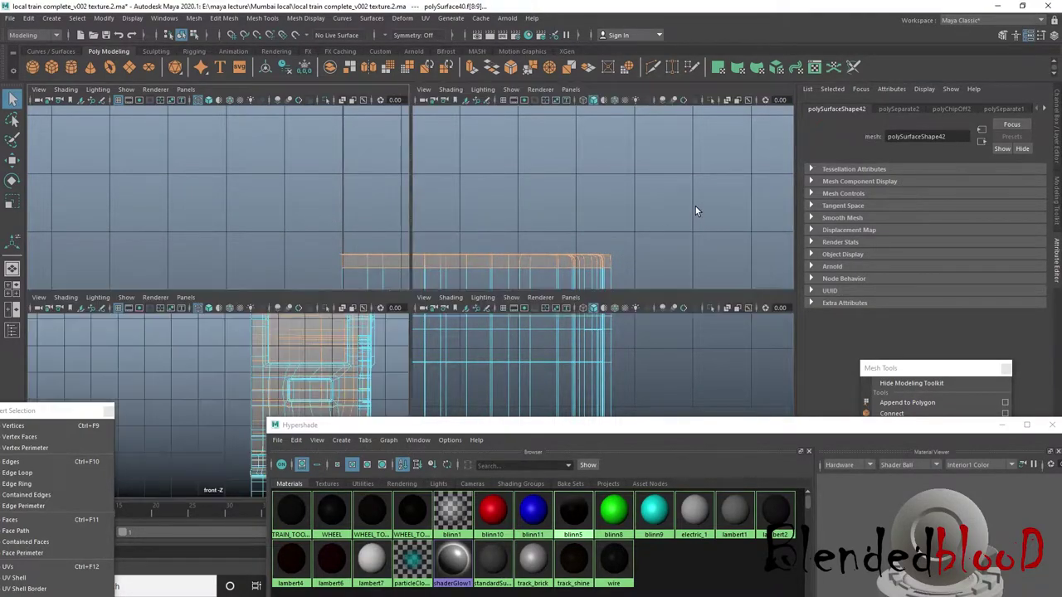
pyautogui.press('space')
pyautogui.keyDown('alt'); pyautogui.moveTo(650, 244); pyautogui.dragTo(647, 240); pyautogui.keyUp('alt')
pyautogui.scroll(3, 530, 203)
pyautogui.scroll(3, 438, 300)
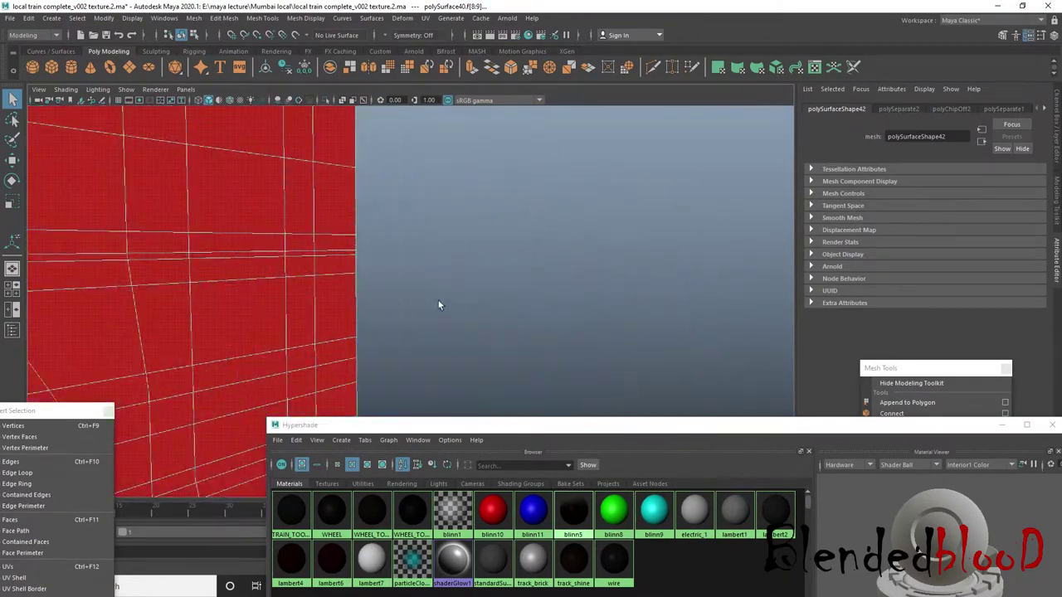
pyautogui.scroll(-3, 468, 291)
# - Select the bottom and vertical corner edges of the carriage's rear end
pyautogui.click(1056, 154)
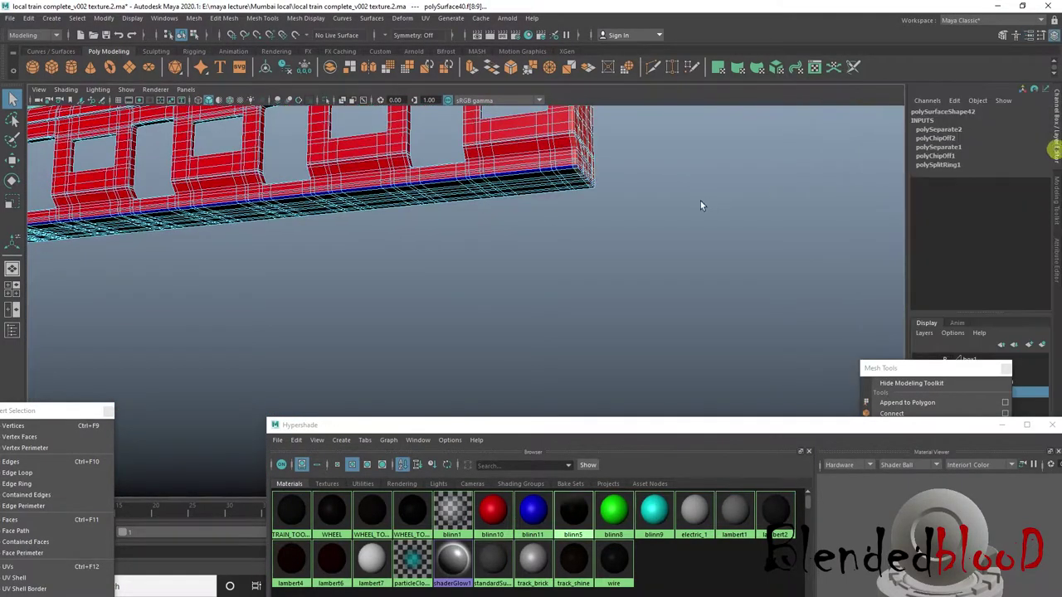
pyautogui.moveTo(700, 201)
pyautogui.keyDown('alt'); pyautogui.mouseDown()
pyautogui.moveTo(619, 270)
pyautogui.moveTo(639, 266)
pyautogui.mouseUp(); pyautogui.keyUp('alt')
pyautogui.scroll(2, 619, 271)
pyautogui.scroll(2, 619, 278)
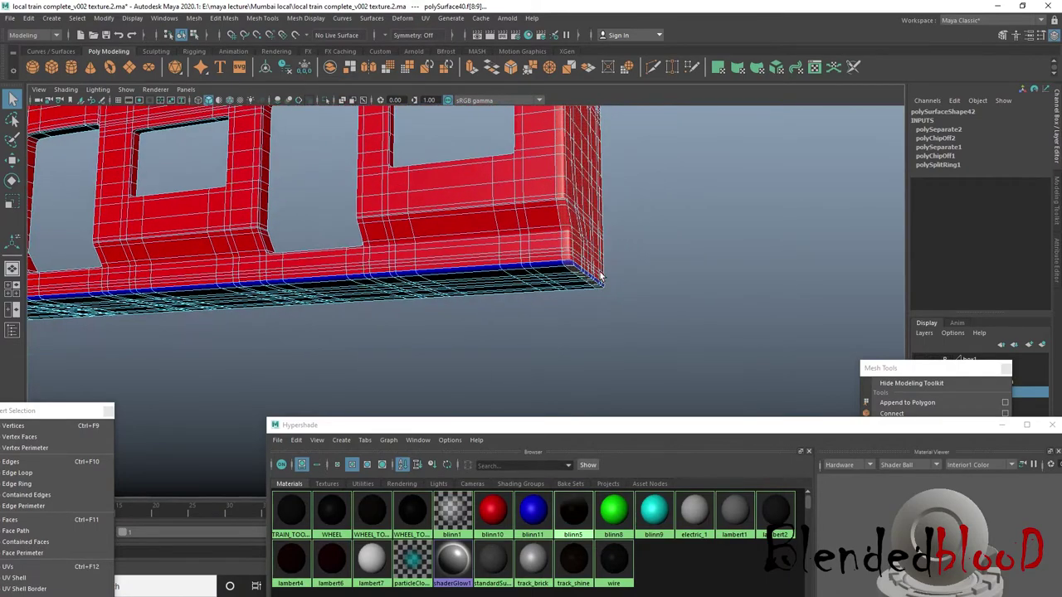
pyautogui.scroll(2, 644, 262)
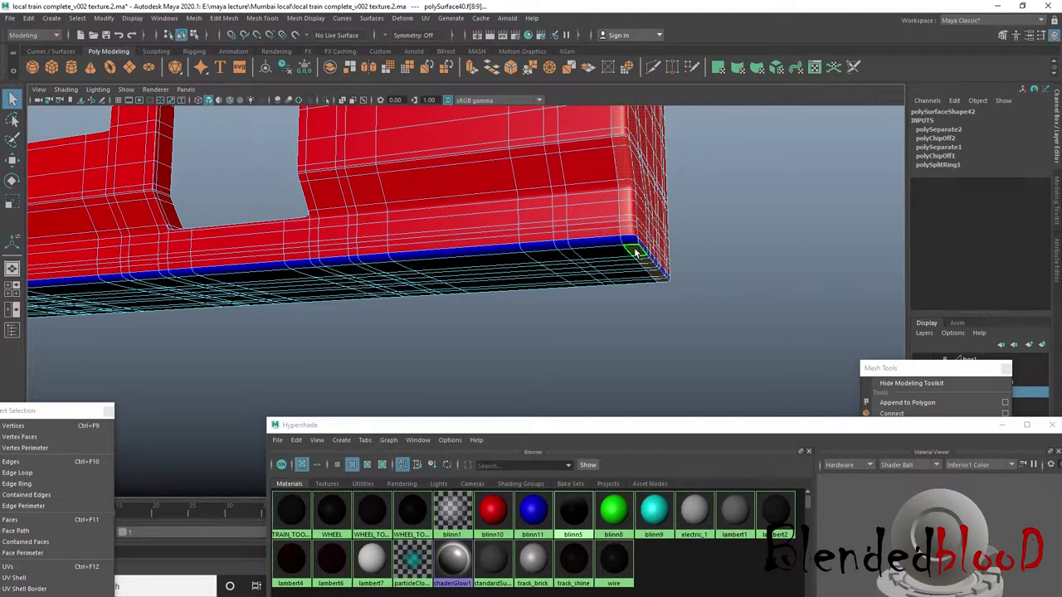
pyautogui.click(635, 249)
pyautogui.click(648, 263)
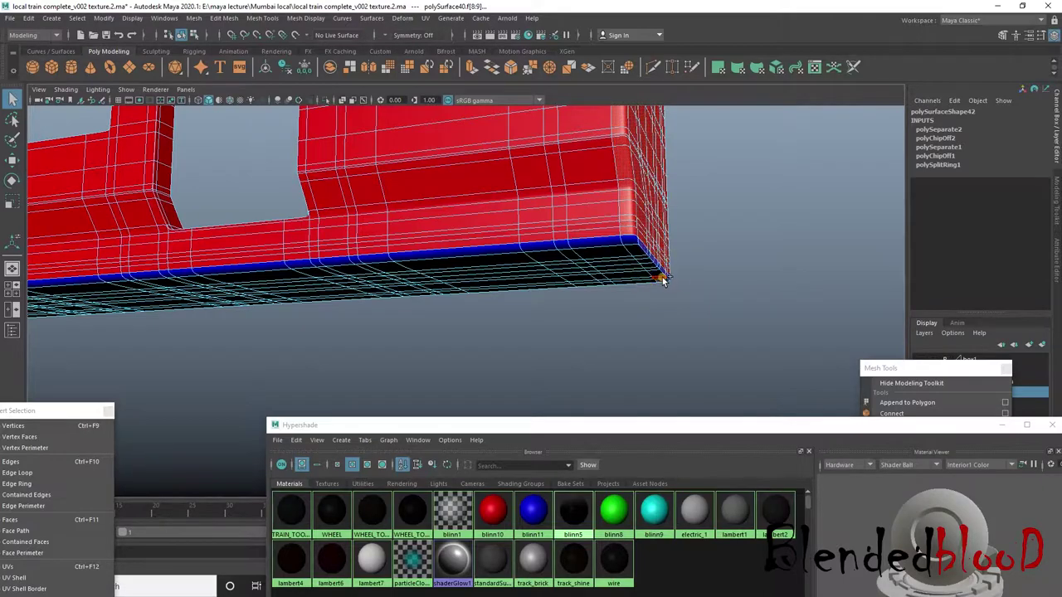
pyautogui.moveTo(627, 232); pyautogui.dragTo(630, 196)
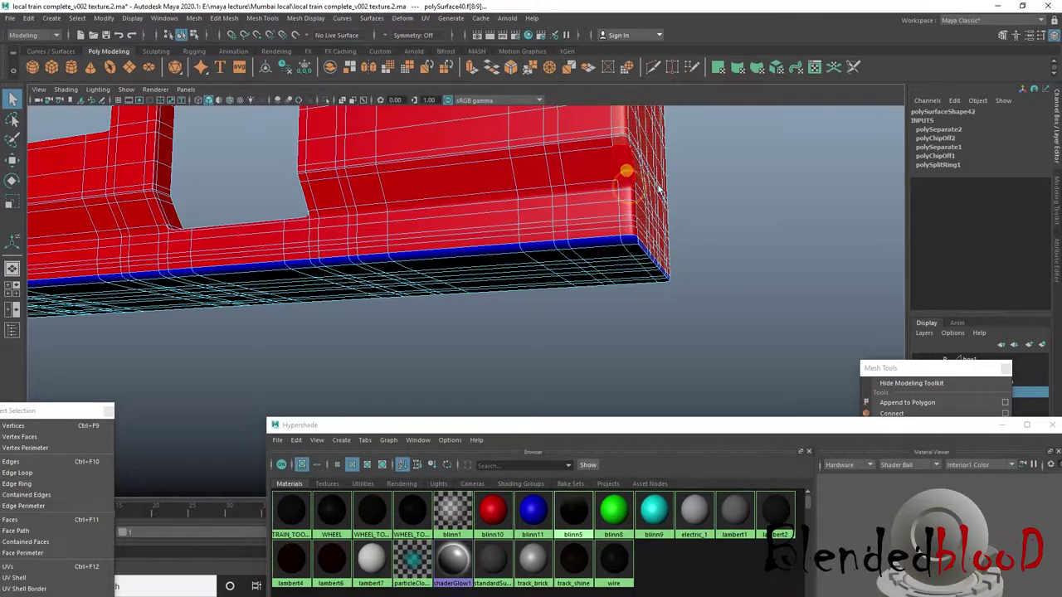
pyautogui.keyDown('alt'); pyautogui.moveTo(628, 173); pyautogui.dragTo(650, 238); pyautogui.keyUp('alt')
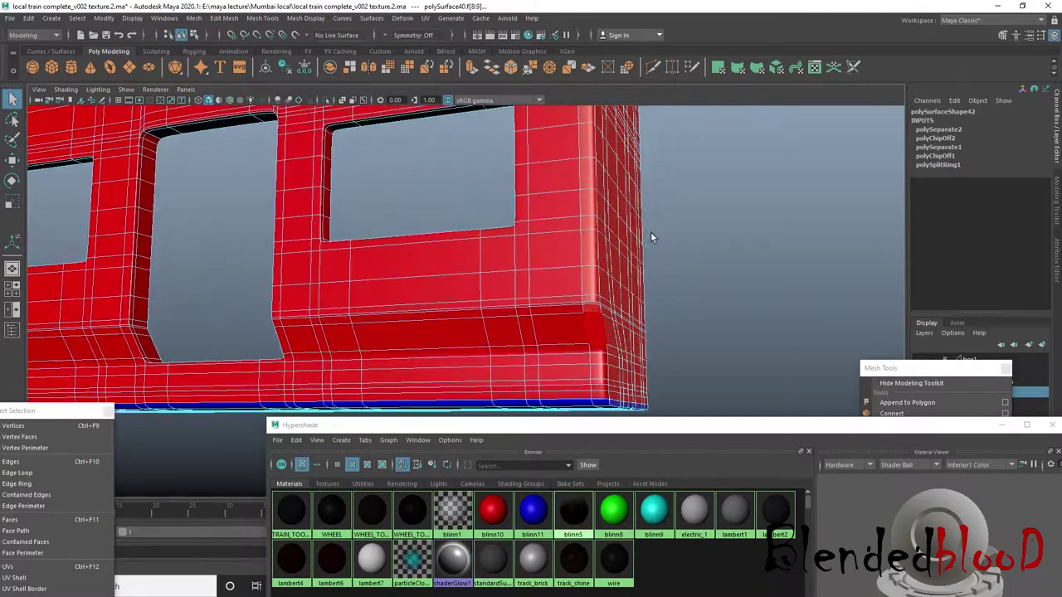
pyautogui.click(594, 296)
pyautogui.keyDown('alt'); pyautogui.moveTo(594, 296); pyautogui.dragTo(589, 338); pyautogui.keyUp('alt')
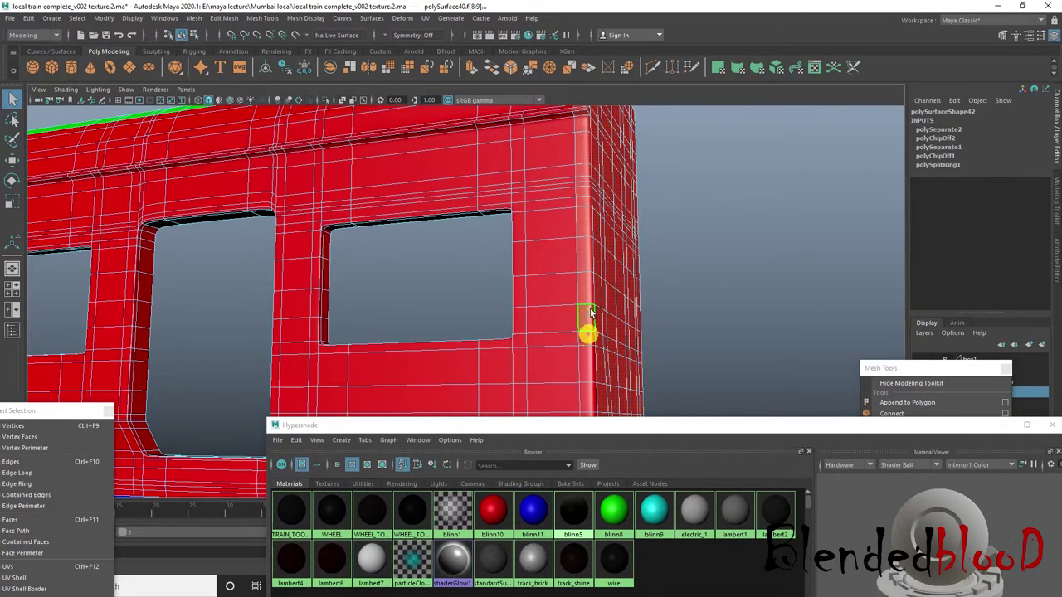
# - Pick the small faces at the carriage's upper rear corner
pyautogui.moveTo(590, 290)
pyautogui.keyDown('alt'); pyautogui.mouseDown()
pyautogui.moveTo(640, 315)
pyautogui.moveTo(592, 358)
pyautogui.mouseUp(); pyautogui.keyUp('alt')
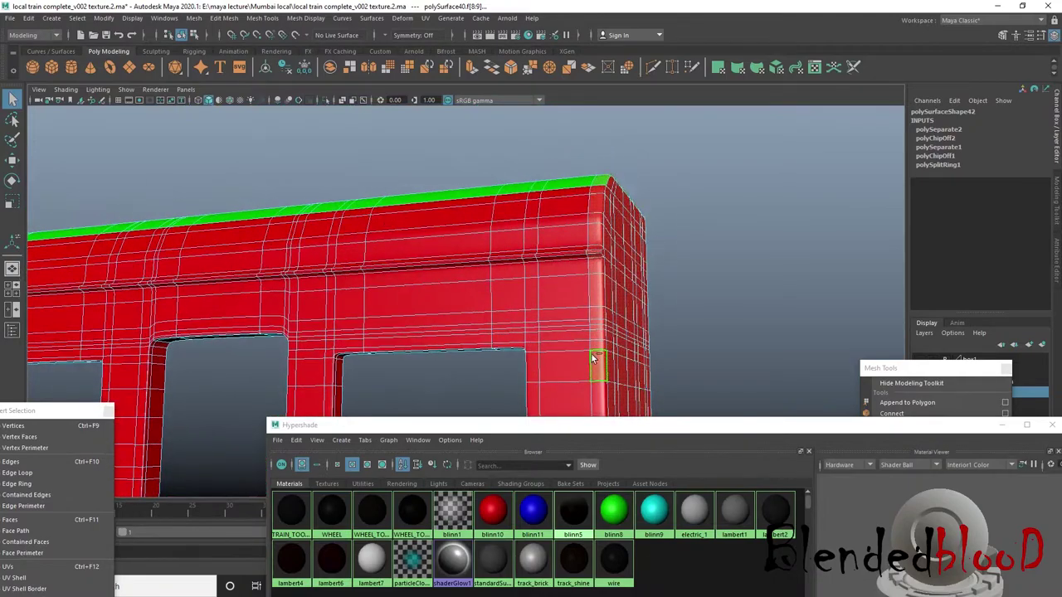
pyautogui.click(598, 296)
pyautogui.scroll(2, 647, 271)
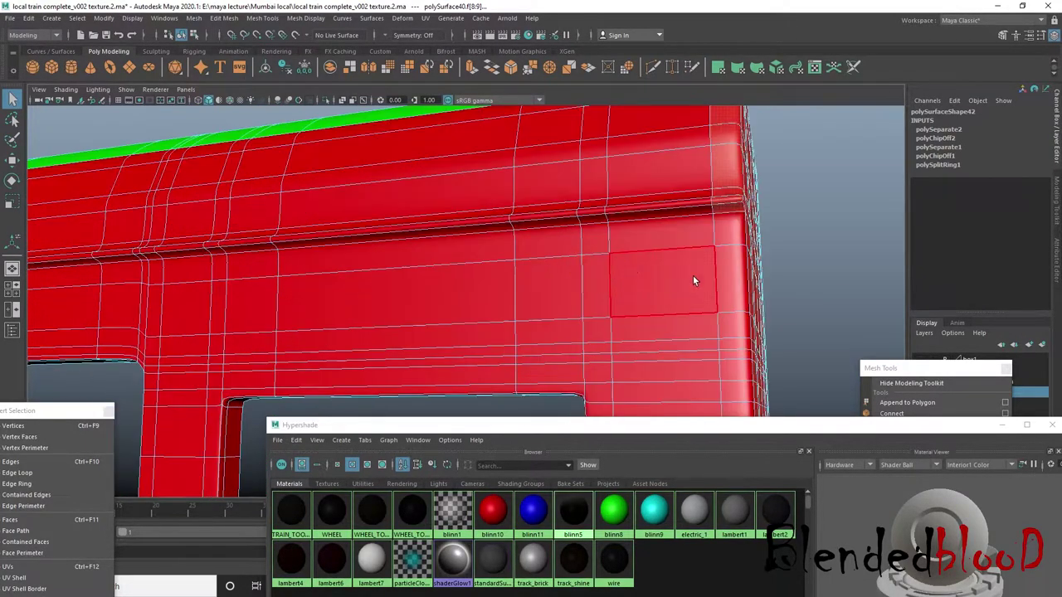
pyautogui.scroll(3, 698, 274)
pyautogui.scroll(3, 689, 268)
pyautogui.scroll(2, 676, 266)
pyautogui.scroll(-5, 484, 266)
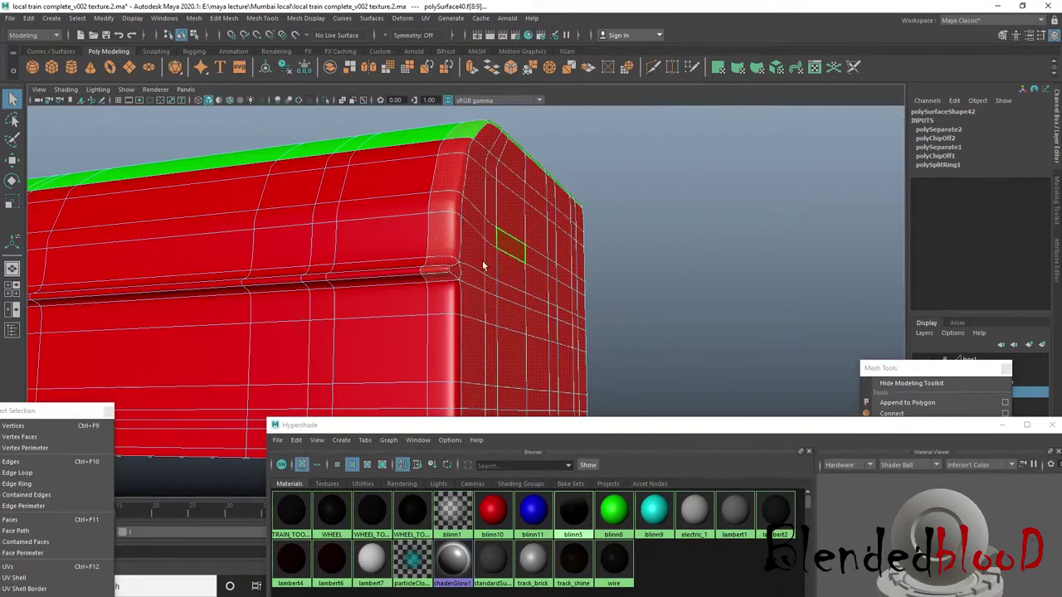
pyautogui.click(440, 277)
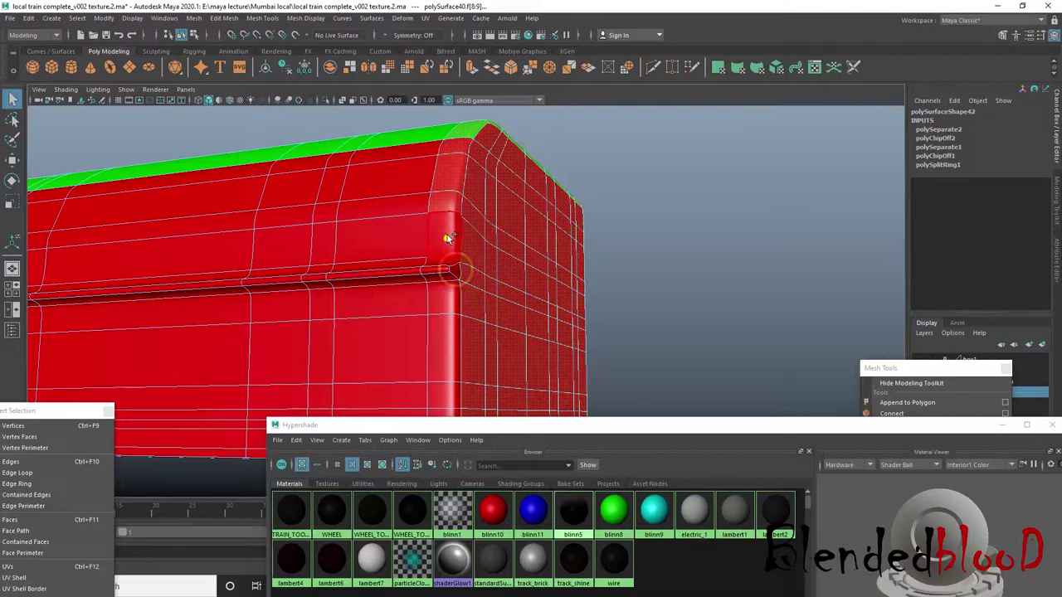
pyautogui.click(450, 201)
pyautogui.moveTo(457, 155)
pyautogui.keyDown('alt'); pyautogui.mouseDown()
pyautogui.moveTo(581, 187)
pyautogui.moveTo(535, 257)
pyautogui.moveTo(466, 313)
pyautogui.moveTo(498, 310)
pyautogui.moveTo(493, 290)
pyautogui.moveTo(637, 251)
pyautogui.moveTo(561, 314)
pyautogui.mouseUp(); pyautogui.keyUp('alt')
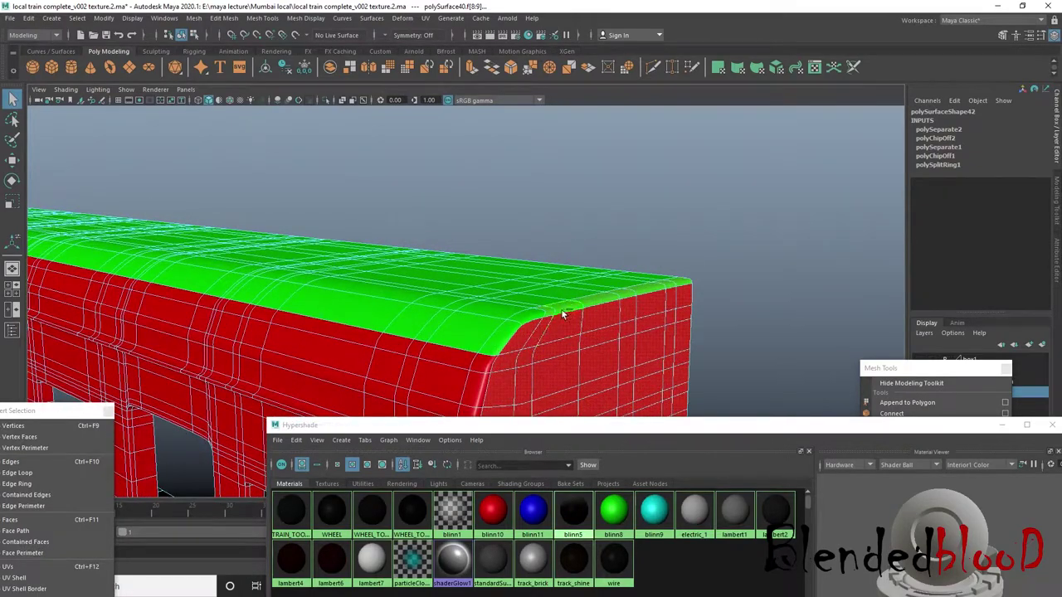
pyautogui.click(625, 299)
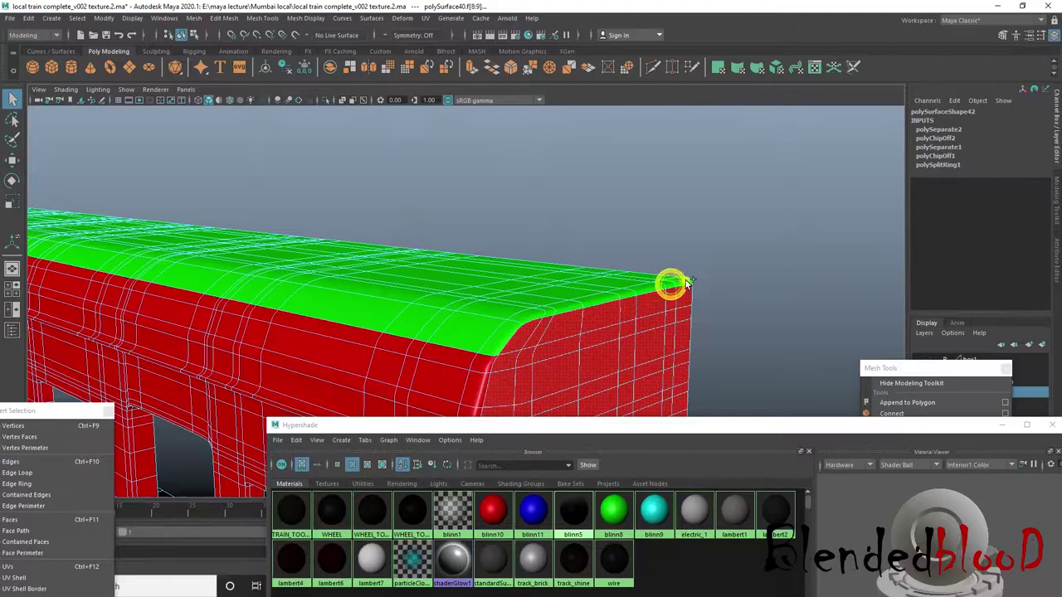
pyautogui.moveTo(685, 285)
pyautogui.keyDown('alt'); pyautogui.mouseDown()
pyautogui.moveTo(634, 339)
pyautogui.moveTo(645, 274)
pyautogui.mouseUp(); pyautogui.keyUp('alt')
# - Give the rear-end faces a new Blinn material, blinn12, coloured bright yellow
pyautogui.rightClick(632, 224)
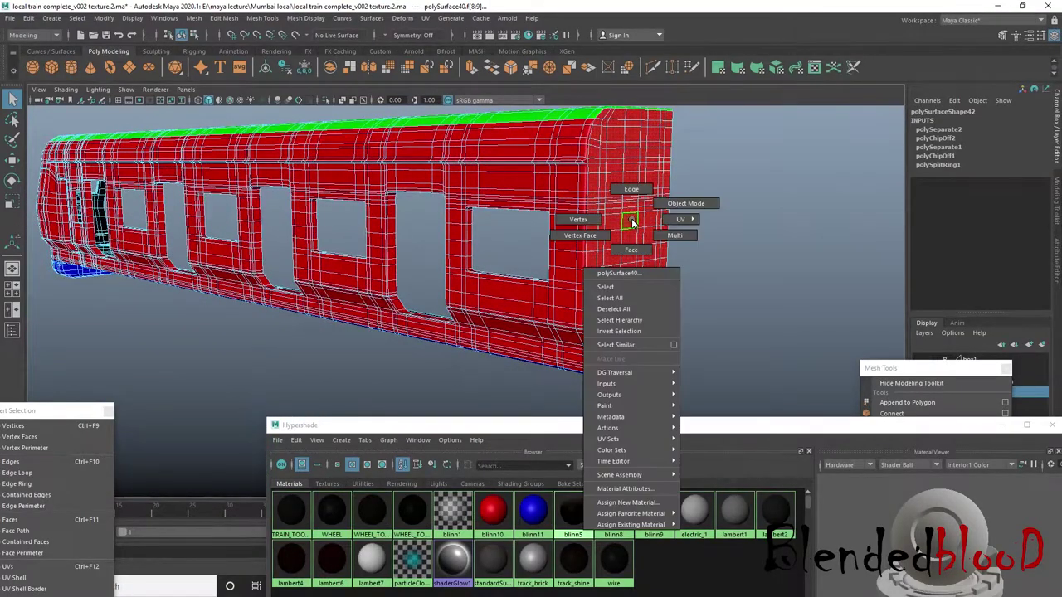
pyautogui.click(651, 504)
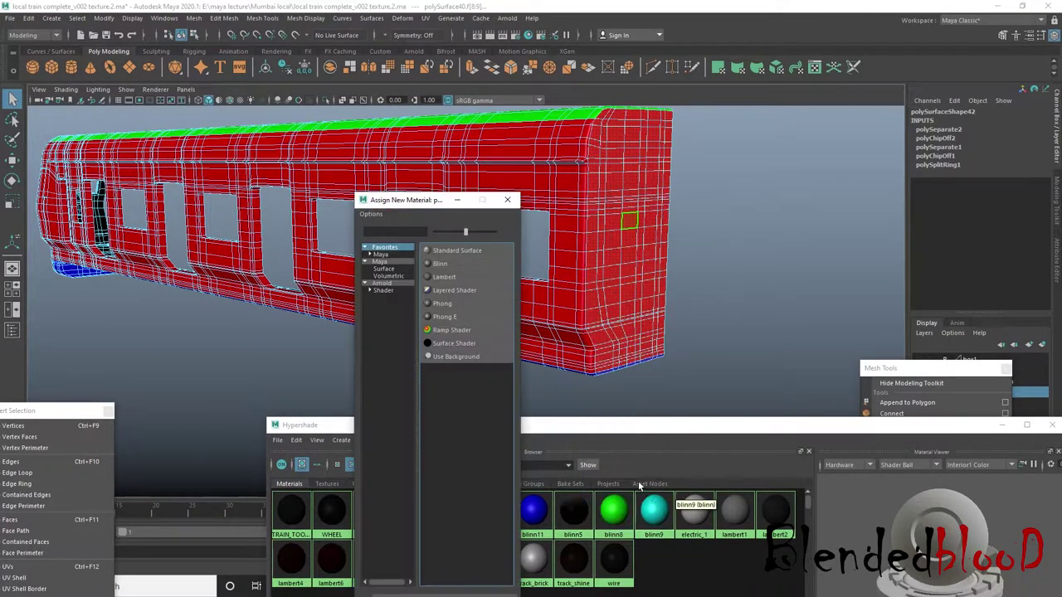
pyautogui.click(439, 263)
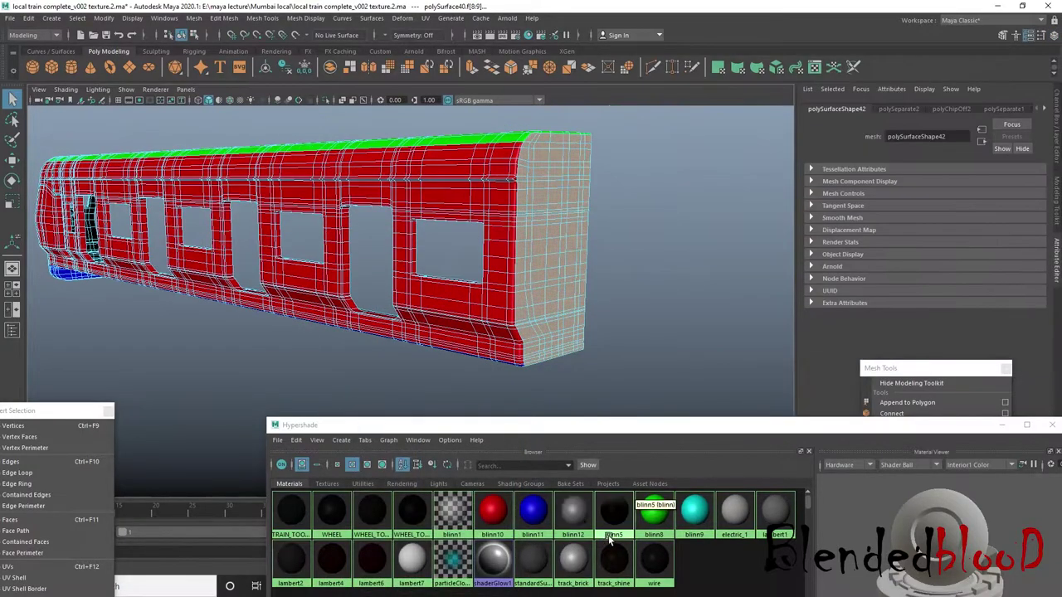
pyautogui.click(582, 516)
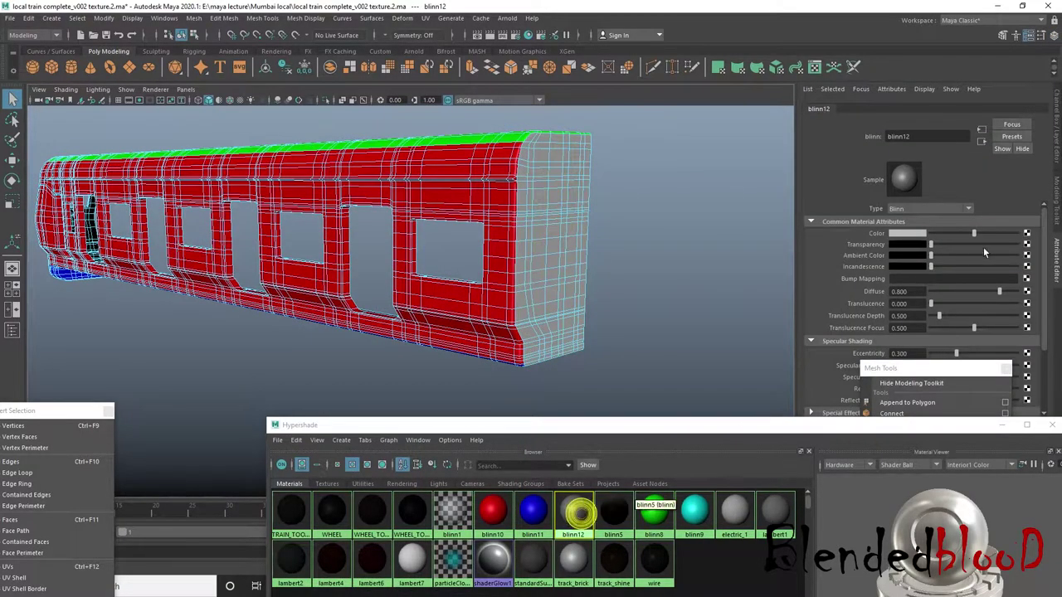
pyautogui.click(915, 235)
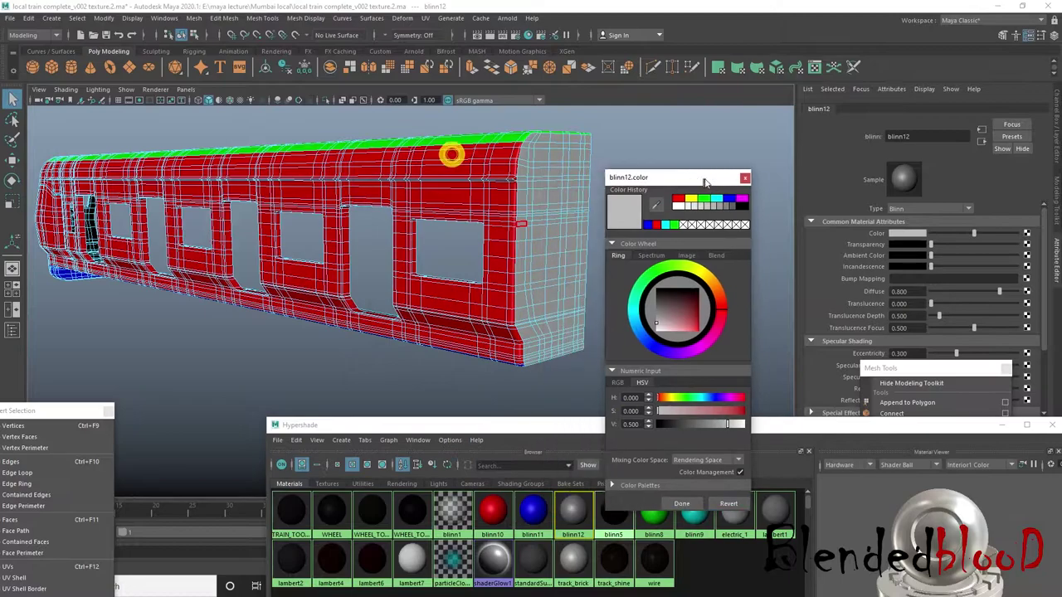
pyautogui.moveTo(452, 159); pyautogui.dragTo(729, 181)
pyautogui.keyDown('alt'); pyautogui.moveTo(465, 207); pyautogui.dragTo(529, 219); pyautogui.keyUp('alt')
pyautogui.click(716, 197)
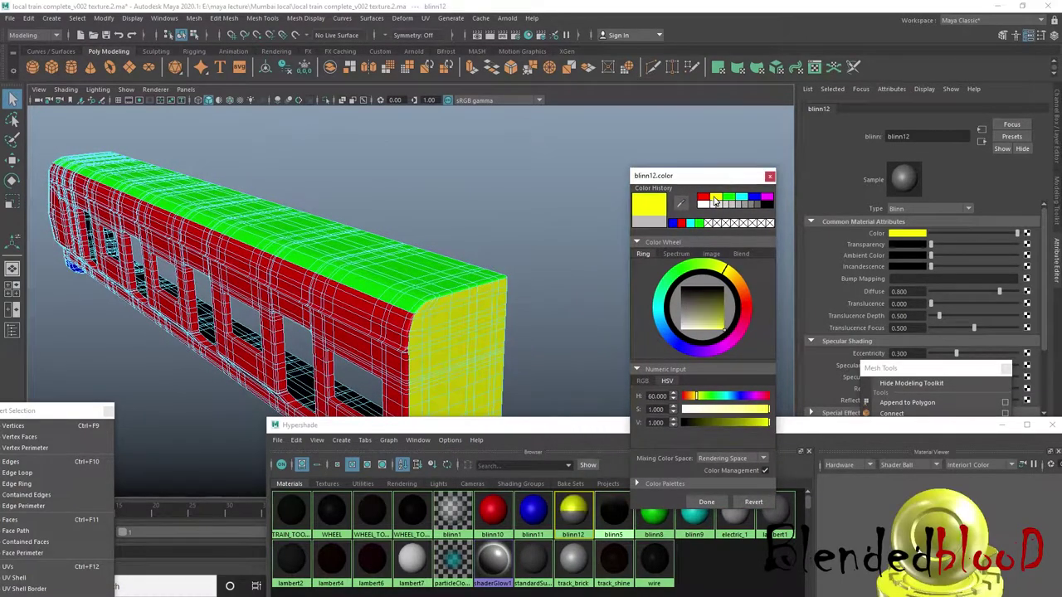
pyautogui.click(704, 502)
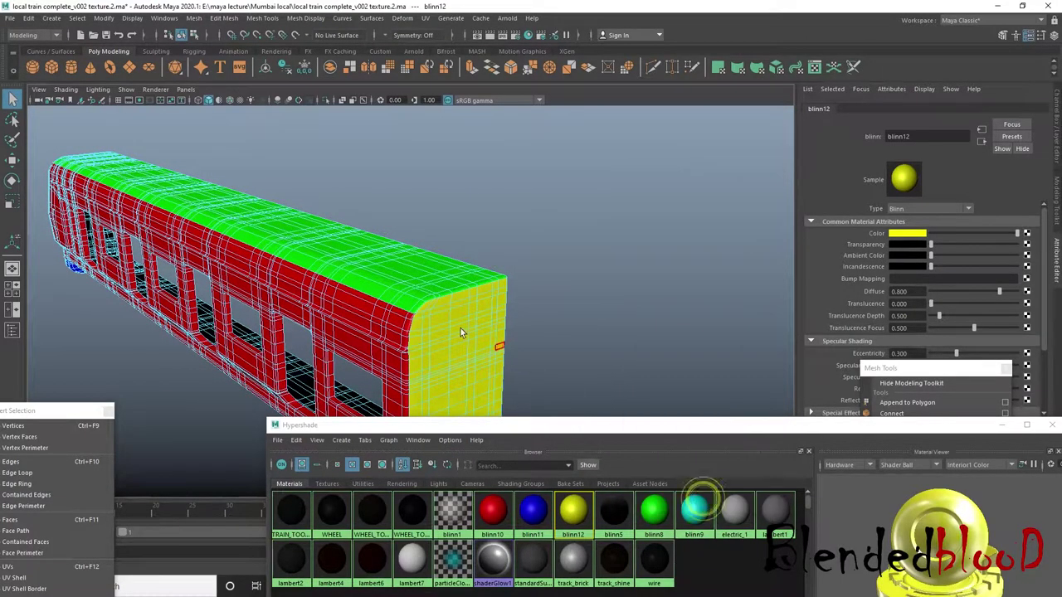
pyautogui.moveTo(452, 282); pyautogui.dragTo(489, 274, button='right')
pyautogui.click(619, 268)
pyautogui.moveTo(619, 268)
pyautogui.keyDown('alt'); pyautogui.mouseDown()
pyautogui.moveTo(509, 320)
pyautogui.moveTo(628, 291)
pyautogui.moveTo(607, 312)
pyautogui.moveTo(548, 311)
pyautogui.mouseUp(); pyautogui.keyUp('alt')
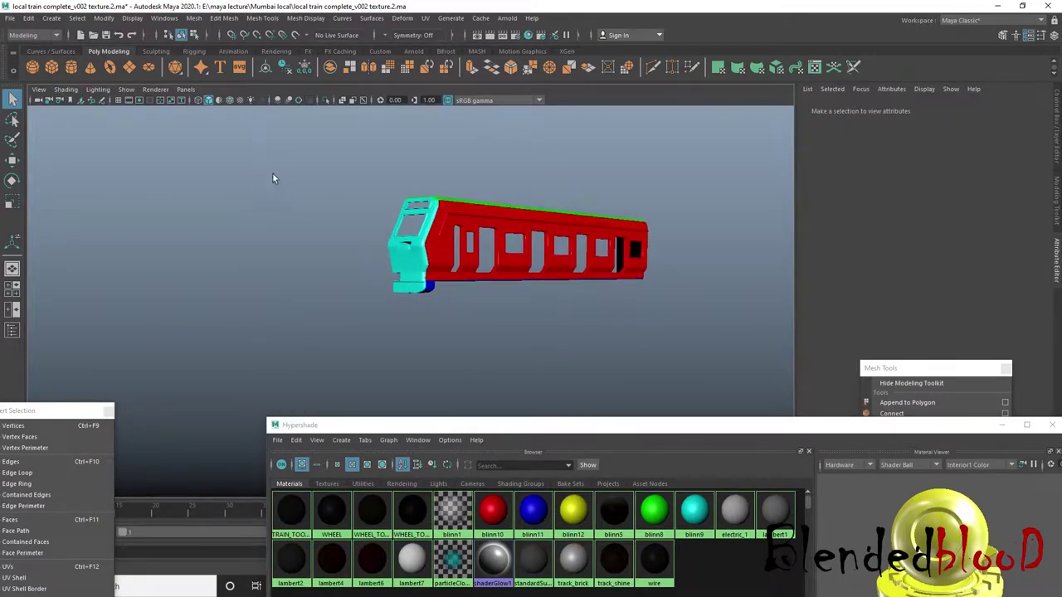
# - Select and frame the whole carriage, then delete its construction history
pyautogui.click(1058, 142)
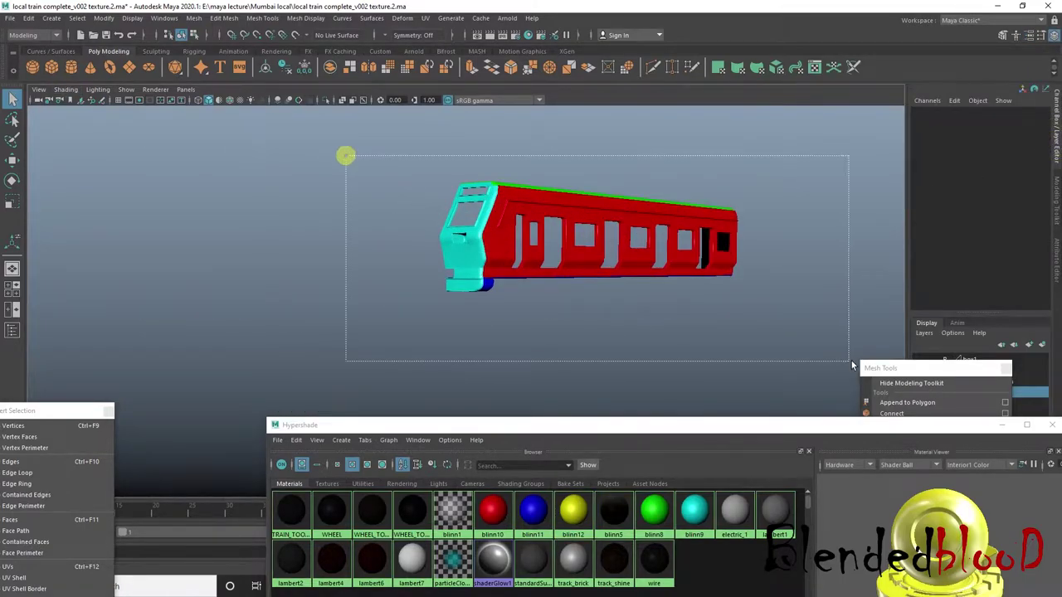
pyautogui.moveTo(344, 155); pyautogui.dragTo(817, 361)
pyautogui.press('f')
pyautogui.click(28, 17)
pyautogui.moveTo(61, 148)
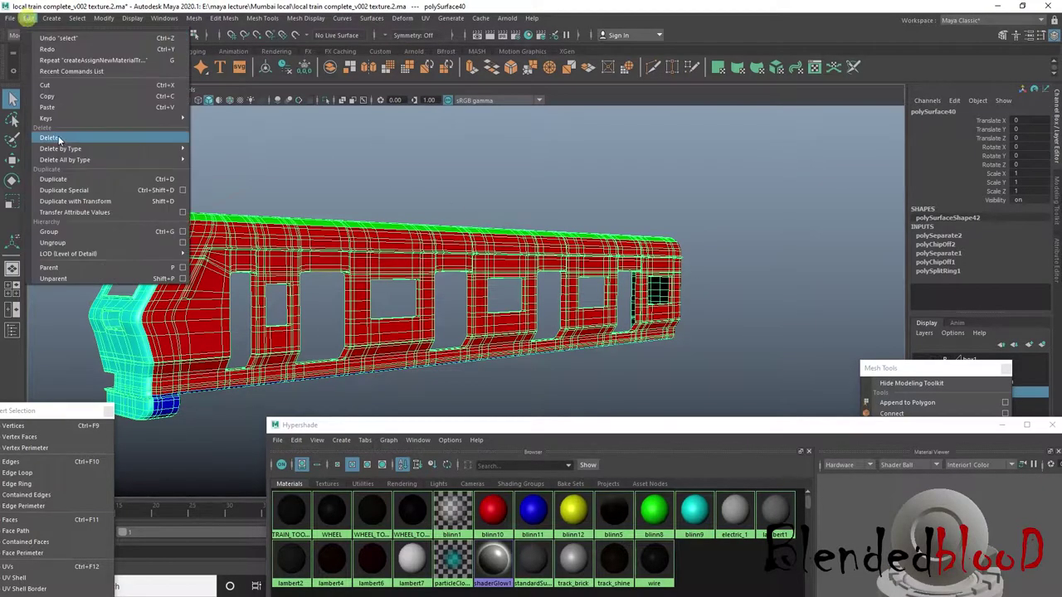
pyautogui.click(244, 157)
# - Overwrite the existing texture file, then save again as local train complete_v002 texture.2.ma
pyautogui.click(10, 18)
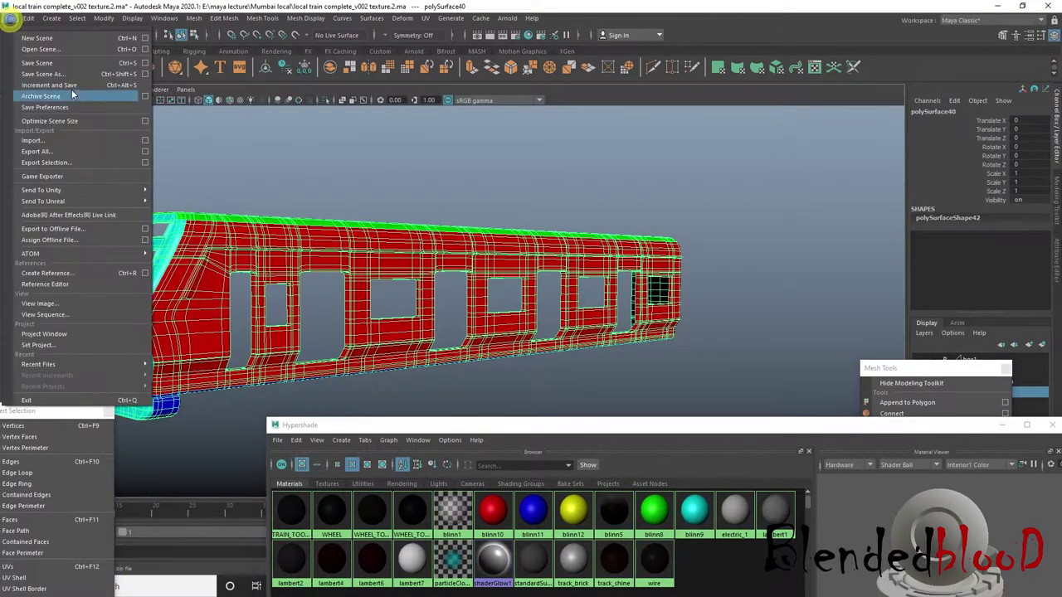
pyautogui.click(71, 91)
pyautogui.doubleClick(483, 214)
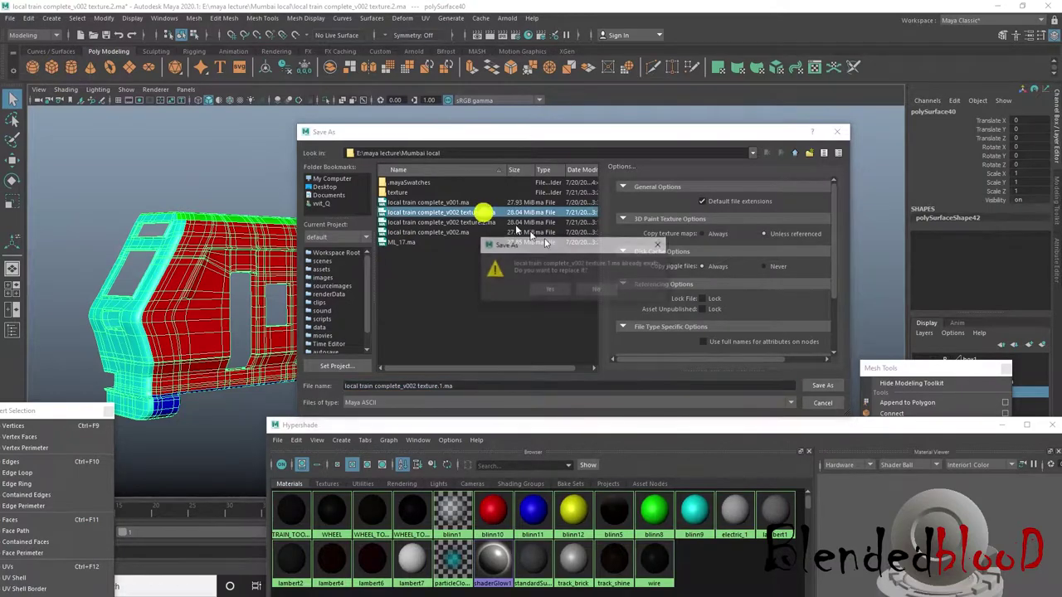
pyautogui.click(550, 290)
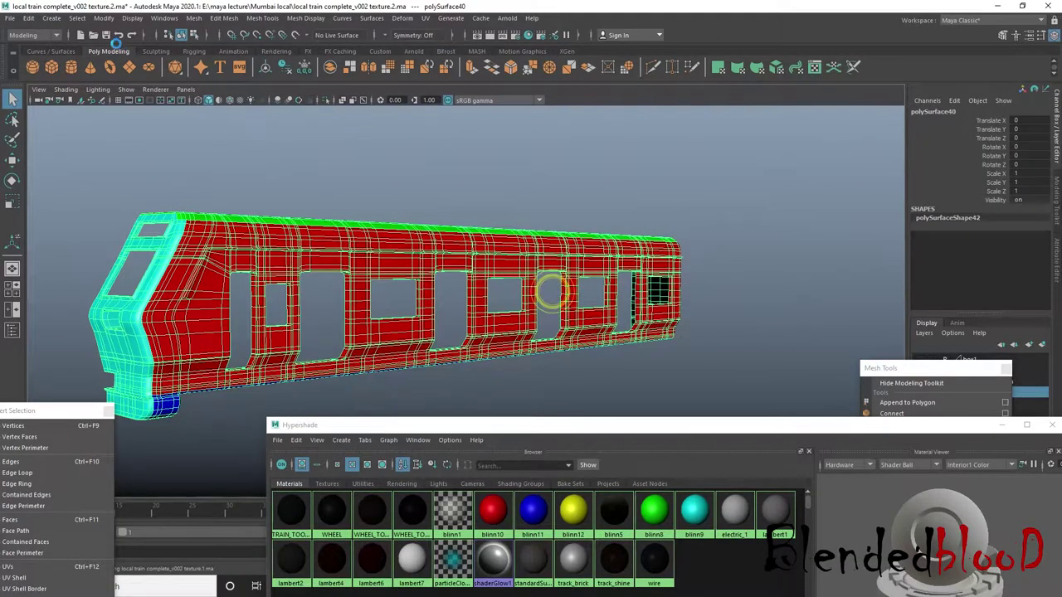
pyautogui.click(10, 18)
pyautogui.click(50, 73)
pyautogui.doubleClick(488, 213)
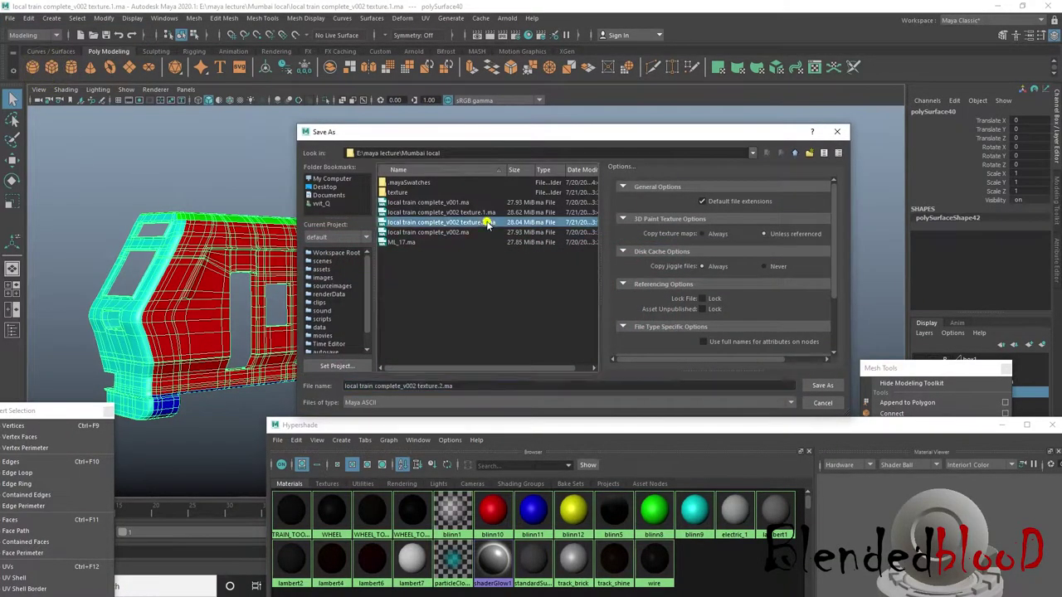
pyautogui.click(555, 288)
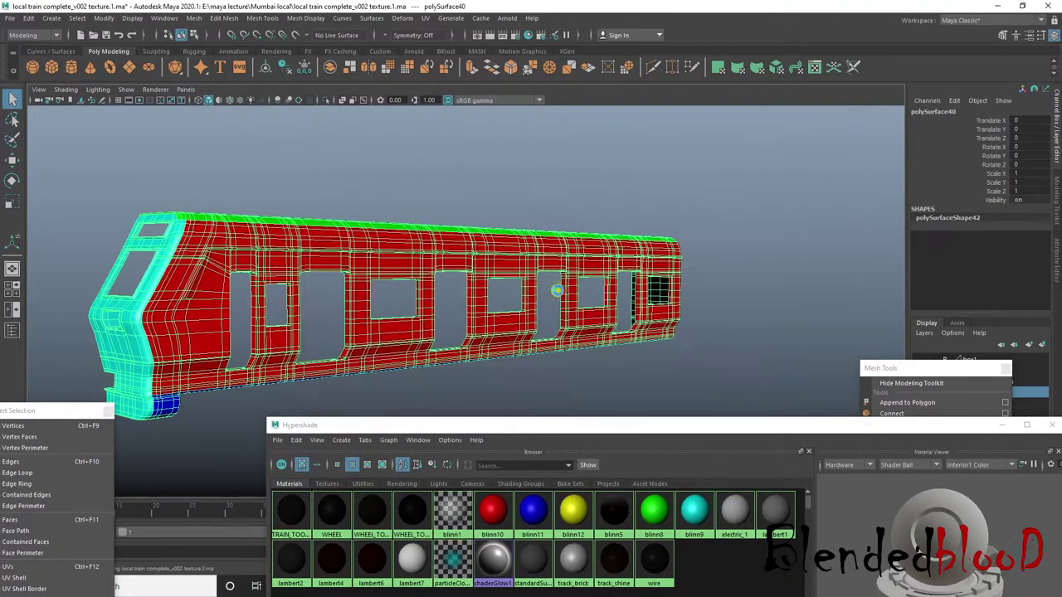
pyautogui.click(714, 301)
pyautogui.moveTo(697, 305)
pyautogui.keyDown('alt'); pyautogui.mouseDown()
pyautogui.moveTo(489, 327)
pyautogui.moveTo(611, 332)
pyautogui.moveTo(580, 332)
pyautogui.mouseUp(); pyautogui.keyUp('alt')
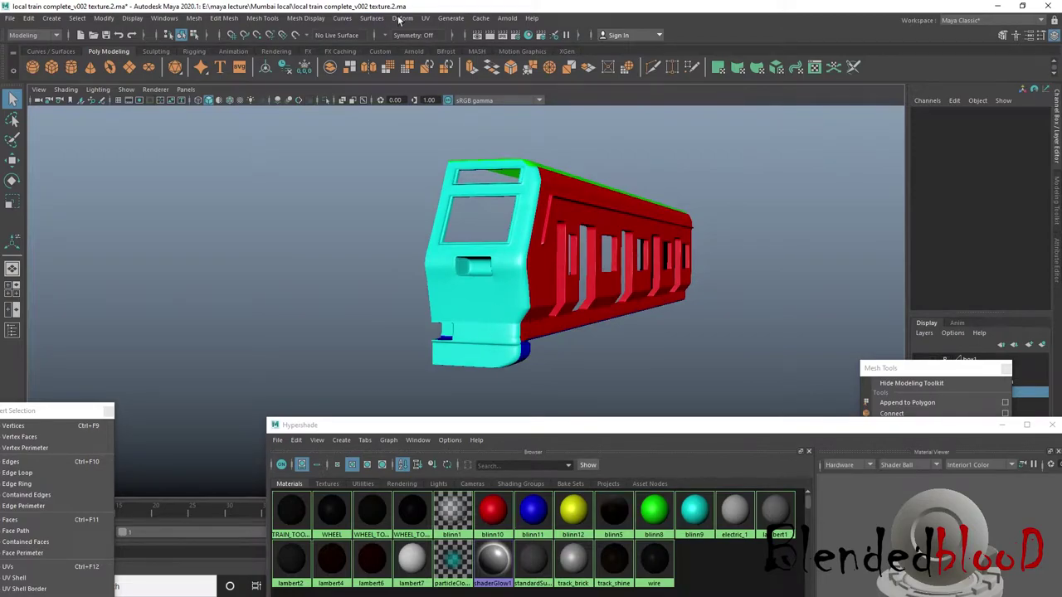
# - Open the UV Editor and close the floating Mesh Tools panel
pyautogui.click(426, 18)
pyautogui.click(426, 18)
pyautogui.click(427, 18)
pyautogui.click(451, 35)
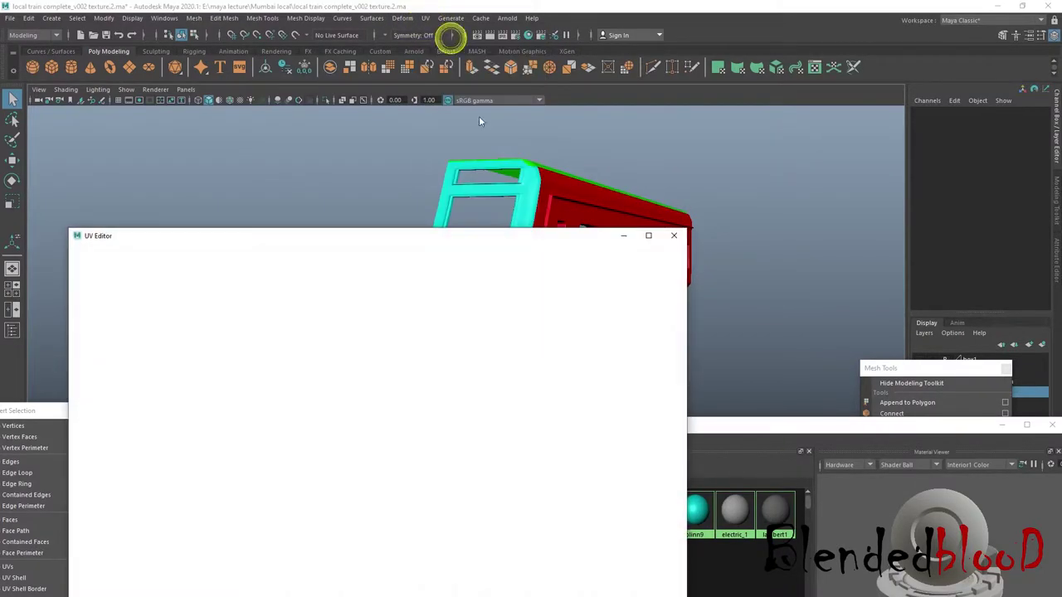
pyautogui.moveTo(429, 237); pyautogui.dragTo(530, 67)
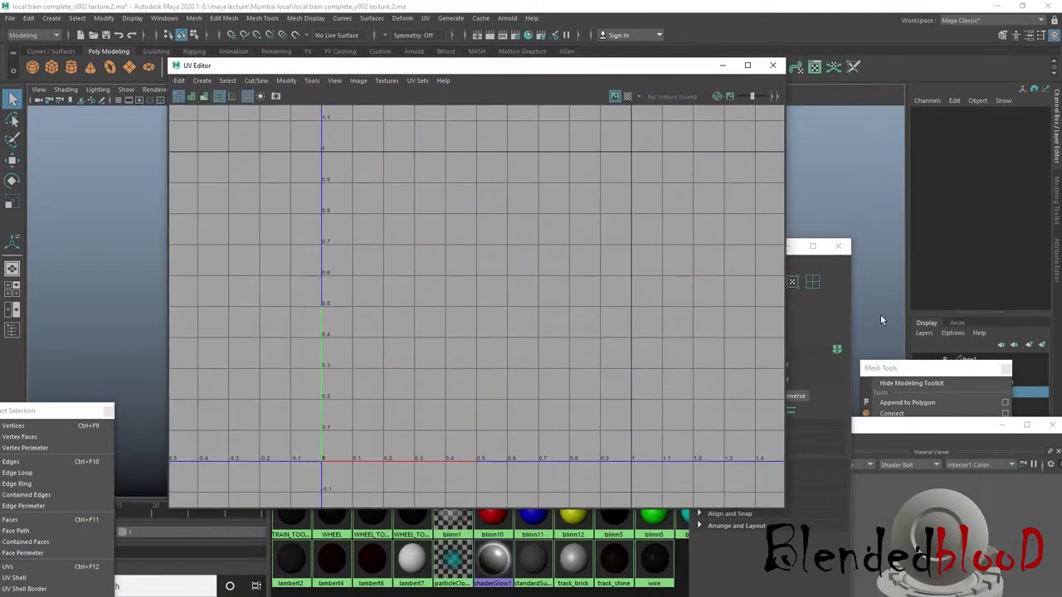
pyautogui.moveTo(913, 371); pyautogui.dragTo(949, 240)
pyautogui.click(978, 227)
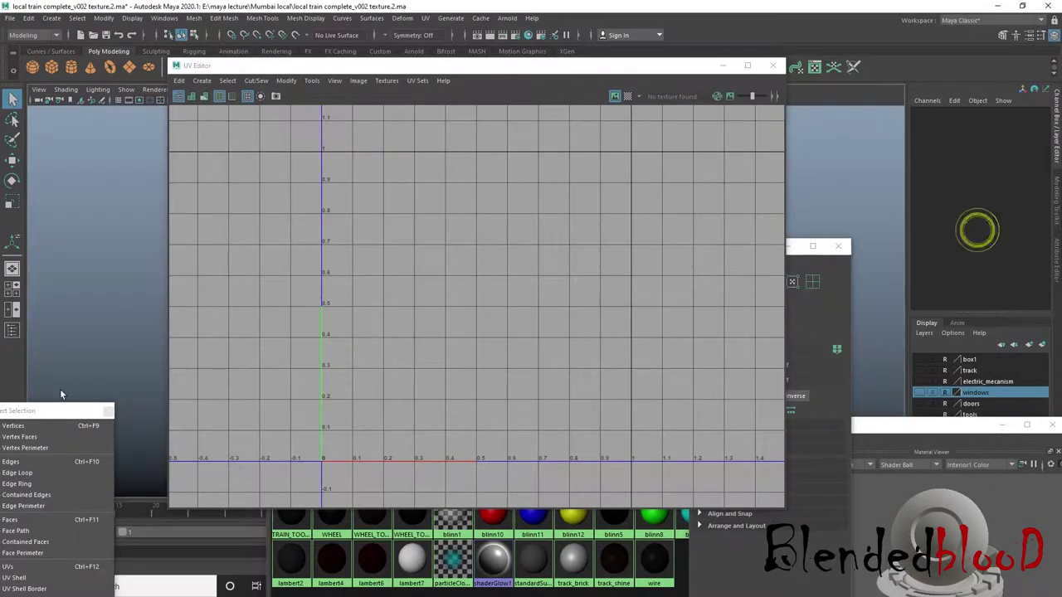
# - Reposition the Hypershade, UV Editor and UV Toolkit windows around the viewport
pyautogui.moveTo(881, 425)
pyautogui.mouseDown()
pyautogui.moveTo(711, 370)
pyautogui.moveTo(641, 365)
pyautogui.moveTo(639, 403)
pyautogui.mouseUp()
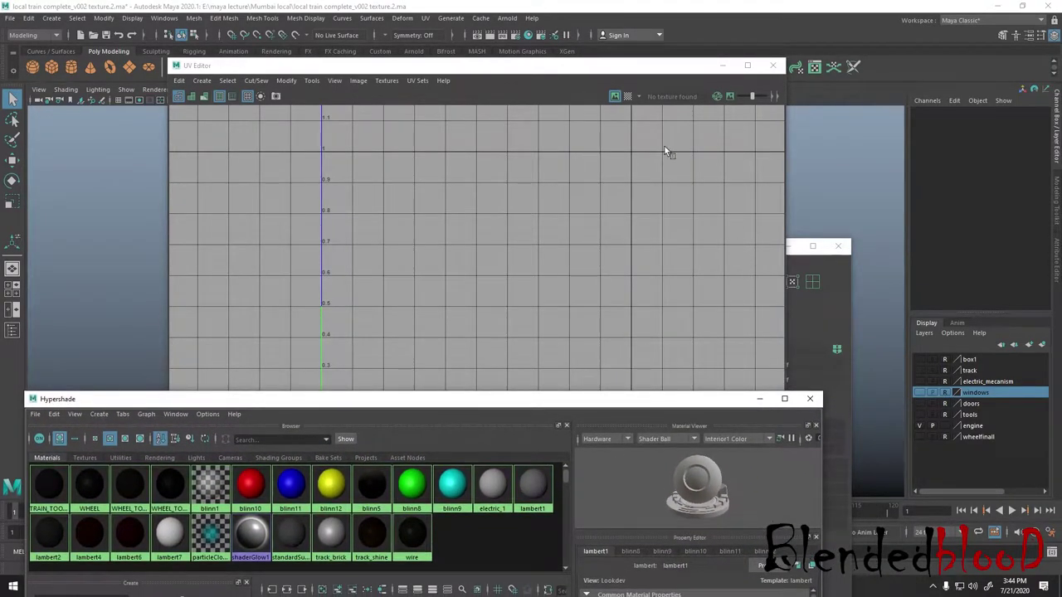
pyautogui.moveTo(620, 72); pyautogui.dragTo(897, 147)
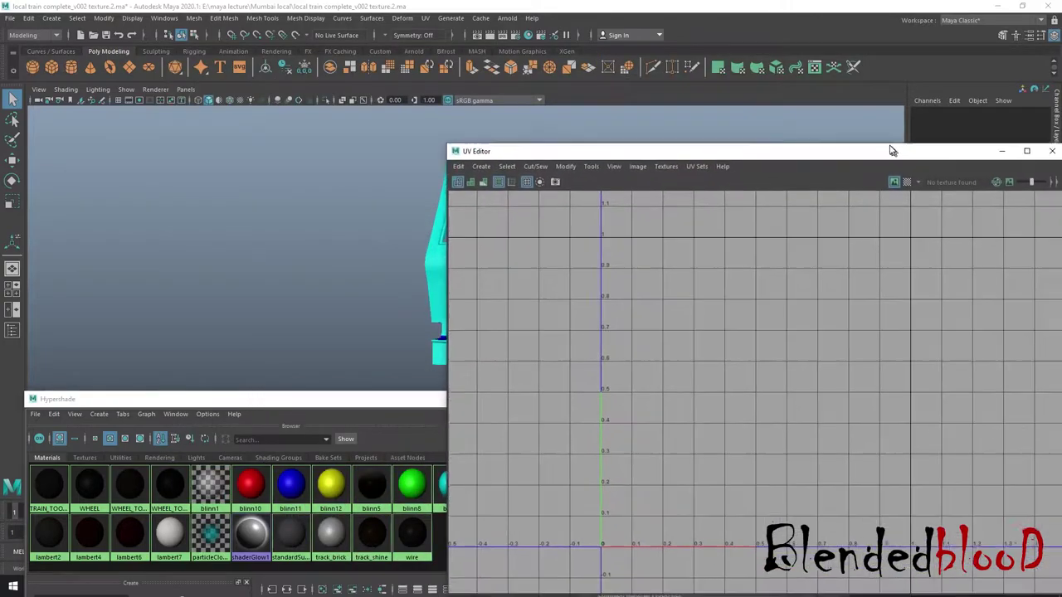
pyautogui.keyDown('alt'); pyautogui.moveTo(352, 285); pyautogui.dragTo(313, 309, button='middle'); pyautogui.keyUp('alt')
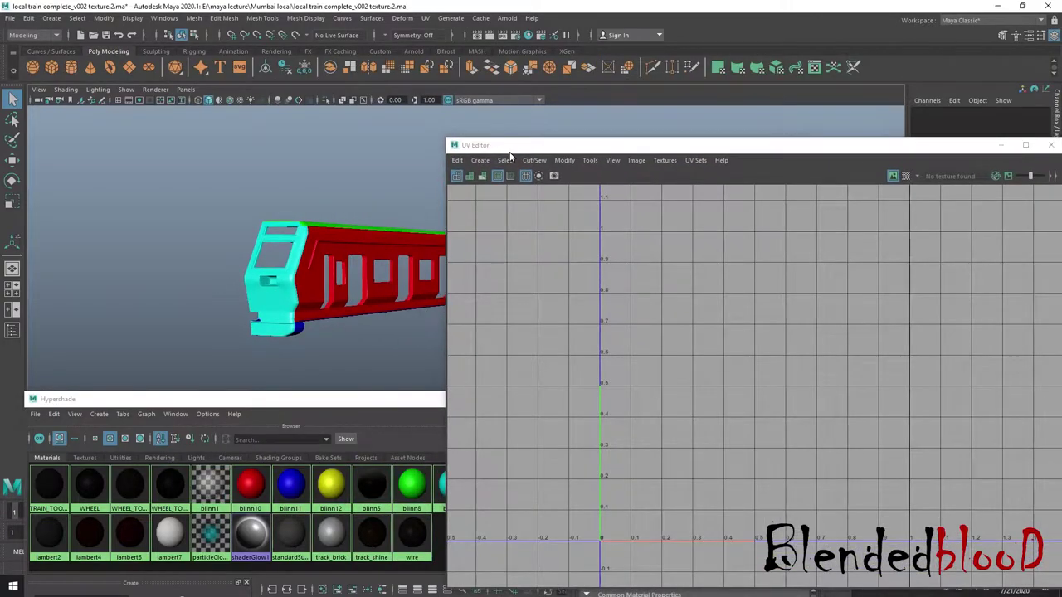
pyautogui.moveTo(510, 148); pyautogui.dragTo(708, 206)
pyautogui.moveTo(583, 406); pyautogui.dragTo(600, 514)
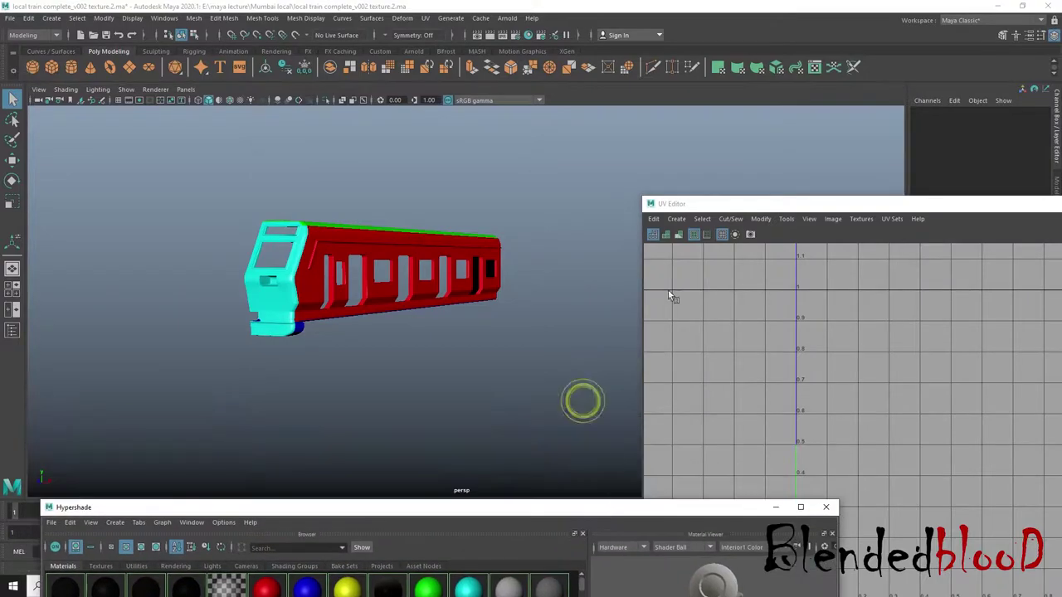
pyautogui.moveTo(688, 205); pyautogui.dragTo(854, 353)
pyautogui.moveTo(735, 251); pyautogui.dragTo(952, 373)
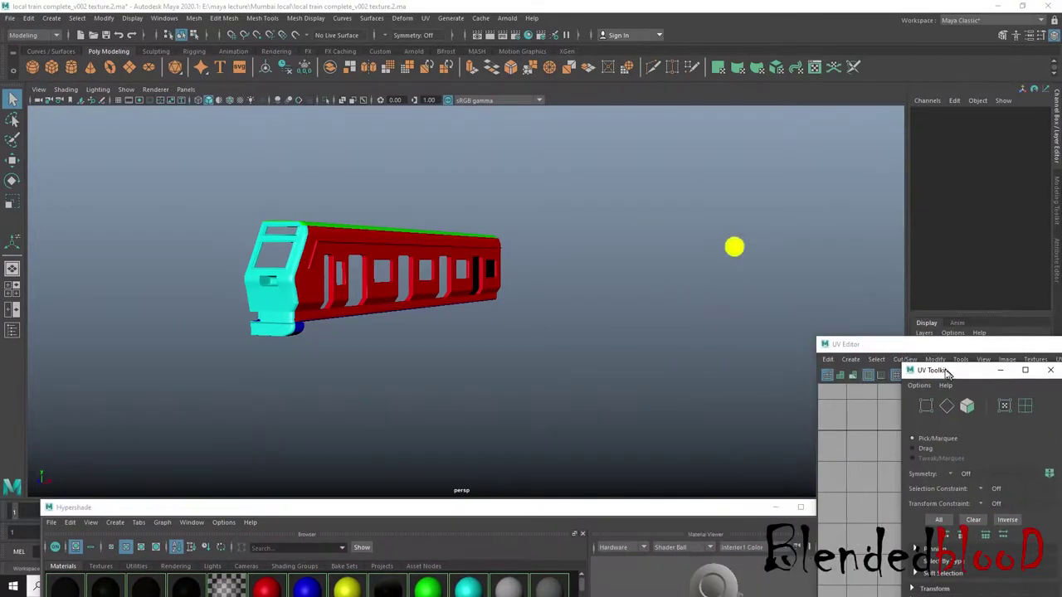
pyautogui.scroll(-3, 620, 361)
pyautogui.scroll(2, 620, 361)
# - Place the UV Toolkit and UV Editor side by side, leaving the train visible
pyautogui.keyDown('alt'); pyautogui.moveTo(620, 361); pyautogui.dragTo(543, 348); pyautogui.keyUp('alt')
pyautogui.scroll(4, 531, 349)
pyautogui.scroll(-1, 526, 348)
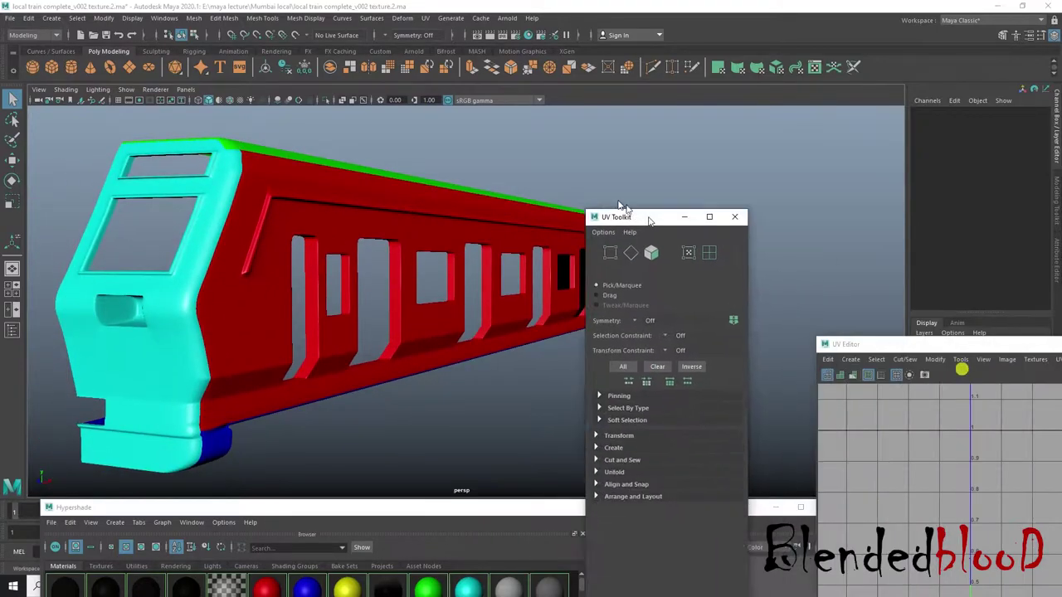
pyautogui.moveTo(963, 365); pyautogui.dragTo(572, 149)
pyautogui.moveTo(931, 346); pyautogui.dragTo(764, 167)
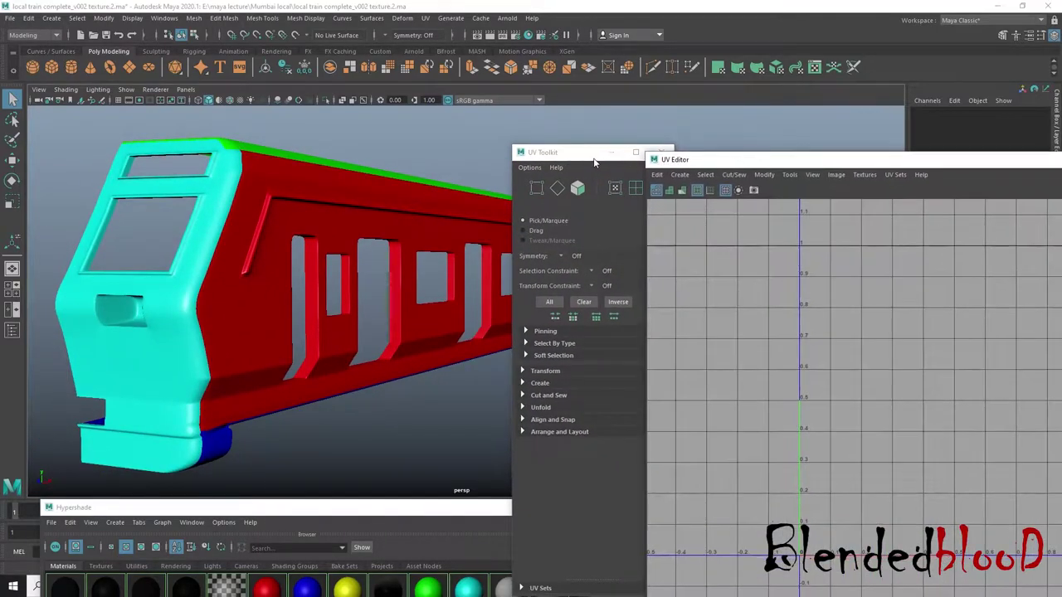
pyautogui.moveTo(569, 152); pyautogui.dragTo(449, 149)
pyautogui.moveTo(788, 166)
pyautogui.mouseDown()
pyautogui.moveTo(691, 133)
pyautogui.moveTo(703, 140)
pyautogui.mouseUp()
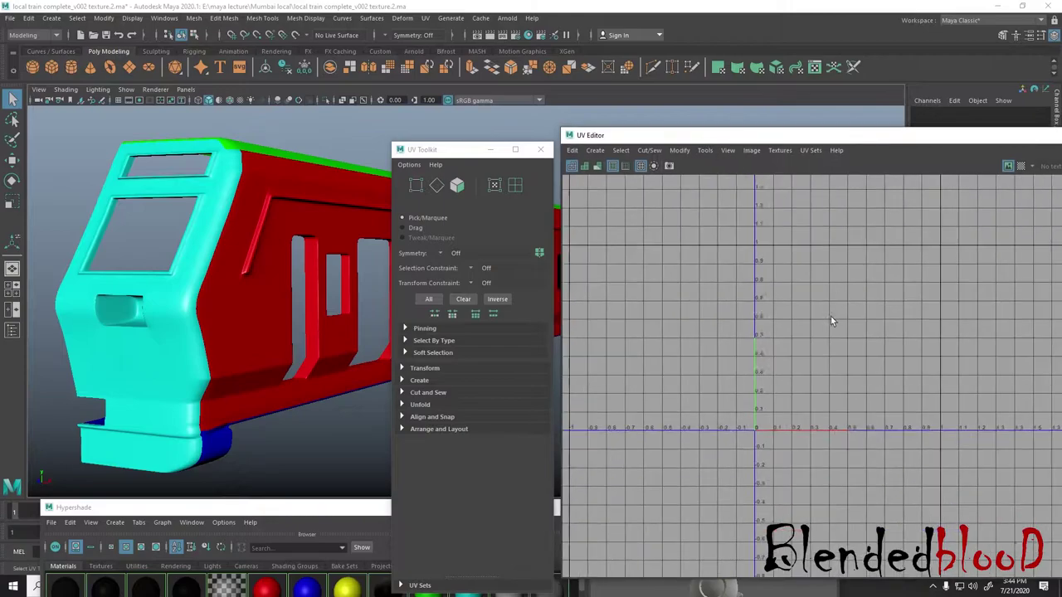
pyautogui.scroll(-2, 763, 224)
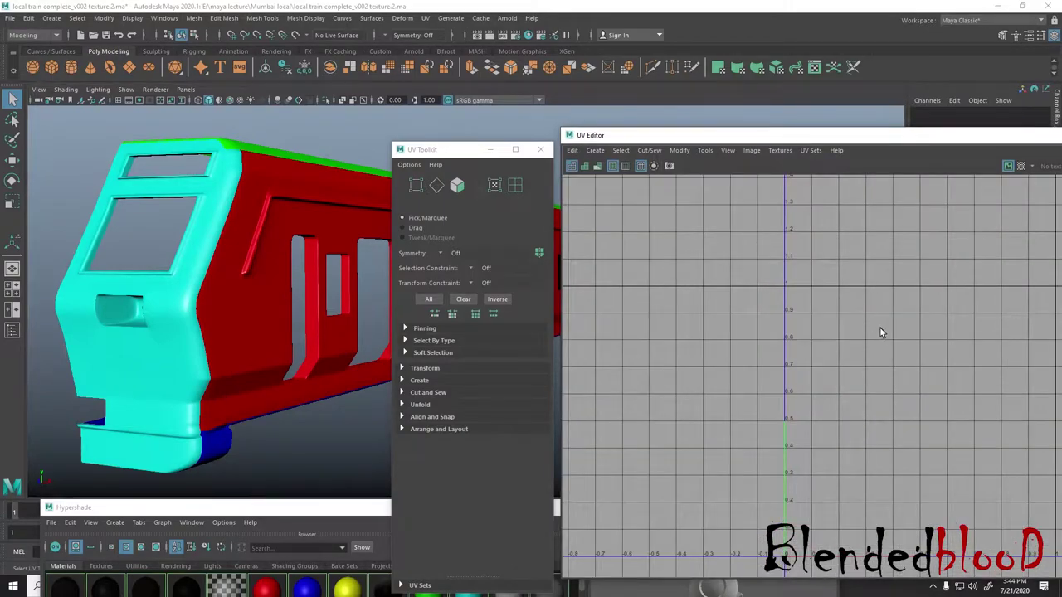
pyautogui.keyDown('alt'); pyautogui.moveTo(881, 332); pyautogui.dragTo(729, 178, button='middle'); pyautogui.keyUp('alt')
pyautogui.moveTo(731, 140); pyautogui.dragTo(857, 170)
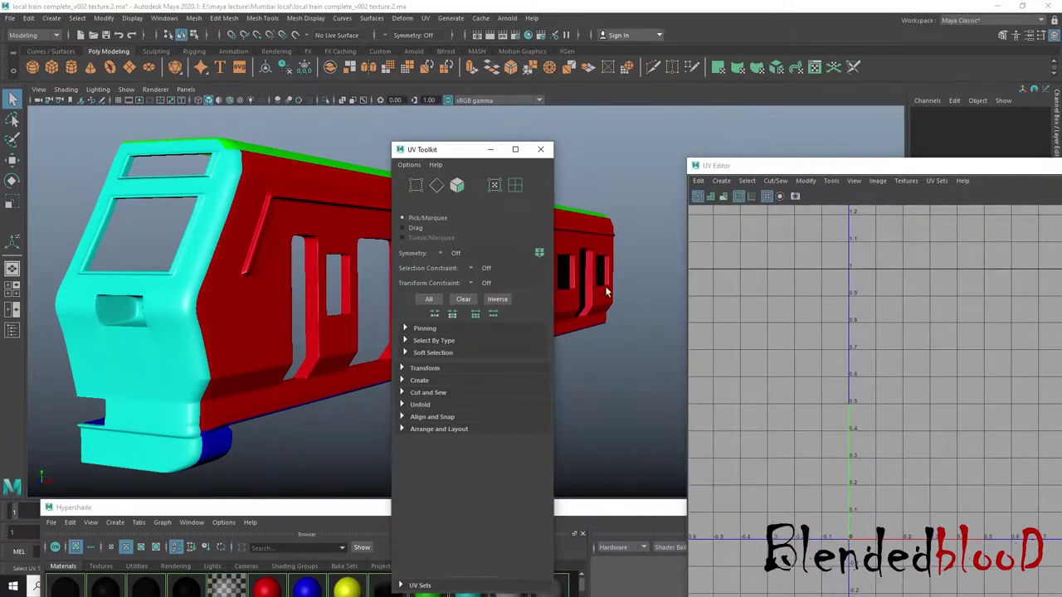
pyautogui.moveTo(462, 156); pyautogui.dragTo(669, 182)
# - Select every object using the blinn9 material from the Hypershade
pyautogui.doubleClick(419, 510)
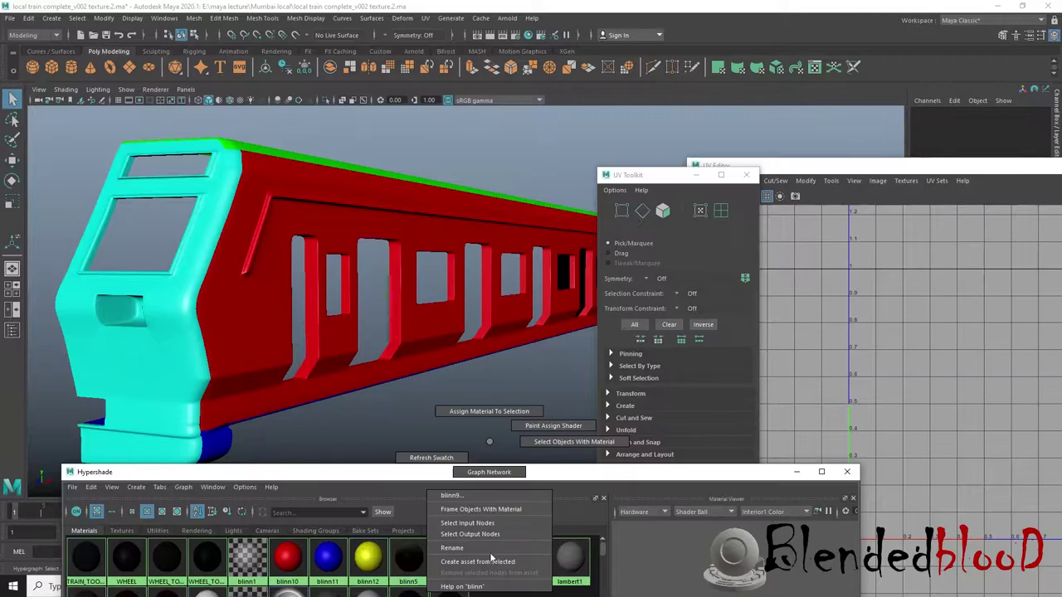
pyautogui.moveTo(490, 563); pyautogui.dragTo(548, 440, button='right')
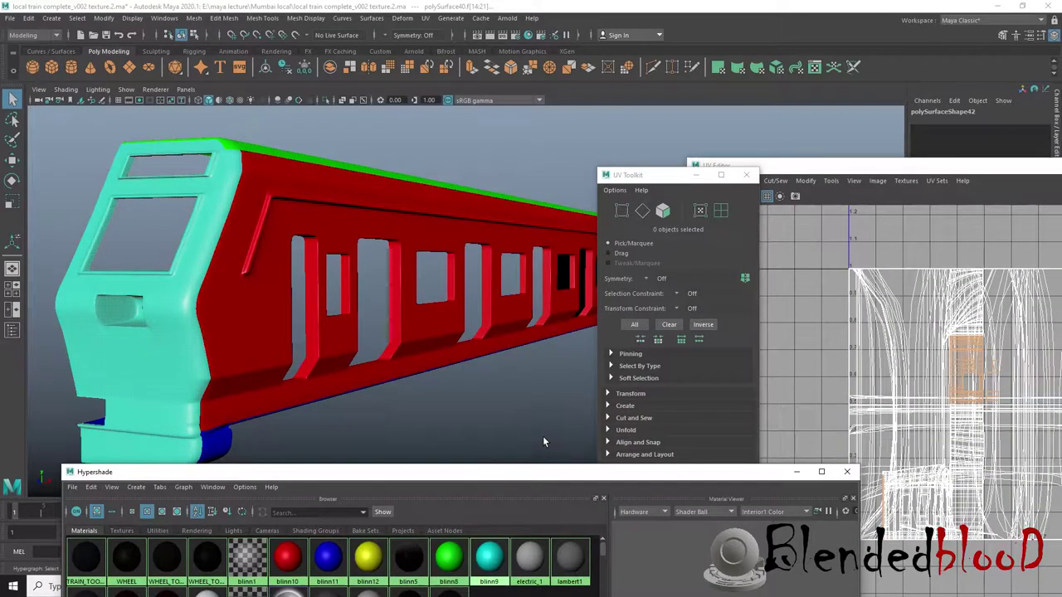
pyautogui.click(755, 480)
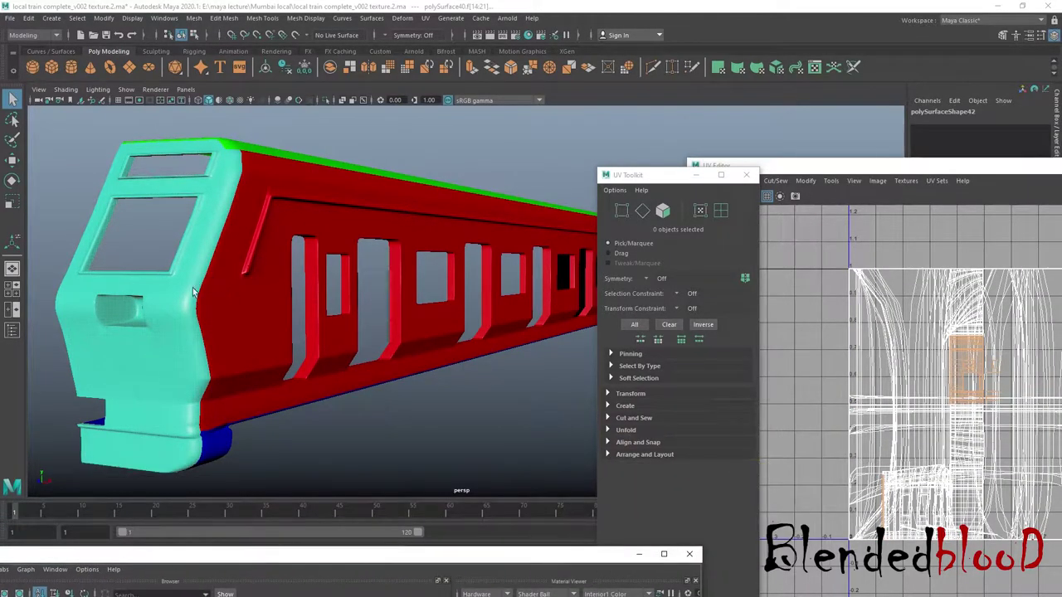
pyautogui.click(831, 363)
# - Switch to the front view and centre the cyan cab
pyautogui.scroll(-2, 831, 362)
pyautogui.scroll(1, 817, 383)
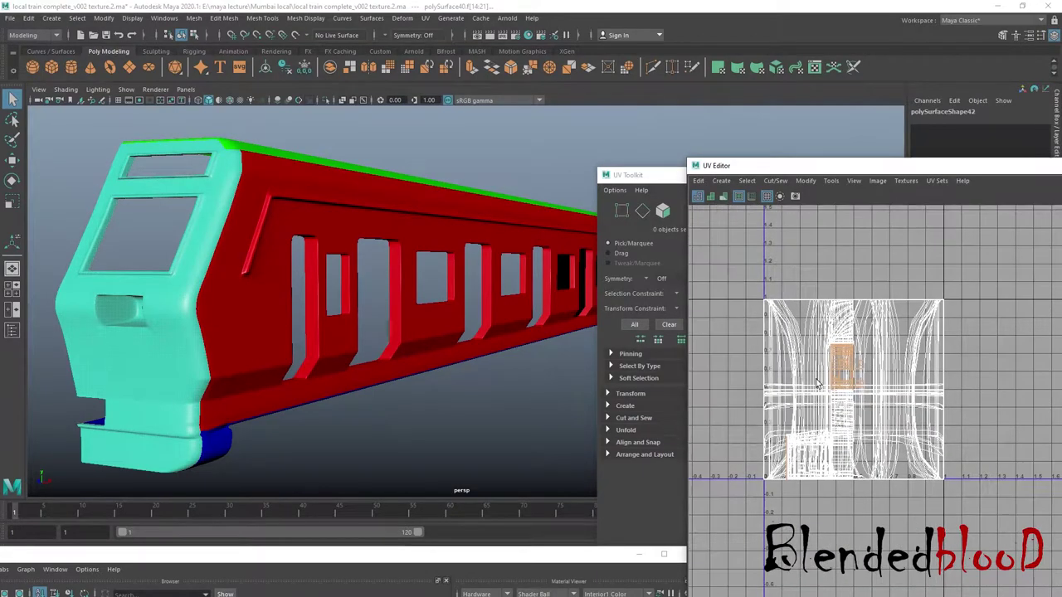
pyautogui.keyDown('alt'); pyautogui.moveTo(440, 421); pyautogui.dragTo(468, 408); pyautogui.keyUp('alt')
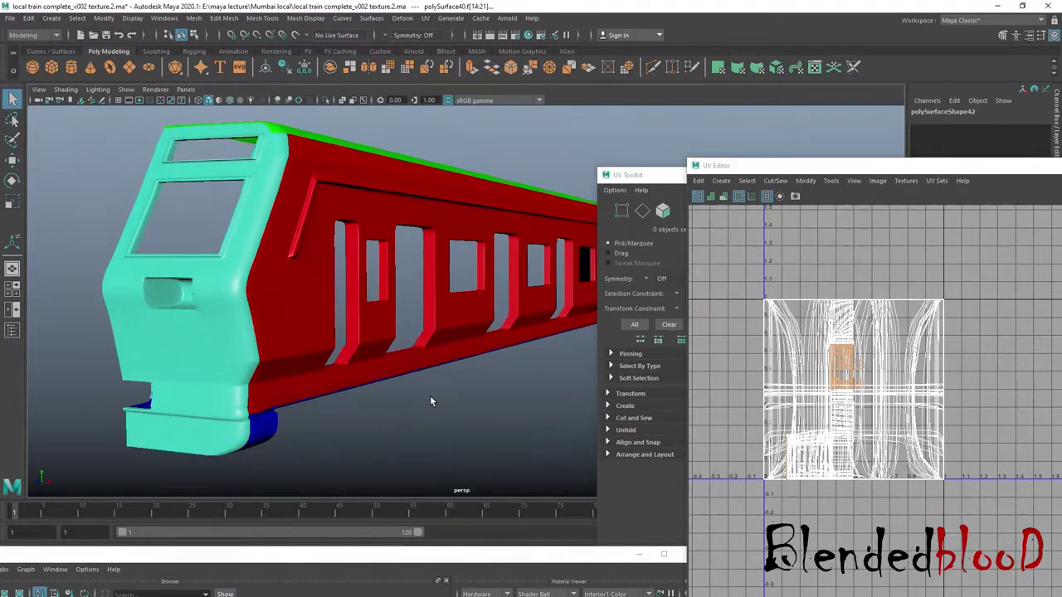
pyautogui.press('space')
pyautogui.press('space')
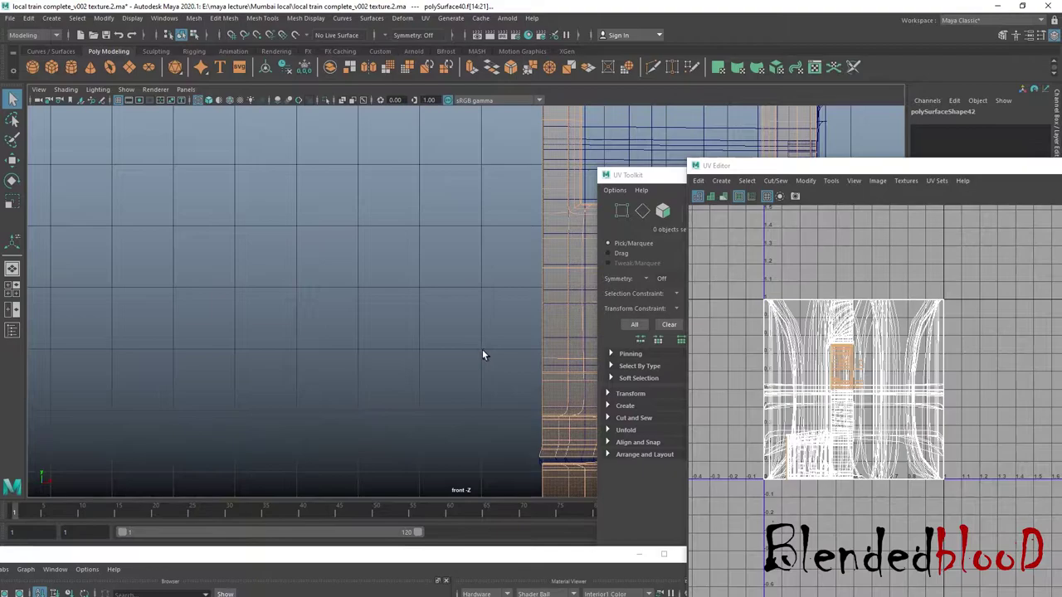
pyautogui.keyDown('alt'); pyautogui.moveTo(482, 349); pyautogui.dragTo(240, 348, button='middle'); pyautogui.keyUp('alt')
pyautogui.scroll(2, 306, 346)
pyautogui.keyDown('alt'); pyautogui.moveTo(306, 346); pyautogui.dragTo(395, 346, button='middle'); pyautogui.keyUp('alt')
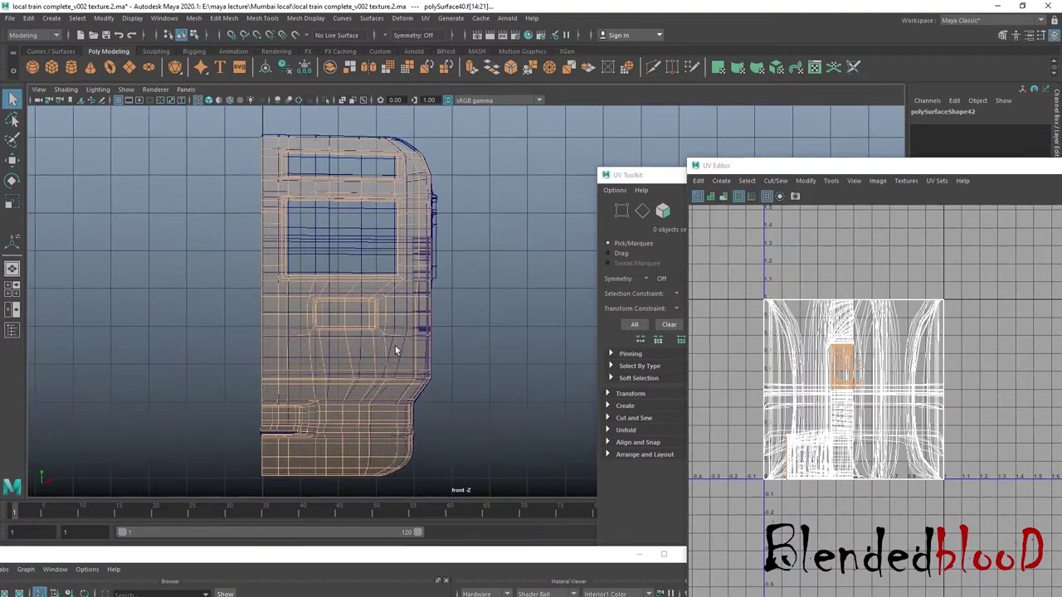
pyautogui.click(425, 17)
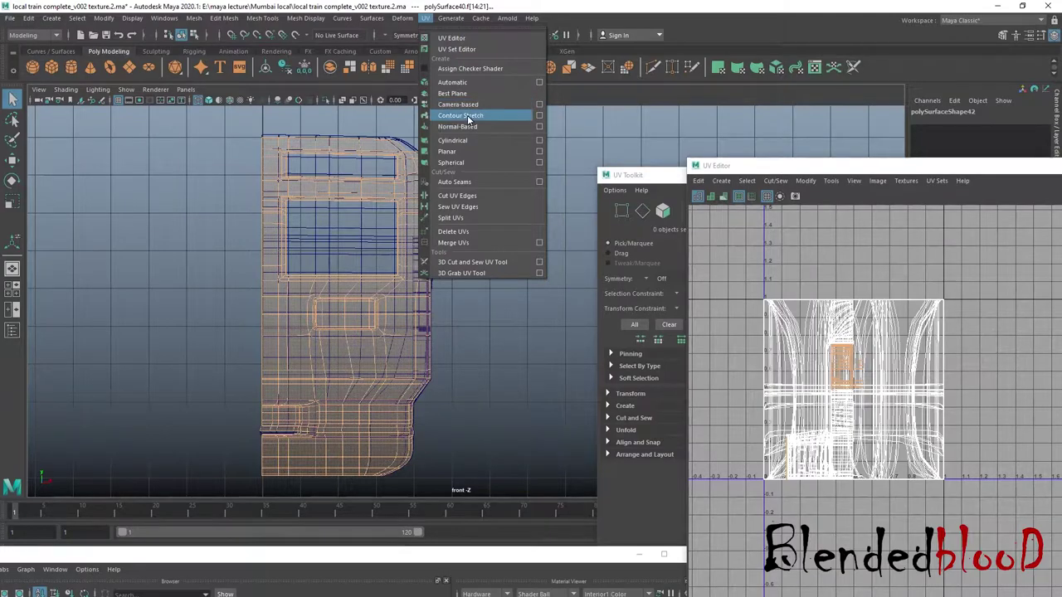
# - Camera-project the cab UVs from the front view and move the shell right
pyautogui.click(496, 106)
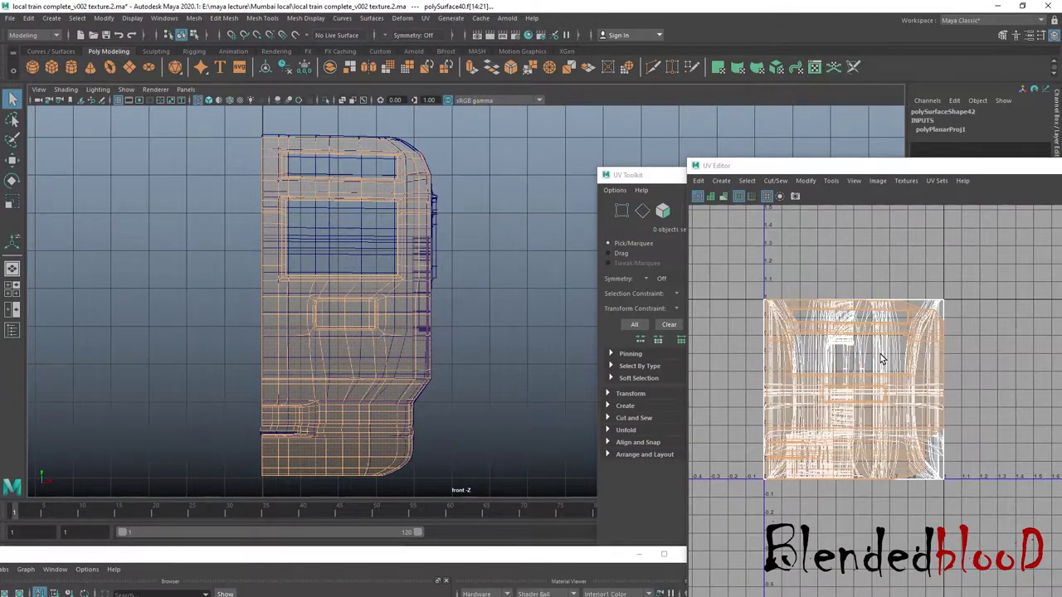
pyautogui.scroll(-2, 907, 365)
pyautogui.keyDown('alt'); pyautogui.moveTo(907, 365); pyautogui.dragTo(886, 390, button='middle'); pyautogui.keyUp('alt')
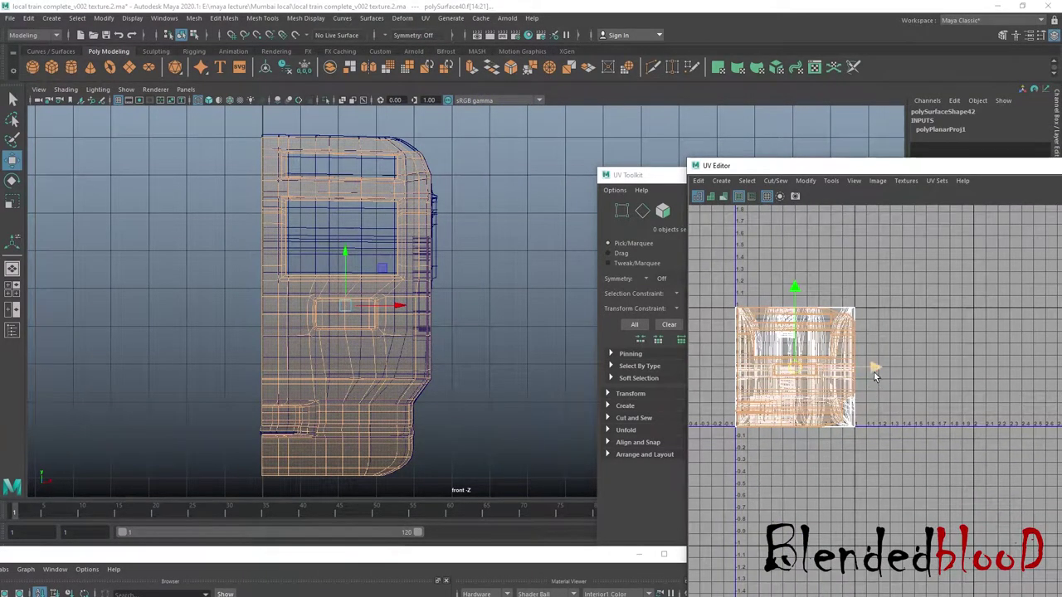
pyautogui.moveTo(1001, 366)
pyautogui.mouseDown(button='middle')
pyautogui.moveTo(1052, 373)
pyautogui.moveTo(885, 382)
pyautogui.mouseUp(button='middle')
pyautogui.scroll(1, 885, 386)
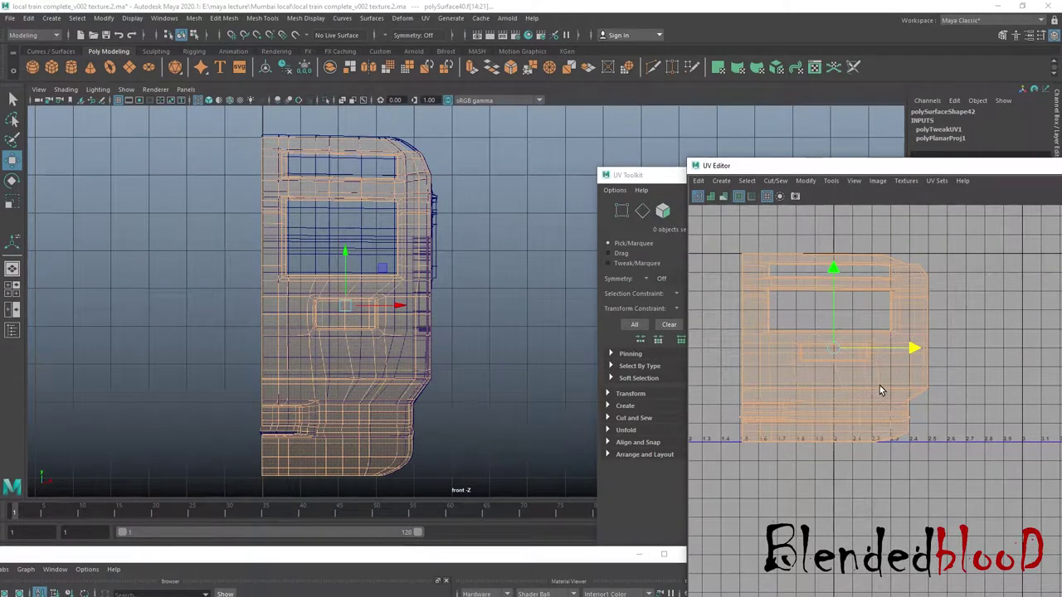
pyautogui.scroll(2, 510, 351)
pyautogui.scroll(-1, 508, 347)
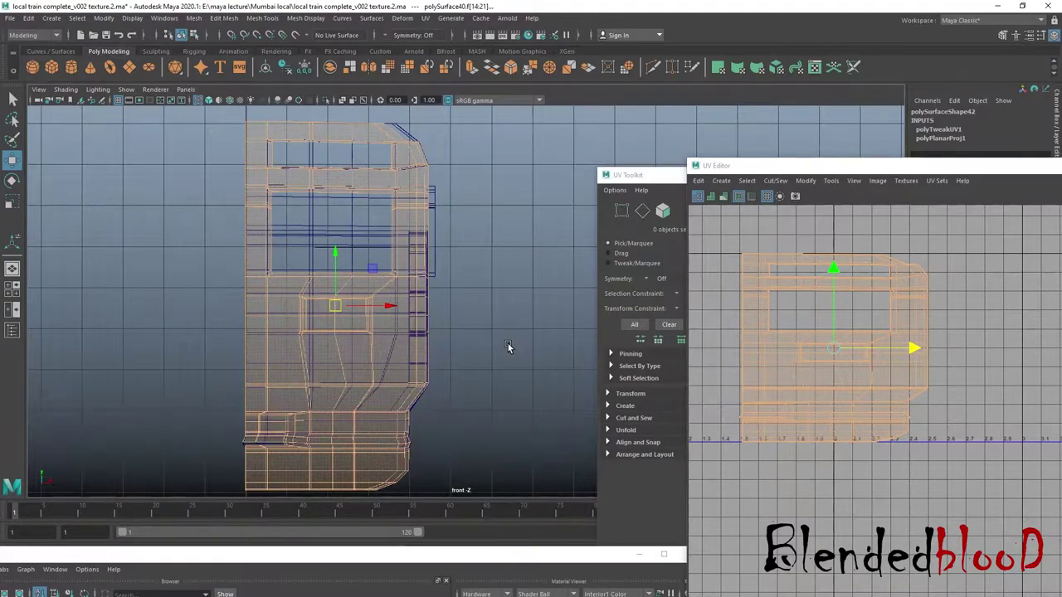
pyautogui.scroll(1, 884, 366)
pyautogui.rightClick(872, 363)
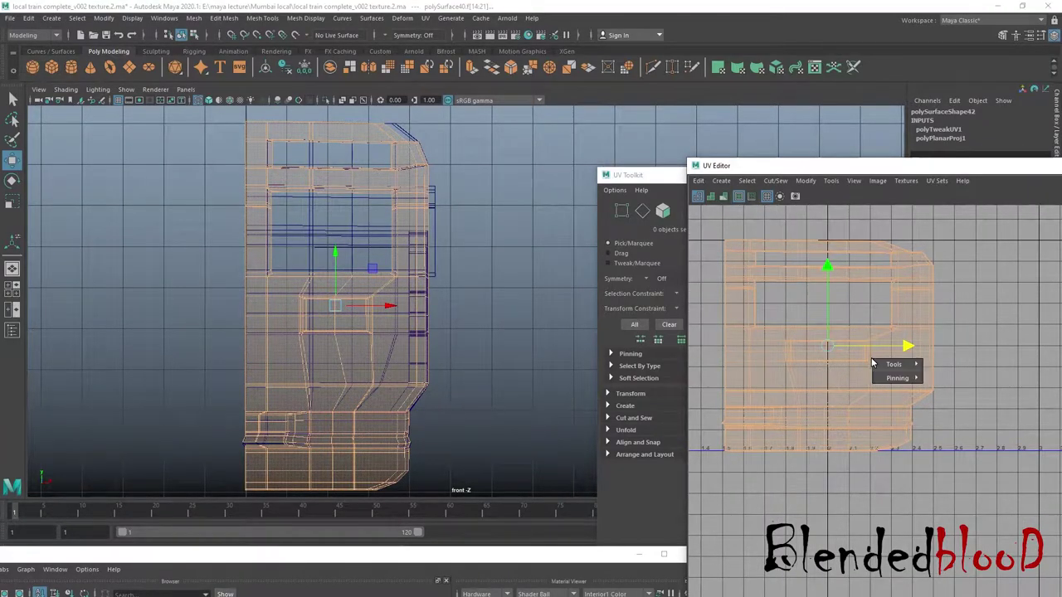
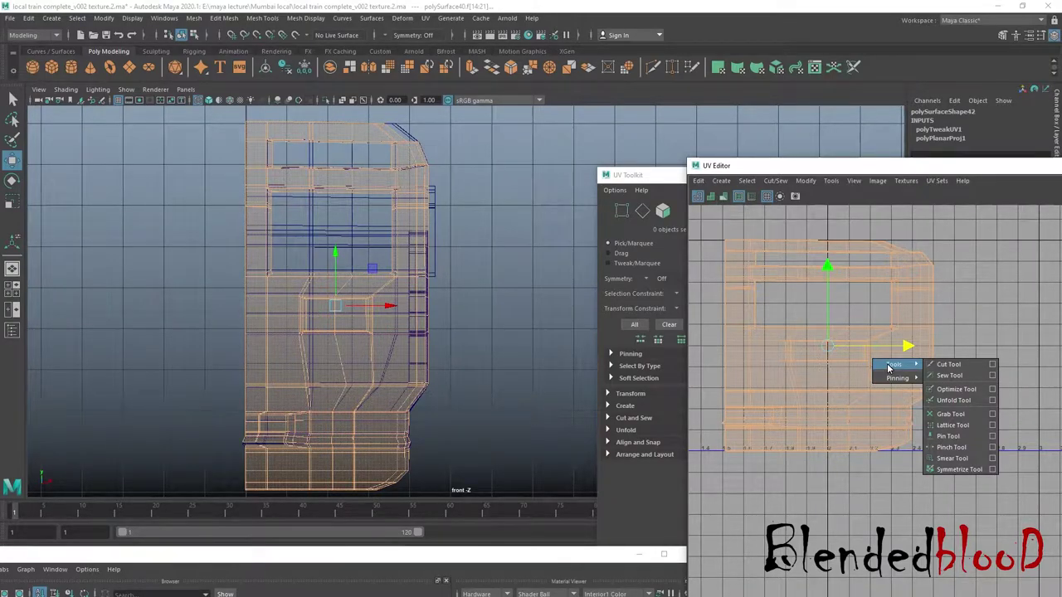
# - Dock the UV Toolkit panel beside the UV Editor and expand its Pinning section
pyautogui.click(819, 367)
pyautogui.moveTo(640, 177); pyautogui.dragTo(524, 125)
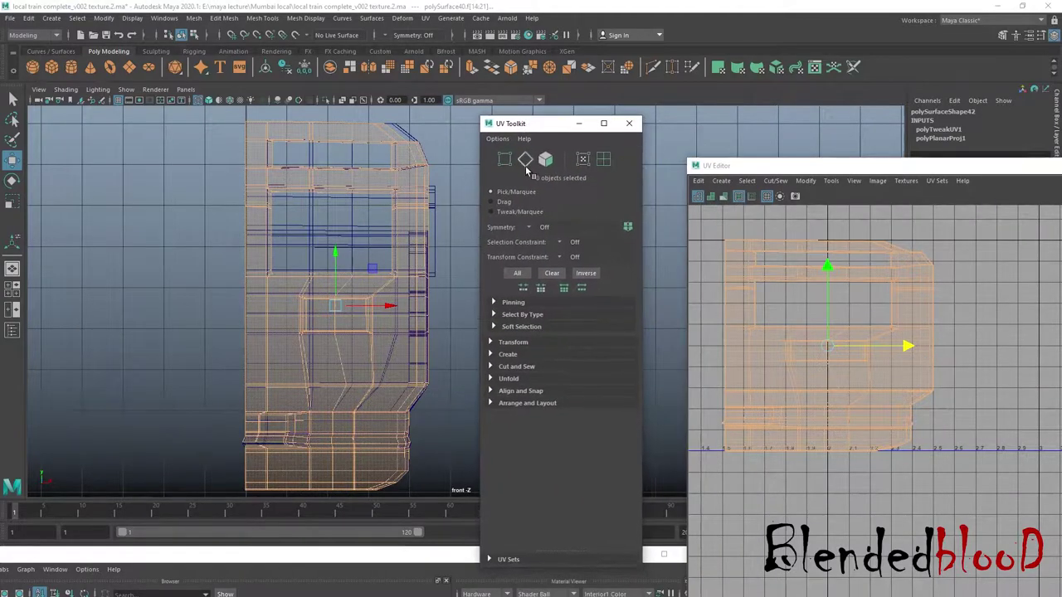
pyautogui.click(494, 303)
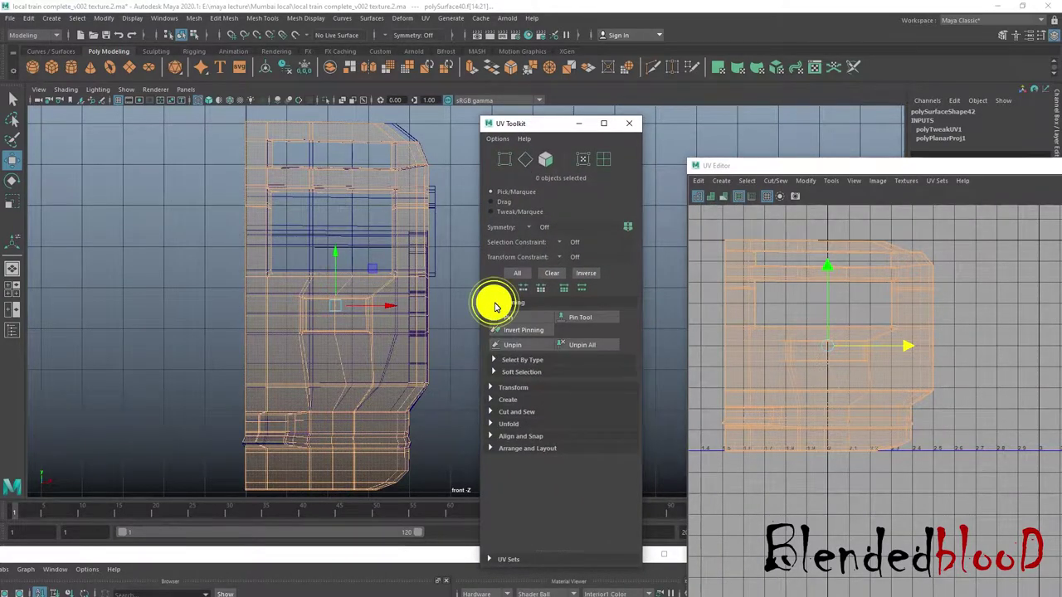
pyautogui.click(493, 360)
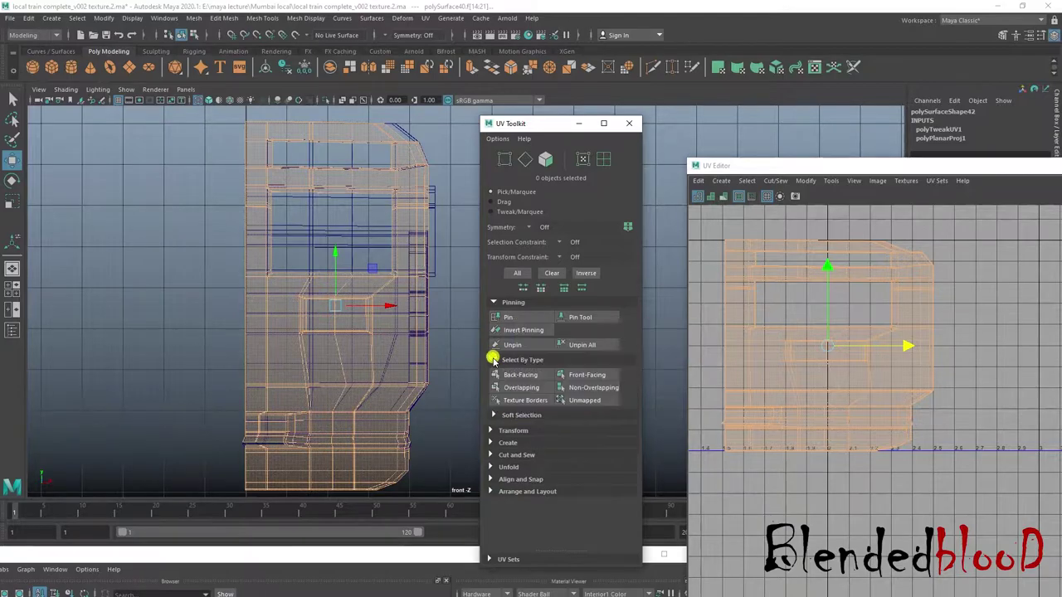
pyautogui.click(494, 416)
pyautogui.moveTo(556, 123); pyautogui.dragTo(557, 53)
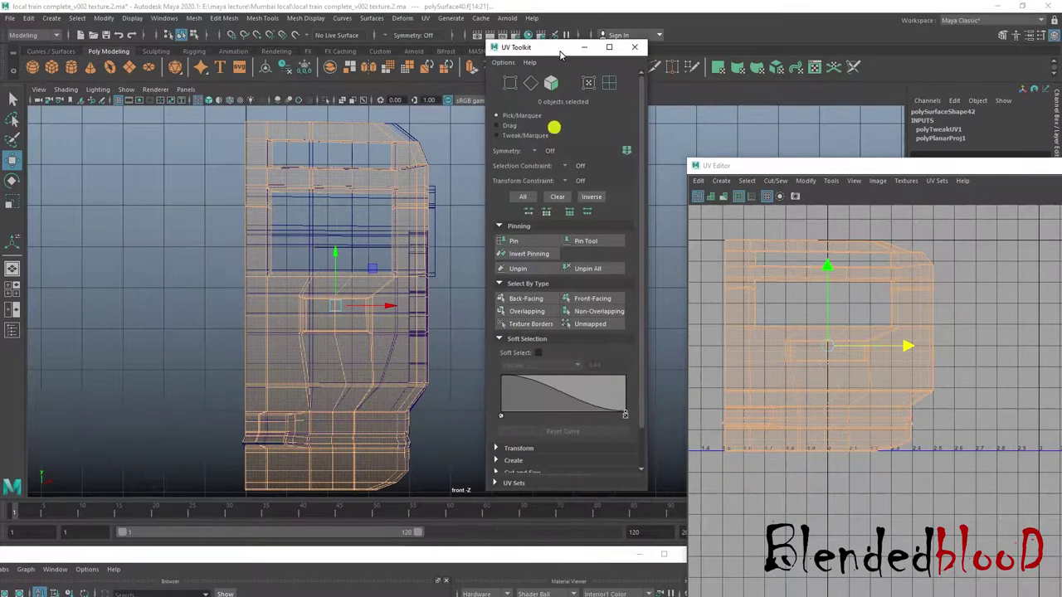
# - Collapse the soft selection and transform sections and expand the UV projection (Create) section
pyautogui.click(495, 347)
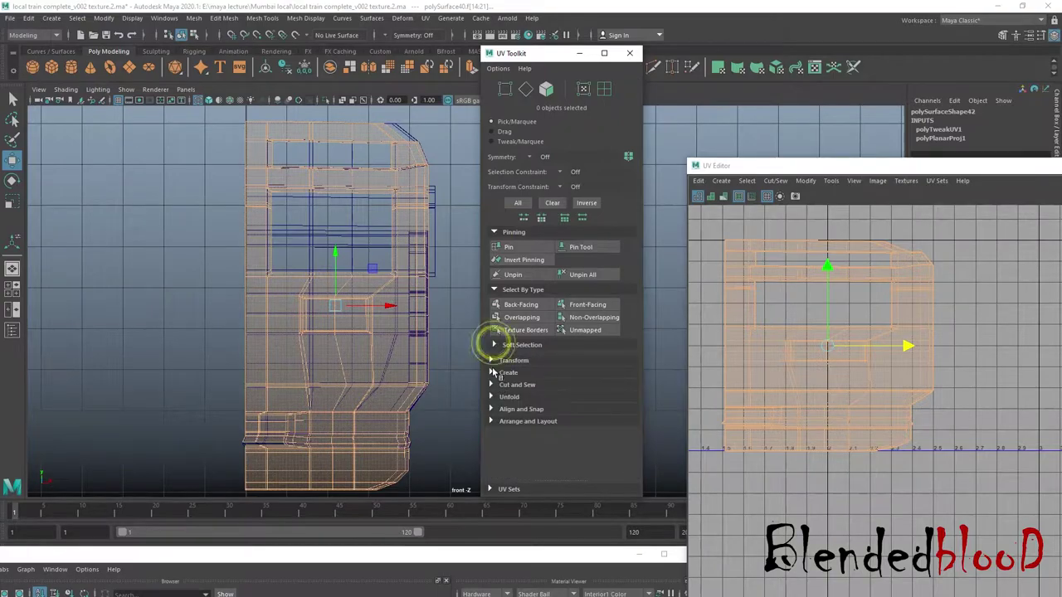
pyautogui.click(490, 360)
pyautogui.click(491, 360)
pyautogui.click(491, 373)
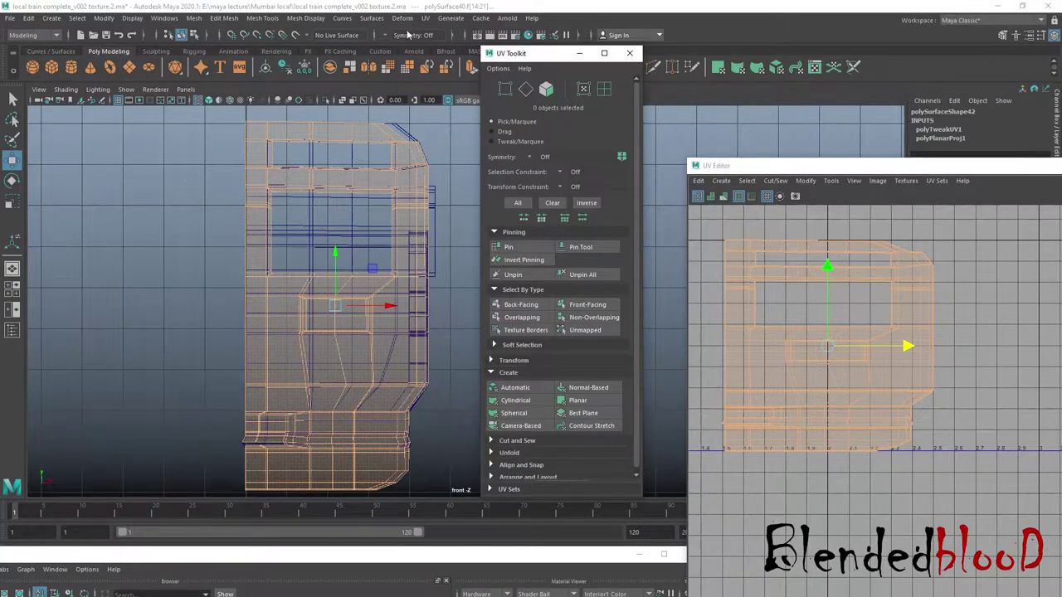
pyautogui.click(425, 18)
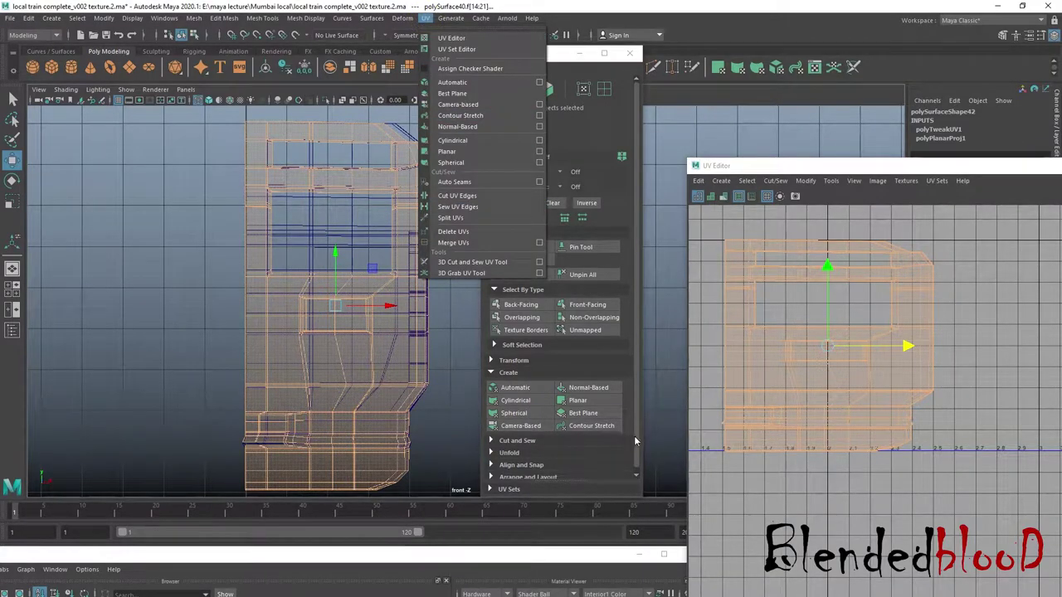
pyautogui.click(636, 440)
pyautogui.click(488, 373)
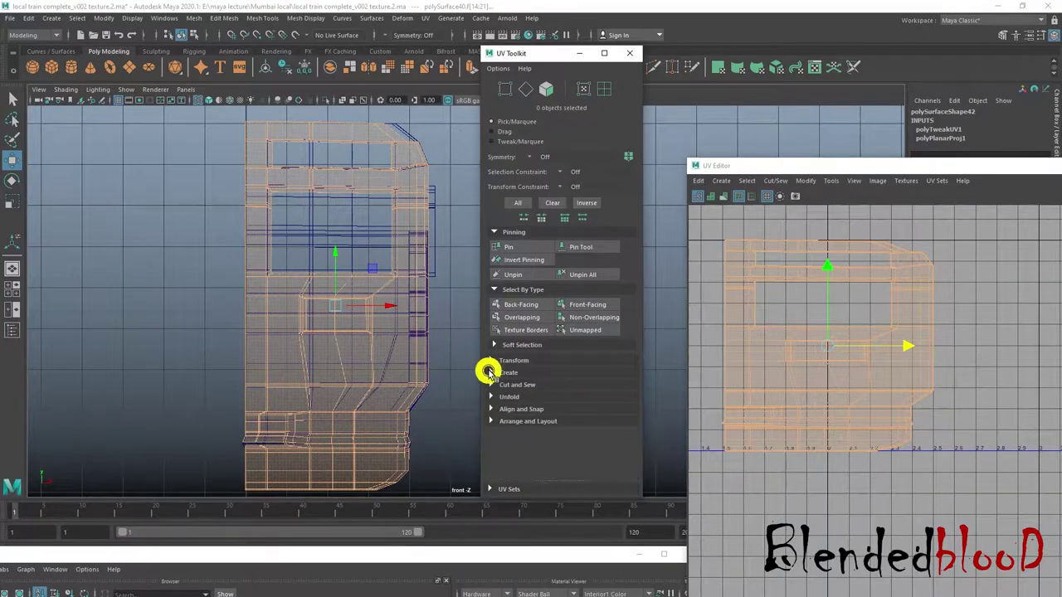
pyautogui.click(488, 373)
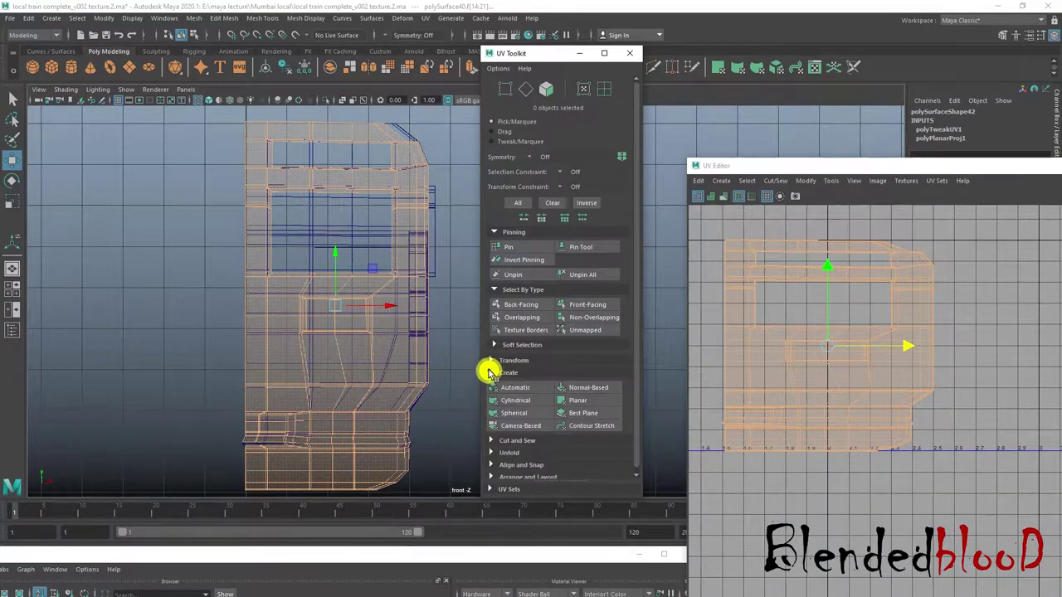
# - Expand the Cut and Sew and Unfold sections of the UV Toolkit
pyautogui.click(495, 290)
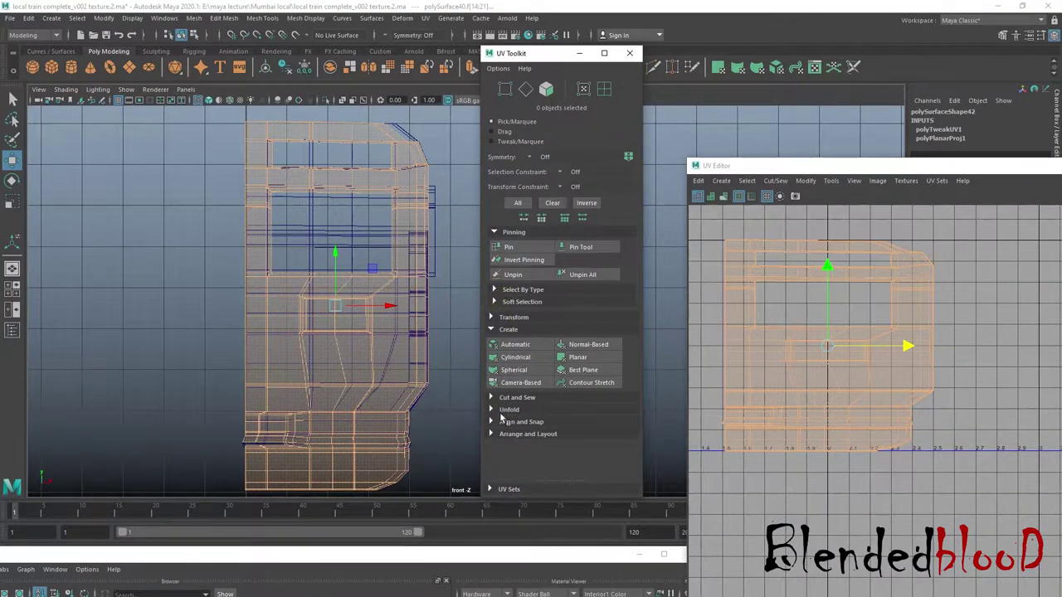
pyautogui.click(491, 397)
pyautogui.scroll(-1, 583, 401)
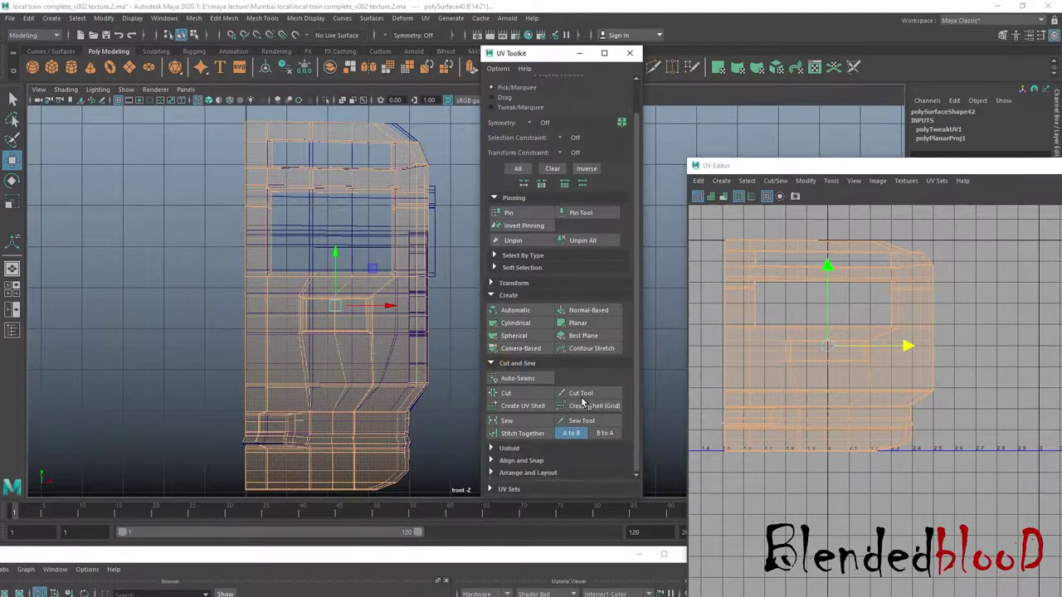
pyautogui.click(492, 448)
# - Relax the train body's UV shell with a couple of Optimize Tool strokes
pyautogui.scroll(-2, 515, 427)
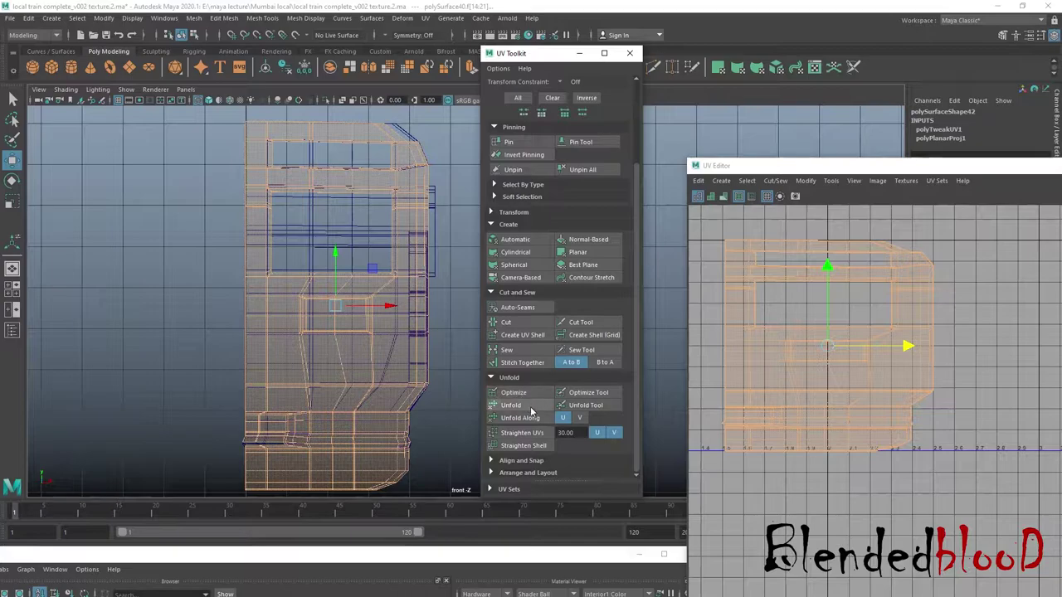
pyautogui.click(599, 394)
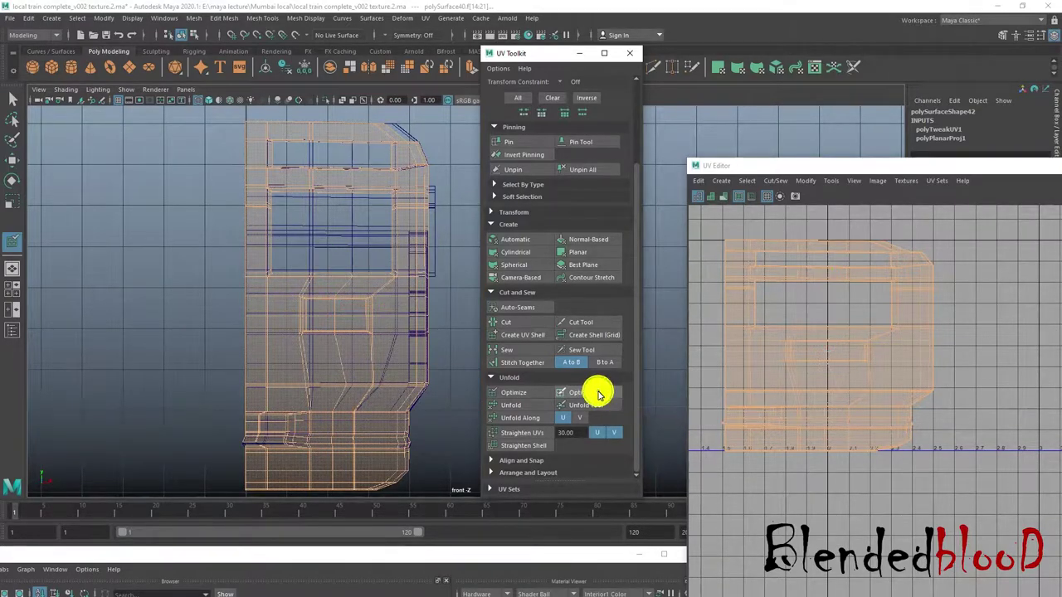
pyautogui.scroll(2, 860, 353)
pyautogui.scroll(3, 860, 353)
pyautogui.click(868, 338)
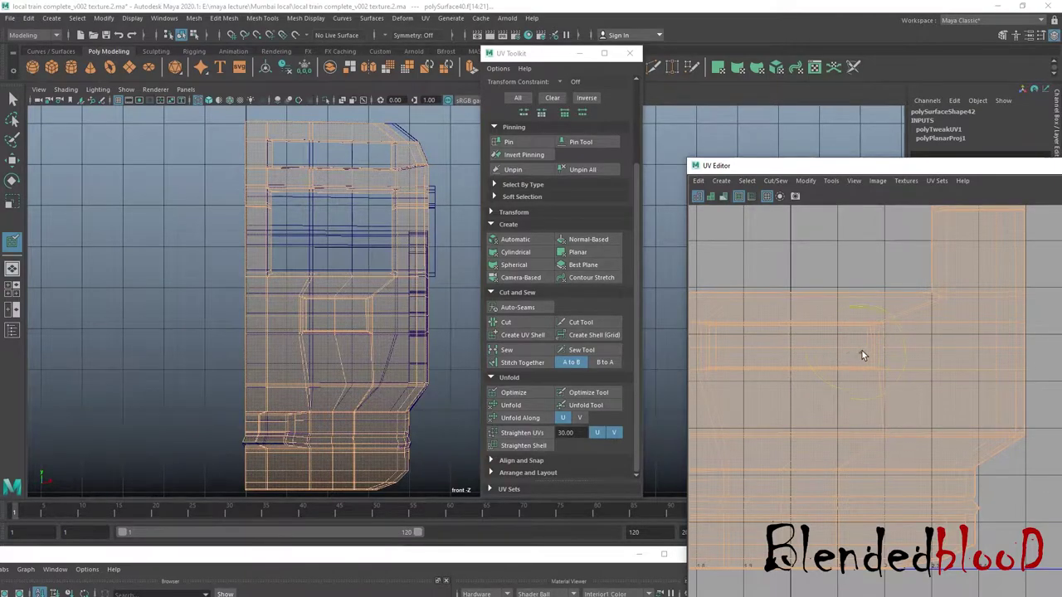
pyautogui.scroll(-2, 855, 363)
pyautogui.click(866, 362)
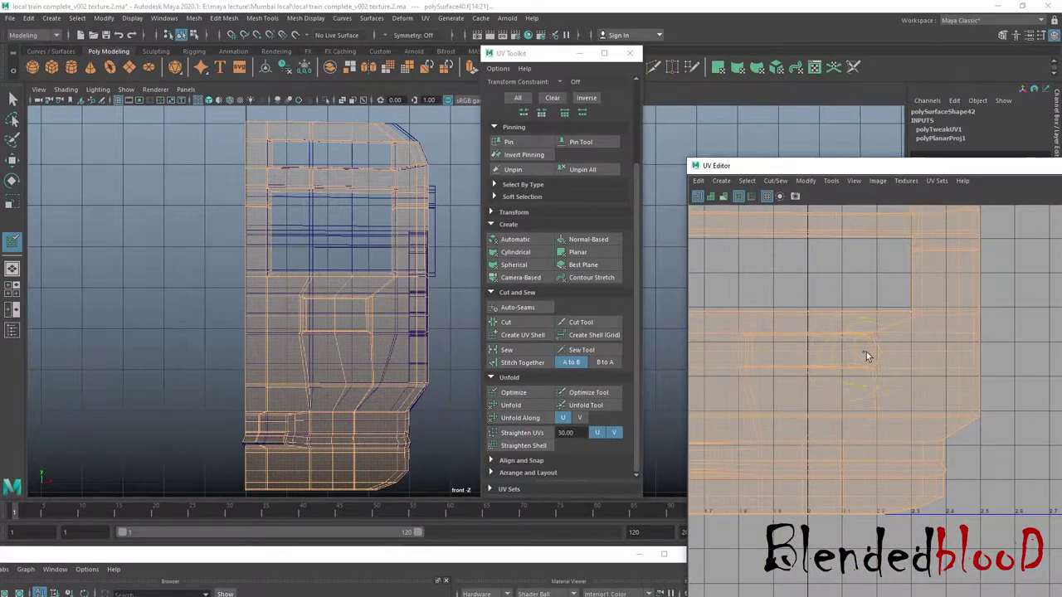
# - Reframe the UV view and run Unfold > Optimize to stretch the shell taller
pyautogui.click(883, 437)
pyautogui.press('w')
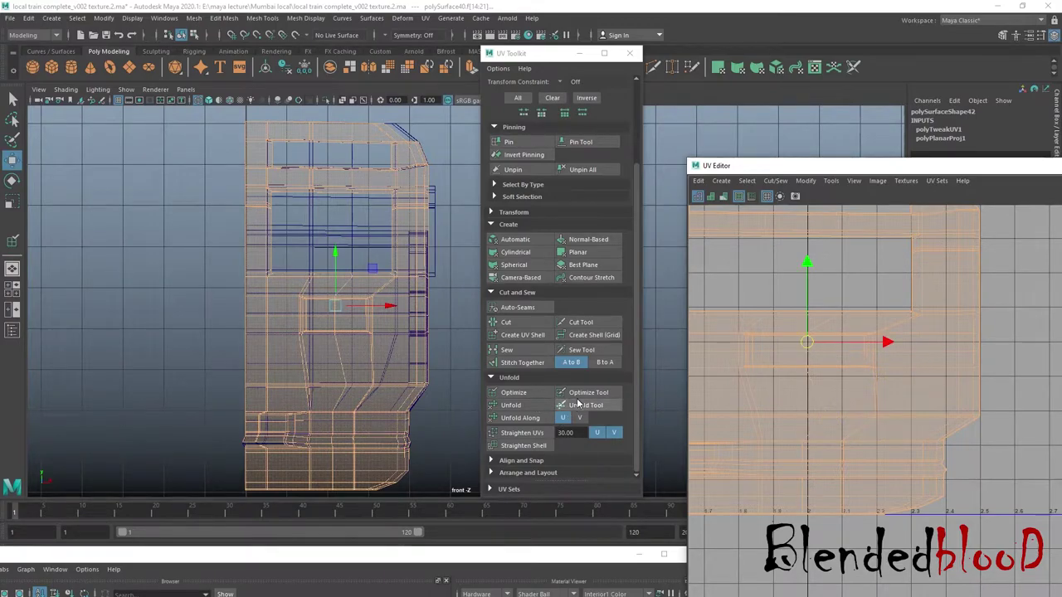
pyautogui.moveTo(810, 372); pyautogui.dragTo(754, 368, button='right')
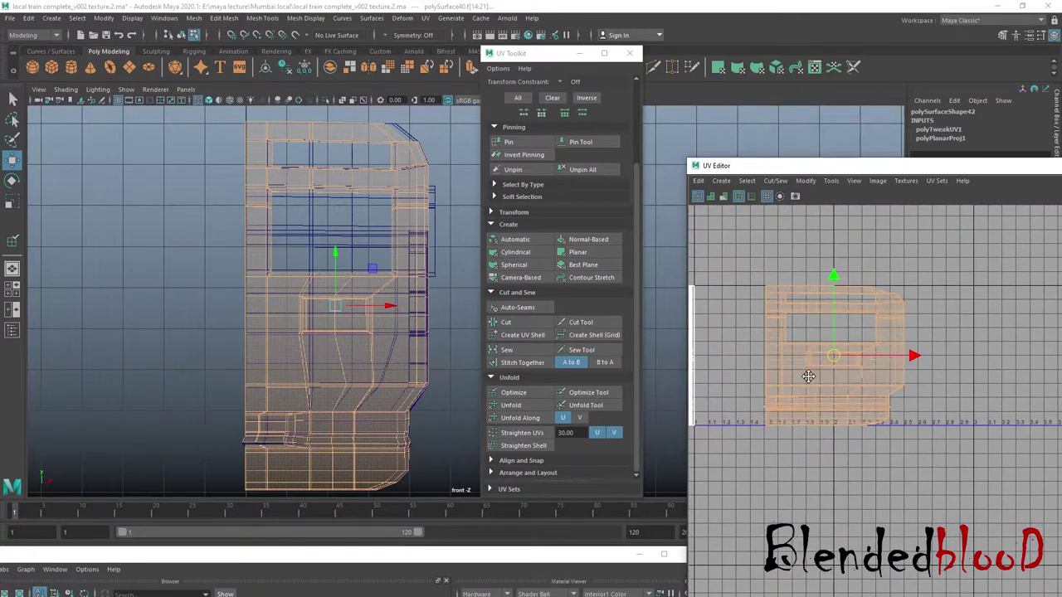
pyautogui.scroll(-2, 920, 377)
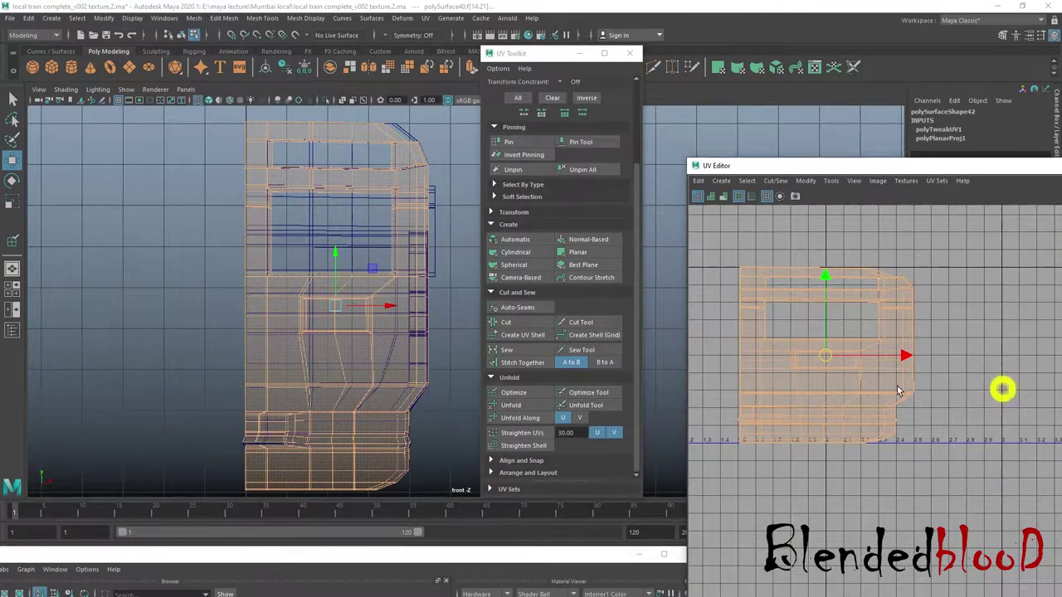
pyautogui.moveTo(870, 378)
pyautogui.mouseDown(button='right')
pyautogui.moveTo(831, 379)
pyautogui.moveTo(809, 364)
pyautogui.mouseUp(button='right')
pyautogui.click(955, 386)
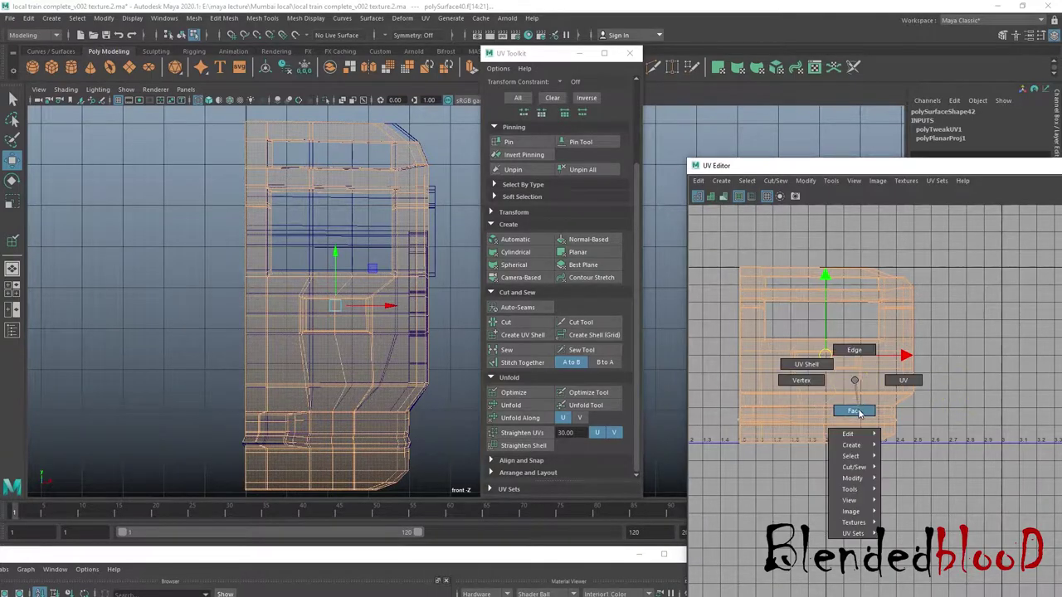
pyautogui.click(529, 398)
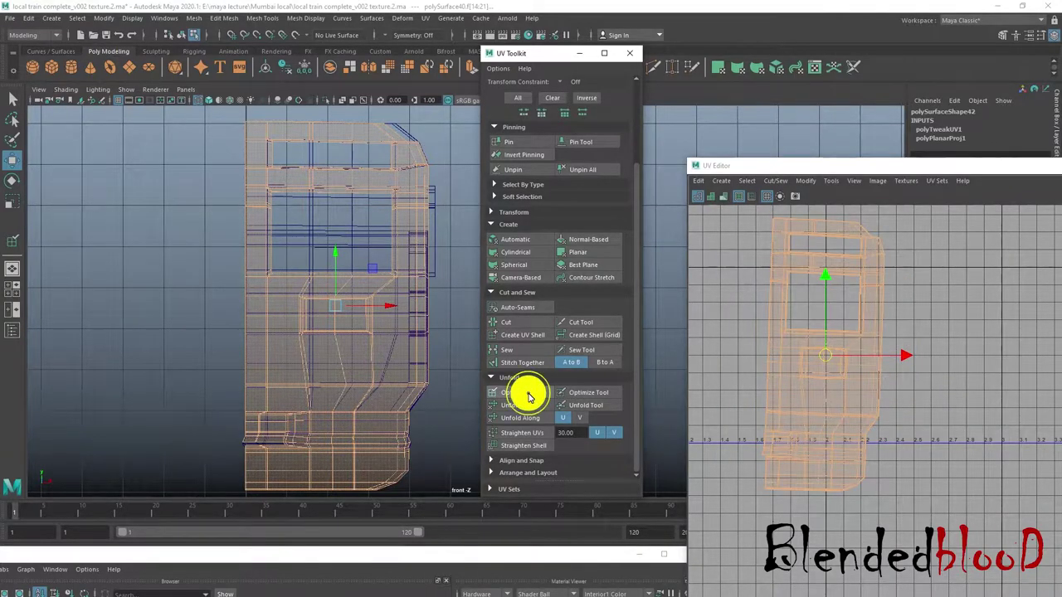
pyautogui.click(537, 397)
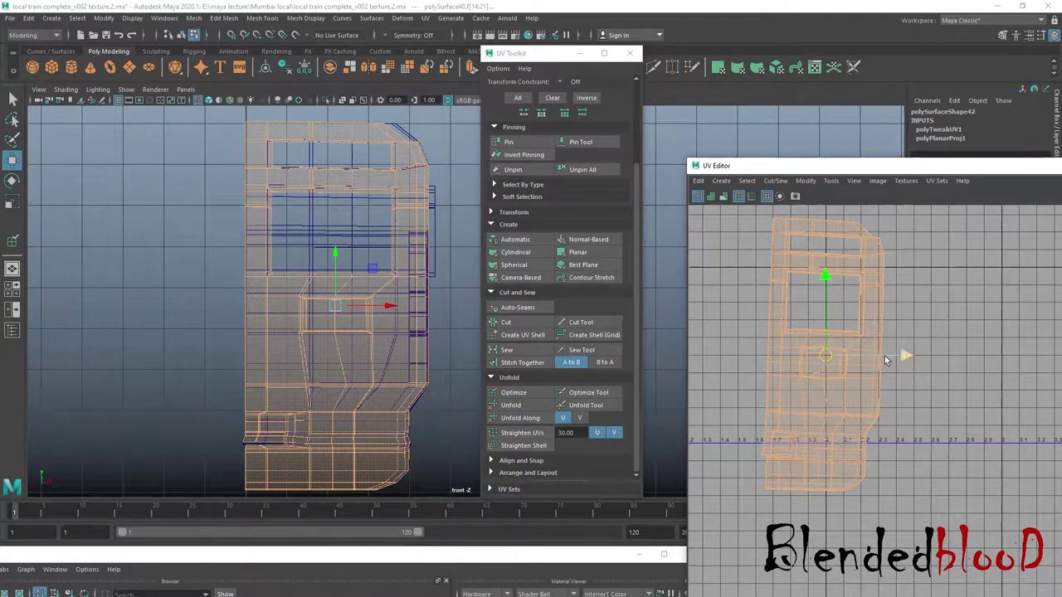
pyautogui.scroll(1, 914, 361)
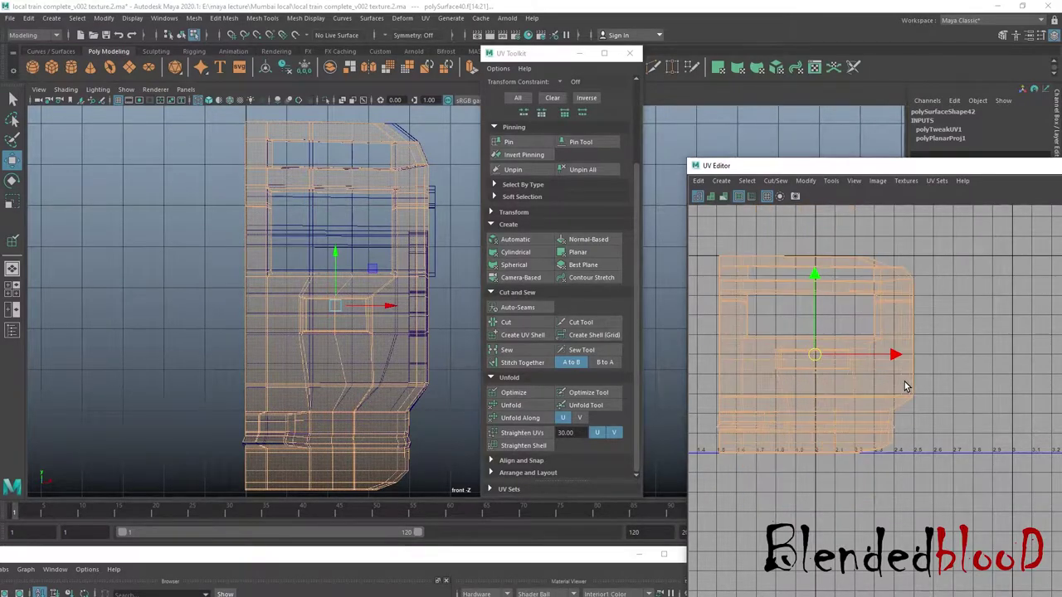
pyautogui.click(533, 397)
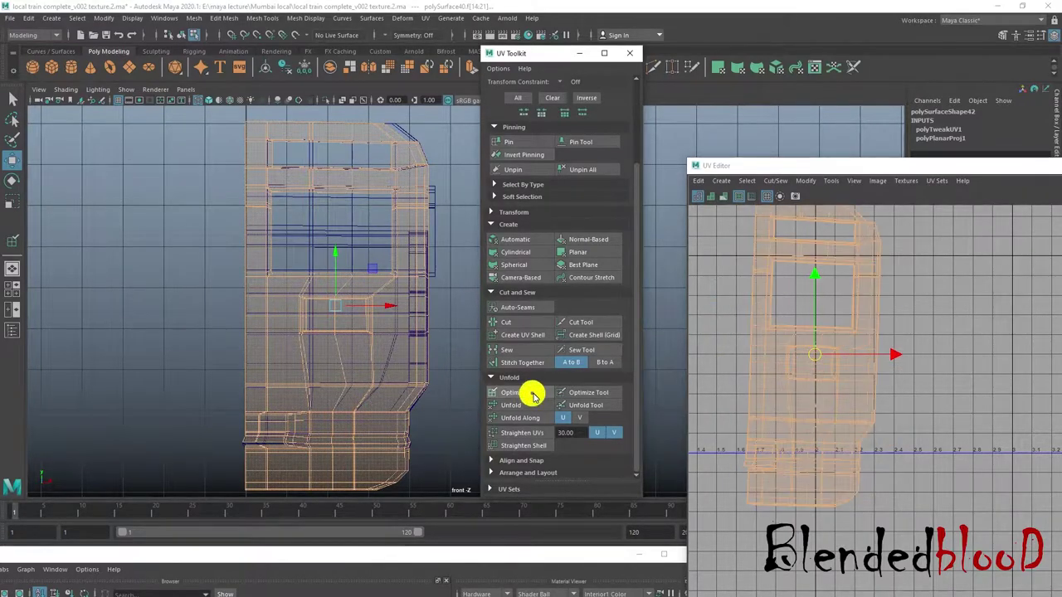
# - Optimize the shell three more times, then frame it and adjust with Move and Rotate
pyautogui.press('e')
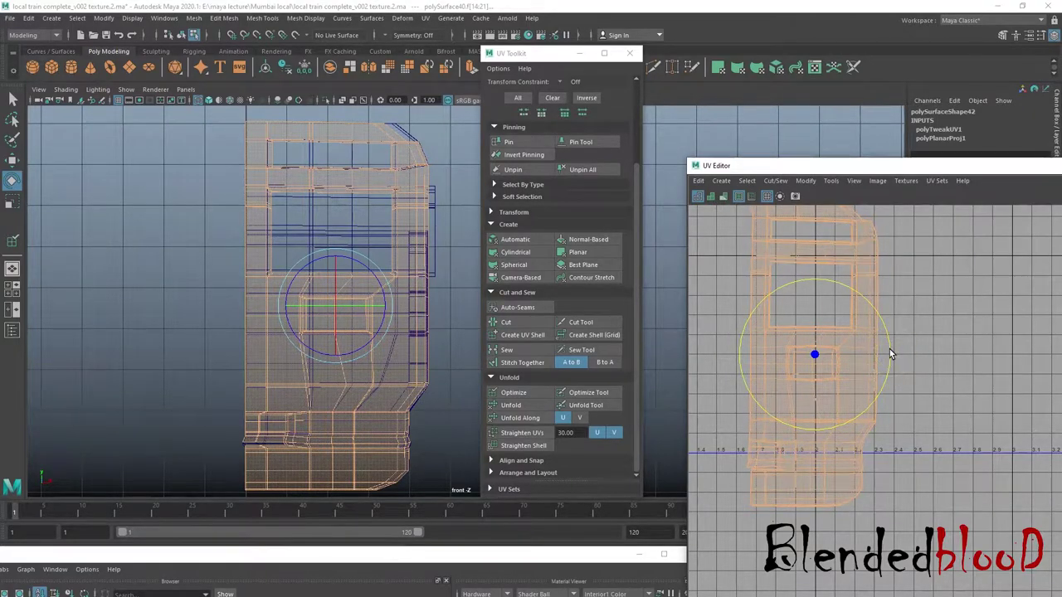
pyautogui.click(514, 391)
pyautogui.click(515, 393)
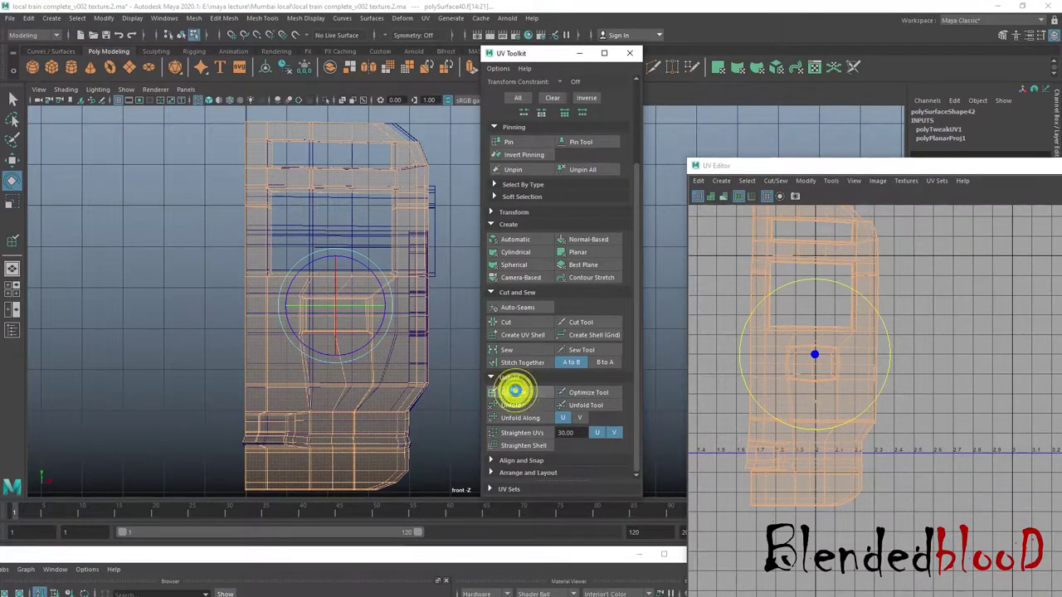
pyautogui.click(516, 393)
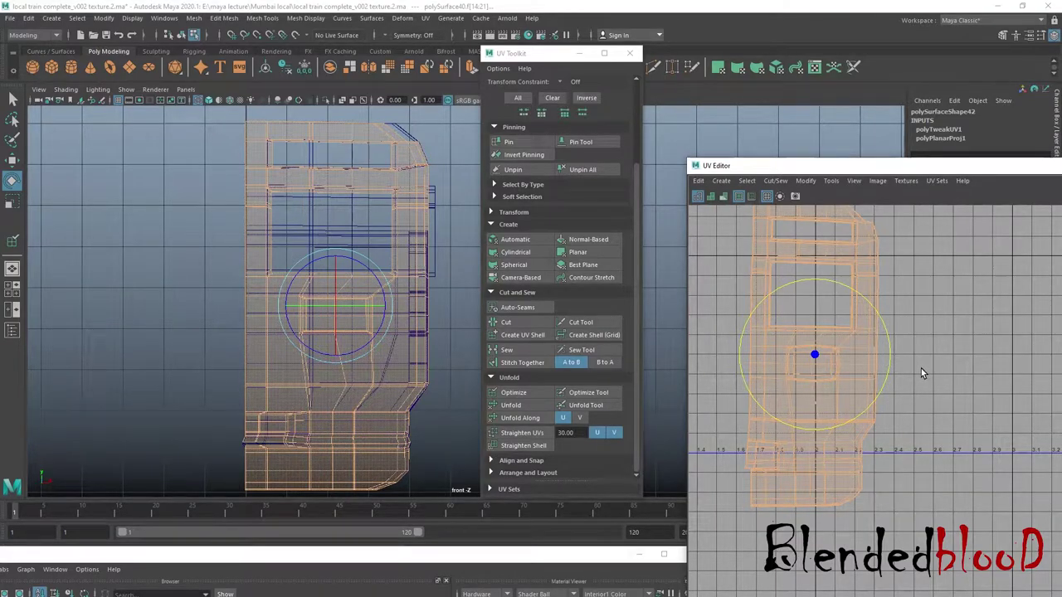
pyautogui.press('f')
pyautogui.press('w')
pyautogui.keyDown('alt'); pyautogui.moveTo(921, 373); pyautogui.dragTo(938, 419, button='middle'); pyautogui.keyUp('alt')
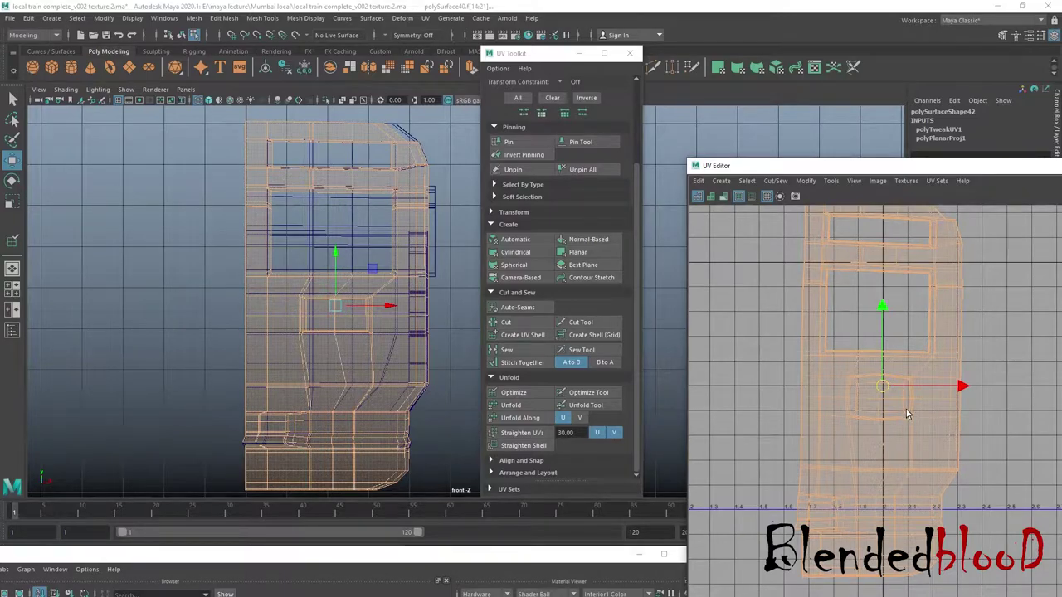
pyautogui.press('e')
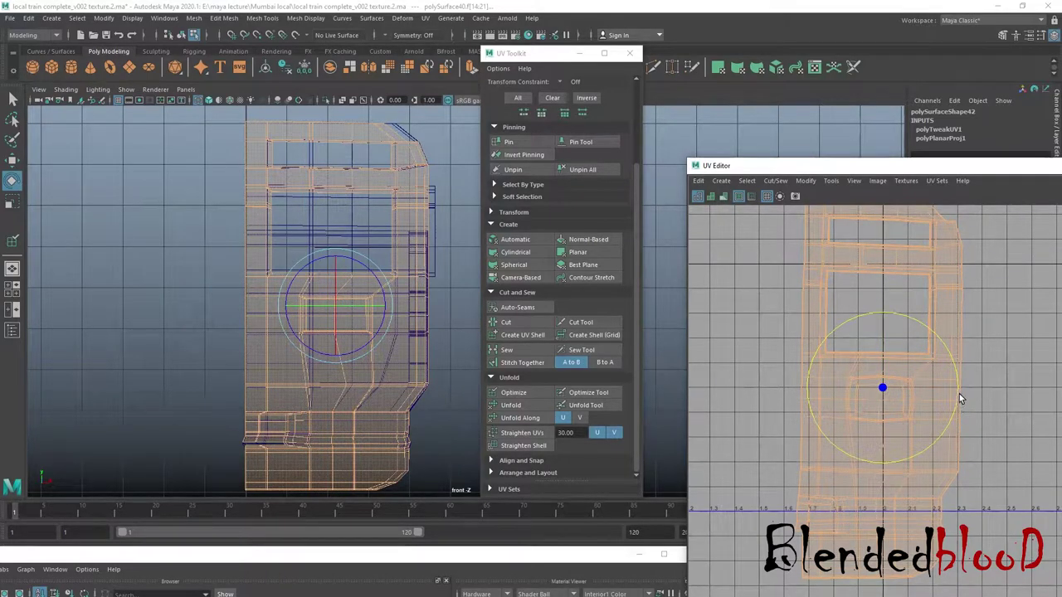
pyautogui.click(960, 396)
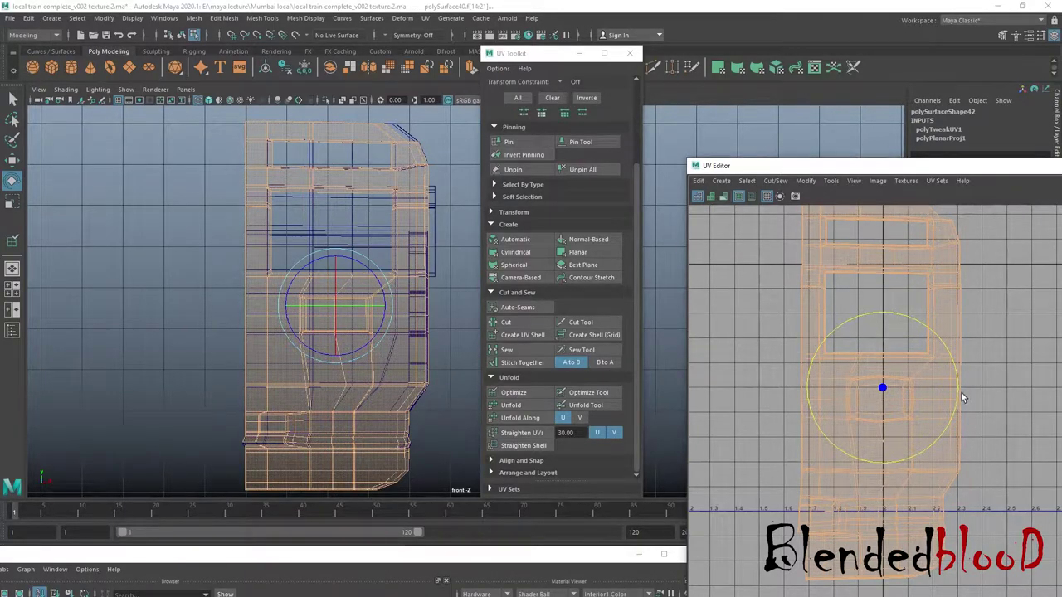
pyautogui.press('w')
pyautogui.scroll(-1, 928, 388)
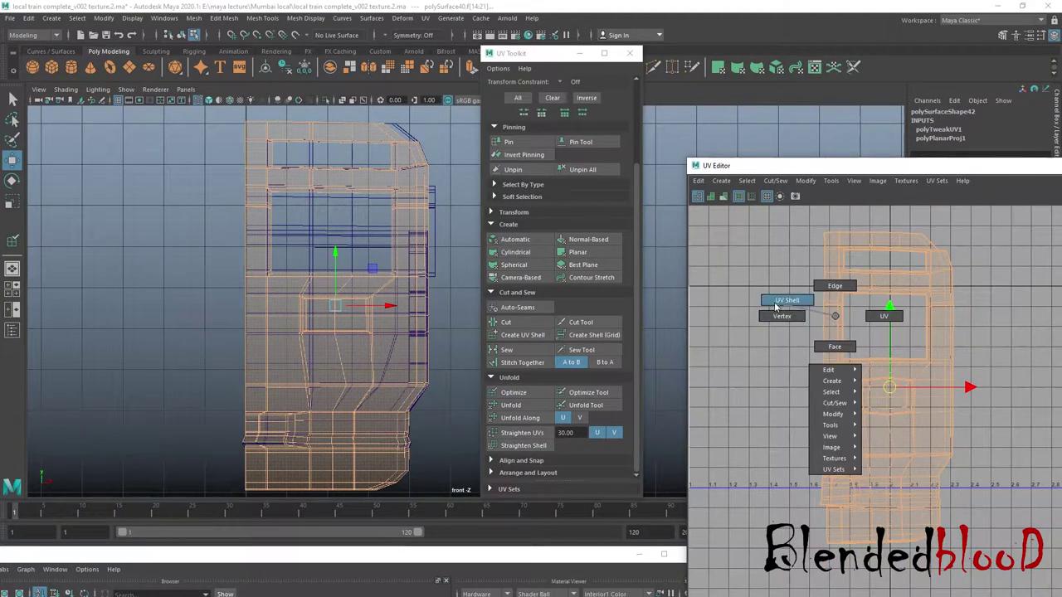
# - Rearrange the UV Editor window and hide the grid in the UV layout
pyautogui.moveTo(809, 309); pyautogui.dragTo(781, 304, button='right')
pyautogui.click(807, 317)
pyautogui.click(1004, 266)
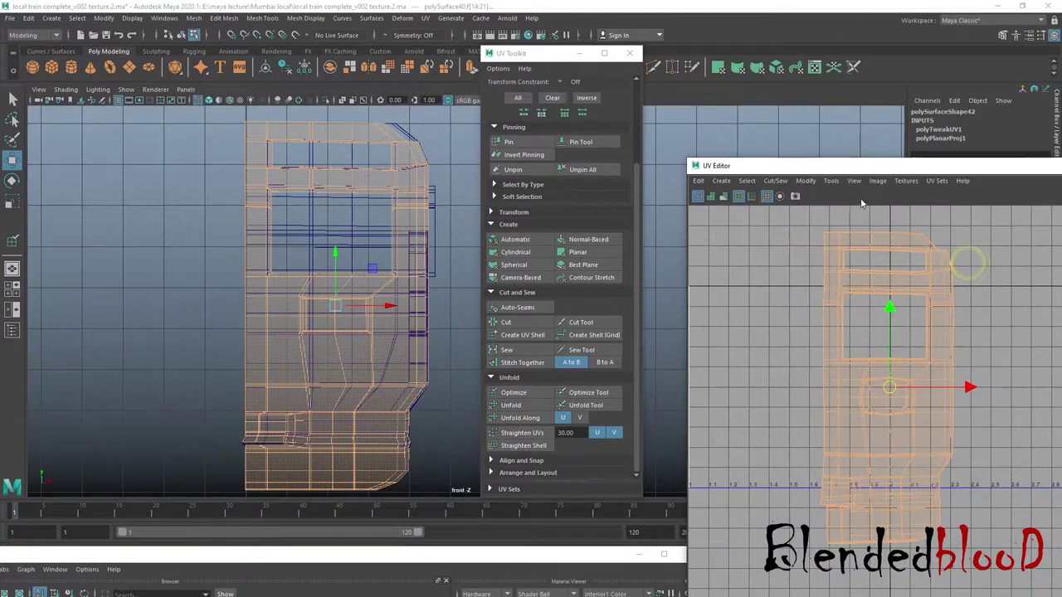
pyautogui.moveTo(863, 168)
pyautogui.mouseDown()
pyautogui.moveTo(668, 110)
pyautogui.moveTo(878, 163)
pyautogui.mouseUp()
pyautogui.click(572, 136)
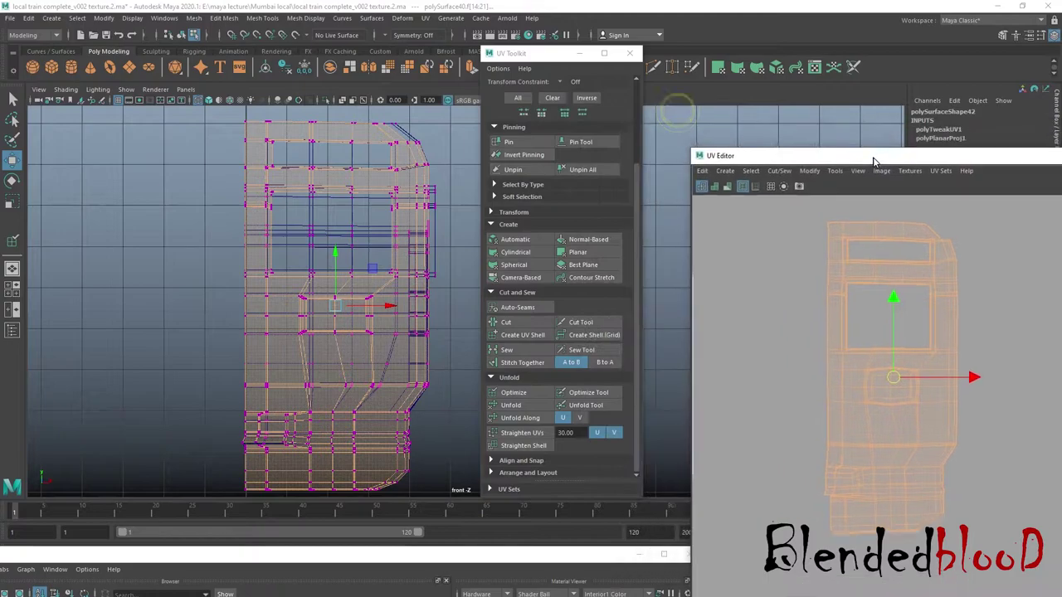
pyautogui.click(758, 268)
pyautogui.moveTo(415, 282); pyautogui.dragTo(509, 284, button='right')
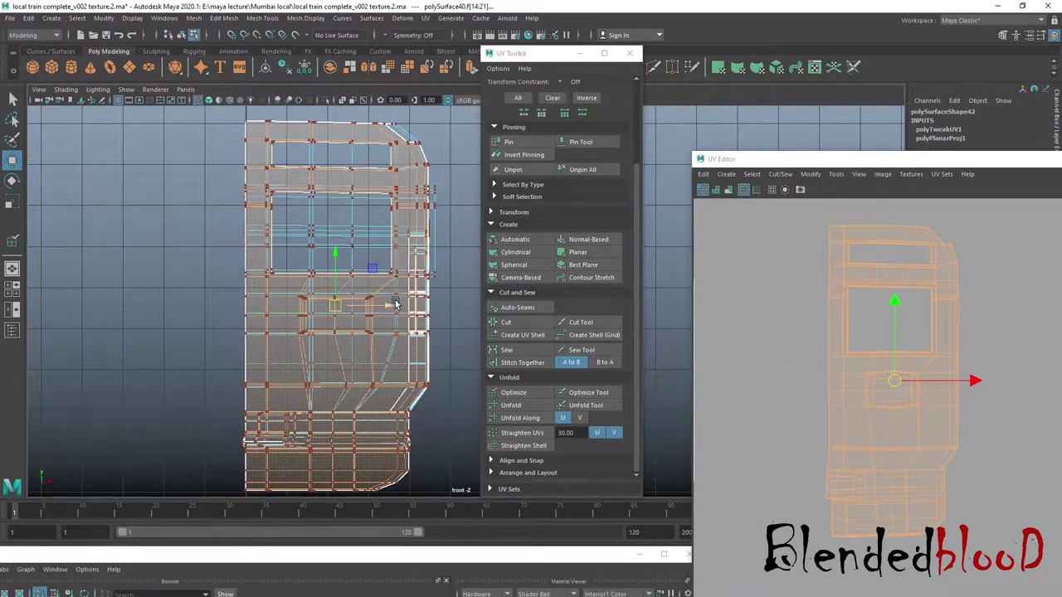
pyautogui.moveTo(396, 303); pyautogui.dragTo(441, 290, button='right')
pyautogui.click(802, 360)
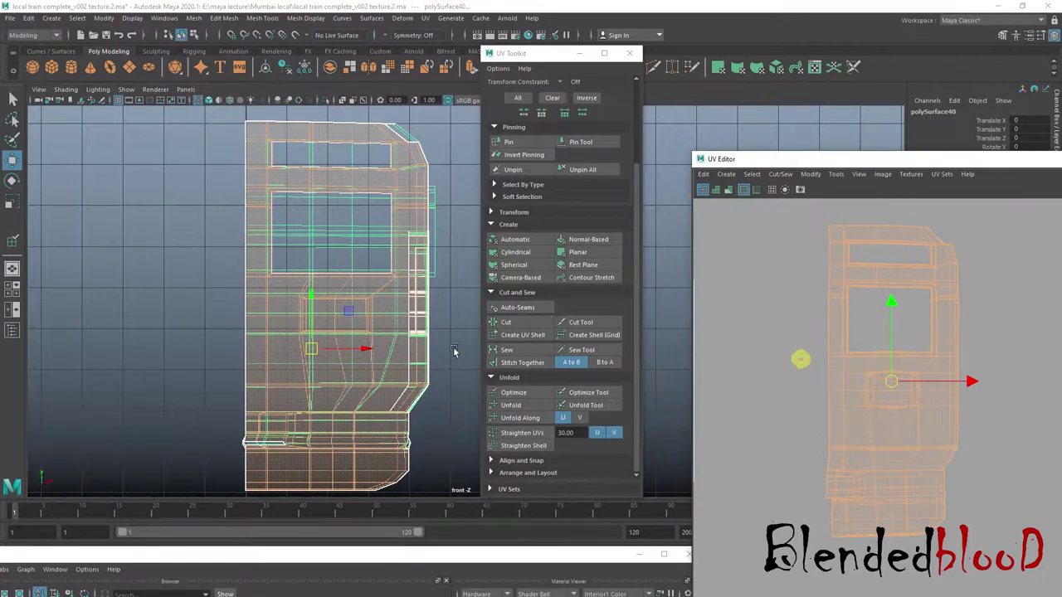
# - Select several groups of UVs on the shell, then clear the selection
pyautogui.moveTo(895, 363); pyautogui.dragTo(953, 337, button='right')
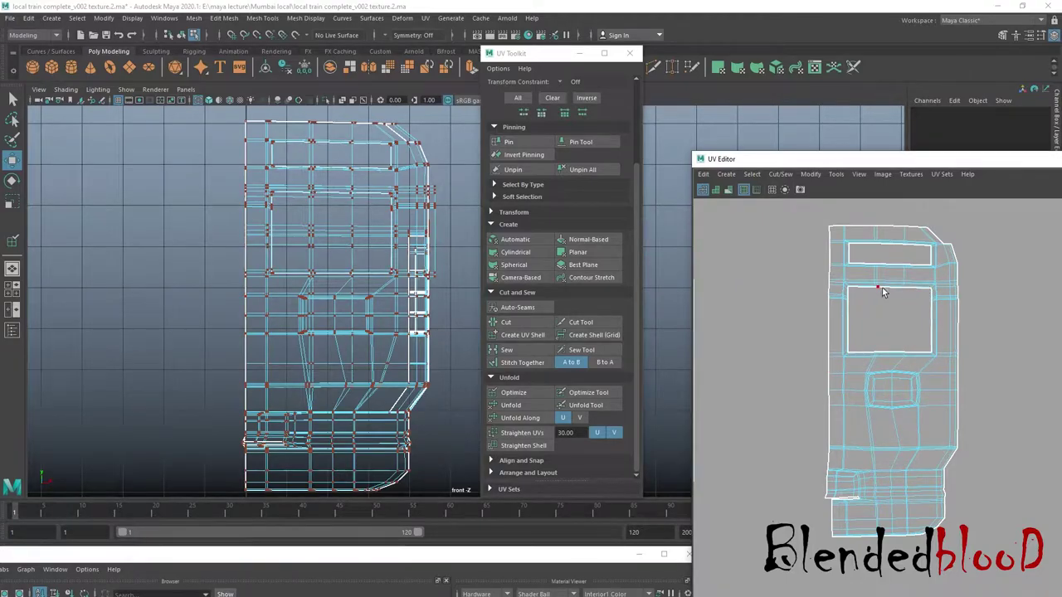
pyautogui.moveTo(887, 330); pyautogui.dragTo(888, 332)
pyautogui.moveTo(803, 318); pyautogui.dragTo(921, 390)
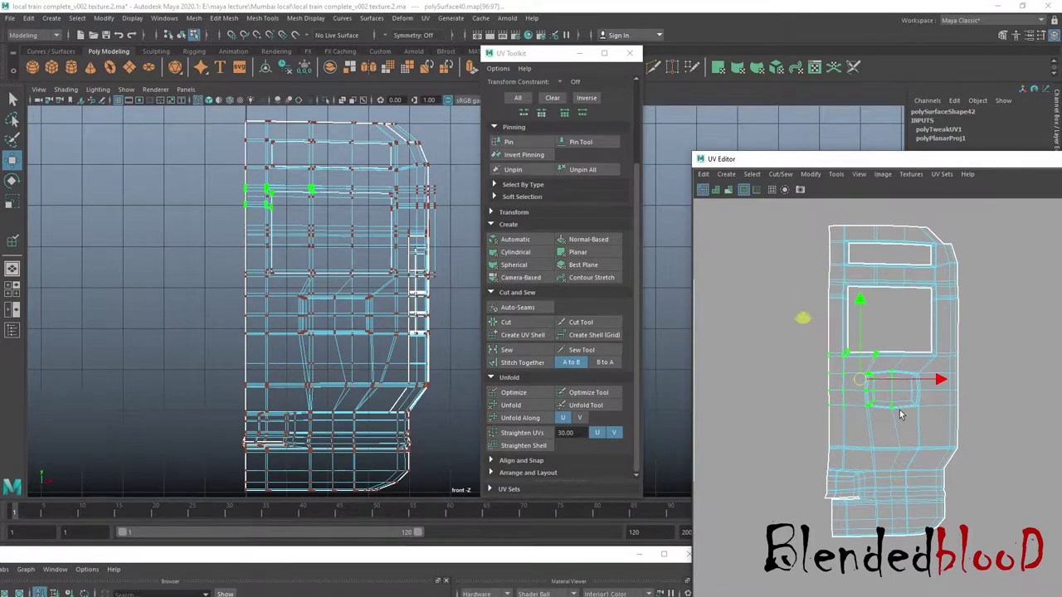
pyautogui.moveTo(788, 382); pyautogui.dragTo(931, 470)
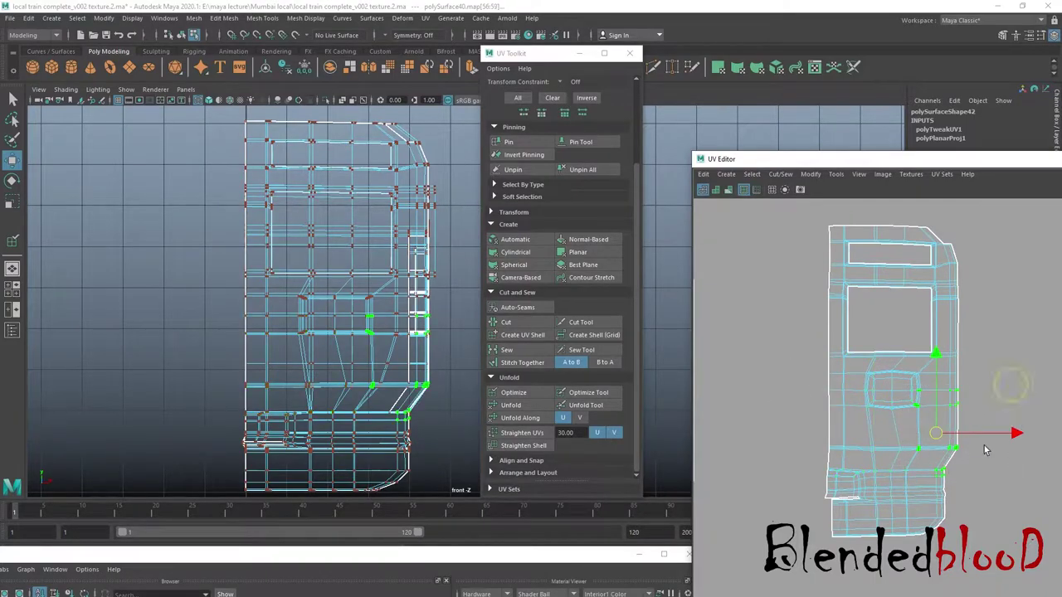
pyautogui.click(1014, 329)
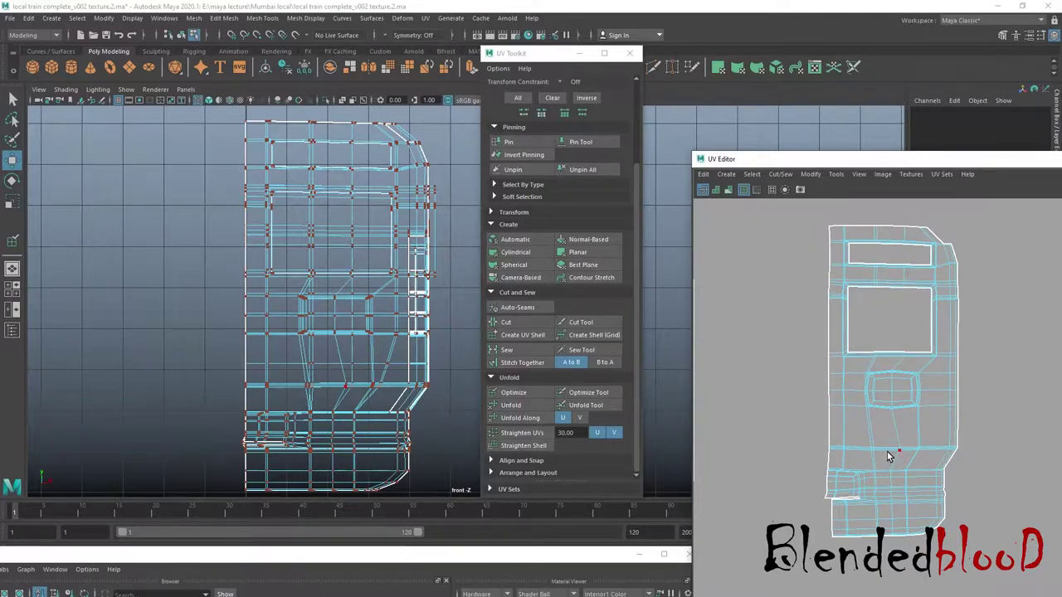
# - Select the UVs along the shell's left edge and trial-scale them narrower, restoring the width
pyautogui.moveTo(928, 296)
pyautogui.mouseDown(button='right')
pyautogui.moveTo(973, 275)
pyautogui.moveTo(929, 297)
pyautogui.mouseUp(button='right')
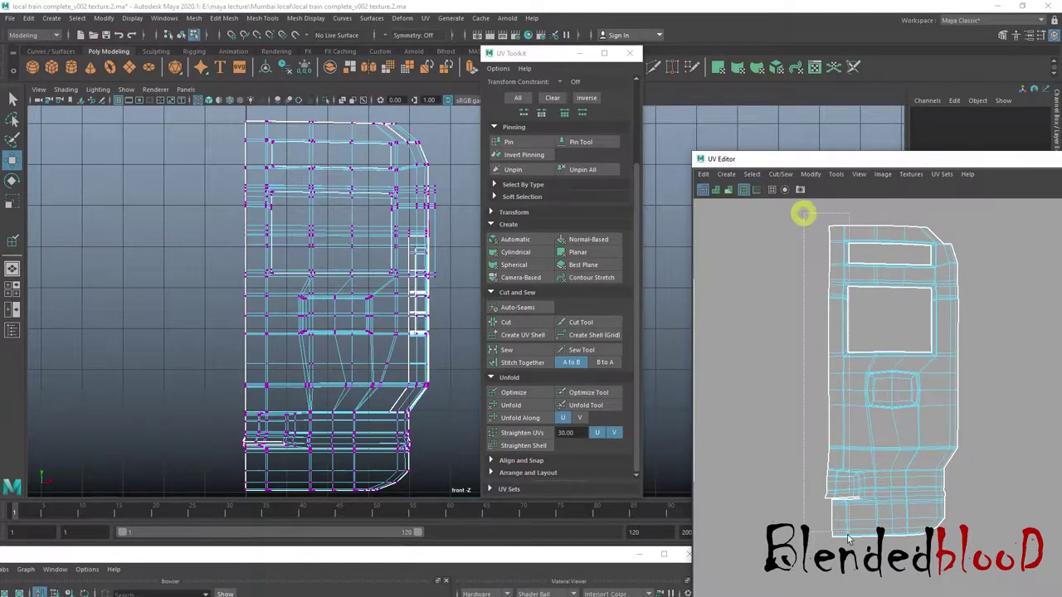
pyautogui.moveTo(803, 214)
pyautogui.mouseDown()
pyautogui.moveTo(830, 521)
pyautogui.moveTo(831, 508)
pyautogui.mouseUp()
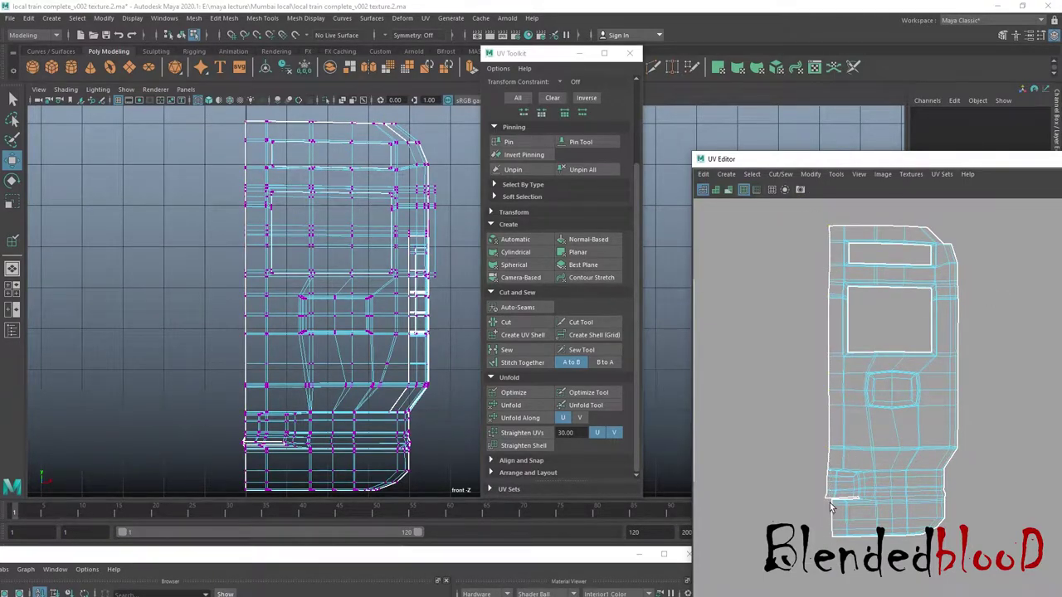
pyautogui.scroll(-3, 809, 400)
pyautogui.scroll(1, 813, 400)
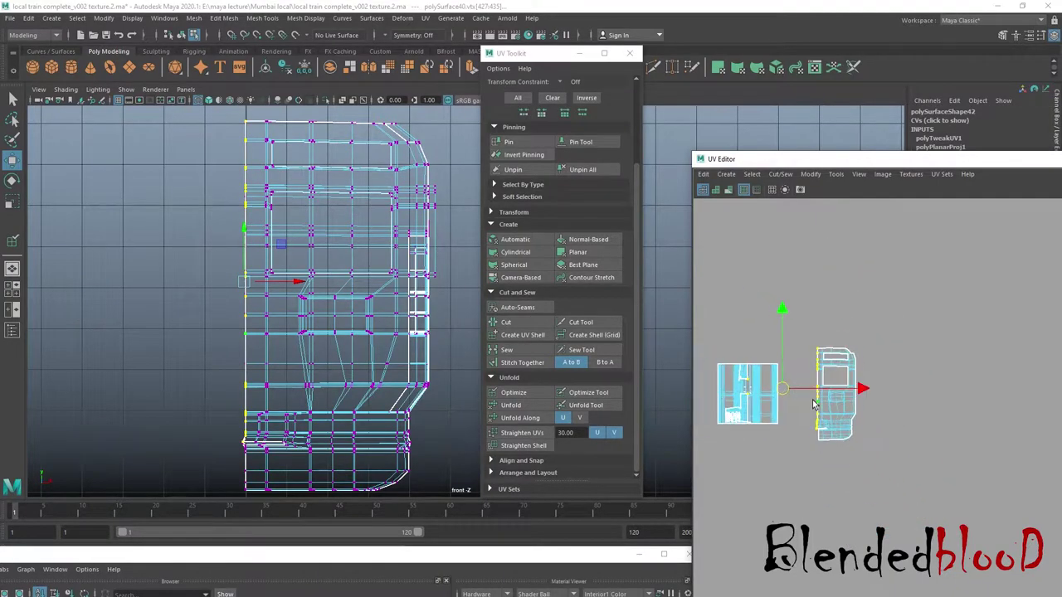
pyautogui.scroll(2, 830, 411)
pyautogui.scroll(1, 836, 415)
pyautogui.scroll(1, 856, 429)
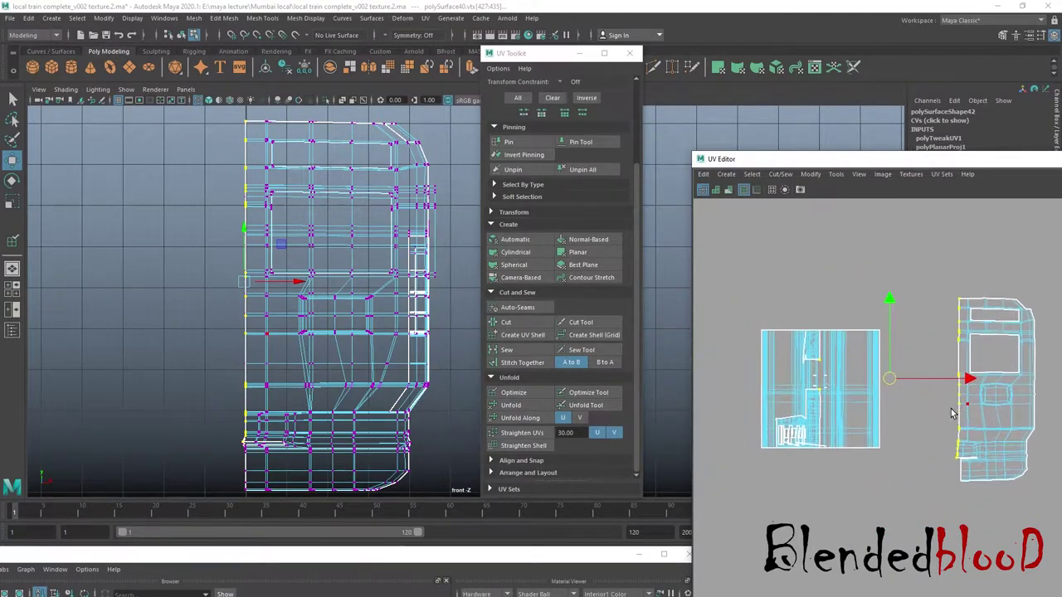
pyautogui.scroll(1, 953, 408)
pyautogui.scroll(1, 972, 415)
pyautogui.press('r')
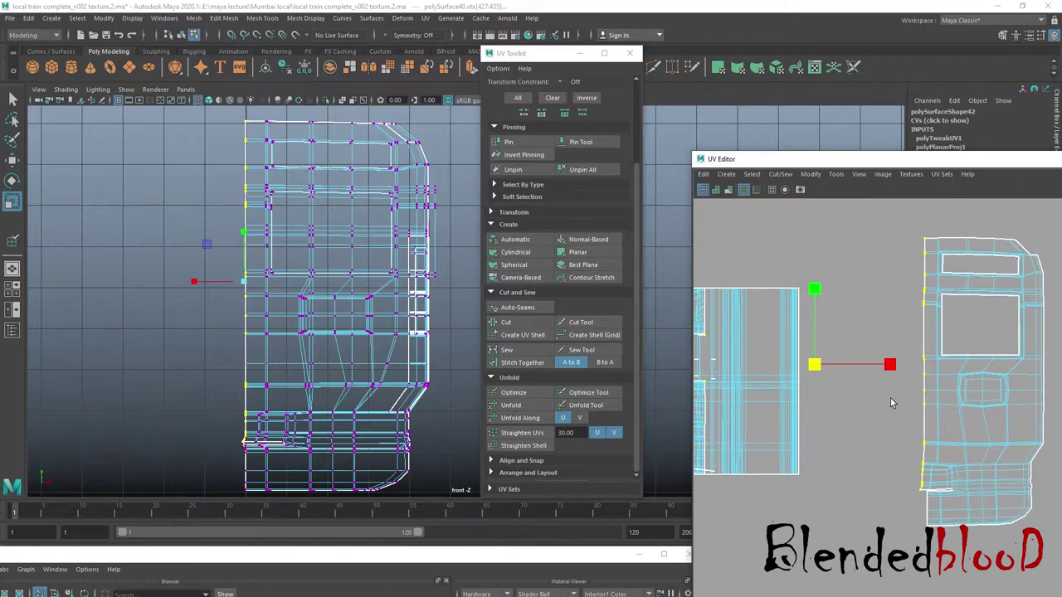
pyautogui.moveTo(890, 366); pyautogui.dragTo(836, 377)
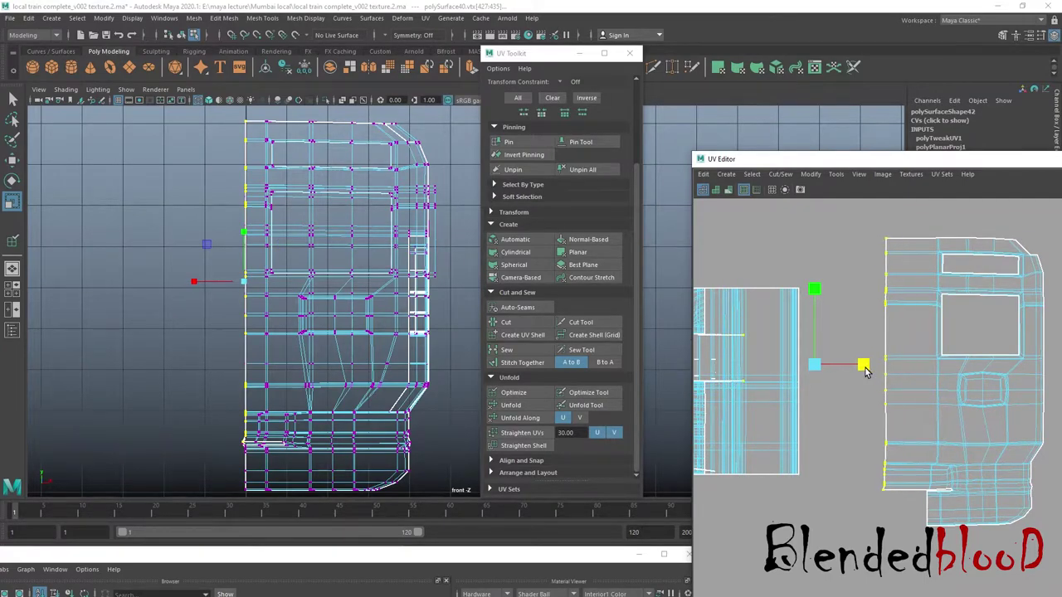
pyautogui.moveTo(836, 378); pyautogui.dragTo(891, 380)
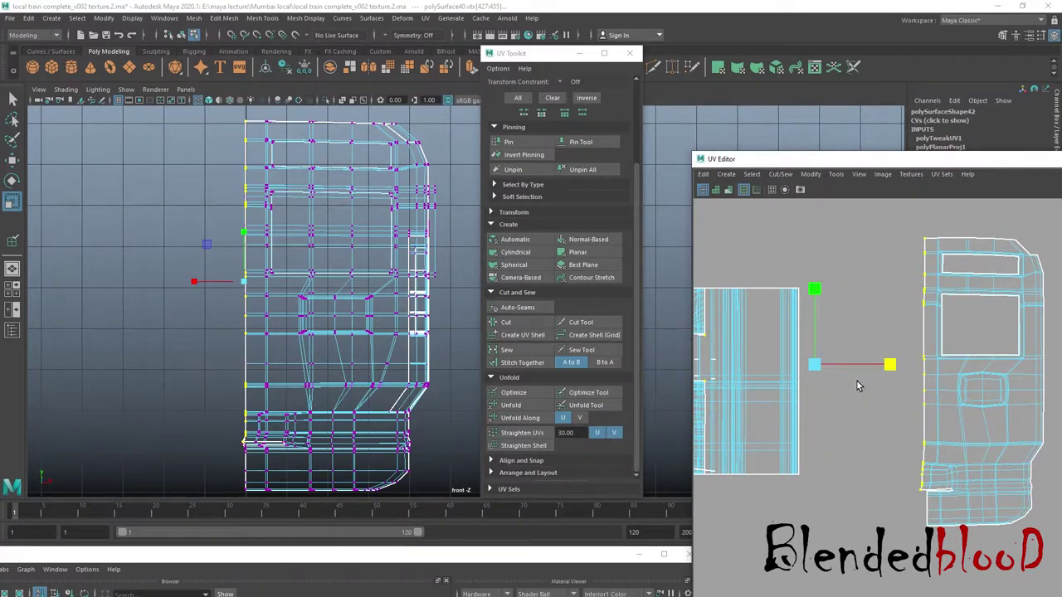
pyautogui.press('w')
# - Select the whole neighbouring UV shell on the left
pyautogui.moveTo(929, 347); pyautogui.dragTo(927, 314, button='right')
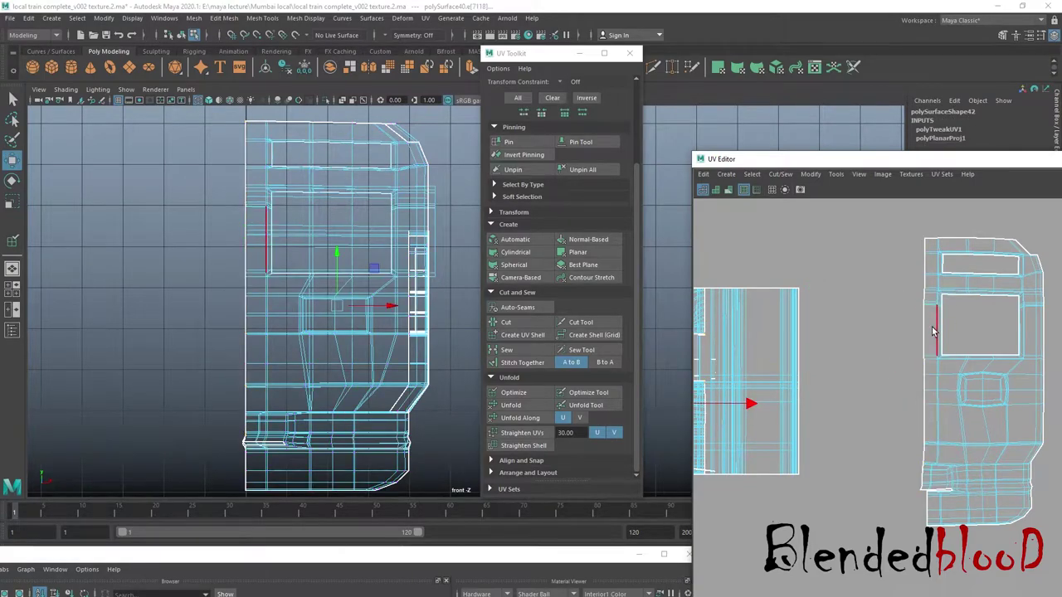
pyautogui.keyDown('alt'); pyautogui.moveTo(925, 259); pyautogui.dragTo(867, 267, button='middle'); pyautogui.keyUp('alt')
pyautogui.doubleClick(865, 248)
pyautogui.scroll(-3, 871, 340)
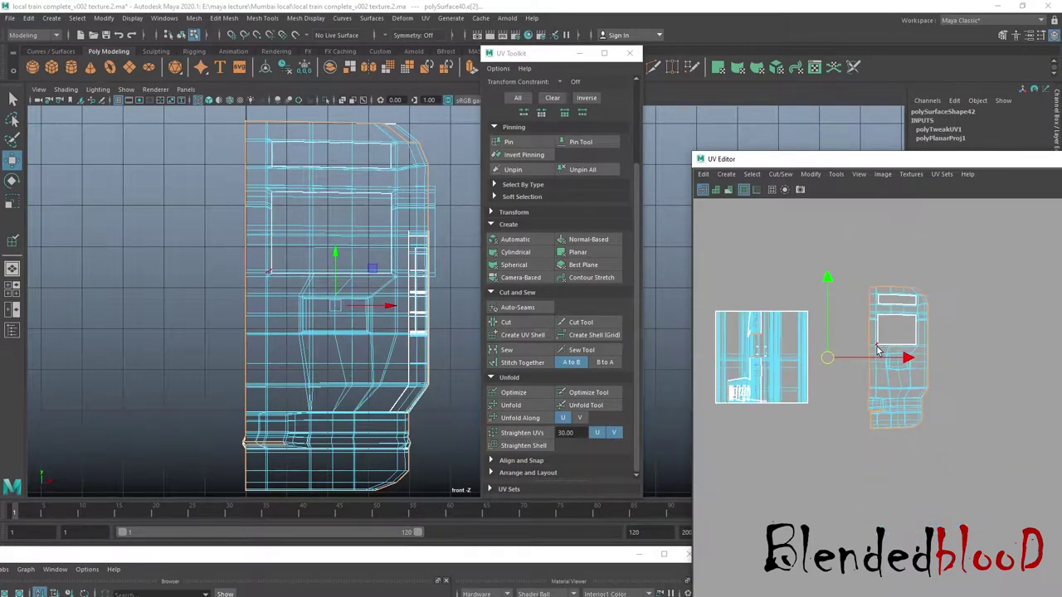
pyautogui.scroll(3, 910, 440)
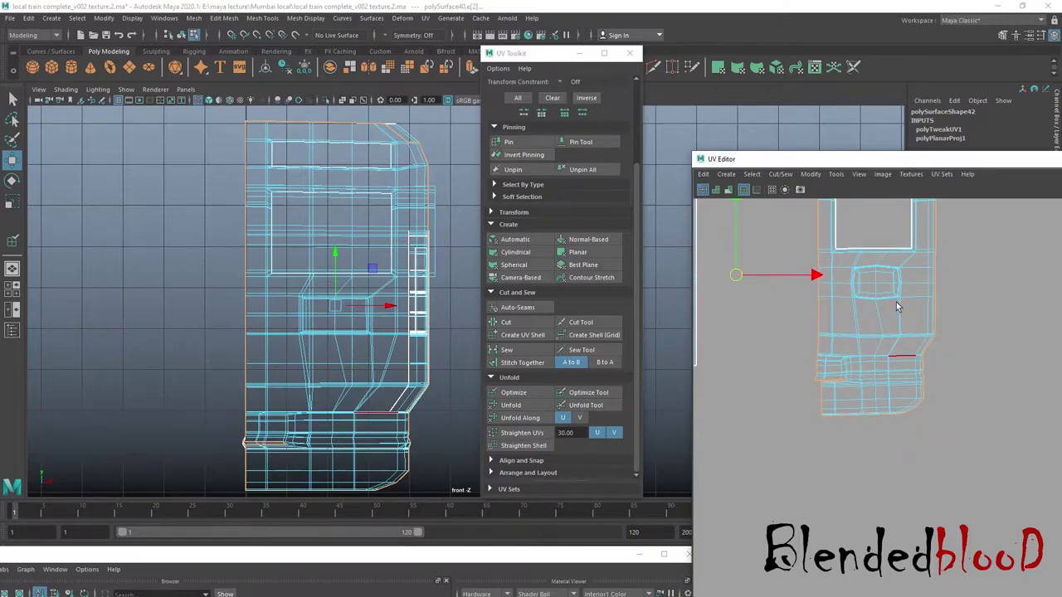
pyautogui.keyDown('alt'); pyautogui.moveTo(896, 307); pyautogui.dragTo(900, 402, button='middle'); pyautogui.keyUp('alt')
# - In a wireframe perspective view of the front cab, cut the UVs along the selected edges
pyautogui.moveTo(560, 54); pyautogui.dragTo(593, 359)
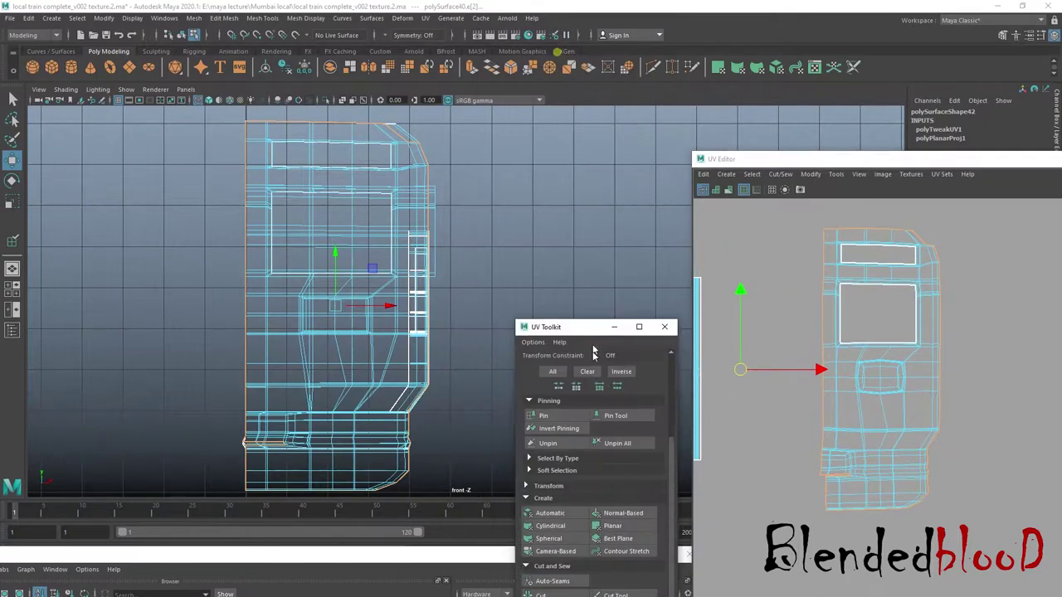
pyautogui.press('space')
pyautogui.press('space')
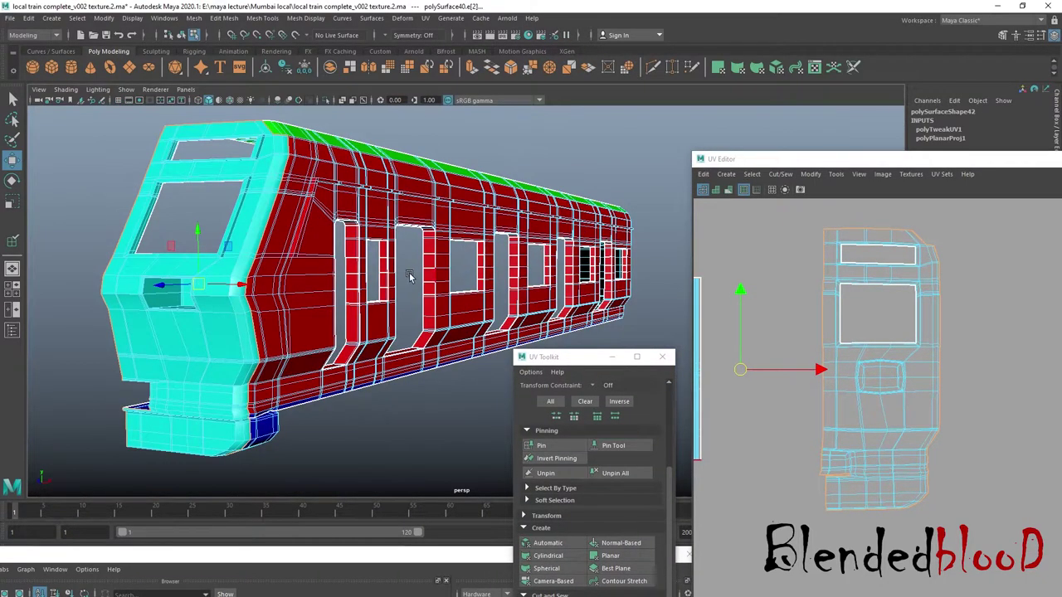
pyautogui.moveTo(411, 278)
pyautogui.keyDown('alt'); pyautogui.mouseDown()
pyautogui.moveTo(491, 214)
pyautogui.moveTo(443, 235)
pyautogui.mouseUp(); pyautogui.keyUp('alt')
pyautogui.press('4')
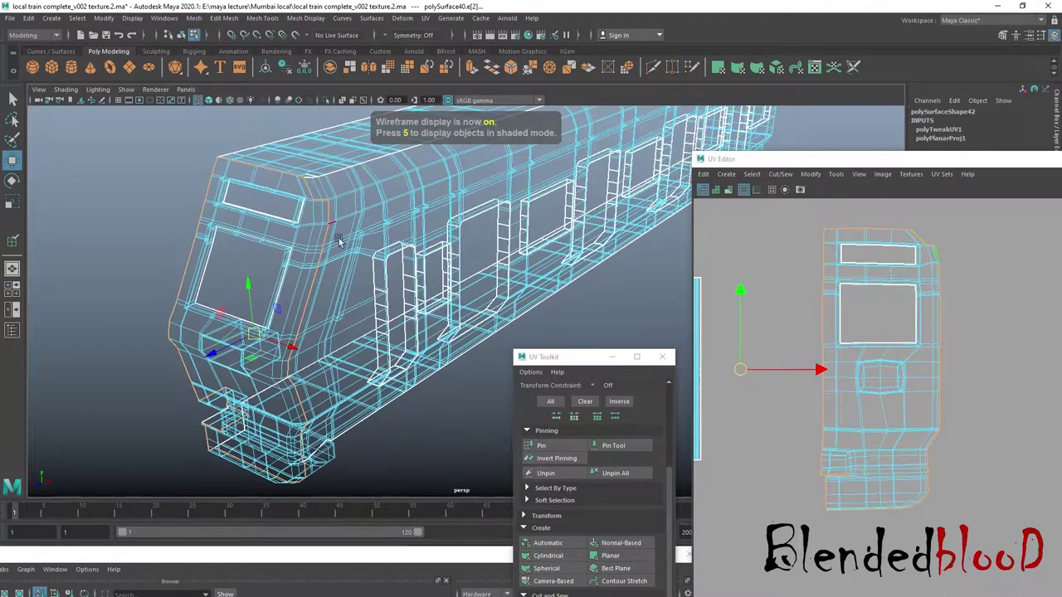
pyautogui.moveTo(585, 359); pyautogui.dragTo(592, 149)
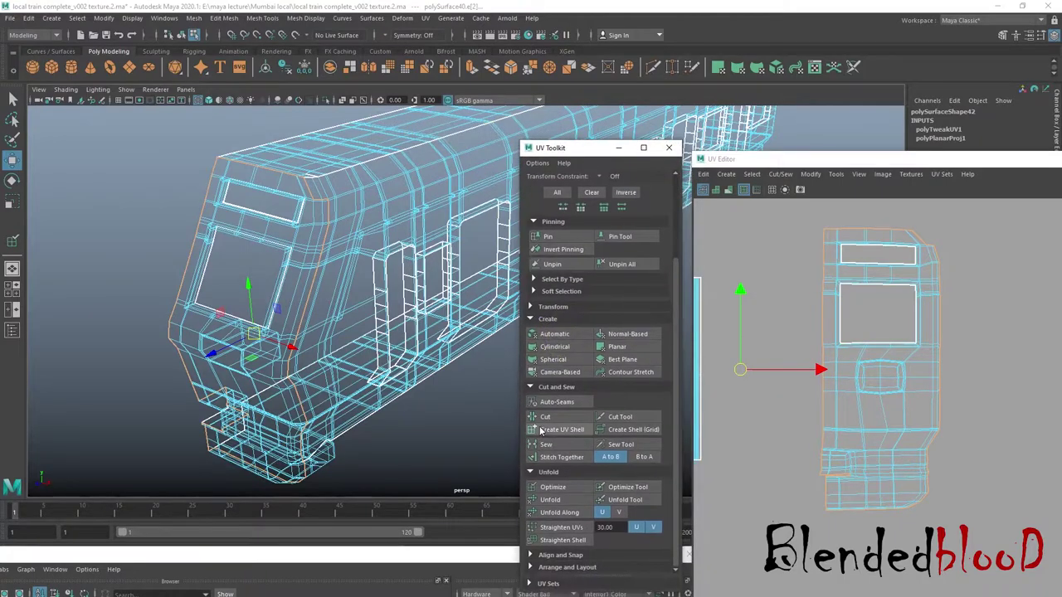
pyautogui.click(558, 419)
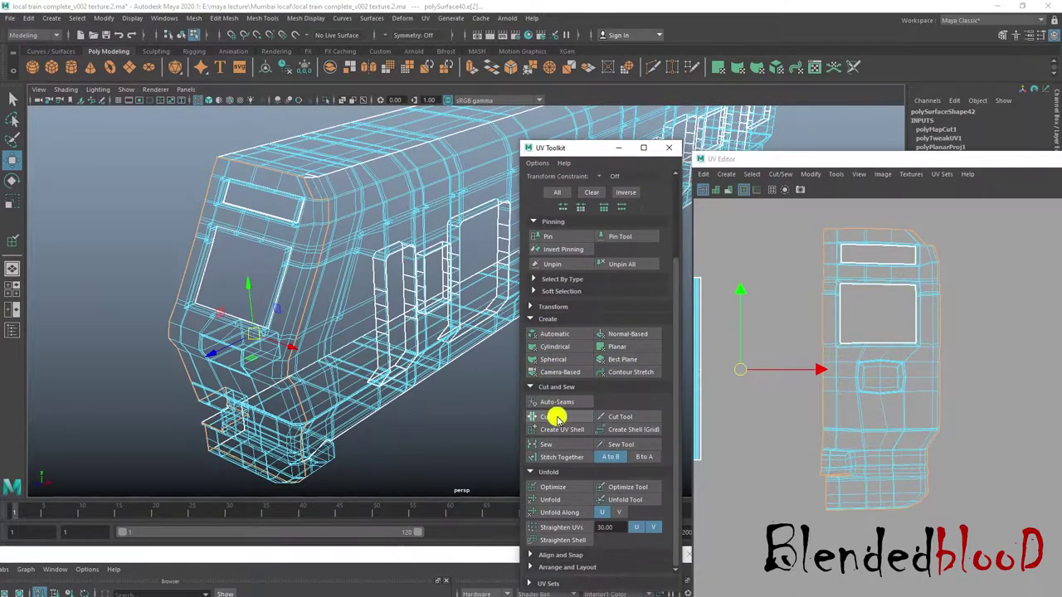
pyautogui.click(557, 419)
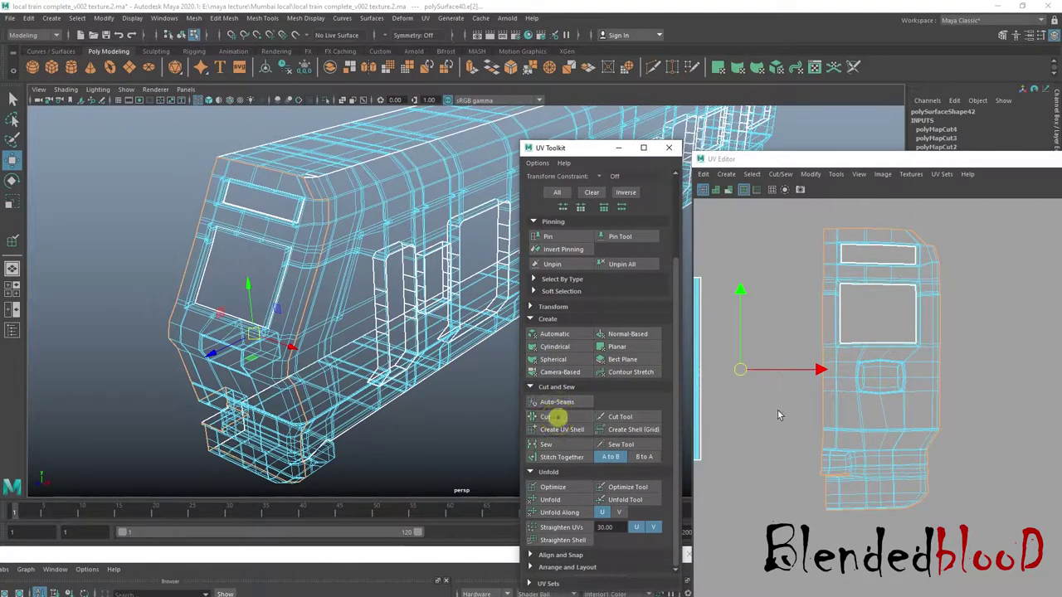
pyautogui.moveTo(839, 356); pyautogui.dragTo(958, 343, button='right')
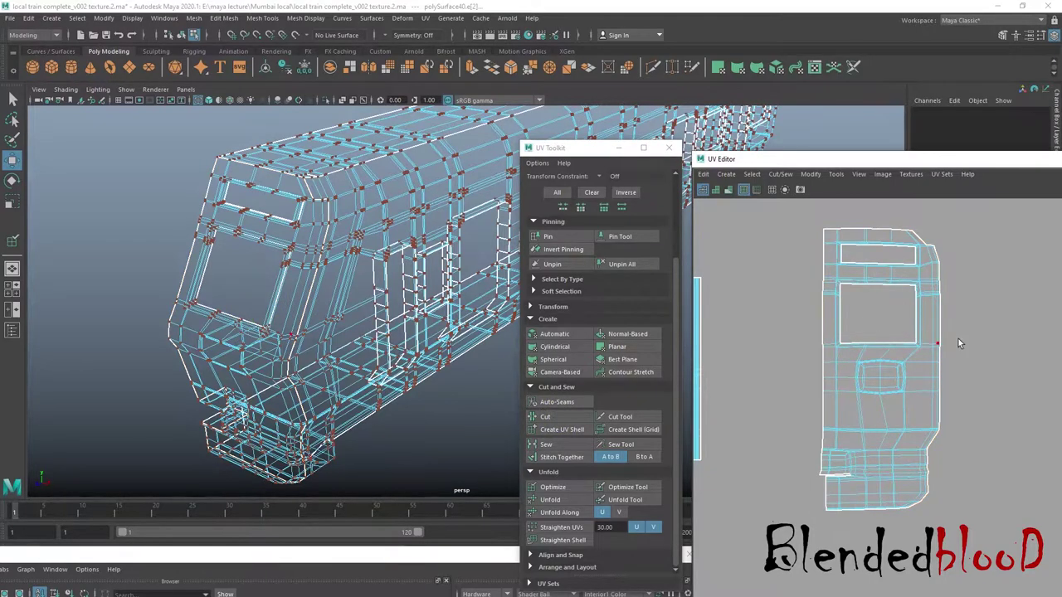
# - Select the front cab's UV shell and move it above the train body shell, with the grid shown
pyautogui.moveTo(1007, 356); pyautogui.dragTo(862, 380)
pyautogui.scroll(-3, 956, 458)
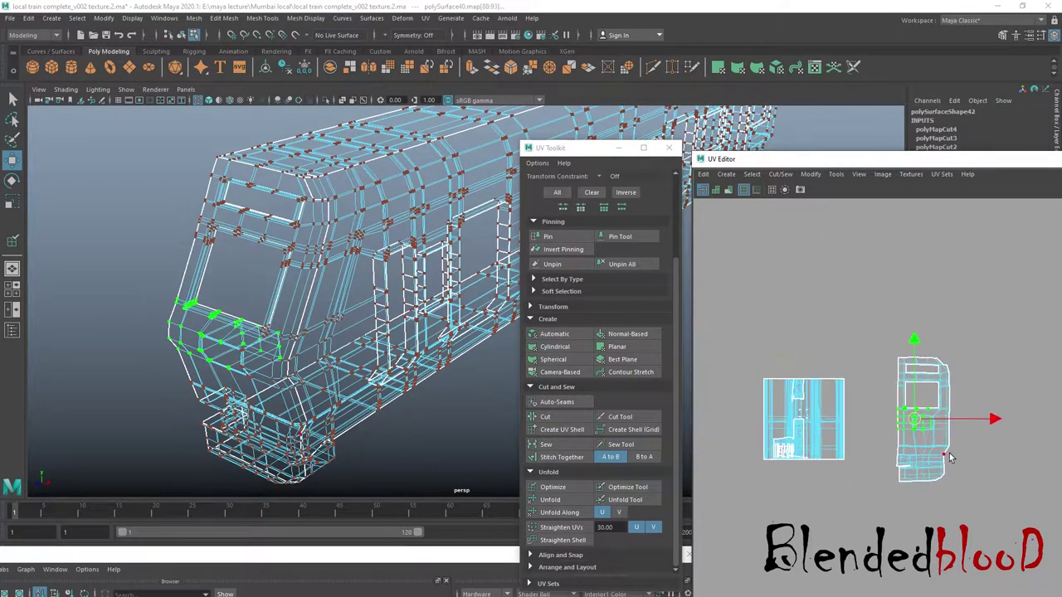
pyautogui.doubleClick(921, 422)
pyautogui.scroll(-2, 913, 423)
pyautogui.scroll(2, 909, 424)
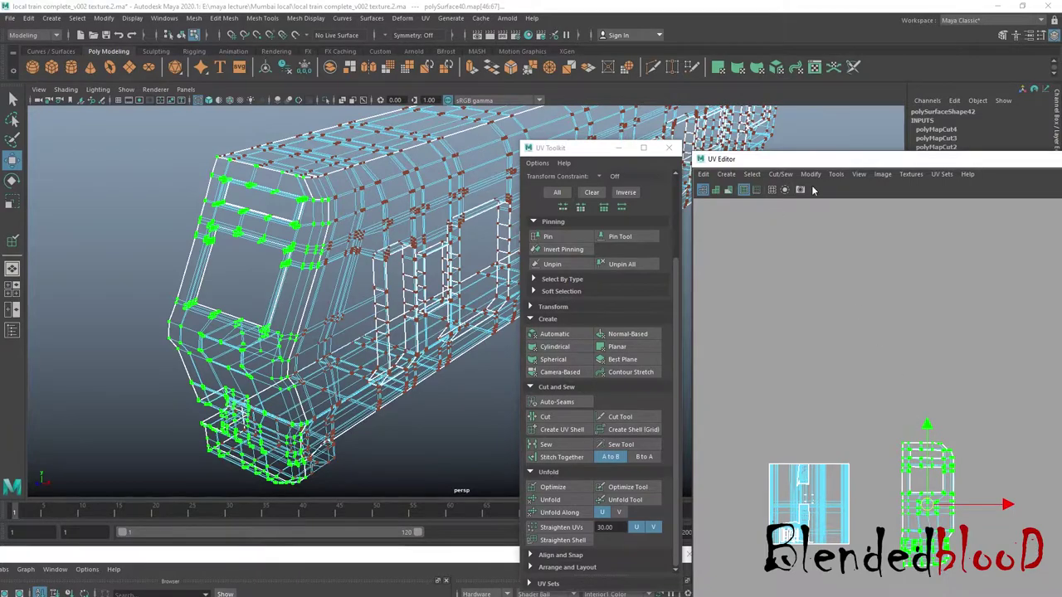
pyautogui.click(773, 189)
pyautogui.moveTo(811, 159); pyautogui.dragTo(817, 63)
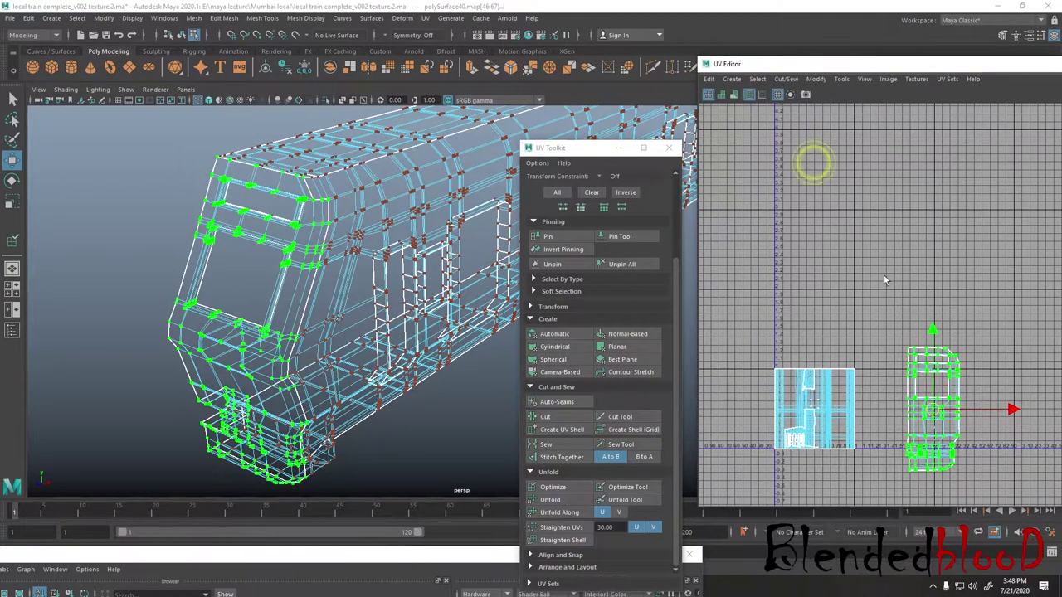
pyautogui.moveTo(935, 415); pyautogui.dragTo(834, 291)
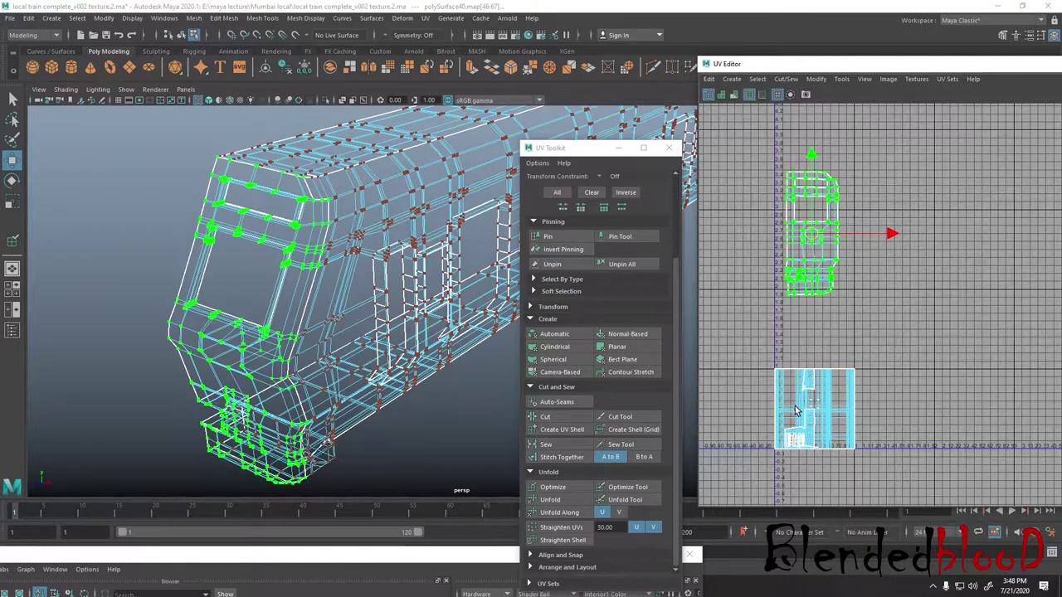
# - Move the UV Toolkit off the model view and enlarge the Hypershade material browser
pyautogui.moveTo(550, 147); pyautogui.dragTo(856, 227)
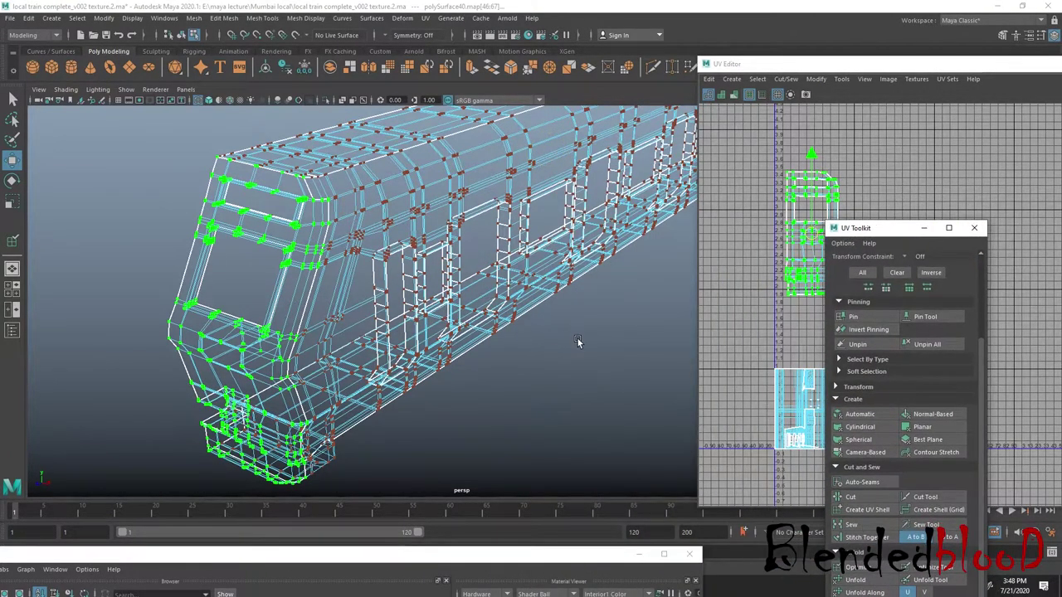
pyautogui.scroll(-3, 573, 374)
pyautogui.moveTo(535, 556); pyautogui.dragTo(540, 415)
# - Switch to Object Mode, shade the train, and select the roof objects using the blinn8 material
pyautogui.moveTo(465, 244); pyautogui.dragTo(497, 217, button='right')
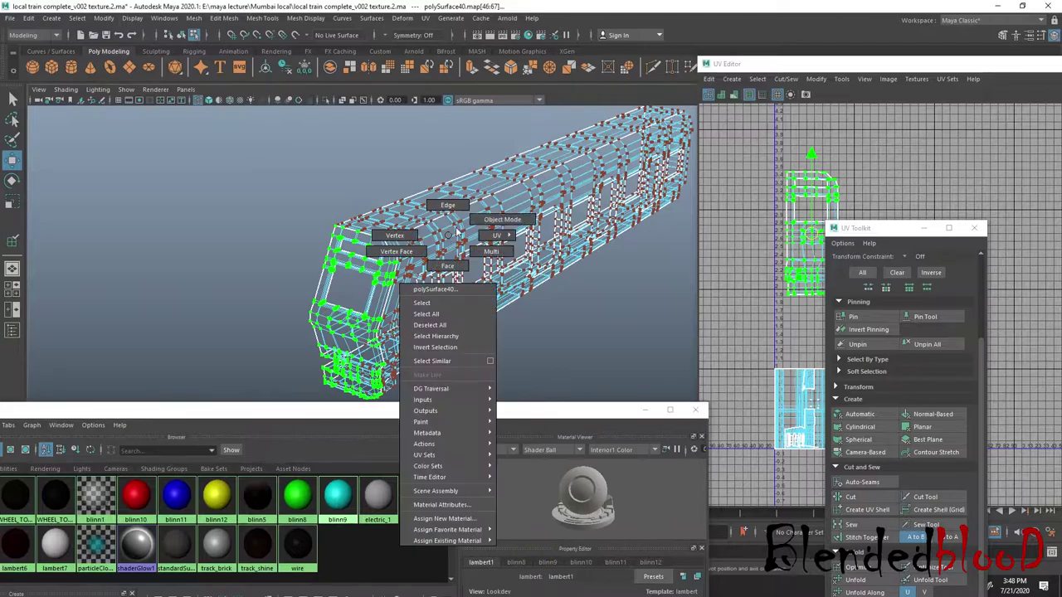
pyautogui.press('5')
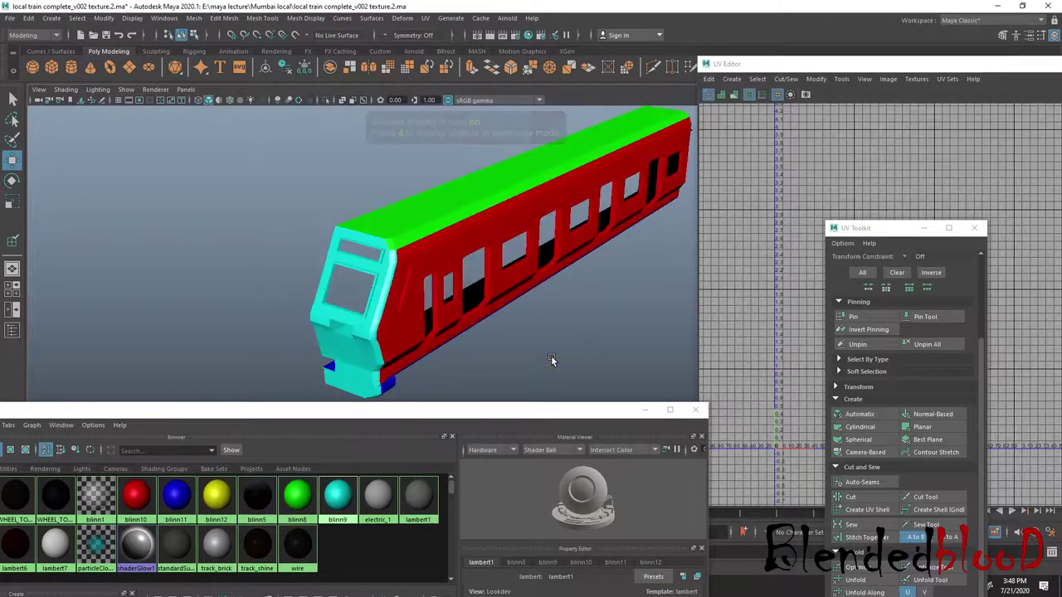
pyautogui.moveTo(332, 406); pyautogui.dragTo(333, 403)
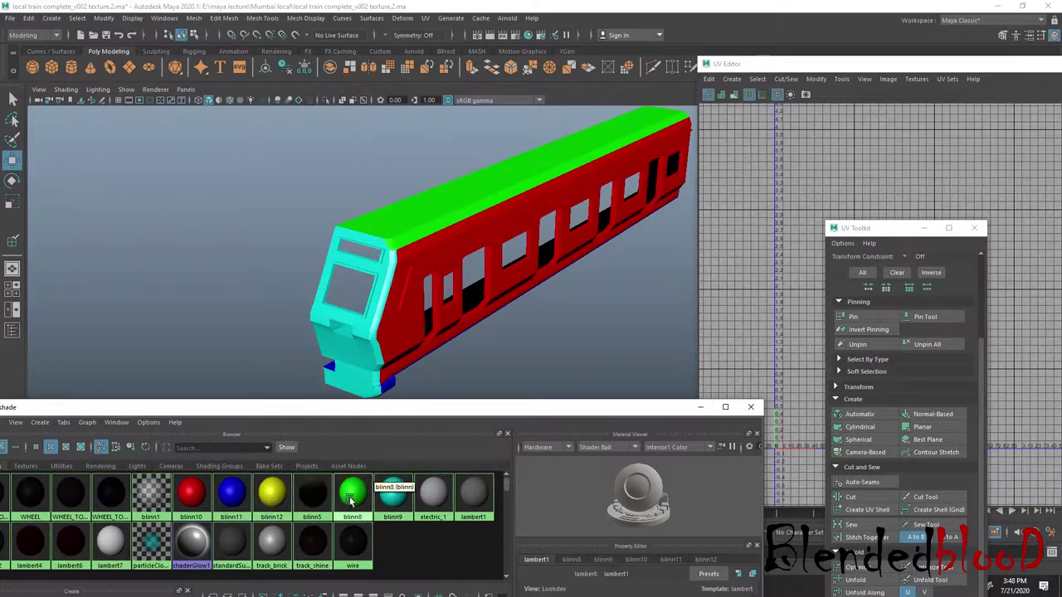
pyautogui.rightClick(352, 501)
pyautogui.click(423, 443)
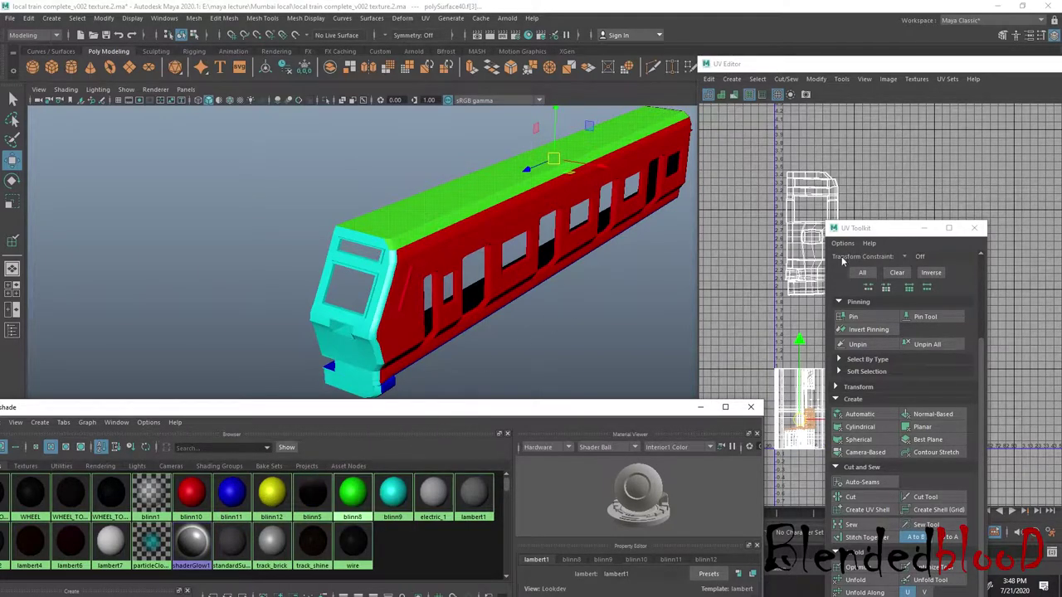
# - Maximize an orthographic view framing the selected roof and bring the UV Toolkit back into view
pyautogui.moveTo(854, 228); pyautogui.dragTo(872, 295)
pyautogui.press('space')
pyautogui.press('space')
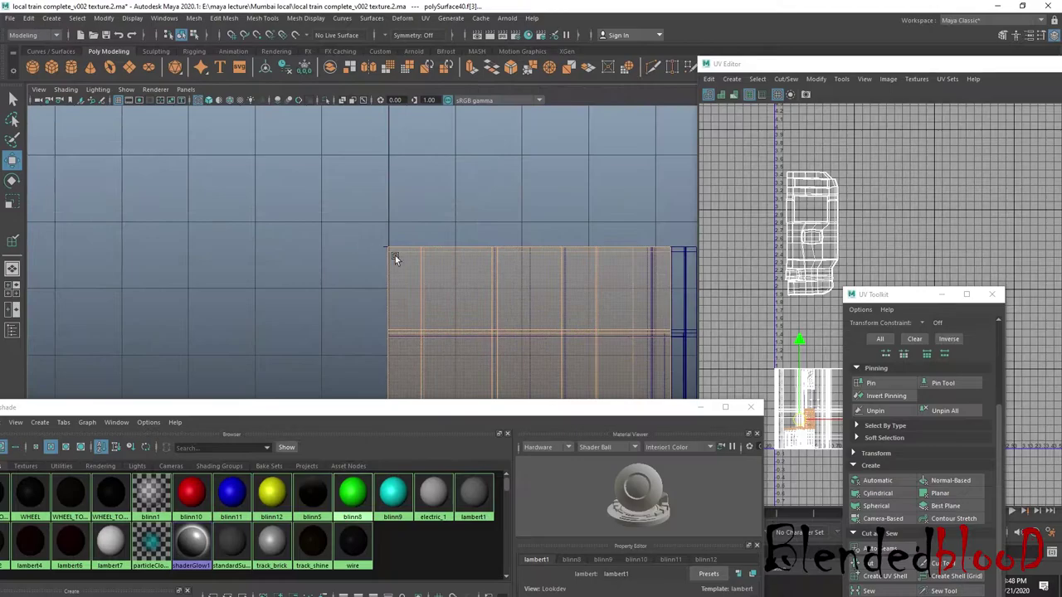
pyautogui.scroll(-5, 395, 255)
pyautogui.keyDown('alt'); pyautogui.moveTo(510, 335); pyautogui.dragTo(501, 250, button='middle'); pyautogui.keyUp('alt')
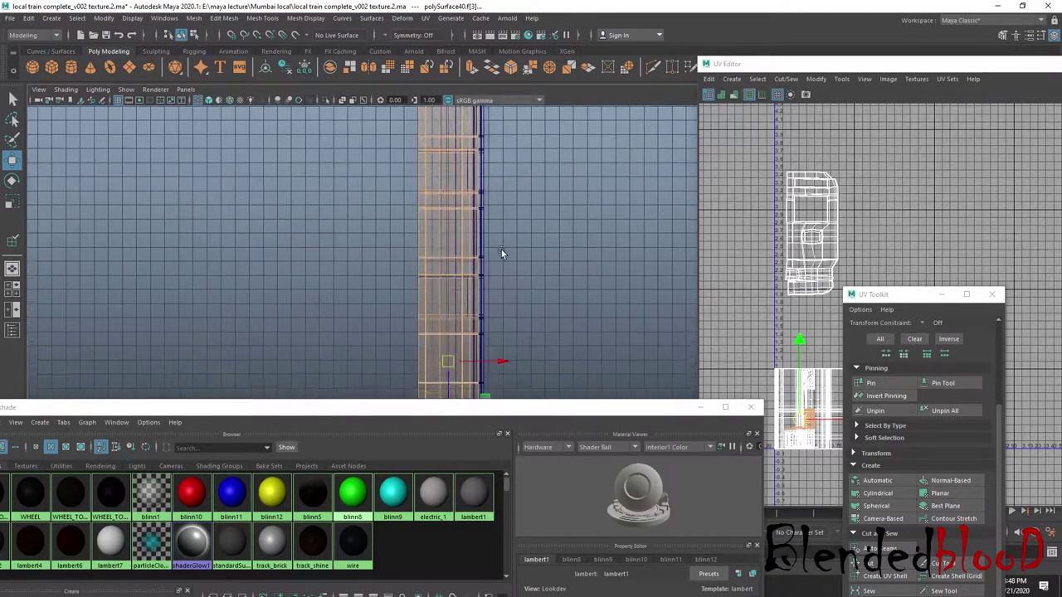
pyautogui.moveTo(903, 298); pyautogui.dragTo(987, 488)
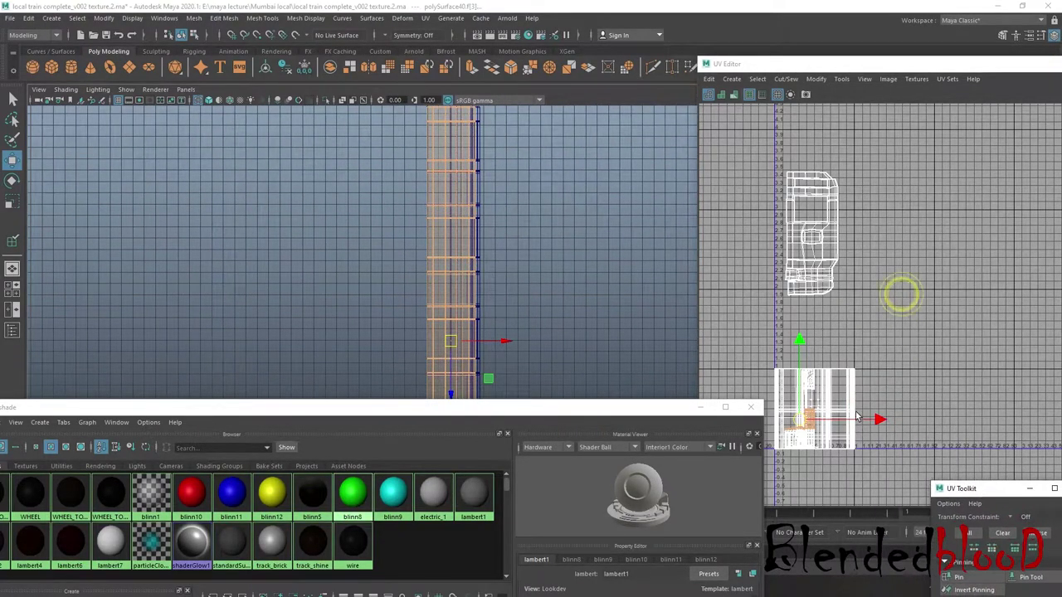
pyautogui.scroll(5, 867, 320)
pyautogui.scroll(3, 879, 315)
pyautogui.scroll(2, 900, 307)
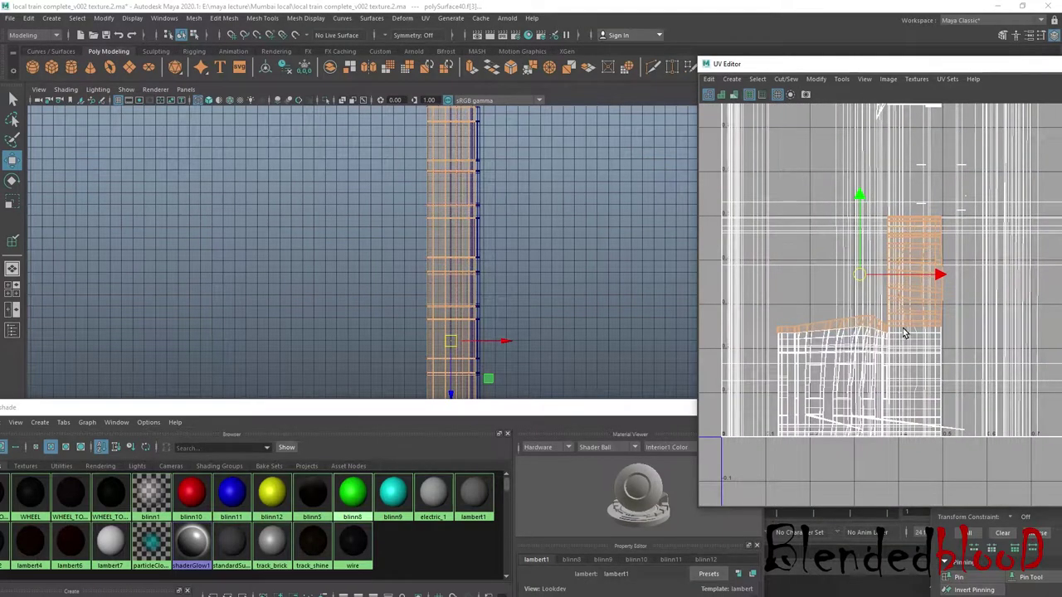
pyautogui.click(936, 539)
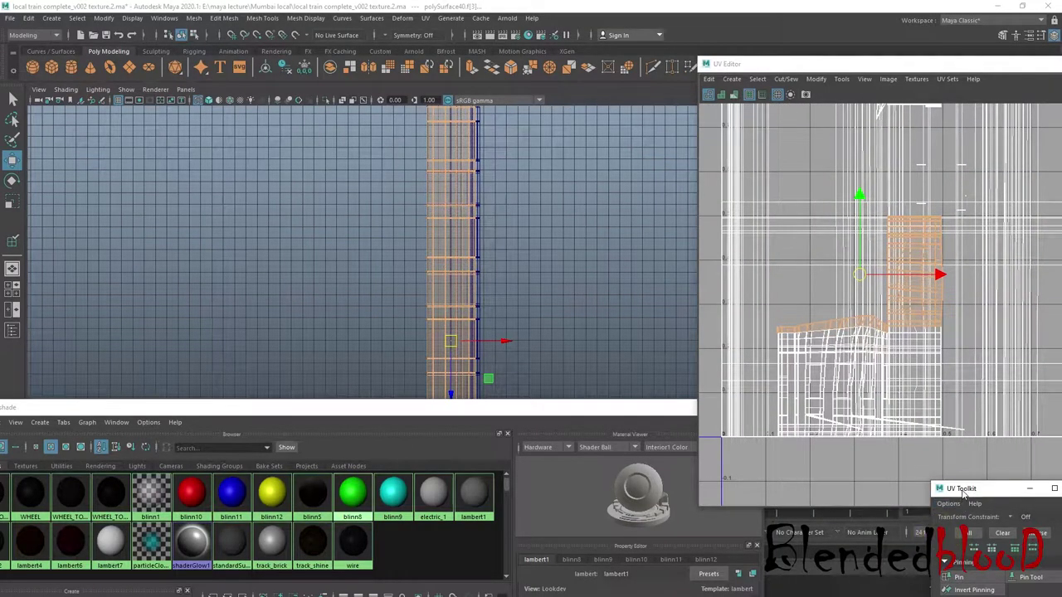
pyautogui.moveTo(963, 494); pyautogui.dragTo(827, 437)
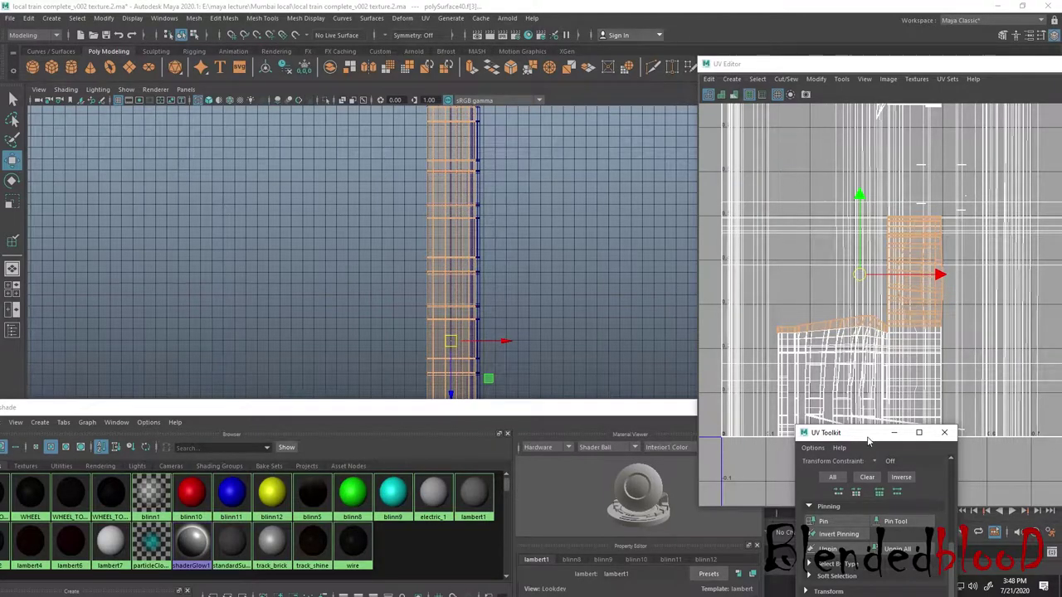
pyautogui.moveTo(868, 440)
pyautogui.mouseDown()
pyautogui.moveTo(579, 115)
pyautogui.moveTo(729, 153)
pyautogui.mouseUp()
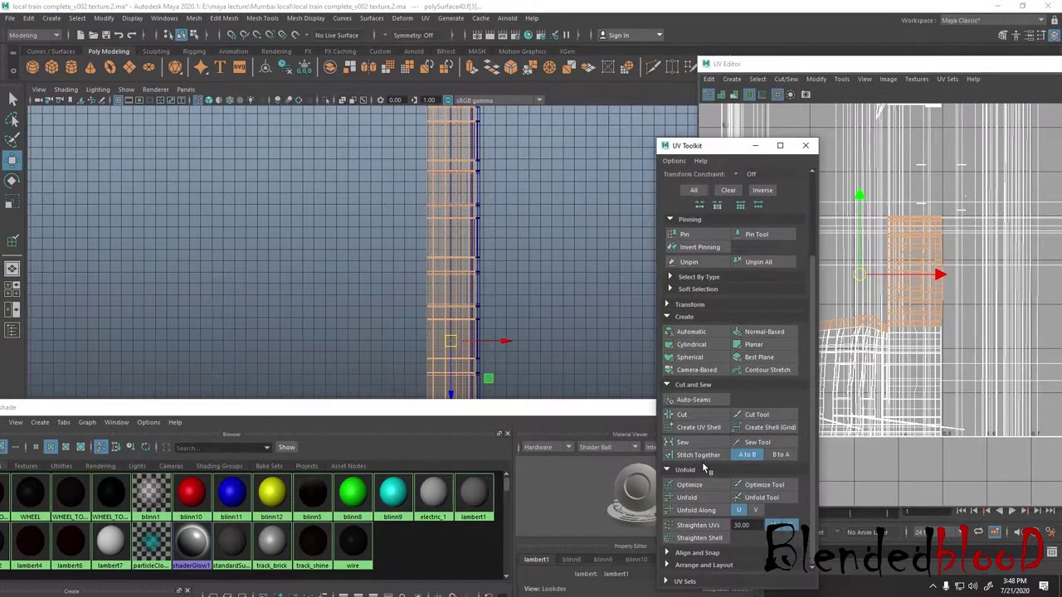
# - Give the roof camera-based UVs and slide its shell right, away from the other shells
pyautogui.click(701, 371)
pyautogui.moveTo(731, 159)
pyautogui.mouseDown()
pyautogui.moveTo(658, 181)
pyautogui.moveTo(490, 286)
pyautogui.mouseUp()
pyautogui.scroll(-3, 917, 286)
pyautogui.scroll(-2, 917, 286)
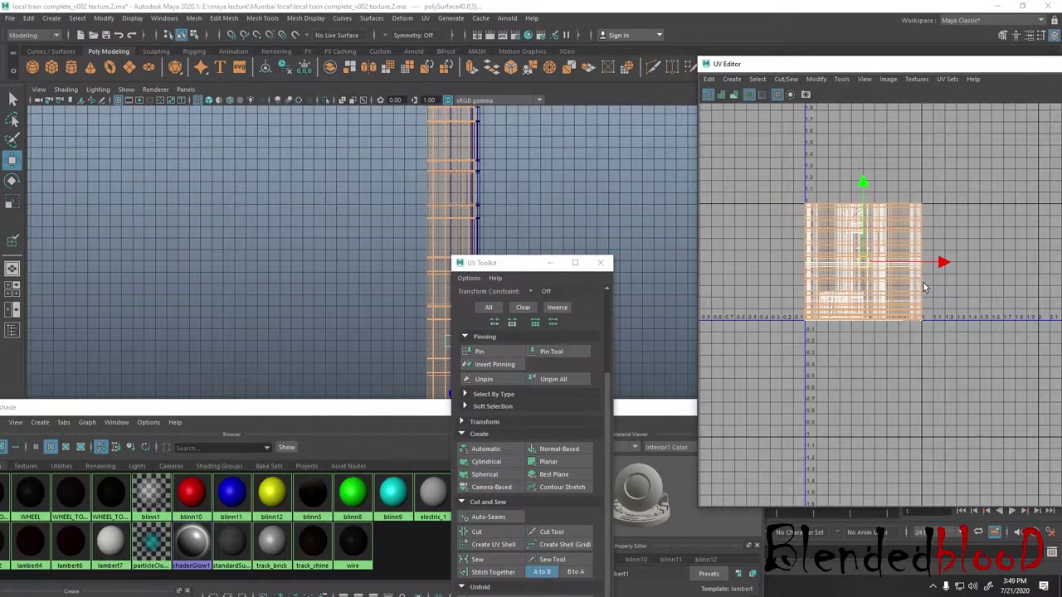
pyautogui.scroll(-2, 925, 288)
pyautogui.moveTo(980, 272); pyautogui.dragTo(1060, 270)
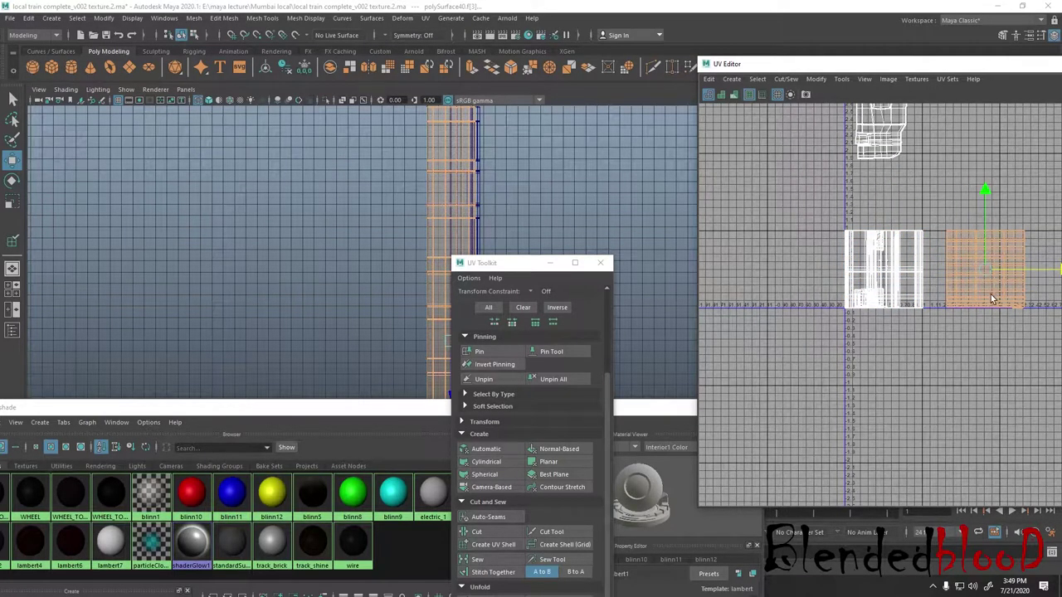
pyautogui.keyDown('alt'); pyautogui.moveTo(993, 299); pyautogui.dragTo(927, 281, button='middle'); pyautogui.keyUp('alt')
# - Optimize the roof UV shell twice for even texture density
pyautogui.moveTo(498, 264); pyautogui.dragTo(582, 156)
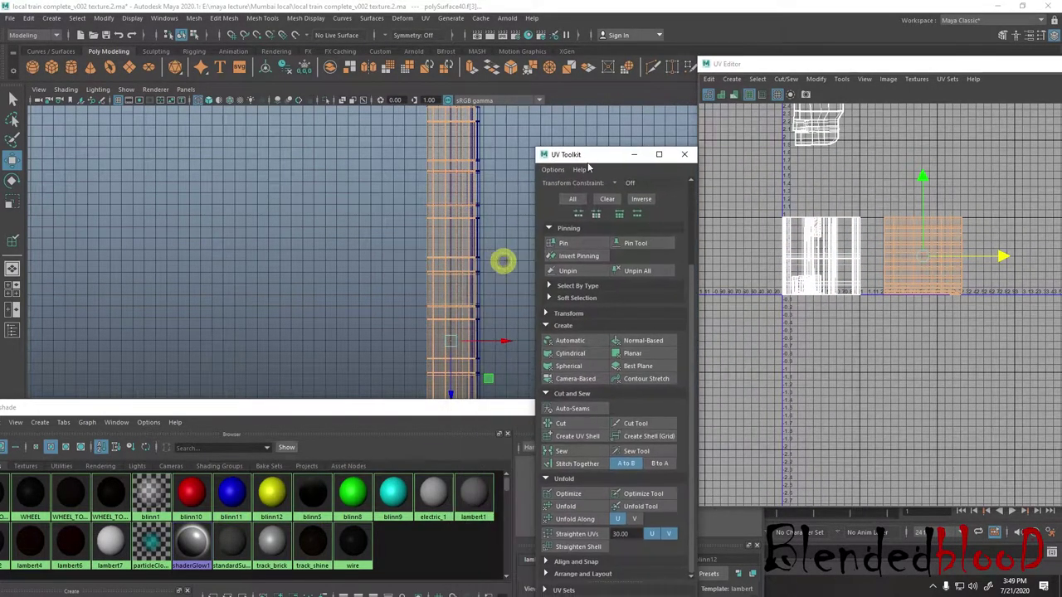
pyautogui.click(593, 495)
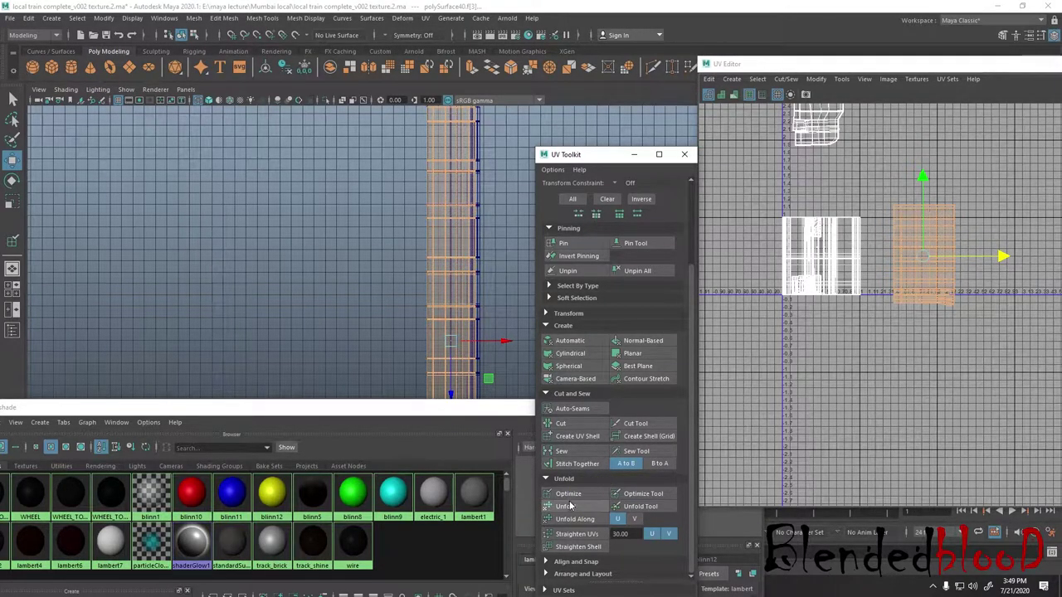
pyautogui.click(574, 493)
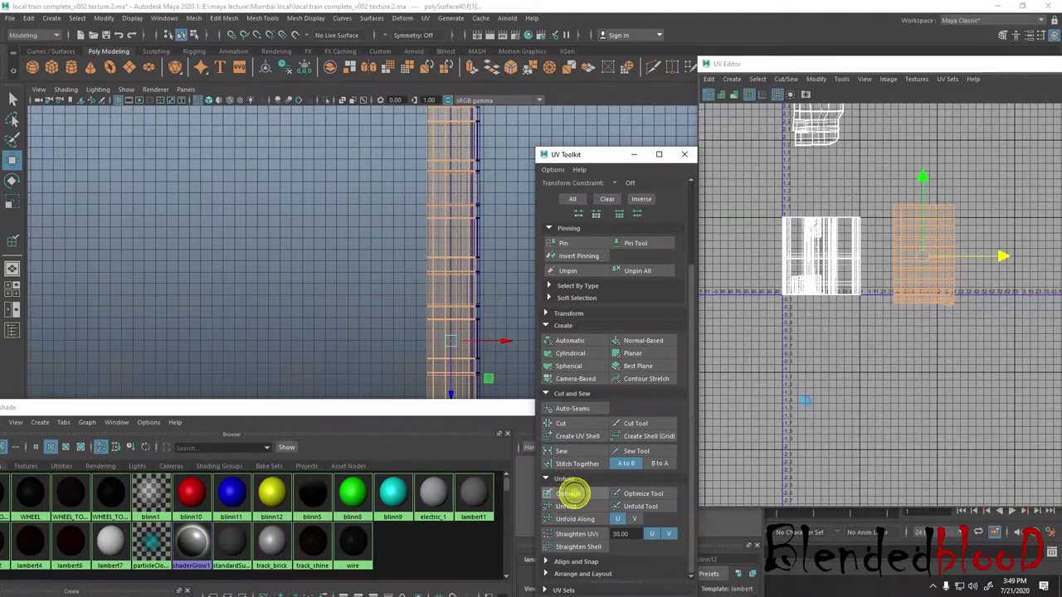
pyautogui.scroll(2, 951, 296)
pyautogui.scroll(2, 954, 294)
pyautogui.scroll(2, 948, 348)
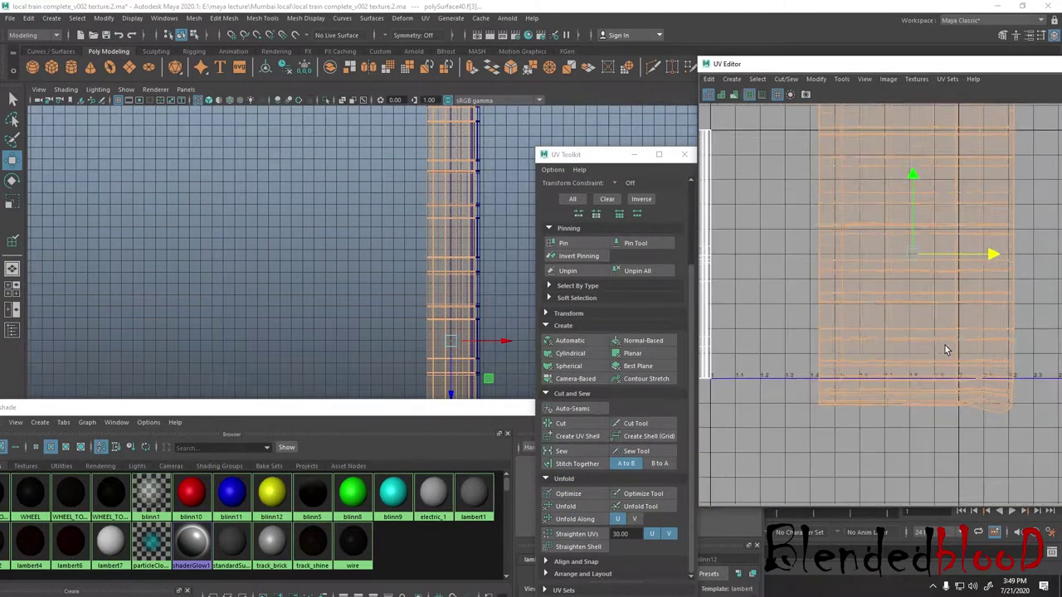
# - Scale the roof UV shell narrower and move it beside the upper train shell
pyautogui.scroll(-2, 945, 346)
pyautogui.press('r')
pyautogui.moveTo(994, 265); pyautogui.dragTo(940, 267)
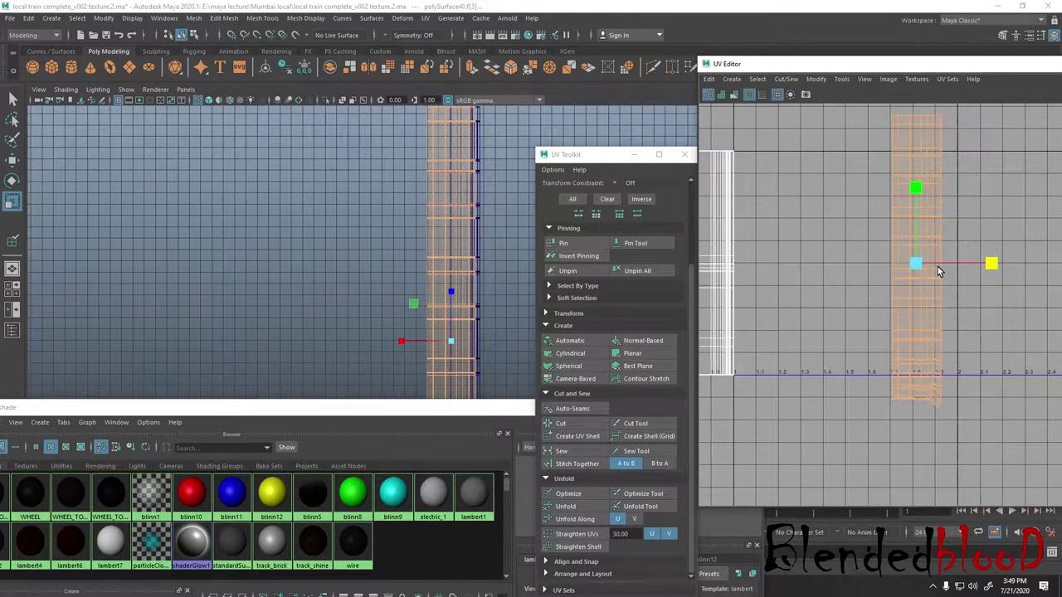
pyautogui.press('w')
pyautogui.scroll(-2, 972, 266)
pyautogui.scroll(-3, 938, 290)
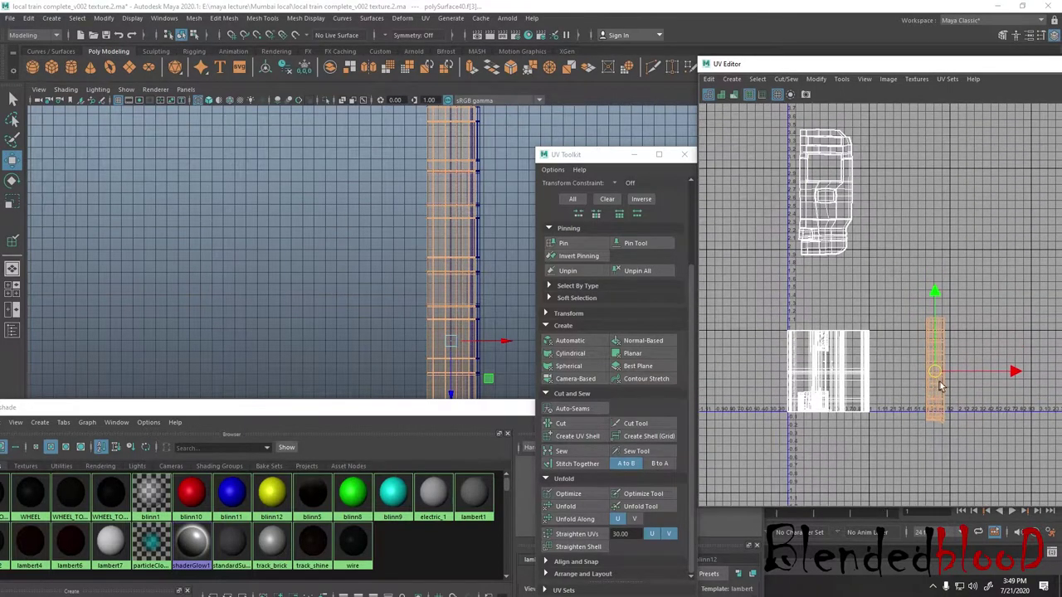
pyautogui.moveTo(935, 374); pyautogui.dragTo(895, 199)
# - Place the roof shell above the cab shell, narrow it further in U, and return to perspective
pyautogui.keyDown('alt'); pyautogui.moveTo(916, 223); pyautogui.dragTo(933, 288, button='middle'); pyautogui.keyUp('alt')
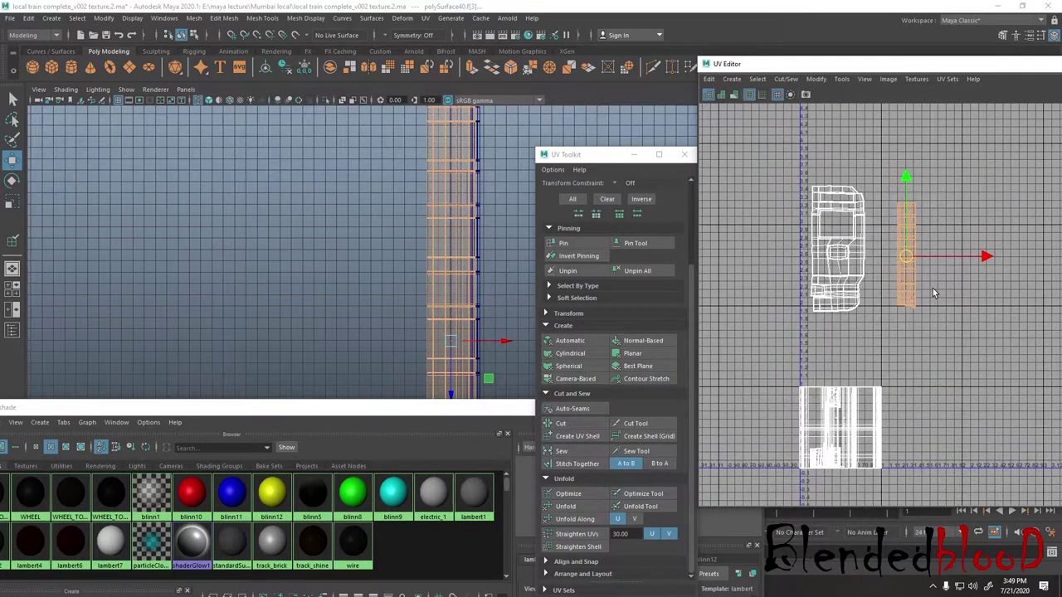
pyautogui.hotkey('ctrl', 'z')
pyautogui.hotkey('ctrl', 'z')
pyautogui.moveTo(947, 425); pyautogui.dragTo(834, 175)
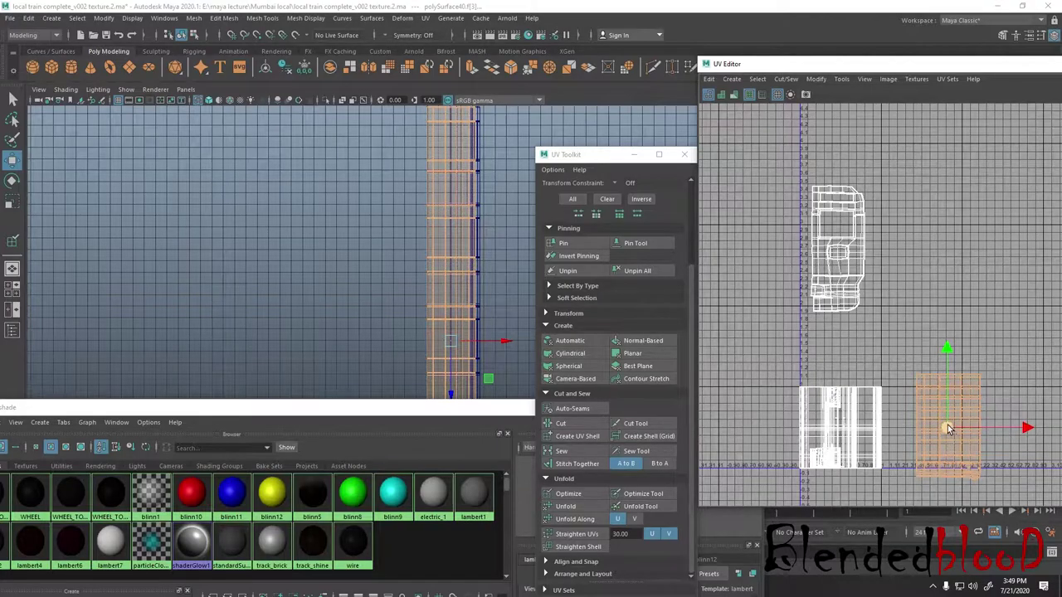
pyautogui.keyDown('alt'); pyautogui.moveTo(834, 174); pyautogui.dragTo(886, 309, button='middle'); pyautogui.keyUp('alt')
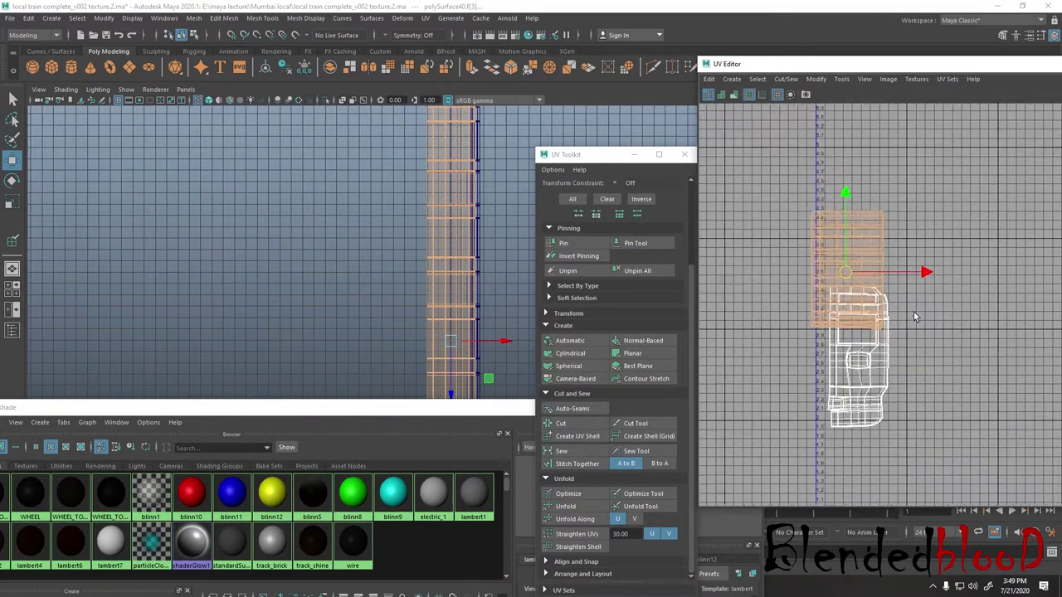
pyautogui.moveTo(840, 268); pyautogui.dragTo(828, 242)
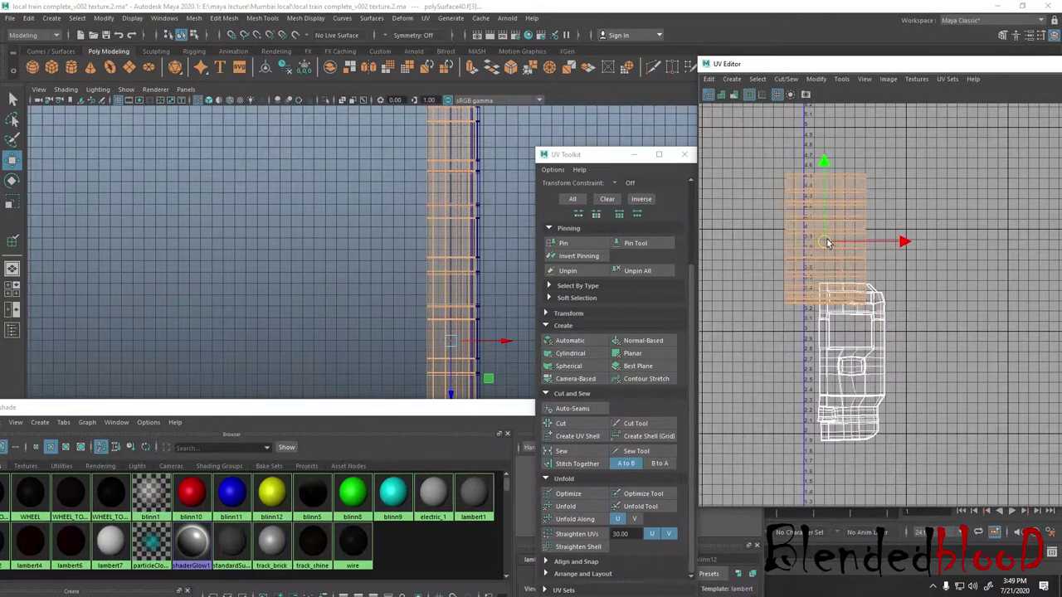
pyautogui.press('r')
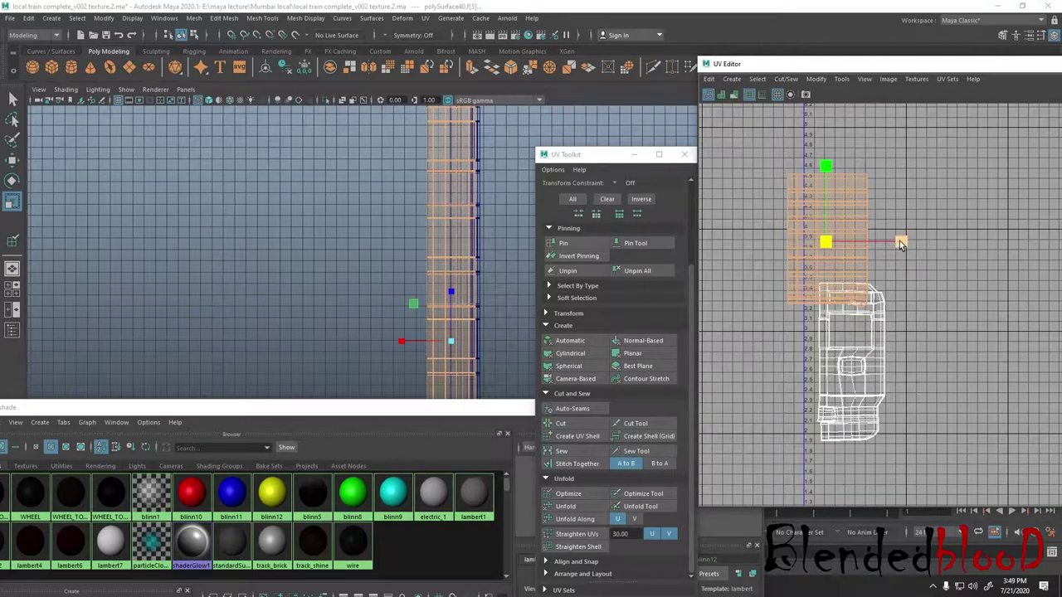
pyautogui.moveTo(902, 243)
pyautogui.mouseDown()
pyautogui.moveTo(867, 243)
pyautogui.moveTo(868, 191)
pyautogui.mouseUp()
pyautogui.press('w')
pyautogui.keyDown('alt'); pyautogui.moveTo(868, 192); pyautogui.dragTo(949, 312, button='middle'); pyautogui.keyUp('alt')
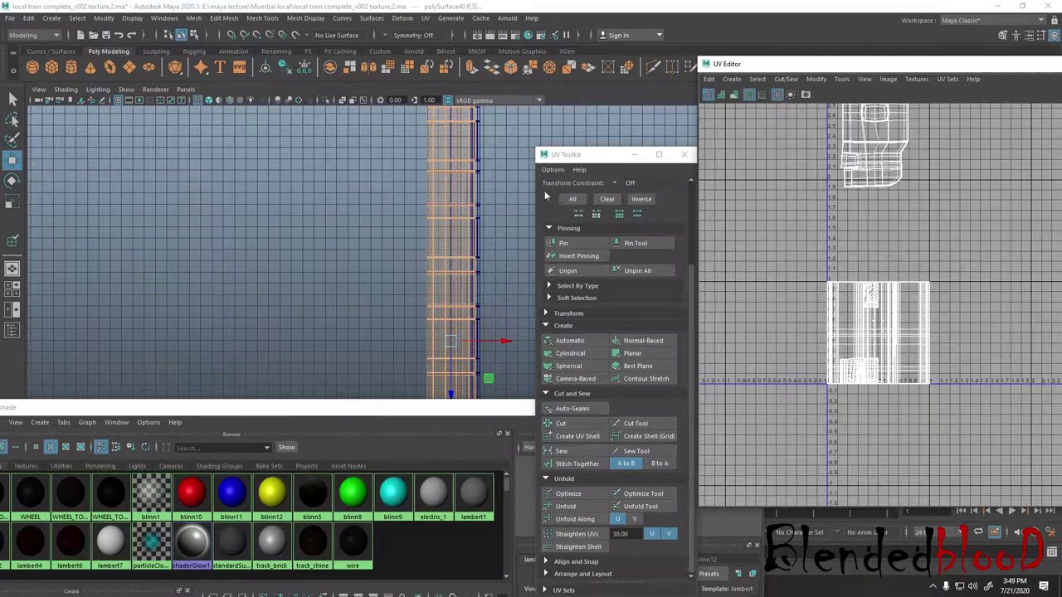
pyautogui.moveTo(580, 155); pyautogui.dragTo(674, 326)
pyautogui.press('space')
pyautogui.press('space')
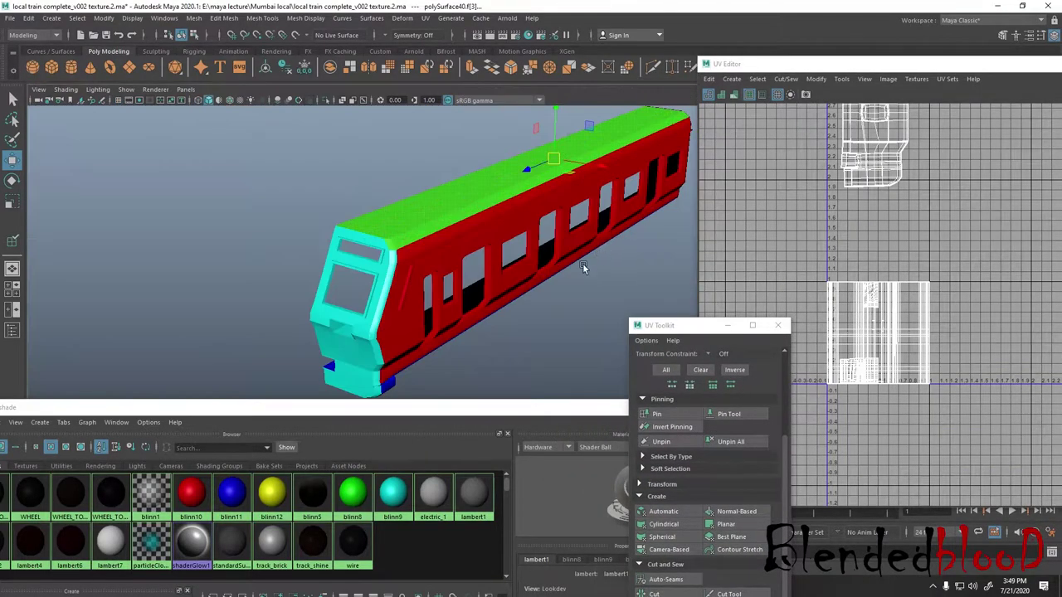
# - Select the red blinn10 side faces, try moving their UV shell, then undo the move
pyautogui.keyDown('alt'); pyautogui.moveTo(582, 267); pyautogui.dragTo(561, 297); pyautogui.keyUp('alt')
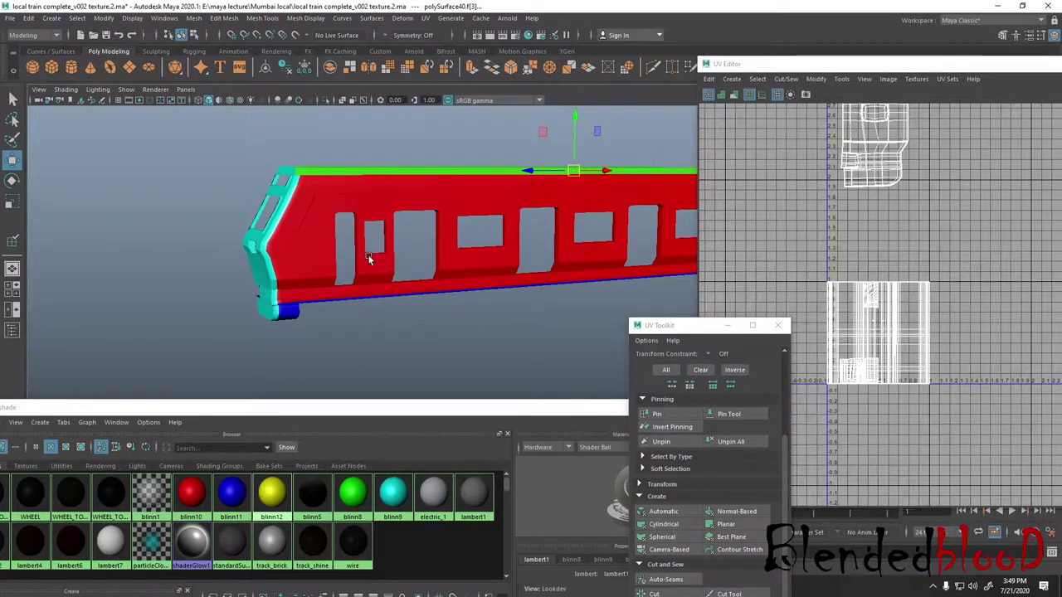
pyautogui.click(191, 493)
pyautogui.rightClick(190, 493)
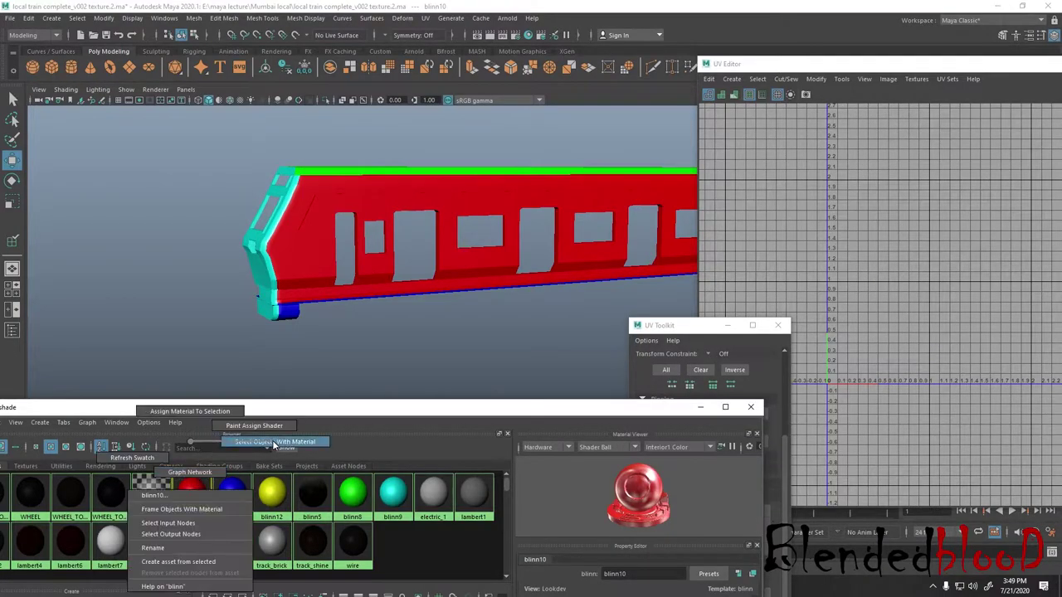
pyautogui.click(265, 441)
pyautogui.keyDown('alt'); pyautogui.moveTo(465, 274); pyautogui.dragTo(535, 222); pyautogui.keyUp('alt')
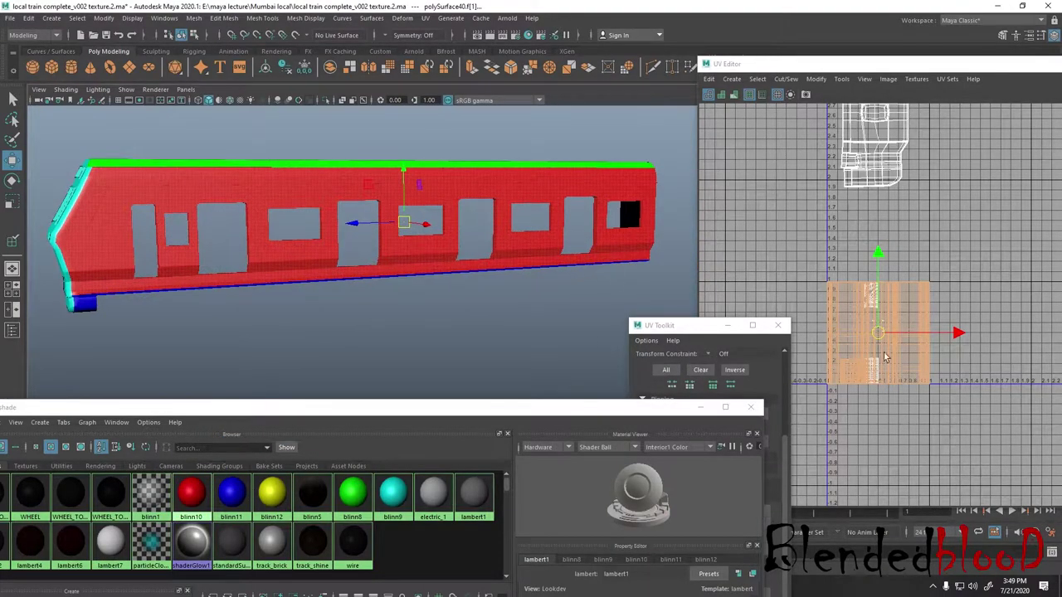
pyautogui.moveTo(887, 332)
pyautogui.mouseDown()
pyautogui.moveTo(852, 299)
pyautogui.moveTo(763, 257)
pyautogui.moveTo(868, 265)
pyautogui.moveTo(883, 304)
pyautogui.moveTo(815, 301)
pyautogui.mouseUp()
pyautogui.hotkey('ctrl', 'z')
# - Reframe the train in side view, minimize Hypershade, and centre the UV Toolkit over the viewport
pyautogui.moveTo(596, 417); pyautogui.dragTo(620, 410)
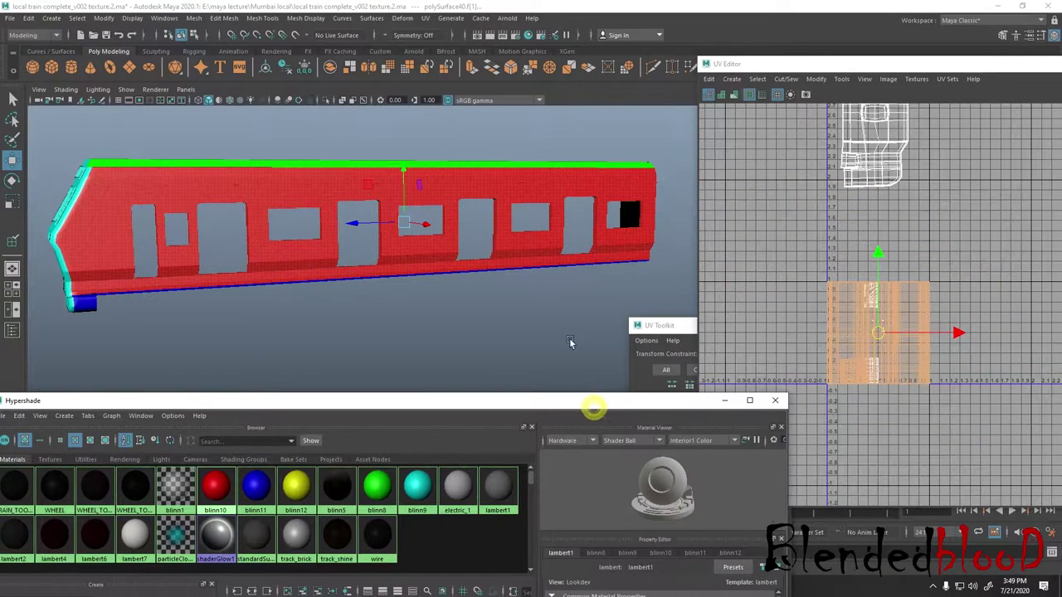
pyautogui.press('space')
pyautogui.press('space')
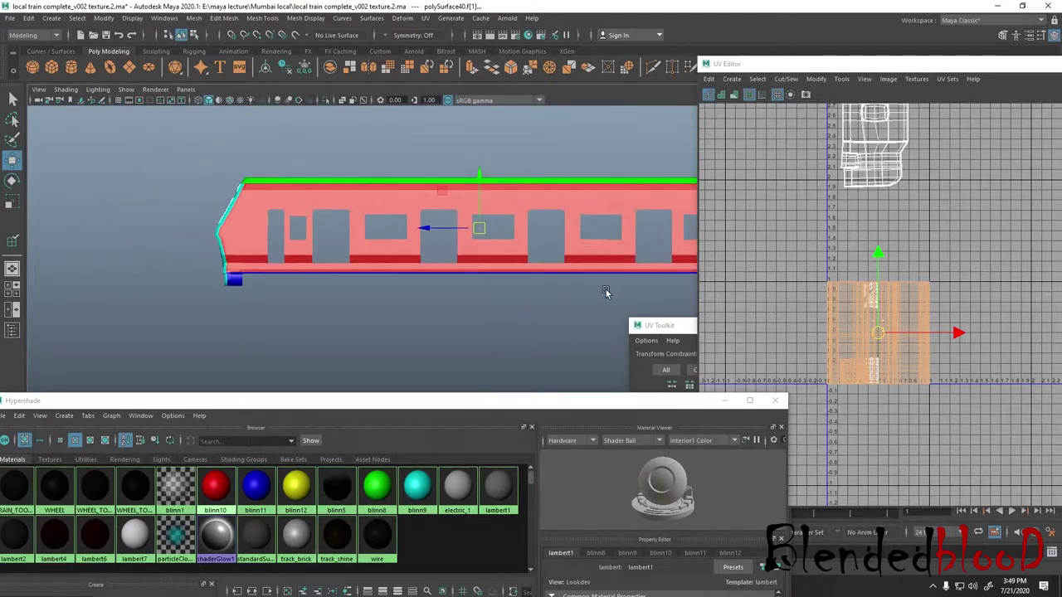
pyautogui.keyDown('alt'); pyautogui.moveTo(515, 324); pyautogui.dragTo(434, 303, button='right'); pyautogui.keyUp('alt')
pyautogui.keyDown('alt'); pyautogui.moveTo(434, 303); pyautogui.dragTo(503, 316, button='middle'); pyautogui.keyUp('alt')
pyautogui.keyDown('alt'); pyautogui.moveTo(503, 315); pyautogui.dragTo(480, 296, button='right'); pyautogui.keyUp('alt')
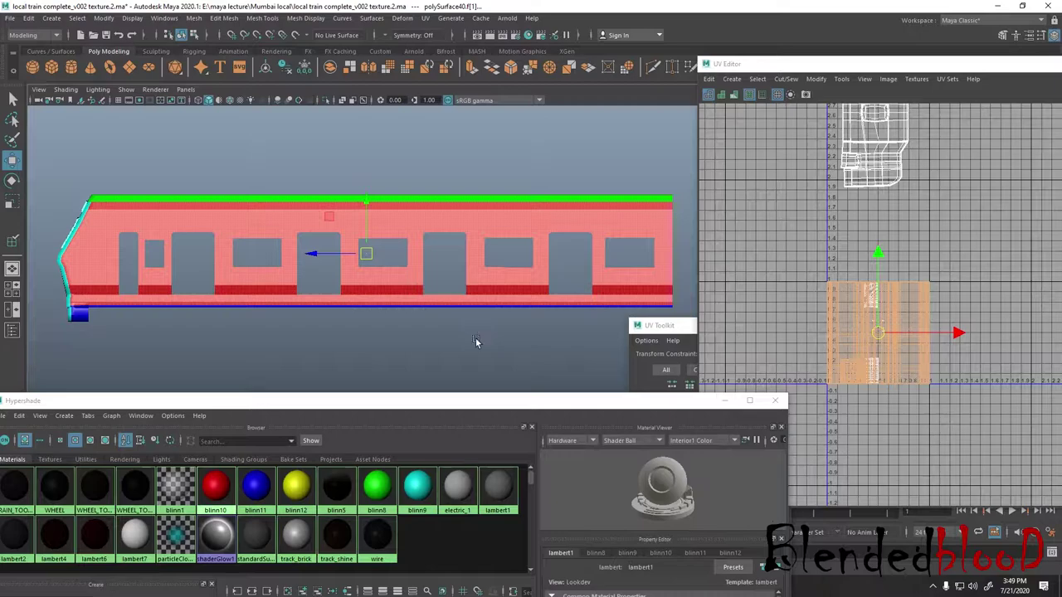
pyautogui.keyDown('alt'); pyautogui.moveTo(475, 342); pyautogui.dragTo(561, 359, button='middle'); pyautogui.keyUp('alt')
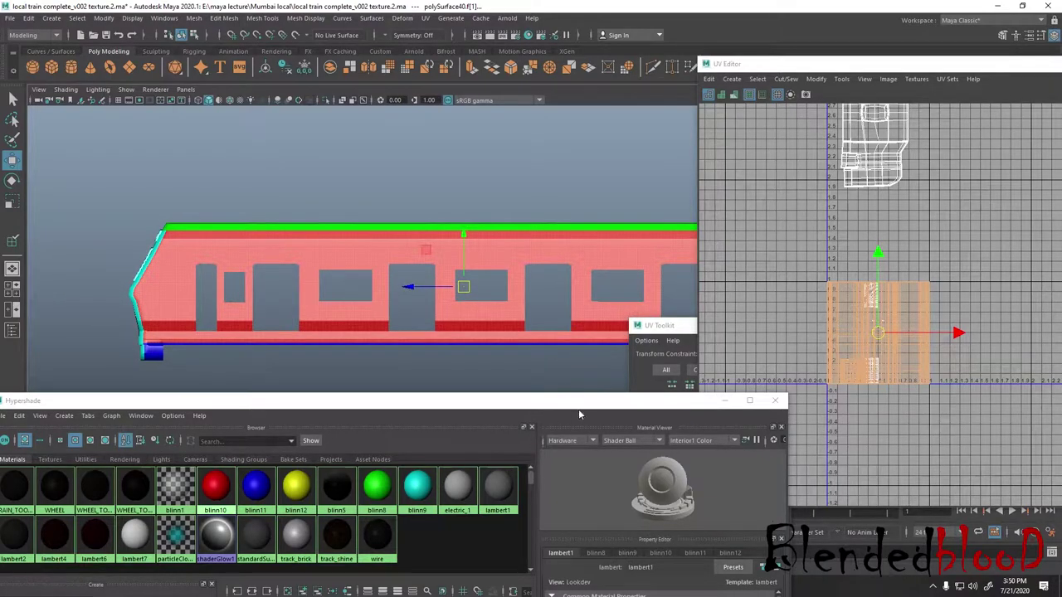
pyautogui.click(724, 401)
pyautogui.moveTo(659, 325)
pyautogui.mouseDown()
pyautogui.moveTo(470, 284)
pyautogui.moveTo(489, 237)
pyautogui.mouseUp()
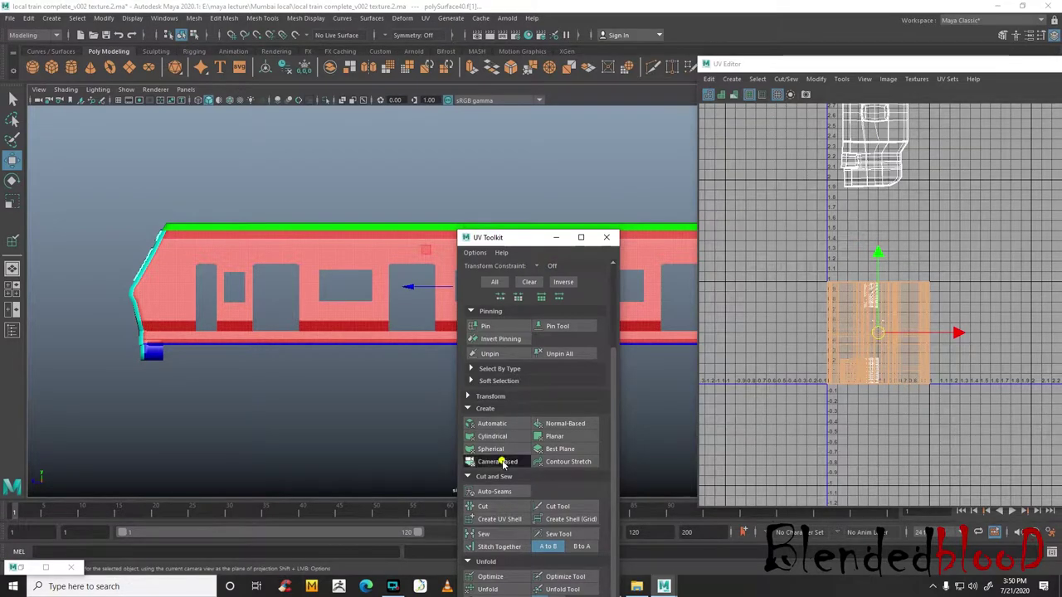
# - Re-project the side UVs spherically, frame the shell, and try Optimize before undoing it
pyautogui.click(490, 449)
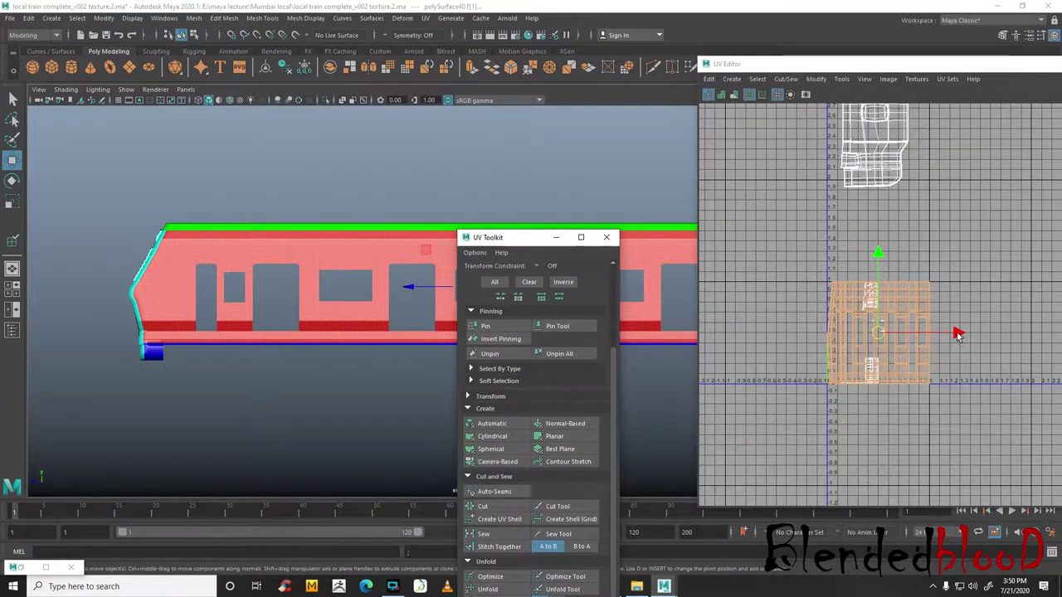
pyautogui.moveTo(958, 334); pyautogui.dragTo(1054, 334)
pyautogui.keyDown('alt'); pyautogui.moveTo(954, 371); pyautogui.dragTo(753, 376, button='middle'); pyautogui.keyUp('alt')
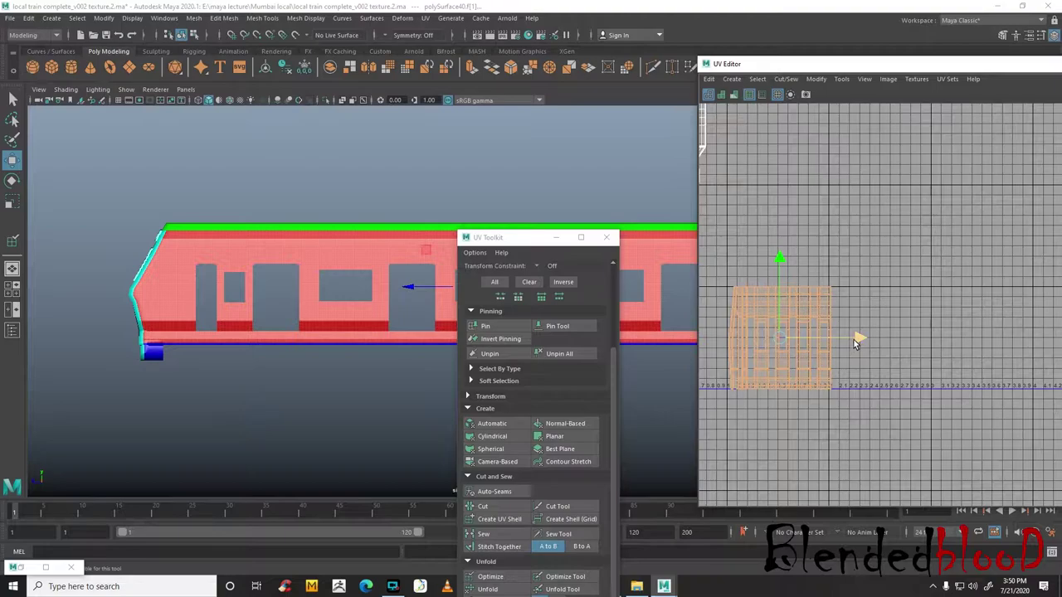
pyautogui.scroll(3, 886, 358)
pyautogui.keyDown('alt'); pyautogui.moveTo(886, 359); pyautogui.dragTo(962, 353, button='middle'); pyautogui.keyUp('alt')
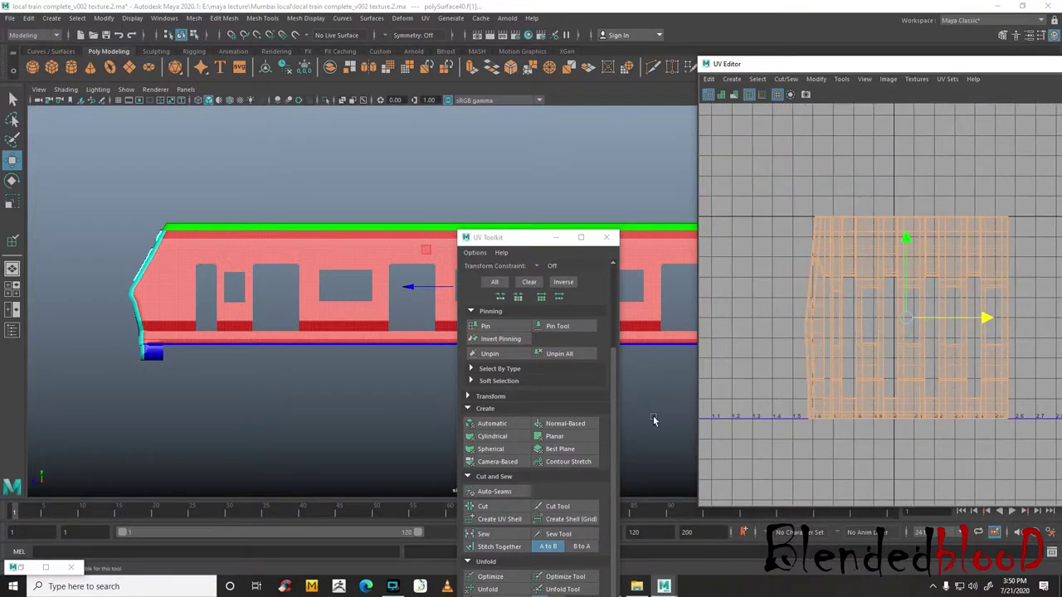
pyautogui.click(490, 576)
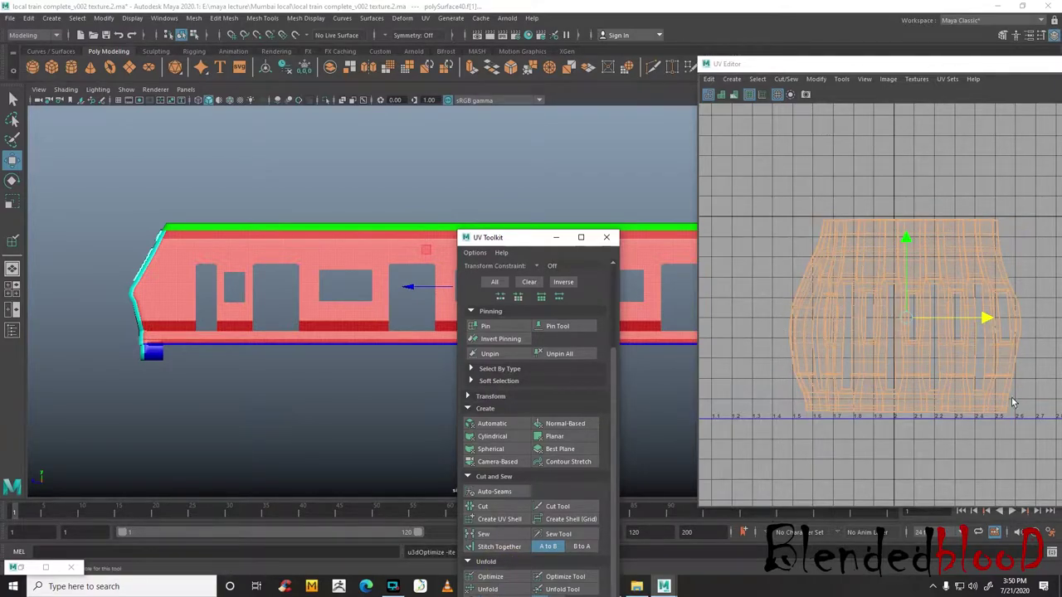
pyautogui.click(907, 321)
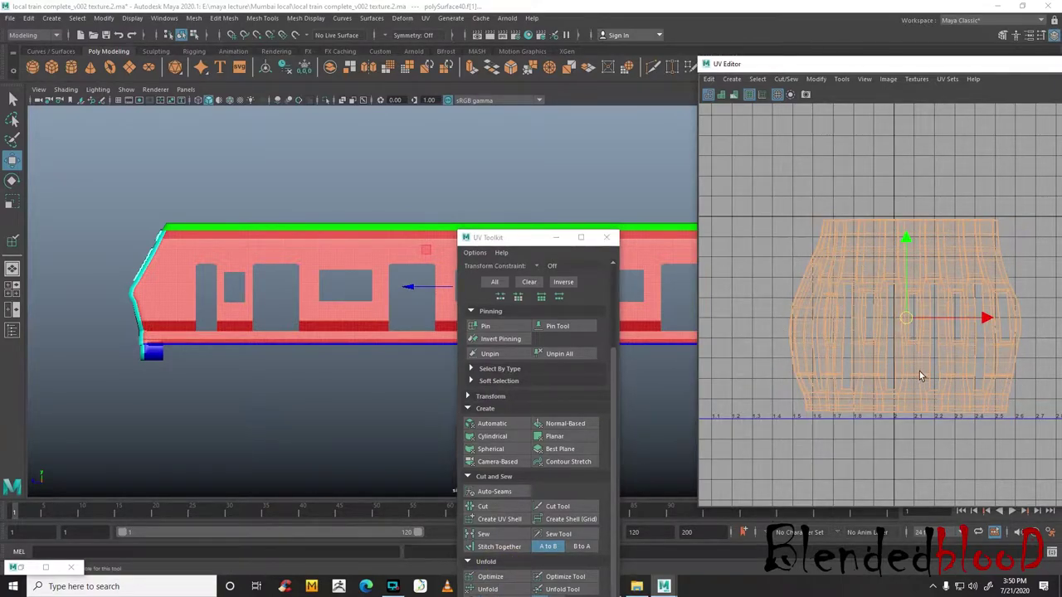
pyautogui.hotkey('ctrl', 'z')
pyautogui.hotkey('ctrl', 'z')
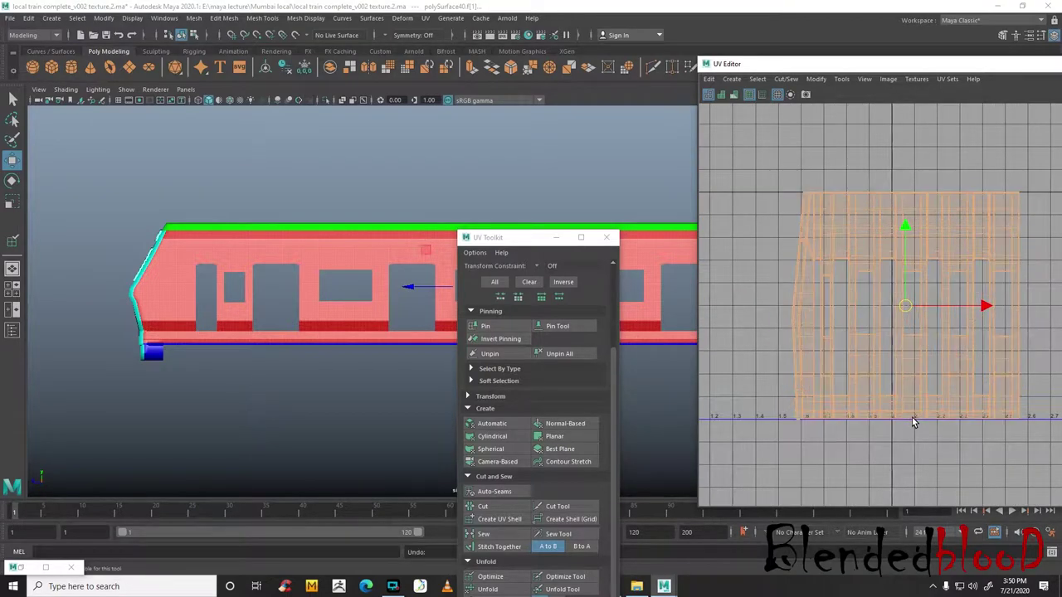
# - Scale the side UV shell down vertically into a long, flat horizontal strip
pyautogui.press('r')
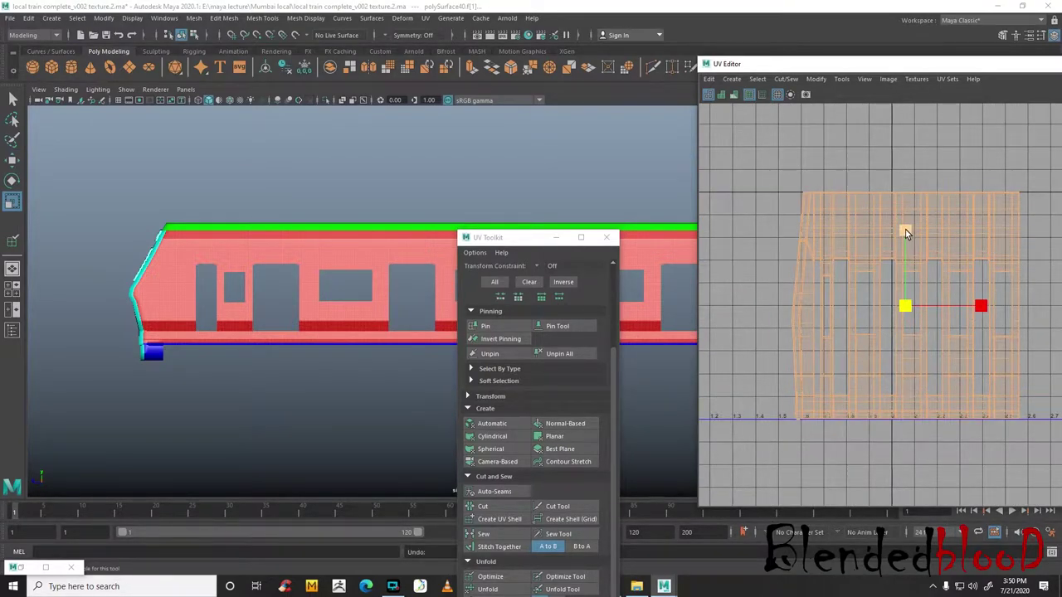
pyautogui.moveTo(906, 232); pyautogui.dragTo(906, 270)
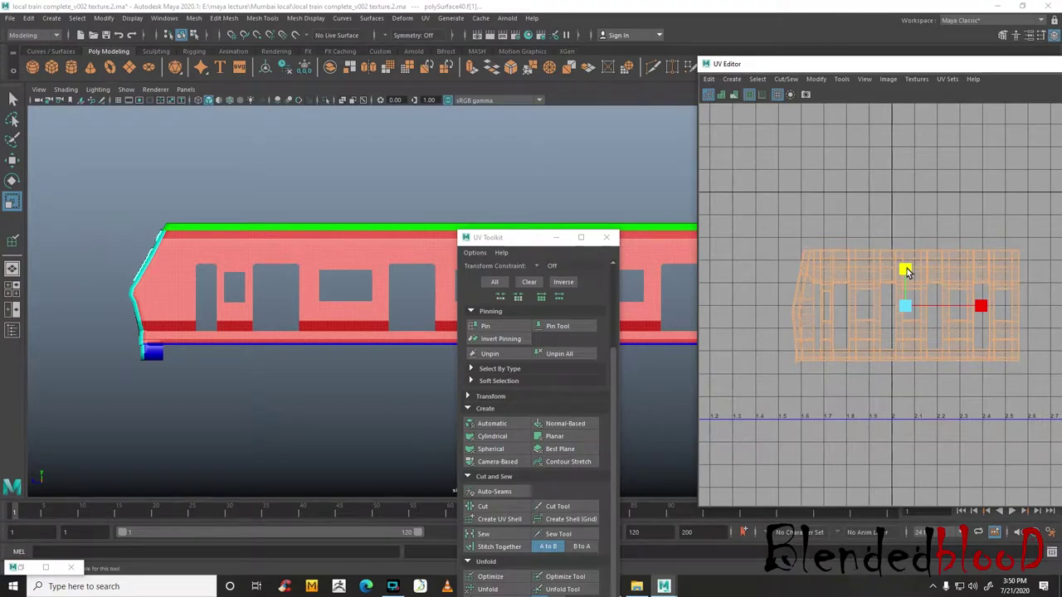
pyautogui.scroll(2, 911, 280)
pyautogui.moveTo(904, 250); pyautogui.dragTo(913, 284)
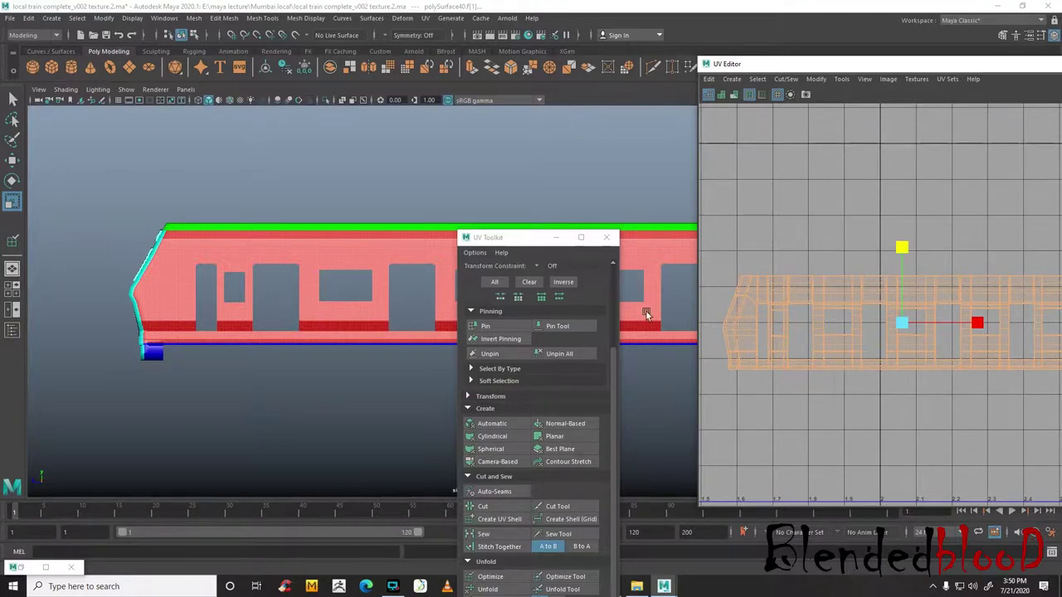
pyautogui.scroll(2, 915, 334)
pyautogui.scroll(1, 915, 336)
pyautogui.scroll(1, 896, 347)
pyautogui.scroll(1, 938, 336)
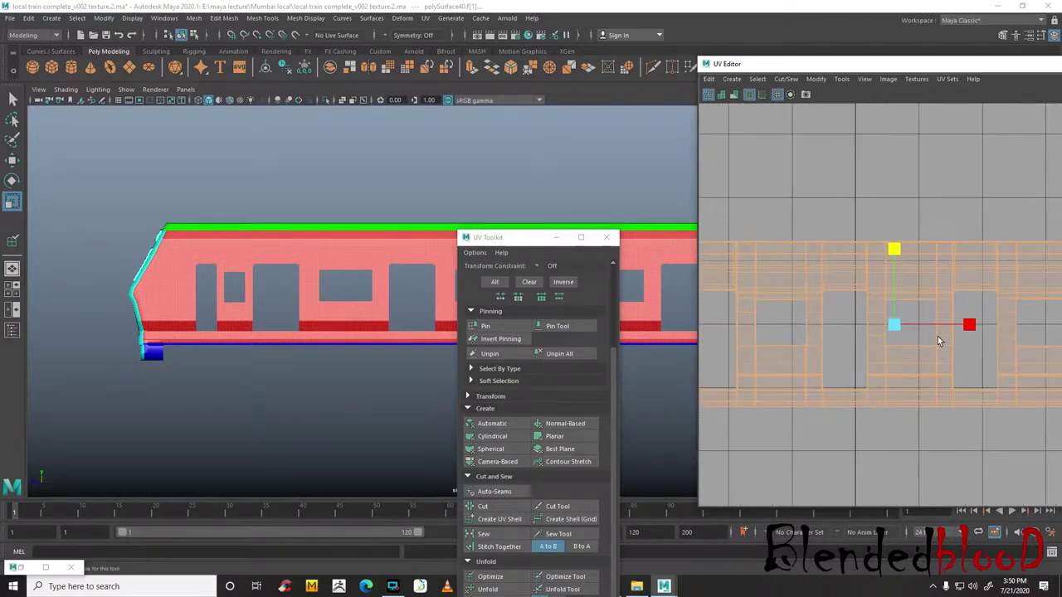
pyautogui.moveTo(897, 258); pyautogui.dragTo(901, 273)
pyautogui.moveTo(532, 239); pyautogui.dragTo(545, 395)
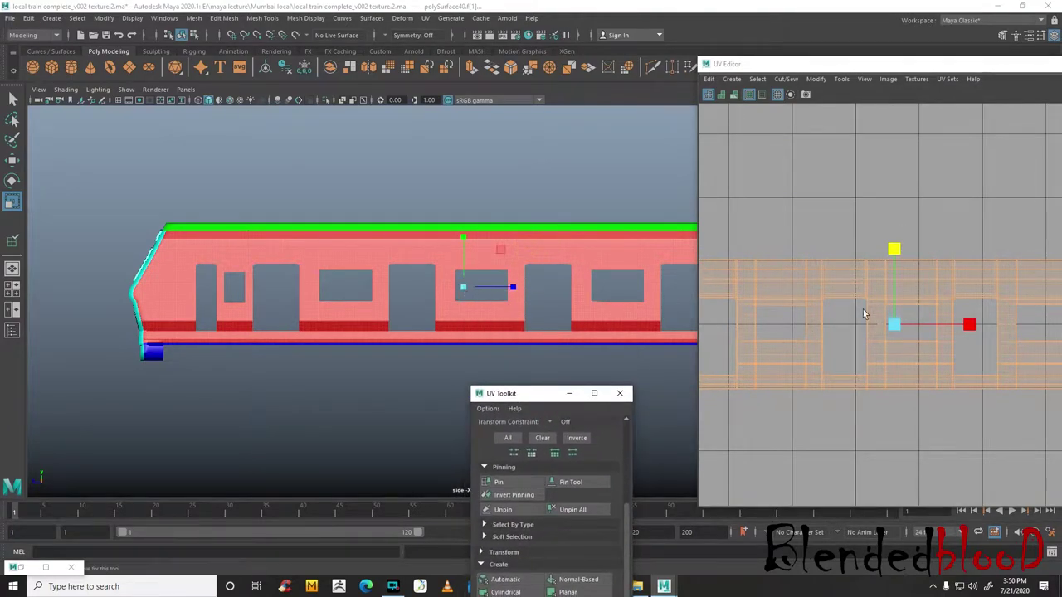
# - Move the UV Toolkit aside, zoom the side view out, and restore the minimized Hypershade window
pyautogui.moveTo(894, 249); pyautogui.dragTo(893, 251)
pyautogui.keyDown('alt'); pyautogui.moveTo(235, 288); pyautogui.dragTo(442, 290); pyautogui.keyUp('alt')
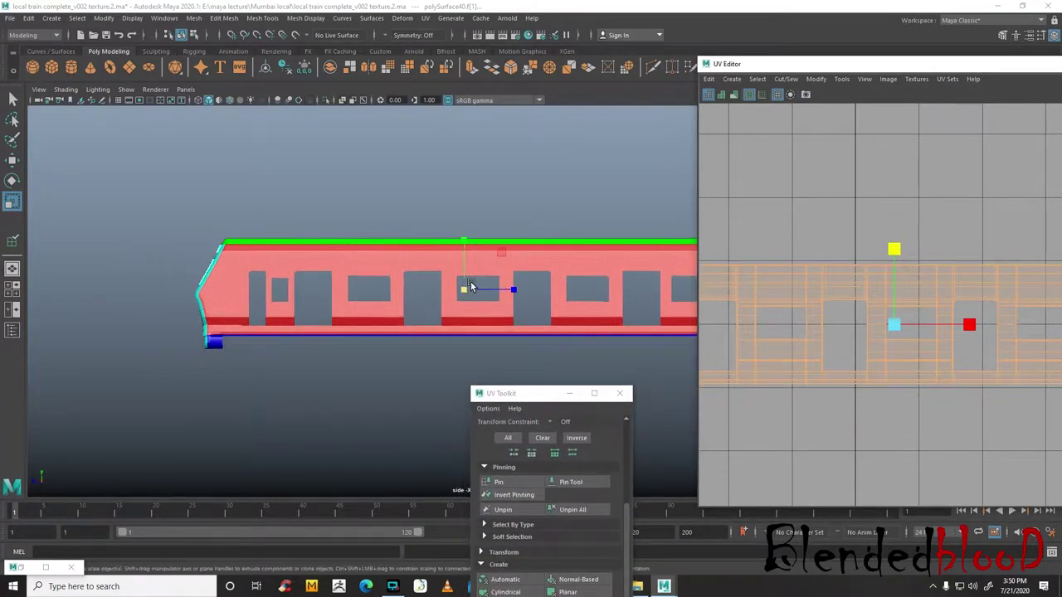
pyautogui.moveTo(558, 393); pyautogui.dragTo(946, 439)
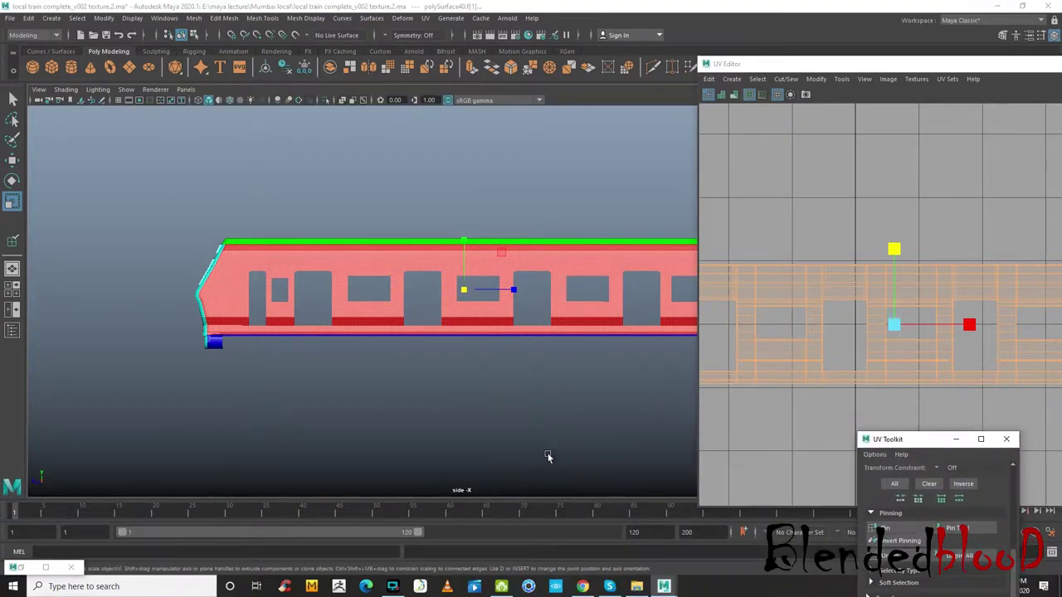
pyautogui.scroll(-3, 539, 390)
pyautogui.scroll(-2, 523, 400)
pyautogui.scroll(2, 526, 403)
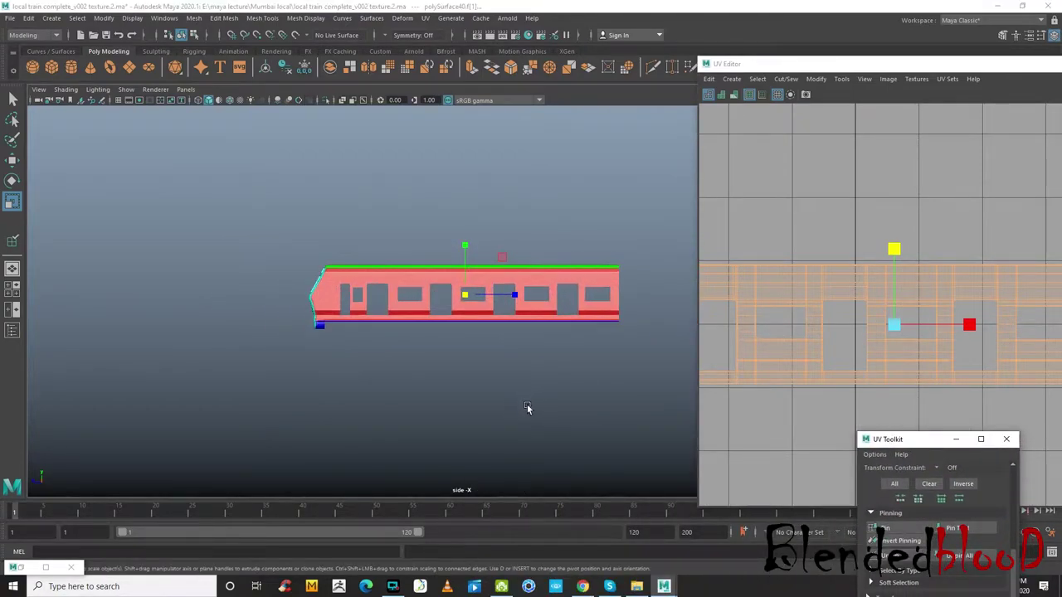
pyautogui.click(16, 566)
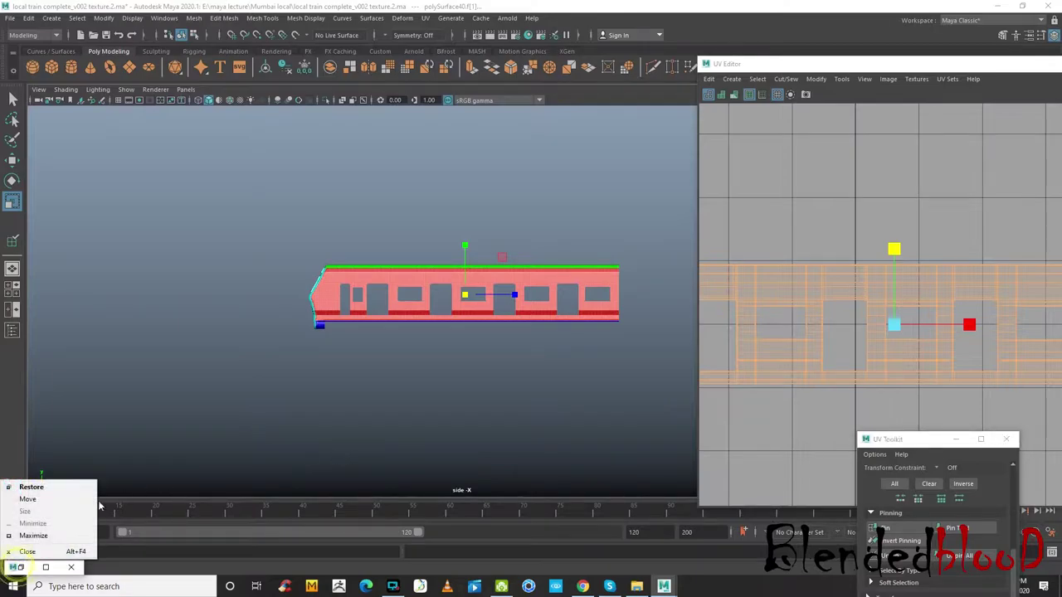
pyautogui.click(42, 566)
pyautogui.click(40, 566)
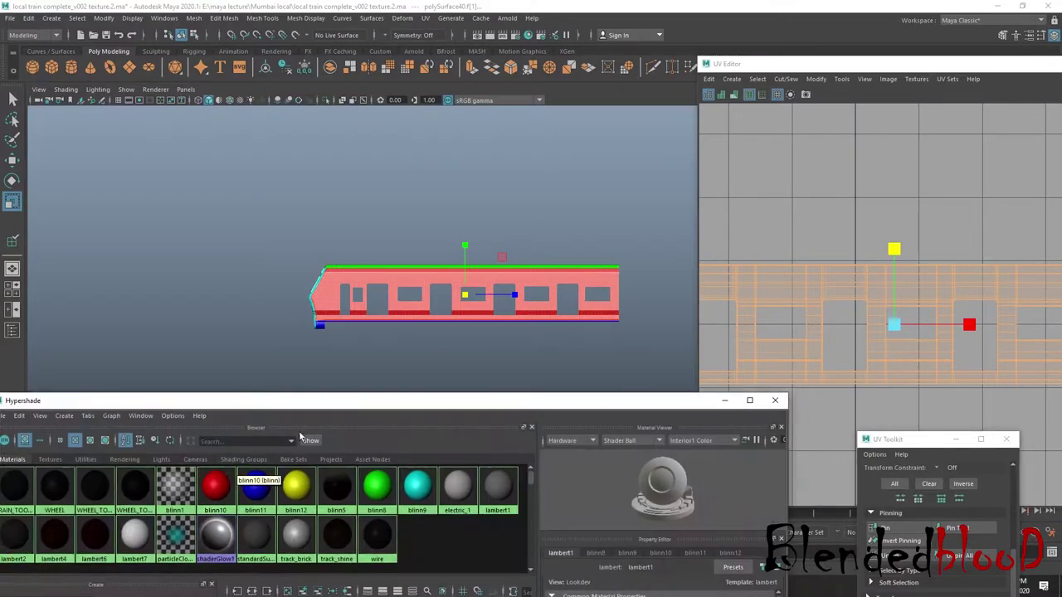
# - Raise the Hypershade window and deselect the train
pyautogui.moveTo(310, 401); pyautogui.dragTo(440, 371)
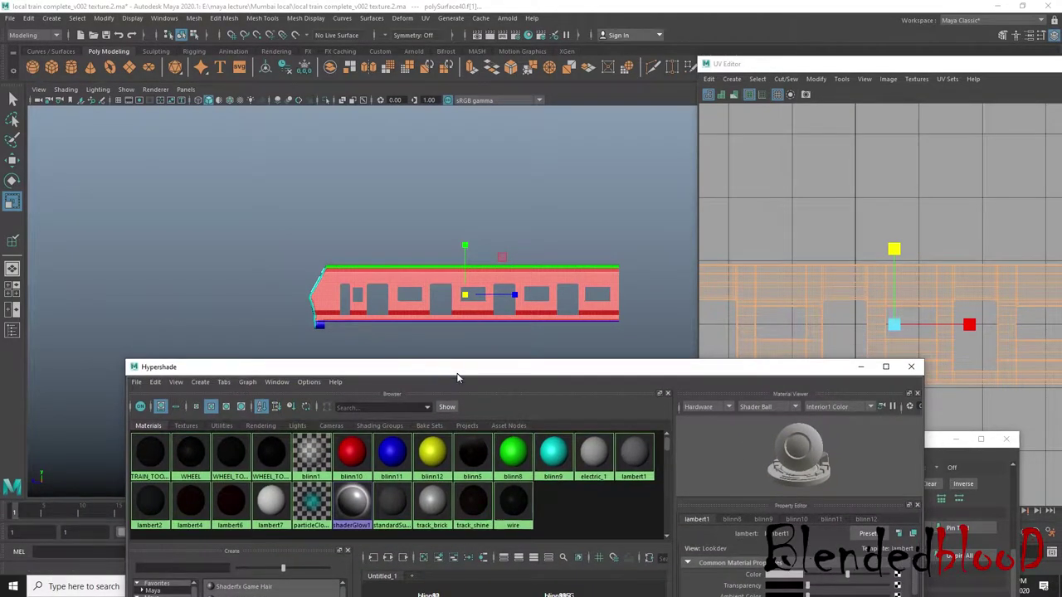
pyautogui.rightClick(531, 332)
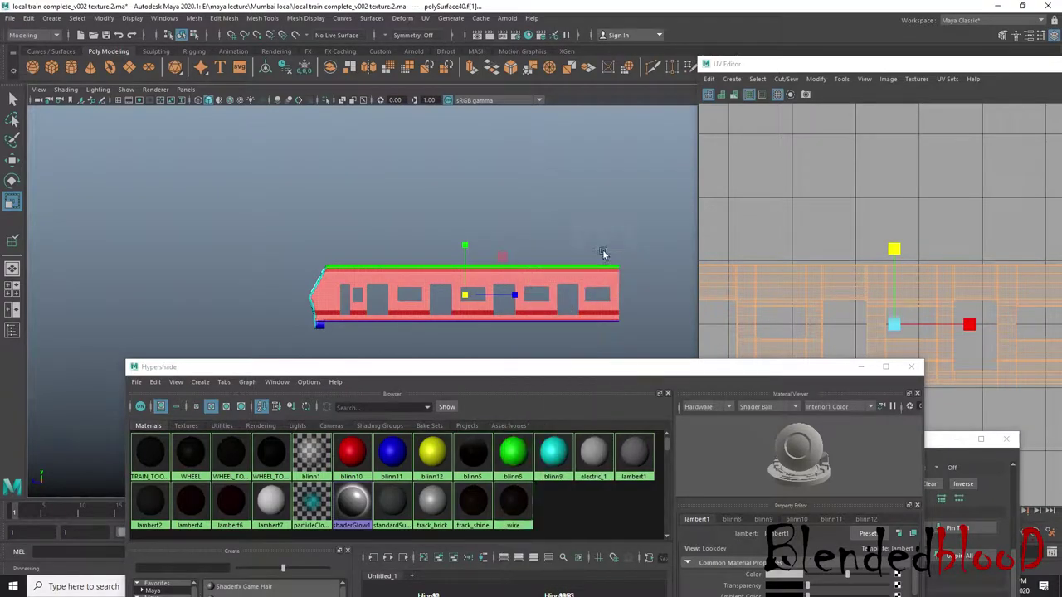
pyautogui.click(624, 233)
pyautogui.moveTo(357, 454); pyautogui.dragTo(399, 322, button='middle')
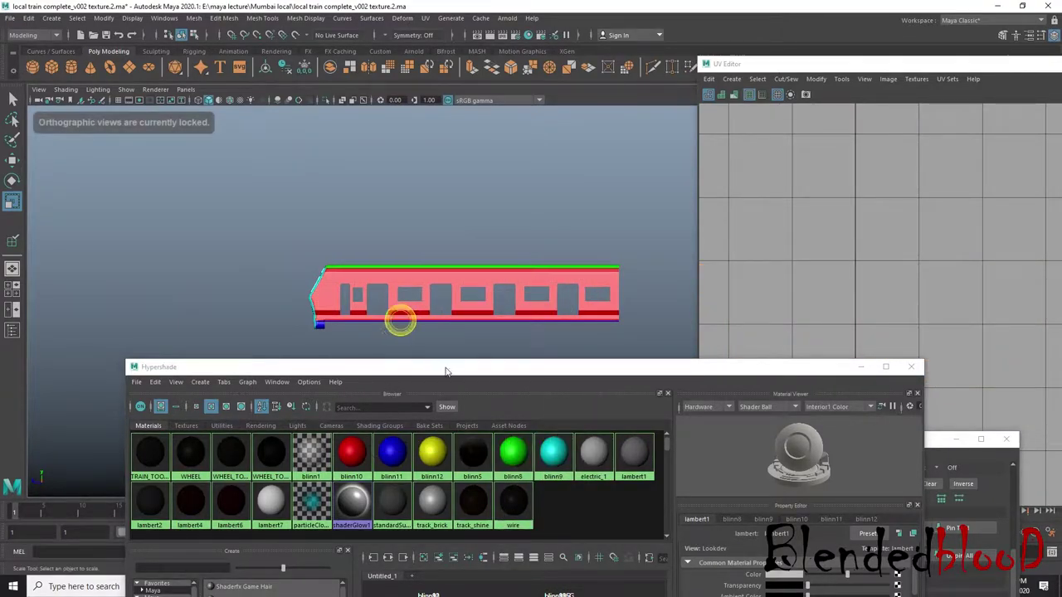
# - Select the cyan blinn9 material and view the cab front in perspective
pyautogui.click(398, 455)
pyautogui.click(554, 455)
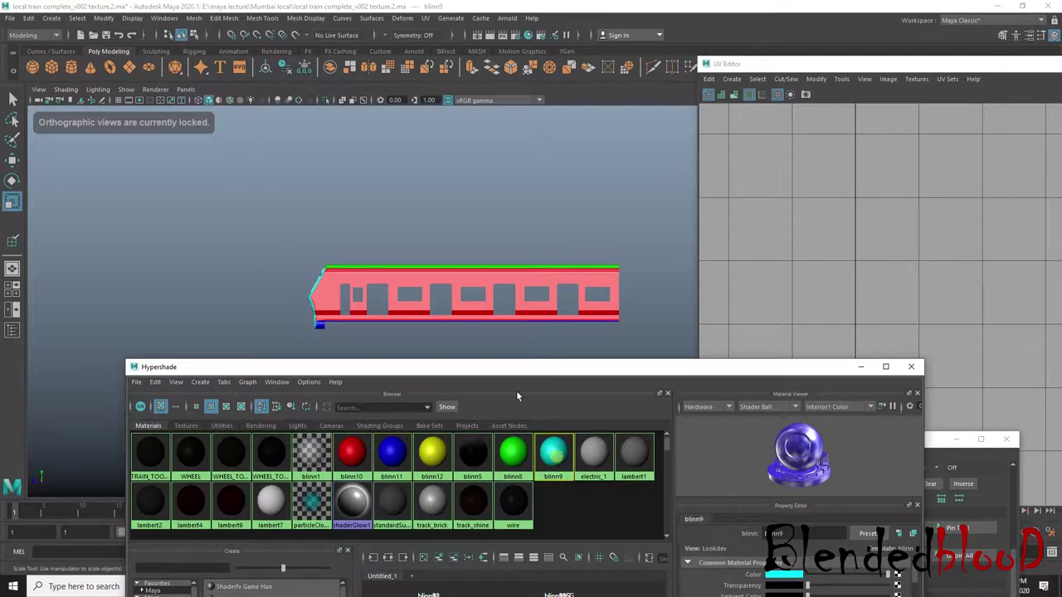
pyautogui.moveTo(553, 455); pyautogui.dragTo(461, 287, button='middle')
pyautogui.press('space')
pyautogui.press('space')
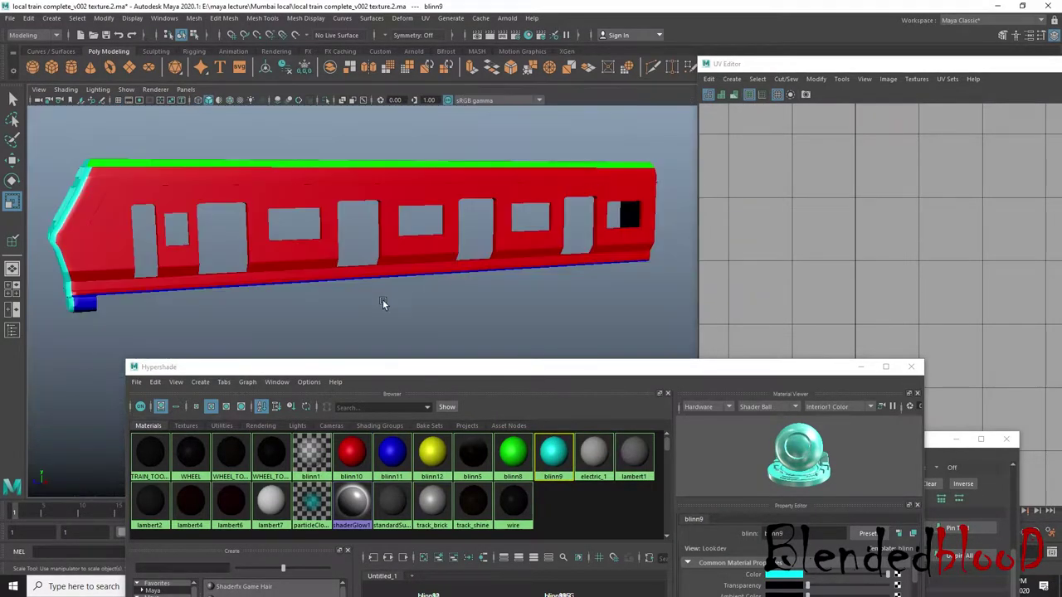
pyautogui.keyDown('alt'); pyautogui.moveTo(385, 301); pyautogui.dragTo(388, 302); pyautogui.keyUp('alt')
pyautogui.rightClick(555, 451)
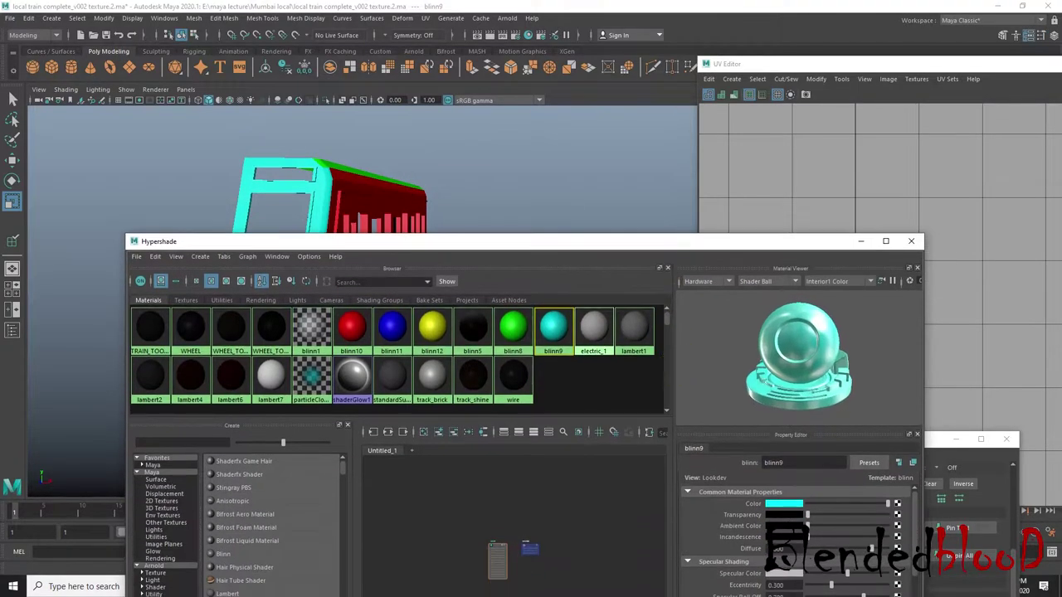
# - Apply a Checker texture to blinn9's Color and display textures to inspect the checkered front
pyautogui.click(897, 505)
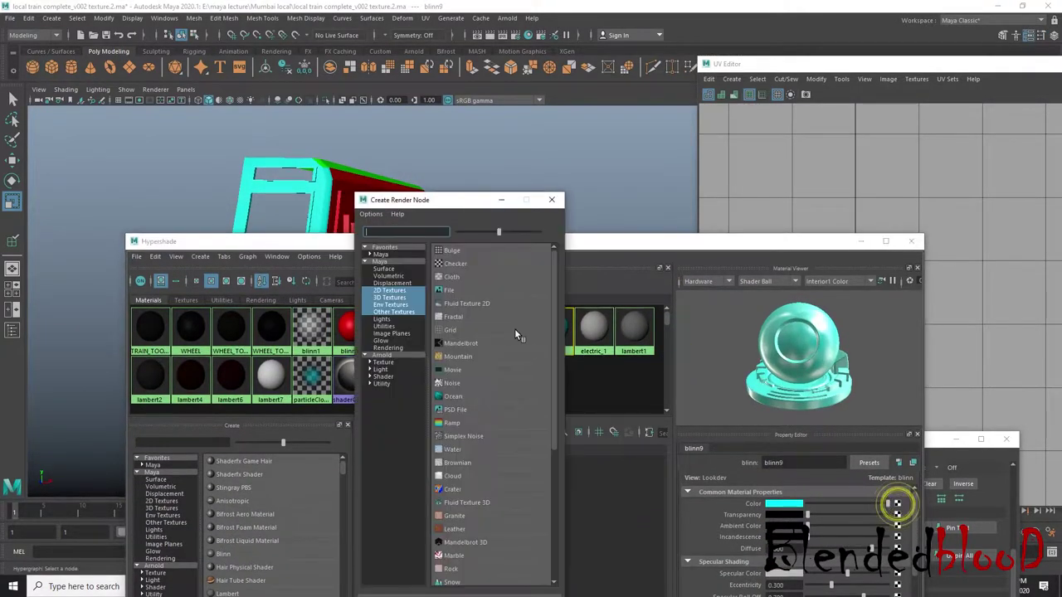
pyautogui.click(468, 264)
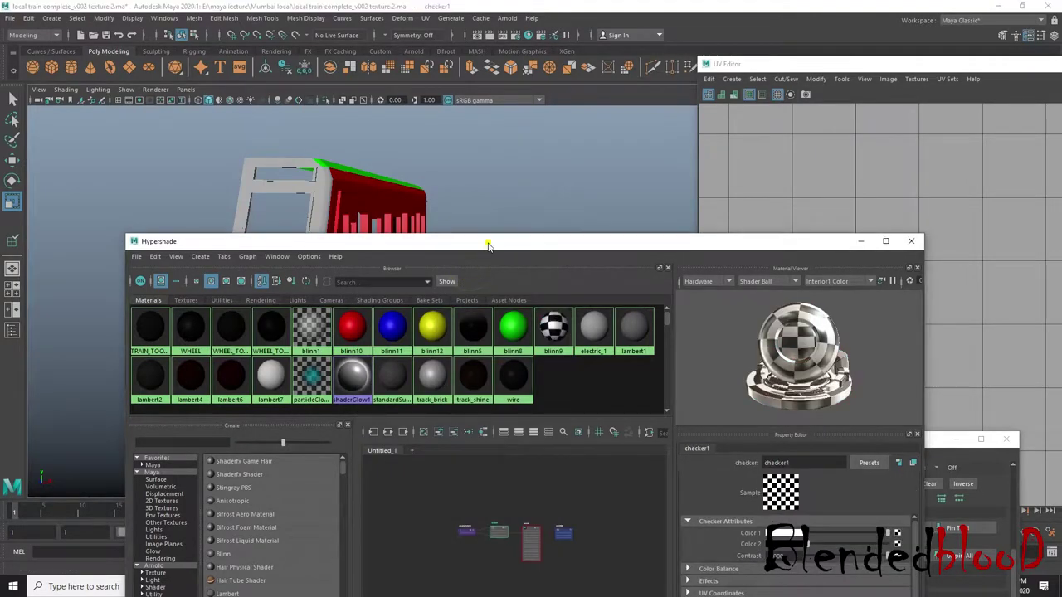
pyautogui.moveTo(486, 240); pyautogui.dragTo(534, 308)
pyautogui.press('6')
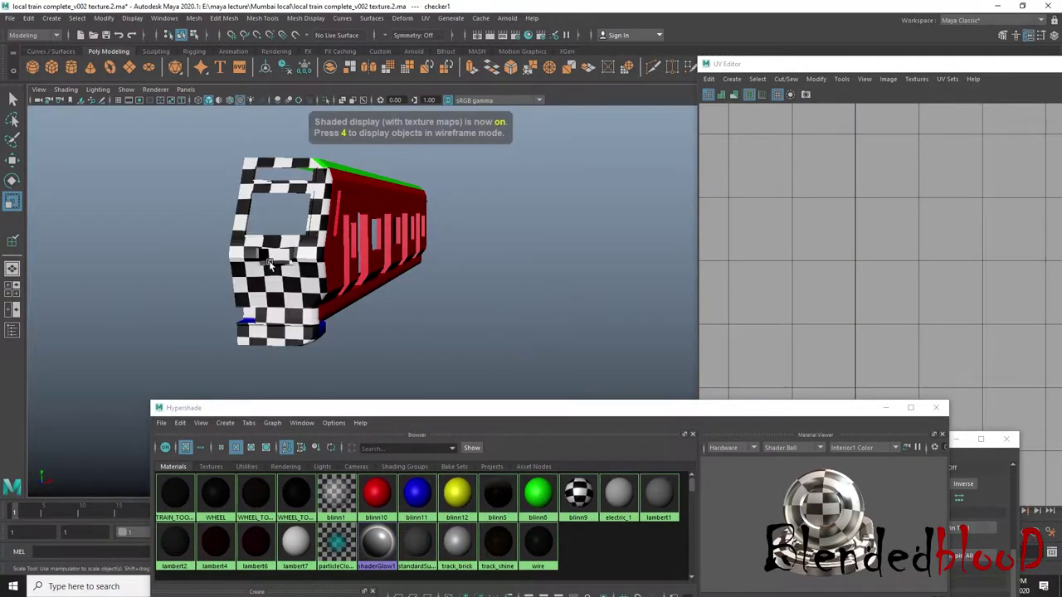
pyautogui.keyDown('alt'); pyautogui.moveTo(305, 218); pyautogui.dragTo(369, 298); pyautogui.keyUp('alt')
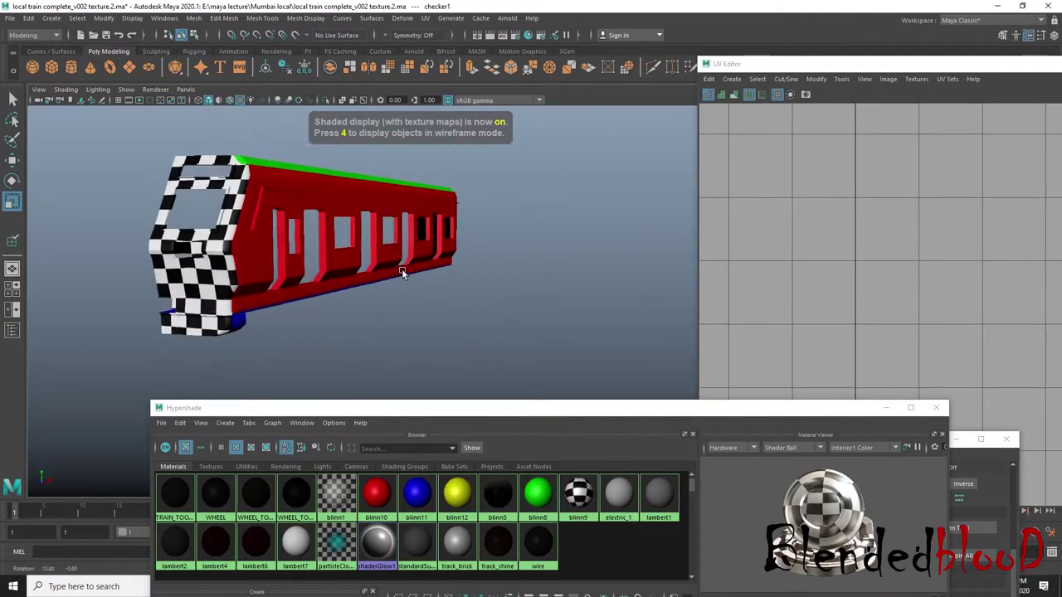
pyautogui.scroll(2, 410, 291)
pyautogui.scroll(2, 427, 300)
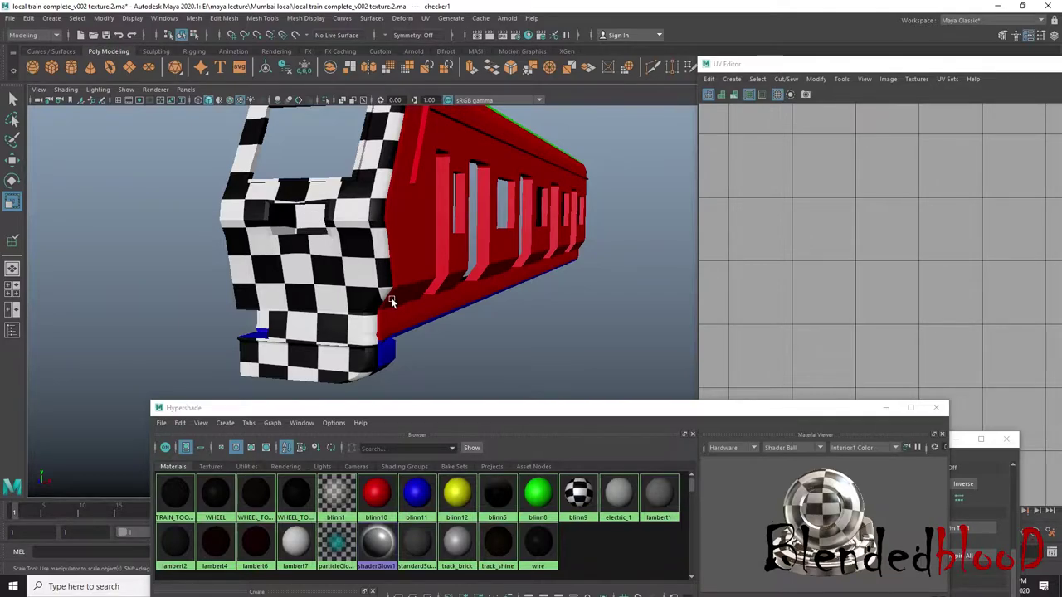
pyautogui.moveTo(462, 409); pyautogui.dragTo(431, 392)
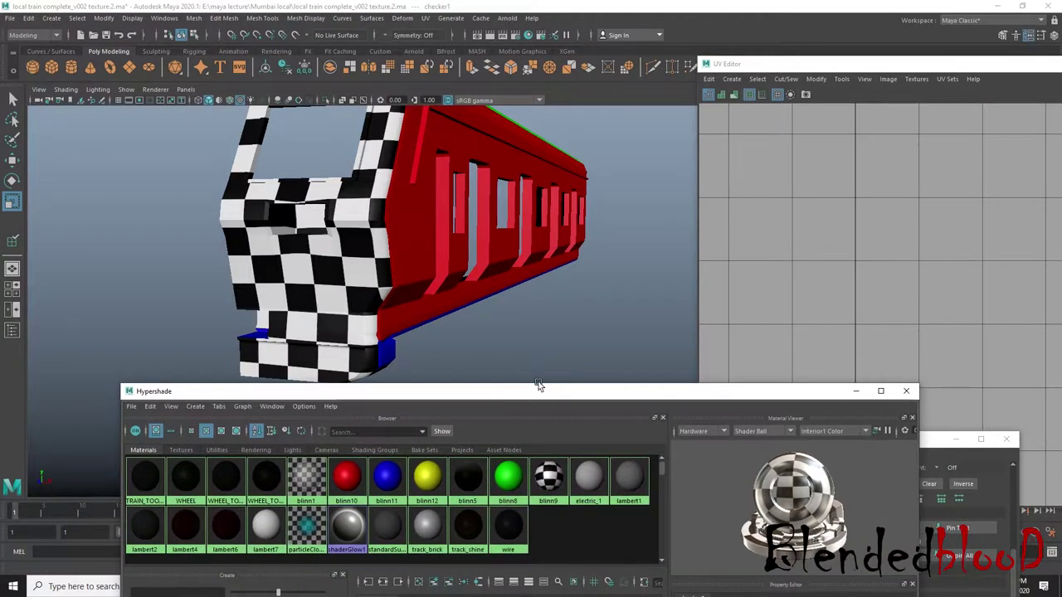
# - Select blinn9, view its checker1 colour texture, then open blinn9 in the Attribute Editor
pyautogui.click(550, 476)
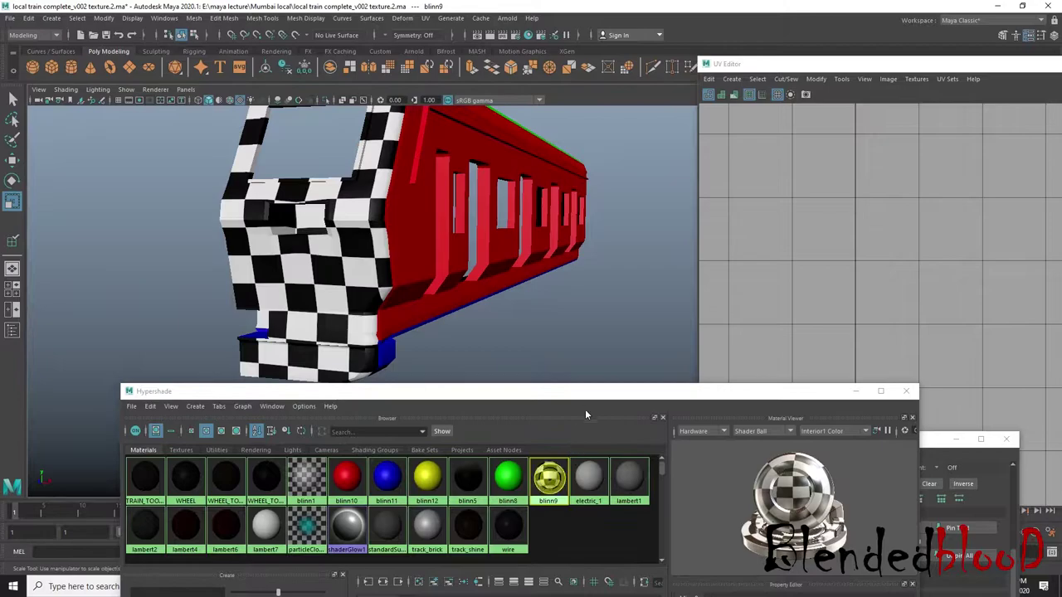
pyautogui.moveTo(578, 388)
pyautogui.mouseDown()
pyautogui.moveTo(552, 368)
pyautogui.moveTo(504, 224)
pyautogui.moveTo(505, 173)
pyautogui.mouseUp()
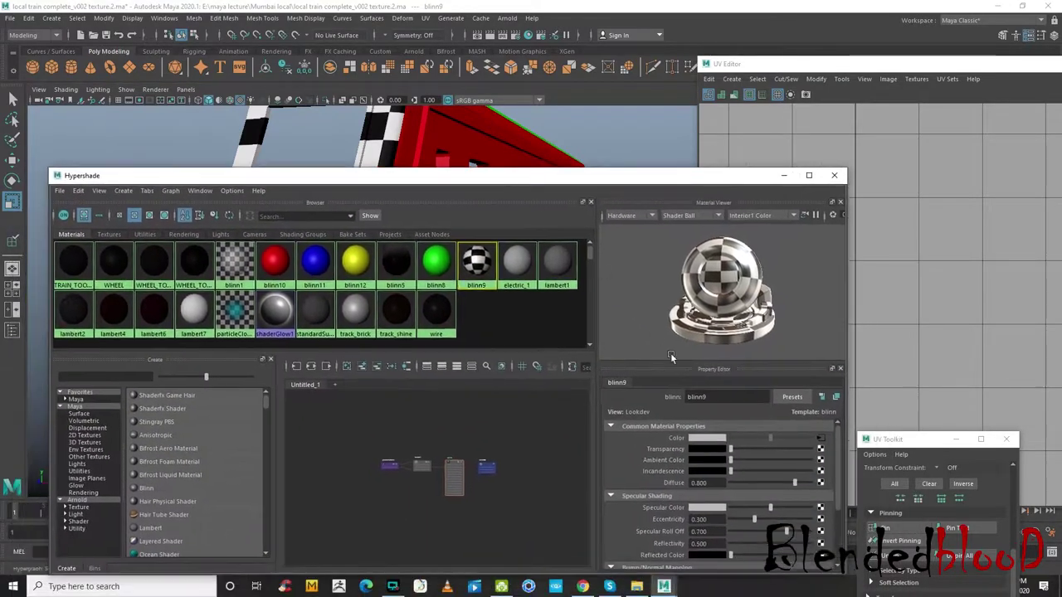
pyautogui.click(820, 438)
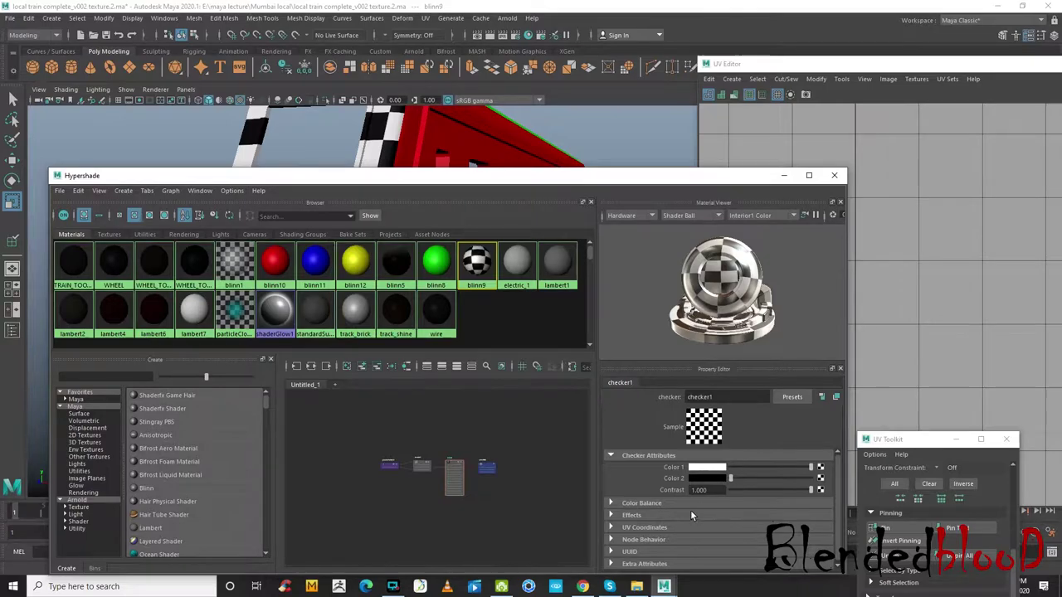
pyautogui.moveTo(680, 181); pyautogui.dragTo(701, 153)
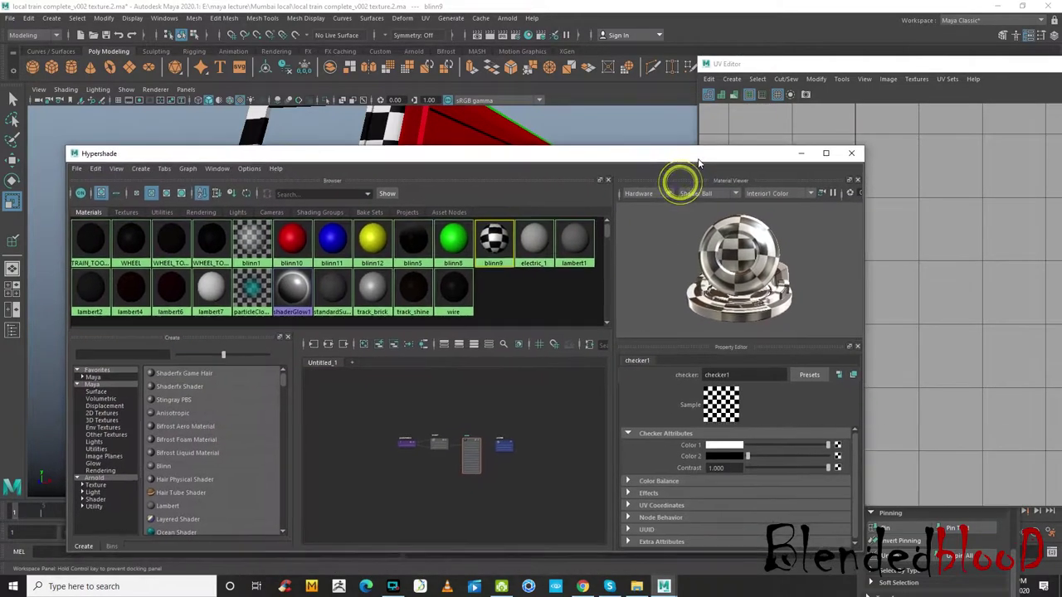
pyautogui.moveTo(611, 150); pyautogui.dragTo(701, 275)
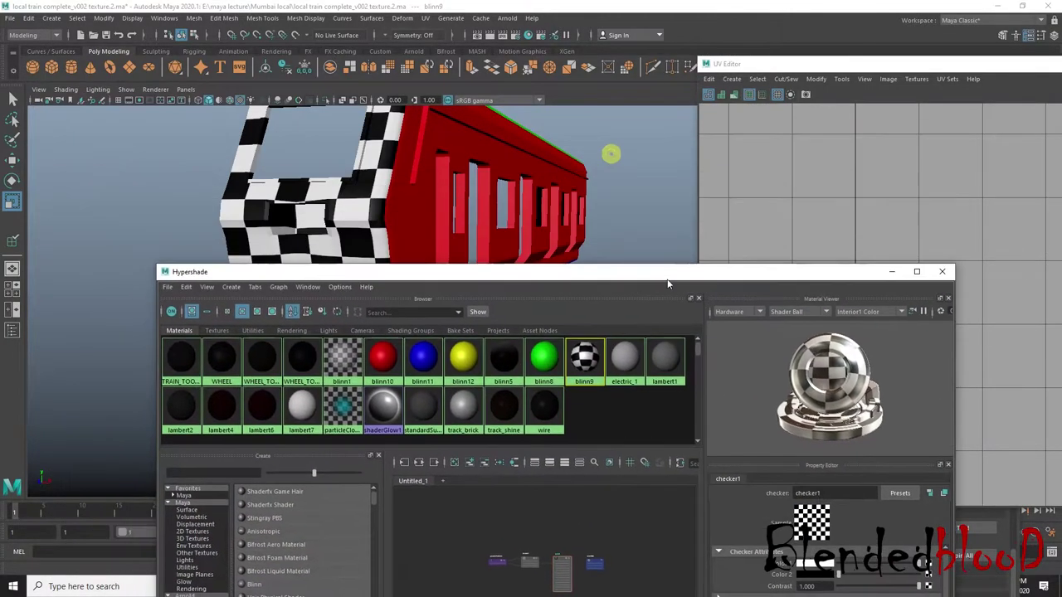
pyautogui.click(575, 357)
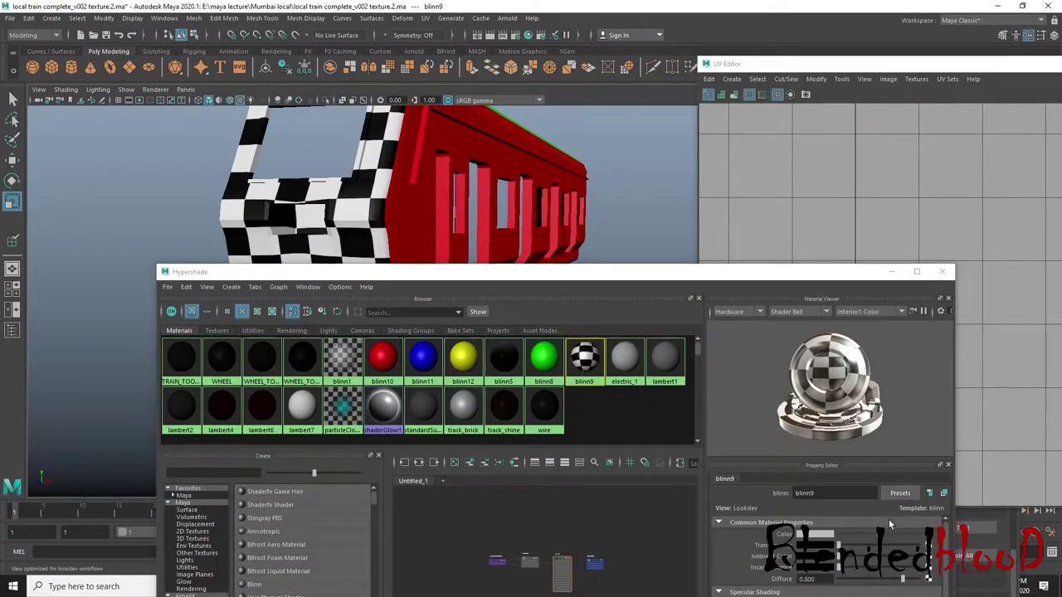
pyautogui.moveTo(799, 276); pyautogui.dragTo(769, 247)
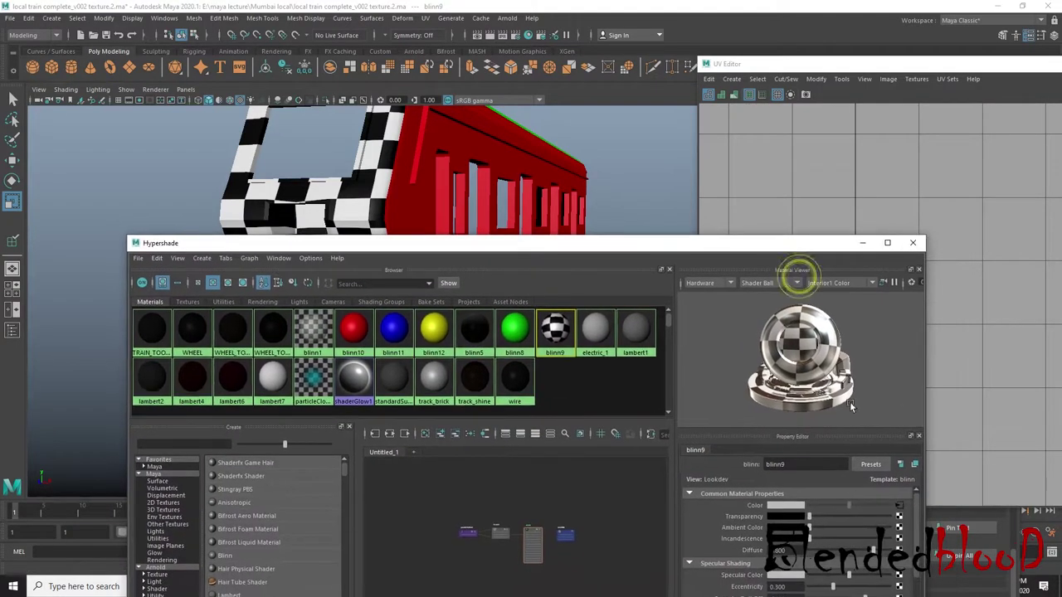
pyautogui.doubleClick(554, 317)
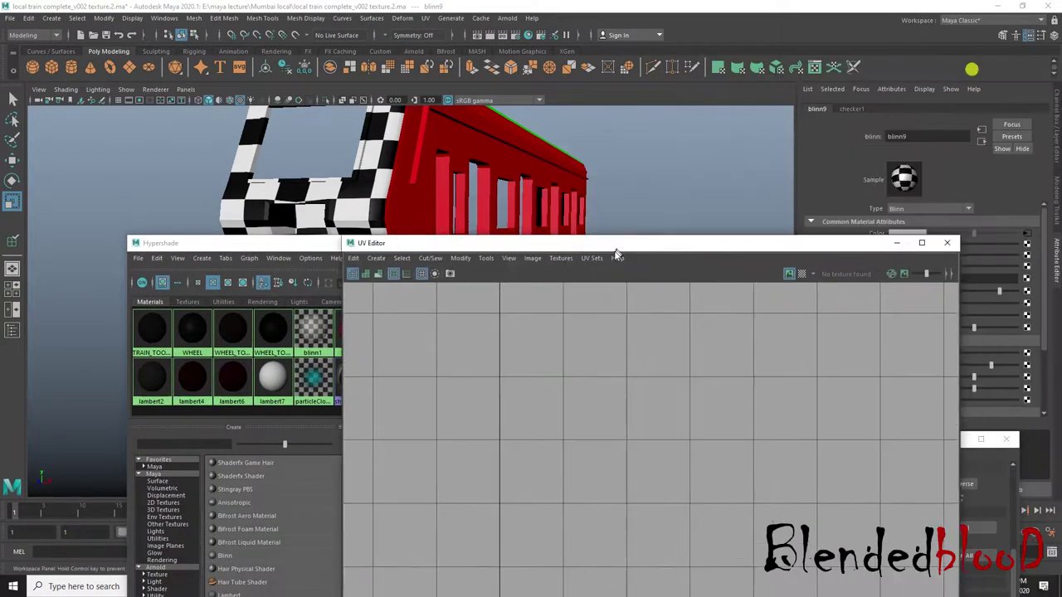
# - Minimize the UV editing window and display the checker1 texture's attributes
pyautogui.click(863, 264)
pyautogui.moveTo(855, 244); pyautogui.dragTo(810, 326)
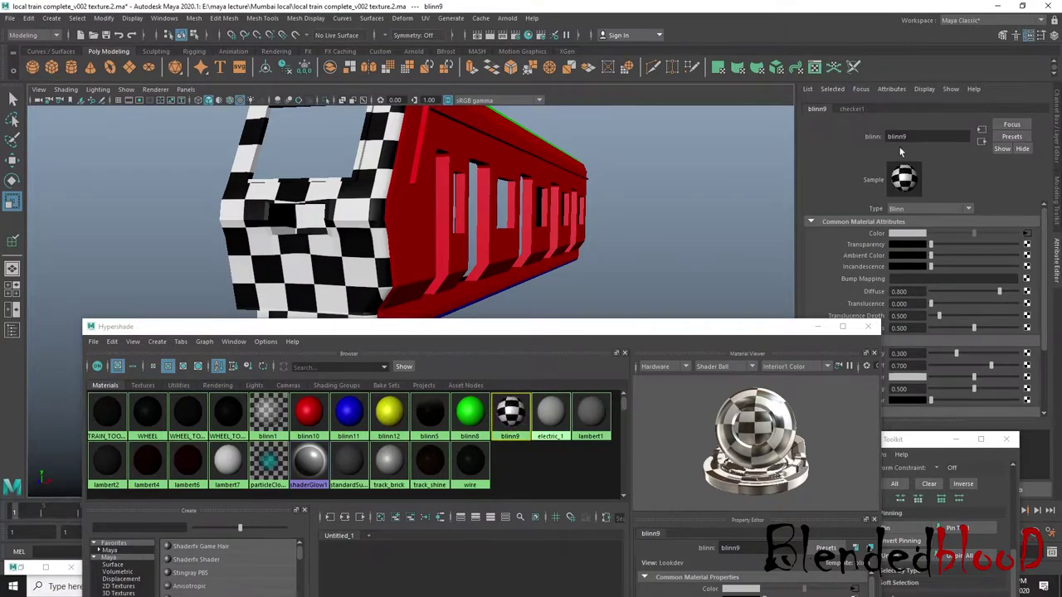
pyautogui.click(849, 108)
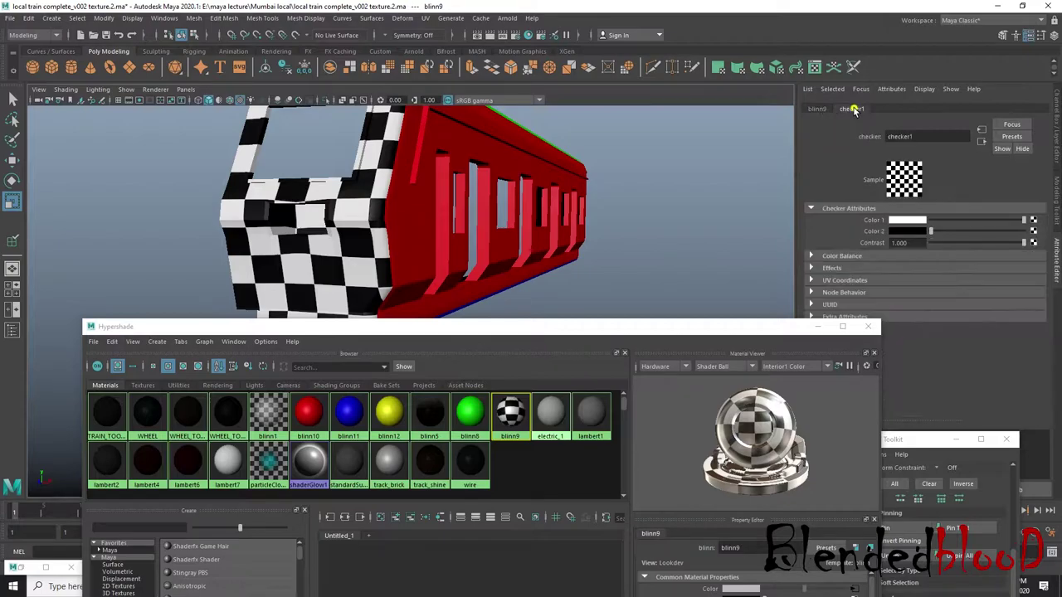
pyautogui.moveTo(774, 320); pyautogui.dragTo(668, 318)
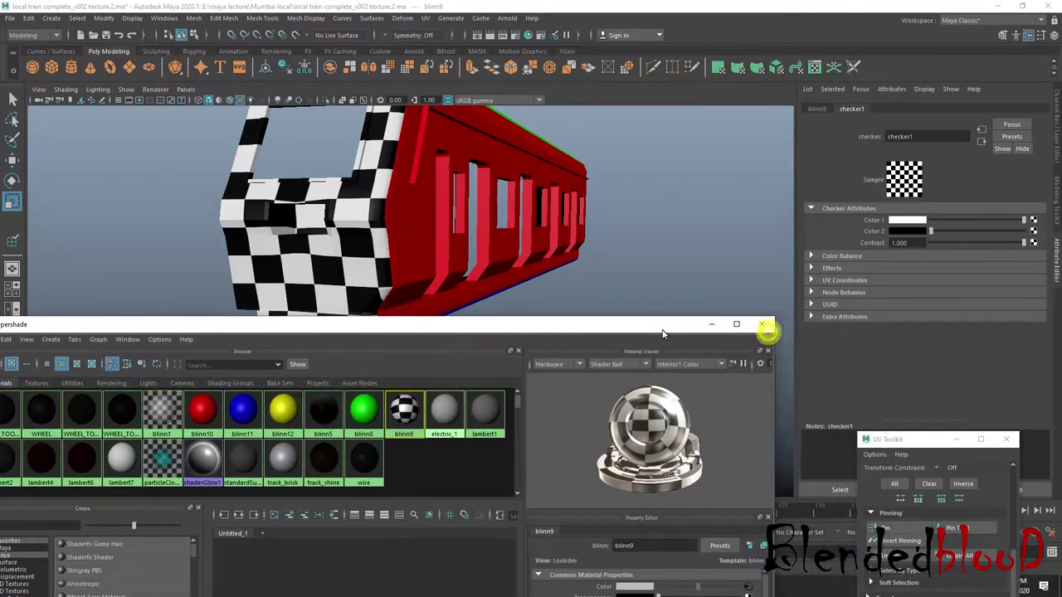
# - Expand and collapse checker1's Color Balance, Effects, UV Coordinates and Node Behavior sections
pyautogui.click(812, 256)
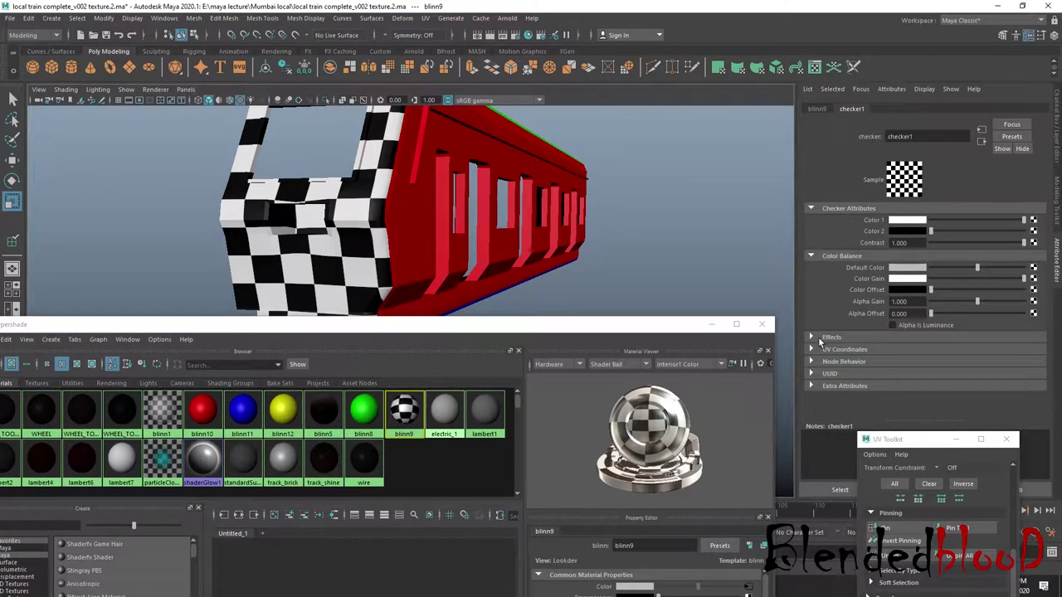
pyautogui.click(812, 337)
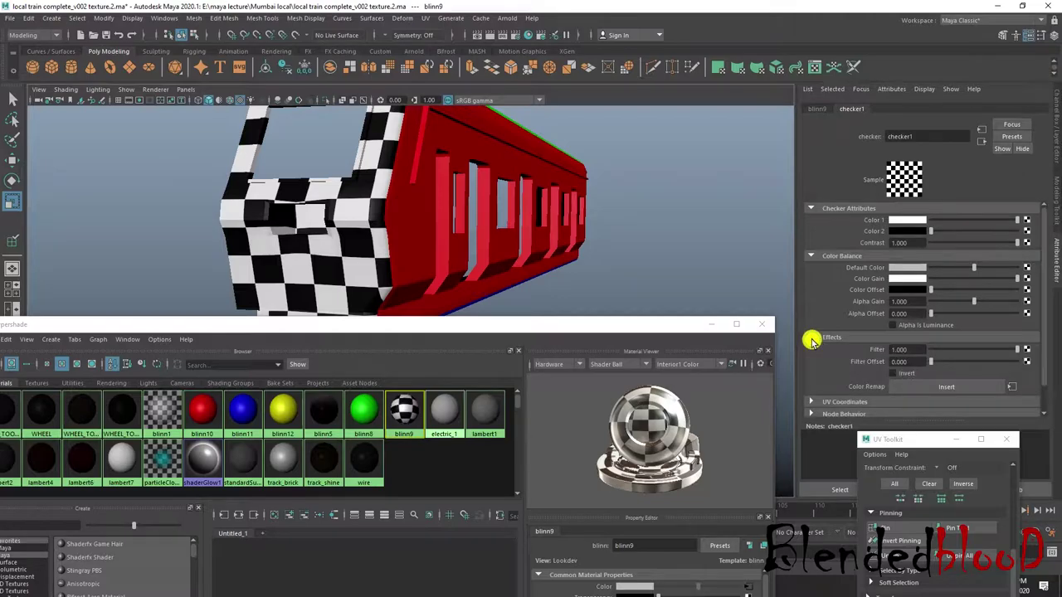
pyautogui.click(813, 401)
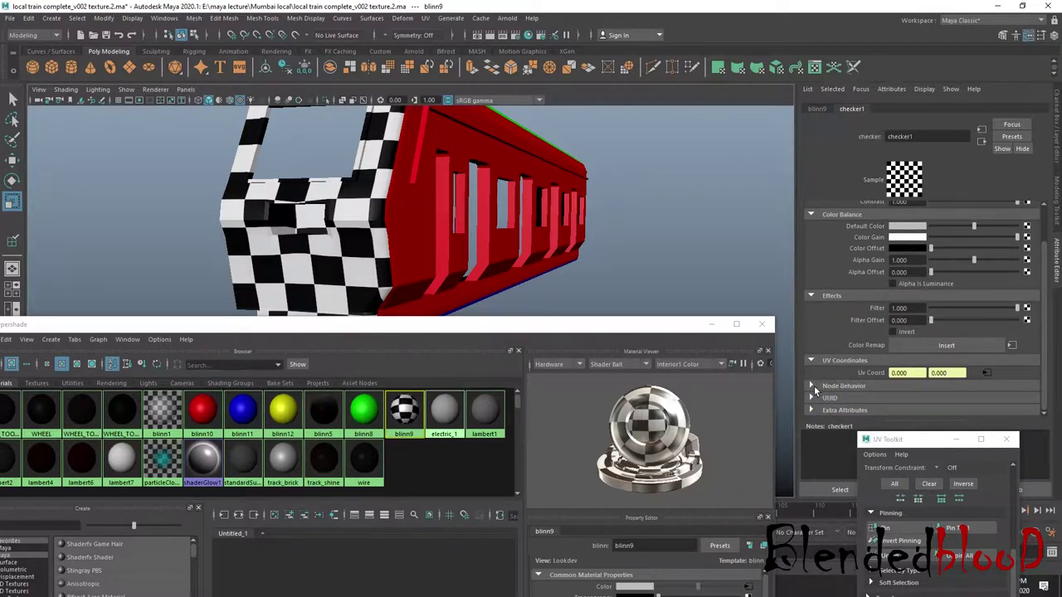
pyautogui.click(812, 386)
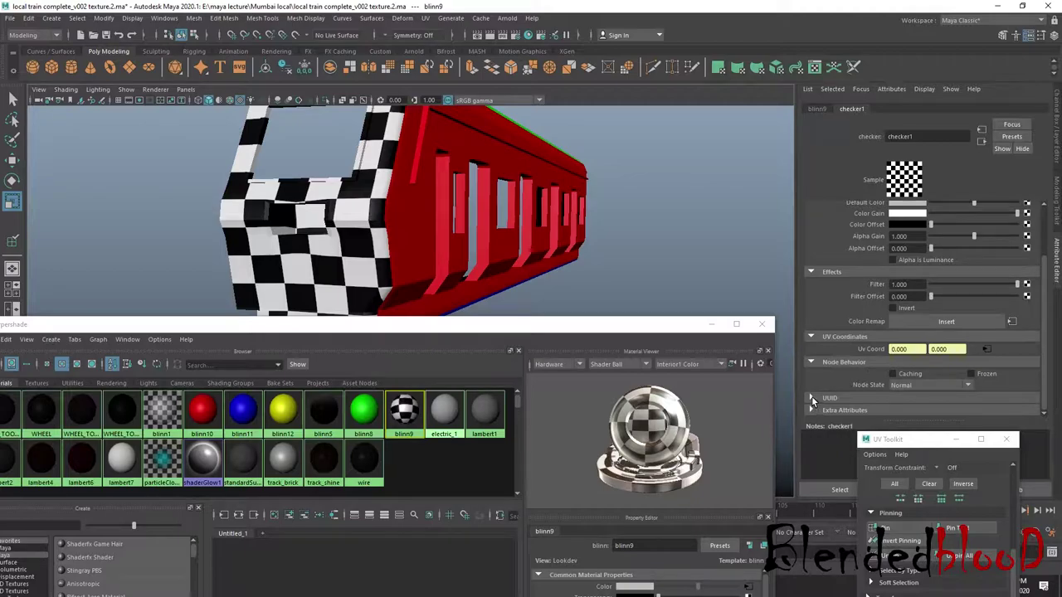
pyautogui.click(812, 398)
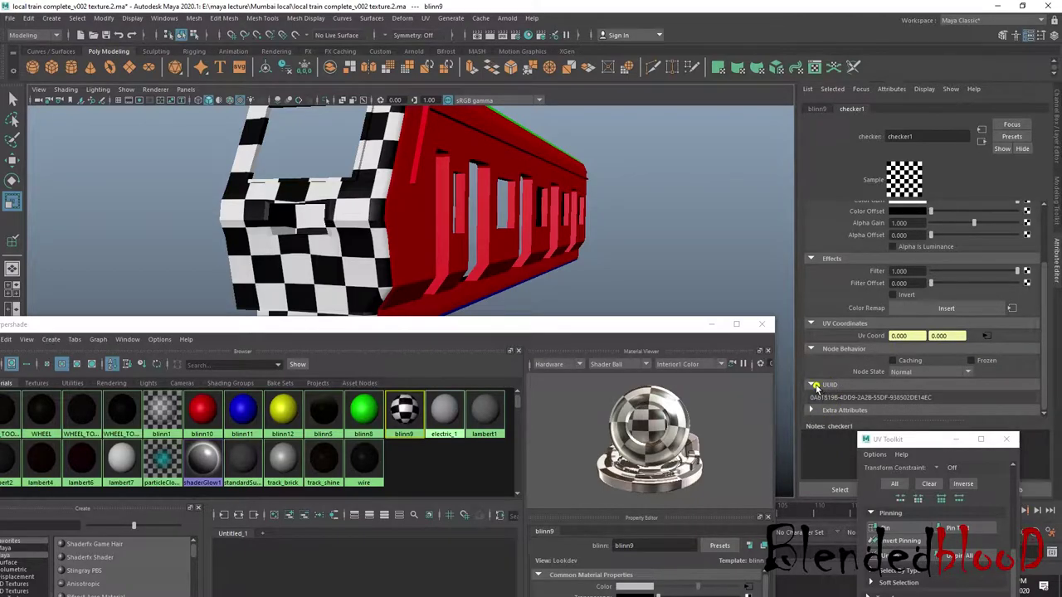
pyautogui.click(813, 385)
pyautogui.click(818, 363)
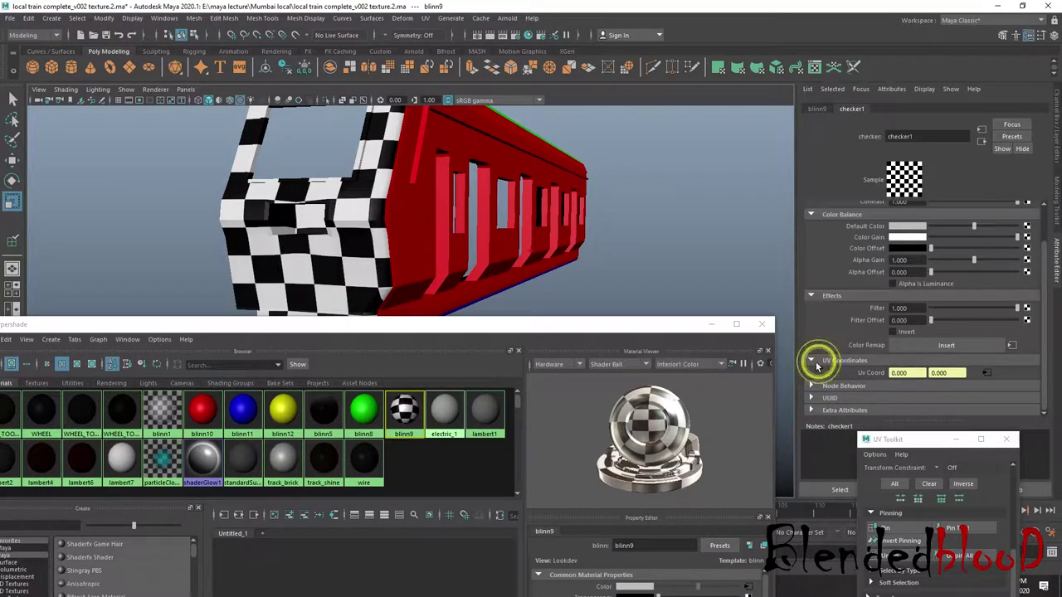
pyautogui.click(814, 361)
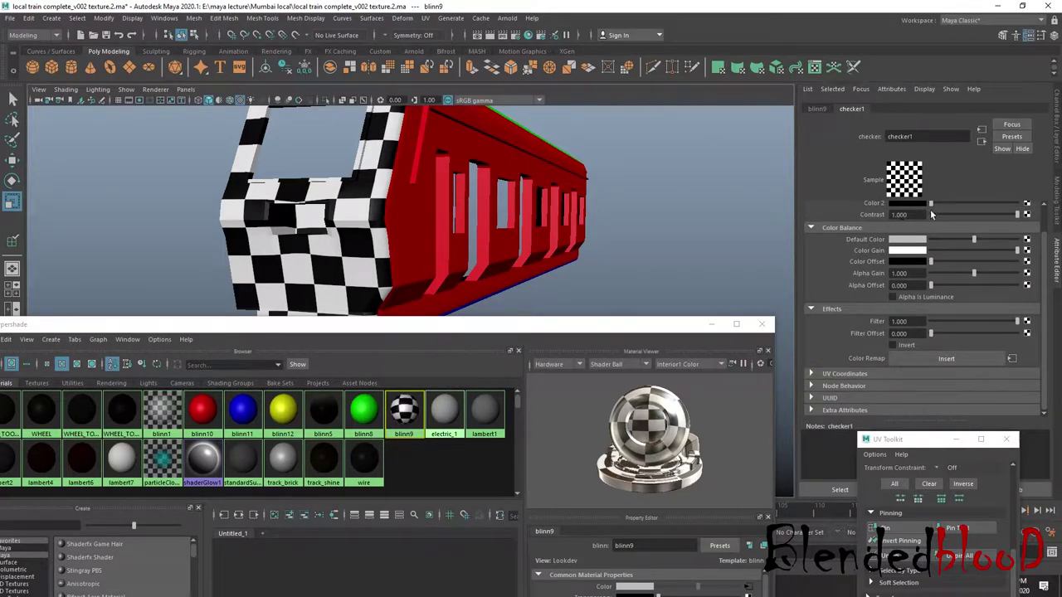
# - Preview a lighter Color 2, restore black, and bring up checker1 with its placement node
pyautogui.moveTo(928, 203); pyautogui.dragTo(925, 204)
pyautogui.click(852, 190)
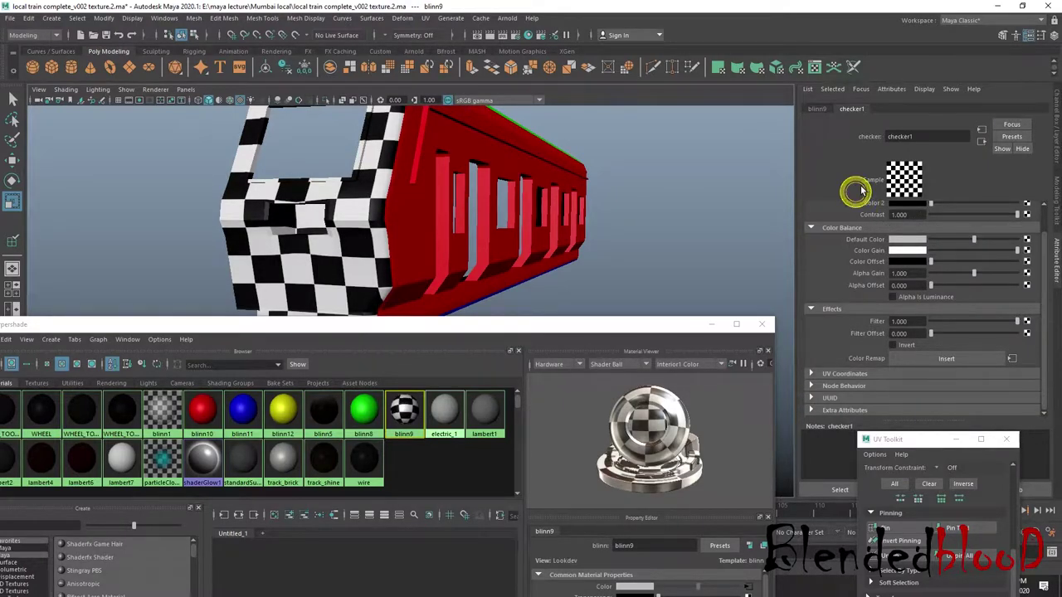
pyautogui.click(1002, 125)
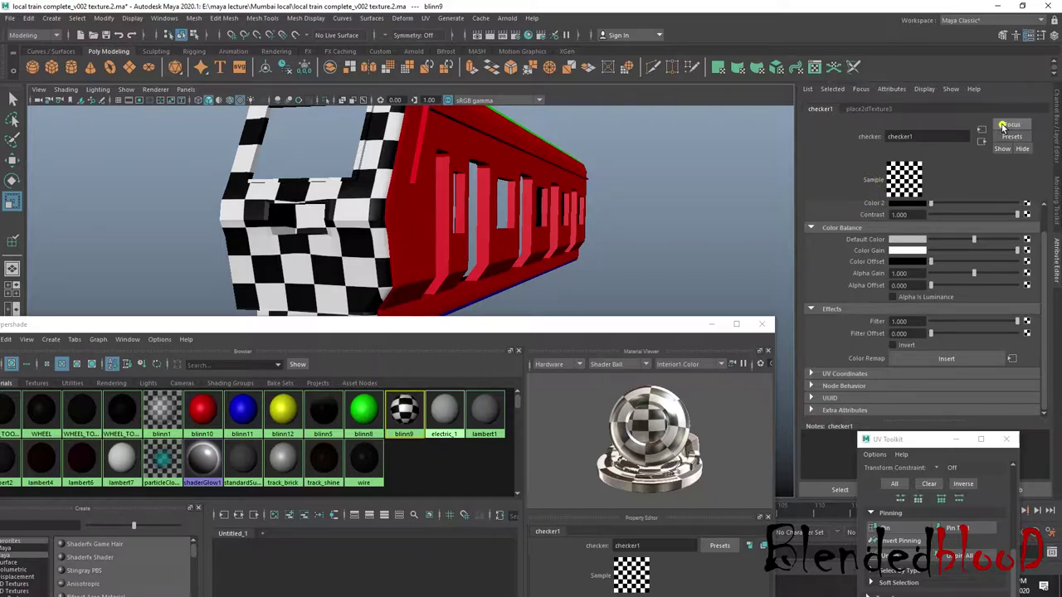
# - Set place2dTexture3 Repeat UV to 10 × 10 for a denser checker
pyautogui.click(859, 109)
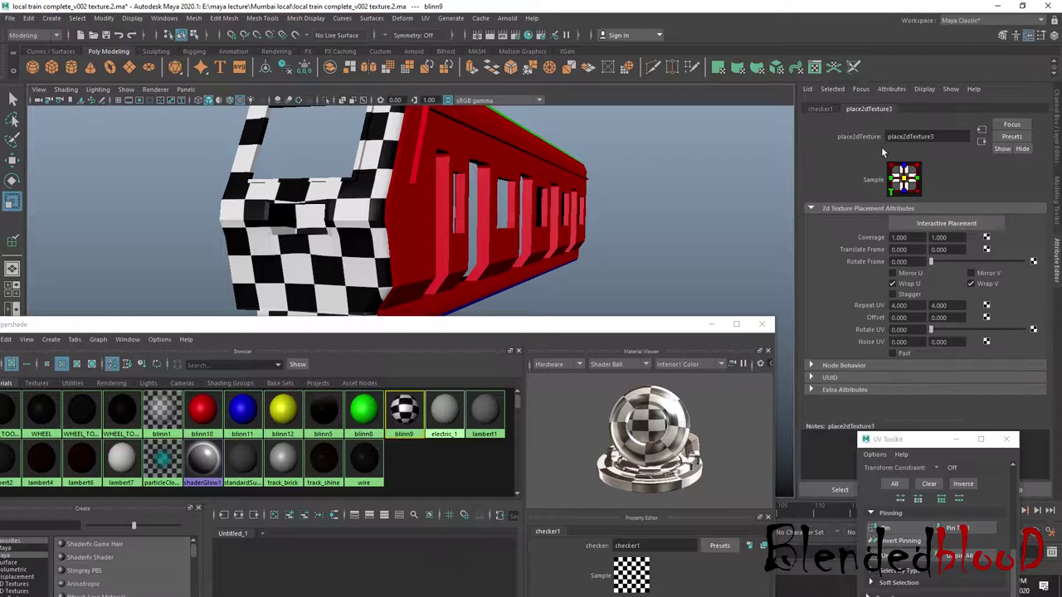
pyautogui.click(820, 109)
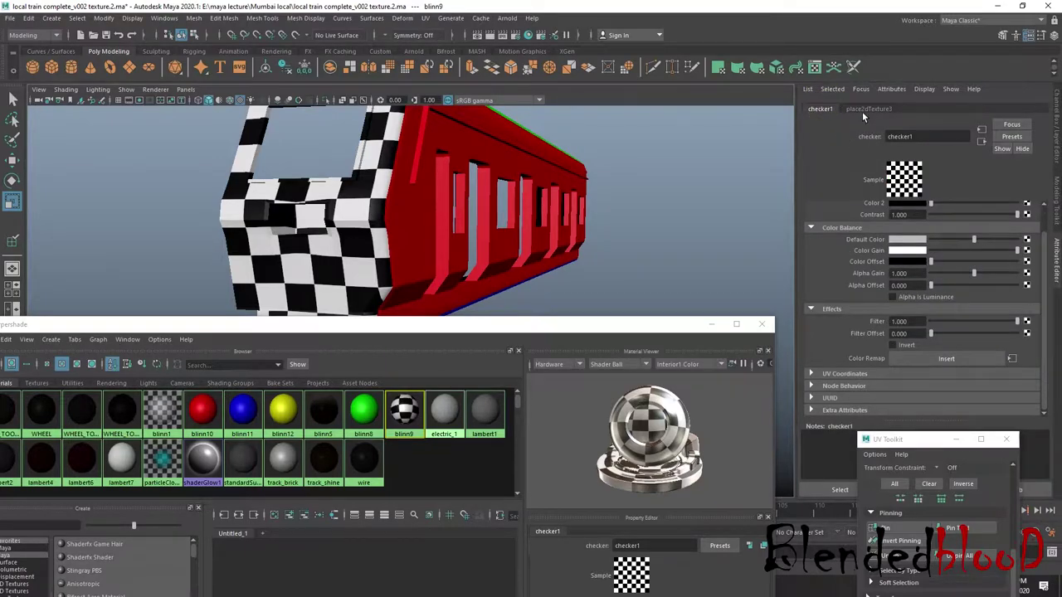
pyautogui.click(863, 110)
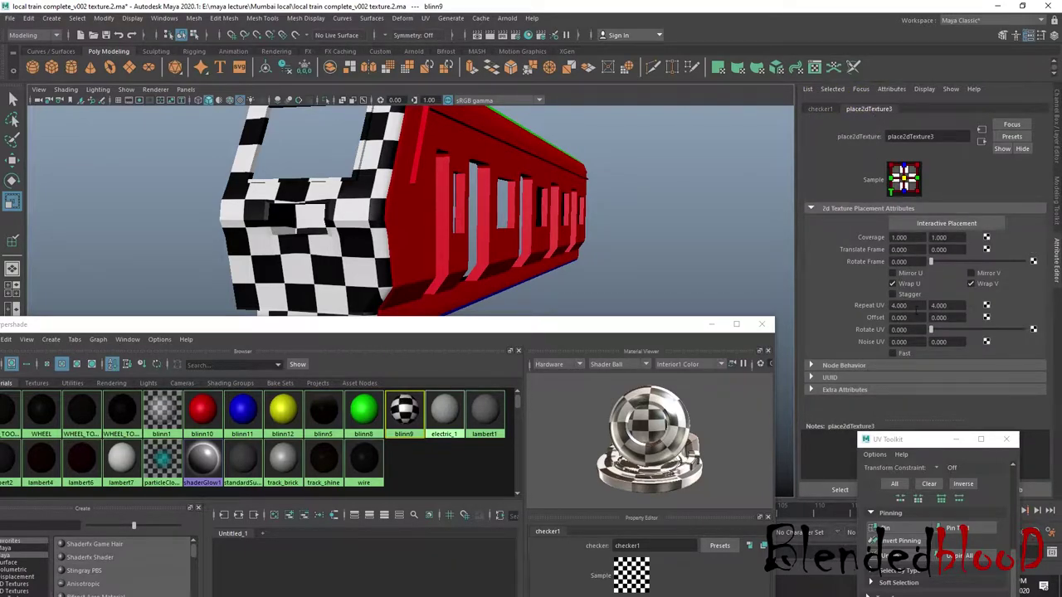
pyautogui.click(913, 304)
pyautogui.click(915, 305)
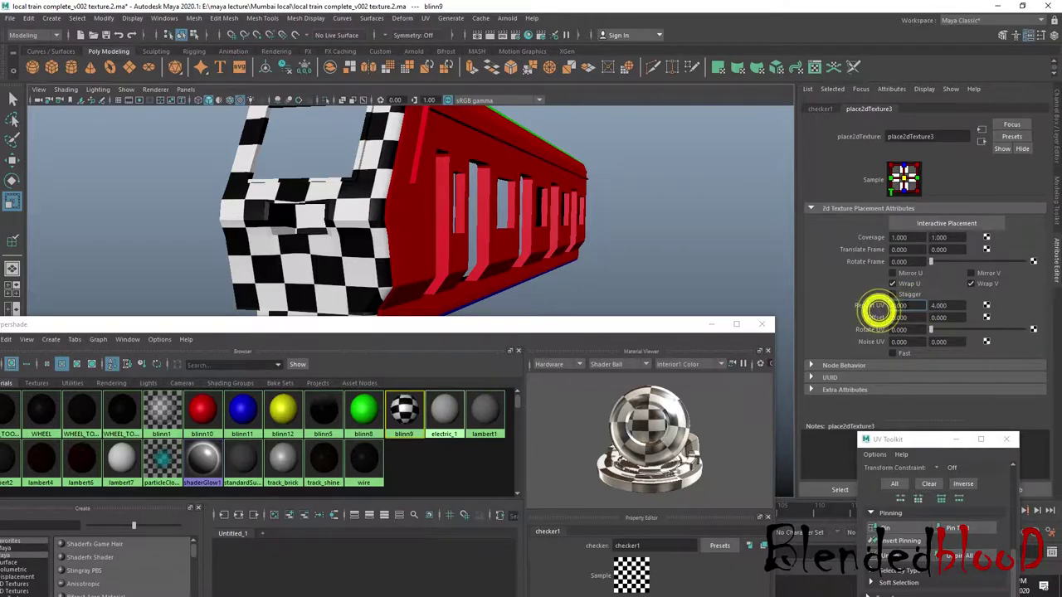
pyautogui.write('10')
pyautogui.press('Return')
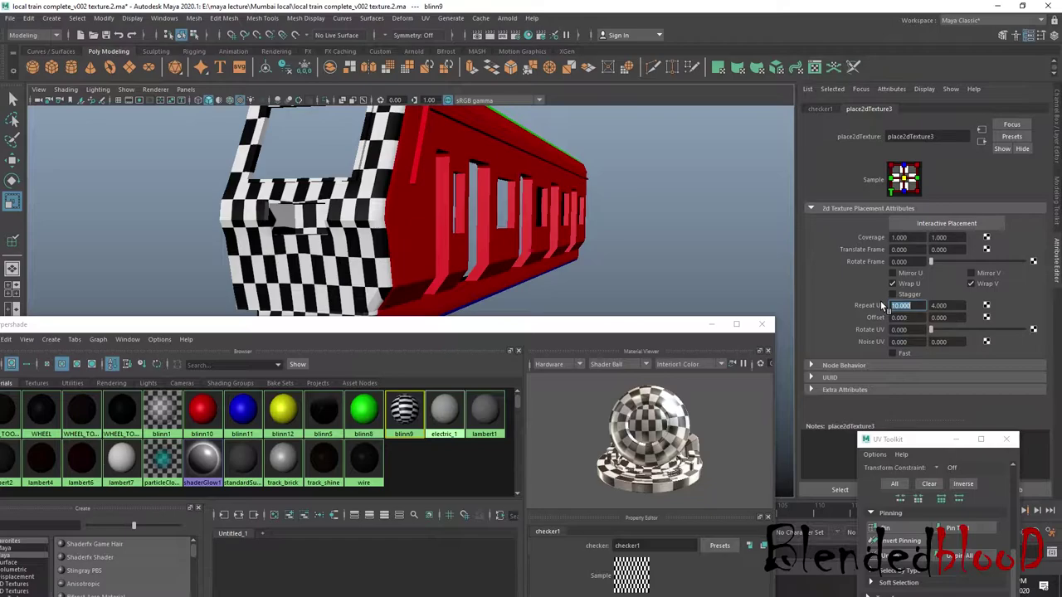
pyautogui.click(946, 305)
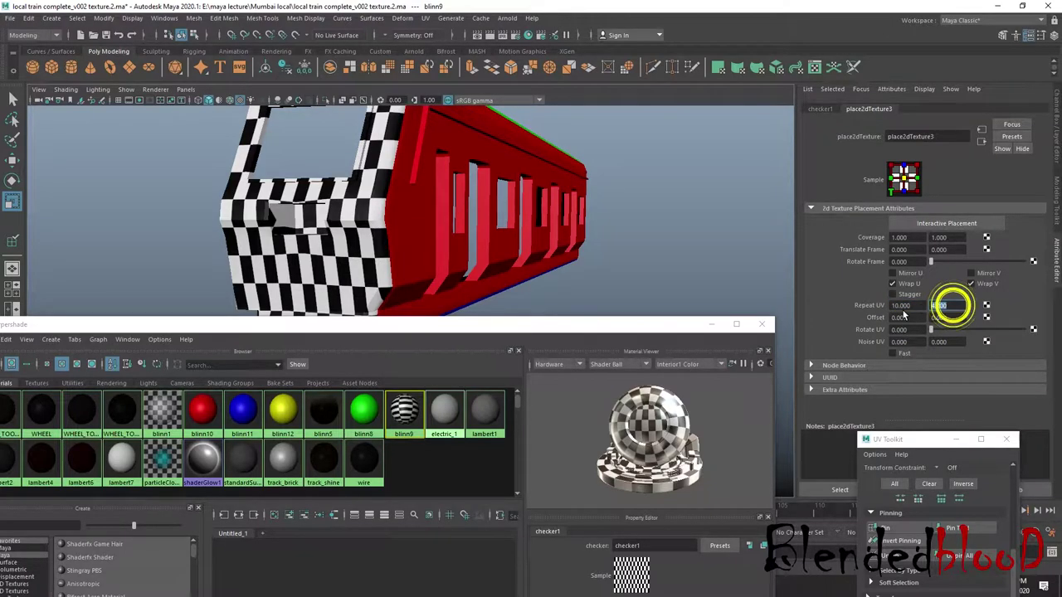
pyautogui.write('10')
pyautogui.press('Return')
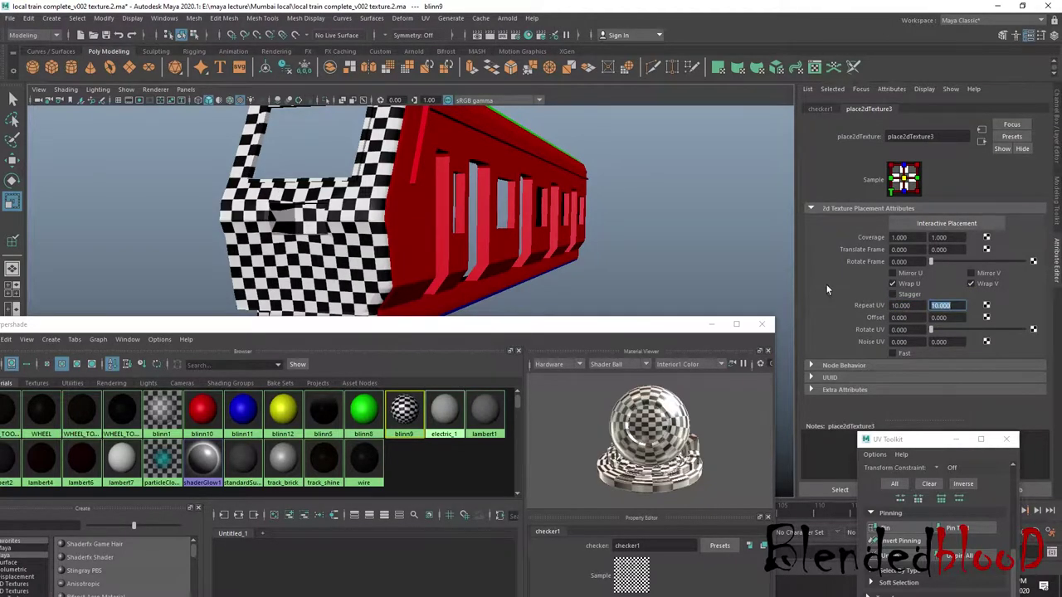
# - Orbit and zoom around the train to inspect the finer checkered front
pyautogui.moveTo(425, 230)
pyautogui.keyDown('alt'); pyautogui.mouseDown()
pyautogui.moveTo(675, 226)
pyautogui.moveTo(627, 214)
pyautogui.moveTo(306, 220)
pyautogui.mouseUp(); pyautogui.keyUp('alt')
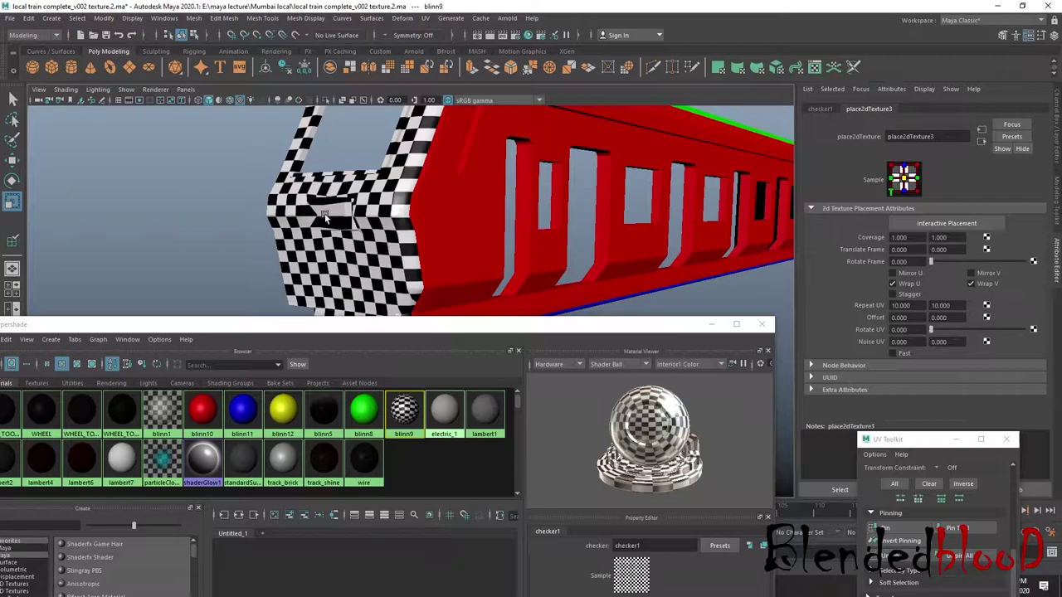
pyautogui.scroll(-5, 328, 214)
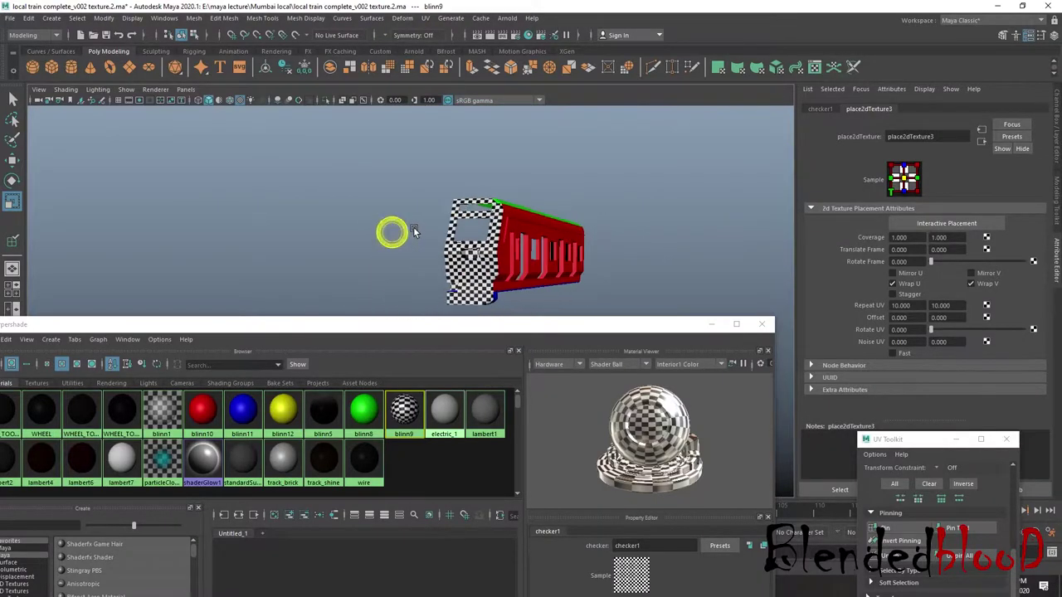
pyautogui.moveTo(391, 229)
pyautogui.keyDown('alt'); pyautogui.mouseDown()
pyautogui.moveTo(468, 214)
pyautogui.moveTo(520, 226)
pyautogui.mouseUp(); pyautogui.keyUp('alt')
pyautogui.scroll(5, 468, 214)
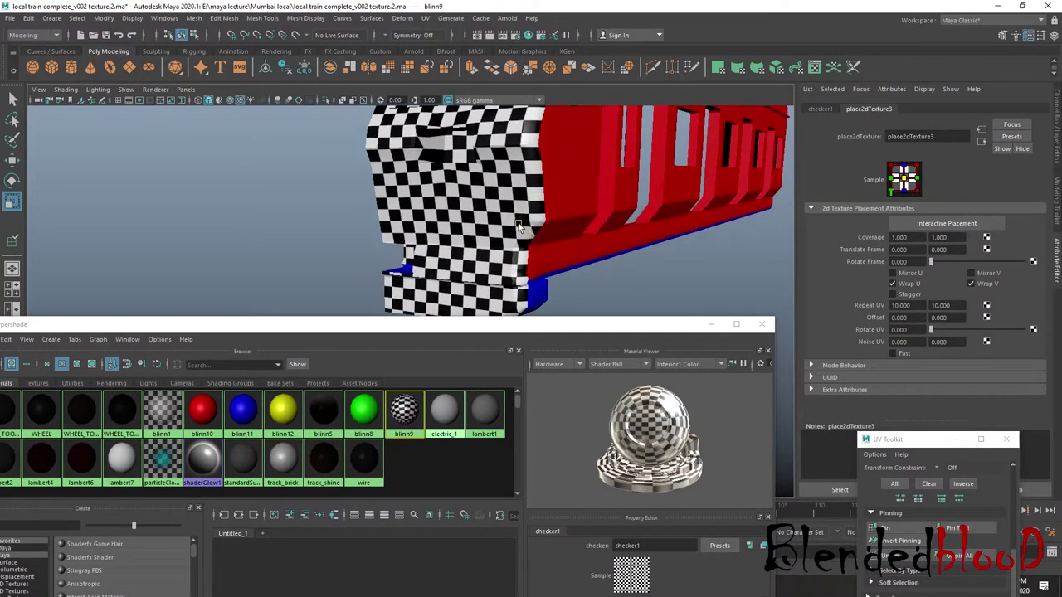
pyautogui.scroll(-4, 614, 282)
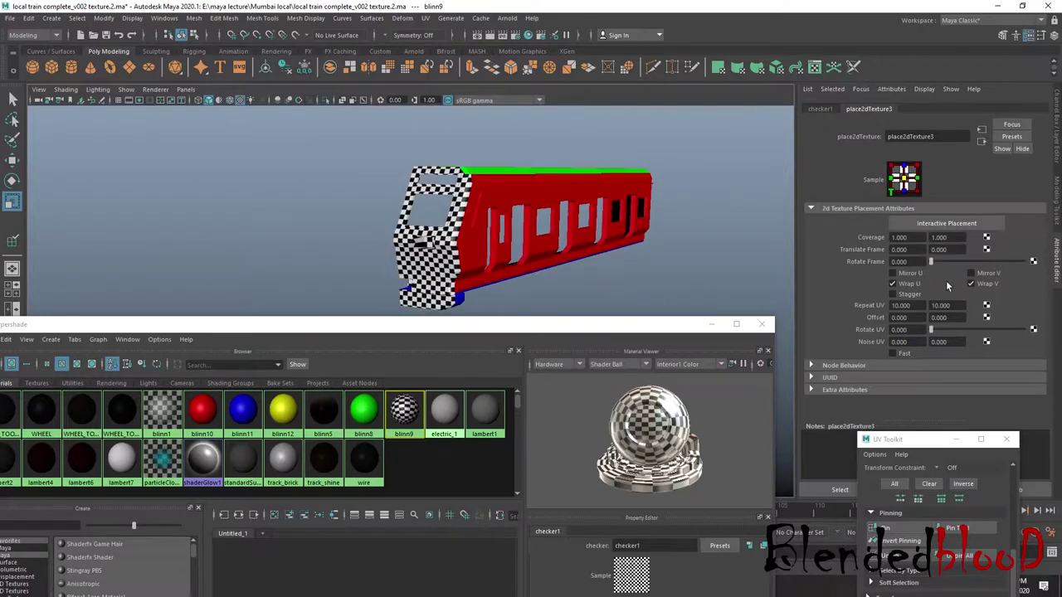
pyautogui.scroll(2, 515, 261)
pyautogui.scroll(3, 521, 245)
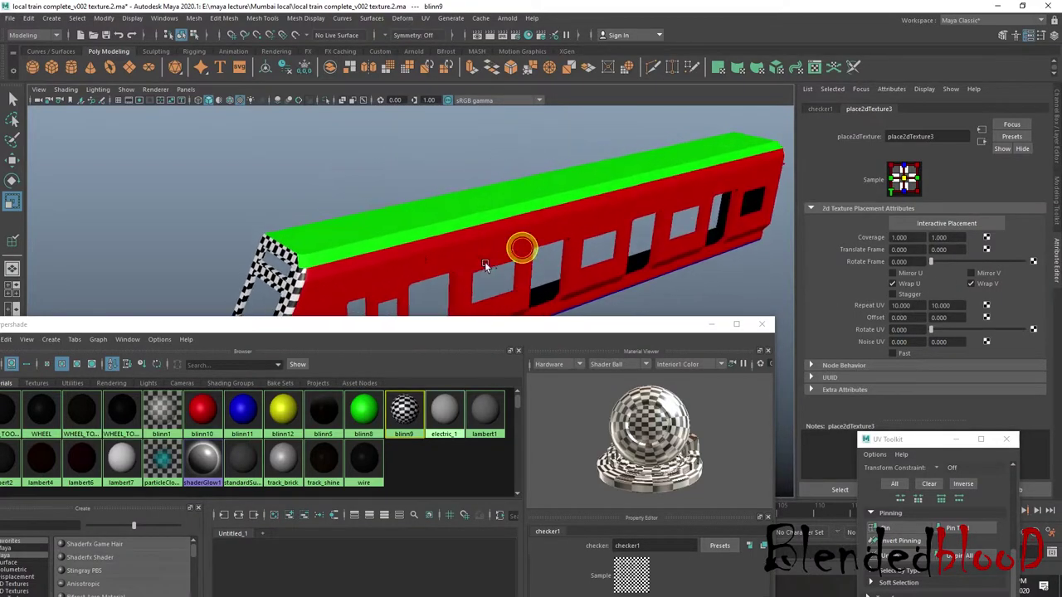
# - Map a Checker texture into the Color of the green roof material blinn8
pyautogui.click(363, 415)
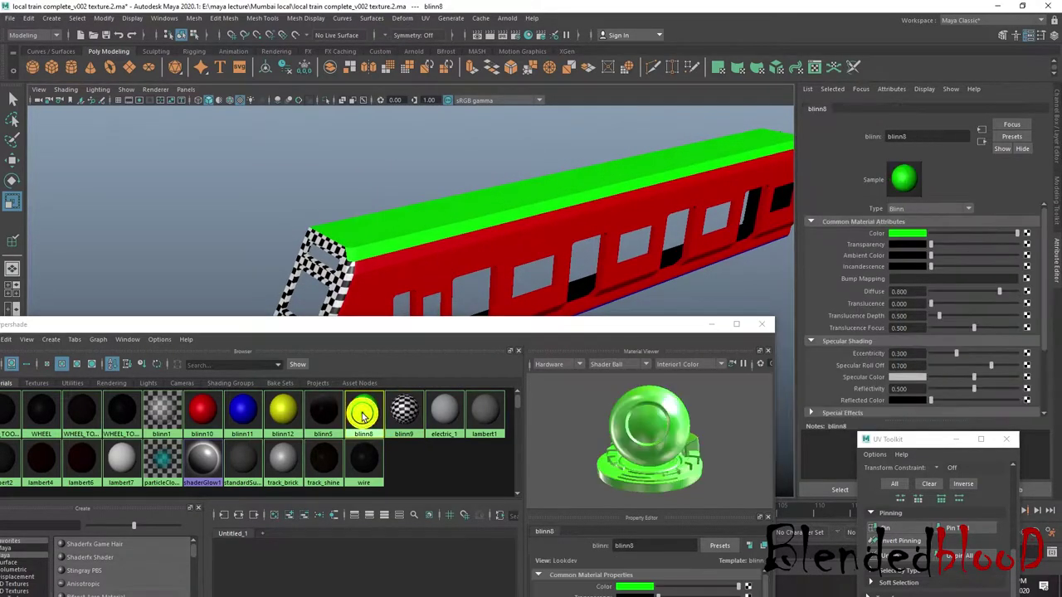
pyautogui.click(1027, 234)
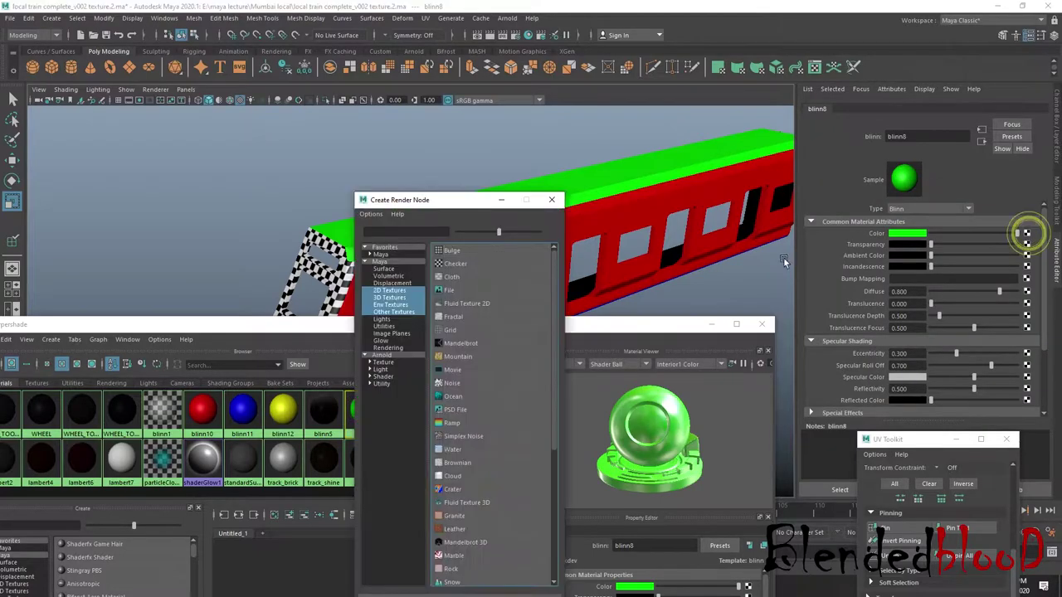
pyautogui.click(458, 264)
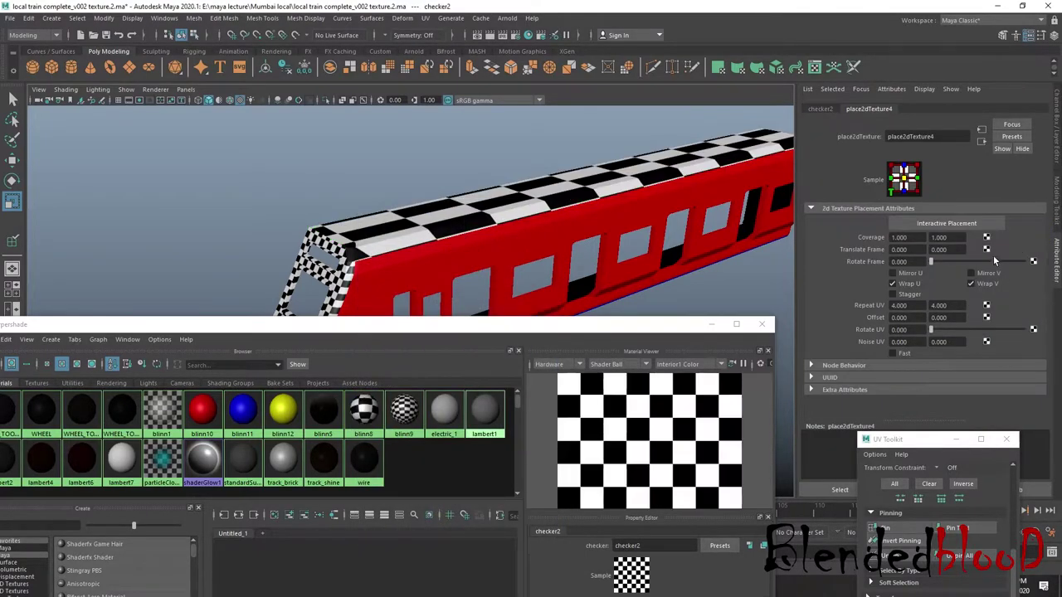
pyautogui.click(820, 108)
pyautogui.click(869, 109)
# - Set the checker's place2dTexture4 repeat to 10 as a first try
pyautogui.doubleClick(906, 305)
pyautogui.press('Tab')
pyautogui.write('10')
pyautogui.press('Return')
pyautogui.press('f')
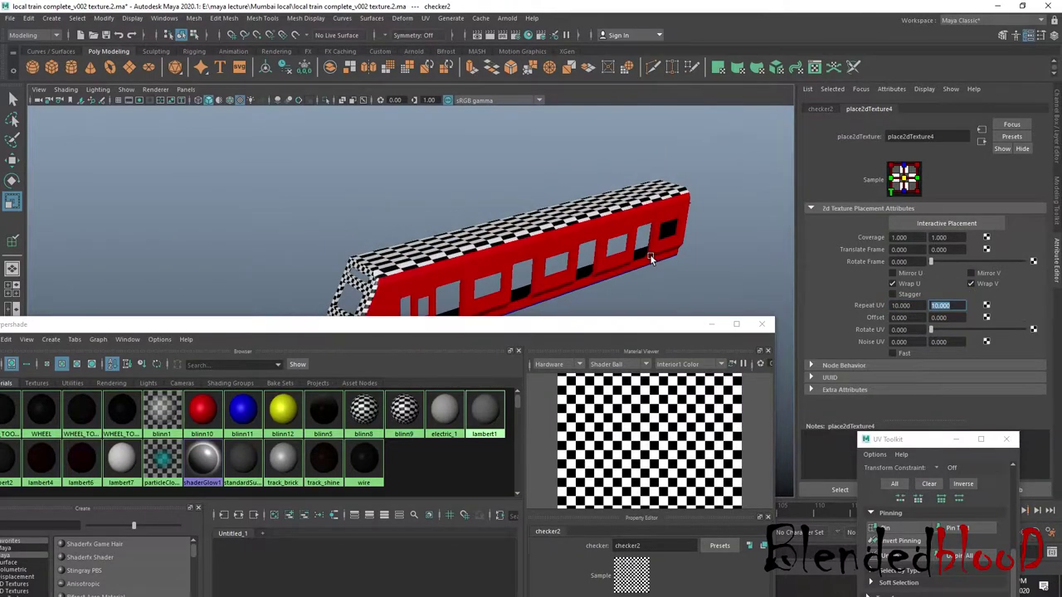
pyautogui.scroll(2, 651, 254)
pyautogui.scroll(2, 647, 249)
pyautogui.scroll(2, 631, 245)
pyautogui.scroll(1, 598, 241)
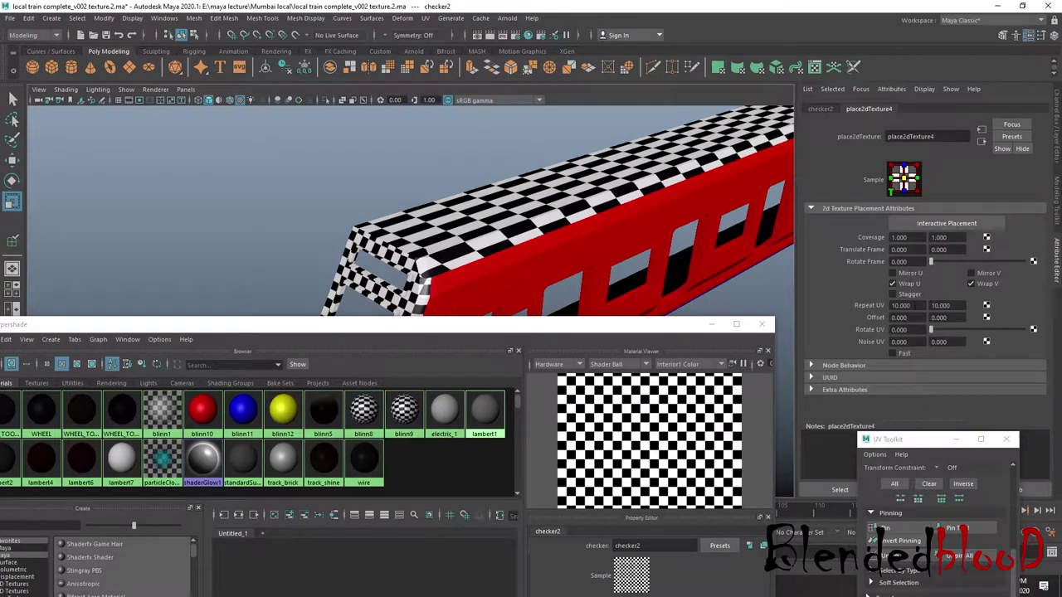
# - Change place2dTexture4's Repeat UV to 15 in U and 30 in V
pyautogui.doubleClick(907, 305)
pyautogui.write('15')
pyautogui.press('Return')
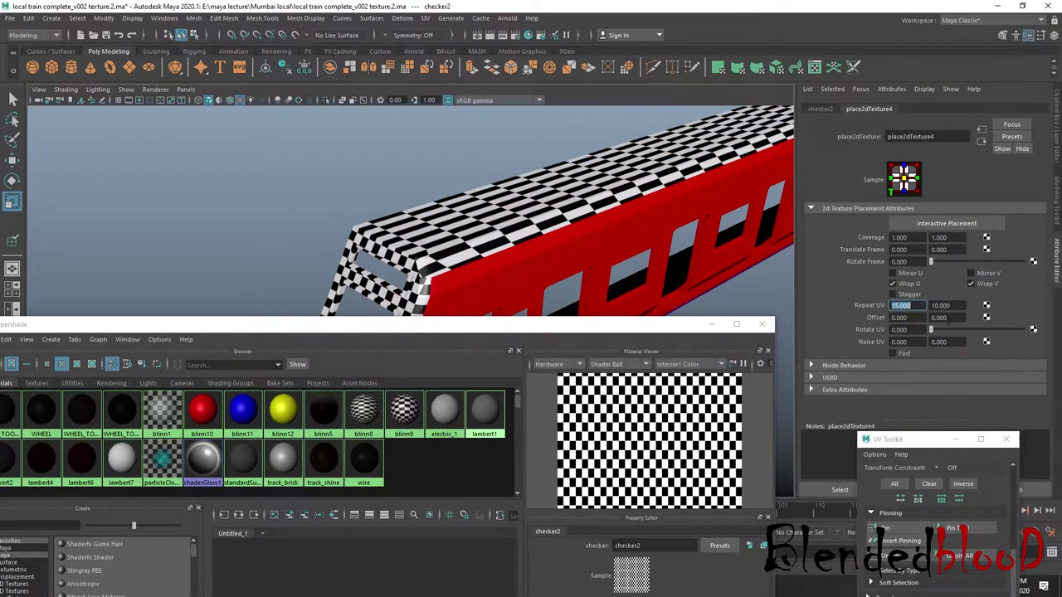
pyautogui.doubleClick(942, 305)
pyautogui.write('15')
pyautogui.press('Return')
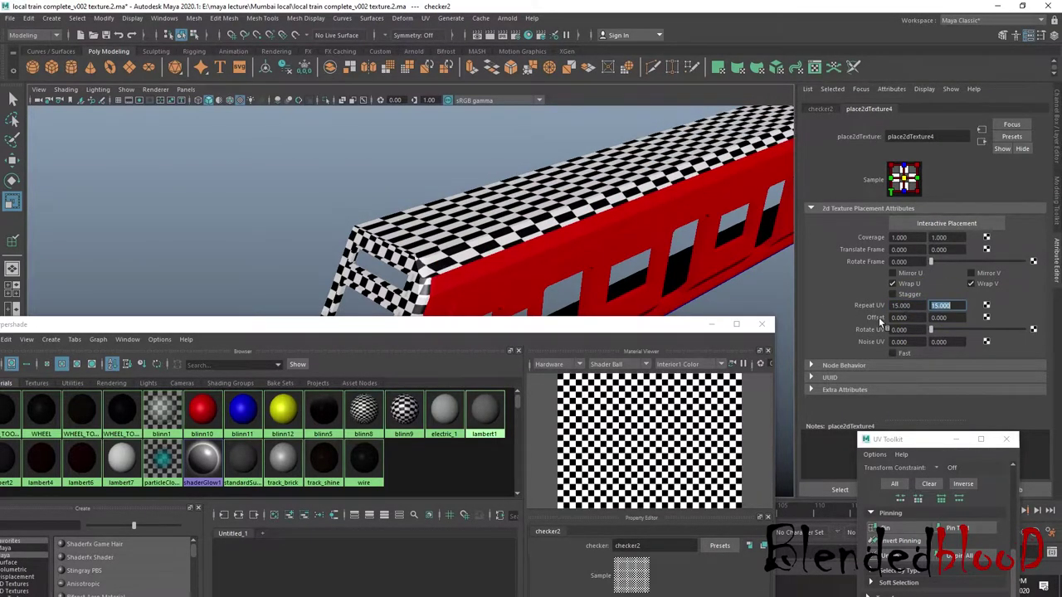
pyautogui.write('20.000')
pyautogui.press('Return')
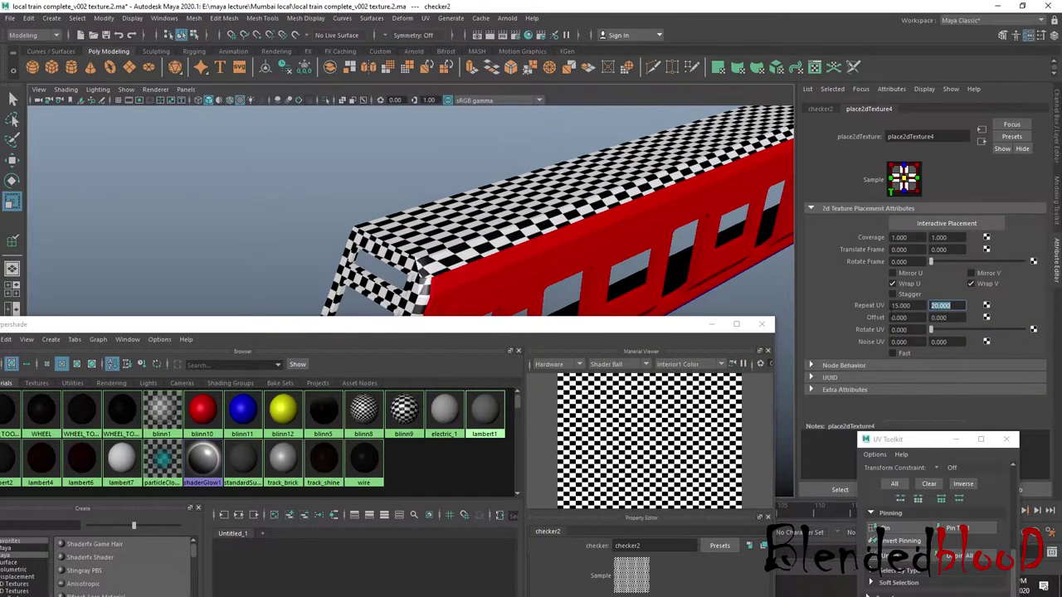
pyautogui.write('30')
pyautogui.press('Return')
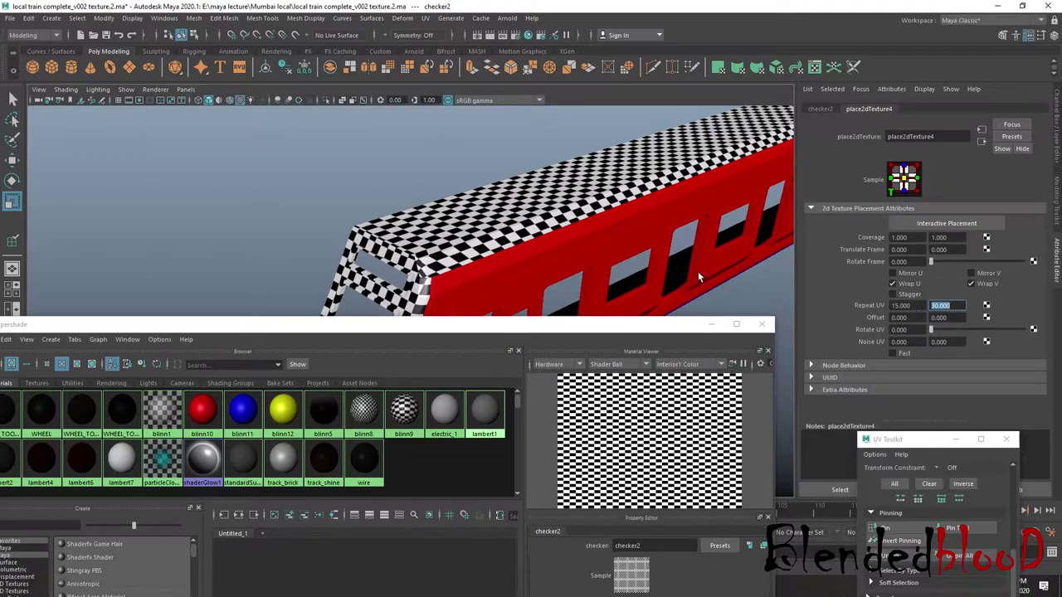
pyautogui.keyDown('alt'); pyautogui.moveTo(698, 271); pyautogui.dragTo(602, 259); pyautogui.keyUp('alt')
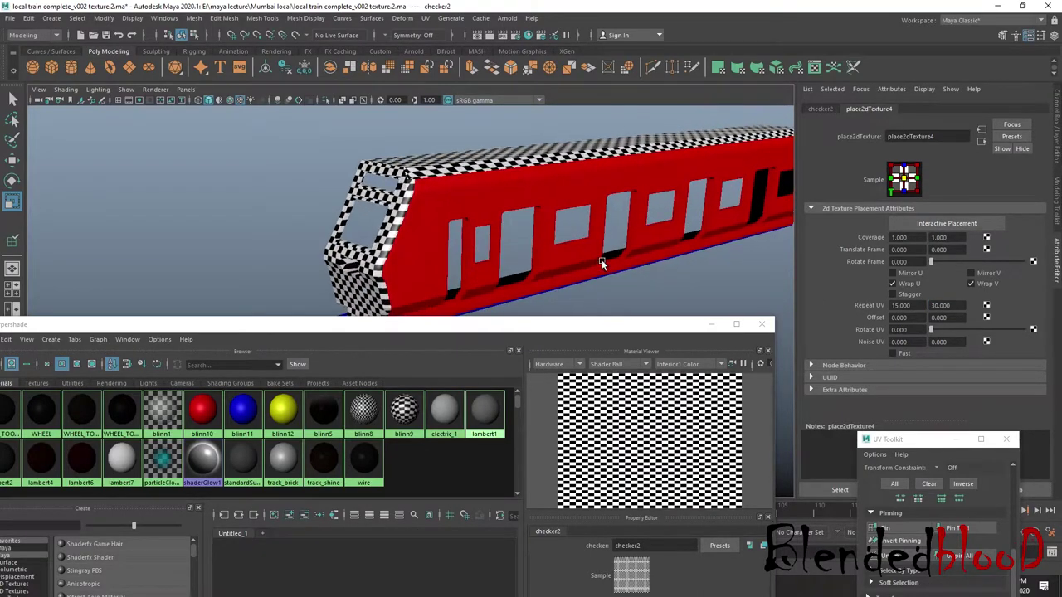
# - Map a Checker texture into the Color of the red body material blinn10
pyautogui.click(200, 409)
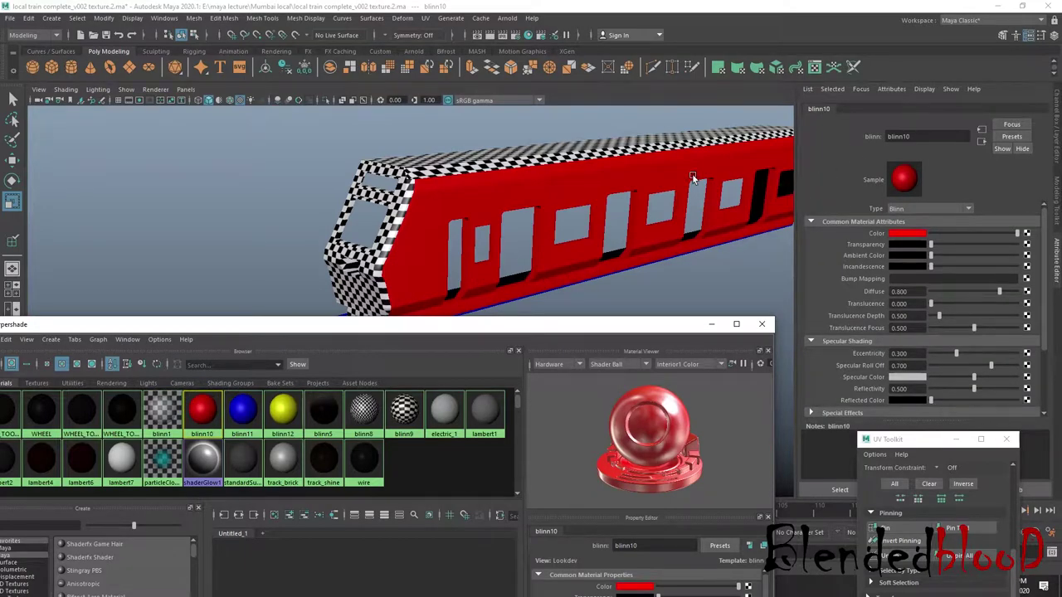
pyautogui.click(1029, 260)
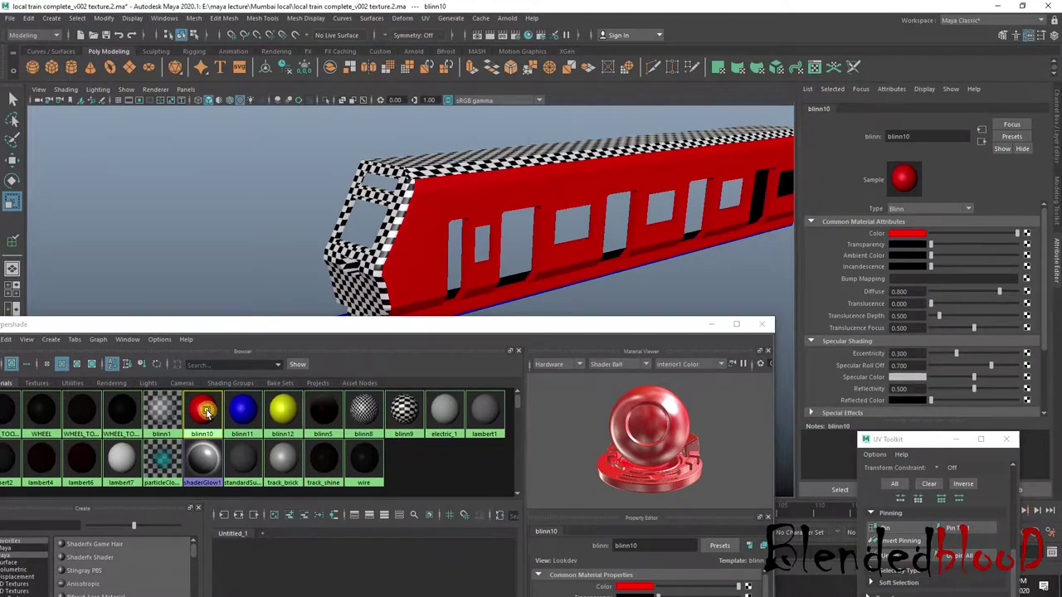
pyautogui.click(1027, 233)
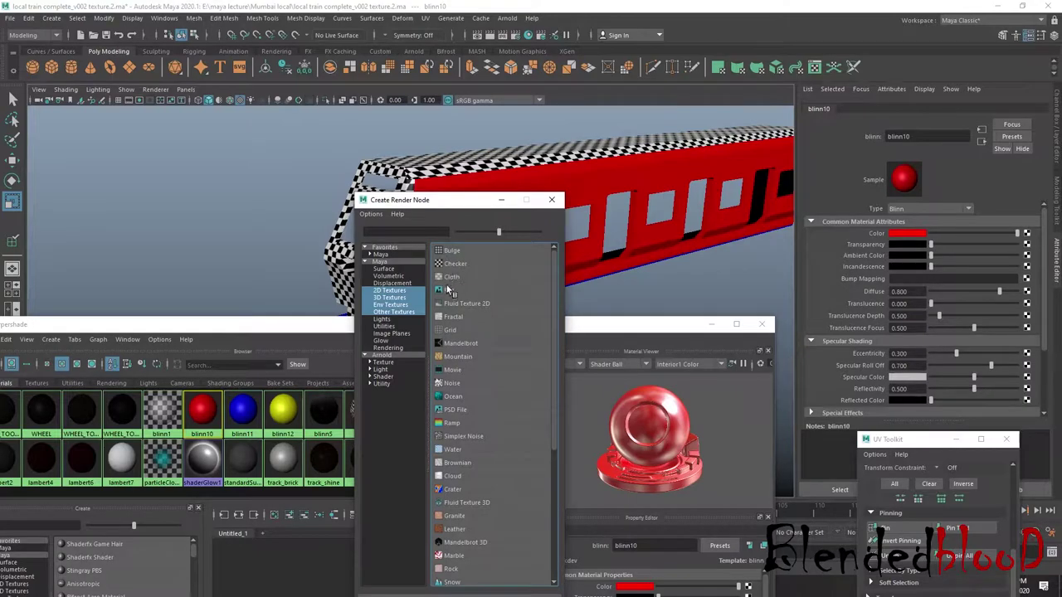
pyautogui.click(458, 263)
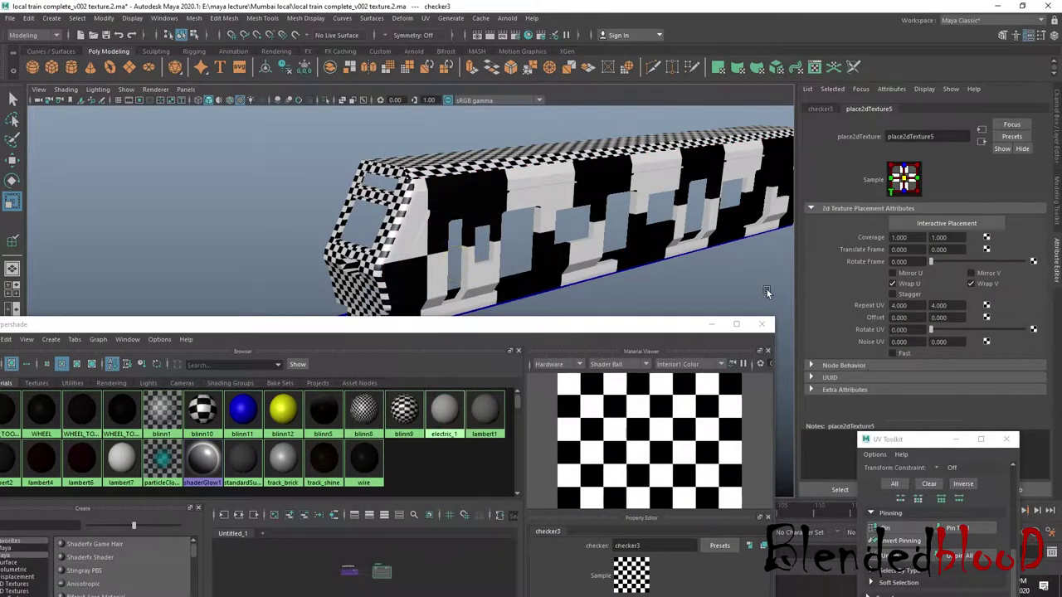
# - Set place2dTexture5's Repeat UV to 40 by 40 for a dense side checker
pyautogui.scroll(-5, 722, 270)
pyautogui.scroll(1, 720, 253)
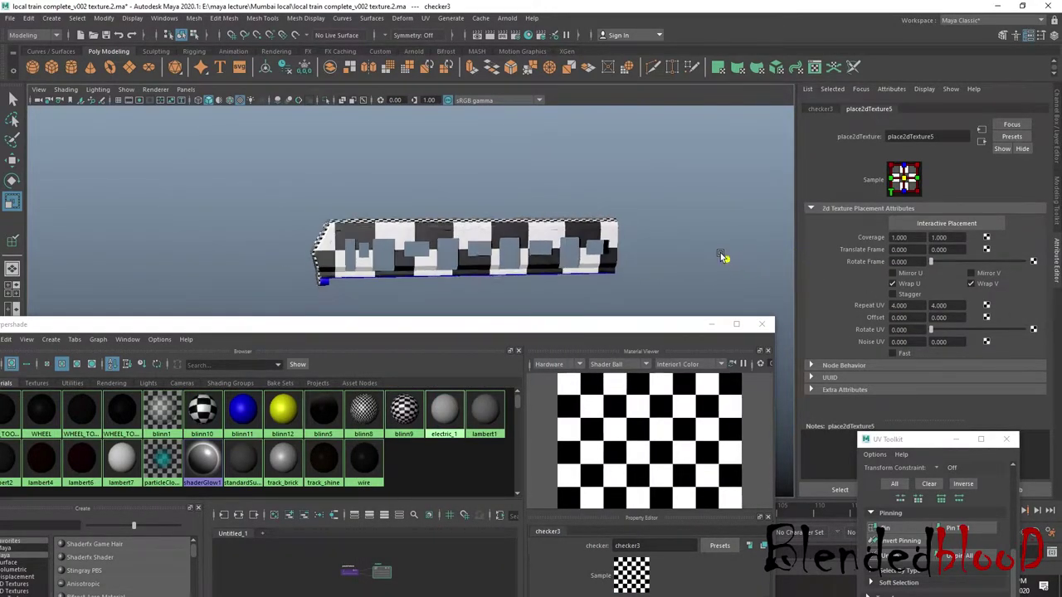
pyautogui.scroll(2, 673, 258)
pyautogui.scroll(3, 674, 258)
pyautogui.scroll(2, 622, 240)
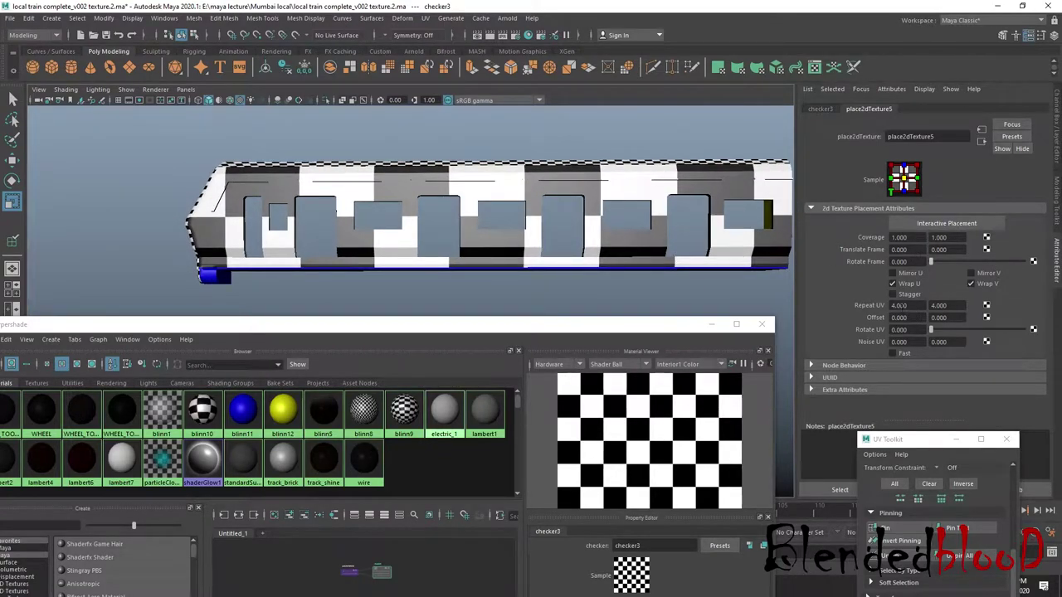
pyautogui.click(900, 306)
pyautogui.press('Tab')
pyautogui.write('20')
pyautogui.press('Return')
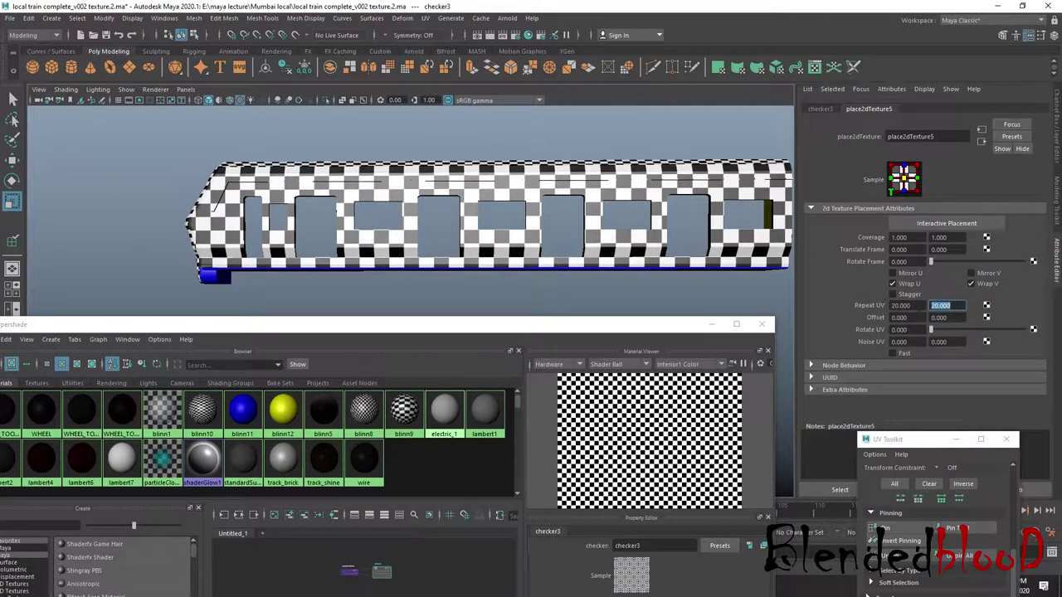
pyautogui.click(909, 305)
pyautogui.write('40')
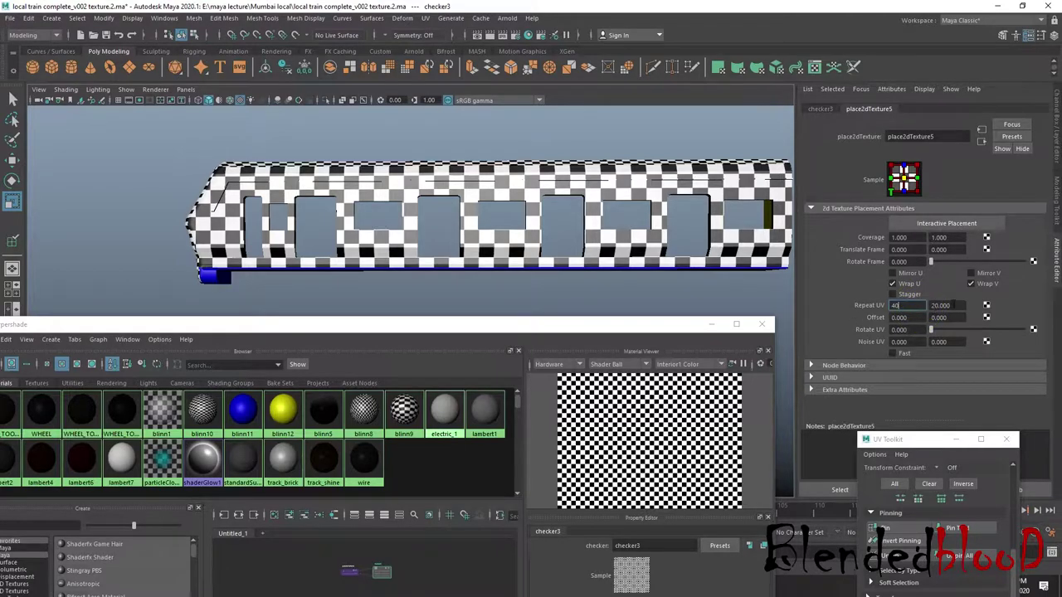
pyautogui.click(952, 305)
pyautogui.write('40')
pyautogui.press('Return')
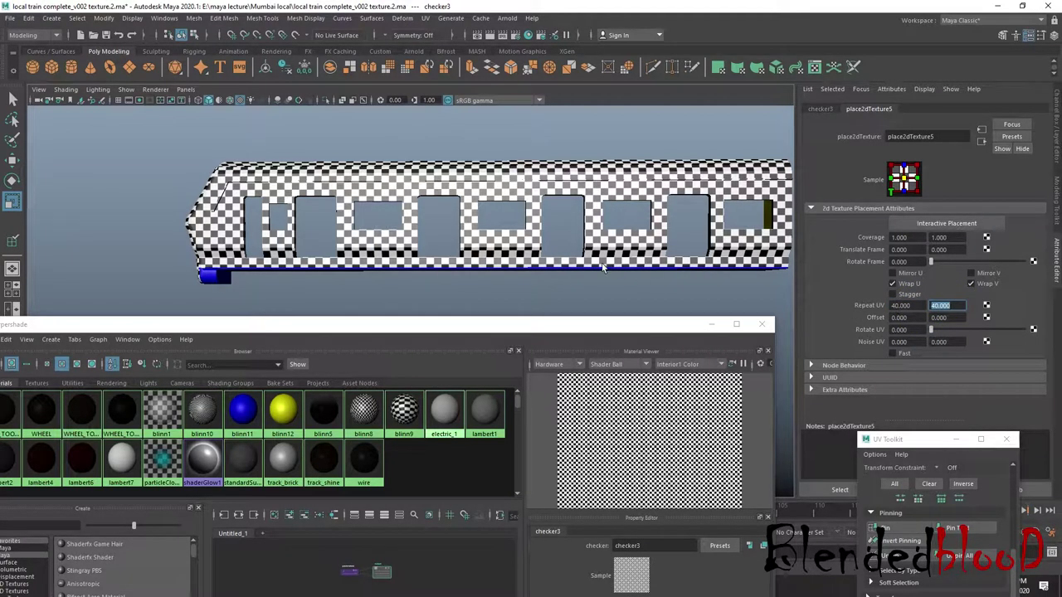
# - Orbit around the train to inspect the checker on the front, ends and underside
pyautogui.moveTo(496, 248)
pyautogui.keyDown('alt'); pyautogui.mouseDown()
pyautogui.moveTo(548, 226)
pyautogui.moveTo(503, 214)
pyautogui.moveTo(498, 249)
pyautogui.moveTo(471, 240)
pyautogui.moveTo(466, 206)
pyautogui.moveTo(553, 233)
pyautogui.moveTo(482, 260)
pyautogui.mouseUp(); pyautogui.keyUp('alt')
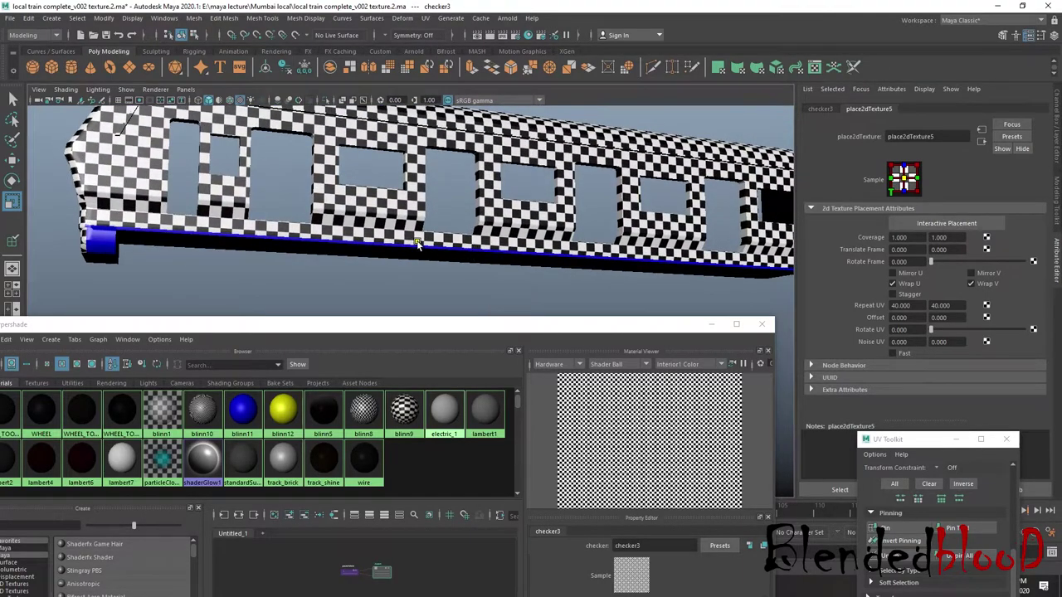
pyautogui.keyDown('alt'); pyautogui.moveTo(417, 243); pyautogui.dragTo(434, 216); pyautogui.keyUp('alt')
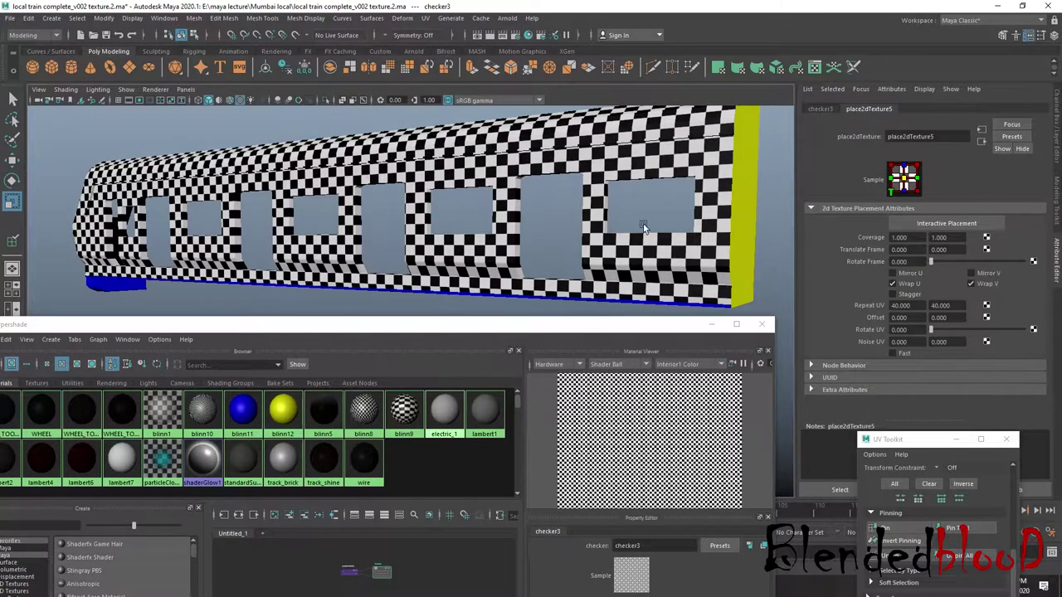
pyautogui.keyDown('alt'); pyautogui.moveTo(485, 239); pyautogui.dragTo(479, 193); pyautogui.keyUp('alt')
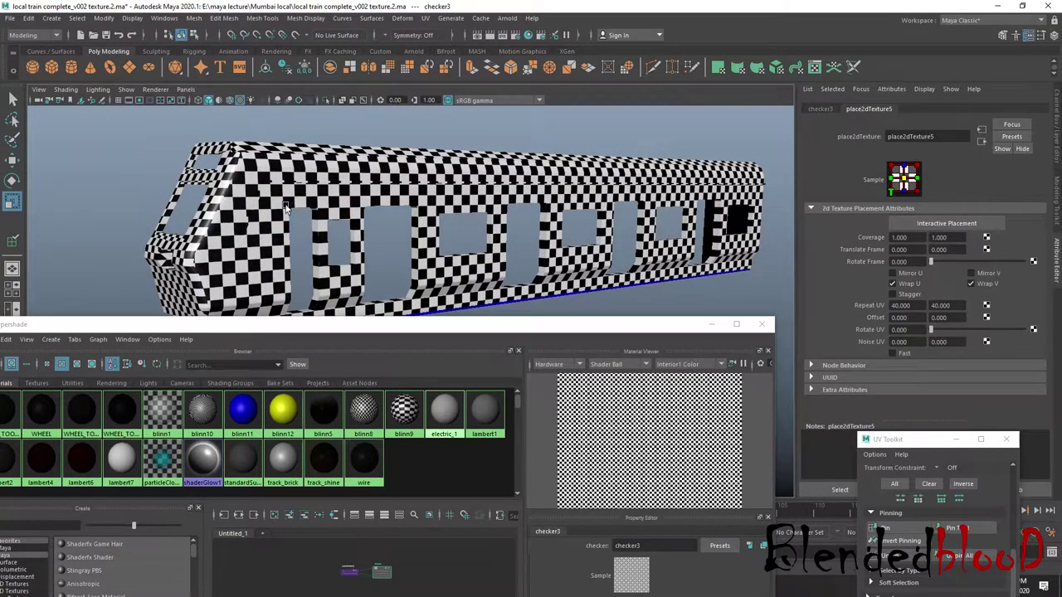
pyautogui.keyDown('alt'); pyautogui.moveTo(355, 282); pyautogui.dragTo(482, 218); pyautogui.keyUp('alt')
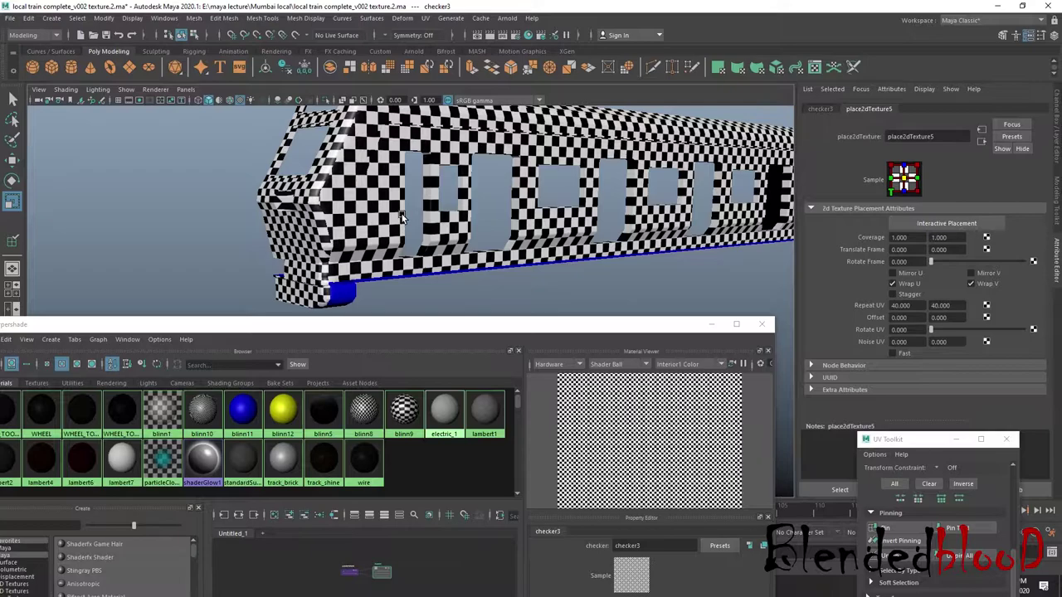
pyautogui.keyDown('alt'); pyautogui.moveTo(414, 210); pyautogui.dragTo(538, 289); pyautogui.keyUp('alt')
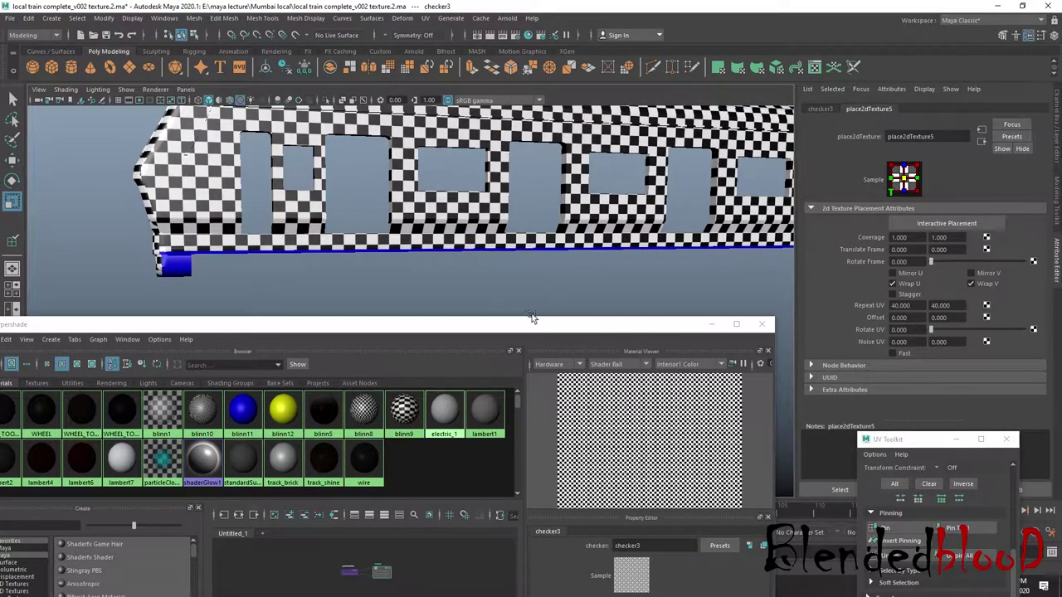
# - Select the objects using blinn11 and show their Channel Box
pyautogui.rightClick(244, 415)
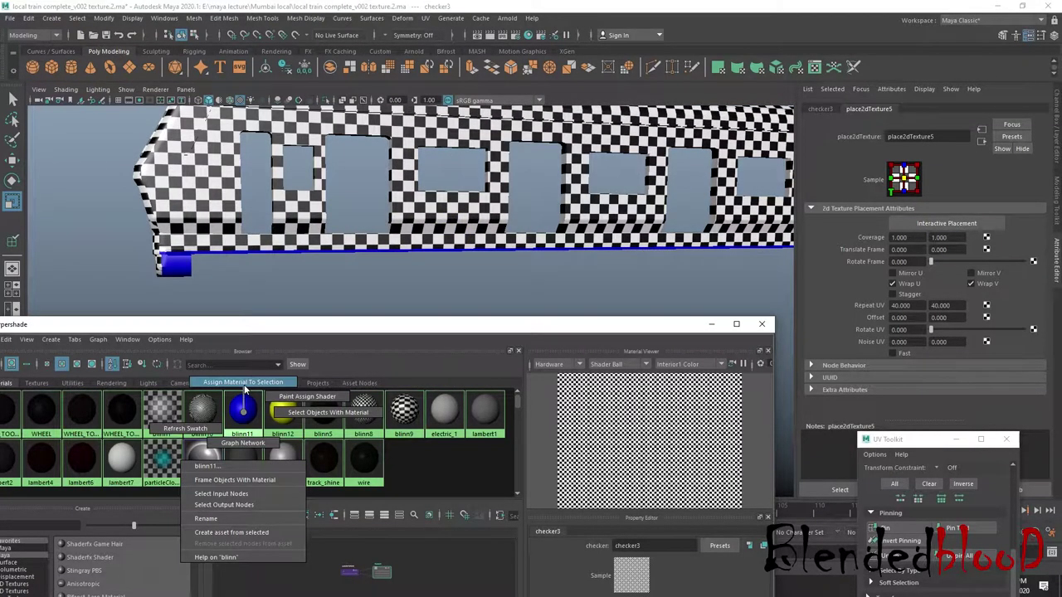
pyautogui.click(299, 410)
pyautogui.moveTo(366, 324); pyautogui.dragTo(418, 458)
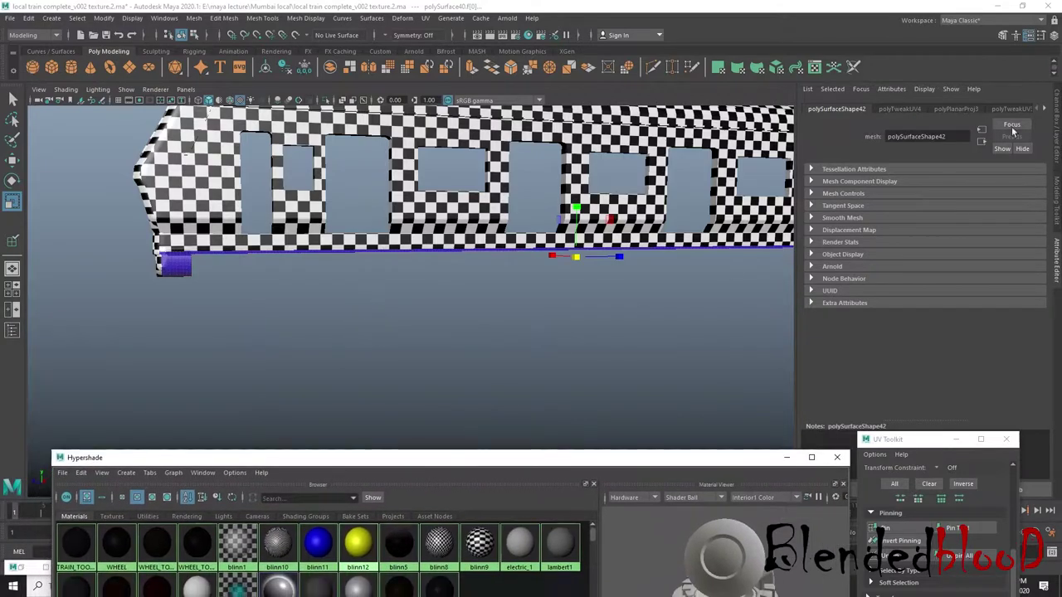
pyautogui.click(1054, 149)
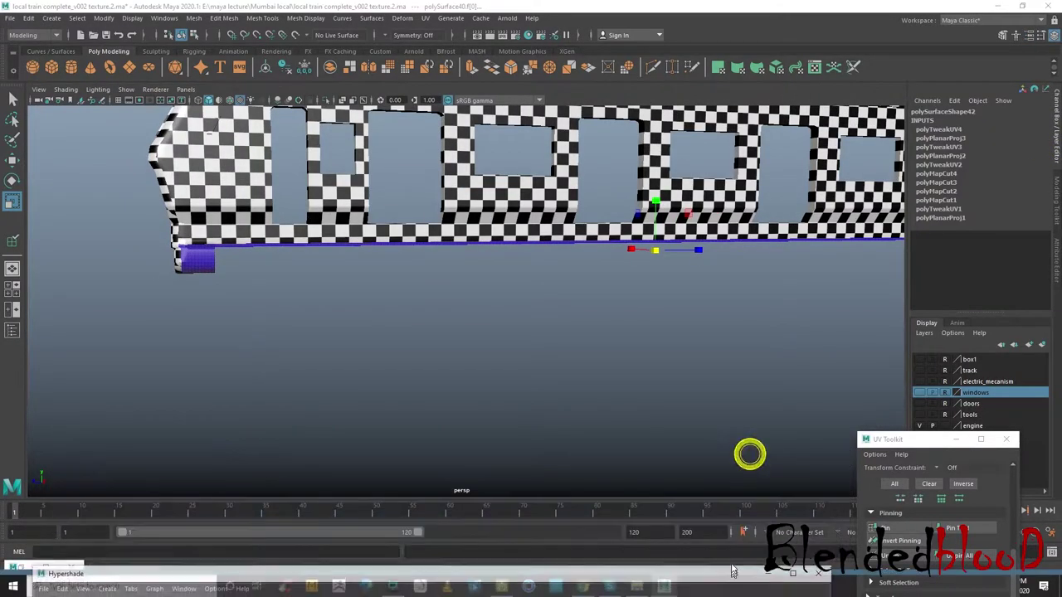
pyautogui.moveTo(749, 453); pyautogui.dragTo(724, 378)
# - Open the UV Editor and apply the blinn10 checker material to the train body
pyautogui.click(424, 18)
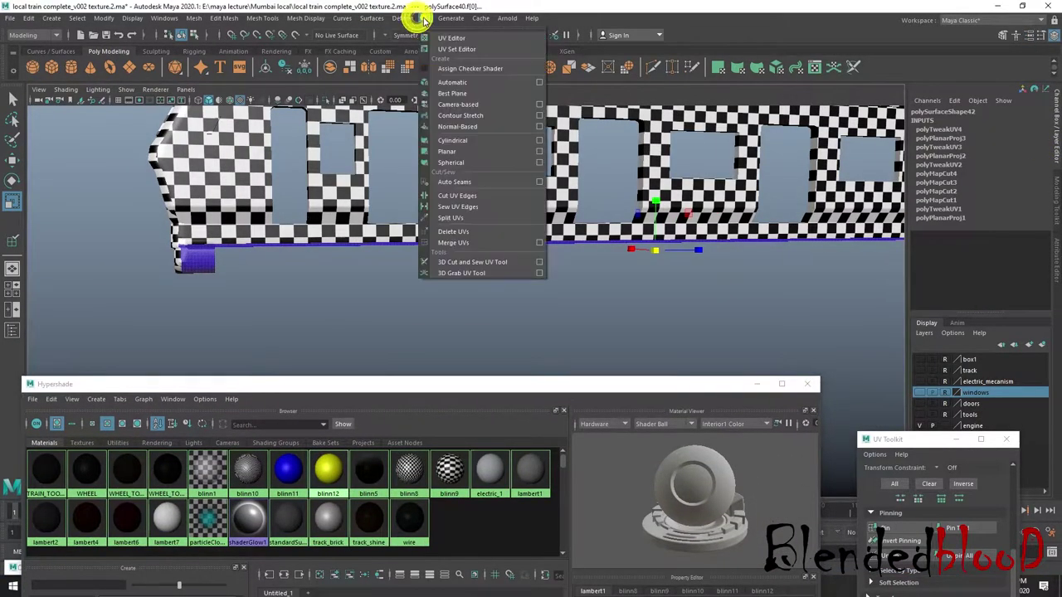
pyautogui.click(448, 38)
pyautogui.moveTo(720, 274); pyautogui.dragTo(881, 294)
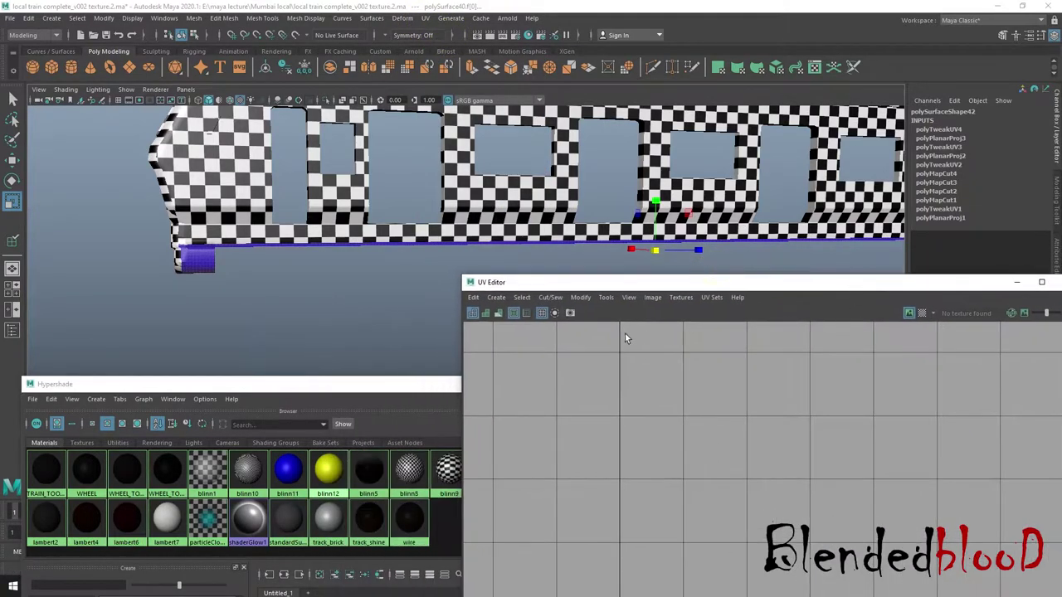
pyautogui.moveTo(249, 454); pyautogui.dragTo(306, 443, button='right')
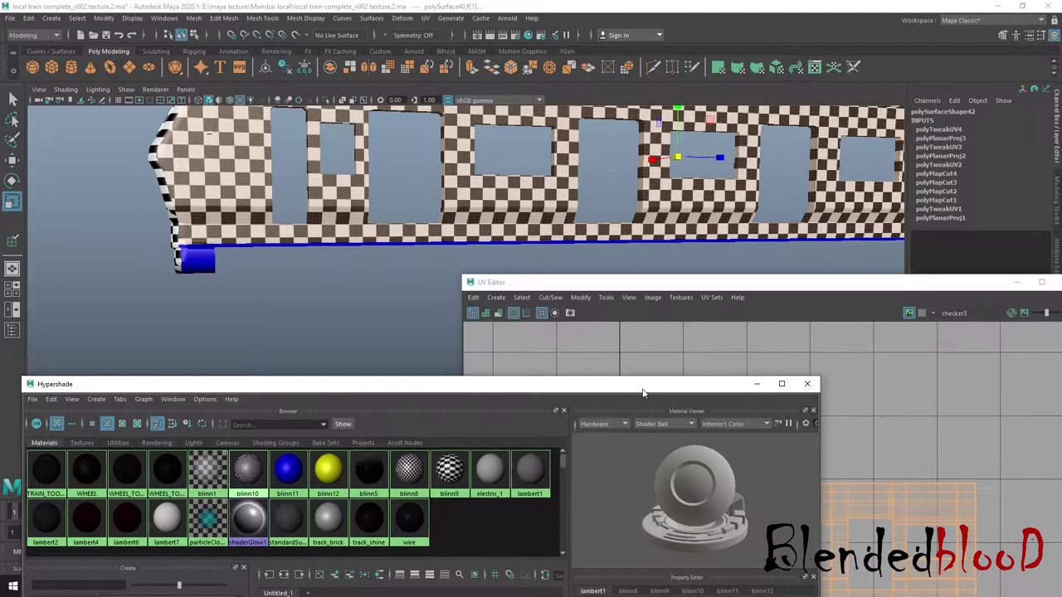
pyautogui.moveTo(644, 393); pyautogui.dragTo(430, 415)
pyautogui.click(795, 441)
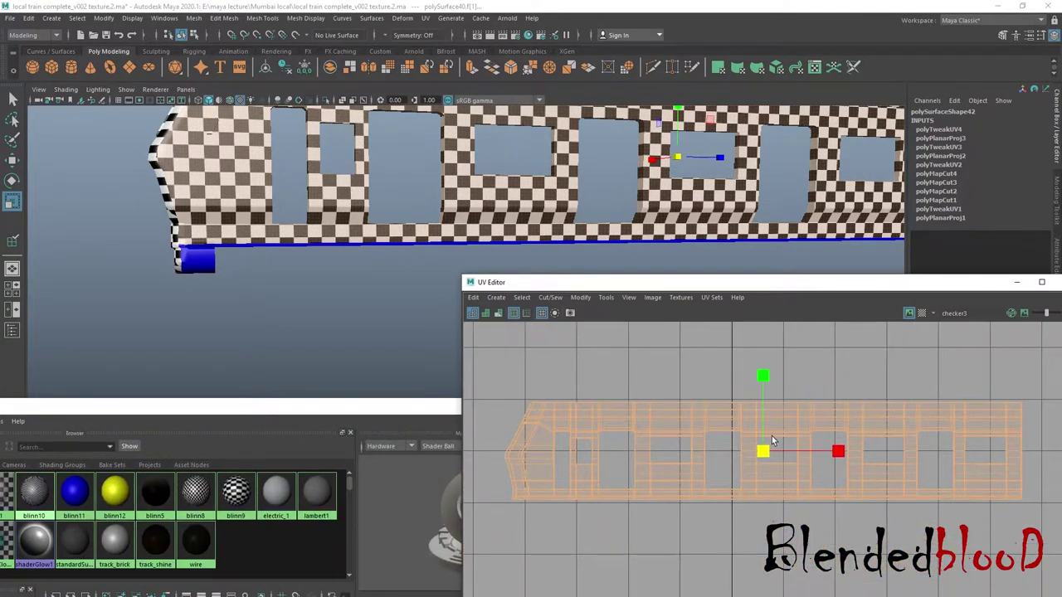
# - Scale the body's UV shell into a flat strip until the checkers look square
pyautogui.moveTo(769, 379); pyautogui.dragTo(752, 291)
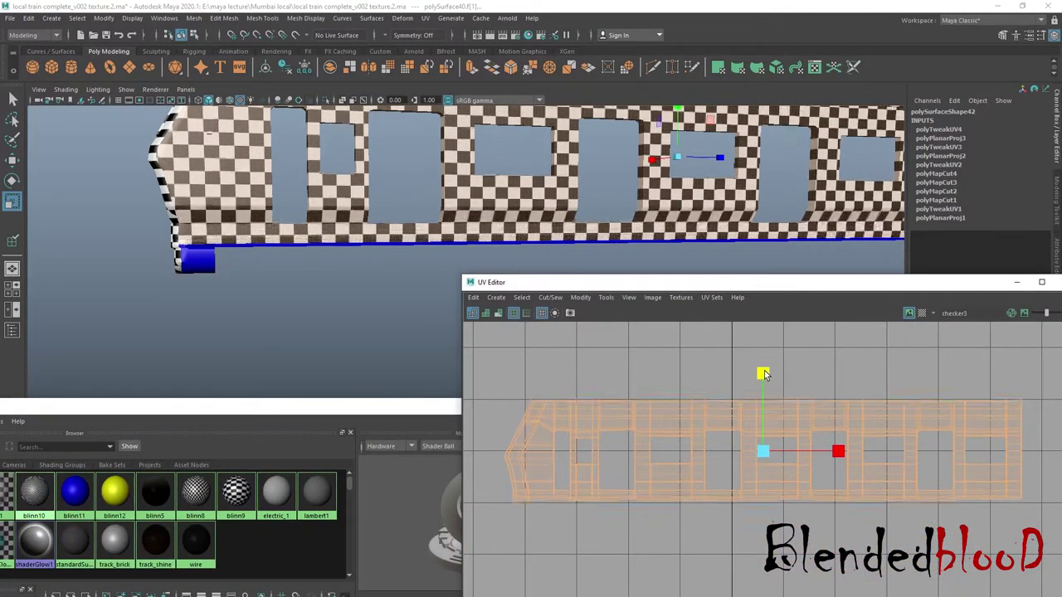
pyautogui.keyDown('ctrl'); pyautogui.moveTo(764, 394); pyautogui.dragTo(758, 384); pyautogui.keyUp('ctrl')
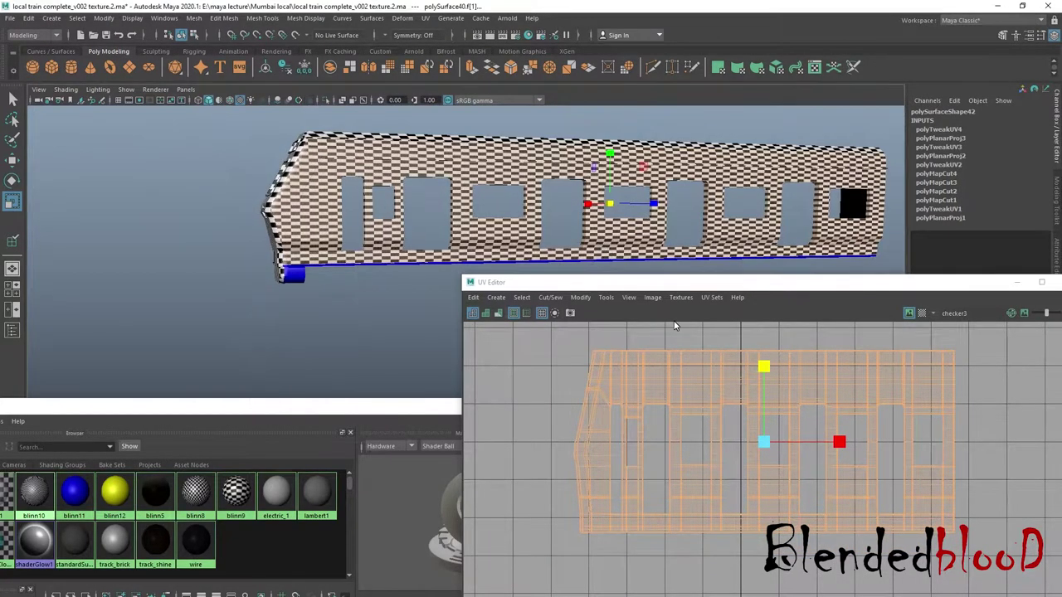
pyautogui.moveTo(744, 390); pyautogui.dragTo(767, 404, button='middle')
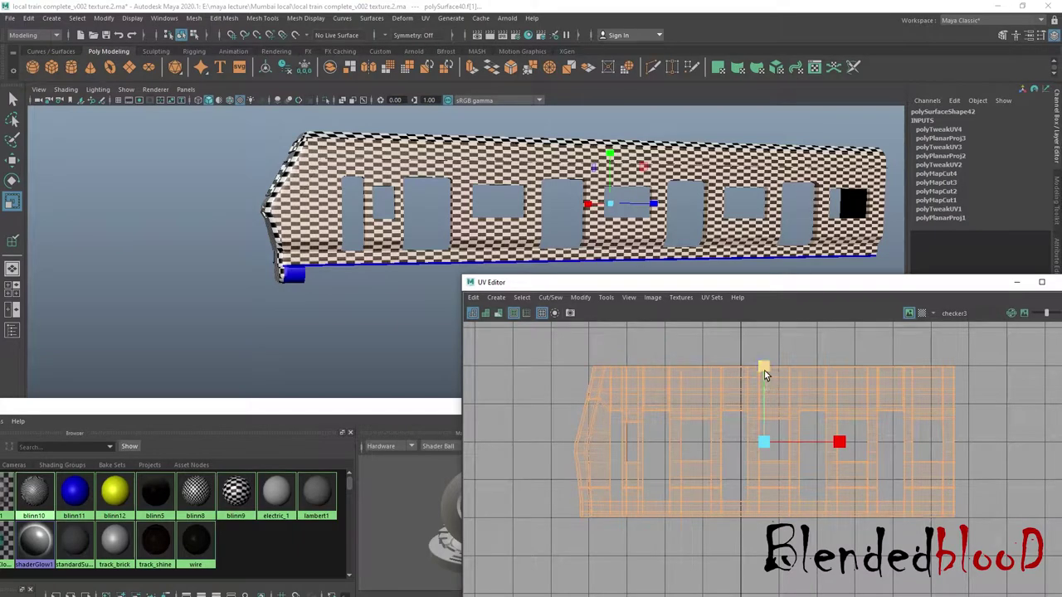
pyautogui.moveTo(765, 370); pyautogui.dragTo(767, 375)
pyautogui.scroll(2, 550, 243)
pyautogui.keyDown('alt'); pyautogui.moveTo(518, 239); pyautogui.dragTo(532, 240); pyautogui.keyUp('alt')
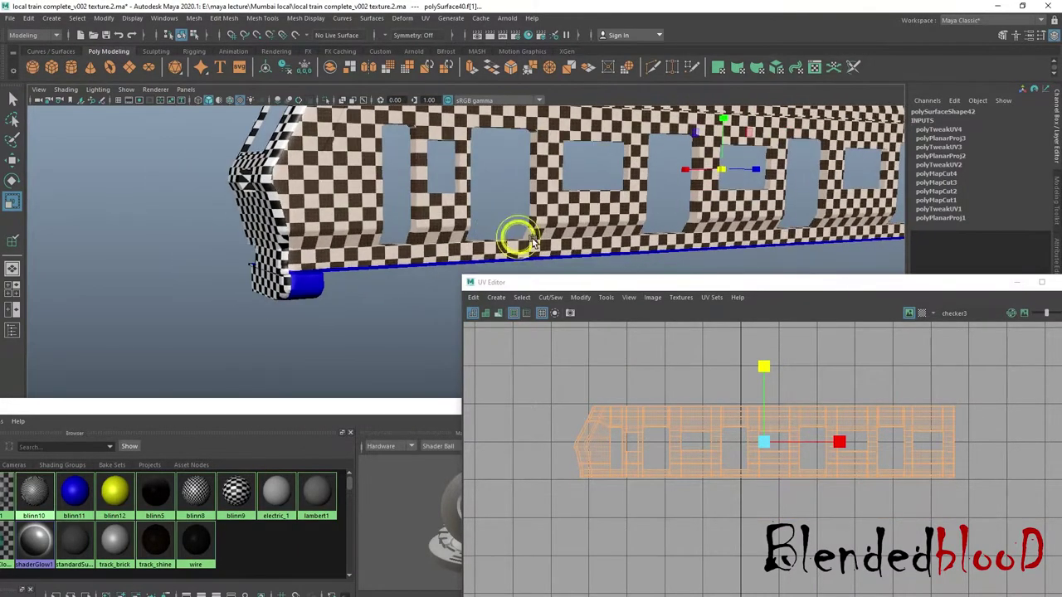
pyautogui.keyDown('alt'); pyautogui.moveTo(695, 260); pyautogui.dragTo(700, 256); pyautogui.keyUp('alt')
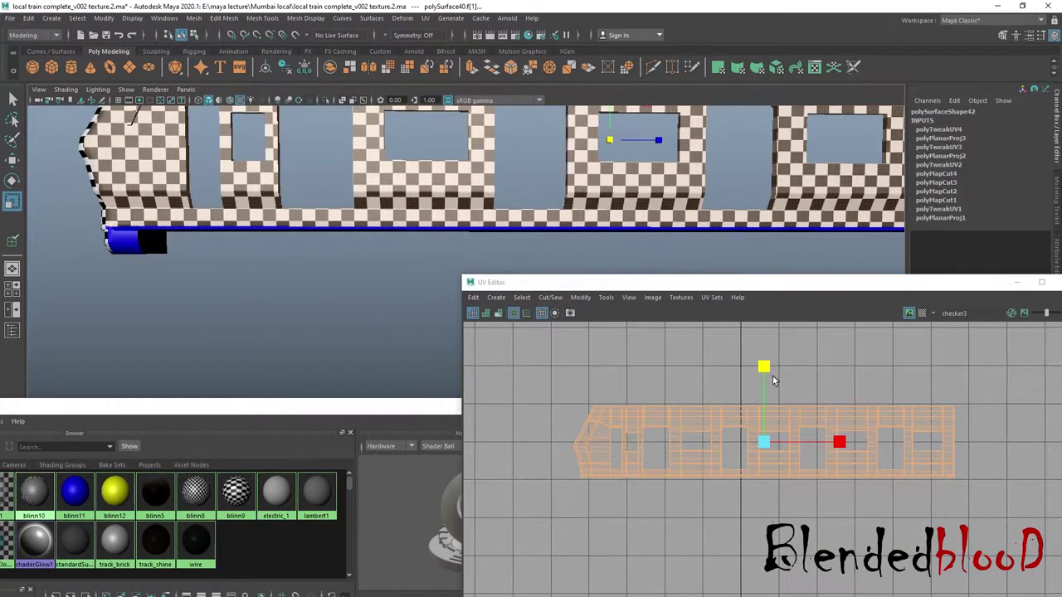
pyautogui.scroll(2, 776, 394)
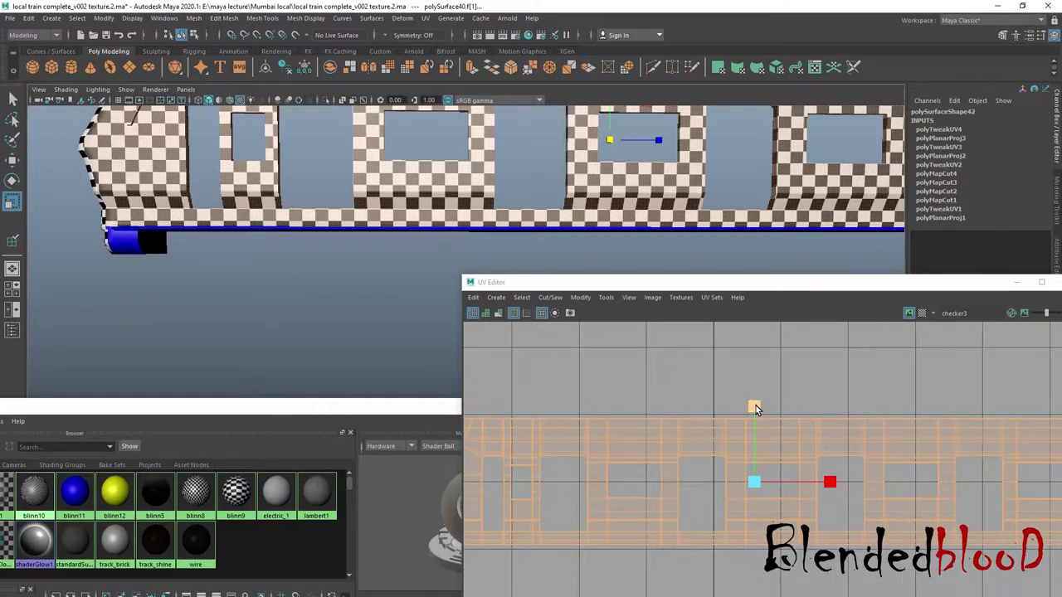
pyautogui.moveTo(755, 407); pyautogui.dragTo(754, 407)
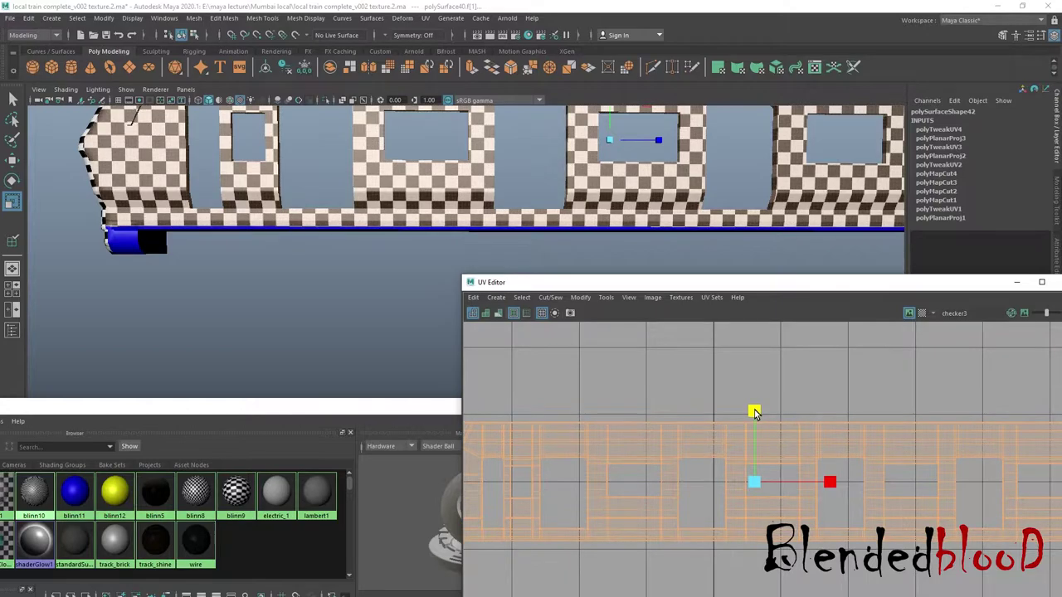
pyautogui.scroll(-5, 678, 212)
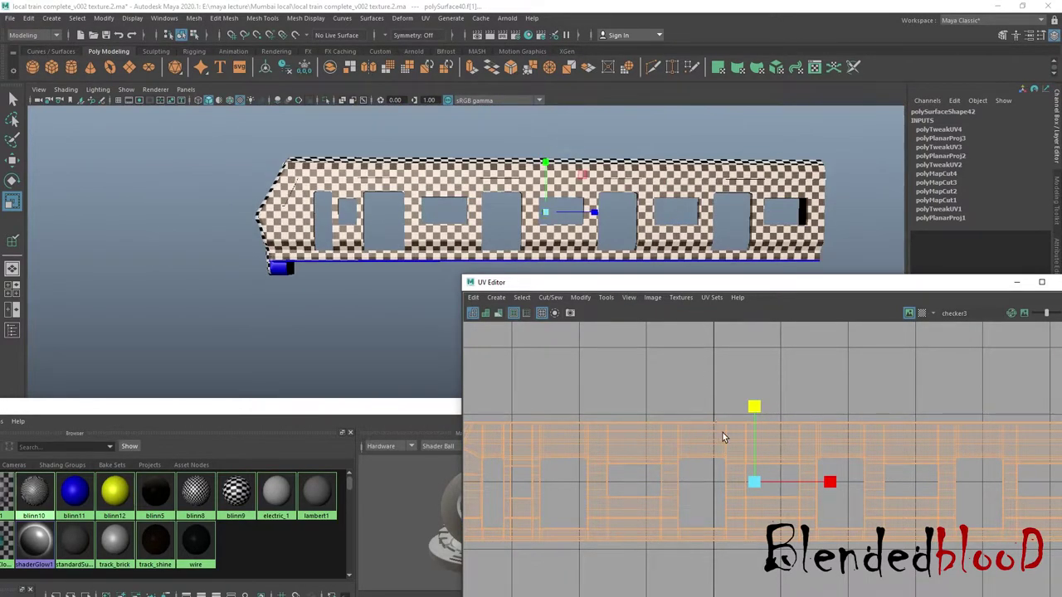
pyautogui.press('w')
pyautogui.moveTo(688, 283)
pyautogui.mouseDown()
pyautogui.moveTo(338, 218)
pyautogui.moveTo(456, 223)
pyautogui.mouseUp()
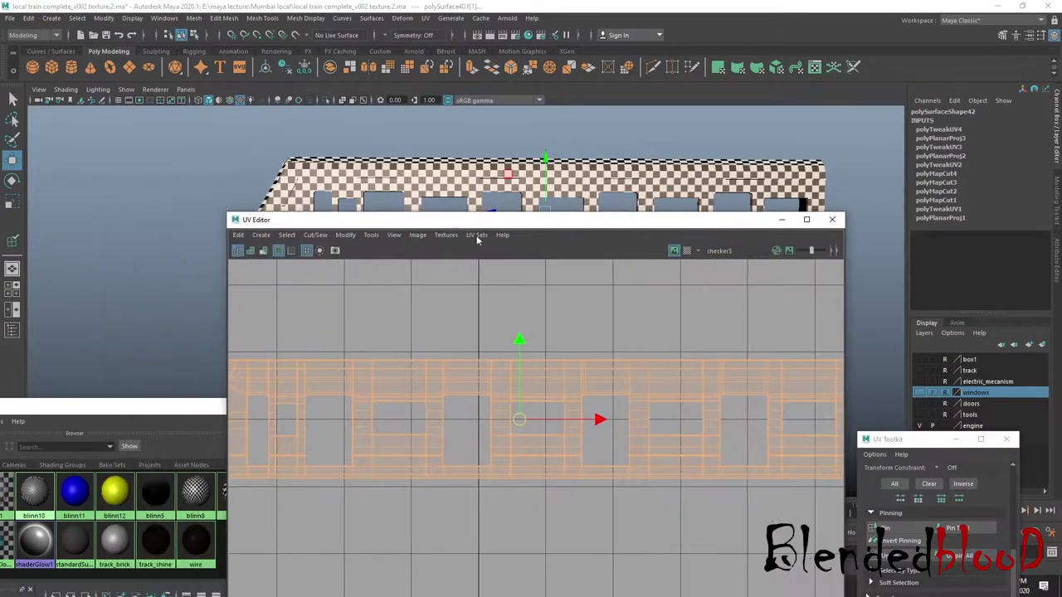
# - Expand the UV Toolkit and Optimize the train body's UVs
pyautogui.moveTo(882, 439); pyautogui.dragTo(900, 257)
pyautogui.scroll(-3, 603, 384)
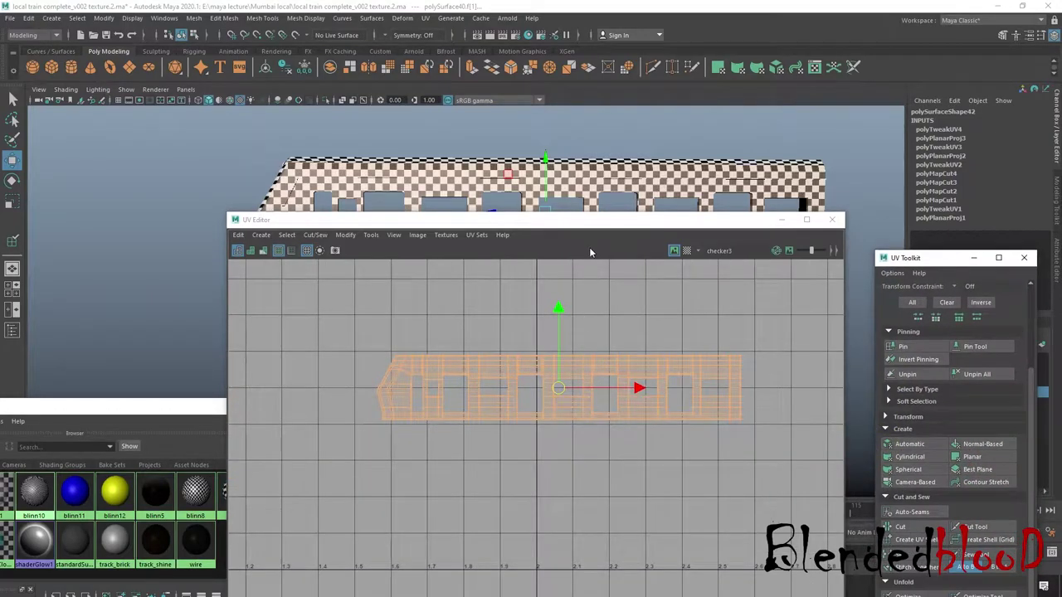
pyautogui.moveTo(581, 234); pyautogui.dragTo(608, 339)
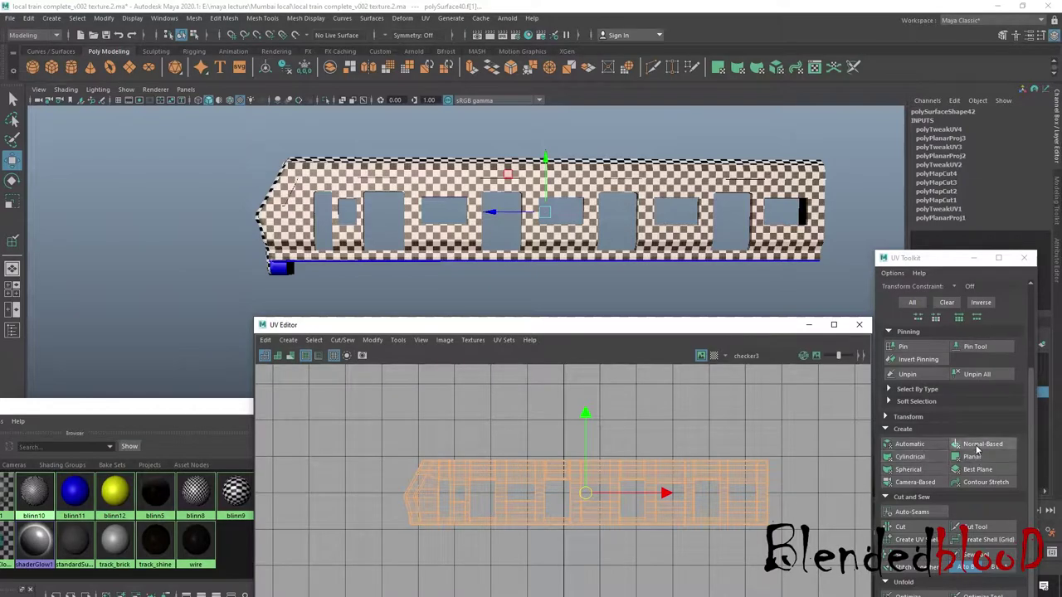
pyautogui.moveTo(921, 258); pyautogui.dragTo(928, 94)
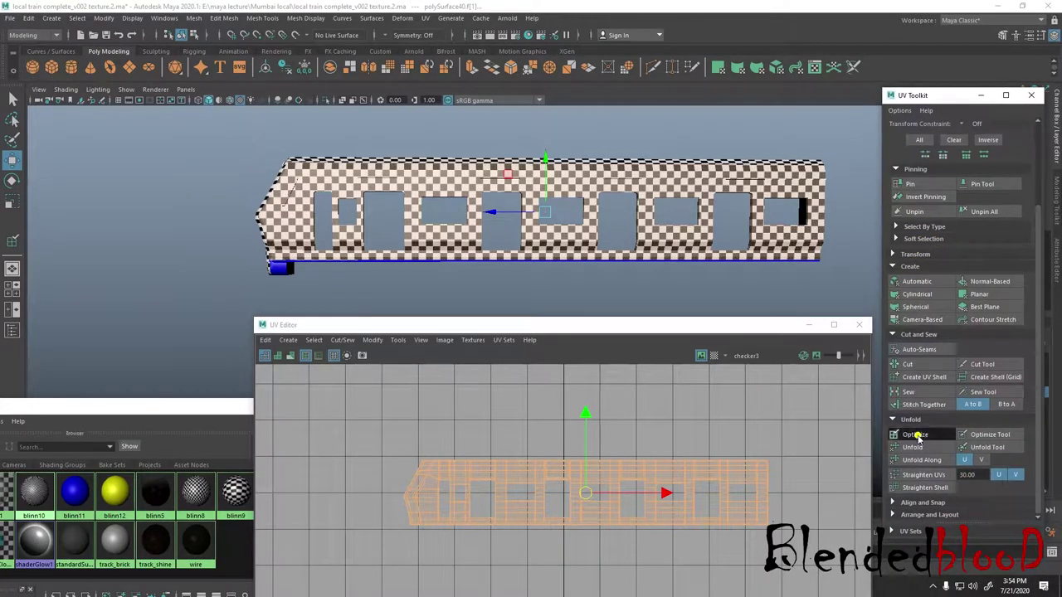
pyautogui.click(917, 435)
# - Orbit around the train to check the optimized checker on its side
pyautogui.keyDown('alt'); pyautogui.moveTo(647, 253); pyautogui.dragTo(687, 257); pyautogui.keyUp('alt')
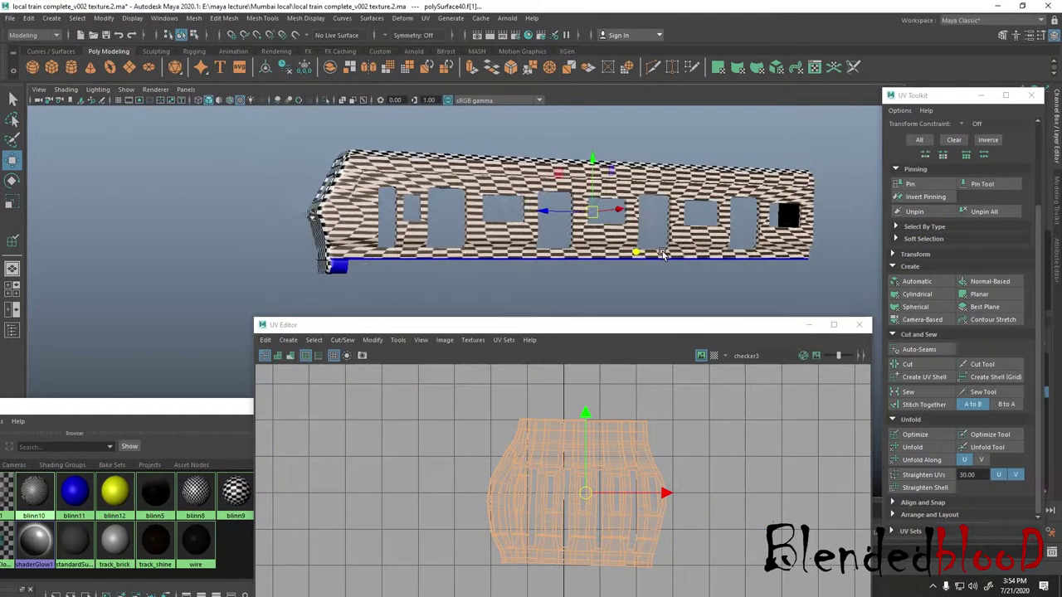
pyautogui.scroll(3, 448, 237)
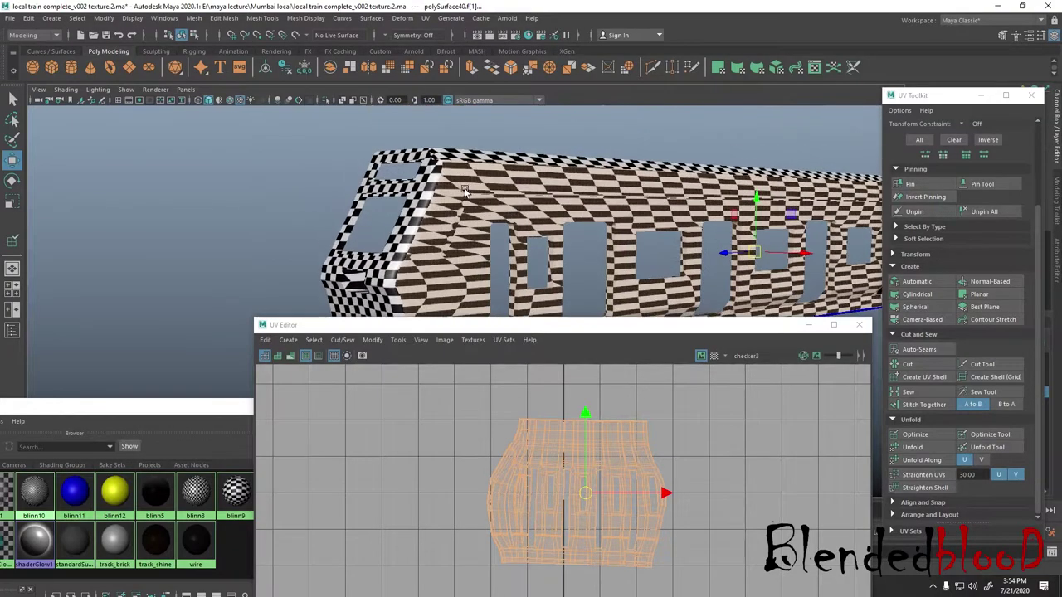
pyautogui.moveTo(472, 242)
pyautogui.keyDown('alt'); pyautogui.mouseDown()
pyautogui.moveTo(601, 257)
pyautogui.moveTo(729, 243)
pyautogui.mouseUp(); pyautogui.keyUp('alt')
pyautogui.moveTo(773, 280)
pyautogui.keyDown('alt'); pyautogui.mouseDown()
pyautogui.moveTo(747, 232)
pyautogui.moveTo(623, 413)
pyautogui.mouseUp(); pyautogui.keyUp('alt')
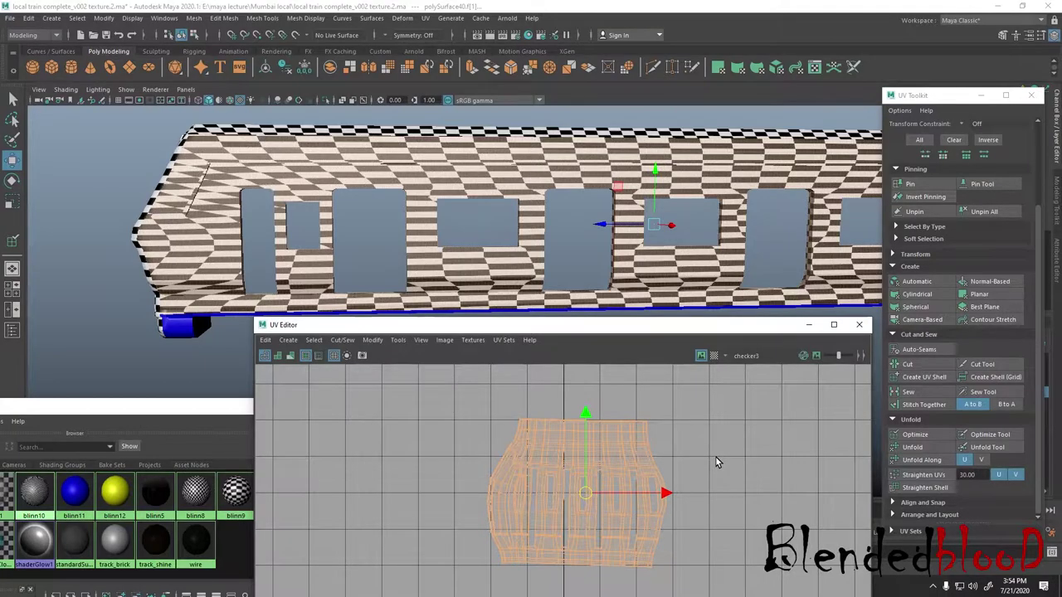
pyautogui.scroll(-3, 642, 353)
pyautogui.scroll(-2, 642, 353)
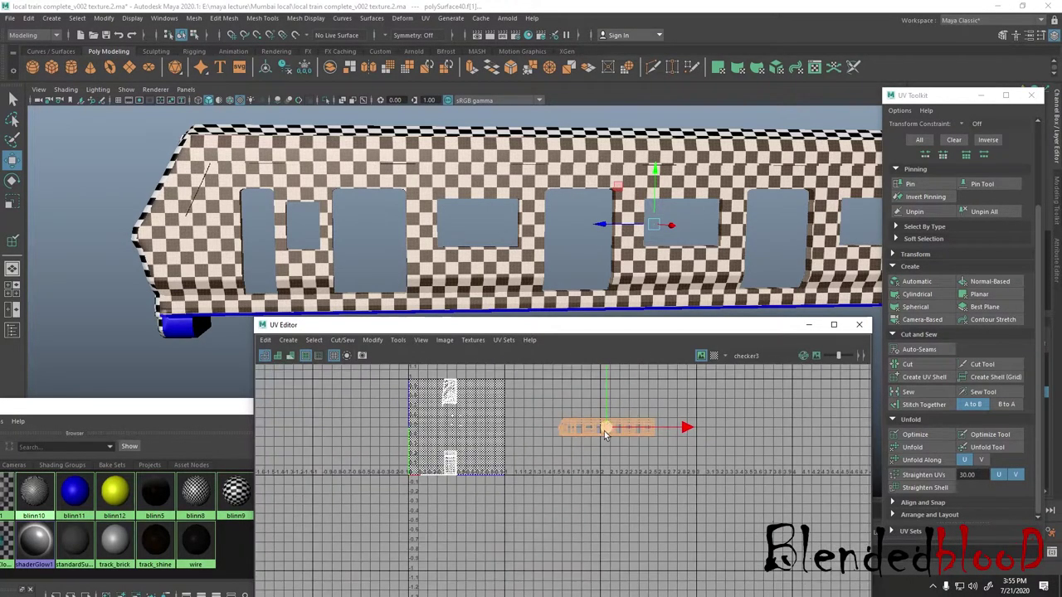
# - Move the thin UV strip shell to the right of and above the 0–1 tile
pyautogui.keyDown('alt'); pyautogui.moveTo(605, 429); pyautogui.dragTo(712, 500, button='middle'); pyautogui.keyUp('alt')
pyautogui.moveTo(712, 501)
pyautogui.mouseDown()
pyautogui.moveTo(592, 426)
pyautogui.moveTo(570, 425)
pyautogui.mouseUp()
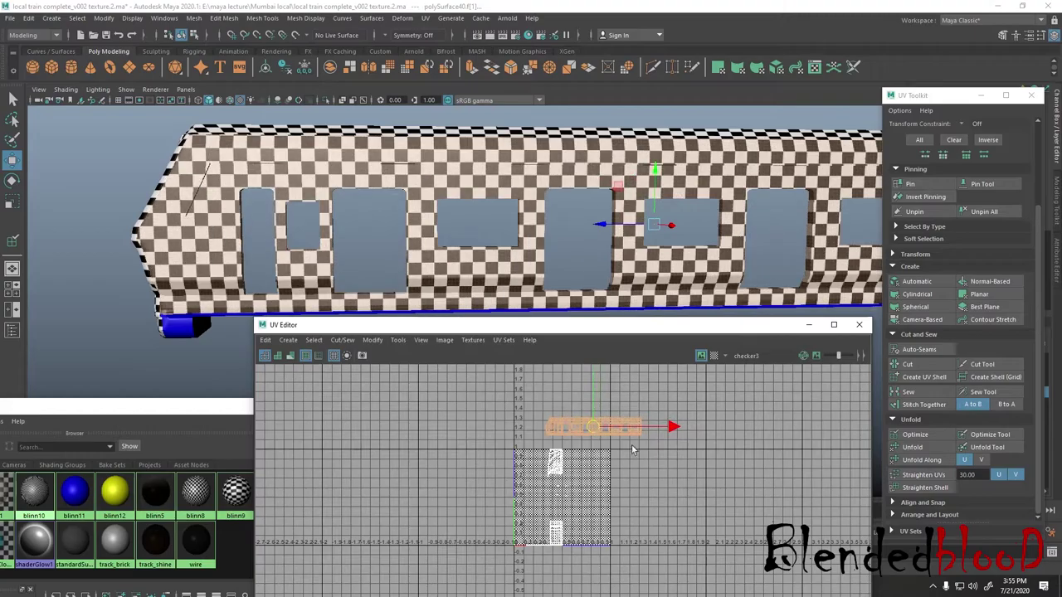
pyautogui.scroll(-2, 569, 425)
pyautogui.keyDown('alt'); pyautogui.moveTo(627, 437); pyautogui.dragTo(666, 485, button='middle'); pyautogui.keyUp('alt')
pyautogui.moveTo(666, 486); pyautogui.dragTo(716, 469)
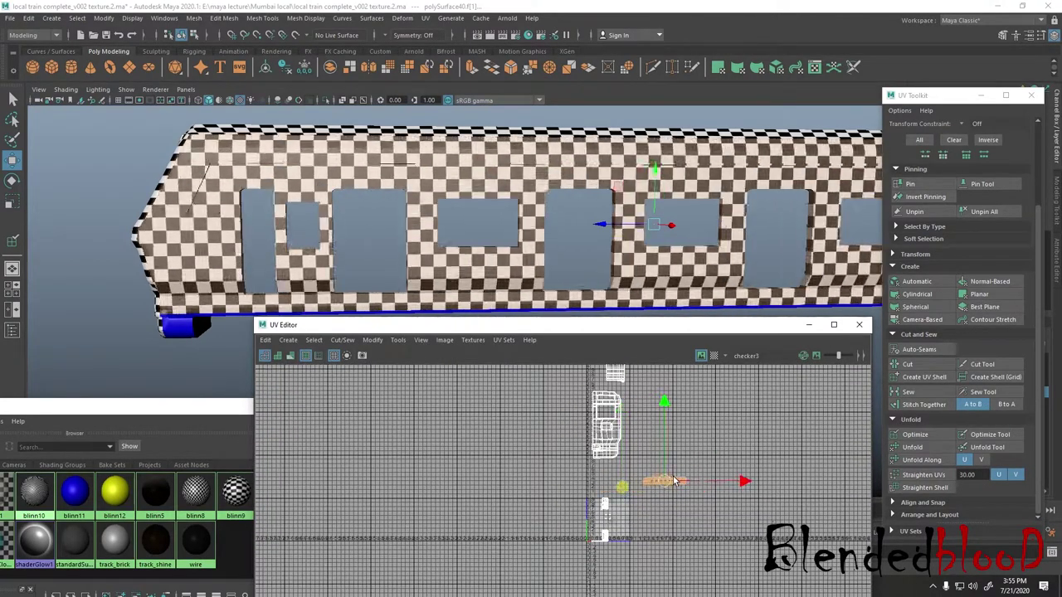
pyautogui.moveTo(421, 260)
pyautogui.keyDown('alt'); pyautogui.mouseDown()
pyautogui.moveTo(293, 218)
pyautogui.moveTo(351, 216)
pyautogui.moveTo(408, 299)
pyautogui.mouseUp(); pyautogui.keyUp('alt')
pyautogui.scroll(2, 633, 473)
pyautogui.keyDown('alt'); pyautogui.moveTo(633, 473); pyautogui.dragTo(625, 447, button='middle'); pyautogui.keyUp('alt')
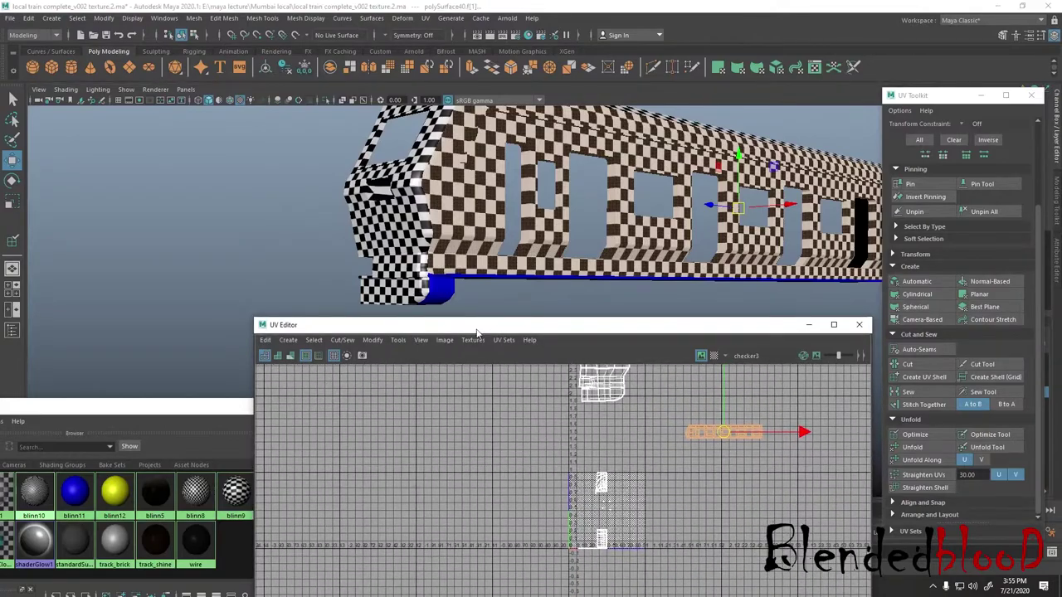
# - Select the objects that use the blinn11 material
pyautogui.click(68, 498)
pyautogui.rightClick(75, 495)
pyautogui.click(183, 442)
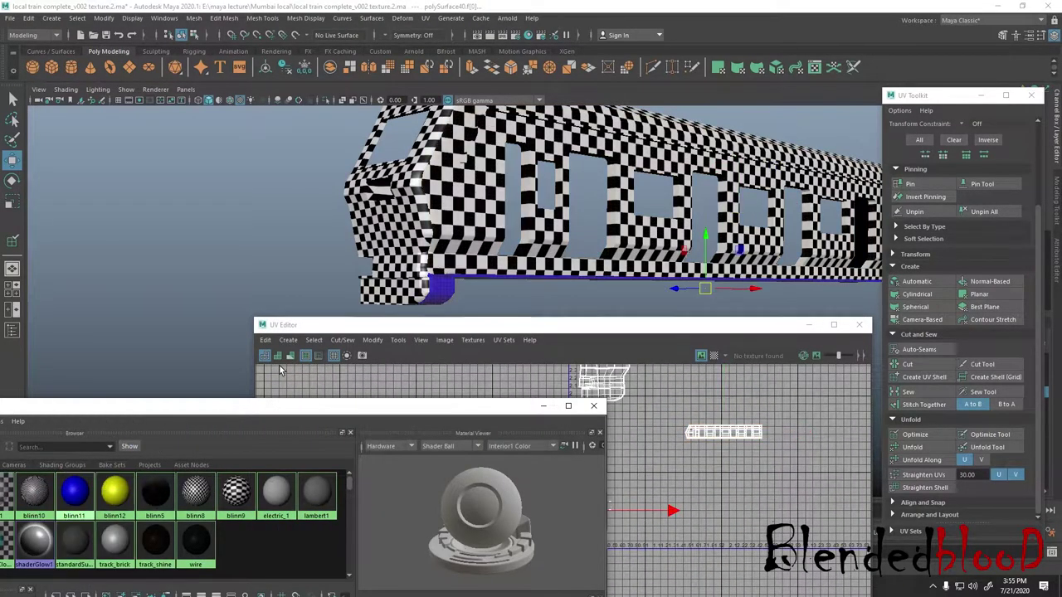
pyautogui.keyDown('alt'); pyautogui.moveTo(546, 242); pyautogui.dragTo(532, 219); pyautogui.keyUp('alt')
# - Maximize the 3D view with shaded and wireframe display, and rearrange the UV Editor
pyautogui.moveTo(550, 325); pyautogui.dragTo(609, 395)
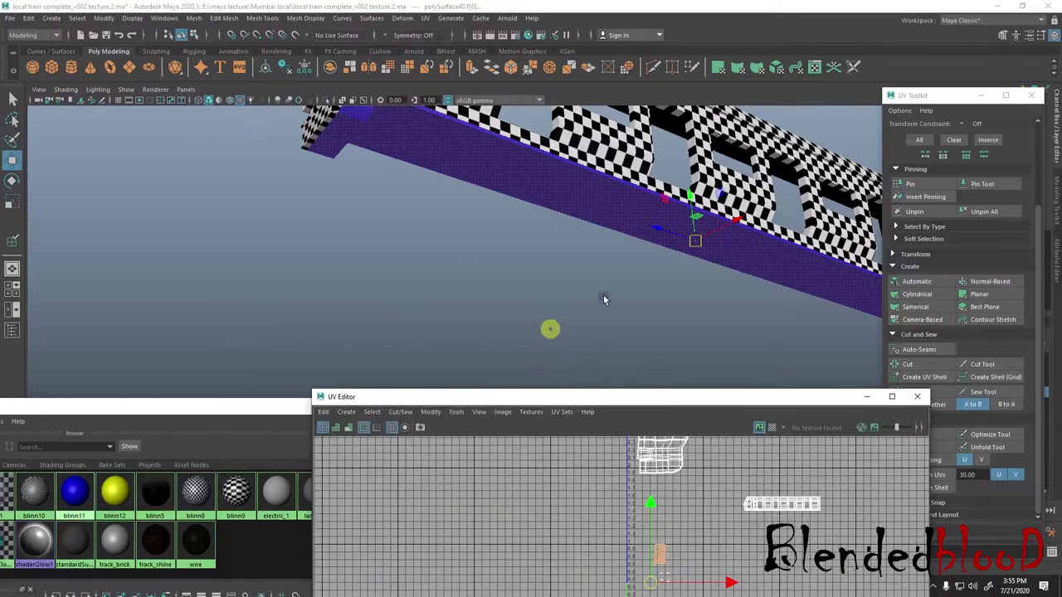
pyautogui.keyDown('alt'); pyautogui.moveTo(644, 261); pyautogui.dragTo(641, 245); pyautogui.keyUp('alt')
pyautogui.press('space')
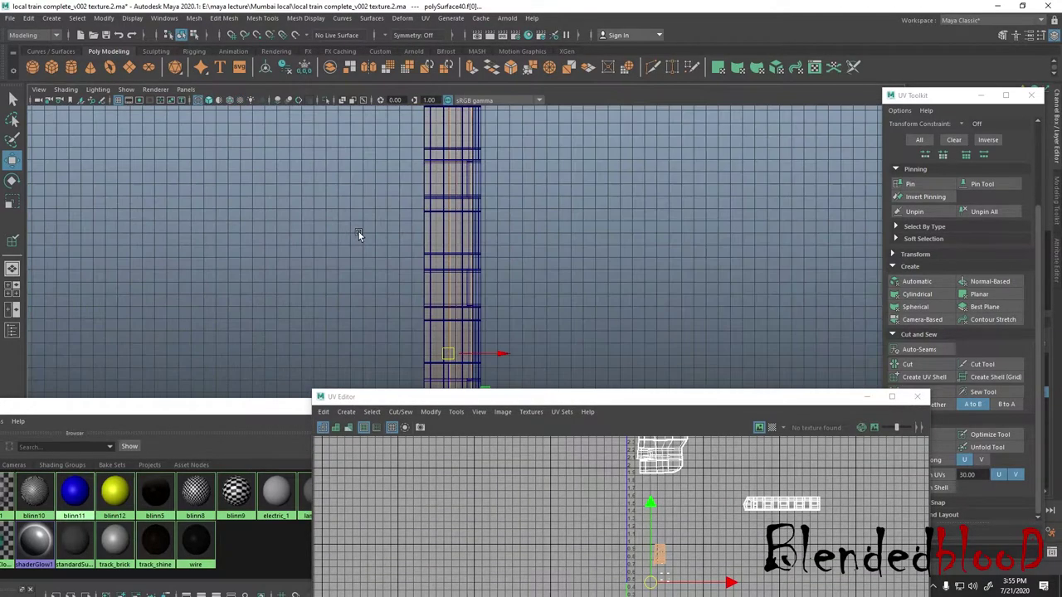
pyautogui.press('5')
pyautogui.moveTo(520, 282)
pyautogui.keyDown('alt'); pyautogui.mouseDown(button='middle')
pyautogui.moveTo(540, 326)
pyautogui.moveTo(534, 257)
pyautogui.mouseUp(button='middle'); pyautogui.keyUp('alt')
pyautogui.press('4')
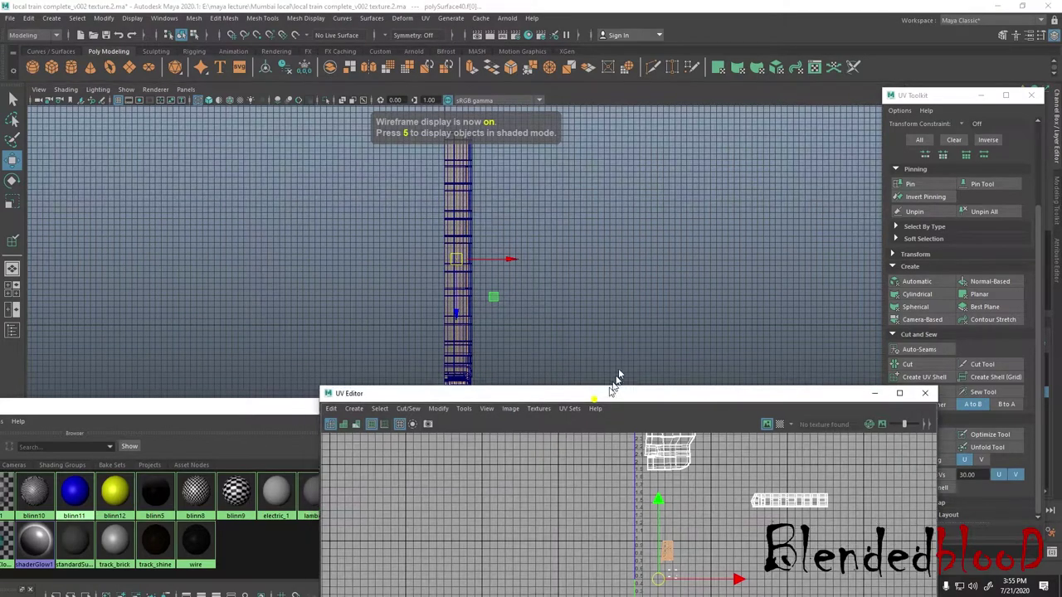
pyautogui.moveTo(614, 396); pyautogui.dragTo(652, 239)
pyautogui.scroll(3, 717, 415)
pyautogui.scroll(2, 699, 437)
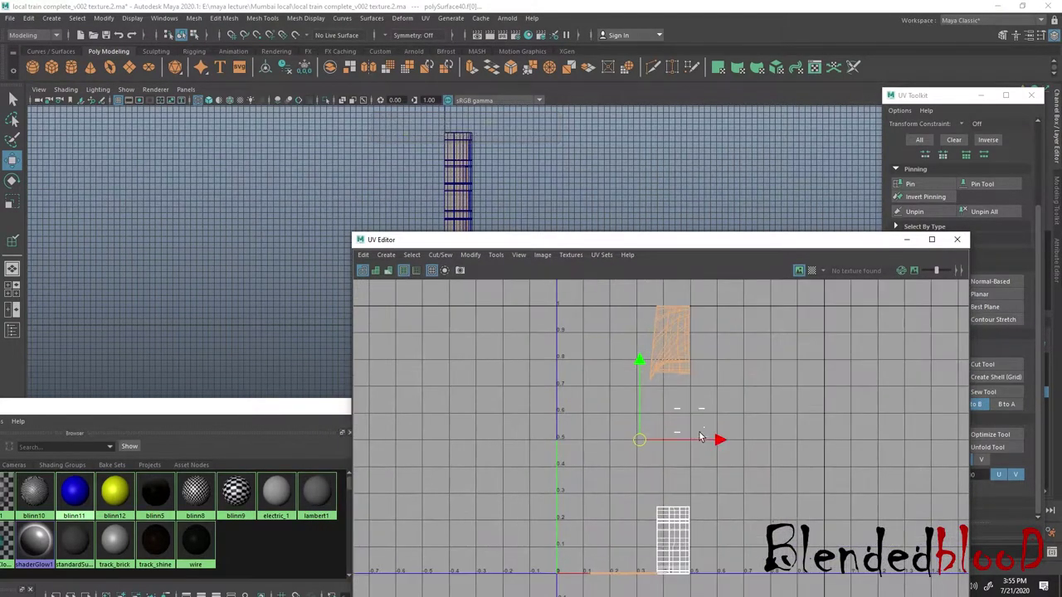
# - Planar-project the blue base's UVs, move the shell right of the 0–1 tile, and Optimize
pyautogui.click(426, 19)
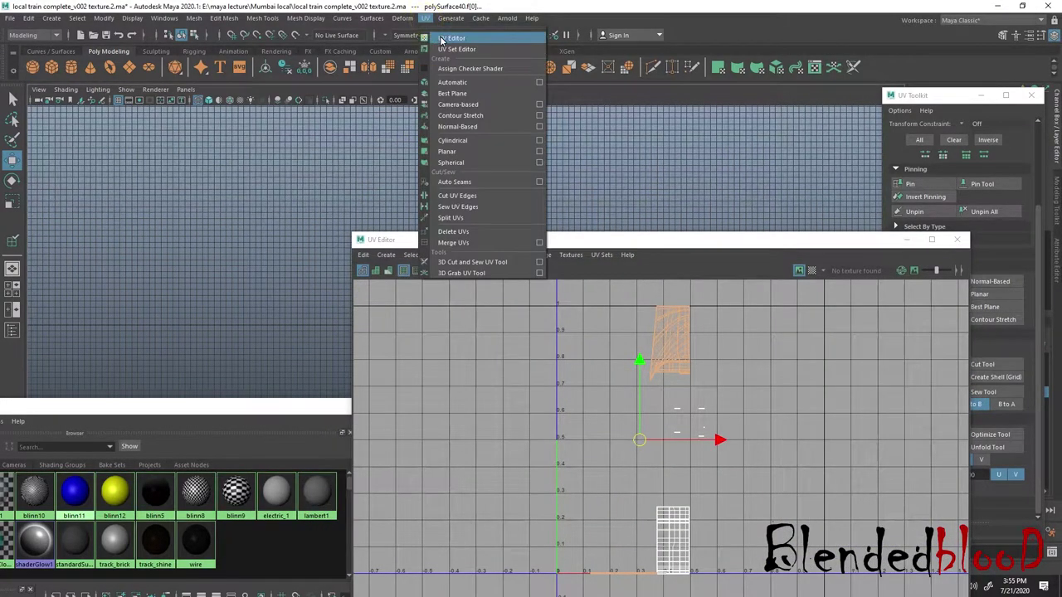
pyautogui.click(968, 249)
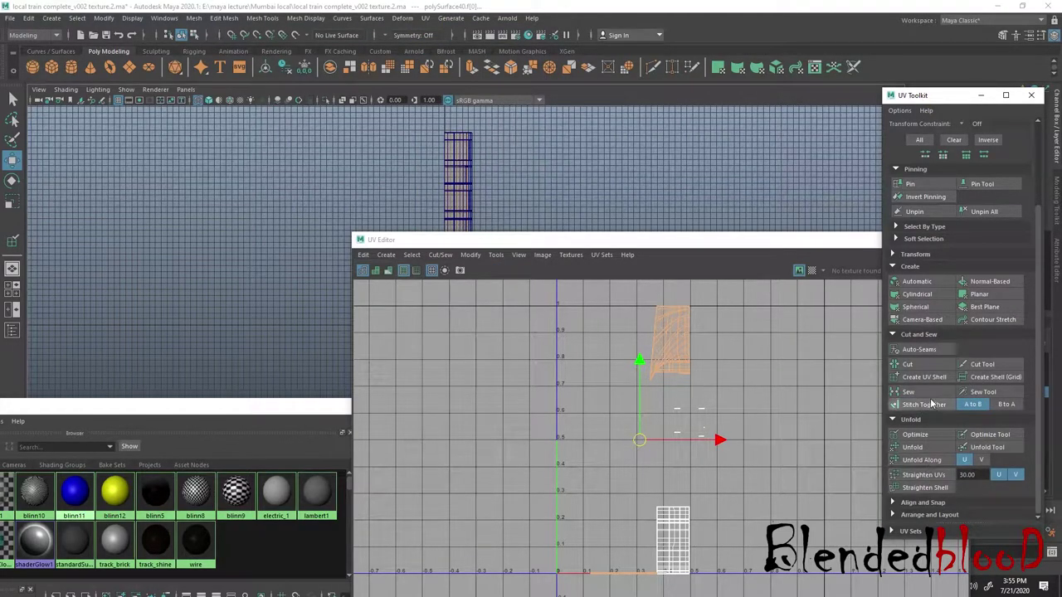
pyautogui.click(933, 319)
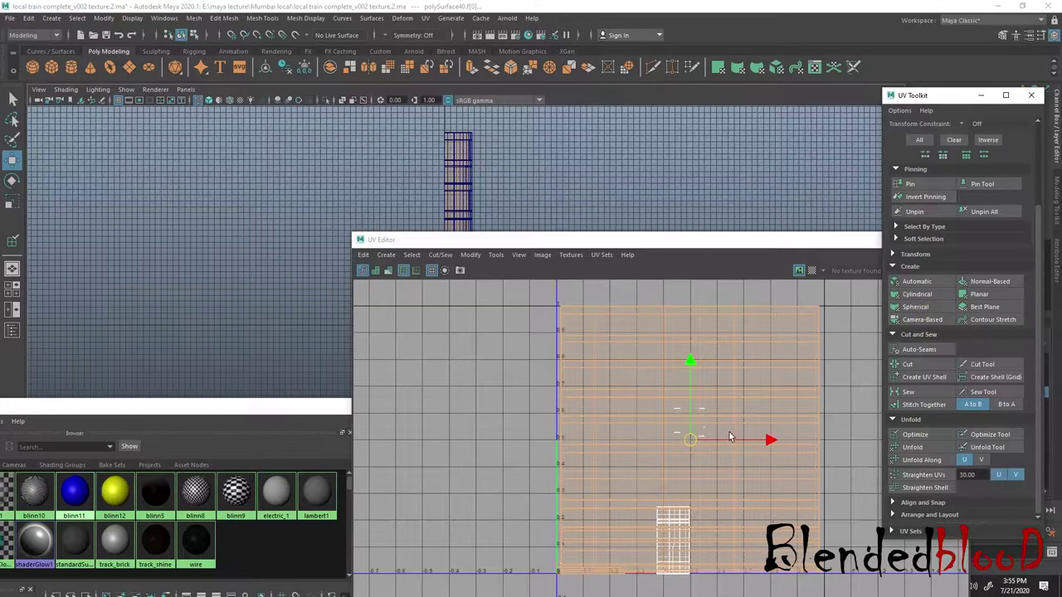
pyautogui.scroll(-3, 730, 430)
pyautogui.moveTo(793, 435); pyautogui.dragTo(822, 440)
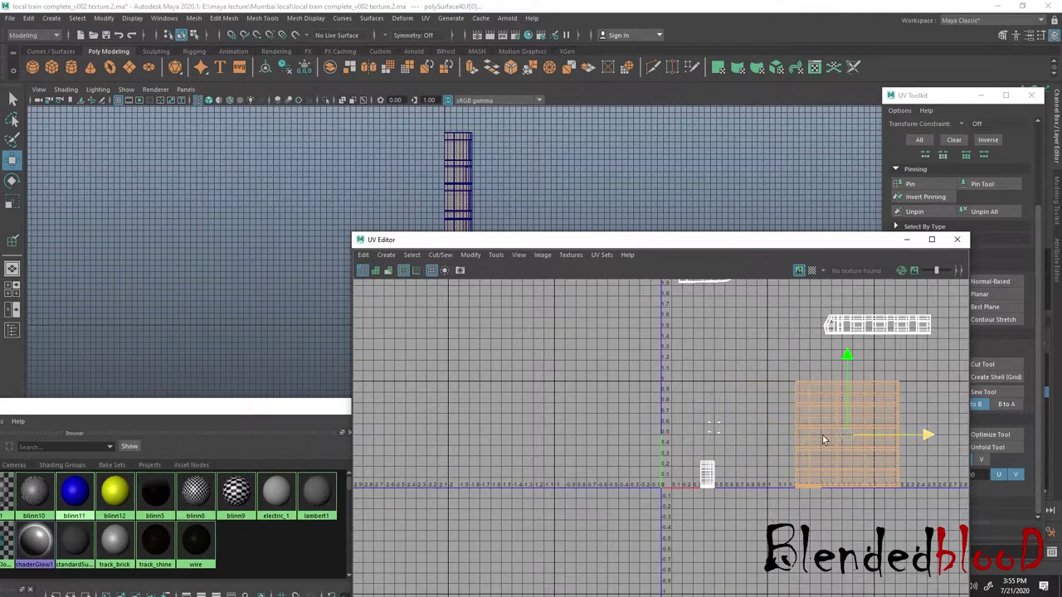
pyautogui.moveTo(851, 241); pyautogui.dragTo(682, 362)
pyautogui.moveTo(762, 214)
pyautogui.keyDown('alt'); pyautogui.mouseDown()
pyautogui.moveTo(709, 274)
pyautogui.moveTo(666, 264)
pyautogui.mouseUp(); pyautogui.keyUp('alt')
pyautogui.click(916, 434)
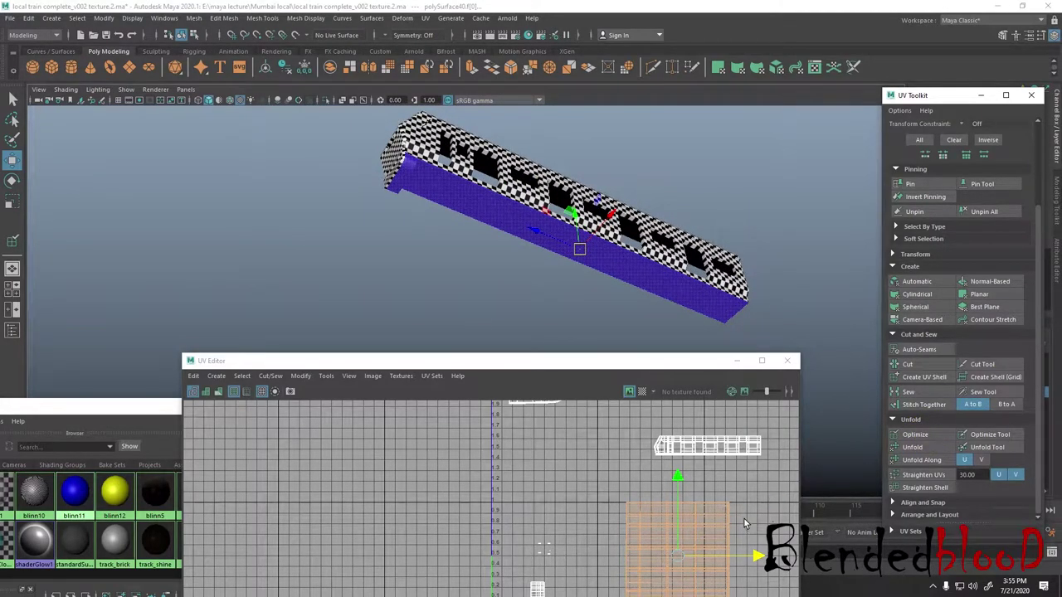
# - Optimize the blue-base UV shell again and scale it narrower in U
pyautogui.click(926, 435)
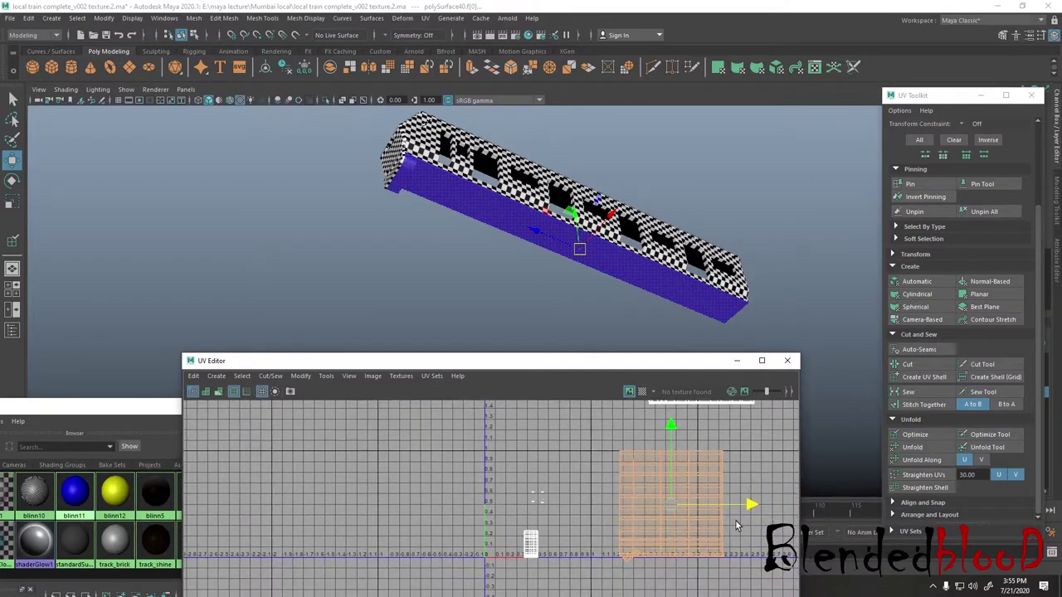
pyautogui.scroll(2, 732, 522)
pyautogui.scroll(3, 614, 553)
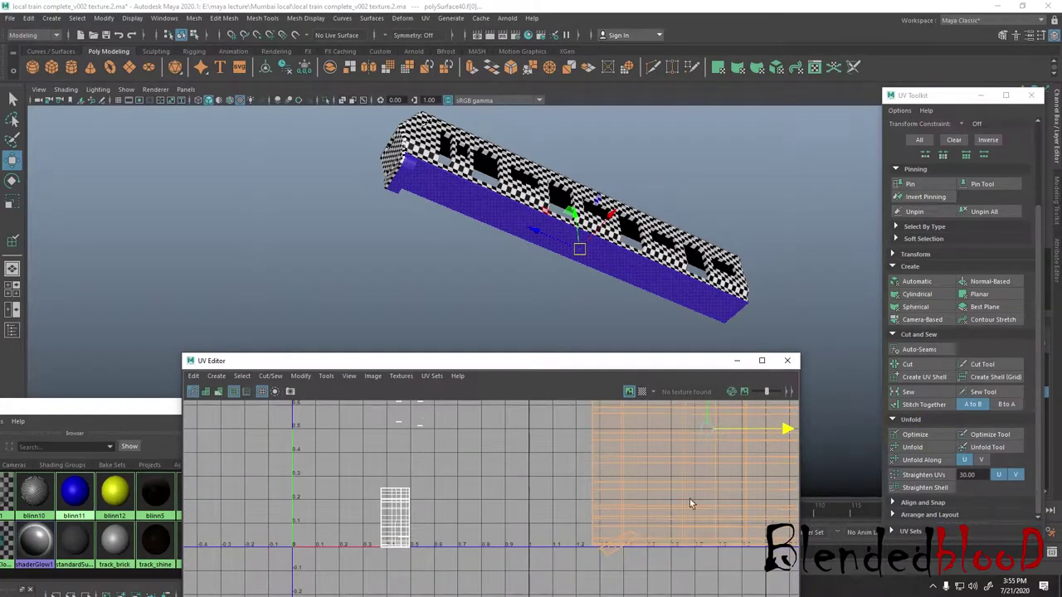
pyautogui.keyDown('alt'); pyautogui.moveTo(690, 504); pyautogui.dragTo(682, 511, button='middle'); pyautogui.keyUp('alt')
pyautogui.press('r')
pyautogui.moveTo(764, 455); pyautogui.dragTo(707, 463)
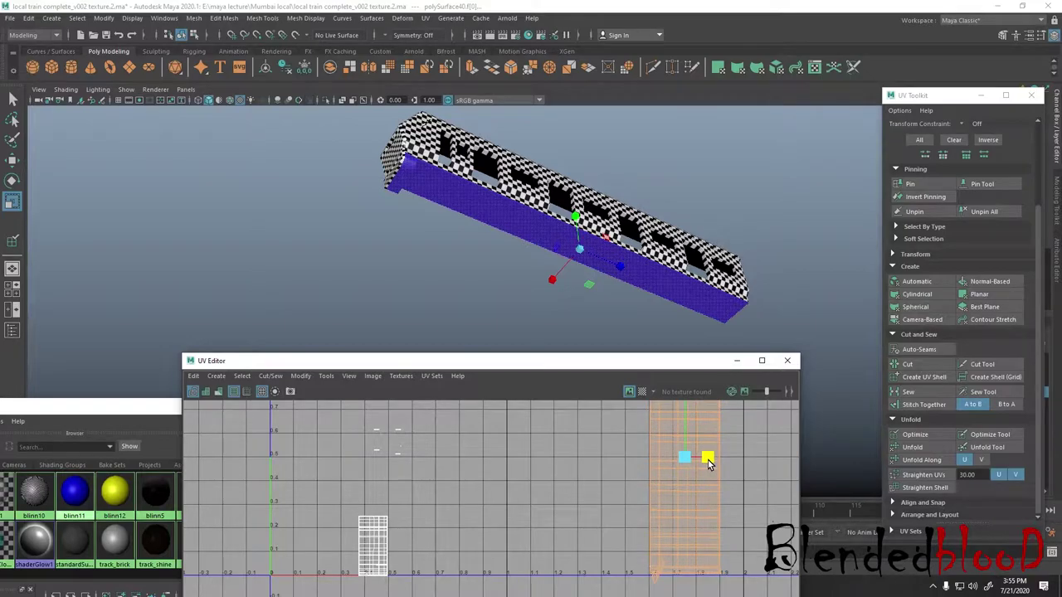
# - Rotate the narrow UV shell to stand upright, then switch to the Move tool
pyautogui.keyDown('alt'); pyautogui.moveTo(644, 324); pyautogui.dragTo(396, 291); pyautogui.keyUp('alt')
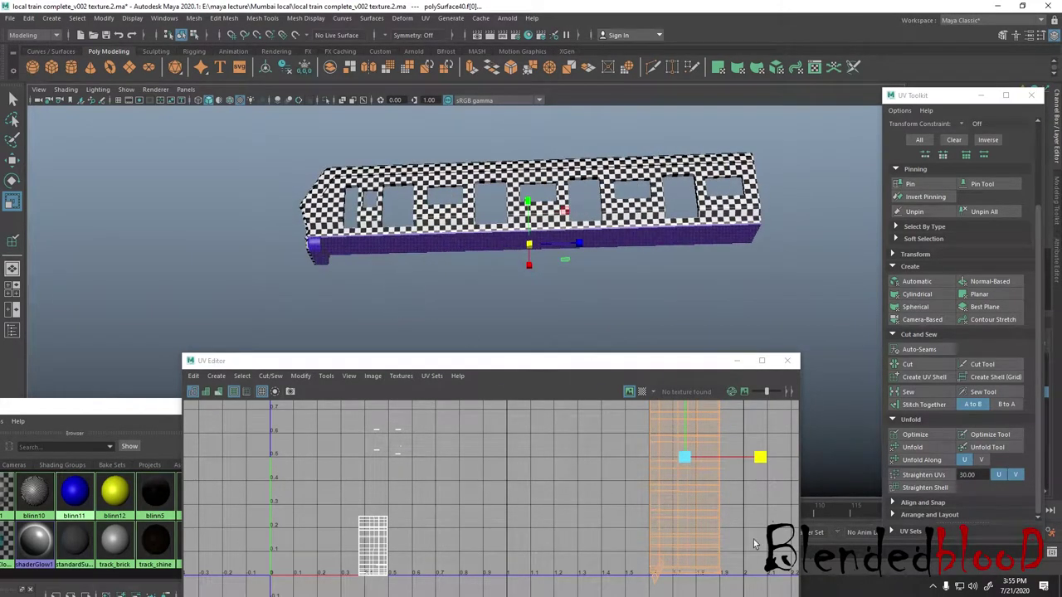
pyautogui.scroll(3, 630, 532)
pyautogui.scroll(3, 619, 531)
pyautogui.scroll(3, 620, 531)
pyautogui.scroll(2, 629, 533)
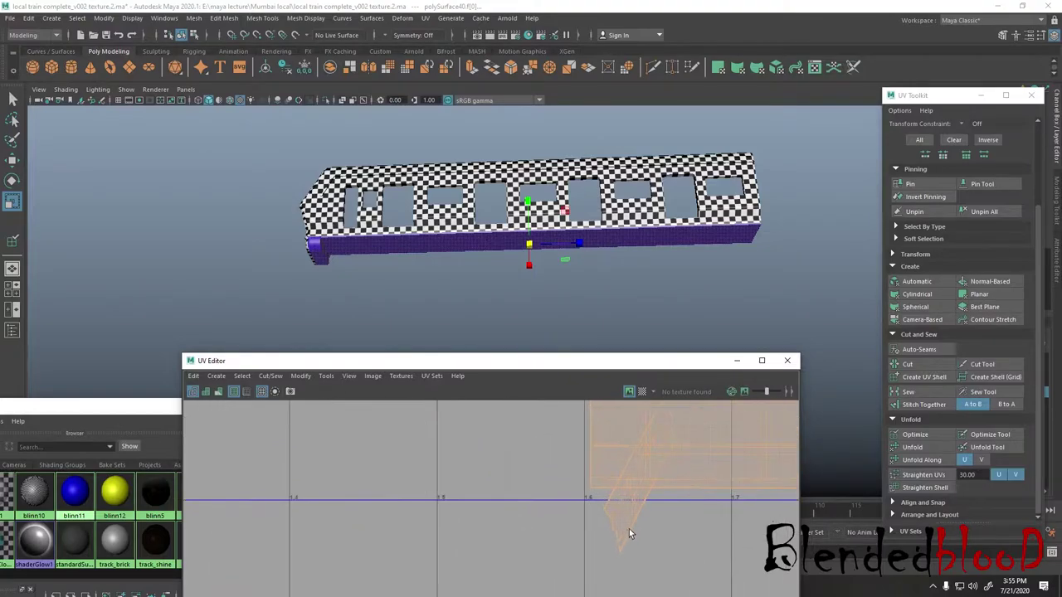
pyautogui.scroll(-2, 657, 483)
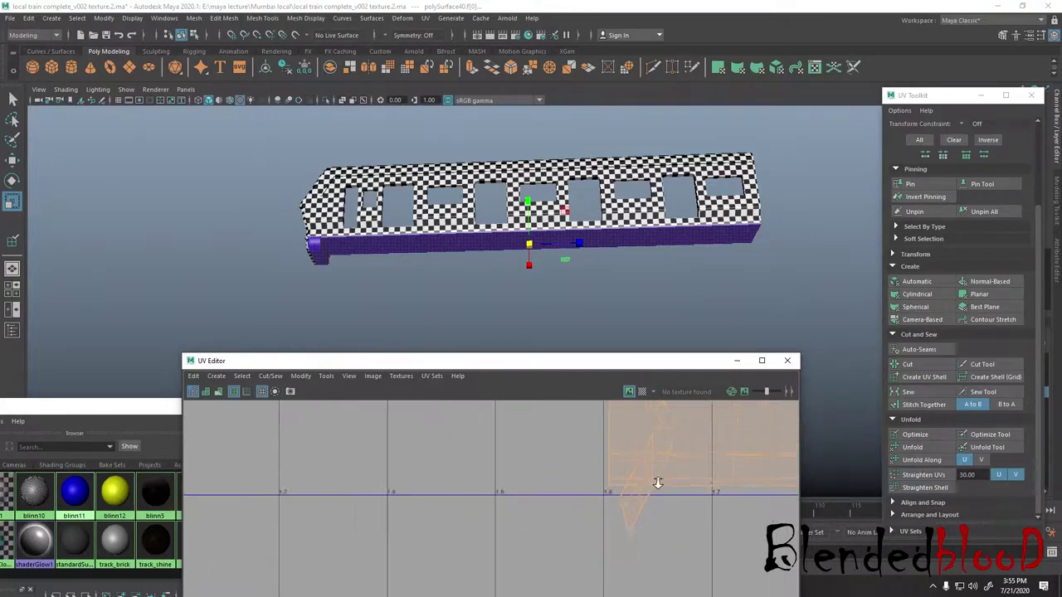
pyautogui.scroll(-5, 657, 483)
pyautogui.moveTo(661, 486); pyautogui.dragTo(640, 488, button='right')
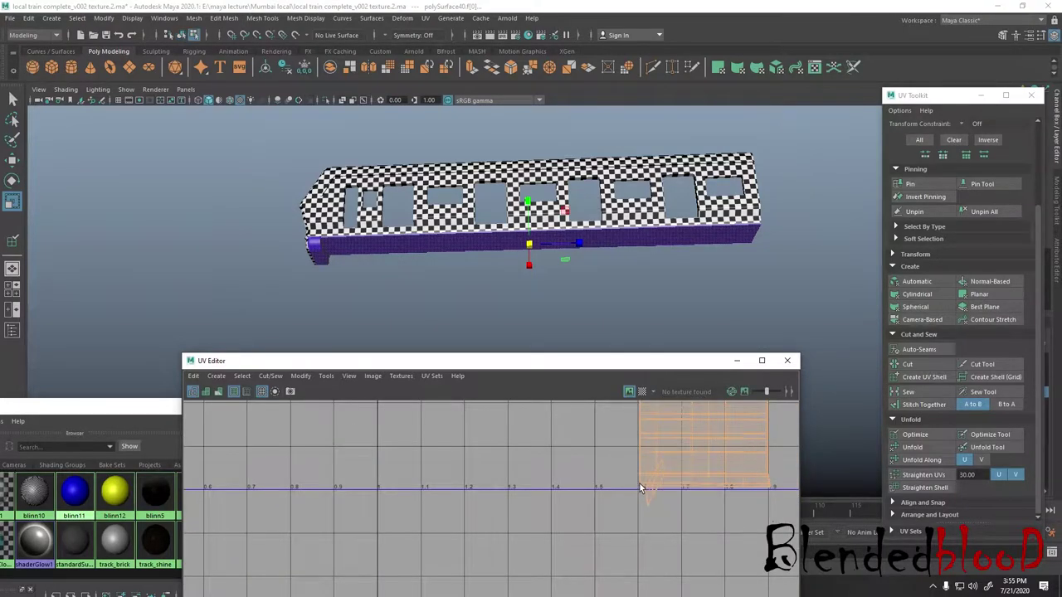
pyautogui.keyDown('shift'); pyautogui.moveTo(721, 542); pyautogui.dragTo(740, 432, button='right'); pyautogui.keyUp('shift')
pyautogui.scroll(-2, 707, 546)
pyautogui.press('w')
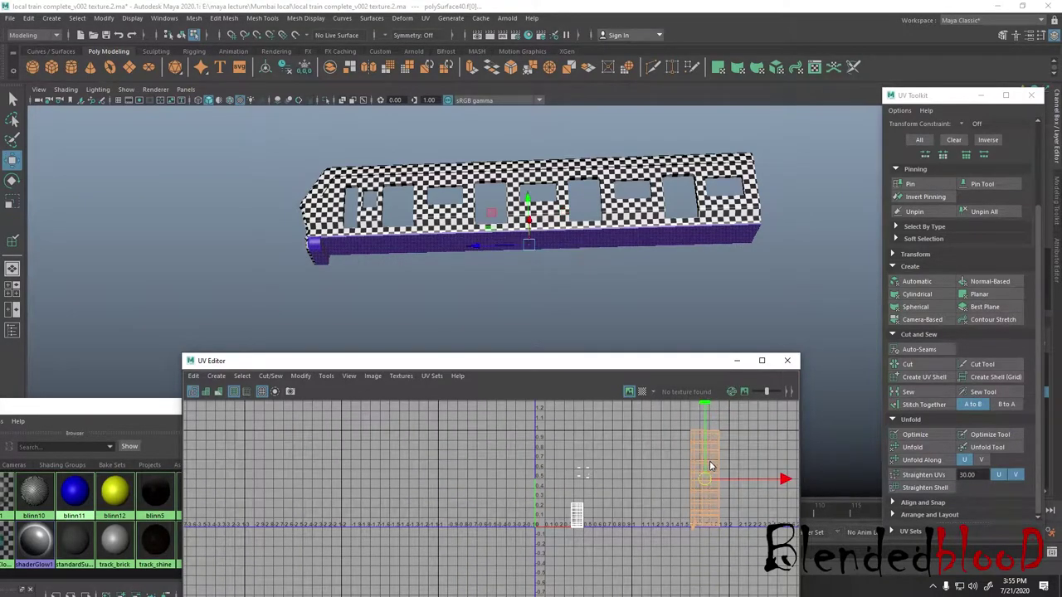
pyautogui.moveTo(711, 462); pyautogui.dragTo(743, 521, button='right')
# - Map a Checker texture (checker4) to the blue blinn11 material's colour
pyautogui.click(80, 490)
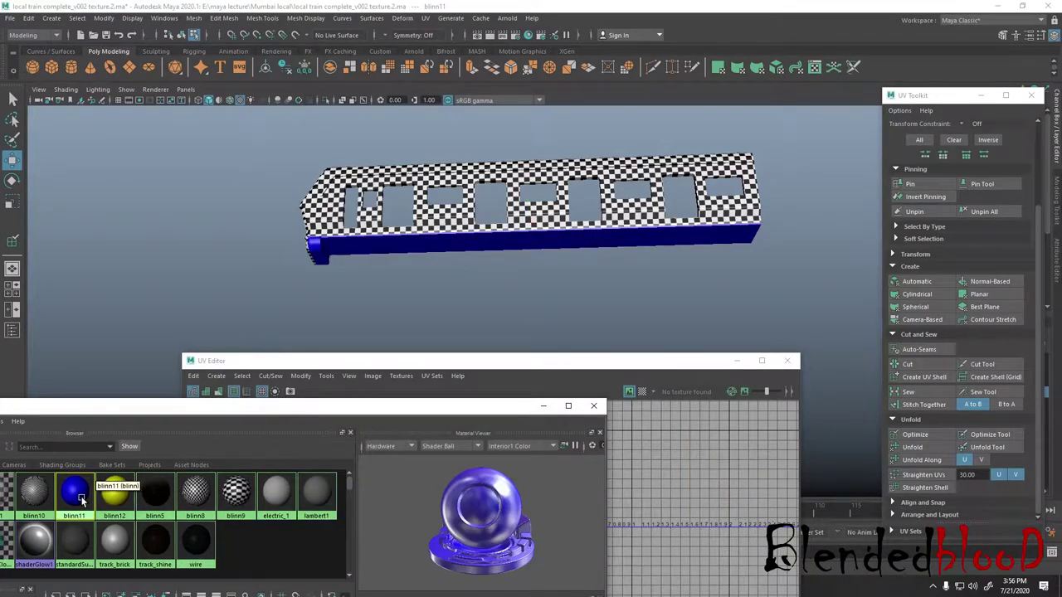
pyautogui.doubleClick(83, 494)
pyautogui.moveTo(929, 106); pyautogui.dragTo(832, 374)
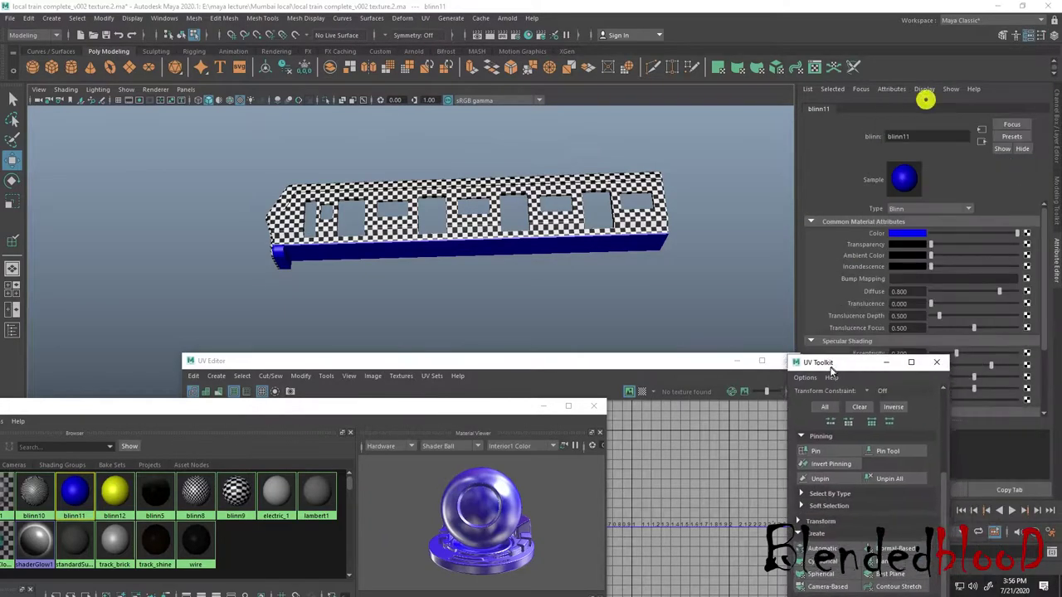
pyautogui.click(1027, 233)
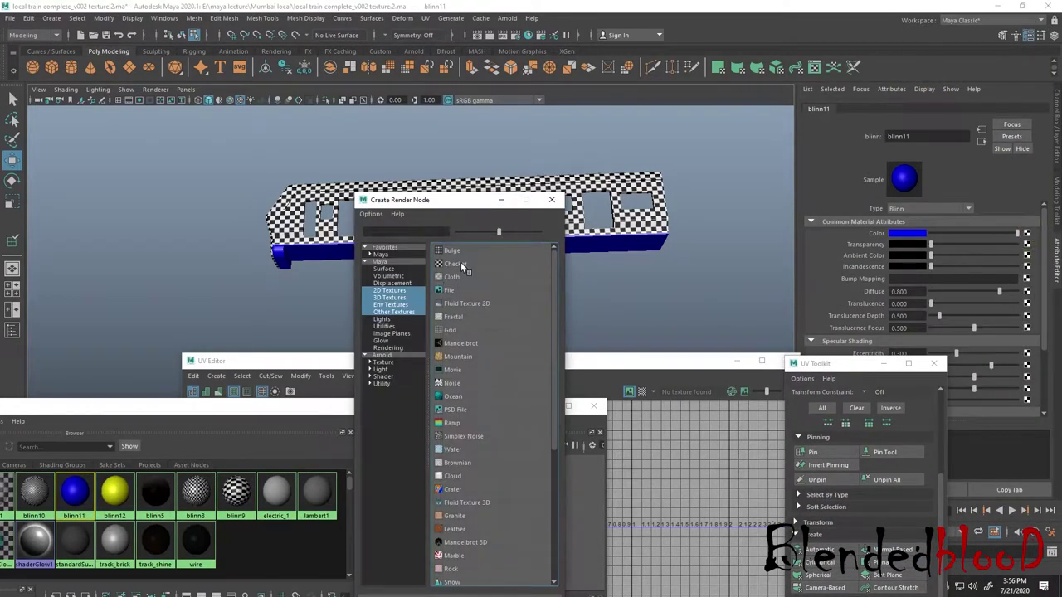
pyautogui.click(457, 264)
pyautogui.moveTo(495, 304)
pyautogui.keyDown('alt'); pyautogui.mouseDown()
pyautogui.moveTo(444, 297)
pyautogui.moveTo(455, 292)
pyautogui.mouseUp(); pyautogui.keyUp('alt')
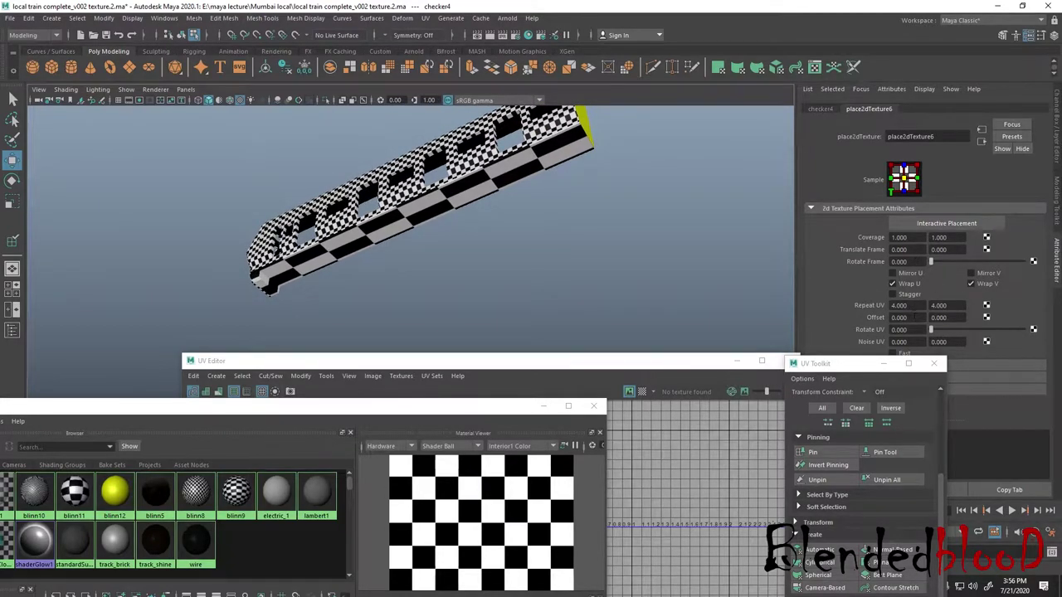
# - Set place2dTexture6 Repeat UV to 20 × 20 and inspect the finer checker on the train
pyautogui.click(908, 303)
pyautogui.click(820, 109)
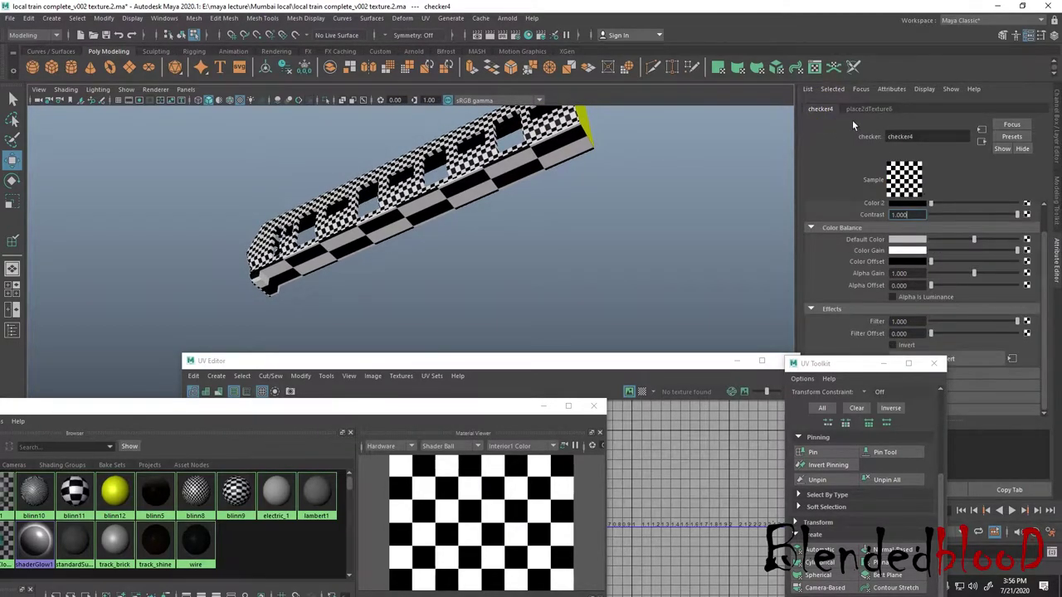
pyautogui.click(862, 111)
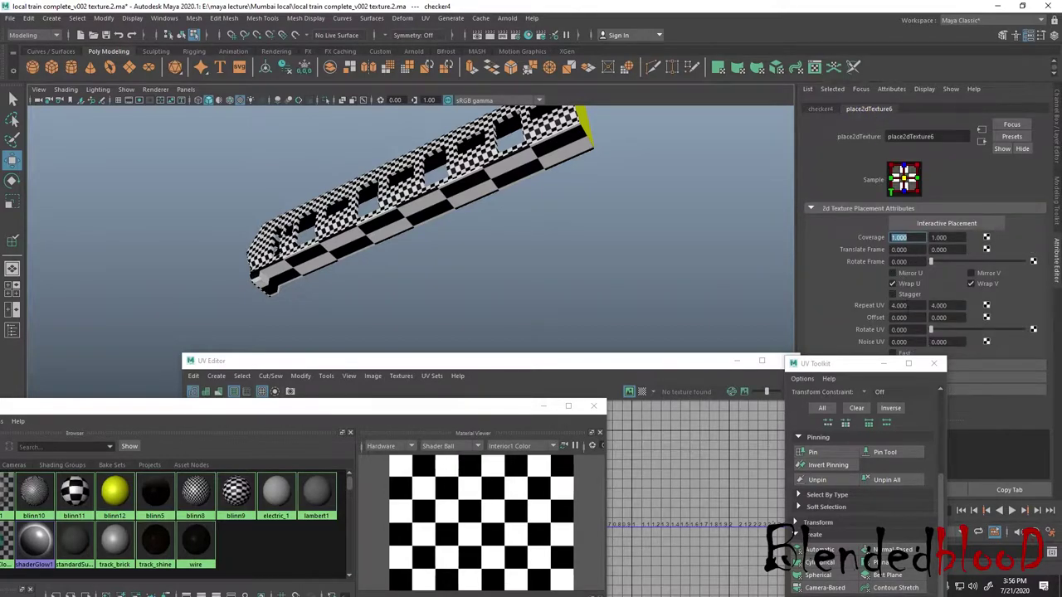
pyautogui.click(904, 305)
pyautogui.write('20')
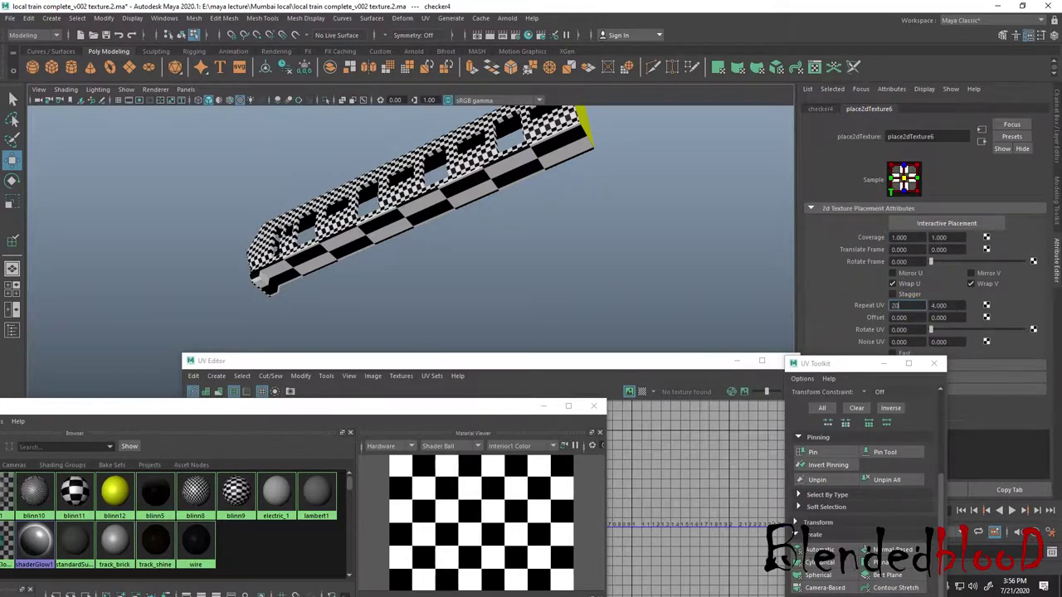
pyautogui.click(939, 306)
pyautogui.write('20')
pyautogui.press('Return')
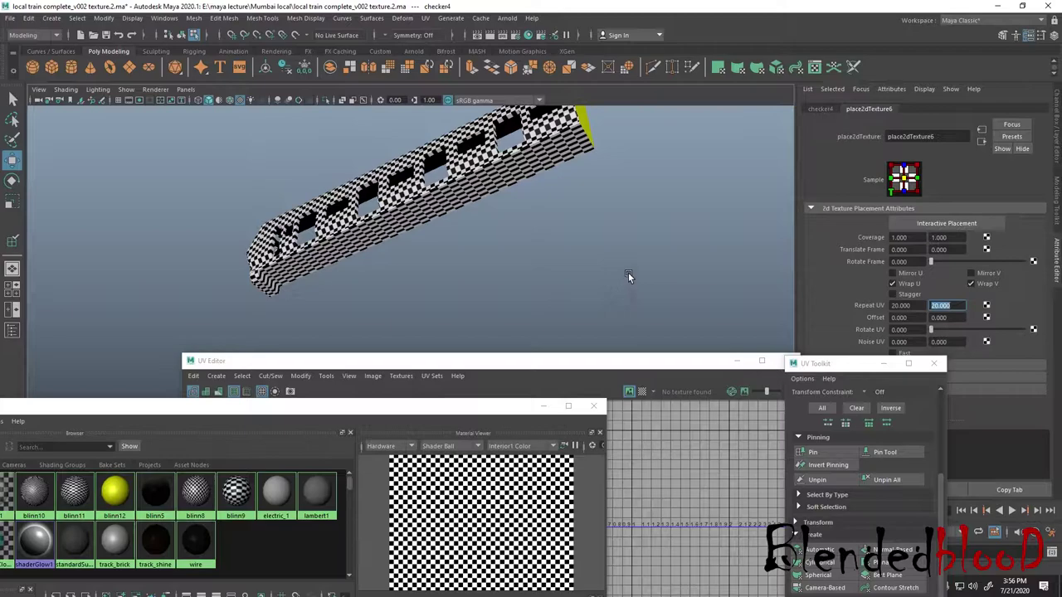
pyautogui.keyDown('alt'); pyautogui.moveTo(588, 241); pyautogui.dragTo(788, 284); pyautogui.keyUp('alt')
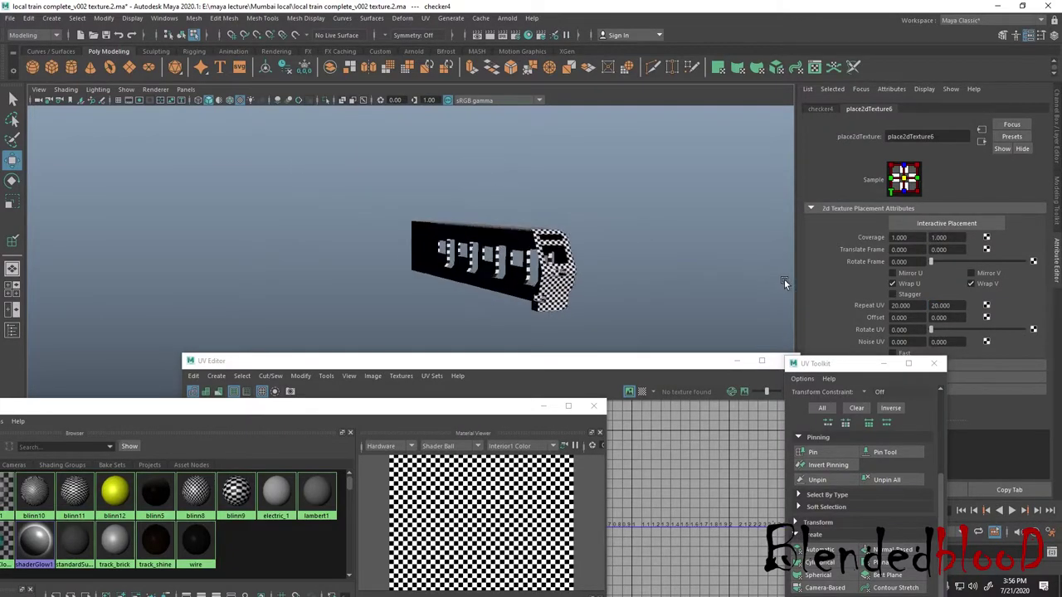
pyautogui.scroll(2, 741, 298)
pyautogui.scroll(2, 734, 305)
pyautogui.scroll(2, 733, 307)
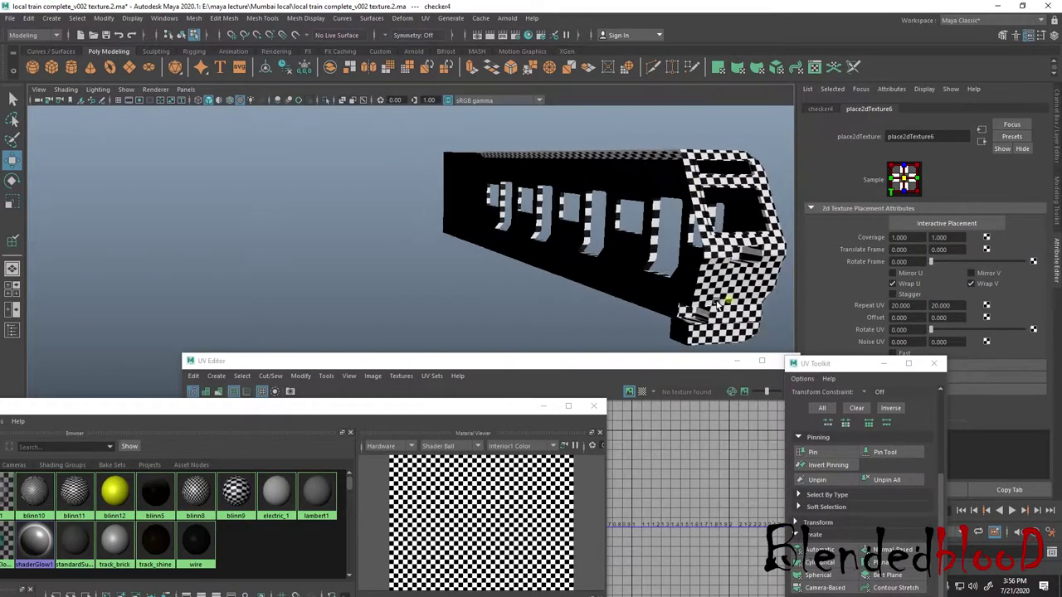
pyautogui.scroll(2, 732, 308)
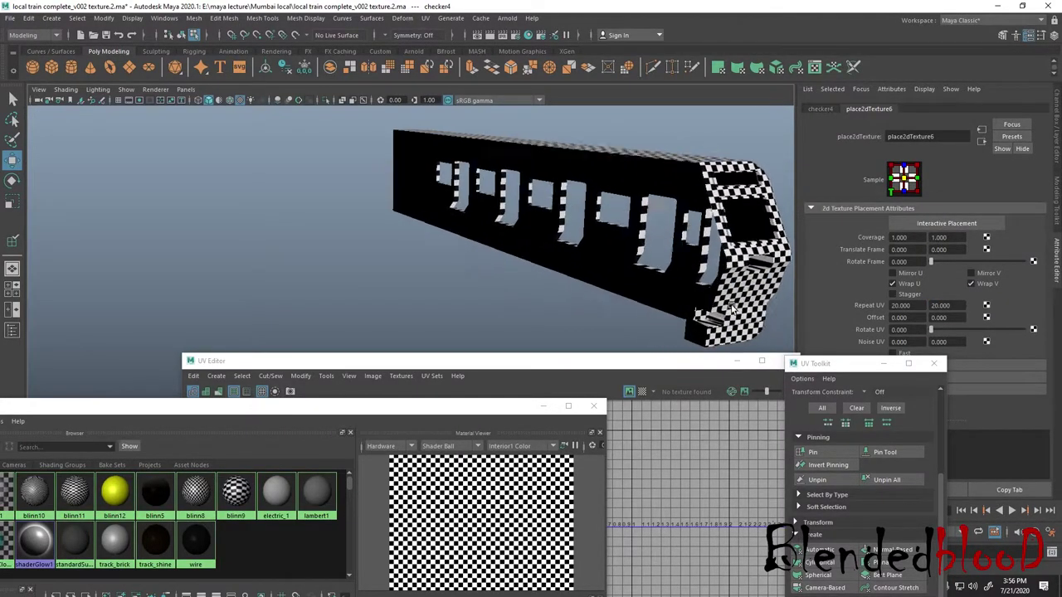
pyautogui.scroll(3, 734, 274)
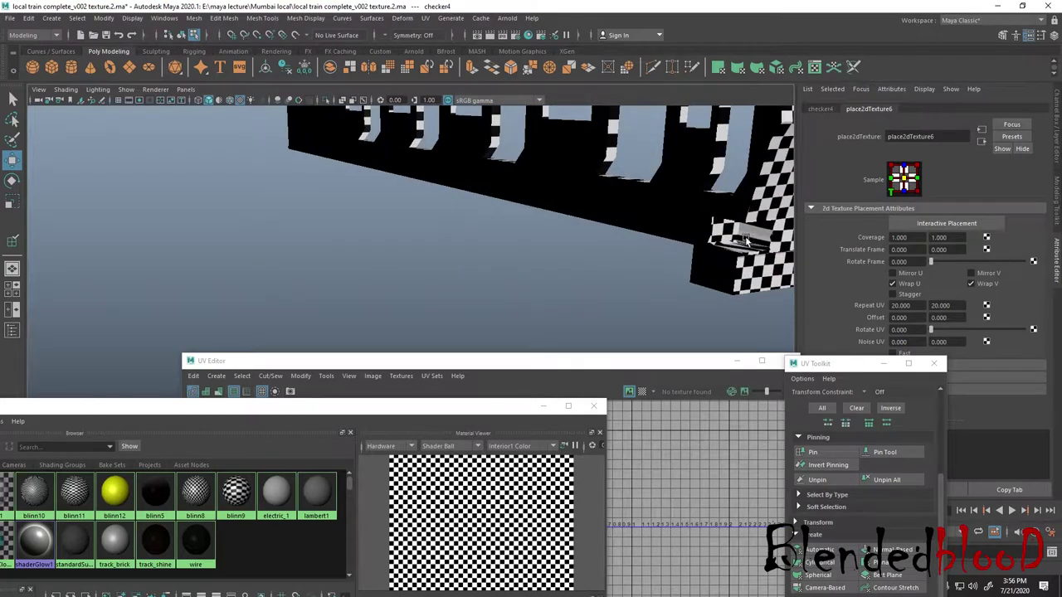
pyautogui.scroll(-2, 749, 245)
pyautogui.scroll(-4, 739, 255)
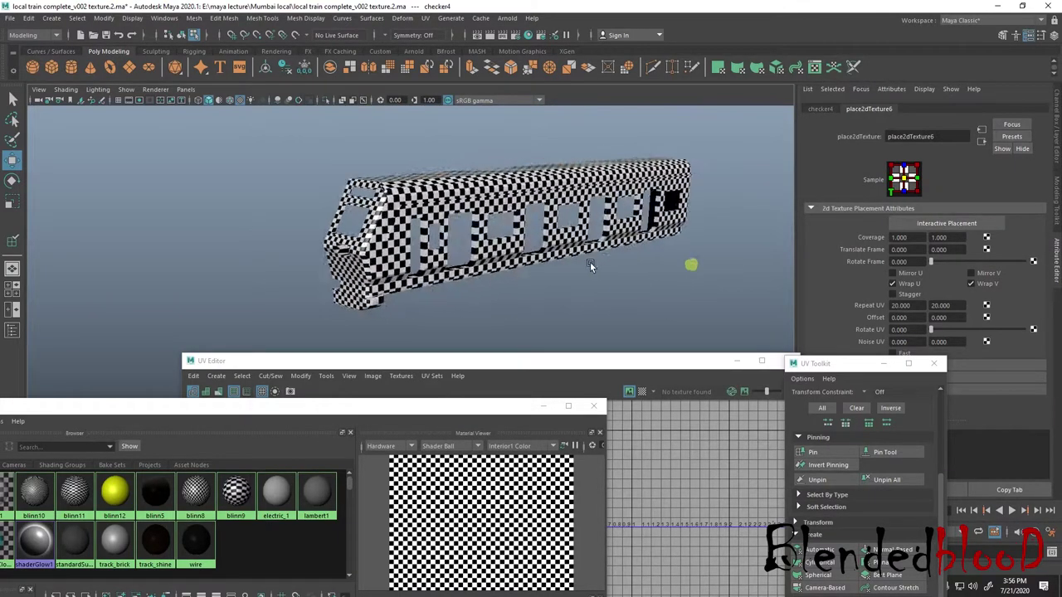
pyautogui.scroll(3, 590, 262)
# - Tidy the UV windows and assign the blinn9 checker material to the object
pyautogui.click(1058, 122)
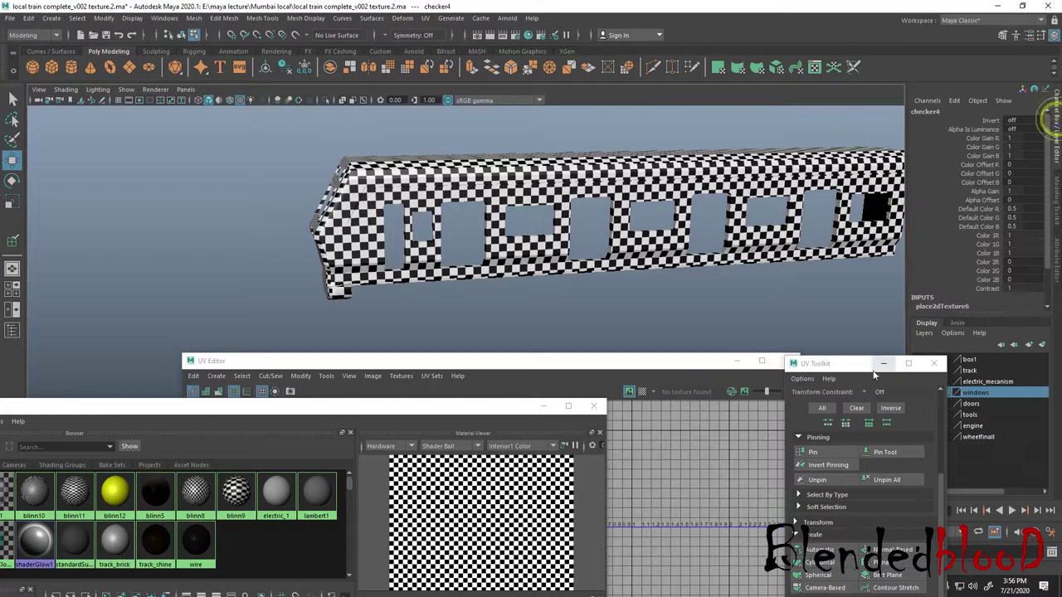
pyautogui.click(883, 365)
pyautogui.moveTo(714, 366); pyautogui.dragTo(918, 213)
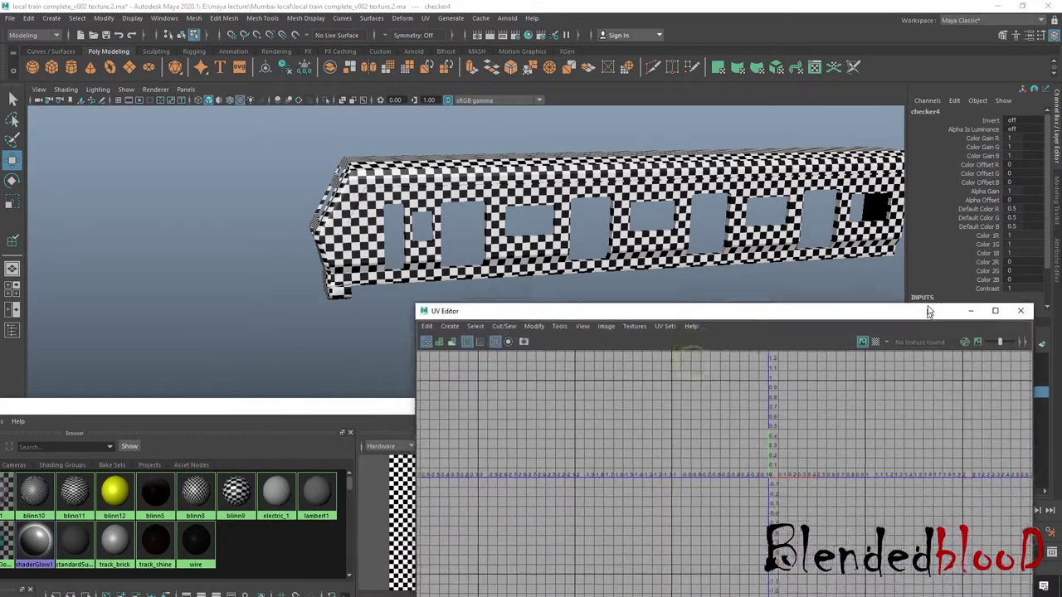
pyautogui.scroll(-4, 793, 455)
pyautogui.scroll(-2, 789, 440)
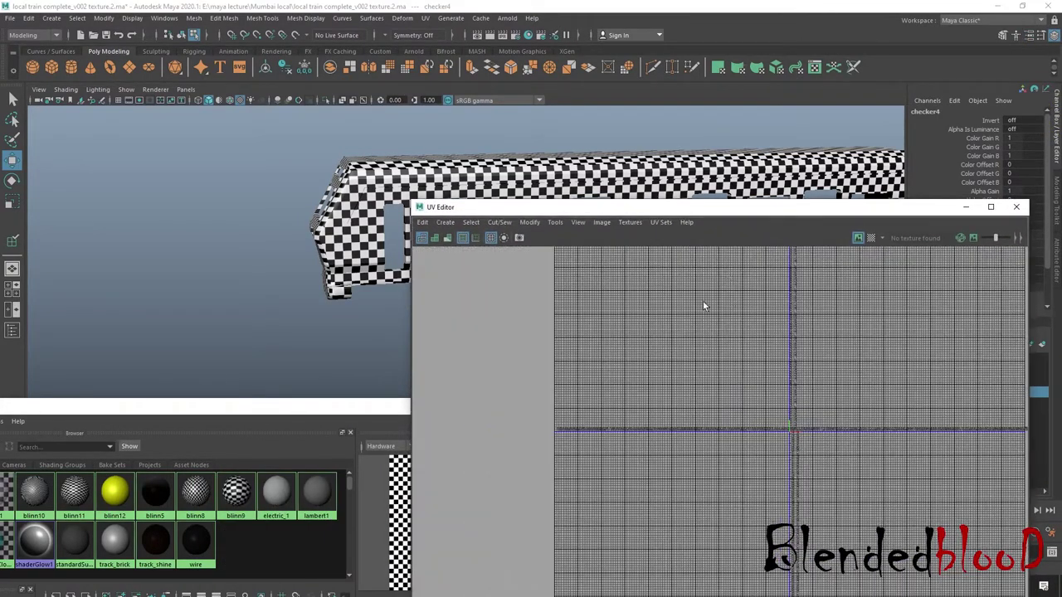
pyautogui.click(236, 495)
pyautogui.moveTo(239, 496); pyautogui.dragTo(300, 446, button='right')
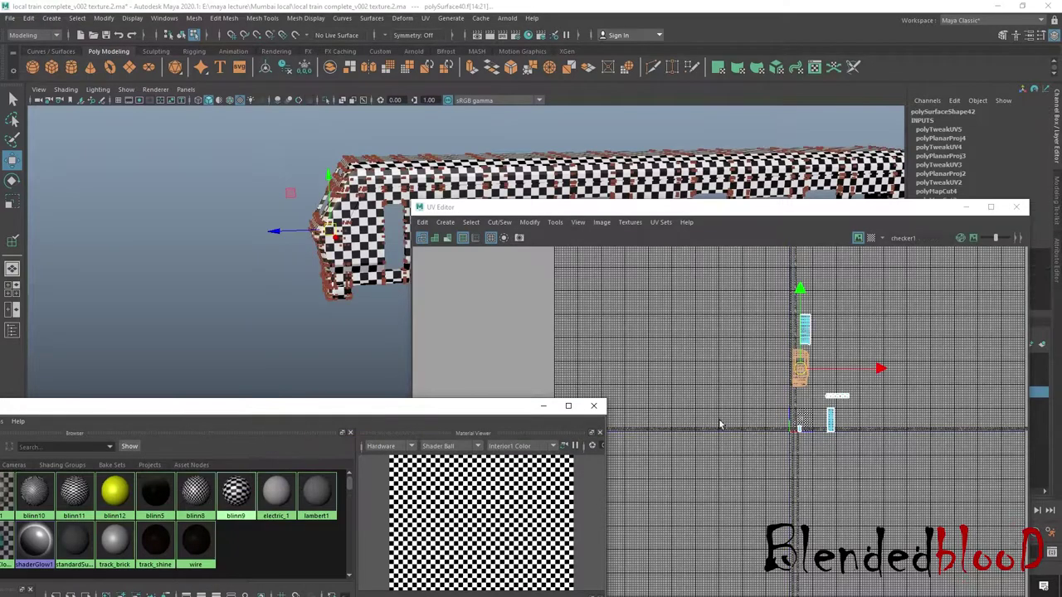
pyautogui.moveTo(616, 209)
pyautogui.mouseDown()
pyautogui.moveTo(589, 364)
pyautogui.moveTo(766, 192)
pyautogui.moveTo(676, 192)
pyautogui.mouseUp()
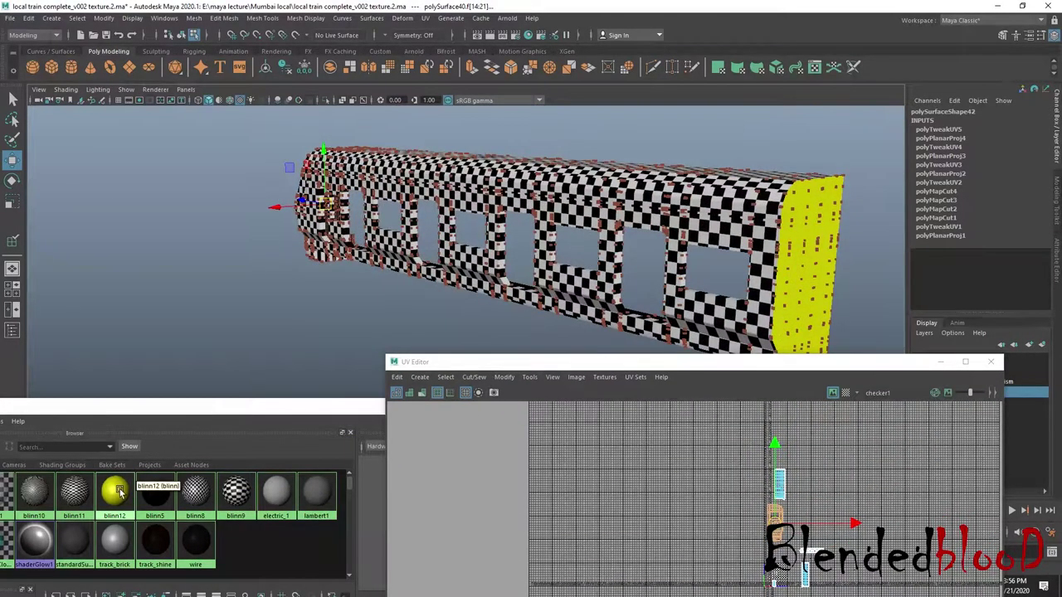
# - Select the blinn12 end piece and switch the viewport to a flat front wireframe view
pyautogui.moveTo(120, 489); pyautogui.dragTo(188, 442, button='right')
pyautogui.keyDown('alt'); pyautogui.moveTo(829, 291); pyautogui.dragTo(790, 288); pyautogui.keyUp('alt')
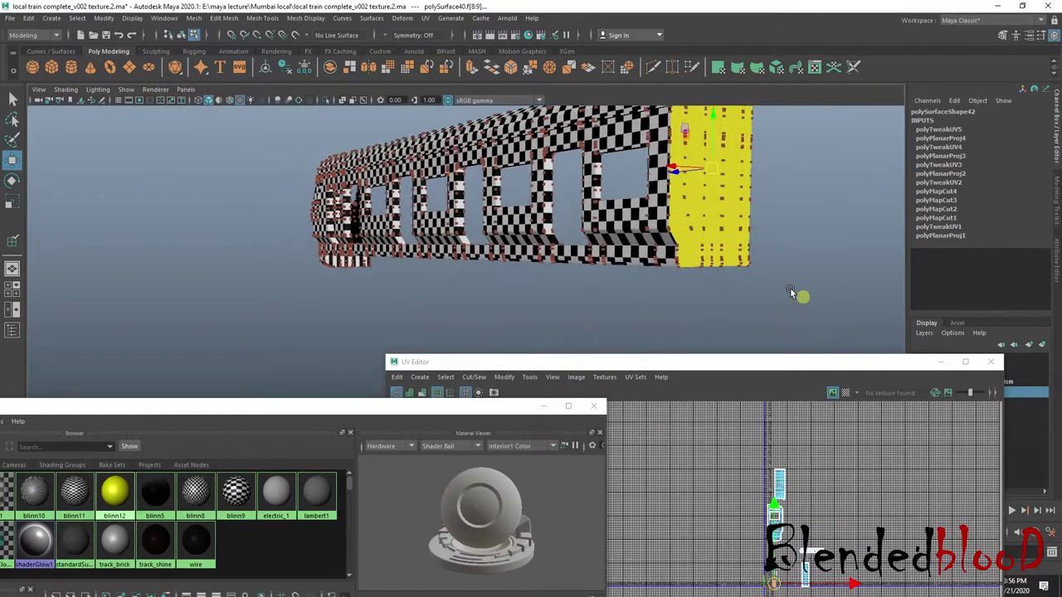
pyautogui.press('space')
pyautogui.moveTo(592, 287); pyautogui.dragTo(374, 312)
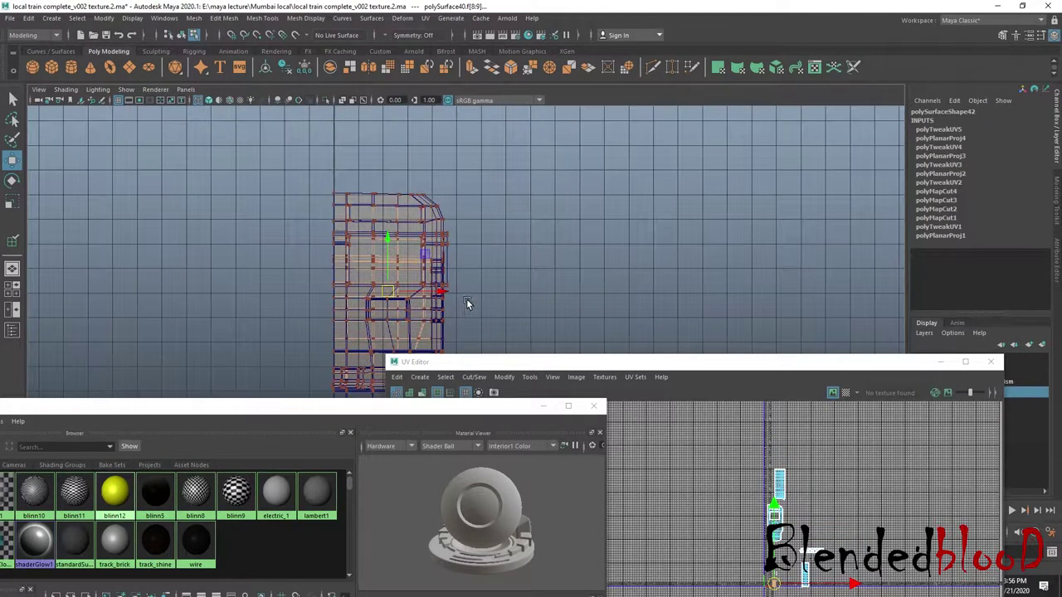
pyautogui.keyDown('alt'); pyautogui.moveTo(466, 300); pyautogui.dragTo(472, 246, button='middle'); pyautogui.keyUp('alt')
pyautogui.scroll(1, 420, 242)
# - Frame the end piece's UV shell in an enlarged UV Editor and bring up the UV projection choices
pyautogui.moveTo(796, 362)
pyautogui.mouseDown()
pyautogui.moveTo(827, 173)
pyautogui.moveTo(805, 60)
pyautogui.mouseUp()
pyautogui.scroll(2, 844, 443)
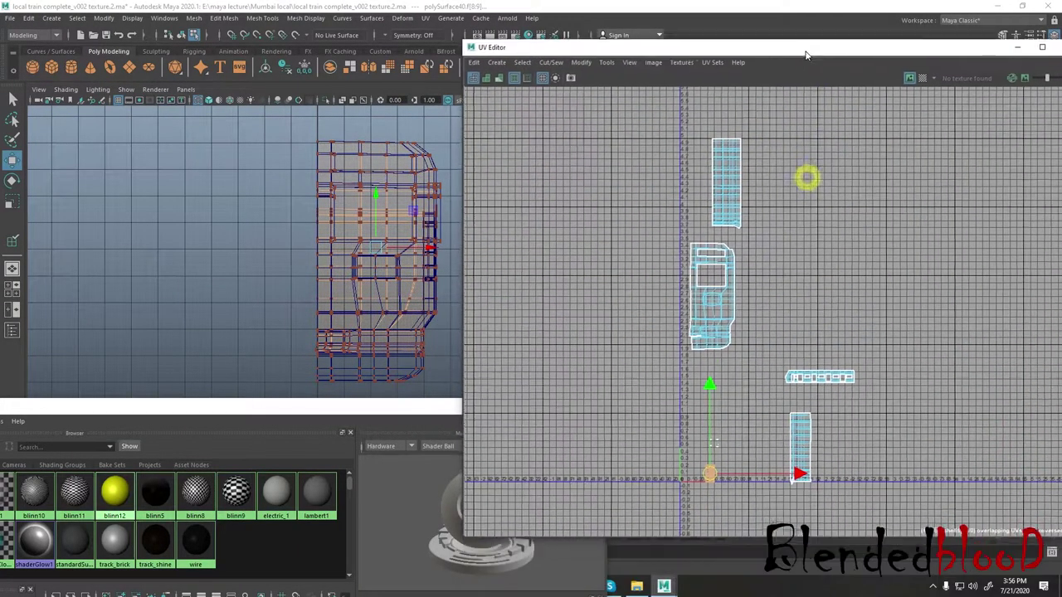
pyautogui.scroll(2, 750, 429)
pyautogui.scroll(2, 750, 429)
pyautogui.scroll(2, 750, 429)
pyautogui.scroll(2, 750, 429)
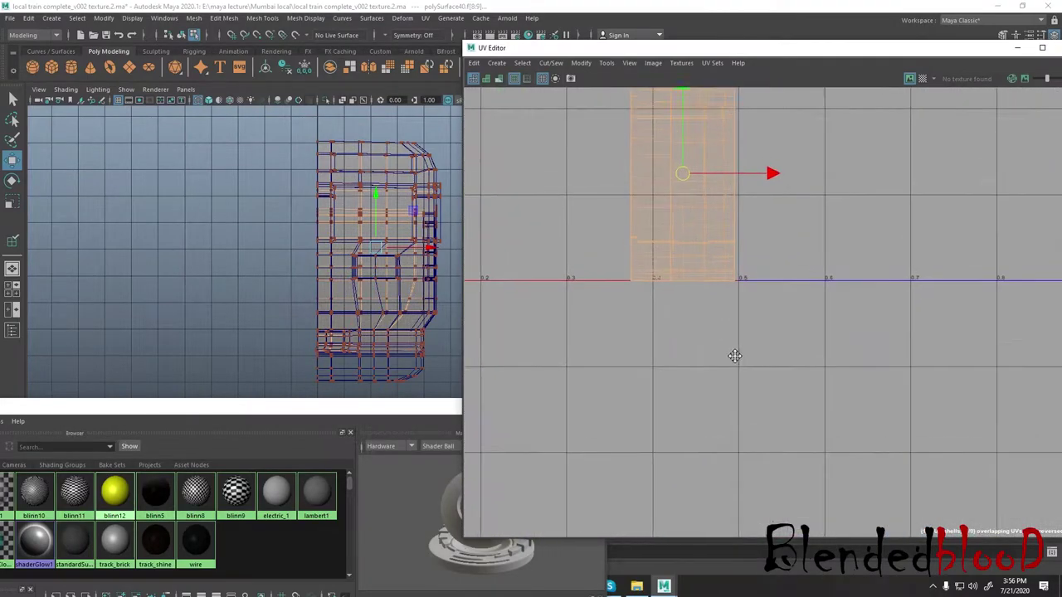
pyautogui.keyDown('alt'); pyautogui.moveTo(526, 196); pyautogui.dragTo(569, 320, button='middle'); pyautogui.keyUp('alt')
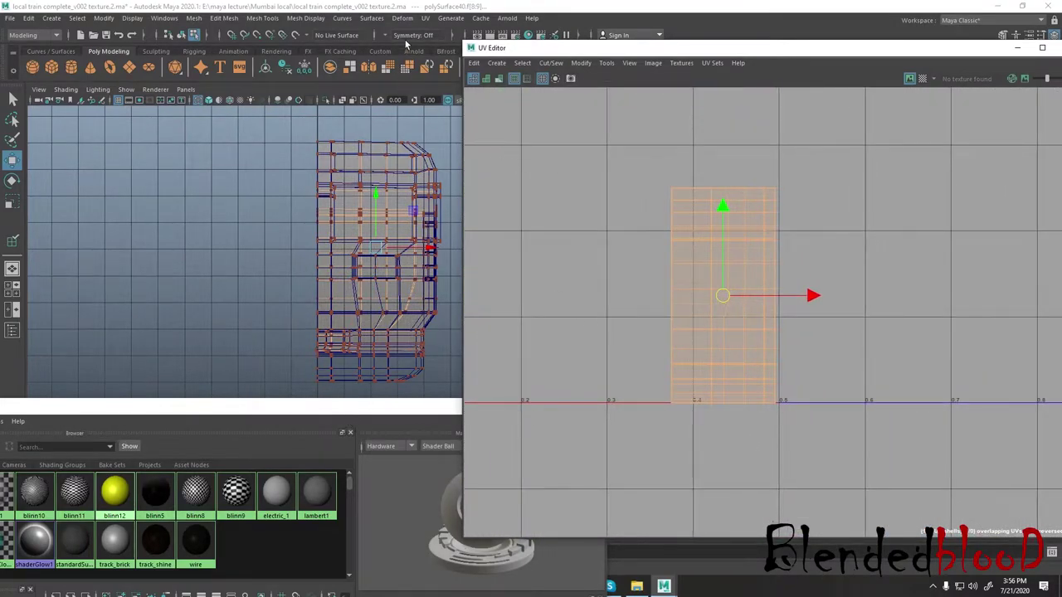
pyautogui.click(425, 19)
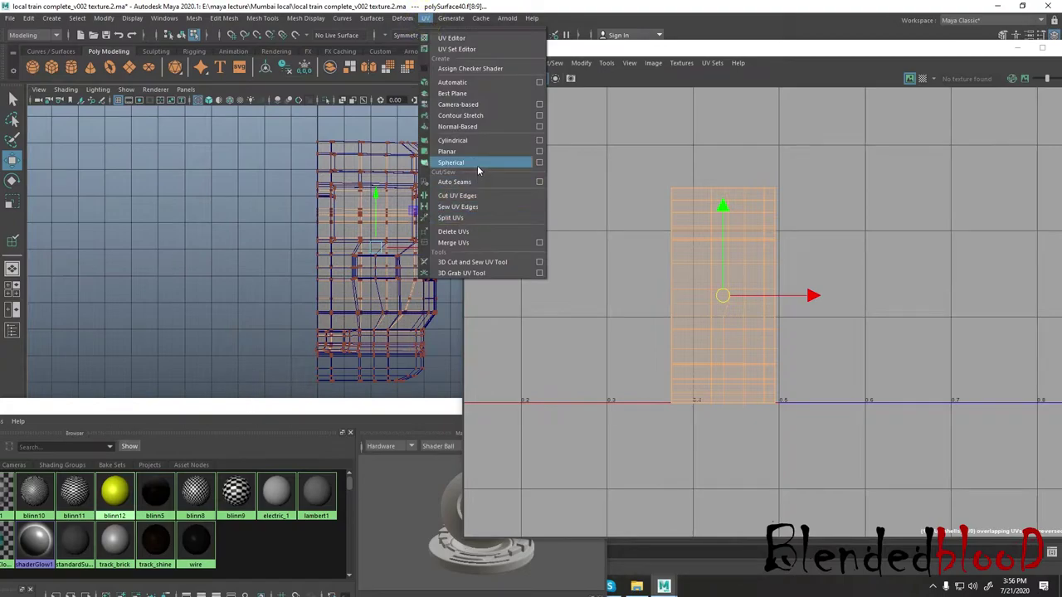
# - Reproject the end piece's UVs from the current view and frame all UV shells
pyautogui.click(458, 104)
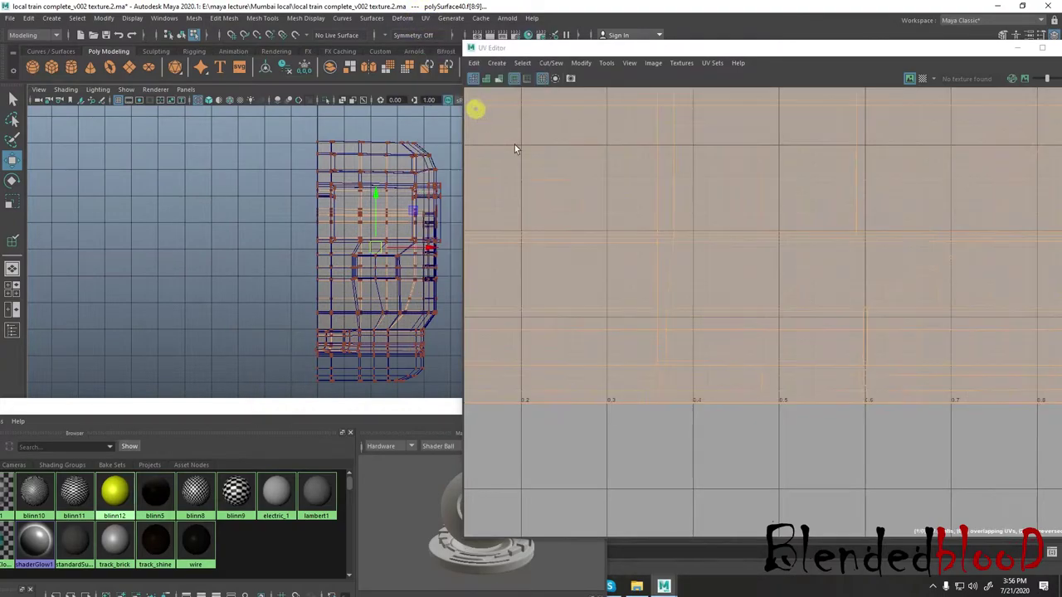
pyautogui.scroll(-2, 730, 308)
pyautogui.scroll(-2, 721, 314)
pyautogui.keyDown('alt'); pyautogui.moveTo(712, 322); pyautogui.dragTo(668, 378, button='middle'); pyautogui.keyUp('alt')
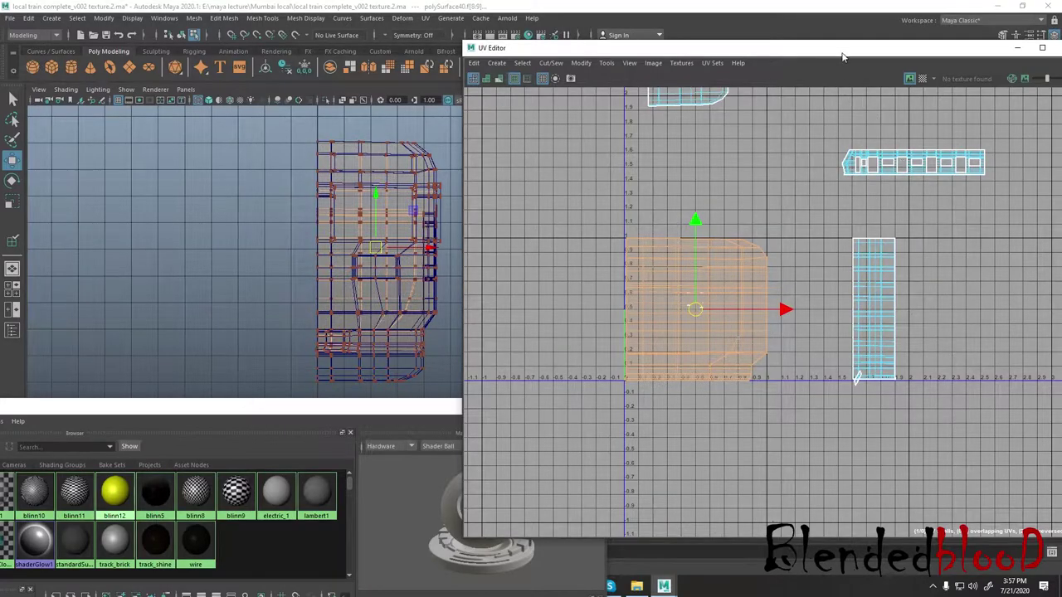
pyautogui.moveTo(842, 56)
pyautogui.mouseDown()
pyautogui.moveTo(697, 61)
pyautogui.moveTo(723, 78)
pyautogui.mouseUp()
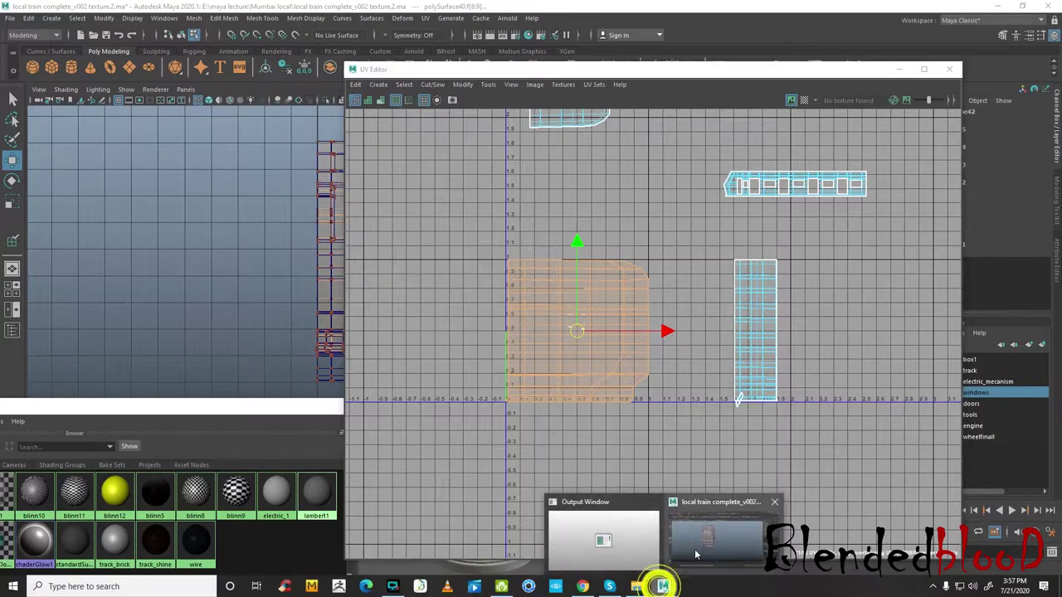
# - Minimize the material browser window and bring up the UV Toolkit
pyautogui.click(695, 554)
pyautogui.click(249, 411)
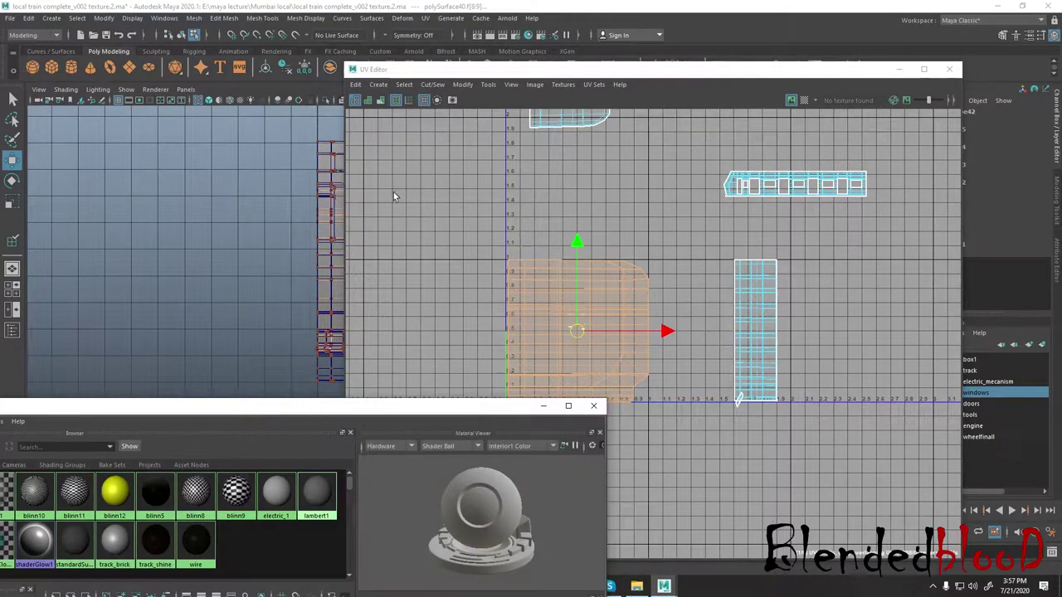
pyautogui.click(543, 406)
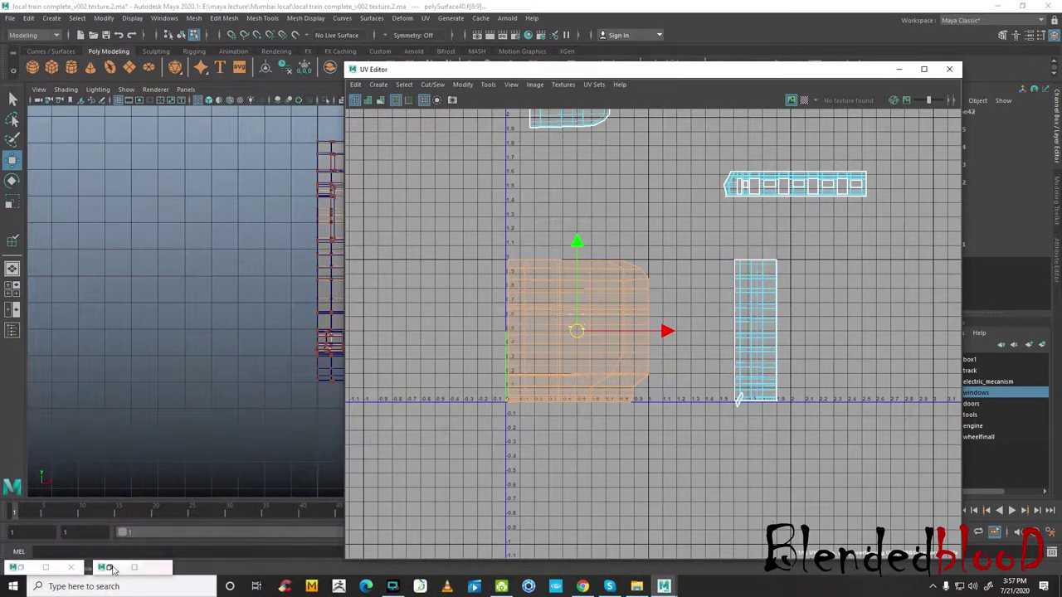
pyautogui.click(113, 570)
pyautogui.click(542, 406)
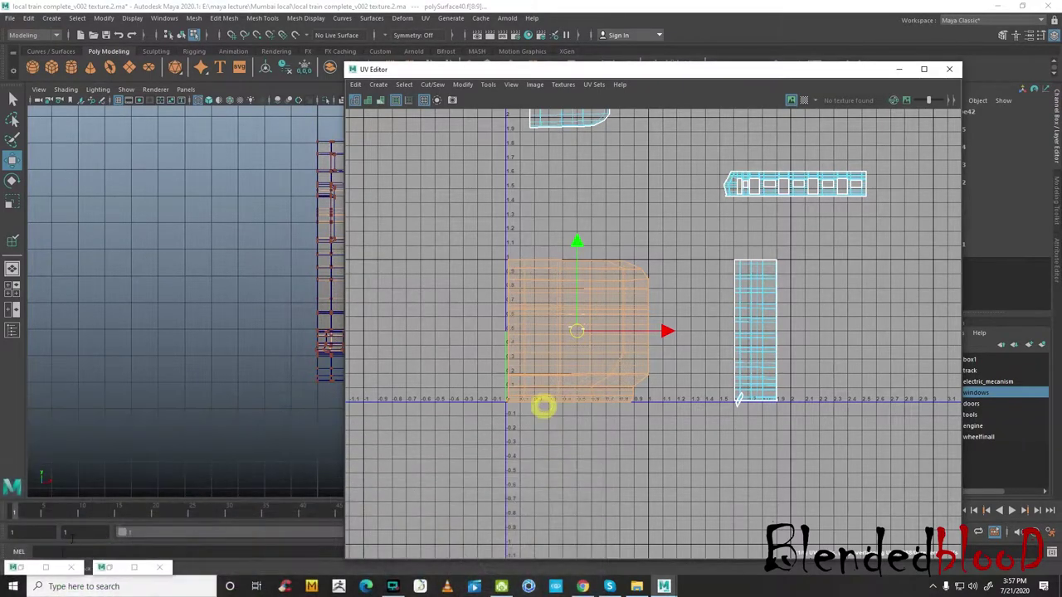
pyautogui.click(33, 568)
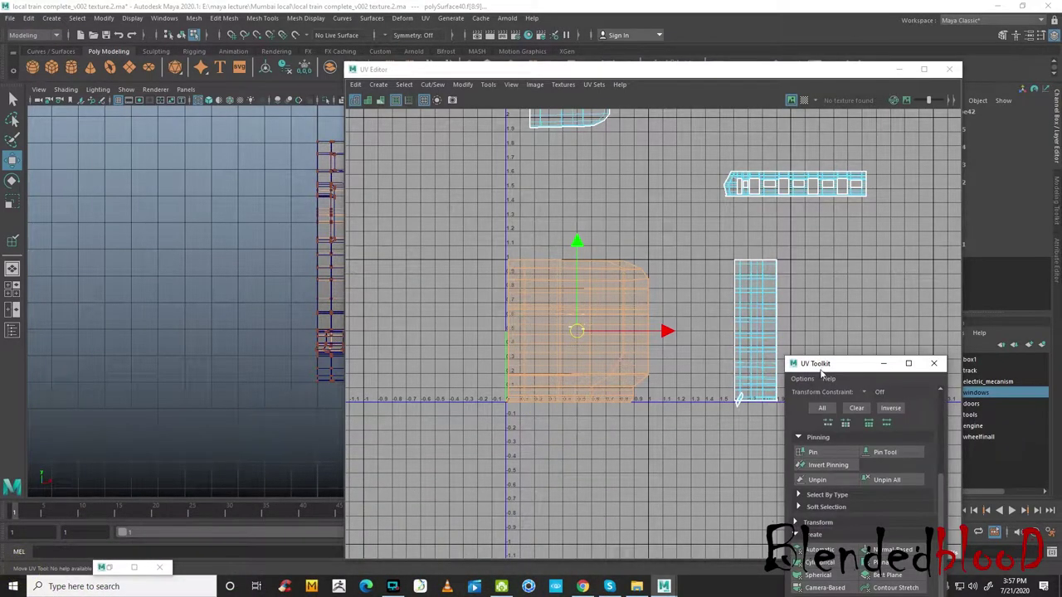
# - Optimize the end piece's UV shell for even density and rotate it upright
pyautogui.moveTo(822, 370); pyautogui.dragTo(881, 153)
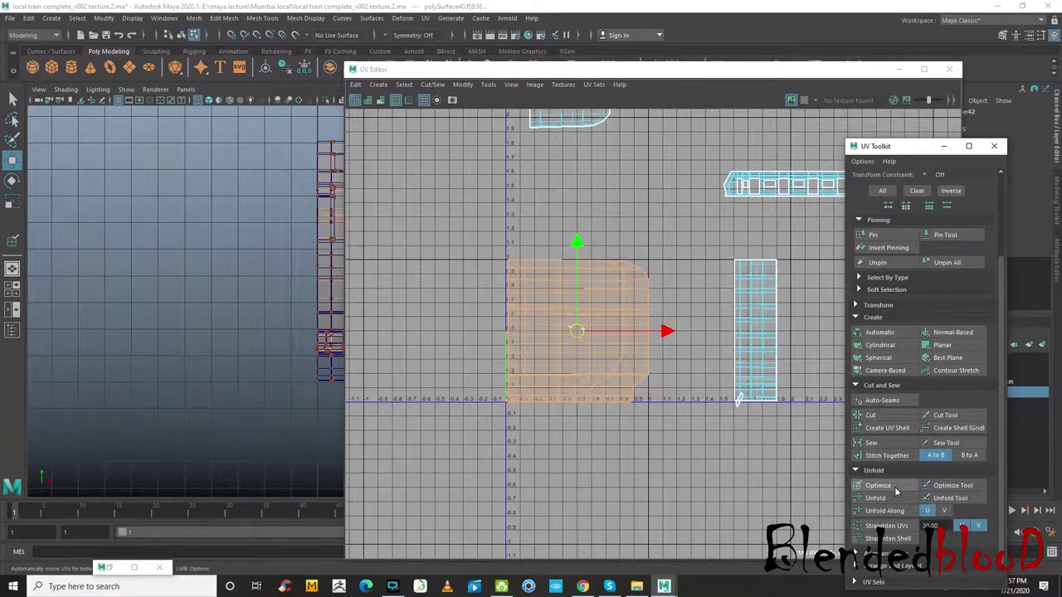
pyautogui.click(894, 490)
pyautogui.click(685, 320)
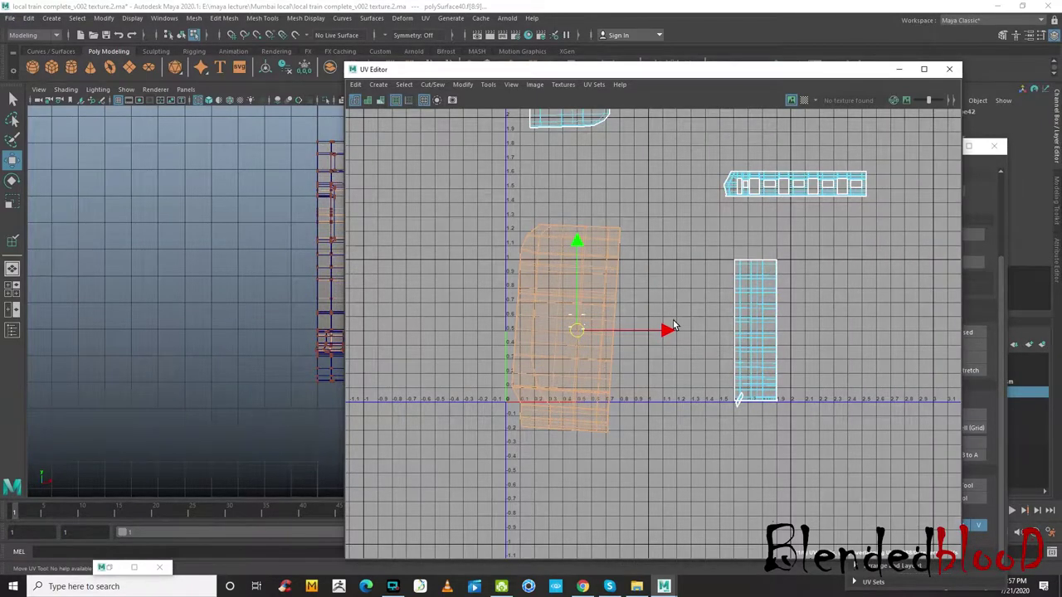
pyautogui.scroll(3, 672, 326)
pyautogui.press('e')
pyautogui.moveTo(605, 323); pyautogui.dragTo(607, 320)
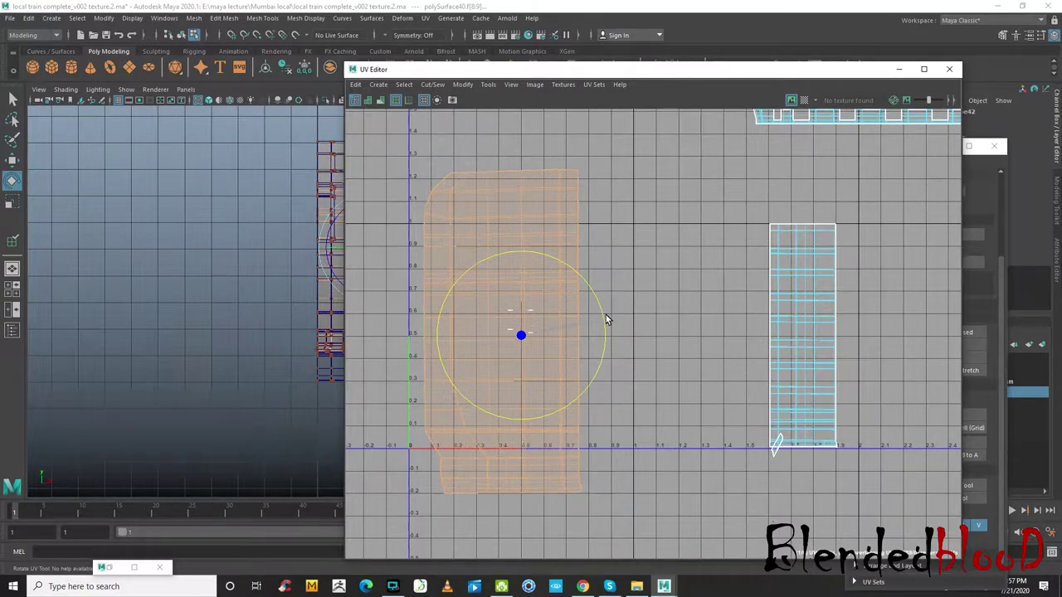
pyautogui.press('w')
pyautogui.scroll(-4, 605, 321)
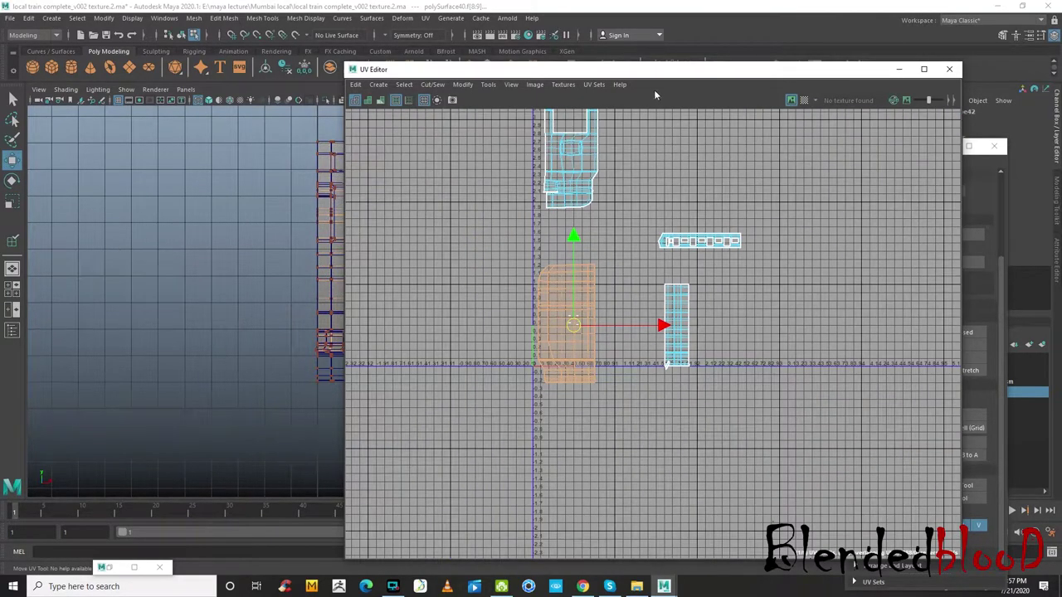
# - Show the train textured in an enlarged perspective view, turned to face the yellow end
pyautogui.moveTo(656, 70); pyautogui.dragTo(712, 301)
pyautogui.press('6')
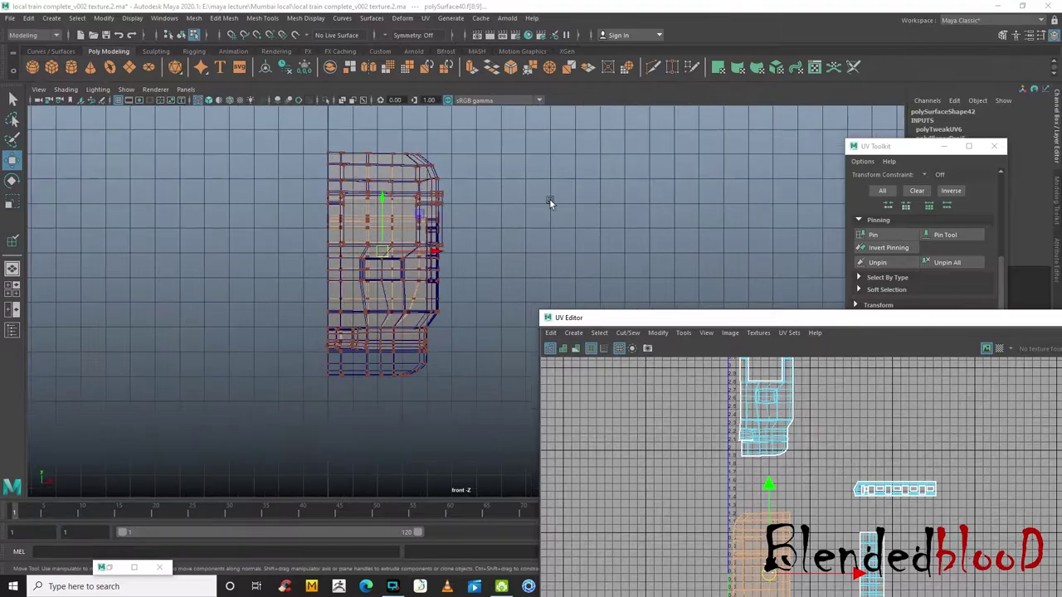
pyautogui.press('space')
pyautogui.press('space')
pyautogui.moveTo(543, 223)
pyautogui.keyDown('alt'); pyautogui.mouseDown()
pyautogui.moveTo(390, 427)
pyautogui.moveTo(462, 272)
pyautogui.mouseUp(); pyautogui.keyUp('alt')
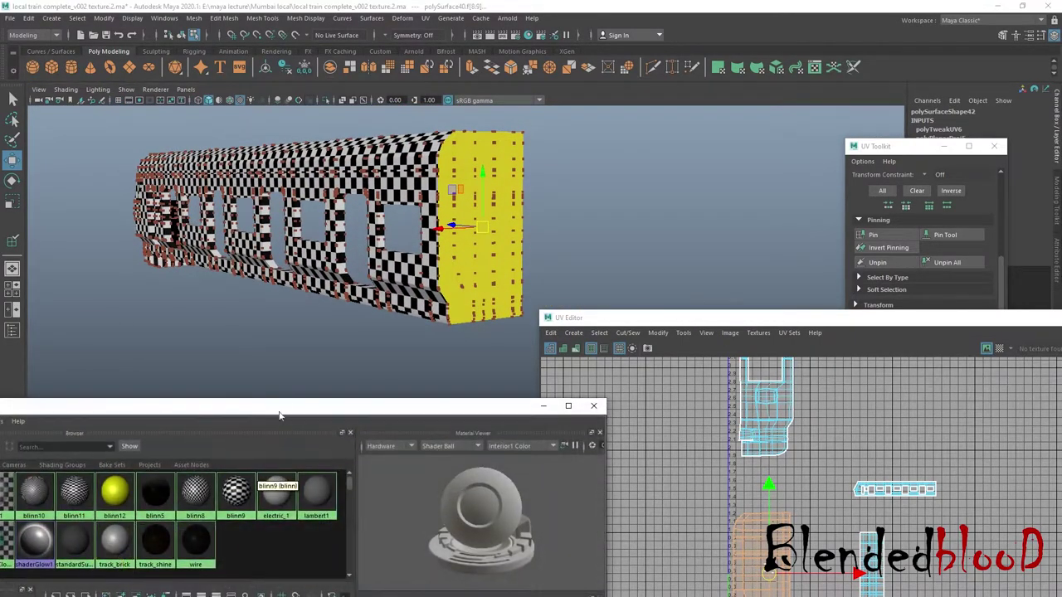
# - Map a Checker texture (checker5) to the yellow blinn12 material's colour
pyautogui.click(249, 428)
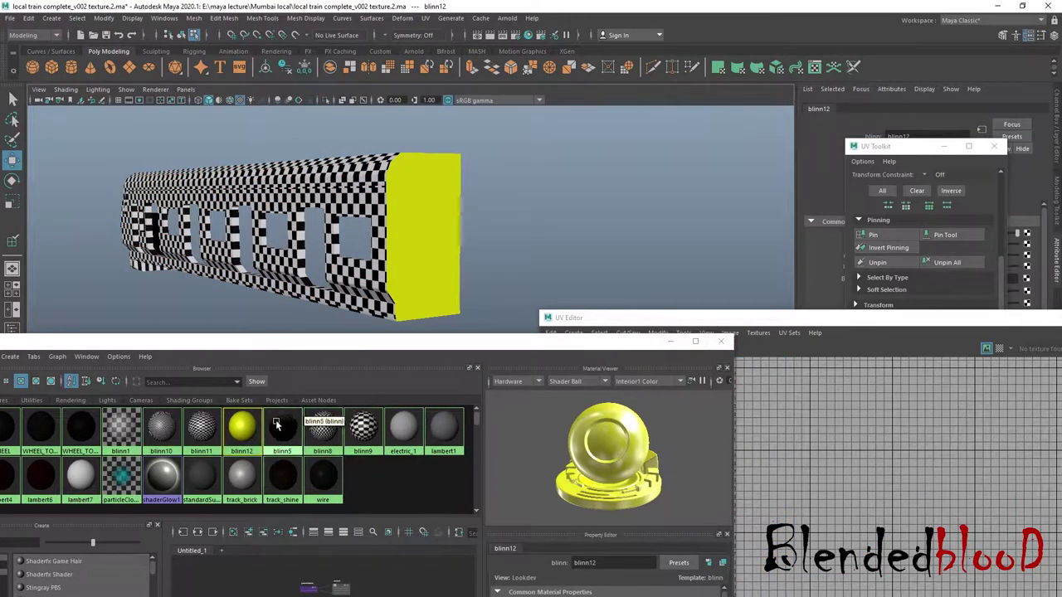
pyautogui.click(994, 146)
pyautogui.click(1001, 312)
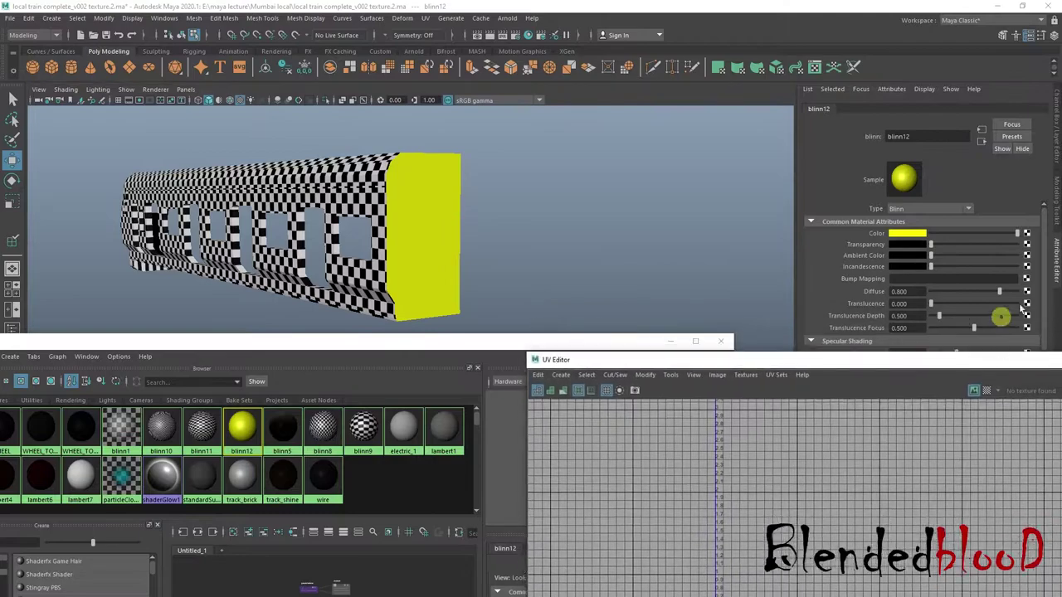
pyautogui.click(1028, 233)
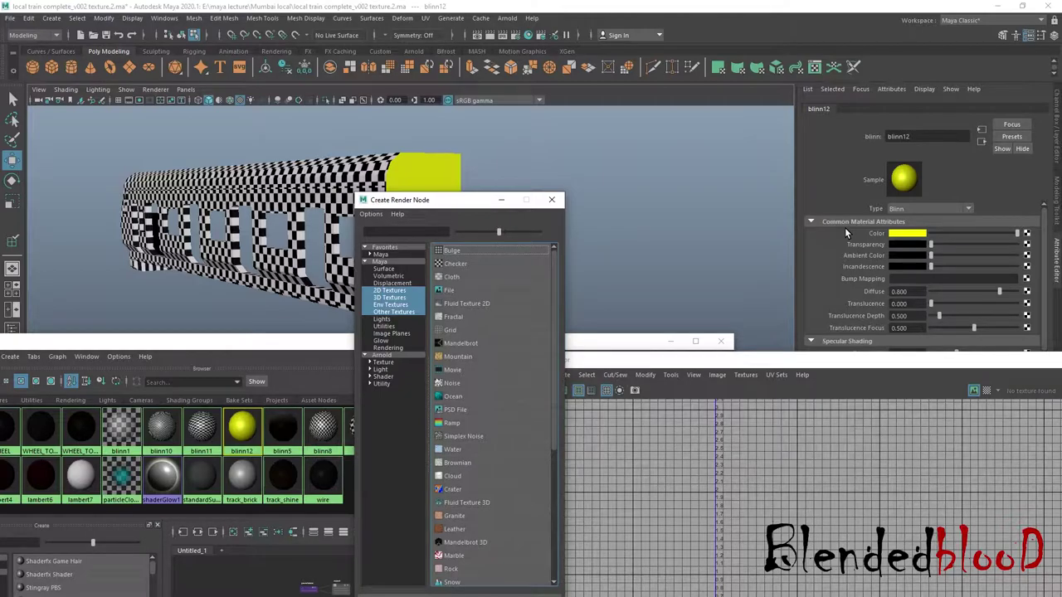
pyautogui.click(1028, 233)
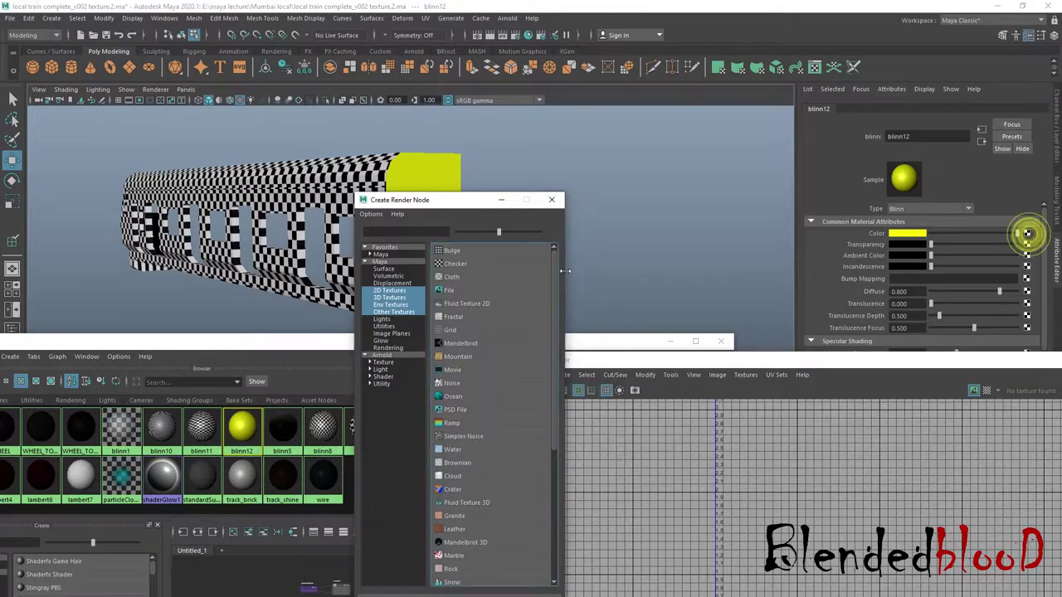
pyautogui.click(470, 265)
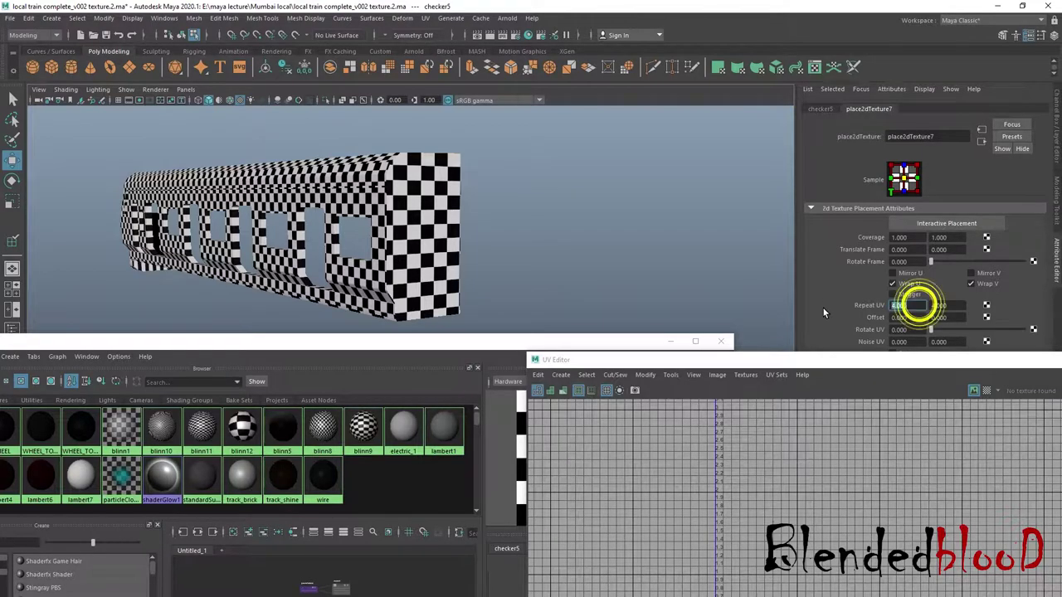
# - Set place2dTexture7 Repeat U and Repeat V to 20 each
pyautogui.write('210')
pyautogui.press('BackSpace')
pyautogui.press('BackSpace')
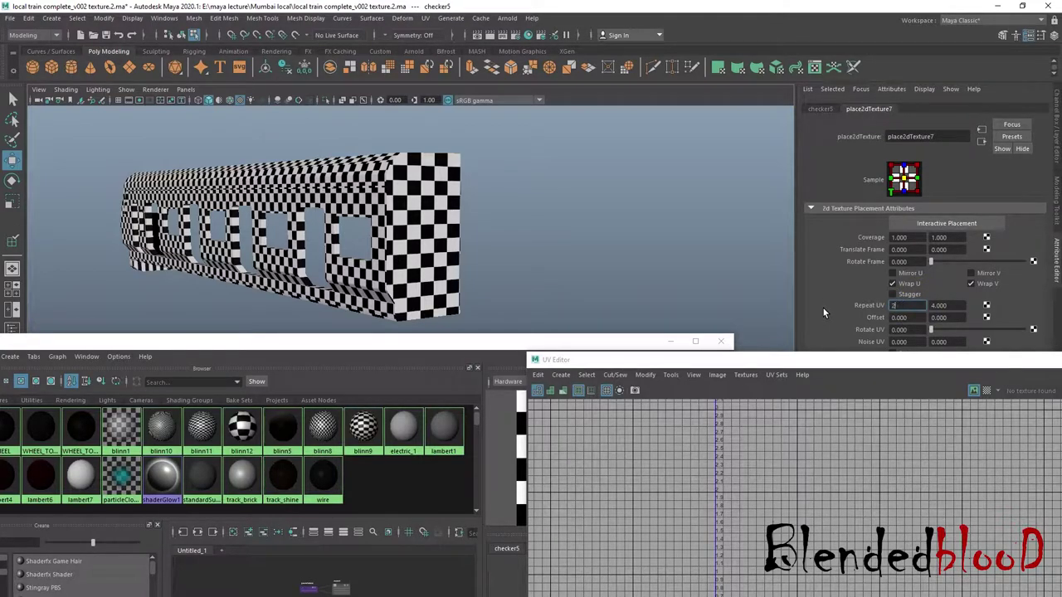
pyautogui.write('0')
pyautogui.click(951, 304)
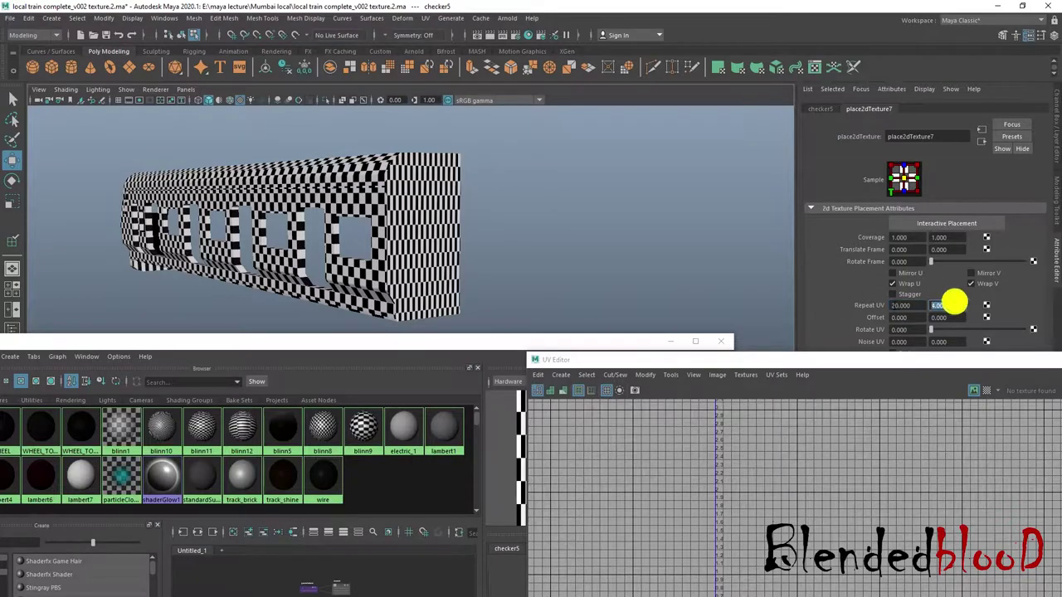
pyautogui.write('20')
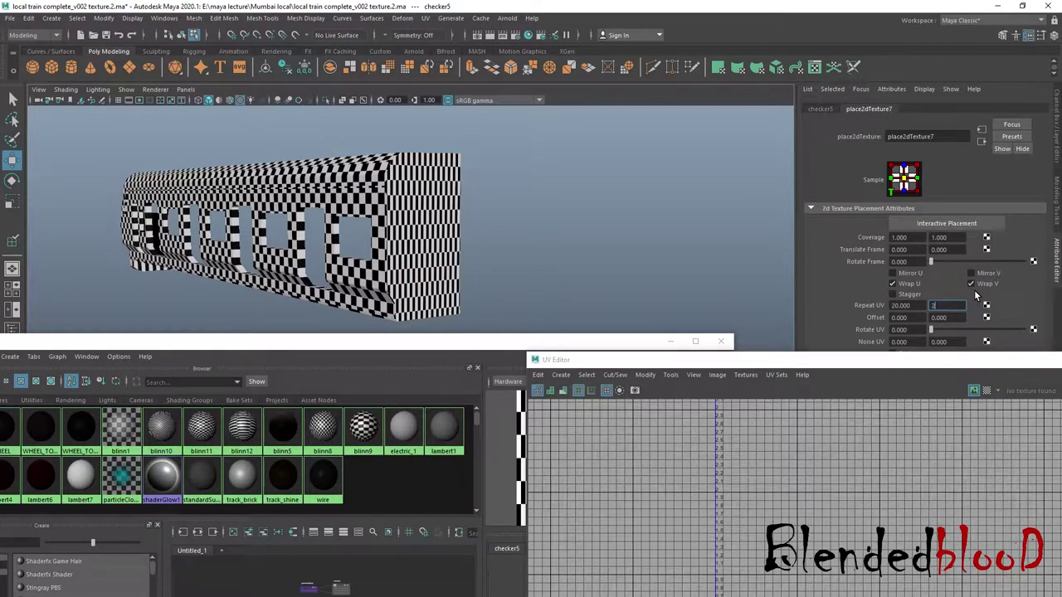
pyautogui.press('Return')
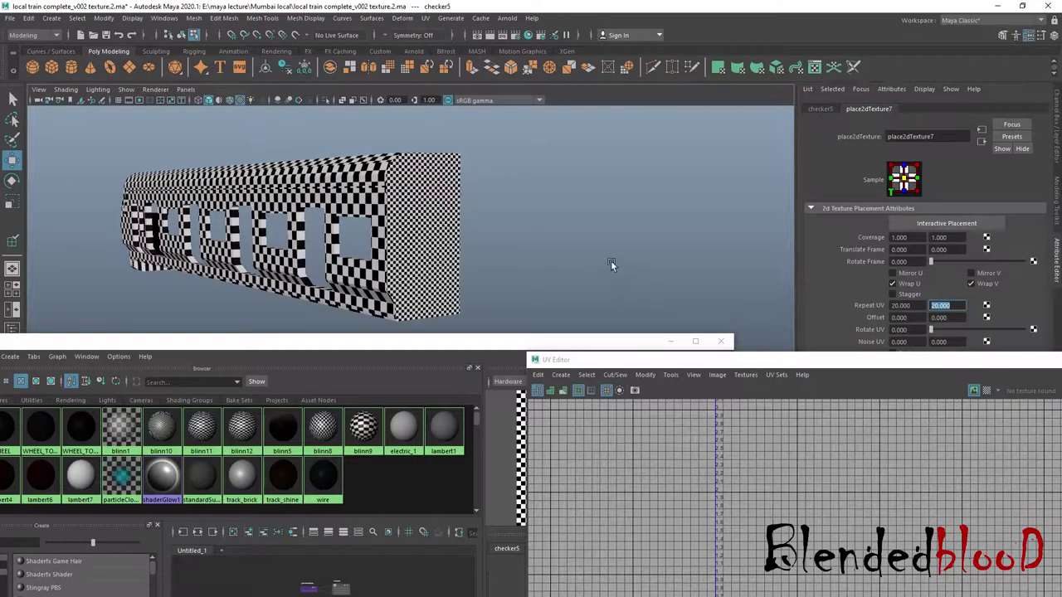
# - Set the place2dTexture Repeat UV to 10 and 10 for larger checker squares
pyautogui.moveTo(611, 264)
pyautogui.keyDown('alt'); pyautogui.mouseDown()
pyautogui.moveTo(621, 238)
pyautogui.moveTo(631, 244)
pyautogui.mouseUp(); pyautogui.keyUp('alt')
pyautogui.scroll(3, 626, 249)
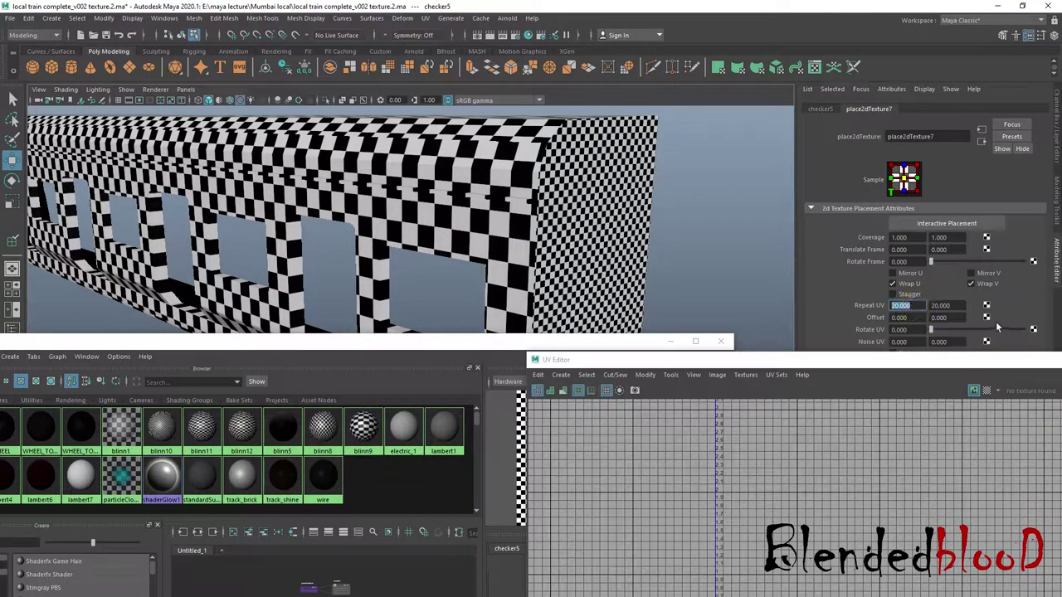
pyautogui.click(908, 305)
pyautogui.write('10')
pyautogui.press('Return')
pyautogui.click(946, 305)
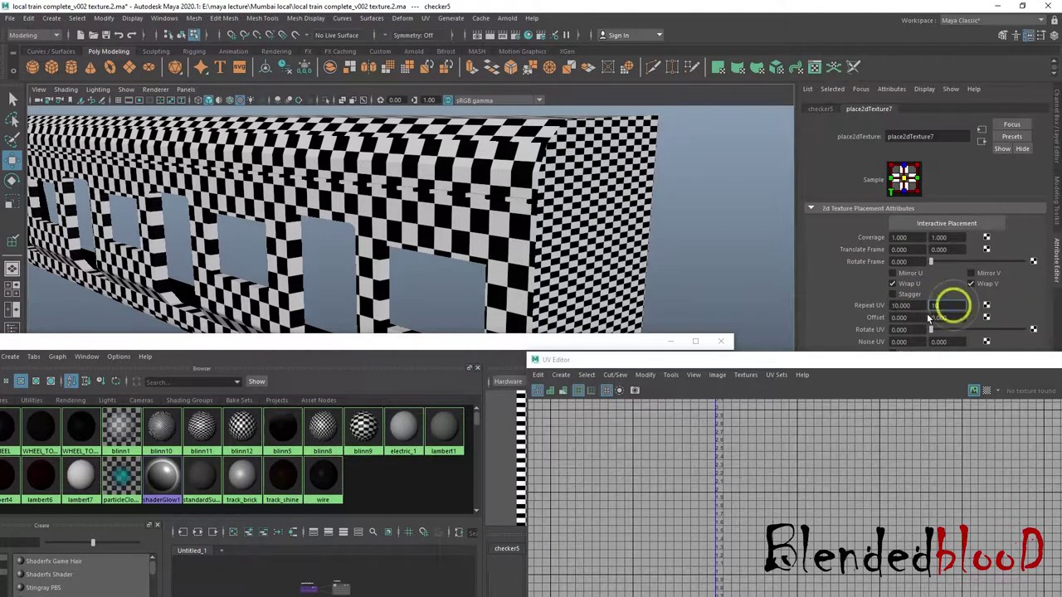
pyautogui.write('10')
pyautogui.press('Return')
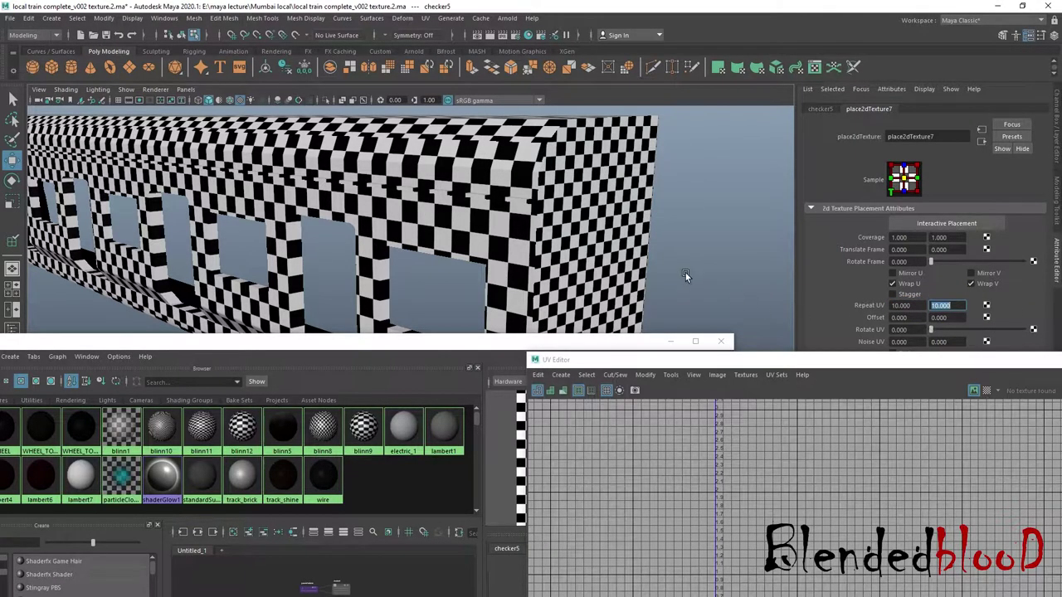
# - Orbit to the train's front corner, select the train, and zoom out to see the whole body
pyautogui.scroll(-4, 686, 275)
pyautogui.moveTo(566, 259)
pyautogui.keyDown('alt'); pyautogui.mouseDown()
pyautogui.moveTo(578, 218)
pyautogui.moveTo(498, 172)
pyautogui.moveTo(469, 201)
pyautogui.mouseUp(); pyautogui.keyUp('alt')
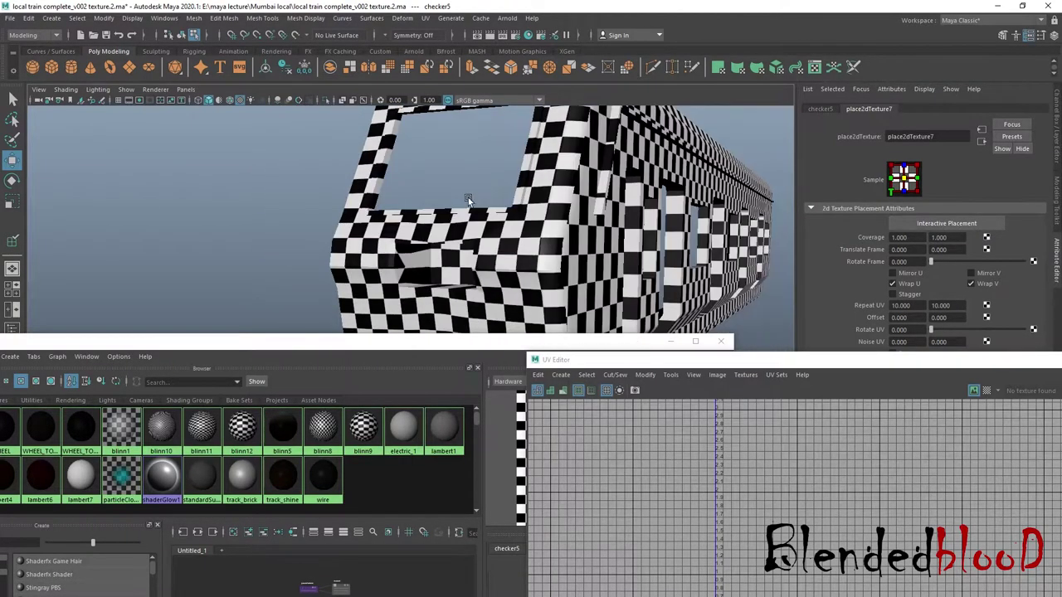
pyautogui.click(417, 272)
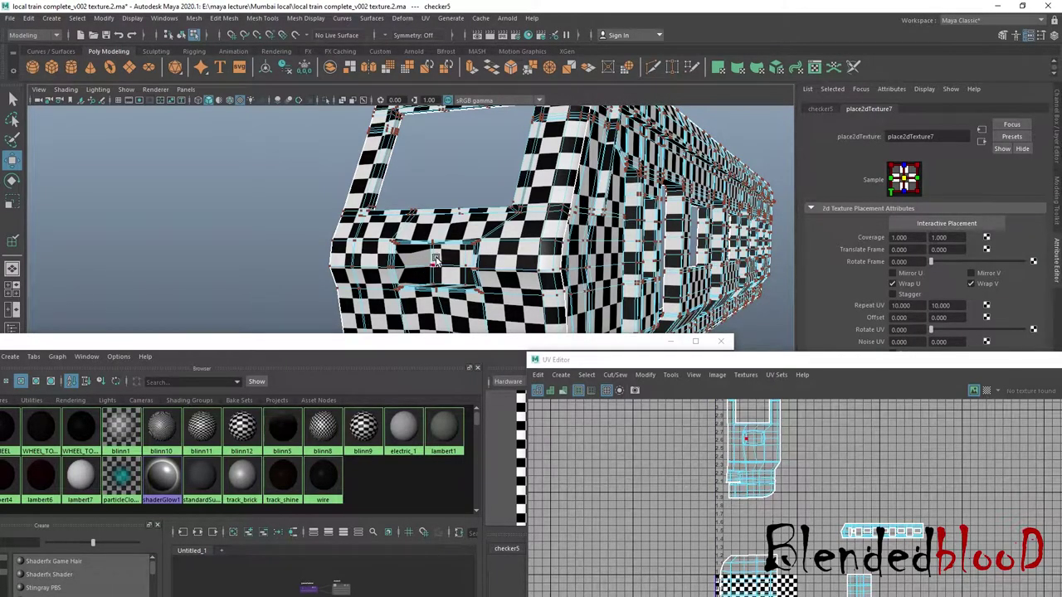
pyautogui.scroll(-5, 434, 260)
pyautogui.moveTo(523, 249); pyautogui.dragTo(522, 220, button='right')
# - Select the whole train to show its UVs in the UV Editor, and hide the checker texture with 5
pyautogui.click(649, 219)
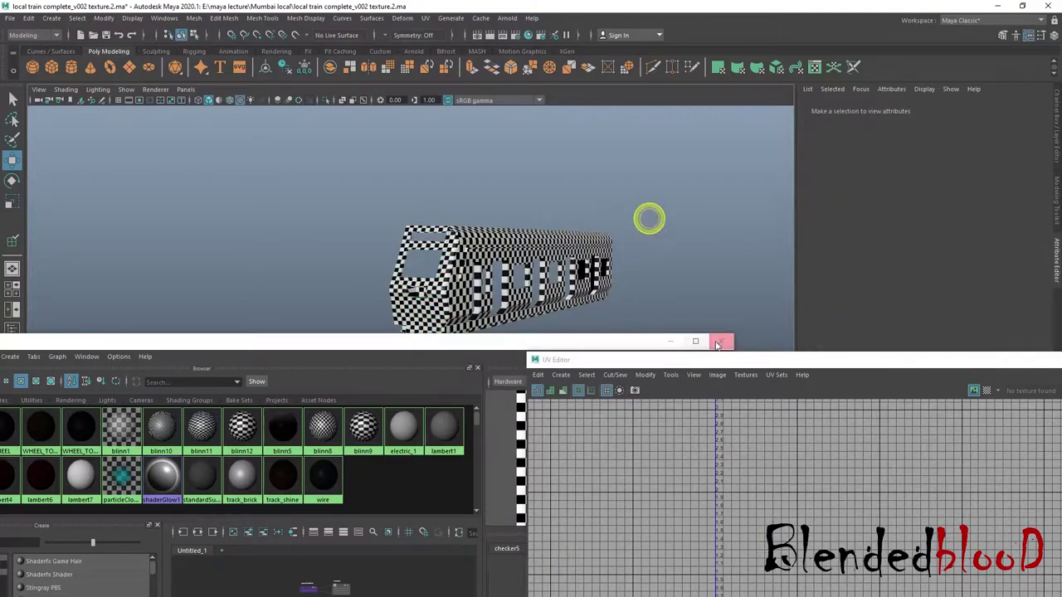
pyautogui.moveTo(768, 362)
pyautogui.mouseDown()
pyautogui.moveTo(826, 268)
pyautogui.moveTo(803, 292)
pyautogui.mouseUp()
pyautogui.moveTo(329, 180); pyautogui.dragTo(757, 427)
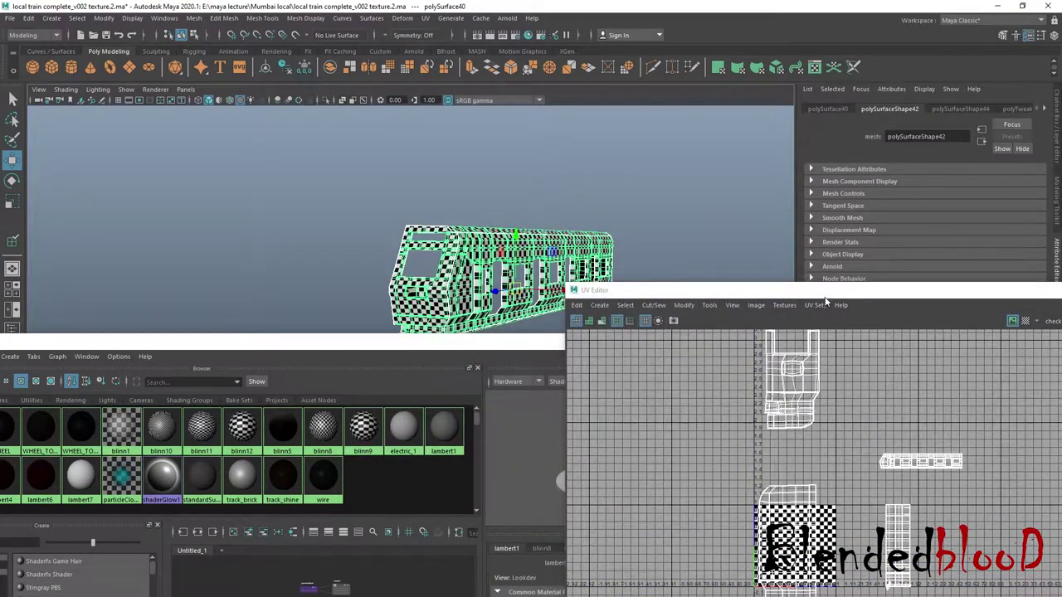
pyautogui.moveTo(826, 298)
pyautogui.mouseDown()
pyautogui.moveTo(771, 184)
pyautogui.moveTo(832, 215)
pyautogui.mouseUp()
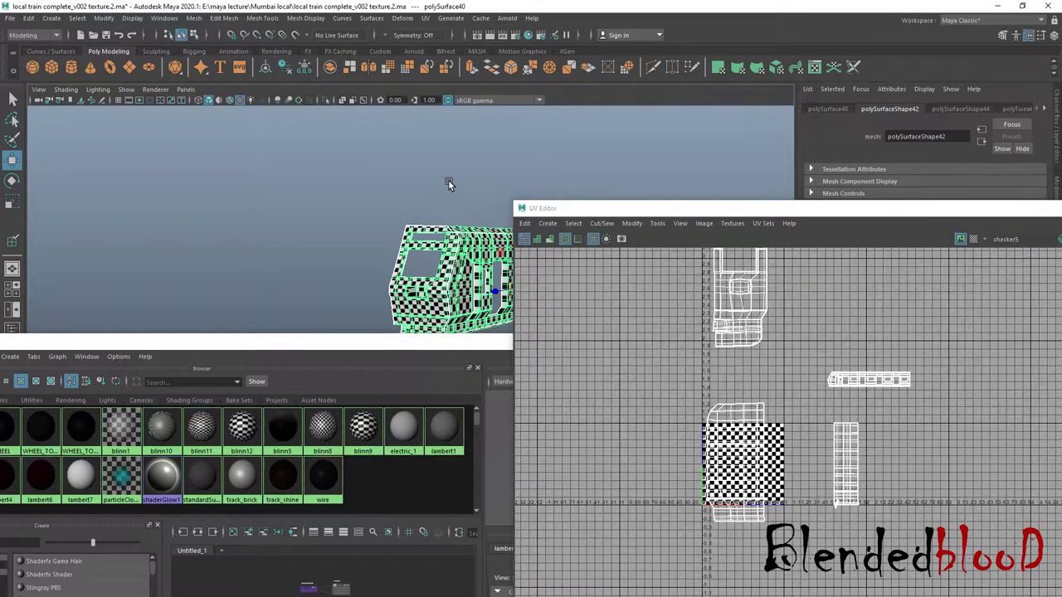
pyautogui.press('5')
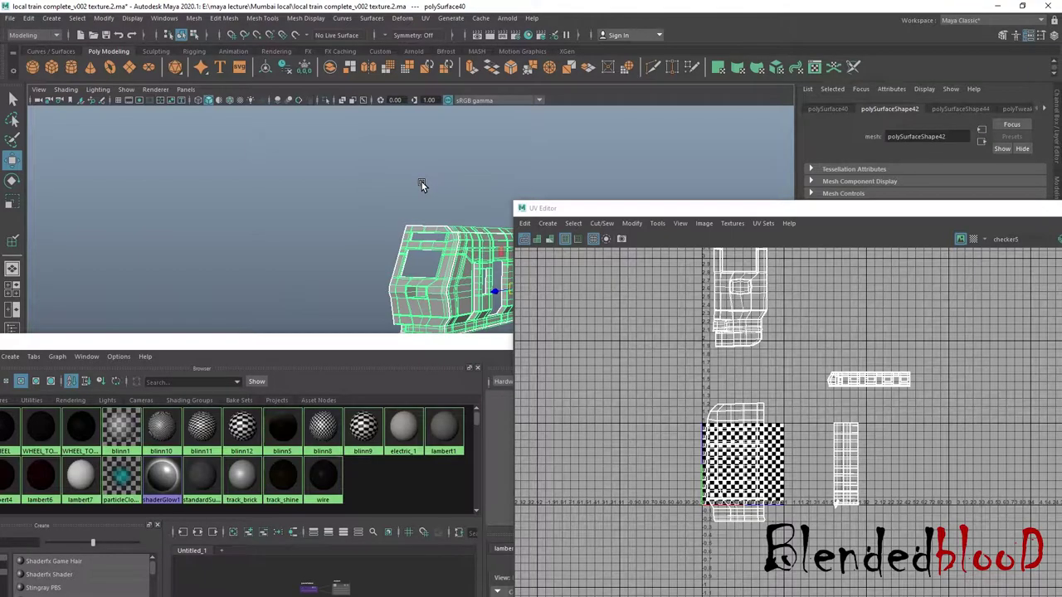
# - Reposition the UV Editor, deselect the train, and orbit around the plain grey body
pyautogui.moveTo(577, 209); pyautogui.dragTo(687, 308)
pyautogui.moveTo(576, 210); pyautogui.dragTo(674, 246, button='right')
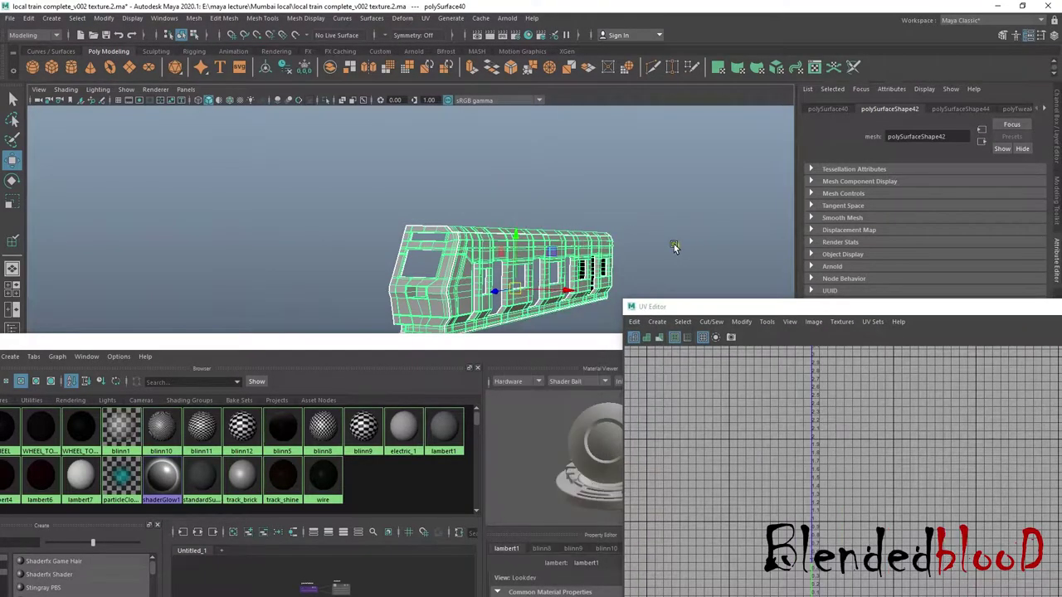
pyautogui.click(674, 246)
pyautogui.keyDown('alt'); pyautogui.moveTo(556, 282); pyautogui.dragTo(532, 217); pyautogui.keyUp('alt')
pyautogui.scroll(5, 497, 312)
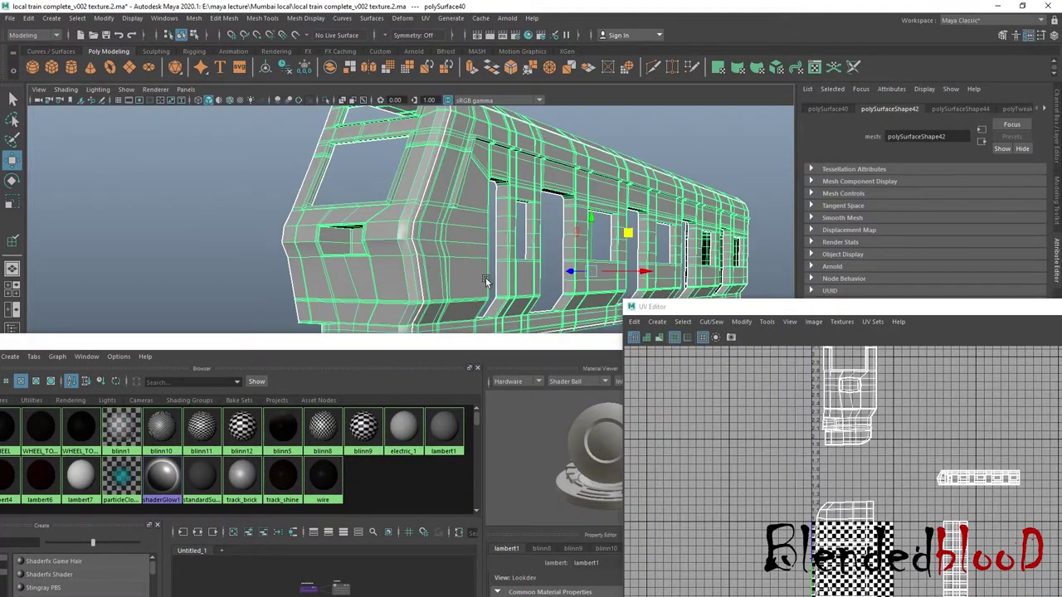
pyautogui.moveTo(497, 312)
pyautogui.keyDown('alt'); pyautogui.mouseDown()
pyautogui.moveTo(333, 279)
pyautogui.moveTo(495, 274)
pyautogui.moveTo(464, 276)
pyautogui.mouseUp(); pyautogui.keyUp('alt')
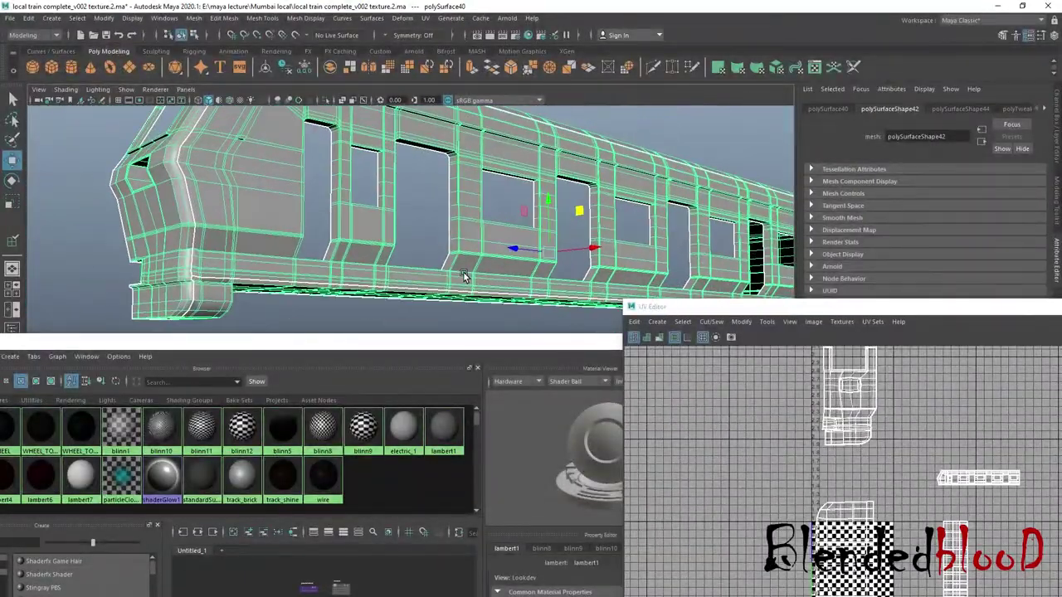
pyautogui.scroll(-4, 463, 276)
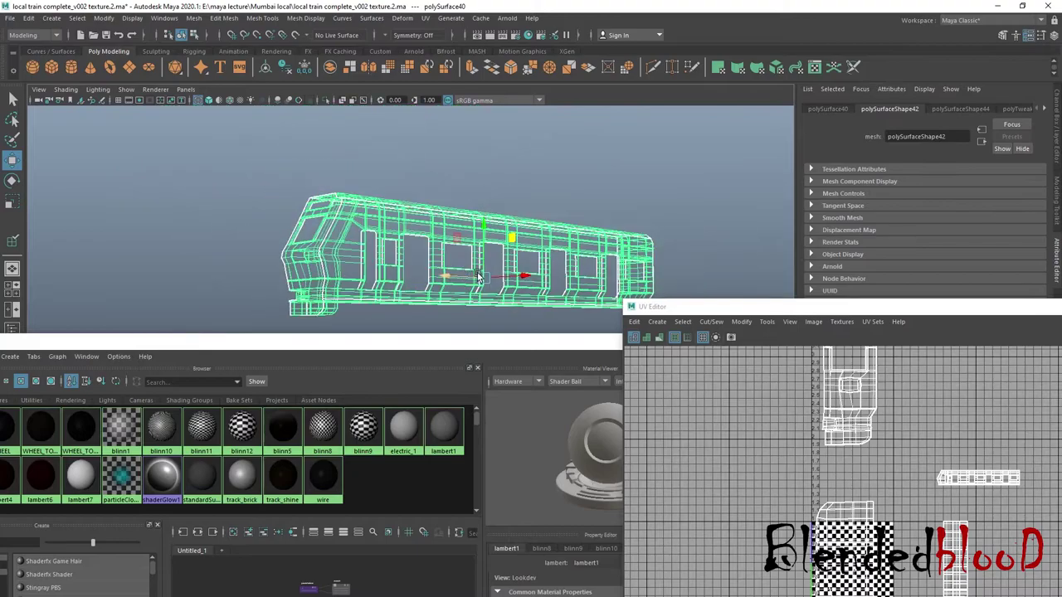
pyautogui.keyDown('alt'); pyautogui.moveTo(463, 276); pyautogui.dragTo(515, 274); pyautogui.keyUp('alt')
pyautogui.scroll(3, 827, 371)
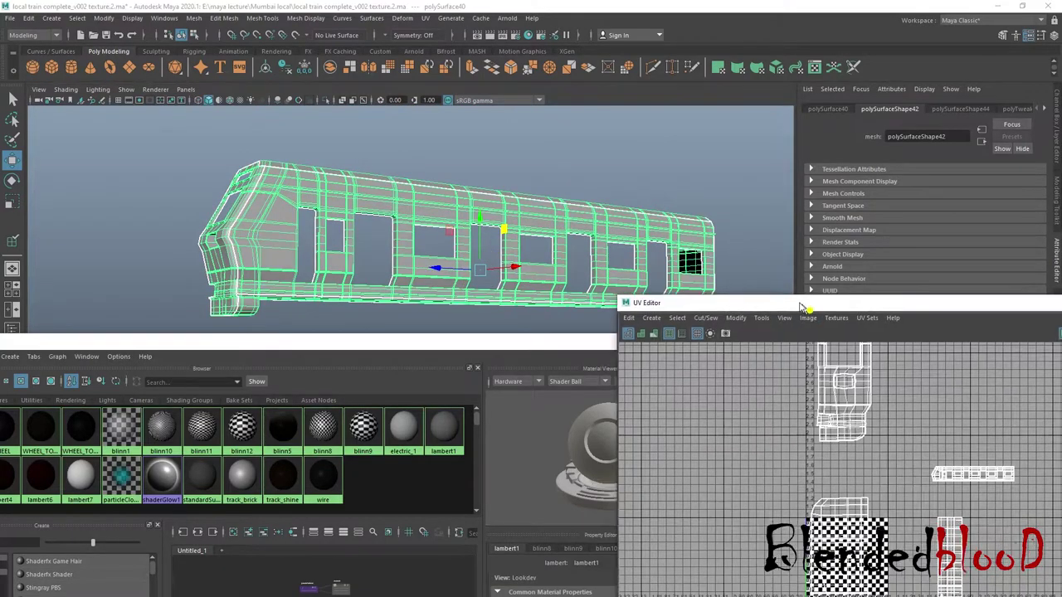
# - Shrink the front-end UV shell and move it into the 0–1 tile's lower-left corner
pyautogui.moveTo(736, 380); pyautogui.dragTo(688, 369, button='right')
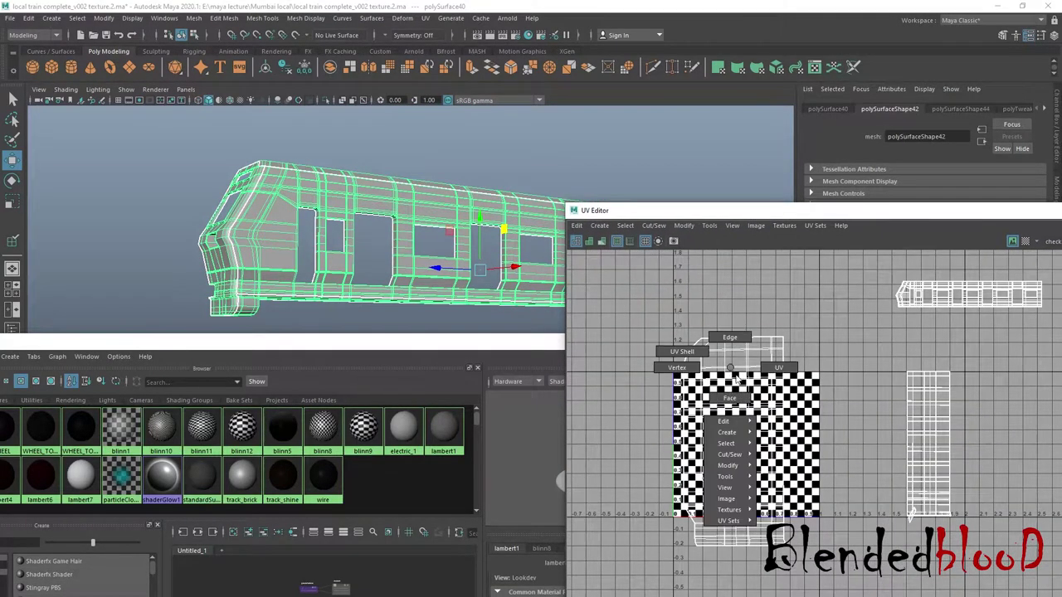
pyautogui.moveTo(793, 510); pyautogui.dragTo(836, 593)
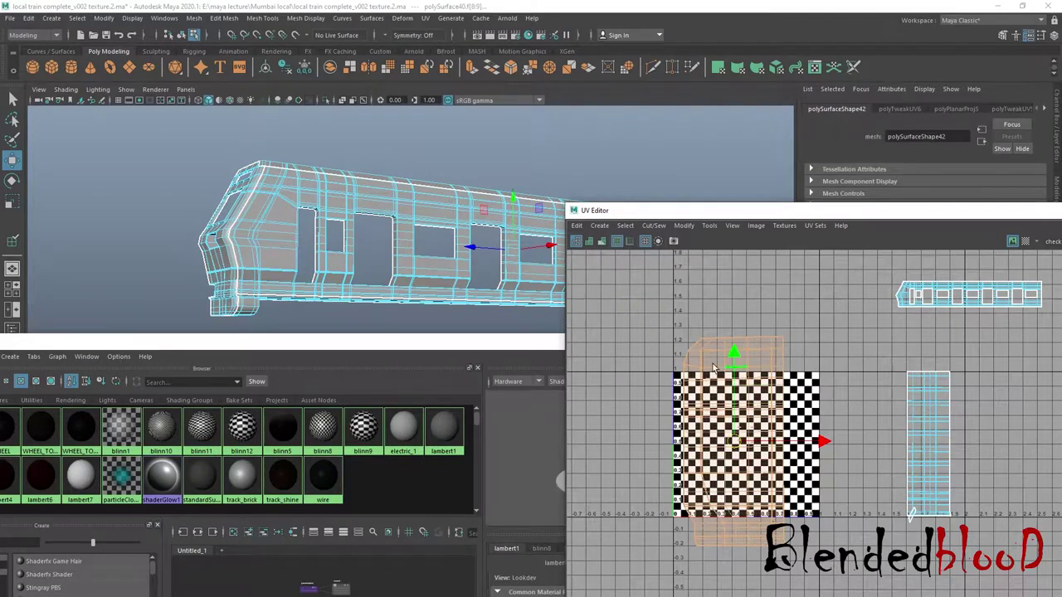
pyautogui.press('r')
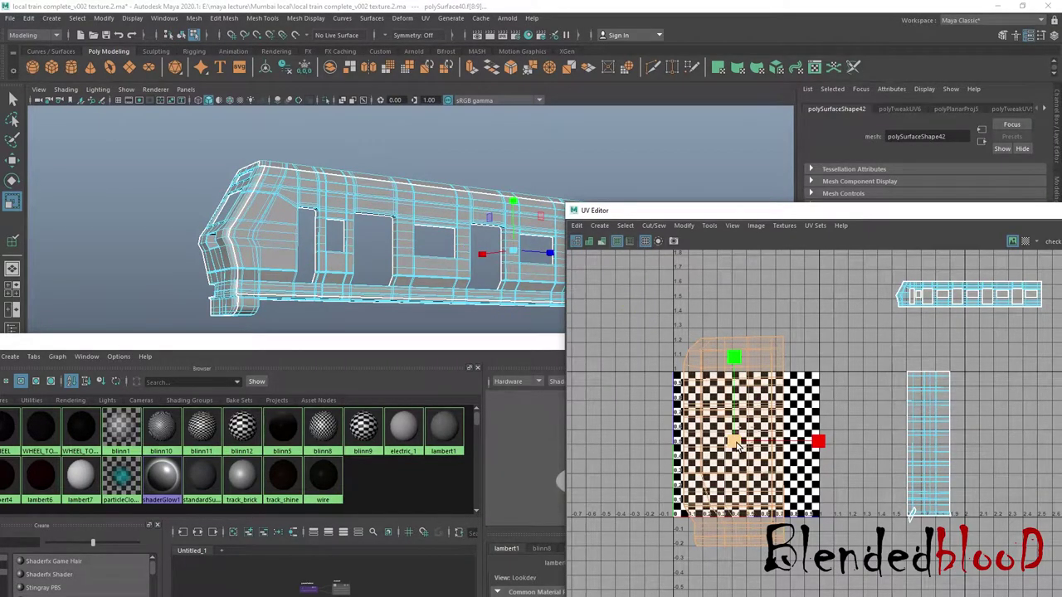
pyautogui.moveTo(736, 444); pyautogui.dragTo(699, 399)
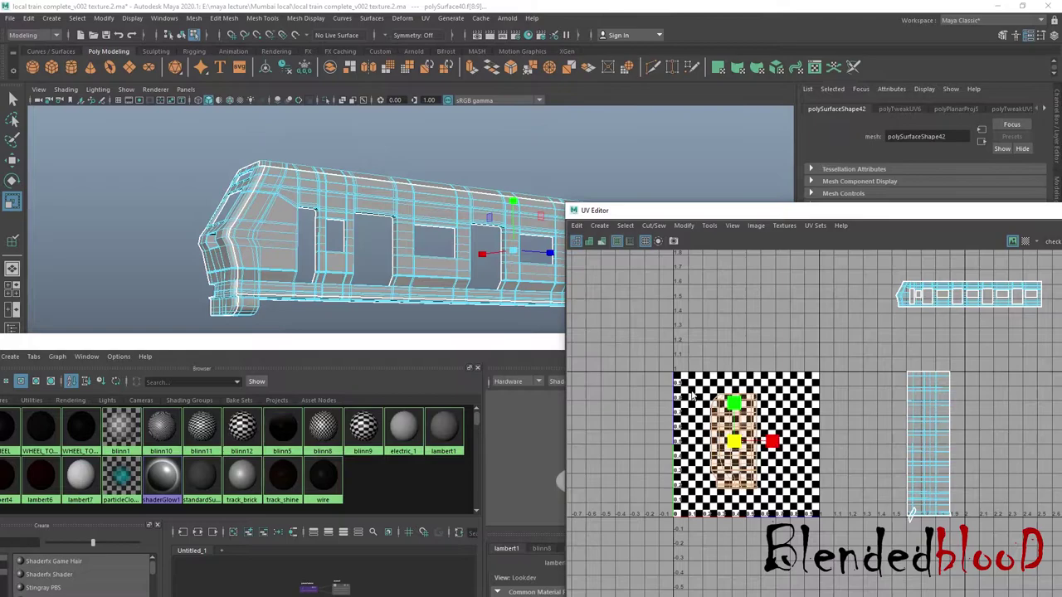
pyautogui.scroll(2, 699, 399)
pyautogui.press('w')
pyautogui.scroll(1, 698, 399)
pyautogui.scroll(1, 699, 399)
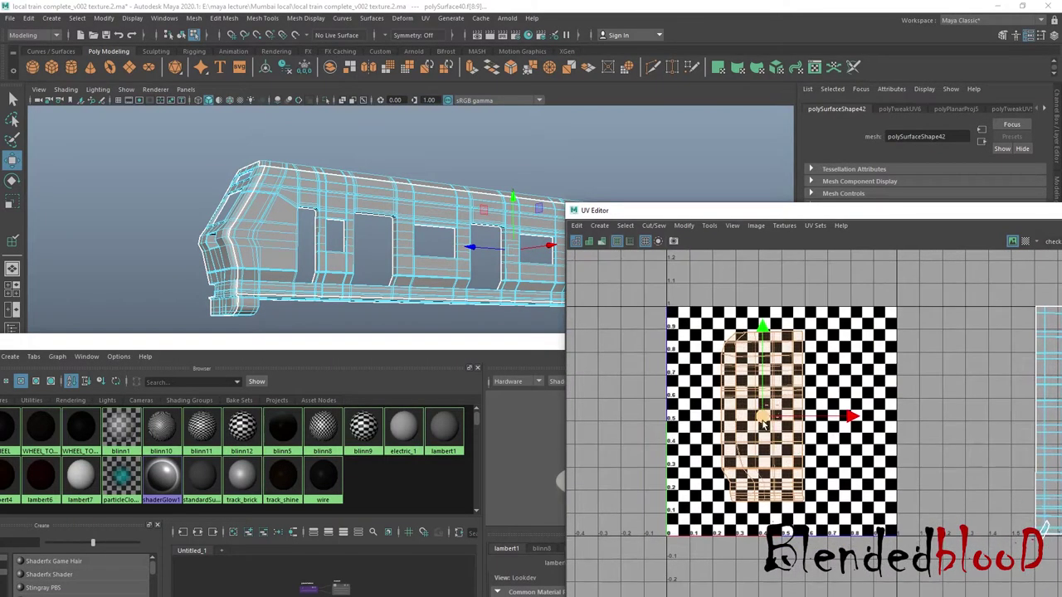
pyautogui.moveTo(762, 418)
pyautogui.mouseDown()
pyautogui.moveTo(710, 444)
pyautogui.moveTo(683, 414)
pyautogui.mouseUp()
pyautogui.press('r')
pyautogui.press('w')
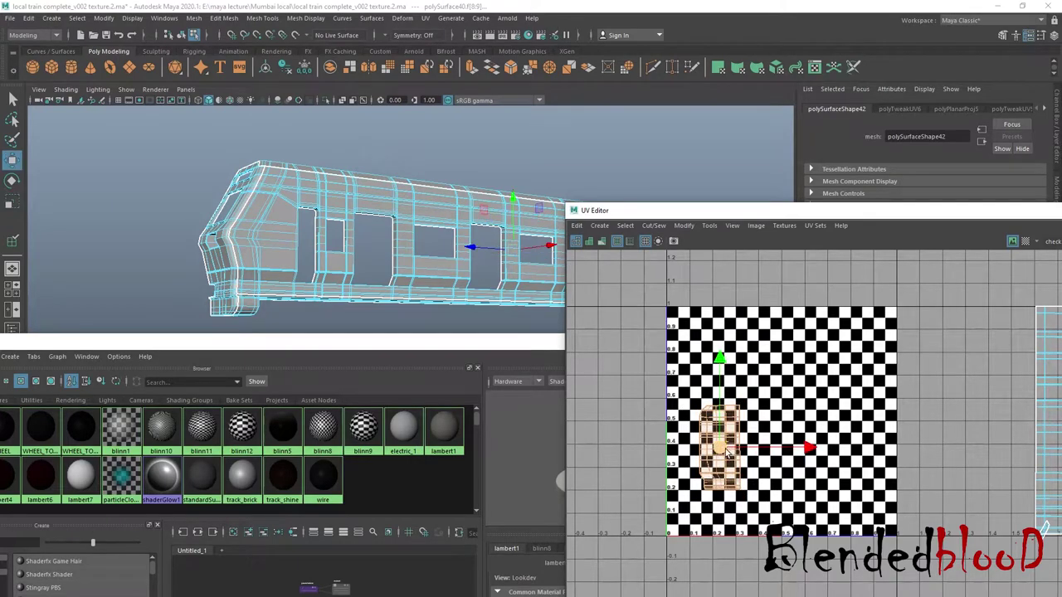
pyautogui.moveTo(714, 450); pyautogui.dragTo(693, 495)
# - Select the long side UV shell and move it onto the checker tile
pyautogui.scroll(-1, 802, 428)
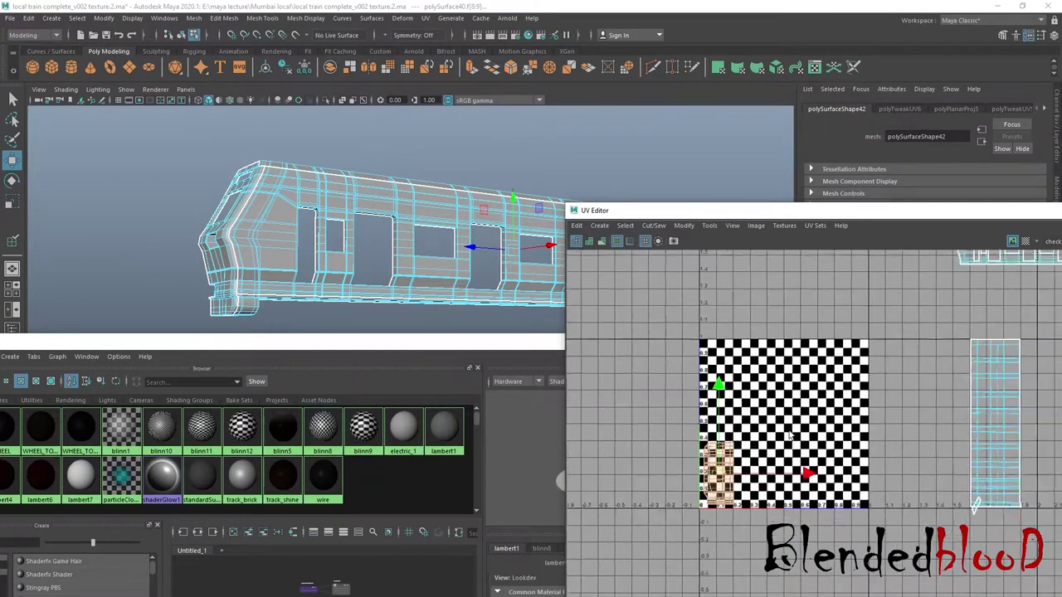
pyautogui.scroll(-3, 829, 421)
pyautogui.keyDown('alt'); pyautogui.moveTo(872, 385); pyautogui.dragTo(874, 411, button='middle'); pyautogui.keyUp('alt')
pyautogui.moveTo(863, 324); pyautogui.dragTo(1043, 406)
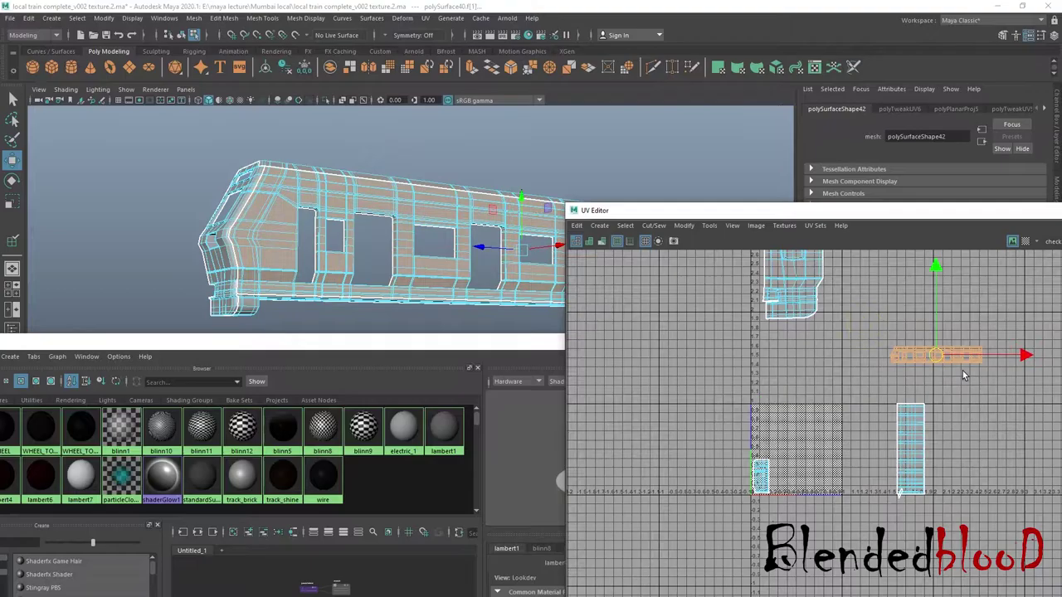
pyautogui.moveTo(941, 357); pyautogui.dragTo(772, 427)
pyautogui.scroll(1, 774, 436)
pyautogui.scroll(3, 774, 436)
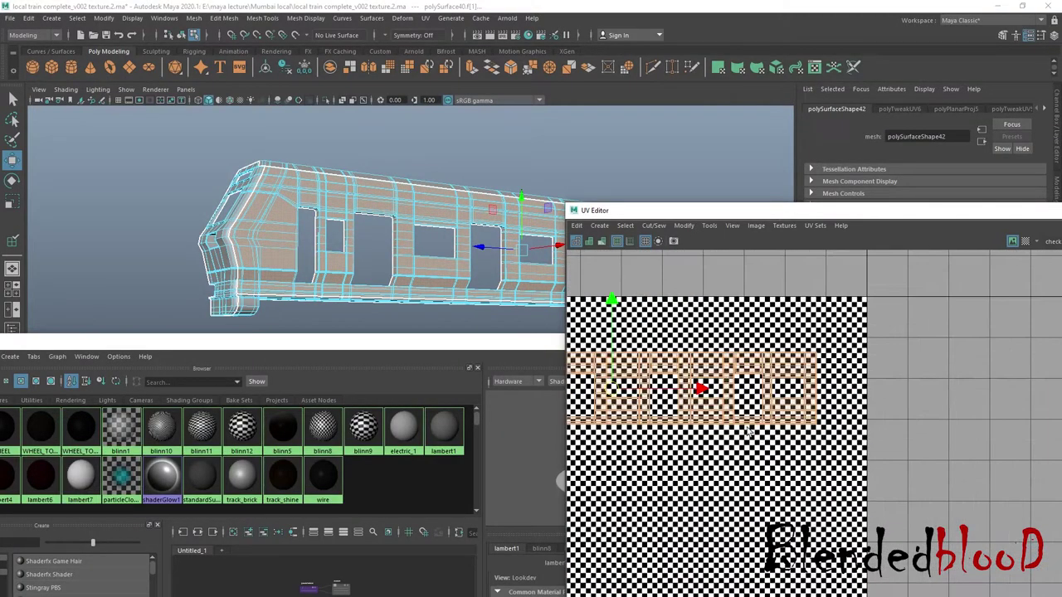
pyautogui.scroll(2, 774, 436)
pyautogui.scroll(-3, 896, 419)
pyautogui.press('r')
pyautogui.scroll(-2, 837, 385)
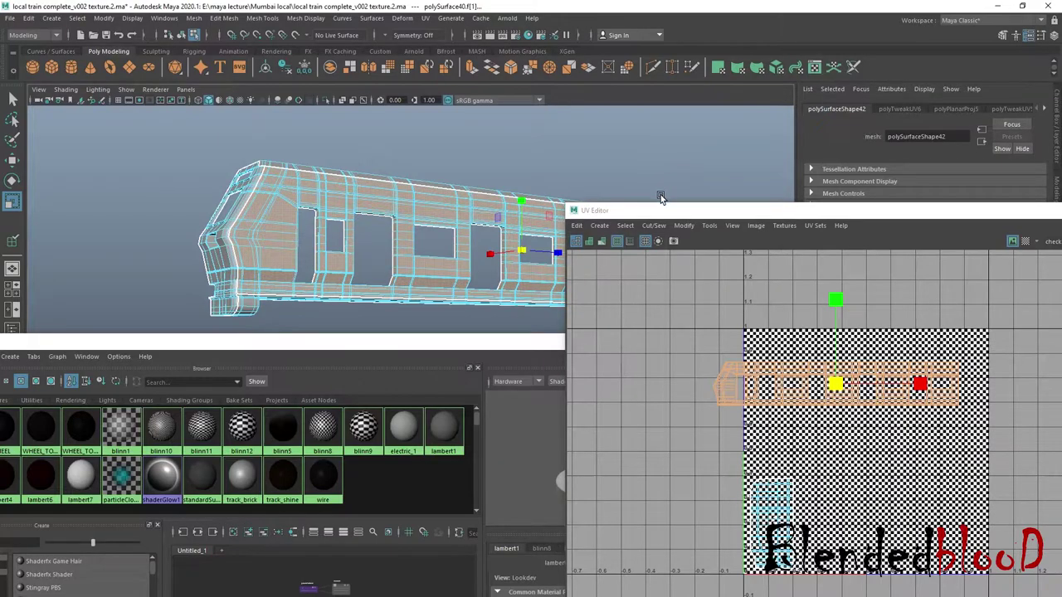
# - Show the checker on the model again, then scale the side shell smaller and slide it left onto the tile
pyautogui.press('6')
pyautogui.moveTo(835, 384); pyautogui.dragTo(861, 364)
pyautogui.press('w')
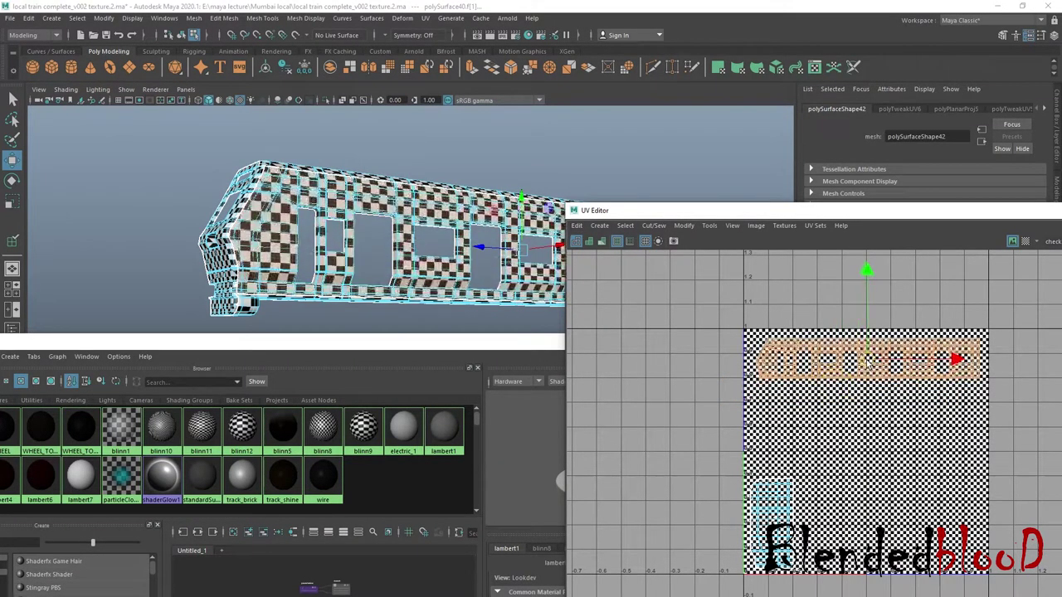
pyautogui.scroll(2, 864, 368)
pyautogui.scroll(1, 863, 366)
pyautogui.keyDown('alt'); pyautogui.moveTo(863, 365); pyautogui.dragTo(830, 365, button='middle'); pyautogui.keyUp('alt')
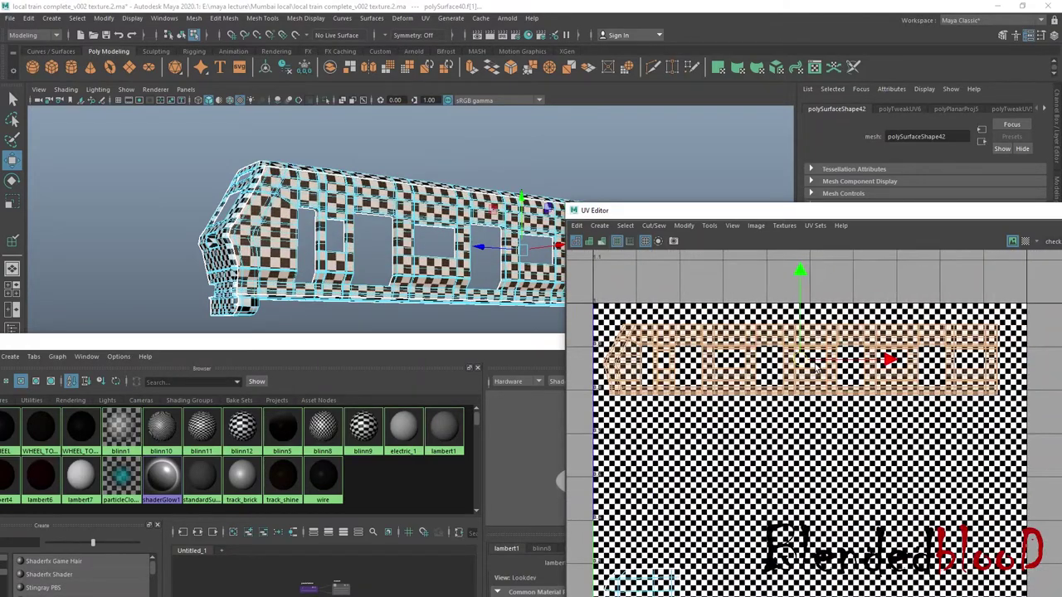
pyautogui.moveTo(817, 363); pyautogui.dragTo(809, 362)
pyautogui.press('w')
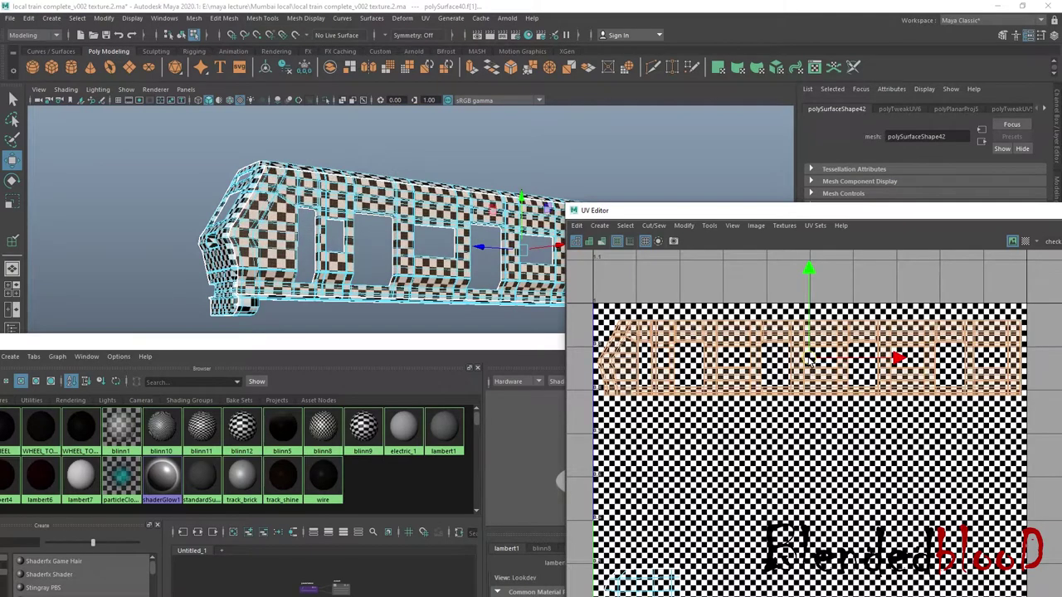
pyautogui.scroll(-5, 809, 359)
pyautogui.scroll(-1, 942, 384)
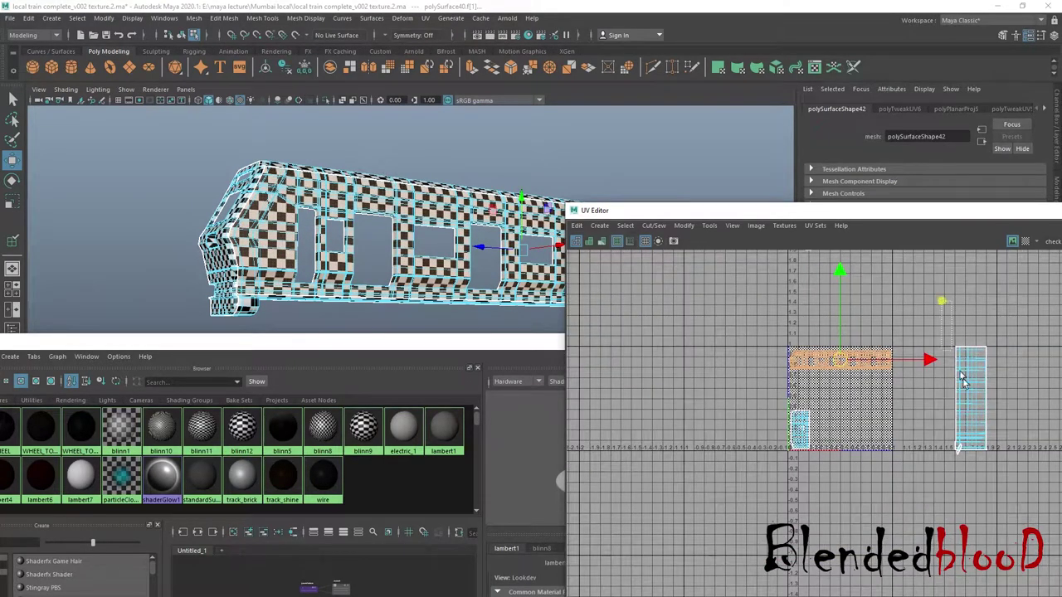
# - Move the tall right-hand UV shell into the 0–1 tile and position it right and down
pyautogui.click(962, 379)
pyautogui.moveTo(967, 399)
pyautogui.mouseDown()
pyautogui.moveTo(869, 398)
pyautogui.moveTo(802, 323)
pyautogui.mouseUp()
pyautogui.scroll(4, 886, 412)
pyautogui.press('r')
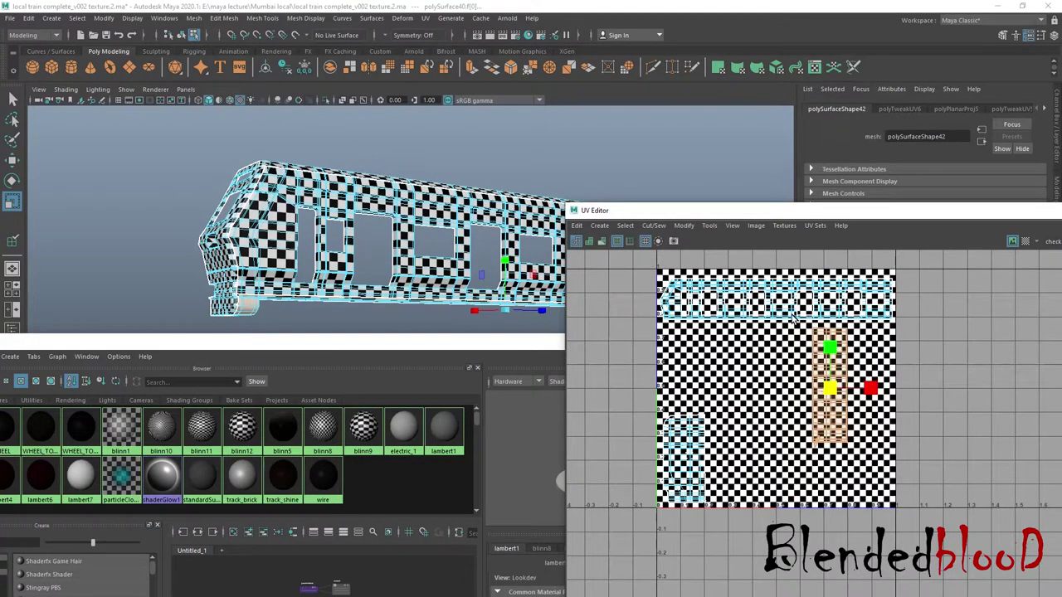
pyautogui.press('w')
pyautogui.moveTo(830, 399)
pyautogui.mouseDown()
pyautogui.moveTo(863, 435)
pyautogui.moveTo(884, 439)
pyautogui.mouseUp()
pyautogui.scroll(-5, 864, 403)
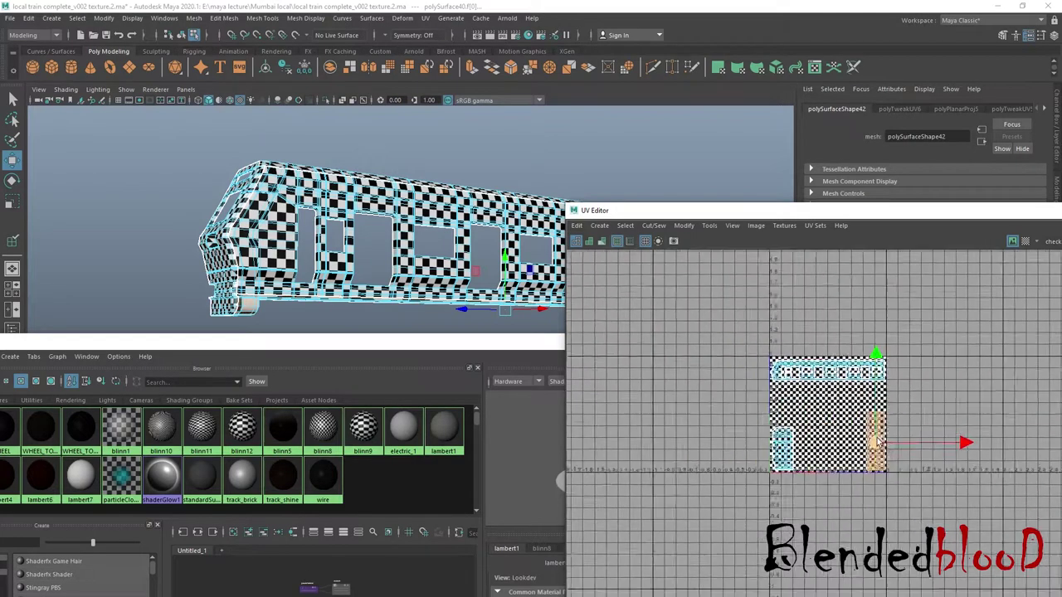
# - Move the middle UV shell down into the tile and shrink it to fit
pyautogui.keyDown('alt'); pyautogui.moveTo(863, 379); pyautogui.dragTo(812, 335, button='middle'); pyautogui.keyUp('alt')
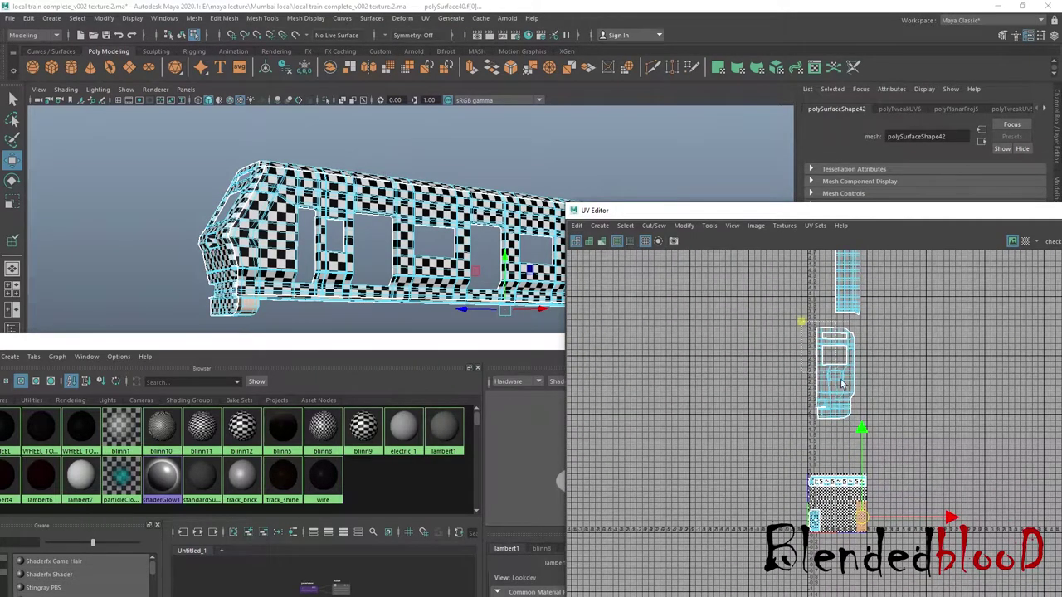
pyautogui.click(844, 404)
pyautogui.moveTo(838, 373); pyautogui.dragTo(838, 491)
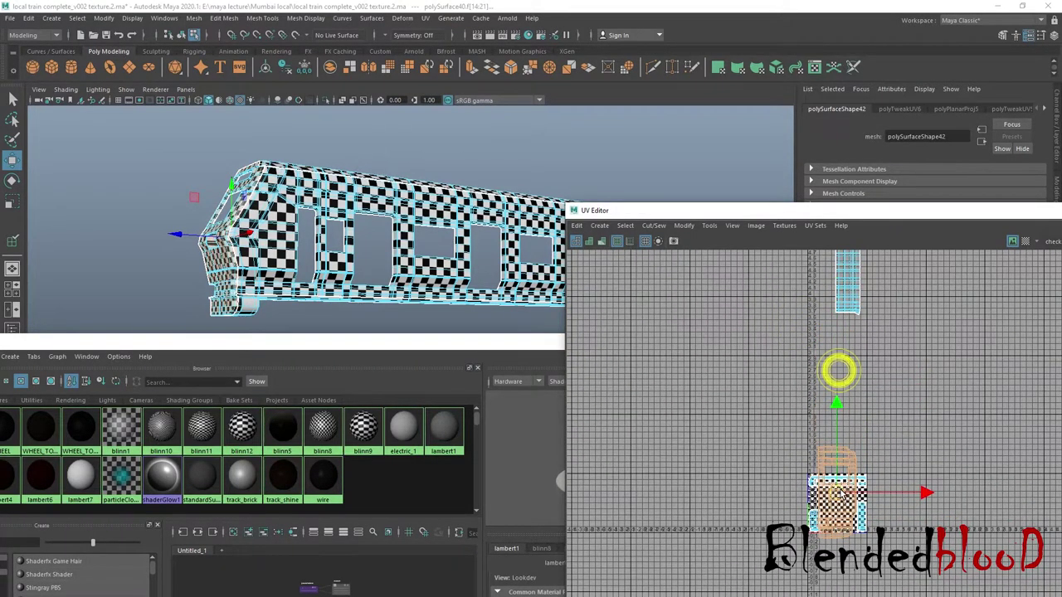
pyautogui.scroll(5, 863, 414)
pyautogui.scroll(1, 874, 405)
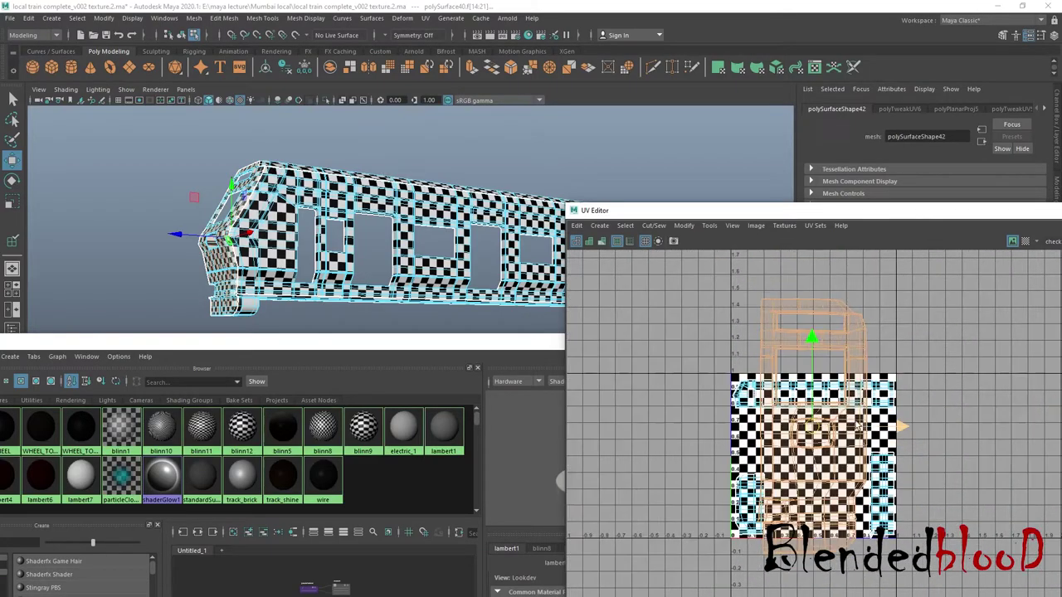
pyautogui.press('r')
pyautogui.moveTo(813, 428); pyautogui.dragTo(779, 381)
pyautogui.scroll(3, 780, 380)
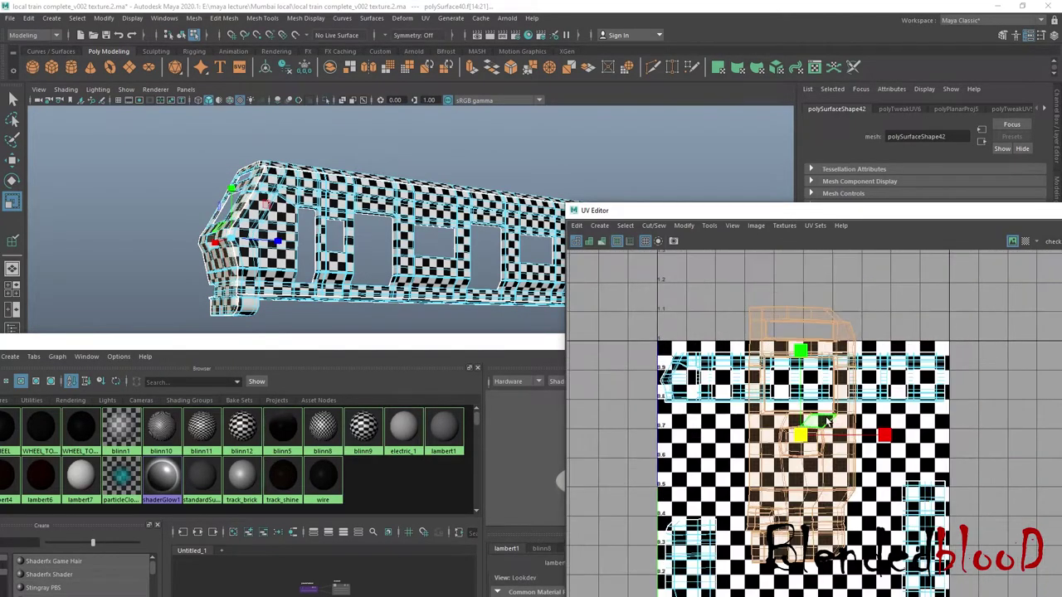
pyautogui.press('w')
pyautogui.moveTo(793, 319); pyautogui.dragTo(792, 349)
pyautogui.keyDown('alt'); pyautogui.moveTo(900, 430); pyautogui.dragTo(859, 338, button='middle'); pyautogui.keyUp('alt')
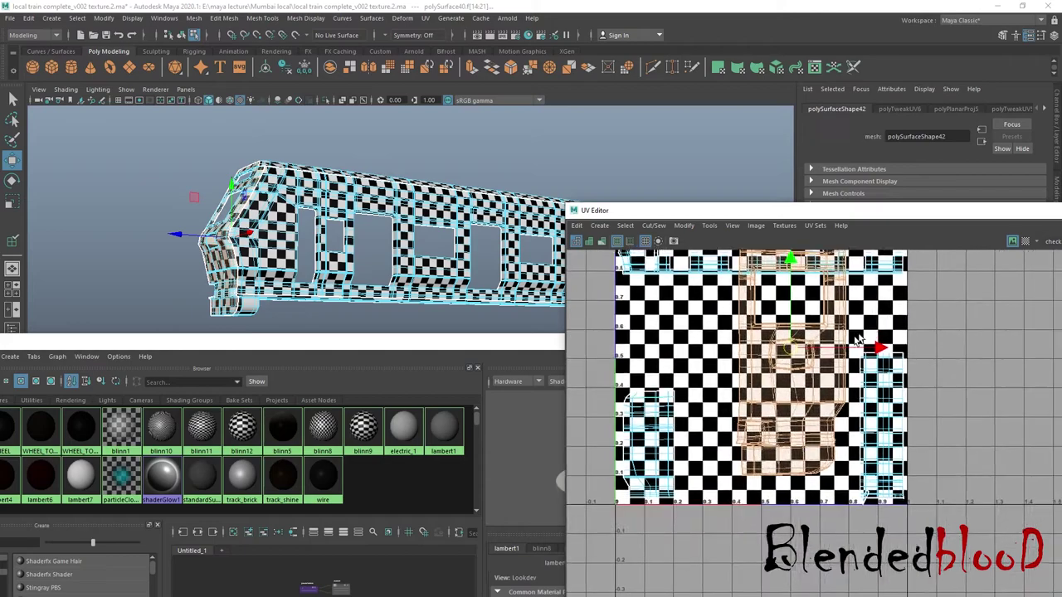
# - Move the narrow shell at the tile's right edge left into the tile
pyautogui.click(792, 348)
pyautogui.click(896, 470)
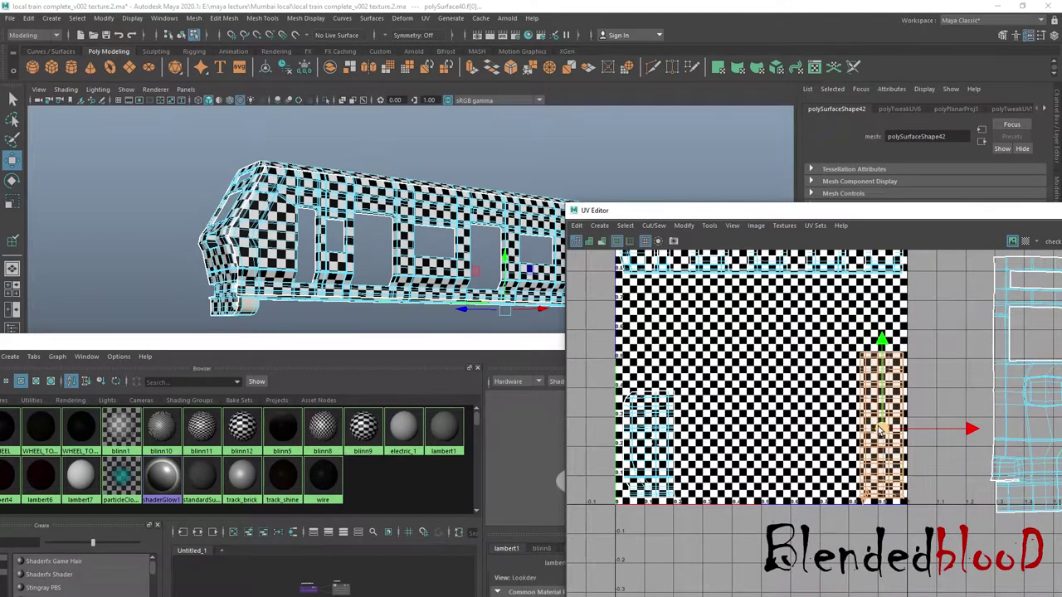
pyautogui.moveTo(880, 430); pyautogui.dragTo(702, 430)
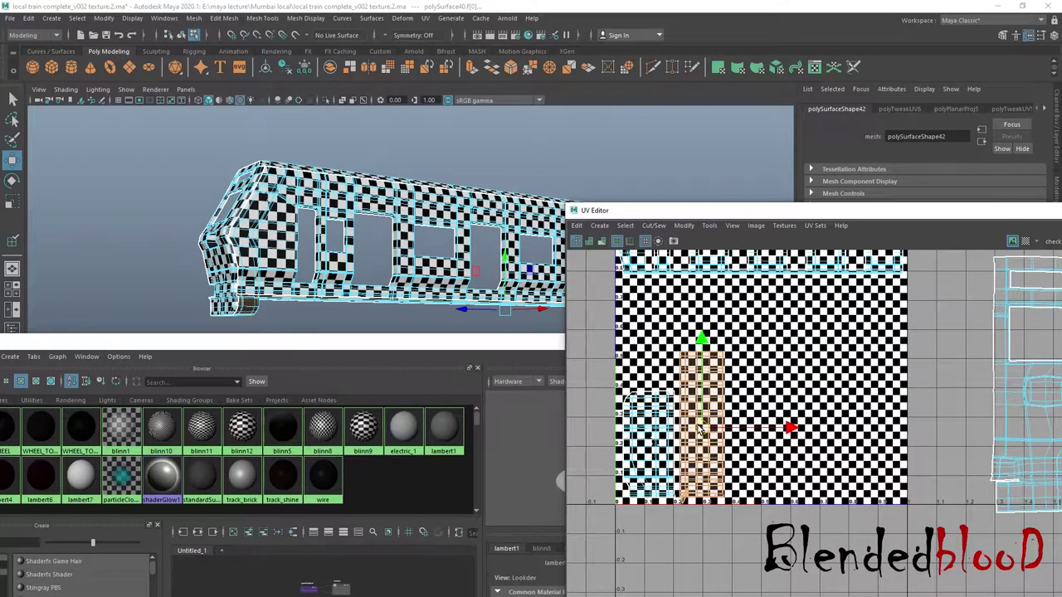
pyautogui.scroll(-2, 702, 429)
# - Move the front-end shell onto the tile's right side and scale it down
pyautogui.moveTo(882, 297); pyautogui.dragTo(954, 488)
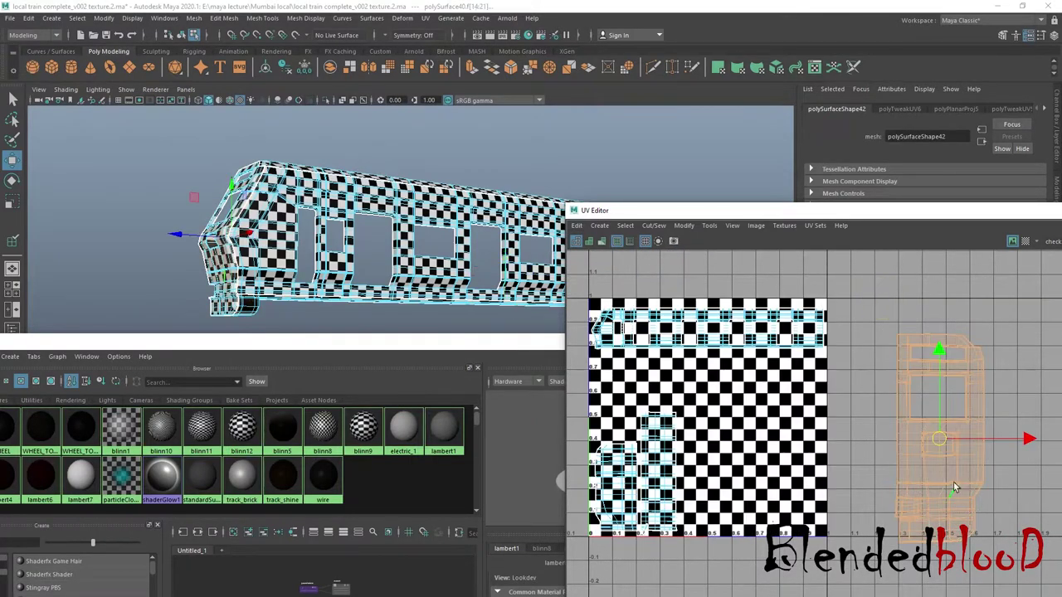
pyautogui.moveTo(938, 439)
pyautogui.mouseDown()
pyautogui.moveTo(781, 434)
pyautogui.moveTo(771, 419)
pyautogui.moveTo(784, 446)
pyautogui.mouseUp()
pyautogui.press('r')
pyautogui.press('w')
pyautogui.press('r')
pyautogui.press('w')
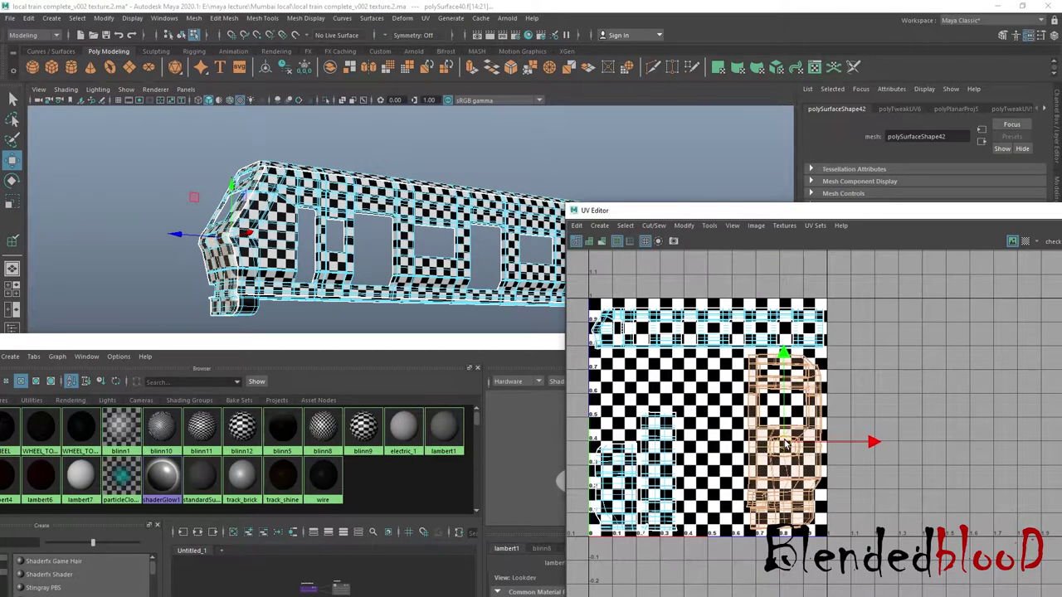
# - Bring the distant shell above the tile into view and drag it down onto the 0–1 tile
pyautogui.scroll(-3, 784, 446)
pyautogui.scroll(-3, 784, 446)
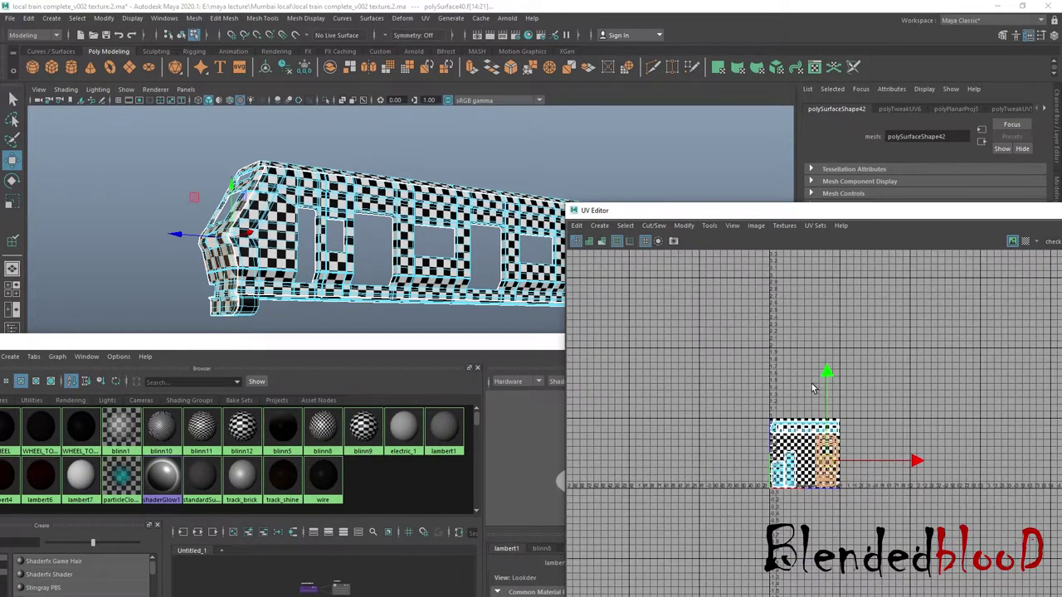
pyautogui.moveTo(829, 374)
pyautogui.keyDown('alt'); pyautogui.mouseDown(button='middle')
pyautogui.moveTo(780, 482)
pyautogui.moveTo(780, 528)
pyautogui.mouseUp(button='middle'); pyautogui.keyUp('alt')
pyautogui.moveTo(754, 271); pyautogui.dragTo(846, 428)
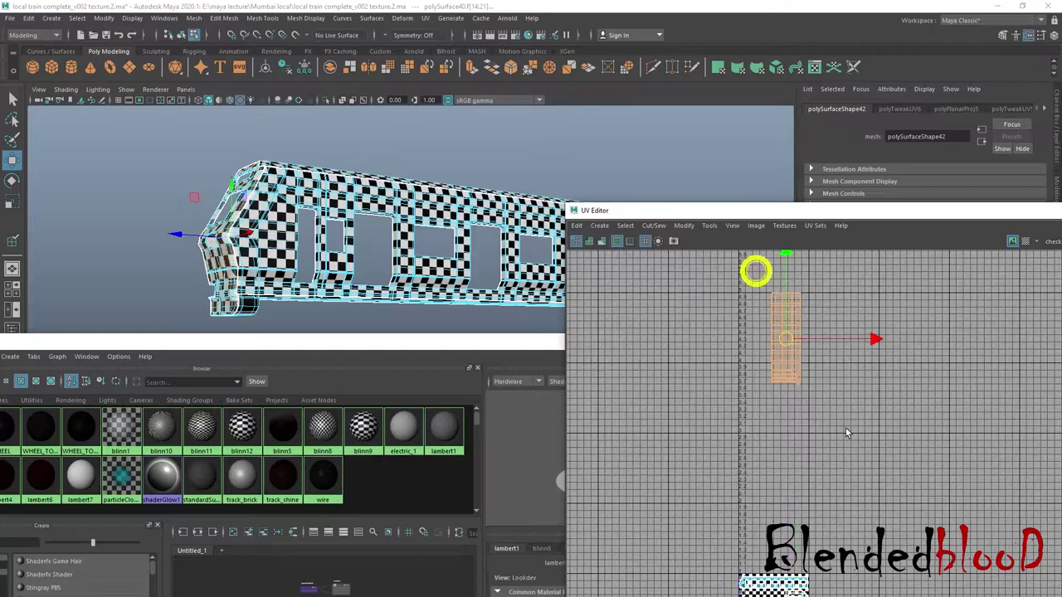
pyautogui.keyDown('alt'); pyautogui.moveTo(455, 258); pyautogui.dragTo(464, 249); pyautogui.keyUp('alt')
pyautogui.keyDown('alt'); pyautogui.moveTo(797, 398); pyautogui.dragTo(797, 335, button='middle'); pyautogui.keyUp('alt')
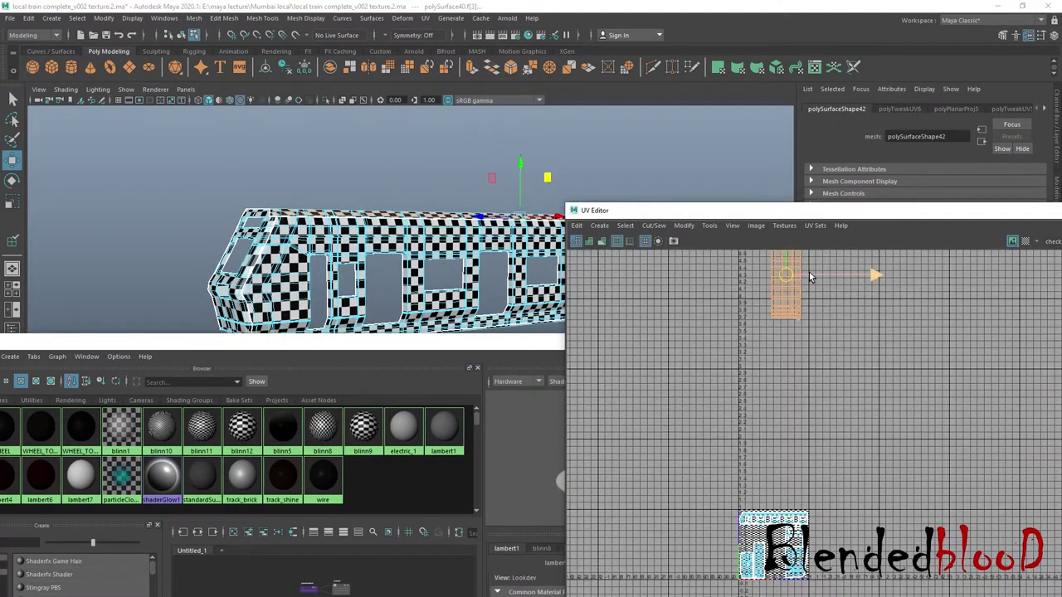
pyautogui.moveTo(776, 311); pyautogui.dragTo(776, 481)
pyautogui.keyDown('alt'); pyautogui.moveTo(776, 482); pyautogui.dragTo(778, 332, button='middle'); pyautogui.keyUp('alt')
# - Place the distant shell at the tile's lower left and scale it to half size
pyautogui.scroll(1, 777, 297)
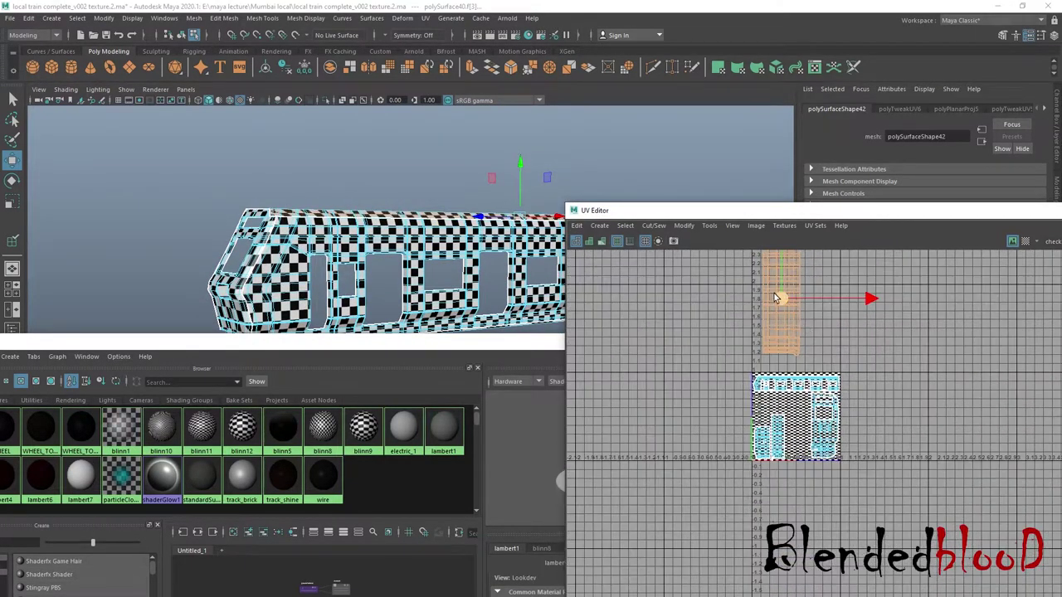
pyautogui.moveTo(778, 296)
pyautogui.mouseDown()
pyautogui.moveTo(793, 395)
pyautogui.moveTo(755, 407)
pyautogui.moveTo(801, 426)
pyautogui.moveTo(810, 451)
pyautogui.mouseUp()
pyautogui.scroll(1, 793, 395)
pyautogui.scroll(2, 789, 415)
pyautogui.scroll(1, 784, 432)
pyautogui.press('r')
pyautogui.press('w')
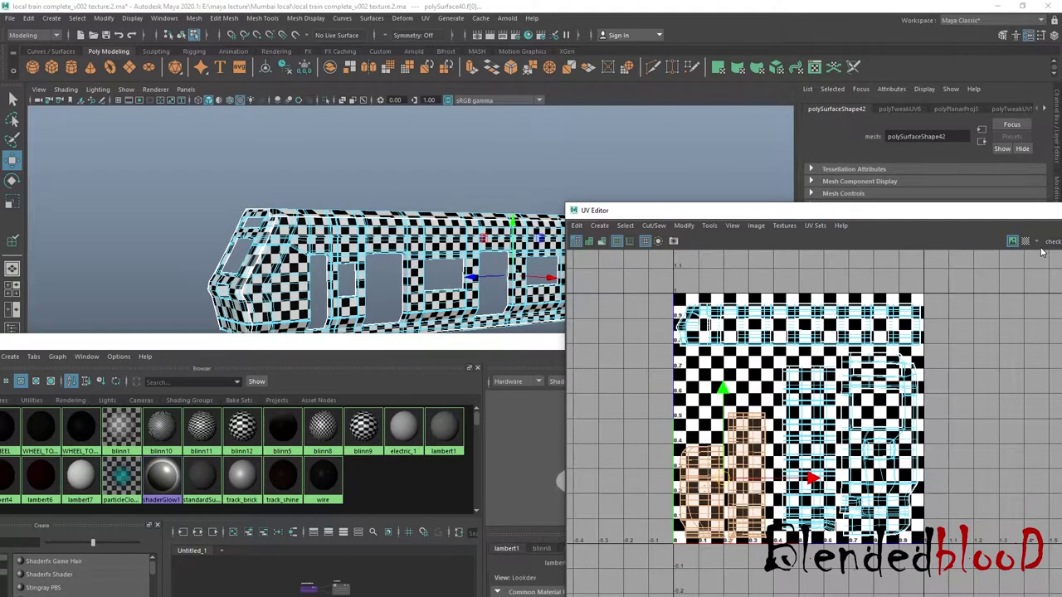
# - Turn off the UV Editor checker map and orbit the train to see its front end
pyautogui.click(1035, 242)
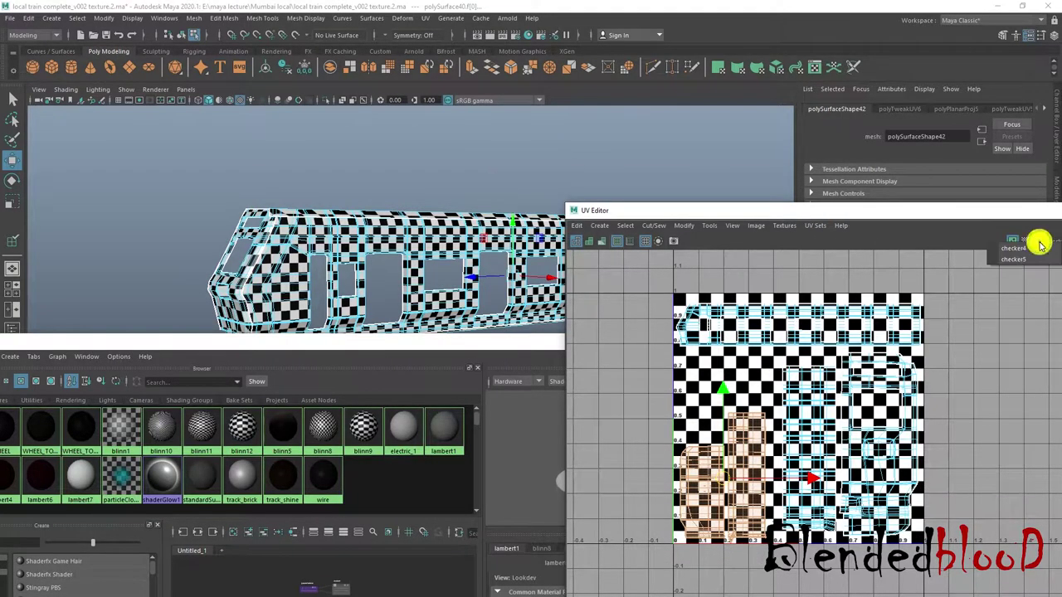
pyautogui.click(791, 232)
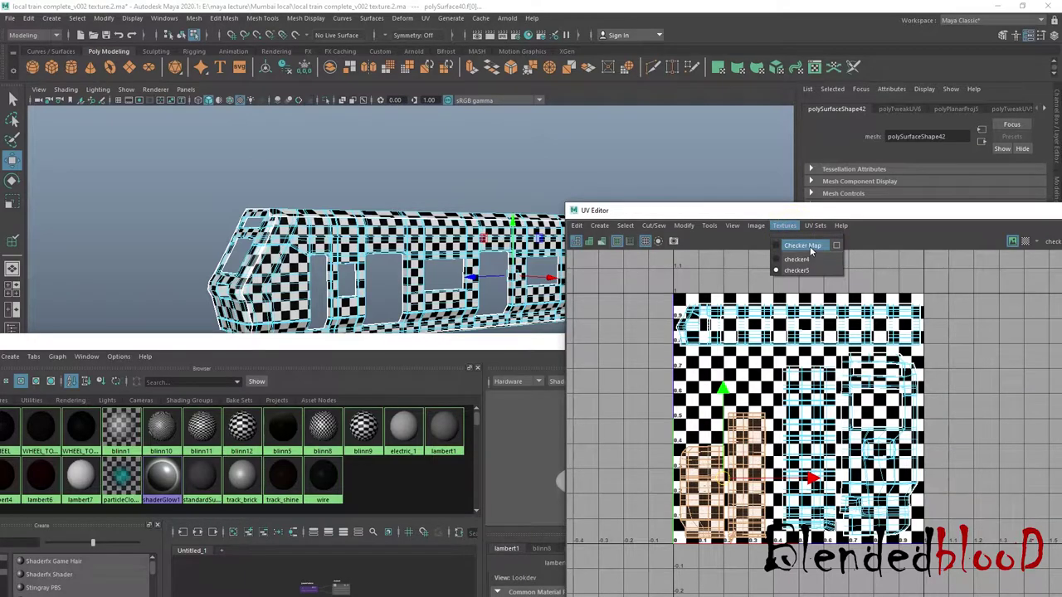
pyautogui.click(805, 246)
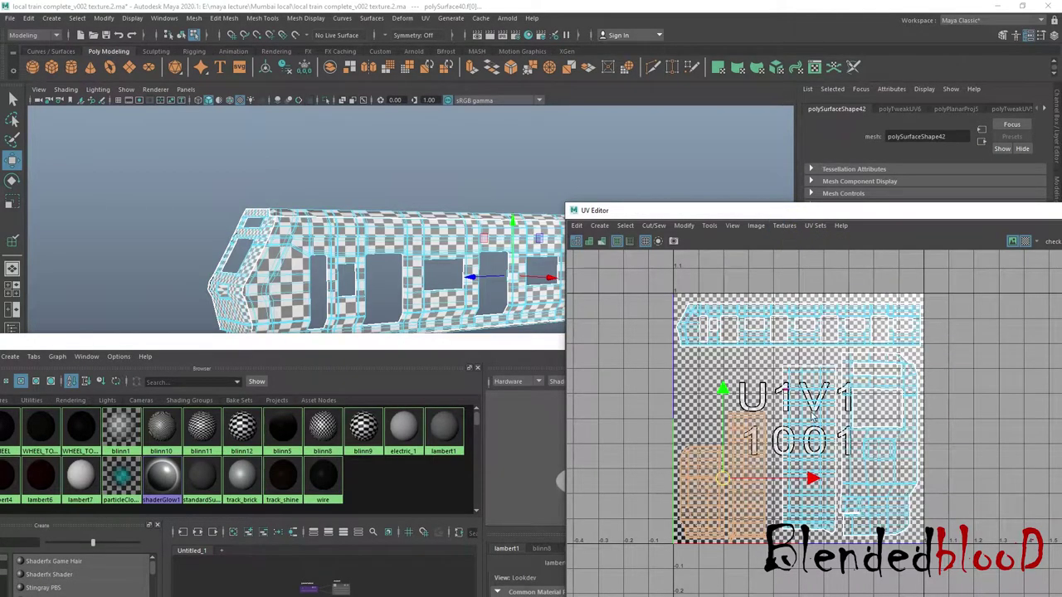
pyautogui.scroll(-2, 806, 423)
pyautogui.scroll(2, 806, 424)
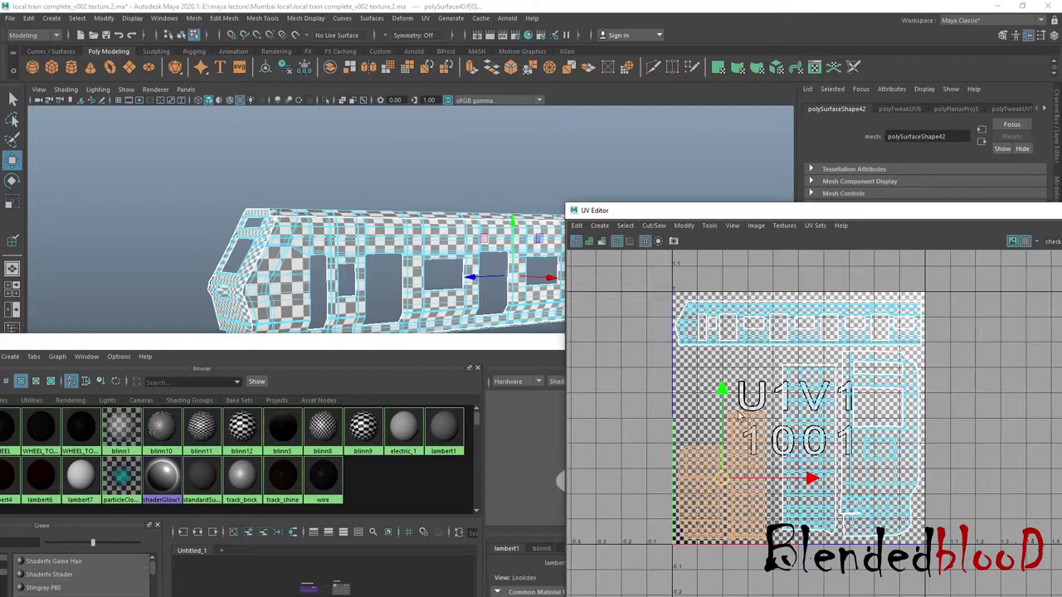
pyautogui.click(451, 300)
pyautogui.keyDown('alt'); pyautogui.moveTo(451, 300); pyautogui.dragTo(753, 249); pyautogui.keyUp('alt')
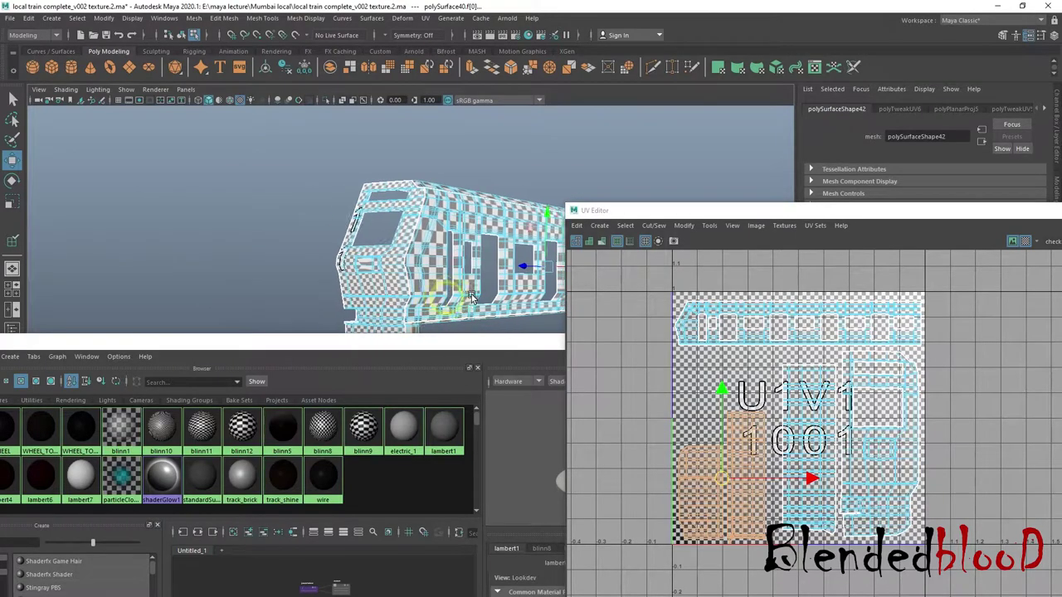
# - Switch the UV Editor texture to checker5 and turn the checker map back on
pyautogui.click(784, 225)
pyautogui.click(805, 257)
pyautogui.click(788, 227)
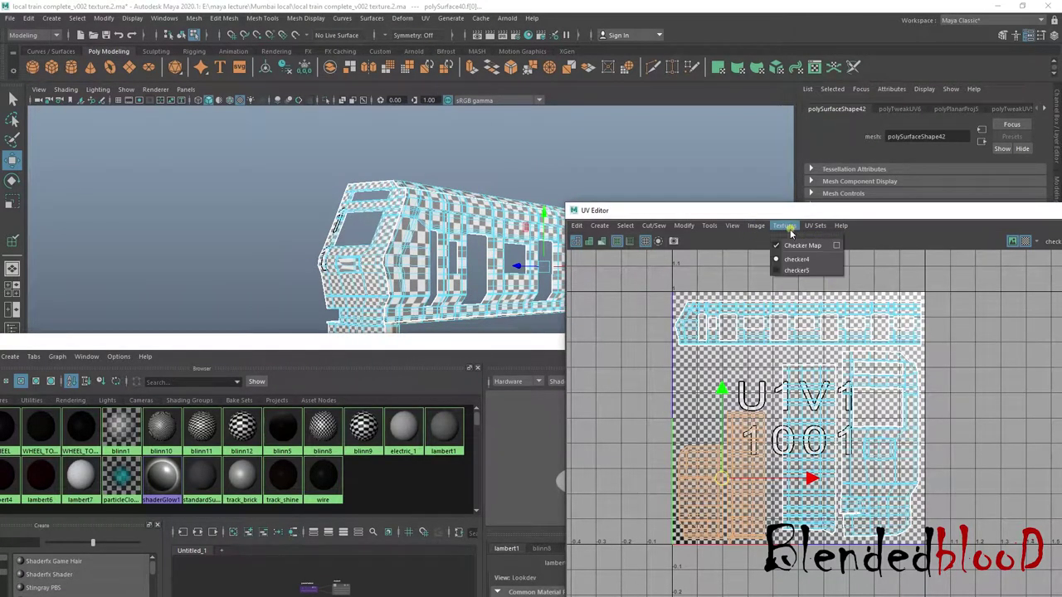
pyautogui.click(799, 269)
pyautogui.click(784, 226)
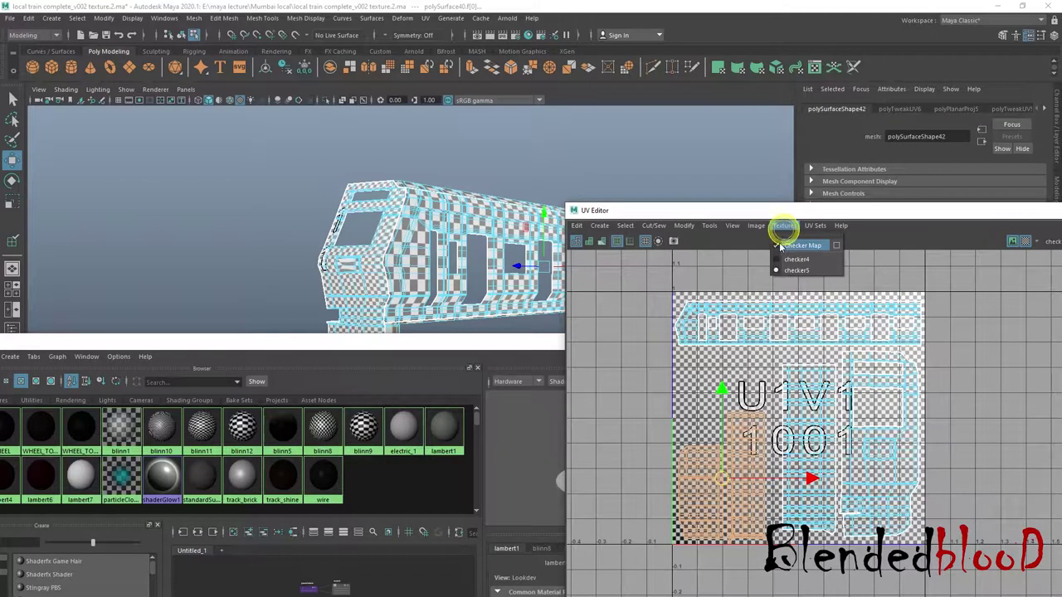
pyautogui.click(775, 242)
# - Nudge and scale the selected shells into place within the tile, then clear the selection
pyautogui.scroll(2, 744, 462)
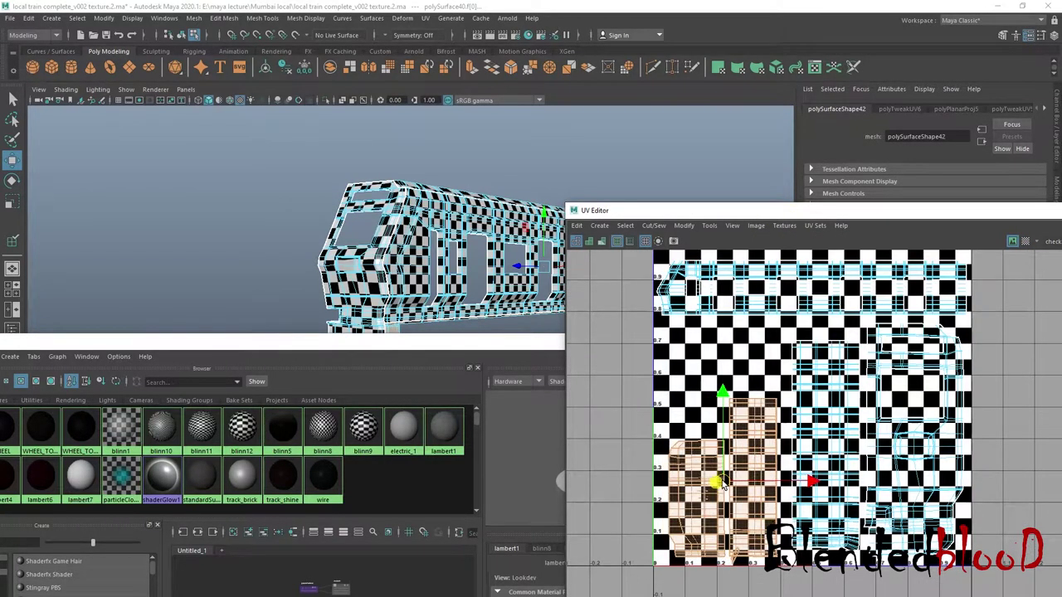
pyautogui.moveTo(718, 478)
pyautogui.mouseDown()
pyautogui.moveTo(726, 464)
pyautogui.moveTo(741, 491)
pyautogui.moveTo(724, 463)
pyautogui.mouseUp()
pyautogui.press('r')
pyautogui.press('w')
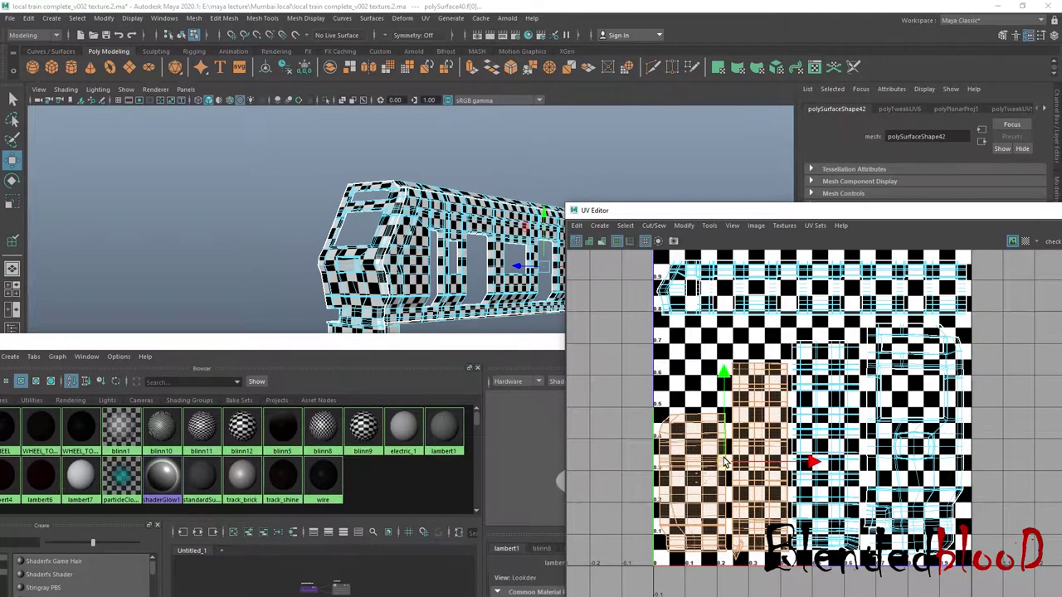
pyautogui.click(611, 372)
pyautogui.scroll(-3, 638, 377)
# - Select all the train's UV shells and delete the mesh's construction history
pyautogui.keyDown('alt'); pyautogui.moveTo(755, 374); pyautogui.dragTo(772, 379, button='middle'); pyautogui.keyUp('alt')
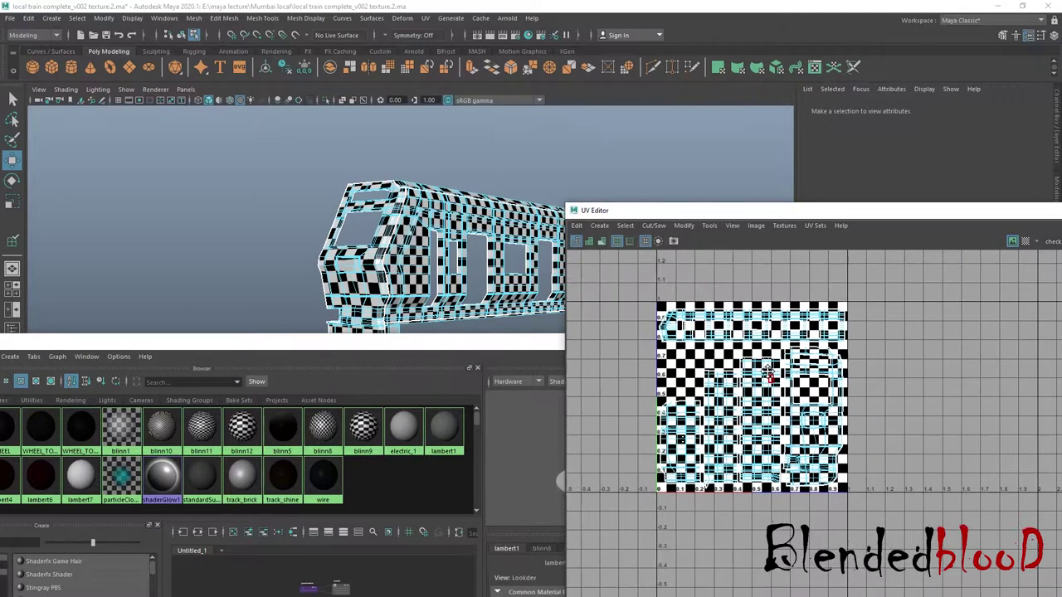
pyautogui.rightClick(779, 339)
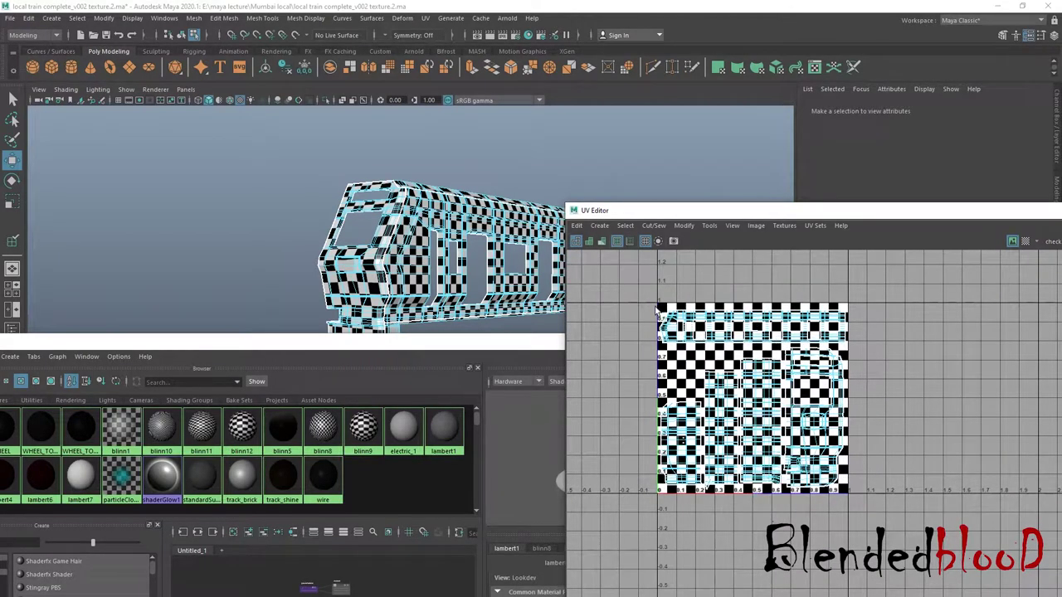
pyautogui.moveTo(618, 289); pyautogui.dragTo(616, 290)
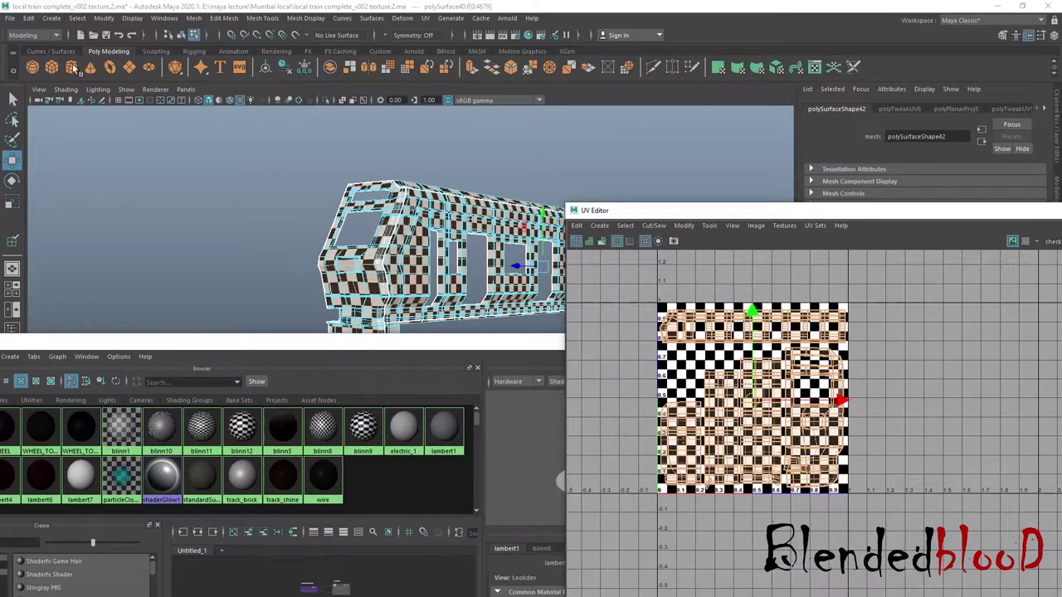
pyautogui.click(28, 18)
pyautogui.click(246, 157)
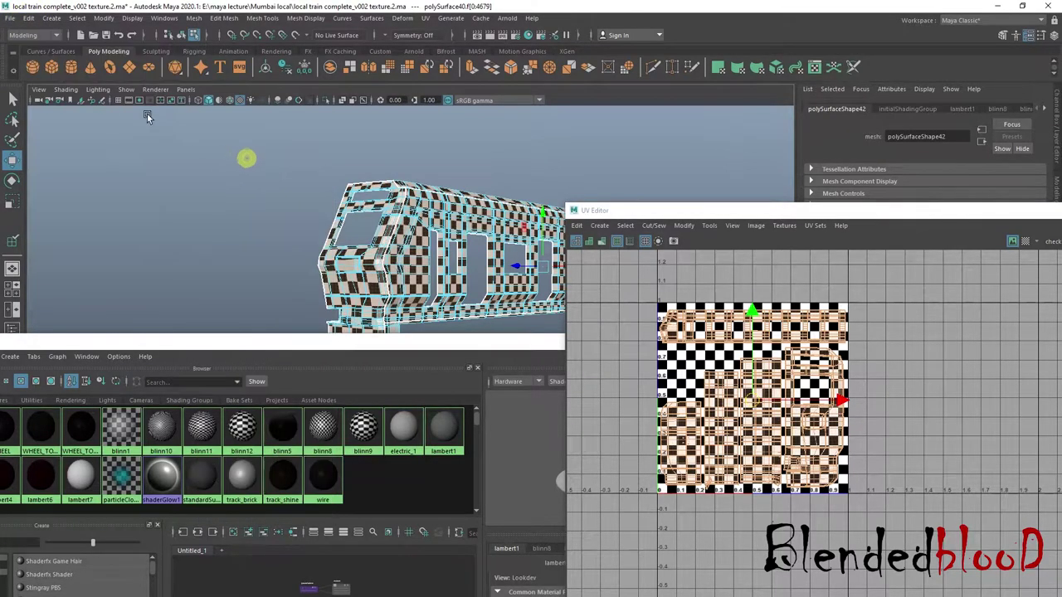
# - Save the scene over 'local train complete_v002 texture.2.ma', confirming the overwrite
pyautogui.click(10, 18)
pyautogui.click(58, 80)
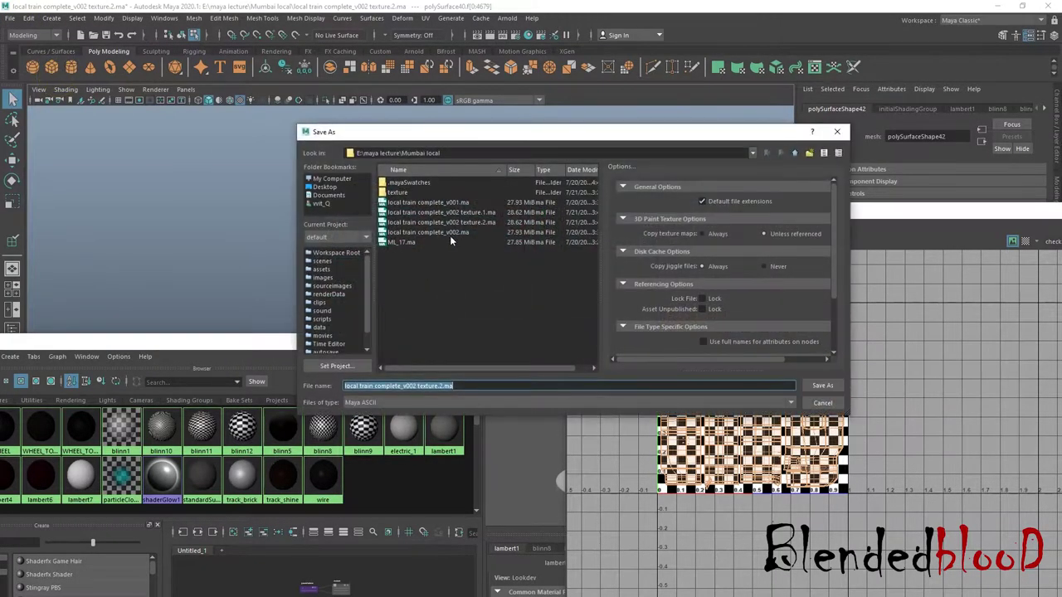
pyautogui.press('Return')
pyautogui.click(549, 286)
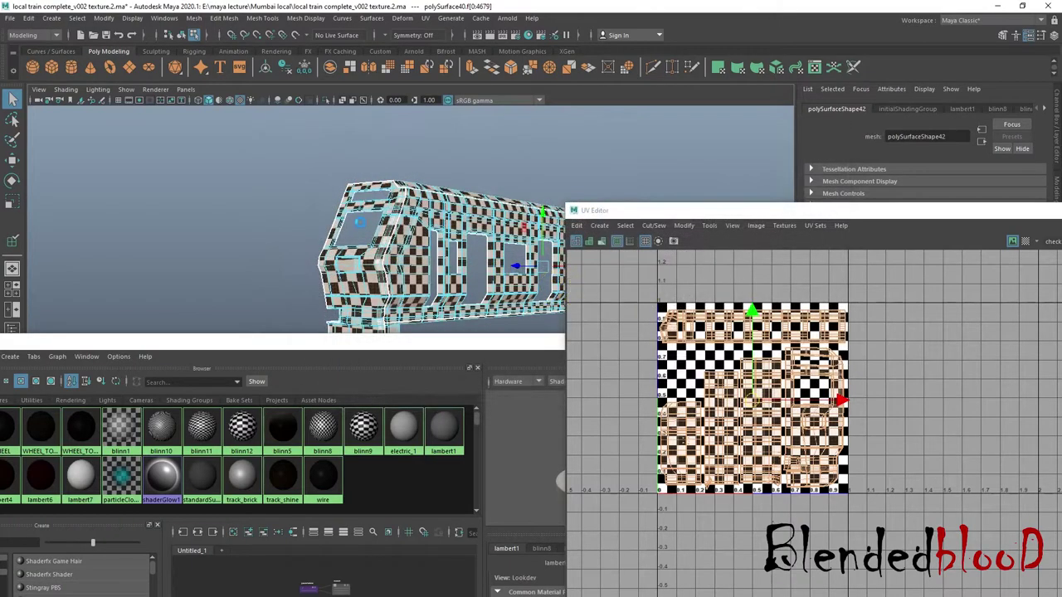
pyautogui.press('r')
pyautogui.click(10, 18)
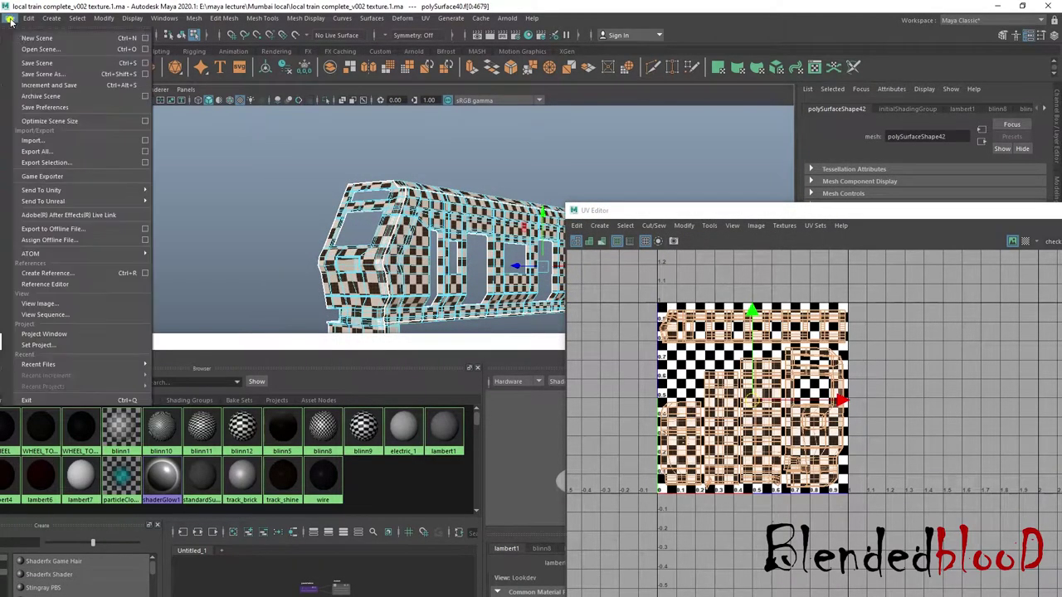
pyautogui.click(51, 68)
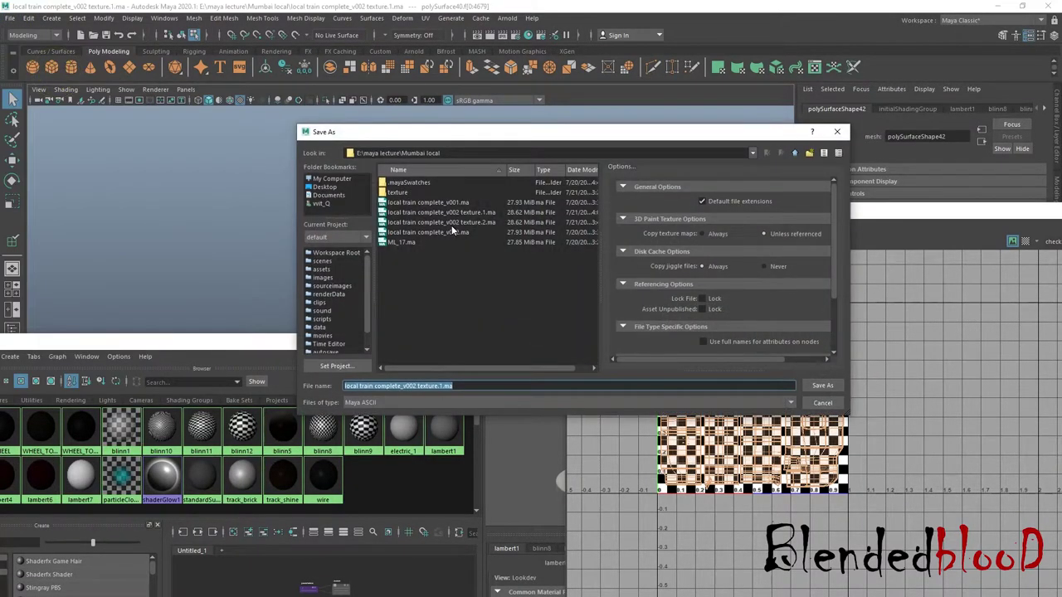
pyautogui.doubleClick(452, 222)
pyautogui.click(558, 287)
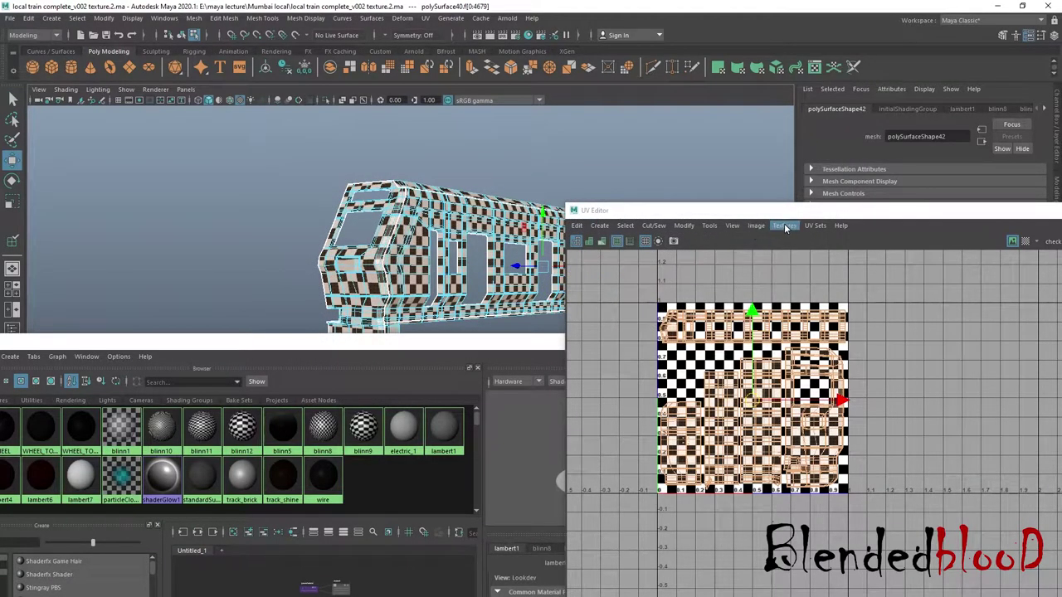
# - Open the UV Snapshot options from the UV Editor's Image menu
pyautogui.click(756, 225)
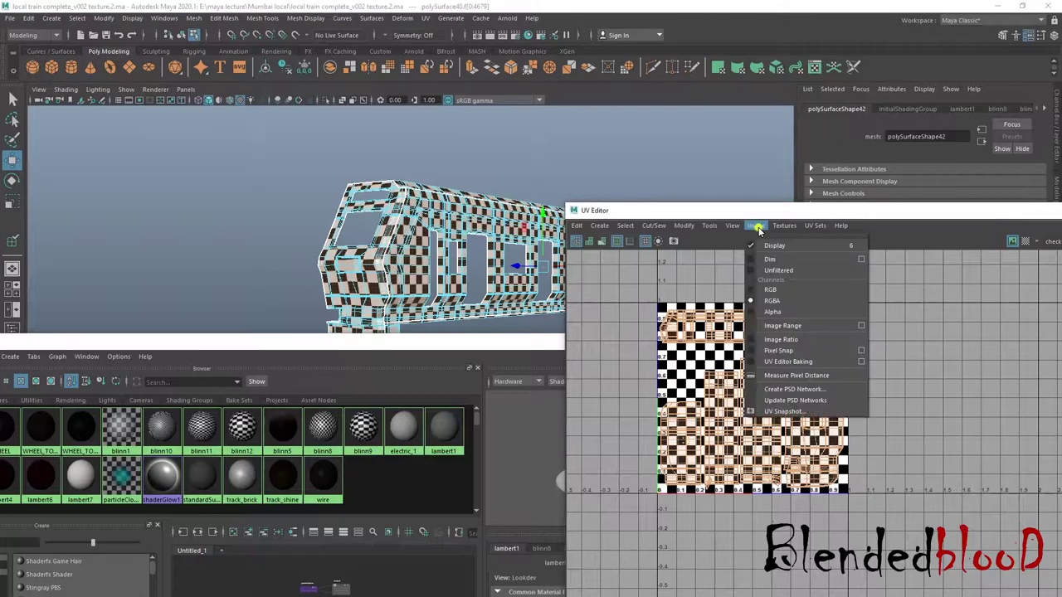
pyautogui.click(793, 412)
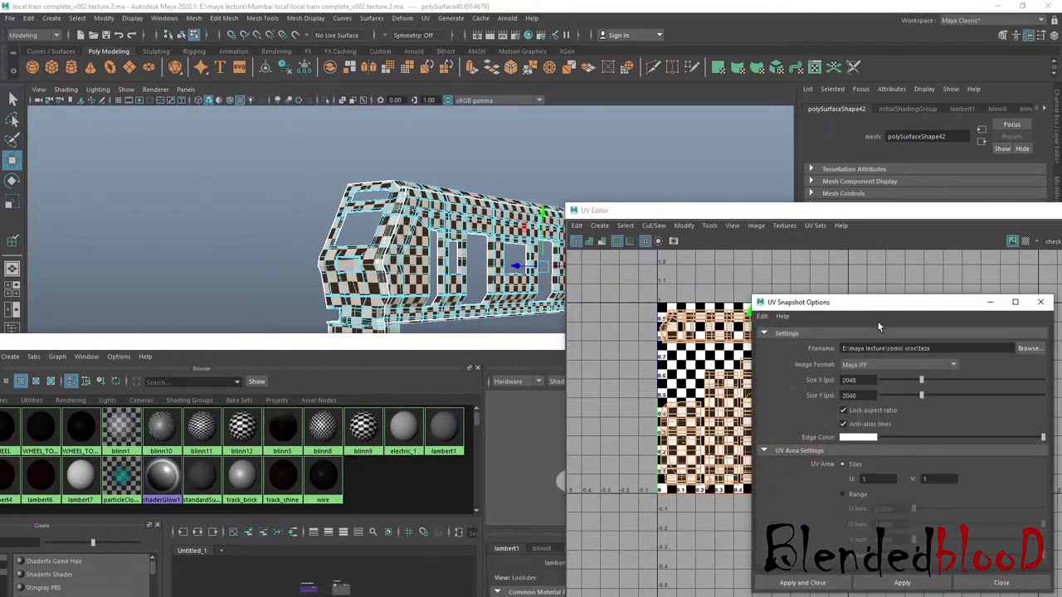
pyautogui.moveTo(878, 307); pyautogui.dragTo(758, 253)
# - Set the snapshot file to 'base maya' in E:\maya lecture\Mumbai local\texture
pyautogui.click(903, 295)
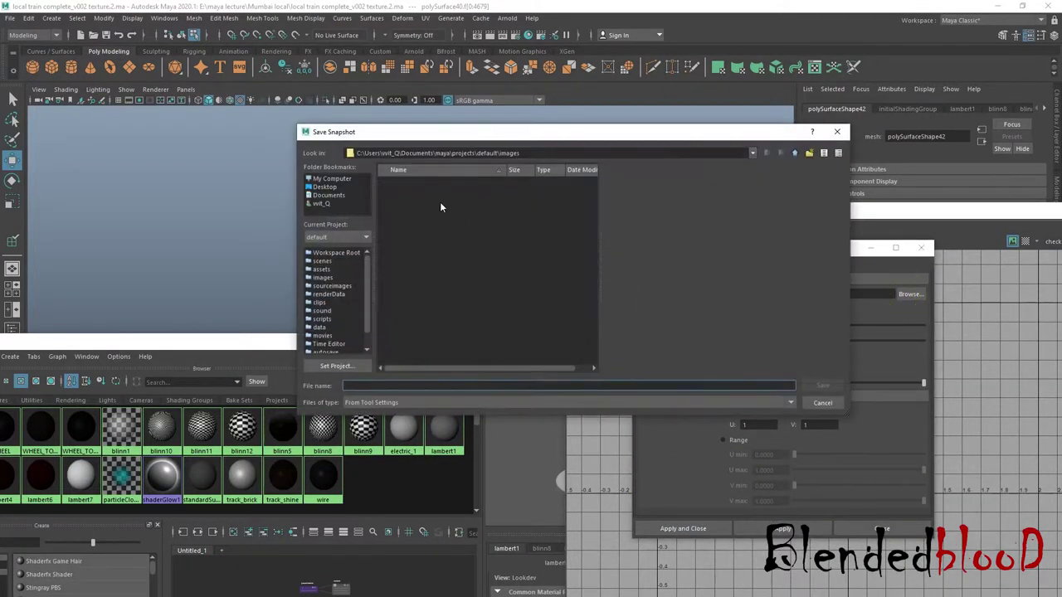
pyautogui.click(330, 178)
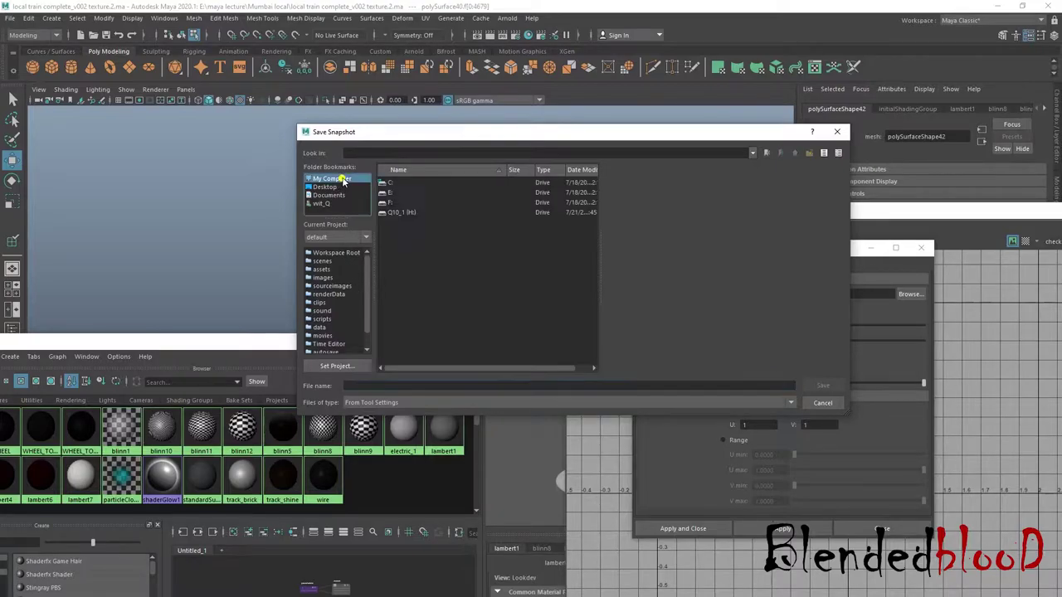
pyautogui.doubleClick(390, 193)
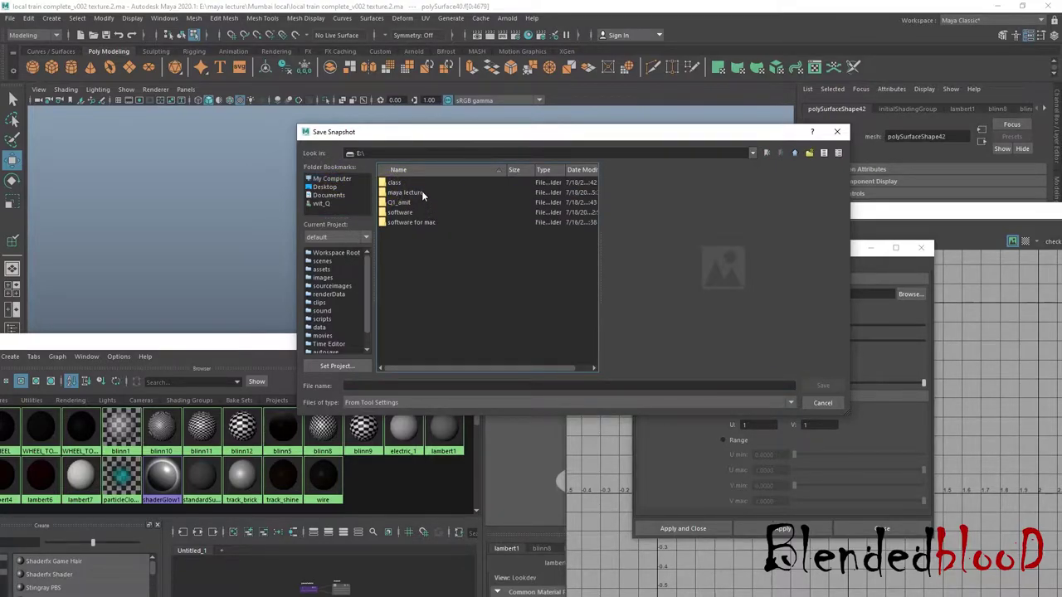
pyautogui.doubleClick(421, 193)
pyautogui.doubleClick(422, 202)
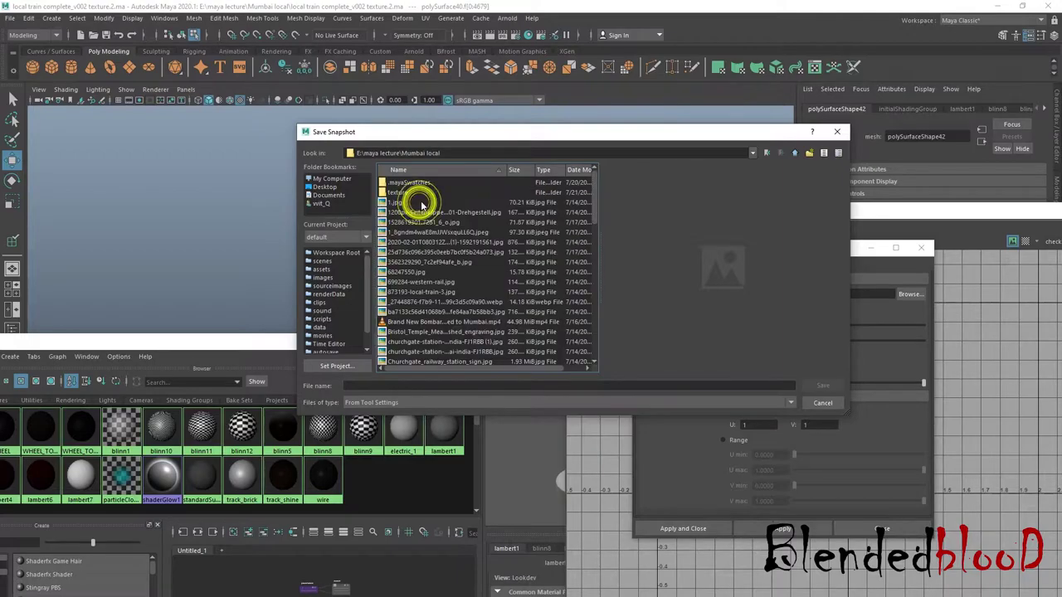
pyautogui.doubleClick(405, 193)
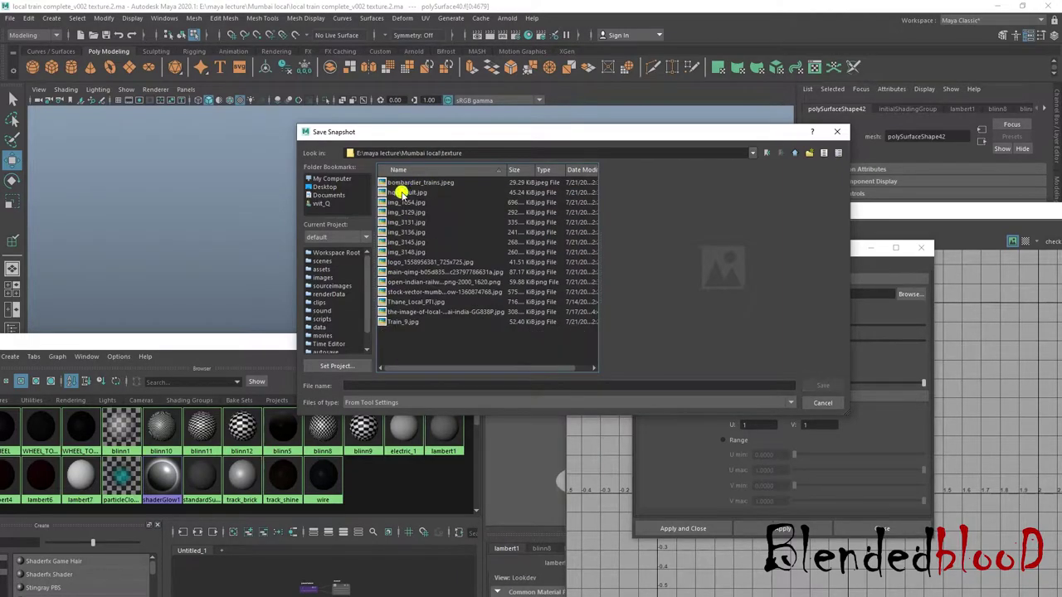
pyautogui.click(514, 387)
pyautogui.write('base')
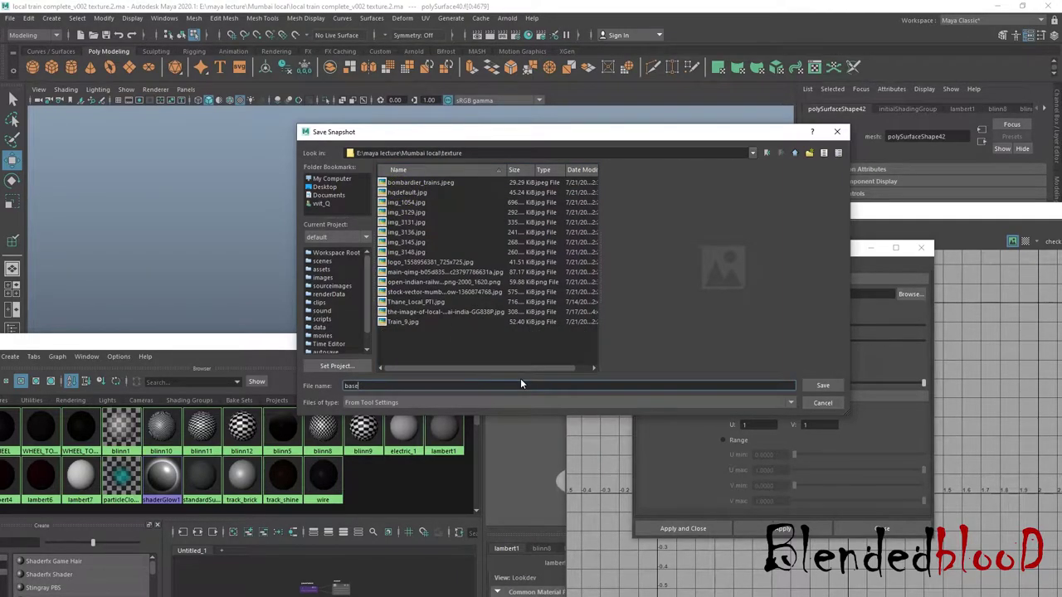
pyautogui.write(' maya')
pyautogui.click(820, 385)
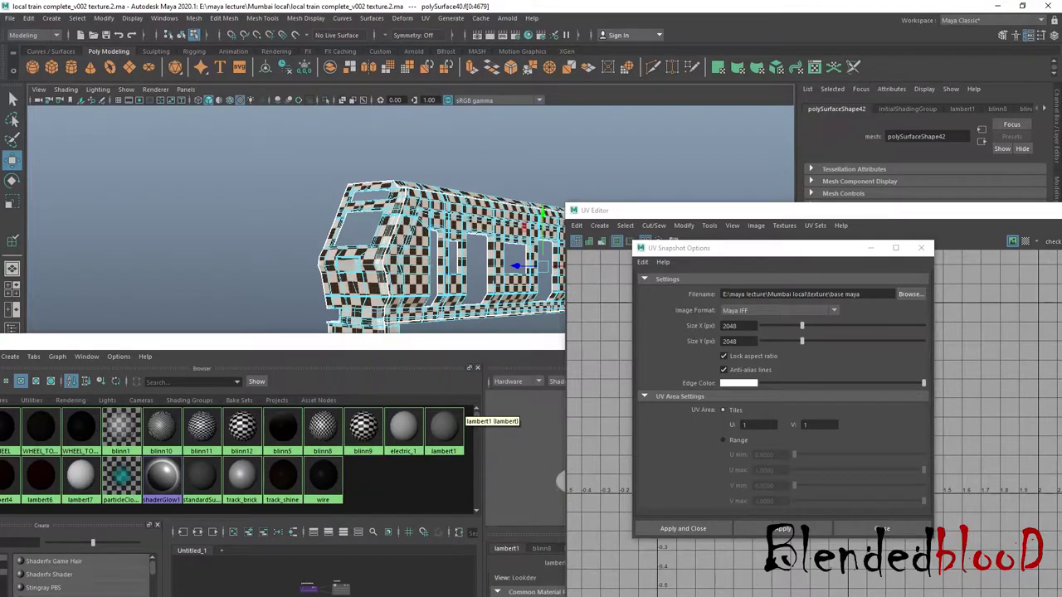
pyautogui.press('super')
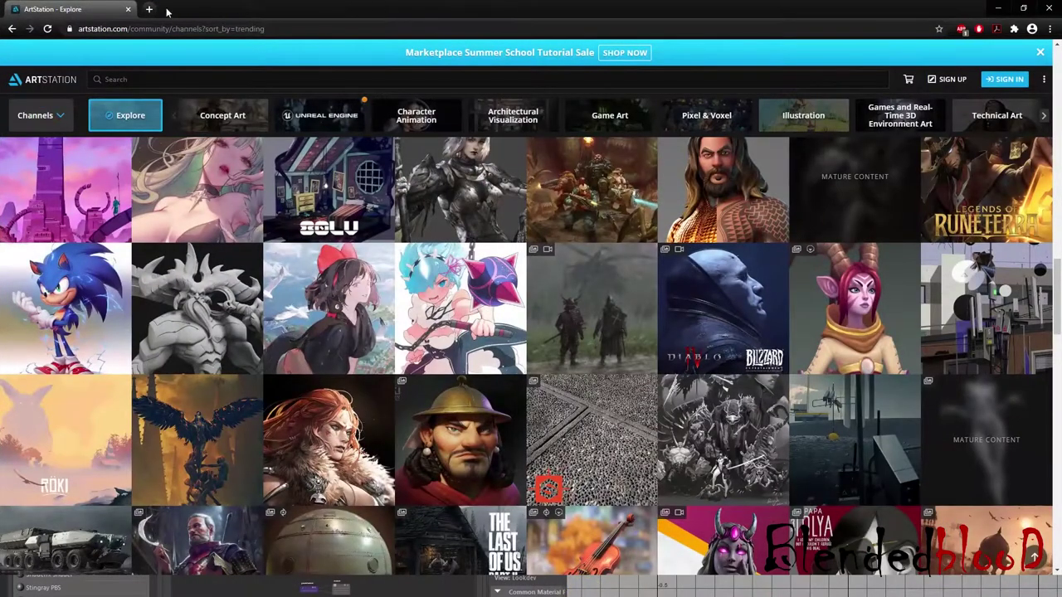
# - Google '5k resolution dimension' in a new tab to find 5120 × 2880, then minimize Chrome
pyautogui.click(150, 9)
pyautogui.click(532, 233)
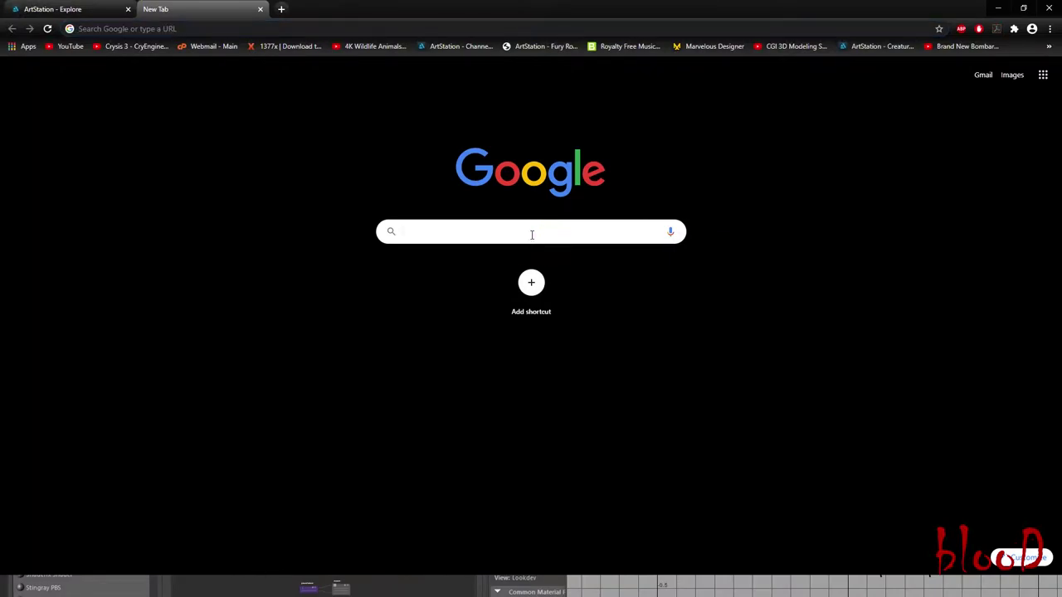
pyautogui.write('5k')
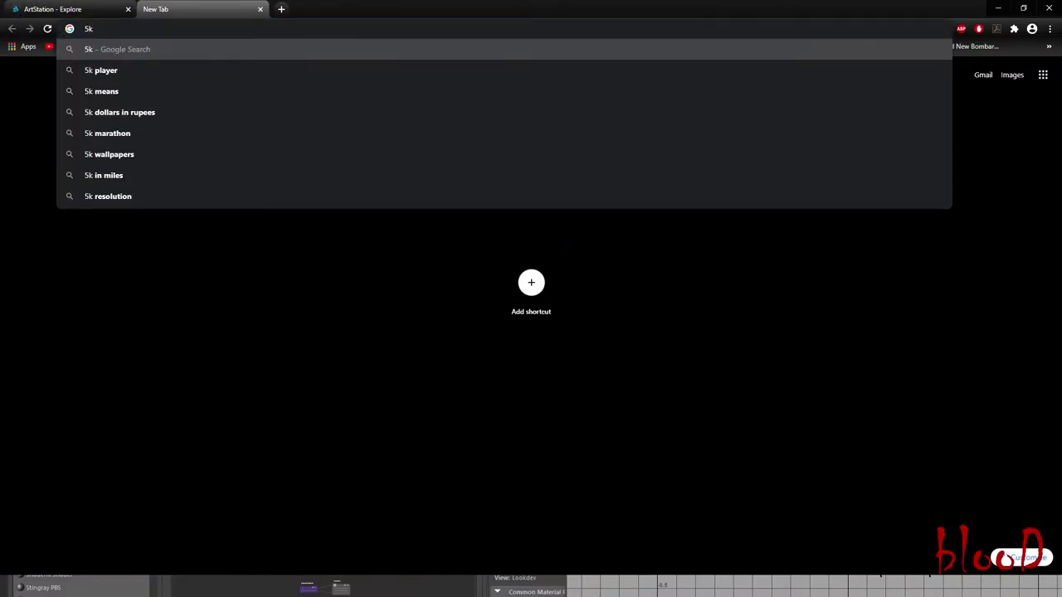
pyautogui.write(' resol')
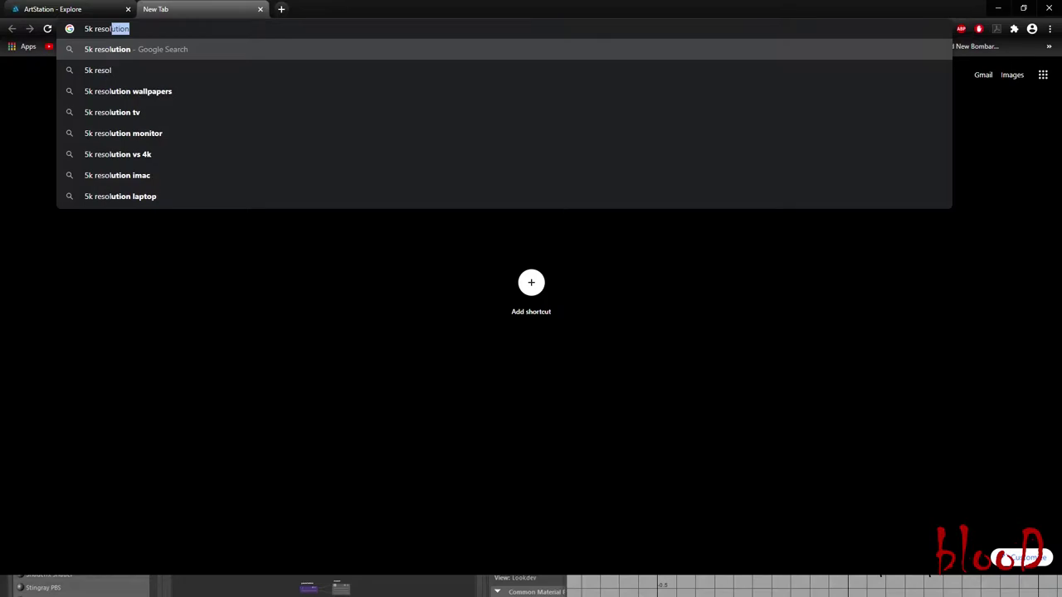
pyautogui.write('ution')
pyautogui.press('Return')
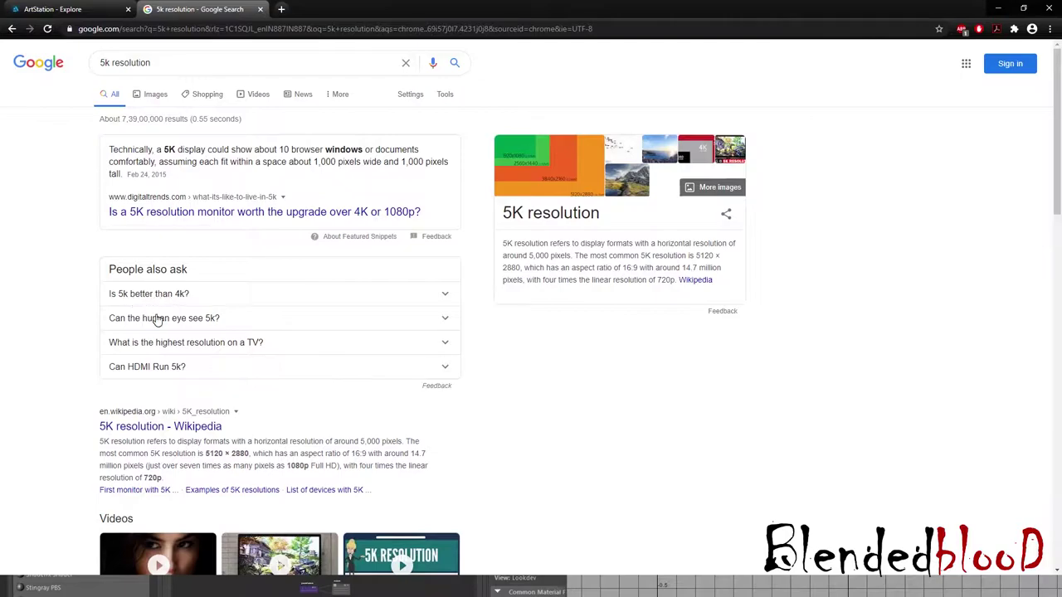
pyautogui.scroll(-3, 158, 320)
pyautogui.scroll(3, 188, 88)
pyautogui.click(194, 67)
pyautogui.write('d')
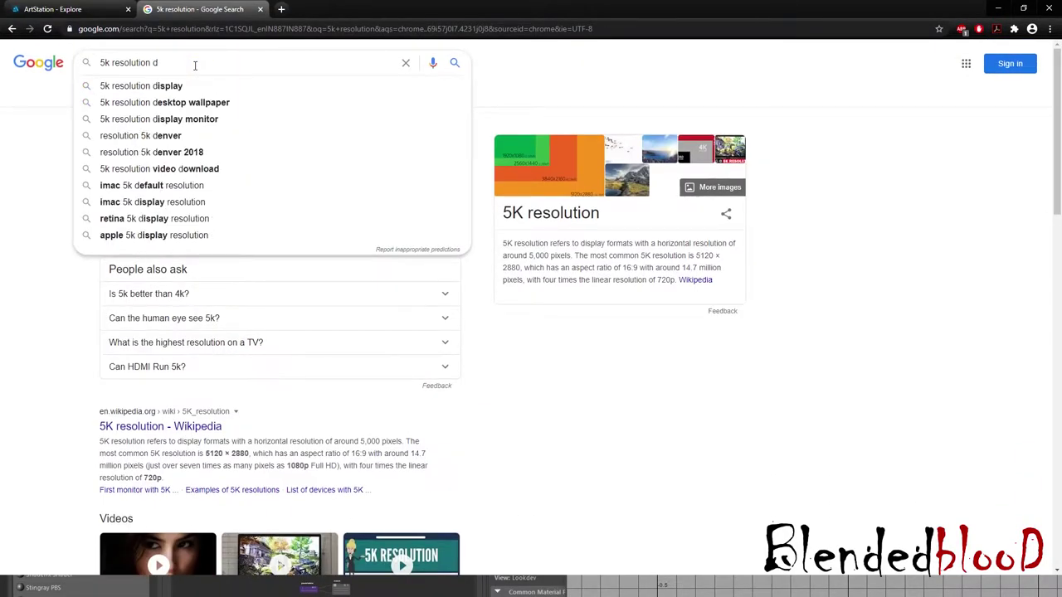
pyautogui.write('imension')
pyautogui.press('Return')
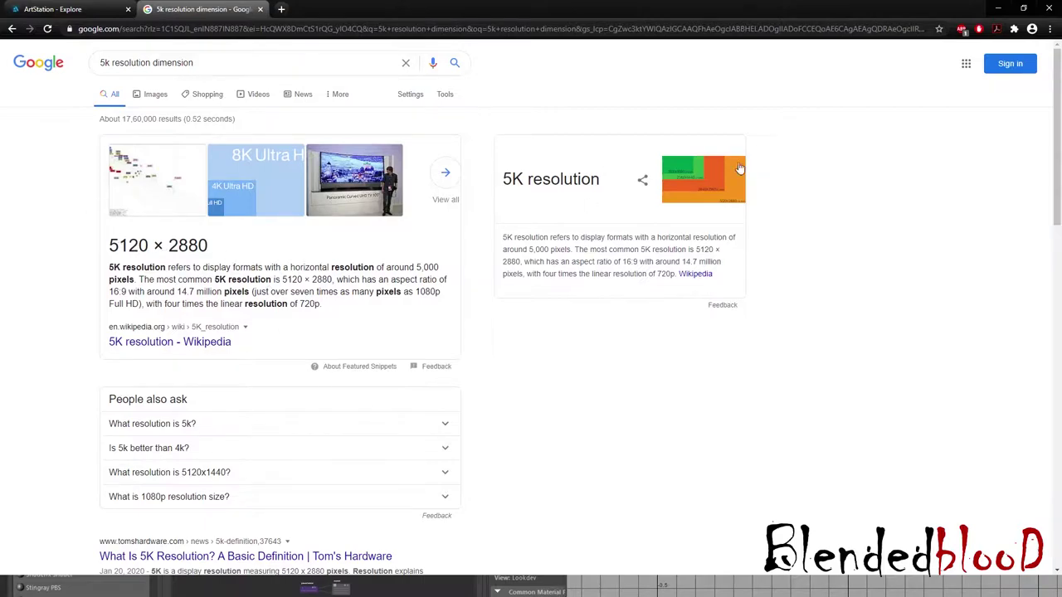
pyautogui.click(999, 10)
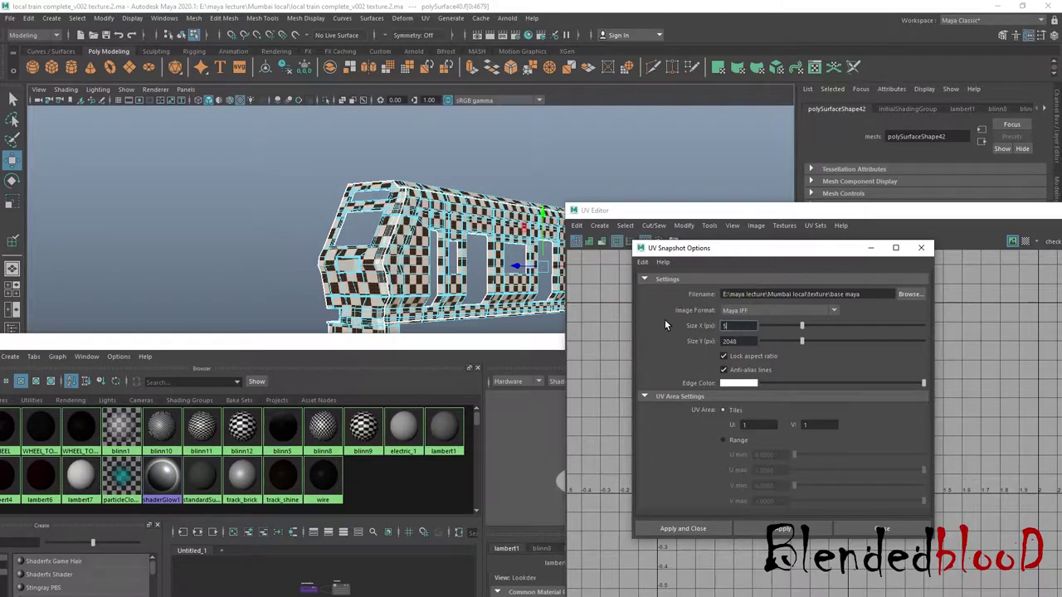
# - Set the UV snapshot Size X to 5120 so Size Y follows
pyautogui.write('5120')
pyautogui.press('Tab')
pyautogui.press('super')
pyautogui.hotkey('alt', 'Tab')
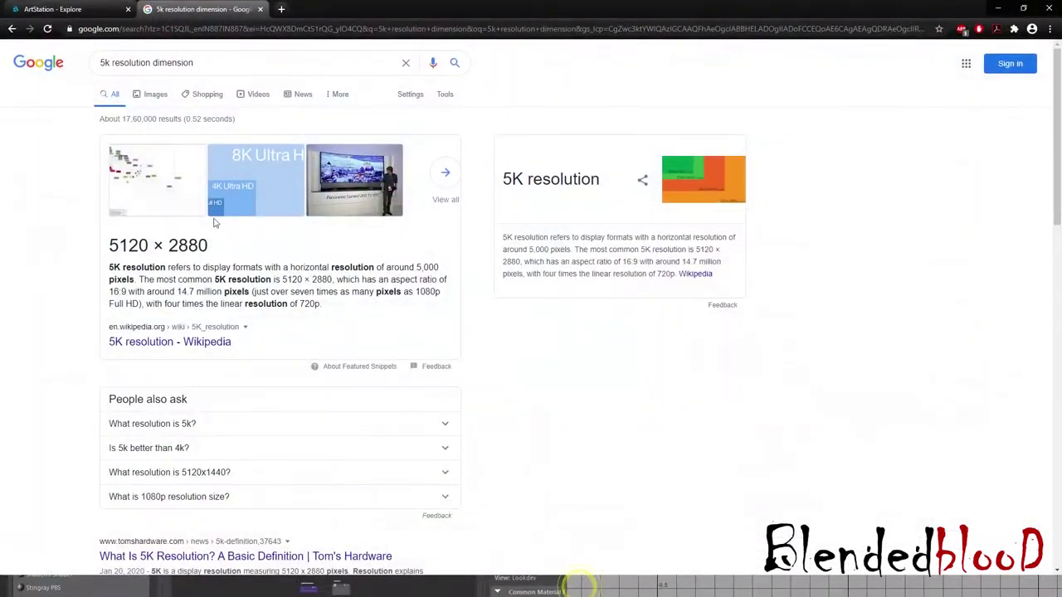
pyautogui.click(998, 8)
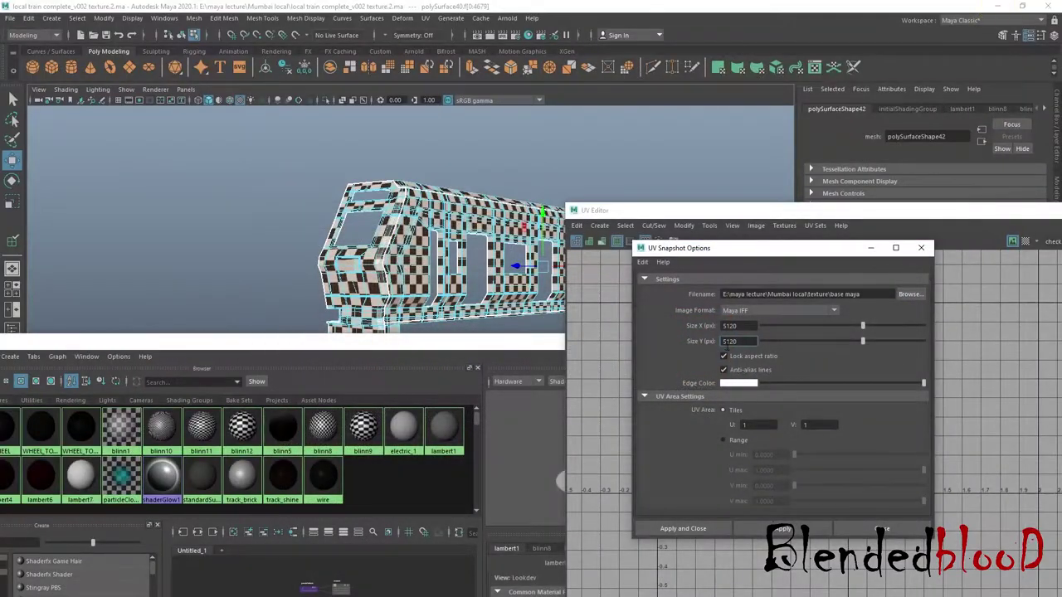
# - Apply the 5120 snapshot and confirm overwriting the existing base maya file
pyautogui.click(784, 529)
pyautogui.click(776, 530)
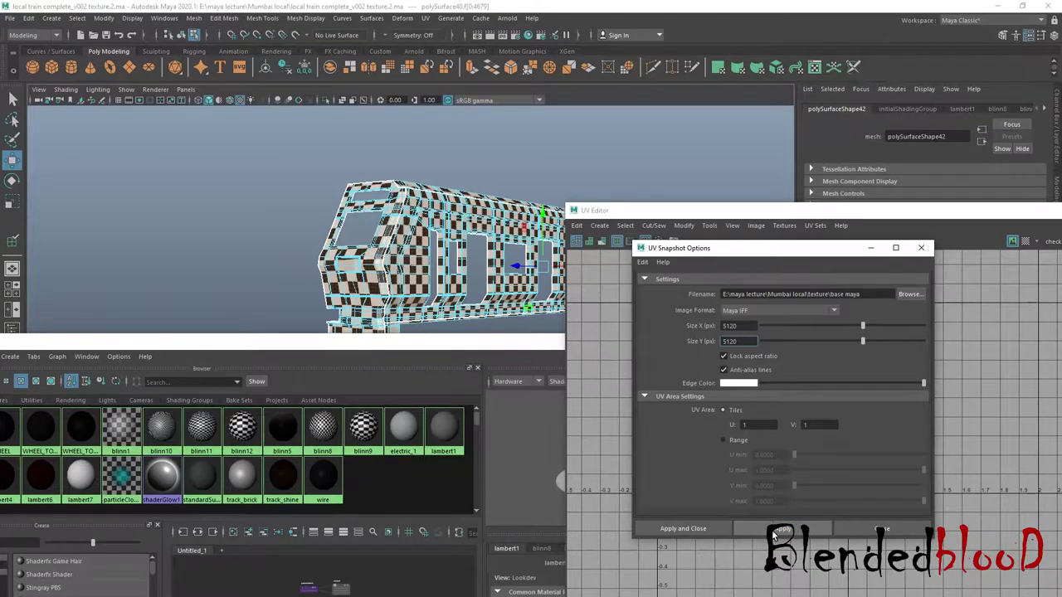
pyautogui.click(510, 301)
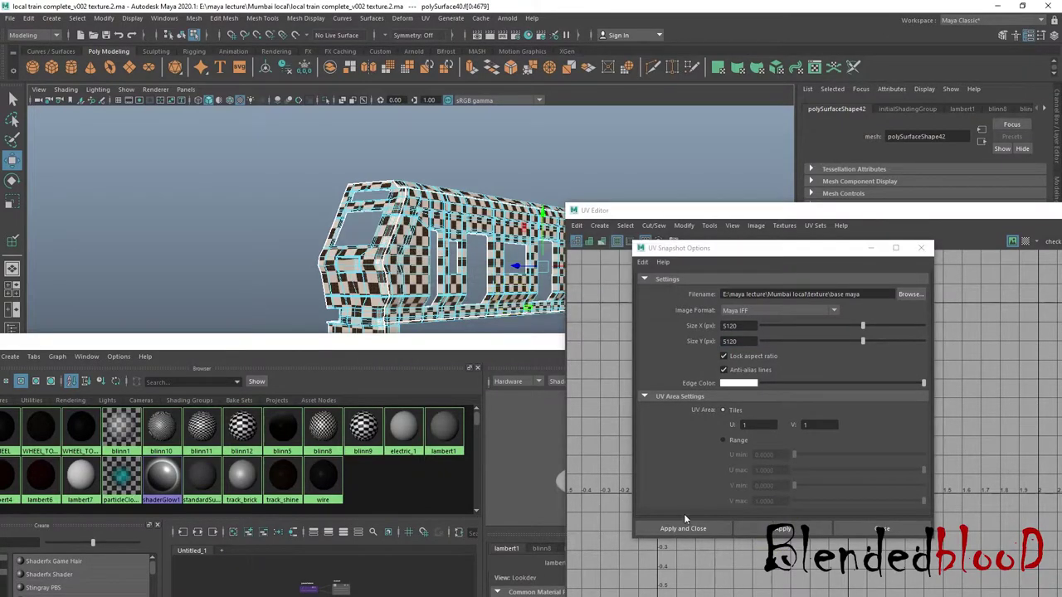
pyautogui.press('super')
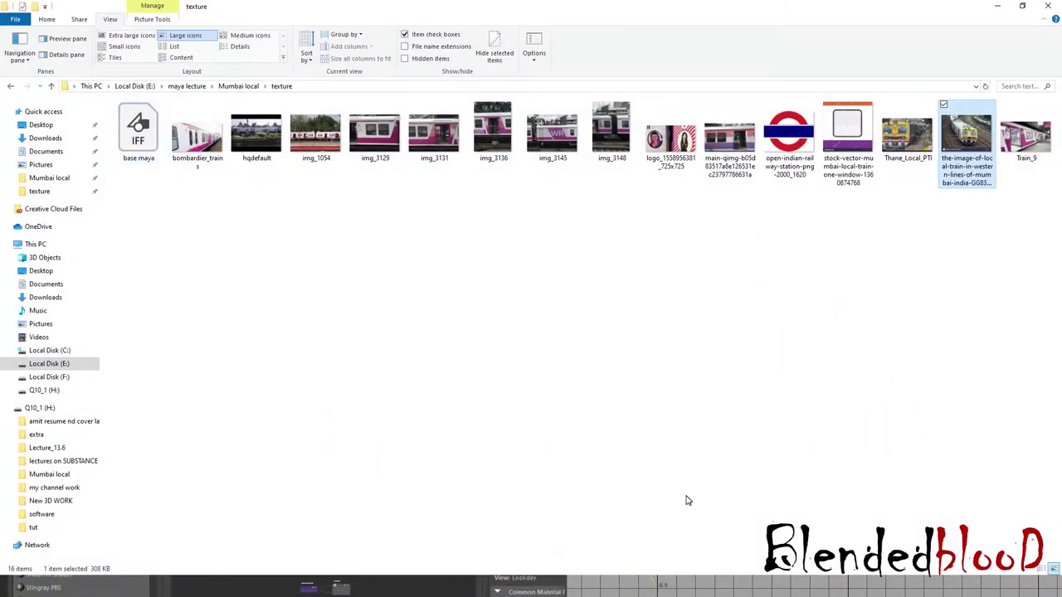
# - Launch Photoshop 2020 from the Start menu and clear the texture folder selection
pyautogui.press('super')
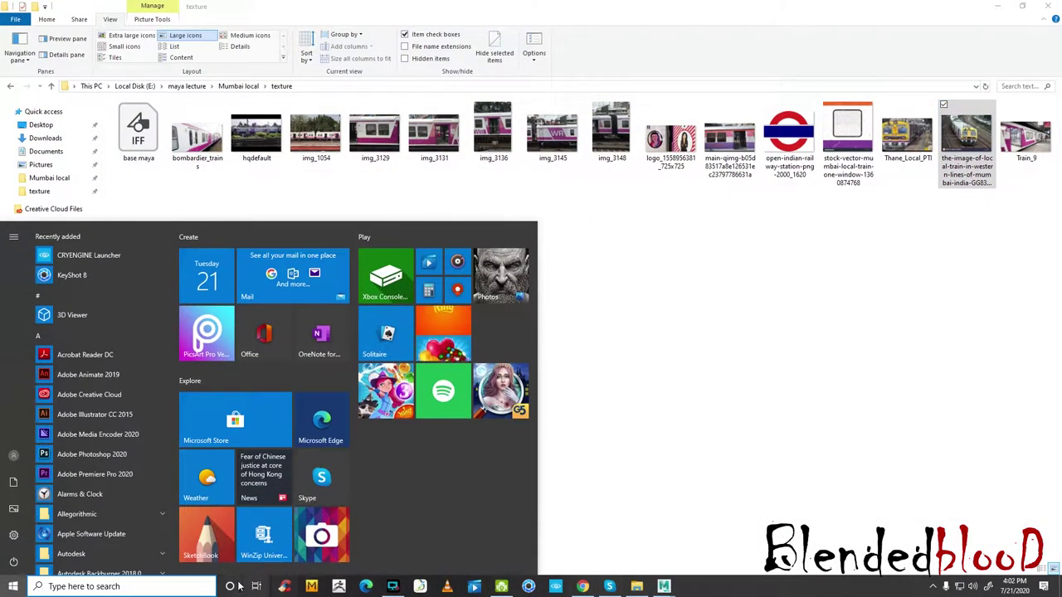
pyautogui.click(89, 454)
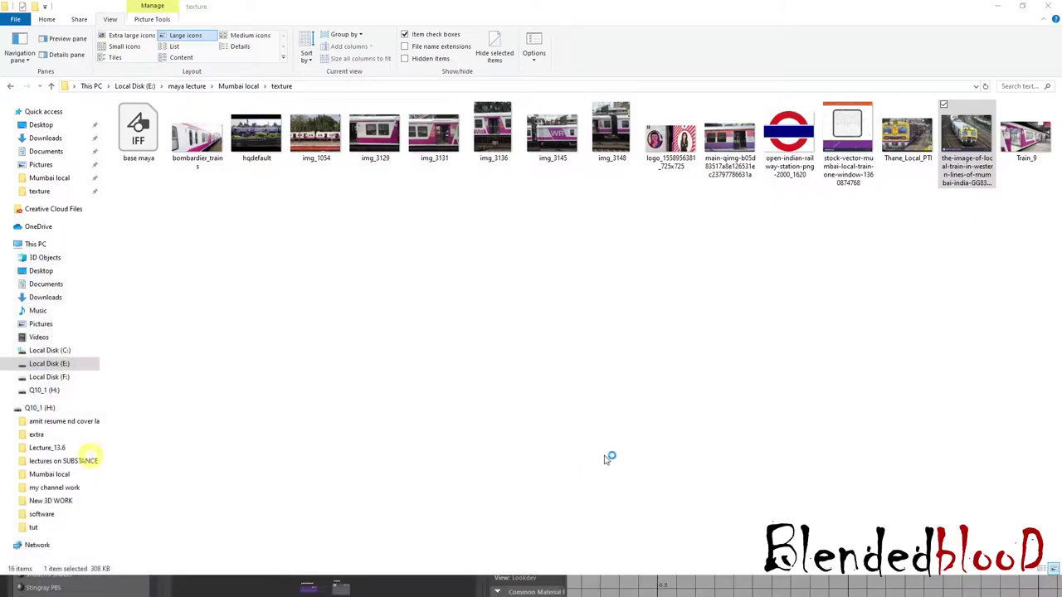
pyautogui.click(906, 315)
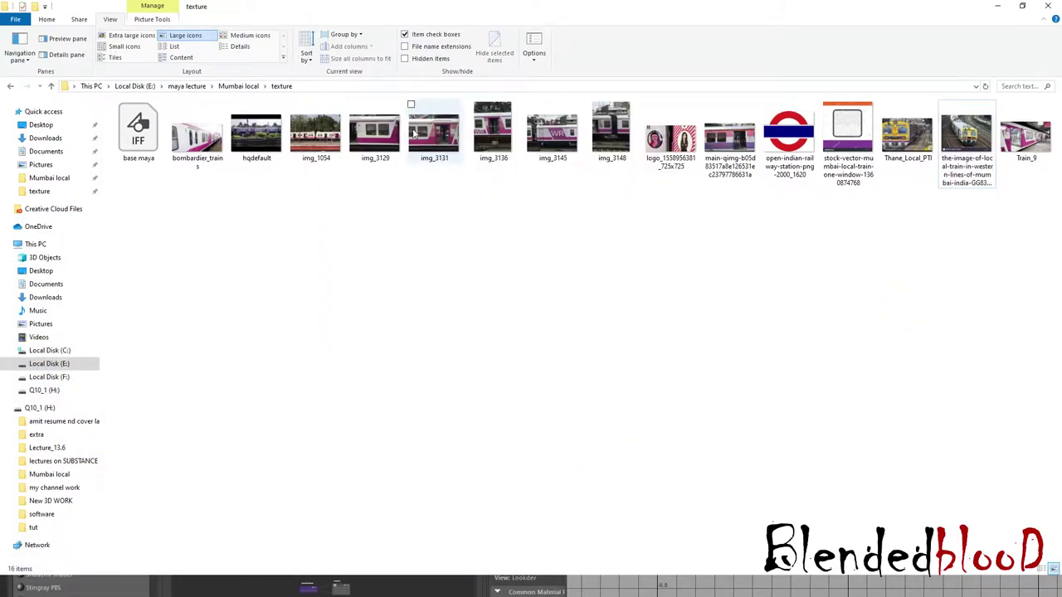
# - View img_3129 in Picasa and step through the train reference photos to Thane_Local_PTI
pyautogui.doubleClick(377, 146)
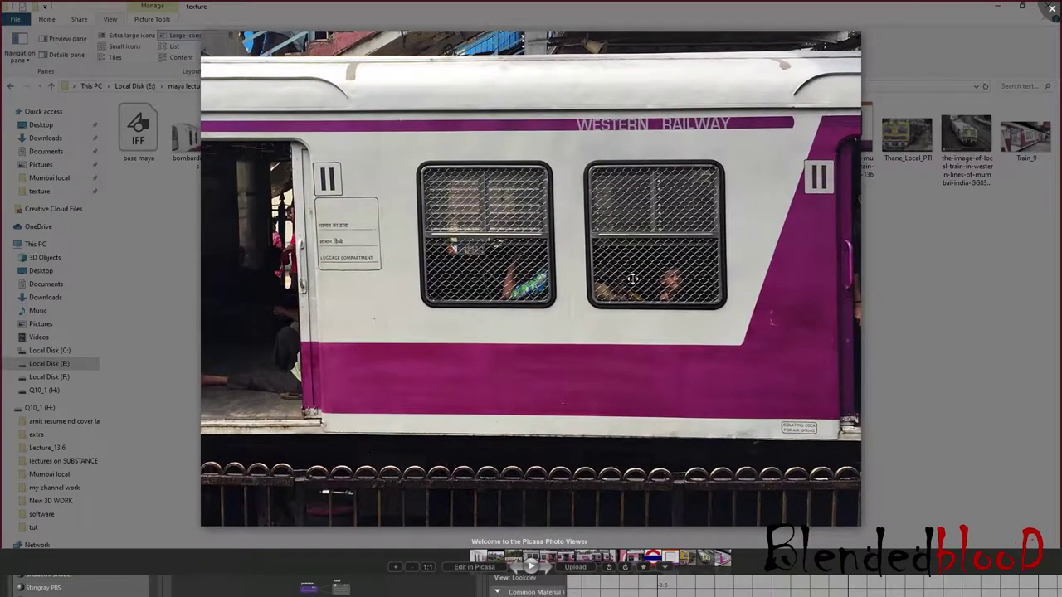
pyautogui.press('Right')
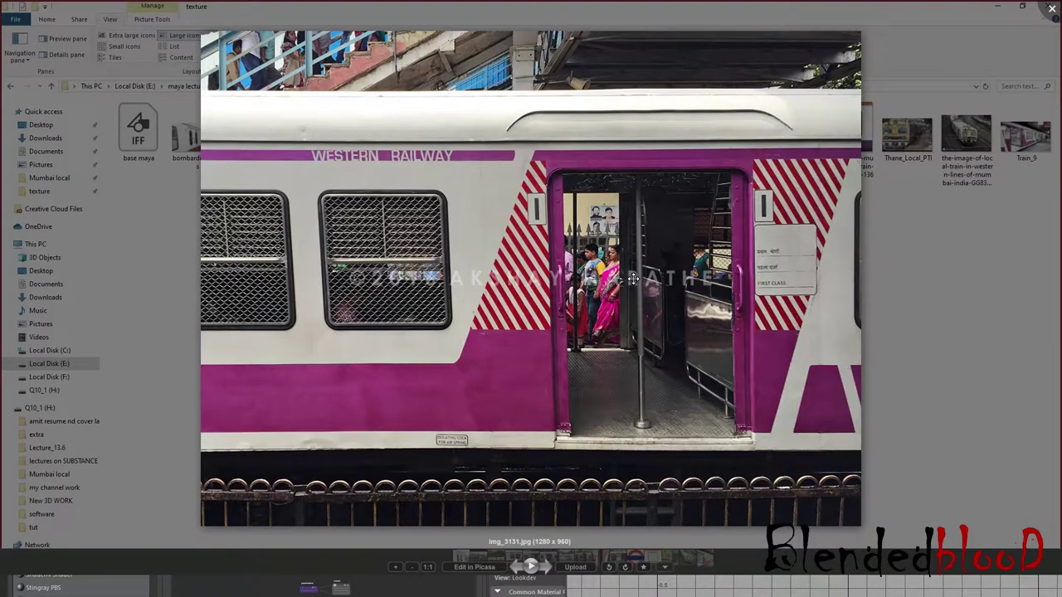
pyautogui.press('Right')
pyautogui.press('Right')
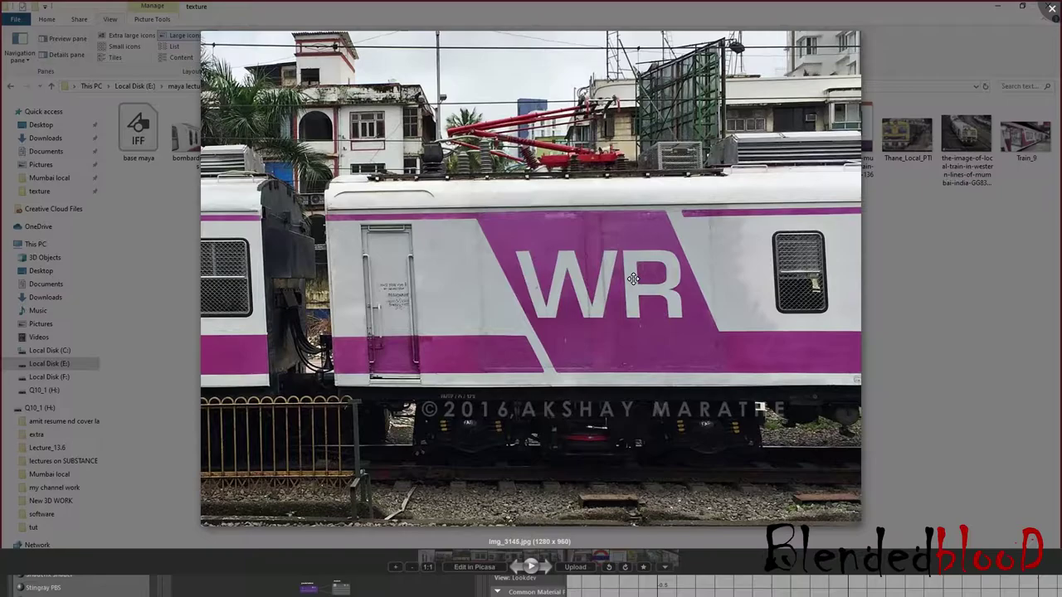
pyautogui.press('Right')
pyautogui.press('Right')
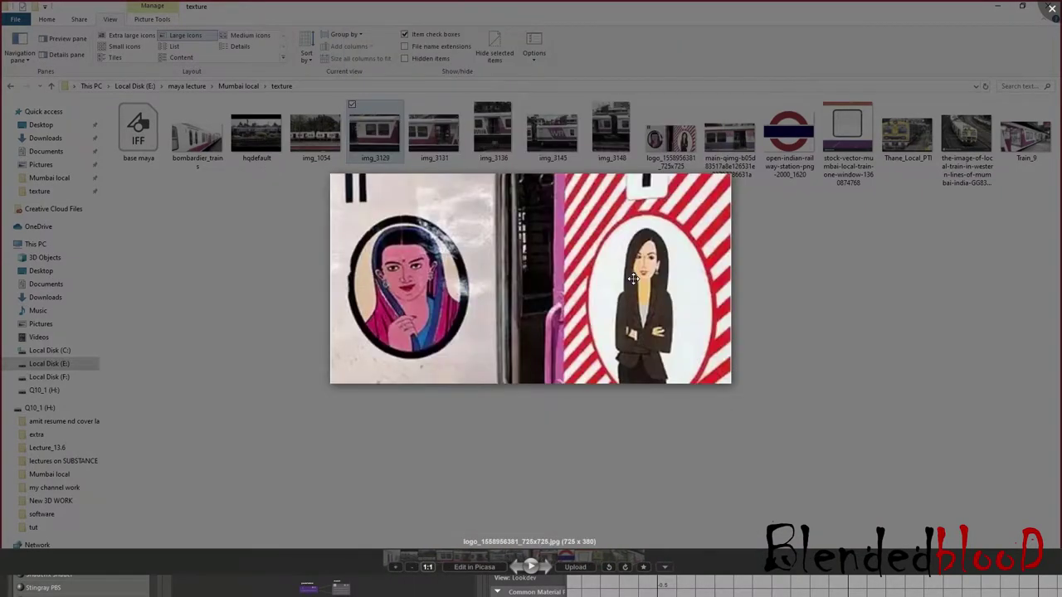
pyautogui.press('Right')
pyautogui.press('Right')
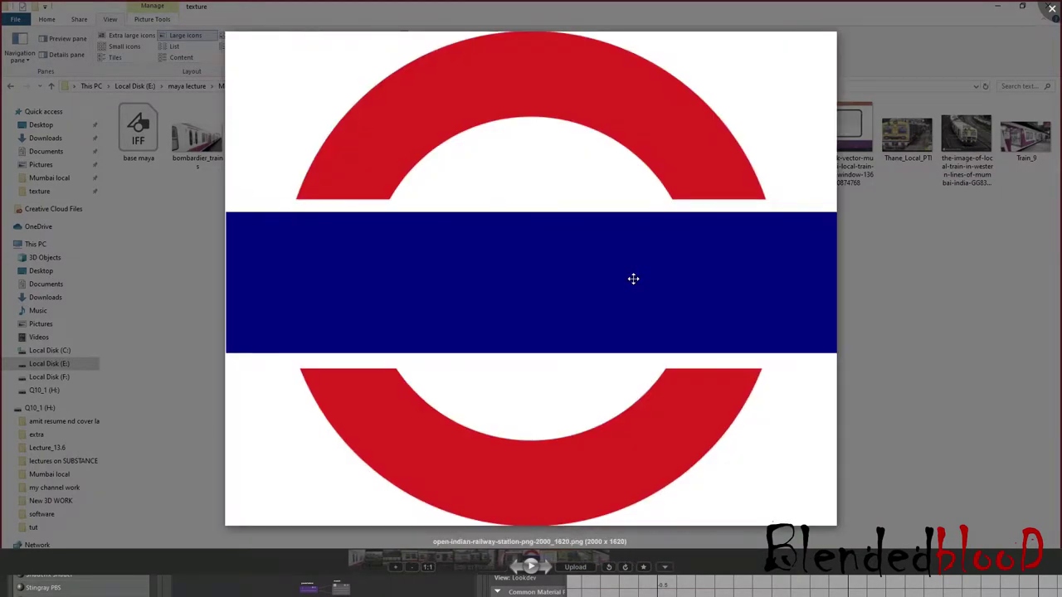
pyautogui.press('Right')
pyautogui.press('Right')
pyautogui.press('Left')
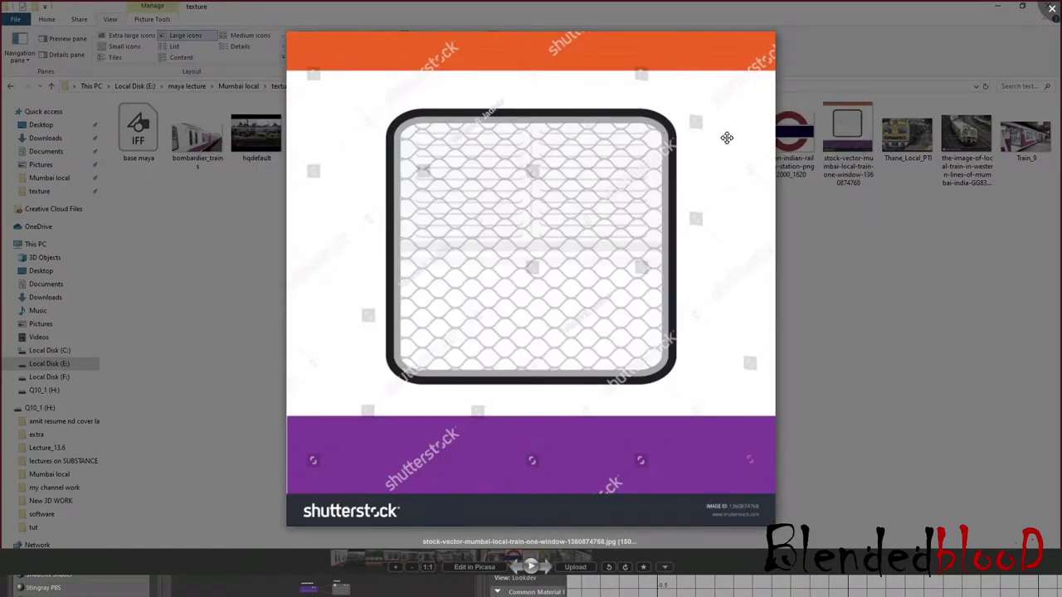
pyautogui.press('Right')
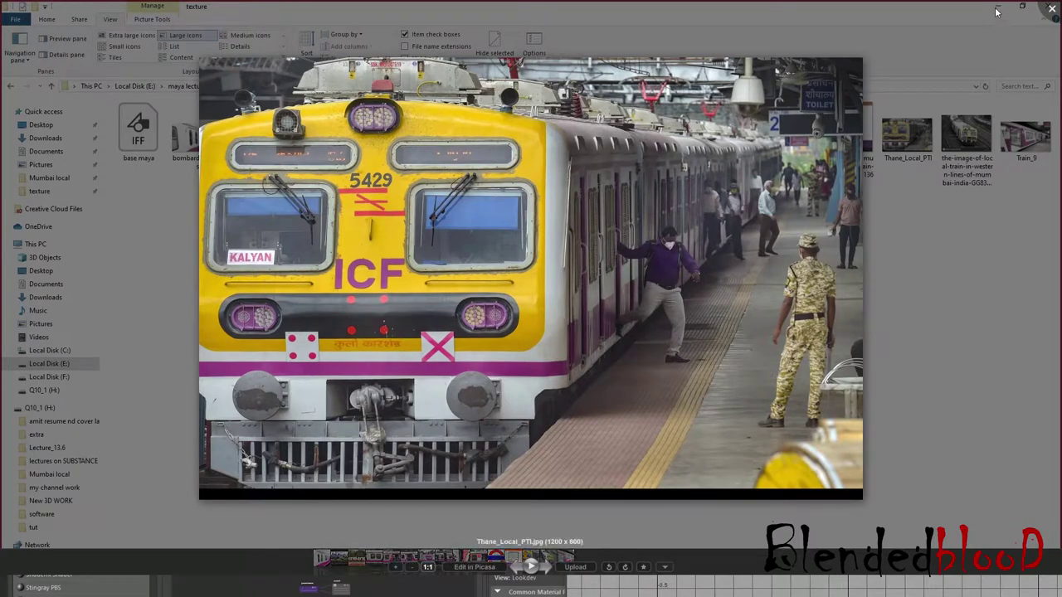
# - Close the photo viewer and drag base maya.iff from the texture folder into Photoshop
pyautogui.click(1052, 9)
pyautogui.click(997, 7)
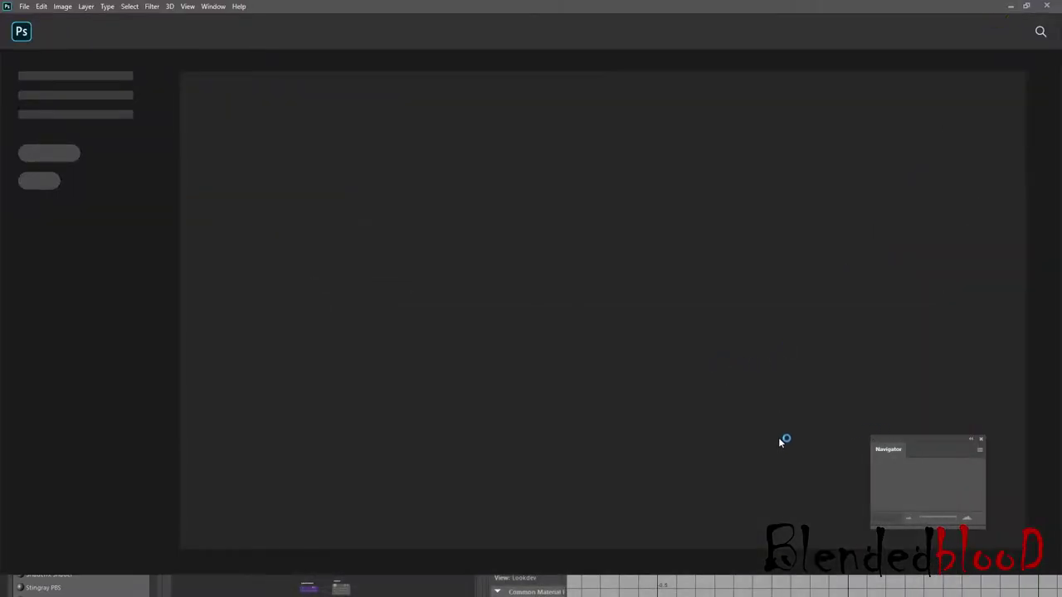
pyautogui.press('super')
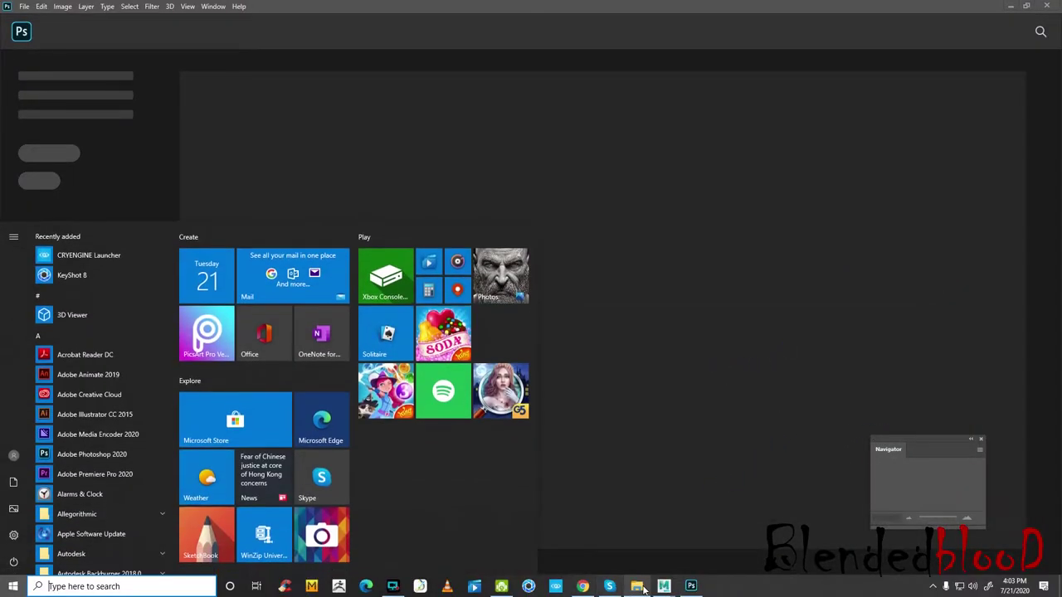
pyautogui.click(640, 581)
pyautogui.click(134, 143)
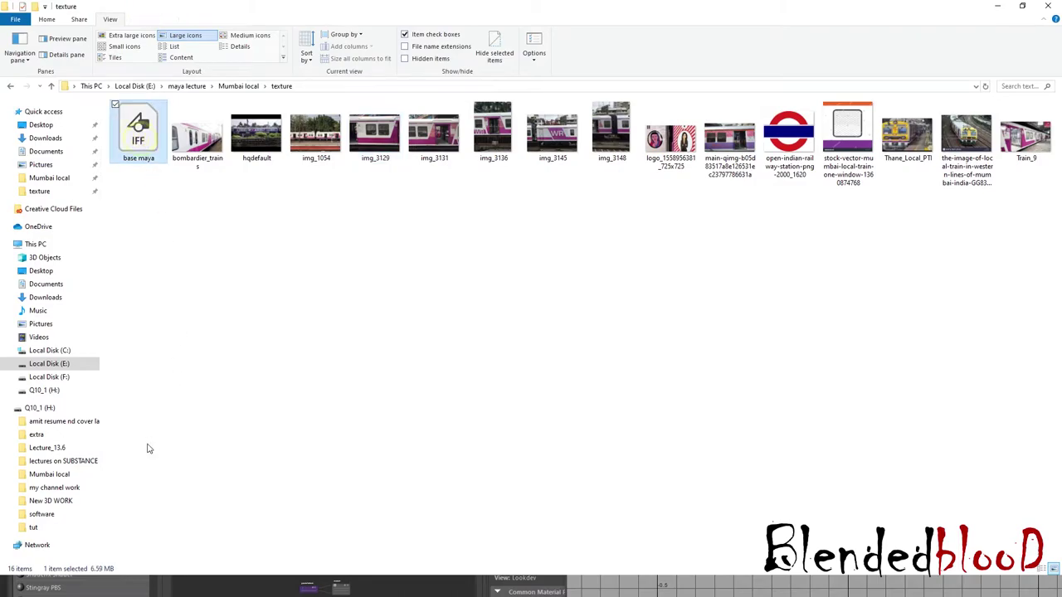
pyautogui.moveTo(148, 148)
pyautogui.mouseDown()
pyautogui.moveTo(664, 561)
pyautogui.moveTo(685, 377)
pyautogui.mouseUp()
pyautogui.press('super')
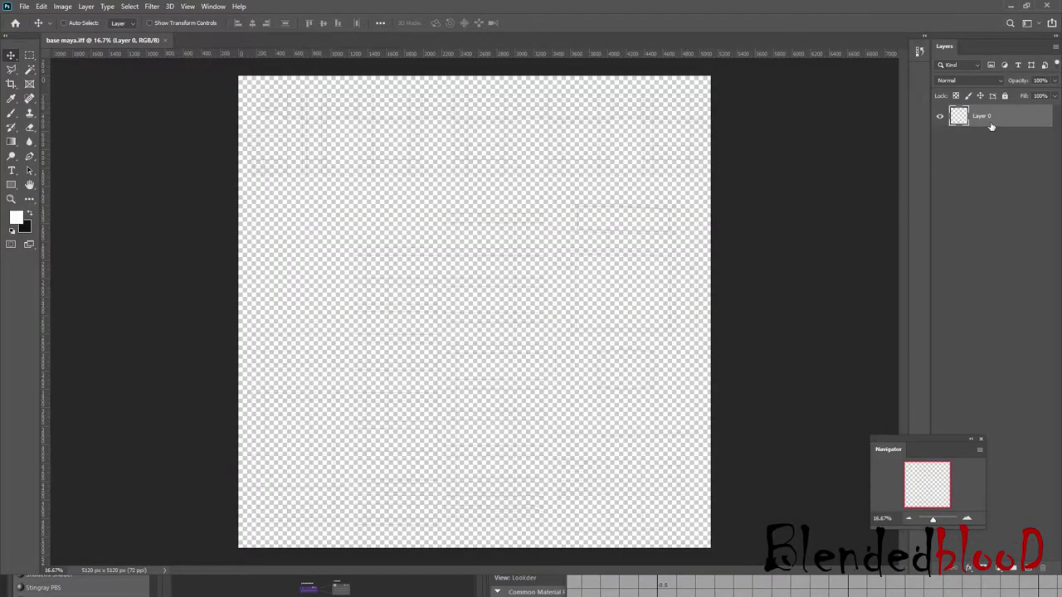
# - Add a new Layer 1 beneath Layer 0 and fill it with colour
pyautogui.click(1031, 571)
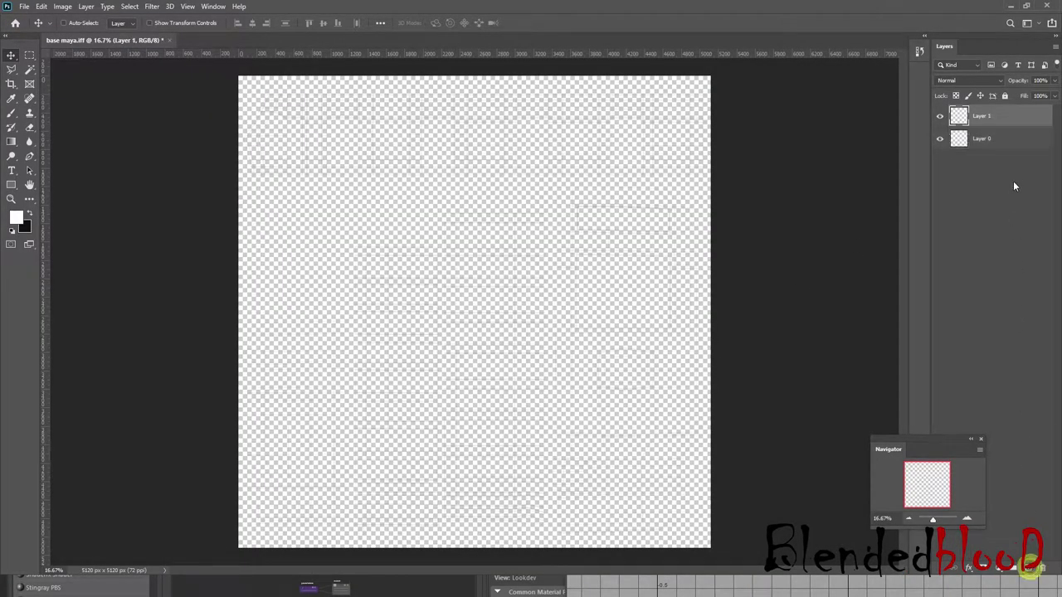
pyautogui.moveTo(1008, 116); pyautogui.dragTo(1008, 149)
pyautogui.hotkey('ctrl', 'BackSpace')
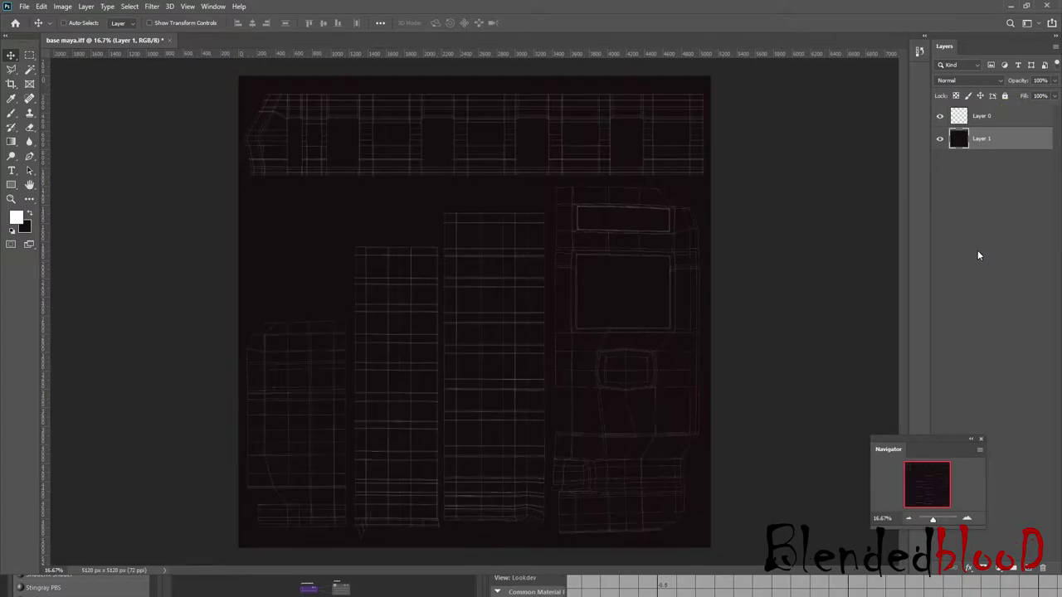
# - Inspect the UV lines, reset colours to default, and refill Layer 1 with pure black
pyautogui.click(967, 520)
pyautogui.click(966, 520)
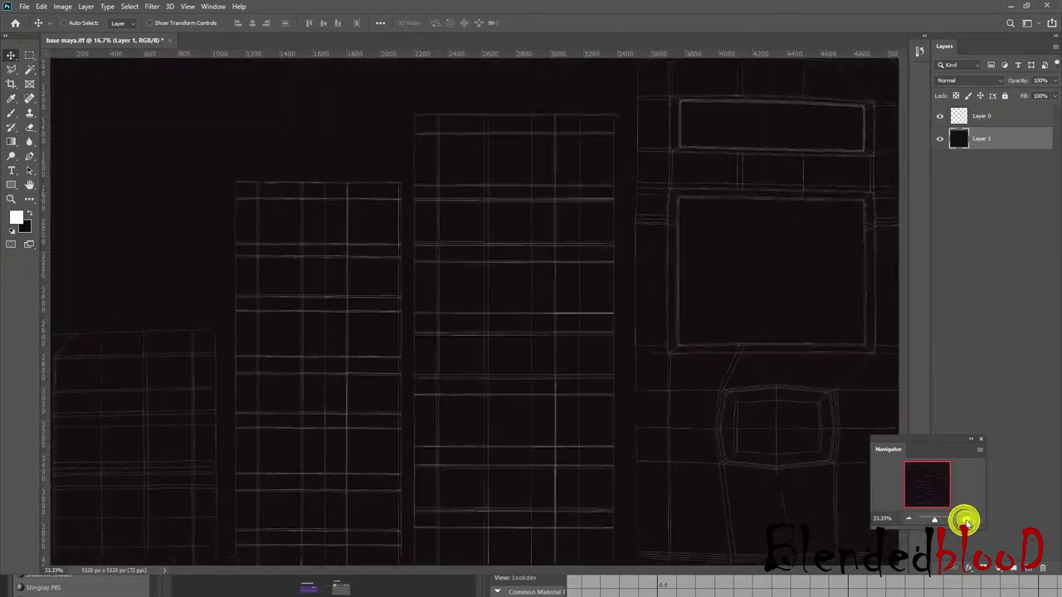
pyautogui.click(967, 520)
pyautogui.click(967, 520)
pyautogui.click(967, 520)
pyautogui.click(966, 521)
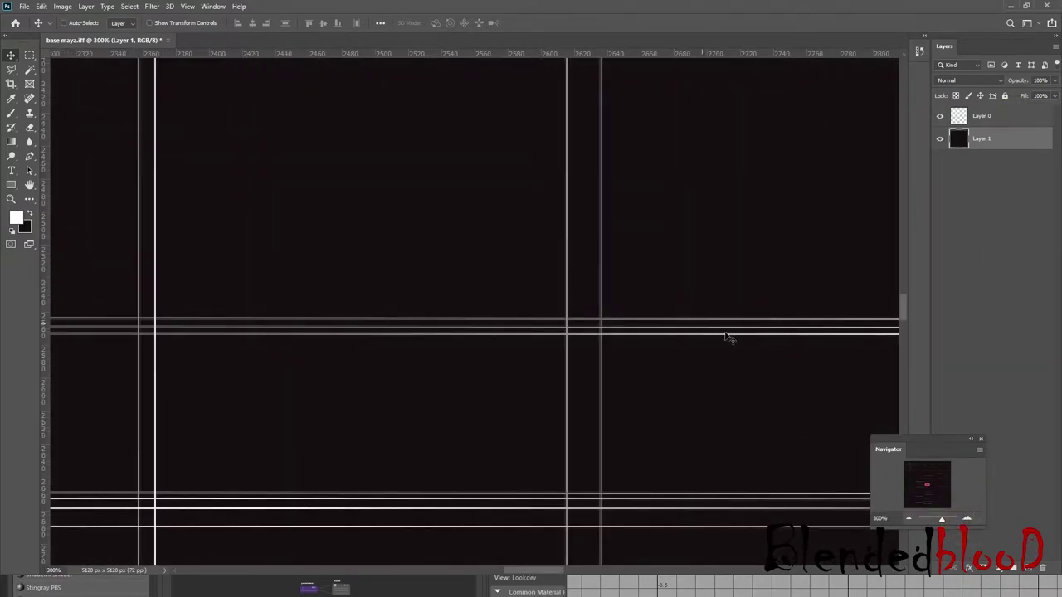
pyautogui.click(910, 516)
pyautogui.click(909, 516)
pyautogui.click(909, 516)
pyautogui.click(910, 516)
pyautogui.click(909, 516)
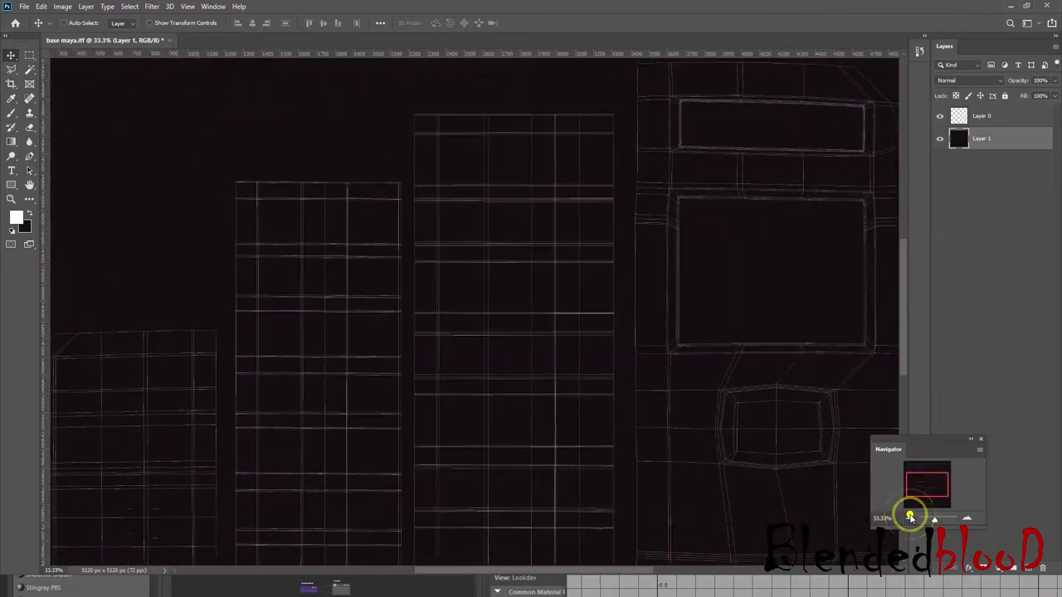
pyautogui.click(909, 516)
pyautogui.click(909, 517)
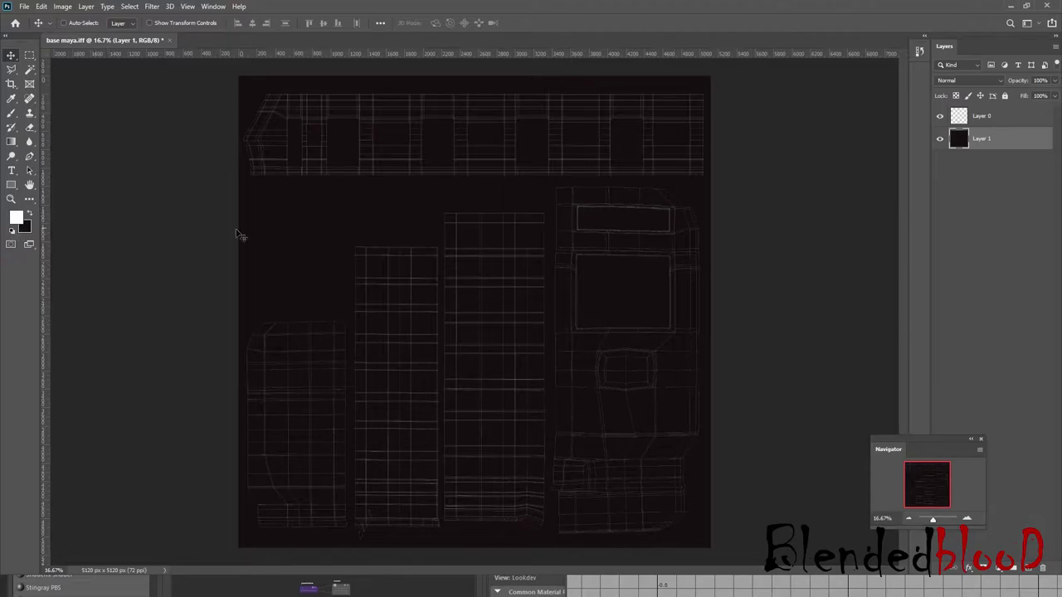
pyautogui.click(11, 230)
pyautogui.click(29, 213)
pyautogui.hotkey('ctrl', 'BackSpace')
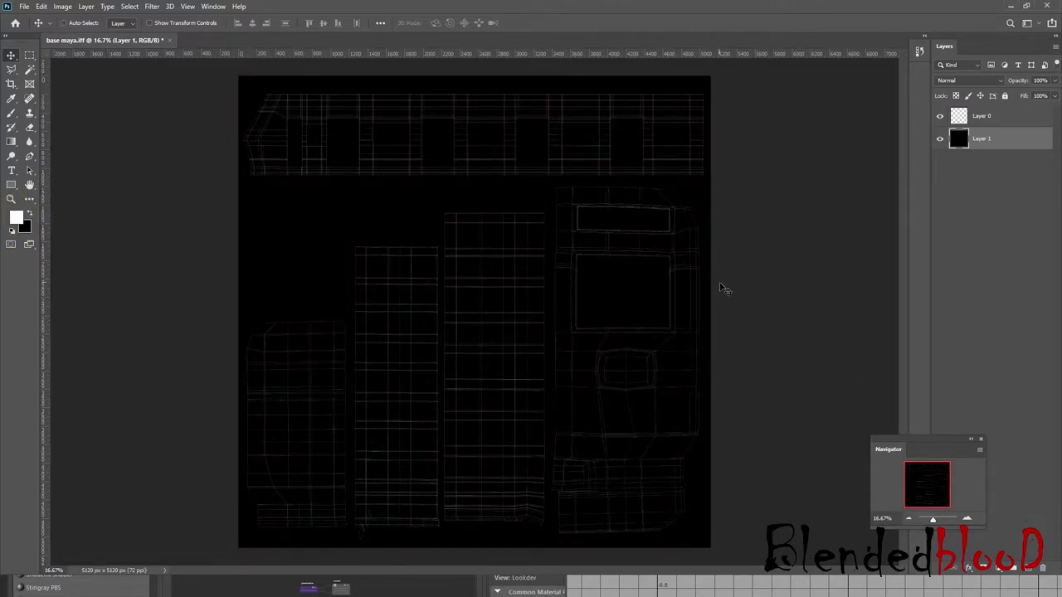
# - Close the UV Editor and the UV Snapshot options window in Maya
pyautogui.click(654, 593)
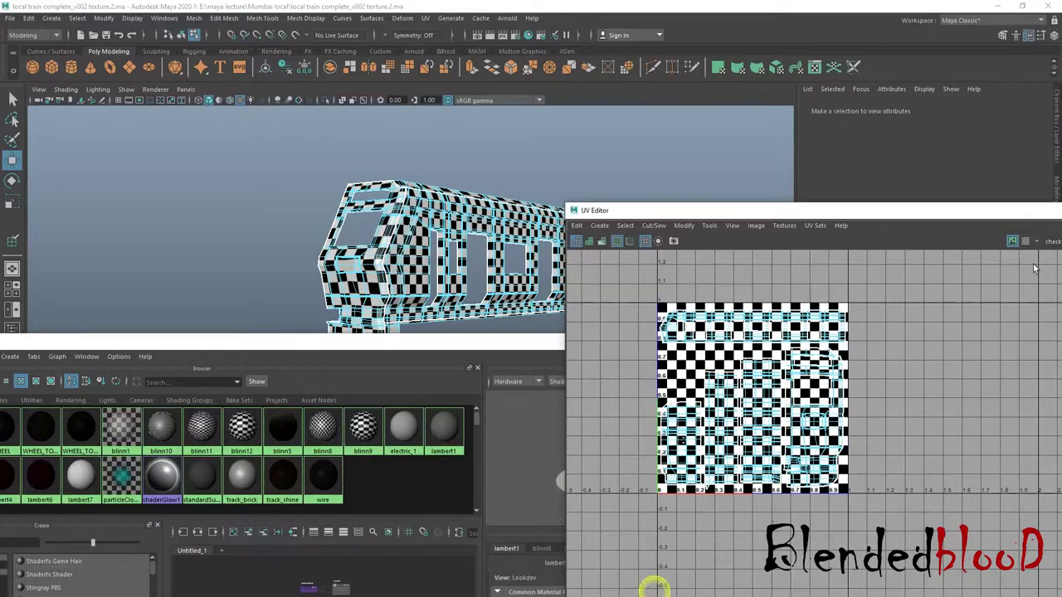
pyautogui.click(986, 207)
pyautogui.click(891, 250)
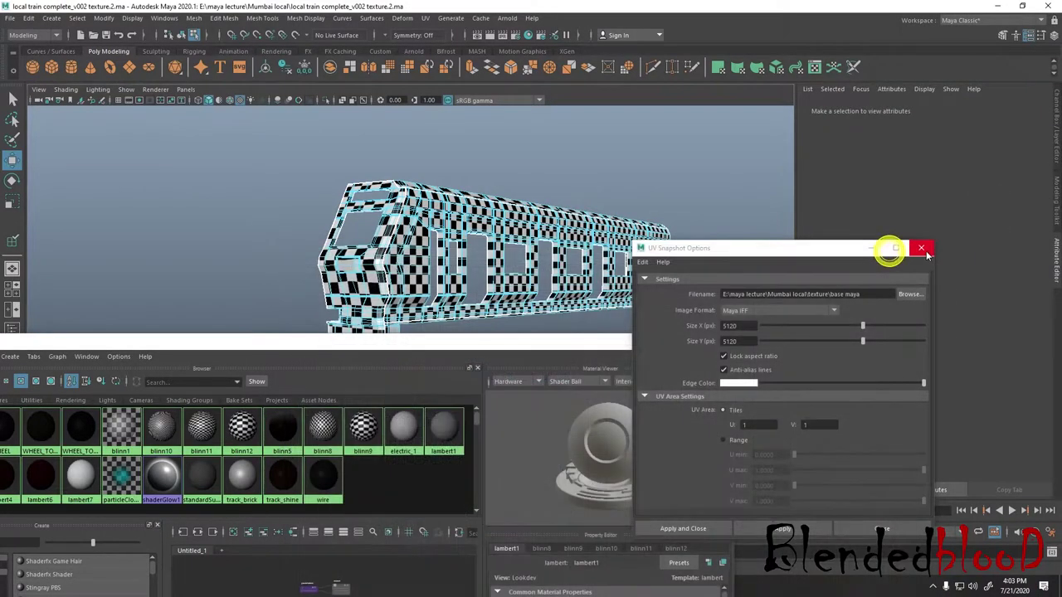
pyautogui.click(923, 246)
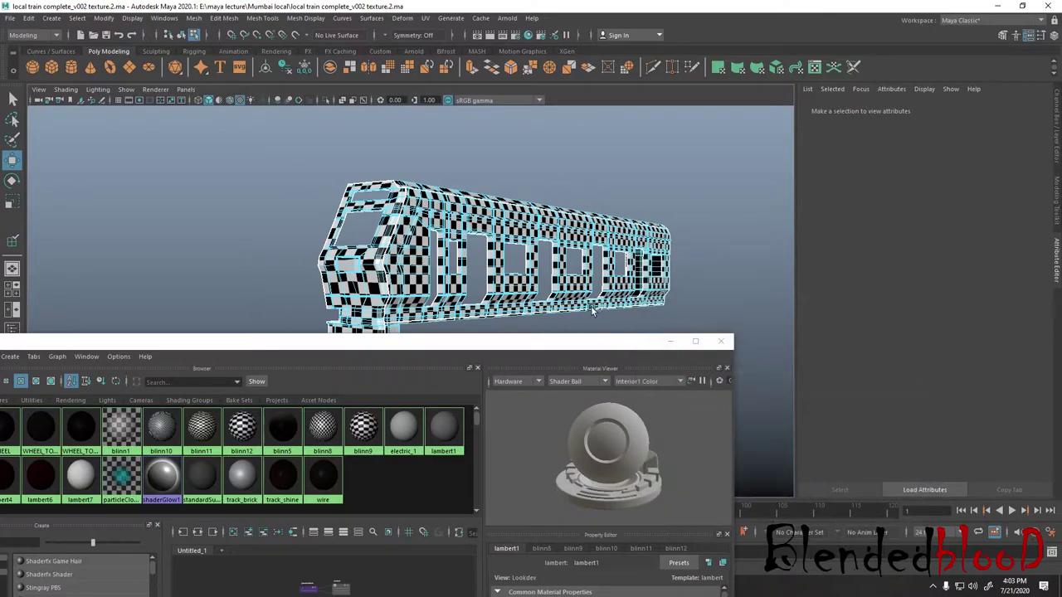
# - Switch to object selection mode and select the whole train body, framing it in view
pyautogui.scroll(3, 664, 240)
pyautogui.rightClick(627, 243)
pyautogui.moveTo(627, 243); pyautogui.dragTo(682, 228, button='right')
pyautogui.press('f')
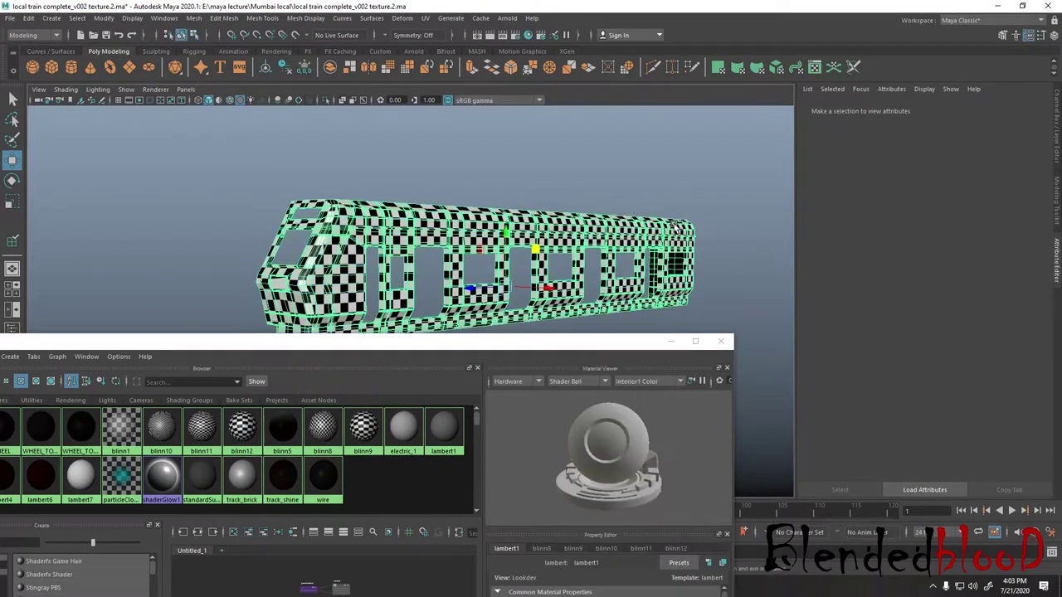
pyautogui.click(1058, 154)
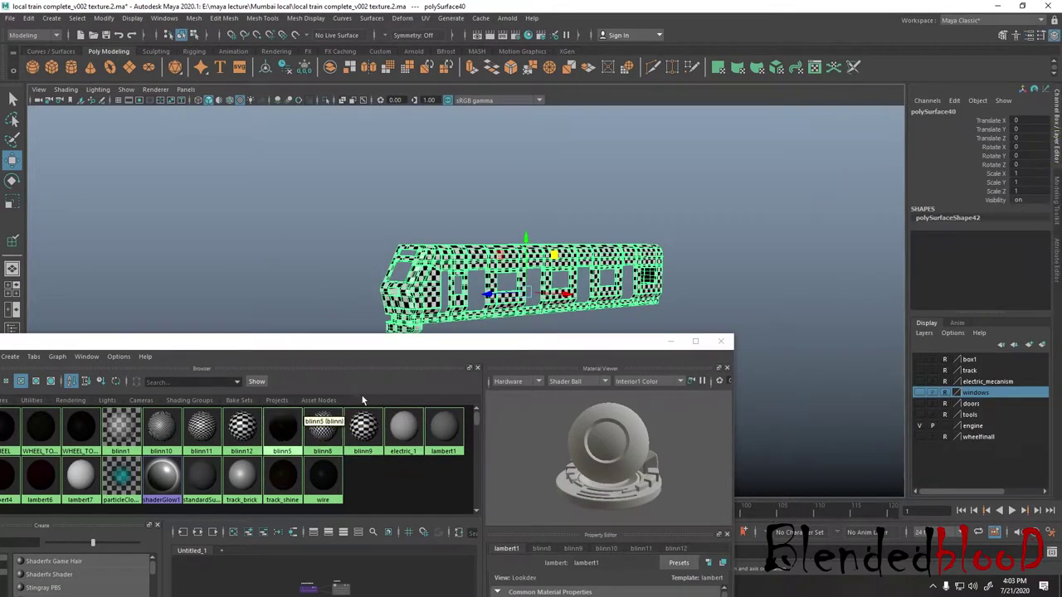
pyautogui.moveTo(300, 341); pyautogui.dragTo(381, 343)
pyautogui.scroll(5, 495, 304)
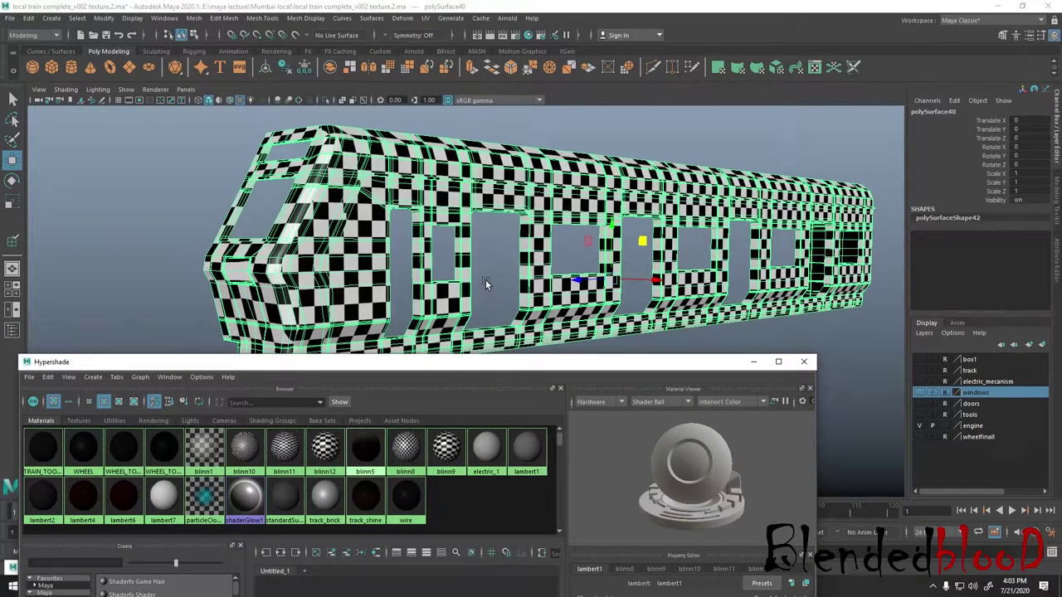
pyautogui.scroll(-4, 493, 278)
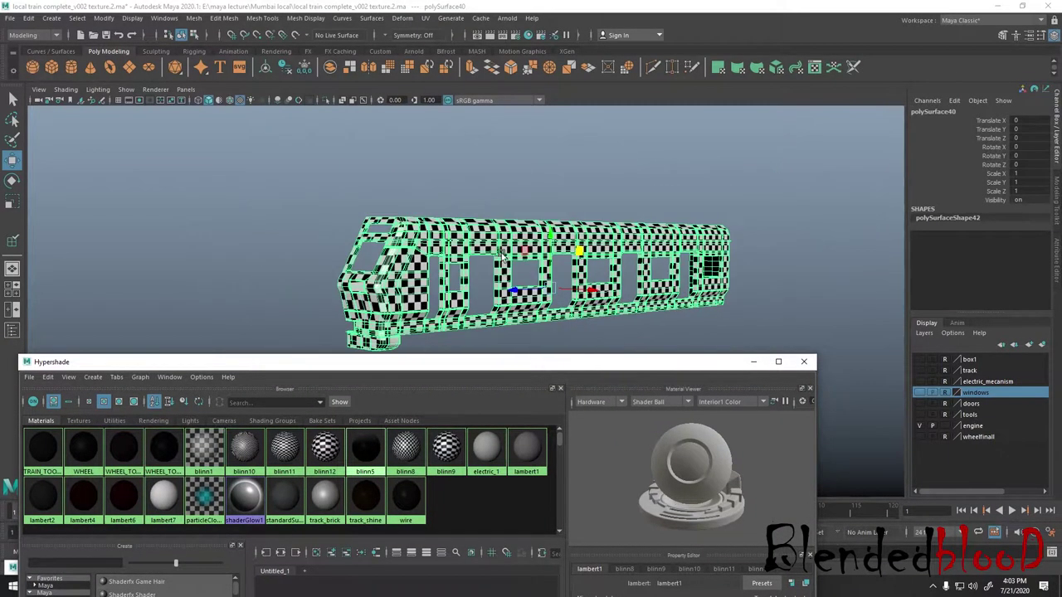
pyautogui.moveTo(490, 229); pyautogui.dragTo(550, 214, button='right')
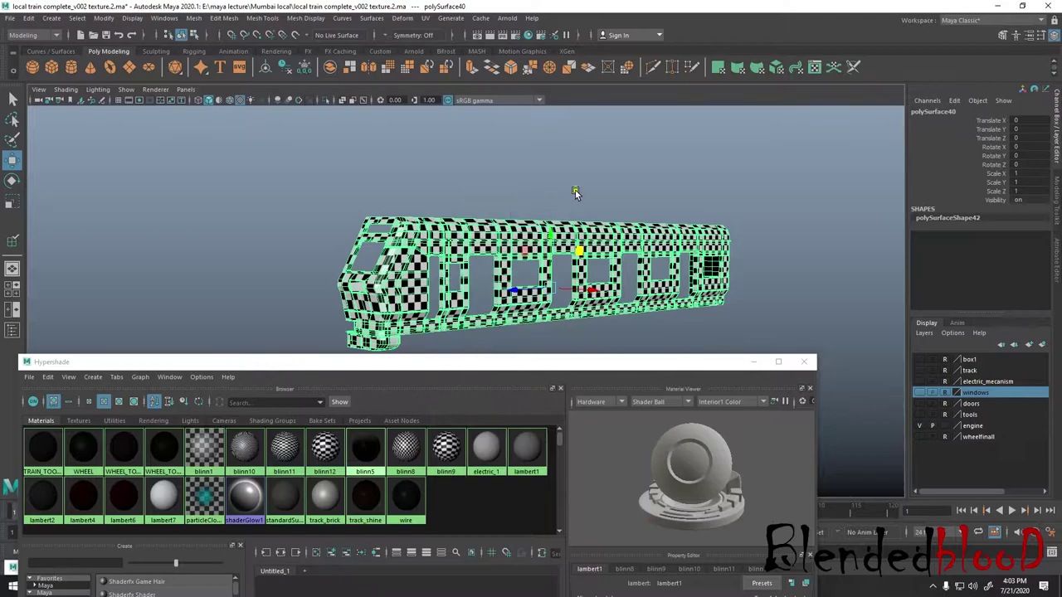
pyautogui.click(573, 187)
pyautogui.click(531, 230)
# - Assign a new Blinn material to the train and rename it train_body_colour
pyautogui.rightClick(540, 230)
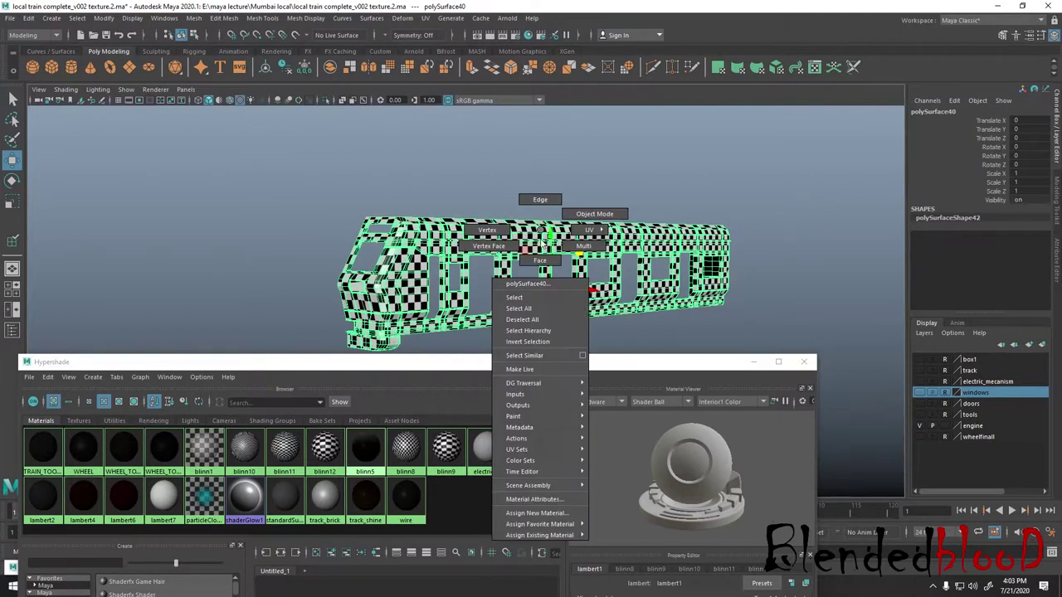
pyautogui.click(523, 516)
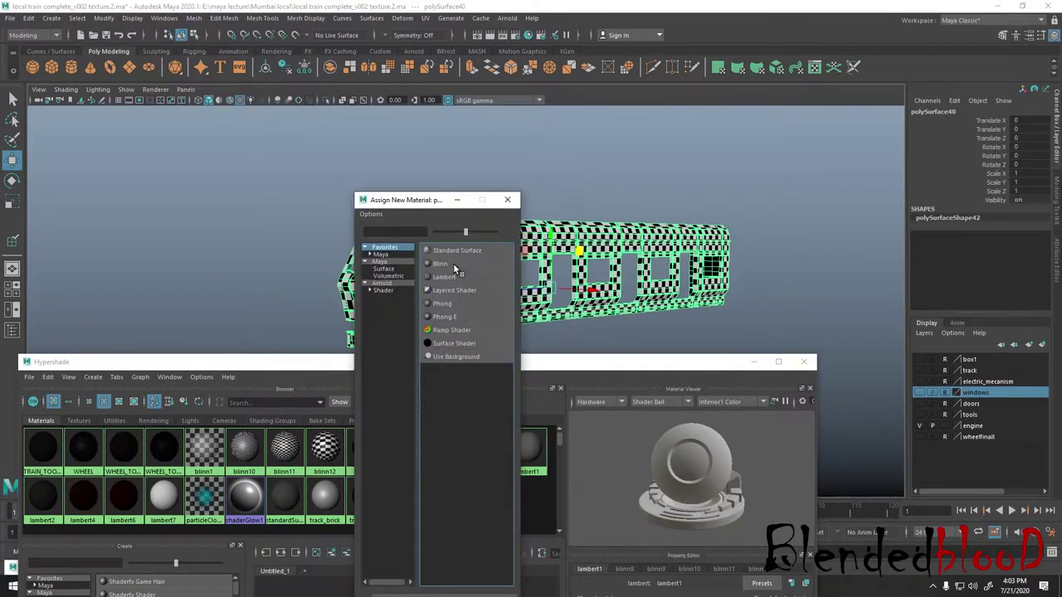
pyautogui.click(453, 263)
pyautogui.click(943, 108)
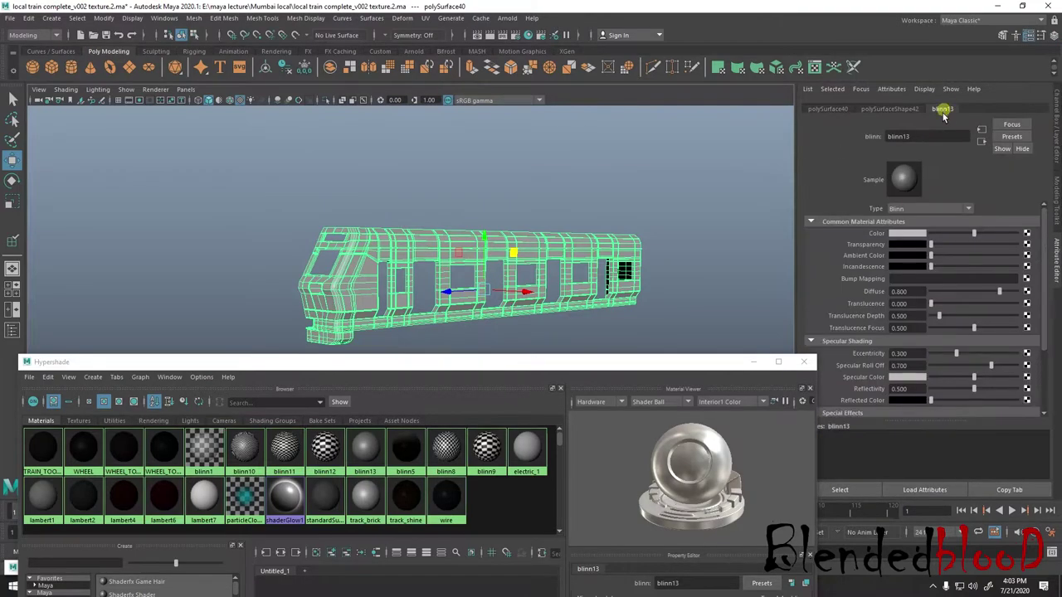
pyautogui.doubleClick(910, 136)
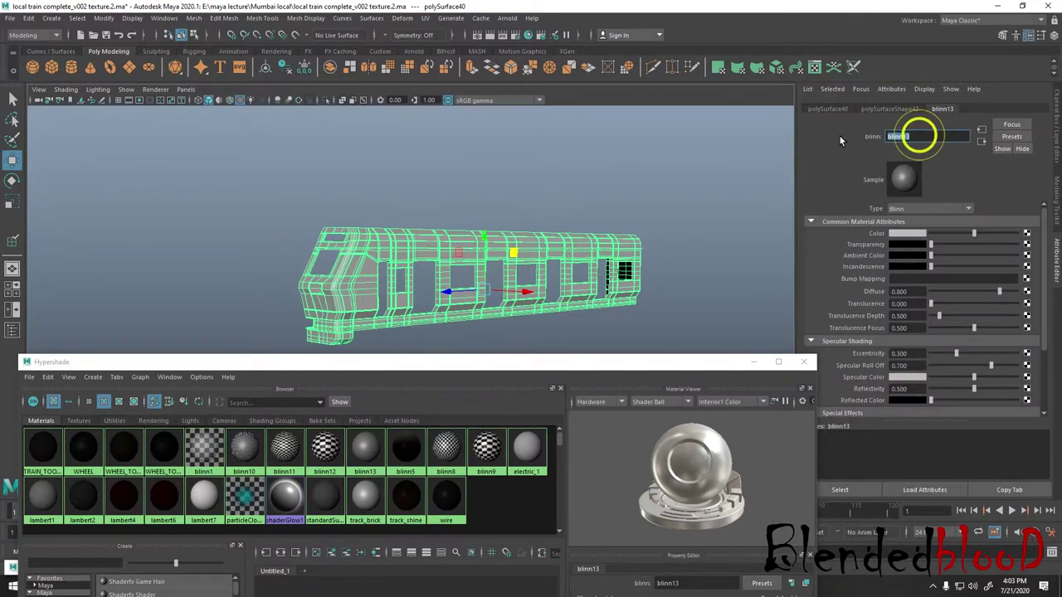
pyautogui.write('trai')
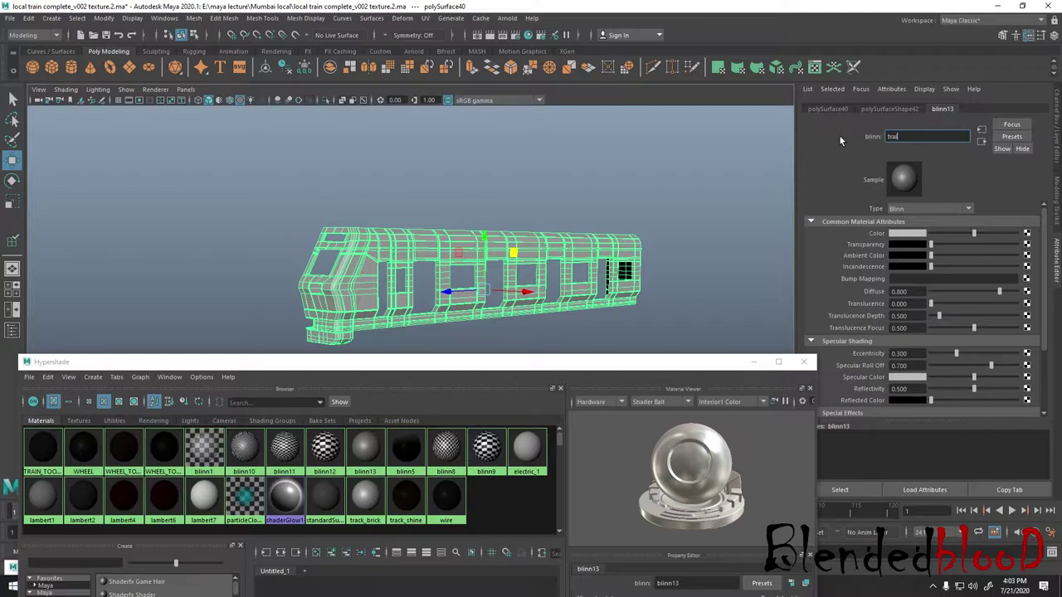
pyautogui.write('n bod')
pyautogui.write('y colour')
pyautogui.press('Return')
# - Delete unused blinn materials (blinn12, blinn11, blinn8) and slightly brighten train_body_colour's colour
pyautogui.click(730, 221)
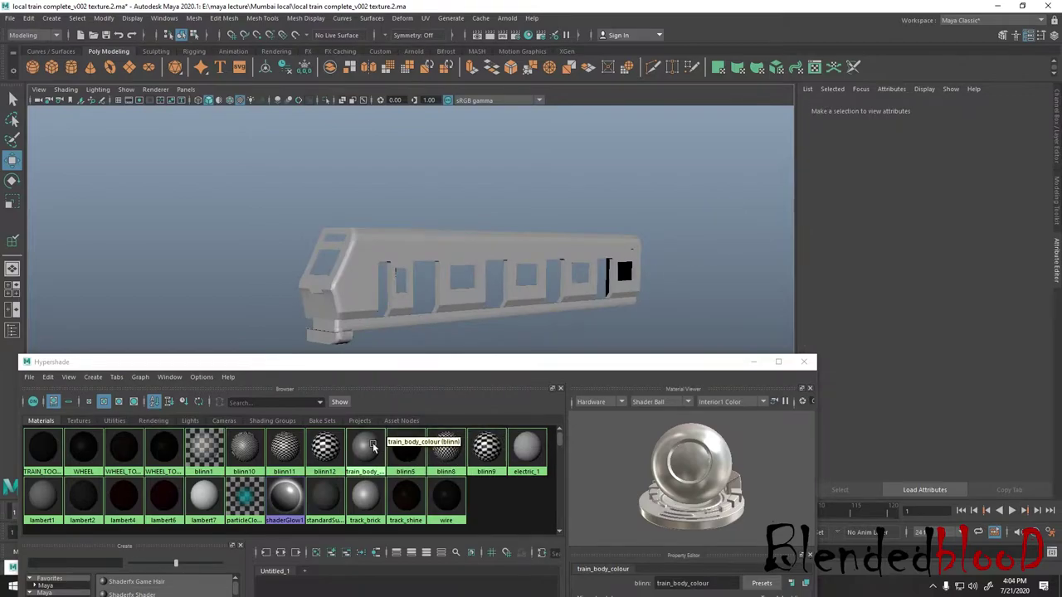
pyautogui.click(365, 448)
pyautogui.click(326, 451)
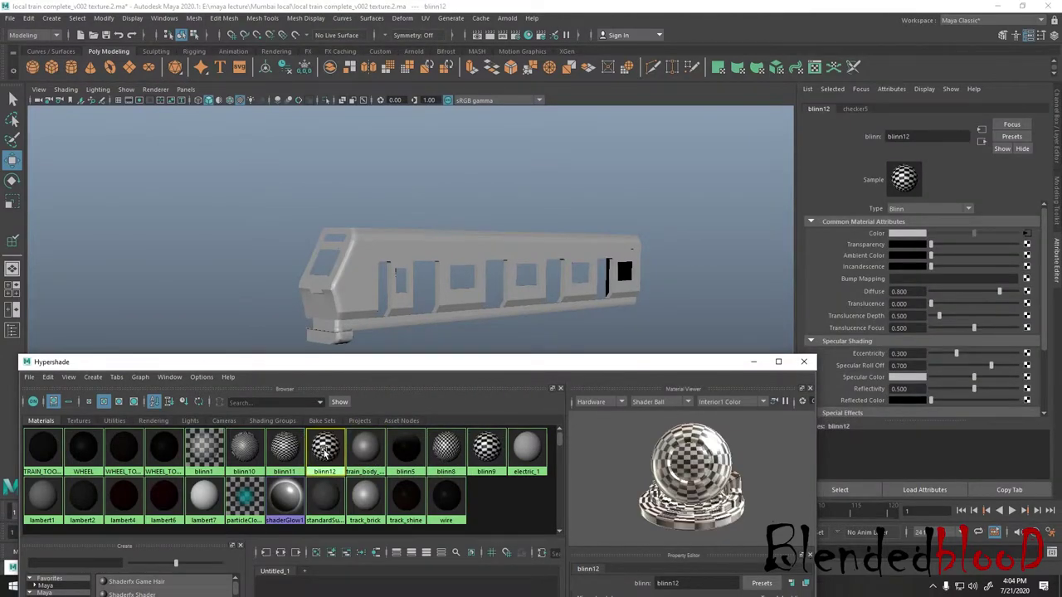
pyautogui.press('Delete')
pyautogui.click(288, 449)
pyautogui.press('Delete')
pyautogui.click(285, 449)
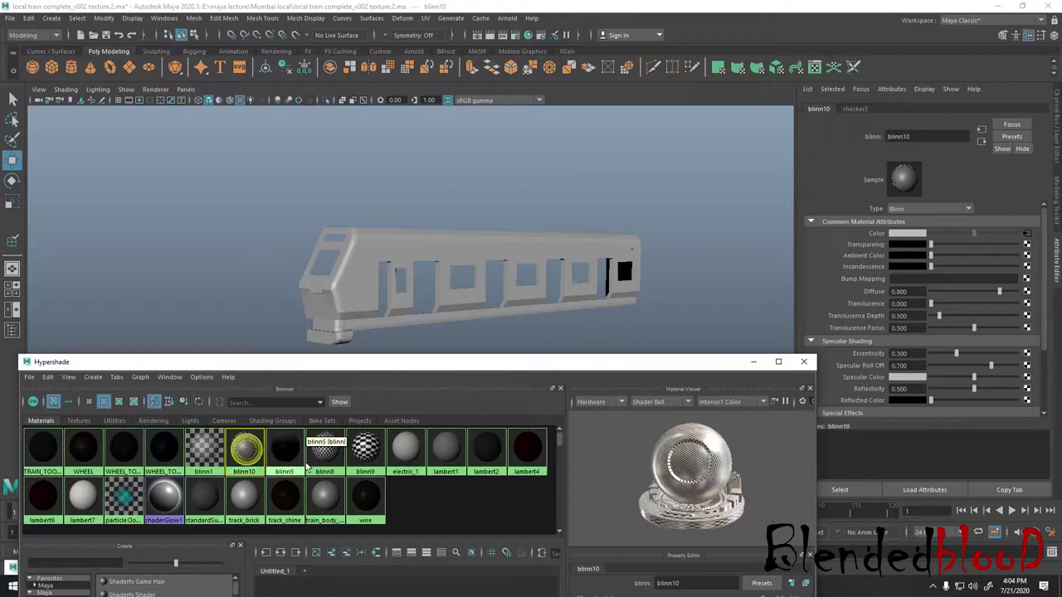
pyautogui.press('Delete')
pyautogui.click(283, 457)
pyautogui.press('Delete')
pyautogui.click(283, 455)
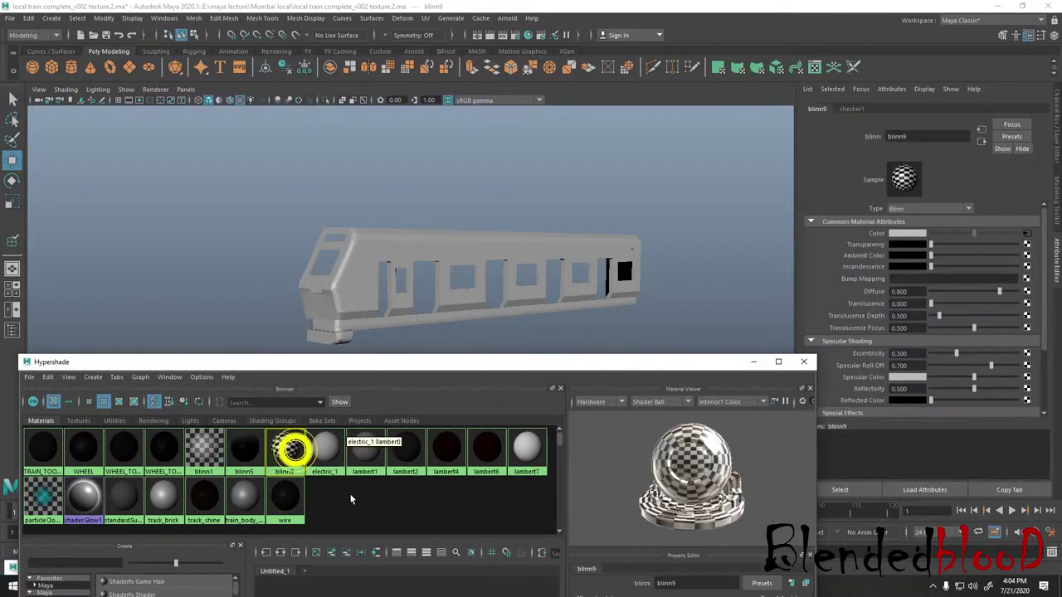
pyautogui.click(350, 497)
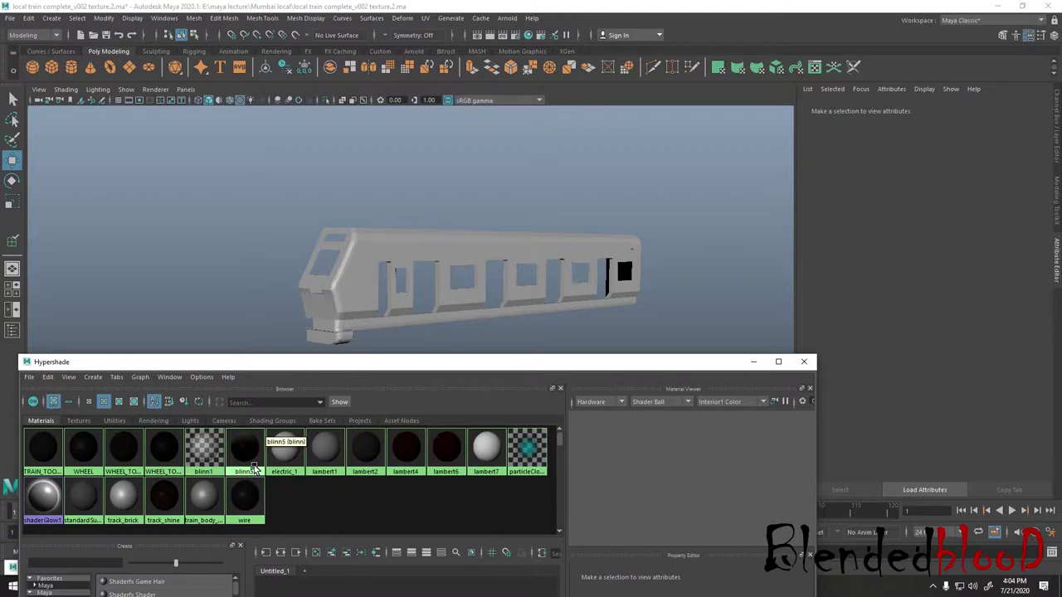
pyautogui.click(207, 505)
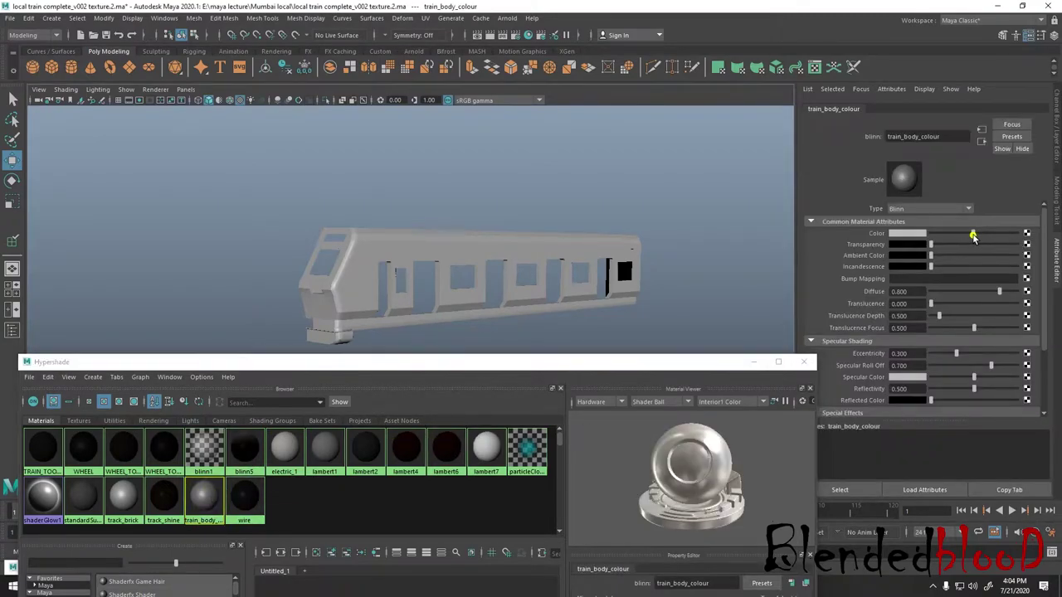
pyautogui.moveTo(972, 234); pyautogui.dragTo(976, 234)
# - Save the UV layout document as 'train body colour' in Photoshop PSD format, then minimize Photoshop
pyautogui.press('super')
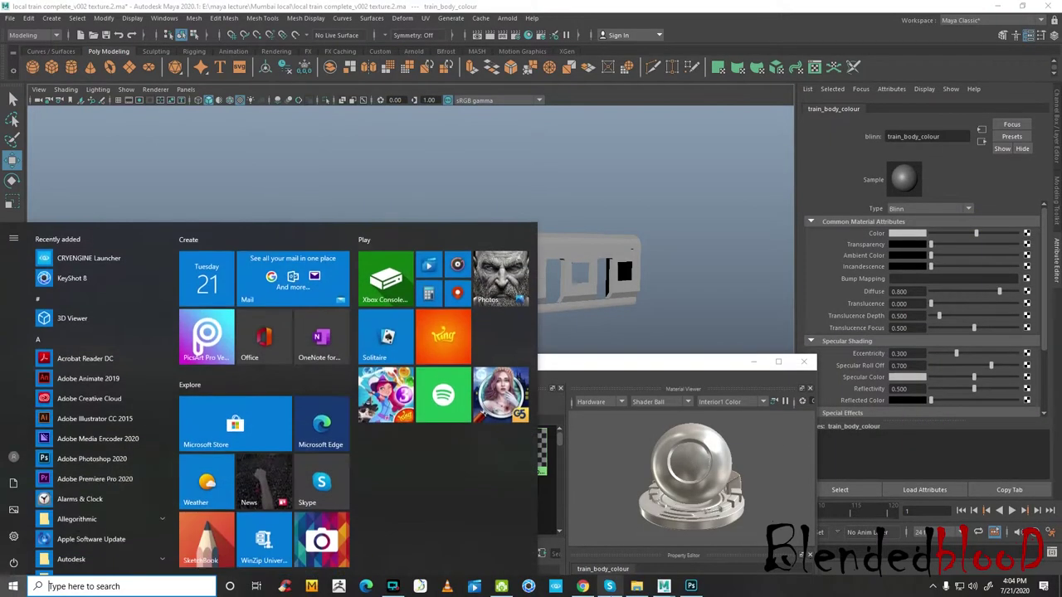
pyautogui.click(693, 581)
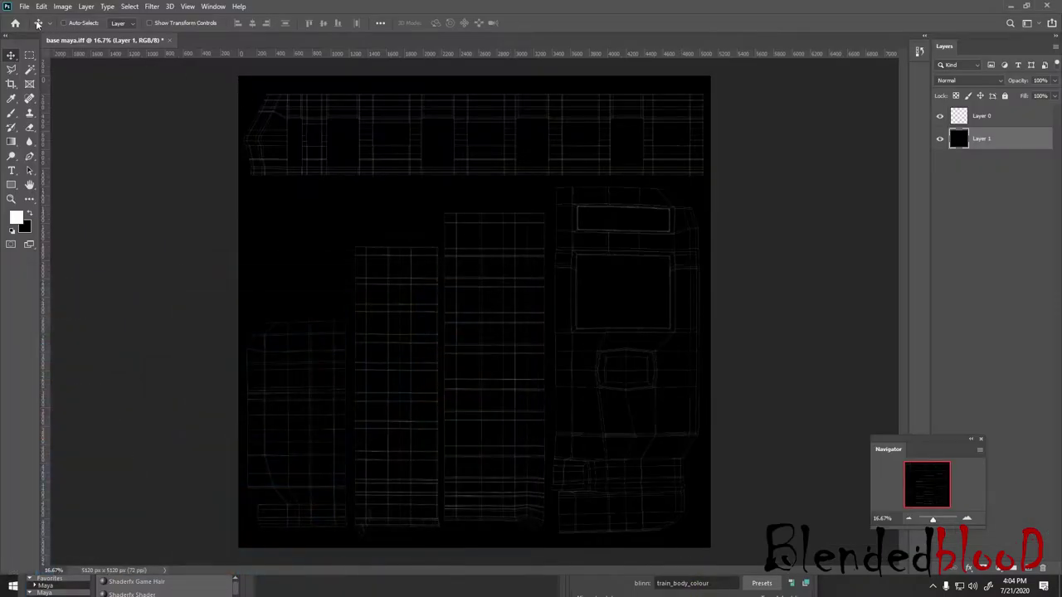
pyautogui.click(24, 6)
pyautogui.click(62, 139)
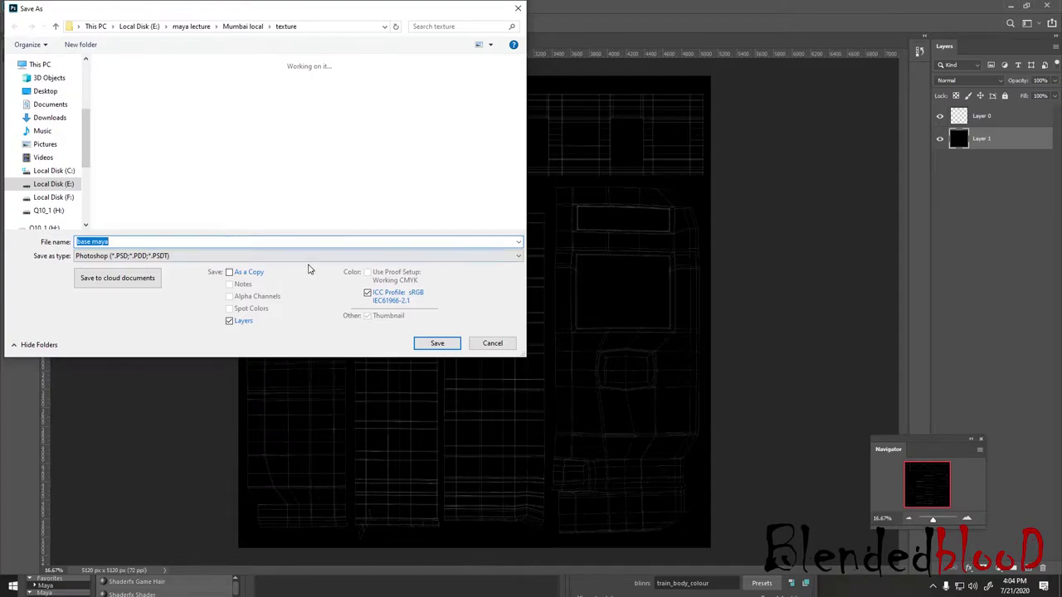
pyautogui.write('tr')
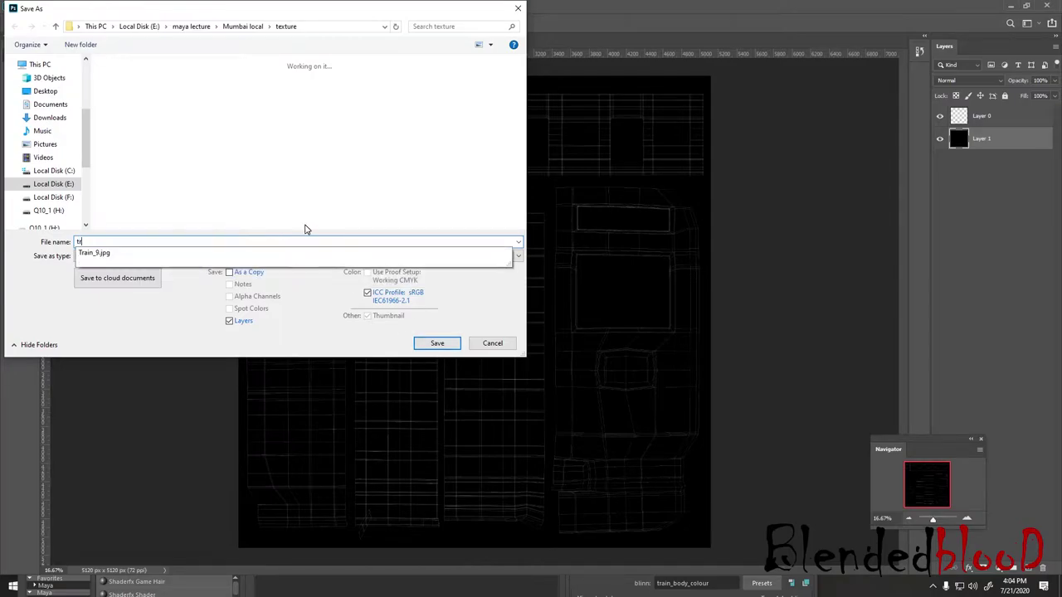
pyautogui.write('ain body colour')
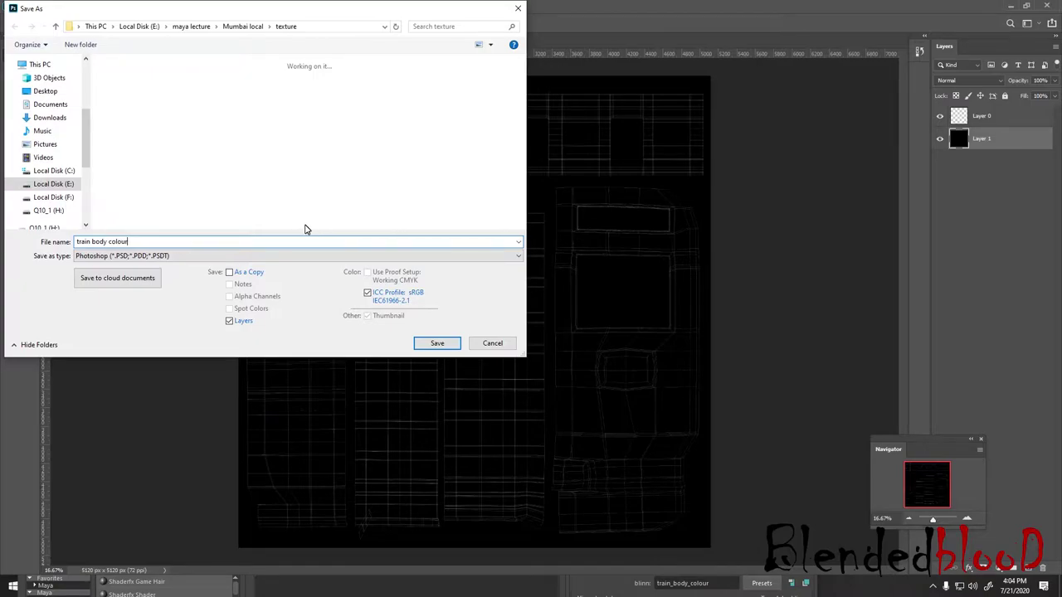
pyautogui.click(436, 346)
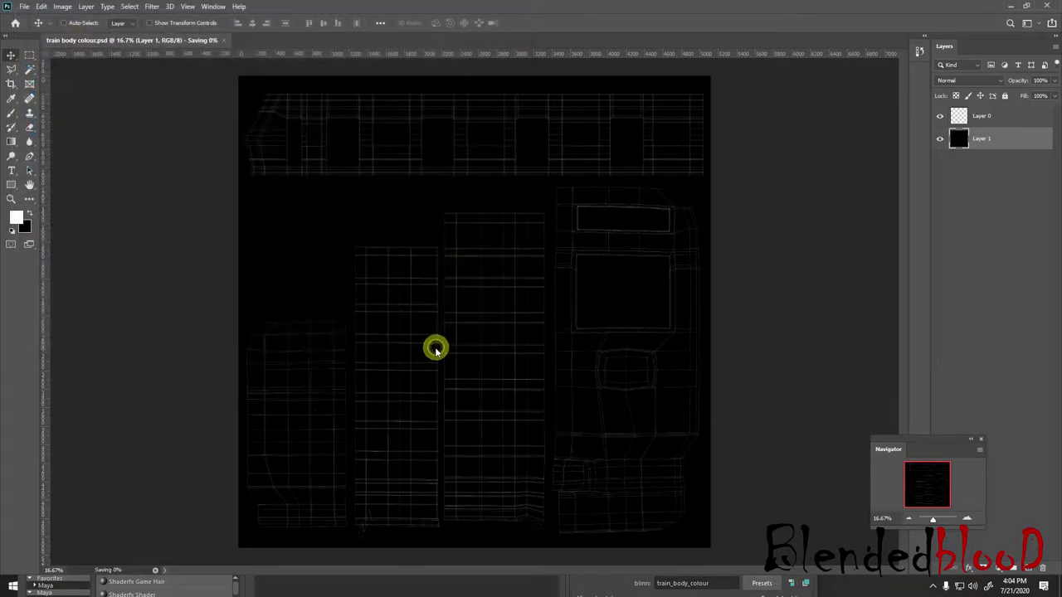
pyautogui.click(1012, 7)
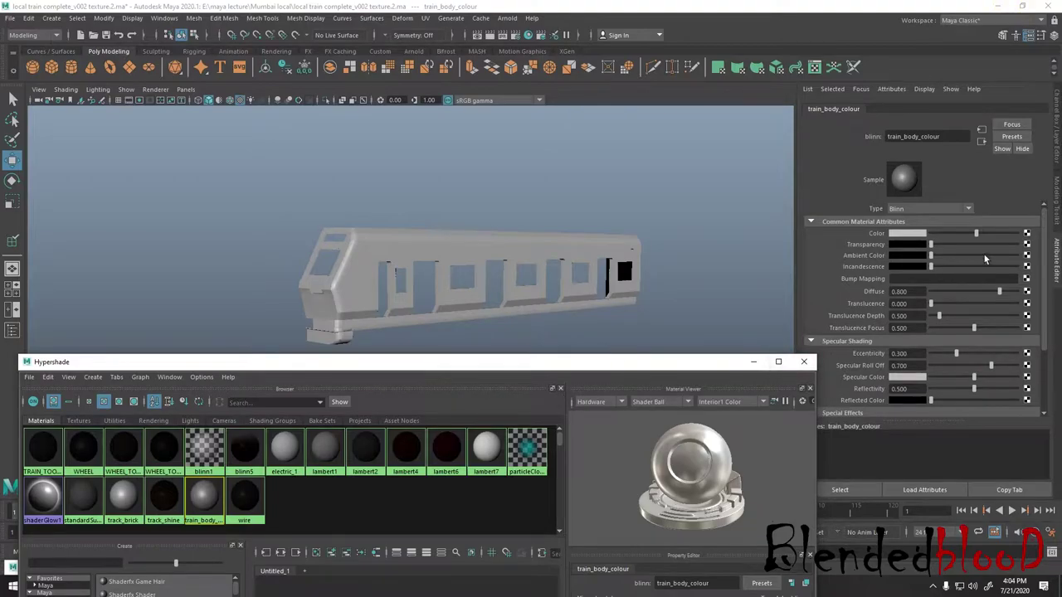
# - Map a File texture to train_body_colour's Color, loading train body colour.psd from the texture folder
pyautogui.click(1028, 233)
pyautogui.click(459, 292)
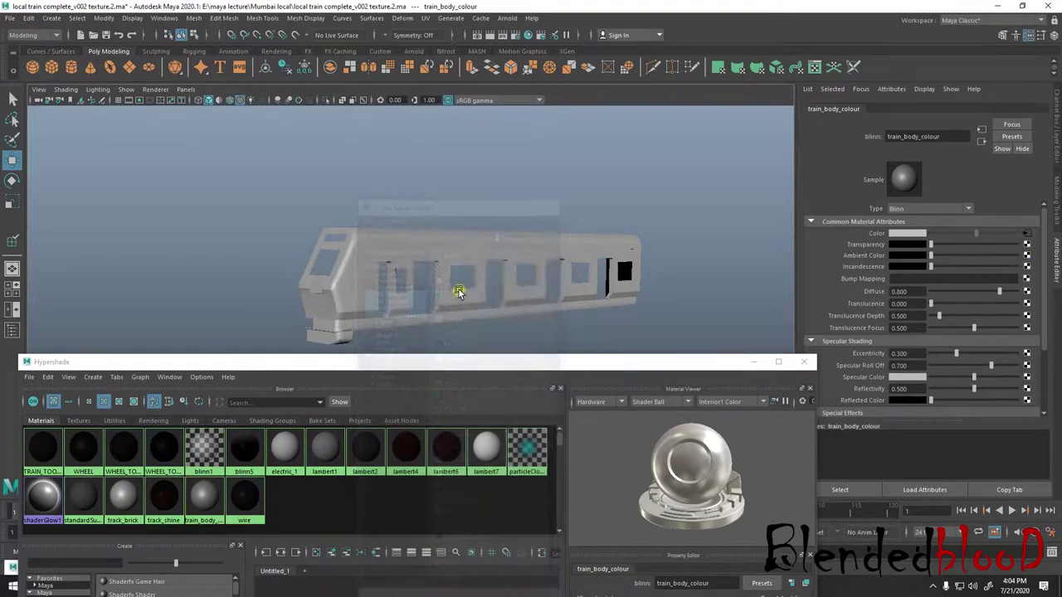
pyautogui.click(1029, 259)
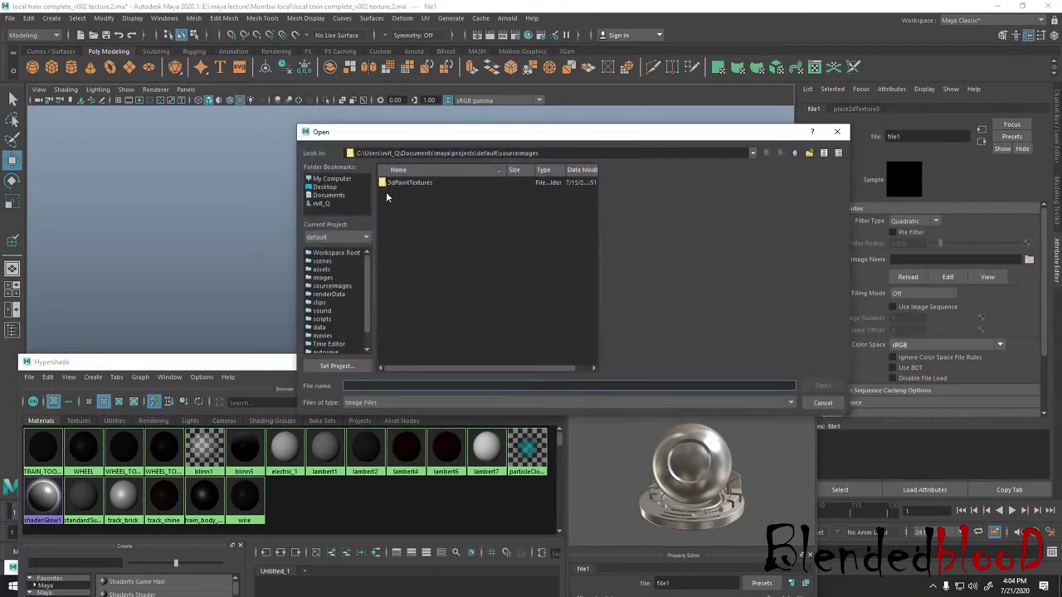
pyautogui.click(332, 178)
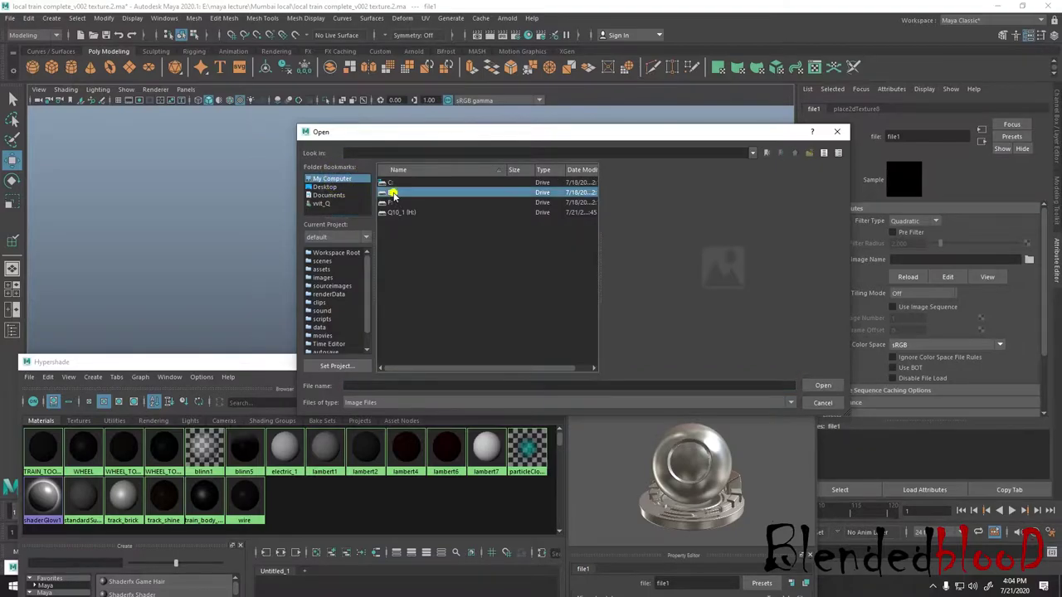
pyautogui.doubleClick(389, 197)
pyautogui.click(415, 192)
pyautogui.doubleClick(418, 196)
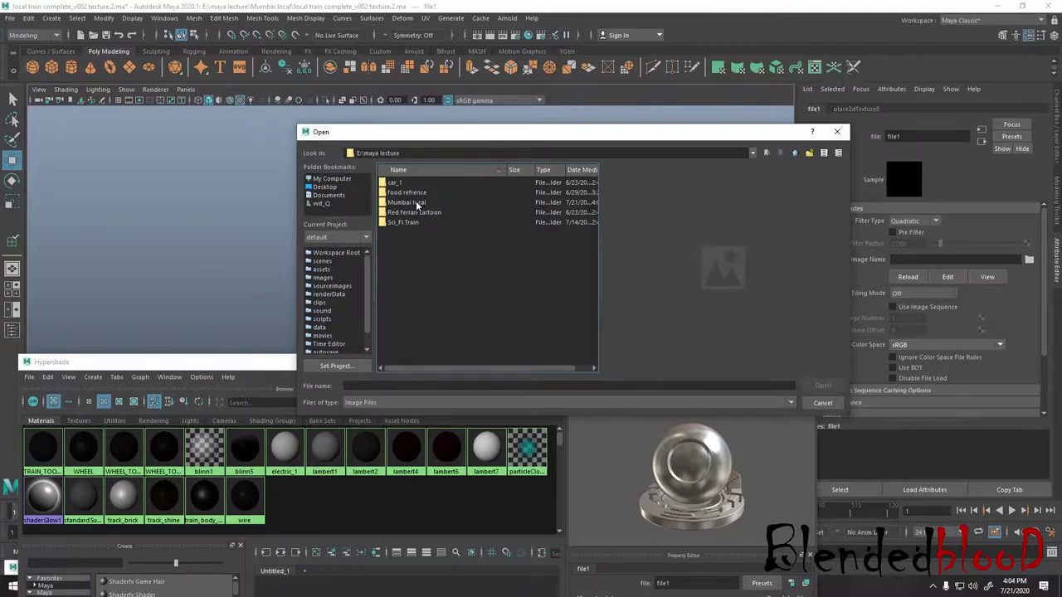
pyautogui.click(417, 205)
pyautogui.doubleClick(413, 203)
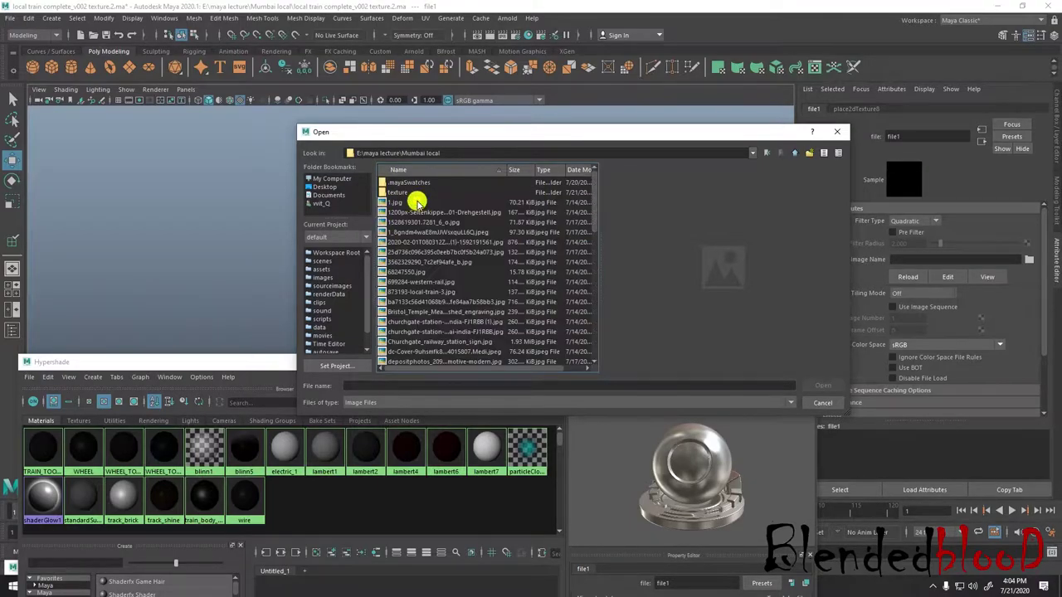
pyautogui.doubleClick(407, 193)
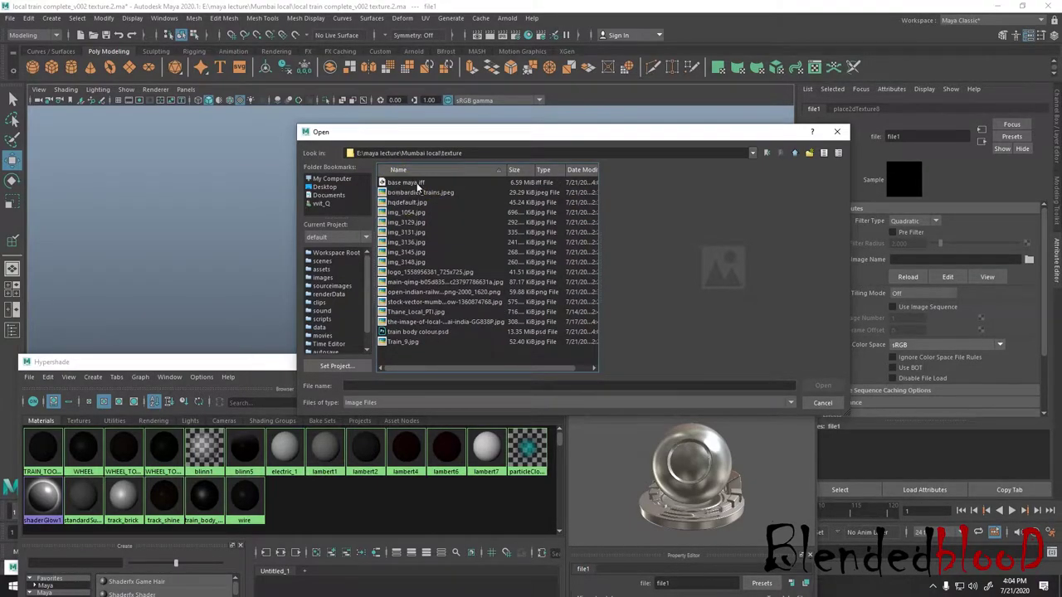
pyautogui.doubleClick(411, 332)
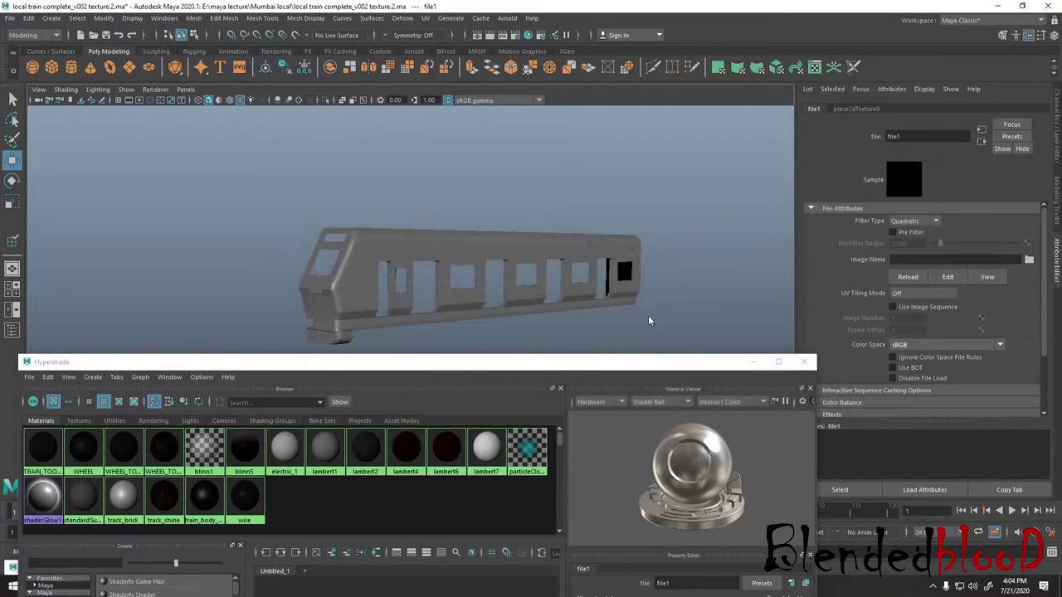
# - Zoom and orbit around the train to inspect the dark PSD texture on its side and end
pyautogui.scroll(10, 651, 306)
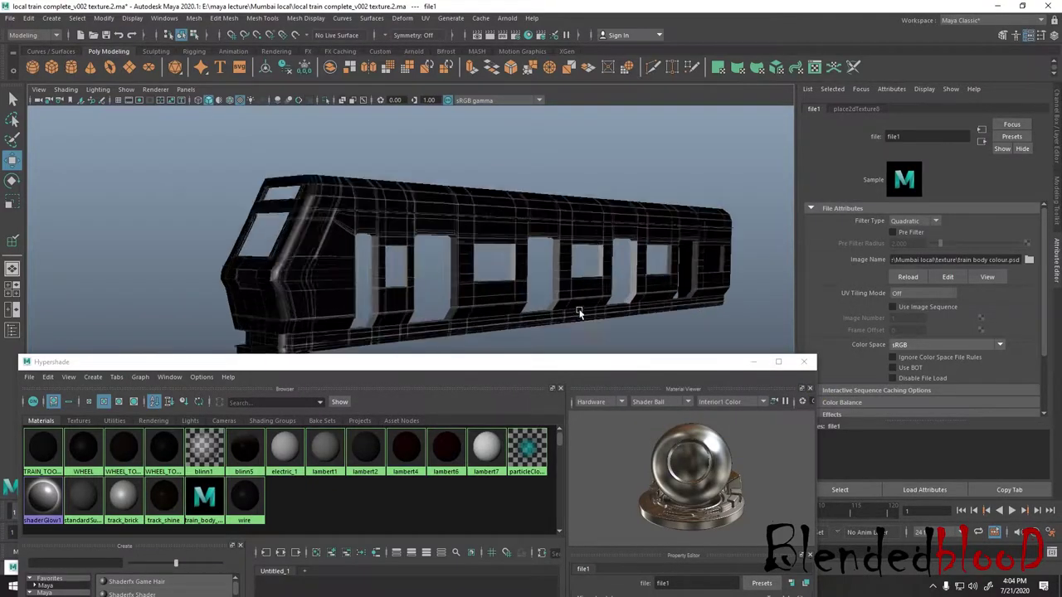
pyautogui.moveTo(401, 189)
pyautogui.keyDown('alt'); pyautogui.mouseDown()
pyautogui.moveTo(415, 219)
pyautogui.moveTo(453, 242)
pyautogui.moveTo(410, 237)
pyautogui.mouseUp(); pyautogui.keyUp('alt')
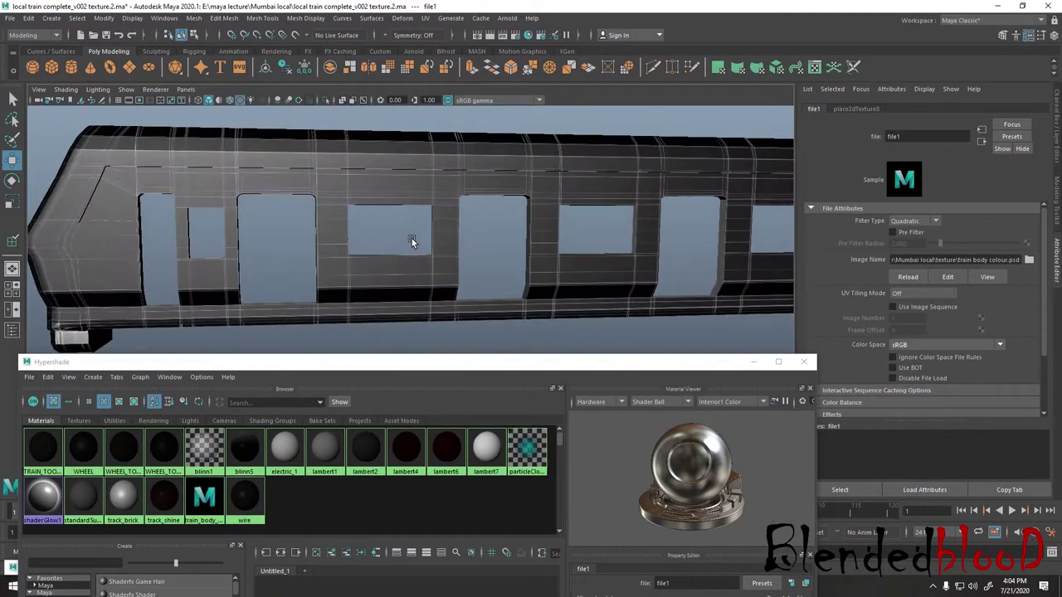
pyautogui.scroll(3, 459, 230)
pyautogui.scroll(3, 455, 235)
pyautogui.scroll(-3, 458, 236)
pyautogui.scroll(-3, 468, 246)
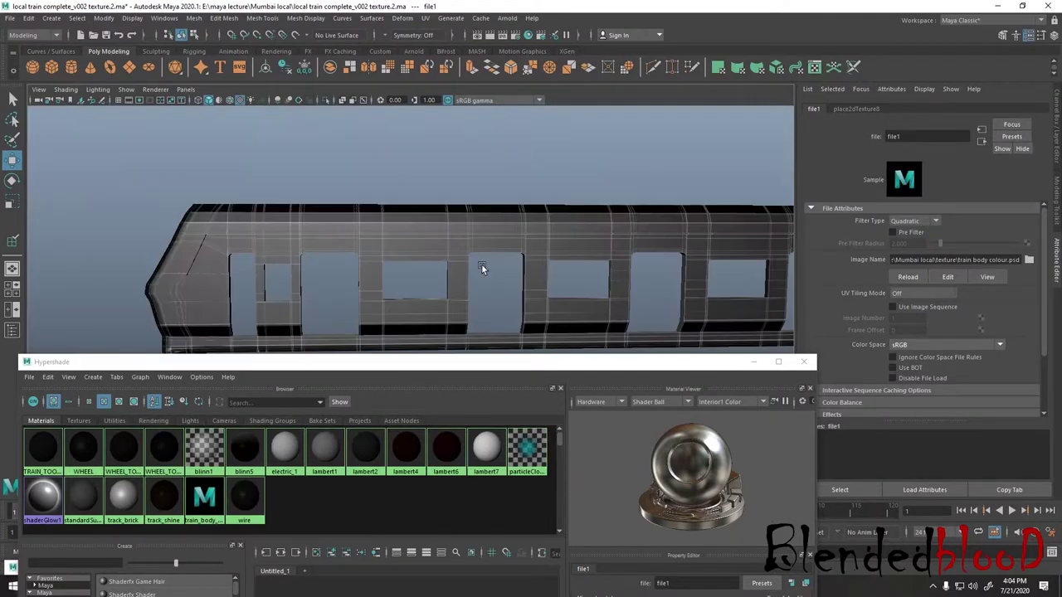
pyautogui.moveTo(459, 247)
pyautogui.keyDown('alt'); pyautogui.mouseDown()
pyautogui.moveTo(549, 250)
pyautogui.moveTo(368, 246)
pyautogui.moveTo(589, 268)
pyautogui.moveTo(415, 289)
pyautogui.moveTo(541, 277)
pyautogui.moveTo(481, 280)
pyautogui.moveTo(503, 290)
pyautogui.mouseUp(); pyautogui.keyUp('alt')
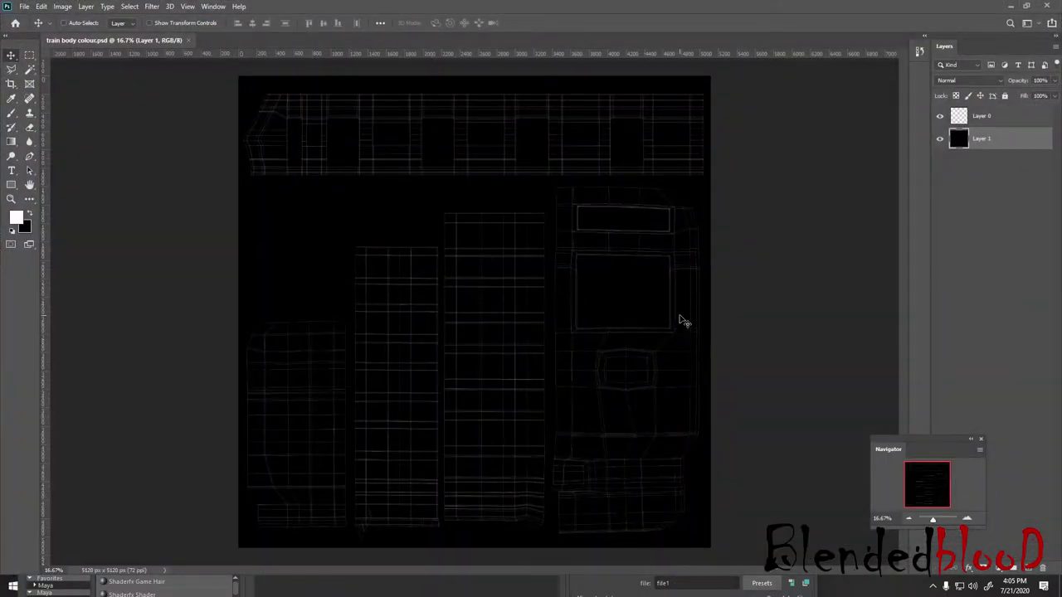
# - Pick the Rectangular Marquee, zoom the canvas to 25% and pan across the UV layout
pyautogui.click(30, 55)
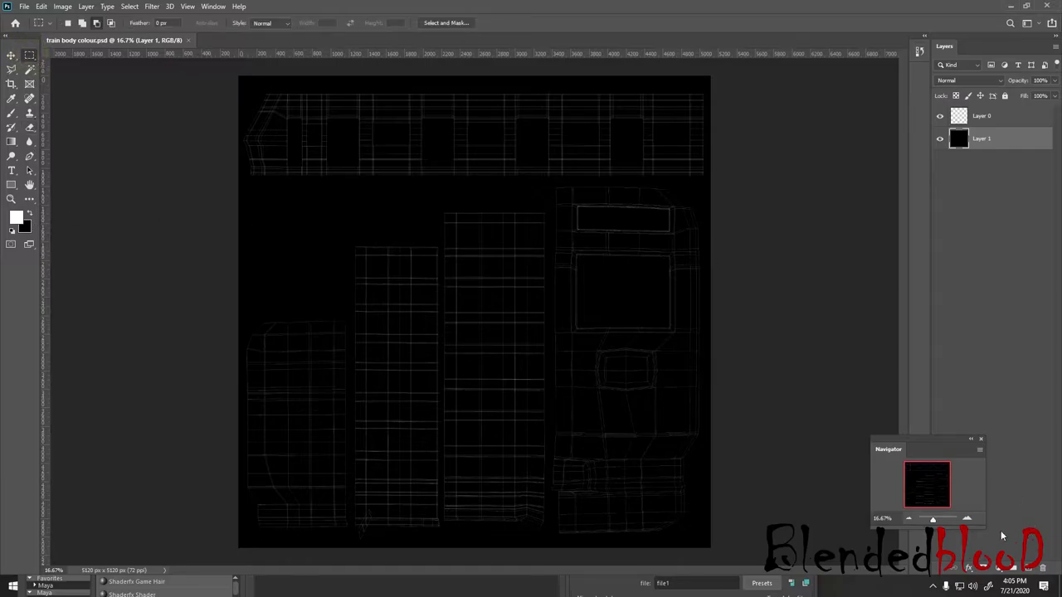
pyautogui.click(968, 520)
pyautogui.moveTo(928, 463); pyautogui.dragTo(910, 461)
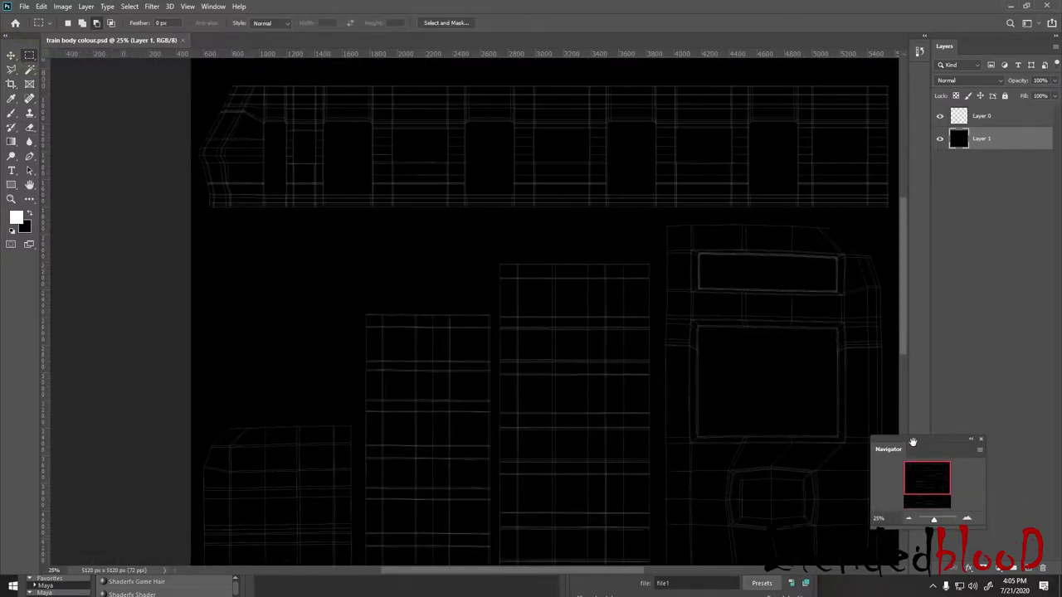
pyautogui.scroll(-5, 716, 384)
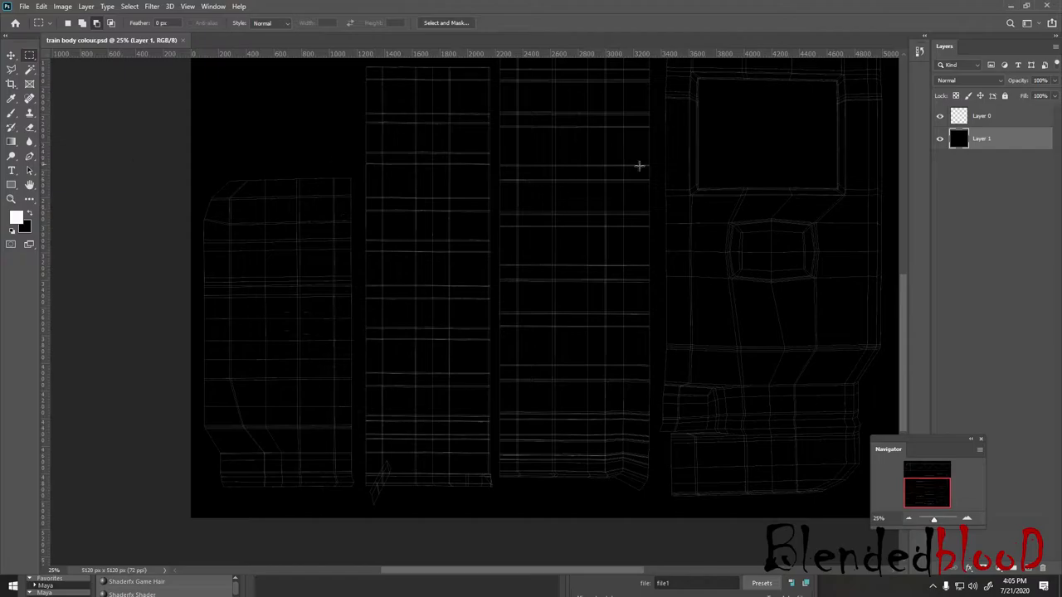
pyautogui.scroll(2, 360, 285)
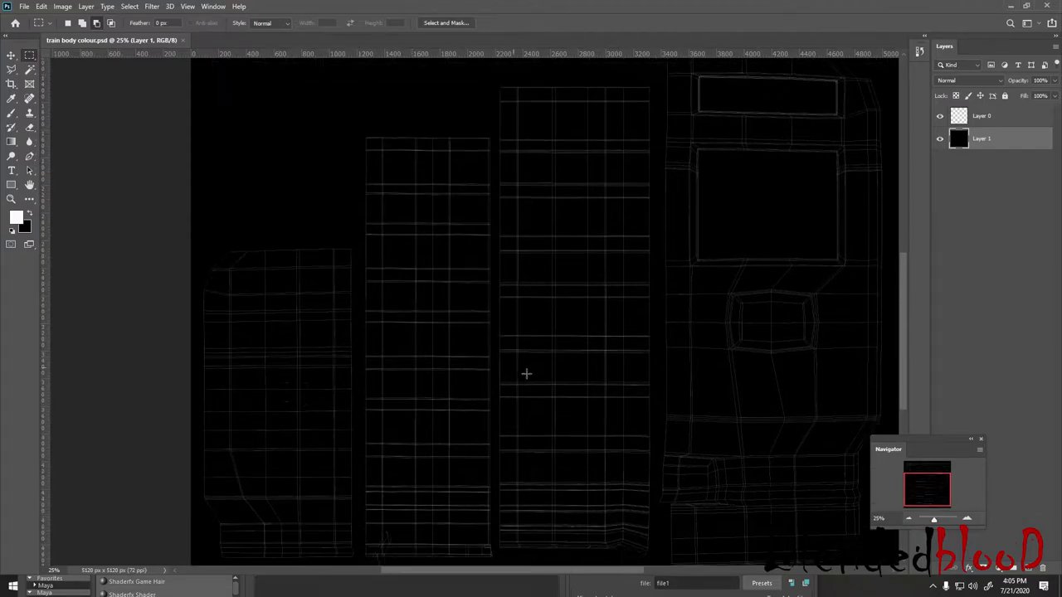
# - Check the train in Maya, then return to Photoshop with the Brush tool active
pyautogui.press('super')
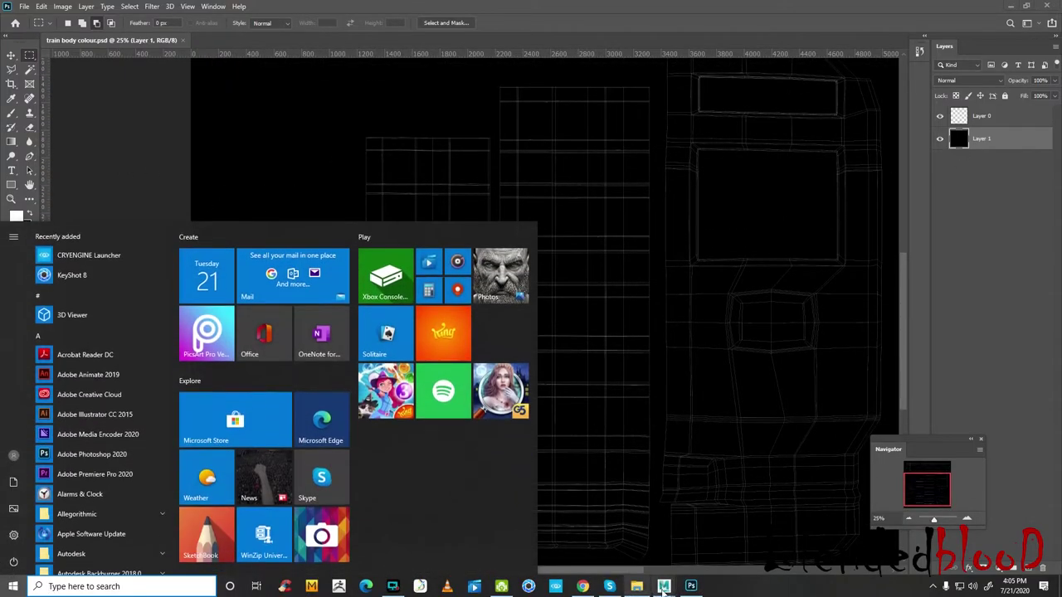
pyautogui.click(722, 546)
pyautogui.scroll(-1, 596, 313)
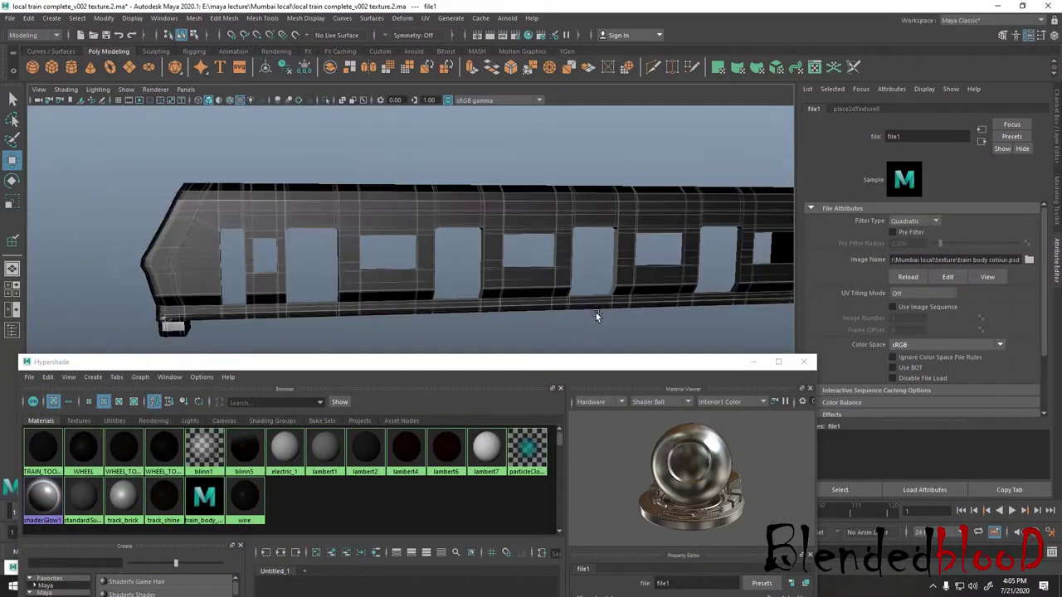
pyautogui.scroll(-3, 593, 294)
pyautogui.click(998, 8)
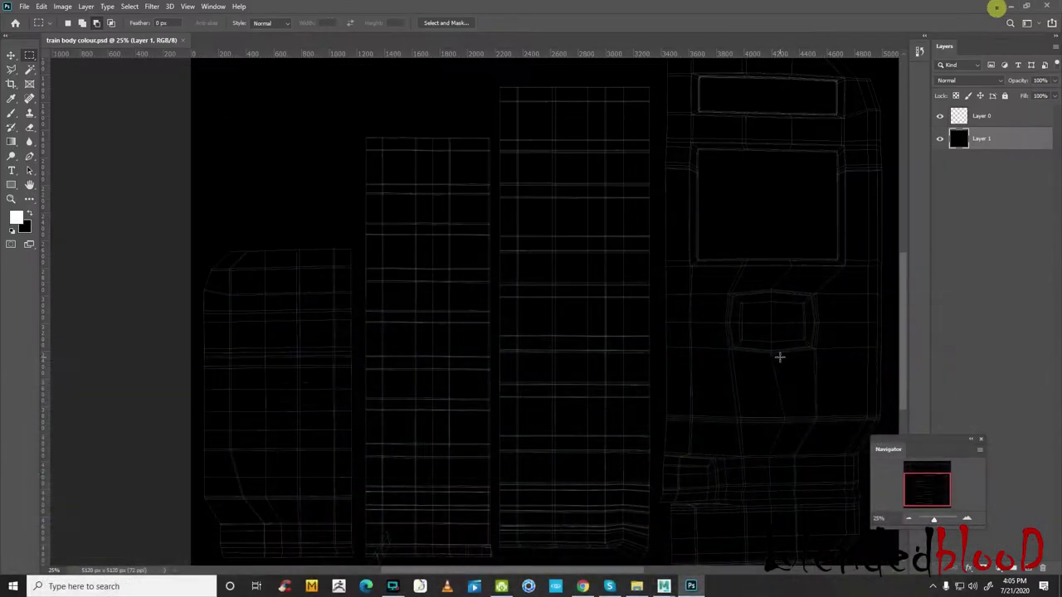
pyautogui.click(12, 114)
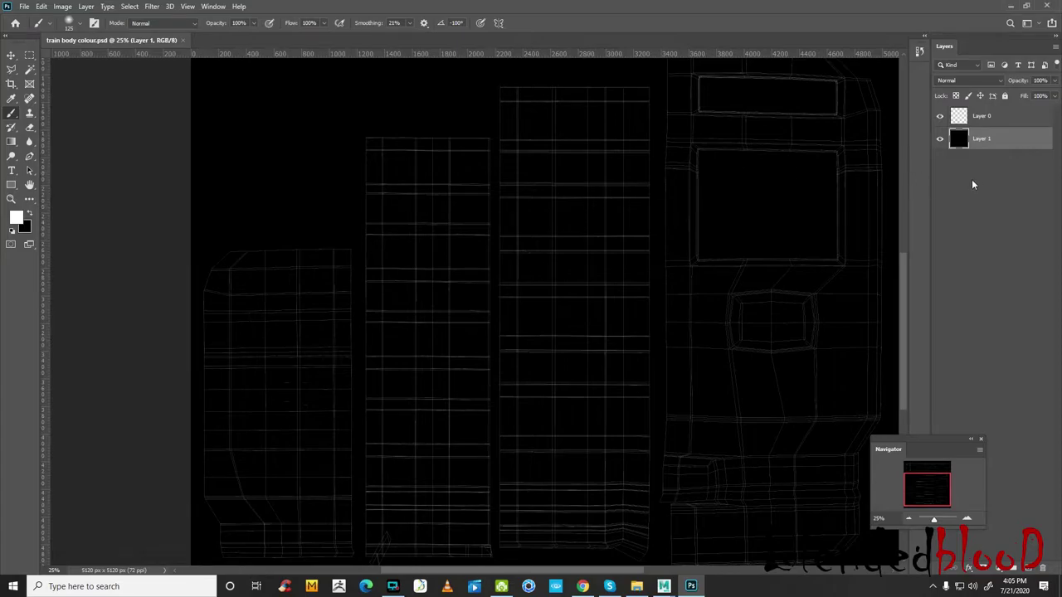
# - Discard an accidental Group 1 and add a new empty Layer 2 at the top of the stack
pyautogui.click(1014, 569)
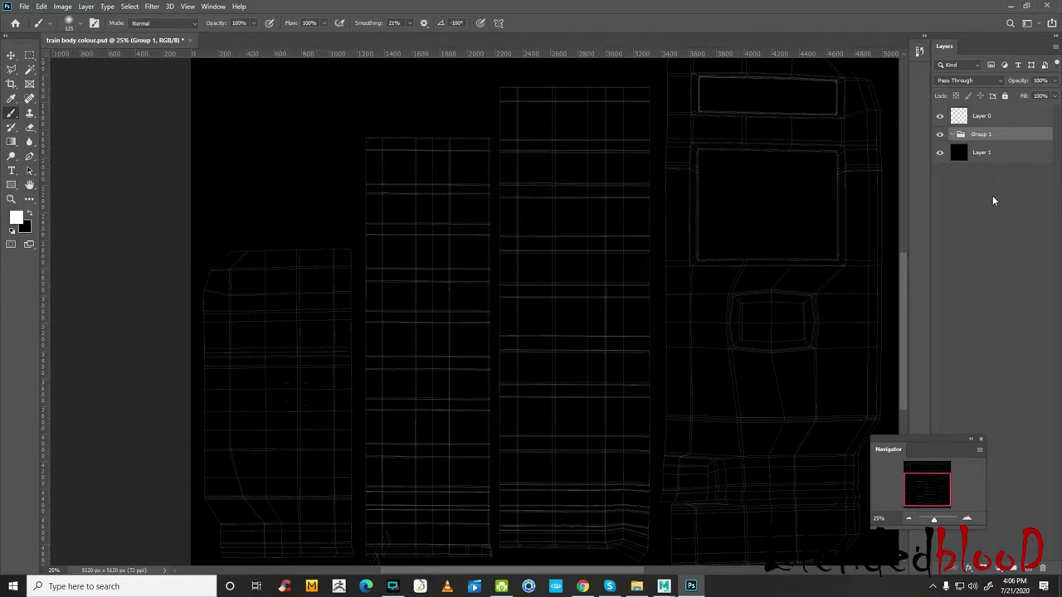
pyautogui.hotkey('ctrl', 'shift', 'g')
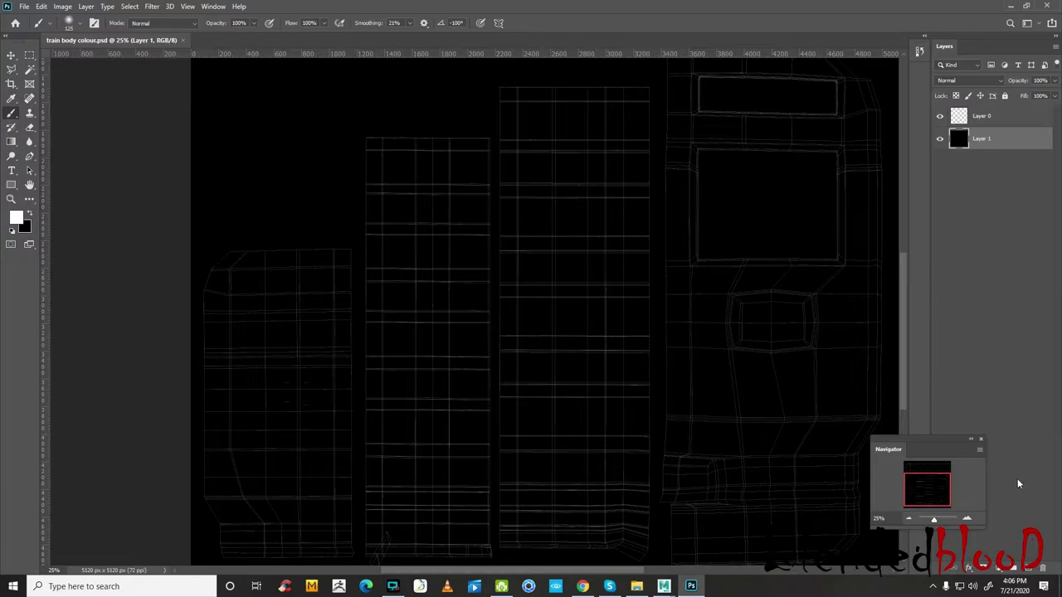
pyautogui.click(1026, 569)
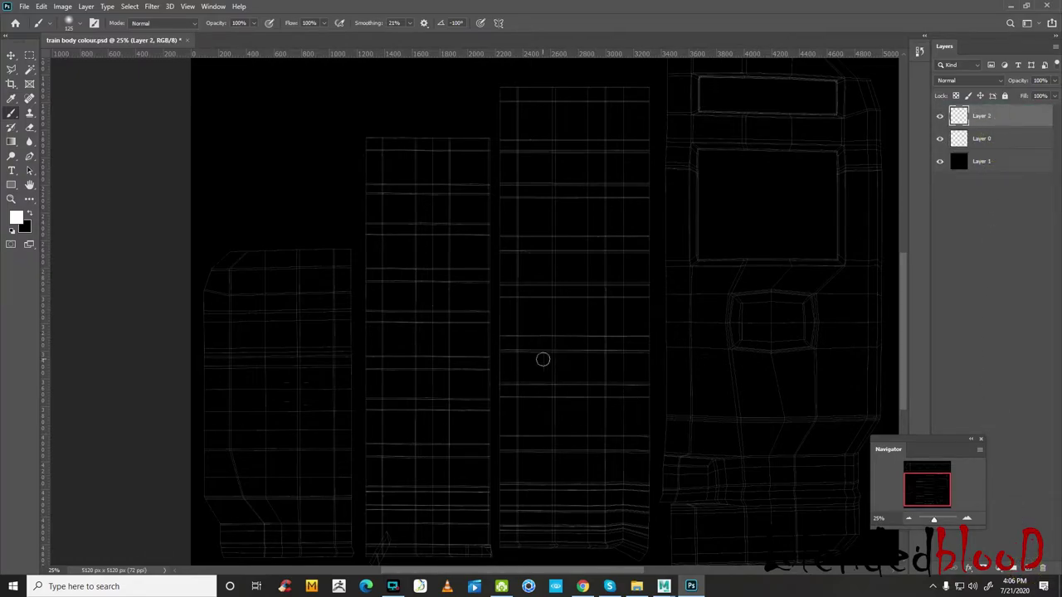
# - With a 30 px brush, paint white test marks on several UV shells of Layer 2, then switch to Maya
pyautogui.press('[')
pyautogui.press('[')
pyautogui.press('[')
pyautogui.press('[')
pyautogui.press('[')
pyautogui.press('[')
pyautogui.moveTo(283, 383); pyautogui.dragTo(261, 367)
pyautogui.moveTo(400, 320); pyautogui.dragTo(425, 337)
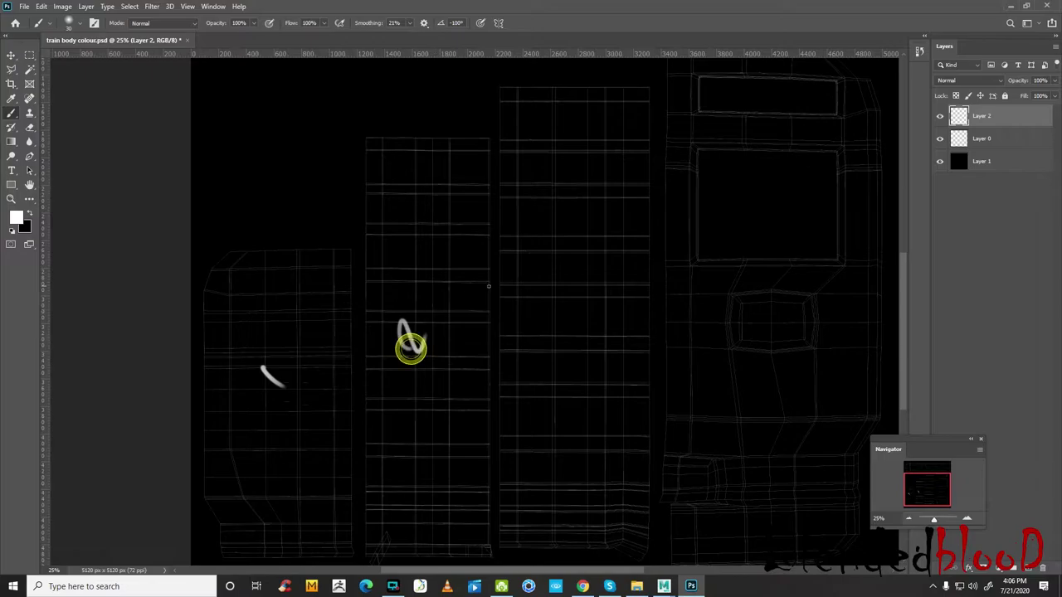
pyautogui.moveTo(551, 332); pyautogui.dragTo(589, 341)
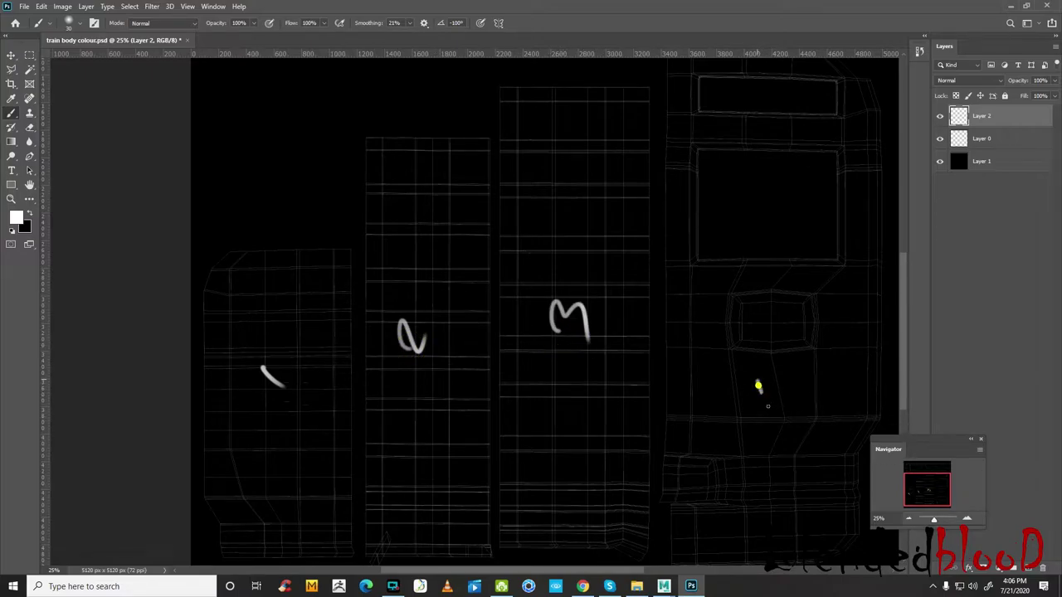
pyautogui.moveTo(758, 385); pyautogui.dragTo(778, 421)
pyautogui.moveTo(906, 376)
pyautogui.mouseDown()
pyautogui.moveTo(902, 393)
pyautogui.moveTo(901, 258)
pyautogui.moveTo(903, 278)
pyautogui.mouseUp()
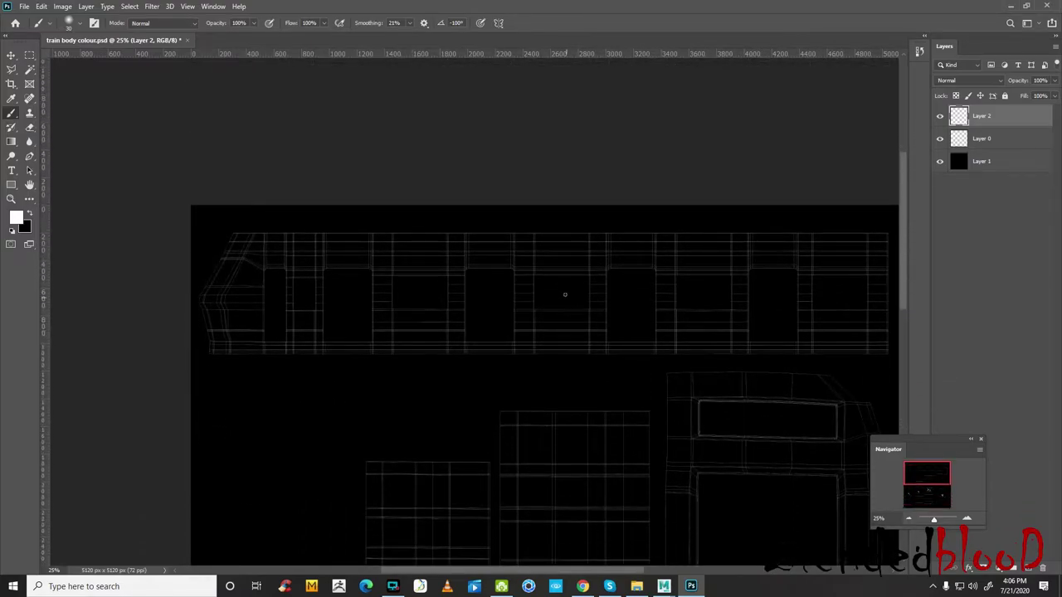
pyautogui.moveTo(558, 246)
pyautogui.mouseDown()
pyautogui.moveTo(585, 275)
pyautogui.moveTo(539, 335)
pyautogui.mouseUp()
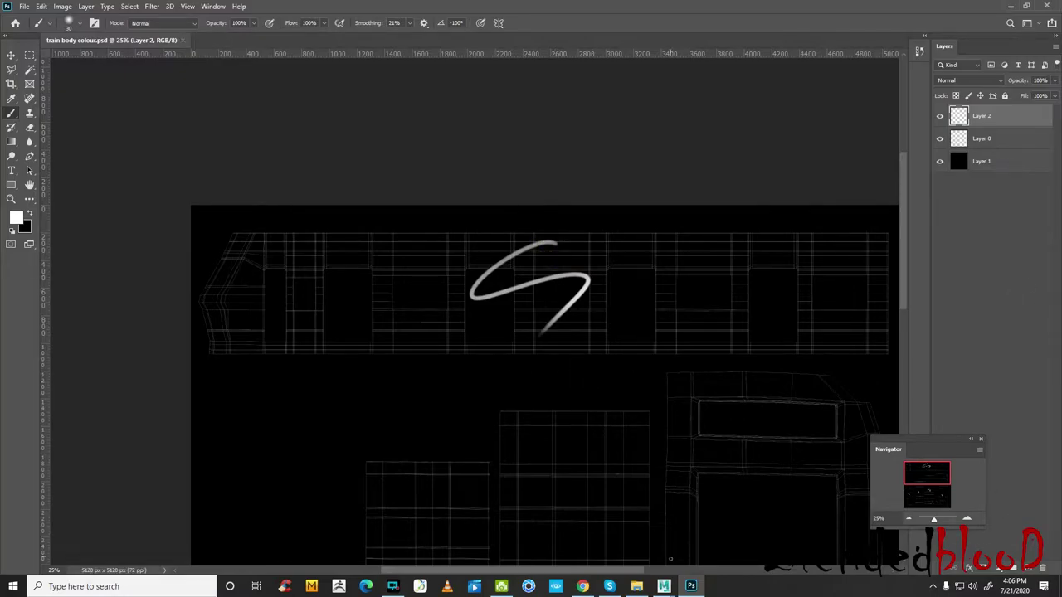
pyautogui.moveTo(664, 587)
pyautogui.click(736, 519)
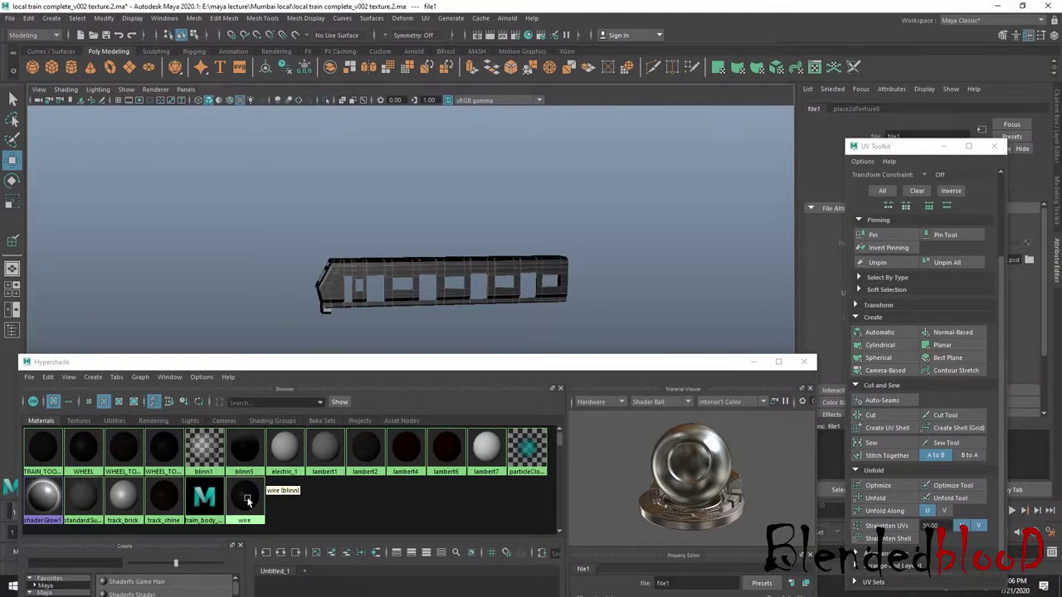
# - Reload the file1 body colour texture on train_body_colour and orbit to inspect the painted train side
pyautogui.click(205, 501)
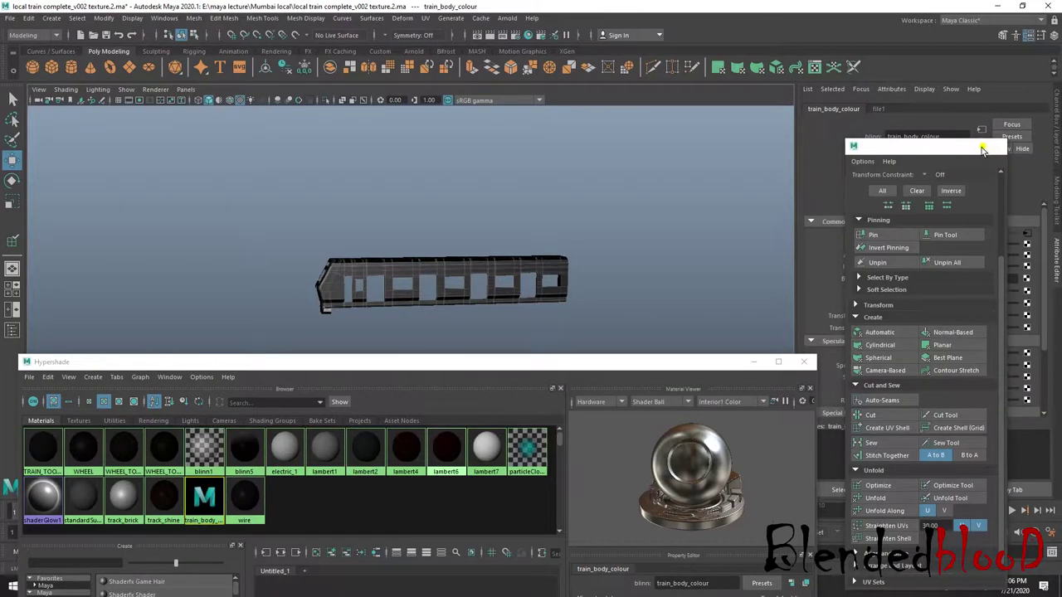
pyautogui.click(983, 149)
pyautogui.click(1027, 241)
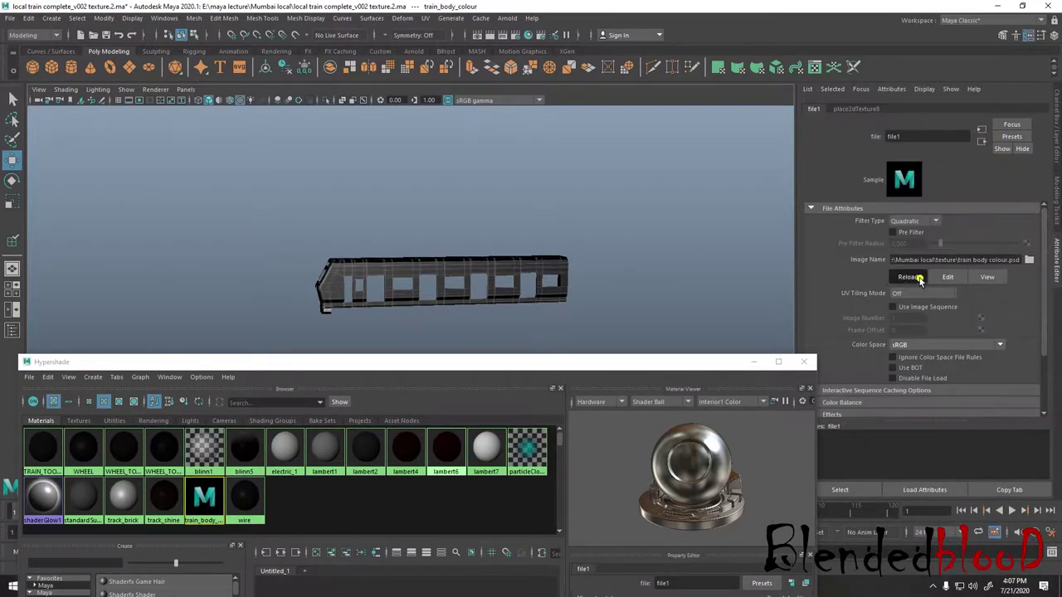
pyautogui.click(919, 280)
pyautogui.scroll(2, 657, 273)
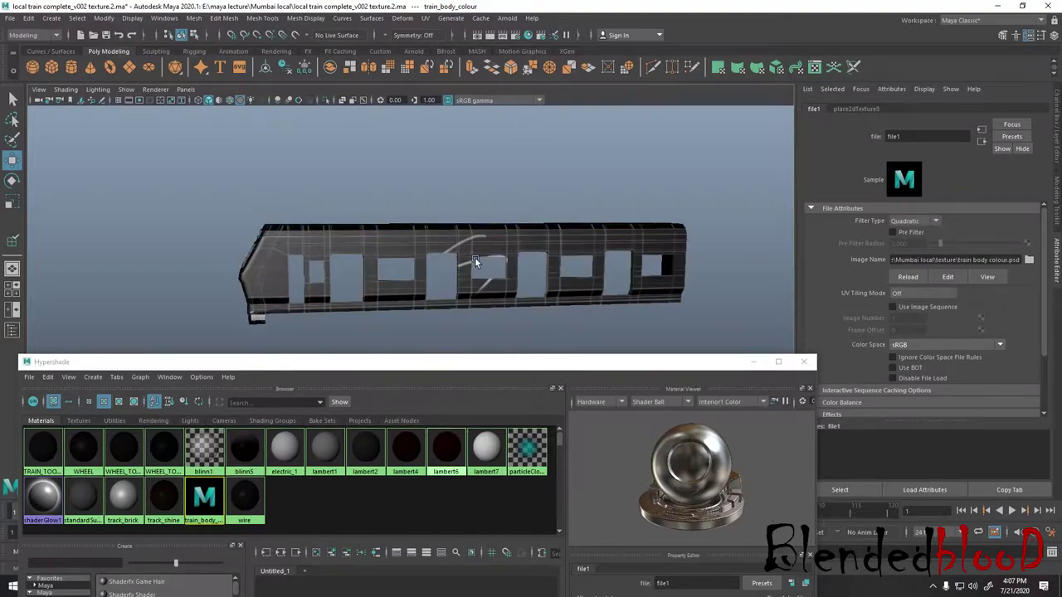
pyautogui.scroll(2, 485, 258)
pyautogui.moveTo(501, 281)
pyautogui.keyDown('alt'); pyautogui.mouseDown()
pyautogui.moveTo(495, 233)
pyautogui.moveTo(515, 215)
pyautogui.moveTo(600, 257)
pyautogui.moveTo(597, 273)
pyautogui.moveTo(489, 257)
pyautogui.moveTo(440, 230)
pyautogui.moveTo(410, 190)
pyautogui.moveTo(513, 199)
pyautogui.moveTo(454, 245)
pyautogui.moveTo(425, 245)
pyautogui.moveTo(480, 262)
pyautogui.moveTo(579, 249)
pyautogui.mouseUp(); pyautogui.keyUp('alt')
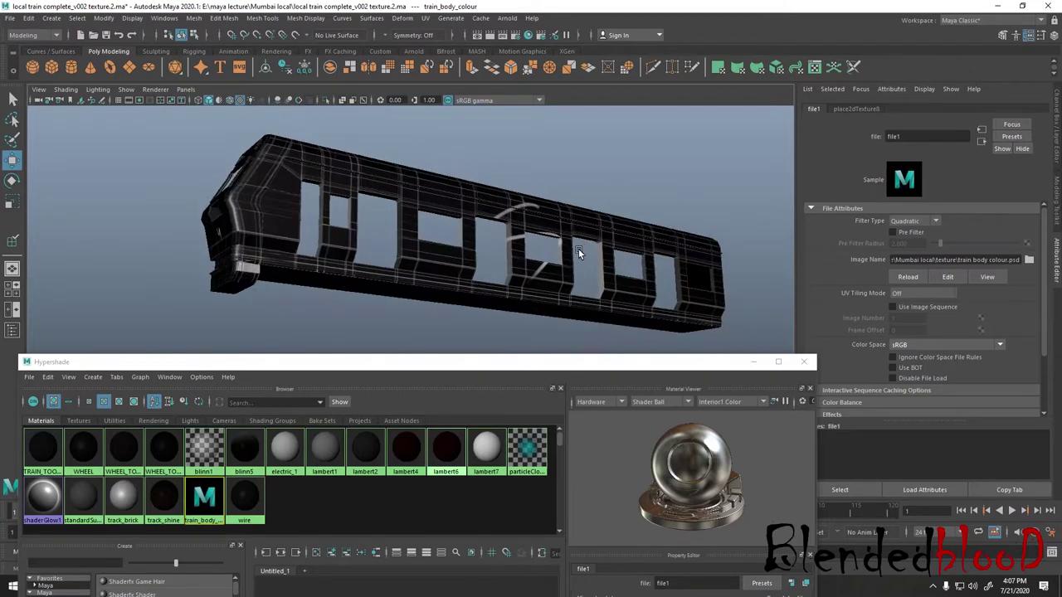
pyautogui.keyDown('alt'); pyautogui.moveTo(398, 221); pyautogui.dragTo(456, 219); pyautogui.keyUp('alt')
pyautogui.moveTo(407, 246)
pyautogui.keyDown('alt'); pyautogui.mouseDown()
pyautogui.moveTo(415, 232)
pyautogui.moveTo(443, 234)
pyautogui.mouseUp(); pyautogui.keyUp('alt')
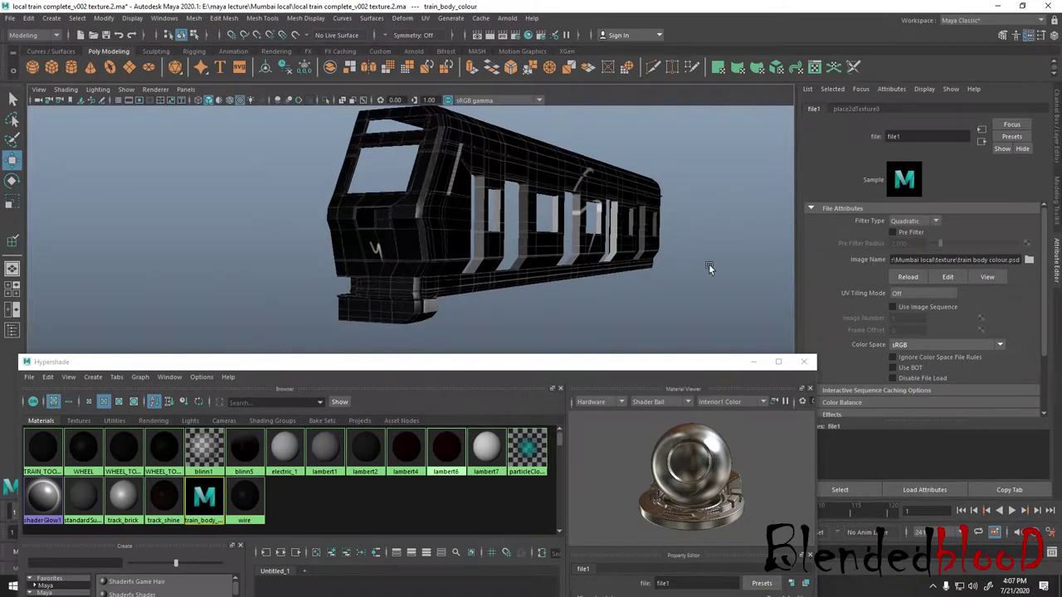
pyautogui.keyDown('alt'); pyautogui.moveTo(620, 324); pyautogui.dragTo(597, 314); pyautogui.keyUp('alt')
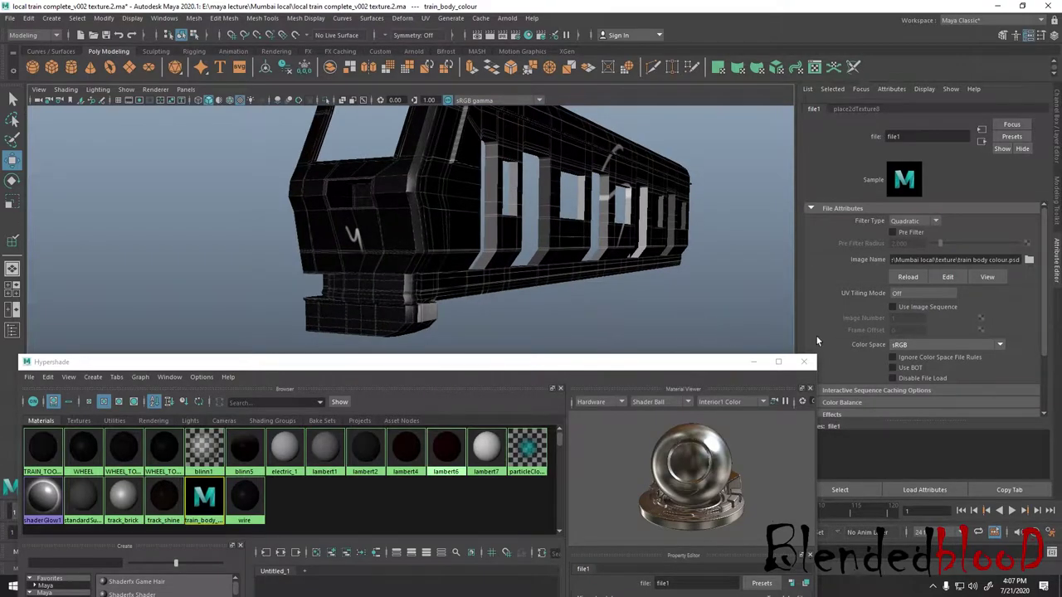
# - Overwrite the existing .ma scene file with Save Scene As, then minimise Hypershade and Maya
pyautogui.click(7, 18)
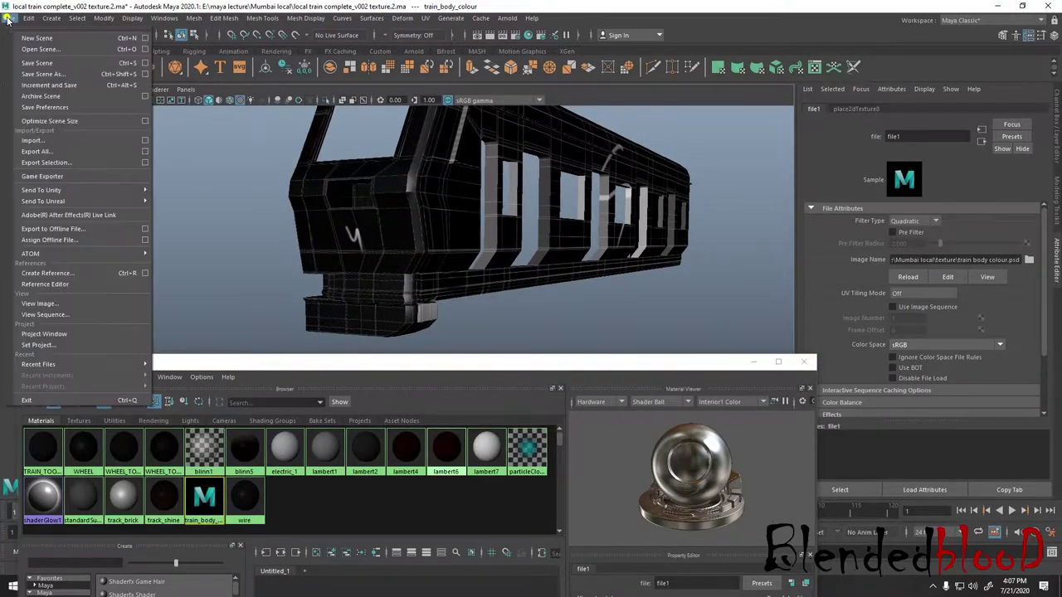
pyautogui.click(43, 74)
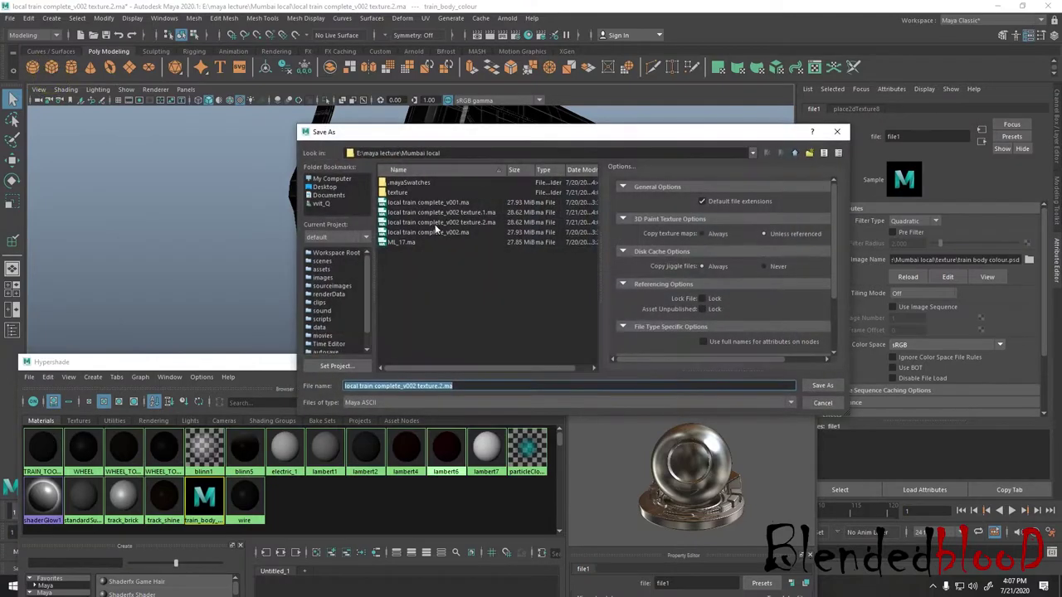
pyautogui.doubleClick(435, 223)
pyautogui.click(548, 285)
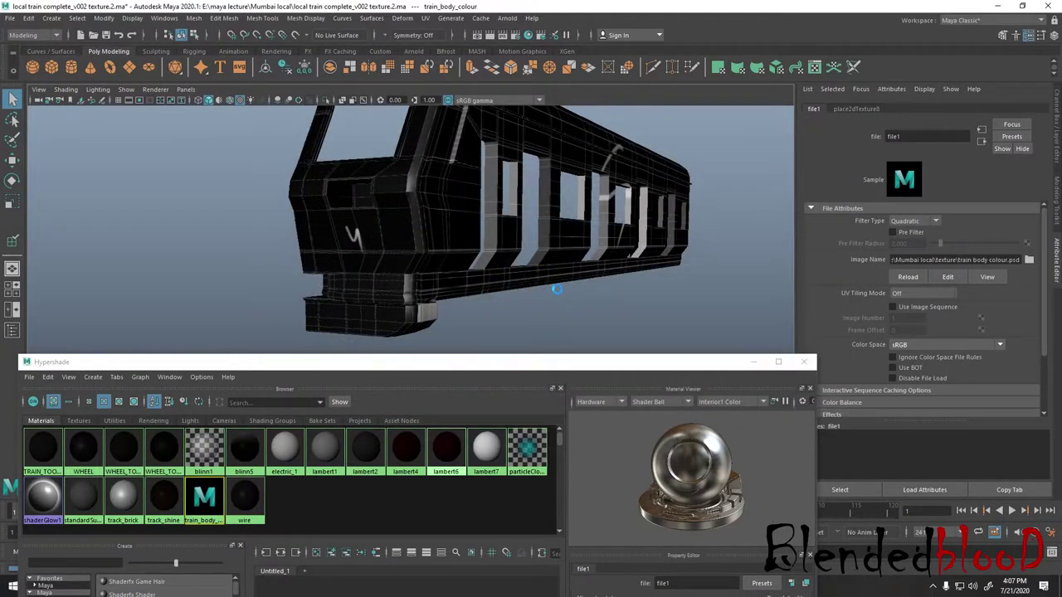
pyautogui.click(752, 362)
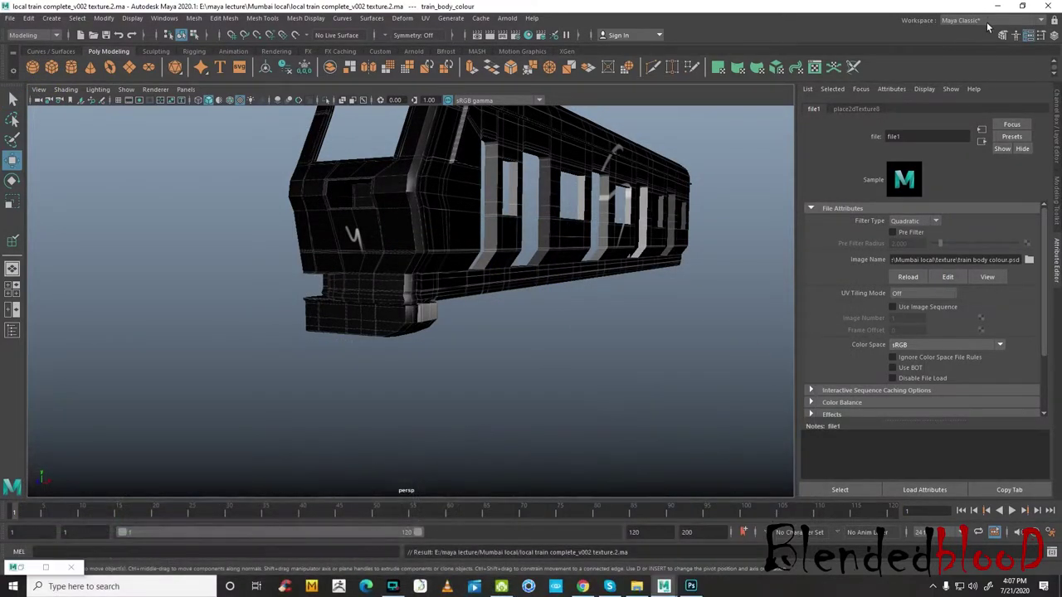
pyautogui.click(997, 6)
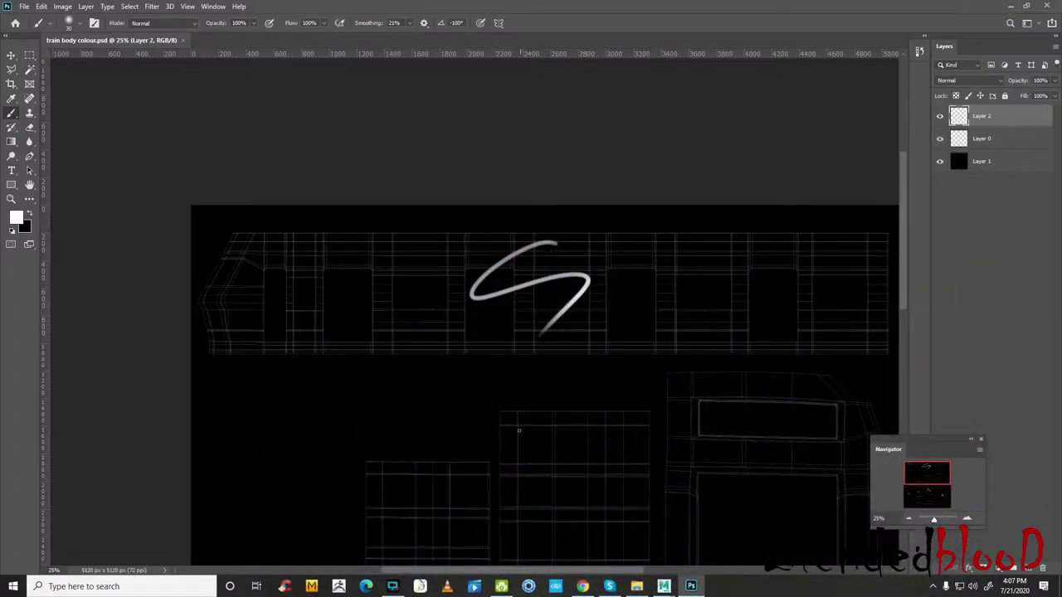
# - Preview the bombardier_trains and img_3145 reference photos, then drag img_3145 toward Photoshop
pyautogui.click(638, 588)
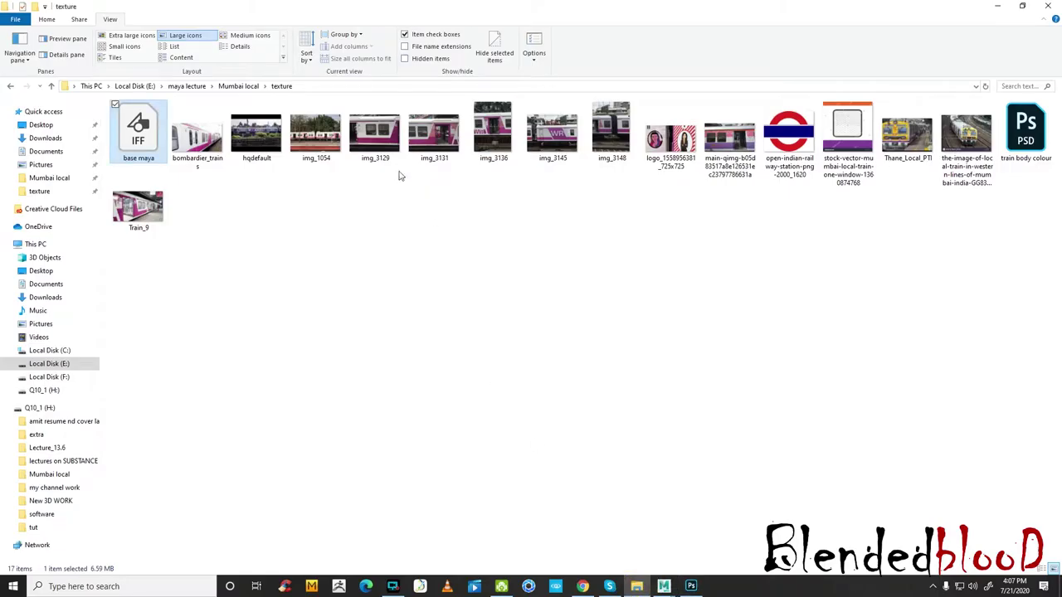
pyautogui.doubleClick(208, 146)
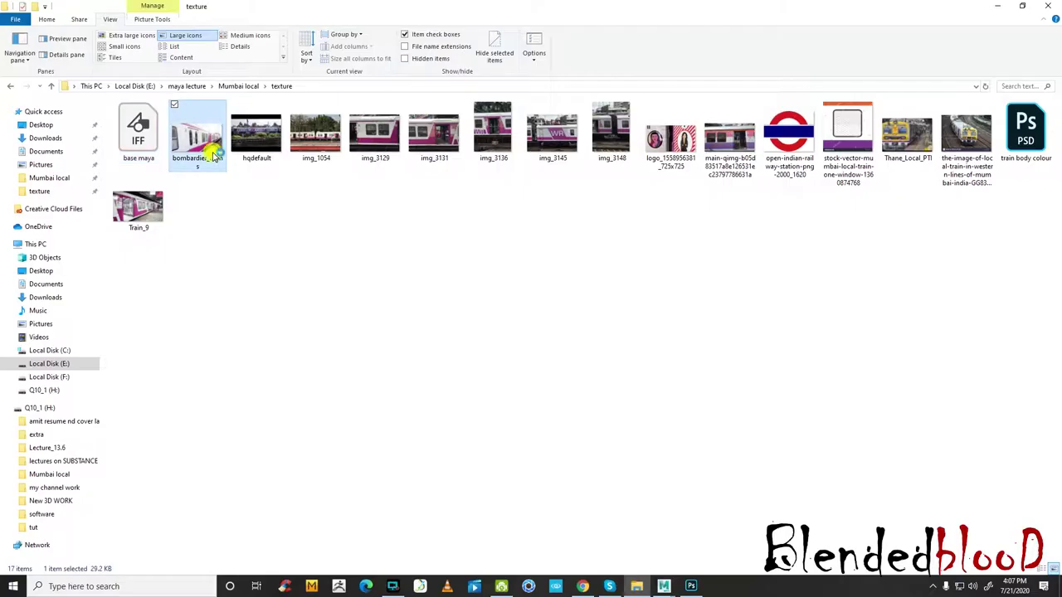
pyautogui.click(1052, 8)
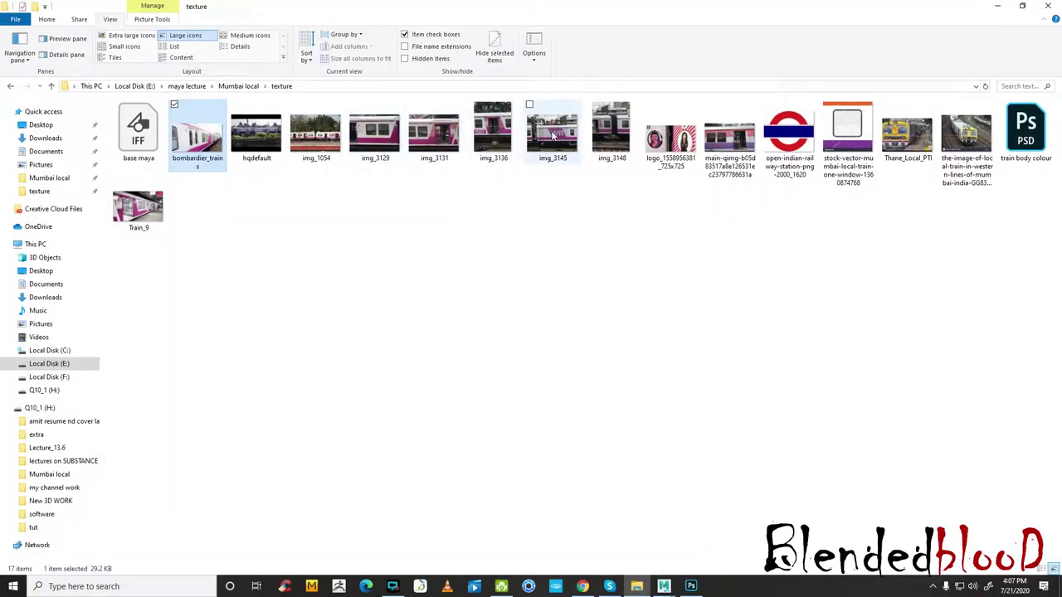
pyautogui.doubleClick(552, 133)
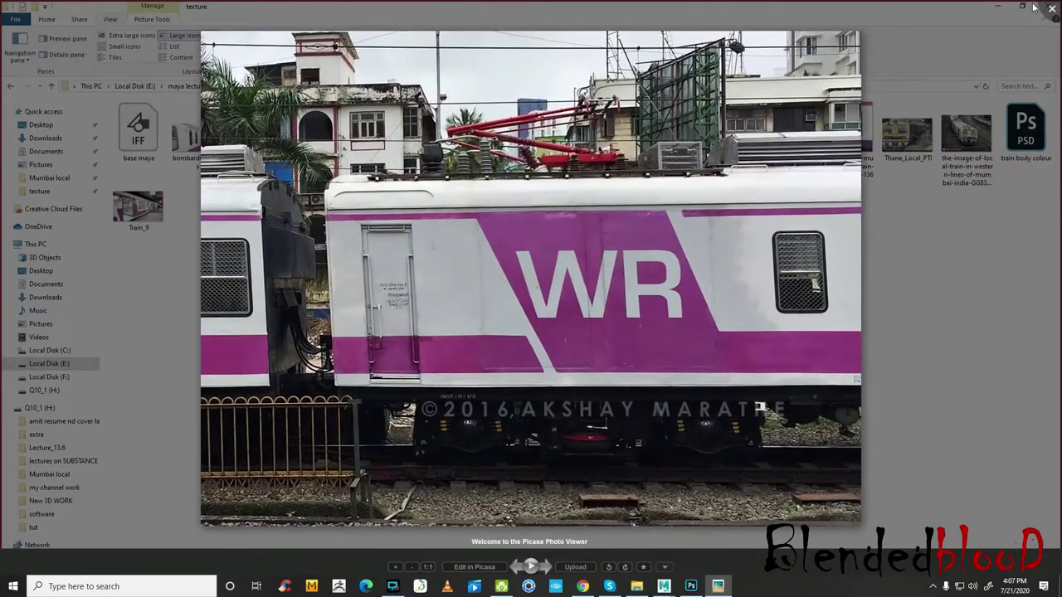
pyautogui.click(689, 558)
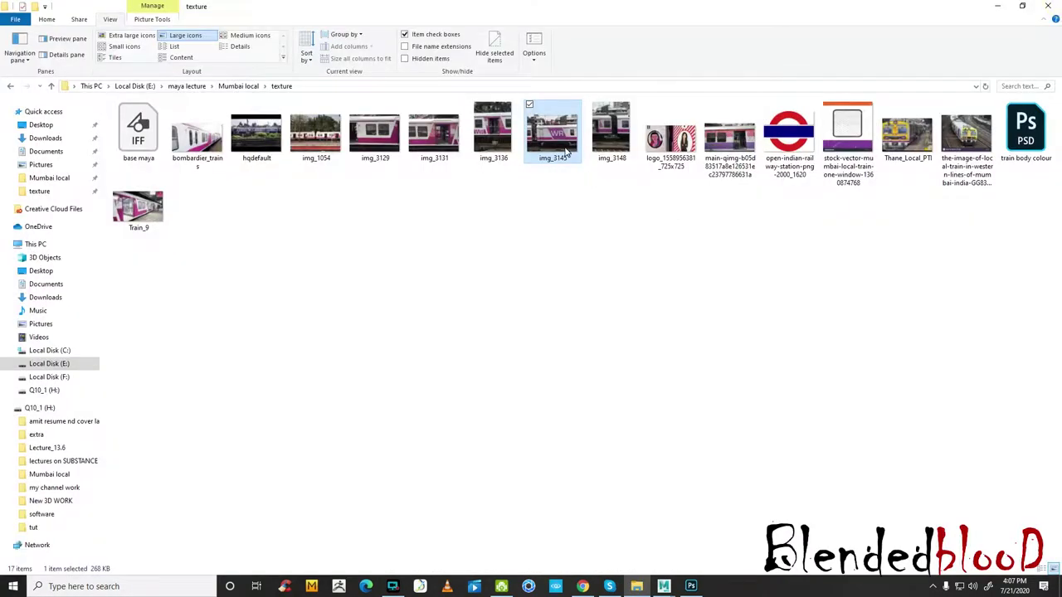
pyautogui.moveTo(554, 132); pyautogui.dragTo(689, 592)
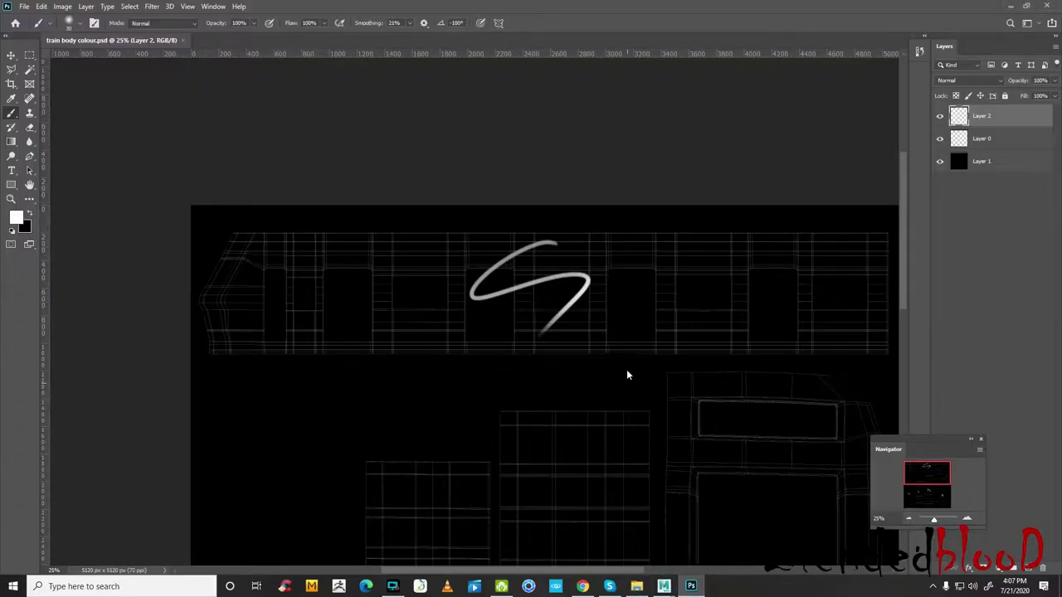
# - Place img_3145 on the texture canvas, commit it and rasterize the layer
pyautogui.moveTo(689, 592); pyautogui.dragTo(627, 369)
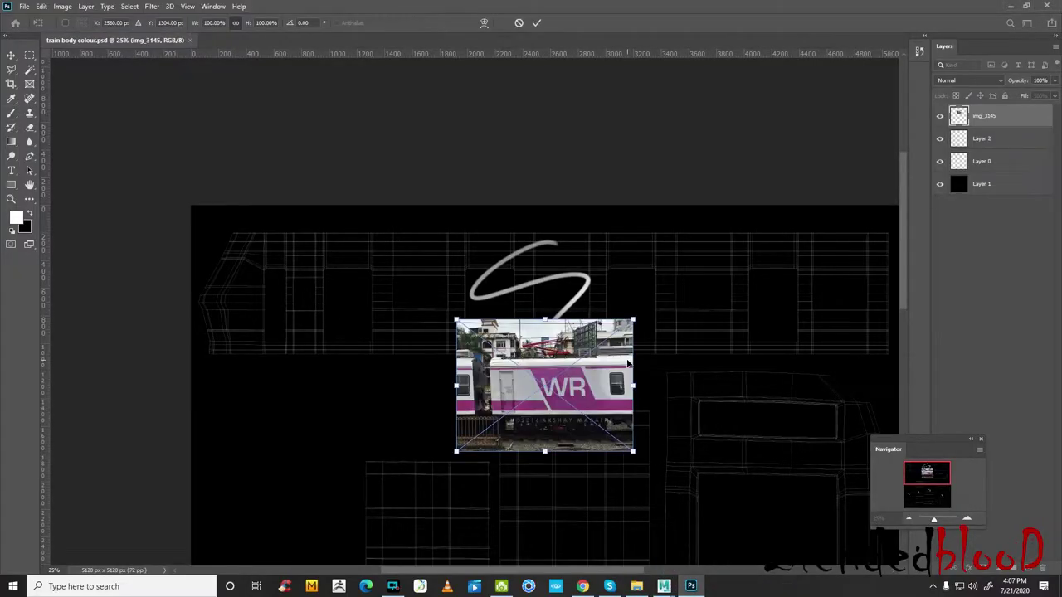
pyautogui.press('Return')
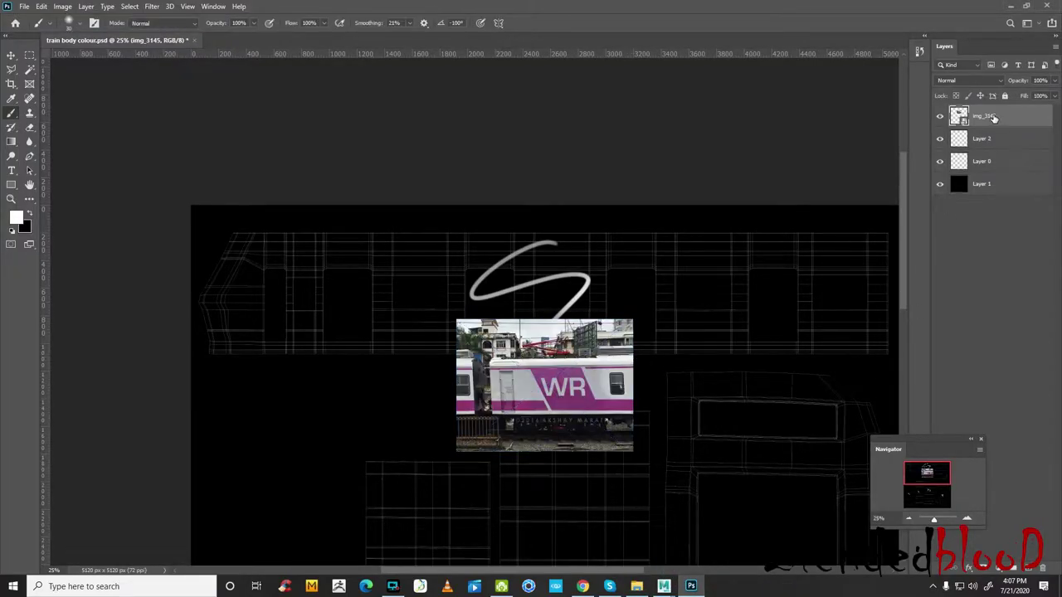
pyautogui.rightClick(994, 118)
pyautogui.click(890, 298)
pyautogui.click(968, 521)
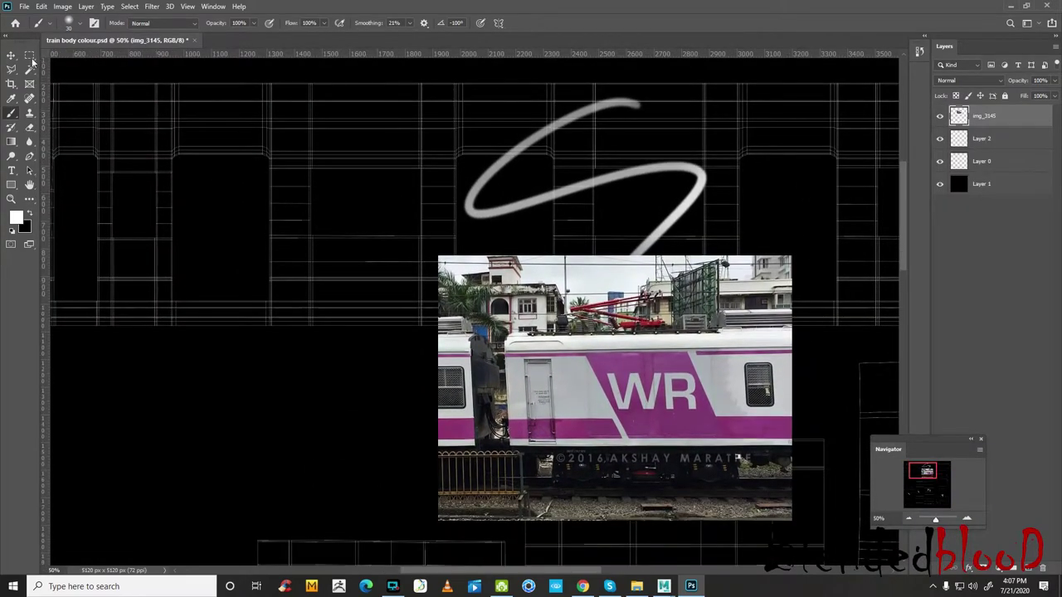
# - Delete the sky, buildings and tracks from the photo, keeping only the magenta-and-white WR band
pyautogui.click(29, 54)
pyautogui.moveTo(312, 179); pyautogui.dragTo(829, 345)
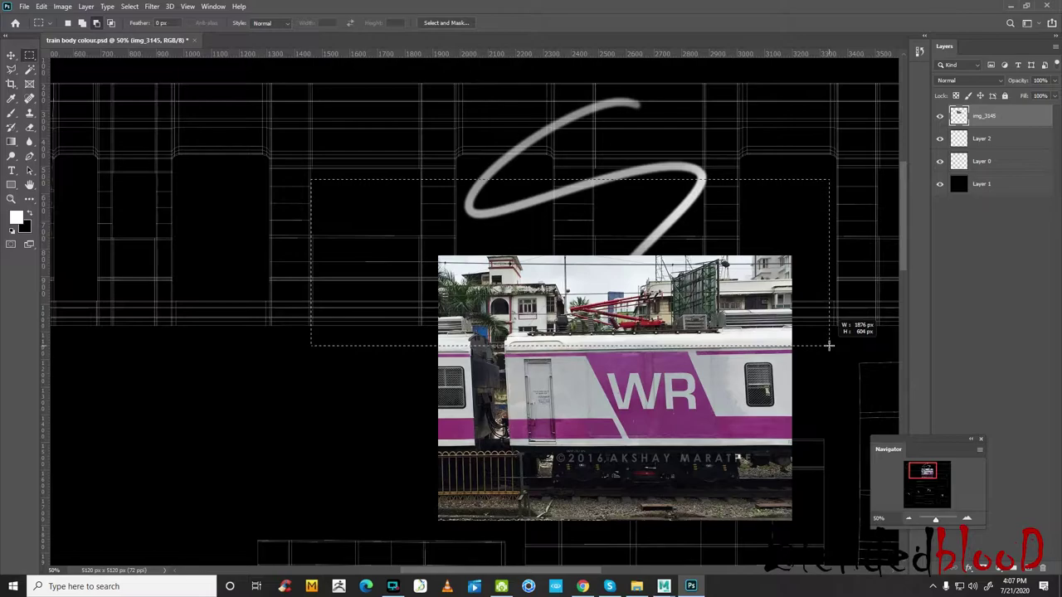
pyautogui.press('Delete')
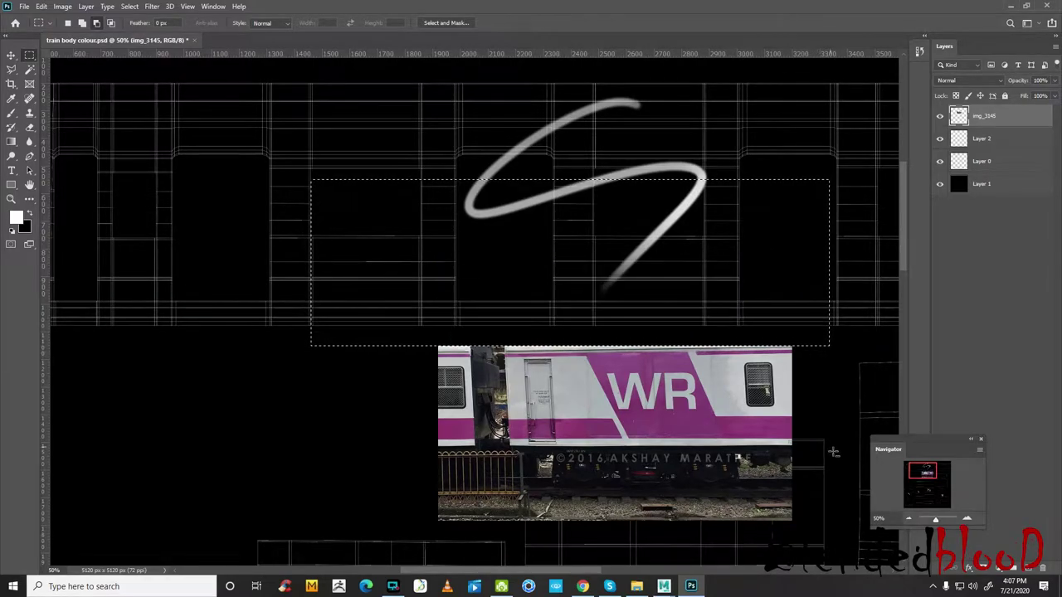
pyautogui.click(820, 442)
pyautogui.hotkey('ctrl', 'd')
pyautogui.moveTo(426, 452); pyautogui.dragTo(834, 545)
pyautogui.press('Delete')
pyautogui.hotkey('ctrl', 'd')
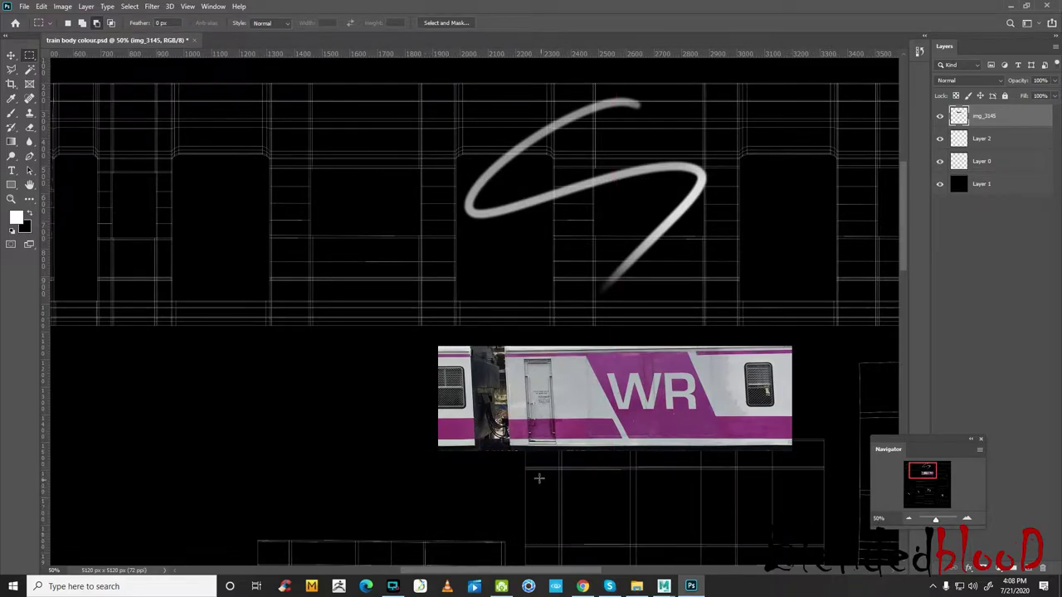
pyautogui.moveTo(848, 532); pyautogui.dragTo(393, 446)
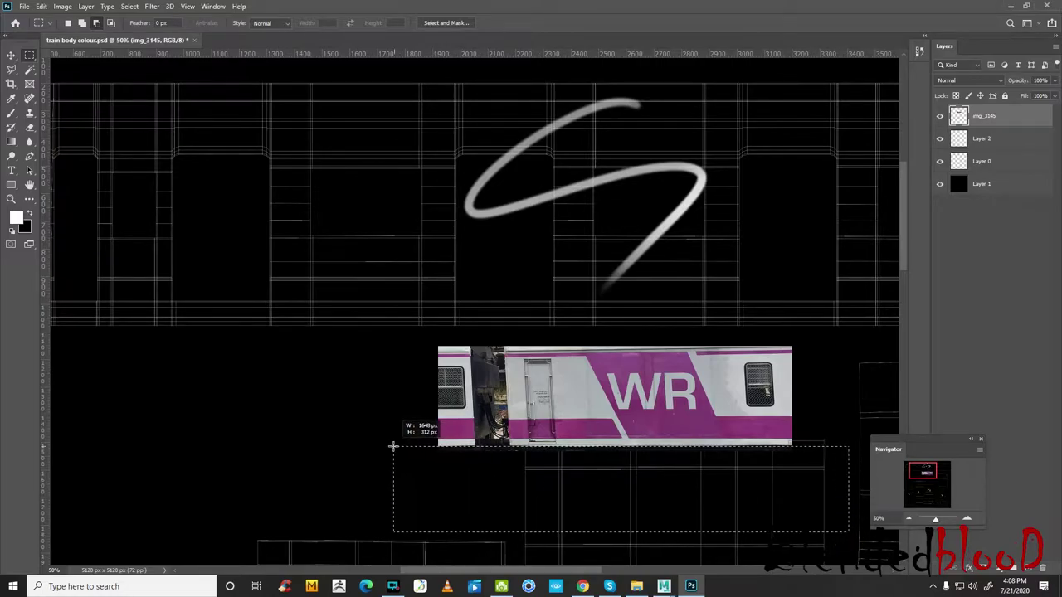
pyautogui.moveTo(392, 446); pyautogui.dragTo(391, 444)
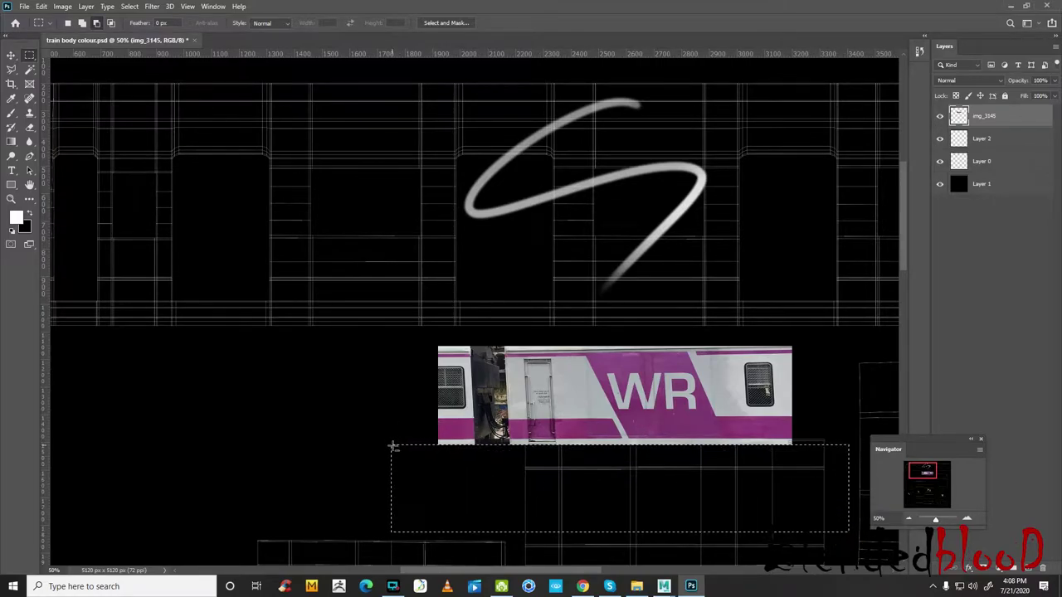
# - Move the trimmed WR strip left, below the long body UV shell
pyautogui.press('v')
pyautogui.hotkey('ctrl', 'd')
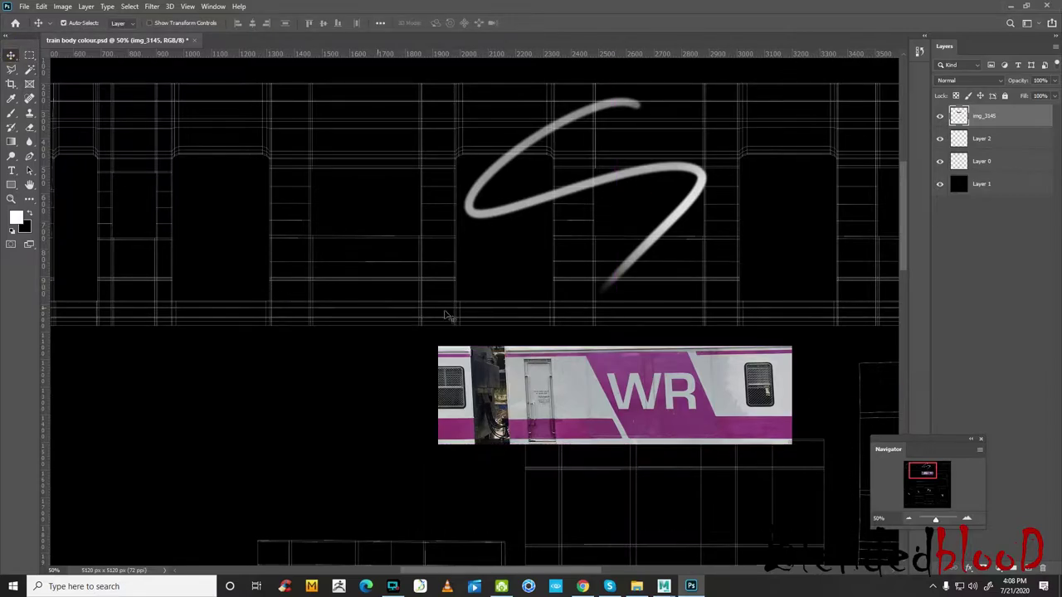
pyautogui.click(910, 519)
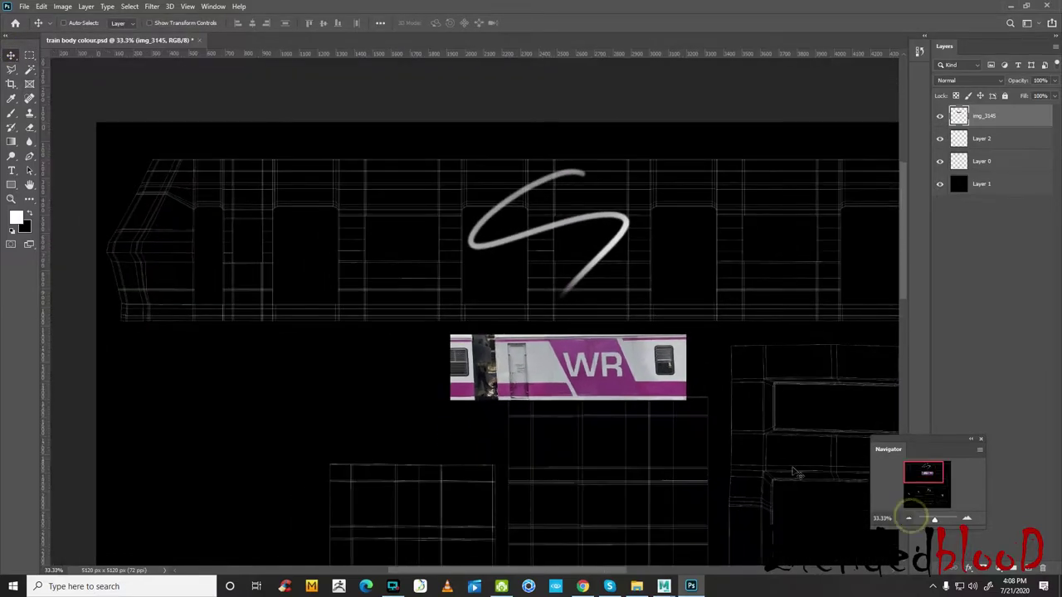
pyautogui.moveTo(592, 365)
pyautogui.mouseDown()
pyautogui.moveTo(432, 249)
pyautogui.moveTo(392, 365)
pyautogui.mouseUp()
# - On a new Layer 3, fill a rectangle over the long body UV shell with white, then hide it
pyautogui.click(29, 55)
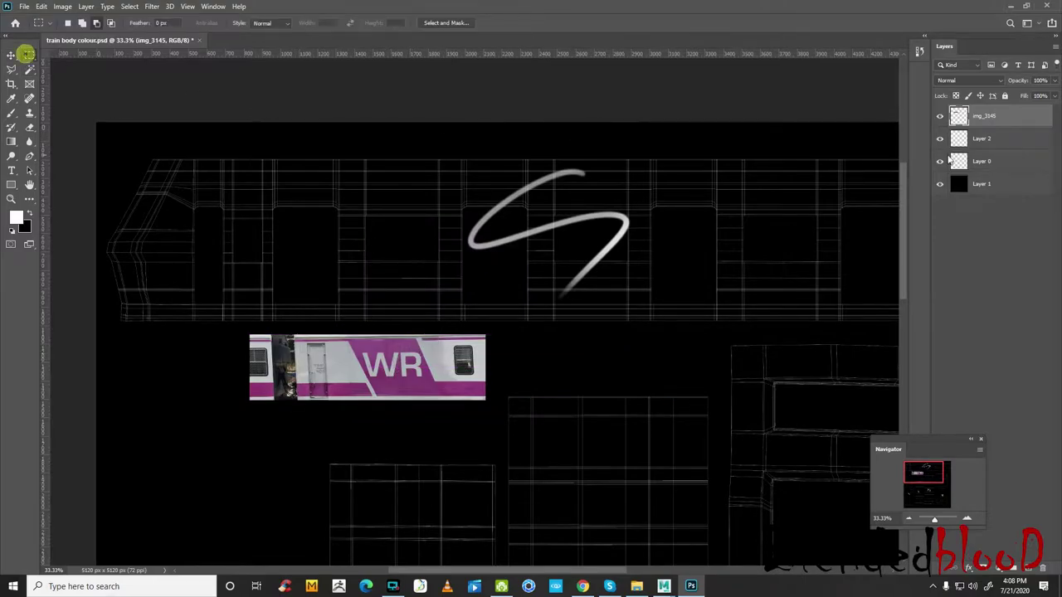
pyautogui.hotkey('ctrl', 'shift', 'alt', 'n')
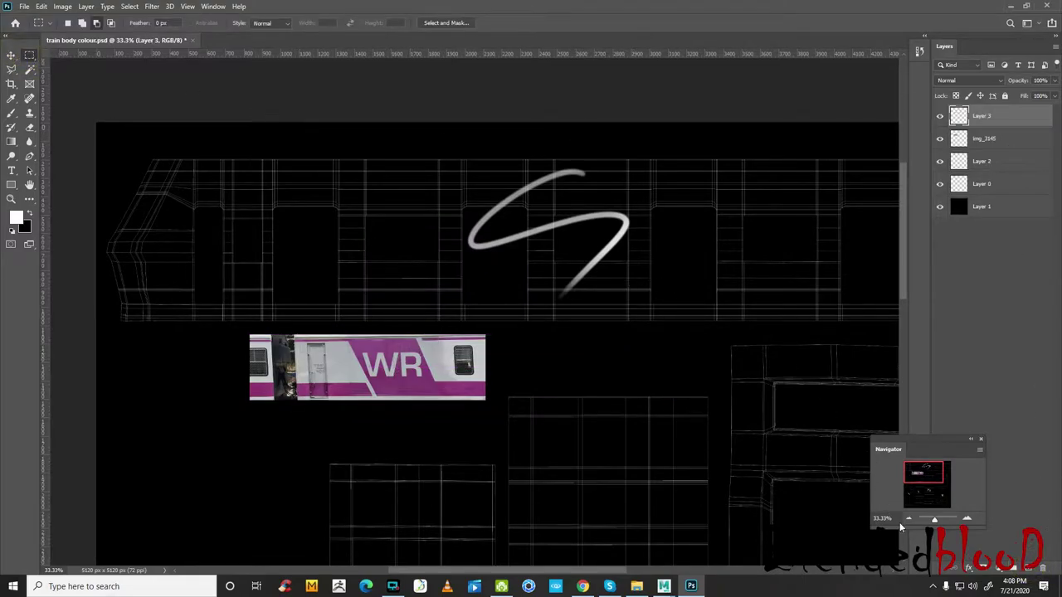
pyautogui.click(907, 519)
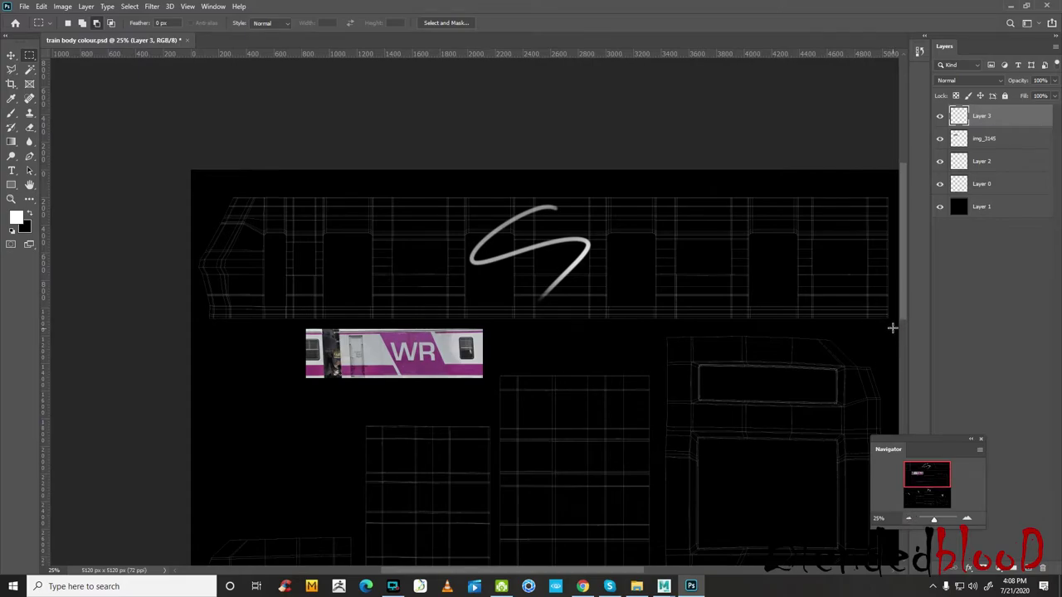
pyautogui.moveTo(892, 327); pyautogui.dragTo(196, 188)
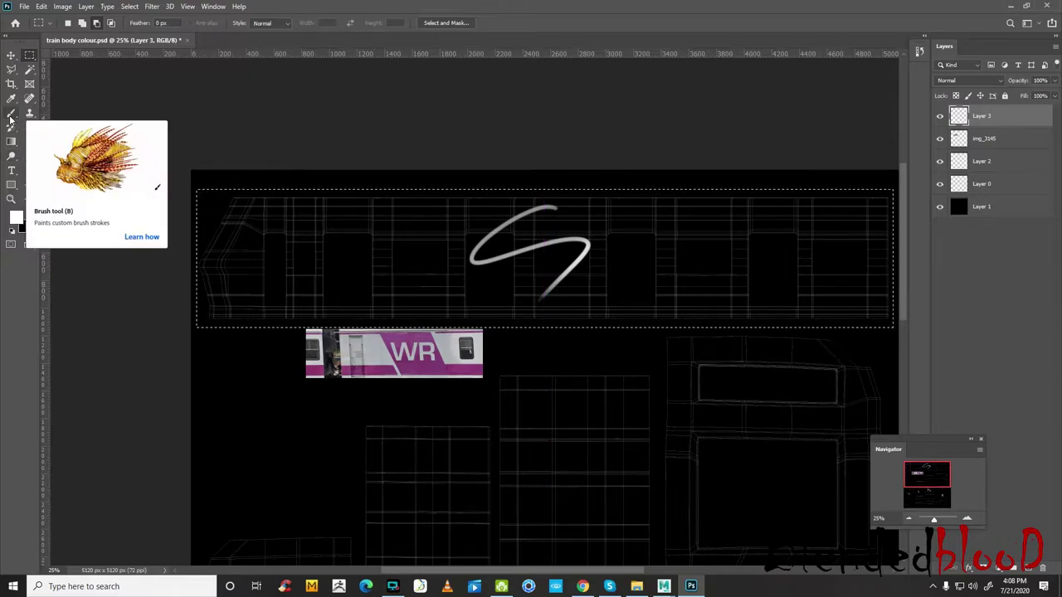
pyautogui.hotkey('alt', 'BackSpace')
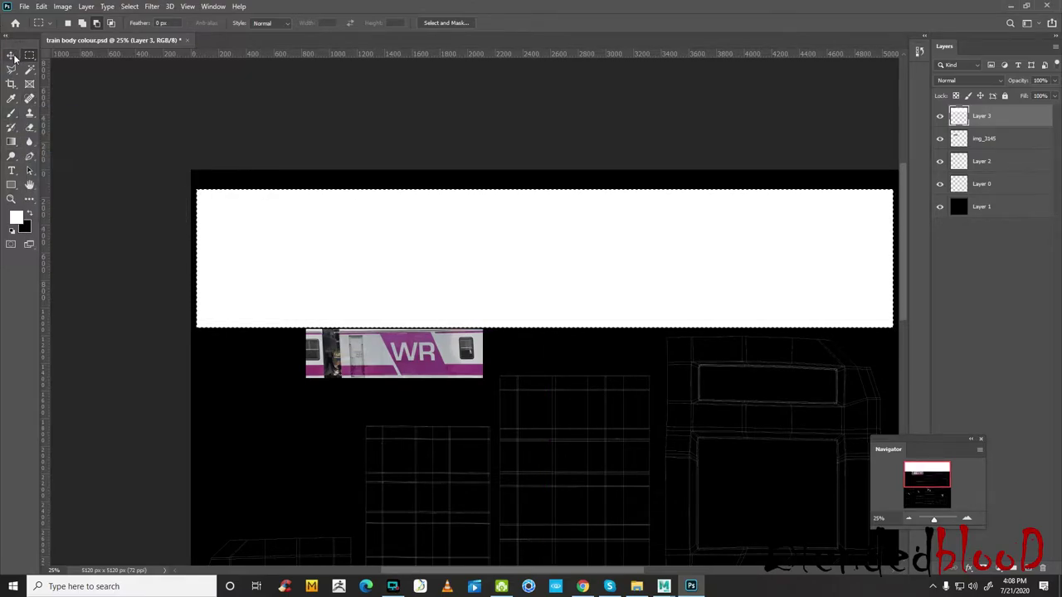
pyautogui.click(11, 56)
pyautogui.hotkey('ctrl', 'd')
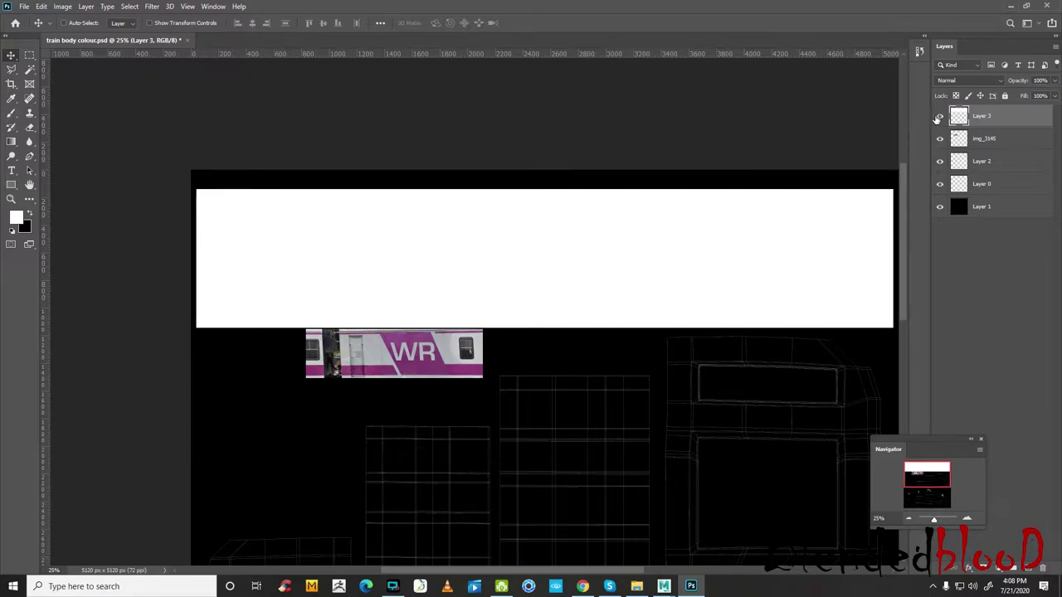
pyautogui.click(939, 119)
# - Add Layer 4 and marquee a thin band across the top of the body shell at 25% zoom
pyautogui.click(1029, 567)
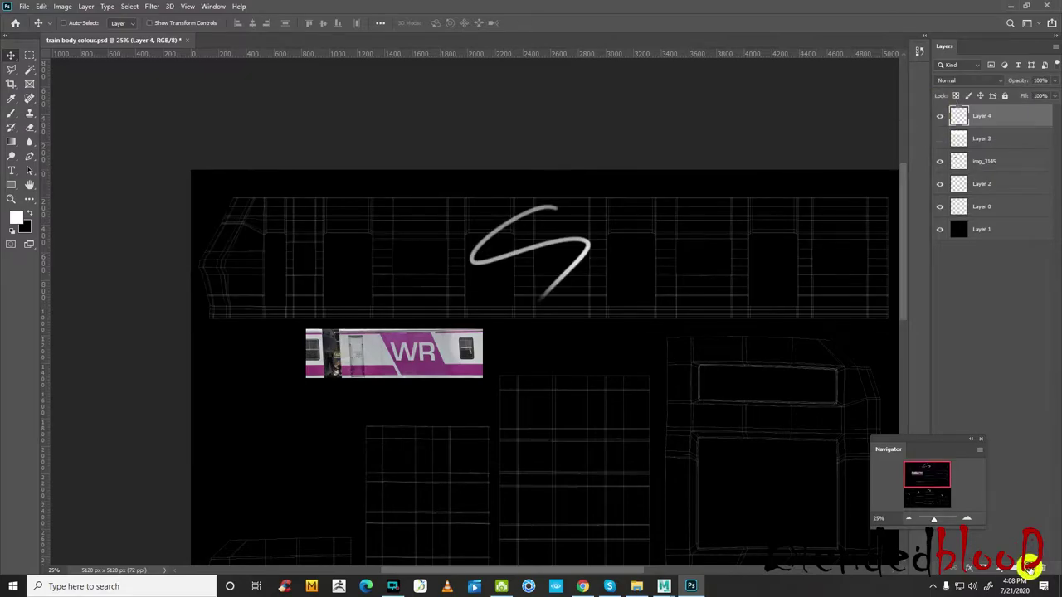
pyautogui.click(967, 520)
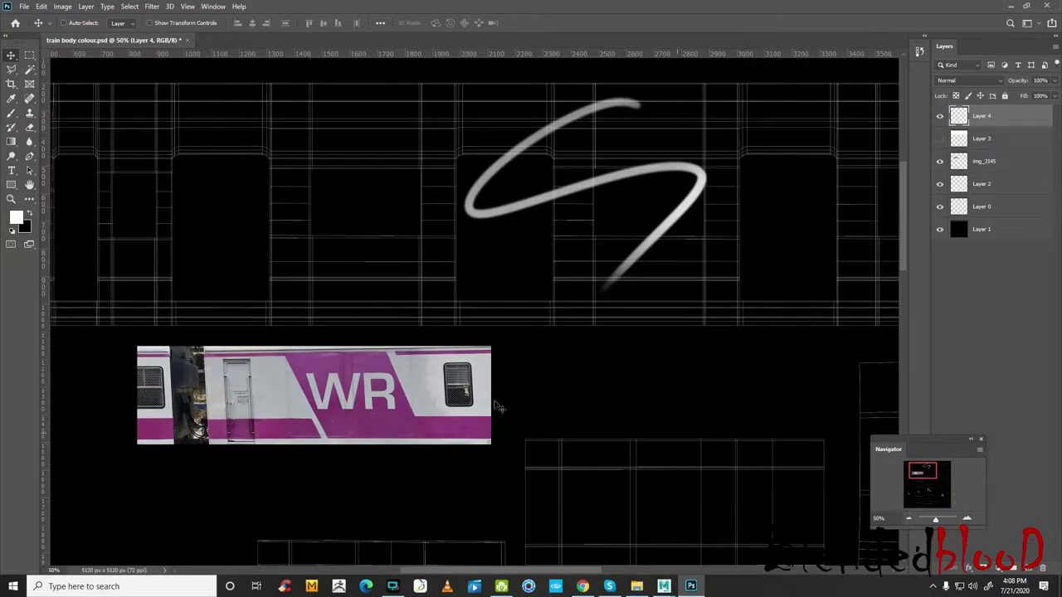
pyautogui.click(30, 56)
pyautogui.scroll(1, 304, 341)
pyautogui.scroll(2, 303, 332)
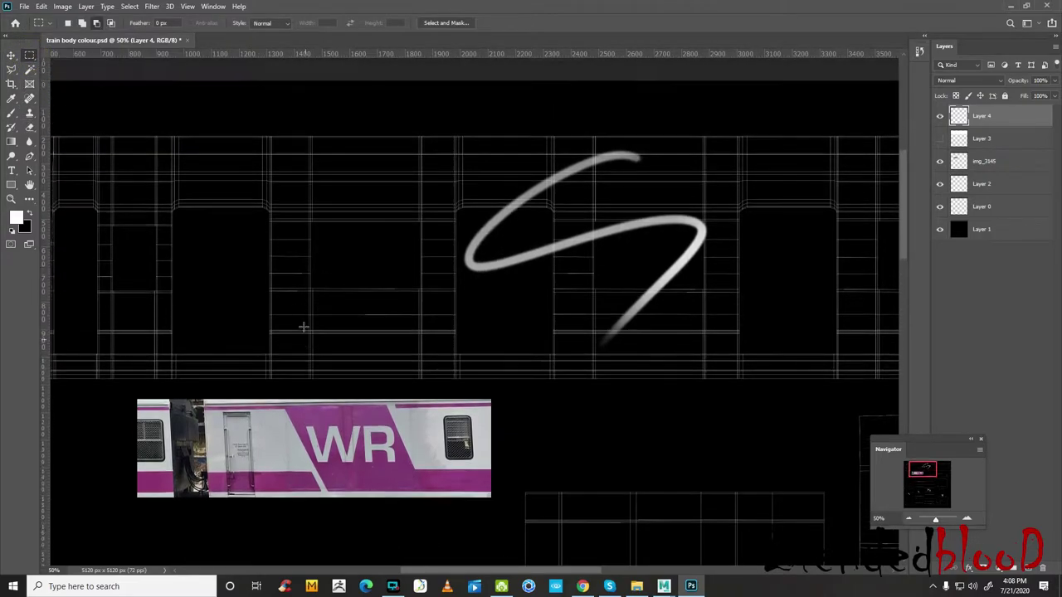
pyautogui.scroll(1, 283, 221)
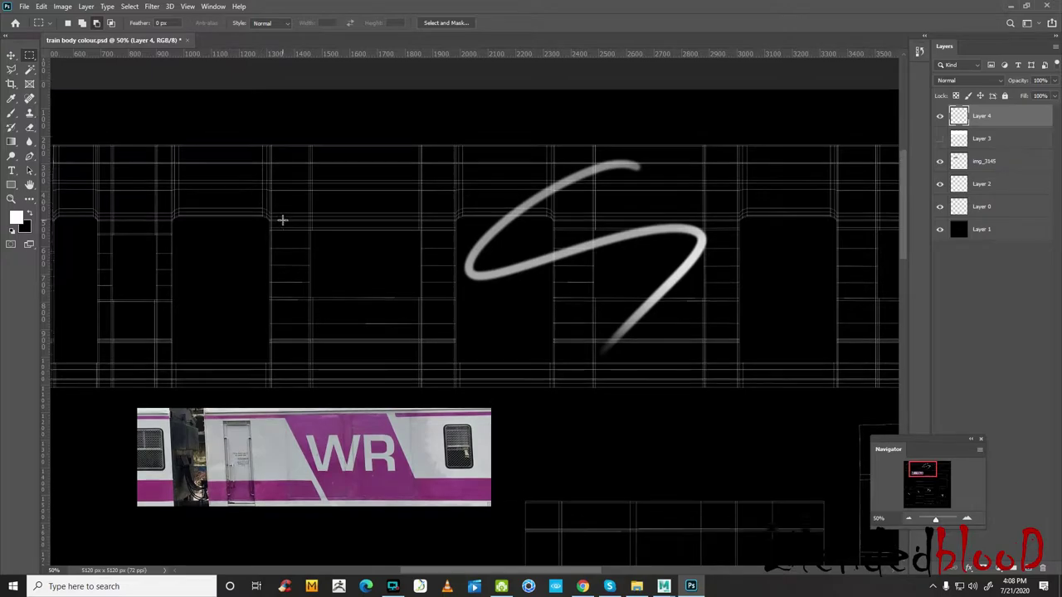
pyautogui.scroll(2, 291, 249)
pyautogui.scroll(-1, 445, 351)
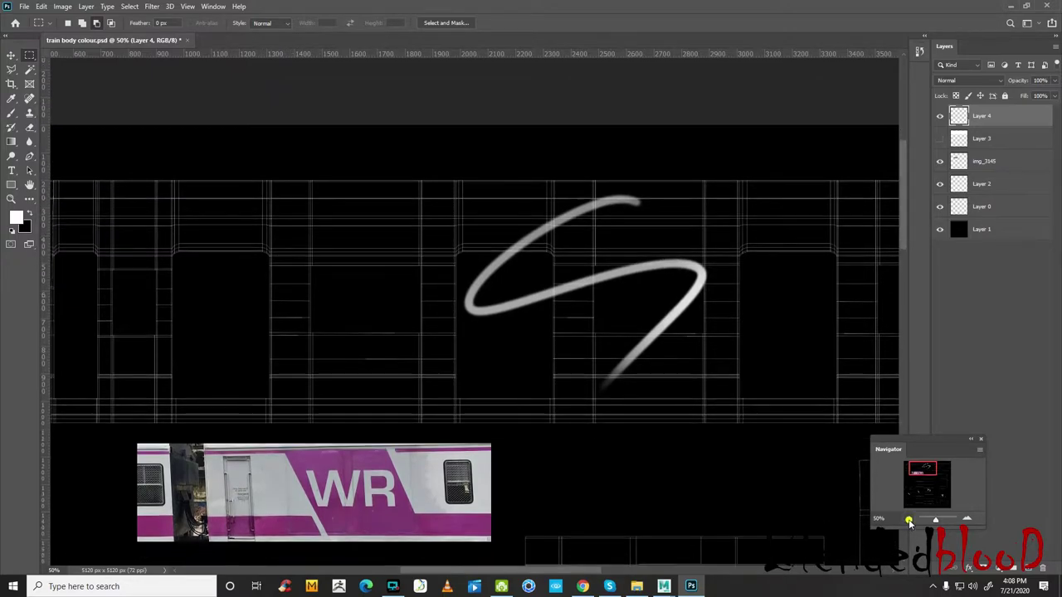
pyautogui.click(910, 522)
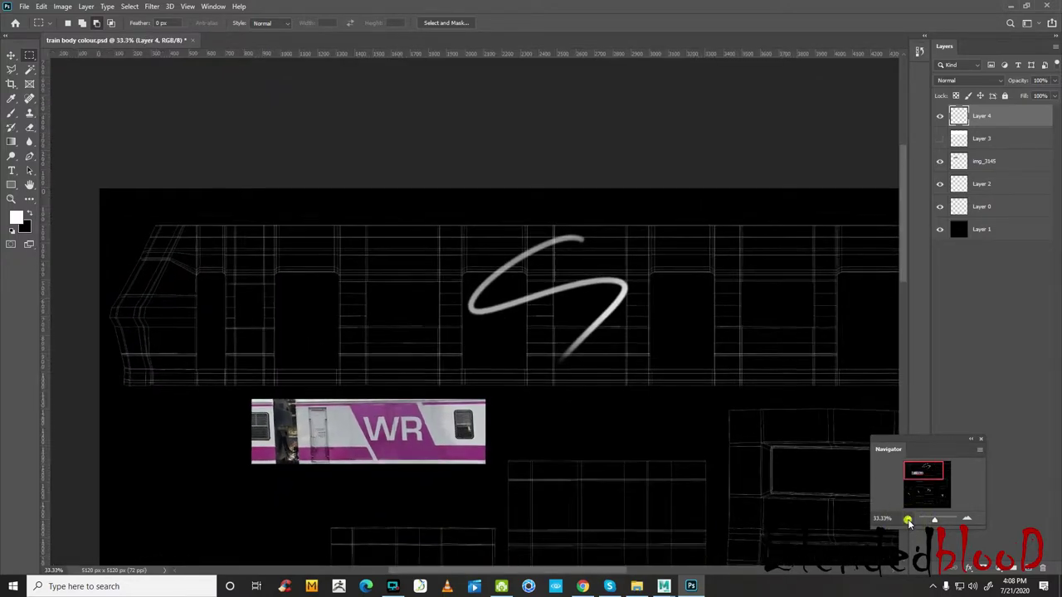
pyautogui.click(909, 519)
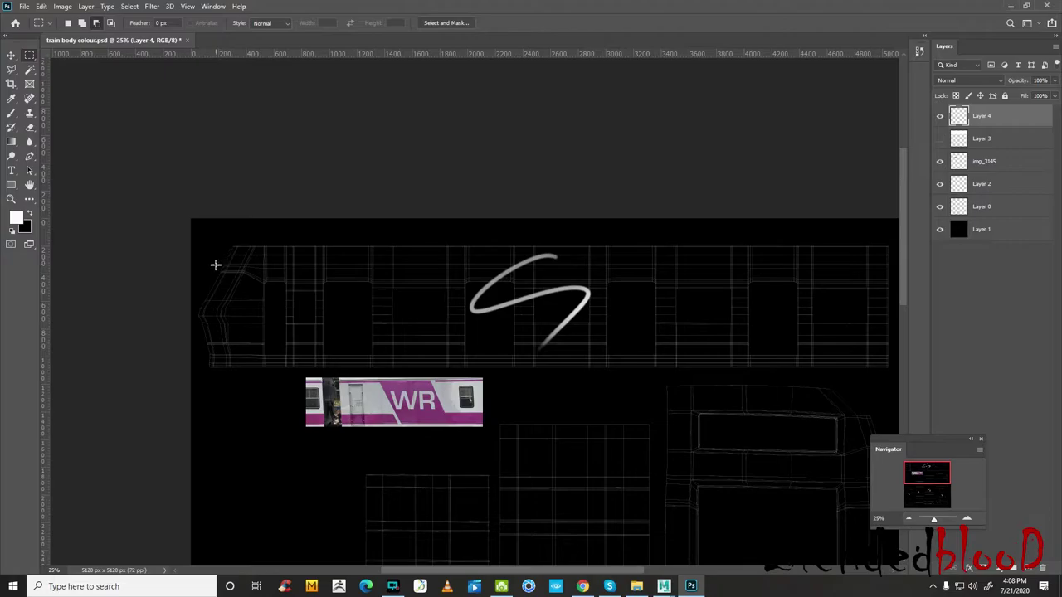
pyautogui.moveTo(216, 265); pyautogui.dragTo(899, 267)
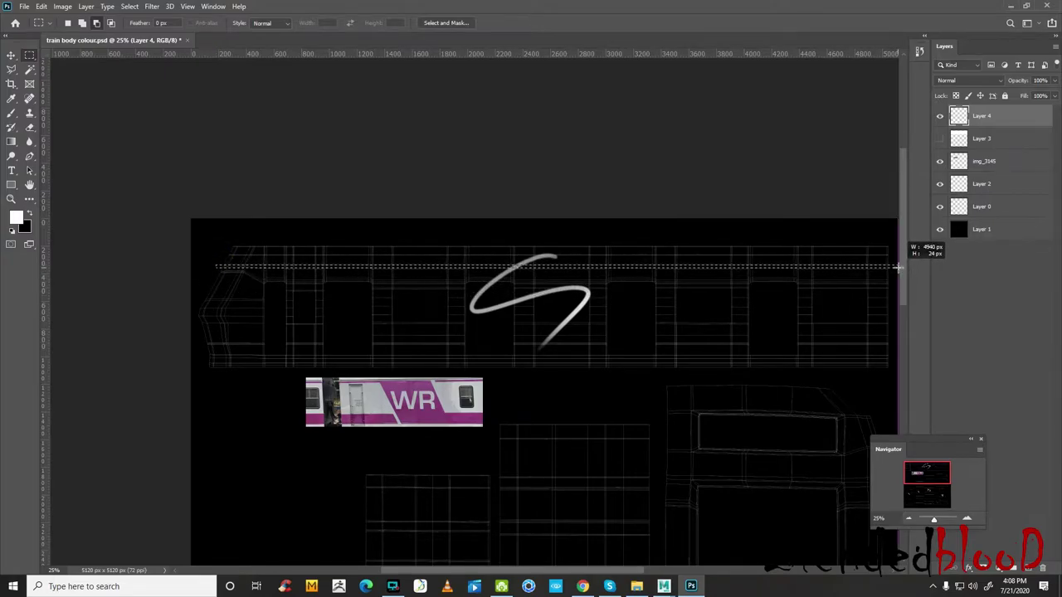
pyautogui.moveTo(898, 267); pyautogui.dragTo(898, 270)
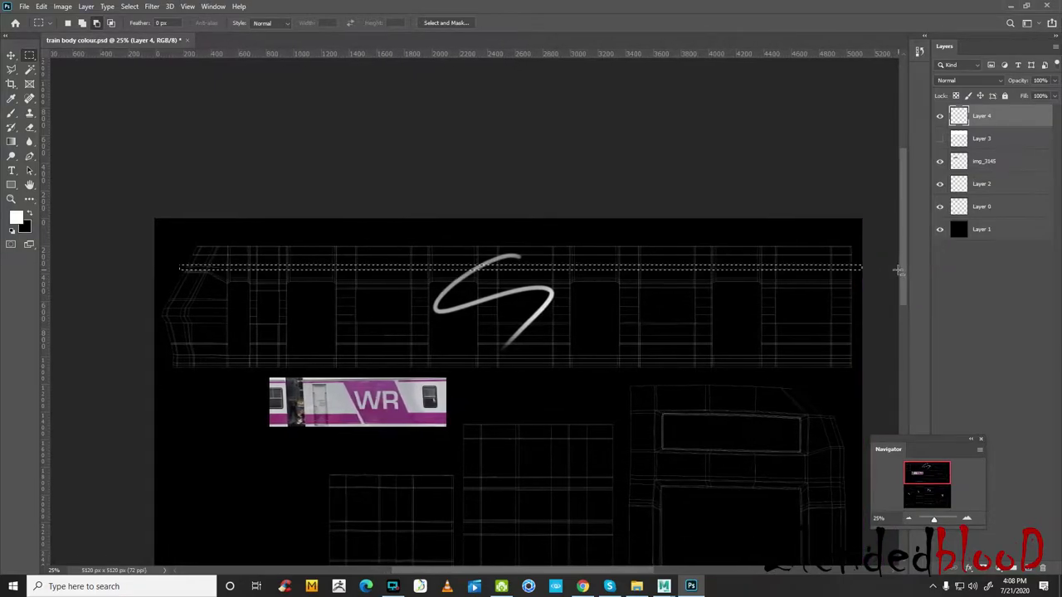
# - Sample the magenta from the WR photo and fill the thin band with it
pyautogui.click(11, 97)
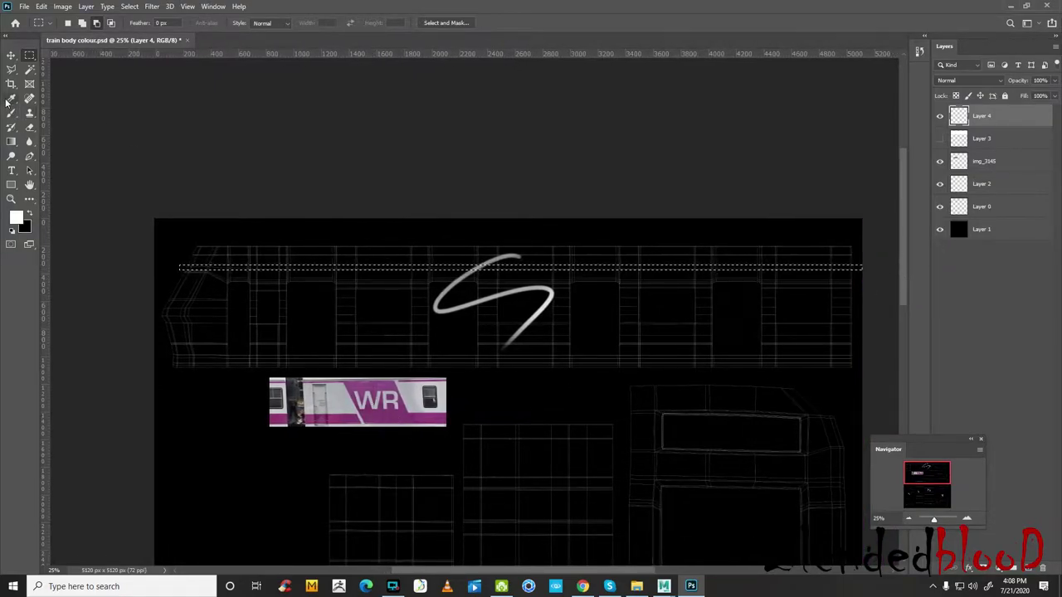
pyautogui.click(428, 419)
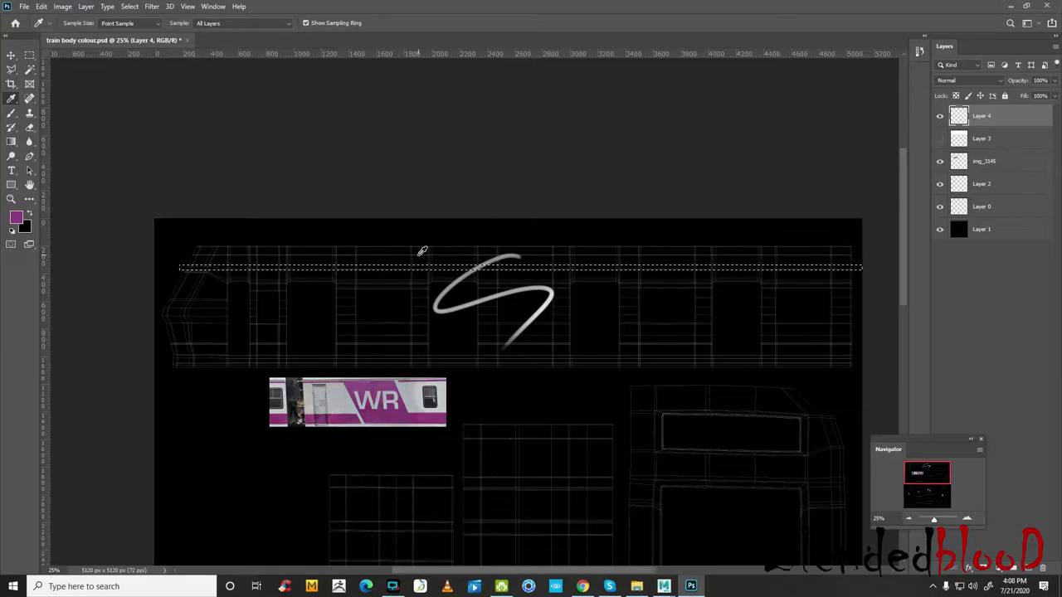
pyautogui.hotkey('alt', 'BackSpace')
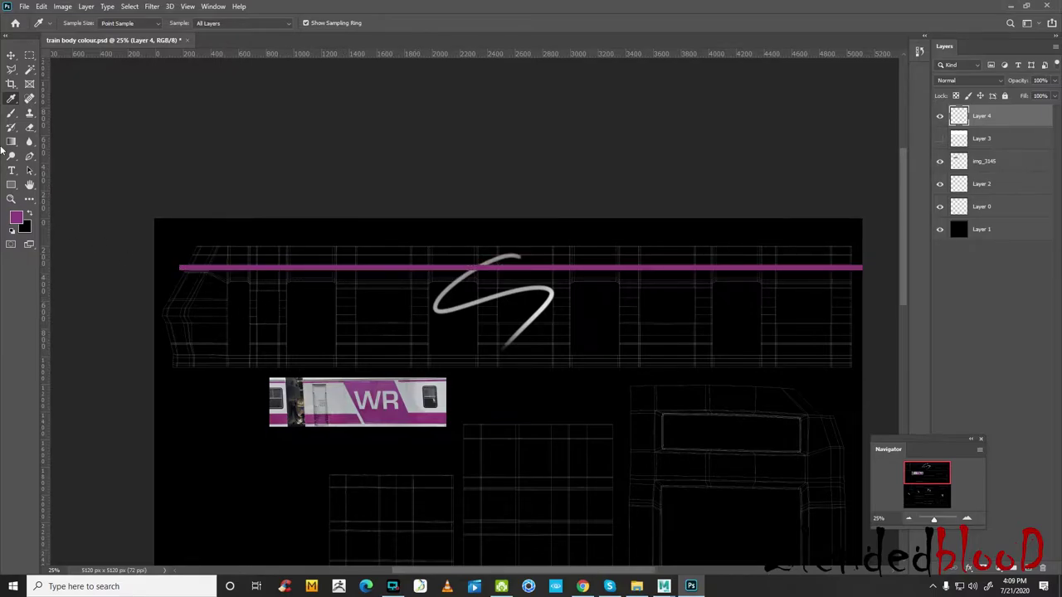
pyautogui.click(11, 54)
# - Duplicate the magenta stripe layer into Layer 4 copy, discarding two trial copies along the way
pyautogui.click(940, 138)
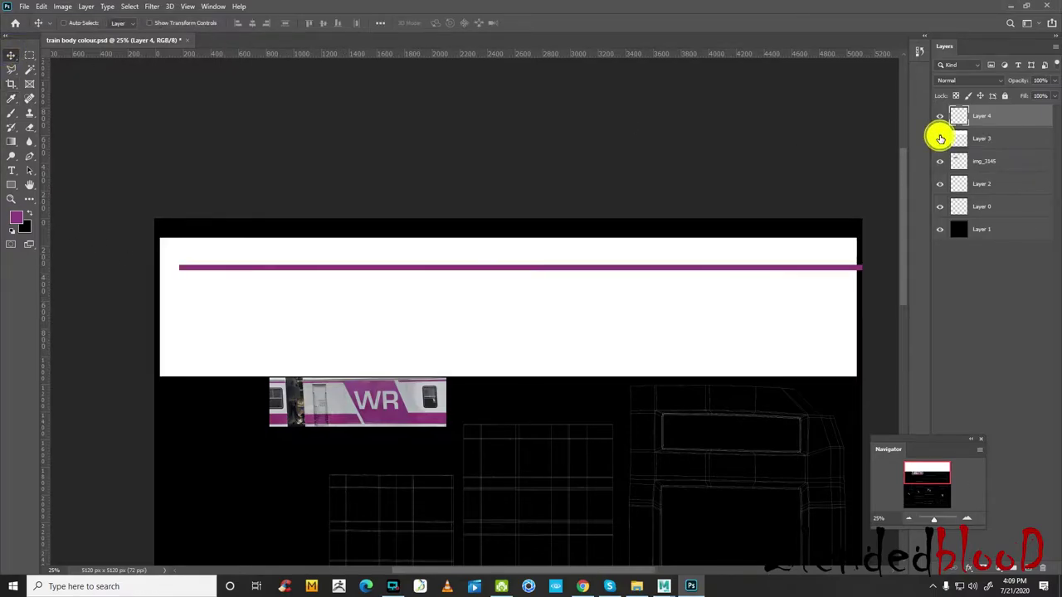
pyautogui.click(940, 138)
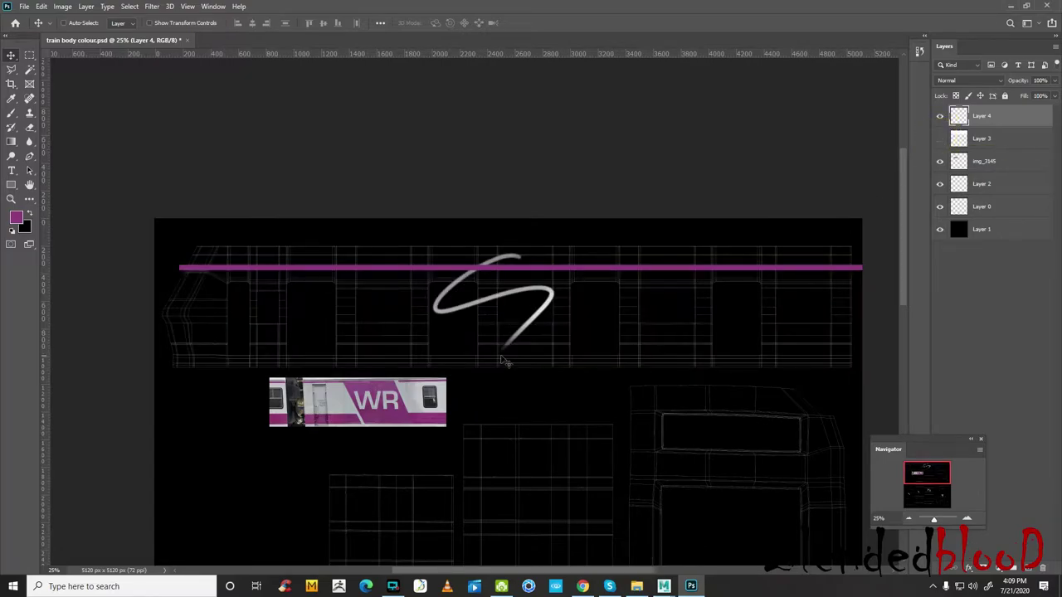
pyautogui.click(29, 54)
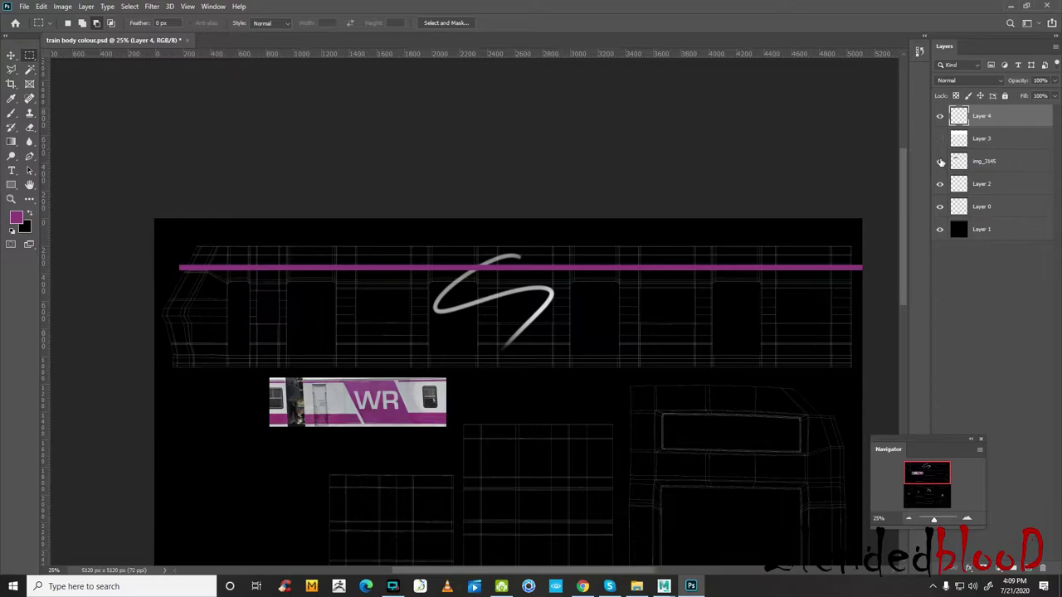
pyautogui.click(939, 117)
pyautogui.click(939, 116)
pyautogui.hotkey('ctrl', 'j')
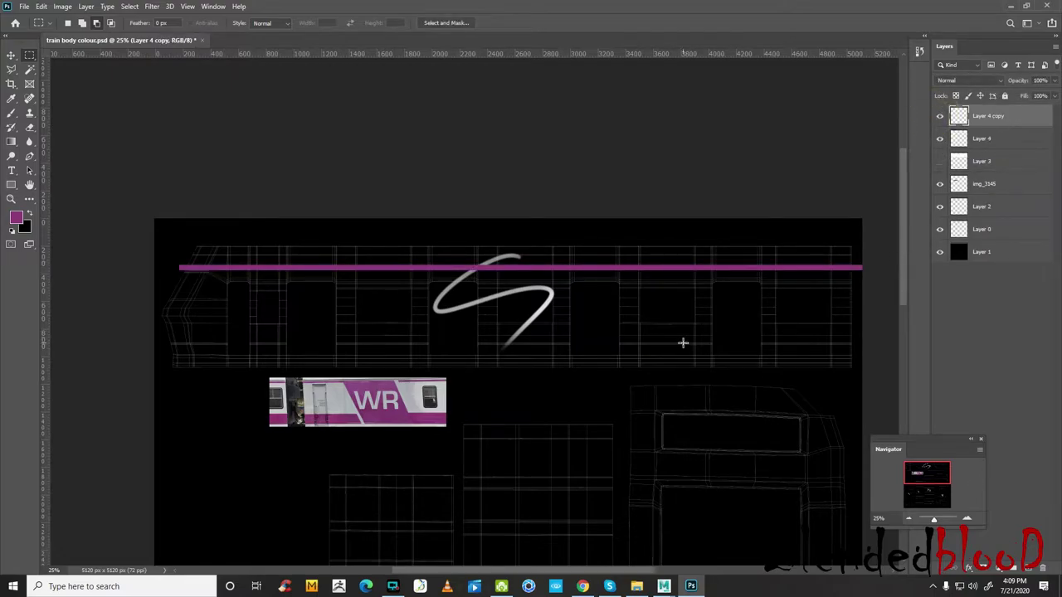
pyautogui.click(941, 117)
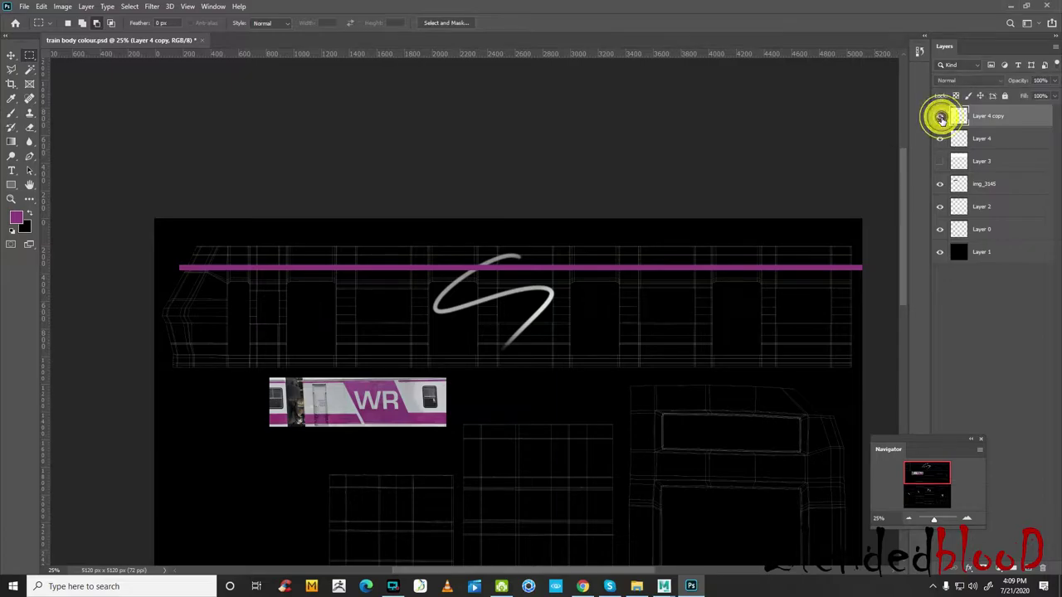
pyautogui.click(1044, 571)
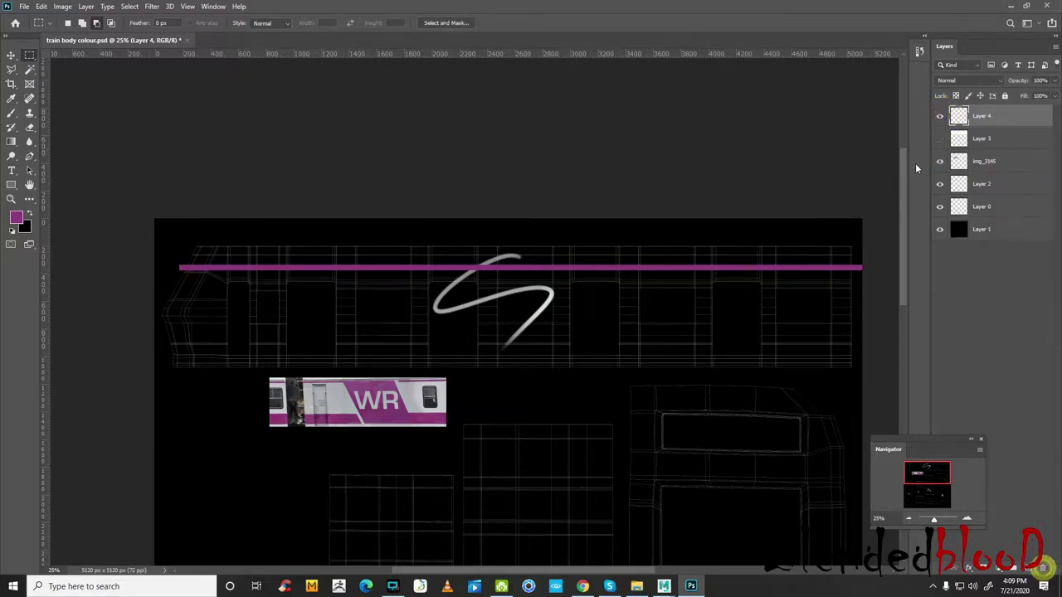
pyautogui.hotkey('ctrl', 'j')
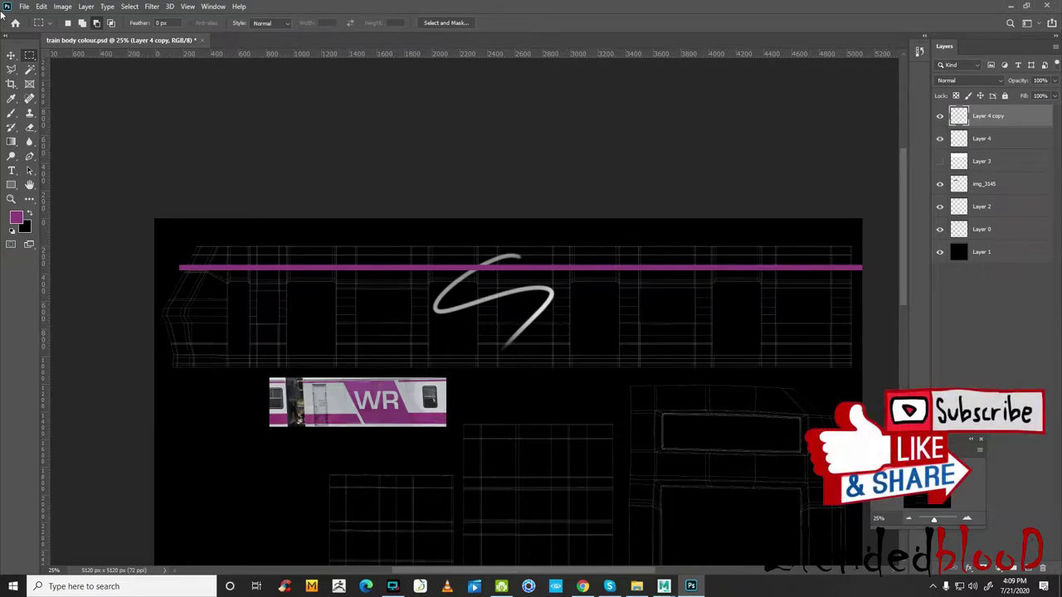
pyautogui.click(11, 53)
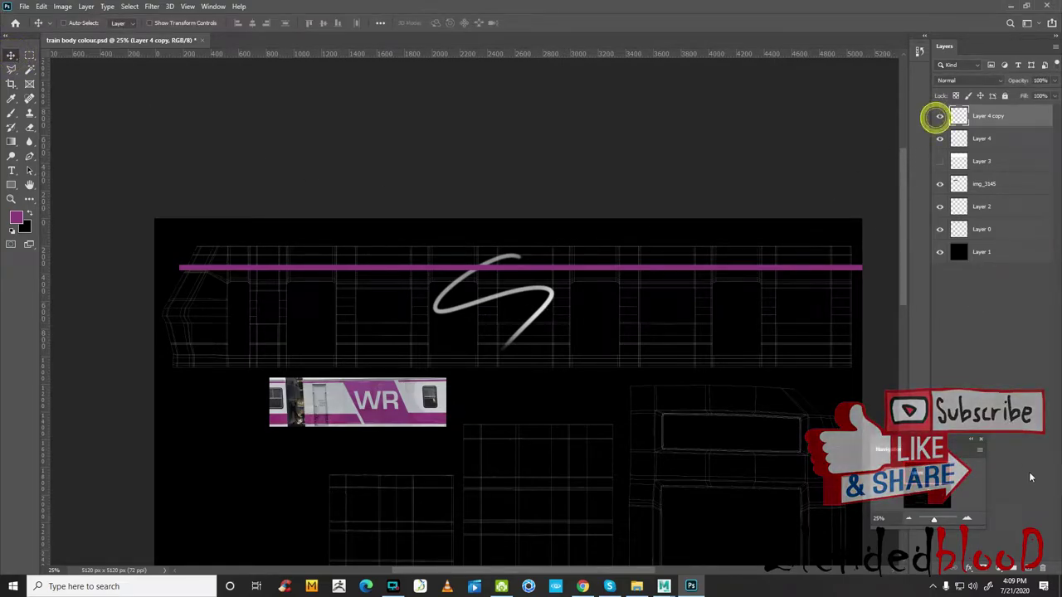
pyautogui.click(1044, 570)
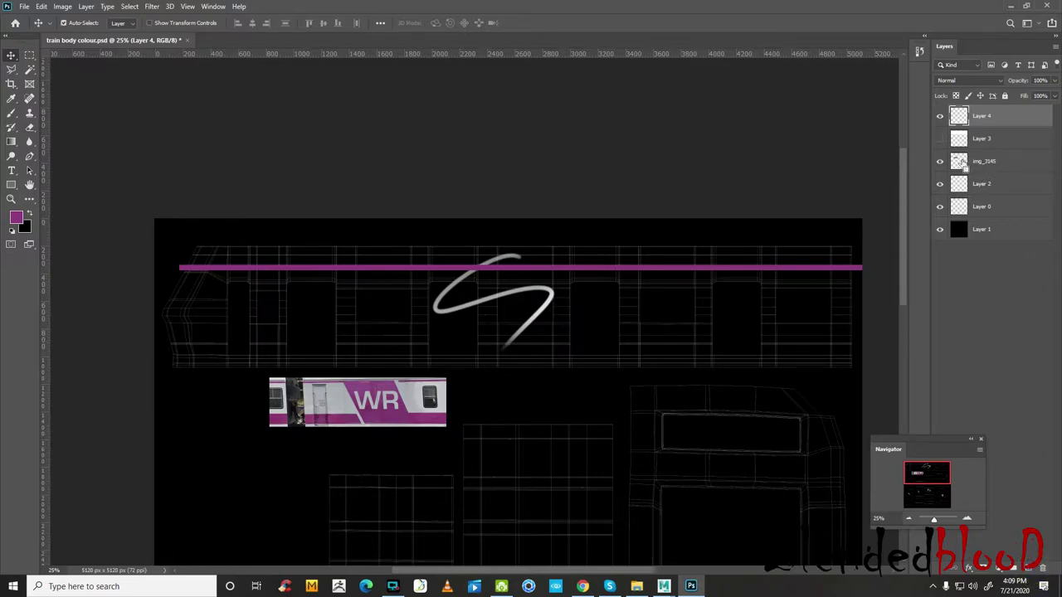
pyautogui.hotkey('ctrl', 'j')
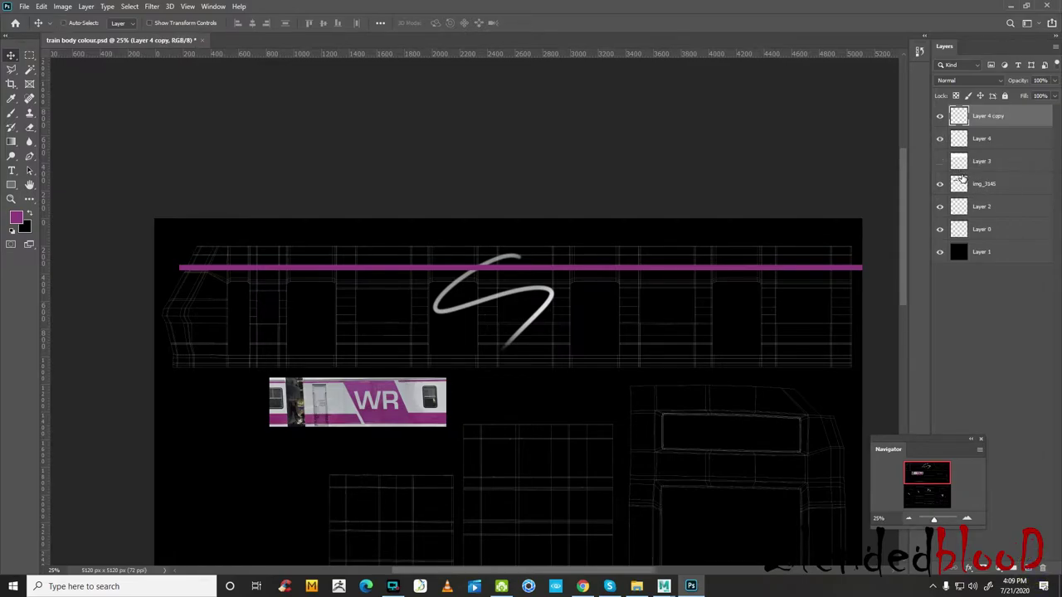
# - Move the copied stripe lower, stretch it taller to the body's left edge, and show the white fill
pyautogui.moveTo(692, 310); pyautogui.dragTo(461, 422)
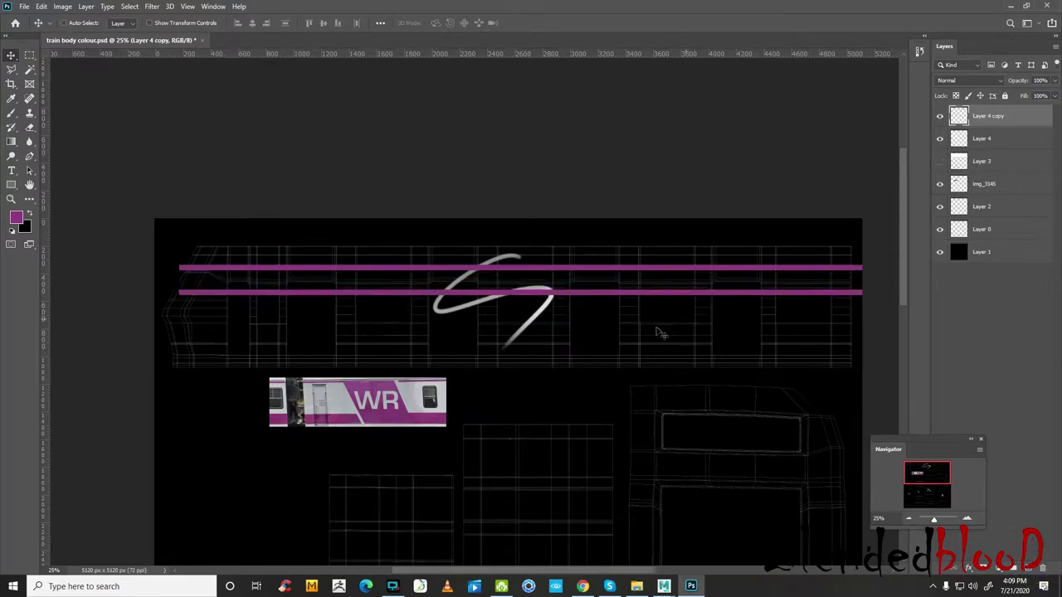
pyautogui.hotkey('shift', 'Down')
pyautogui.hotkey('shift', 'Down')
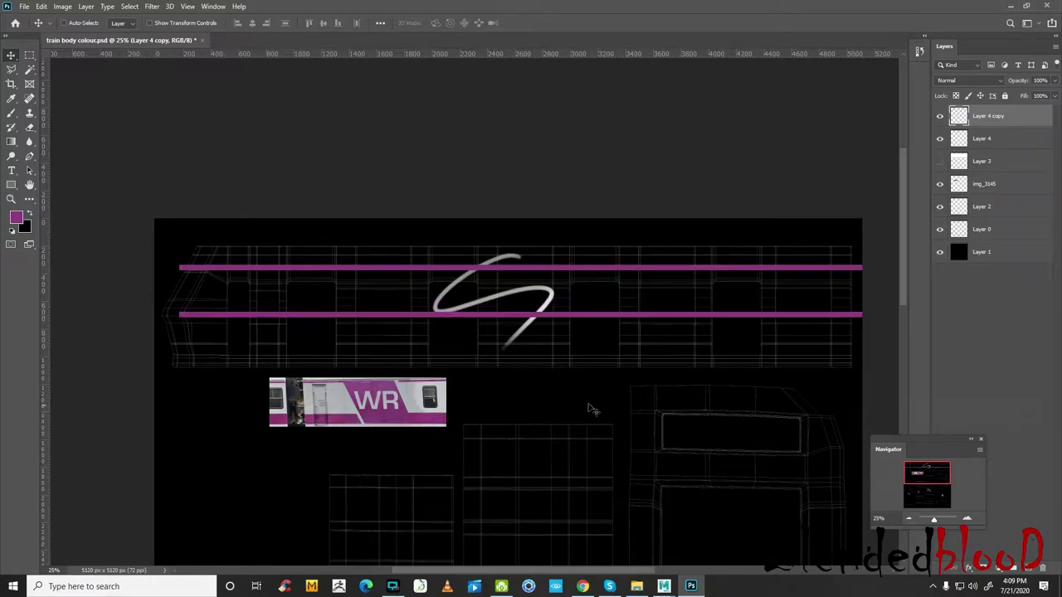
pyautogui.hotkey('shift', 'Down')
pyautogui.hotkey('shift', 'Down')
pyautogui.hotkey('shift', 'Down')
pyautogui.hotkey('shift', 'Down')
pyautogui.hotkey('shift', 'Down')
pyautogui.hotkey('shift', 'Down')
pyautogui.hotkey('shift', 'Down')
pyautogui.hotkey('shift', 'Down')
pyautogui.hotkey('shift', 'Down')
pyautogui.hotkey('shift', 'Down')
pyautogui.hotkey('shift', 'Down')
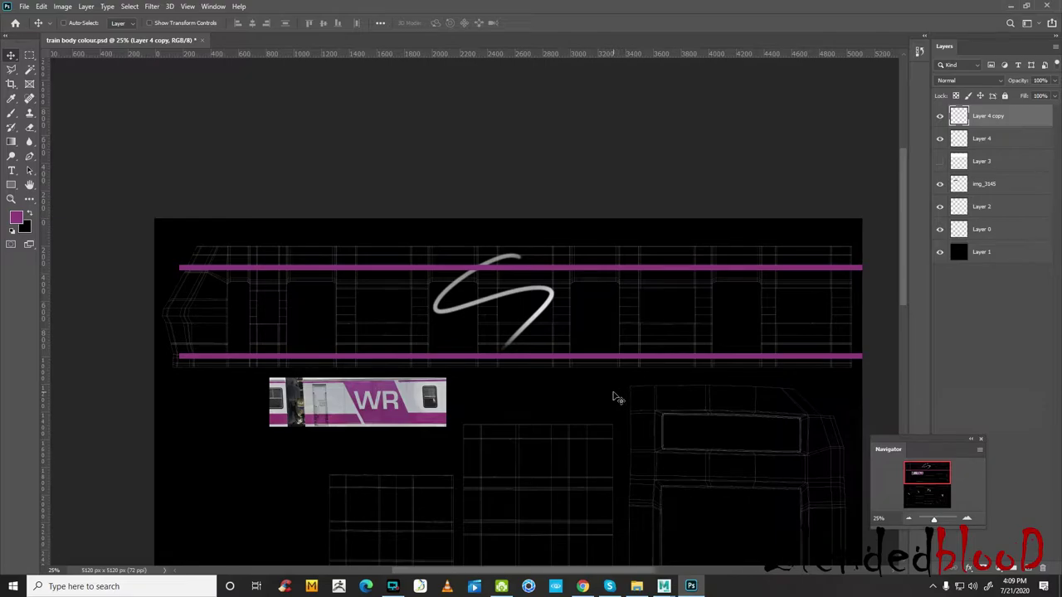
pyautogui.hotkey('ctrl', 't')
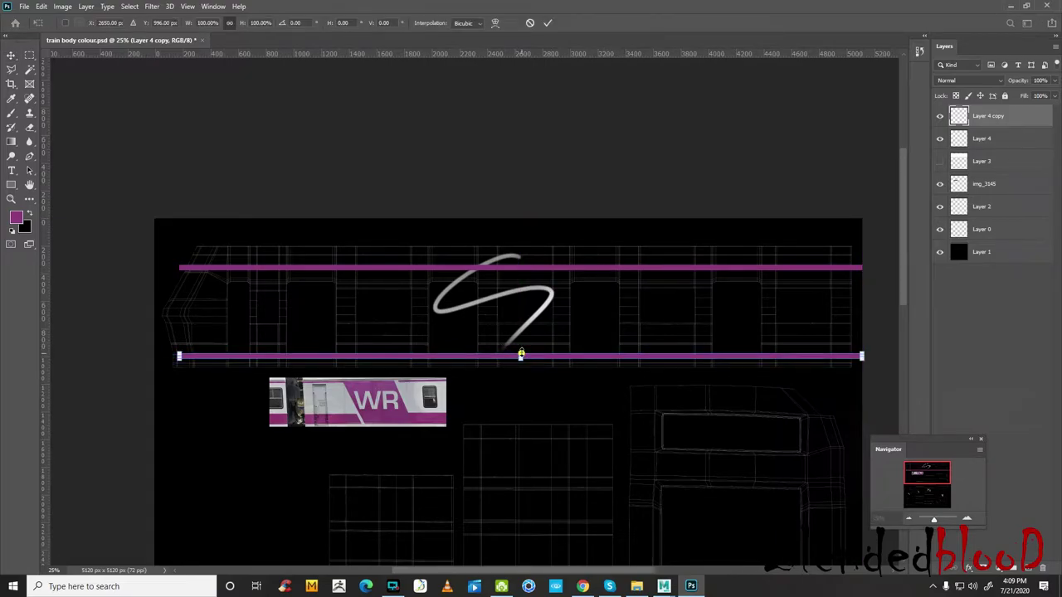
pyautogui.moveTo(521, 355); pyautogui.dragTo(521, 334)
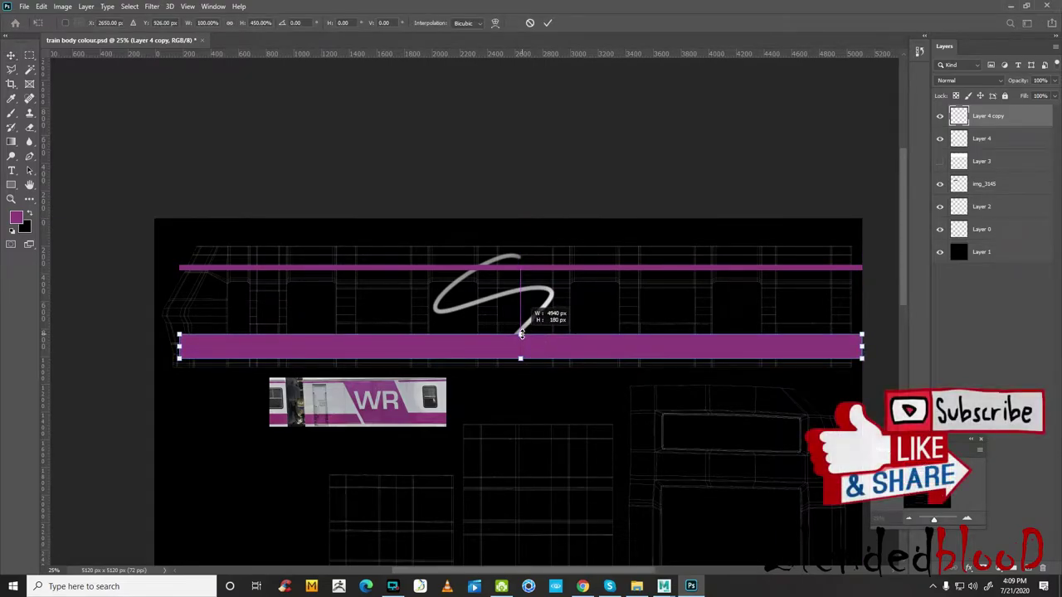
pyautogui.moveTo(179, 343); pyautogui.dragTo(162, 343)
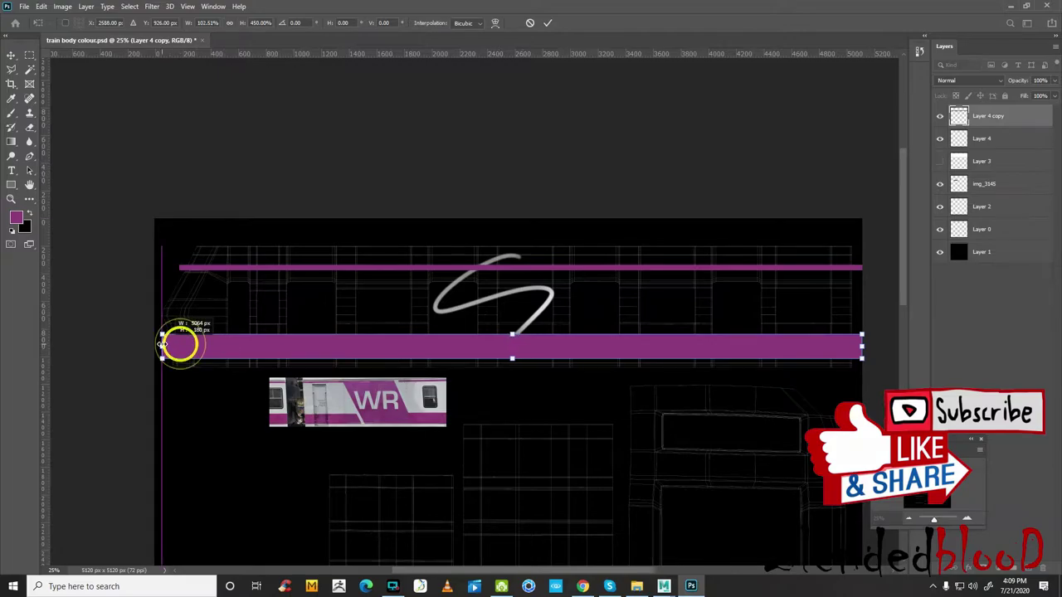
pyautogui.press('Return')
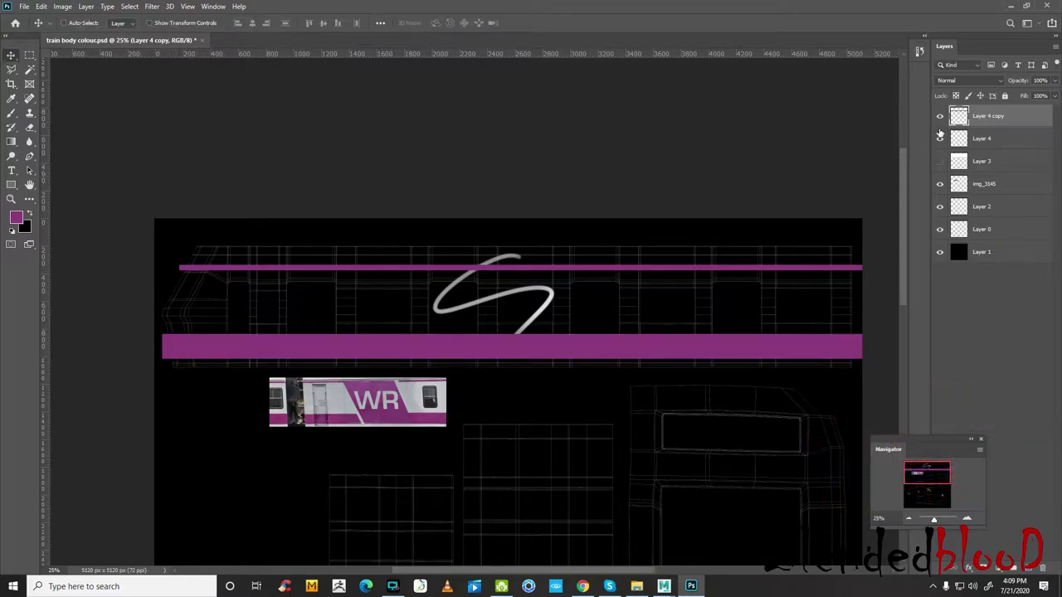
pyautogui.click(941, 163)
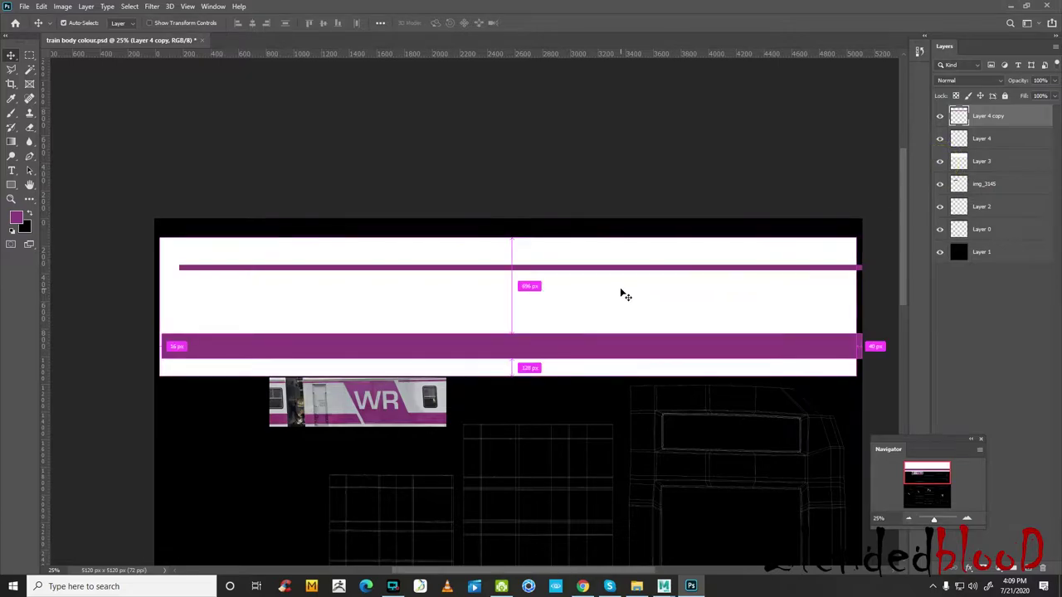
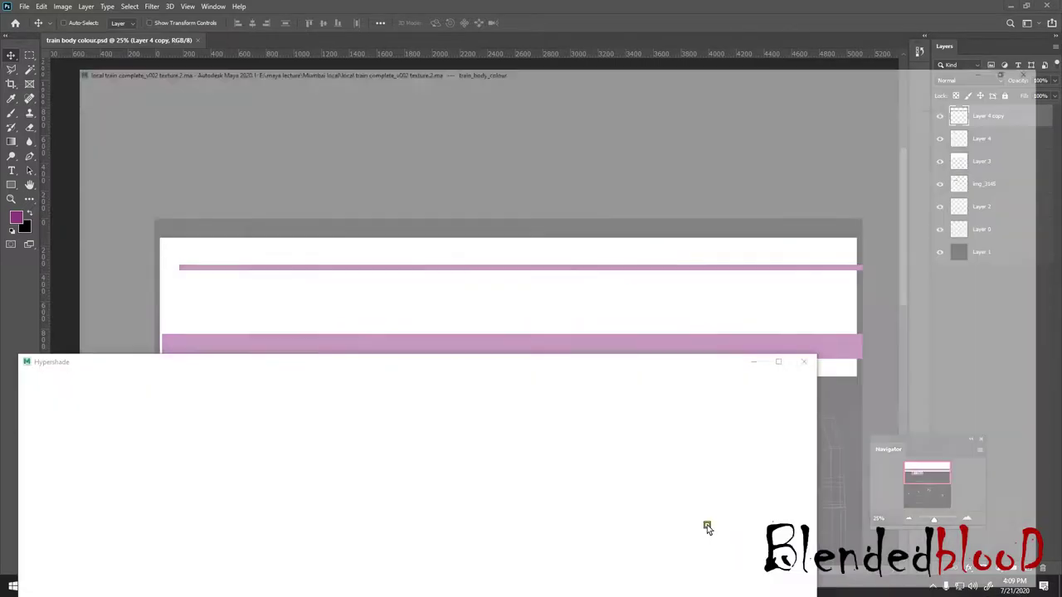
# - Reload the train_body_colour file1 texture in Maya and view the purple-striped train from the side
pyautogui.click(710, 531)
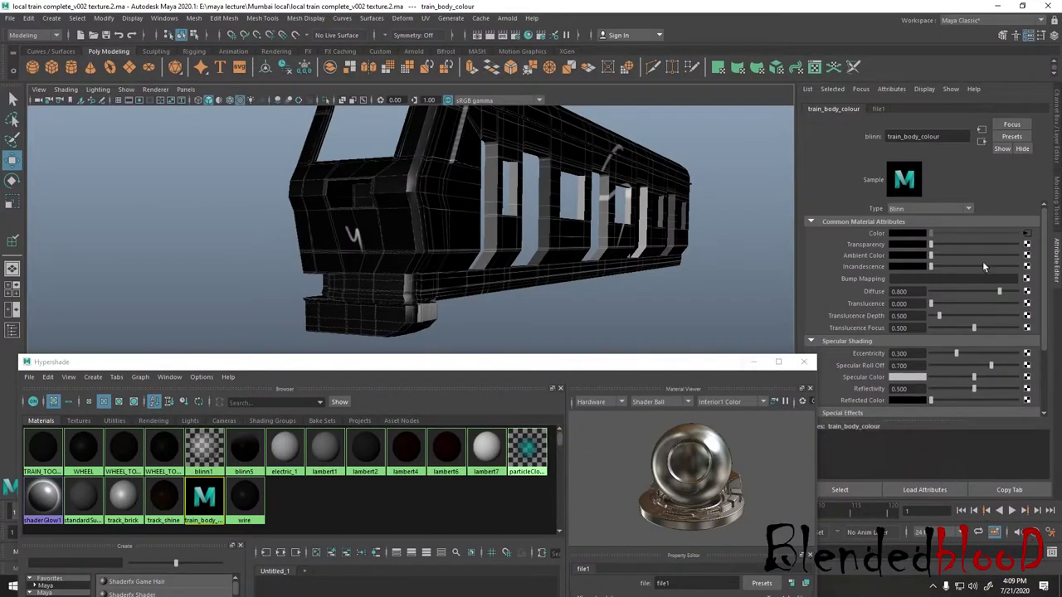
pyautogui.click(1028, 233)
pyautogui.click(908, 277)
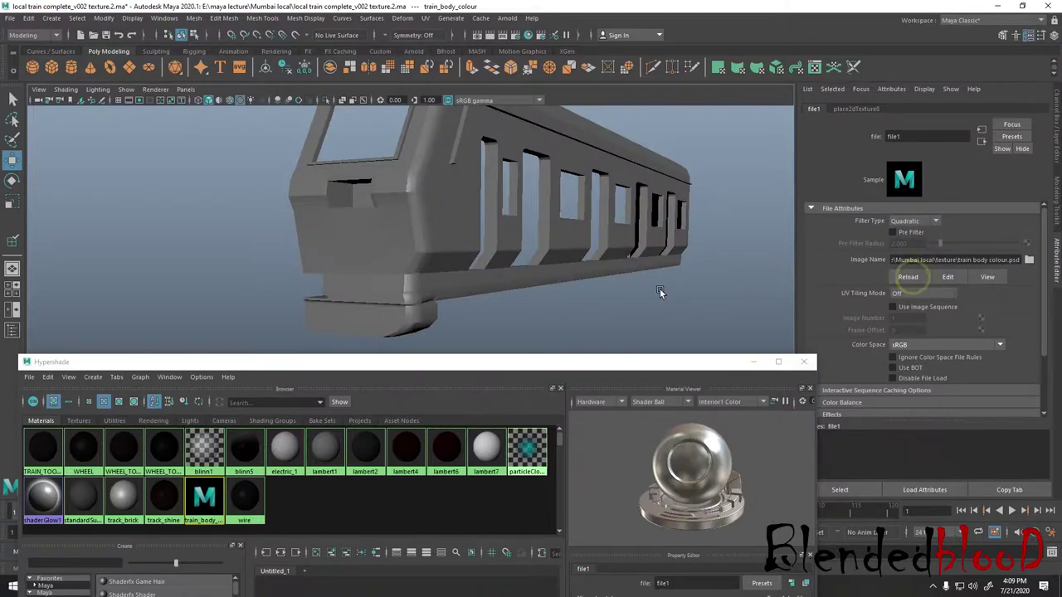
pyautogui.moveTo(733, 280)
pyautogui.keyDown('alt'); pyautogui.mouseDown()
pyautogui.moveTo(616, 292)
pyautogui.moveTo(692, 288)
pyautogui.mouseUp(); pyautogui.keyUp('alt')
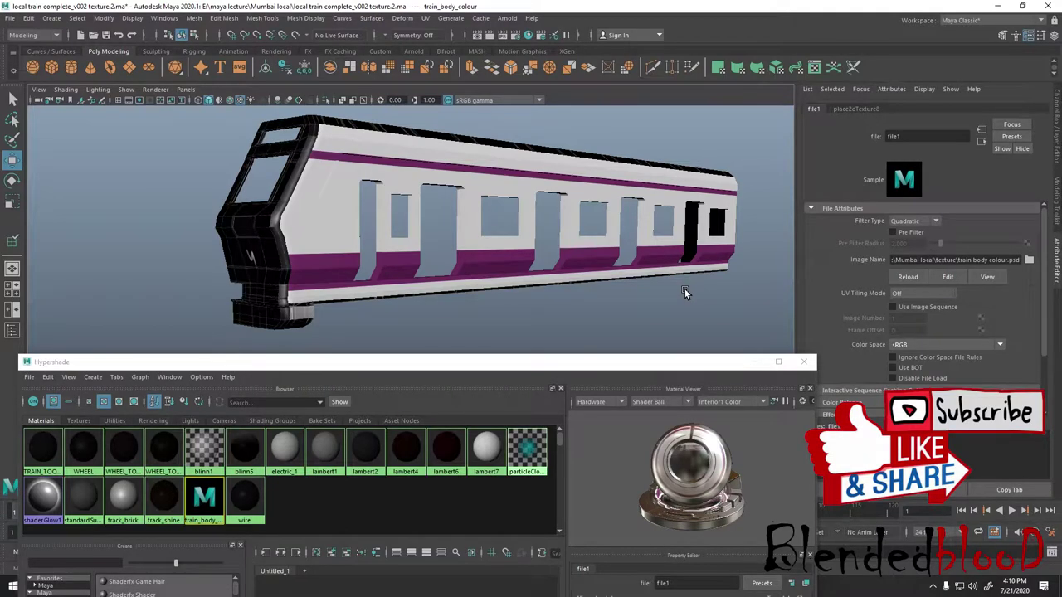
pyautogui.moveTo(677, 362)
pyautogui.mouseDown()
pyautogui.moveTo(761, 323)
pyautogui.moveTo(825, 326)
pyautogui.mouseUp()
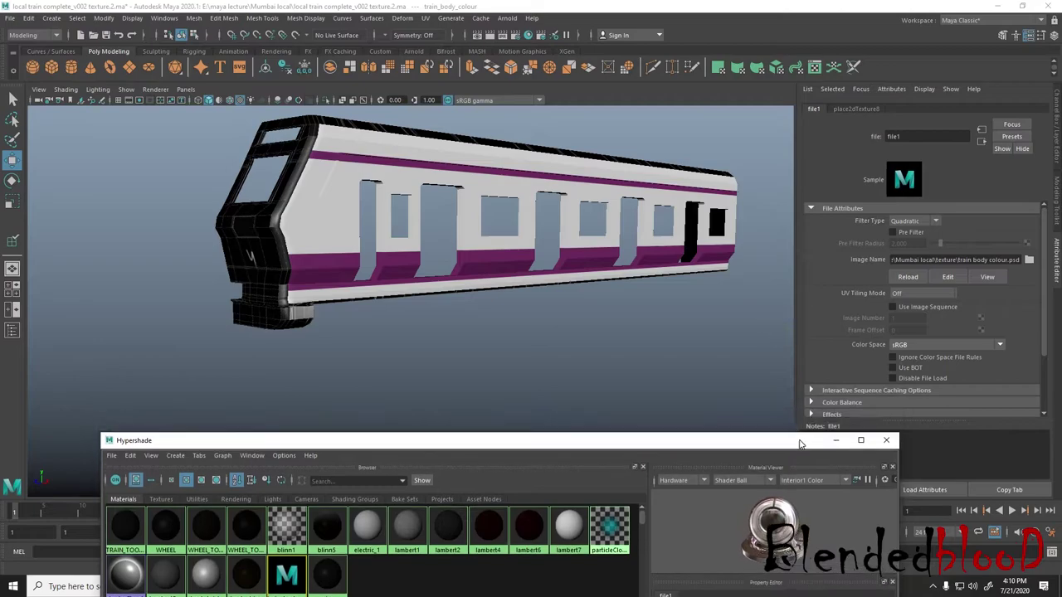
pyautogui.click(825, 326)
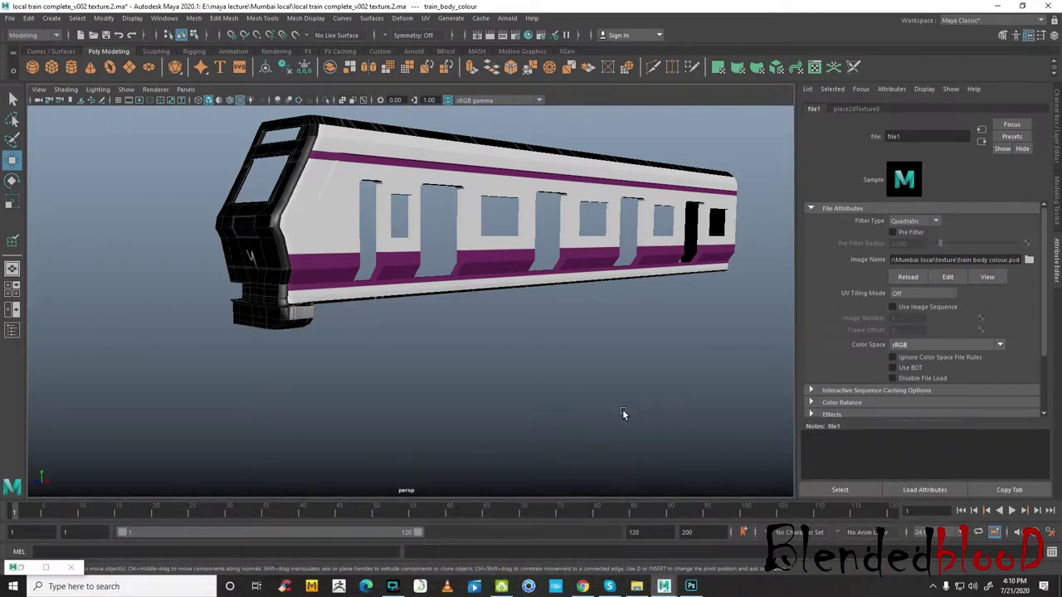
pyautogui.keyDown('alt'); pyautogui.moveTo(624, 414); pyautogui.dragTo(569, 432); pyautogui.keyUp('alt')
pyautogui.scroll(3, 573, 431)
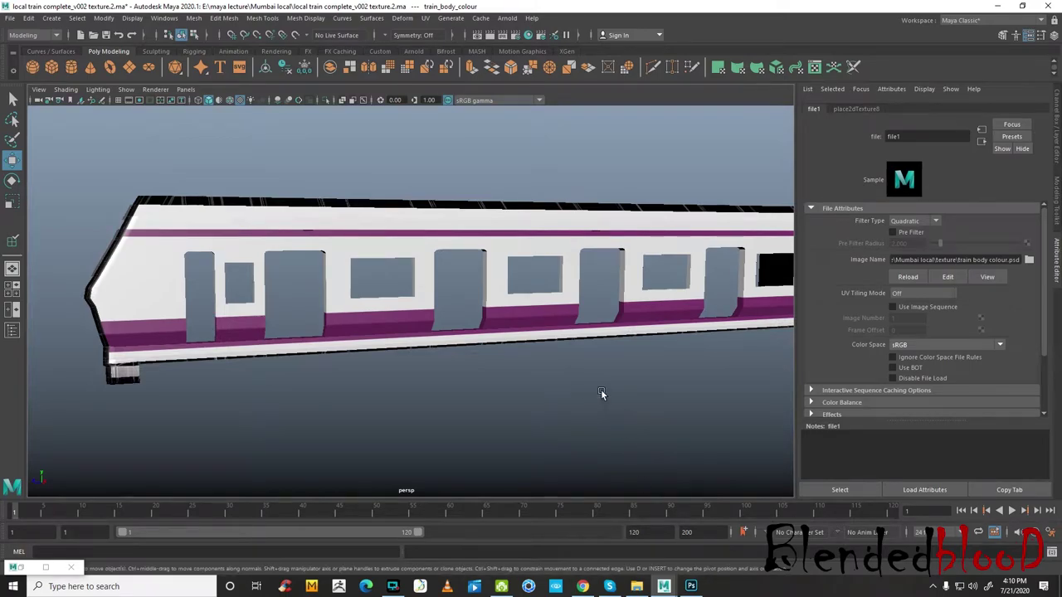
# - View the img_3131 train reference photo in Picasa, then close it and the texture folder
pyautogui.click(636, 587)
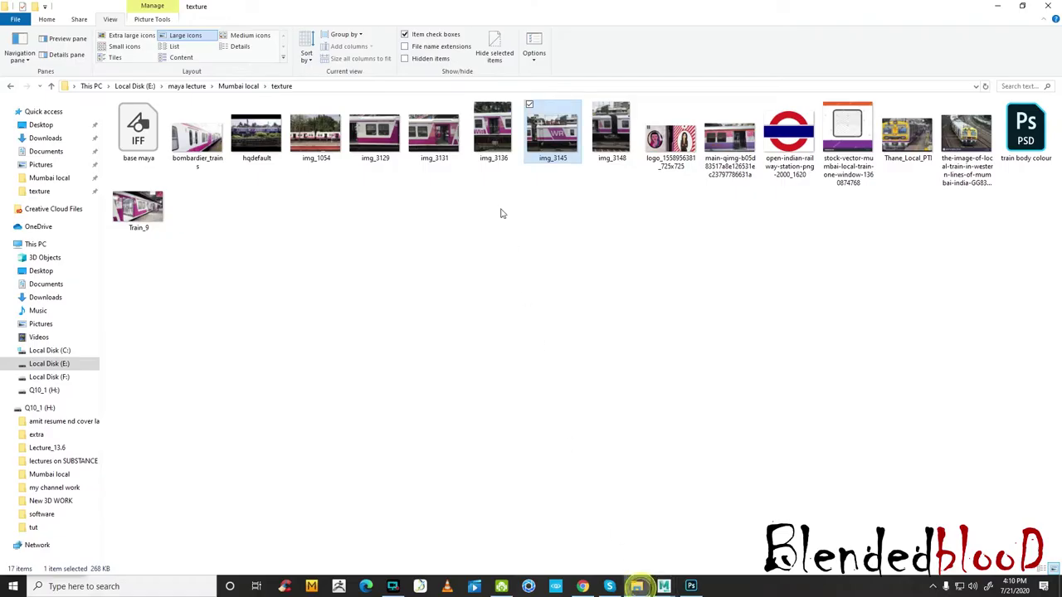
pyautogui.doubleClick(450, 148)
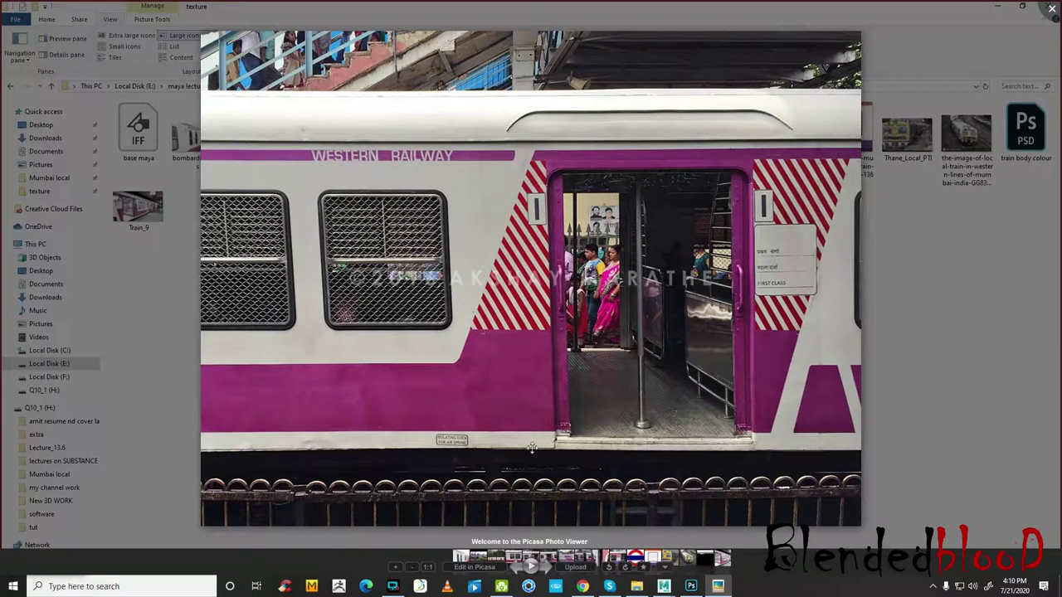
pyautogui.click(1051, 9)
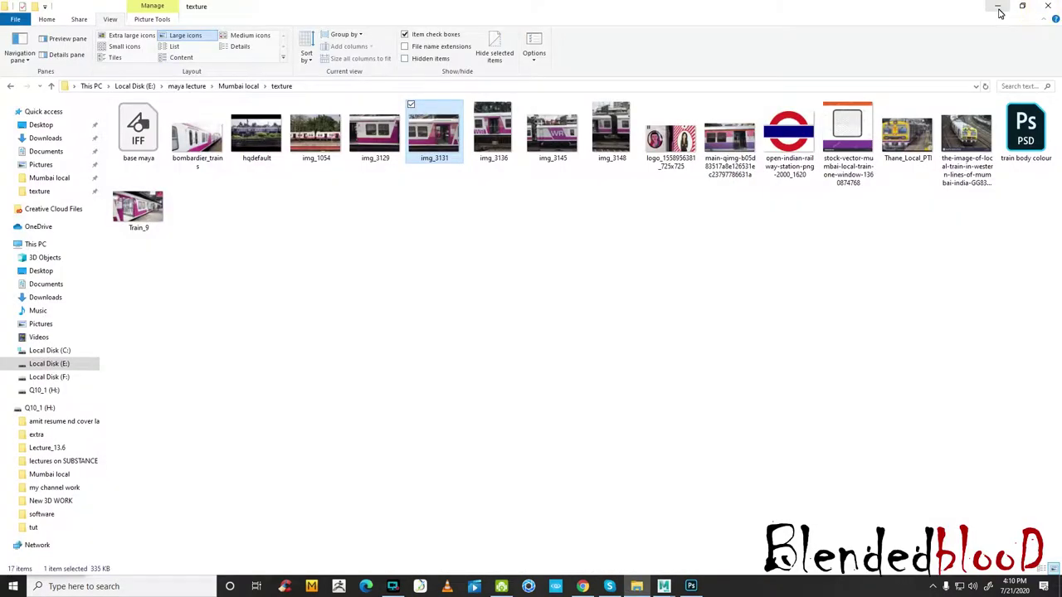
pyautogui.click(1000, 12)
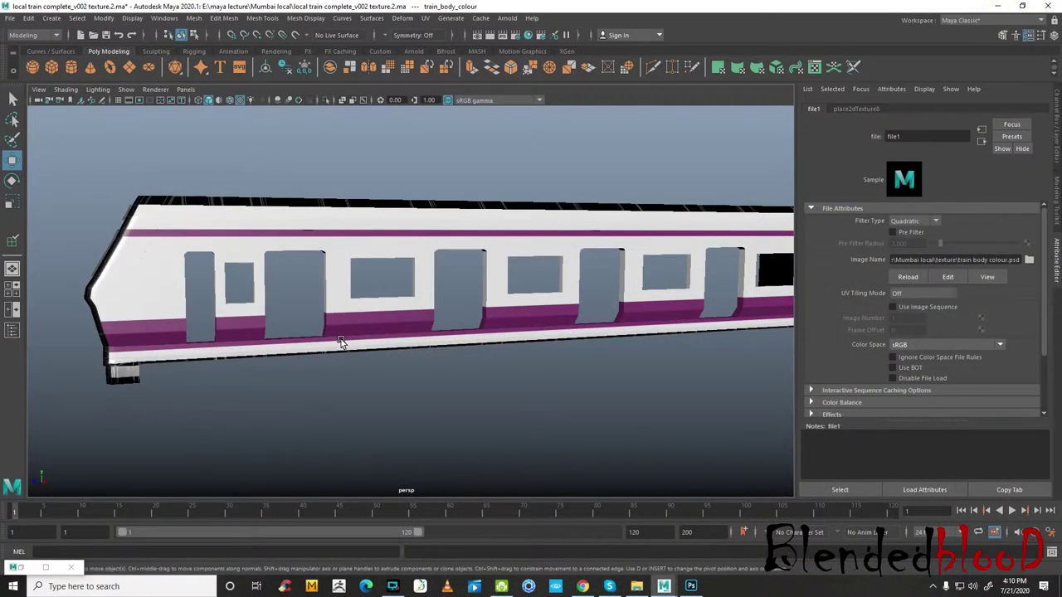
pyautogui.scroll(3, 339, 342)
pyautogui.scroll(2, 318, 359)
pyautogui.scroll(2, 332, 369)
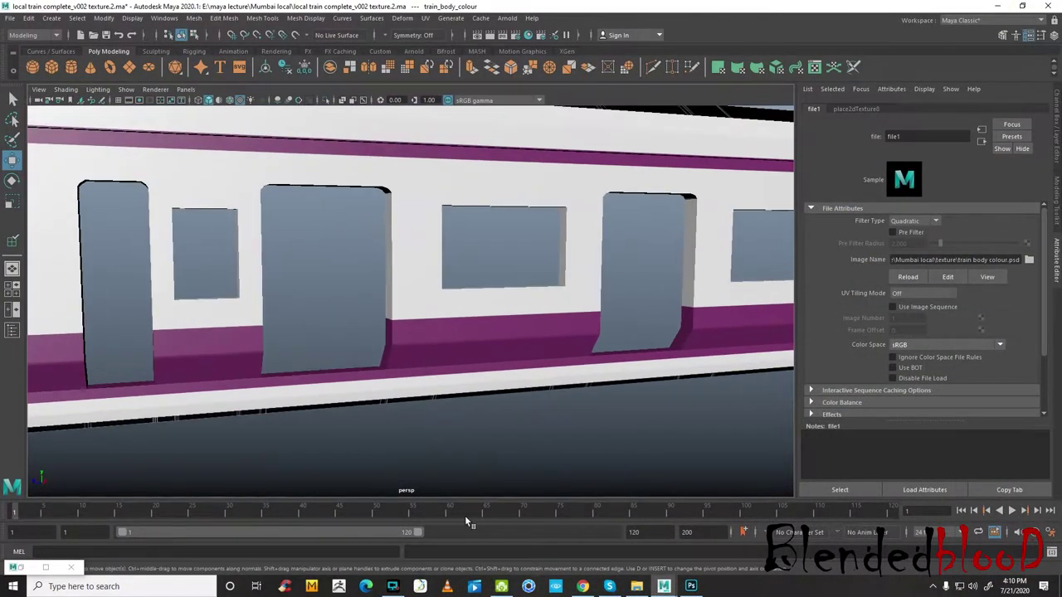
# - Open the img_1054 reference photo and zoom into its WR lettering before closing it
pyautogui.click(636, 587)
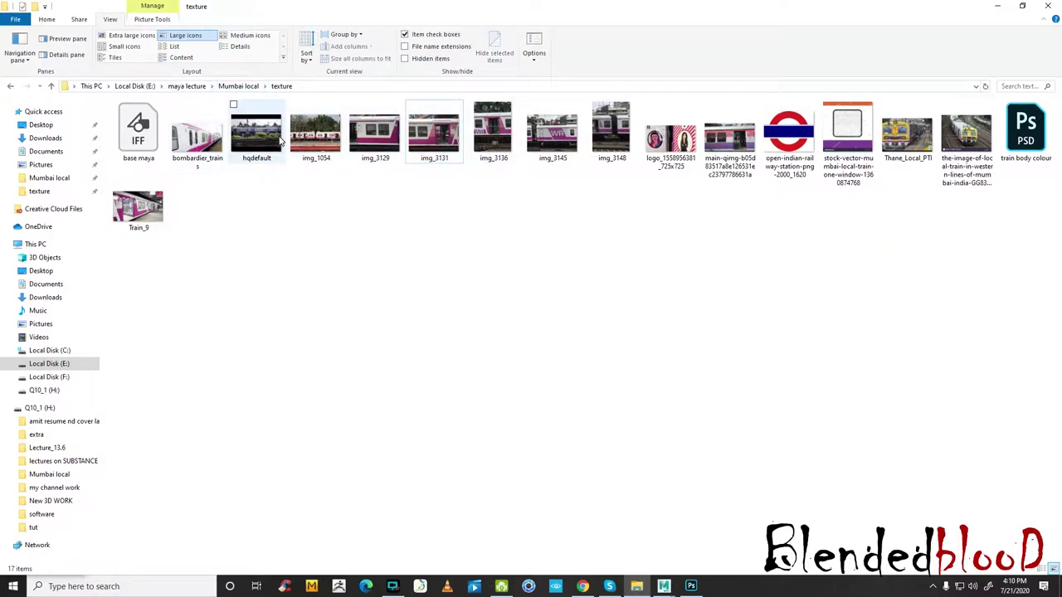
pyautogui.doubleClick(338, 141)
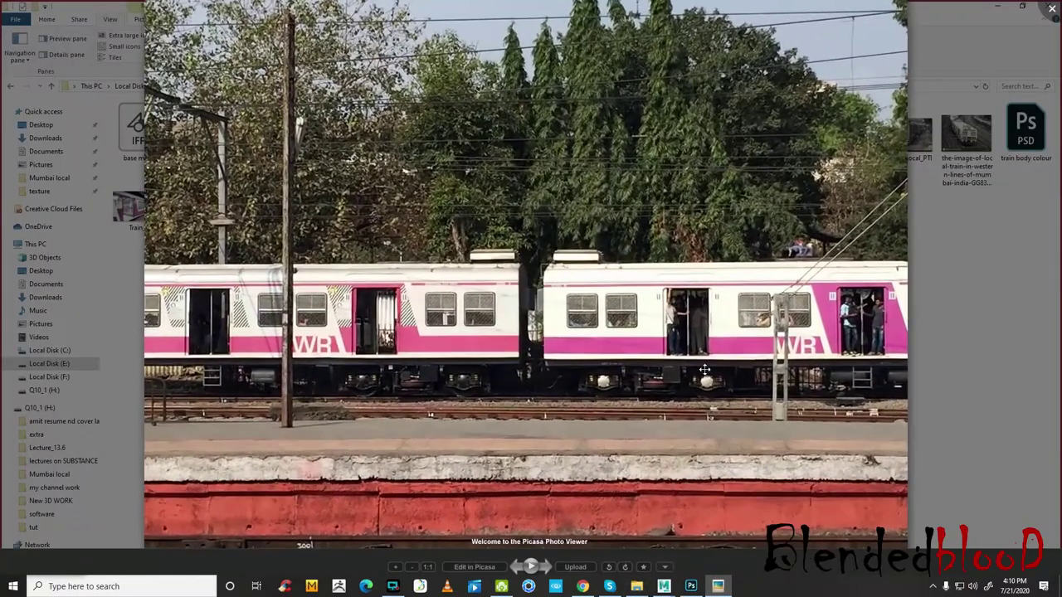
pyautogui.scroll(2, 705, 367)
pyautogui.scroll(3, 722, 362)
pyautogui.scroll(1, 722, 361)
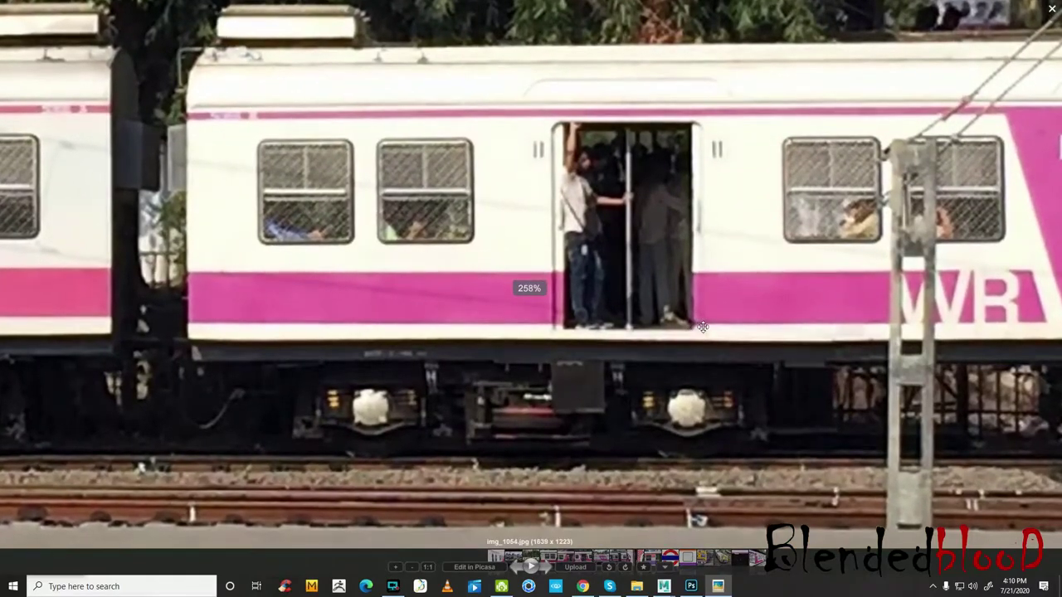
pyautogui.press('Escape')
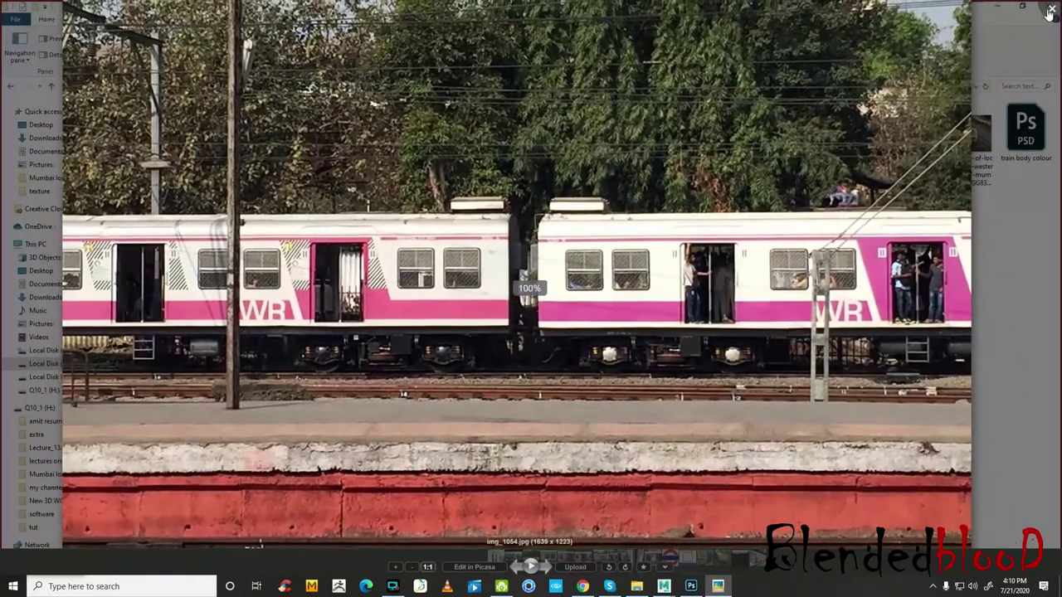
pyautogui.hotkey('alt', 'Tab')
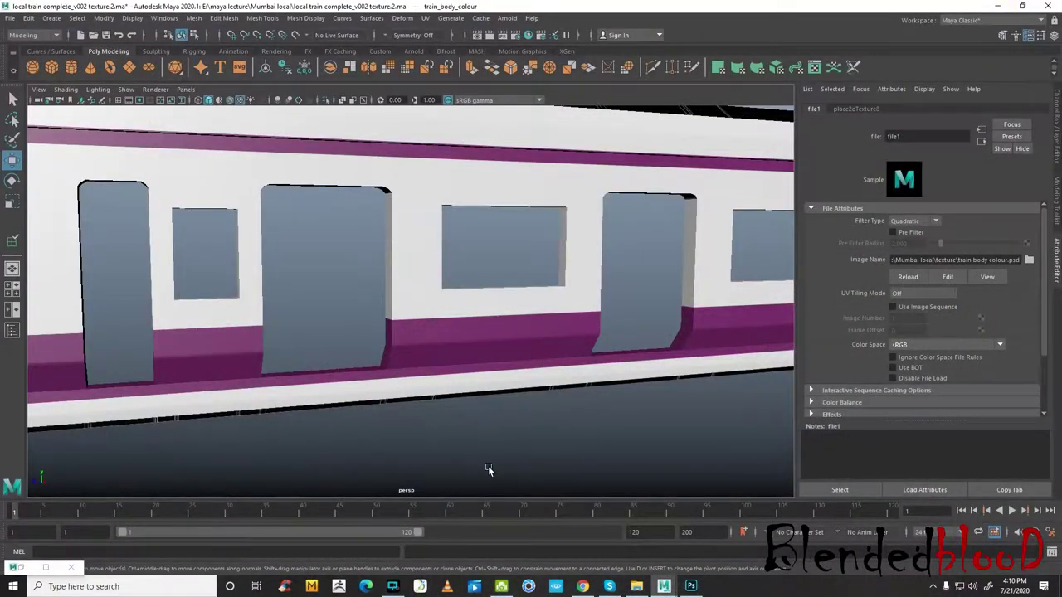
# - Shrink the lower purple stripe on Layer 4 copy to about 64% height, hiding Layer 3 meanwhile
pyautogui.click(693, 587)
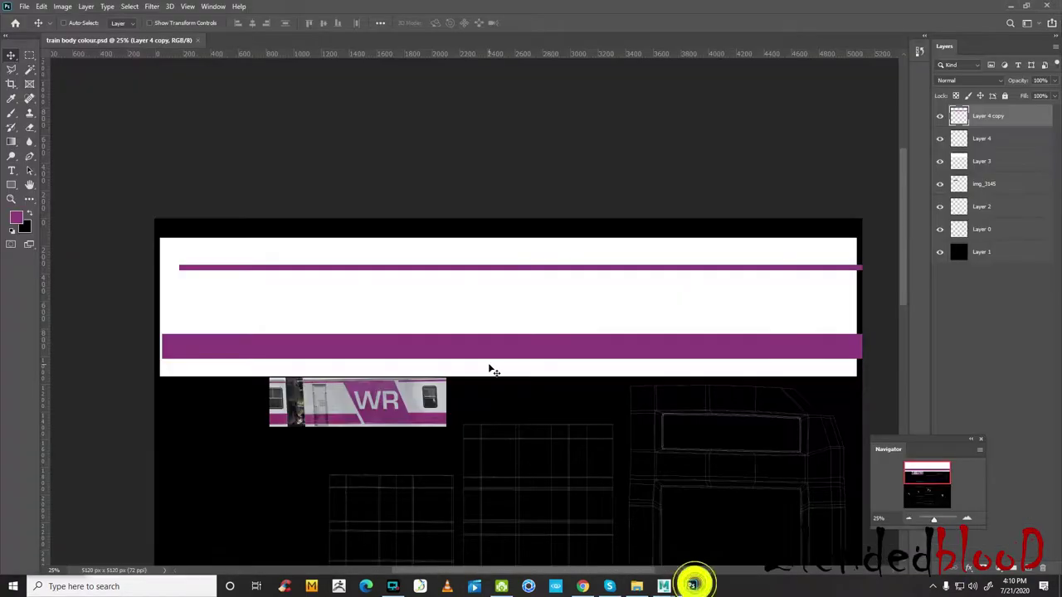
pyautogui.click(940, 161)
pyautogui.click(940, 115)
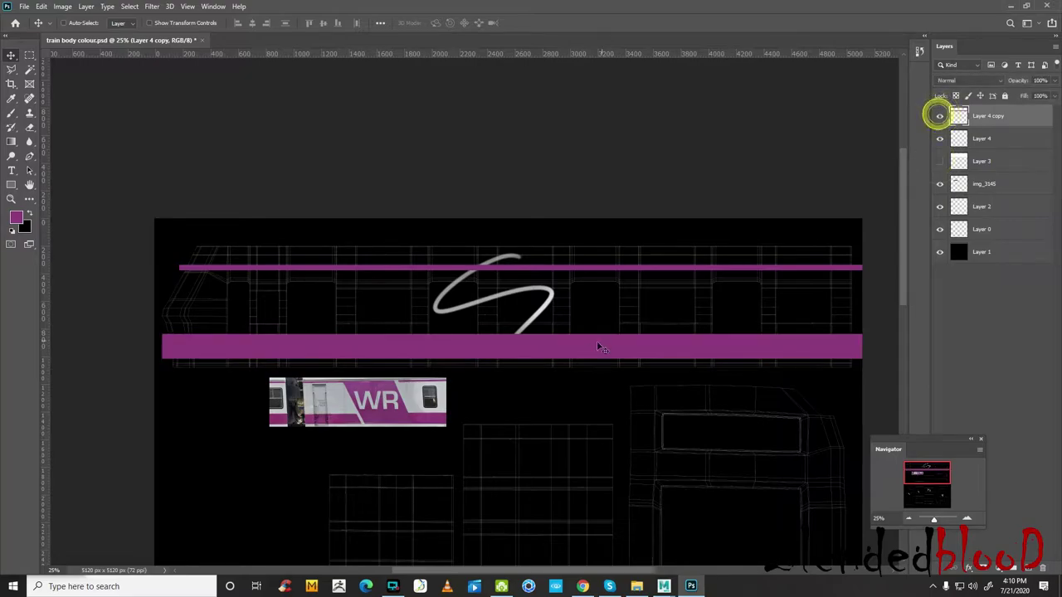
pyautogui.scroll(1, 599, 346)
pyautogui.hotkey('ctrl', 't')
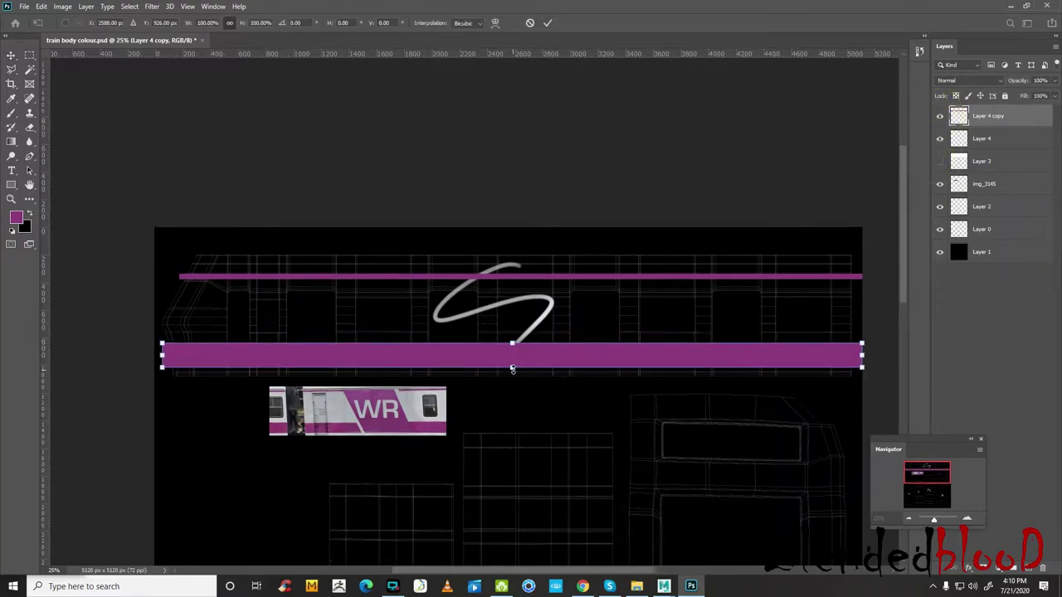
pyautogui.moveTo(512, 367)
pyautogui.mouseDown()
pyautogui.moveTo(514, 345)
pyautogui.moveTo(516, 359)
pyautogui.mouseUp()
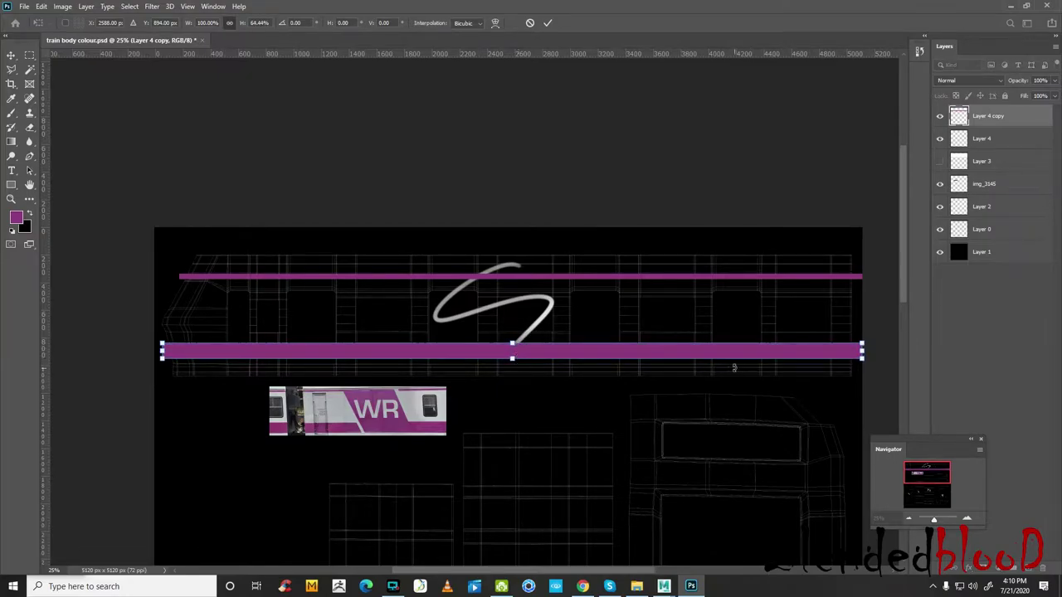
pyautogui.press('Return')
pyautogui.click(940, 160)
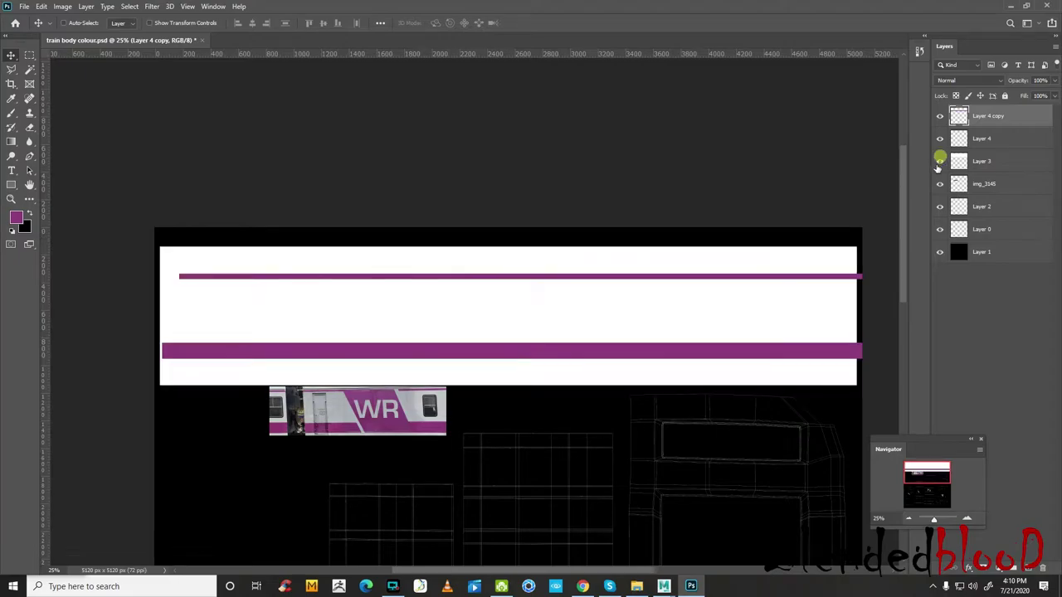
# - Reload the file1 texture in Maya to show the thinner lower stripe
pyautogui.click(664, 587)
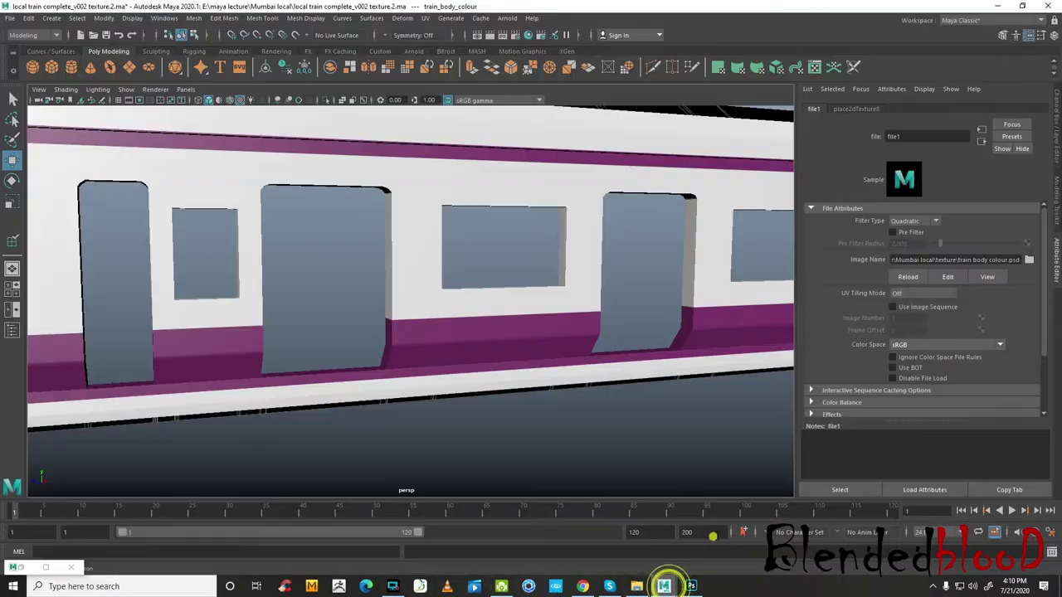
pyautogui.click(916, 278)
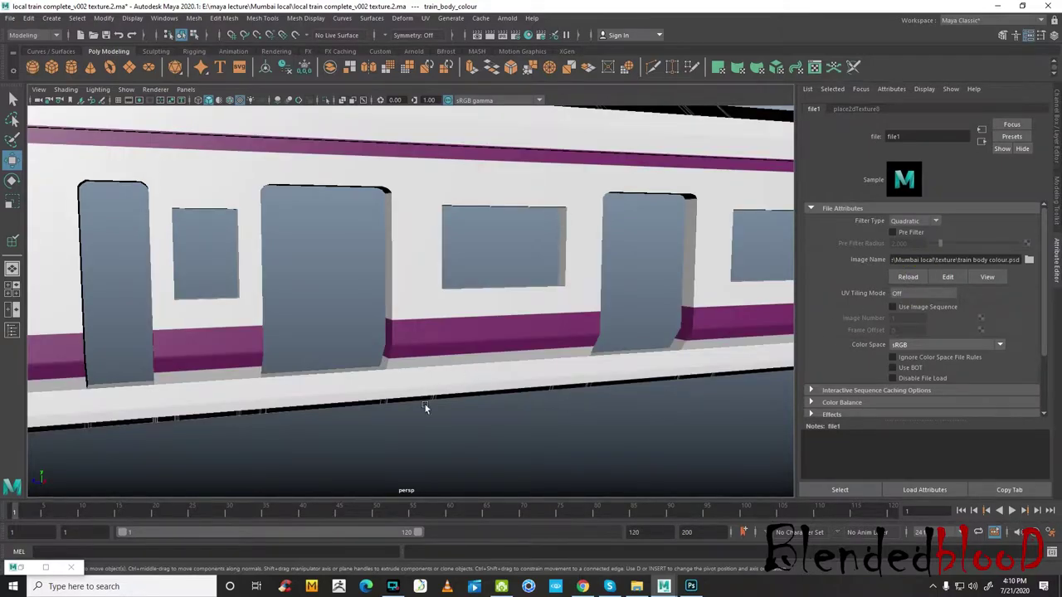
pyautogui.scroll(-3, 398, 373)
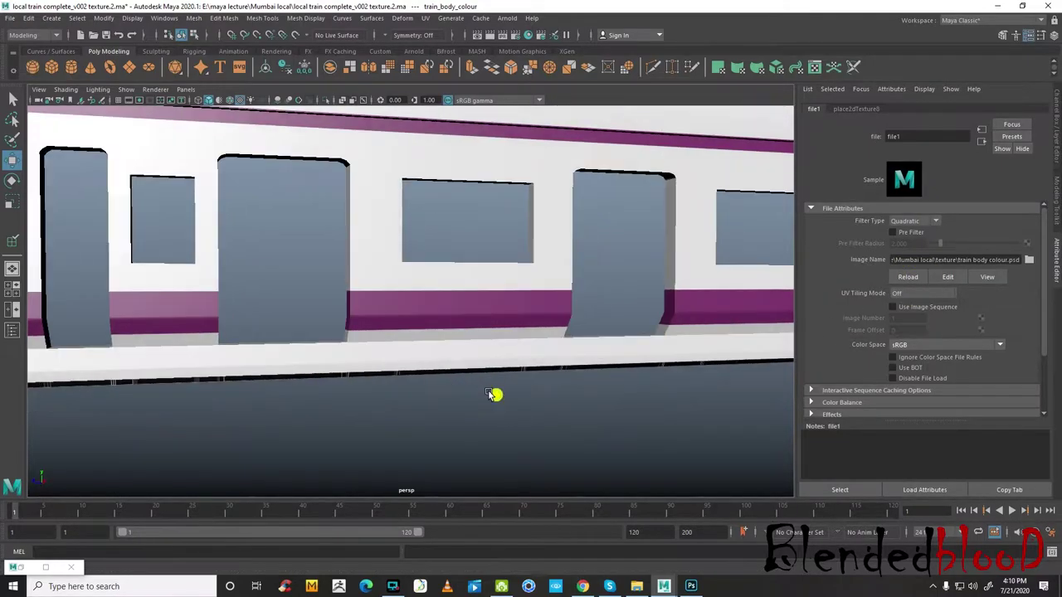
# - Select the train body mesh and display it as the unsmoothed base cage with key 1
pyautogui.click(453, 339)
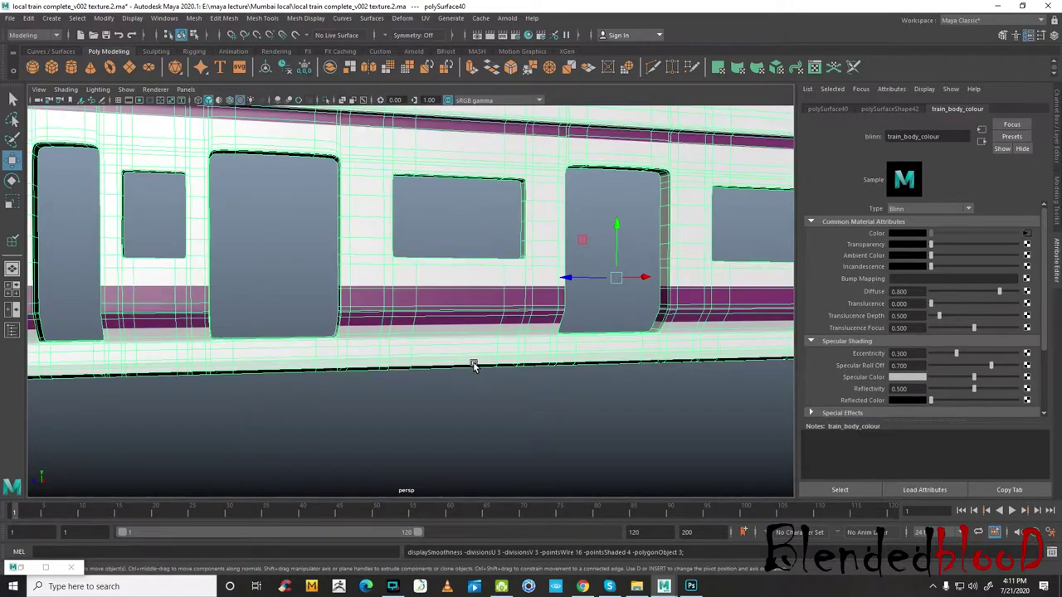
pyautogui.click(493, 396)
pyautogui.scroll(-2, 493, 395)
pyautogui.moveTo(493, 395)
pyautogui.keyDown('alt'); pyautogui.mouseDown()
pyautogui.moveTo(424, 387)
pyautogui.moveTo(463, 396)
pyautogui.mouseUp(); pyautogui.keyUp('alt')
pyautogui.scroll(5, 498, 365)
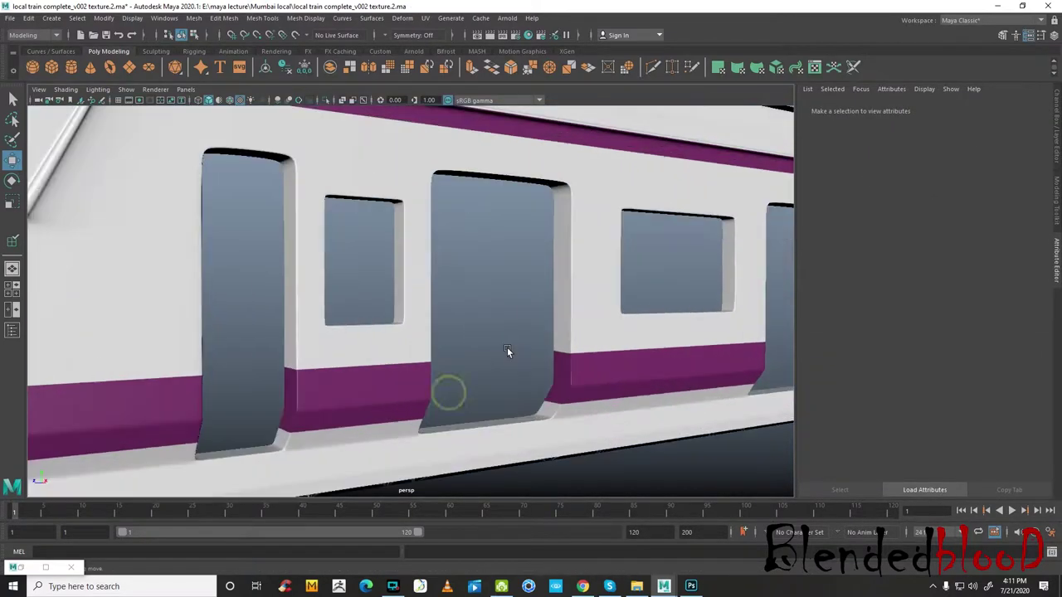
pyautogui.click(569, 352)
pyautogui.scroll(1, 534, 346)
pyautogui.press('1')
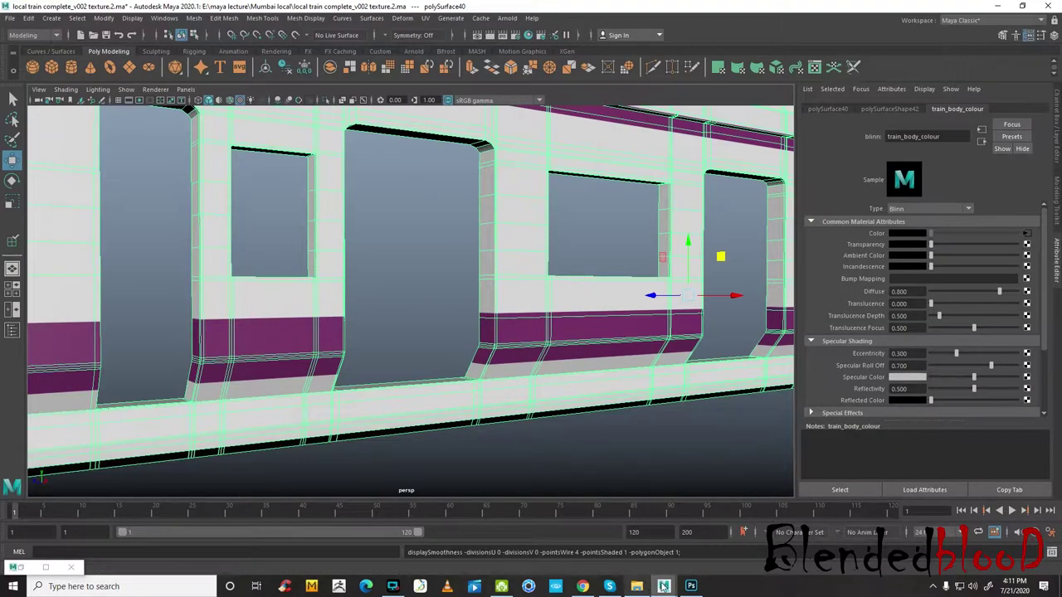
pyautogui.click(636, 587)
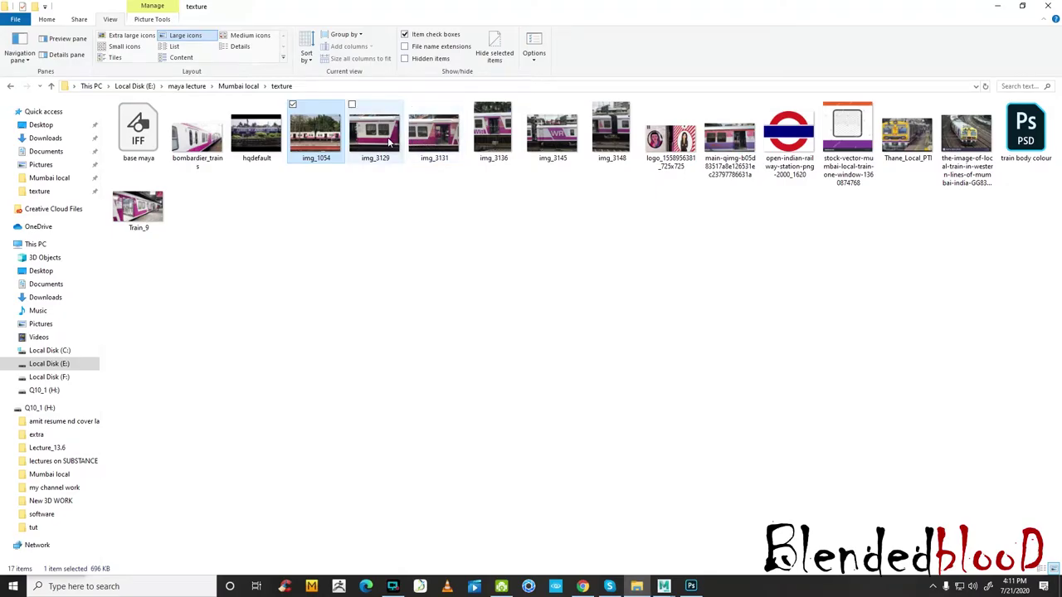
# - Check the img_3129 reference photo in Picasa, then return to the texture in Photoshop
pyautogui.doubleClick(378, 134)
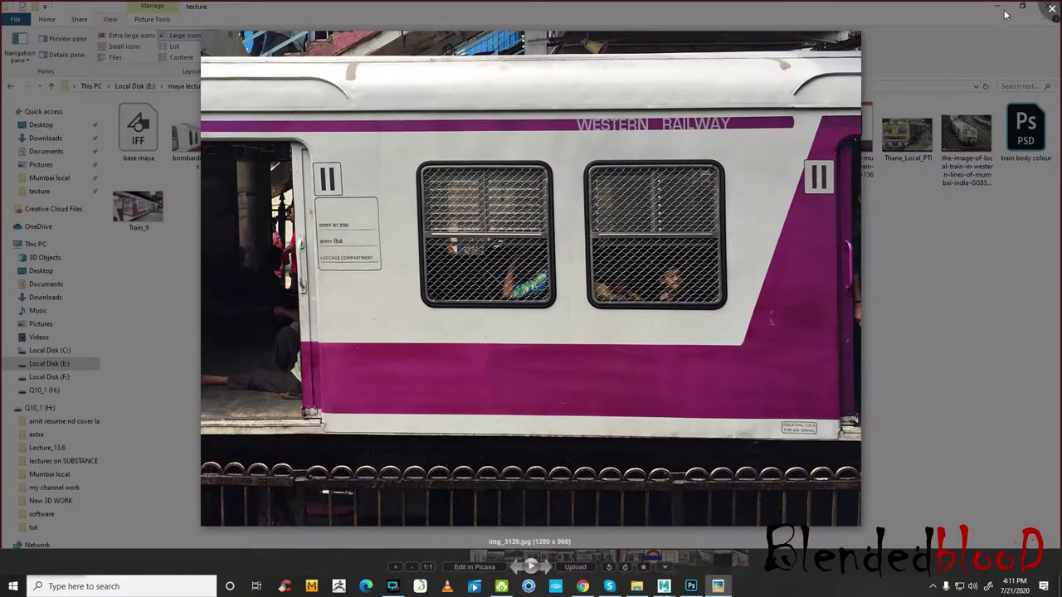
pyautogui.click(1053, 12)
pyautogui.click(996, 6)
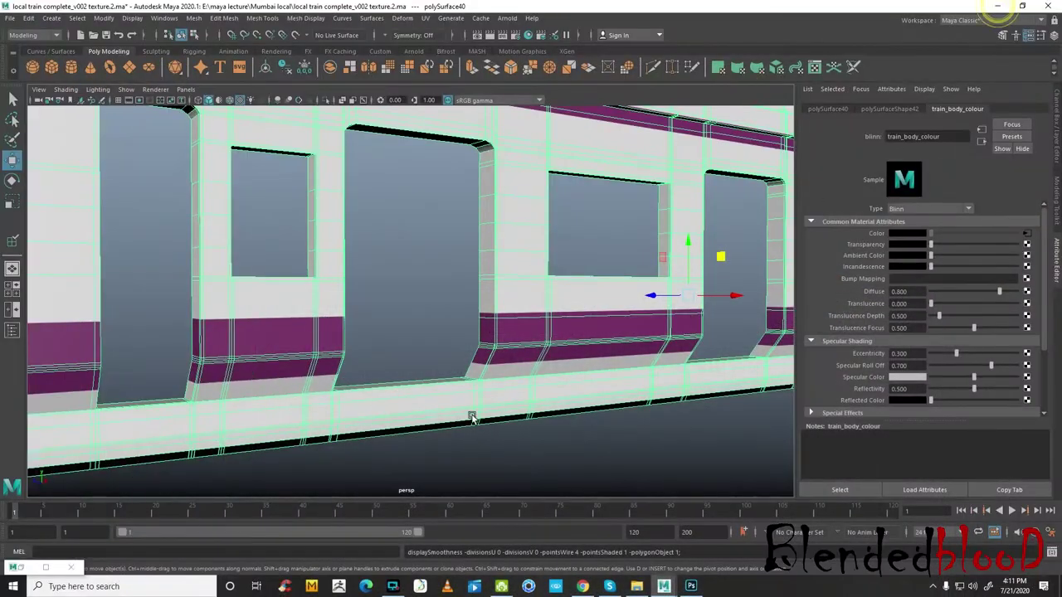
pyautogui.click(692, 587)
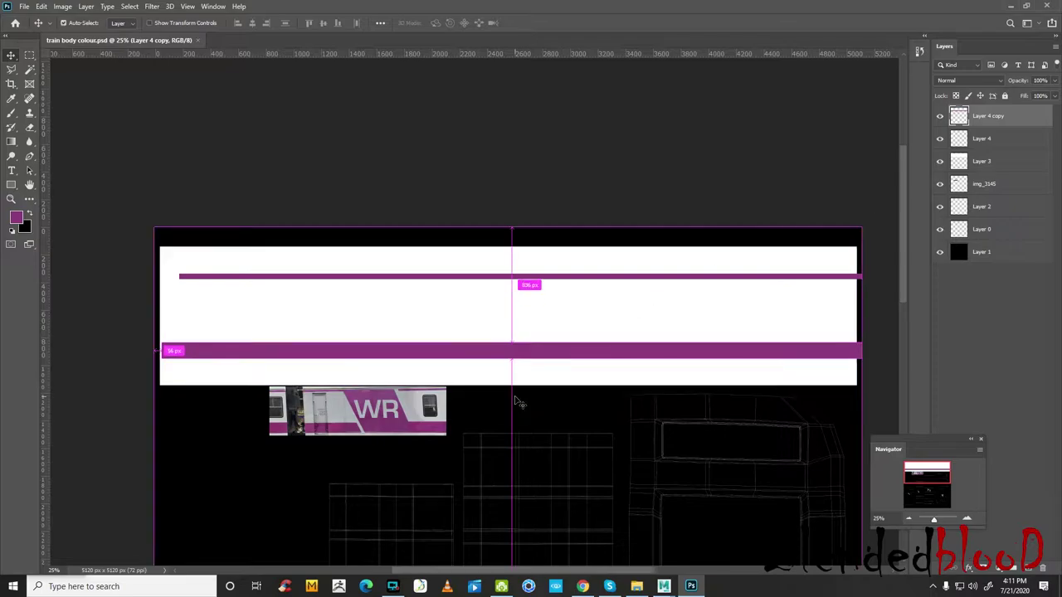
# - Stretch the lower purple stripe past the left edge to about 148 px tall, then re-show Layer 3
pyautogui.hotkey('ctrl', 't')
pyautogui.press('Return')
pyautogui.click(940, 161)
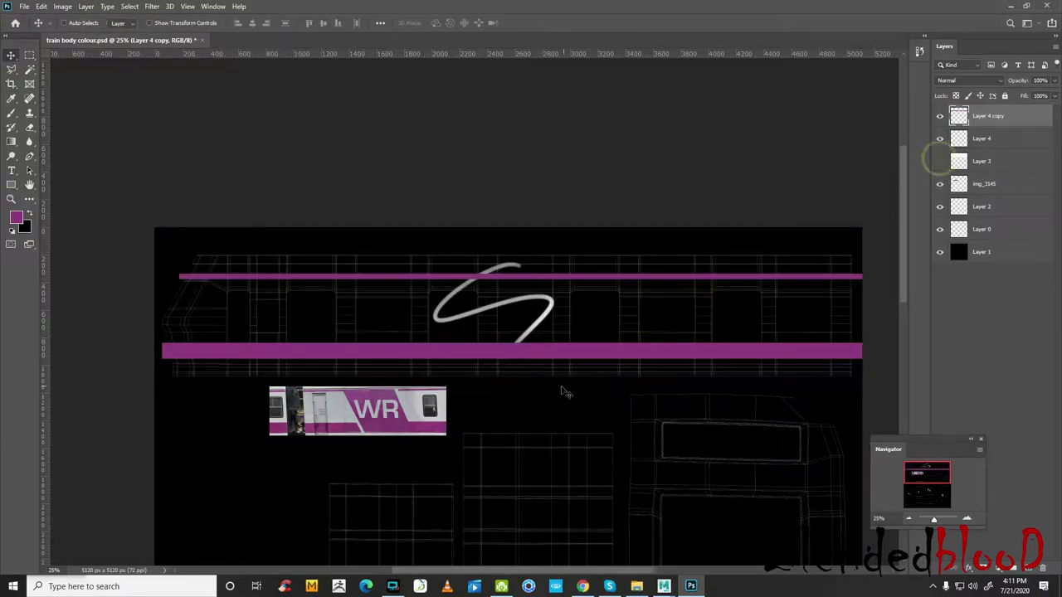
pyautogui.hotkey('ctrl', 't')
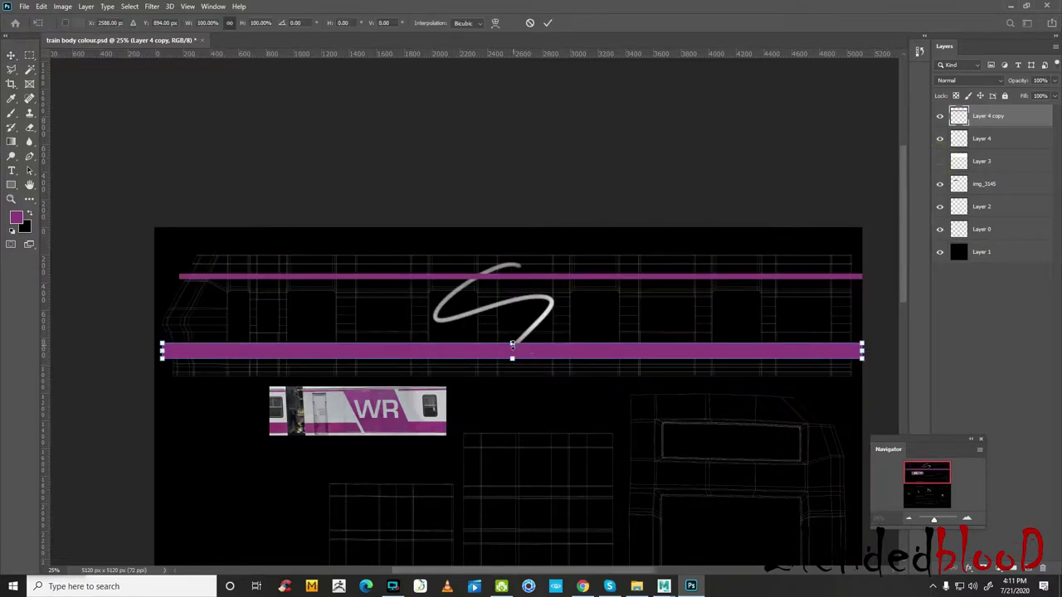
pyautogui.moveTo(512, 344); pyautogui.dragTo(512, 361)
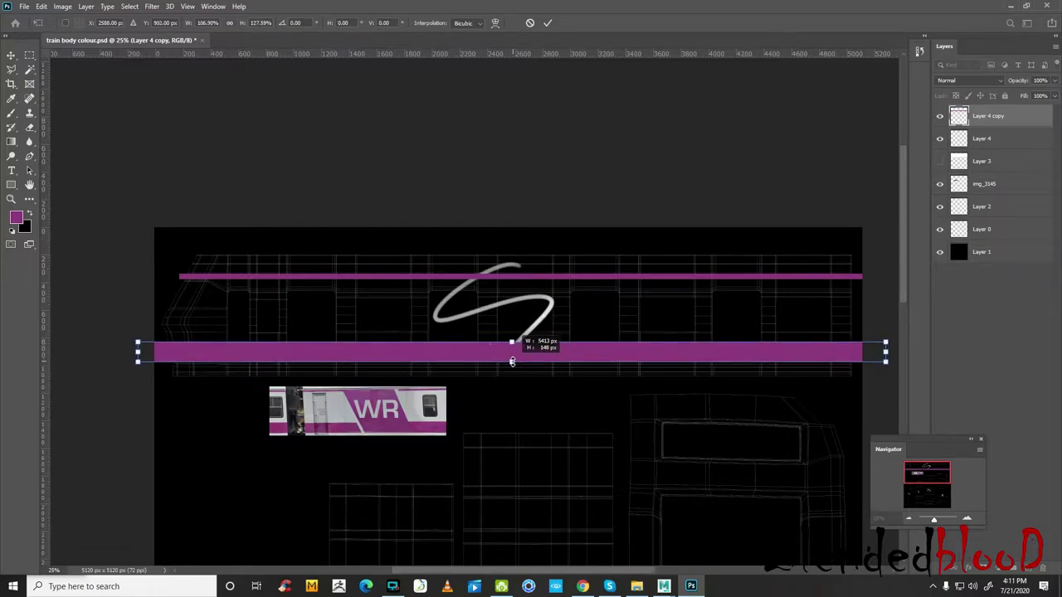
pyautogui.press('Return')
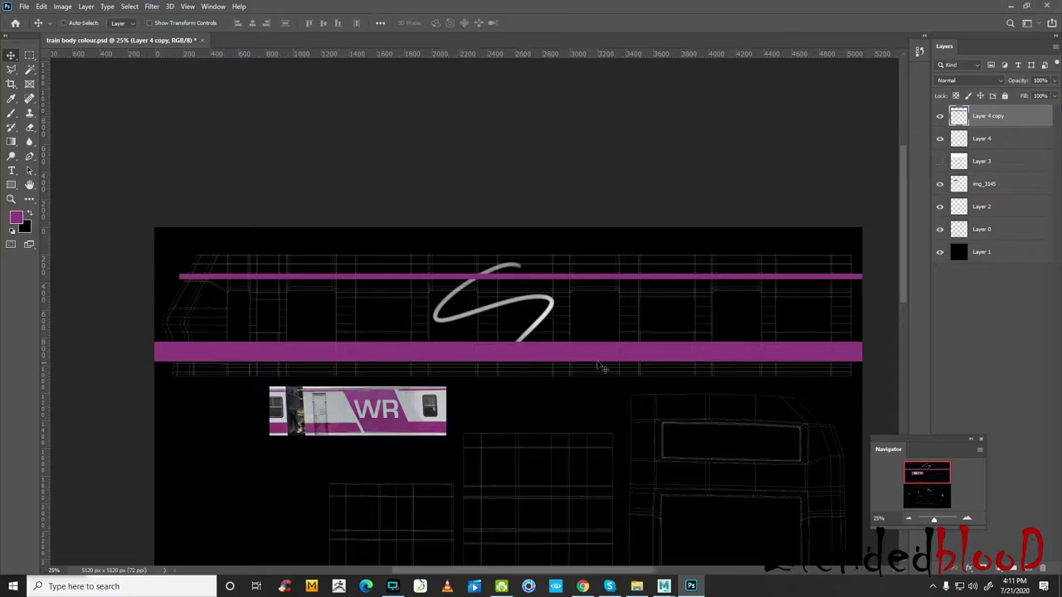
pyautogui.click(940, 162)
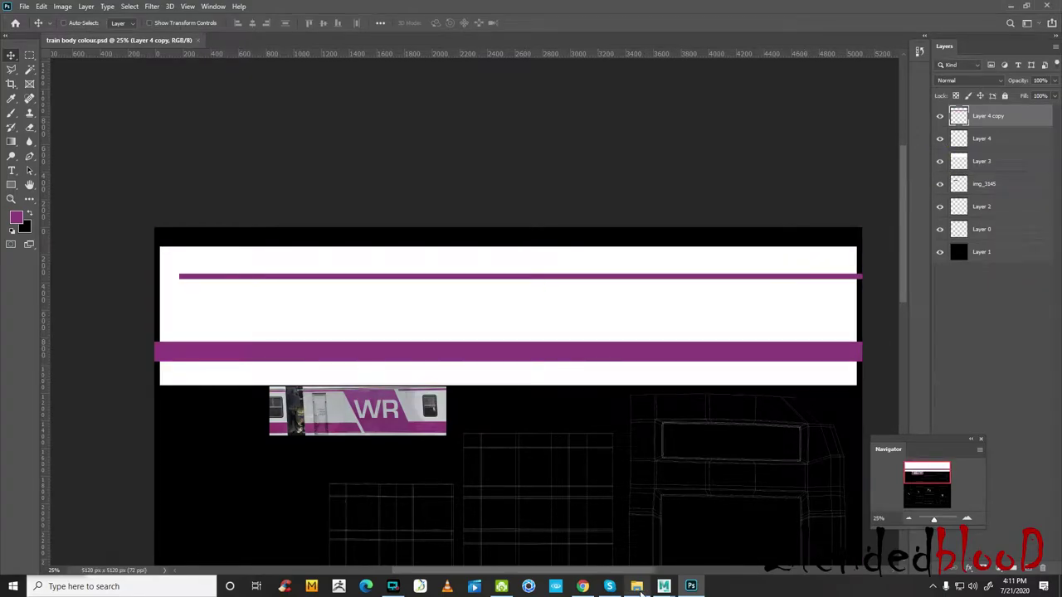
# - Reload the file1 texture in Maya so the train shows the thicker lower stripe
pyautogui.moveTo(663, 587)
pyautogui.click(726, 539)
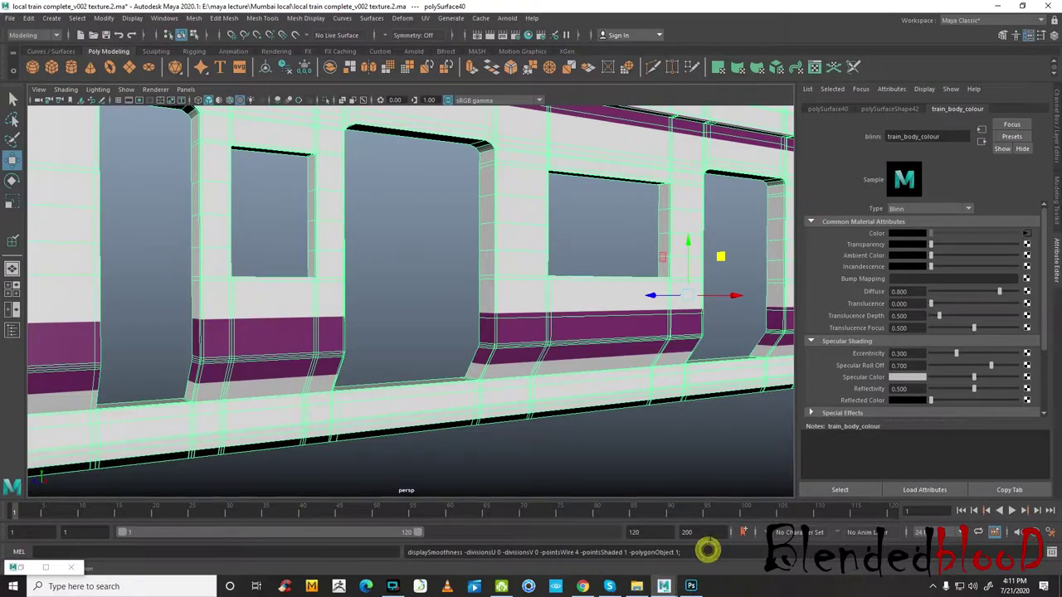
pyautogui.click(1028, 234)
pyautogui.click(908, 276)
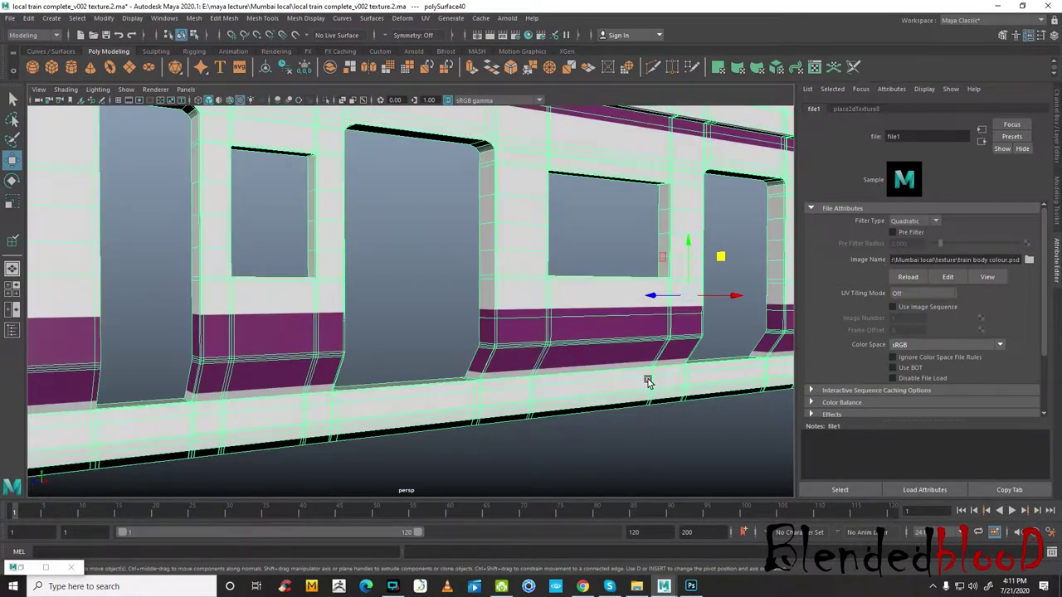
pyautogui.moveTo(586, 350); pyautogui.dragTo(379, 265, button='right')
pyautogui.scroll(-5, 379, 265)
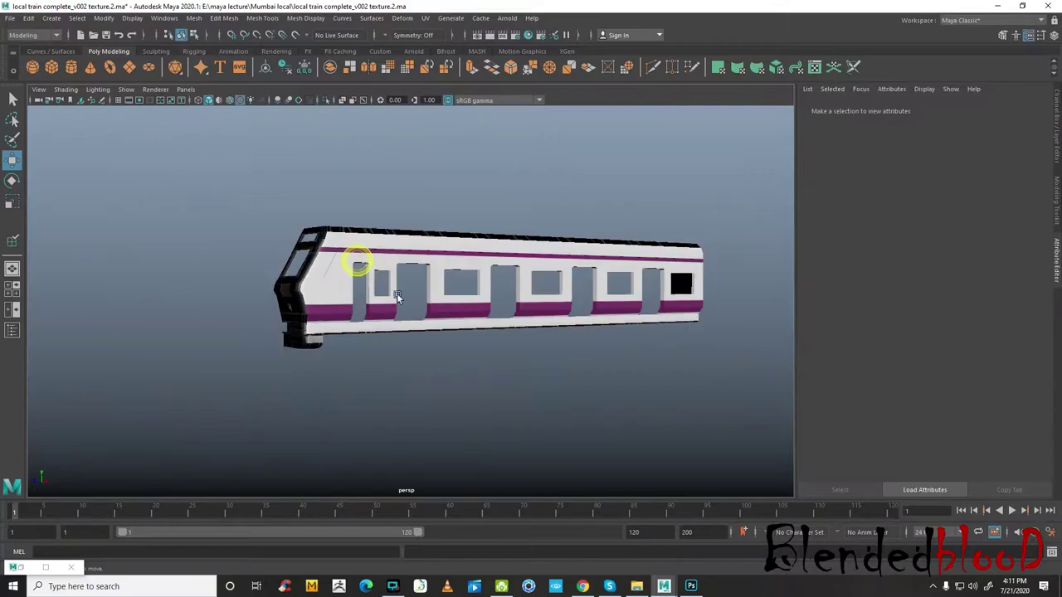
# - Orbit and zoom around the train to inspect the stripes and the cab
pyautogui.moveTo(521, 328)
pyautogui.keyDown('alt'); pyautogui.mouseDown()
pyautogui.moveTo(565, 339)
pyautogui.moveTo(503, 339)
pyautogui.moveTo(581, 337)
pyautogui.mouseUp(); pyautogui.keyUp('alt')
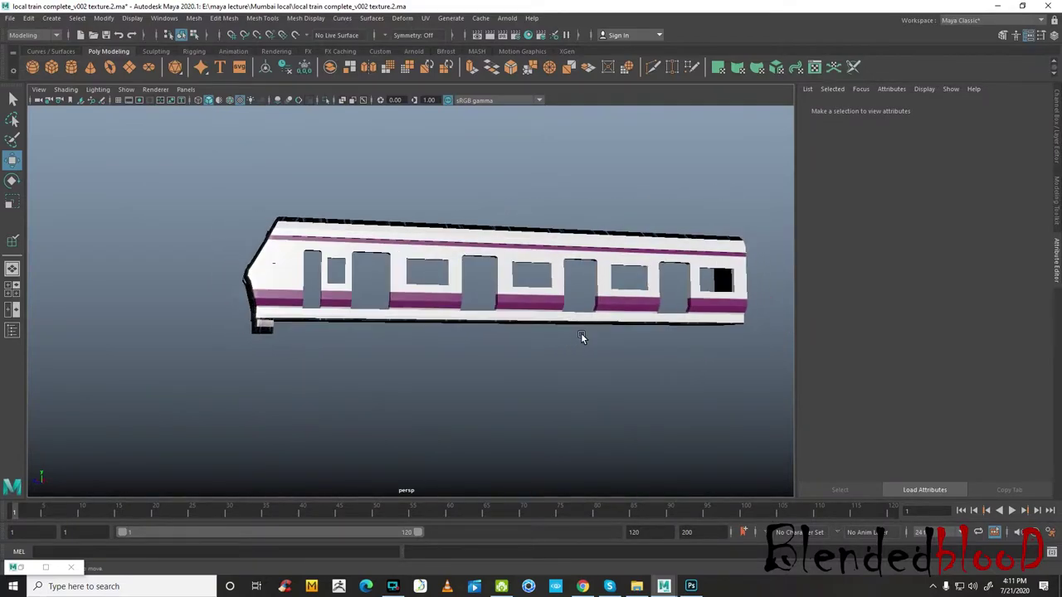
pyautogui.scroll(3, 567, 326)
pyautogui.scroll(2, 567, 326)
pyautogui.scroll(2, 535, 327)
pyautogui.moveTo(503, 338)
pyautogui.keyDown('alt'); pyautogui.mouseDown()
pyautogui.moveTo(487, 357)
pyautogui.moveTo(531, 387)
pyautogui.mouseUp(); pyautogui.keyUp('alt')
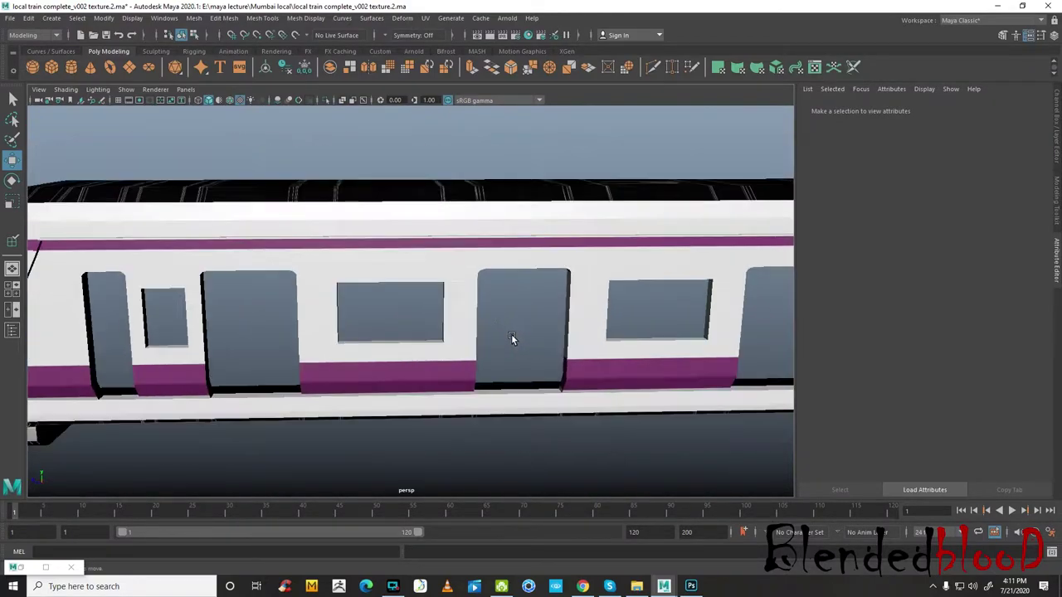
pyautogui.scroll(-3, 420, 346)
pyautogui.keyDown('alt'); pyautogui.moveTo(420, 346); pyautogui.dragTo(355, 282); pyautogui.keyUp('alt')
pyautogui.scroll(2, 354, 282)
pyautogui.scroll(2, 332, 273)
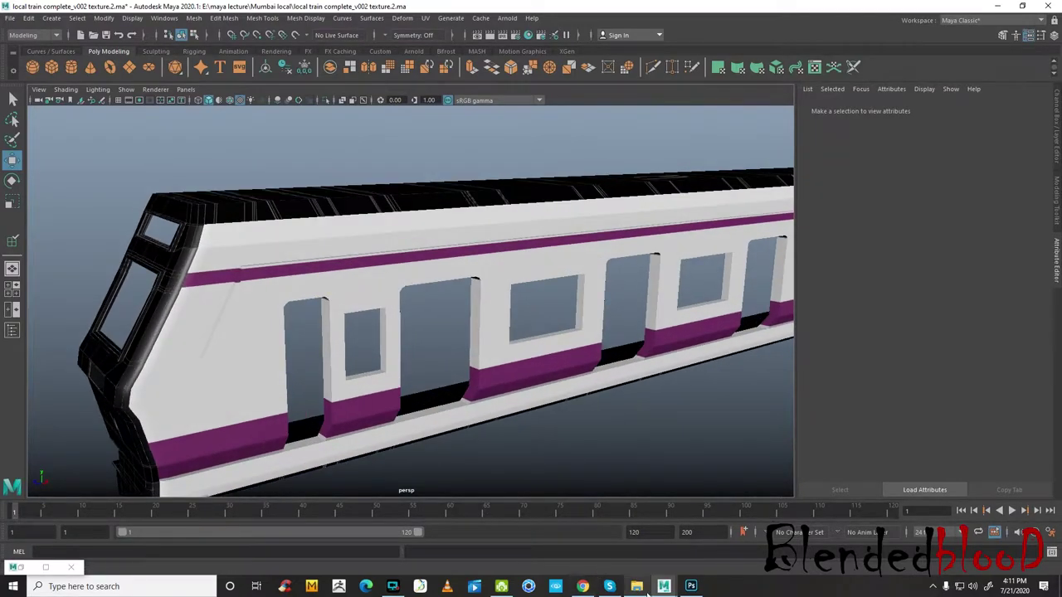
pyautogui.click(637, 586)
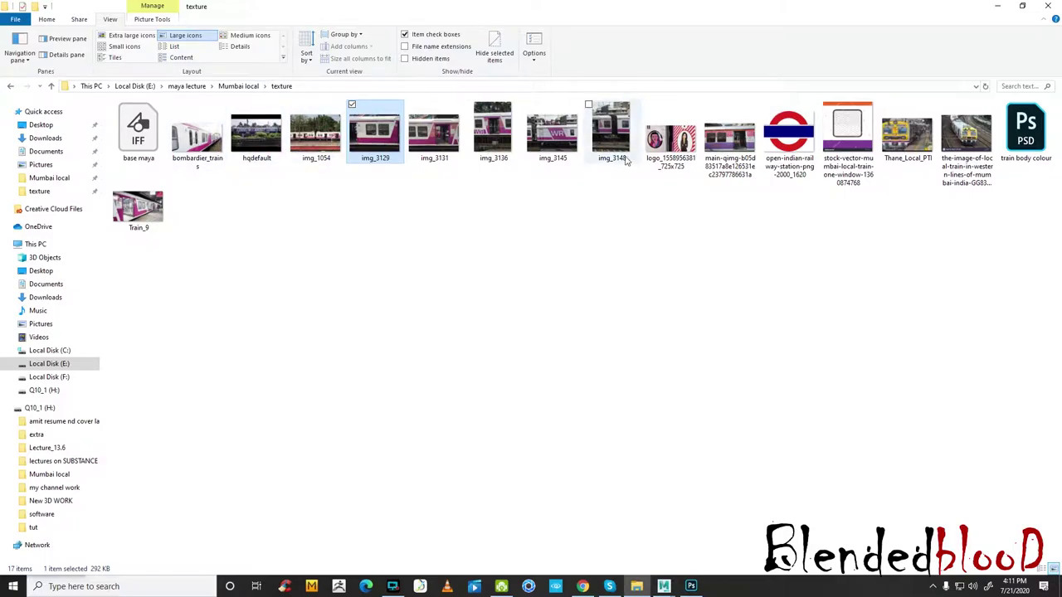
# - View the img_3136 reference photo, then return to the train body texture in Photoshop
pyautogui.click(495, 135)
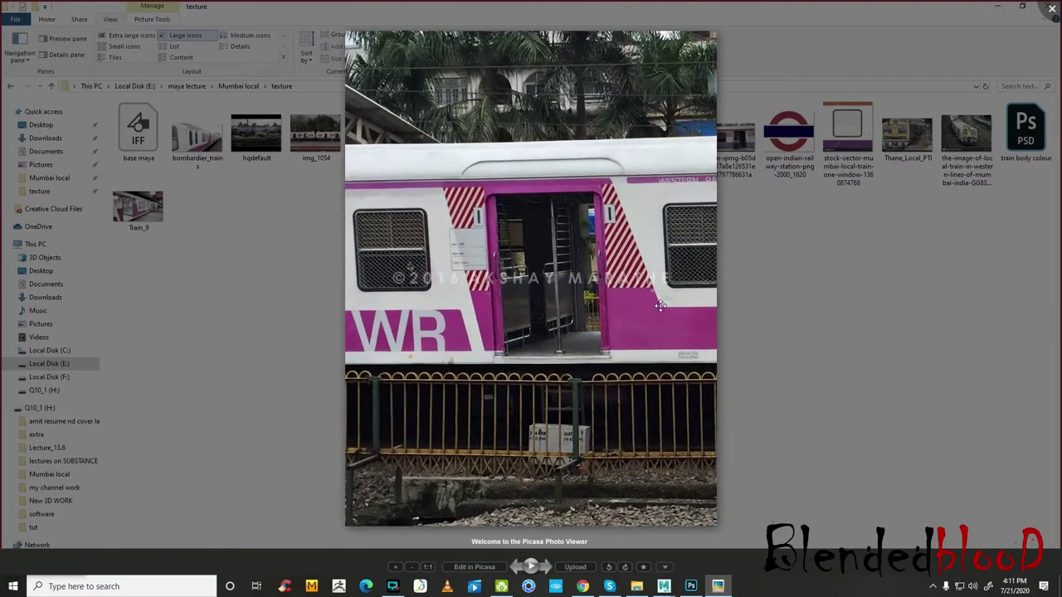
pyautogui.moveTo(531, 279)
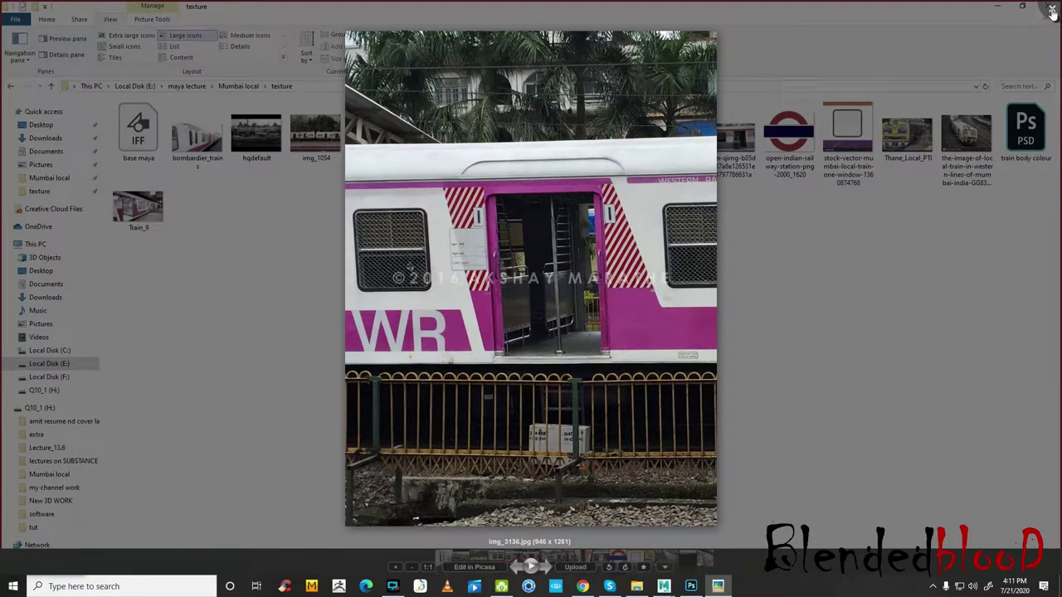
pyautogui.click(1052, 12)
pyautogui.moveTo(664, 587)
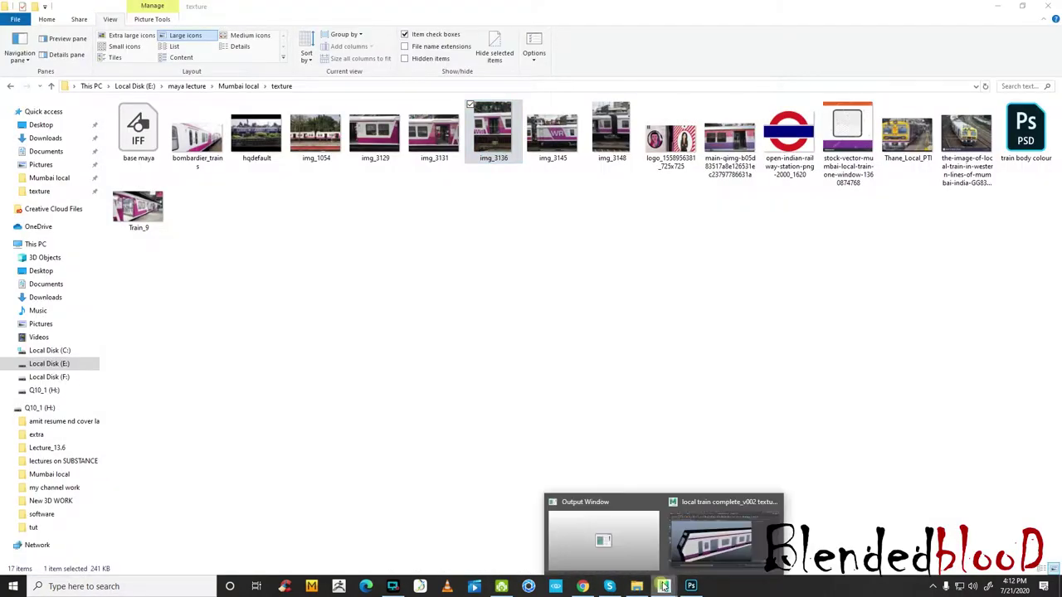
pyautogui.click(717, 550)
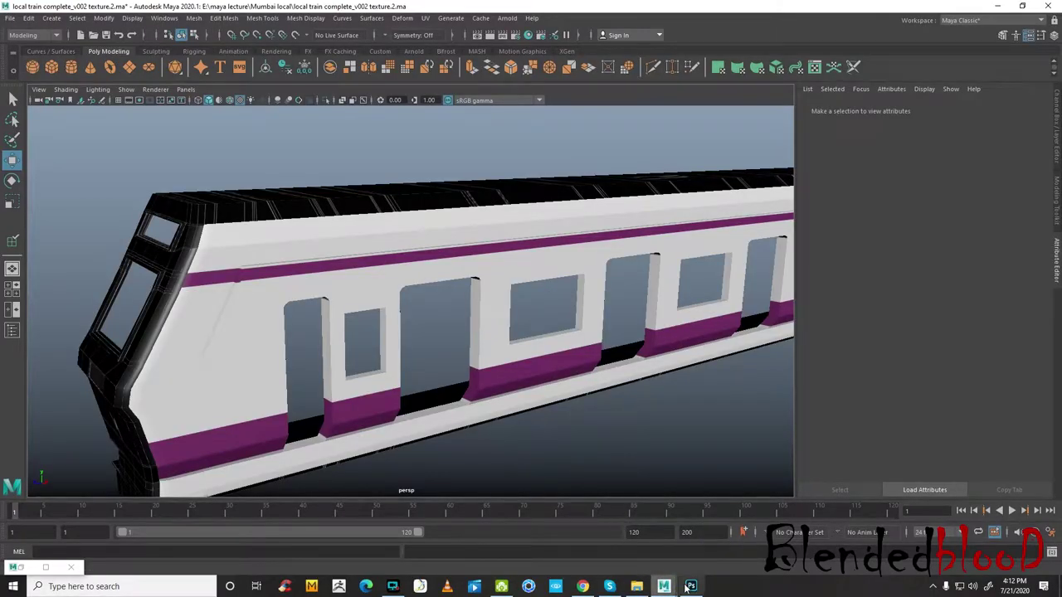
pyautogui.click(692, 587)
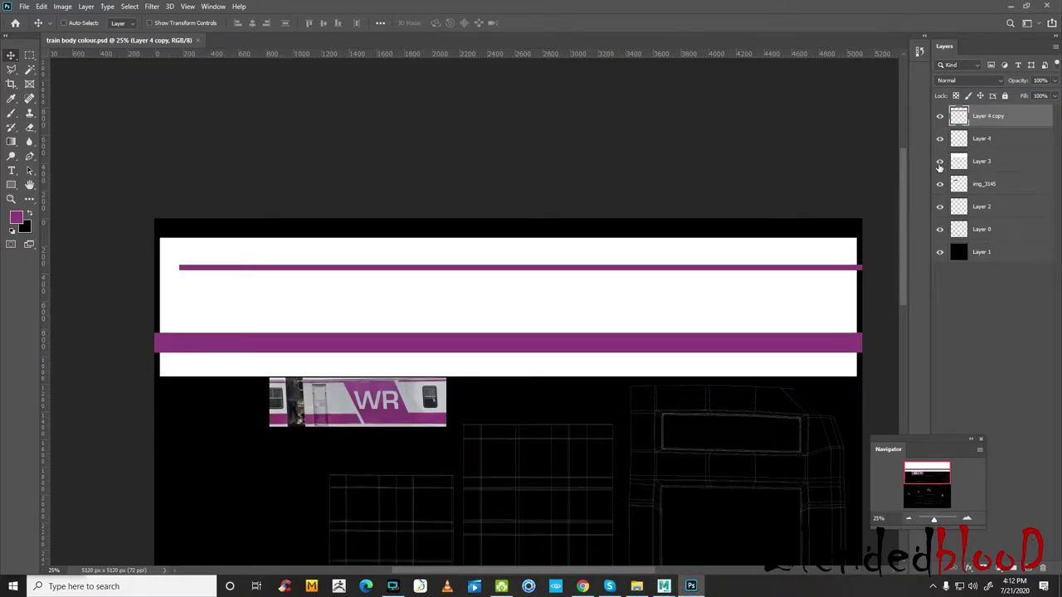
# - Hide Layers 3, 4 and 4 copy and fill a tall purple rectangle on a new layer
pyautogui.click(940, 161)
pyautogui.click(940, 139)
pyautogui.click(939, 116)
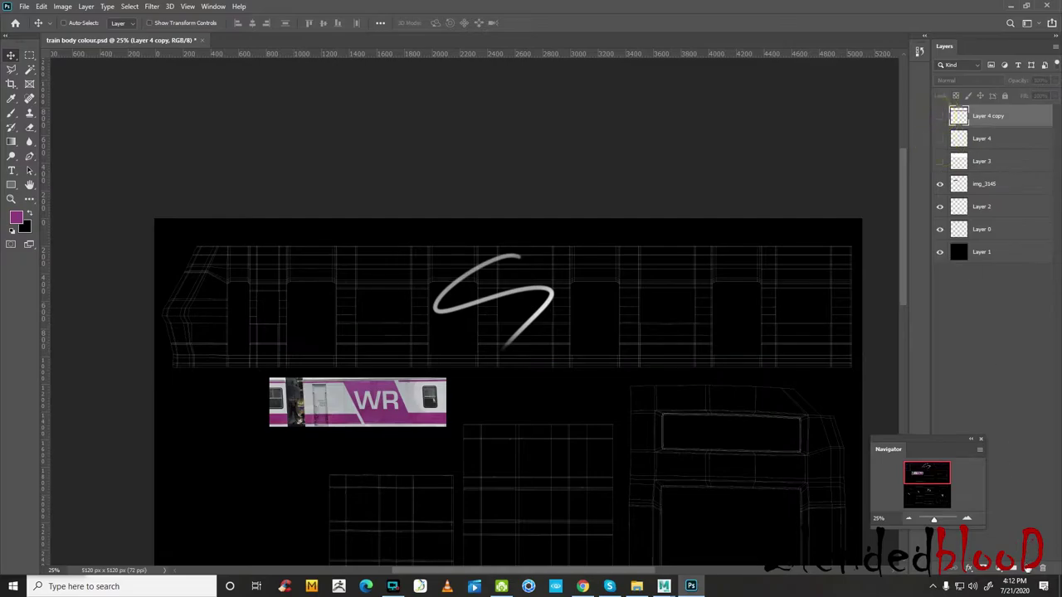
pyautogui.click(1029, 569)
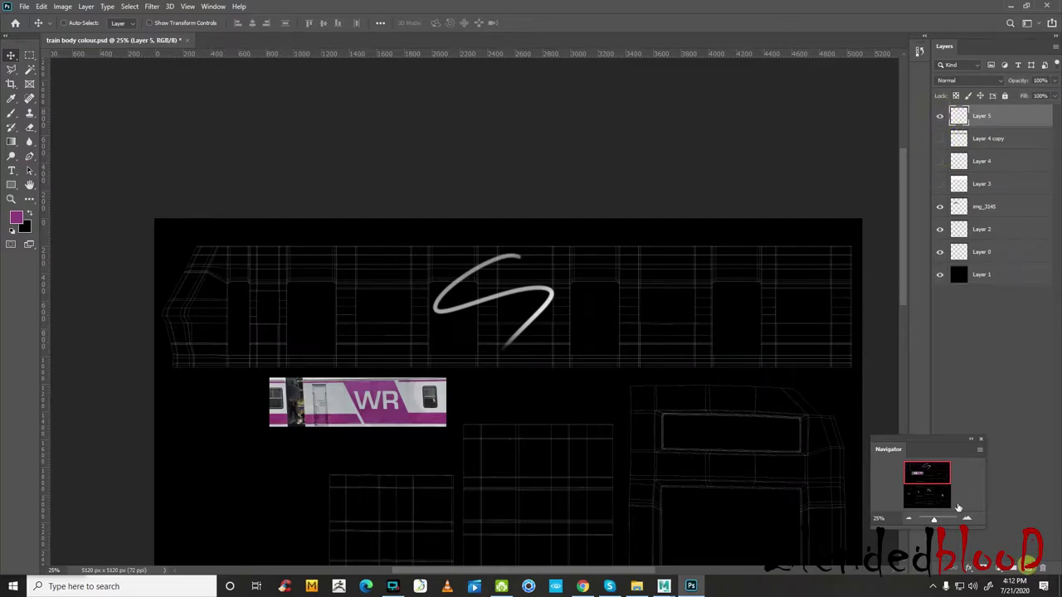
pyautogui.click(29, 55)
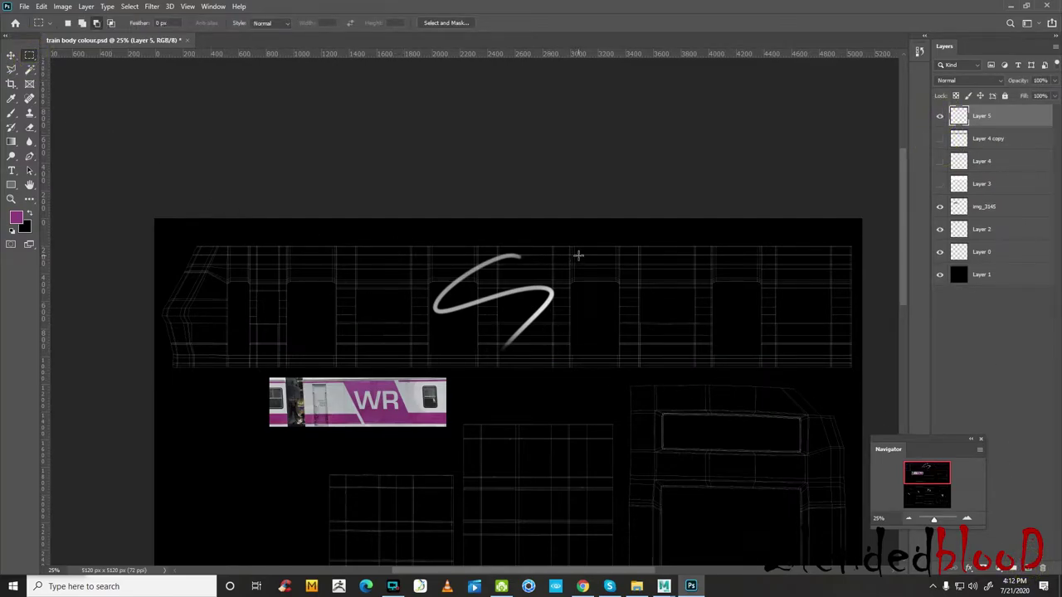
pyautogui.moveTo(579, 256); pyautogui.dragTo(634, 365)
pyautogui.click(11, 56)
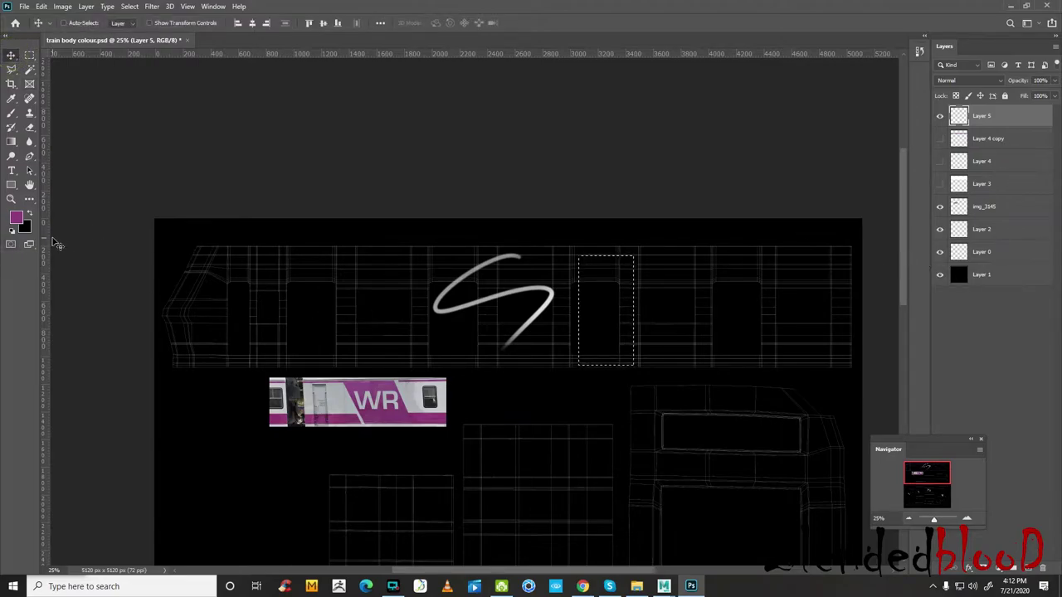
pyautogui.hotkey('alt', 'BackSpace')
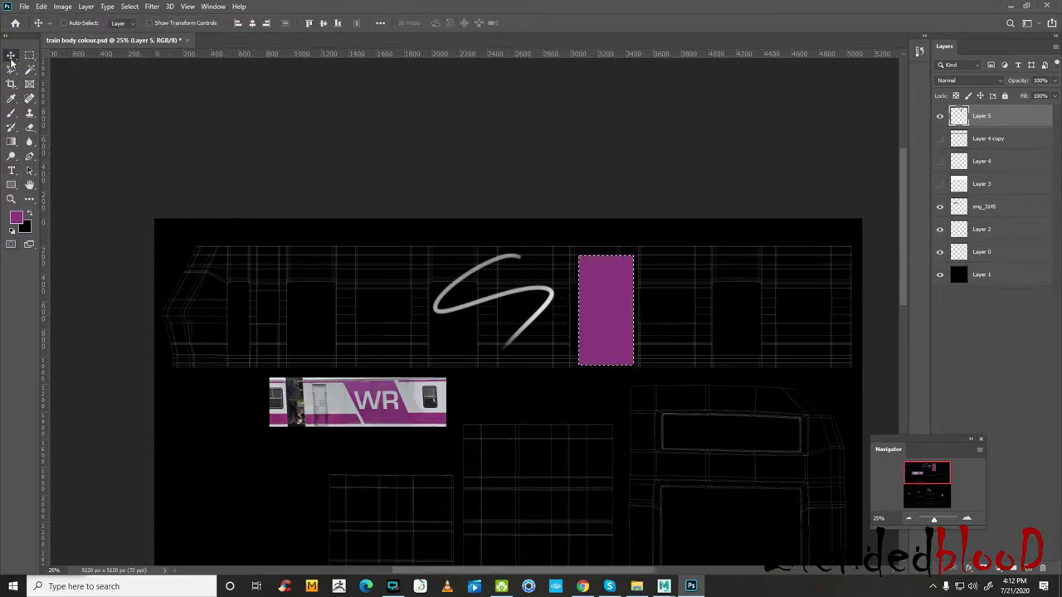
pyautogui.hotkey('ctrl', 'd')
# - Transform the purple rectangle and zoom the canvas in to 50%
pyautogui.hotkey('ctrl', 't')
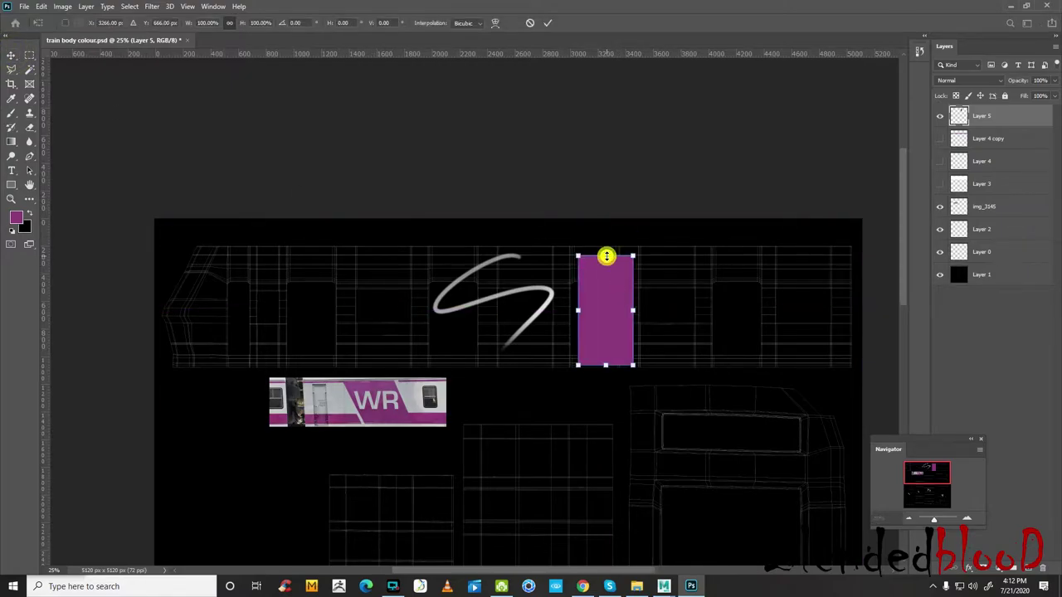
pyautogui.click(607, 256)
pyautogui.click(966, 518)
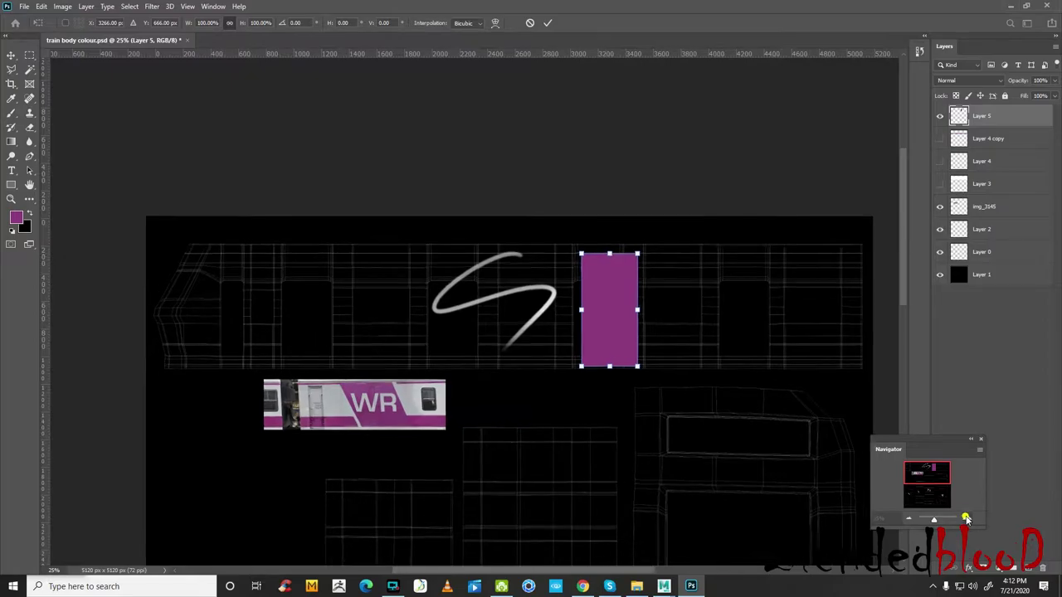
pyautogui.click(967, 518)
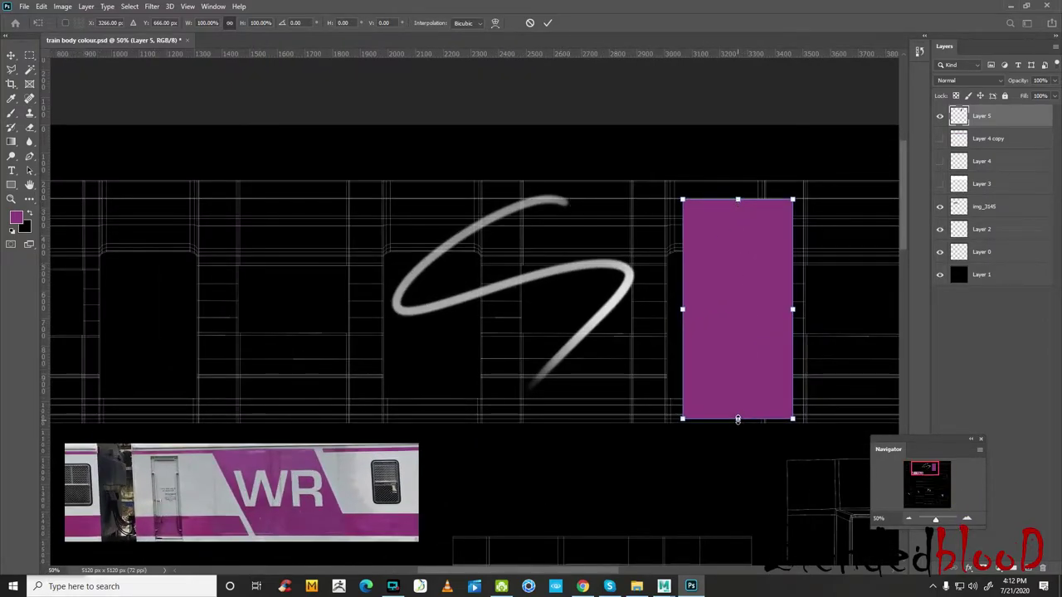
pyautogui.click(1005, 82)
# - Set the purple rectangle and the thick stripe layer to Screen blend mode
pyautogui.click(959, 172)
pyautogui.click(966, 138)
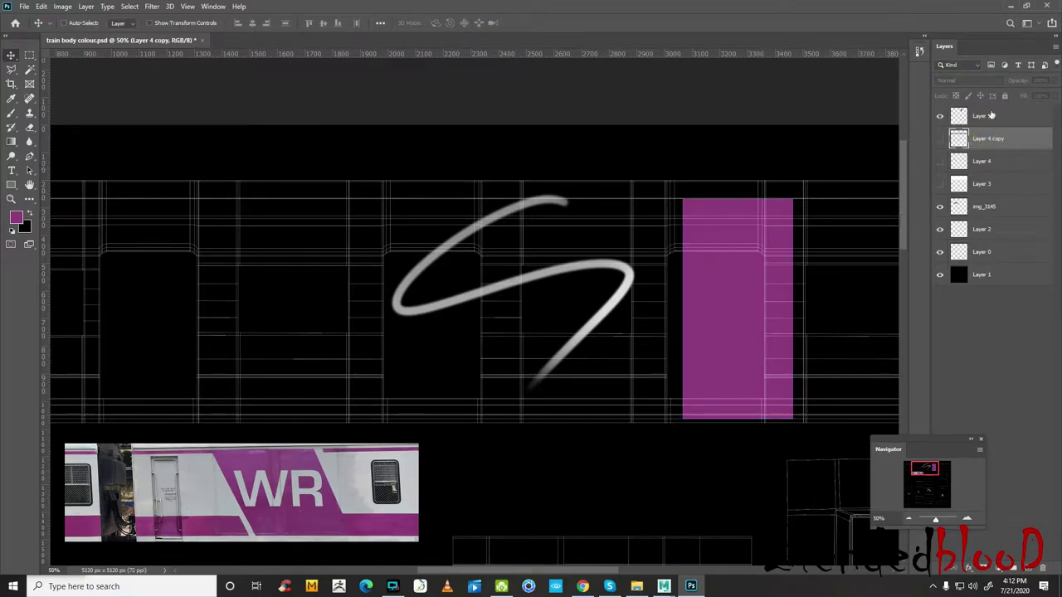
pyautogui.click(939, 139)
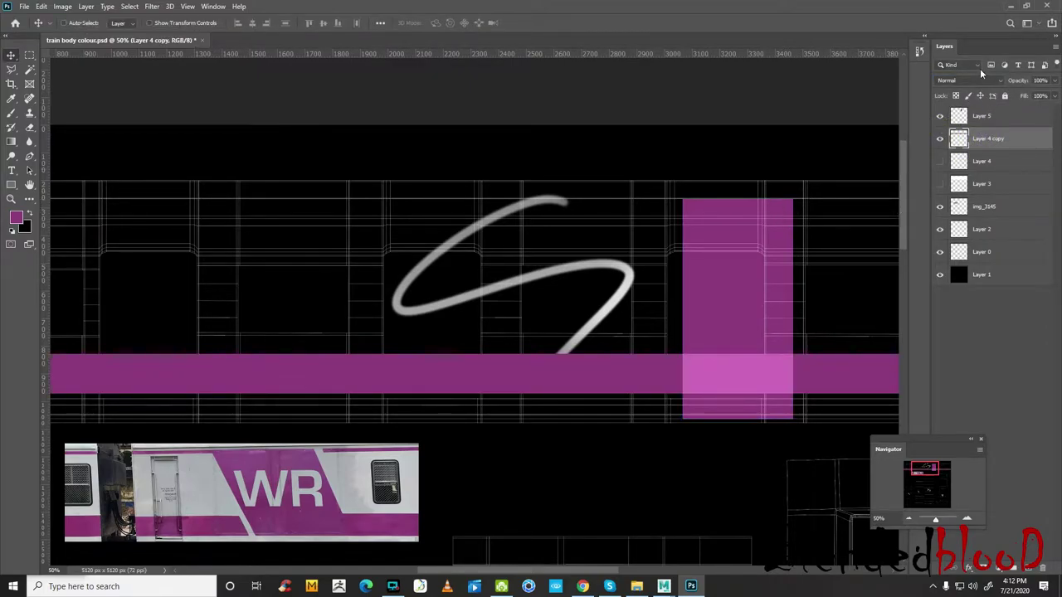
pyautogui.click(976, 80)
pyautogui.click(959, 170)
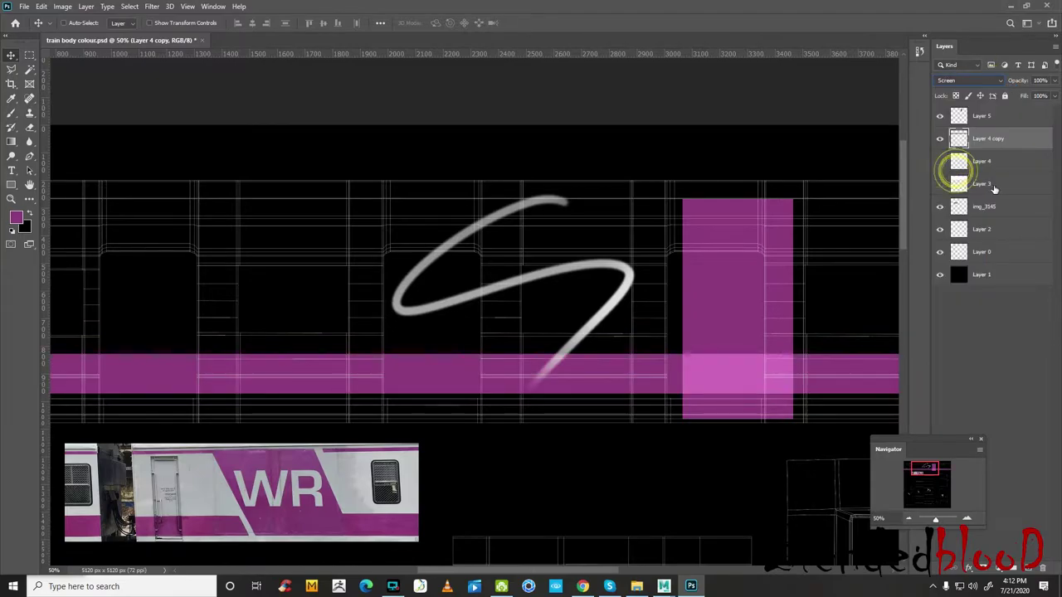
# - Try Screen on Layer 3, then revert it to Normal and hide its white fill
pyautogui.click(995, 184)
pyautogui.click(941, 184)
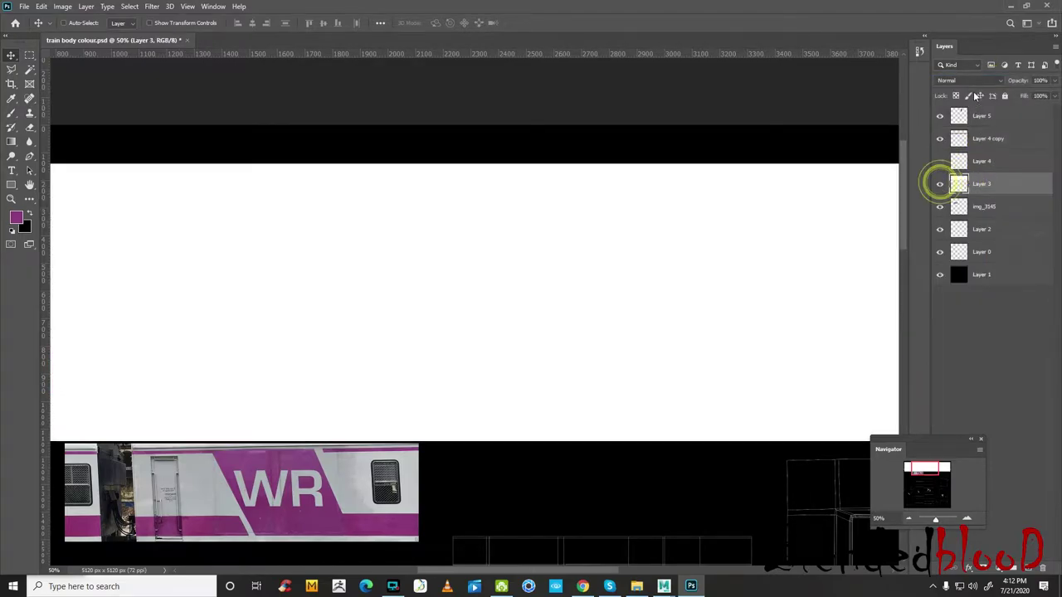
pyautogui.click(973, 79)
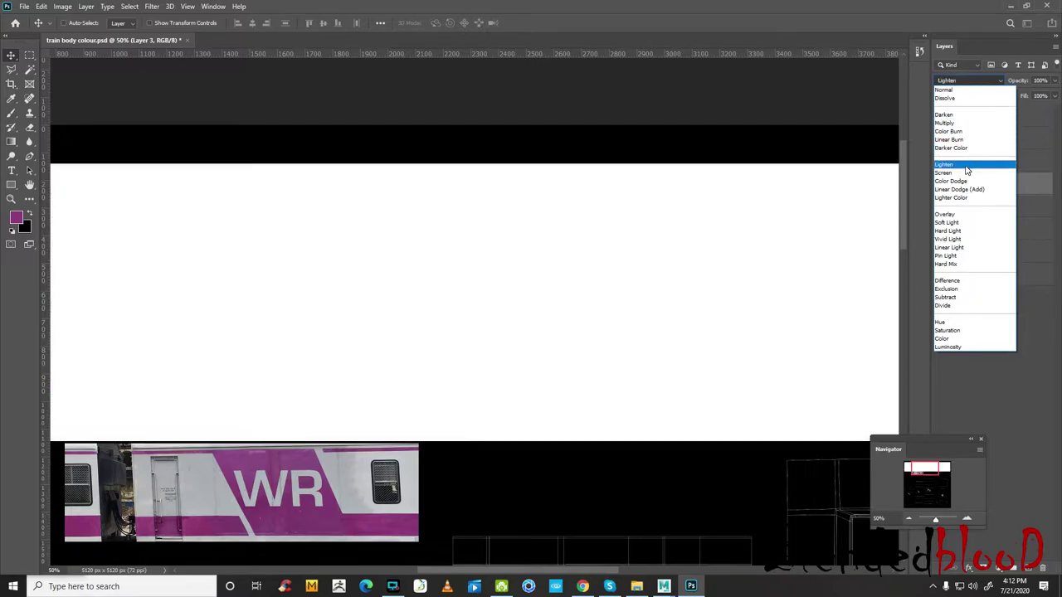
pyautogui.click(965, 172)
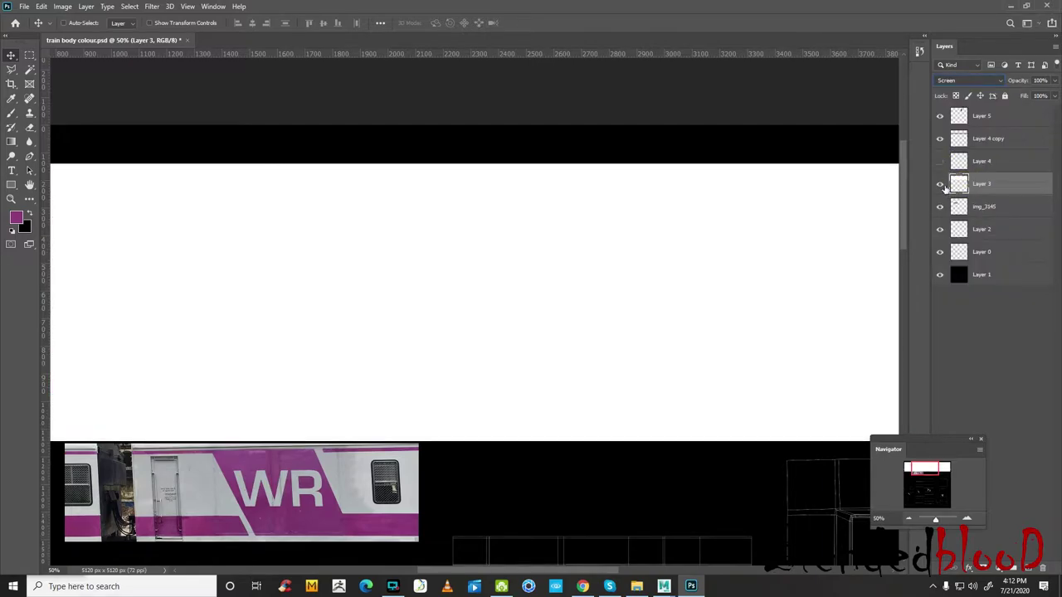
pyautogui.click(969, 80)
pyautogui.click(954, 73)
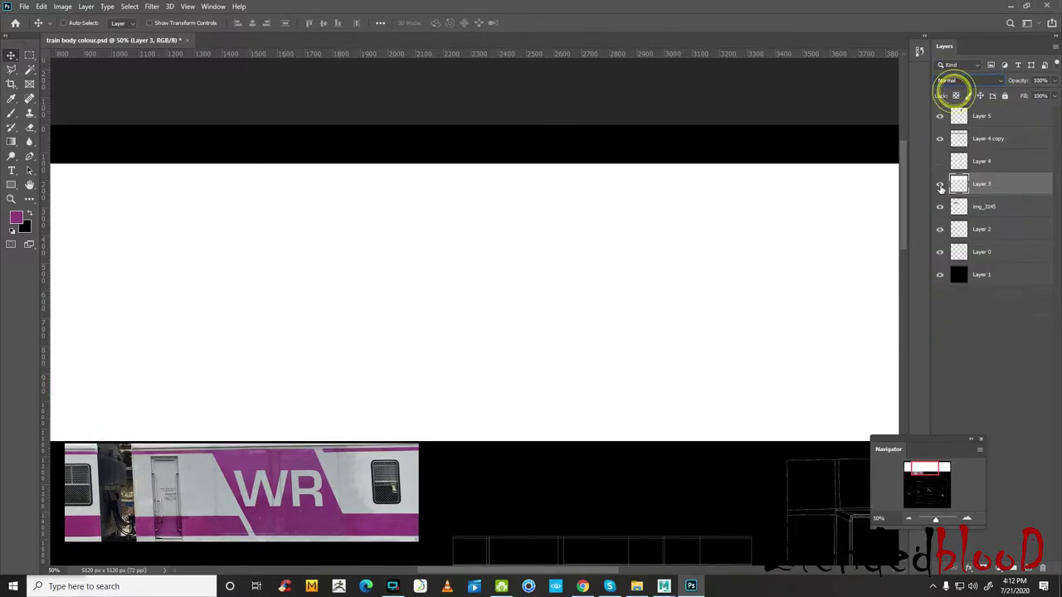
pyautogui.click(940, 185)
# - Show Layer 4 and set its blend mode to Screen
pyautogui.click(939, 161)
pyautogui.click(988, 161)
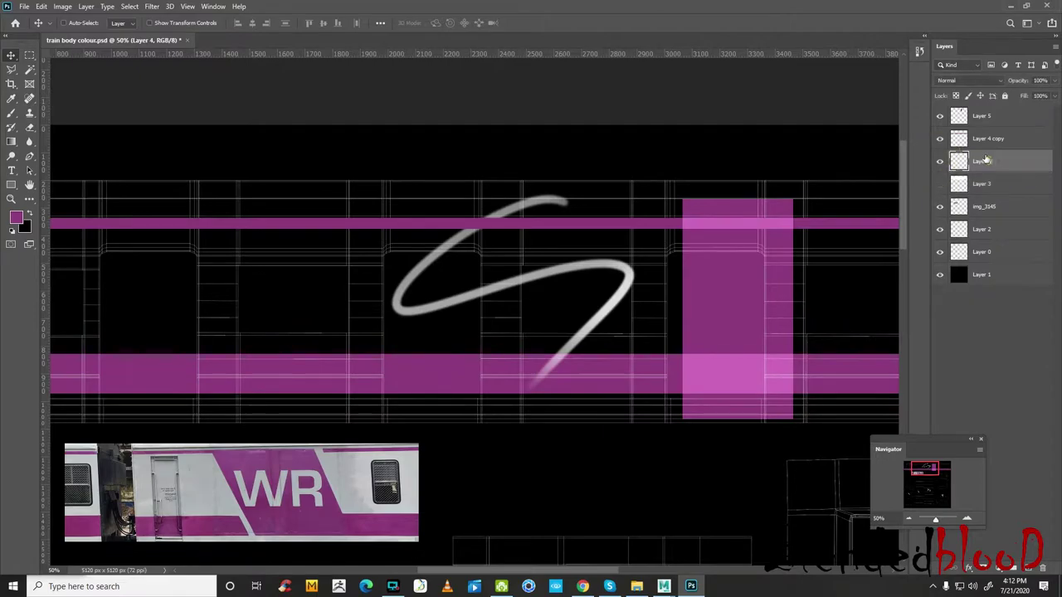
pyautogui.click(964, 80)
pyautogui.click(959, 172)
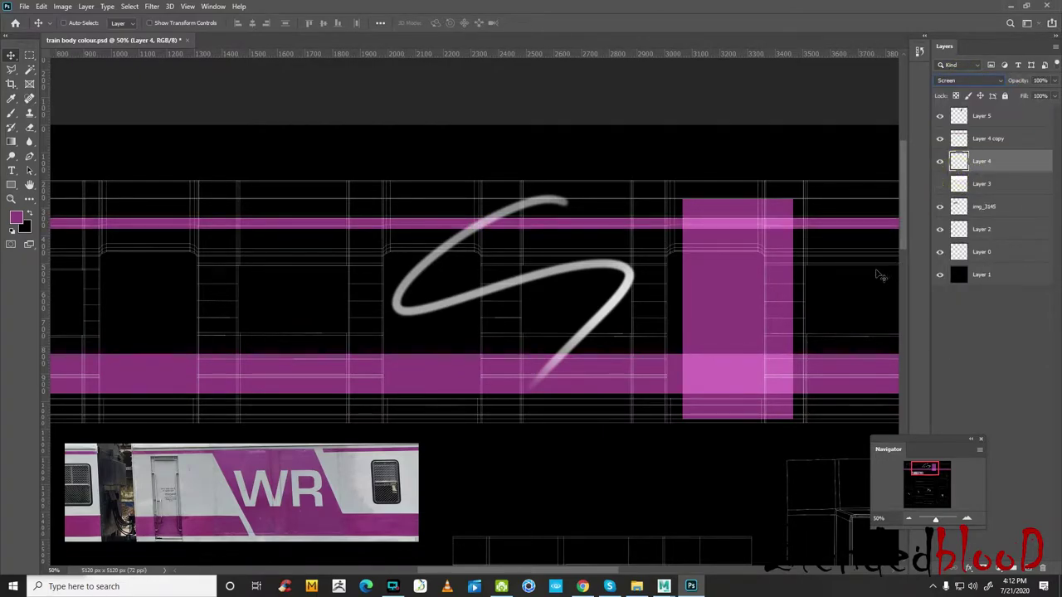
pyautogui.click(664, 586)
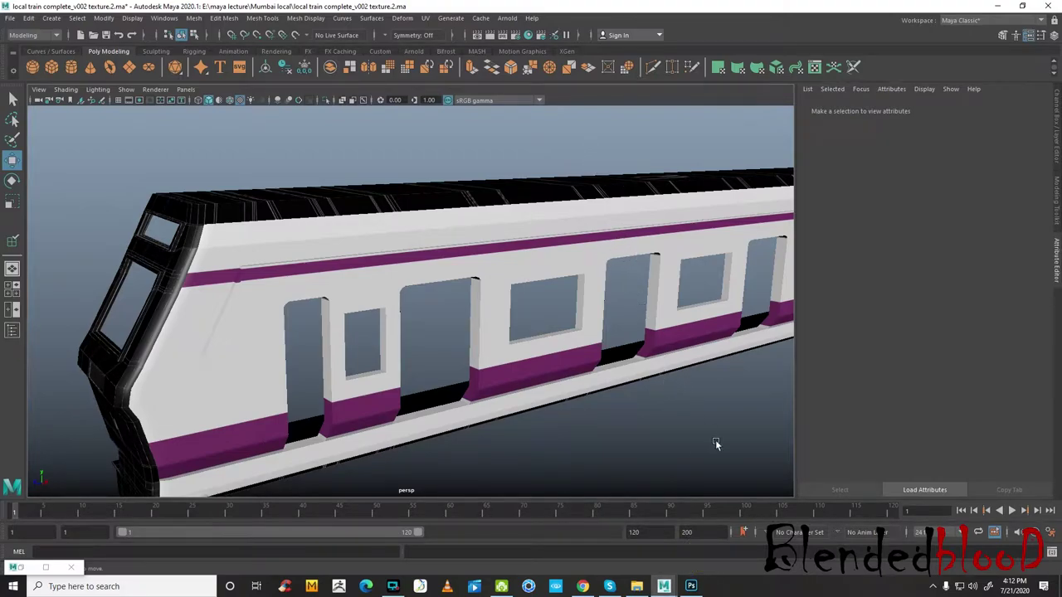
pyautogui.click(637, 585)
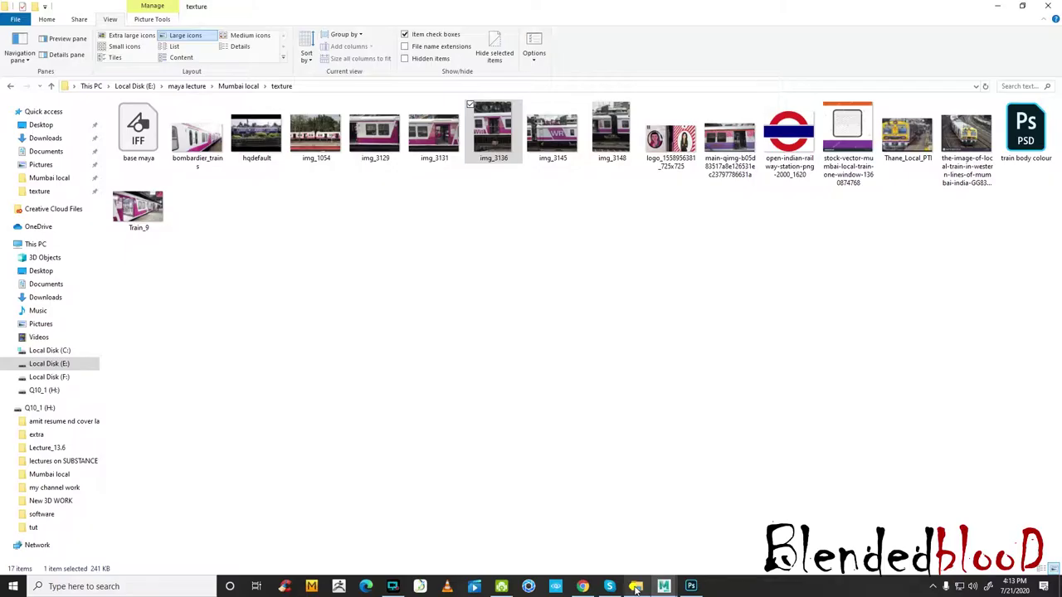
pyautogui.click(552, 143)
pyautogui.doubleClick(553, 142)
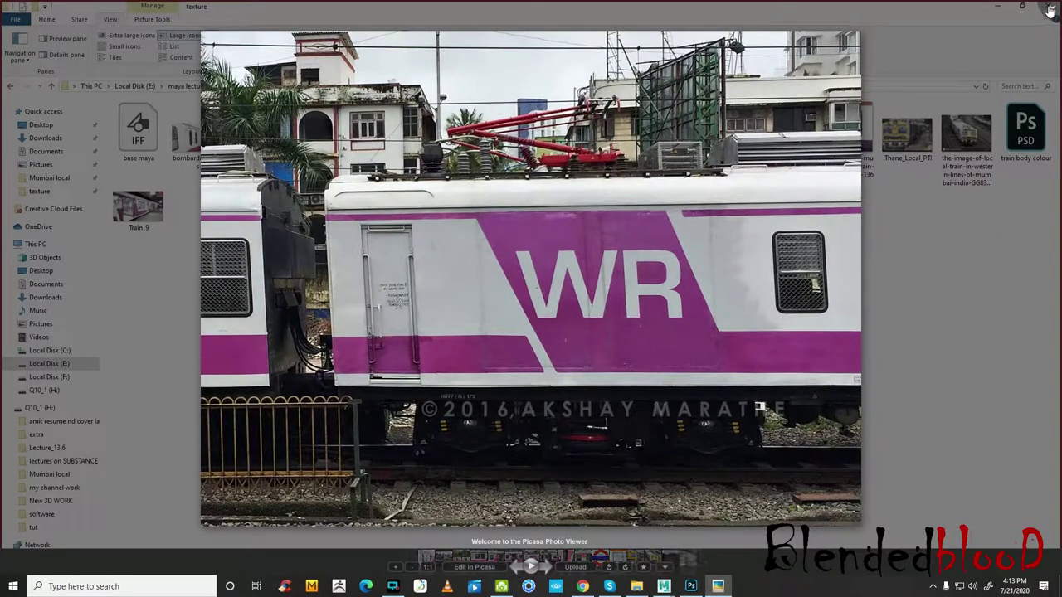
pyautogui.click(934, 14)
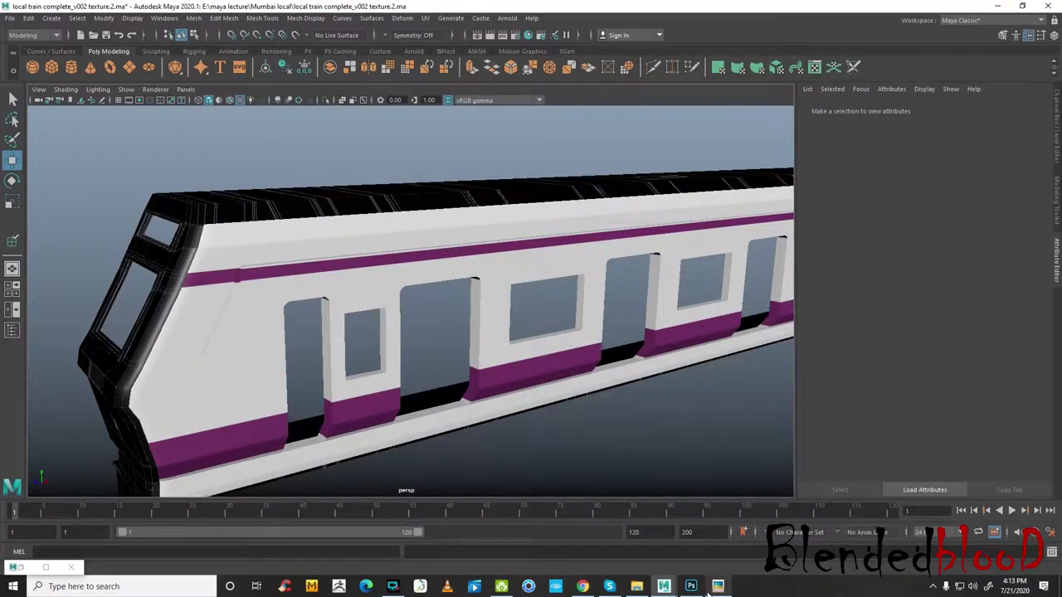
pyautogui.click(690, 587)
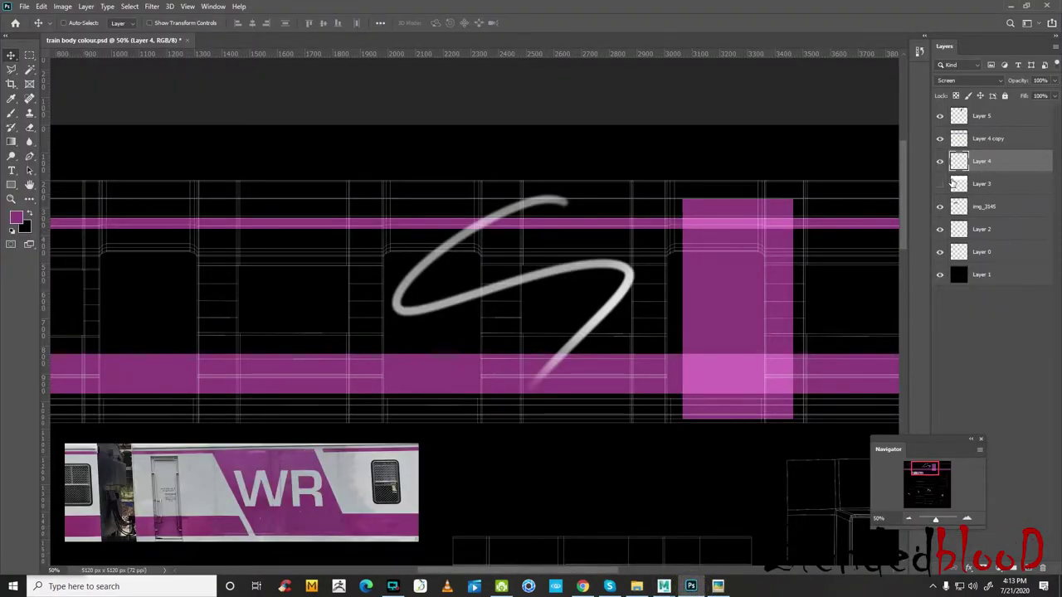
# - Shorten Layer 5's tall purple panel so it spans from the upper to the lower stripe
pyautogui.click(982, 116)
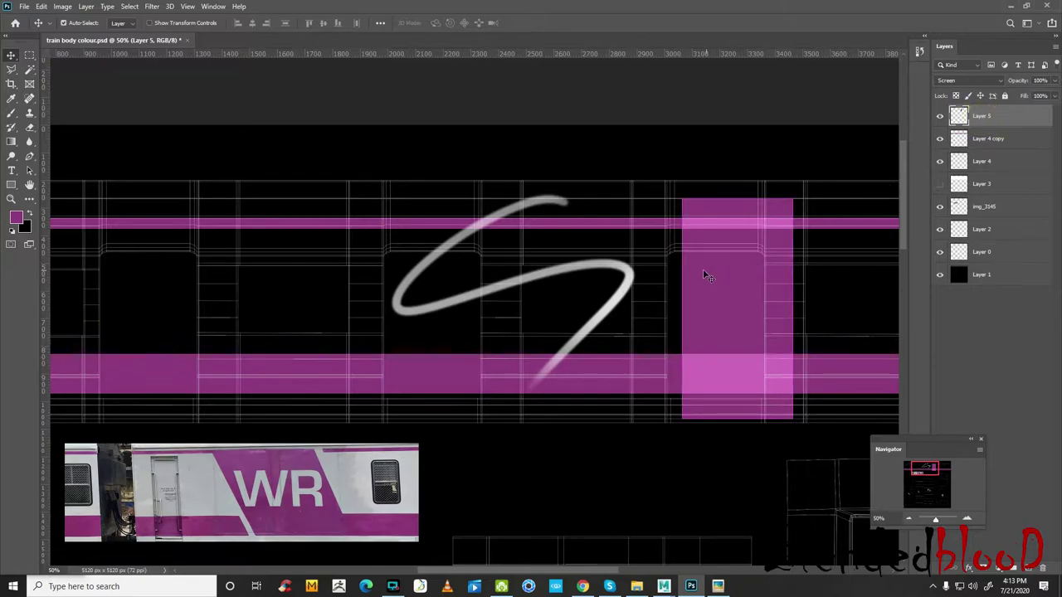
pyautogui.hotkey('ctrl', 't')
pyautogui.moveTo(738, 199); pyautogui.dragTo(742, 218)
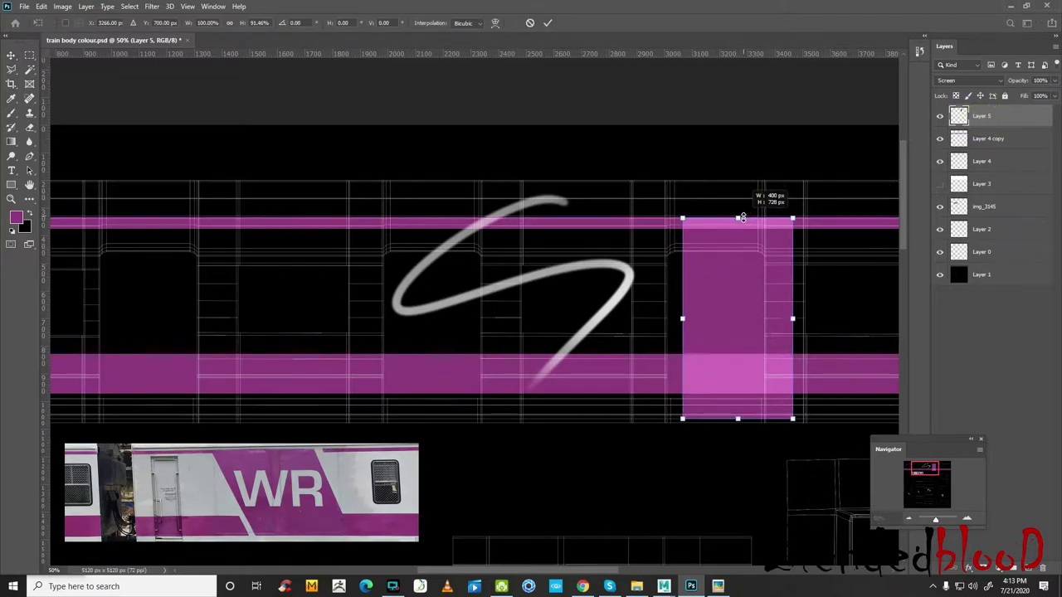
pyautogui.moveTo(738, 419); pyautogui.dragTo(736, 394)
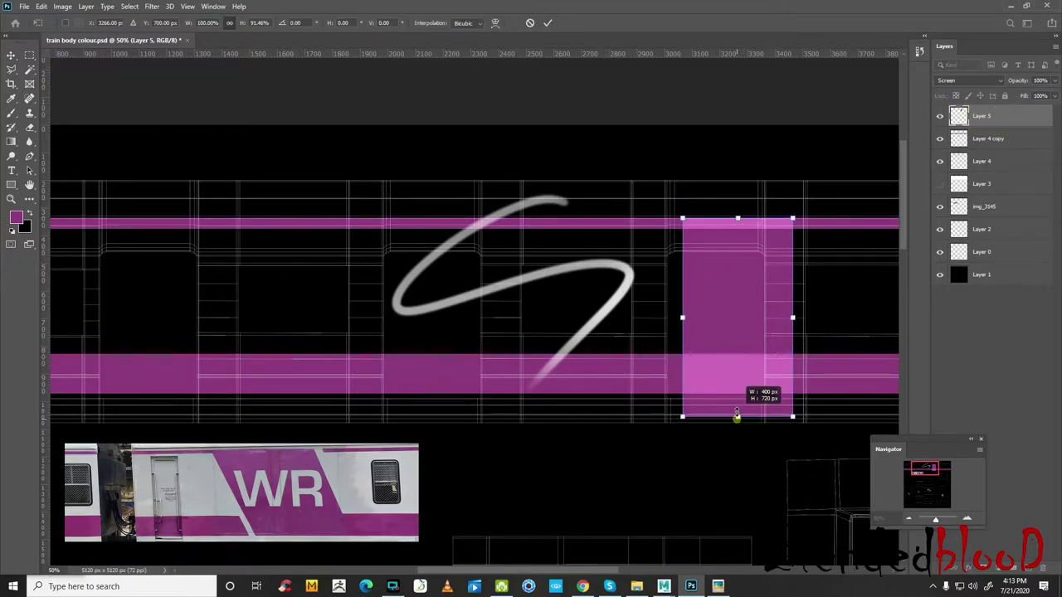
# - Shift the purple panel slightly left and bring the WR reference photo back into view
pyautogui.rightClick(737, 221)
pyautogui.click(745, 265)
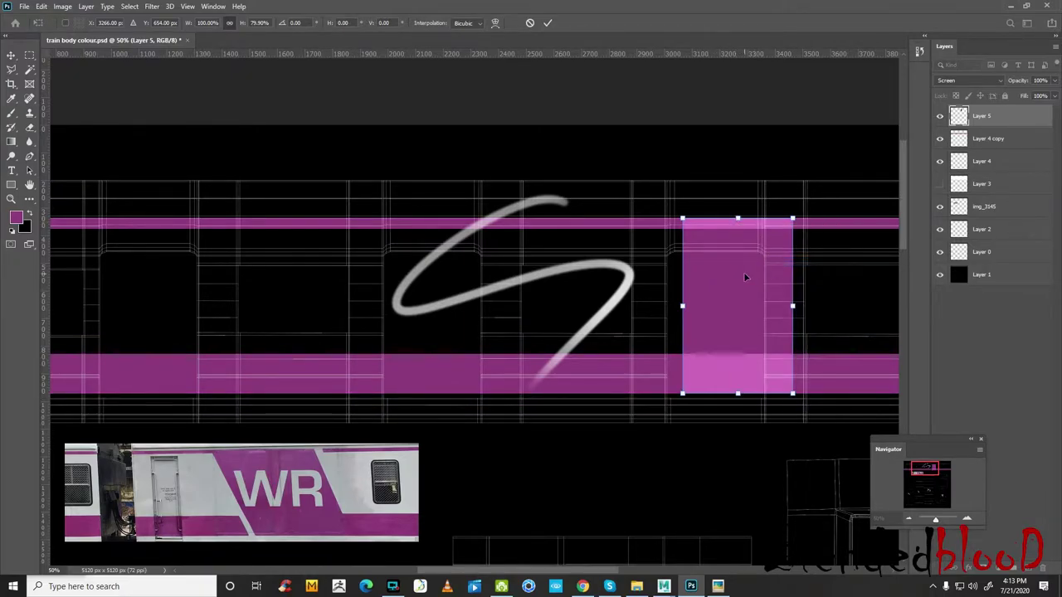
pyautogui.moveTo(745, 278); pyautogui.dragTo(722, 278)
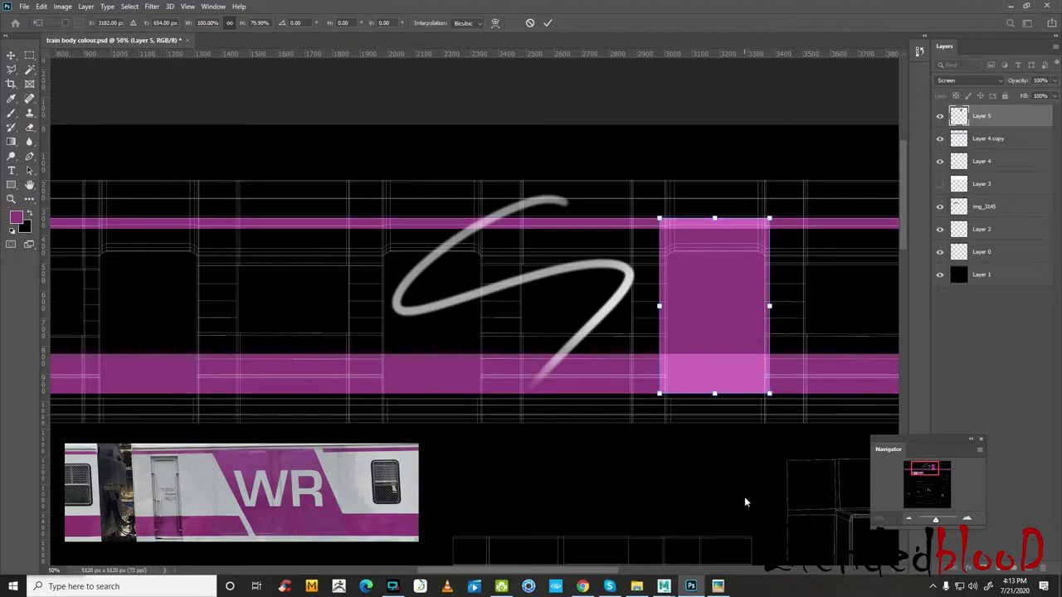
pyautogui.click(719, 587)
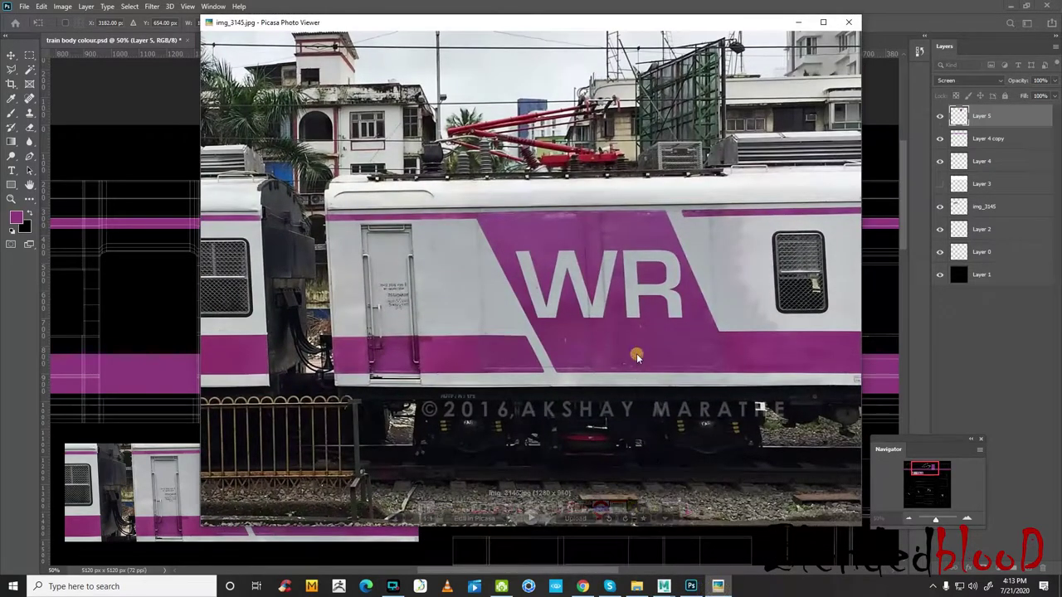
# - Step through the Picasa reference photos to img_3131, then minimize the viewer to reveal the texture
pyautogui.press('Right')
pyautogui.press('Right')
pyautogui.press('Left')
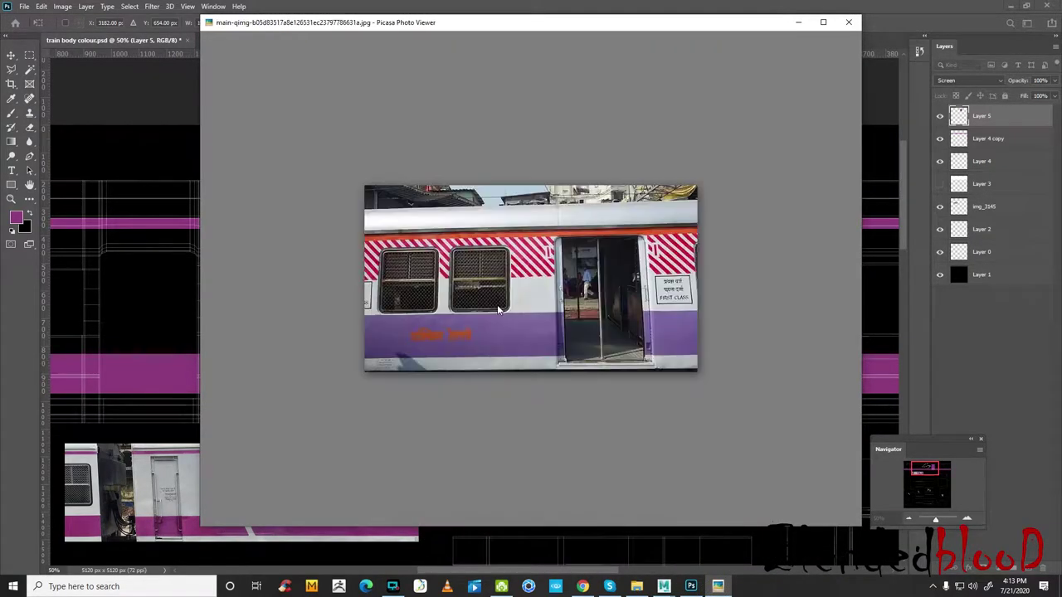
pyautogui.press('Right')
pyautogui.press('Right')
pyautogui.press('Left')
pyautogui.press('Left')
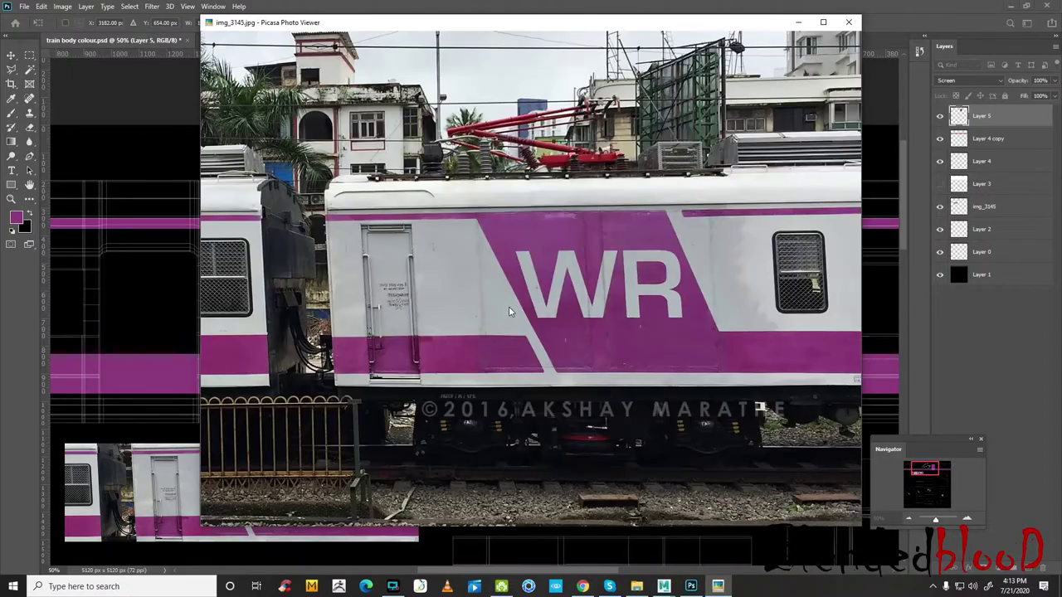
pyautogui.press('Left')
pyautogui.press('Left')
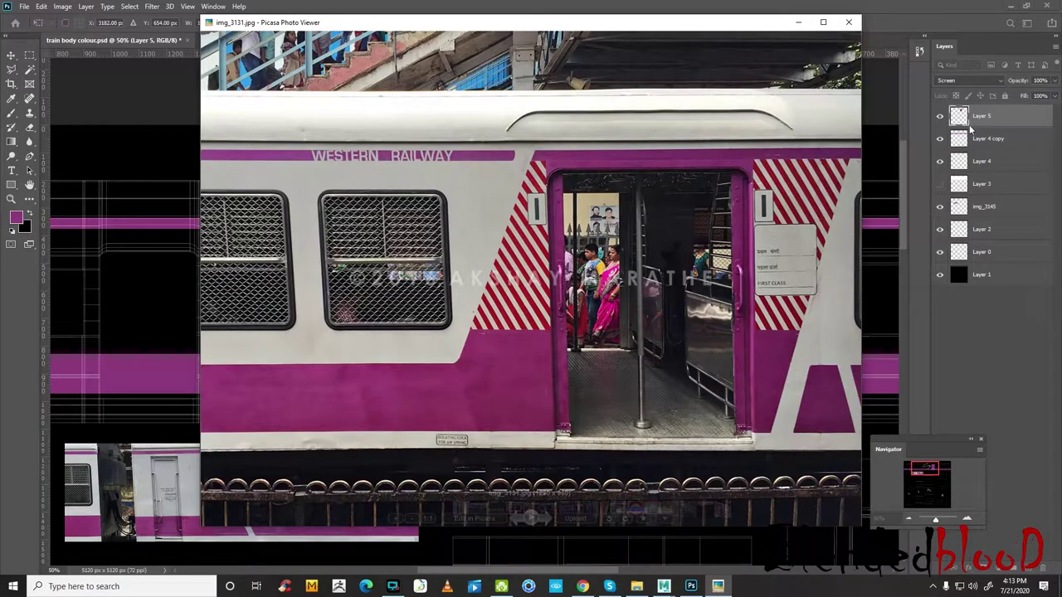
pyautogui.click(794, 26)
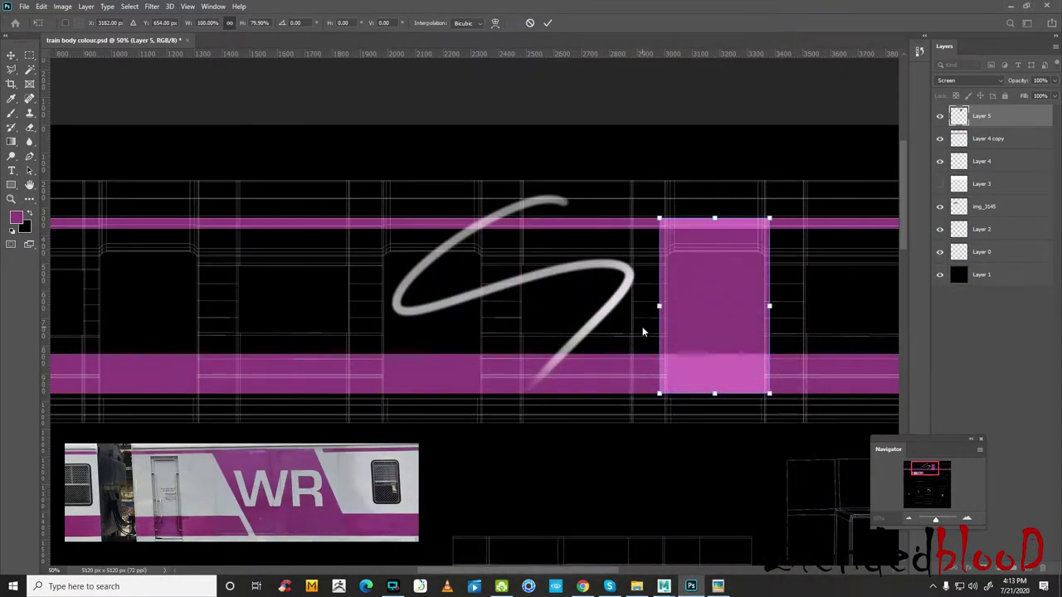
# - Skew the purple panel so its top slants right and its bottom left
pyautogui.rightClick(709, 239)
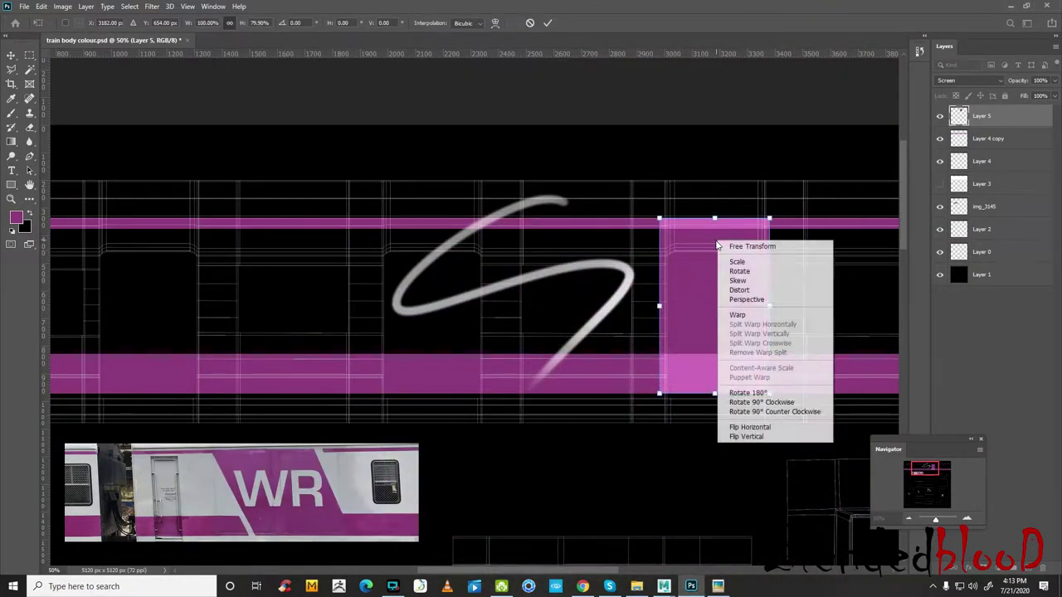
pyautogui.click(737, 283)
pyautogui.moveTo(716, 218); pyautogui.dragTo(766, 220)
pyautogui.moveTo(717, 402); pyautogui.dragTo(699, 406)
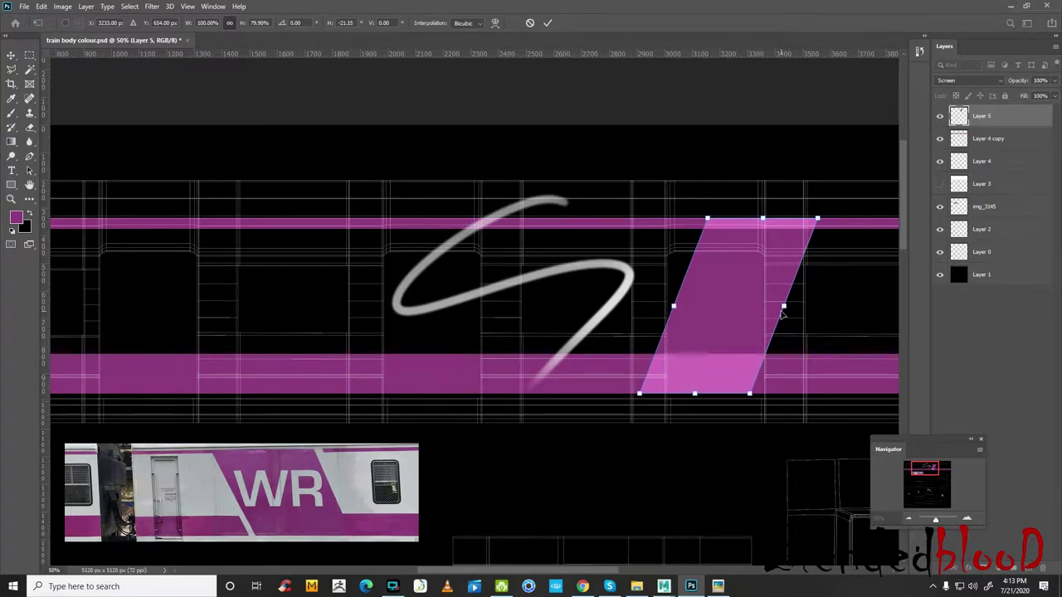
pyautogui.press('Return')
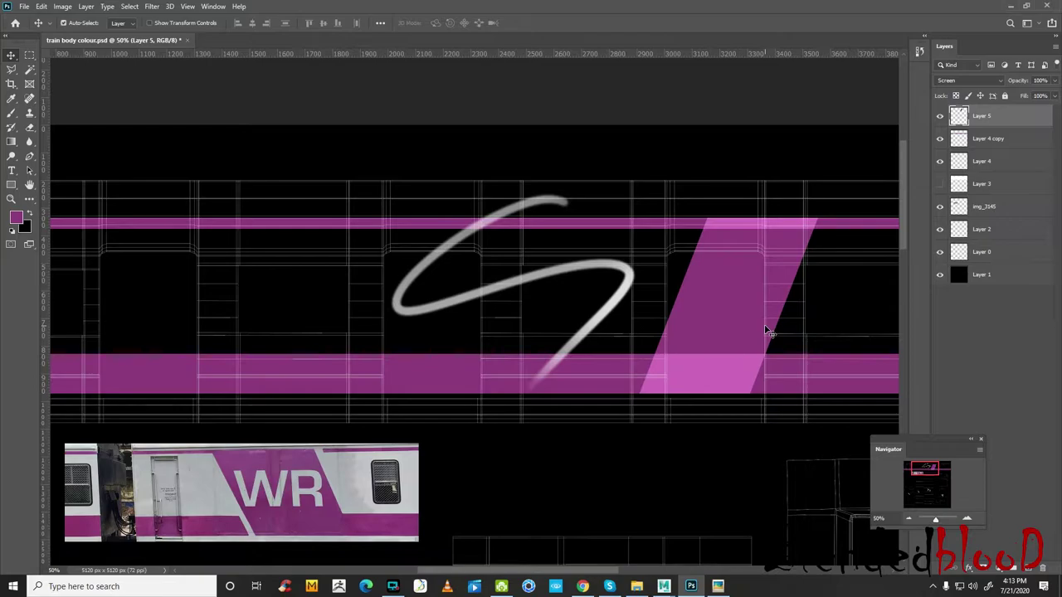
# - Widen the slanted panel on both sides, checking against the train door reference photo
pyautogui.hotkey('ctrl', 't')
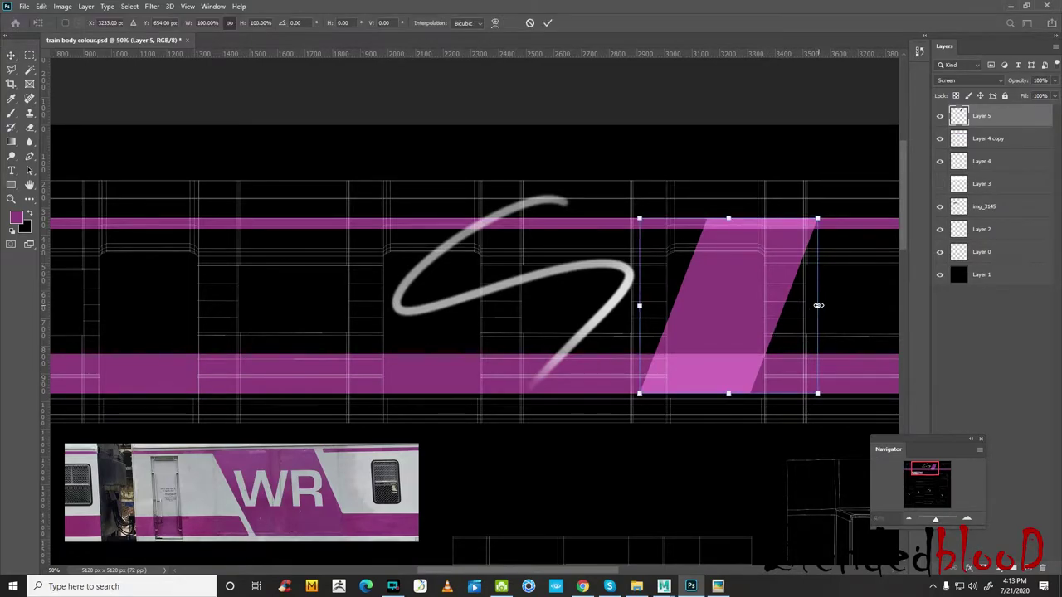
pyautogui.moveTo(818, 305); pyautogui.dragTo(862, 305)
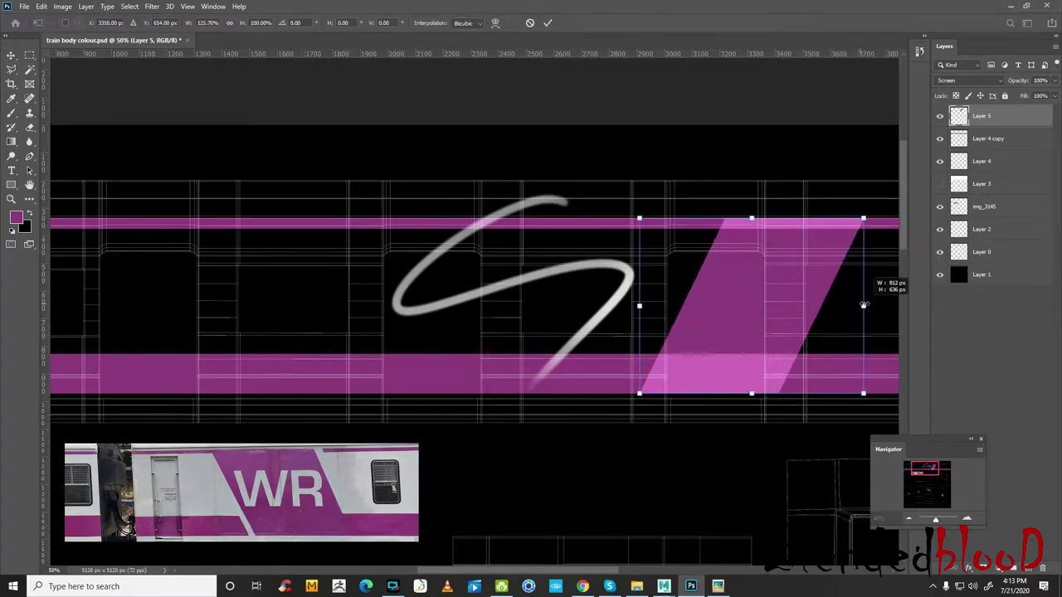
pyautogui.moveTo(640, 306)
pyautogui.mouseDown()
pyautogui.moveTo(600, 308)
pyautogui.moveTo(610, 311)
pyautogui.mouseUp()
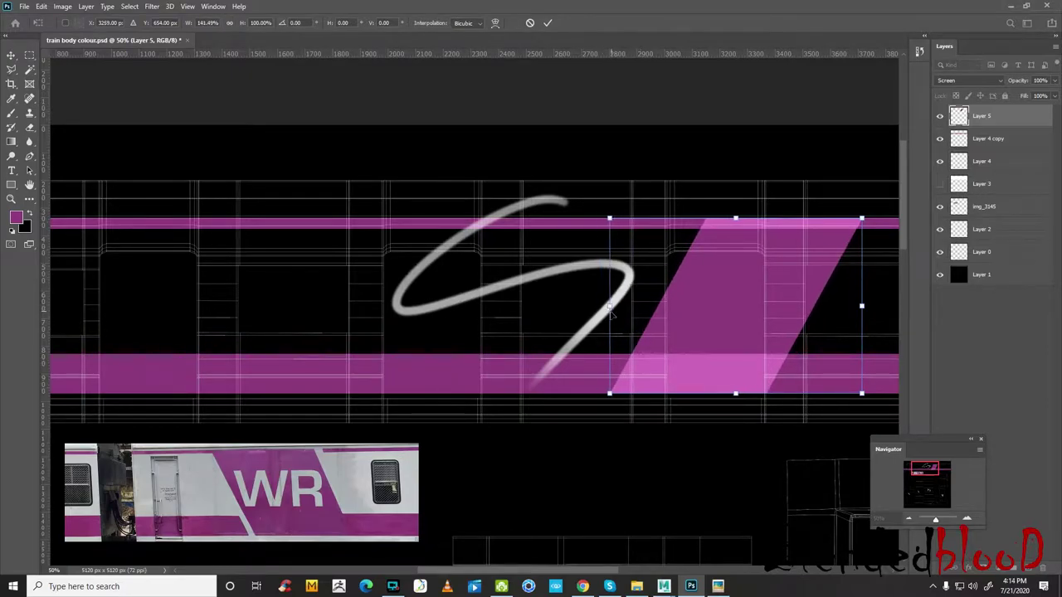
pyautogui.click(718, 586)
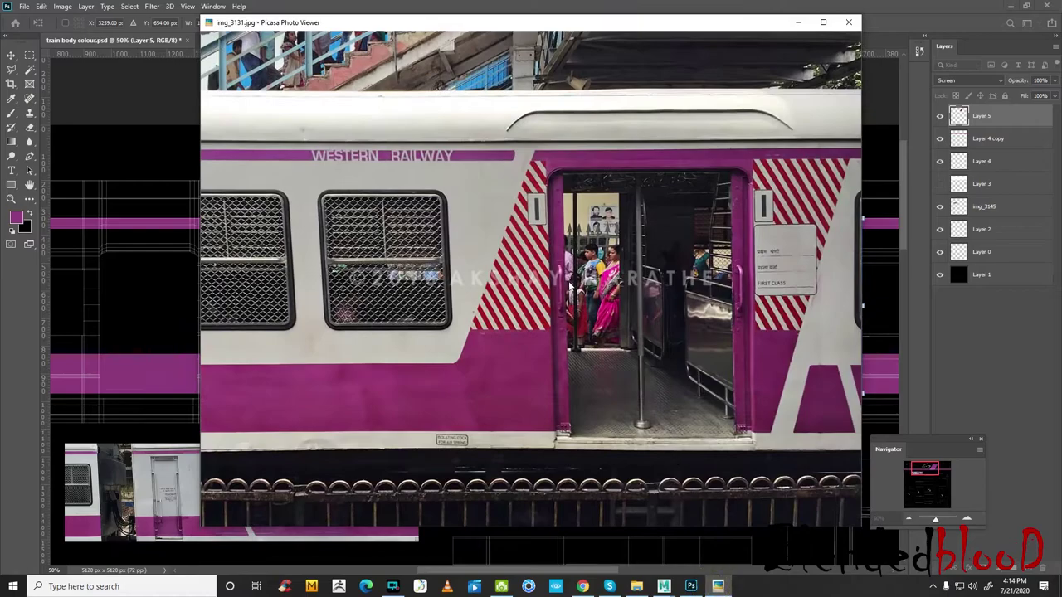
pyautogui.click(799, 22)
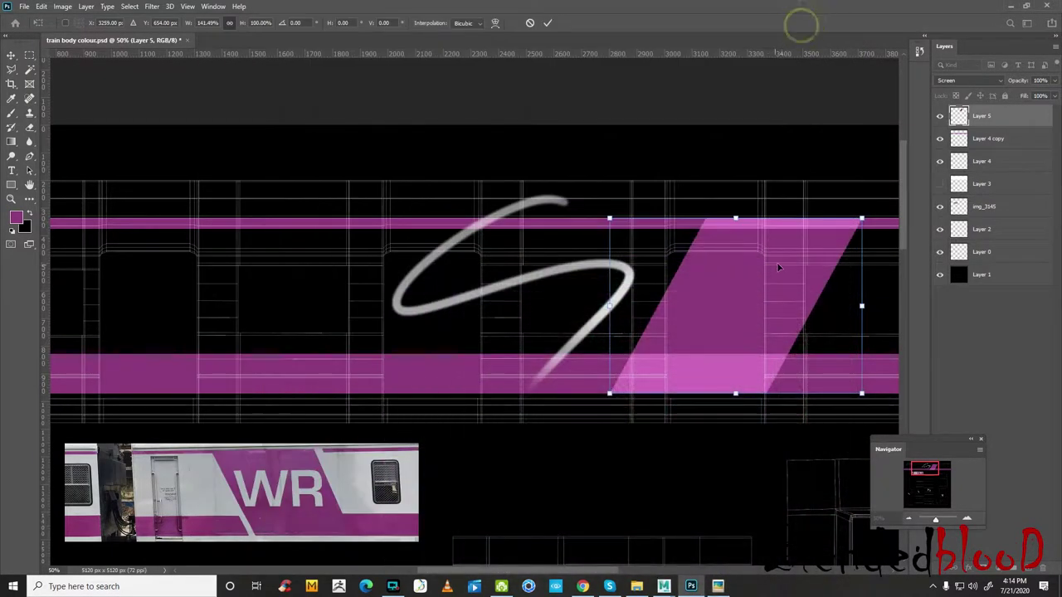
# - Skew the panel again to adjust the slant of its top and bottom edges
pyautogui.rightClick(866, 224)
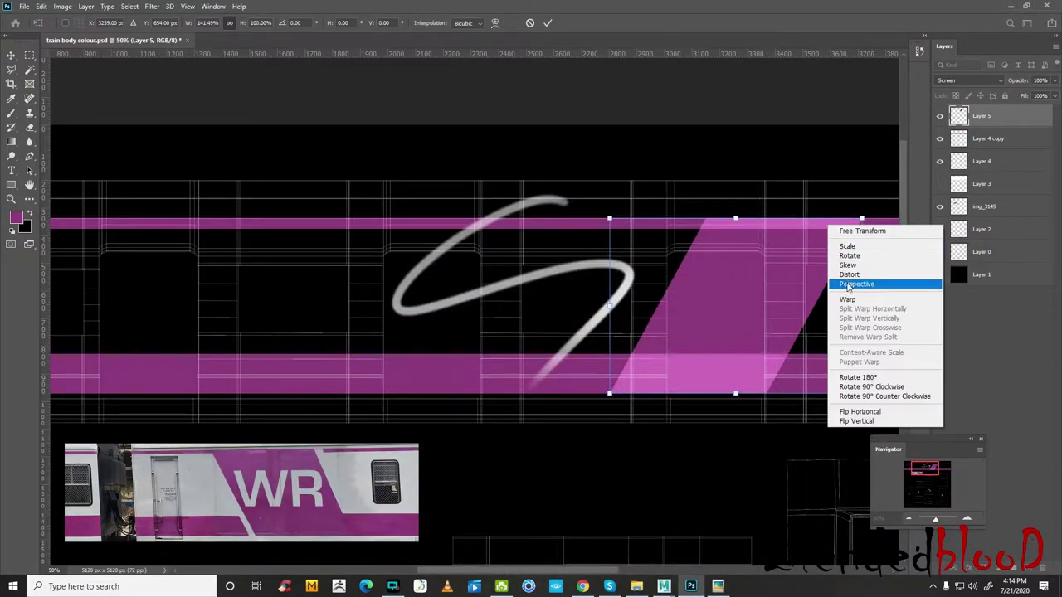
pyautogui.click(847, 266)
pyautogui.moveTo(736, 218); pyautogui.dragTo(690, 220)
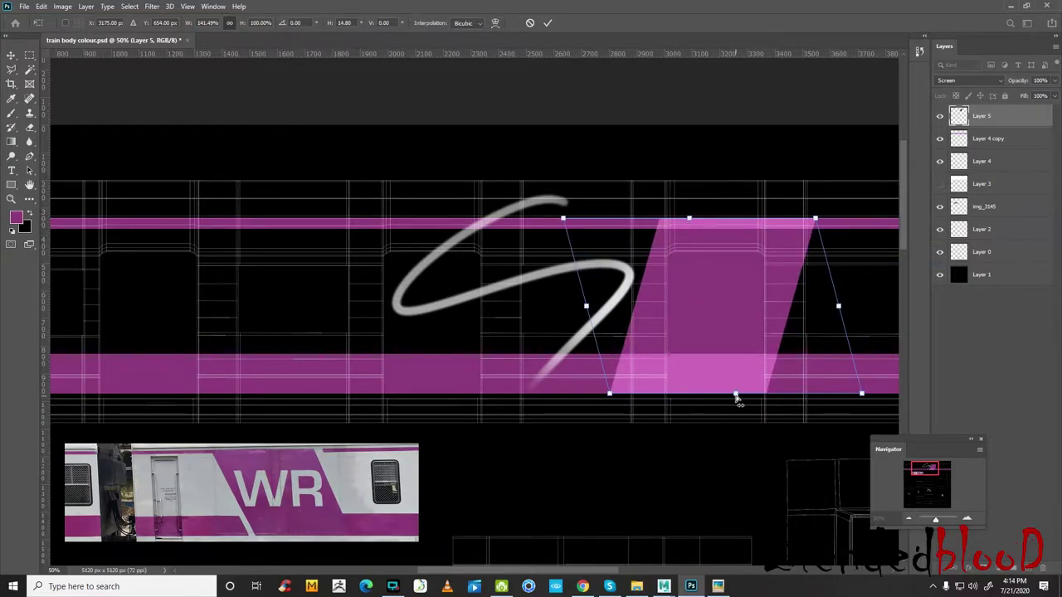
pyautogui.moveTo(736, 398); pyautogui.dragTo(753, 399)
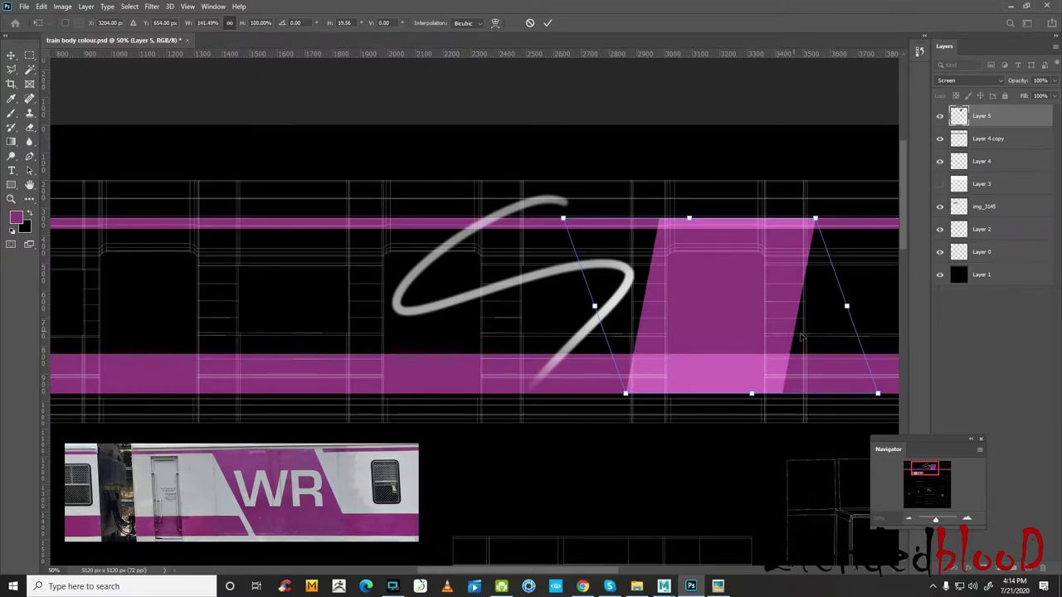
pyautogui.press('Return')
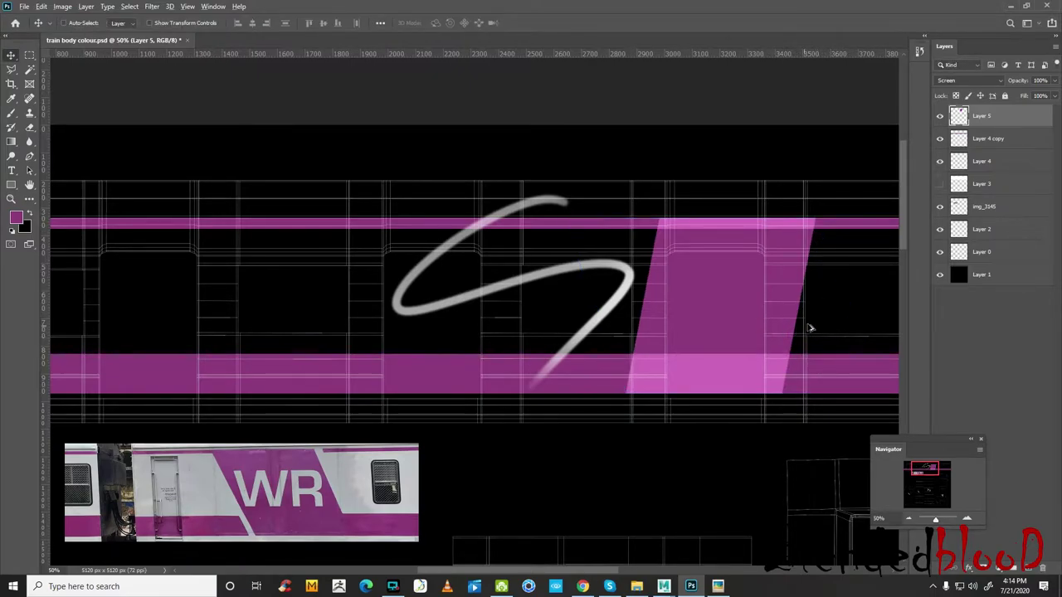
# - Delete the panel's right part with a rectangular selection, leaving a vertical right edge, and deselect
pyautogui.click(30, 55)
pyautogui.moveTo(840, 176); pyautogui.dragTo(737, 429)
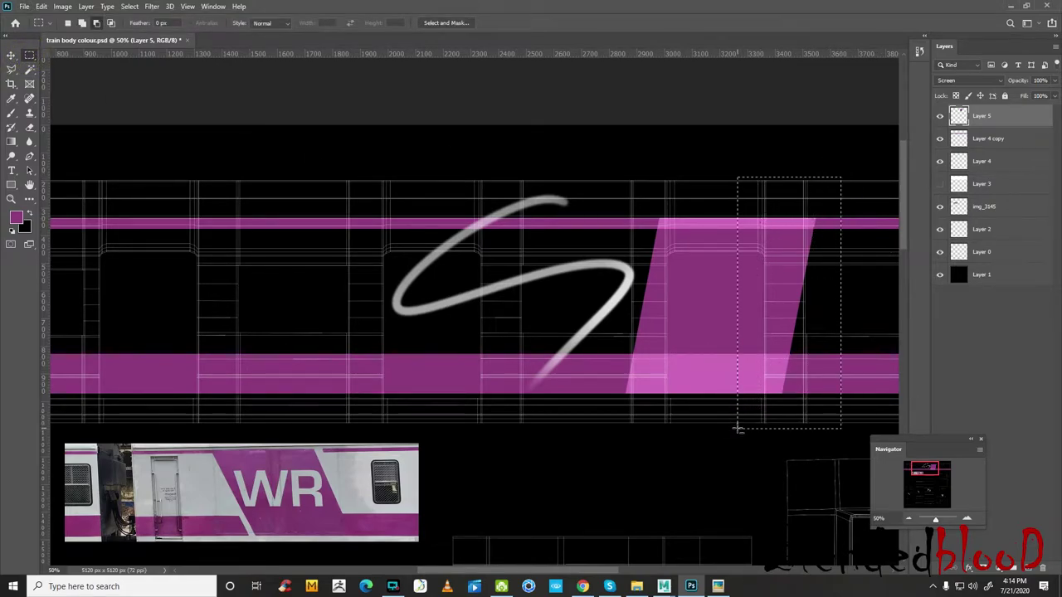
pyautogui.press('Delete')
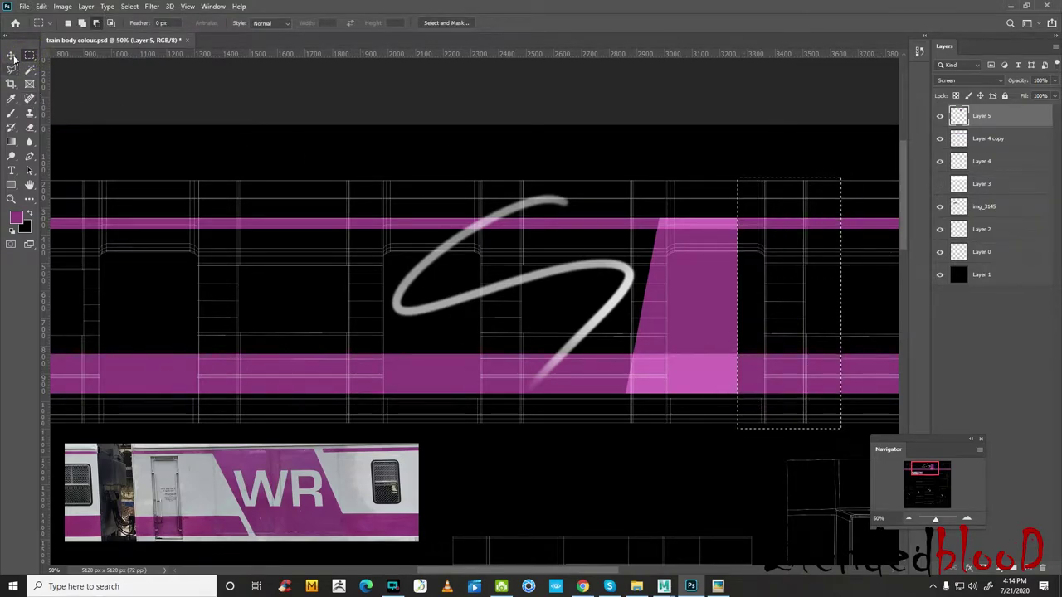
pyautogui.click(12, 55)
pyautogui.hotkey('ctrl', 'd')
# - Duplicate the trimmed panel, flip the copy horizontally, and move it to the right
pyautogui.press('ctrl')
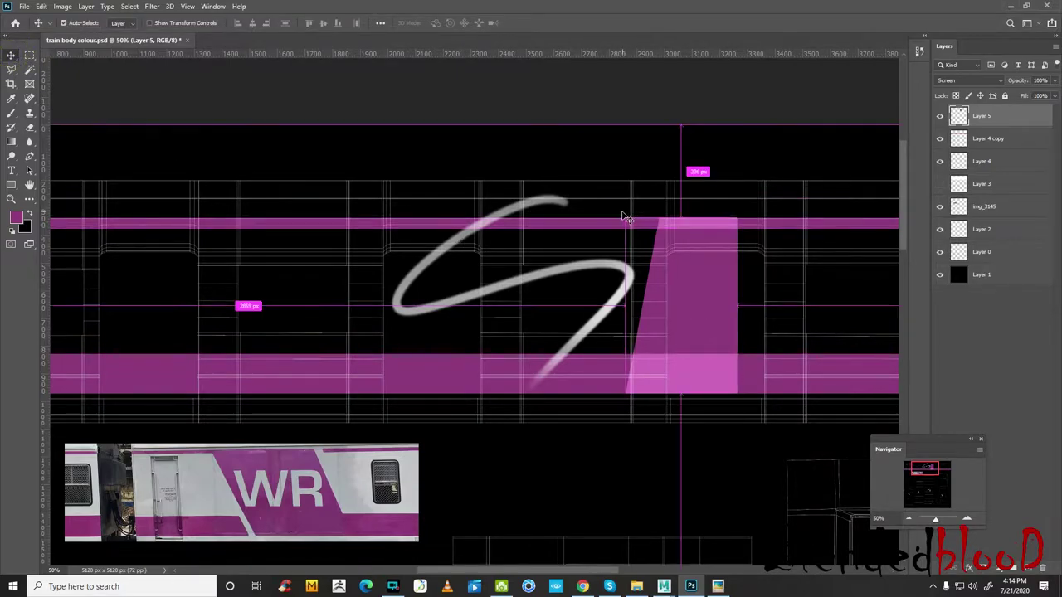
pyautogui.hotkey('ctrl', 'j')
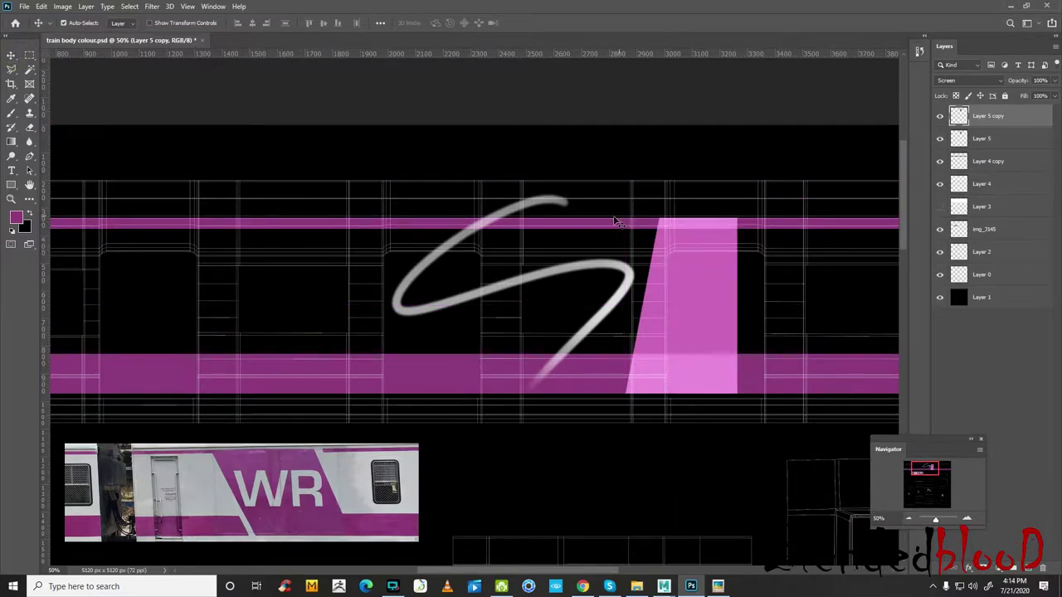
pyautogui.hotkey('ctrl', 't')
pyautogui.rightClick(739, 278)
pyautogui.click(801, 469)
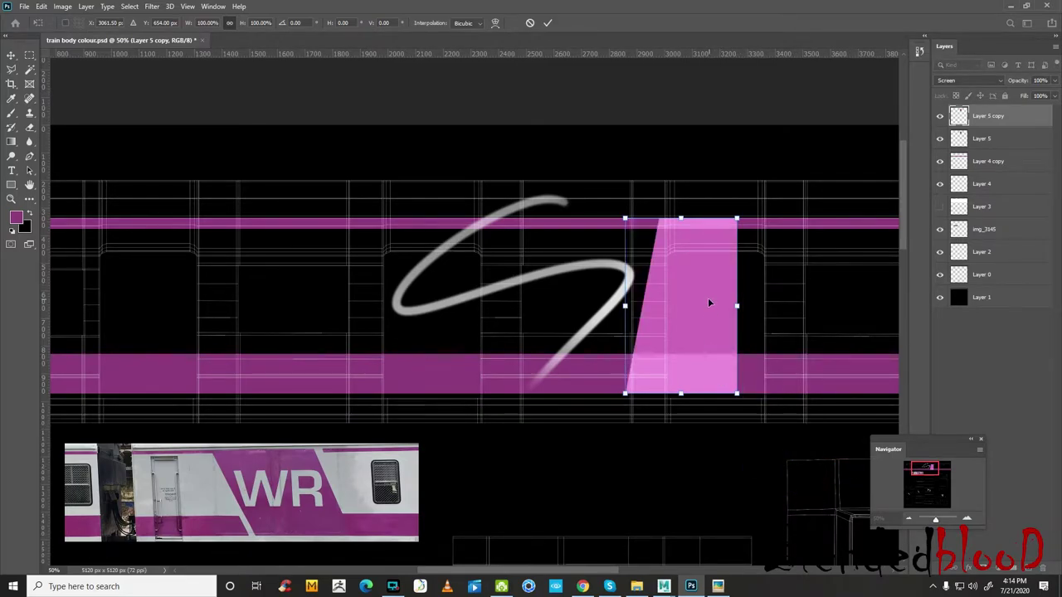
pyautogui.press('Return')
pyautogui.moveTo(702, 302)
pyautogui.mouseDown()
pyautogui.moveTo(744, 324)
pyautogui.moveTo(763, 304)
pyautogui.mouseUp()
# - Flip the copy again so its right edge slants, then nudge it two pixels right
pyautogui.rightClick(763, 302)
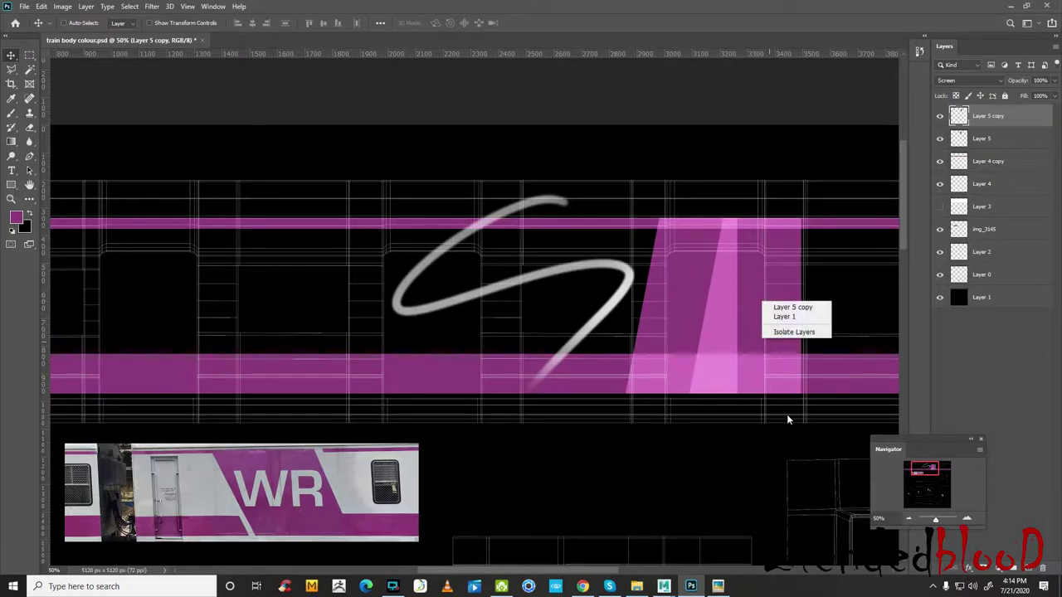
pyautogui.hotkey('ctrl', 't')
pyautogui.rightClick(738, 346)
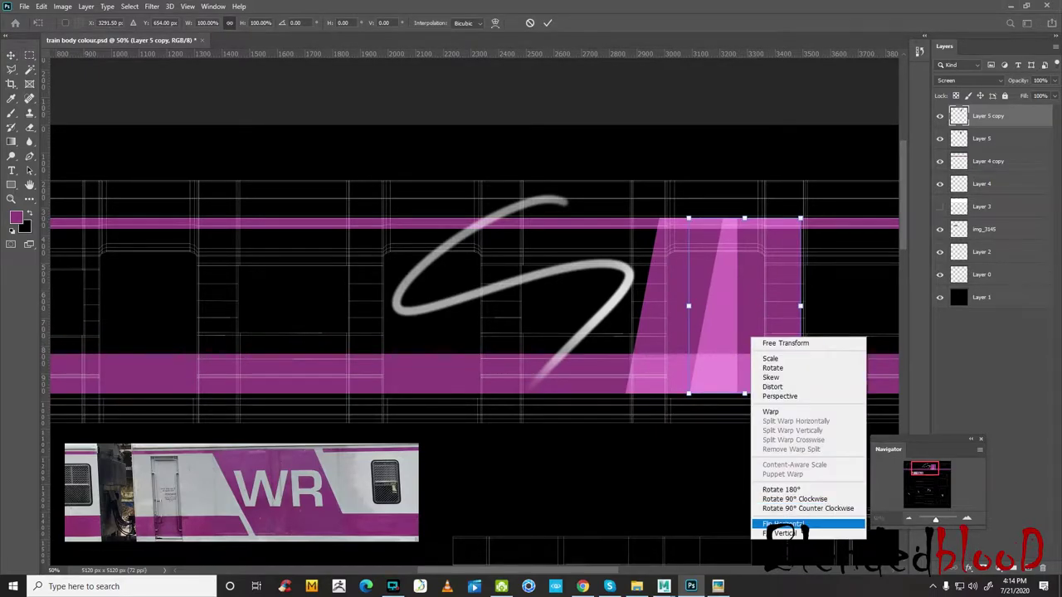
pyautogui.click(785, 524)
pyautogui.rightClick(764, 318)
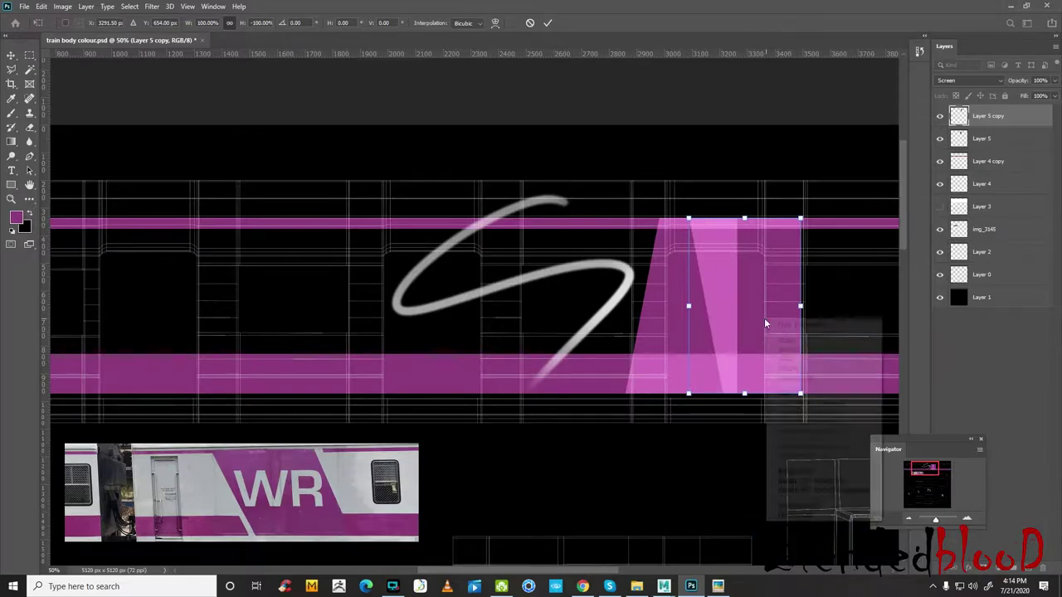
pyautogui.click(798, 505)
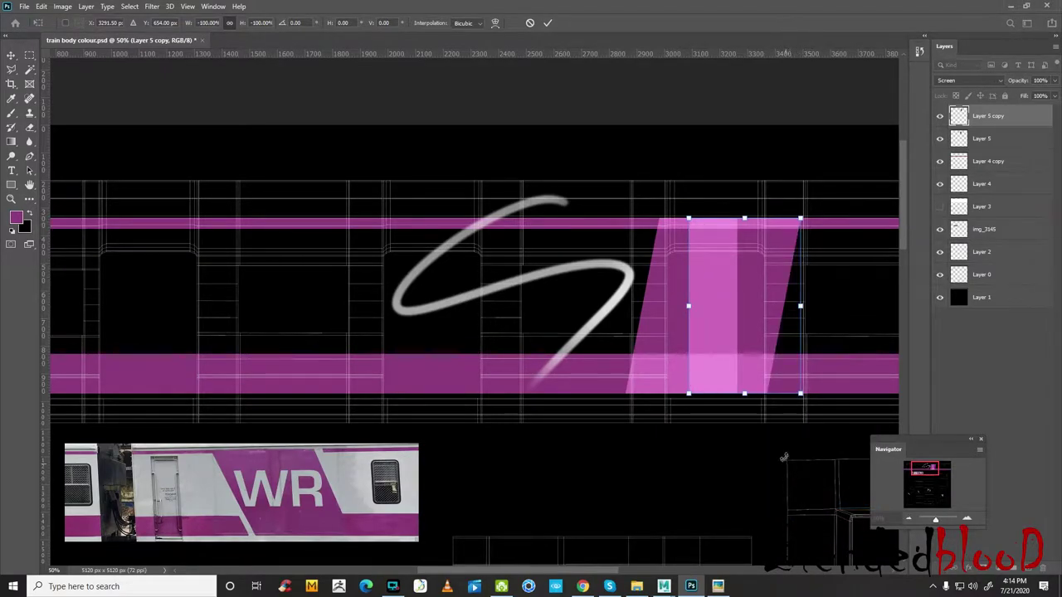
pyautogui.press('Return')
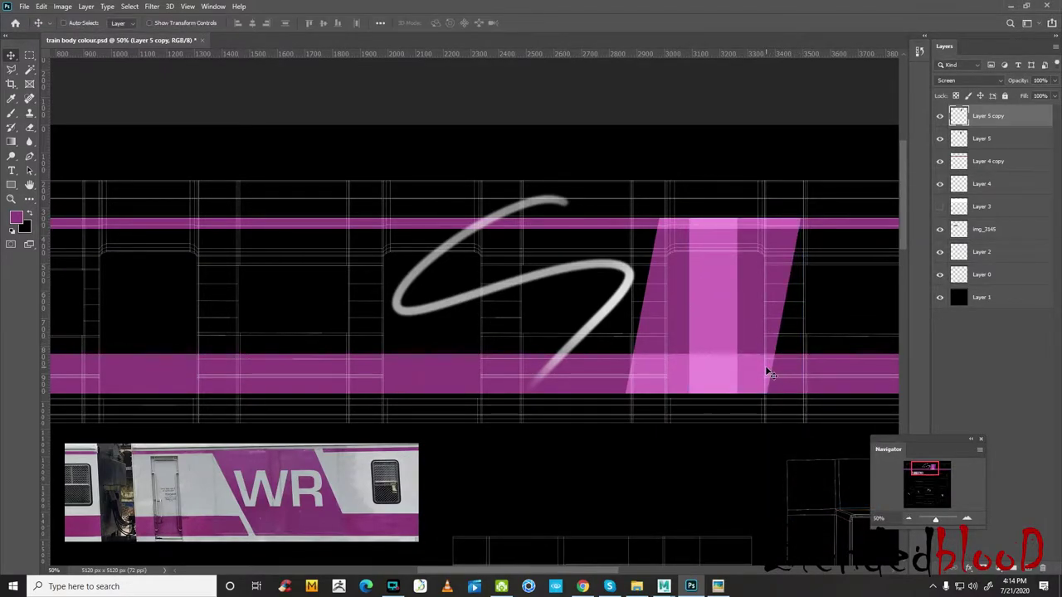
pyautogui.press('Right')
pyautogui.press('Right')
pyautogui.press('Right')
pyautogui.press('Right')
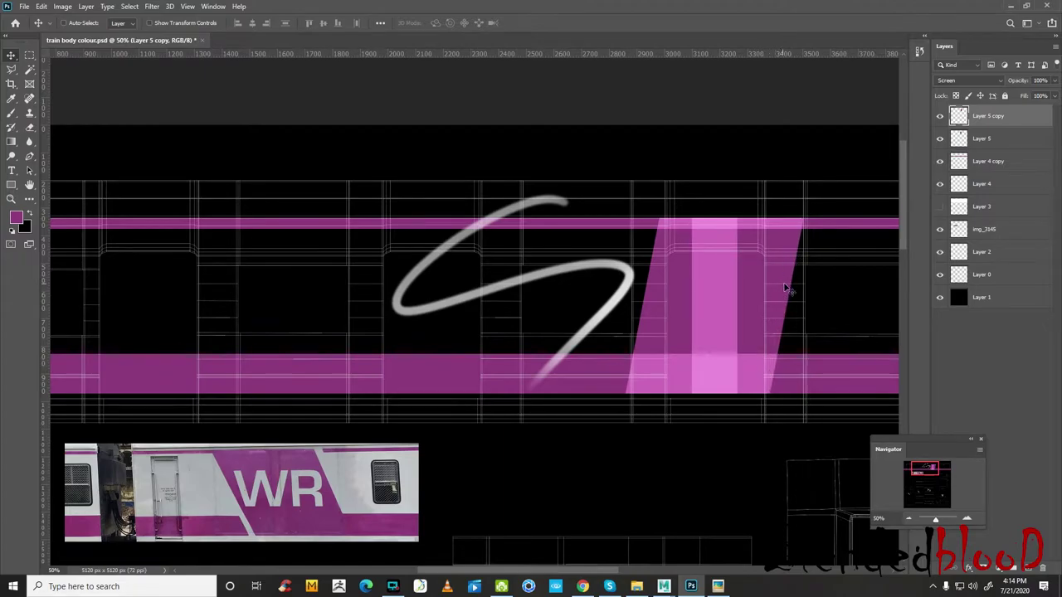
pyautogui.press('Right')
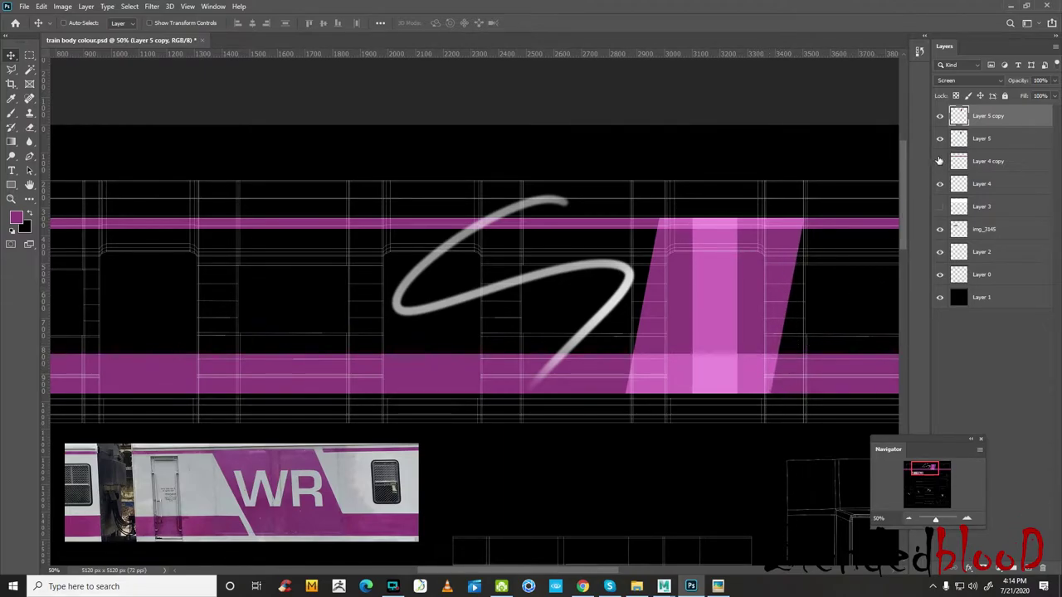
# - Set Layer 5 and Layer 5 copy to Normal blending and merge them into one layer
pyautogui.click(987, 83)
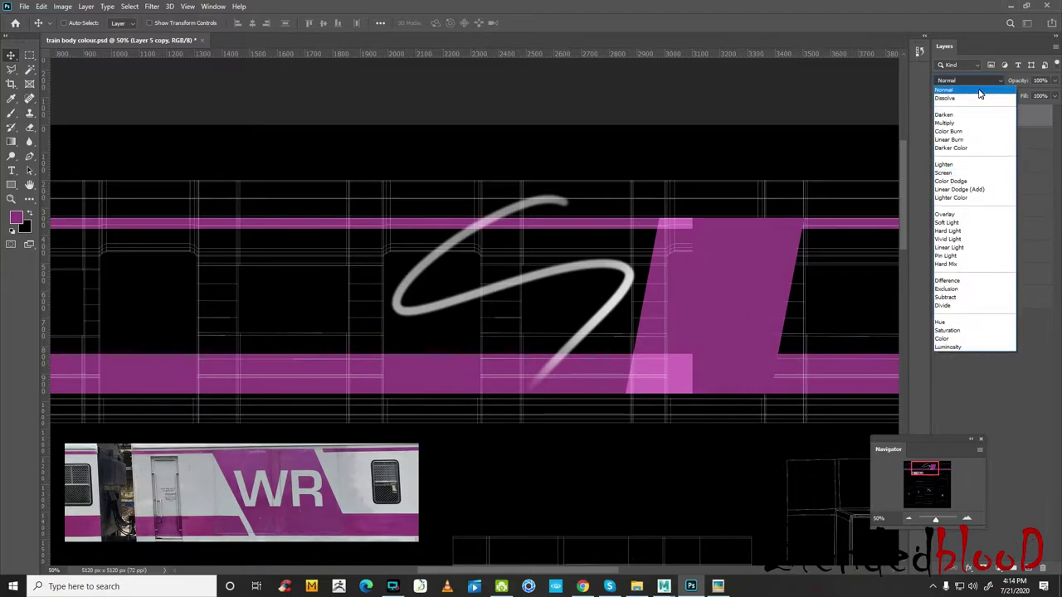
pyautogui.click(979, 87)
pyautogui.click(983, 138)
pyautogui.click(979, 81)
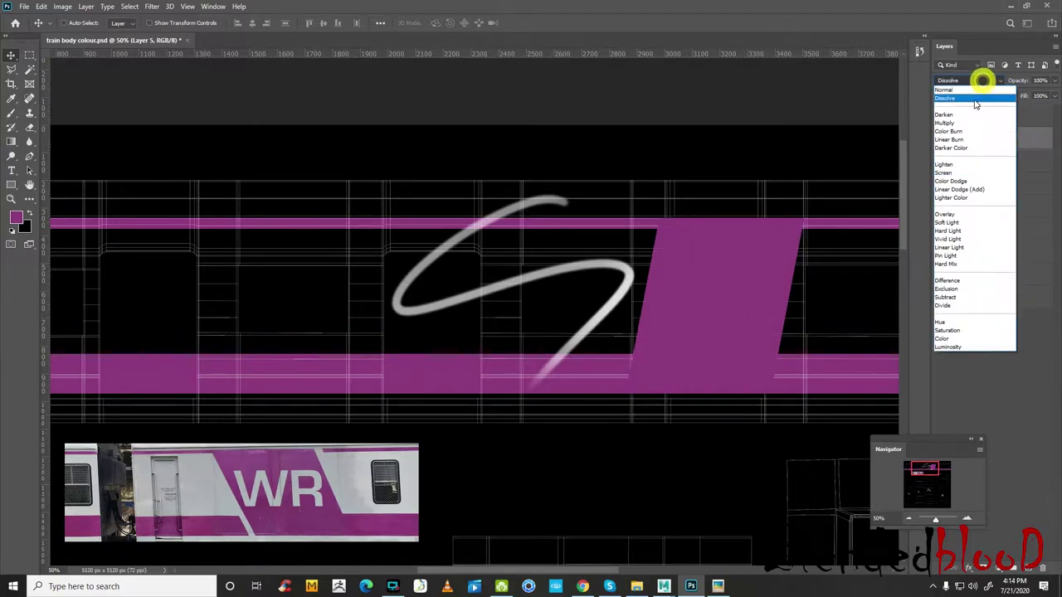
pyautogui.click(969, 83)
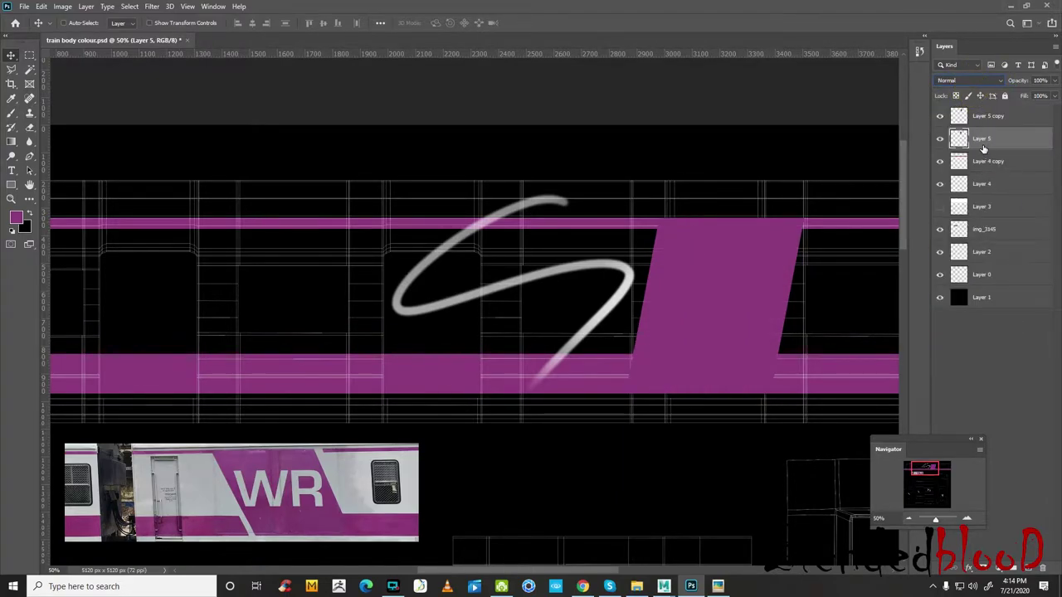
pyautogui.keyDown('shift'); pyautogui.click(989, 117); pyautogui.keyUp('shift')
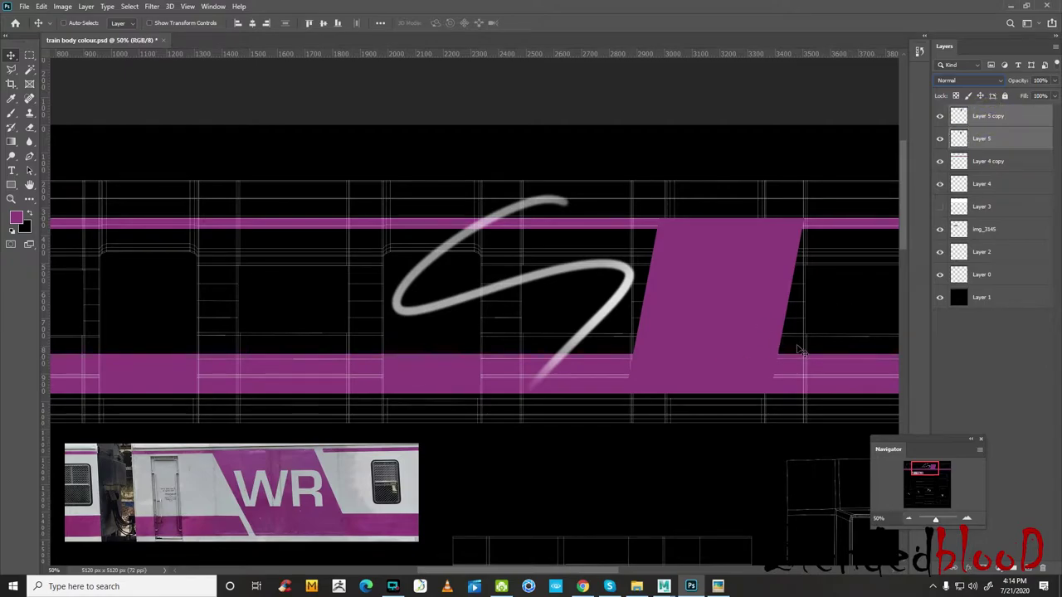
pyautogui.rightClick(990, 131)
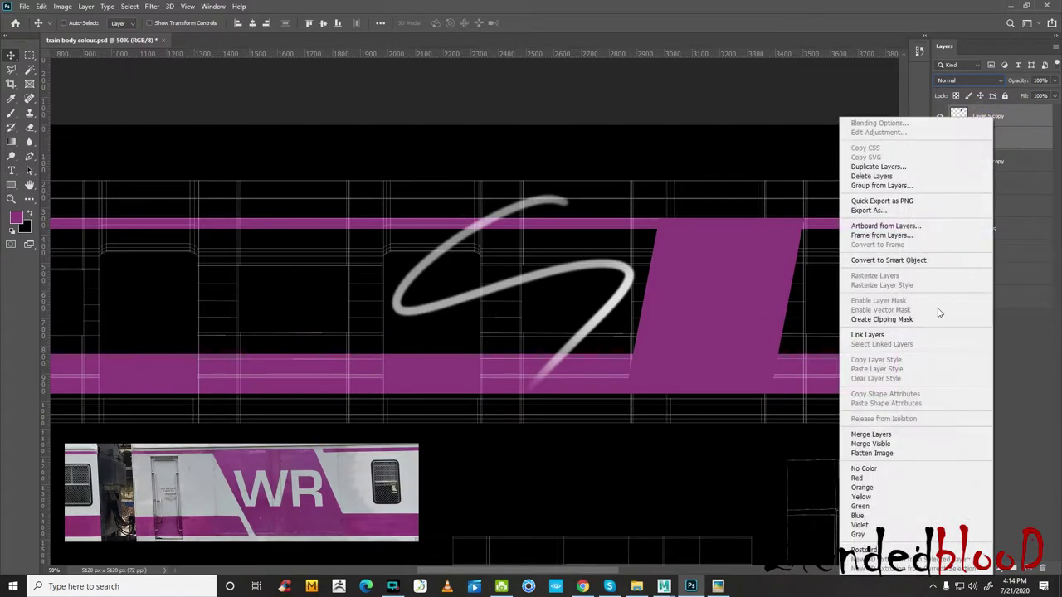
pyautogui.click(896, 436)
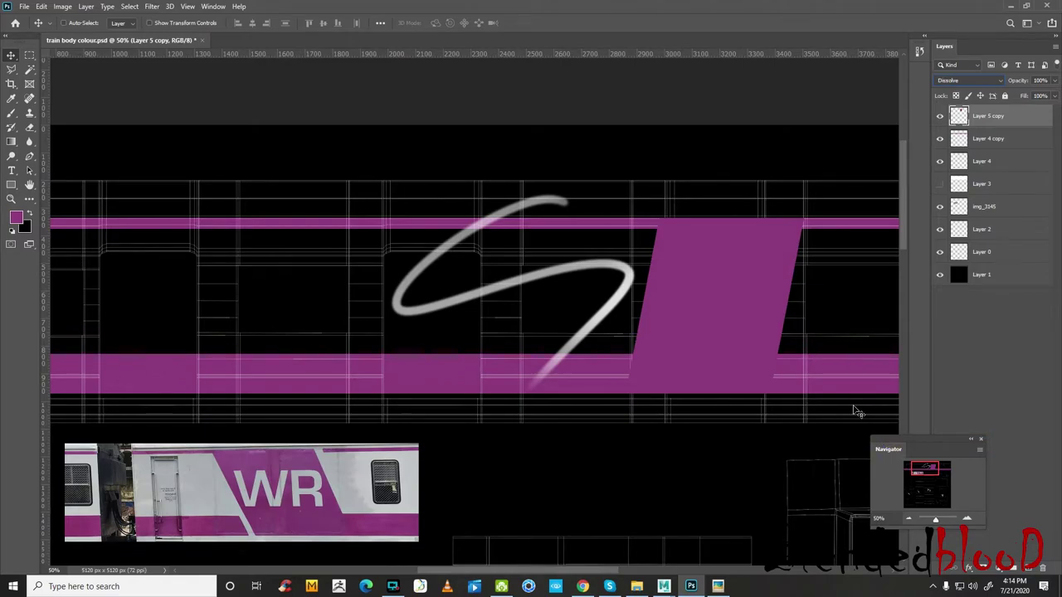
# - Try several blend modes, move the merged panel 18 px right, and set it to Screen
pyautogui.hotkey('shift', '=')
pyautogui.hotkey('shift', '=')
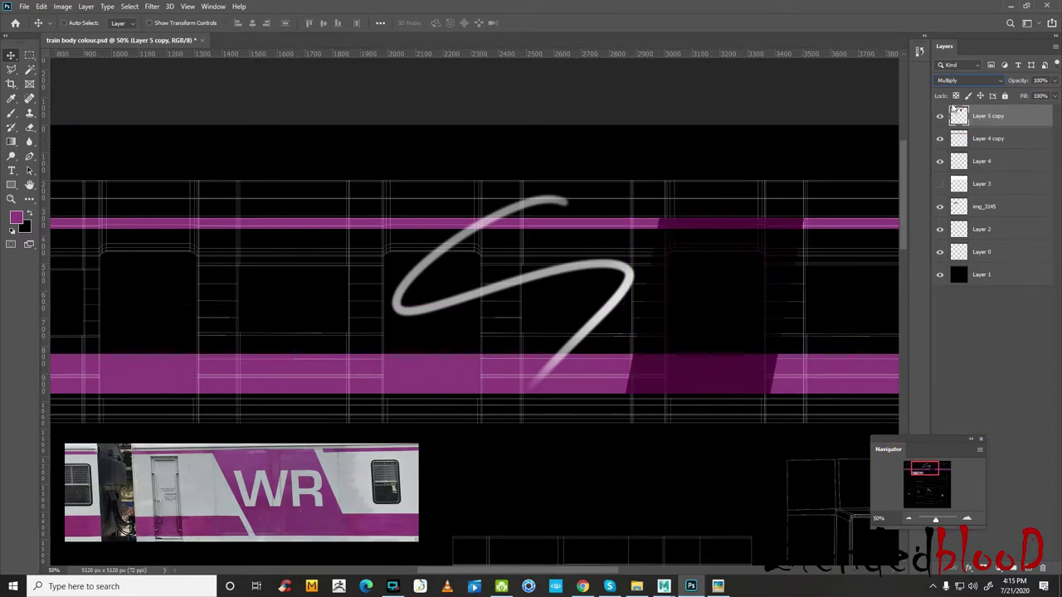
pyautogui.click(967, 79)
pyautogui.click(961, 93)
pyautogui.click(1010, 115)
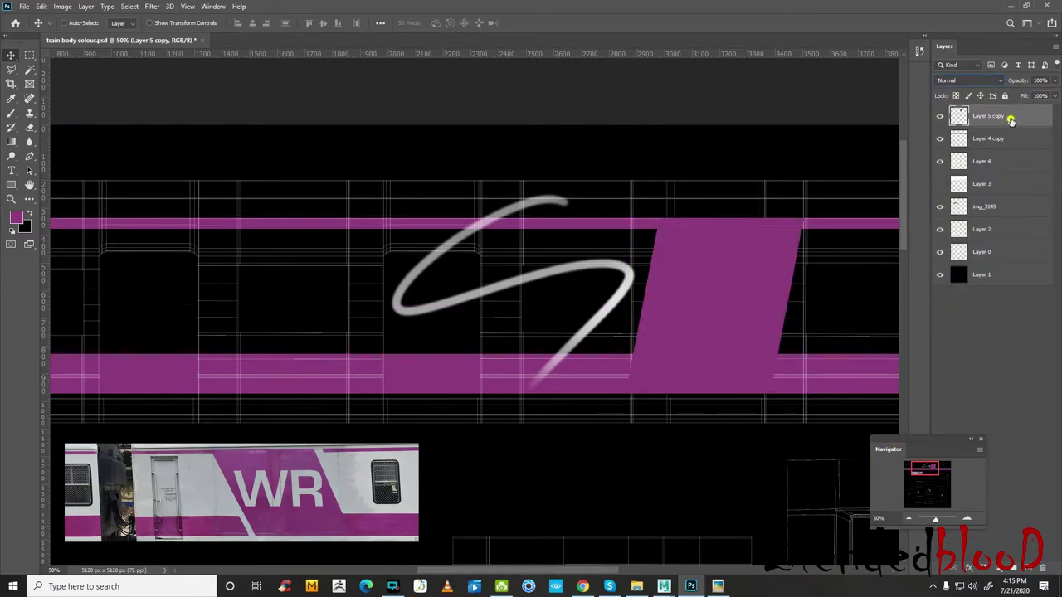
pyautogui.hotkey('shift', '=')
pyautogui.hotkey('shift', '=')
pyautogui.hotkey('shift', '=')
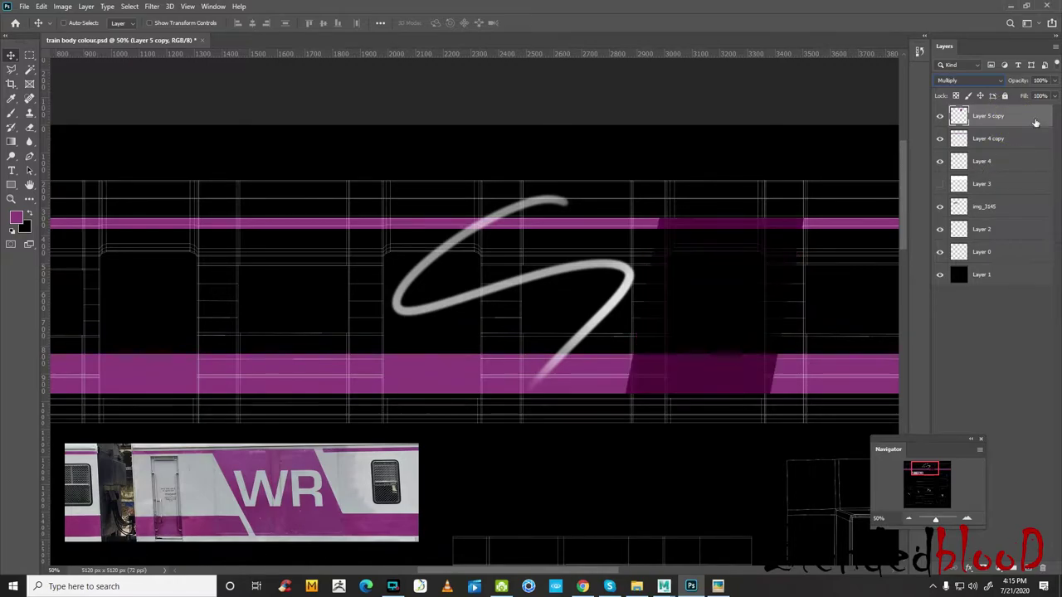
pyautogui.click(978, 79)
pyautogui.click(969, 90)
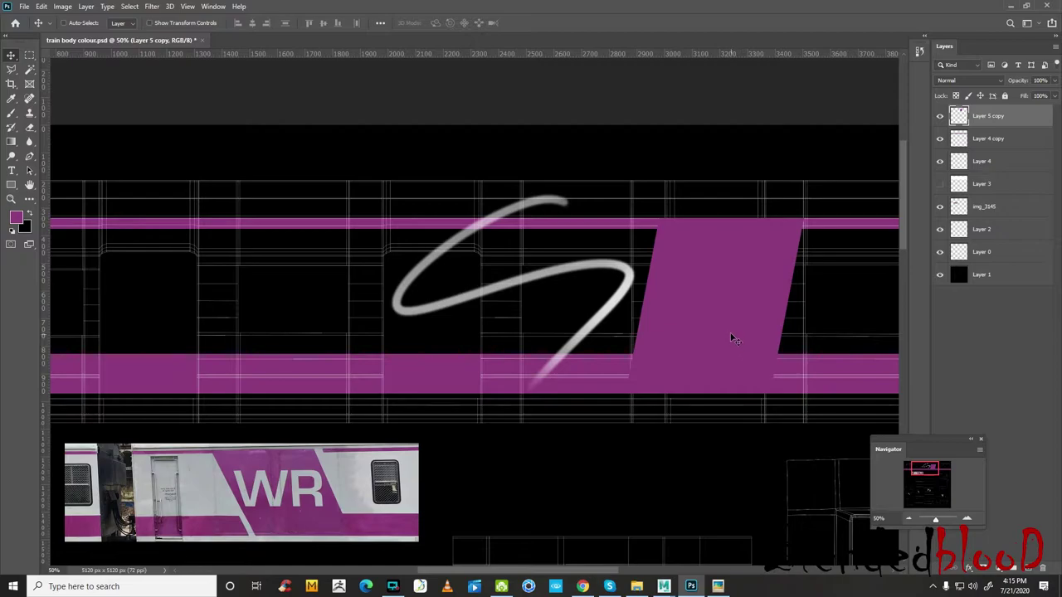
pyautogui.moveTo(719, 341); pyautogui.dragTo(718, 339)
pyautogui.click(961, 81)
pyautogui.click(954, 172)
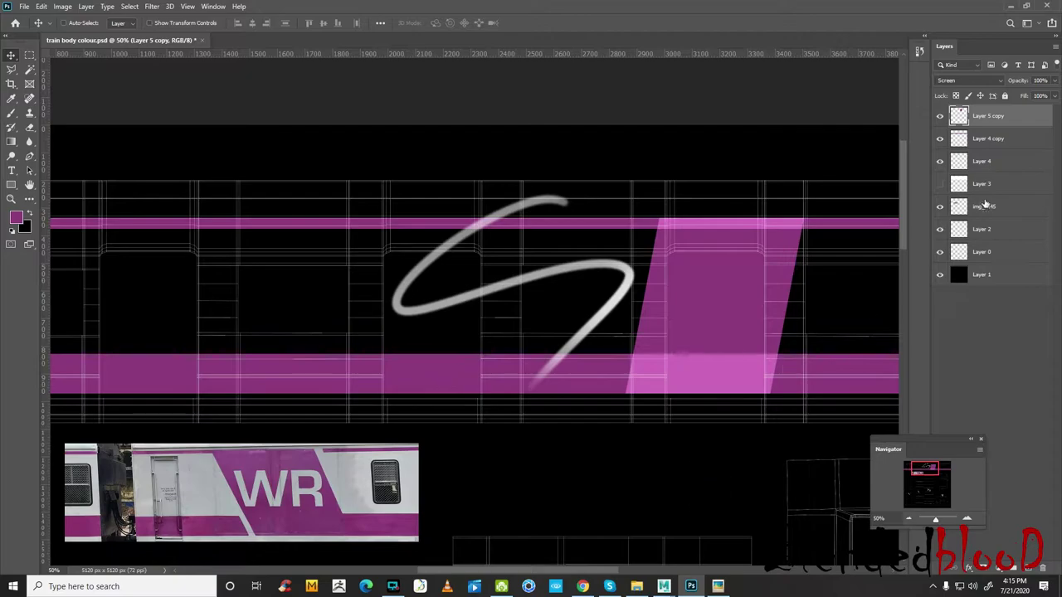
# - Show Layer 3, set the panel, Layer 4 copy and Layer 4 to Normal, and nudge the stripe
pyautogui.click(940, 184)
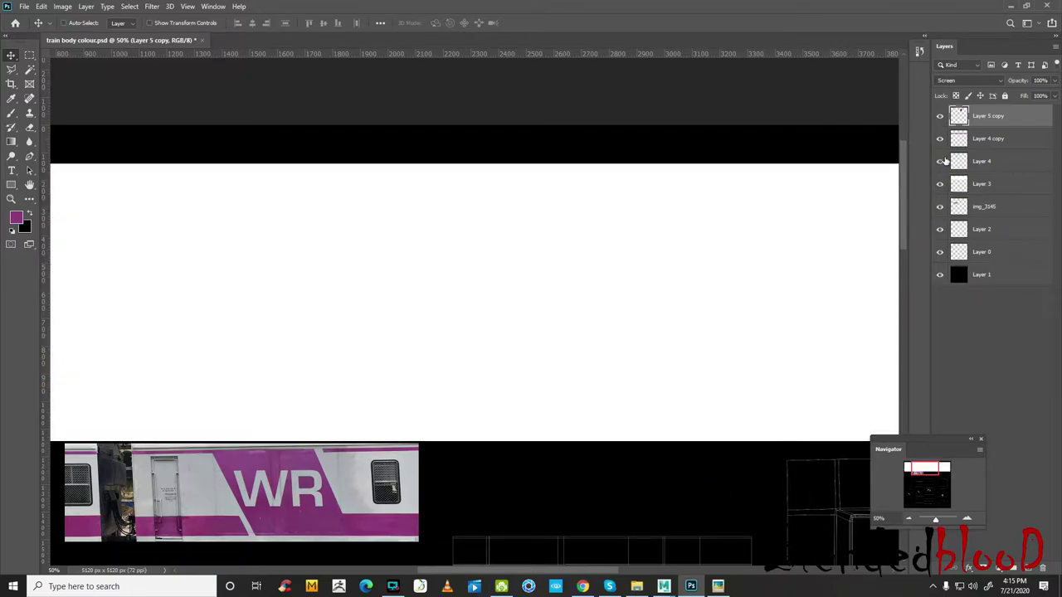
pyautogui.click(971, 80)
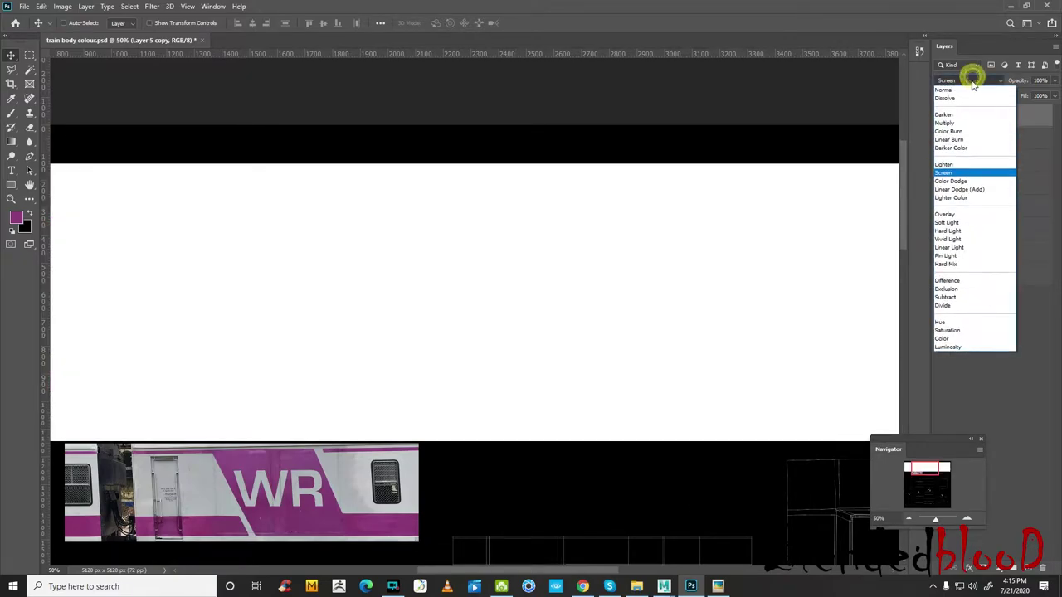
pyautogui.click(967, 76)
pyautogui.click(990, 140)
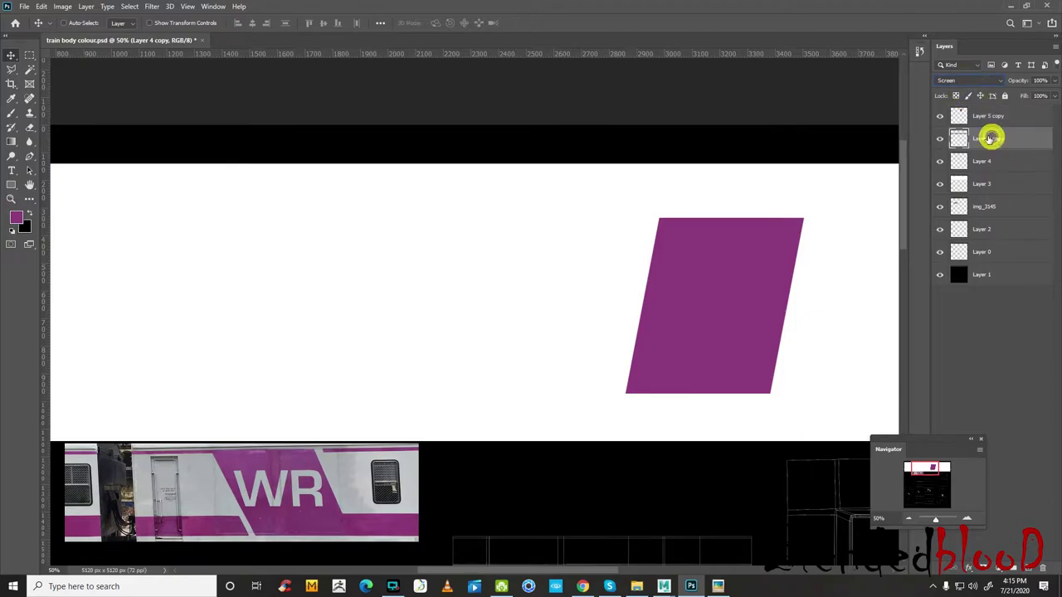
pyautogui.click(980, 83)
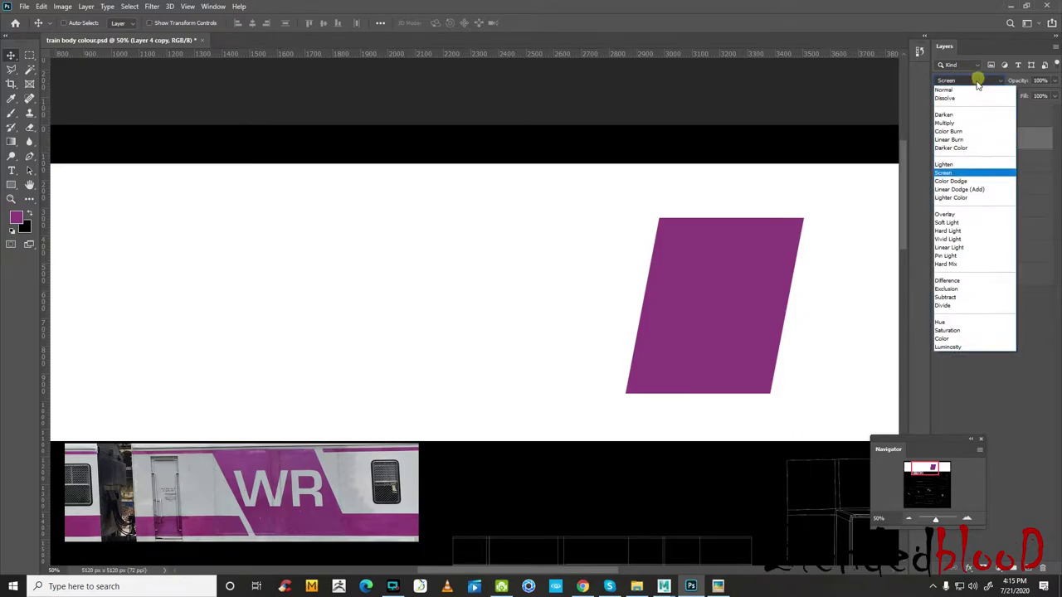
pyautogui.click(971, 77)
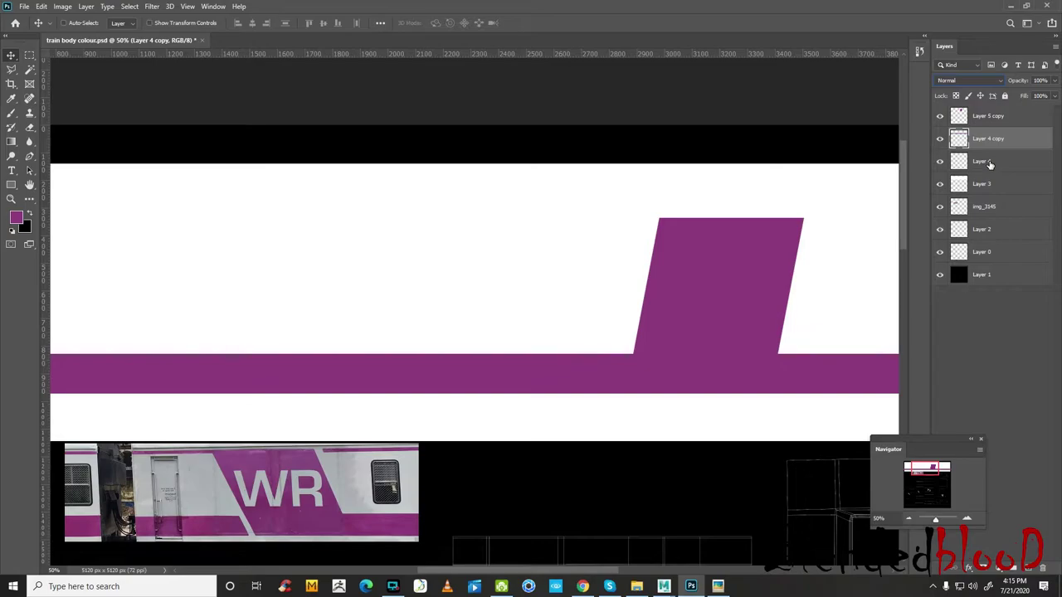
pyautogui.click(988, 163)
pyautogui.click(969, 80)
pyautogui.click(971, 83)
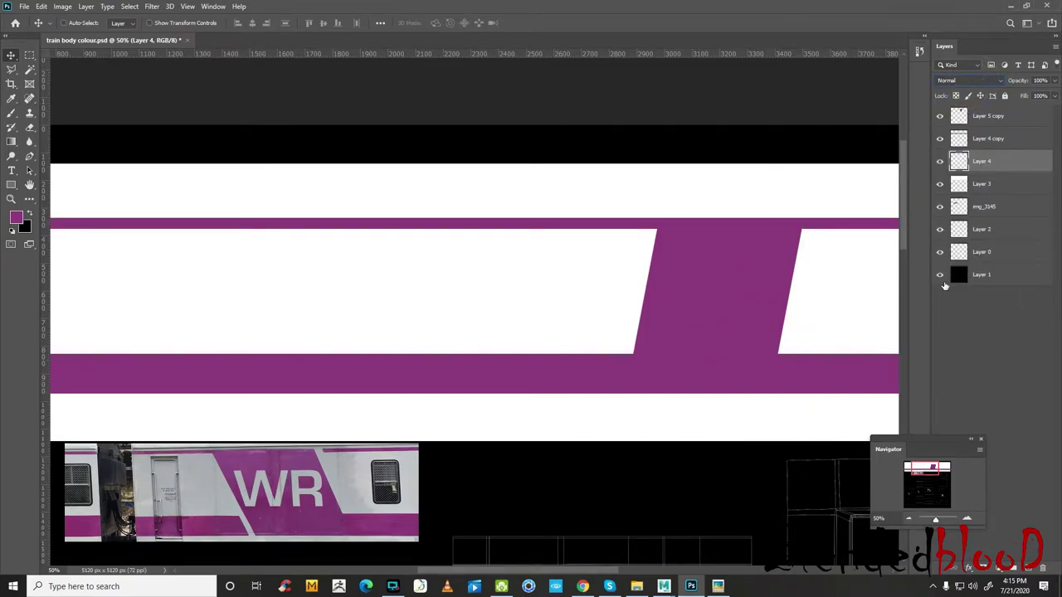
pyautogui.moveTo(695, 393); pyautogui.dragTo(709, 395)
# - In Maya, reload the train_body_colour material's file1 texture and view the train's striped side
pyautogui.click(703, 548)
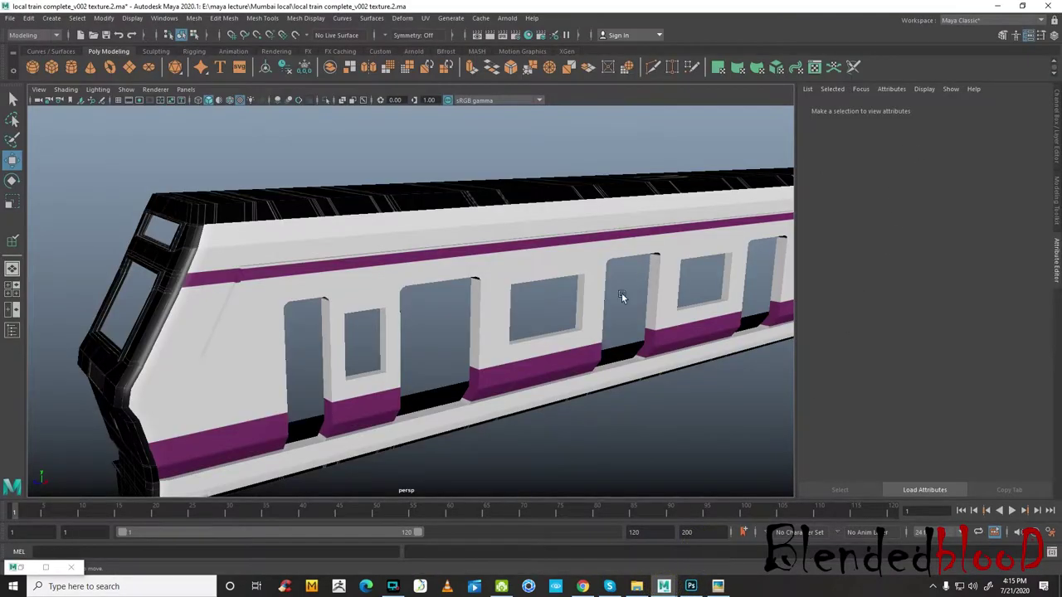
pyautogui.click(528, 35)
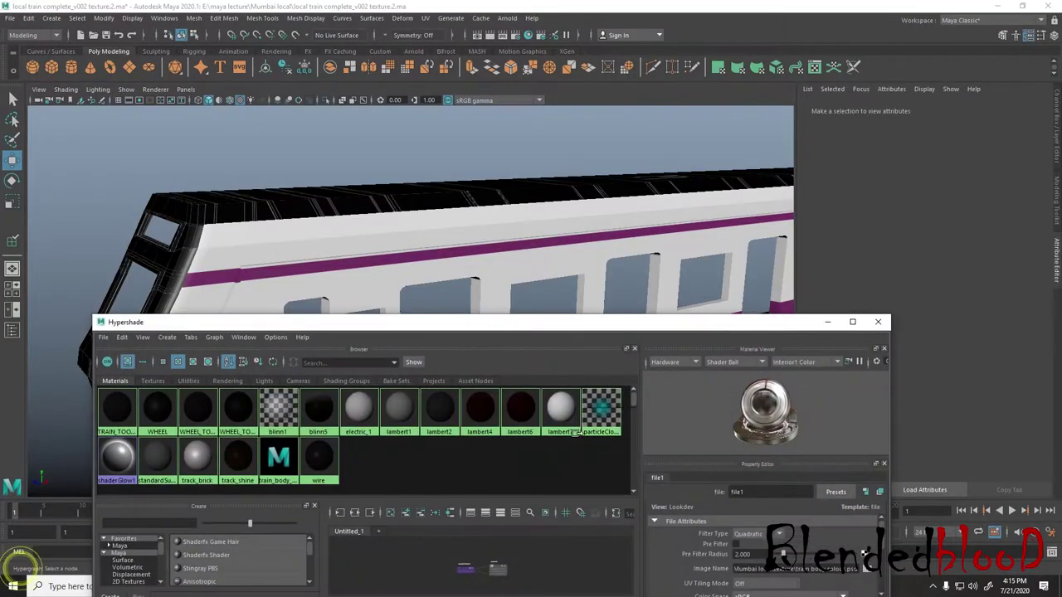
pyautogui.click(282, 458)
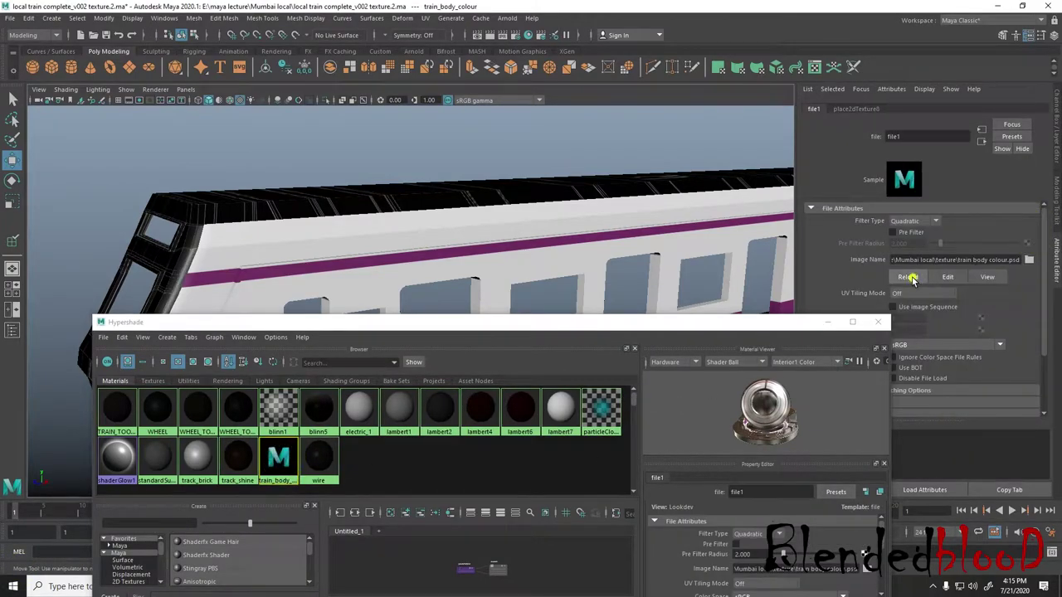
pyautogui.click(908, 276)
pyautogui.moveTo(763, 325)
pyautogui.mouseDown()
pyautogui.moveTo(617, 445)
pyautogui.moveTo(660, 343)
pyautogui.mouseUp()
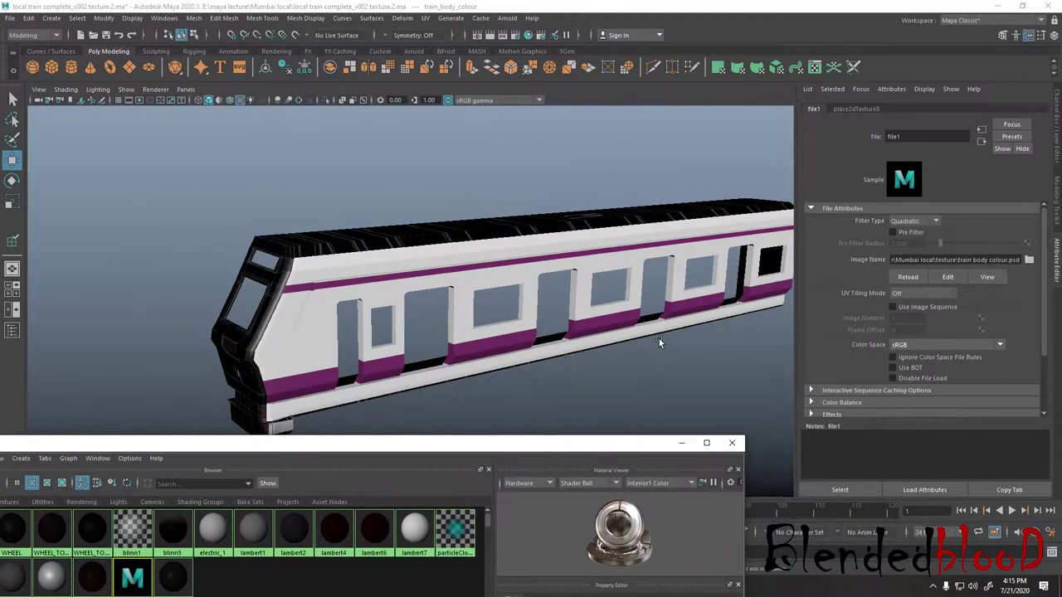
pyautogui.click(1029, 260)
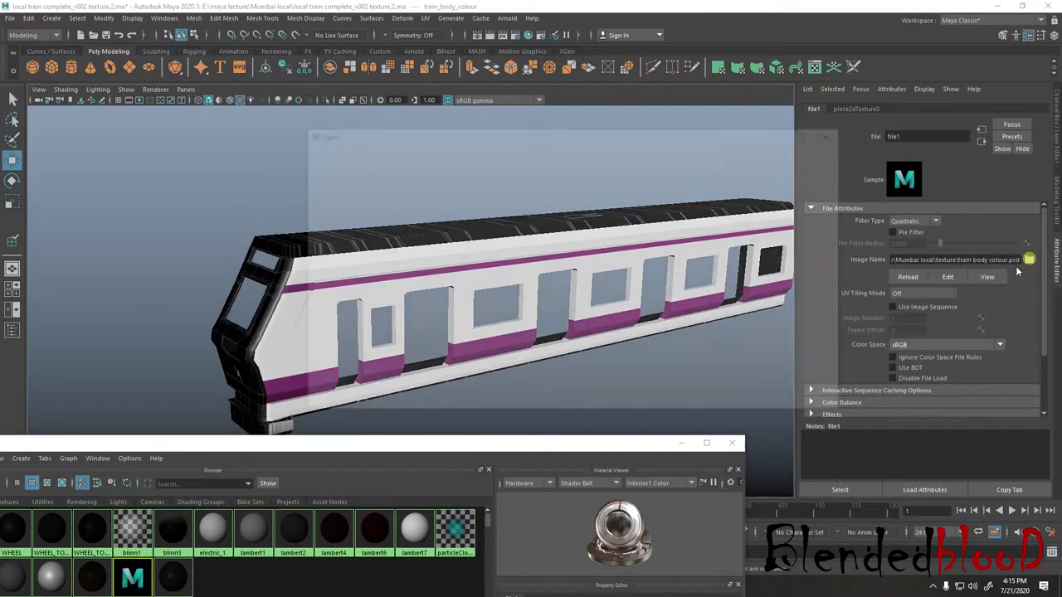
pyautogui.click(838, 132)
pyautogui.click(908, 276)
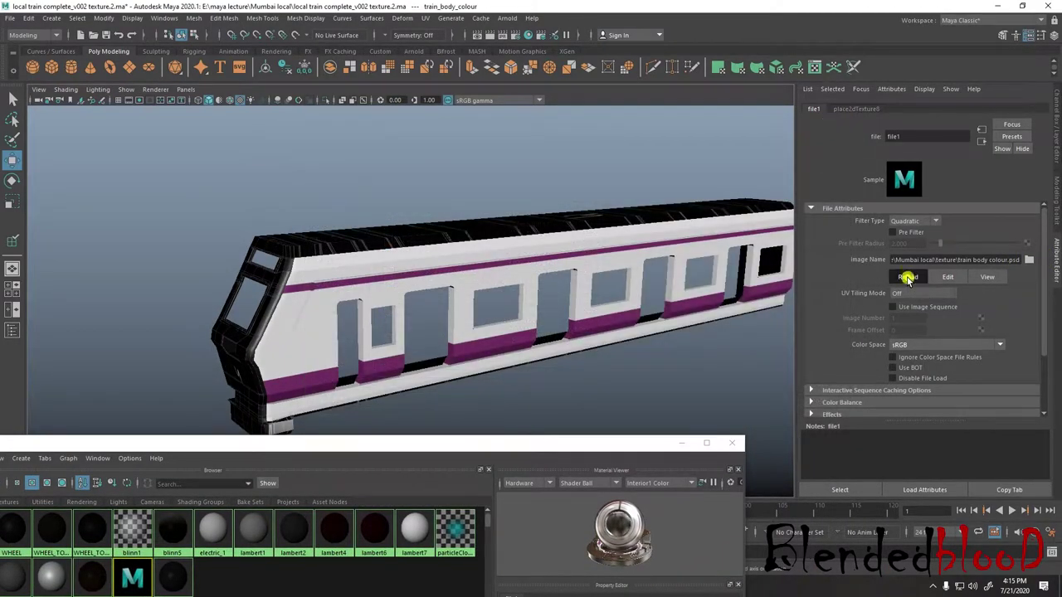
pyautogui.keyDown('alt'); pyautogui.moveTo(755, 332); pyautogui.dragTo(615, 343); pyautogui.keyUp('alt')
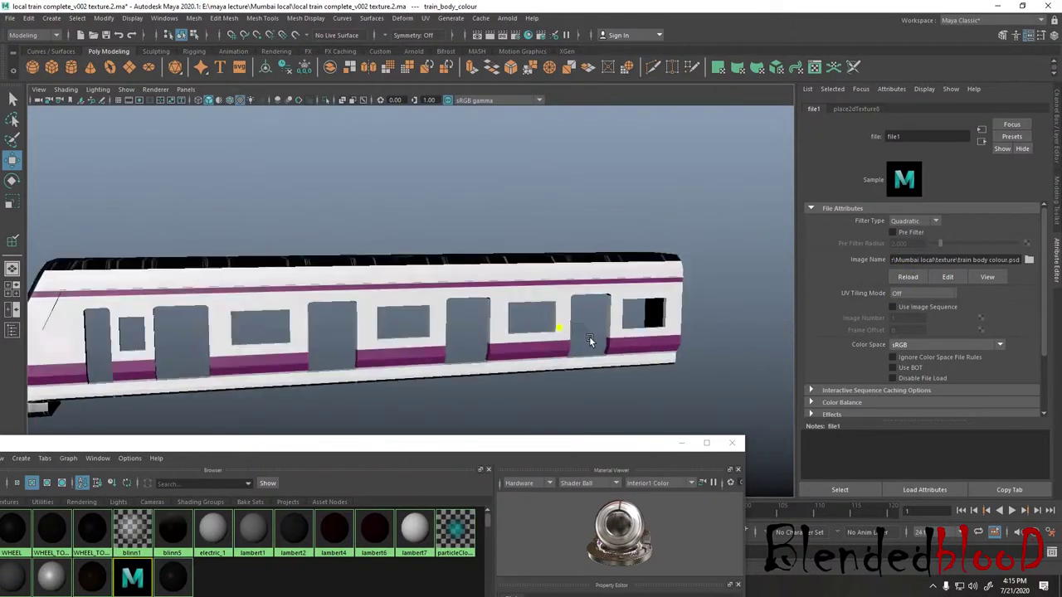
pyautogui.scroll(-3, 614, 343)
# - Save the texture over train body colour.psd, confirming the replace, and minimize Photoshop
pyautogui.press('super')
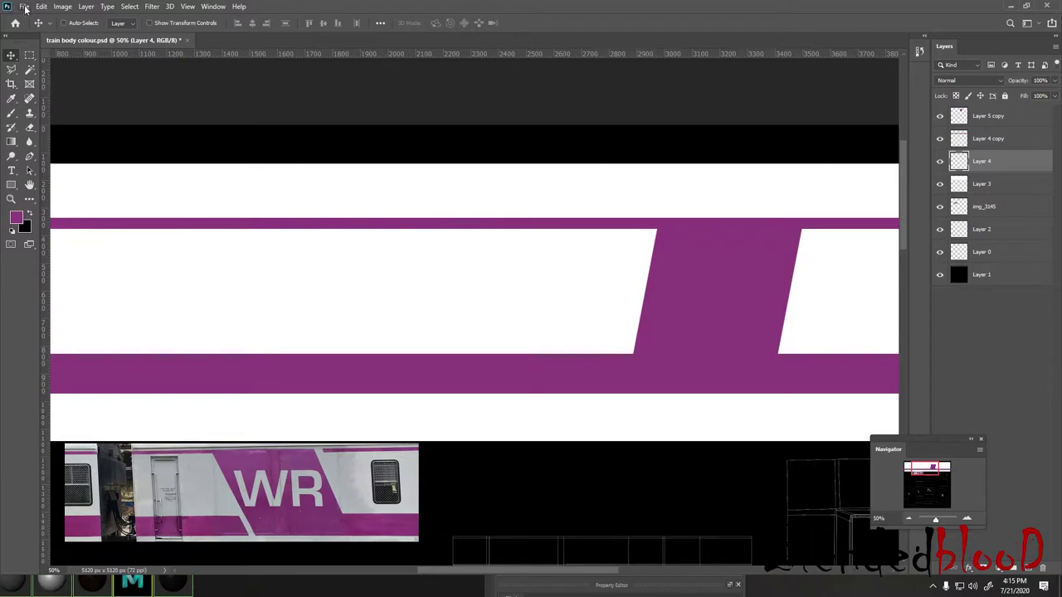
pyautogui.click(25, 7)
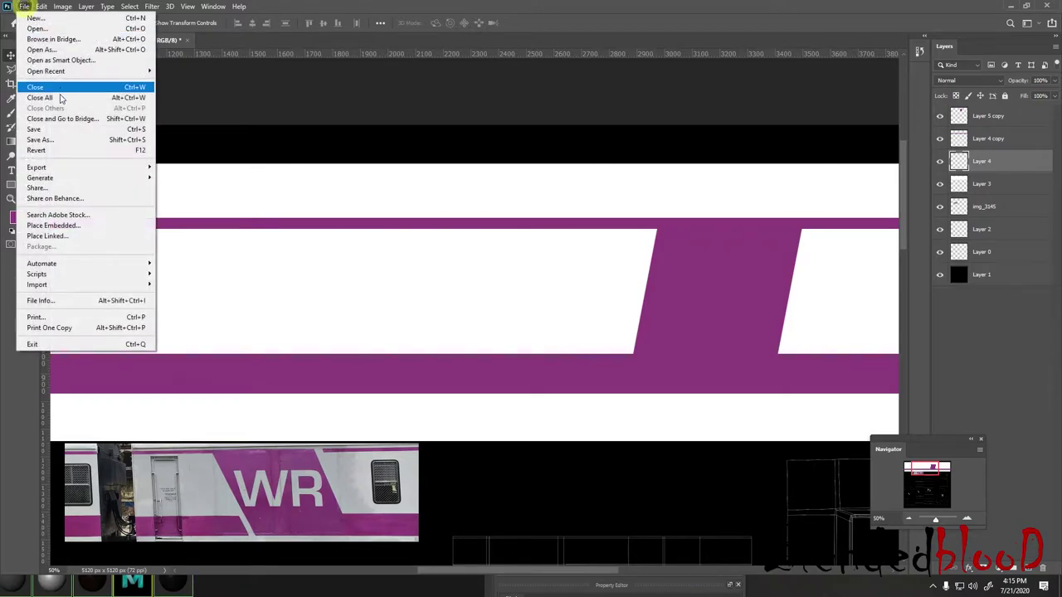
pyautogui.click(60, 138)
pyautogui.doubleClick(133, 102)
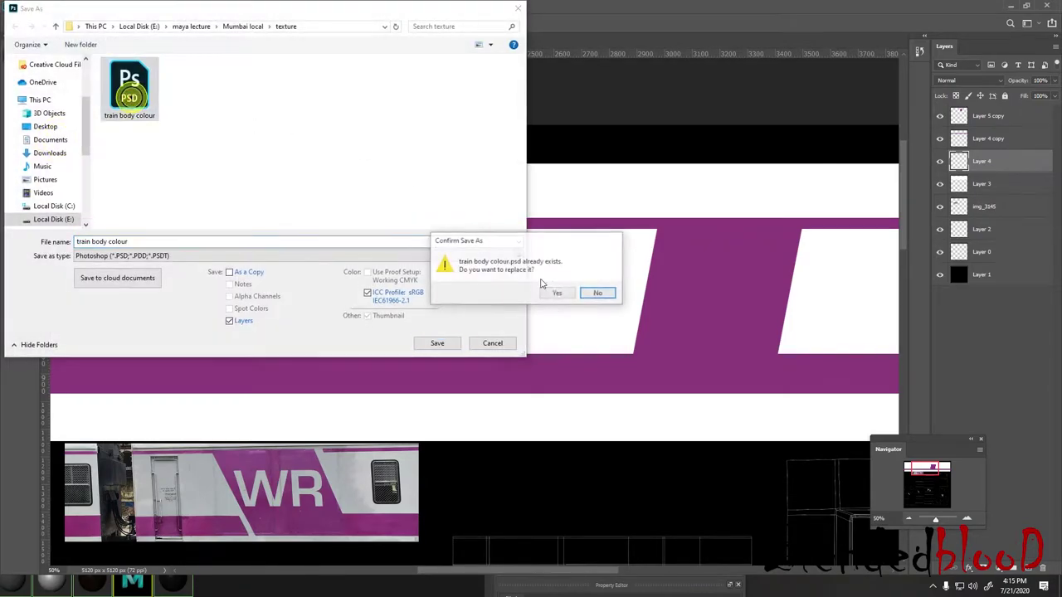
pyautogui.click(554, 292)
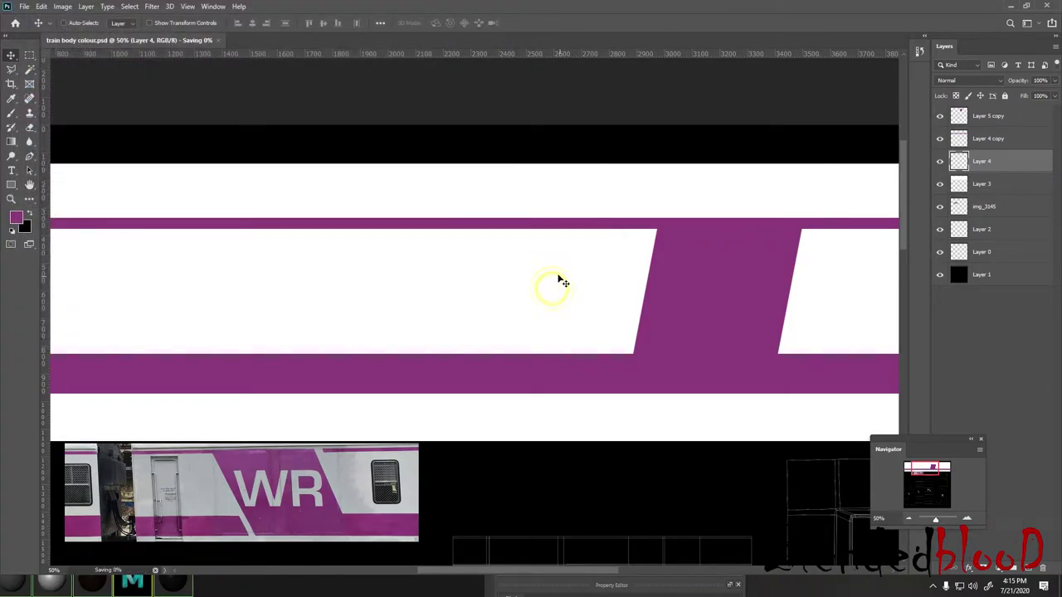
pyautogui.click(1010, 6)
pyautogui.moveTo(478, 469); pyautogui.dragTo(531, 440)
# - Reload the file1 texture and orbit and zoom the viewport to inspect the updated train side
pyautogui.click(904, 278)
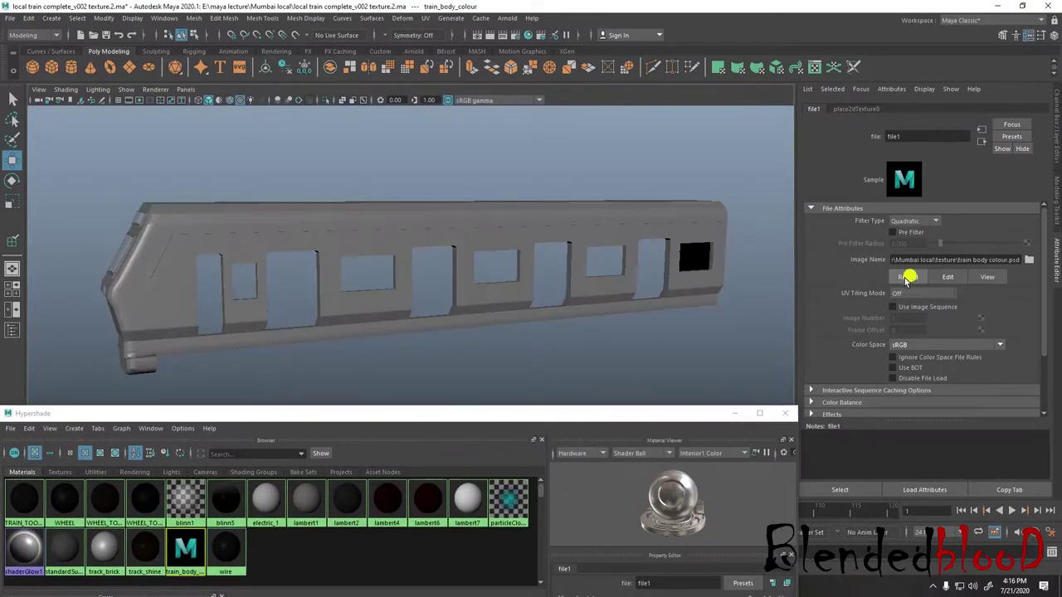
pyautogui.moveTo(629, 329)
pyautogui.keyDown('alt'); pyautogui.mouseDown()
pyautogui.moveTo(593, 300)
pyautogui.moveTo(564, 325)
pyautogui.moveTo(548, 311)
pyautogui.mouseUp(); pyautogui.keyUp('alt')
pyautogui.scroll(2, 567, 203)
pyautogui.scroll(-2, 571, 305)
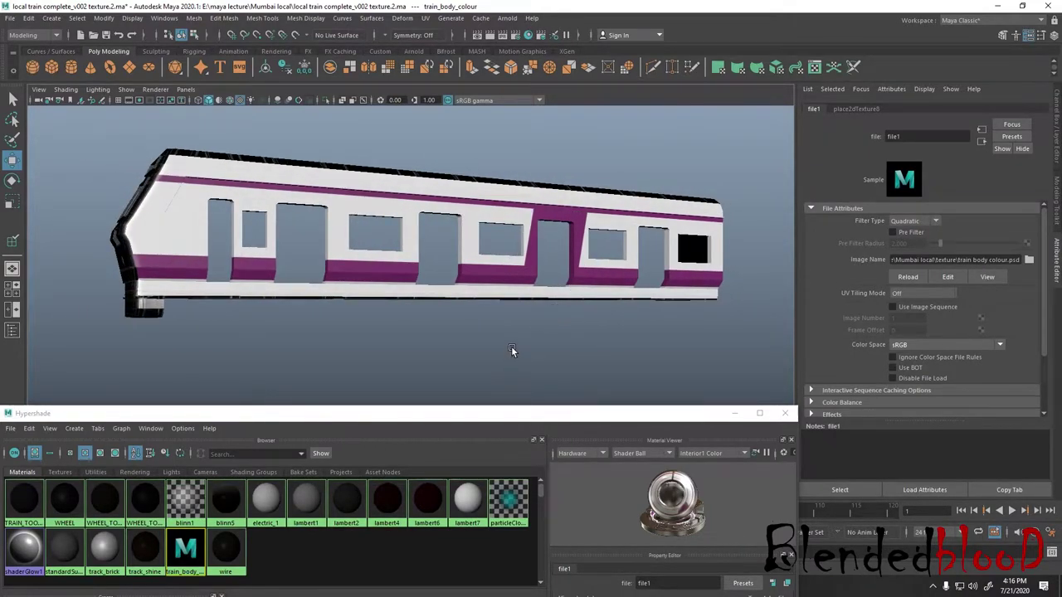
pyautogui.press('super')
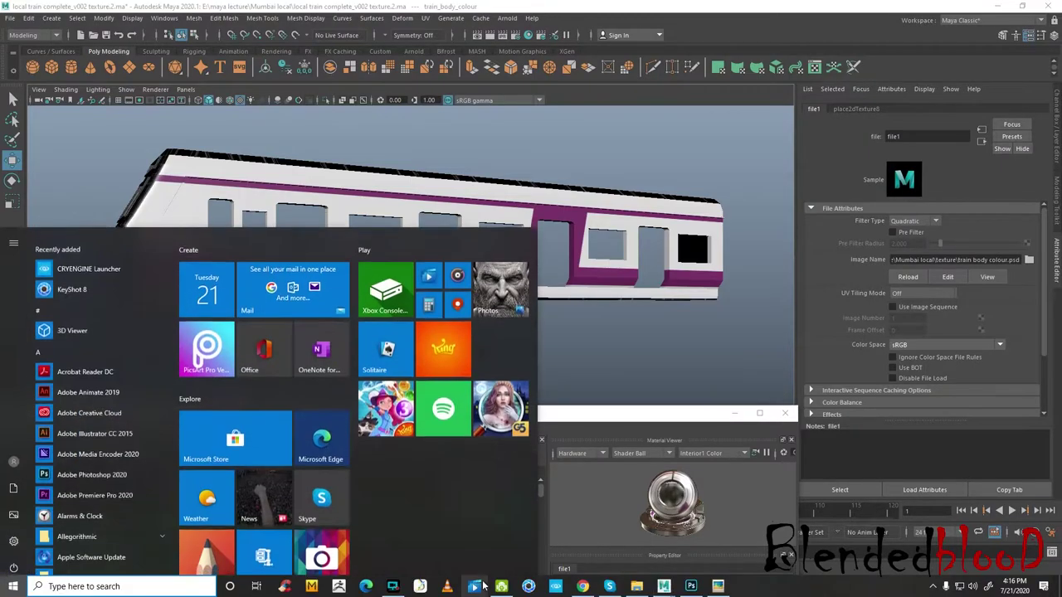
pyautogui.click(636, 586)
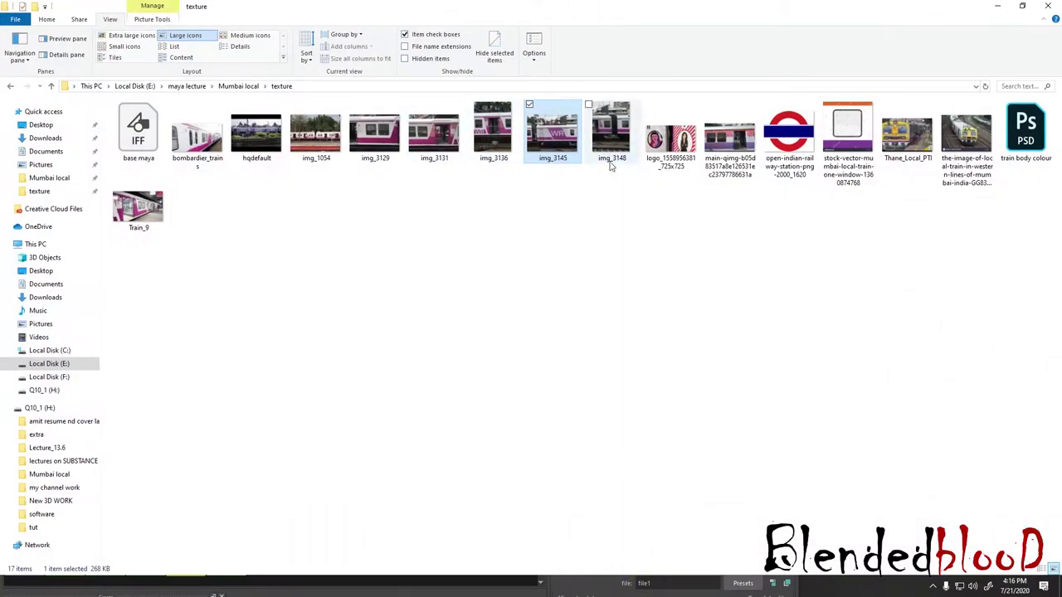
pyautogui.doubleClick(265, 137)
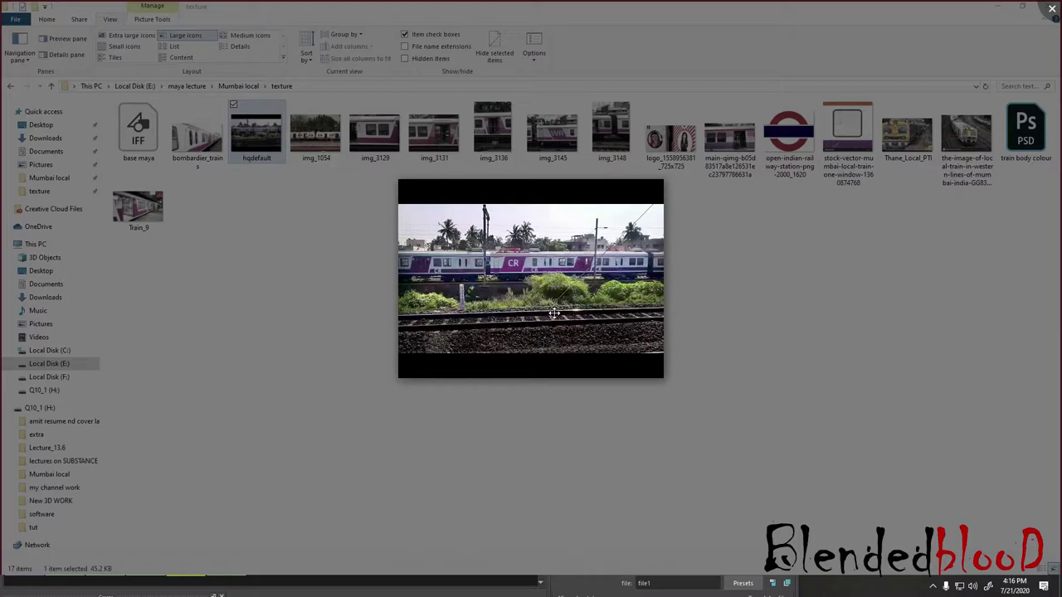
pyautogui.click(1045, 11)
pyautogui.click(998, 6)
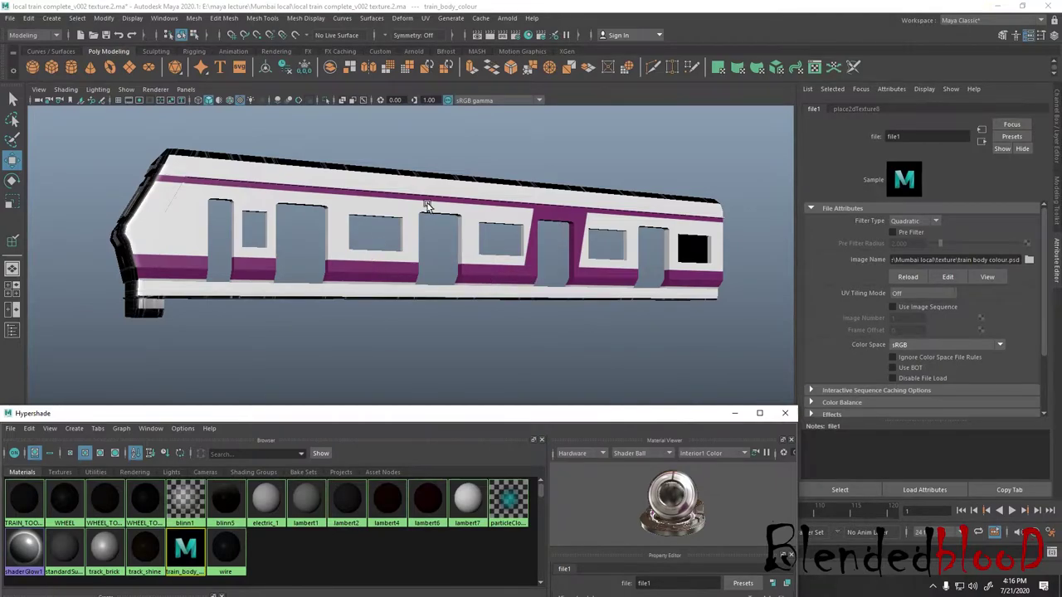
pyautogui.press('space')
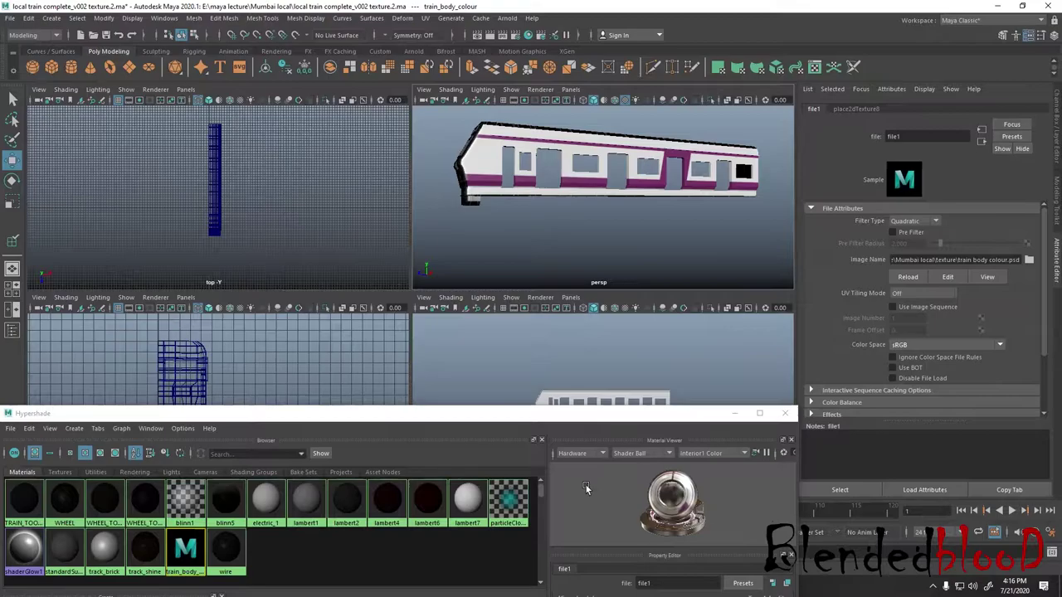
pyautogui.press('space')
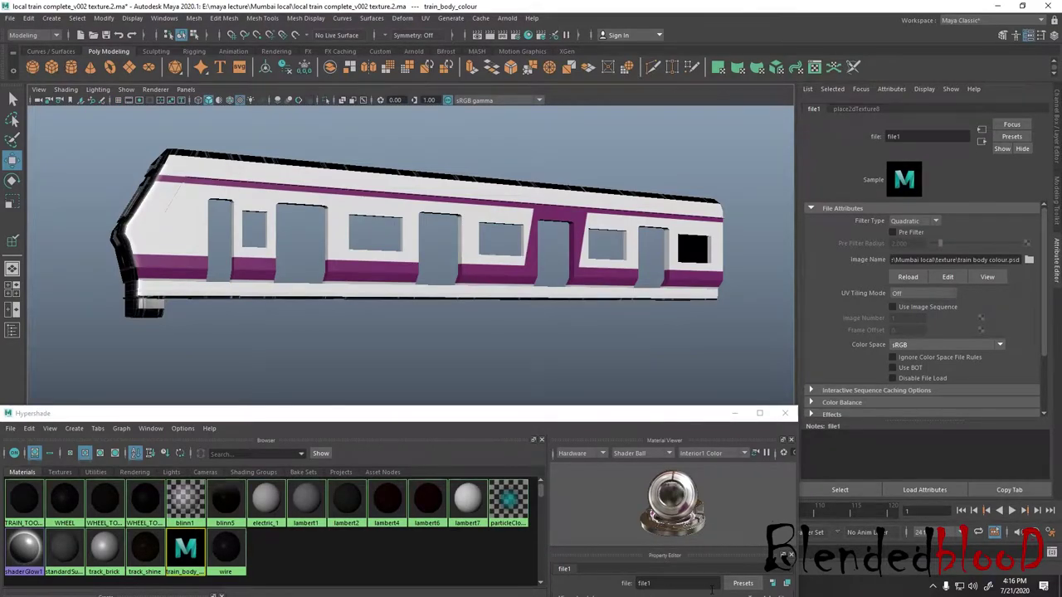
pyautogui.moveTo(647, 417); pyautogui.dragTo(524, 332)
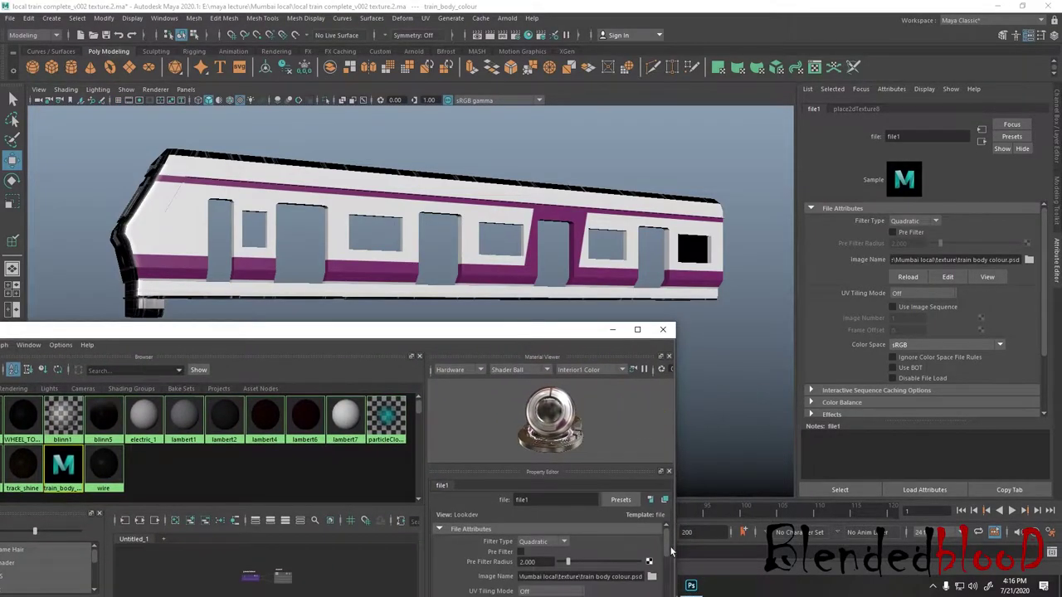
# - Zoom the canvas to 25%, toggle layer visibility, and select Layer 5 copy
pyautogui.click(691, 586)
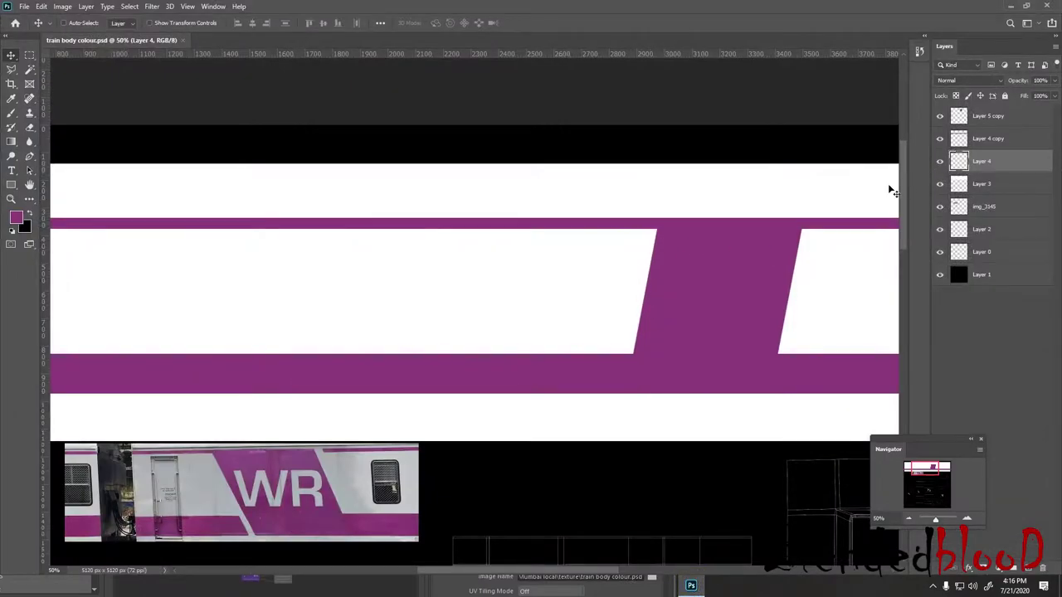
pyautogui.click(907, 519)
pyautogui.click(908, 518)
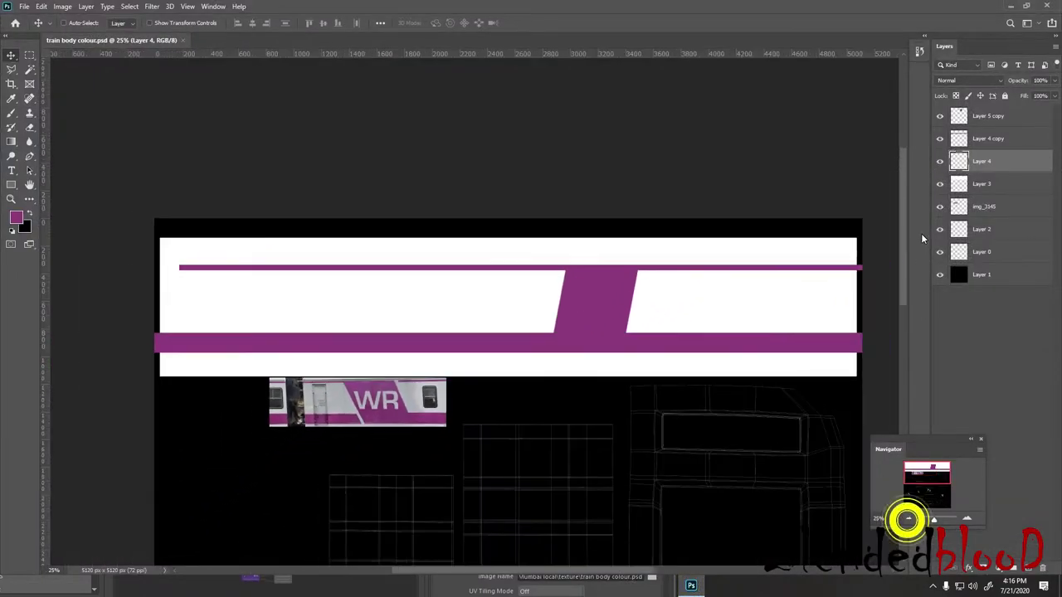
pyautogui.click(940, 184)
pyautogui.click(940, 138)
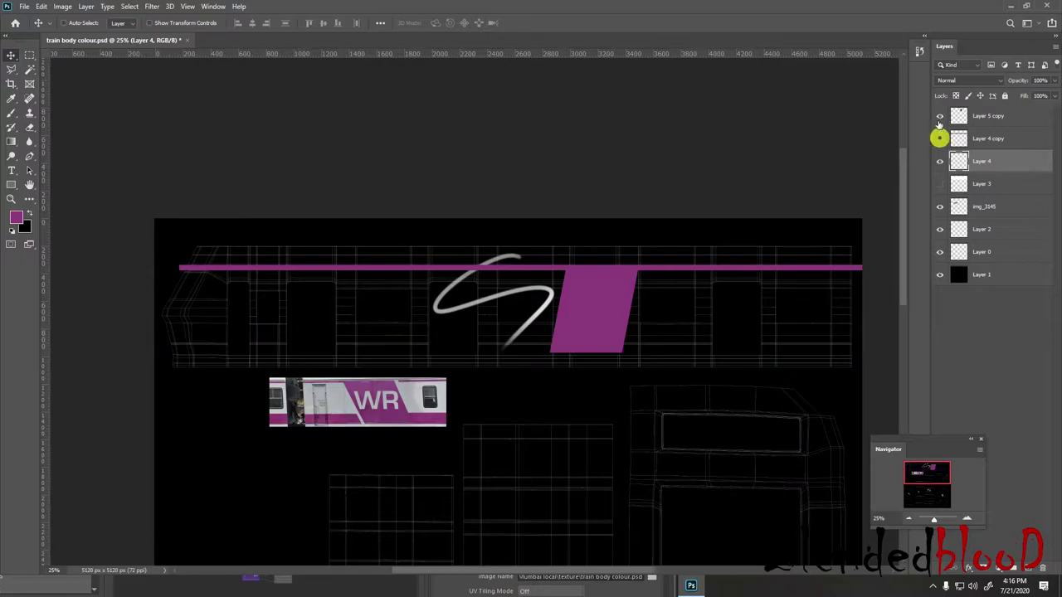
pyautogui.click(940, 115)
pyautogui.click(940, 115)
pyautogui.click(988, 115)
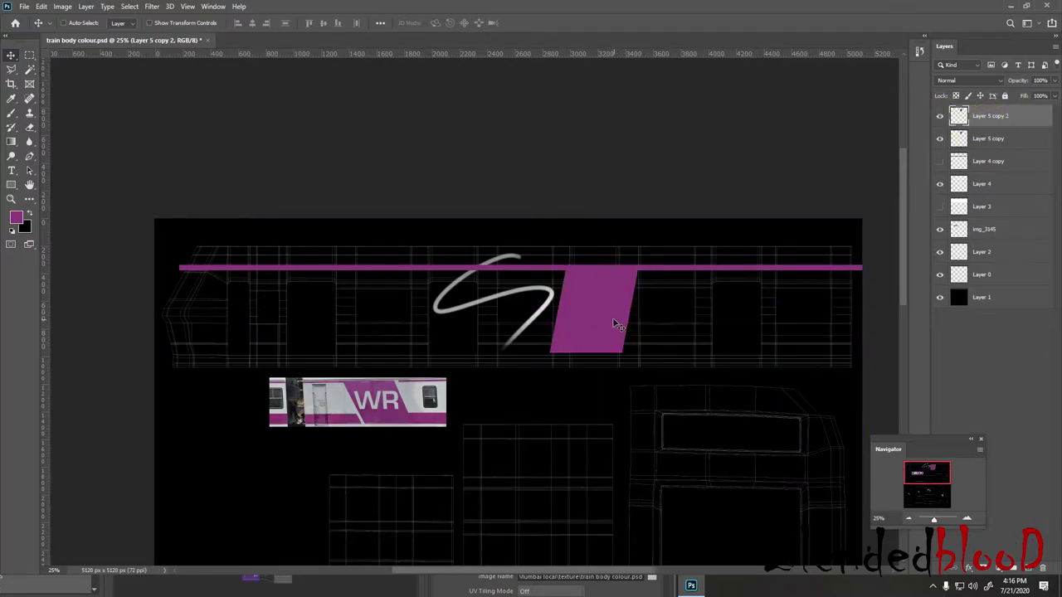
# - Duplicate the slanted panel, shift it right, and try Screen, Linear Dodge and Color Dodge blending
pyautogui.hotkey('ctrl', 'j')
pyautogui.hotkey('shift', 'Right')
pyautogui.hotkey('shift', 'Right')
pyautogui.hotkey('shift', 'Right')
pyautogui.hotkey('shift', 'Right')
pyautogui.hotkey('shift', 'Right')
pyautogui.hotkey('shift', 'Right')
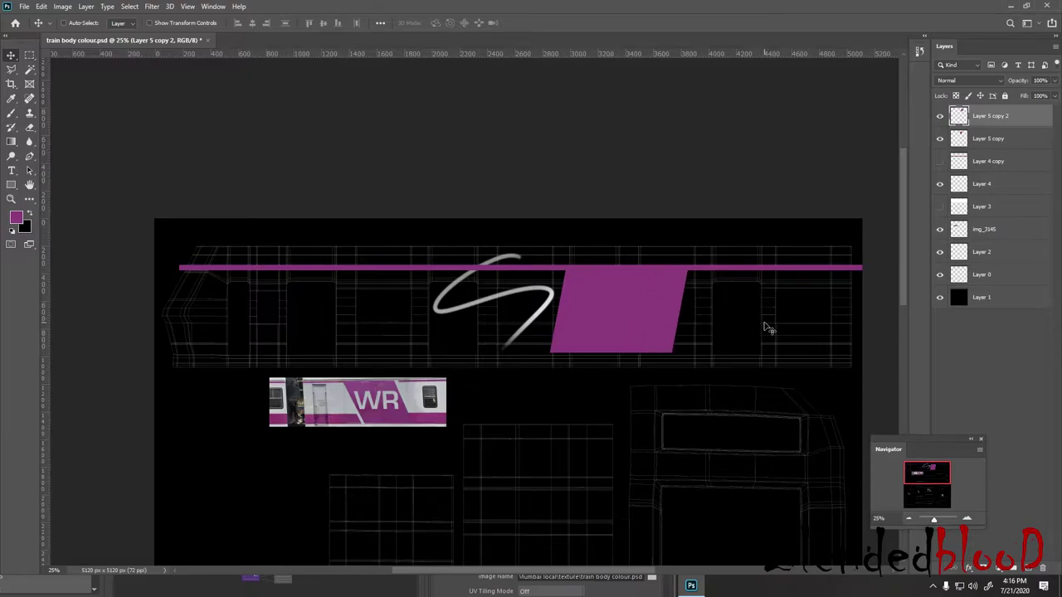
pyautogui.hotkey('shift', 'Right')
pyautogui.hotkey('shift', 'Right')
pyautogui.hotkey('shift', 'Right')
pyautogui.hotkey('shift', 'Right')
pyautogui.hotkey('shift', 'Right')
pyautogui.hotkey('shift', 'Right')
pyautogui.hotkey('shift', 'Right')
pyautogui.hotkey('shift', 'Right')
pyautogui.hotkey('shift', 'Right')
pyautogui.hotkey('shift', 'Right')
pyautogui.hotkey('shift', 'Right')
pyautogui.hotkey('shift', 'Right')
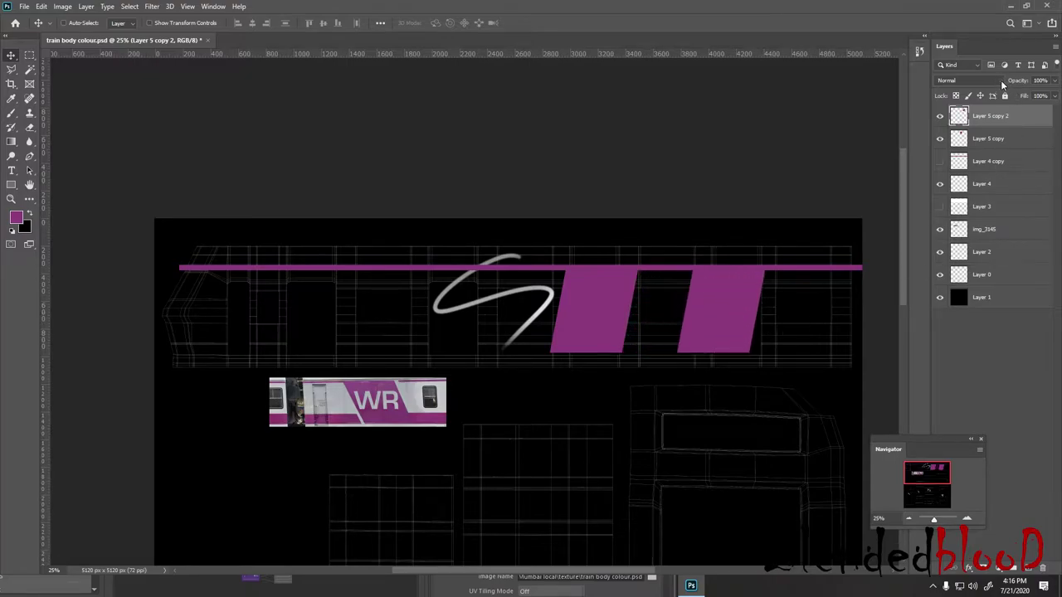
pyautogui.click(1000, 79)
pyautogui.click(976, 172)
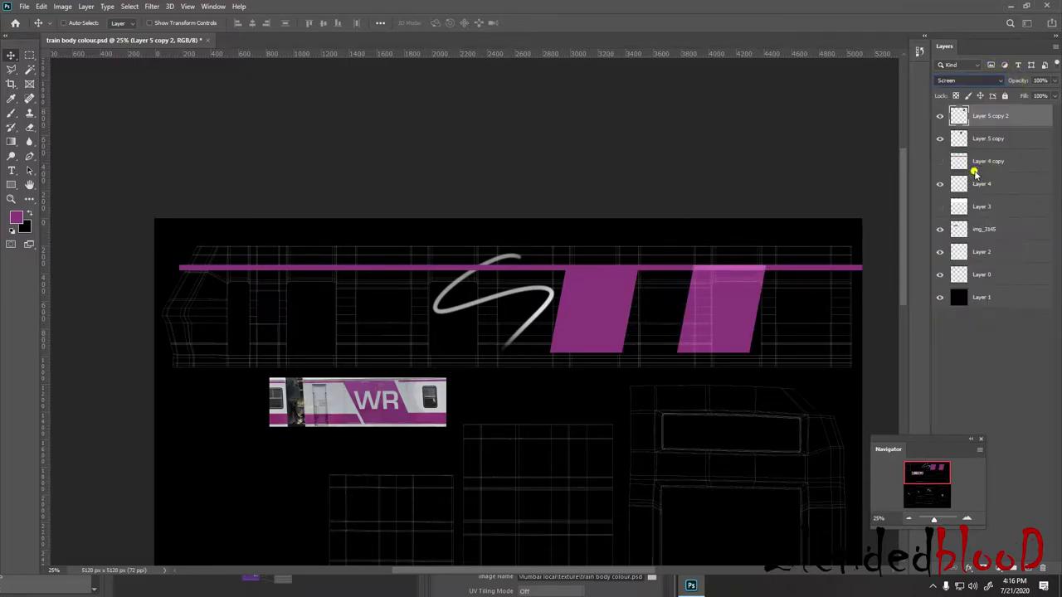
pyautogui.hotkey('shift', '+')
pyautogui.hotkey('shift', '+')
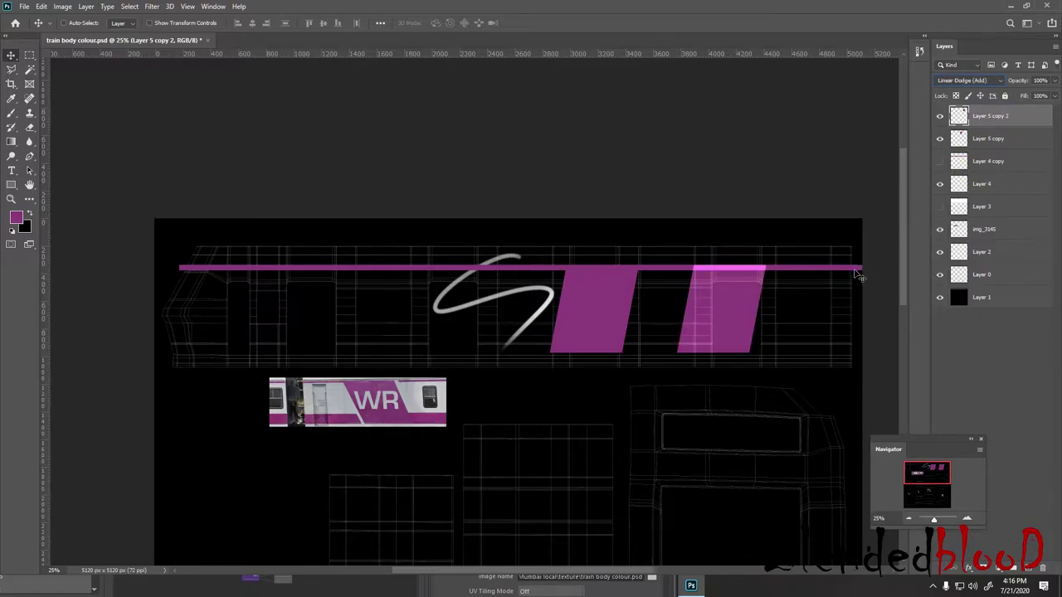
pyautogui.click(941, 83)
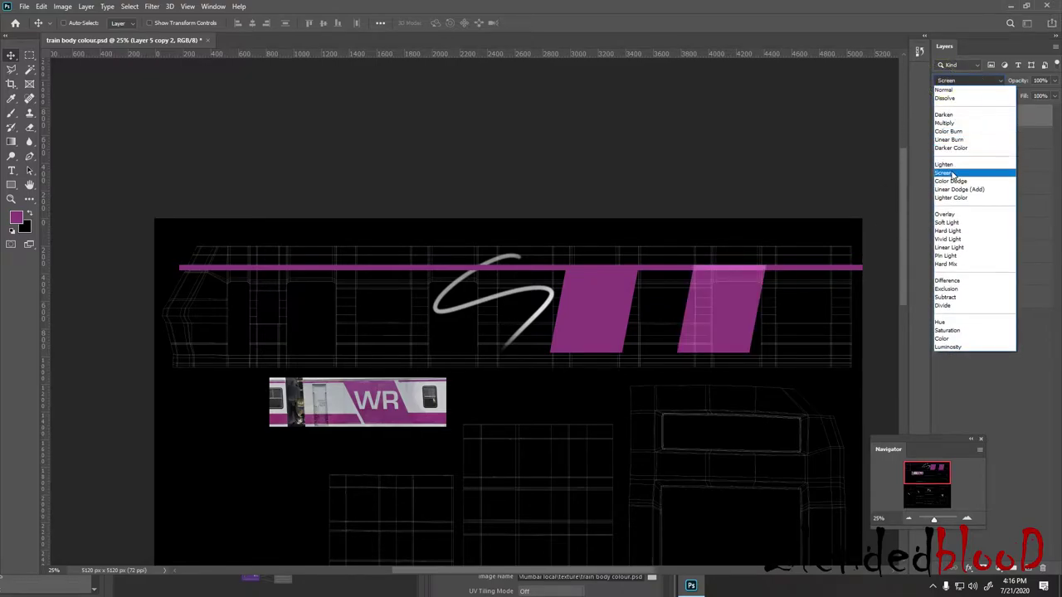
pyautogui.click(950, 171)
pyautogui.click(281, 98)
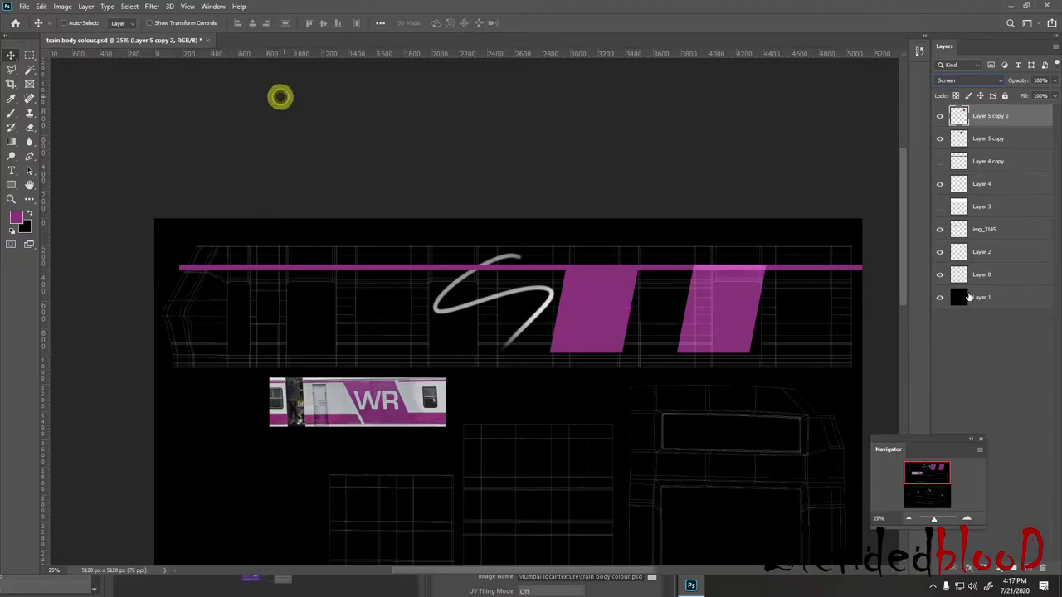
pyautogui.click(993, 116)
pyautogui.hotkey('shift', '+')
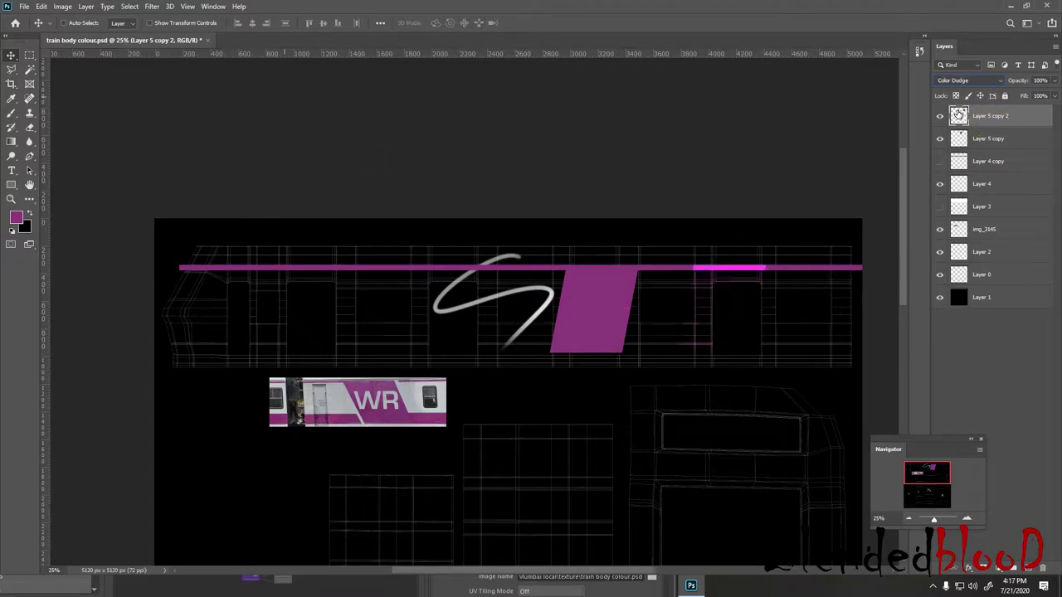
pyautogui.hotkey('shift', '-')
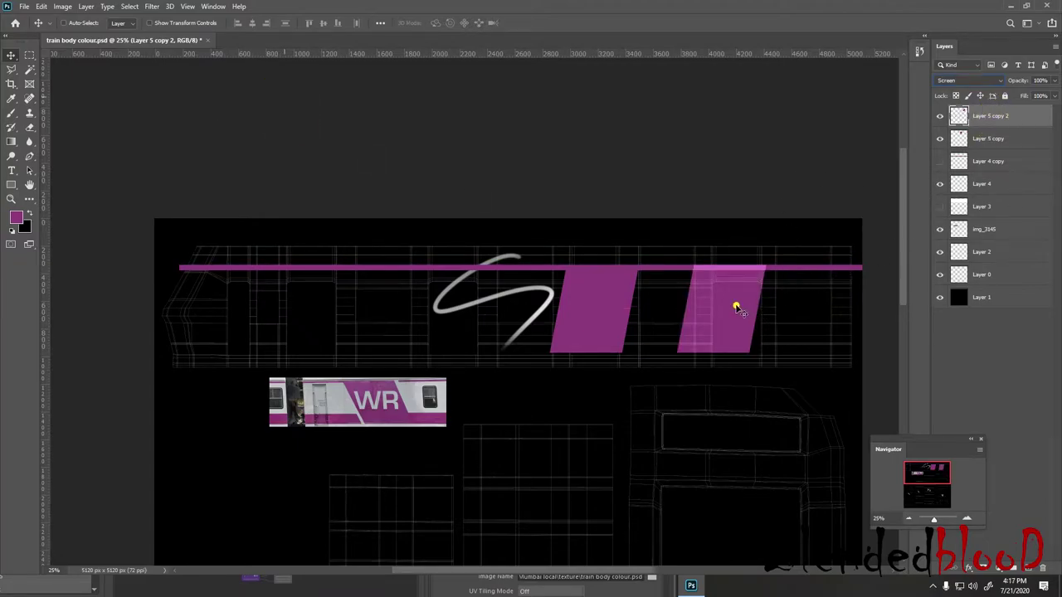
# - Set Layer 5 copy 2 to Normal blending at 66% opacity and nudge it right
pyautogui.click(737, 305)
pyautogui.click(185, 105)
pyautogui.click(969, 81)
pyautogui.click(962, 90)
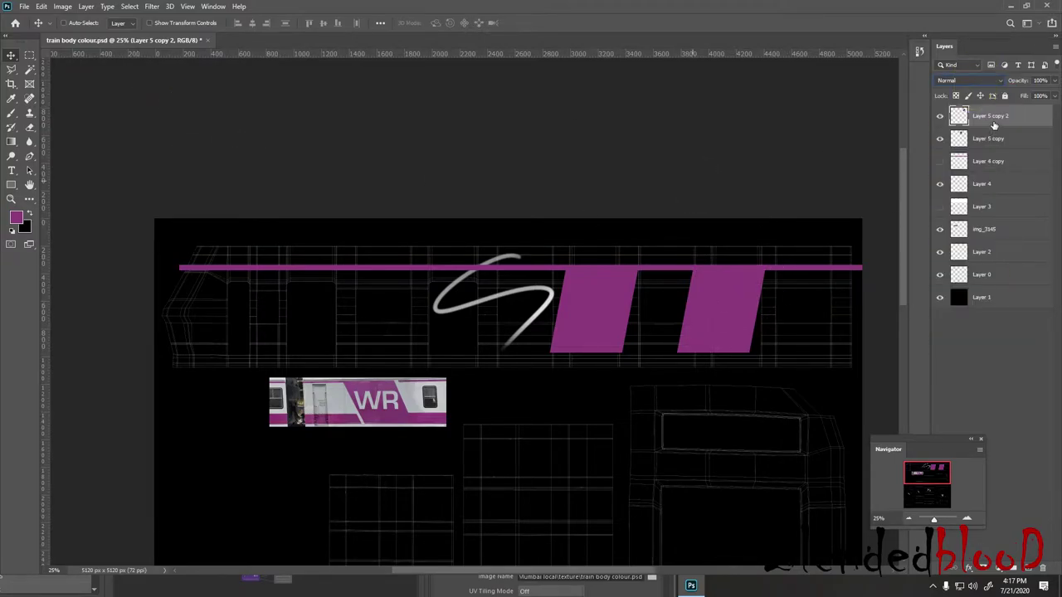
pyautogui.click(971, 80)
pyautogui.click(854, 124)
pyautogui.click(1027, 112)
pyautogui.moveTo(1055, 82); pyautogui.dragTo(1017, 133)
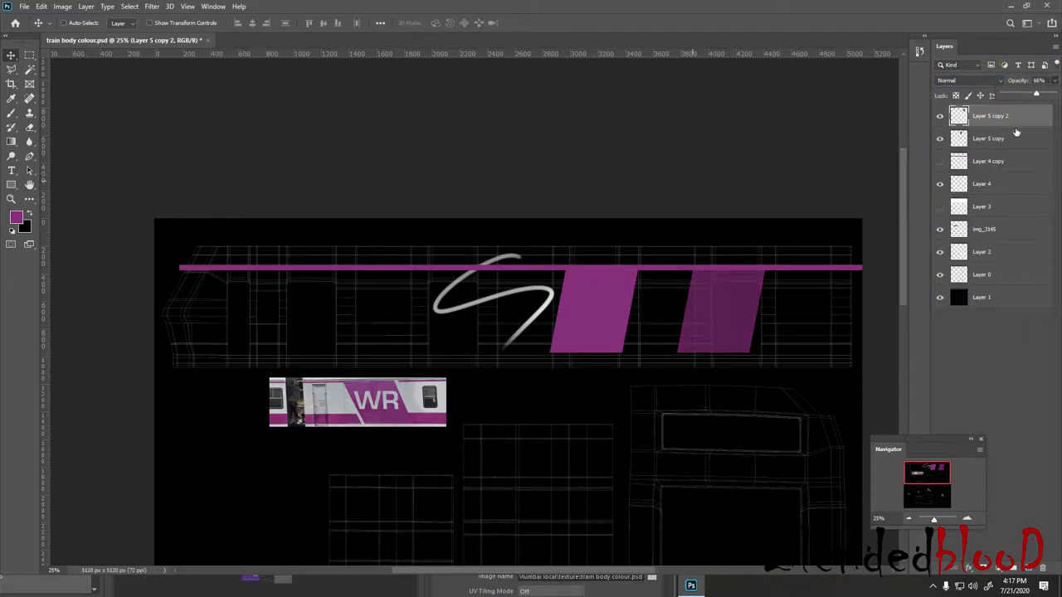
pyautogui.click(1027, 117)
pyautogui.hotkey('shift', 'Right')
pyautogui.hotkey('shift', 'Right')
pyautogui.hotkey('shift', 'Right')
pyautogui.hotkey('shift', 'Right')
pyautogui.hotkey('shift', 'Right')
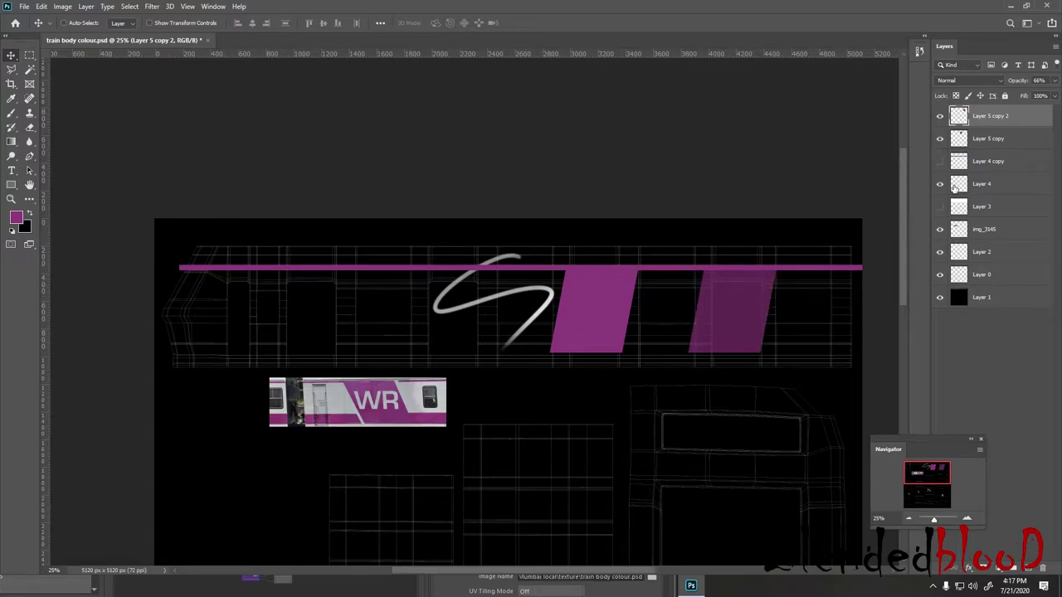
# - Set the left panel layer, Layer 5 copy, to 79% opacity
pyautogui.click(986, 146)
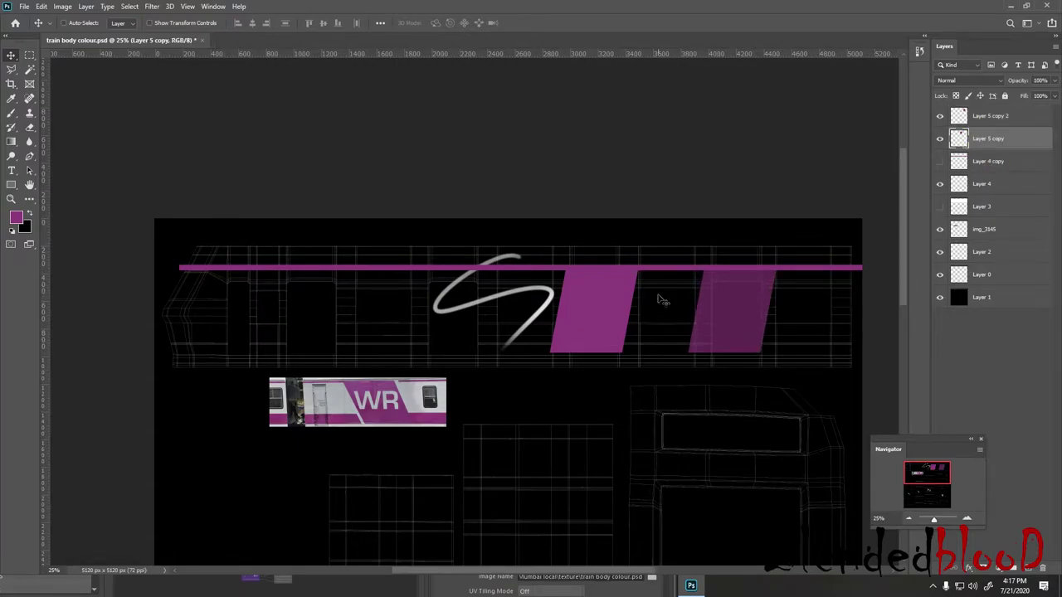
pyautogui.click(1039, 117)
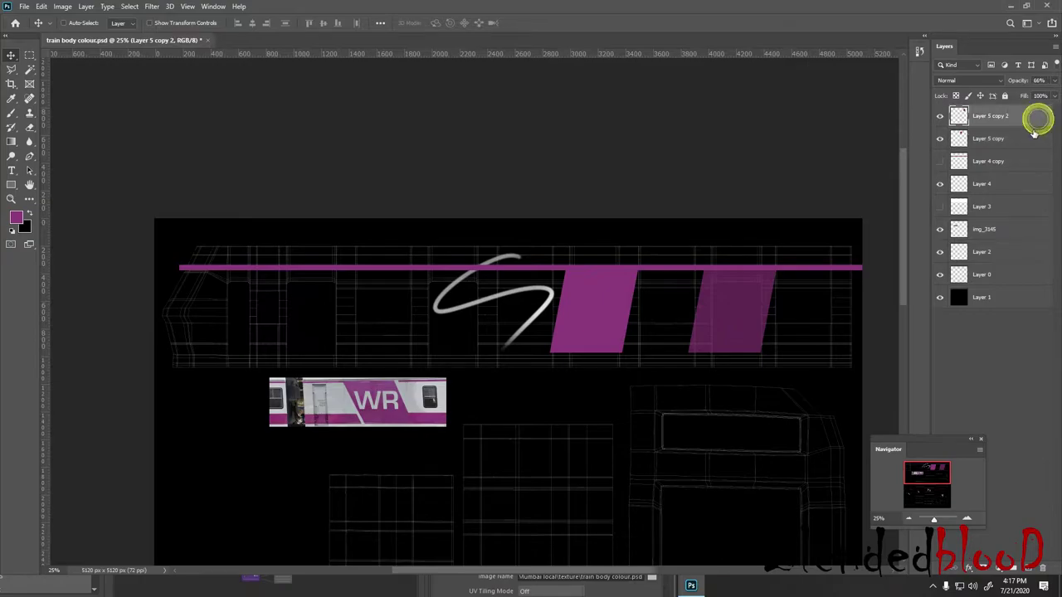
pyautogui.click(998, 137)
pyautogui.click(1054, 81)
pyautogui.moveTo(1043, 96); pyautogui.dragTo(1025, 96)
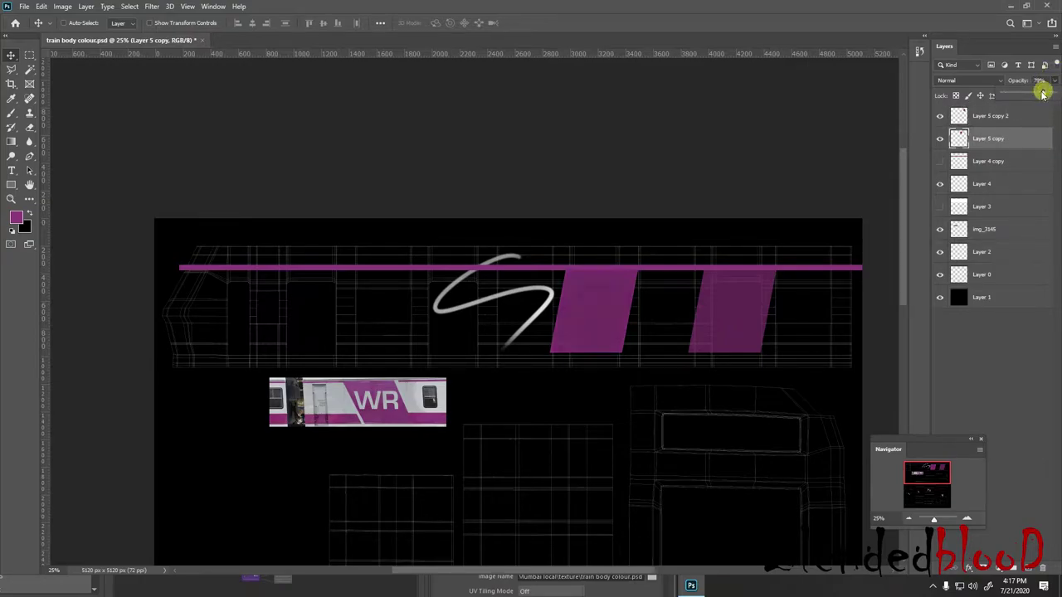
pyautogui.click(1004, 139)
# - Nudge the left and right purple panels slightly to the right
pyautogui.hotkey('shift', 'Right')
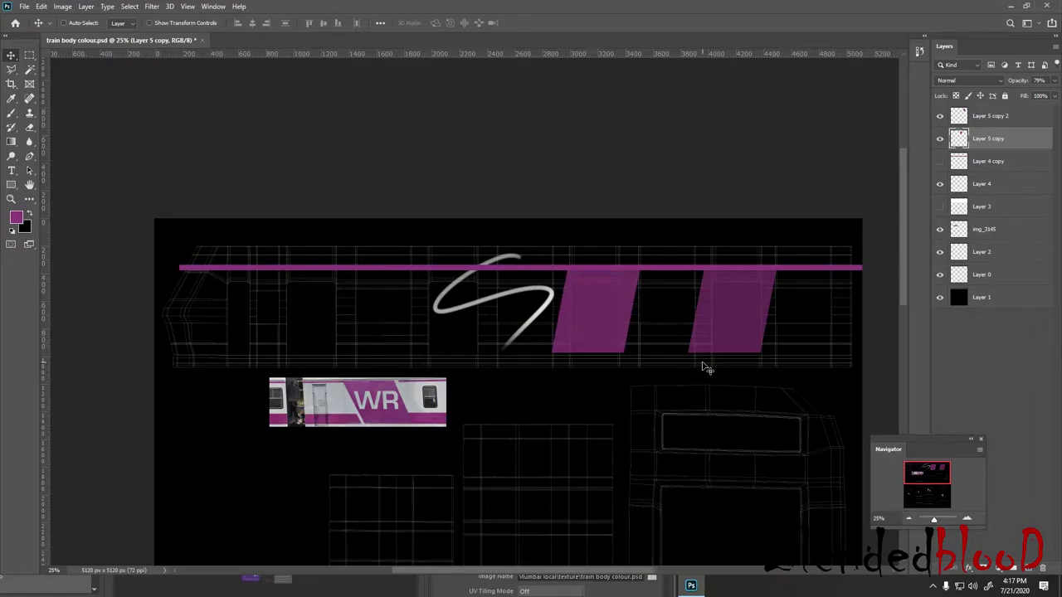
pyautogui.click(989, 125)
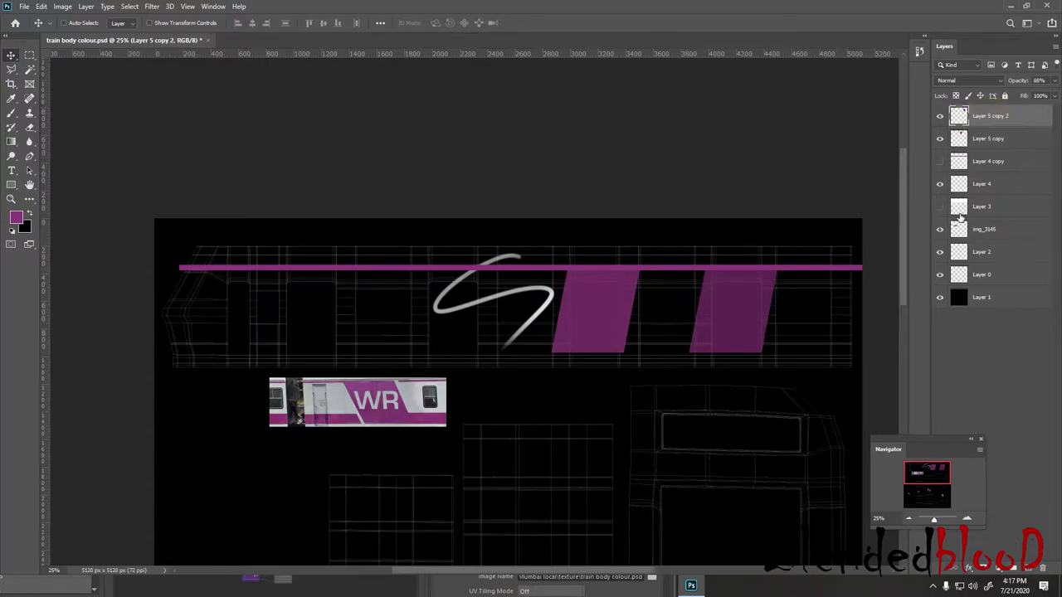
pyautogui.hotkey('shift', 'Right')
pyautogui.hotkey('shift', 'Right')
# - Move the left purple panel further left, fine-tuning its position with arrow keys
pyautogui.click(1014, 138)
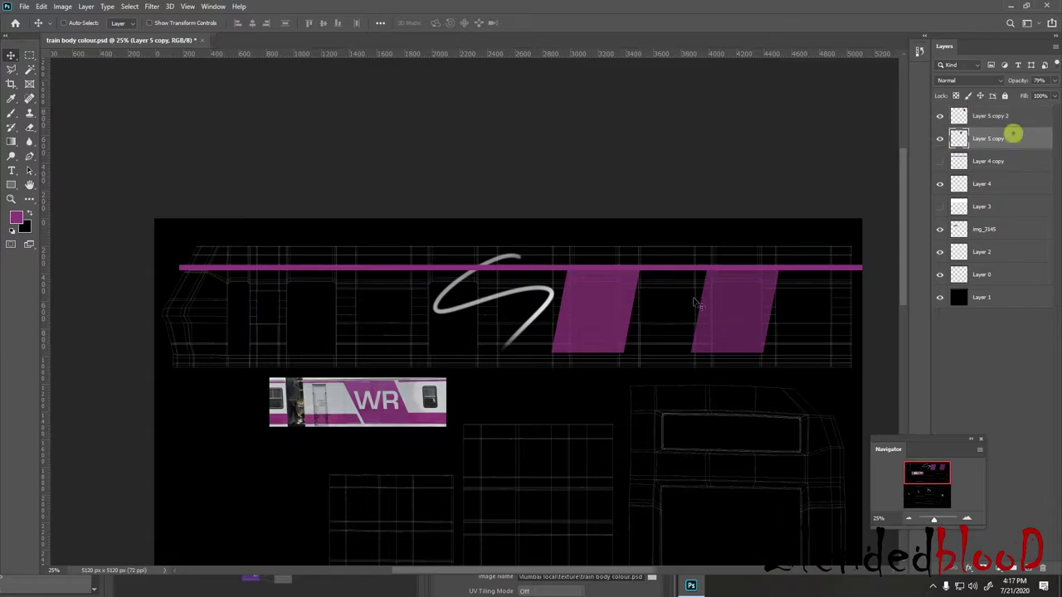
pyautogui.moveTo(610, 325); pyautogui.dragTo(564, 326)
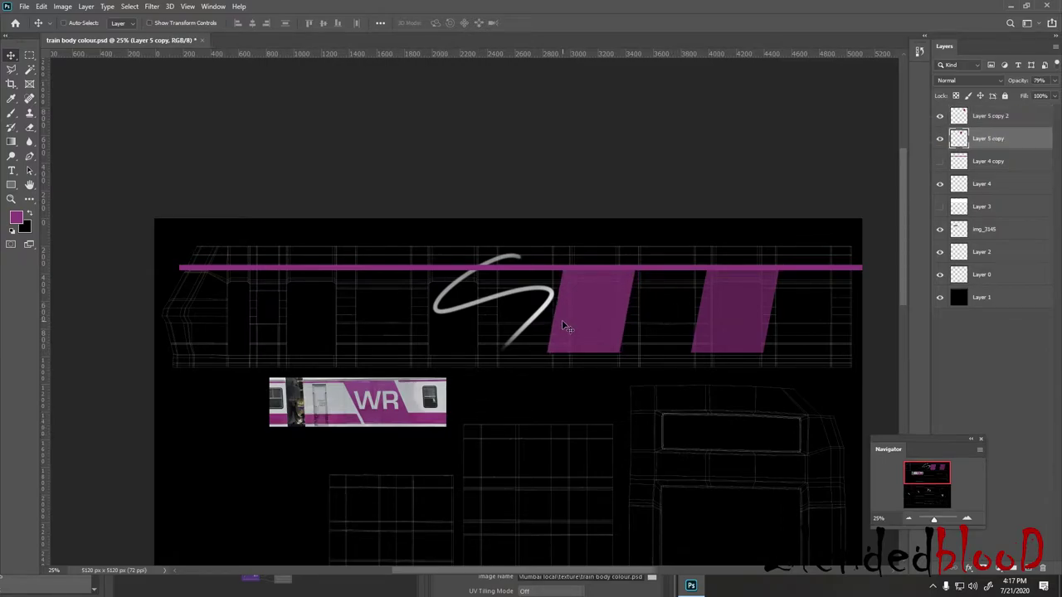
pyautogui.hotkey('shift', 'Left')
pyautogui.hotkey('shift', 'Left')
pyautogui.hotkey('shift', 'Left')
pyautogui.hotkey('shift', 'Left')
pyautogui.hotkey('shift', 'Left')
pyautogui.hotkey('shift', 'Left')
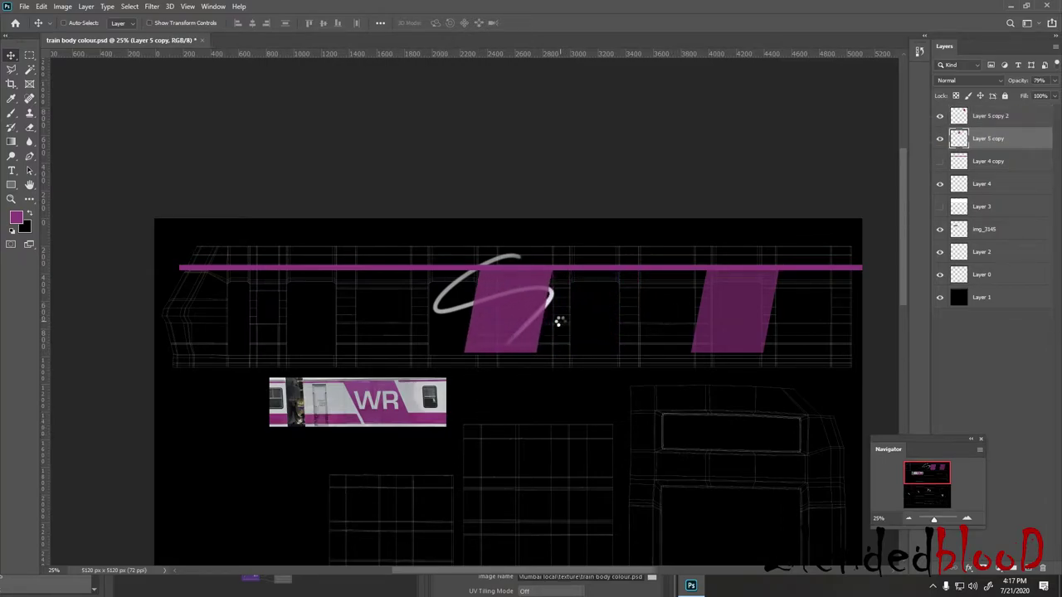
pyautogui.hotkey('shift', 'Left')
pyautogui.hotkey('shift', 'Left')
pyautogui.hotkey('shift', 'Left')
pyautogui.hotkey('shift', 'Left')
pyautogui.hotkey('shift', 'Left')
pyautogui.hotkey('shift', 'Left')
pyautogui.hotkey('shift', 'Left')
pyautogui.hotkey('shift', 'Left')
pyautogui.hotkey('shift', 'Left')
pyautogui.hotkey('shift', 'Left')
pyautogui.hotkey('shift', 'Left')
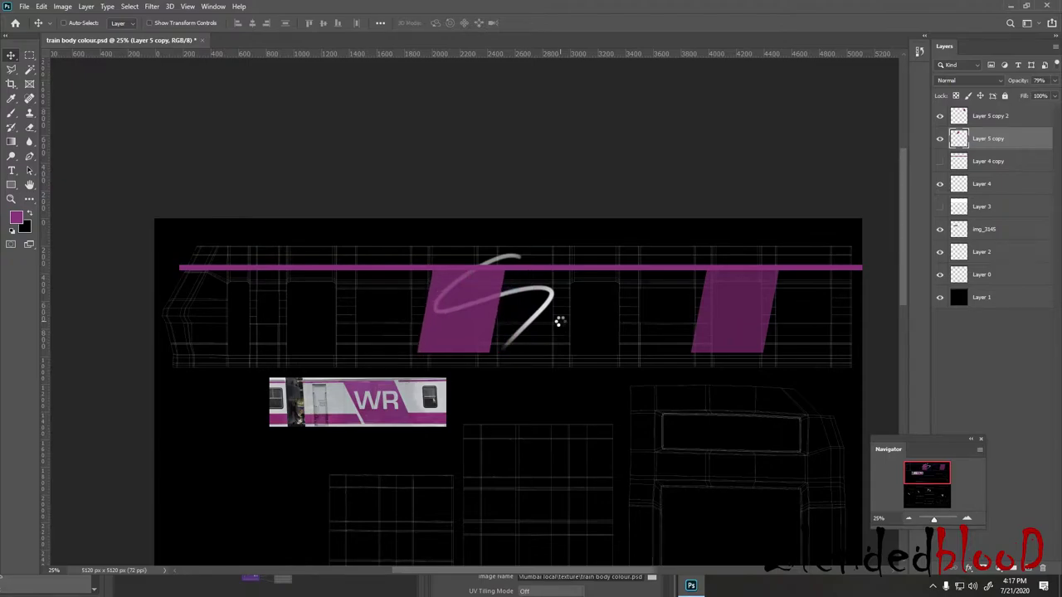
pyautogui.hotkey('shift', 'Left')
pyautogui.hotkey('shift', 'Left')
pyautogui.hotkey('shift', 'Left')
pyautogui.press('Right')
pyautogui.press('Right')
pyautogui.press('Right')
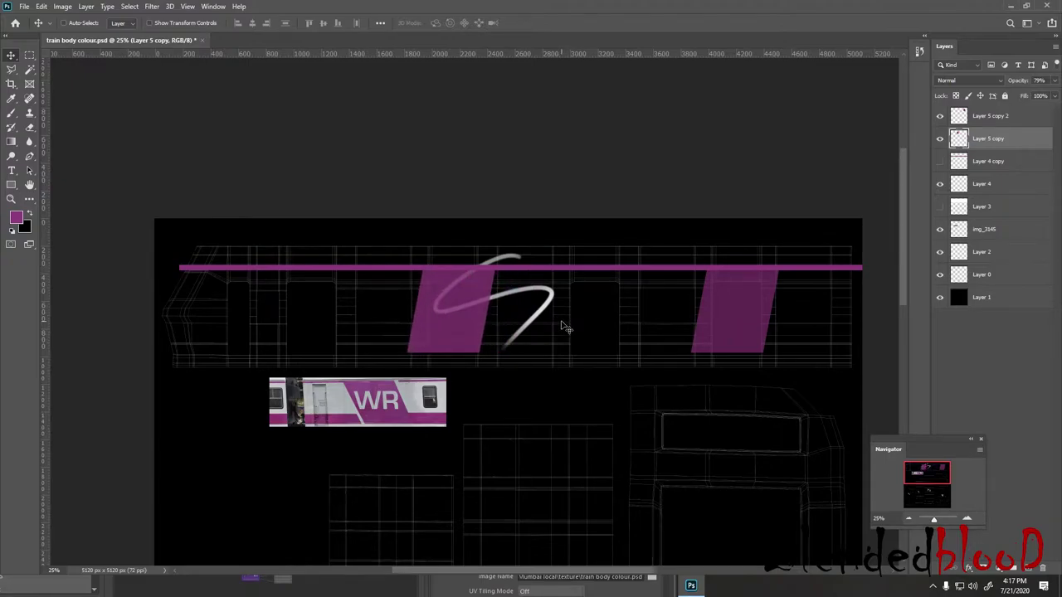
pyautogui.press('Right')
pyautogui.press('Right')
pyautogui.press('Right')
# - Show the lower stripe and white body layers and raise the right panel to 100% opacity
pyautogui.click(940, 162)
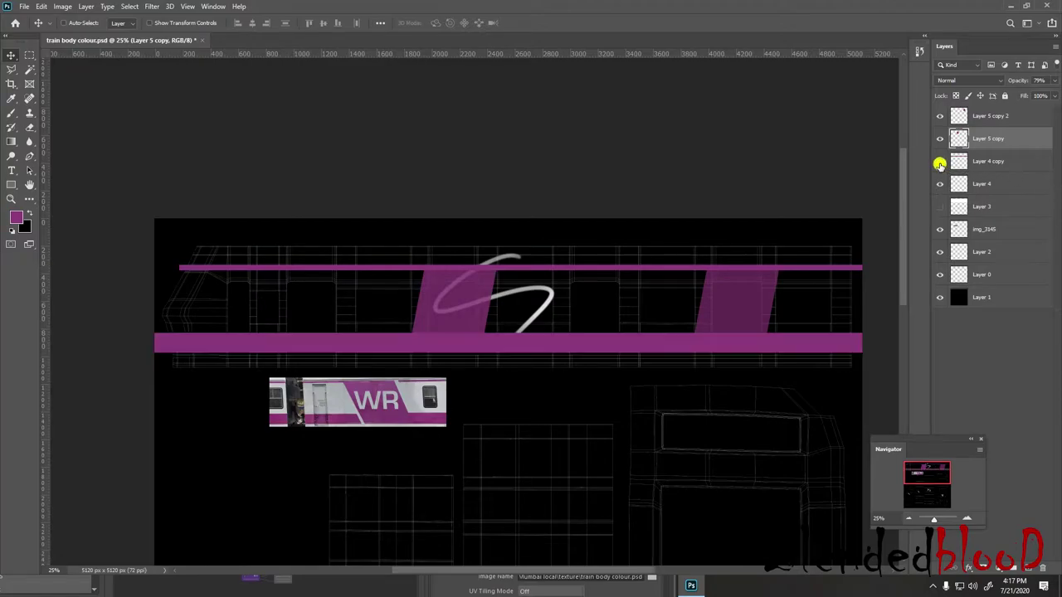
pyautogui.click(940, 206)
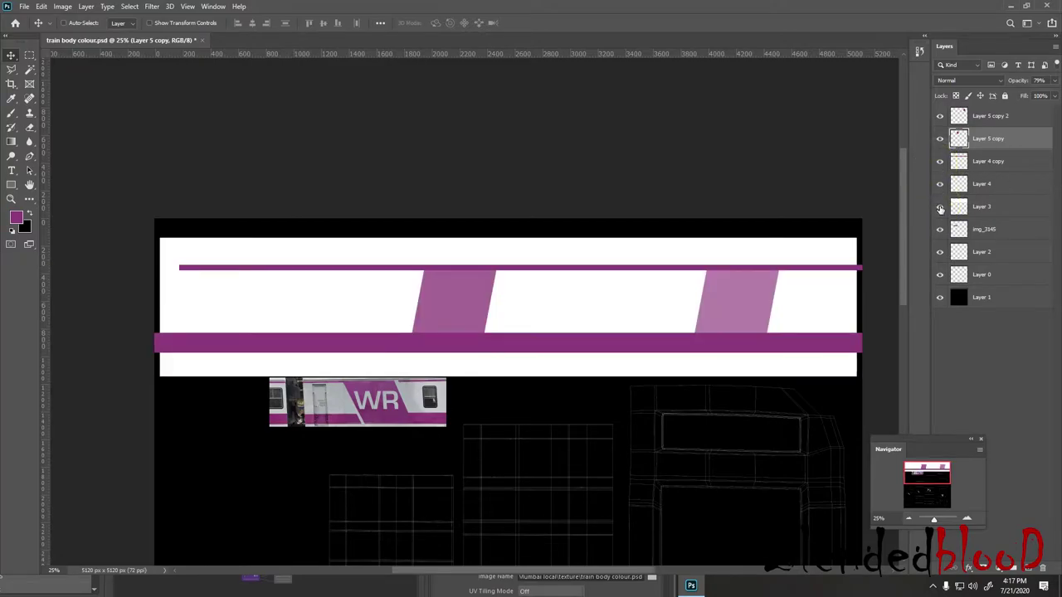
pyautogui.click(993, 117)
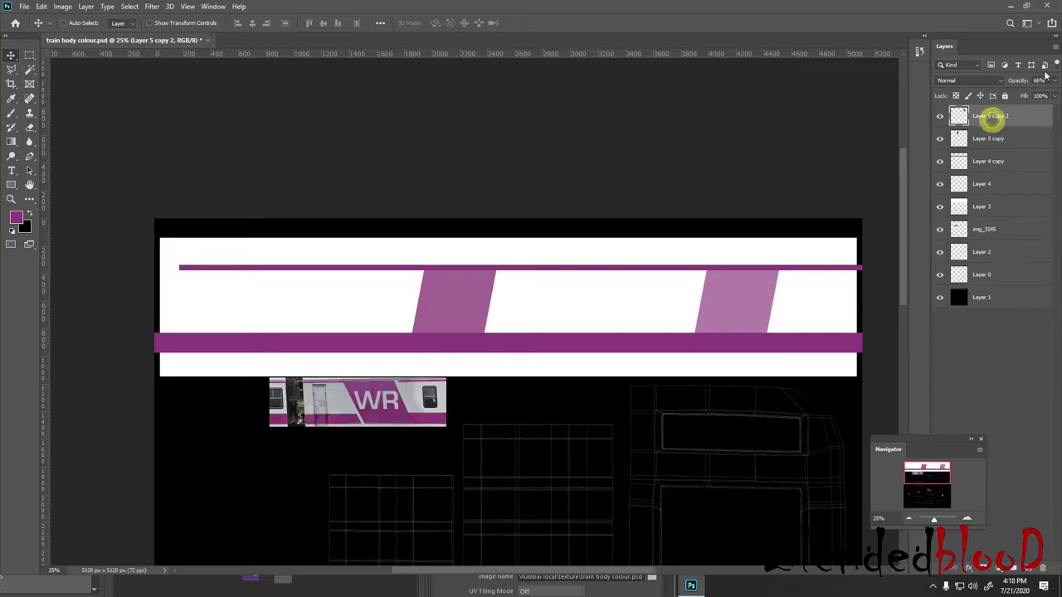
pyautogui.click(1054, 81)
pyautogui.moveTo(1029, 92); pyautogui.dragTo(1059, 93)
pyautogui.click(1020, 138)
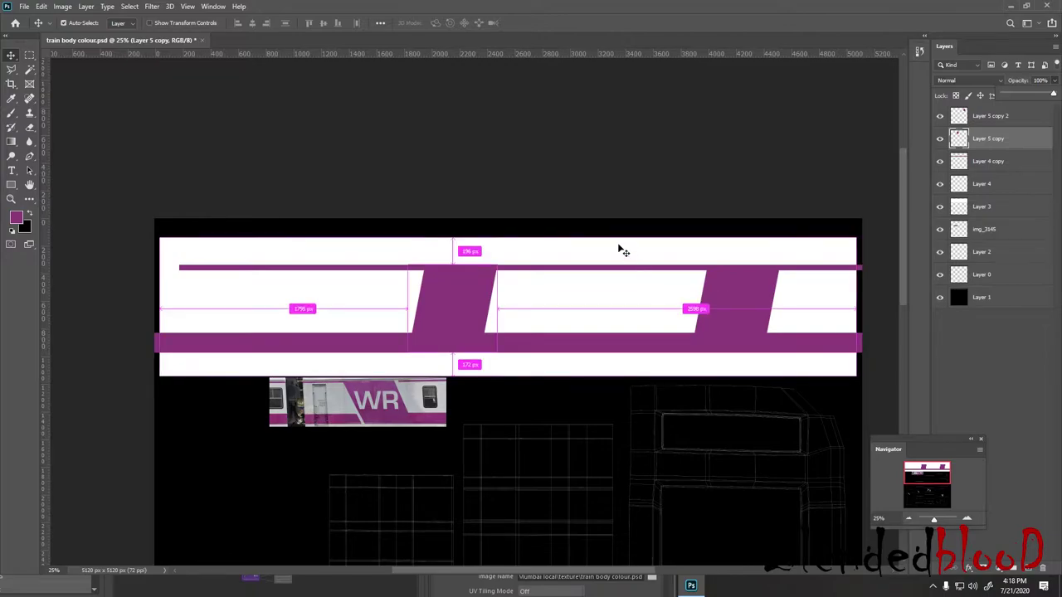
pyautogui.click(651, 588)
# - Reload the updated texture on the train and orbit to view its side
pyautogui.click(907, 276)
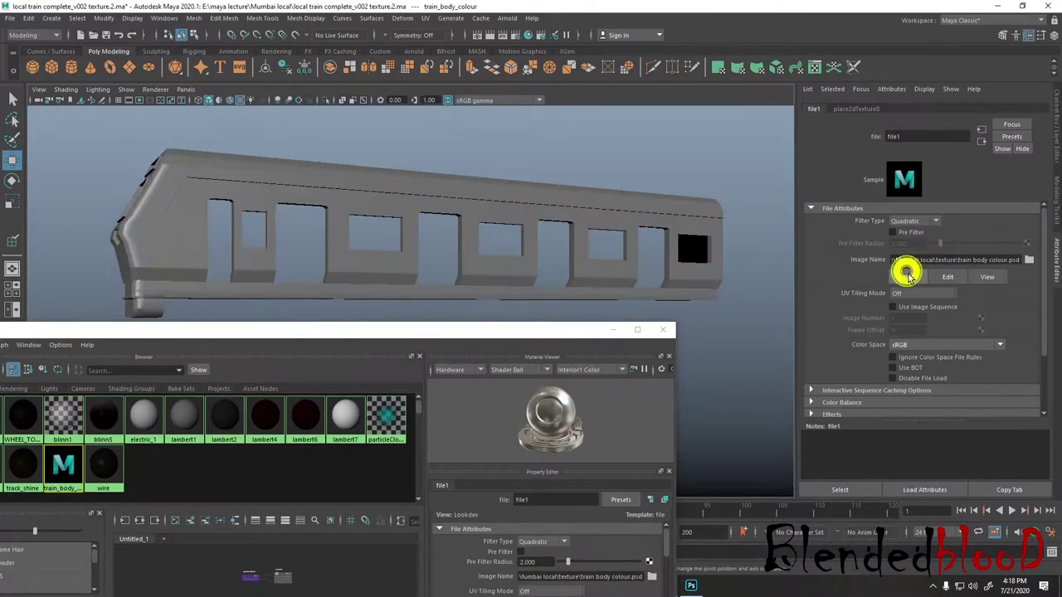
pyautogui.moveTo(730, 328)
pyautogui.keyDown('alt'); pyautogui.mouseDown()
pyautogui.moveTo(747, 325)
pyautogui.moveTo(691, 330)
pyautogui.mouseUp(); pyautogui.keyUp('alt')
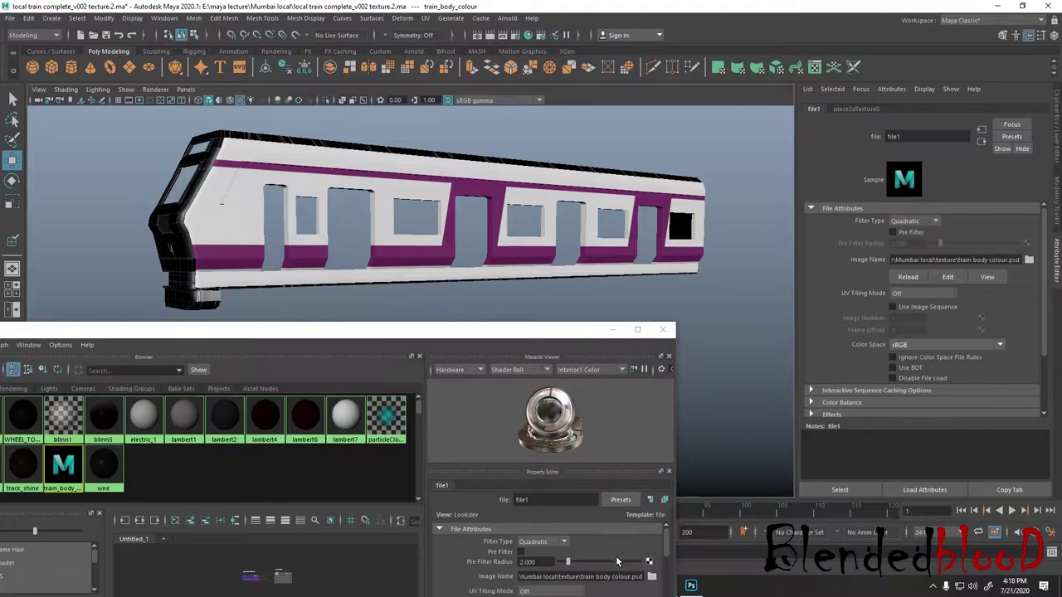
pyautogui.press('super')
# - Open the texture folder and view the img_3129 reference photo, then close it
pyautogui.click(611, 585)
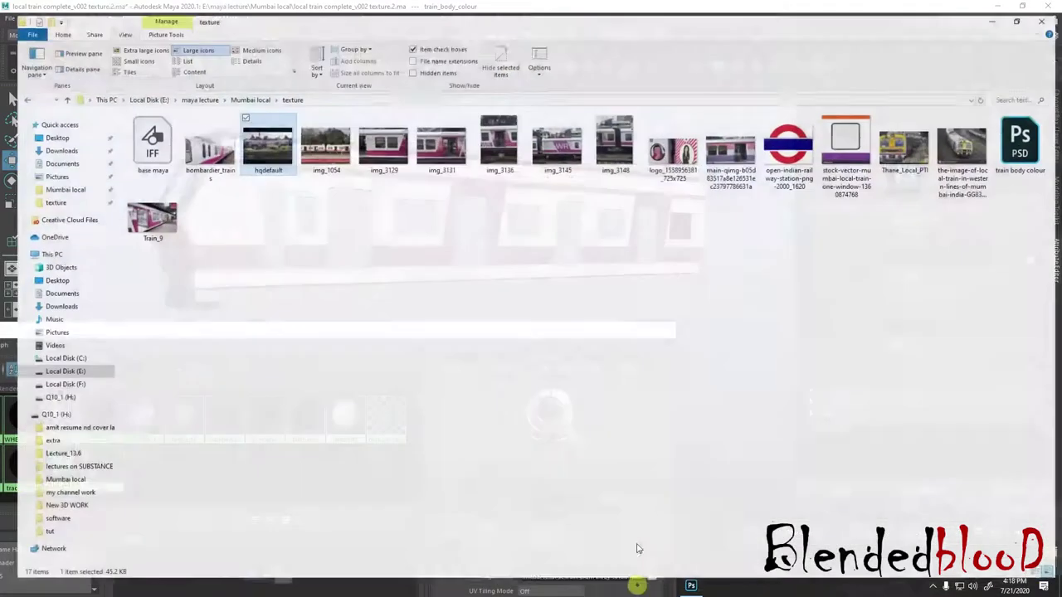
pyautogui.doubleClick(398, 146)
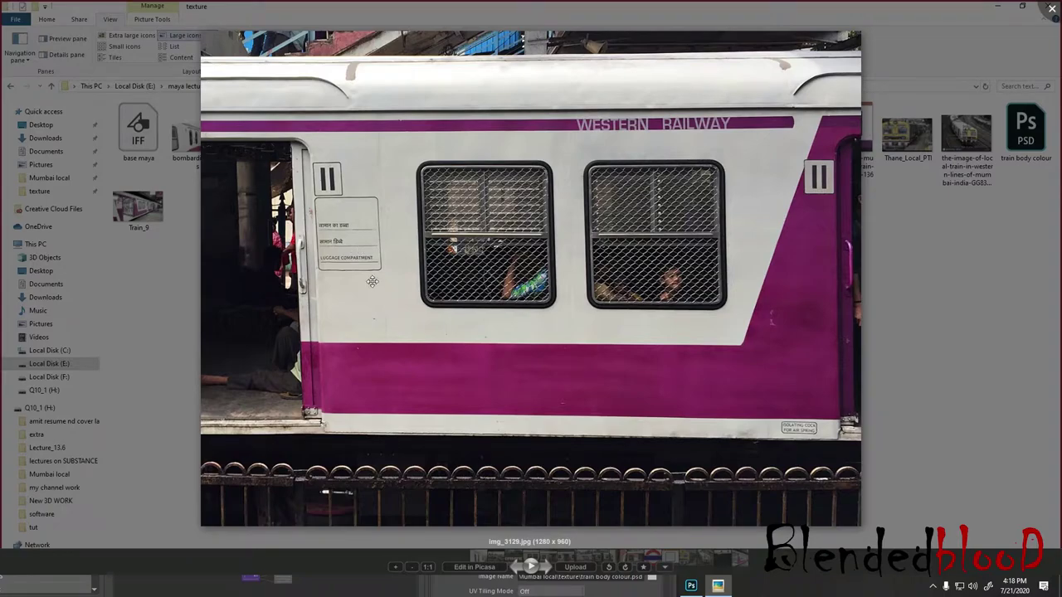
pyautogui.click(1043, 7)
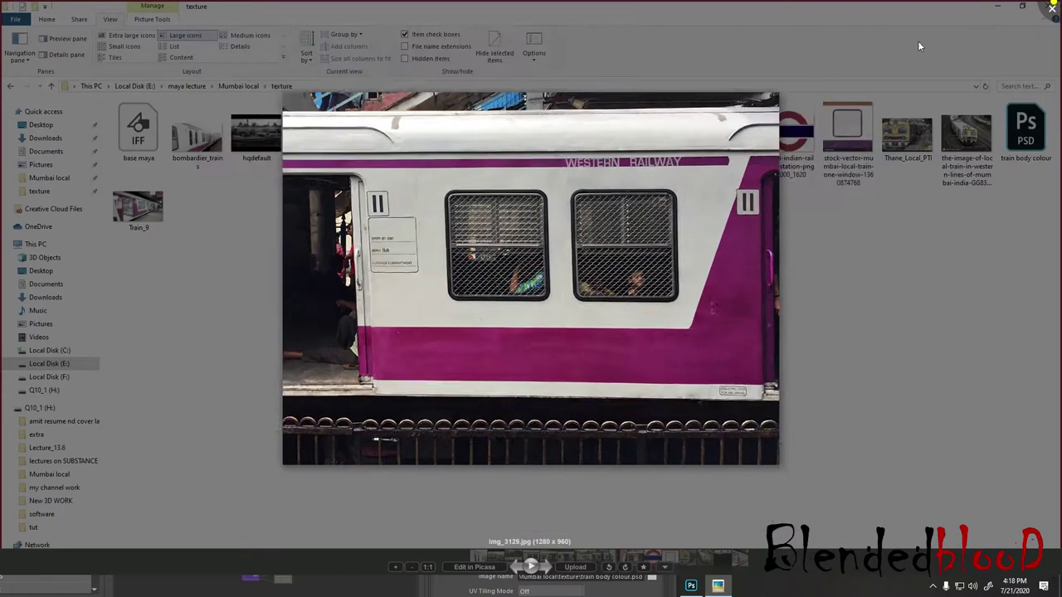
# - View the img_1054 train reference photo, zooming in and out before closing it
pyautogui.doubleClick(304, 139)
pyautogui.scroll(5, 504, 232)
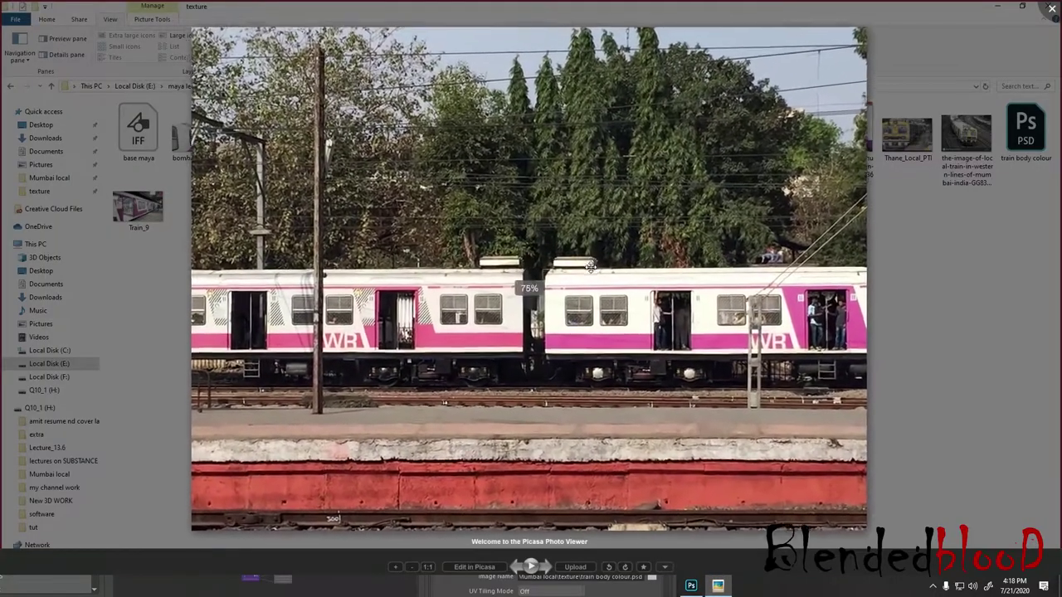
pyautogui.scroll(-3, 602, 273)
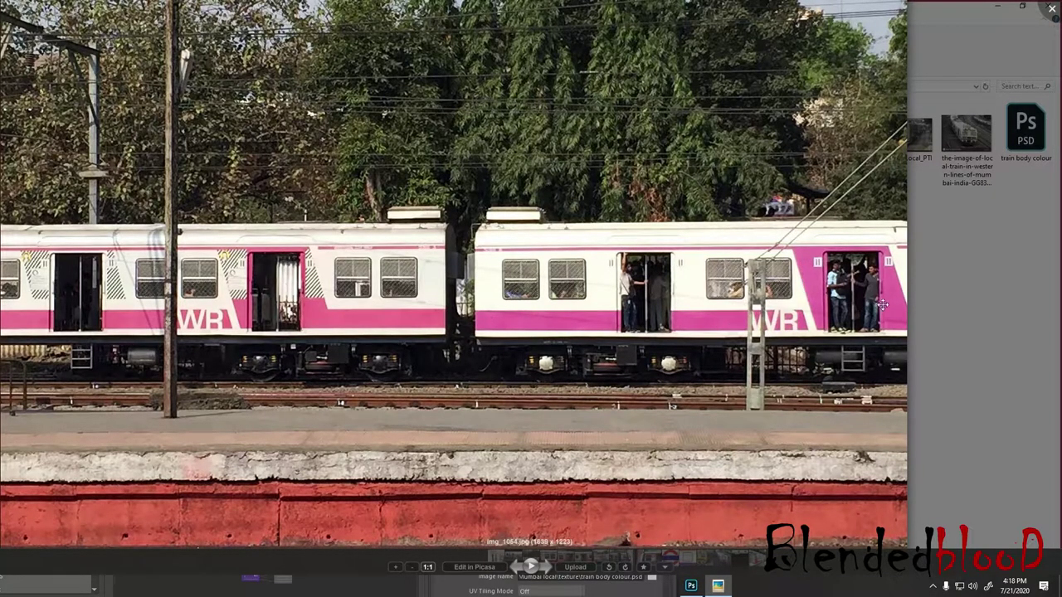
pyautogui.scroll(-2, 826, 303)
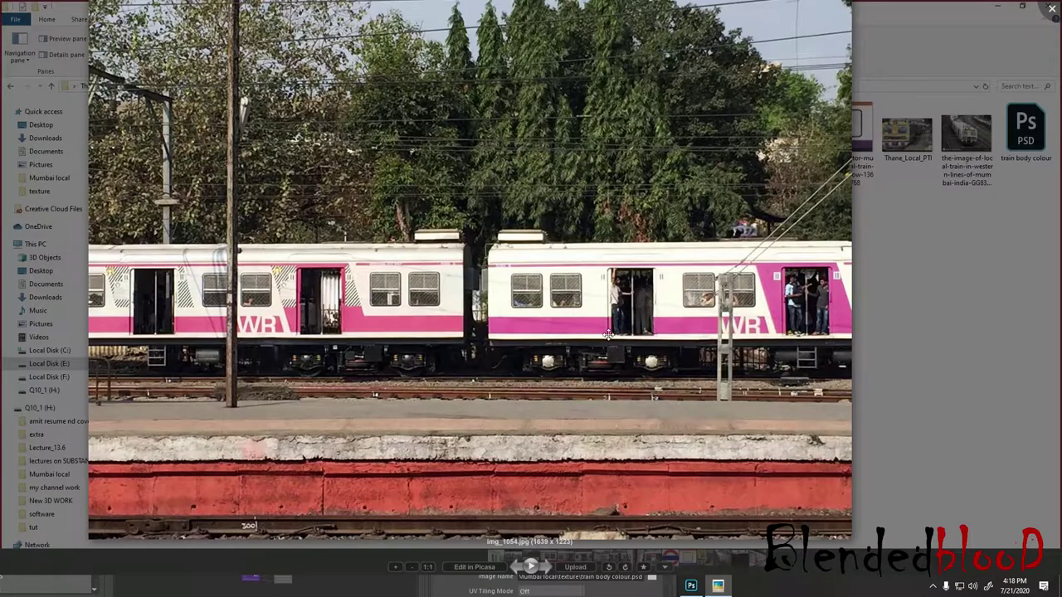
pyautogui.click(1052, 9)
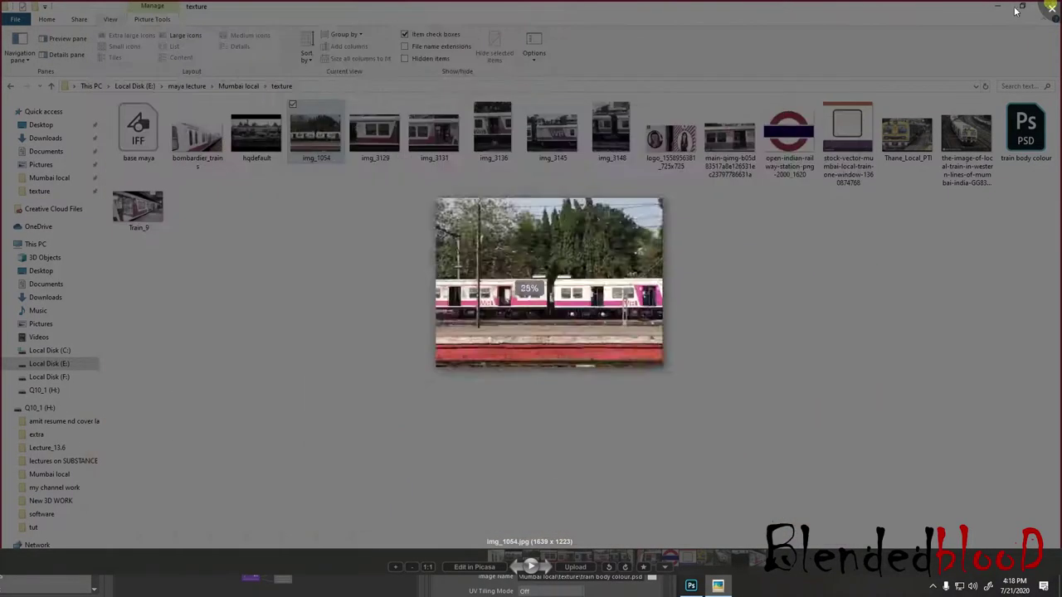
# - Move the Hypershade aside, switch Maya to the four-view layout, and minimize the Hypershade
pyautogui.click(998, 7)
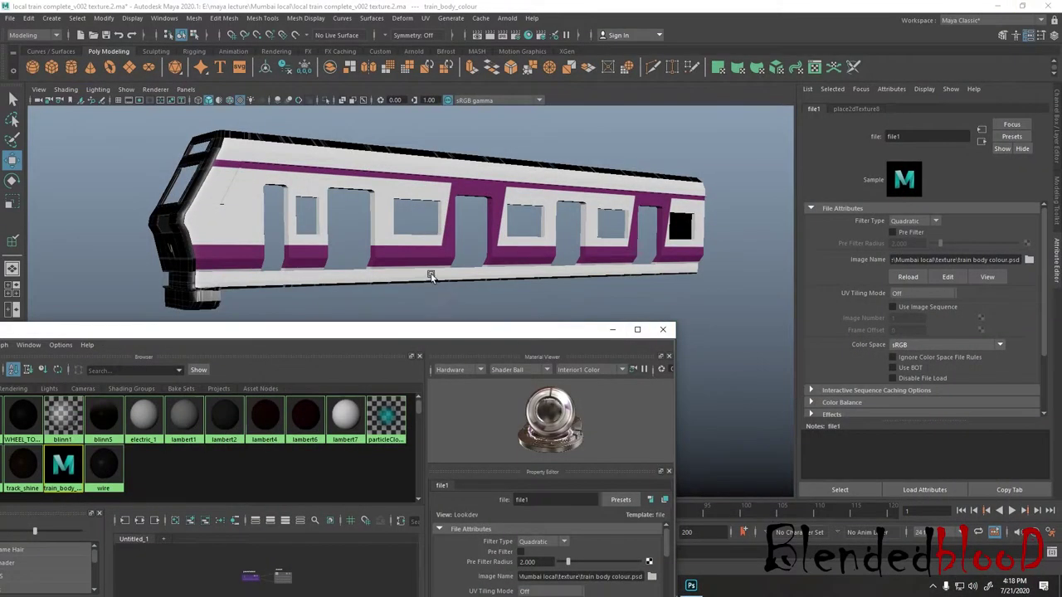
pyautogui.moveTo(417, 329); pyautogui.dragTo(472, 311)
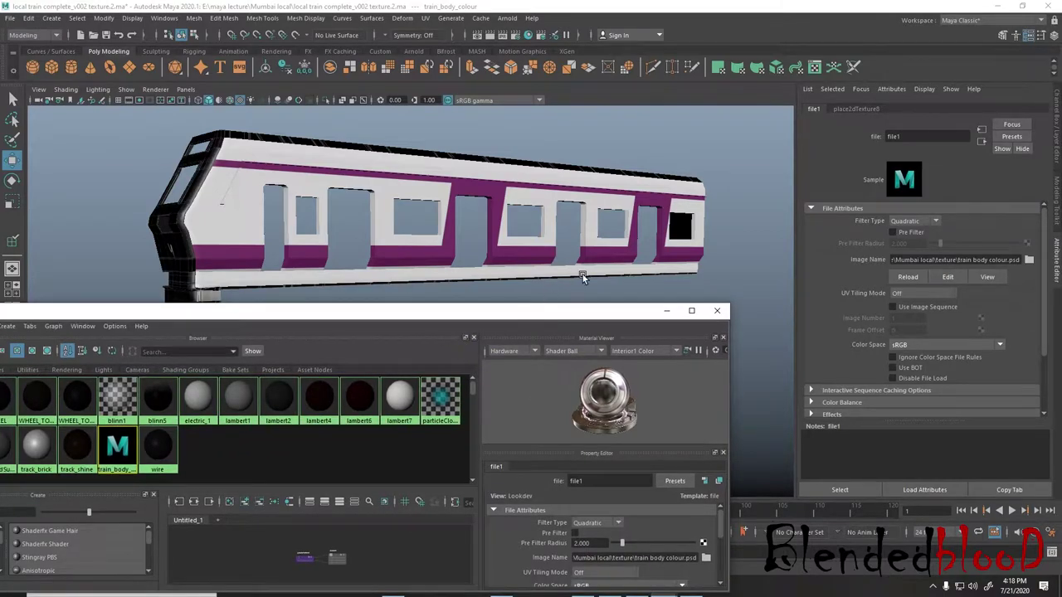
pyautogui.press('space')
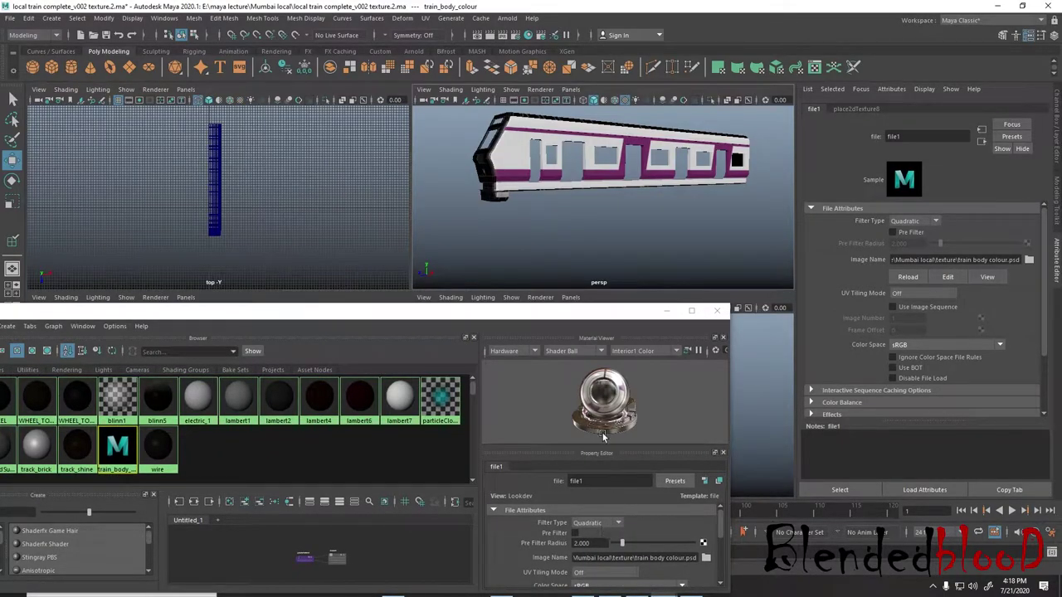
pyautogui.click(667, 311)
pyautogui.click(691, 586)
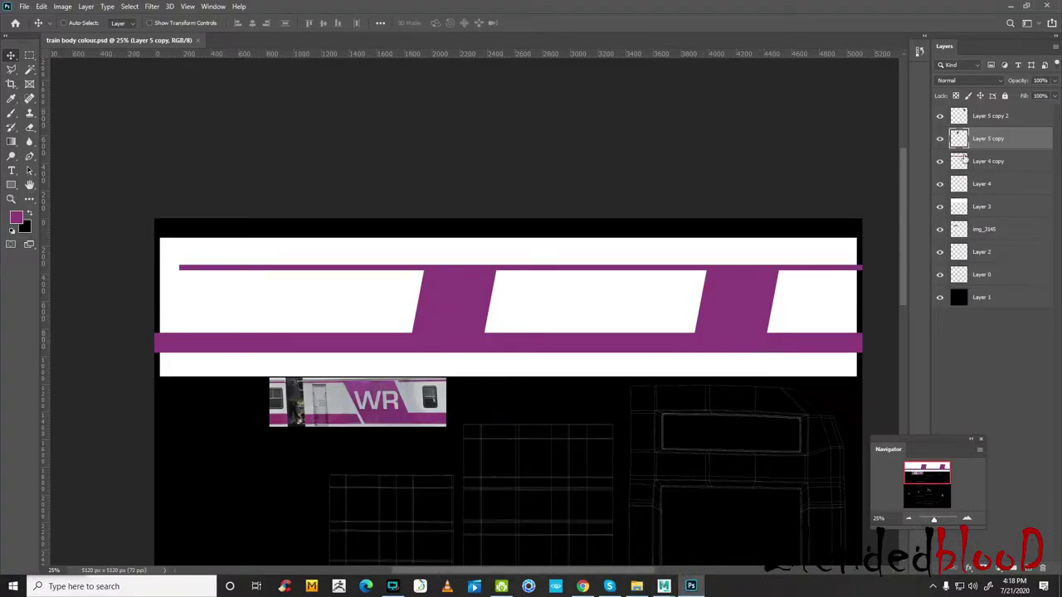
# - Hide the white body layer Layer 3 and set the Layer 4 copy stripe to 75% opacity
pyautogui.click(939, 161)
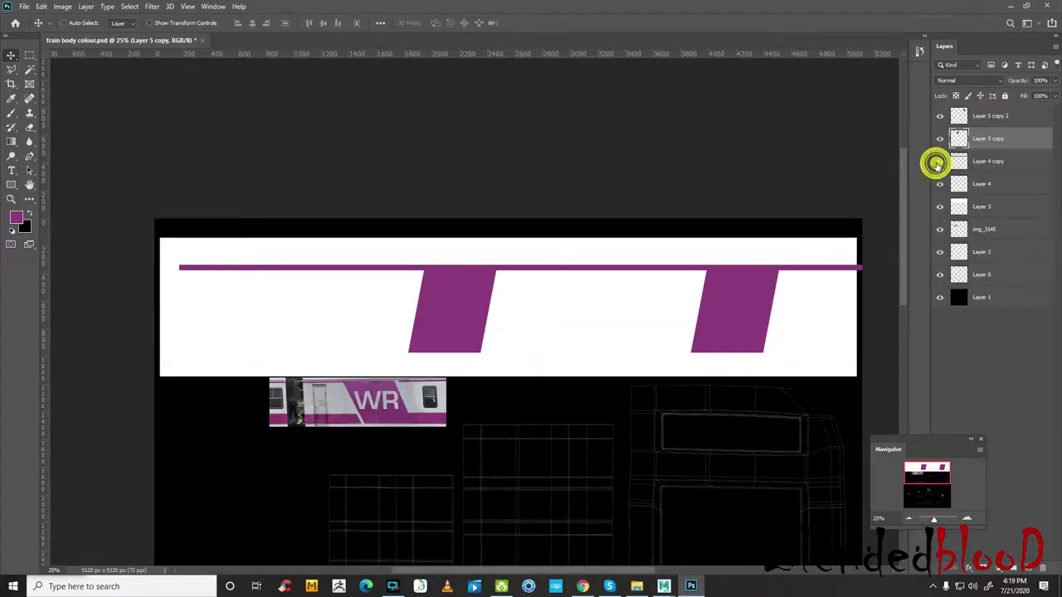
pyautogui.click(939, 161)
pyautogui.click(988, 161)
pyautogui.hotkey('ctrl', 't')
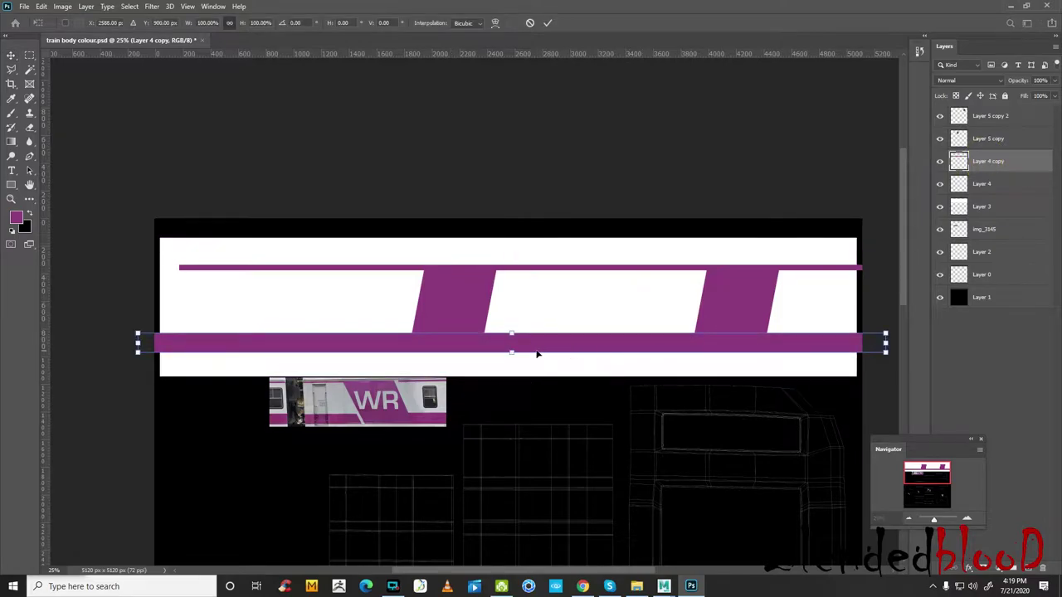
pyautogui.click(941, 207)
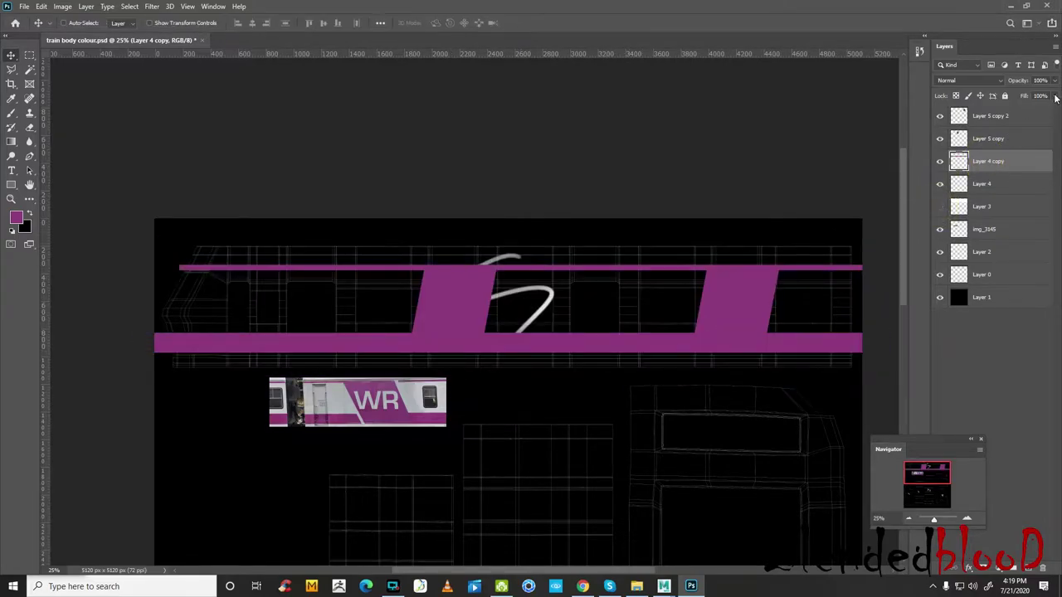
pyautogui.click(1050, 80)
pyautogui.moveTo(1048, 89); pyautogui.dragTo(1034, 89)
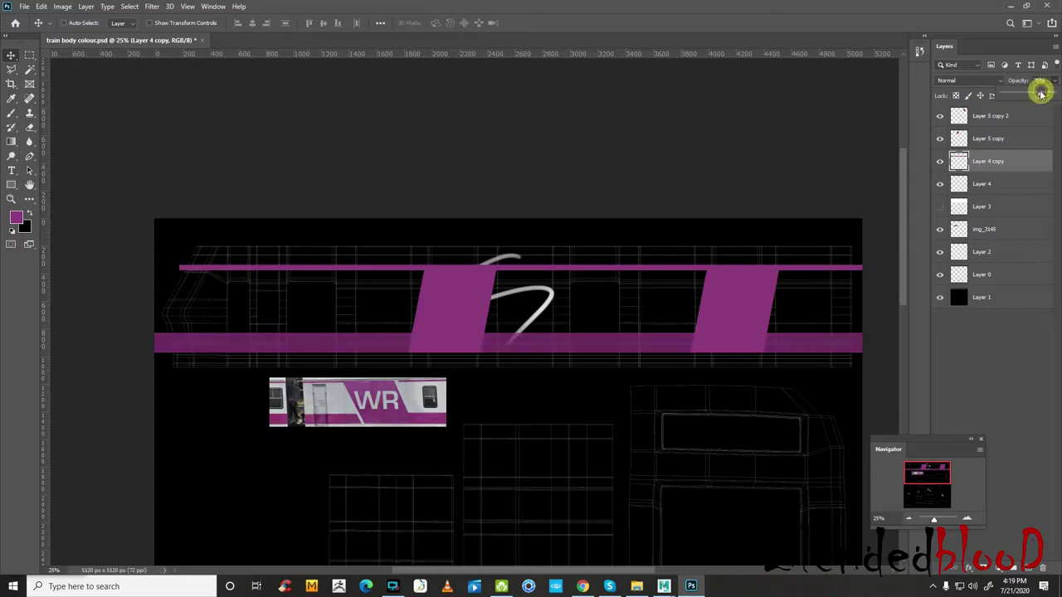
# - Stretch the lower purple stripe about 11% taller downward and save the texture
pyautogui.click(1001, 162)
pyautogui.hotkey('ctrl', 't')
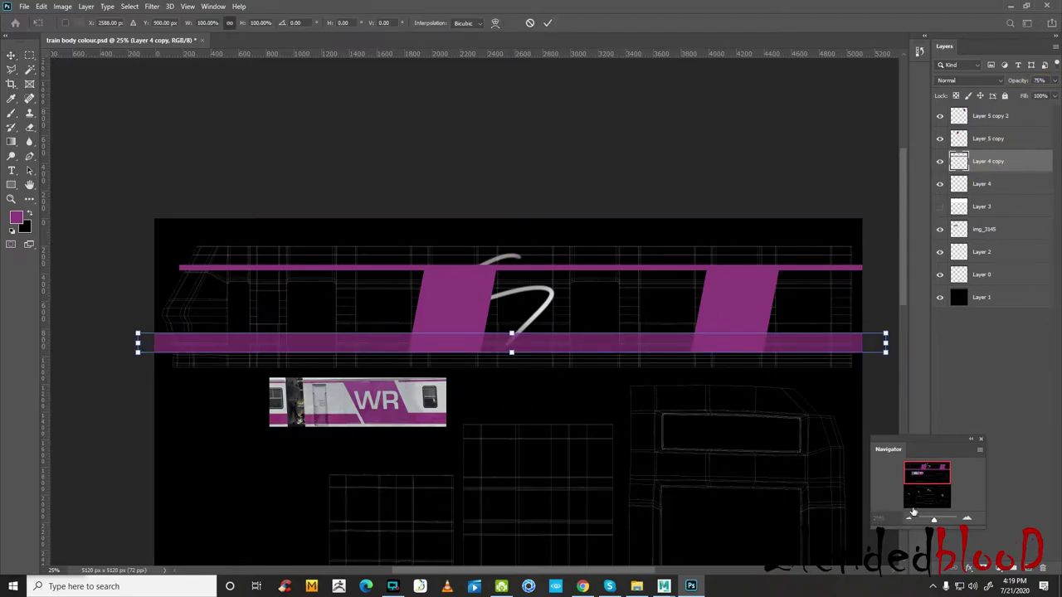
pyautogui.click(967, 520)
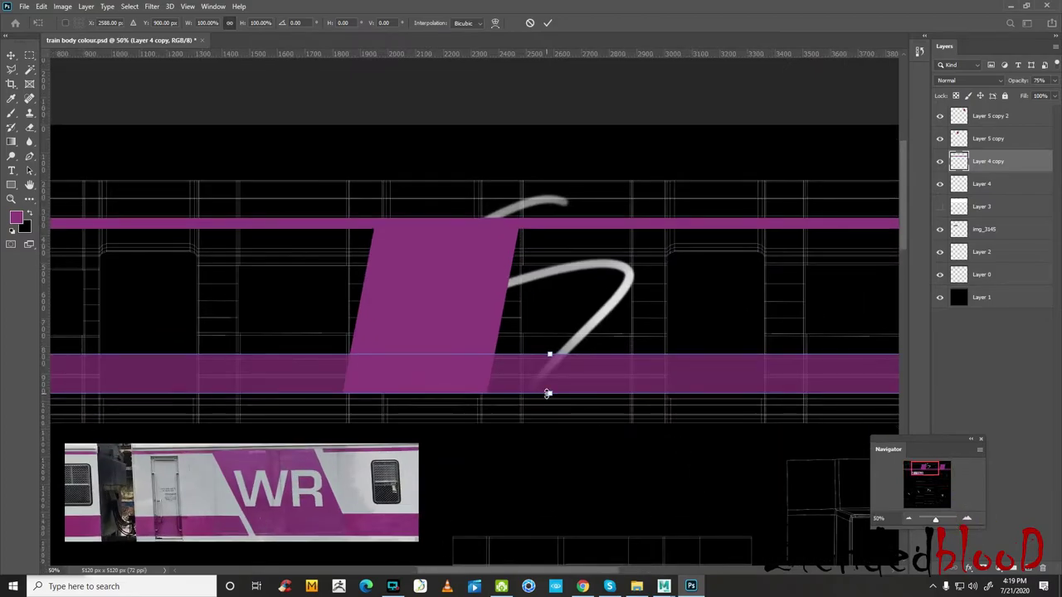
pyautogui.moveTo(550, 392); pyautogui.dragTo(550, 398)
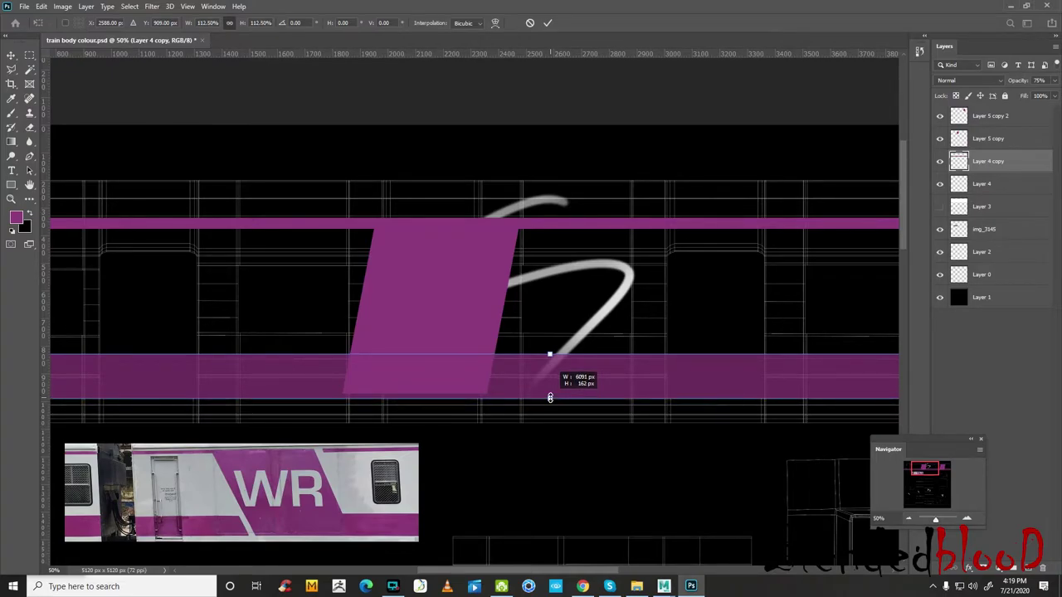
pyautogui.moveTo(550, 398); pyautogui.dragTo(550, 394)
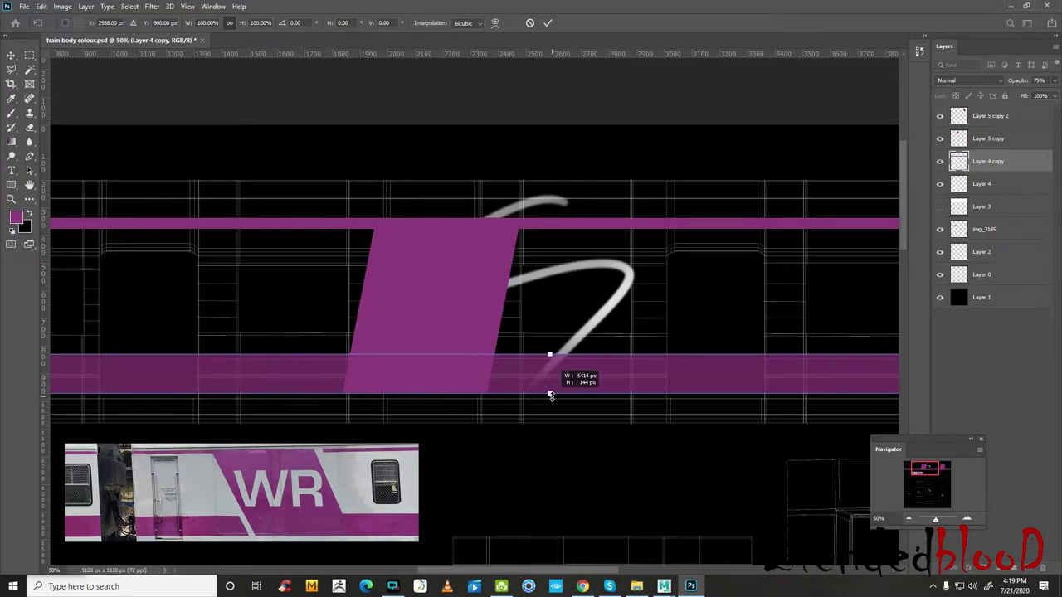
pyautogui.moveTo(551, 395); pyautogui.dragTo(551, 399)
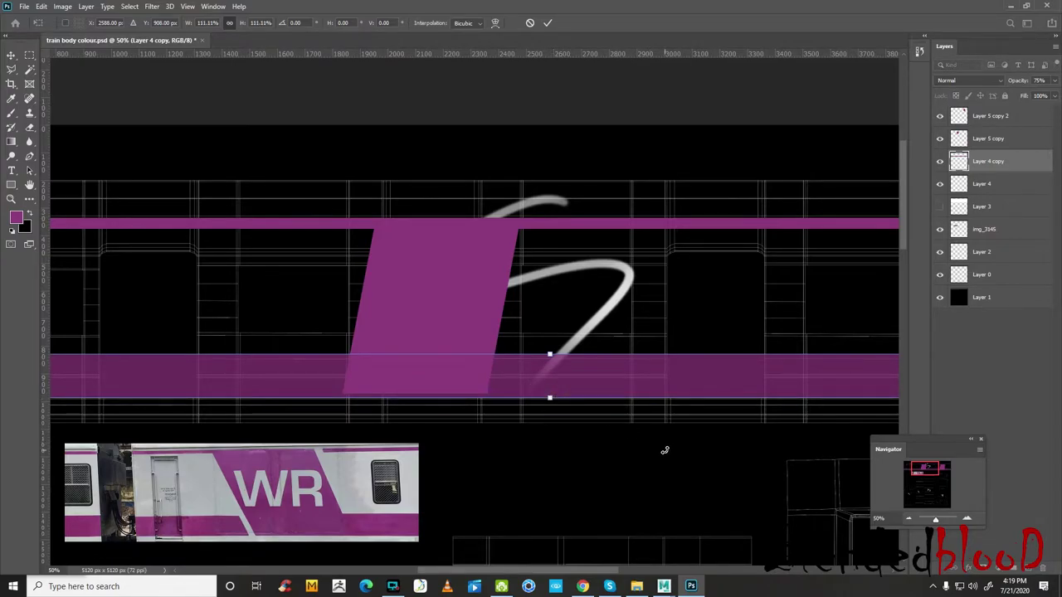
pyautogui.press('Return')
pyautogui.hotkey('ctrl', 's')
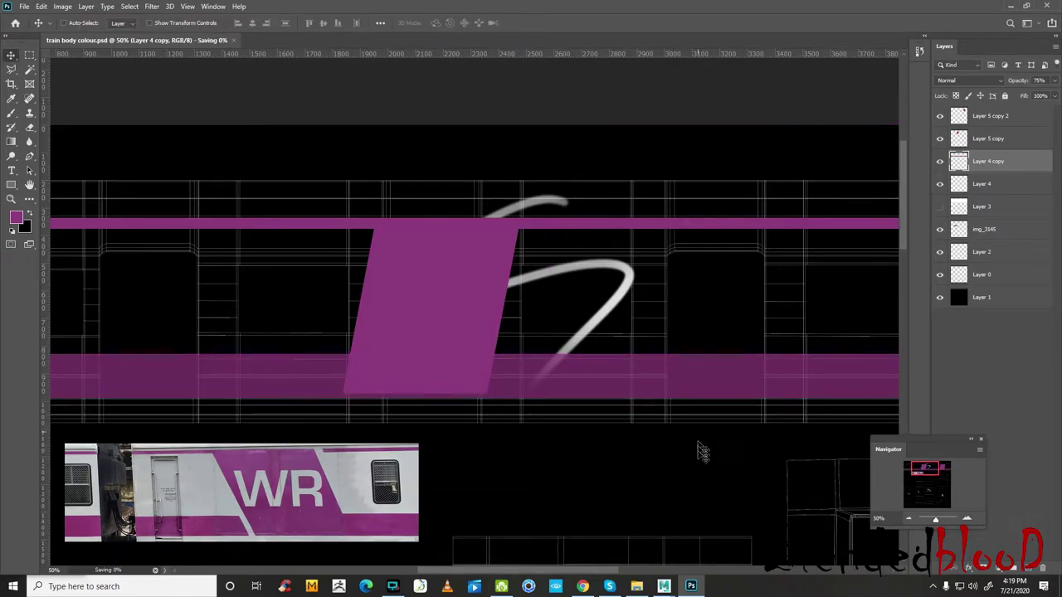
pyautogui.click(664, 587)
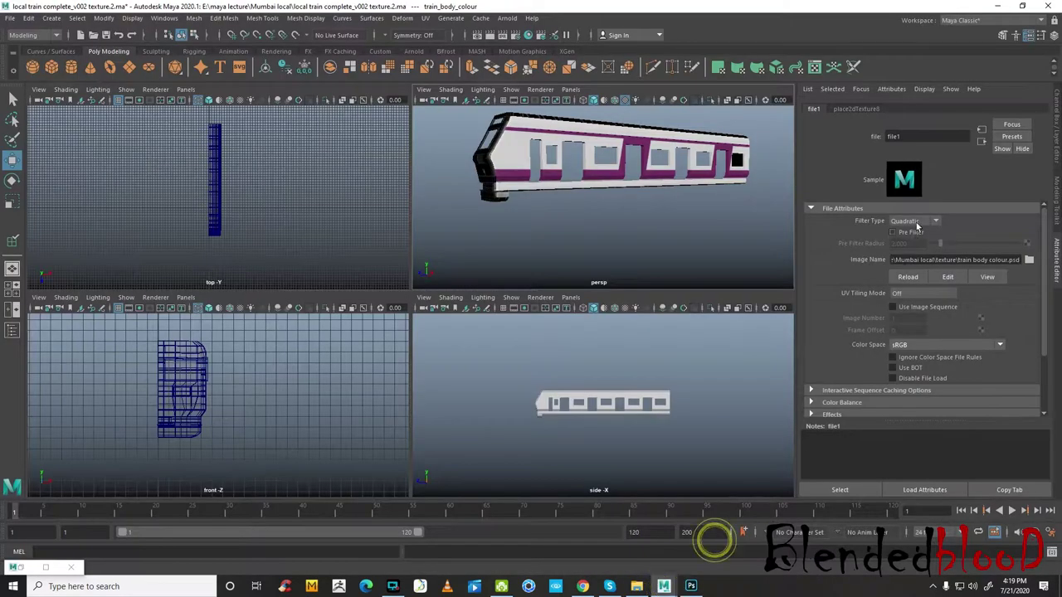
# - Reload the saved texture in Maya and zoom in to check the taller lower stripe
pyautogui.click(909, 278)
pyautogui.scroll(2, 649, 207)
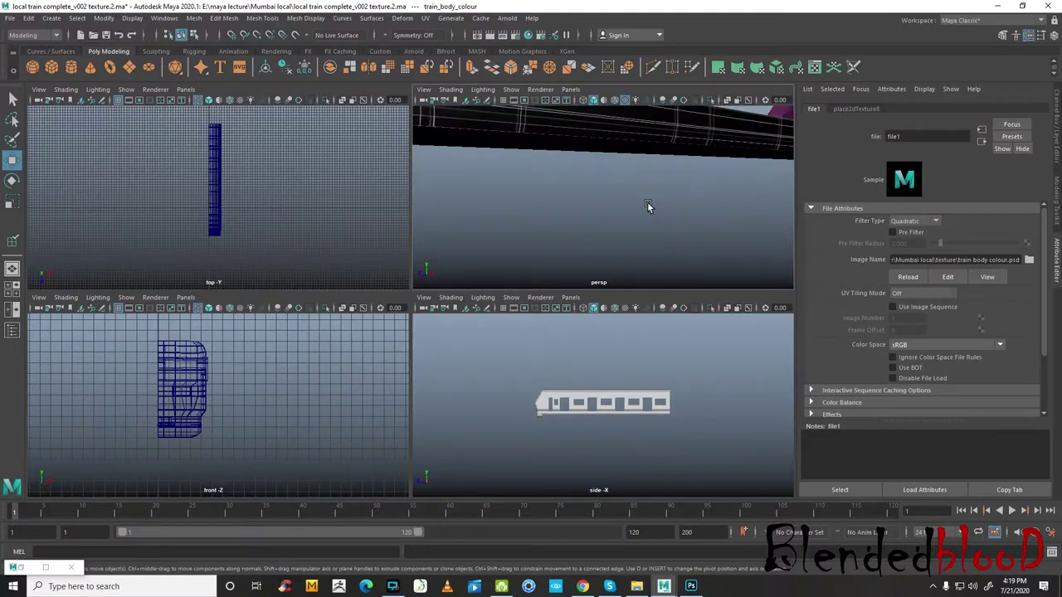
pyautogui.scroll(1, 649, 206)
pyautogui.scroll(1, 649, 207)
pyautogui.scroll(1, 649, 207)
pyautogui.scroll(1, 631, 211)
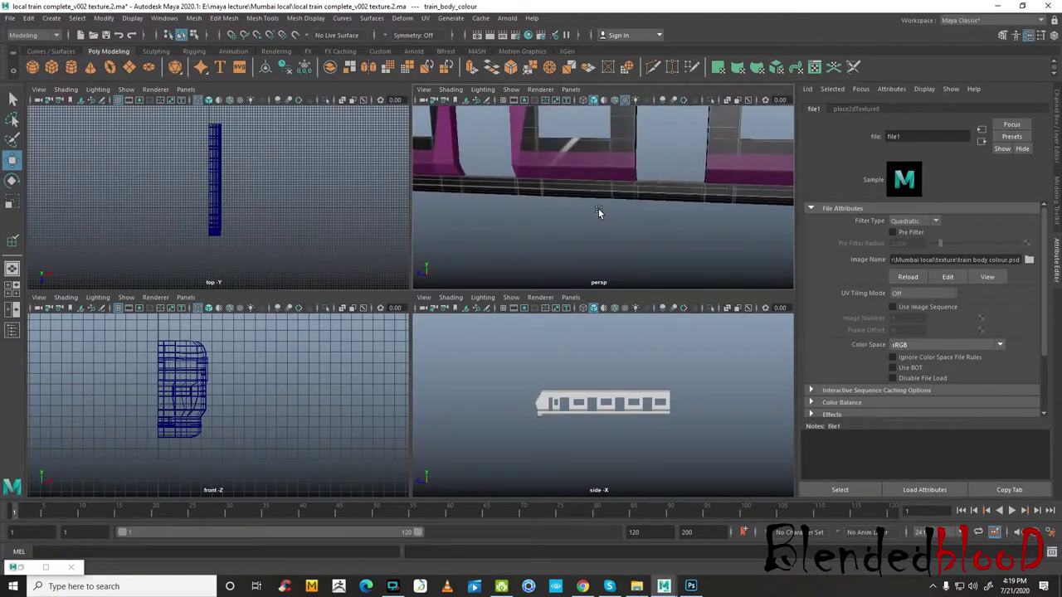
pyautogui.scroll(1, 585, 209)
pyautogui.scroll(1, 618, 216)
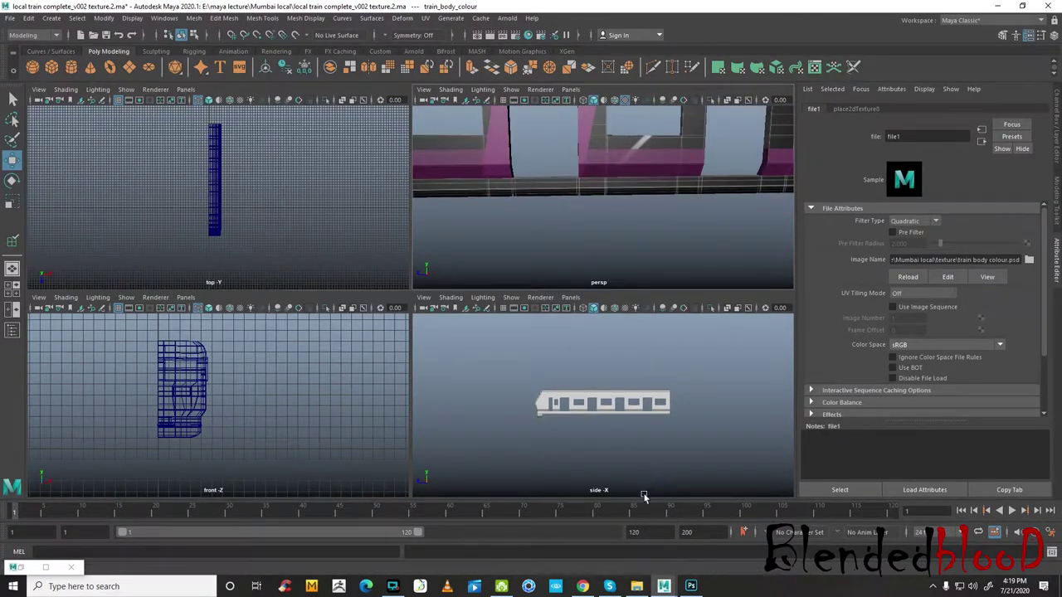
pyautogui.click(691, 586)
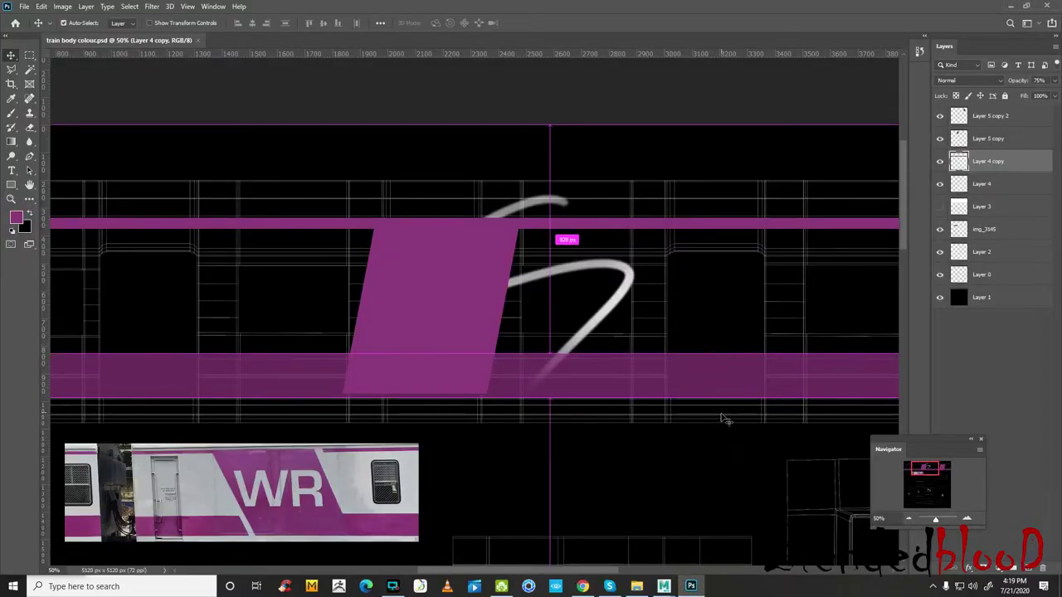
# - Nudge the lower purple stripe up and extend its top edge upward to 111%
pyautogui.moveTo(733, 496); pyautogui.dragTo(728, 478)
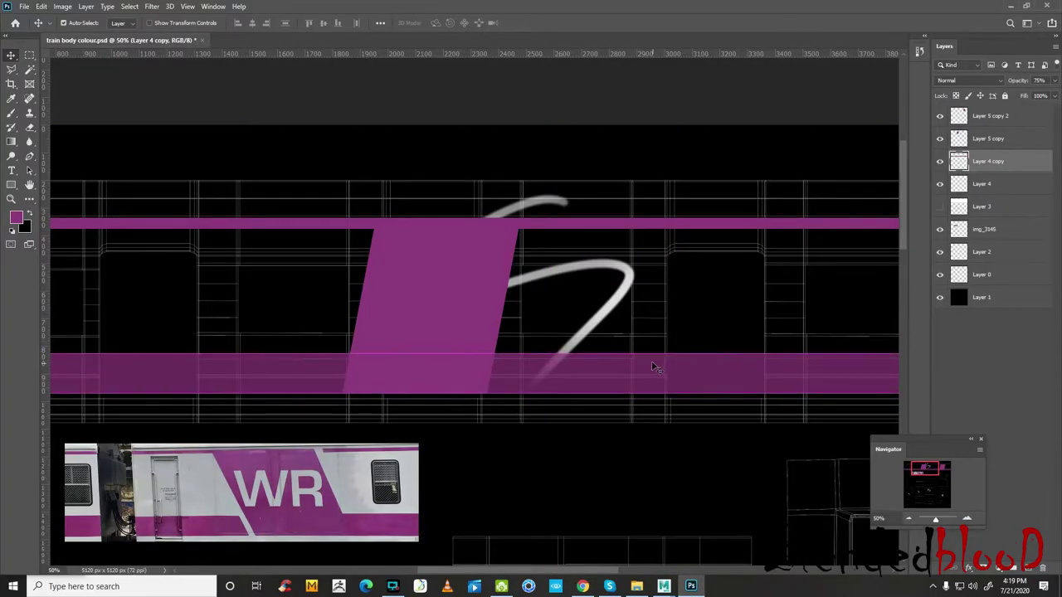
pyautogui.hotkey('ctrl', 't')
pyautogui.moveTo(550, 353); pyautogui.dragTo(549, 348)
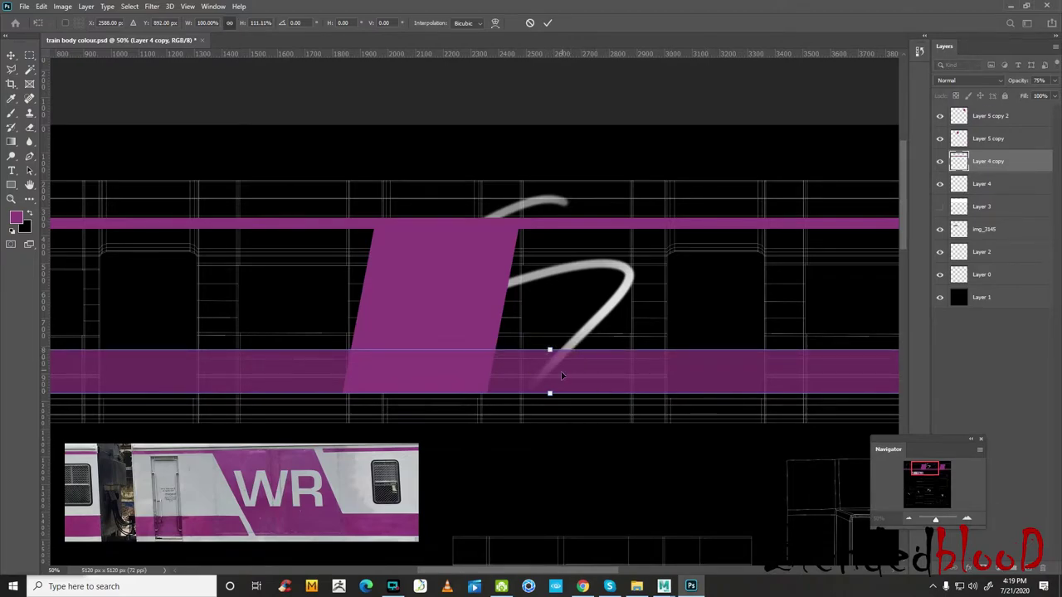
pyautogui.press('Return')
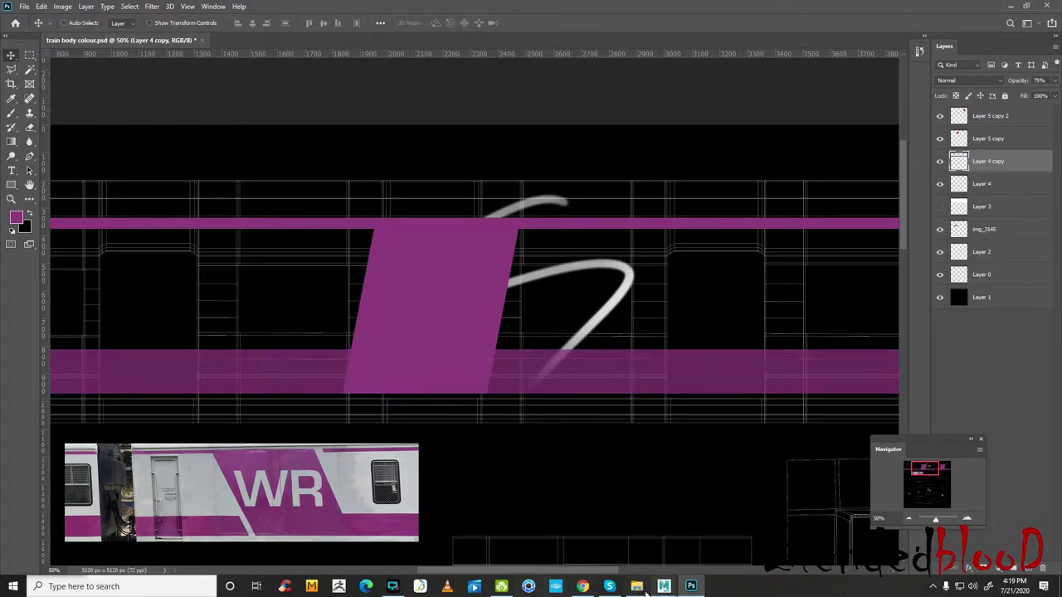
pyautogui.click(637, 587)
# - Browse the img_3145, img_3131 and img_3136 reference photos, then close the viewer
pyautogui.doubleClick(554, 137)
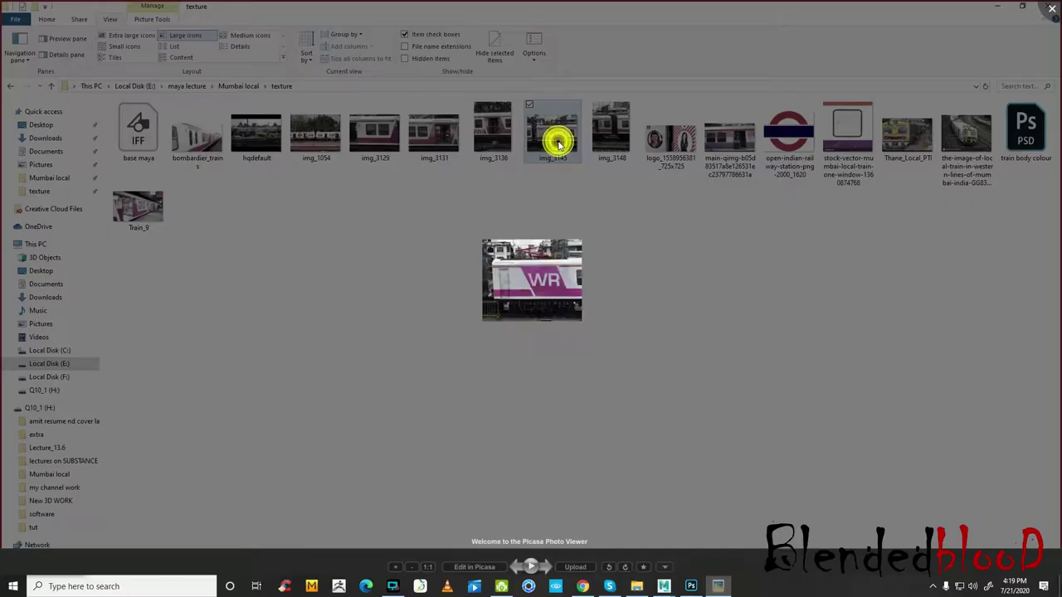
pyautogui.scroll(-3, 645, 309)
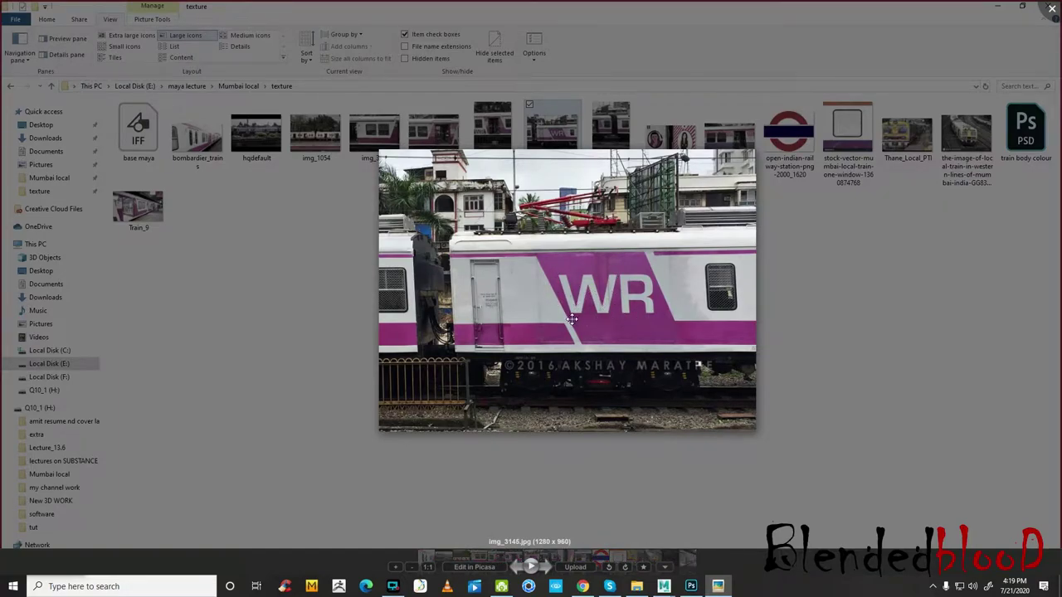
pyautogui.scroll(-1, 572, 320)
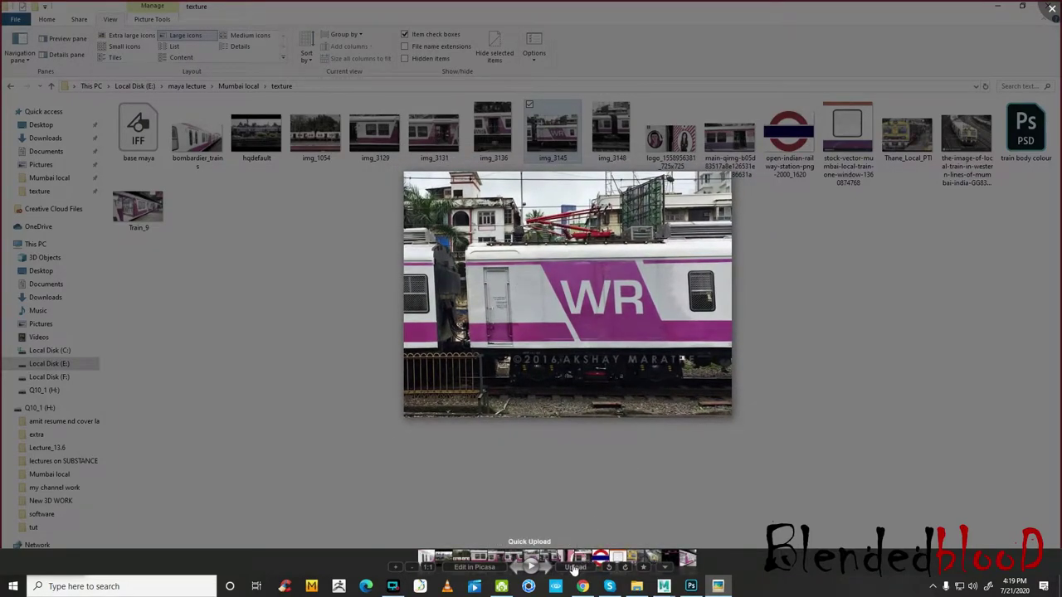
pyautogui.click(384, 142)
pyautogui.doubleClick(440, 131)
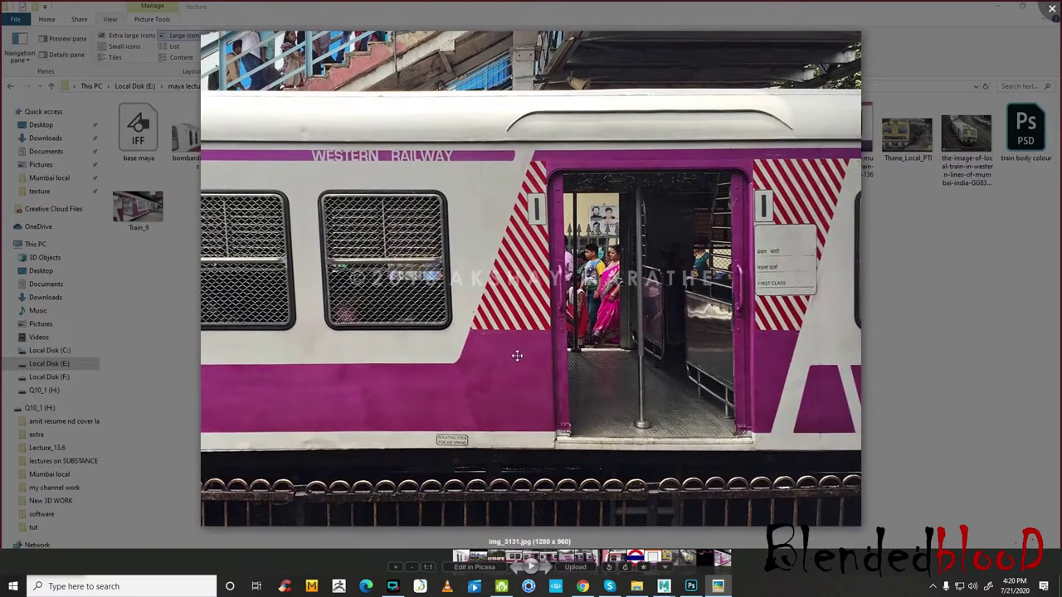
pyautogui.press('Right')
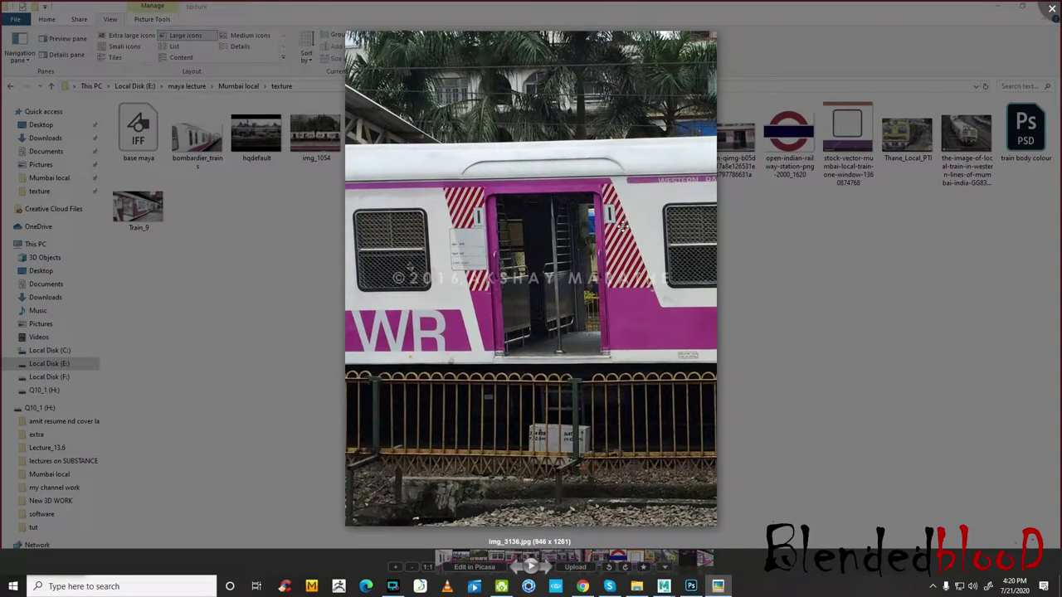
pyautogui.click(1047, 10)
# - Type 'WR' as a new text layer and drag it onto the lower purple stripe
pyautogui.click(997, 12)
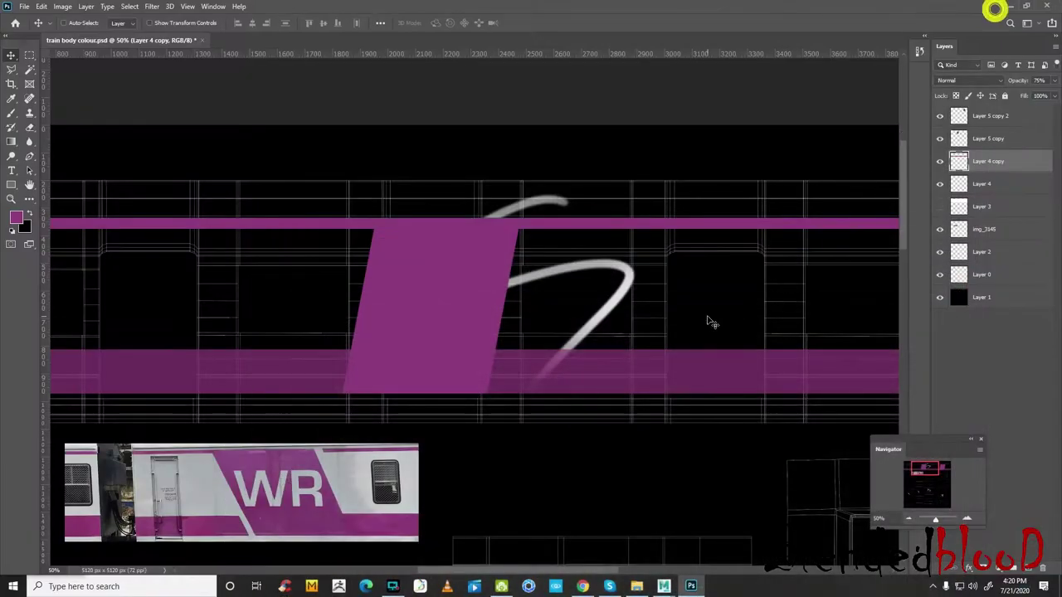
pyautogui.click(13, 172)
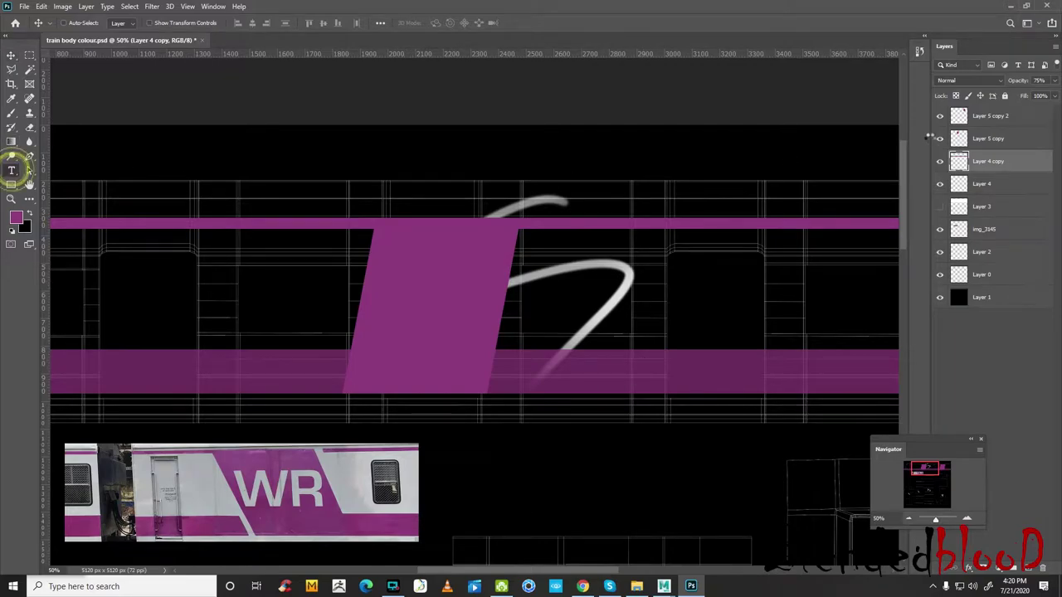
pyautogui.click(993, 117)
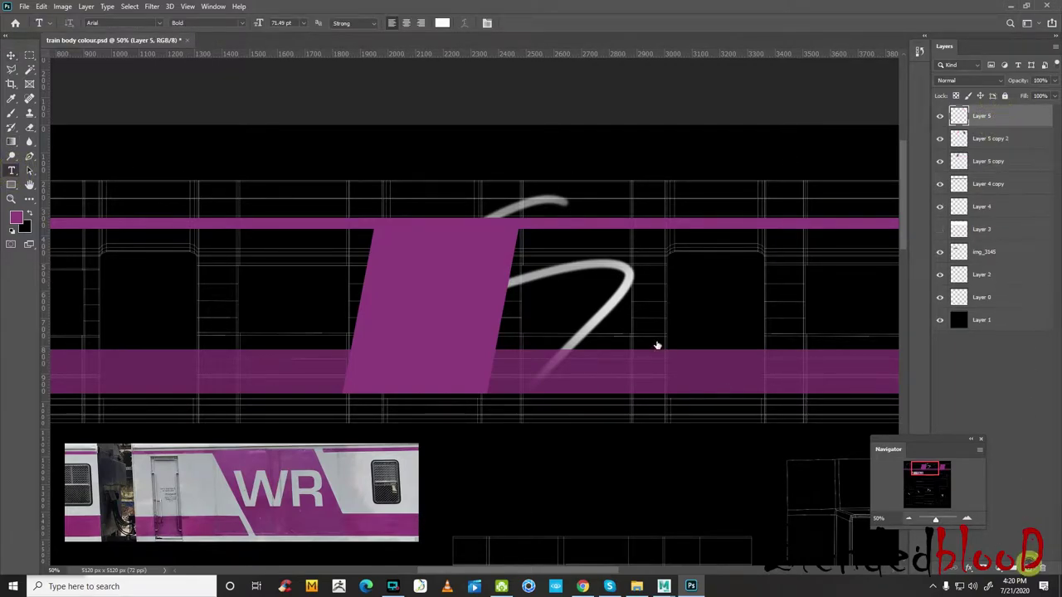
pyautogui.click(682, 291)
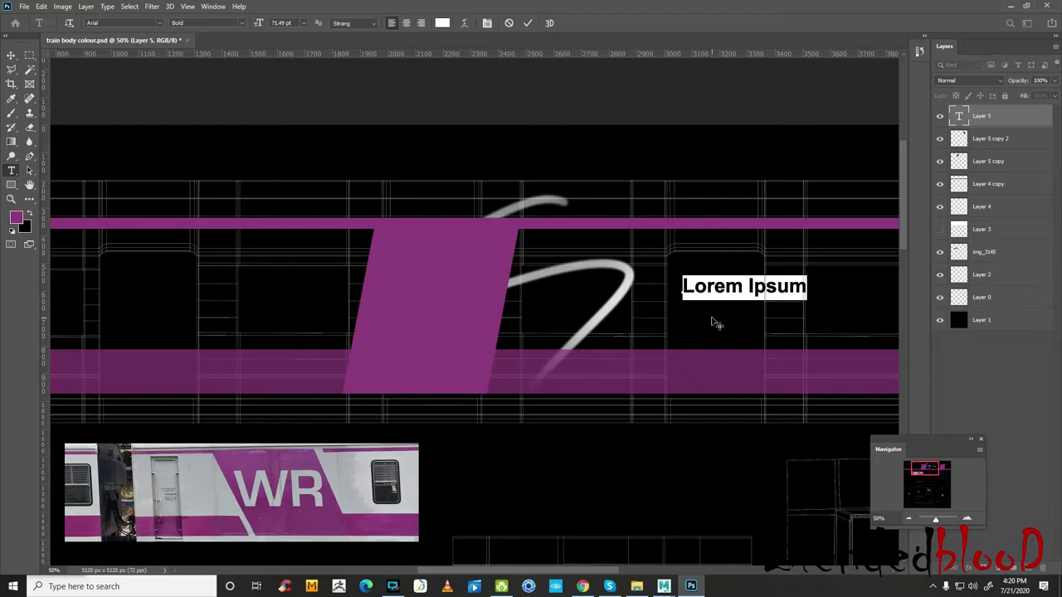
pyautogui.write('.wr')
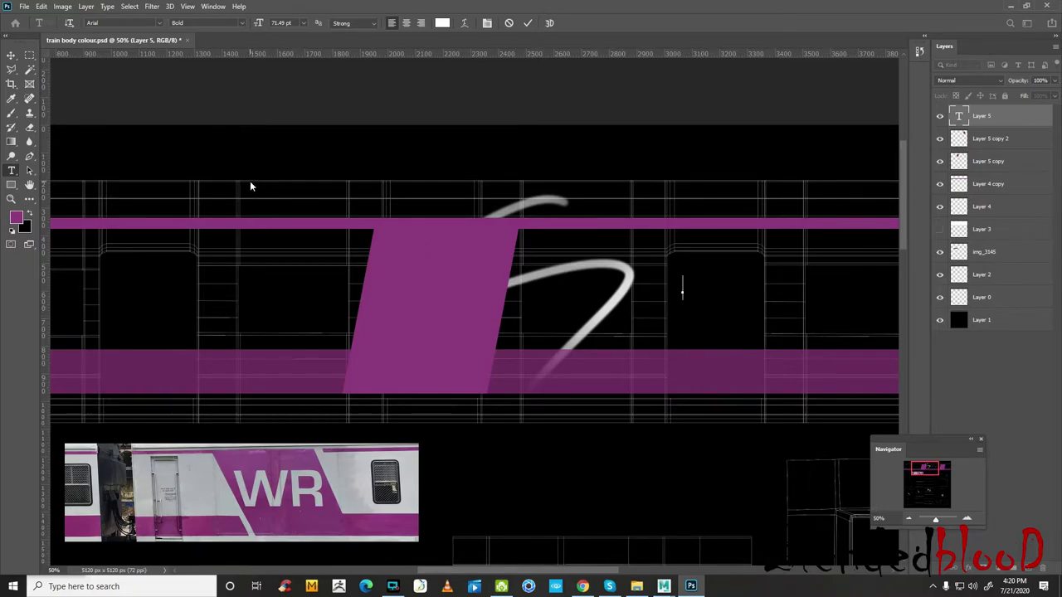
pyautogui.write('WR')
pyautogui.click(11, 55)
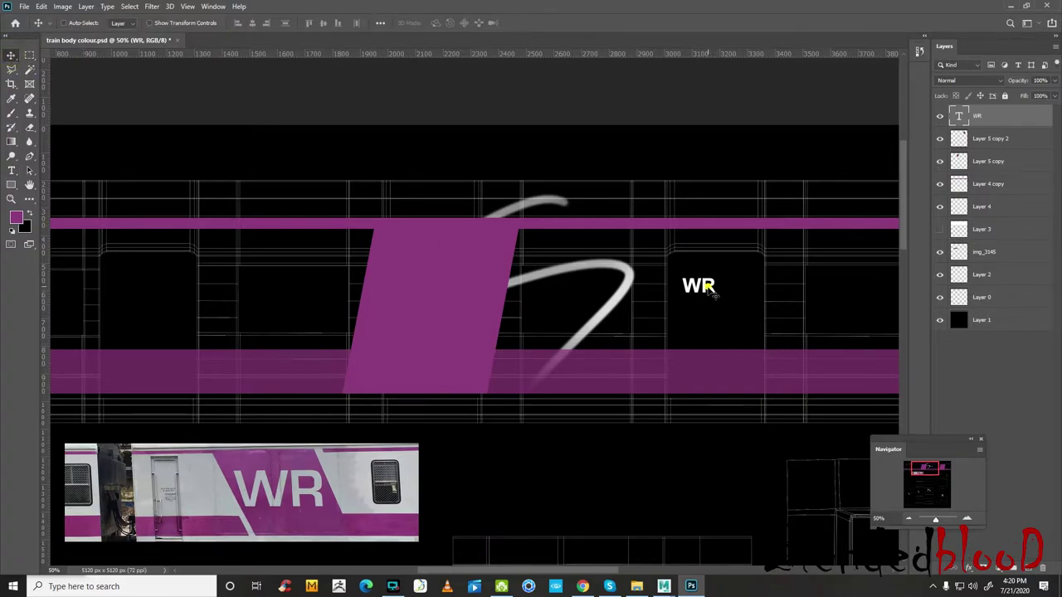
pyautogui.moveTo(711, 290); pyautogui.dragTo(603, 389)
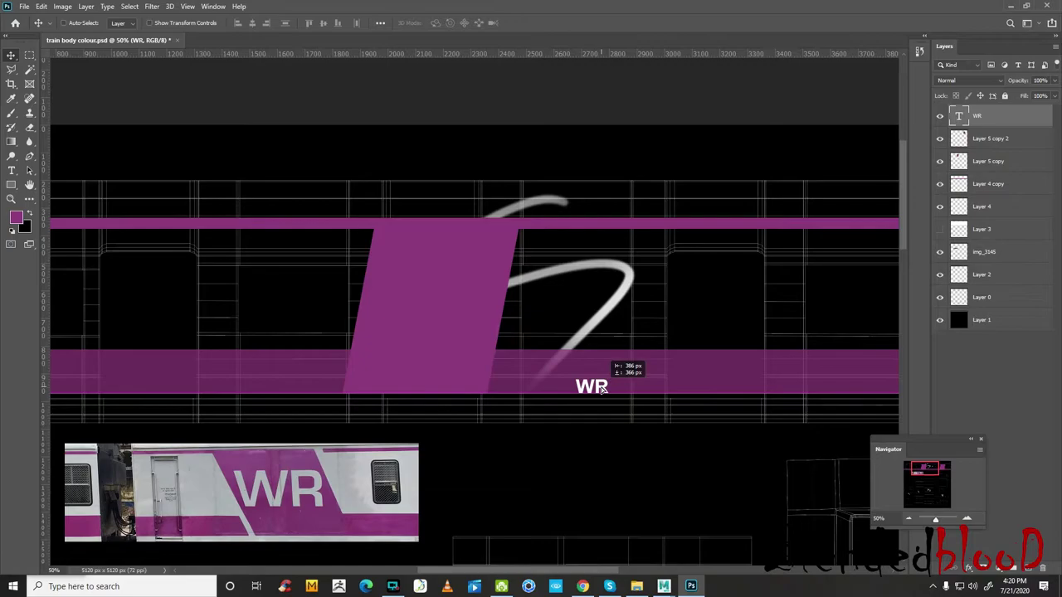
pyautogui.click(632, 585)
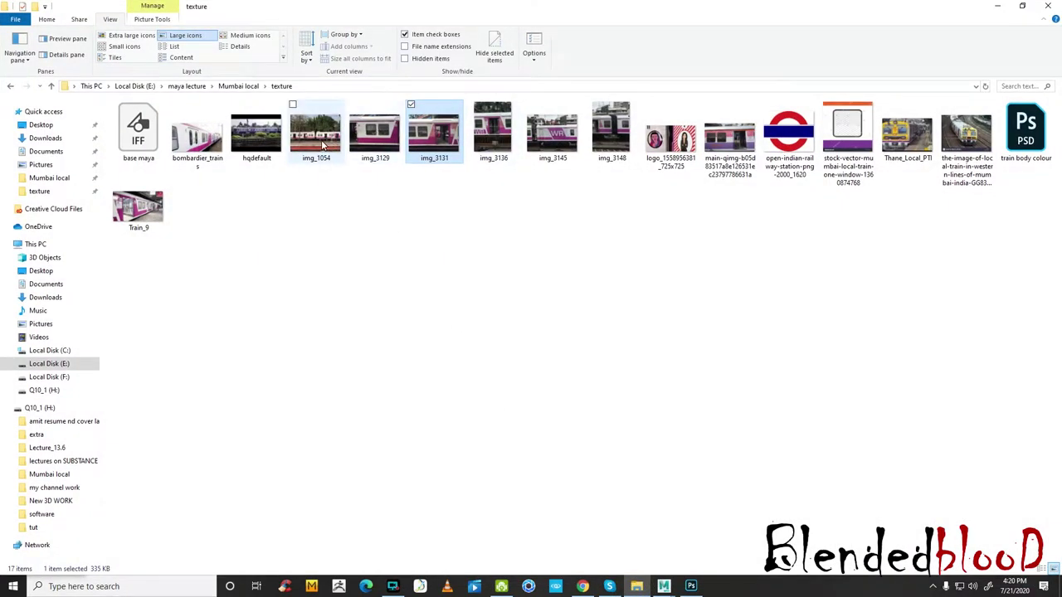
pyautogui.click(262, 137)
pyautogui.doubleClick(264, 137)
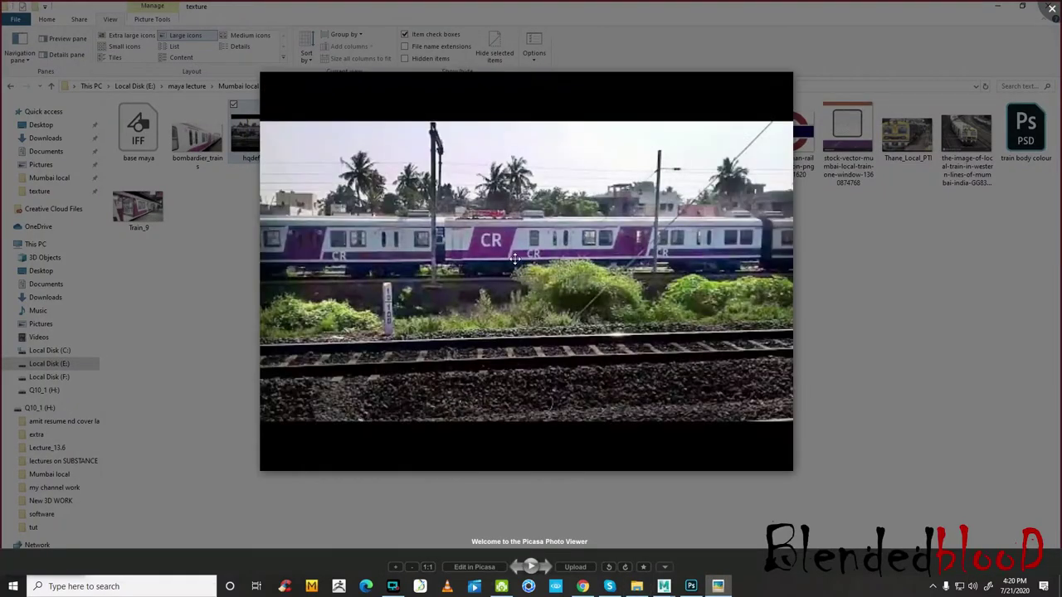
pyautogui.click(1049, 11)
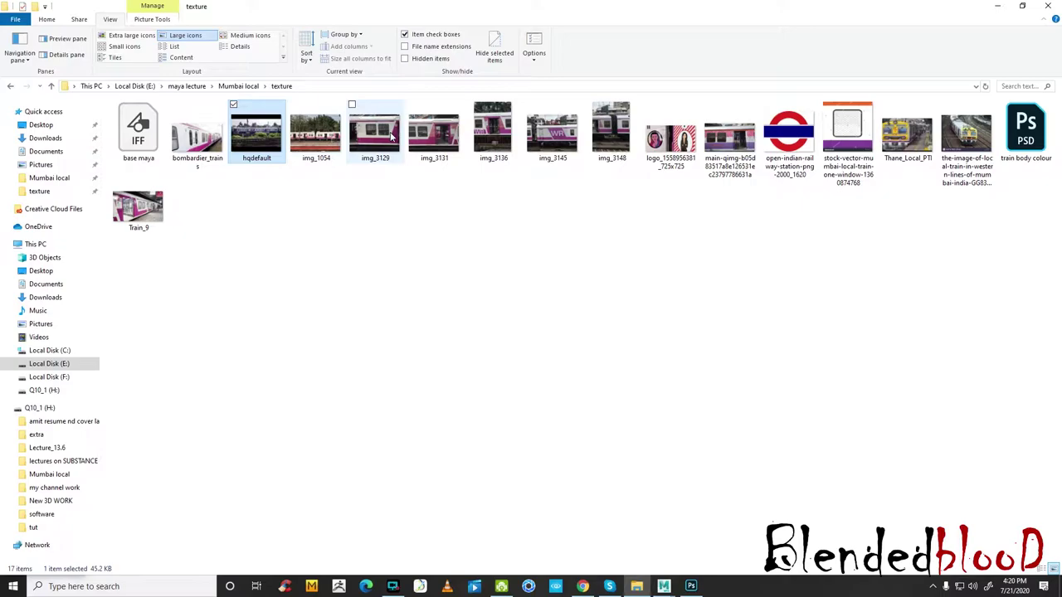
pyautogui.doubleClick(381, 139)
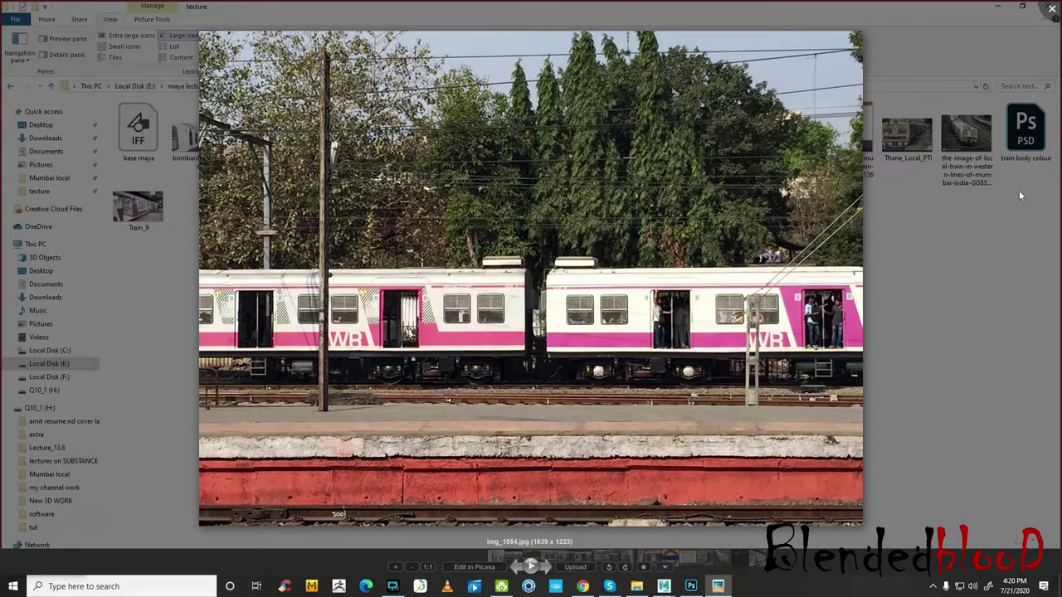
pyautogui.moveTo(531, 282)
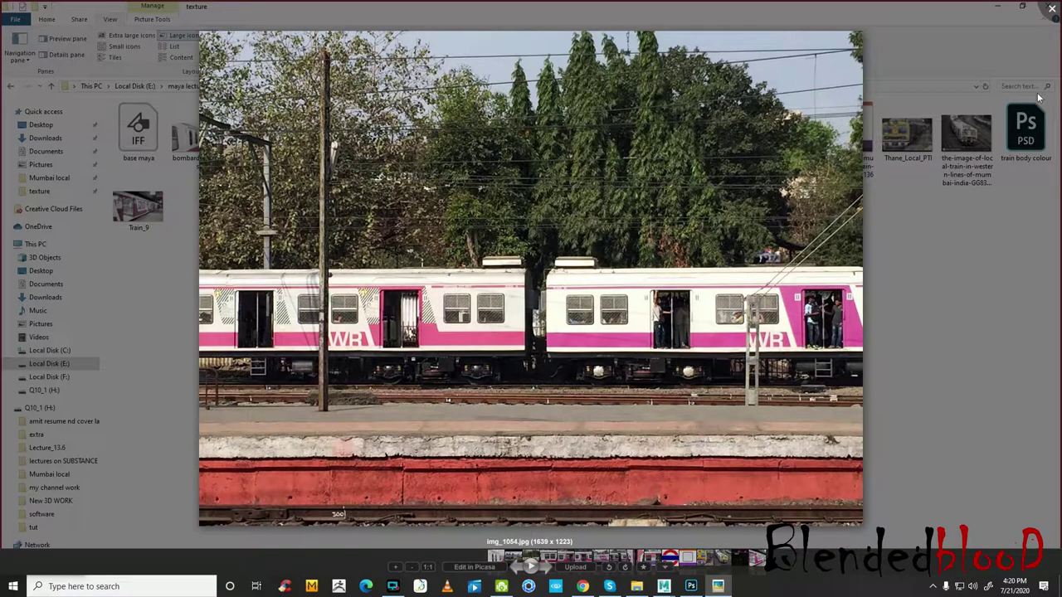
pyautogui.click(908, 37)
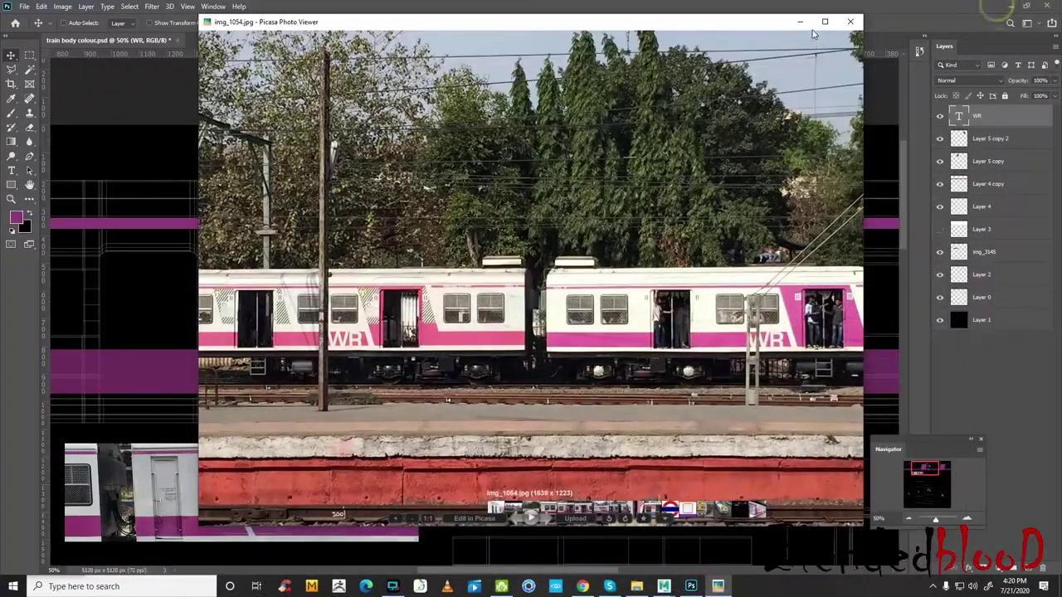
pyautogui.click(802, 20)
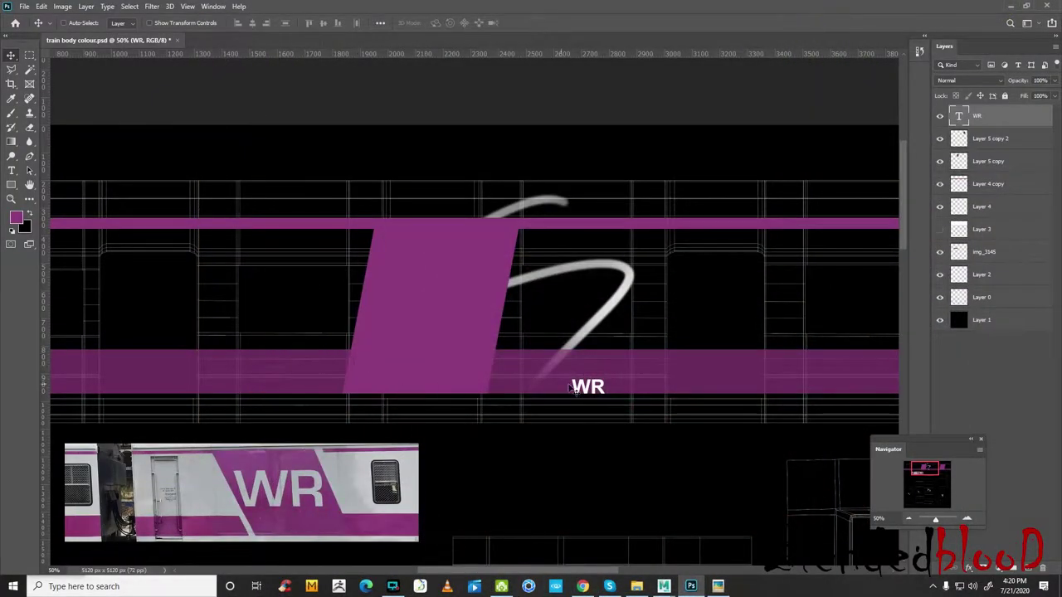
# - Scale the WR text up to about 260% and move it far left on the lower stripe
pyautogui.hotkey('ctrl', 't')
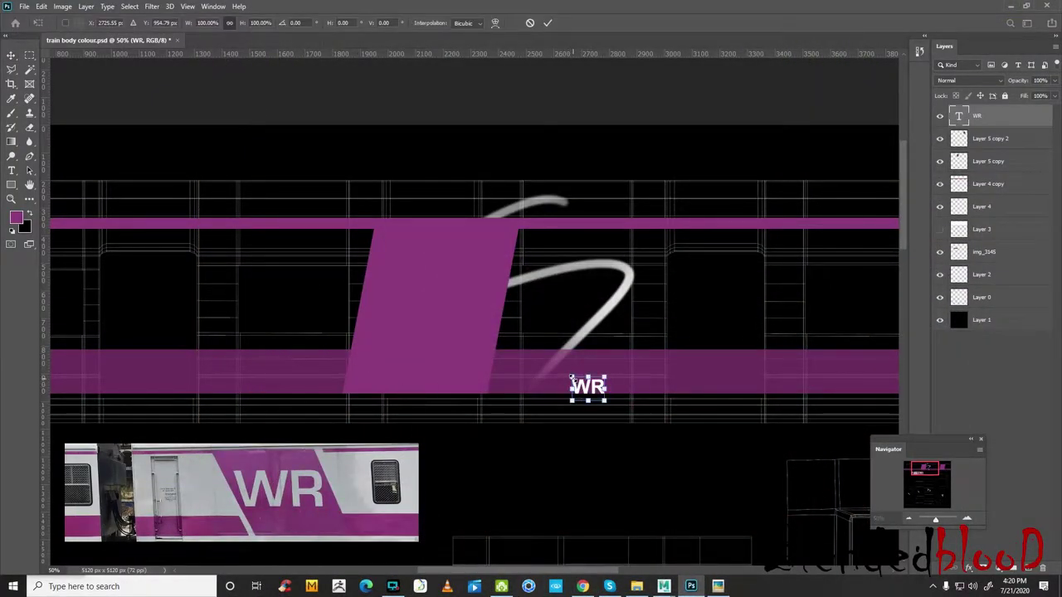
pyautogui.moveTo(572, 377); pyautogui.dragTo(520, 339)
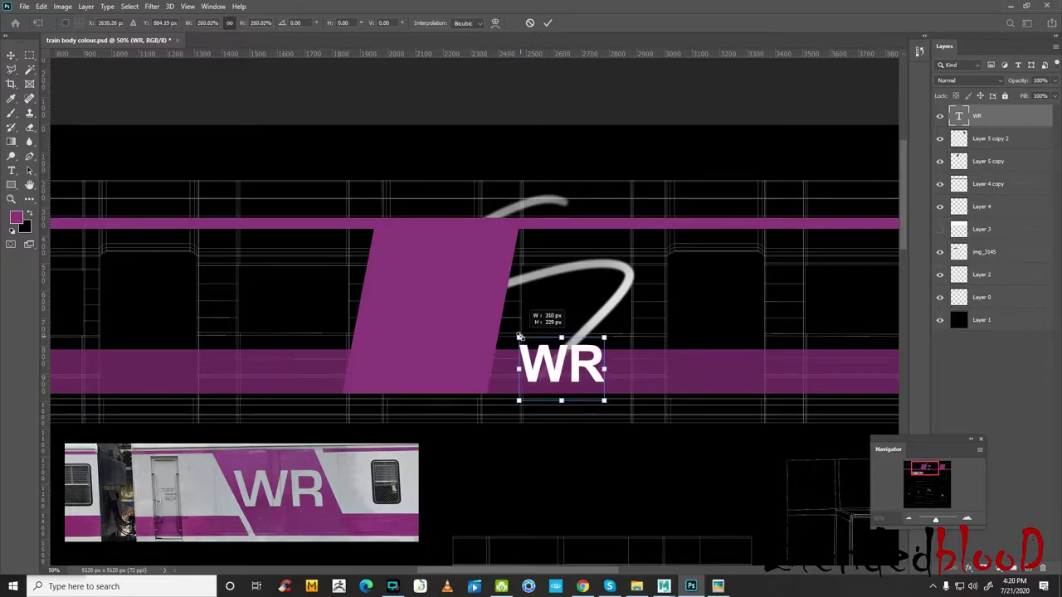
pyautogui.moveTo(592, 376); pyautogui.dragTo(606, 386)
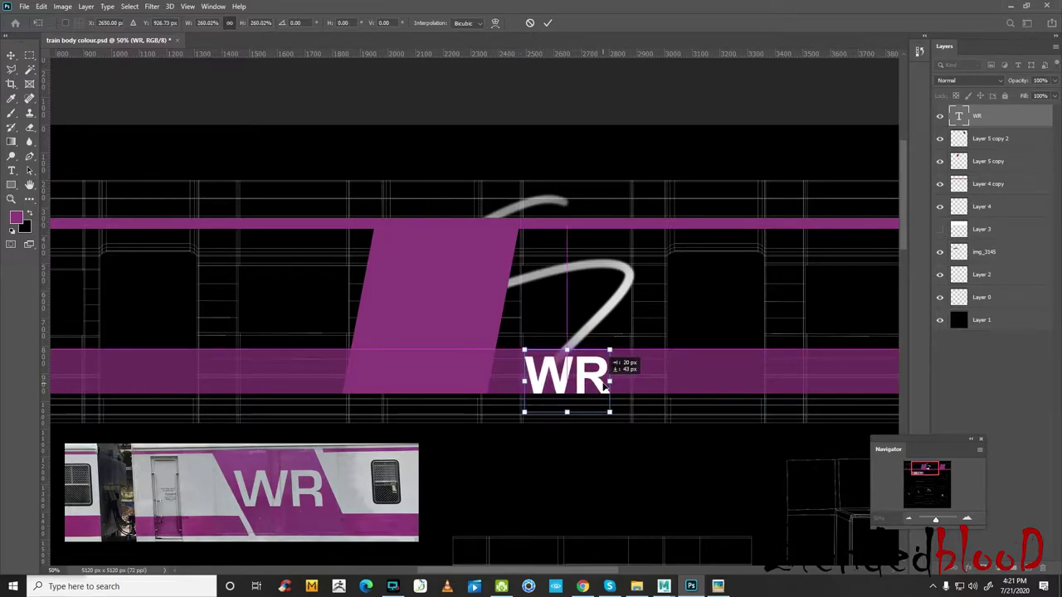
pyautogui.moveTo(605, 387); pyautogui.dragTo(299, 390)
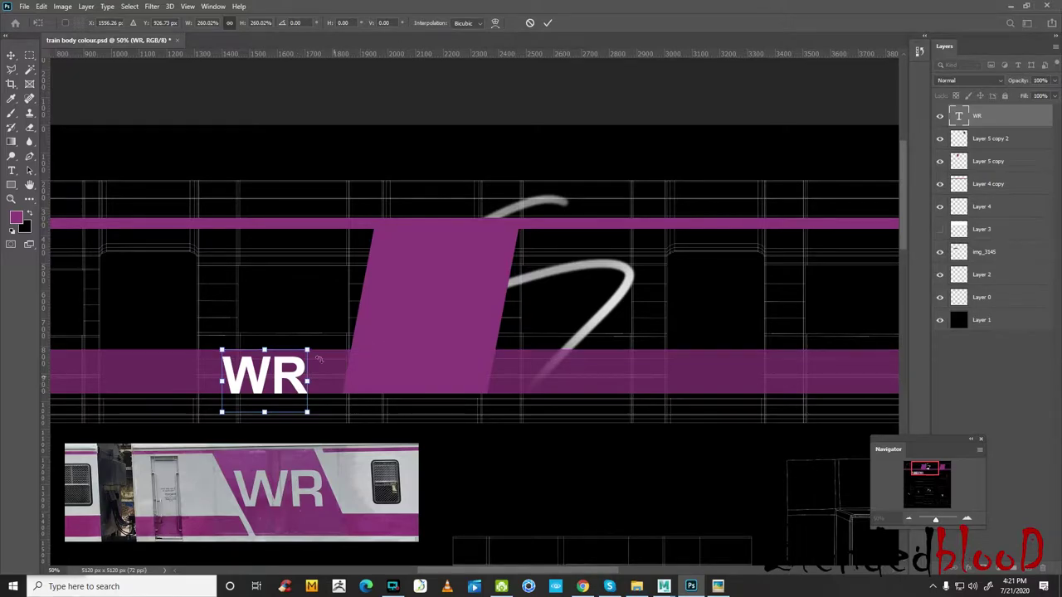
# - Enlarge the WR lettering further to about 308% and apply the transform
pyautogui.click(965, 518)
pyautogui.moveTo(930, 468); pyautogui.dragTo(921, 468)
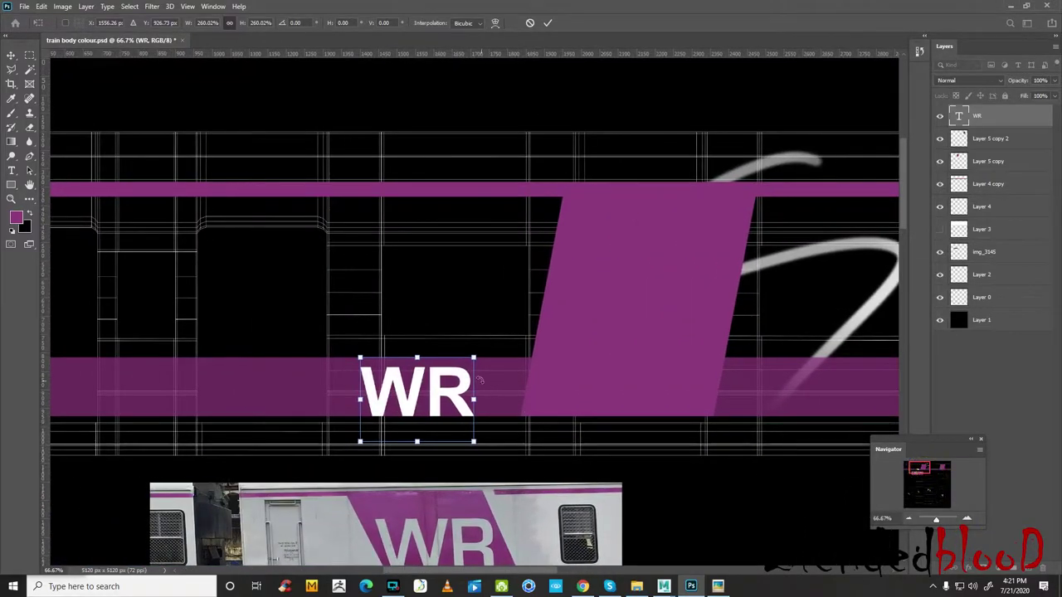
pyautogui.moveTo(475, 357); pyautogui.dragTo(490, 348)
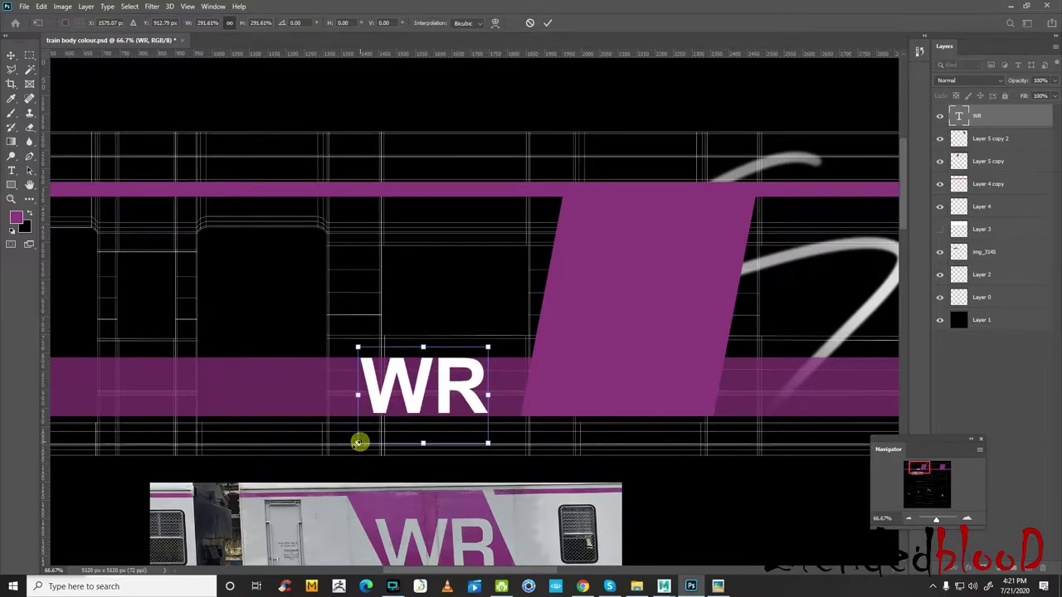
pyautogui.moveTo(360, 442); pyautogui.dragTo(354, 445)
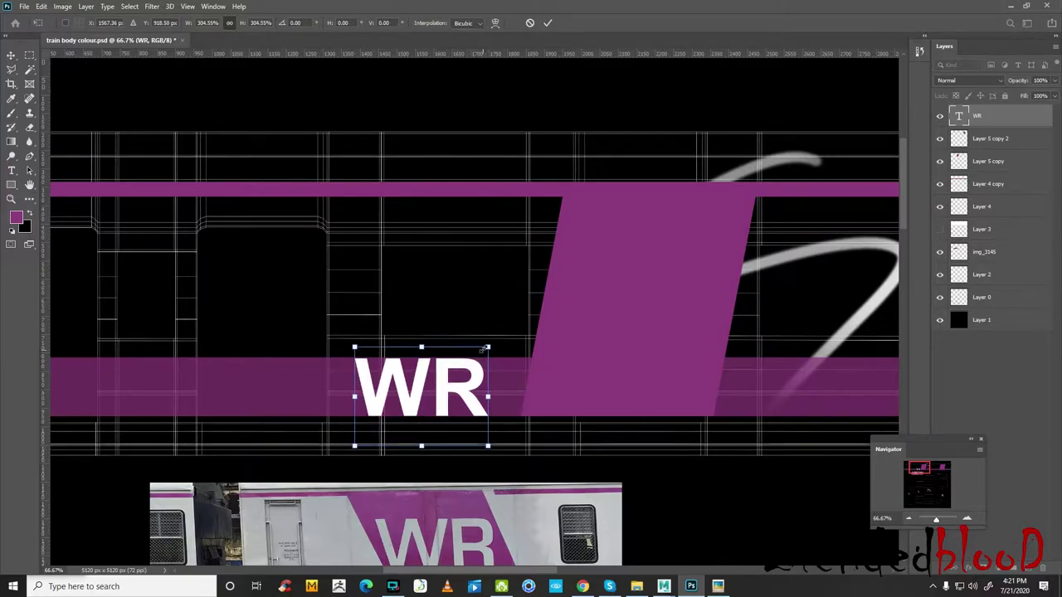
pyautogui.moveTo(485, 347); pyautogui.dragTo(489, 347)
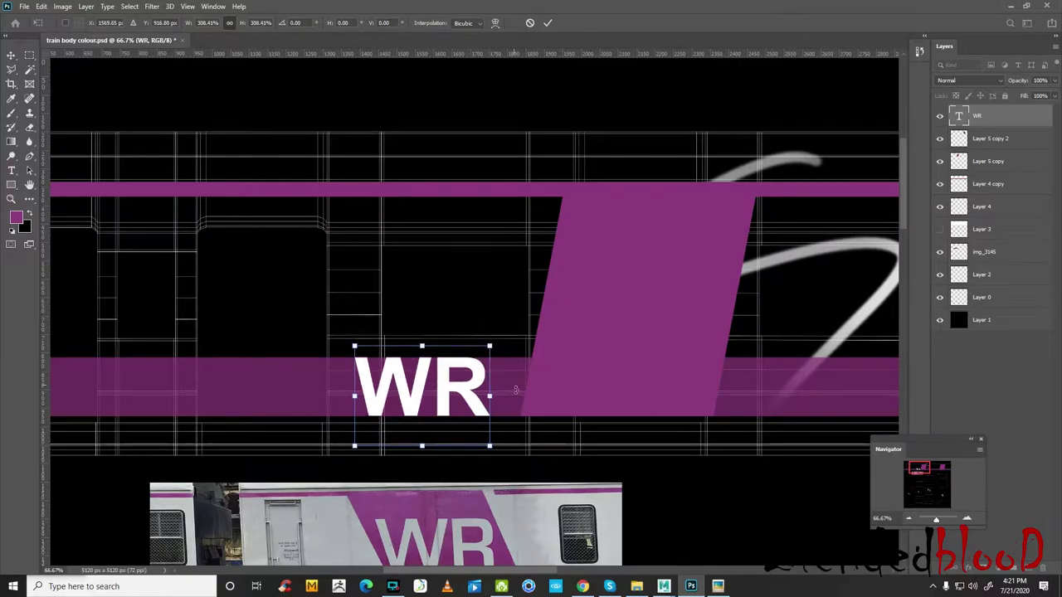
pyautogui.press('Return')
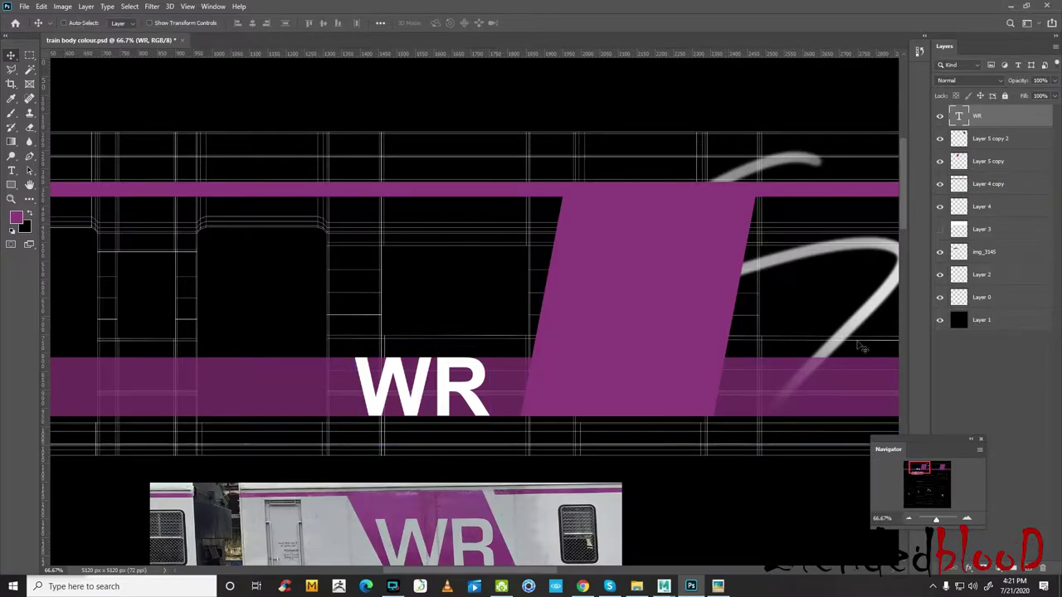
# - Show the white body layer (Layer 3) again and make the WR text layer current
pyautogui.click(940, 229)
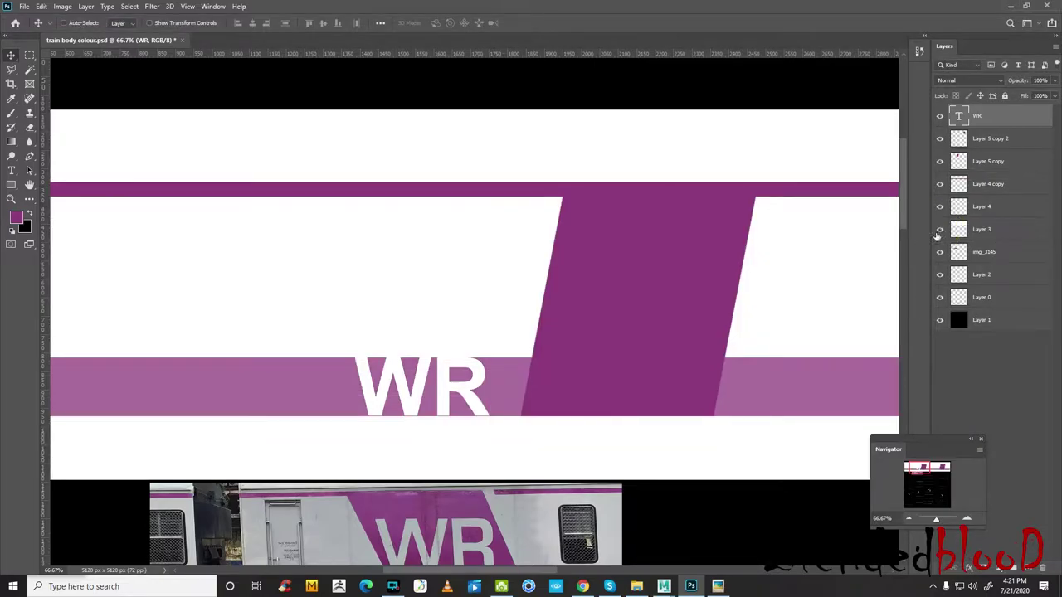
pyautogui.click(992, 137)
pyautogui.click(991, 115)
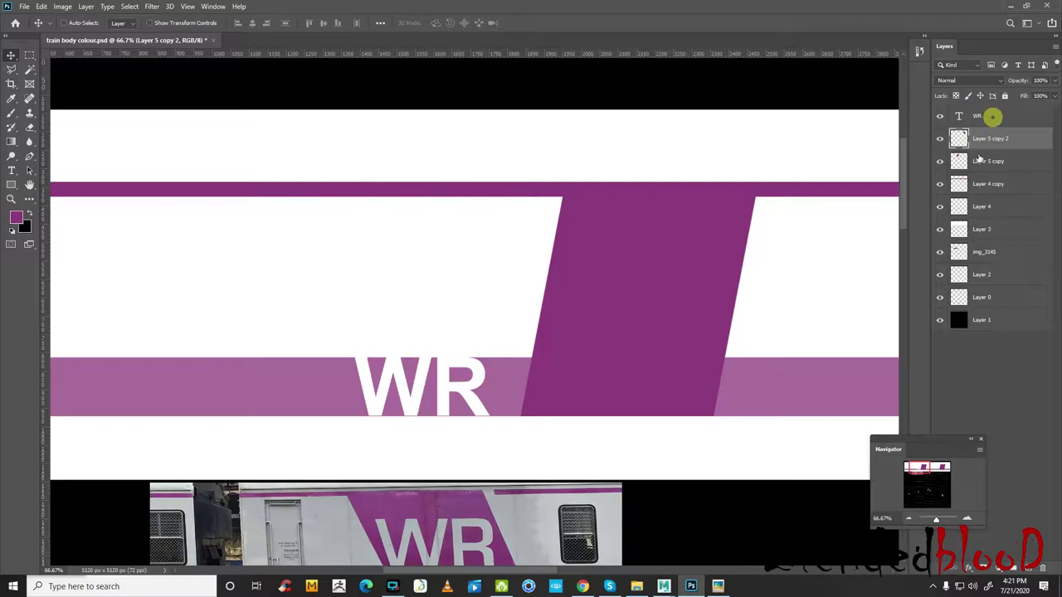
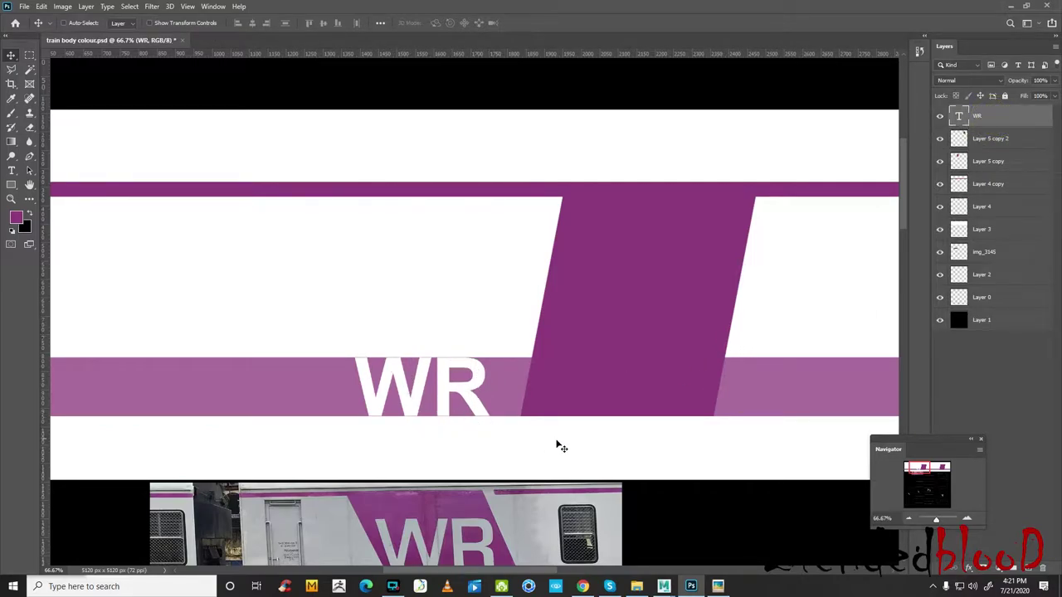
# - Set Layer 4 copy's opacity to 100% so the lower purple band is fully opaque
pyautogui.click(990, 184)
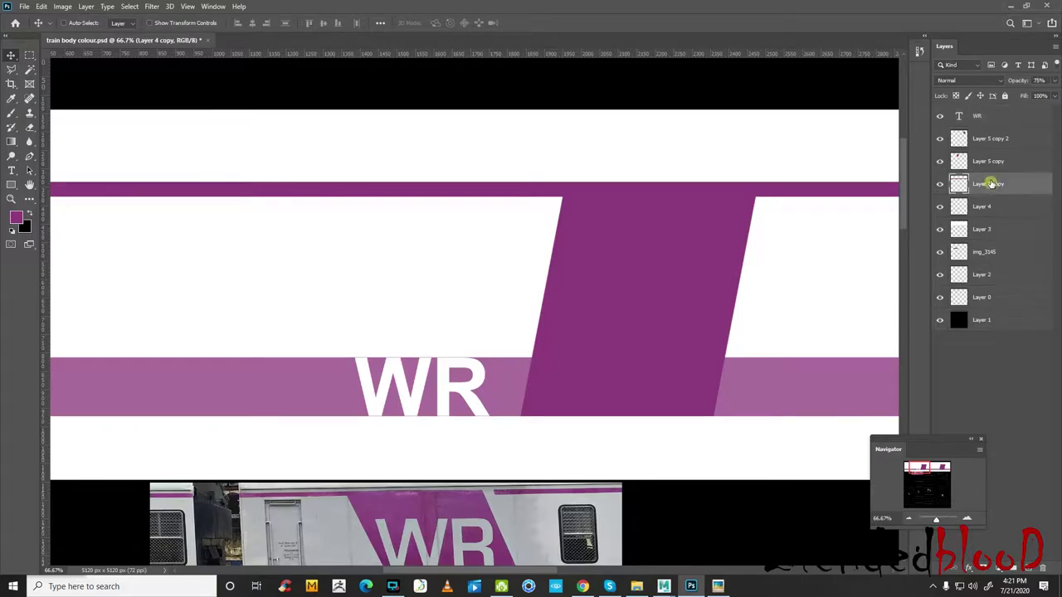
pyautogui.click(1054, 81)
pyautogui.moveTo(1041, 92); pyautogui.dragTo(1054, 92)
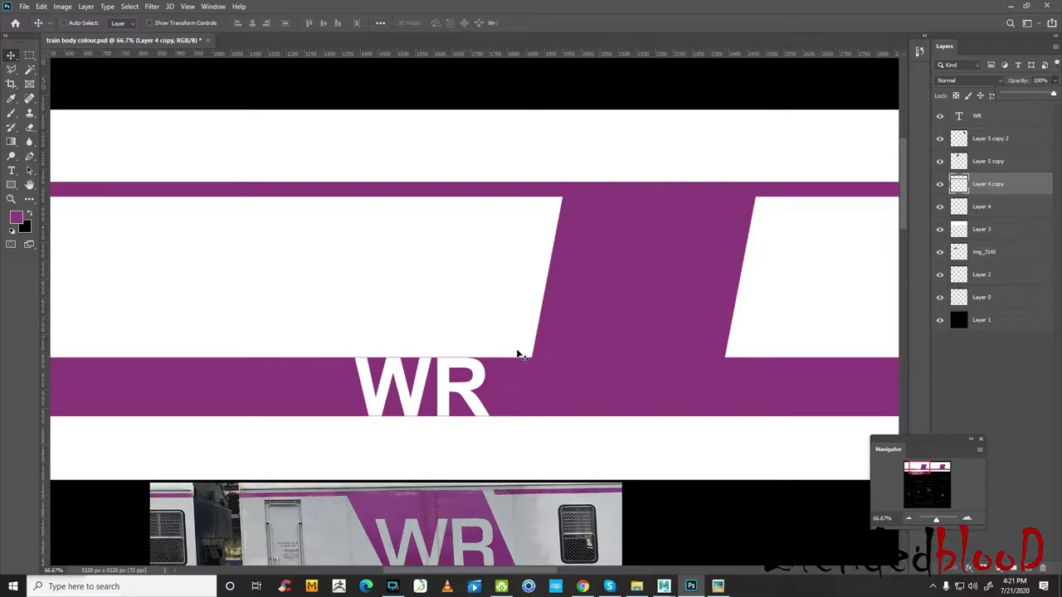
# - Toggle the purple bands and Layer 5 copy to check them, then hide the white base Layer 3
pyautogui.click(940, 184)
pyautogui.click(940, 184)
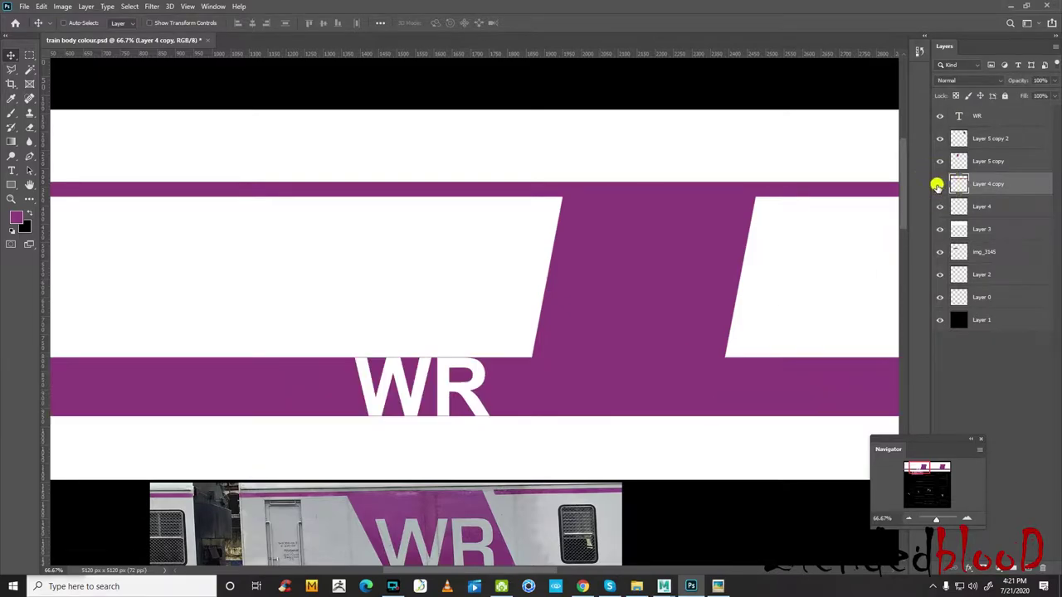
pyautogui.click(1000, 161)
pyautogui.click(940, 161)
pyautogui.click(940, 161)
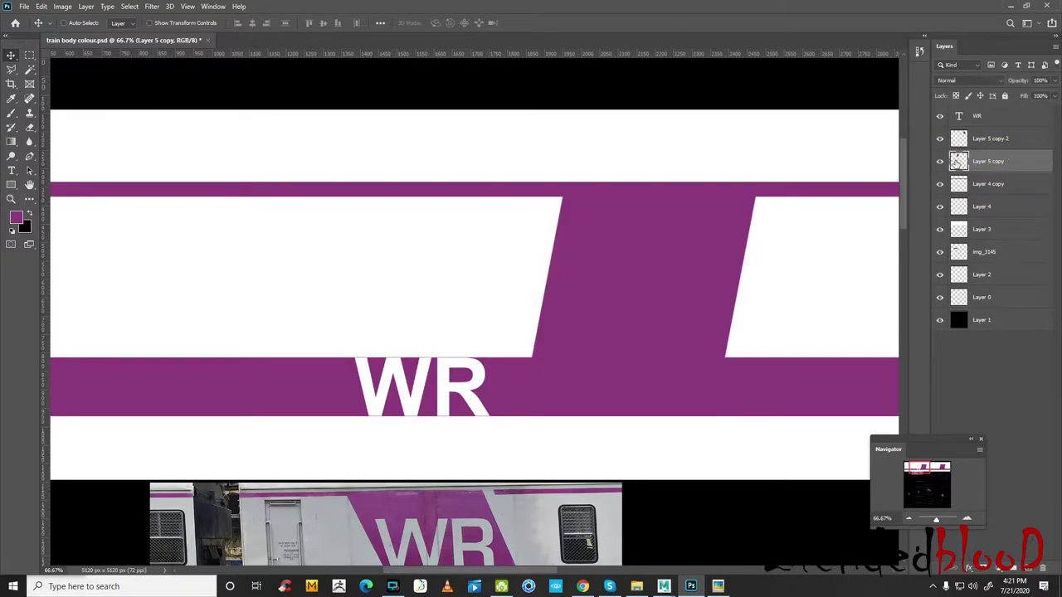
pyautogui.click(940, 206)
pyautogui.click(940, 207)
pyautogui.click(940, 229)
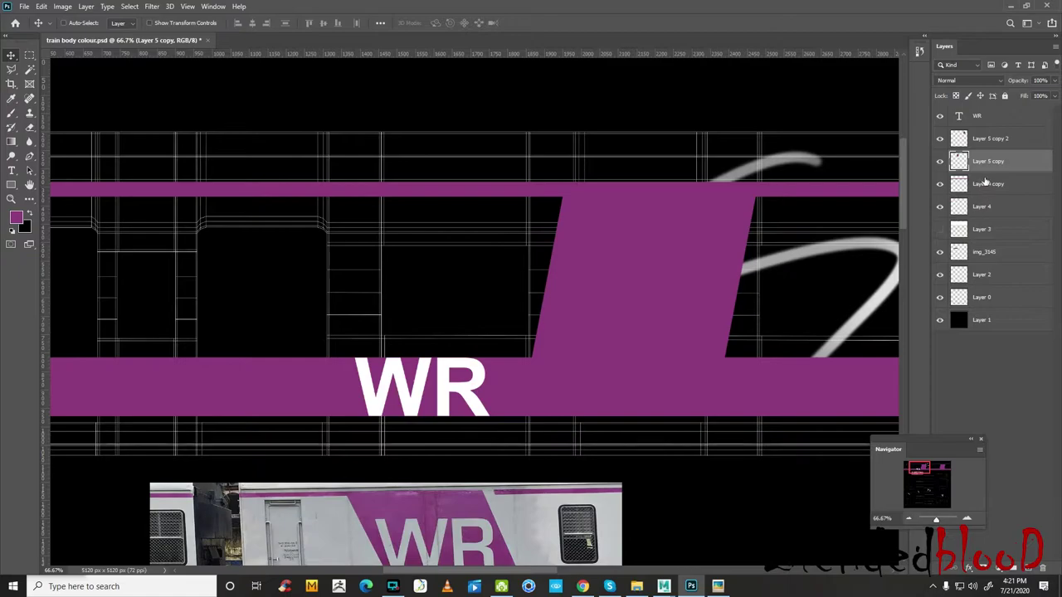
# - Duplicate Layer 5 copy, hide the original slanted band, and load its shape as a selection
pyautogui.doubleClick(940, 162)
pyautogui.hotkey('ctrl', 'j')
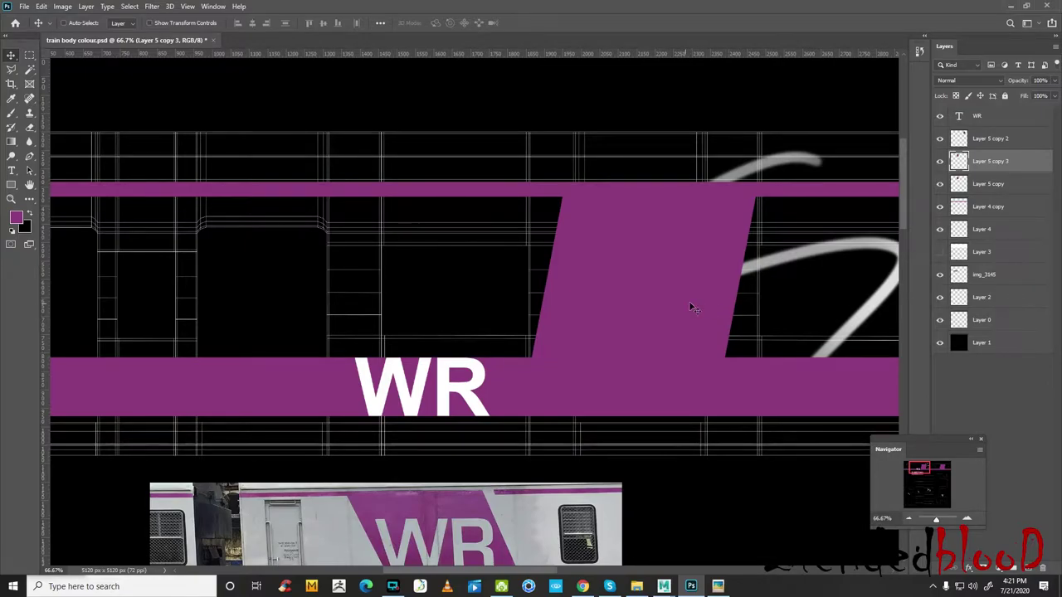
pyautogui.click(939, 161)
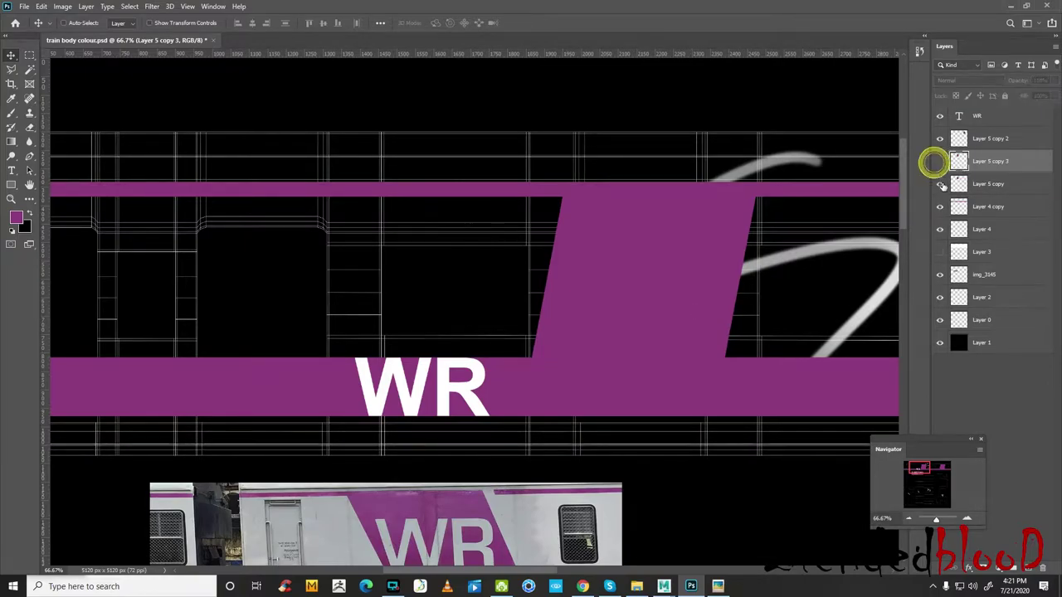
pyautogui.click(940, 161)
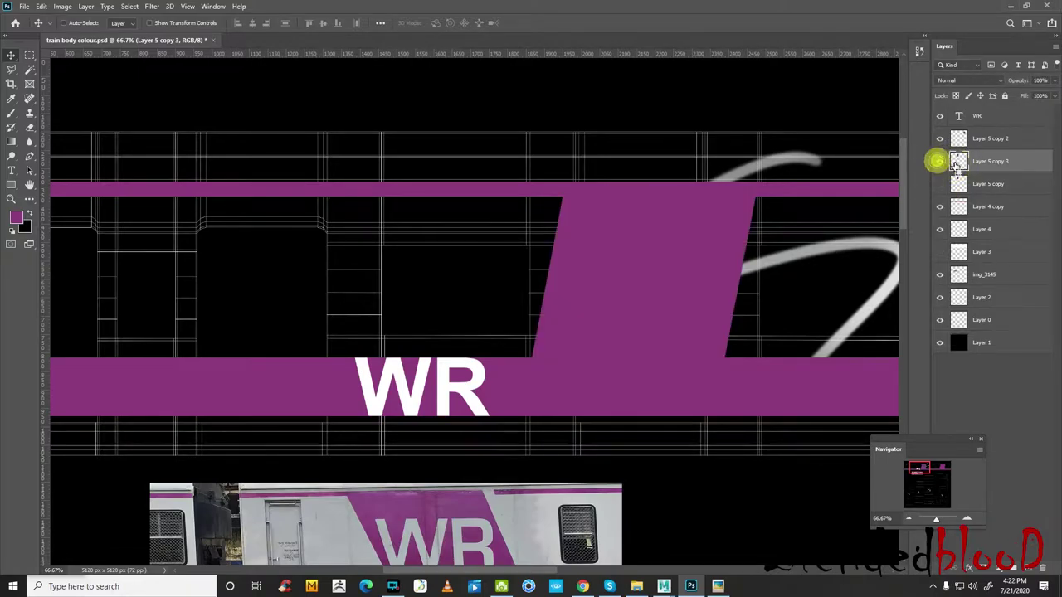
pyautogui.keyDown('ctrl'); pyautogui.click(959, 161); pyautogui.keyUp('ctrl')
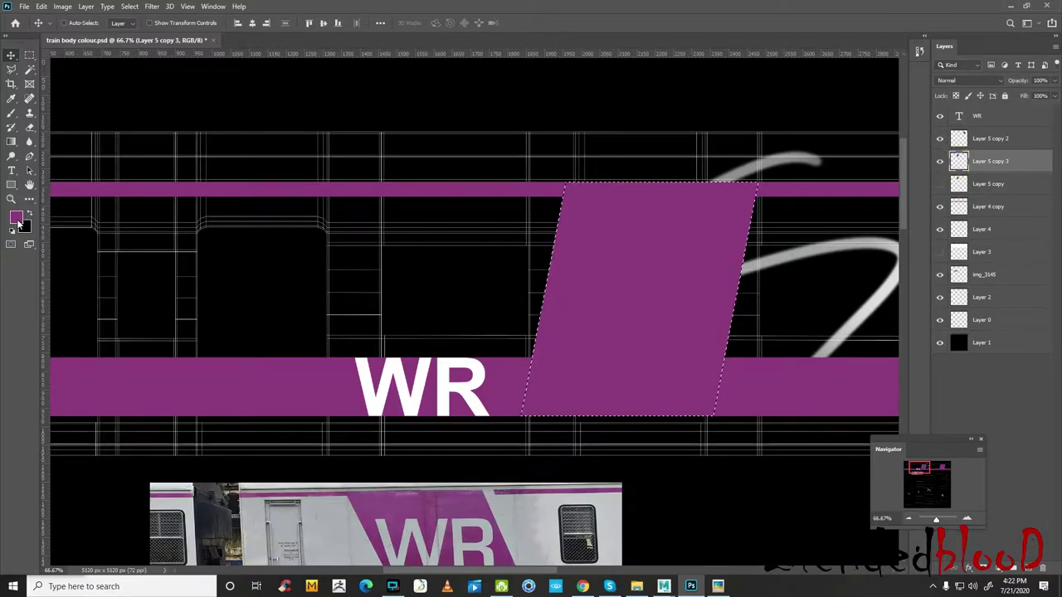
# - Fill the slanted band selection with bright red on the new layer and deselect
pyautogui.click(29, 213)
pyautogui.click(16, 216)
pyautogui.moveTo(353, 336); pyautogui.dragTo(375, 314)
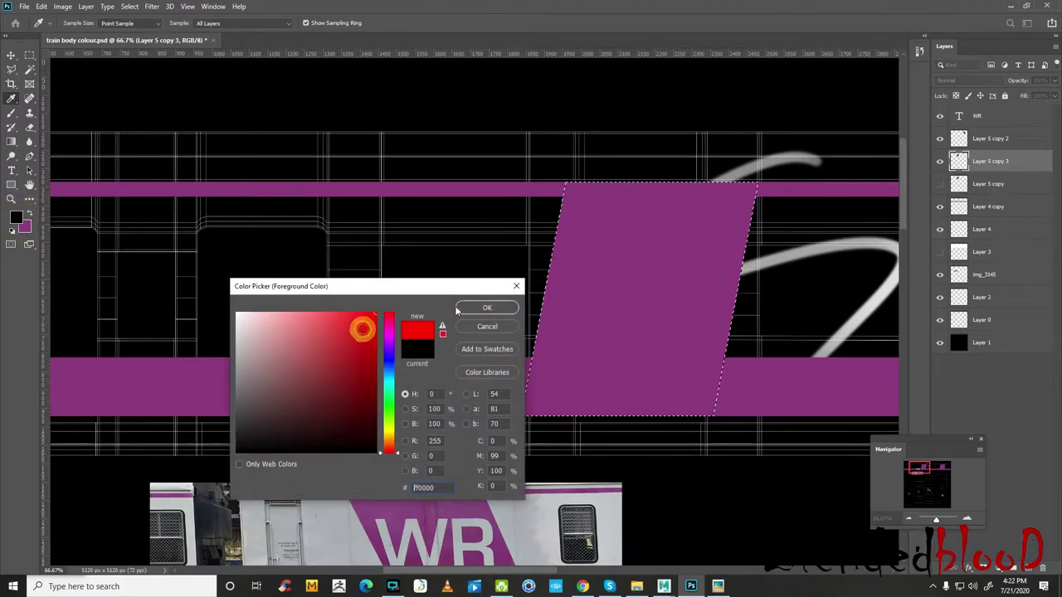
pyautogui.click(469, 308)
pyautogui.press('v')
pyautogui.hotkey('alt', 'BackSpace')
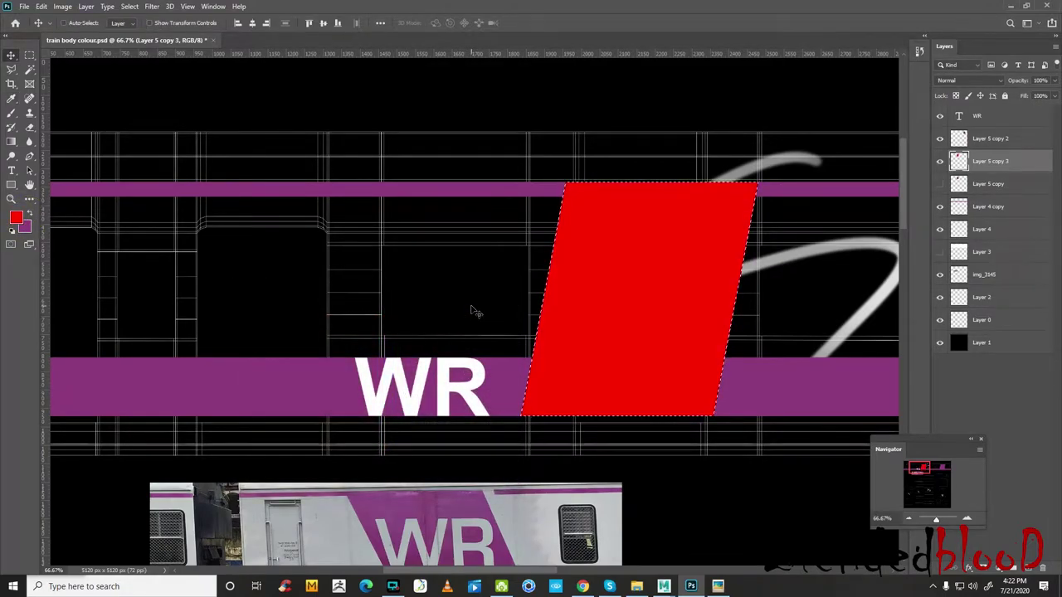
pyautogui.hotkey('ctrl', 'd')
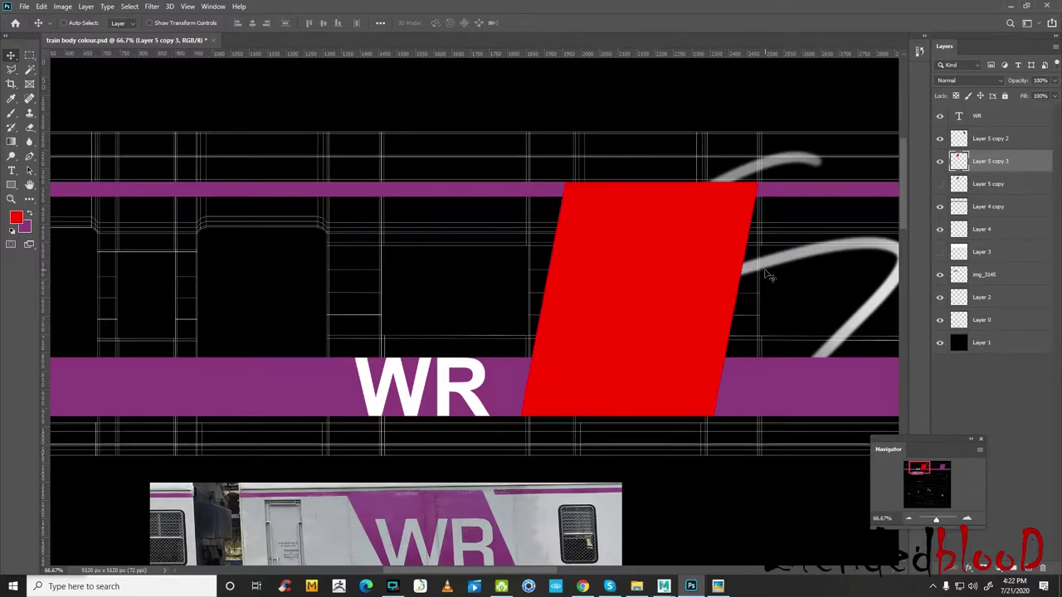
# - Duplicate the red shape, nudge it right, and delete the inverted overlap to leave a thin sliver
pyautogui.hotkey('ctrl', 'j')
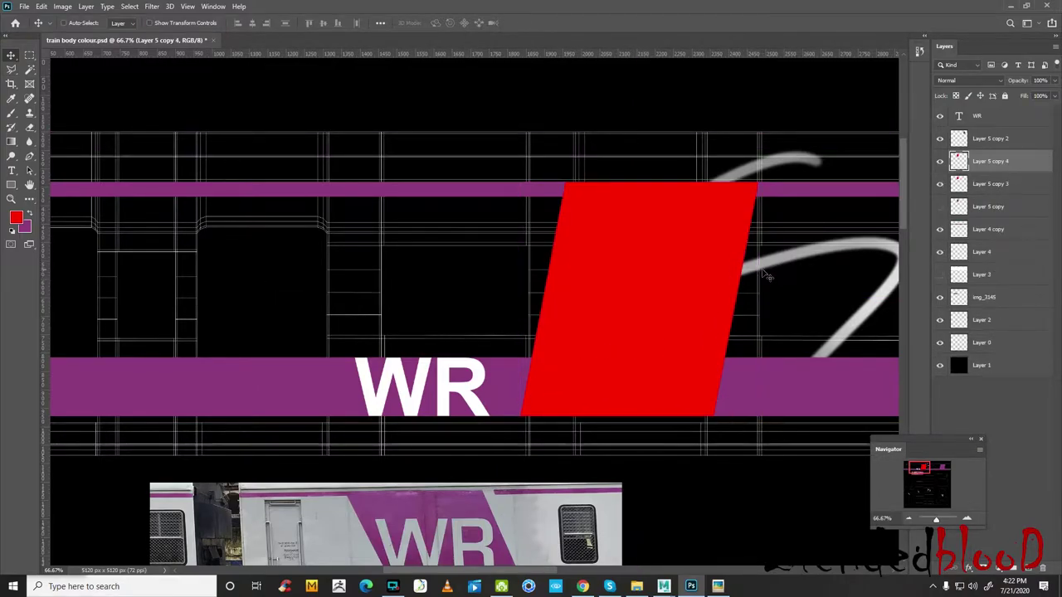
pyautogui.hotkey('shift', 'Right')
pyautogui.hotkey('shift', 'Right')
pyautogui.hotkey('shift', 'Right')
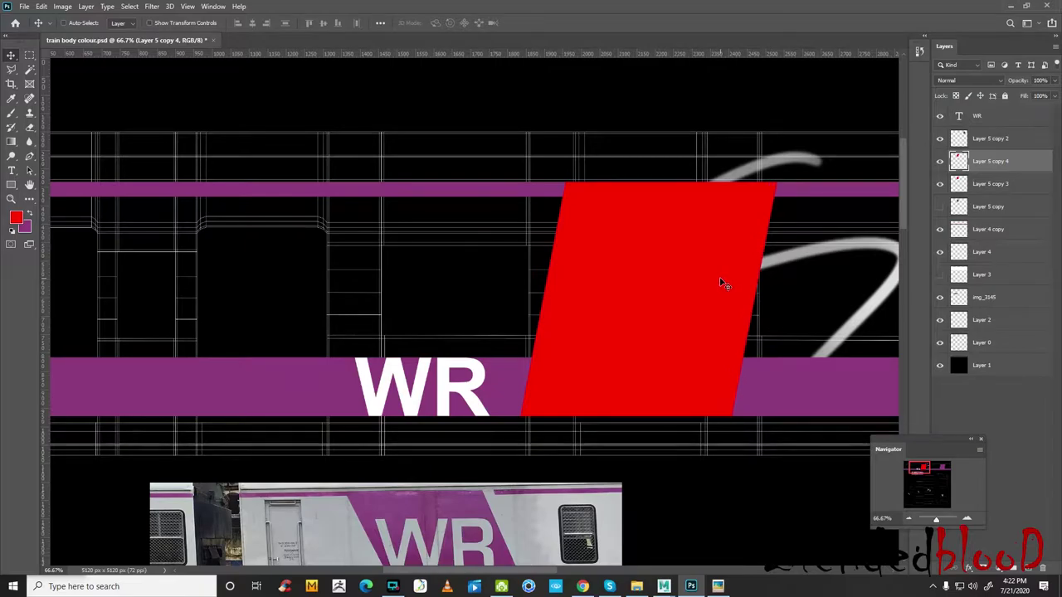
pyautogui.press('Left')
pyautogui.press('Left')
pyautogui.press('Left')
pyautogui.press('Left')
pyautogui.press('Left')
pyautogui.press('Left')
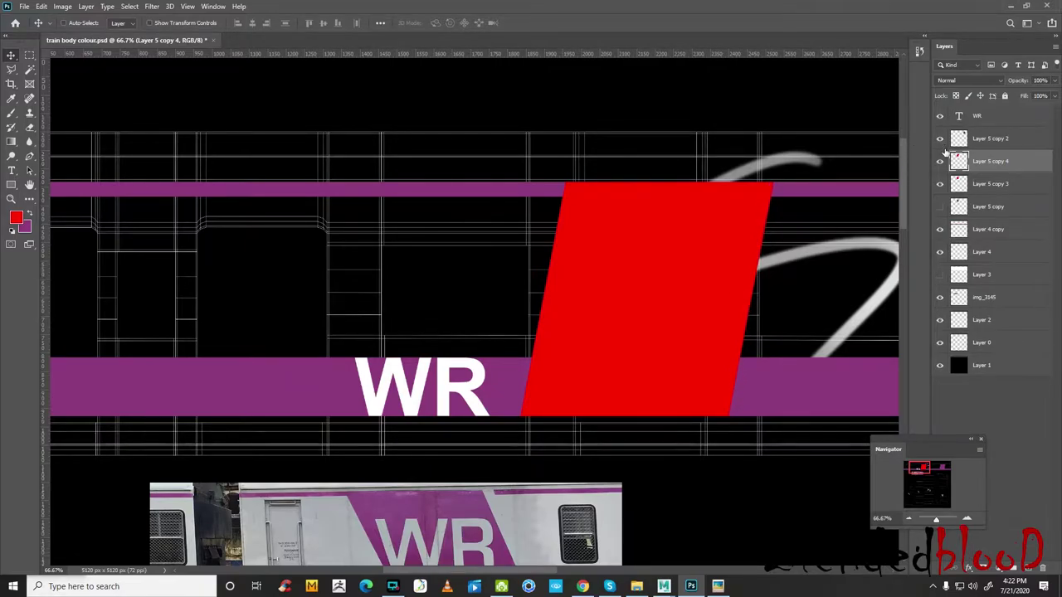
pyautogui.keyDown('ctrl'); pyautogui.click(959, 163); pyautogui.keyUp('ctrl')
pyautogui.click(990, 182)
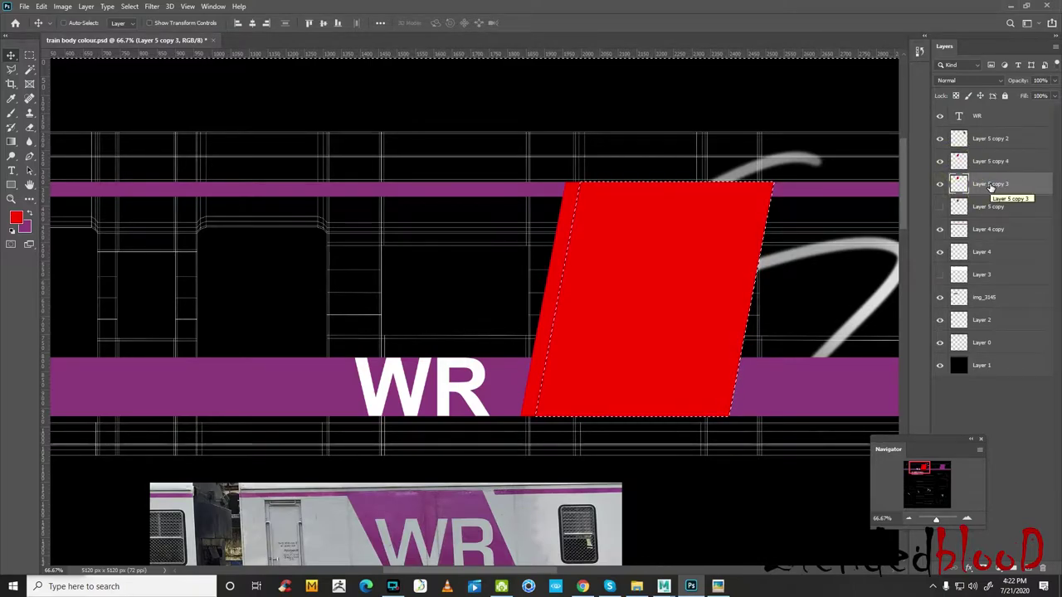
pyautogui.hotkey('ctrl', 'shift', 'i')
pyautogui.press('Delete')
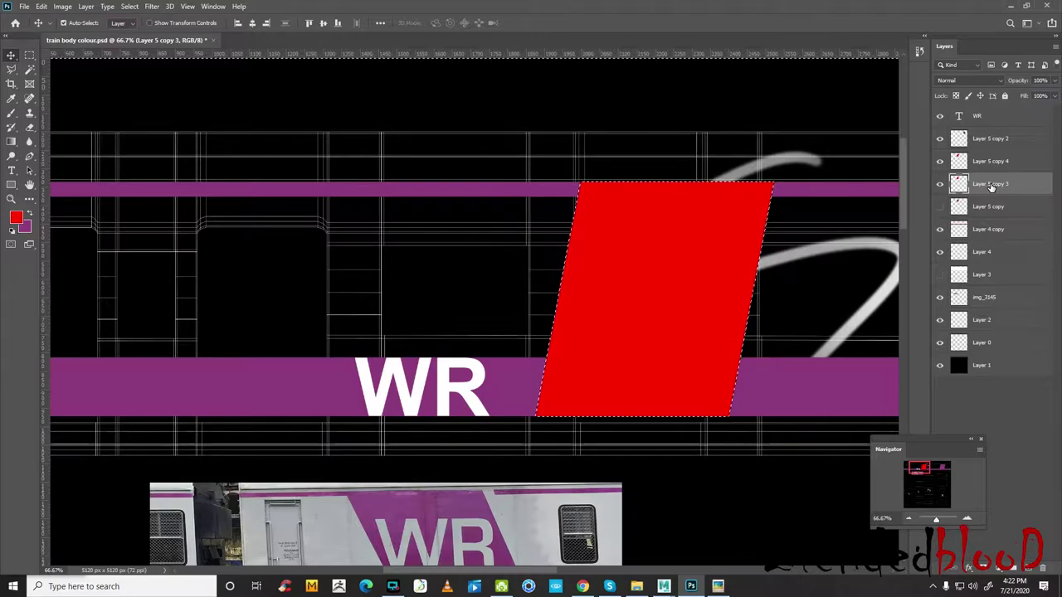
# - Settle the trim by undoing and redoing, deselect, and delete the shifted red copy layer
pyautogui.hotkey('ctrl', 'z')
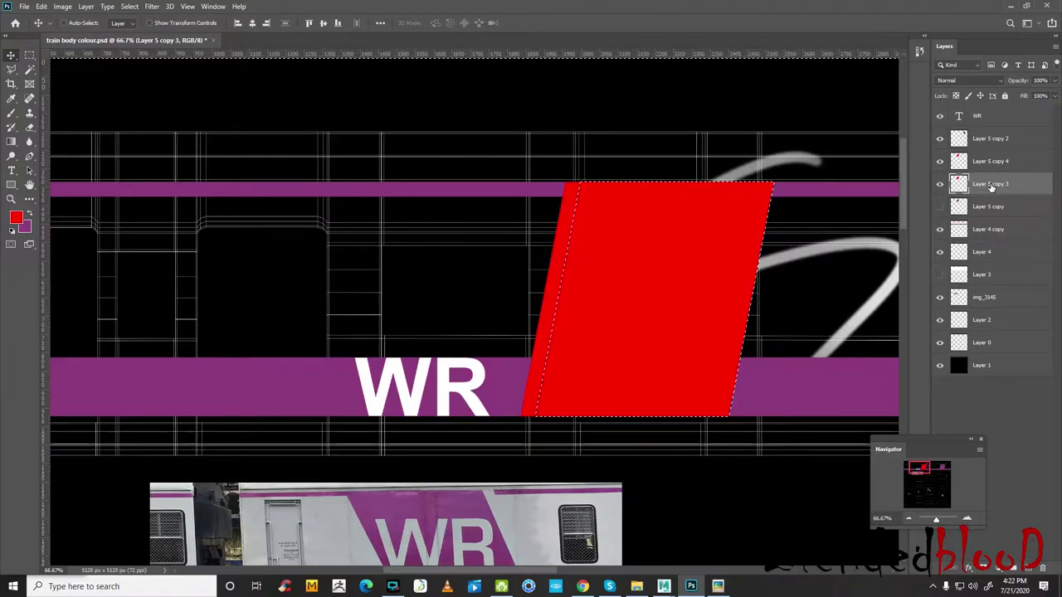
pyautogui.hotkey('ctrl', 'shift', 'z')
pyautogui.hotkey('ctrl', 'z')
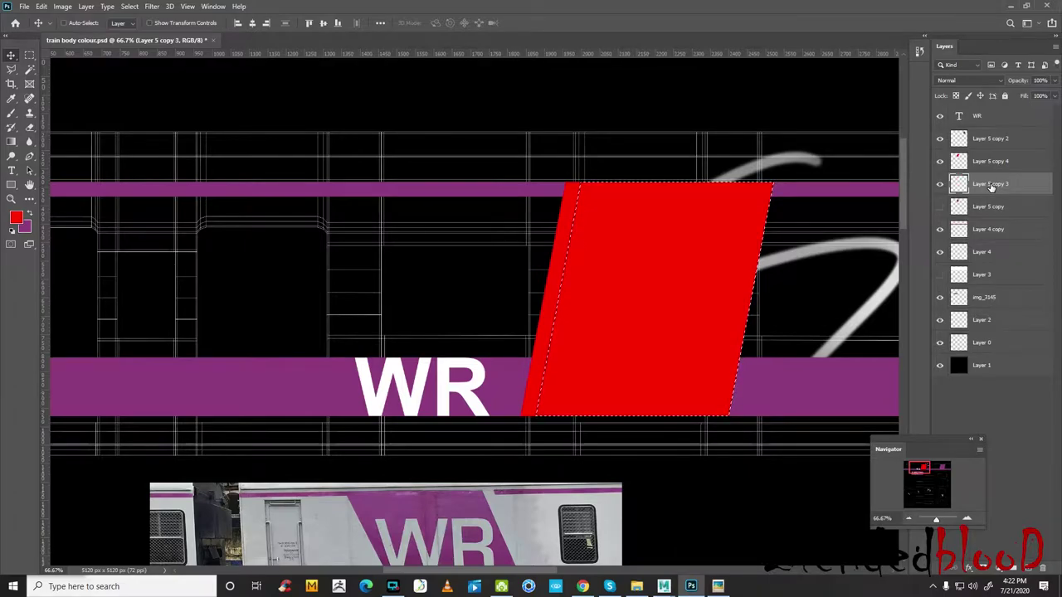
pyautogui.hotkey('ctrl', 'd')
pyautogui.click(986, 168)
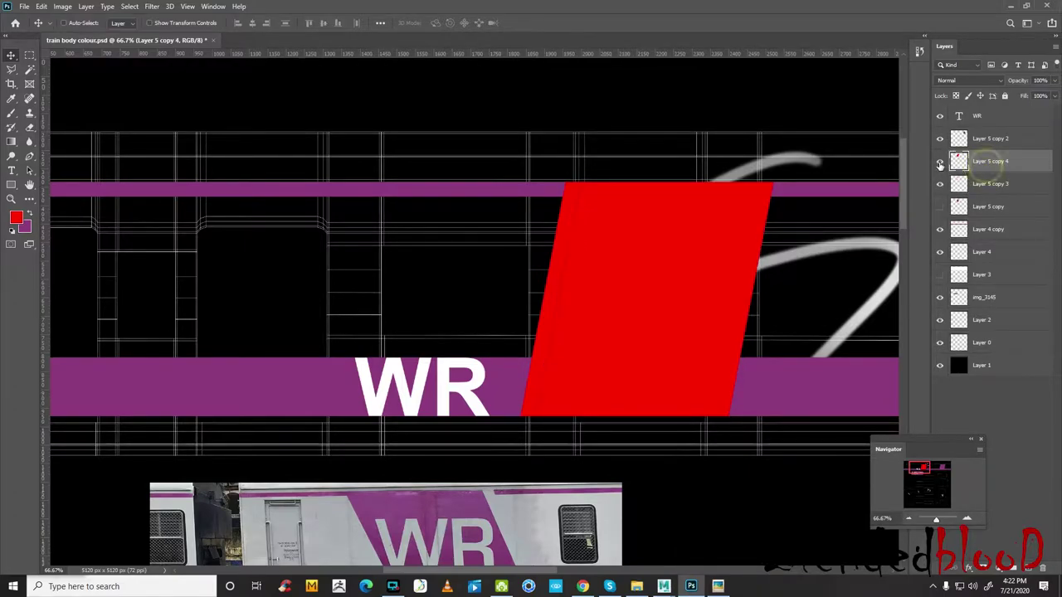
pyautogui.click(941, 161)
pyautogui.press('Delete')
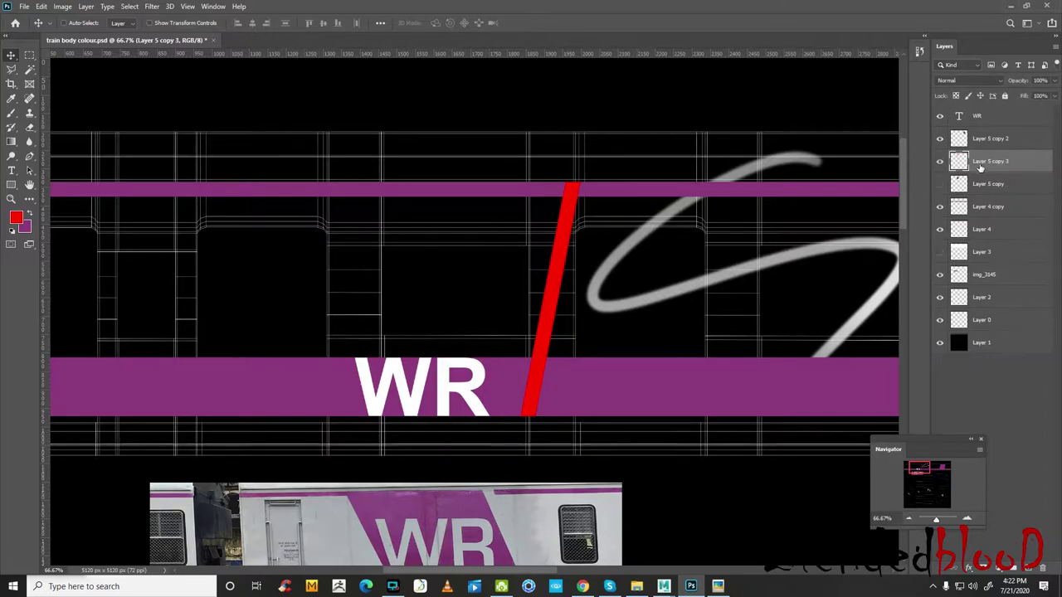
# - Check the slanted purple band's visibility, adjust the red stripe's position, and load it as a selection
pyautogui.click(940, 161)
pyautogui.click(940, 161)
pyautogui.click(941, 184)
pyautogui.click(940, 186)
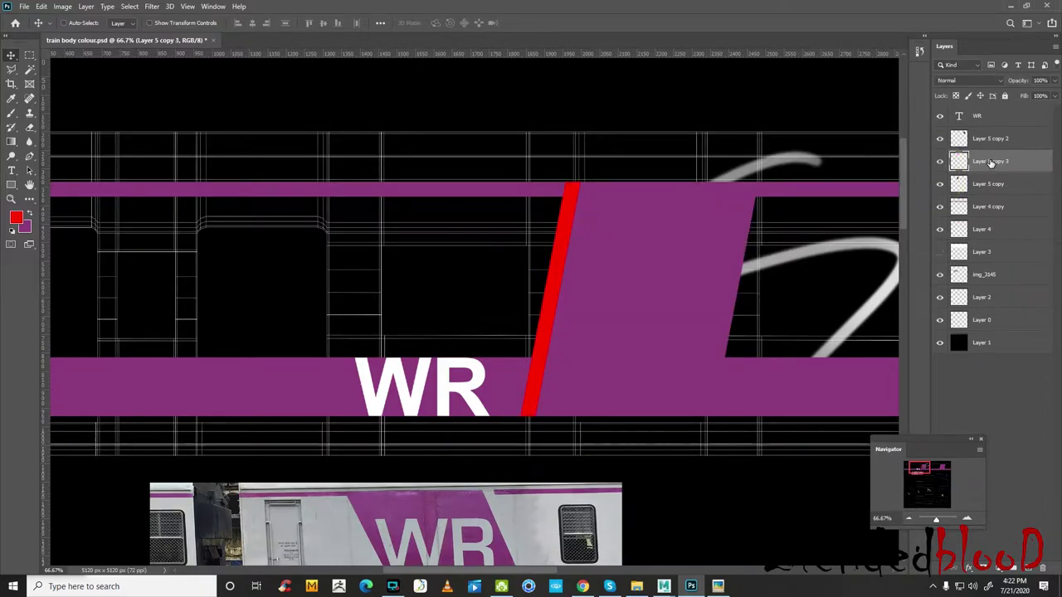
pyautogui.hotkey('shift', 'Left')
pyautogui.hotkey('shift', 'Left')
pyautogui.hotkey('shift', 'Left')
pyautogui.hotkey('shift', 'Left')
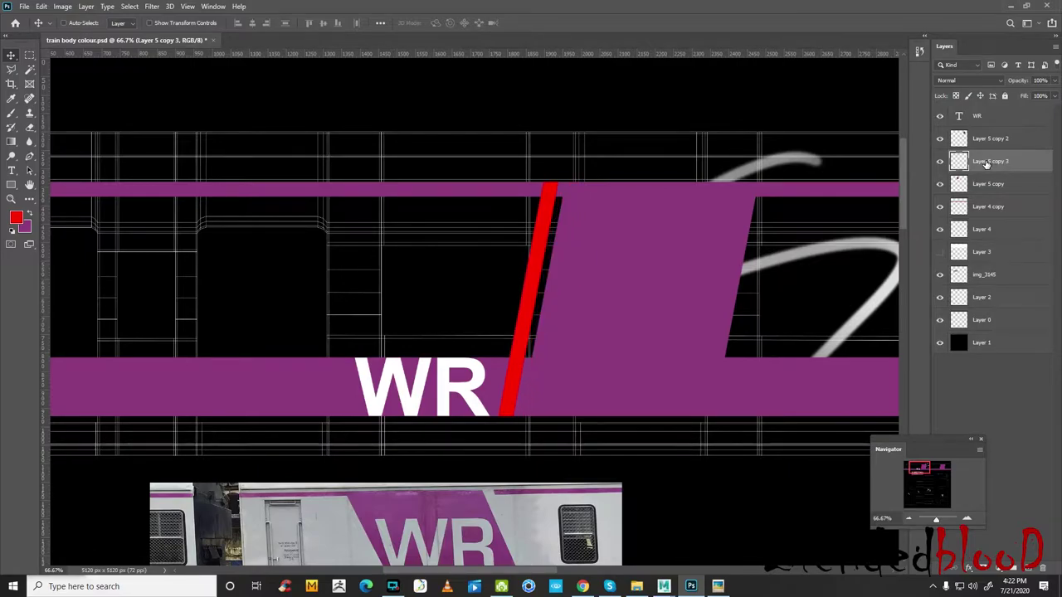
pyautogui.hotkey('shift', 'Right')
pyautogui.hotkey('shift', 'Right')
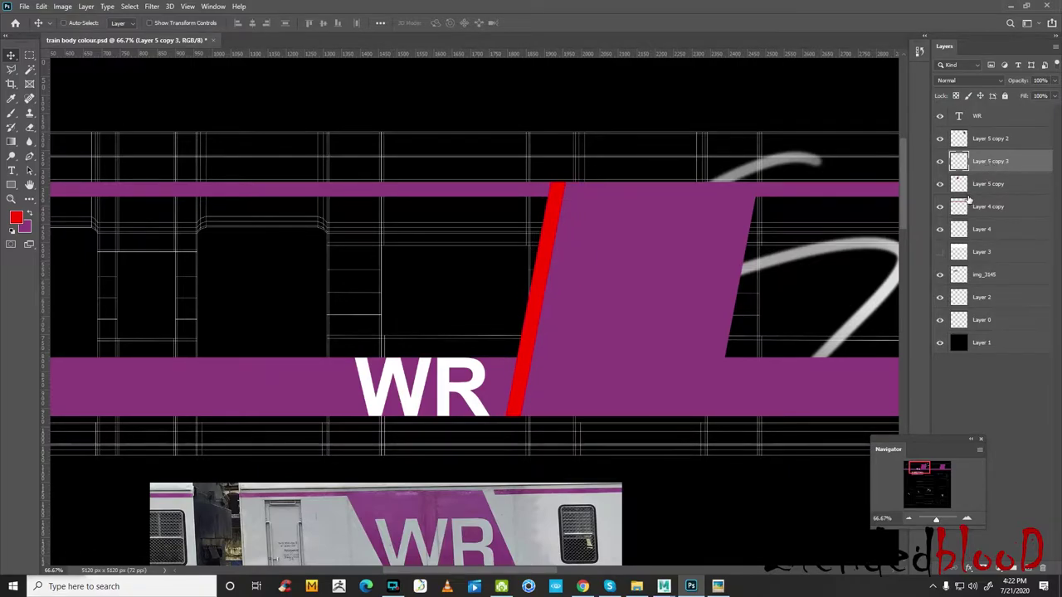
pyautogui.keyDown('ctrl'); pyautogui.click(957, 163); pyautogui.keyUp('ctrl')
# - On a new layer, fill the stripe selection with white (ffffff) and deselect
pyautogui.click(1027, 568)
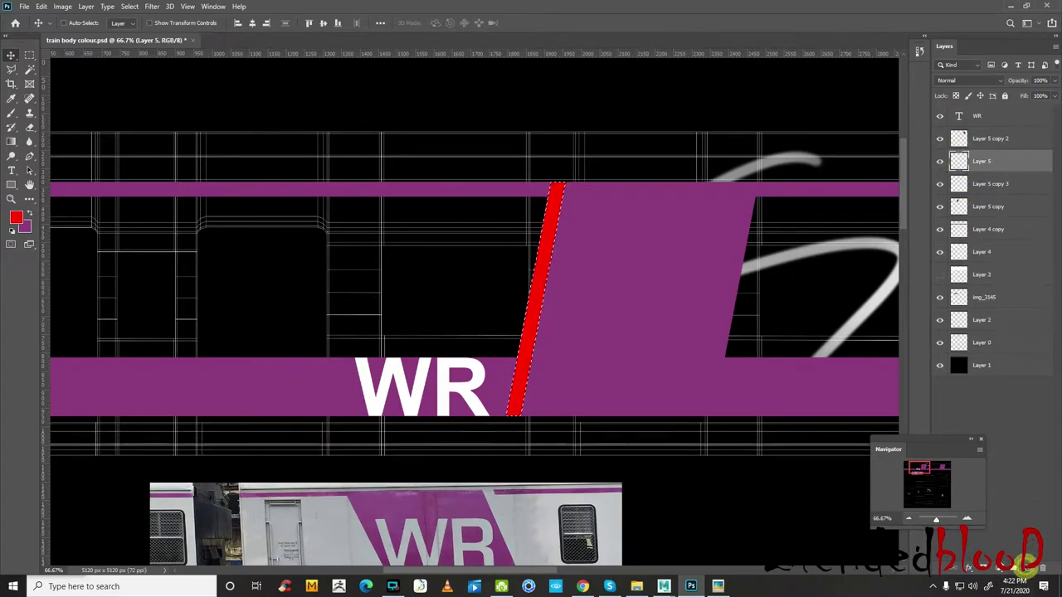
pyautogui.click(16, 217)
pyautogui.write('ffffff')
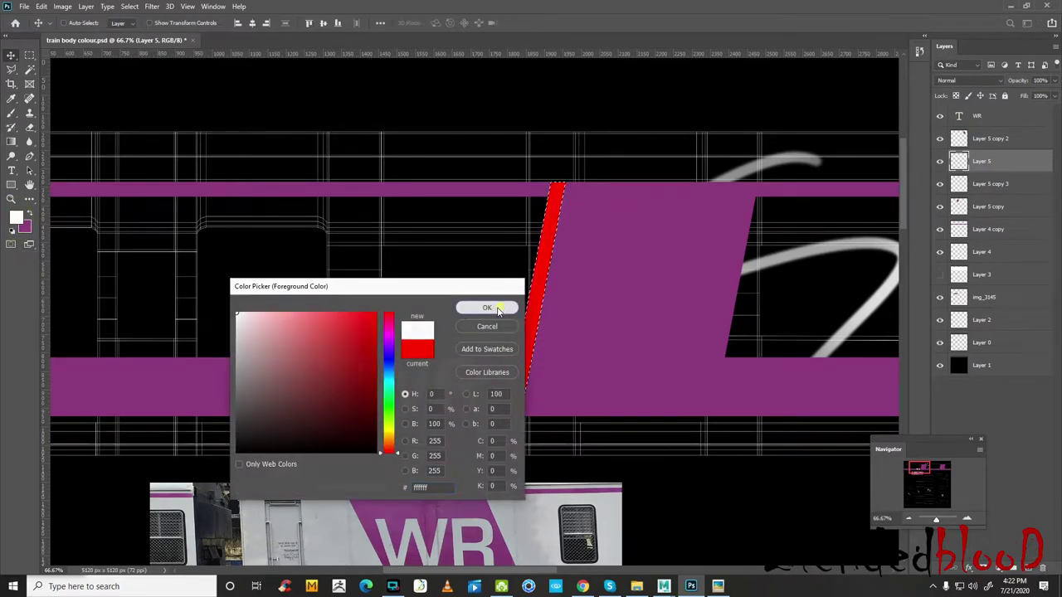
pyautogui.click(487, 307)
pyautogui.hotkey('alt', 'BackSpace')
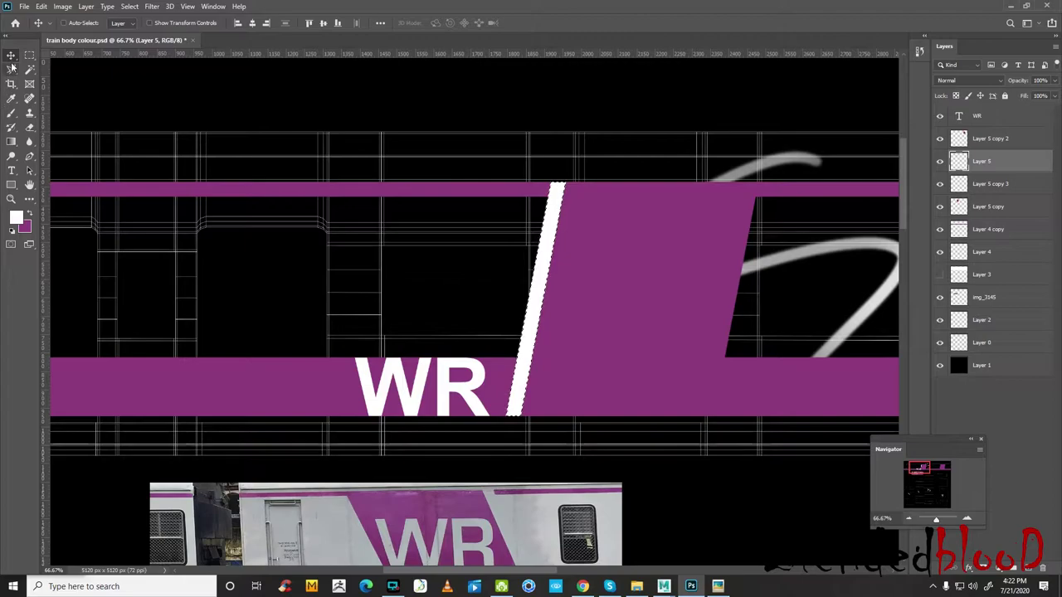
pyautogui.hotkey('ctrl', 'd')
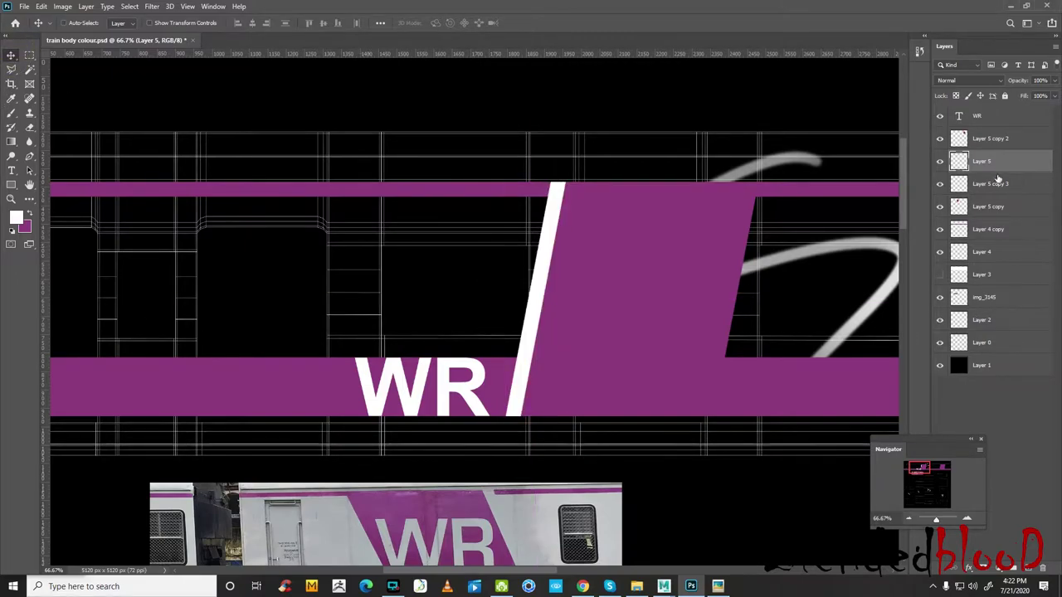
pyautogui.click(29, 55)
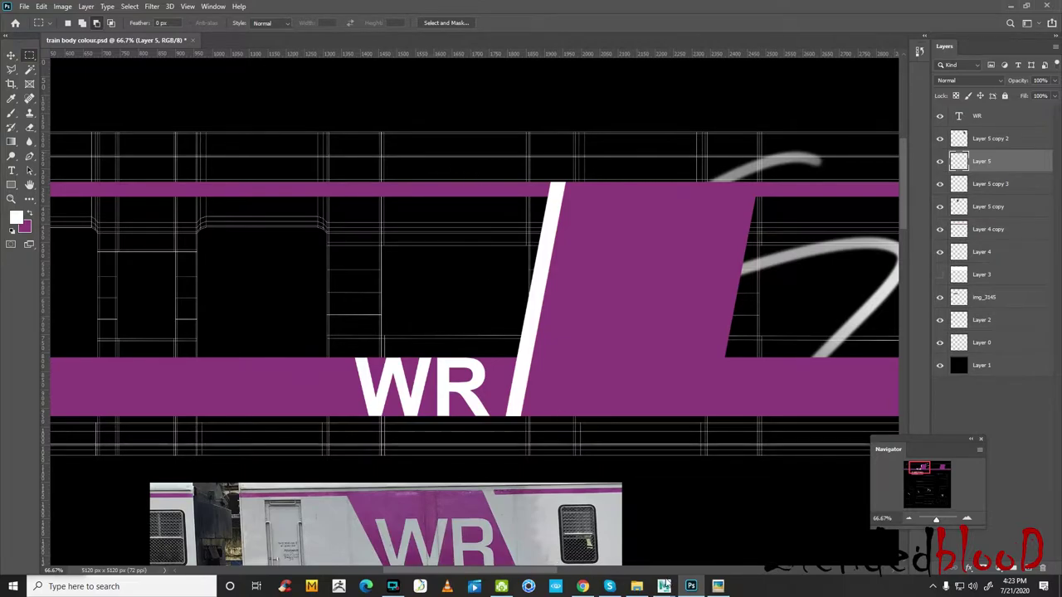
# - Compare with the train reference photo, then draw a rectangular selection over the upper purple stripe
pyautogui.click(718, 586)
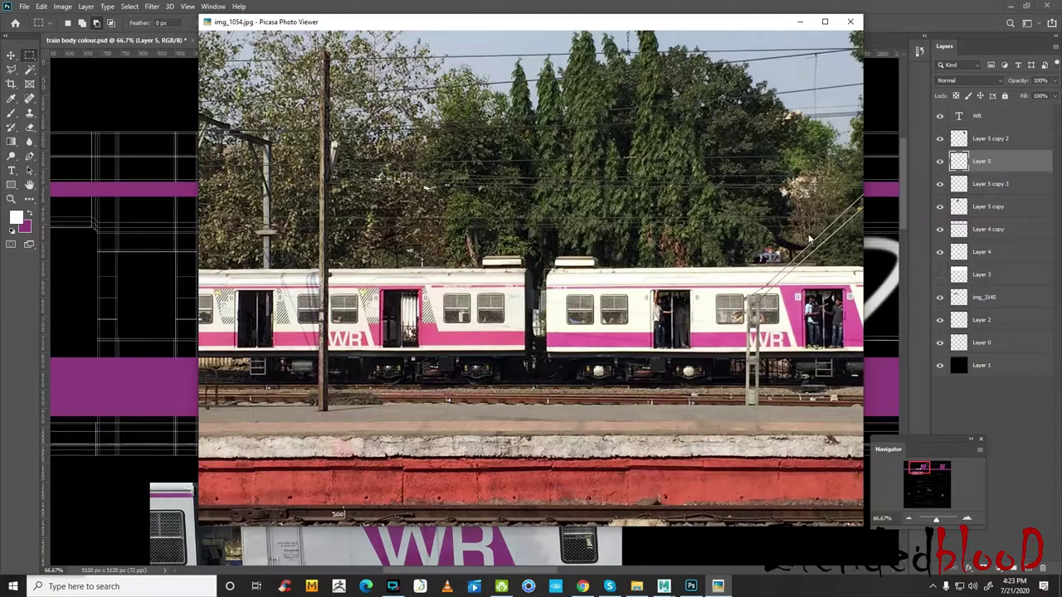
pyautogui.click(802, 21)
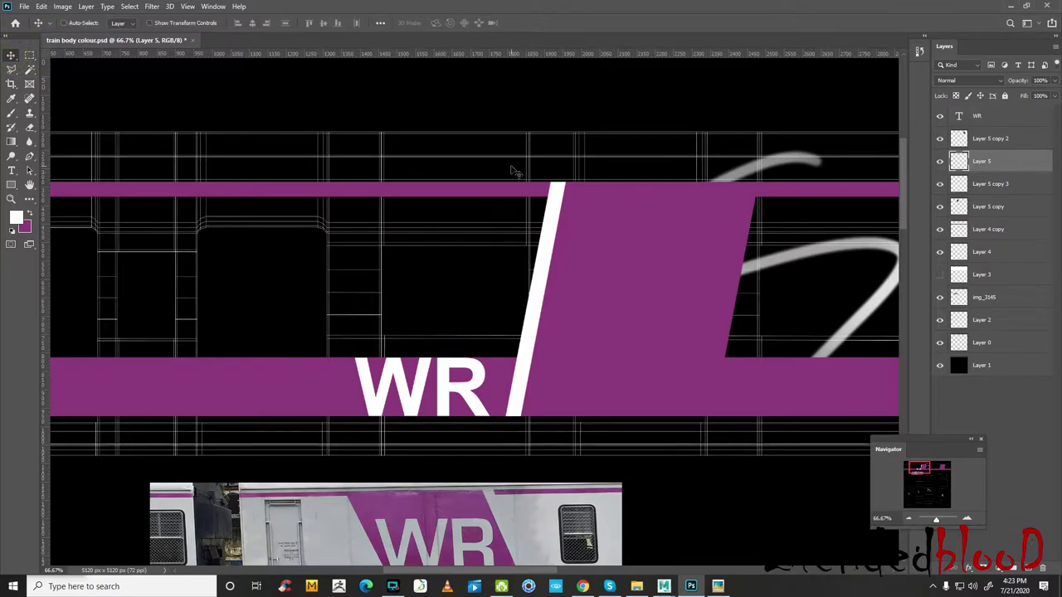
pyautogui.moveTo(492, 164); pyautogui.dragTo(613, 196)
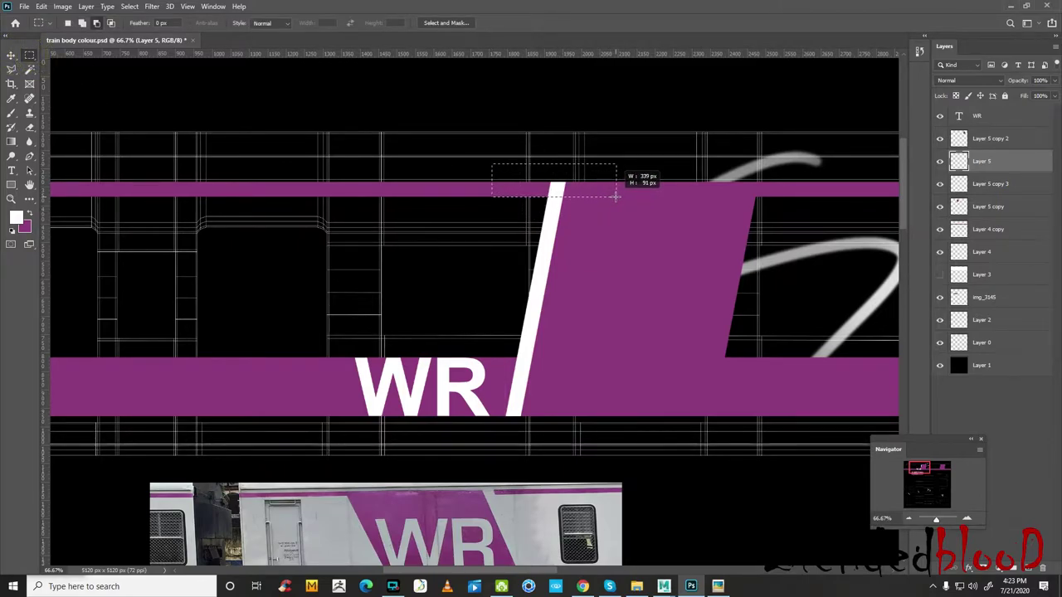
pyautogui.moveTo(614, 197); pyautogui.dragTo(617, 197)
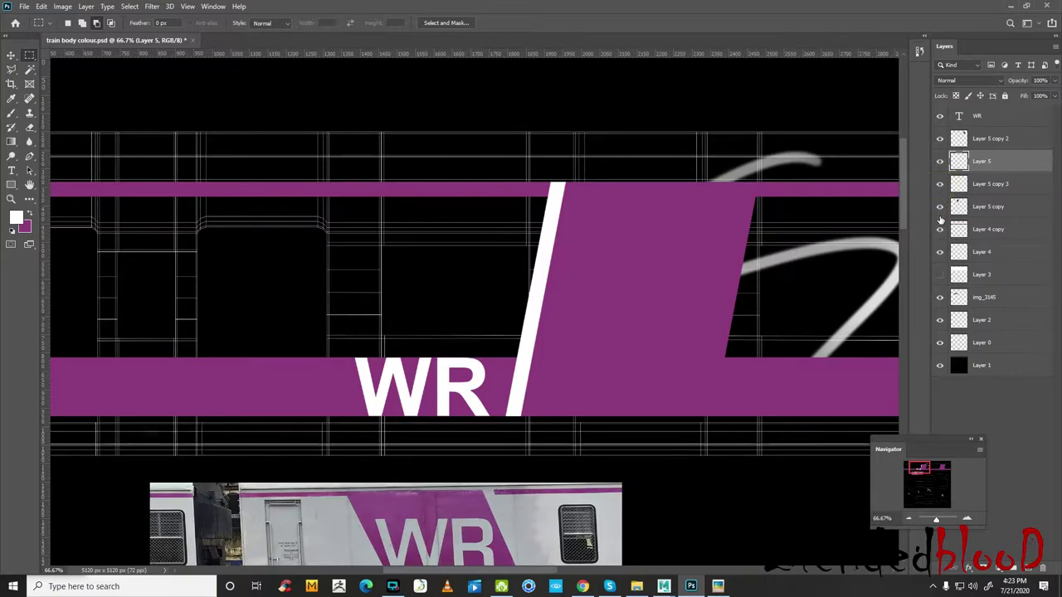
# - Load the upper stripe's outline and toggle the red patch and white slash layers to compare them
pyautogui.click(939, 252)
pyautogui.click(939, 252)
pyautogui.keyDown('ctrl'); pyautogui.click(960, 252); pyautogui.keyUp('ctrl')
pyautogui.click(940, 161)
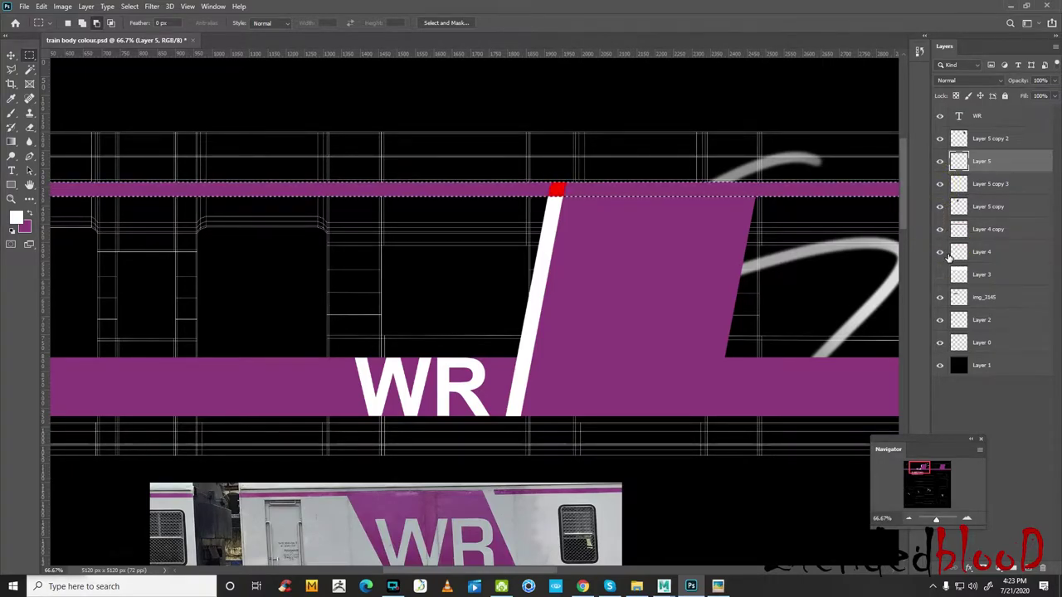
pyautogui.click(940, 184)
pyautogui.hotkey('ctrl', 'd')
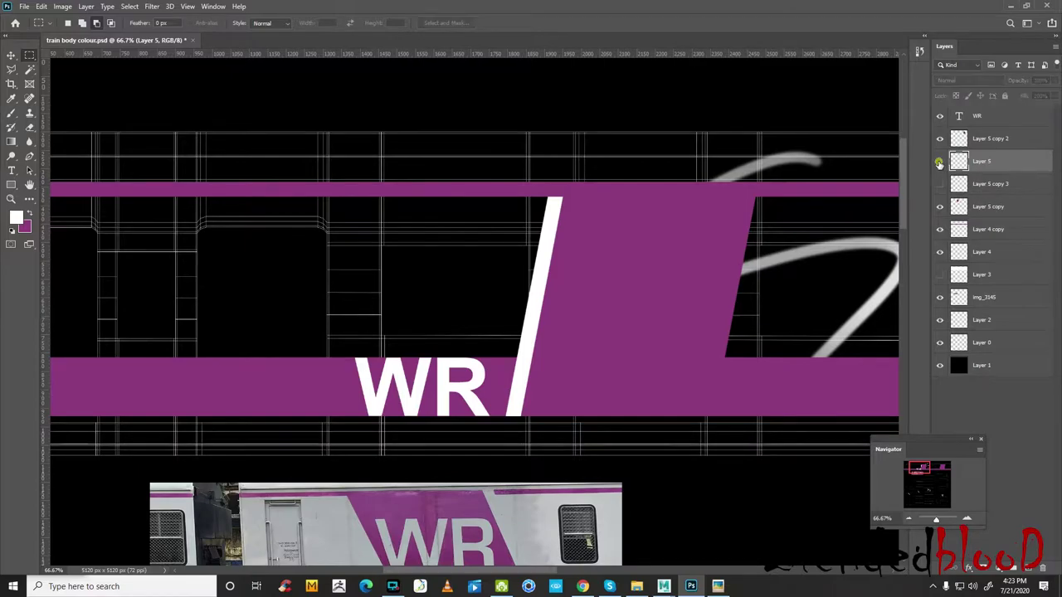
pyautogui.click(939, 161)
pyautogui.click(940, 161)
pyautogui.click(939, 186)
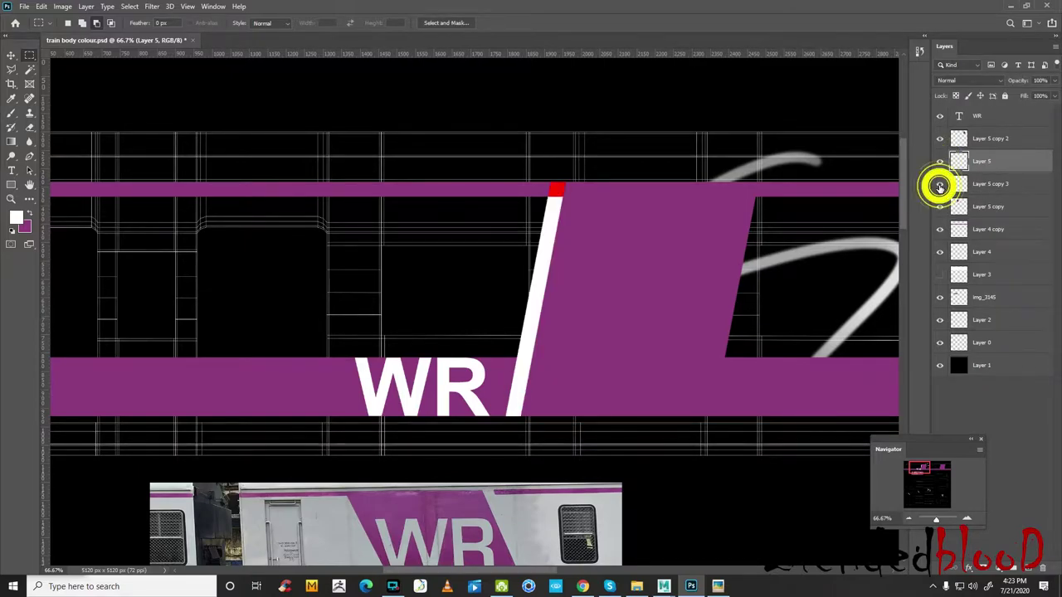
pyautogui.click(940, 186)
pyautogui.click(939, 186)
# - Rename the red patch layer 'redline', move it to the bottom, and show the white base
pyautogui.doubleClick(995, 184)
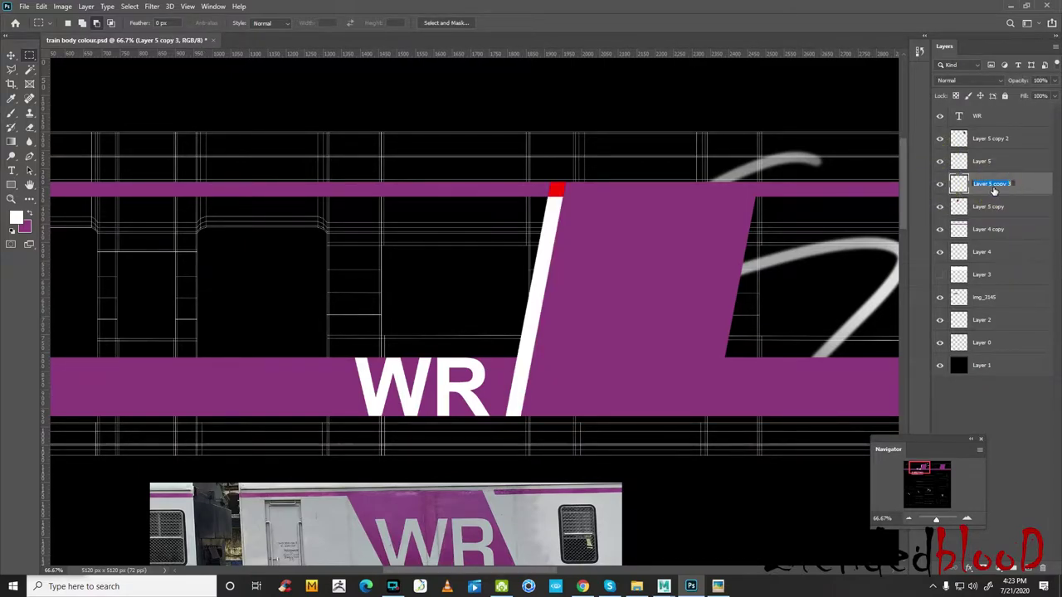
pyautogui.write('redline')
pyautogui.press('Return')
pyautogui.press('v')
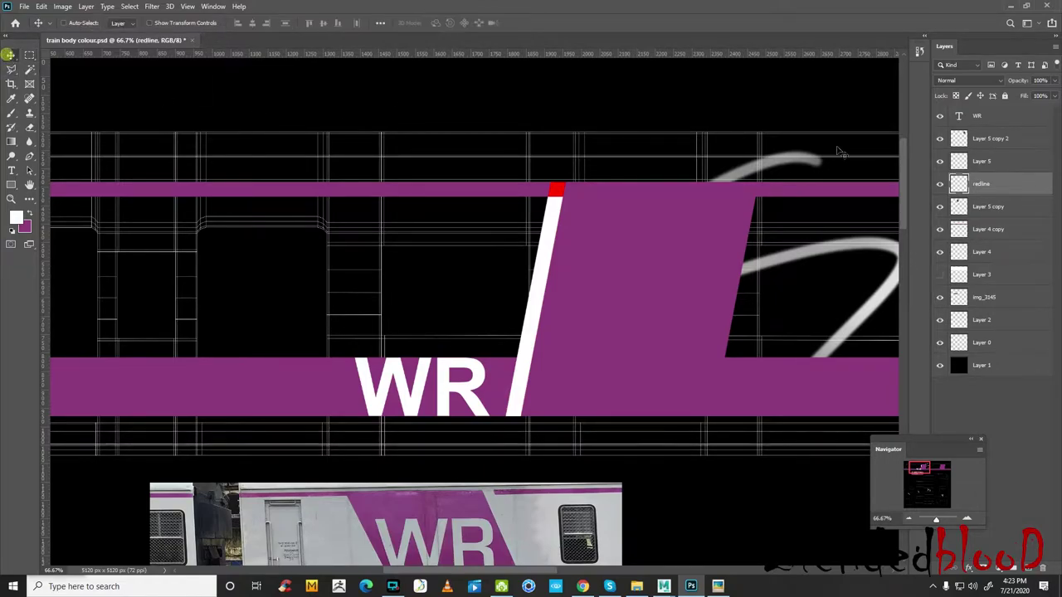
pyautogui.click(940, 186)
pyautogui.click(940, 186)
pyautogui.moveTo(997, 184); pyautogui.dragTo(1015, 365)
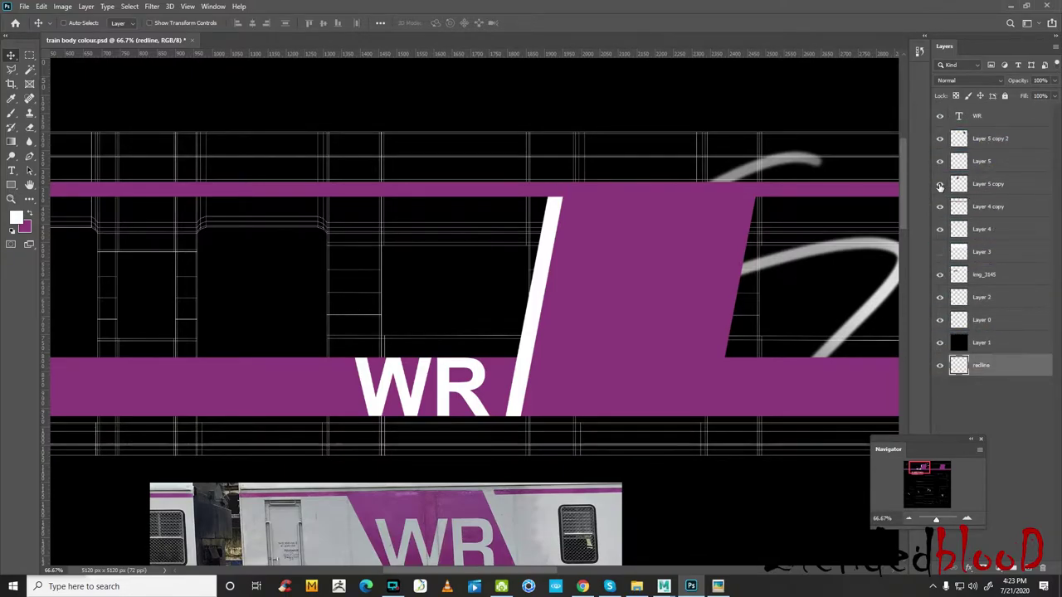
pyautogui.click(940, 251)
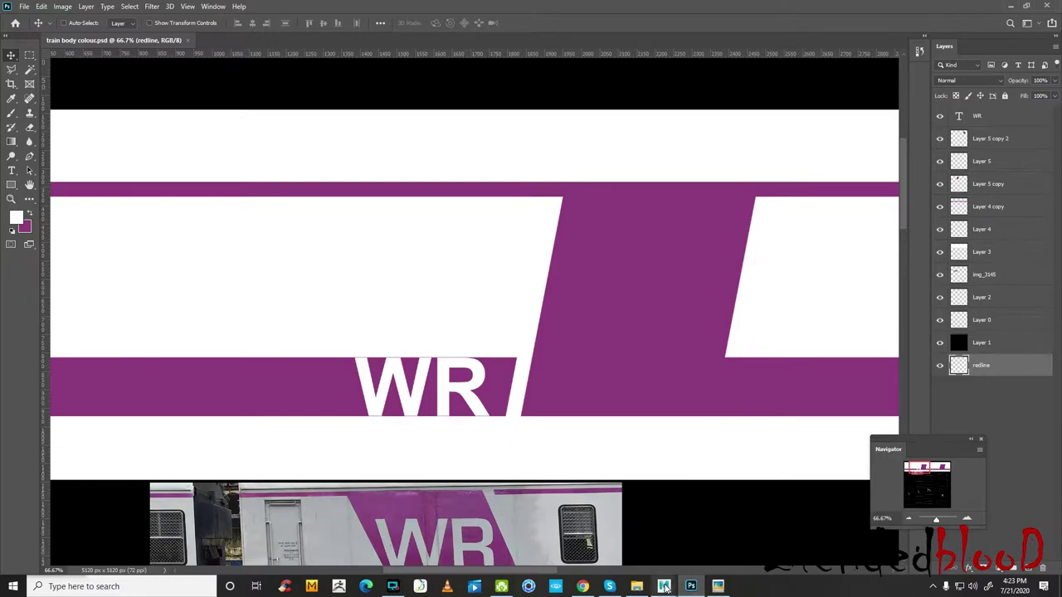
# - In Maya, reload the file1 texture and inspect the train in the maximized perspective view
pyautogui.click(718, 541)
pyautogui.click(912, 278)
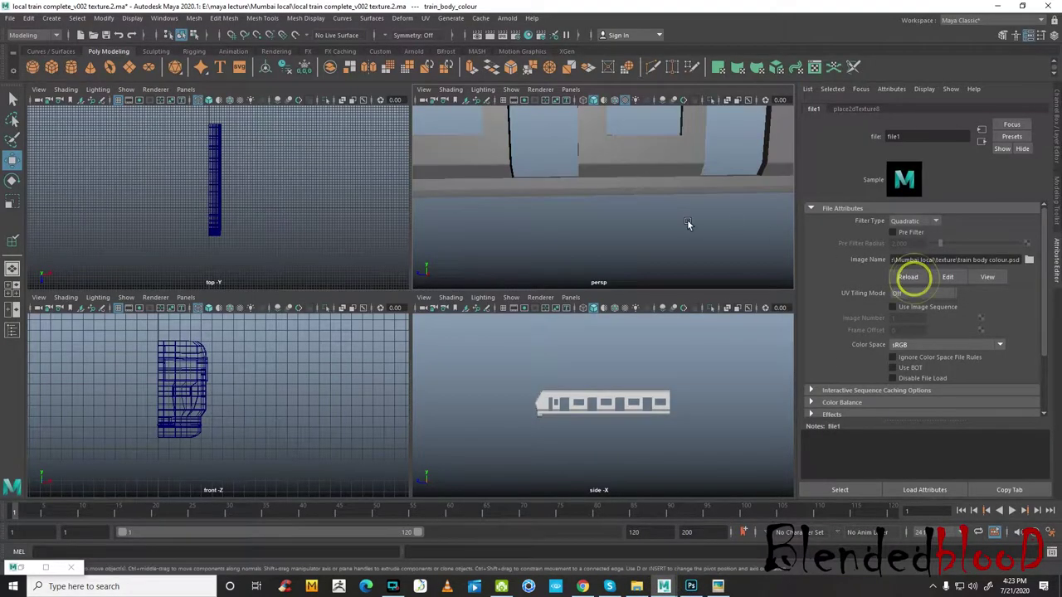
pyautogui.press('space')
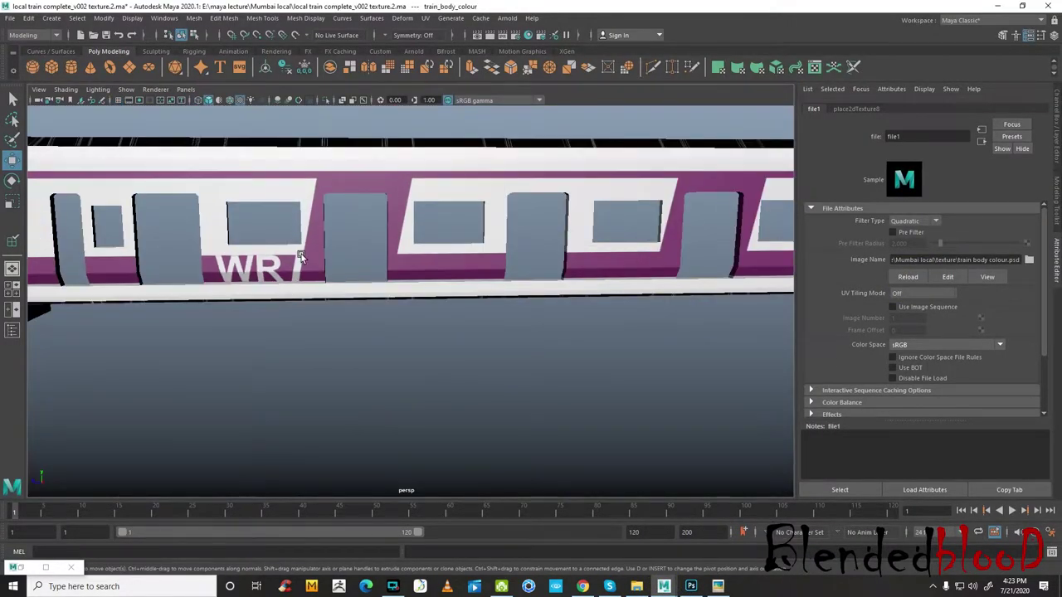
pyautogui.keyDown('alt'); pyautogui.moveTo(317, 330); pyautogui.dragTo(370, 310); pyautogui.keyUp('alt')
pyautogui.scroll(-3, 459, 313)
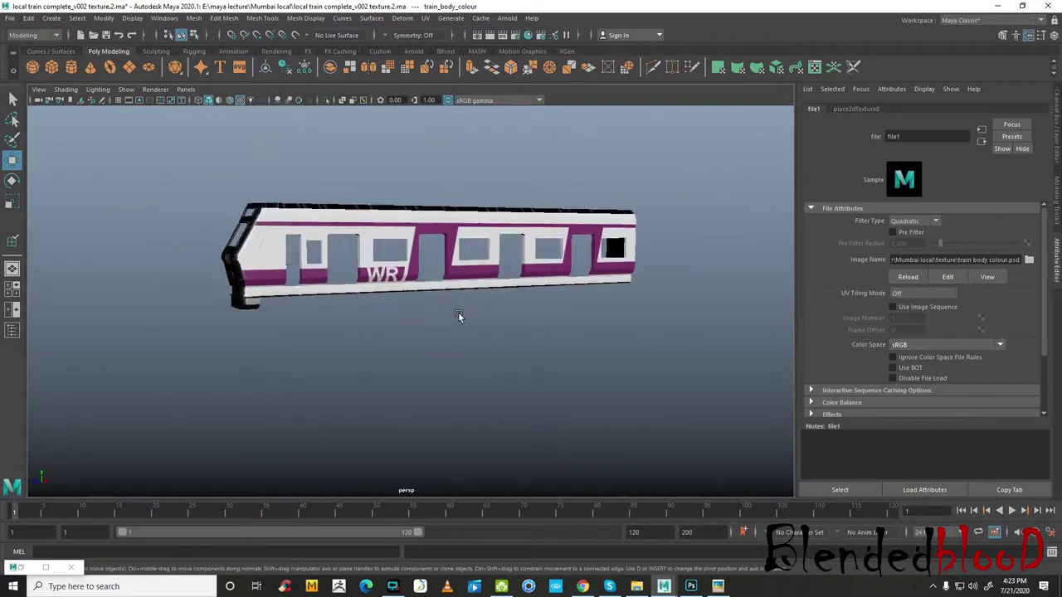
pyautogui.scroll(2, 541, 340)
pyautogui.scroll(3, 412, 336)
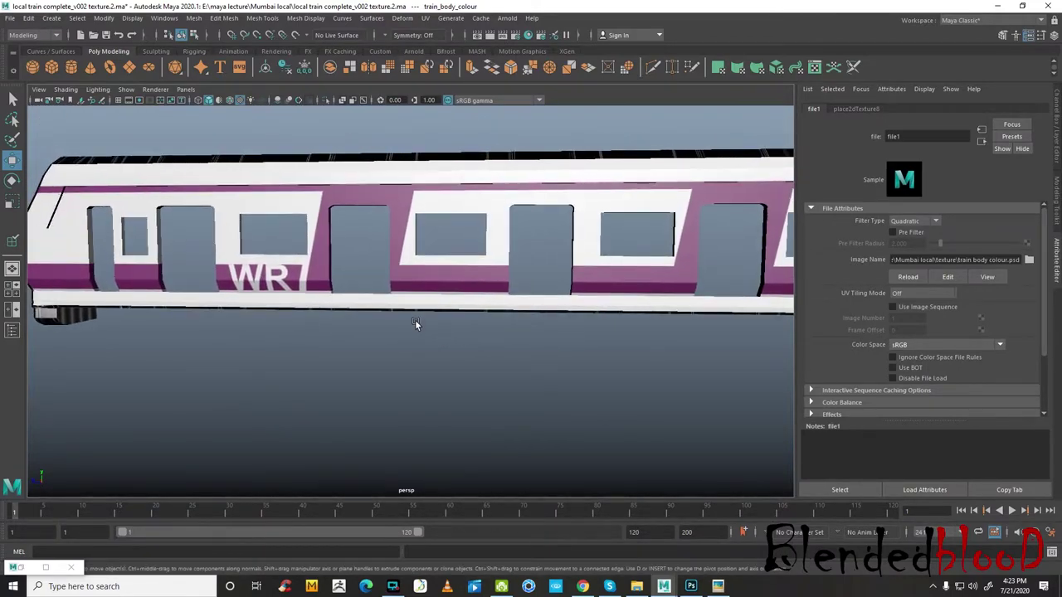
pyautogui.scroll(2, 404, 320)
pyautogui.scroll(1, 395, 323)
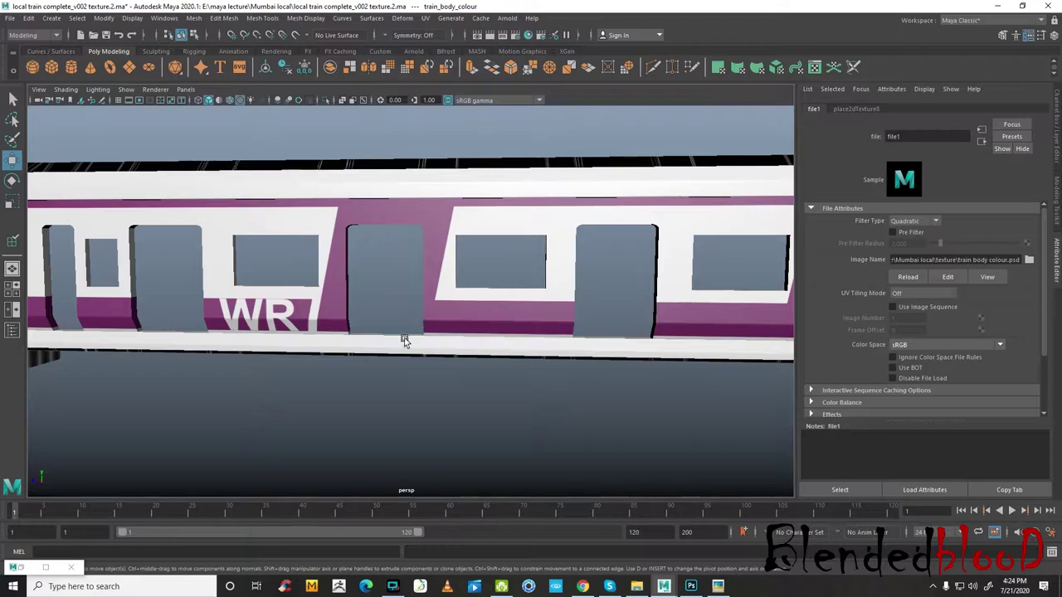
pyautogui.scroll(-1, 407, 331)
pyautogui.scroll(-2, 464, 357)
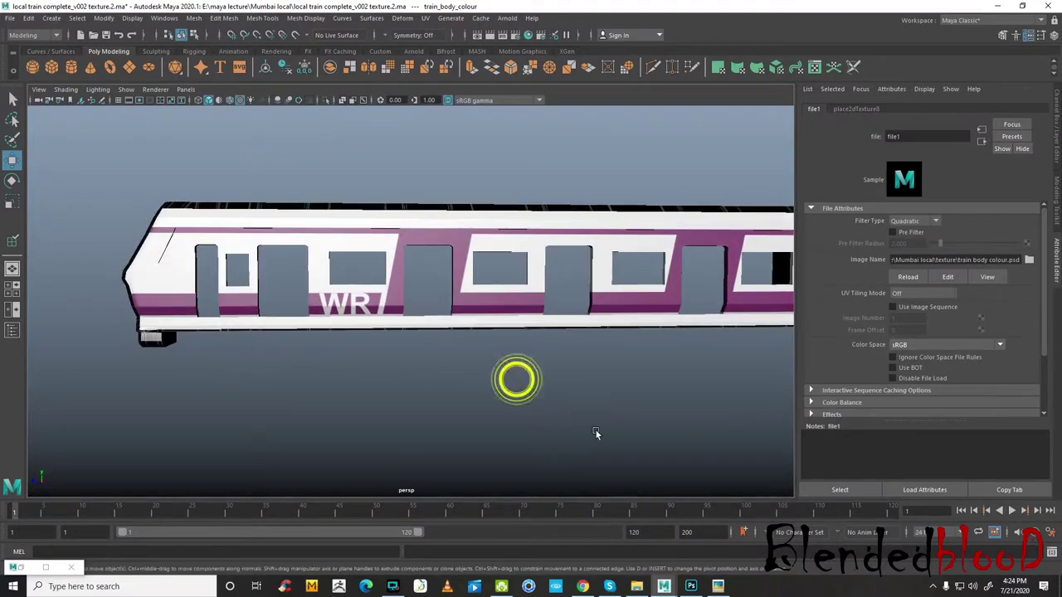
pyautogui.click(691, 586)
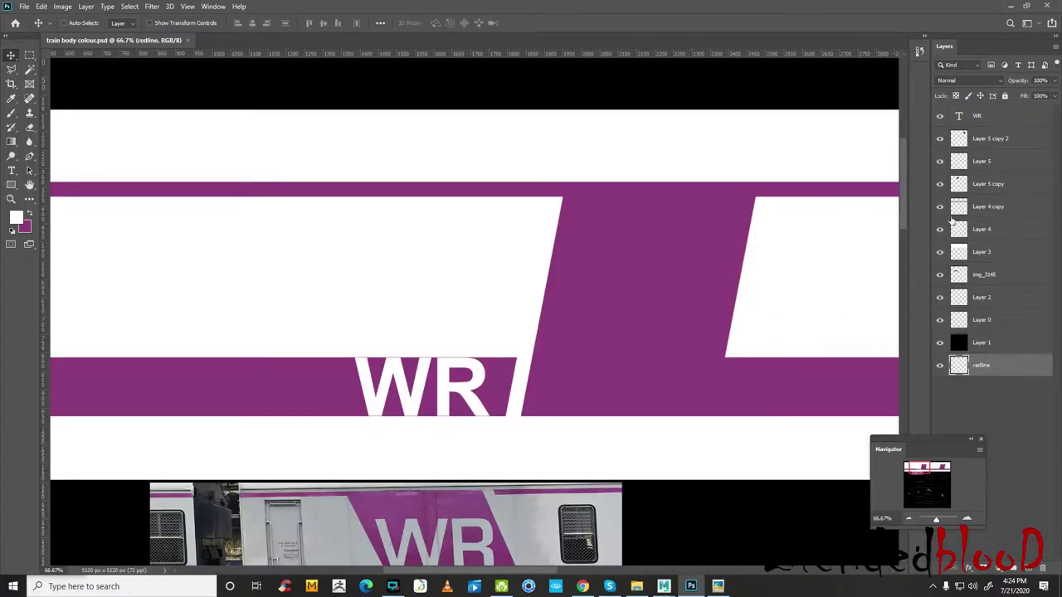
# - Set the slanted purple panel layer's blend mode to Screen and hide the white base
pyautogui.click(995, 184)
pyautogui.hotkey('ctrl', 't')
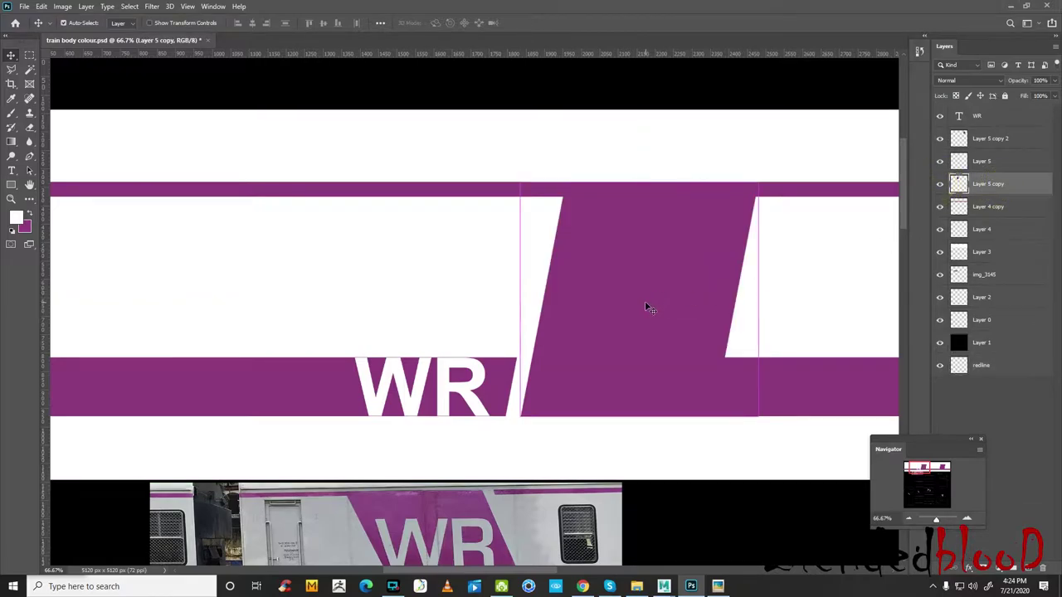
pyautogui.moveTo(520, 301); pyautogui.dragTo(526, 299)
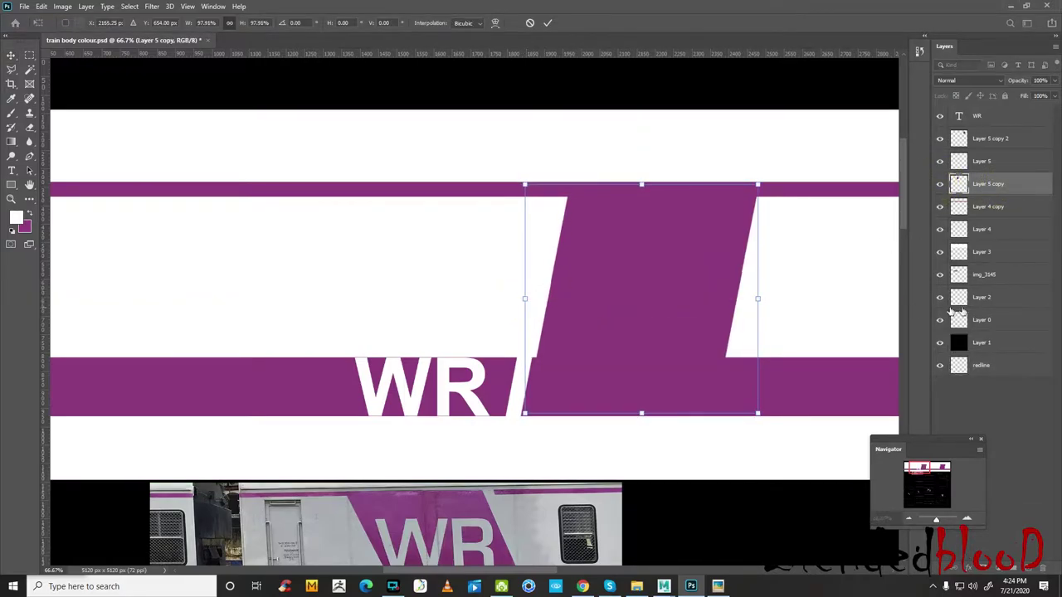
pyautogui.hotkey('ctrl', 'z')
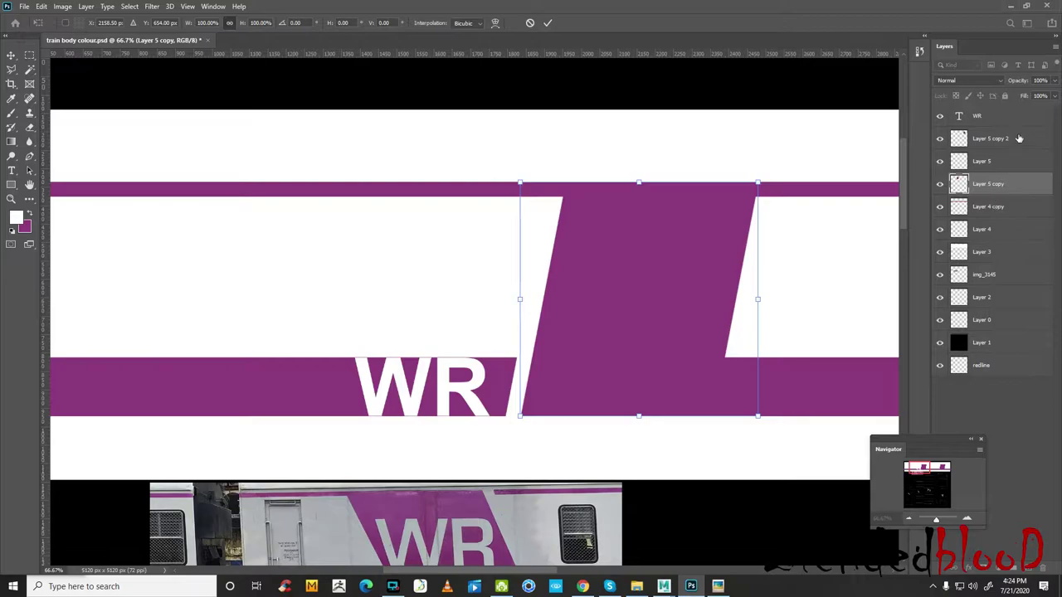
pyautogui.click(998, 83)
pyautogui.click(954, 173)
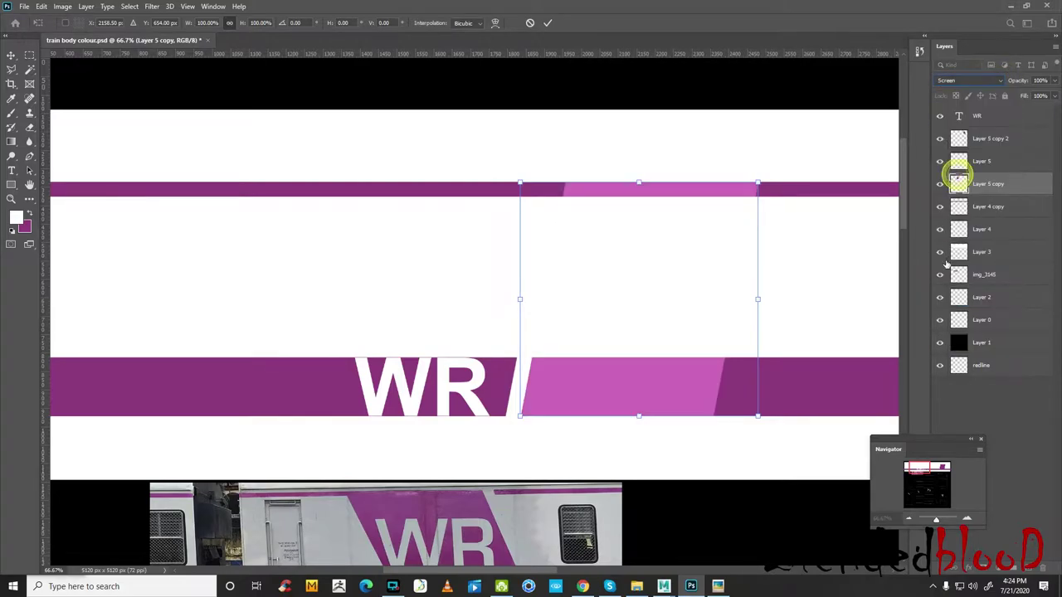
pyautogui.press('Return')
pyautogui.click(940, 251)
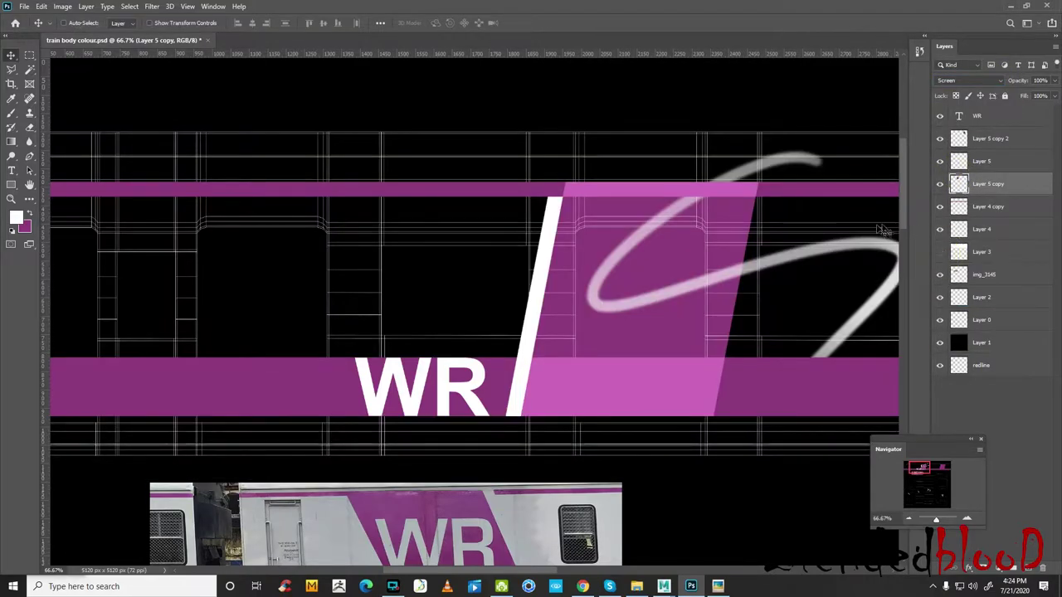
# - Scale the purple panel to about 90%, shift it slightly left, and hide the lower purple band
pyautogui.hotkey('ctrl', 't')
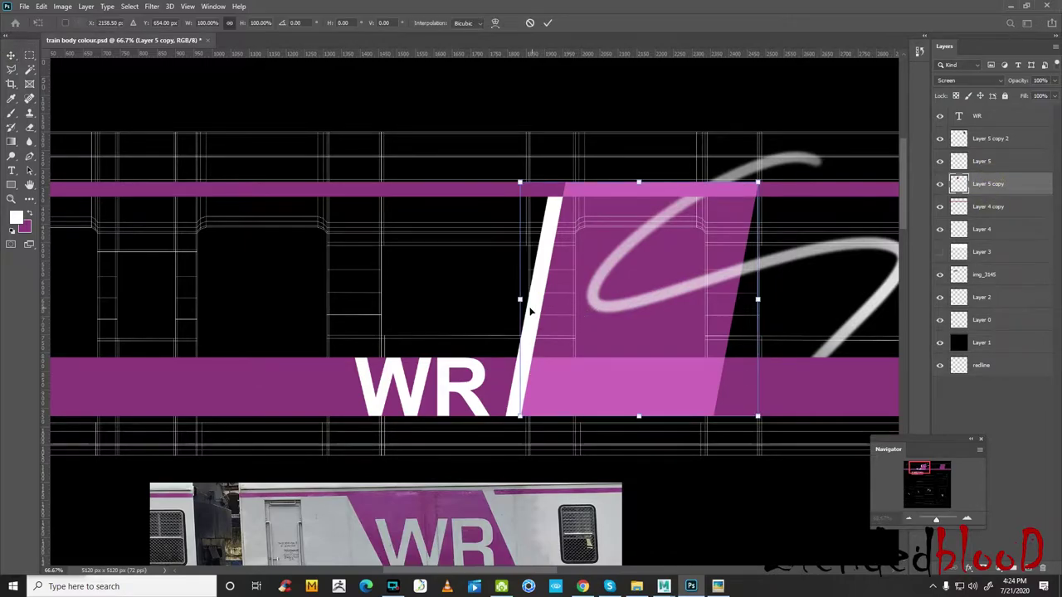
pyautogui.moveTo(520, 300); pyautogui.dragTo(526, 301)
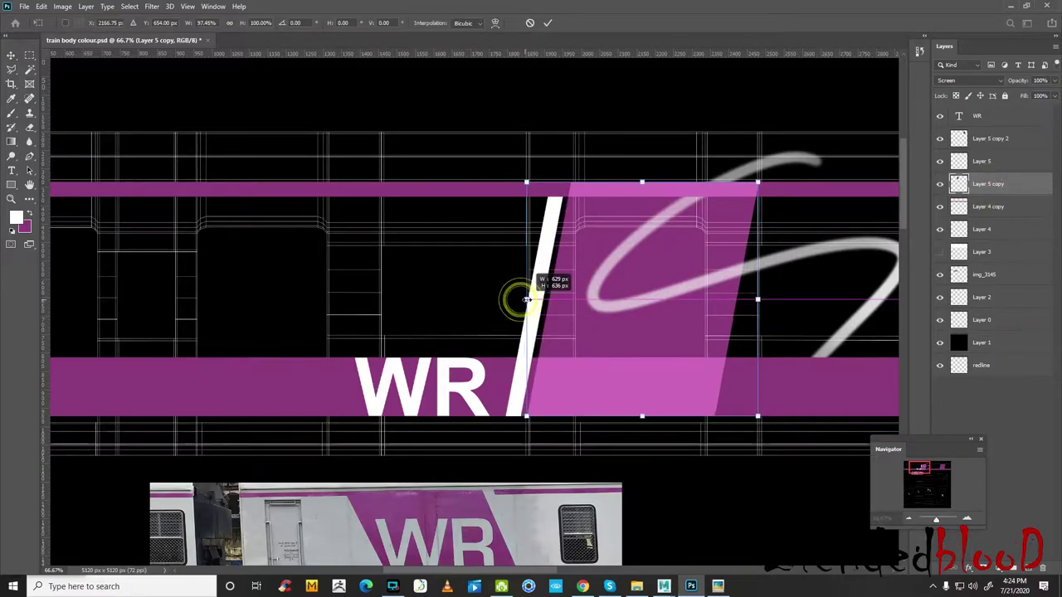
pyautogui.hotkey('ctrl', 'z')
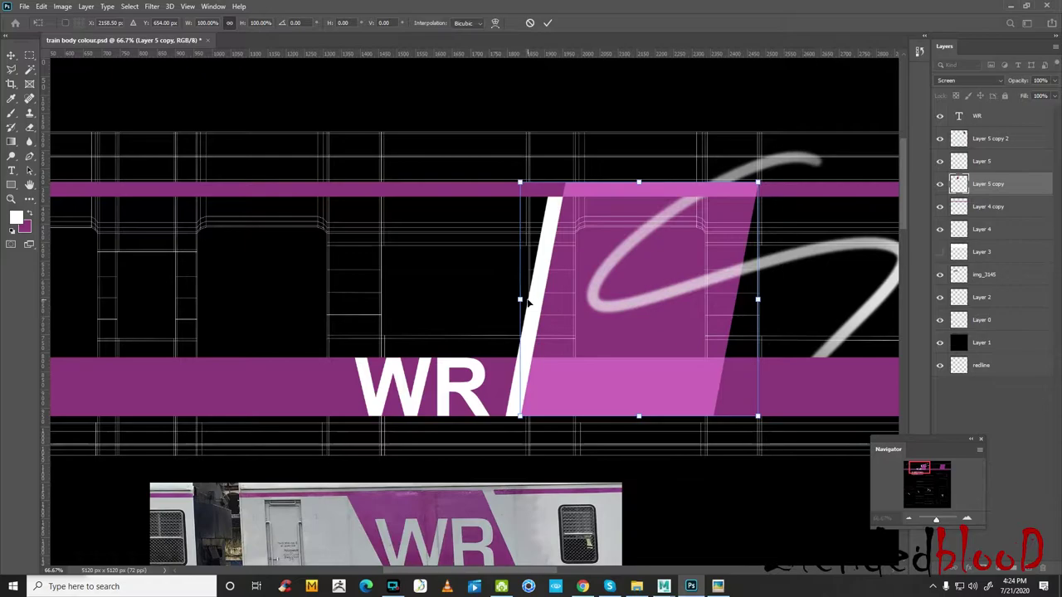
pyautogui.moveTo(521, 299); pyautogui.dragTo(541, 301)
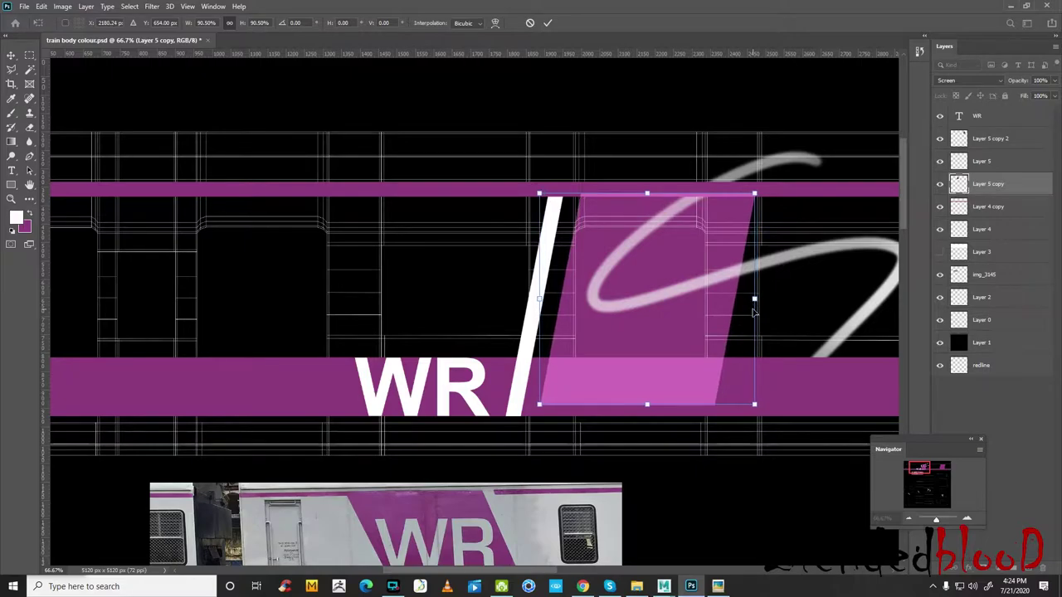
pyautogui.moveTo(753, 307); pyautogui.dragTo(747, 315)
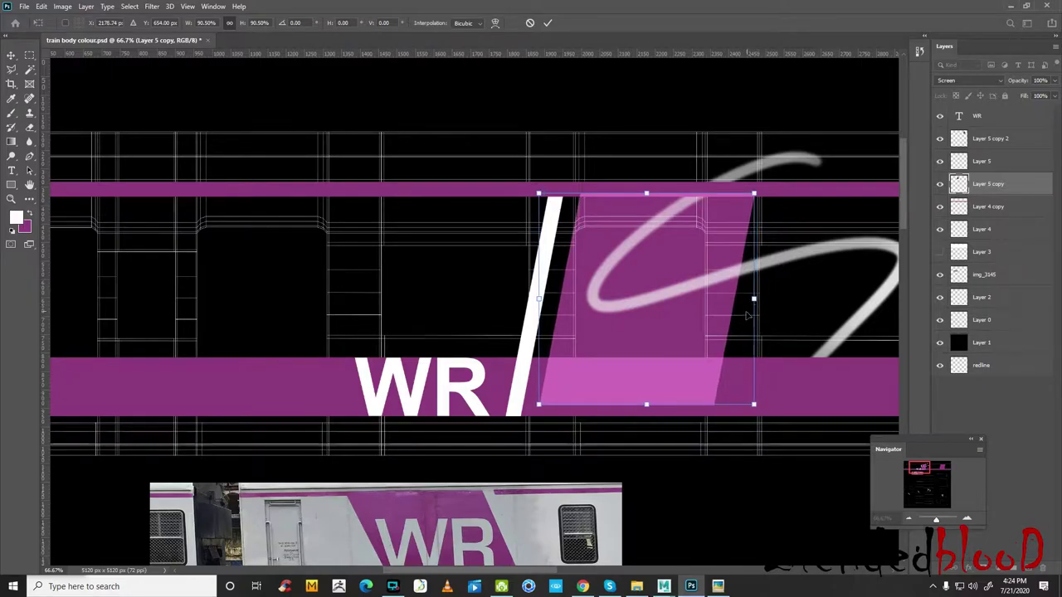
pyautogui.press('Return')
pyautogui.click(940, 207)
# - Fine-tune the purple panel's position a few pixels left against the white slash
pyautogui.hotkey('ctrl', 't')
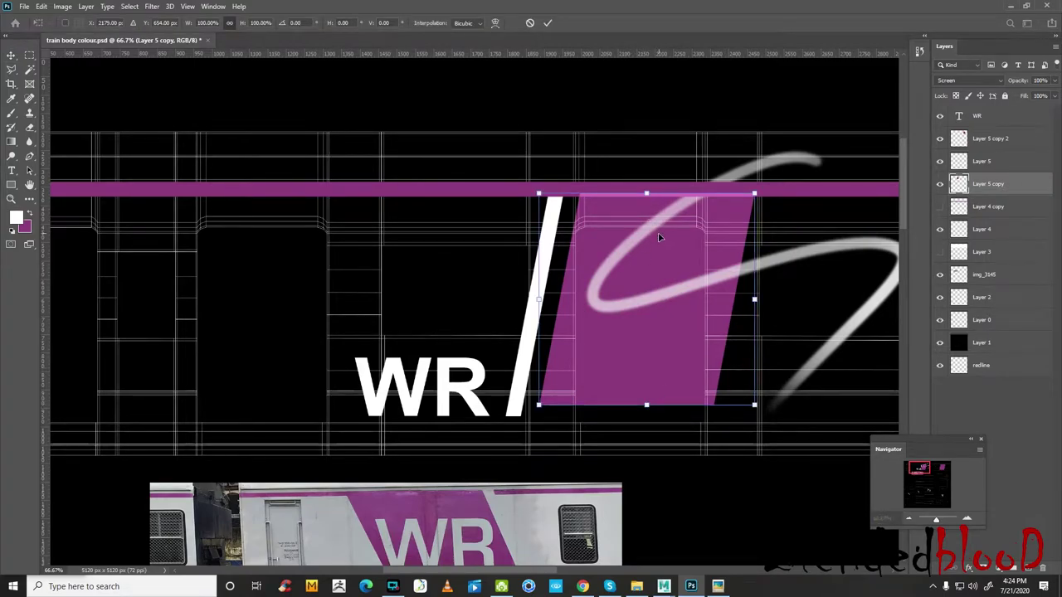
pyautogui.press('Left')
pyautogui.press('Left')
pyautogui.press('Left')
pyautogui.press('Left')
pyautogui.press('Left')
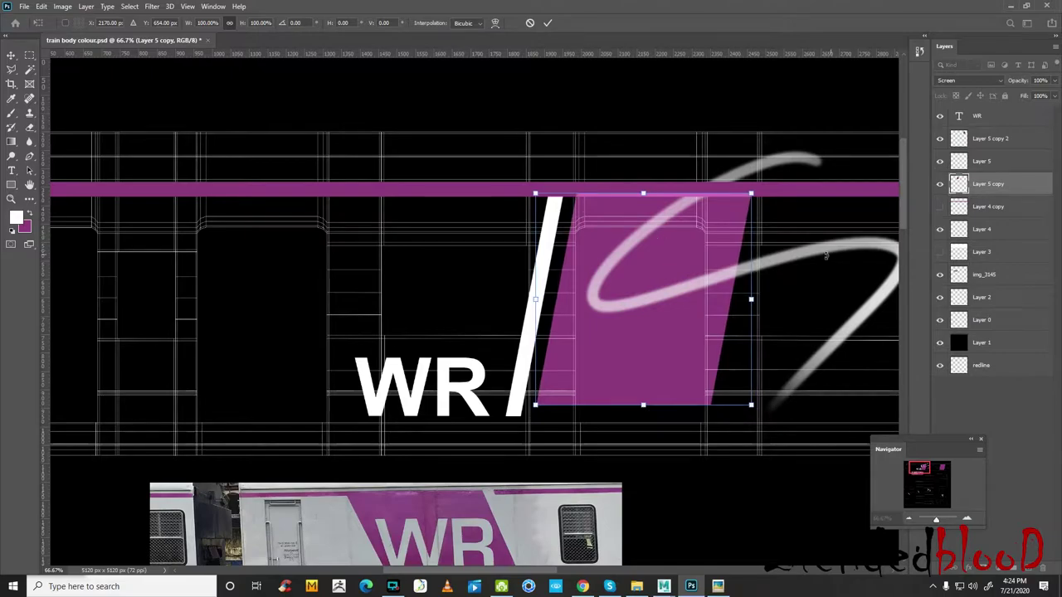
pyautogui.press('Right')
pyautogui.press('Return')
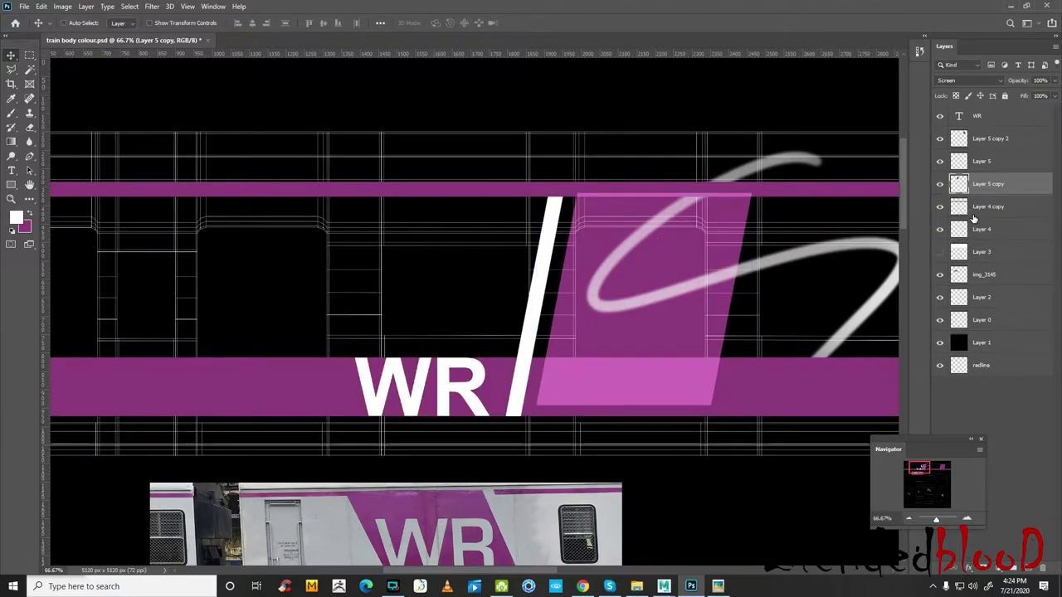
# - Nudge the white slash layer three pixels to the right
pyautogui.doubleClick(940, 161)
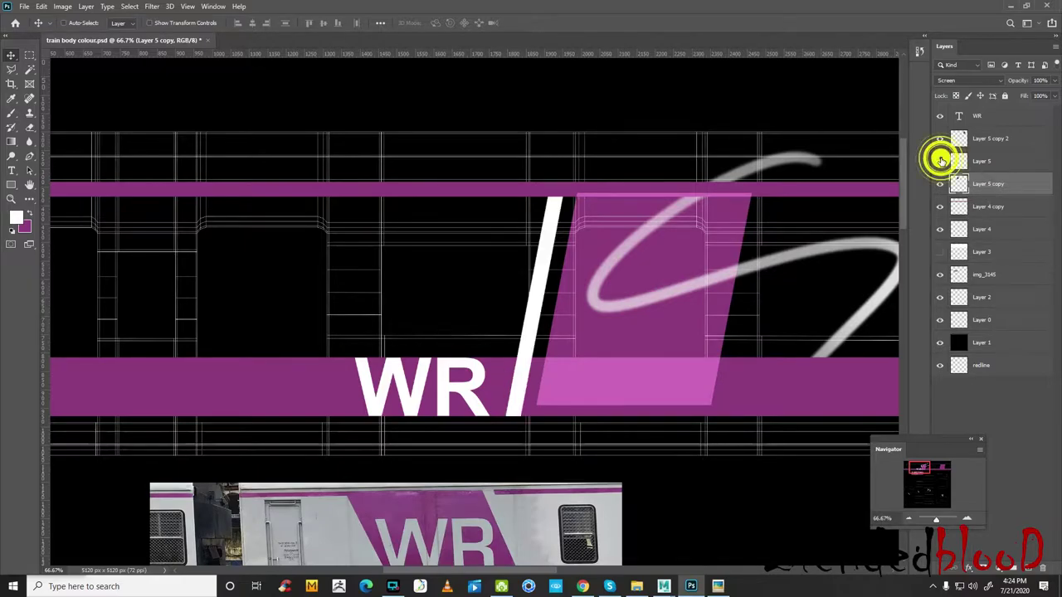
pyautogui.click(985, 162)
pyautogui.press('Right')
pyautogui.press('Right')
pyautogui.press('Right')
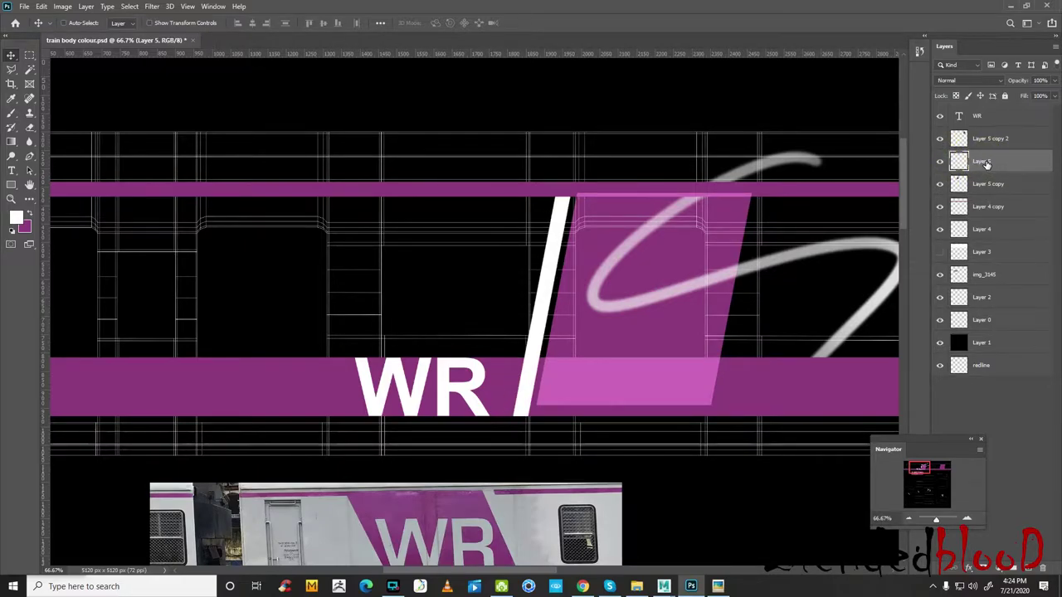
pyautogui.press('Right')
pyautogui.press('Right')
pyautogui.press('Right')
pyautogui.press('Right')
pyautogui.press('Right')
pyautogui.press('Right')
pyautogui.press('Right')
pyautogui.press('Right')
pyautogui.press('Right')
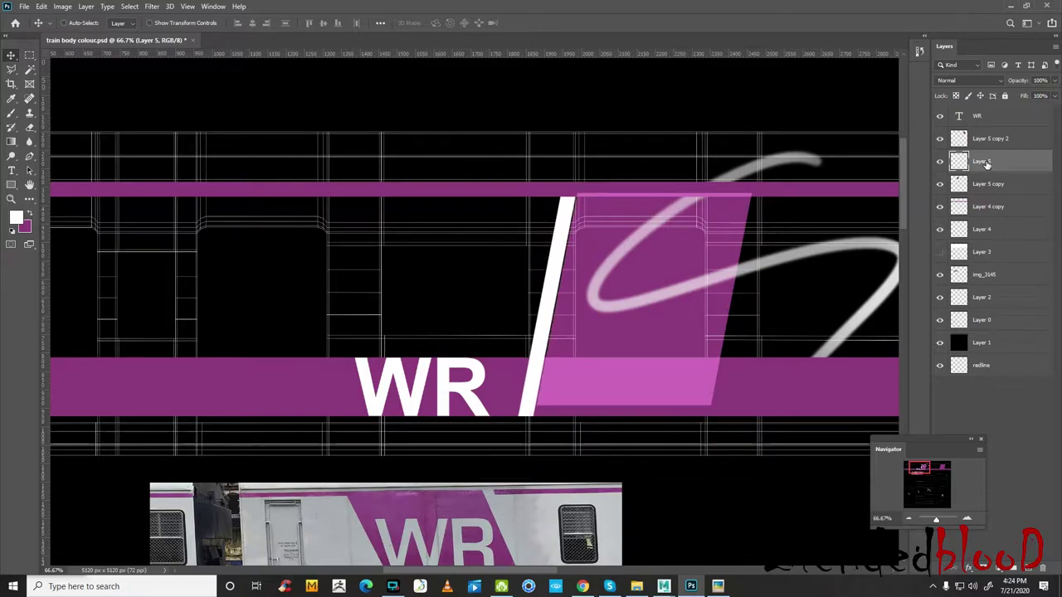
pyautogui.press('Right')
pyautogui.press('Right')
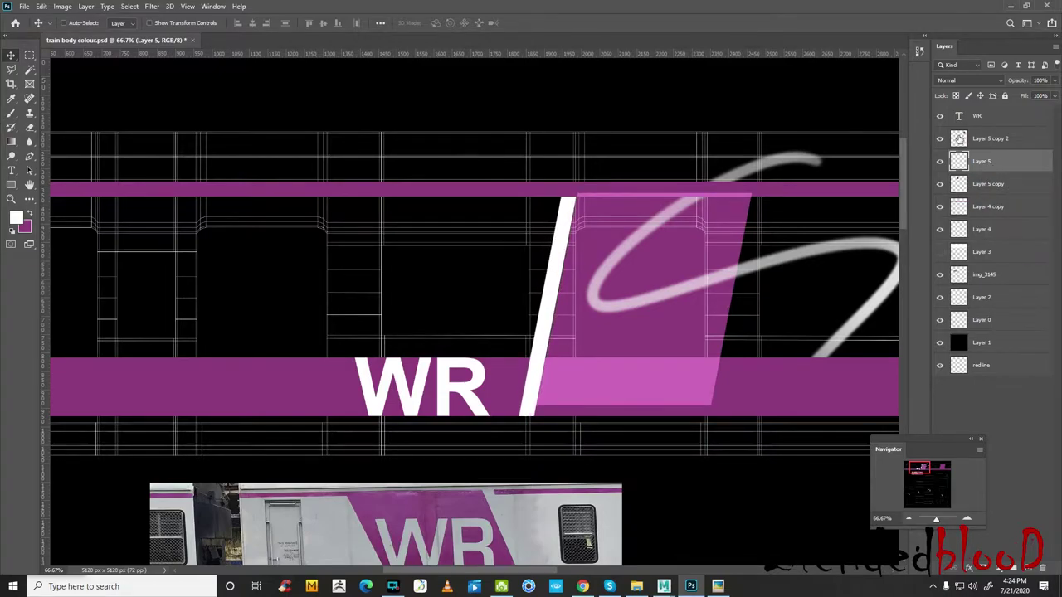
# - Nudge the WR lettering one pixel right and zoom out in the Navigator
pyautogui.click(1011, 119)
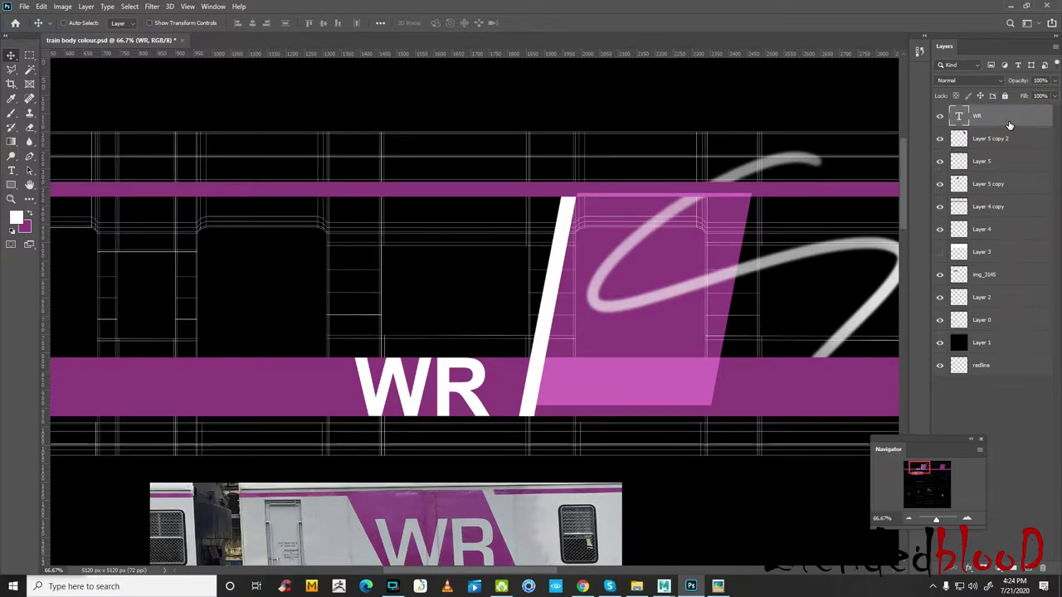
pyautogui.press('Right')
pyautogui.press('Right')
pyautogui.press('Right')
pyautogui.press('Right')
pyautogui.press('Right')
pyautogui.press('Right')
pyautogui.press('Right')
pyautogui.press('Right')
pyautogui.press('Right')
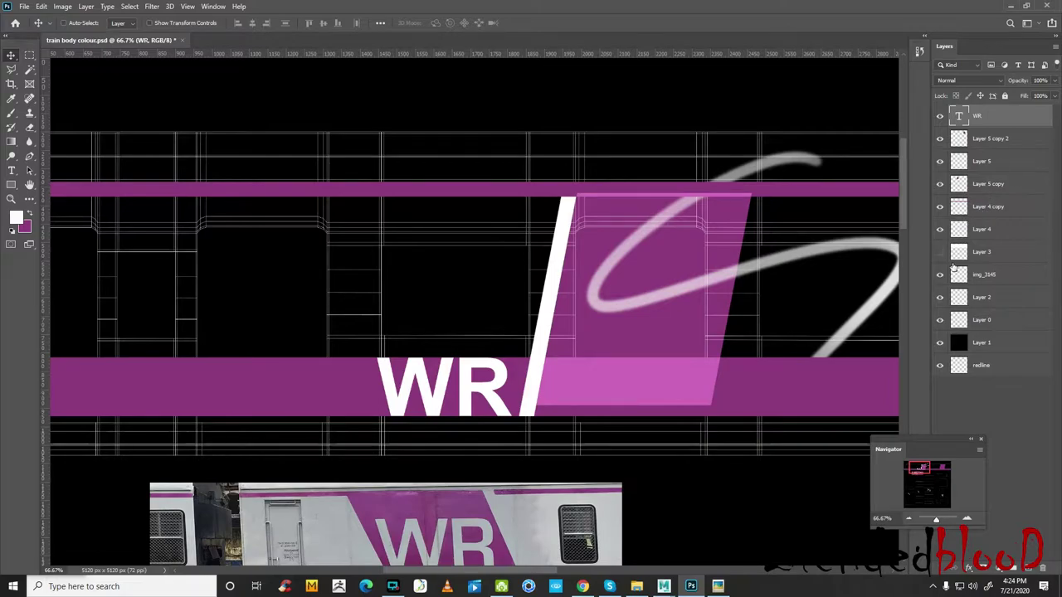
pyautogui.click(910, 521)
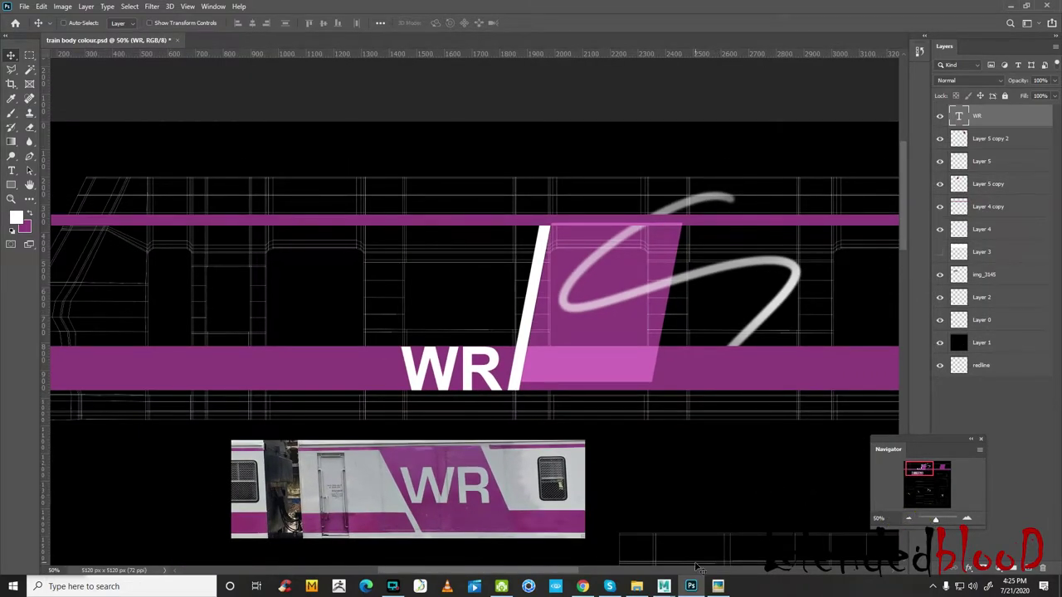
pyautogui.click(670, 587)
pyautogui.click(719, 537)
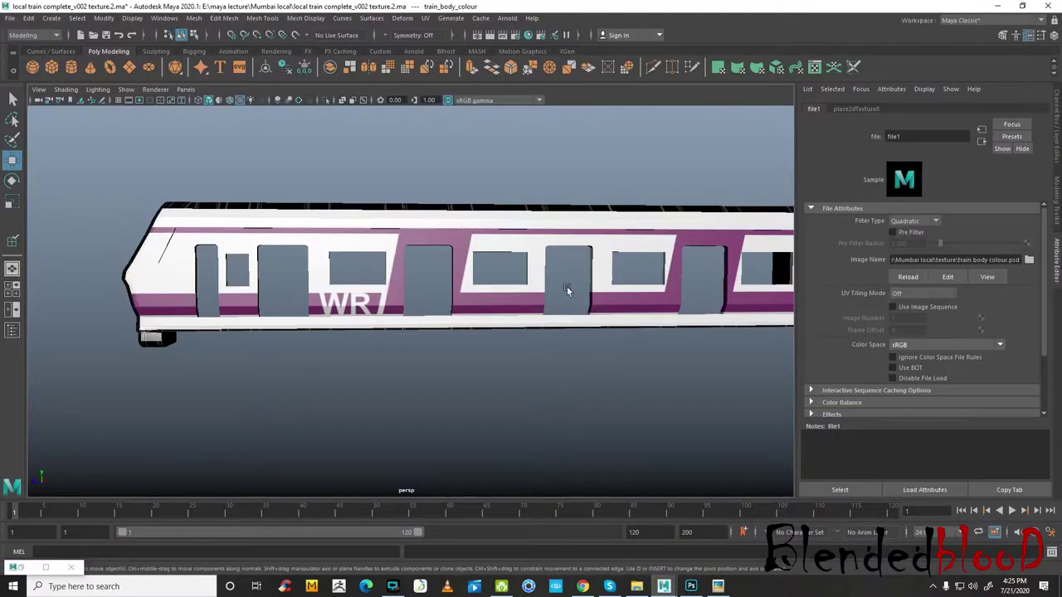
# - Orbit around the train in Maya with smooth preview (3) to inspect the new texture
pyautogui.moveTo(586, 364)
pyautogui.keyDown('alt'); pyautogui.mouseDown()
pyautogui.moveTo(488, 221)
pyautogui.moveTo(523, 209)
pyautogui.mouseUp(); pyautogui.keyUp('alt')
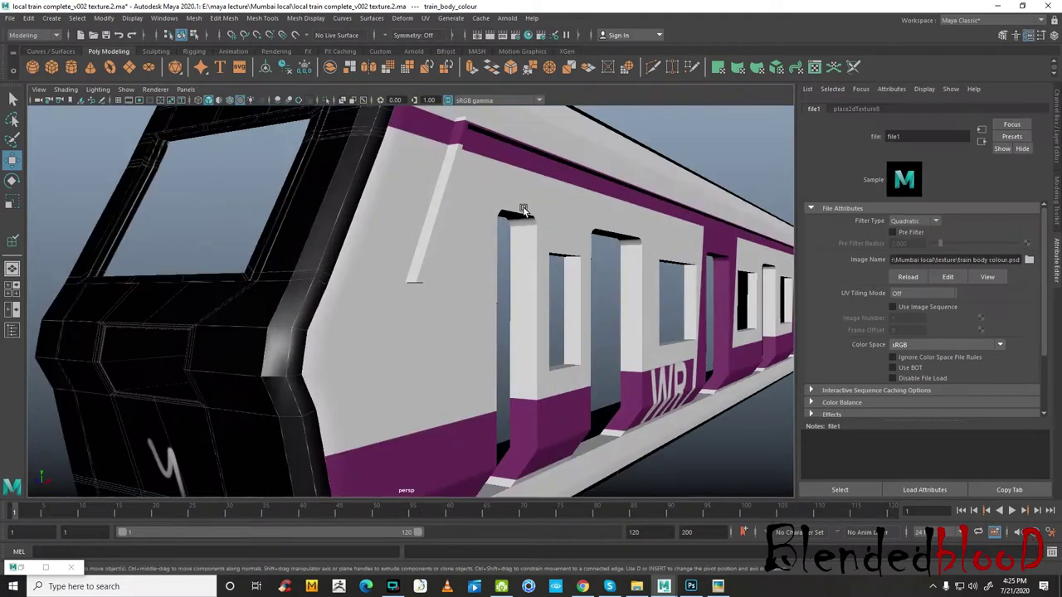
pyautogui.moveTo(572, 177)
pyautogui.keyDown('alt'); pyautogui.mouseDown()
pyautogui.moveTo(519, 230)
pyautogui.moveTo(387, 225)
pyautogui.moveTo(398, 273)
pyautogui.moveTo(407, 230)
pyautogui.moveTo(427, 212)
pyautogui.mouseUp(); pyautogui.keyUp('alt')
pyautogui.click(426, 212)
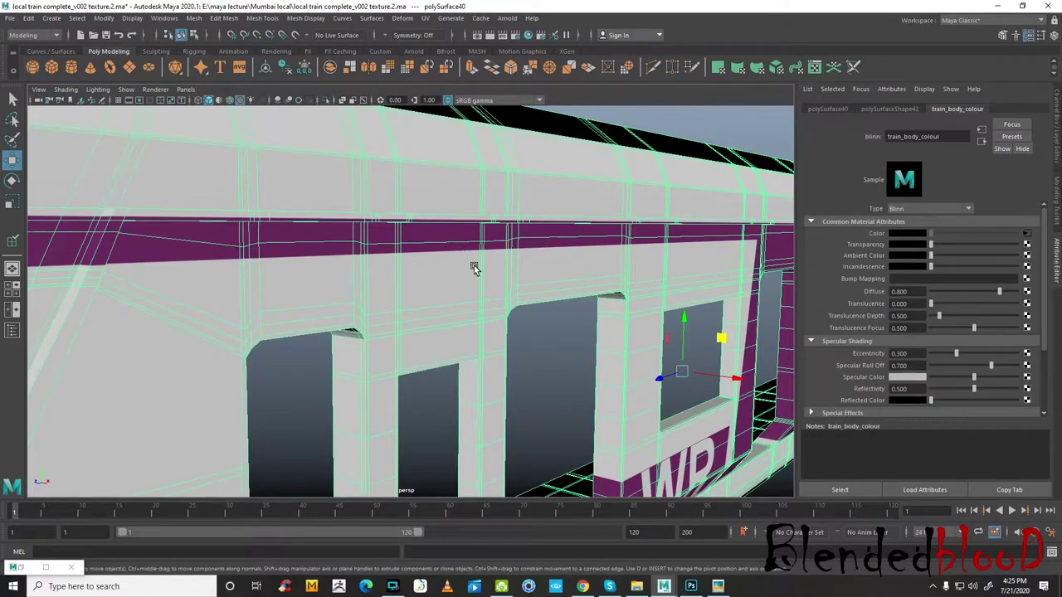
pyautogui.press('3')
pyautogui.keyDown('alt'); pyautogui.moveTo(520, 282); pyautogui.dragTo(509, 278); pyautogui.keyUp('alt')
pyautogui.click(544, 151)
pyautogui.moveTo(548, 166)
pyautogui.keyDown('alt'); pyautogui.mouseDown()
pyautogui.moveTo(487, 201)
pyautogui.moveTo(503, 237)
pyautogui.moveTo(474, 240)
pyautogui.mouseUp(); pyautogui.keyUp('alt')
pyautogui.scroll(3, 502, 240)
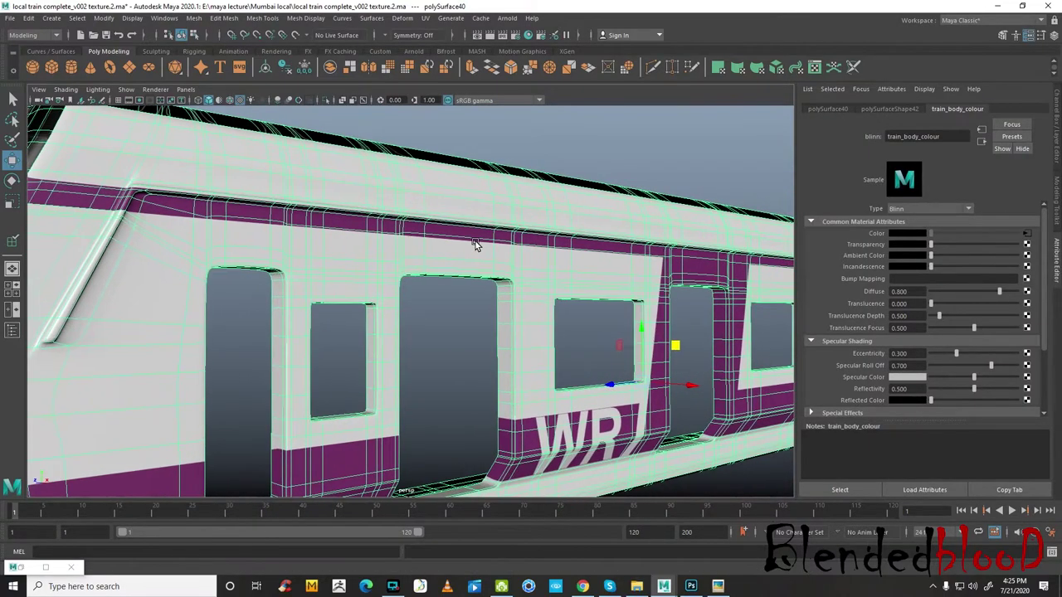
# - View the train end-on, then return the mesh to coarse display (1)
pyautogui.rightClick(532, 273)
pyautogui.click(636, 161)
pyautogui.scroll(-5, 572, 227)
pyautogui.moveTo(624, 222)
pyautogui.keyDown('alt'); pyautogui.mouseDown()
pyautogui.moveTo(487, 224)
pyautogui.moveTo(615, 221)
pyautogui.mouseUp(); pyautogui.keyUp('alt')
pyautogui.scroll(3, 614, 221)
pyautogui.scroll(2, 581, 249)
pyautogui.click(541, 267)
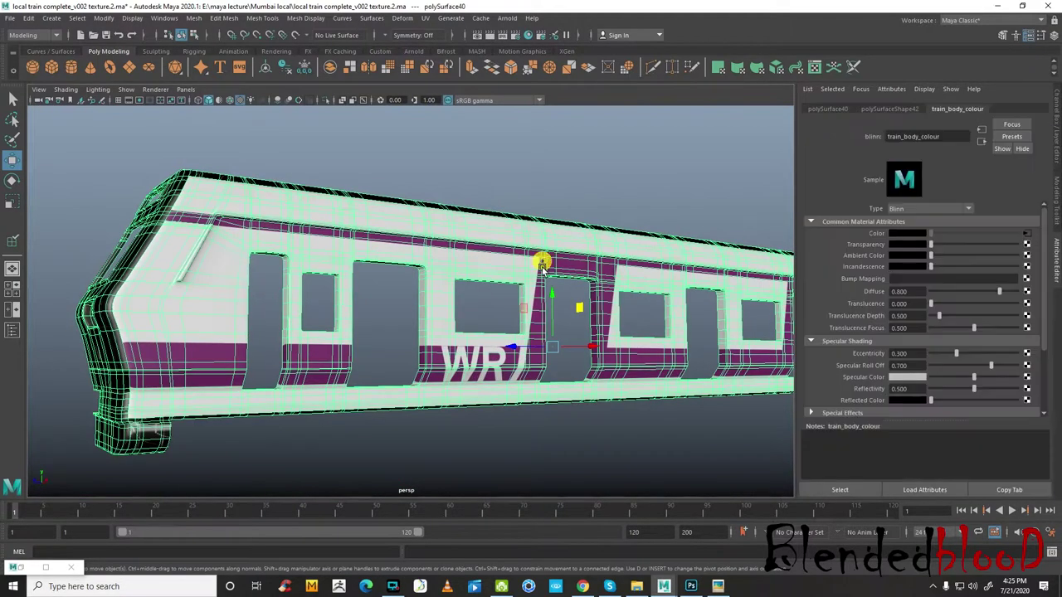
pyautogui.scroll(2, 541, 268)
pyautogui.press('1')
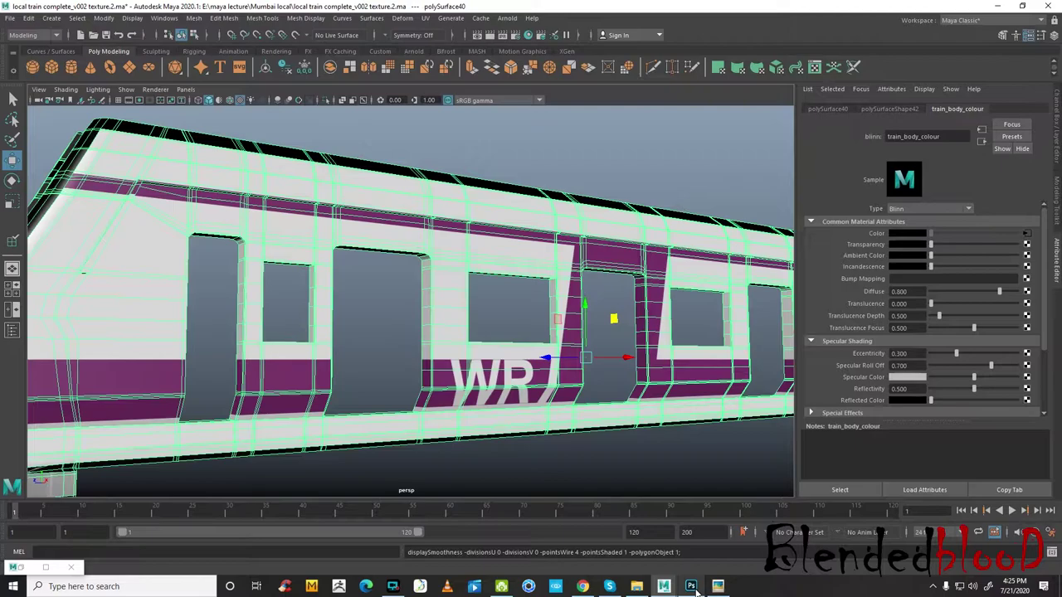
pyautogui.click(691, 586)
# - Rename Layer 5, which holds the white slash, to 'white line'
pyautogui.scroll(-2, 664, 399)
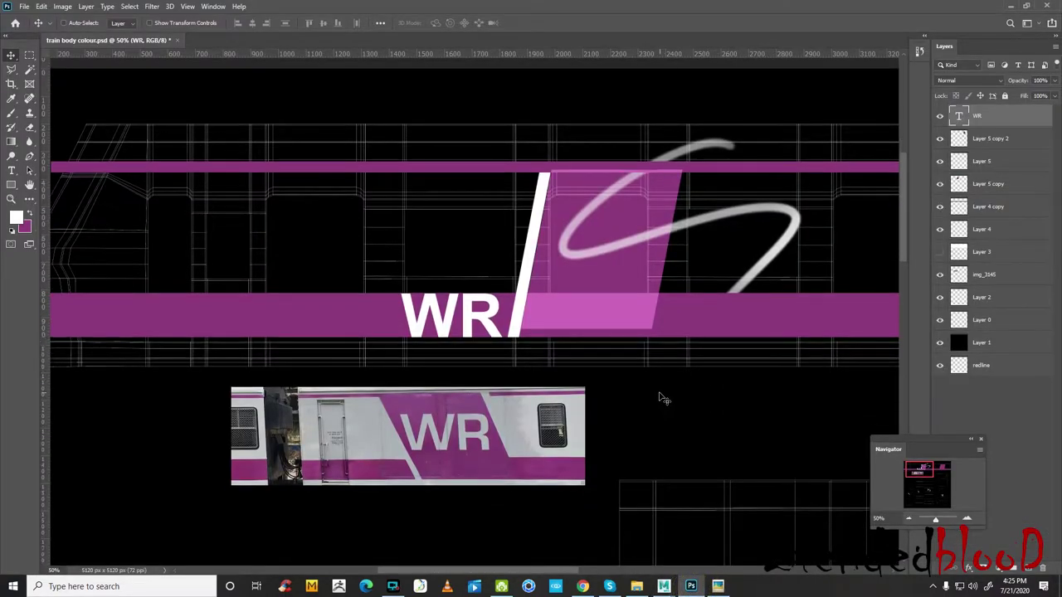
pyautogui.scroll(2, 664, 399)
pyautogui.scroll(-1, 531, 361)
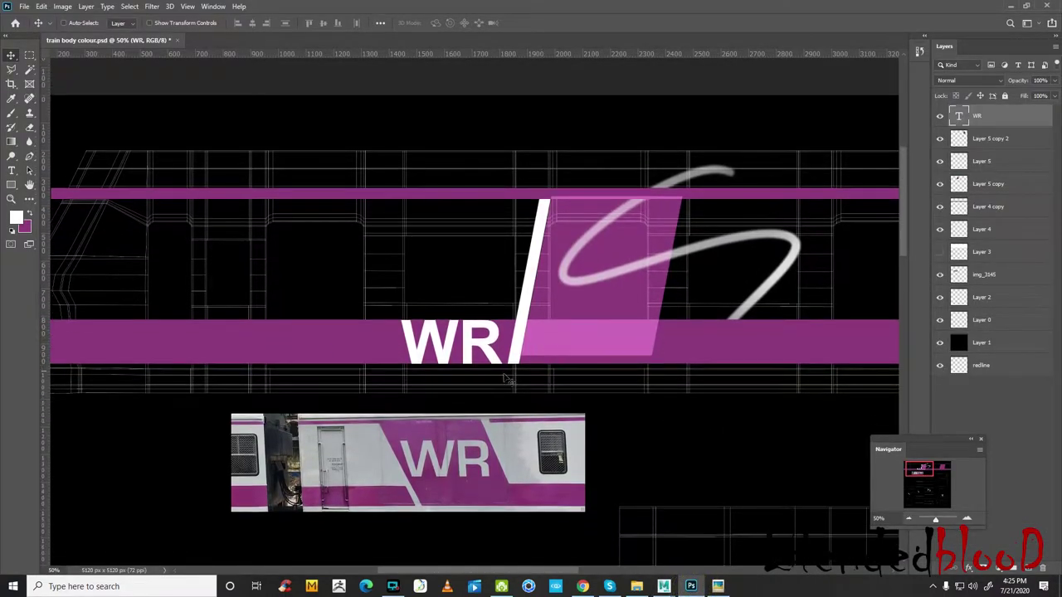
pyautogui.scroll(2, 388, 384)
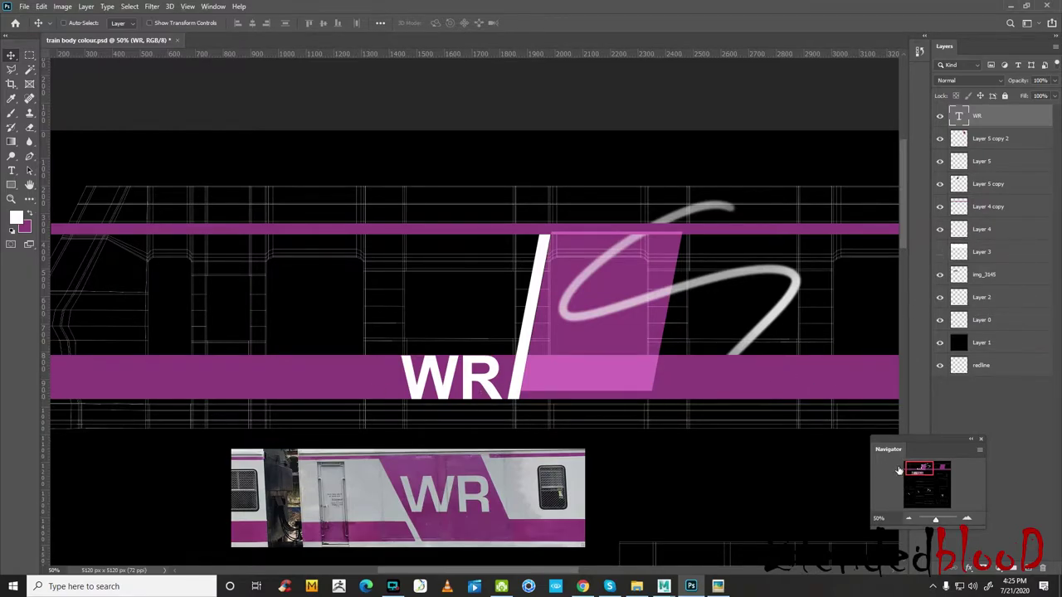
pyautogui.click(910, 520)
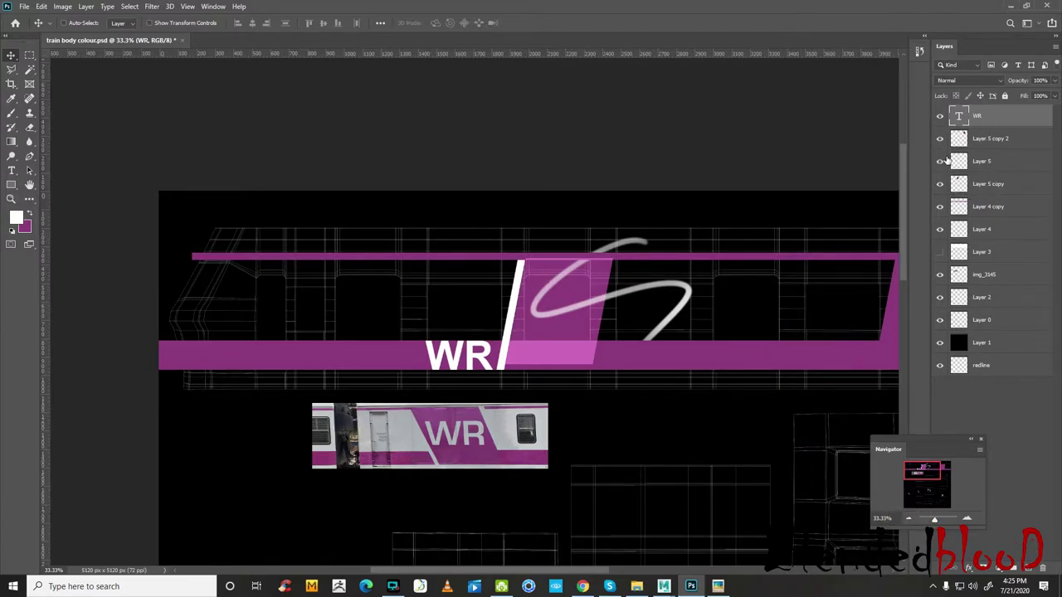
pyautogui.click(996, 162)
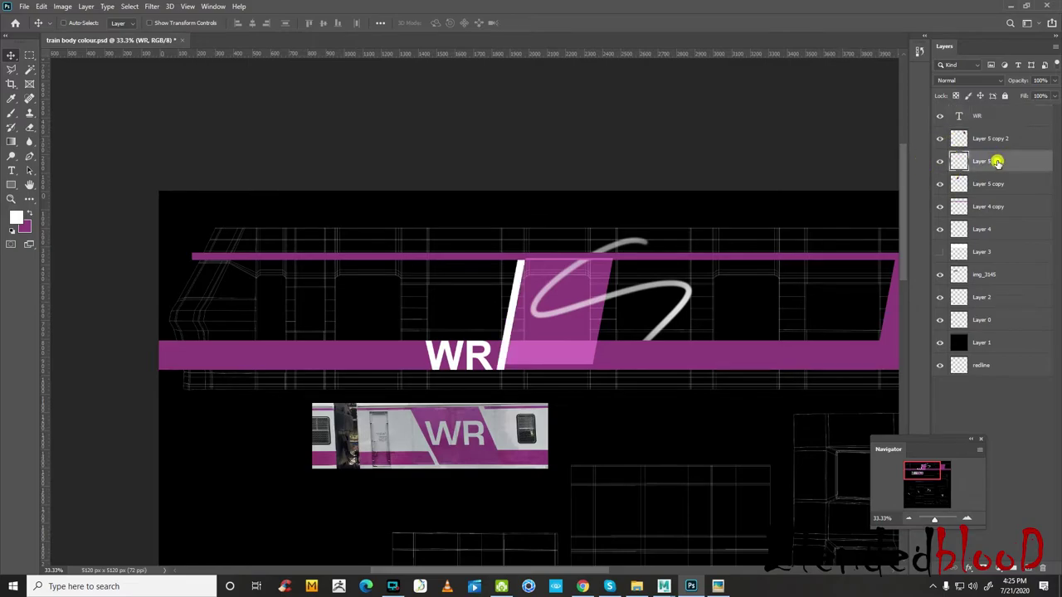
pyautogui.doubleClick(984, 161)
pyautogui.click(555, 265)
pyautogui.click(1007, 184)
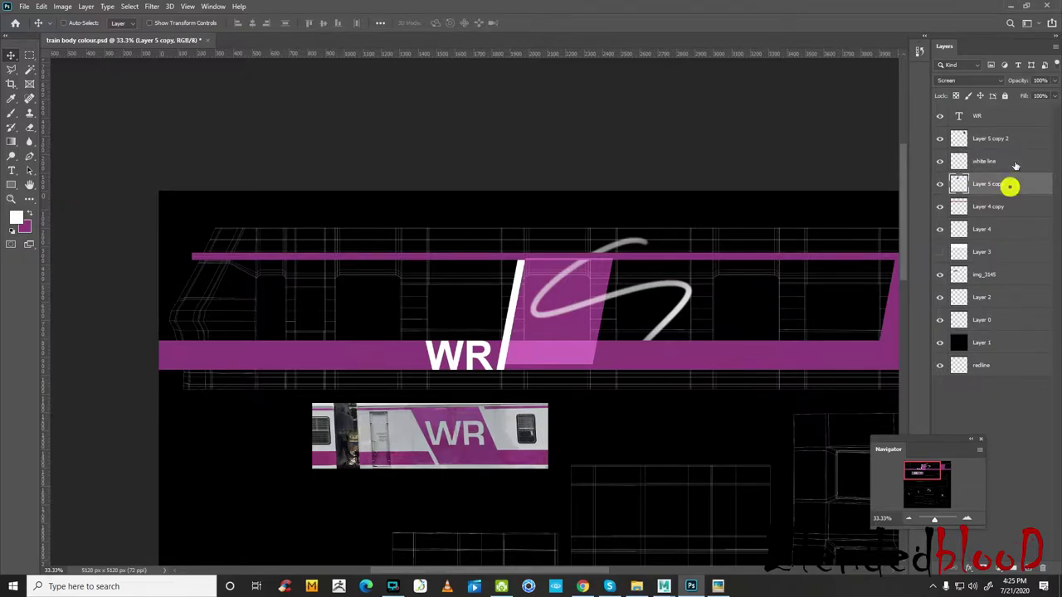
# - Select the white line layer together with the WR layer
pyautogui.keyDown('ctrl'); pyautogui.click(994, 121); pyautogui.keyUp('ctrl')
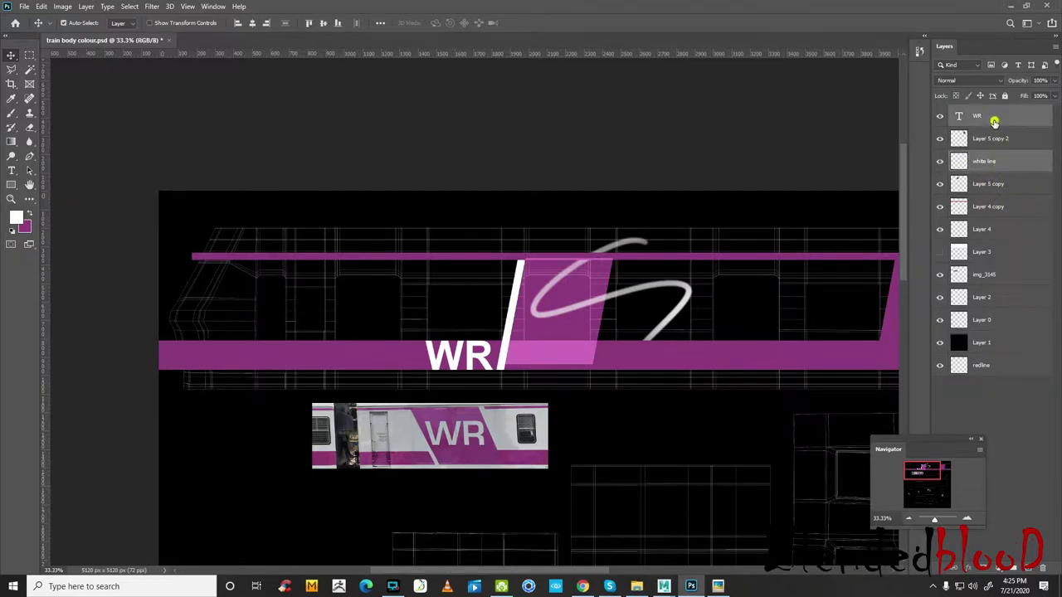
pyautogui.click(1007, 164)
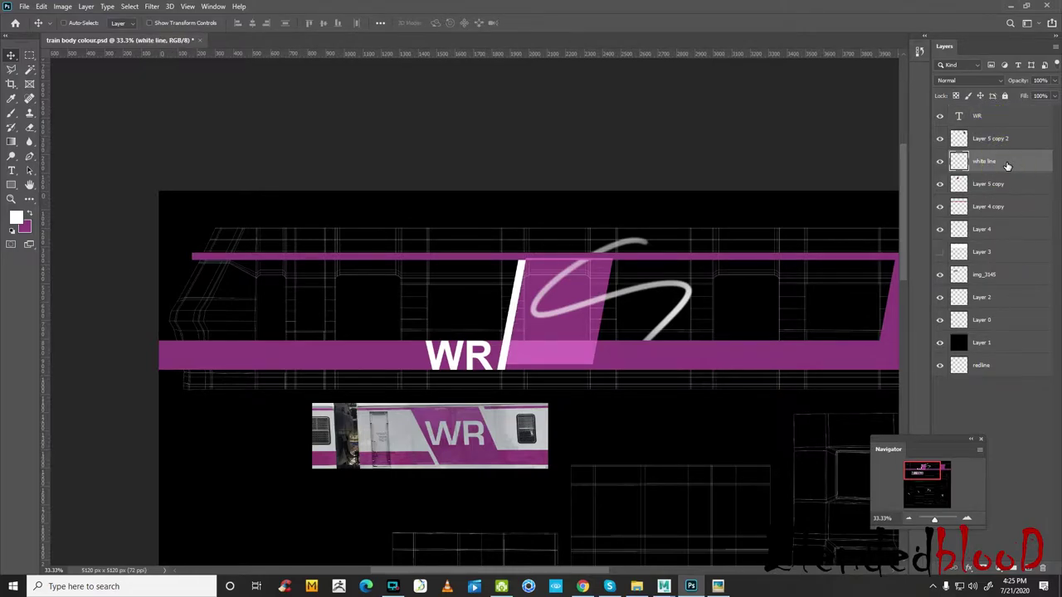
pyautogui.keyDown('ctrl'); pyautogui.click(991, 121); pyautogui.keyUp('ctrl')
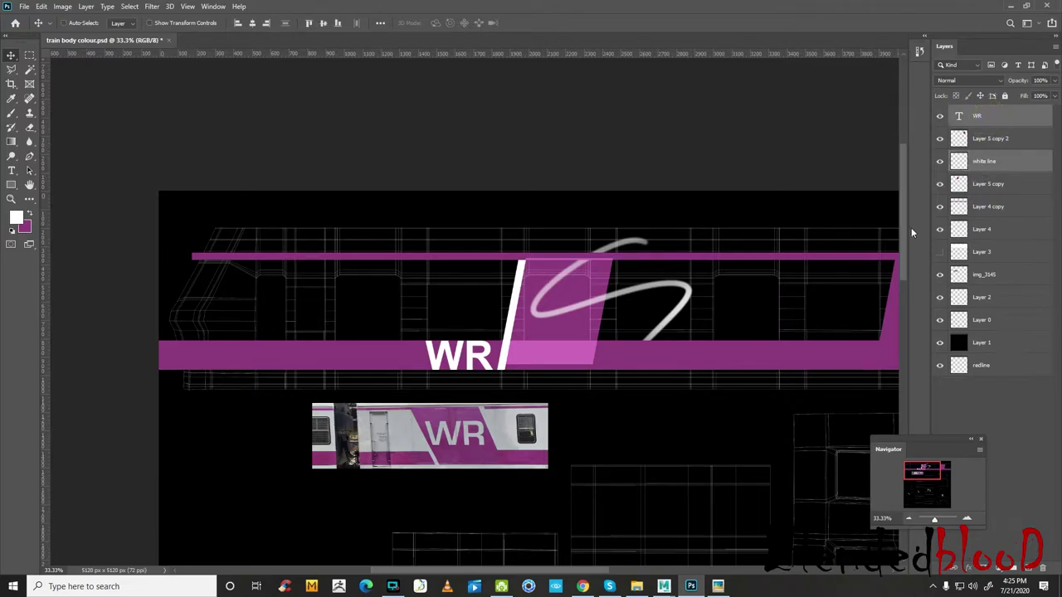
# - Duplicate the WR lettering and white slash and slide the copy right along the lower purple band
pyautogui.keyDown('alt'); pyautogui.moveTo(838, 260); pyautogui.dragTo(763, 293); pyautogui.keyUp('alt')
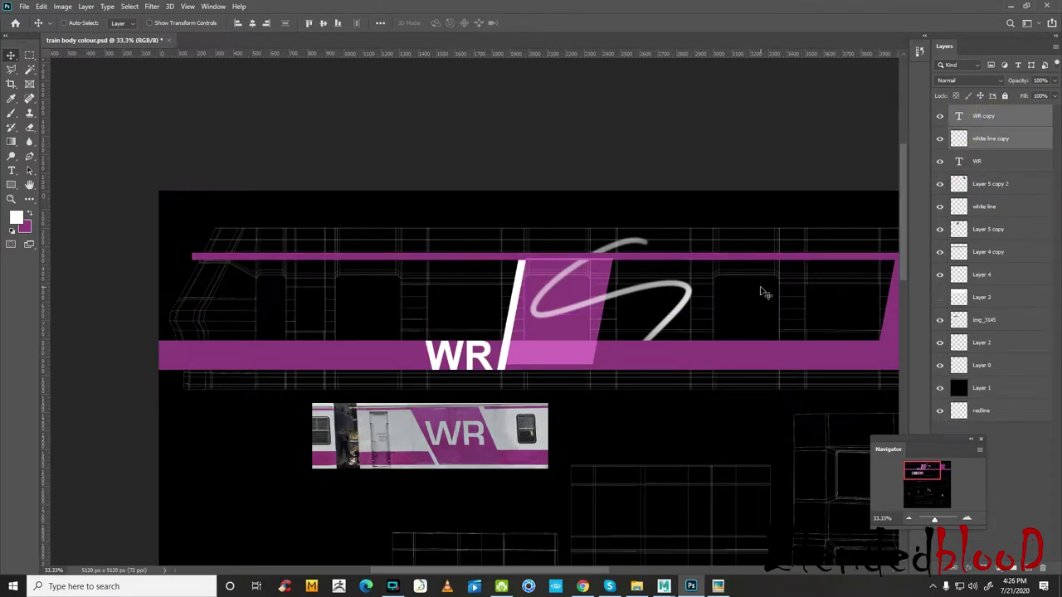
pyautogui.hotkey('shift', 'Right')
pyautogui.hotkey('shift', 'Right')
pyautogui.hotkey('shift', 'Right')
pyautogui.hotkey('shift', 'Right')
pyautogui.hotkey('shift', 'Right')
pyautogui.hotkey('shift', 'Right')
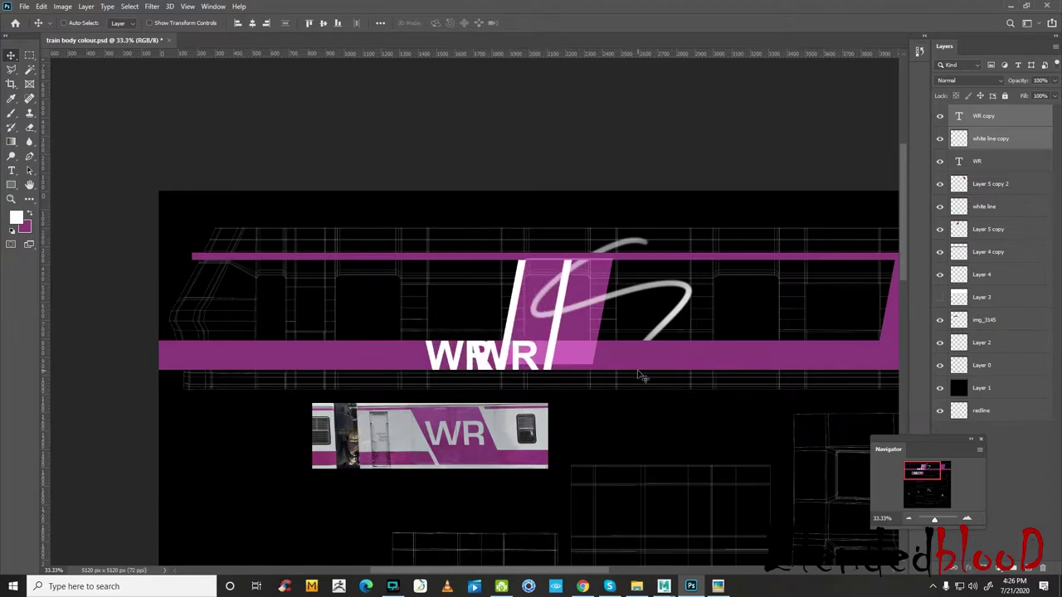
pyautogui.hotkey('shift', 'Right')
pyautogui.hotkey('shift', 'Right')
pyautogui.hotkey('shift', 'Right')
pyautogui.hotkey('shift', 'Right')
pyautogui.hotkey('shift', 'Right')
pyautogui.hotkey('shift', 'Right')
pyautogui.hotkey('shift', 'Right')
pyautogui.hotkey('shift', 'Right')
pyautogui.hotkey('shift', 'Right')
pyautogui.hotkey('shift', 'Right')
pyautogui.hotkey('shift', 'Right')
pyautogui.hotkey('shift', 'Right')
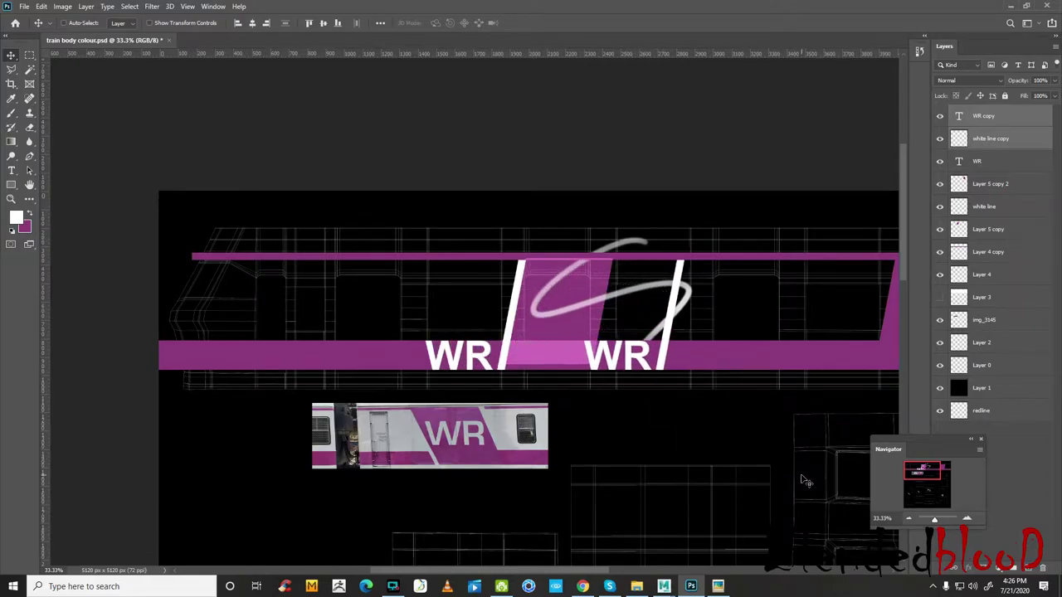
pyautogui.hotkey('shift', 'Right')
pyautogui.hotkey('shift', 'Right')
pyautogui.hotkey('shift', 'Right')
pyautogui.hotkey('shift', 'Right')
pyautogui.hotkey('shift', 'Right')
pyautogui.hotkey('shift', 'Right')
pyautogui.hotkey('shift', 'Right')
pyautogui.hotkey('shift', 'Right')
pyautogui.hotkey('shift', 'Right')
pyautogui.hotkey('shift', 'Right')
pyautogui.hotkey('shift', 'Right')
pyautogui.hotkey('shift', 'Right')
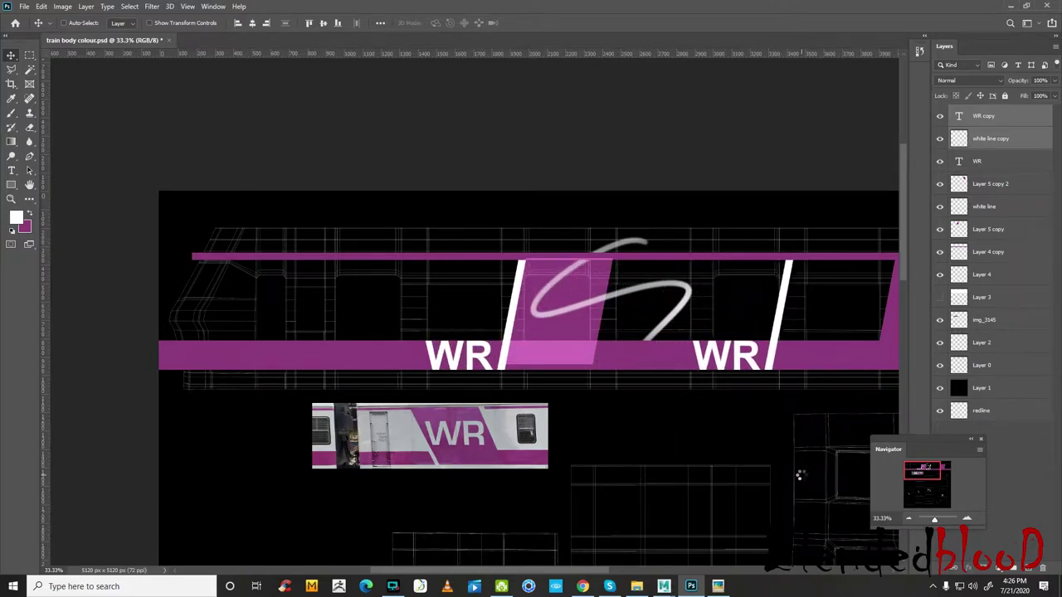
pyautogui.hotkey('shift', 'Right')
pyautogui.hotkey('shift', 'Right')
pyautogui.hotkey('shift', 'Right')
pyautogui.hotkey('shift', 'Right')
pyautogui.hotkey('shift', 'Right')
pyautogui.hotkey('shift', 'Right')
pyautogui.hotkey('shift', 'Right')
pyautogui.hotkey('shift', 'Right')
pyautogui.hotkey('shift', 'Right')
pyautogui.hotkey('shift', 'Right')
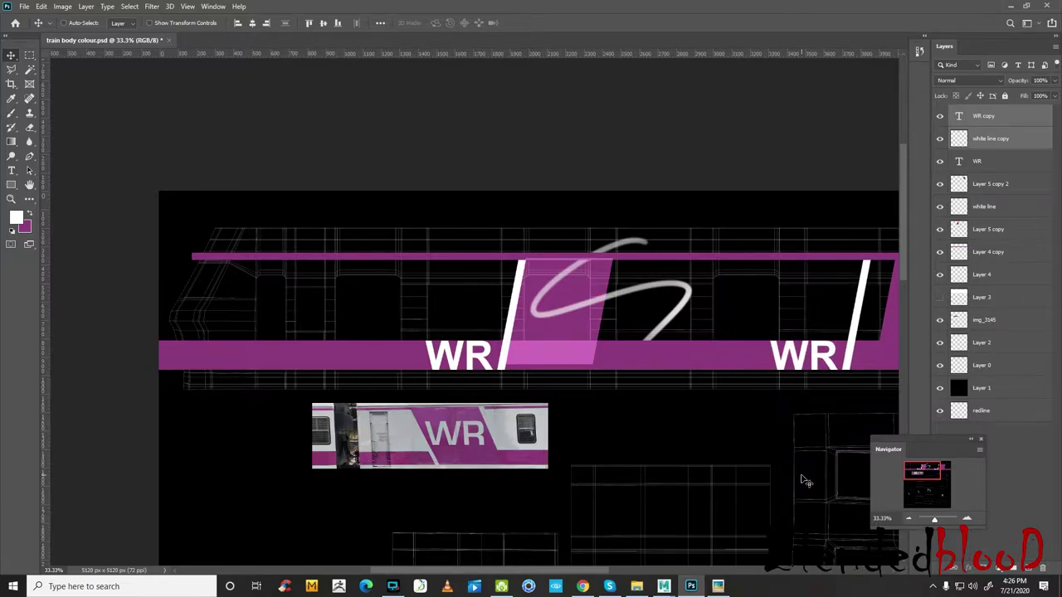
pyautogui.hotkey('shift', 'Right')
pyautogui.hotkey('shift', 'Right')
pyautogui.hotkey('shift', 'Right')
pyautogui.hotkey('shift', 'Right')
pyautogui.hotkey('shift', 'Right')
pyautogui.hotkey('shift', 'Right')
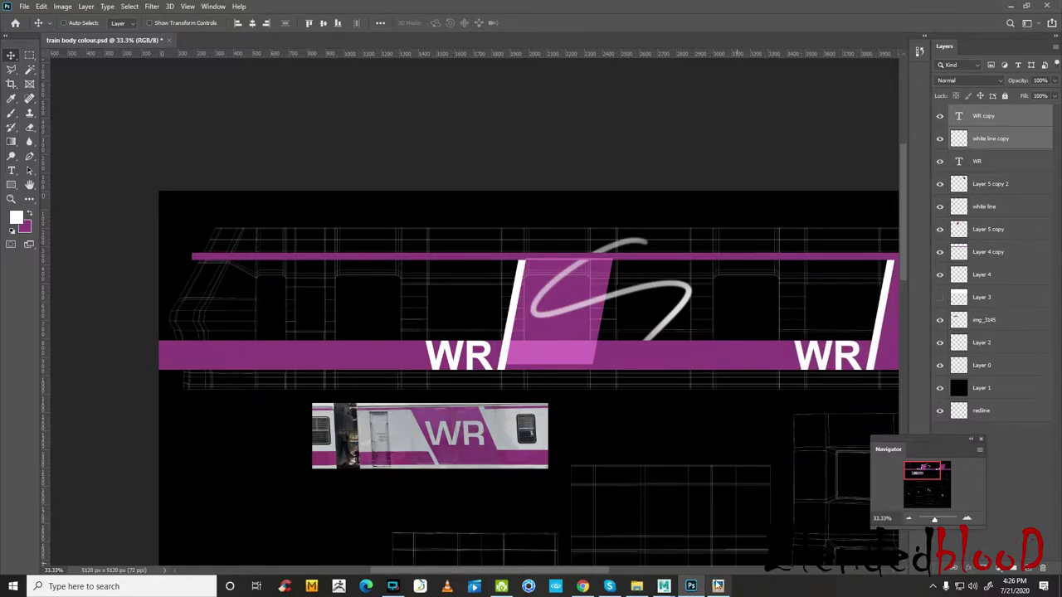
pyautogui.moveTo(606, 572); pyautogui.dragTo(680, 575)
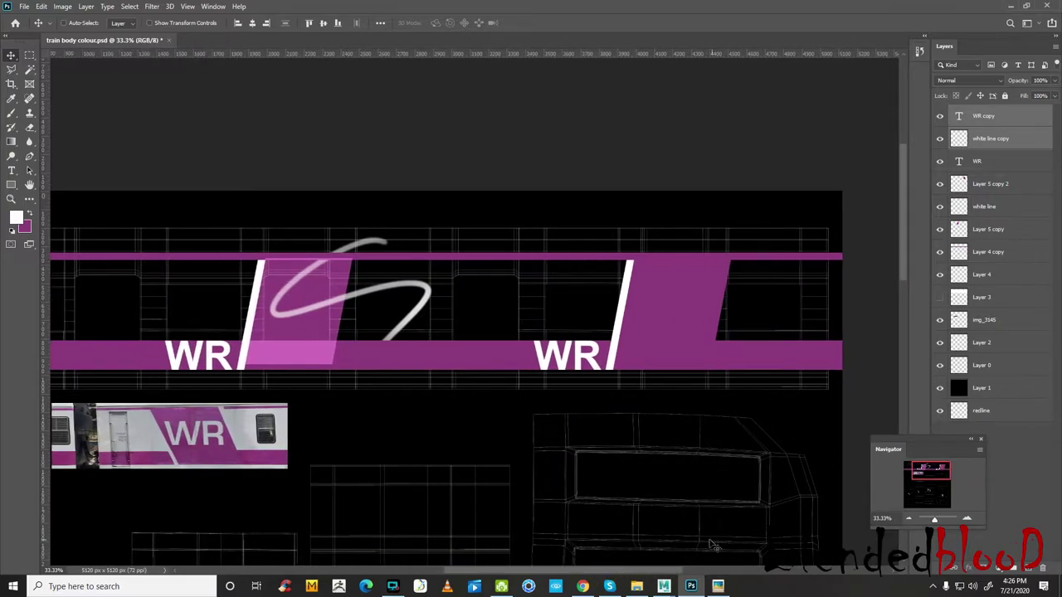
pyautogui.hotkey('shift', 'Right')
pyautogui.hotkey('shift', 'Right')
pyautogui.hotkey('shift', 'Right')
pyautogui.hotkey('shift', 'Right')
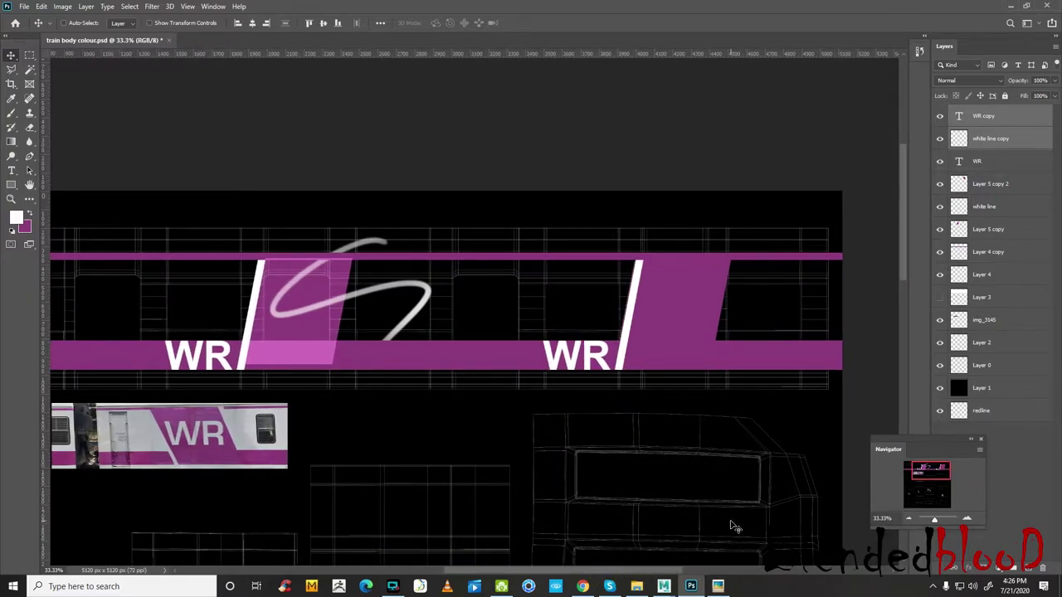
pyautogui.hotkey('shift', 'Right')
pyautogui.hotkey('shift', 'Right')
pyautogui.hotkey('shift', 'Left')
pyautogui.hotkey('shift', 'Left')
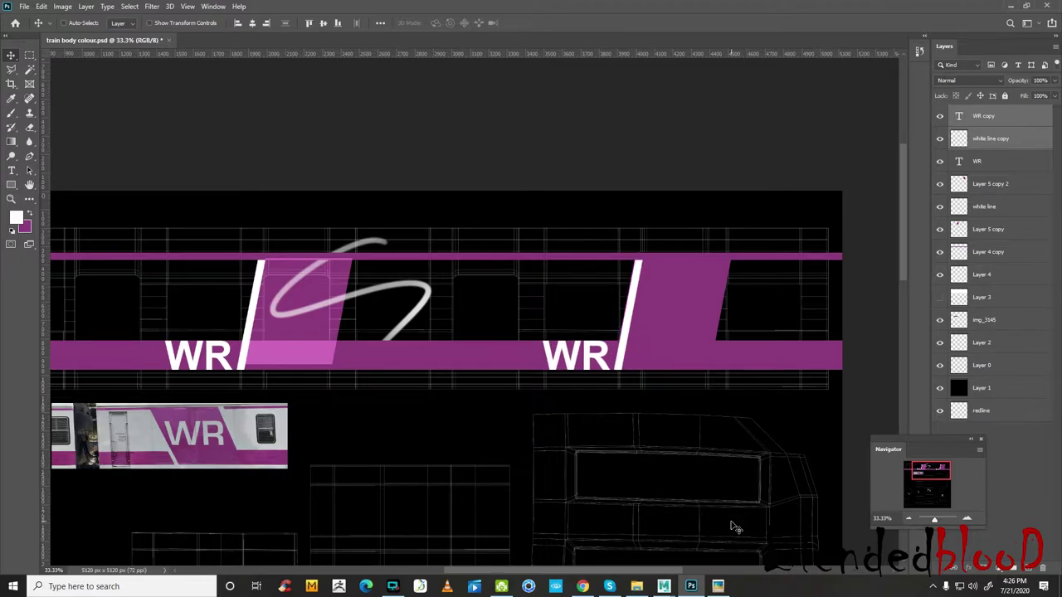
# - Show the white base fill, set the stripe overlay layer to Normal blending, and save the texture
pyautogui.click(904, 521)
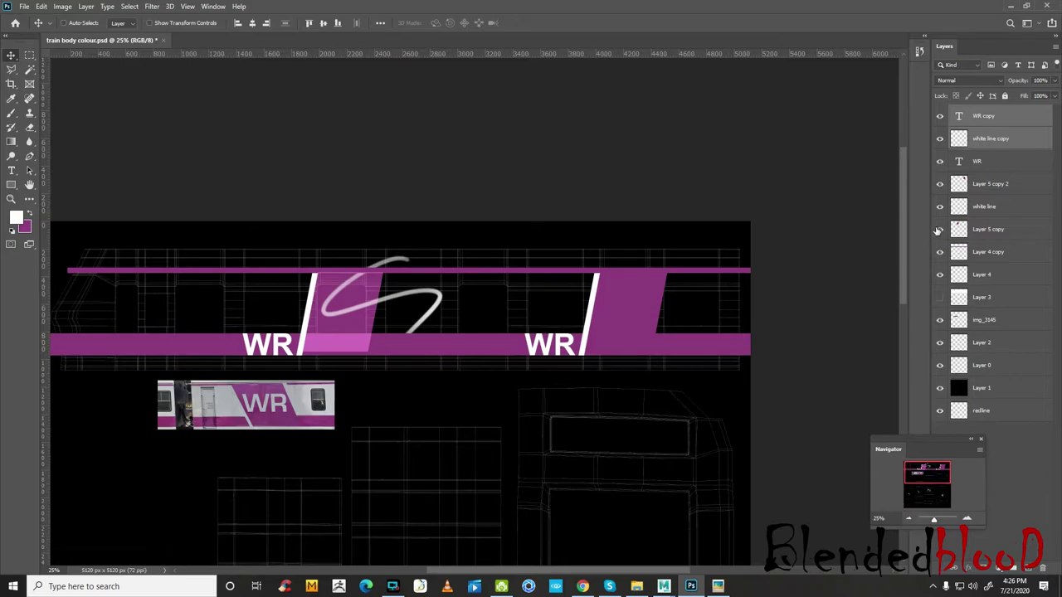
pyautogui.click(941, 297)
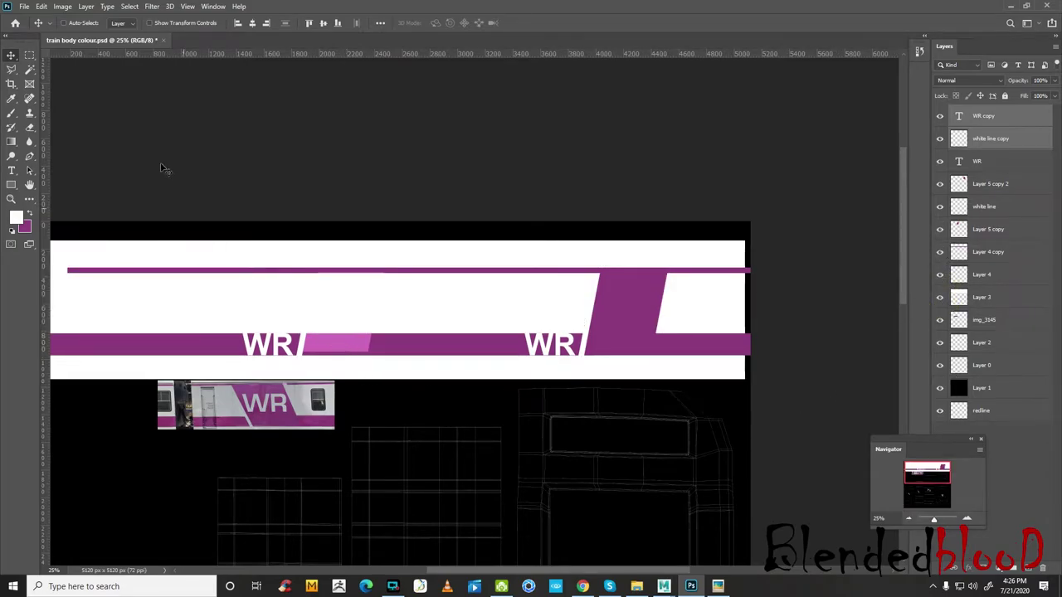
pyautogui.click(336, 347)
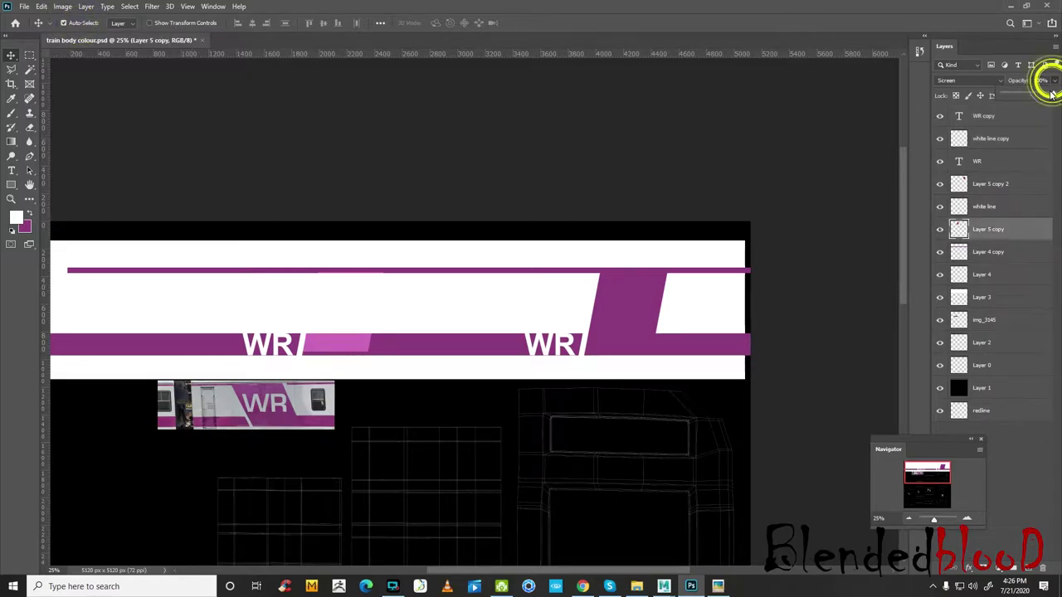
pyautogui.click(993, 81)
pyautogui.click(980, 90)
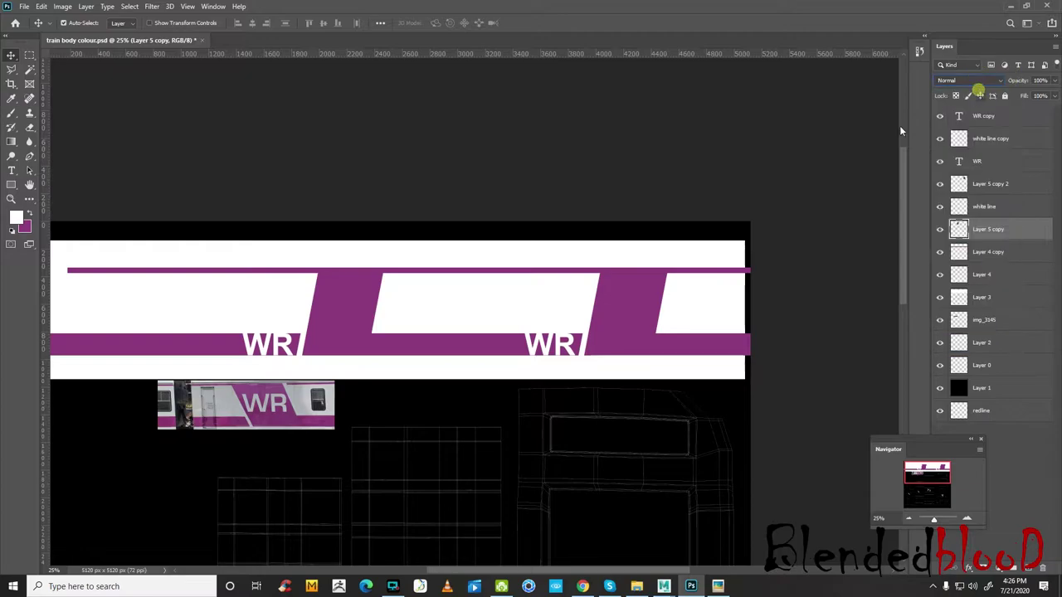
pyautogui.click(818, 163)
pyautogui.hotkey('ctrl', 's')
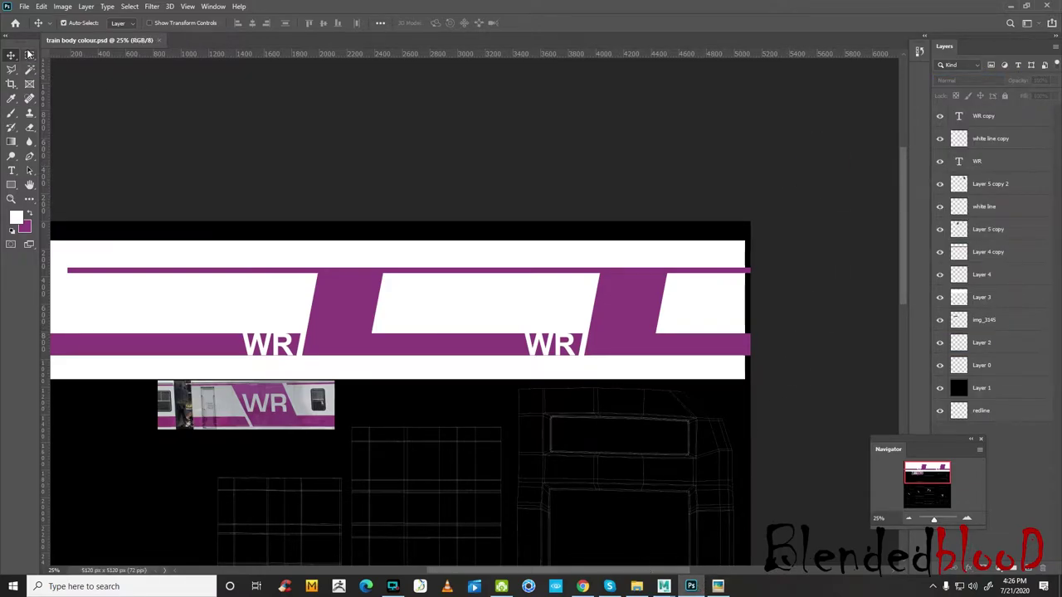
pyautogui.click(24, 6)
# - Save the texture over the existing train body colour file
pyautogui.click(58, 139)
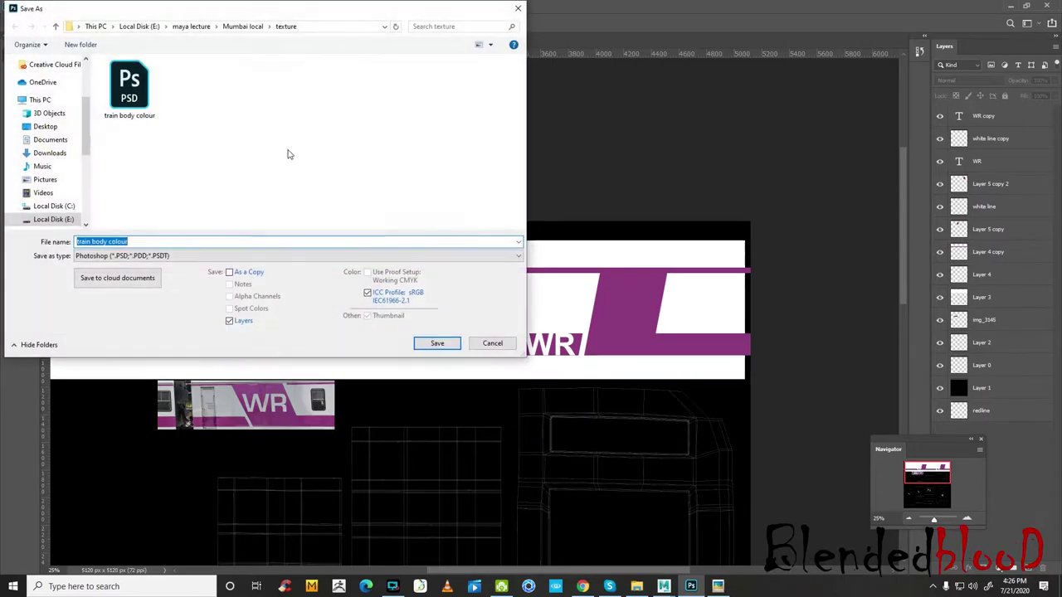
pyautogui.click(129, 87)
pyautogui.click(437, 342)
pyautogui.click(553, 294)
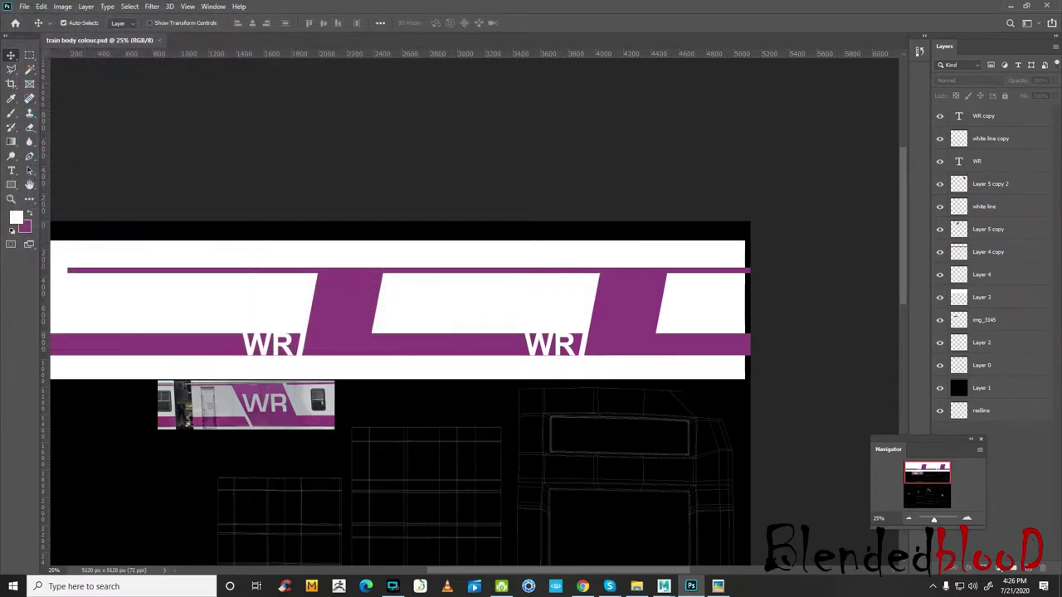
# - Save the texture again as train body colour_1.psd and bring Maya to the front
pyautogui.click(24, 6)
pyautogui.click(64, 141)
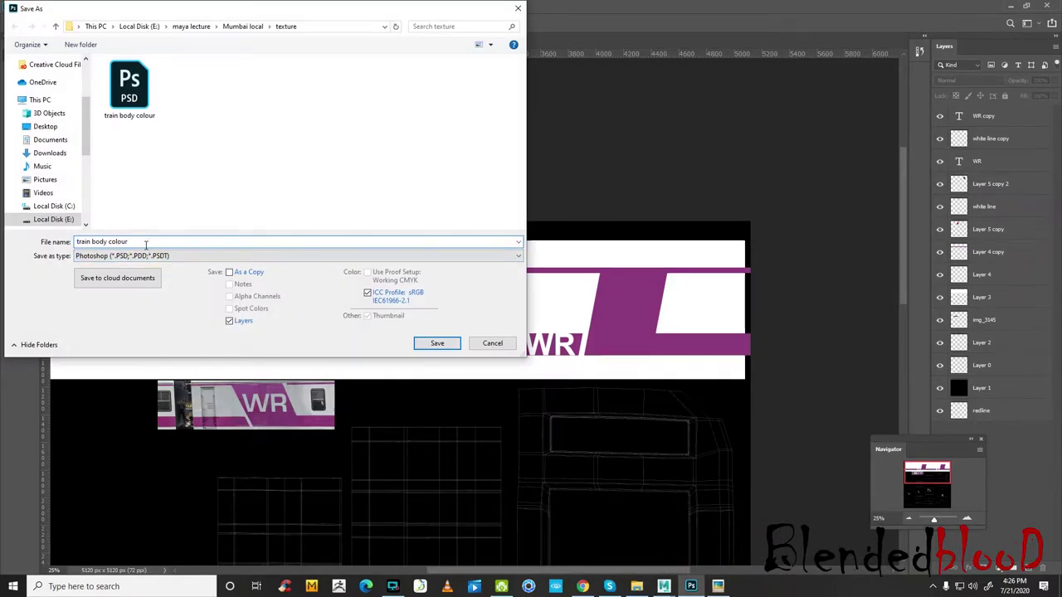
pyautogui.click(433, 343)
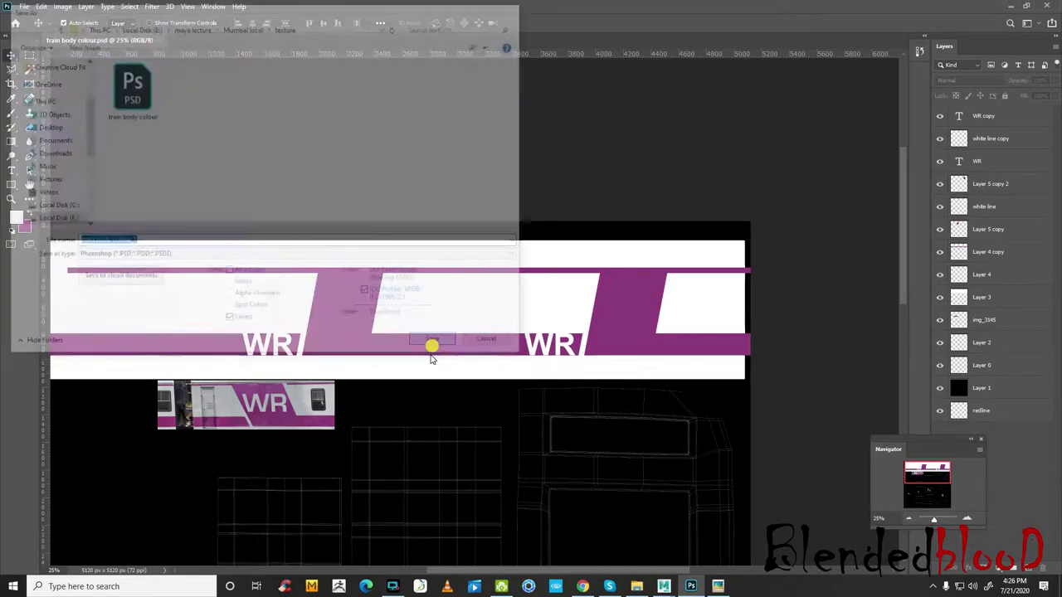
pyautogui.click(664, 587)
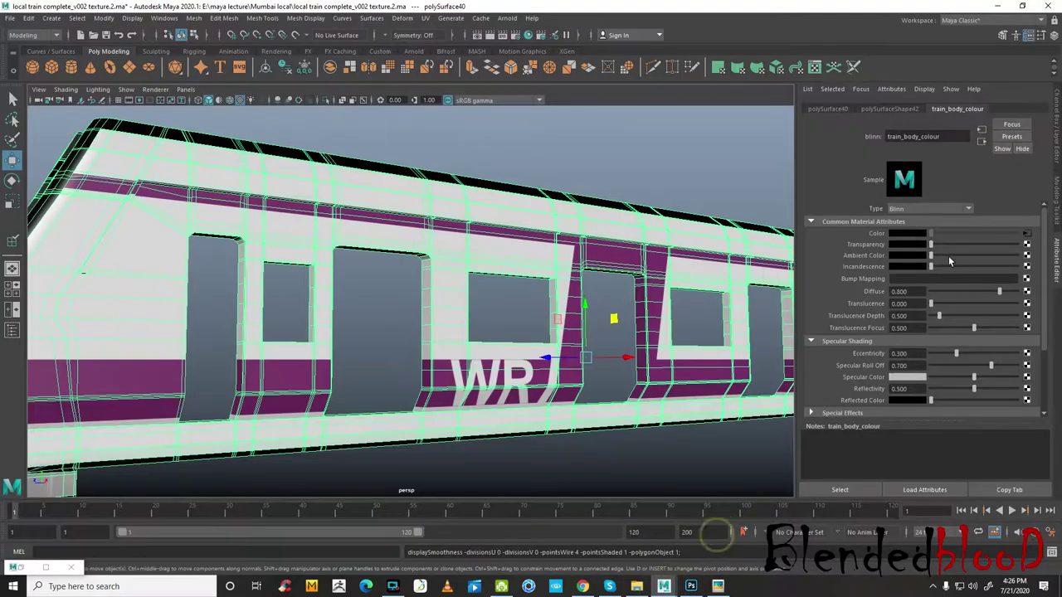
# - Reload the file1 texture in Maya and orbit to view the updated train livery
pyautogui.click(1026, 235)
pyautogui.click(907, 277)
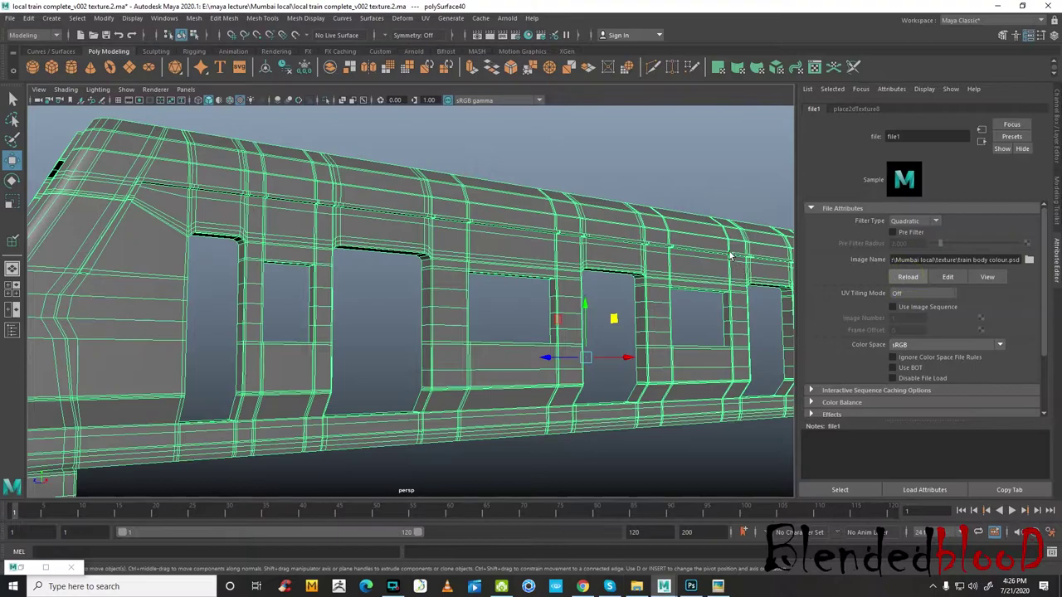
pyautogui.moveTo(602, 220); pyautogui.dragTo(618, 208, button='right')
pyautogui.click(649, 176)
pyautogui.scroll(-5, 649, 175)
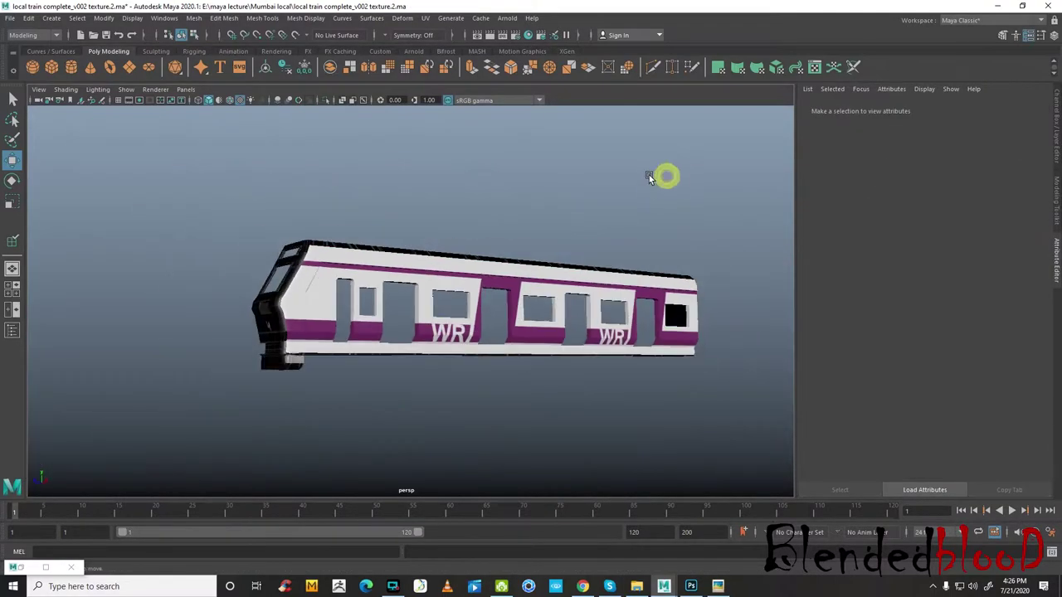
pyautogui.moveTo(666, 248)
pyautogui.keyDown('alt'); pyautogui.mouseDown()
pyautogui.moveTo(710, 261)
pyautogui.moveTo(609, 264)
pyautogui.moveTo(714, 265)
pyautogui.moveTo(696, 279)
pyautogui.moveTo(438, 332)
pyautogui.moveTo(443, 343)
pyautogui.moveTo(403, 367)
pyautogui.moveTo(427, 351)
pyautogui.moveTo(299, 273)
pyautogui.moveTo(424, 306)
pyautogui.moveTo(316, 310)
pyautogui.moveTo(469, 316)
pyautogui.mouseUp(); pyautogui.keyUp('alt')
pyautogui.scroll(3, 695, 280)
pyautogui.scroll(1, 695, 281)
pyautogui.scroll(5, 413, 283)
# - Inspect the train's front and underside from several angles, then return to Photoshop
pyautogui.click(413, 283)
pyautogui.moveTo(415, 277)
pyautogui.keyDown('alt'); pyautogui.mouseDown()
pyautogui.moveTo(457, 280)
pyautogui.moveTo(411, 260)
pyautogui.moveTo(526, 234)
pyautogui.moveTo(510, 224)
pyautogui.moveTo(543, 262)
pyautogui.mouseUp(); pyautogui.keyUp('alt')
pyautogui.scroll(-5, 429, 280)
pyautogui.scroll(5, 436, 282)
pyautogui.moveTo(516, 214)
pyautogui.keyDown('alt'); pyautogui.mouseDown()
pyautogui.moveTo(490, 249)
pyautogui.moveTo(506, 249)
pyautogui.mouseUp(); pyautogui.keyUp('alt')
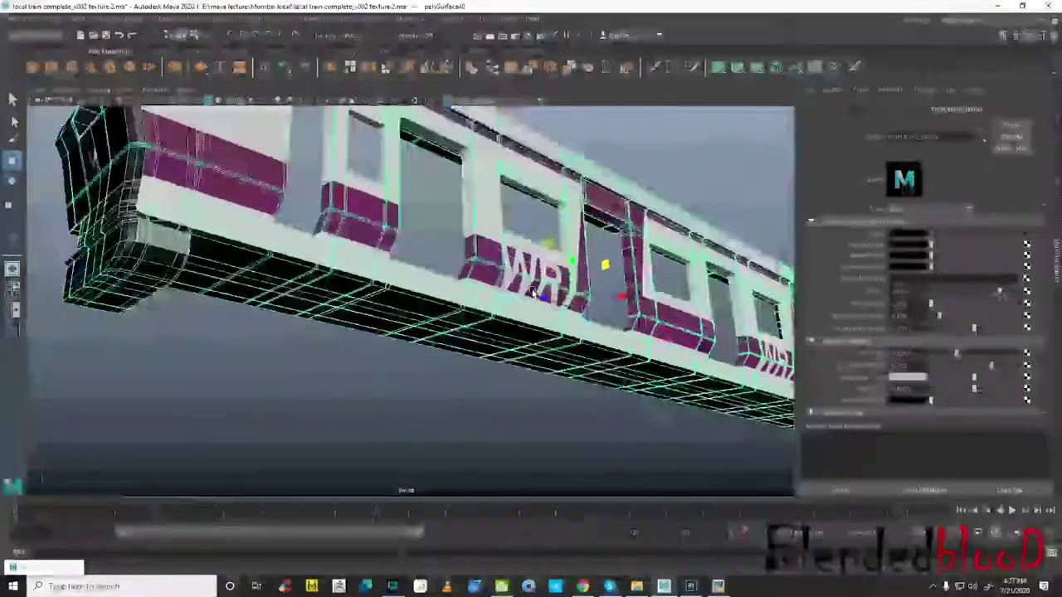
pyautogui.moveTo(531, 293)
pyautogui.keyDown('alt'); pyautogui.mouseDown()
pyautogui.moveTo(432, 332)
pyautogui.moveTo(451, 304)
pyautogui.moveTo(461, 308)
pyautogui.moveTo(390, 357)
pyautogui.mouseUp(); pyautogui.keyUp('alt')
pyautogui.click(694, 587)
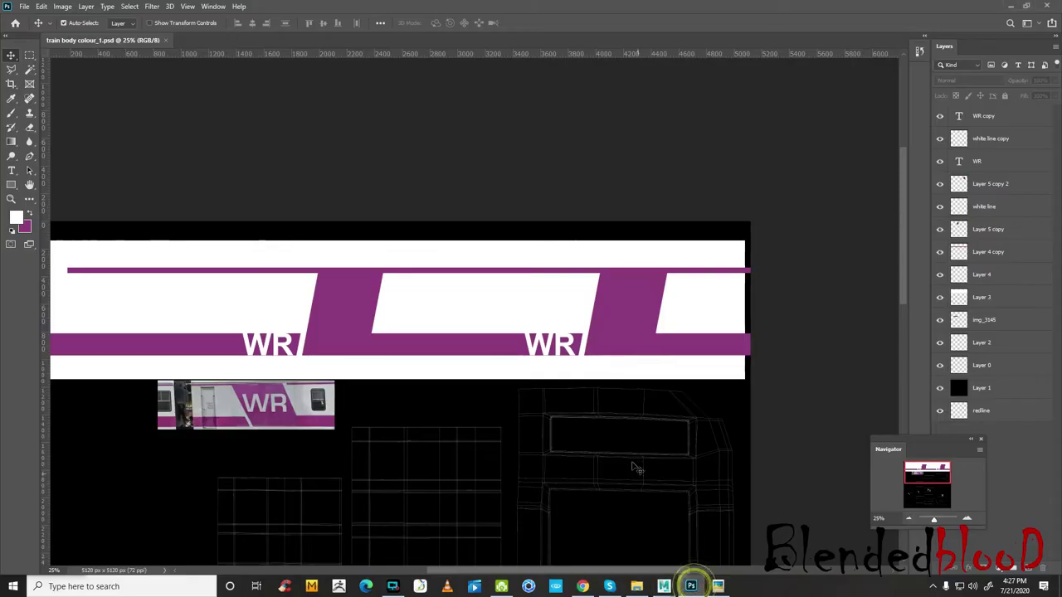
# - Delete Layer 2 with the handwritten markings and check the striped band up close
pyautogui.scroll(-2, 614, 440)
pyautogui.click(908, 518)
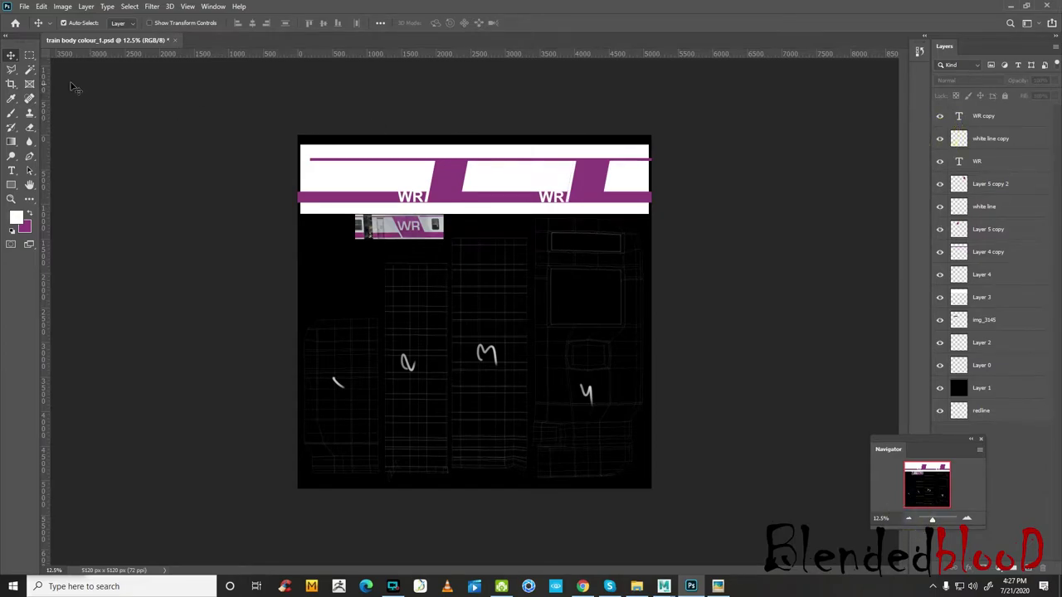
pyautogui.click(484, 351)
pyautogui.click(940, 343)
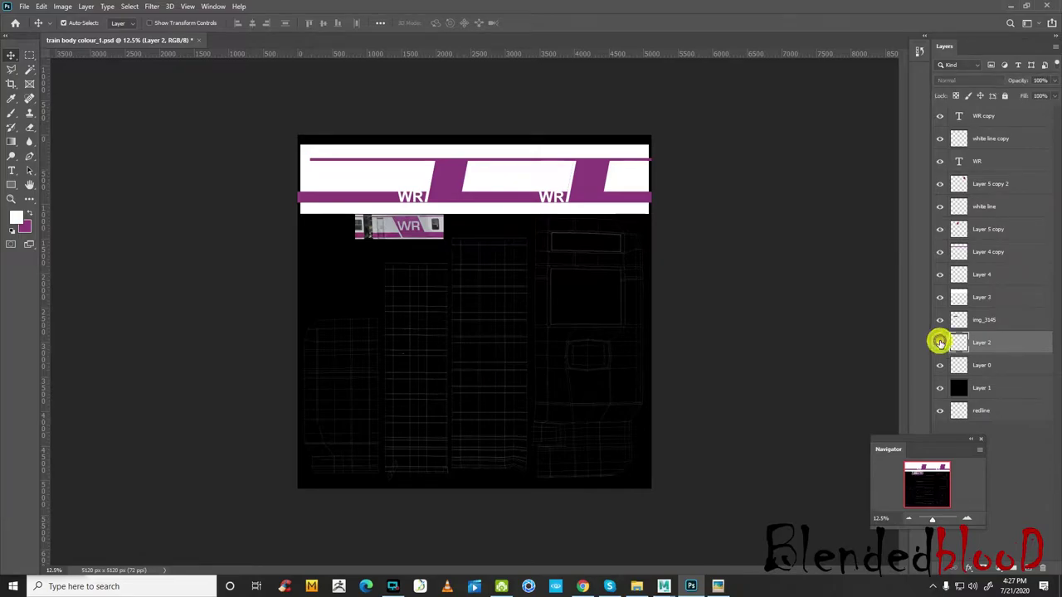
pyautogui.click(940, 343)
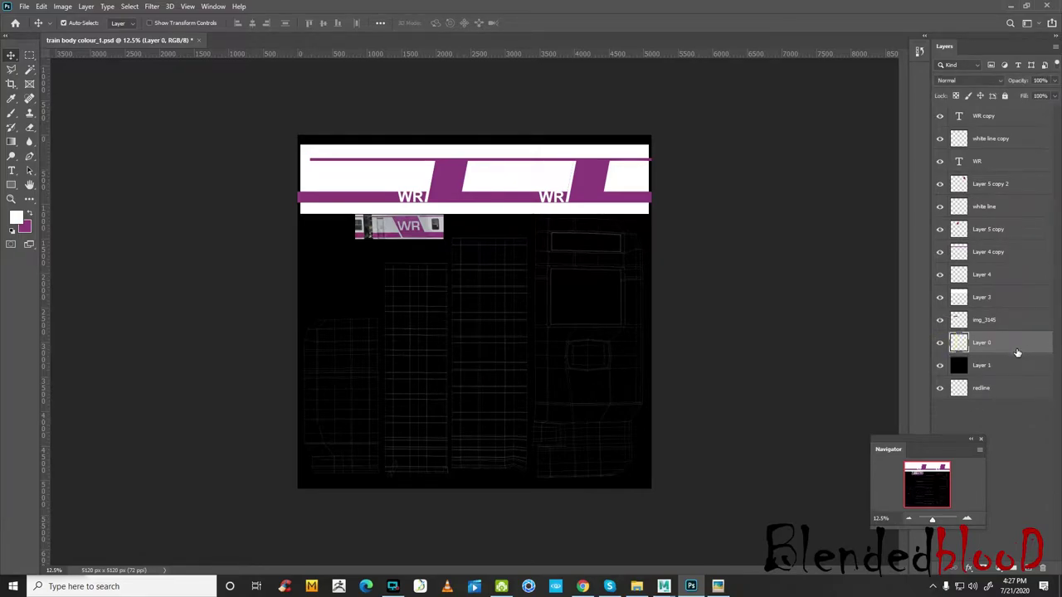
pyautogui.click(967, 516)
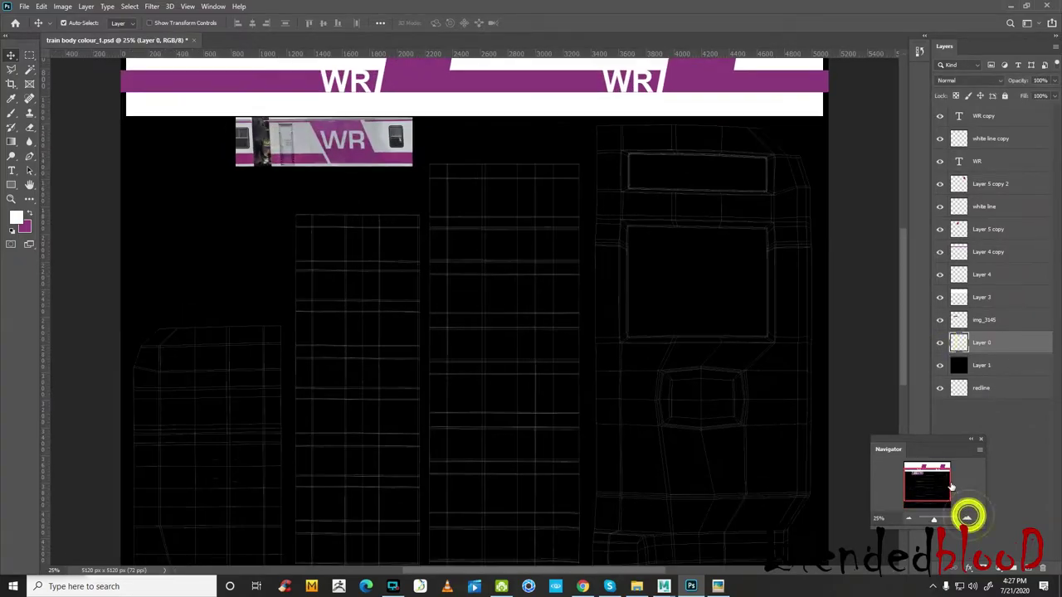
pyautogui.moveTo(936, 485)
pyautogui.mouseDown()
pyautogui.moveTo(931, 462)
pyautogui.moveTo(950, 502)
pyautogui.moveTo(935, 458)
pyautogui.mouseUp()
pyautogui.click(971, 519)
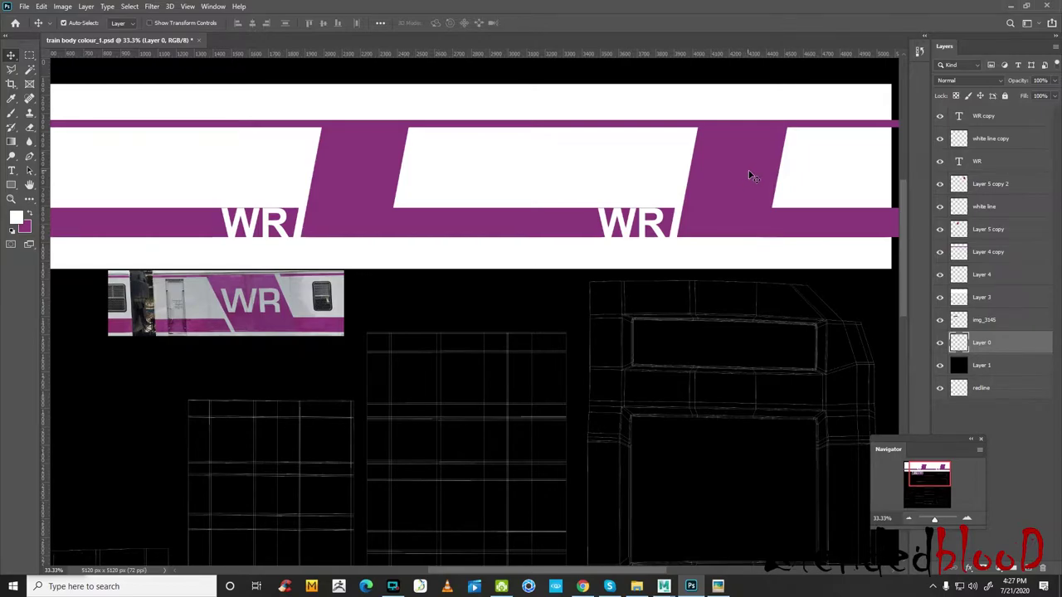
pyautogui.click(911, 520)
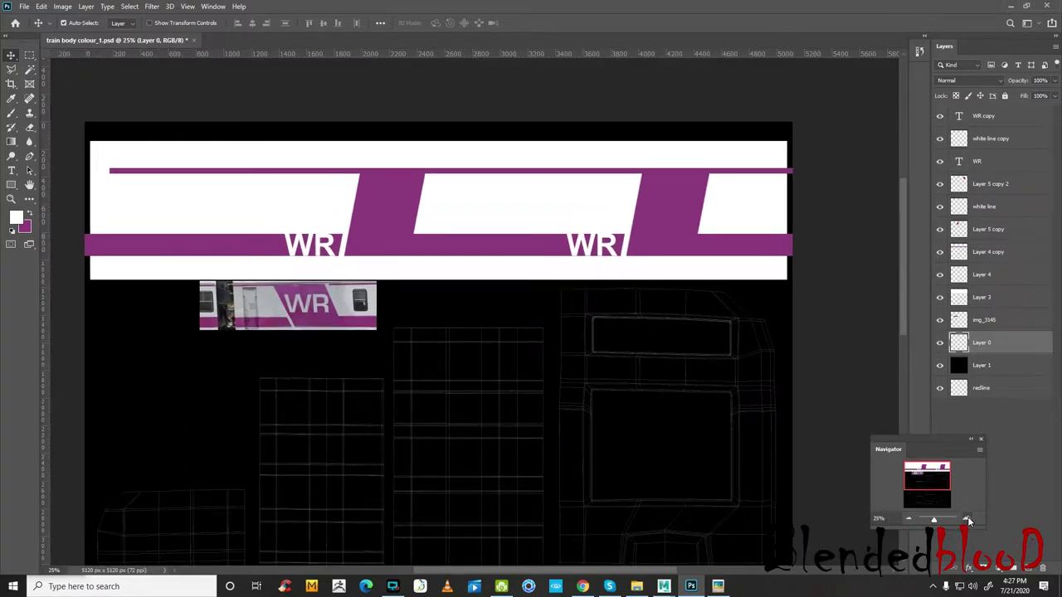
# - Open the reference train photo and play the Bombardier train video from the Mumbai local folder
pyautogui.click(721, 587)
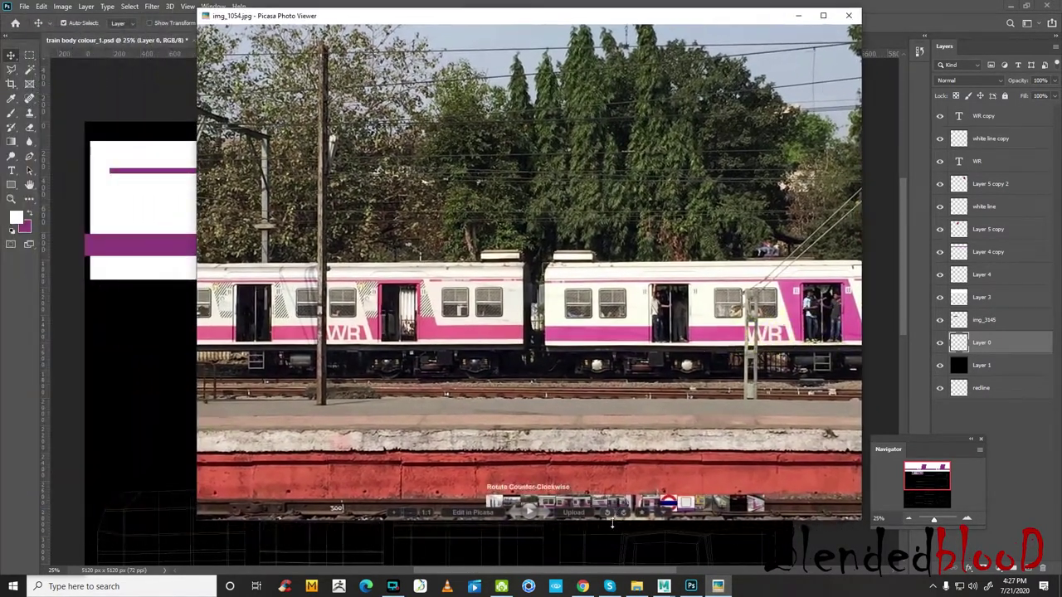
pyautogui.click(639, 587)
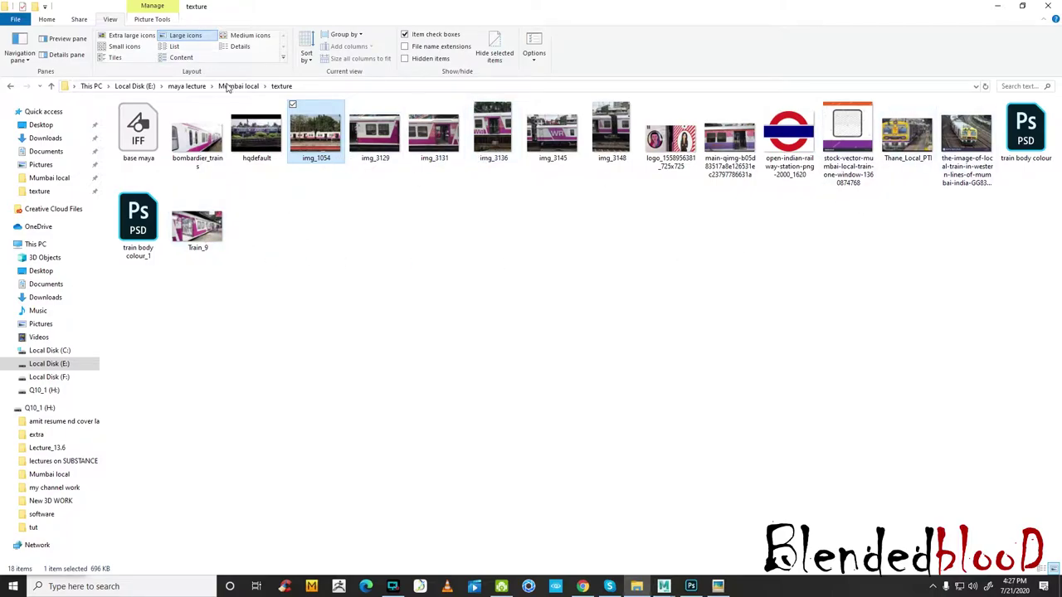
pyautogui.click(227, 86)
pyautogui.click(611, 439)
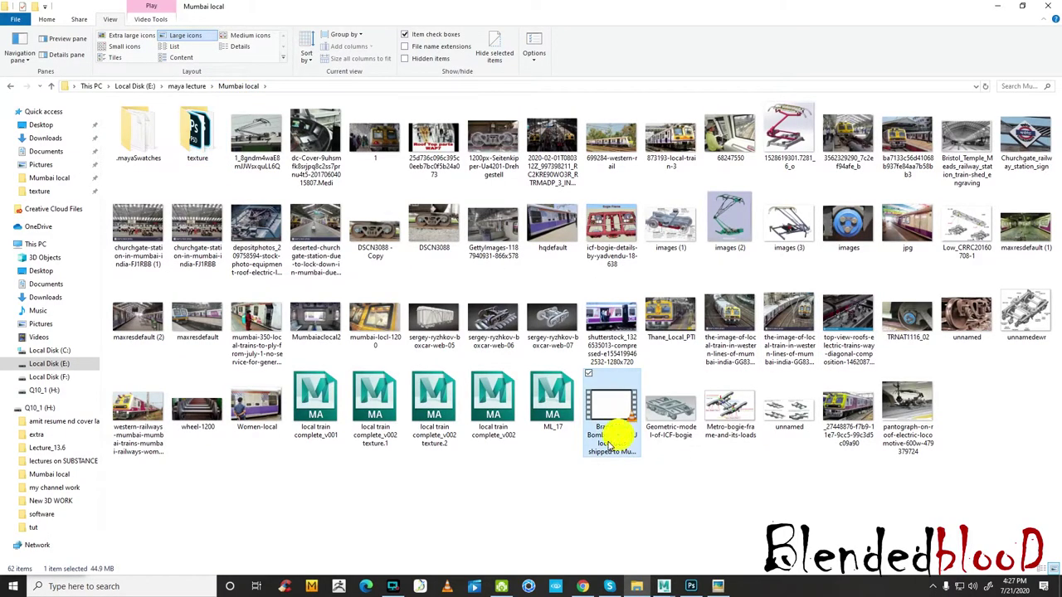
pyautogui.doubleClick(611, 440)
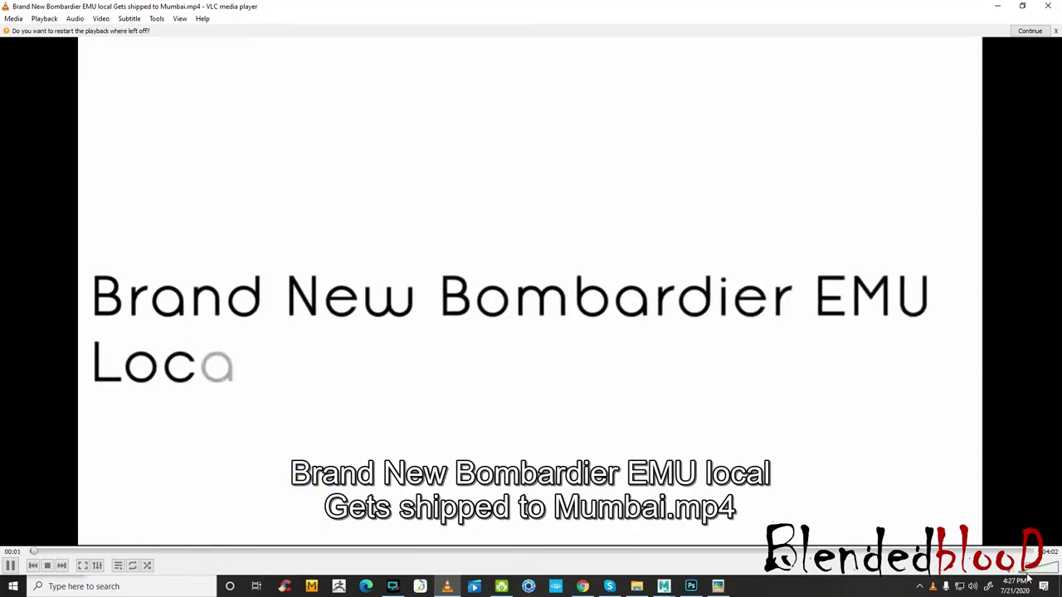
# - Pause the Bombardier video at 00:43 on the WR livery, then minimize VLC, Explorer and Picasa
pyautogui.click(64, 551)
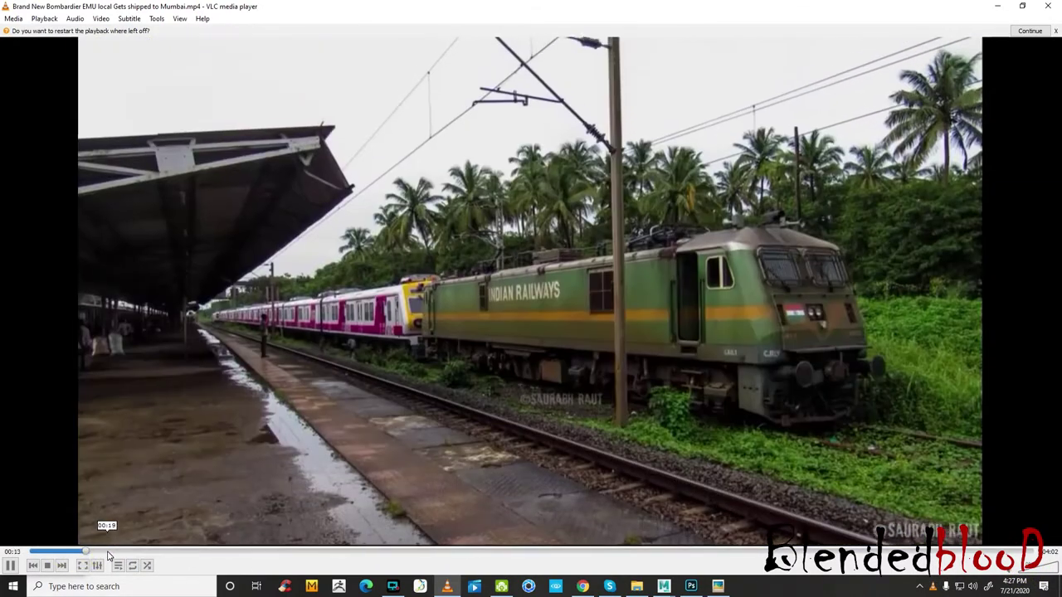
pyautogui.click(107, 551)
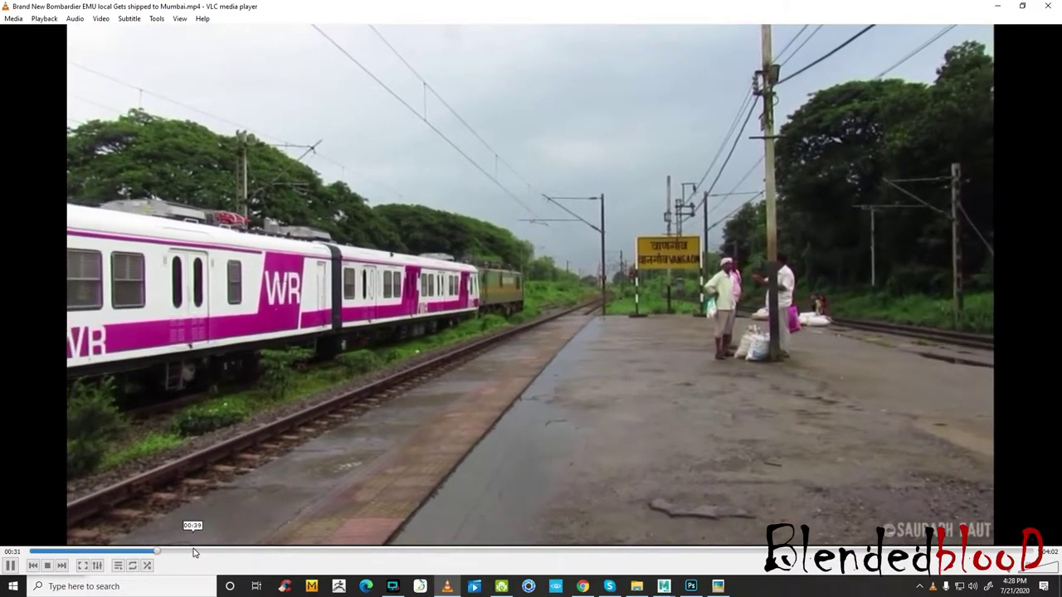
pyautogui.click(193, 552)
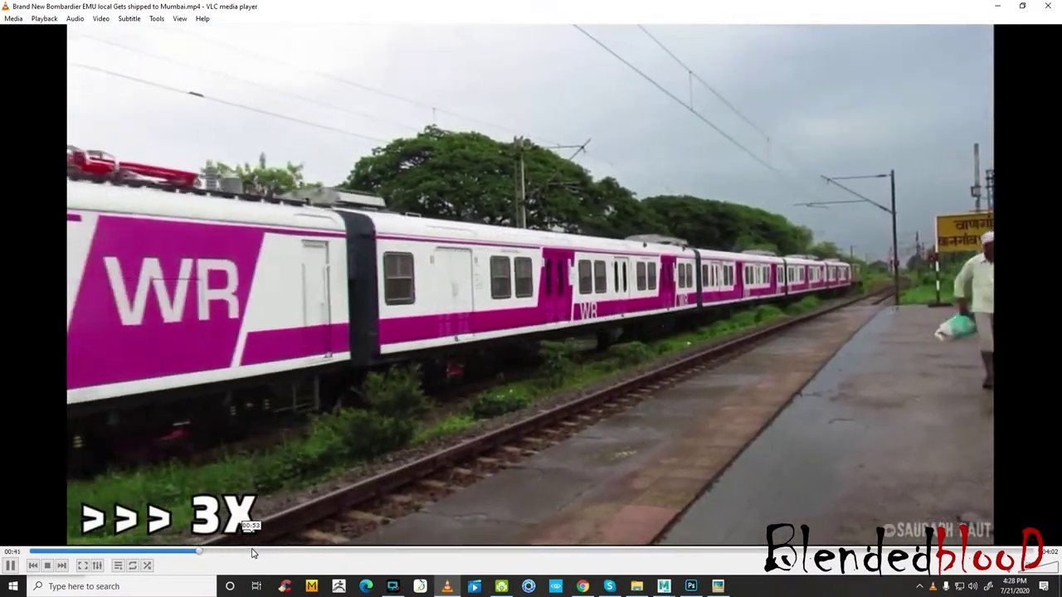
pyautogui.press('space')
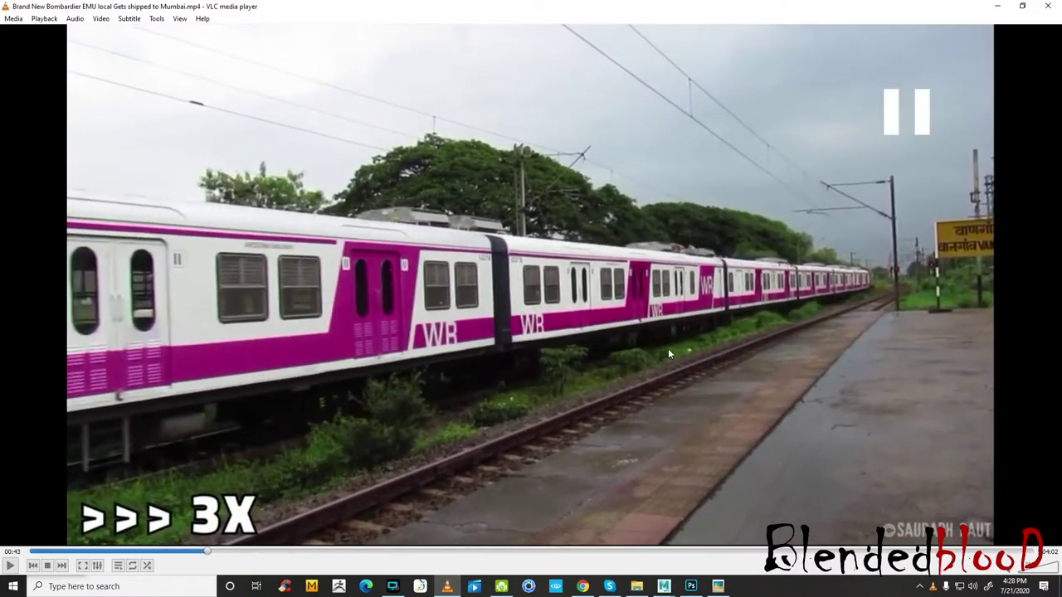
pyautogui.click(997, 6)
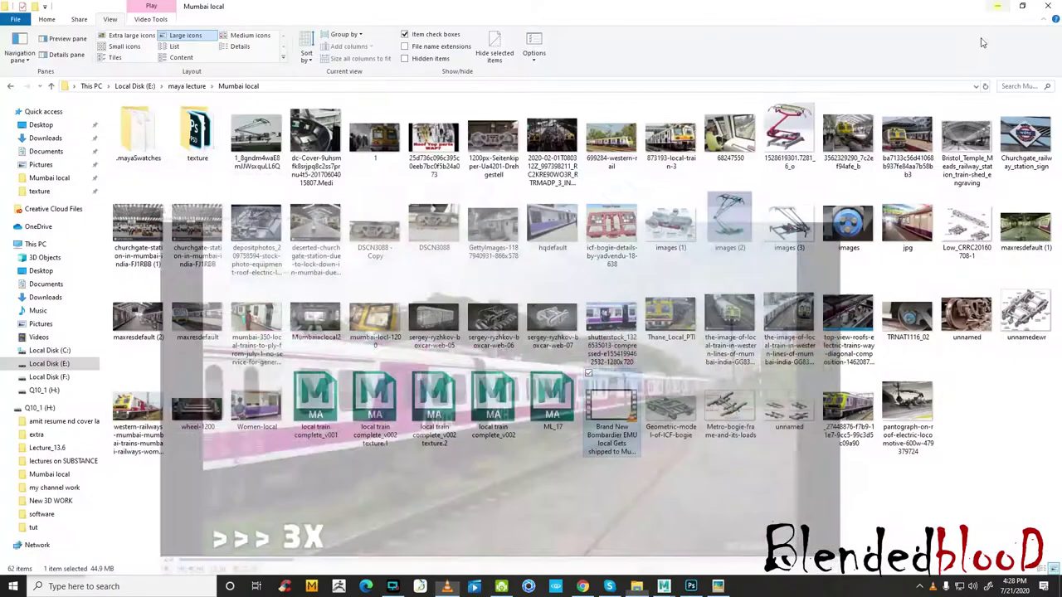
pyautogui.click(995, 7)
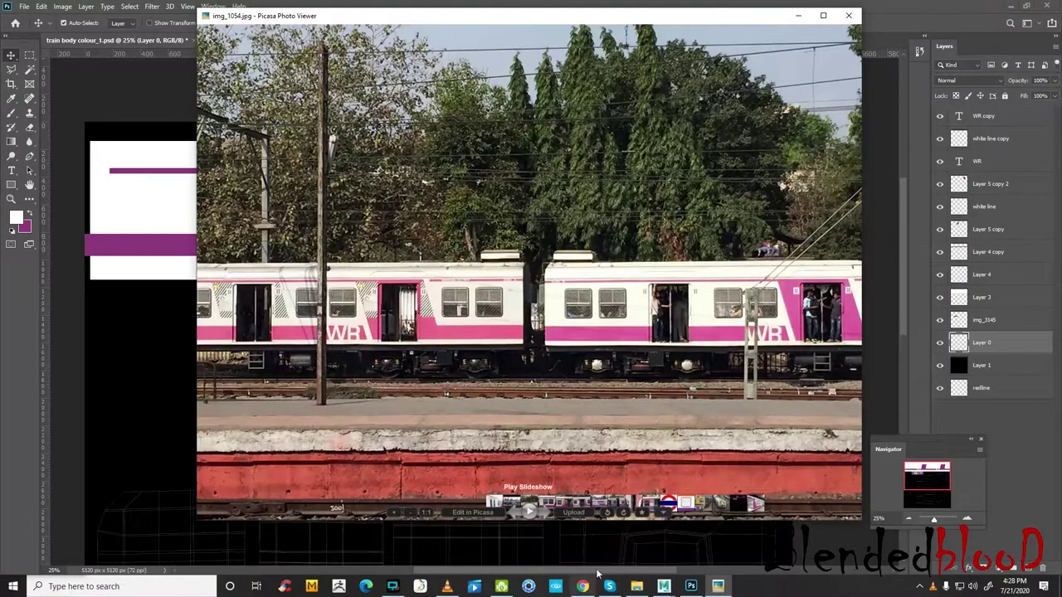
pyautogui.click(799, 13)
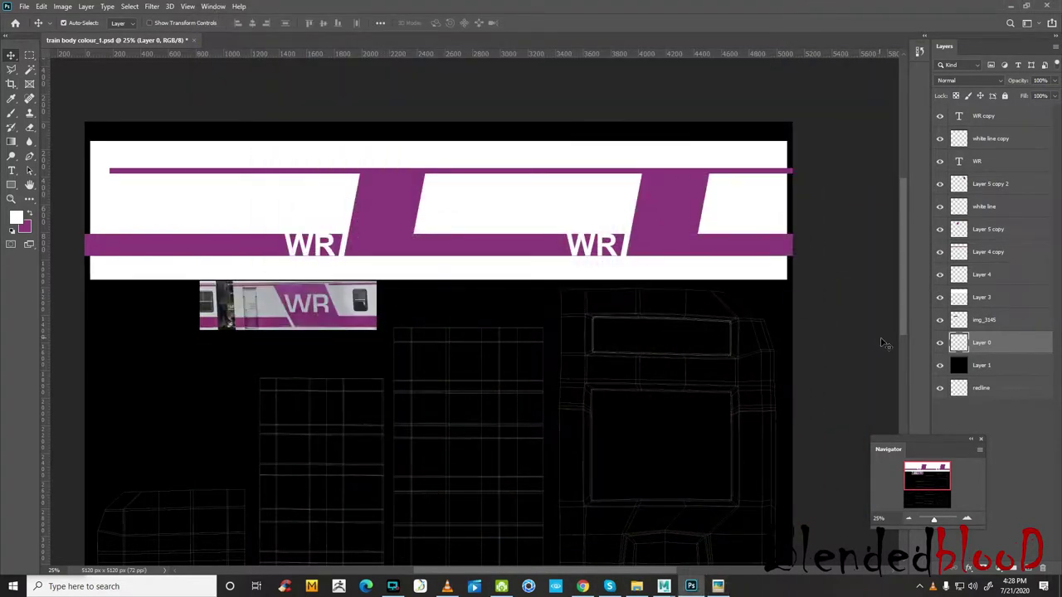
pyautogui.moveTo(664, 586)
pyautogui.click(737, 519)
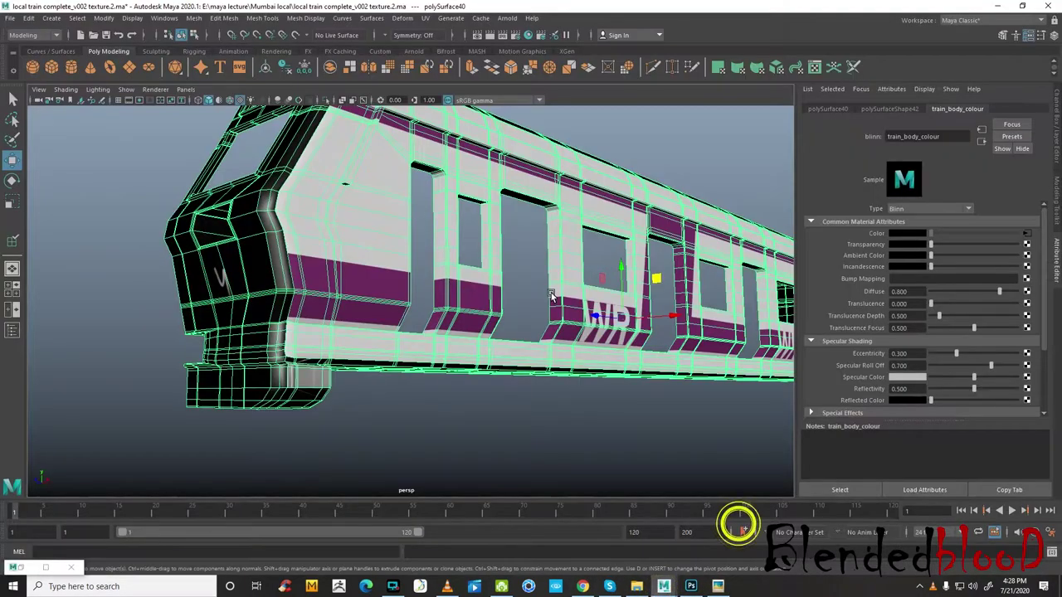
pyautogui.moveTo(549, 296)
pyautogui.keyDown('alt'); pyautogui.mouseDown()
pyautogui.moveTo(515, 334)
pyautogui.moveTo(499, 336)
pyautogui.mouseUp(); pyautogui.keyUp('alt')
pyautogui.moveTo(268, 252)
pyautogui.keyDown('alt'); pyautogui.mouseDown()
pyautogui.moveTo(209, 274)
pyautogui.moveTo(307, 307)
pyautogui.moveTo(133, 300)
pyautogui.moveTo(394, 303)
pyautogui.moveTo(382, 308)
pyautogui.moveTo(422, 318)
pyautogui.mouseUp(); pyautogui.keyUp('alt')
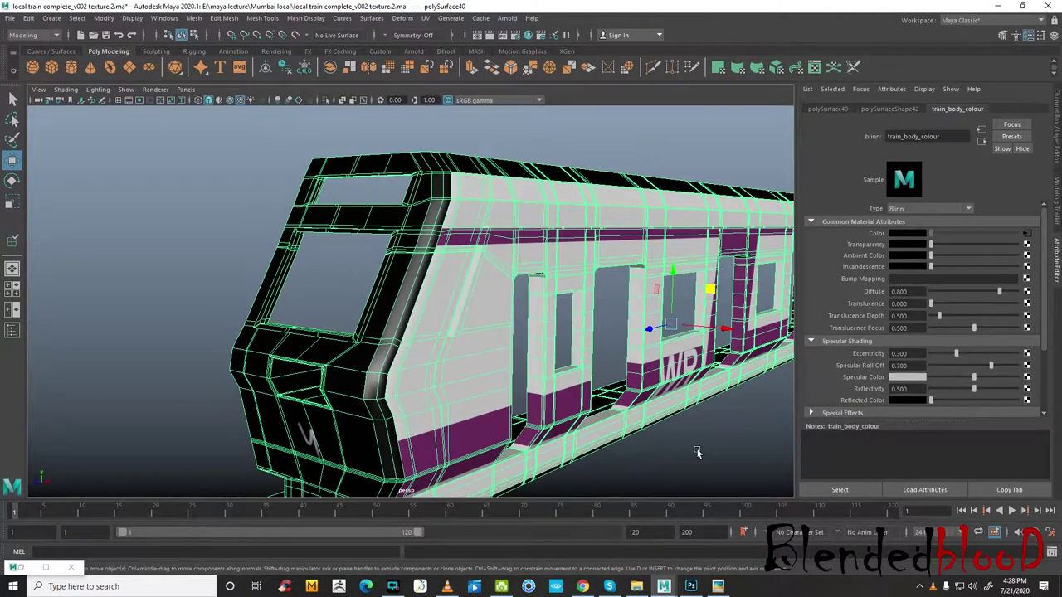
pyautogui.press('space')
pyautogui.click(690, 586)
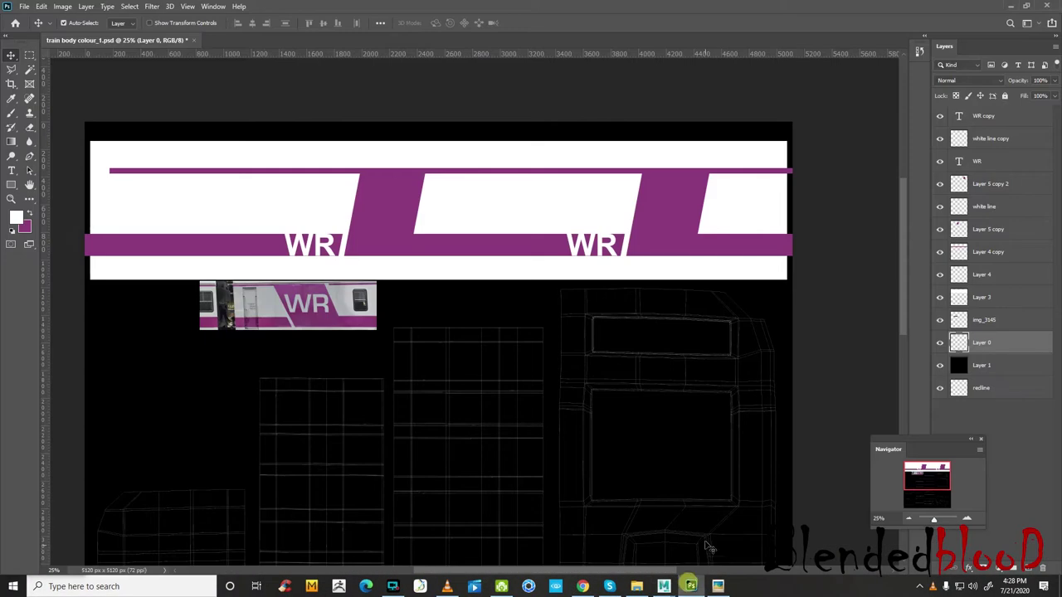
pyautogui.click(669, 587)
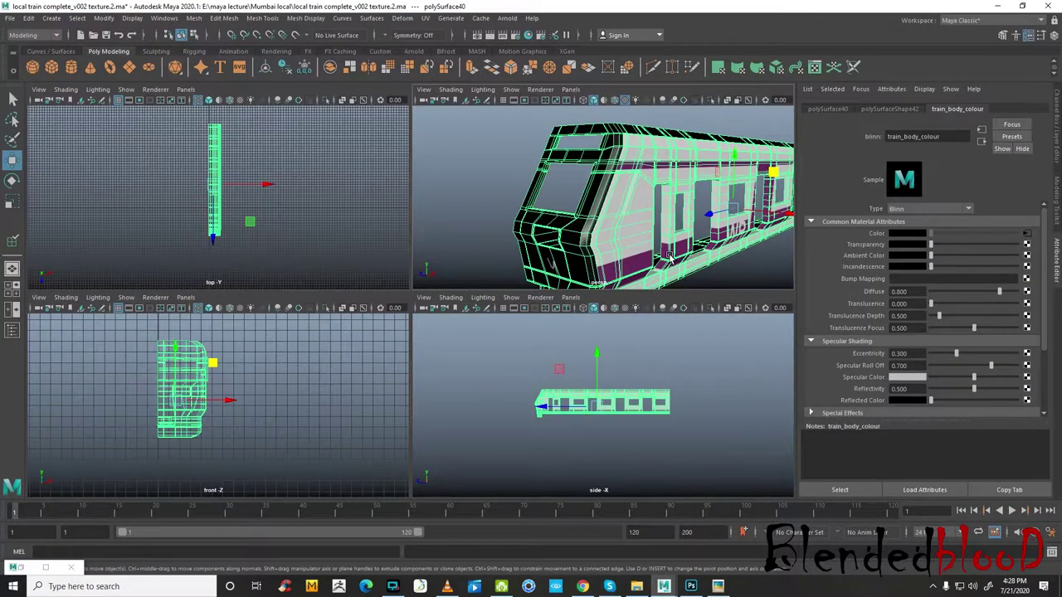
pyautogui.press('space')
pyautogui.keyDown('alt'); pyautogui.moveTo(671, 260); pyautogui.dragTo(693, 558); pyautogui.keyUp('alt')
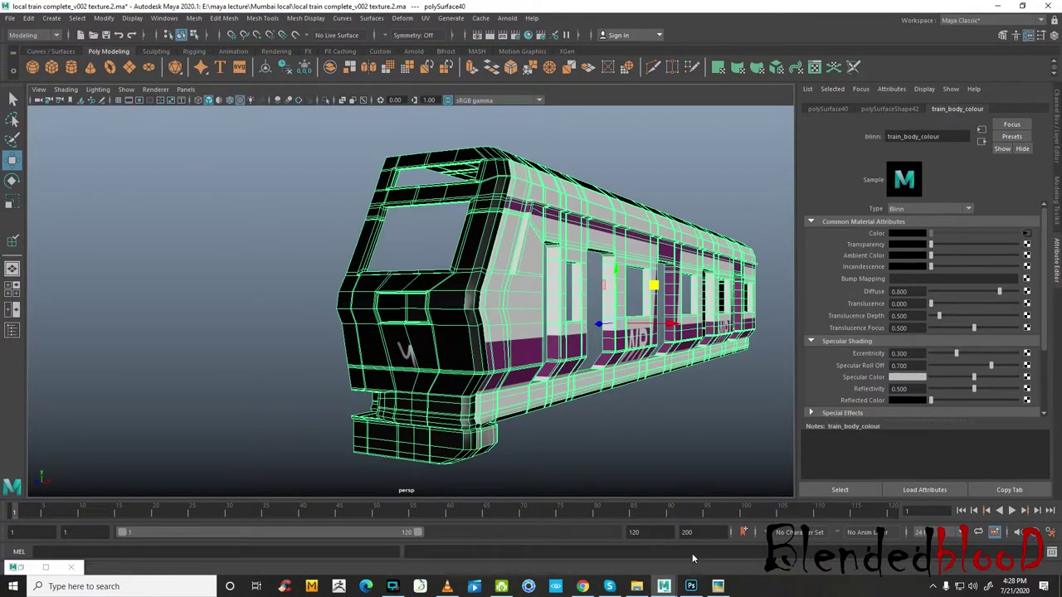
pyautogui.click(690, 587)
# - Delete the img_3145 reference train photo layer from the texture
pyautogui.scroll(-1, 661, 417)
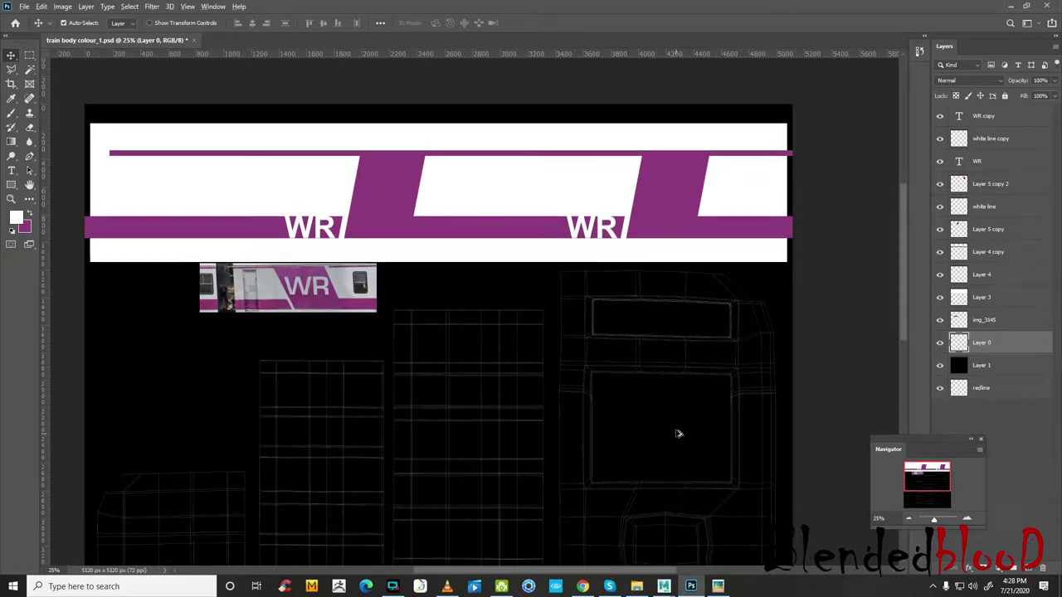
pyautogui.scroll(-2, 612, 394)
pyautogui.scroll(-3, 612, 393)
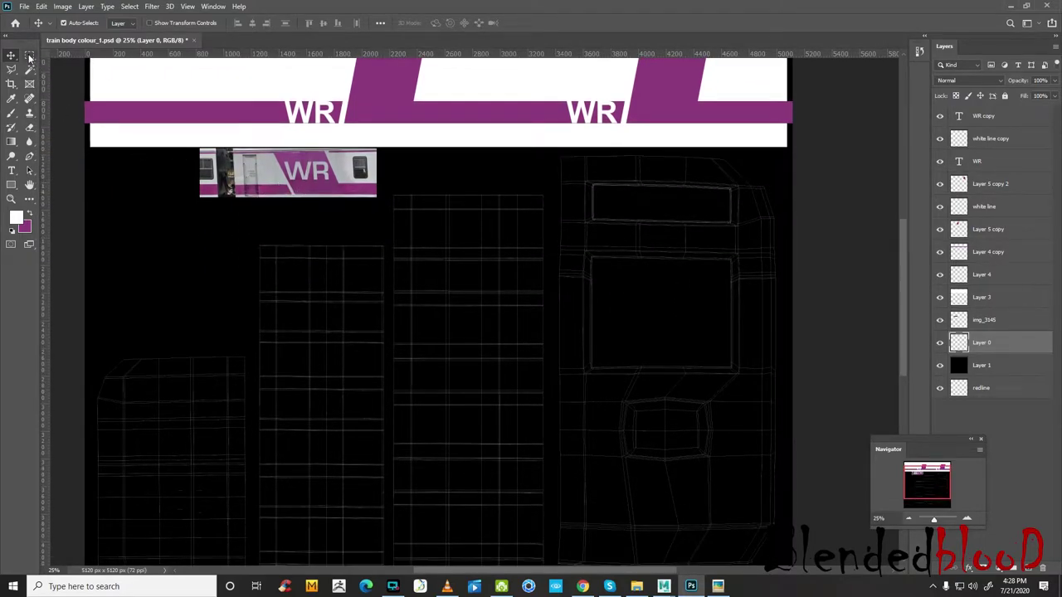
pyautogui.click(313, 174)
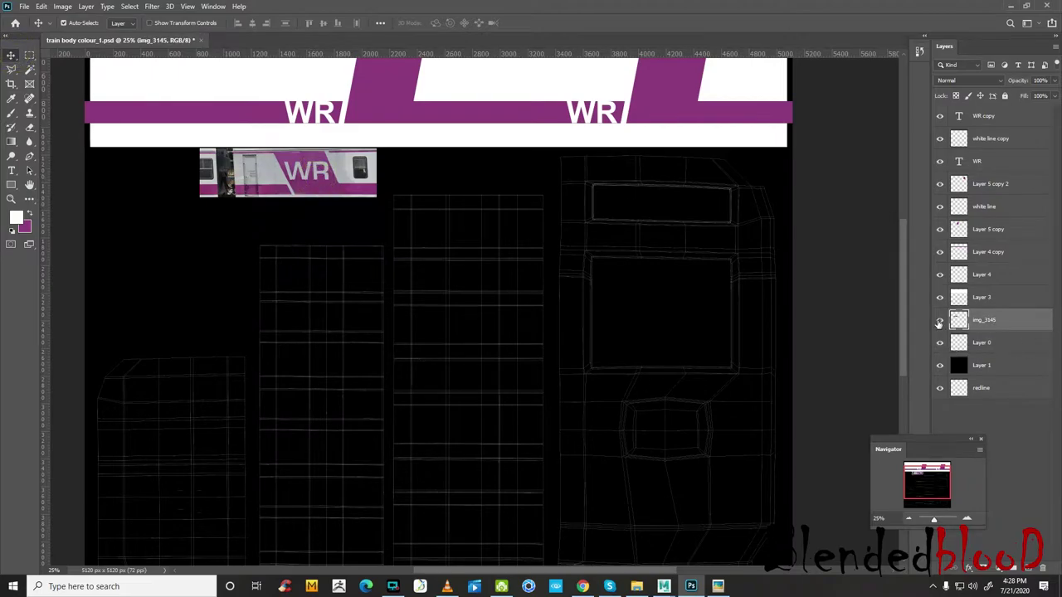
pyautogui.press('Delete')
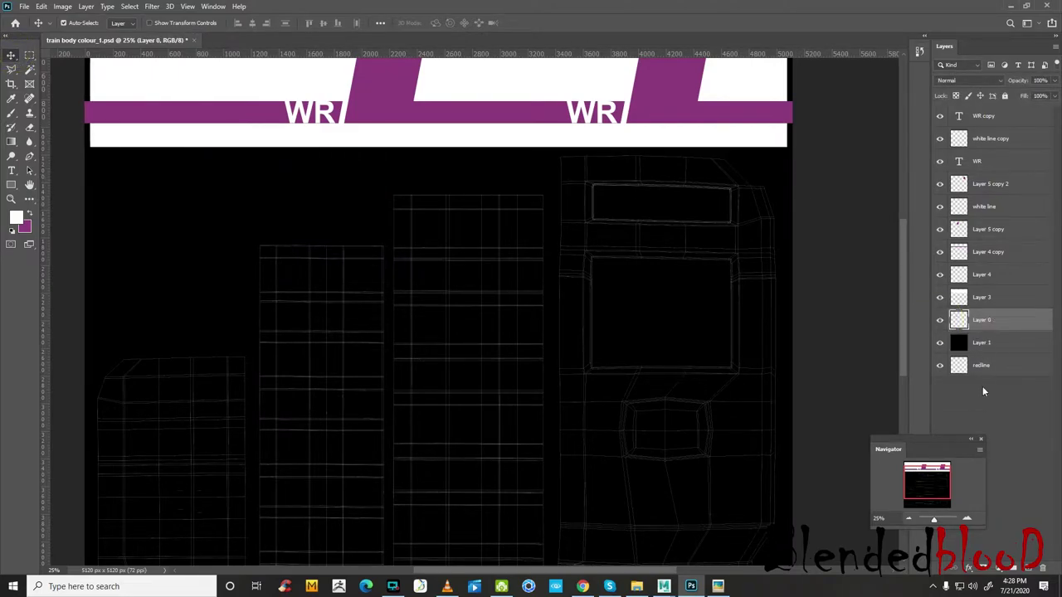
pyautogui.scroll(-2, 813, 304)
pyautogui.scroll(-2, 803, 309)
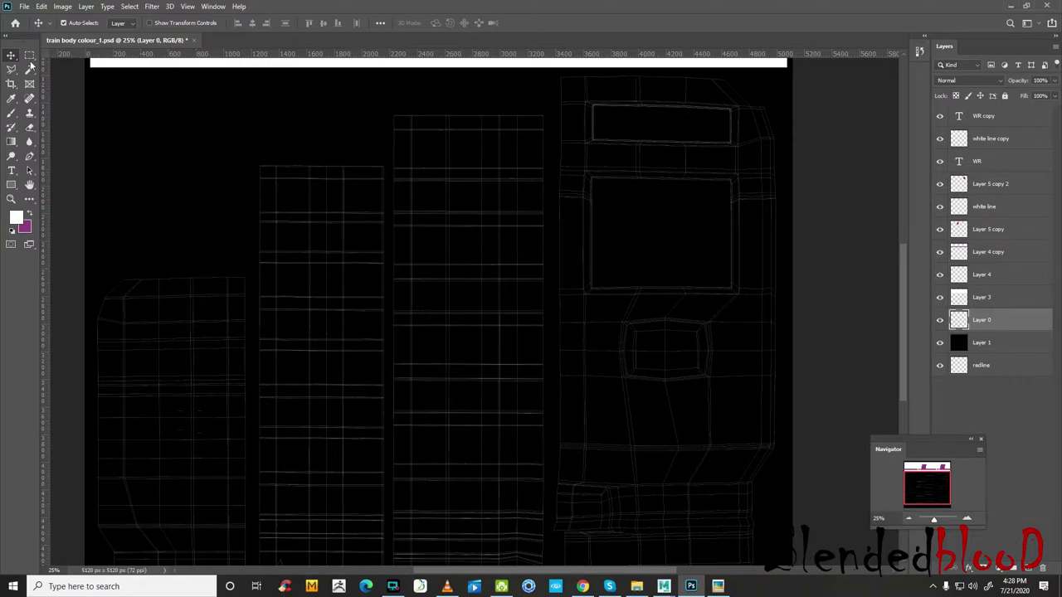
# - On a new layer, fill a white rectangle over the right-hand UV panel and deselect
pyautogui.click(29, 55)
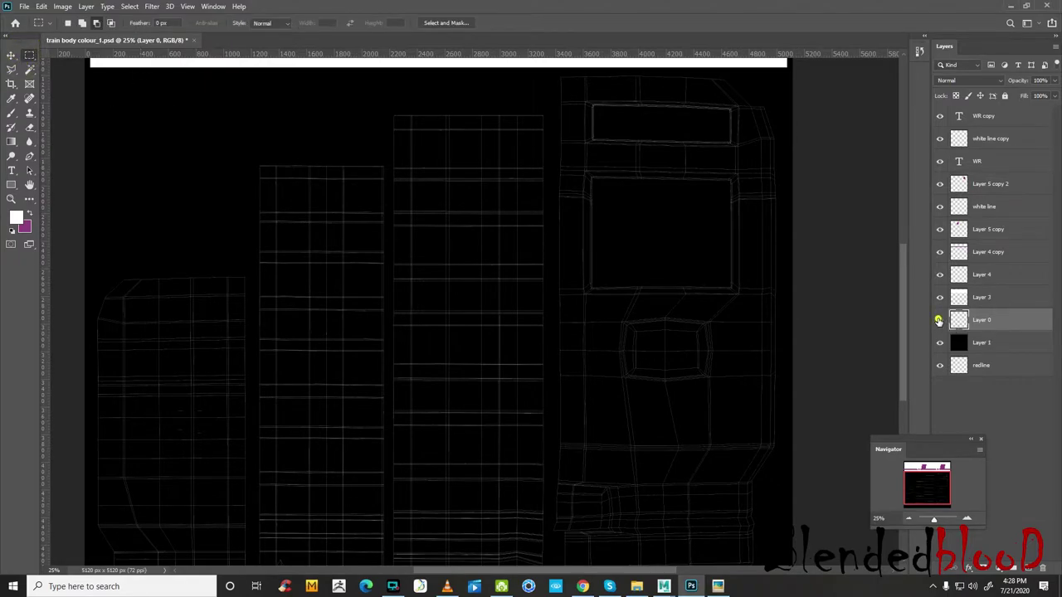
pyautogui.click(939, 321)
pyautogui.click(939, 320)
pyautogui.click(1028, 569)
pyautogui.moveTo(556, 70)
pyautogui.mouseDown()
pyautogui.moveTo(787, 584)
pyautogui.moveTo(777, 391)
pyautogui.moveTo(780, 438)
pyautogui.mouseUp()
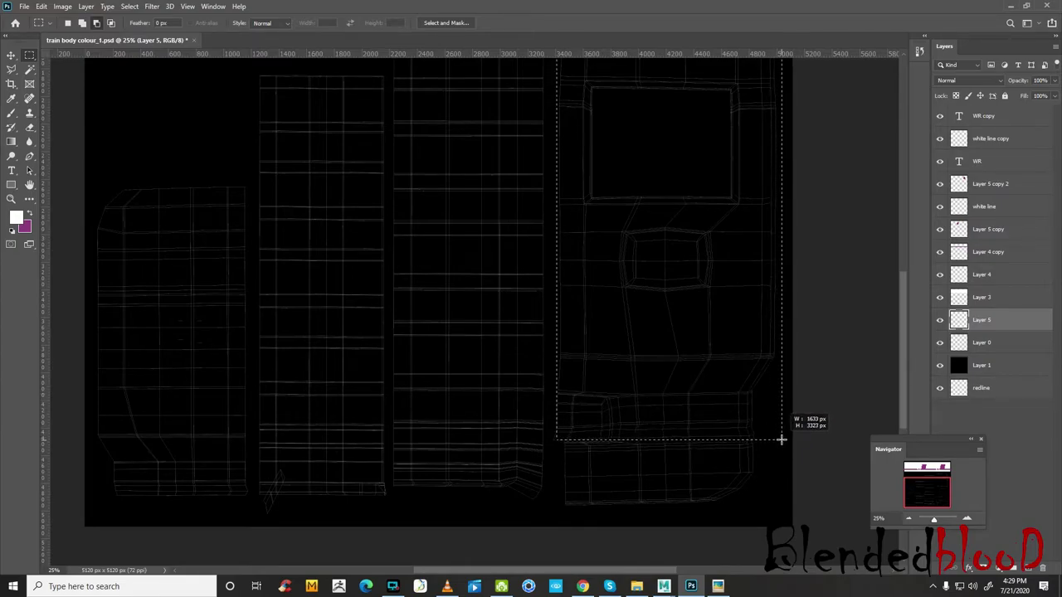
pyautogui.moveTo(780, 438); pyautogui.dragTo(781, 440)
pyautogui.hotkey('alt', 'BackSpace')
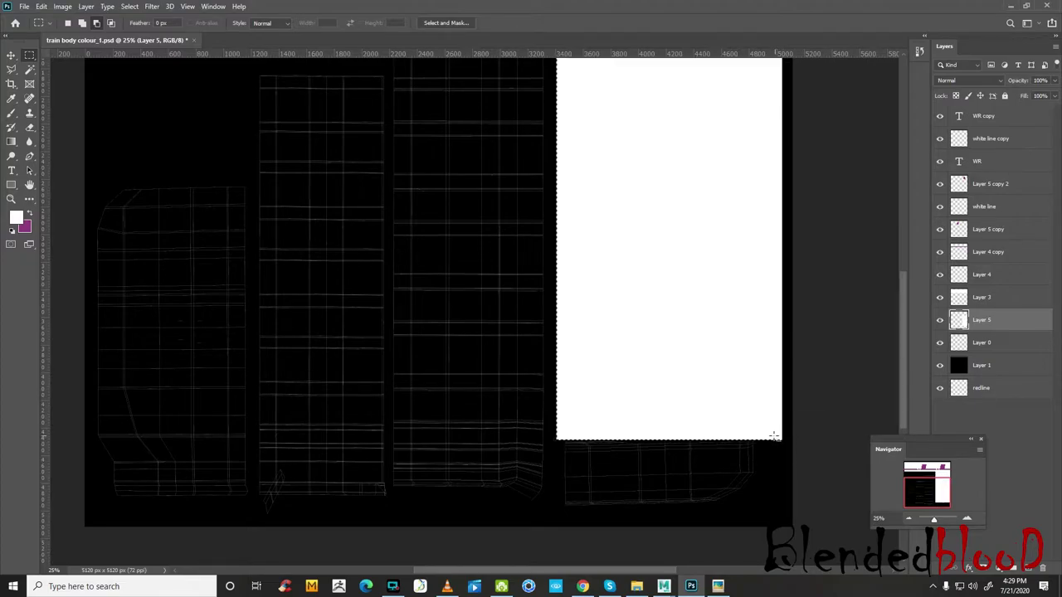
pyautogui.press('v')
pyautogui.hotkey('ctrl', 'd')
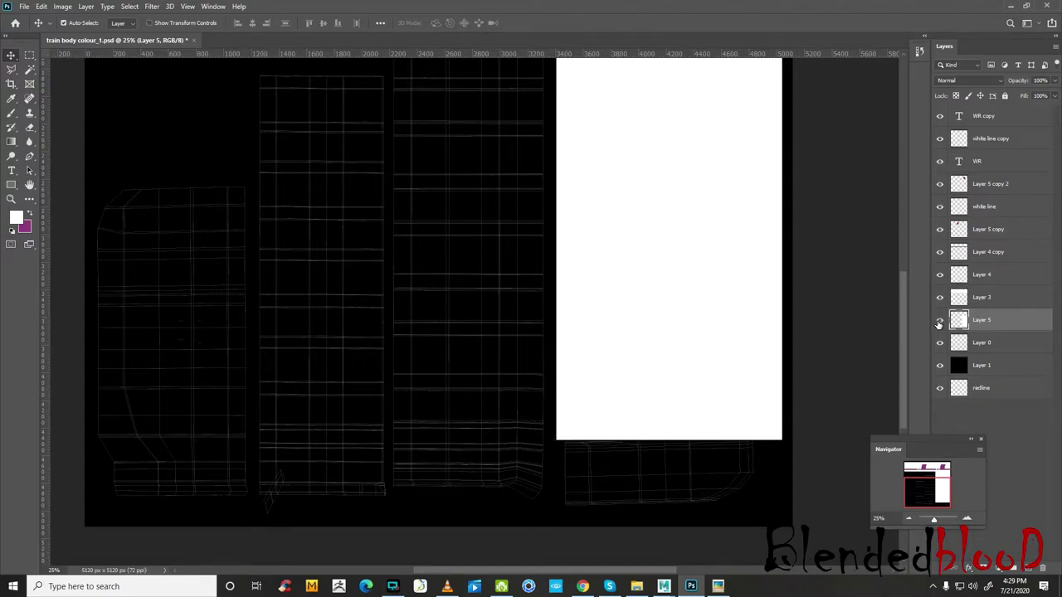
pyautogui.scroll(2, 820, 278)
pyautogui.scroll(2, 821, 263)
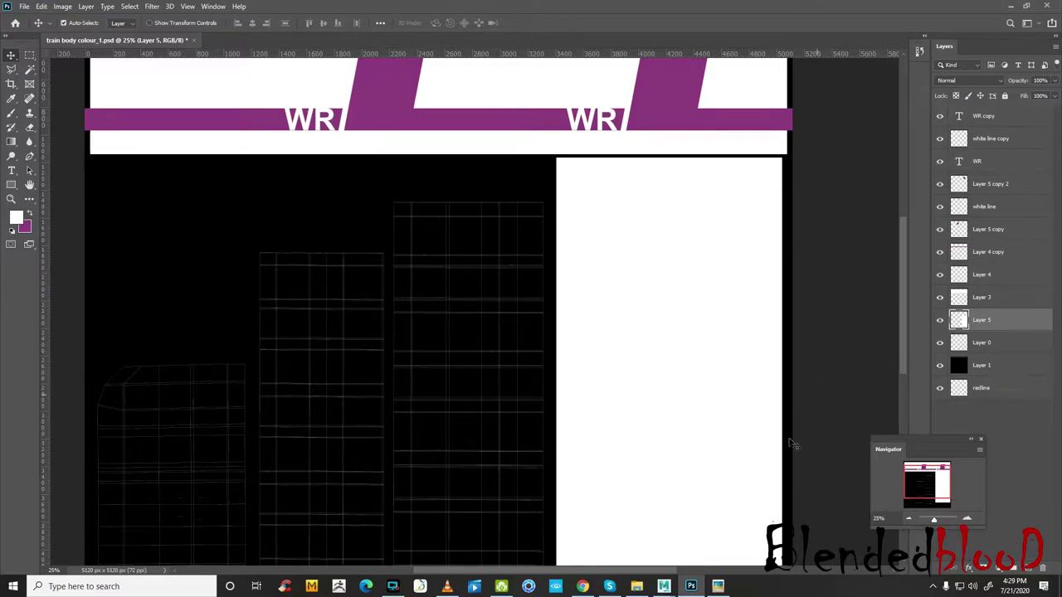
# - Save the texture over the original train body colour.psd instead of train body colour_1.psd
pyautogui.moveTo(664, 586)
pyautogui.click(711, 539)
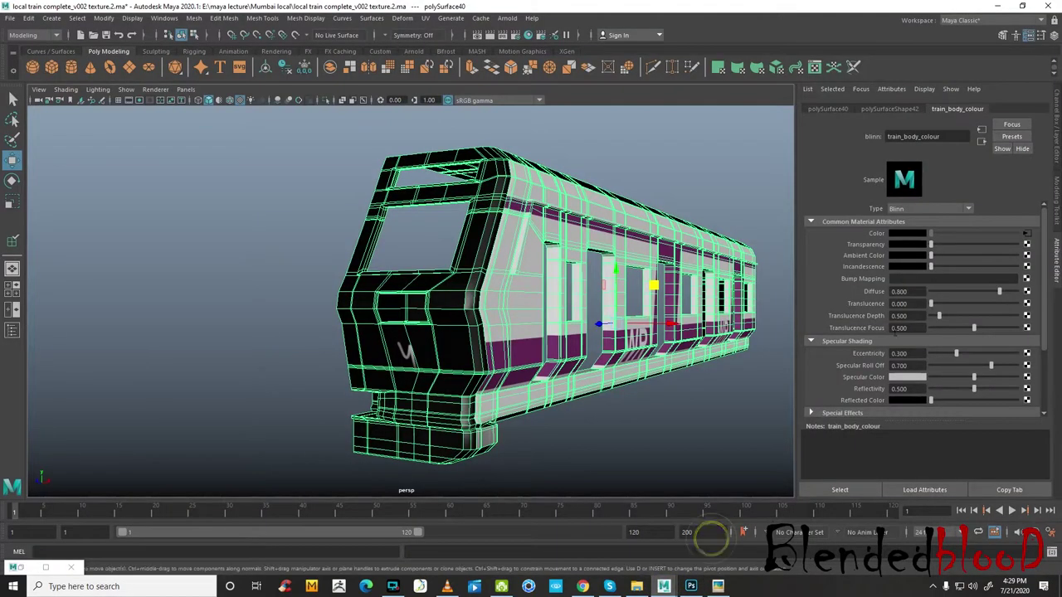
pyautogui.click(1027, 233)
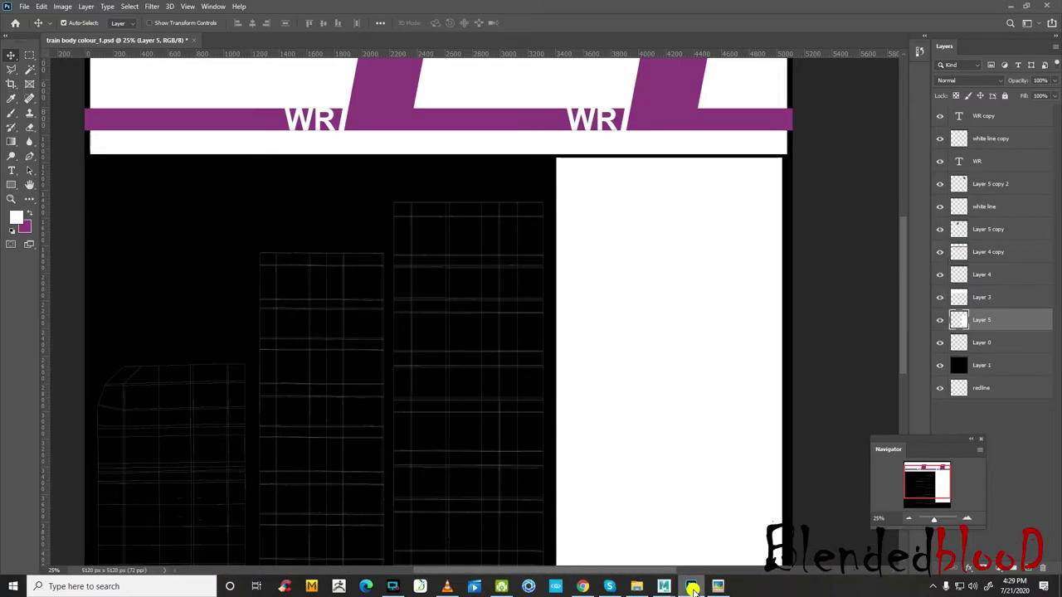
pyautogui.click(692, 587)
pyautogui.click(24, 6)
pyautogui.click(50, 139)
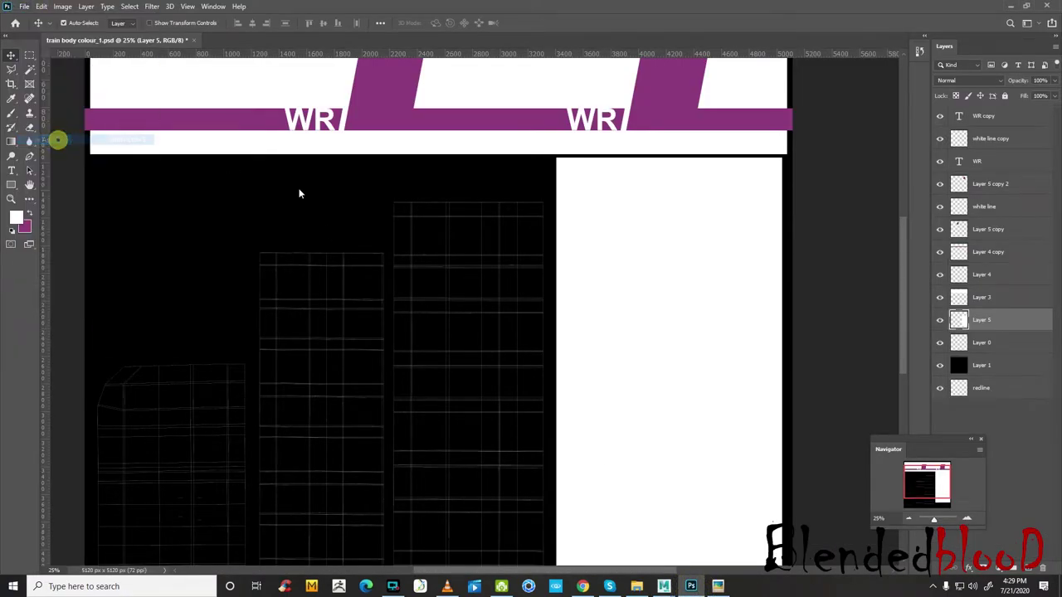
pyautogui.click(452, 348)
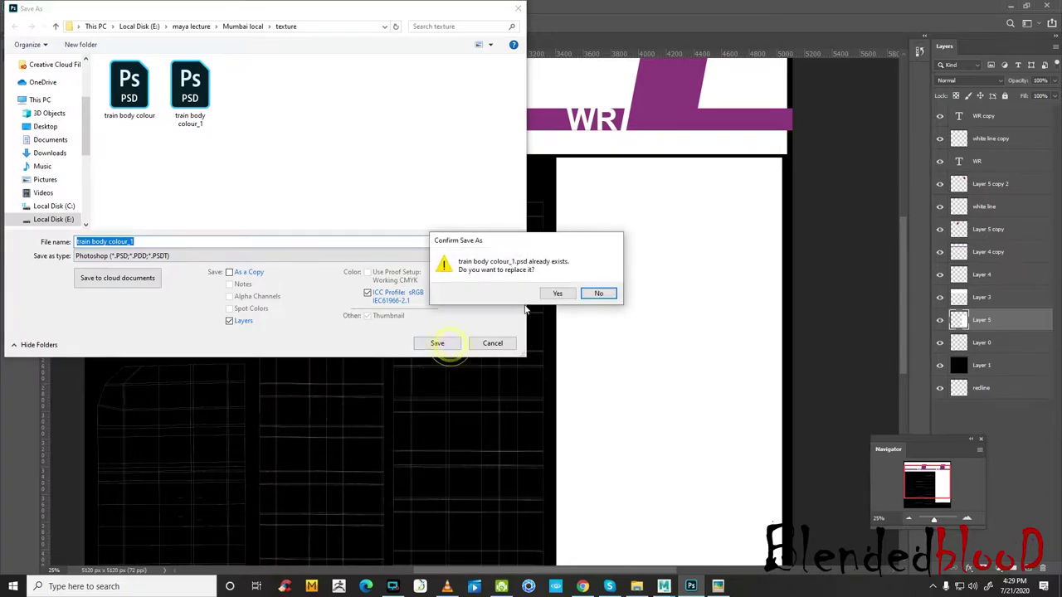
pyautogui.press('Return')
pyautogui.click(141, 106)
pyautogui.doubleClick(141, 107)
pyautogui.click(571, 297)
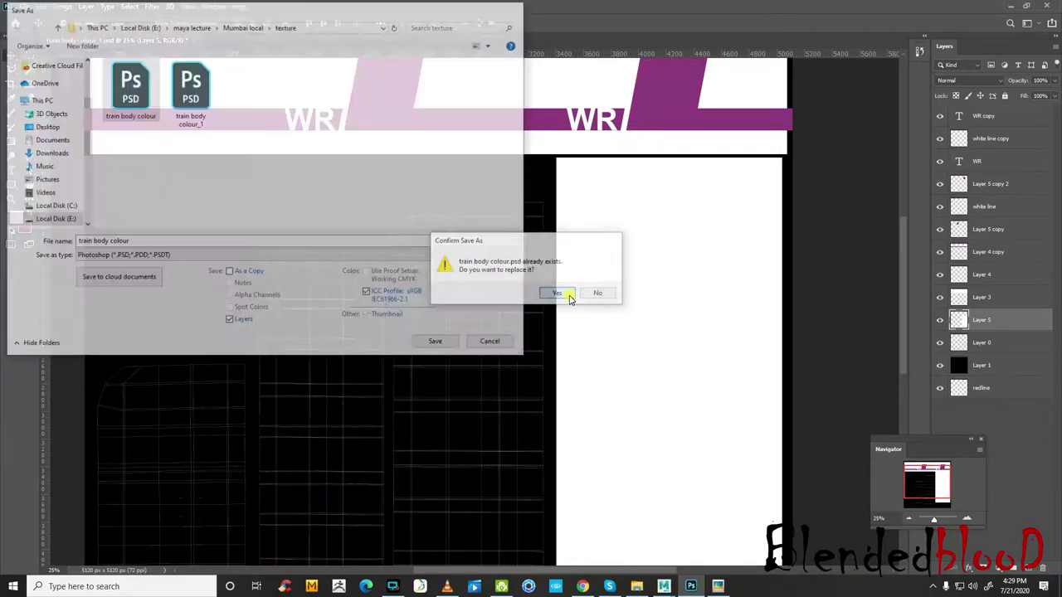
# - Reload the file1 texture in Maya and orbit to check the white front and underside
pyautogui.click(722, 539)
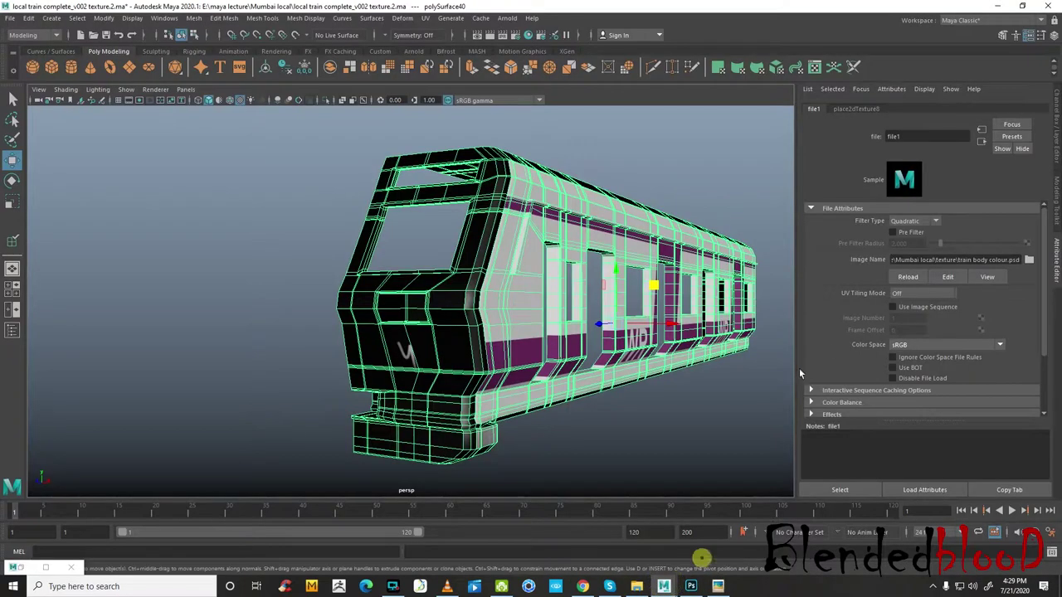
pyautogui.click(919, 277)
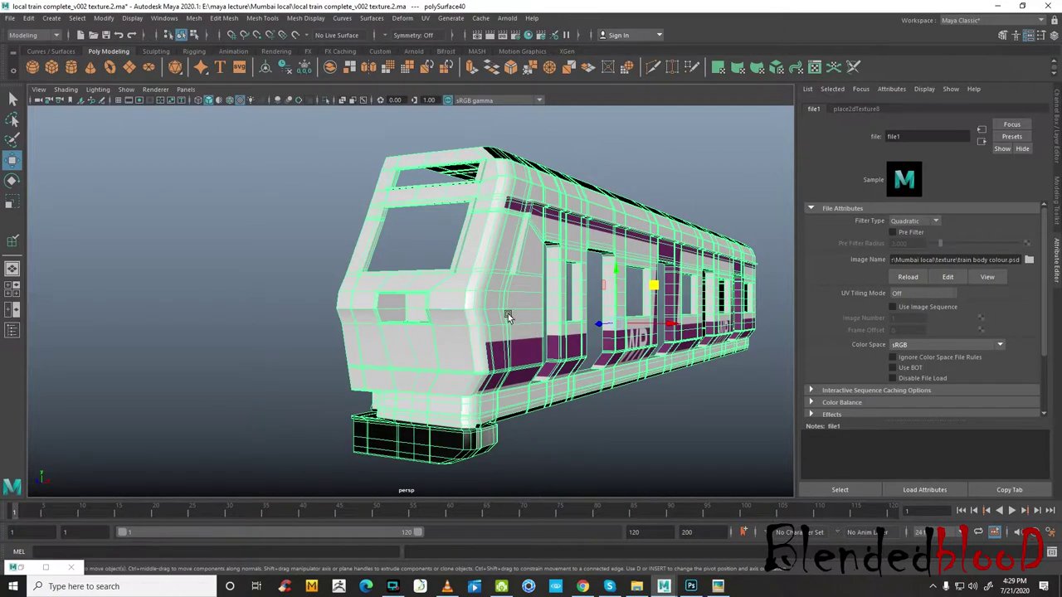
pyautogui.scroll(3, 516, 321)
pyautogui.scroll(3, 517, 315)
pyautogui.moveTo(374, 351)
pyautogui.keyDown('alt'); pyautogui.mouseDown()
pyautogui.moveTo(431, 249)
pyautogui.moveTo(287, 270)
pyautogui.moveTo(468, 329)
pyautogui.mouseUp(); pyautogui.keyUp('alt')
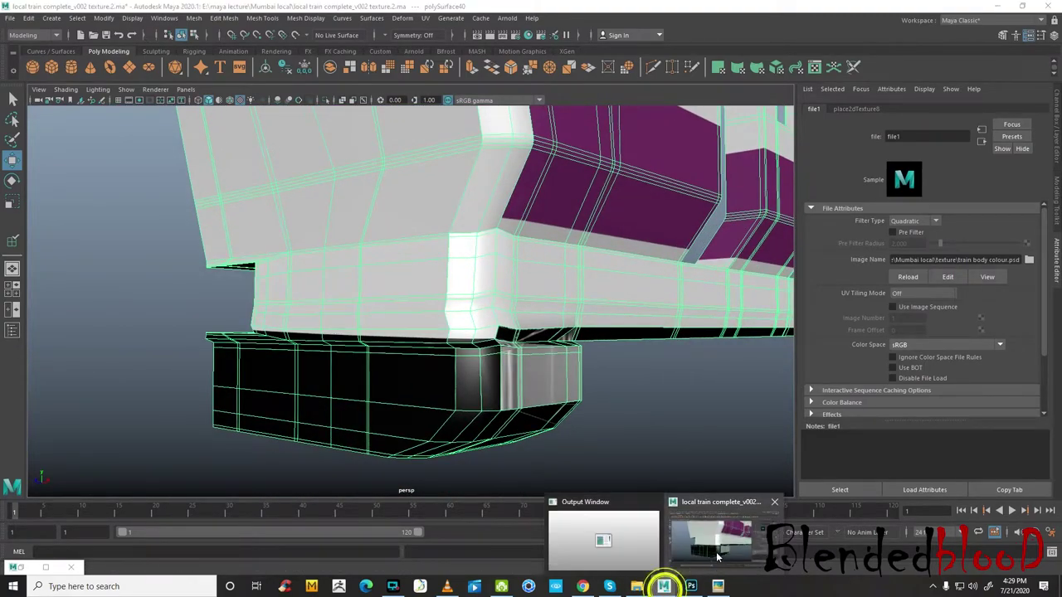
pyautogui.click(717, 552)
pyautogui.click(693, 587)
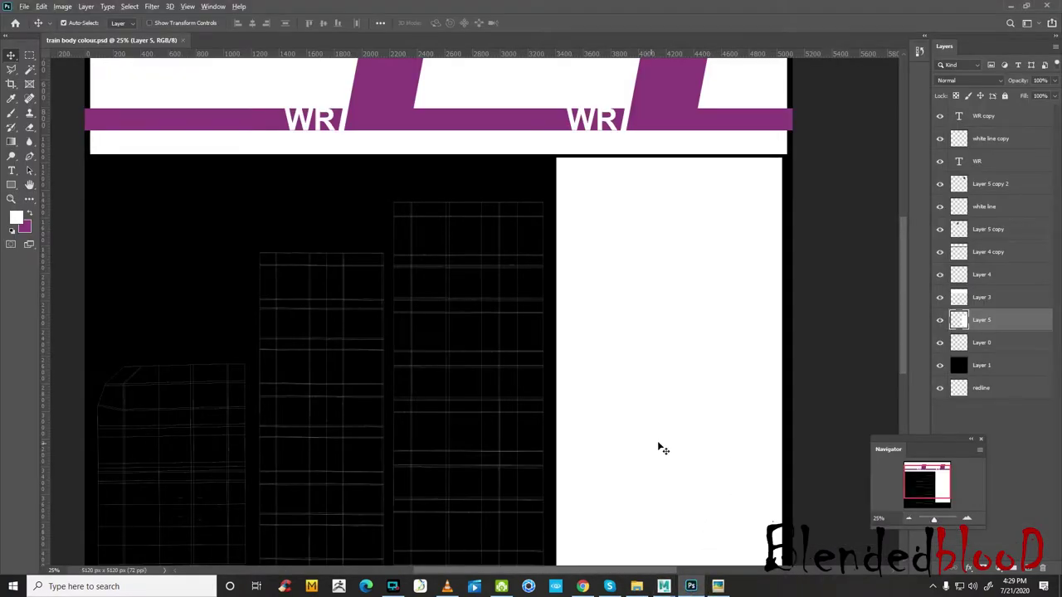
# - Make the white panel translucent and zoom in on its bottom edge over the wireframe
pyautogui.scroll(-1, 698, 438)
pyautogui.scroll(-3, 886, 319)
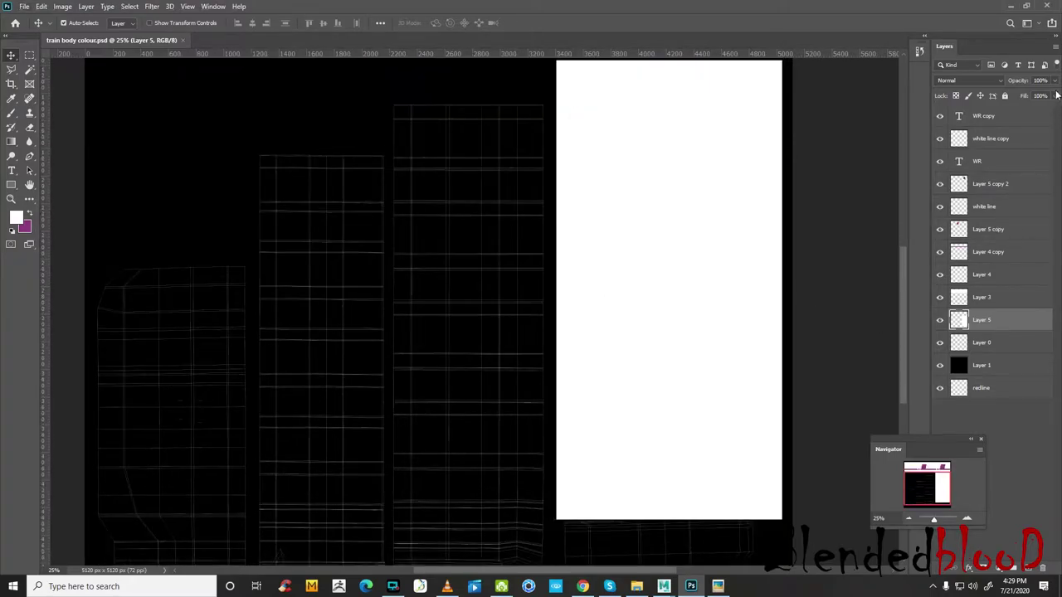
pyautogui.moveTo(1050, 93); pyautogui.dragTo(1035, 95)
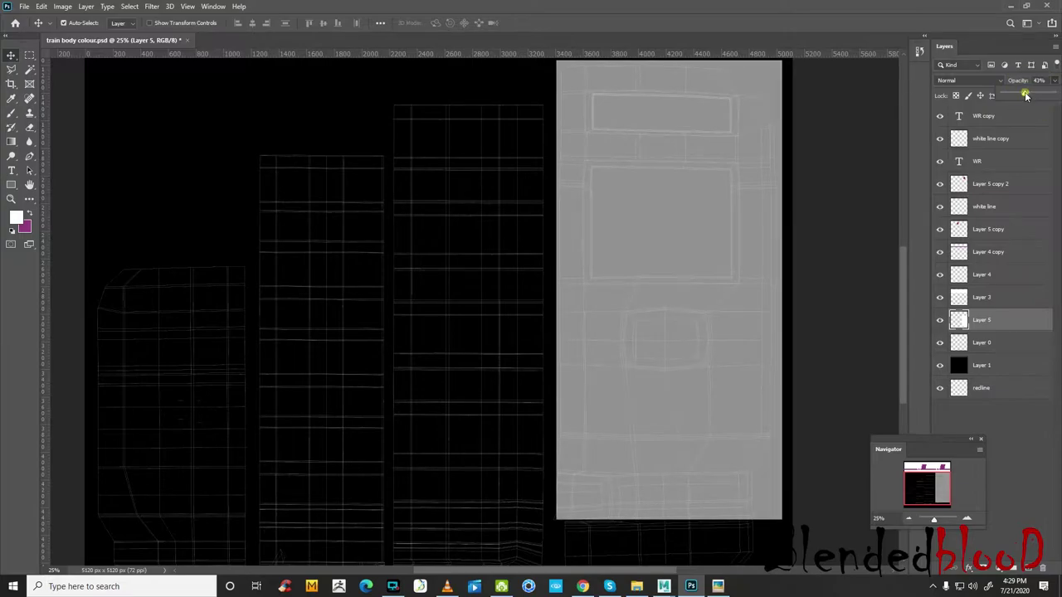
pyautogui.moveTo(1036, 95); pyautogui.dragTo(1024, 93)
pyautogui.moveTo(913, 496); pyautogui.dragTo(938, 497)
pyautogui.click(967, 519)
pyautogui.click(967, 519)
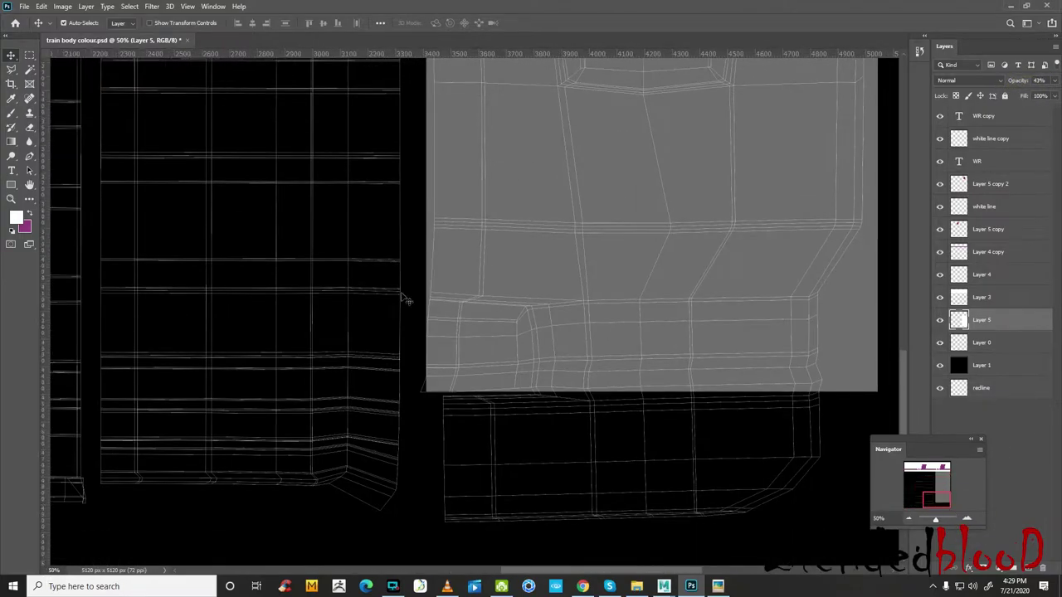
# - Outline a strip along the panel's bottom with the Polygonal Lasso, then discard it
pyautogui.click(12, 71)
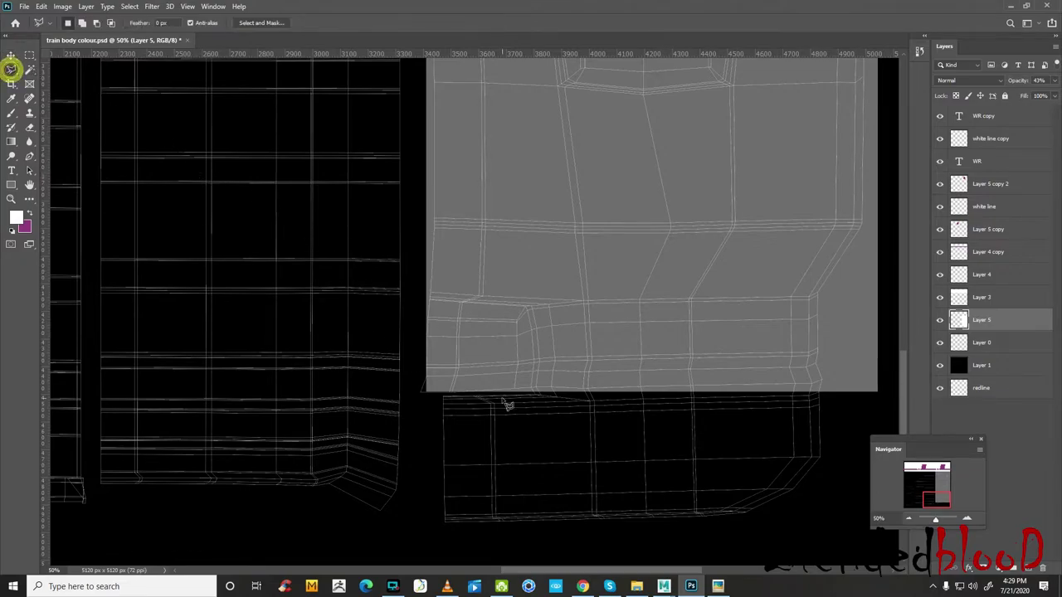
pyautogui.click(428, 381)
pyautogui.click(840, 365)
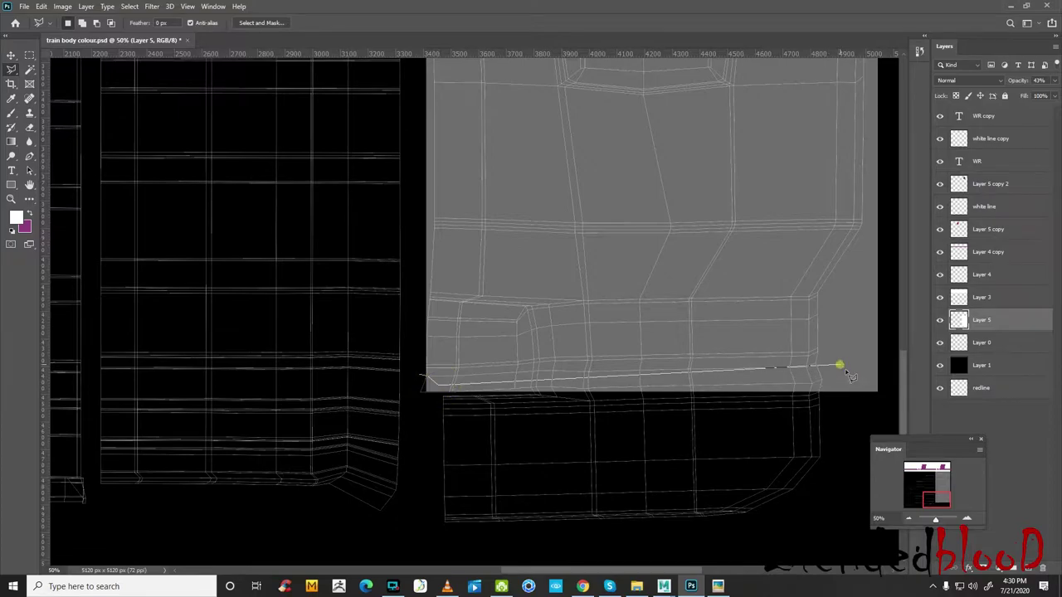
pyautogui.click(831, 378)
pyautogui.click(714, 382)
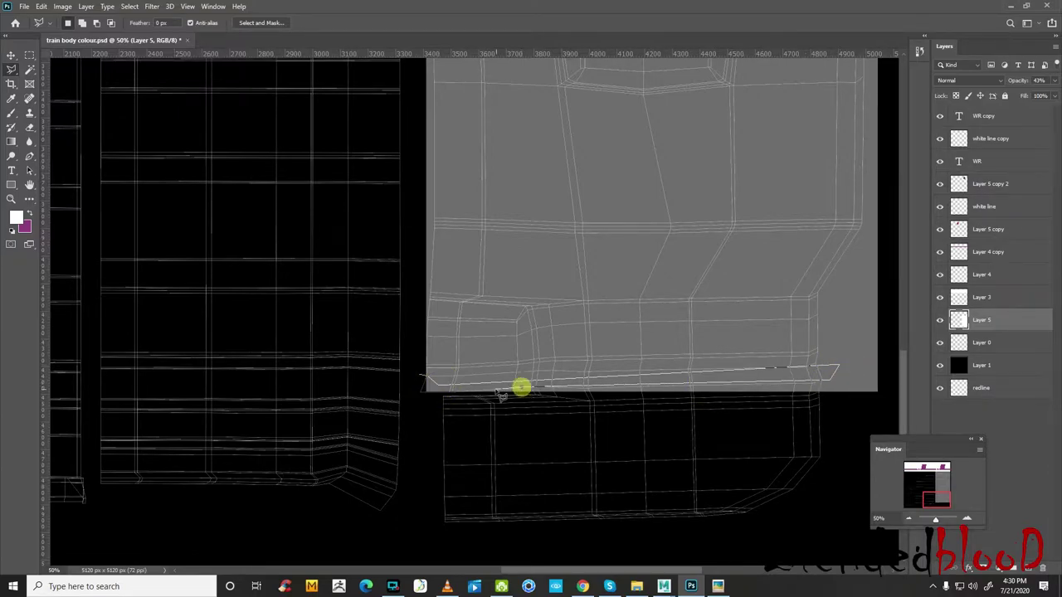
pyautogui.click(417, 393)
pyautogui.click(414, 387)
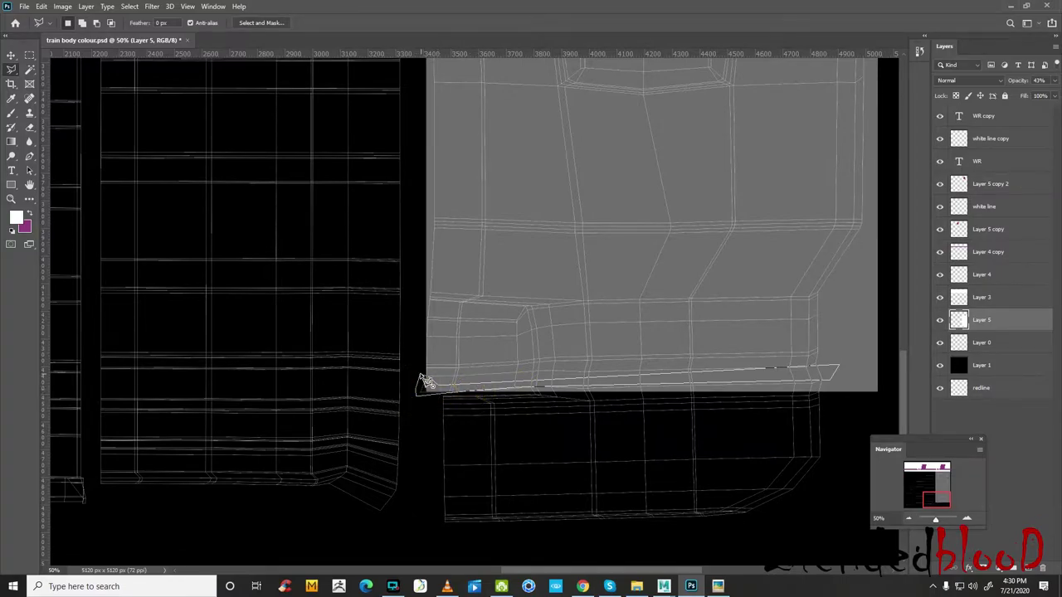
pyautogui.click(420, 378)
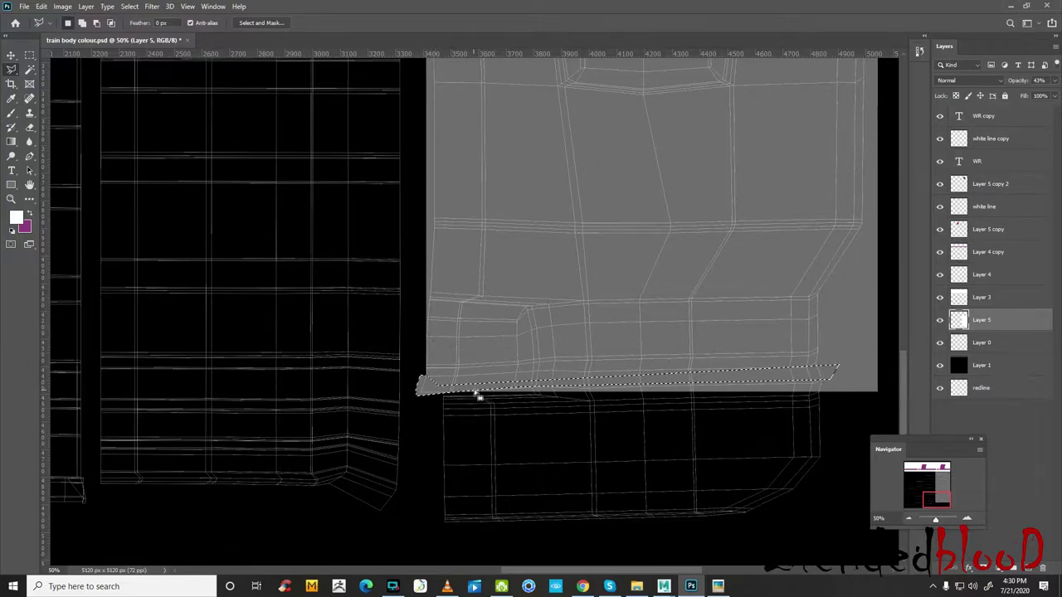
pyautogui.click(29, 54)
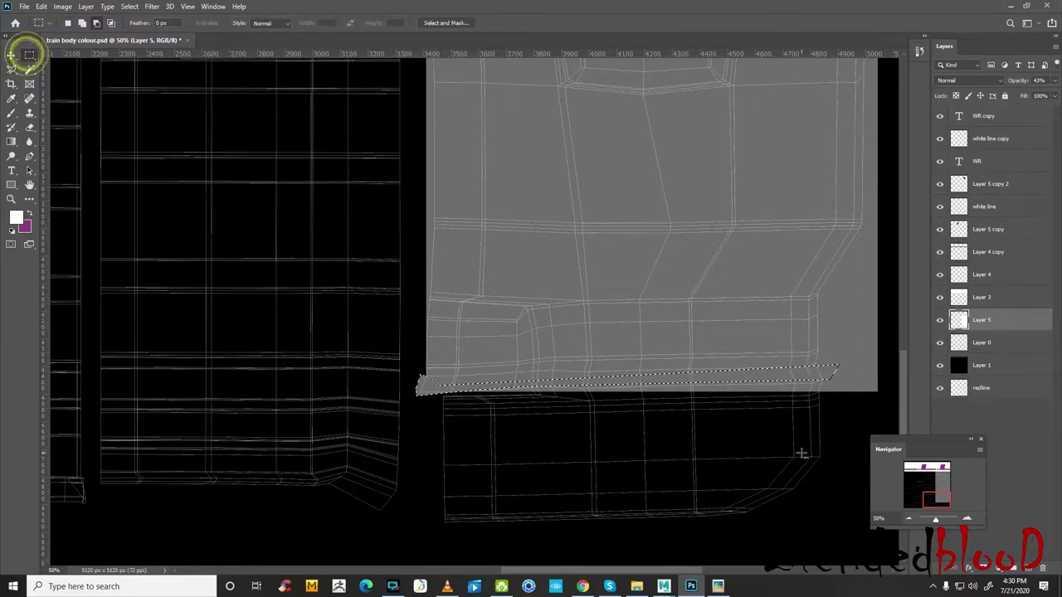
pyautogui.click(11, 66)
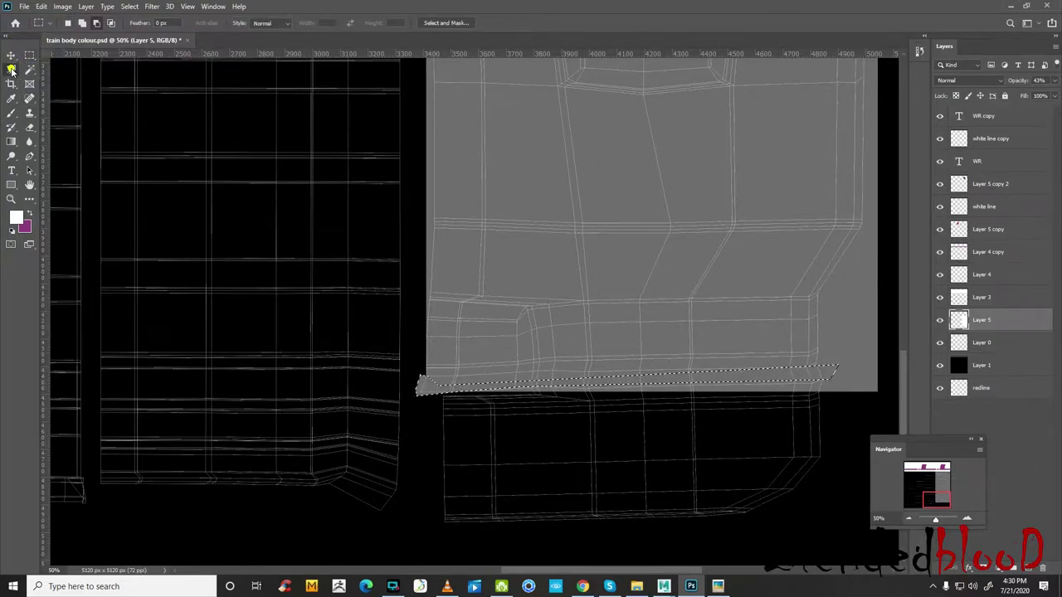
pyautogui.click(612, 473)
# - Trace a polygonal selection along the wireframe's bottom edge around the lower panel, then deselect
pyautogui.click(441, 404)
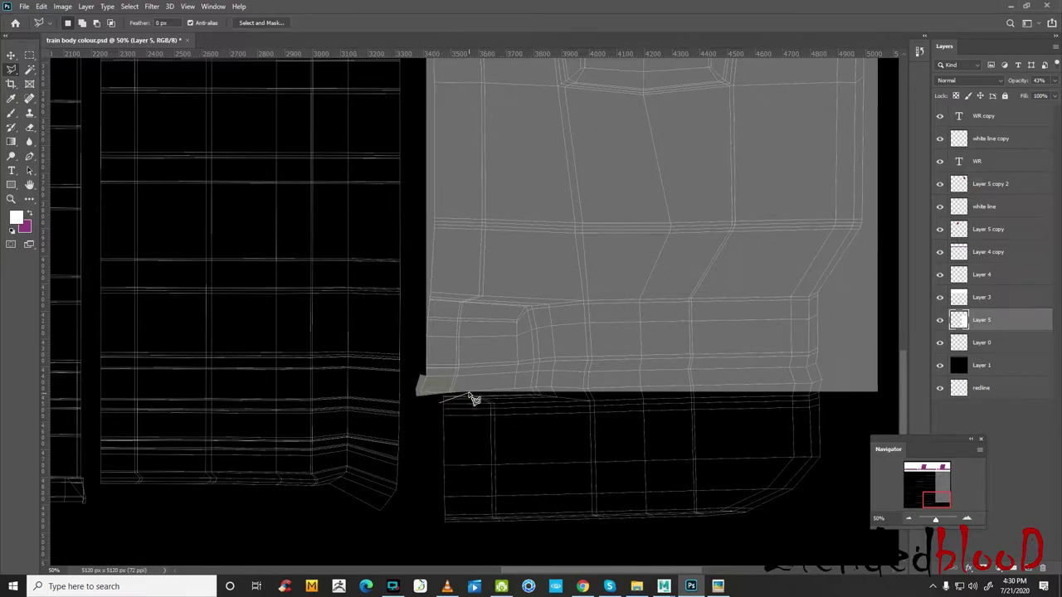
pyautogui.click(496, 392)
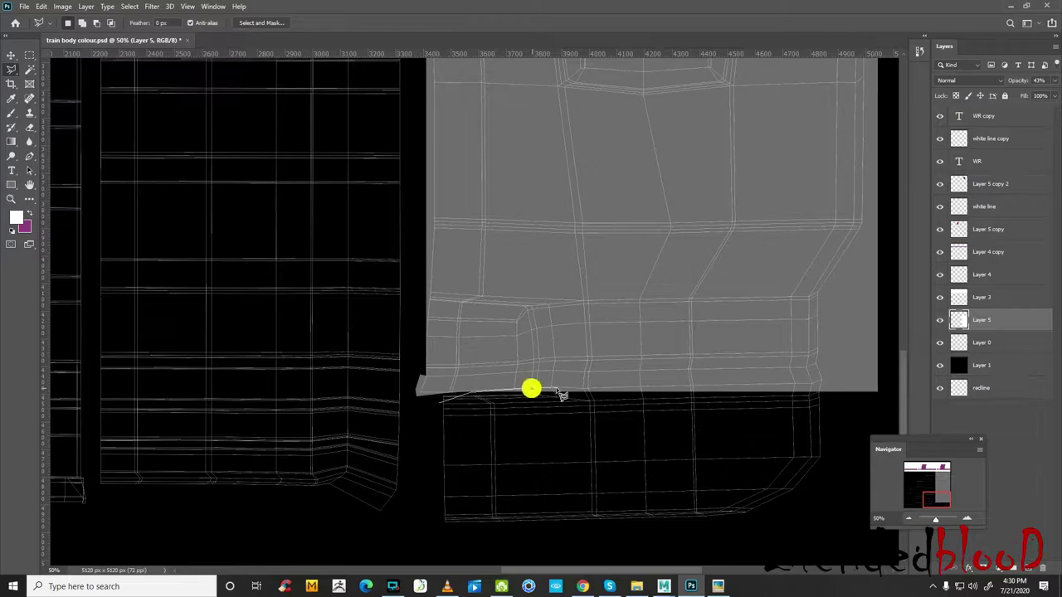
pyautogui.click(550, 386)
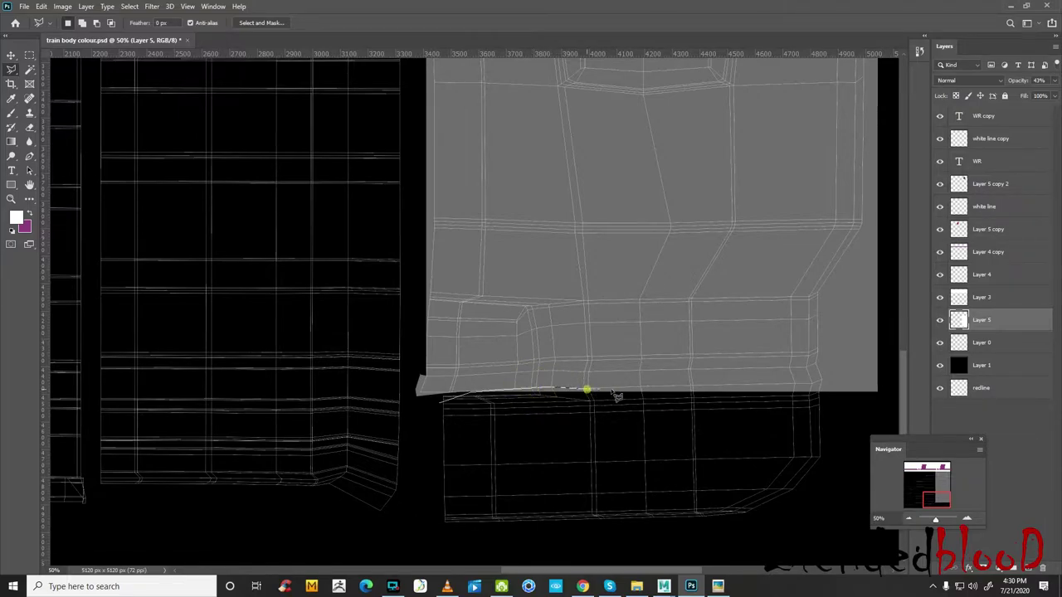
pyautogui.click(639, 386)
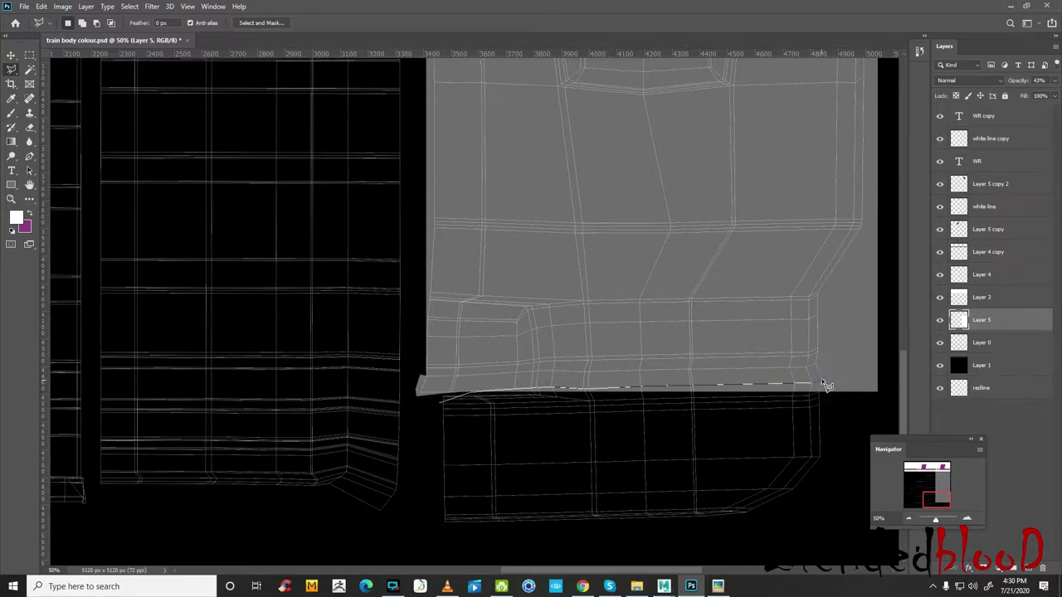
pyautogui.click(888, 379)
pyautogui.click(842, 507)
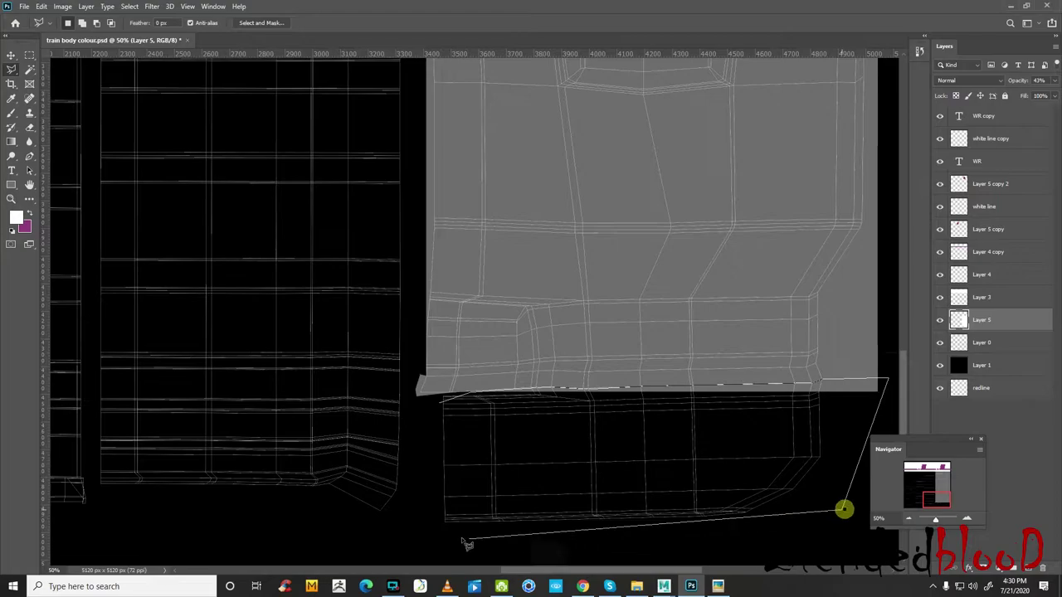
pyautogui.click(456, 531)
pyautogui.click(442, 404)
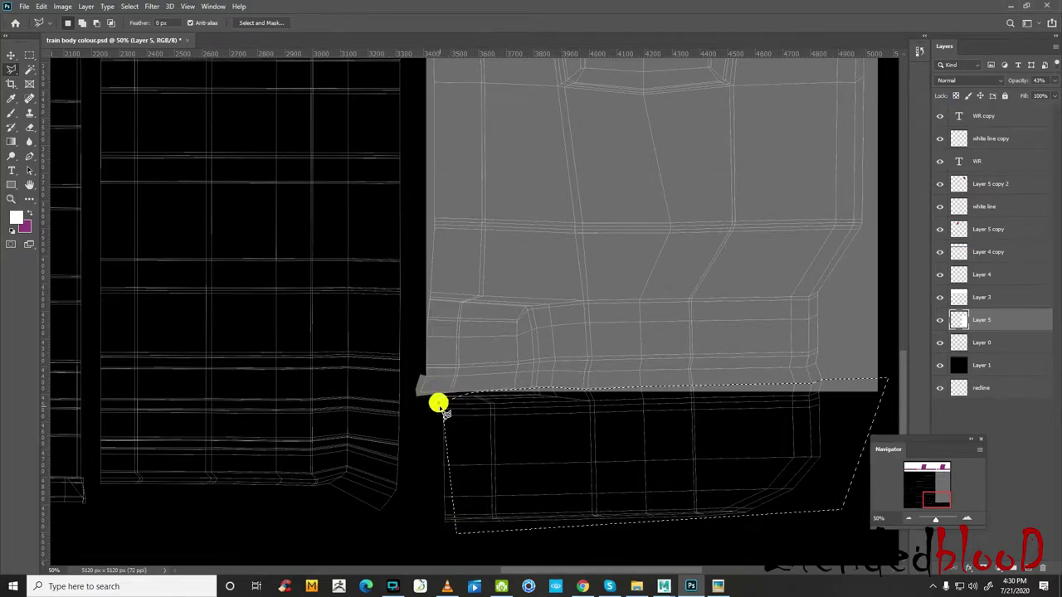
pyautogui.press('Return')
pyautogui.hotkey('ctrl', 'd')
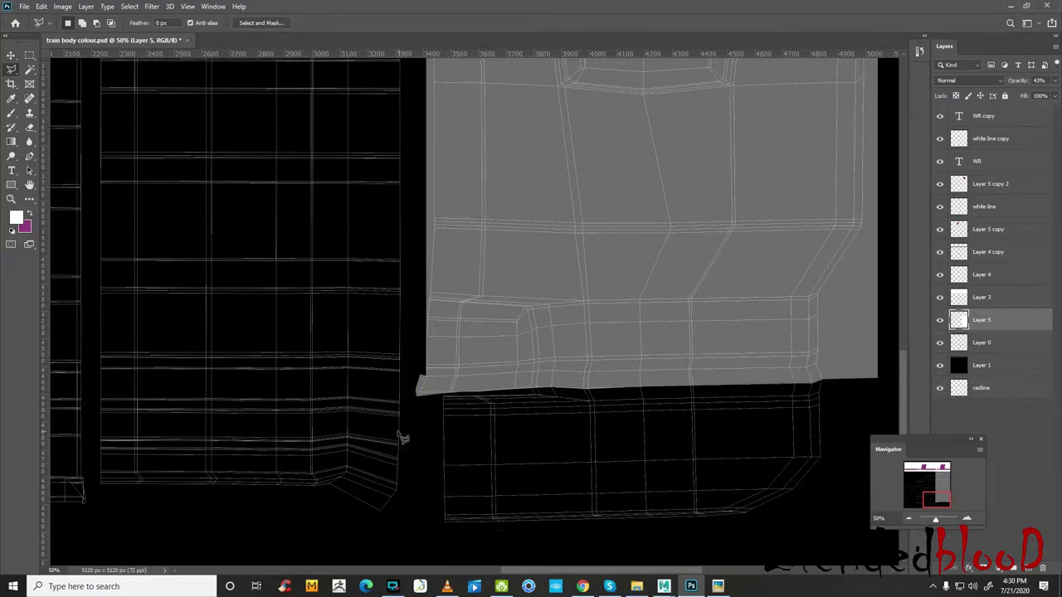
# - Restore Layer 5 to 100% opacity with the Move tool active and save the texture
pyautogui.click(11, 55)
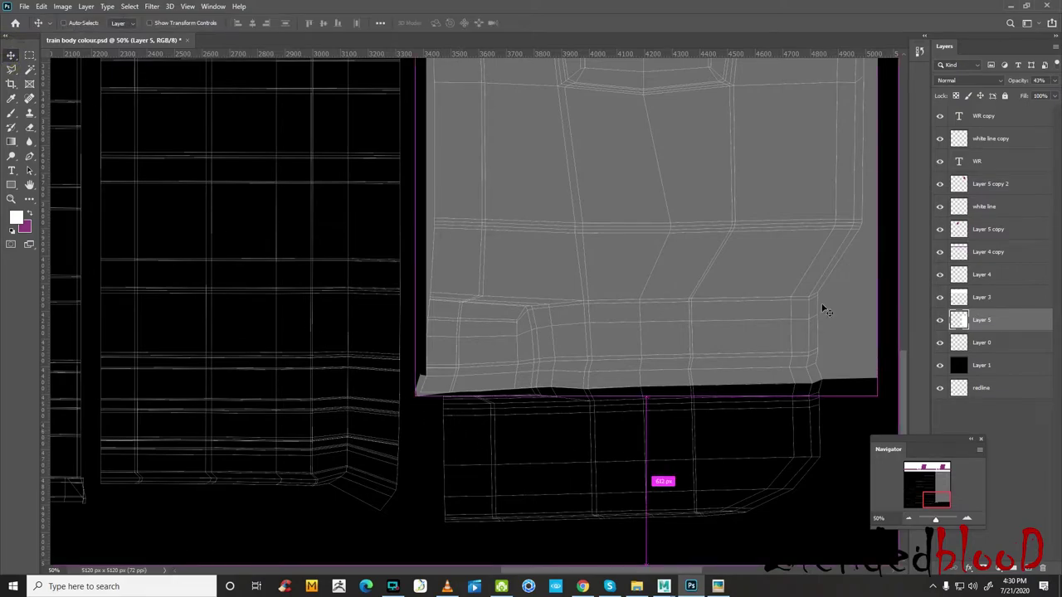
pyautogui.moveTo(1024, 93); pyautogui.dragTo(1055, 93)
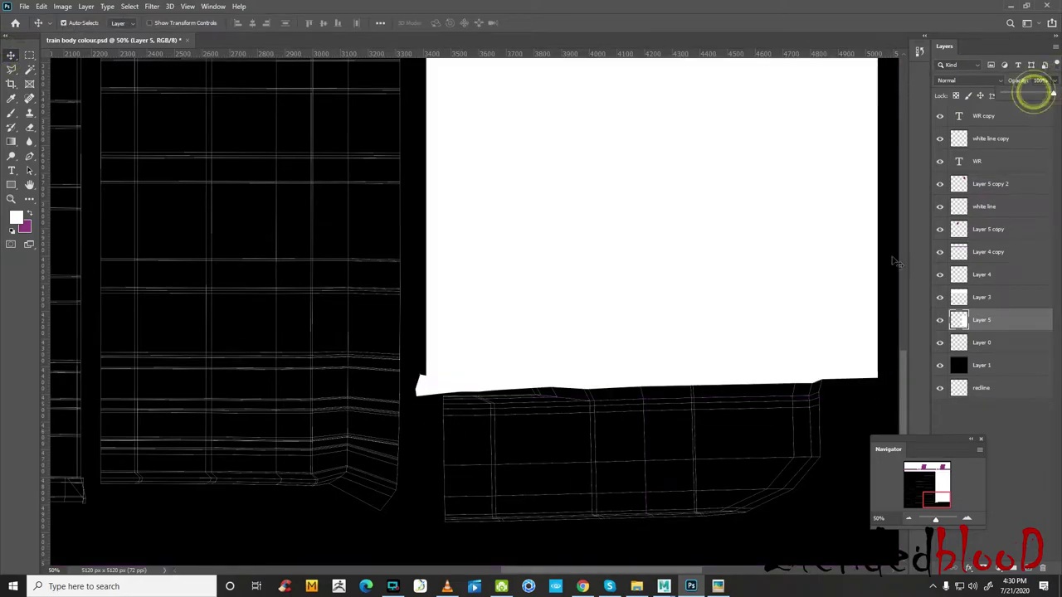
pyautogui.hotkey('ctrl', 's')
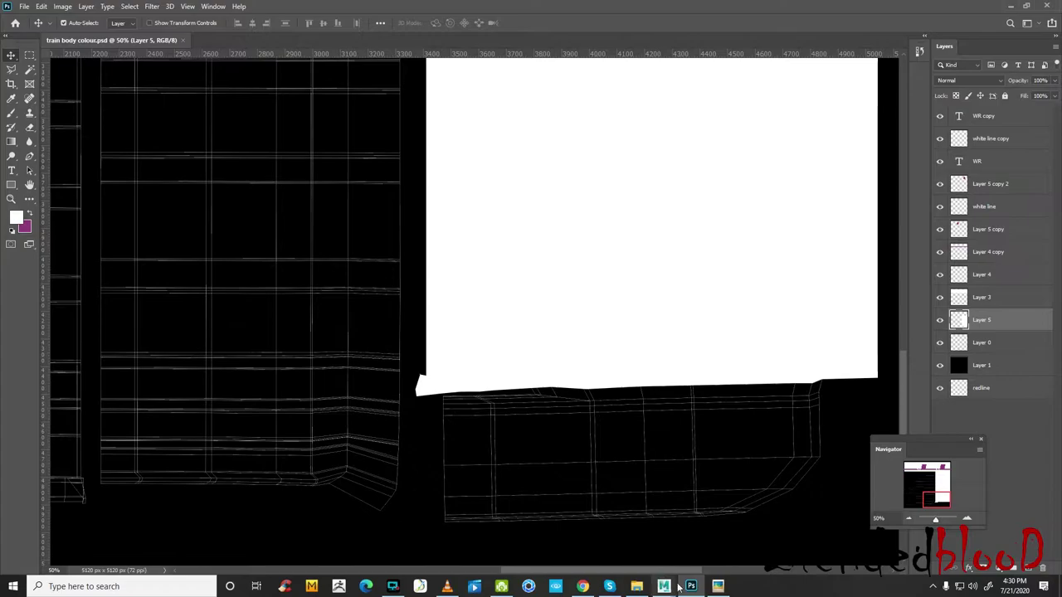
pyautogui.moveTo(665, 587)
pyautogui.click(711, 538)
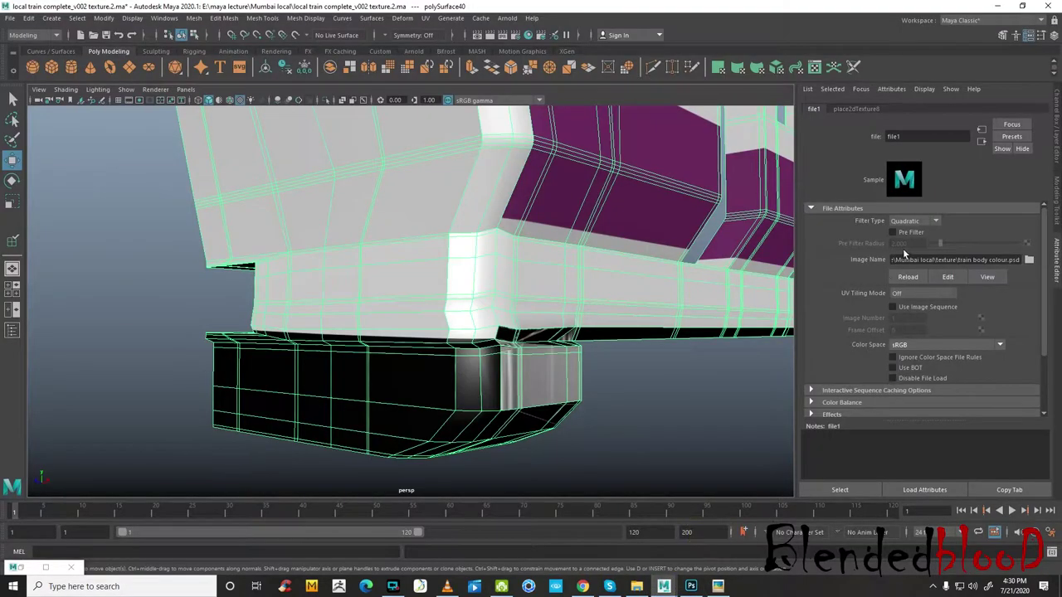
# - Reload the texture in Maya, orbit to check the train's underside, and bring up the reference photo
pyautogui.click(913, 278)
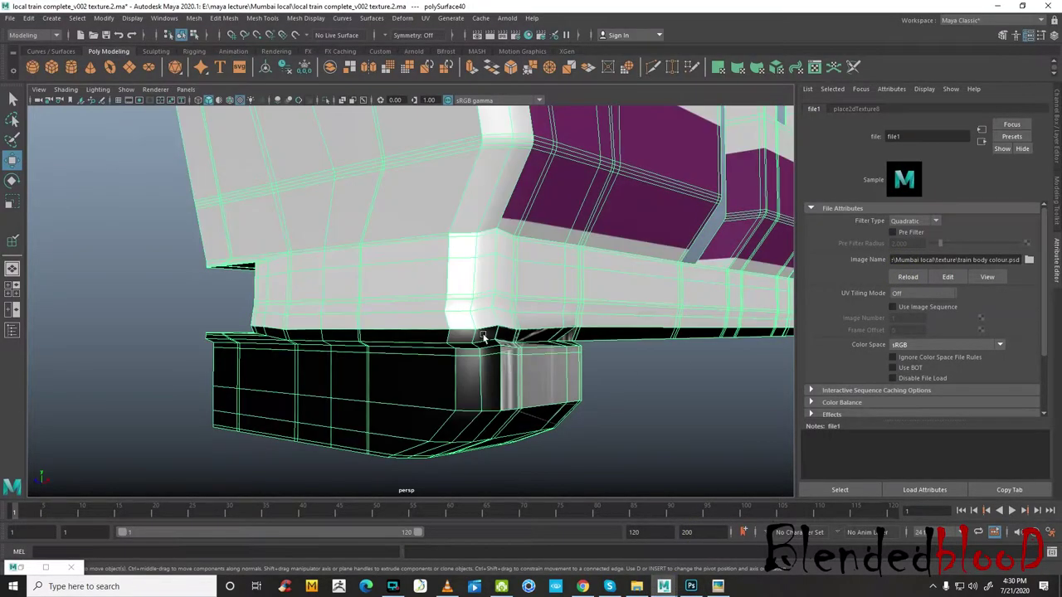
pyautogui.moveTo(477, 340)
pyautogui.keyDown('alt'); pyautogui.mouseDown()
pyautogui.moveTo(535, 360)
pyautogui.moveTo(503, 363)
pyautogui.moveTo(578, 379)
pyautogui.moveTo(433, 376)
pyautogui.moveTo(502, 404)
pyautogui.moveTo(527, 389)
pyautogui.moveTo(462, 367)
pyautogui.moveTo(478, 375)
pyautogui.mouseUp(); pyautogui.keyUp('alt')
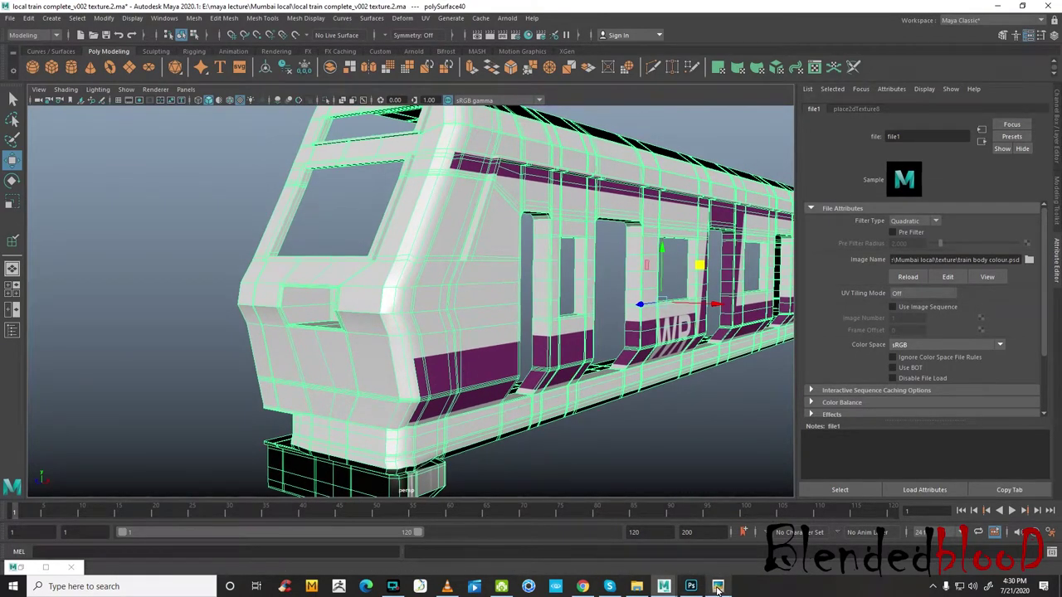
pyautogui.click(719, 588)
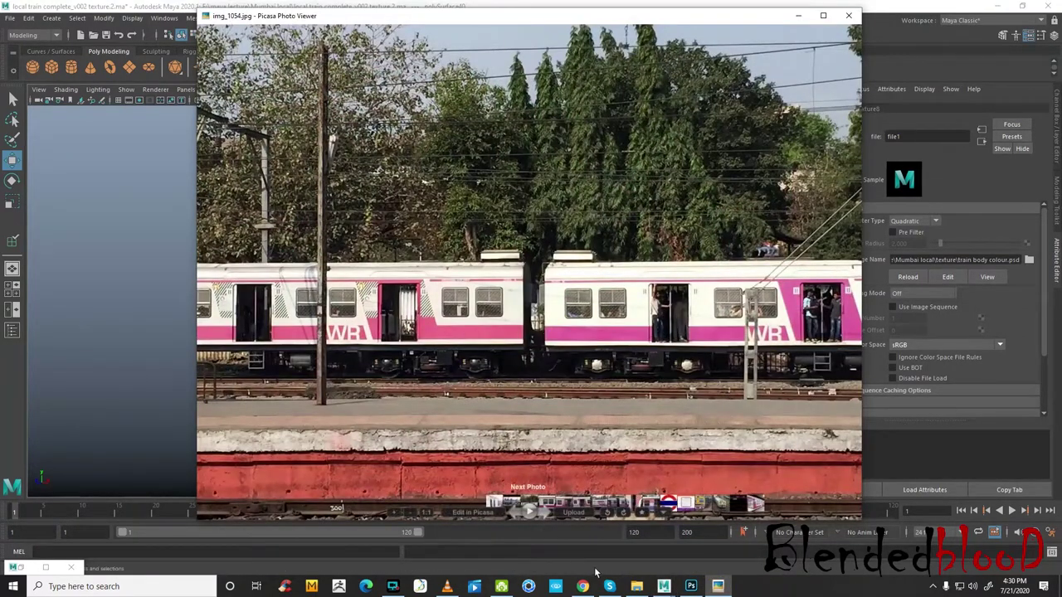
# - Open the texture folder and display the Thane_Local_PTI reference photo
pyautogui.click(636, 587)
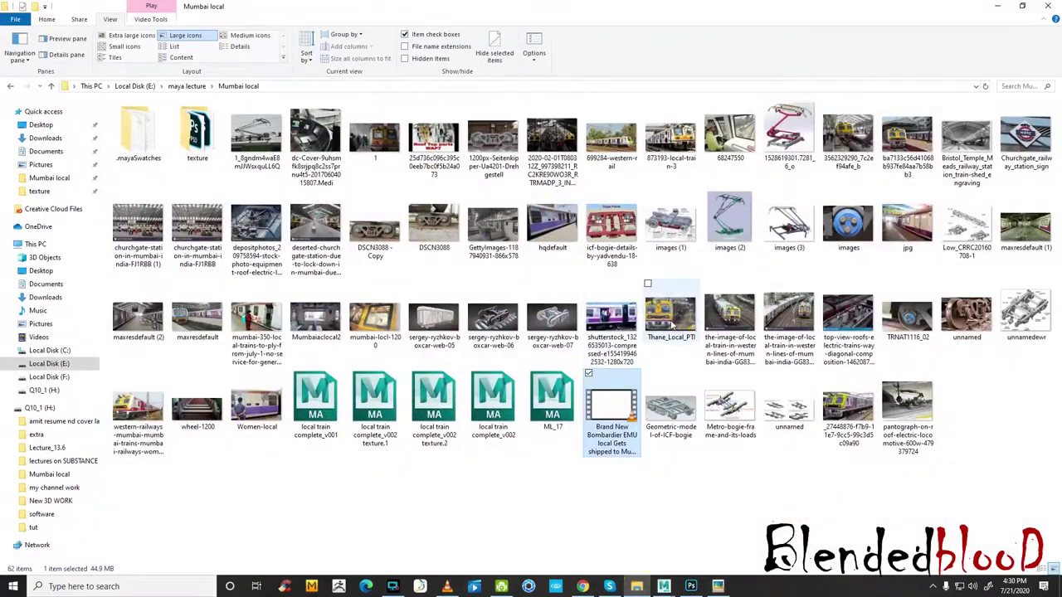
pyautogui.doubleClick(197, 132)
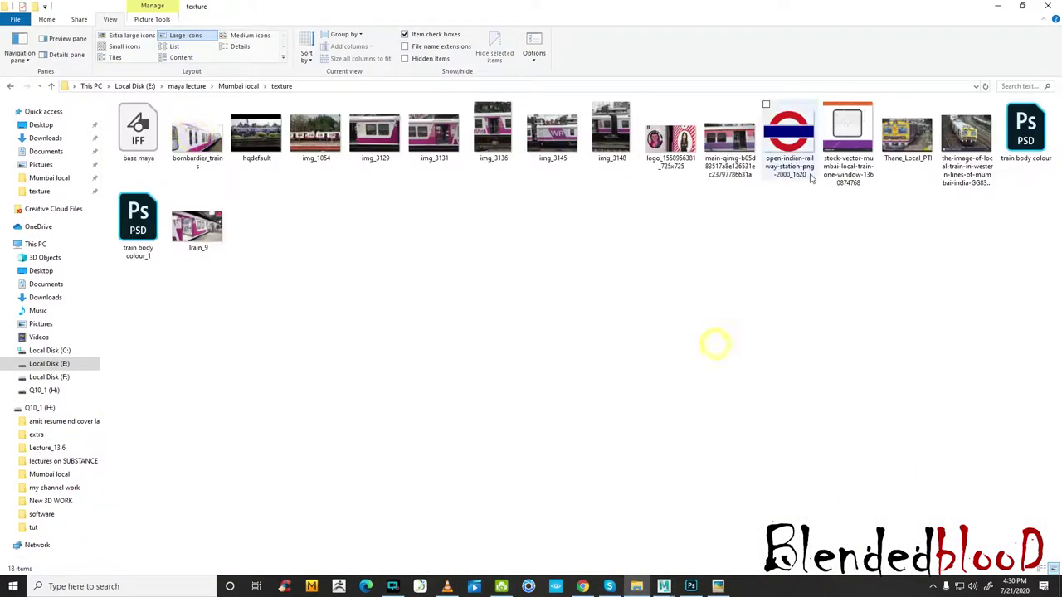
pyautogui.click(889, 143)
pyautogui.doubleClick(889, 142)
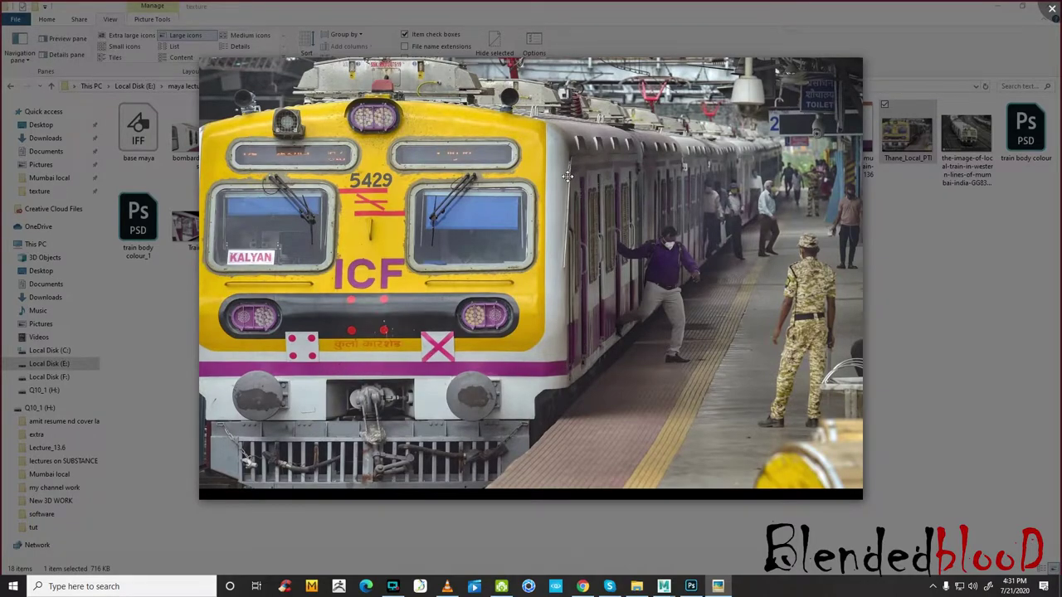
# - Lower Layer 5's opacity to 61% and compare the texture with the reference photo
pyautogui.click(692, 586)
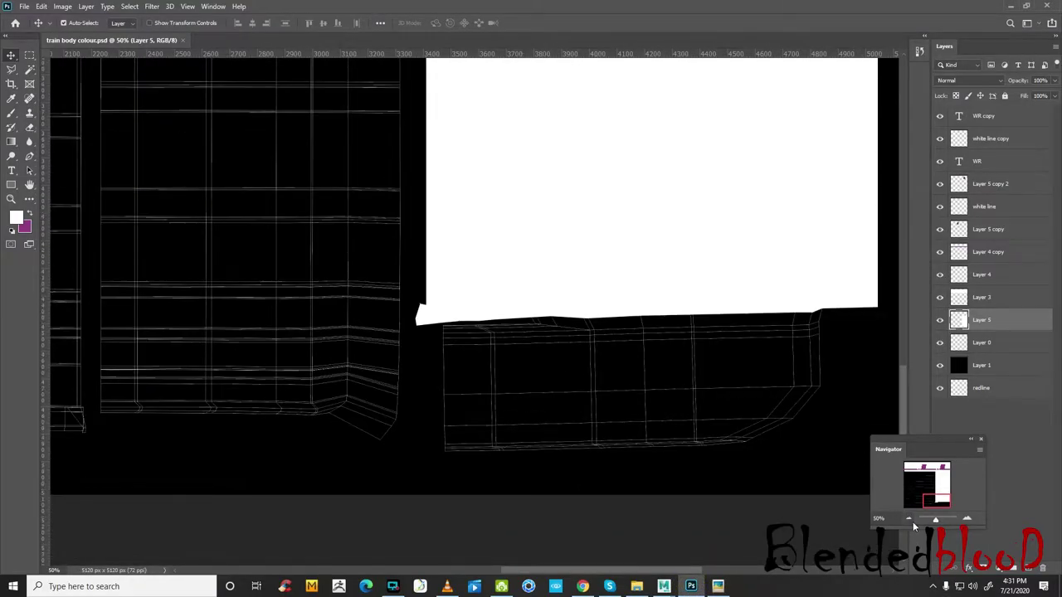
pyautogui.click(1037, 98)
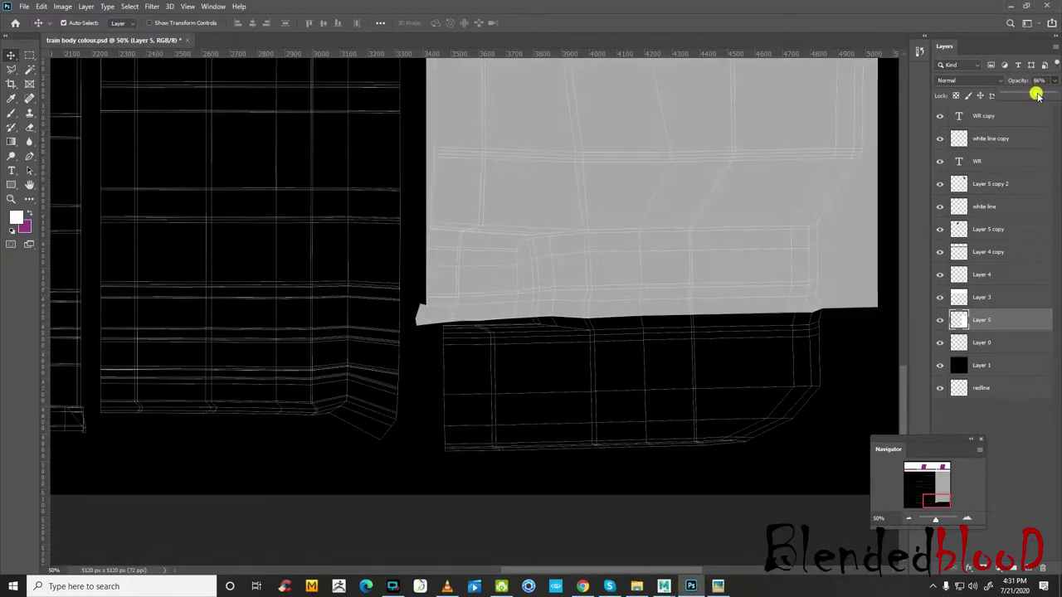
pyautogui.moveTo(1036, 95); pyautogui.dragTo(1032, 94)
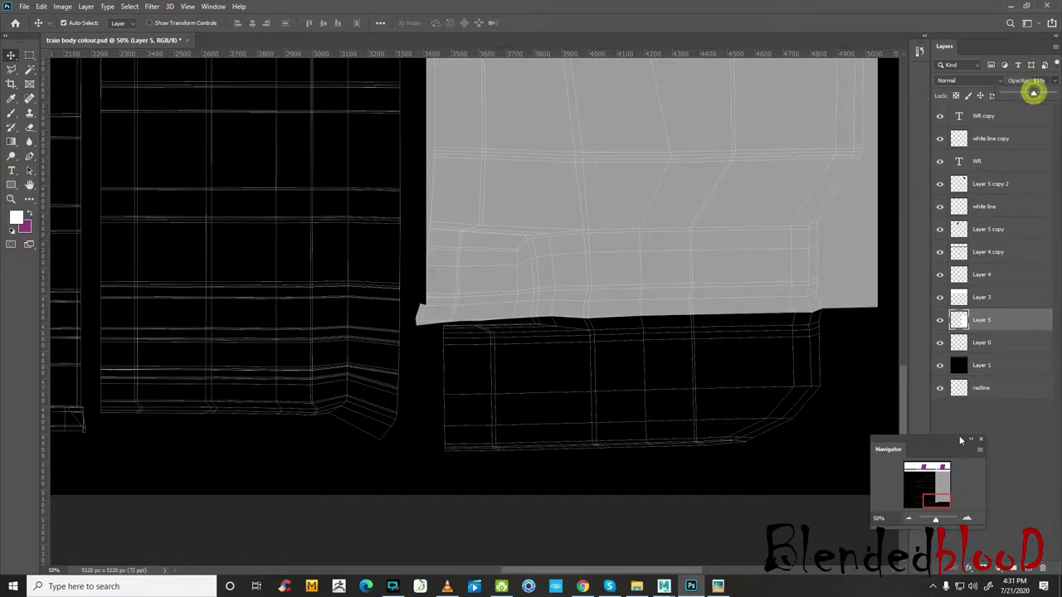
pyautogui.click(717, 586)
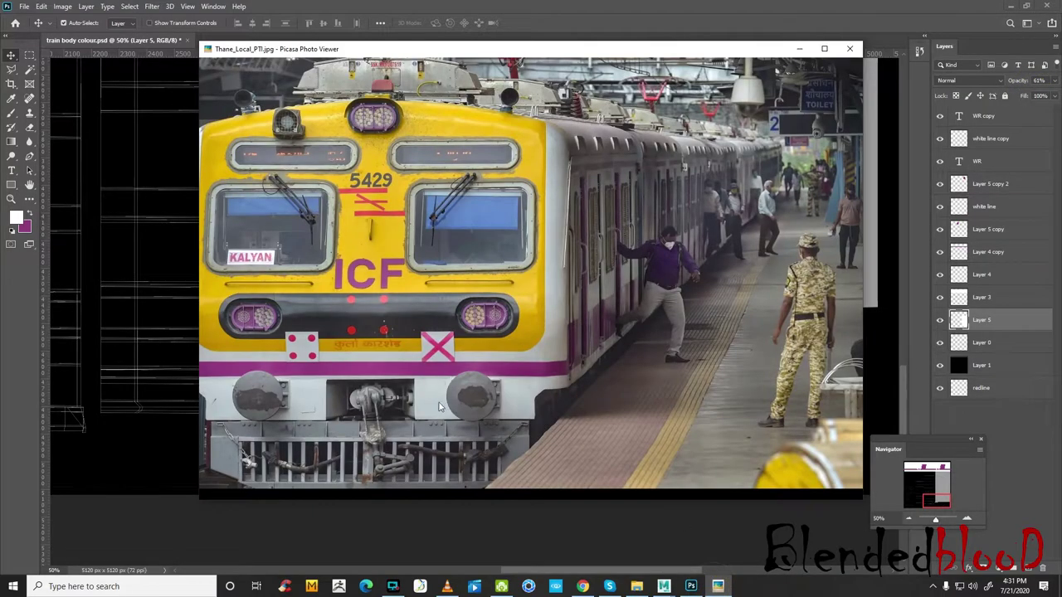
pyautogui.click(691, 587)
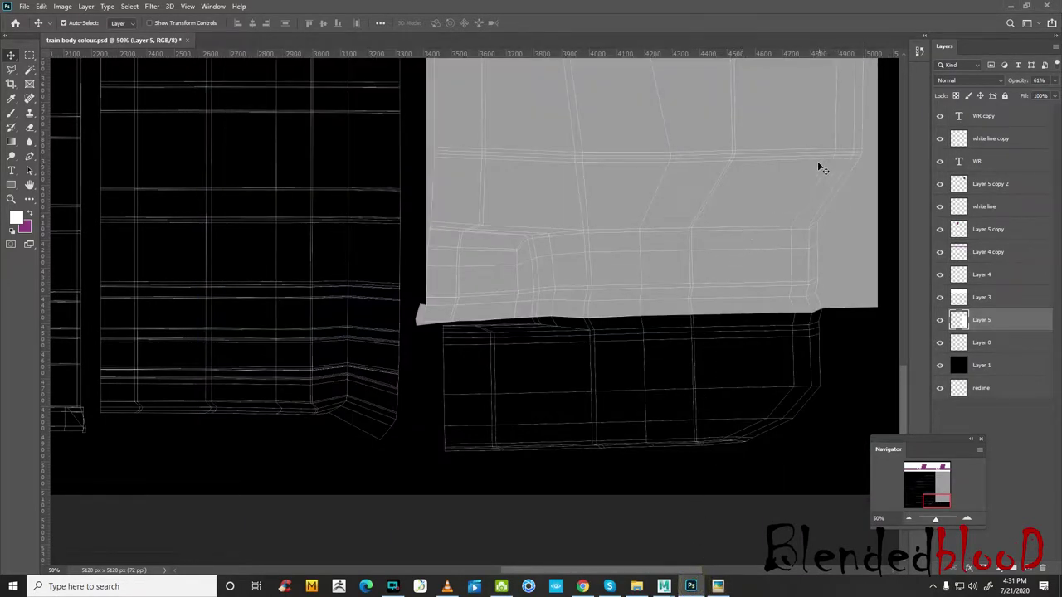
pyautogui.click(719, 586)
pyautogui.click(719, 587)
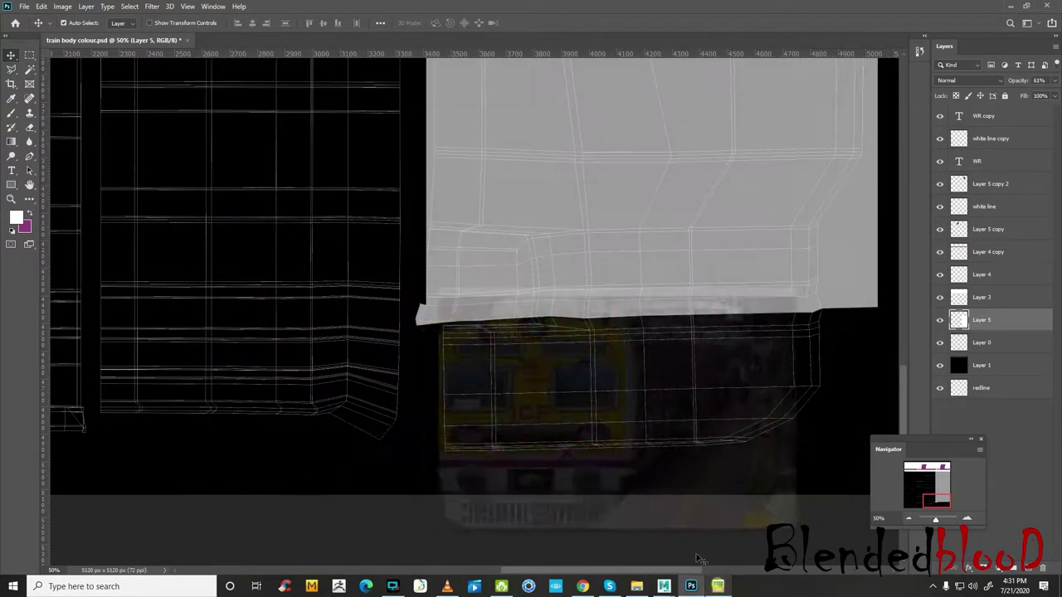
pyautogui.scroll(-1, 653, 403)
pyautogui.scroll(1, 839, 435)
# - Hide the stripe, lettering, white line and banner layers and inspect the wide purple band
pyautogui.click(908, 518)
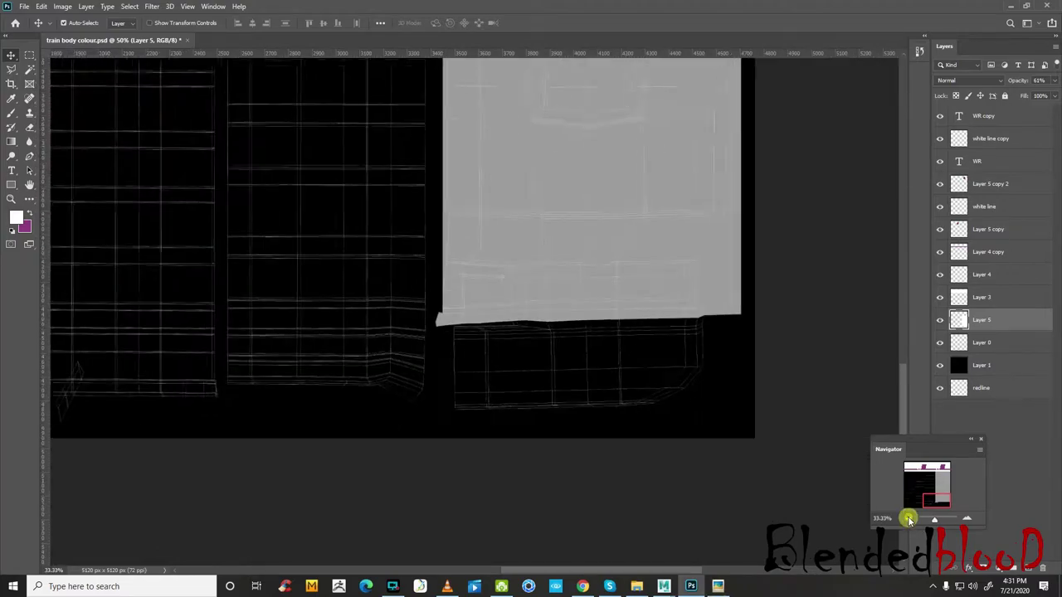
pyautogui.click(908, 518)
pyautogui.click(909, 518)
pyautogui.click(908, 519)
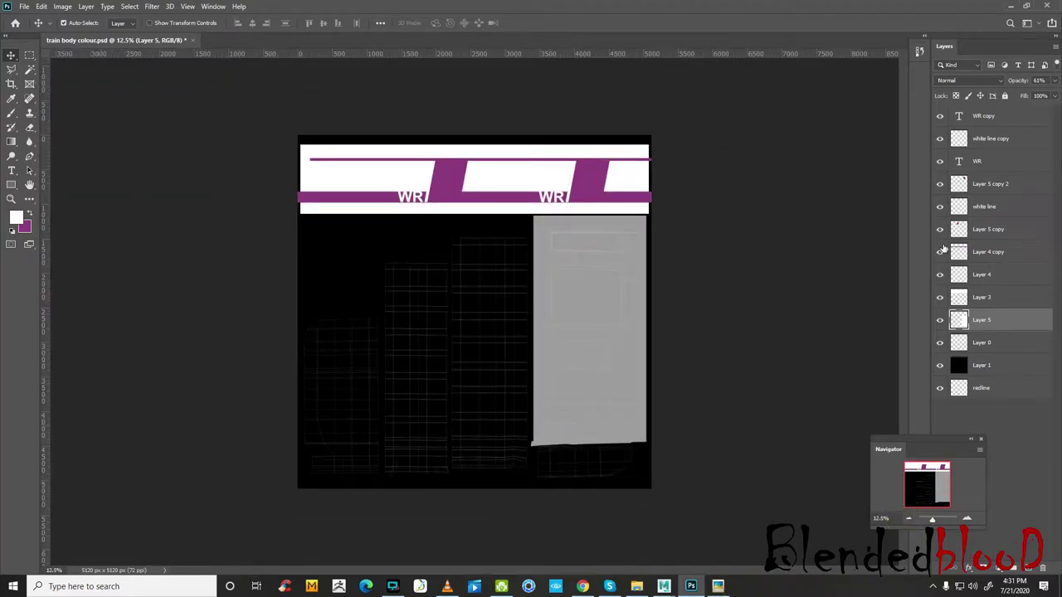
pyautogui.moveTo(940, 255); pyautogui.dragTo(938, 170)
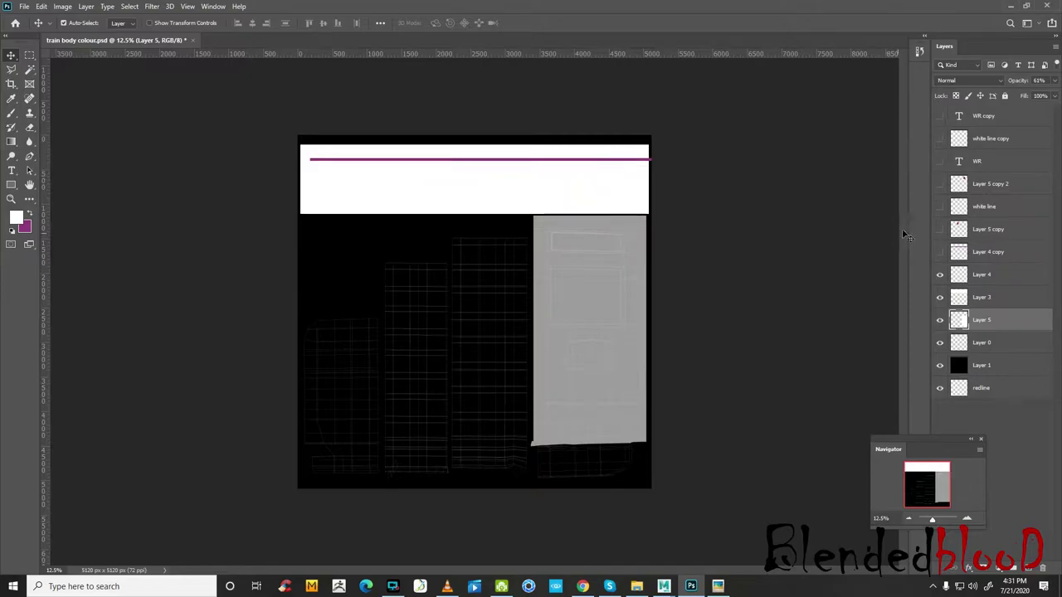
pyautogui.click(940, 297)
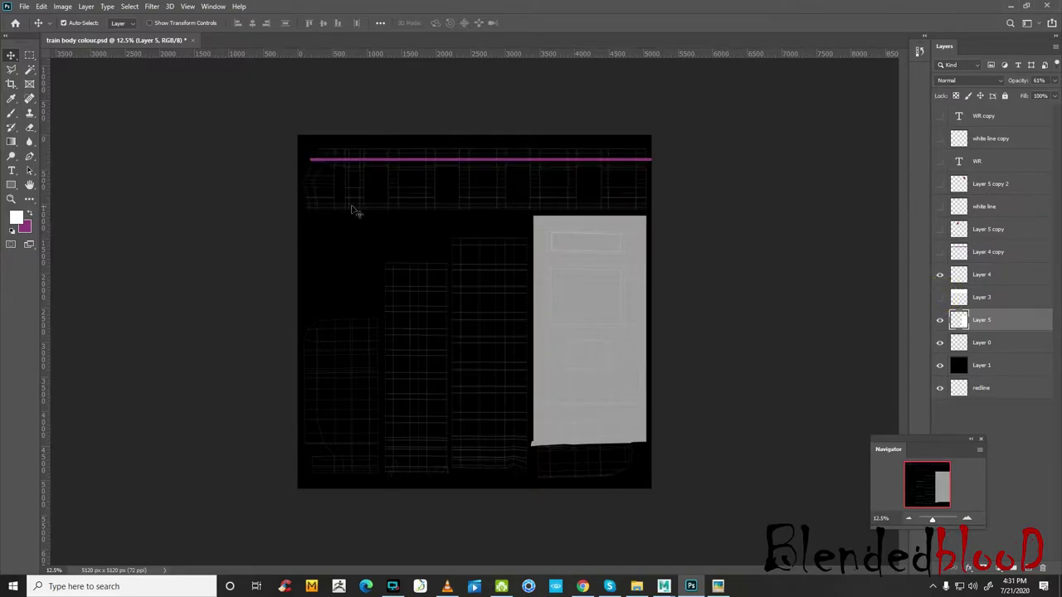
pyautogui.click(966, 519)
pyautogui.click(966, 519)
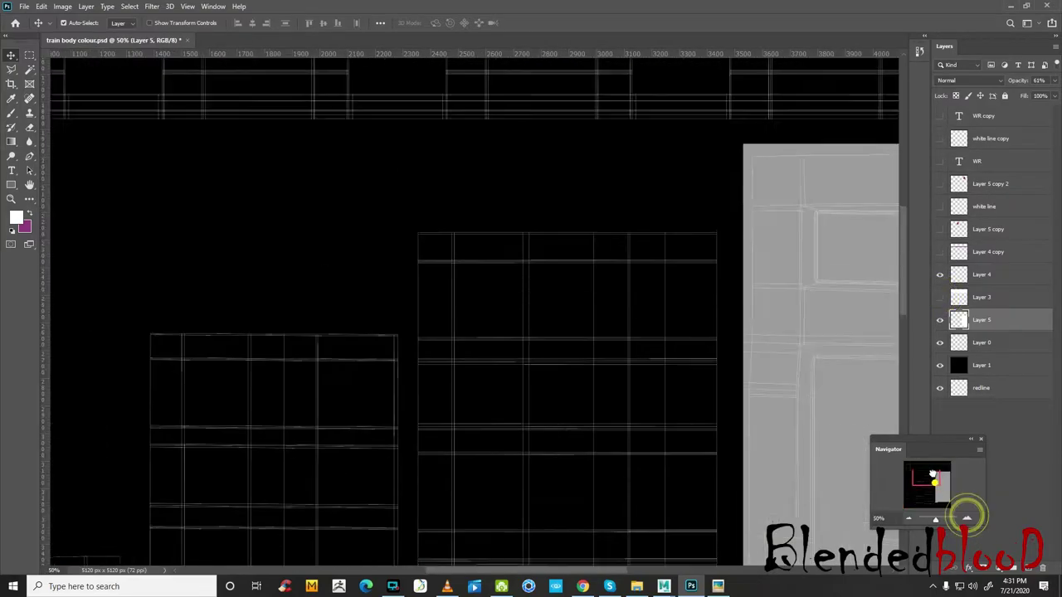
pyautogui.moveTo(927, 485); pyautogui.dragTo(916, 470)
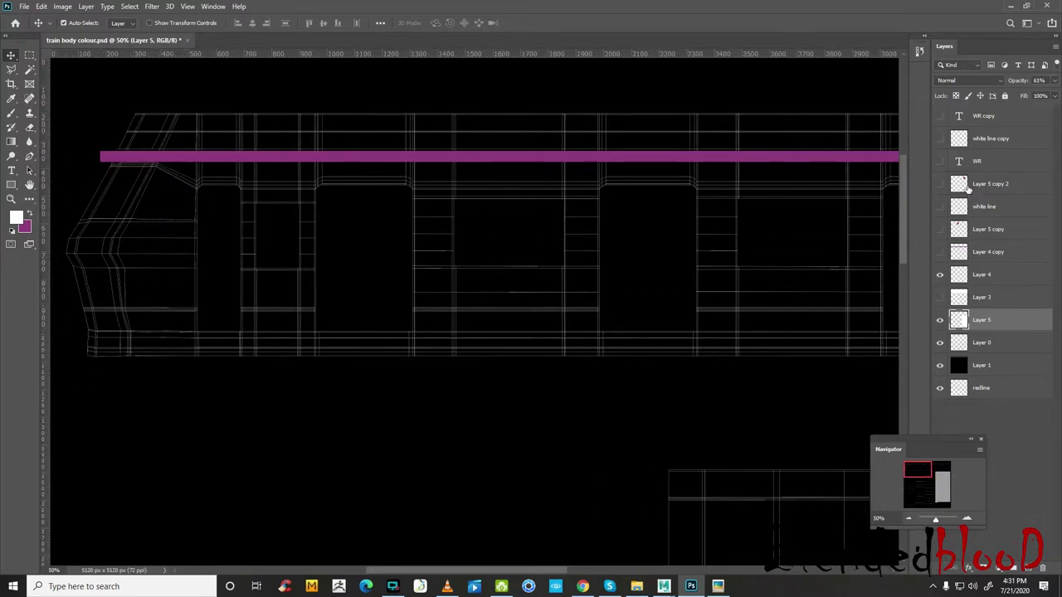
pyautogui.click(941, 251)
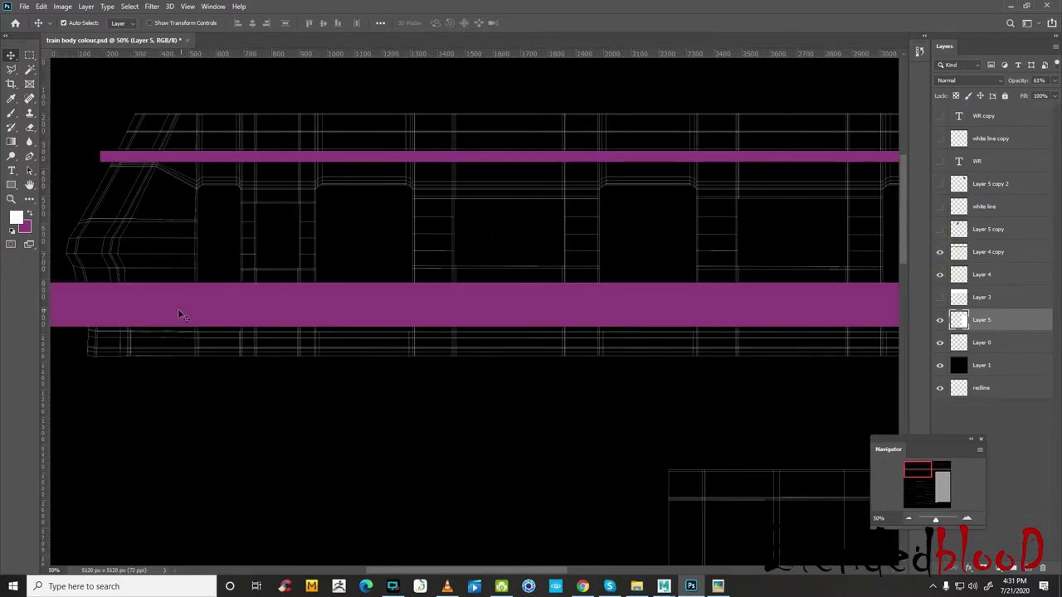
pyautogui.click(941, 253)
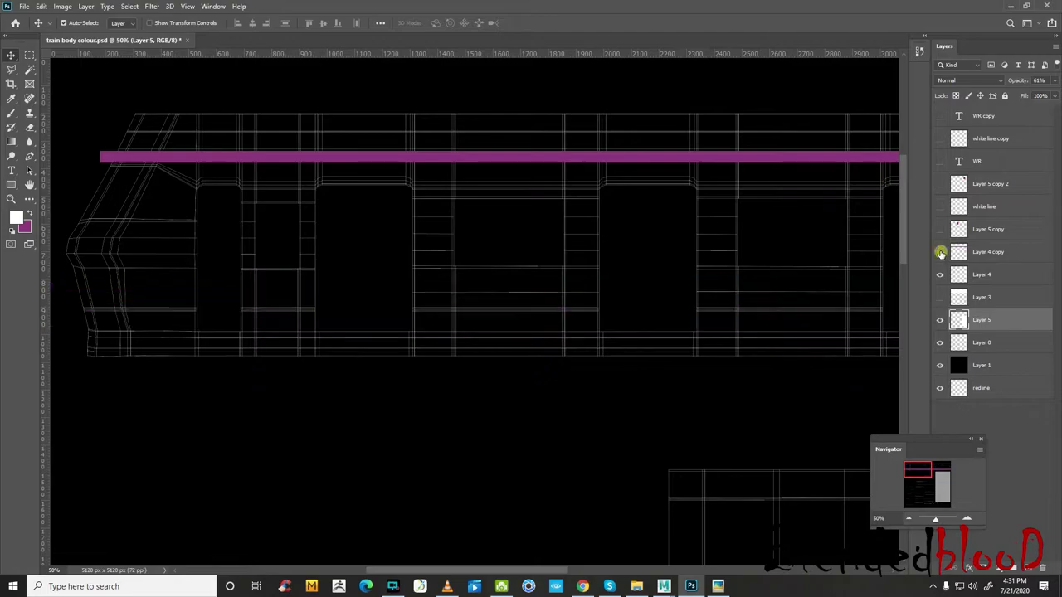
# - Duplicate the Layer 4 copy purple band and move the duplicate down to the lower section
pyautogui.click(987, 253)
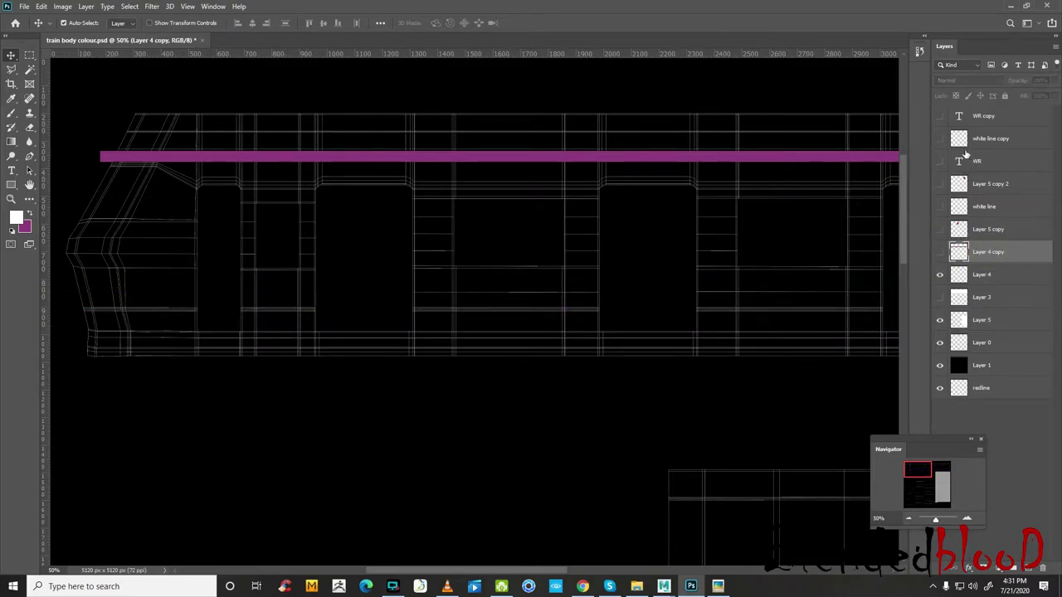
pyautogui.hotkey('ctrl', 'j')
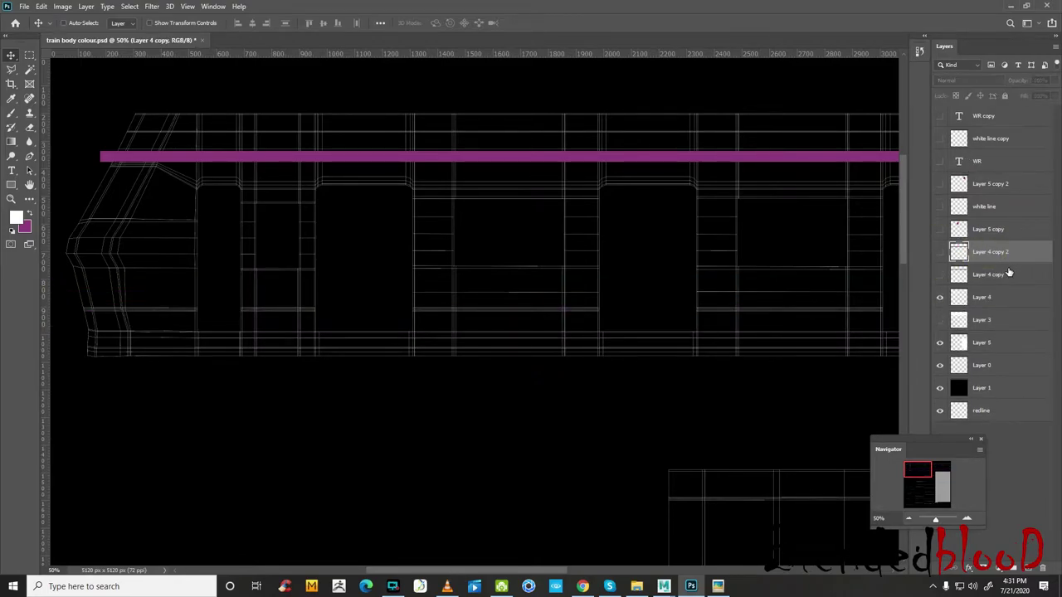
pyautogui.click(908, 519)
pyautogui.click(908, 520)
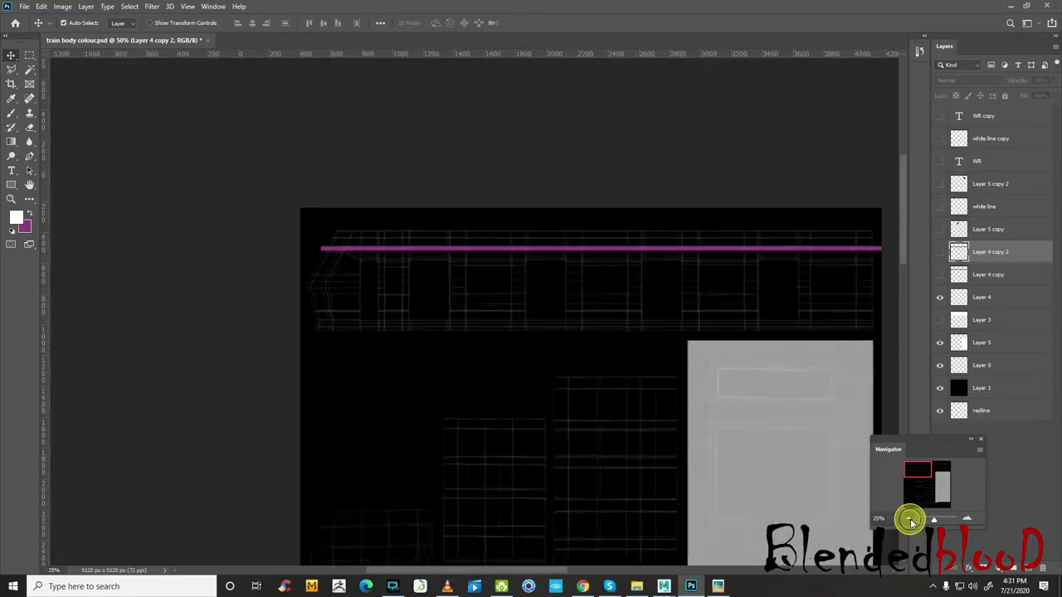
pyautogui.click(908, 519)
pyautogui.click(940, 253)
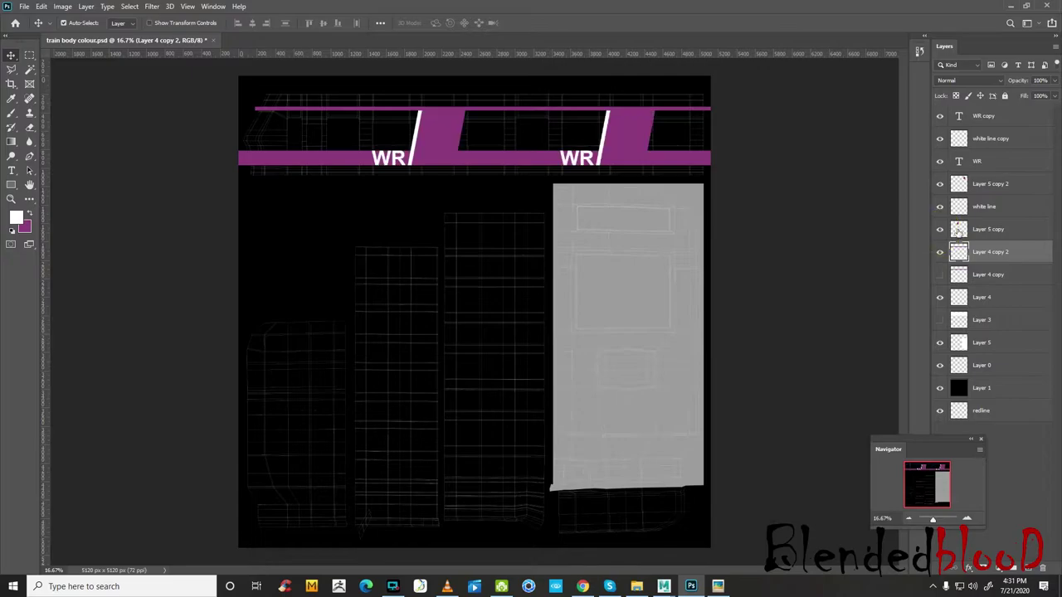
pyautogui.click(940, 275)
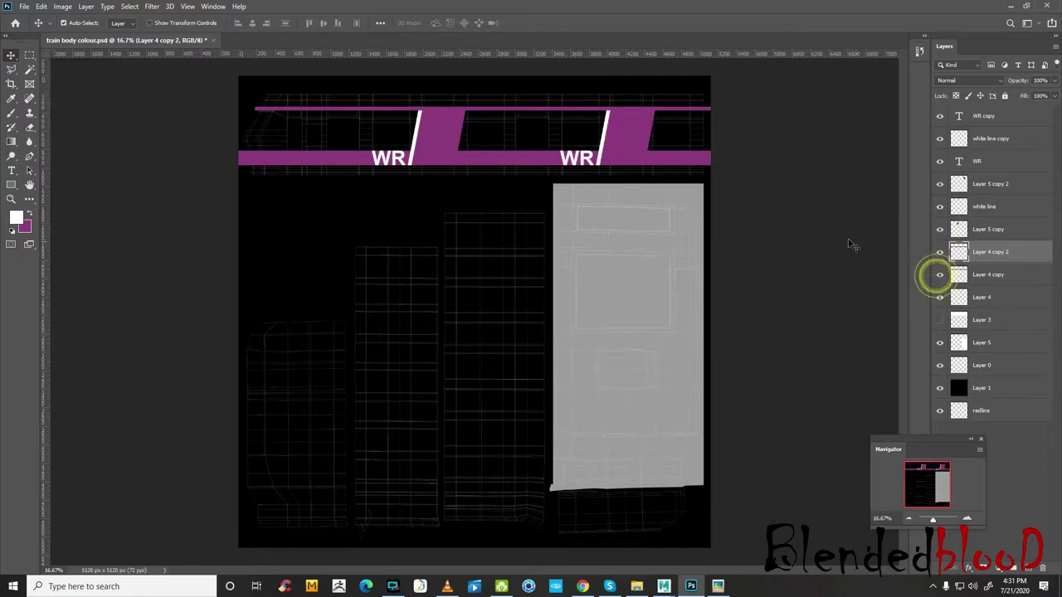
pyautogui.moveTo(689, 162)
pyautogui.mouseDown()
pyautogui.moveTo(714, 438)
pyautogui.moveTo(728, 446)
pyautogui.mouseUp()
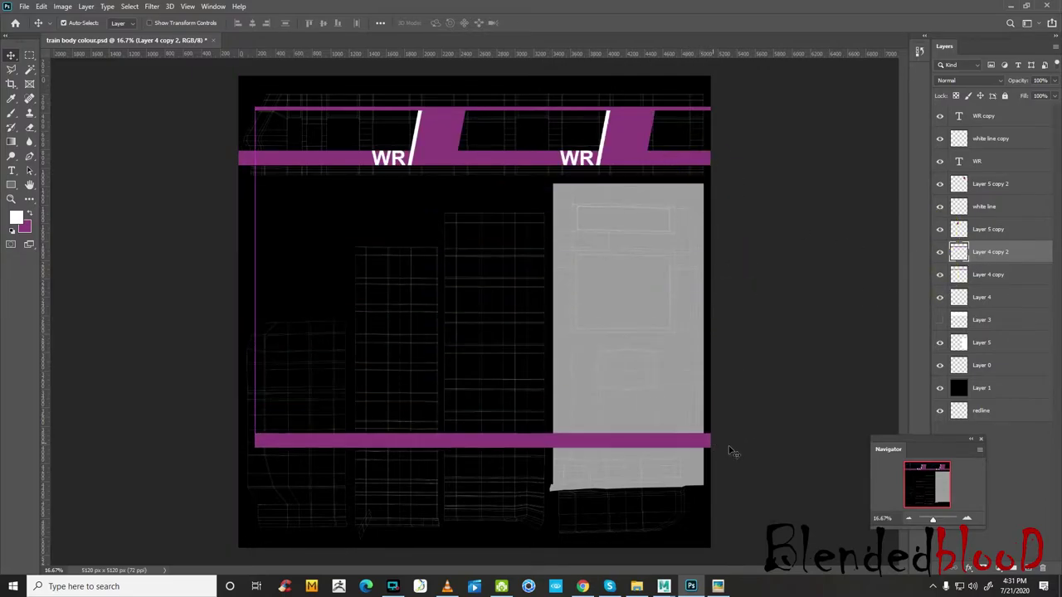
# - Nudge the lower purple stripe up slightly and set Layer 5 back to 100% opacity
pyautogui.click(965, 519)
pyautogui.click(963, 519)
pyautogui.moveTo(934, 483); pyautogui.dragTo(942, 491)
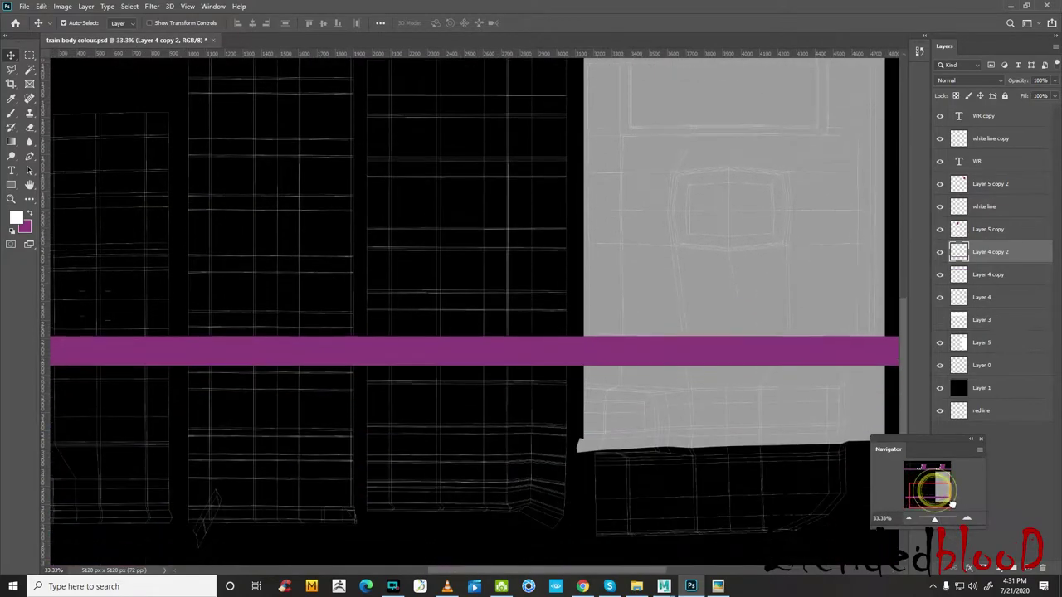
pyautogui.moveTo(850, 399); pyautogui.dragTo(850, 363)
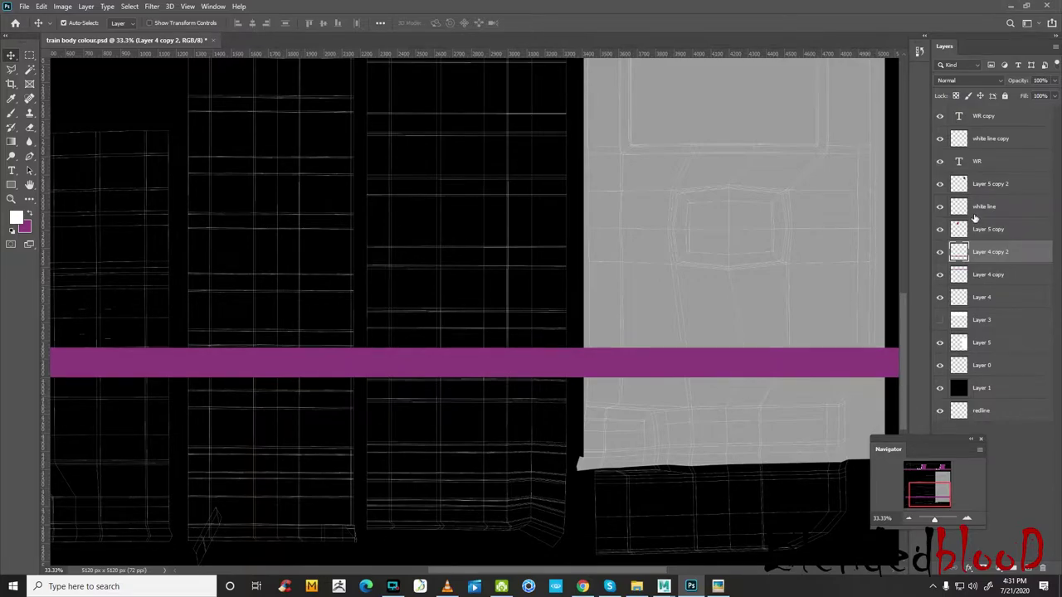
pyautogui.click(997, 348)
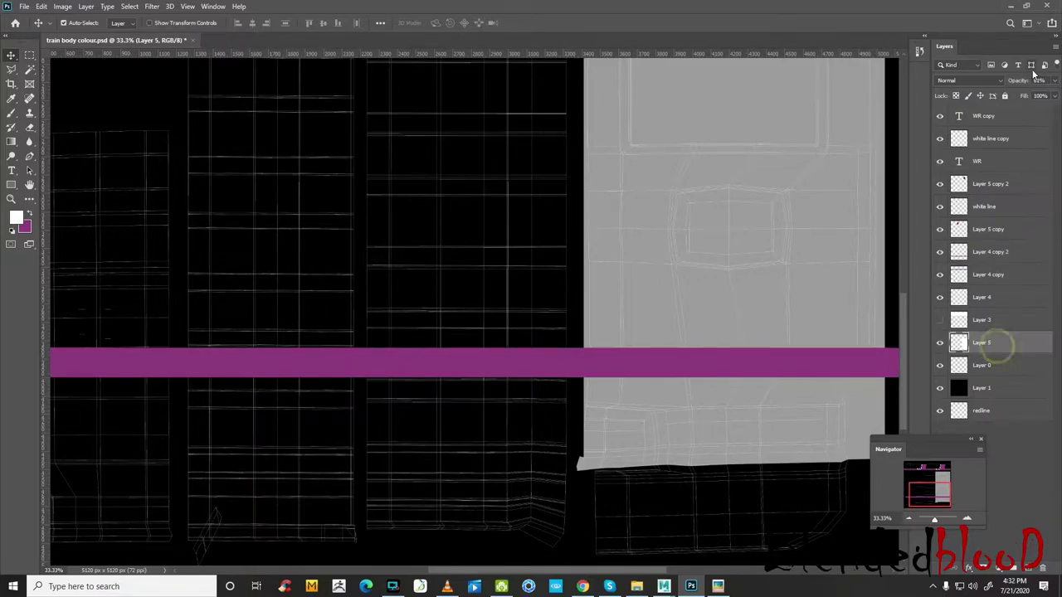
pyautogui.moveTo(1055, 86); pyautogui.dragTo(1060, 93)
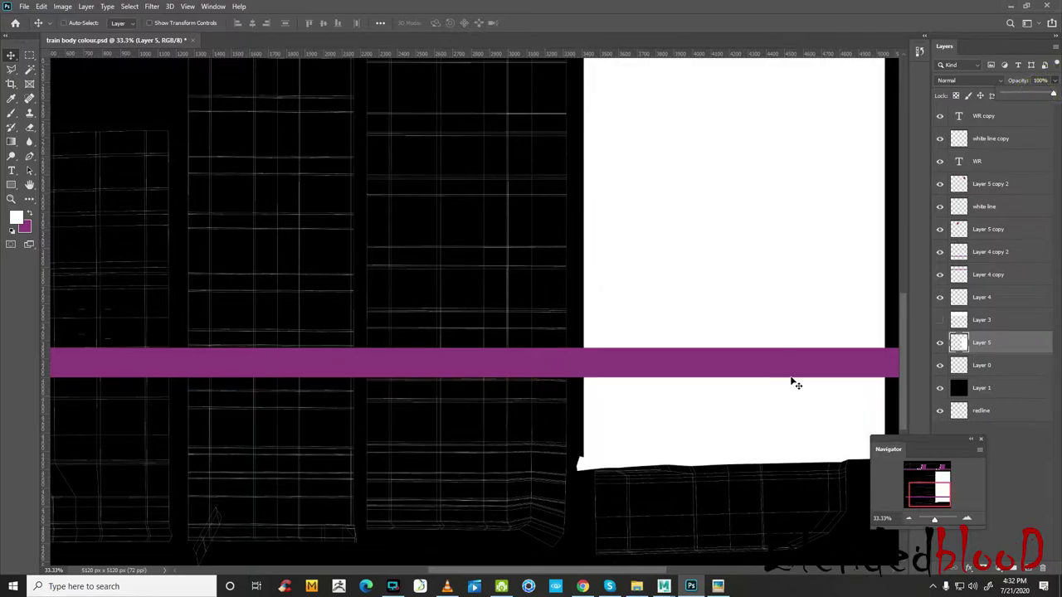
pyautogui.moveTo(664, 586)
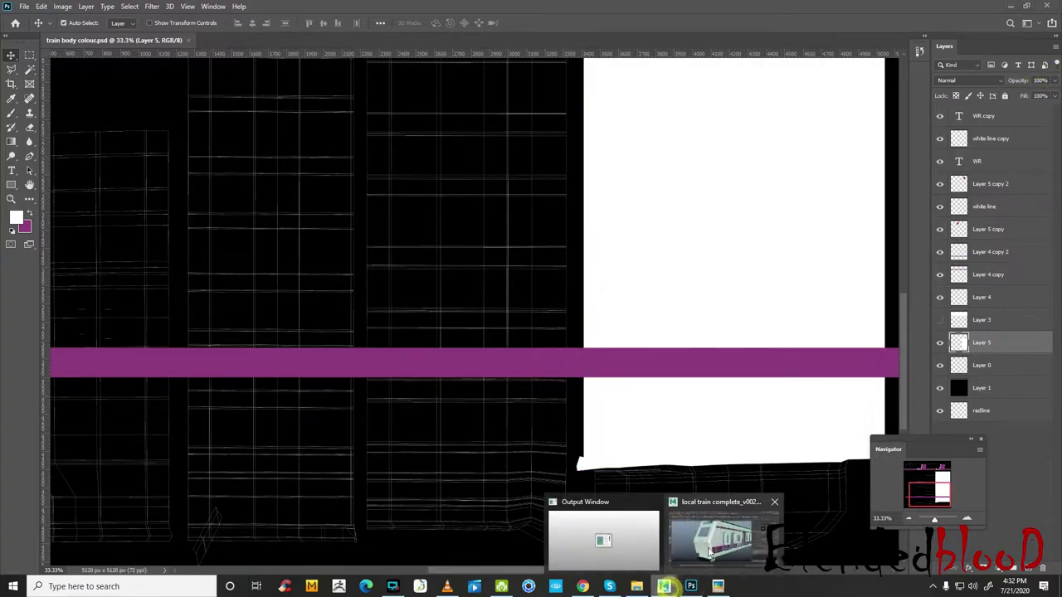
# - Reload file1 in Maya and orbit from the train's front to a three-quarter view
pyautogui.click(729, 548)
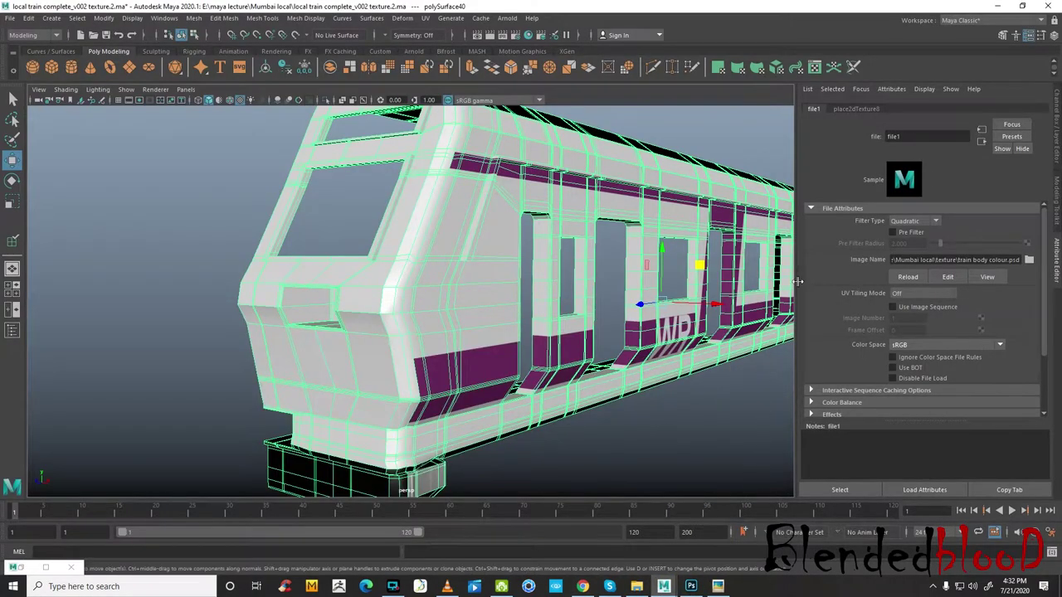
pyautogui.click(907, 277)
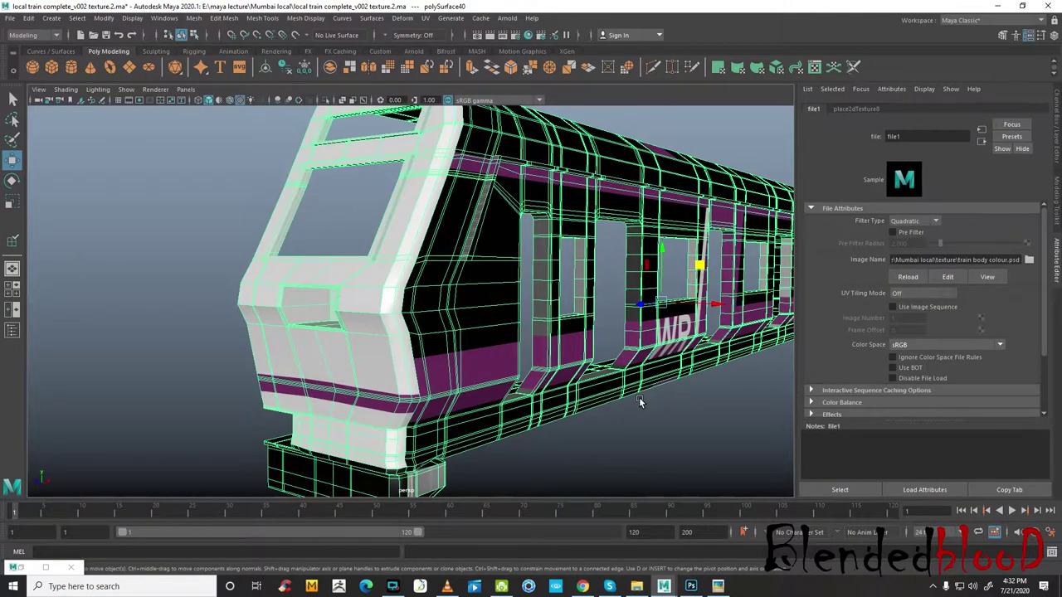
pyautogui.keyDown('alt'); pyautogui.moveTo(482, 446); pyautogui.dragTo(504, 417, button='right'); pyautogui.keyUp('alt')
pyautogui.rightClick(386, 328)
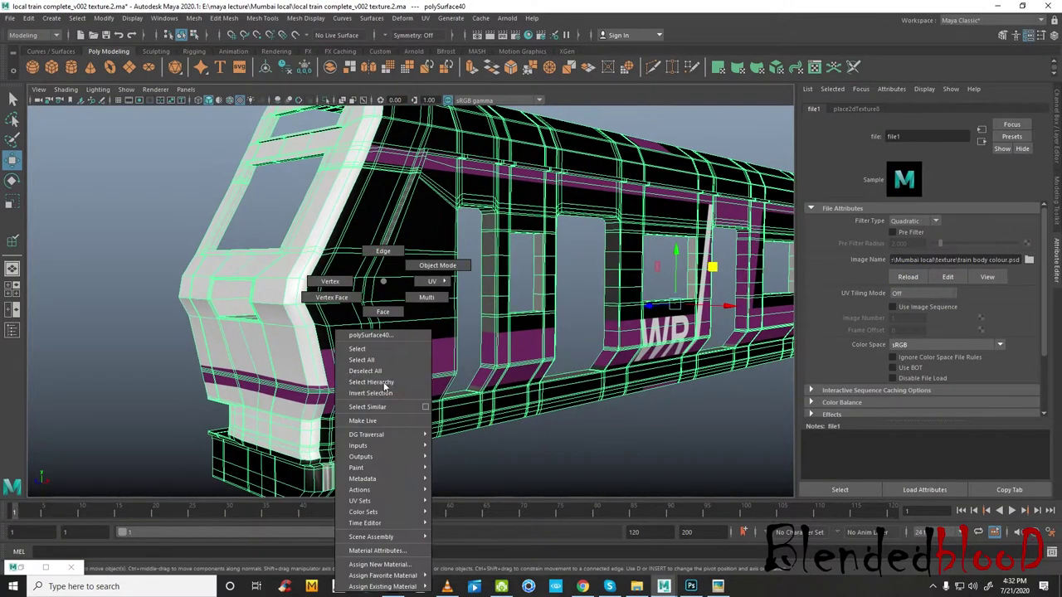
pyautogui.click(636, 437)
pyautogui.keyDown('alt'); pyautogui.moveTo(636, 437); pyautogui.dragTo(467, 431, button='right'); pyautogui.keyUp('alt')
pyautogui.moveTo(467, 432)
pyautogui.keyDown('alt'); pyautogui.mouseDown()
pyautogui.moveTo(573, 405)
pyautogui.moveTo(526, 403)
pyautogui.moveTo(647, 408)
pyautogui.moveTo(546, 405)
pyautogui.mouseUp(); pyautogui.keyUp('alt')
# - Make Layer 3 visible again in Photoshop, then return to the Maya train scene
pyautogui.click(692, 587)
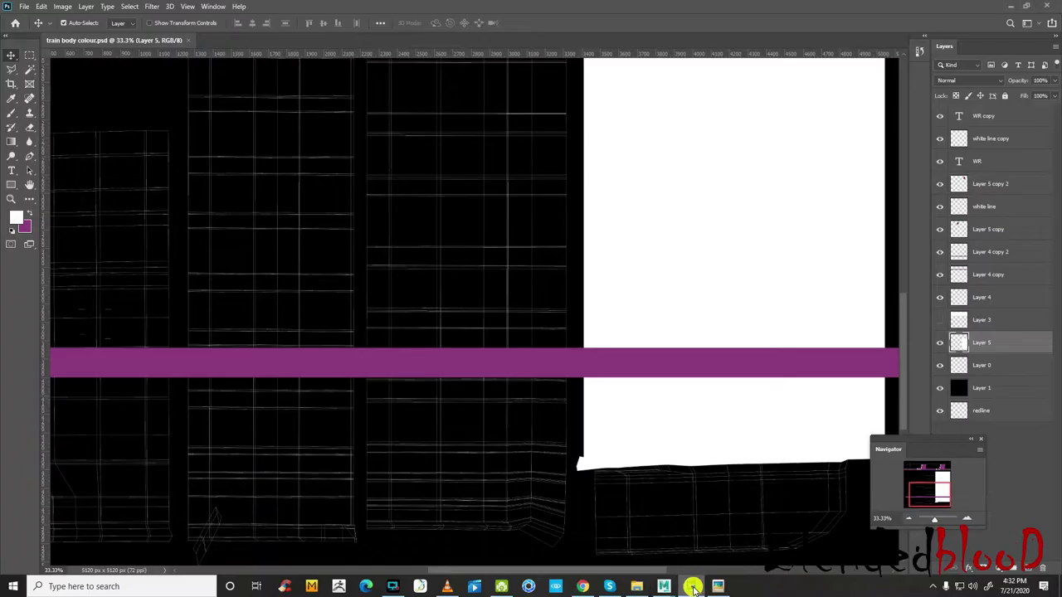
pyautogui.click(940, 320)
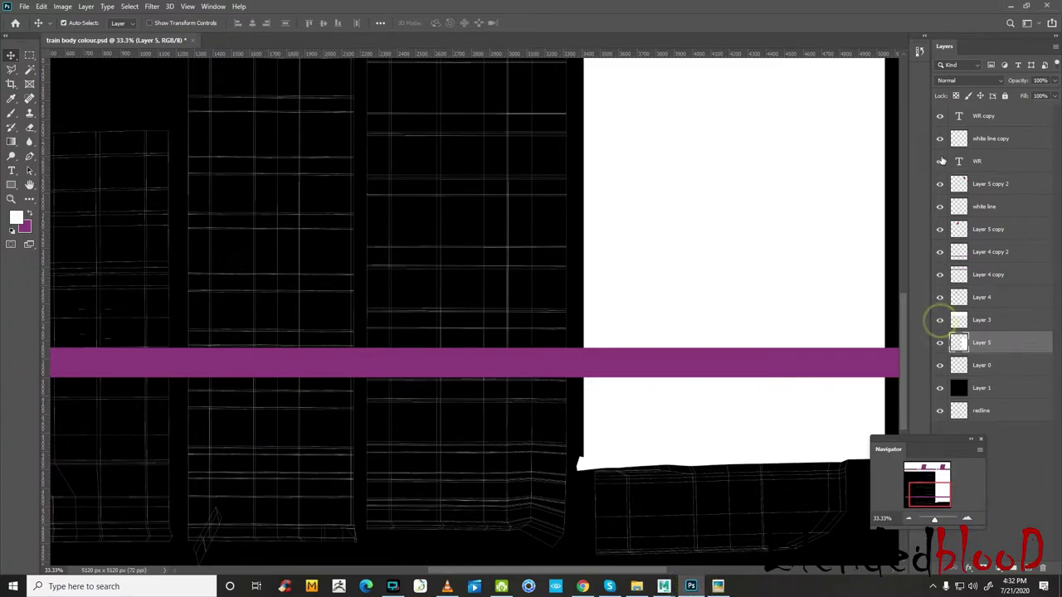
pyautogui.scroll(-2, 730, 319)
pyautogui.scroll(2, 723, 317)
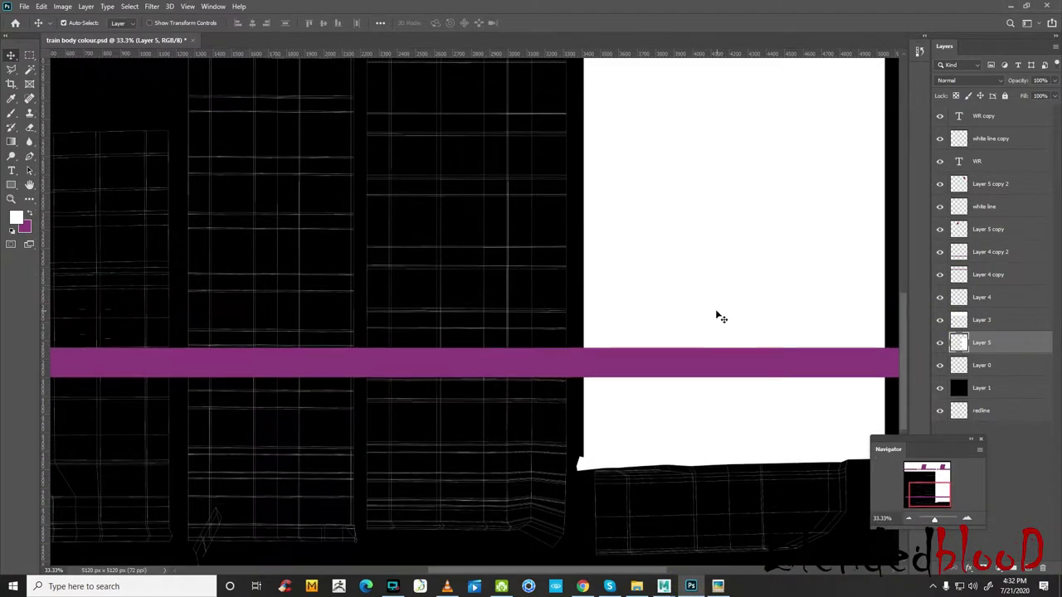
pyautogui.click(664, 586)
pyautogui.click(695, 537)
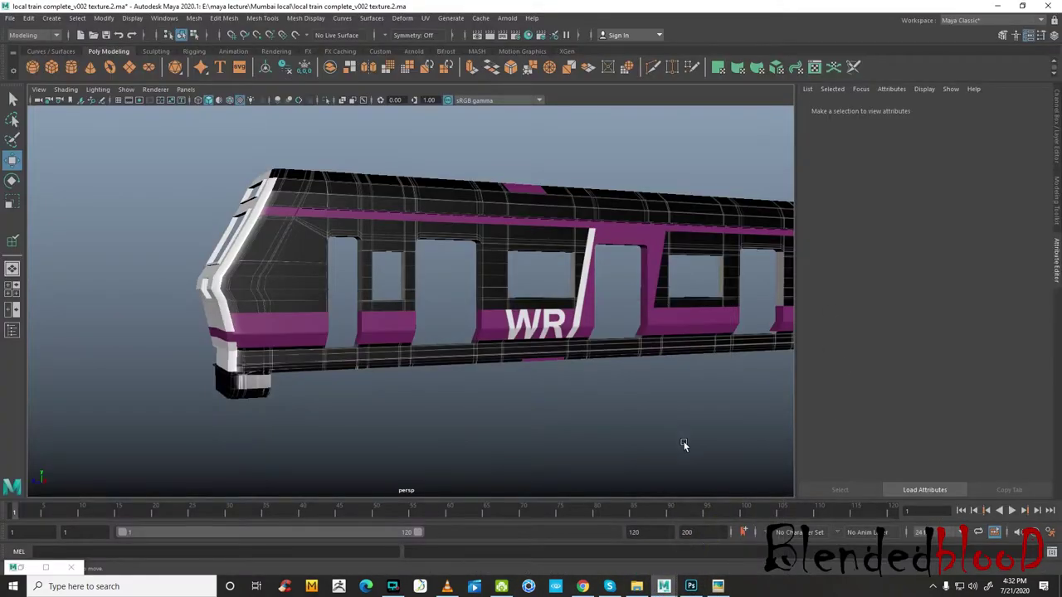
# - Reload train_body_colour's file1 texture through Hypershade and orbit to view the front cab
pyautogui.click(1054, 123)
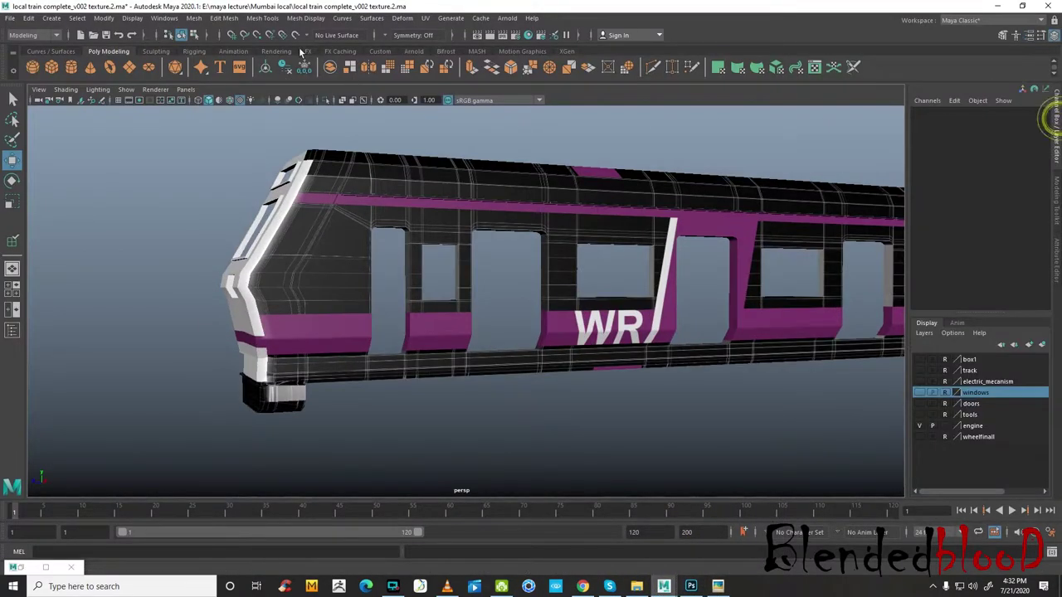
pyautogui.click(164, 18)
pyautogui.moveTo(194, 91)
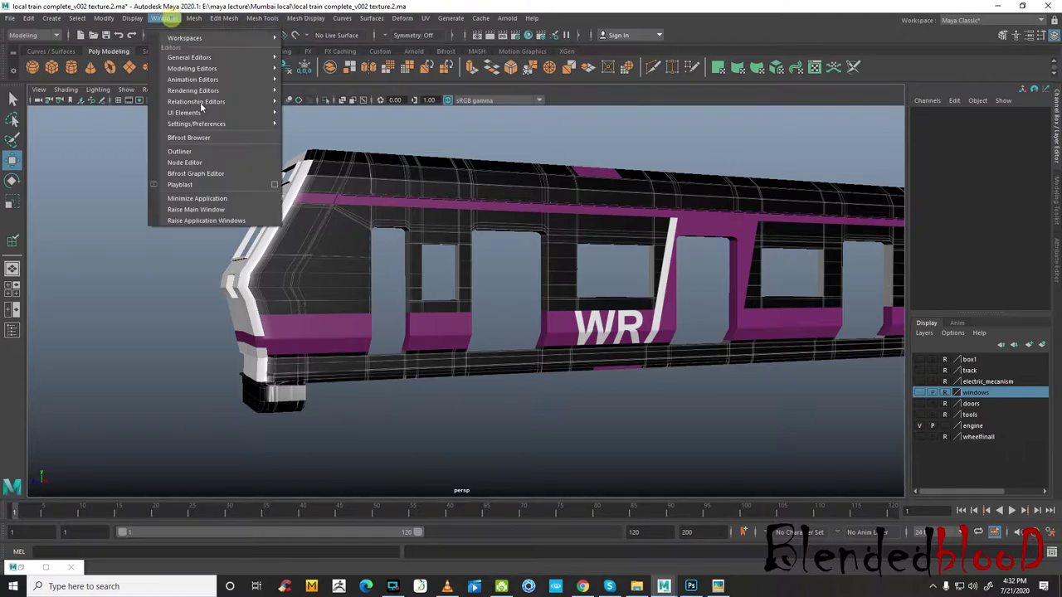
pyautogui.click(311, 112)
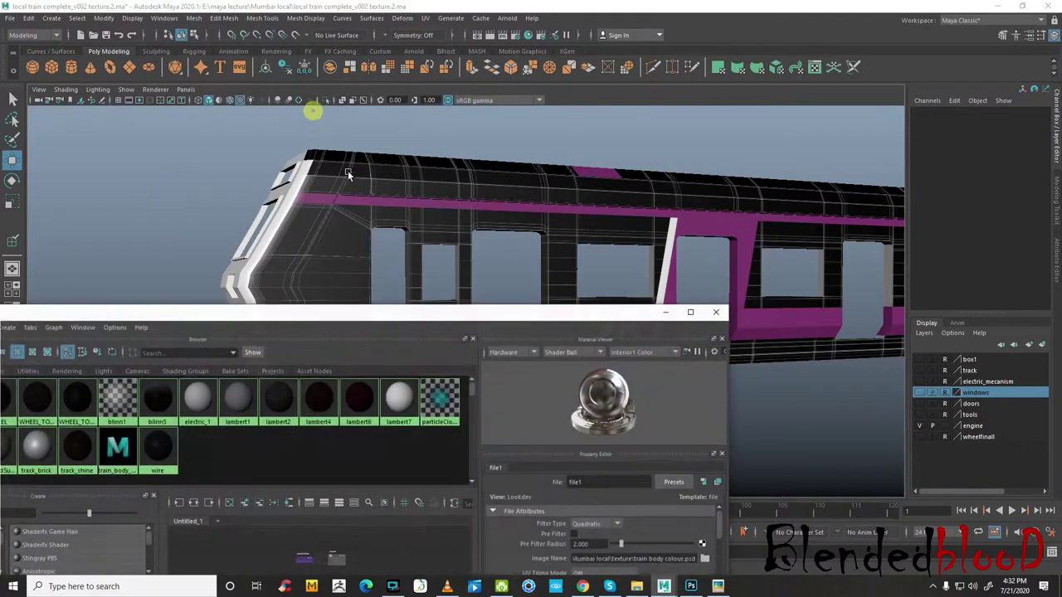
pyautogui.click(127, 448)
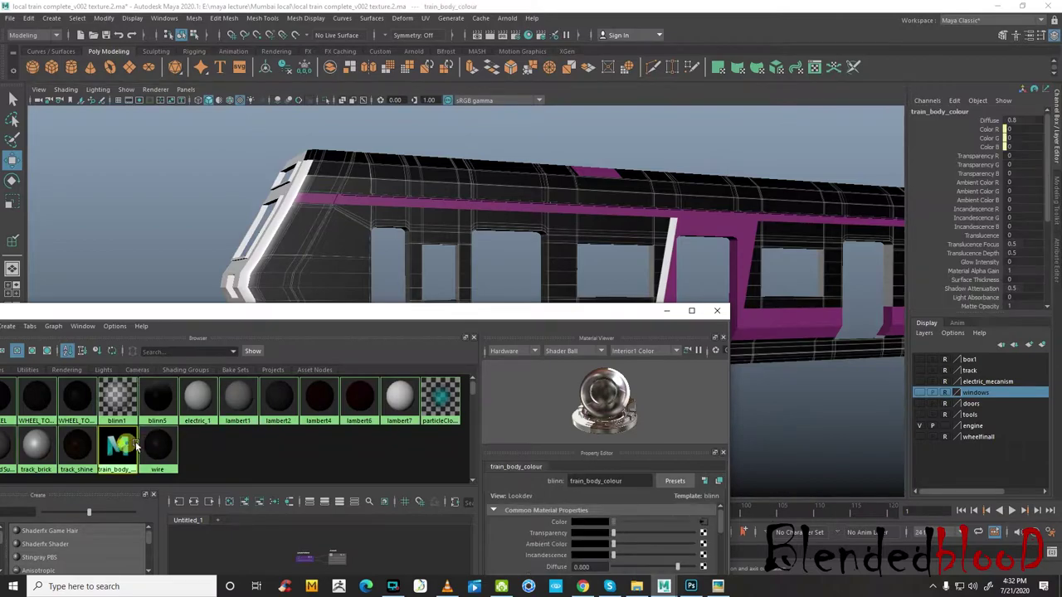
pyautogui.doubleClick(126, 448)
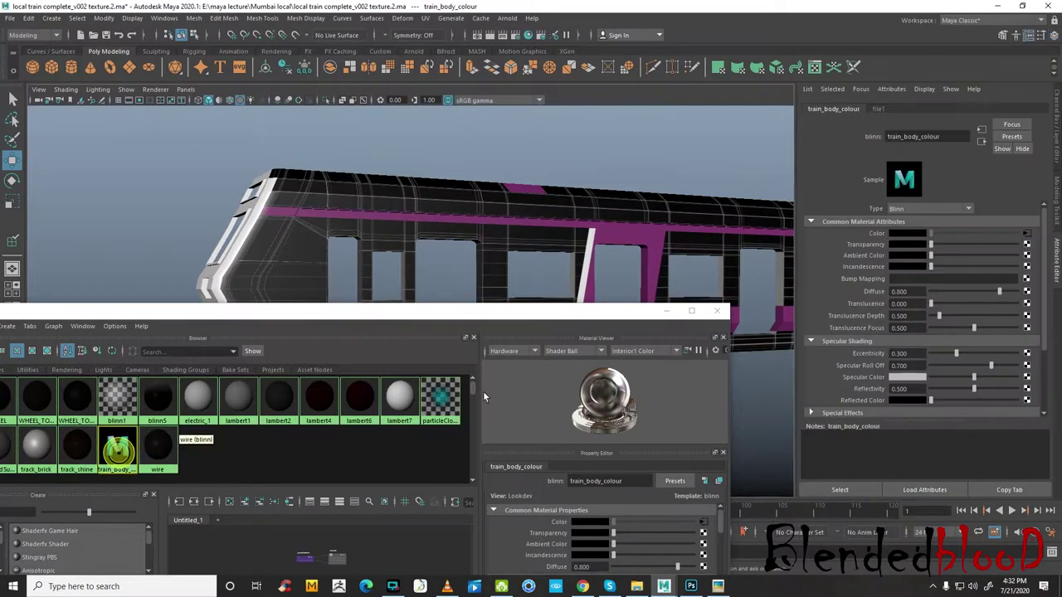
pyautogui.click(901, 260)
pyautogui.click(1027, 233)
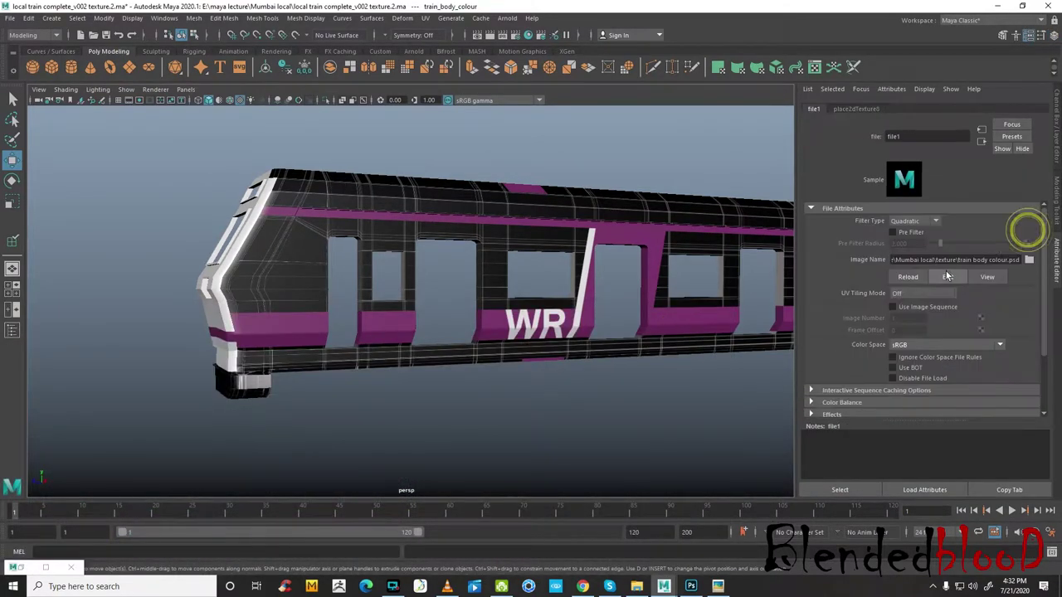
pyautogui.click(909, 277)
pyautogui.moveTo(505, 336)
pyautogui.keyDown('alt'); pyautogui.mouseDown()
pyautogui.moveTo(424, 334)
pyautogui.moveTo(484, 329)
pyautogui.moveTo(375, 367)
pyautogui.mouseUp(); pyautogui.keyUp('alt')
pyautogui.scroll(3, 486, 335)
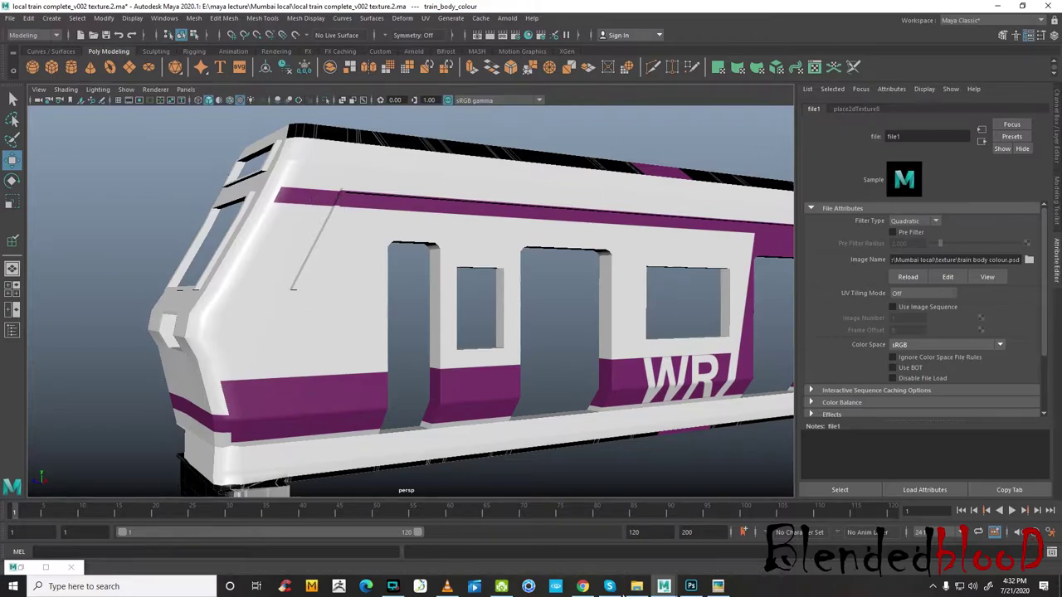
pyautogui.click(691, 587)
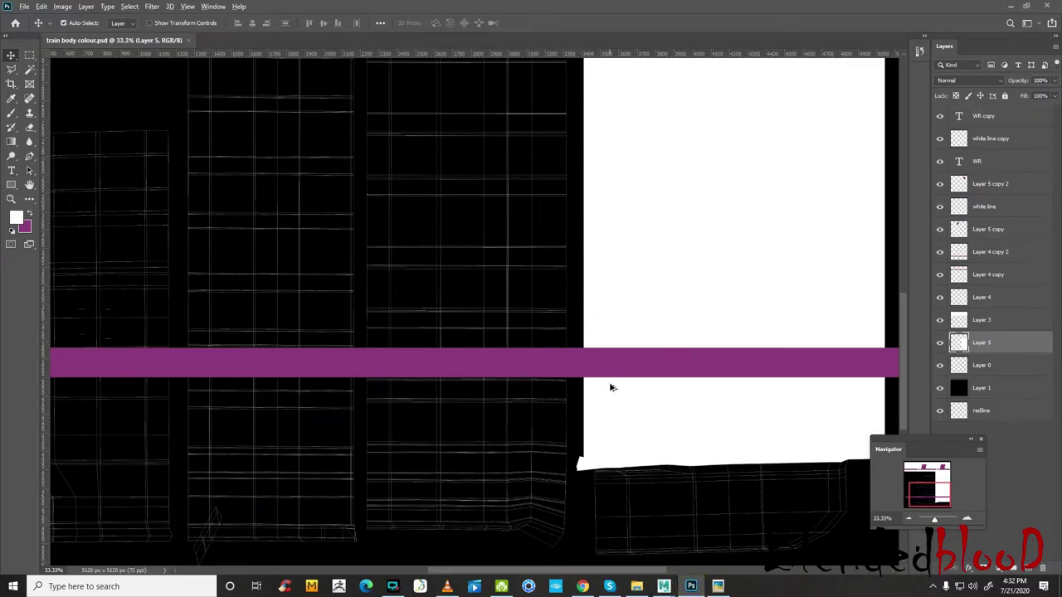
# - Select Layer 4, hide Layer 3's white windows, and set Layer 4 opacity to 61%
pyautogui.scroll(2, 610, 348)
pyautogui.scroll(3, 616, 325)
pyautogui.scroll(3, 622, 325)
pyautogui.scroll(3, 622, 326)
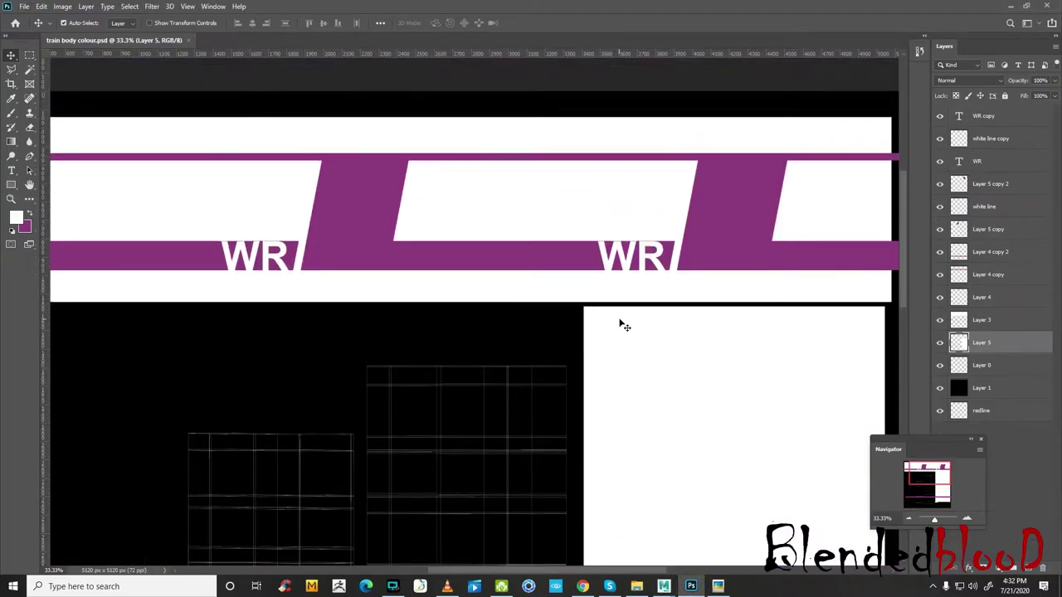
pyautogui.scroll(2, 619, 323)
pyautogui.click(151, 240)
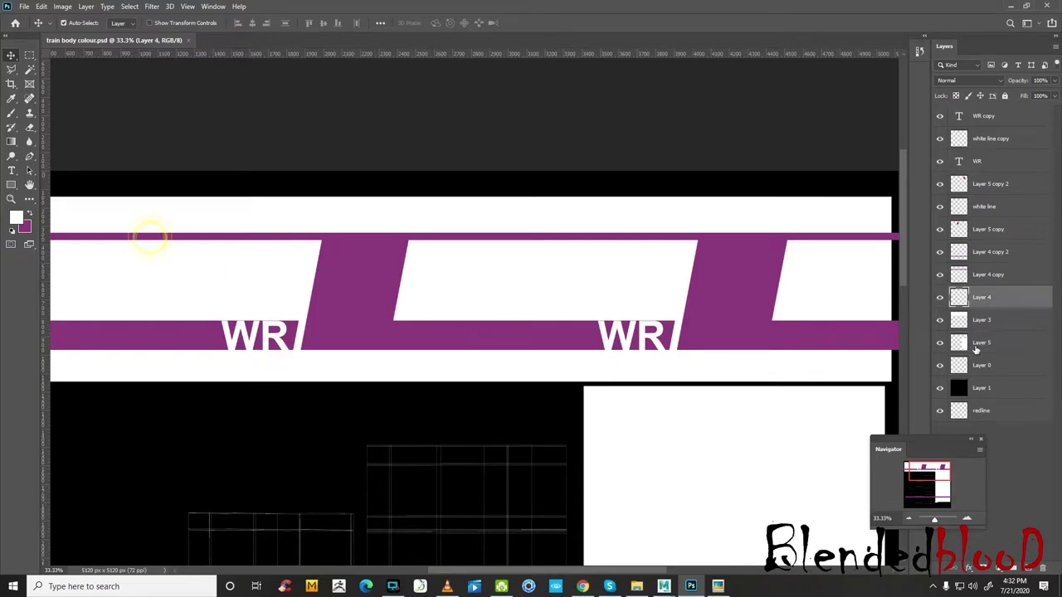
pyautogui.click(940, 297)
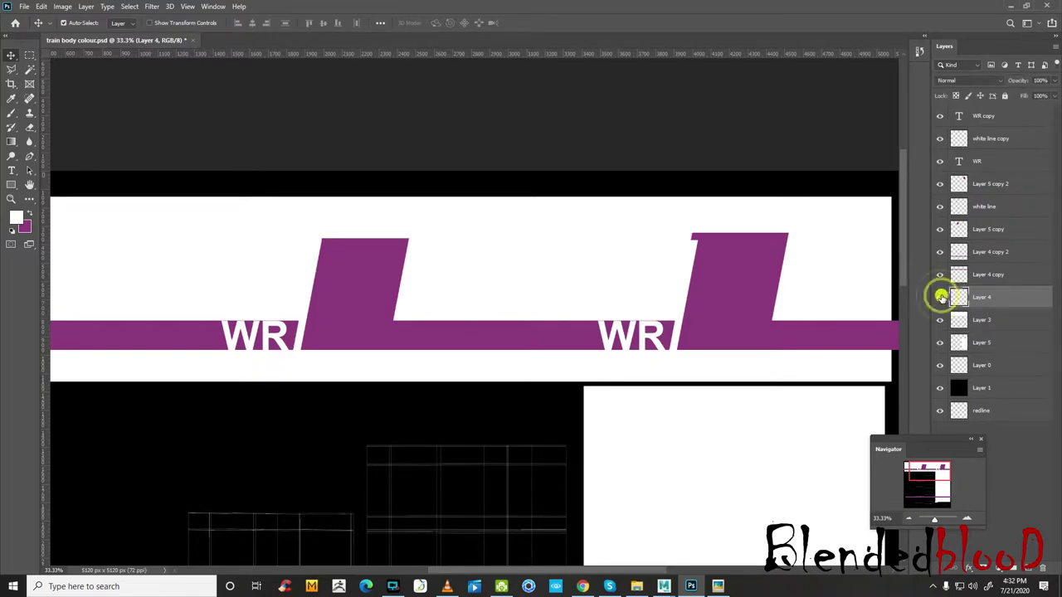
pyautogui.click(940, 297)
pyautogui.click(940, 319)
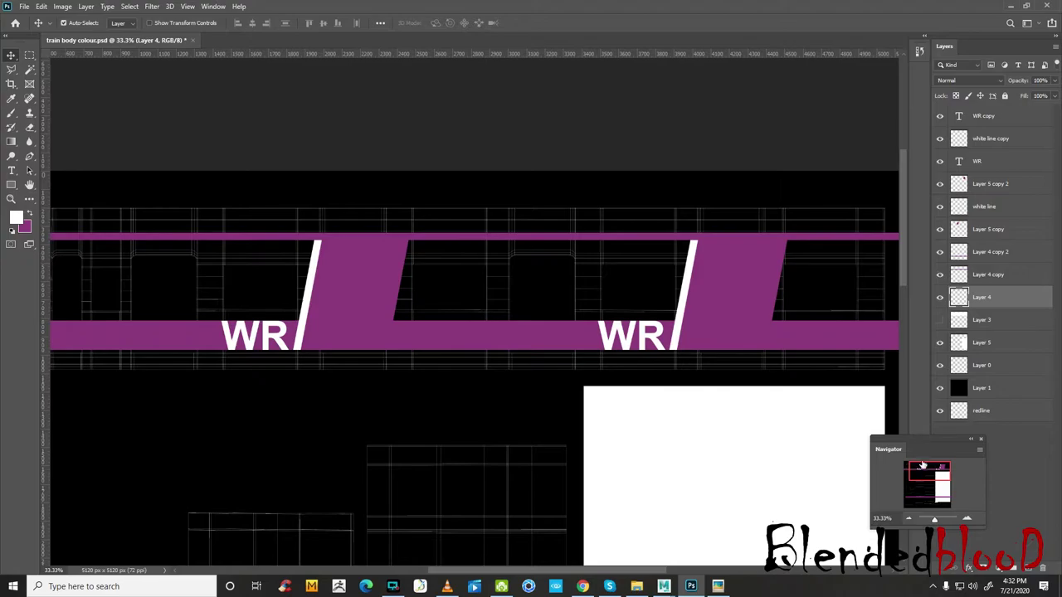
pyautogui.click(1054, 81)
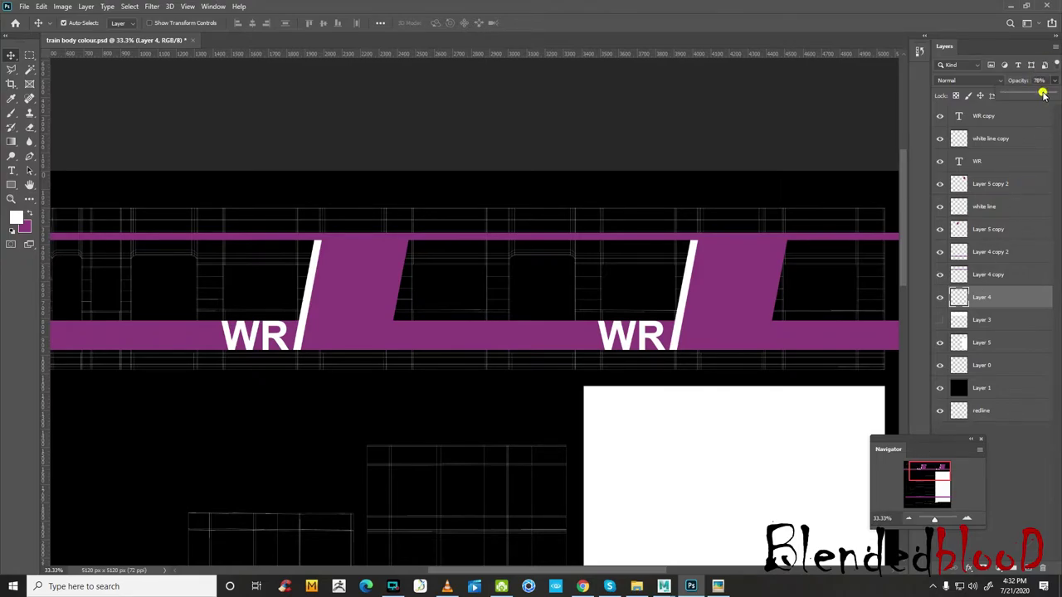
pyautogui.moveTo(1052, 93); pyautogui.dragTo(1034, 93)
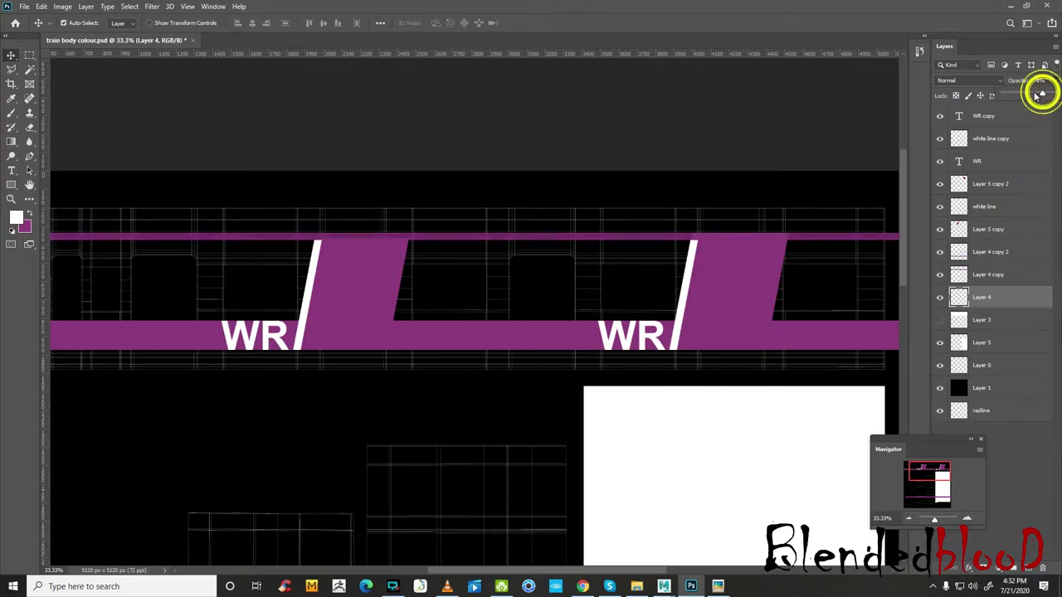
# - Zoom to 100% on the front end of the upper purple stripe
pyautogui.click(967, 518)
pyautogui.click(968, 518)
pyautogui.moveTo(933, 470); pyautogui.dragTo(923, 470)
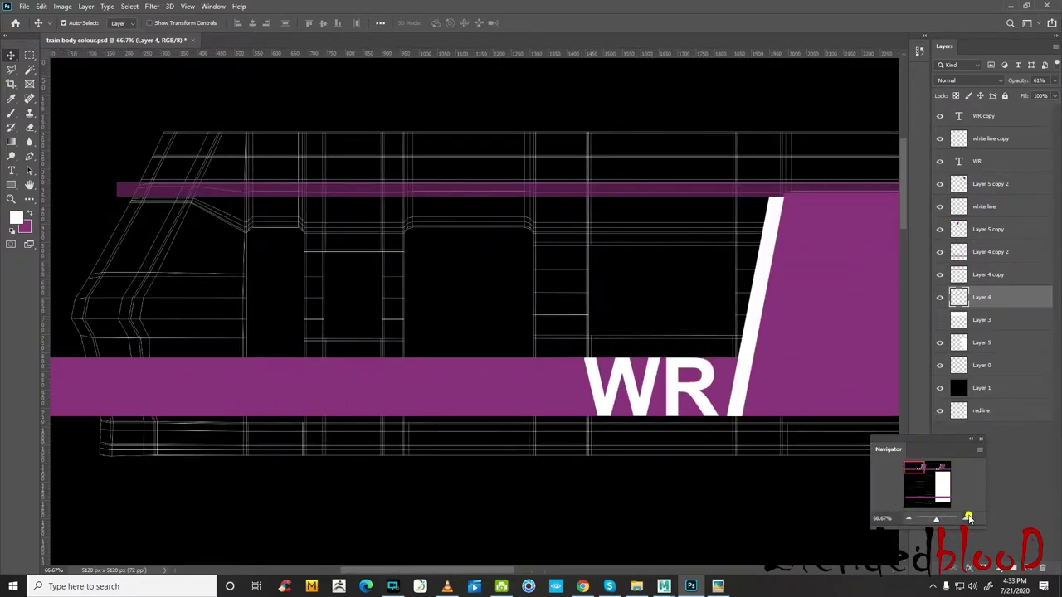
pyautogui.click(967, 518)
pyautogui.moveTo(919, 471); pyautogui.dragTo(912, 470)
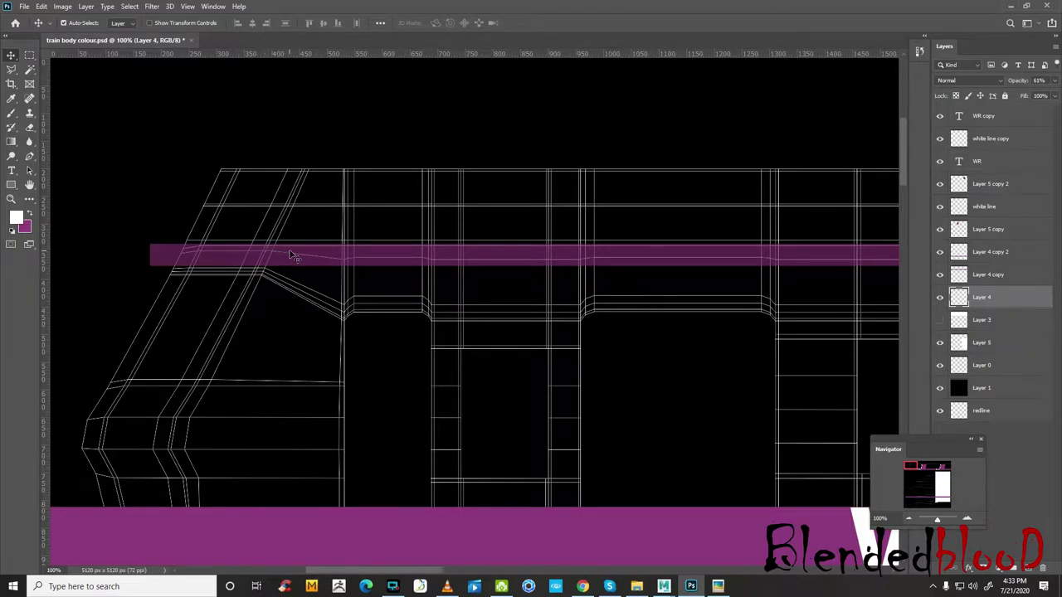
pyautogui.scroll(-2, 337, 280)
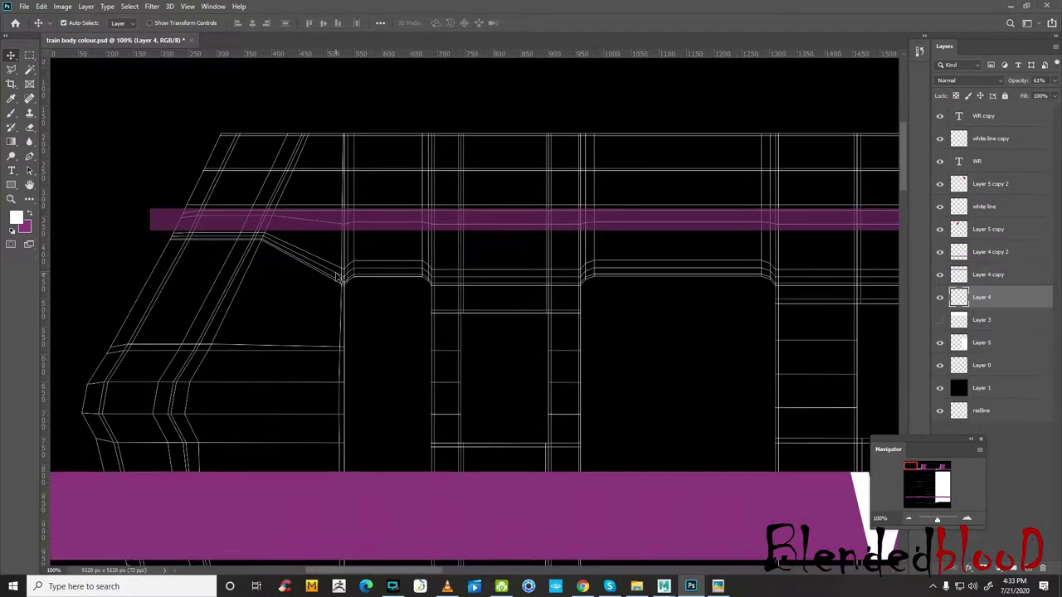
pyautogui.scroll(-1, 337, 280)
pyautogui.moveTo(663, 586)
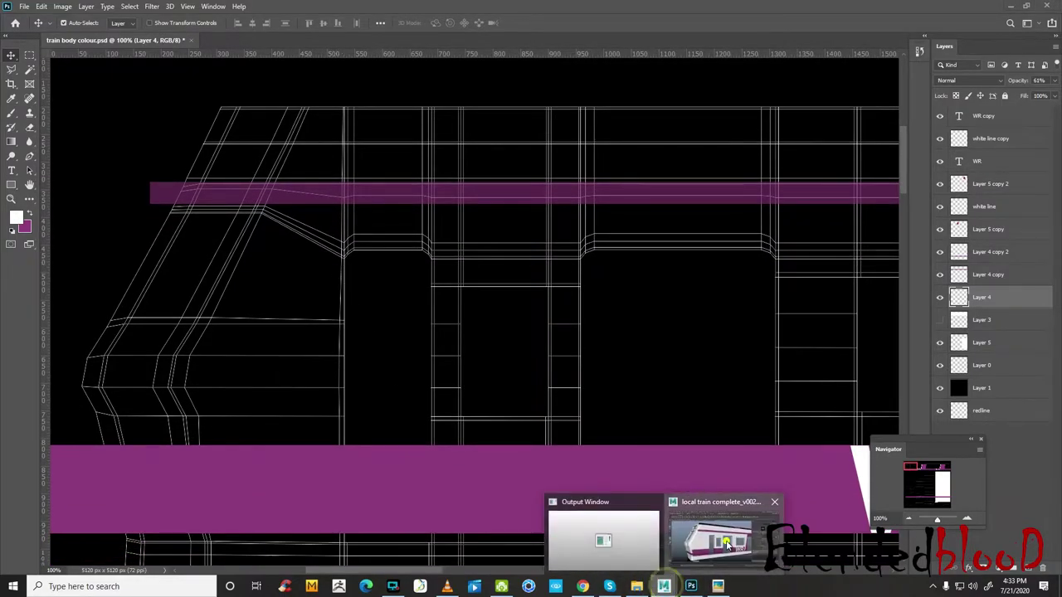
pyautogui.click(735, 535)
# - Orbit to the train's side, select its body mesh, and compare it with the real train photo
pyautogui.keyDown('alt'); pyautogui.moveTo(478, 251); pyautogui.dragTo(467, 235); pyautogui.keyUp('alt')
pyautogui.click(360, 213)
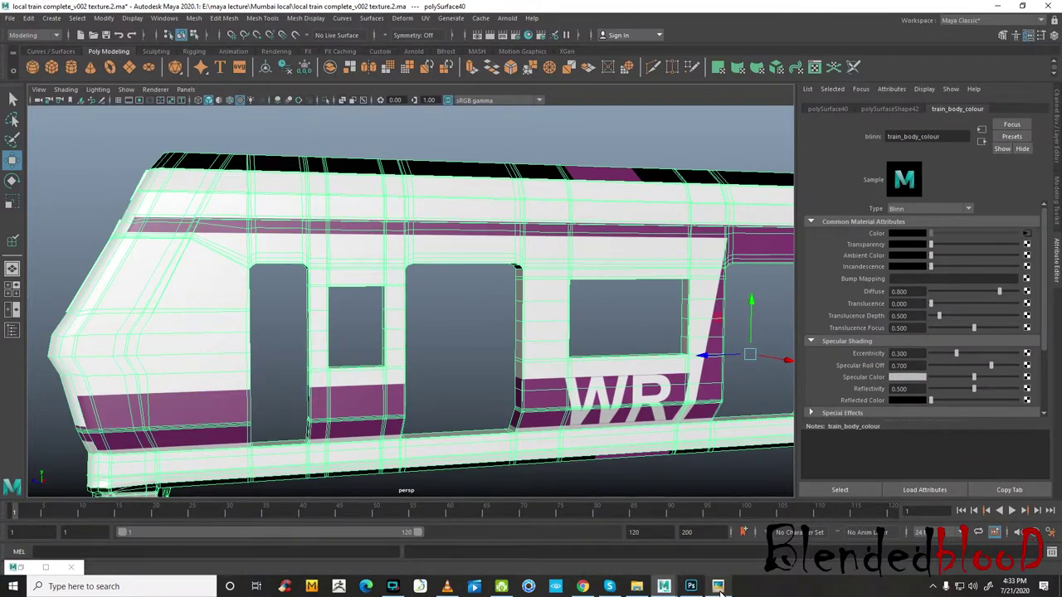
pyautogui.click(718, 587)
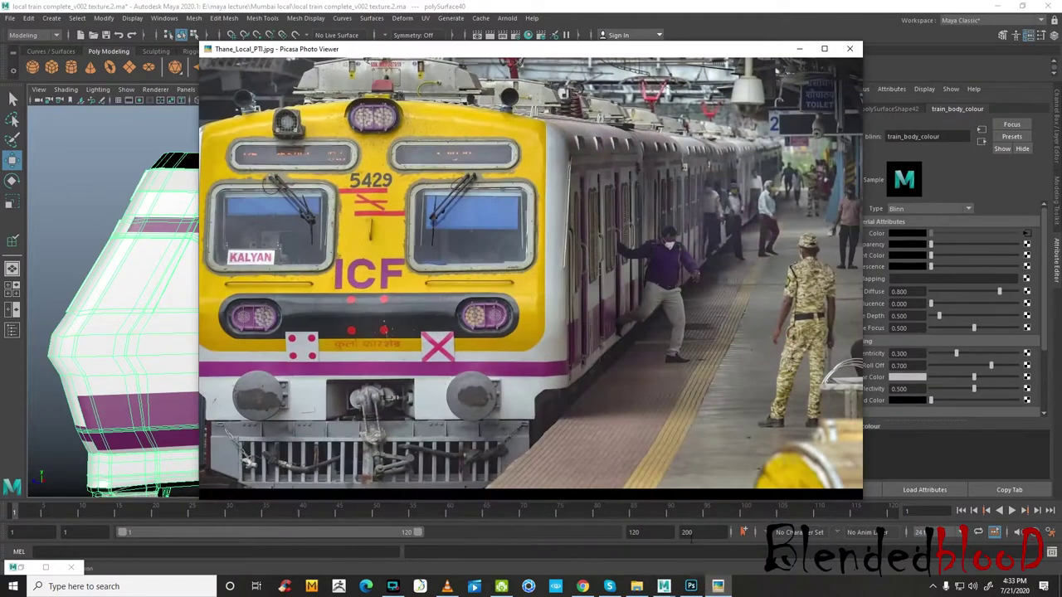
pyautogui.click(691, 585)
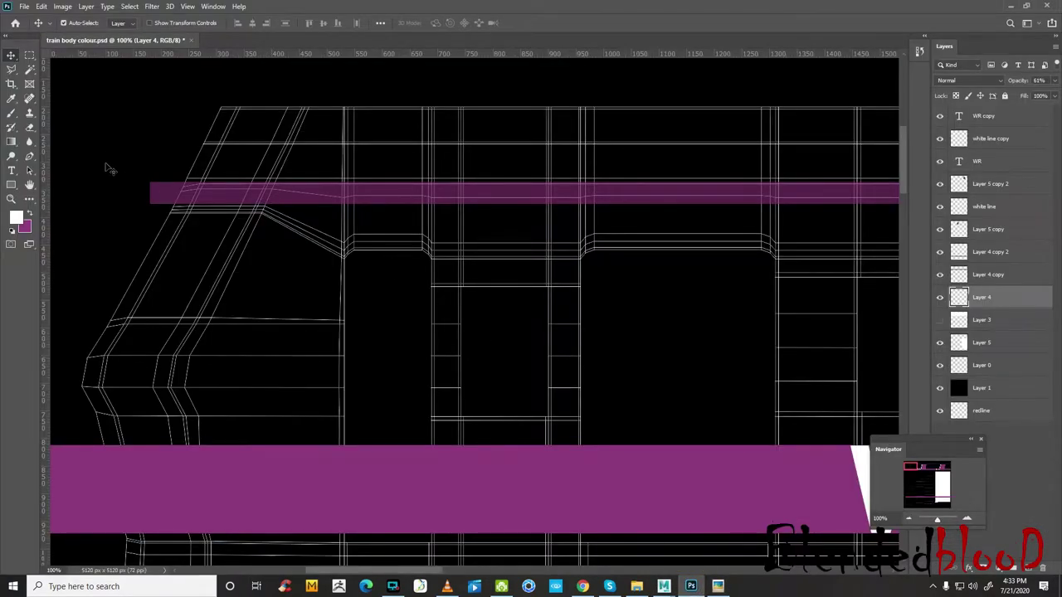
# - With the Polygonal Lasso active, zoom to 200% on the upper purple stripe's left end
pyautogui.click(12, 69)
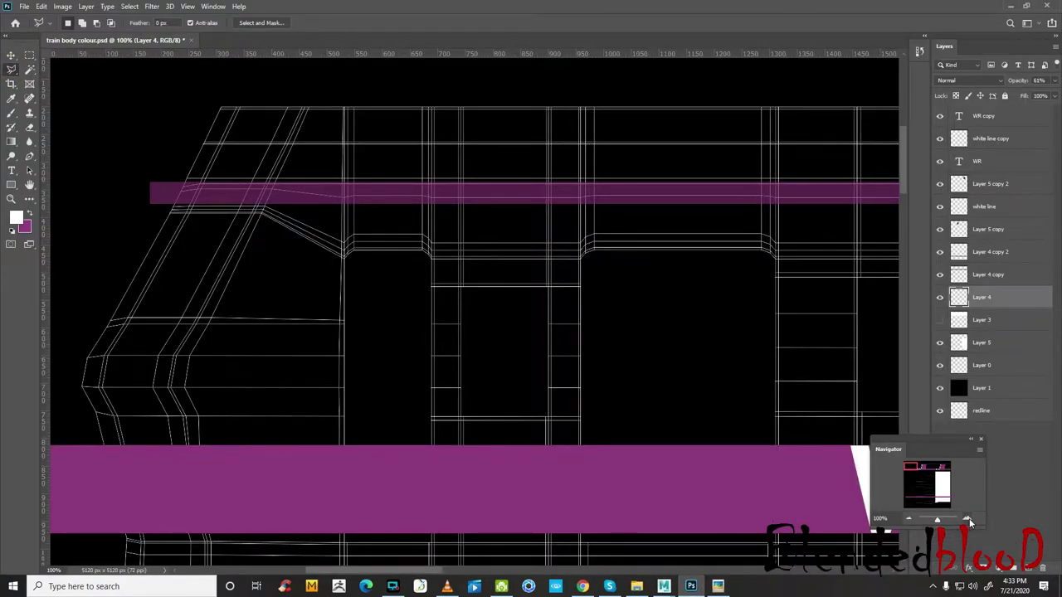
pyautogui.click(970, 522)
pyautogui.click(970, 522)
pyautogui.moveTo(922, 477)
pyautogui.mouseDown()
pyautogui.moveTo(930, 481)
pyautogui.moveTo(906, 470)
pyautogui.mouseUp()
pyautogui.click(967, 519)
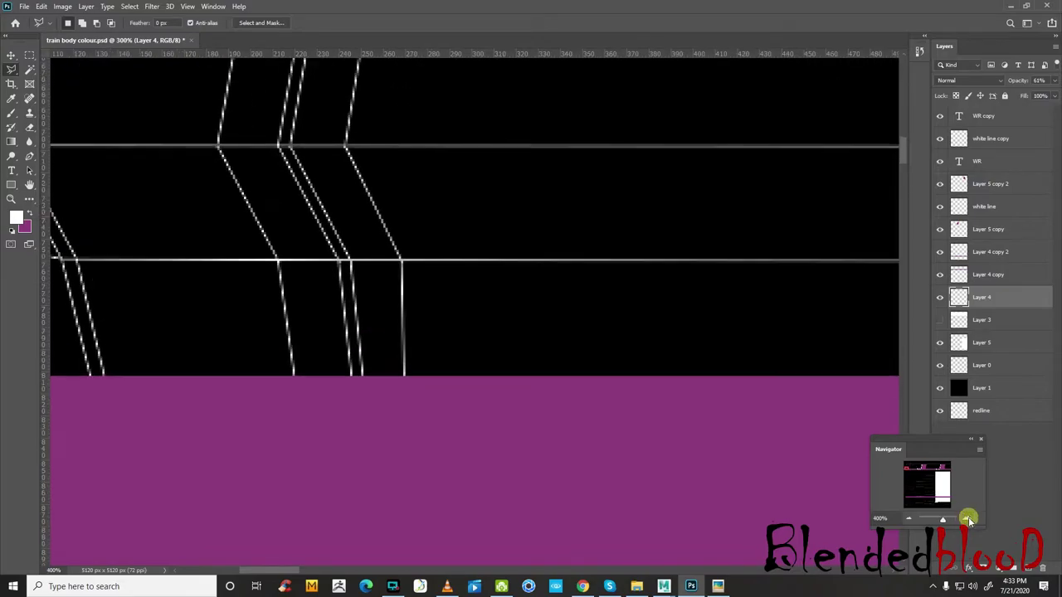
pyautogui.click(909, 519)
pyautogui.click(910, 519)
pyautogui.click(910, 520)
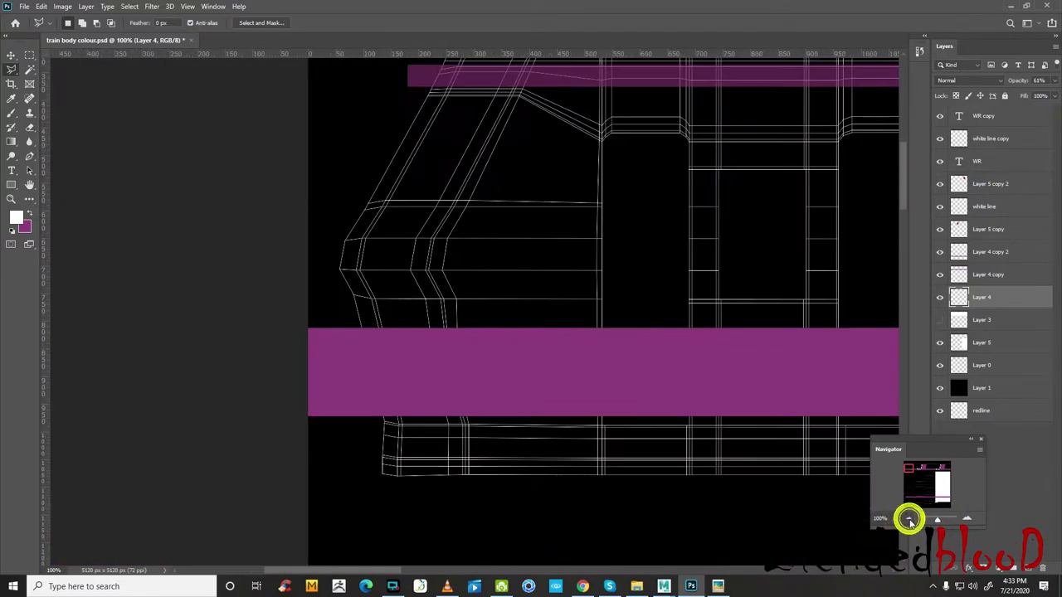
pyautogui.moveTo(916, 481); pyautogui.dragTo(912, 470)
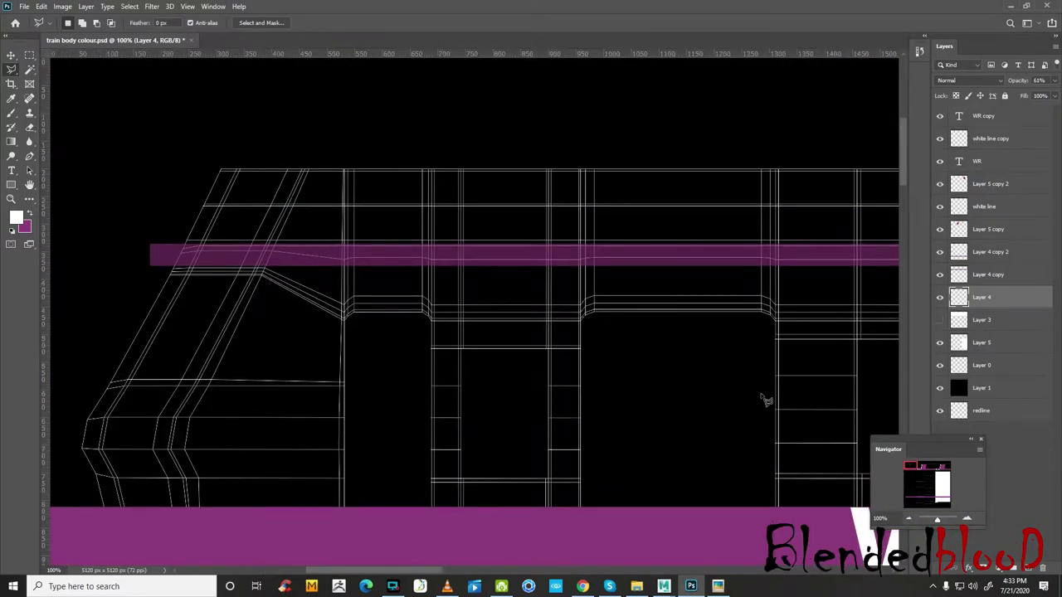
pyautogui.click(977, 520)
pyautogui.moveTo(913, 467); pyautogui.dragTo(911, 464)
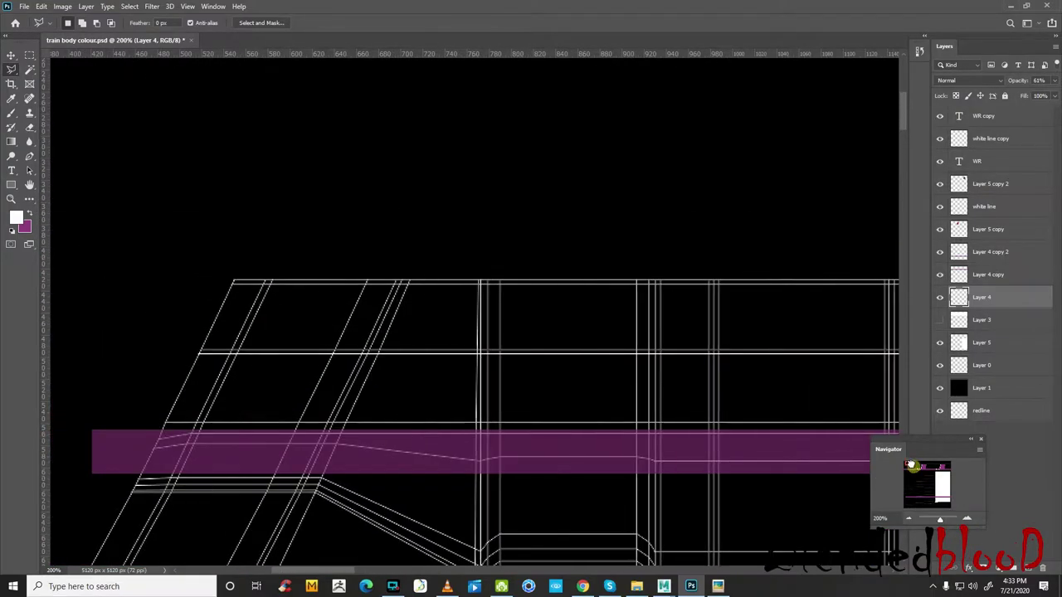
# - Outline the stripe's left end along the slanted wireframe edge, delete it, and deselect
pyautogui.click(80, 407)
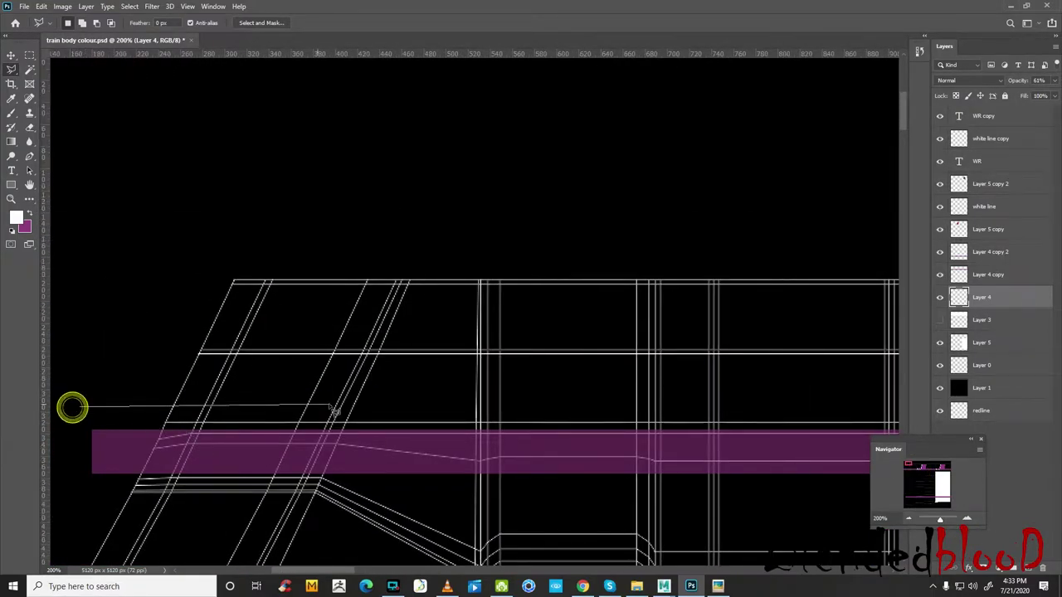
pyautogui.click(331, 404)
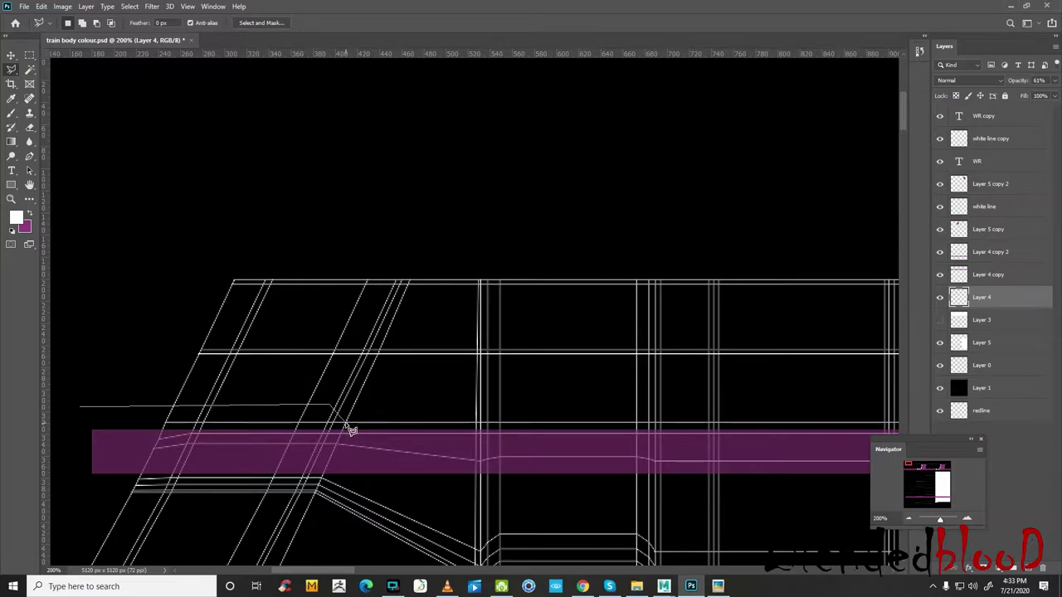
pyautogui.click(342, 420)
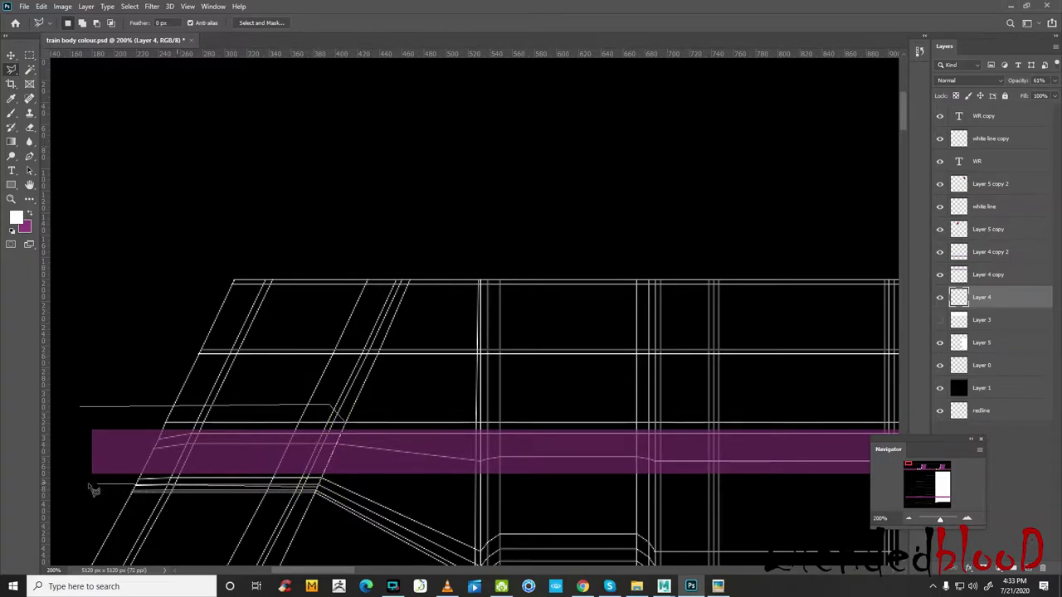
pyautogui.click(73, 494)
pyautogui.click(75, 417)
pyautogui.click(83, 406)
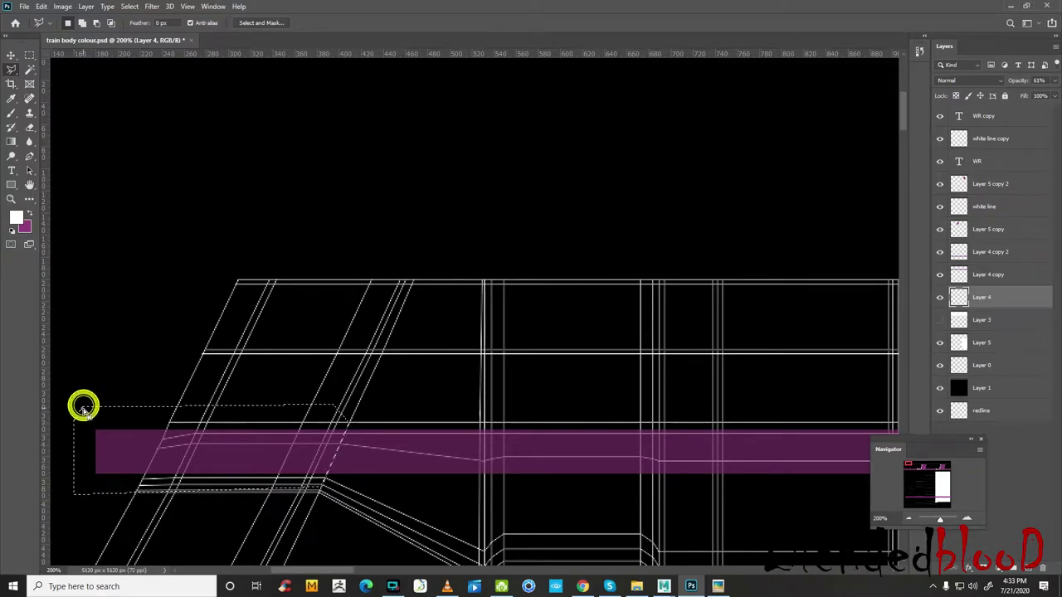
pyautogui.press('Delete')
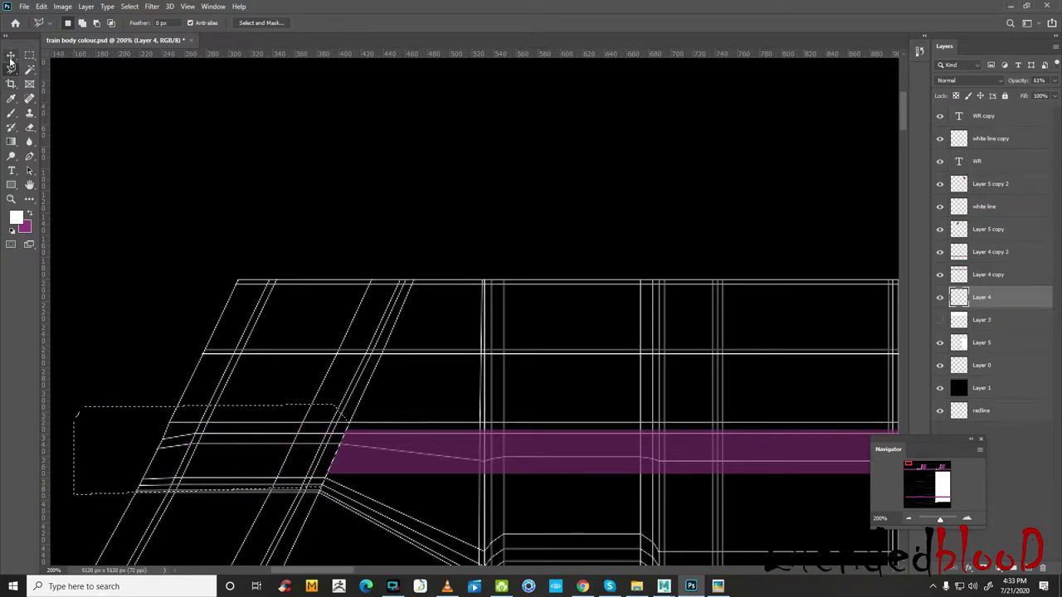
pyautogui.click(10, 54)
pyautogui.hotkey('ctrl', 'd')
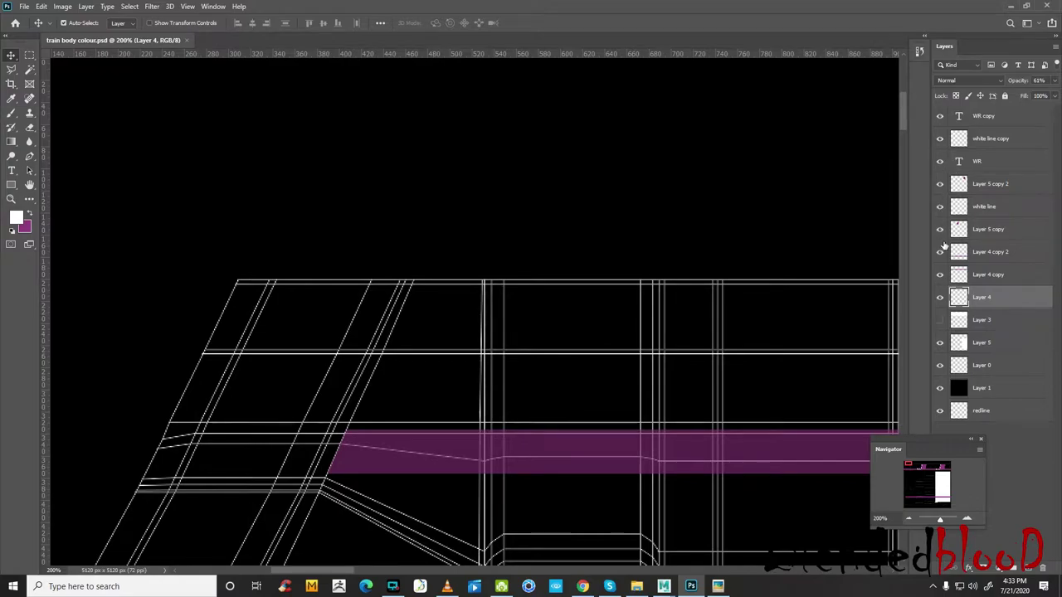
# - Show Layer 3's white base, zoom out to 50%, and select Layer 4 holding the upper stripe
pyautogui.click(940, 321)
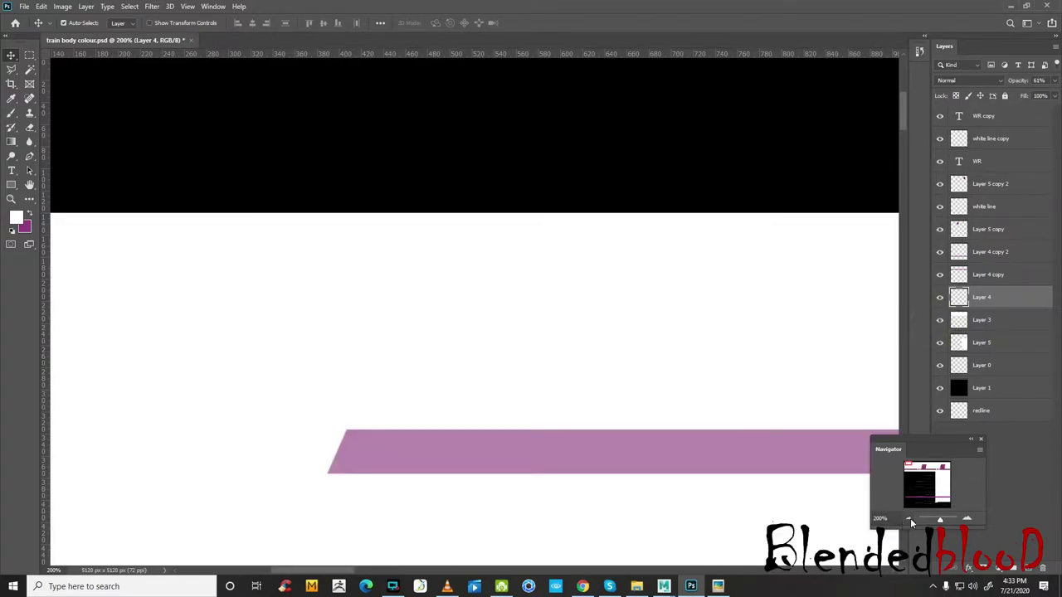
pyautogui.click(910, 518)
pyautogui.click(909, 518)
pyautogui.click(909, 518)
pyautogui.click(989, 275)
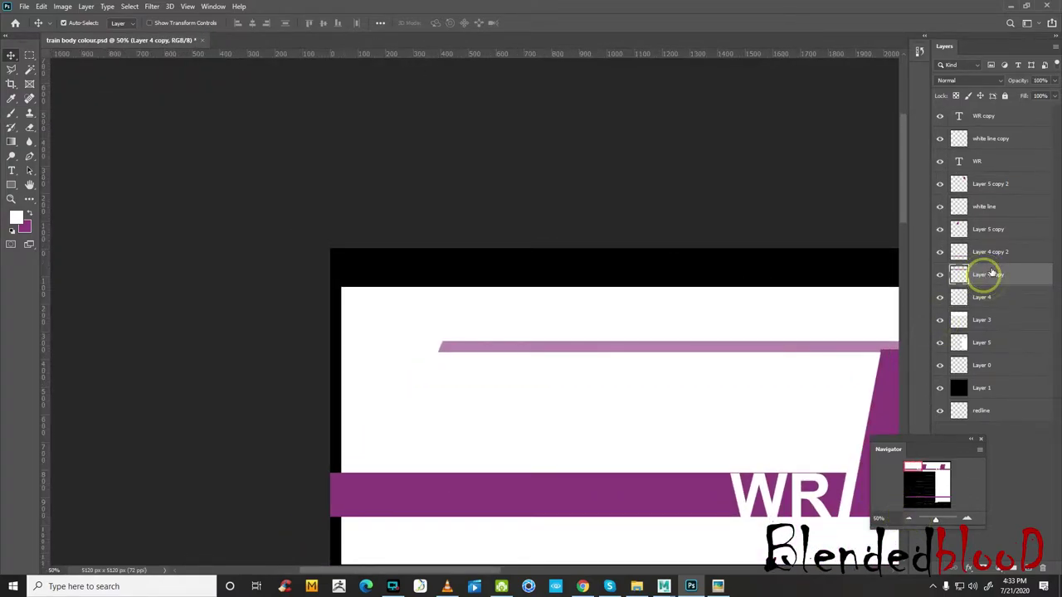
pyautogui.click(995, 253)
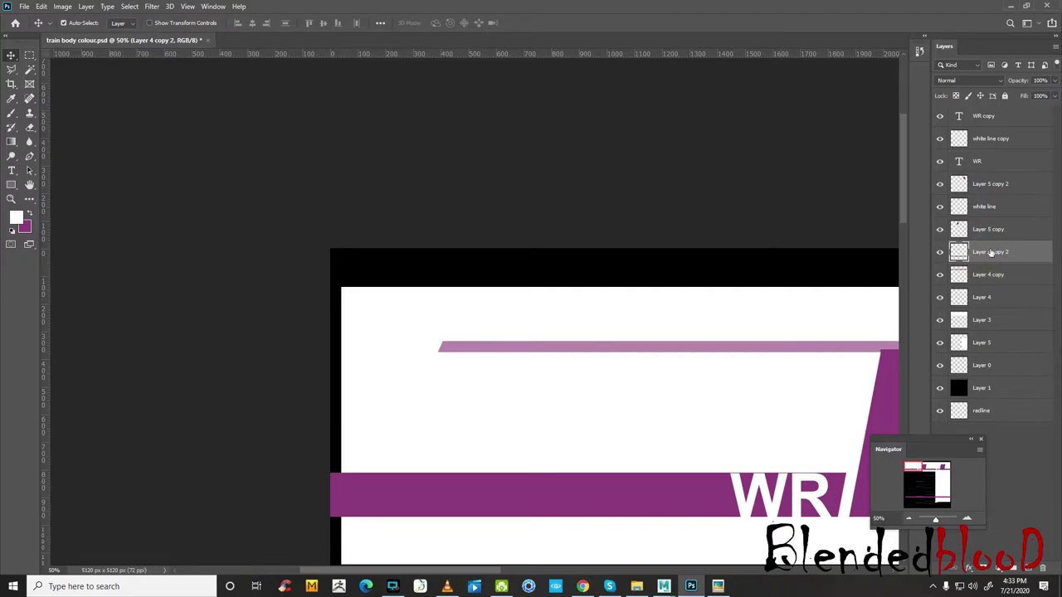
pyautogui.click(987, 277)
pyautogui.click(982, 138)
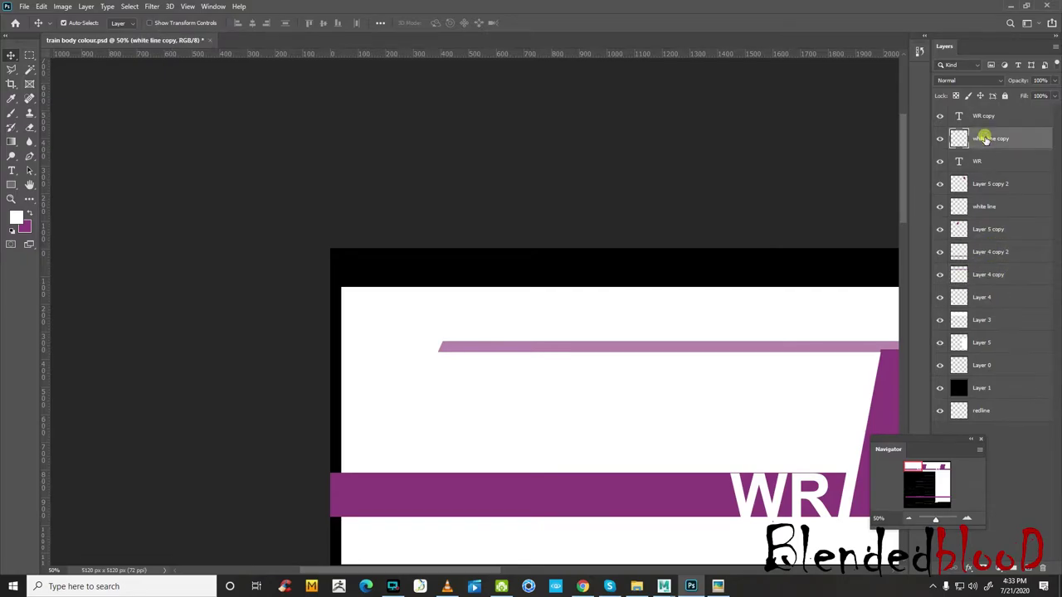
pyautogui.click(999, 184)
pyautogui.click(999, 207)
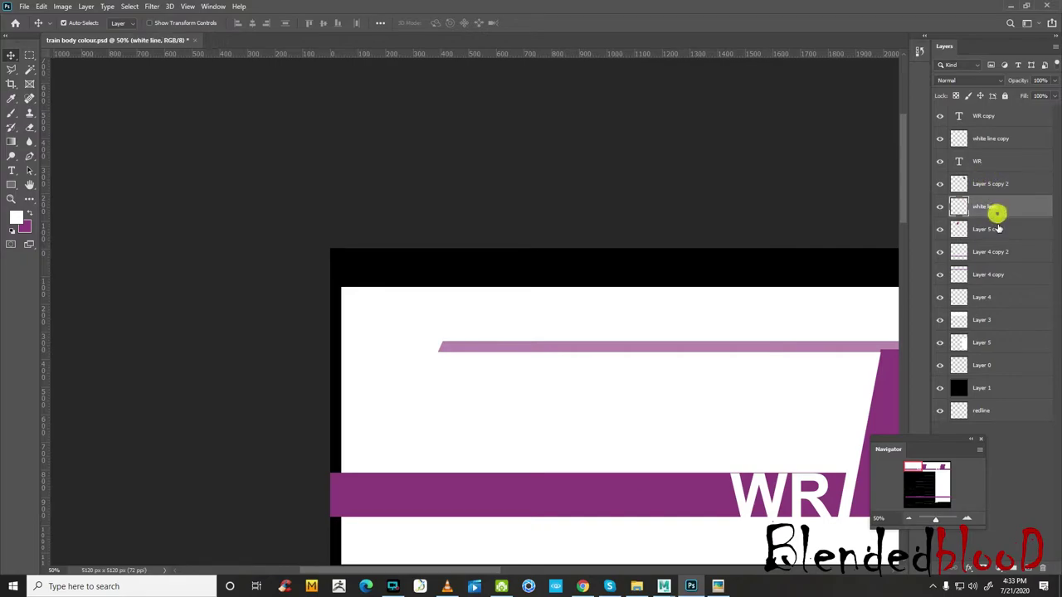
pyautogui.click(863, 351)
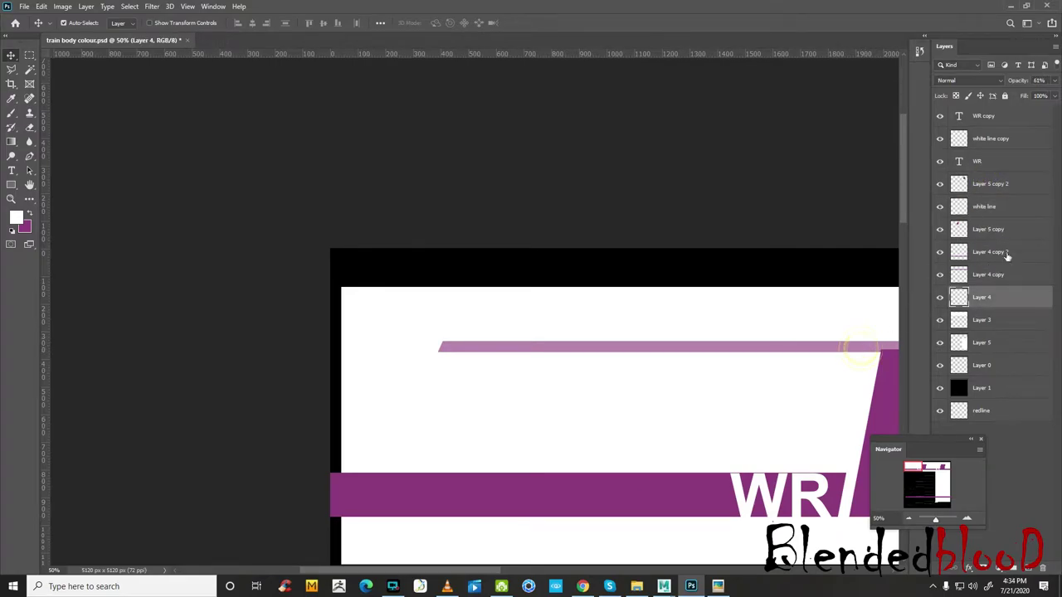
# - Set Layer 4's opacity to 100% and save the texture file
pyautogui.click(1055, 80)
pyautogui.moveTo(1030, 94); pyautogui.dragTo(1054, 94)
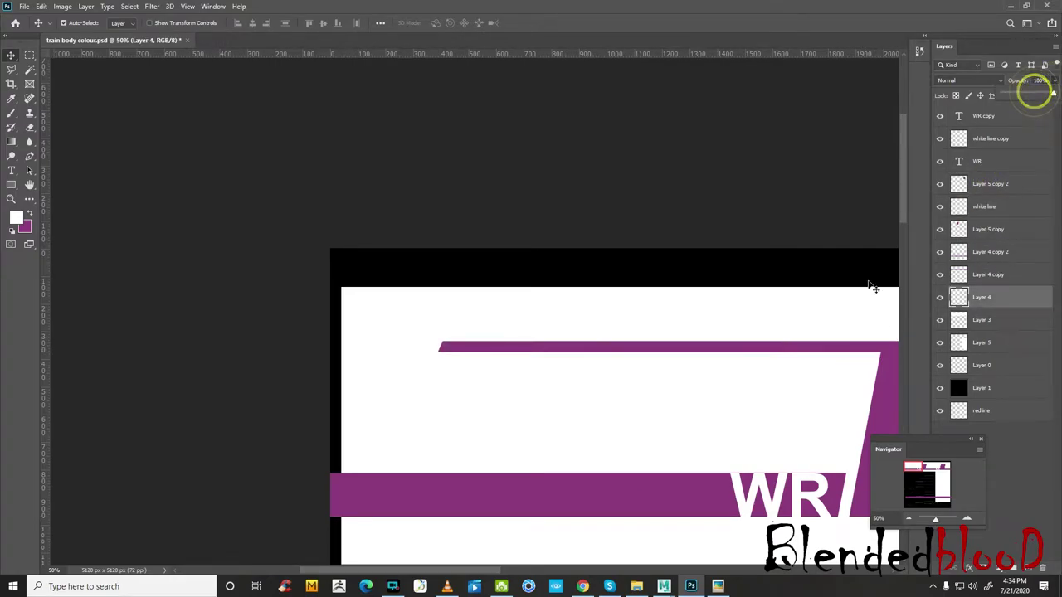
pyautogui.hotkey('ctrl', 's')
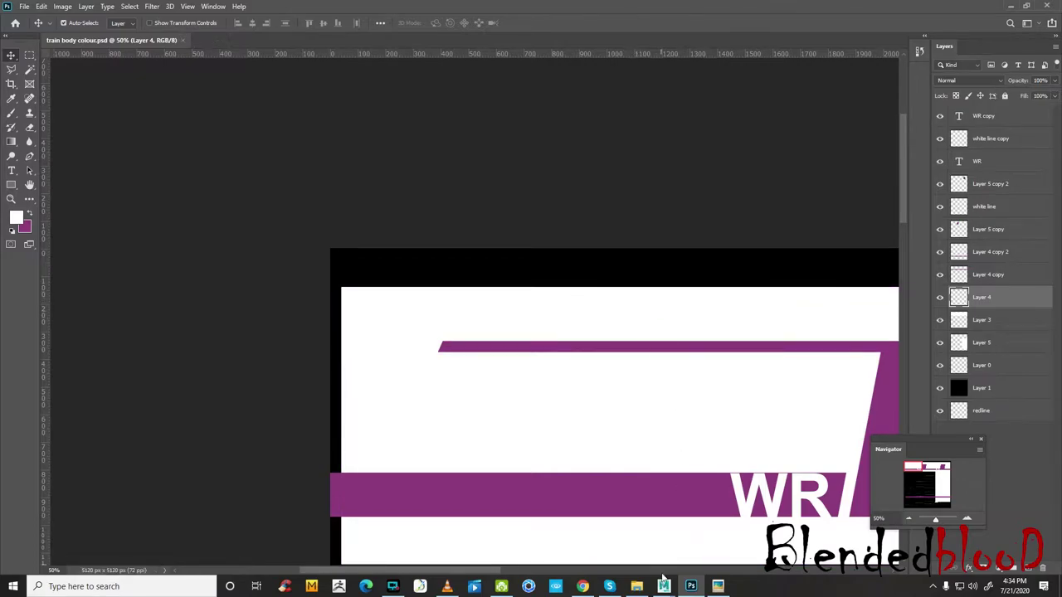
# - In Maya, reload the updated texture on the train body's file1 node
pyautogui.click(724, 545)
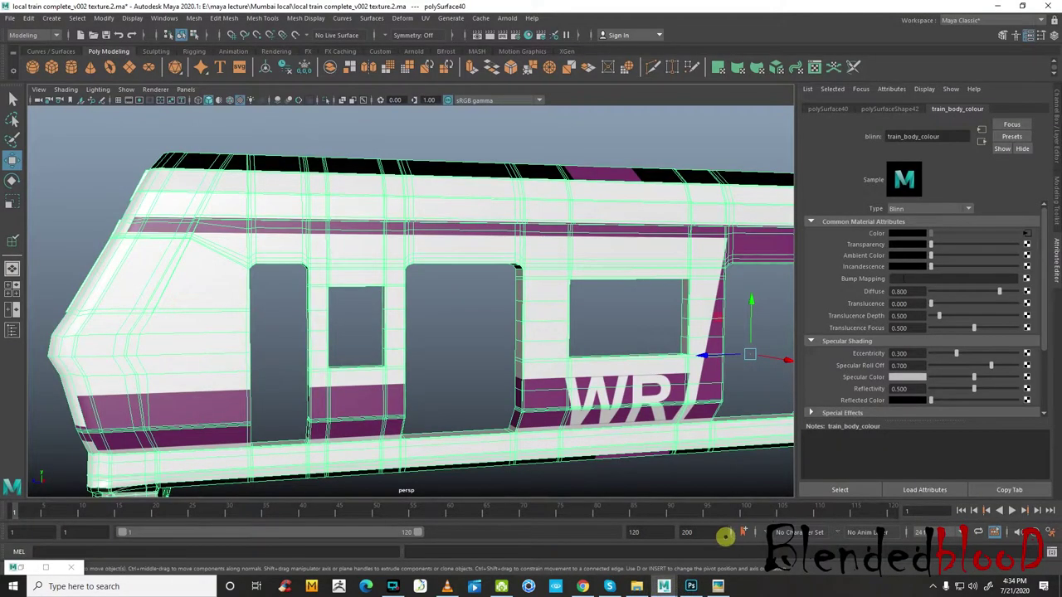
pyautogui.click(1027, 234)
pyautogui.click(908, 277)
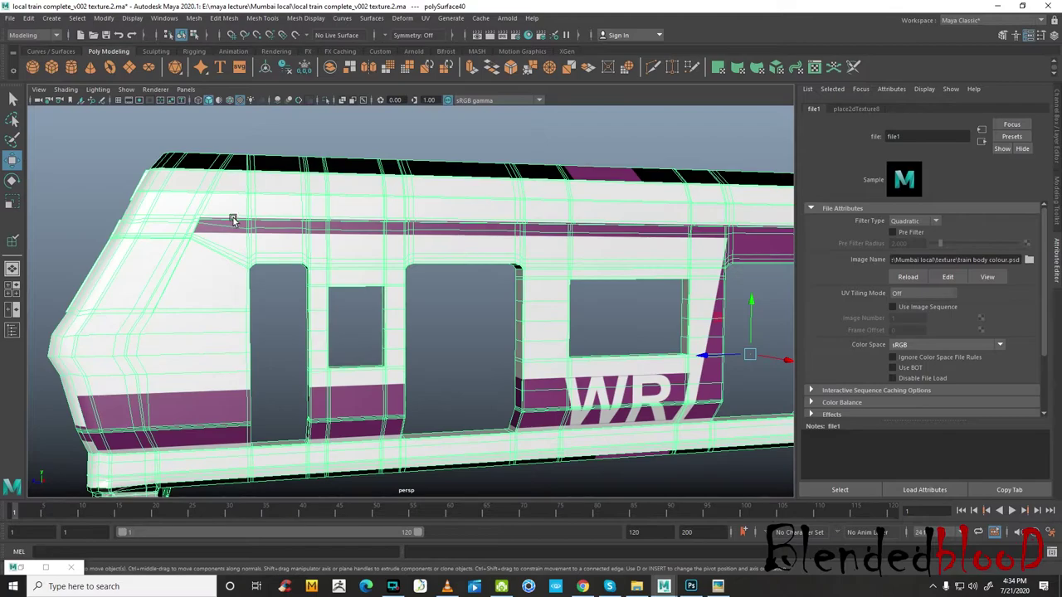
# - Orbit the train to inspect the trimmed upper stripe, then return to Photoshop
pyautogui.rightClick(233, 220)
pyautogui.click(338, 135)
pyautogui.scroll(3, 323, 279)
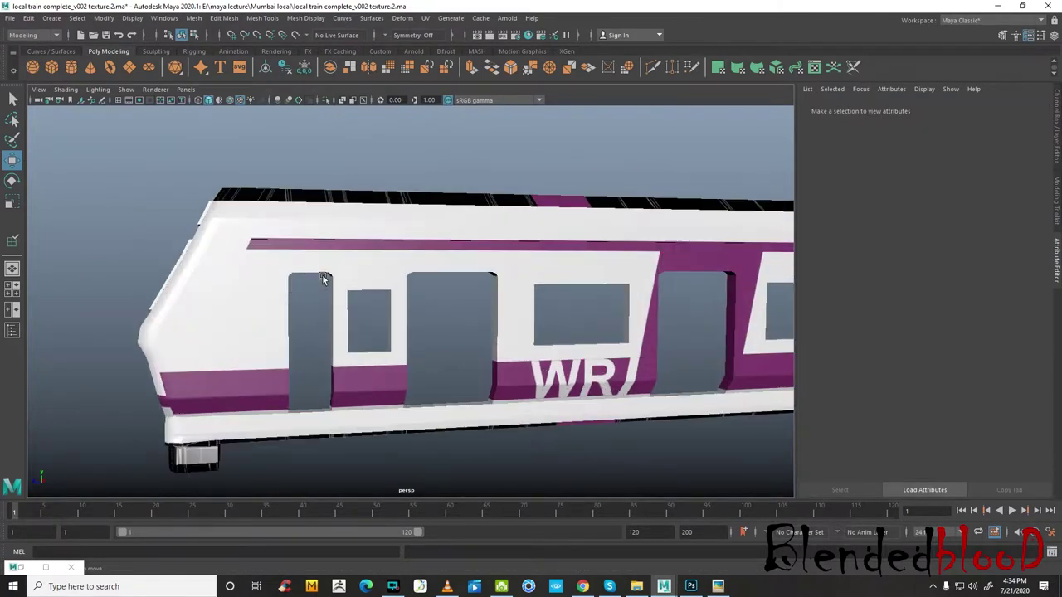
pyautogui.moveTo(322, 282)
pyautogui.keyDown('alt'); pyautogui.mouseDown()
pyautogui.moveTo(351, 273)
pyautogui.moveTo(320, 273)
pyautogui.moveTo(486, 299)
pyautogui.mouseUp(); pyautogui.keyUp('alt')
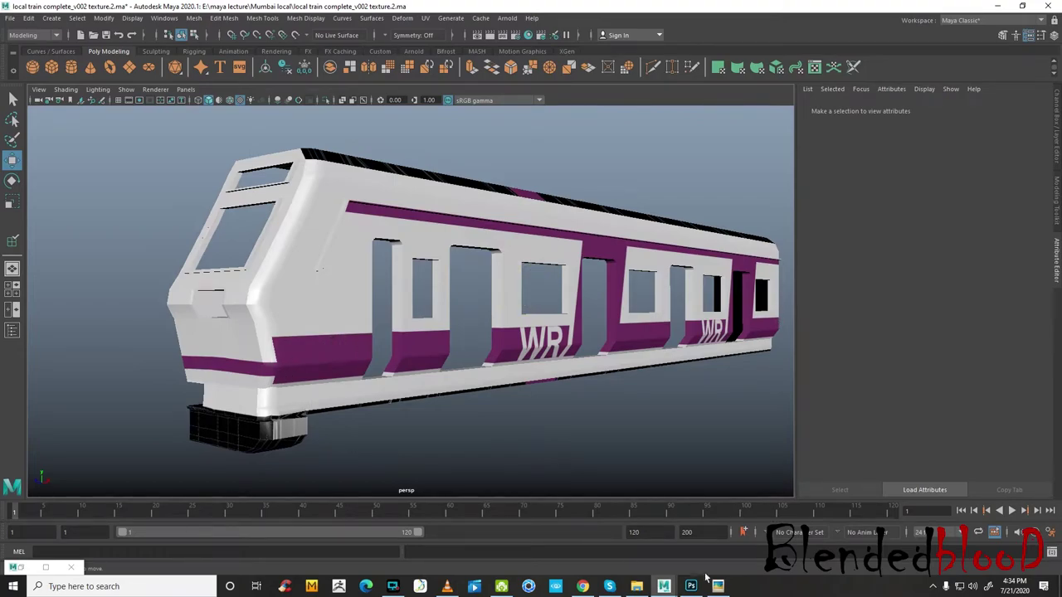
pyautogui.click(213, 375)
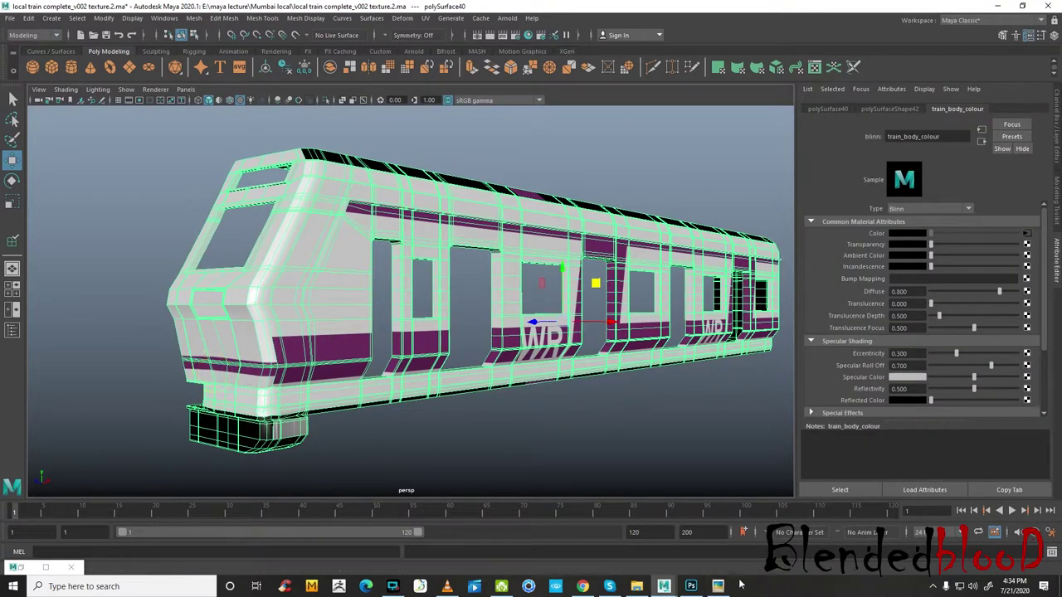
pyautogui.click(688, 586)
# - Scroll to the lower right of the texture and hide Layer 5's white area
pyautogui.scroll(-1, 747, 379)
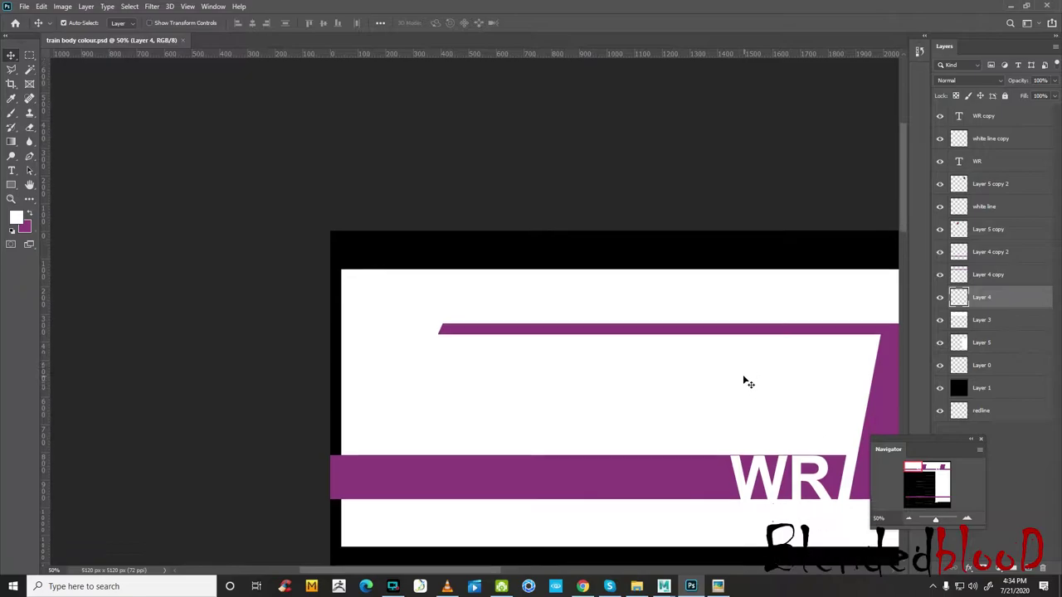
pyautogui.scroll(-4, 739, 375)
pyautogui.scroll(-5, 735, 372)
pyautogui.scroll(-3, 738, 370)
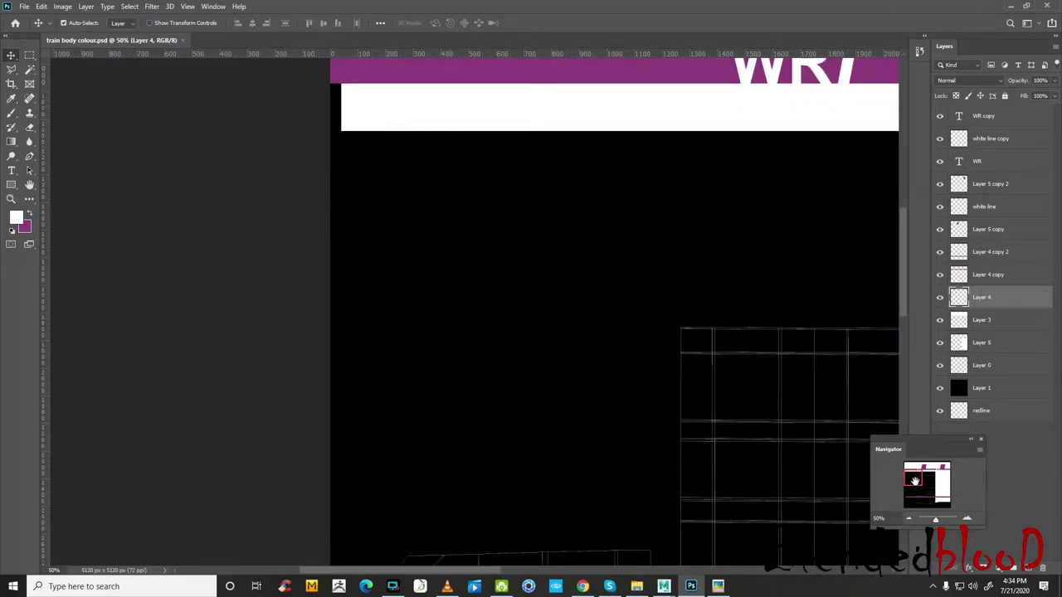
pyautogui.moveTo(914, 481); pyautogui.dragTo(940, 499)
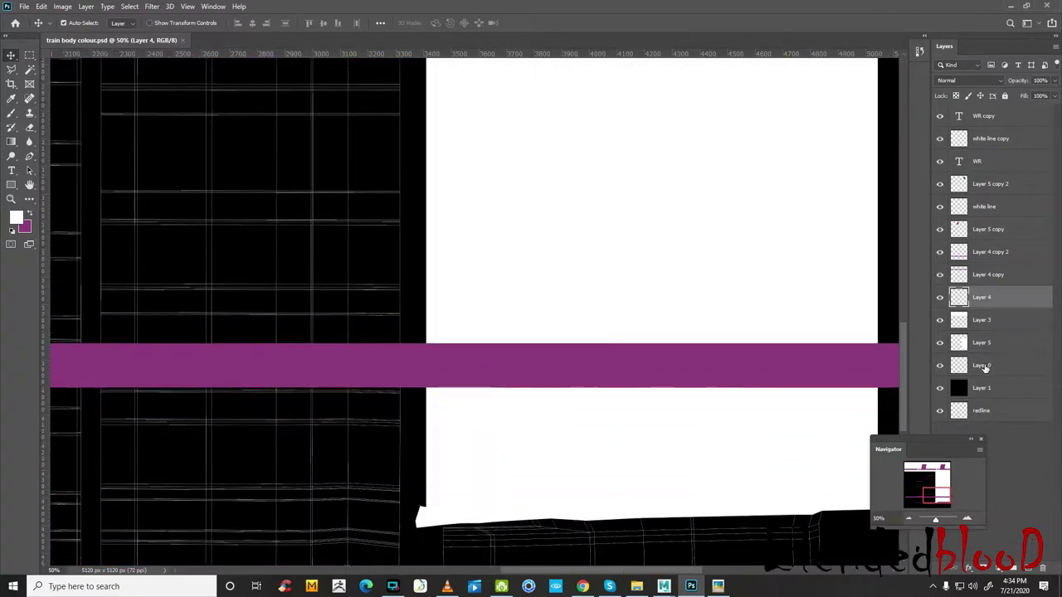
pyautogui.click(940, 343)
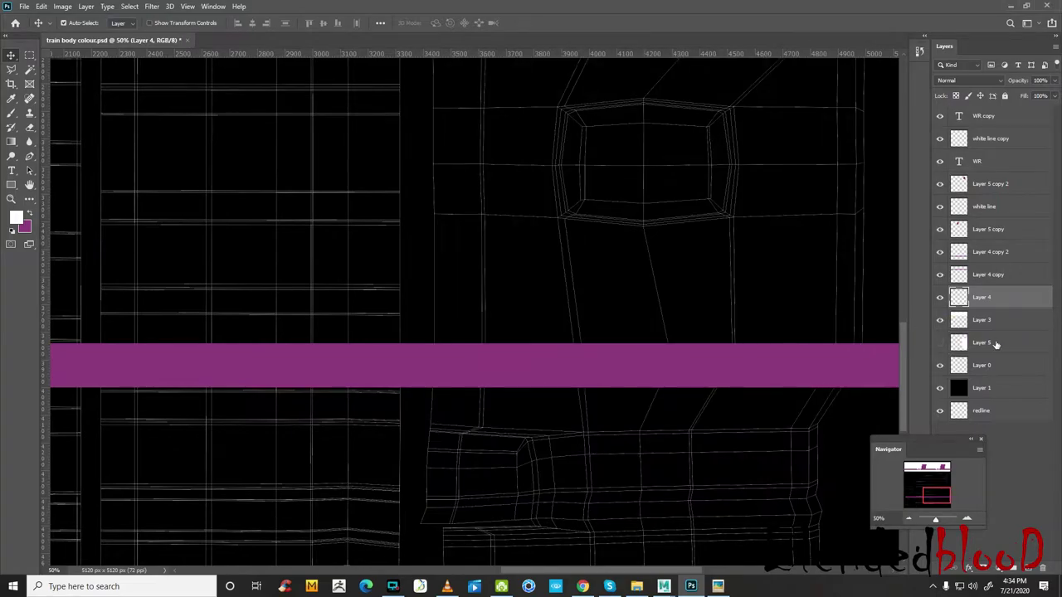
# - Lower Layer 4 copy 2's opacity to about 66% so the wireframe shows through
pyautogui.click(646, 367)
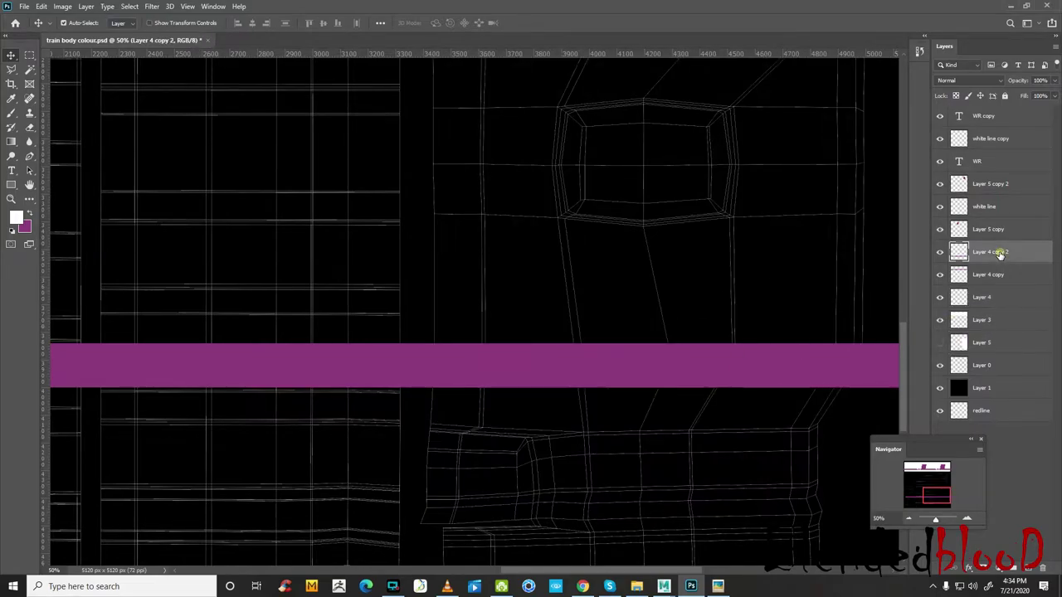
pyautogui.click(940, 252)
pyautogui.click(940, 252)
pyautogui.moveTo(1047, 93); pyautogui.dragTo(1032, 96)
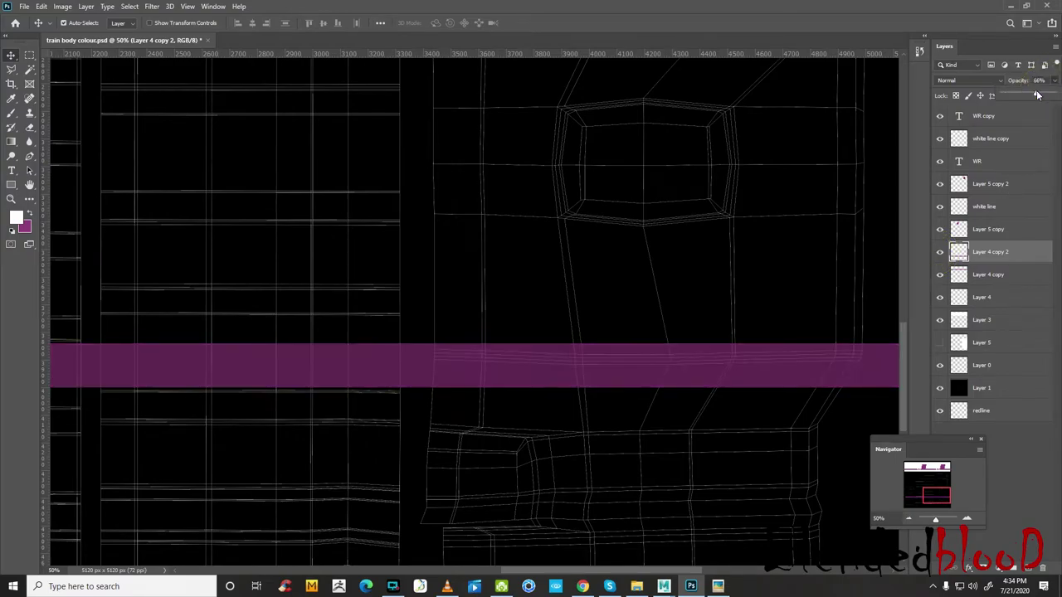
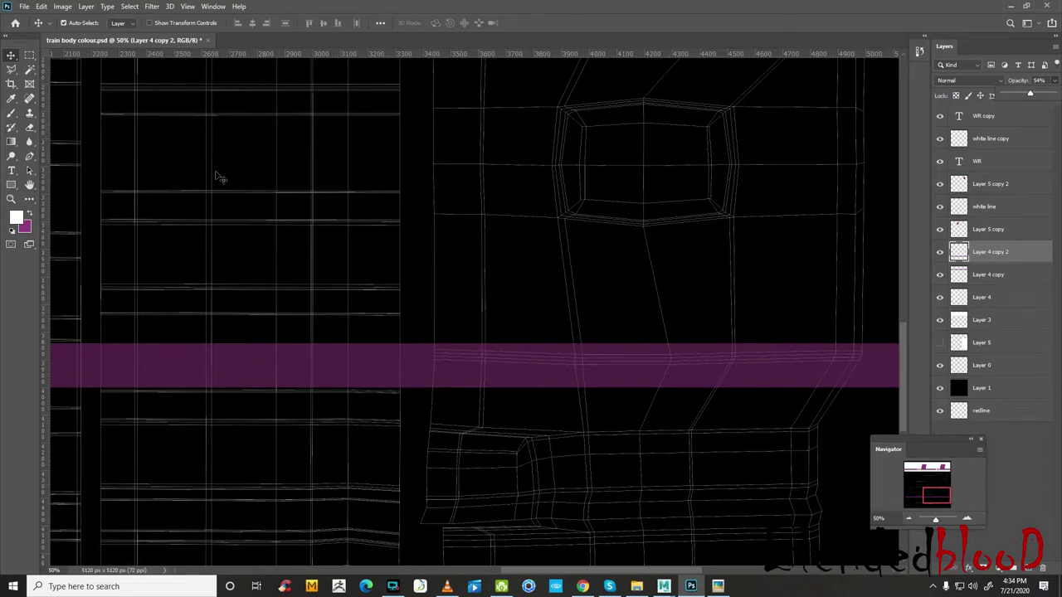
# - At 100% zoom, start a Polygonal Lasso outline along the trim stripe's left end and lower edge
pyautogui.click(29, 56)
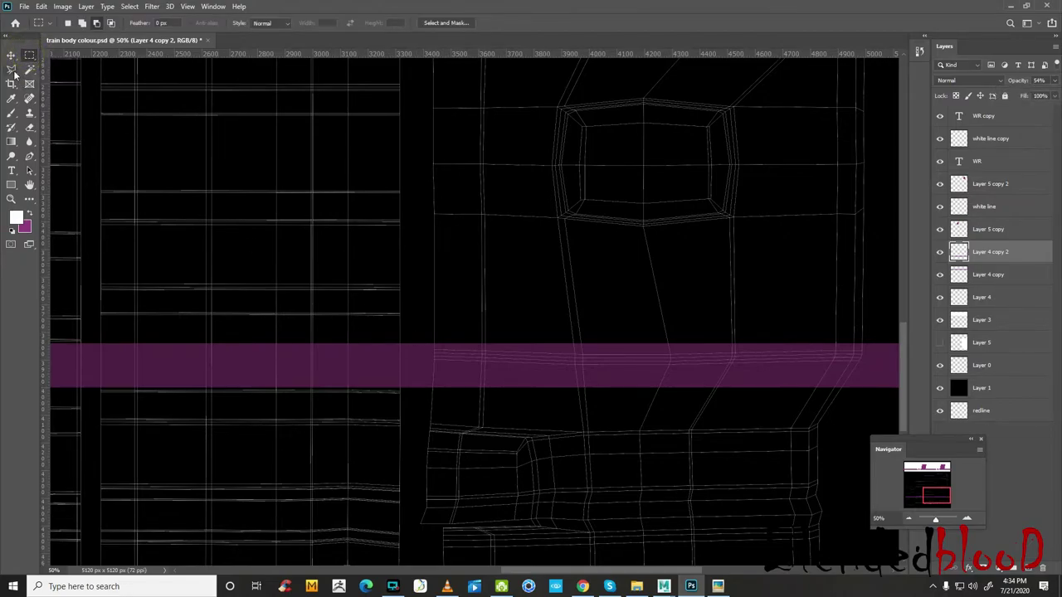
pyautogui.click(12, 70)
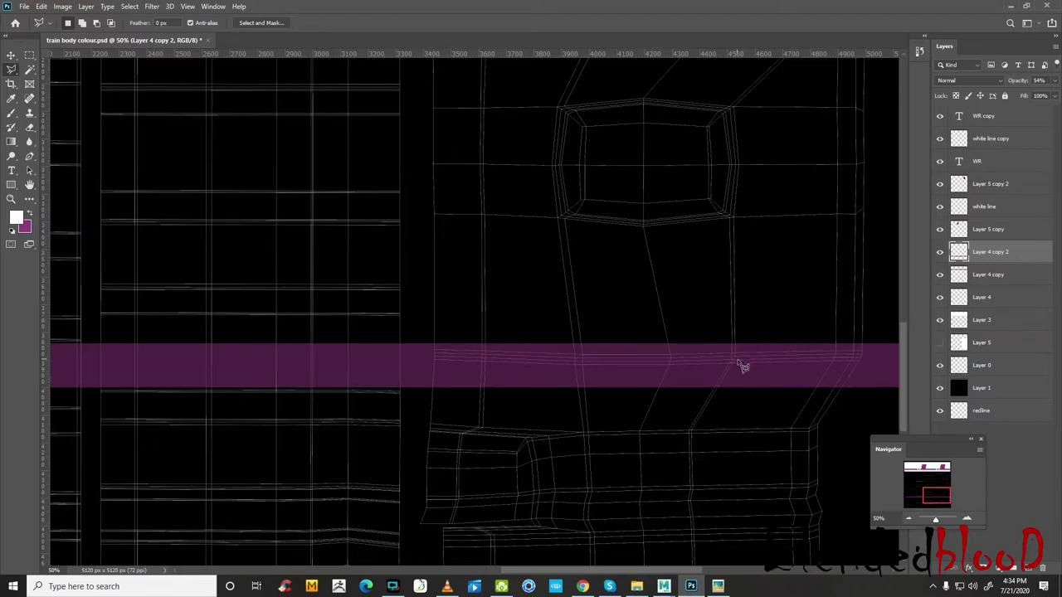
pyautogui.click(966, 519)
pyautogui.click(967, 519)
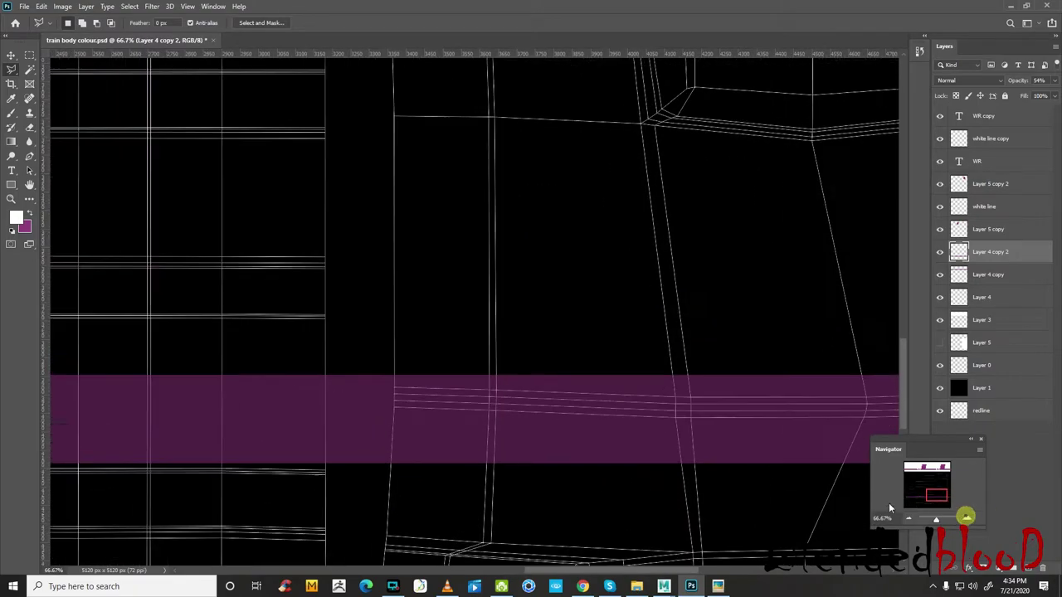
pyautogui.click(393, 387)
pyautogui.click(394, 407)
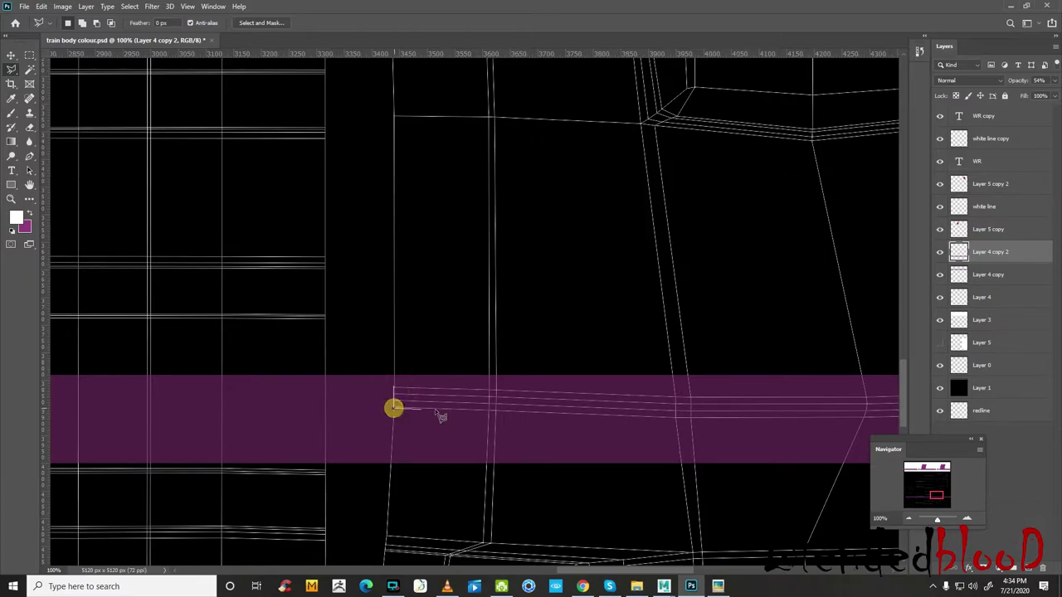
pyautogui.click(496, 410)
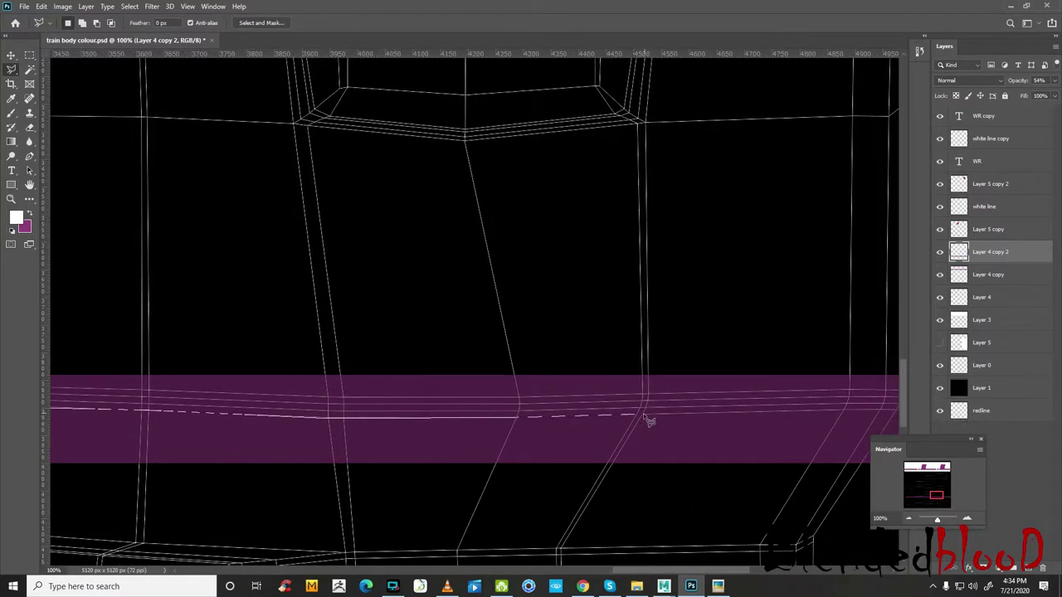
pyautogui.click(644, 414)
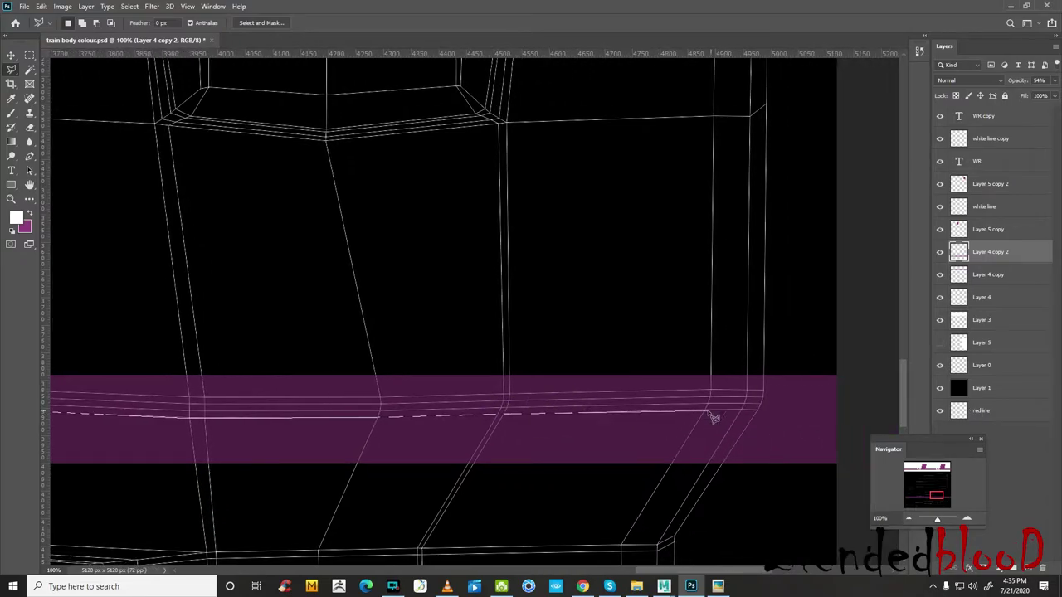
pyautogui.click(706, 411)
pyautogui.click(757, 409)
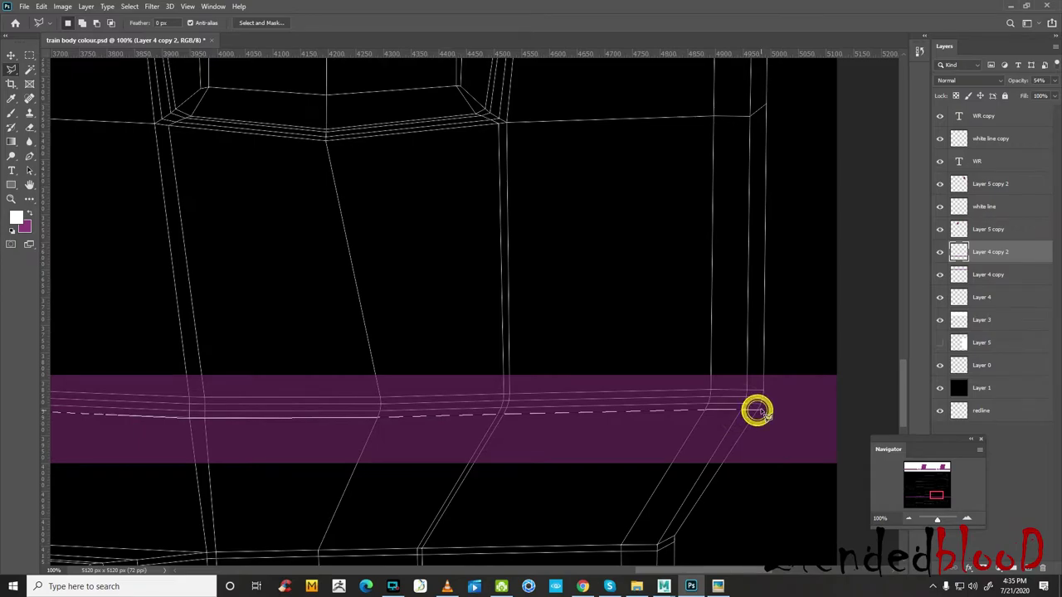
# - Finish the stripe outline around its right end and back along the top edge to the start
pyautogui.click(776, 395)
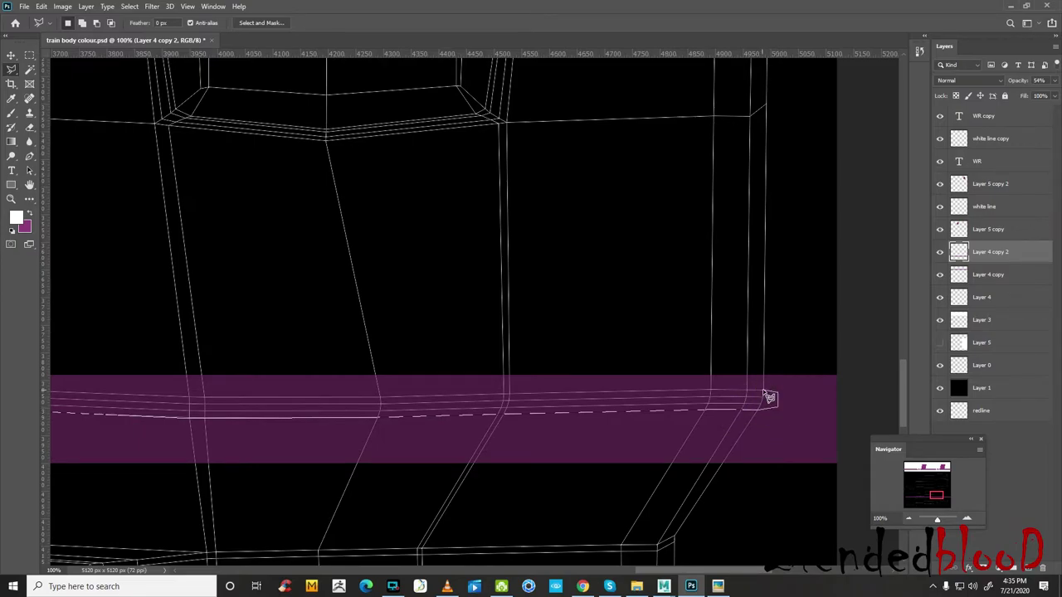
pyautogui.click(765, 389)
pyautogui.click(746, 389)
pyautogui.click(711, 390)
pyautogui.click(509, 394)
pyautogui.click(505, 394)
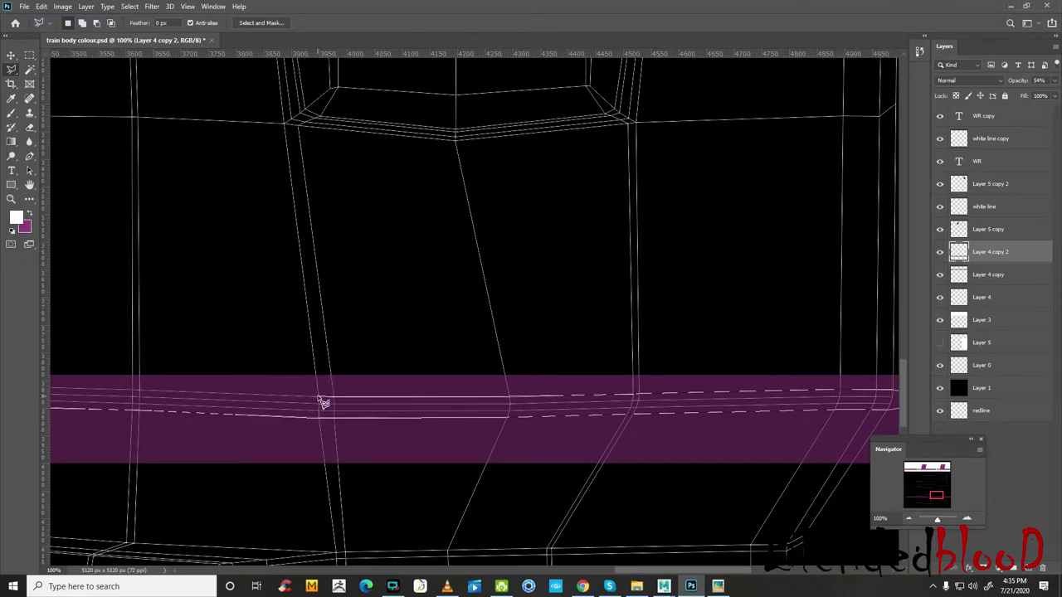
pyautogui.click(138, 389)
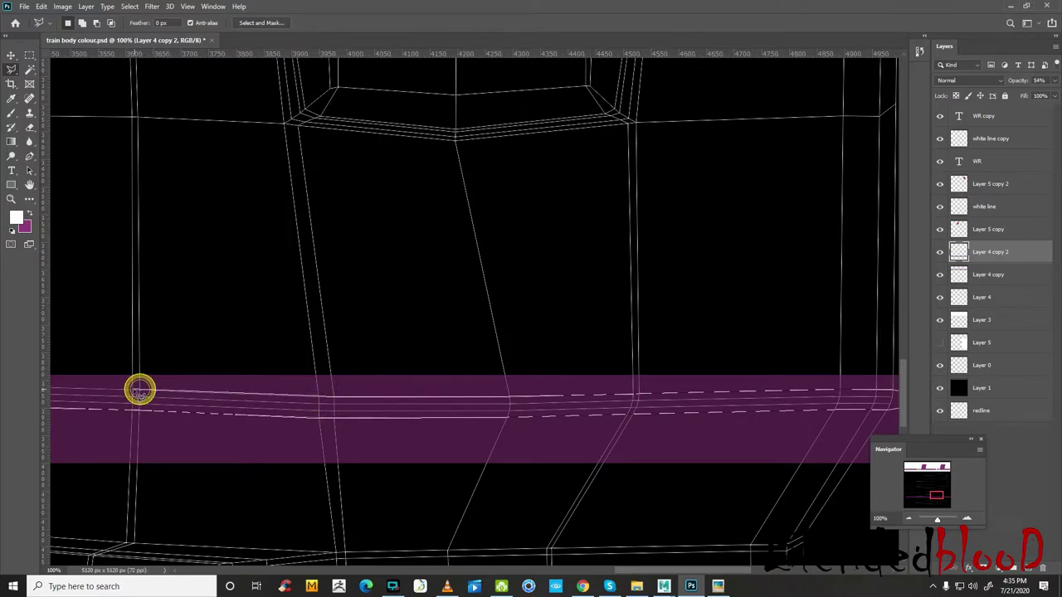
pyautogui.click(130, 389)
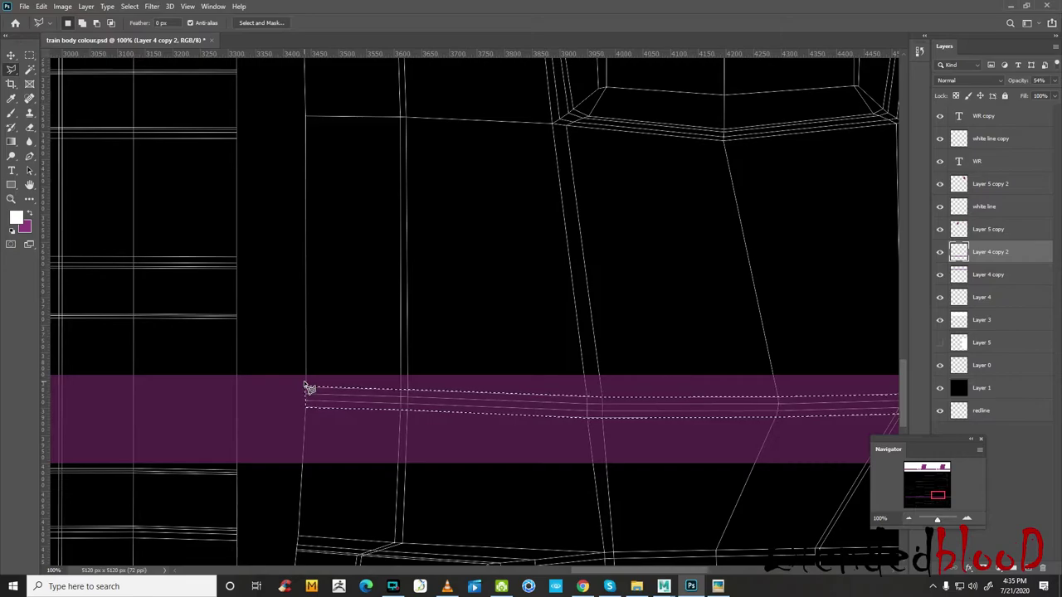
# - Invert the selection, delete all purple outside the thin stripe, and deselect
pyautogui.press('Delete')
pyautogui.click(940, 252)
pyautogui.click(940, 252)
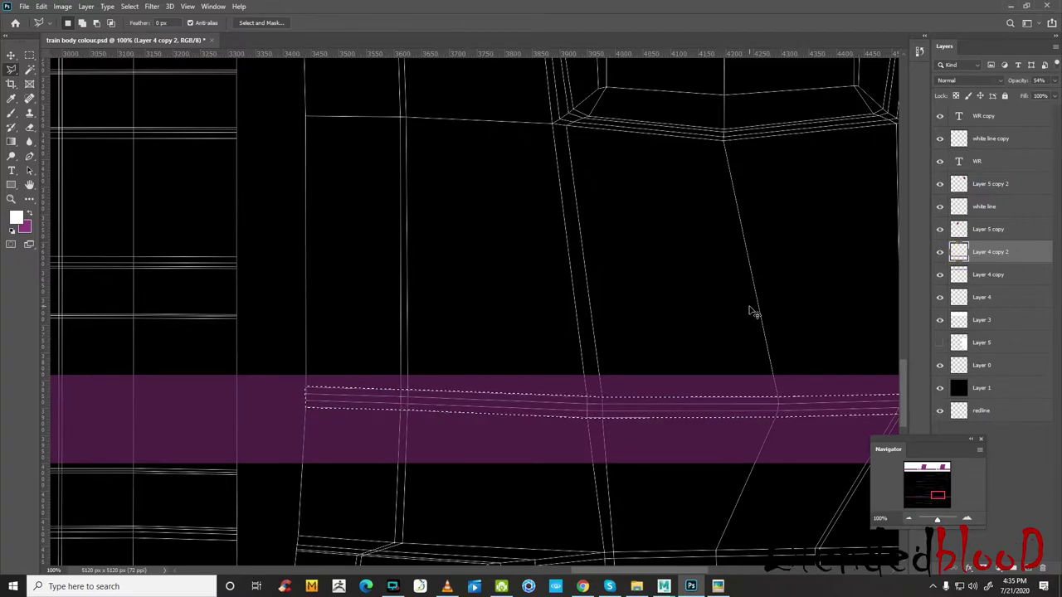
pyautogui.press('Delete')
pyautogui.hotkey('ctrl', 'd')
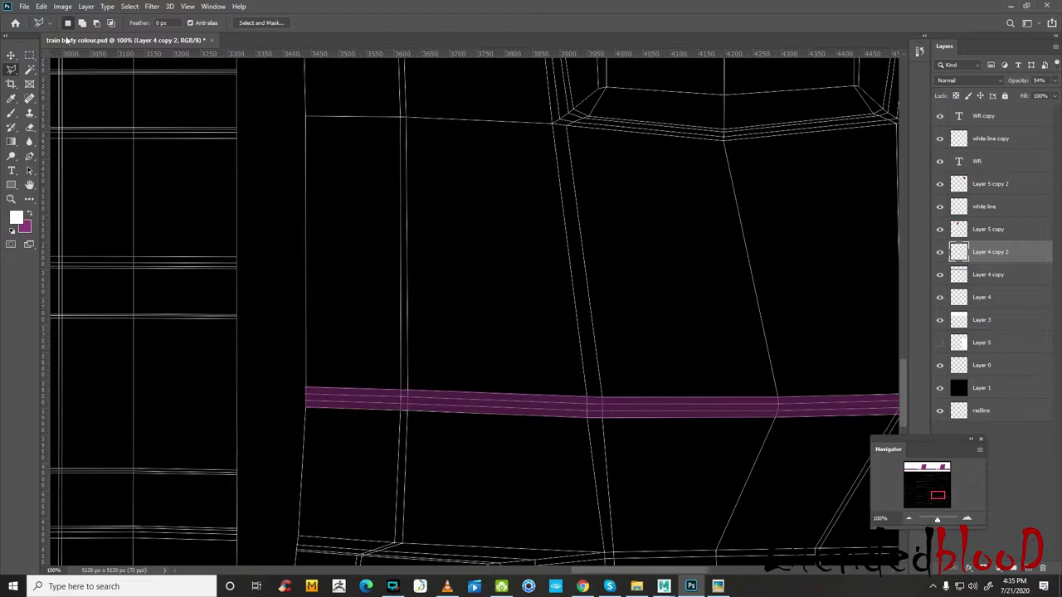
# - Set the stripe layer to 100% opacity, show white Layer 5, and save the texture
pyautogui.click(12, 55)
pyautogui.doubleClick(941, 252)
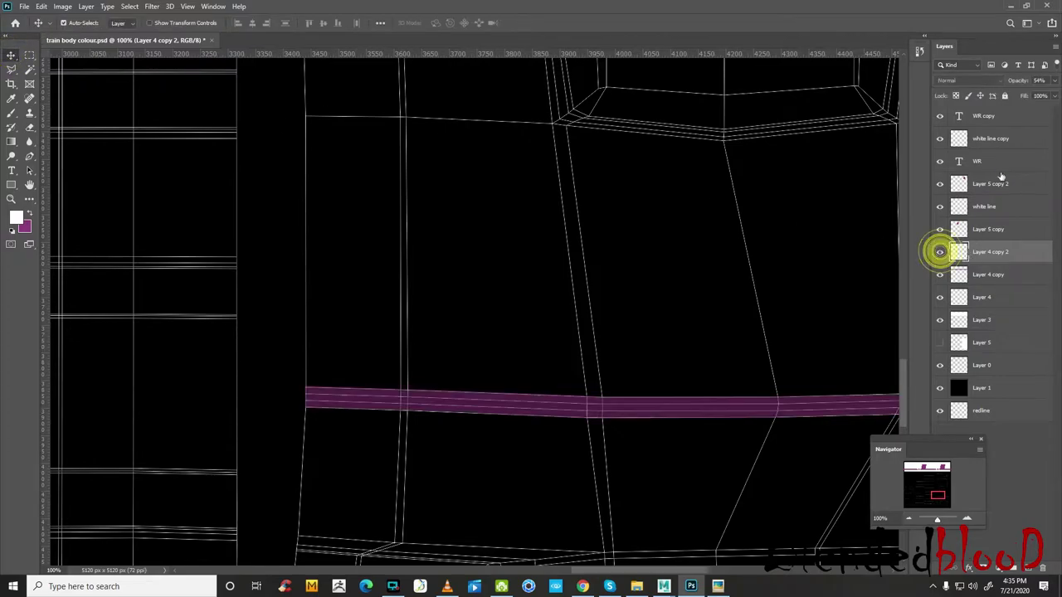
pyautogui.moveTo(1034, 98); pyautogui.dragTo(1055, 96)
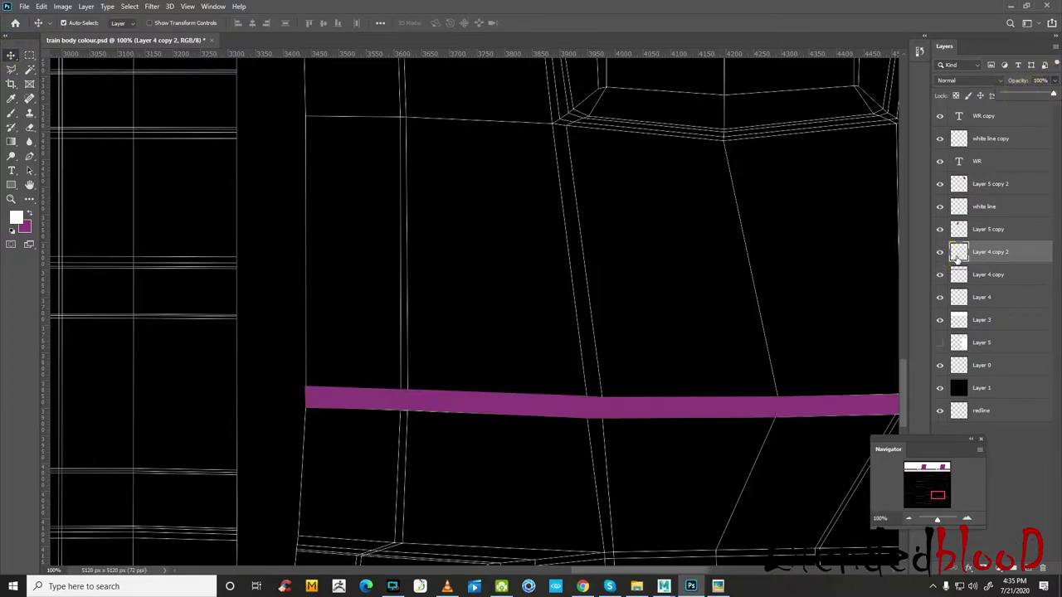
pyautogui.click(940, 342)
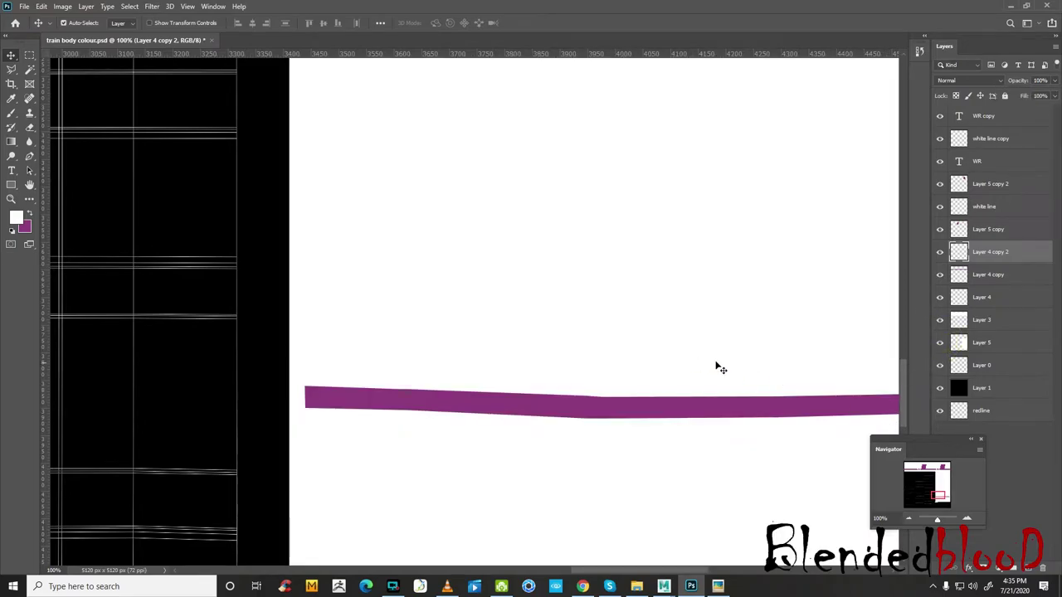
pyautogui.hotkey('ctrl', 's')
pyautogui.moveTo(664, 587)
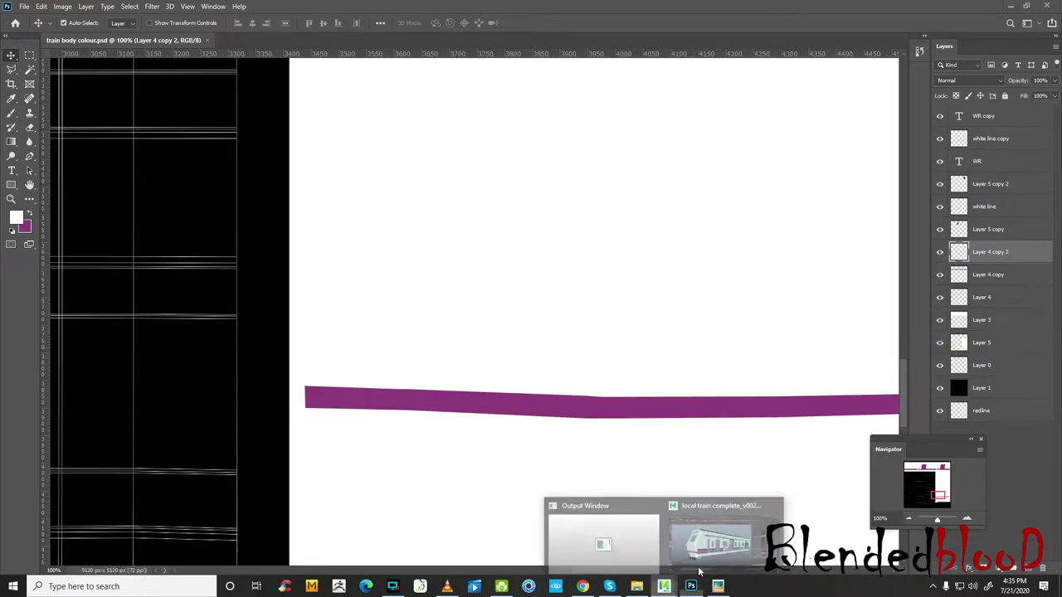
pyautogui.click(722, 535)
# - Reload the updated texture on the train and orbit toward the front to inspect the stripes
pyautogui.click(1027, 234)
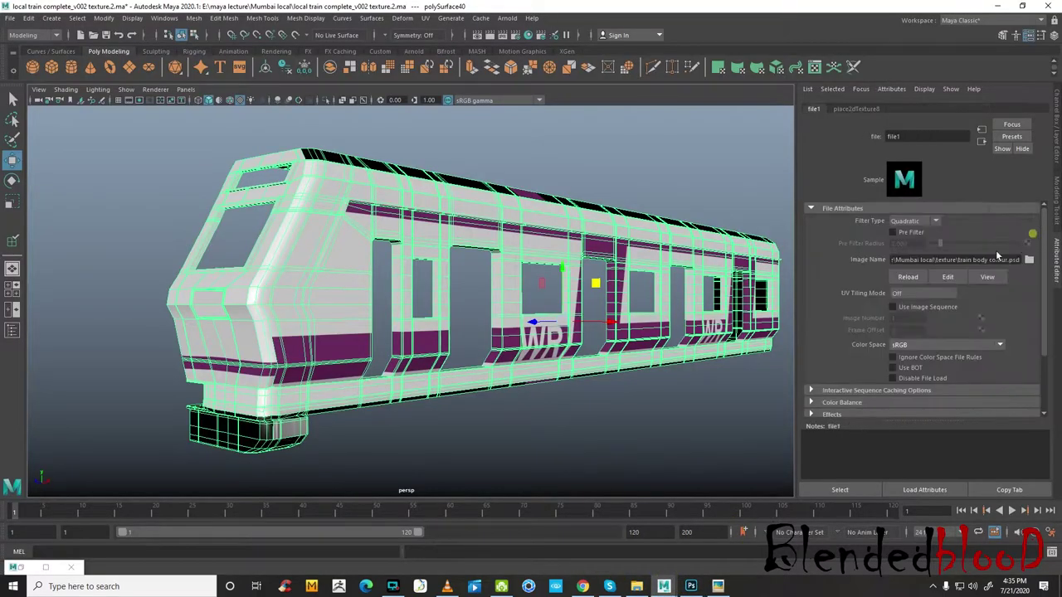
pyautogui.click(908, 276)
pyautogui.rightClick(284, 370)
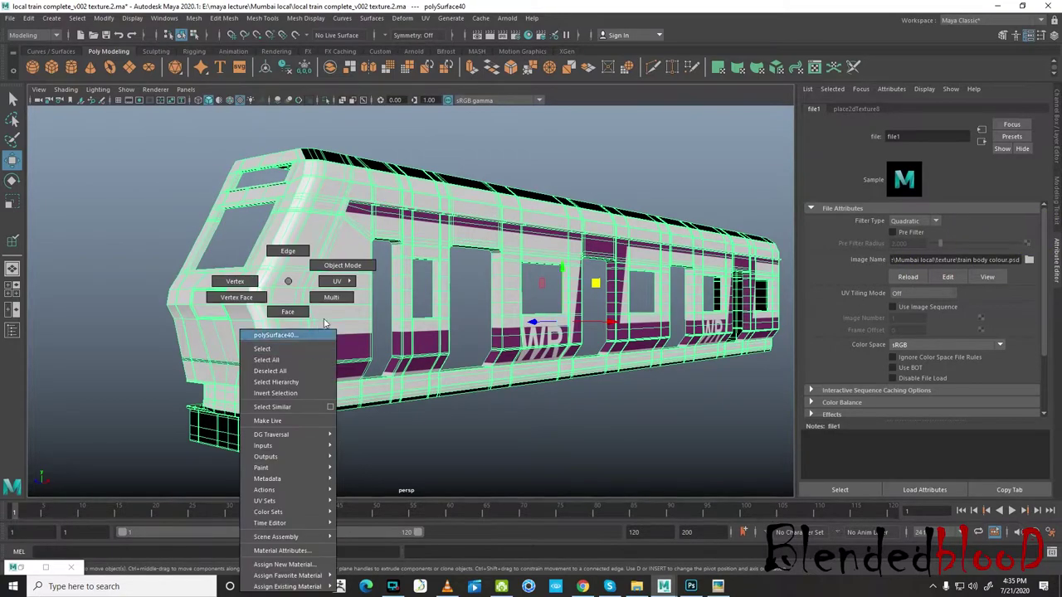
pyautogui.click(531, 438)
pyautogui.moveTo(532, 438)
pyautogui.keyDown('alt'); pyautogui.mouseDown()
pyautogui.moveTo(378, 440)
pyautogui.moveTo(578, 379)
pyautogui.moveTo(351, 356)
pyautogui.mouseUp(); pyautogui.keyUp('alt')
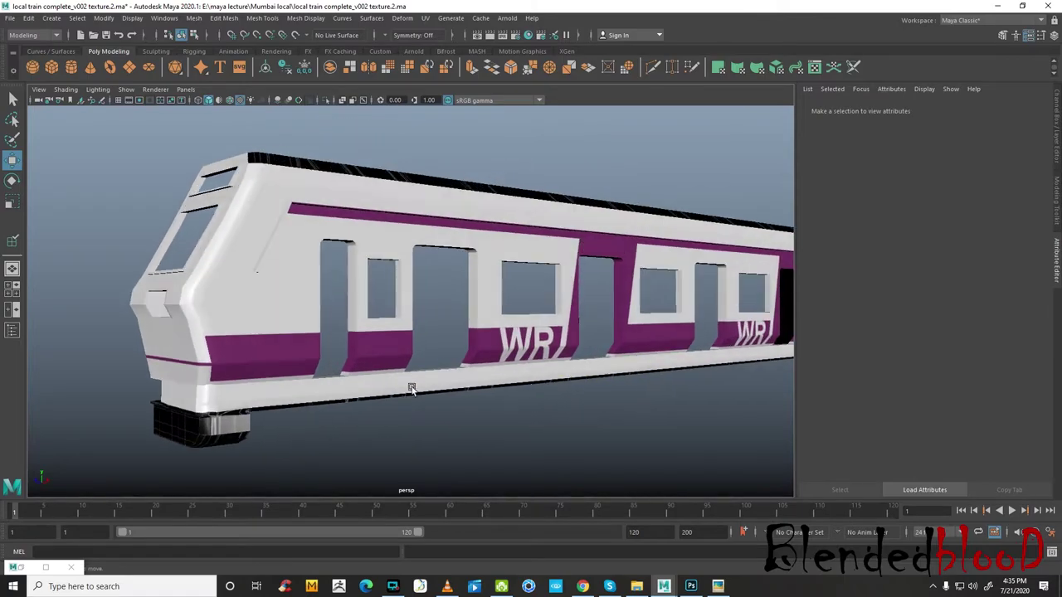
pyautogui.click(351, 356)
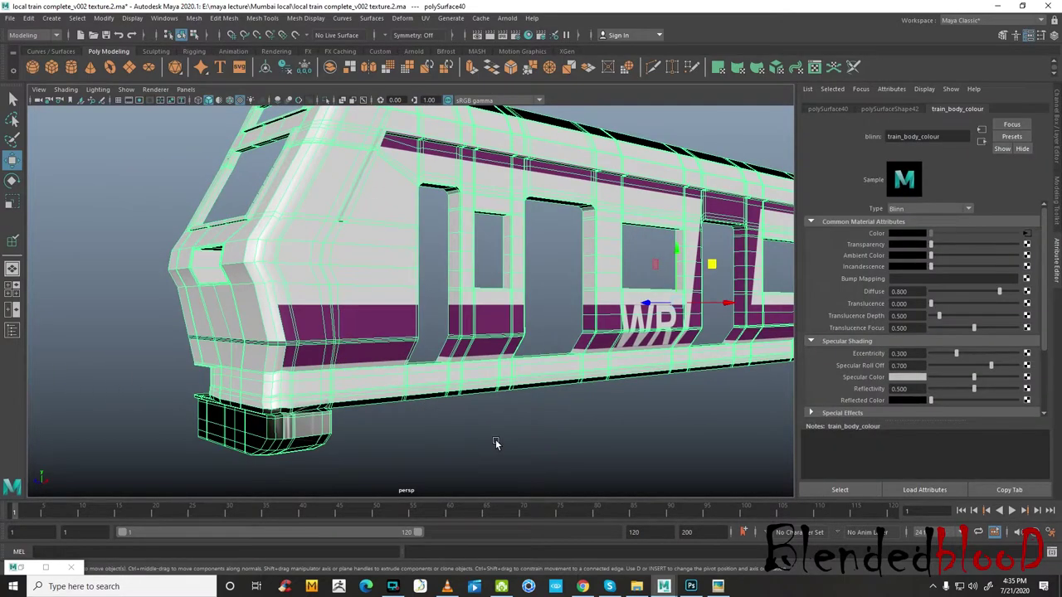
pyautogui.rightClick(366, 328)
pyautogui.click(576, 440)
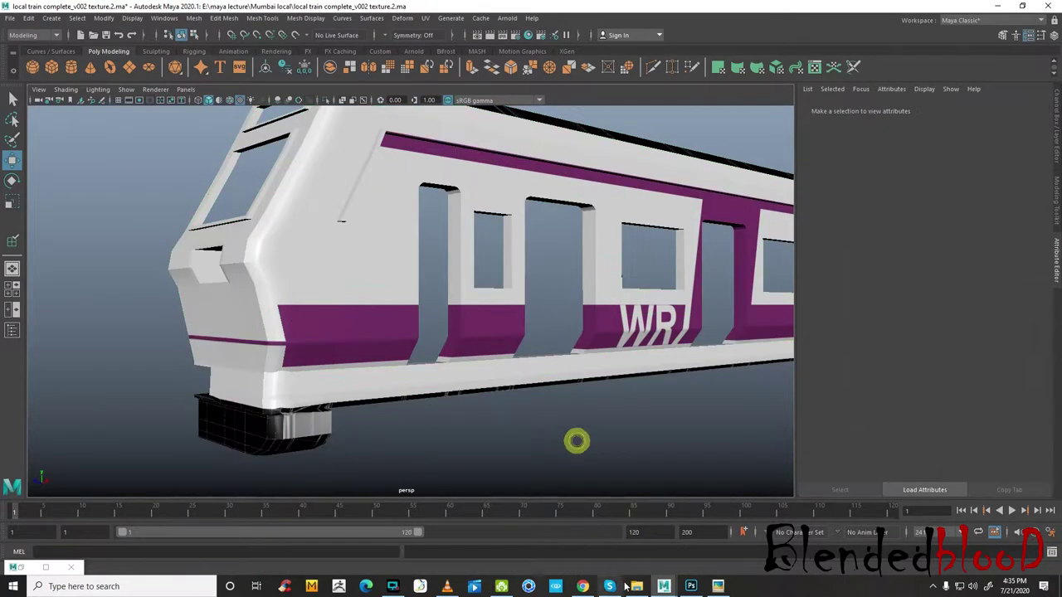
# - Compare the train against the reference photo and check it in the four-view layout
pyautogui.click(718, 588)
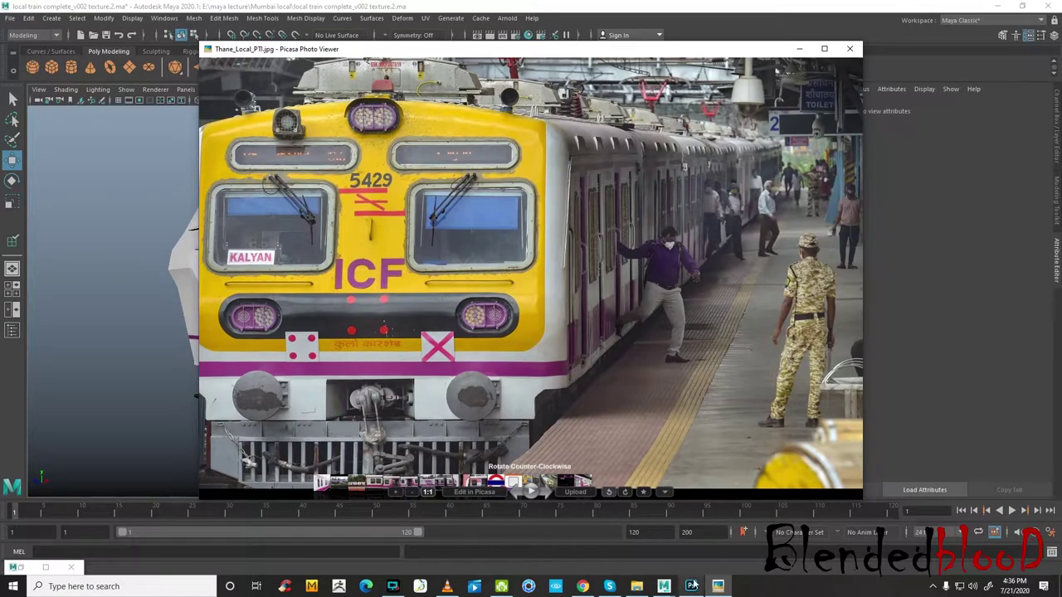
pyautogui.moveTo(718, 587)
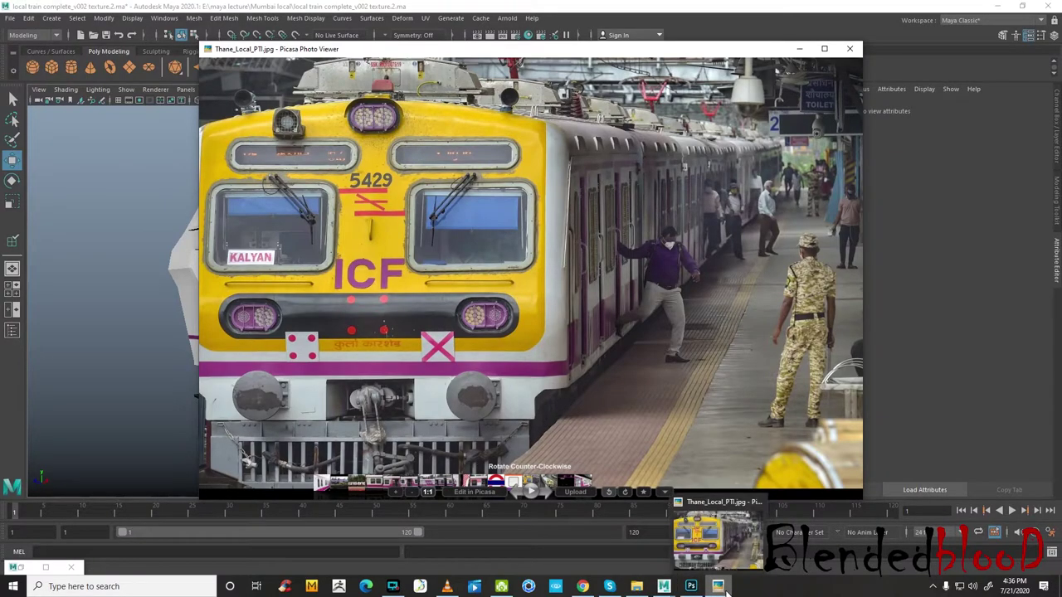
pyautogui.click(718, 588)
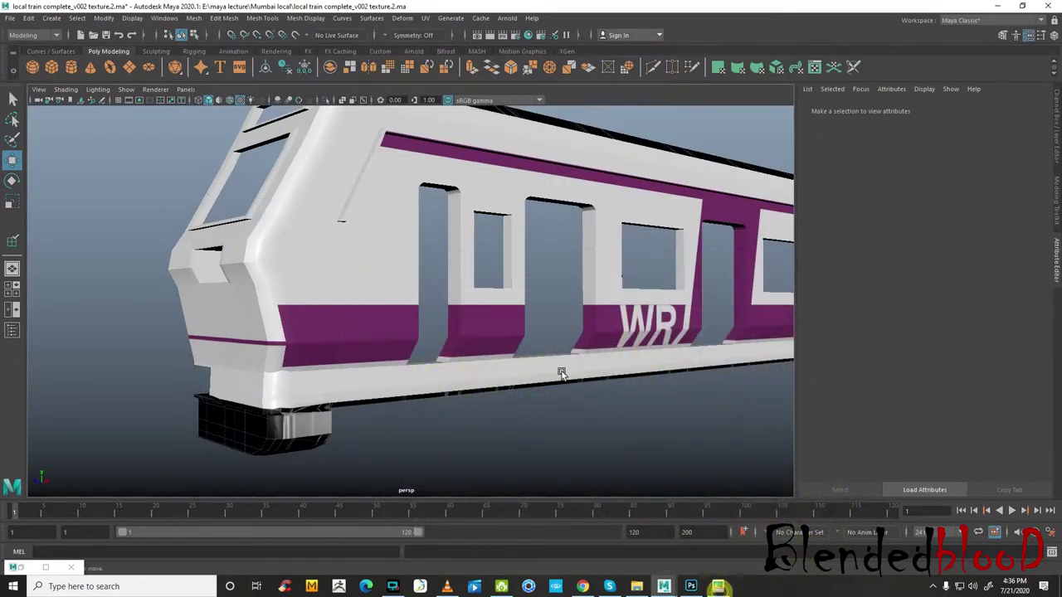
pyautogui.click(310, 300)
pyautogui.press('space')
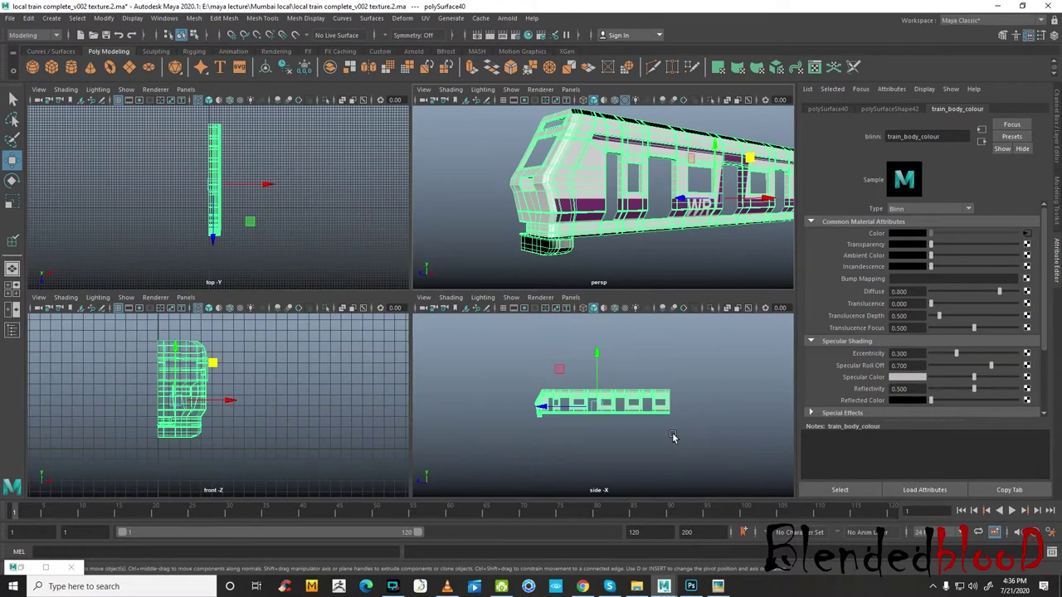
pyautogui.press('space')
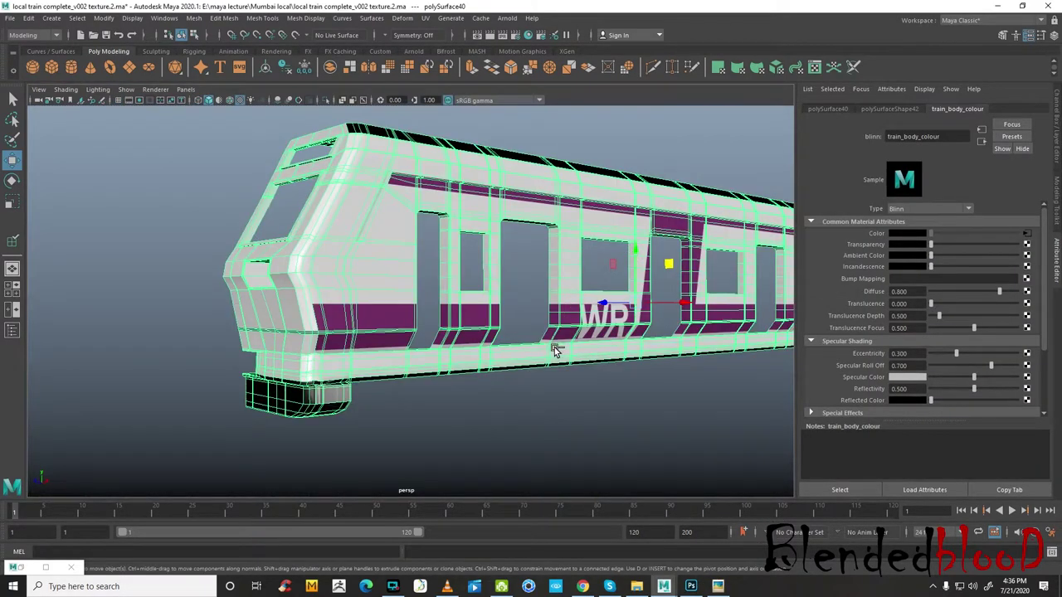
# - Delete the train's construction history and save over the existing scene file
pyautogui.hotkey('ctrl', 's')
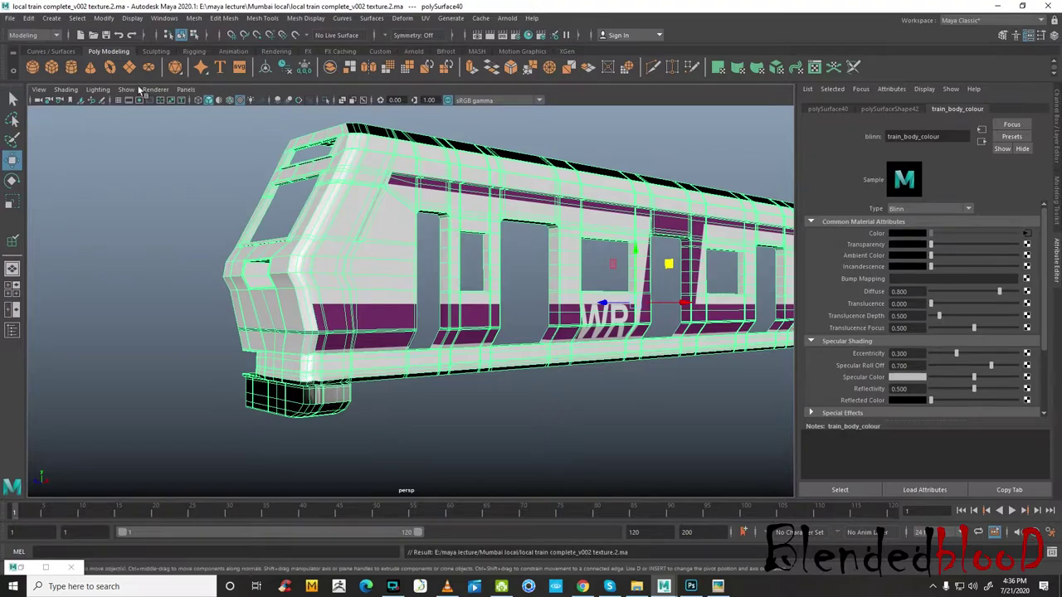
pyautogui.click(9, 17)
pyautogui.click(29, 18)
pyautogui.moveTo(65, 159)
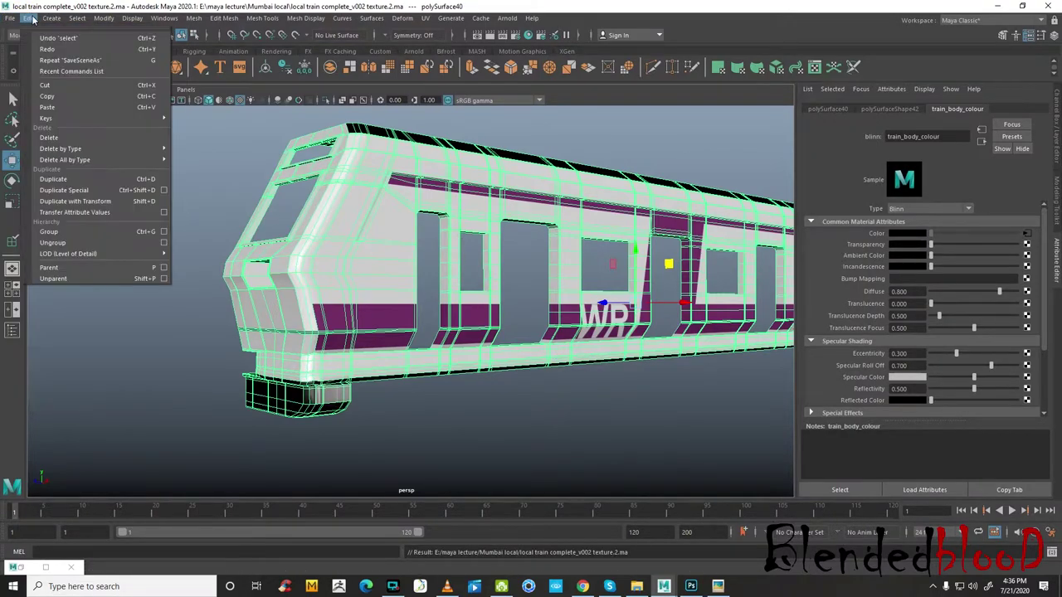
pyautogui.click(185, 161)
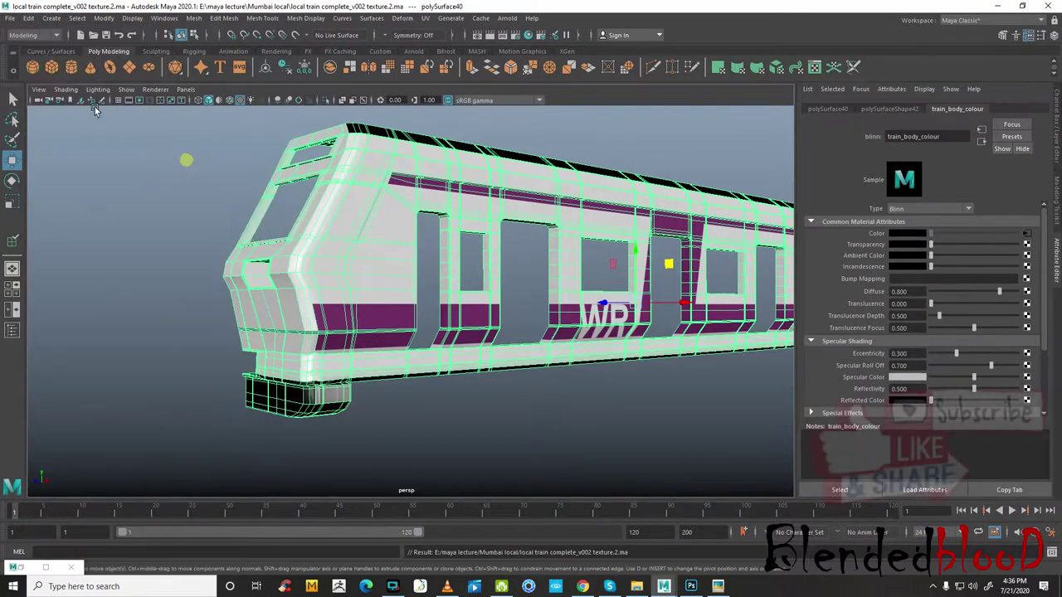
pyautogui.click(9, 18)
pyautogui.click(44, 75)
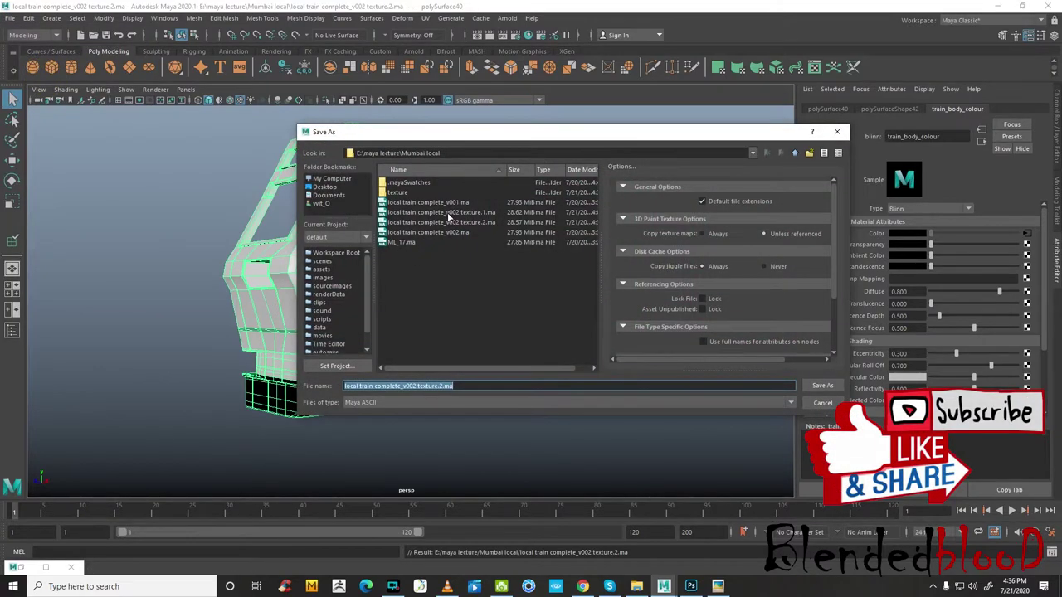
pyautogui.doubleClick(449, 217)
pyautogui.click(556, 289)
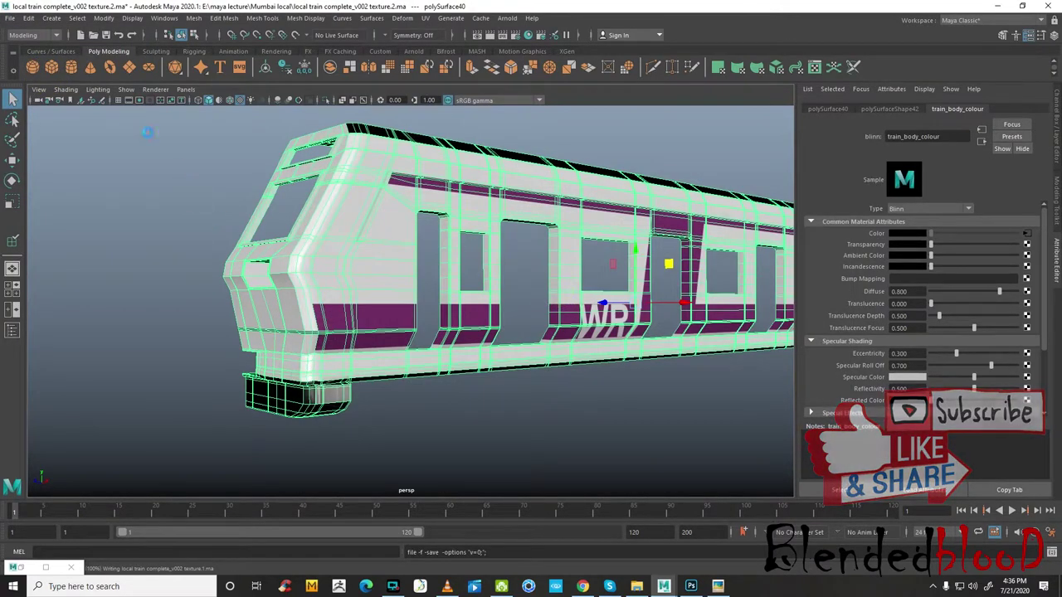
# - Save the scene again as local train complete_v002 texture.2.ma, confirming the overwrite
pyautogui.click(9, 17)
pyautogui.click(50, 72)
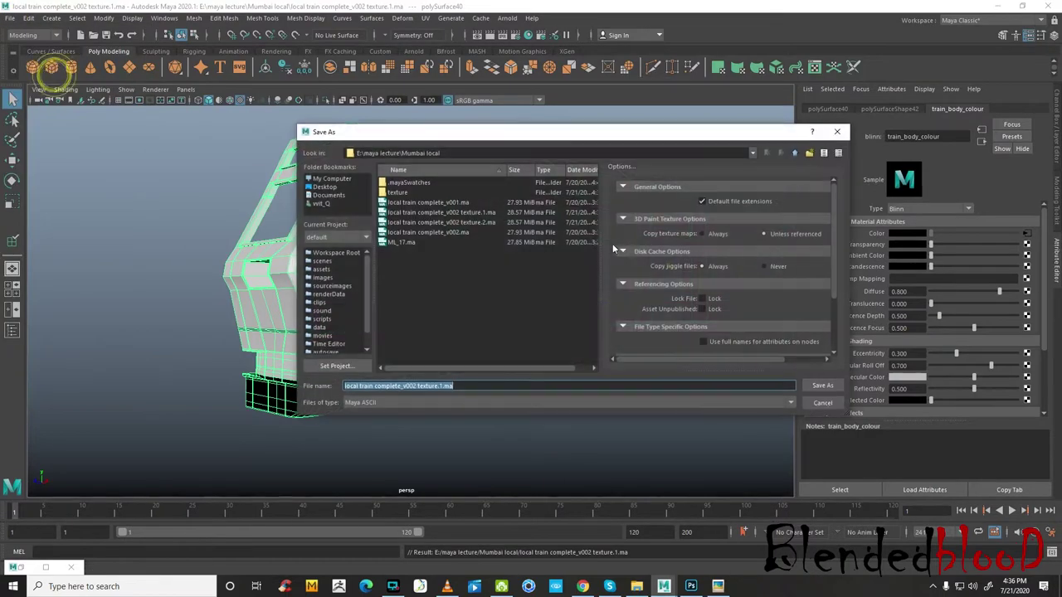
pyautogui.doubleClick(504, 223)
pyautogui.click(550, 289)
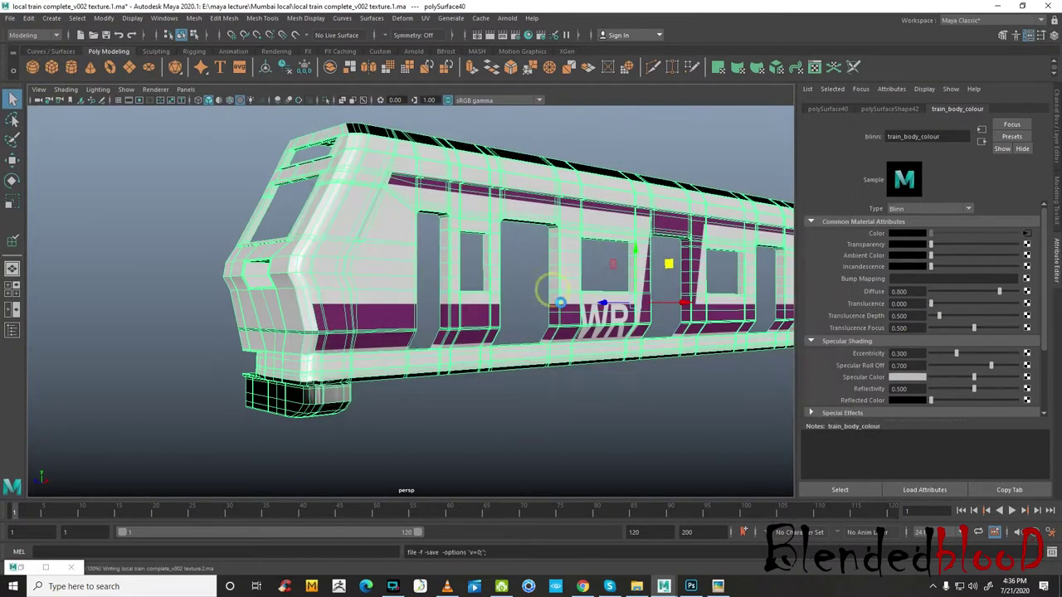
pyautogui.press('w')
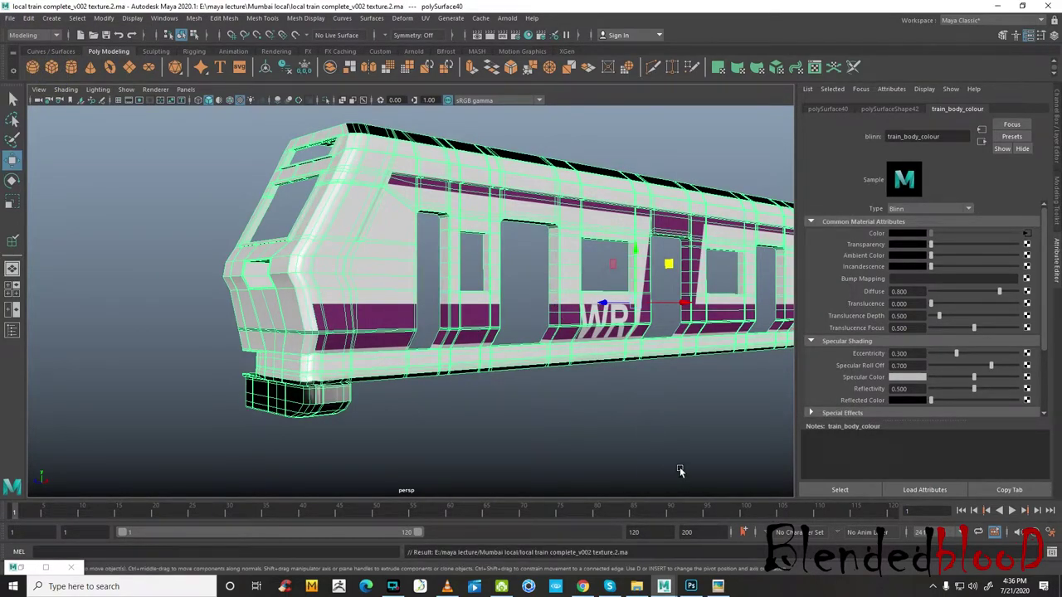
pyautogui.click(691, 587)
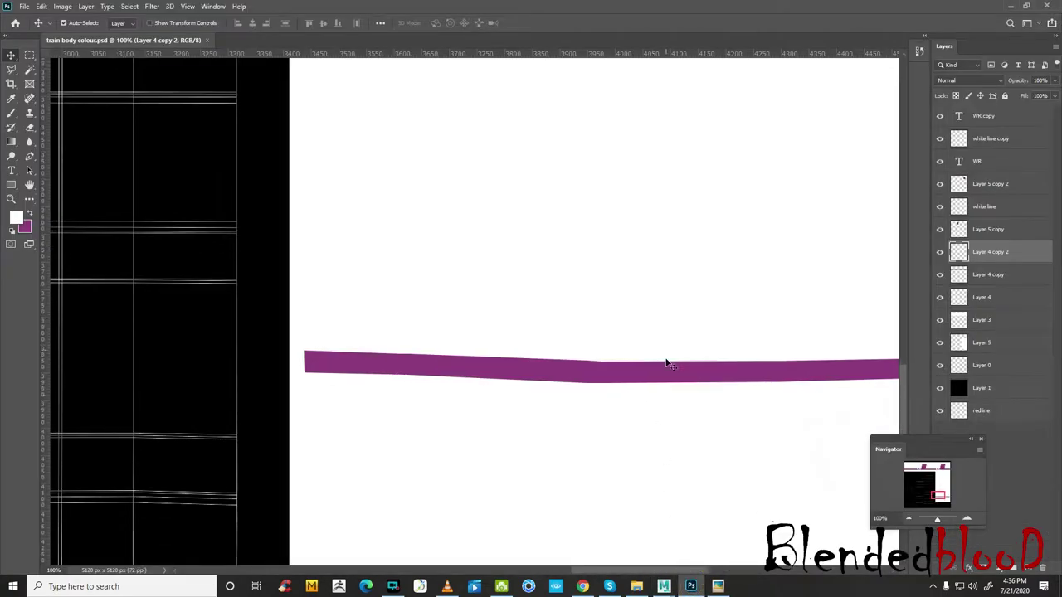
# - Zoom out to 25%, hide Layer 5 and Layer 4 copy 2, and add a new layer
pyautogui.click(909, 519)
pyautogui.click(909, 519)
pyautogui.click(909, 518)
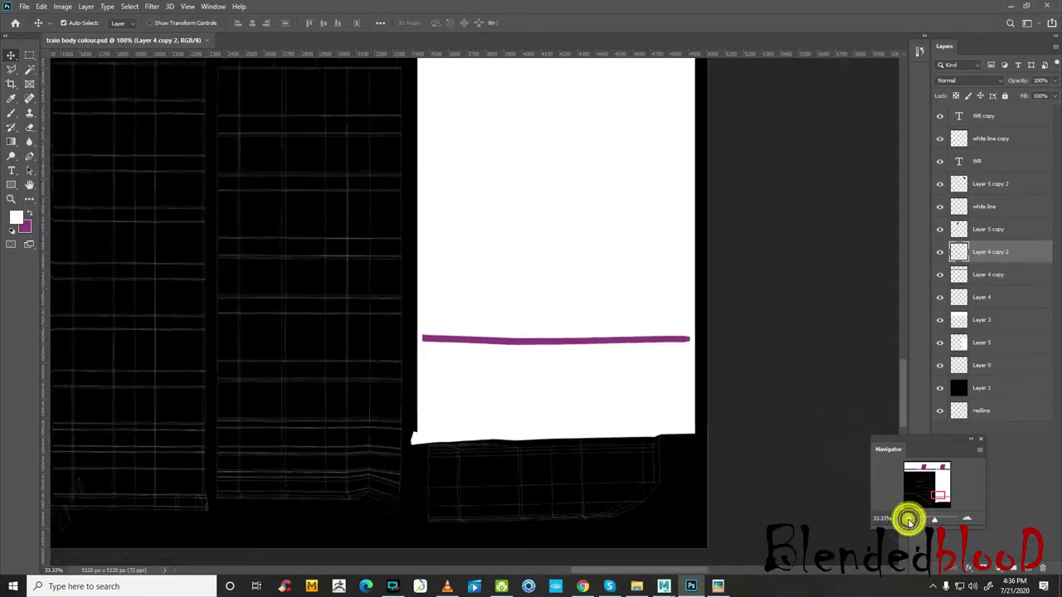
pyautogui.click(909, 519)
pyautogui.scroll(3, 817, 341)
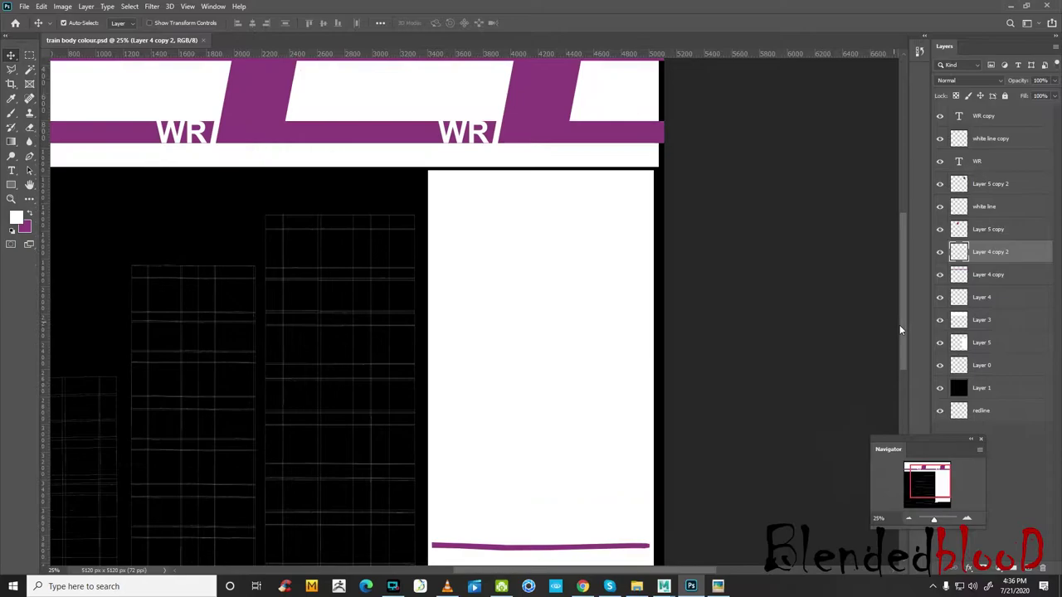
pyautogui.click(941, 343)
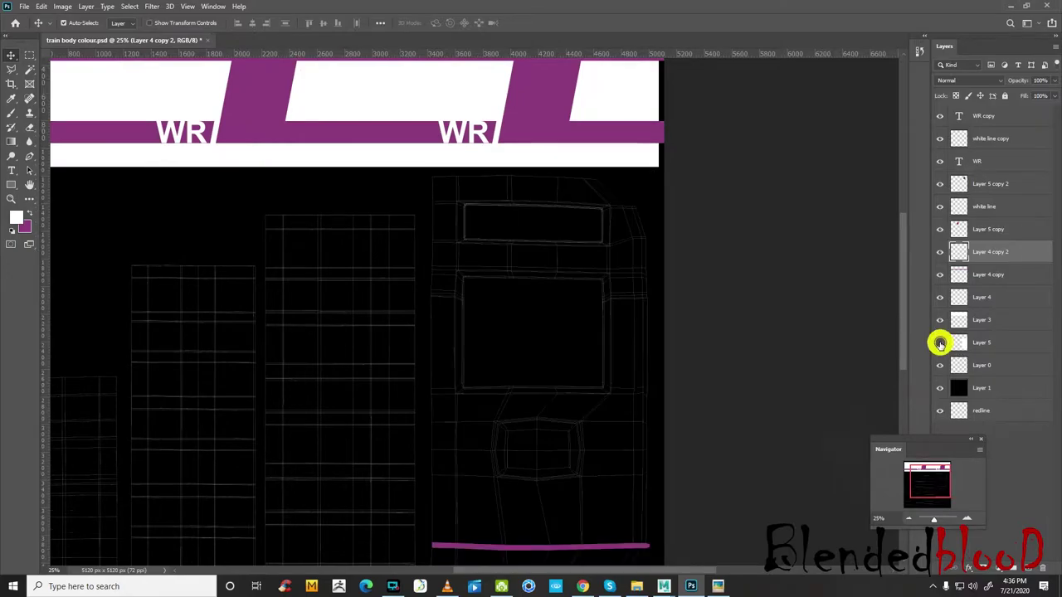
pyautogui.click(940, 252)
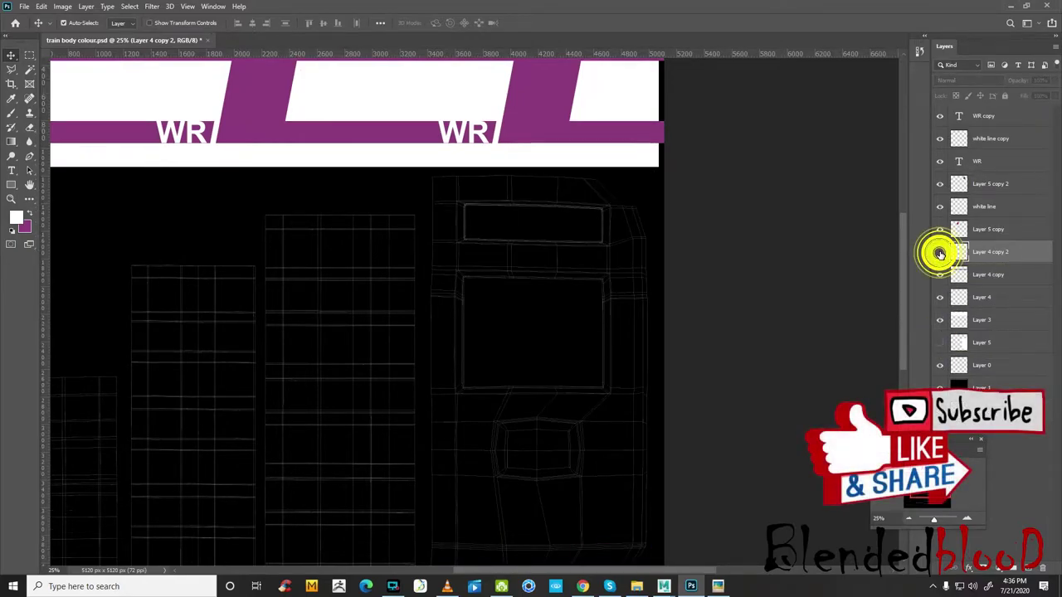
pyautogui.click(1032, 567)
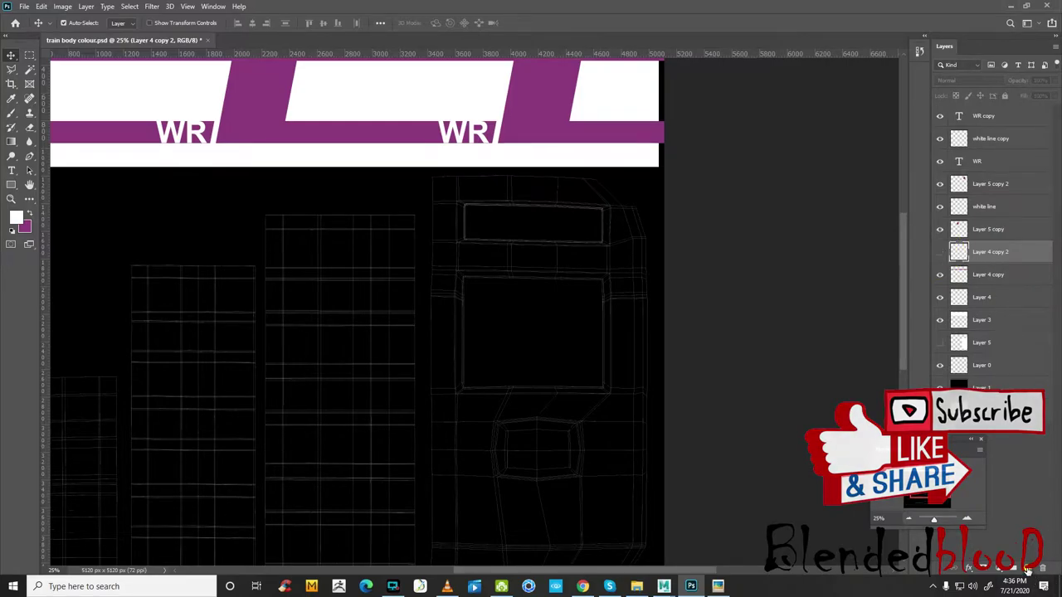
# - Check the reference photo, then marquee-select the cab-front area, keeping white as foreground
pyautogui.click(29, 56)
pyautogui.click(719, 587)
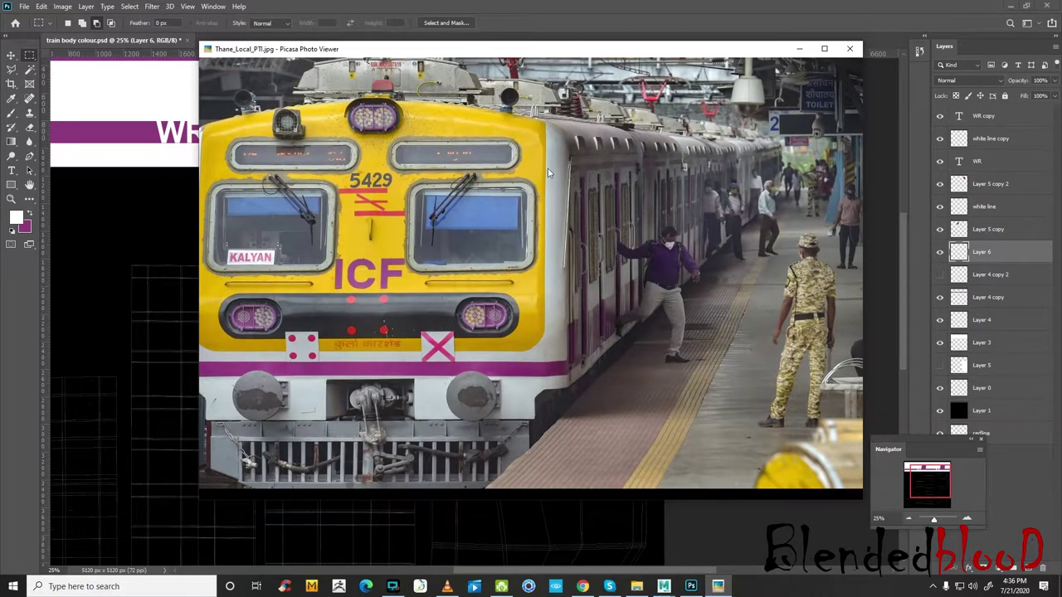
pyautogui.click(719, 587)
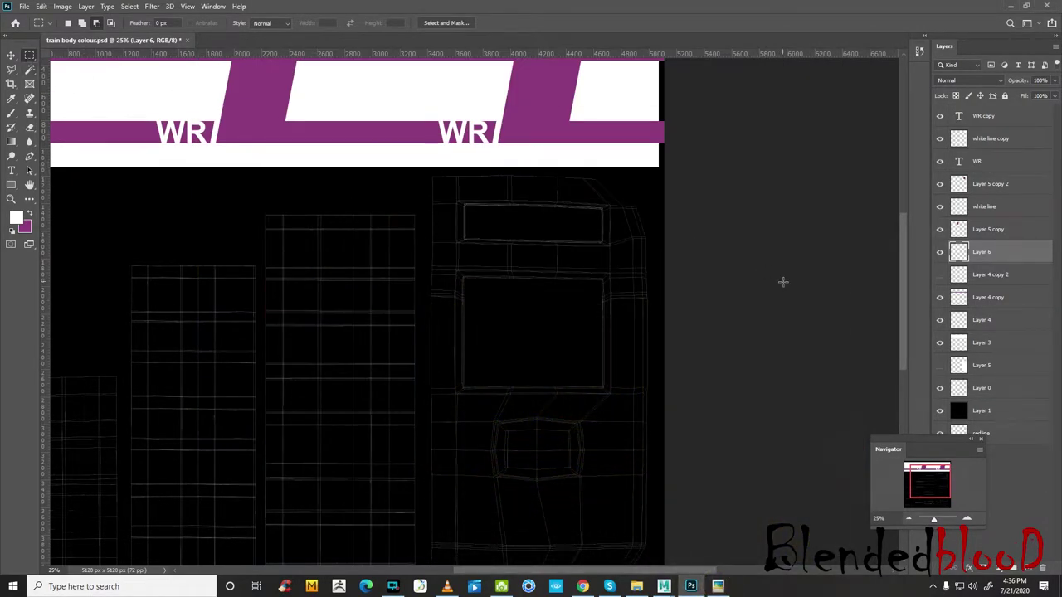
pyautogui.scroll(-1, 782, 282)
pyautogui.moveTo(439, 161); pyautogui.dragTo(632, 479)
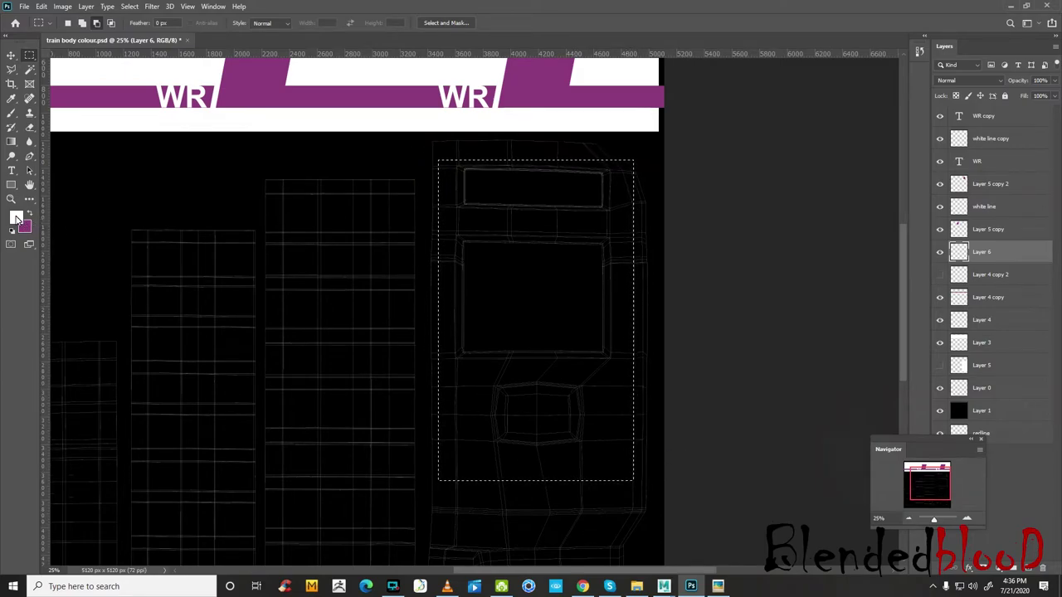
pyautogui.click(15, 216)
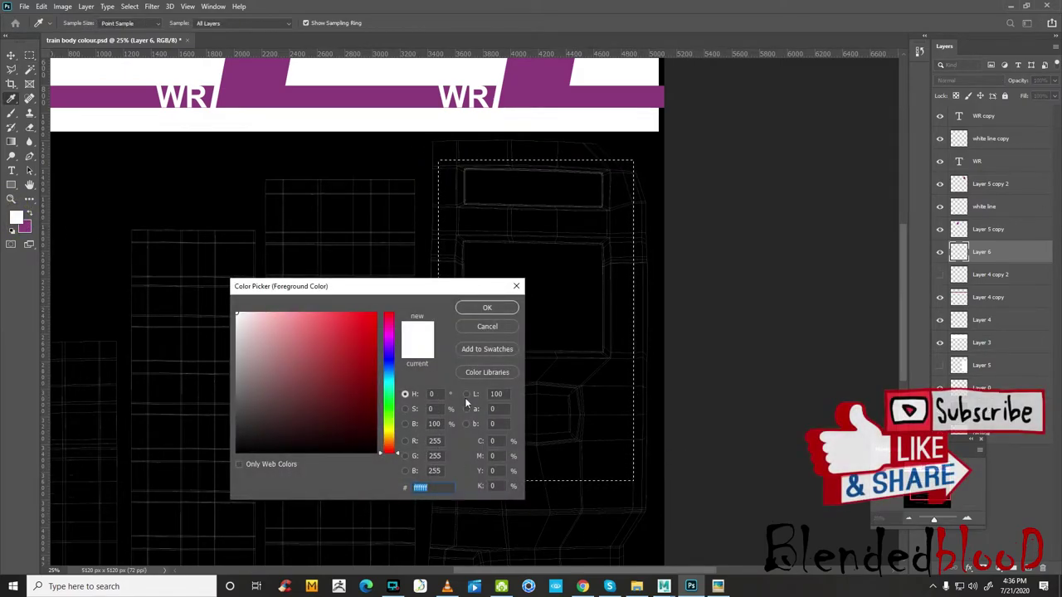
pyautogui.click(472, 325)
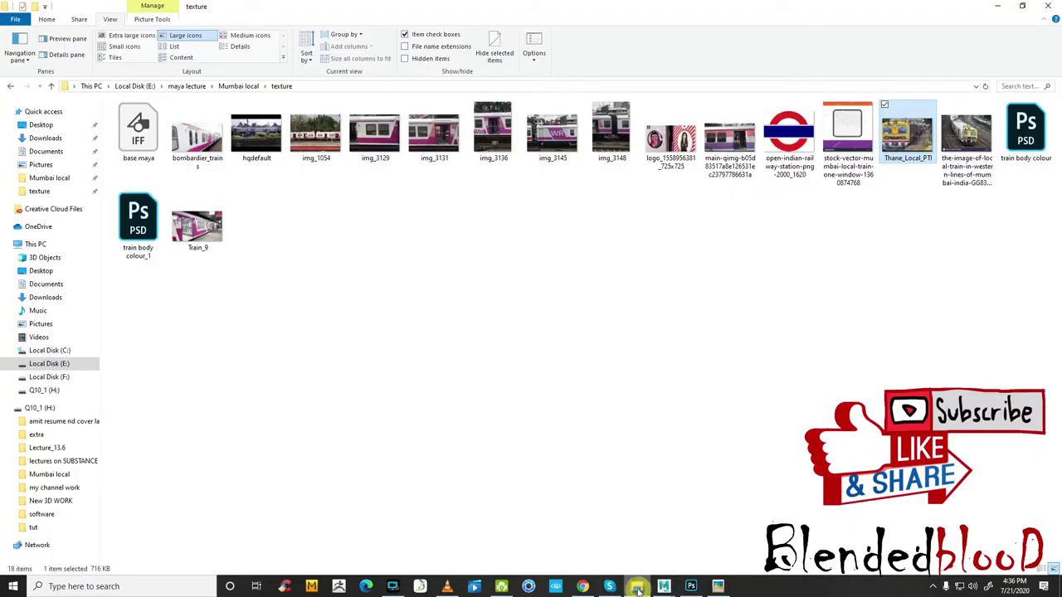
# - Place and rasterize the Thane_Local_PTI photo, enlarging it to about 222% left of the layout
pyautogui.moveTo(896, 142); pyautogui.dragTo(436, 262)
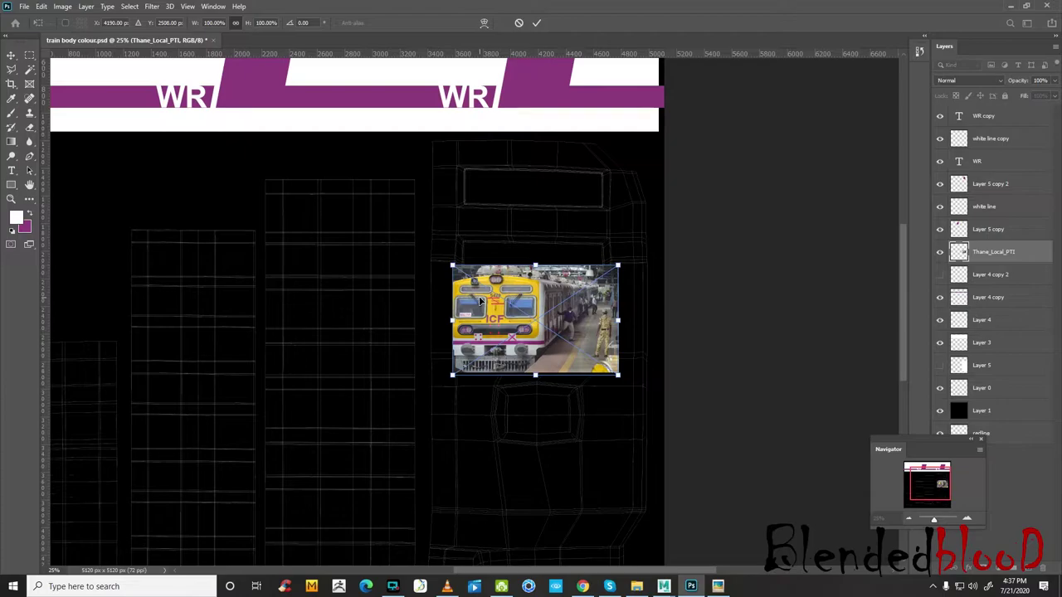
pyautogui.press('Return')
pyautogui.rightClick(1004, 255)
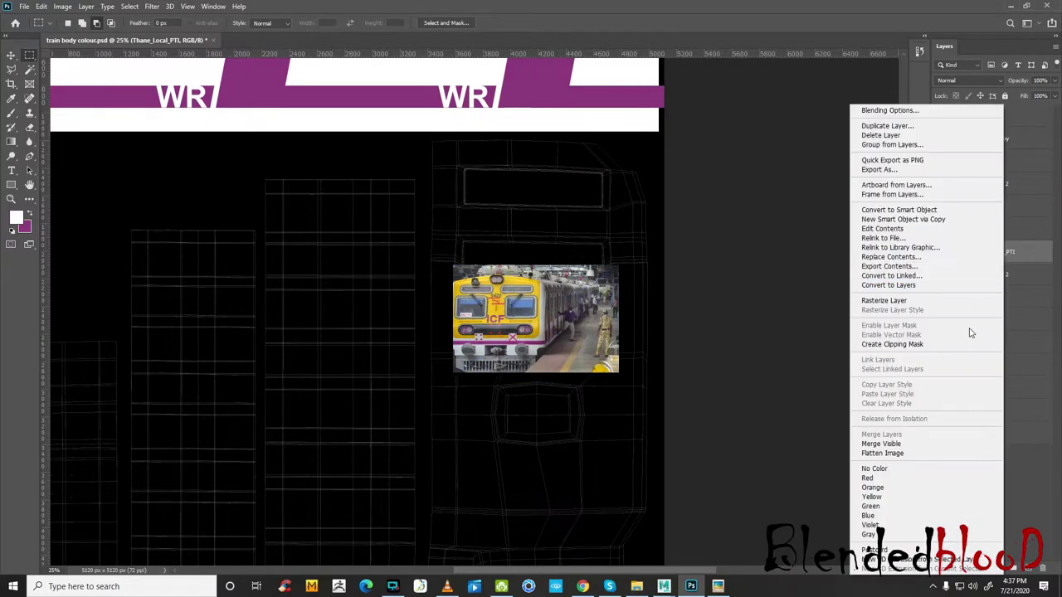
pyautogui.click(883, 301)
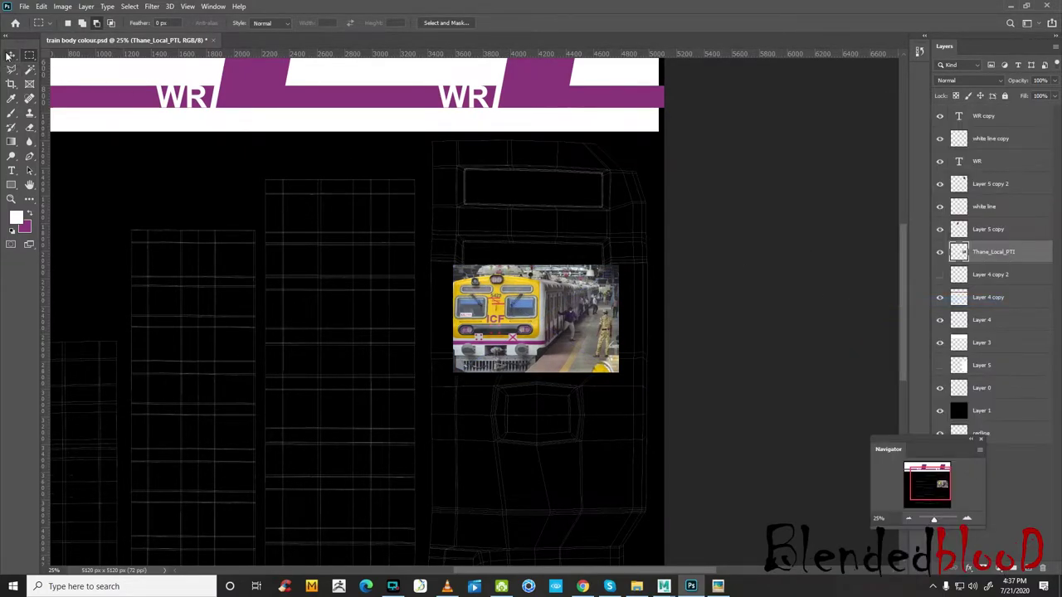
pyautogui.press('v')
pyautogui.moveTo(491, 310); pyautogui.dragTo(320, 262)
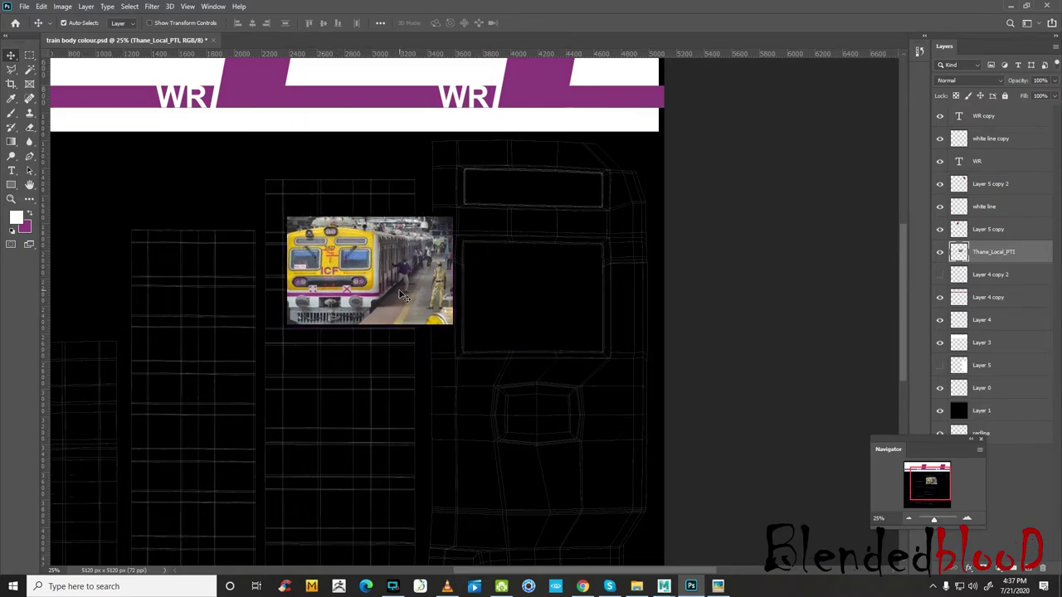
pyautogui.hotkey('ctrl', 't')
pyautogui.moveTo(286, 329); pyautogui.dragTo(83, 467)
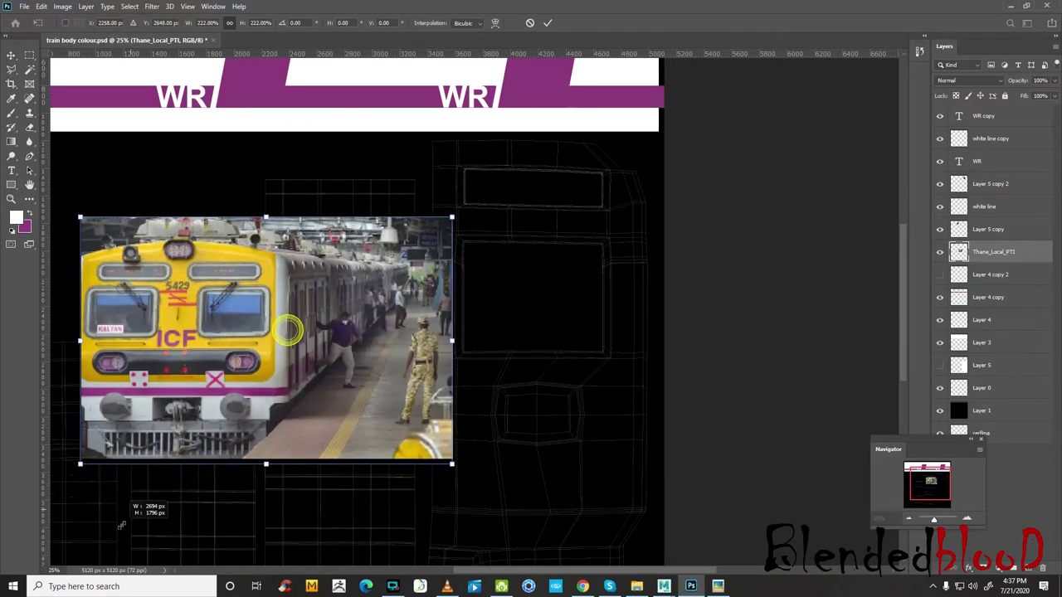
pyautogui.moveTo(179, 291); pyautogui.dragTo(210, 271)
pyautogui.press('Return')
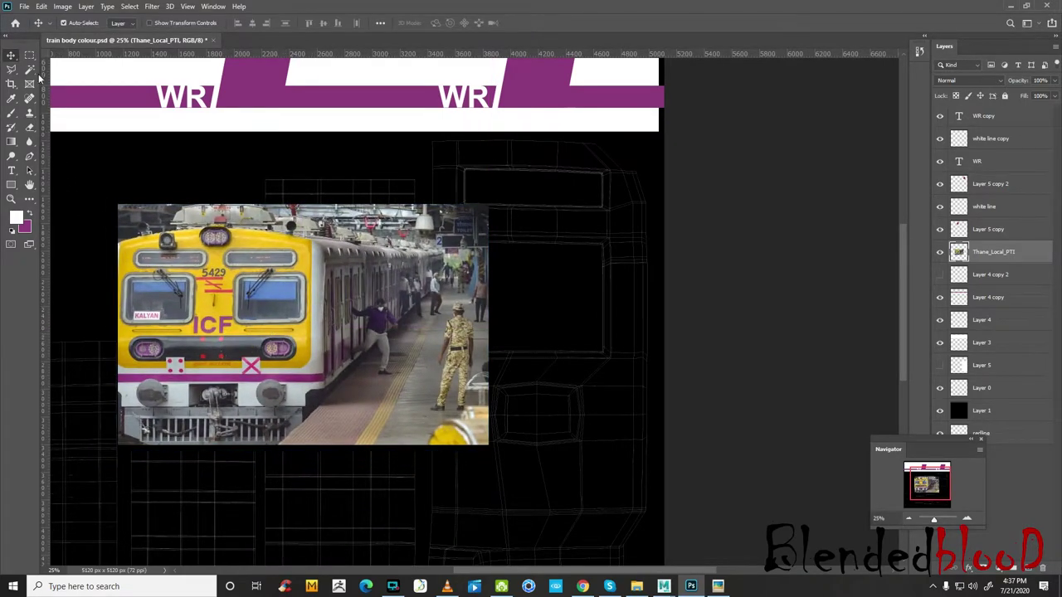
# - Delete the photo's right portion and sample the train front's yellow as foreground colour
pyautogui.click(29, 55)
pyautogui.moveTo(578, 554); pyautogui.dragTo(362, 170)
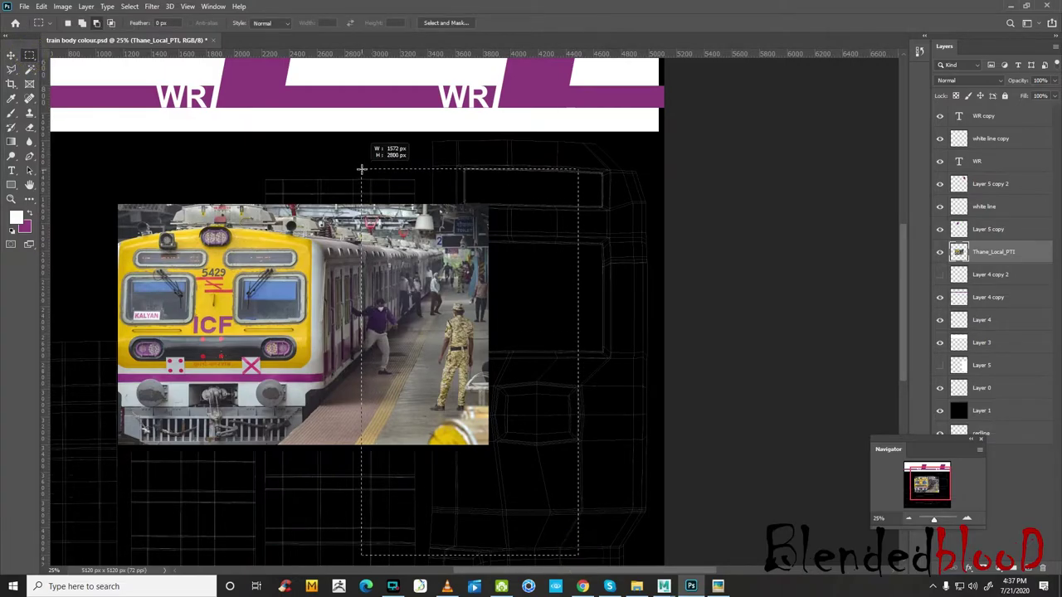
pyautogui.press('Delete')
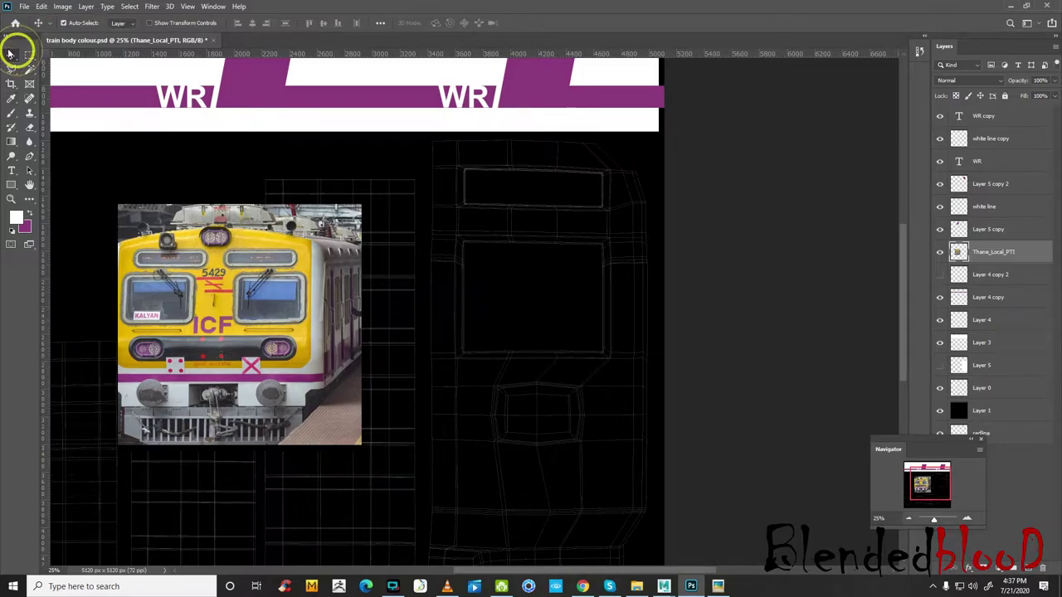
pyautogui.click(12, 97)
pyautogui.click(273, 239)
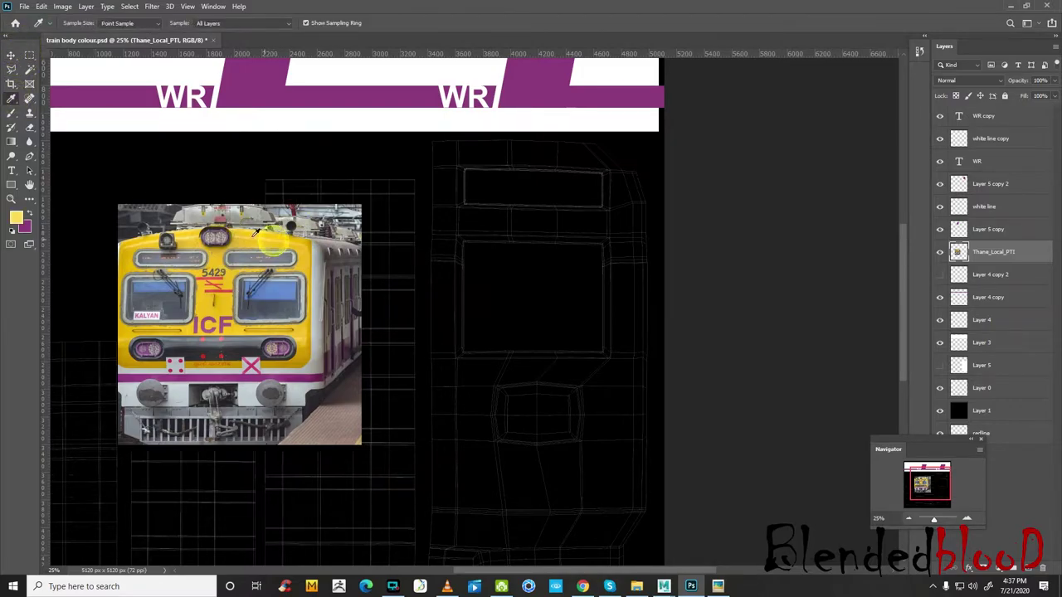
pyautogui.click(259, 240)
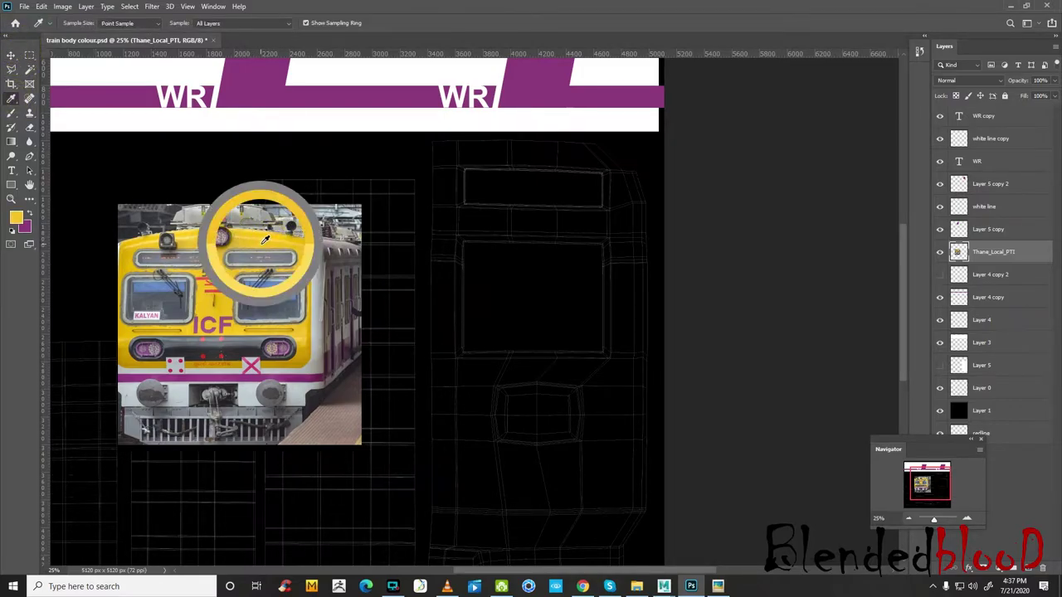
# - Show the purple line layer again and add a new layer above the photo
pyautogui.click(11, 56)
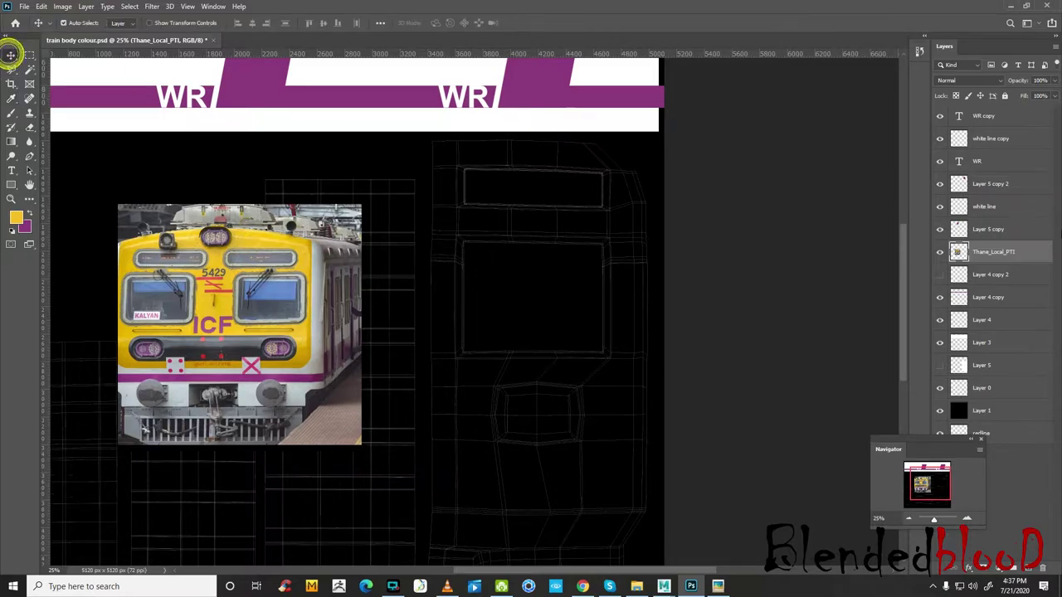
pyautogui.click(940, 274)
pyautogui.click(940, 274)
pyautogui.click(940, 274)
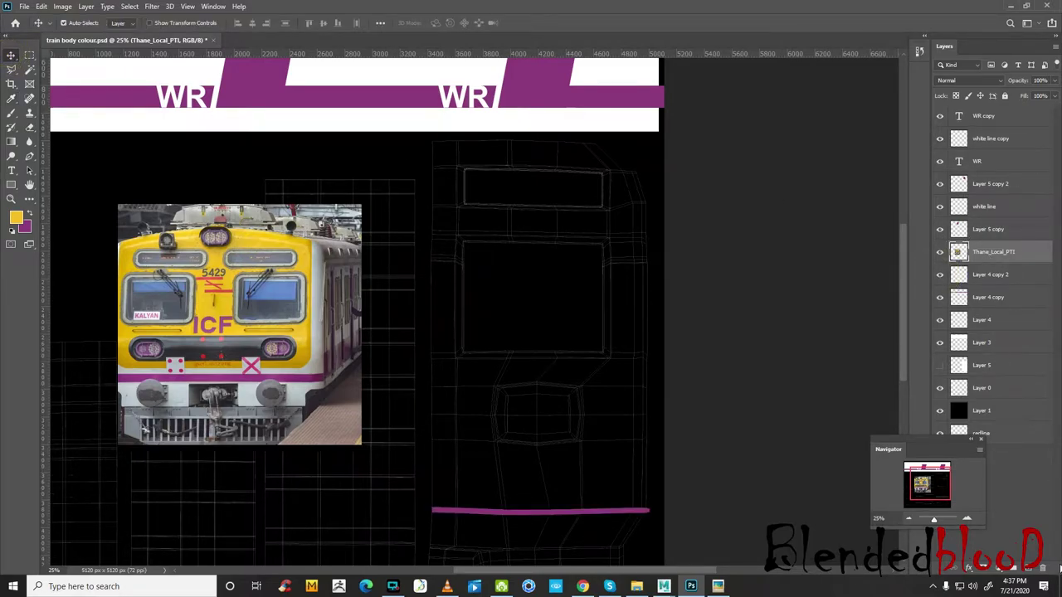
pyautogui.click(1025, 564)
pyautogui.scroll(-2, 565, 230)
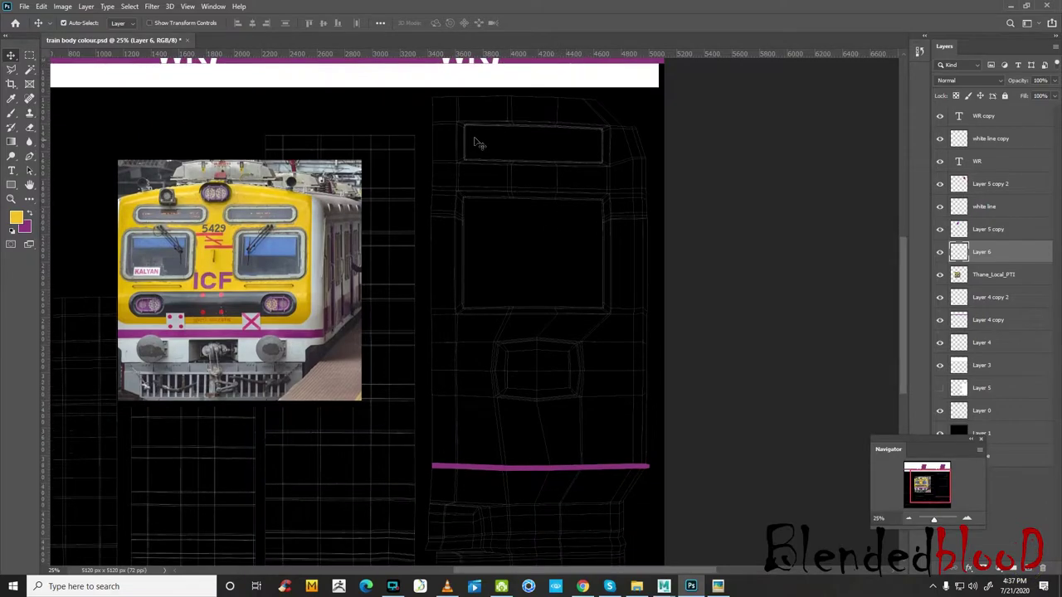
# - Fill a cab-front rectangle with yellow on Layer 6 and set the layer to 65% opacity
pyautogui.click(30, 55)
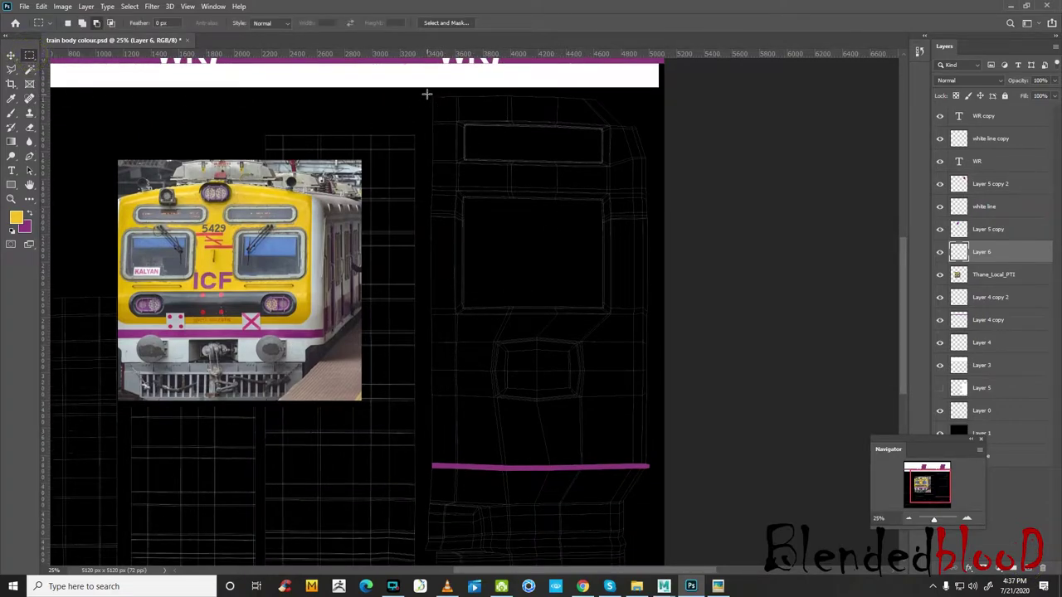
pyautogui.moveTo(426, 94)
pyautogui.mouseDown()
pyautogui.moveTo(650, 455)
pyautogui.moveTo(645, 418)
pyautogui.mouseUp()
pyautogui.click(646, 419)
pyautogui.hotkey('alt', 'BackSpace')
pyautogui.click(11, 55)
pyautogui.hotkey('ctrl', 'd')
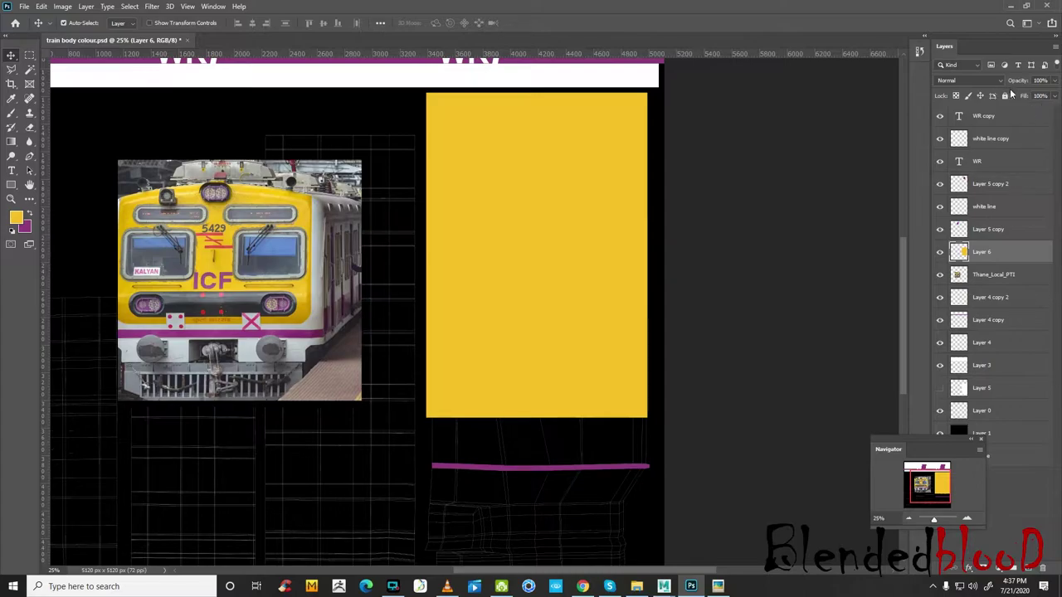
pyautogui.moveTo(1054, 90); pyautogui.dragTo(1035, 93)
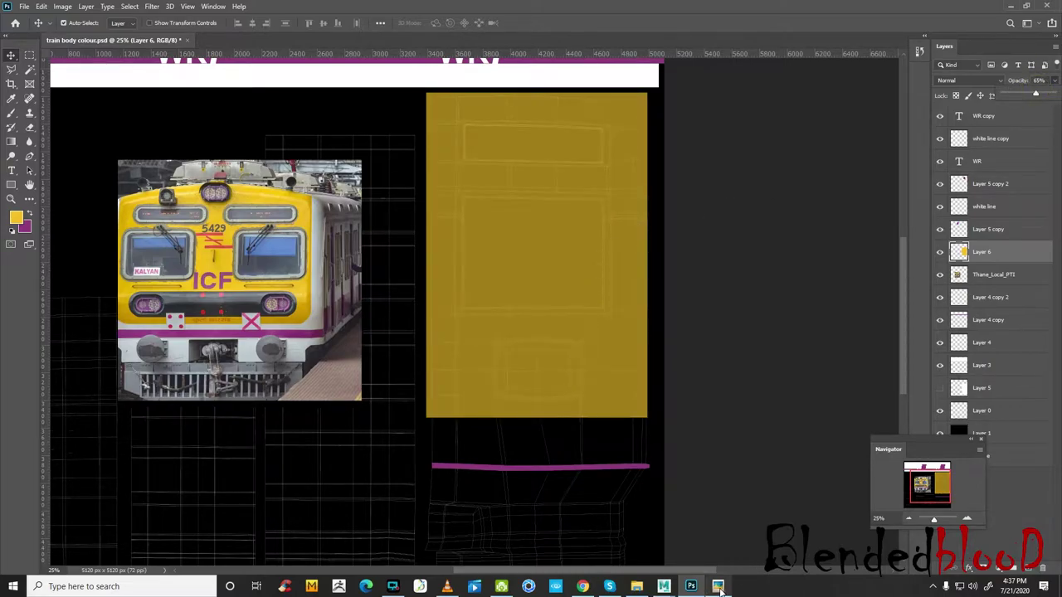
# - Select the cab front's vertical face strip and inspect its train_body_colour material attributes
pyautogui.moveTo(718, 586)
pyautogui.click(729, 548)
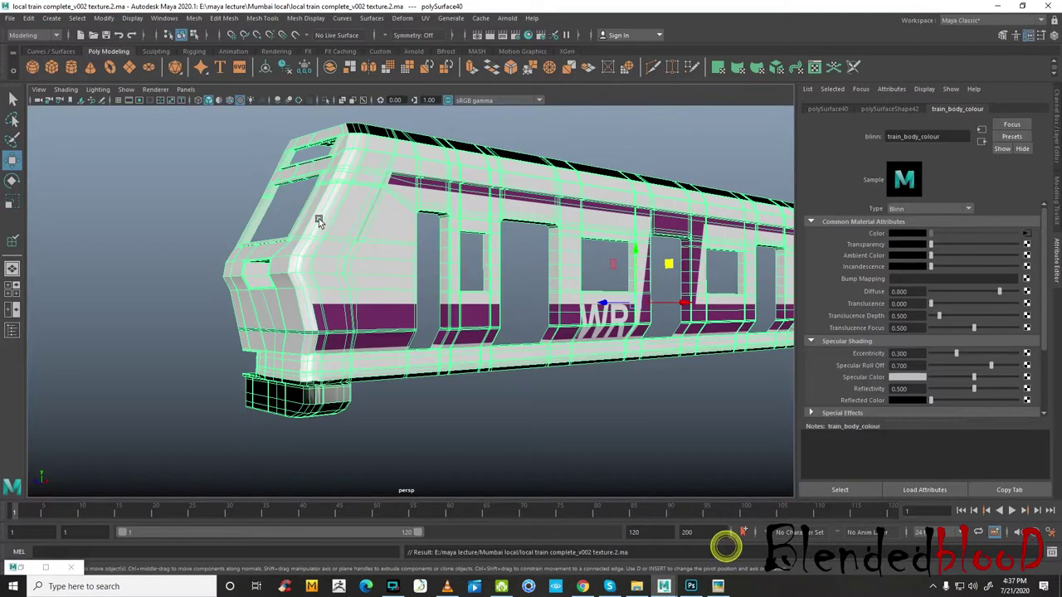
pyautogui.keyDown('alt'); pyautogui.moveTo(359, 255); pyautogui.dragTo(356, 249); pyautogui.keyUp('alt')
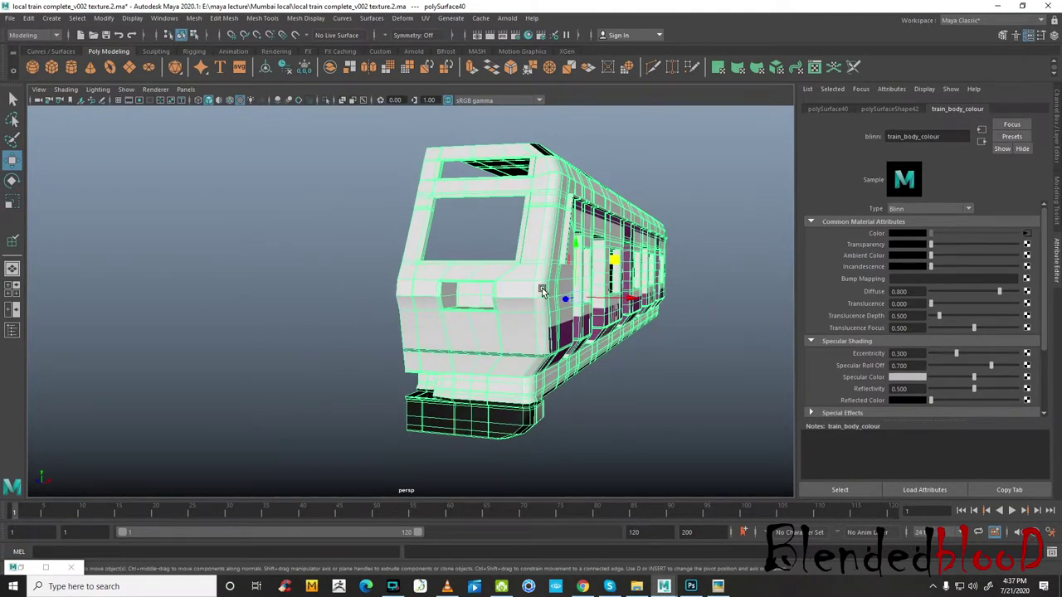
pyautogui.scroll(3, 662, 248)
pyautogui.rightClick(662, 249)
pyautogui.click(661, 278)
pyautogui.click(640, 208)
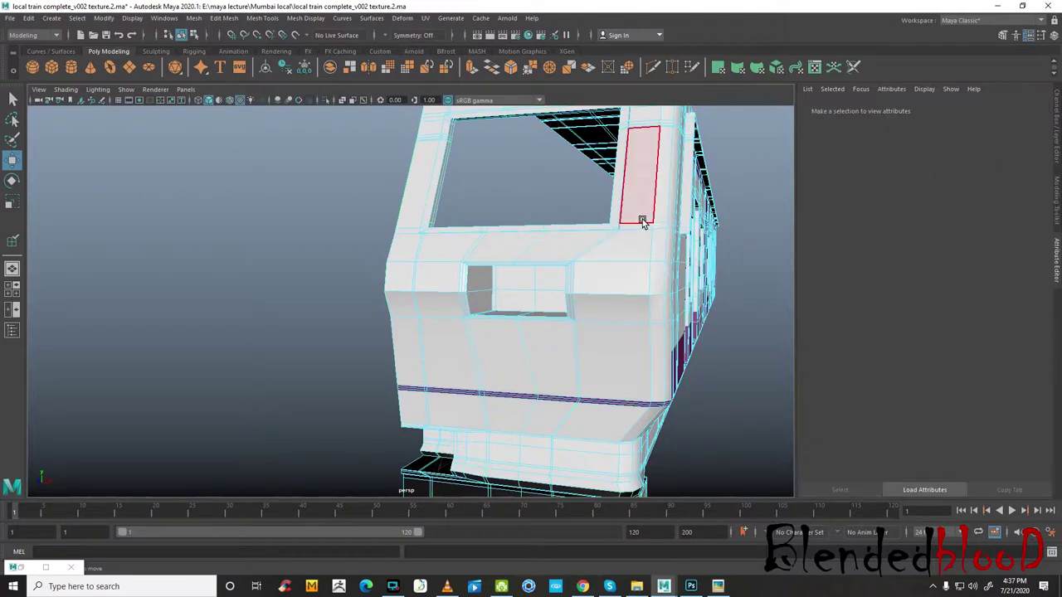
pyautogui.rightClick(648, 238)
pyautogui.click(652, 531)
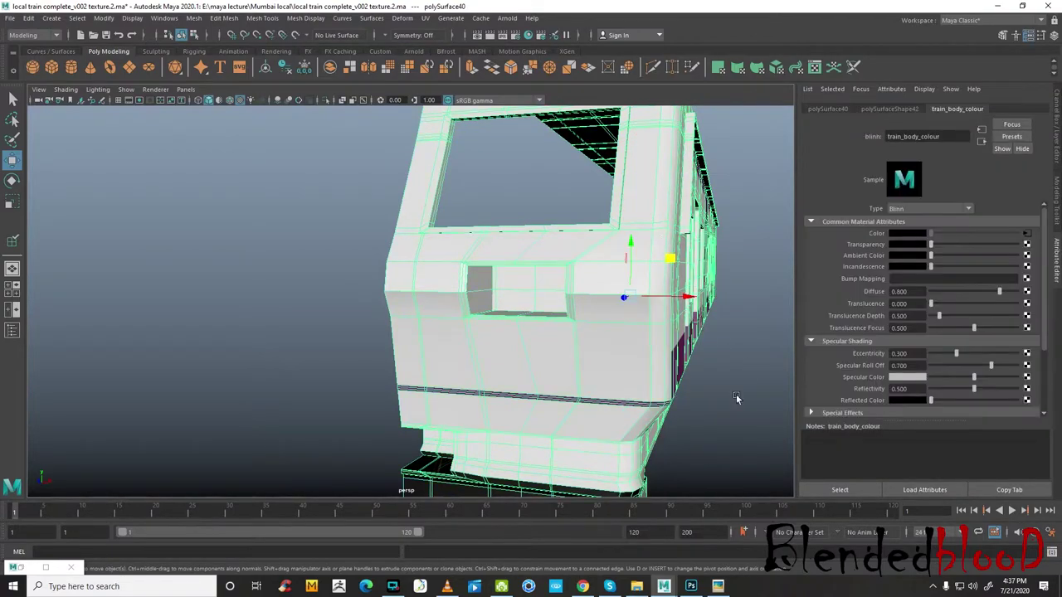
pyautogui.click(691, 586)
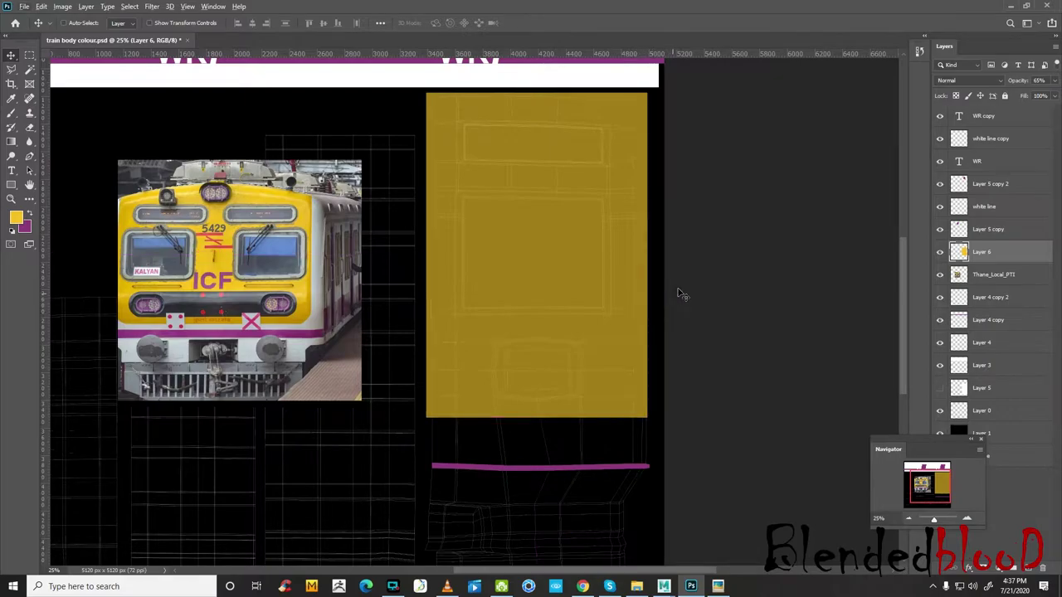
# - Pull the yellow block's right edge inward, narrowing it to 96.83% width
pyautogui.hotkey('ctrl', 't')
pyautogui.moveTo(648, 256); pyautogui.dragTo(635, 256)
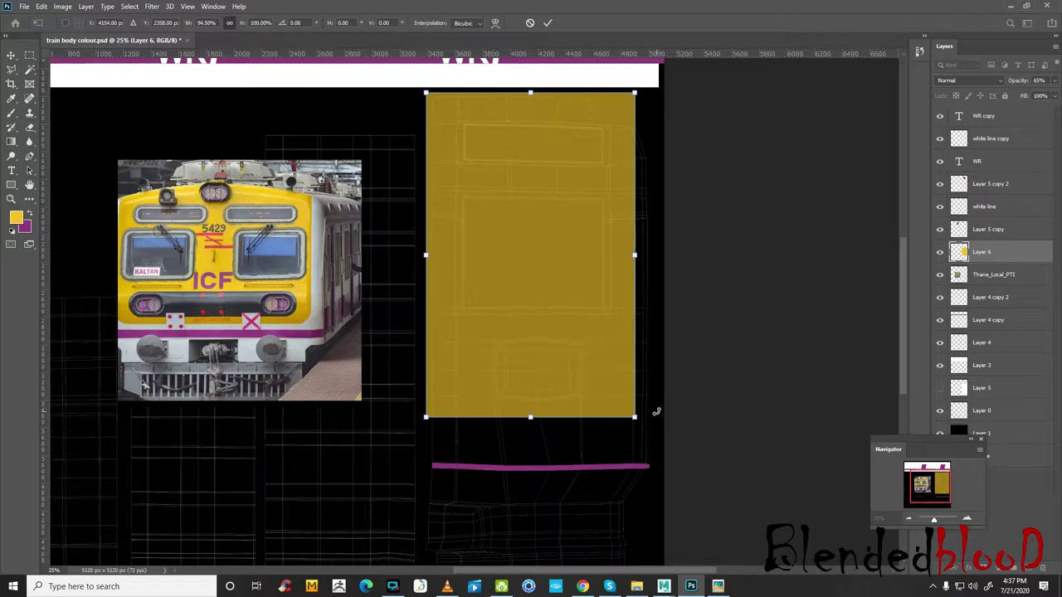
pyautogui.press('Return')
pyautogui.click(968, 519)
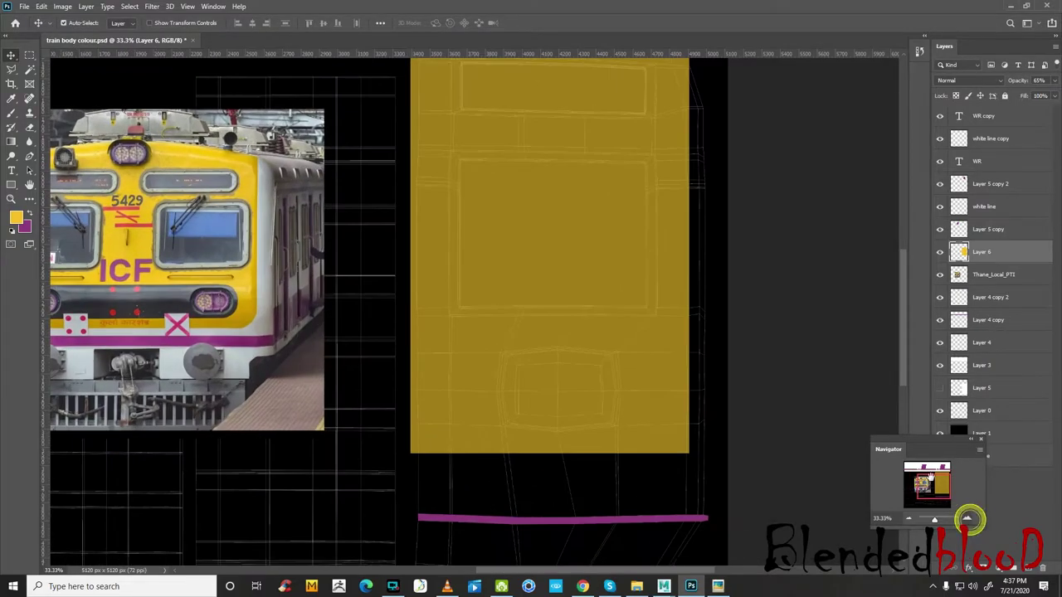
pyautogui.hotkey('ctrl', 't')
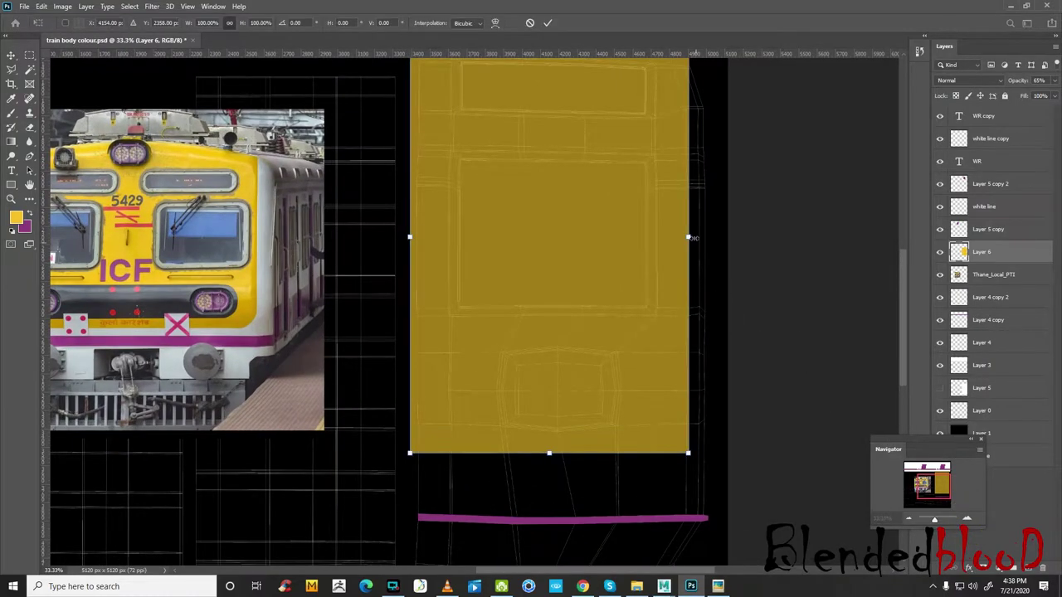
pyautogui.moveTo(682, 236); pyautogui.dragTo(677, 239)
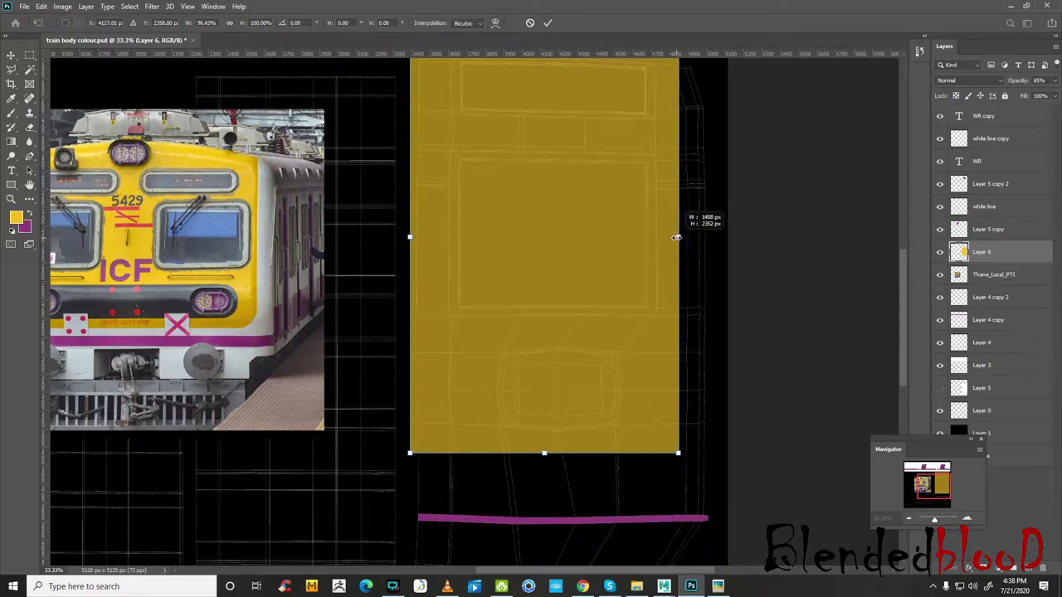
pyautogui.press('Return')
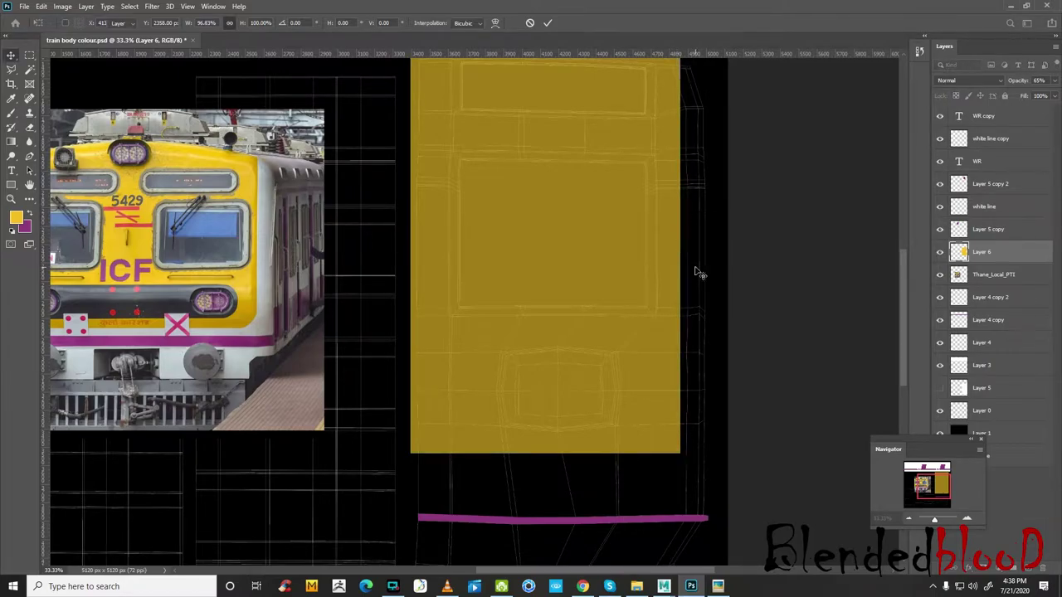
# - Compare the narrowed yellow block against the train reference photo at 50% zoom
pyautogui.scroll(4, 581, 324)
pyautogui.scroll(1, 573, 323)
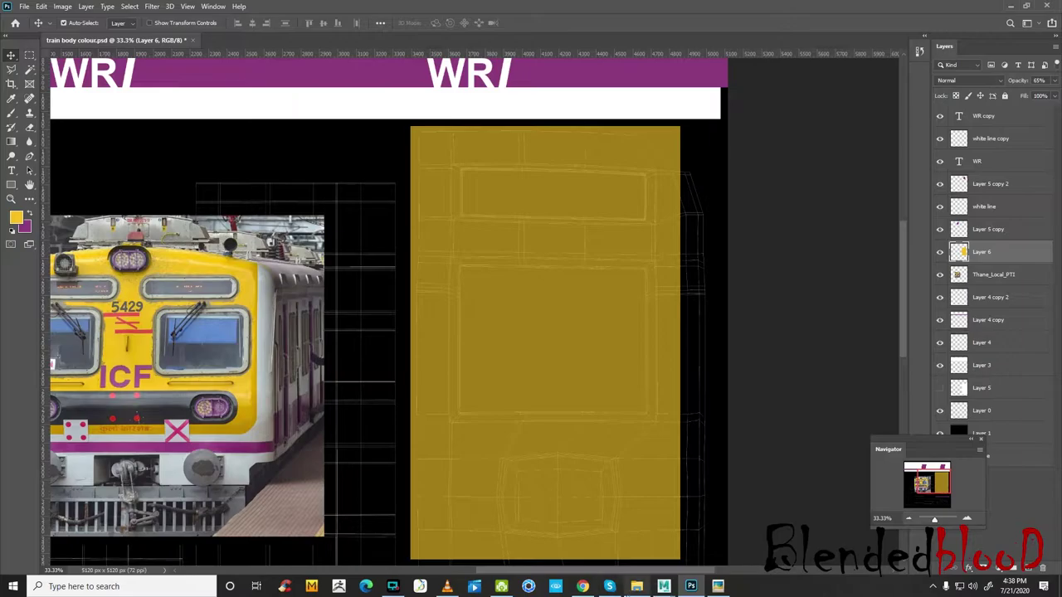
pyautogui.click(718, 587)
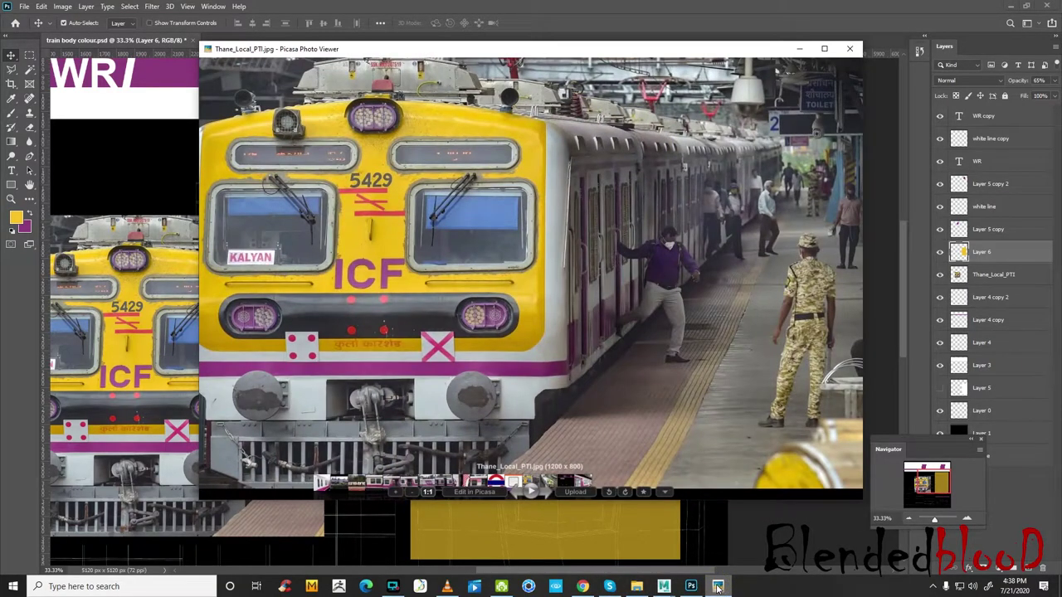
pyautogui.click(718, 587)
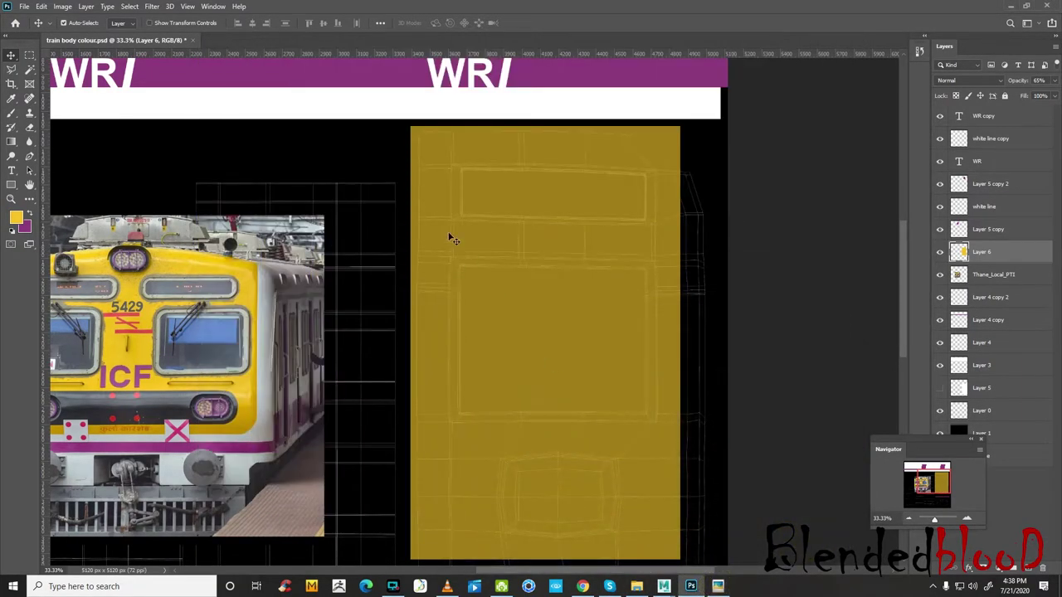
pyautogui.click(718, 587)
pyautogui.click(718, 587)
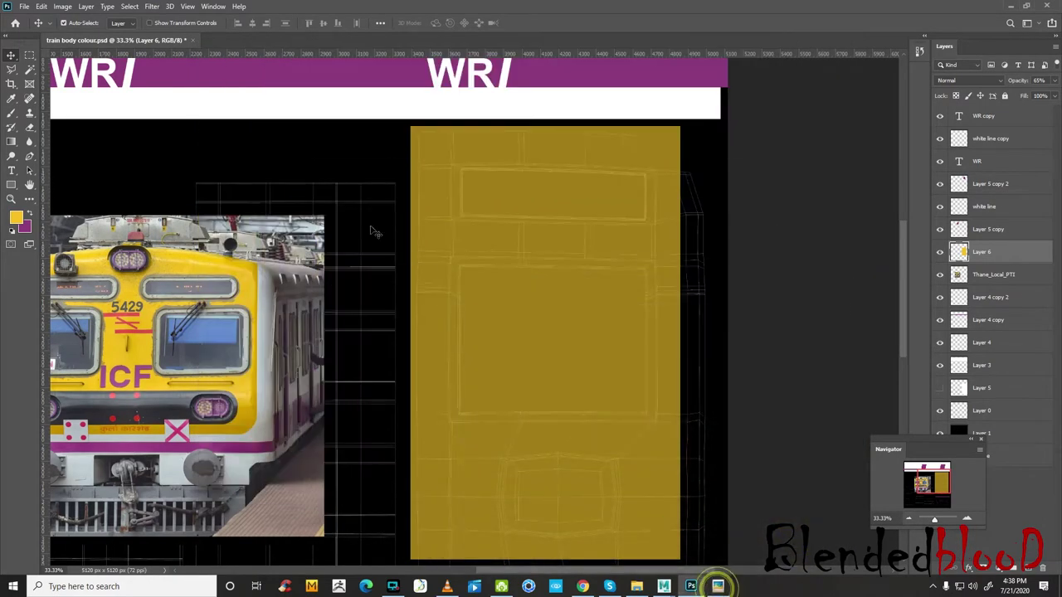
pyautogui.click(10, 70)
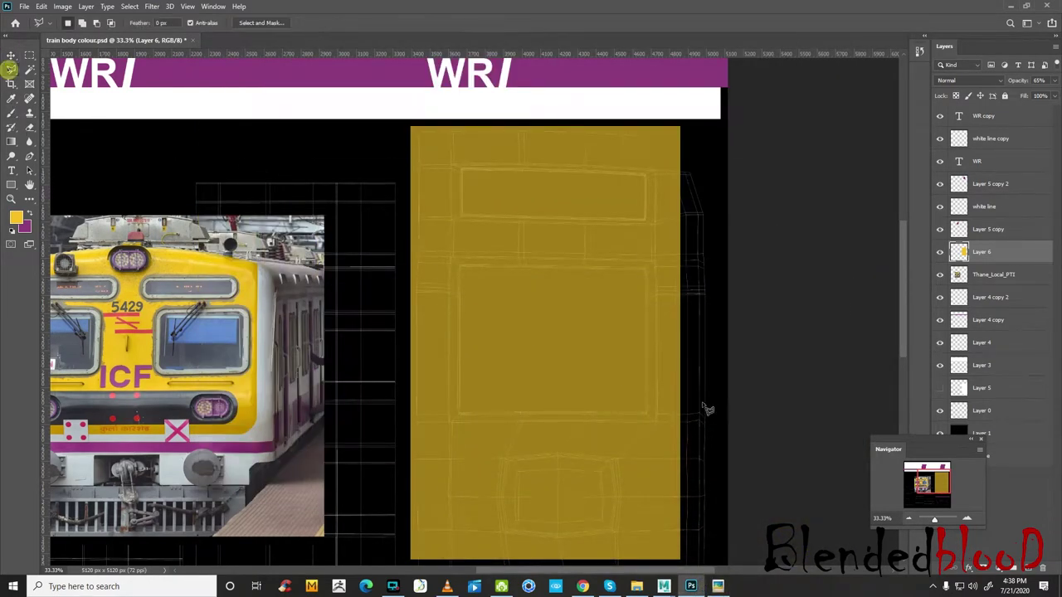
pyautogui.scroll(-2, 747, 419)
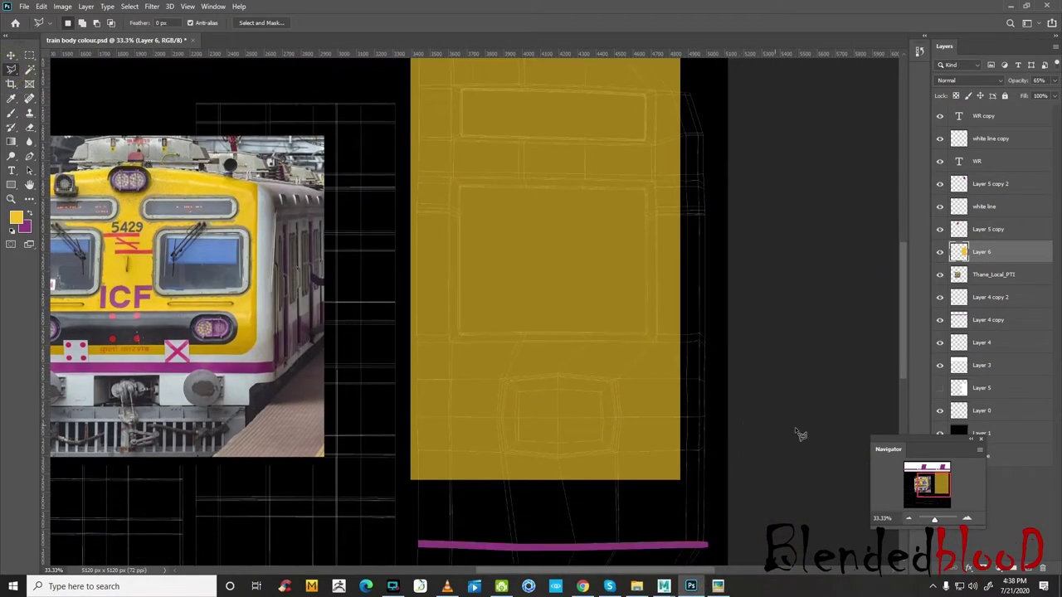
pyautogui.click(967, 520)
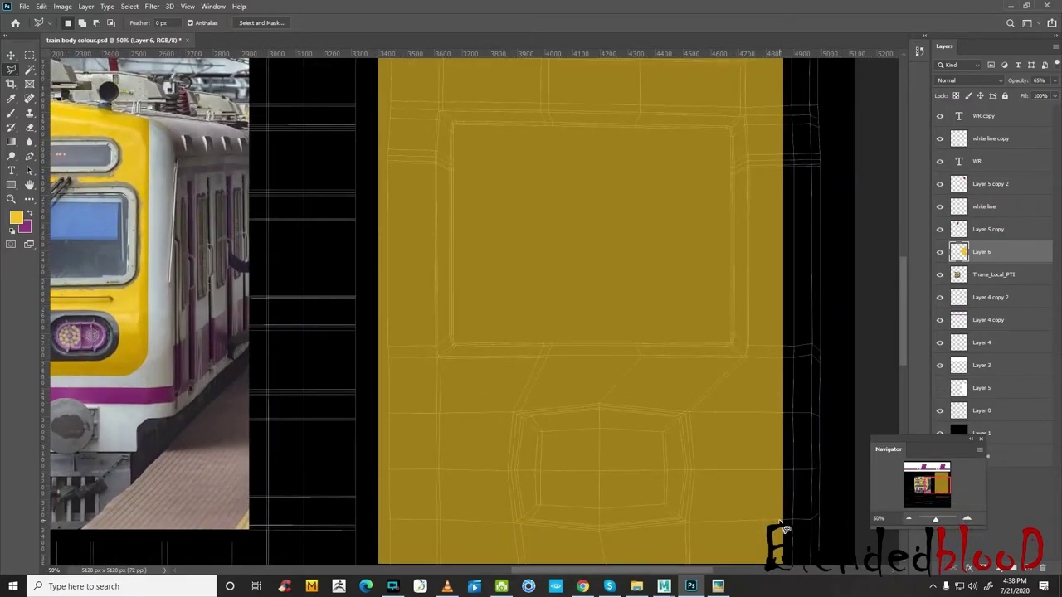
# - Recheck the cab front against the reference photo and the Maya model view
pyautogui.scroll(-1, 784, 527)
pyautogui.scroll(-1, 669, 545)
pyautogui.scroll(-2, 681, 523)
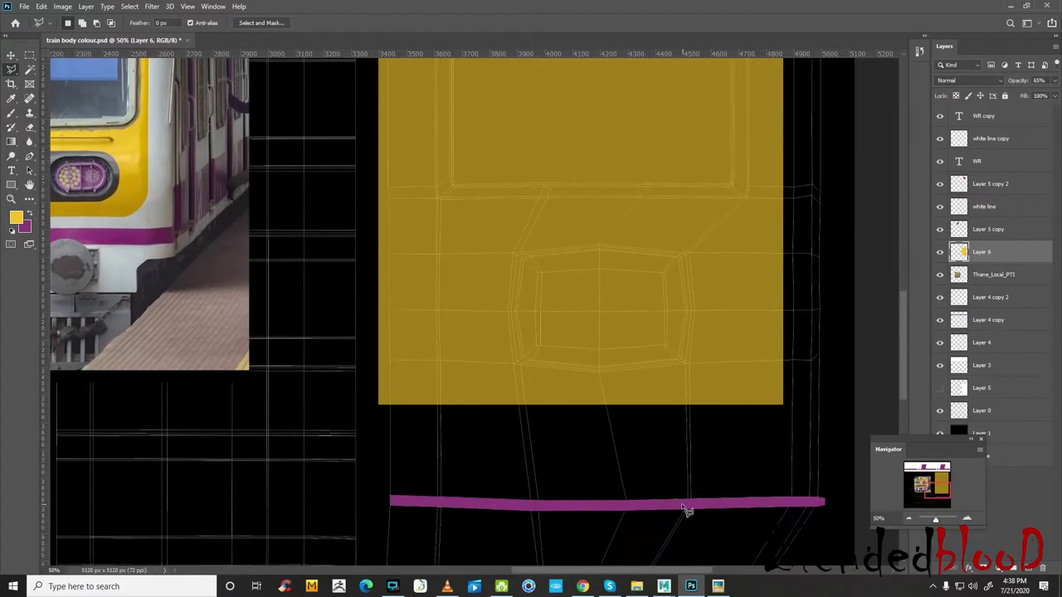
pyautogui.click(715, 588)
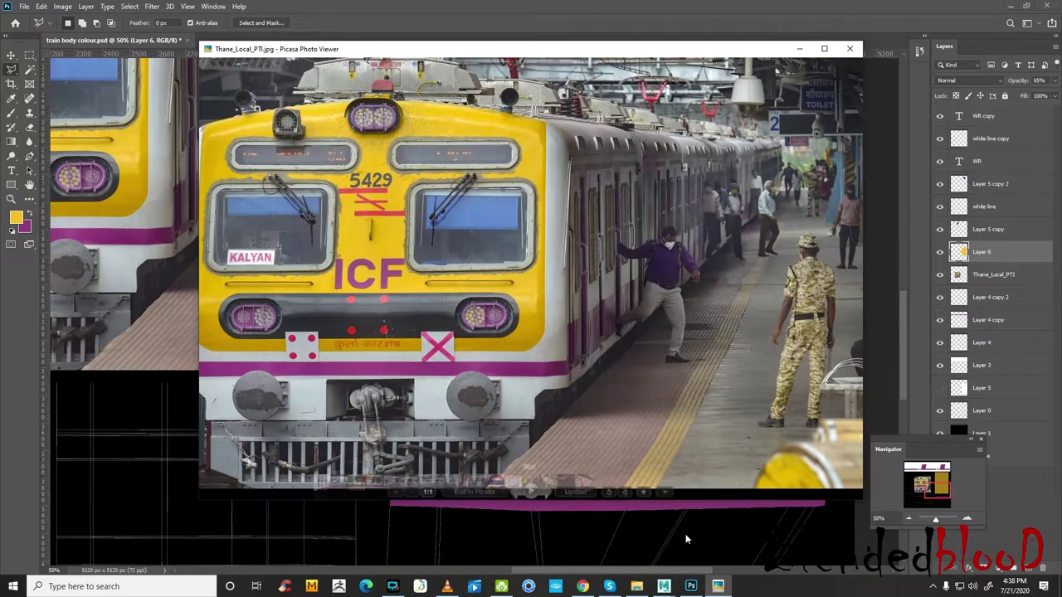
pyautogui.click(718, 587)
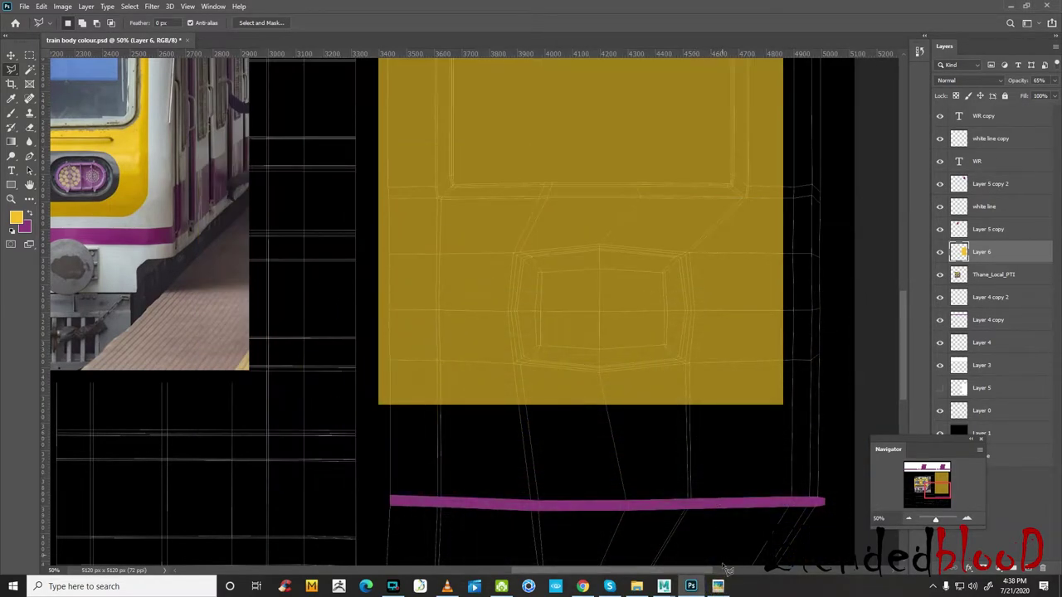
pyautogui.click(718, 586)
pyautogui.click(718, 587)
pyautogui.moveTo(664, 587)
pyautogui.click(700, 543)
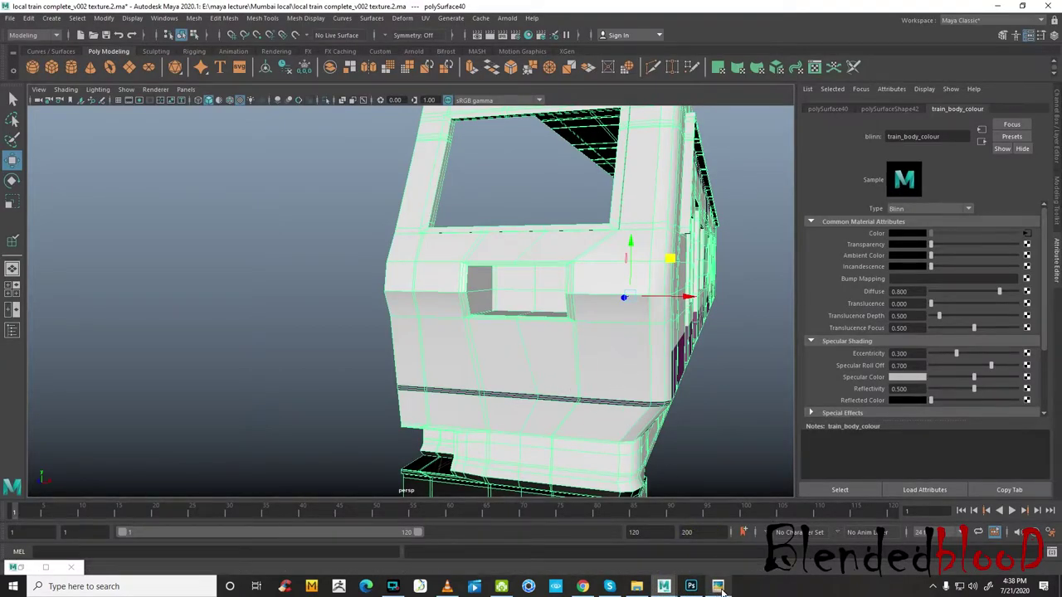
pyautogui.click(720, 590)
pyautogui.click(718, 586)
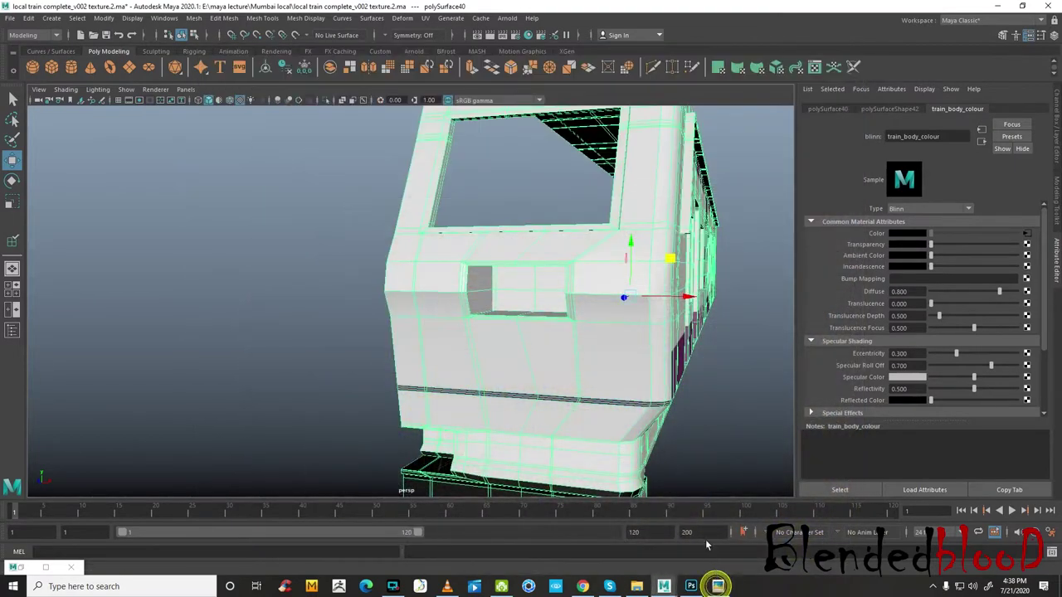
pyautogui.click(690, 586)
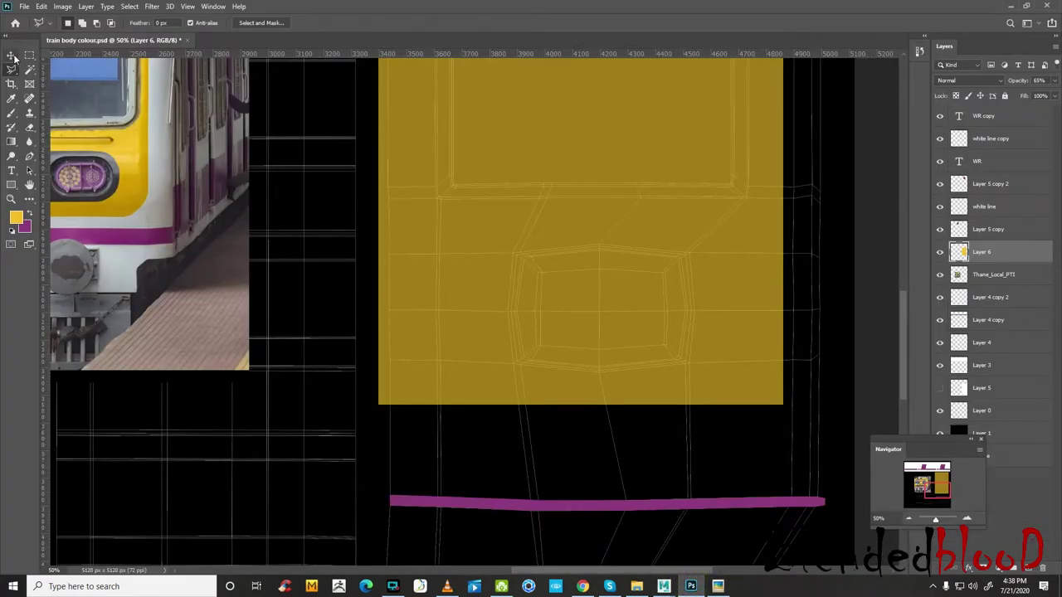
# - Stretch the yellow block's bottom edge down to about 105% height toward the magenta trim line
pyautogui.click(11, 55)
pyautogui.hotkey('ctrl', 't')
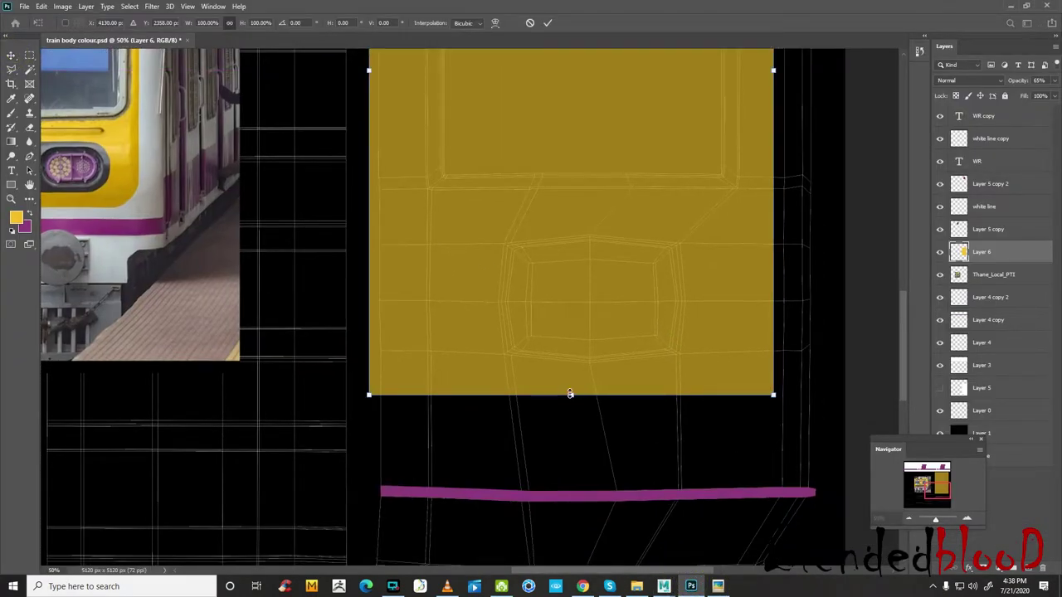
pyautogui.moveTo(571, 396); pyautogui.dragTo(577, 430)
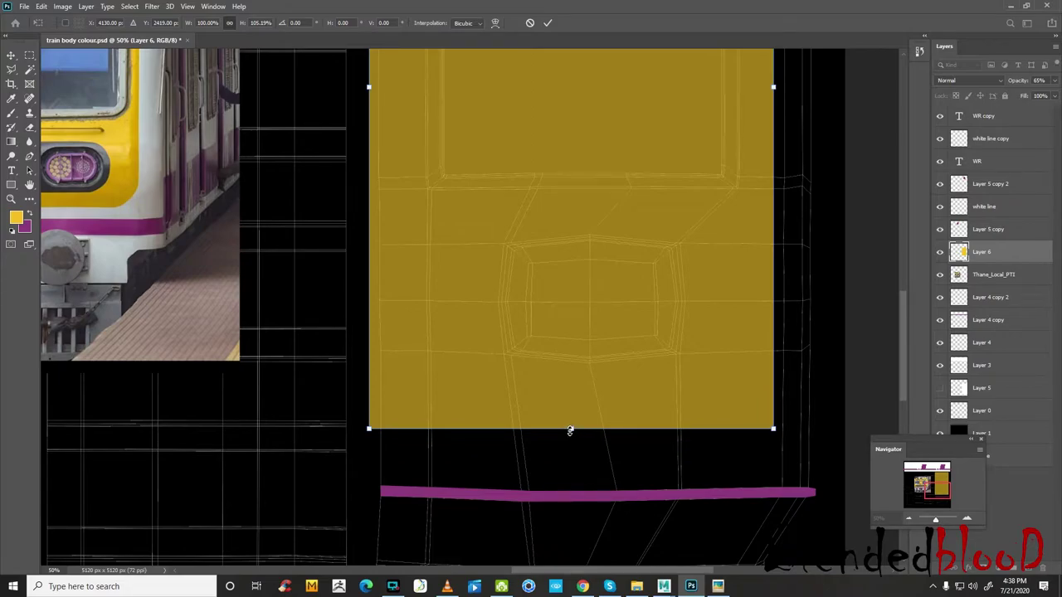
pyautogui.press('Return')
pyautogui.scroll(2, 688, 429)
# - Switch to the Polygonal Lasso and zoom the canvas to 66.7% on the cab front
pyautogui.scroll(3, 630, 382)
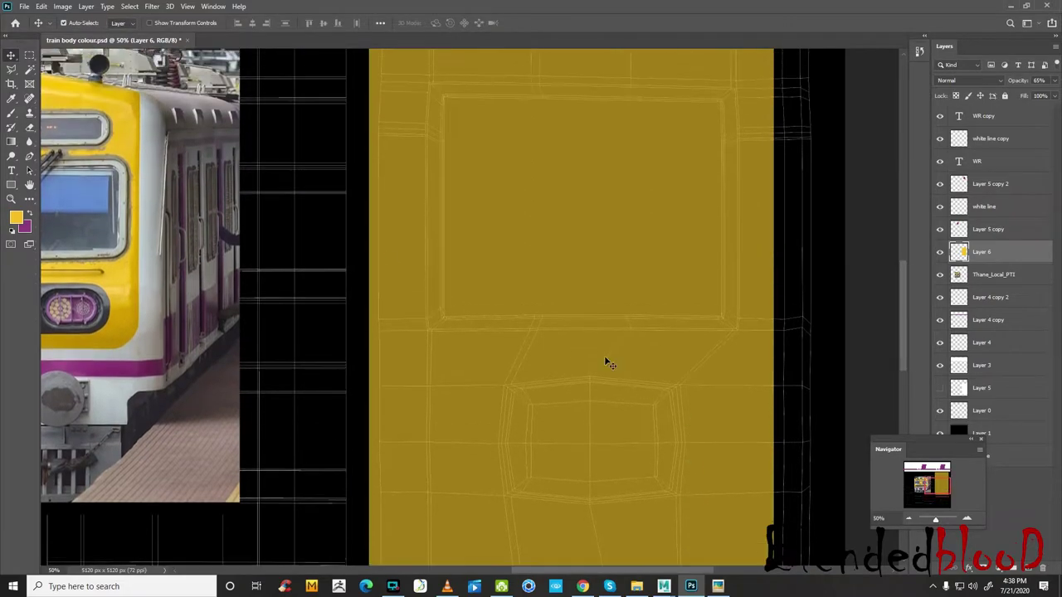
pyautogui.click(12, 71)
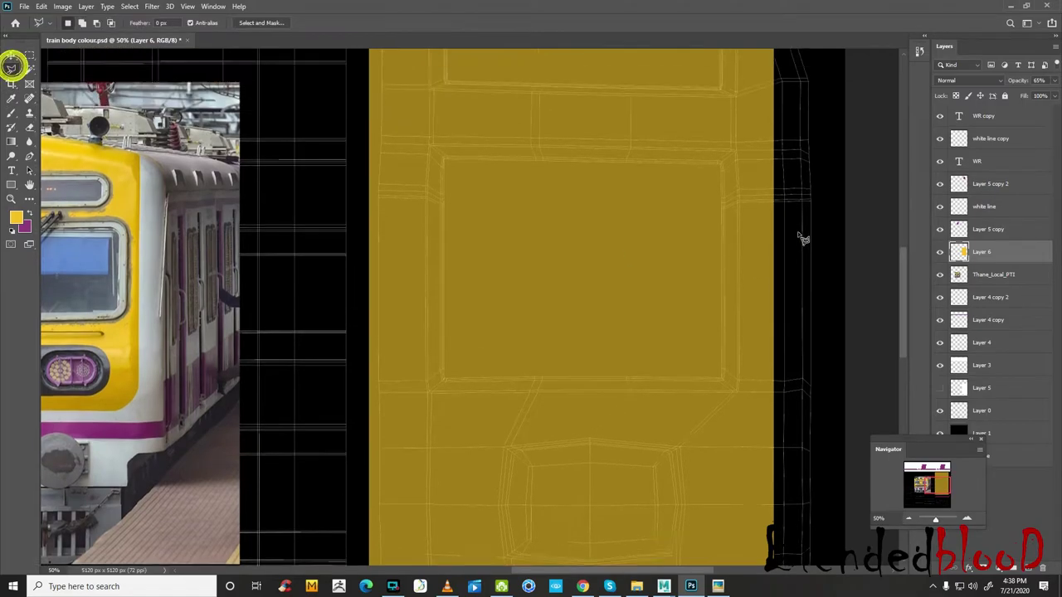
pyautogui.scroll(3, 806, 238)
pyautogui.scroll(2, 783, 254)
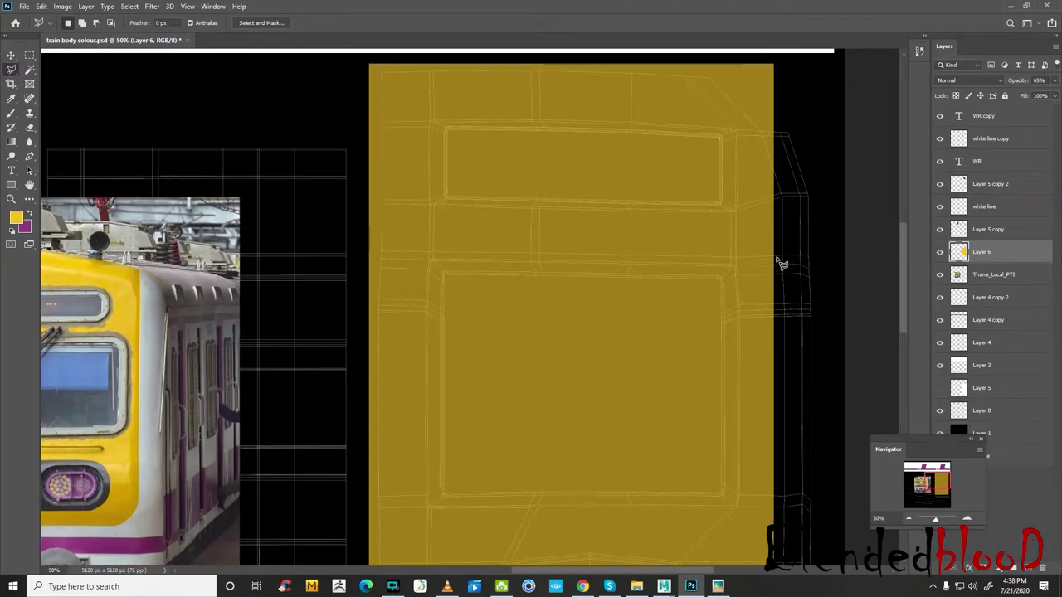
pyautogui.scroll(1, 782, 264)
pyautogui.click(968, 518)
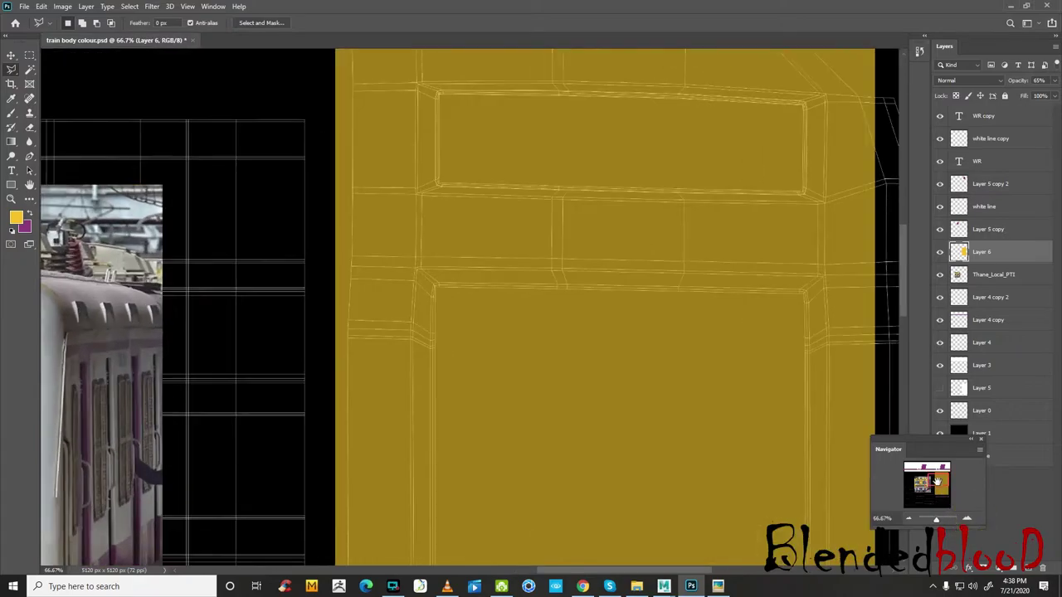
pyautogui.scroll(5, 822, 349)
pyautogui.scroll(1, 822, 349)
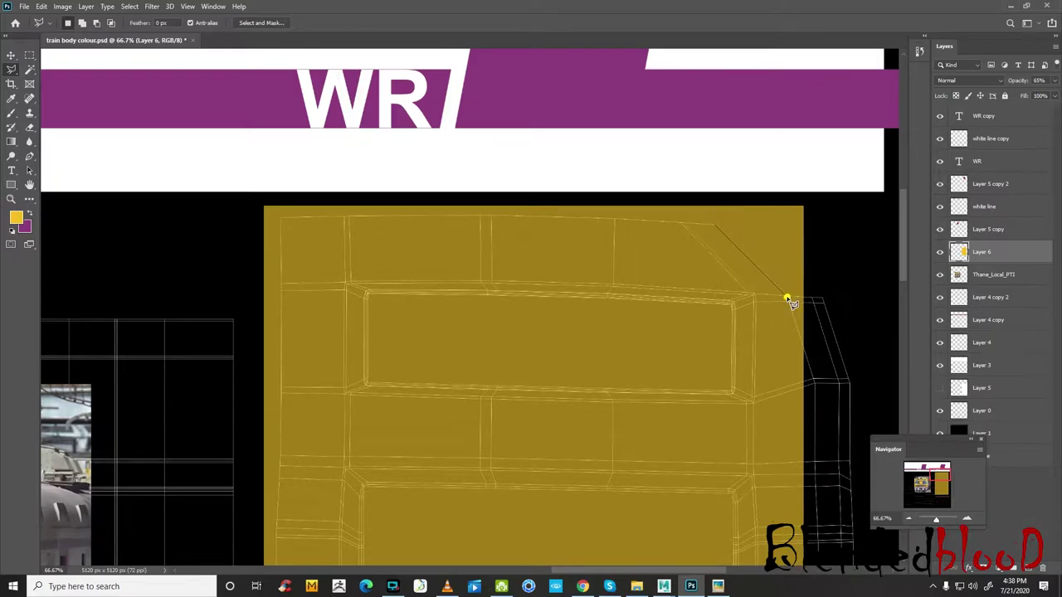
# - Outline Layer 6's top strip and slanted top-right corner, then delete the yellow inside
pyautogui.click(787, 299)
pyautogui.click(860, 293)
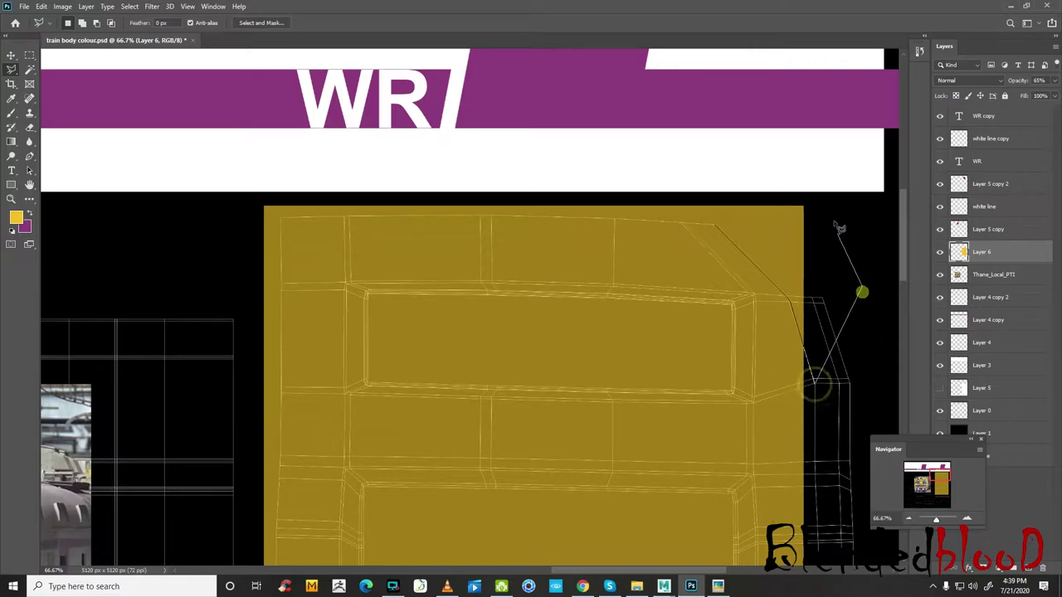
pyautogui.click(831, 208)
pyautogui.click(788, 197)
pyautogui.click(683, 200)
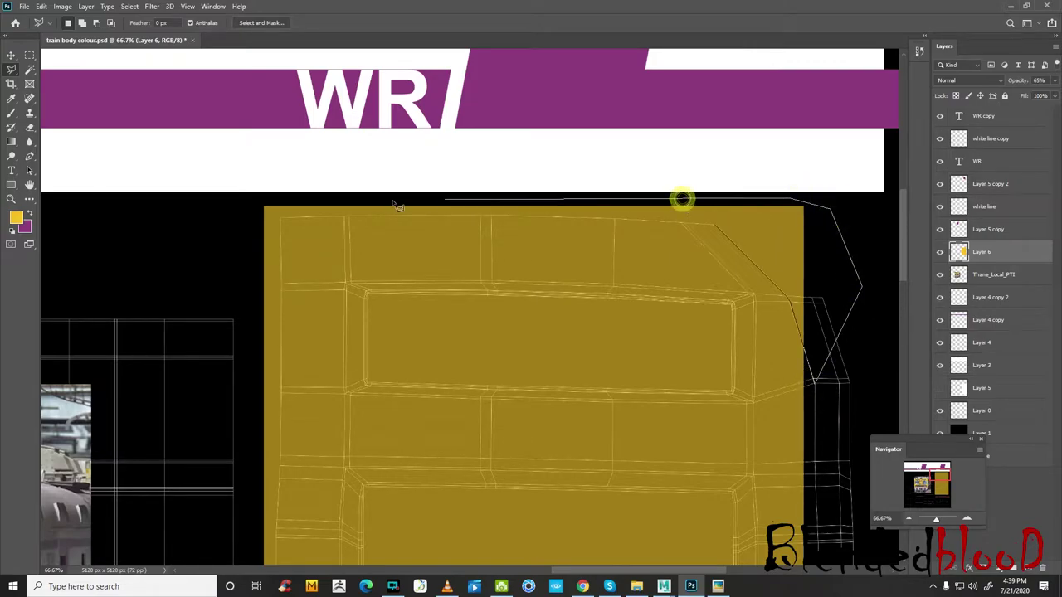
pyautogui.click(246, 198)
pyautogui.click(259, 220)
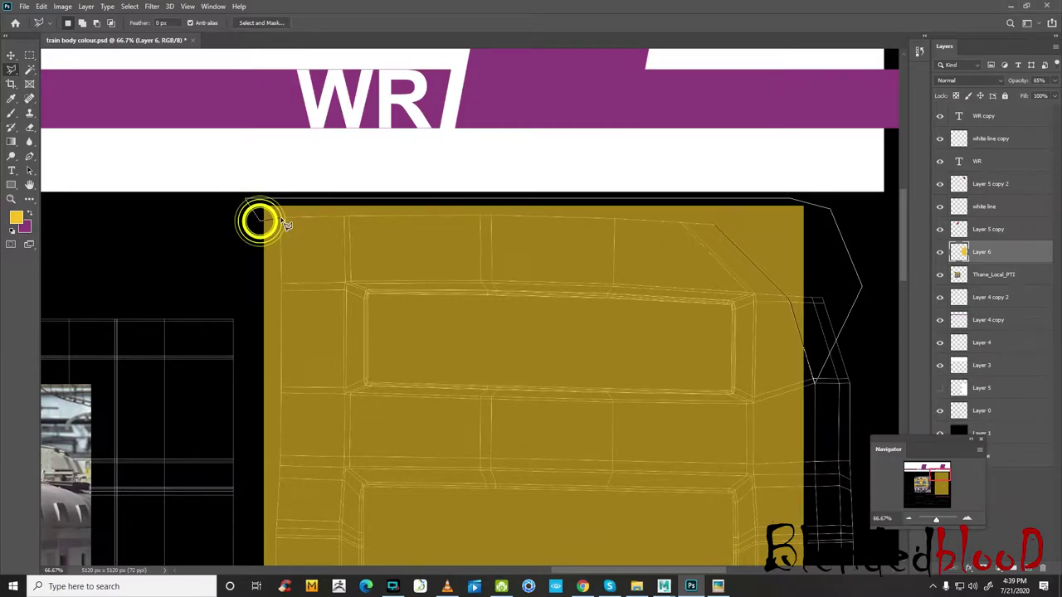
pyautogui.click(280, 220)
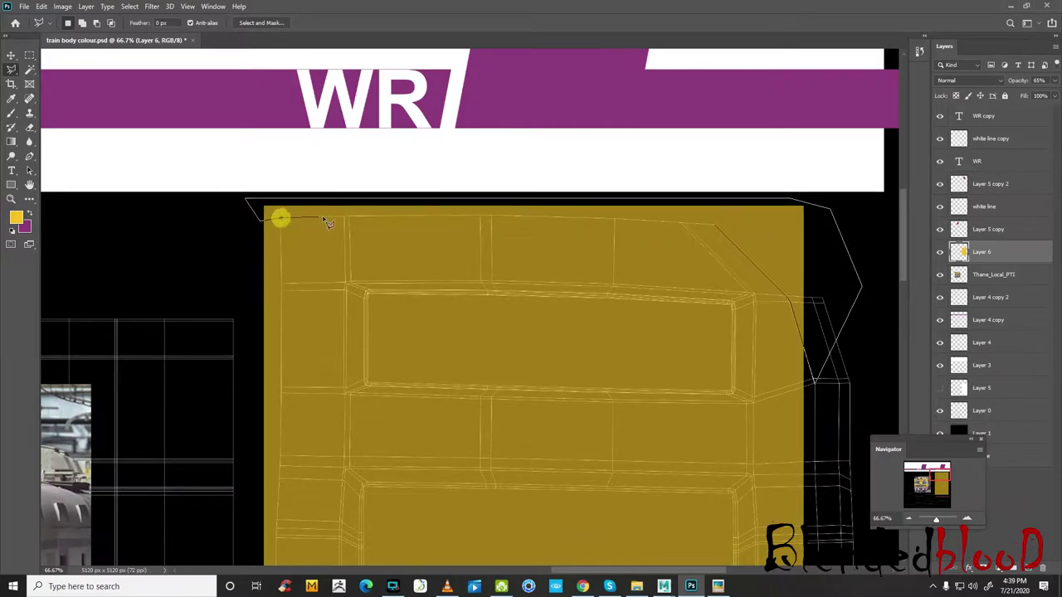
pyautogui.doubleClick(716, 224)
pyautogui.press('Delete')
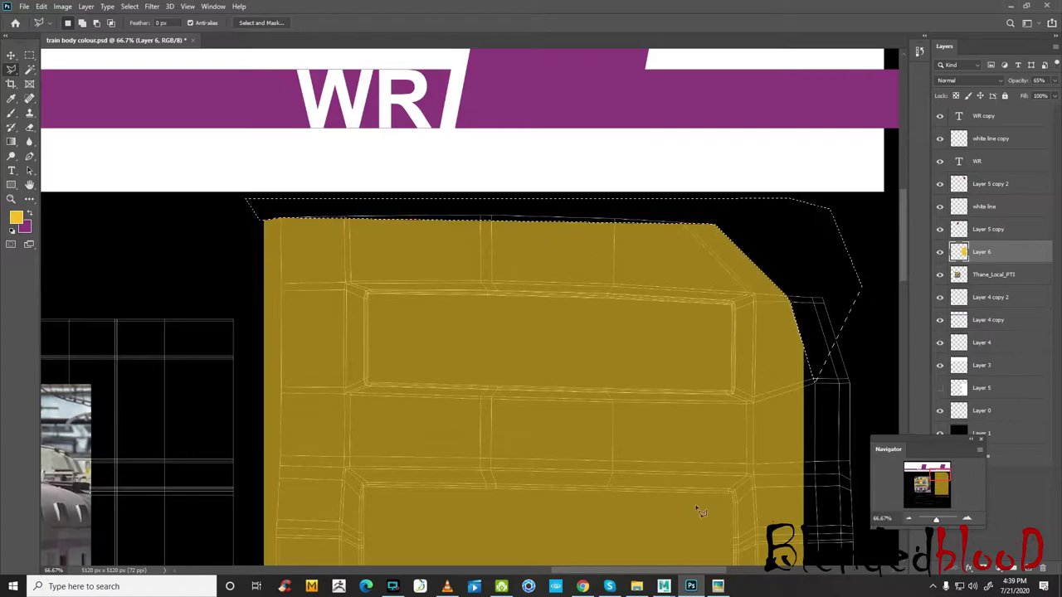
pyautogui.click(717, 587)
pyautogui.click(711, 583)
# - Deselect and zoom the Navigator to 100% on the cab front's top edge
pyautogui.hotkey('ctrl', 'd')
pyautogui.click(967, 519)
pyautogui.click(910, 521)
pyautogui.click(911, 521)
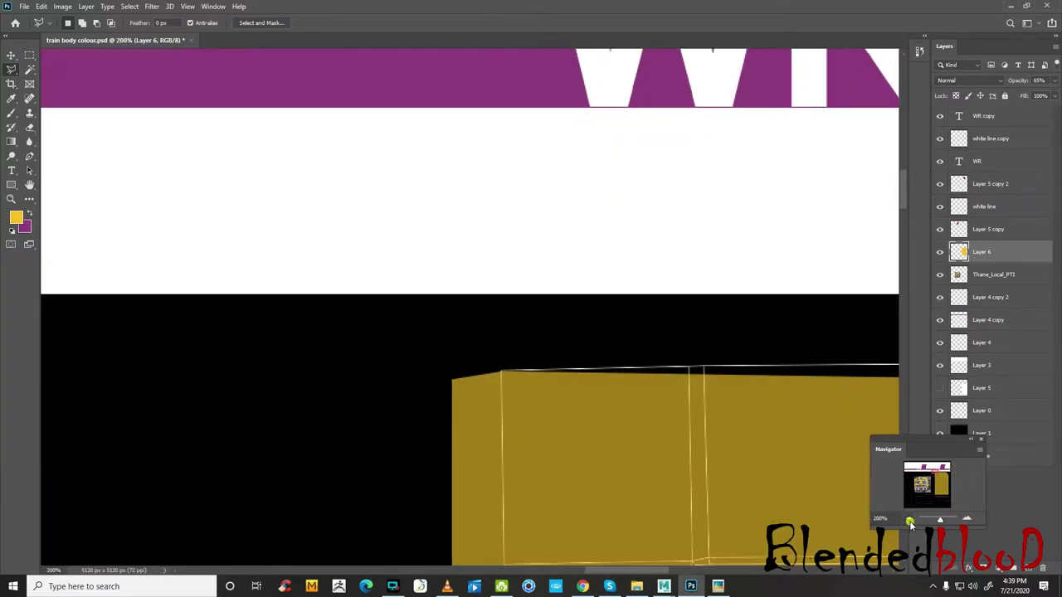
pyautogui.click(911, 521)
pyautogui.moveTo(935, 472); pyautogui.dragTo(942, 475)
# - Lasso a thin strip along the cab front's top edge, then zoom to 200% on its upper-right corner
pyautogui.click(75, 291)
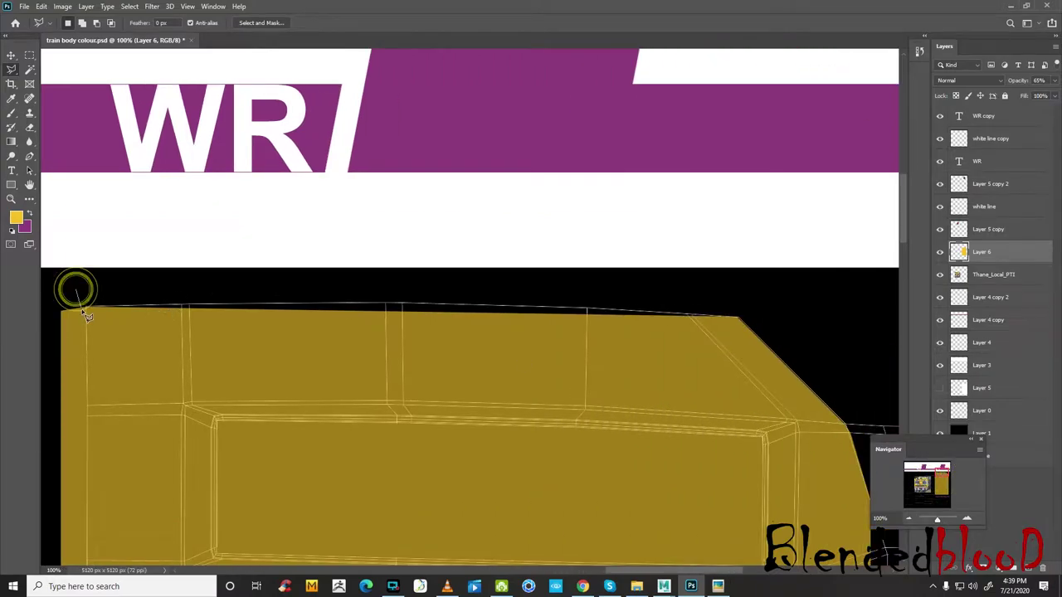
pyautogui.click(83, 309)
pyautogui.click(182, 308)
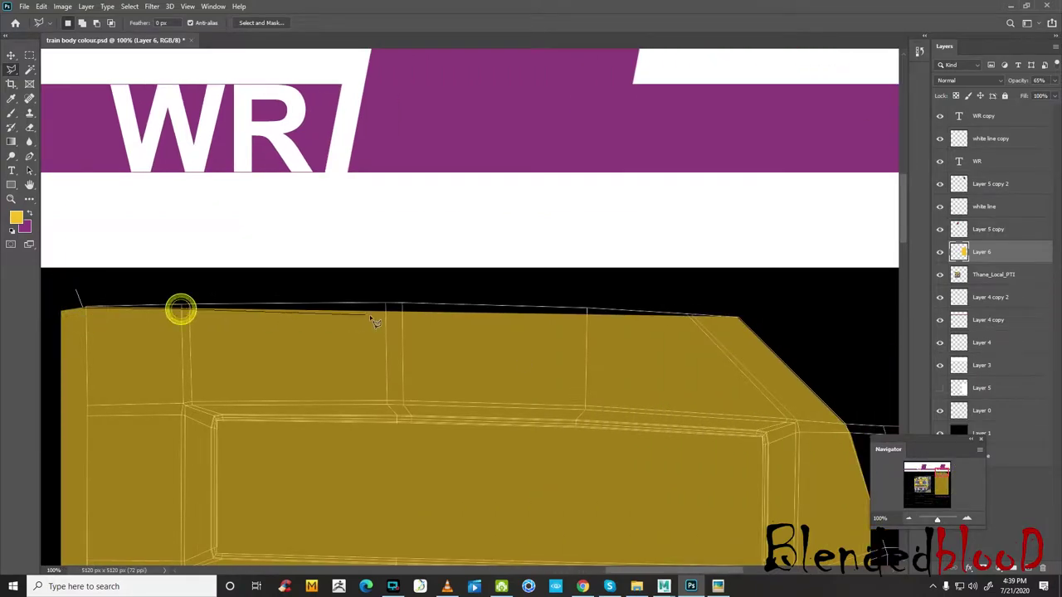
pyautogui.click(423, 314)
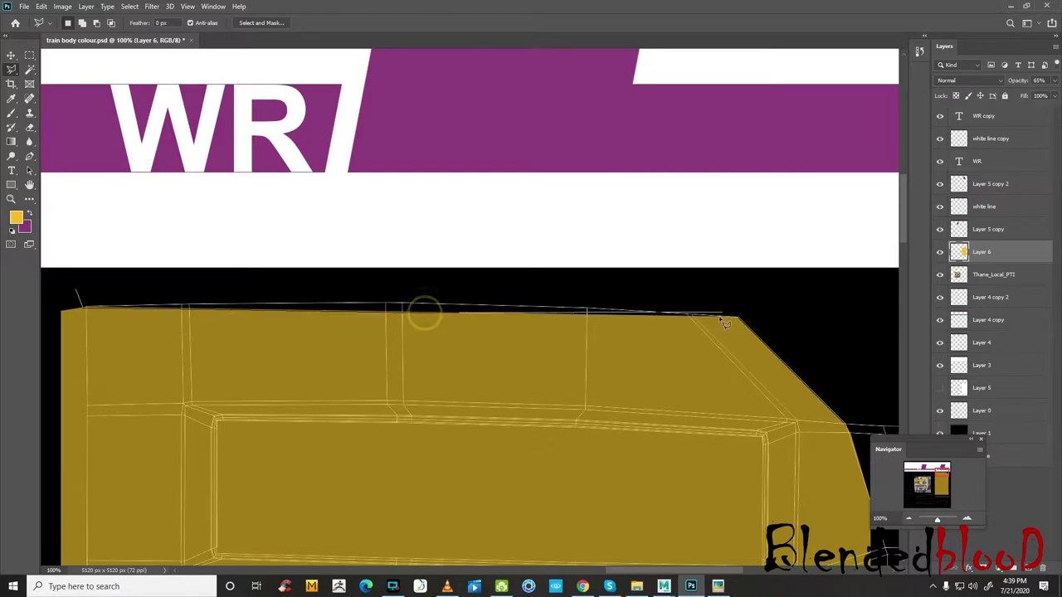
pyautogui.click(641, 316)
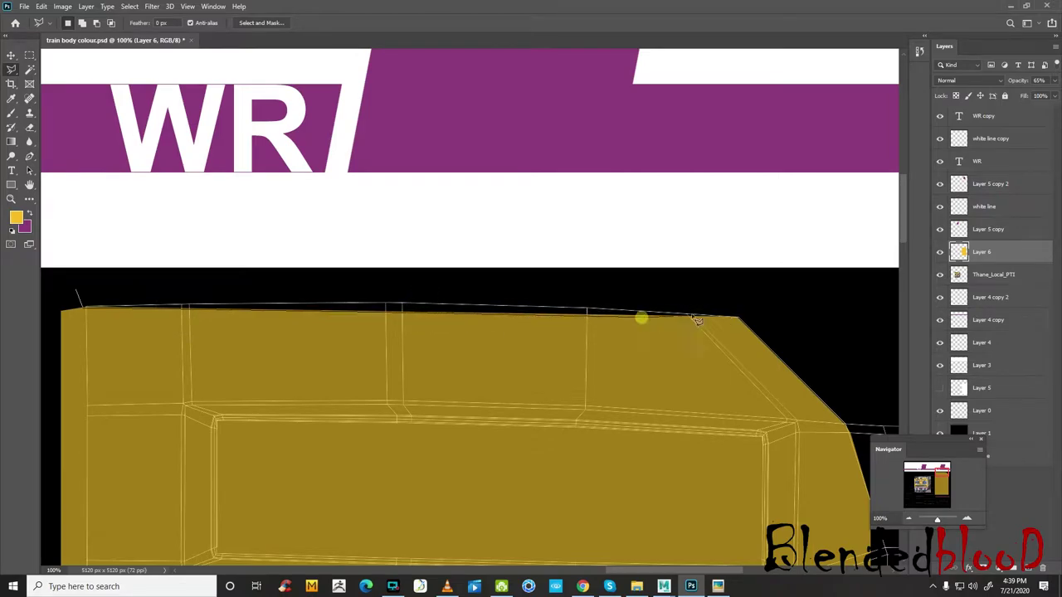
pyautogui.click(741, 304)
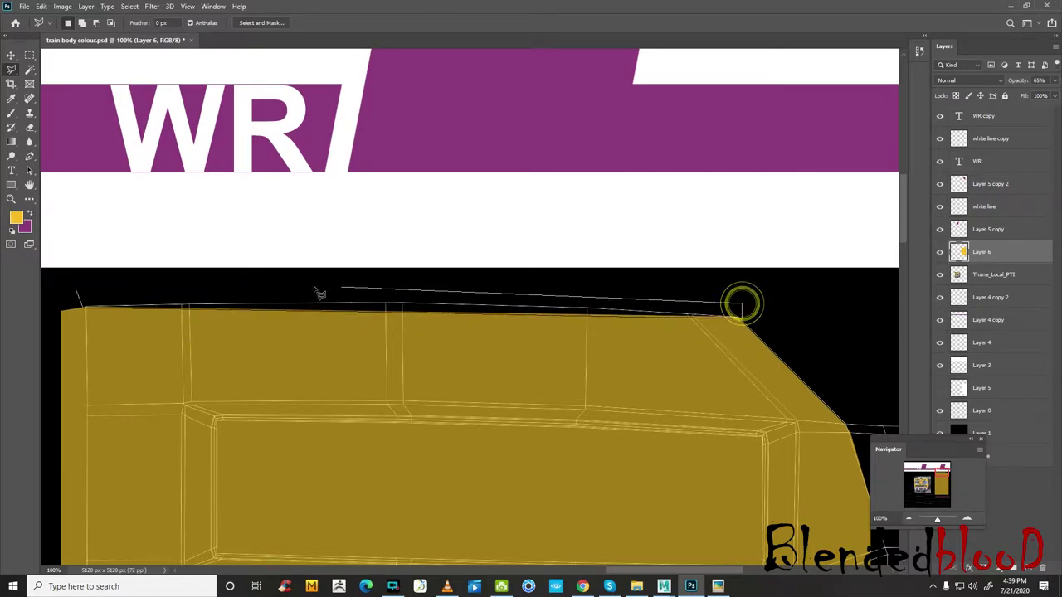
pyautogui.click(77, 290)
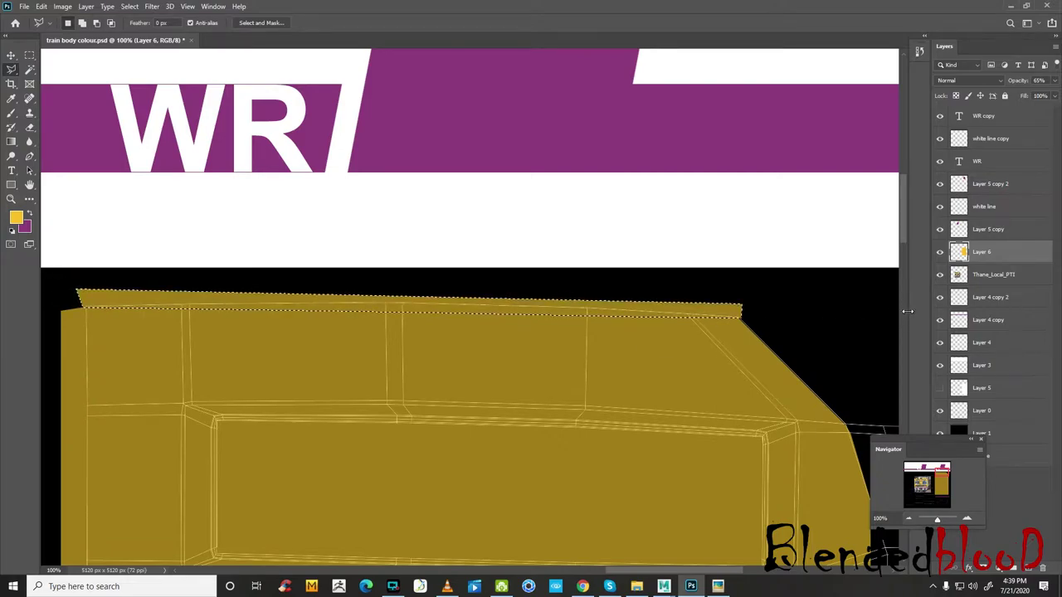
pyautogui.scroll(-3, 904, 315)
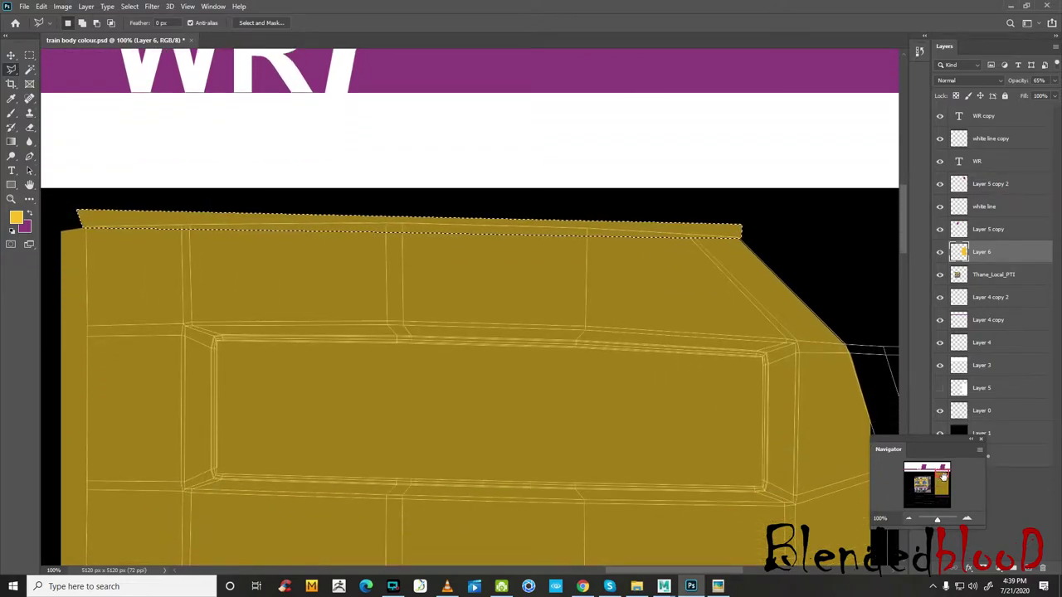
pyautogui.moveTo(943, 477); pyautogui.dragTo(945, 480)
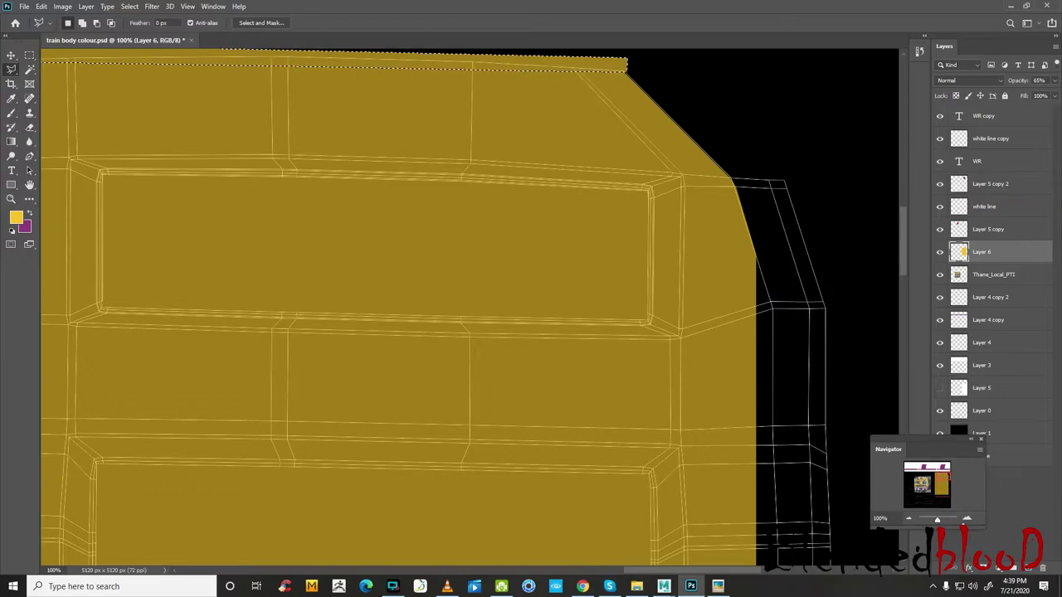
pyautogui.click(967, 518)
pyautogui.click(941, 489)
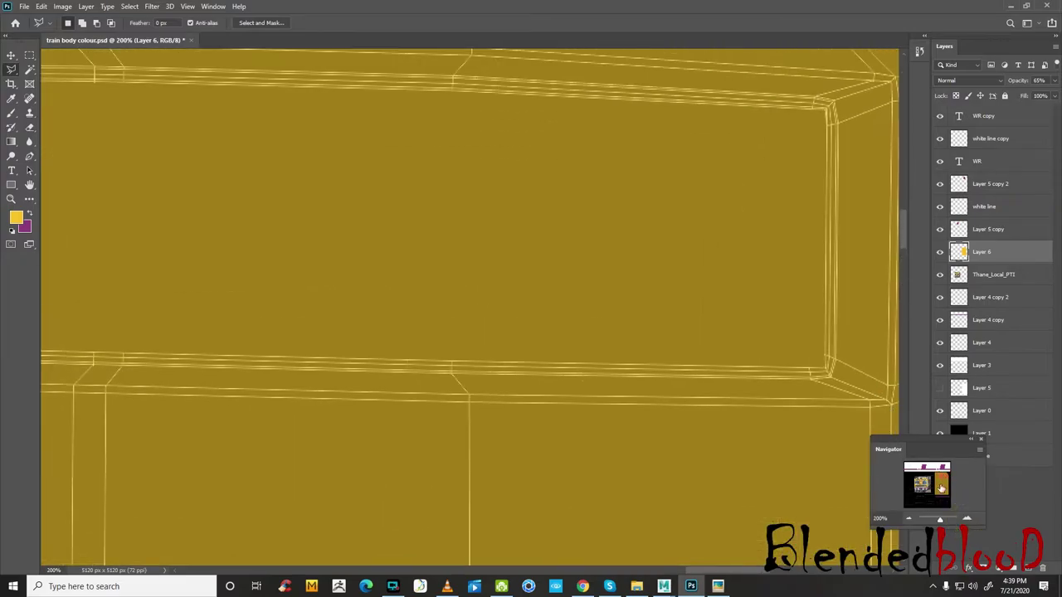
pyautogui.moveTo(941, 489); pyautogui.dragTo(947, 473)
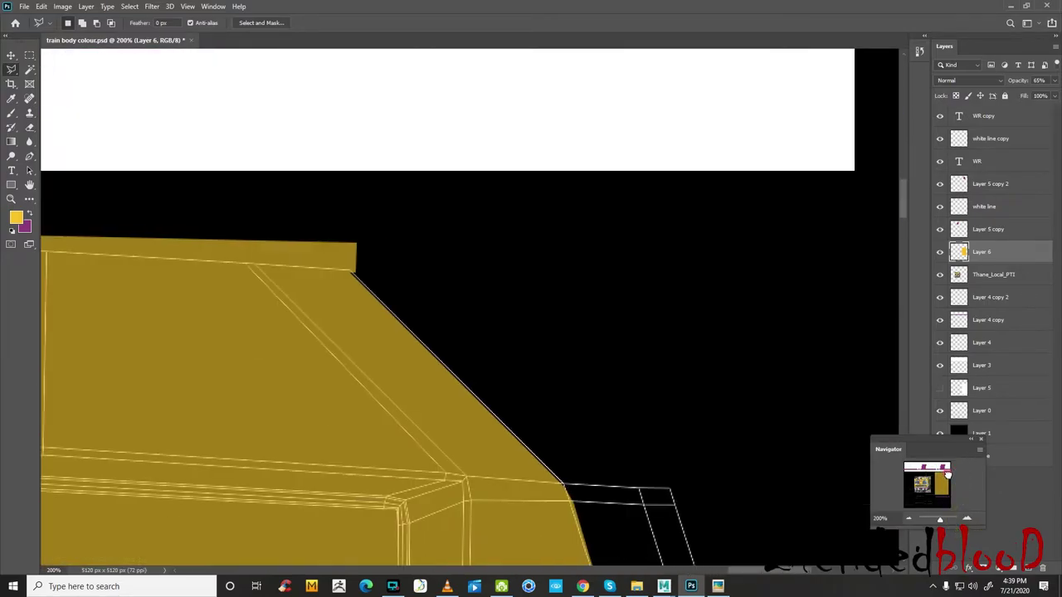
# - Trace the diagonal wedge at the cab front's upper-right corner and fill it with foreground yellow
pyautogui.click(349, 269)
pyautogui.click(375, 306)
pyautogui.click(348, 278)
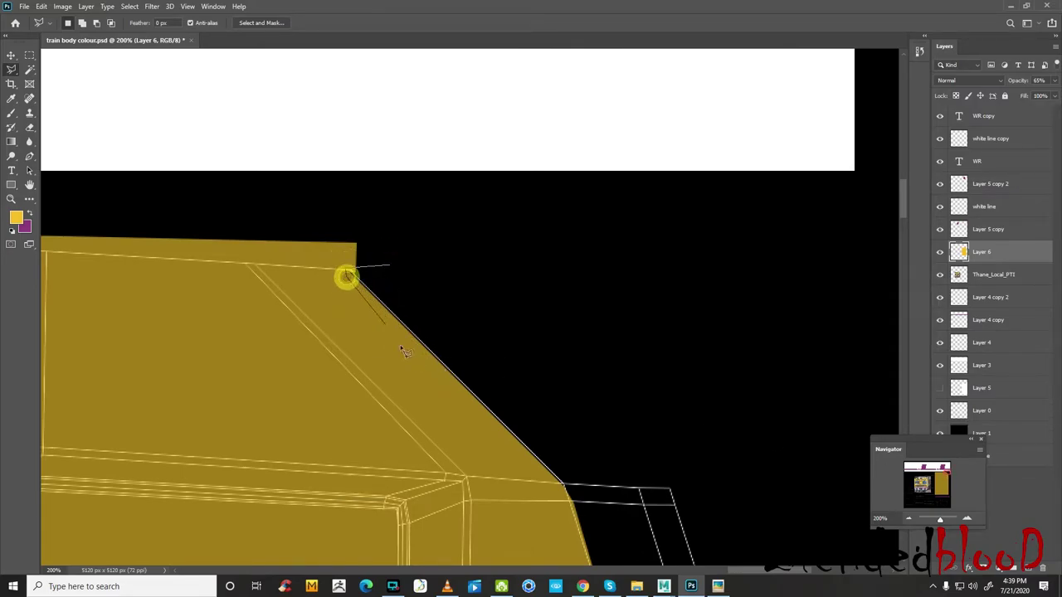
pyautogui.click(550, 480)
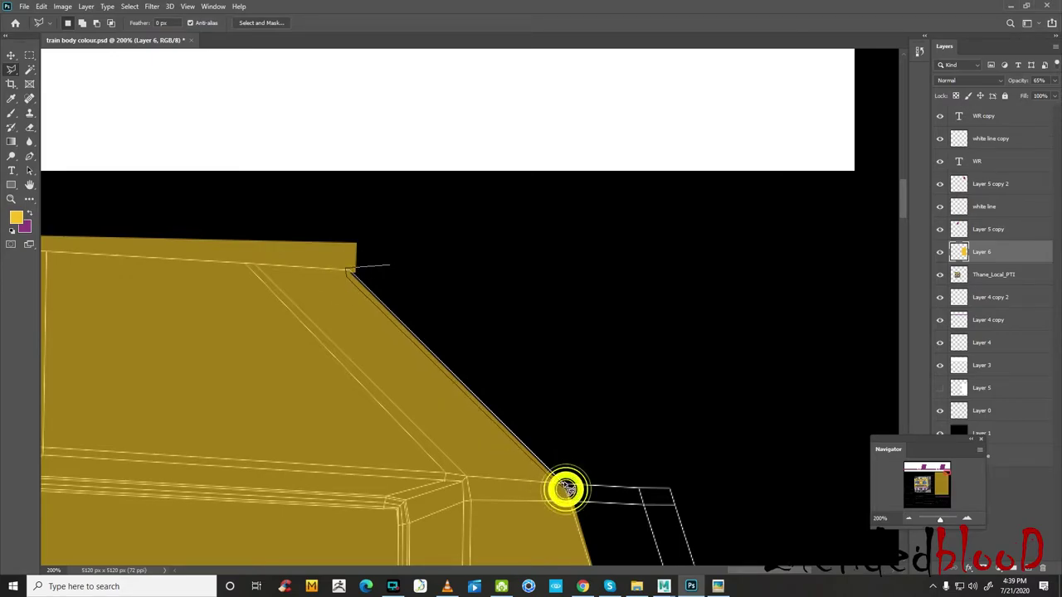
pyautogui.doubleClick(391, 268)
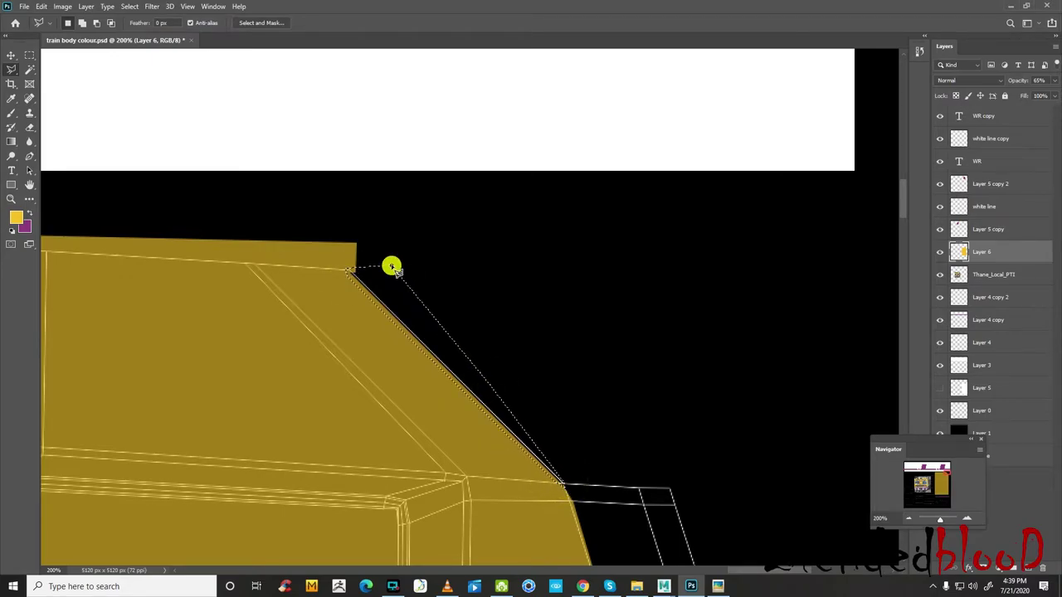
pyautogui.hotkey('alt', 'BackSpace')
pyautogui.scroll(-2, 615, 440)
pyautogui.scroll(-3, 614, 439)
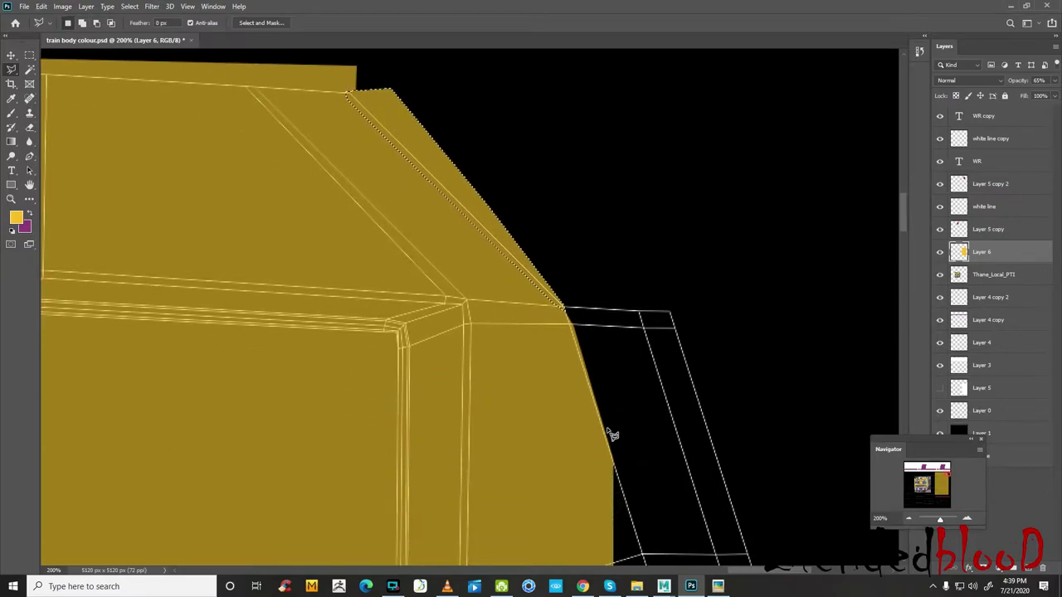
pyautogui.scroll(-3, 612, 435)
pyautogui.scroll(-1, 606, 399)
pyautogui.scroll(-2, 604, 382)
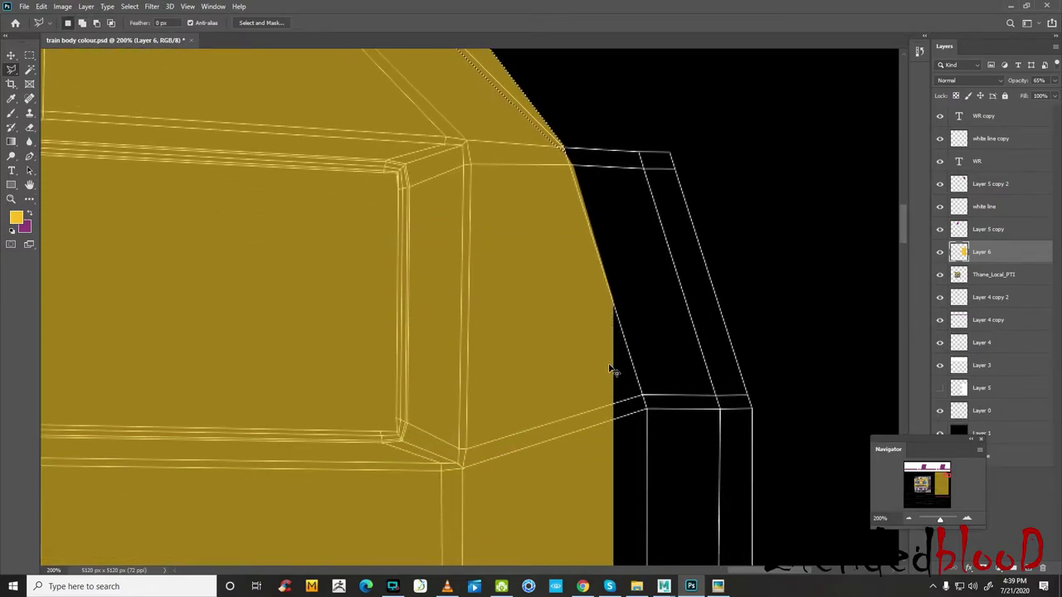
# - Clear the wedge selection, then start and discard a new outline at the top corner
pyautogui.hotkey('ctrl', 'd')
pyautogui.click(571, 135)
pyautogui.click(564, 147)
pyautogui.click(644, 397)
pyautogui.click(664, 309)
pyautogui.click(571, 135)
pyautogui.click(636, 340)
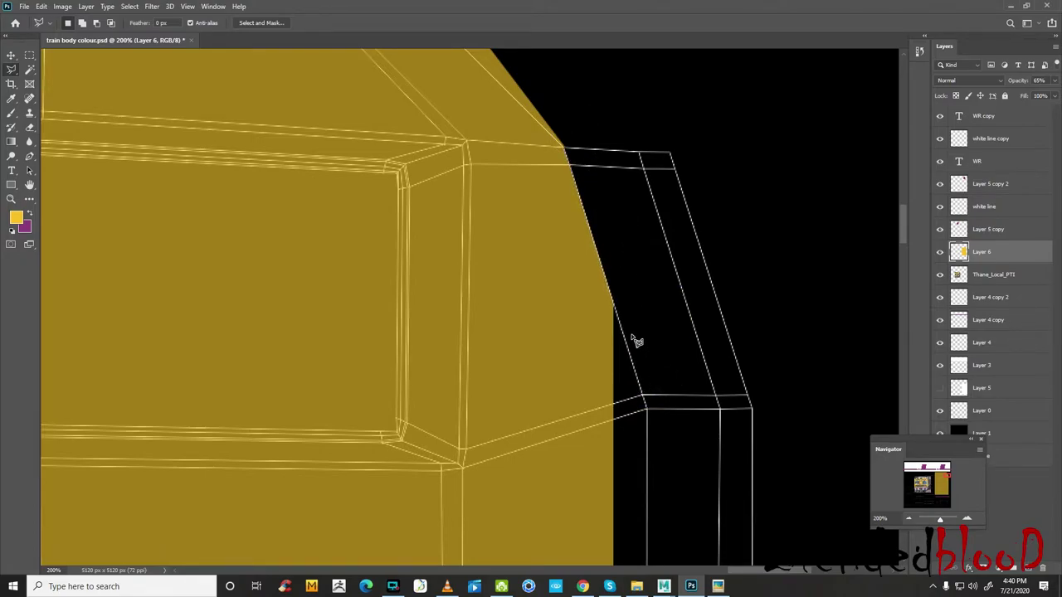
# - Begin a lasso outline down the cab's slanted right edge past the window frame corners
pyautogui.scroll(-3, 636, 340)
pyautogui.click(605, 208)
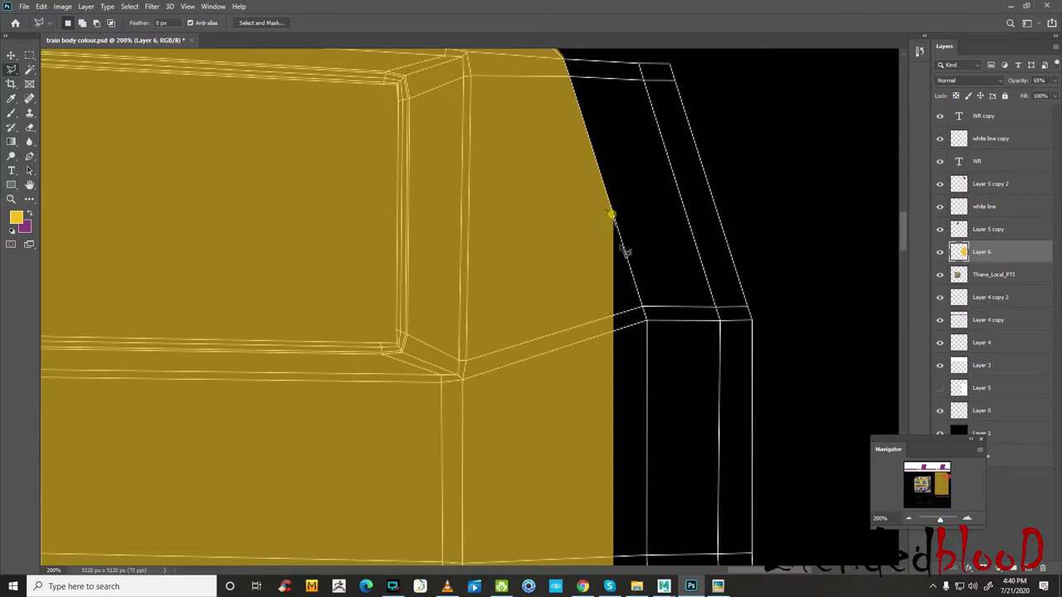
pyautogui.click(612, 213)
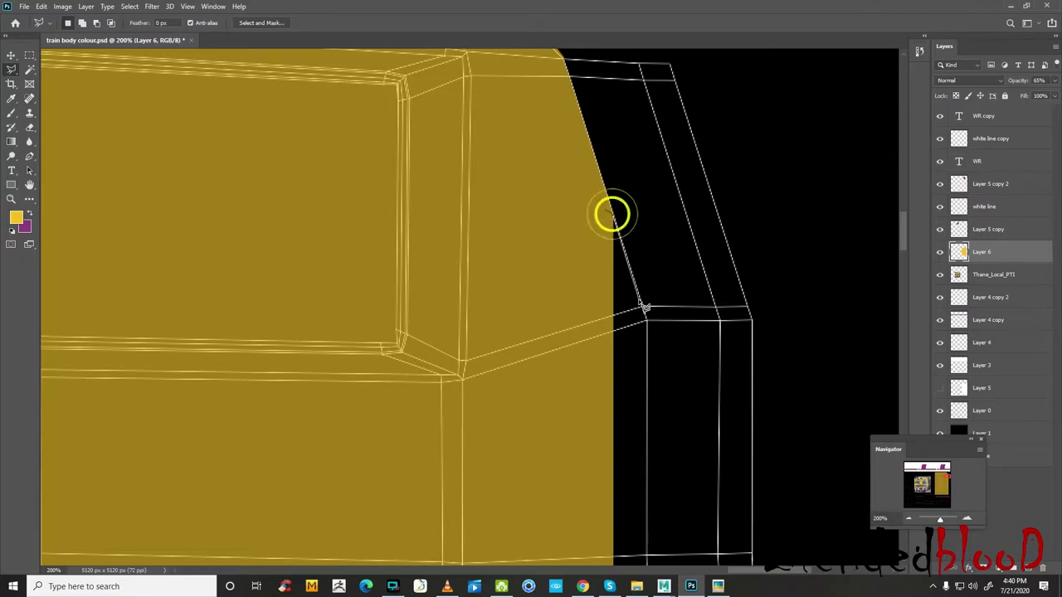
pyautogui.click(615, 219)
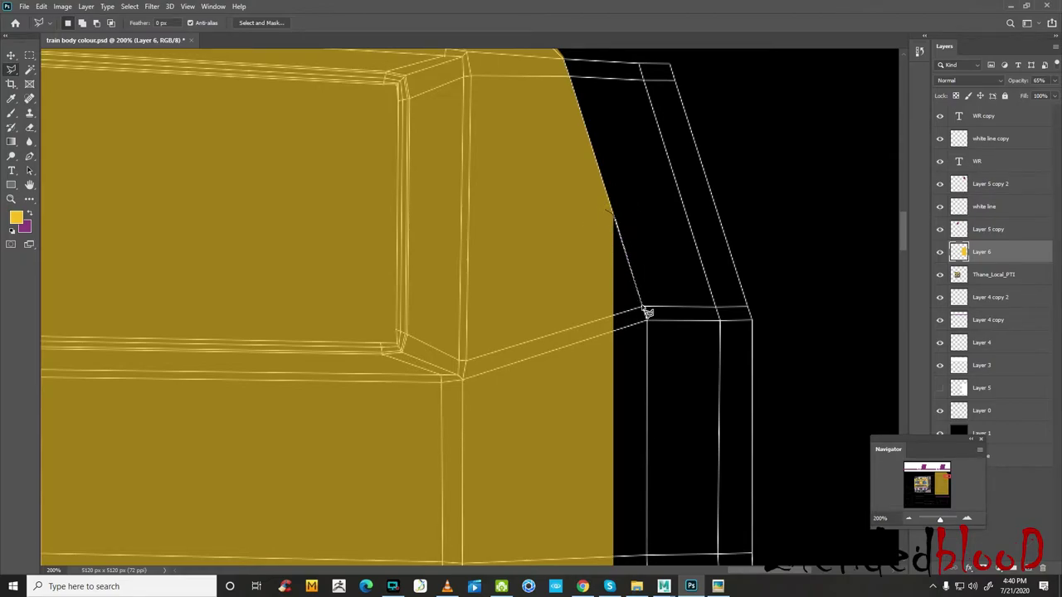
pyautogui.click(644, 309)
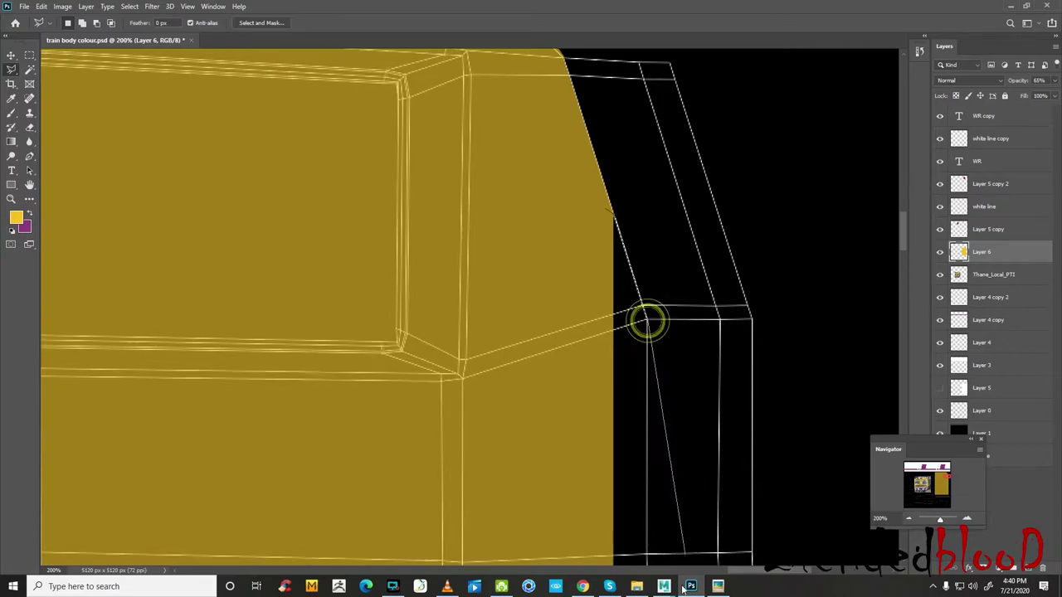
pyautogui.scroll(-5, 645, 318)
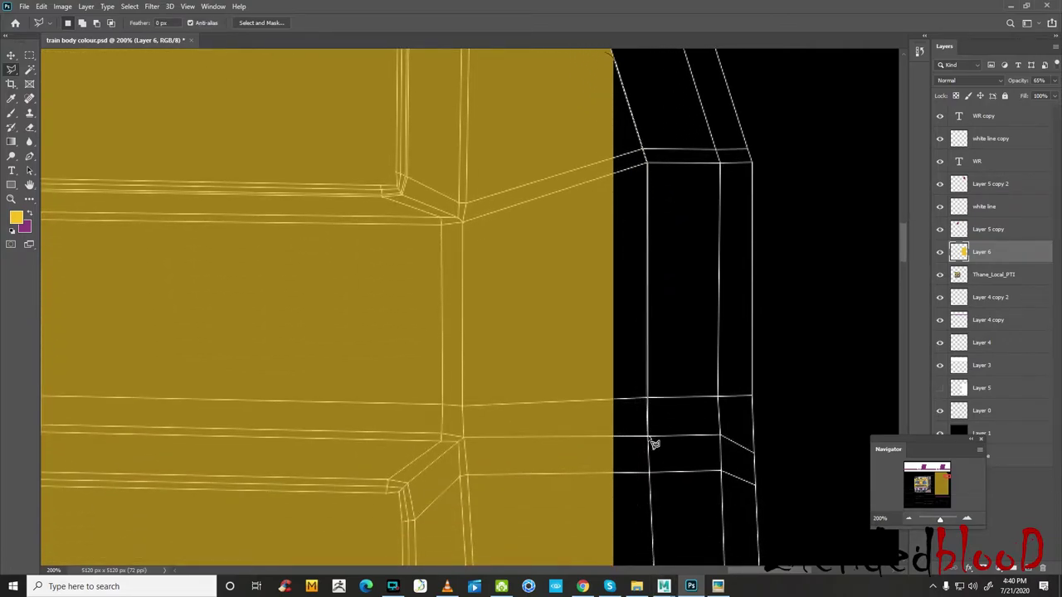
pyautogui.scroll(-2, 650, 440)
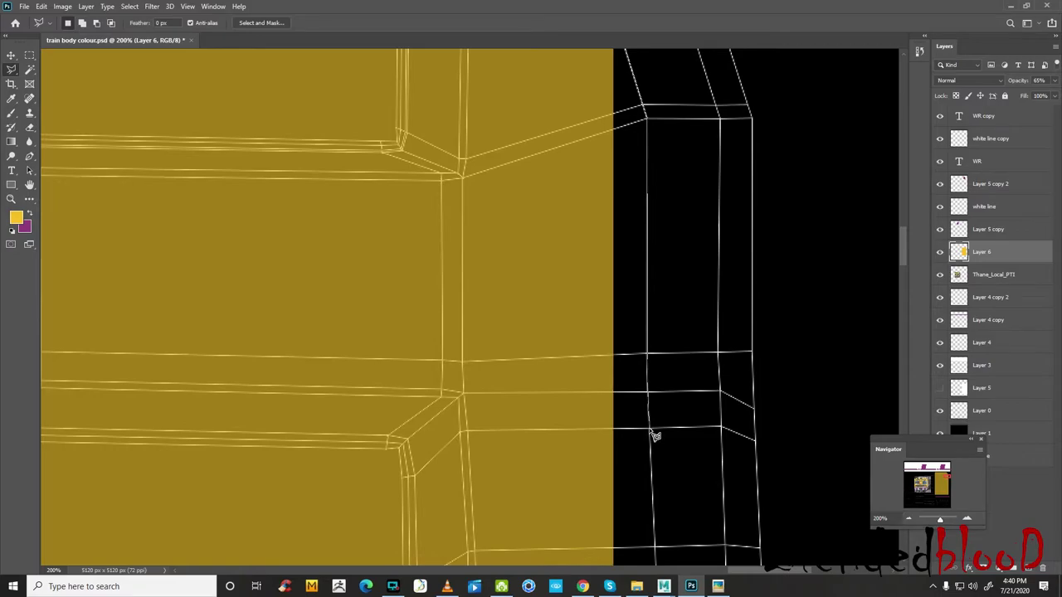
pyautogui.scroll(-6, 660, 465)
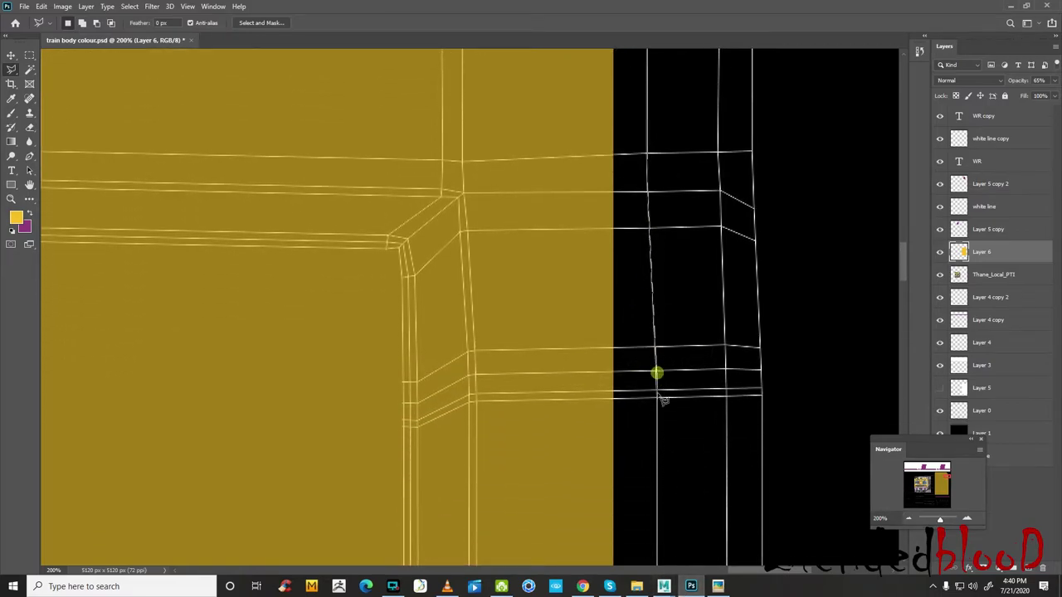
pyautogui.scroll(-3, 660, 399)
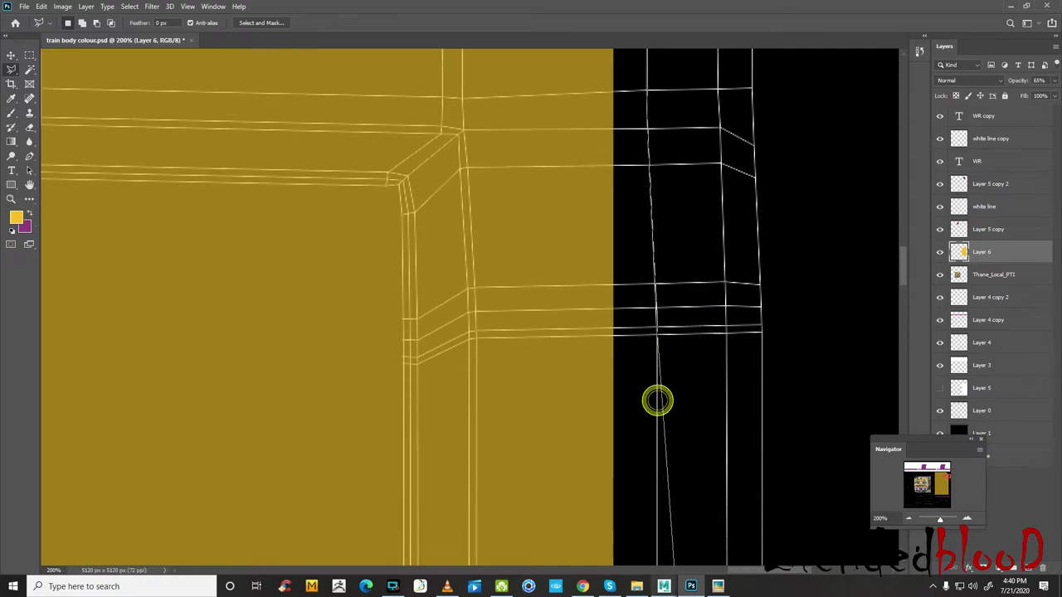
pyautogui.scroll(-5, 660, 407)
pyautogui.scroll(-5, 660, 423)
pyautogui.scroll(-5, 658, 448)
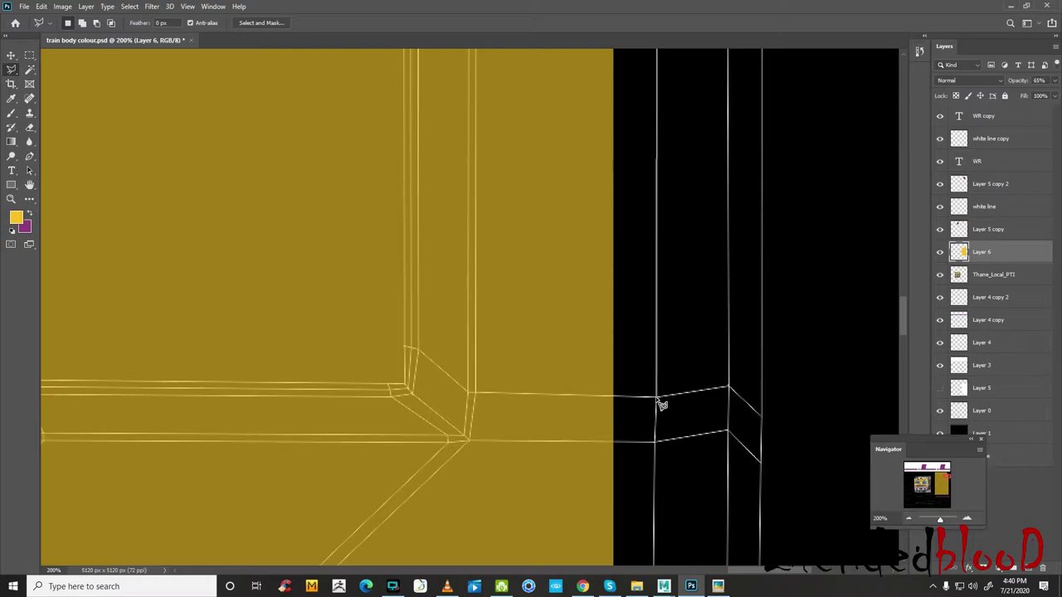
pyautogui.click(656, 398)
pyautogui.click(656, 441)
pyautogui.scroll(-3, 656, 442)
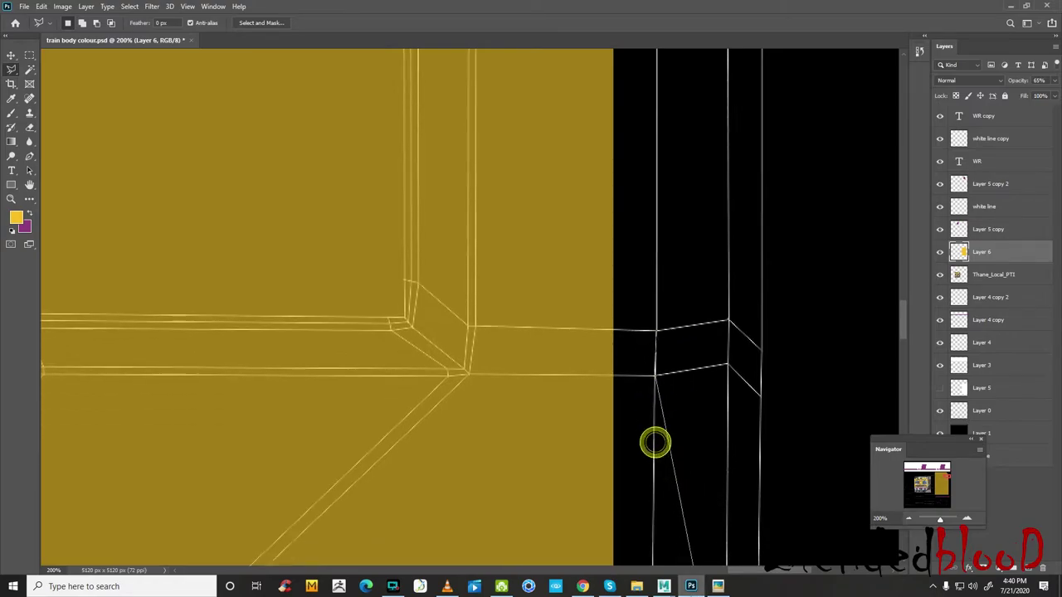
pyautogui.scroll(-5, 657, 399)
pyautogui.scroll(-1, 658, 366)
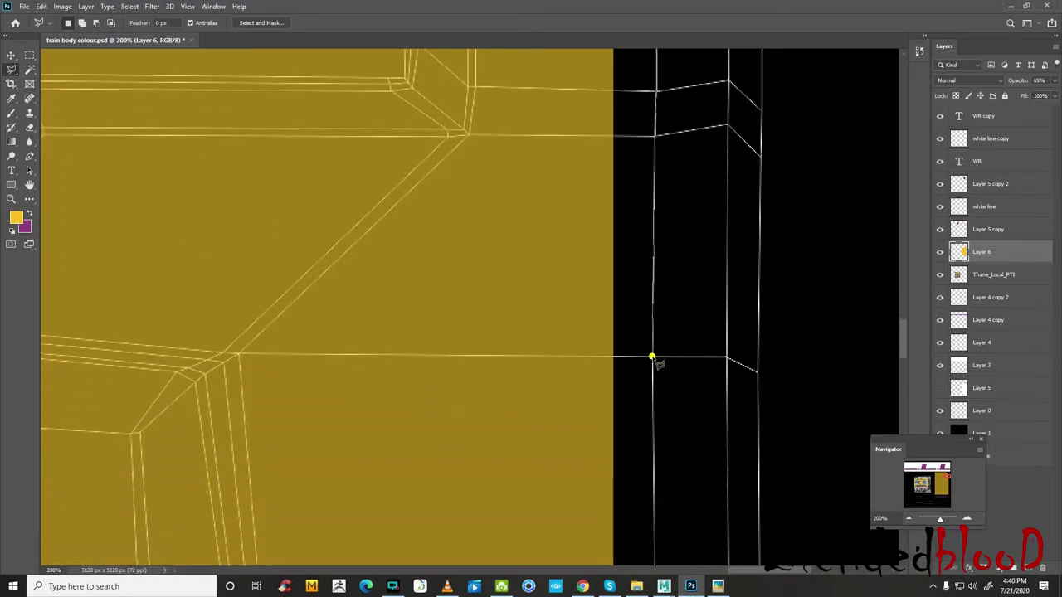
pyautogui.scroll(-2, 654, 359)
pyautogui.scroll(-4, 668, 415)
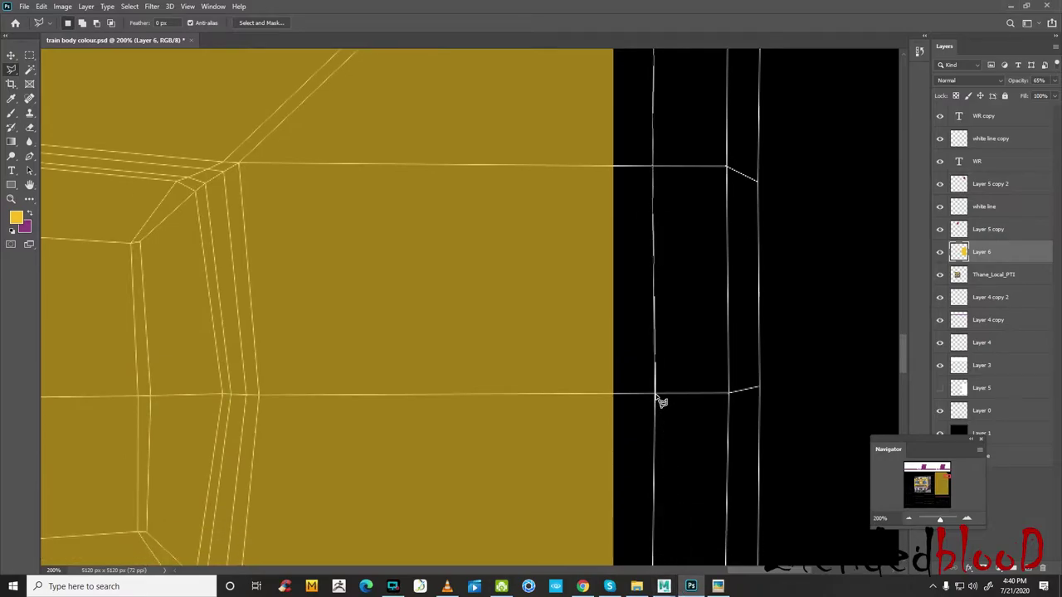
# - Finish the outline at the yellow panel's bottom corner, fill it yellow and deselect
pyautogui.click(655, 395)
pyautogui.scroll(-6, 655, 390)
pyautogui.scroll(-3, 662, 332)
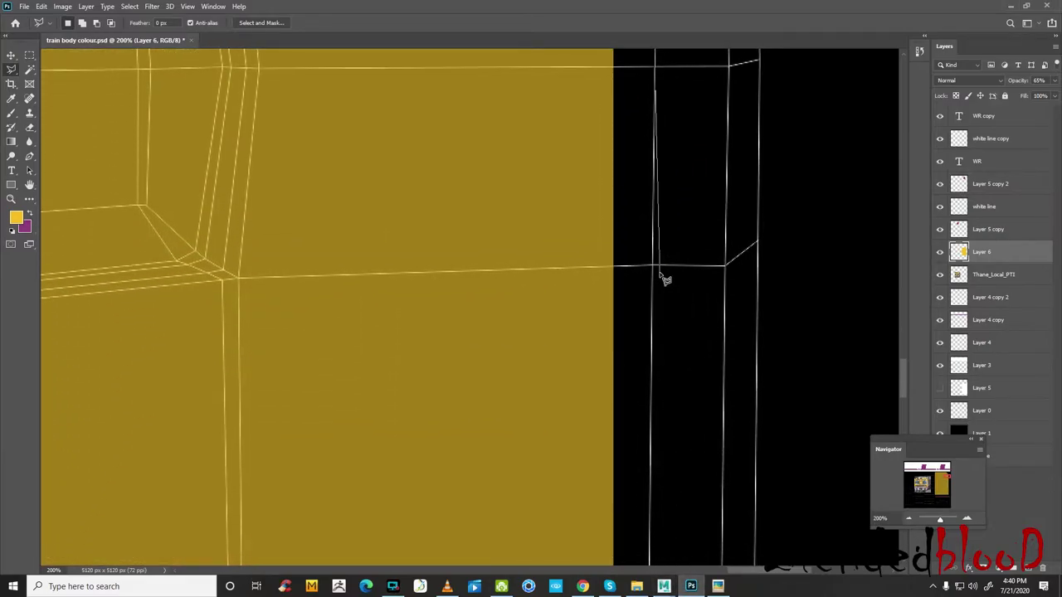
pyautogui.click(653, 267)
pyautogui.scroll(-2, 653, 267)
pyautogui.scroll(-4, 654, 266)
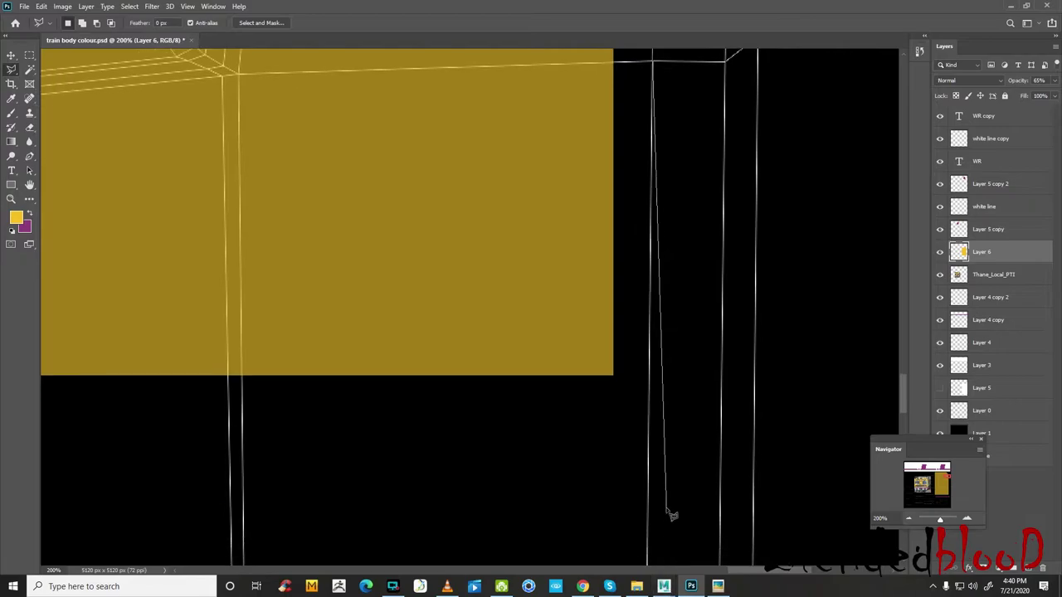
pyautogui.scroll(-3, 655, 249)
pyautogui.scroll(-2, 654, 174)
pyautogui.scroll(3, 656, 191)
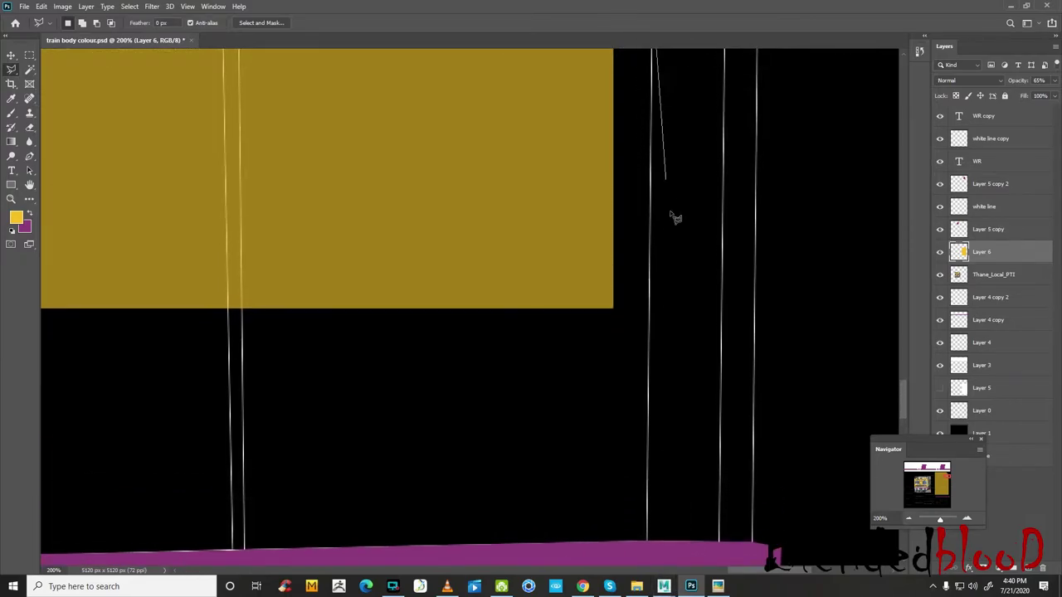
pyautogui.click(650, 309)
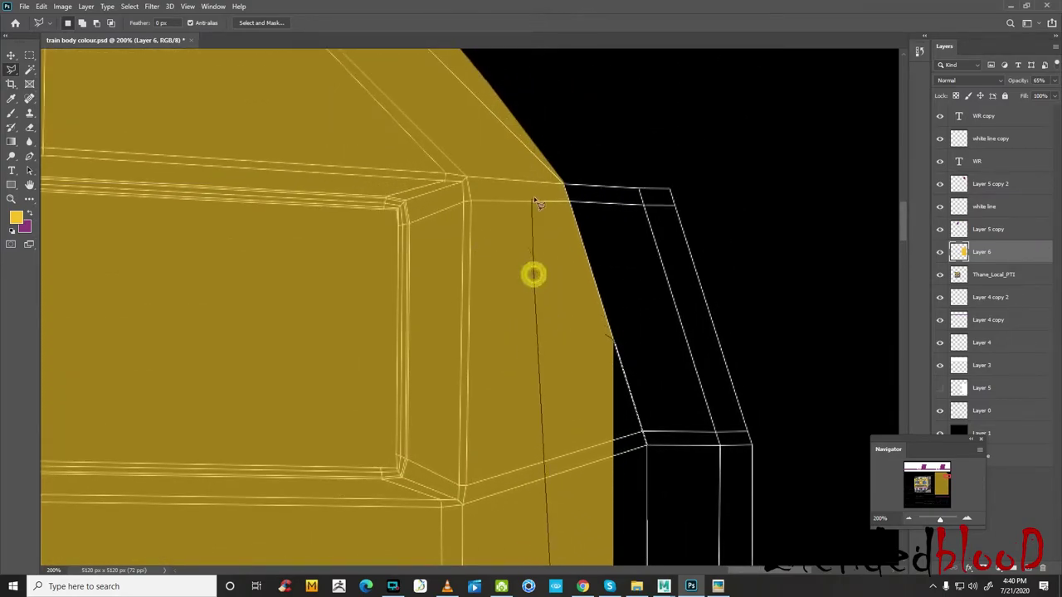
pyautogui.click(538, 192)
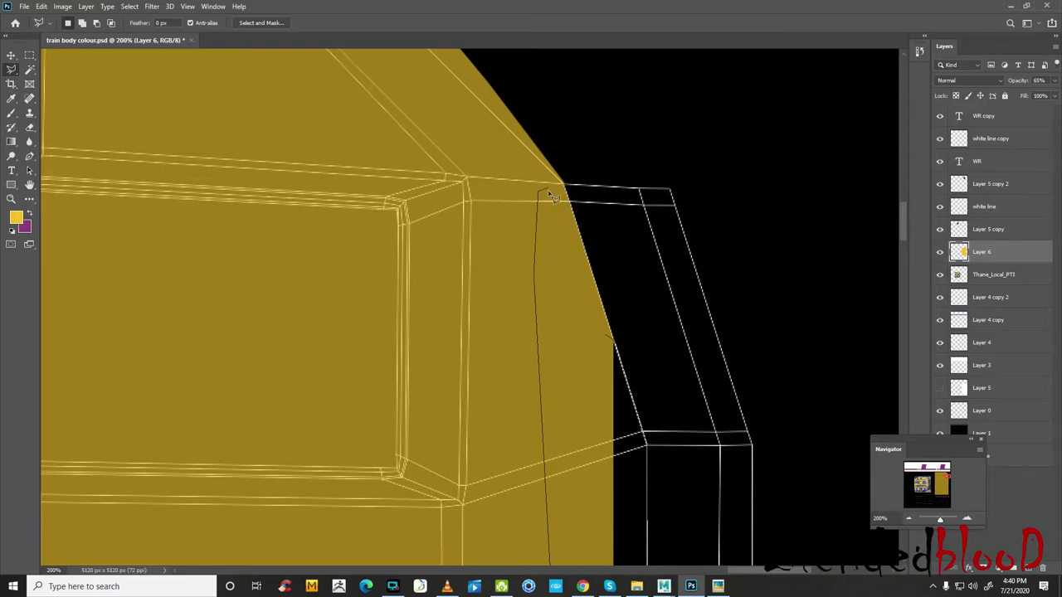
pyautogui.doubleClick(608, 341)
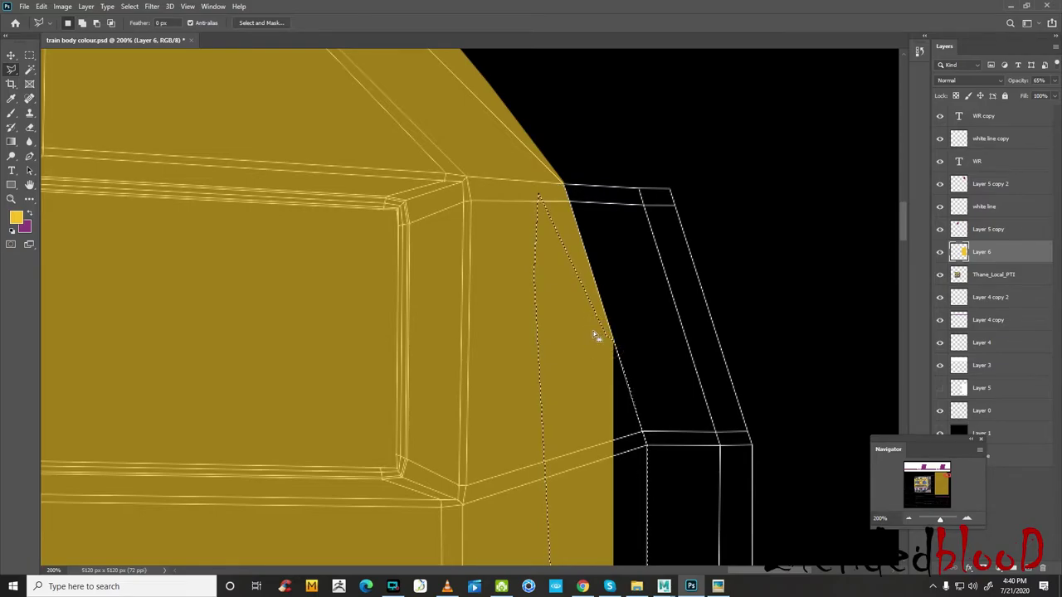
pyautogui.hotkey('alt', 'BackSpace')
pyautogui.hotkey('ctrl', 'd')
# - Zoom out to fit the texture, set Layer 6 opacity to 100% and show the white Layer 5
pyautogui.press('v')
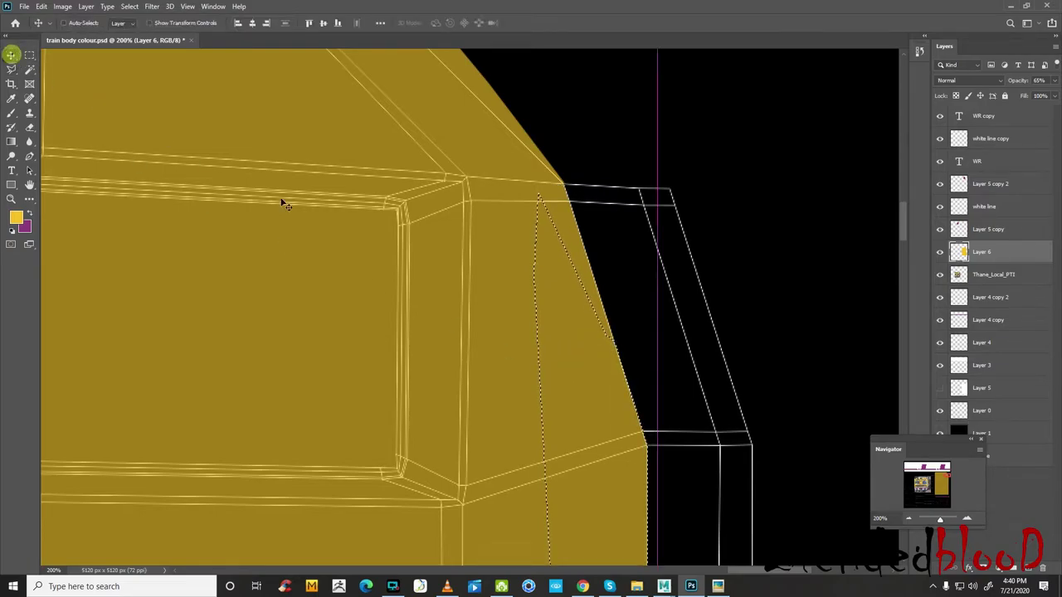
pyautogui.click(909, 519)
pyautogui.click(909, 519)
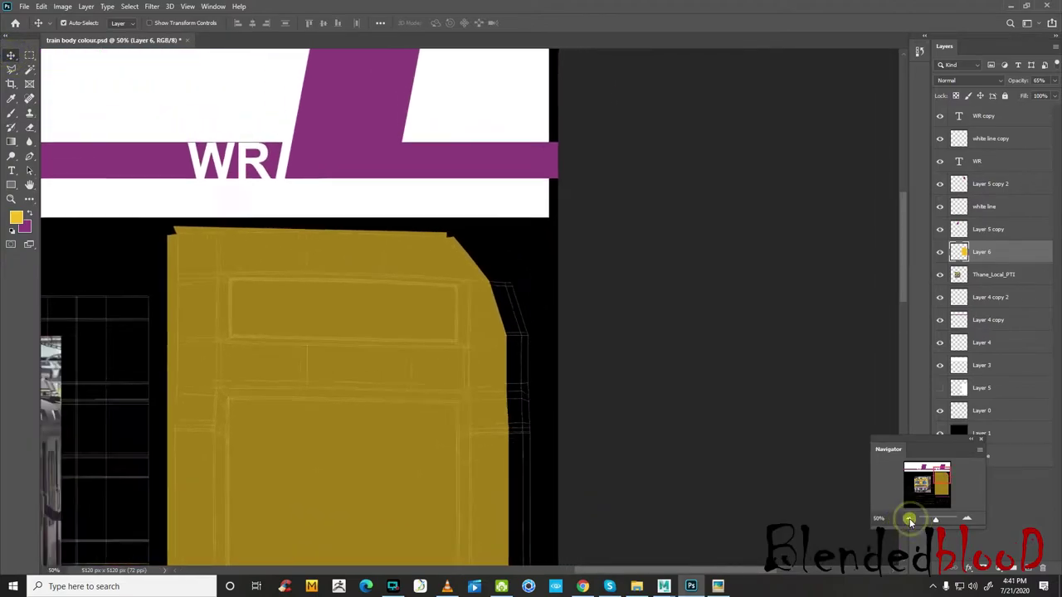
pyautogui.click(909, 520)
pyautogui.click(909, 519)
pyautogui.click(909, 519)
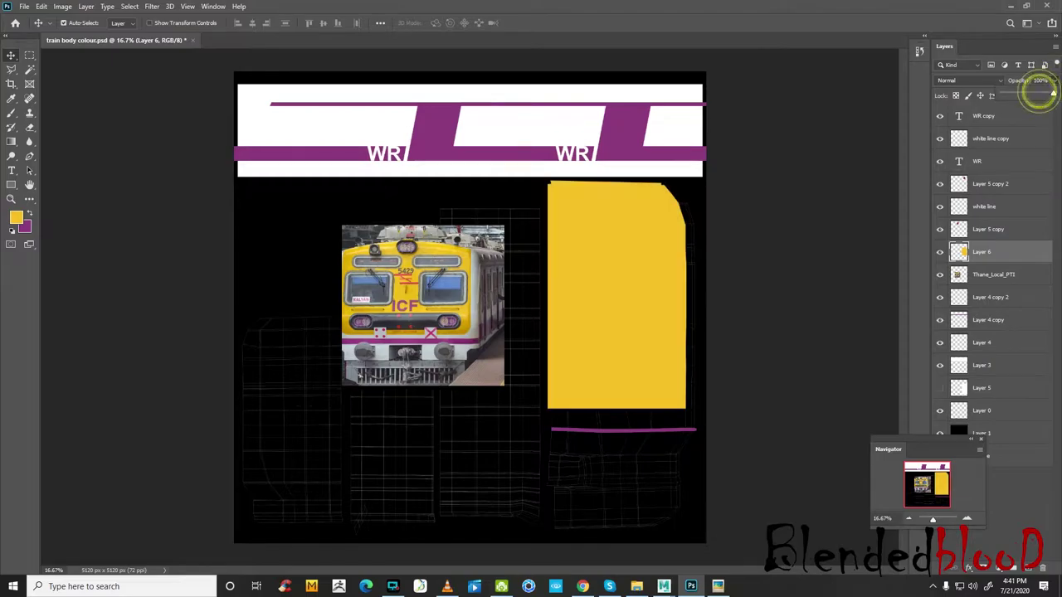
pyautogui.moveTo(1036, 93); pyautogui.dragTo(1054, 93)
pyautogui.click(940, 390)
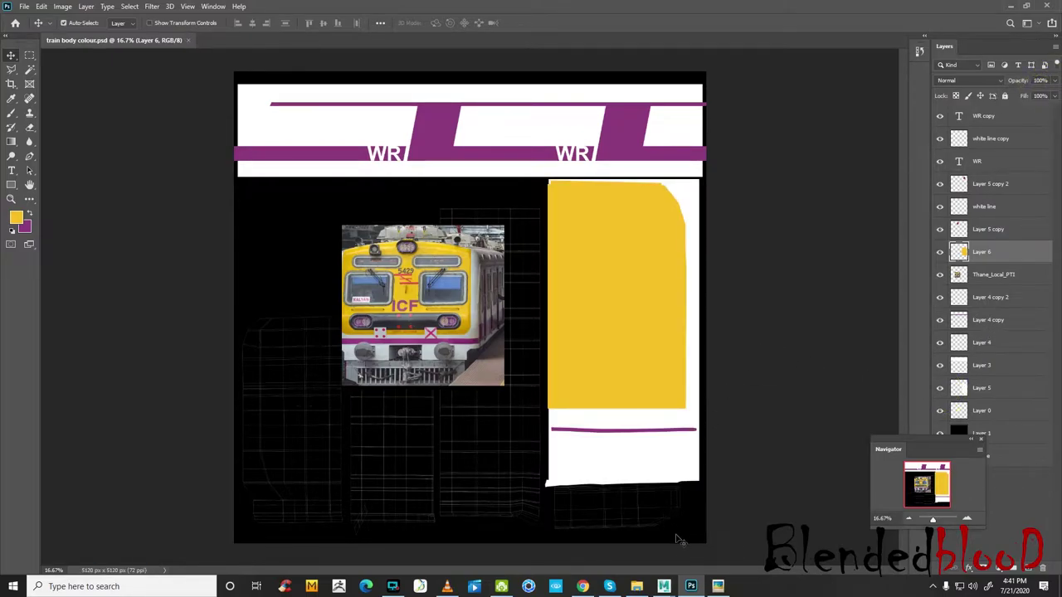
pyautogui.moveTo(664, 587)
pyautogui.click(742, 498)
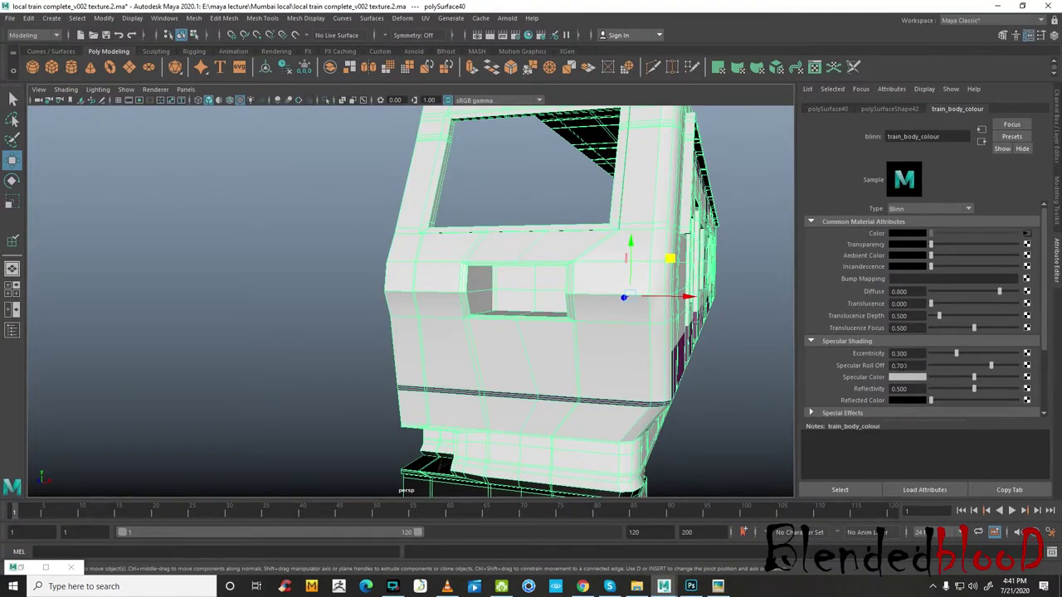
# - Reload the file1 texture node and orbit to inspect the train's side and roof
pyautogui.click(1025, 234)
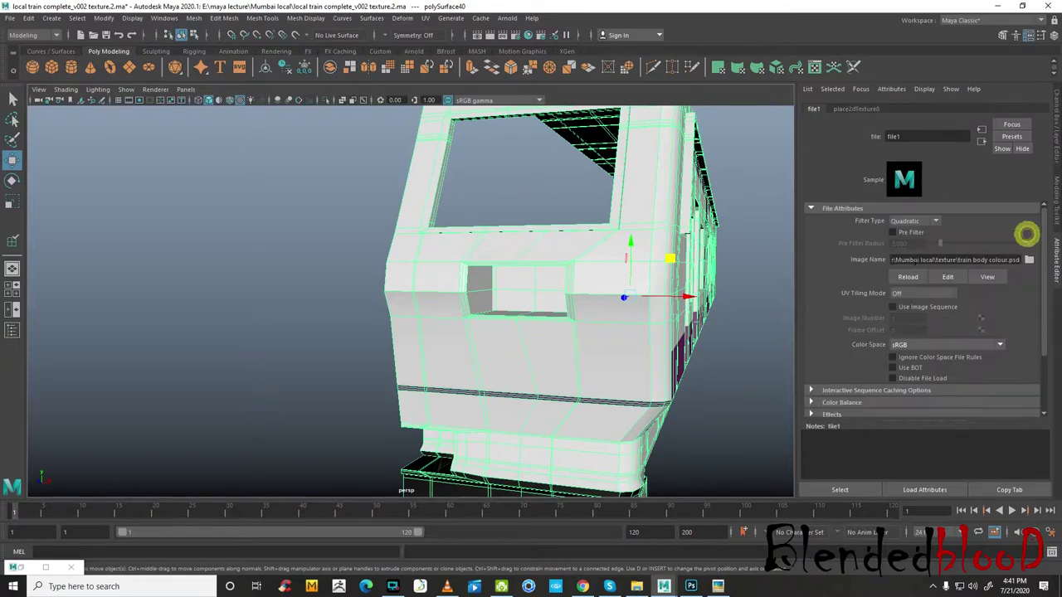
pyautogui.click(907, 278)
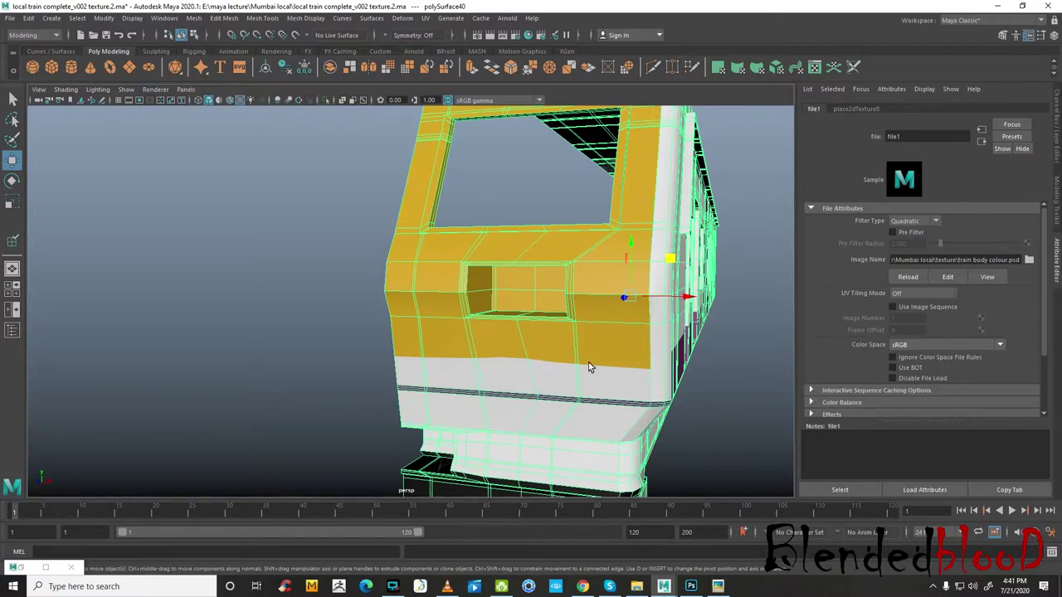
pyautogui.scroll(-5, 589, 367)
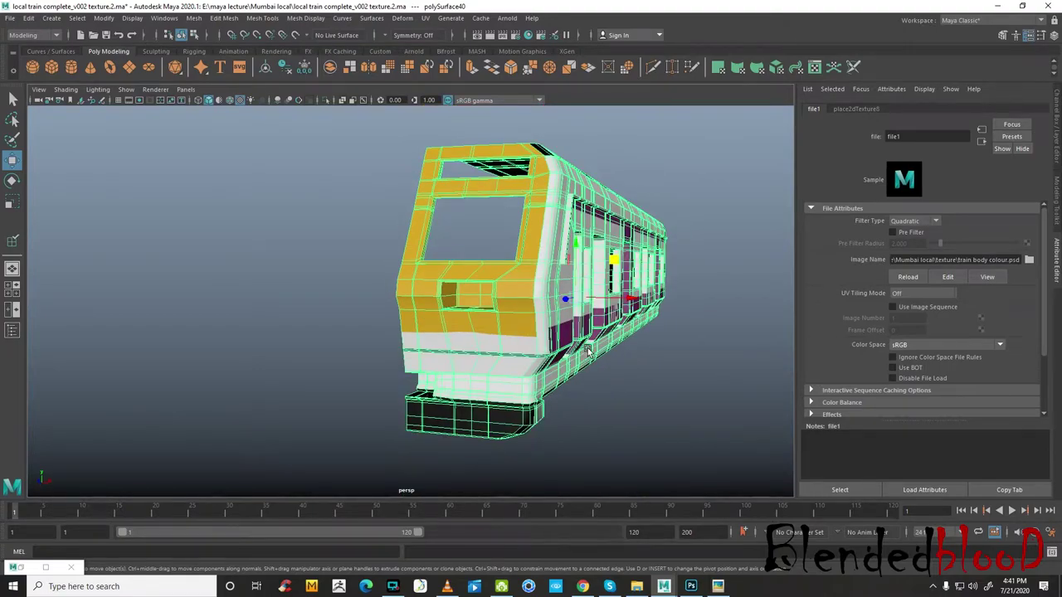
pyautogui.scroll(3, 548, 341)
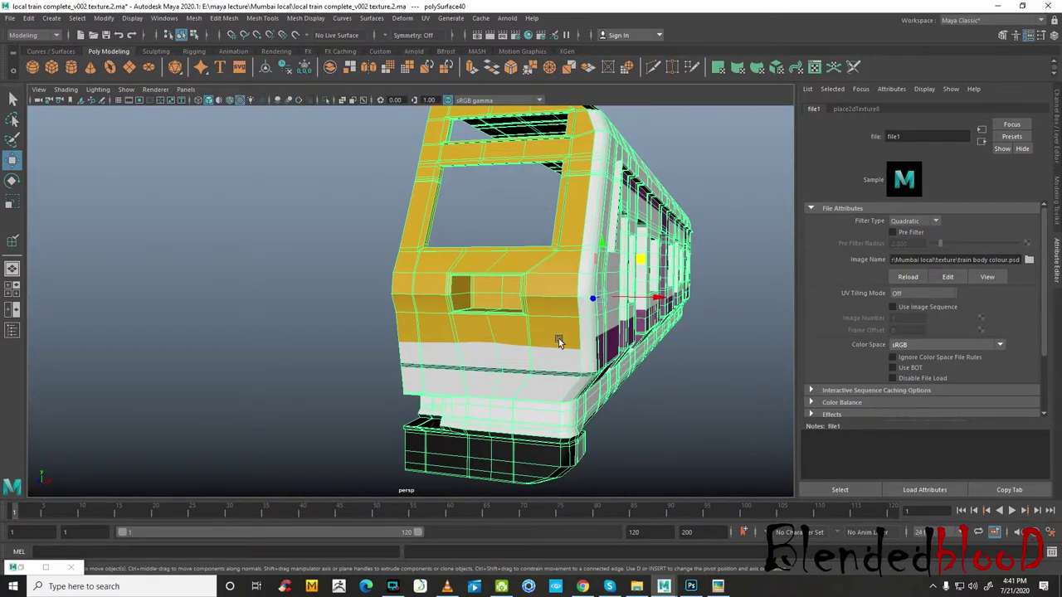
pyautogui.keyDown('alt'); pyautogui.moveTo(569, 331); pyautogui.dragTo(514, 316); pyautogui.keyUp('alt')
pyautogui.scroll(5, 515, 315)
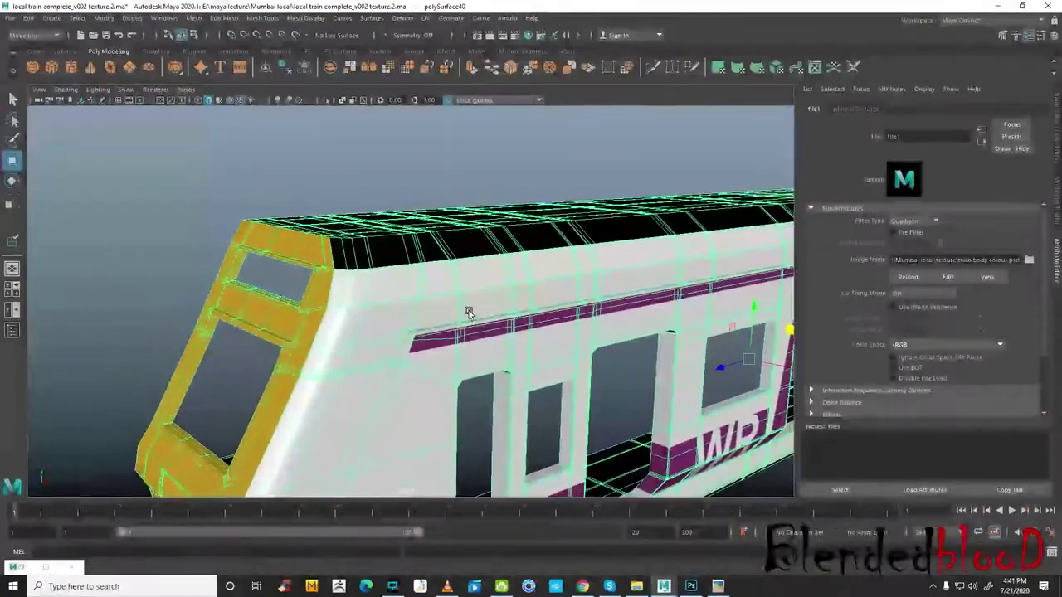
pyautogui.moveTo(466, 262); pyautogui.dragTo(476, 265, button='right')
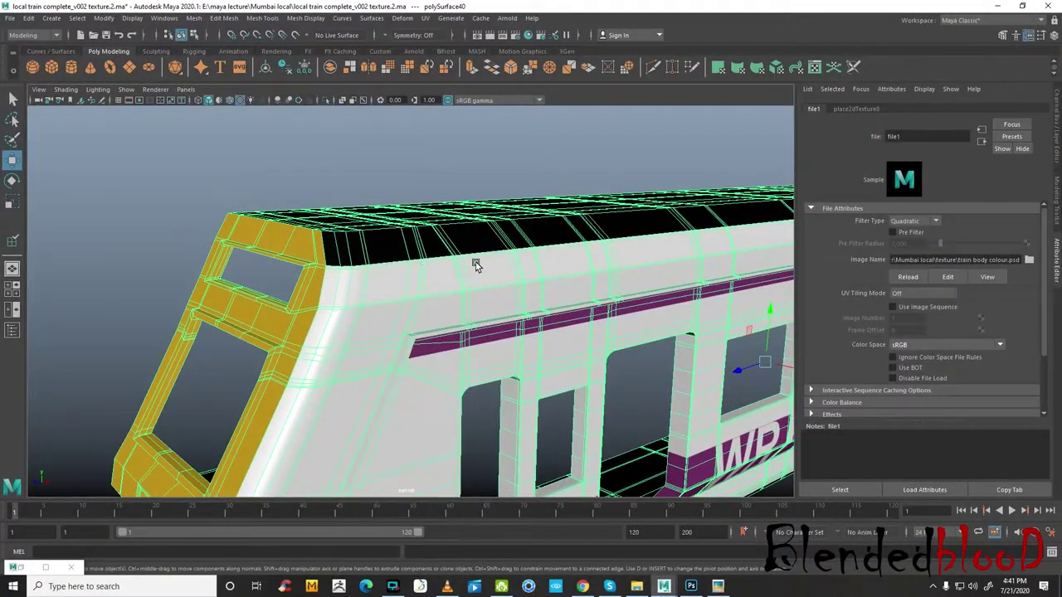
pyautogui.moveTo(465, 221)
pyautogui.keyDown('alt'); pyautogui.mouseDown()
pyautogui.moveTo(421, 156)
pyautogui.moveTo(510, 299)
pyautogui.moveTo(536, 273)
pyautogui.moveTo(503, 264)
pyautogui.moveTo(472, 301)
pyautogui.mouseUp(); pyautogui.keyUp('alt')
pyautogui.click(421, 156)
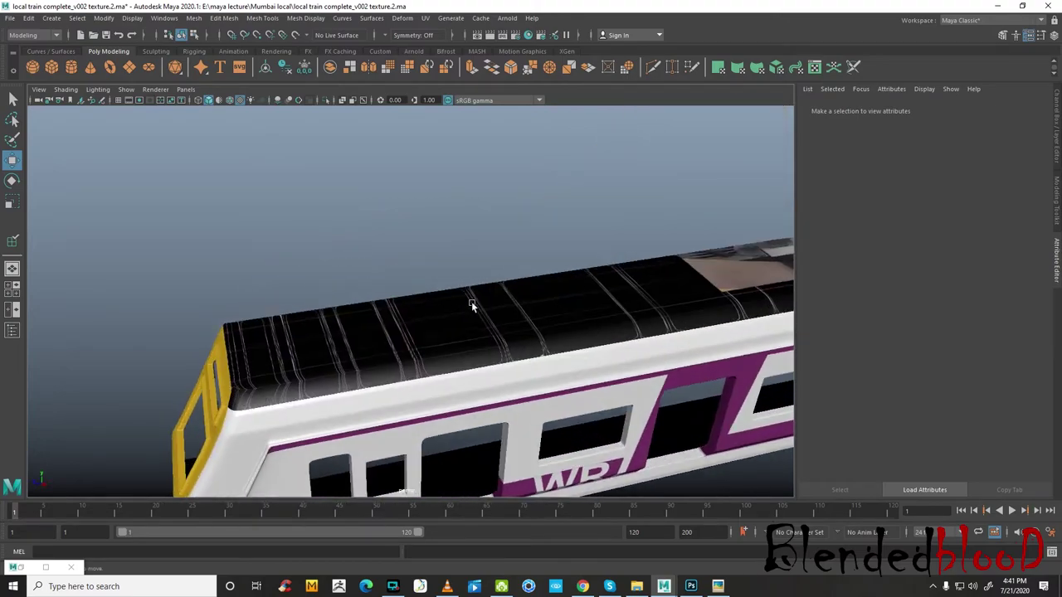
# - Orbit in on the yellow cab front and reselect the train body in object mode
pyautogui.moveTo(535, 325)
pyautogui.keyDown('alt'); pyautogui.mouseDown()
pyautogui.moveTo(359, 320)
pyautogui.moveTo(545, 311)
pyautogui.moveTo(390, 297)
pyautogui.moveTo(469, 299)
pyautogui.mouseUp(); pyautogui.keyUp('alt')
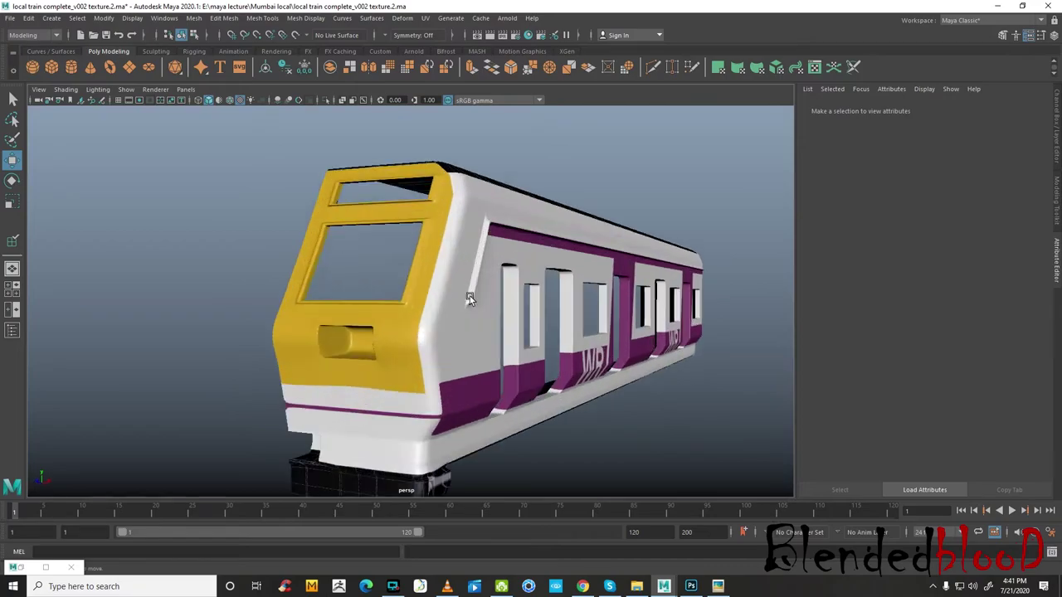
pyautogui.keyDown('alt'); pyautogui.moveTo(435, 184); pyautogui.dragTo(470, 252); pyautogui.keyUp('alt')
pyautogui.keyDown('alt'); pyautogui.moveTo(470, 251); pyautogui.dragTo(573, 237, button='right'); pyautogui.keyUp('alt')
pyautogui.moveTo(573, 237)
pyautogui.keyDown('alt'); pyautogui.mouseDown()
pyautogui.moveTo(562, 251)
pyautogui.moveTo(601, 230)
pyautogui.mouseUp(); pyautogui.keyUp('alt')
pyautogui.click(601, 231)
pyautogui.keyDown('alt'); pyautogui.moveTo(629, 266); pyautogui.dragTo(497, 274); pyautogui.keyUp('alt')
pyautogui.rightClick(505, 236)
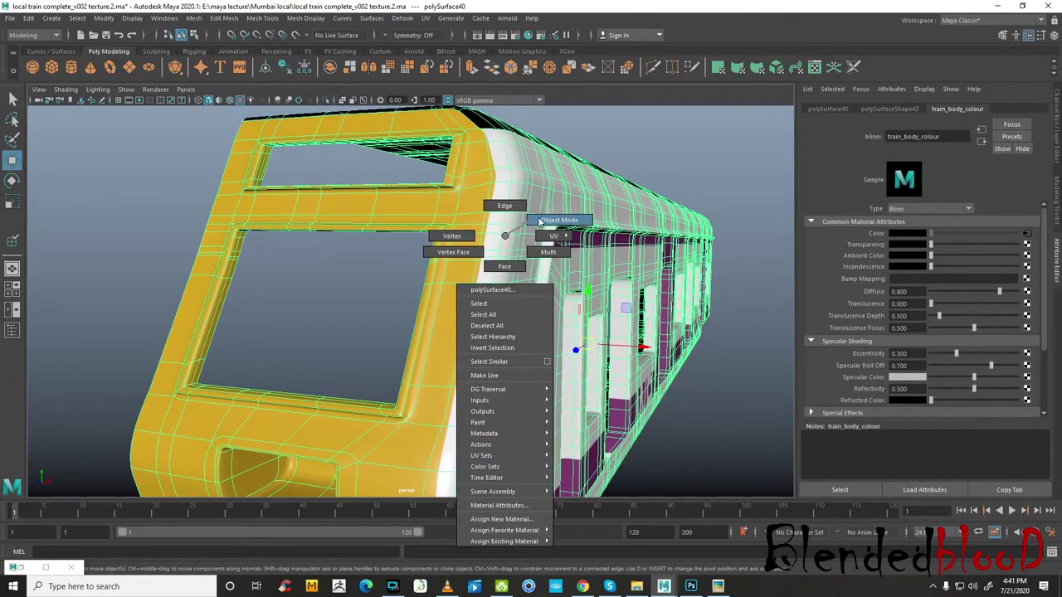
pyautogui.moveTo(511, 236); pyautogui.dragTo(559, 220, button='right')
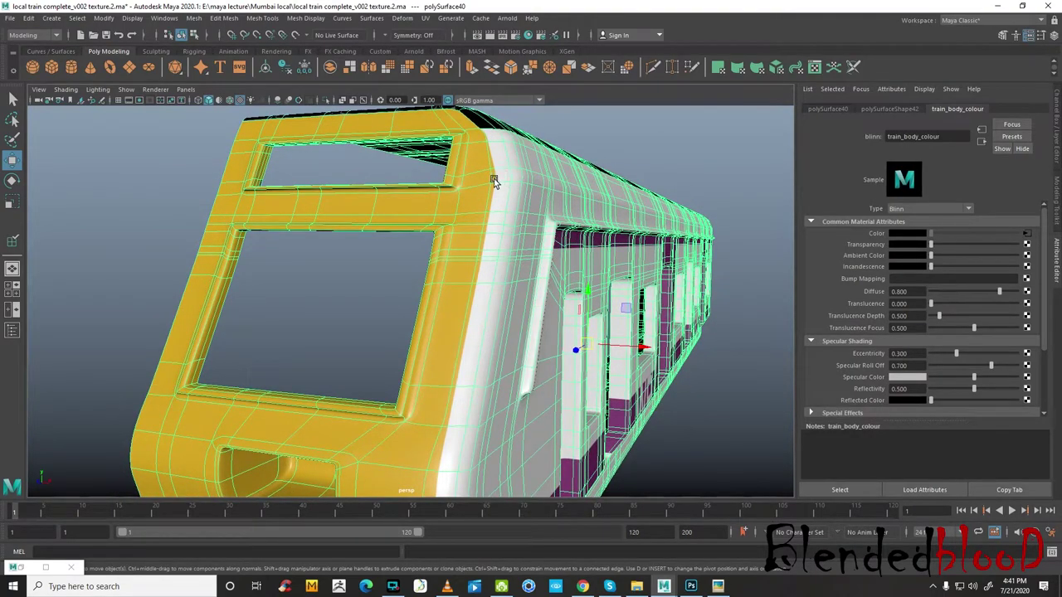
# - Turn smooth mesh preview off with 1, face the cab head-on, then restore it with 3
pyautogui.press('1')
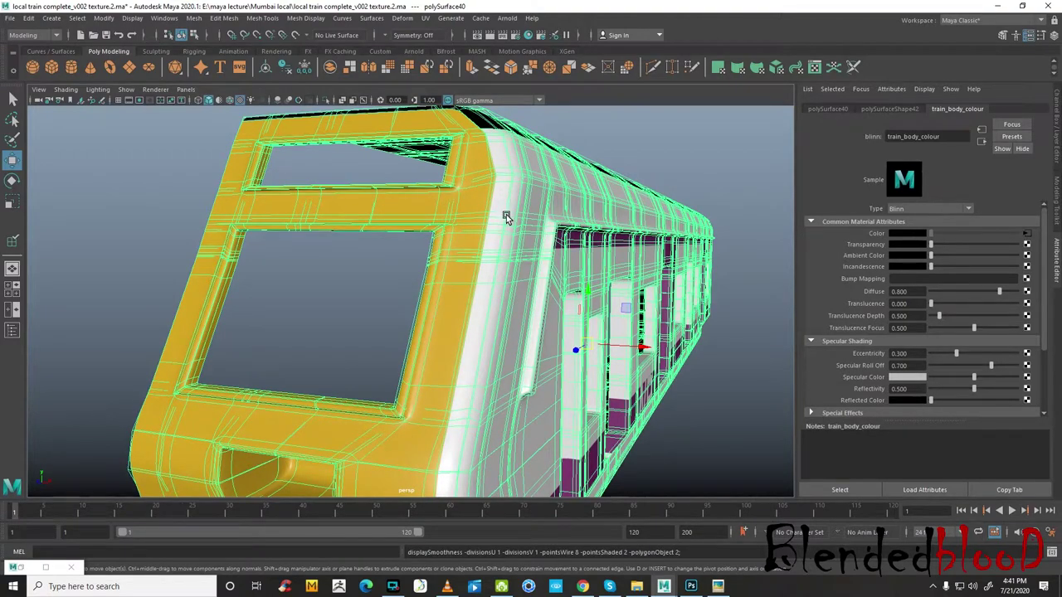
pyautogui.moveTo(504, 279)
pyautogui.keyDown('alt'); pyautogui.mouseDown()
pyautogui.moveTo(556, 273)
pyautogui.moveTo(731, 305)
pyautogui.mouseUp(); pyautogui.keyUp('alt')
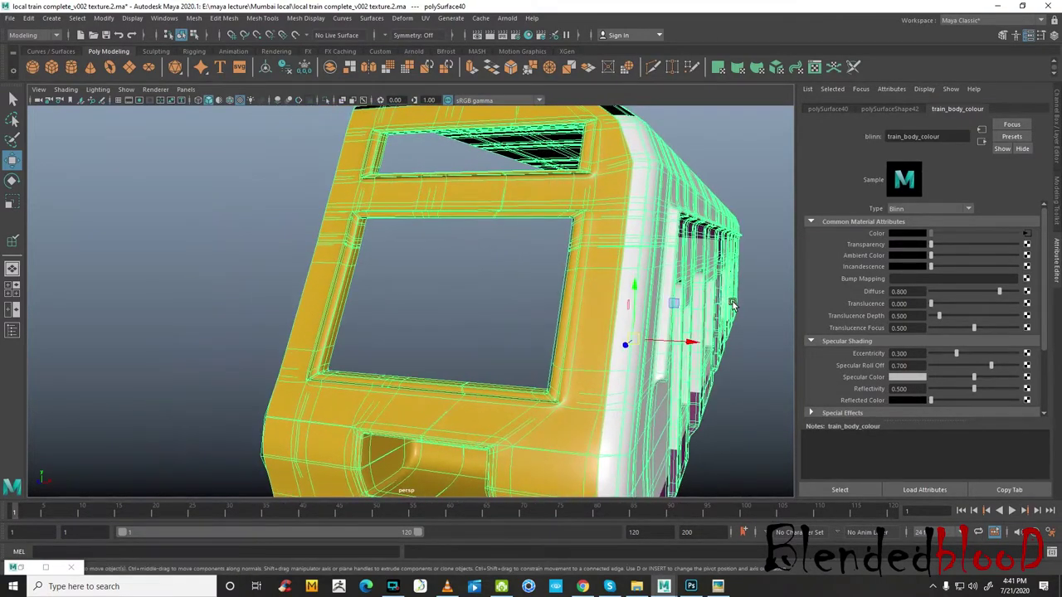
pyautogui.click(702, 169)
pyautogui.click(611, 178)
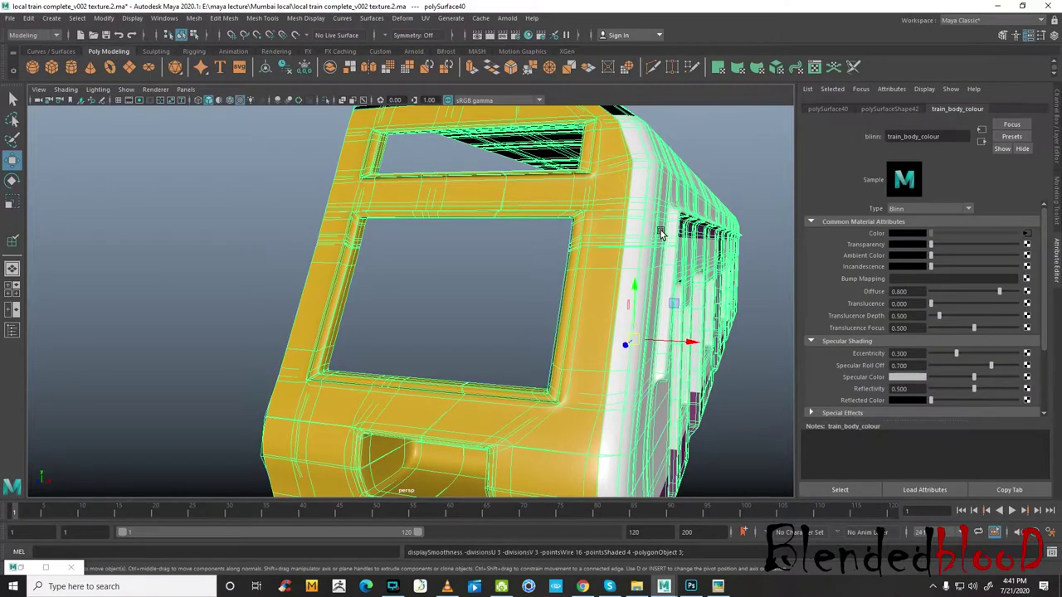
pyautogui.press('3')
# - Orbit to a front-right view of the cab, select the body and switch to four views
pyautogui.rightClick(630, 223)
pyautogui.click(737, 166)
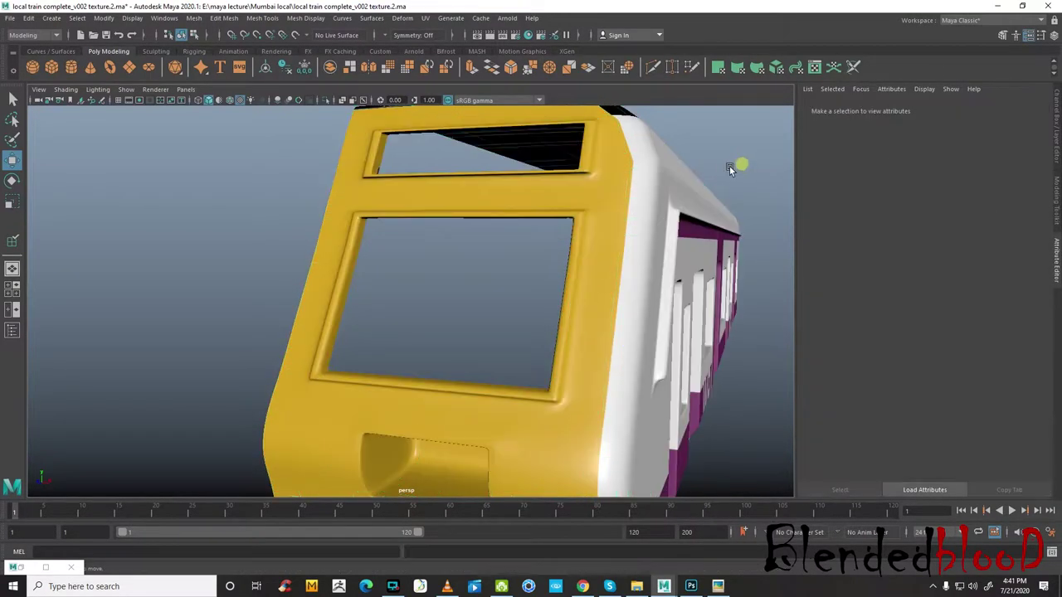
pyautogui.scroll(-5, 737, 166)
pyautogui.keyDown('alt'); pyautogui.moveTo(584, 316); pyautogui.dragTo(631, 323); pyautogui.keyUp('alt')
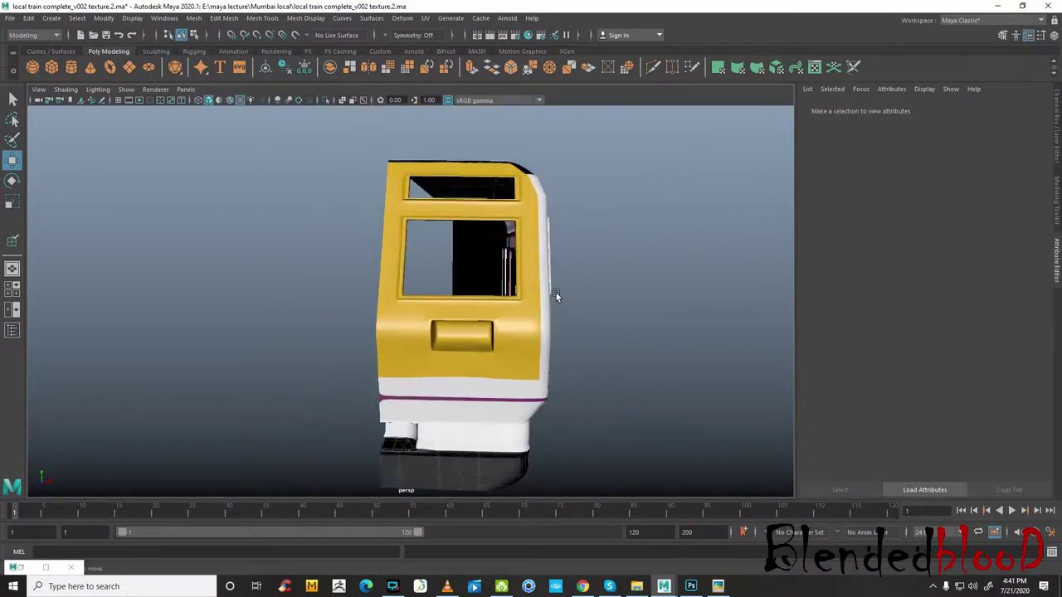
pyautogui.scroll(2, 564, 297)
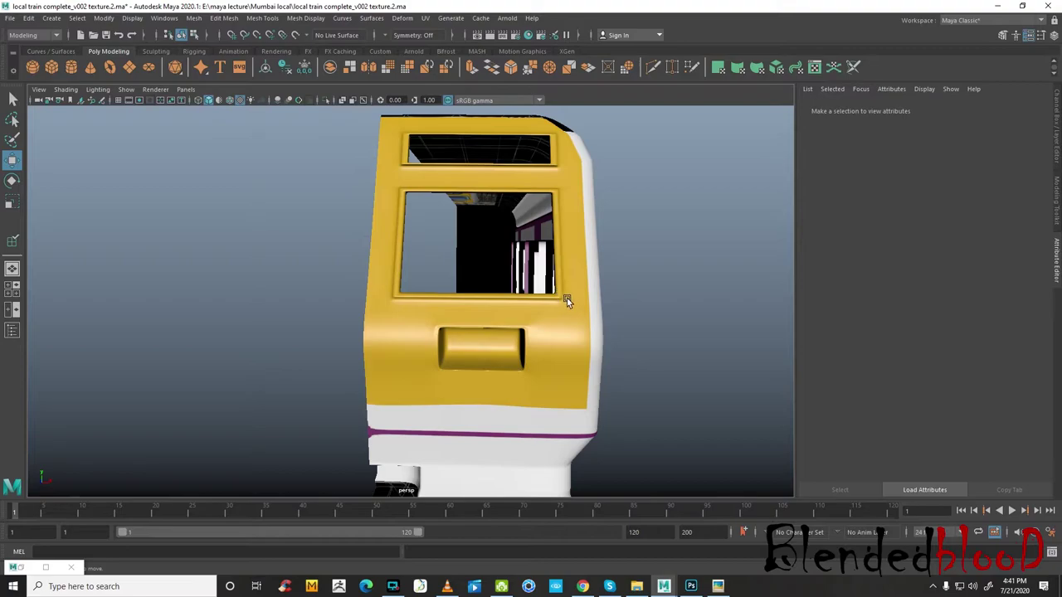
pyautogui.keyDown('alt'); pyautogui.moveTo(657, 360); pyautogui.dragTo(618, 367); pyautogui.keyUp('alt')
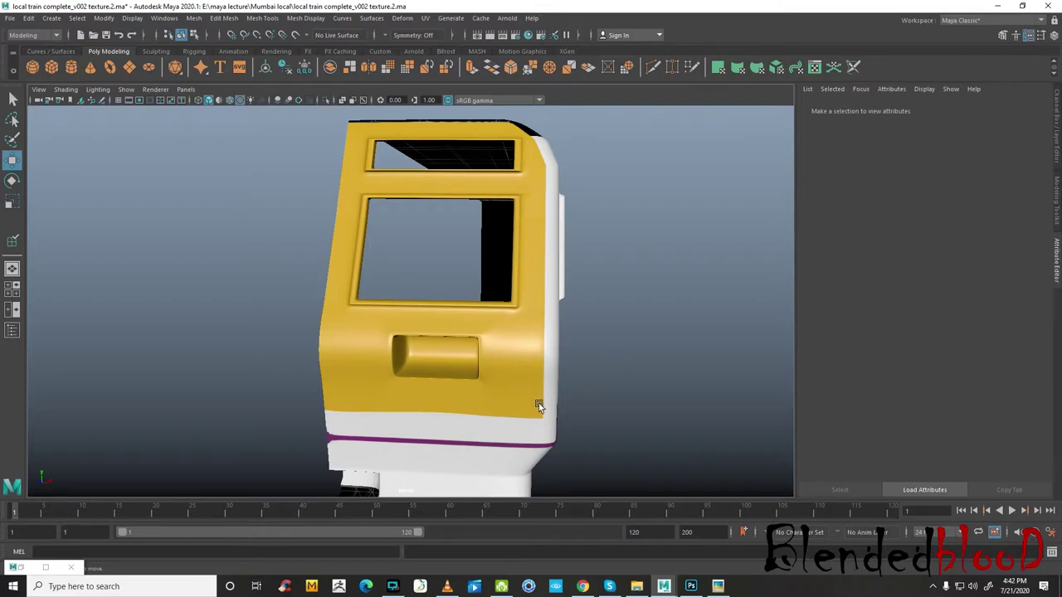
pyautogui.click(429, 411)
pyautogui.press('space')
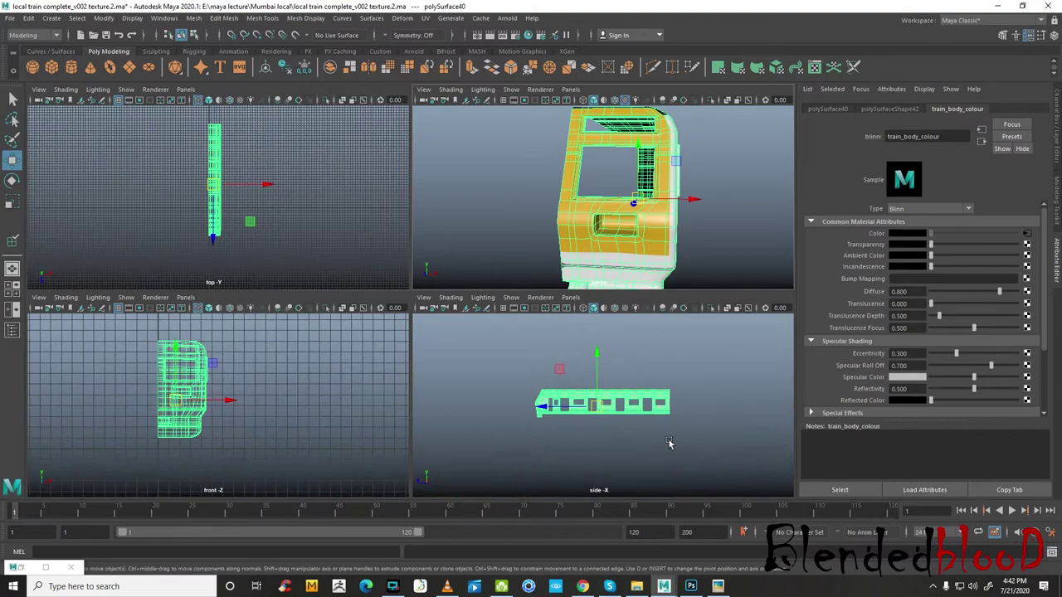
# - Hide the white layer, set the yellow layer's opacity to 55%, and zoom in on the texture
pyautogui.click(690, 586)
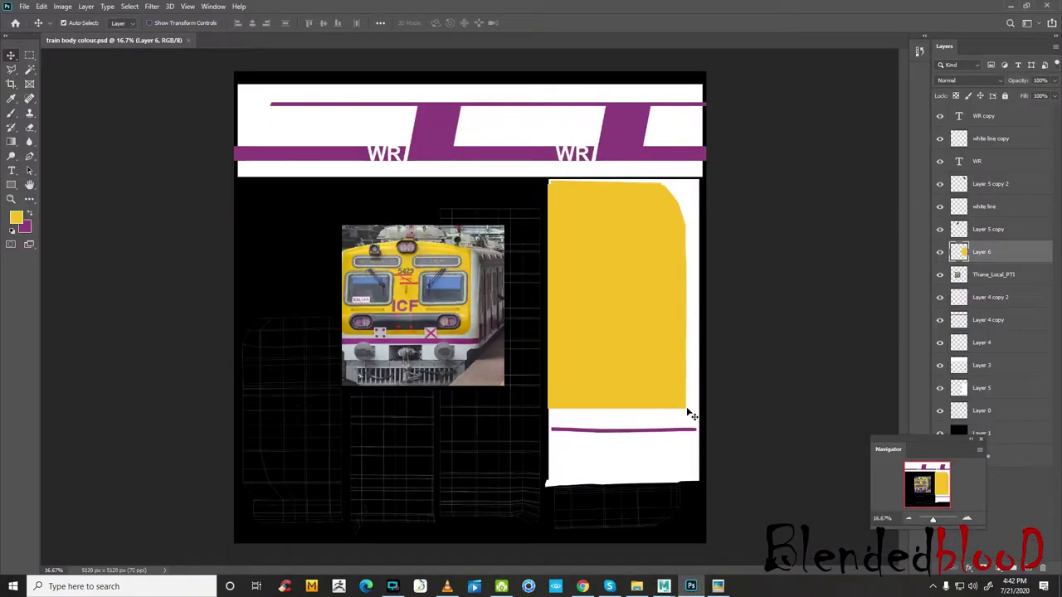
pyautogui.click(940, 388)
pyautogui.click(1054, 80)
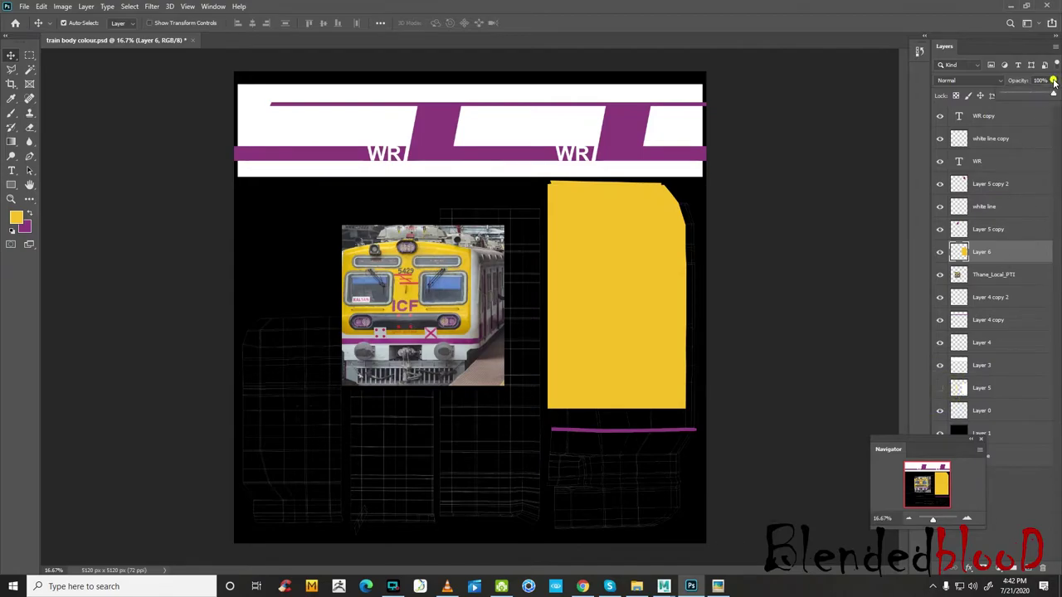
pyautogui.moveTo(1054, 81); pyautogui.dragTo(1026, 89)
pyautogui.click(967, 521)
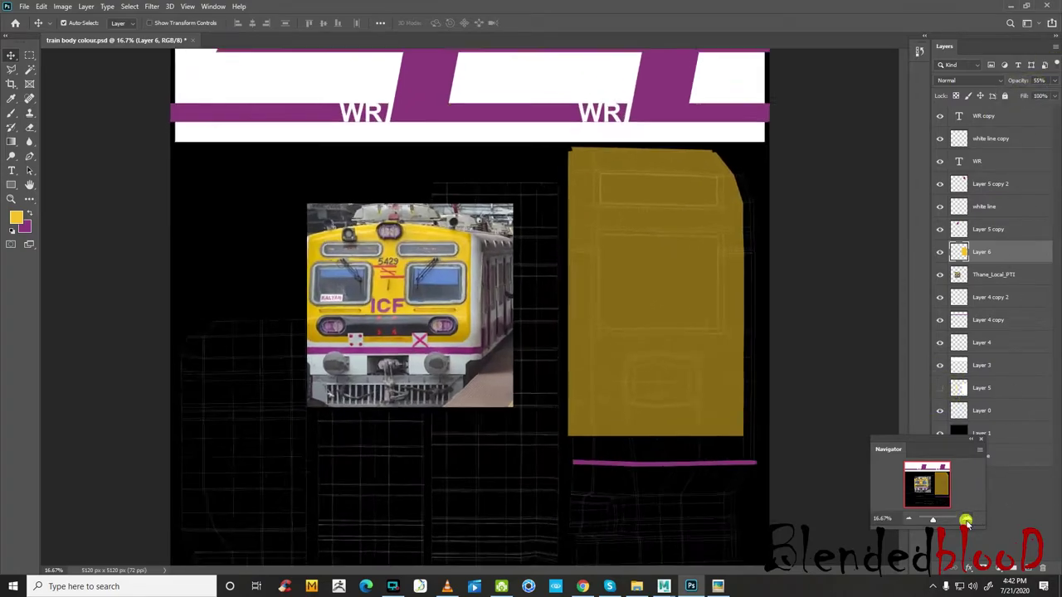
pyautogui.click(967, 520)
pyautogui.moveTo(928, 499); pyautogui.dragTo(933, 488)
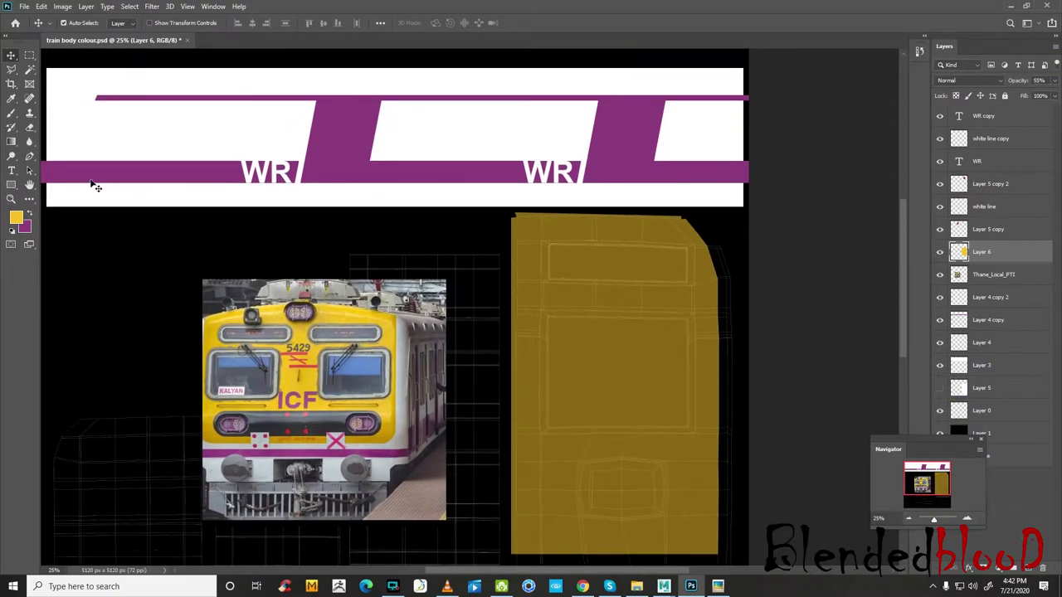
# - Test eraser strokes on the yellow fill's right edge, undoing them after comparing against the Maya model
pyautogui.click(29, 127)
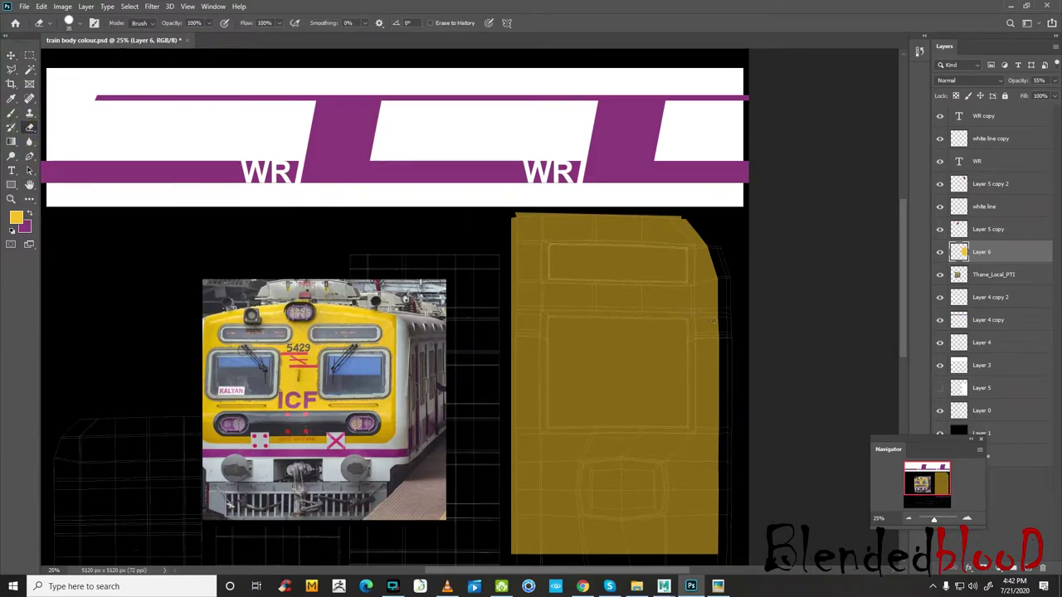
pyautogui.click(968, 520)
pyautogui.click(968, 520)
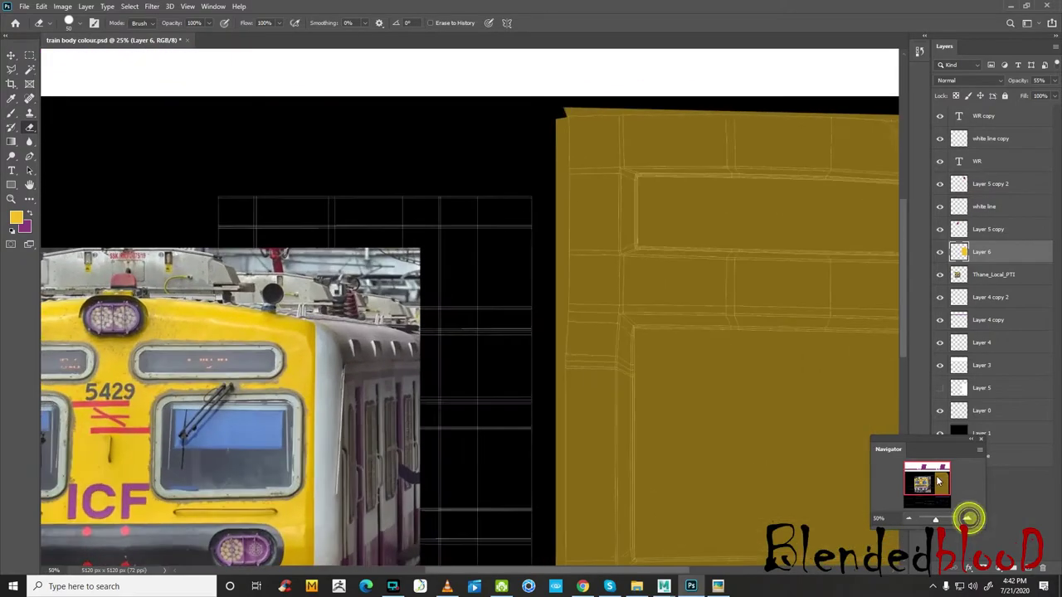
pyautogui.click(968, 521)
pyautogui.moveTo(939, 490); pyautogui.dragTo(938, 486)
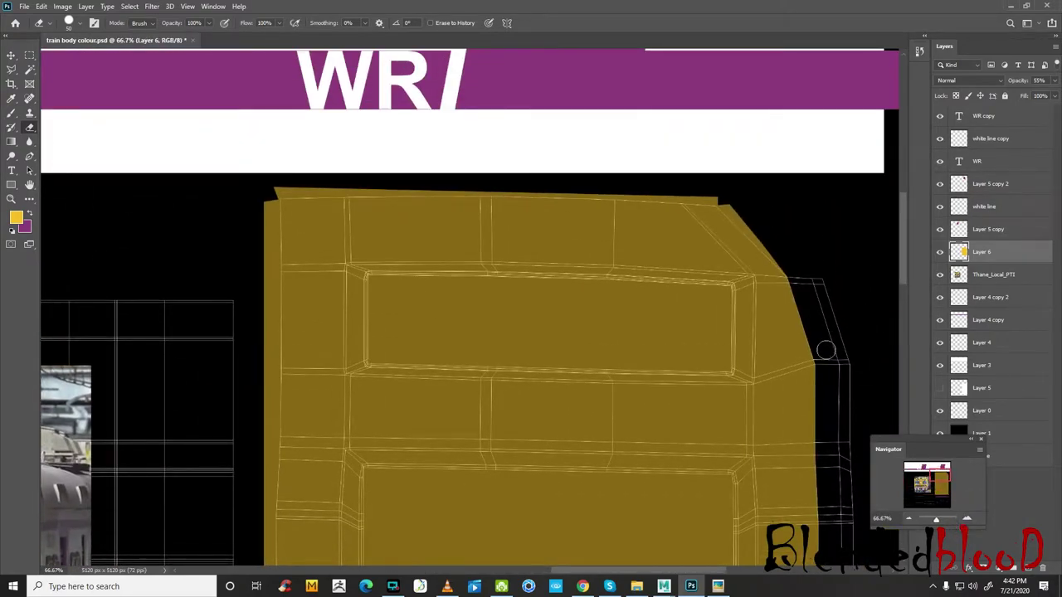
pyautogui.moveTo(820, 349); pyautogui.dragTo(831, 376)
pyautogui.hotkey('ctrl', 'z')
pyautogui.click(668, 581)
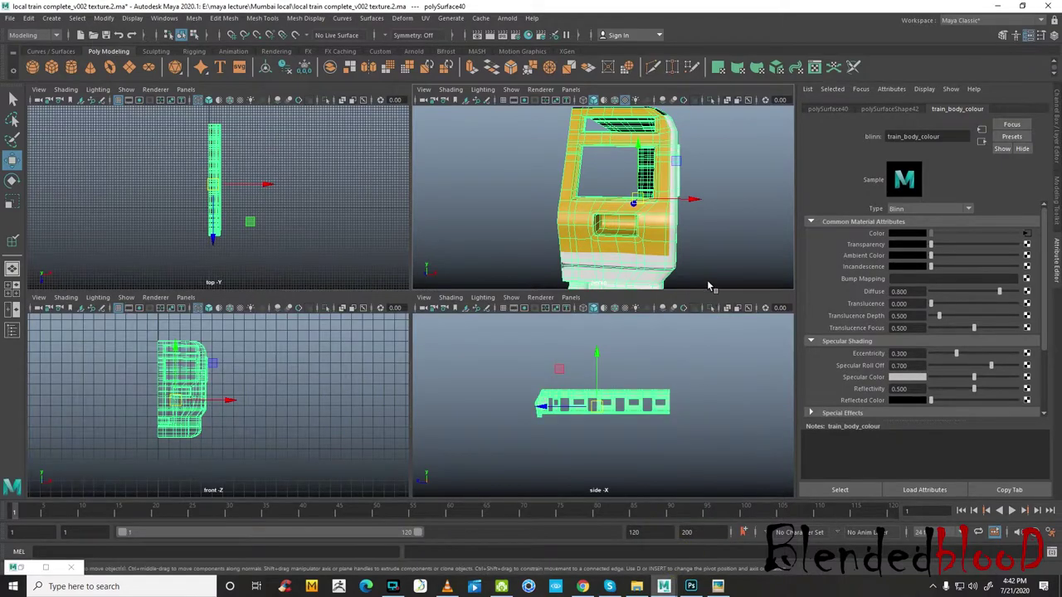
pyautogui.click(998, 6)
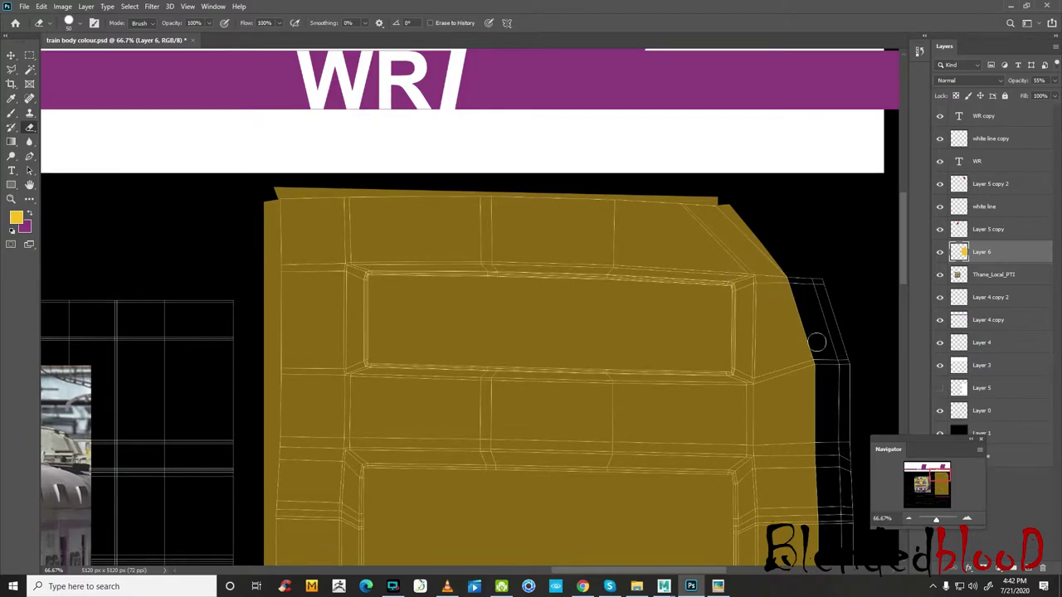
pyautogui.moveTo(803, 327); pyautogui.dragTo(799, 471)
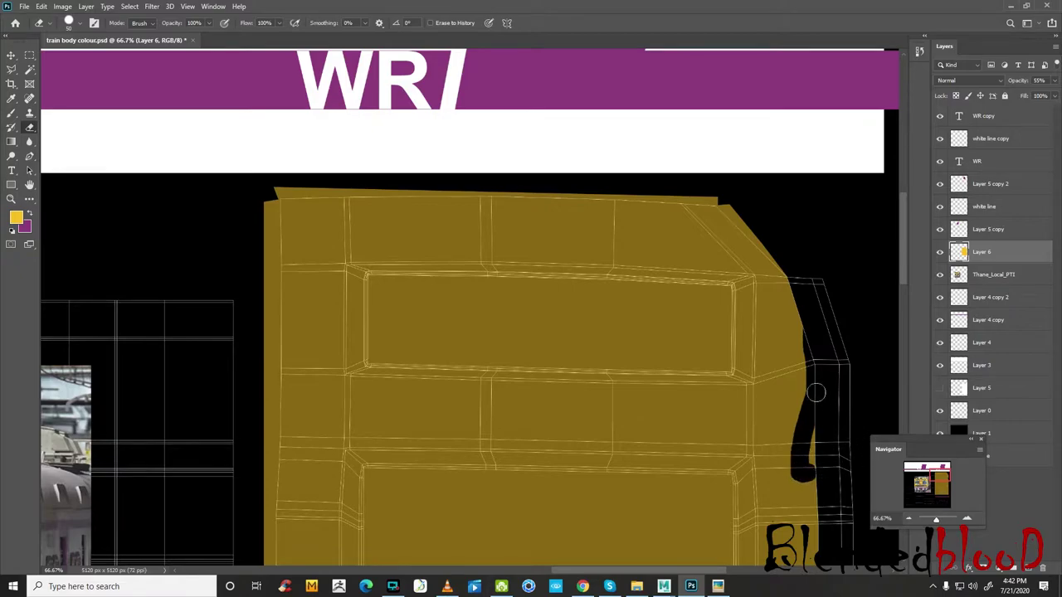
pyautogui.hotkey('ctrl', 'z')
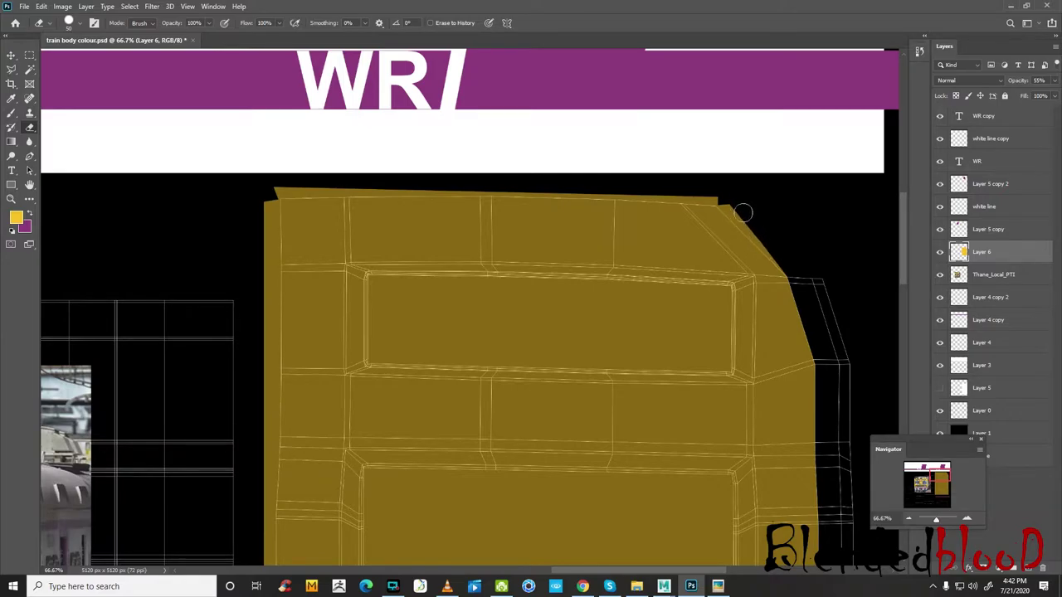
# - Erase the yellow fill's slanted upper-right edge into a curve matching the cab outline
pyautogui.click(782, 247)
pyautogui.click(801, 271)
pyautogui.click(794, 267)
pyautogui.moveTo(794, 267); pyautogui.dragTo(841, 532)
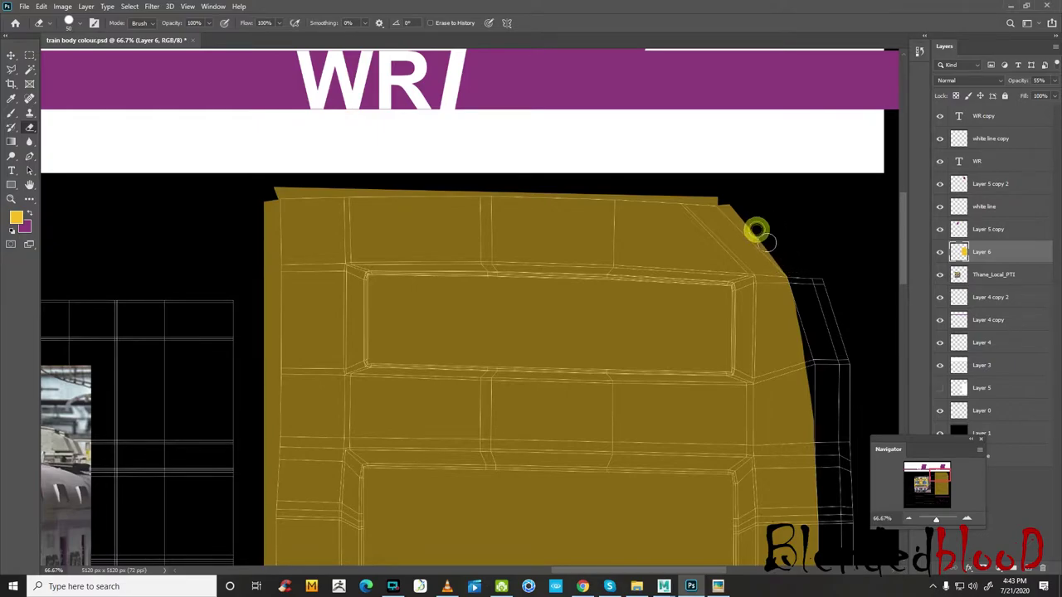
pyautogui.moveTo(751, 224); pyautogui.dragTo(801, 311)
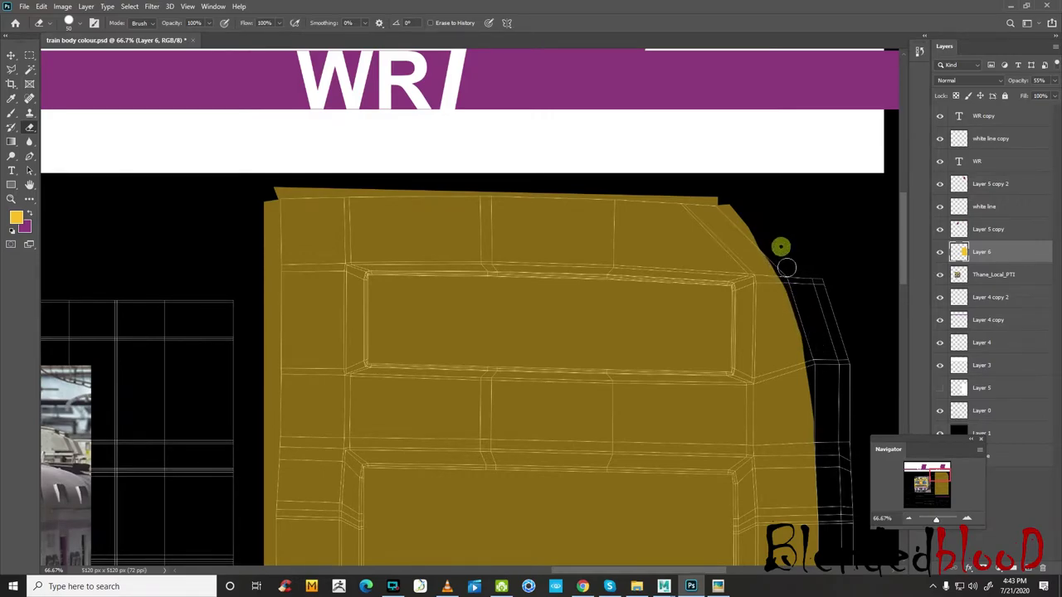
pyautogui.moveTo(780, 244)
pyautogui.mouseDown()
pyautogui.moveTo(814, 358)
pyautogui.moveTo(809, 344)
pyautogui.mouseUp()
pyautogui.click(806, 323)
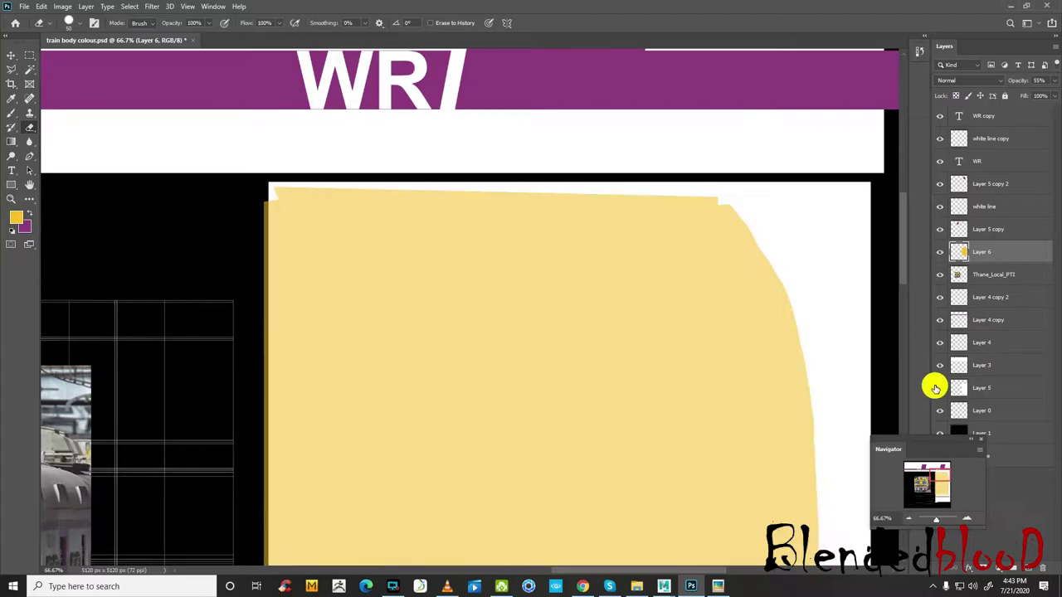
# - Show the white layer again and return the yellow layer to 100% opacity
pyautogui.click(940, 387)
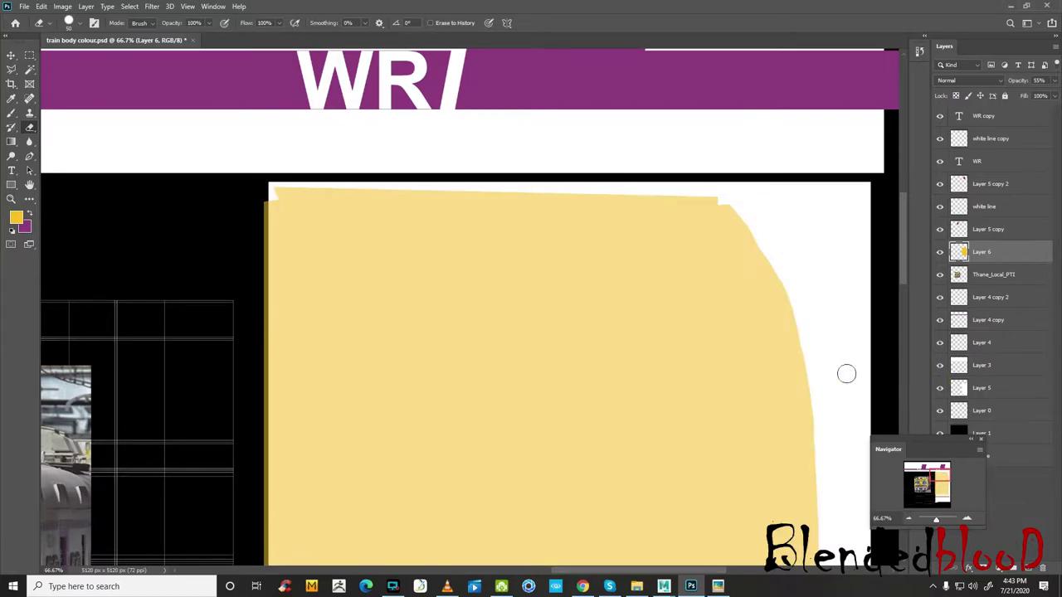
pyautogui.click(1056, 80)
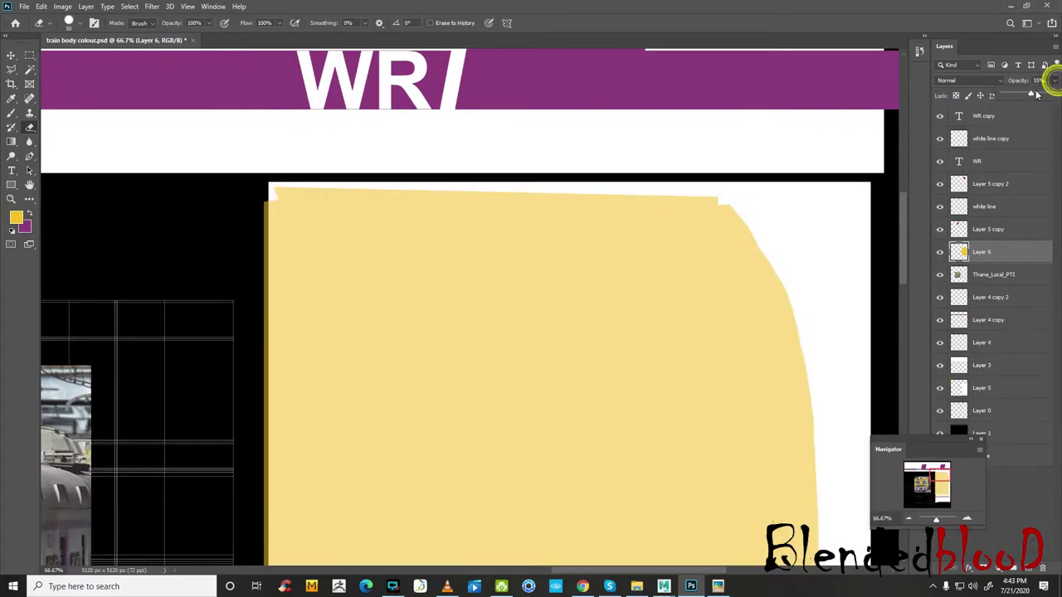
pyautogui.moveTo(1035, 89); pyautogui.dragTo(1054, 93)
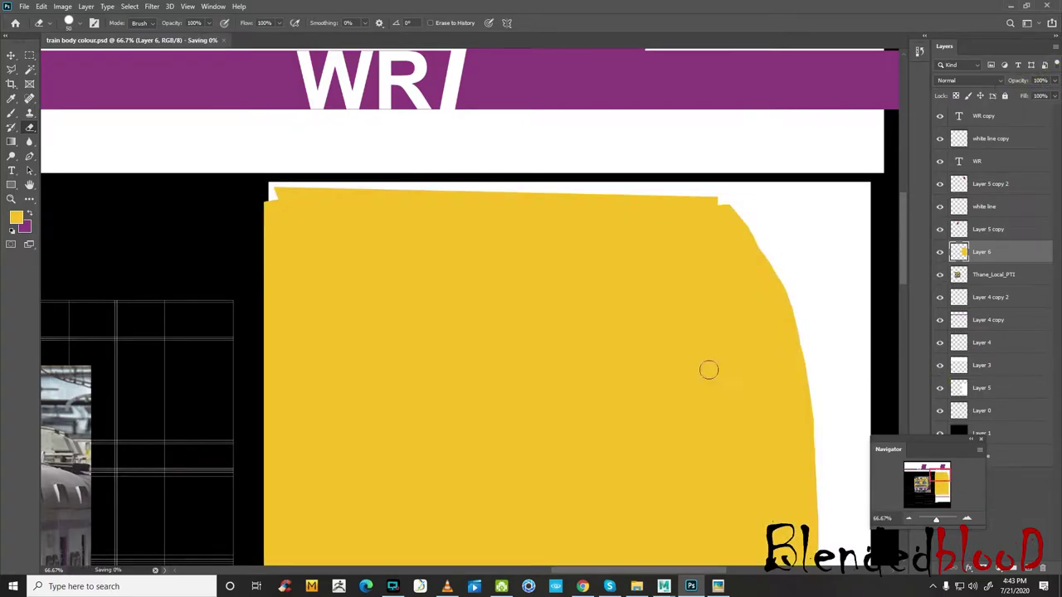
# - In Maya, reload the edited train body texture on the file node and hide Hypershade
pyautogui.click(664, 587)
pyautogui.click(708, 550)
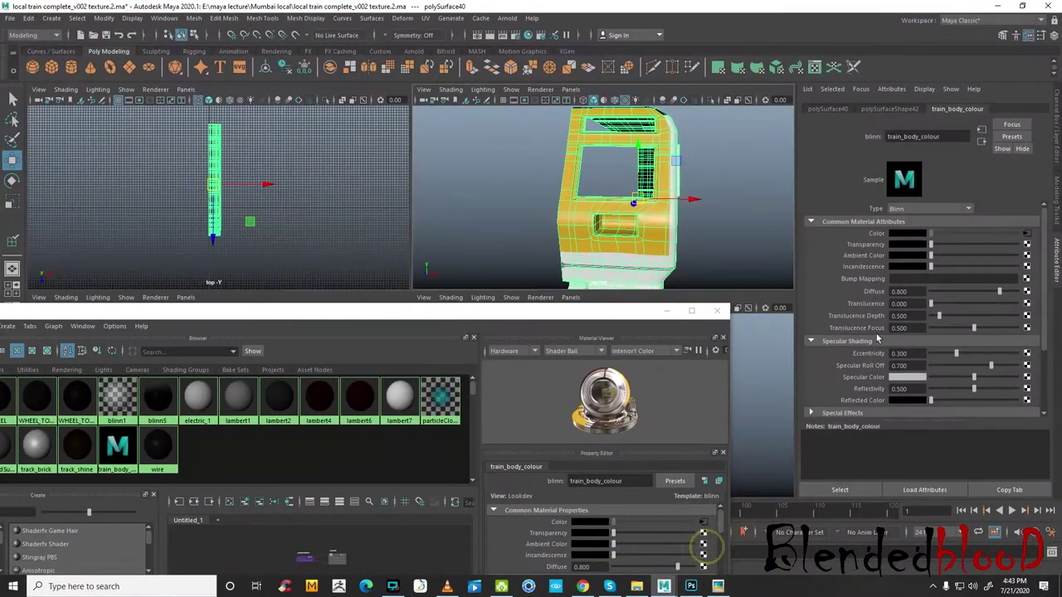
pyautogui.click(1027, 233)
pyautogui.click(908, 277)
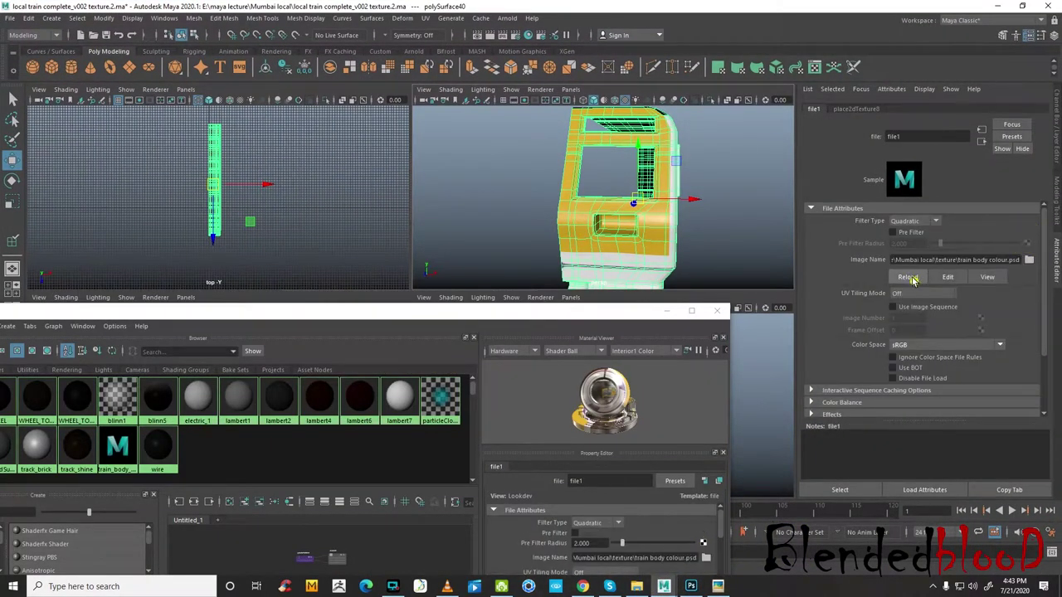
pyautogui.click(665, 312)
# - Deselect the train, maximize the persp view, and orbit to inspect it from several angles
pyautogui.moveTo(654, 161); pyautogui.dragTo(706, 140, button='right')
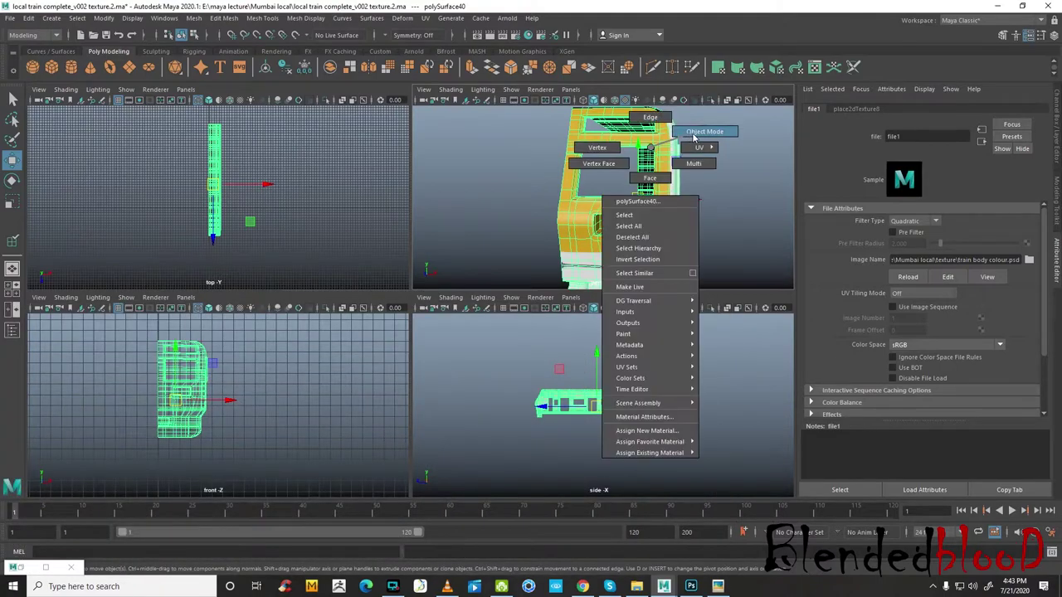
pyautogui.click(726, 169)
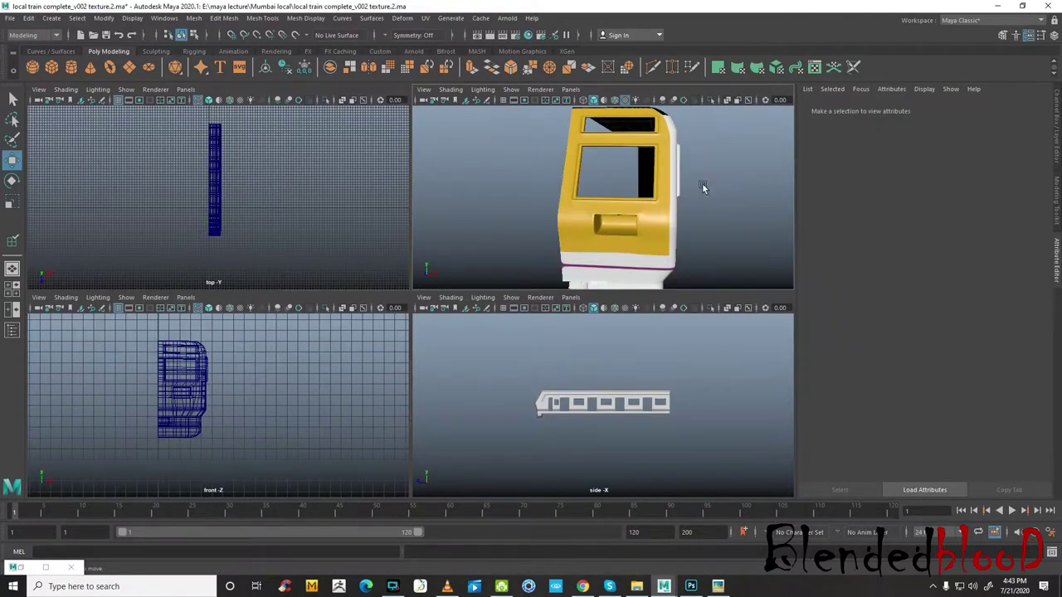
pyautogui.press('space')
pyautogui.moveTo(557, 197)
pyautogui.keyDown('alt'); pyautogui.mouseDown()
pyautogui.moveTo(264, 224)
pyautogui.moveTo(302, 291)
pyautogui.mouseUp(); pyautogui.keyUp('alt')
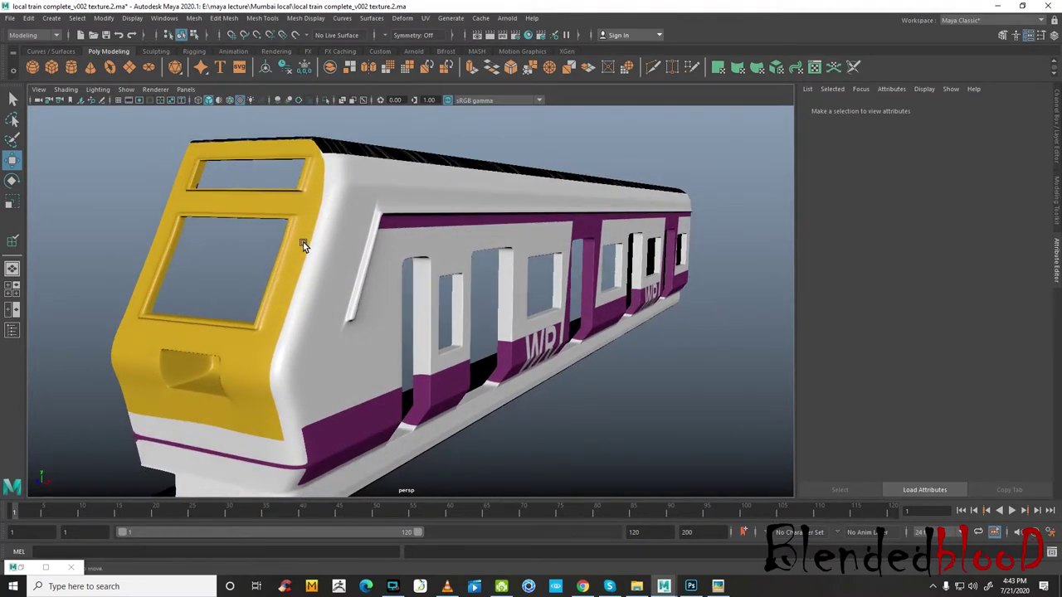
pyautogui.keyDown('alt'); pyautogui.moveTo(304, 245); pyautogui.dragTo(460, 341); pyautogui.keyUp('alt')
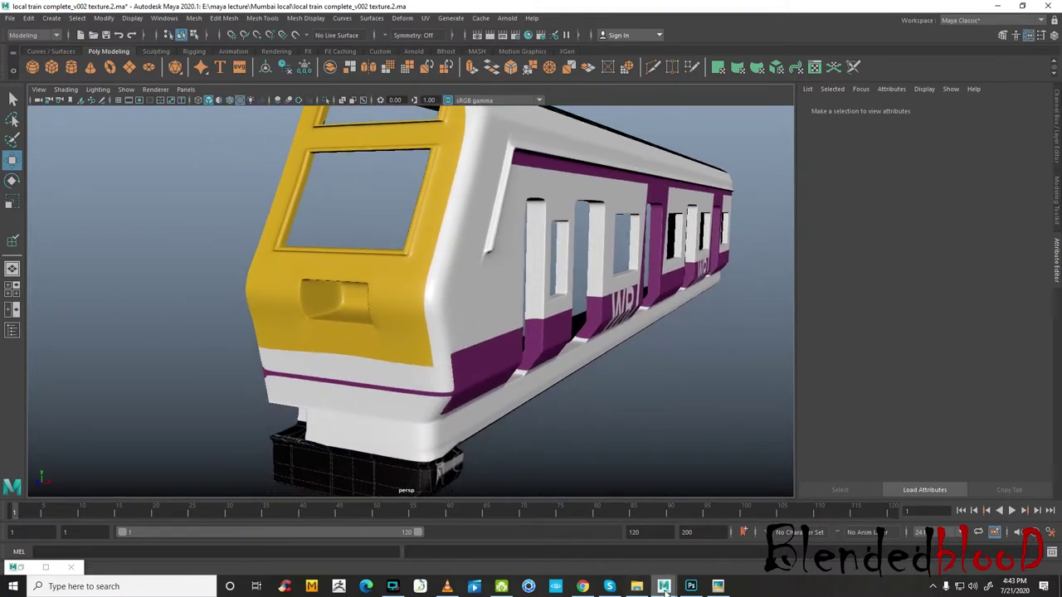
pyautogui.click(690, 587)
# - Zoom out, add a new layer, and draw a circular elliptical selection on the yellow panel
pyautogui.scroll(-2, 741, 405)
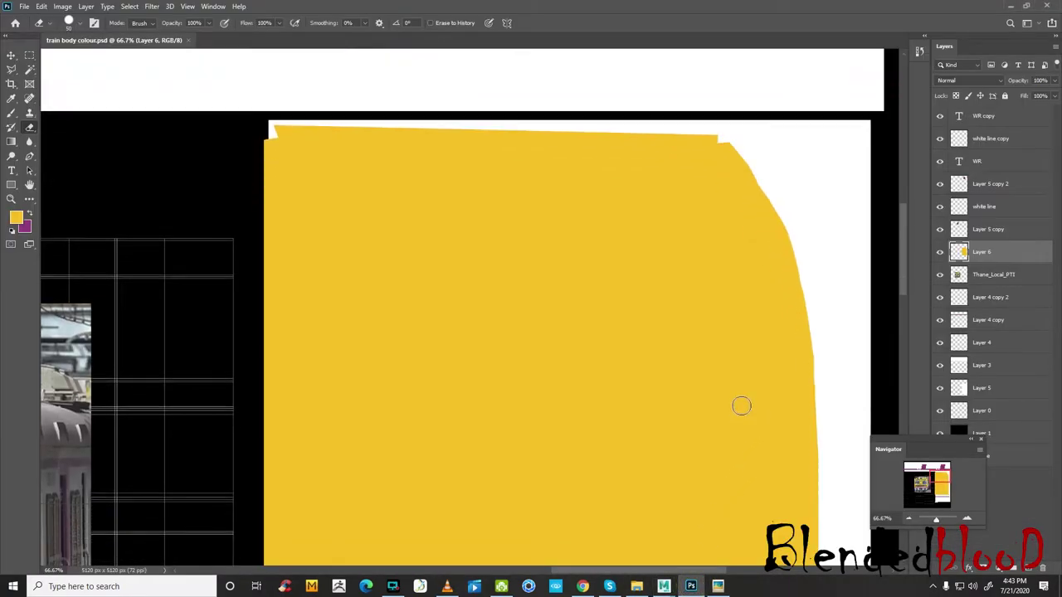
pyautogui.click(908, 520)
pyautogui.click(908, 519)
pyautogui.click(908, 519)
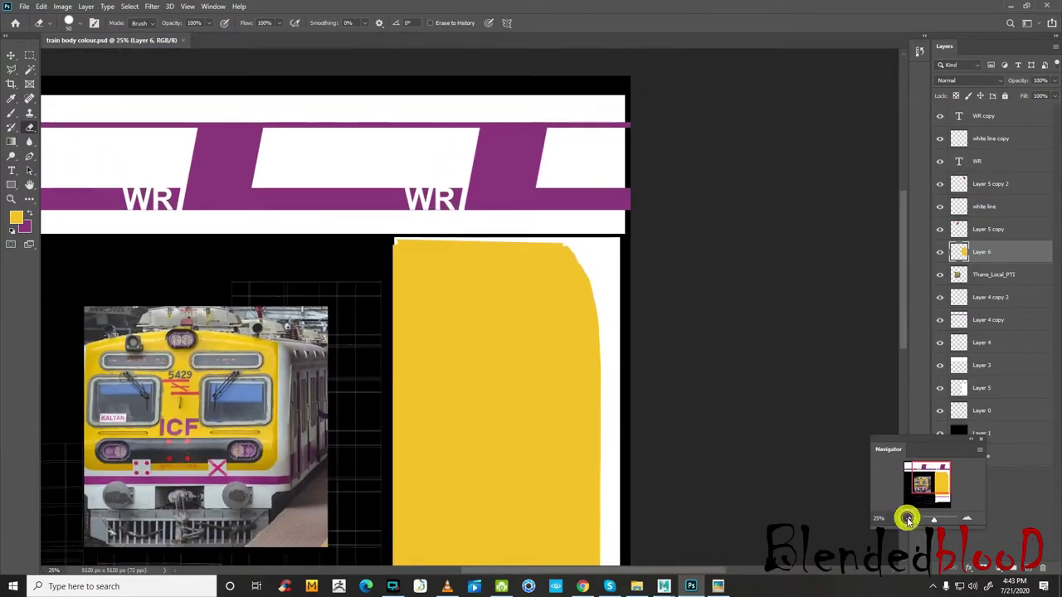
pyautogui.click(908, 519)
pyautogui.rightClick(29, 56)
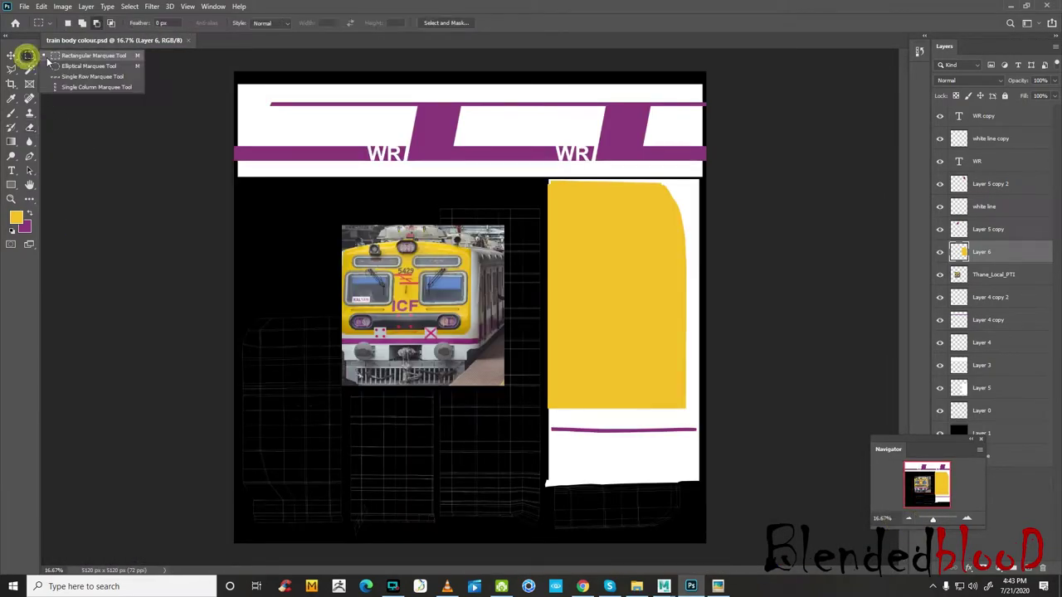
pyautogui.click(75, 63)
pyautogui.hotkey('ctrl', 'shift', 'alt', 'n')
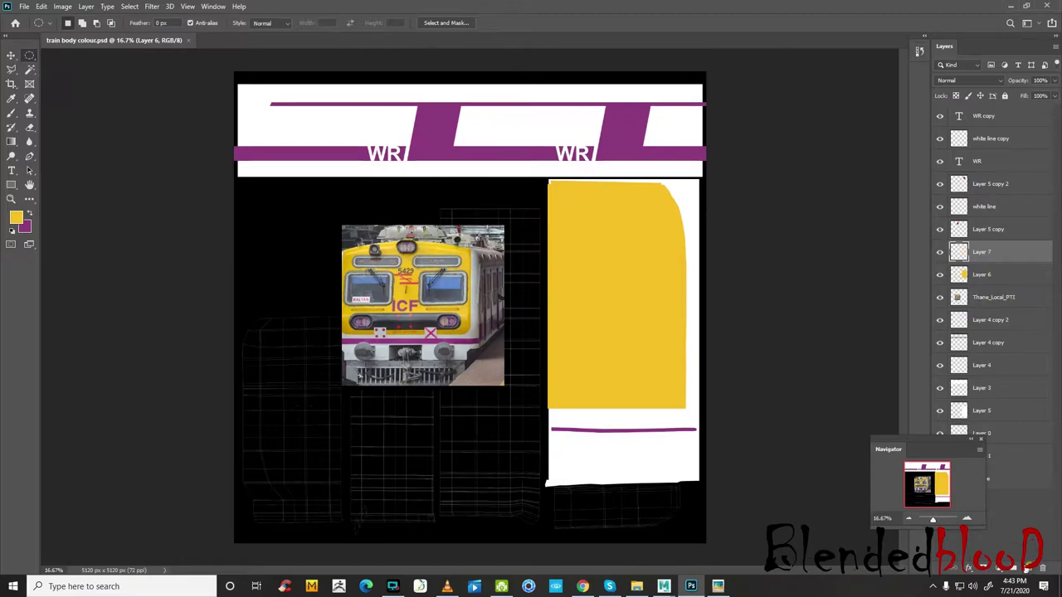
pyautogui.moveTo(611, 324); pyautogui.dragTo(676, 396)
# - Fill the circle with purple at 66% opacity and move it into the panel's lower-right corner
pyautogui.hotkey('ctrl', 'BackSpace')
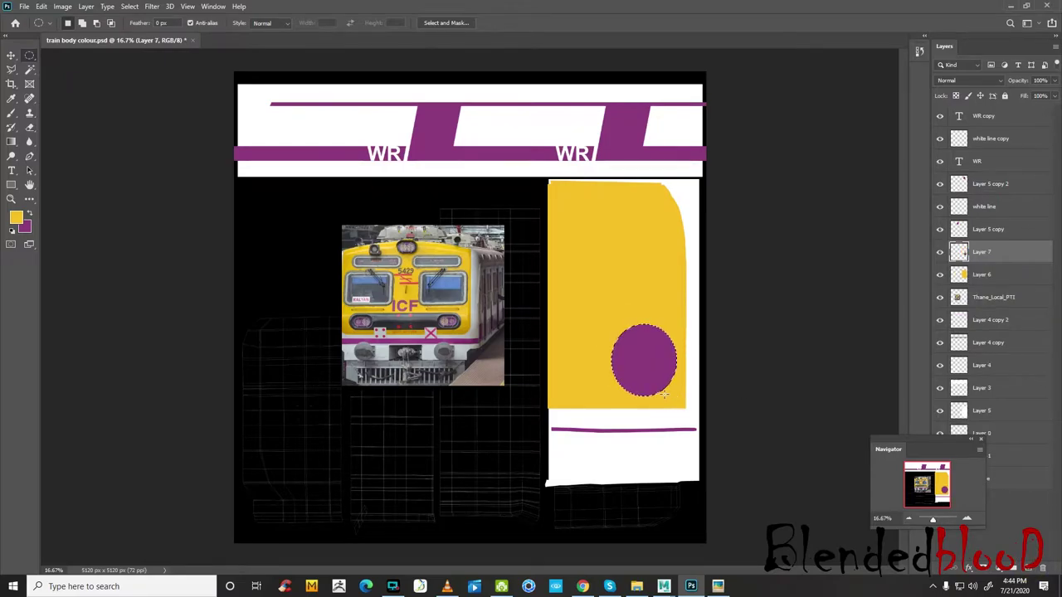
pyautogui.press('v')
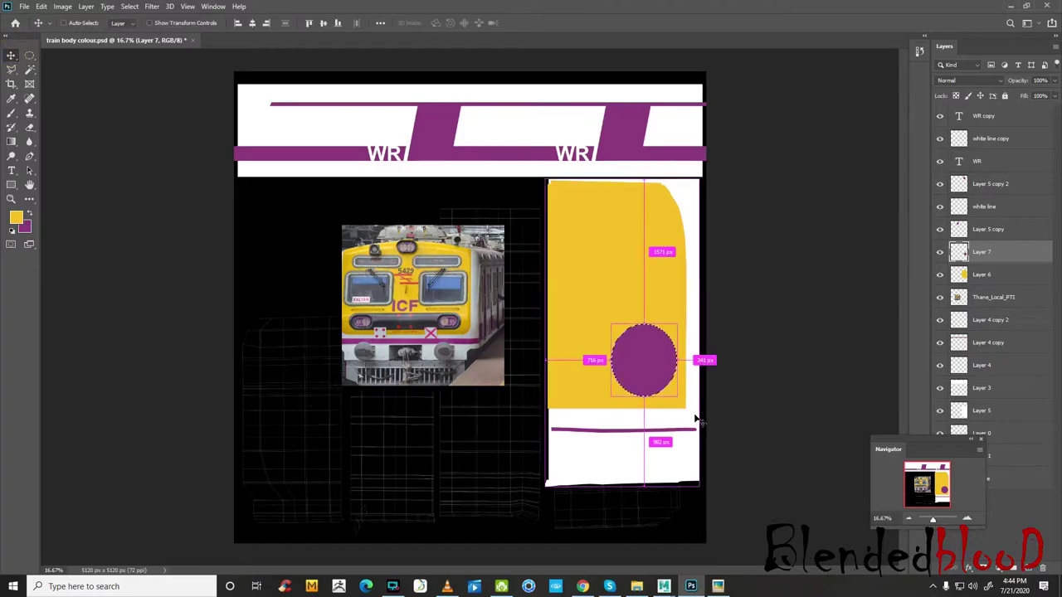
pyautogui.hotkey('ctrl', 'd')
pyautogui.click(1055, 81)
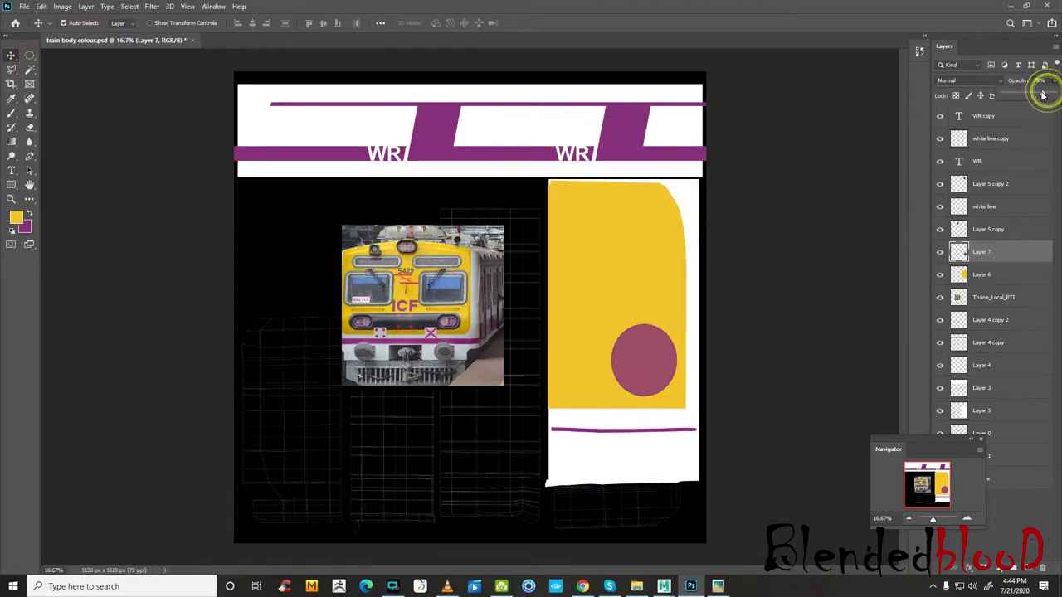
pyautogui.moveTo(1048, 93); pyautogui.dragTo(1039, 96)
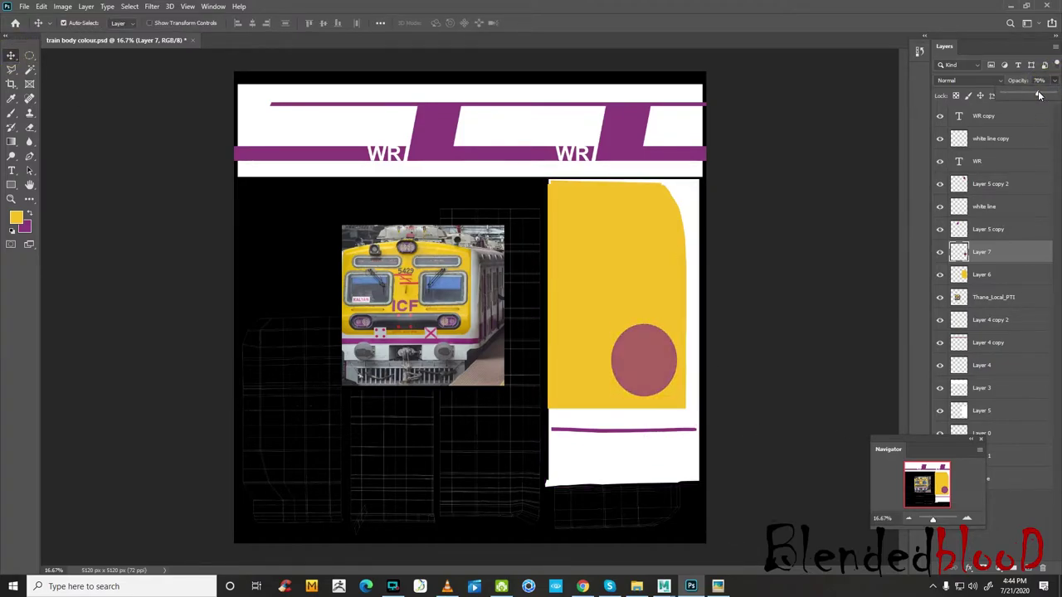
pyautogui.click(968, 519)
pyautogui.click(967, 519)
pyautogui.moveTo(784, 331); pyautogui.dragTo(802, 351)
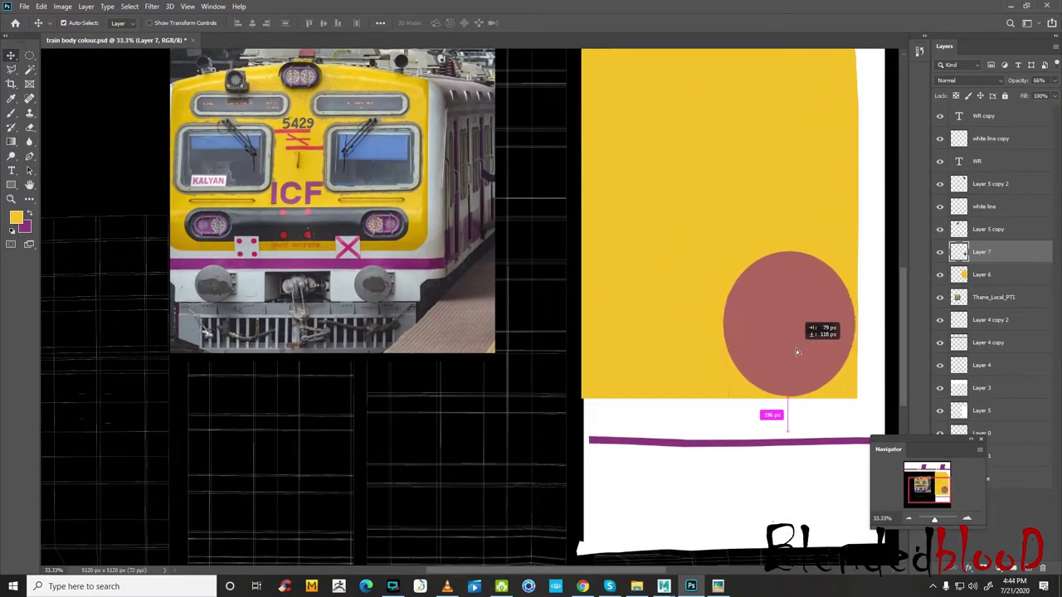
pyautogui.moveTo(802, 350); pyautogui.dragTo(798, 352)
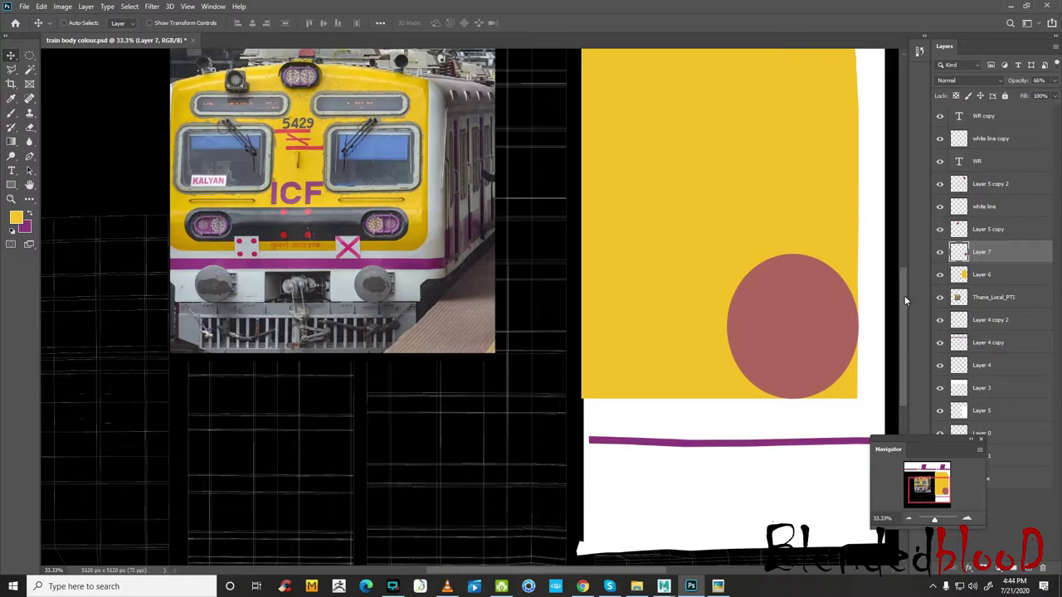
# - Erase the yellow corner outside the circle using the circle's inverted selection on the fill layer
pyautogui.click(961, 275)
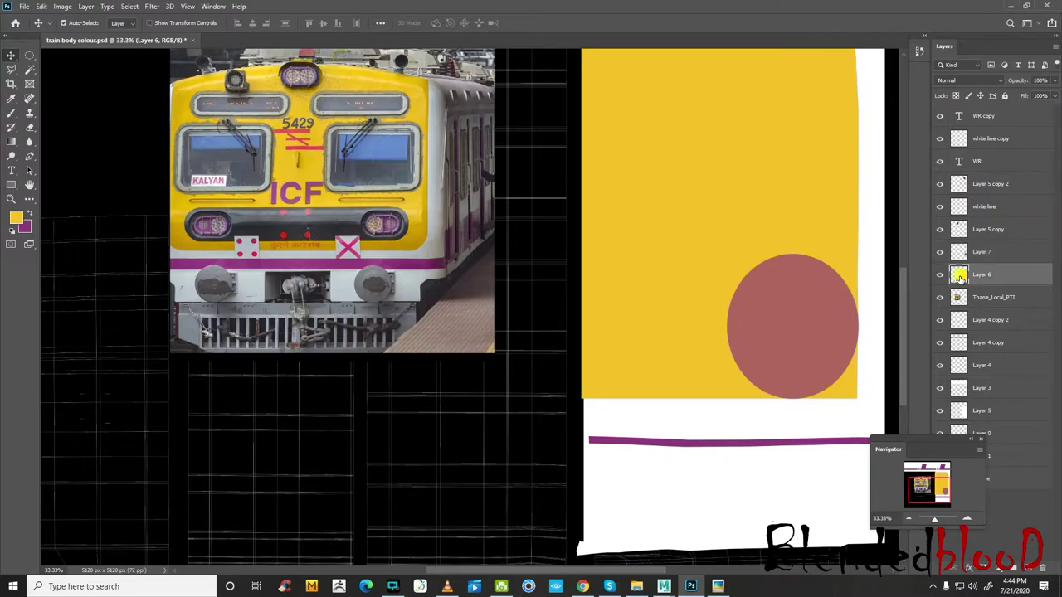
pyautogui.keyDown('ctrl'); pyautogui.click(959, 249); pyautogui.keyUp('ctrl')
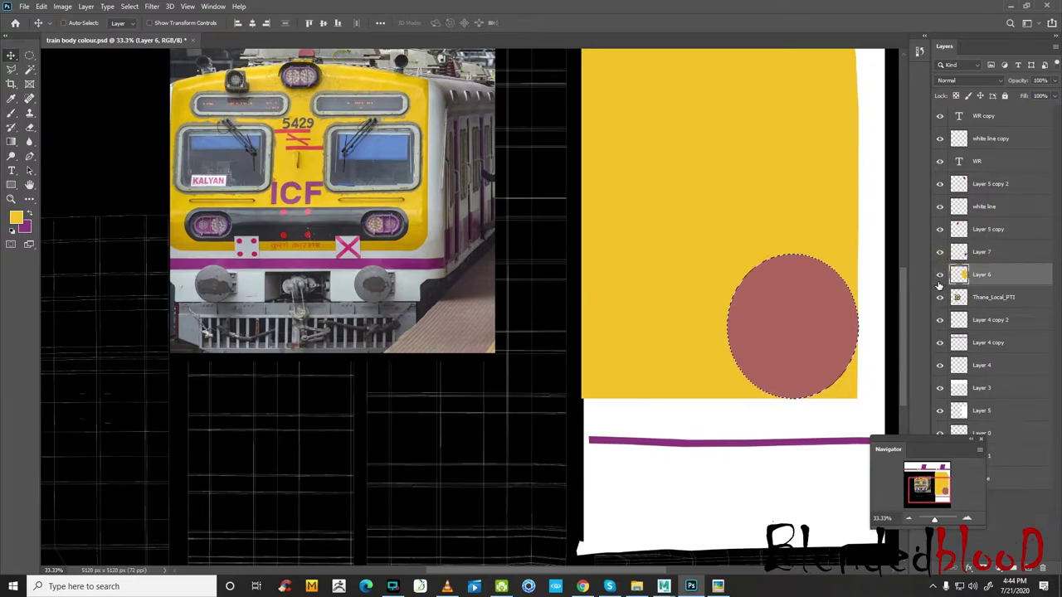
pyautogui.hotkey('ctrl', 'shift', 'i')
pyautogui.click(31, 128)
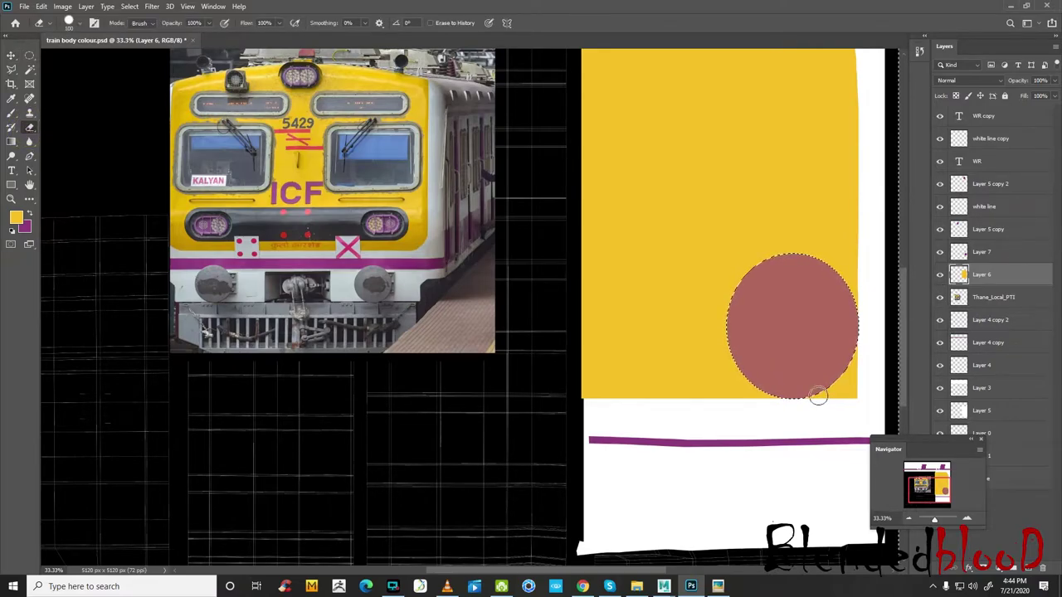
pyautogui.moveTo(815, 401)
pyautogui.mouseDown()
pyautogui.moveTo(854, 381)
pyautogui.moveTo(832, 405)
pyautogui.mouseUp()
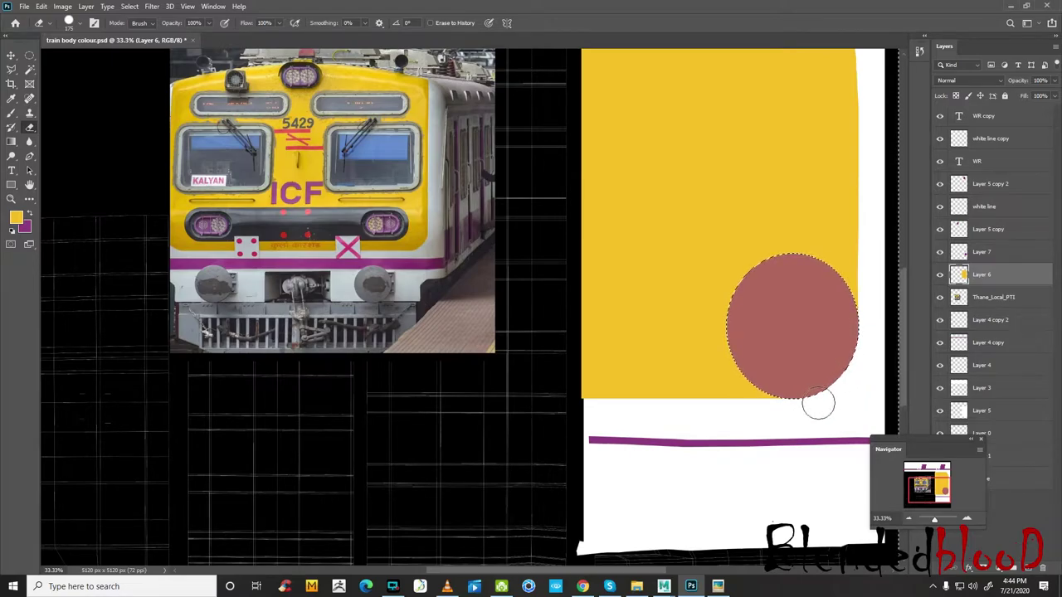
pyautogui.hotkey('ctrl', 'd')
# - Delete the circle guide layer (Layer 7) and zoom out to the whole texture
pyautogui.click(11, 56)
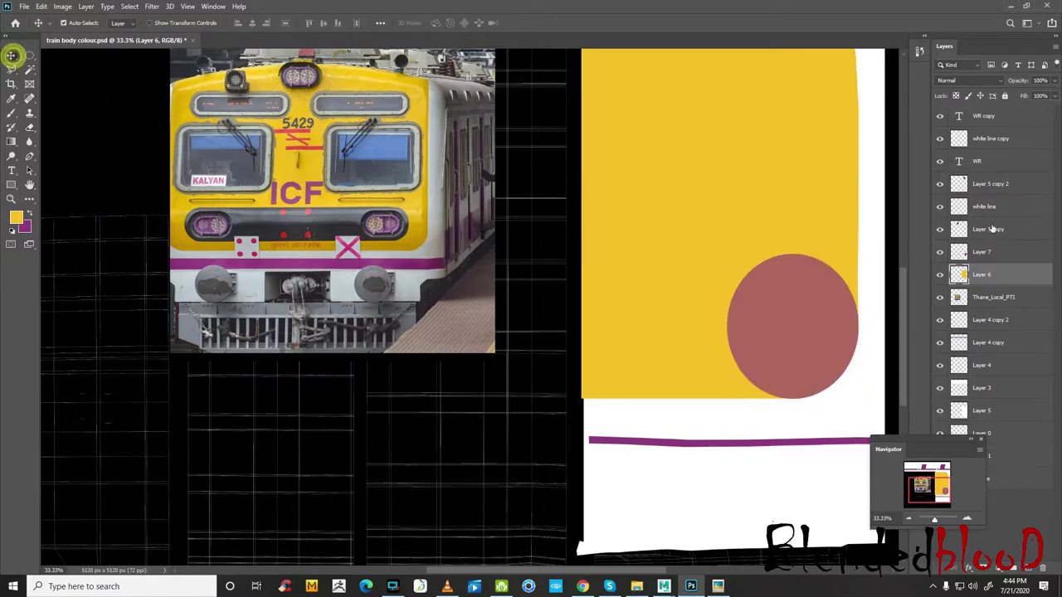
pyautogui.click(941, 251)
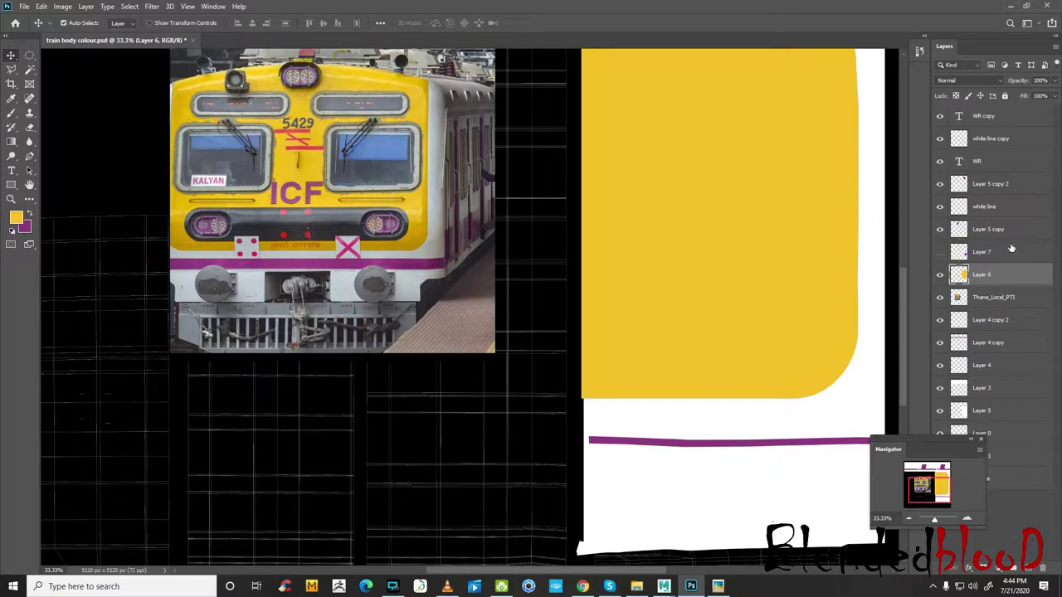
pyautogui.click(981, 251)
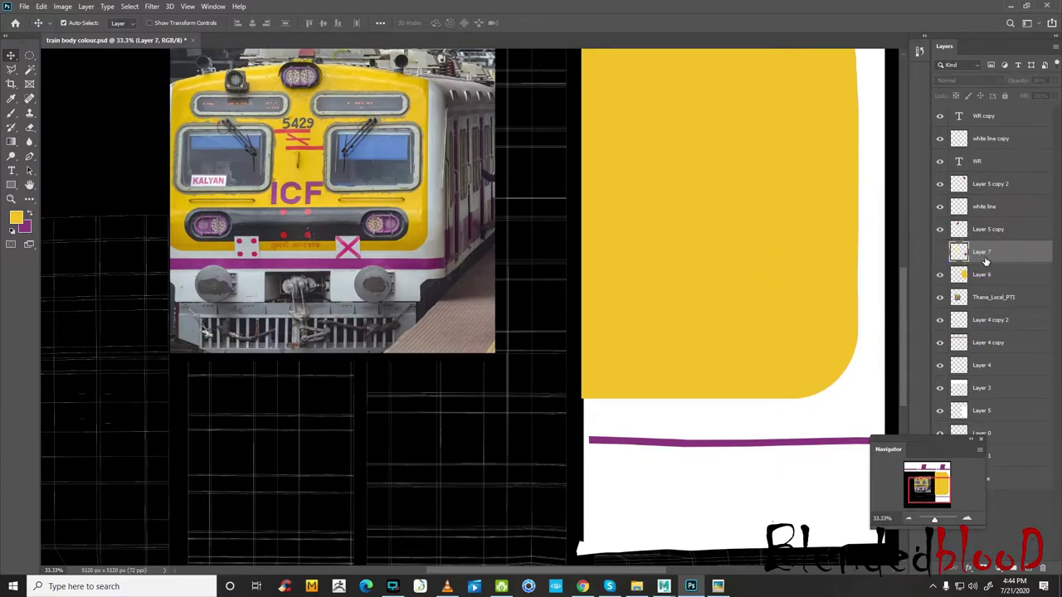
pyautogui.press('Delete')
pyautogui.click(909, 522)
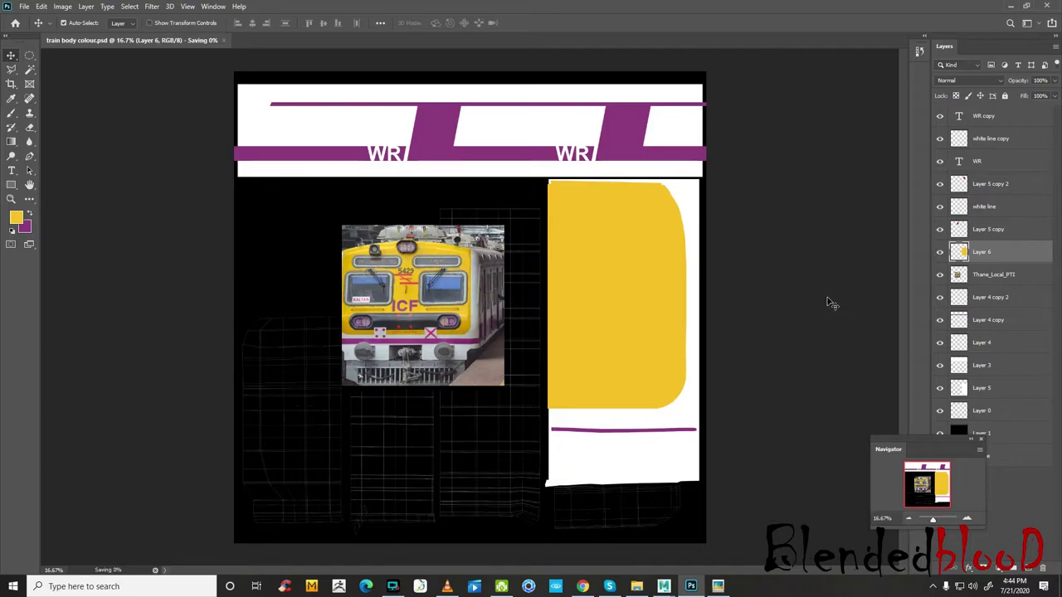
# - Reload the train_body_colour texture file in Maya's Hypershade
pyautogui.moveTo(664, 587)
pyautogui.click(776, 535)
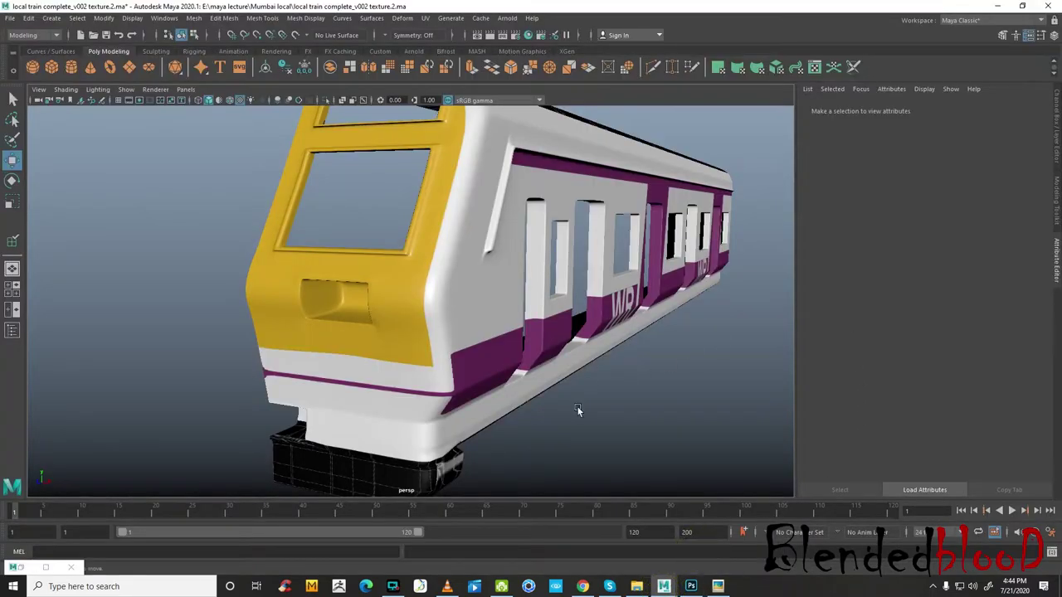
pyautogui.click(25, 567)
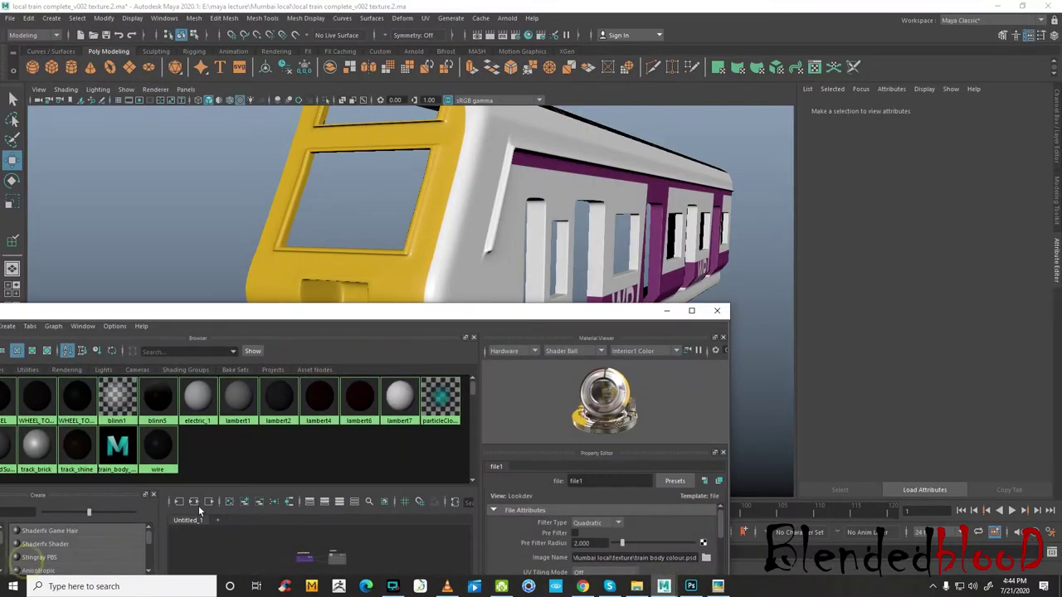
pyautogui.click(117, 448)
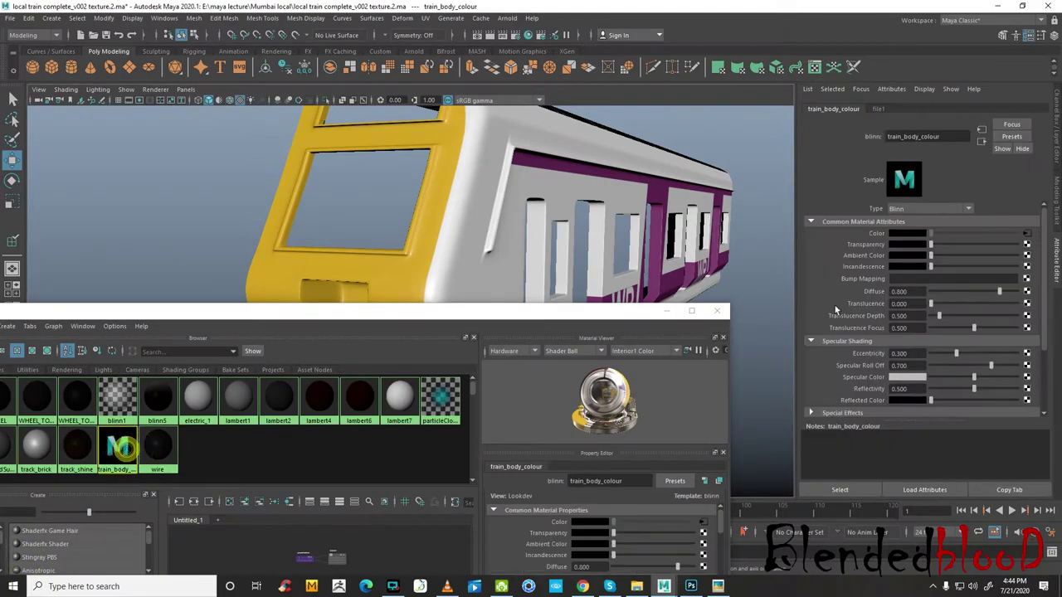
pyautogui.click(1031, 231)
pyautogui.click(907, 277)
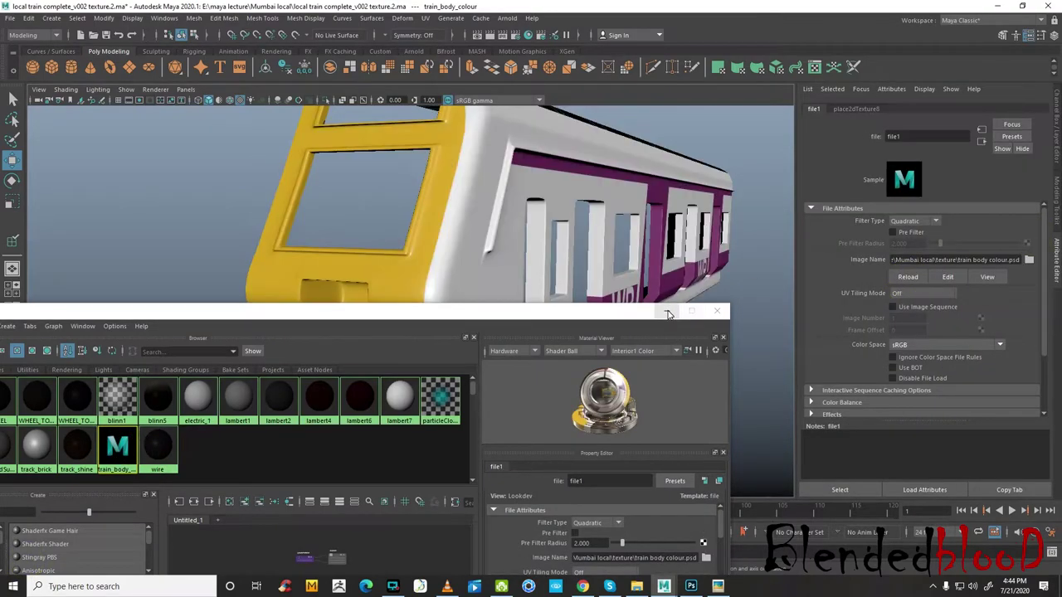
pyautogui.click(667, 311)
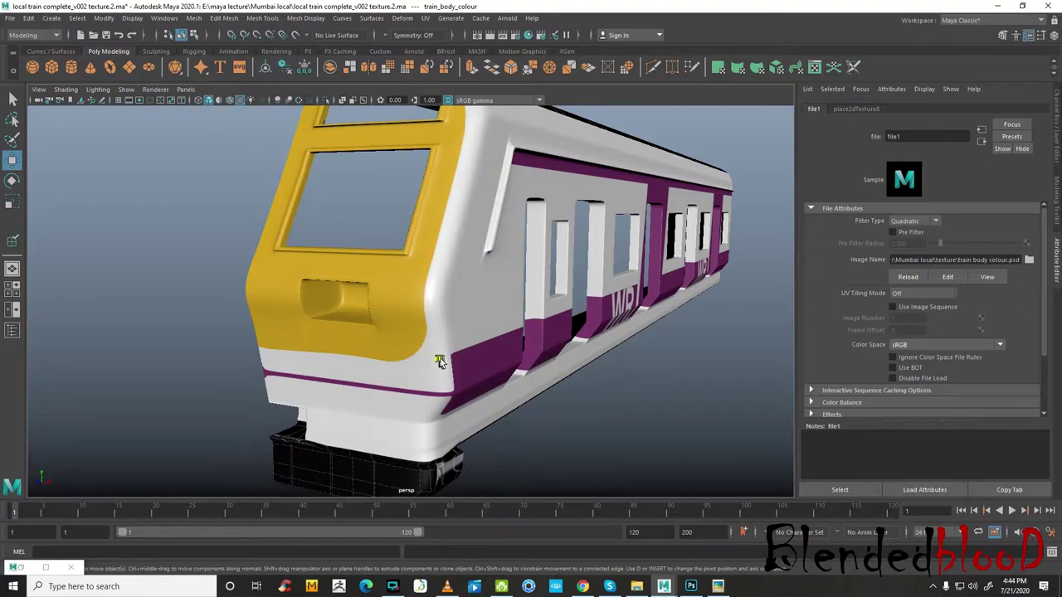
# - Orbit to the cab front, select the body mesh, and toggle between unsmoothed and smooth preview
pyautogui.keyDown('alt'); pyautogui.moveTo(433, 375); pyautogui.dragTo(431, 355); pyautogui.keyUp('alt')
pyautogui.scroll(-2, 621, 355)
pyautogui.keyDown('alt'); pyautogui.moveTo(616, 324); pyautogui.dragTo(575, 355); pyautogui.keyUp('alt')
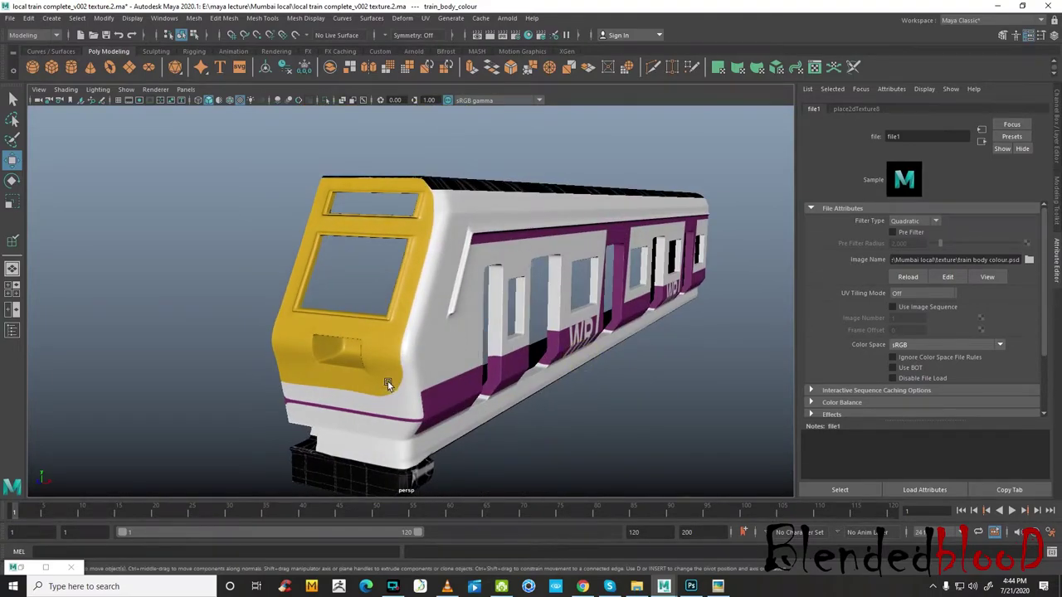
pyautogui.scroll(2, 388, 384)
pyautogui.keyDown('alt'); pyautogui.moveTo(379, 372); pyautogui.dragTo(434, 327); pyautogui.keyUp('alt')
pyautogui.scroll(2, 434, 327)
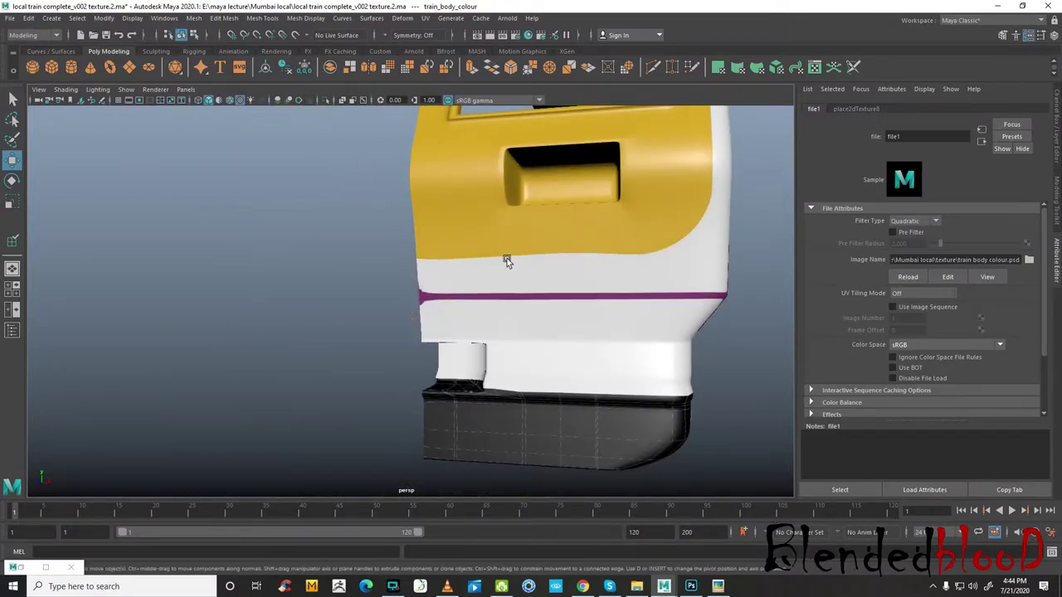
pyautogui.click(440, 304)
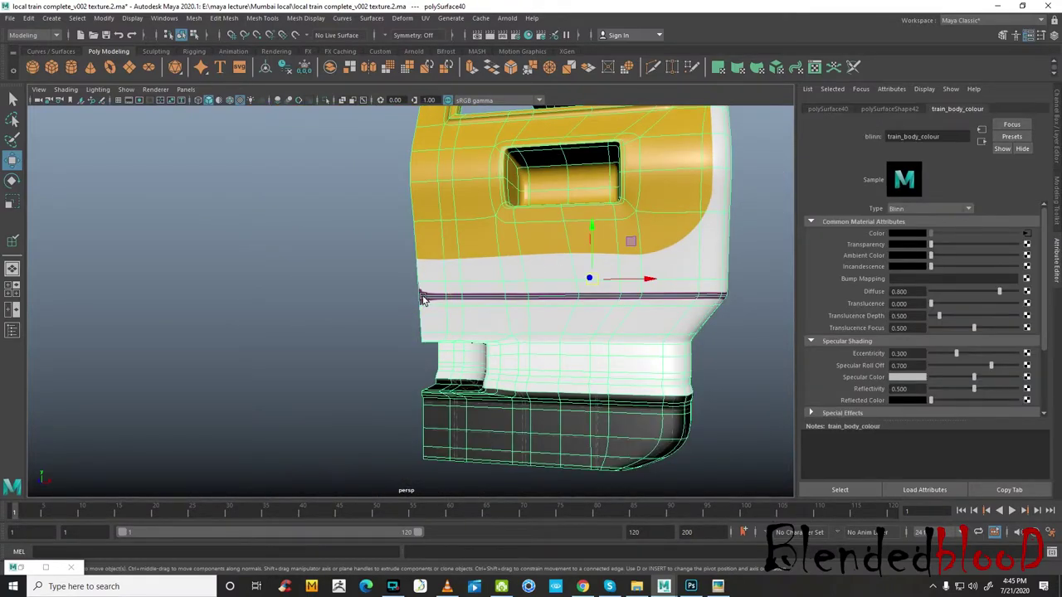
pyautogui.scroll(2, 431, 306)
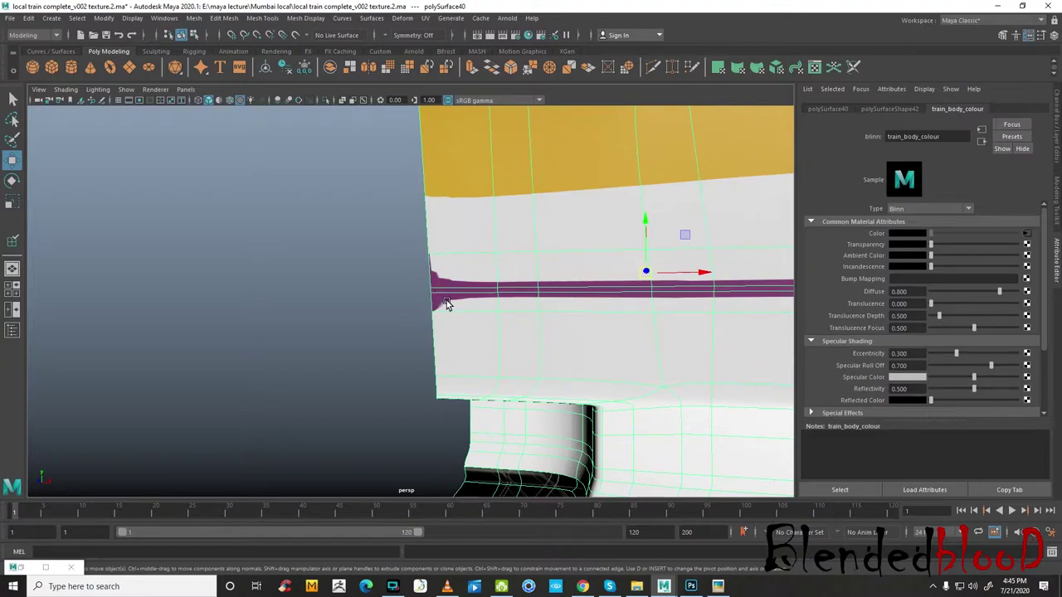
pyautogui.press('1')
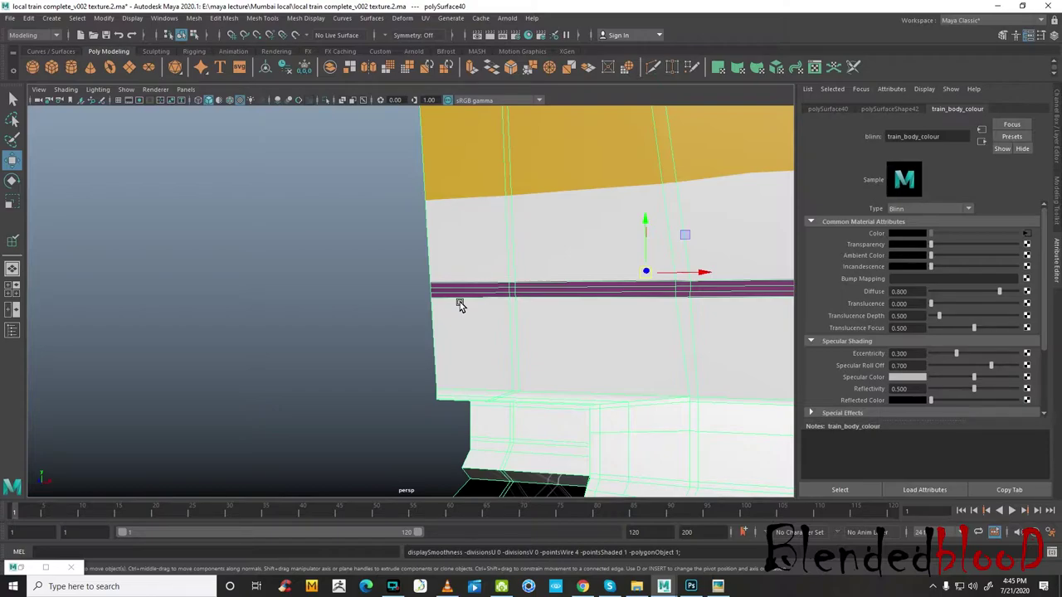
pyautogui.press('3')
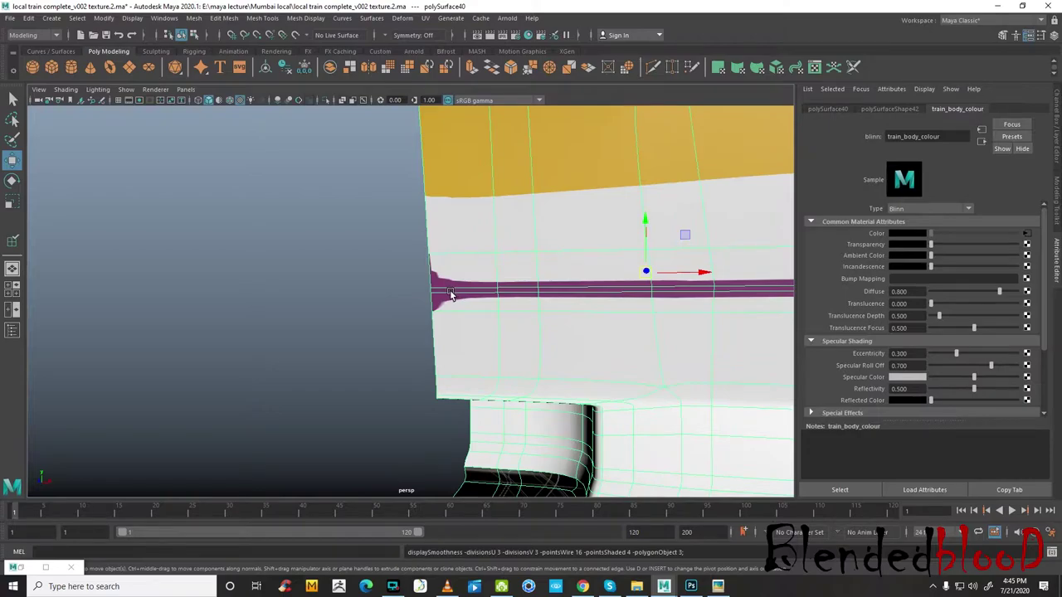
pyautogui.press('1')
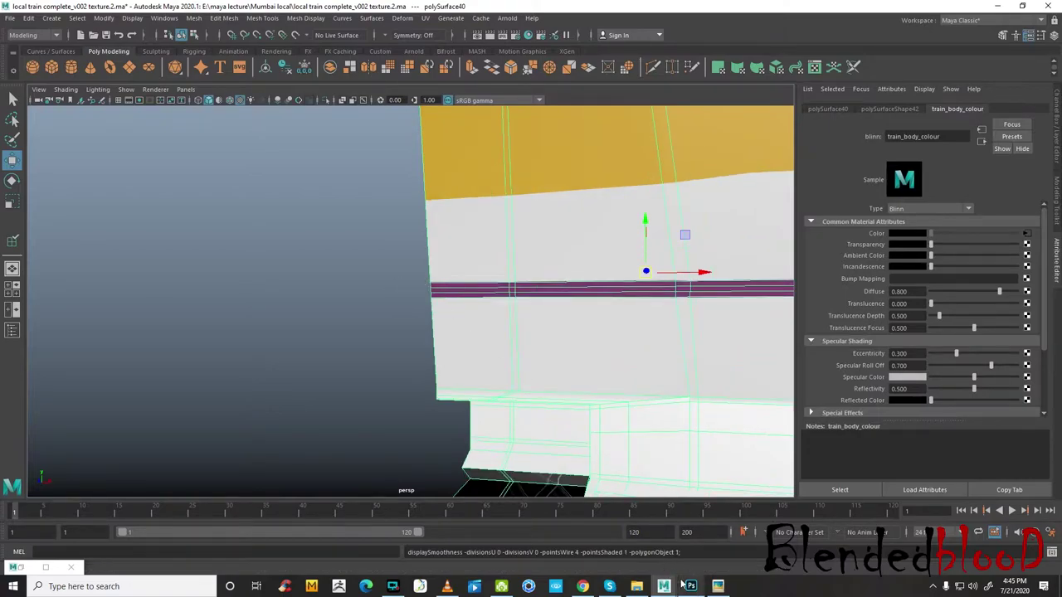
# - Back in Photoshop, toggle layer visibility to identify the WR band, grid, and yellow shape layers
pyautogui.click(690, 585)
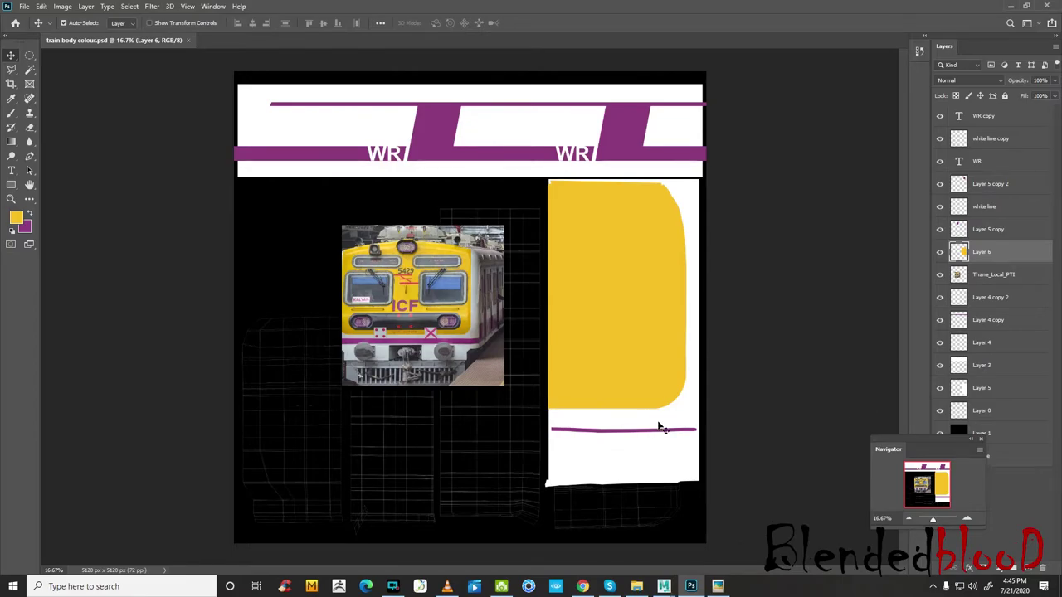
pyautogui.click(966, 518)
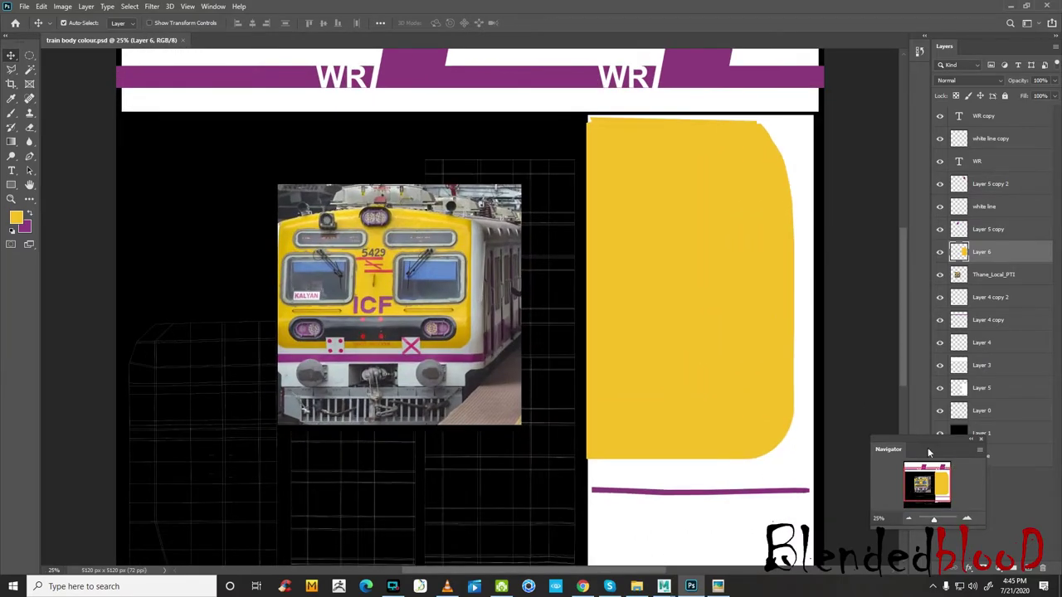
pyautogui.click(941, 321)
pyautogui.click(940, 320)
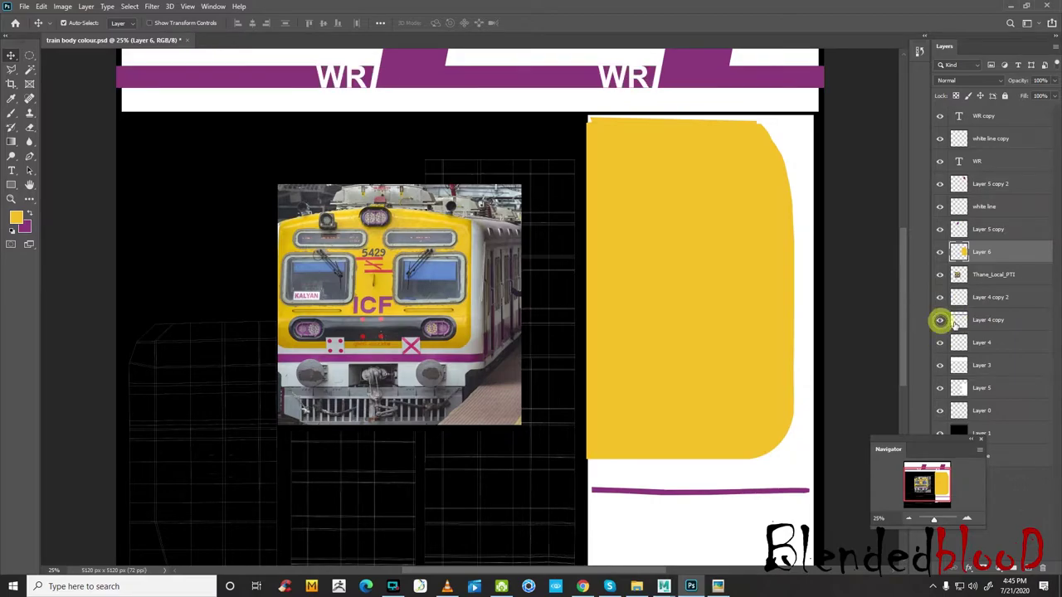
pyautogui.click(1000, 321)
pyautogui.click(940, 321)
pyautogui.click(940, 321)
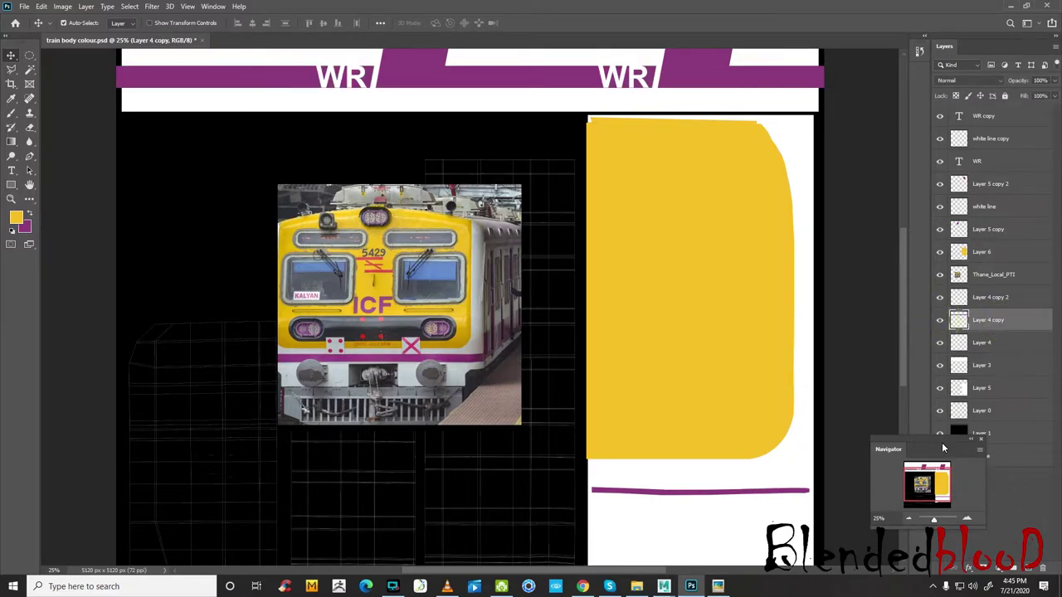
pyautogui.moveTo(941, 443); pyautogui.dragTo(936, 490)
pyautogui.click(940, 411)
pyautogui.click(940, 411)
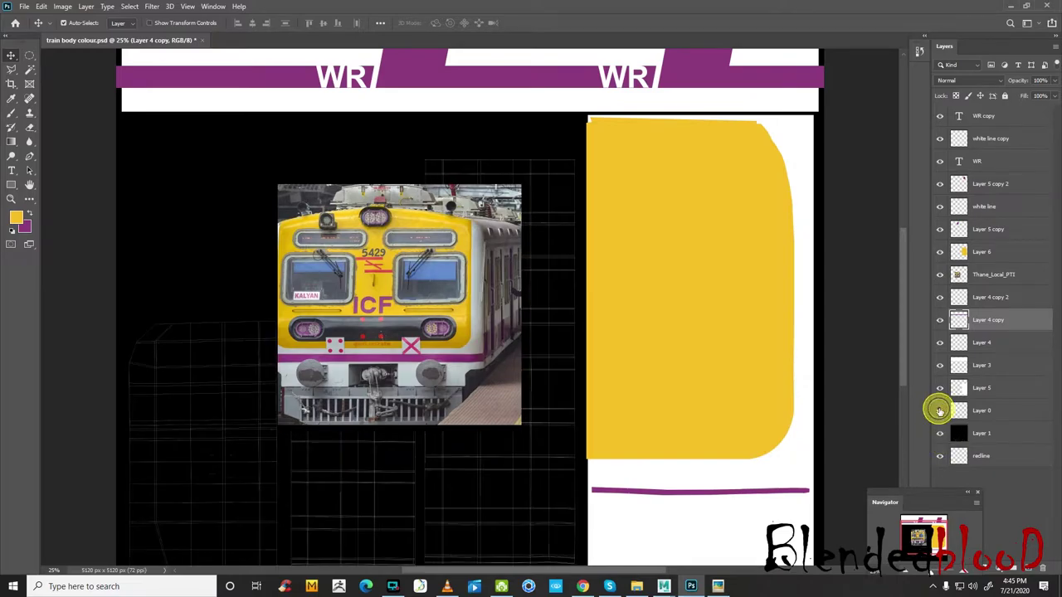
pyautogui.click(941, 388)
pyautogui.click(940, 388)
pyautogui.click(940, 389)
pyautogui.click(940, 389)
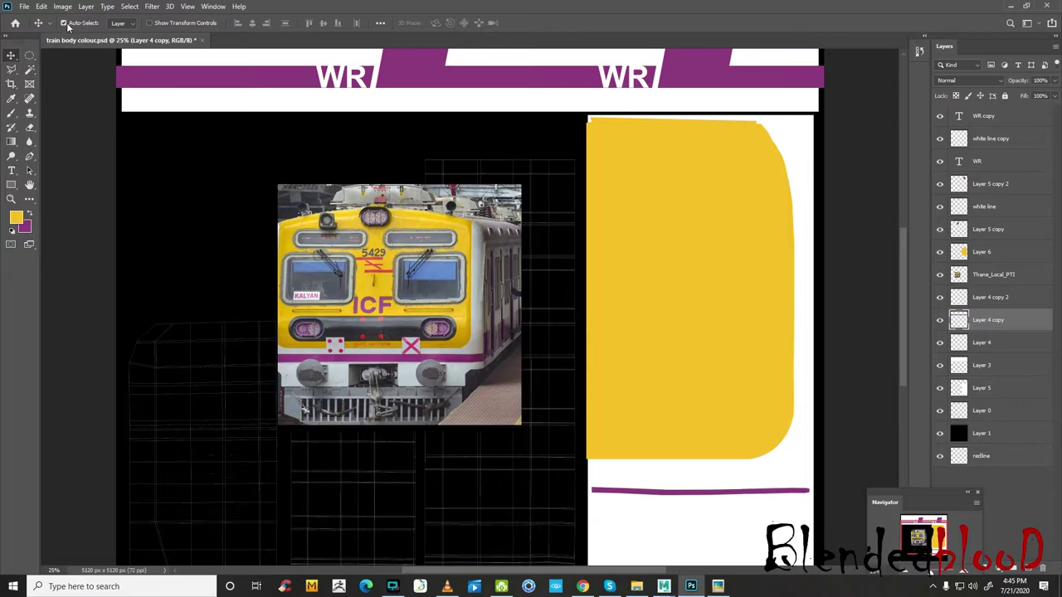
# - Select the purple trim line's layer, Layer 4 copy 2, and dock the Navigator panel
pyautogui.click(665, 493)
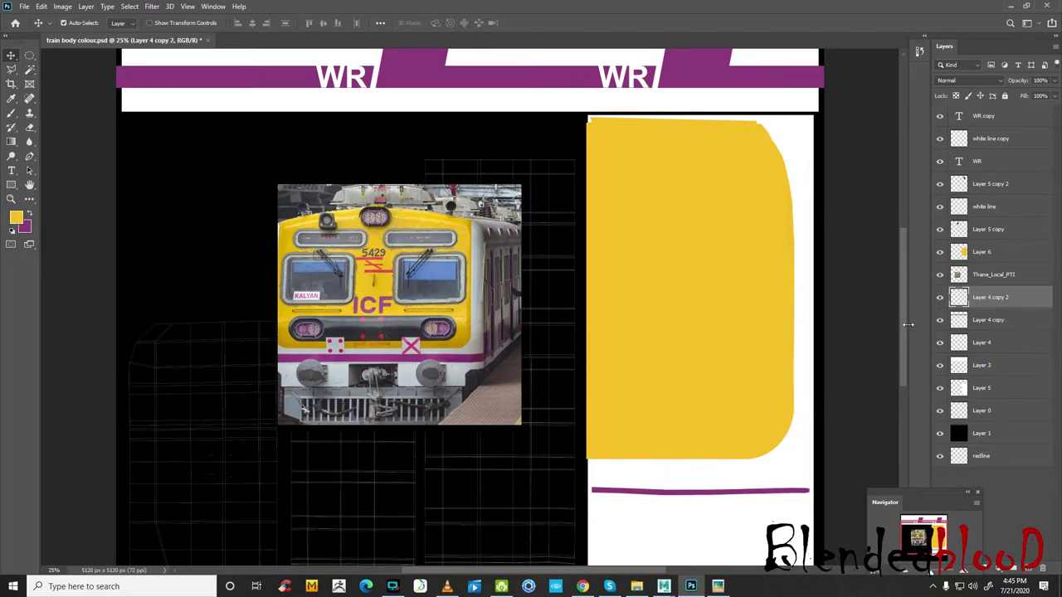
pyautogui.click(941, 296)
pyautogui.click(941, 296)
pyautogui.click(963, 570)
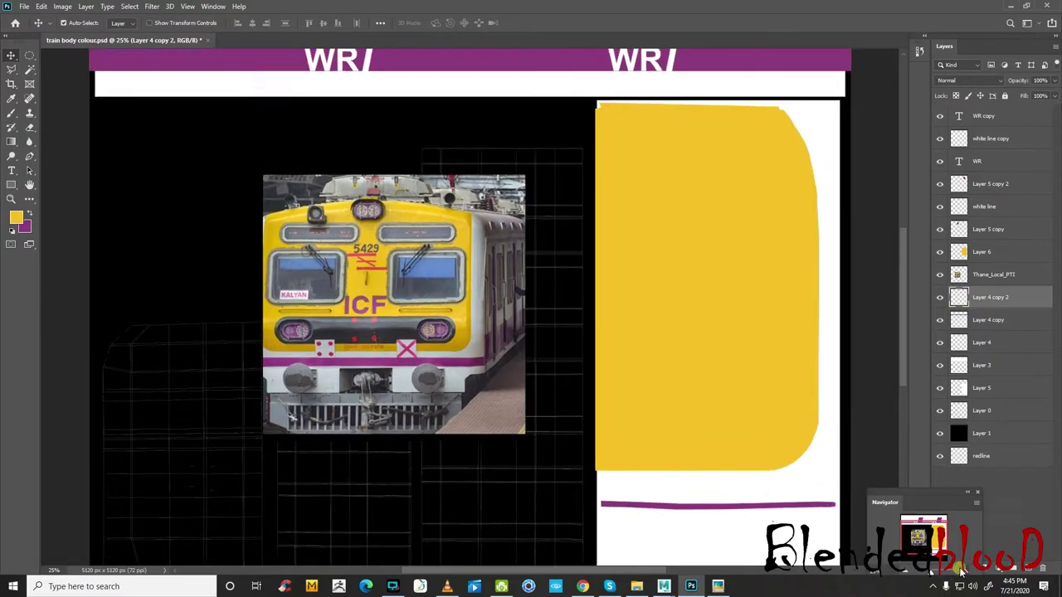
pyautogui.moveTo(919, 502); pyautogui.dragTo(952, 479)
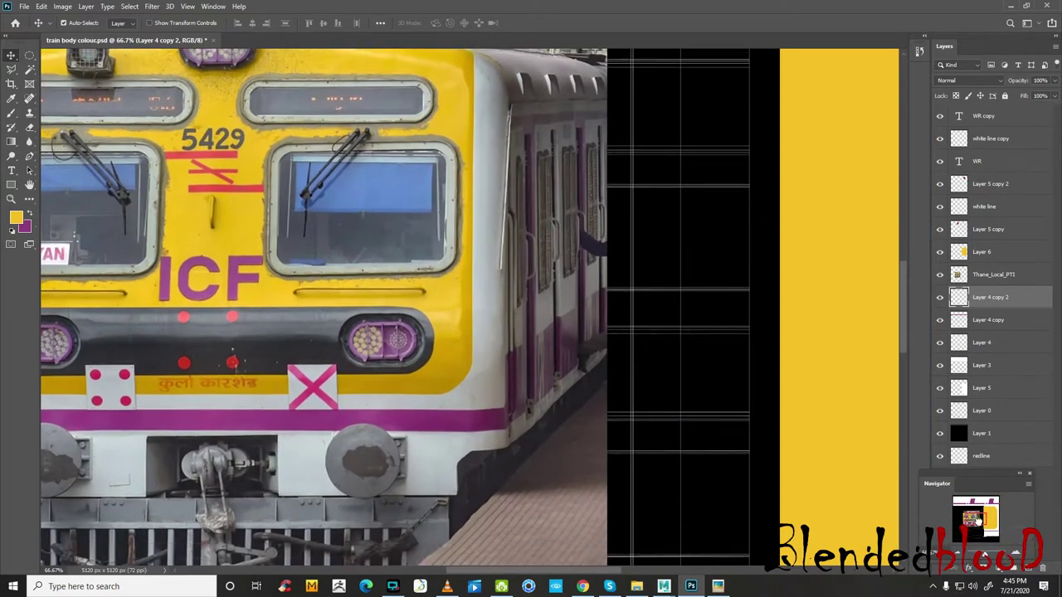
# - Zoom to 66.7% and hide the white fill layer so the UV wireframe shows
pyautogui.moveTo(975, 516); pyautogui.dragTo(980, 533)
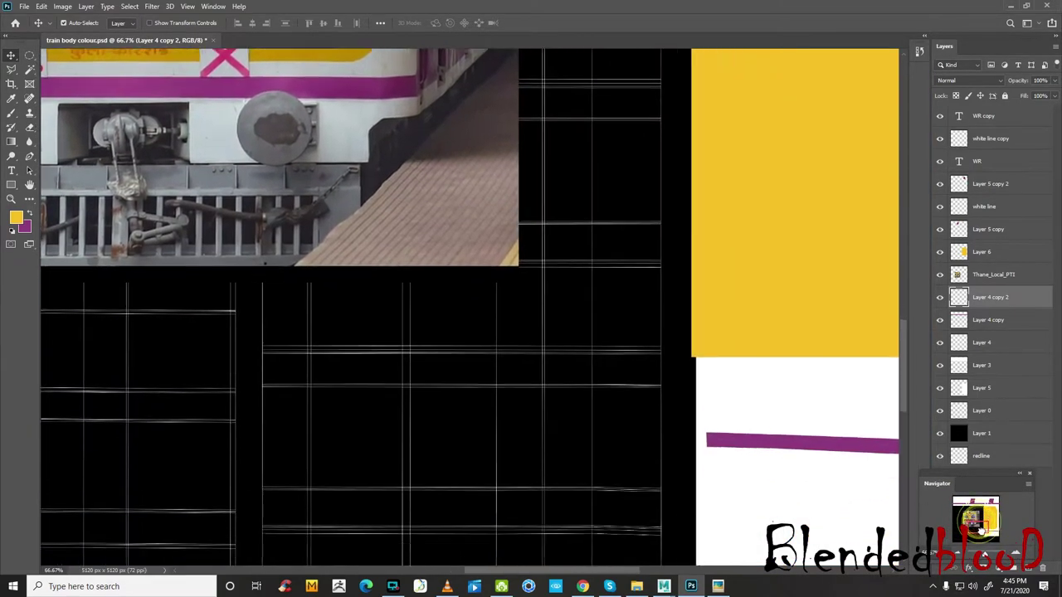
pyautogui.hotkey('ctrl', '+')
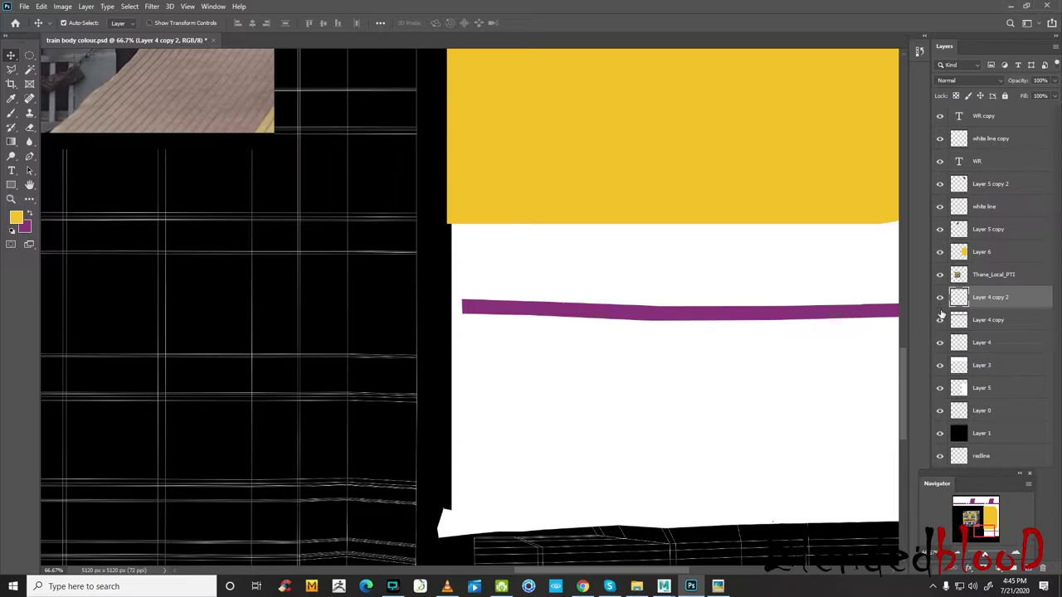
pyautogui.click(940, 388)
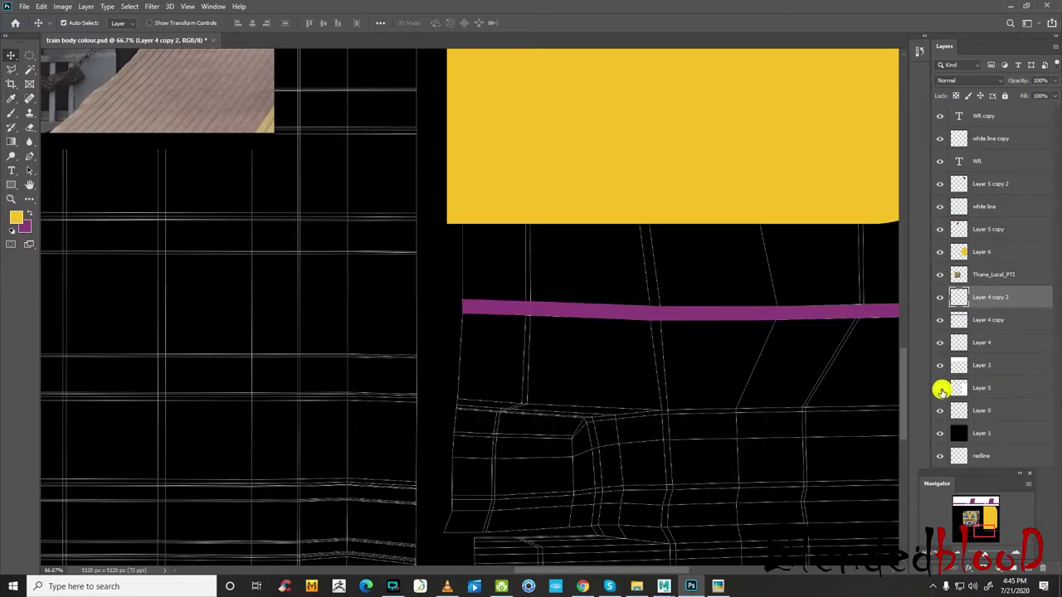
pyautogui.click(940, 298)
pyautogui.click(940, 297)
# - Extend the purple trim line leftward by filling a rectangular selection with purple
pyautogui.click(28, 55)
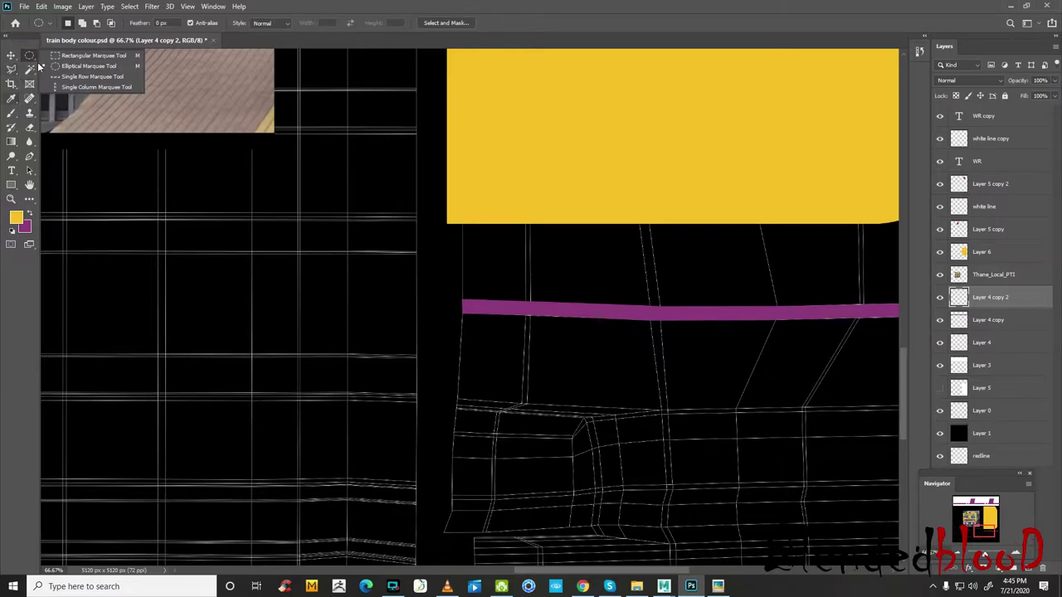
pyautogui.click(58, 56)
pyautogui.moveTo(452, 306); pyautogui.dragTo(470, 316)
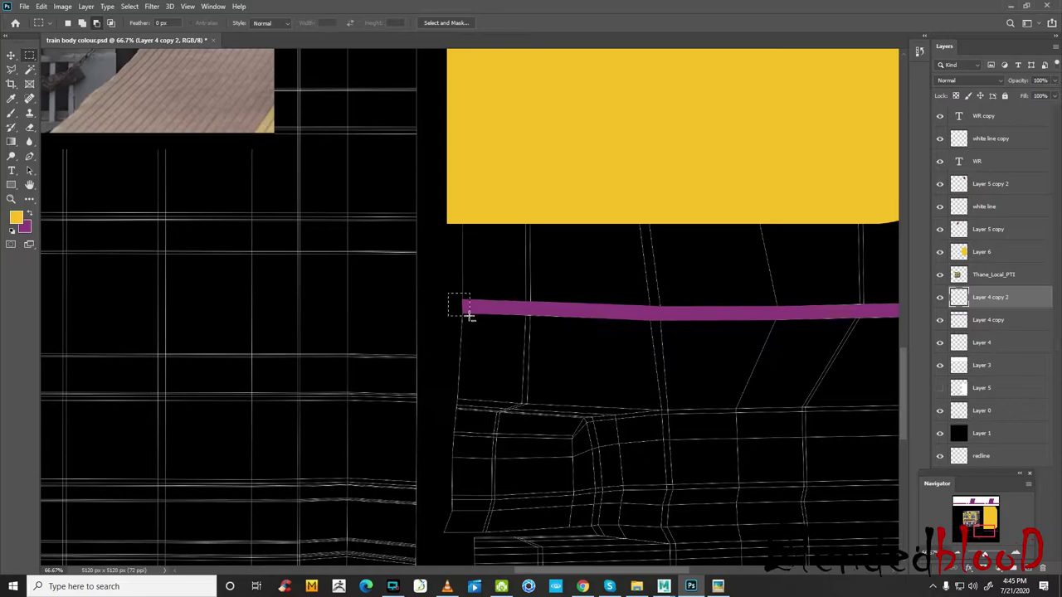
pyautogui.click(1017, 553)
pyautogui.click(1017, 553)
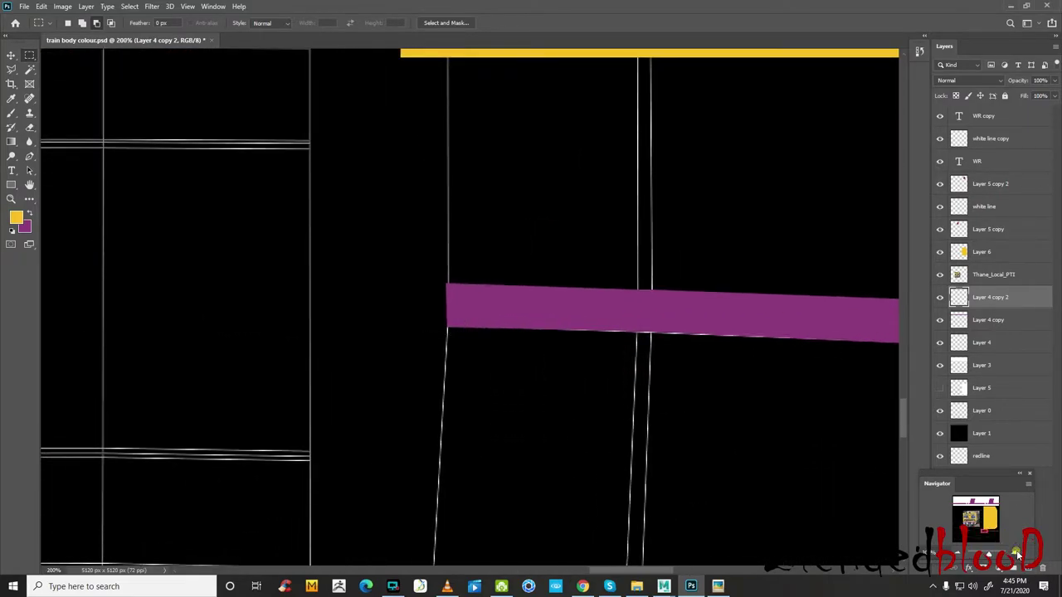
pyautogui.click(1018, 553)
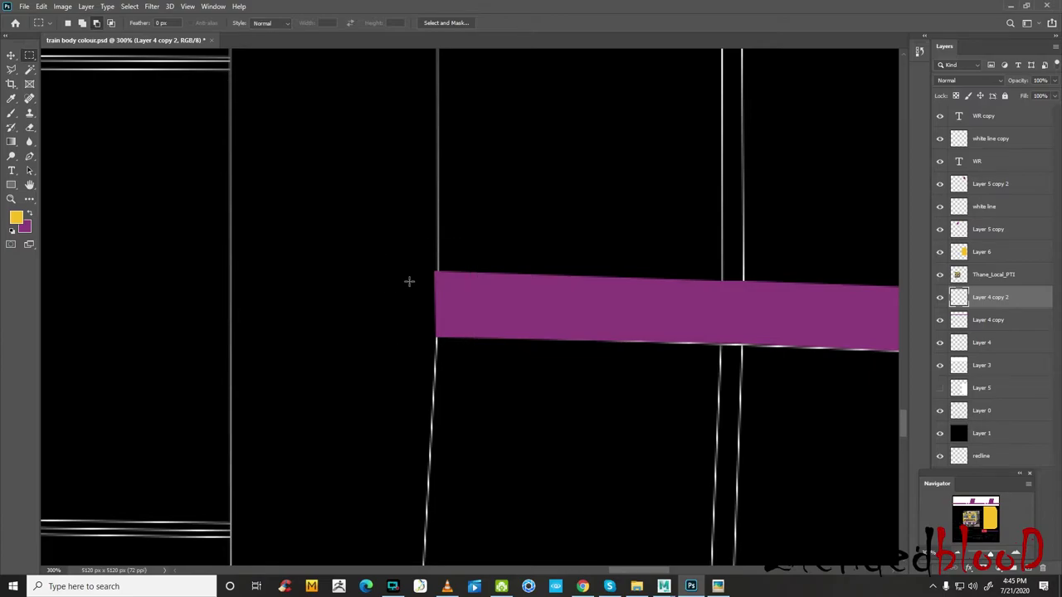
pyautogui.moveTo(390, 271); pyautogui.dragTo(452, 335)
pyautogui.hotkey('ctrl', 'BackSpace')
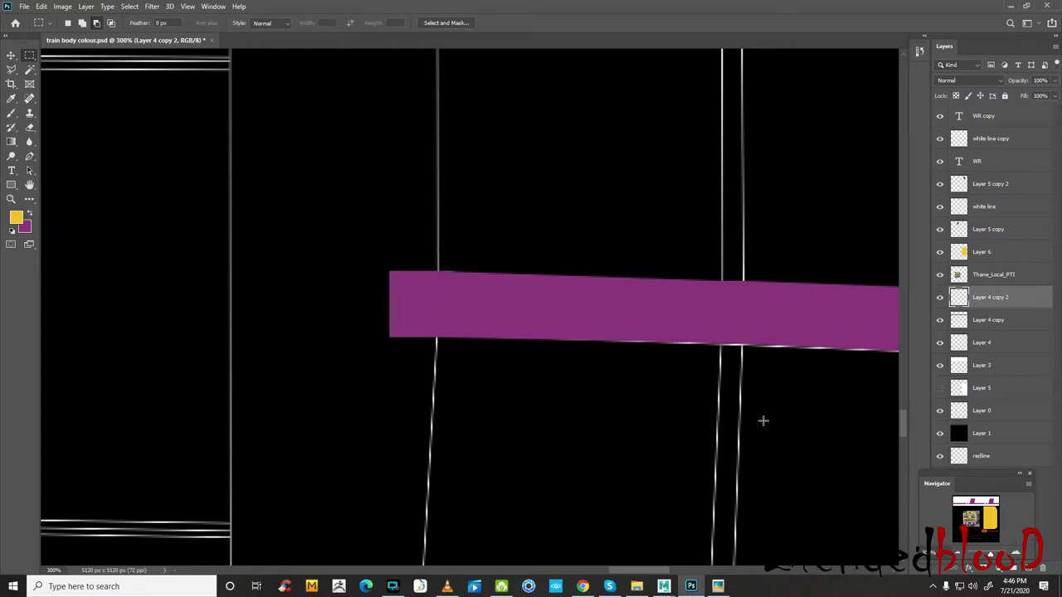
# - Reframe the yellow panel and trim line, then select the yellow cab panel layer
pyautogui.hotkey('ctrl', '-')
pyautogui.hotkey('ctrl', '-')
pyautogui.hotkey('ctrl', '-')
pyautogui.hotkey('ctrl', '-')
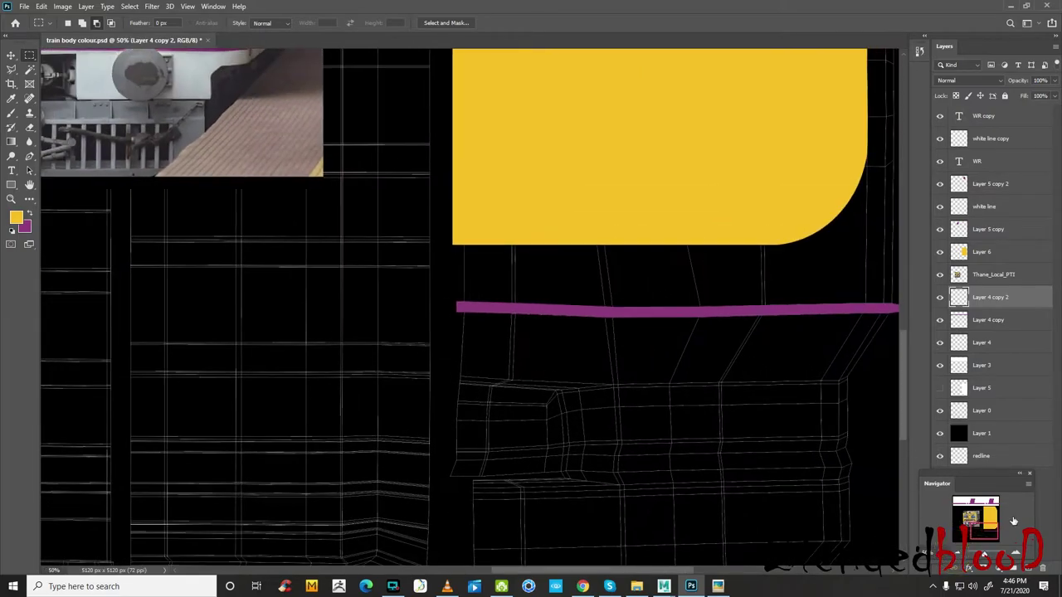
pyautogui.click(1016, 560)
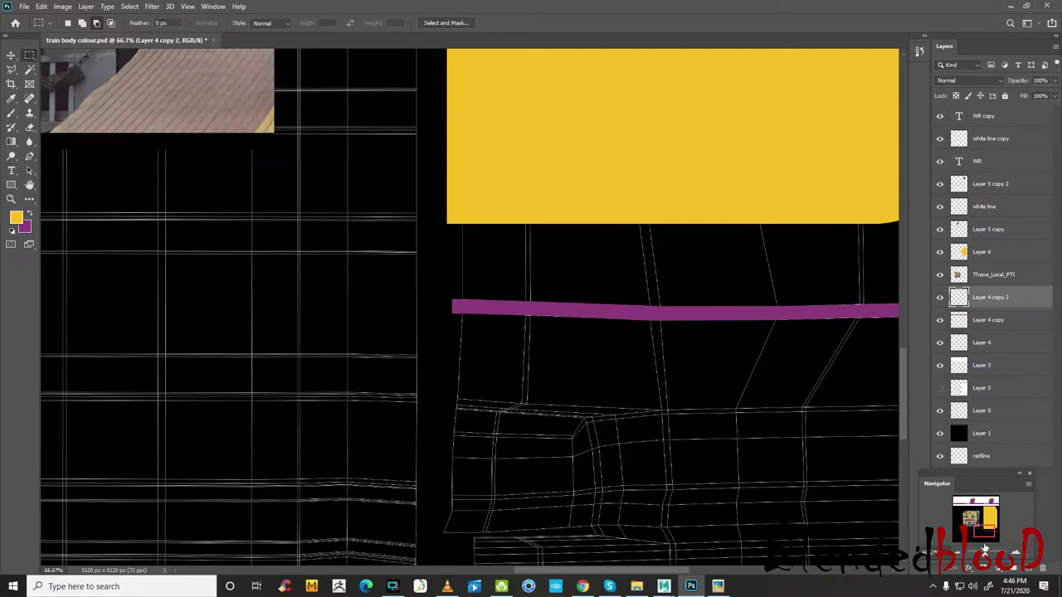
pyautogui.moveTo(982, 533); pyautogui.dragTo(982, 529)
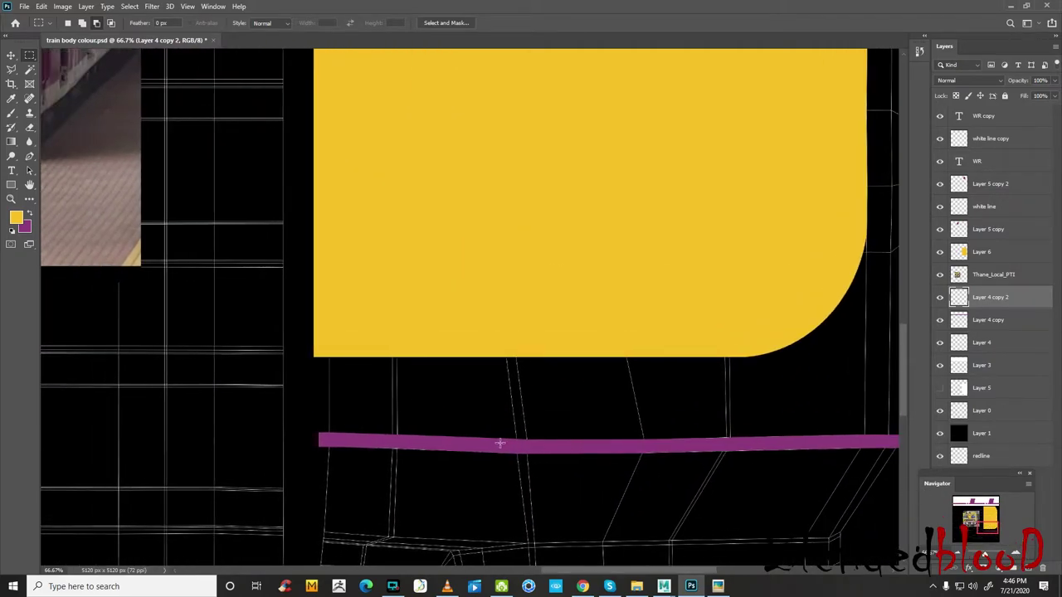
pyautogui.click(11, 55)
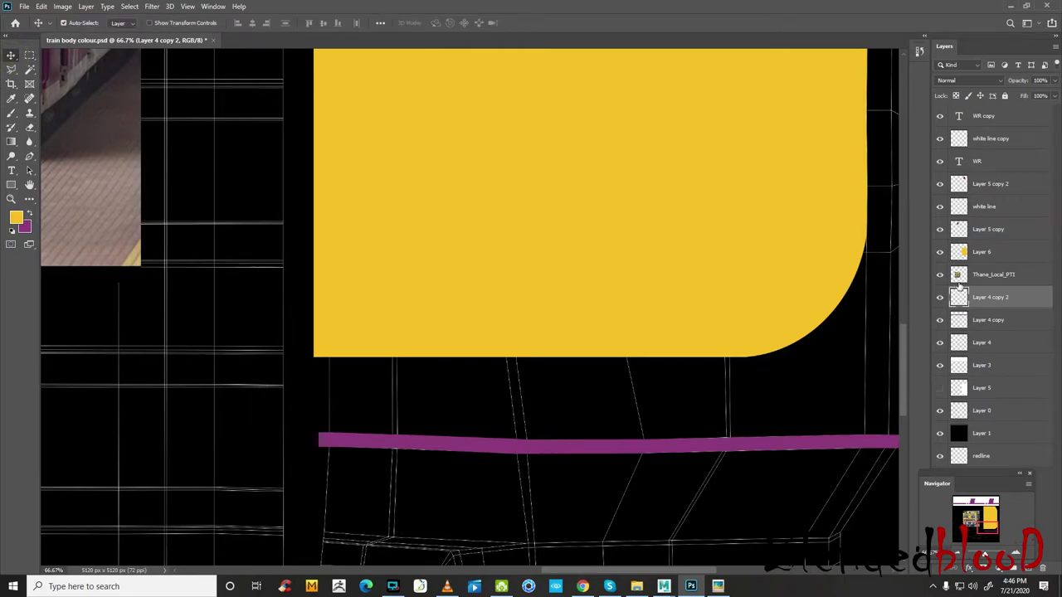
pyautogui.click(979, 253)
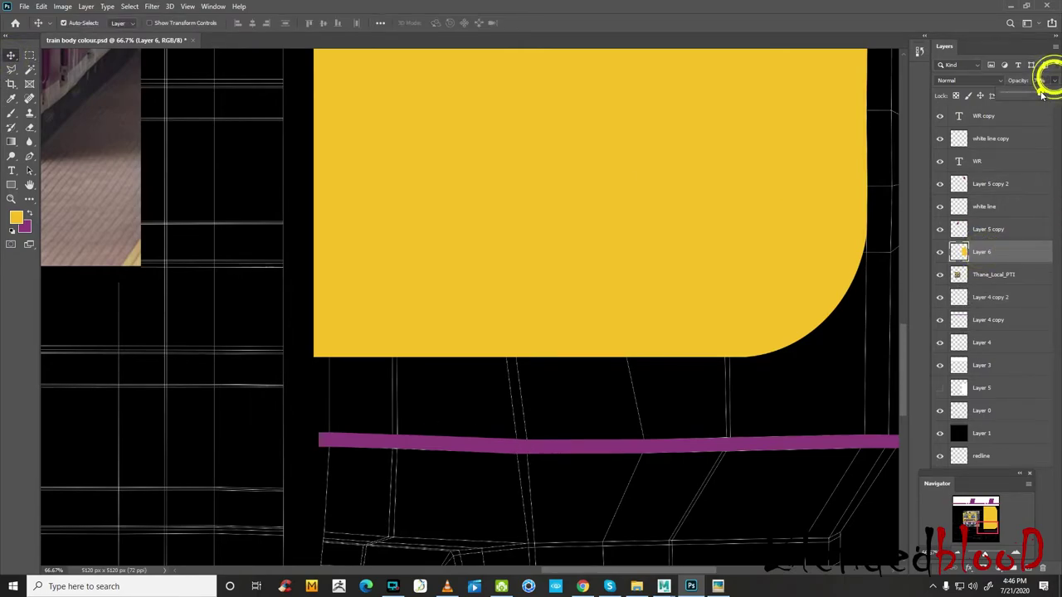
# - Lower the yellow panel's opacity, duplicate the purple stripe, and shift the copy to the cab's bottom edge
pyautogui.moveTo(1053, 93); pyautogui.dragTo(1037, 105)
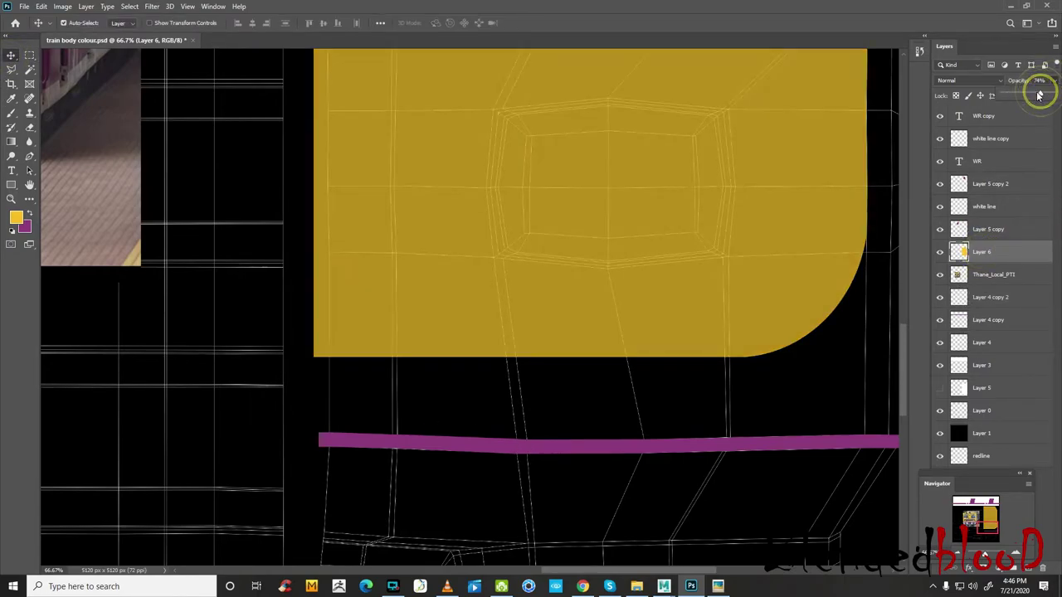
pyautogui.click(940, 300)
pyautogui.click(941, 299)
pyautogui.click(1000, 297)
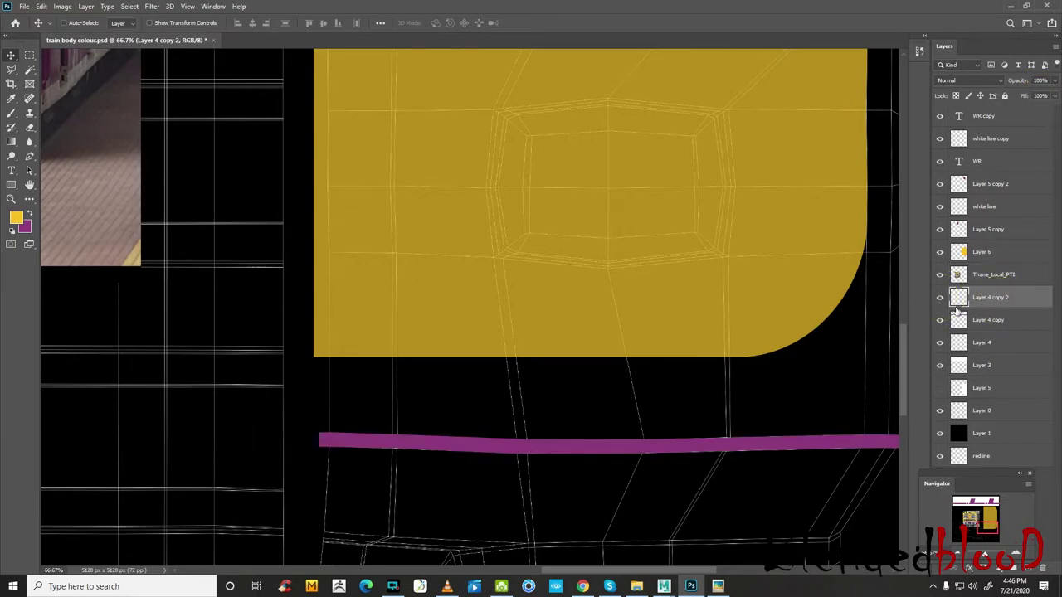
pyautogui.hotkey('ctrl', 'j')
pyautogui.hotkey('shift', 'Up')
pyautogui.hotkey('shift', 'Up')
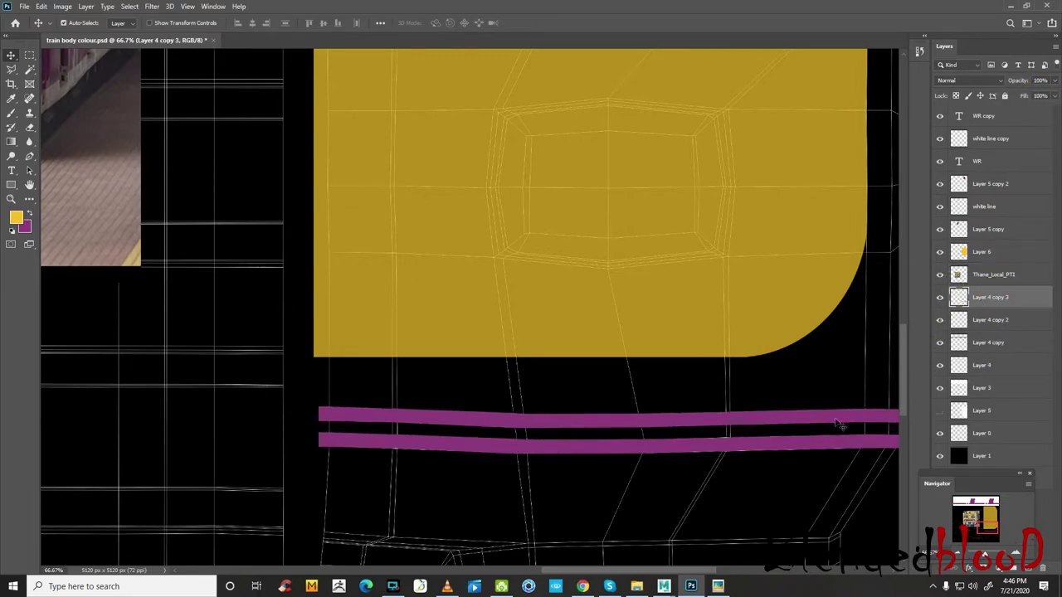
pyautogui.hotkey('shift', 'Up')
pyautogui.hotkey('shift', 'Up')
pyautogui.hotkey('shift', 'Up')
pyautogui.hotkey('shift', 'Up')
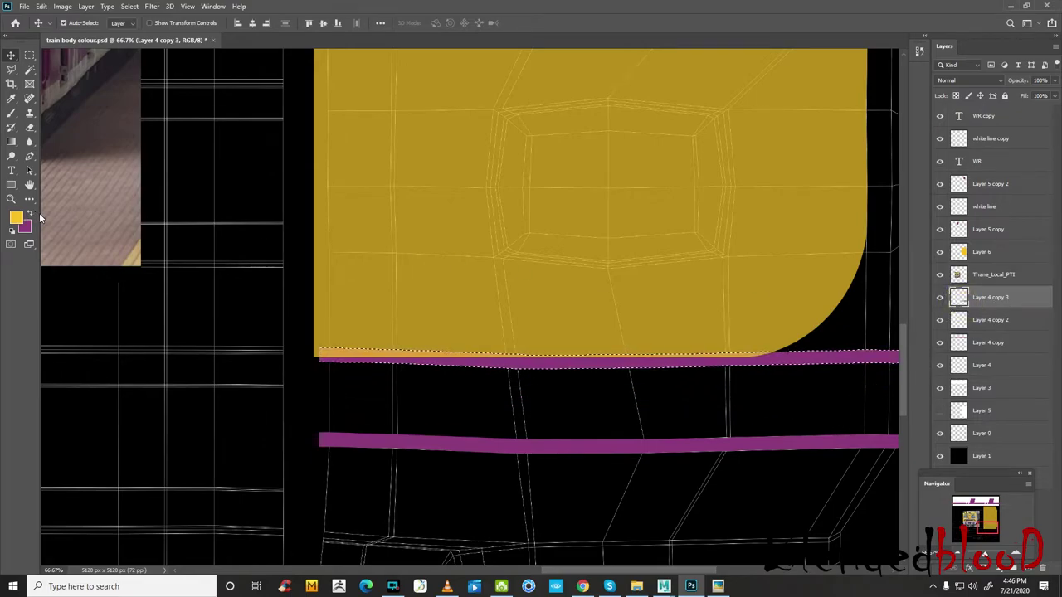
# - Fill the stripe copy yellow at 74% opacity, hide the black wireframe backdrop, and save
pyautogui.hotkey('alt', 'BackSpace')
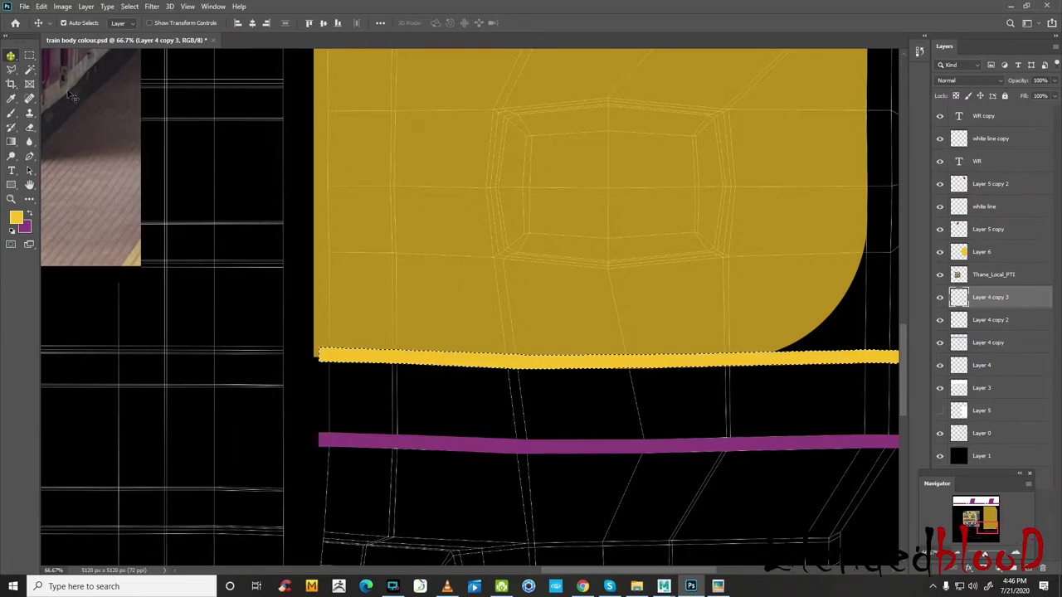
pyautogui.click(997, 253)
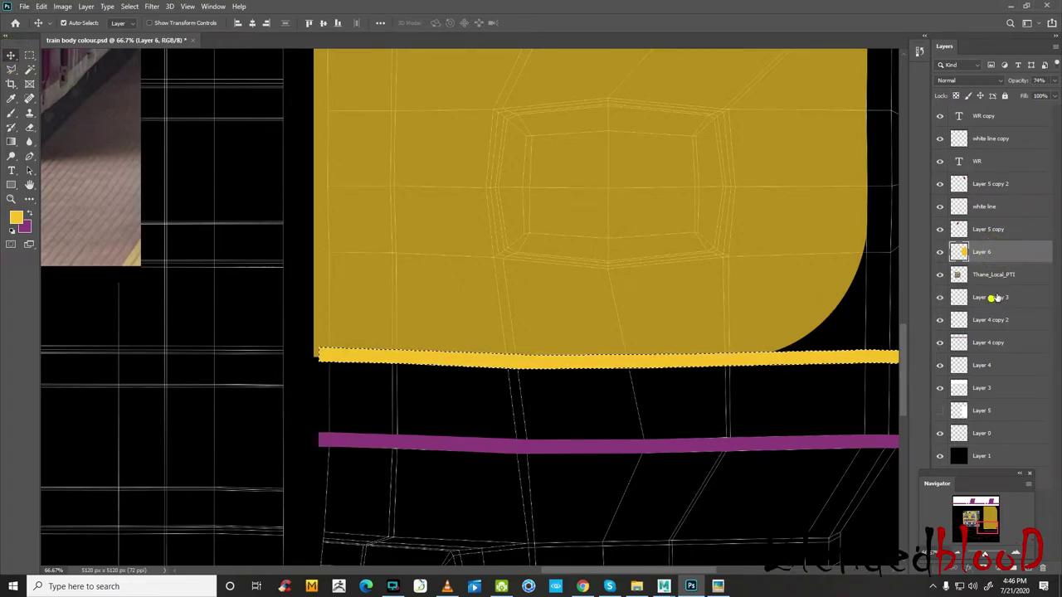
pyautogui.click(992, 297)
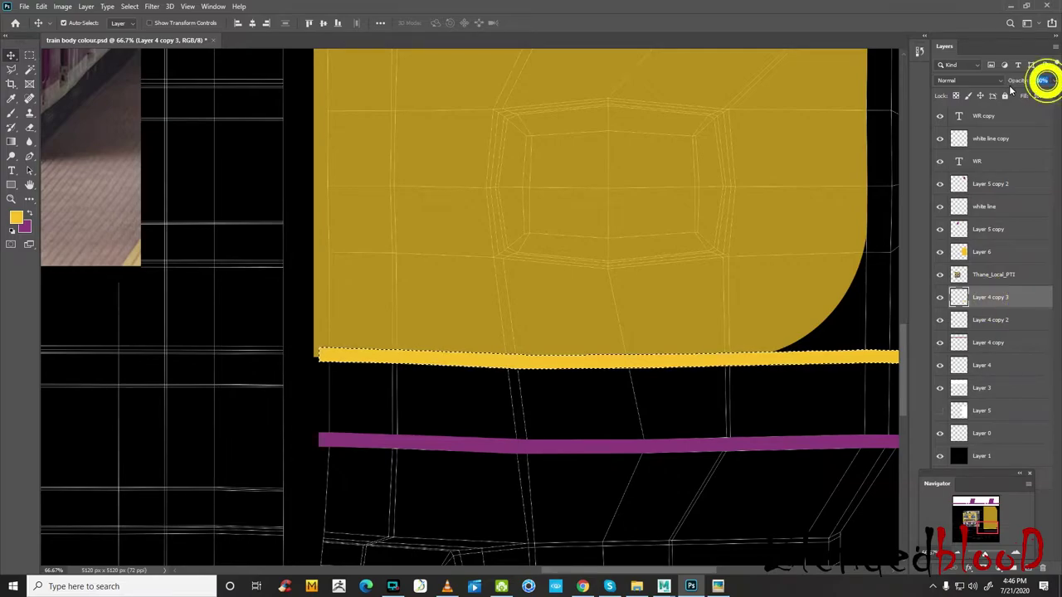
pyautogui.moveTo(1048, 80); pyautogui.dragTo(1009, 84)
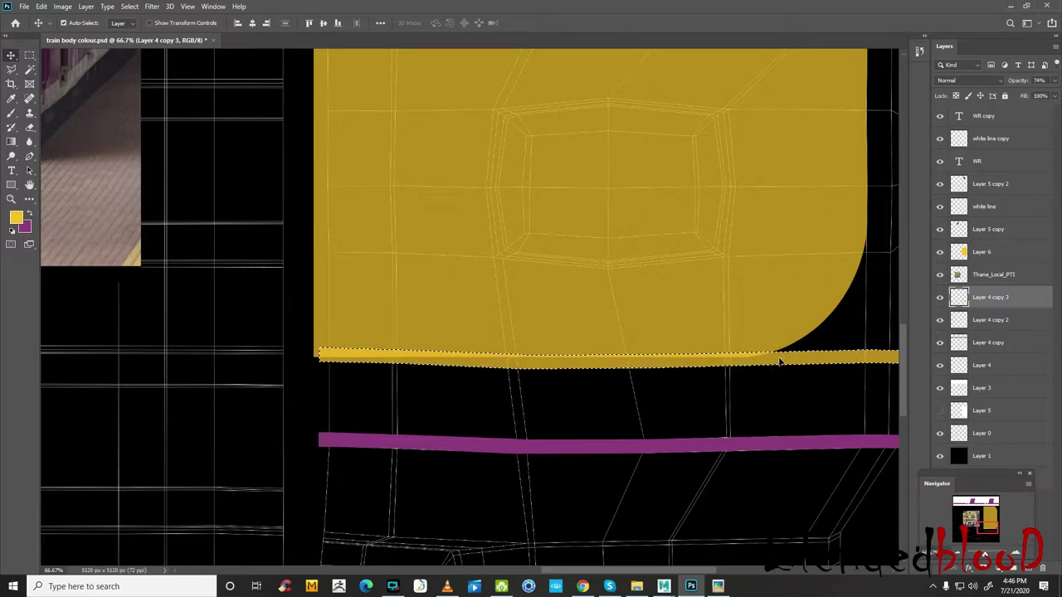
pyautogui.hotkey('ctrl', 'd')
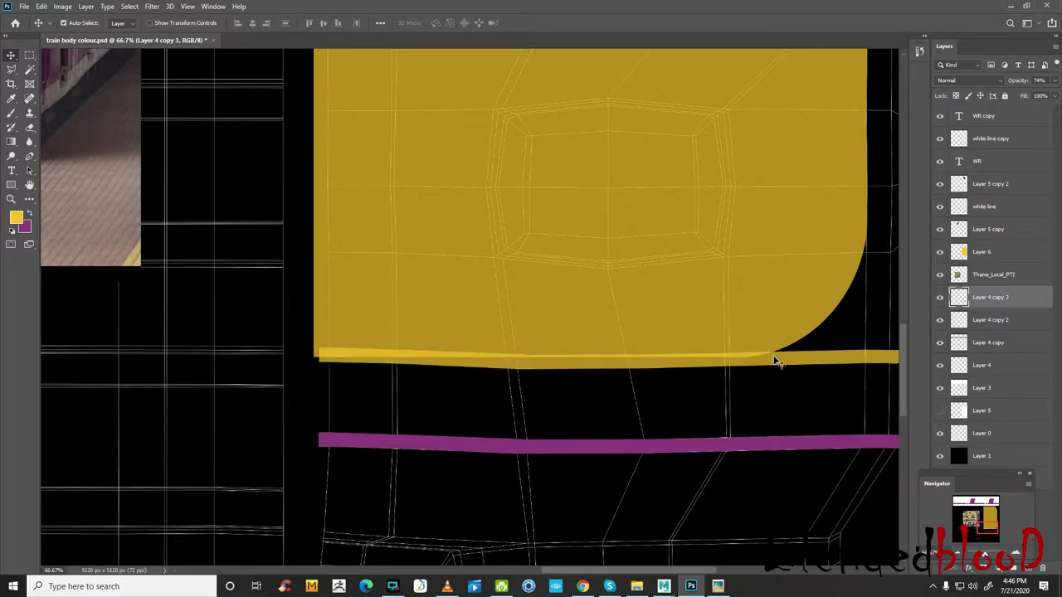
pyautogui.hotkey('shift', 'Up')
pyautogui.hotkey('shift', 'Up')
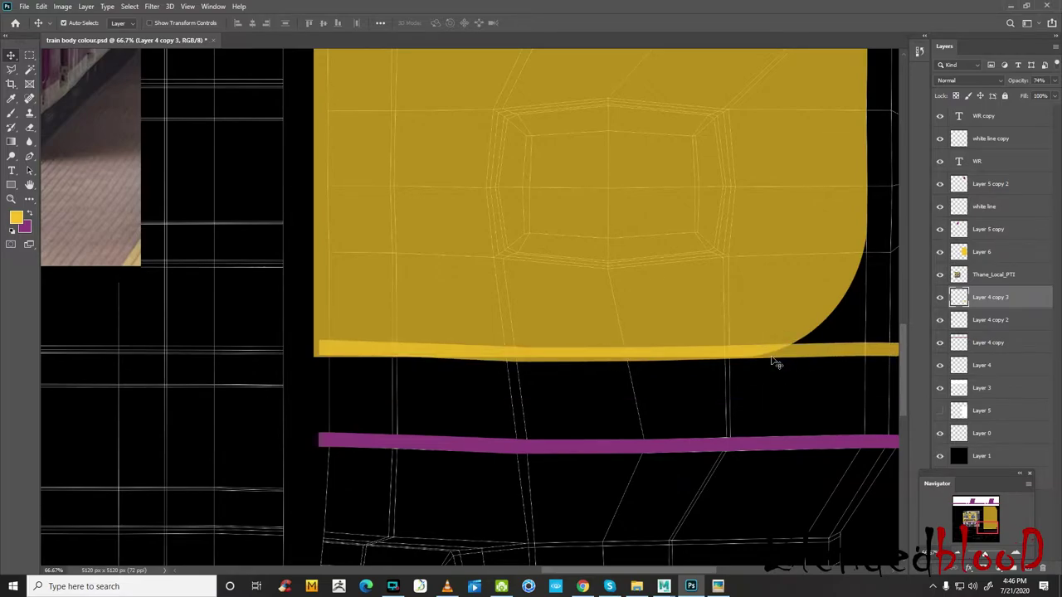
pyautogui.hotkey('shift', 'Down')
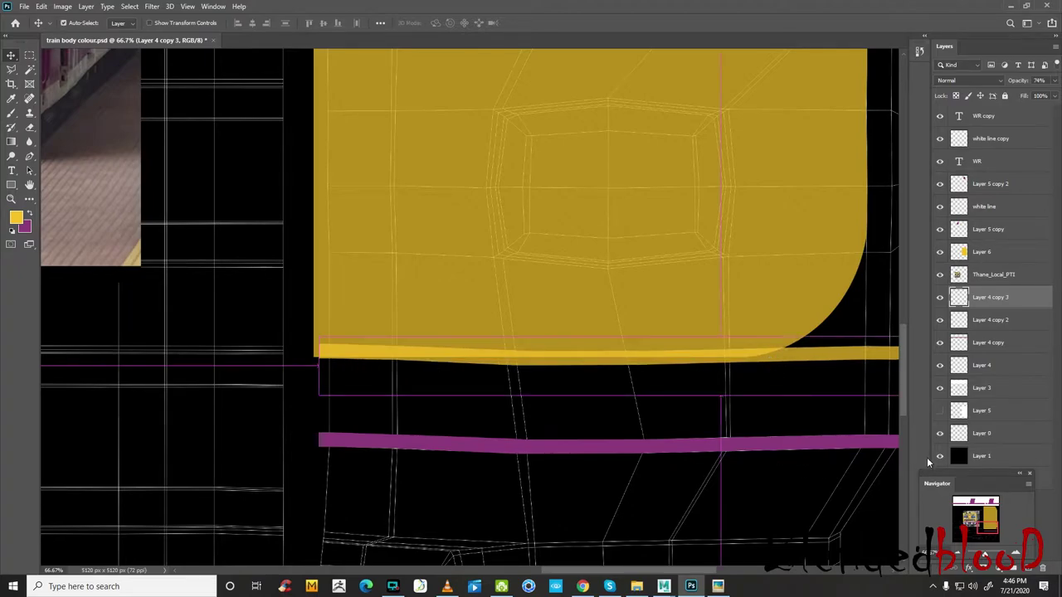
pyautogui.click(941, 411)
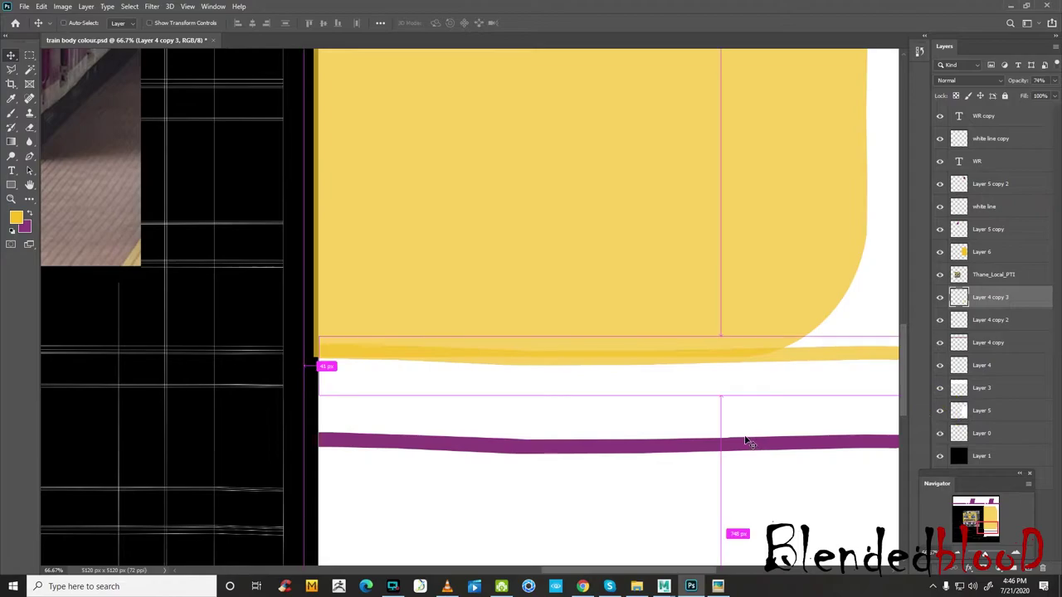
pyautogui.hotkey('ctrl', 's')
pyautogui.moveTo(664, 586)
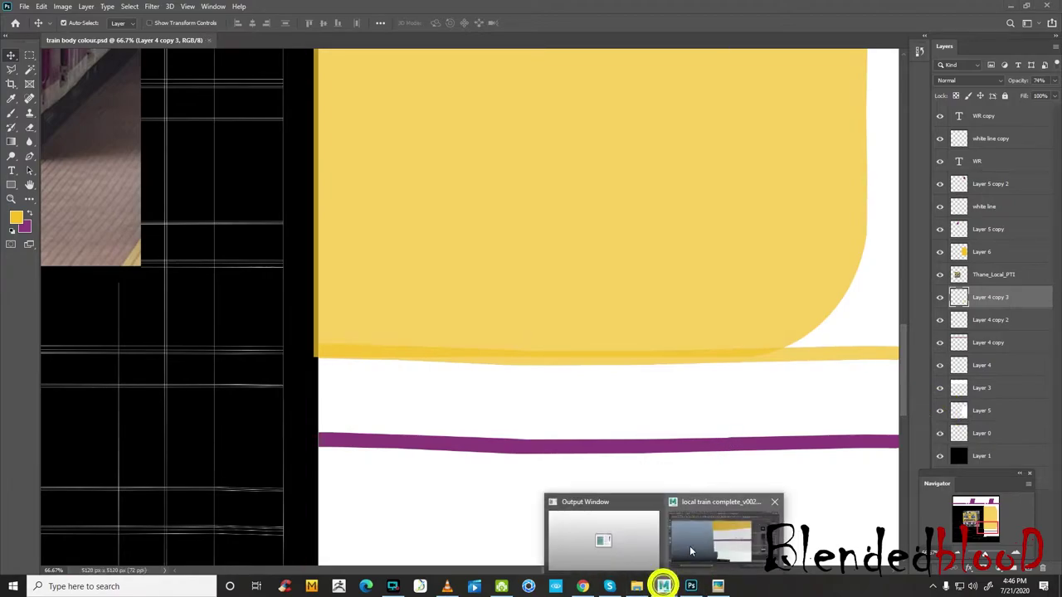
# - Reload the updated texture on Maya's file1 node and orbit around the train's front and striped side
pyautogui.click(687, 550)
pyautogui.click(1027, 233)
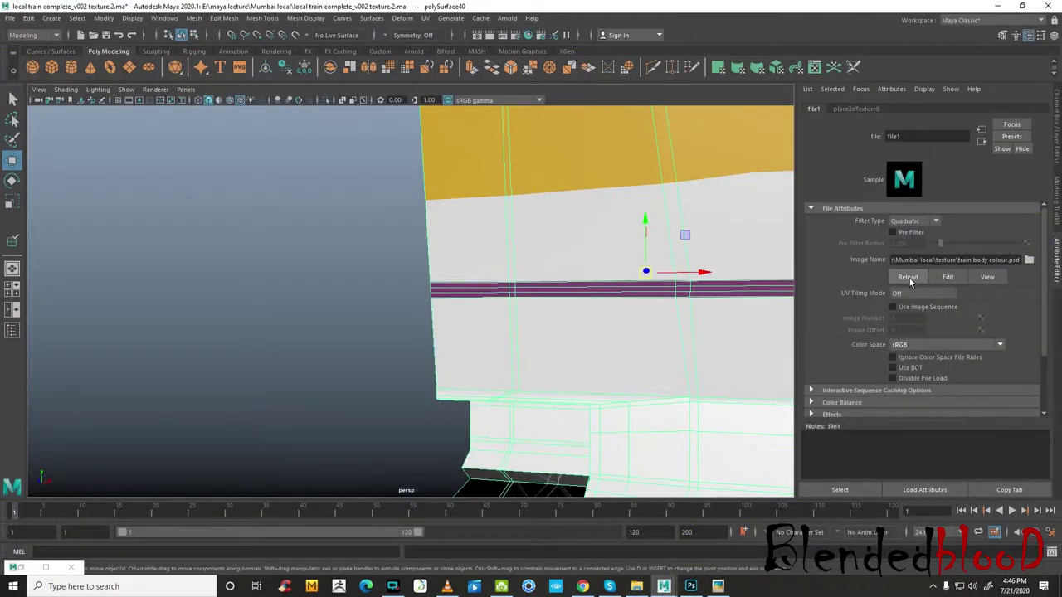
pyautogui.click(908, 276)
pyautogui.scroll(-3, 660, 302)
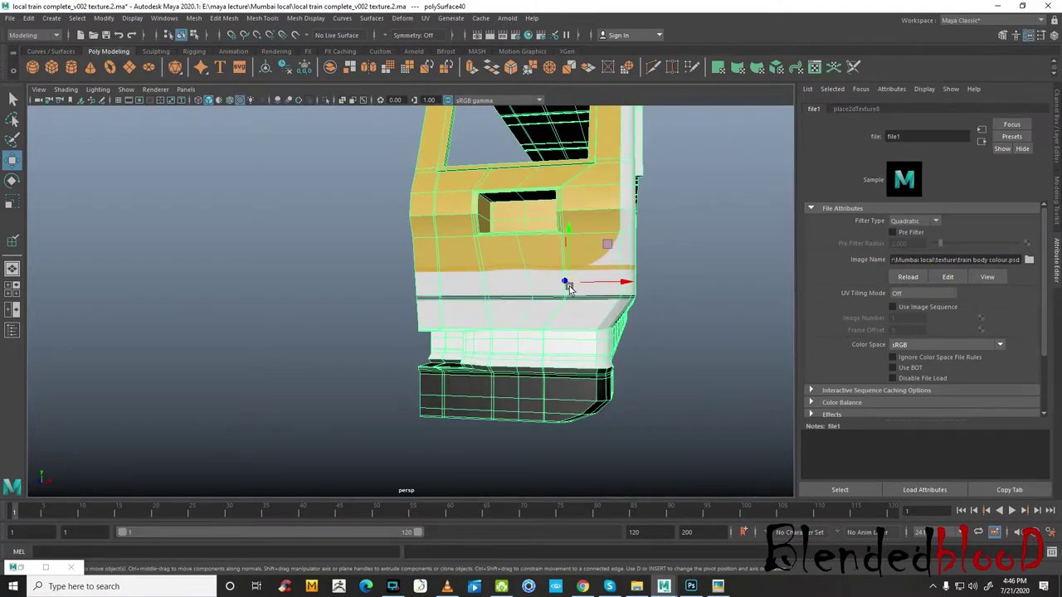
pyautogui.scroll(3, 567, 287)
pyautogui.scroll(-2, 551, 274)
pyautogui.keyDown('alt'); pyautogui.moveTo(596, 281); pyautogui.dragTo(550, 273); pyautogui.keyUp('alt')
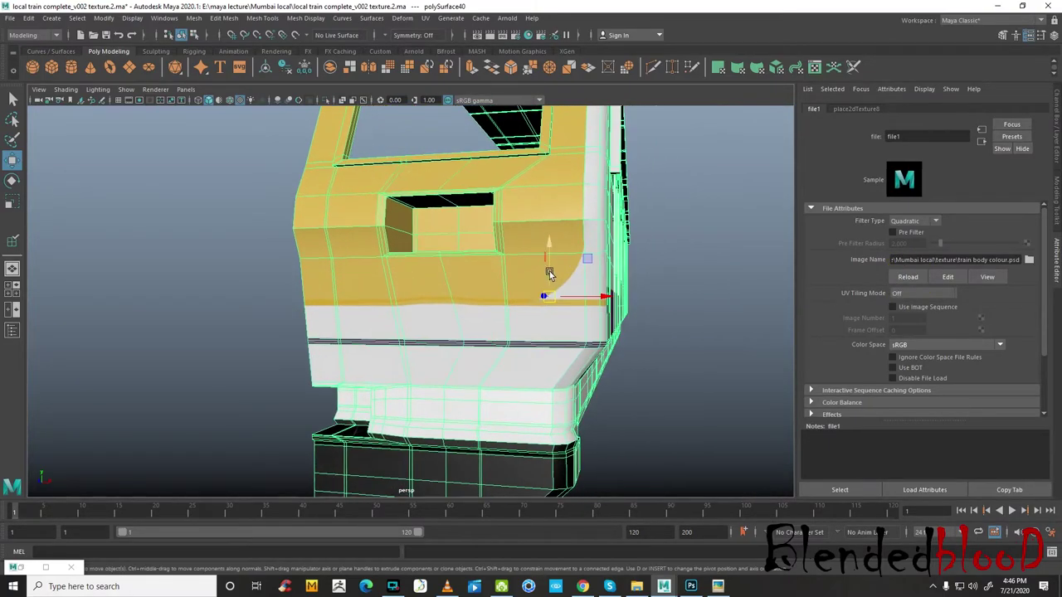
pyautogui.moveTo(550, 273); pyautogui.dragTo(611, 251, button='right')
pyautogui.keyDown('alt'); pyautogui.moveTo(728, 273); pyautogui.dragTo(629, 332); pyautogui.keyUp('alt')
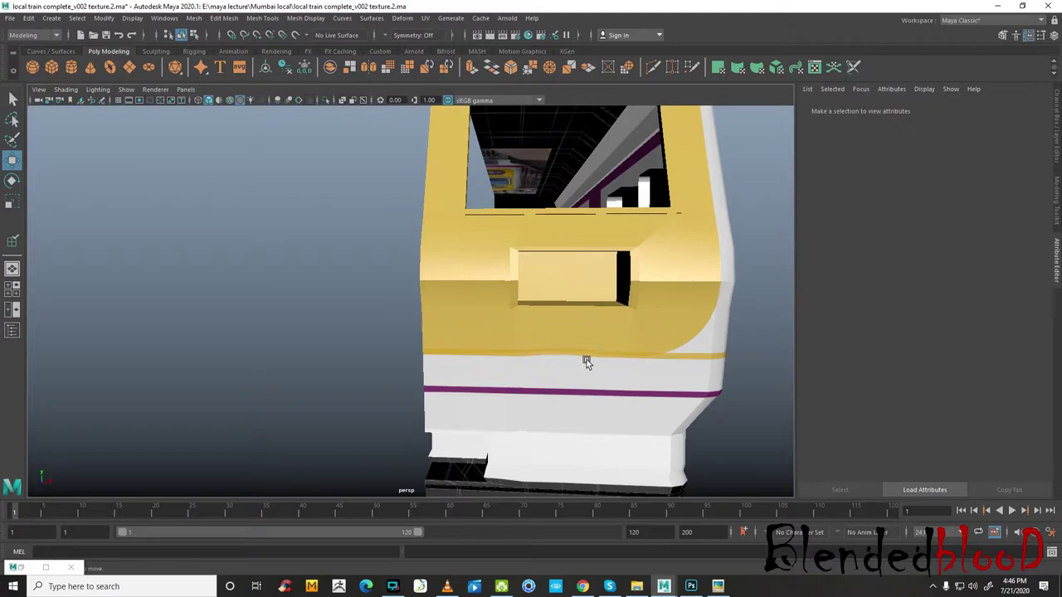
pyautogui.moveTo(585, 360)
pyautogui.keyDown('alt'); pyautogui.mouseDown()
pyautogui.moveTo(602, 375)
pyautogui.moveTo(523, 347)
pyautogui.mouseUp(); pyautogui.keyUp('alt')
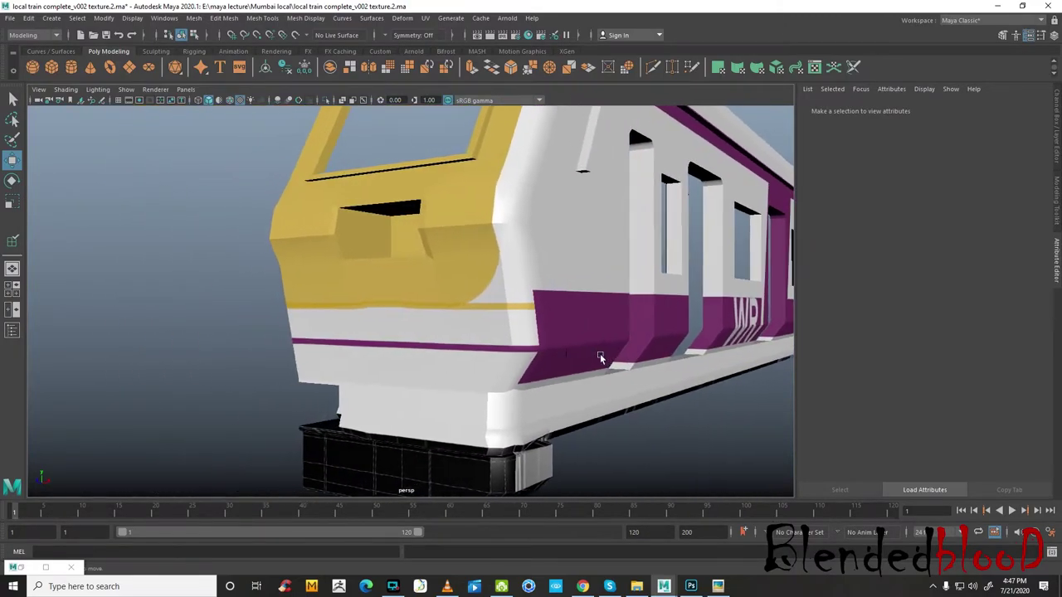
pyautogui.scroll(5, 523, 347)
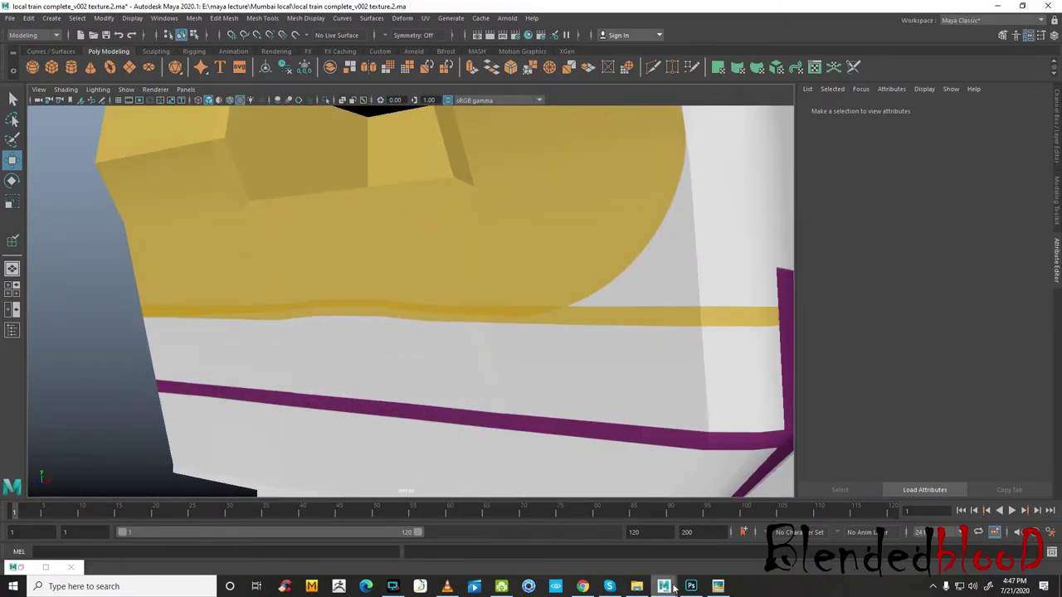
# - Back in Photoshop, select the yellow cab shape's layer
pyautogui.click(692, 587)
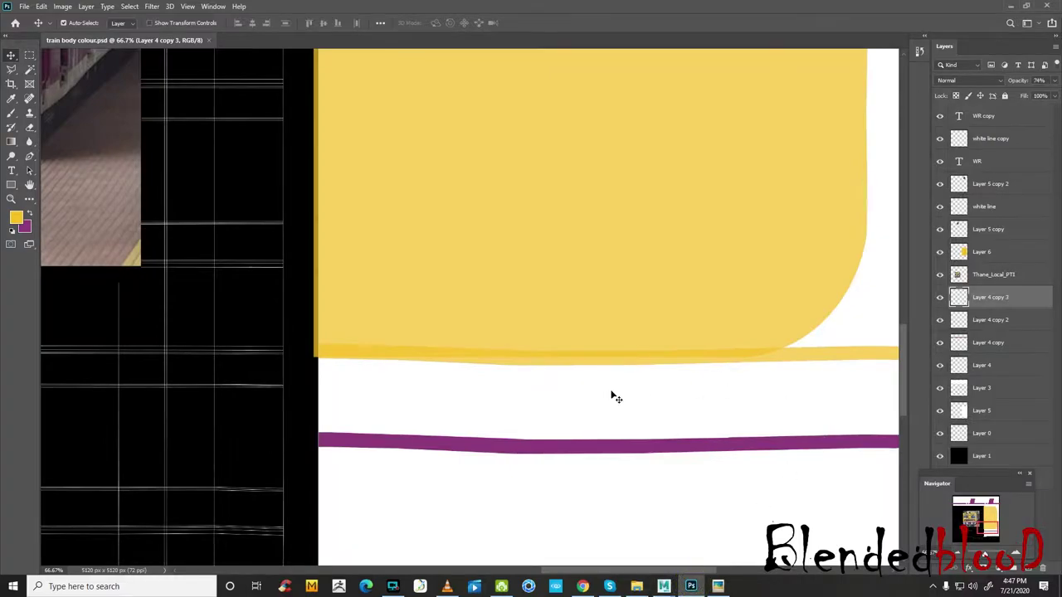
pyautogui.click(678, 361)
pyautogui.scroll(-3, 675, 398)
pyautogui.scroll(2, 668, 390)
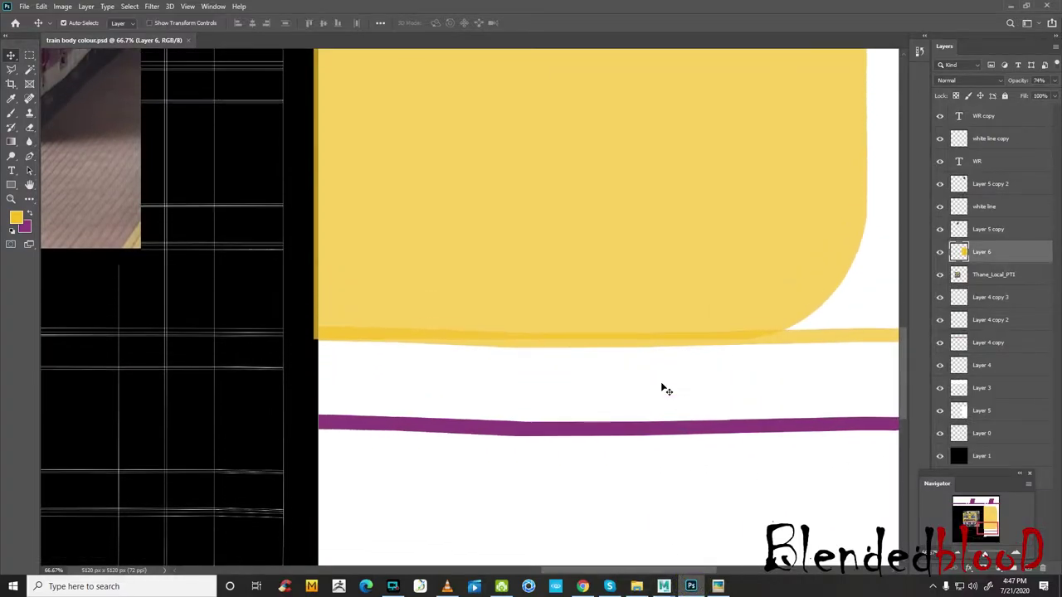
# - In Maya, turn on smooth mesh preview and frame the train in a front three-quarter cab view
pyautogui.moveTo(663, 587)
pyautogui.click(709, 531)
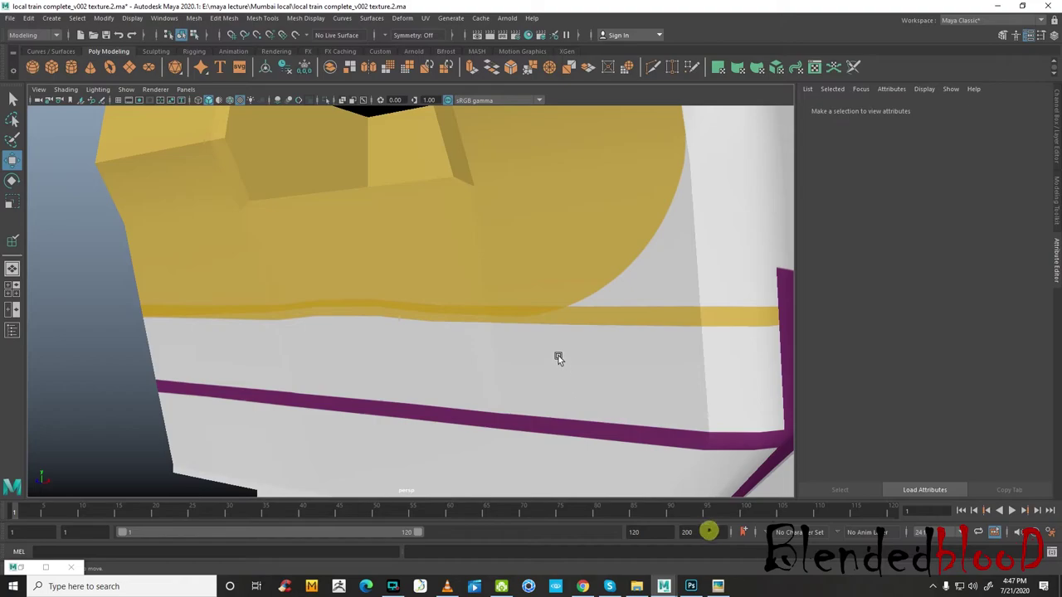
pyautogui.press('3')
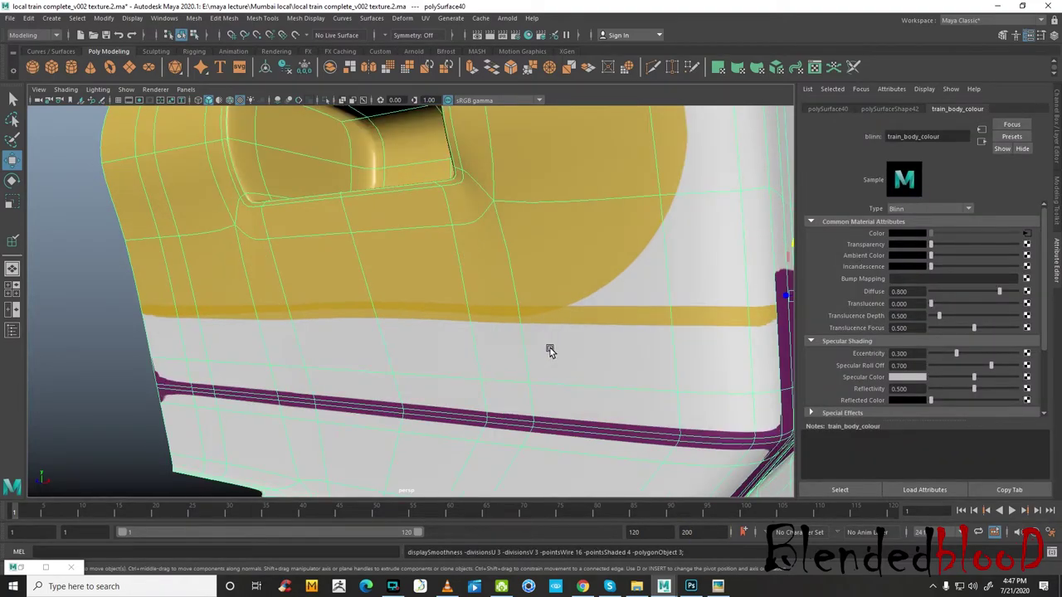
pyautogui.press('f')
pyautogui.scroll(2, 525, 347)
pyautogui.keyDown('alt'); pyautogui.moveTo(482, 341); pyautogui.dragTo(492, 343); pyautogui.keyUp('alt')
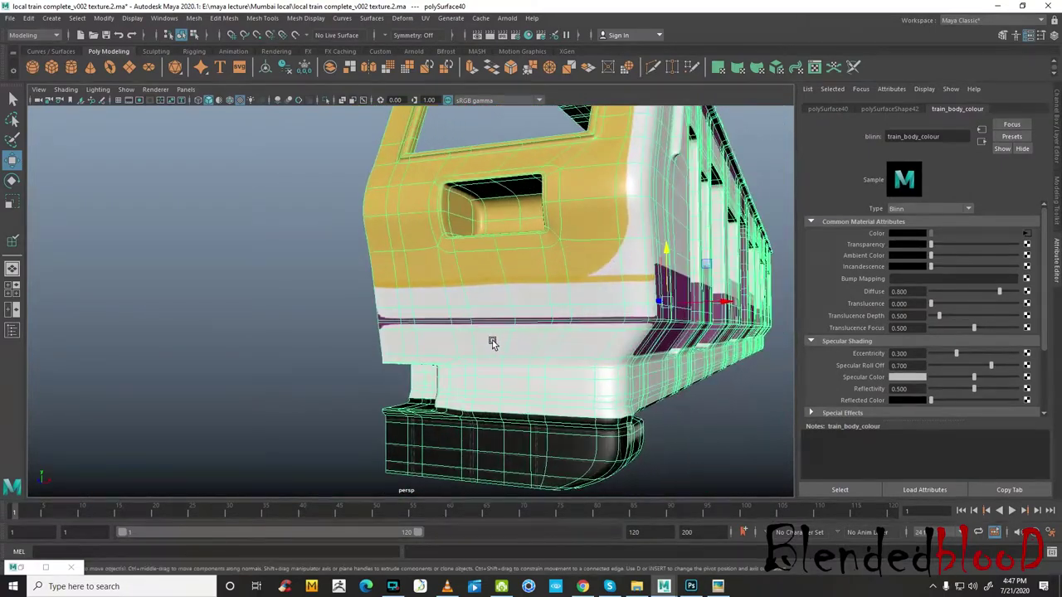
pyautogui.press('1')
pyautogui.press('3')
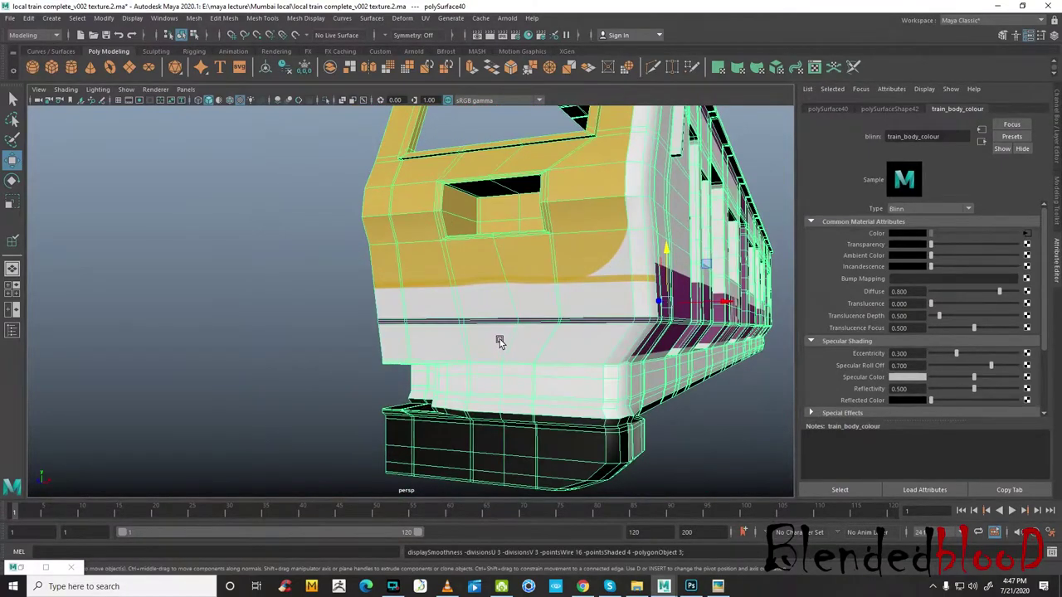
pyautogui.click(691, 586)
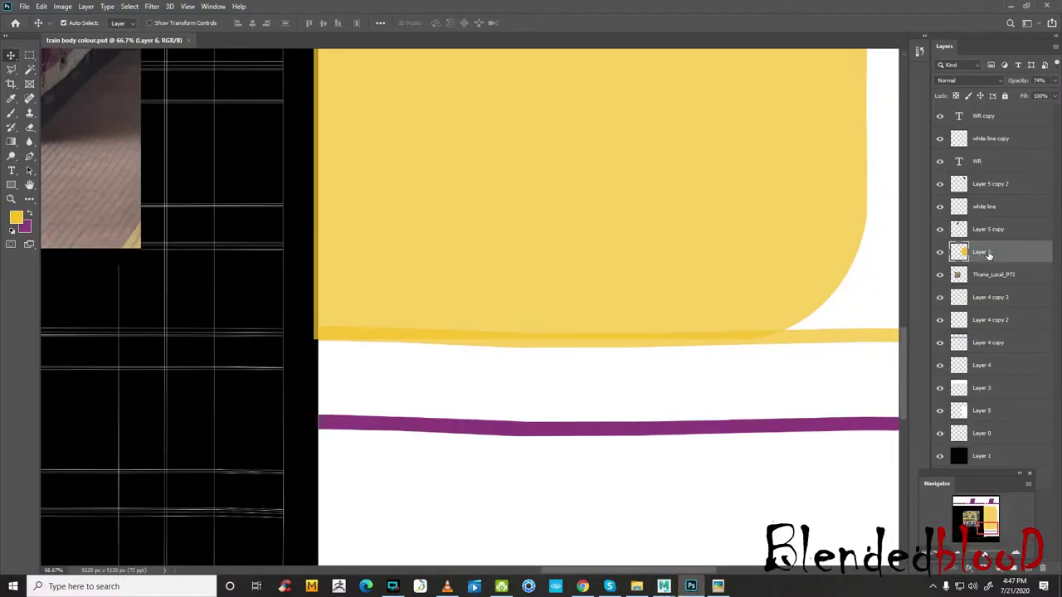
# - Move Layer 4 copy 3 above Thane_Local_PTI and load Layer 6's yellow cab selection
pyautogui.click(940, 320)
pyautogui.click(940, 320)
pyautogui.click(940, 297)
pyautogui.click(940, 297)
pyautogui.moveTo(1001, 300); pyautogui.dragTo(975, 267)
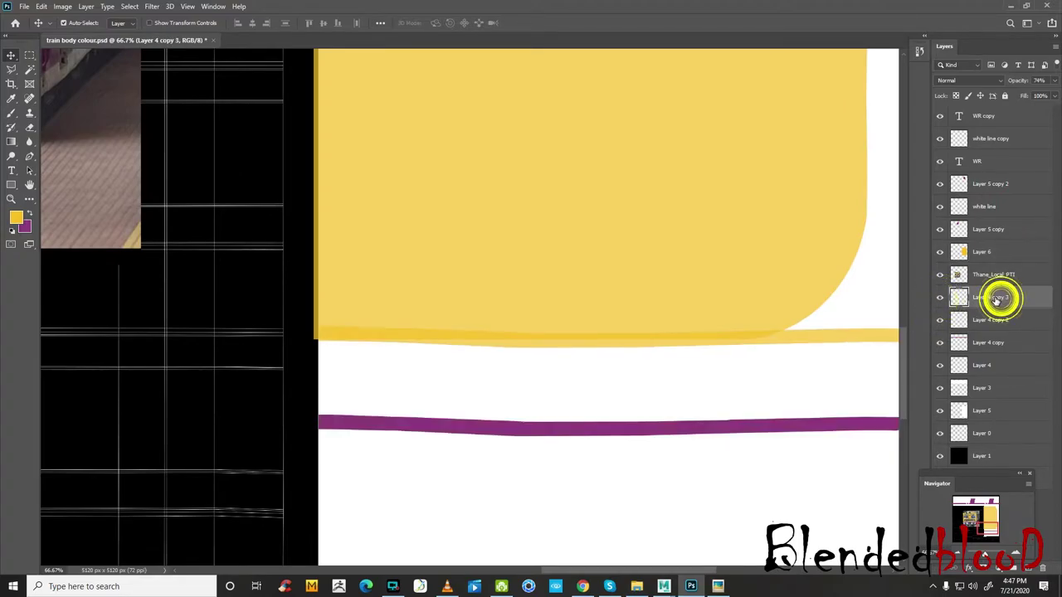
pyautogui.keyDown('ctrl'); pyautogui.click(963, 253); pyautogui.keyUp('ctrl')
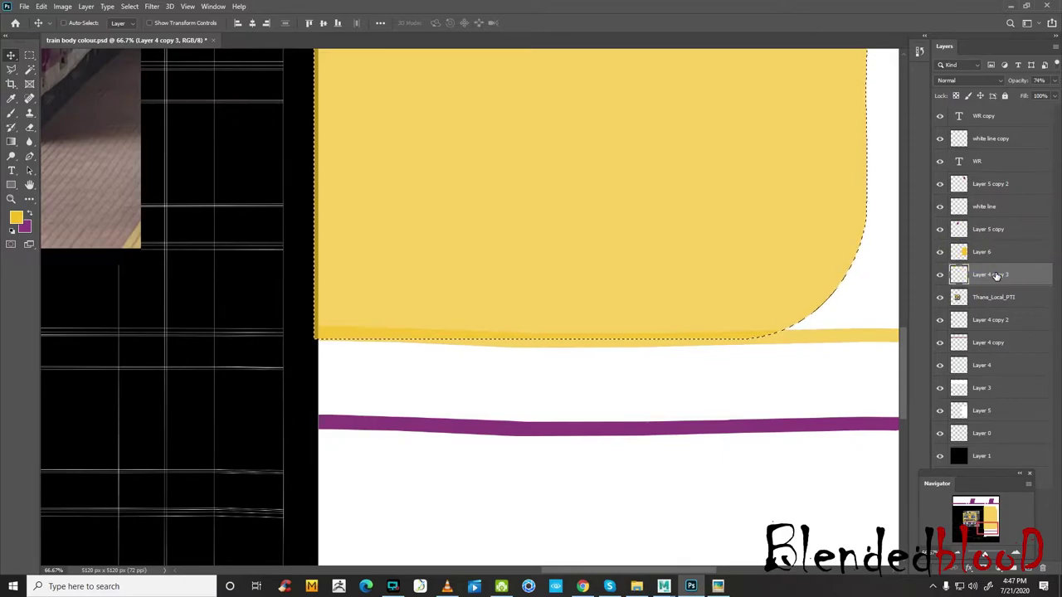
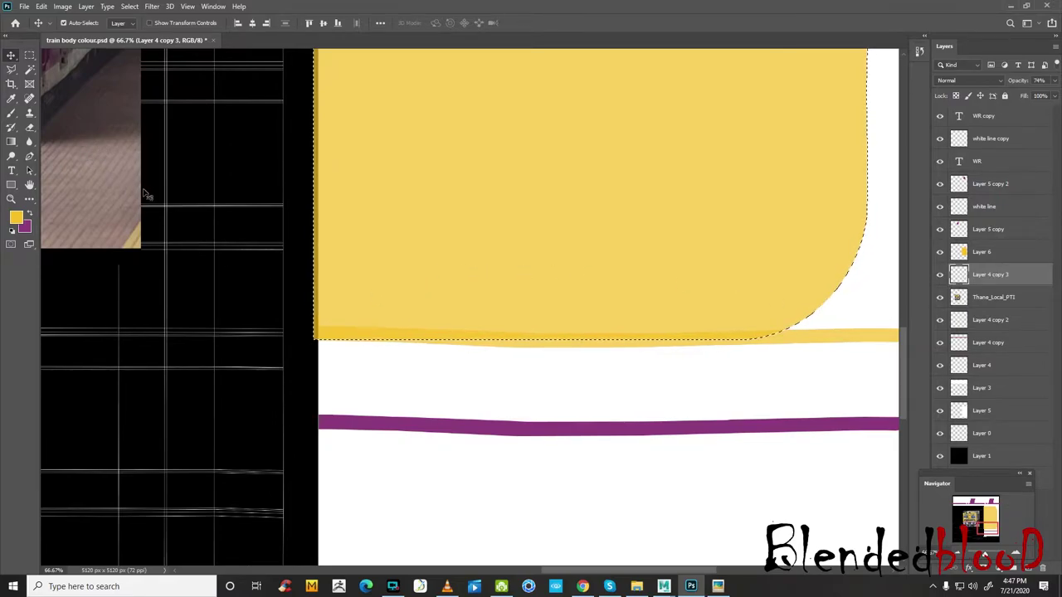
# - Erase the yellow strip beyond the panel's rounded corner with the Eraser and deselect
pyautogui.press('Delete')
pyautogui.hotkey('ctrl', 'z')
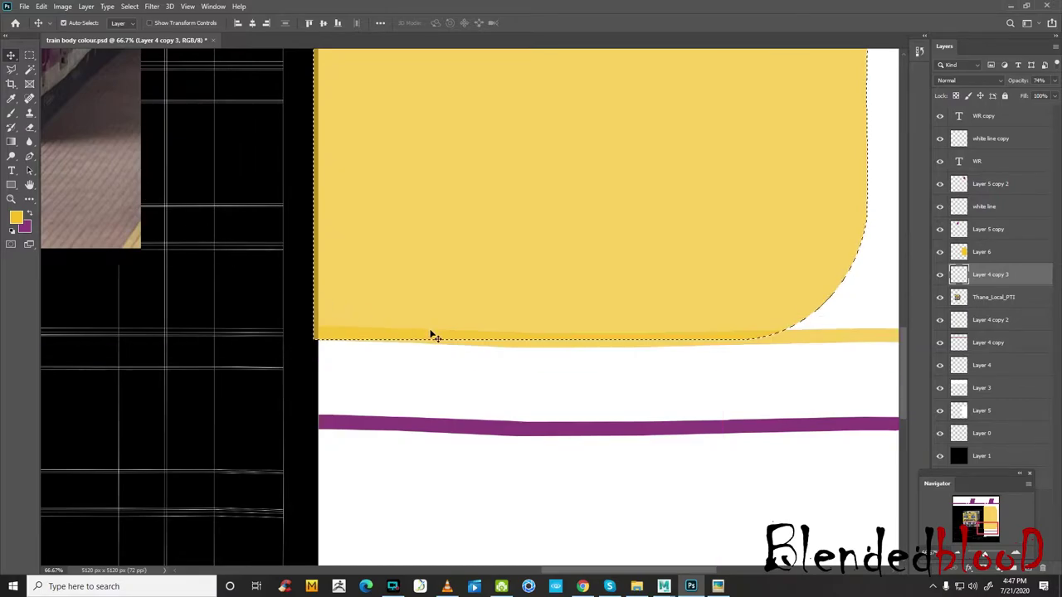
pyautogui.click(31, 129)
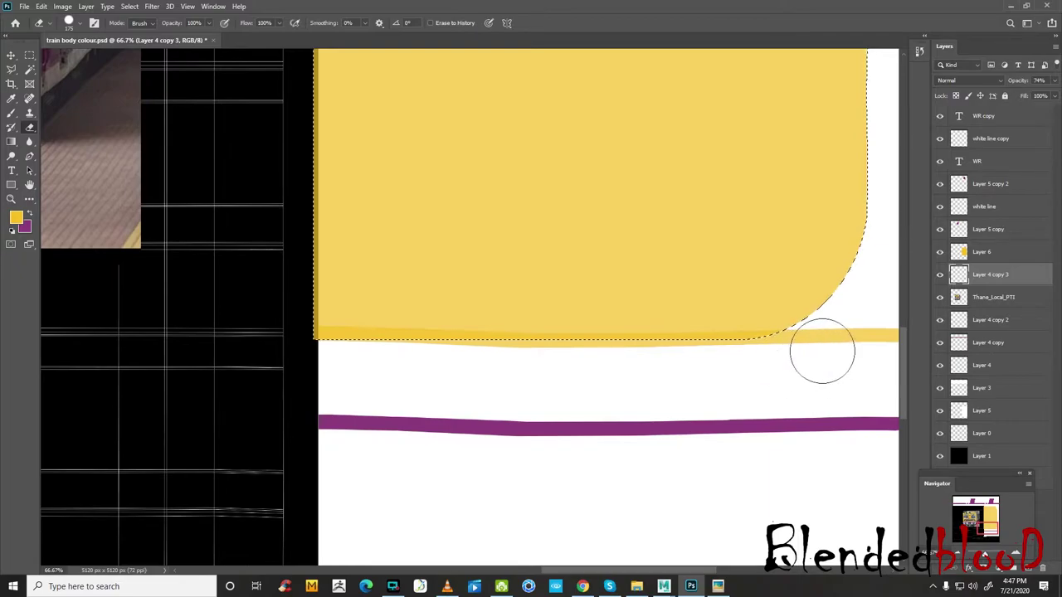
pyautogui.moveTo(834, 347)
pyautogui.mouseDown()
pyautogui.moveTo(785, 373)
pyautogui.moveTo(808, 351)
pyautogui.moveTo(753, 372)
pyautogui.mouseUp()
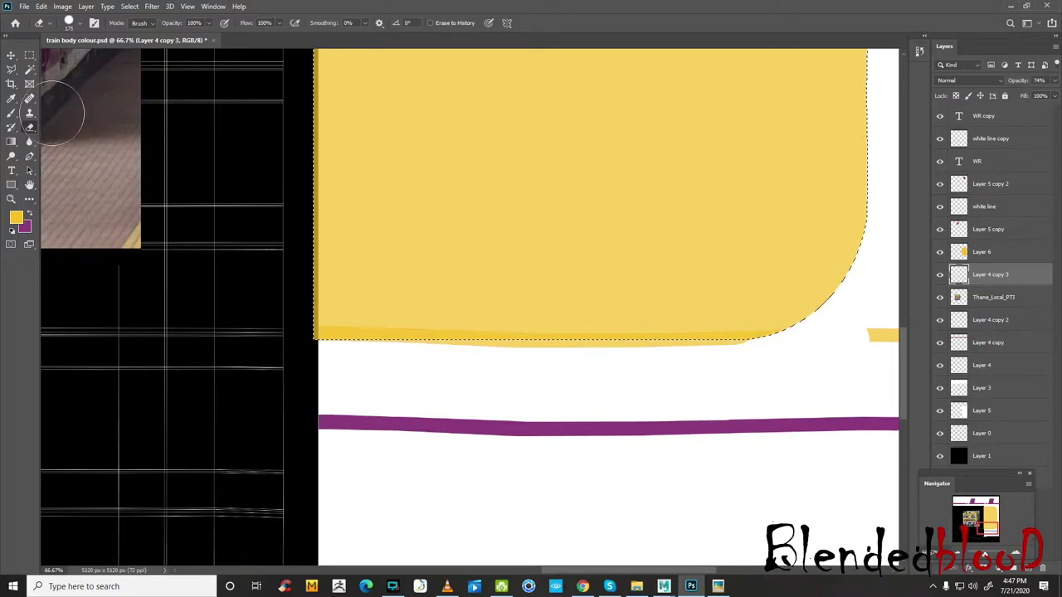
pyautogui.click(10, 55)
pyautogui.hotkey('ctrl', 'd')
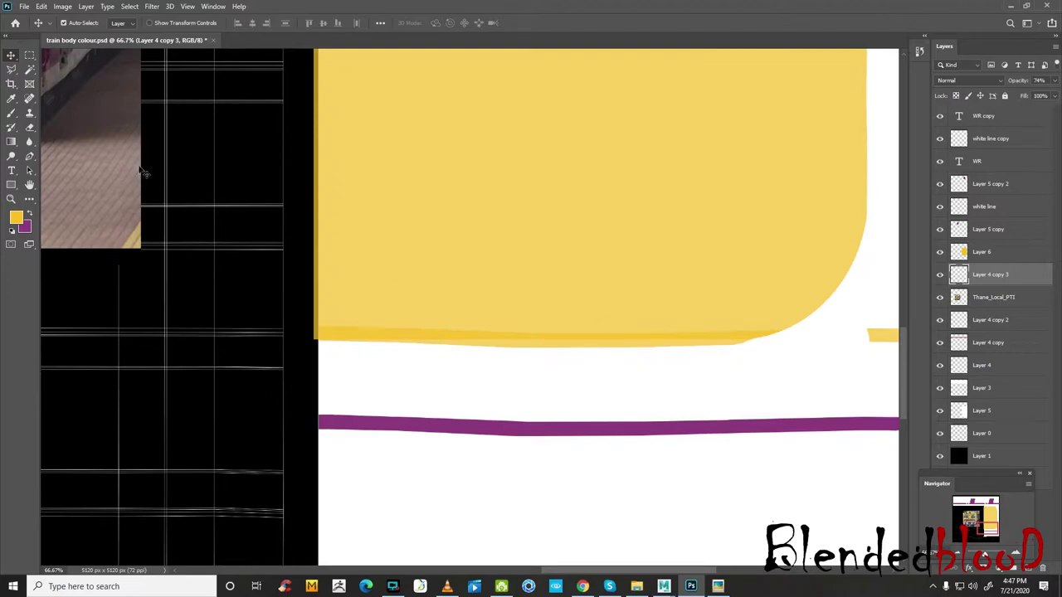
# - Erase the leftover yellow pieces at the right edge and below the rounded corner
pyautogui.click(29, 127)
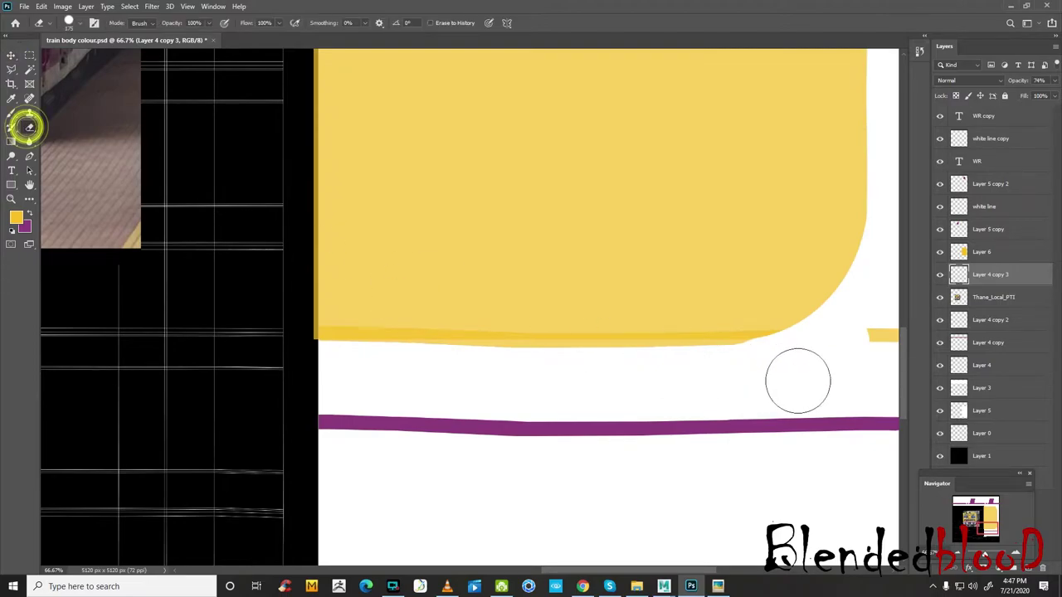
pyautogui.click(849, 349)
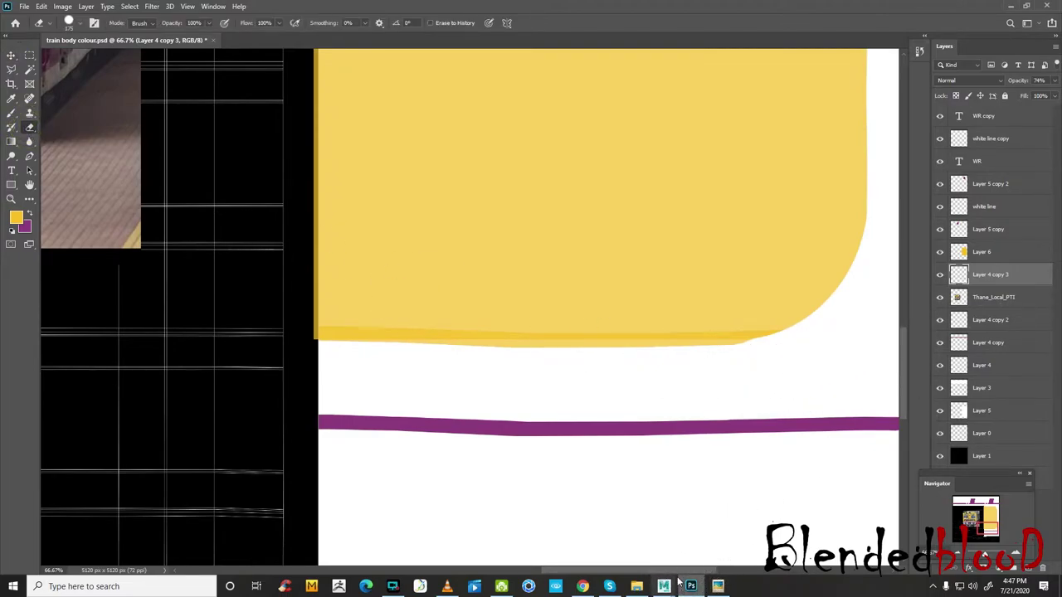
pyautogui.moveTo(678, 572)
pyautogui.mouseDown()
pyautogui.moveTo(698, 572)
pyautogui.moveTo(677, 572)
pyautogui.mouseUp()
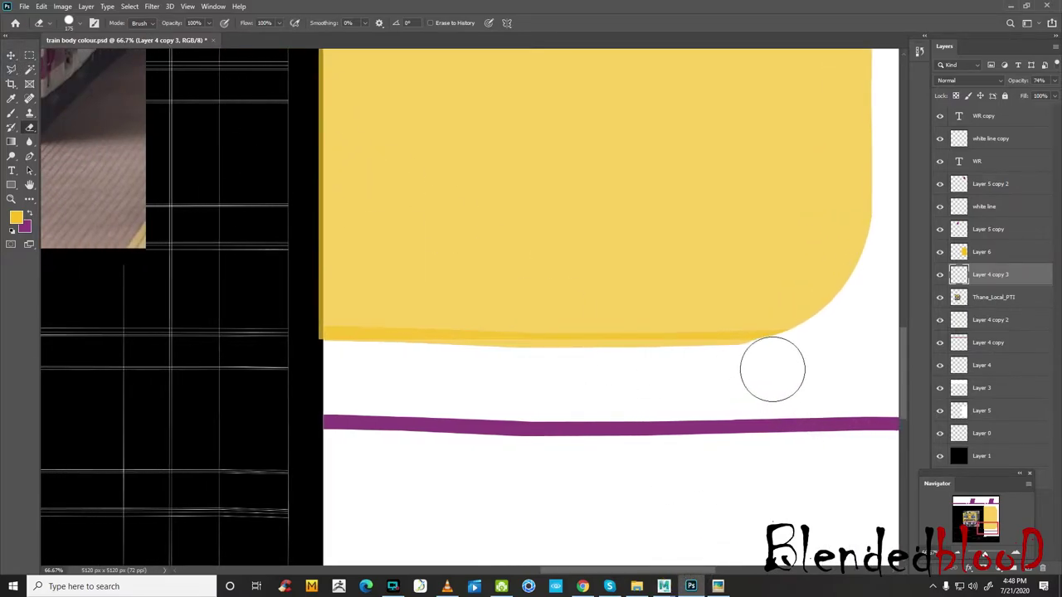
pyautogui.moveTo(771, 366); pyautogui.dragTo(716, 385)
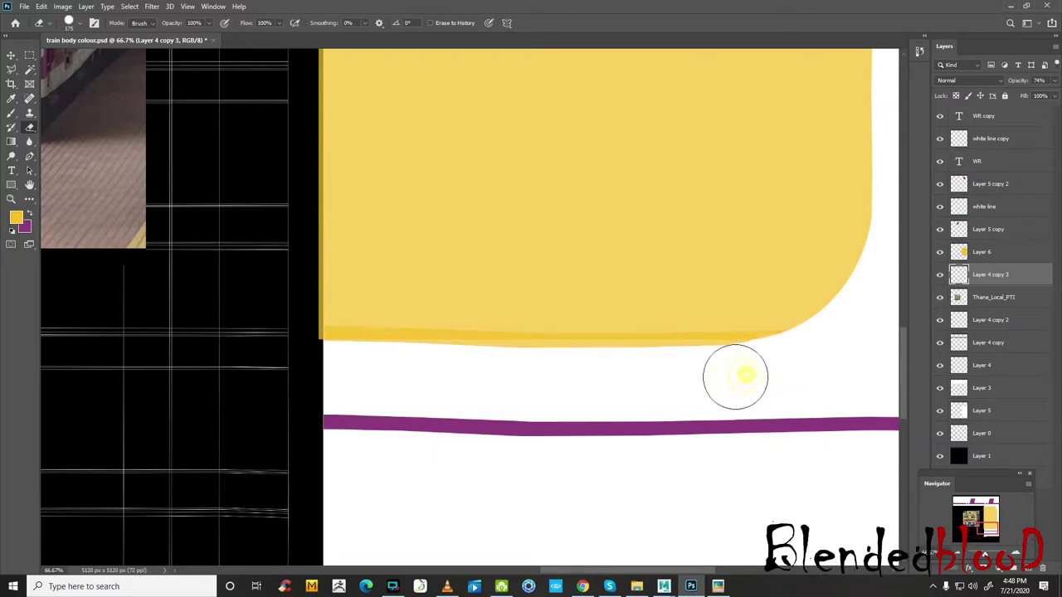
pyautogui.moveTo(717, 385); pyautogui.dragTo(711, 396)
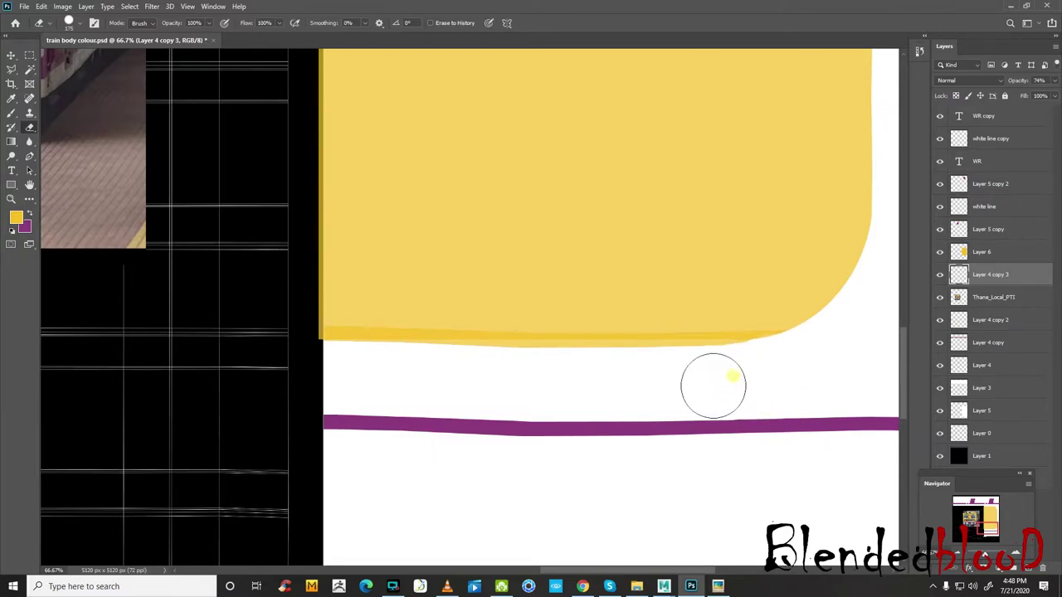
# - Adjust Layer 6's opacity and make Layer 4 copy 3's thin yellow edge 100% opaque
pyautogui.click(981, 252)
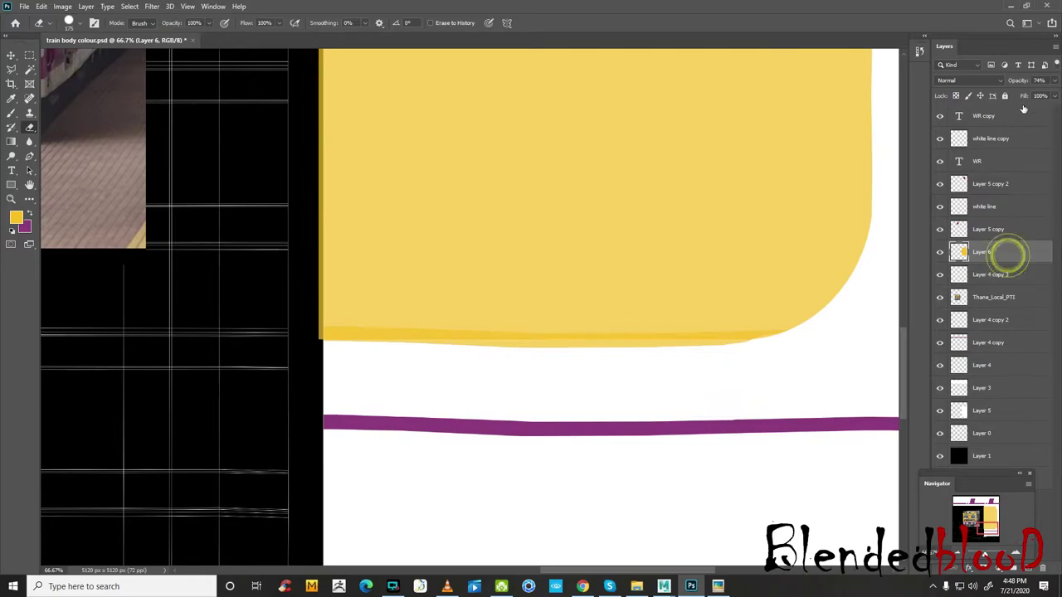
pyautogui.click(1054, 80)
pyautogui.moveTo(1041, 93); pyautogui.dragTo(1054, 93)
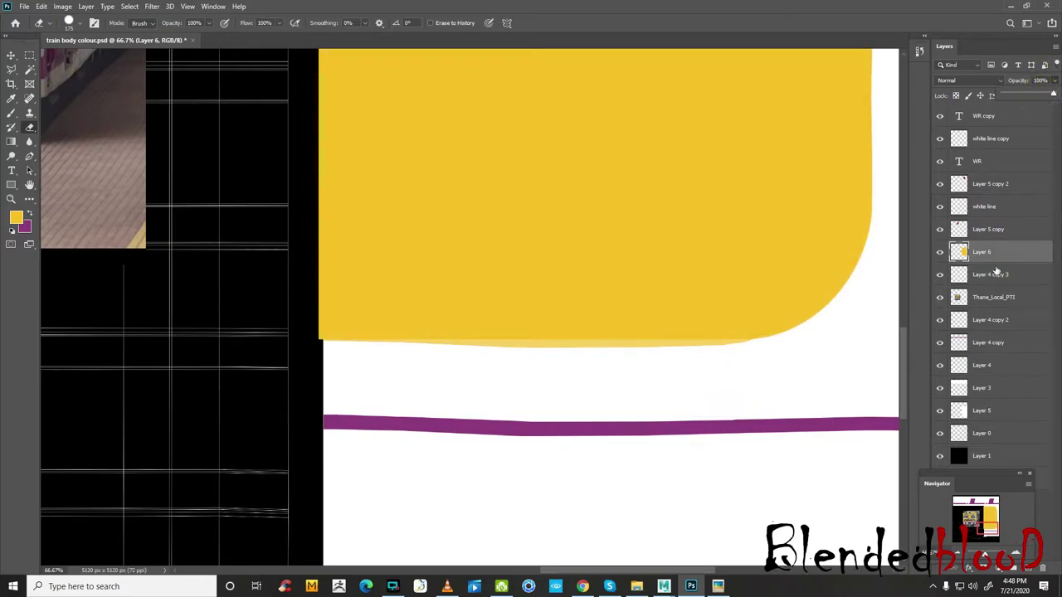
pyautogui.click(992, 277)
pyautogui.click(1054, 80)
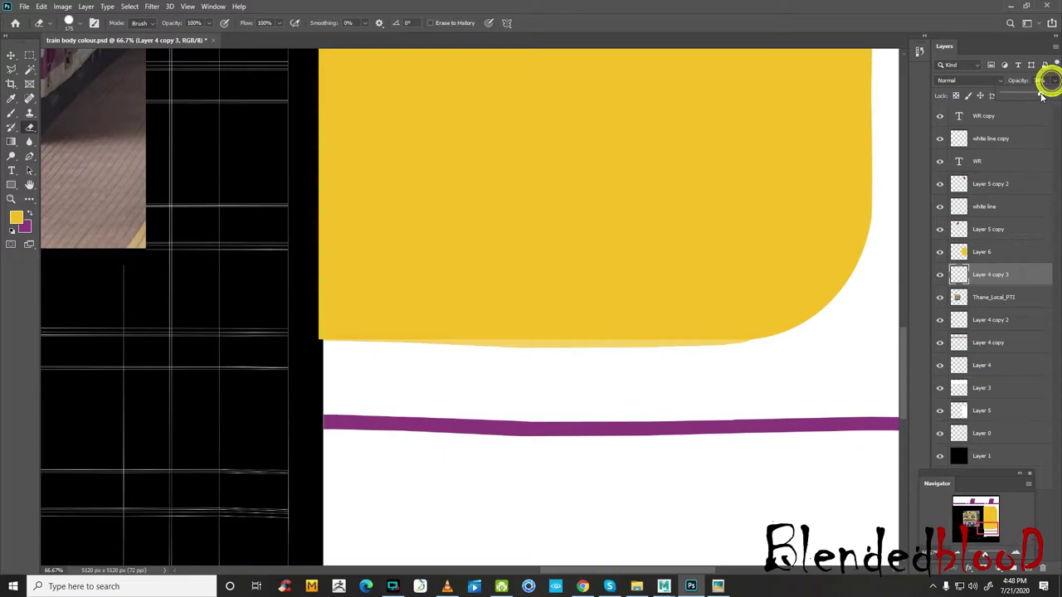
pyautogui.click(1041, 93)
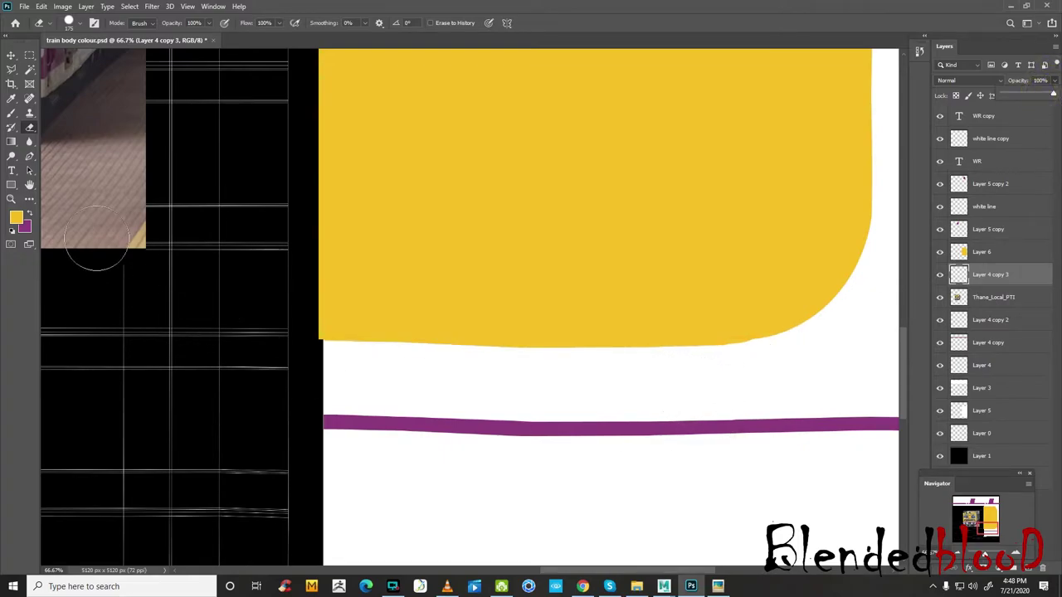
# - Lower Layer 6's yellow panel to 60% opacity and bring up the reference train photo
pyautogui.click(12, 55)
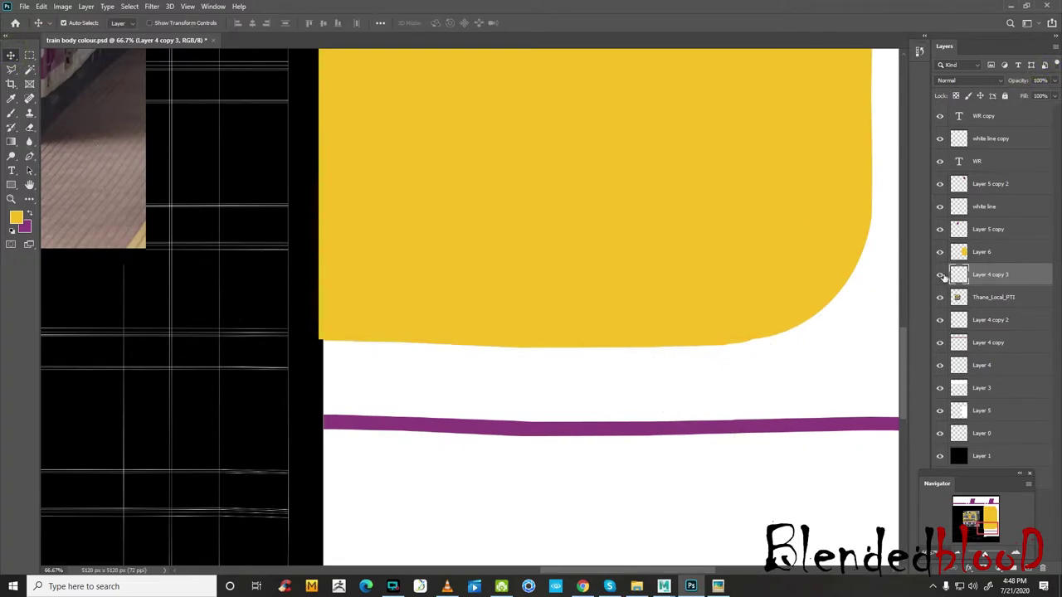
pyautogui.click(1042, 252)
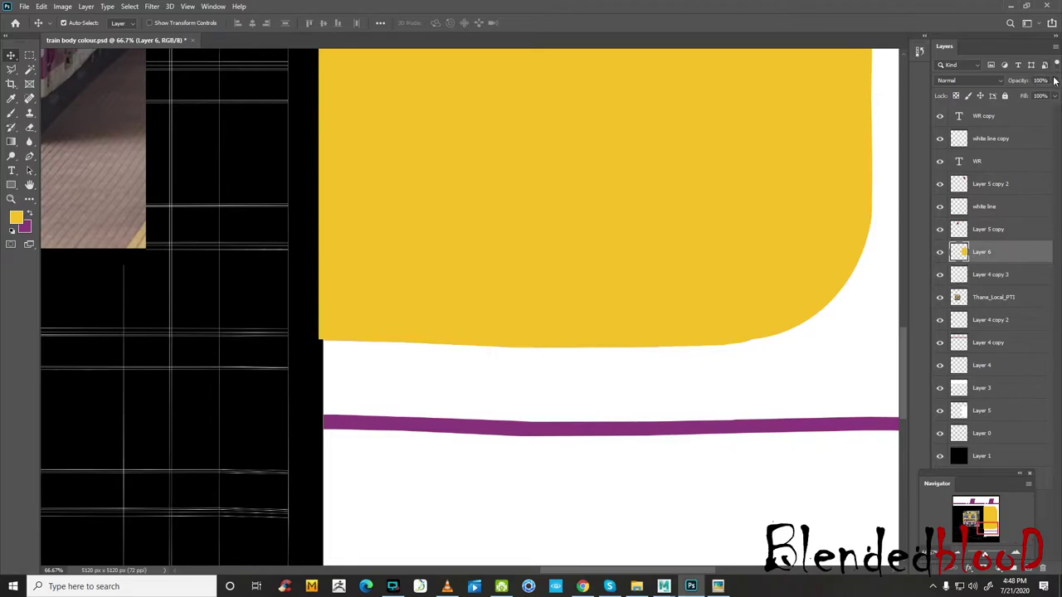
pyautogui.click(1054, 80)
pyautogui.click(1035, 93)
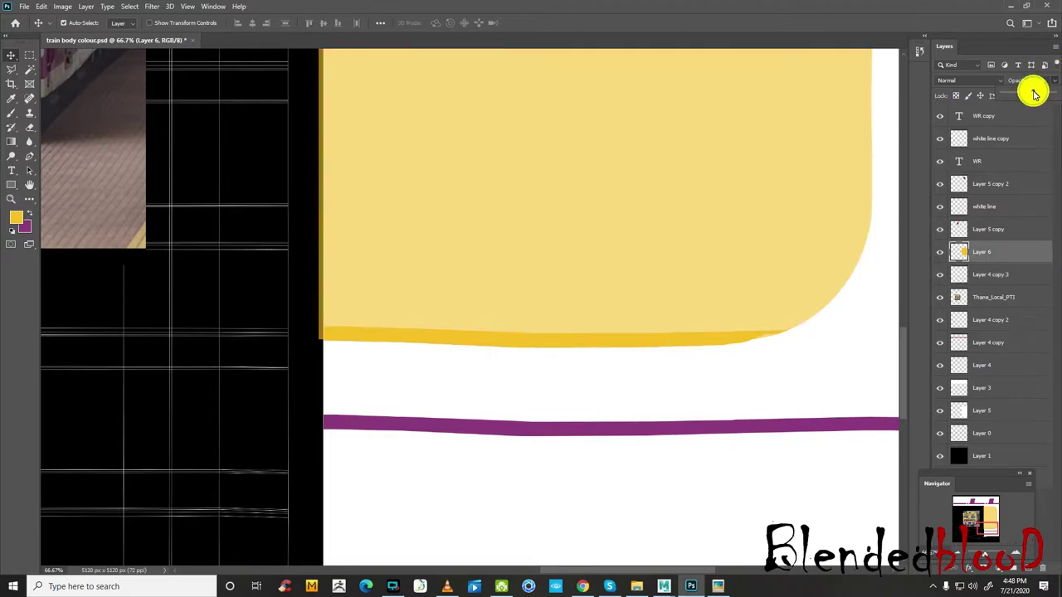
pyautogui.click(1000, 276)
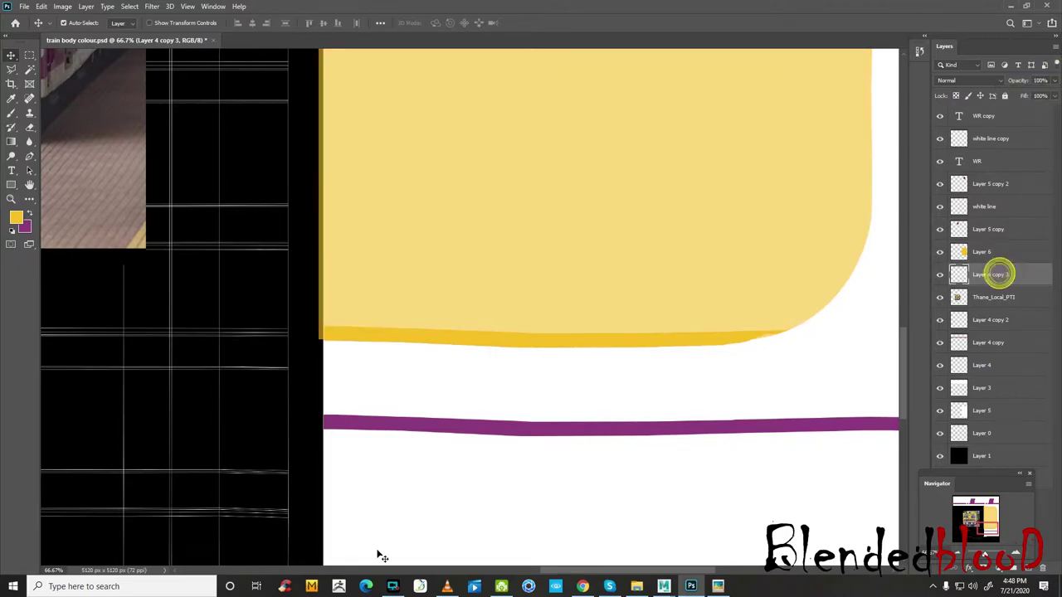
pyautogui.click(719, 588)
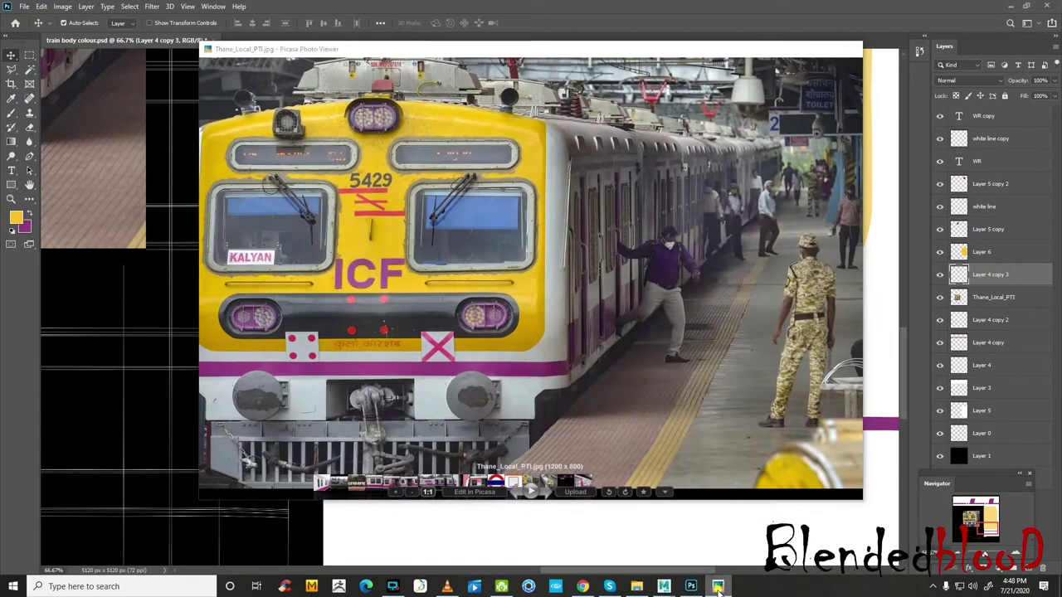
# - Orbit Maya's viewport to the train front to check the texture, then Alt+Tab back to Photoshop
pyautogui.click(718, 586)
pyautogui.click(666, 587)
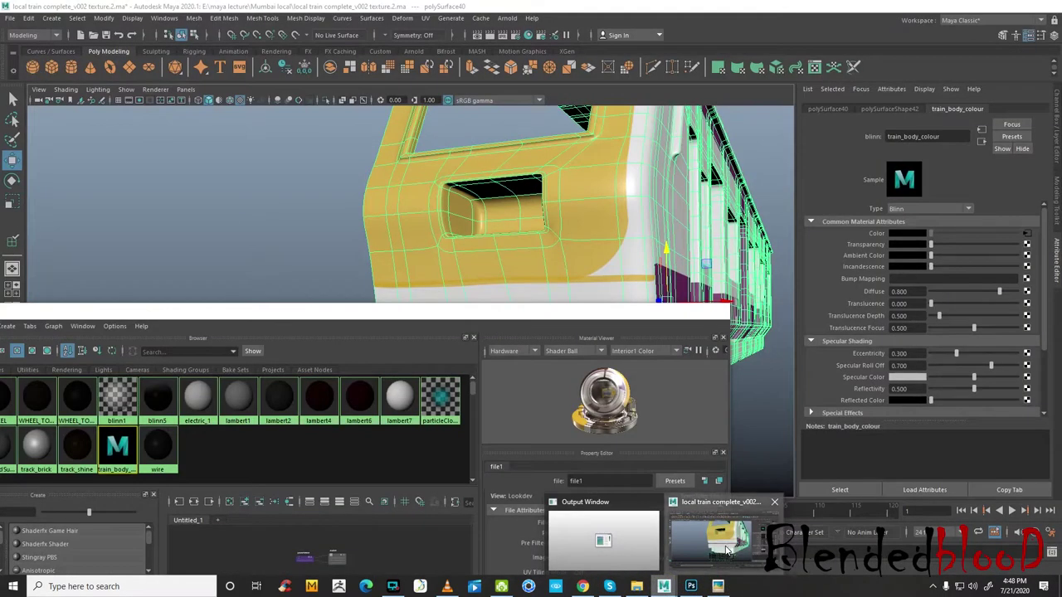
pyautogui.click(724, 544)
pyautogui.keyDown('alt'); pyautogui.moveTo(503, 301); pyautogui.dragTo(543, 317); pyautogui.keyUp('alt')
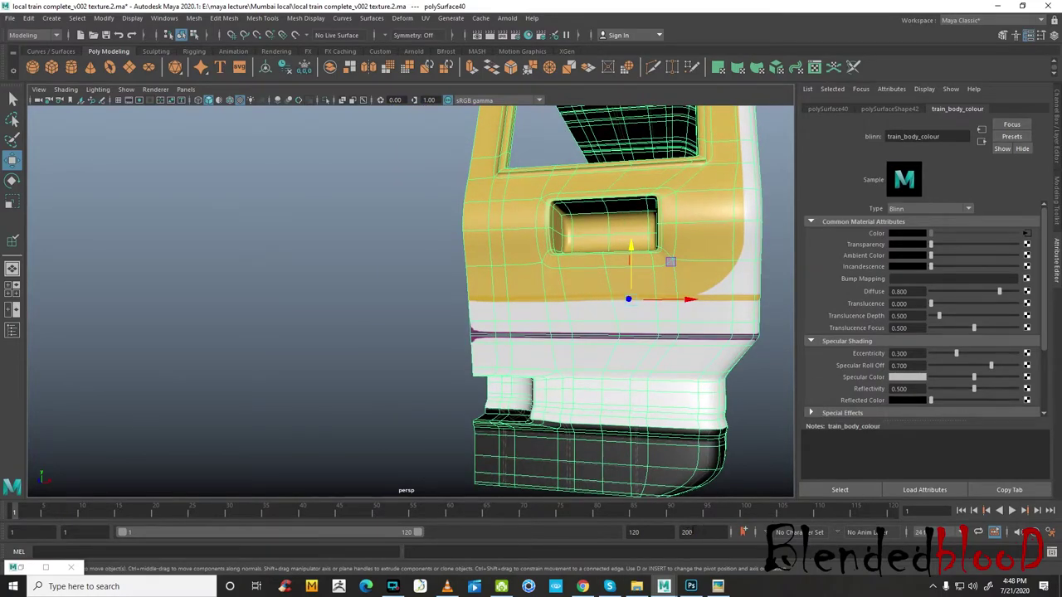
pyautogui.hotkey('alt', 'Tab')
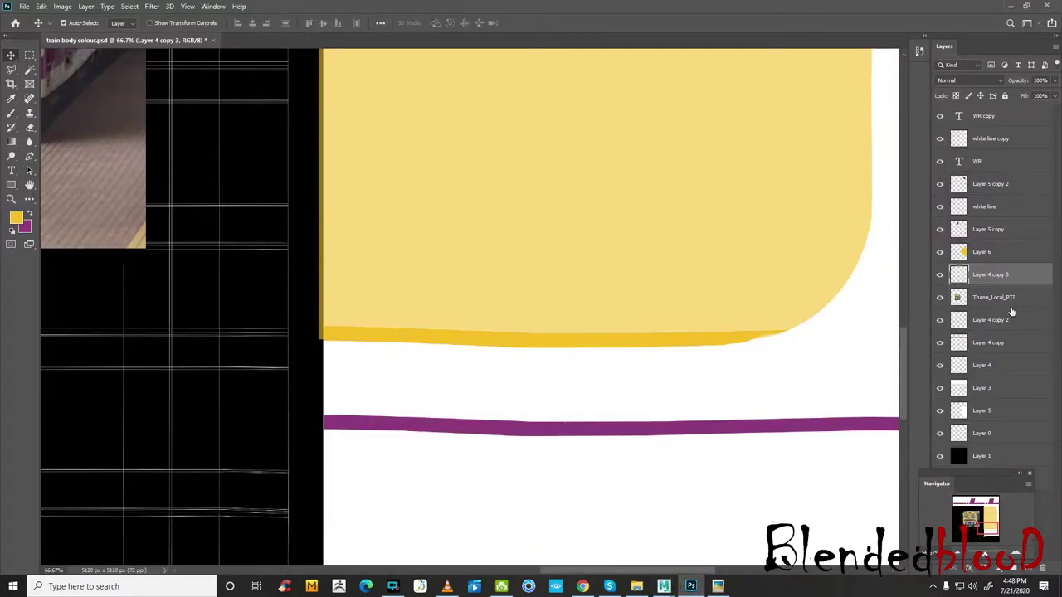
# - Hide the white Layer 5 and restore Layer 6's yellow panel to 100% opacity
pyautogui.click(938, 389)
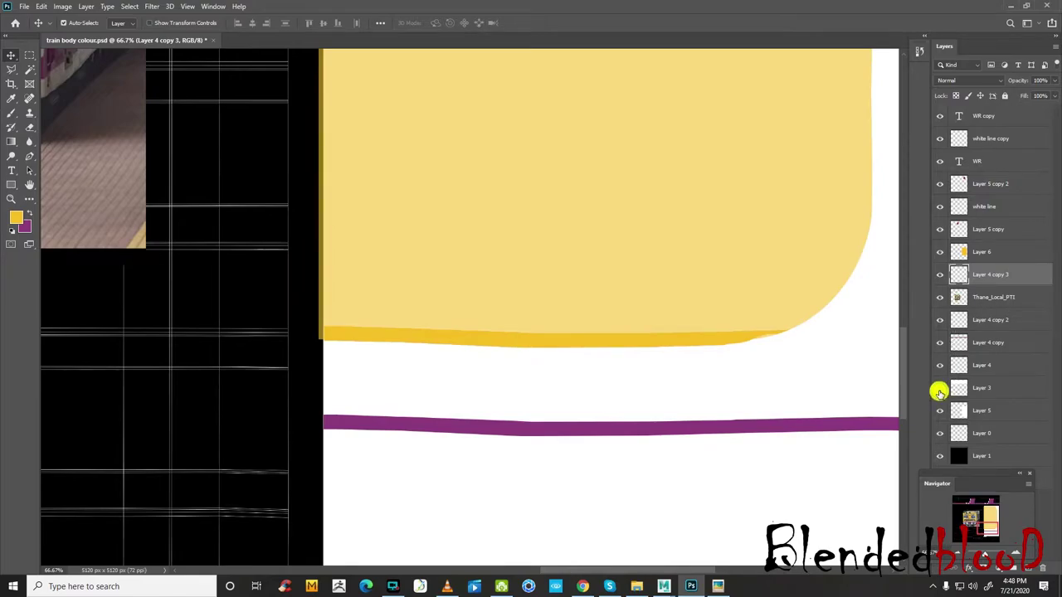
pyautogui.click(940, 410)
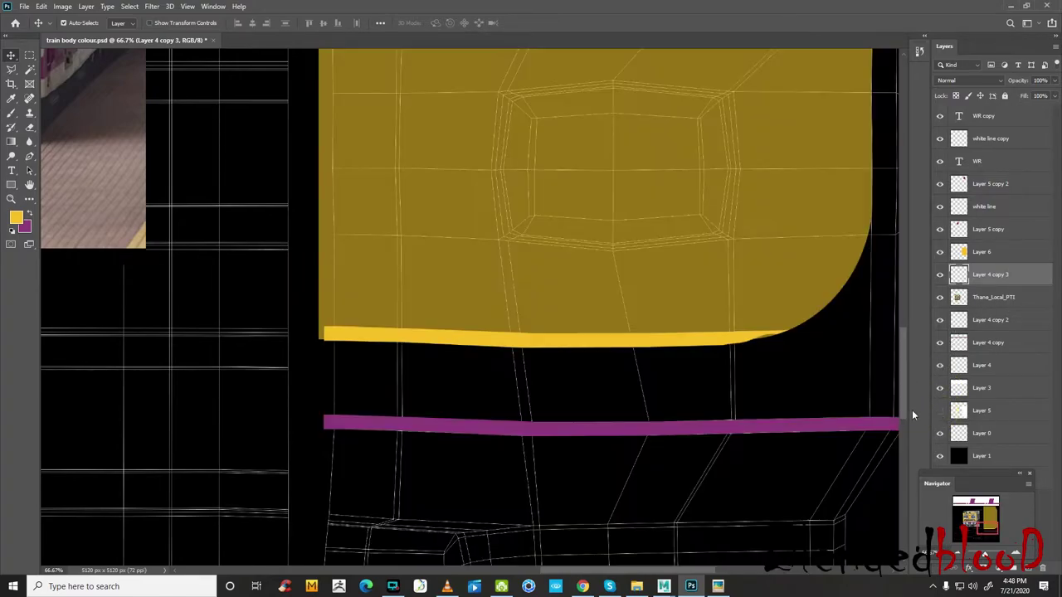
pyautogui.click(993, 252)
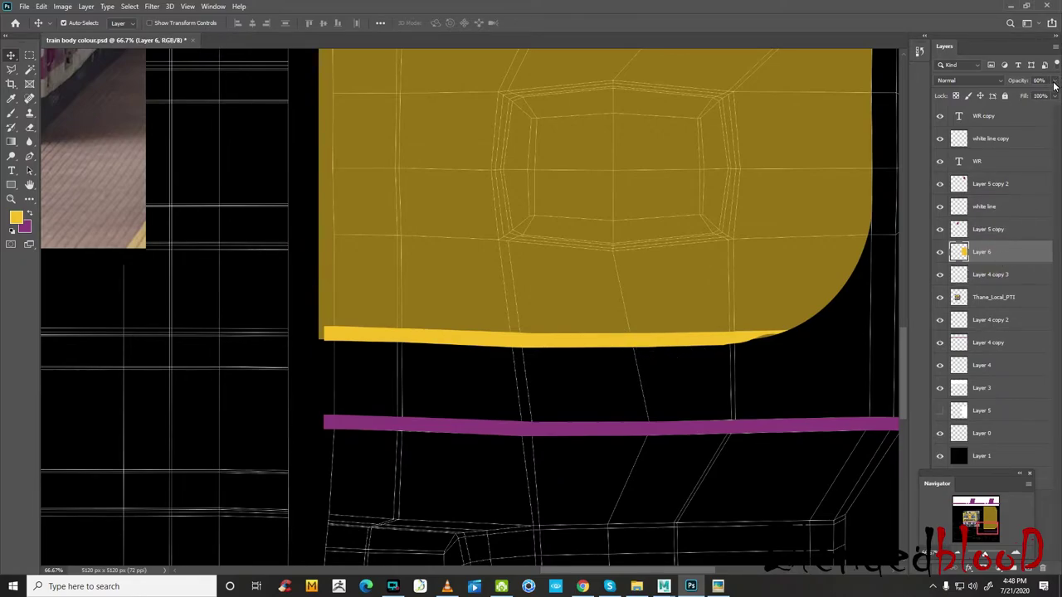
pyautogui.click(1054, 80)
pyautogui.moveTo(1029, 87); pyautogui.dragTo(1055, 96)
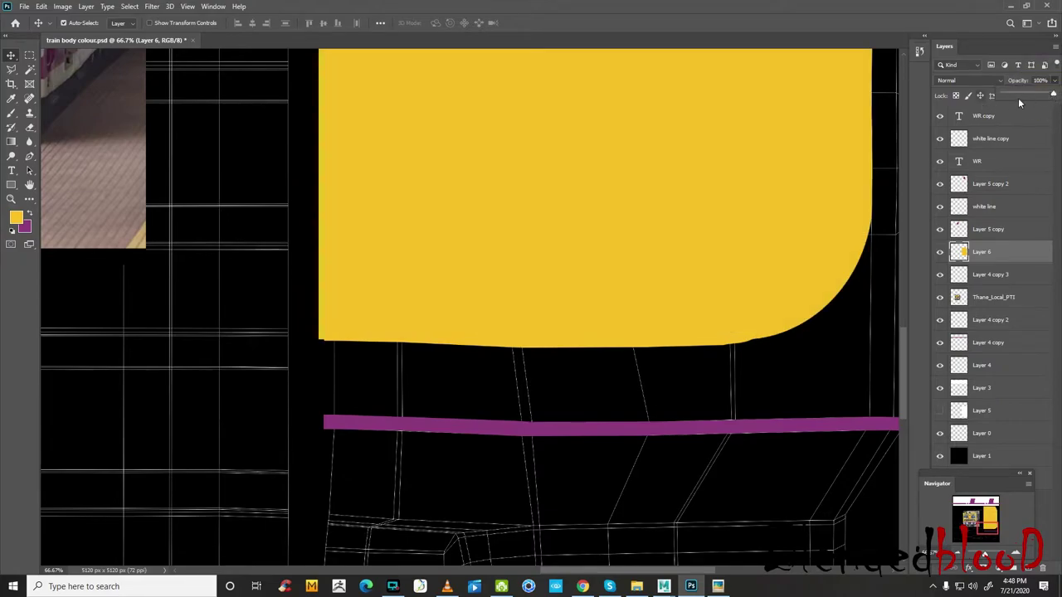
# - Hide Layer 6's yellow panel and toggle the thin yellow strip on Layer 4 copy 3
pyautogui.click(940, 251)
pyautogui.click(990, 275)
pyautogui.click(940, 274)
# - Warp the thin yellow strip, splitting it and pulling its middle slightly downward
pyautogui.click(940, 275)
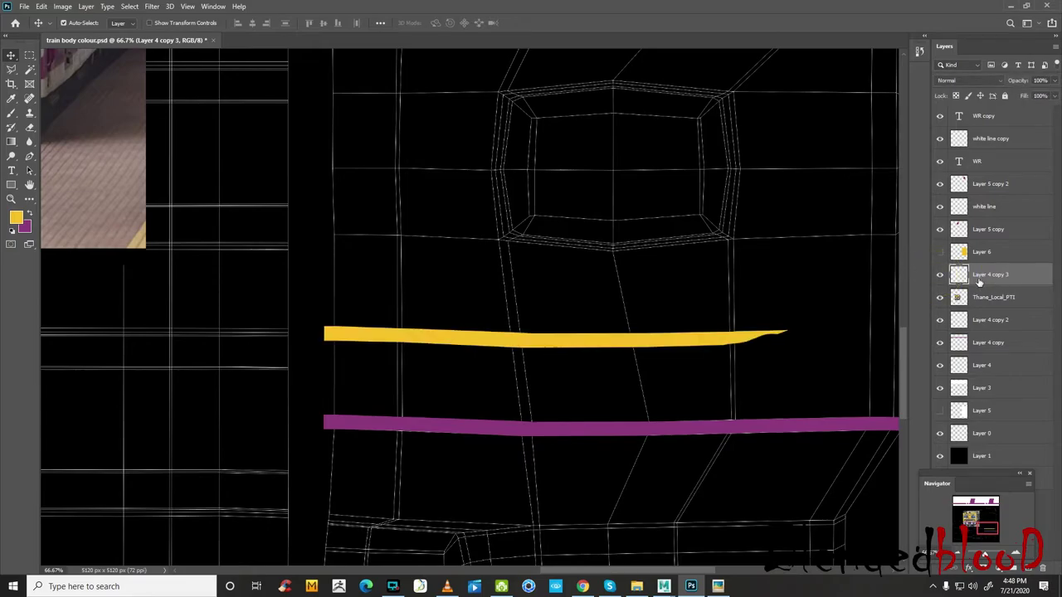
pyautogui.hotkey('ctrl', 't')
pyautogui.rightClick(642, 341)
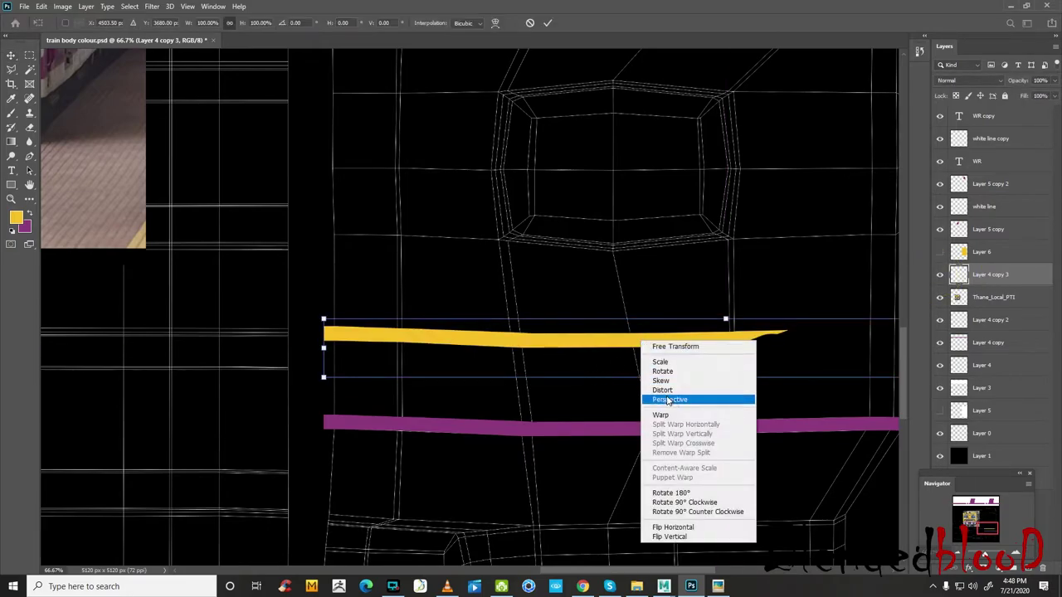
pyautogui.click(666, 388)
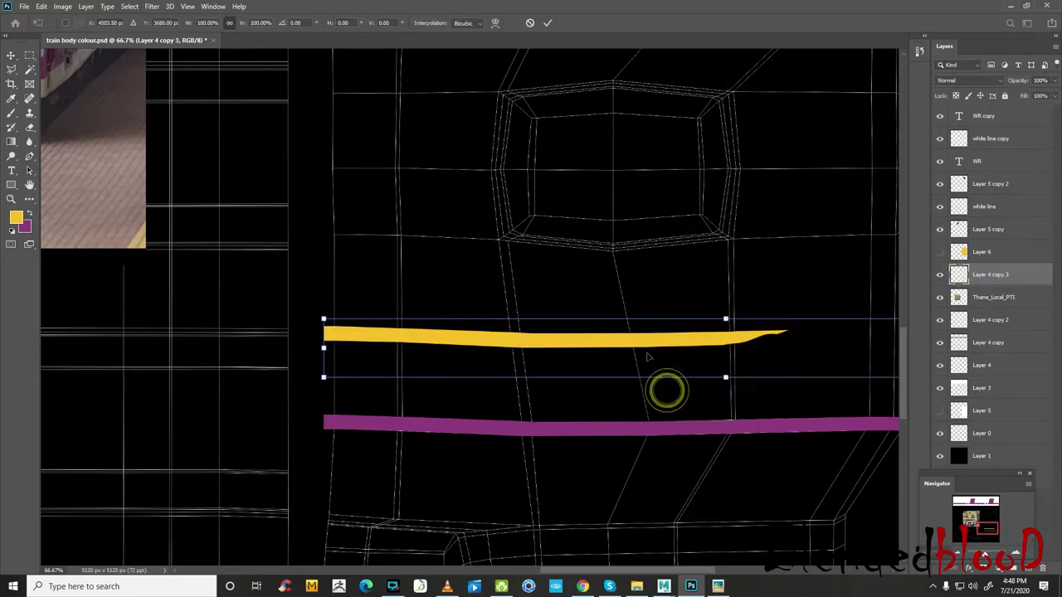
pyautogui.scroll(-2, 692, 353)
pyautogui.scroll(2, 693, 357)
pyautogui.rightClick(657, 339)
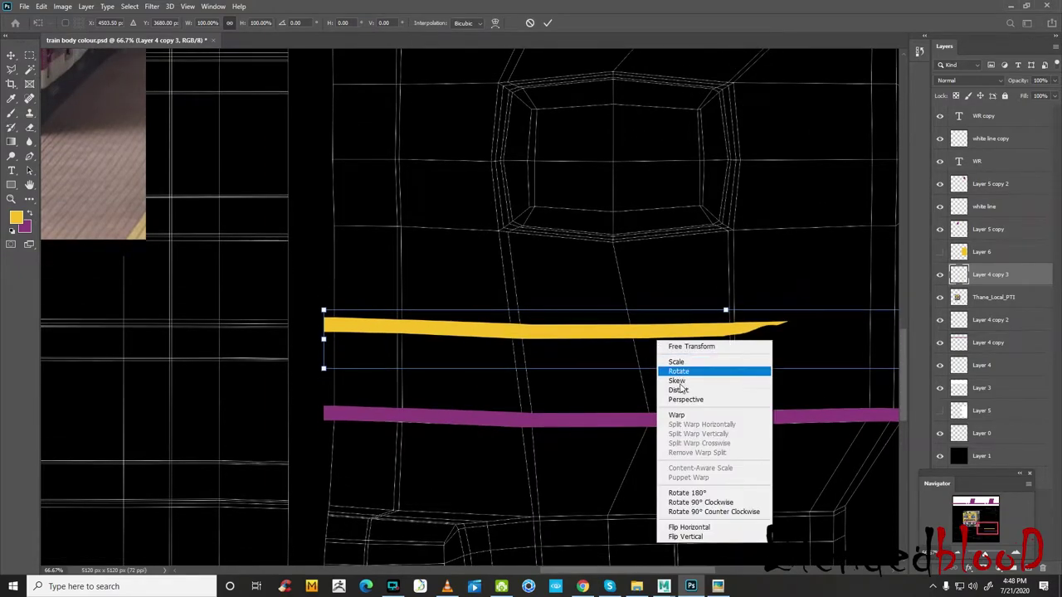
pyautogui.click(684, 412)
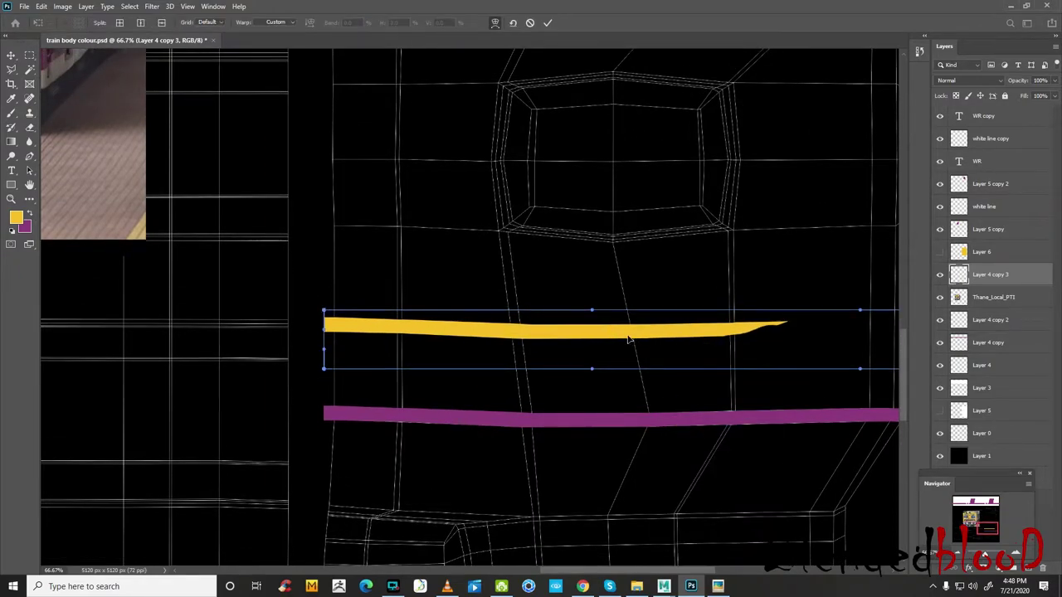
pyautogui.click(633, 336)
pyautogui.click(633, 336)
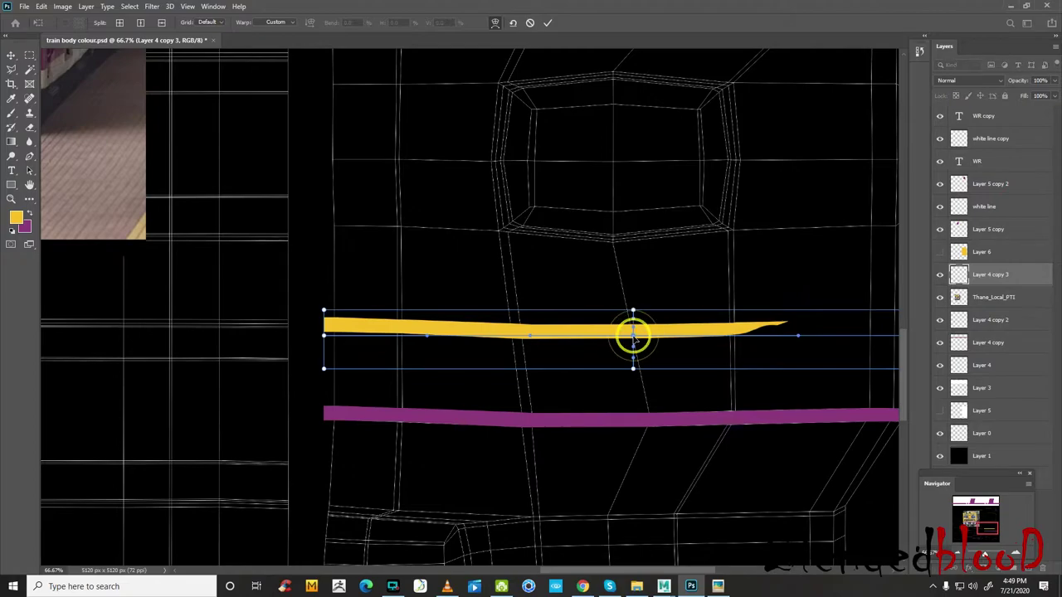
pyautogui.moveTo(633, 336); pyautogui.dragTo(635, 347)
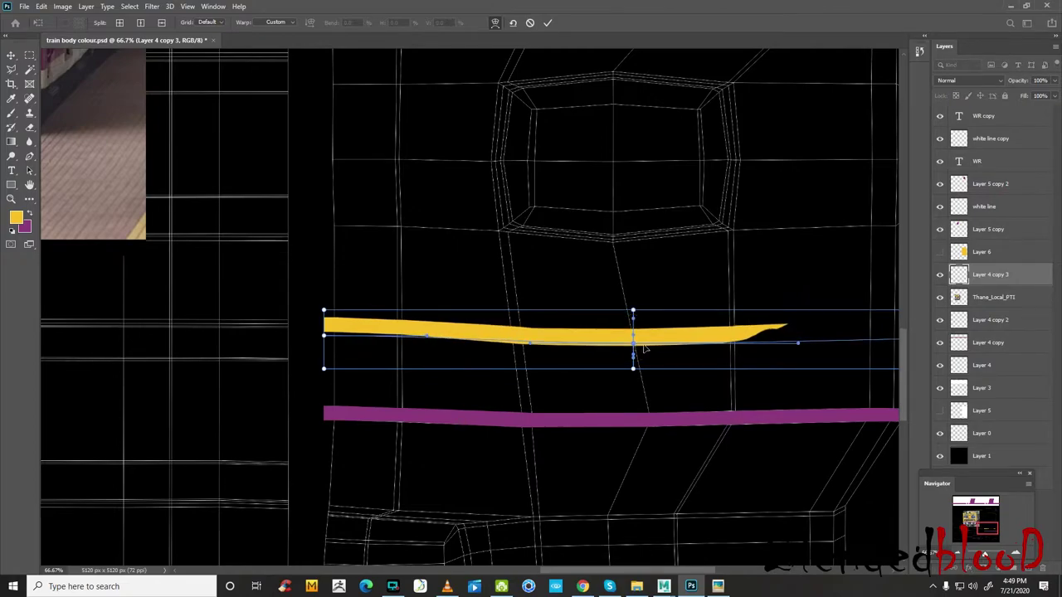
pyautogui.press('Return')
# - Show Layer 6's yellow panel and white Layer 5, nudging the panel into place
pyautogui.click(940, 252)
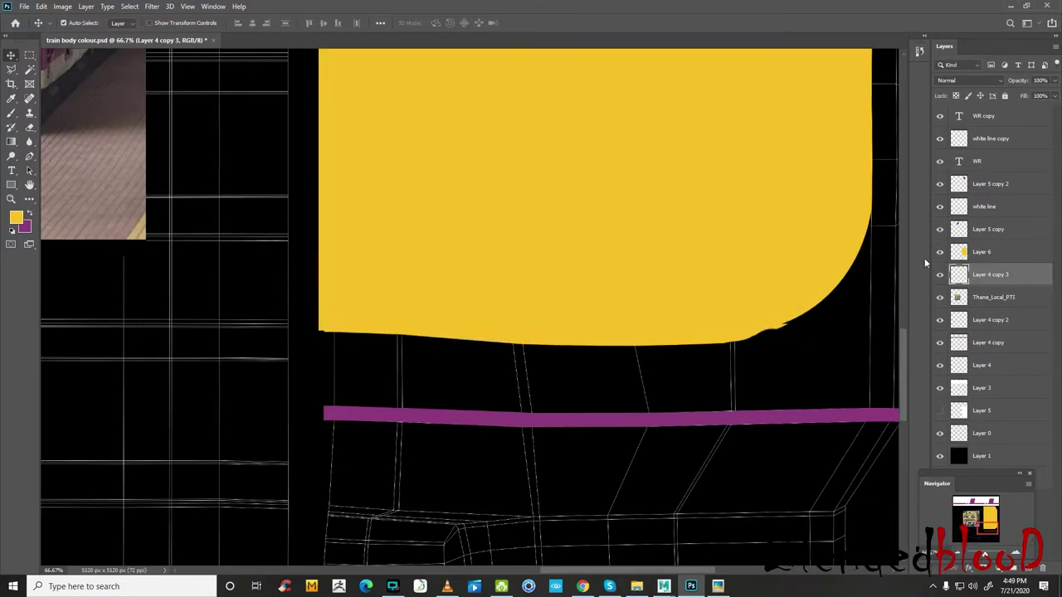
pyautogui.moveTo(746, 304); pyautogui.dragTo(751, 298)
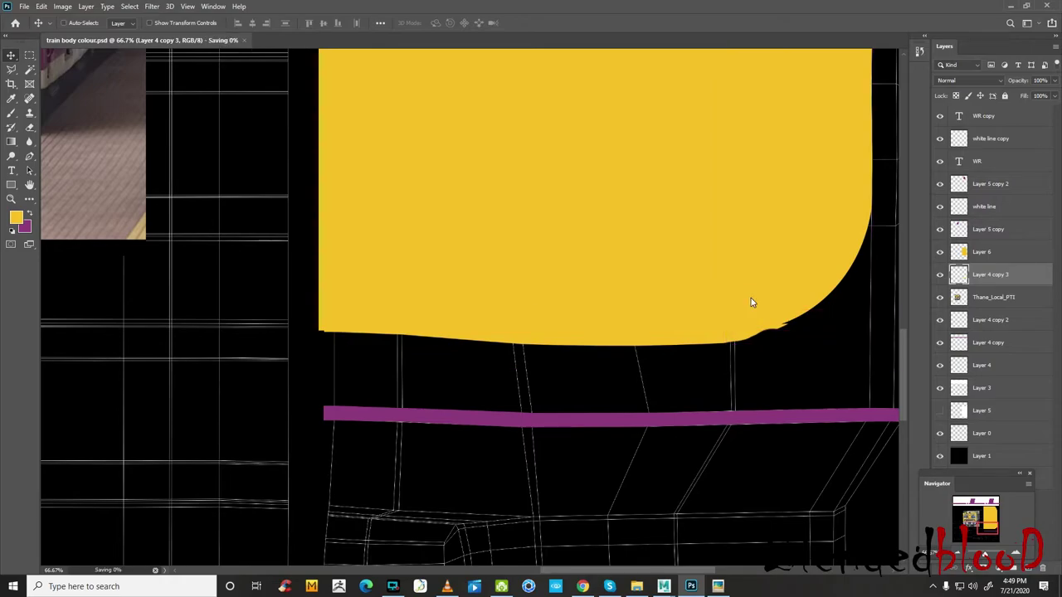
pyautogui.click(940, 410)
pyautogui.moveTo(797, 424); pyautogui.dragTo(784, 420)
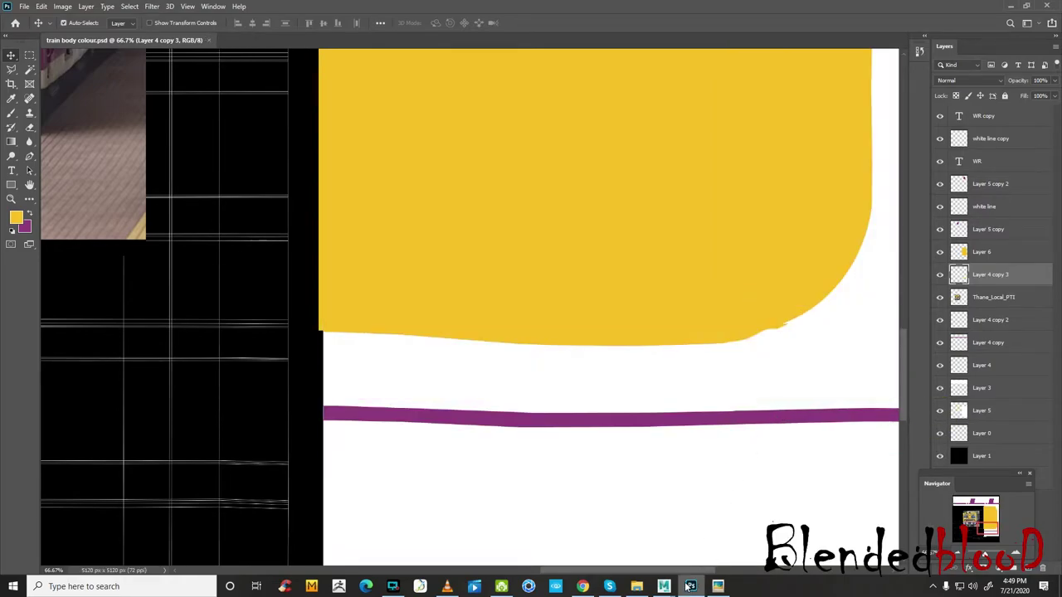
# - Reload the file1 texture in Maya and orbit to a three-quarter view of the train front
pyautogui.click(729, 538)
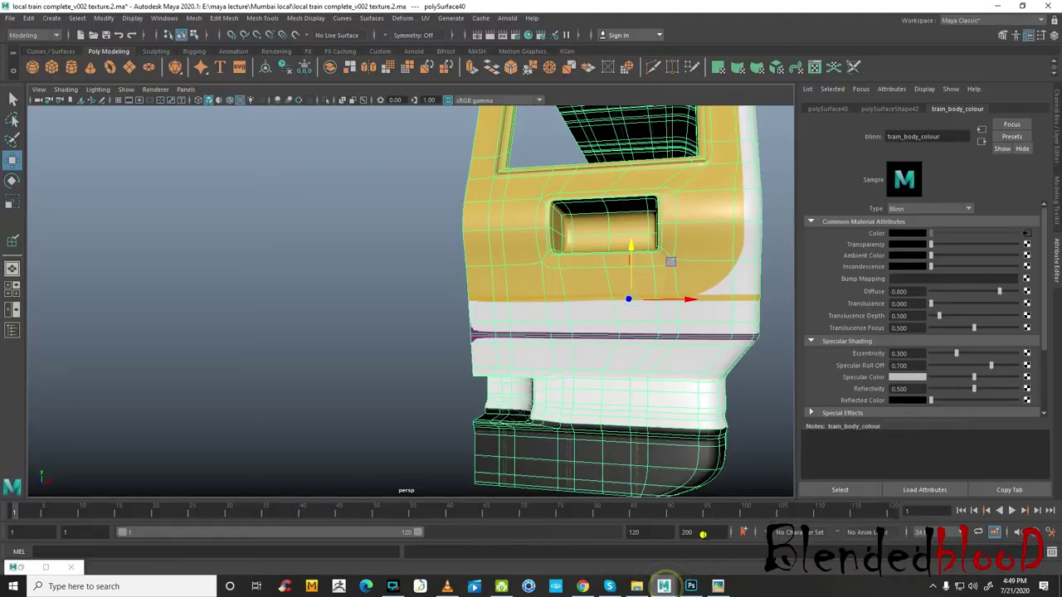
pyautogui.click(1027, 233)
pyautogui.click(908, 277)
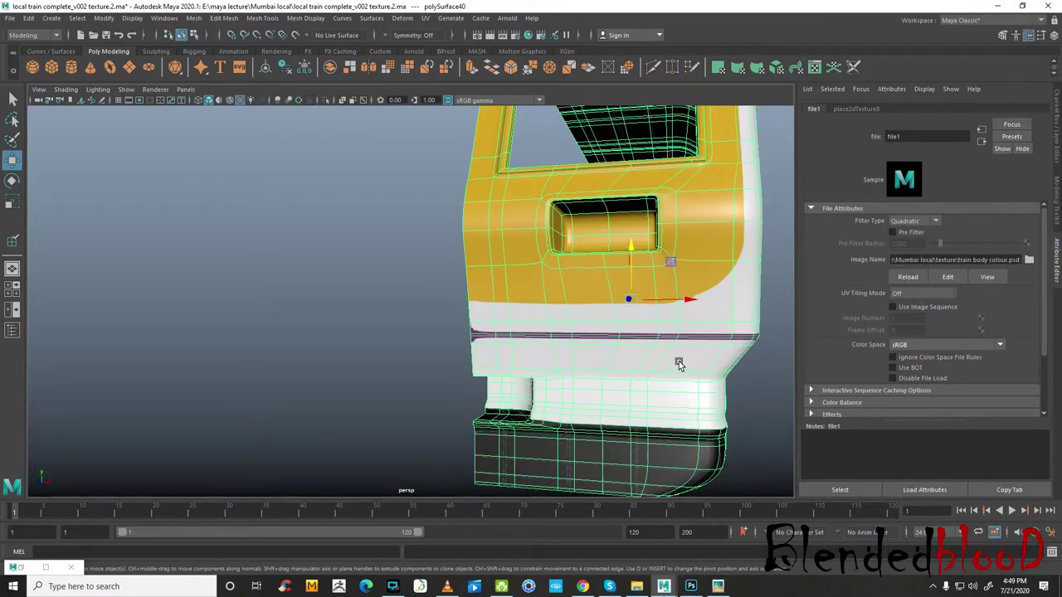
pyautogui.keyDown('alt'); pyautogui.moveTo(673, 362); pyautogui.dragTo(590, 375); pyautogui.keyUp('alt')
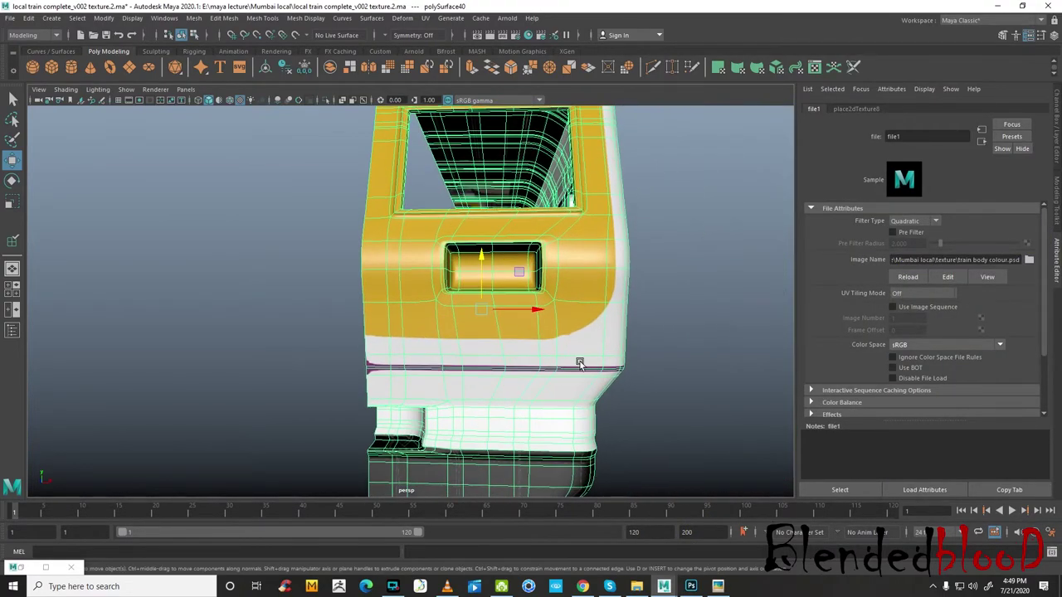
pyautogui.rightClick(581, 327)
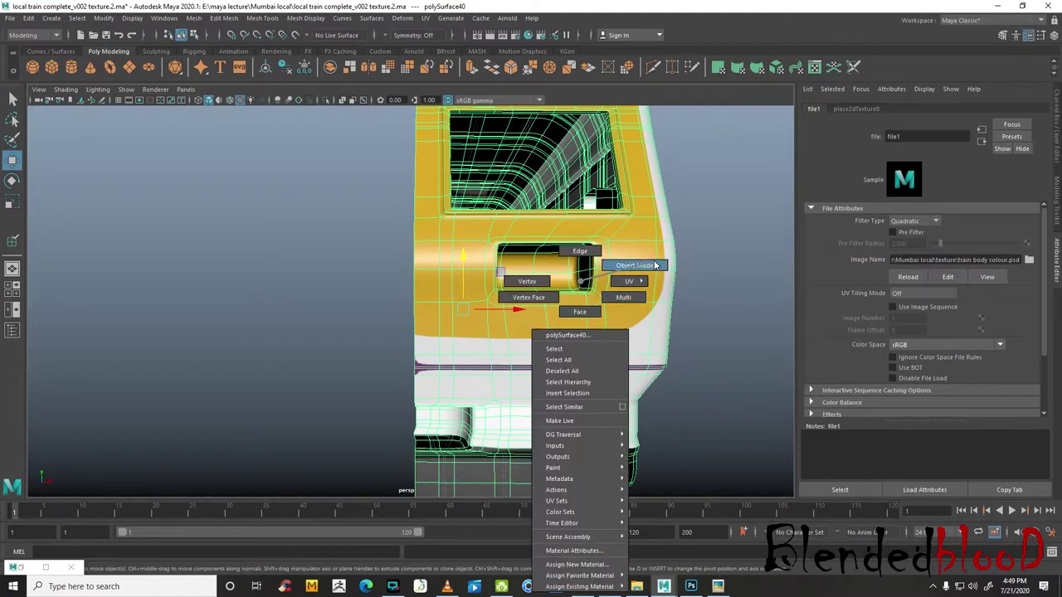
pyautogui.click(733, 329)
pyautogui.keyDown('alt'); pyautogui.moveTo(734, 328); pyautogui.dragTo(474, 379); pyautogui.keyUp('alt')
pyautogui.scroll(5, 474, 379)
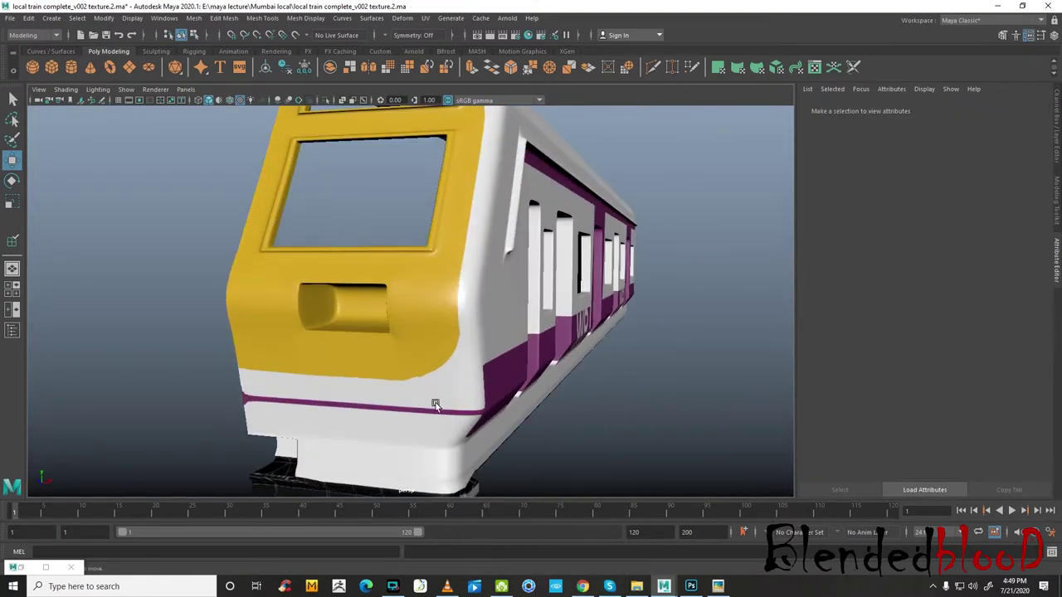
# - Merge Layer 6 down into Layer 4 copy 3, then hide the merged yellow layer to compare
pyautogui.click(690, 587)
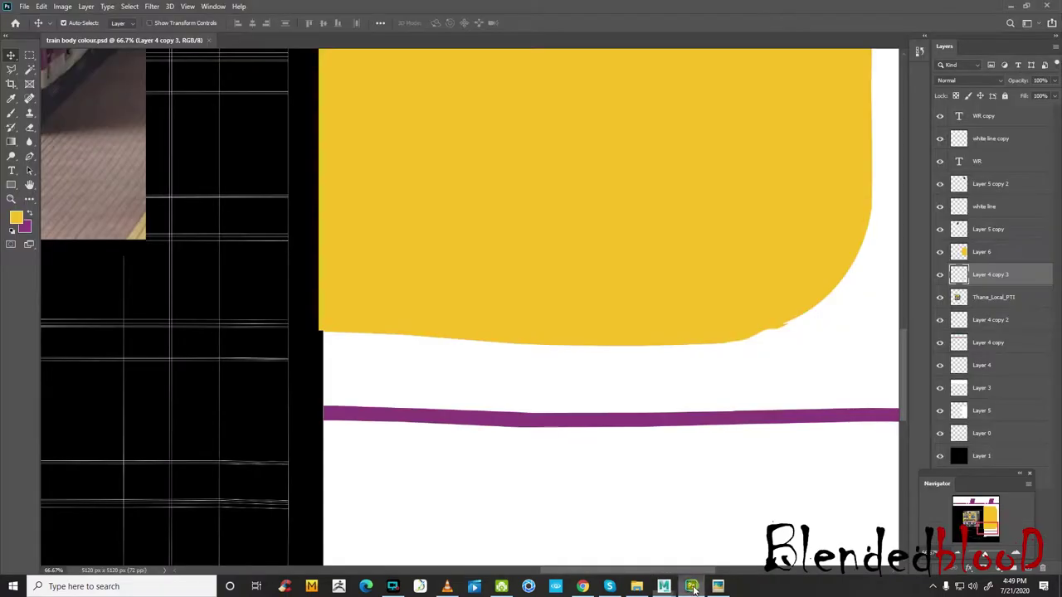
pyautogui.click(1015, 256)
pyautogui.rightClick(1014, 257)
pyautogui.click(901, 434)
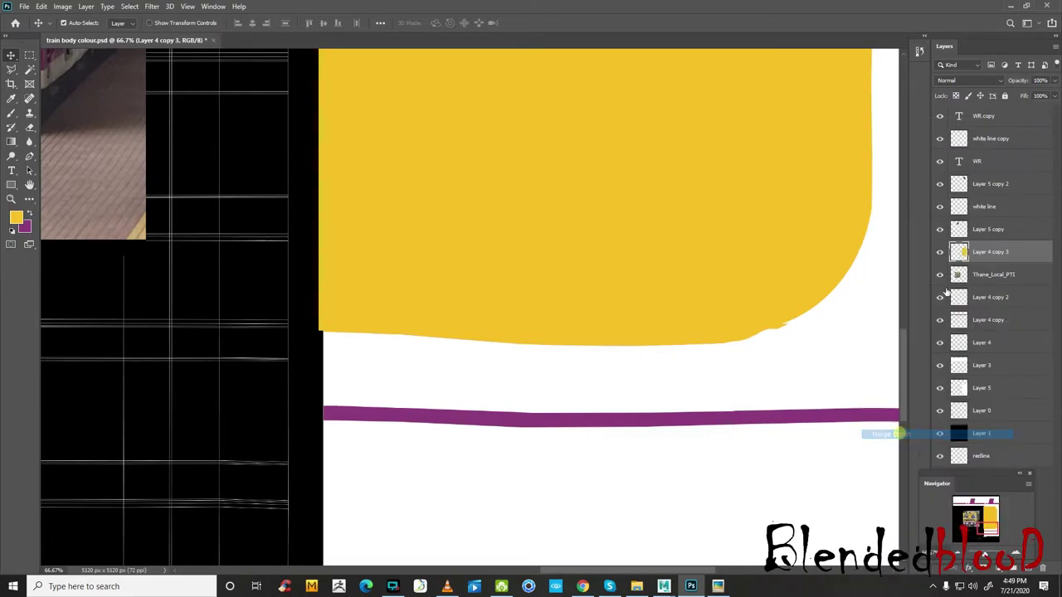
pyautogui.click(940, 251)
pyautogui.click(940, 251)
# - On a new layer, draw an elliptical circle, fill it purple and set 67% opacity
pyautogui.click(955, 554)
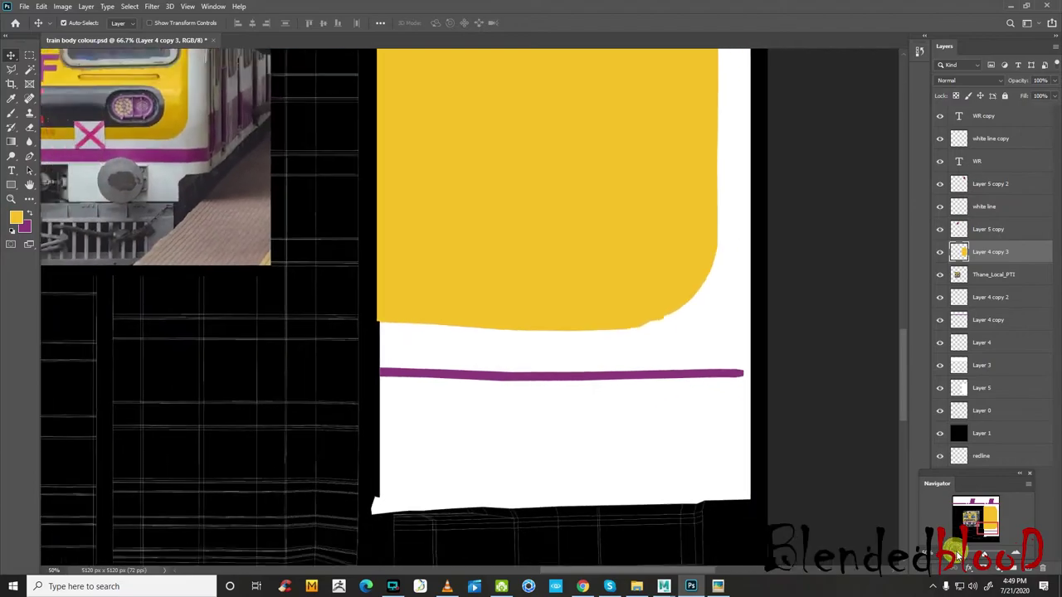
pyautogui.click(955, 554)
pyautogui.click(955, 555)
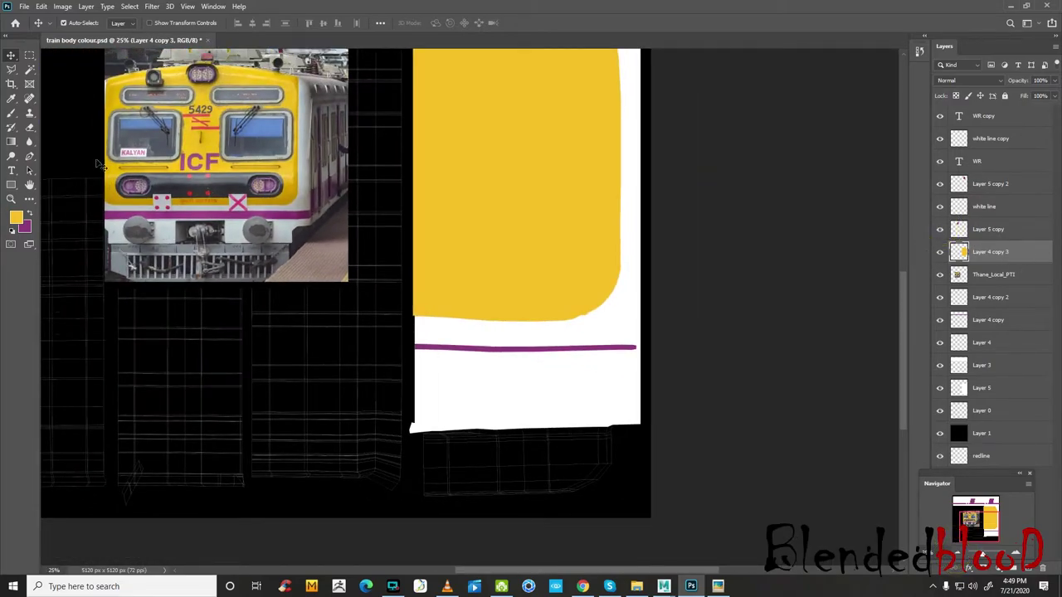
pyautogui.rightClick(32, 58)
pyautogui.click(83, 67)
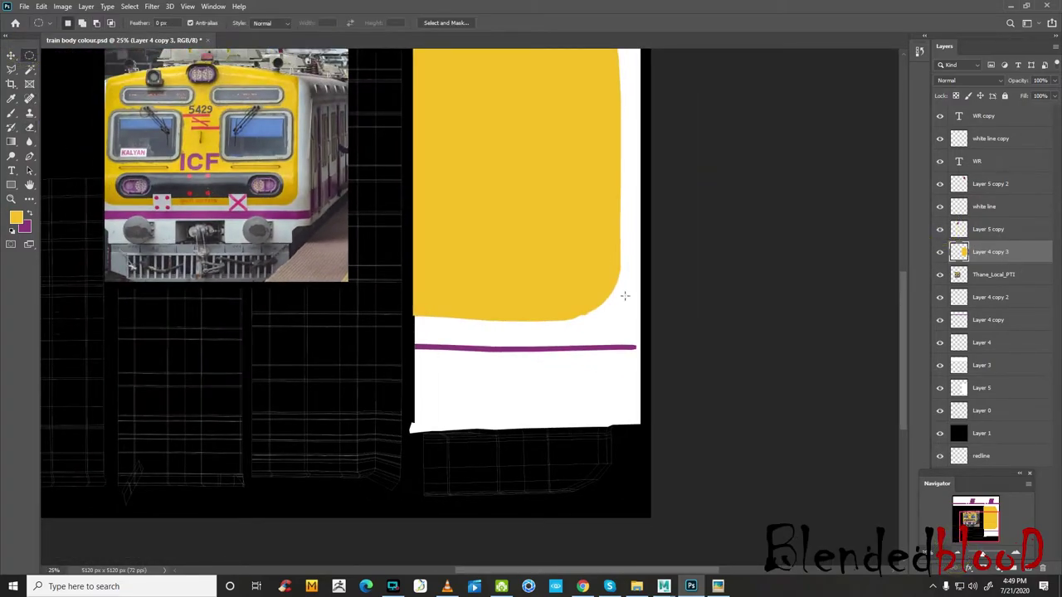
pyautogui.moveTo(989, 477); pyautogui.dragTo(850, 480)
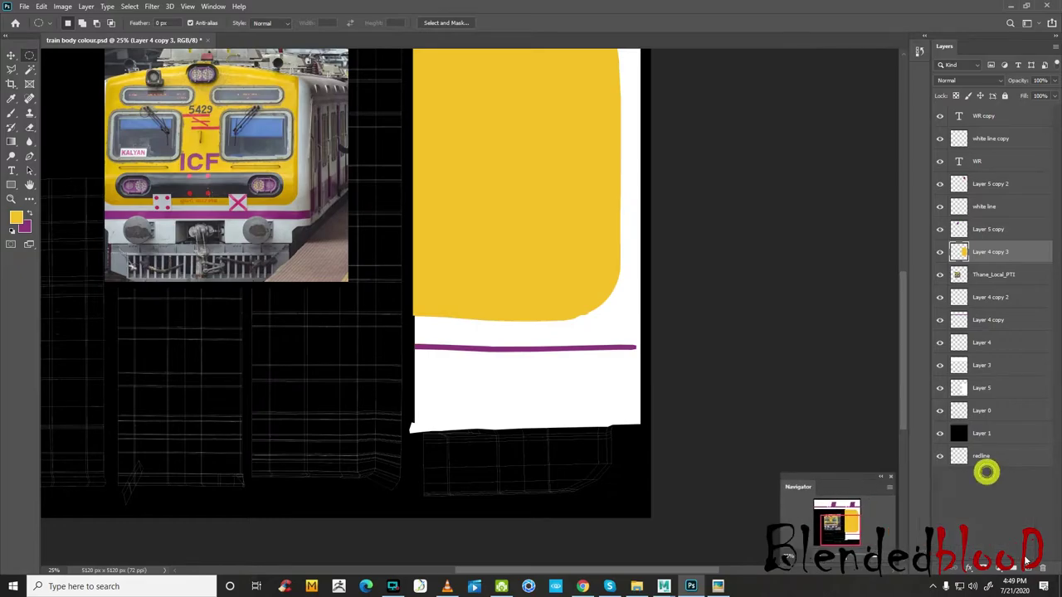
pyautogui.click(1029, 569)
pyautogui.keyDown('shift'); pyautogui.moveTo(509, 240); pyautogui.dragTo(578, 308); pyautogui.keyUp('shift')
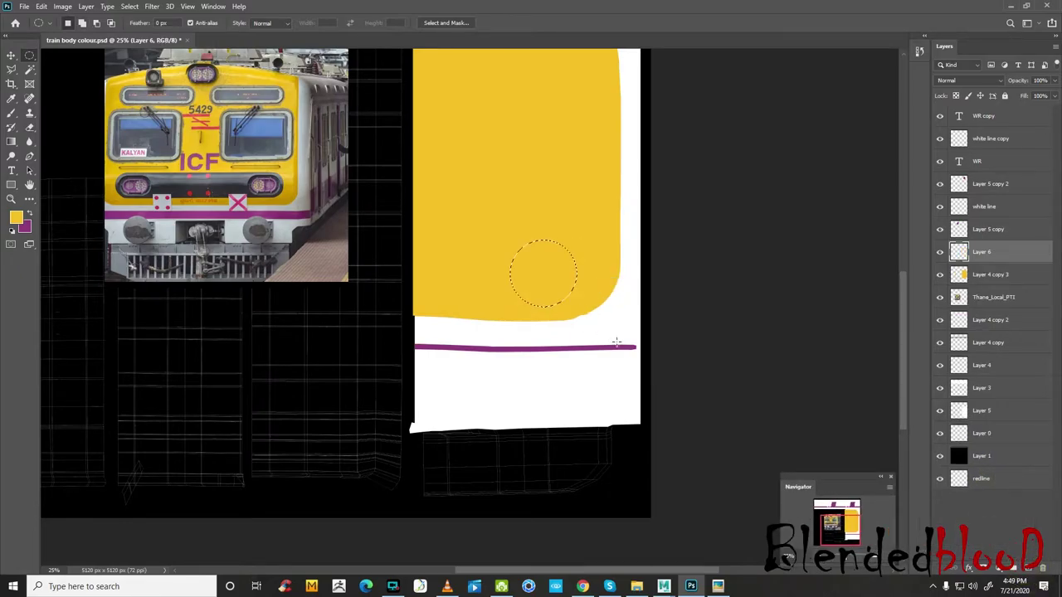
pyautogui.hotkey('ctrl', 'BackSpace')
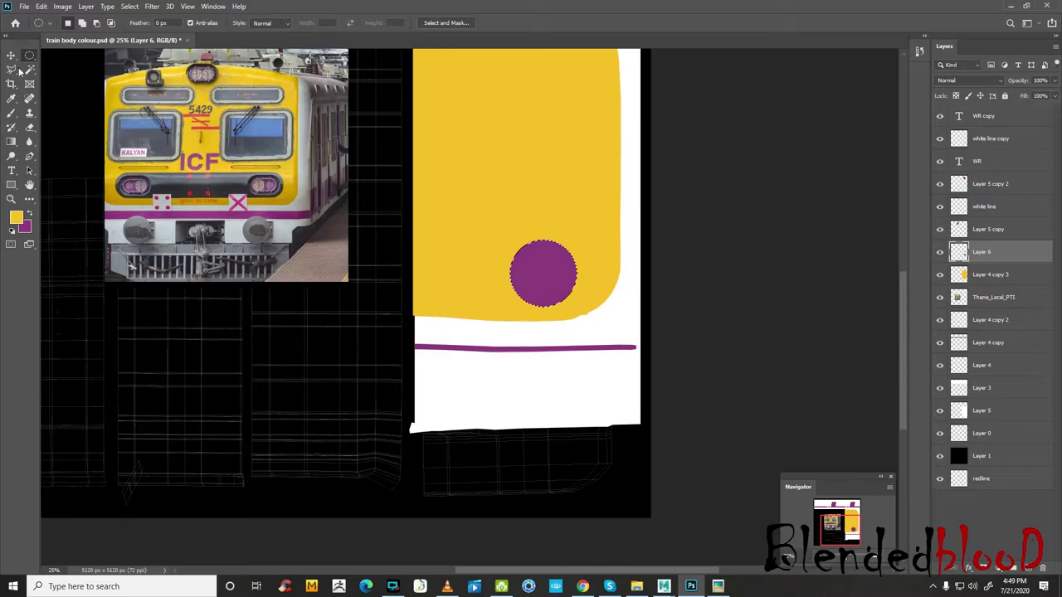
pyautogui.click(10, 55)
pyautogui.moveTo(1054, 79); pyautogui.dragTo(1038, 94)
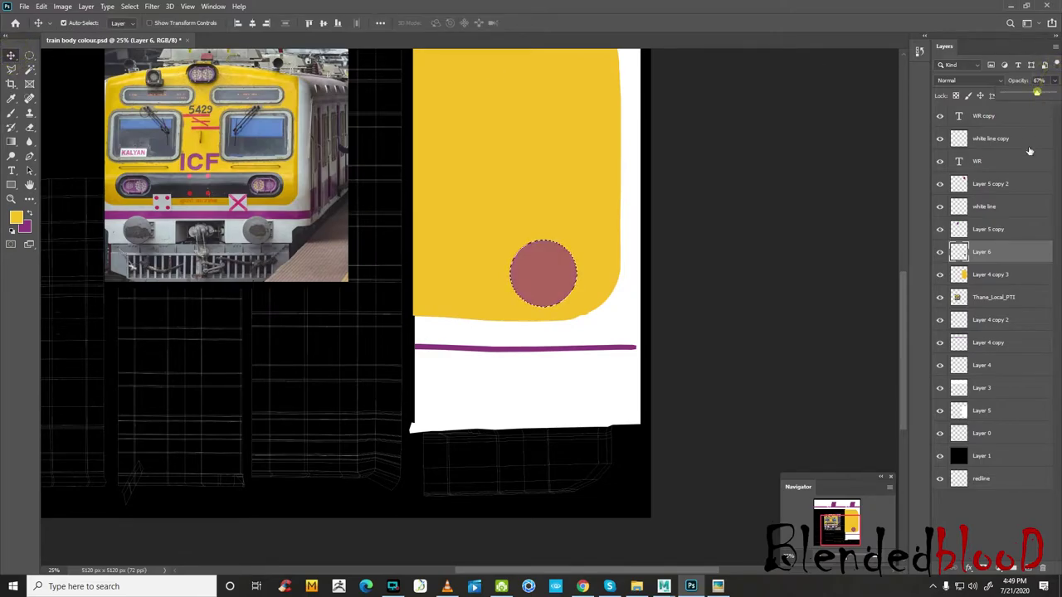
pyautogui.click(1014, 255)
# - Enlarge the circle and position it over the yellow panel's lower-right corner
pyautogui.hotkey('ctrl', 't')
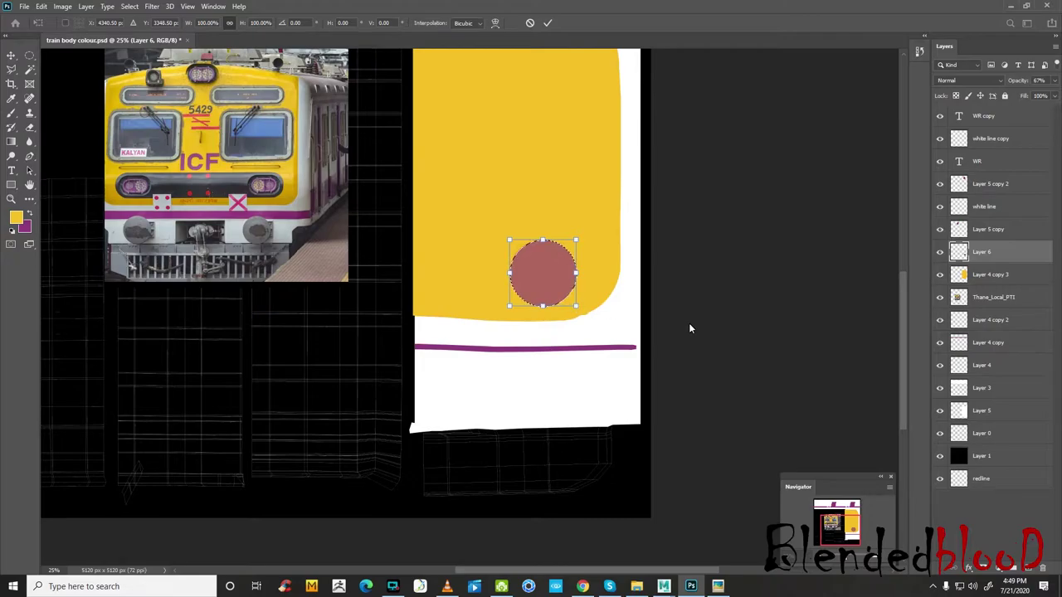
pyautogui.press('Return')
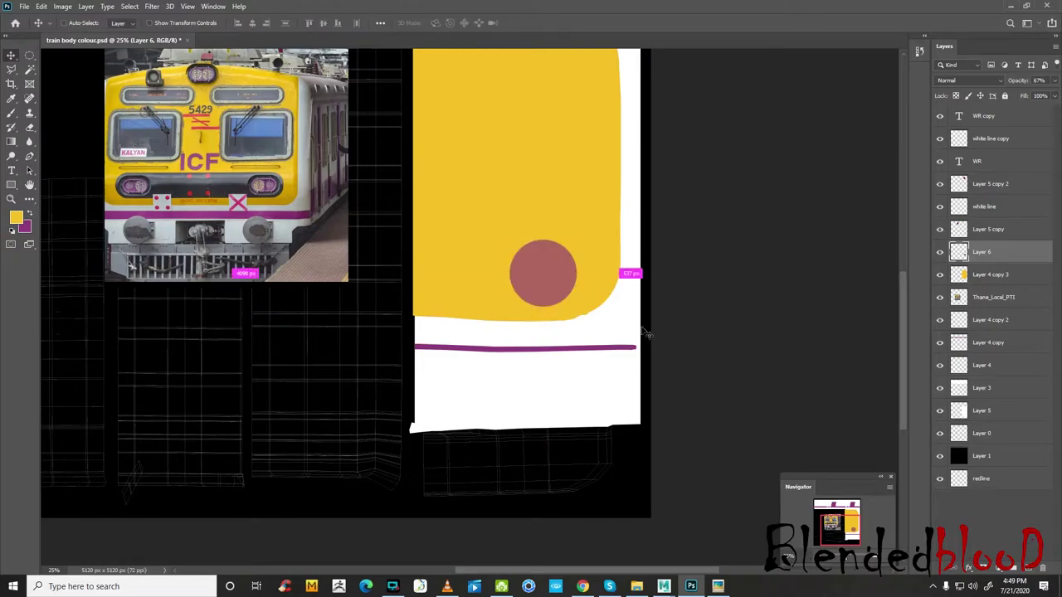
pyautogui.hotkey('ctrl', 't')
pyautogui.moveTo(575, 307)
pyautogui.mouseDown()
pyautogui.moveTo(612, 304)
pyautogui.moveTo(592, 266)
pyautogui.moveTo(600, 257)
pyautogui.mouseUp()
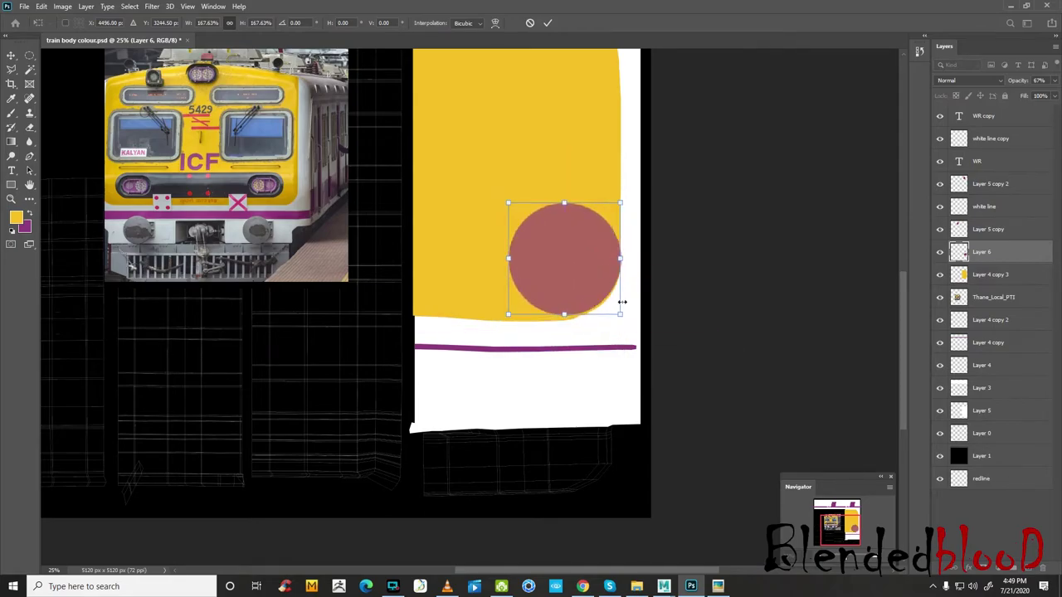
pyautogui.moveTo(617, 316); pyautogui.dragTo(639, 335)
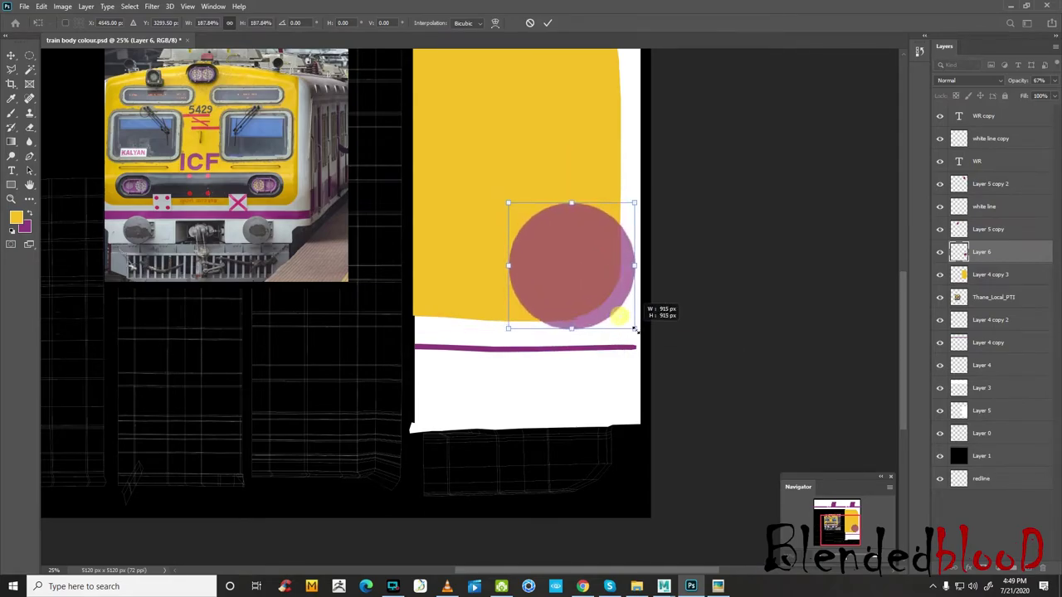
pyautogui.moveTo(611, 287); pyautogui.dragTo(580, 273)
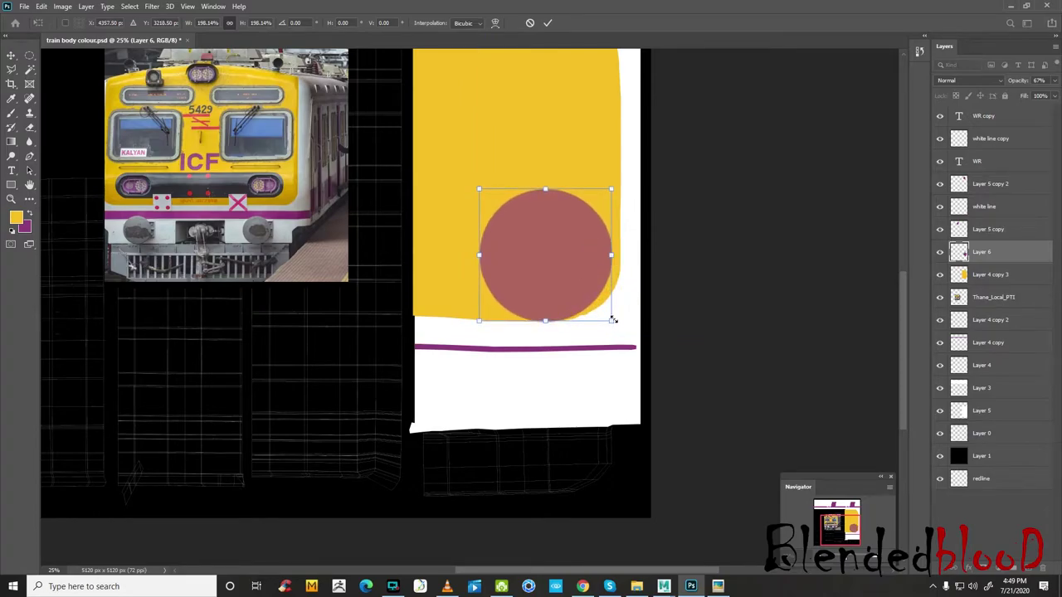
pyautogui.moveTo(612, 319); pyautogui.dragTo(636, 342)
pyautogui.moveTo(597, 284); pyautogui.dragTo(588, 265)
pyautogui.press('Return')
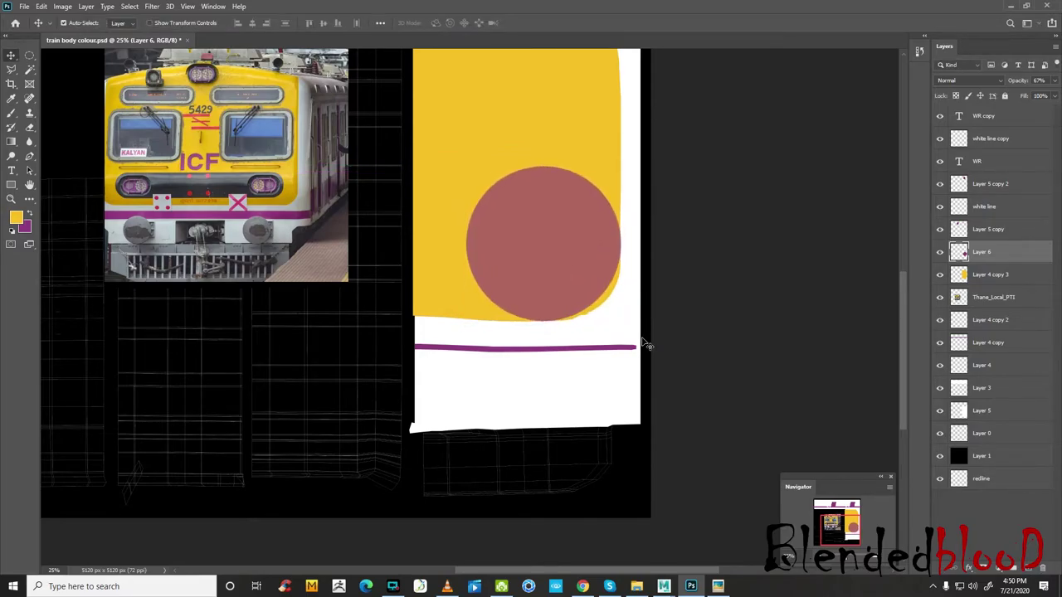
# - Erase the yellow panel's fringe outside the circle's inverted selection, then deselect
pyautogui.keyDown('ctrl'); pyautogui.click(958, 275); pyautogui.keyUp('ctrl')
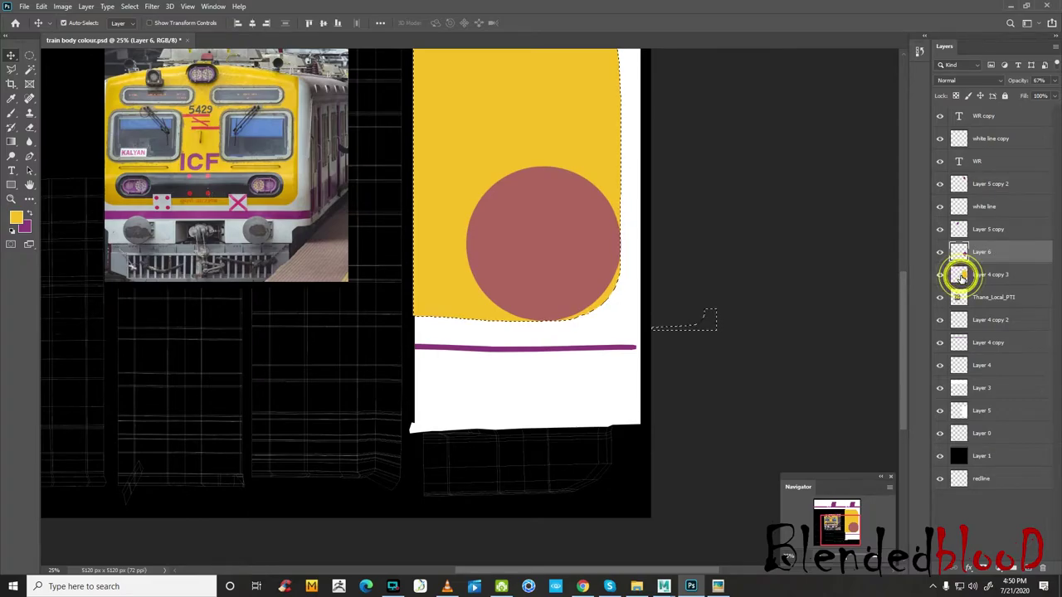
pyautogui.keyDown('ctrl'); pyautogui.click(958, 254); pyautogui.keyUp('ctrl')
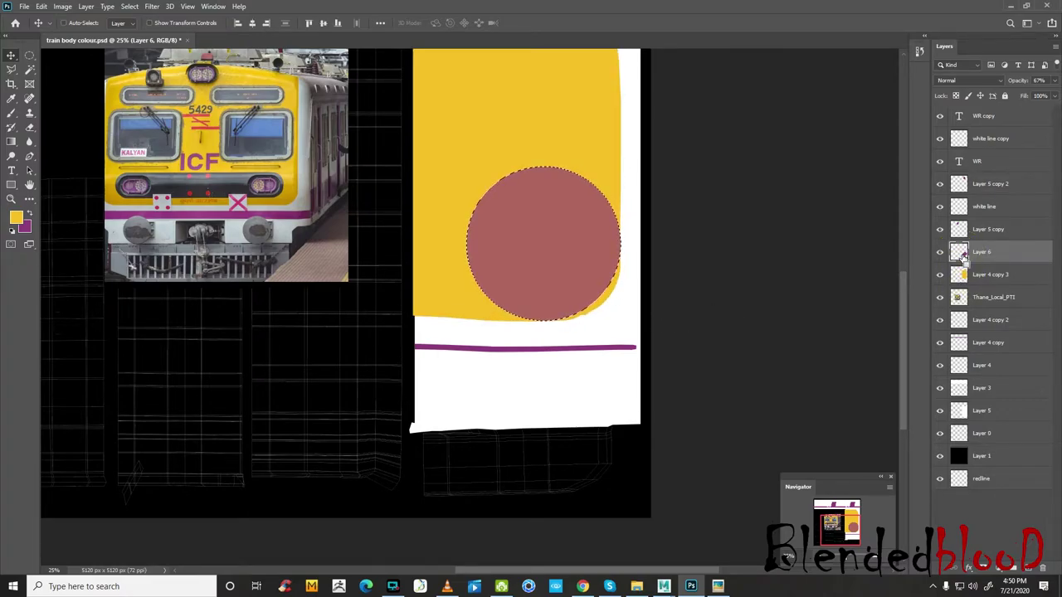
pyautogui.hotkey('ctrl', 'shift', 'i')
pyautogui.click(29, 127)
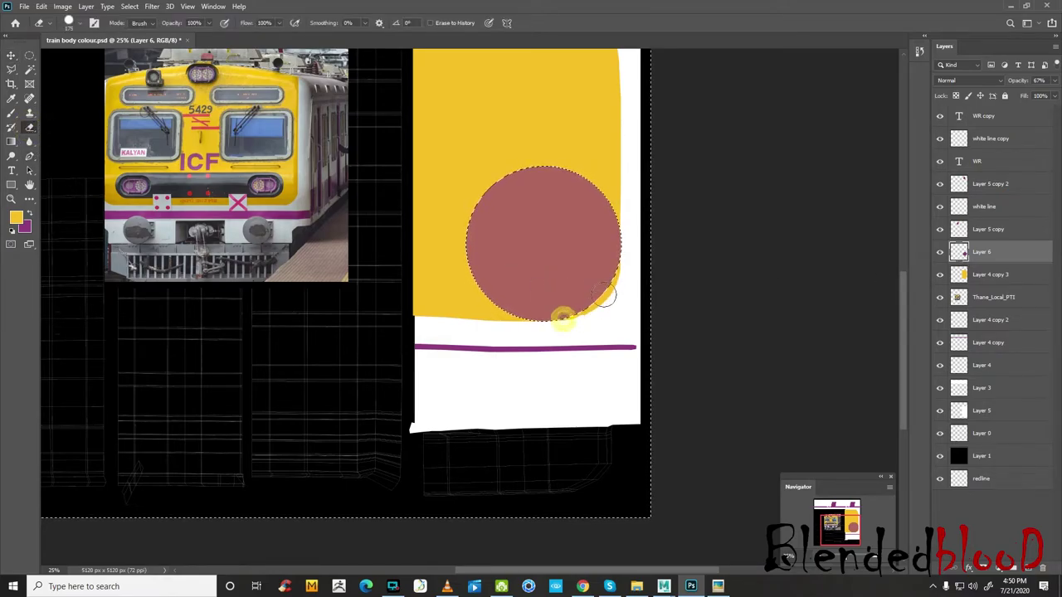
pyautogui.click(984, 275)
pyautogui.moveTo(648, 299); pyautogui.dragTo(567, 319)
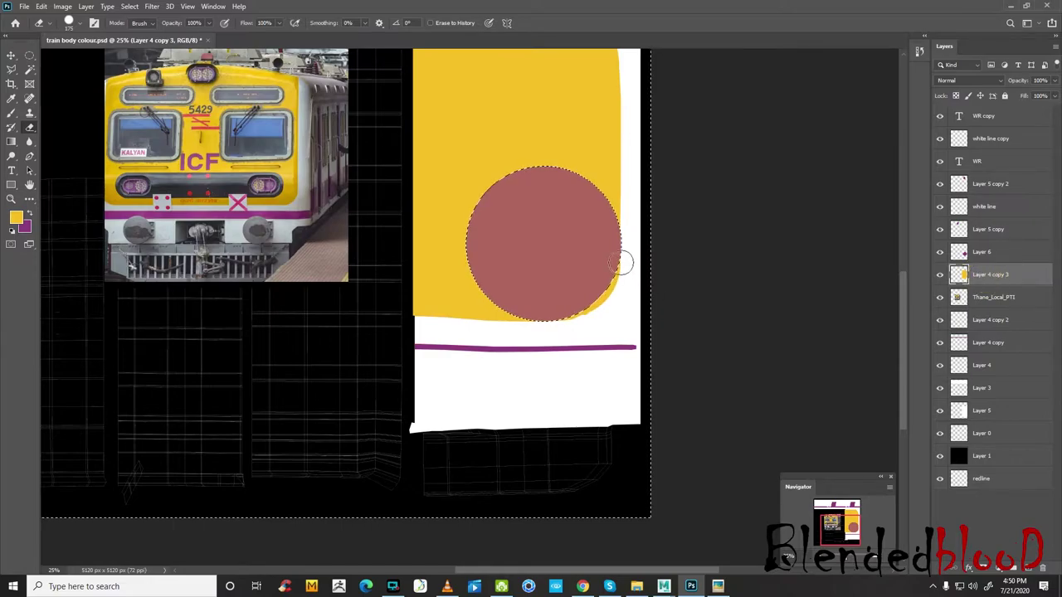
pyautogui.hotkey('ctrl', 'd')
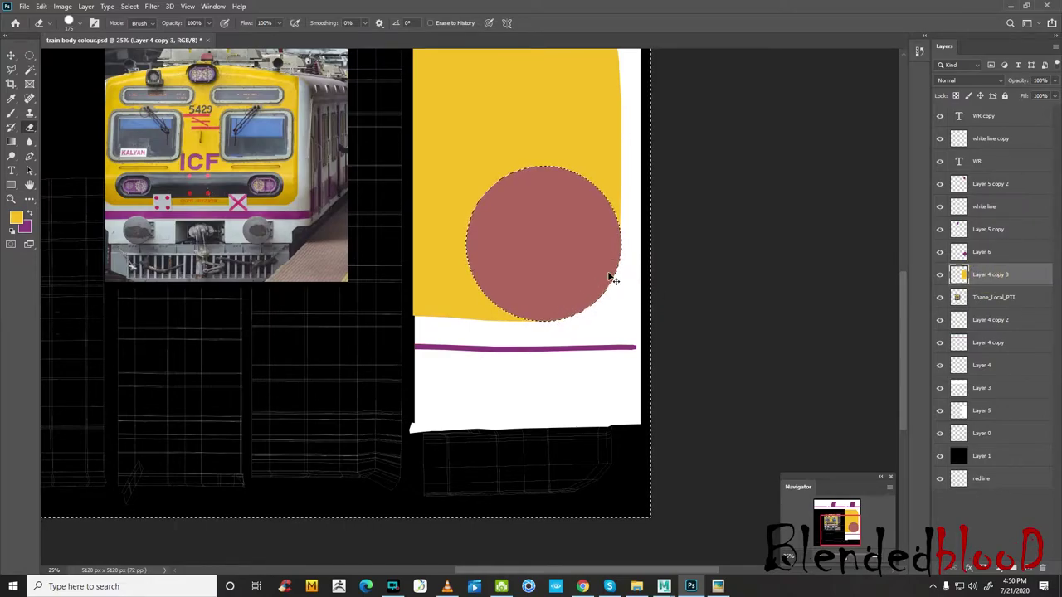
# - Hide the Layer 6 circle and zoom out to 16.7% to view the whole texture
pyautogui.click(11, 54)
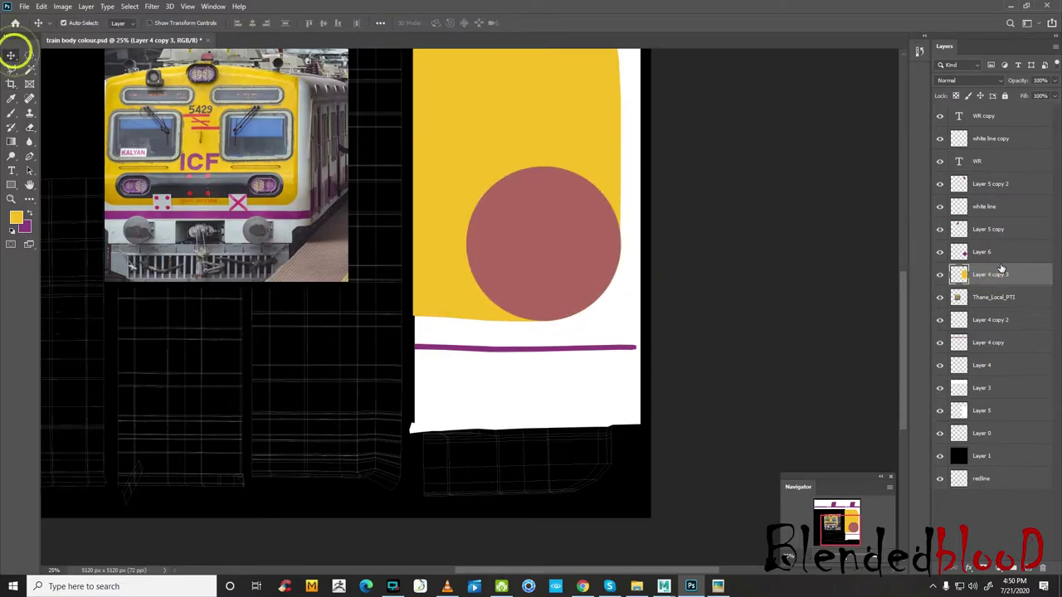
pyautogui.click(940, 252)
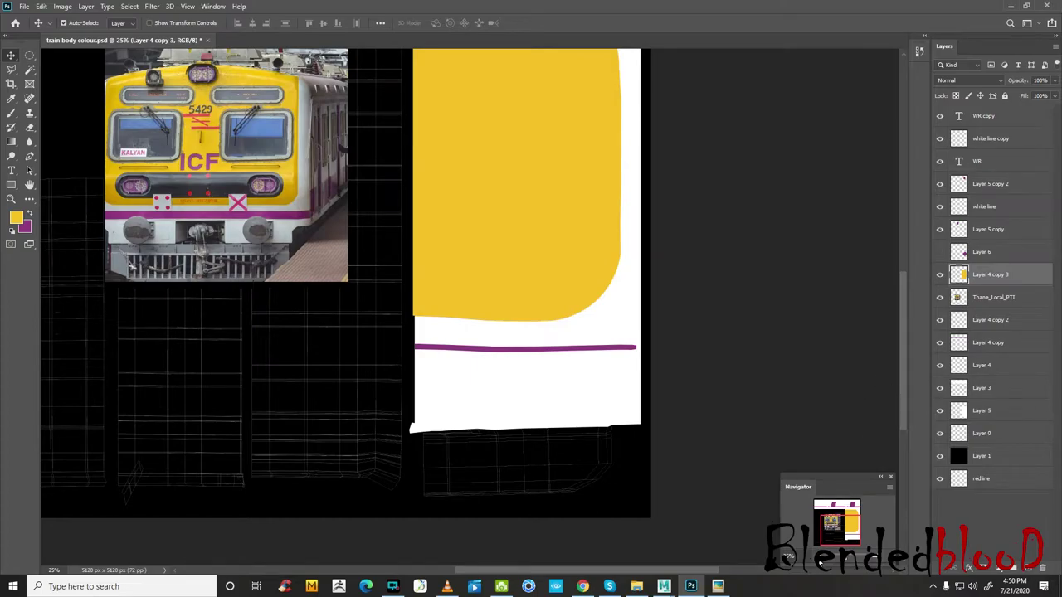
pyautogui.click(788, 556)
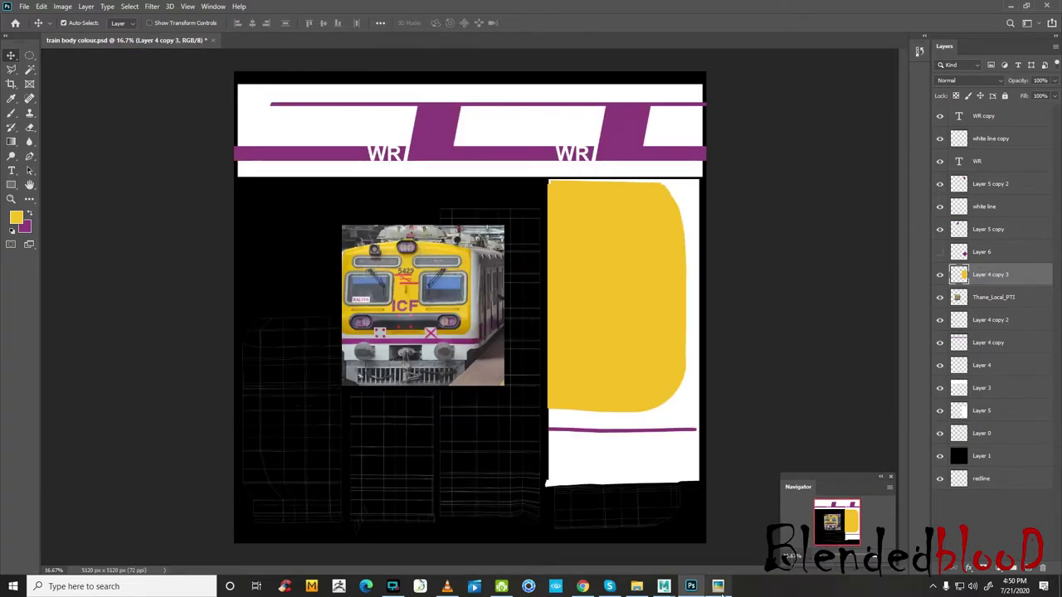
# - Restore Hypershade in Maya, select train_body_colour and reload the file1 texture
pyautogui.moveTo(663, 587)
pyautogui.click(699, 523)
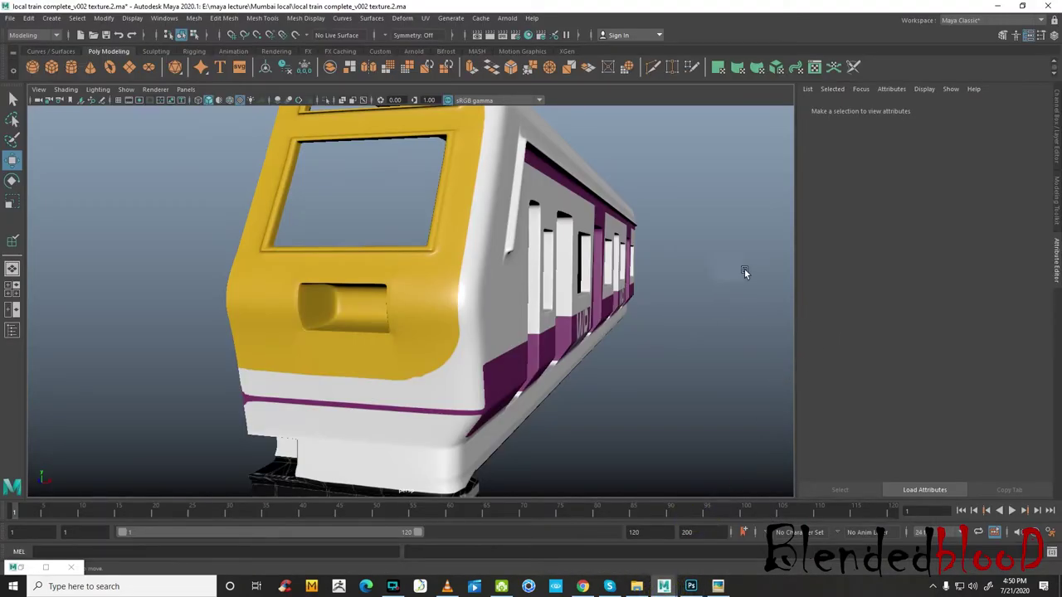
pyautogui.click(10, 568)
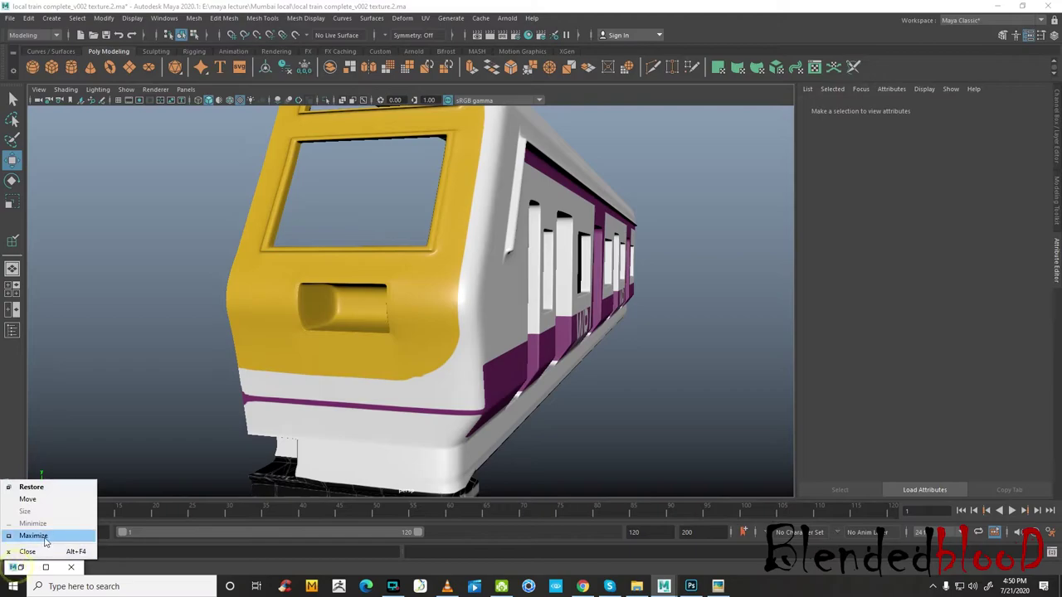
pyautogui.click(130, 434)
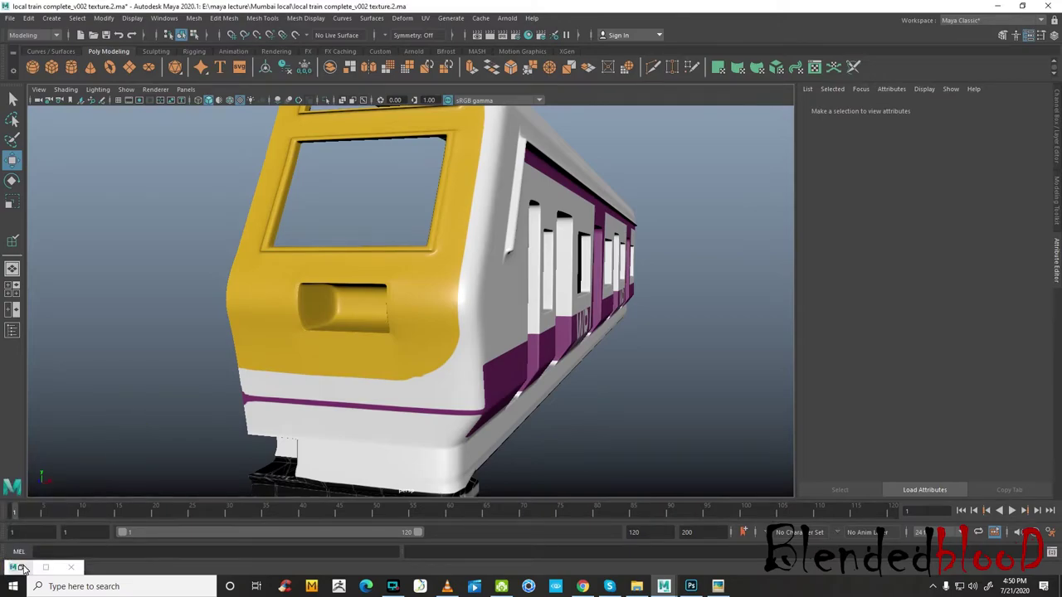
pyautogui.doubleClick(18, 571)
pyautogui.click(131, 449)
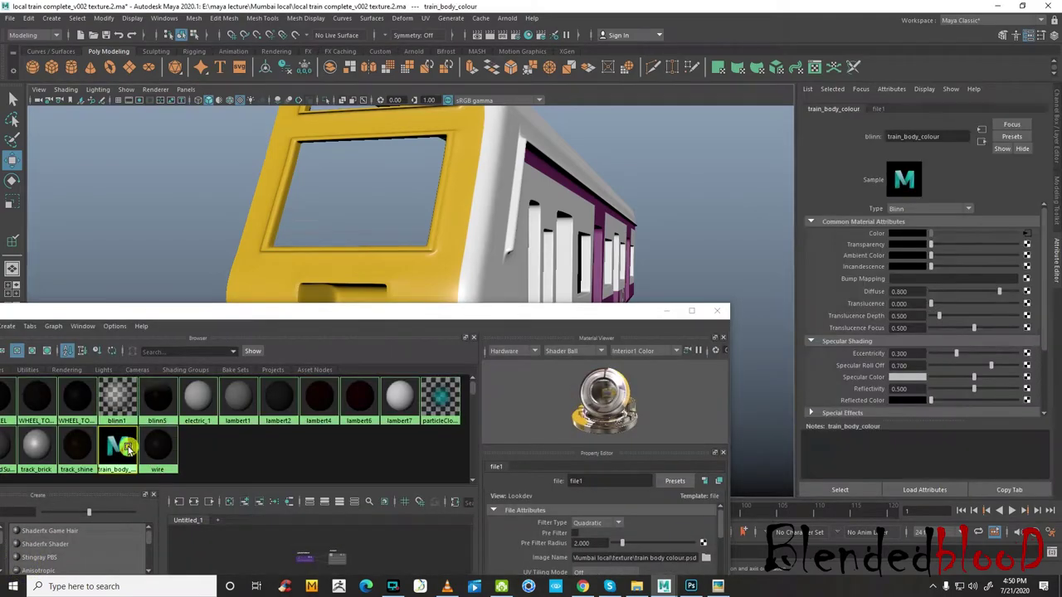
pyautogui.click(1031, 225)
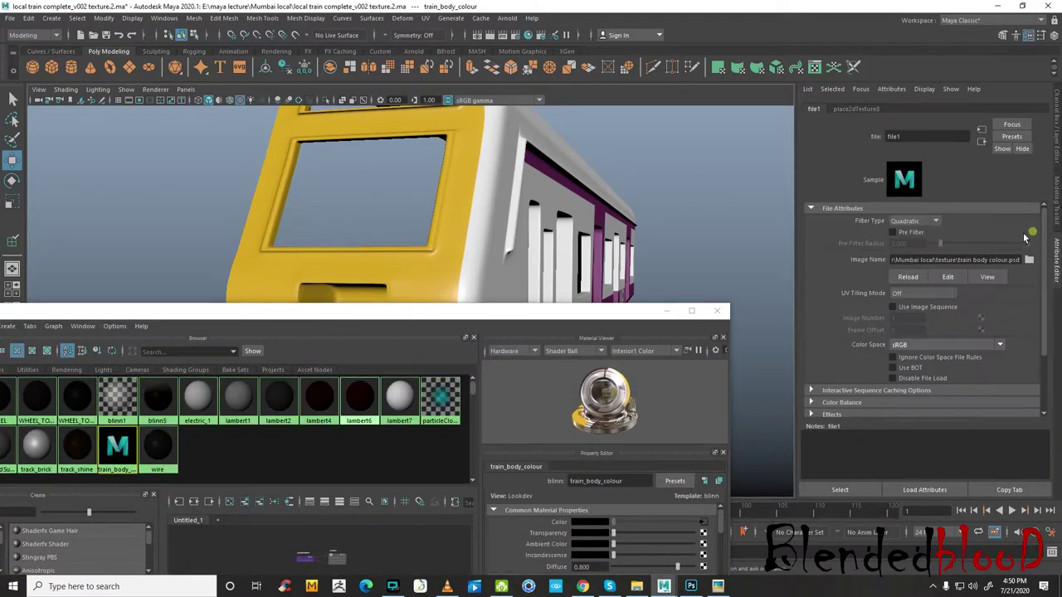
pyautogui.click(664, 312)
pyautogui.click(908, 278)
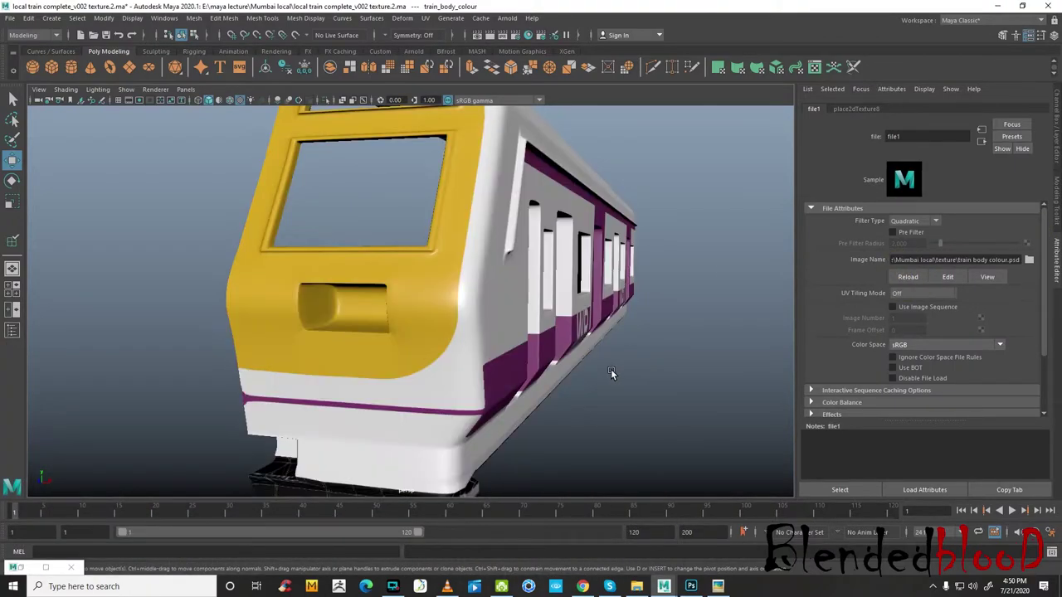
# - Orbit and frame the train to inspect the rounded yellow cab front, then return to Photoshop
pyautogui.moveTo(517, 353)
pyautogui.keyDown('alt'); pyautogui.mouseDown()
pyautogui.moveTo(579, 352)
pyautogui.moveTo(349, 332)
pyautogui.mouseUp(); pyautogui.keyUp('alt')
pyautogui.rightClick(404, 232)
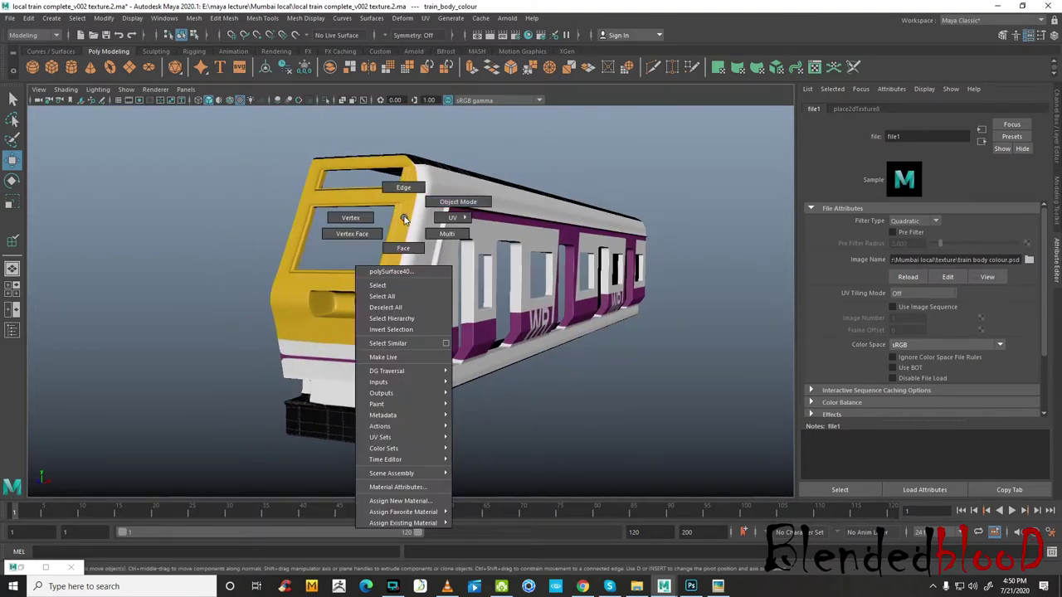
pyautogui.click(644, 356)
pyautogui.scroll(2, 415, 251)
pyautogui.scroll(2, 454, 238)
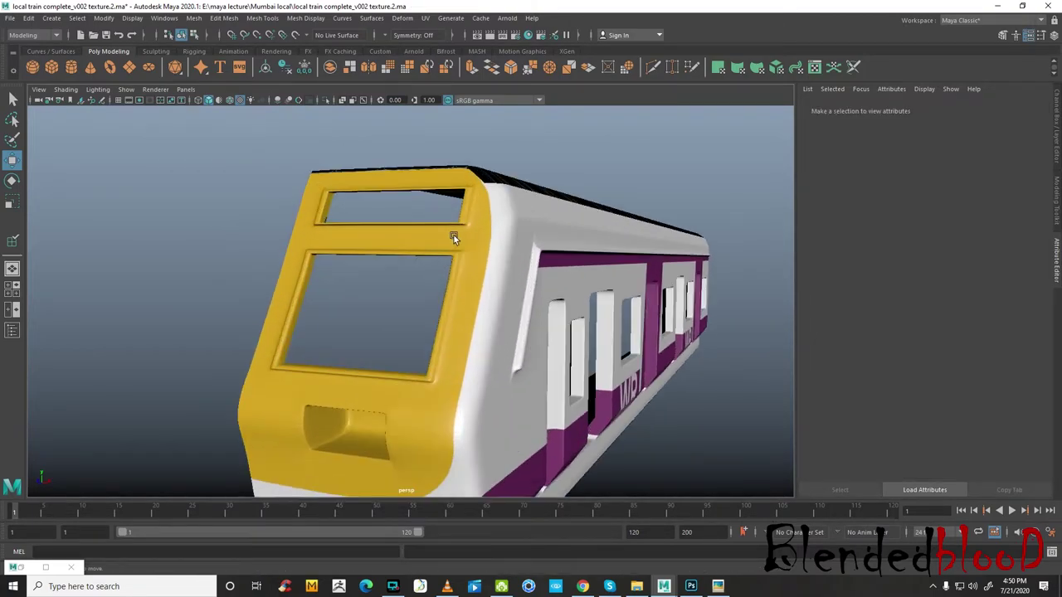
pyautogui.click(464, 217)
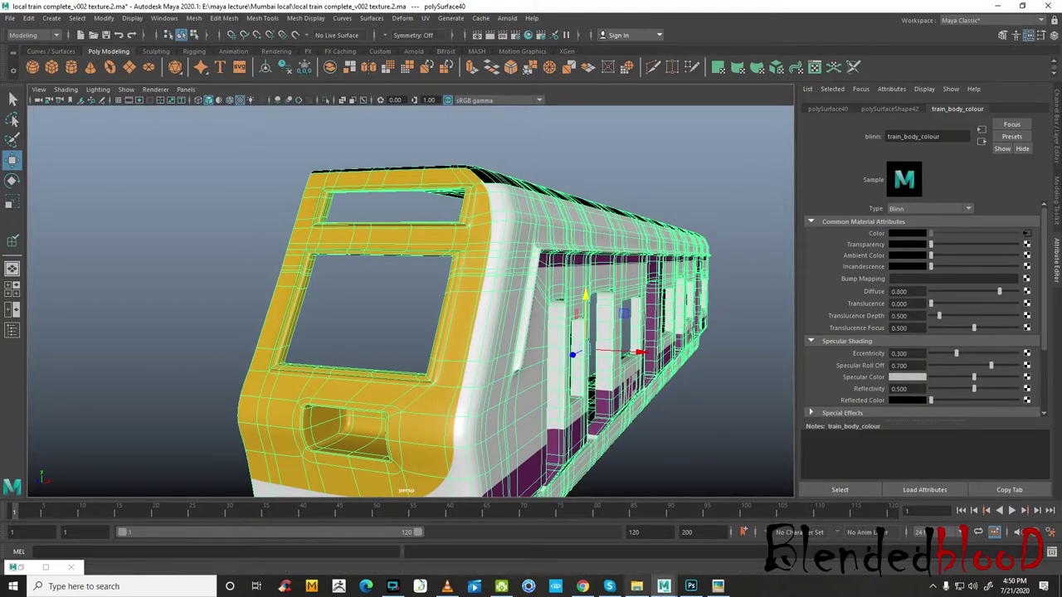
pyautogui.press('f')
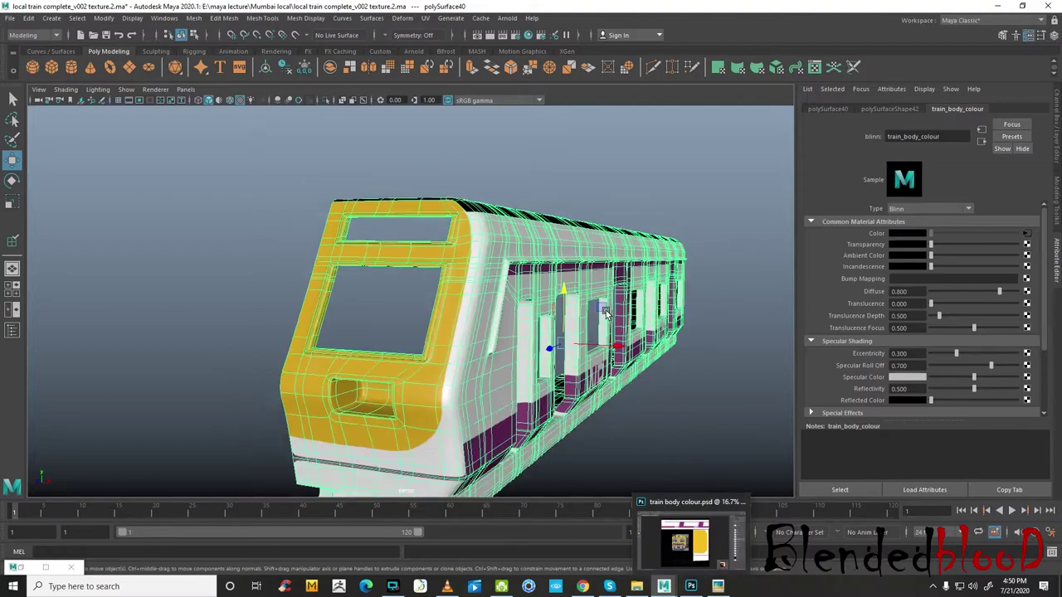
pyautogui.moveTo(390, 274)
pyautogui.keyDown('alt'); pyautogui.mouseDown()
pyautogui.moveTo(314, 250)
pyautogui.moveTo(407, 249)
pyautogui.mouseUp(); pyautogui.keyUp('alt')
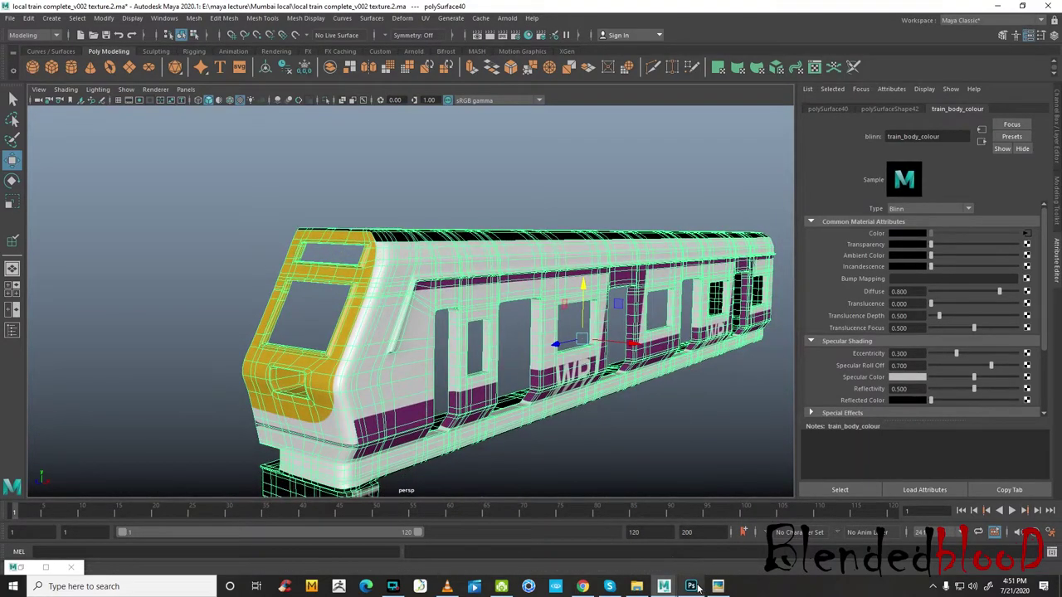
pyautogui.moveTo(690, 586)
pyautogui.click(703, 554)
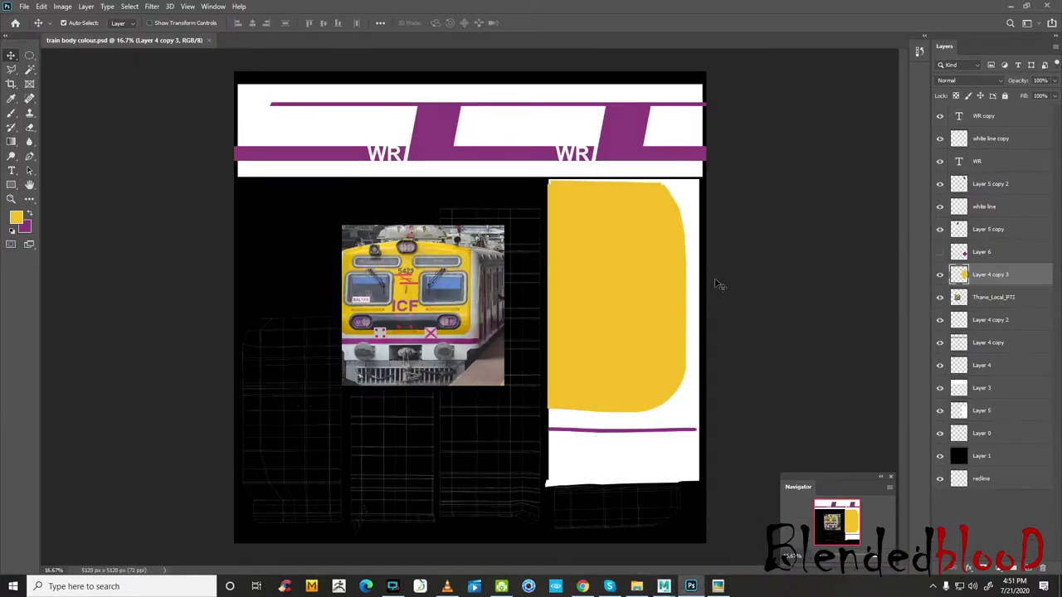
# - Hide the Thane_Local_PTI reference photo and marquee a tall rectangle left of the yellow panel
pyautogui.click(943, 298)
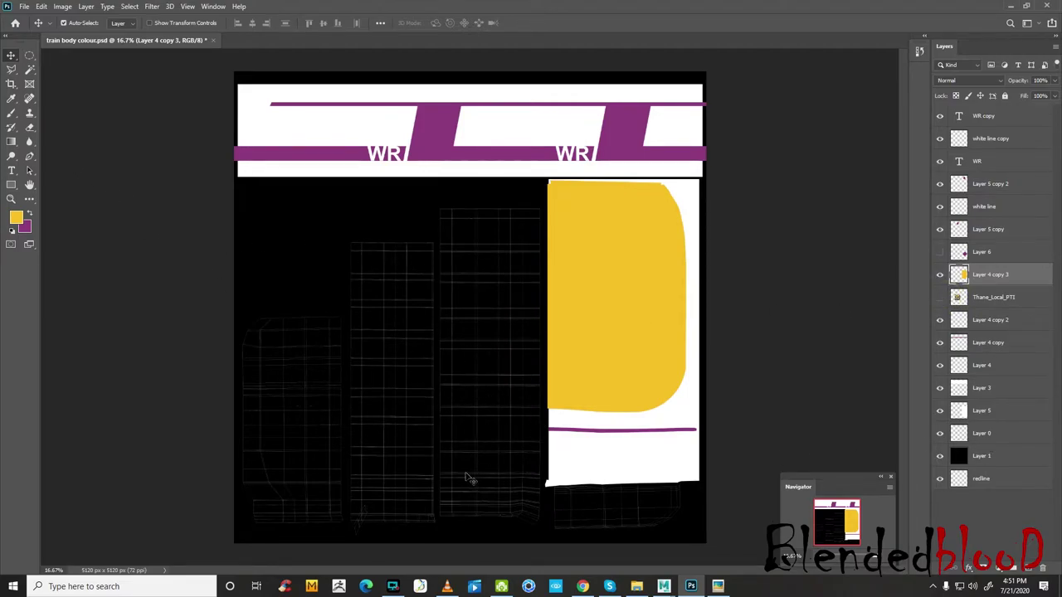
pyautogui.rightClick(29, 55)
pyautogui.click(79, 64)
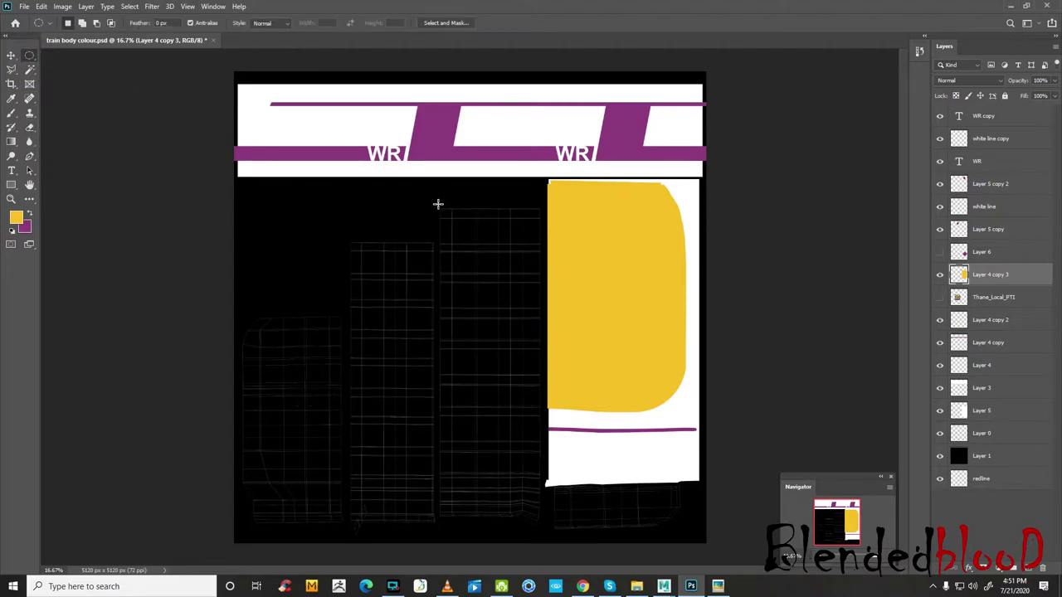
pyautogui.moveTo(439, 203); pyautogui.dragTo(504, 401)
pyautogui.hotkey('ctrl', 'd')
pyautogui.rightClick(29, 56)
pyautogui.click(79, 51)
pyautogui.moveTo(437, 203); pyautogui.dragTo(544, 527)
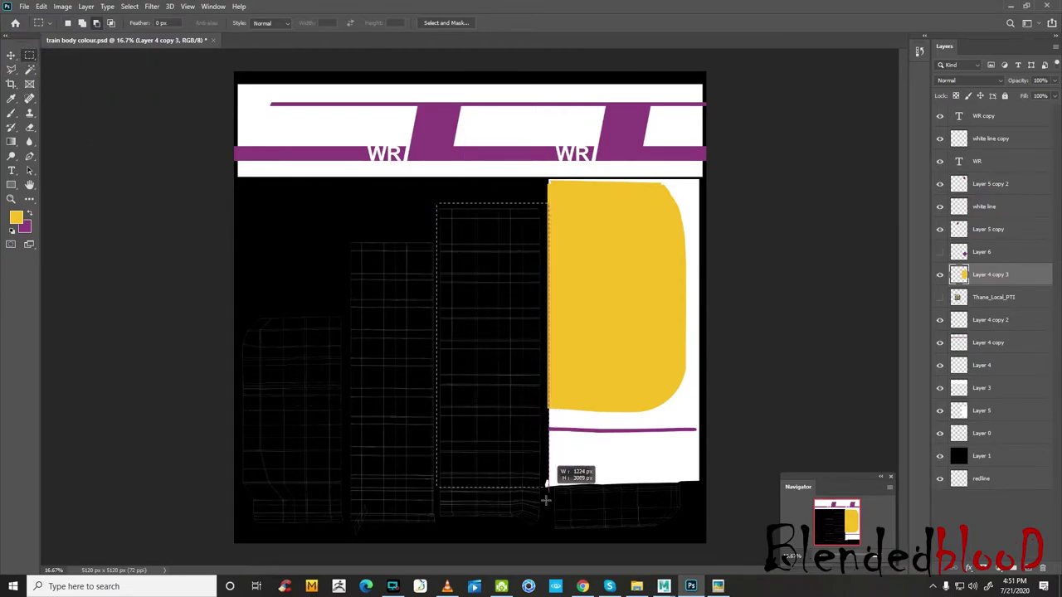
pyautogui.moveTo(544, 527); pyautogui.dragTo(545, 527)
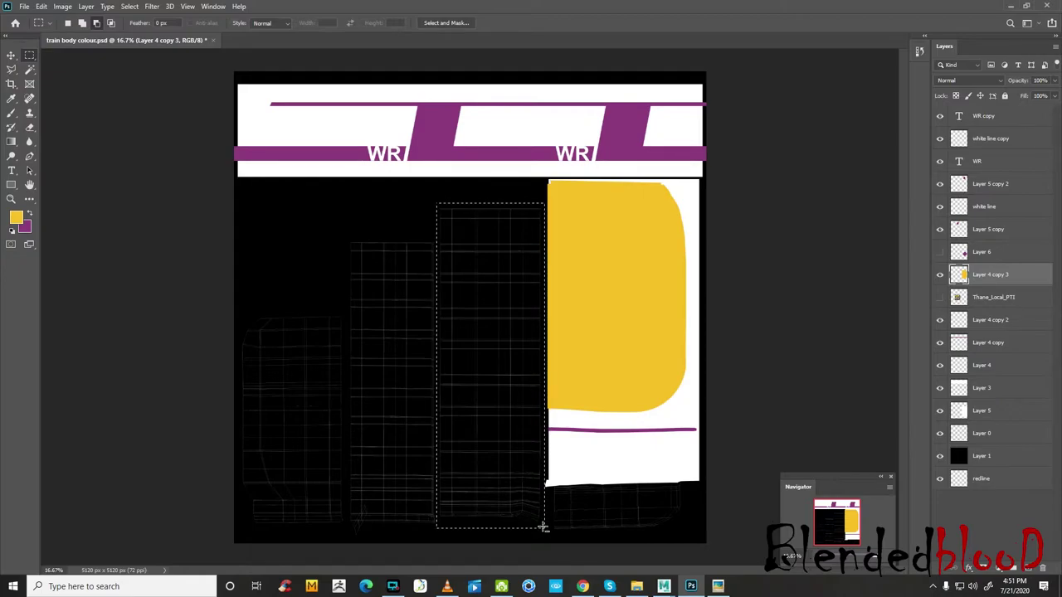
# - Reset colours to black and white, try a white fill, undo it, and add new Layer 7
pyautogui.click(11, 231)
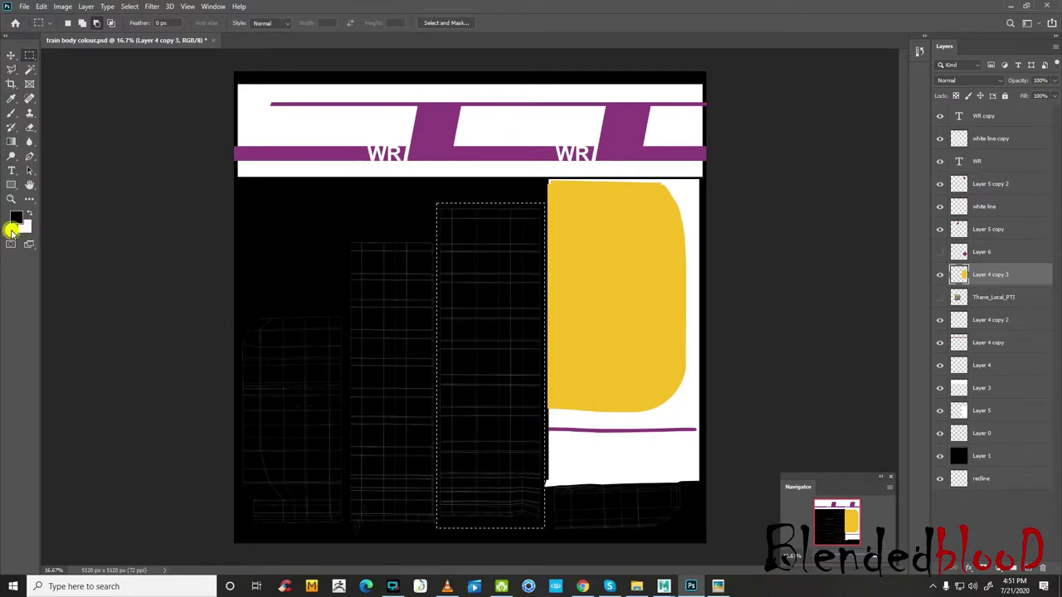
pyautogui.hotkey('ctrl', 'BackSpace')
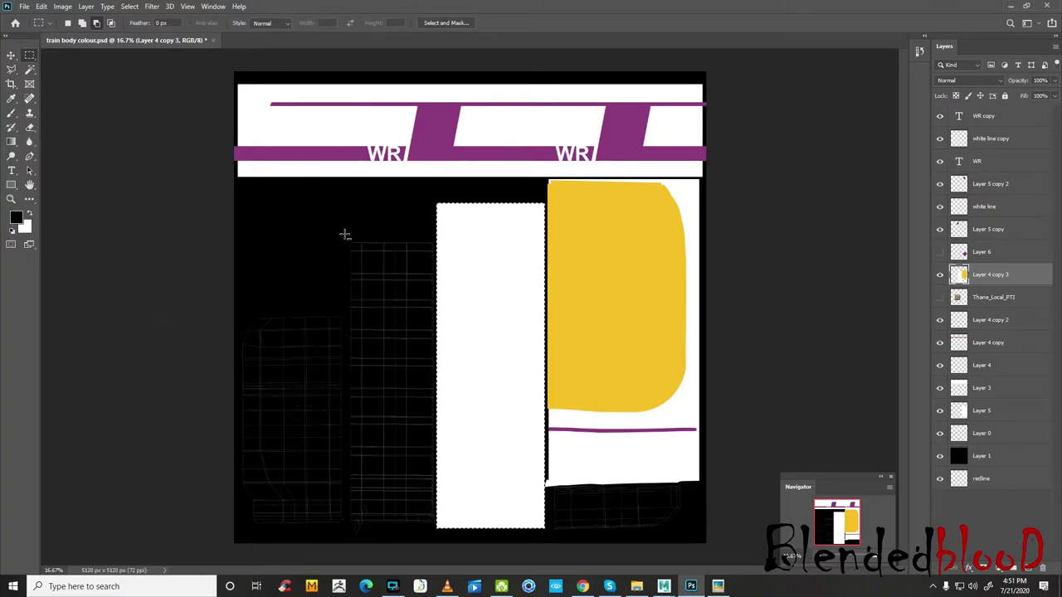
pyautogui.moveTo(347, 235); pyautogui.dragTo(438, 534)
pyautogui.click(11, 114)
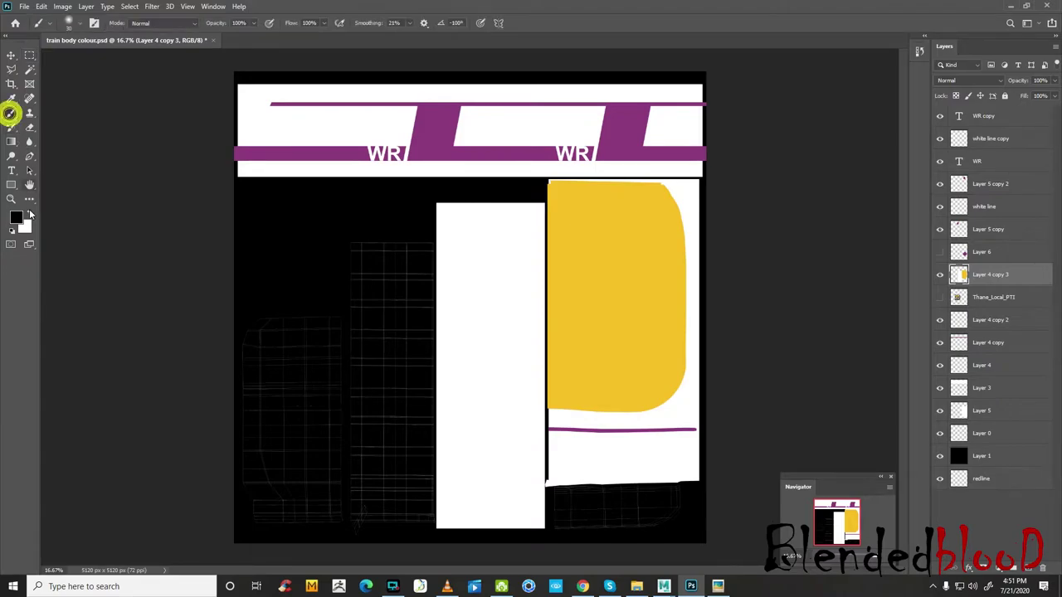
pyautogui.click(31, 214)
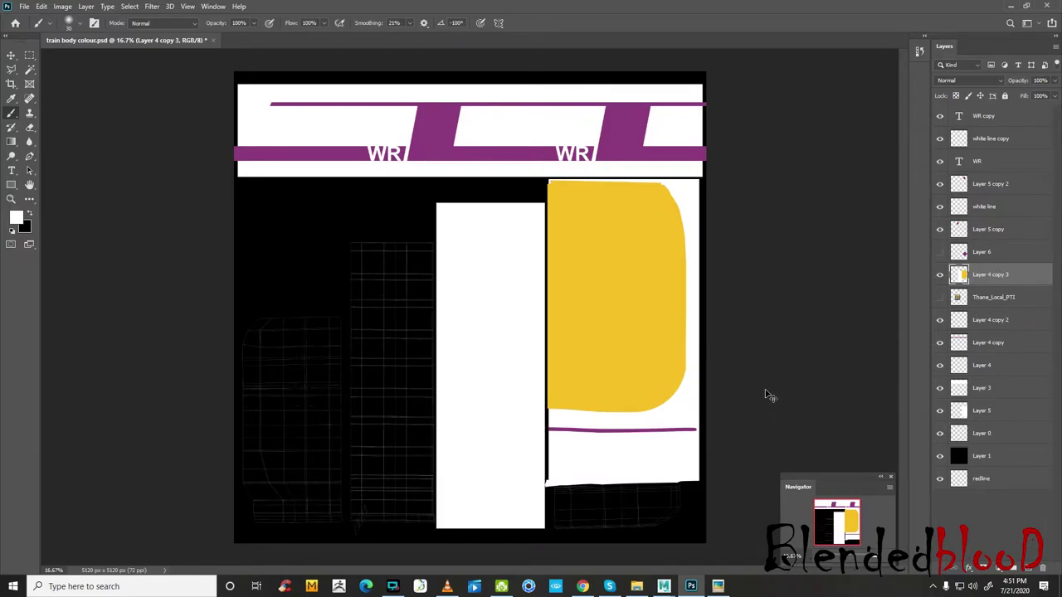
pyautogui.press('Delete')
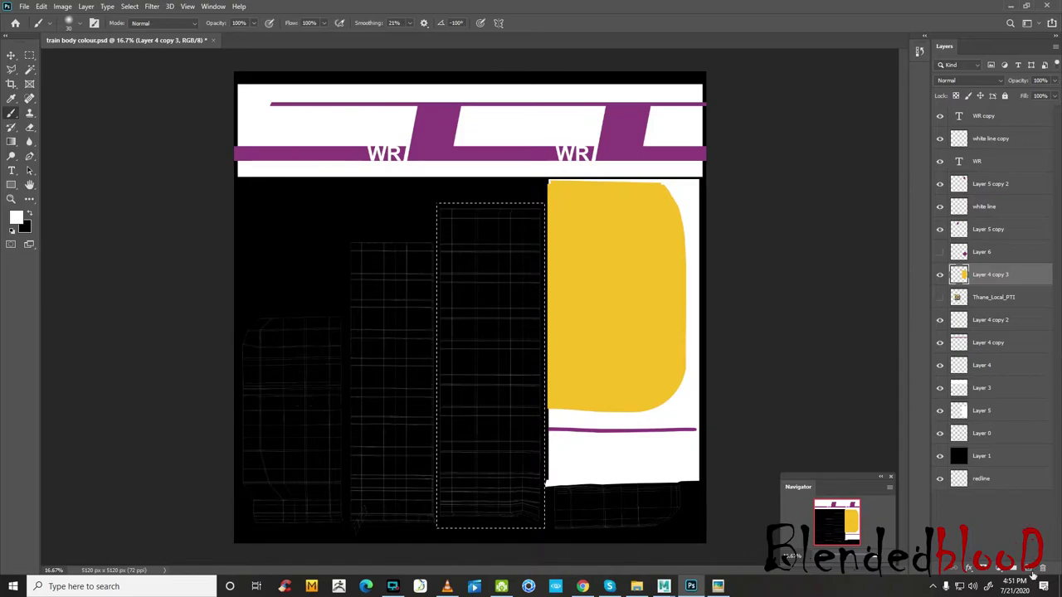
pyautogui.click(1029, 570)
# - Fill the rectangular selection with white on Layer 7
pyautogui.hotkey('alt', 'BackSpace')
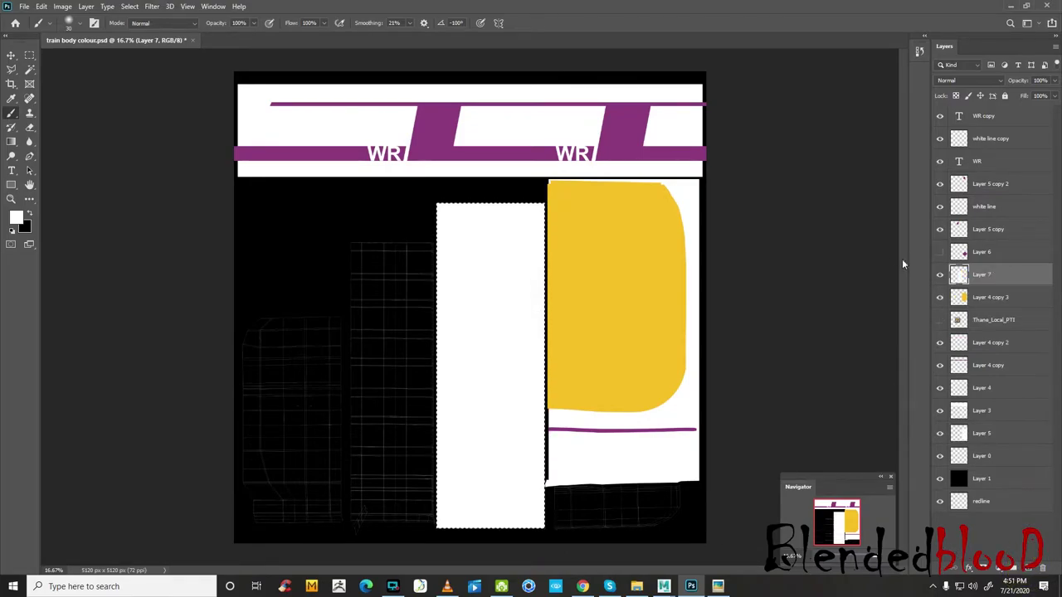
pyautogui.click(940, 274)
pyautogui.click(940, 273)
# - Paint a white hook-shaped stroke on new Layer 8, save the texture, and return to Maya
pyautogui.click(1028, 571)
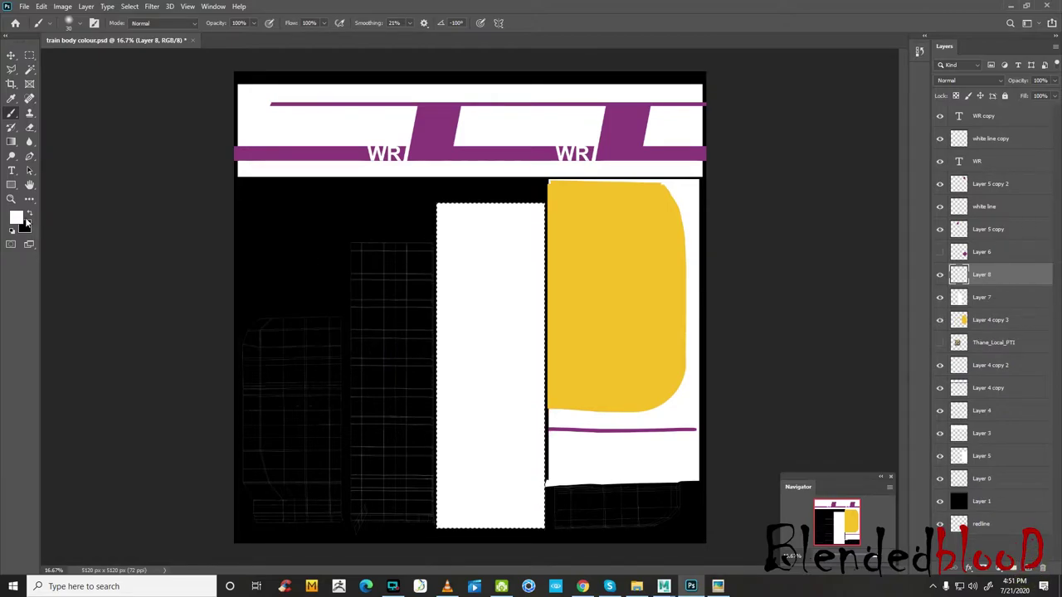
pyautogui.click(383, 307)
pyautogui.moveTo(384, 366)
pyautogui.mouseDown()
pyautogui.moveTo(375, 340)
pyautogui.moveTo(414, 427)
pyautogui.mouseUp()
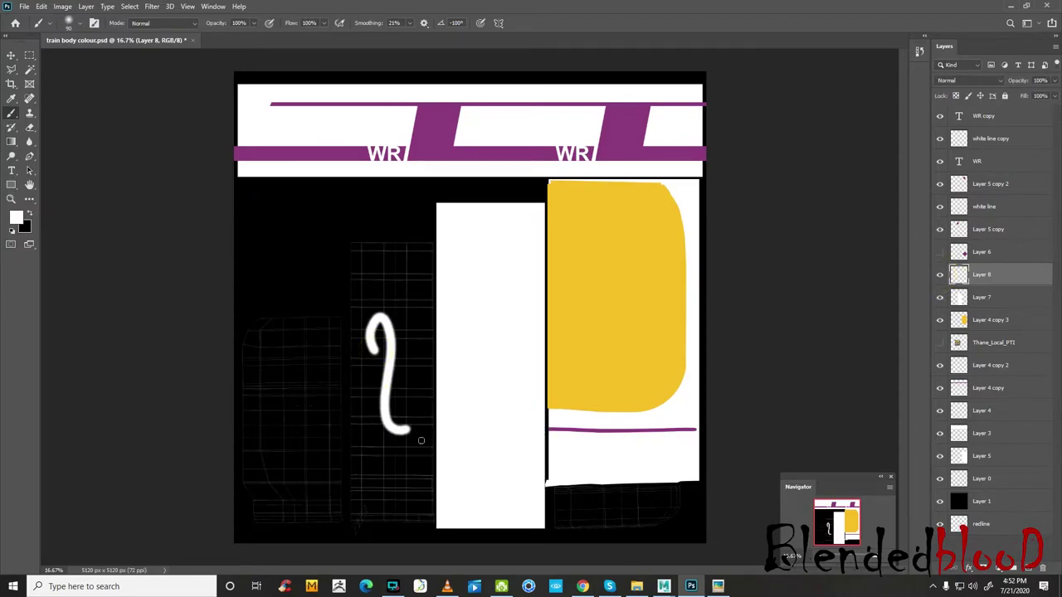
pyautogui.hotkey('ctrl', 's')
pyautogui.click(706, 548)
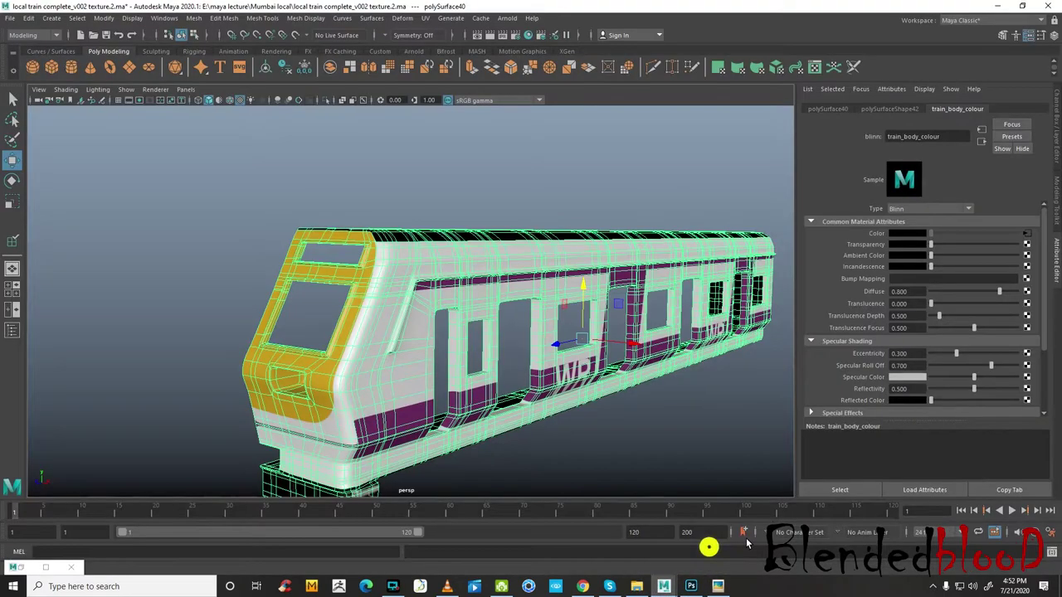
# - Reload the file1 texture to see the white stroke on the train, then view Thane_Local_PTI.jpg
pyautogui.click(1028, 235)
pyautogui.click(908, 277)
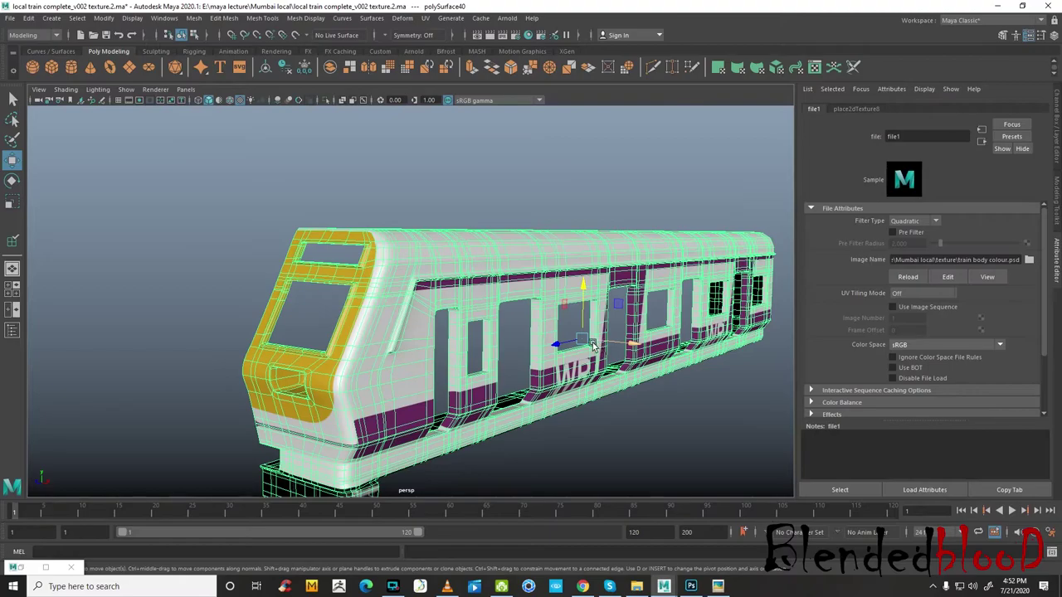
pyautogui.moveTo(592, 346)
pyautogui.keyDown('alt'); pyautogui.mouseDown()
pyautogui.moveTo(569, 251)
pyautogui.moveTo(576, 339)
pyautogui.moveTo(581, 311)
pyautogui.mouseUp(); pyautogui.keyUp('alt')
pyautogui.click(720, 586)
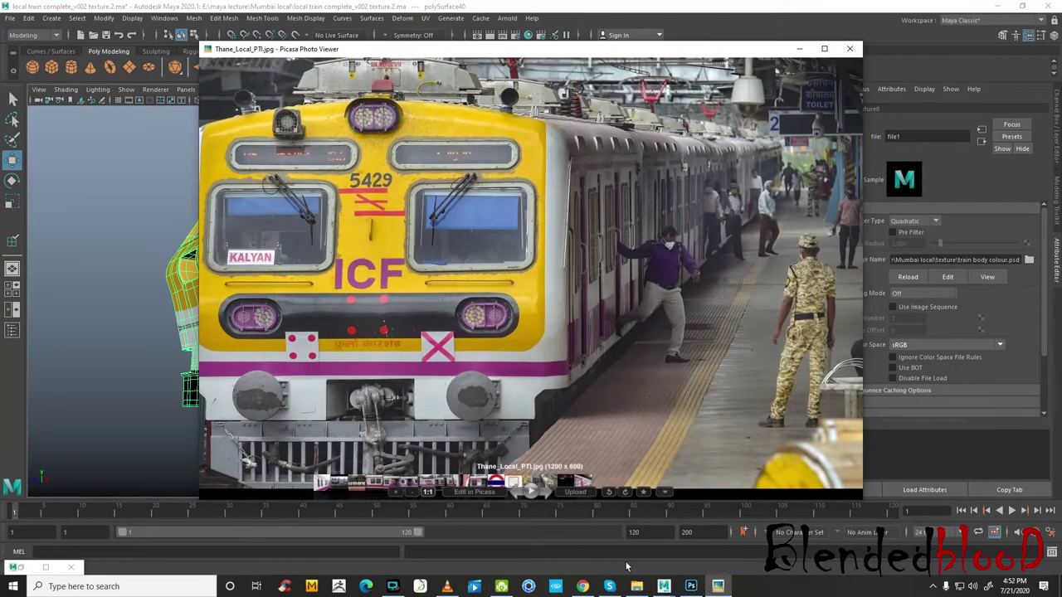
pyautogui.click(691, 586)
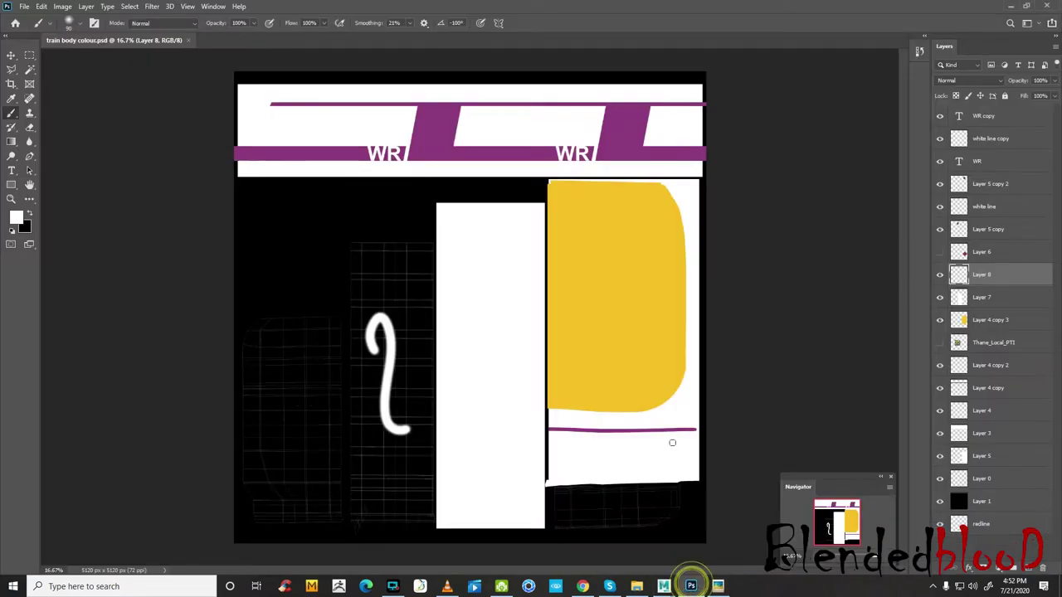
# - Delete the white hook Layer 8 and the red circle Layer 6
pyautogui.click(940, 274)
pyautogui.press('Delete')
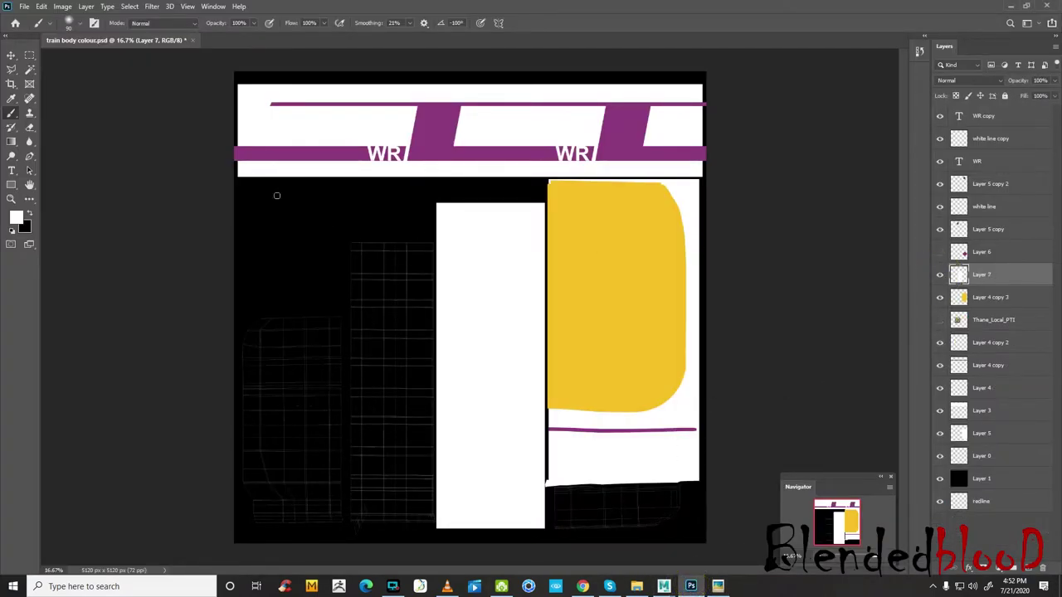
pyautogui.click(11, 55)
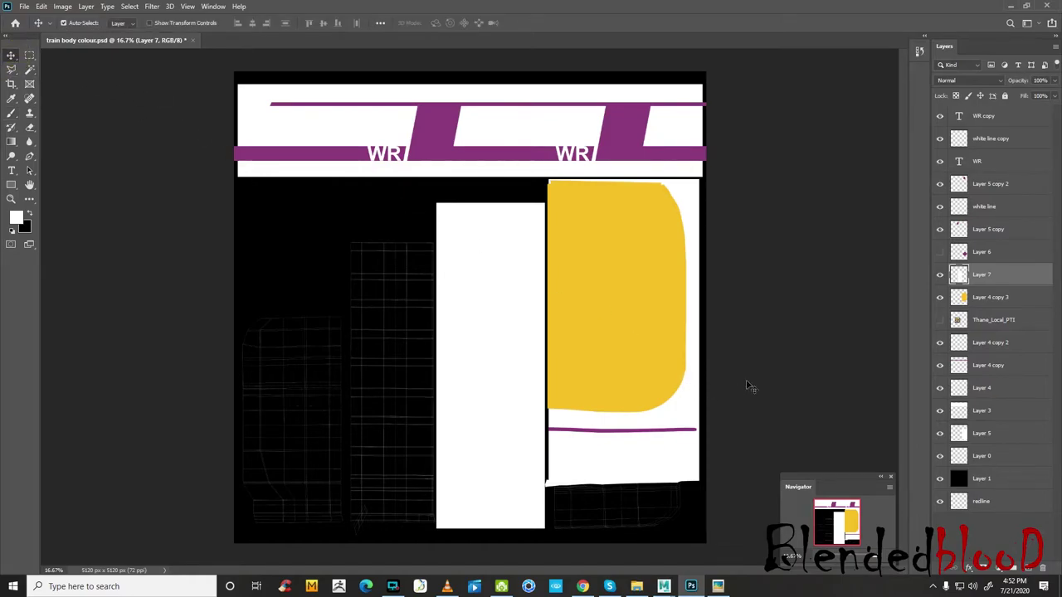
pyautogui.moveTo(838, 493); pyautogui.dragTo(841, 471)
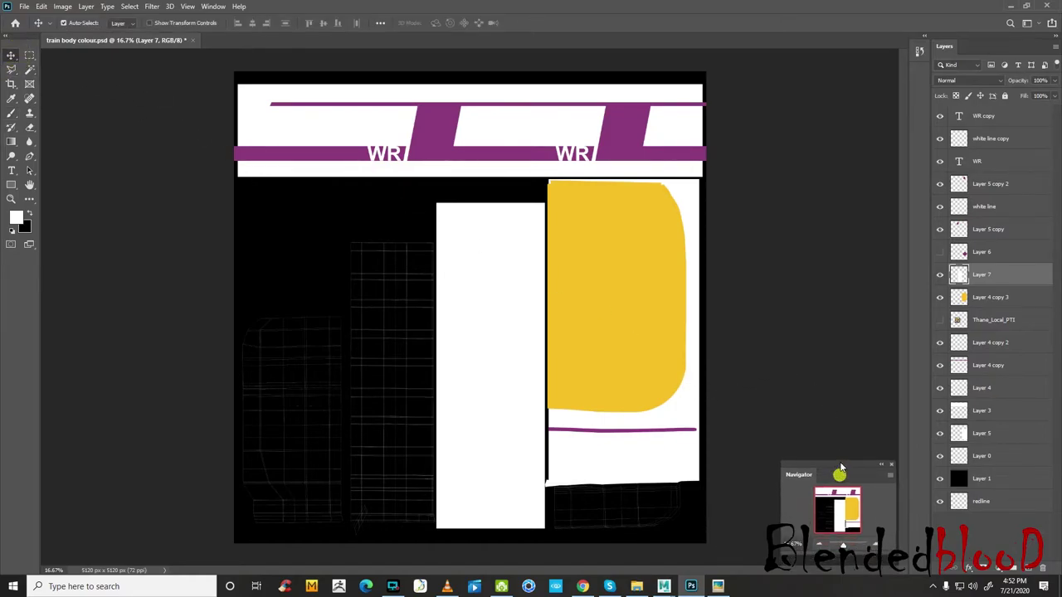
pyautogui.click(883, 534)
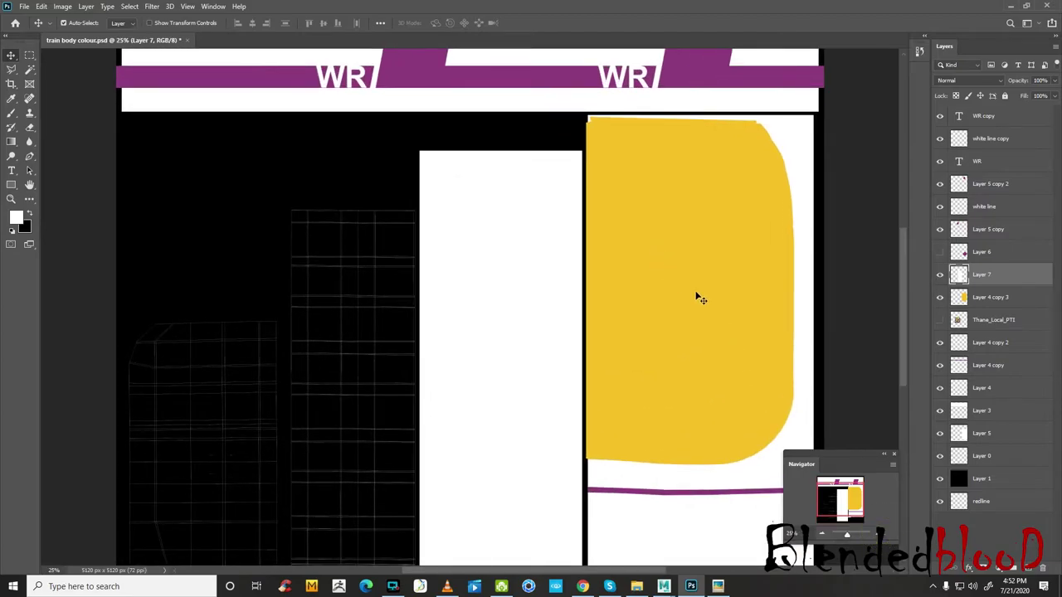
pyautogui.click(941, 254)
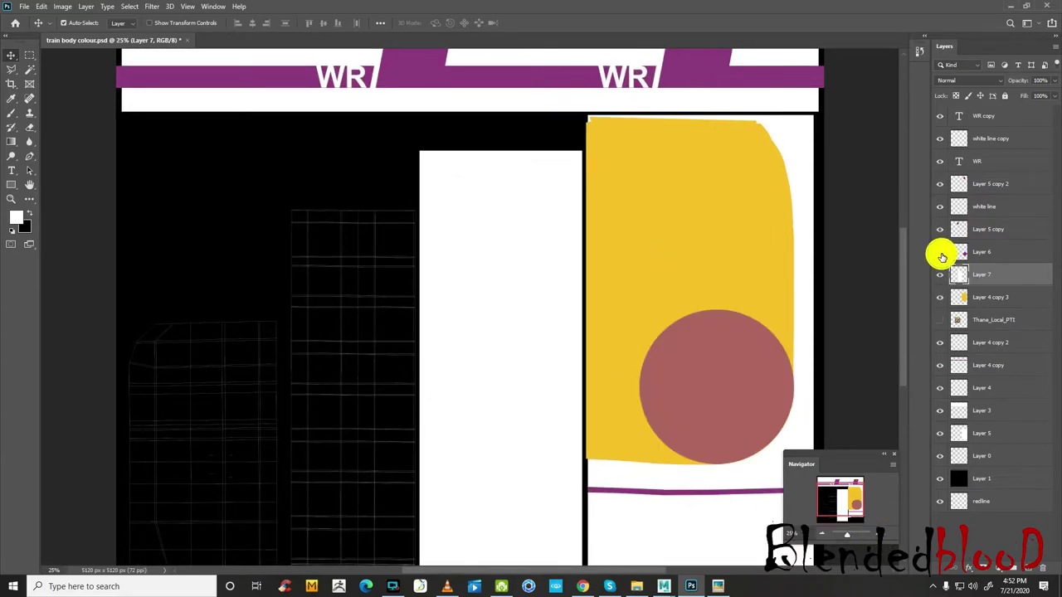
pyautogui.click(996, 256)
pyautogui.press('Delete')
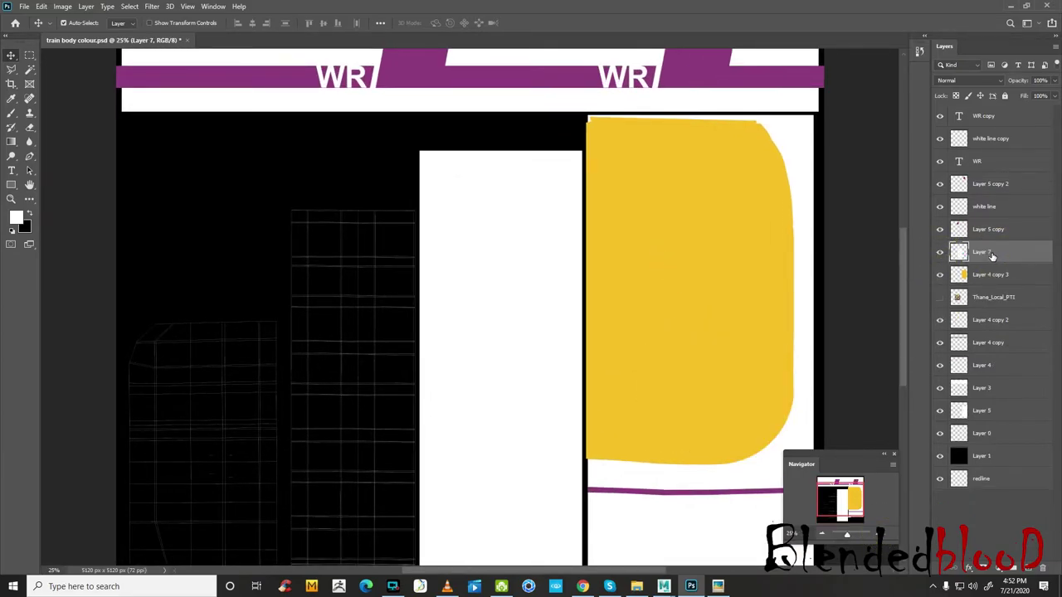
# - Hide the yellow front, lower purple line and large white panel layers, zoomed to 33.3%
pyautogui.click(939, 275)
pyautogui.click(939, 275)
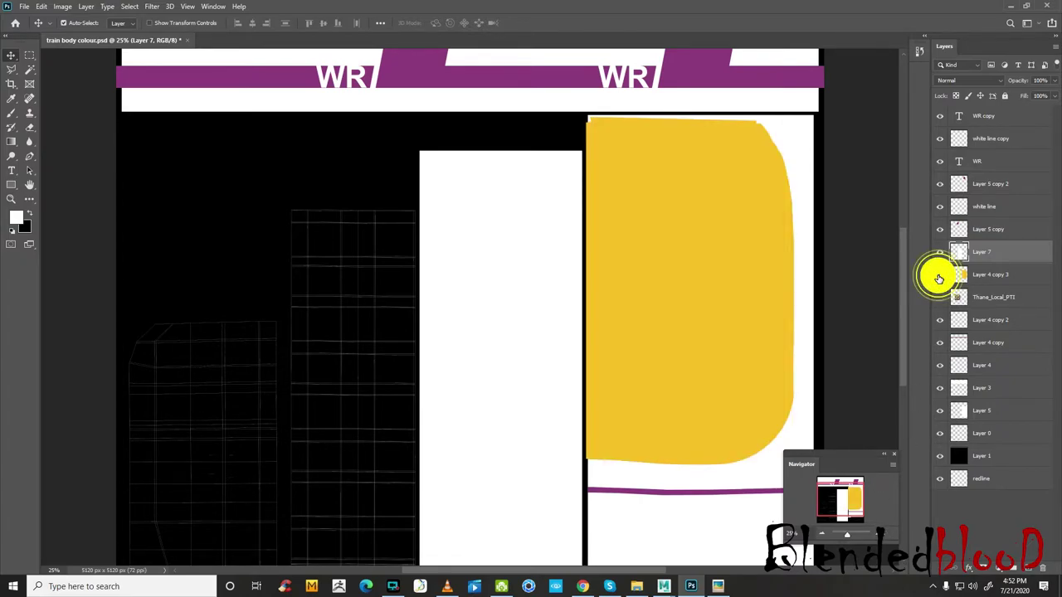
pyautogui.click(939, 274)
pyautogui.click(940, 296)
pyautogui.click(940, 295)
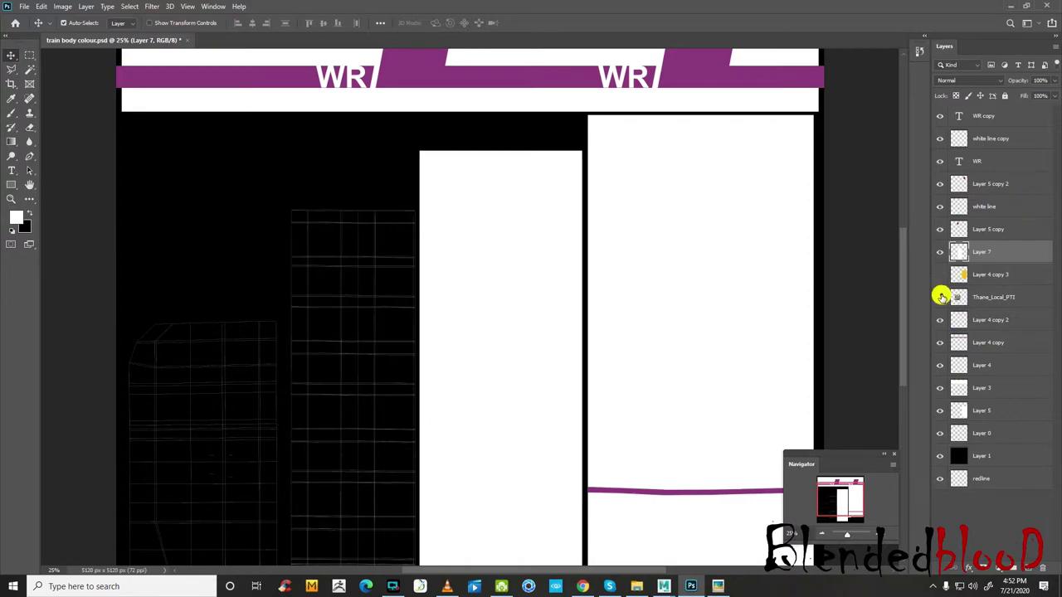
pyautogui.click(940, 321)
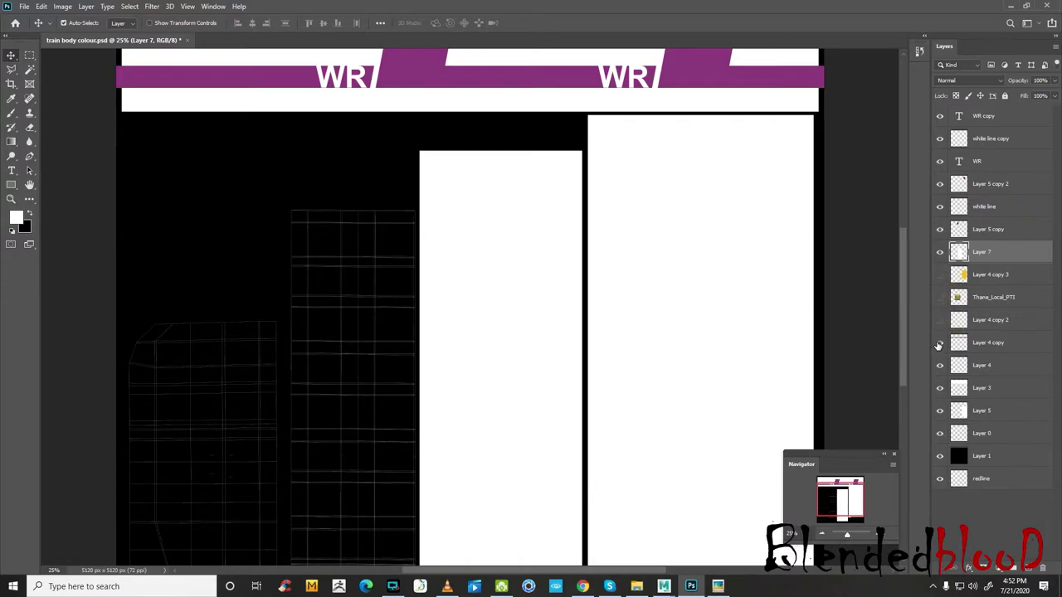
pyautogui.click(940, 412)
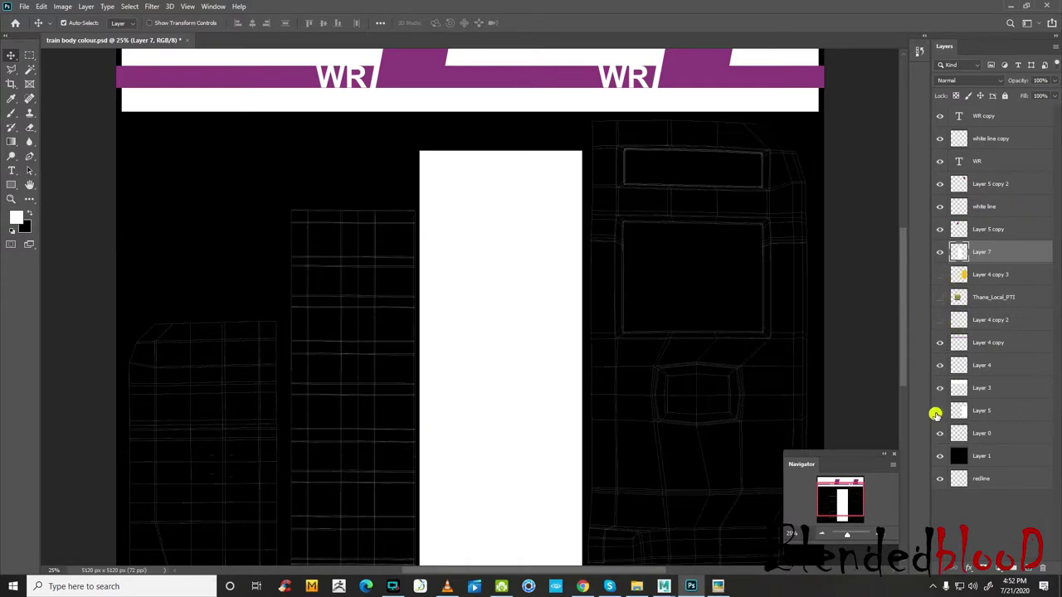
pyautogui.click(940, 344)
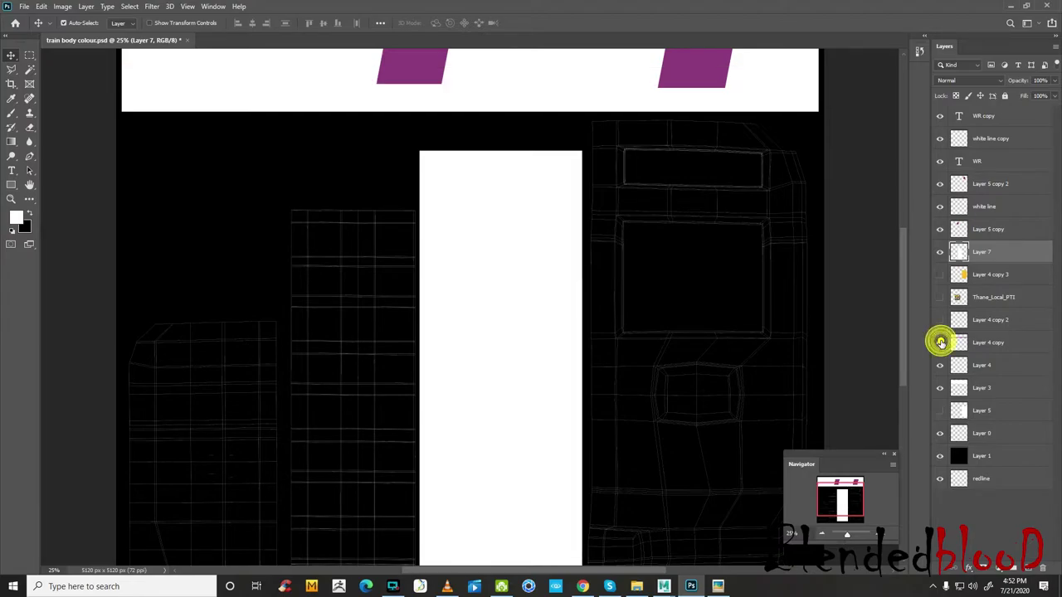
pyautogui.click(941, 344)
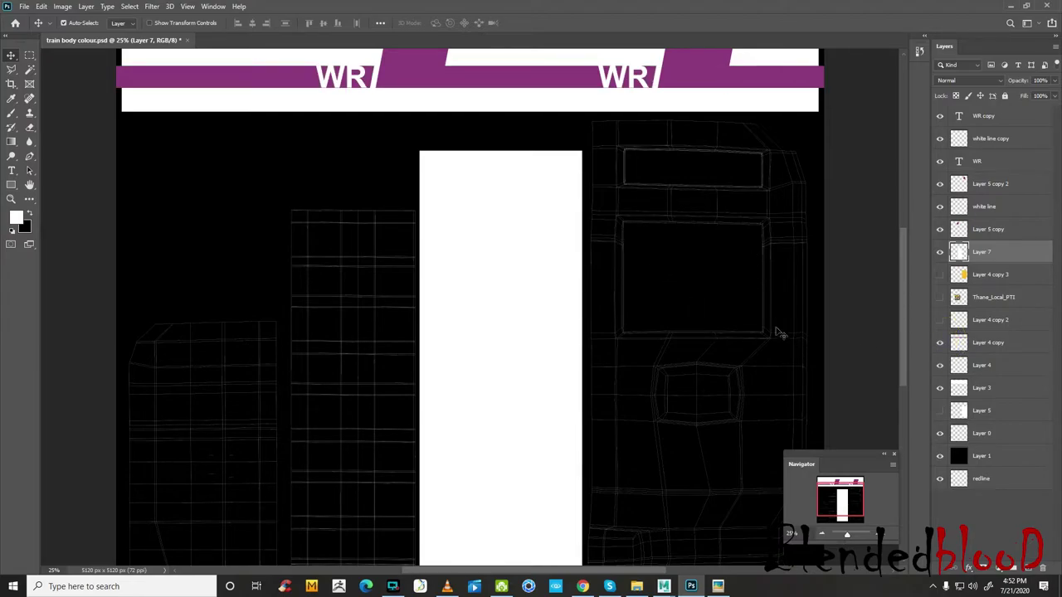
pyautogui.click(885, 536)
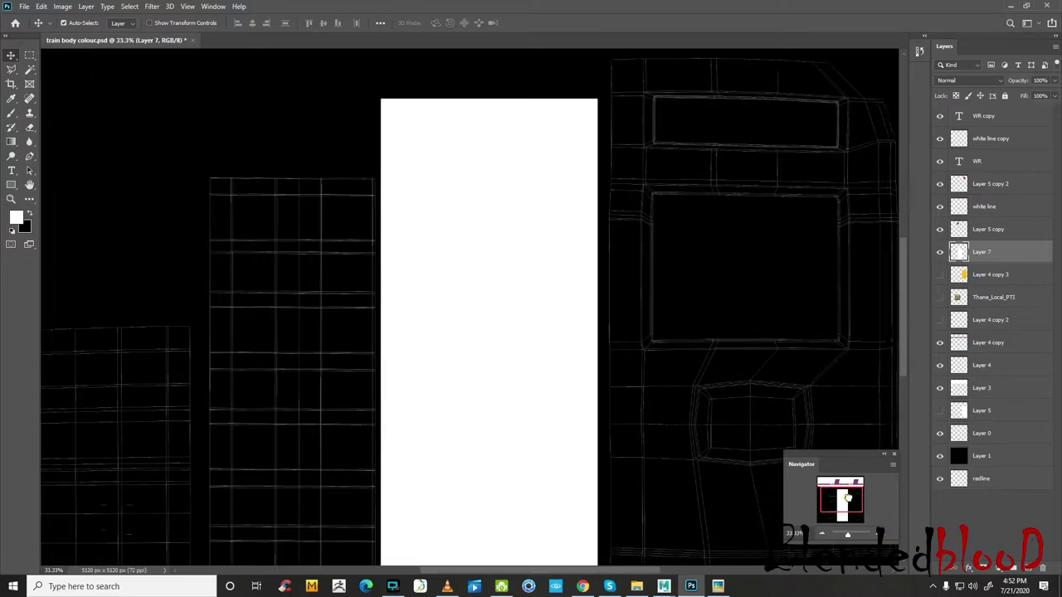
pyautogui.moveTo(842, 499); pyautogui.dragTo(858, 491)
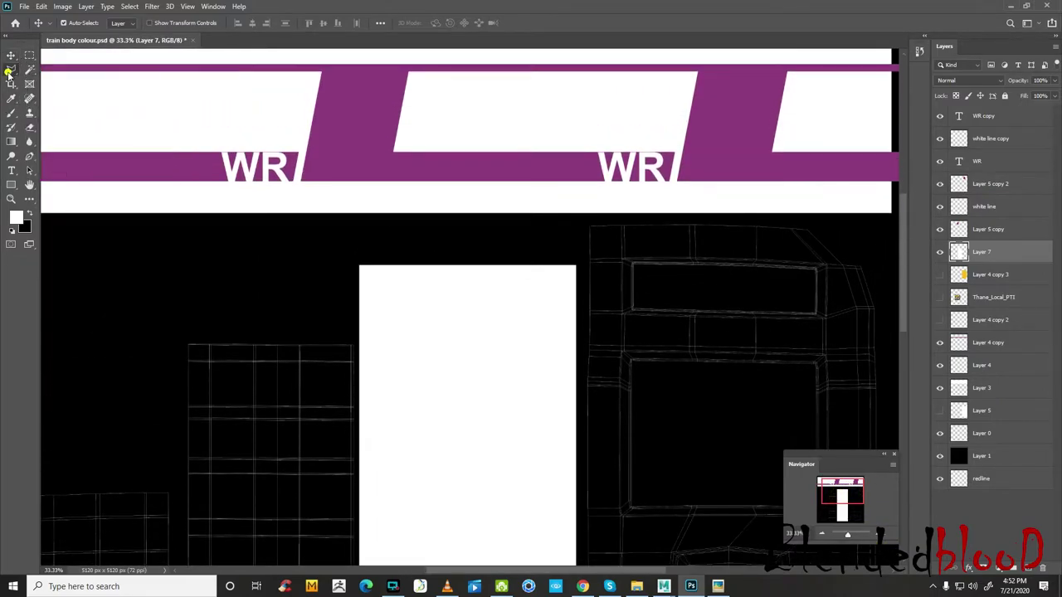
# - Add a new layer above Layer 7 and zoom to 66.7% on the upper window frame
pyautogui.click(11, 69)
pyautogui.click(1028, 569)
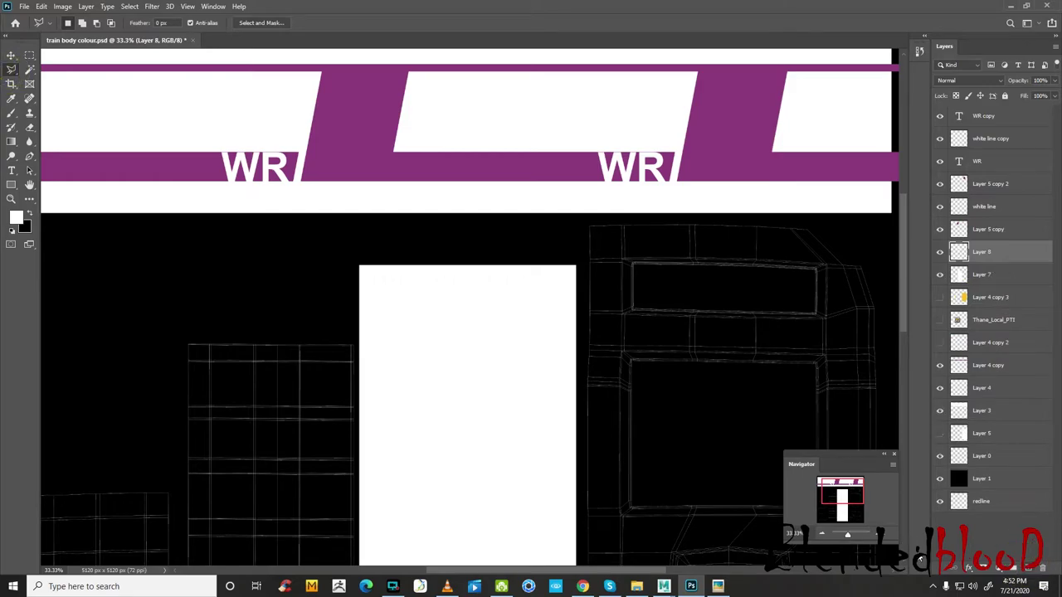
pyautogui.click(885, 536)
pyautogui.moveTo(840, 498); pyautogui.dragTo(854, 486)
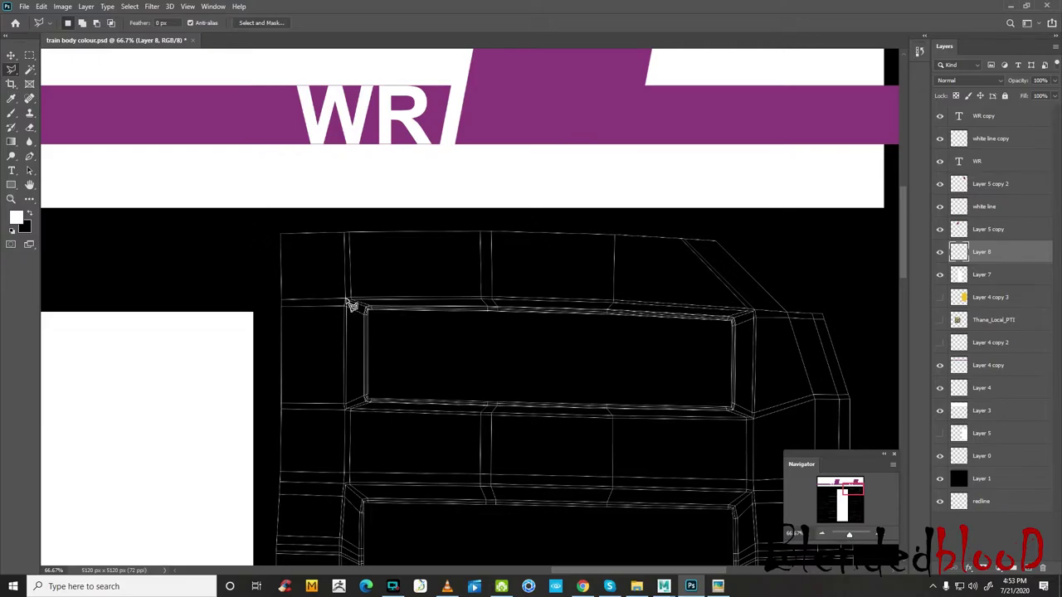
# - Trace a closed Polygonal Lasso selection around the upper window frame
pyautogui.click(347, 299)
pyautogui.click(351, 297)
pyautogui.click(480, 299)
pyautogui.click(492, 299)
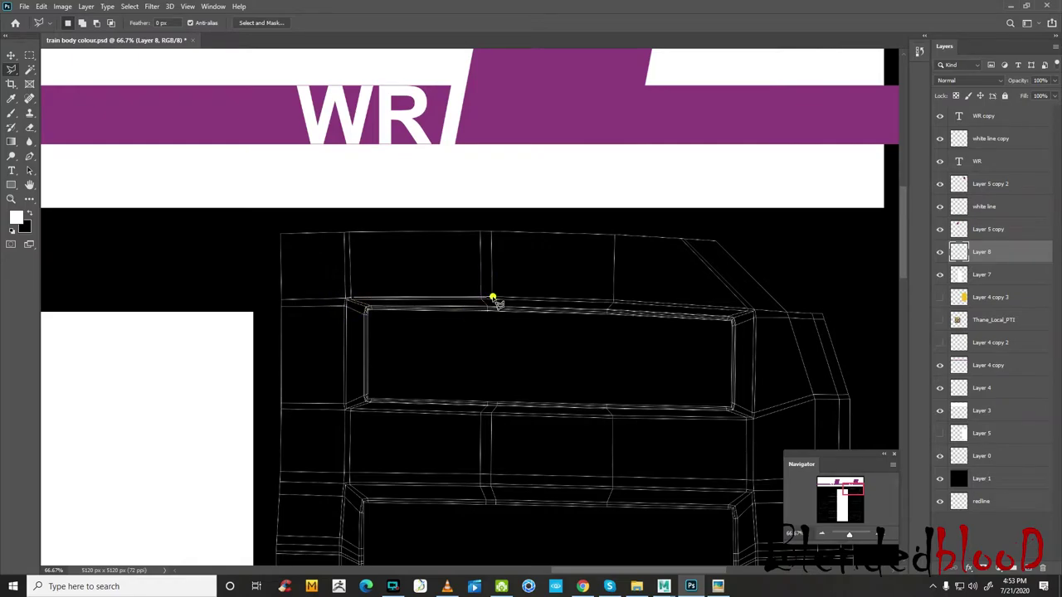
pyautogui.click(614, 301)
pyautogui.click(751, 310)
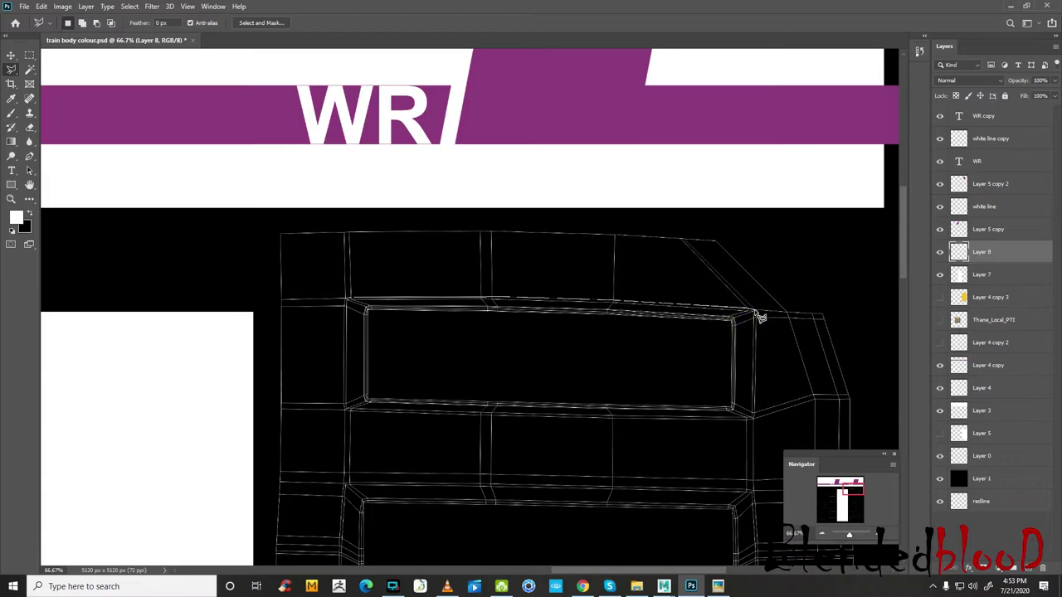
pyautogui.click(755, 313)
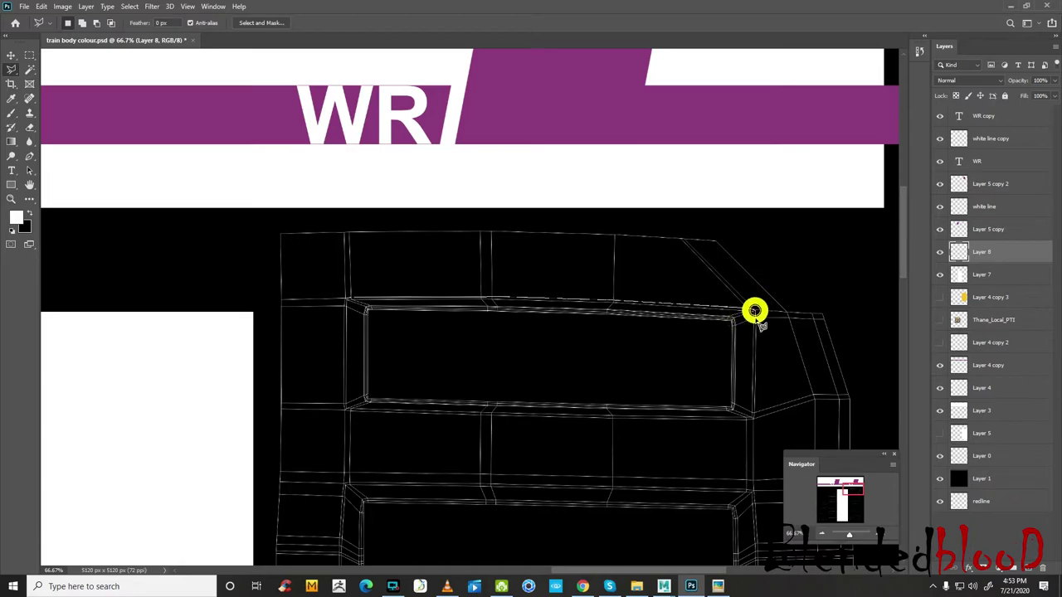
pyautogui.click(754, 413)
pyautogui.click(754, 421)
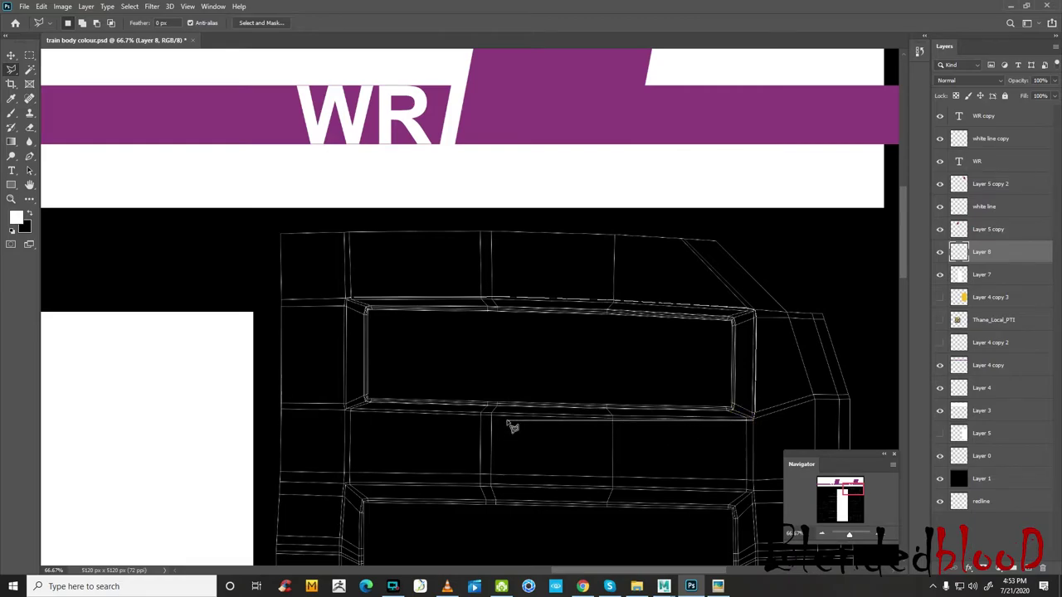
pyautogui.click(612, 419)
pyautogui.click(488, 415)
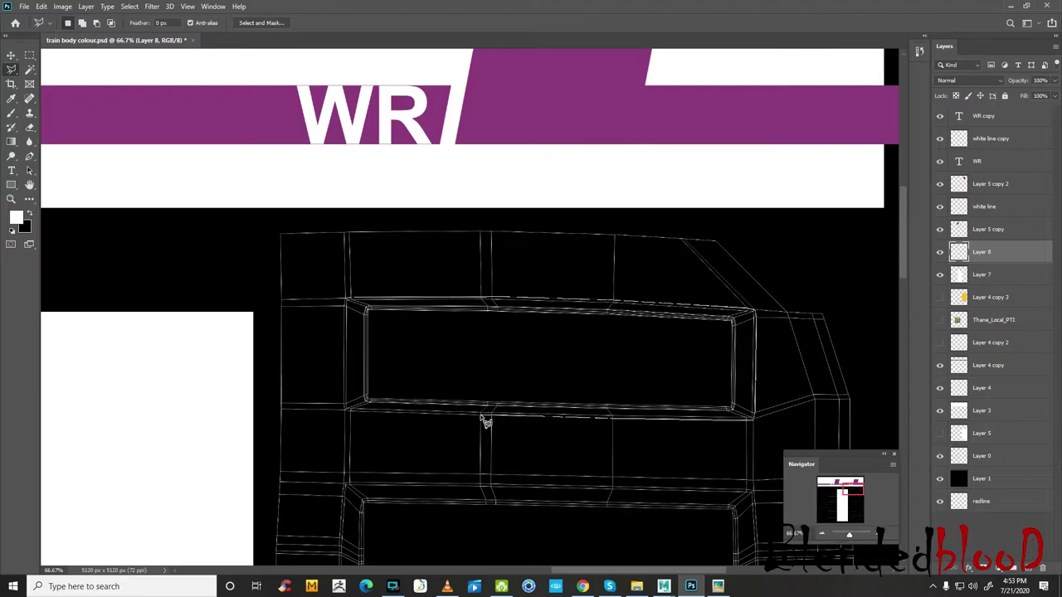
pyautogui.click(481, 416)
pyautogui.click(351, 412)
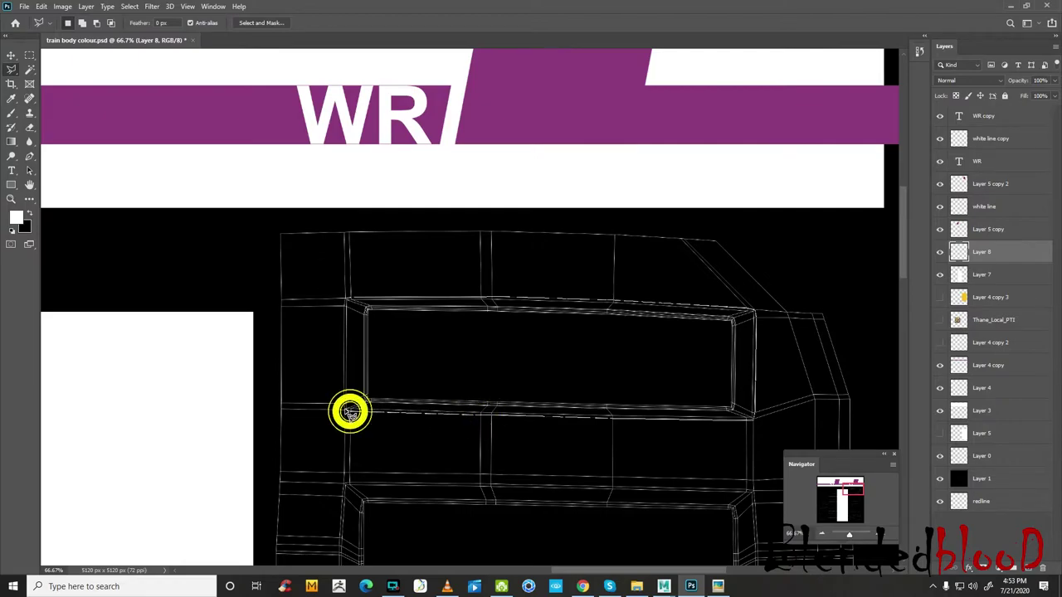
pyautogui.click(345, 410)
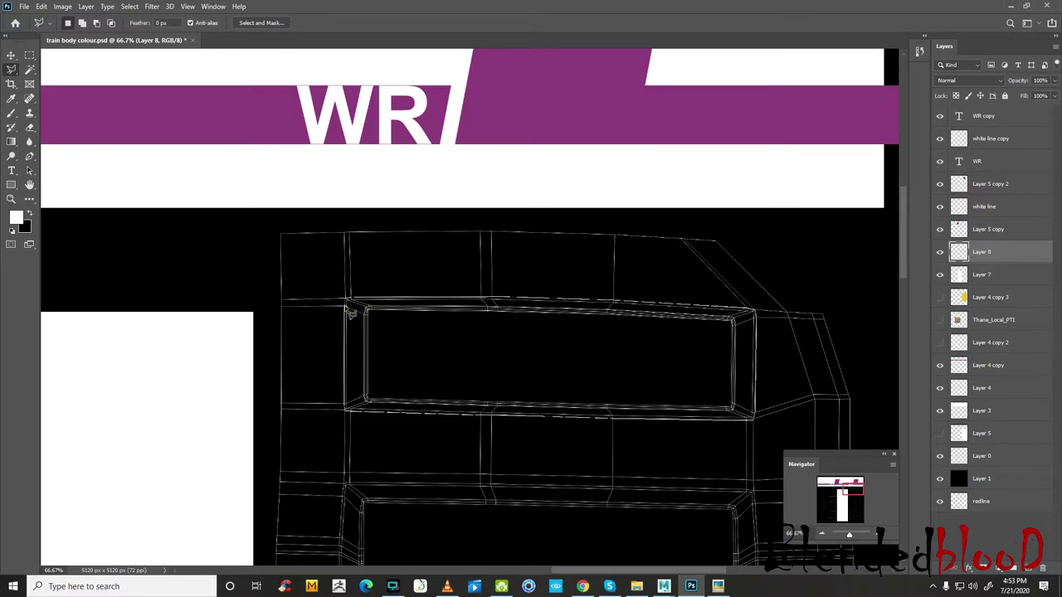
pyautogui.click(347, 306)
pyautogui.click(348, 305)
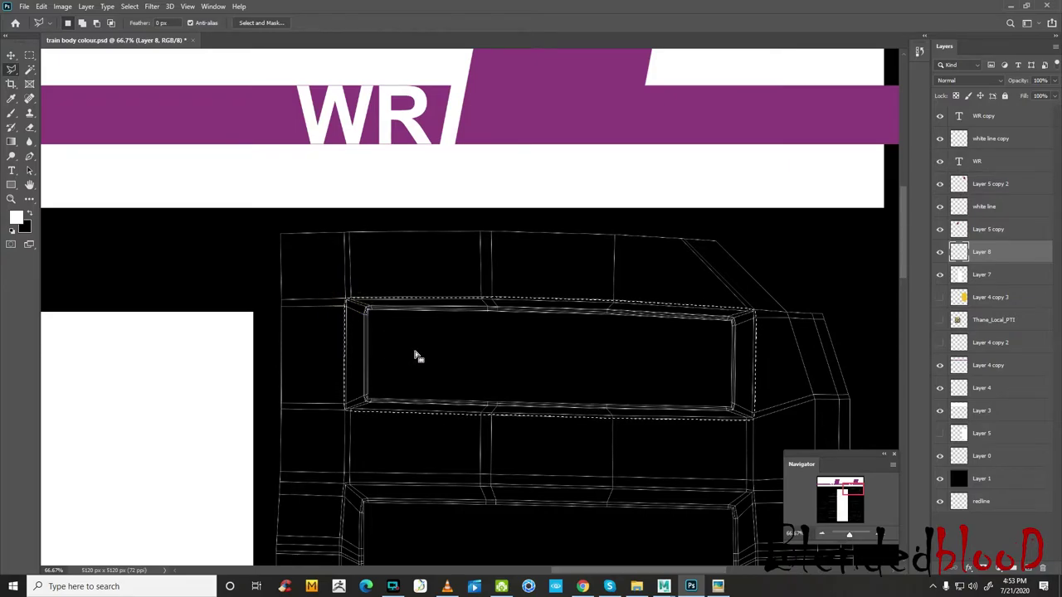
# - Fill the upper window frame selection with black and deselect
pyautogui.press('Delete')
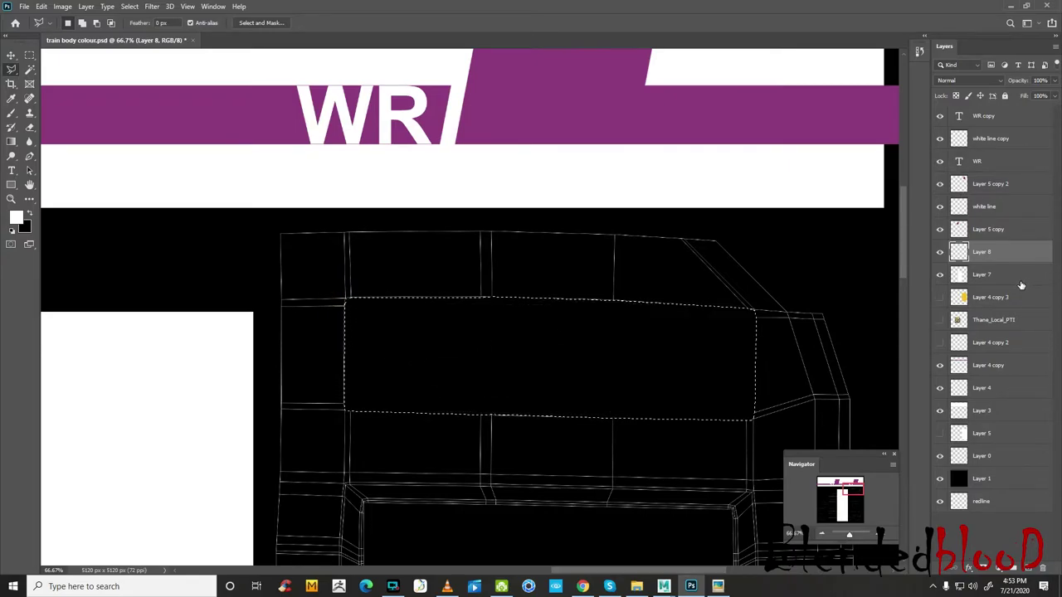
pyautogui.click(11, 55)
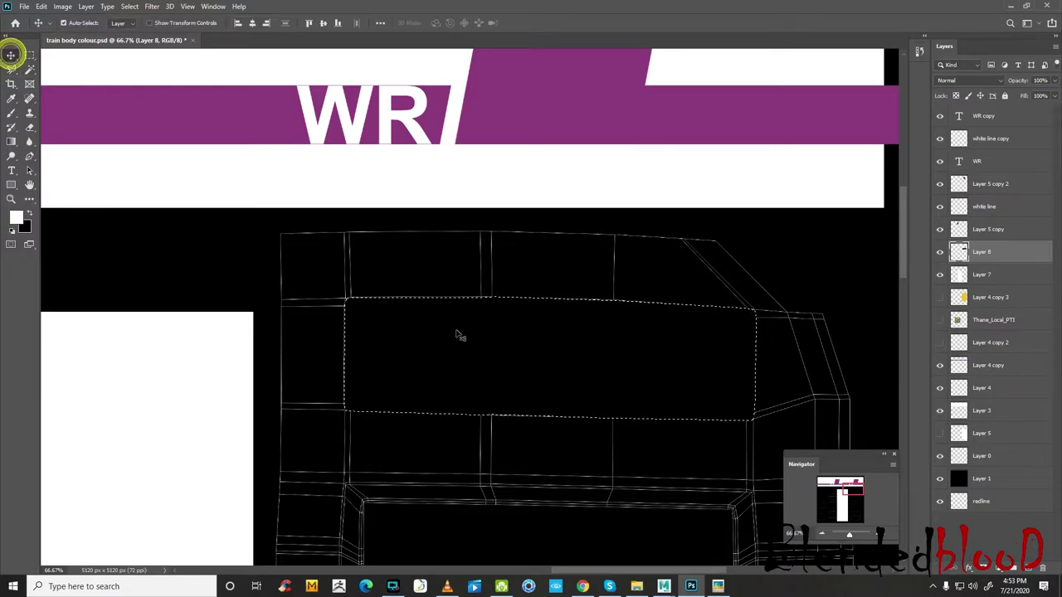
pyautogui.hotkey('ctrl', 'd')
pyautogui.scroll(-1, 703, 407)
pyautogui.scroll(-2, 704, 407)
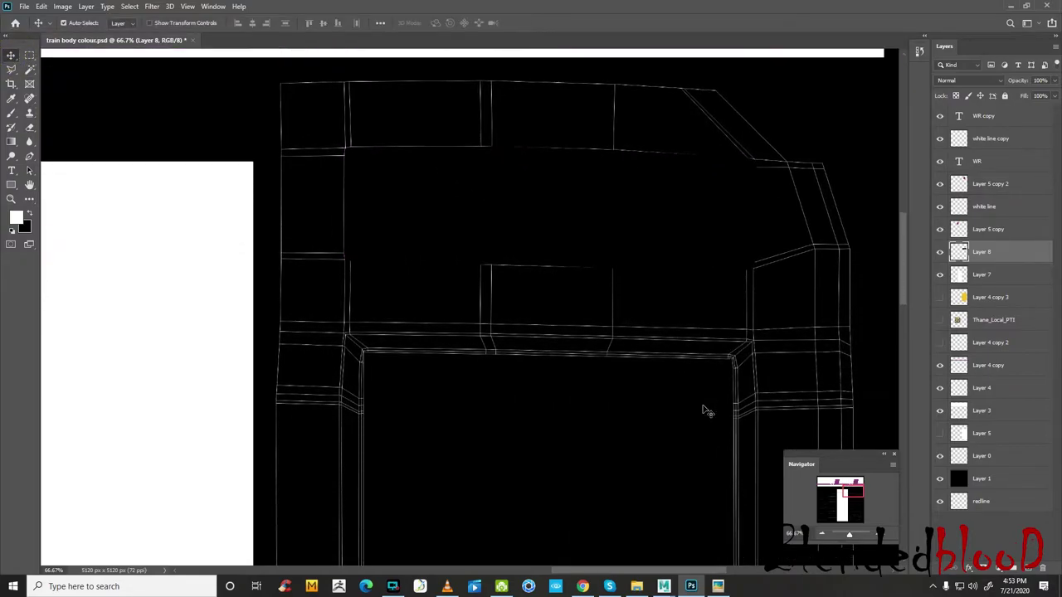
pyautogui.scroll(-2, 702, 410)
pyautogui.scroll(-2, 701, 410)
pyautogui.scroll(-1, 699, 408)
pyautogui.scroll(1, 379, 271)
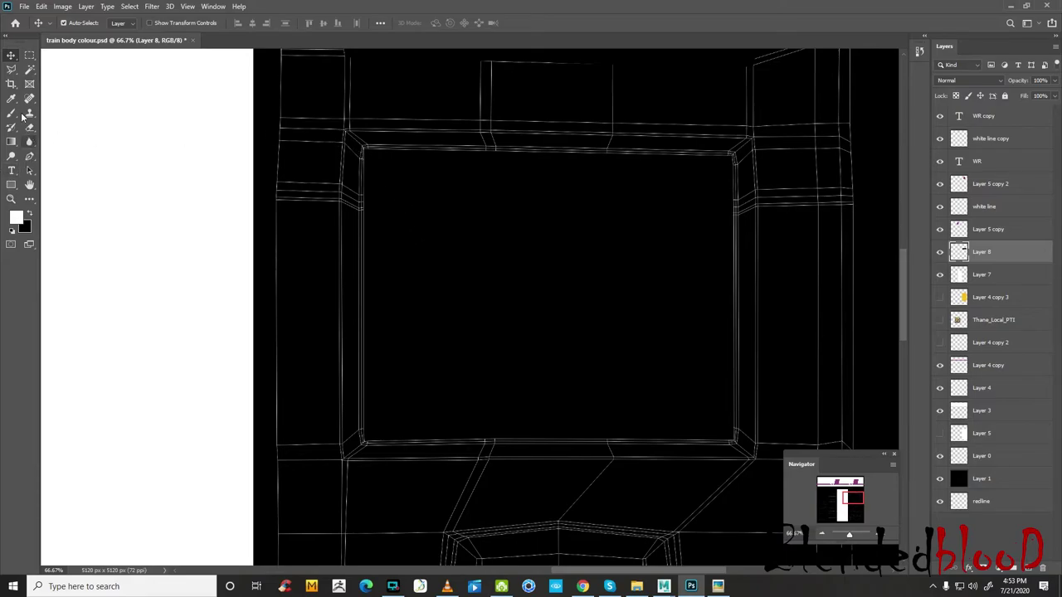
# - Begin a Polygonal Lasso outline down the lower window frame's left edge
pyautogui.click(12, 69)
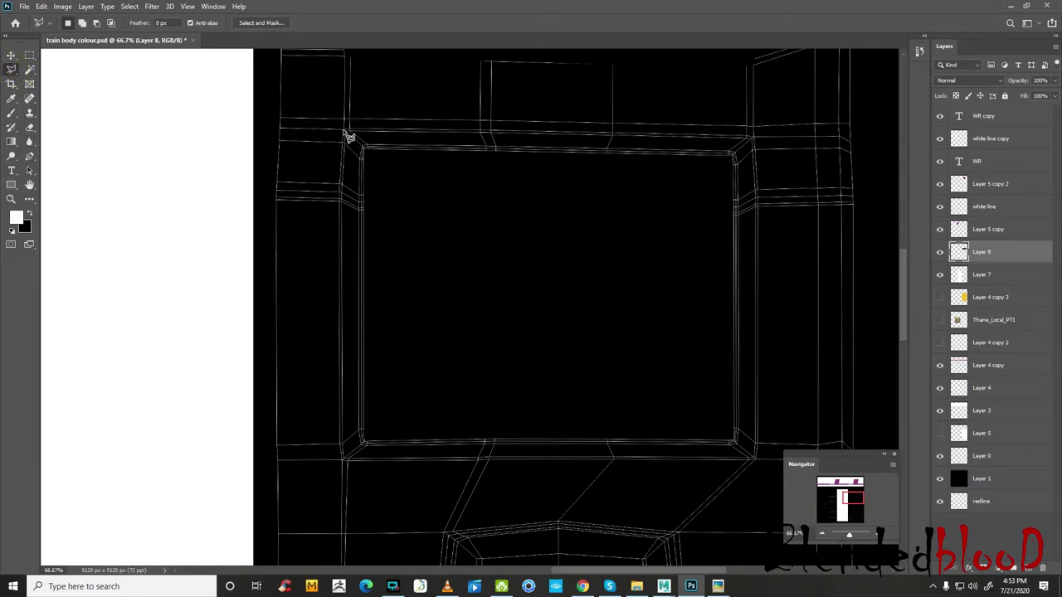
pyautogui.click(344, 135)
pyautogui.click(342, 143)
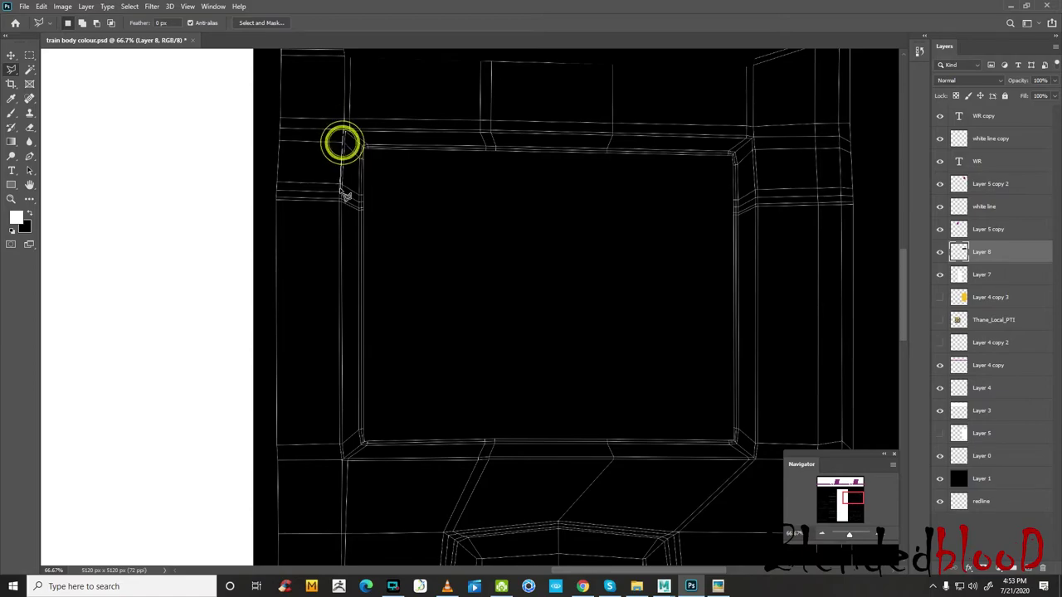
pyautogui.click(340, 186)
pyautogui.click(340, 193)
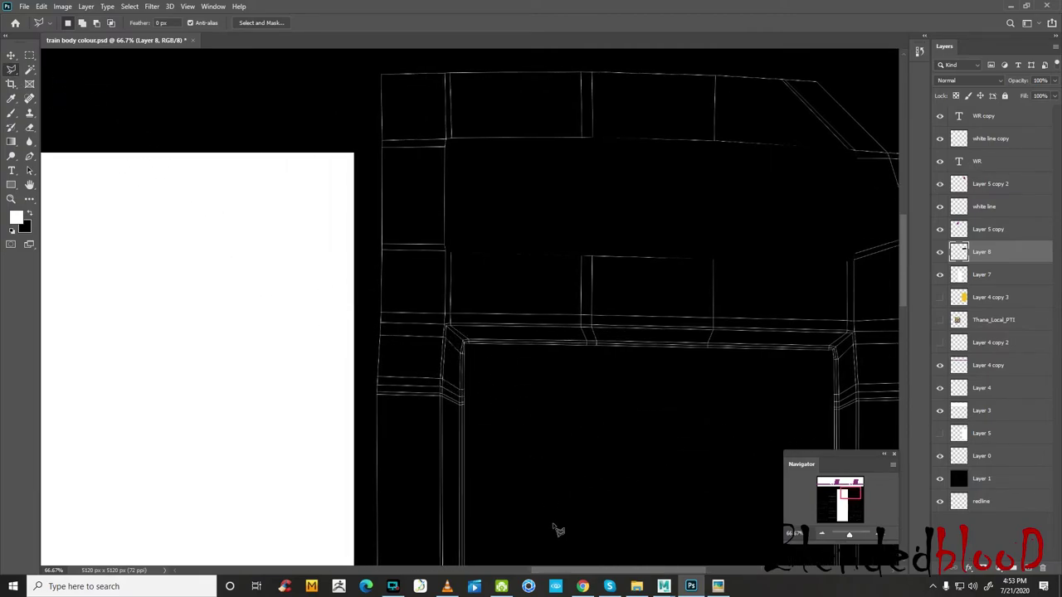
pyautogui.moveTo(664, 586)
pyautogui.click(726, 531)
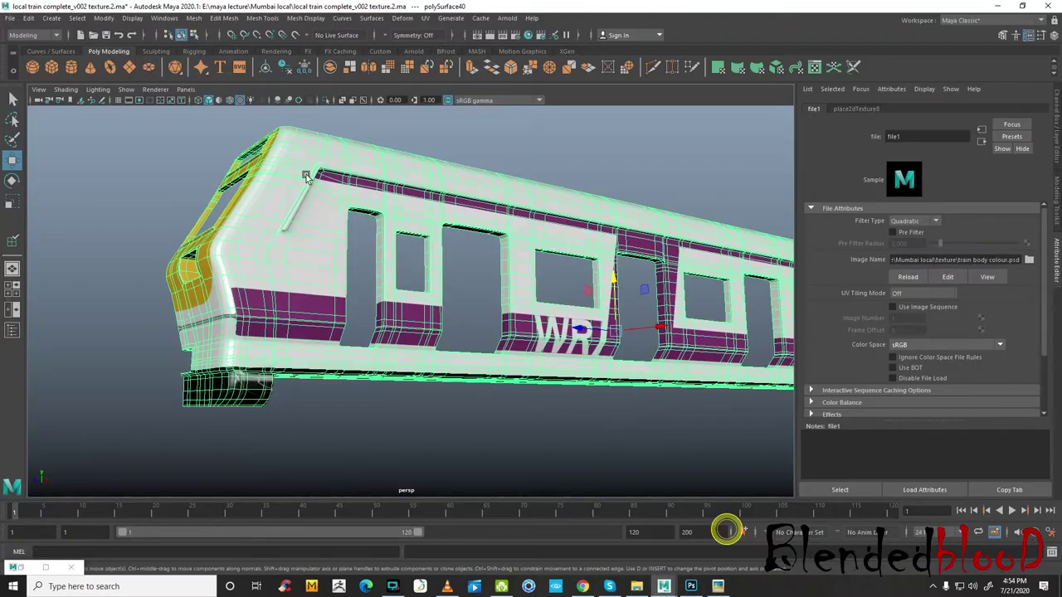
pyautogui.keyDown('alt'); pyautogui.moveTo(222, 209); pyautogui.dragTo(221, 202); pyautogui.keyUp('alt')
pyautogui.scroll(2, 356, 324)
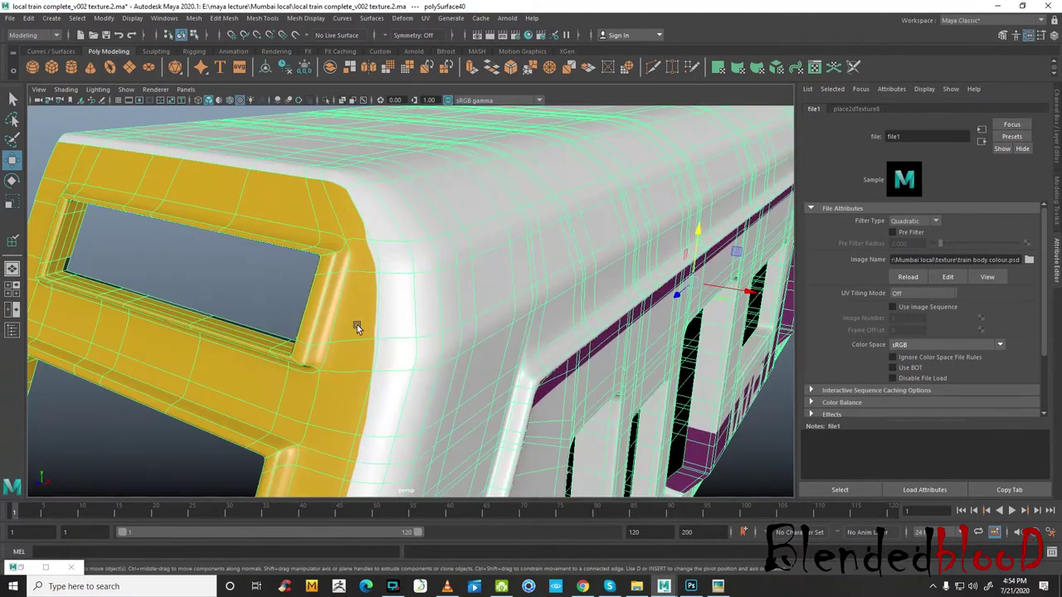
pyautogui.scroll(3, 360, 320)
pyautogui.keyDown('alt'); pyautogui.moveTo(361, 320); pyautogui.dragTo(379, 245, button='middle'); pyautogui.keyUp('alt')
pyautogui.click(379, 246)
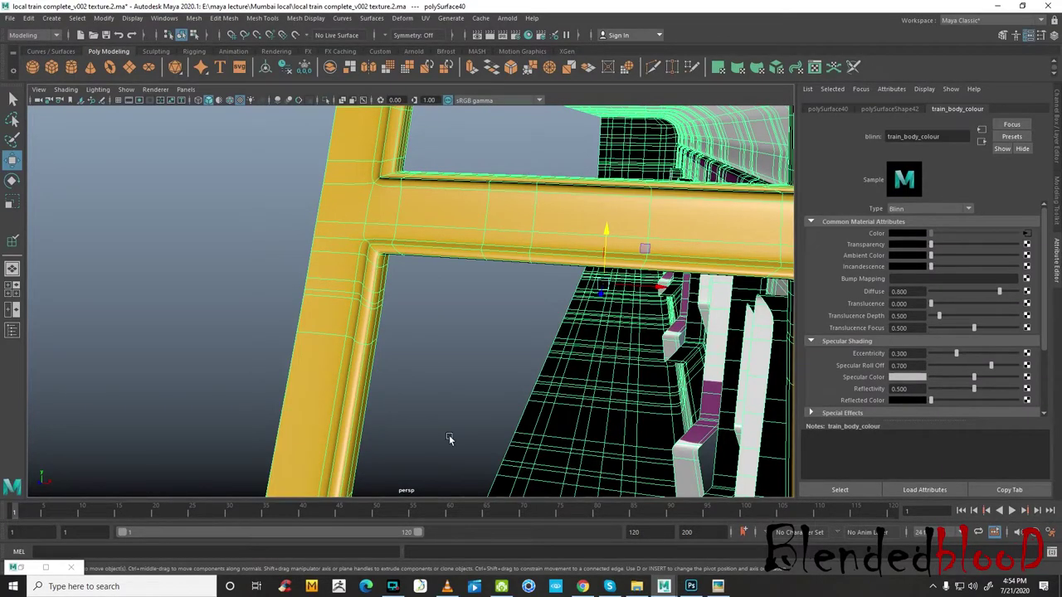
pyautogui.click(690, 587)
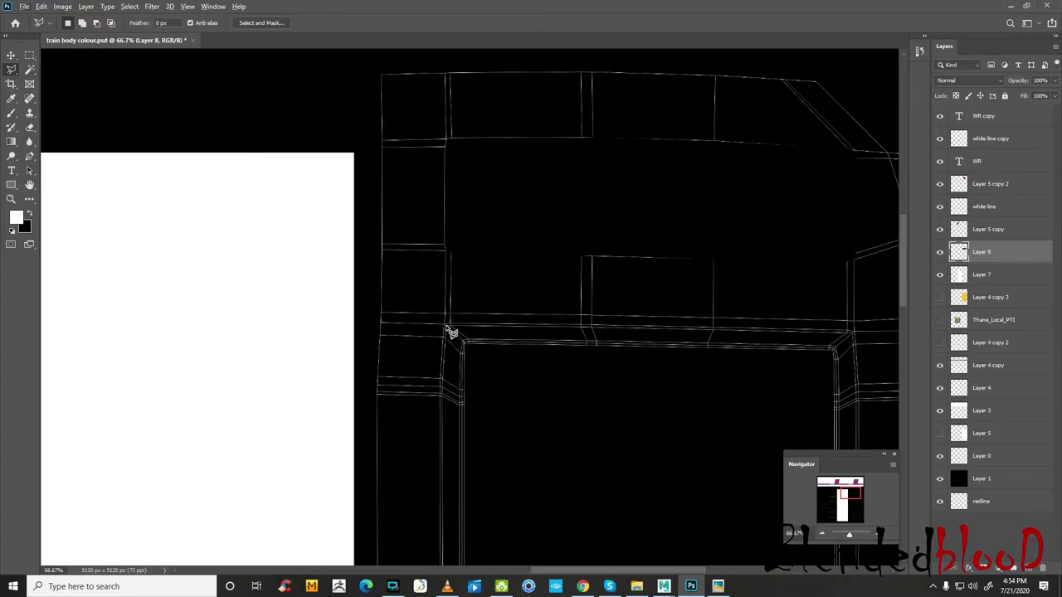
# - Outline the front window frame's left edge, lower corner and bottom edge
pyautogui.click(444, 325)
pyautogui.click(444, 339)
pyautogui.click(441, 380)
pyautogui.scroll(-1, 446, 419)
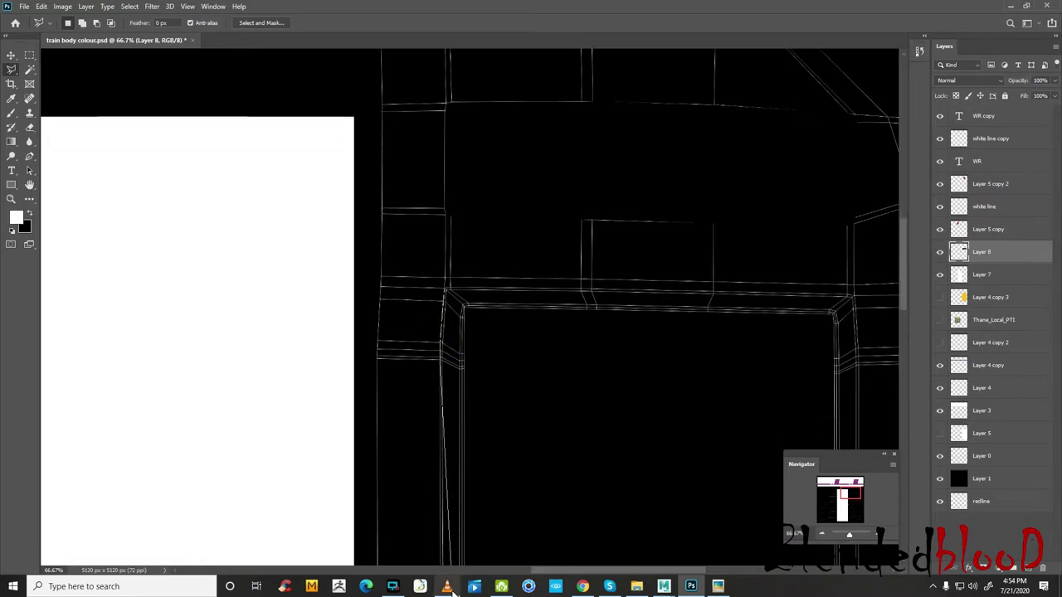
pyautogui.scroll(-4, 446, 398)
pyautogui.scroll(-1, 445, 374)
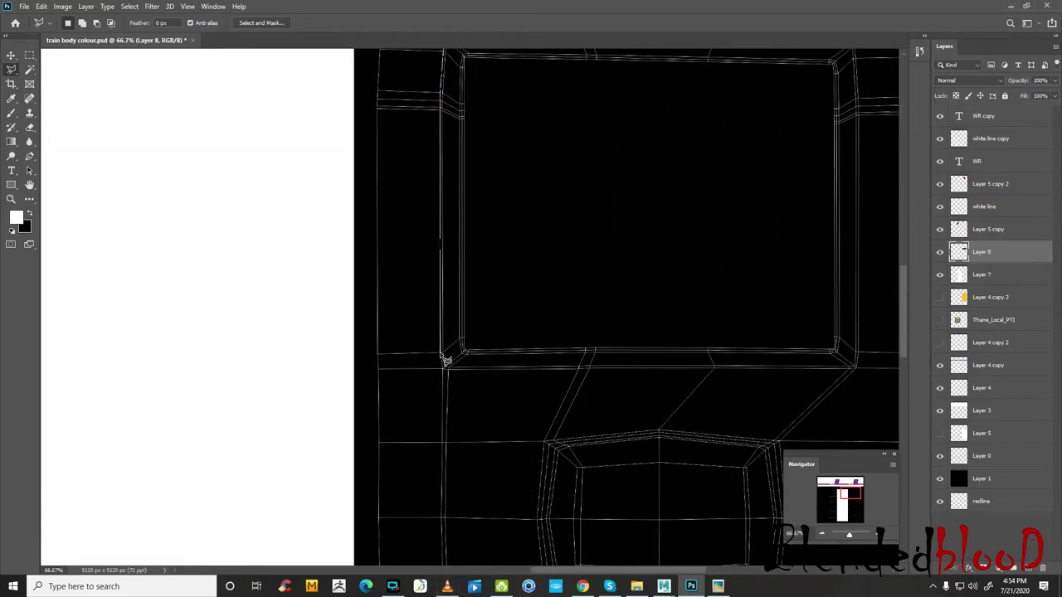
pyautogui.click(439, 356)
pyautogui.click(443, 371)
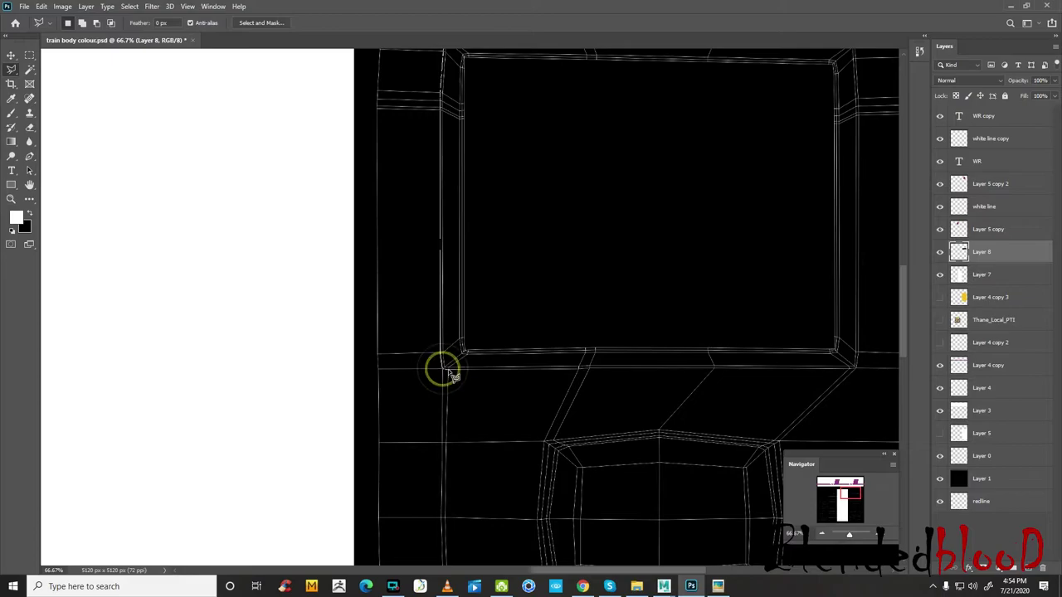
pyautogui.click(584, 370)
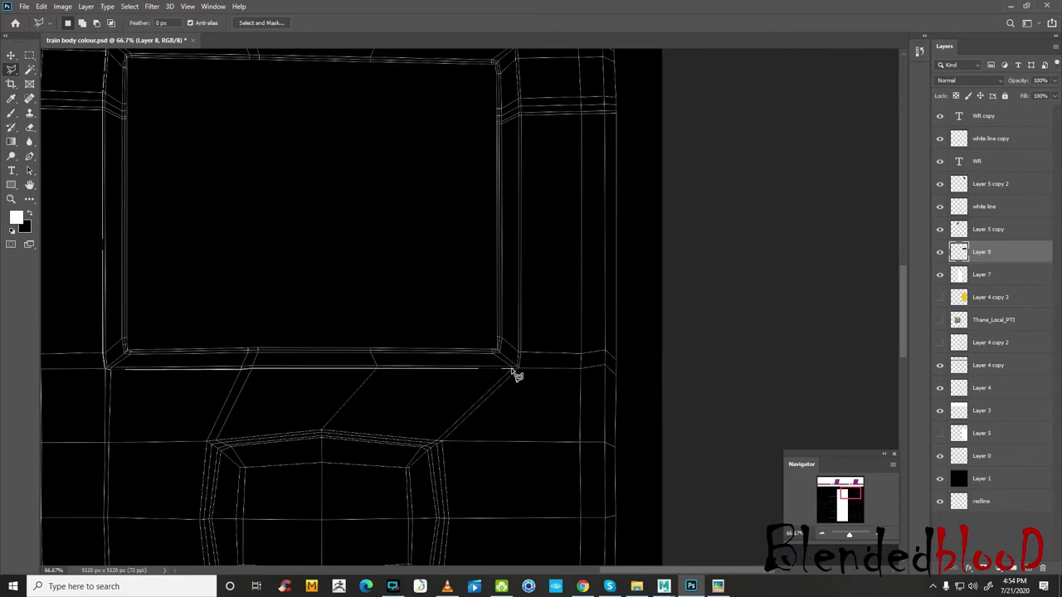
pyautogui.click(518, 367)
pyautogui.click(520, 353)
# - Continue the outline up the right edge and along the top, closing the window selection
pyautogui.scroll(2, 522, 332)
pyautogui.scroll(2, 524, 312)
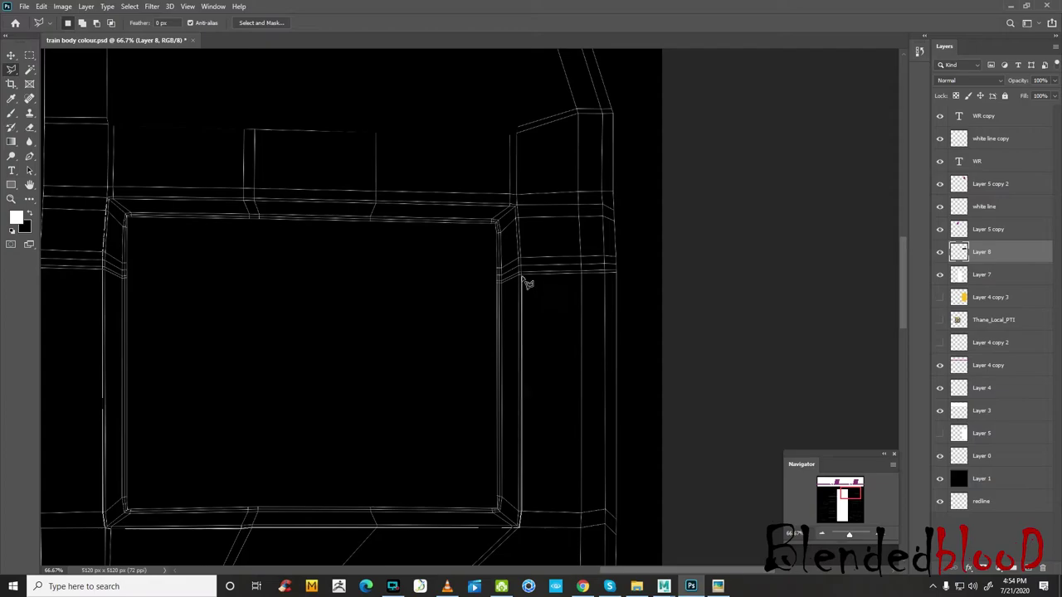
pyautogui.click(520, 277)
pyautogui.click(520, 258)
pyautogui.click(517, 219)
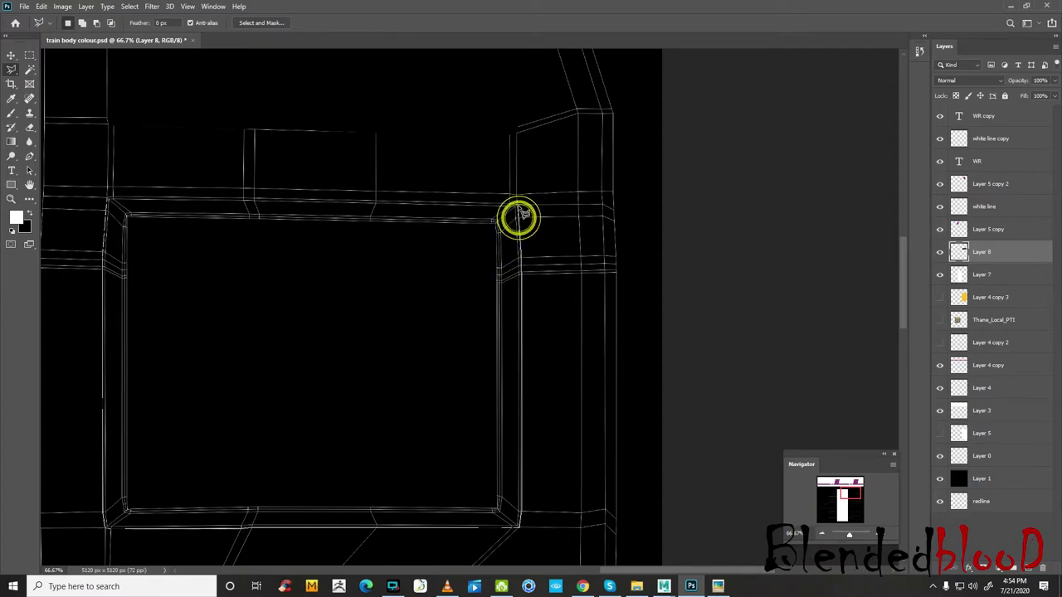
pyautogui.click(515, 208)
pyautogui.click(509, 204)
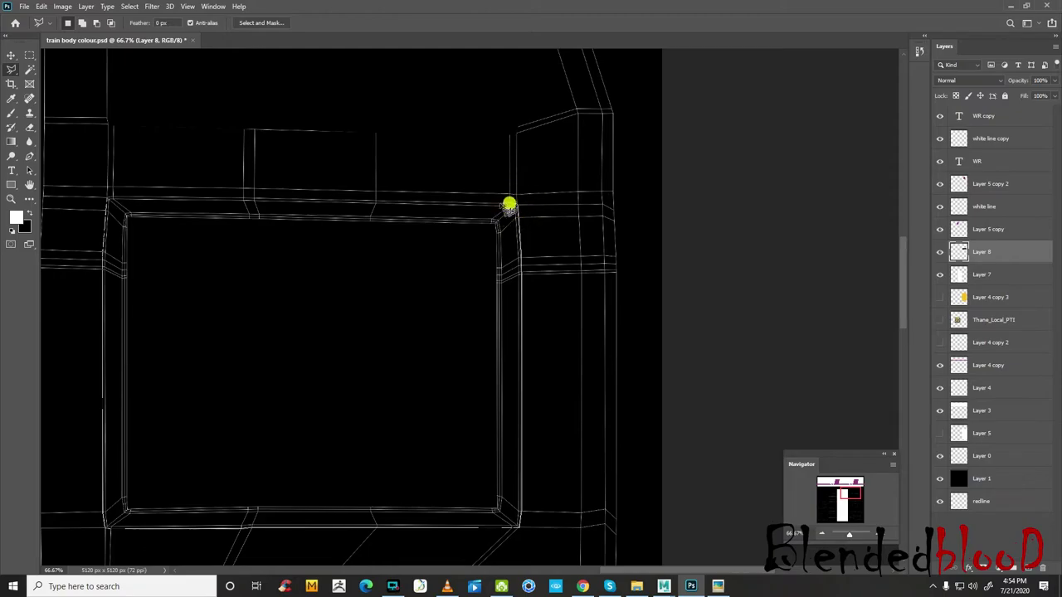
pyautogui.click(375, 200)
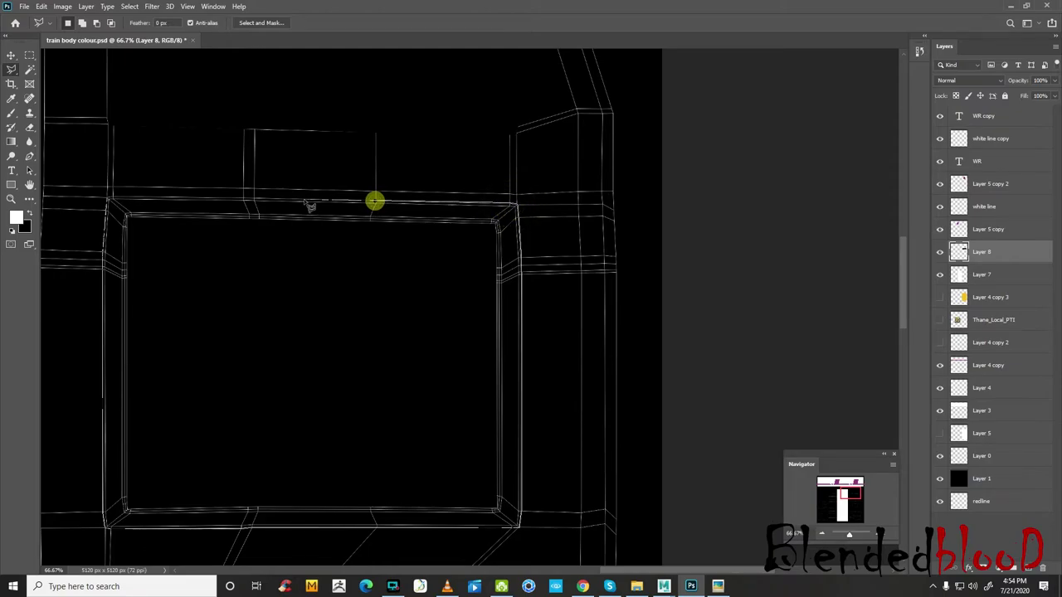
pyautogui.click(253, 199)
pyautogui.click(244, 201)
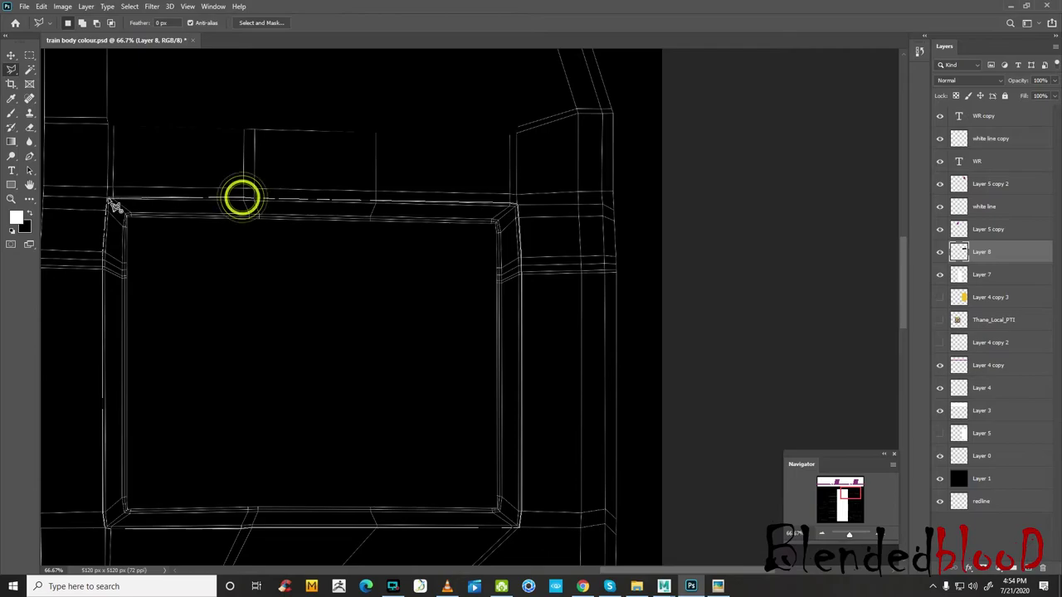
pyautogui.click(109, 197)
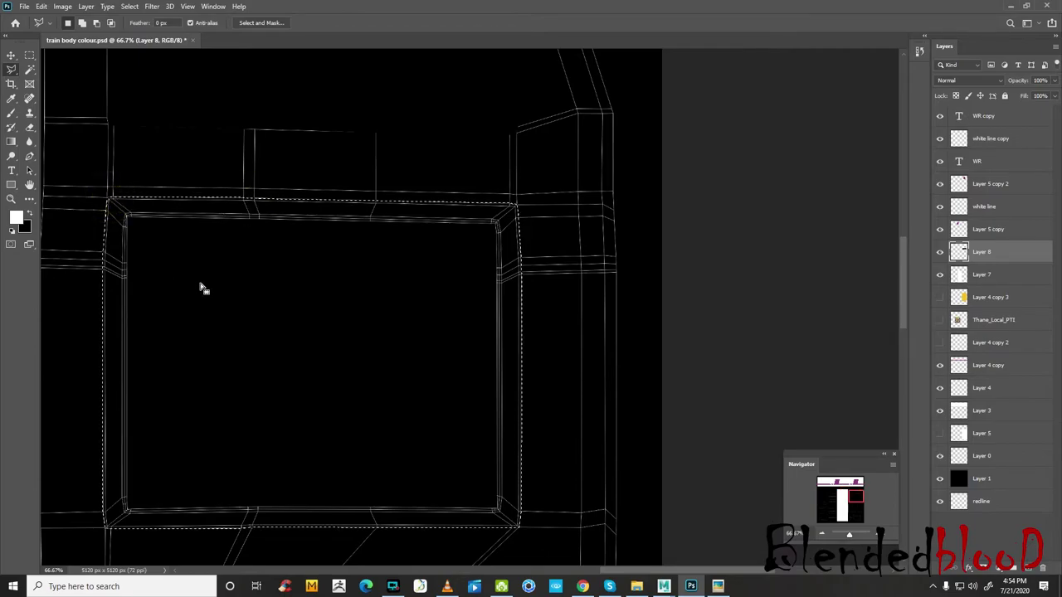
# - Fill the window area black, deselect, and show the yellow cab, white panel and purple line again
pyautogui.press('Delete')
pyautogui.press('v')
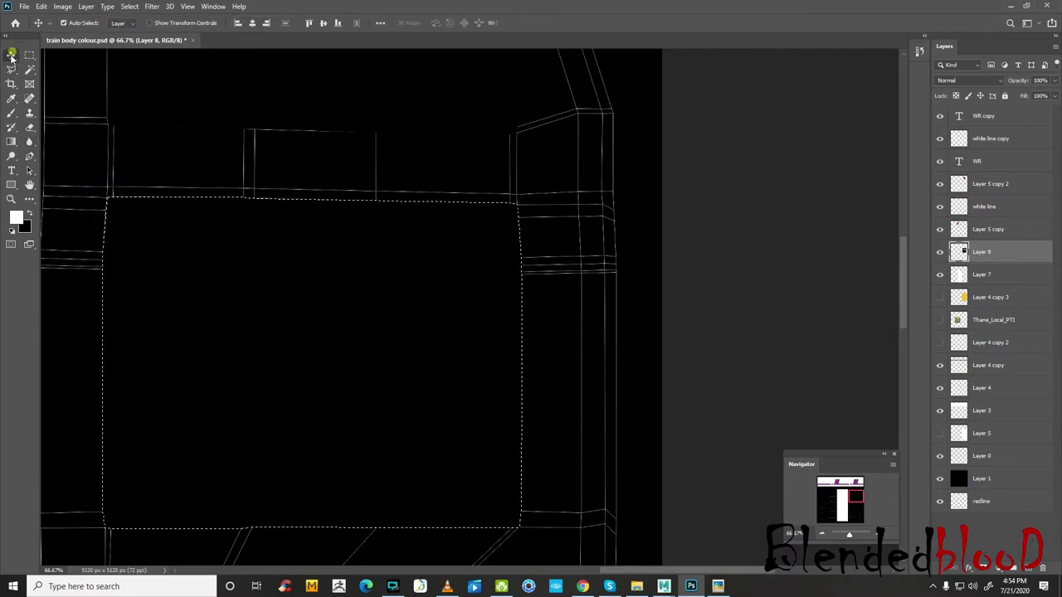
pyautogui.hotkey('ctrl', 'd')
pyautogui.click(824, 536)
pyautogui.click(824, 535)
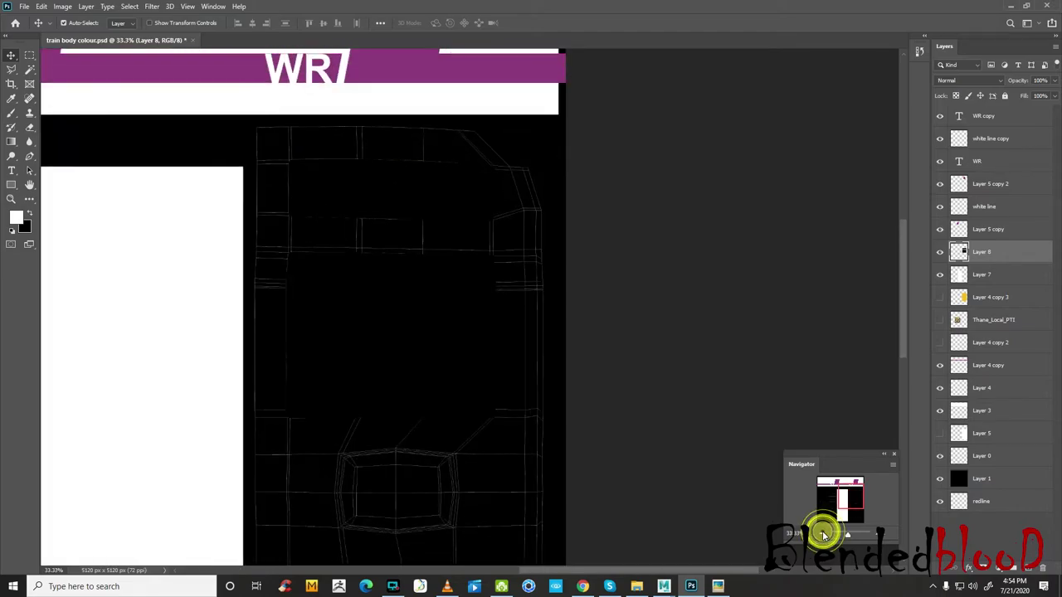
pyautogui.click(824, 536)
pyautogui.click(941, 297)
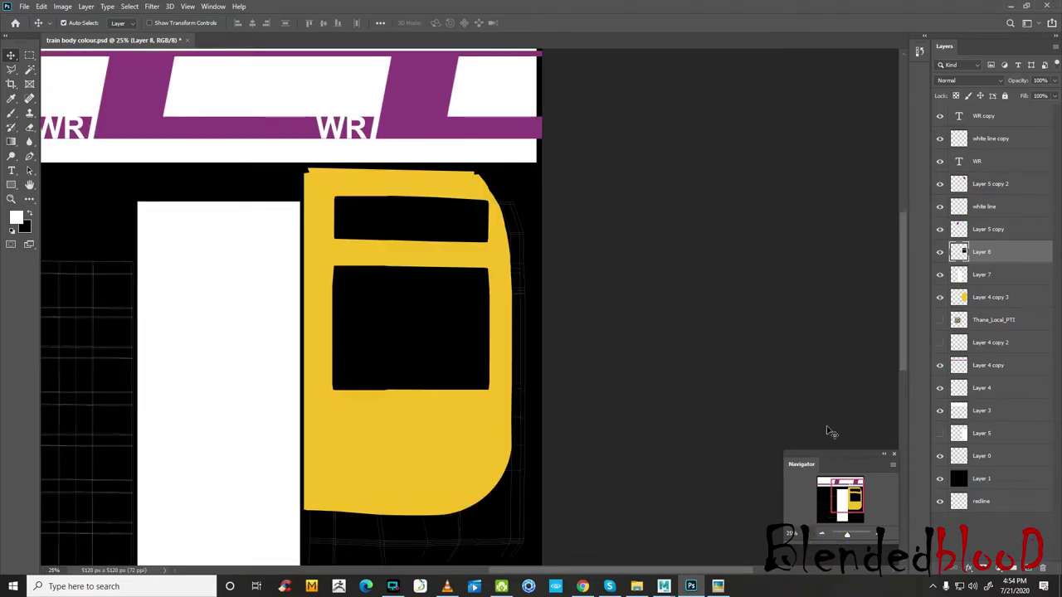
pyautogui.click(940, 433)
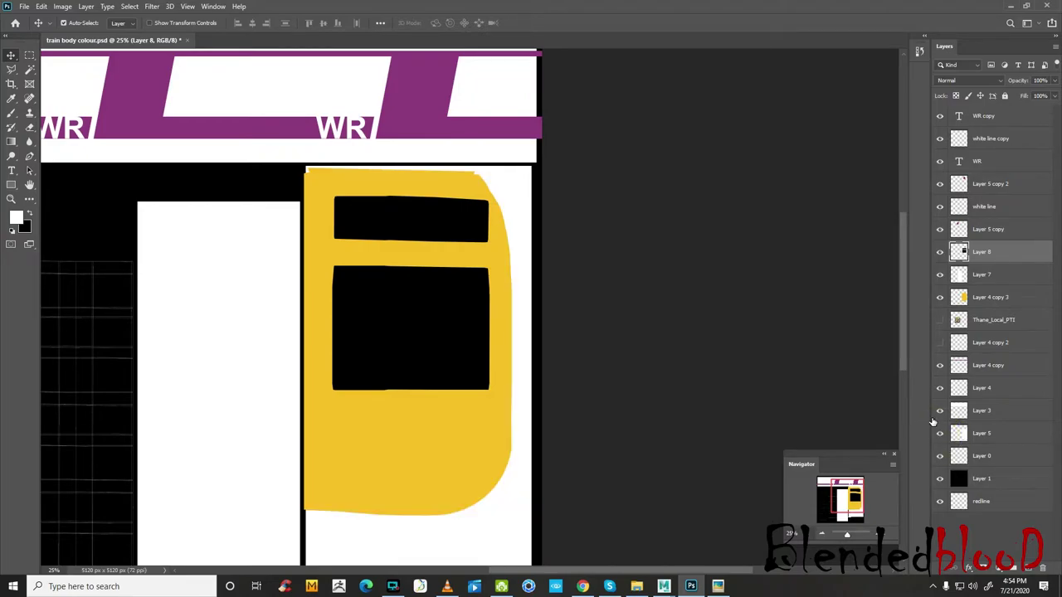
pyautogui.click(940, 343)
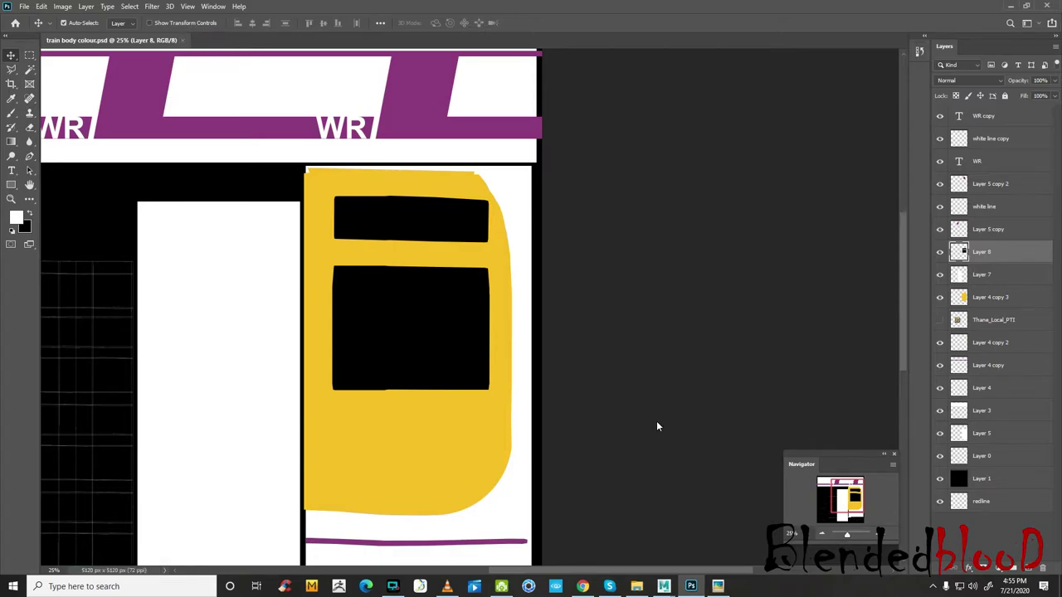
# - Reload the file1 texture in Maya and inspect the black-framed cab windows on the train
pyautogui.moveTo(663, 587)
pyautogui.click(712, 552)
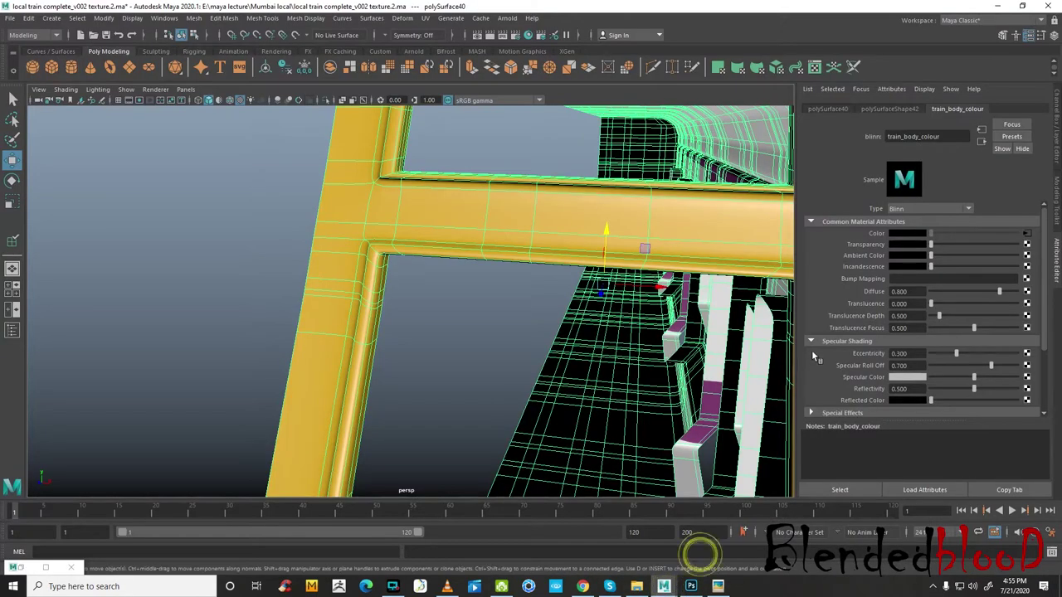
pyautogui.click(1030, 235)
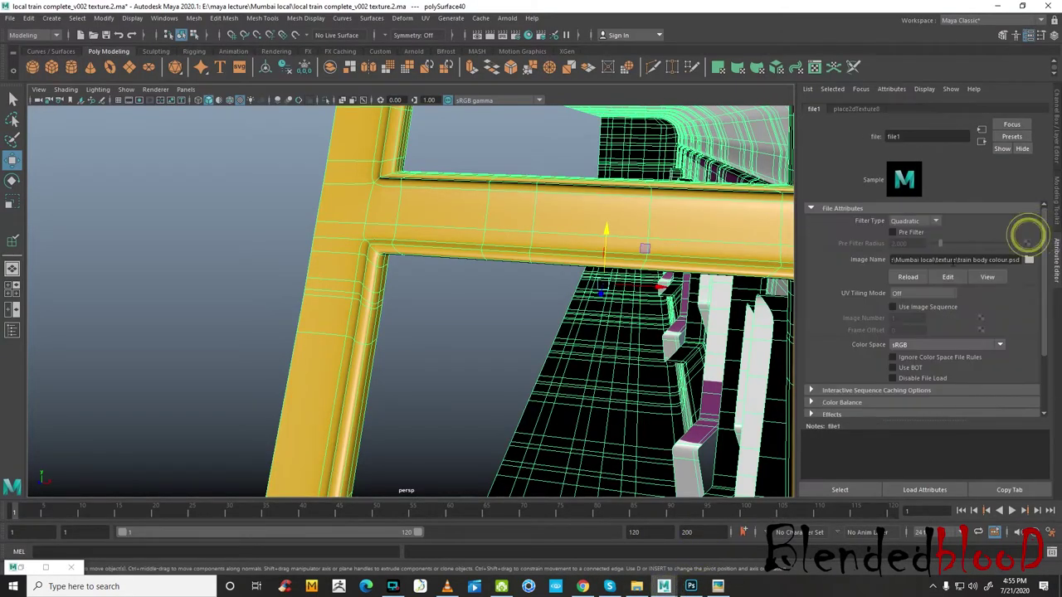
pyautogui.click(912, 278)
pyautogui.press('f')
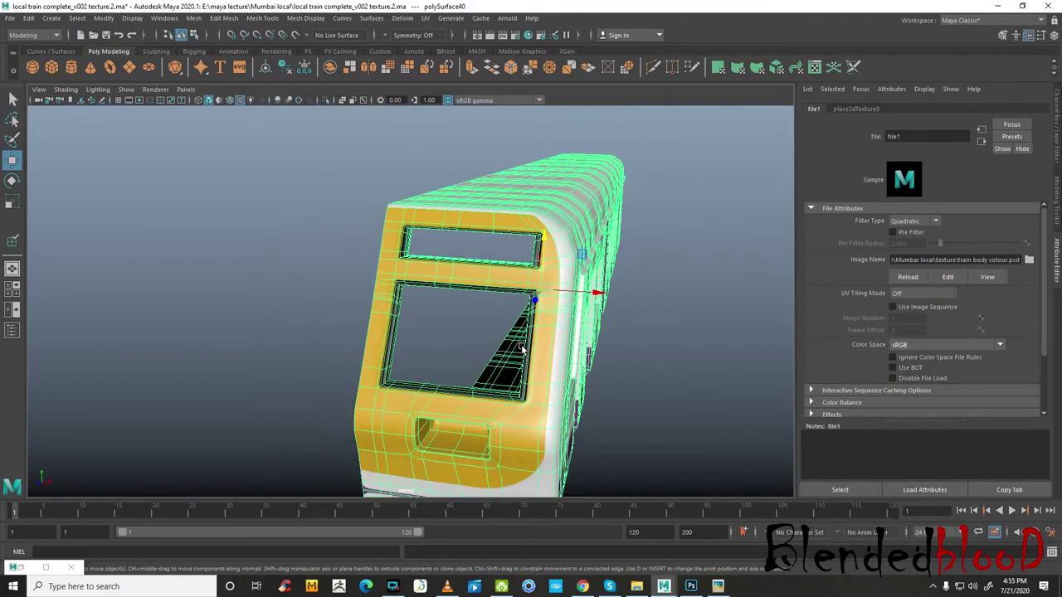
pyautogui.moveTo(608, 253); pyautogui.dragTo(631, 240, button='right')
pyautogui.click(719, 270)
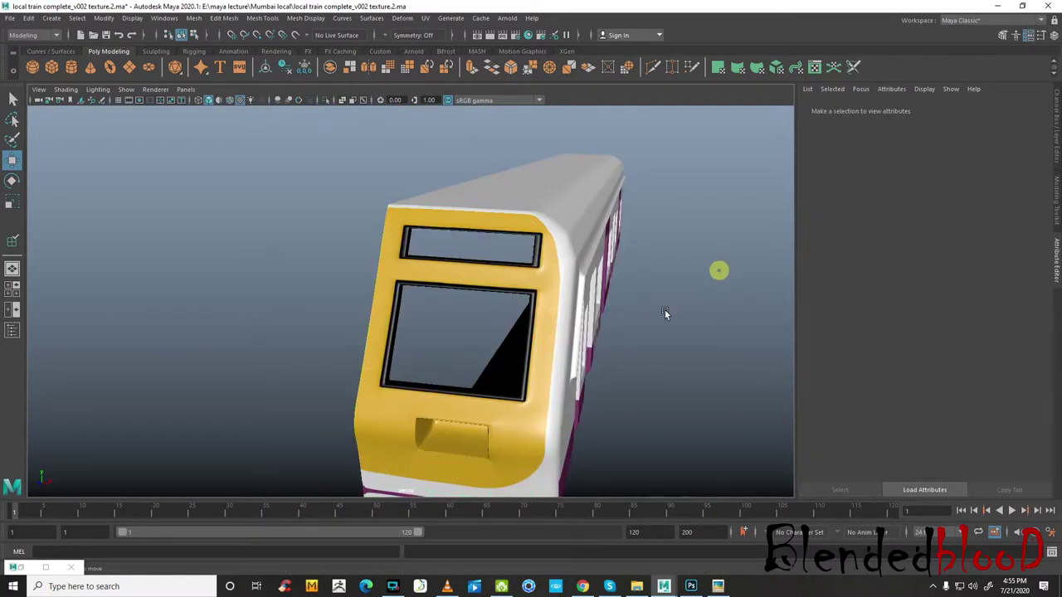
pyautogui.keyDown('alt'); pyautogui.moveTo(541, 376); pyautogui.dragTo(545, 374); pyautogui.keyUp('alt')
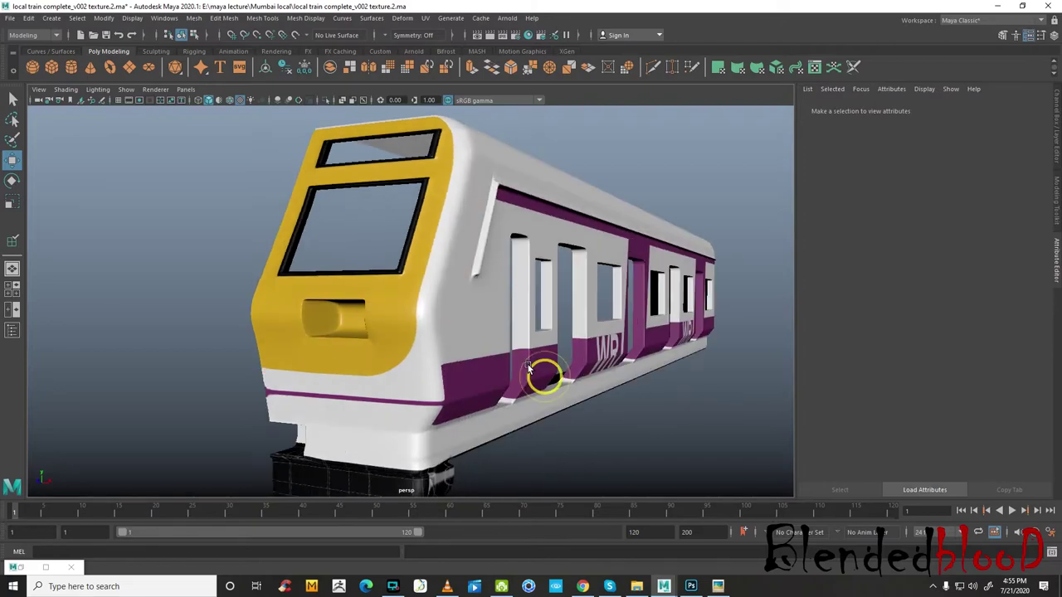
pyautogui.click(317, 323)
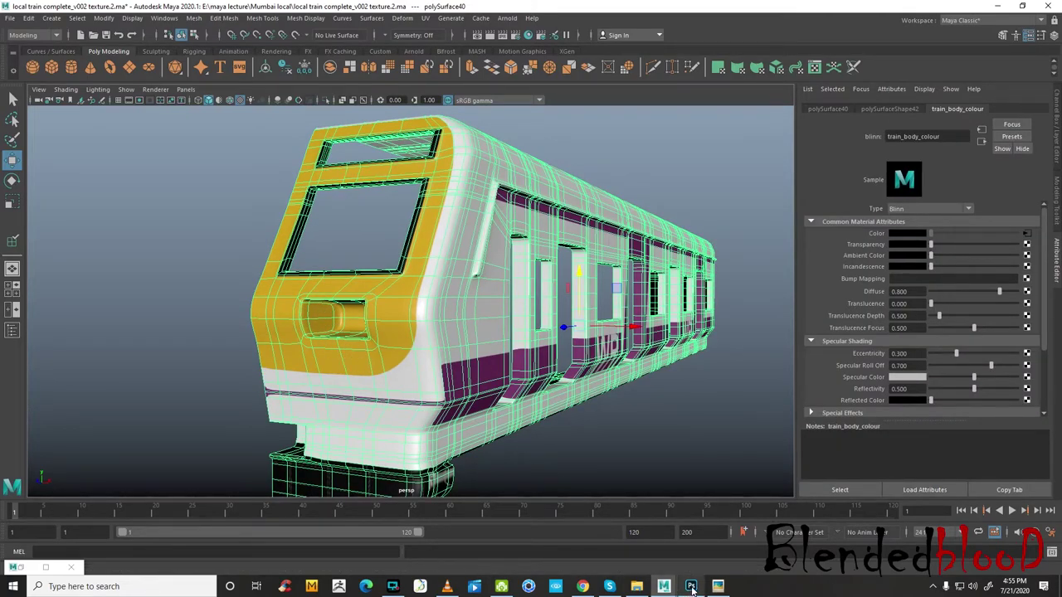
pyautogui.click(691, 587)
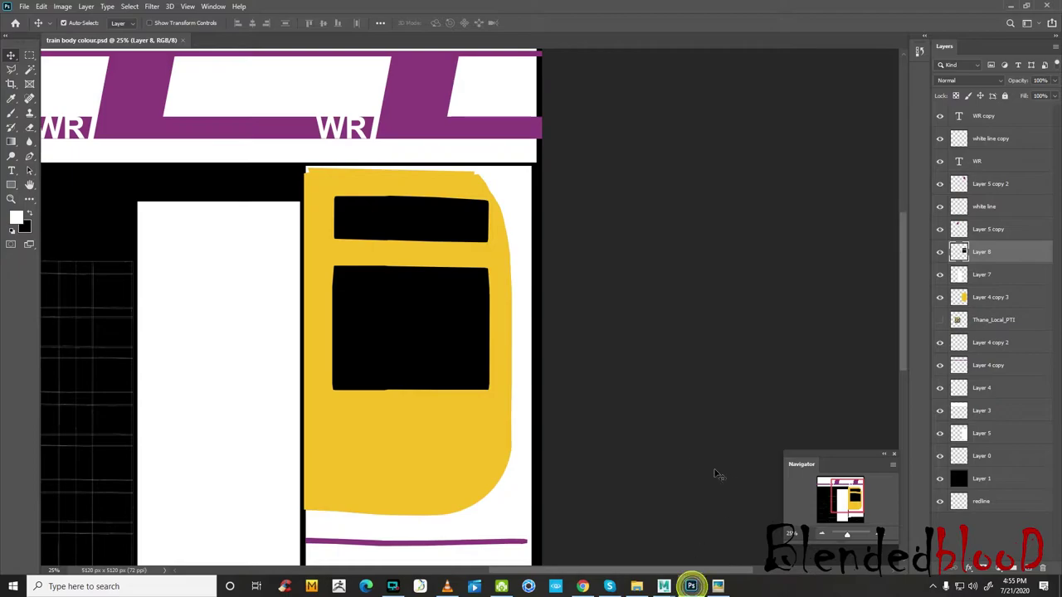
# - Hide the yellow cab and white panel layers and zoom to 50% on the headlight area
pyautogui.click(941, 299)
pyautogui.click(940, 433)
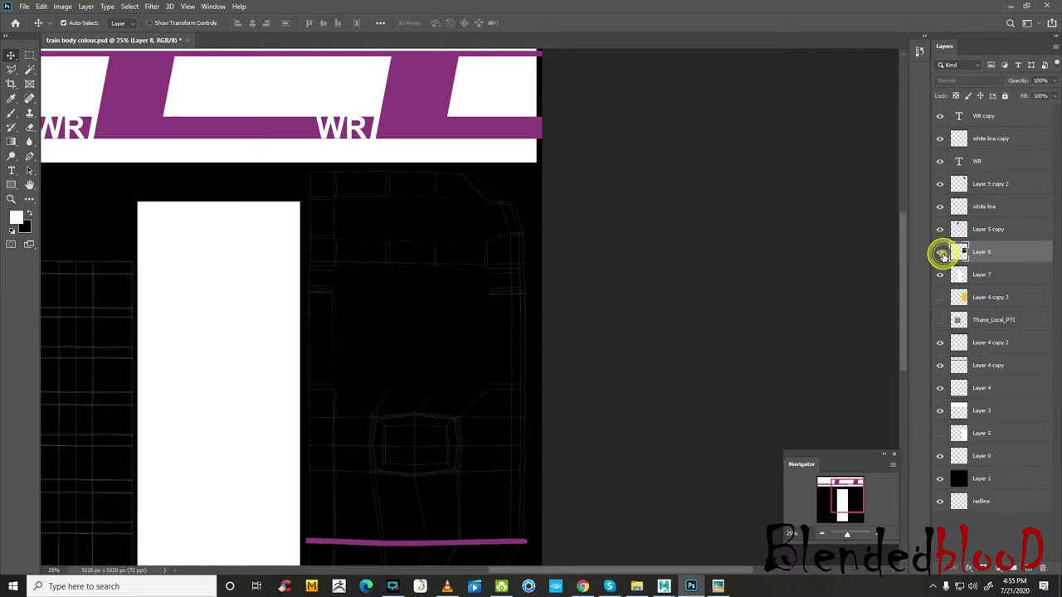
pyautogui.click(881, 534)
pyautogui.click(881, 535)
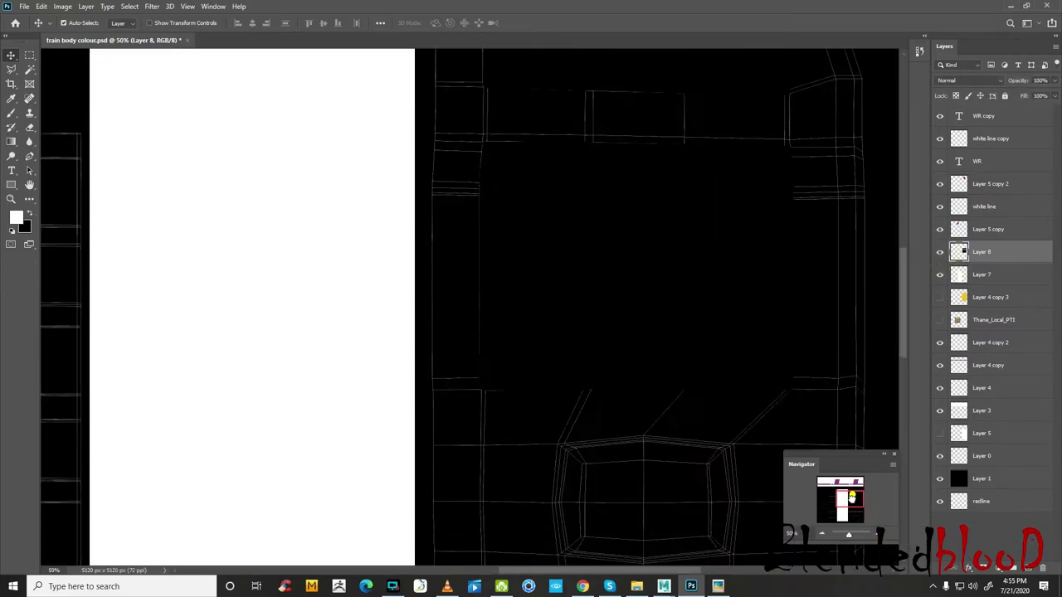
pyautogui.click(714, 588)
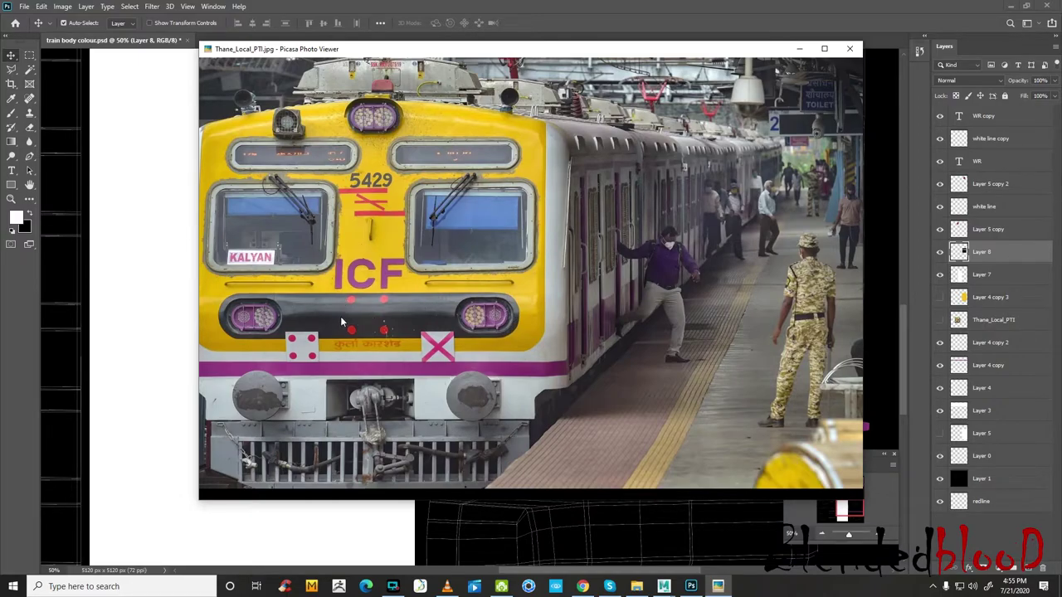
pyautogui.click(718, 586)
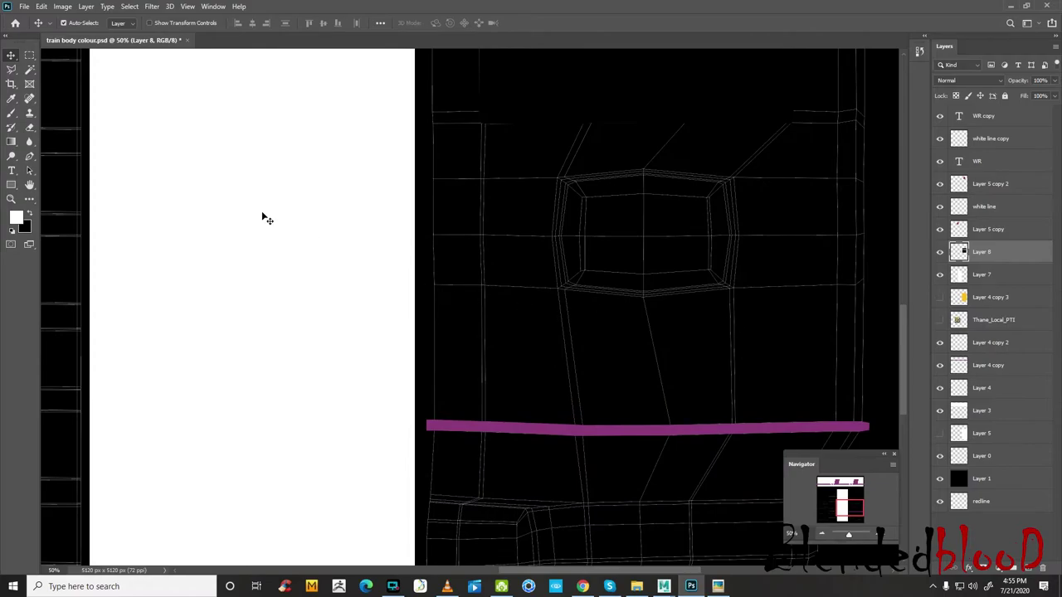
# - Trace the headlight panel outline with the Polygonal Lasso, from the left edge around the window corners
pyautogui.click(12, 69)
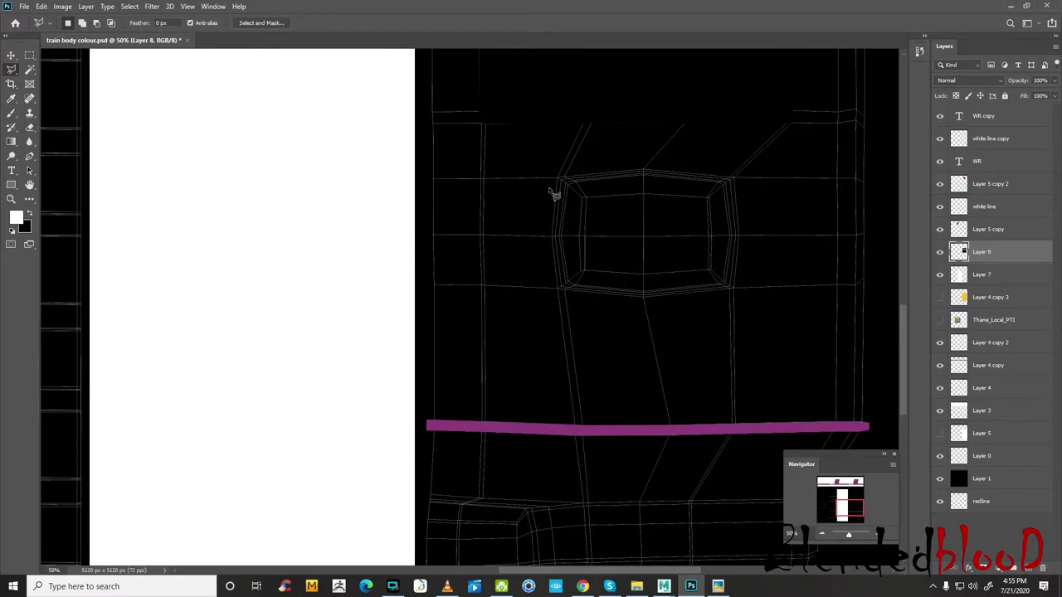
pyautogui.click(427, 178)
pyautogui.click(479, 179)
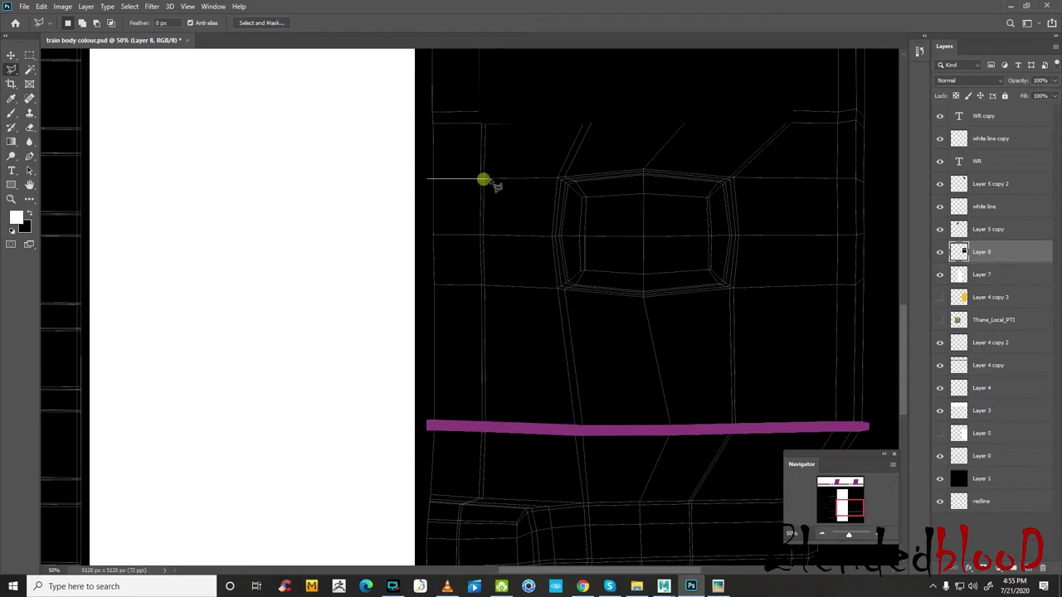
pyautogui.click(558, 180)
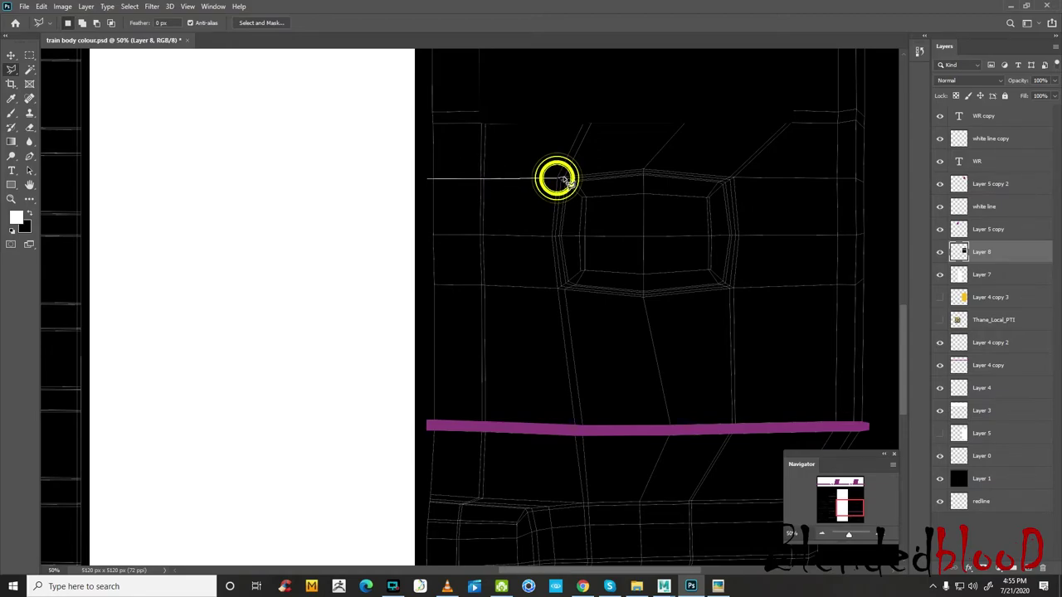
pyautogui.click(644, 170)
pyautogui.click(731, 178)
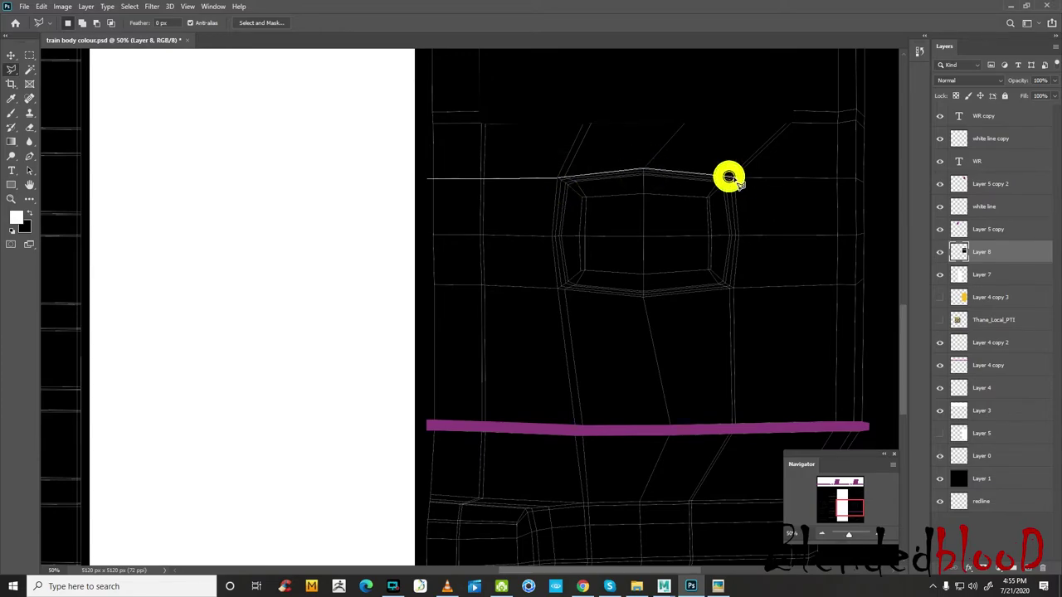
pyautogui.click(737, 237)
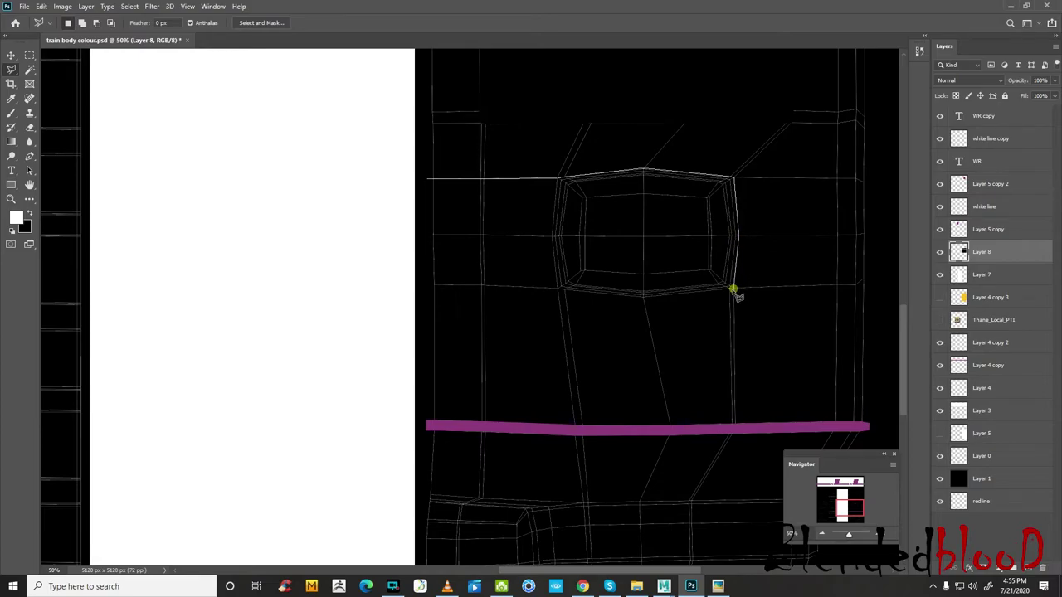
pyautogui.click(734, 289)
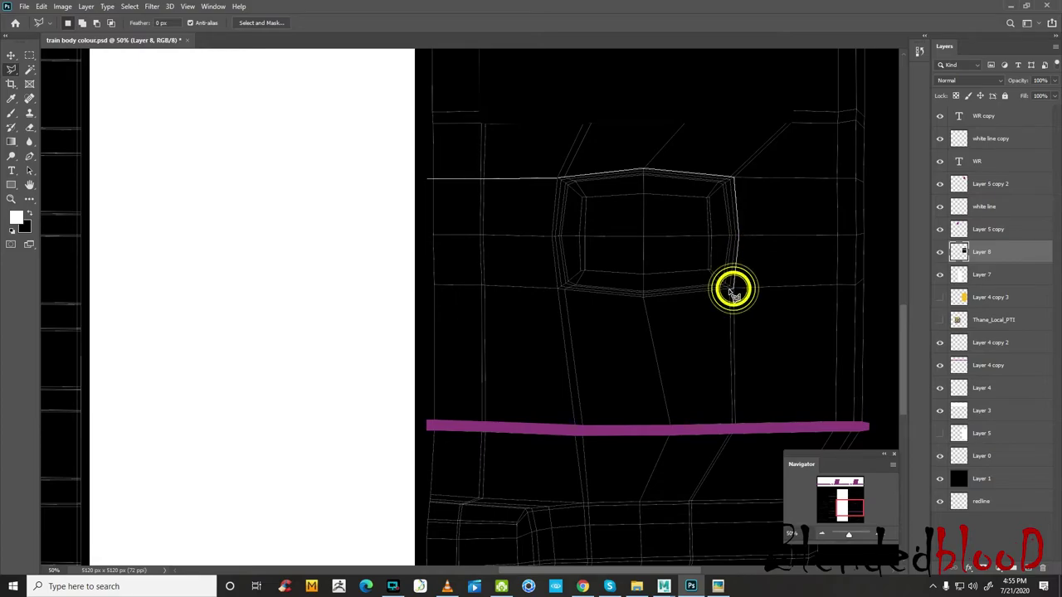
pyautogui.click(643, 296)
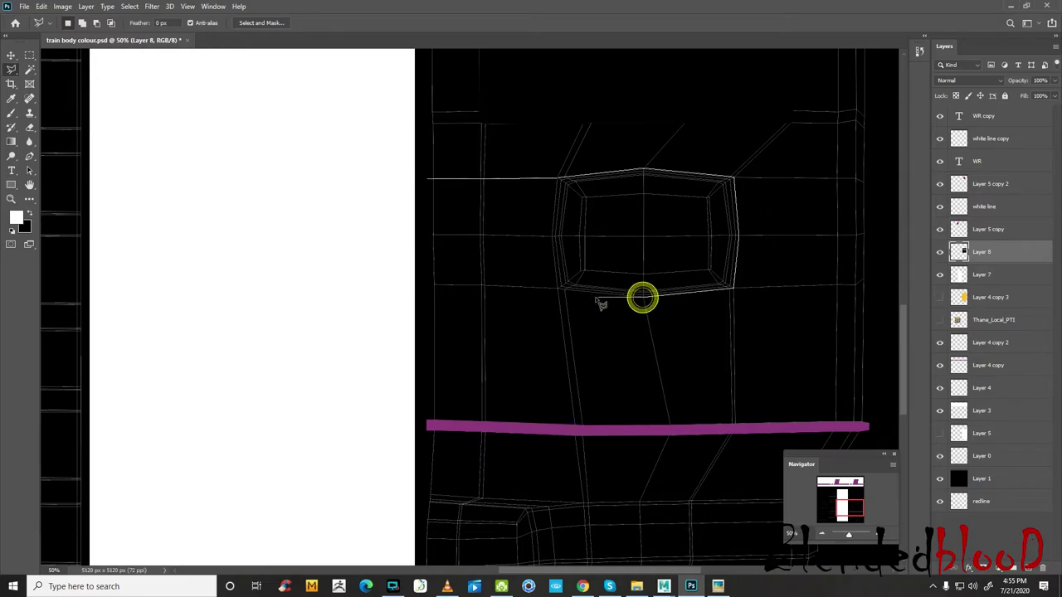
pyautogui.click(560, 289)
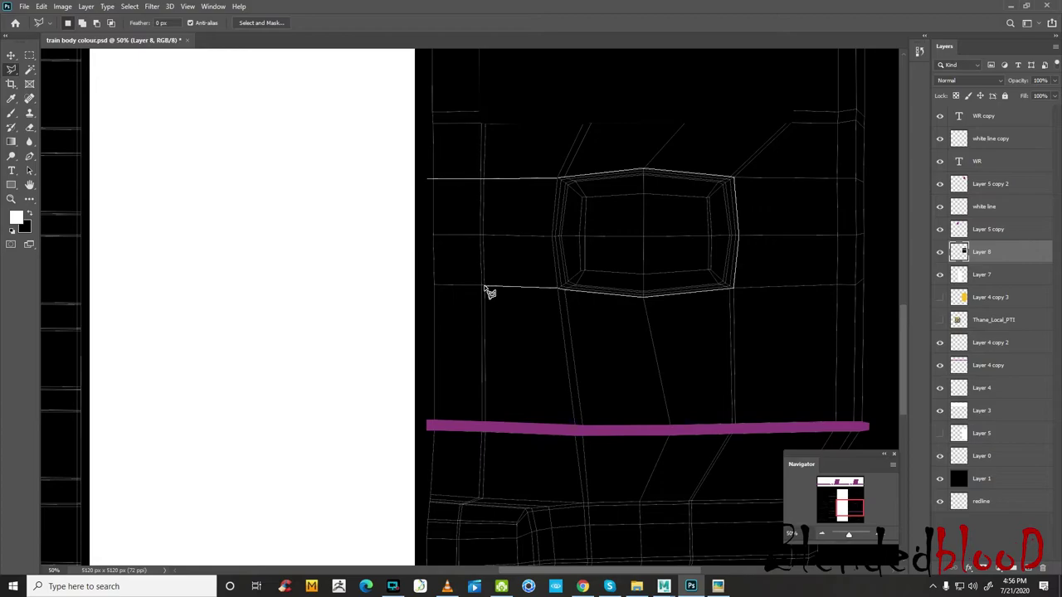
pyautogui.click(426, 285)
pyautogui.click(429, 178)
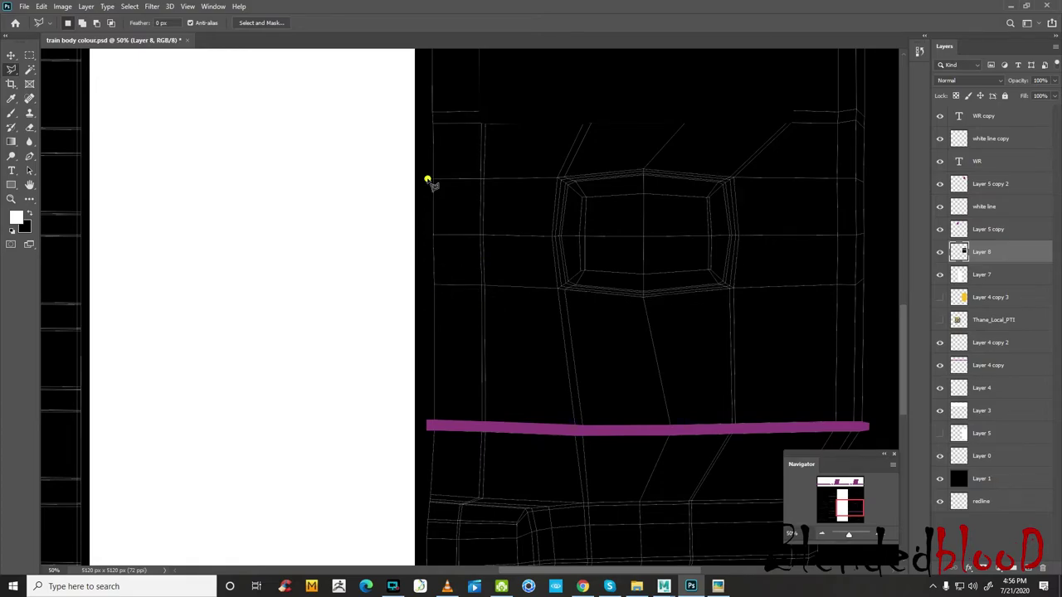
# - Fill the headlight selection black, deselect, and show the white base, reference and yellow layers
pyautogui.press('Delete')
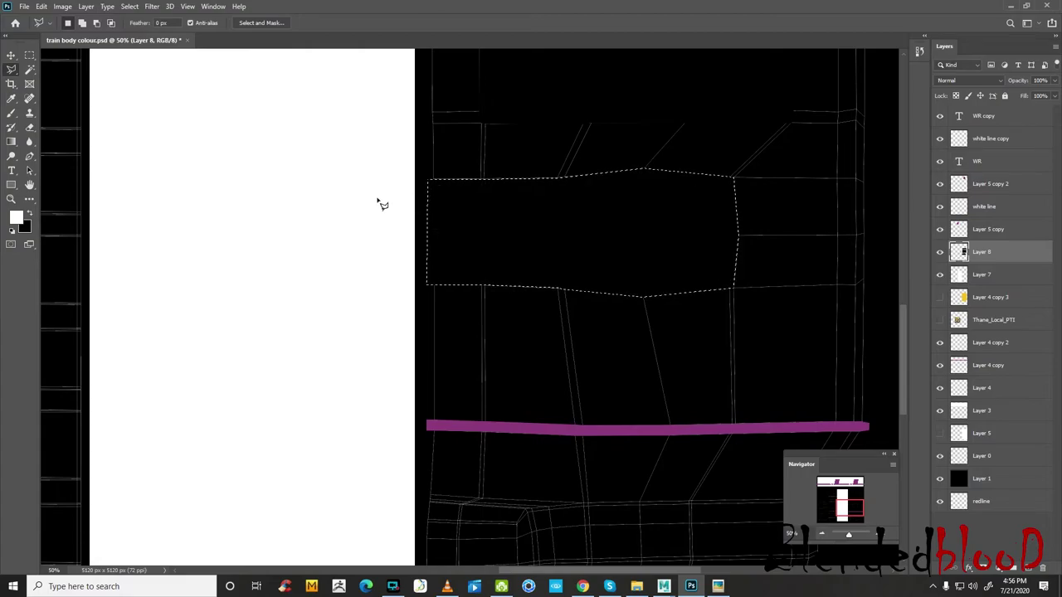
pyautogui.click(11, 55)
pyautogui.hotkey('ctrl', 'd')
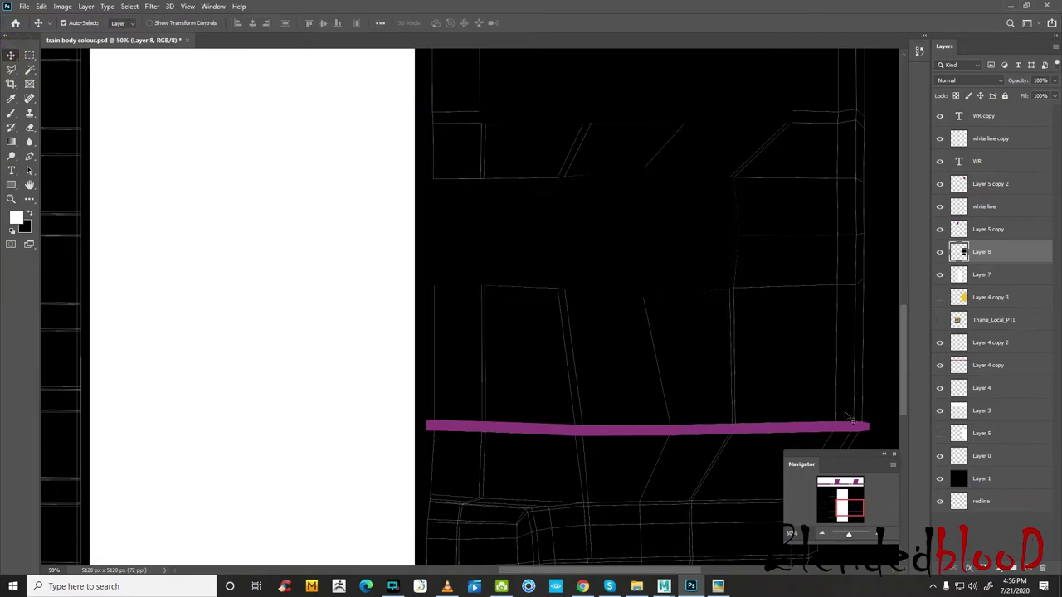
pyautogui.click(941, 435)
pyautogui.click(940, 320)
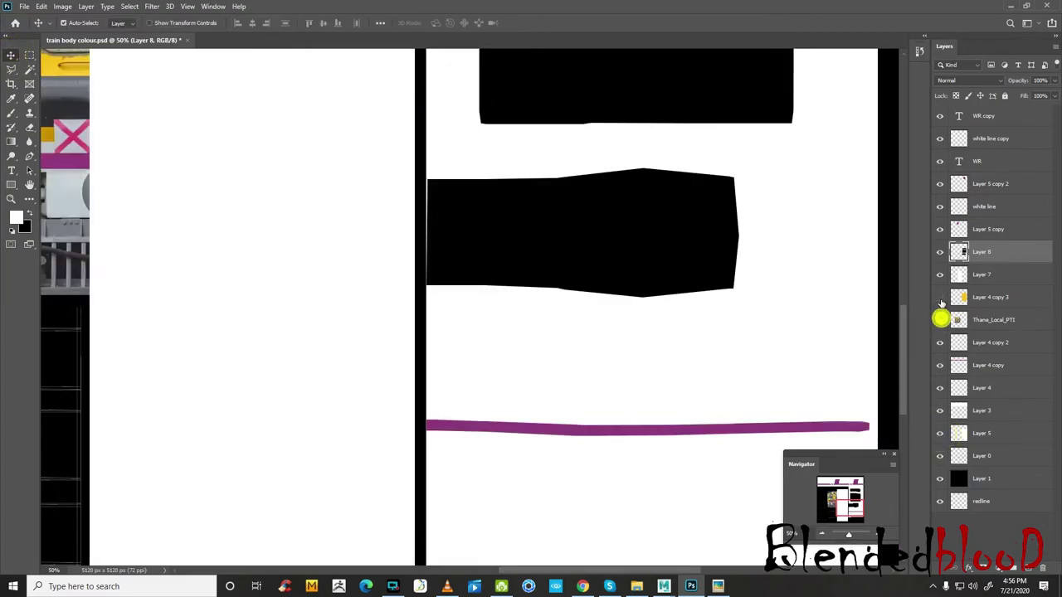
pyautogui.click(940, 297)
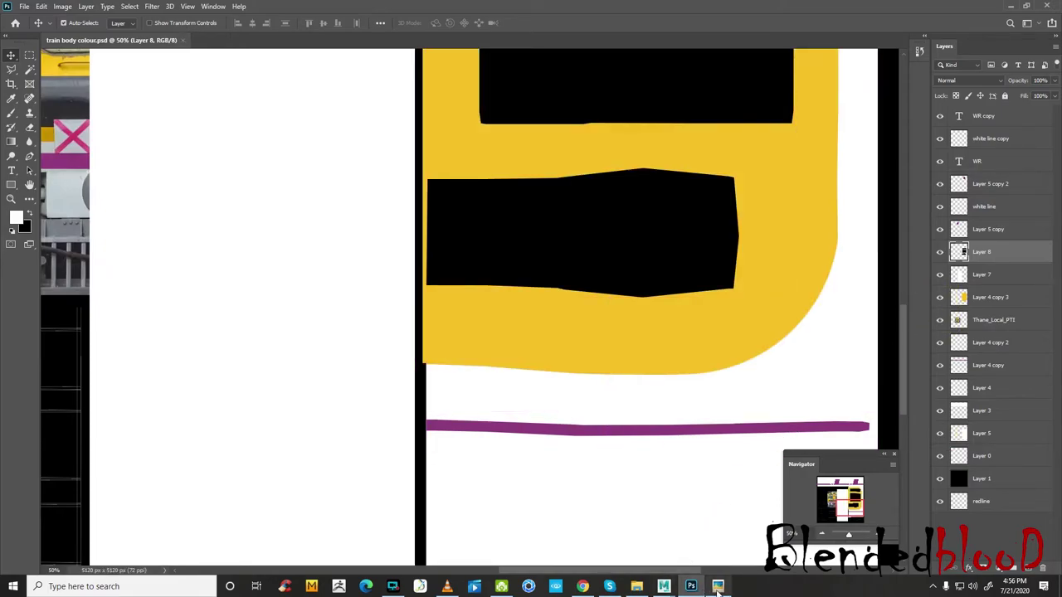
# - In Maya, reload the updated texture on the file1 node
pyautogui.click(674, 586)
pyautogui.click(718, 538)
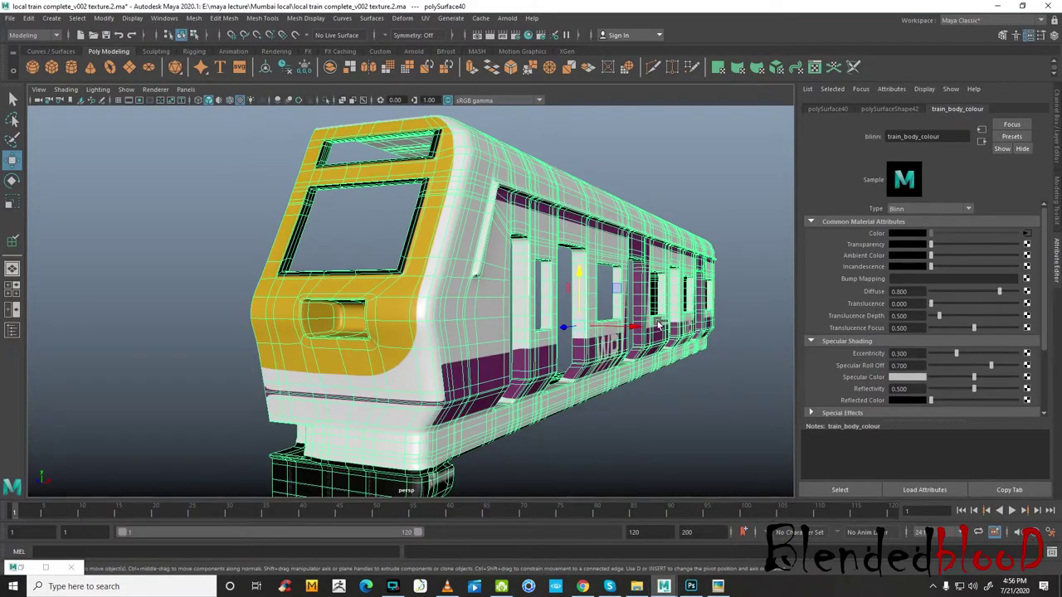
pyautogui.click(1027, 233)
pyautogui.click(906, 276)
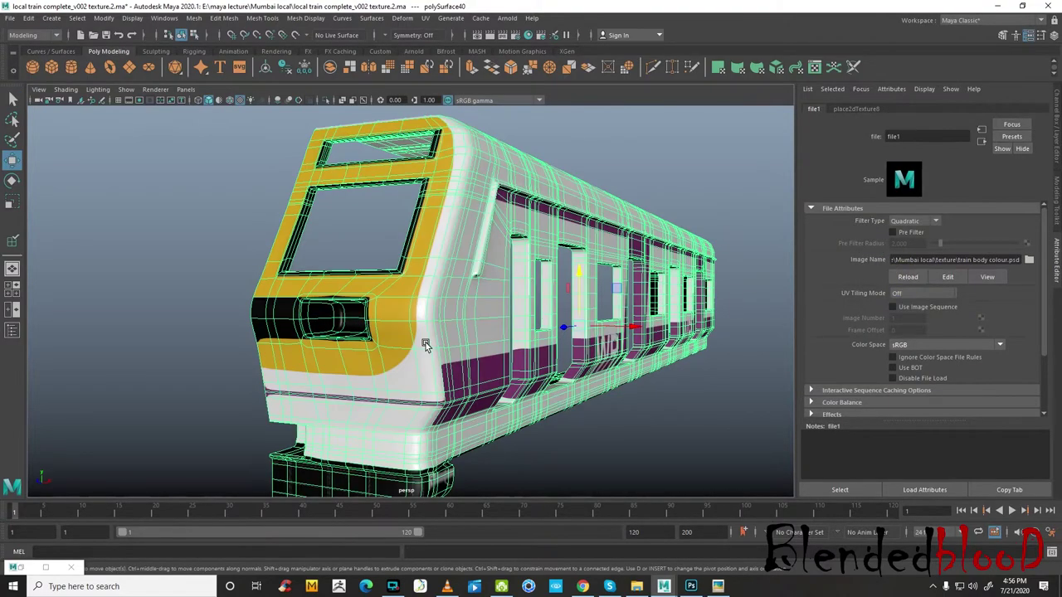
# - Compare with the reference photo and orbit around the train cab to inspect the black headlight panel
pyautogui.click(718, 586)
pyautogui.click(719, 587)
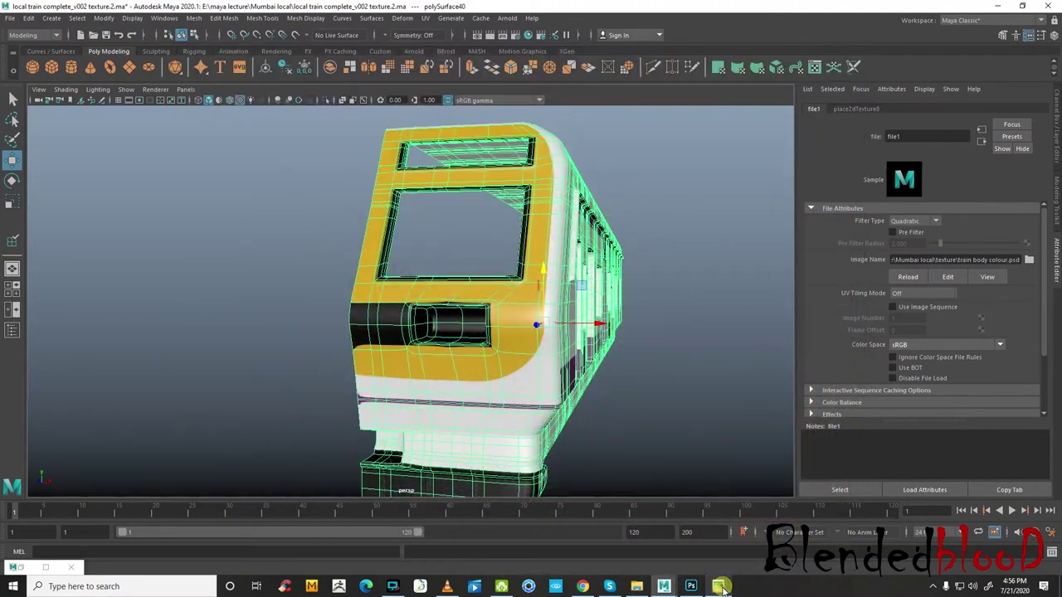
pyautogui.click(722, 586)
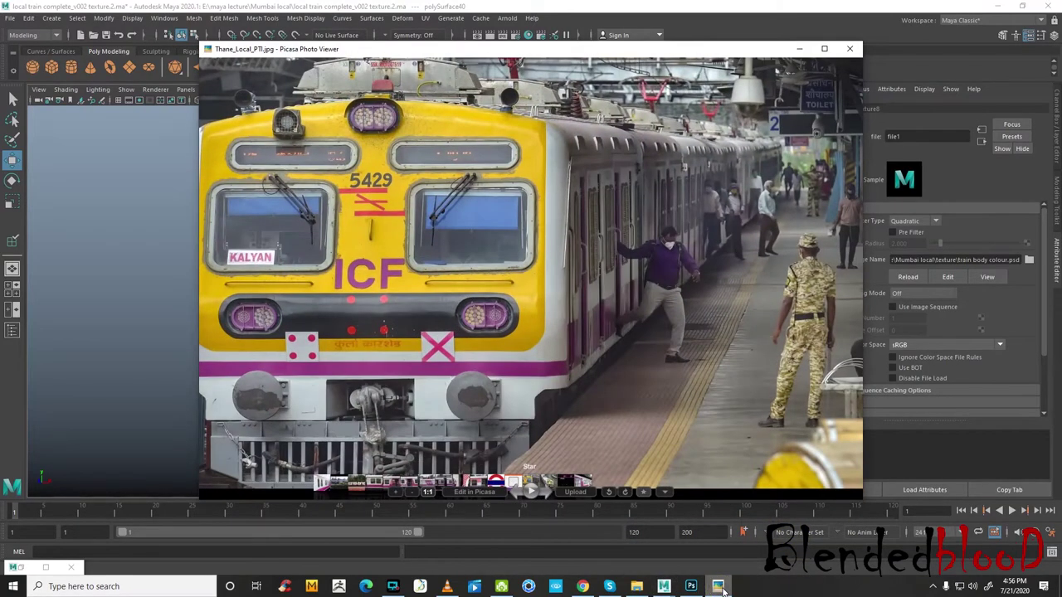
pyautogui.click(722, 585)
pyautogui.rightClick(488, 319)
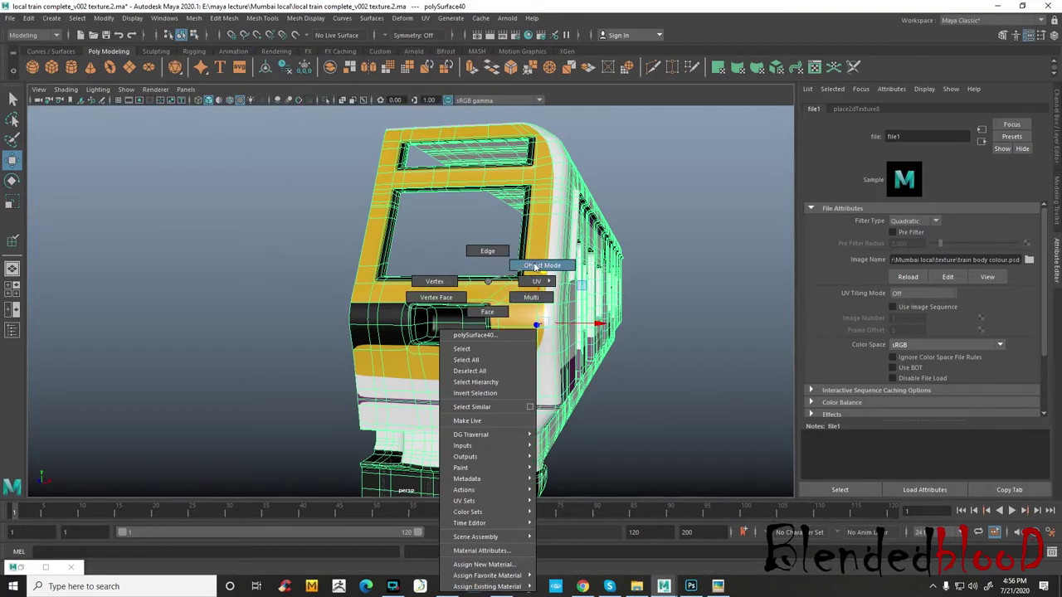
pyautogui.moveTo(730, 398)
pyautogui.keyDown('alt'); pyautogui.mouseDown()
pyautogui.moveTo(512, 363)
pyautogui.moveTo(531, 367)
pyautogui.mouseUp(); pyautogui.keyUp('alt')
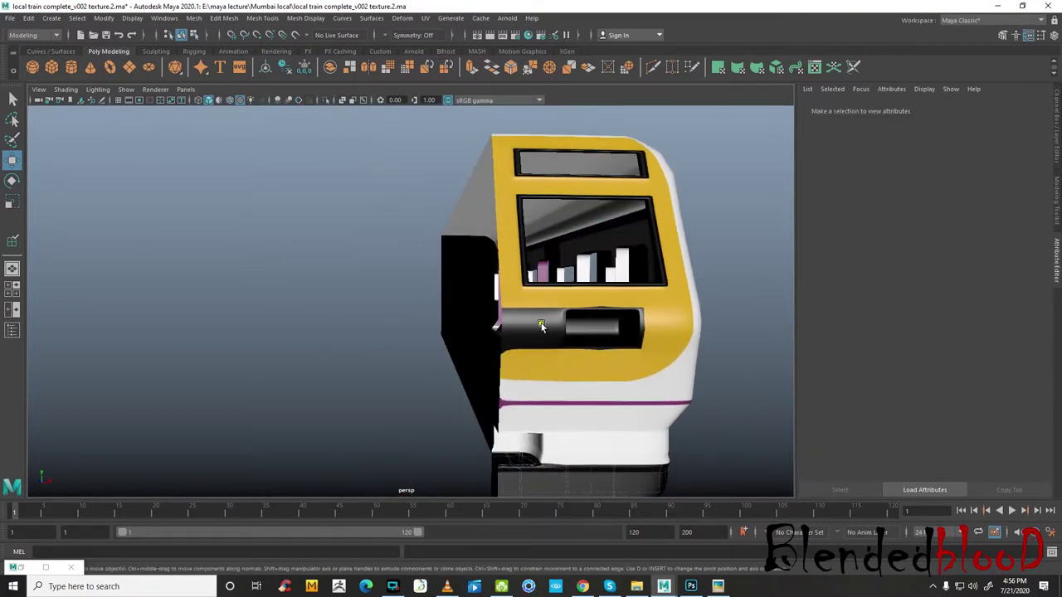
pyautogui.click(622, 355)
pyautogui.keyDown('alt'); pyautogui.moveTo(623, 355); pyautogui.dragTo(624, 351); pyautogui.keyUp('alt')
pyautogui.moveTo(543, 282); pyautogui.dragTo(597, 274, button='right')
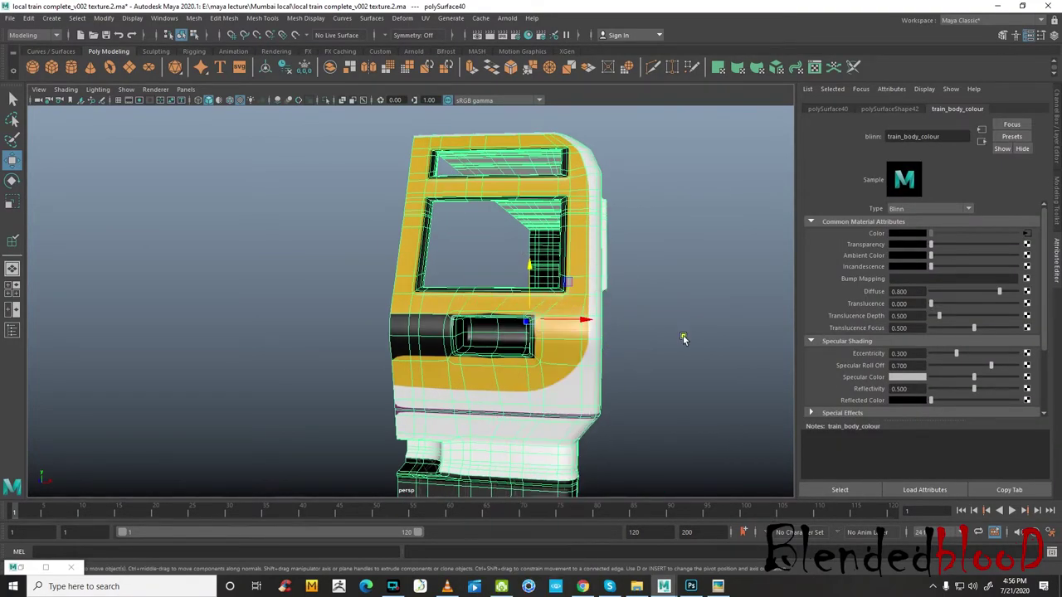
pyautogui.keyDown('alt'); pyautogui.moveTo(597, 273); pyautogui.dragTo(484, 366); pyautogui.keyUp('alt')
pyautogui.keyDown('alt'); pyautogui.moveTo(233, 369); pyautogui.dragTo(310, 307); pyautogui.keyUp('alt')
pyautogui.click(310, 311)
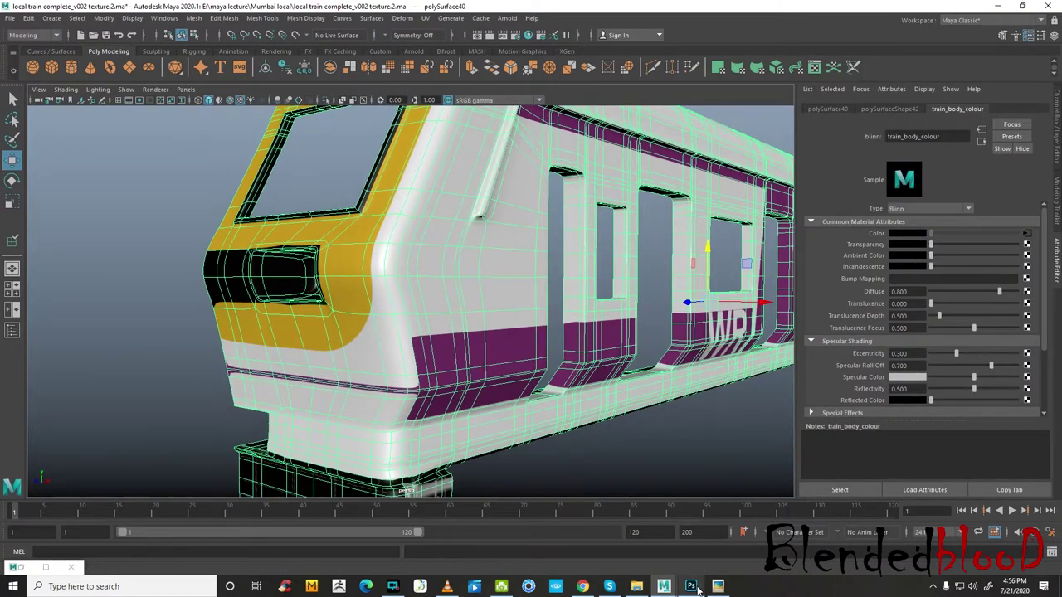
# - Back in Photoshop, hide Layer 7 and the yellow body layer
pyautogui.click(694, 588)
pyautogui.click(680, 288)
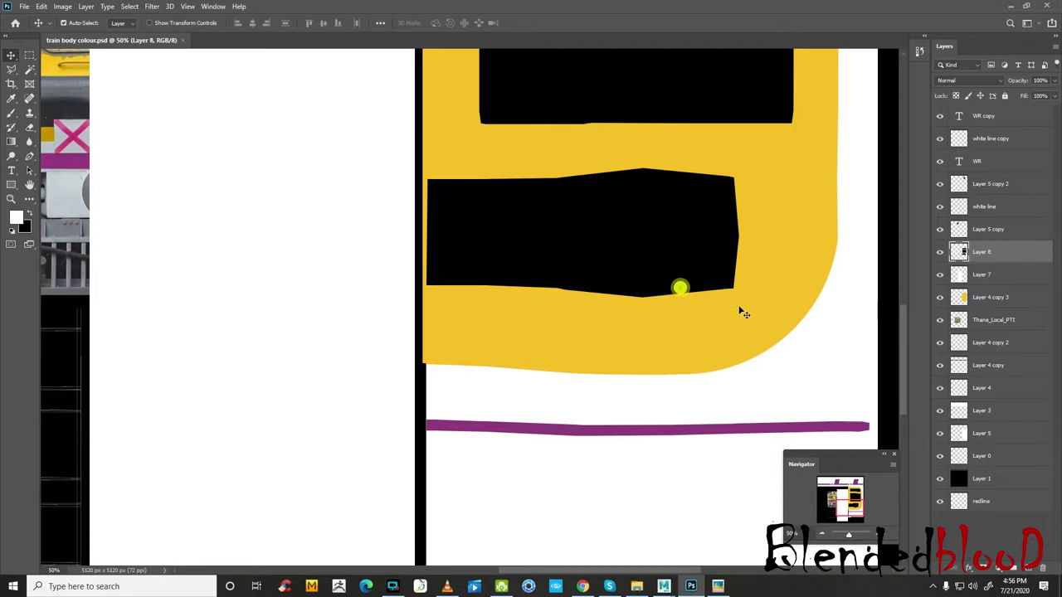
pyautogui.click(940, 274)
pyautogui.click(940, 298)
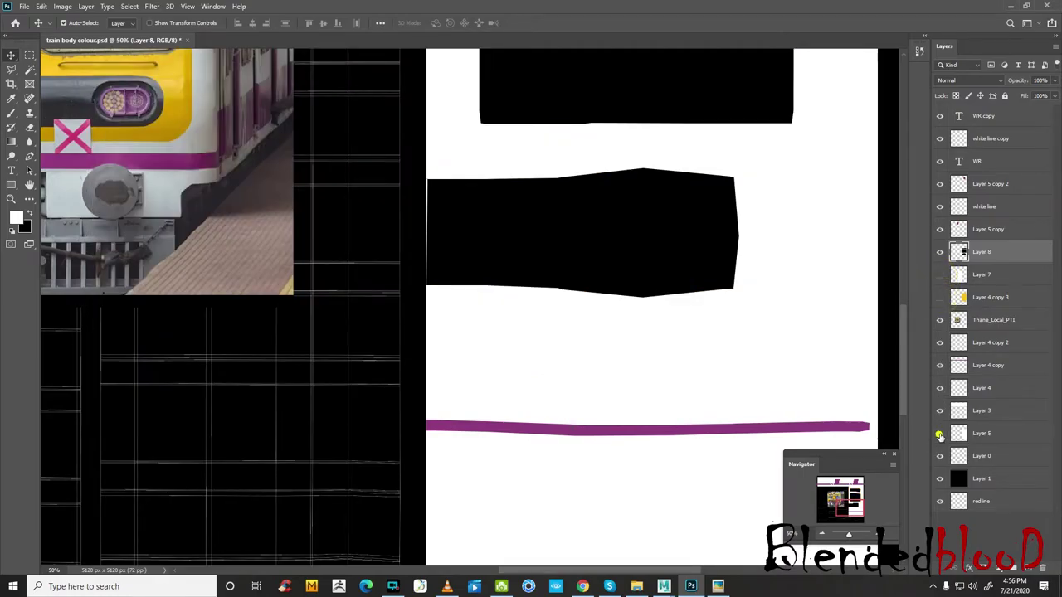
# - Hide the white base layer and Layer 8, then add a new empty layer
pyautogui.click(940, 434)
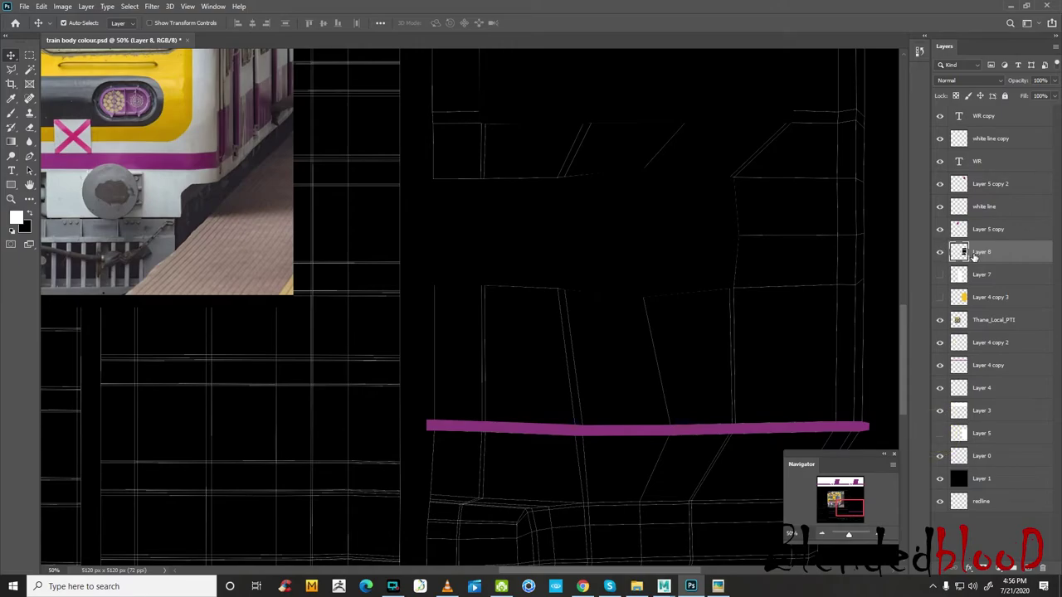
pyautogui.click(939, 253)
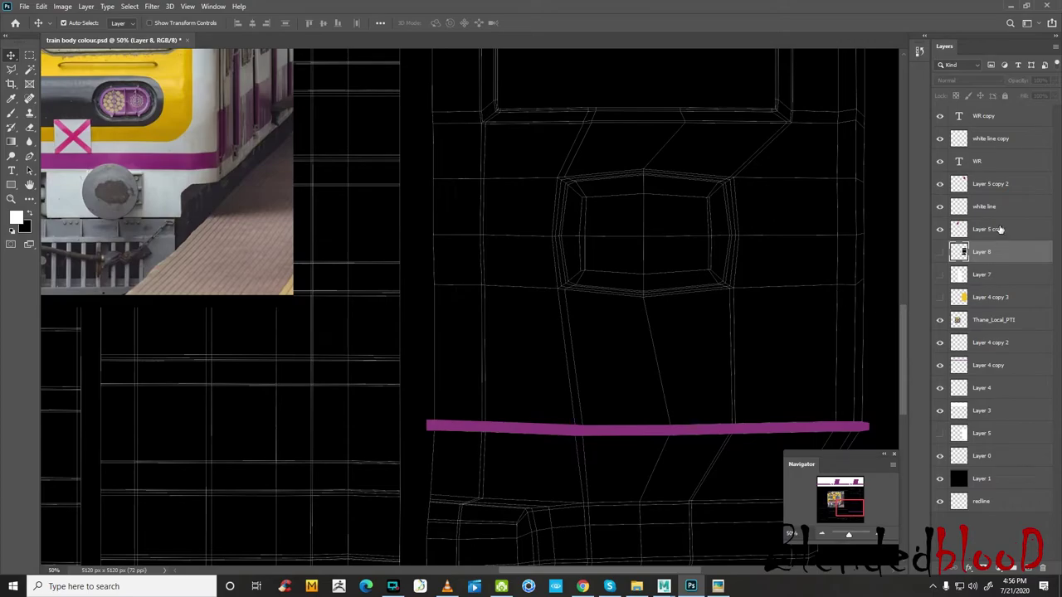
pyautogui.click(27, 56)
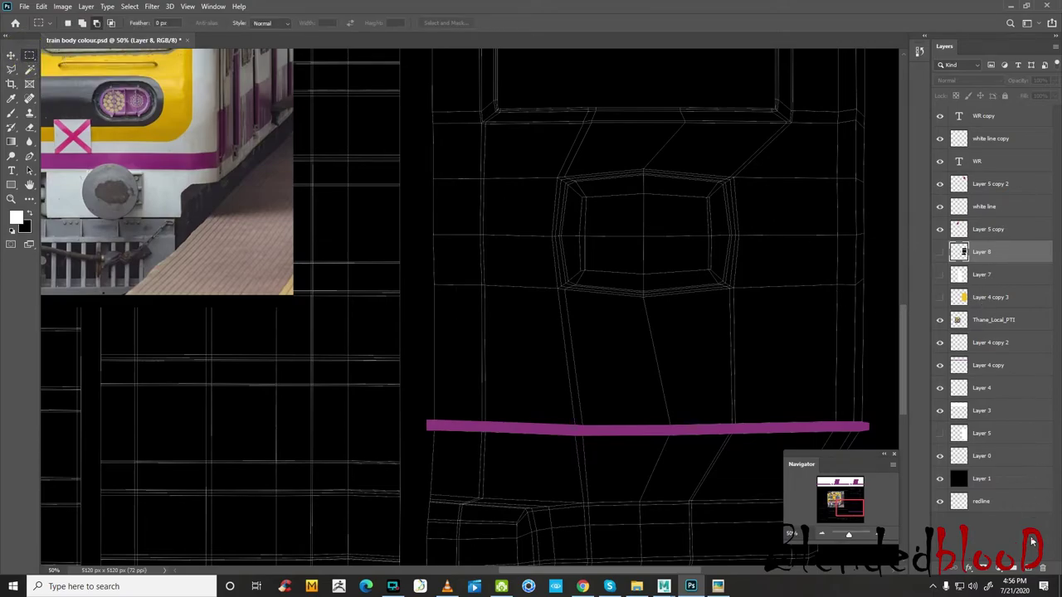
pyautogui.click(1028, 568)
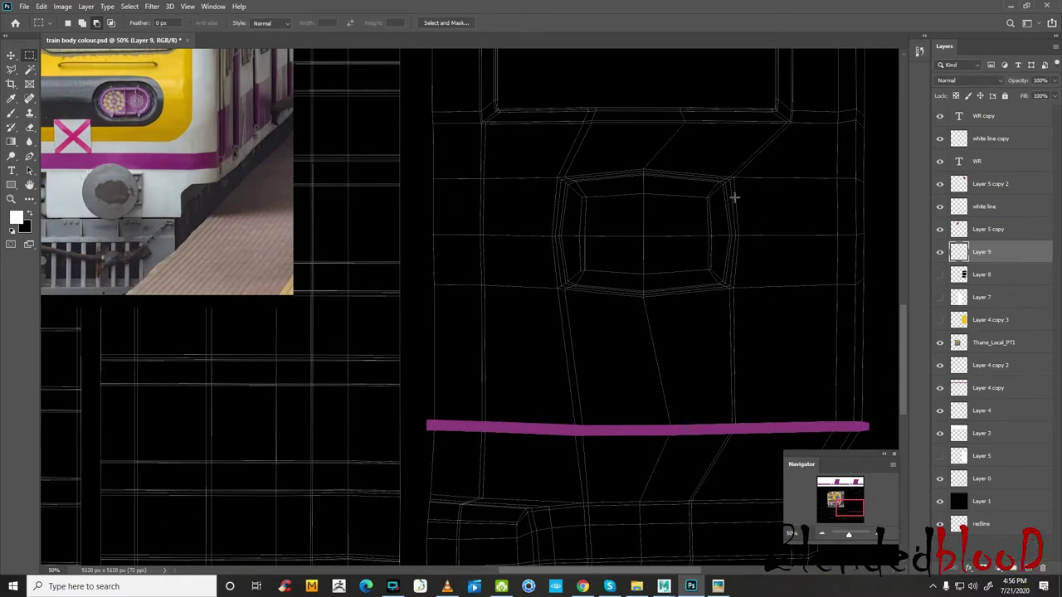
pyautogui.moveTo(741, 183); pyautogui.dragTo(816, 249)
pyautogui.click(736, 264)
# - Draw an elliptical selection right of the window and fill it with white
pyautogui.rightClick(29, 56)
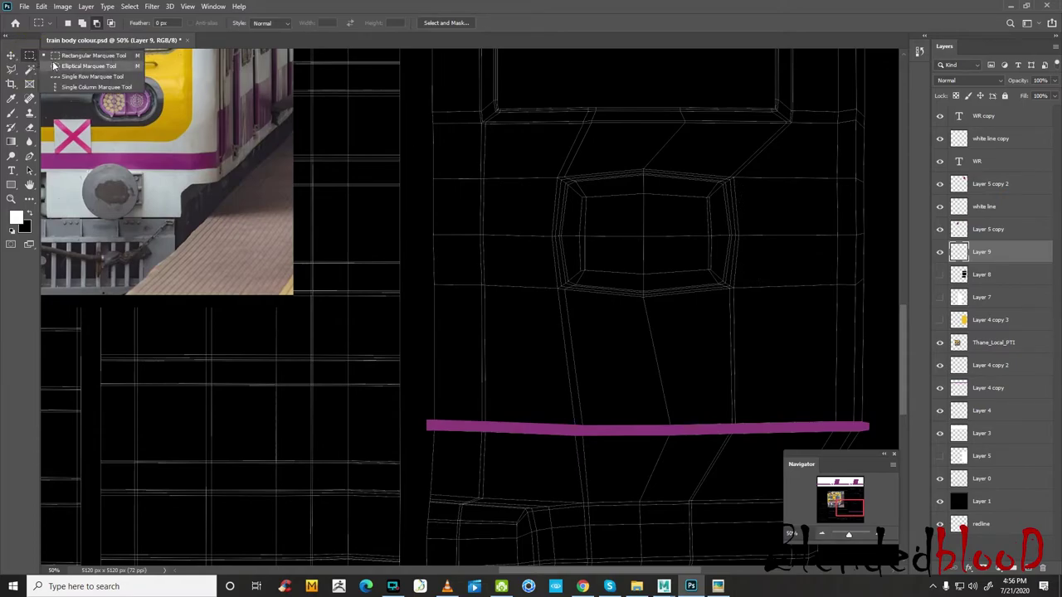
pyautogui.click(59, 67)
pyautogui.moveTo(758, 214)
pyautogui.mouseDown()
pyautogui.moveTo(829, 285)
pyautogui.moveTo(845, 346)
pyautogui.mouseUp()
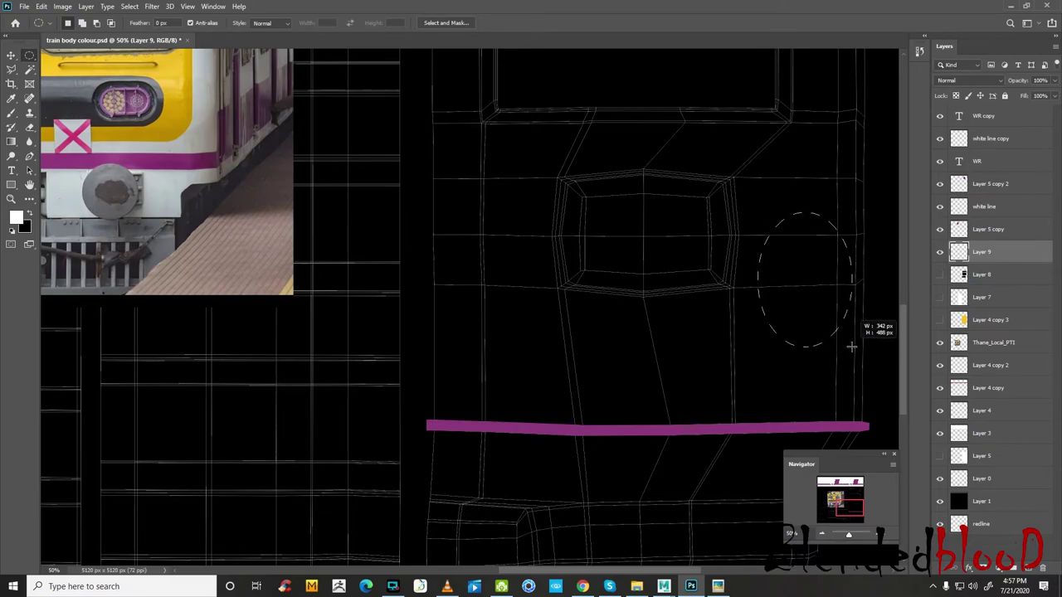
pyautogui.moveTo(845, 347); pyautogui.dragTo(834, 345)
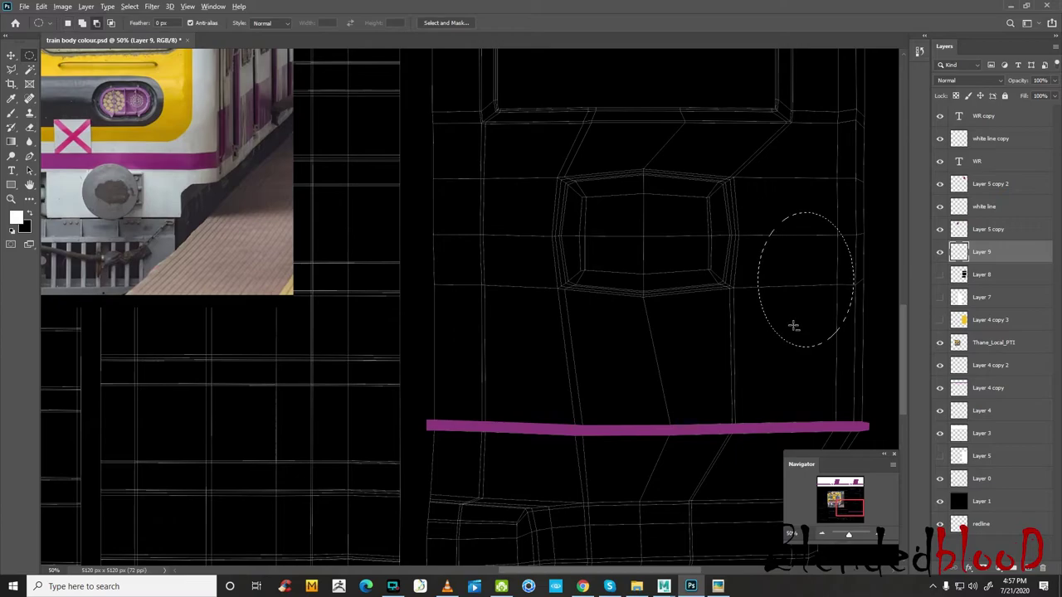
pyautogui.hotkey('alt', 'BackSpace')
# - Refill the oval with magenta sampled from the photo, set 51% opacity, and move it over the window's right corner
pyautogui.click(9, 55)
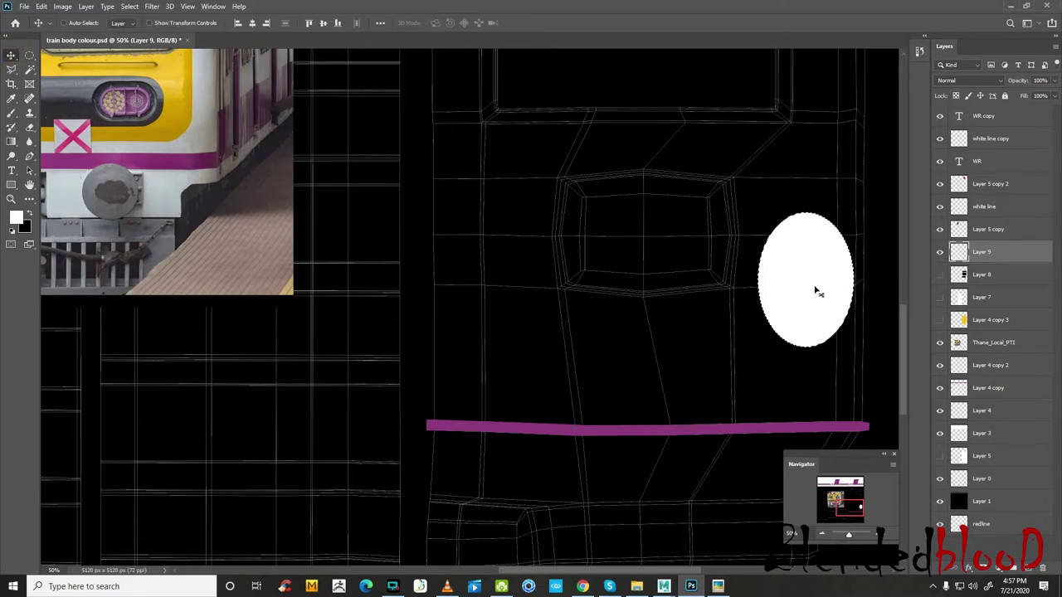
pyautogui.click(17, 218)
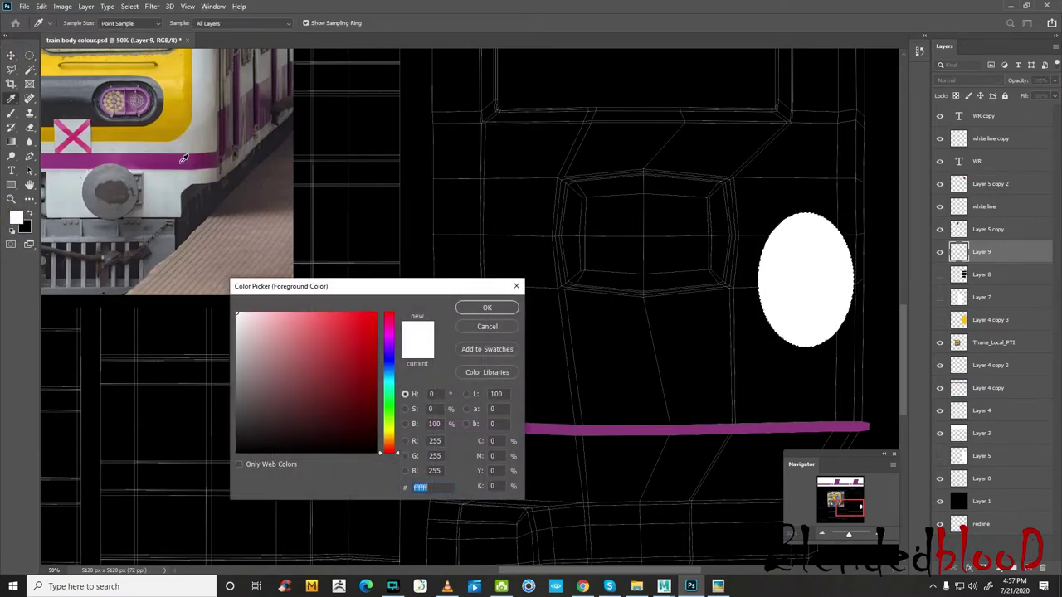
pyautogui.click(181, 157)
pyautogui.click(469, 311)
pyautogui.hotkey('alt', 'BackSpace')
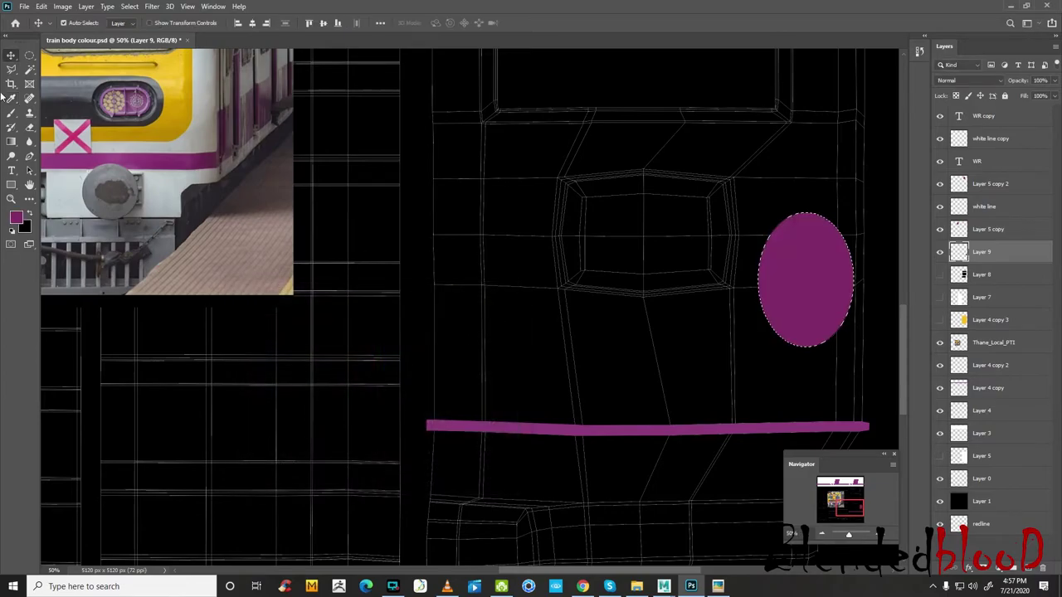
pyautogui.hotkey('ctrl', 'd')
pyautogui.moveTo(1056, 83); pyautogui.dragTo(1033, 89)
pyautogui.moveTo(821, 278); pyautogui.dragTo(734, 238)
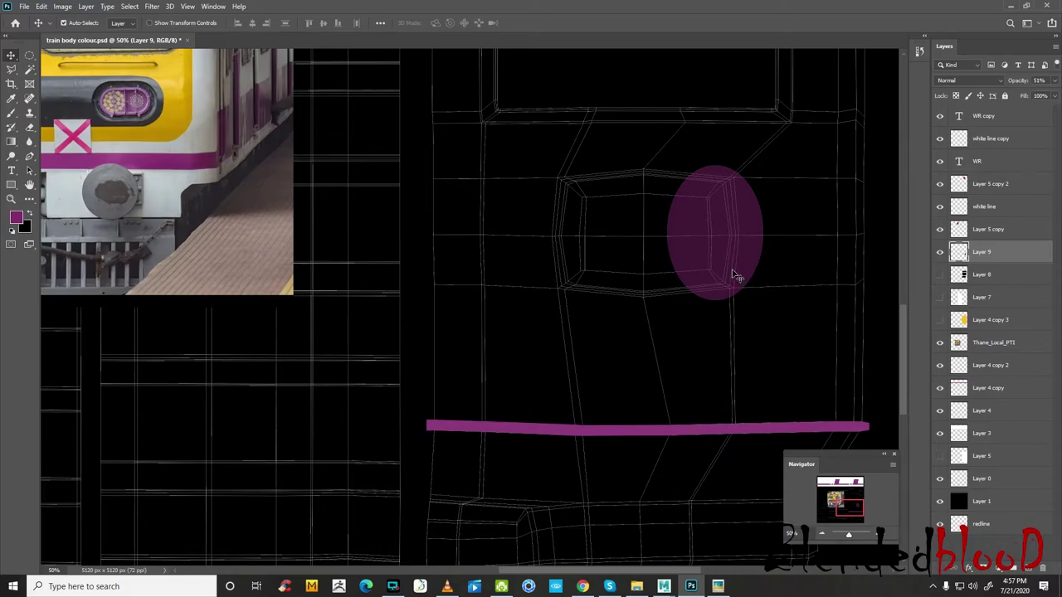
# - Free-transform the oval shorter at top and bottom, nudge it right, and load it as a selection
pyautogui.hotkey('ctrl', 't')
pyautogui.moveTo(715, 300); pyautogui.dragTo(715, 295)
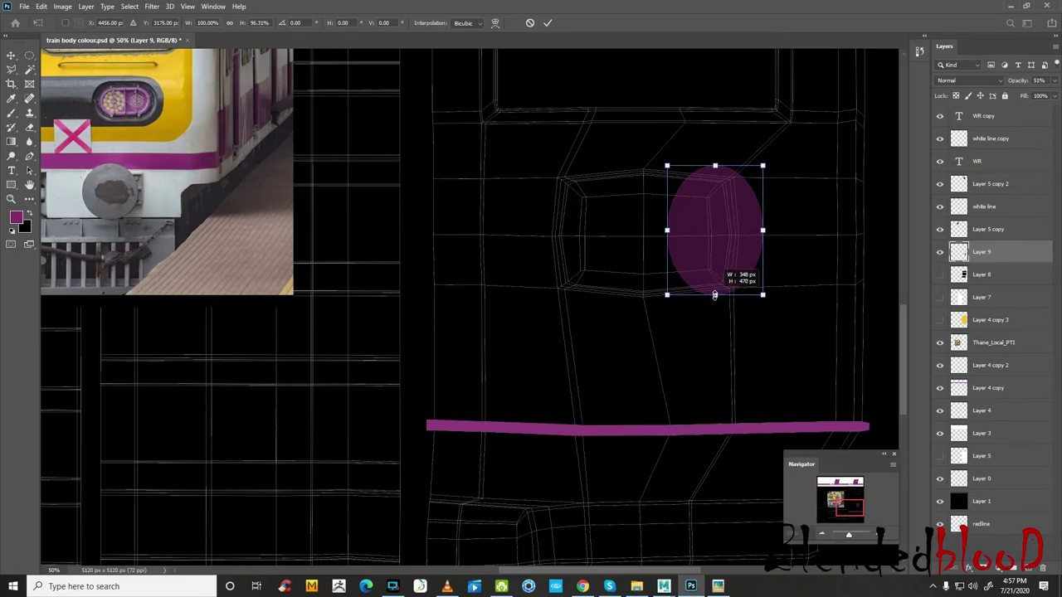
pyautogui.moveTo(716, 167); pyautogui.dragTo(716, 171)
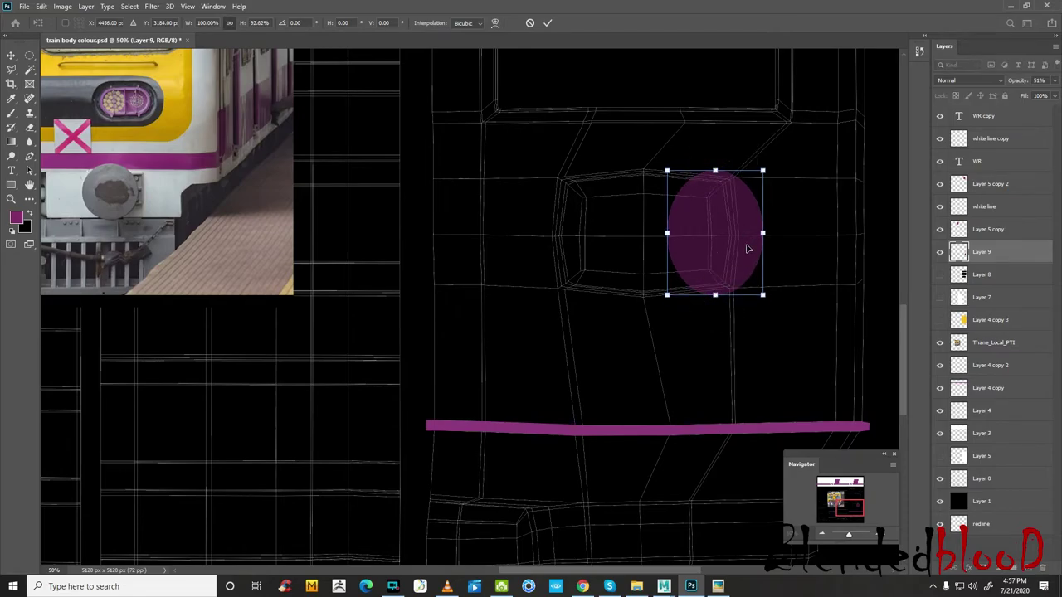
pyautogui.moveTo(747, 249); pyautogui.dragTo(750, 249)
pyautogui.press('Return')
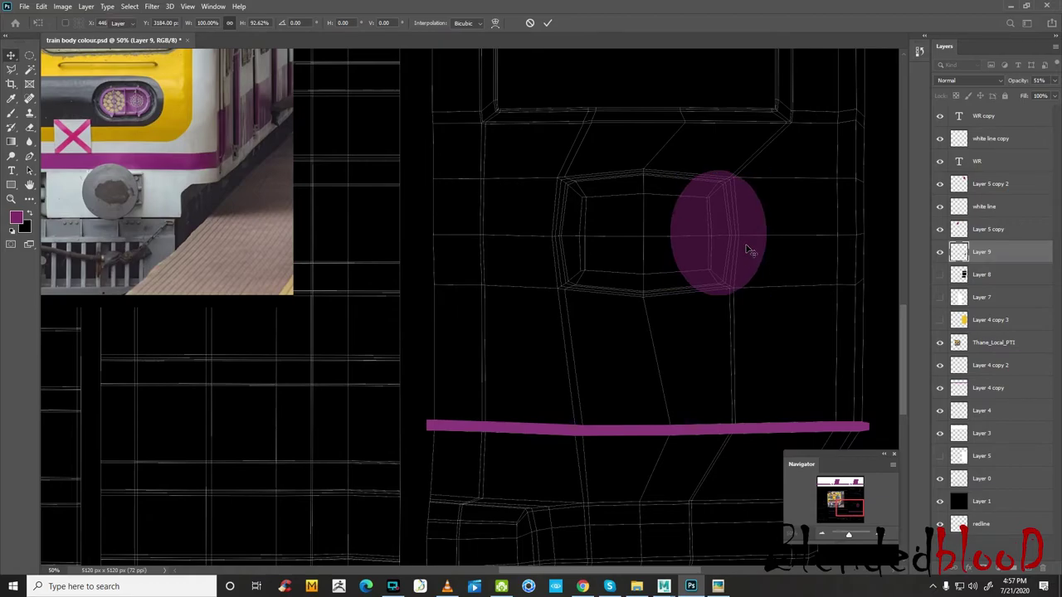
pyautogui.keyDown('ctrl'); pyautogui.click(958, 252); pyautogui.keyUp('ctrl')
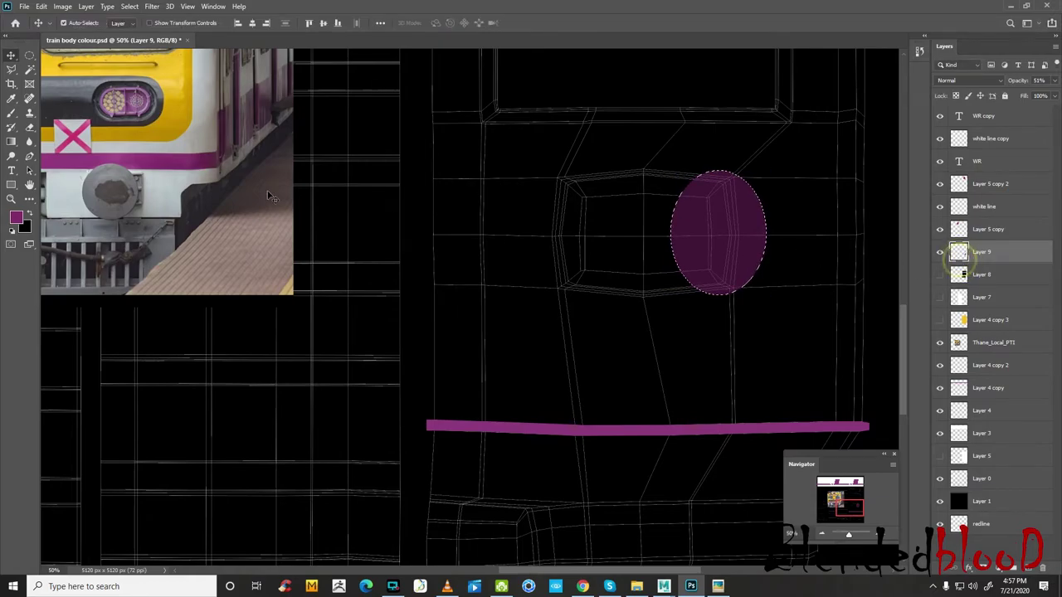
# - Fill the oval selection with black, raise Layer 9 to 100% opacity, and deselect
pyautogui.click(28, 214)
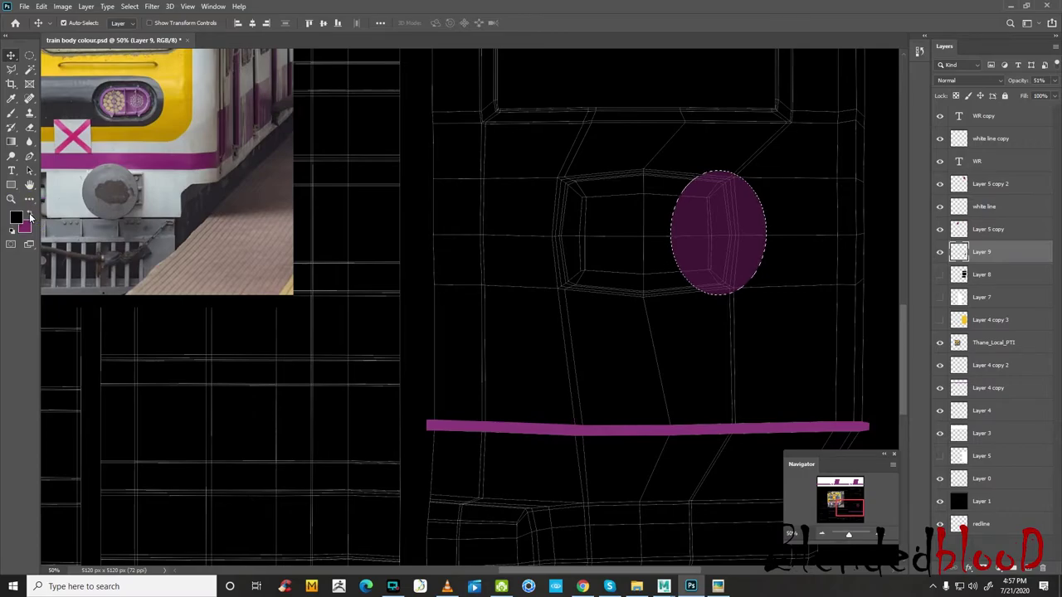
pyautogui.press('Delete')
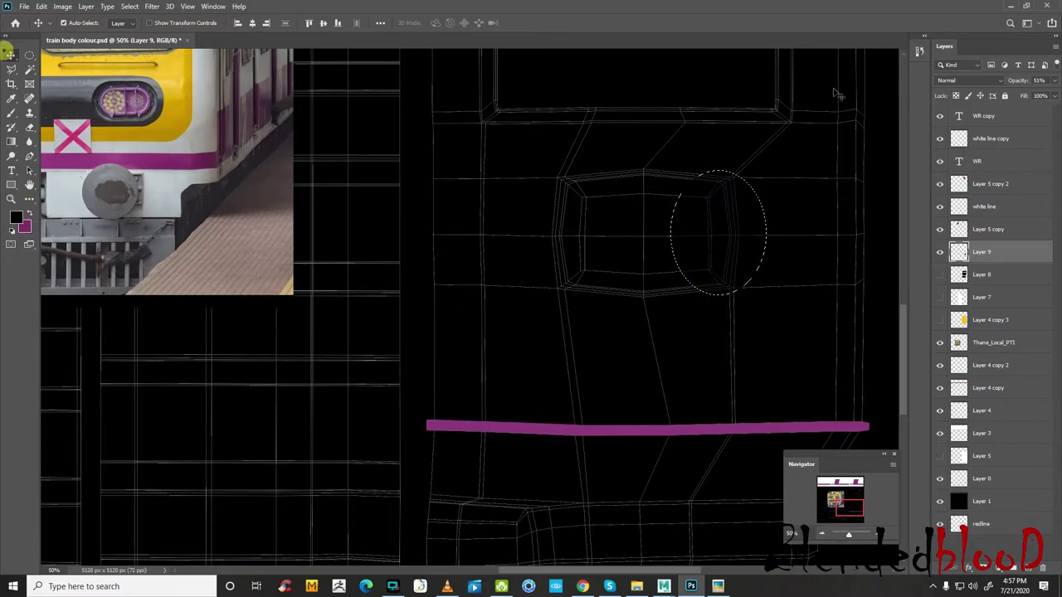
pyautogui.moveTo(1052, 80); pyautogui.dragTo(1027, 88)
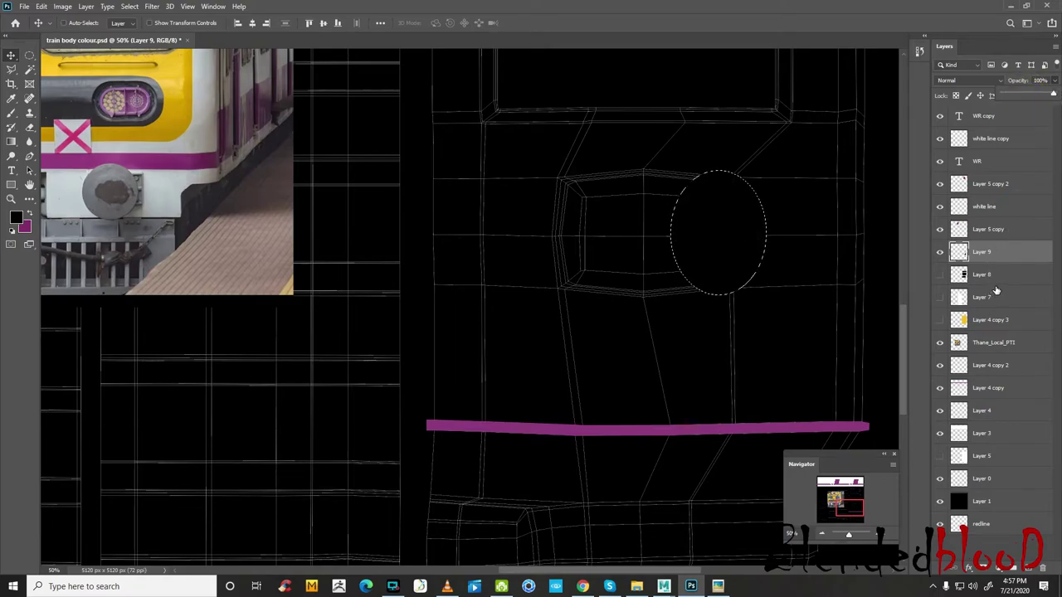
pyautogui.hotkey('ctrl', 'd')
# - Turn the headlight panel, yellow front and white panel layers back on and save the texture
pyautogui.click(941, 275)
pyautogui.click(940, 320)
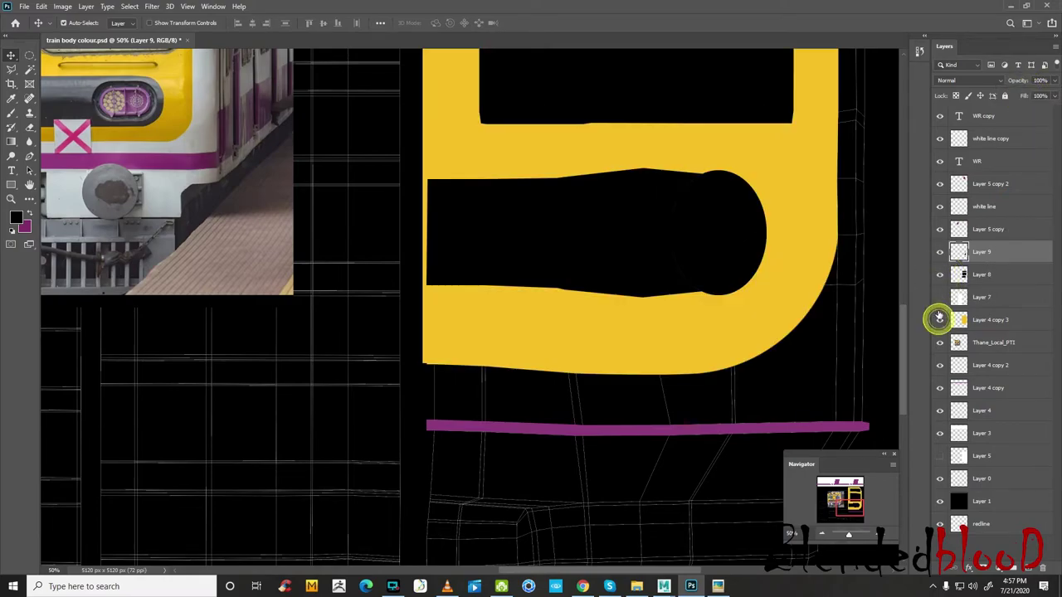
pyautogui.click(940, 297)
pyautogui.click(940, 455)
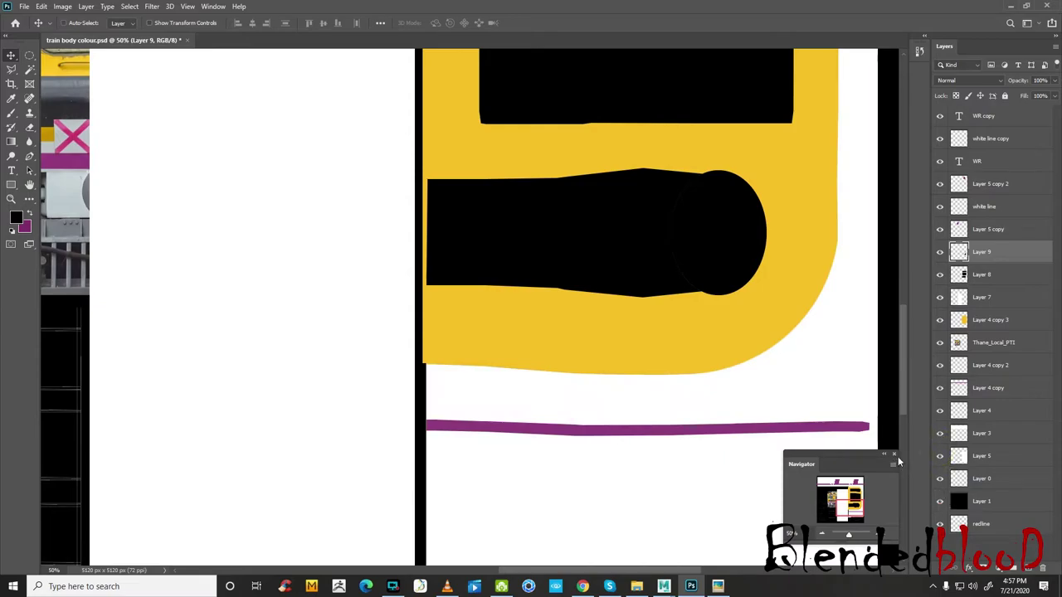
pyautogui.hotkey('ctrl', 's')
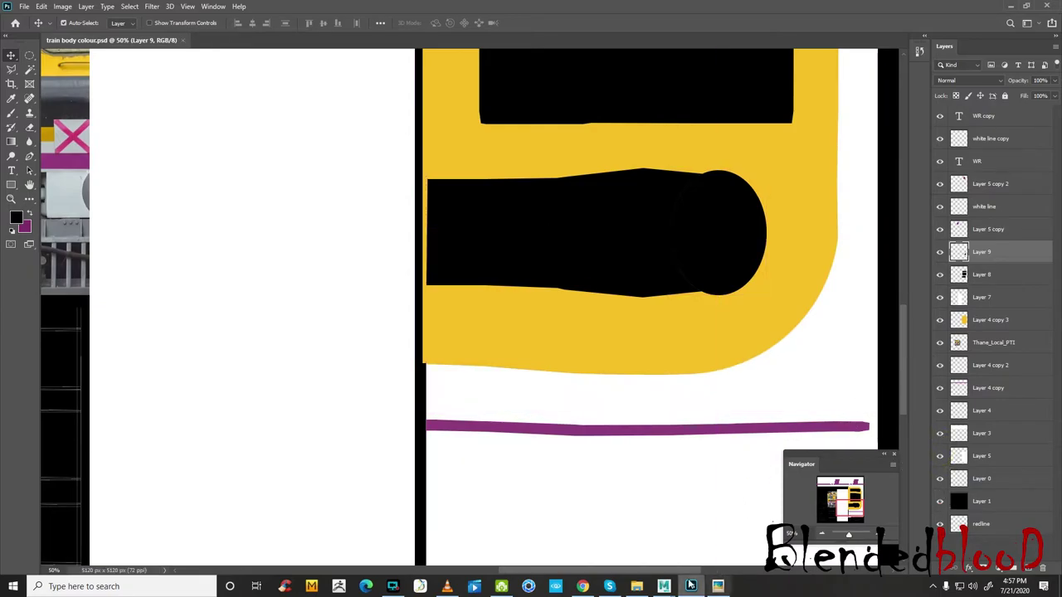
pyautogui.click(663, 586)
# - Reload the file1 texture in Maya and zoom in on the headlight's rounded black end
pyautogui.click(694, 536)
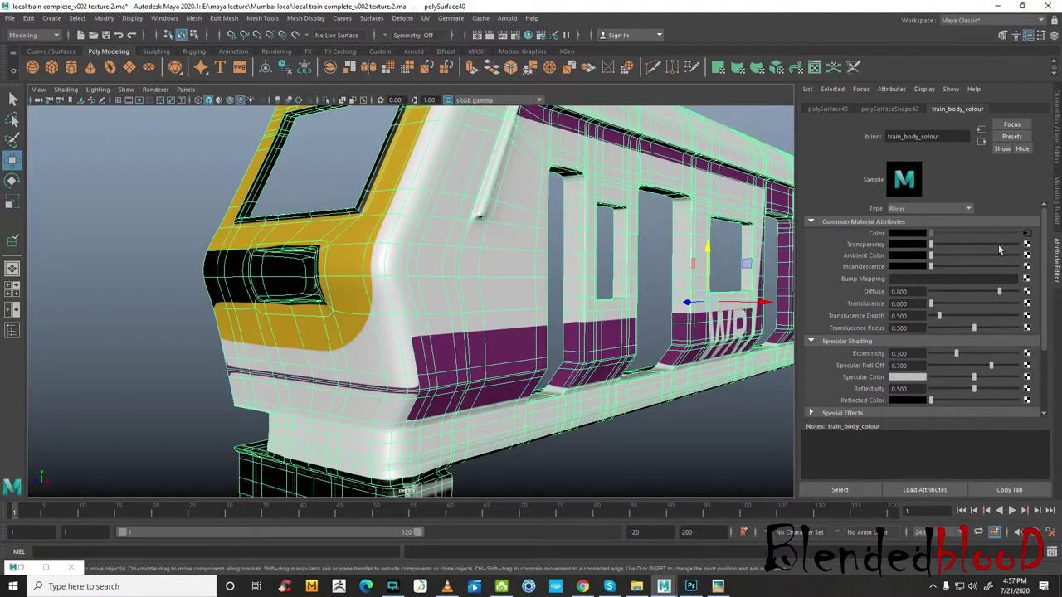
pyautogui.click(1027, 237)
pyautogui.click(908, 277)
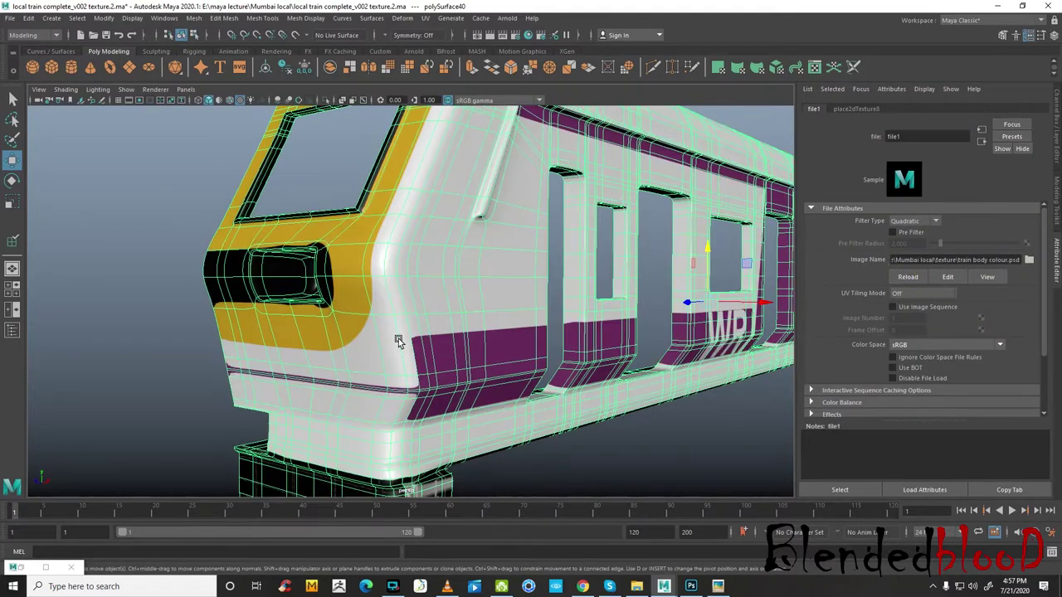
pyautogui.keyDown('alt'); pyautogui.moveTo(398, 342); pyautogui.dragTo(344, 291); pyautogui.keyUp('alt')
pyautogui.keyDown('alt'); pyautogui.moveTo(344, 291); pyautogui.dragTo(664, 272, button='right'); pyautogui.keyUp('alt')
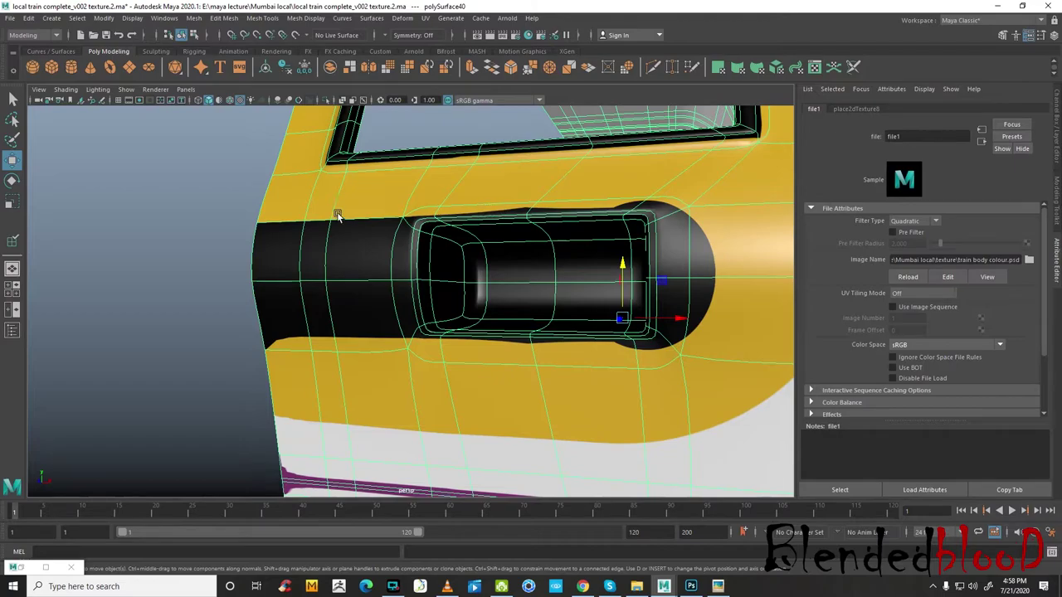
pyautogui.click(692, 586)
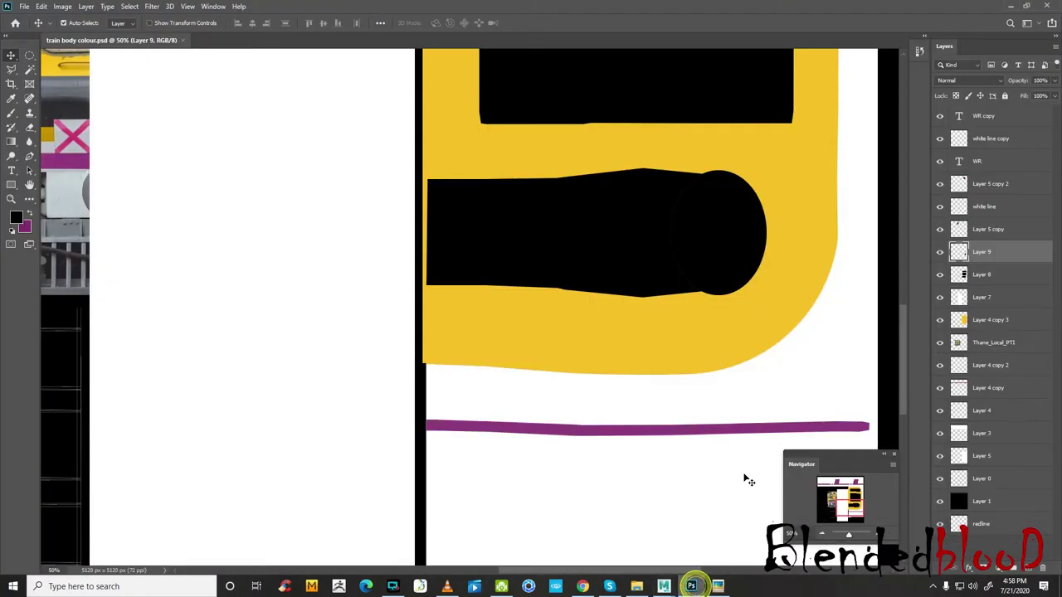
# - Hide the black headlight panel, yellow front and white layers to expose the wireframe
pyautogui.click(940, 252)
pyautogui.click(940, 253)
pyautogui.click(941, 275)
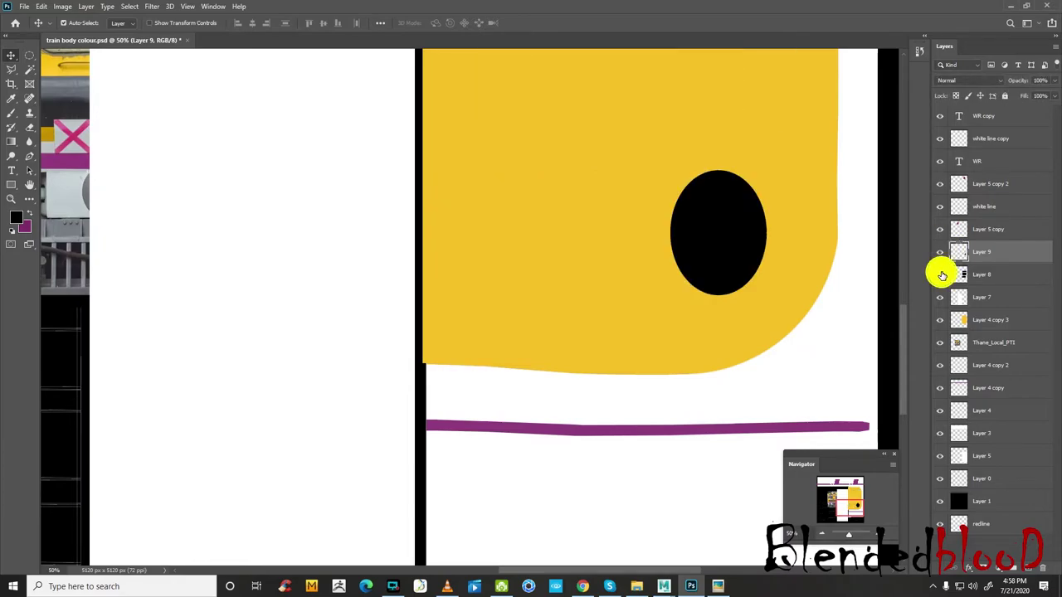
pyautogui.click(940, 321)
pyautogui.click(940, 456)
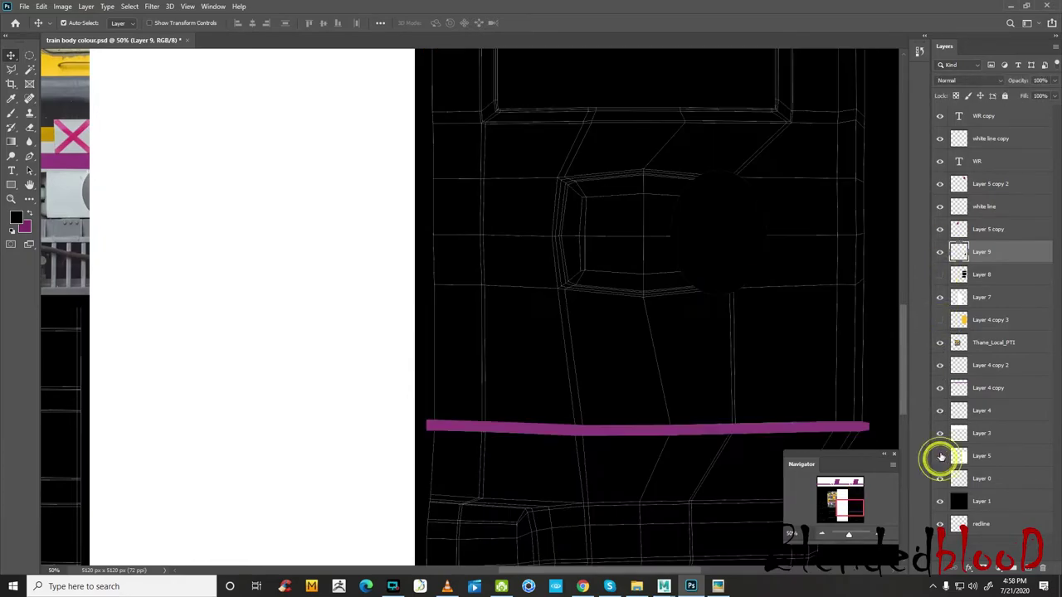
pyautogui.click(940, 252)
pyautogui.click(940, 252)
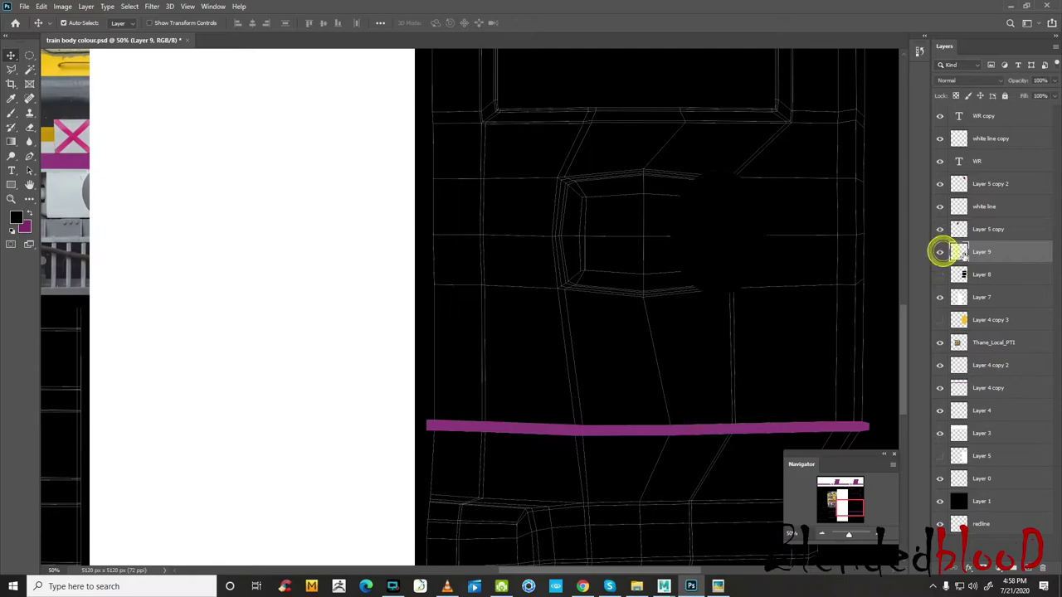
# - With Layer 9 selected, add a new empty Layer 10 above it
pyautogui.click(979, 251)
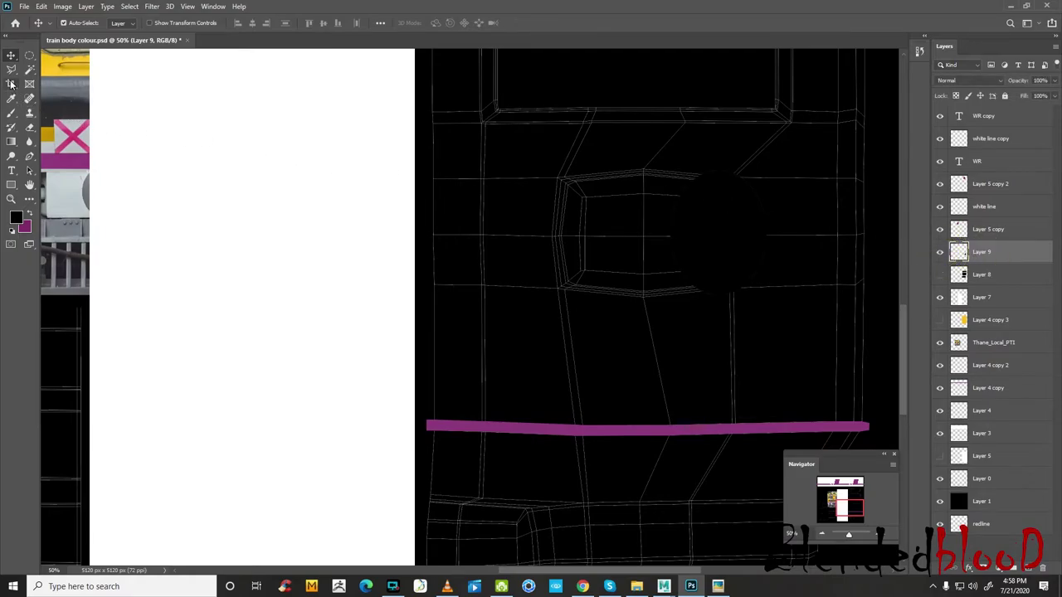
pyautogui.click(935, 274)
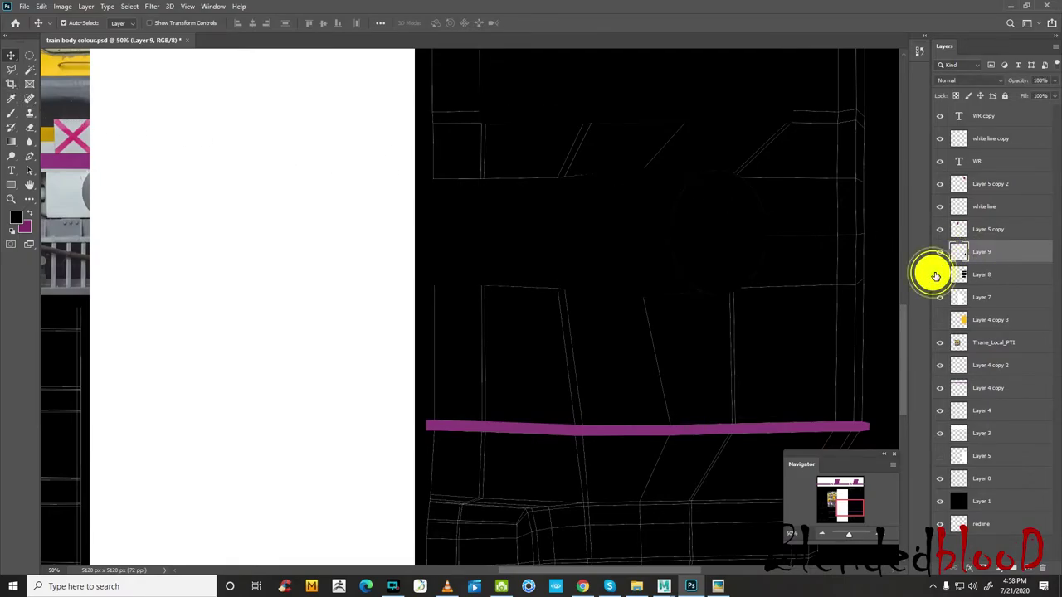
pyautogui.click(936, 275)
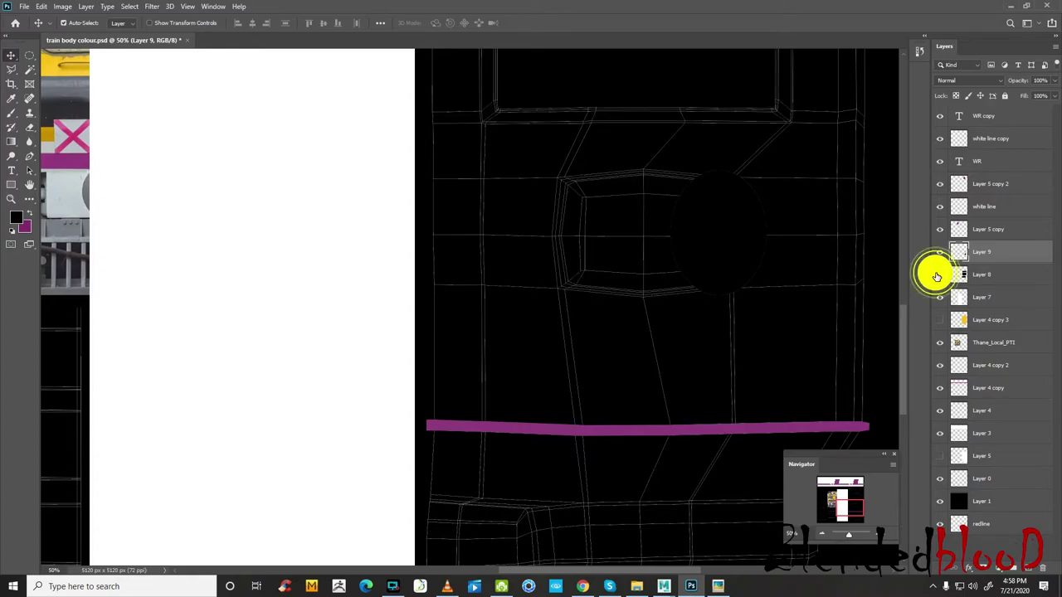
pyautogui.click(14, 70)
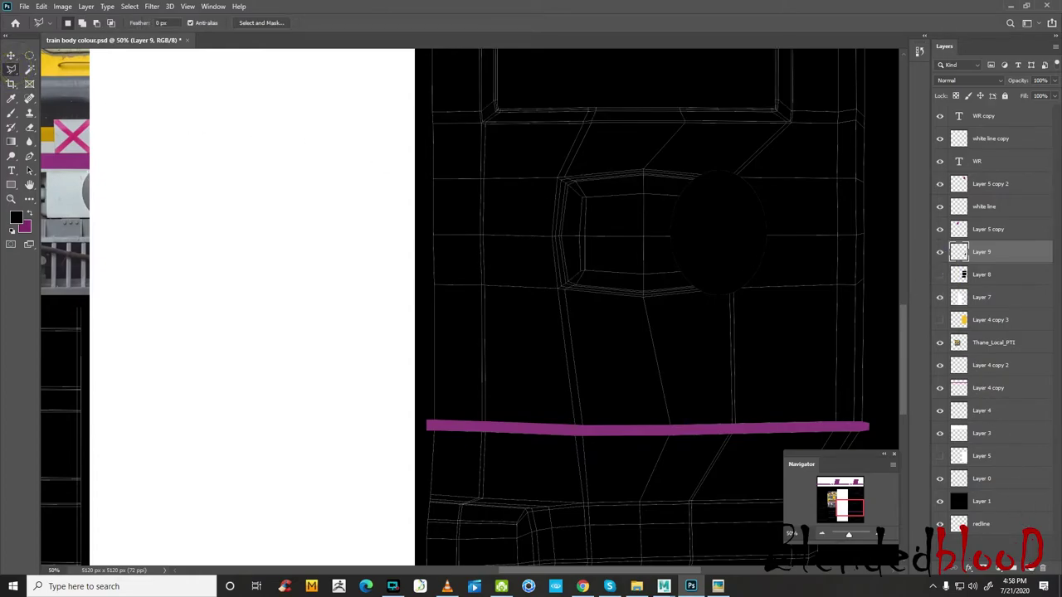
pyautogui.click(1030, 569)
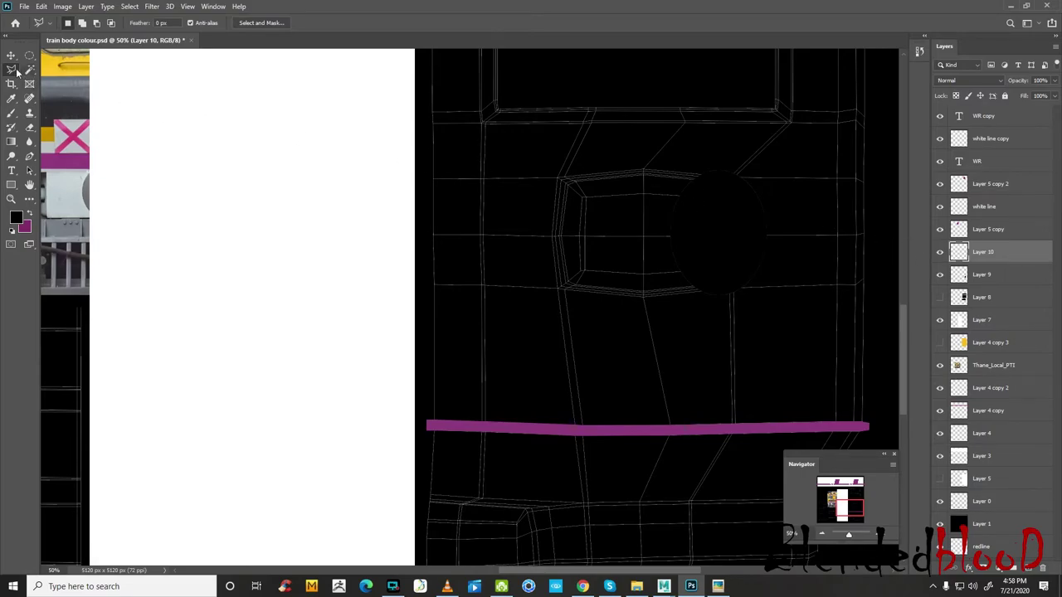
# - Dismiss the no-pixels warning on empty Layer 10 and clear the oval selection
pyautogui.press('v')
pyautogui.click(558, 199)
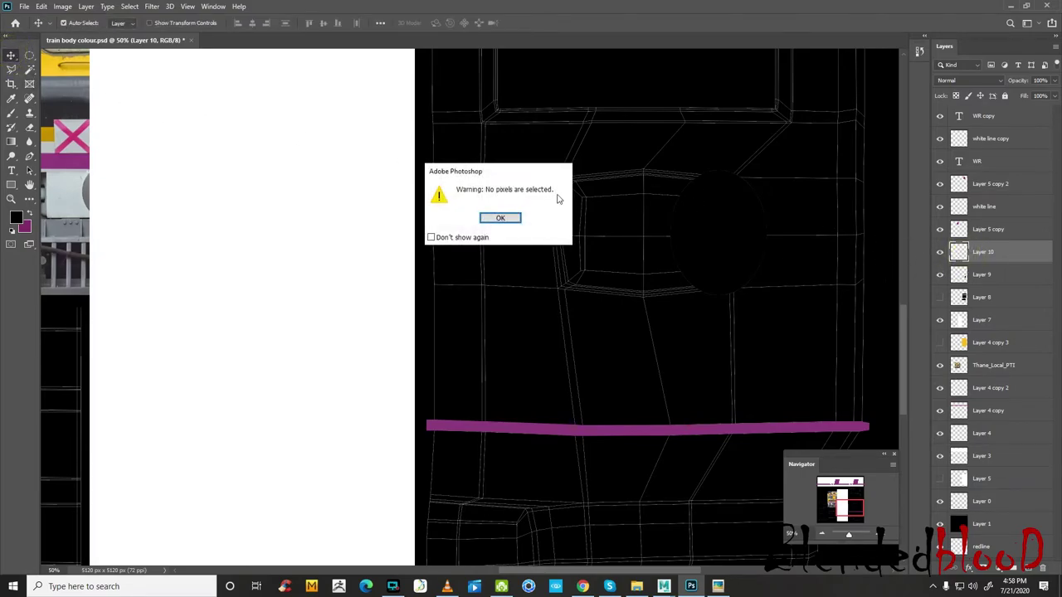
pyautogui.click(500, 217)
pyautogui.keyDown('ctrl'); pyautogui.click(958, 276); pyautogui.keyUp('ctrl')
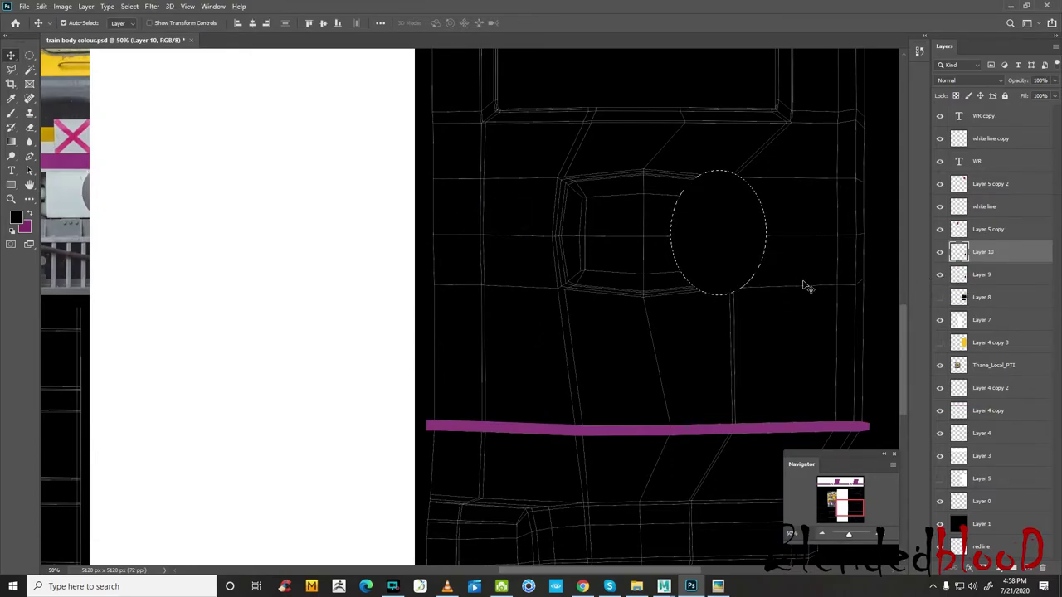
pyautogui.hotkey('ctrl', 'd')
# - Zoom in above the headlight and trace the top-edge corners with the Polygonal Lasso
pyautogui.click(11, 69)
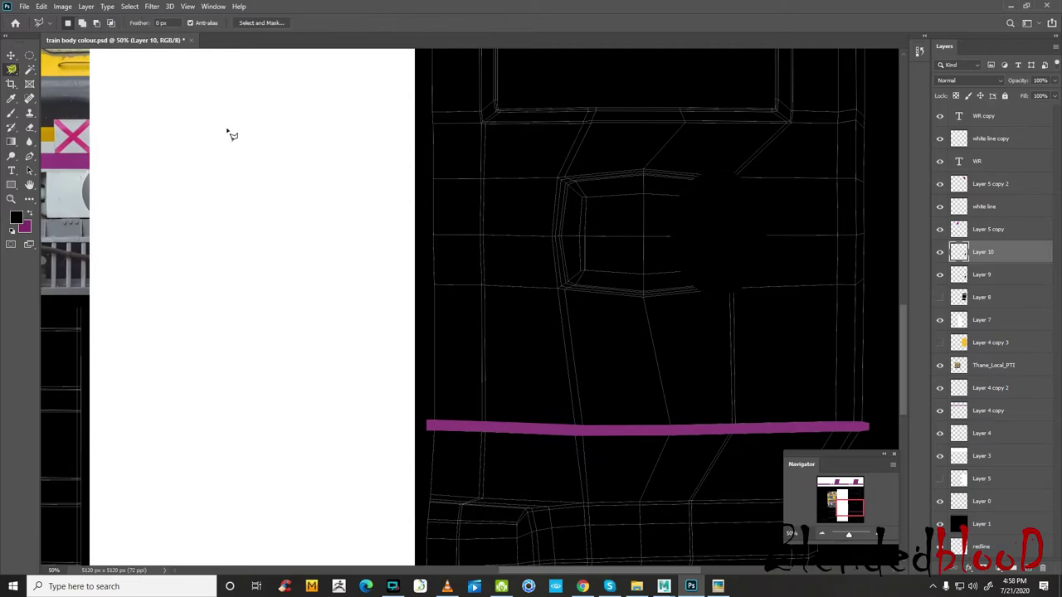
pyautogui.keyDown('ctrl'); pyautogui.click(955, 251); pyautogui.keyUp('ctrl')
pyautogui.click(883, 535)
pyautogui.moveTo(852, 501); pyautogui.dragTo(855, 502)
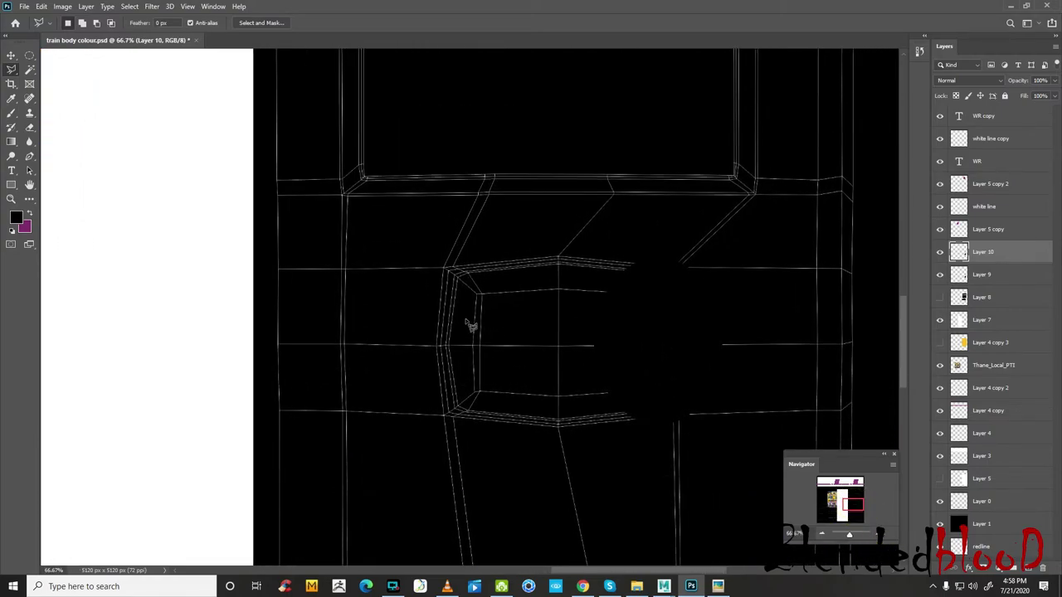
pyautogui.click(274, 258)
pyautogui.click(450, 256)
pyautogui.click(457, 253)
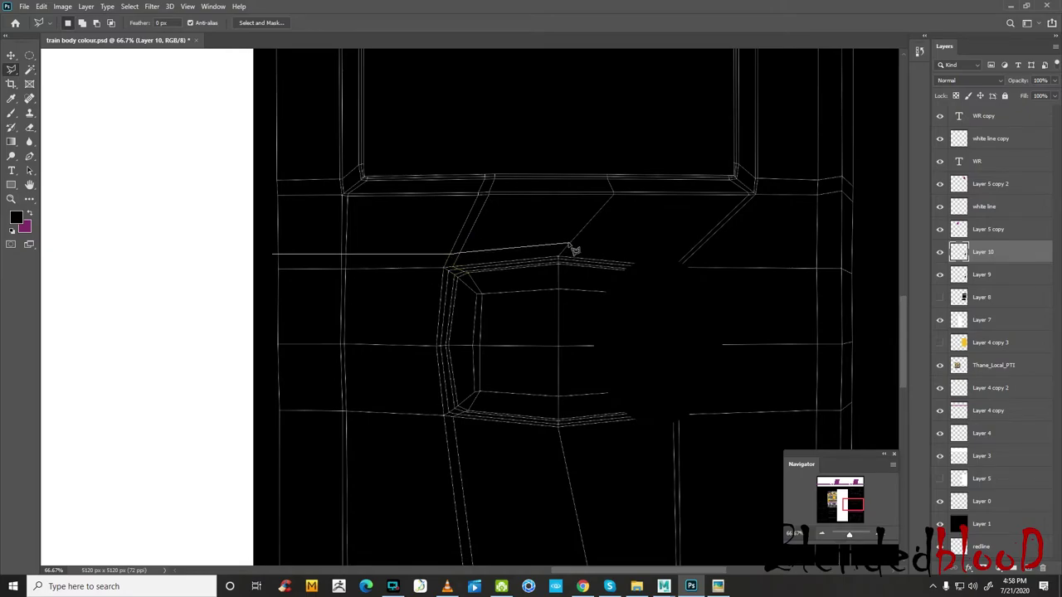
pyautogui.click(571, 244)
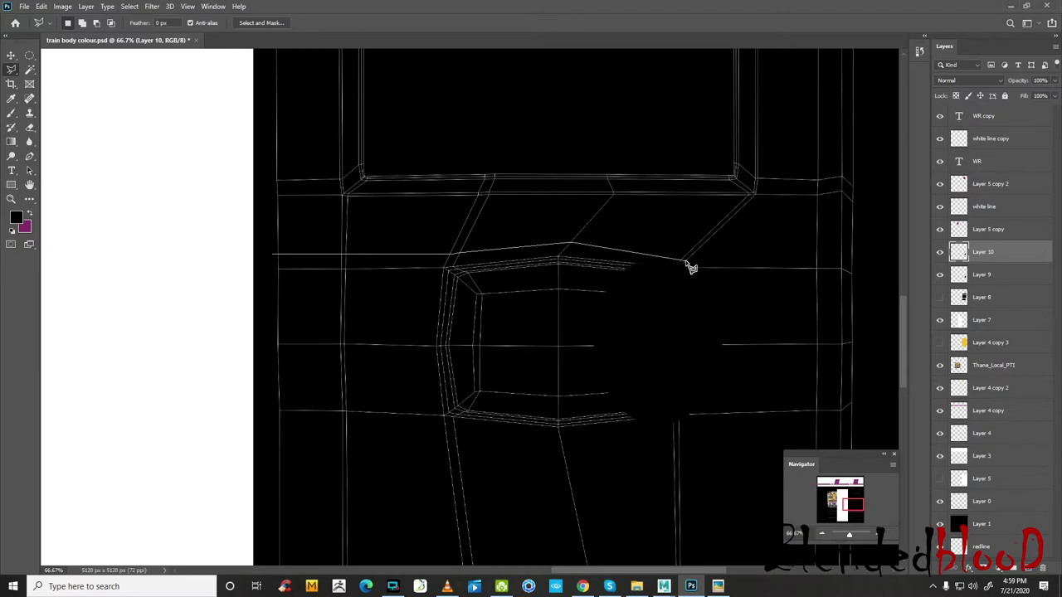
# - Outline the slanted band above the door-handle recess and fill it black on new Layer 11
pyautogui.click(685, 262)
pyautogui.click(328, 282)
pyautogui.click(261, 277)
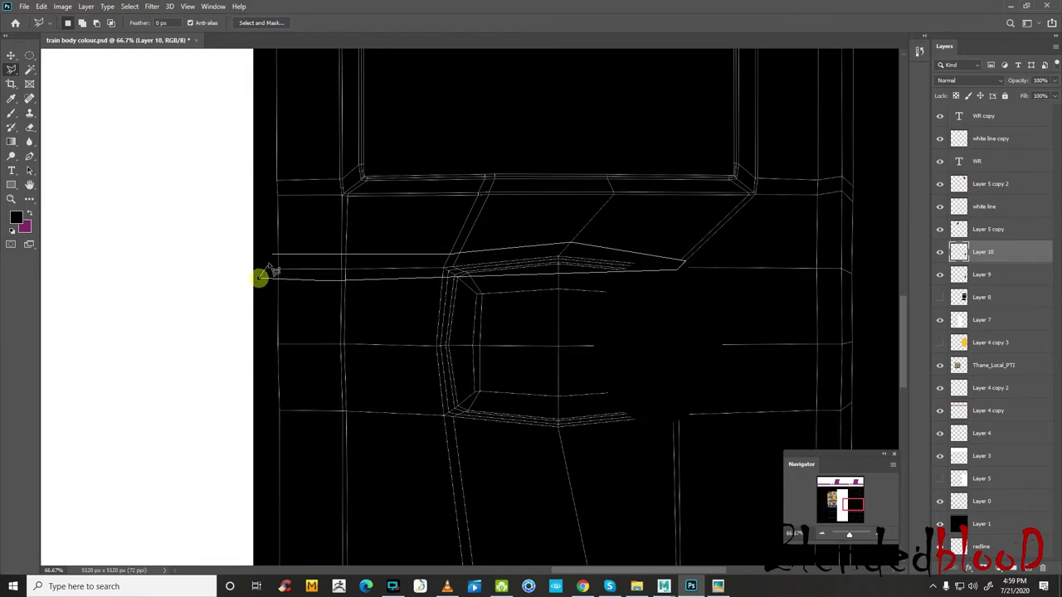
pyautogui.click(273, 254)
pyautogui.click(13, 55)
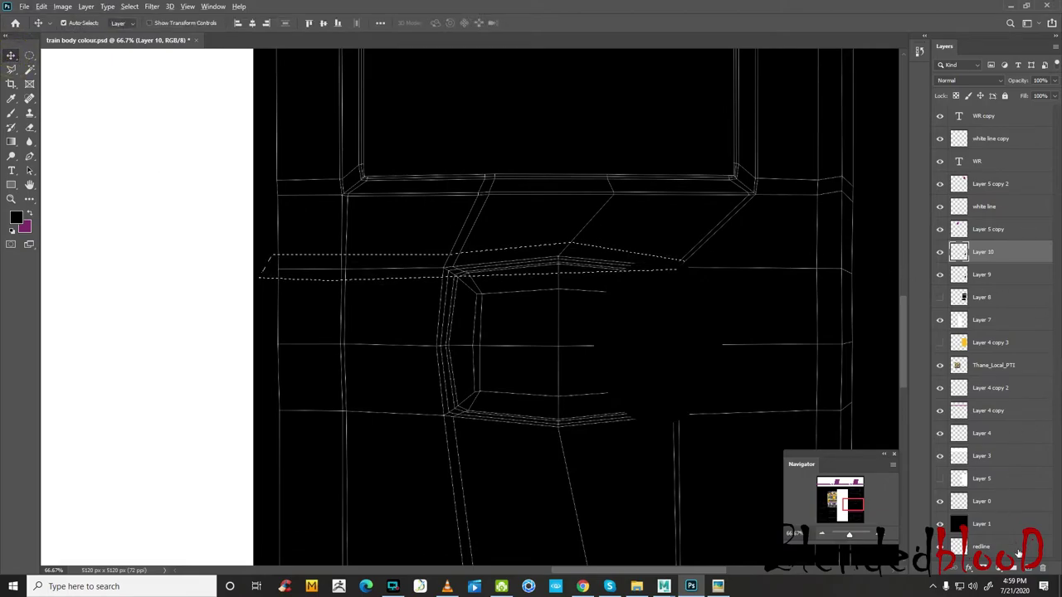
pyautogui.hotkey('ctrl', 'shift', 'j')
pyautogui.press('Delete')
pyautogui.hotkey('ctrl', 'd')
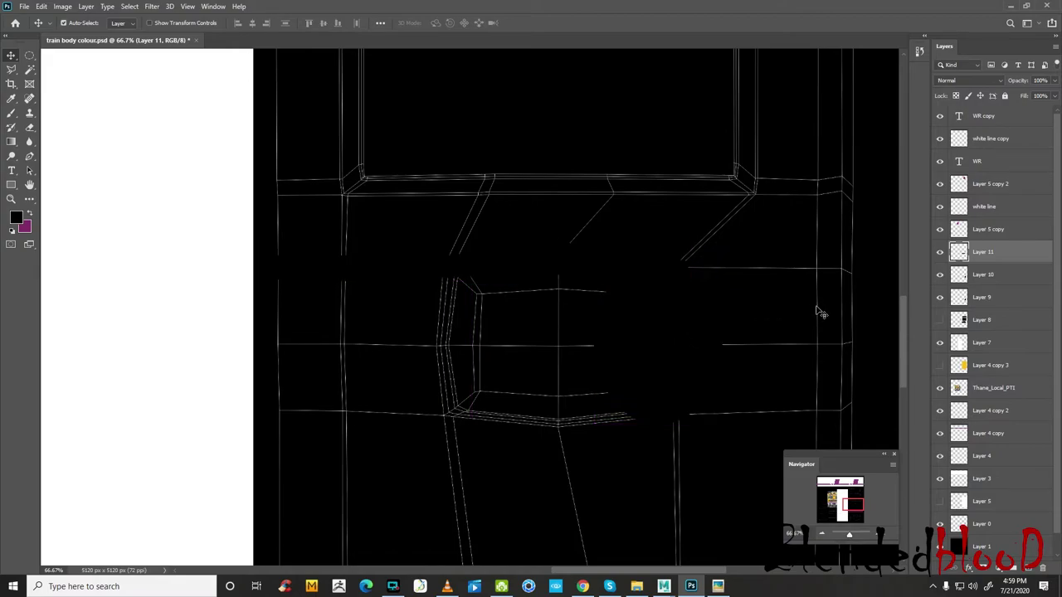
# - Select Layer 11 and nudge its black band down and back up
pyautogui.click(12, 56)
pyautogui.click(946, 252)
pyautogui.hotkey('shift', 'Down')
pyautogui.hotkey('shift', 'Up')
# - Toggle Layer 4 copy 3, Layer 8 and Layer 11 visibility to compare, leaving Layer 8 hidden
pyautogui.click(940, 366)
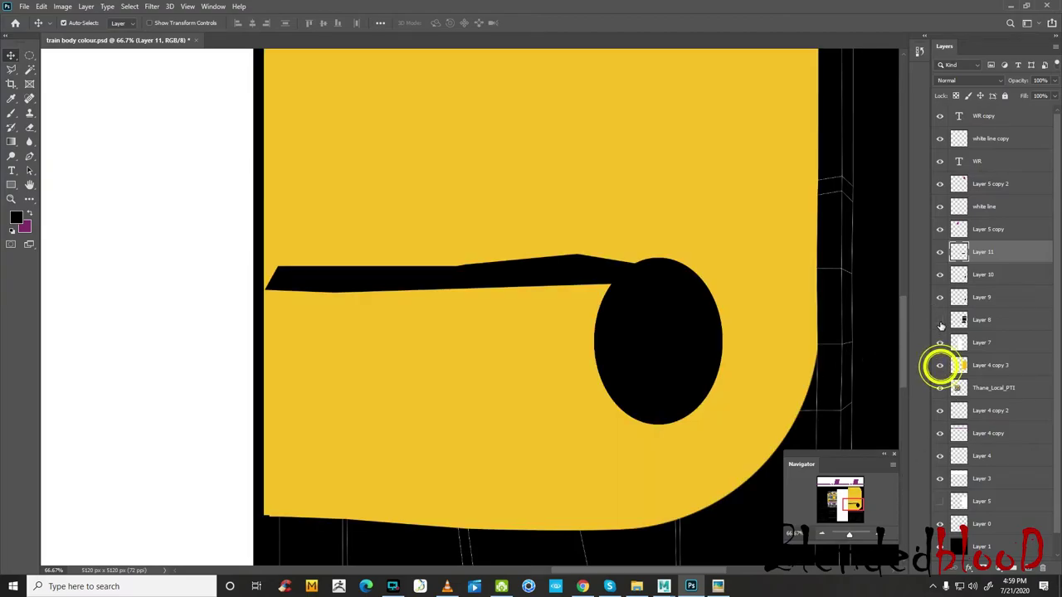
pyautogui.click(940, 321)
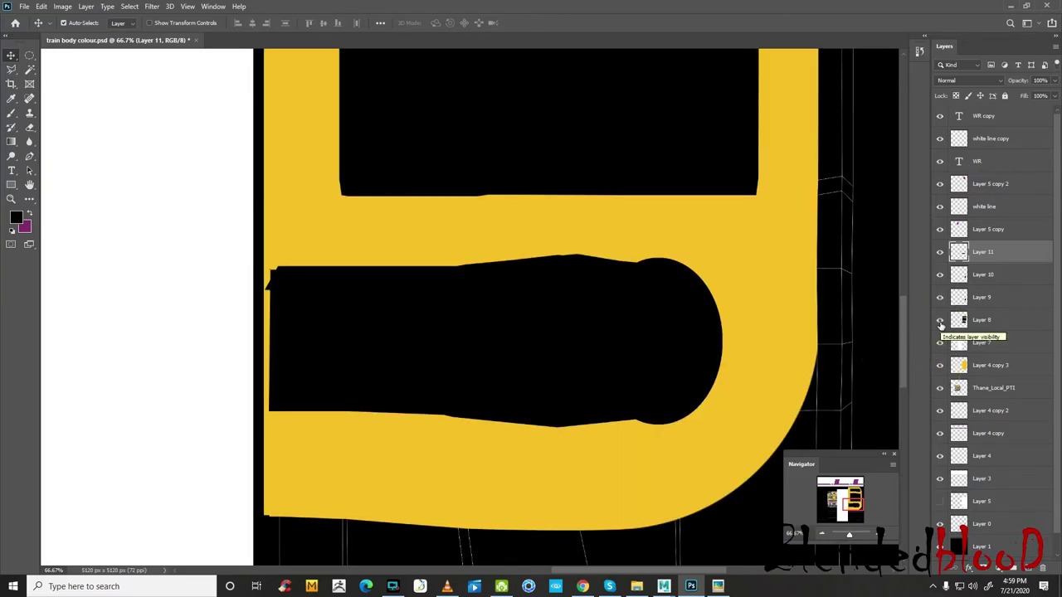
pyautogui.click(940, 253)
pyautogui.click(940, 253)
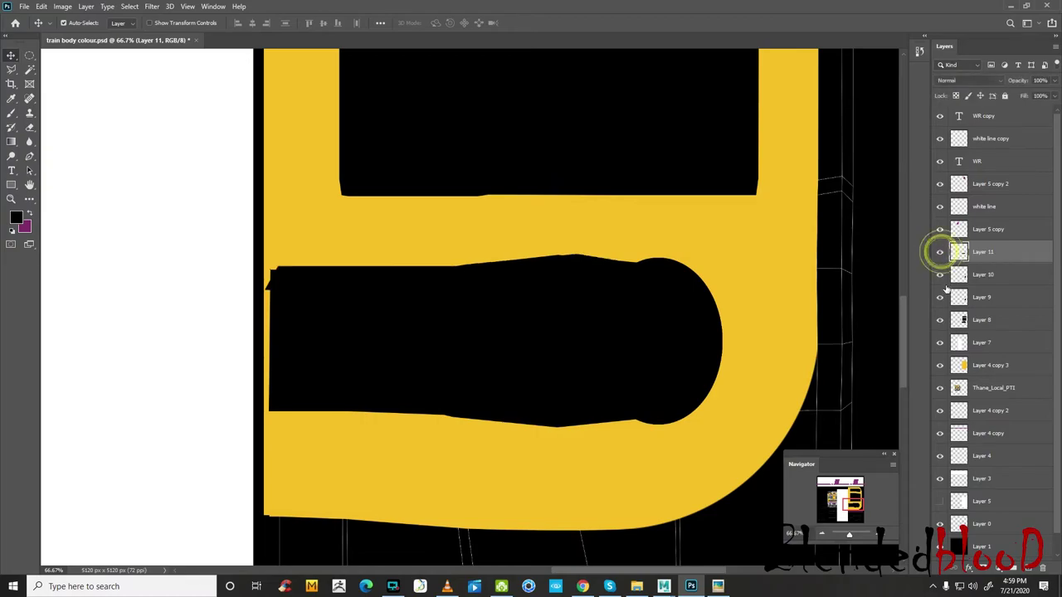
pyautogui.click(940, 322)
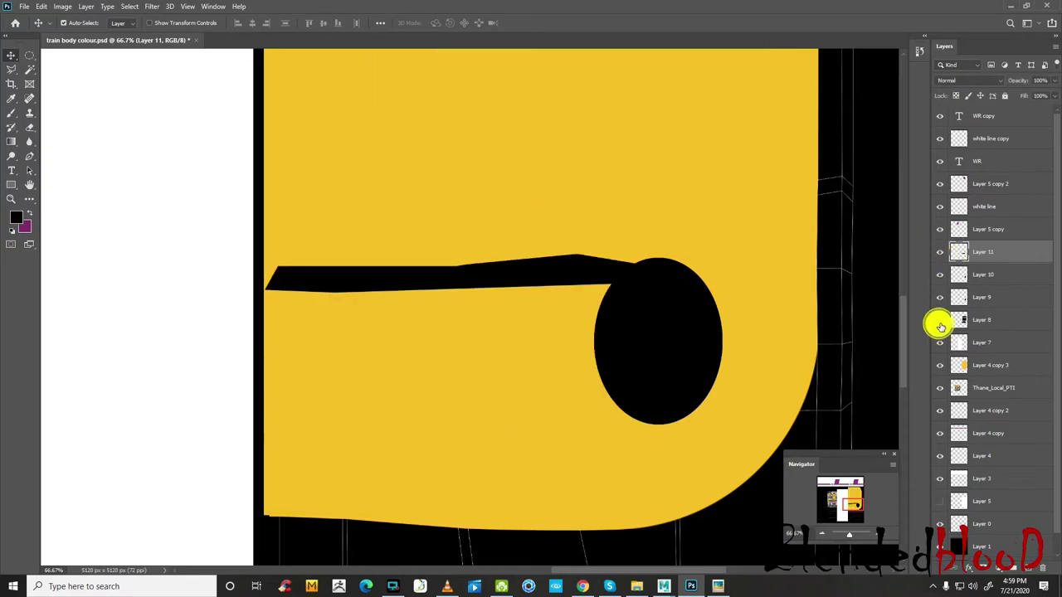
pyautogui.click(939, 322)
pyautogui.click(941, 322)
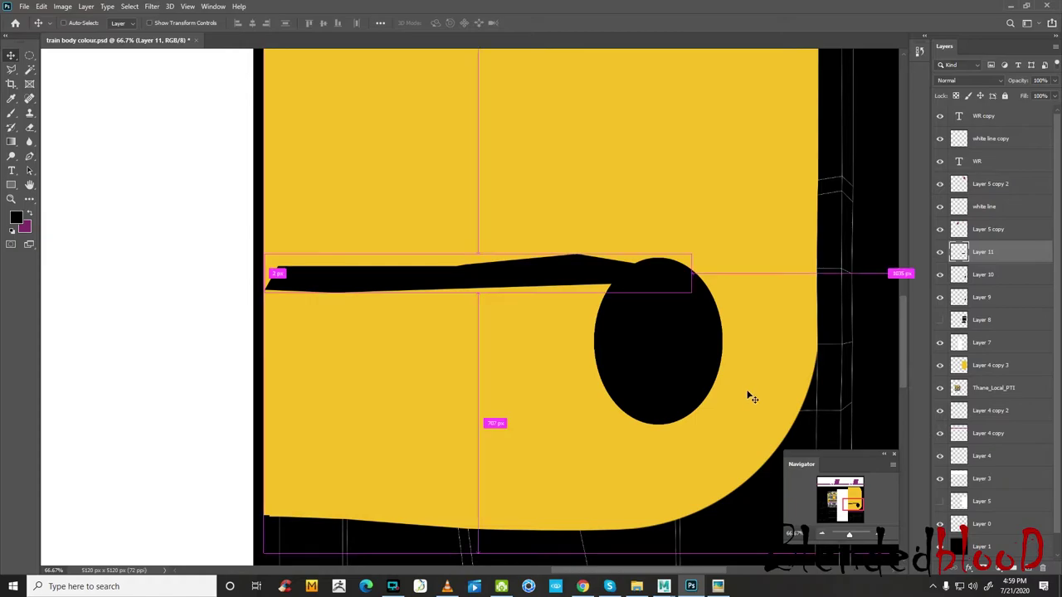
pyautogui.click(940, 252)
pyautogui.click(941, 253)
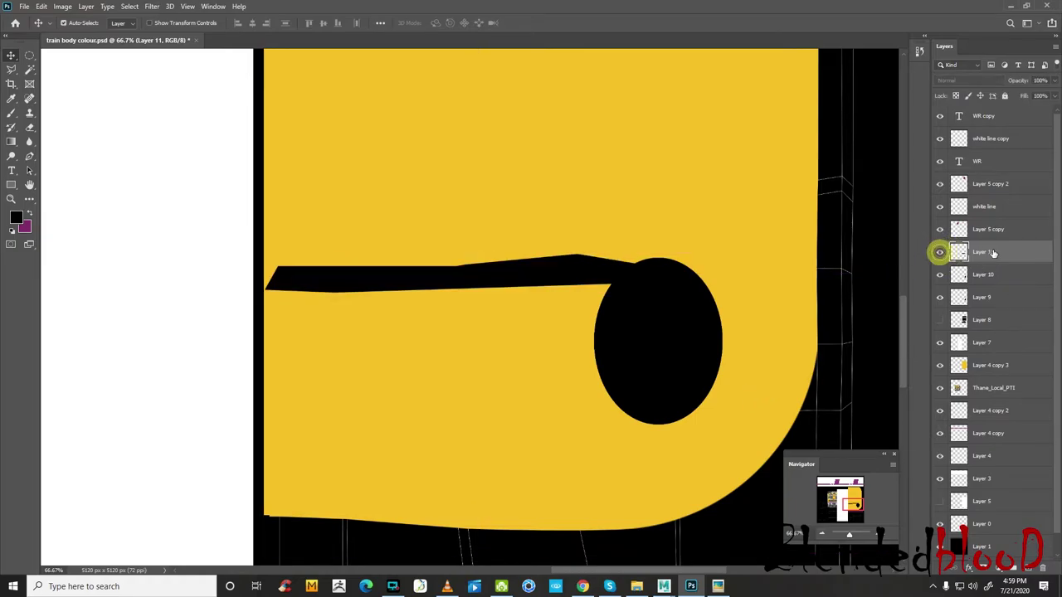
pyautogui.click(992, 251)
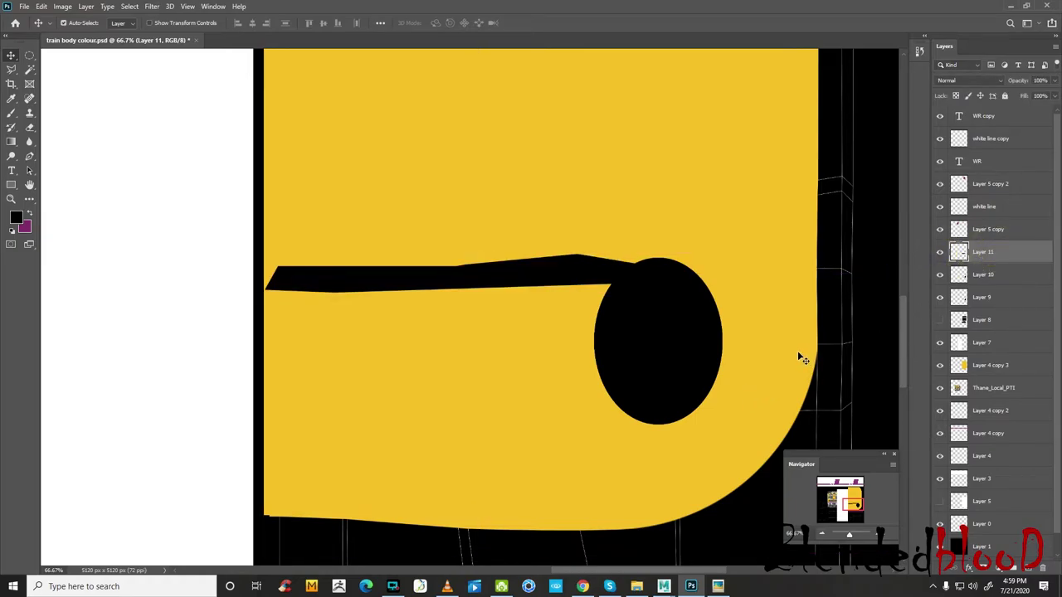
# - Nudge the black bar up slightly and erase its overhang beside the round recess
pyautogui.hotkey('shift', 'Up')
pyautogui.hotkey('shift', 'Up')
pyautogui.press('Up')
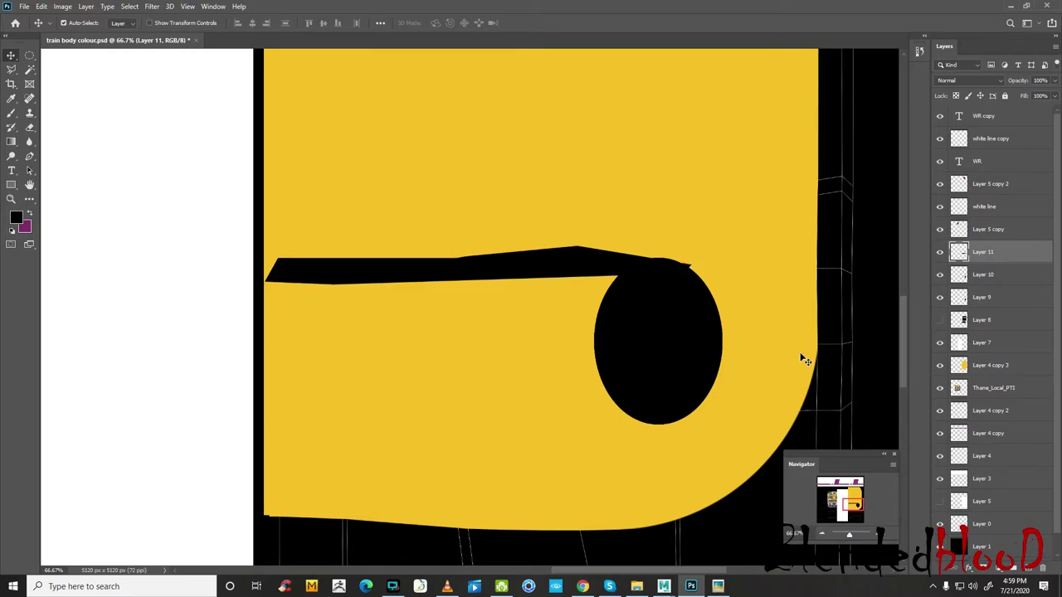
pyautogui.press('Up')
pyautogui.press('Up')
pyautogui.press('Up')
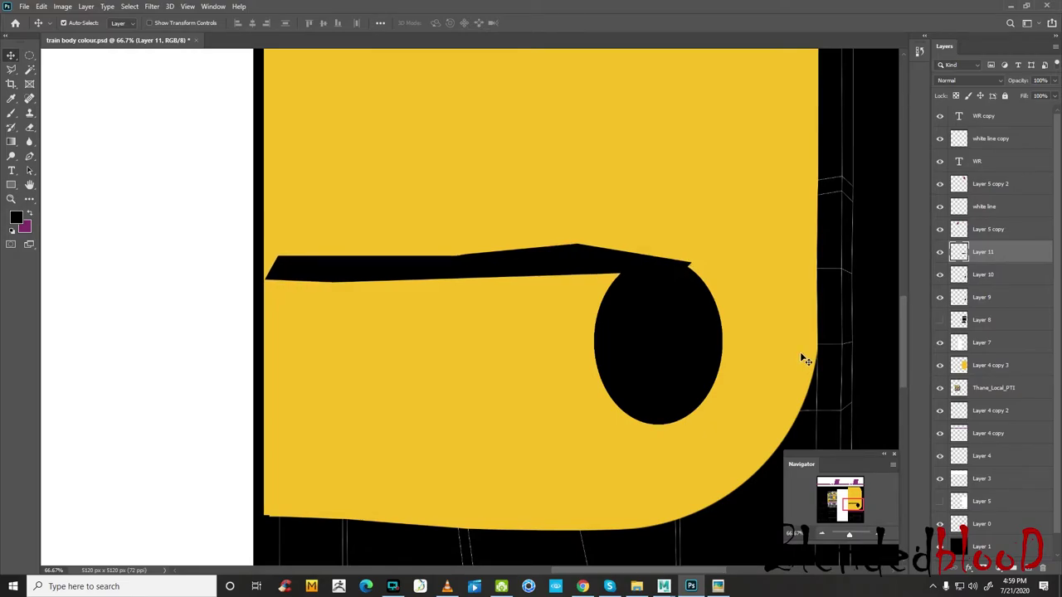
pyautogui.click(29, 127)
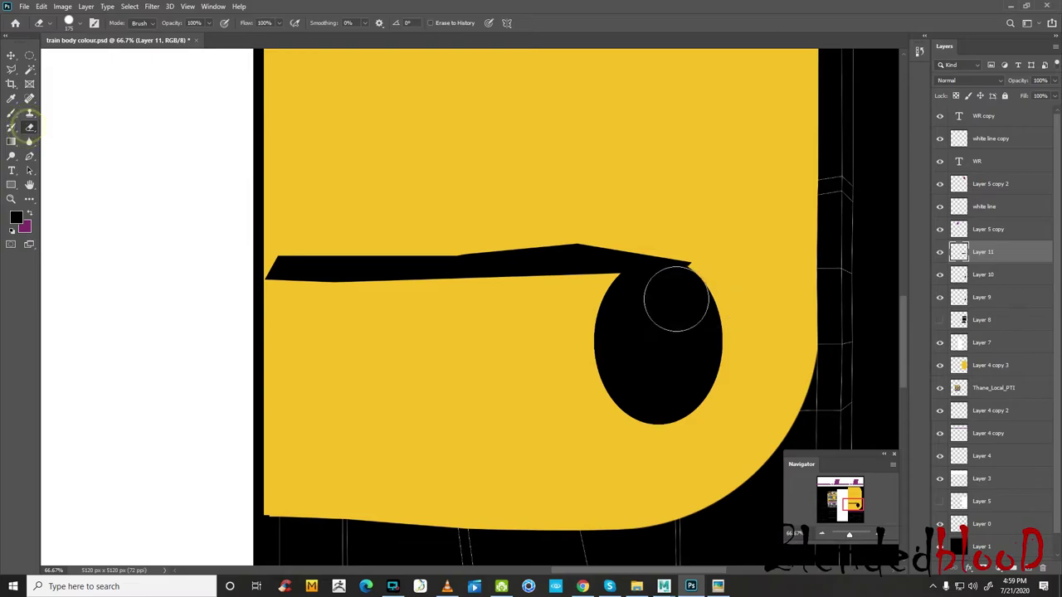
pyautogui.moveTo(691, 277); pyautogui.dragTo(700, 291)
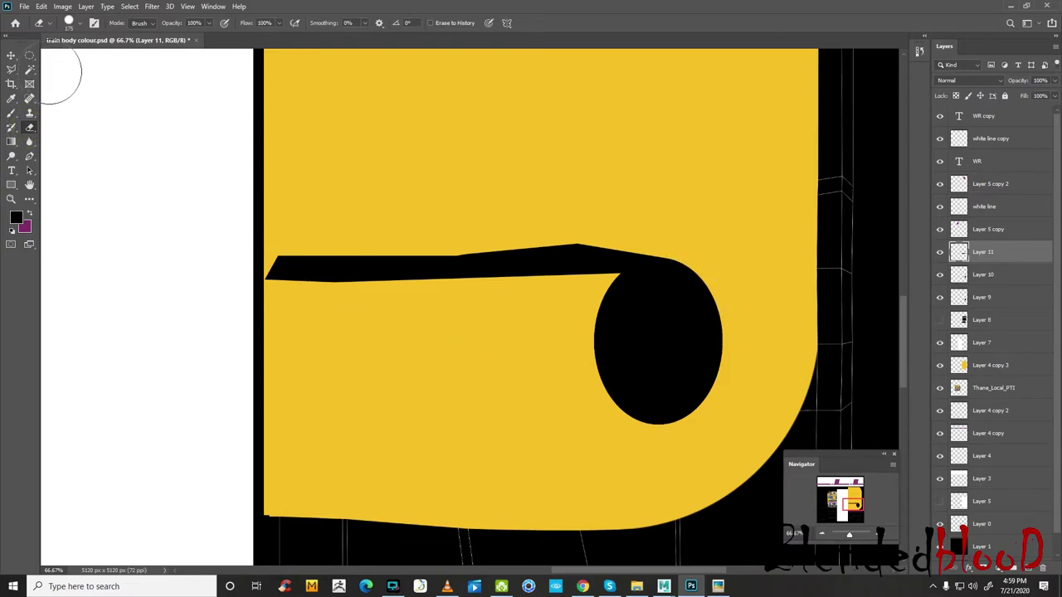
# - Save the texture file and turn on the white background layer
pyautogui.click(10, 55)
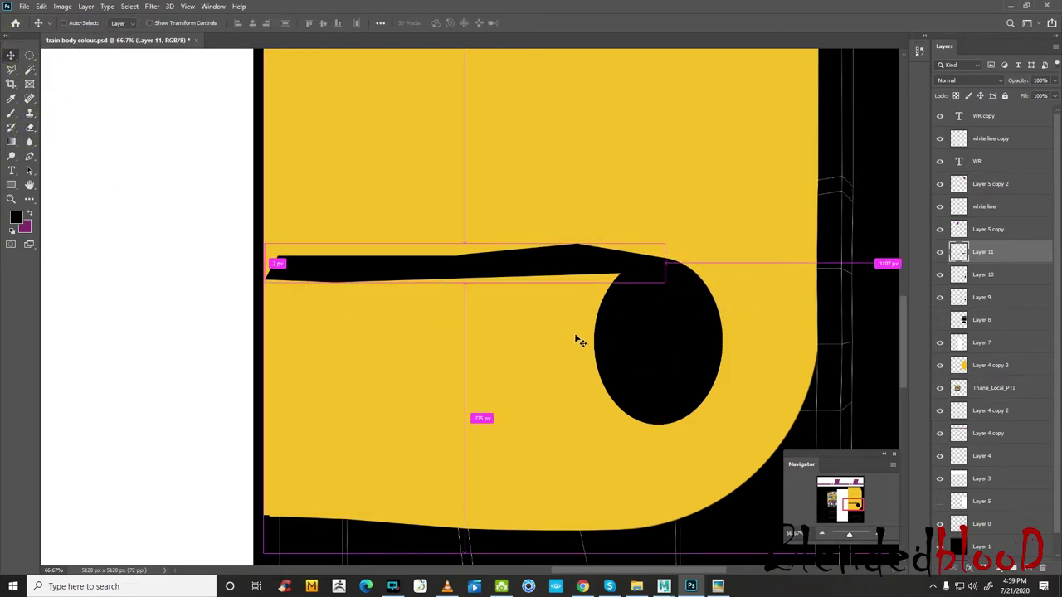
pyautogui.hotkey('ctrl', 's')
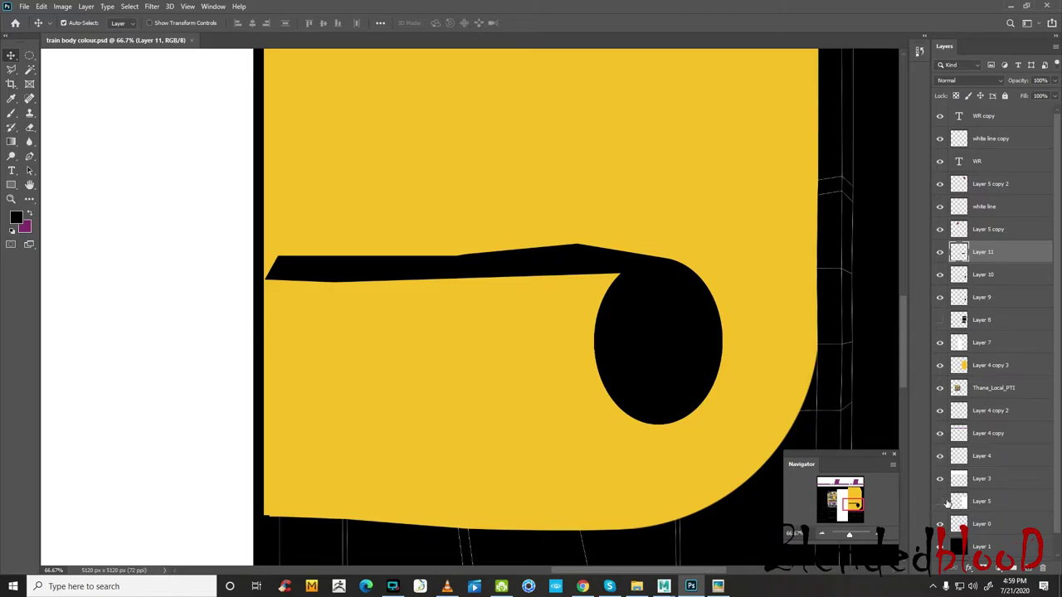
pyautogui.click(945, 502)
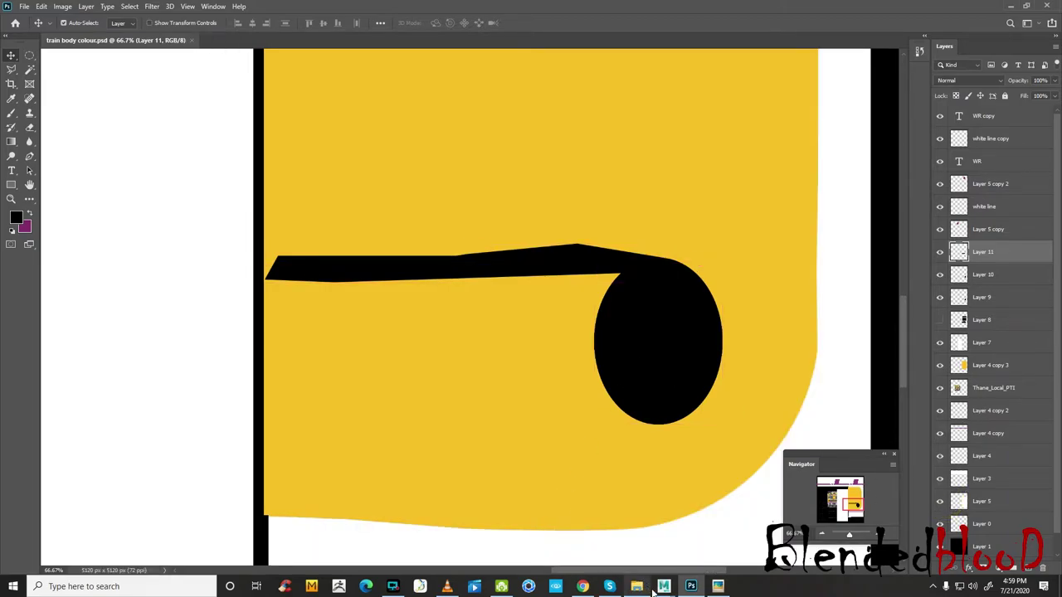
# - Reload the texture in Maya and inspect the black stripe running into the door-handle recess
pyautogui.click(711, 540)
pyautogui.click(910, 277)
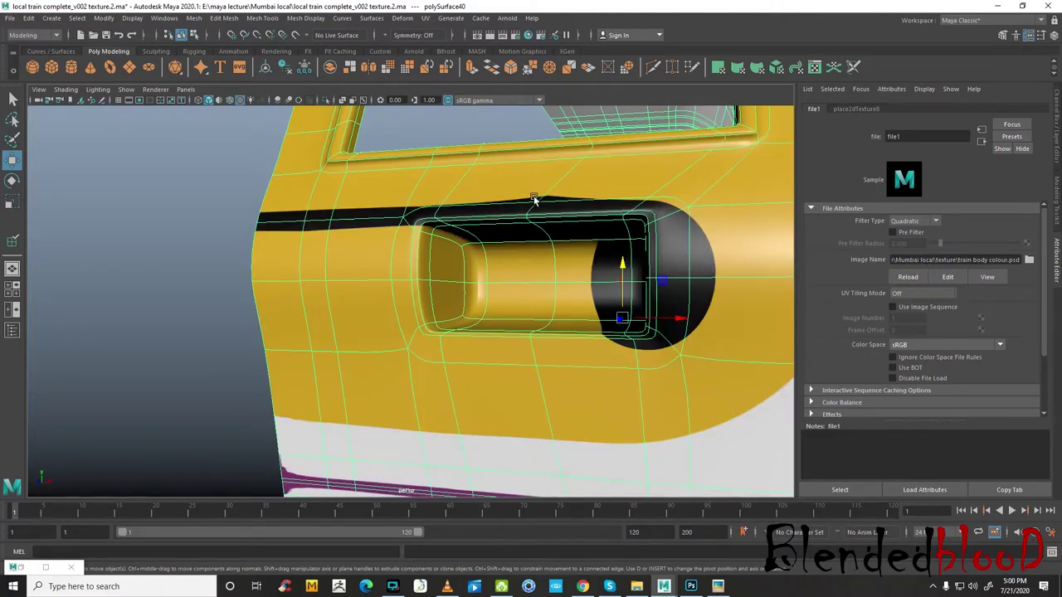
pyautogui.keyDown('alt'); pyautogui.moveTo(533, 200); pyautogui.dragTo(553, 208); pyautogui.keyUp('alt')
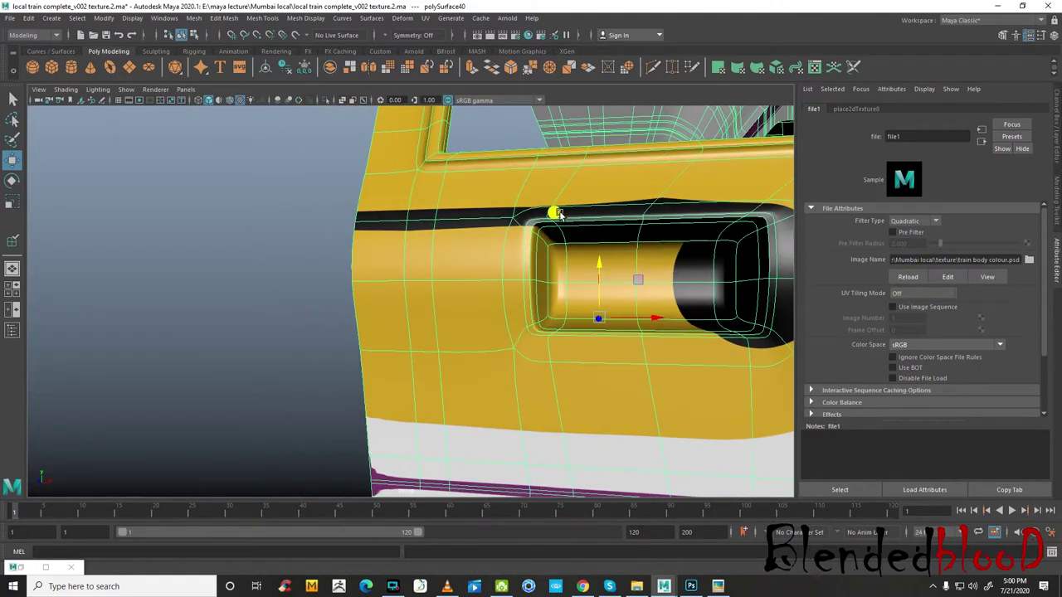
pyautogui.rightClick(549, 217)
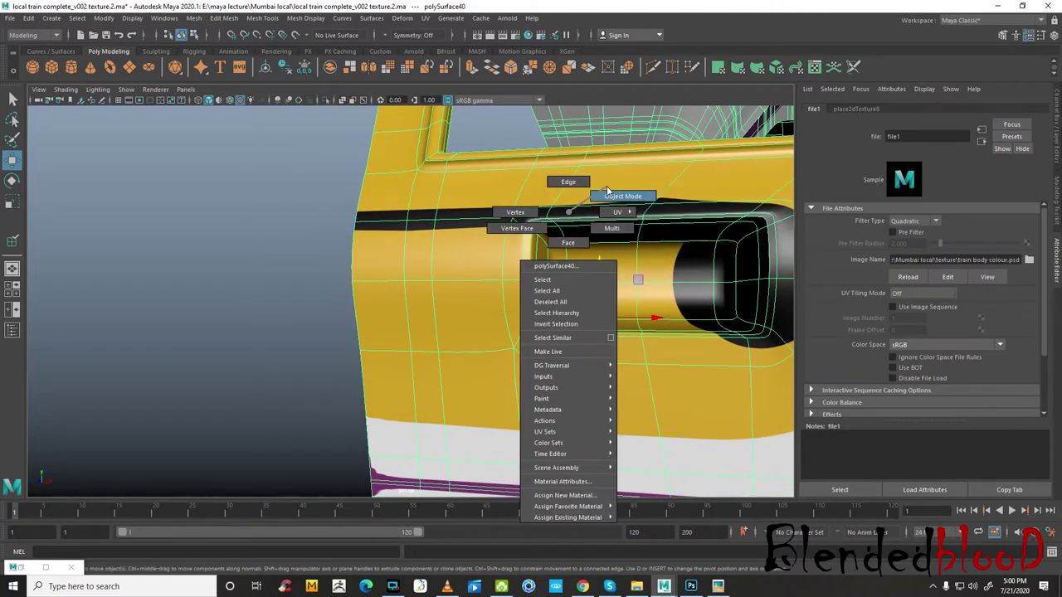
pyautogui.click(306, 261)
pyautogui.click(415, 296)
pyautogui.click(297, 287)
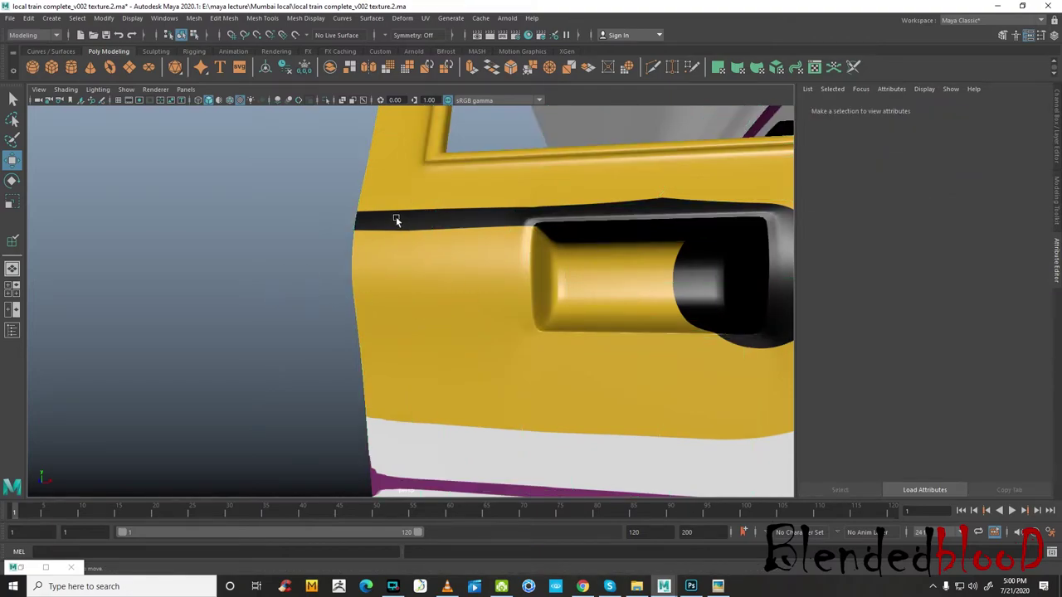
pyautogui.scroll(-3, 657, 242)
pyautogui.scroll(5, 636, 383)
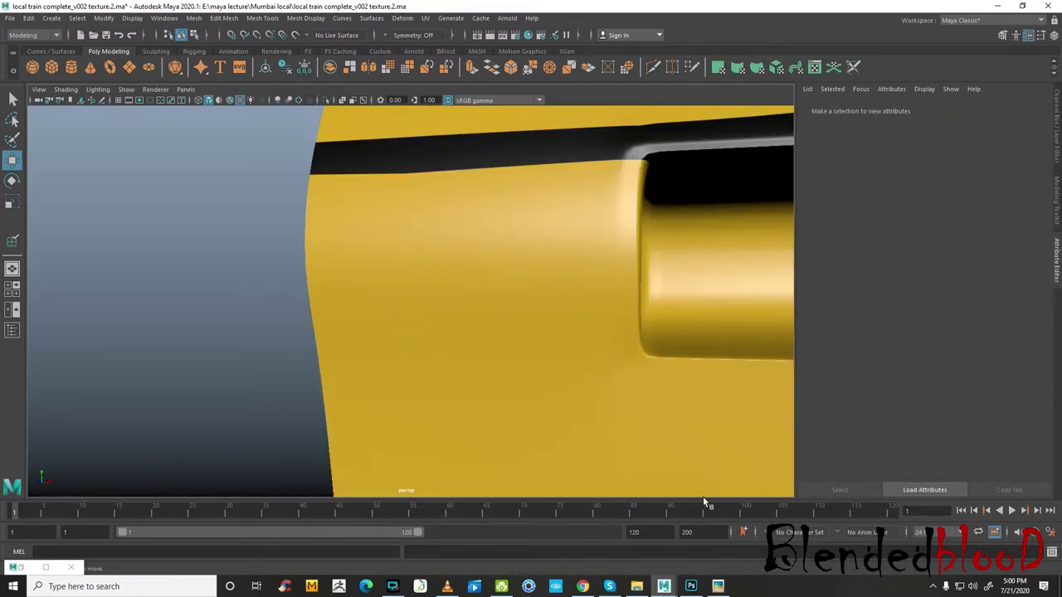
pyautogui.scroll(-3, 704, 502)
pyautogui.click(692, 586)
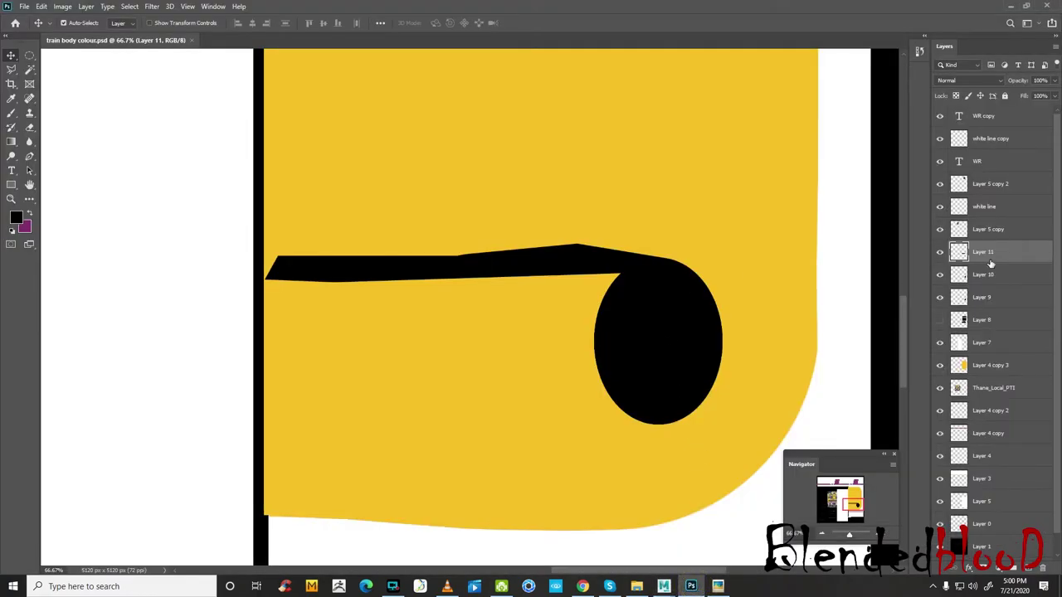
# - Select the wedge above Layer 11's black stripe with the Polygonal Lasso
pyautogui.click(940, 252)
pyautogui.click(940, 252)
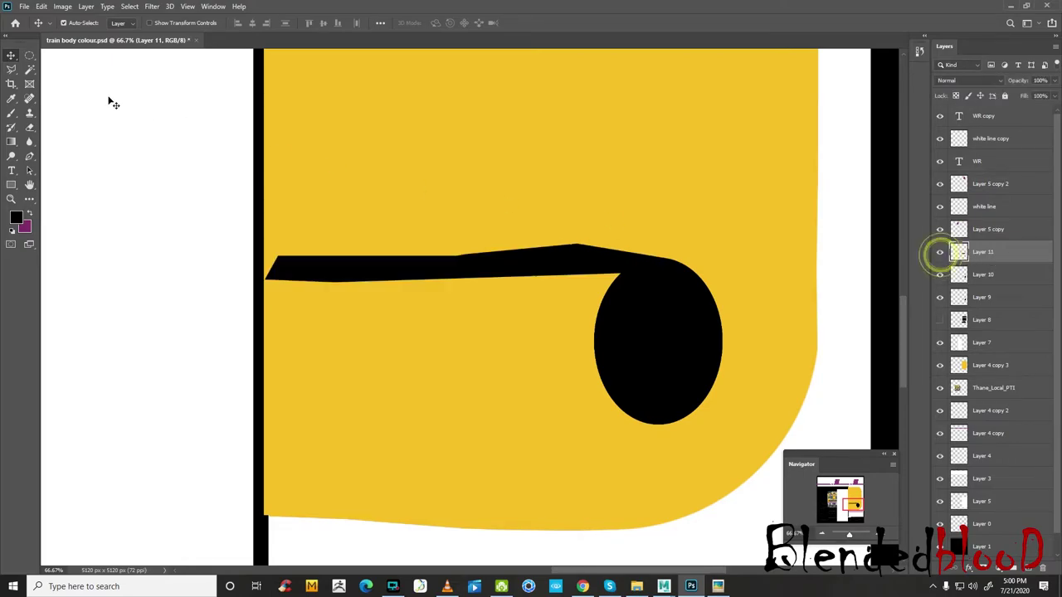
pyautogui.click(31, 53)
pyautogui.click(83, 53)
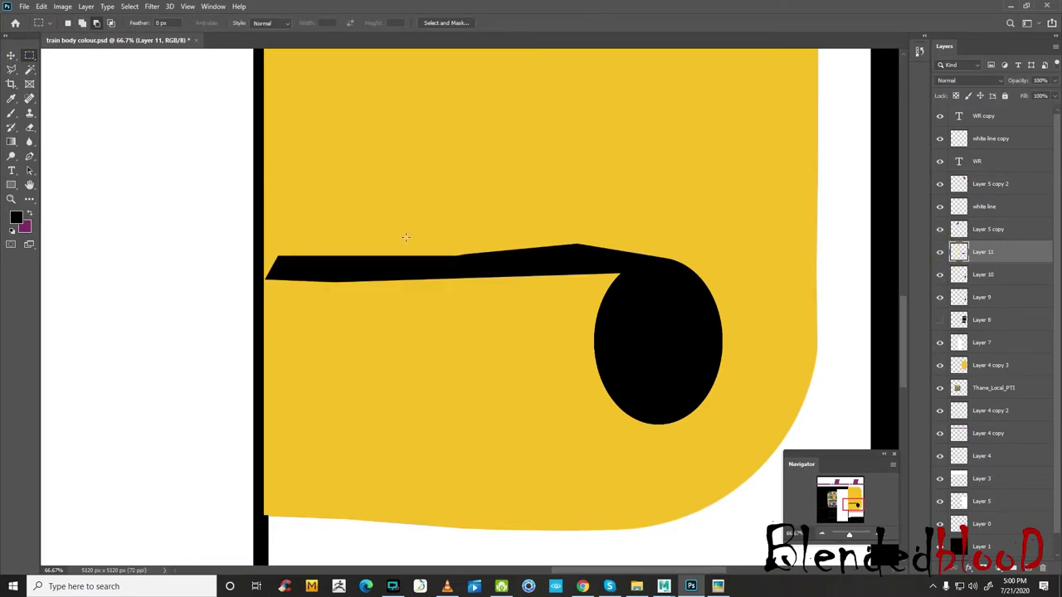
pyautogui.click(11, 69)
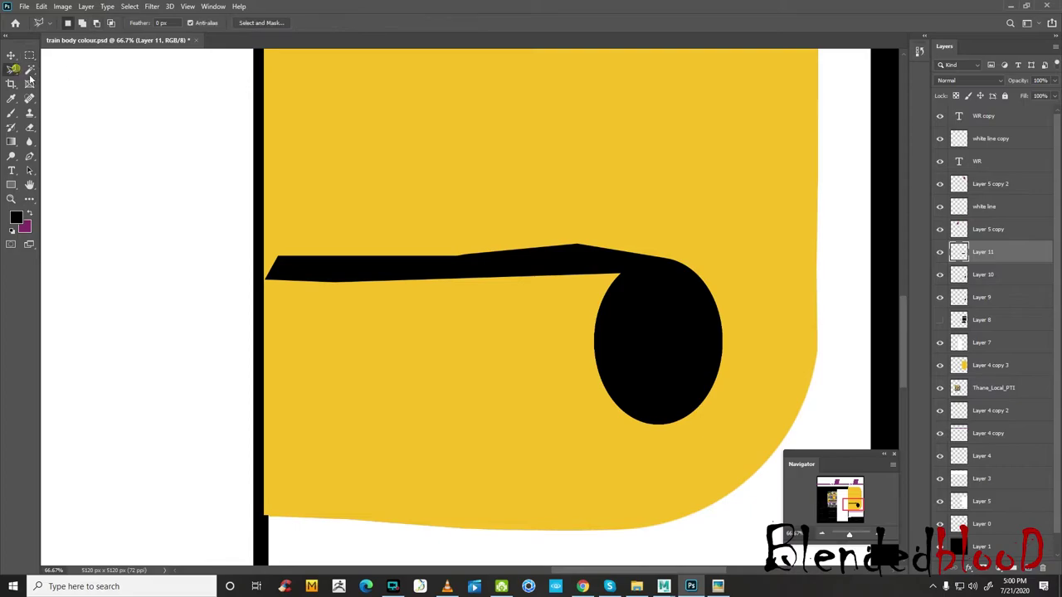
pyautogui.click(446, 253)
pyautogui.click(458, 256)
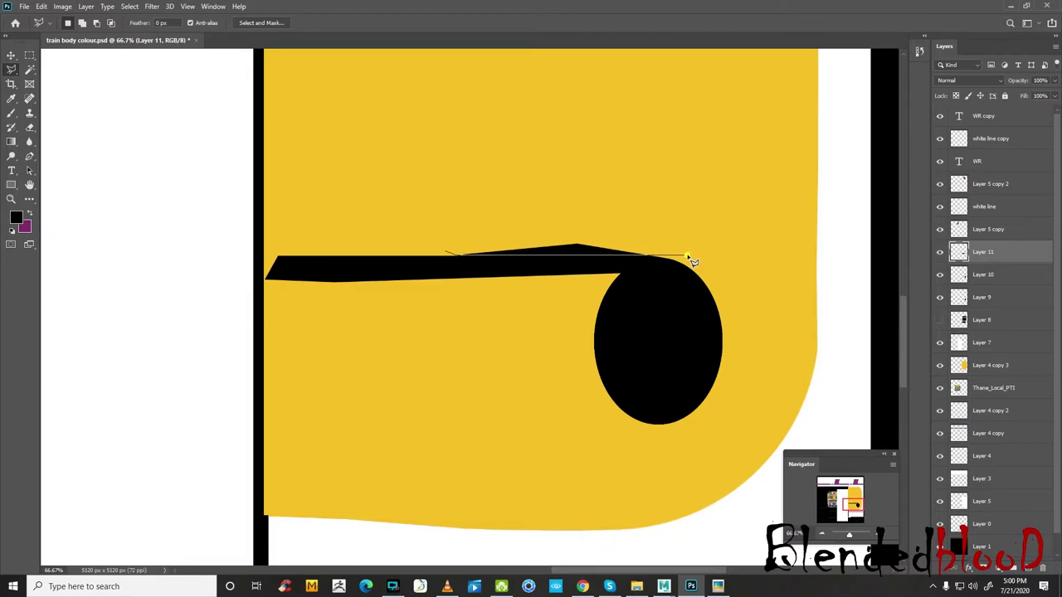
pyautogui.click(666, 200)
pyautogui.click(446, 252)
# - Drag the thin black bar up to meet the top of the black oval
pyautogui.click(12, 55)
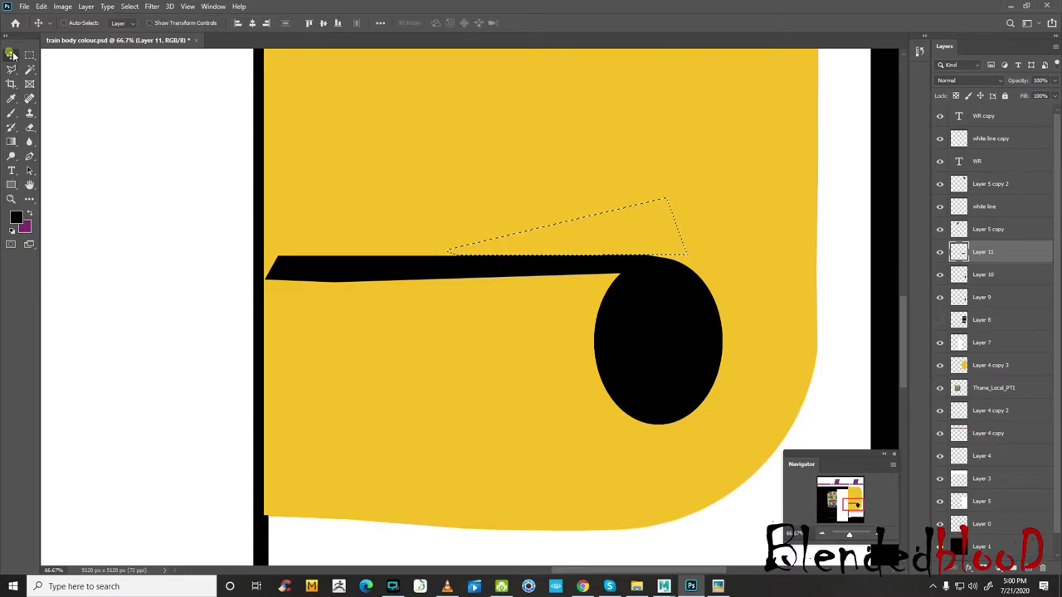
pyautogui.moveTo(623, 332); pyautogui.dragTo(628, 309)
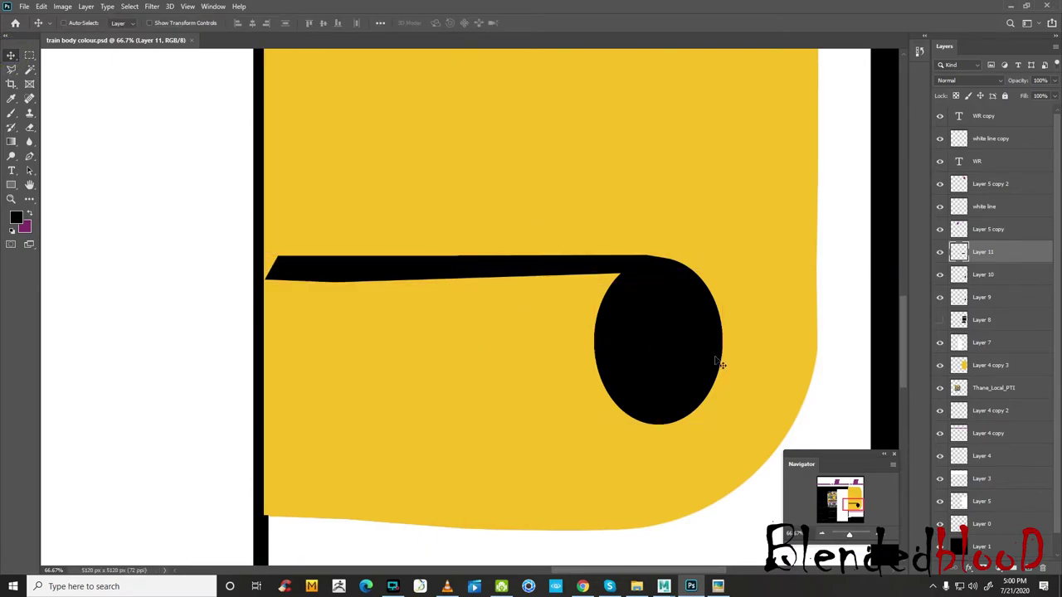
pyautogui.moveTo(718, 364); pyautogui.dragTo(741, 365)
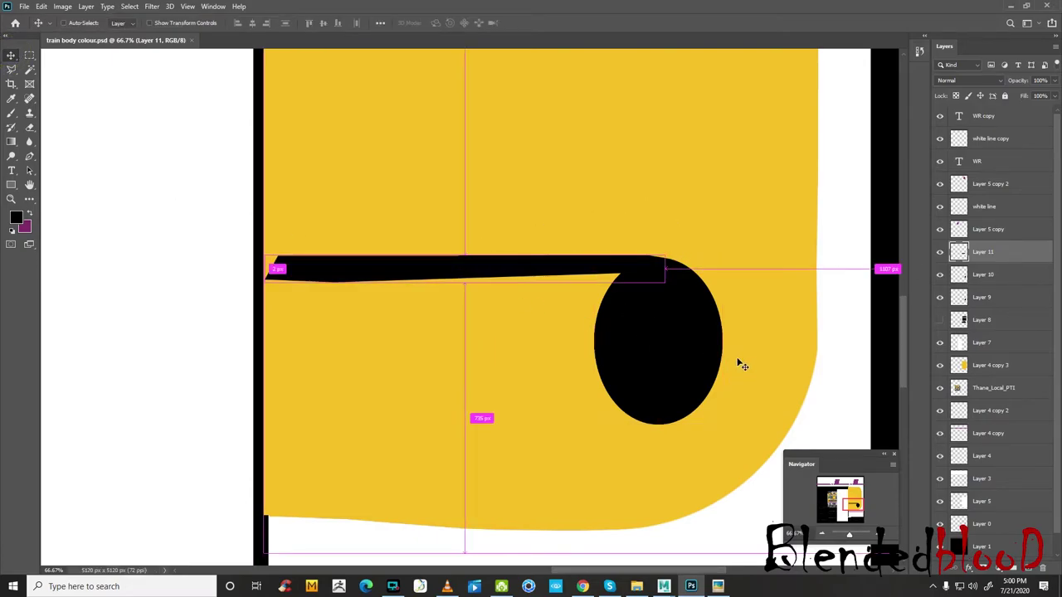
pyautogui.click(664, 587)
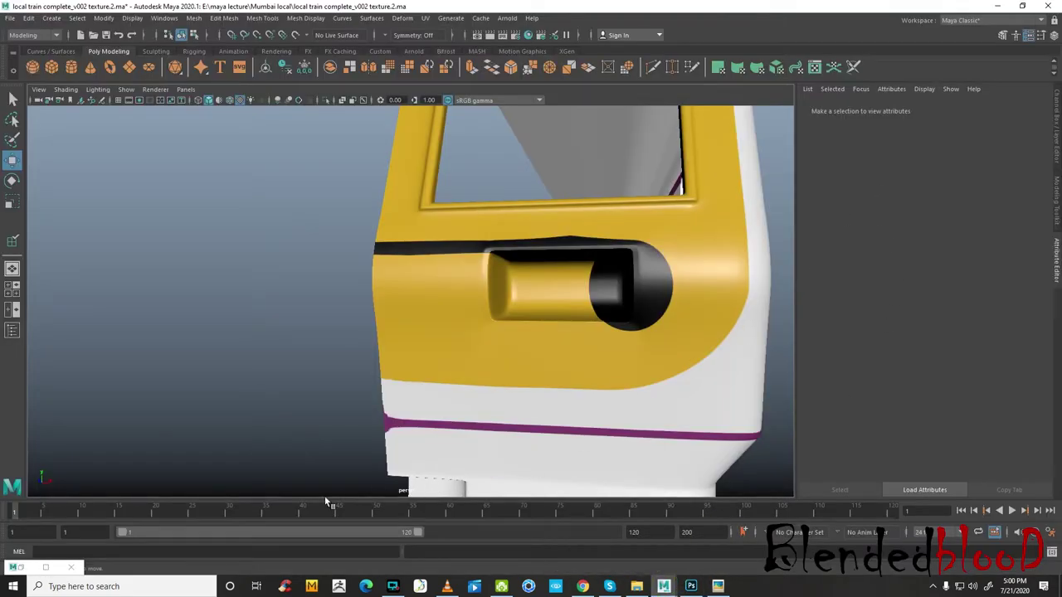
# - Reload train_body_colour's file1 texture from Hypershade and orbit to check the door stripe
pyautogui.click(16, 567)
pyautogui.click(117, 449)
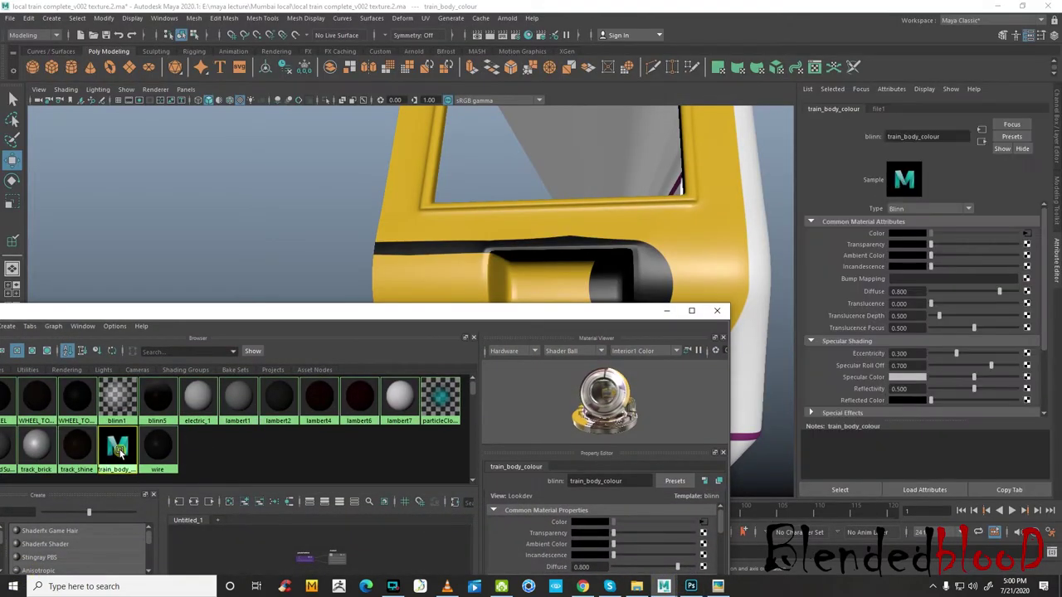
pyautogui.click(1027, 233)
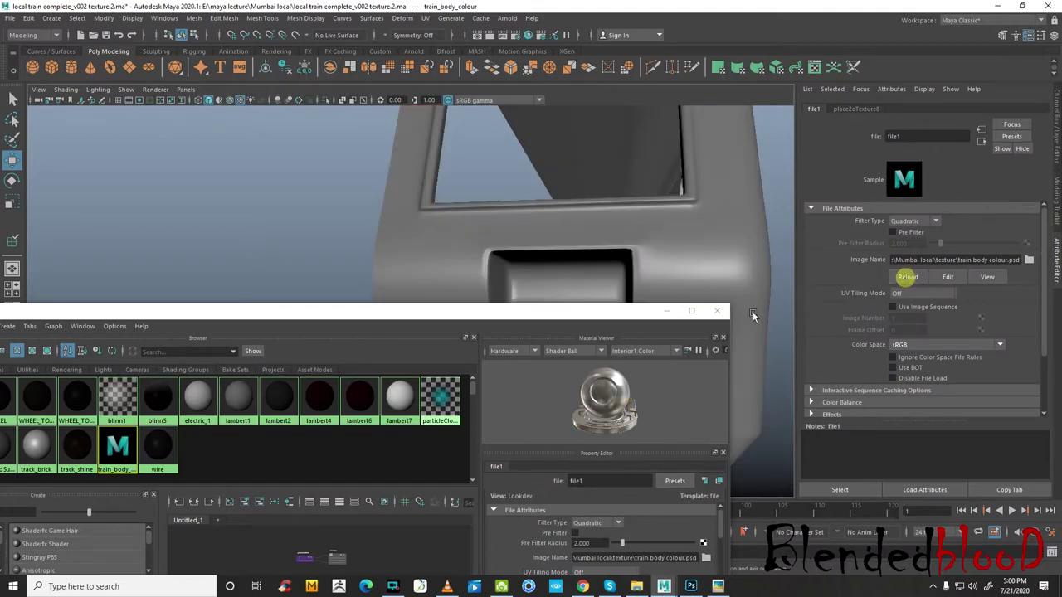
pyautogui.click(668, 315)
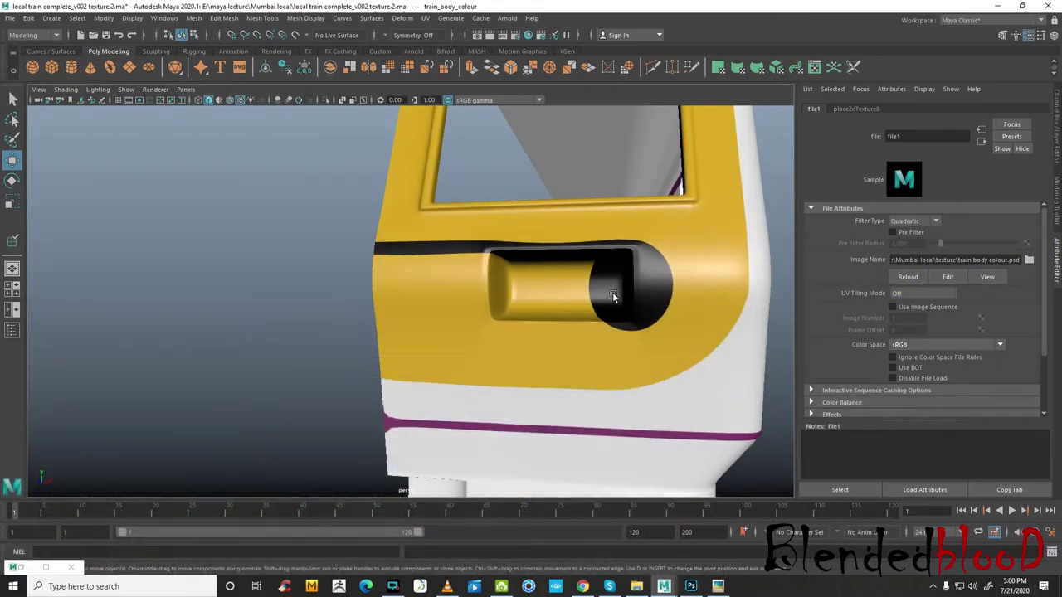
pyautogui.keyDown('alt'); pyautogui.moveTo(616, 298); pyautogui.dragTo(649, 321); pyautogui.keyUp('alt')
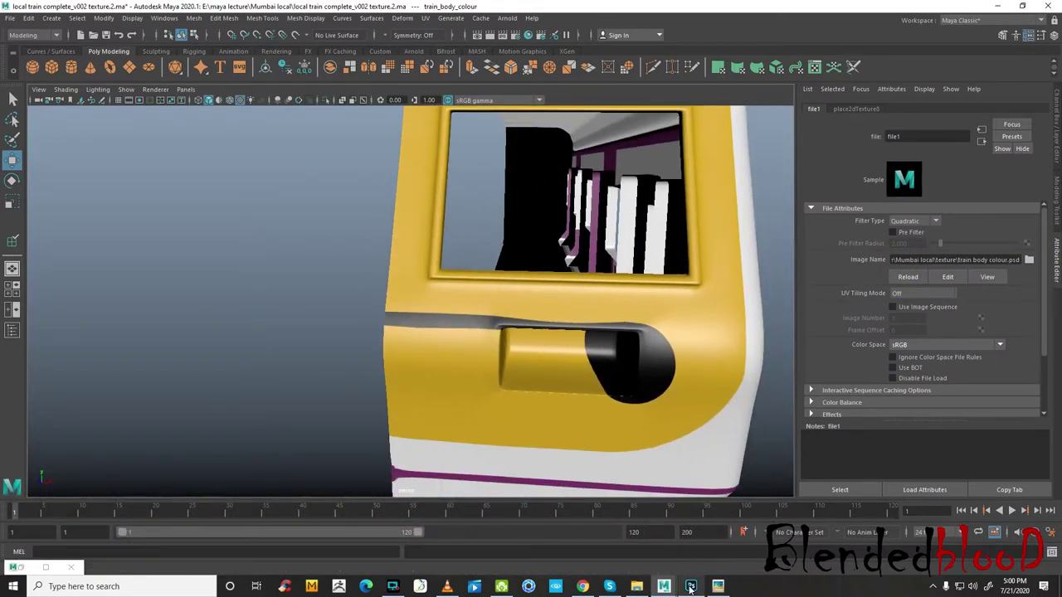
pyautogui.click(691, 587)
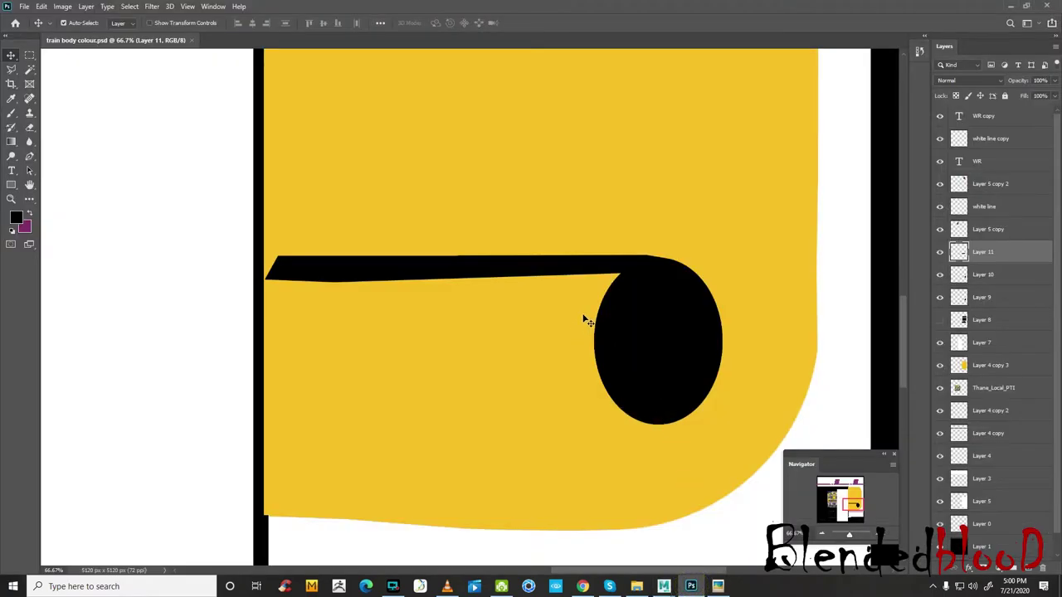
# - Compare with the reference train photo, hide Layer 11's black bar, and select Layer 9
pyautogui.click(719, 587)
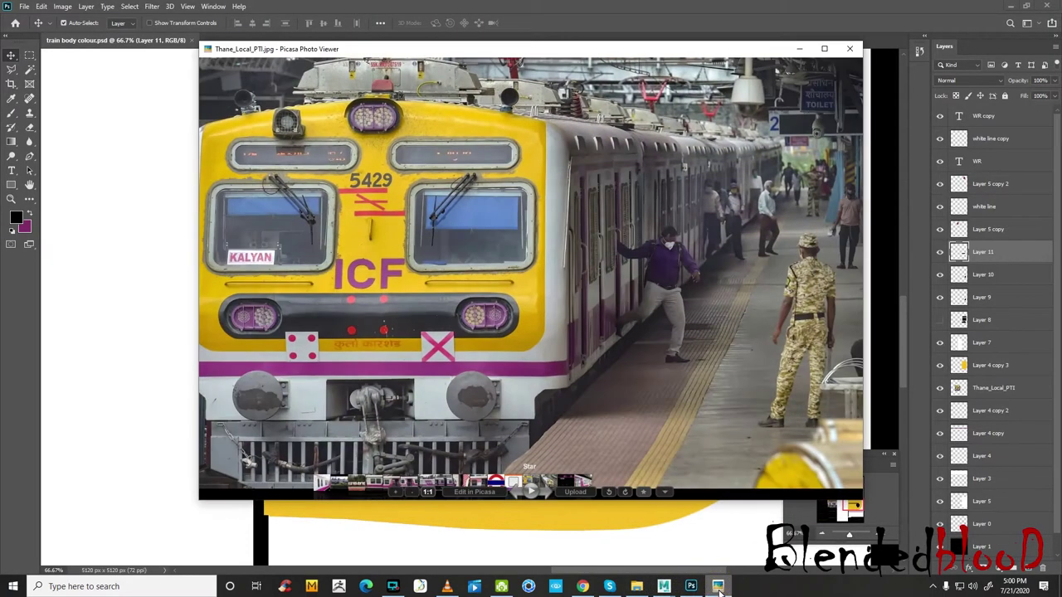
pyautogui.click(719, 586)
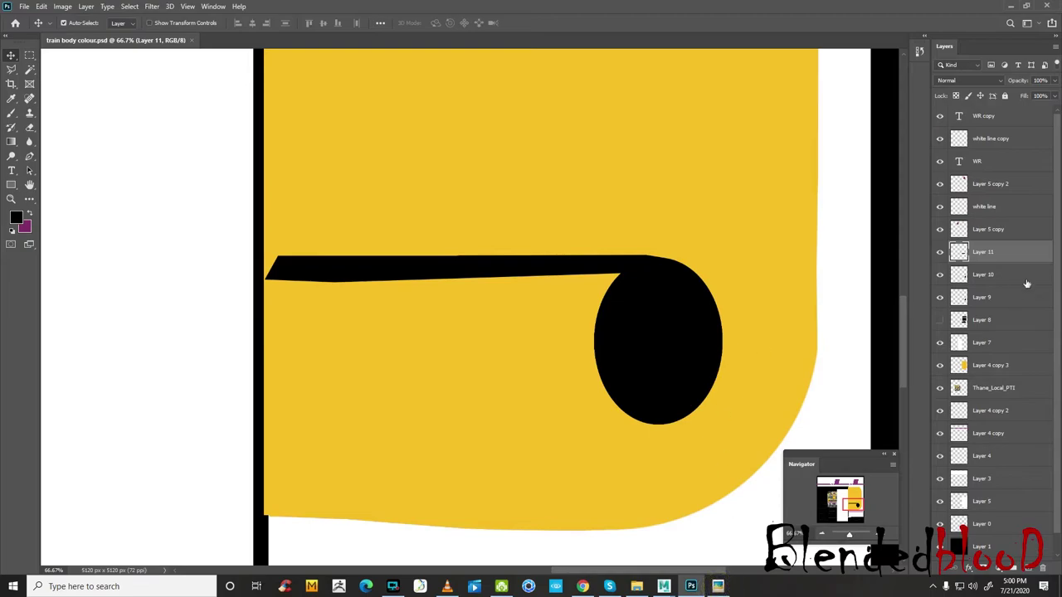
pyautogui.click(10, 56)
pyautogui.moveTo(737, 297); pyautogui.dragTo(730, 274)
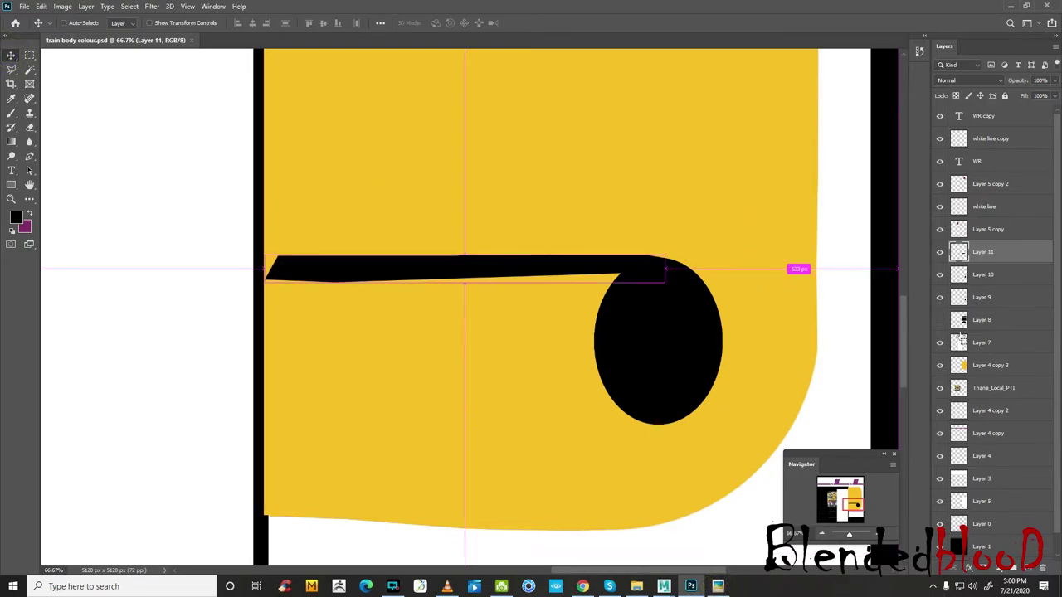
pyautogui.click(940, 251)
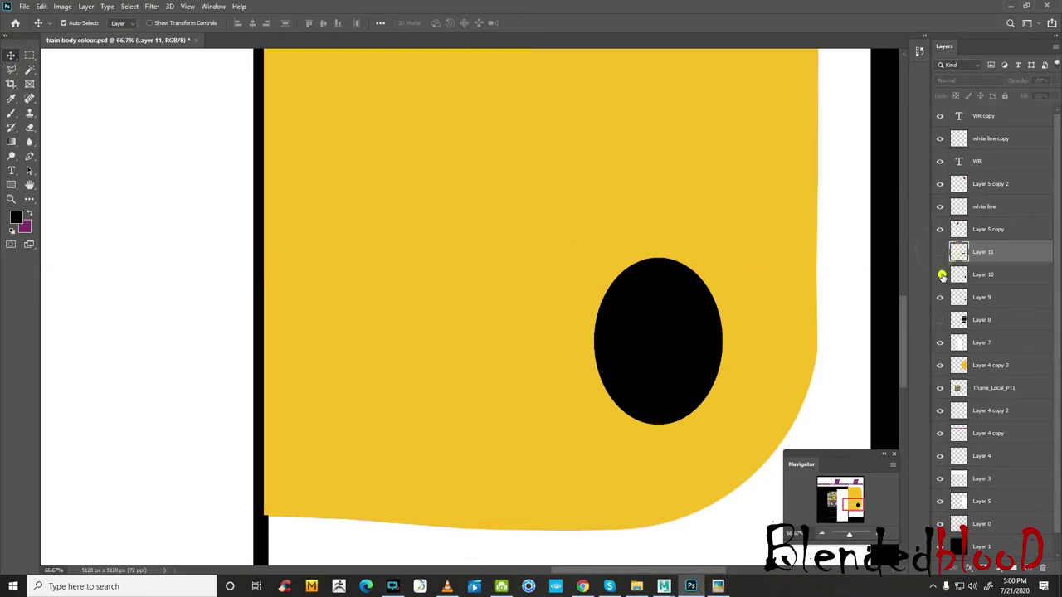
pyautogui.click(30, 56)
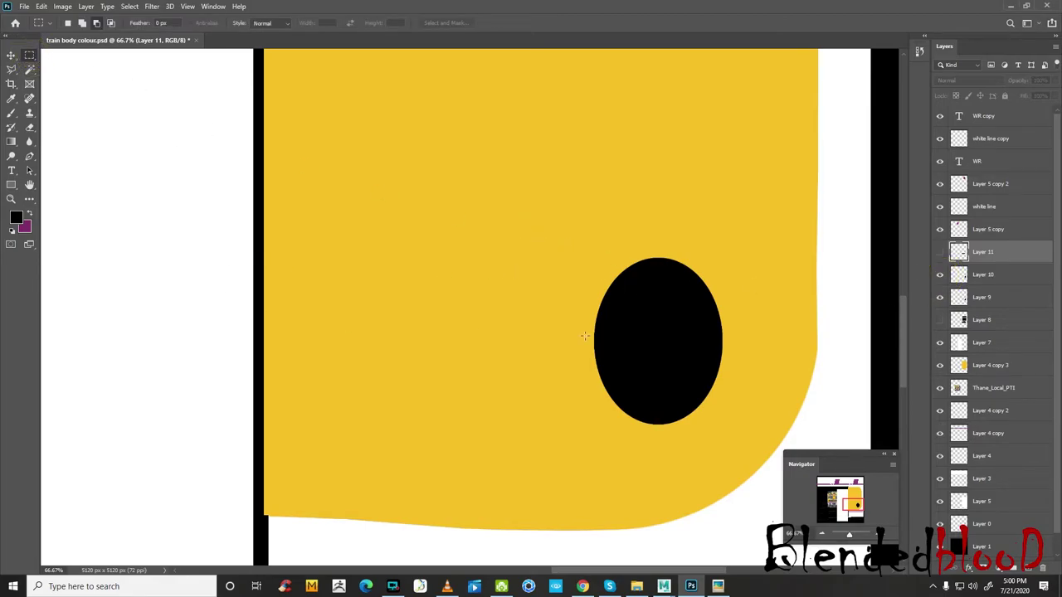
pyautogui.click(993, 293)
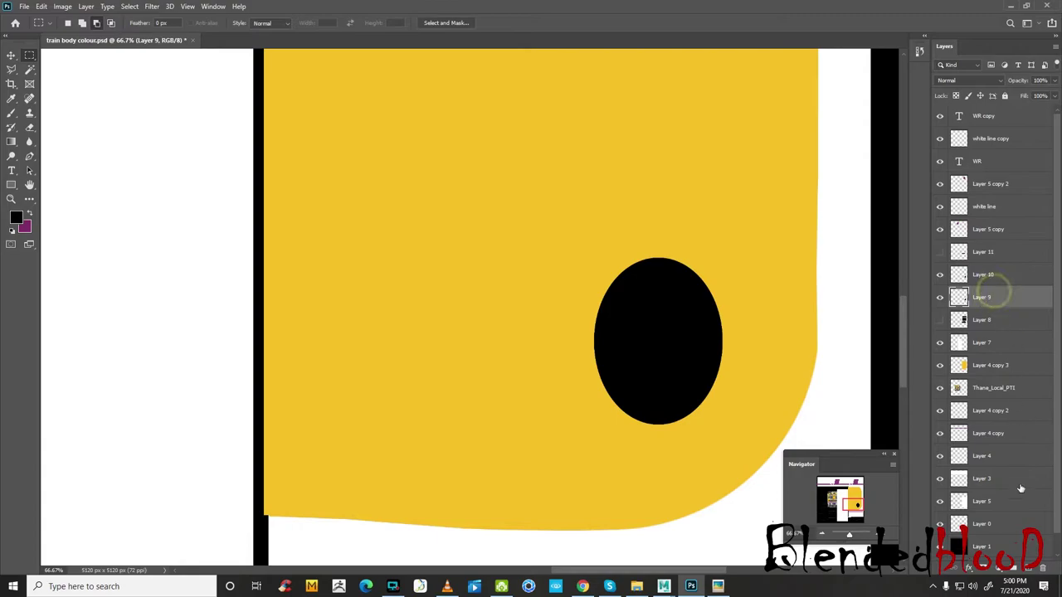
# - Fill a black rectangle on new Layer 12 and stretch it to the oval's full height
pyautogui.click(1027, 571)
pyautogui.moveTo(230, 284)
pyautogui.mouseDown()
pyautogui.moveTo(346, 345)
pyautogui.moveTo(673, 406)
pyautogui.mouseUp()
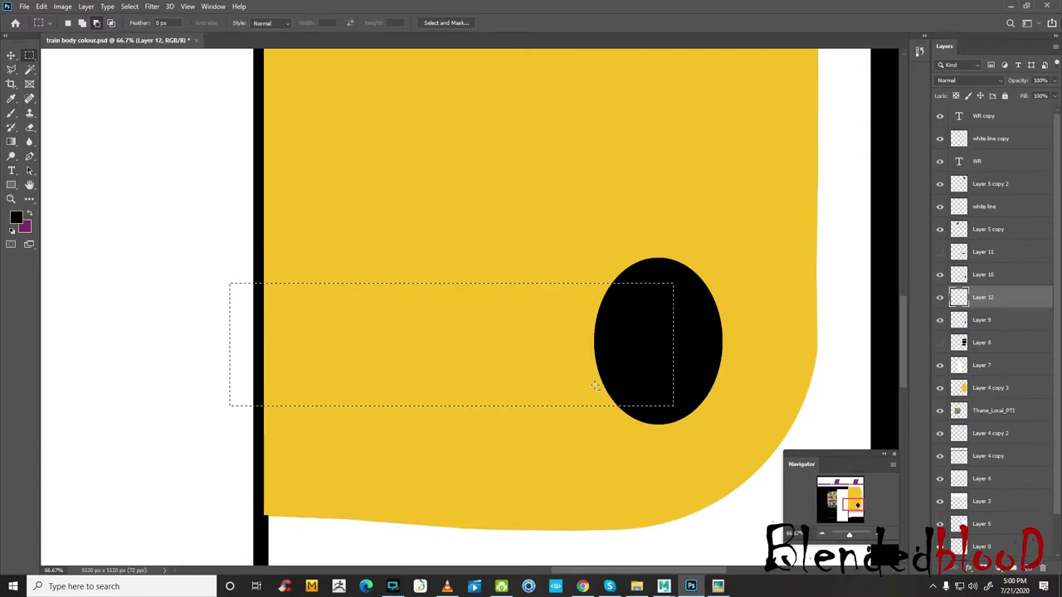
pyautogui.hotkey('alt', 'BackSpace')
pyautogui.click(12, 54)
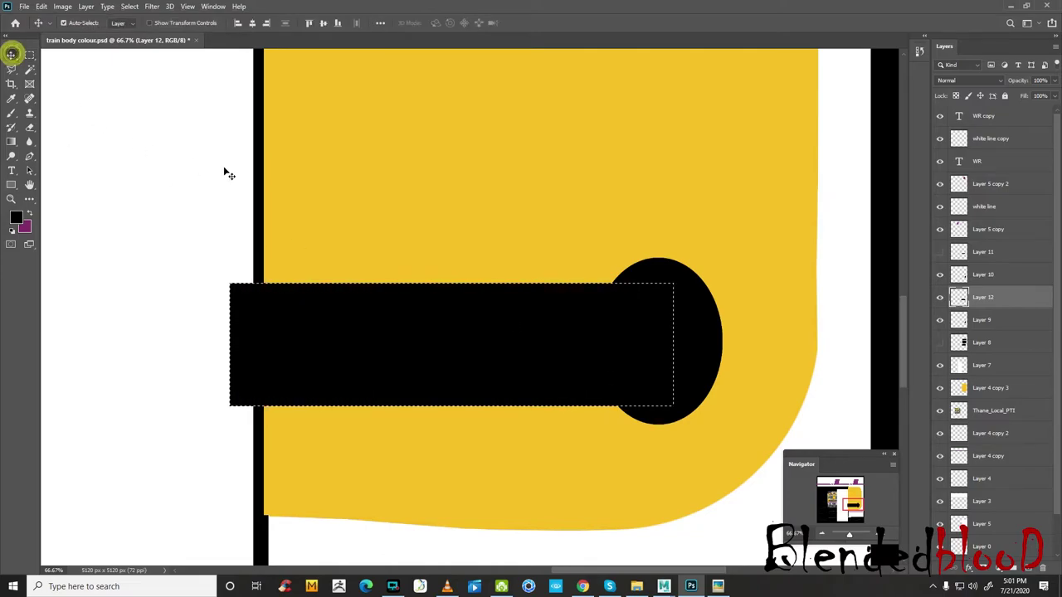
pyautogui.hotkey('ctrl', 'd')
pyautogui.hotkey('ctrl', 't')
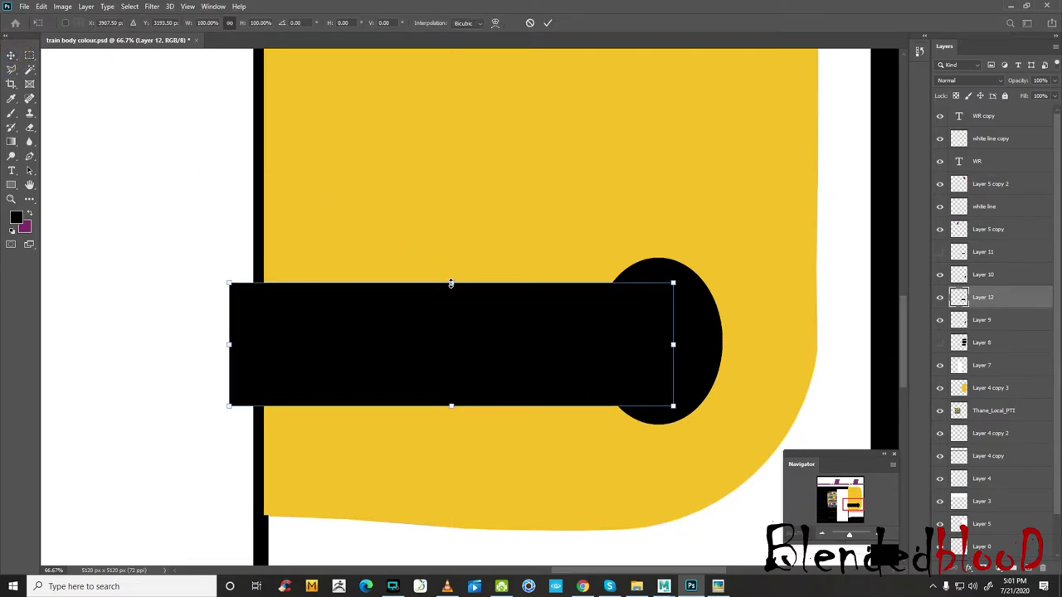
pyautogui.moveTo(515, 320); pyautogui.dragTo(503, 319)
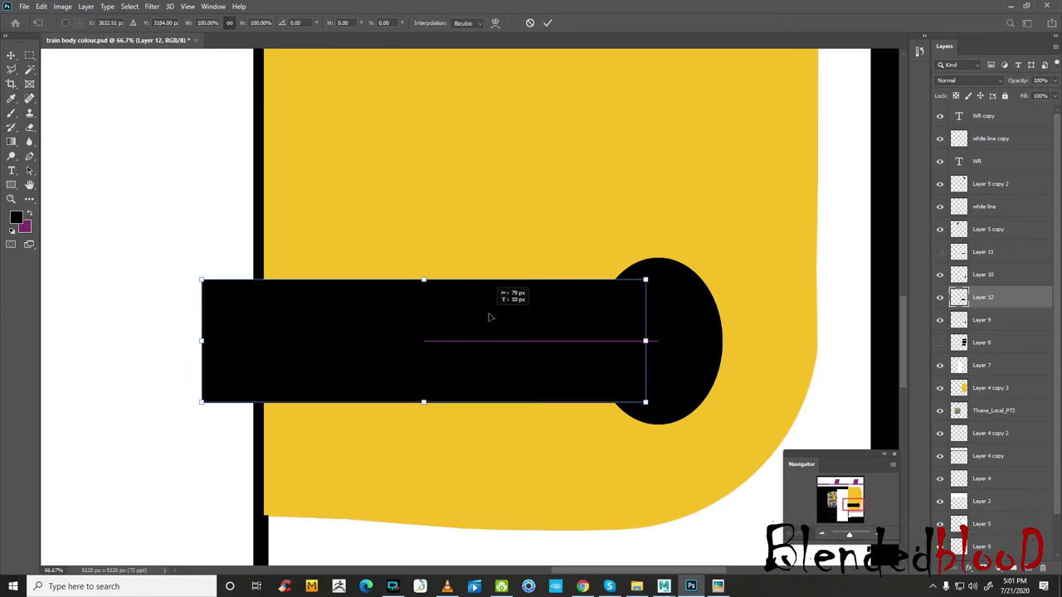
pyautogui.moveTo(439, 283); pyautogui.dragTo(439, 258)
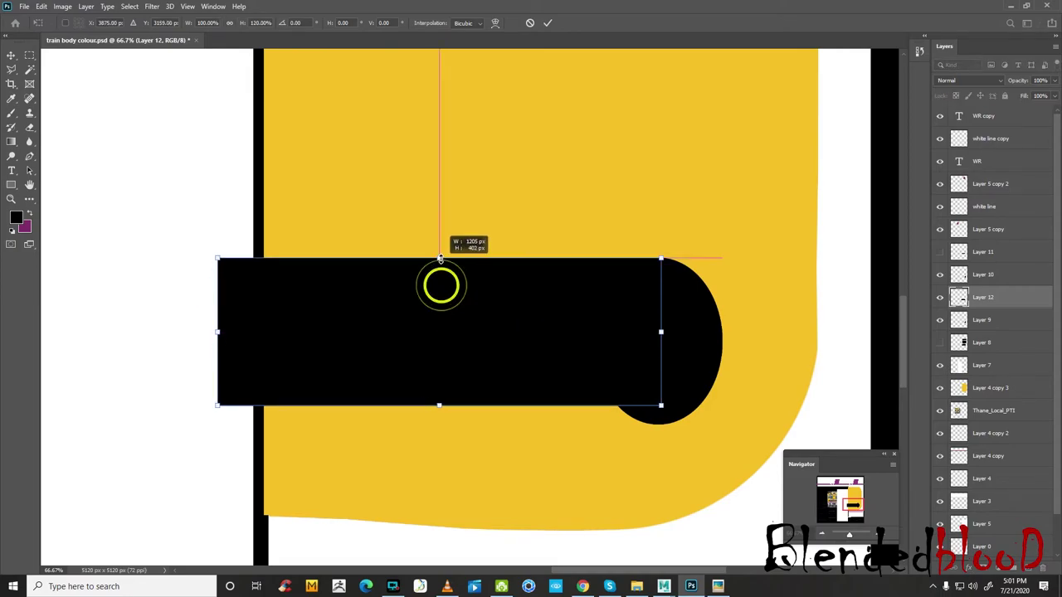
pyautogui.moveTo(439, 406); pyautogui.dragTo(439, 424)
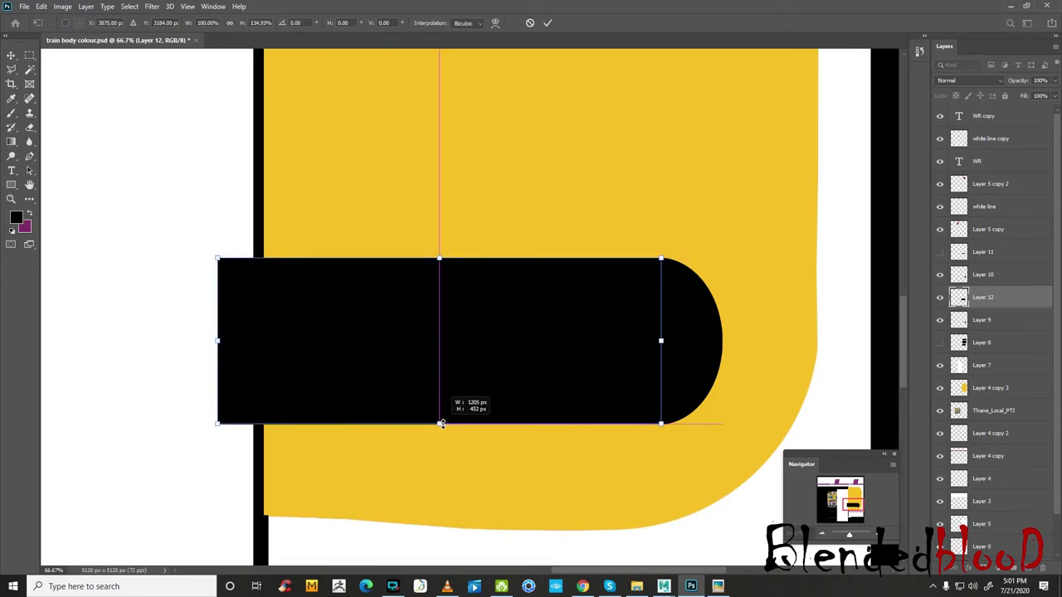
pyautogui.press('Return')
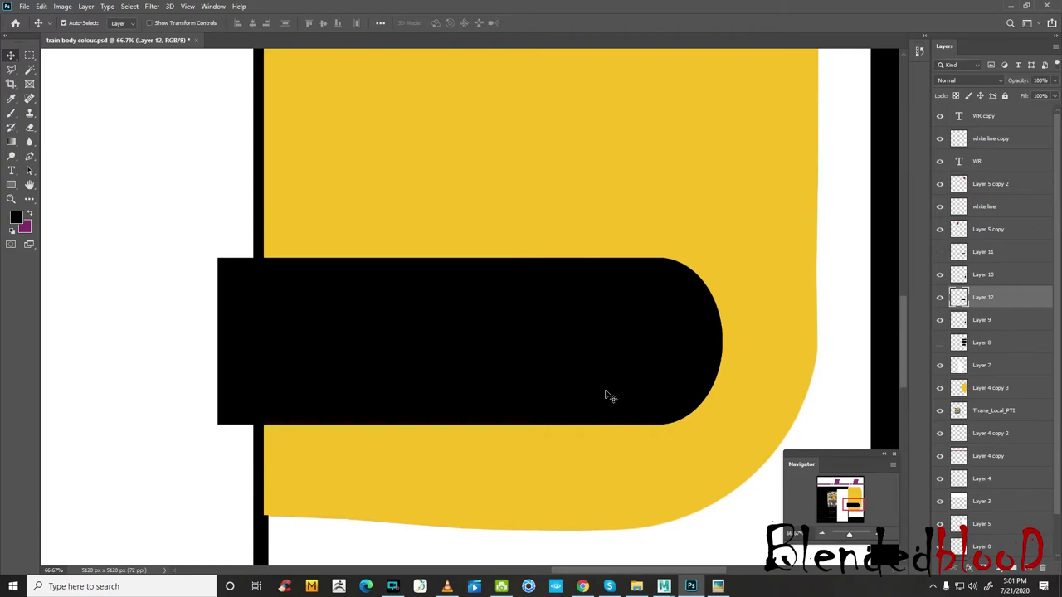
# - Save the file, reload the texture in Maya and orbit to view the door bar
pyautogui.hotkey('ctrl', 's')
pyautogui.click(738, 512)
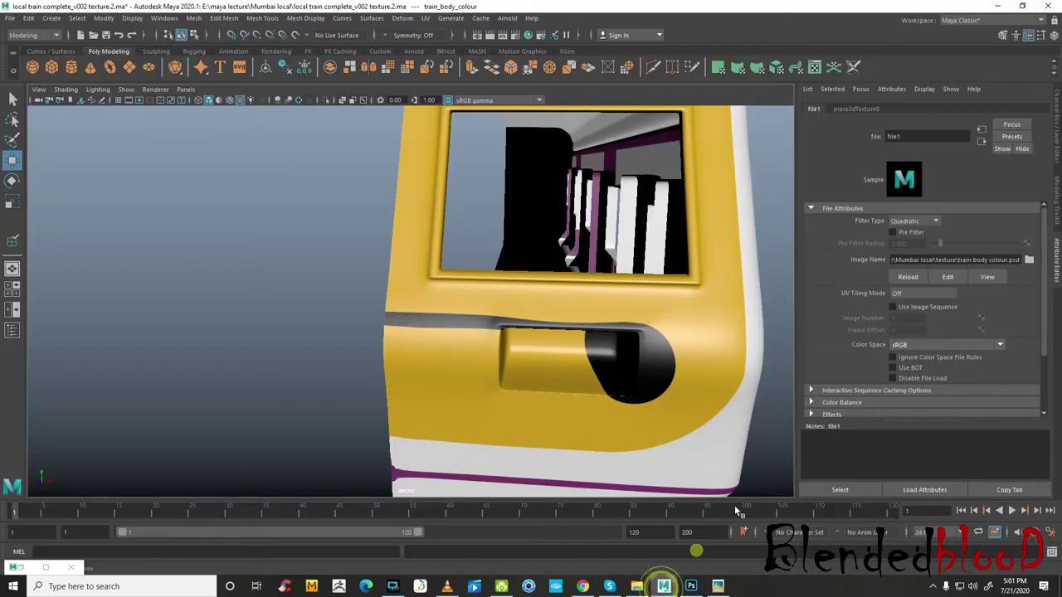
pyautogui.click(913, 276)
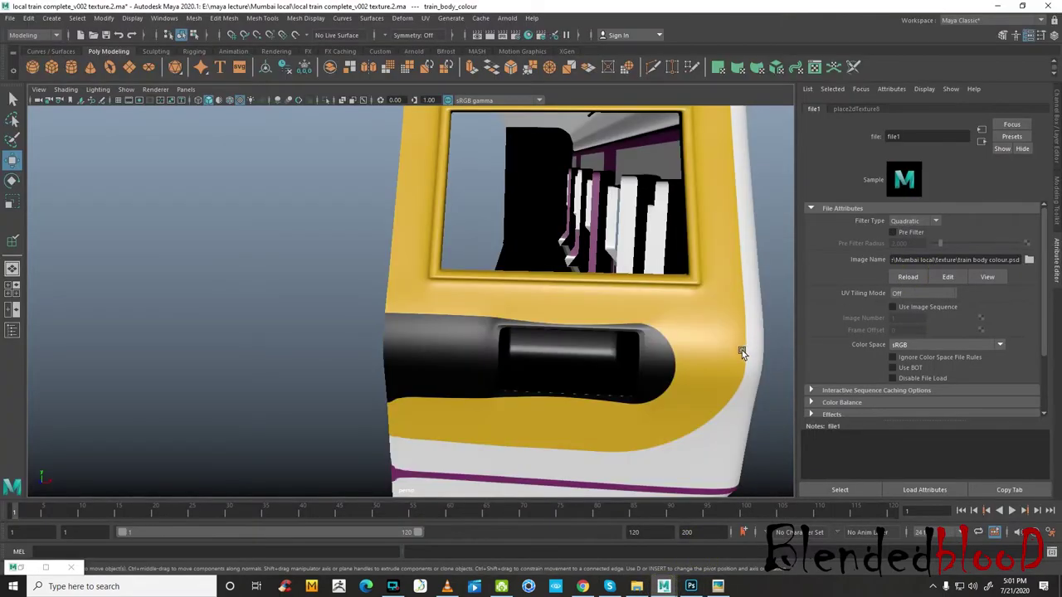
pyautogui.keyDown('alt'); pyautogui.moveTo(606, 368); pyautogui.dragTo(600, 362); pyautogui.keyUp('alt')
pyautogui.keyDown('alt'); pyautogui.moveTo(439, 296); pyautogui.dragTo(435, 292); pyautogui.keyUp('alt')
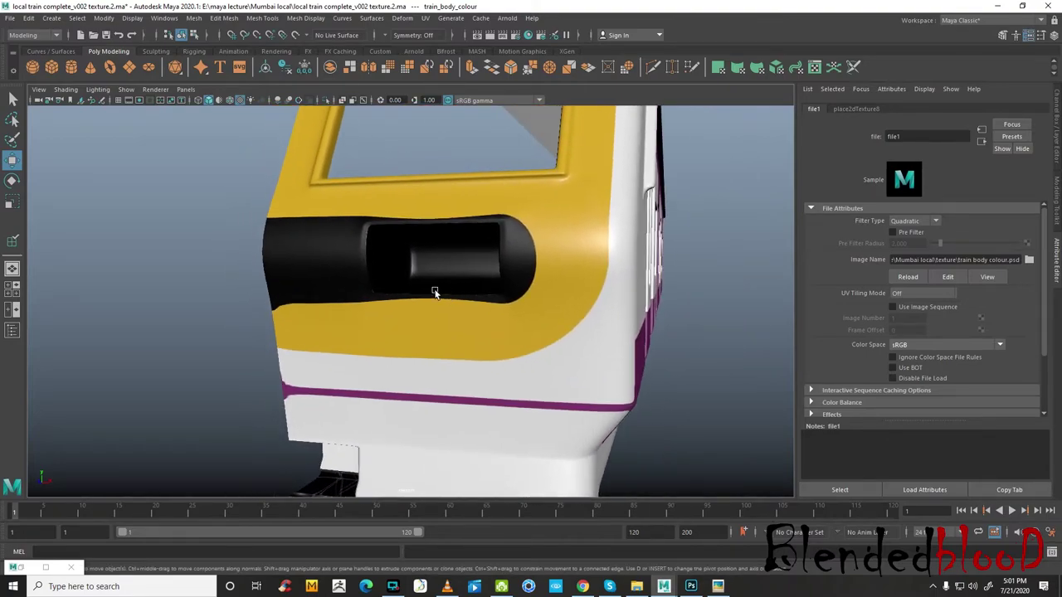
# - Delete Layer 12 and turn Layer 8's tapered black bar back on
pyautogui.click(691, 586)
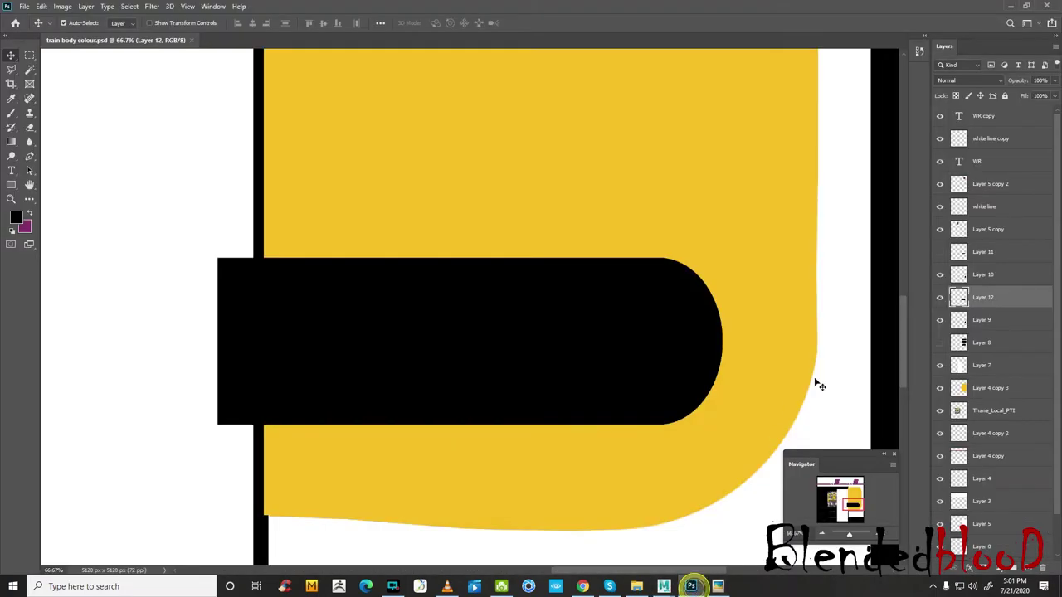
pyautogui.click(940, 298)
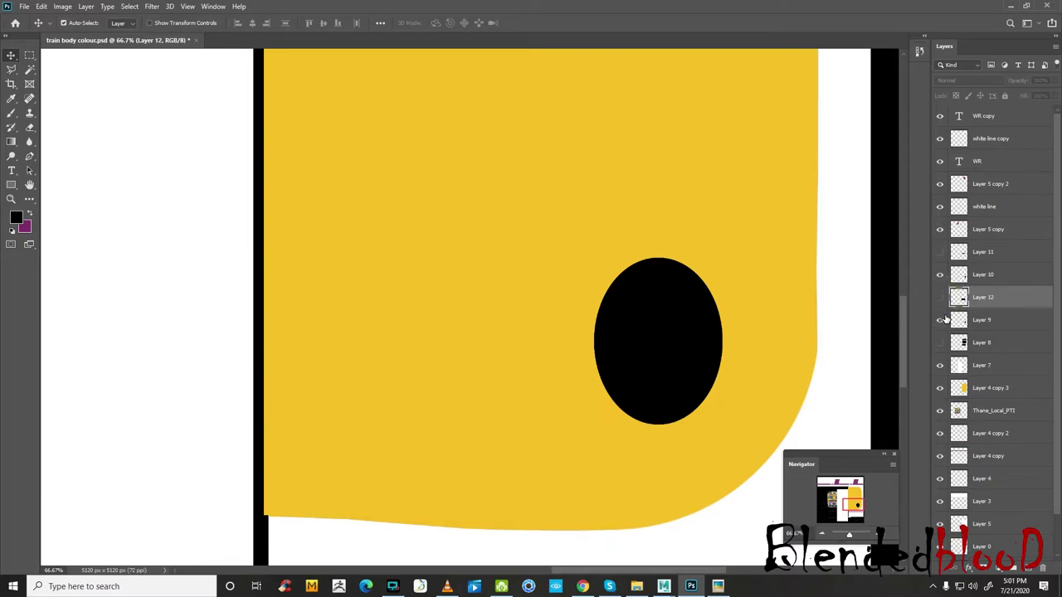
pyautogui.press('Delete')
pyautogui.click(941, 320)
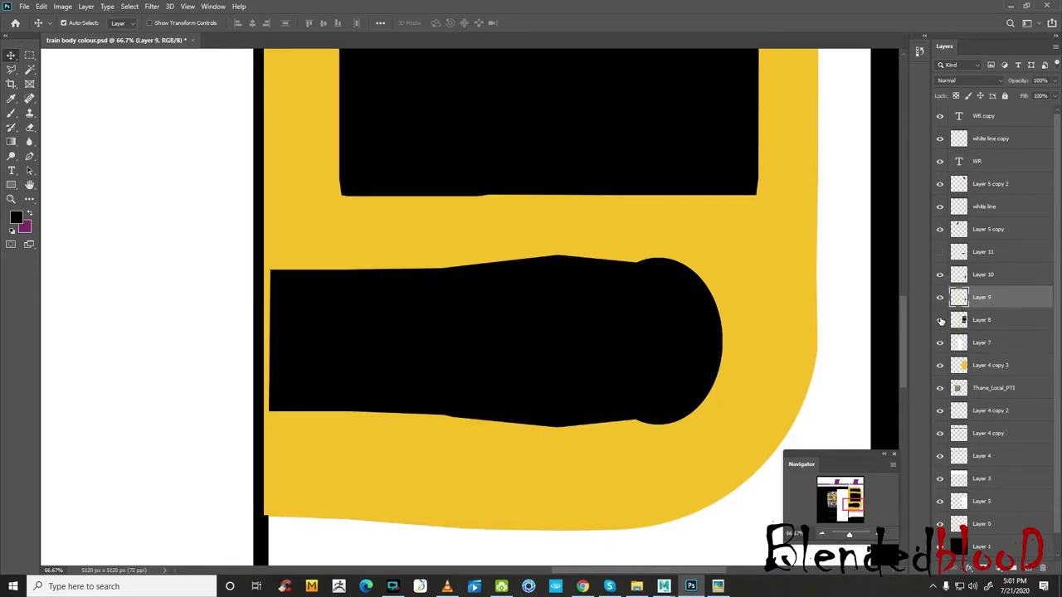
# - Reload the texture in Maya and orbit to face the train front
pyautogui.moveTo(663, 587)
pyautogui.click(701, 544)
pyautogui.click(899, 276)
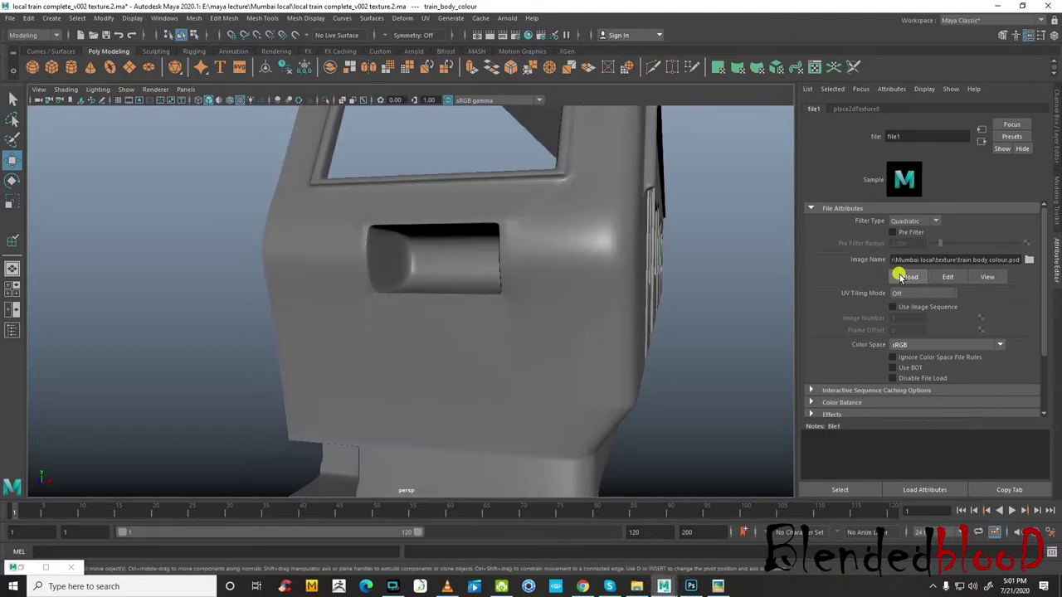
pyautogui.keyDown('alt'); pyautogui.moveTo(578, 323); pyautogui.dragTo(546, 294); pyautogui.keyUp('alt')
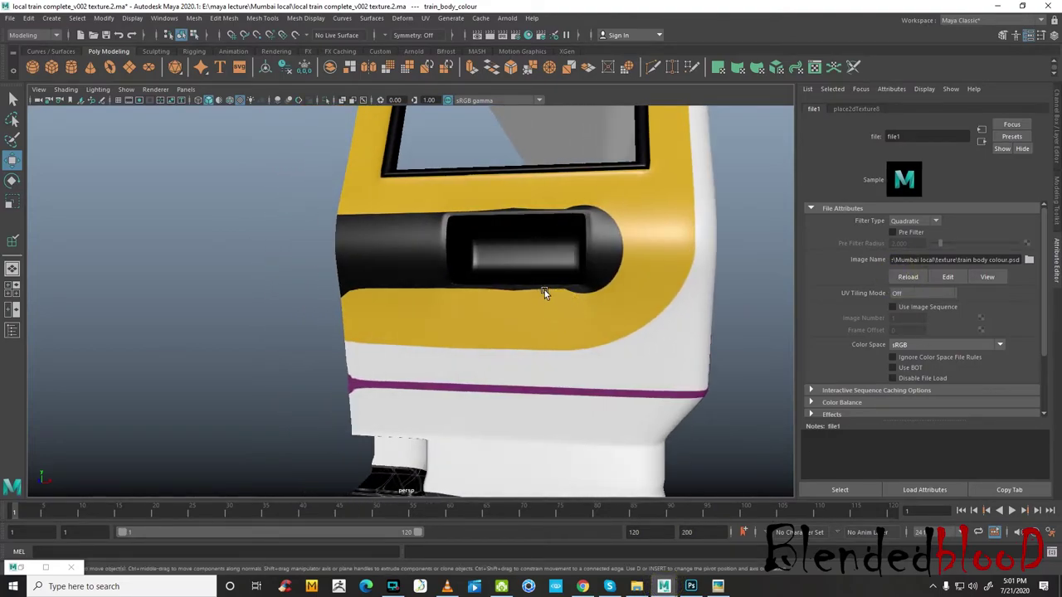
# - Hide the yellow body fill and reveal the UV wireframe beneath Layer 8's black shapes
pyautogui.click(690, 587)
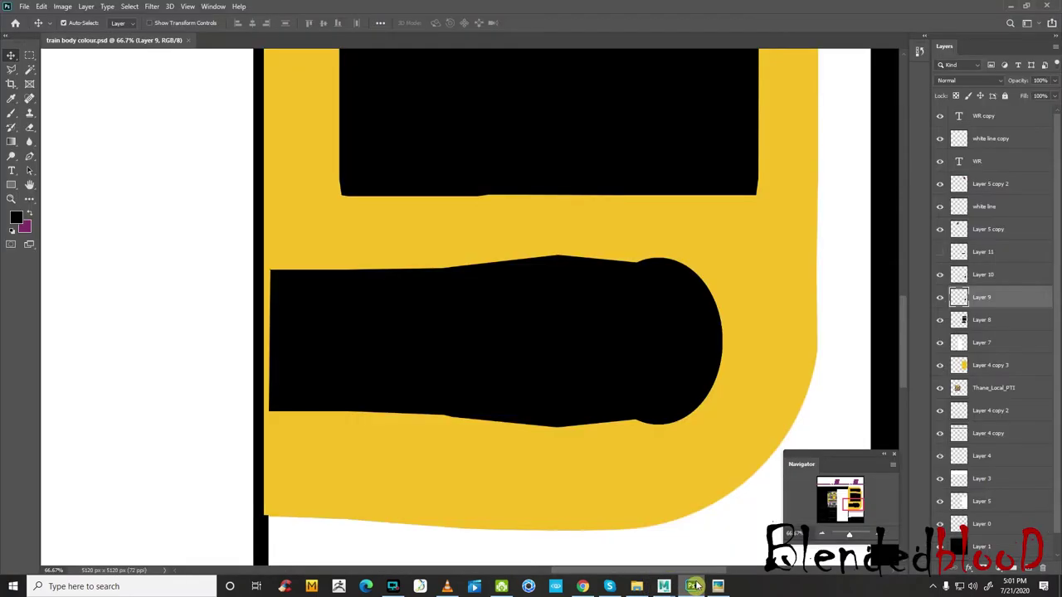
pyautogui.click(29, 55)
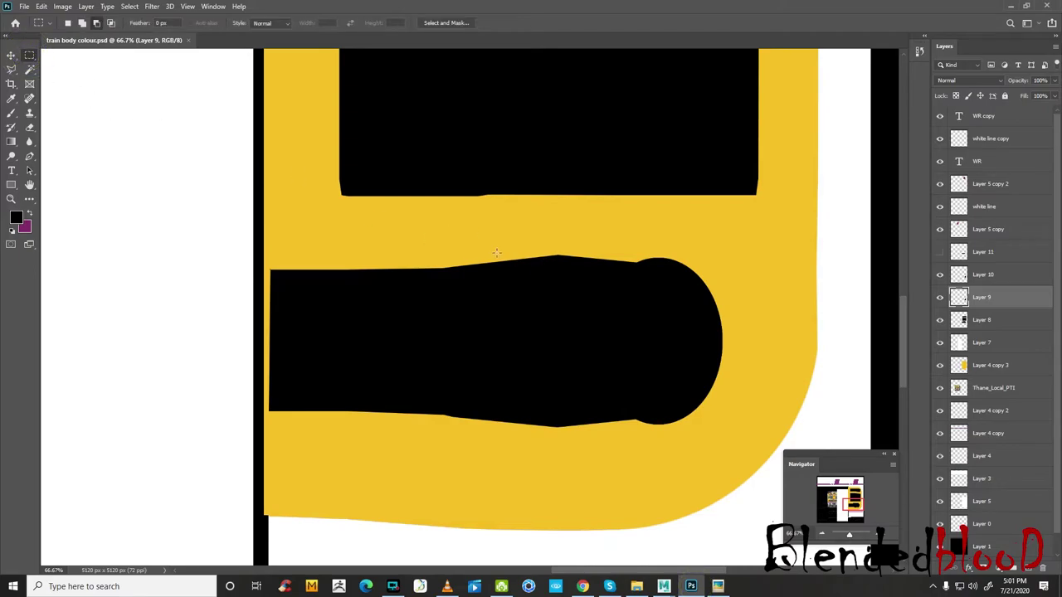
pyautogui.click(940, 320)
pyautogui.click(941, 365)
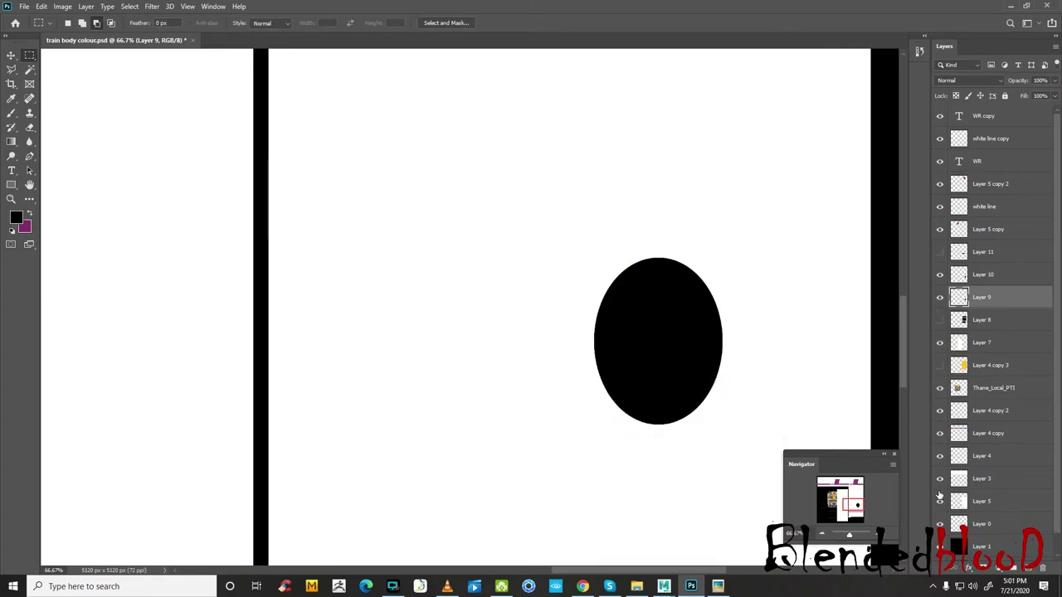
pyautogui.click(940, 502)
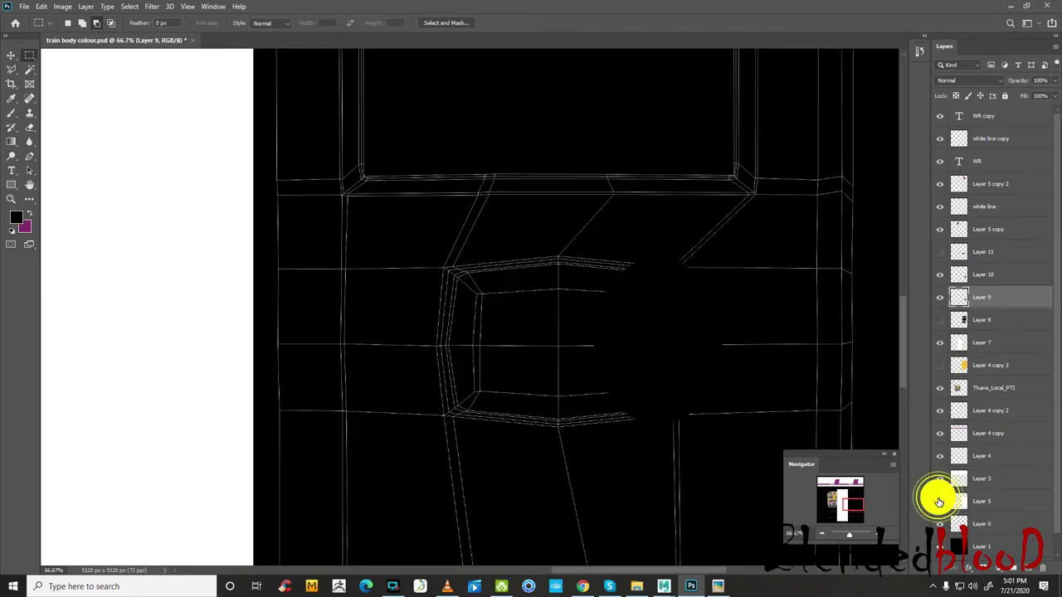
pyautogui.click(940, 298)
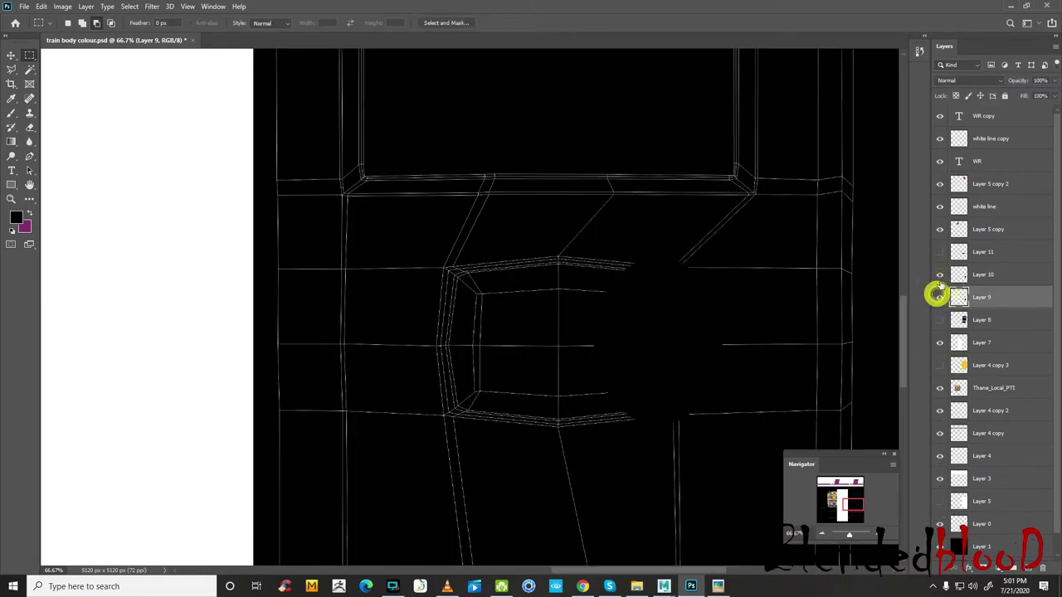
pyautogui.click(940, 297)
pyautogui.click(941, 321)
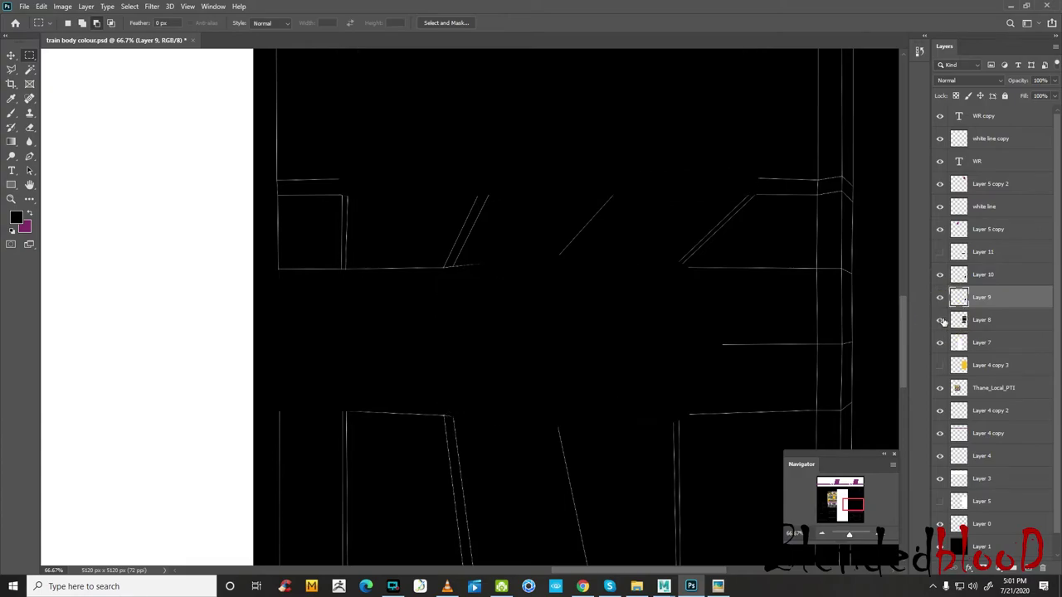
# - Make Layer 8 active and lower its opacity to 74% to see the wireframe
pyautogui.click(979, 320)
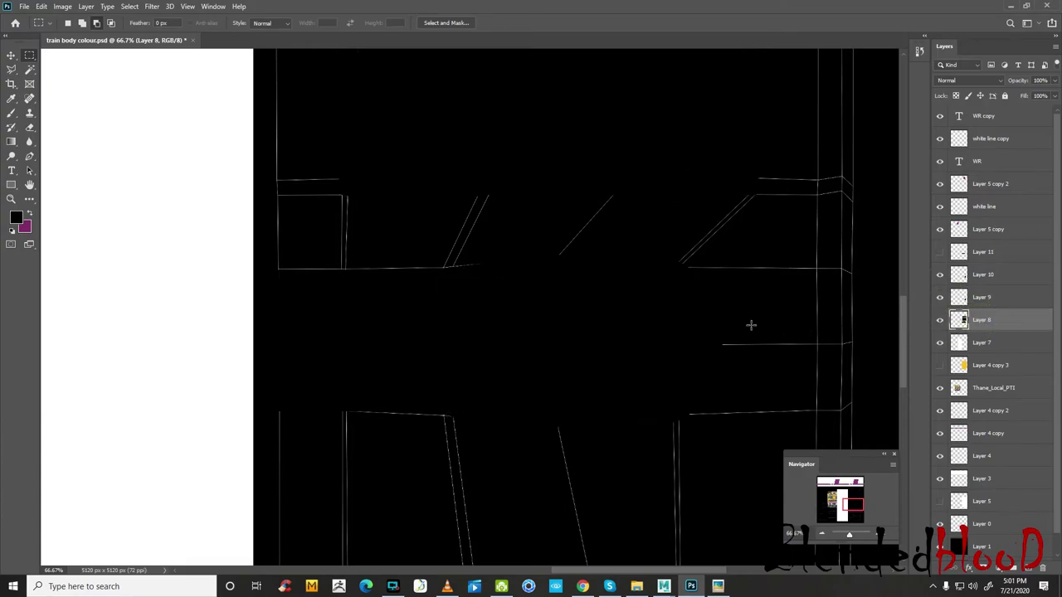
pyautogui.hotkey('ctrl', 't')
pyautogui.scroll(3, 434, 283)
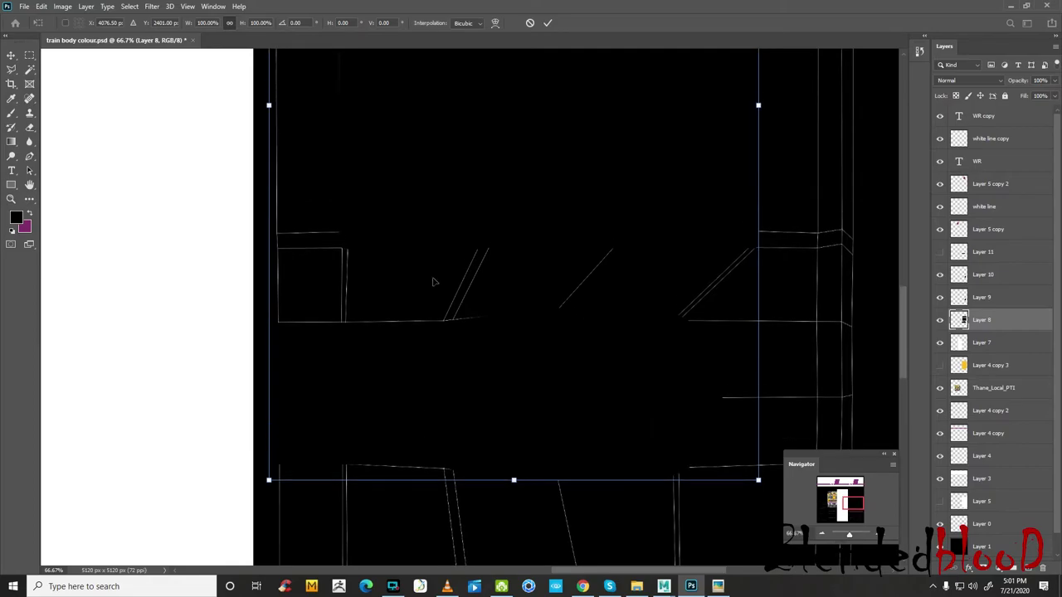
pyautogui.click(11, 56)
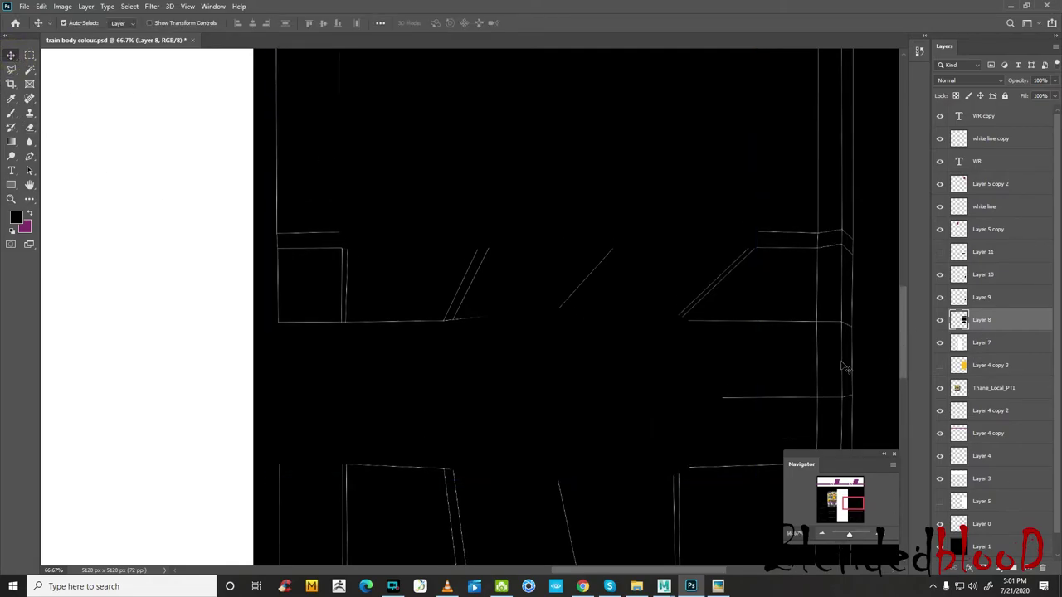
pyautogui.scroll(1, 406, 331)
pyautogui.click(11, 69)
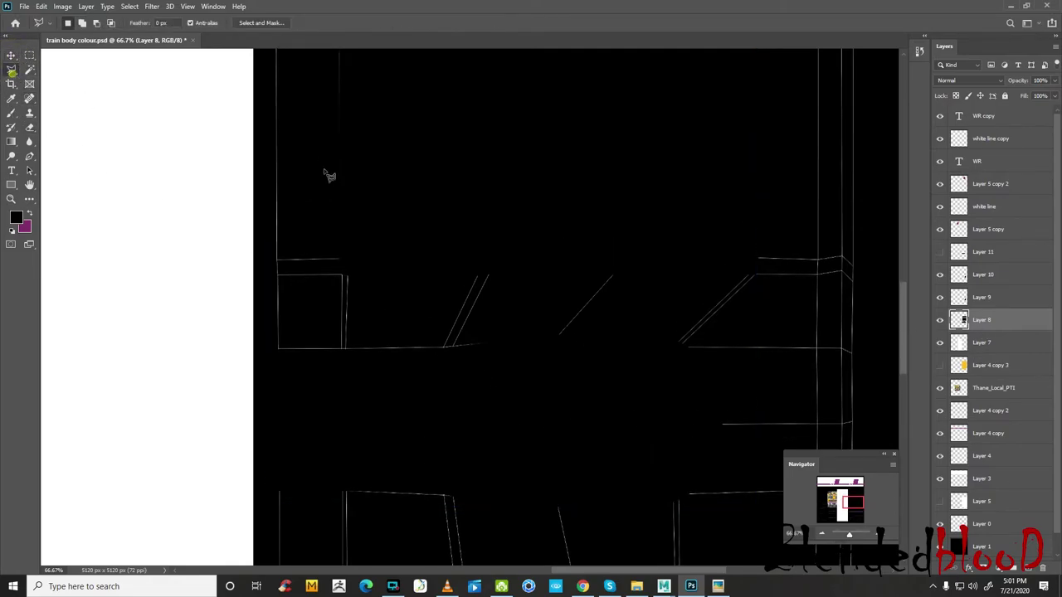
pyautogui.moveTo(1056, 86); pyautogui.dragTo(885, 208)
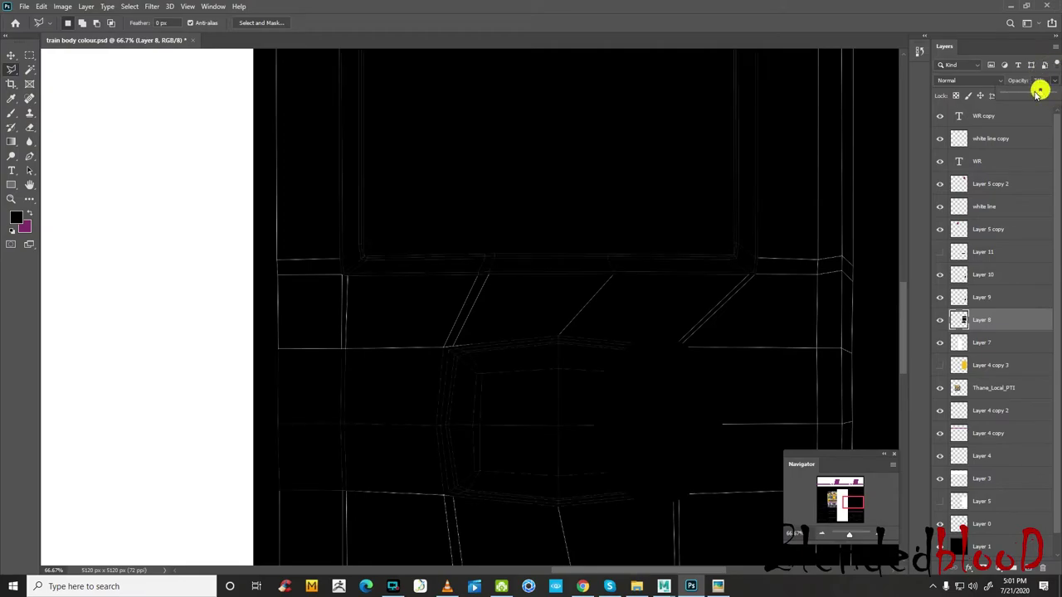
# - Trace Layer 8's top and bottom edges along the UV lines with the Polygonal Lasso
pyautogui.click(443, 346)
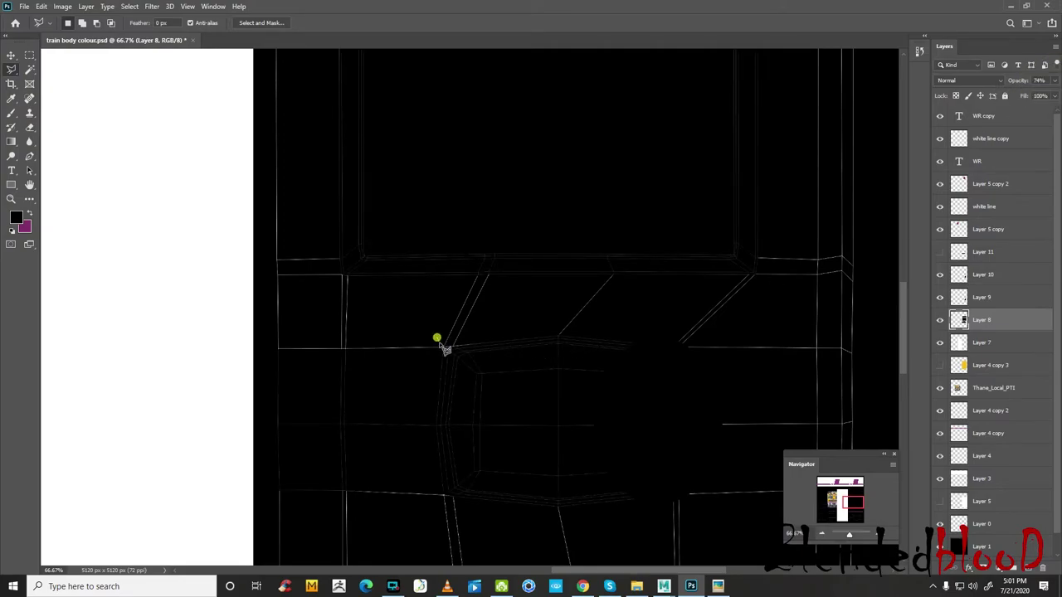
pyautogui.click(559, 338)
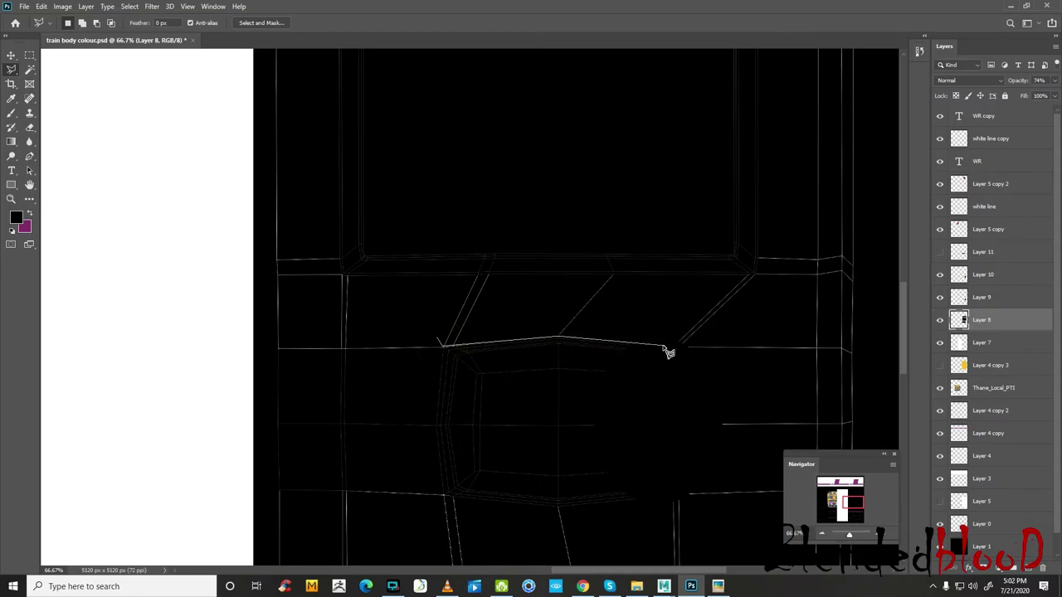
pyautogui.click(710, 319)
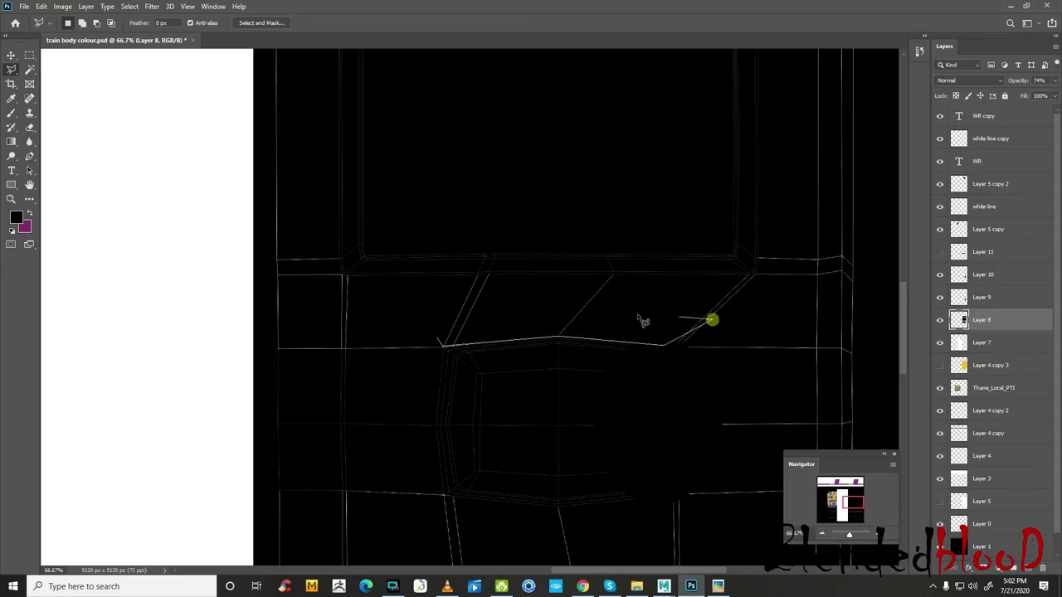
pyautogui.click(441, 342)
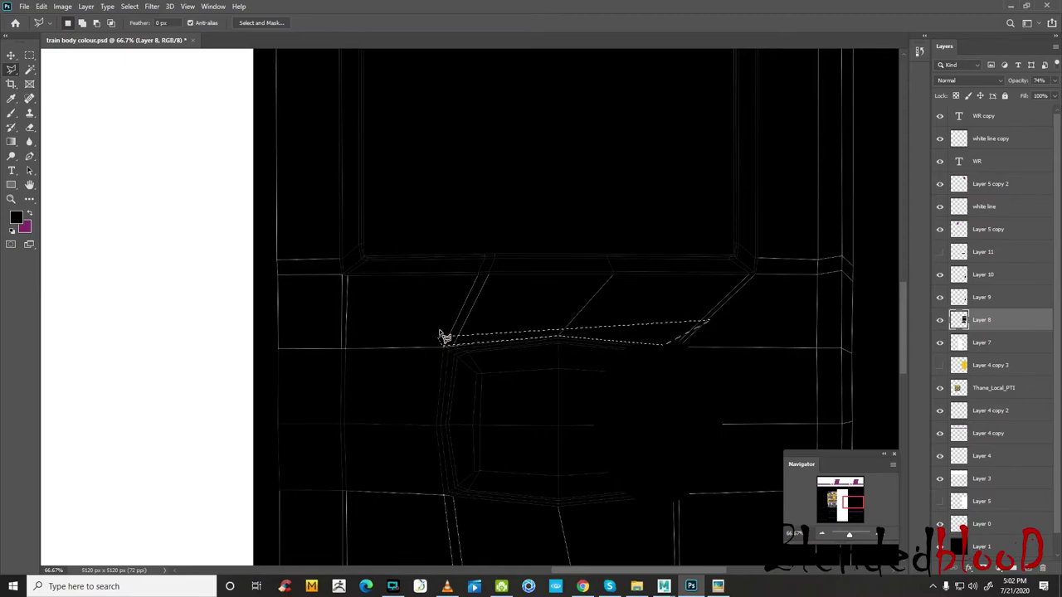
pyautogui.click(443, 496)
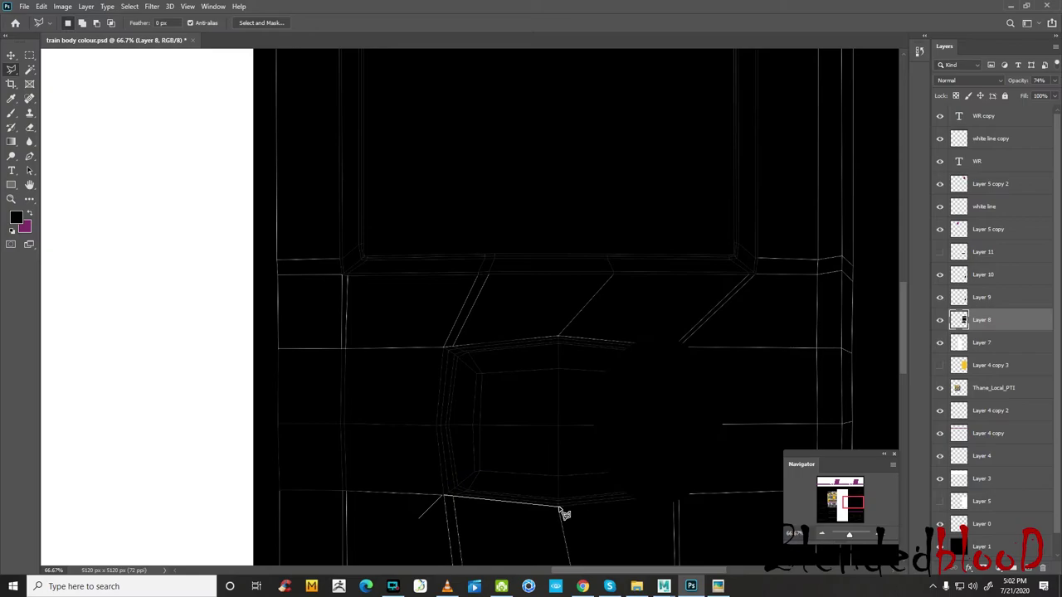
pyautogui.click(558, 505)
pyautogui.click(640, 500)
pyautogui.click(686, 498)
pyautogui.click(683, 537)
pyautogui.click(420, 523)
pyautogui.click(420, 523)
# - Restore Layer 8 to 100% opacity and show the yellow body and white background again
pyautogui.click(11, 55)
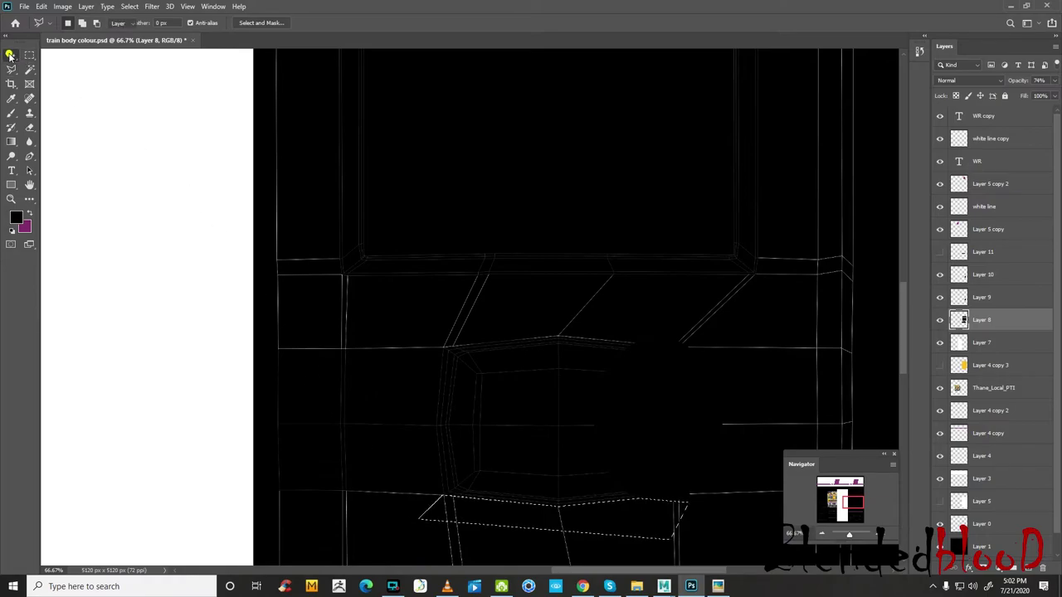
pyautogui.hotkey('ctrl', 'd')
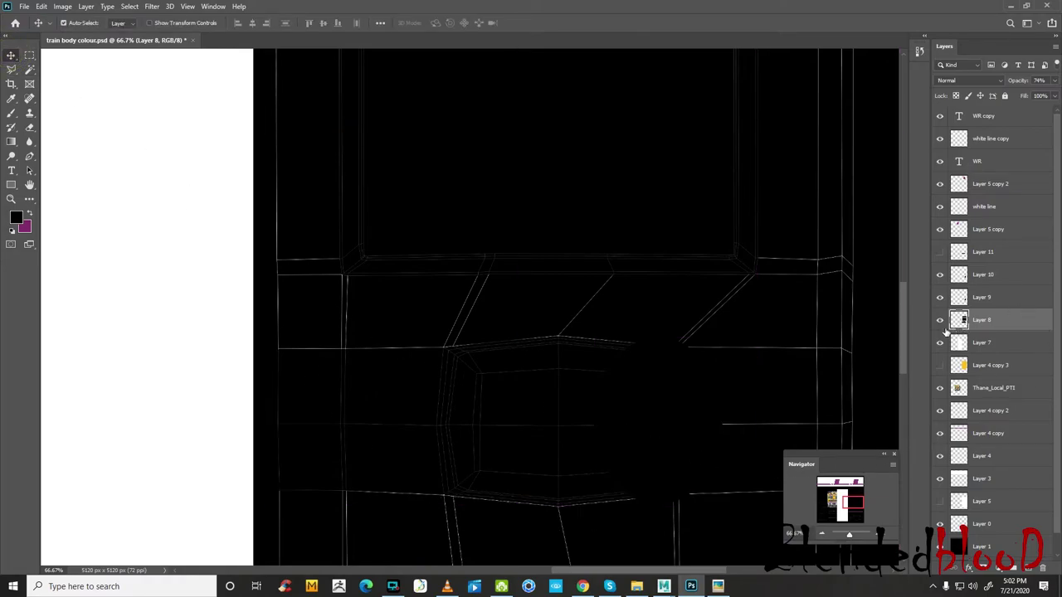
pyautogui.click(940, 365)
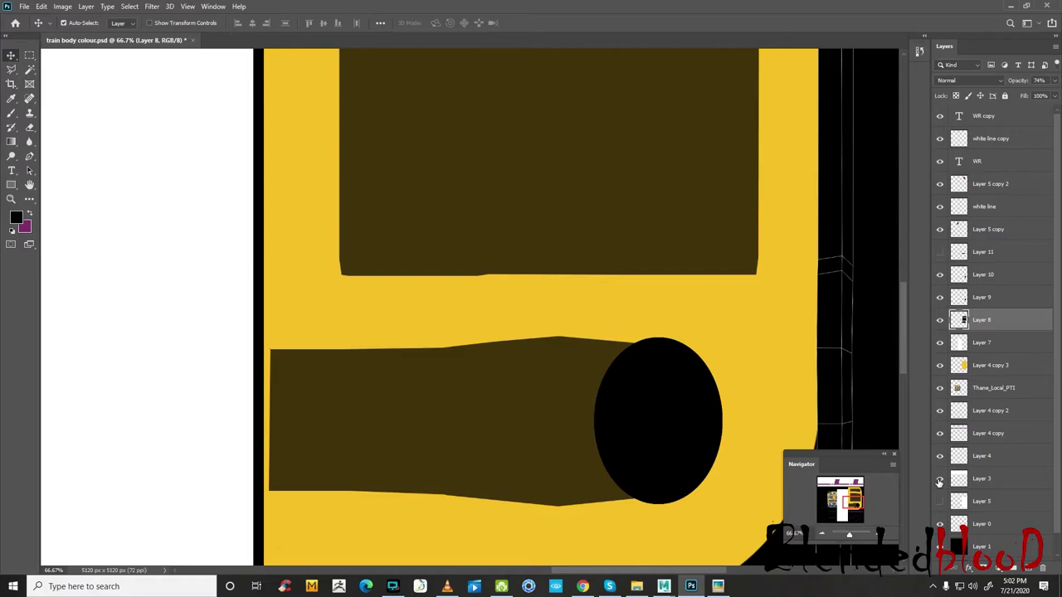
pyautogui.moveTo(1047, 98); pyautogui.dragTo(1059, 96)
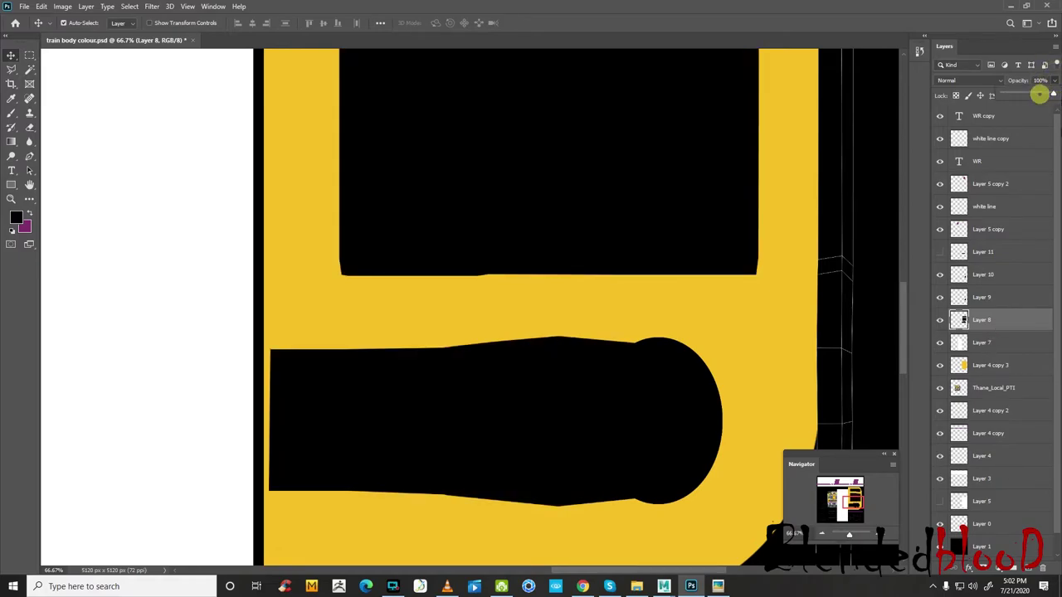
pyautogui.click(983, 478)
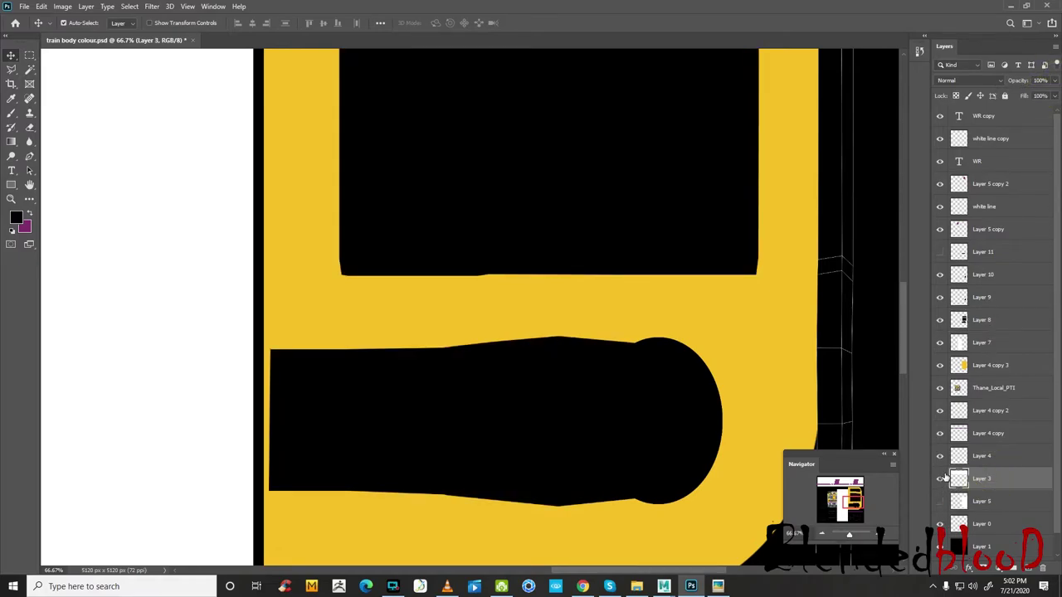
pyautogui.click(939, 503)
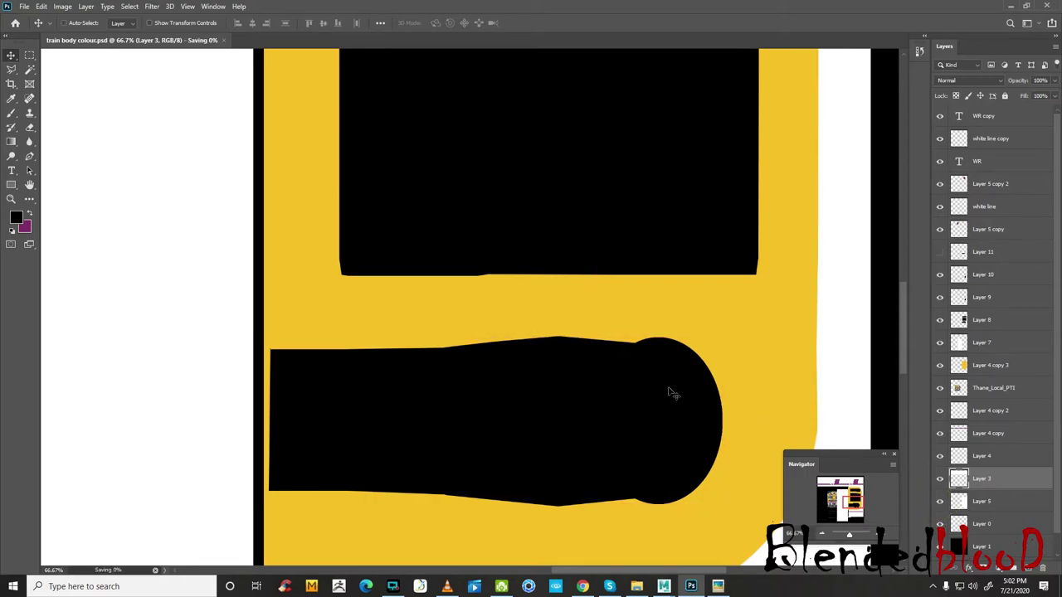
pyautogui.click(664, 585)
pyautogui.click(698, 548)
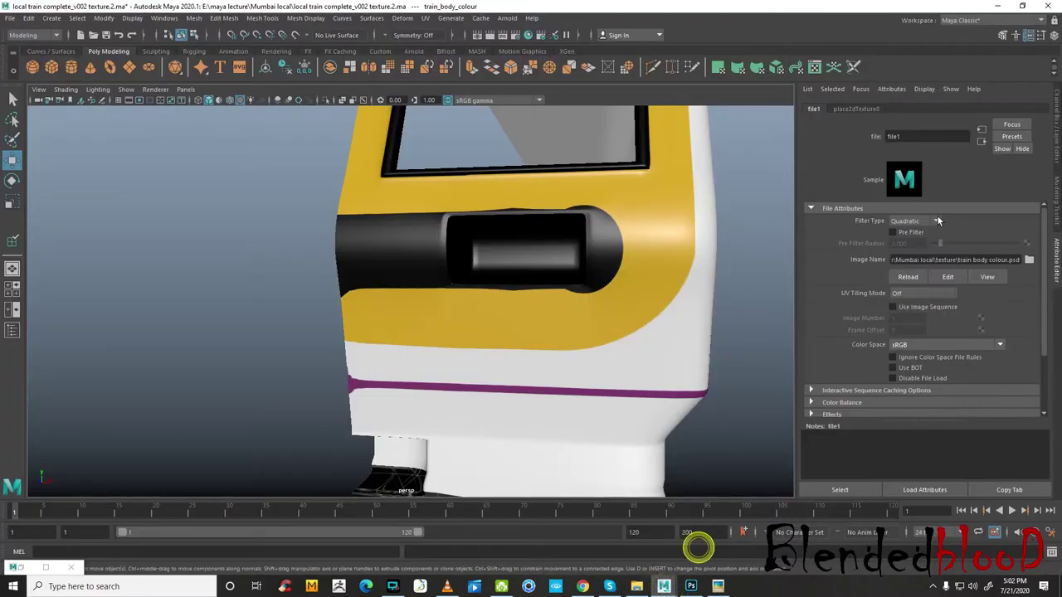
# - Reload the edited texture and orbit out to view the whole textured carriage
pyautogui.click(907, 277)
pyautogui.moveTo(535, 264)
pyautogui.keyDown('alt'); pyautogui.mouseDown()
pyautogui.moveTo(548, 342)
pyautogui.moveTo(465, 337)
pyautogui.mouseUp(); pyautogui.keyUp('alt')
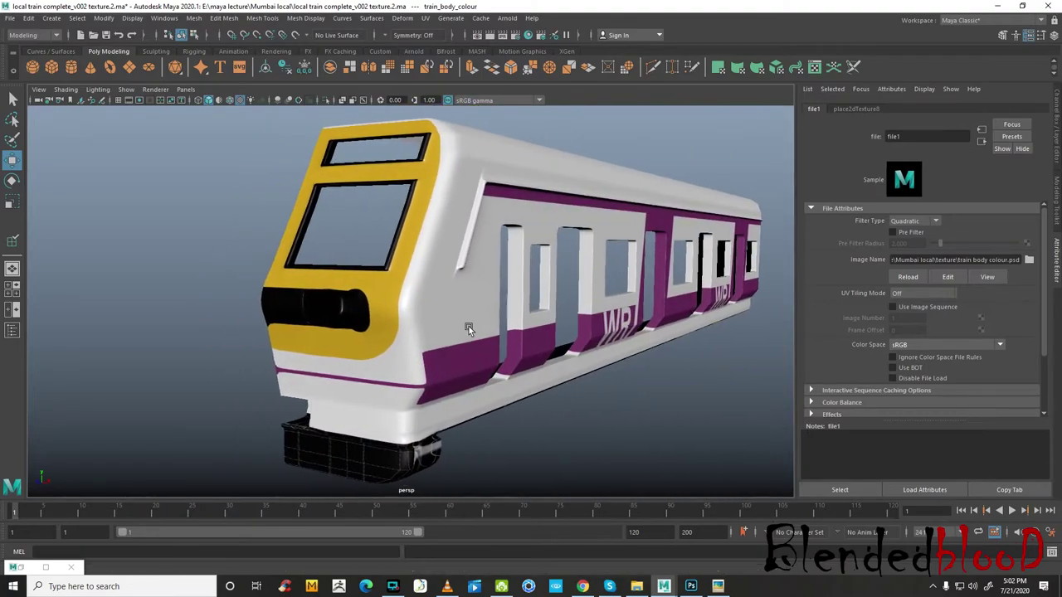
pyautogui.scroll(5, 390, 335)
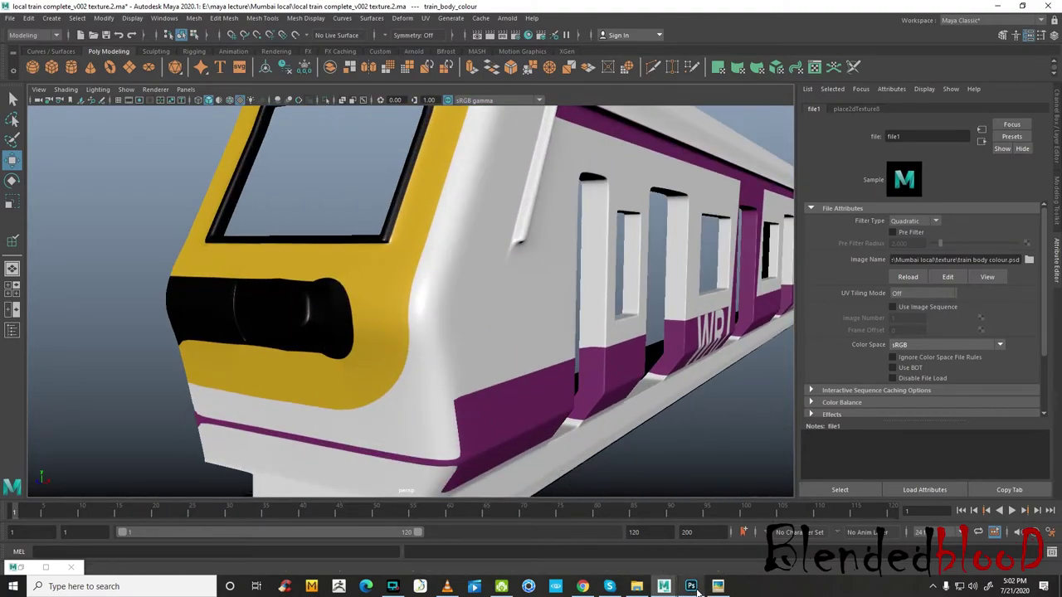
pyautogui.click(694, 589)
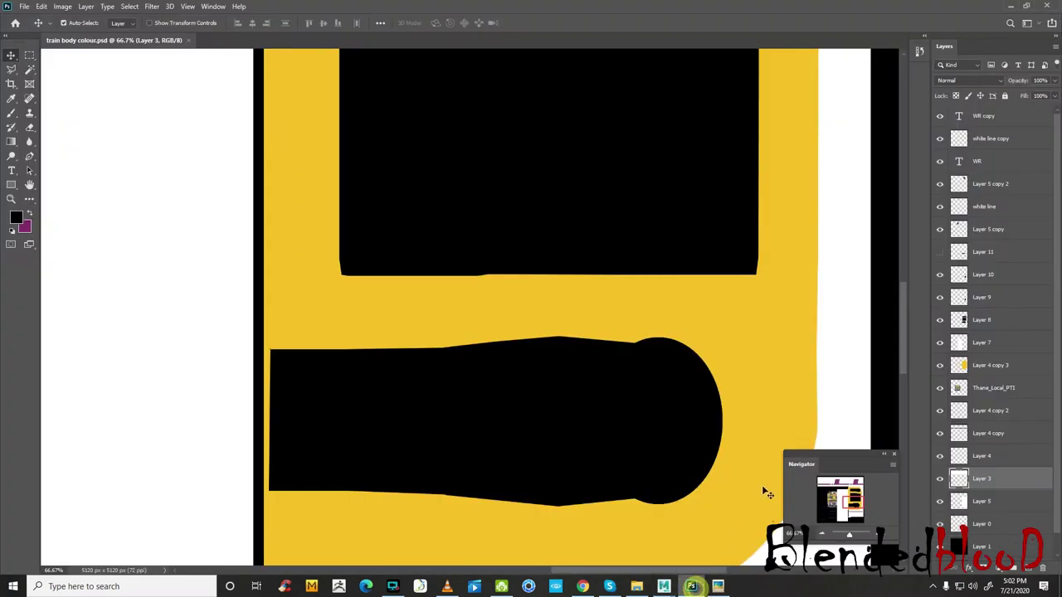
# - Select Layer 9 and toggle Layers 10 and 11 to compare the black shape's edge
pyautogui.click(984, 300)
pyautogui.click(940, 276)
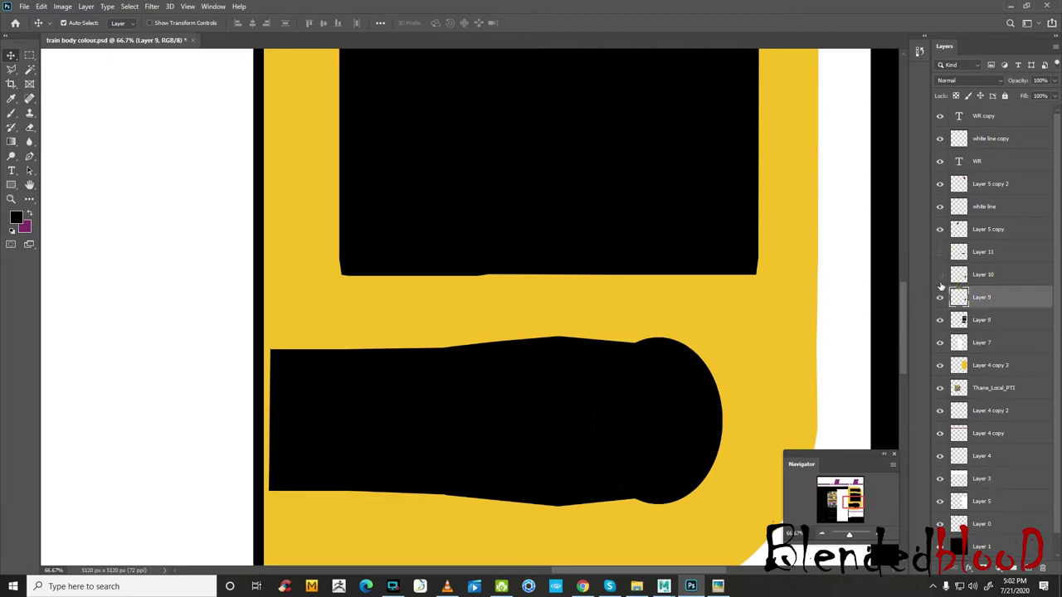
pyautogui.click(938, 252)
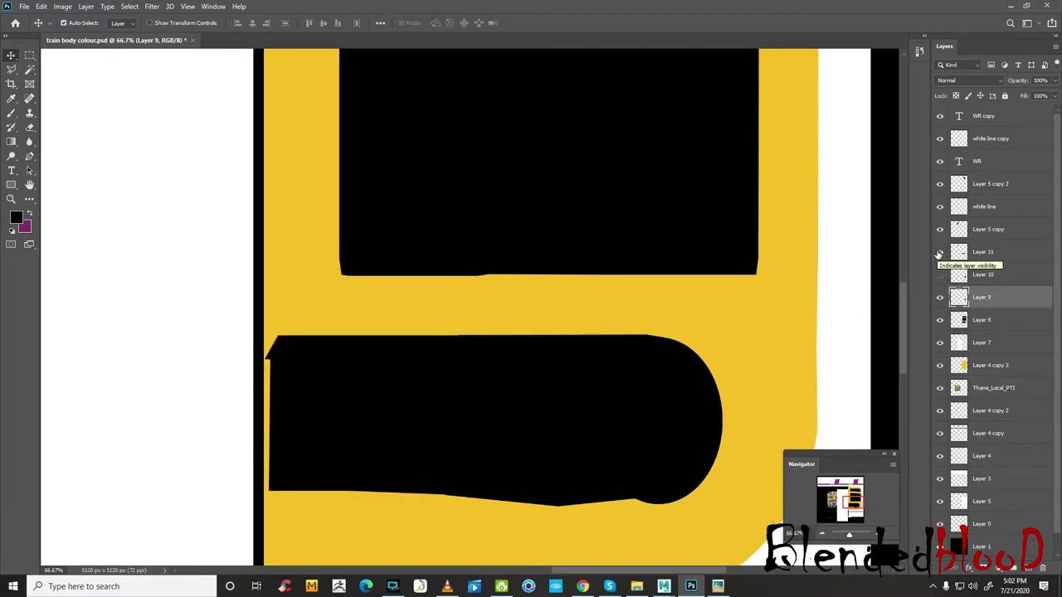
pyautogui.click(939, 252)
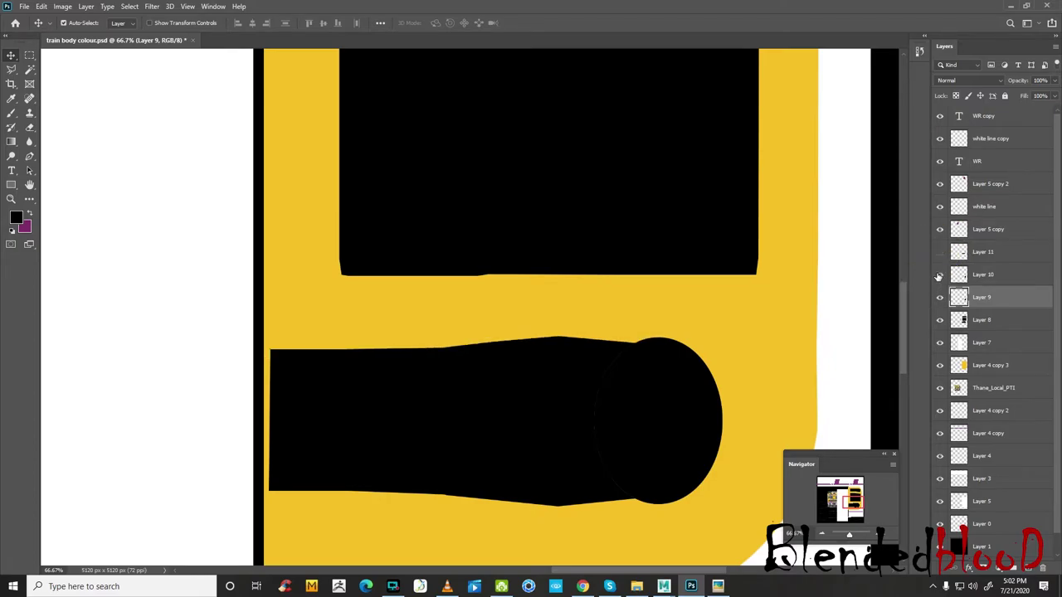
pyautogui.click(940, 277)
pyautogui.doubleClick(941, 299)
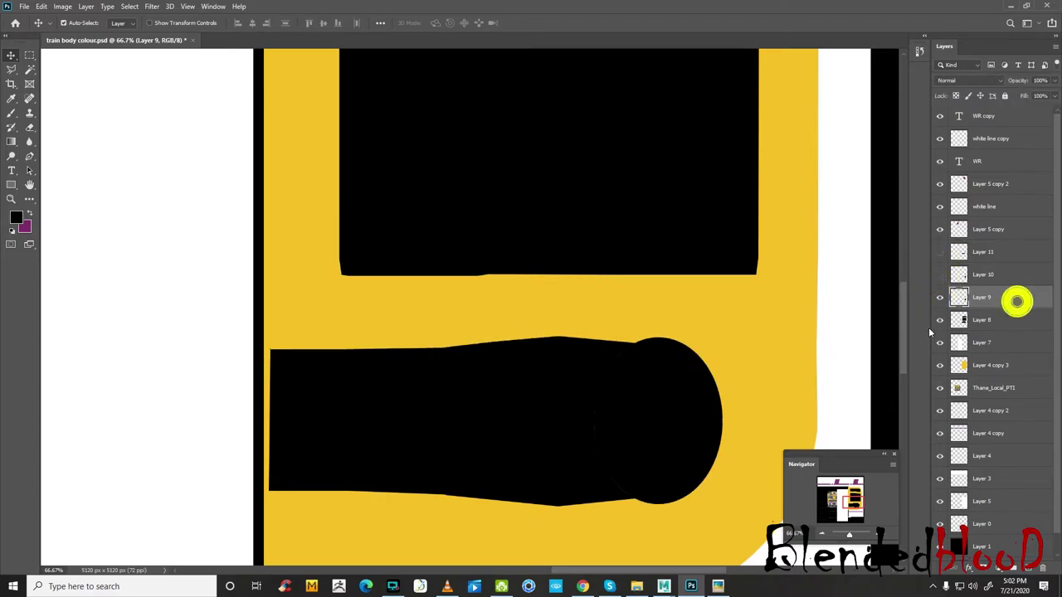
# - Shorten the rounded black shape slightly from top and bottom with Free Transform
pyautogui.hotkey('ctrl', 't')
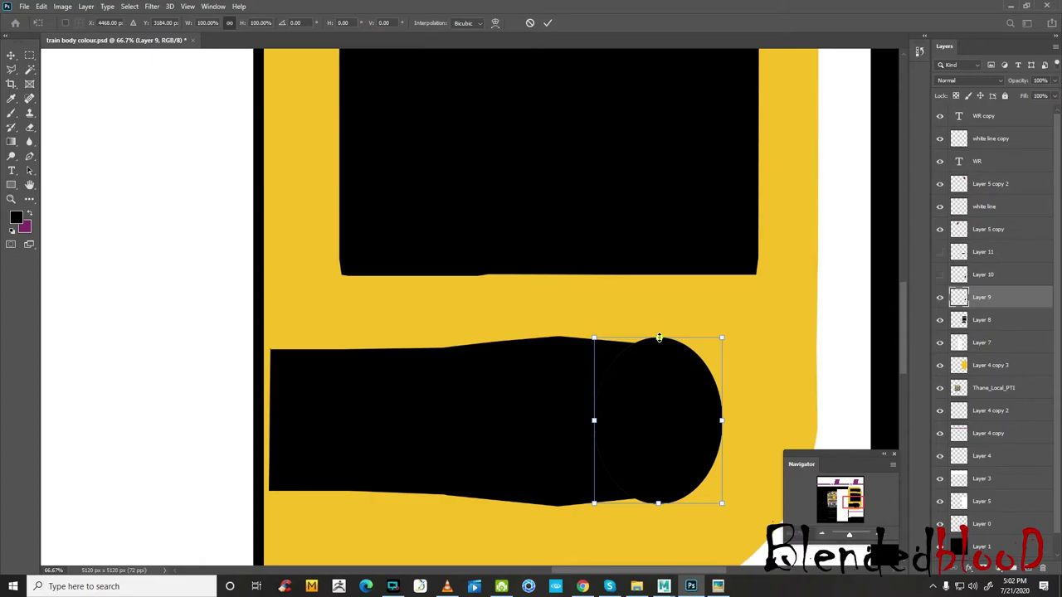
pyautogui.moveTo(659, 337); pyautogui.dragTo(660, 344)
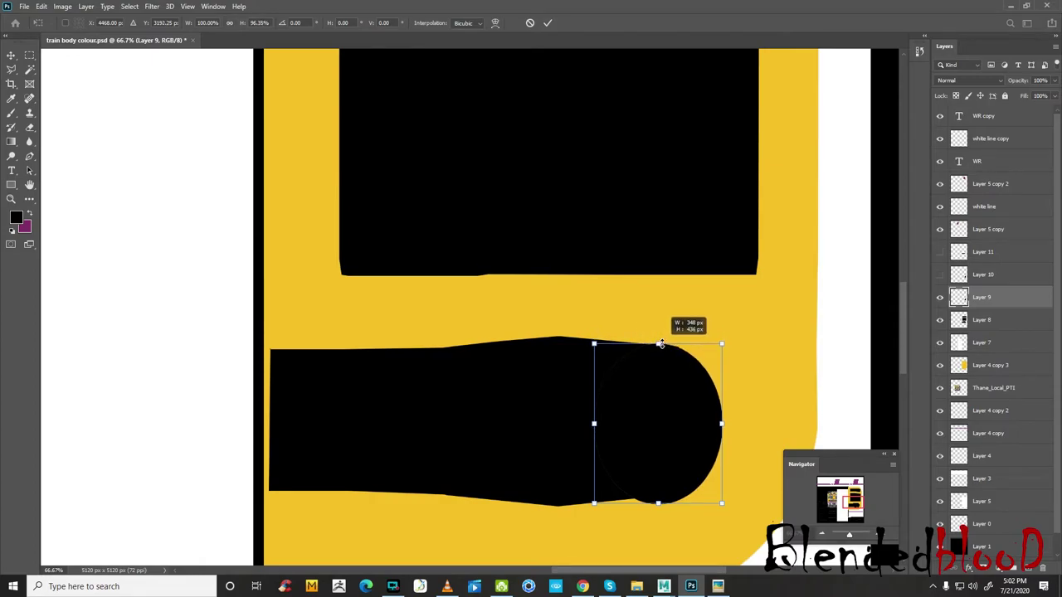
pyautogui.moveTo(656, 502); pyautogui.dragTo(657, 496)
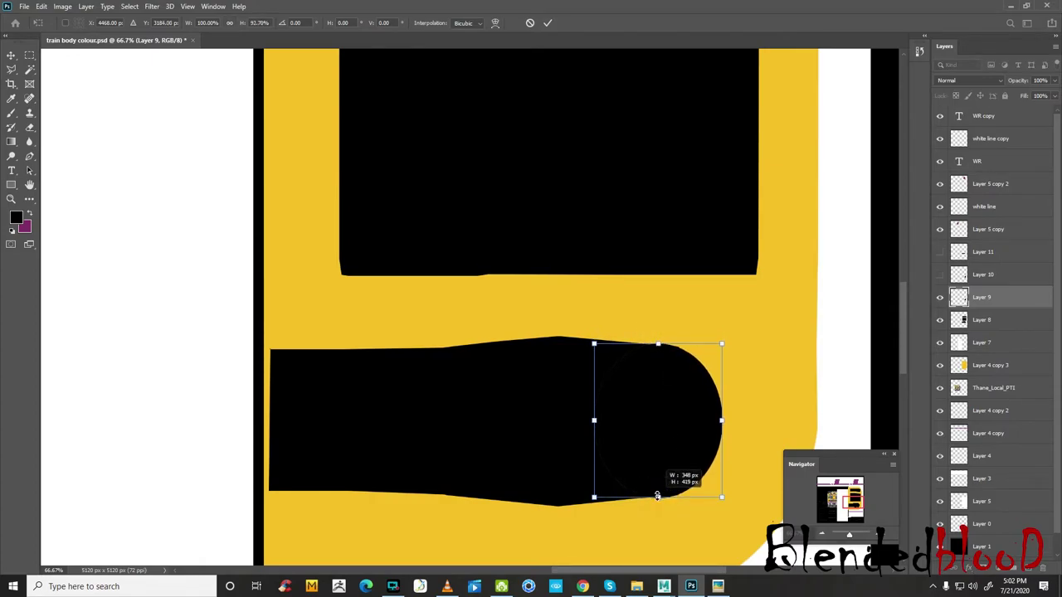
pyautogui.press('Return')
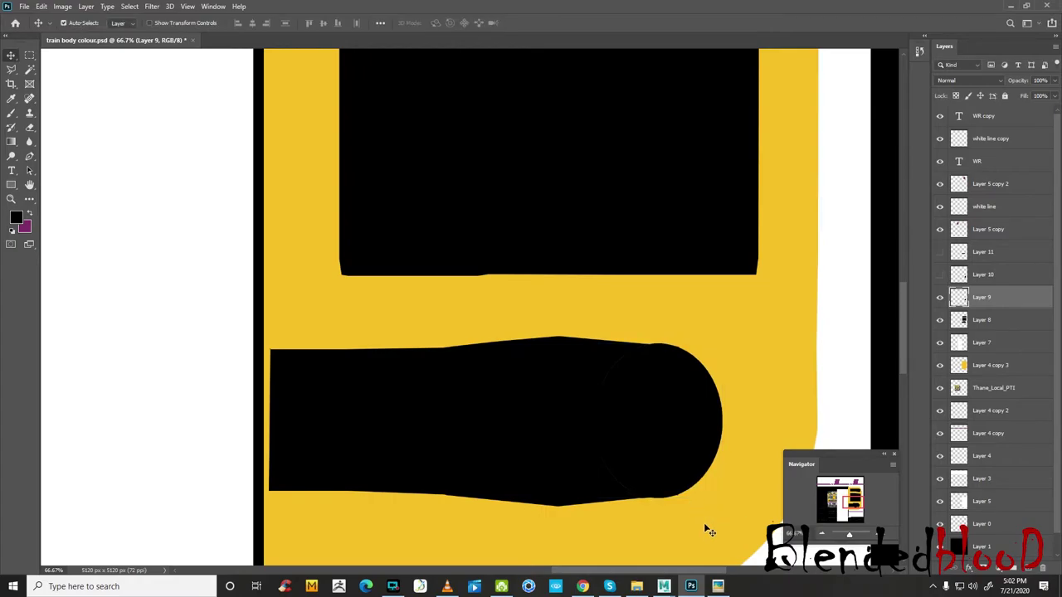
# - Make Layer 8 the active layer, then bring the Maya train scene to the front
pyautogui.click(941, 320)
pyautogui.click(940, 320)
pyautogui.click(988, 321)
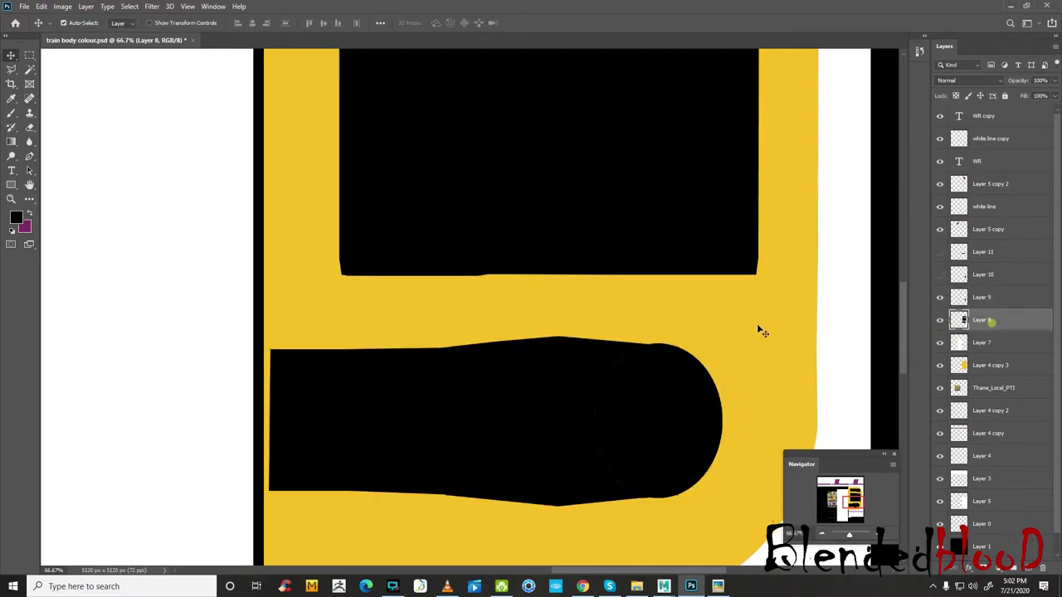
pyautogui.press('e')
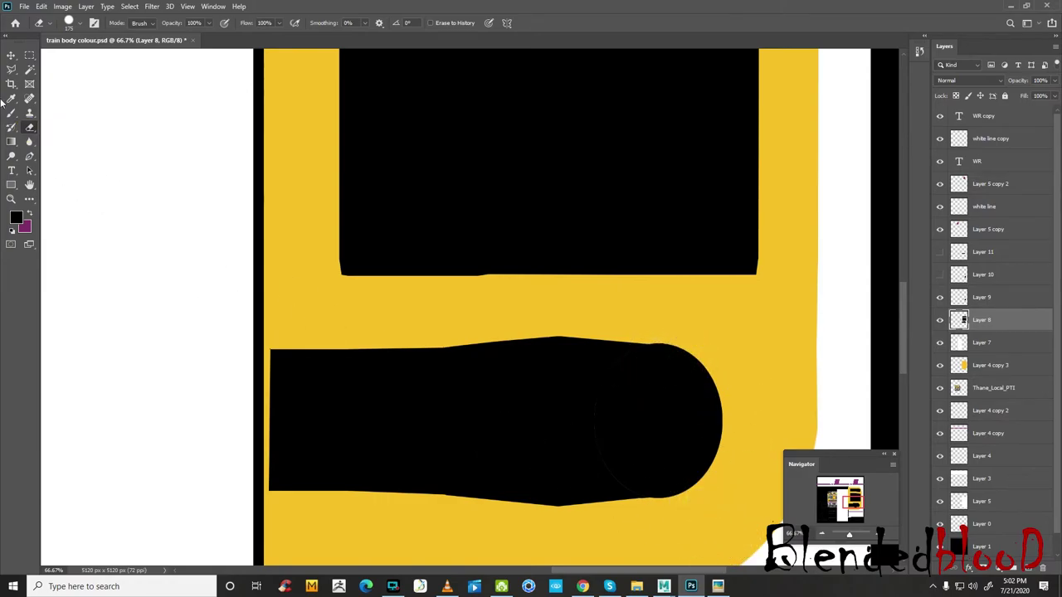
pyautogui.click(11, 56)
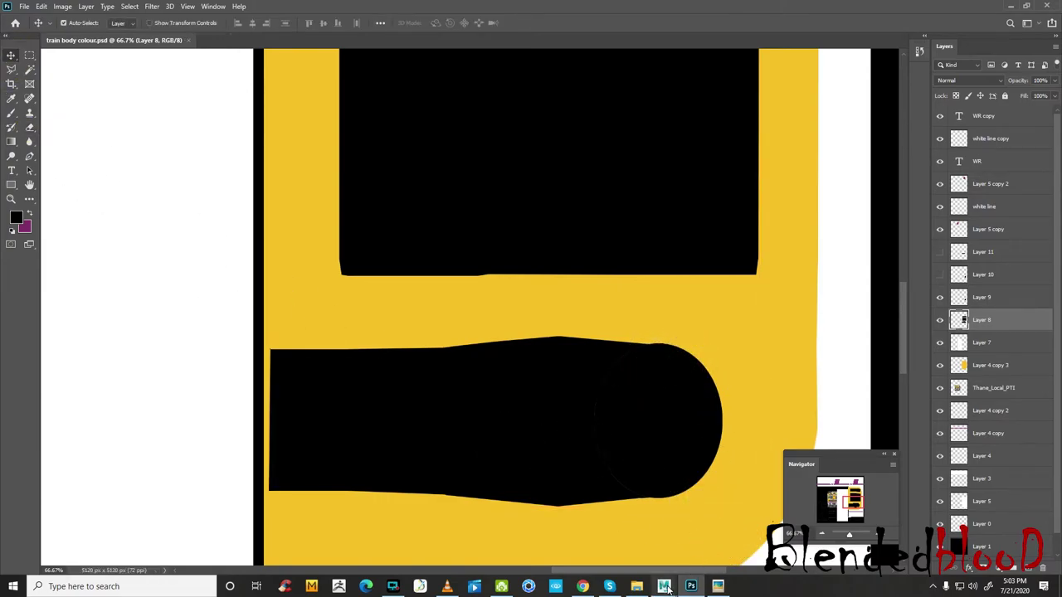
pyautogui.moveTo(663, 587)
pyautogui.click(711, 544)
# - Reload the updated body texture in Maya and orbit to front and side views of the train
pyautogui.click(908, 277)
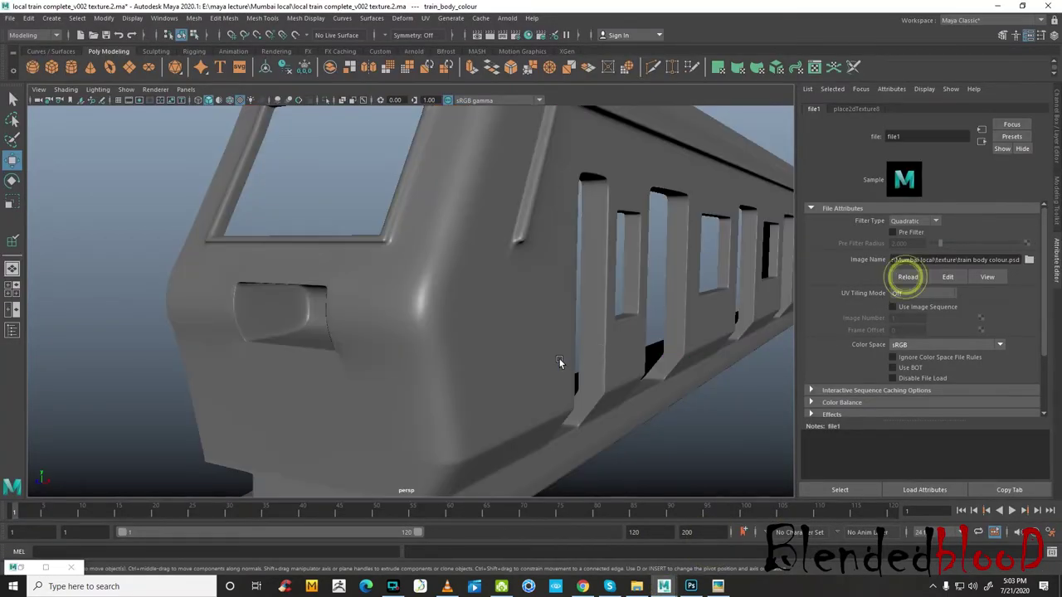
pyautogui.press('f')
pyautogui.keyDown('alt'); pyautogui.moveTo(361, 329); pyautogui.dragTo(374, 323); pyautogui.keyUp('alt')
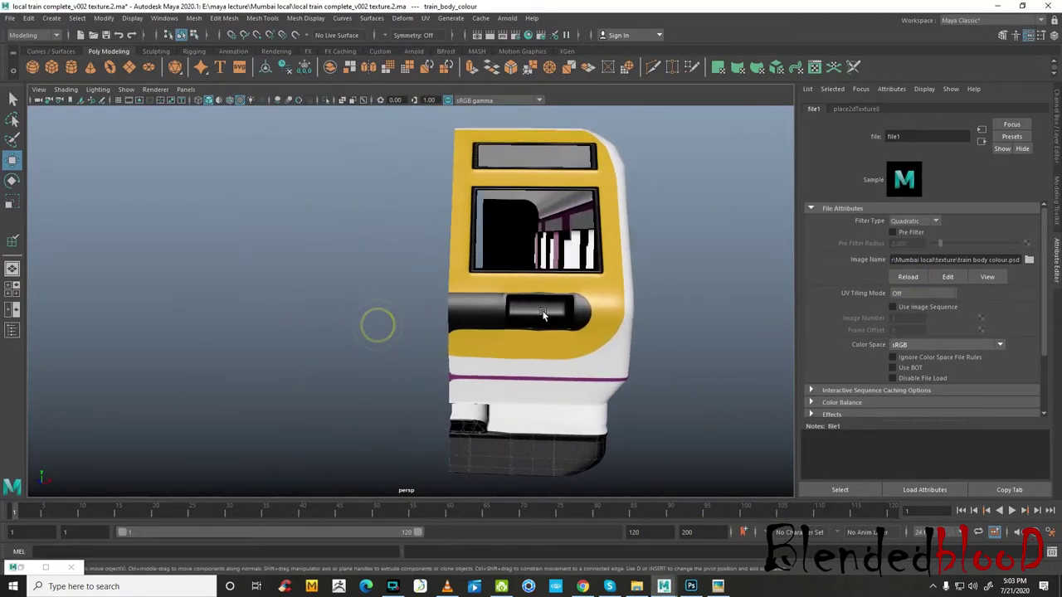
pyautogui.moveTo(543, 281); pyautogui.dragTo(613, 268, button='right')
pyautogui.scroll(-3, 742, 282)
pyautogui.click(742, 282)
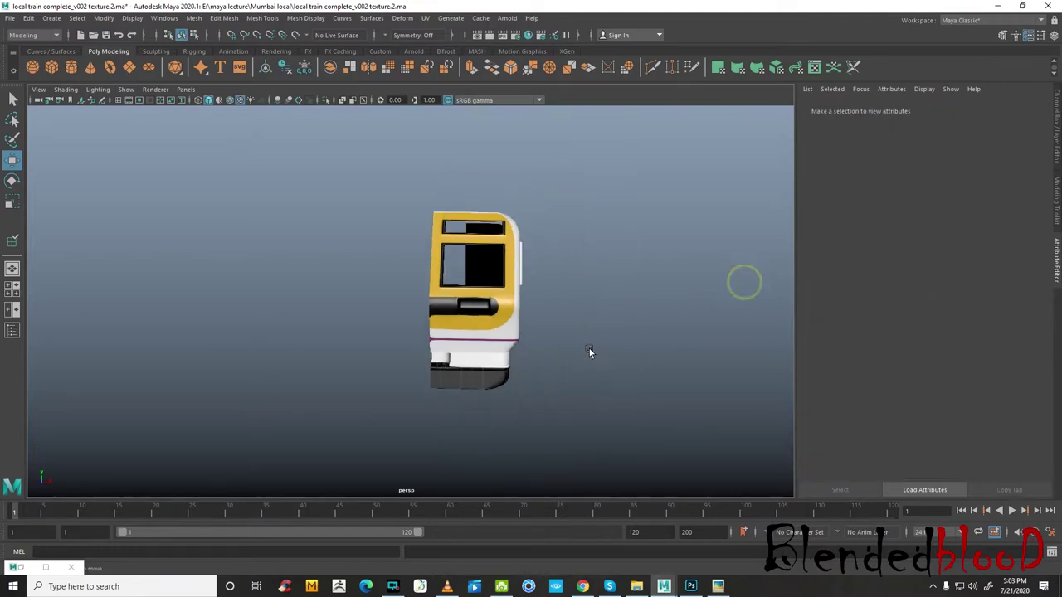
pyautogui.moveTo(590, 351)
pyautogui.keyDown('alt'); pyautogui.mouseDown()
pyautogui.moveTo(512, 357)
pyautogui.moveTo(522, 368)
pyautogui.moveTo(557, 344)
pyautogui.moveTo(547, 350)
pyautogui.mouseUp(); pyautogui.keyUp('alt')
# - Compare the model against the reference photo of the real train in Picasa
pyautogui.click(718, 587)
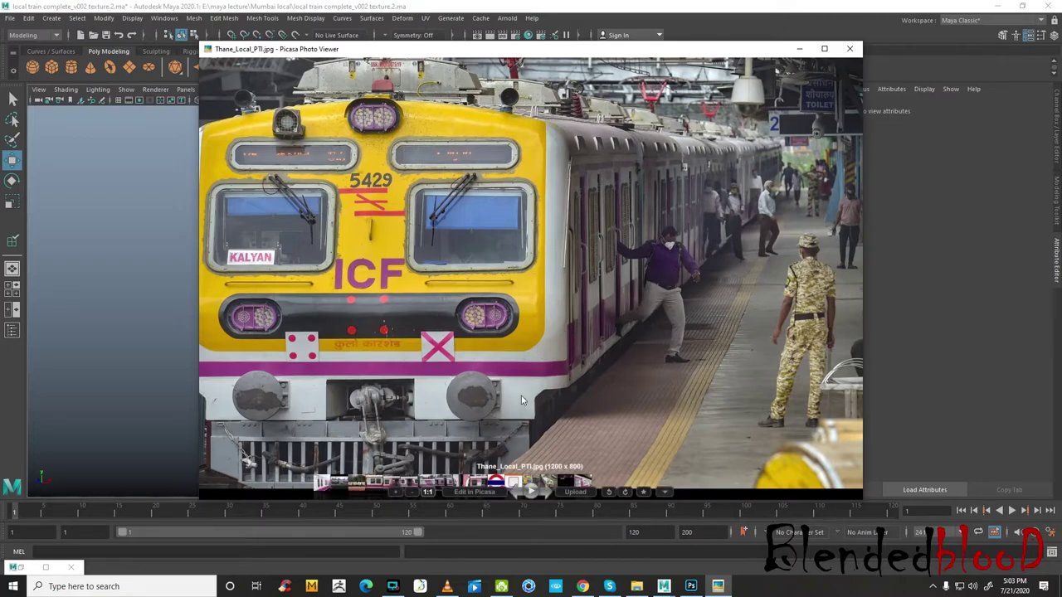
pyautogui.scroll(-2, 631, 315)
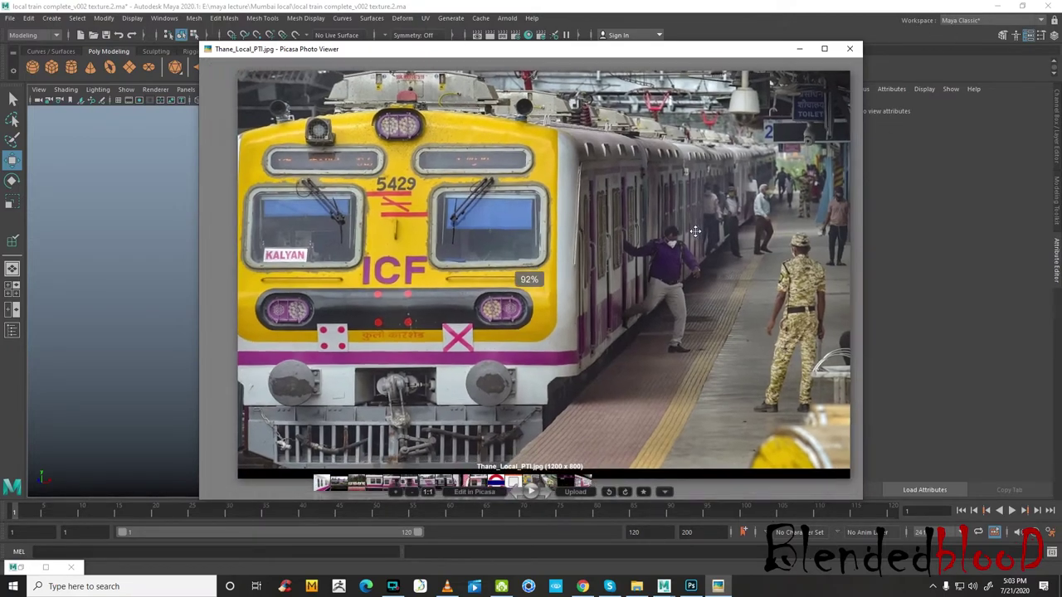
pyautogui.press('Escape')
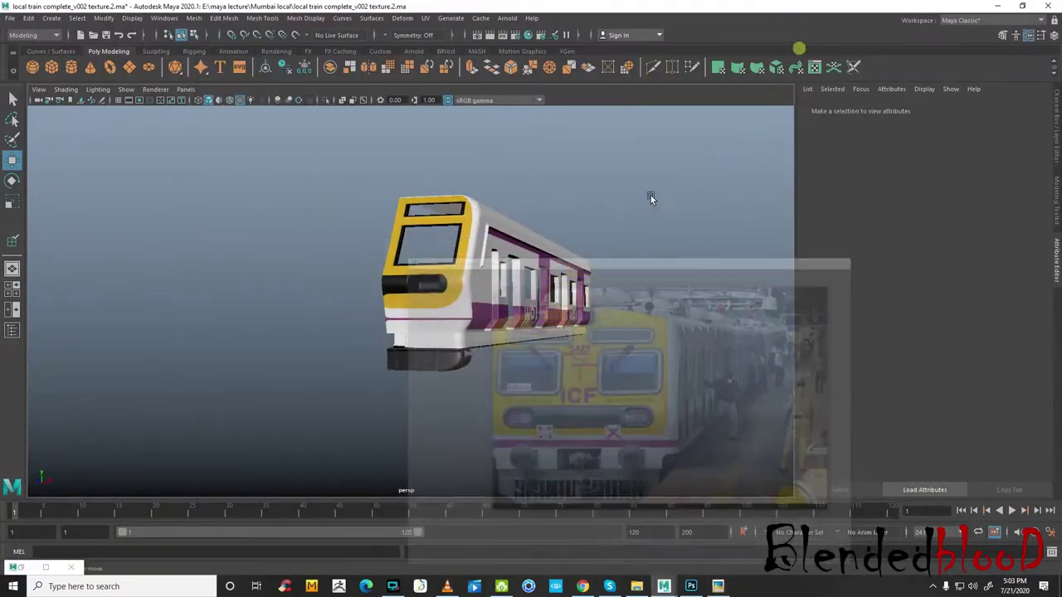
# - Orbit close to the WR logos on the coach side and the end face, then return to Photoshop
pyautogui.click(608, 252)
pyautogui.keyDown('alt'); pyautogui.moveTo(609, 253); pyautogui.dragTo(545, 248); pyautogui.keyUp('alt')
pyautogui.scroll(5, 515, 232)
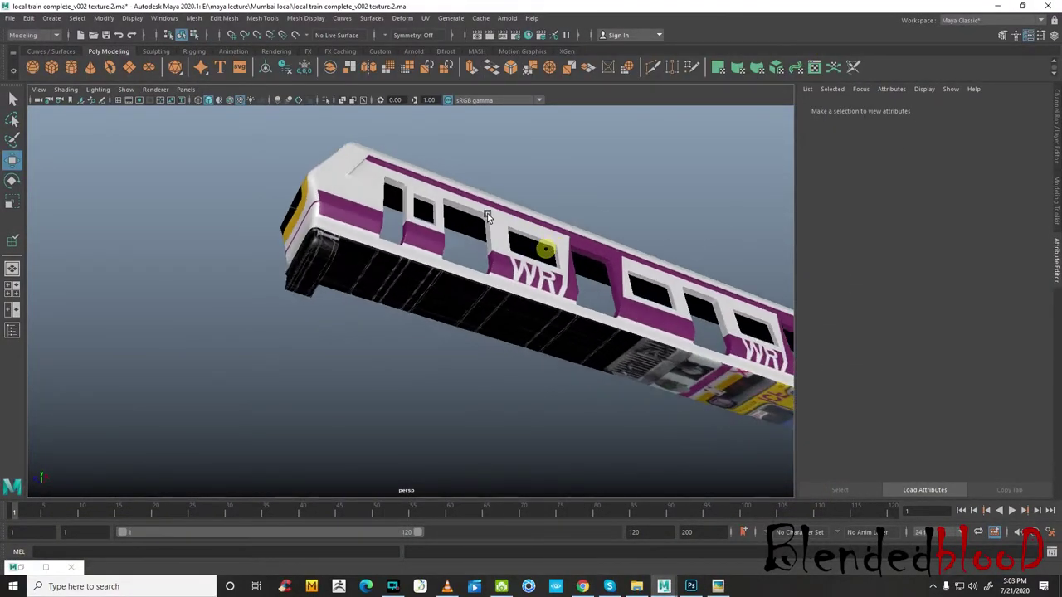
pyautogui.keyDown('alt'); pyautogui.moveTo(487, 213); pyautogui.dragTo(384, 244); pyautogui.keyUp('alt')
pyautogui.scroll(-2, 575, 285)
pyautogui.scroll(-2, 498, 291)
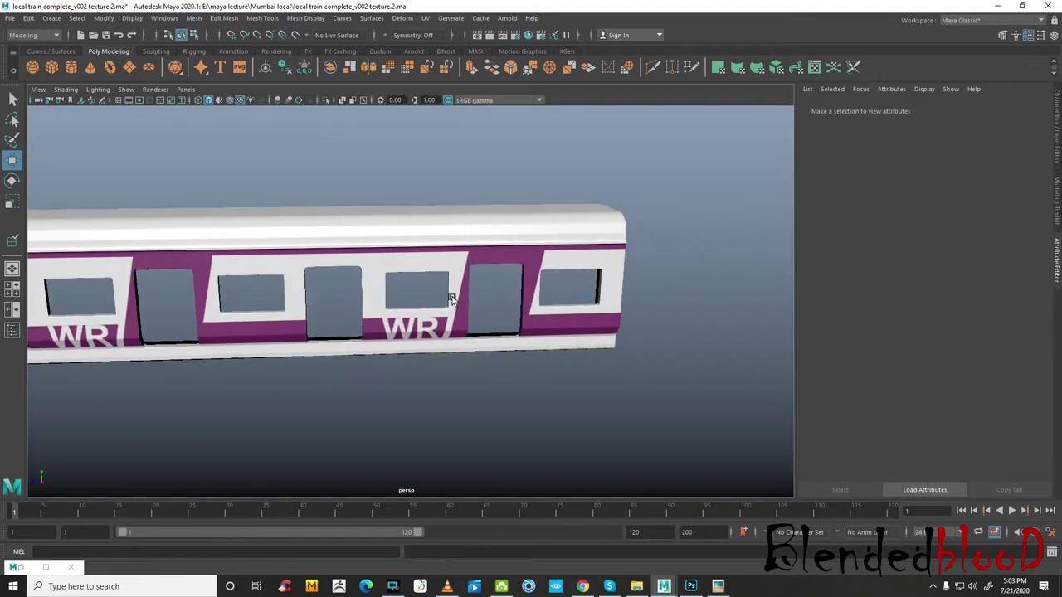
pyautogui.scroll(-2, 636, 296)
pyautogui.moveTo(634, 291)
pyautogui.keyDown('alt'); pyautogui.mouseDown()
pyautogui.moveTo(529, 286)
pyautogui.moveTo(569, 325)
pyautogui.mouseUp(); pyautogui.keyUp('alt')
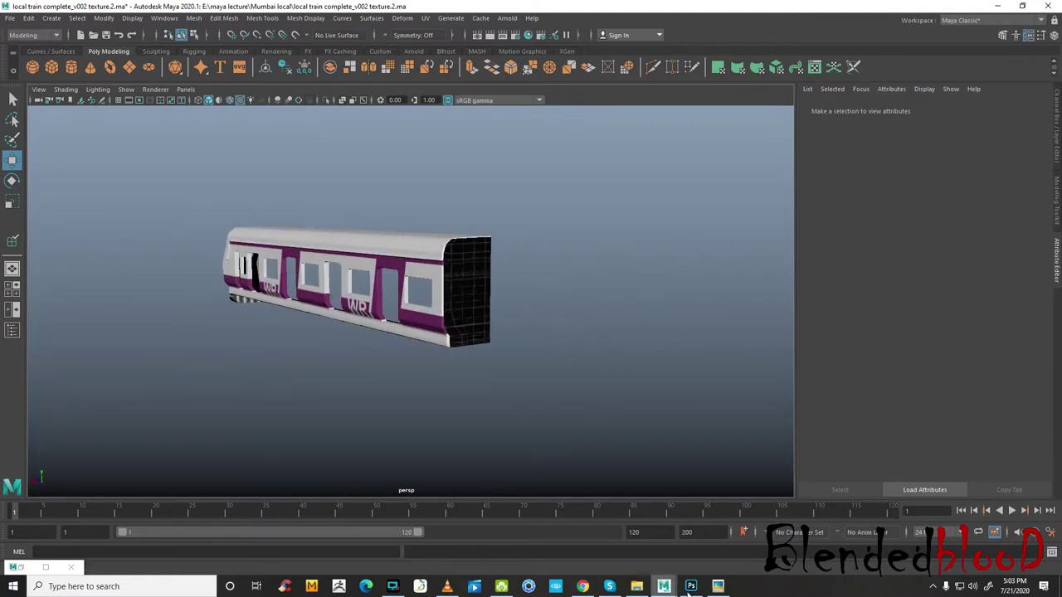
pyautogui.click(691, 587)
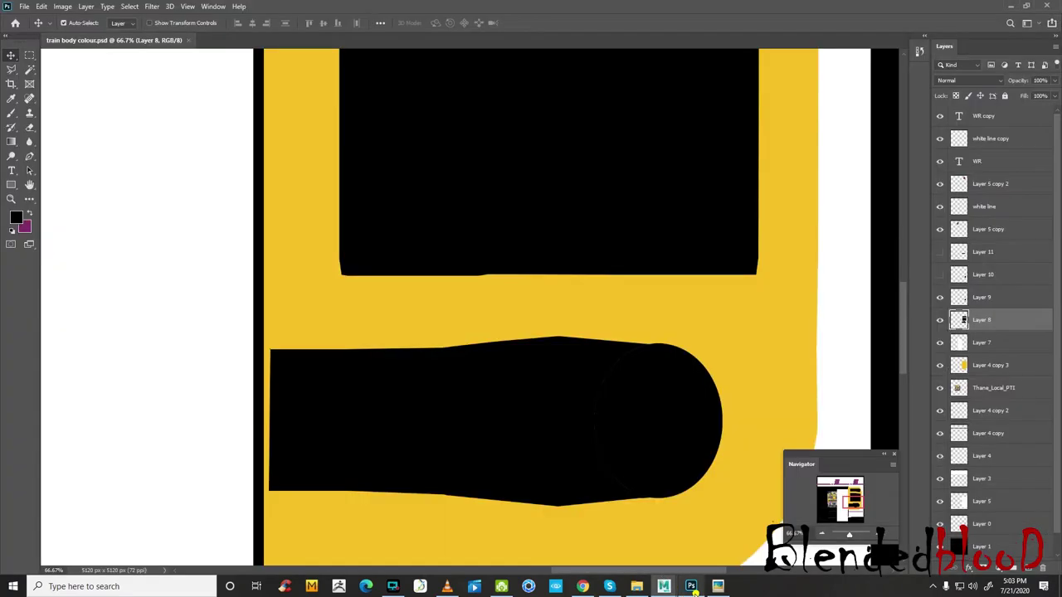
# - Zoom out to the whole texture and select the Thane_Local_PTI reference photo layer
pyautogui.click(822, 535)
pyautogui.click(822, 535)
pyautogui.click(822, 536)
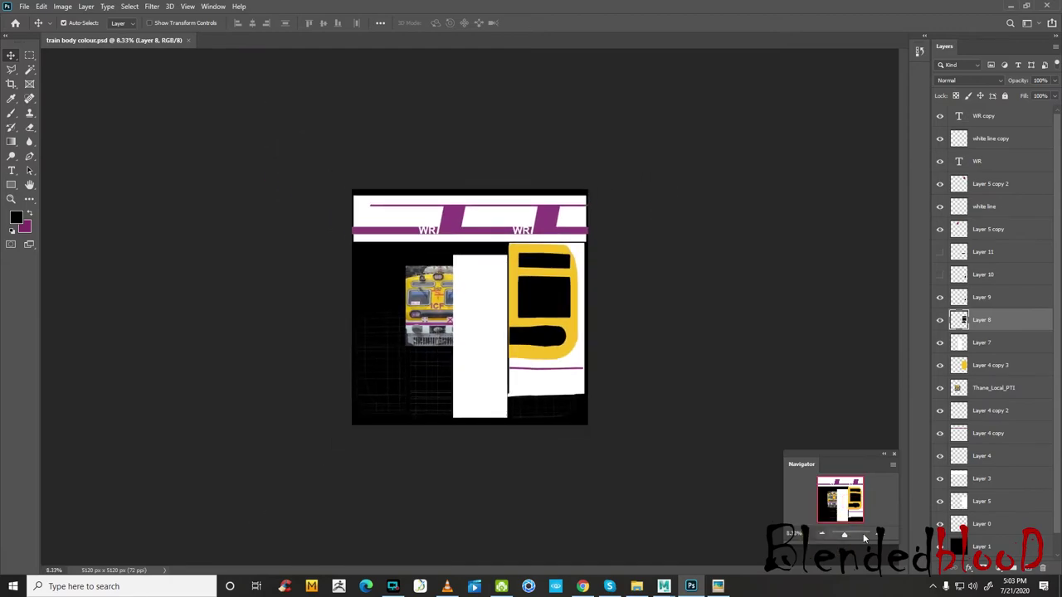
pyautogui.click(883, 536)
pyautogui.click(989, 390)
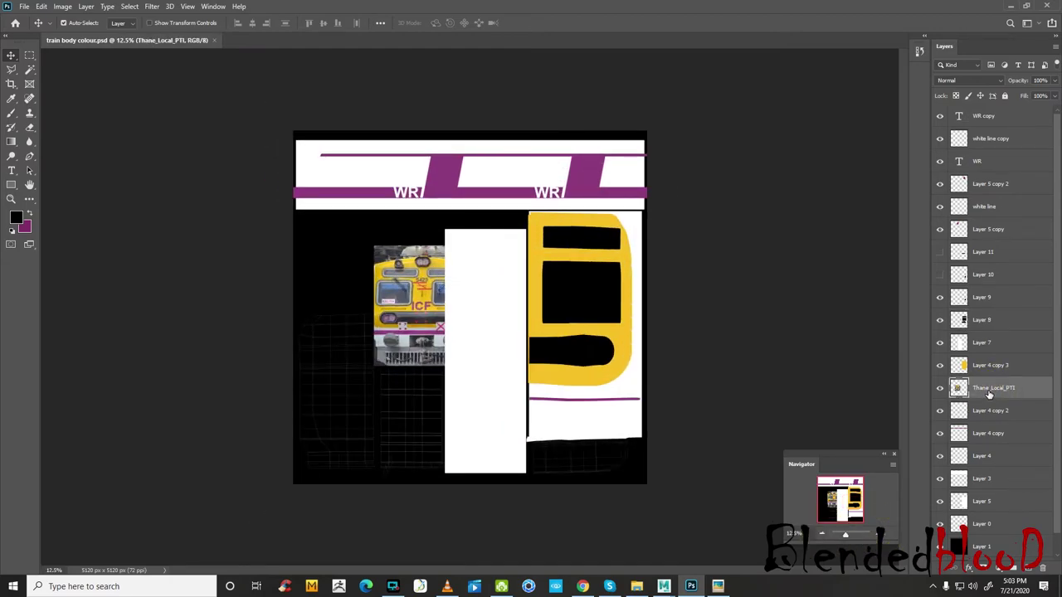
pyautogui.click(883, 536)
pyautogui.click(940, 390)
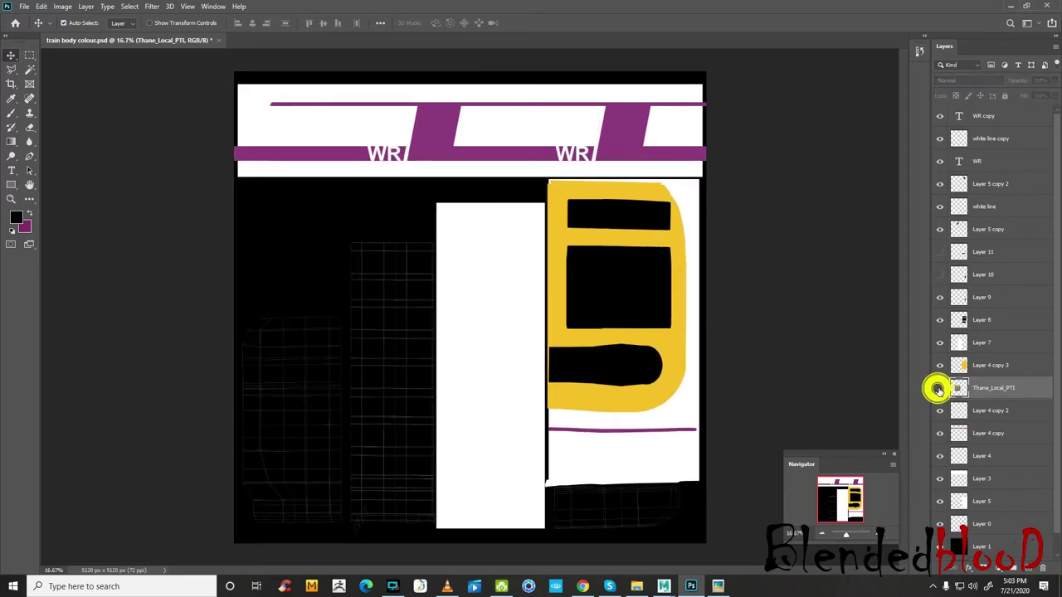
pyautogui.click(940, 390)
# - Delete the Thane_Local_PTI photo layer and check the second WR logo on the stripes
pyautogui.press('Delete')
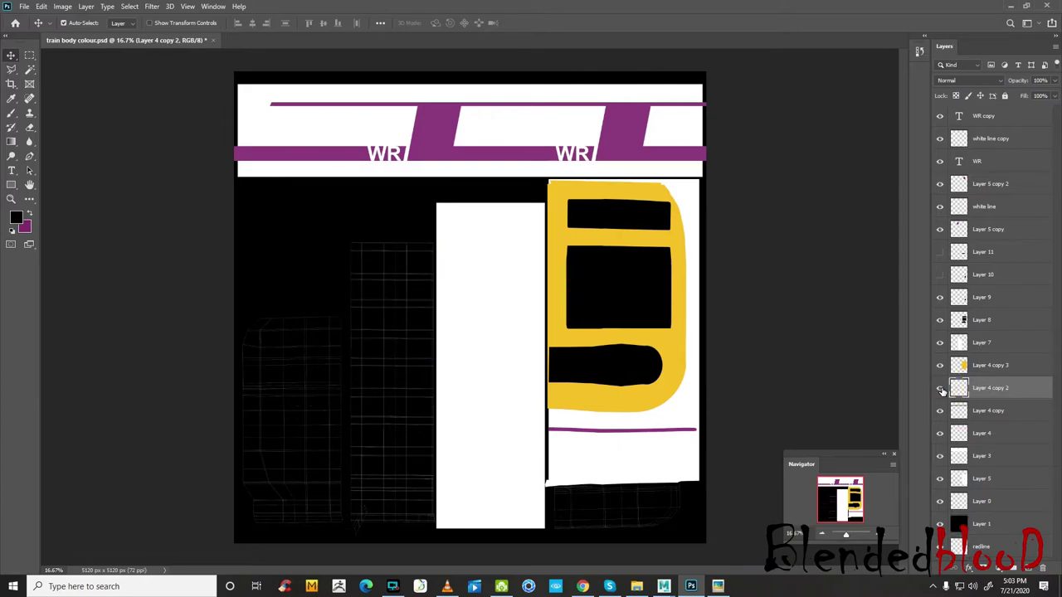
pyautogui.click(940, 116)
pyautogui.click(940, 117)
pyautogui.click(883, 538)
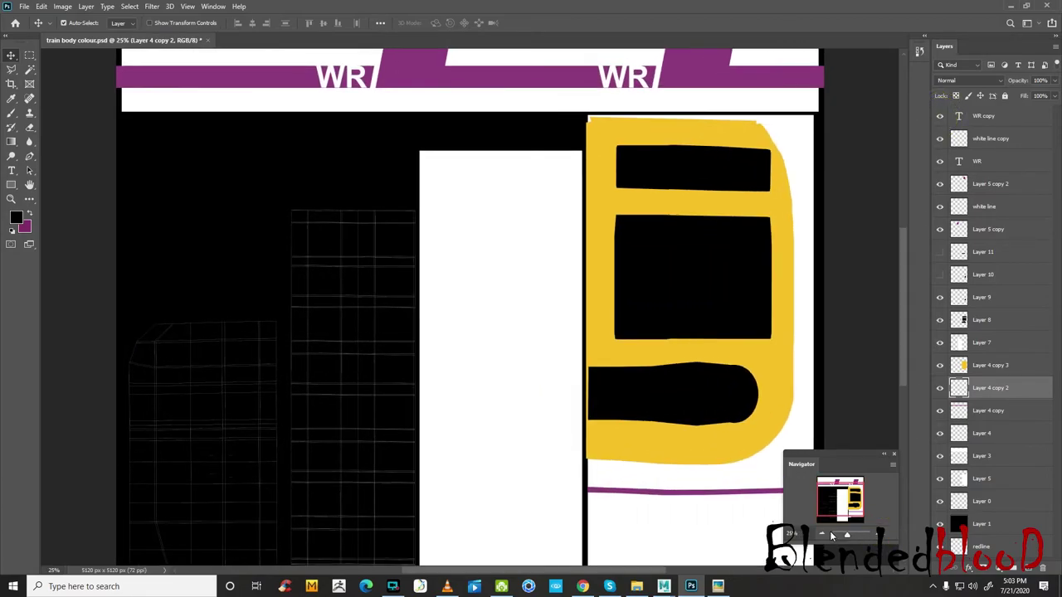
pyautogui.click(824, 536)
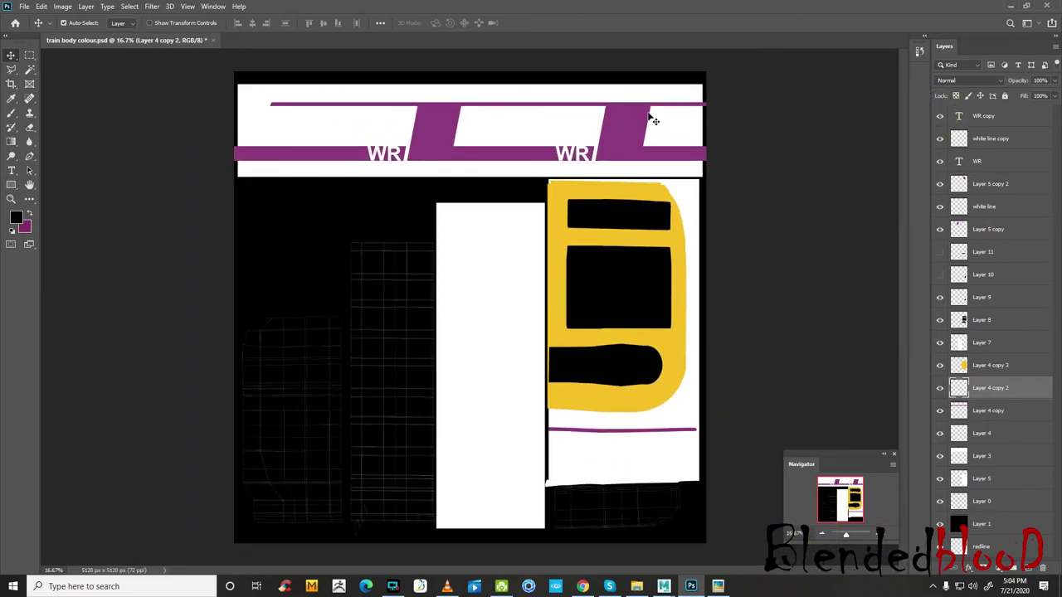
# - Browse the Picasa reference photos and open the img_3129 side-coach photo
pyautogui.click(718, 587)
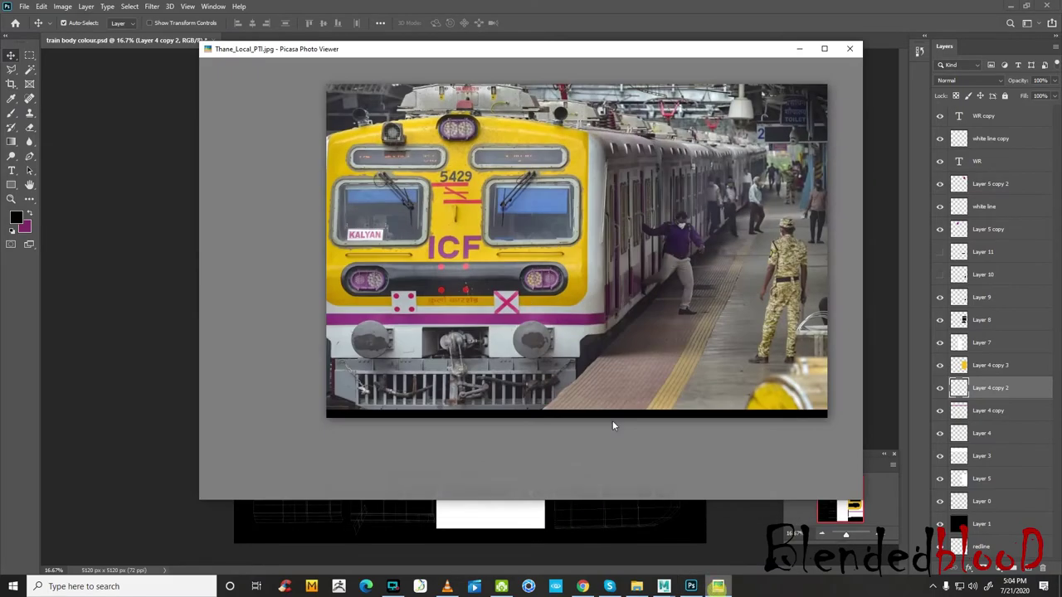
pyautogui.click(581, 212)
pyautogui.press('Right')
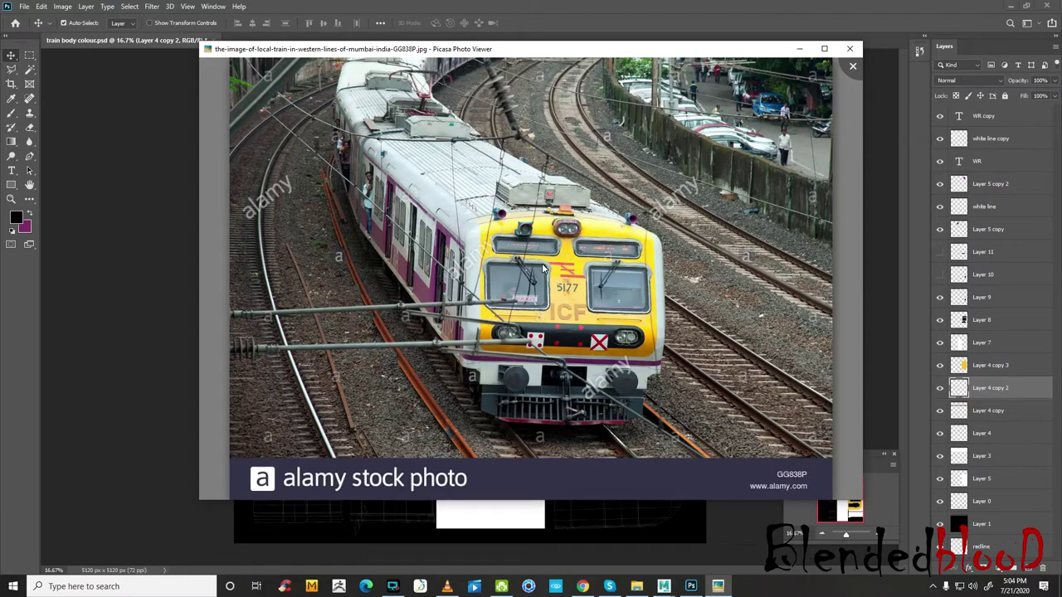
pyautogui.press('Right')
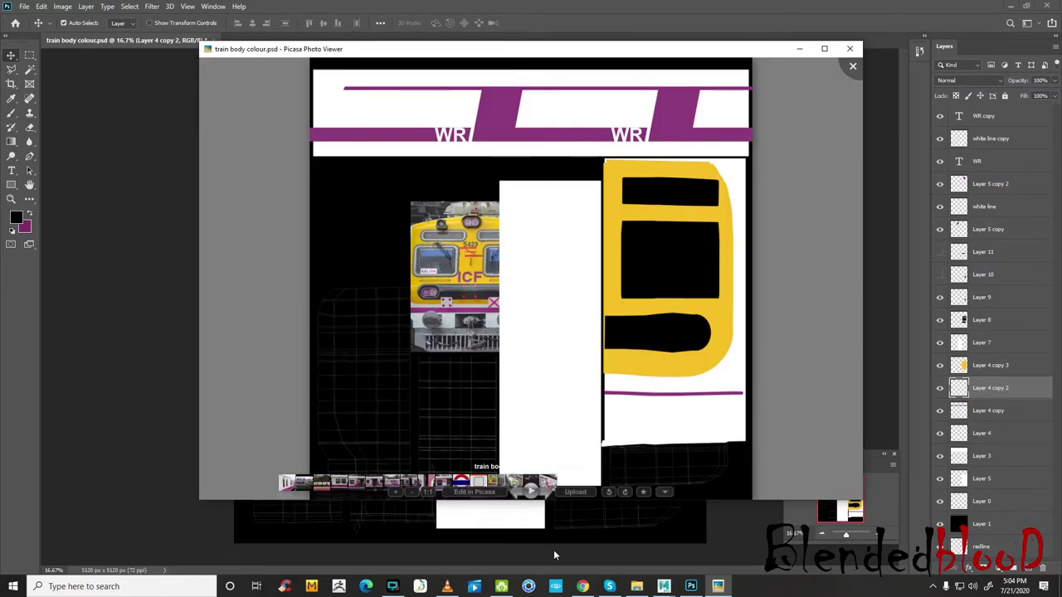
pyautogui.press('Escape')
pyautogui.doubleClick(387, 121)
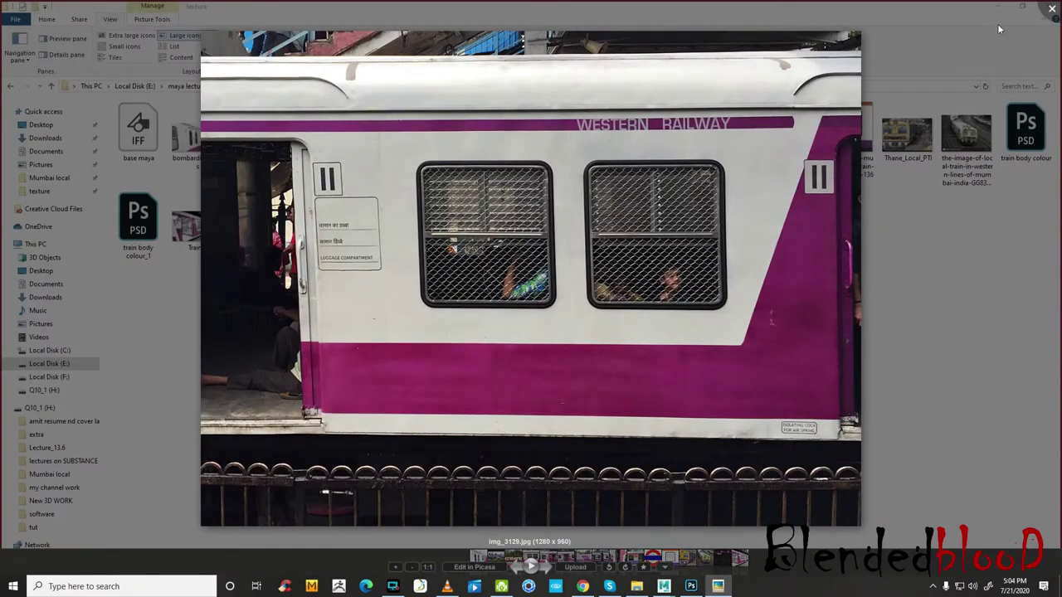
# - Minimize the img_3129 photo and select the WR copy text layer in Photoshop
pyautogui.click(691, 587)
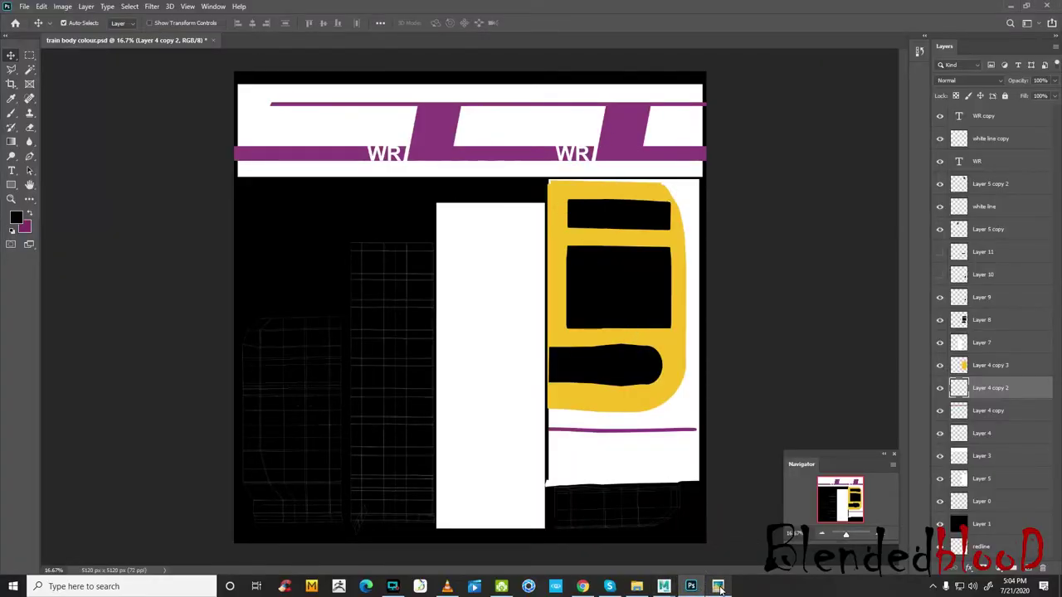
pyautogui.click(718, 587)
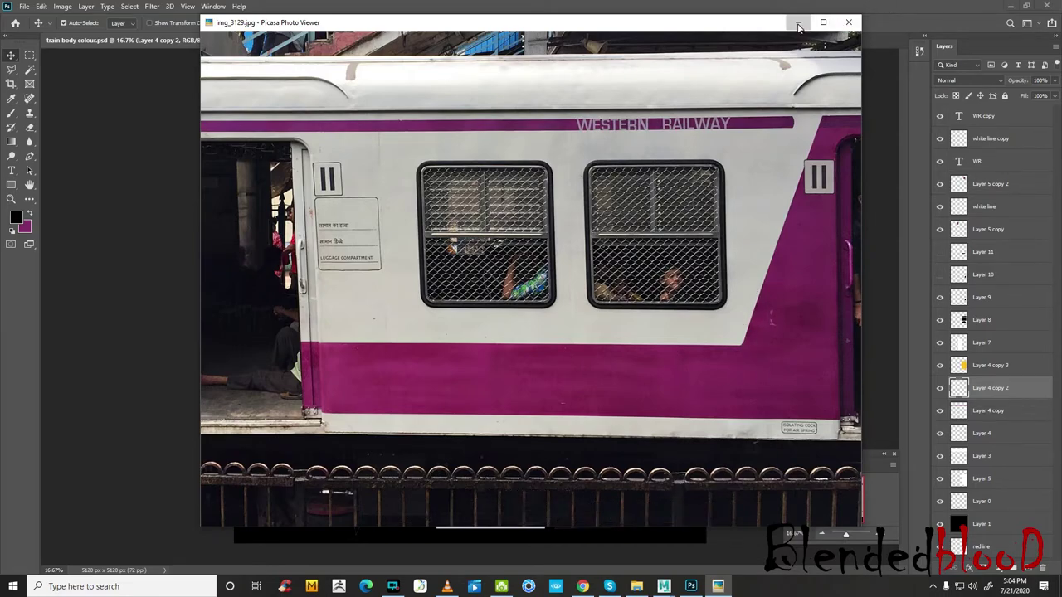
pyautogui.click(798, 23)
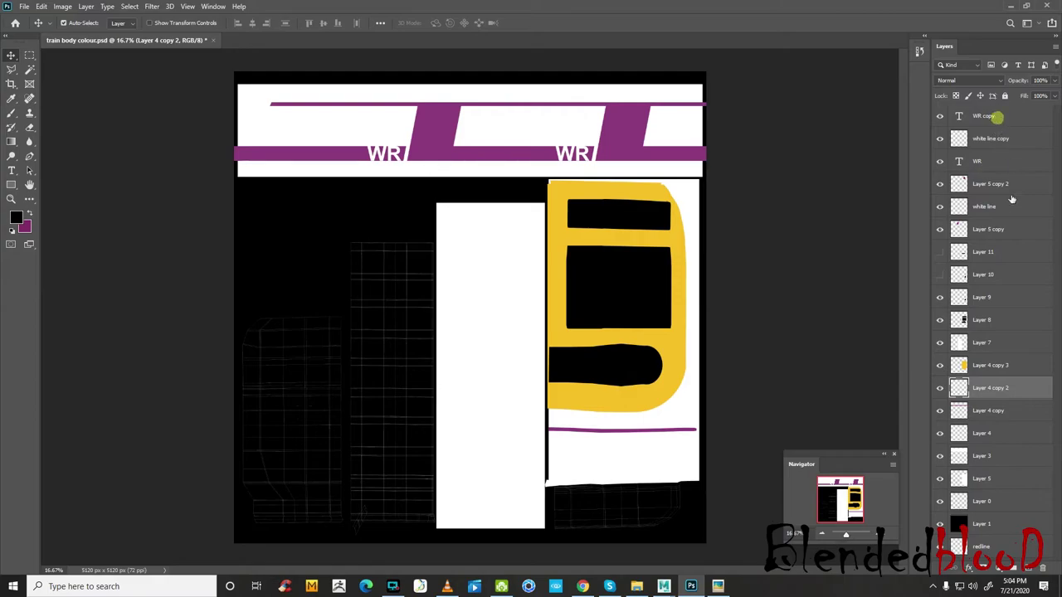
pyautogui.click(995, 116)
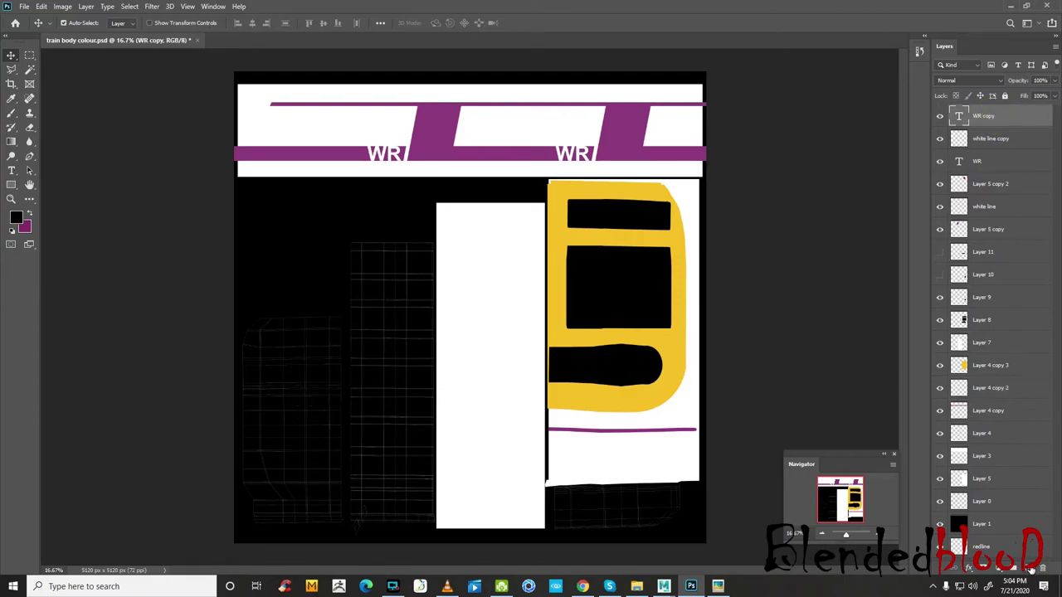
# - Duplicate the WR lettering layer, discarding an unneeded empty layer
pyautogui.click(1029, 569)
pyautogui.click(879, 534)
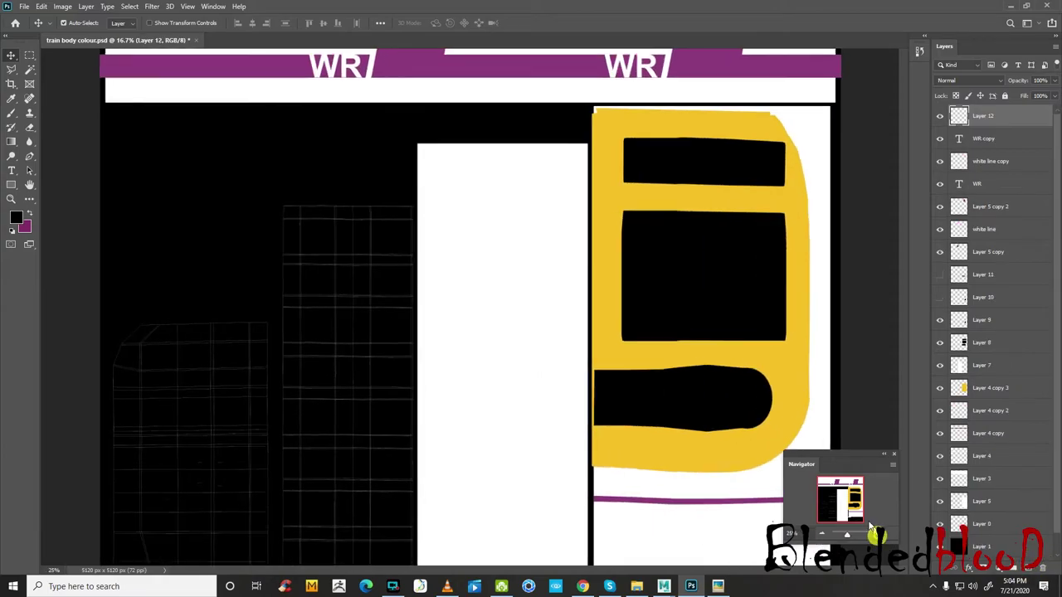
pyautogui.click(880, 533)
pyautogui.moveTo(853, 479); pyautogui.dragTo(855, 479)
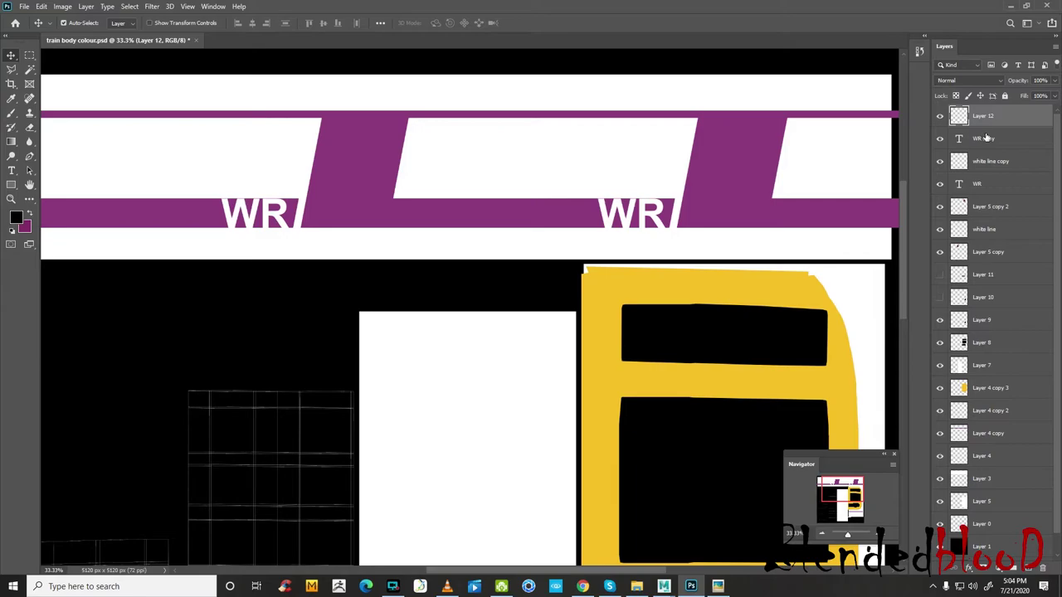
pyautogui.press('Delete')
pyautogui.hotkey('ctrl', 'j')
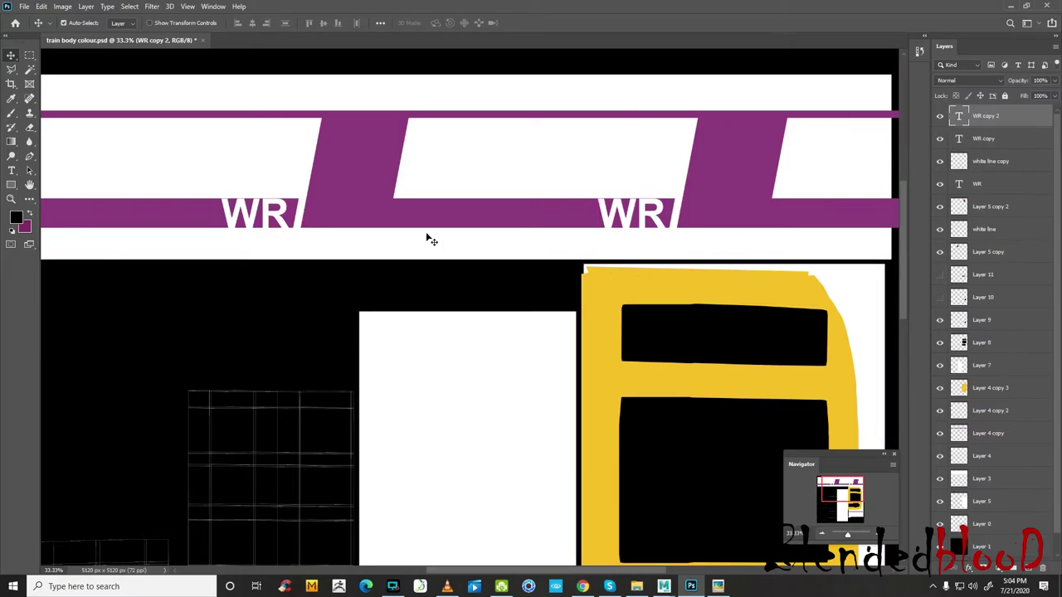
# - Move the WR copy lettering into the empty black area on the left
pyautogui.moveTo(280, 214); pyautogui.dragTo(384, 209)
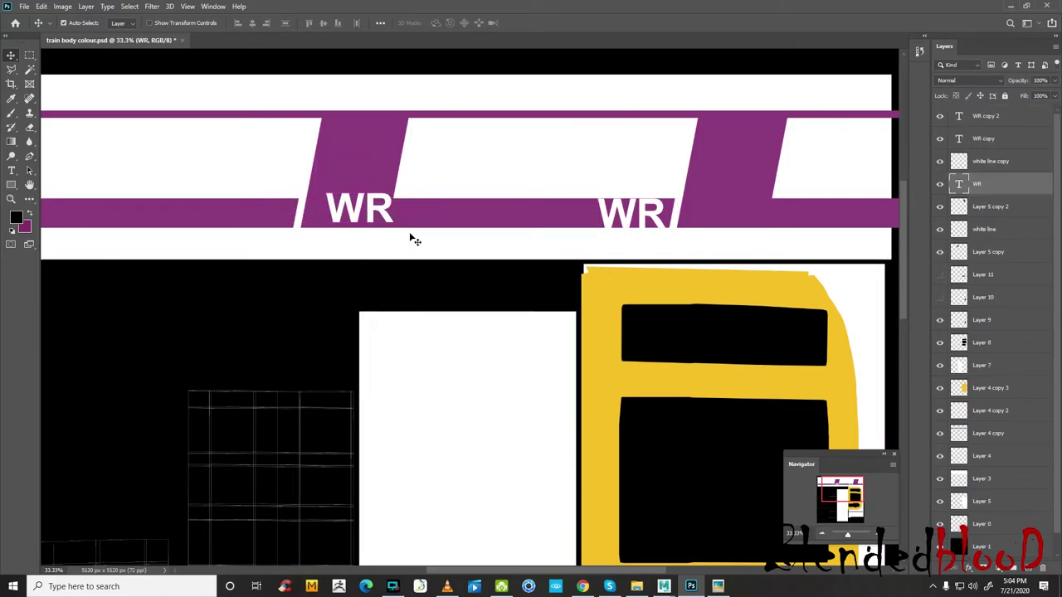
pyautogui.hotkey('ctrl', 'z')
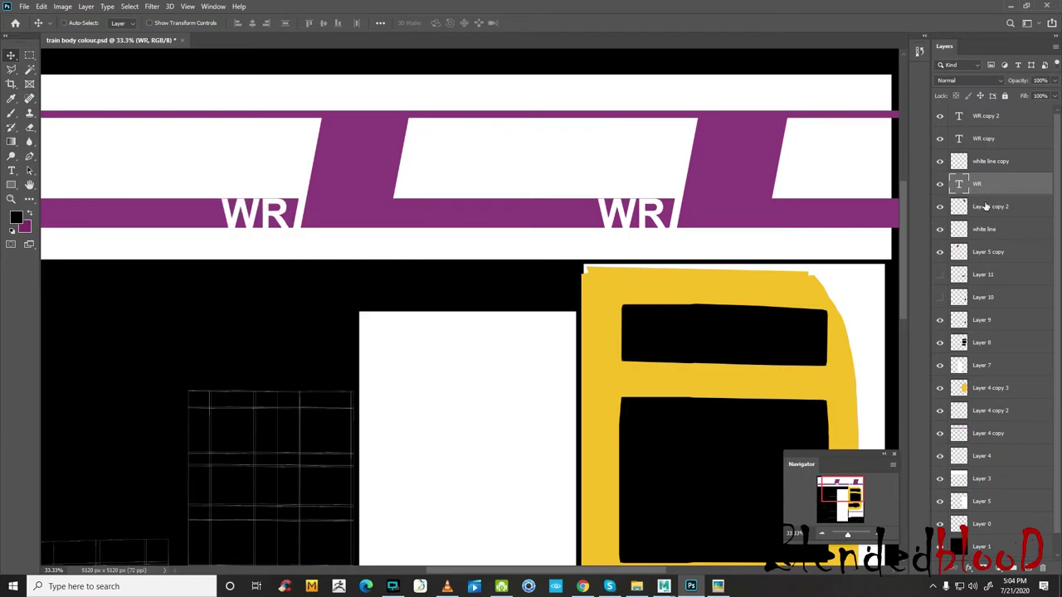
pyautogui.click(998, 141)
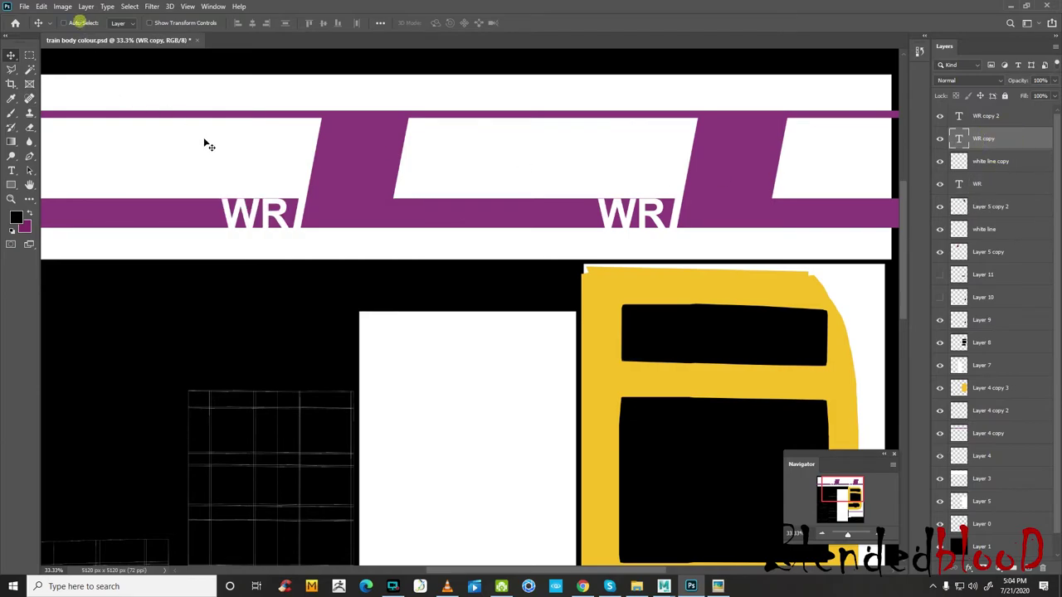
pyautogui.moveTo(208, 145); pyautogui.dragTo(365, 194)
pyautogui.moveTo(751, 197); pyautogui.dragTo(390, 214)
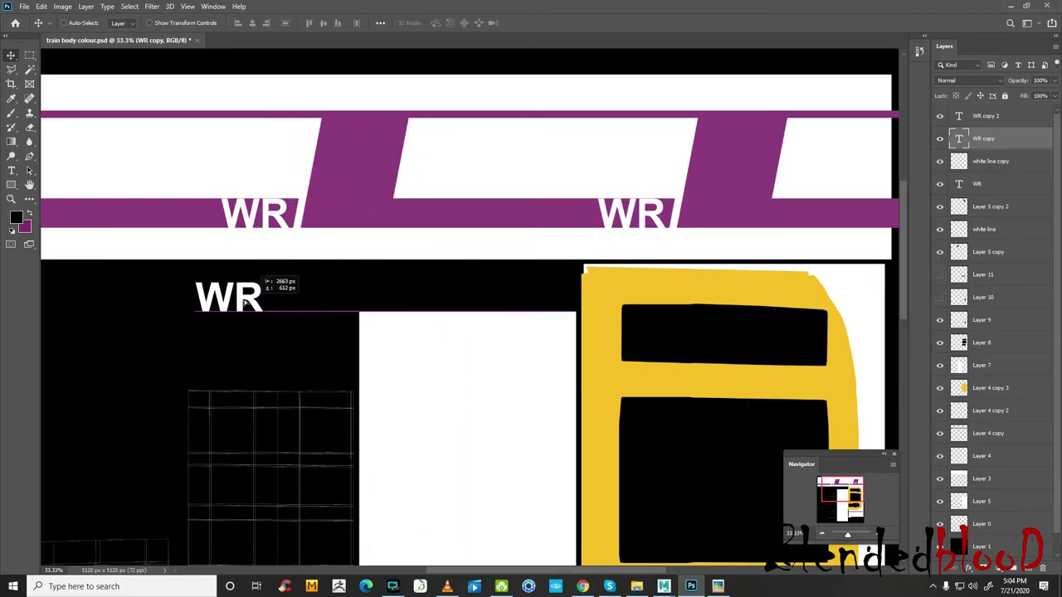
pyautogui.moveTo(390, 214); pyautogui.dragTo(243, 305)
# - Retype the copied lettering as WESTERN RAILWAY, checking it against the reference photo
pyautogui.click(12, 171)
pyautogui.click(12, 171)
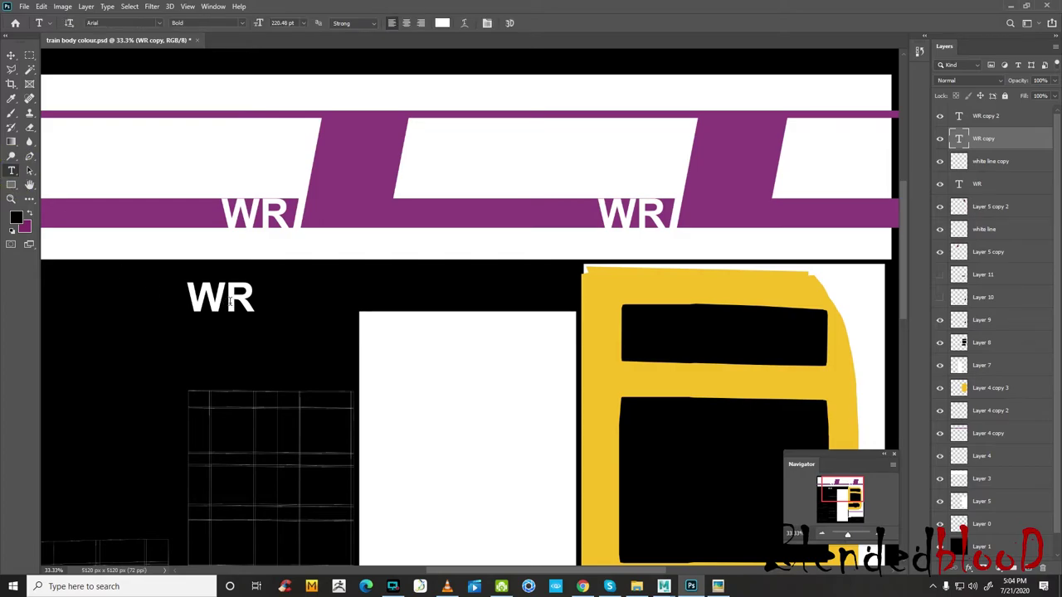
pyautogui.click(718, 587)
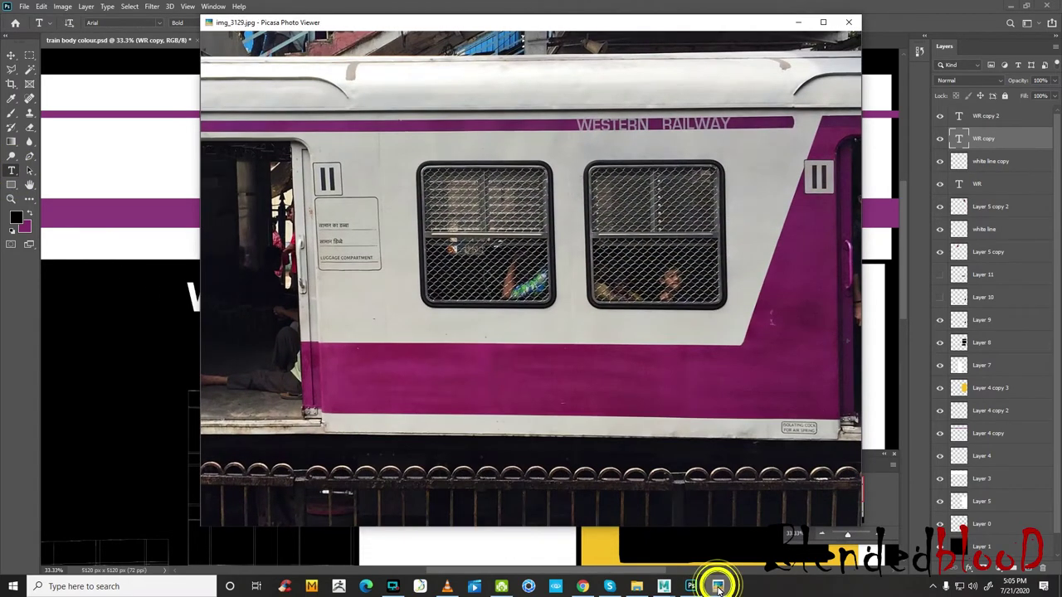
pyautogui.click(719, 587)
pyautogui.moveTo(220, 304); pyautogui.dragTo(288, 314)
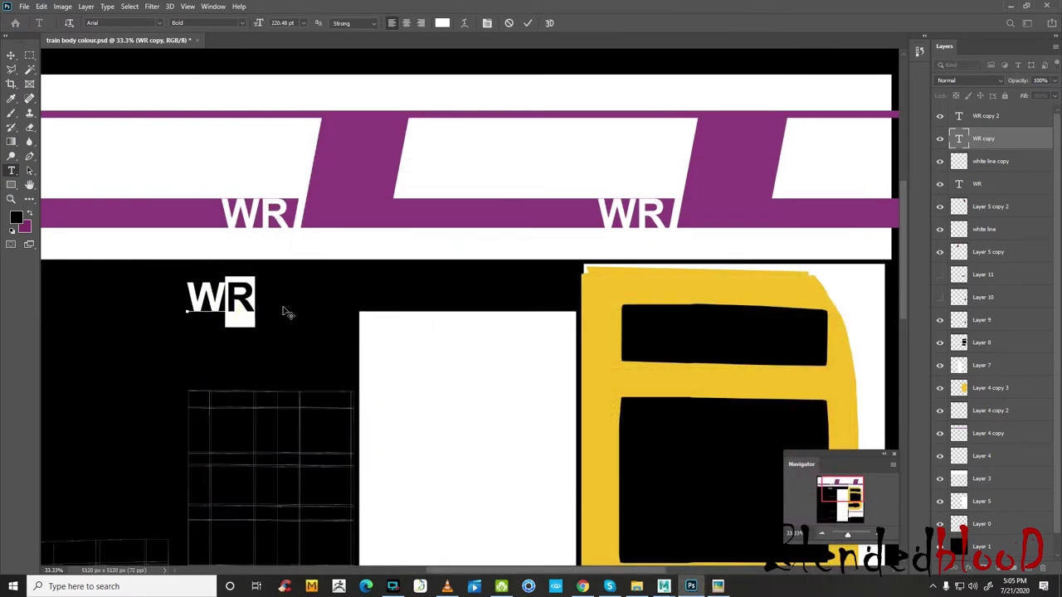
pyautogui.write('e')
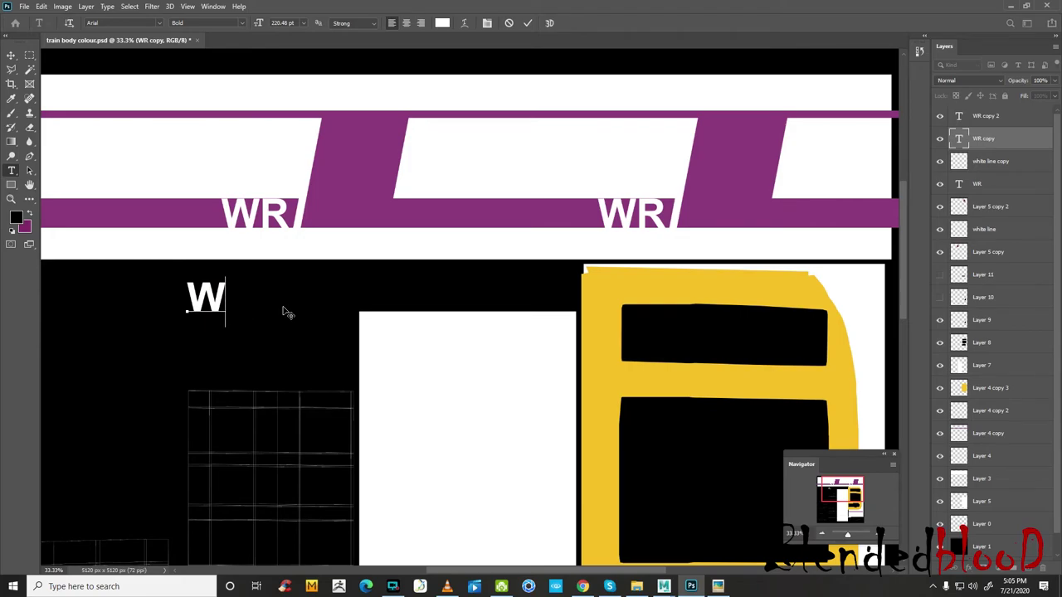
pyautogui.write('EST')
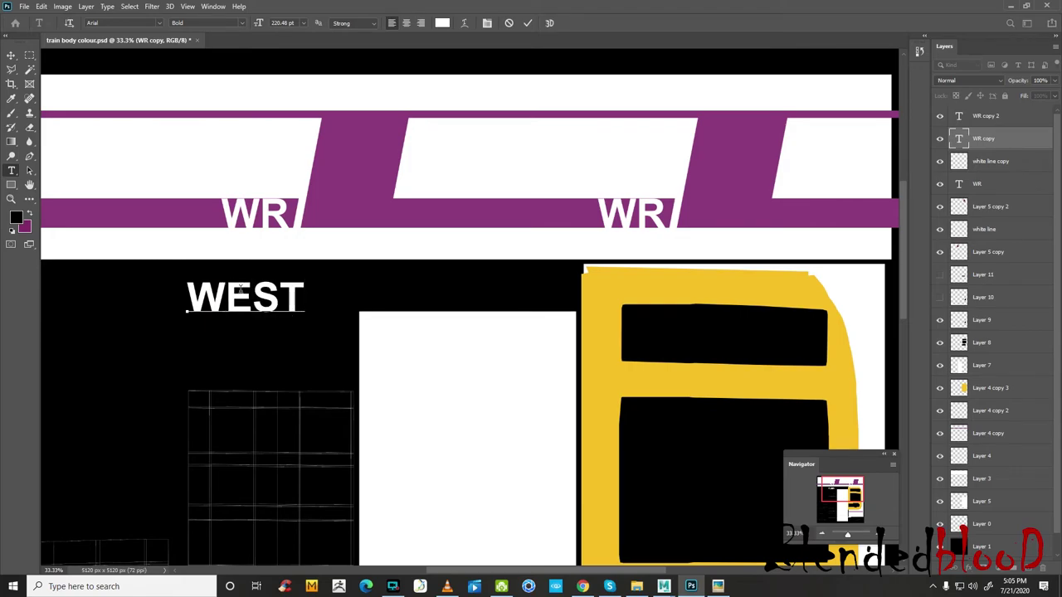
pyautogui.write('ERN')
pyautogui.click(719, 588)
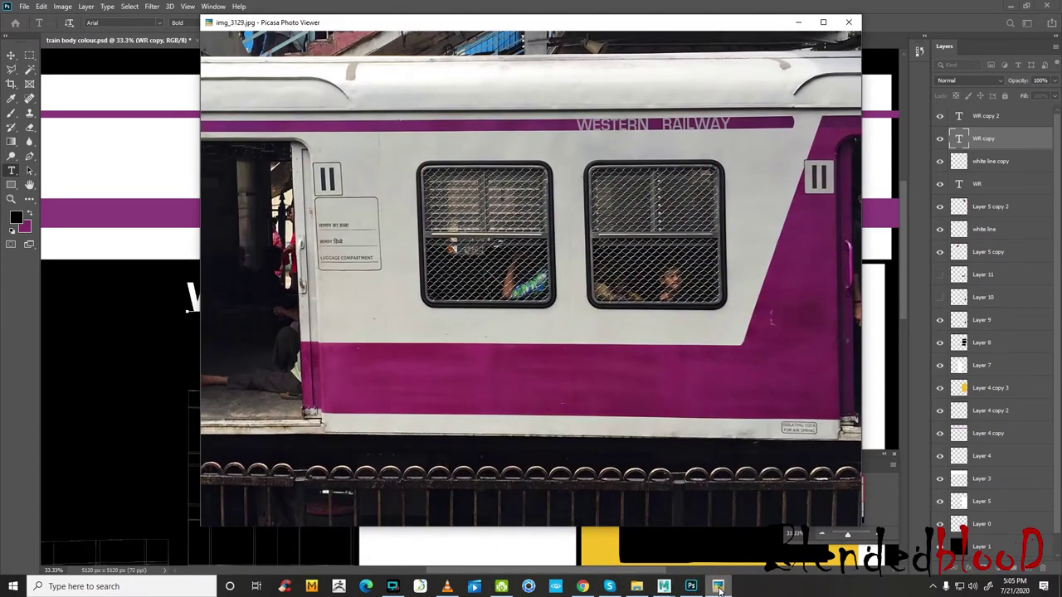
pyautogui.click(718, 588)
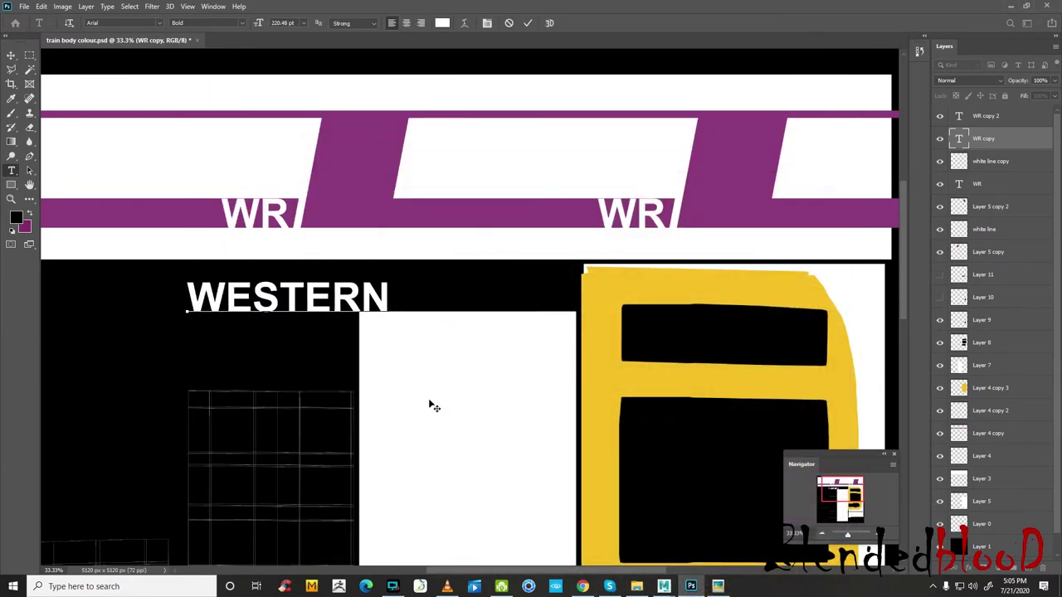
pyautogui.write(' RAIL')
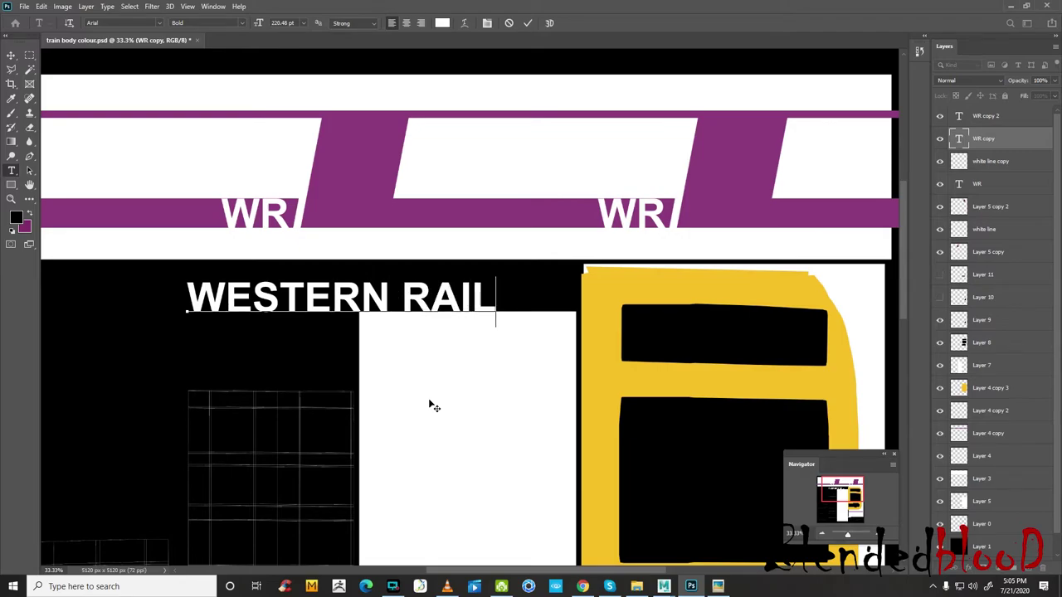
pyautogui.write('WAYS')
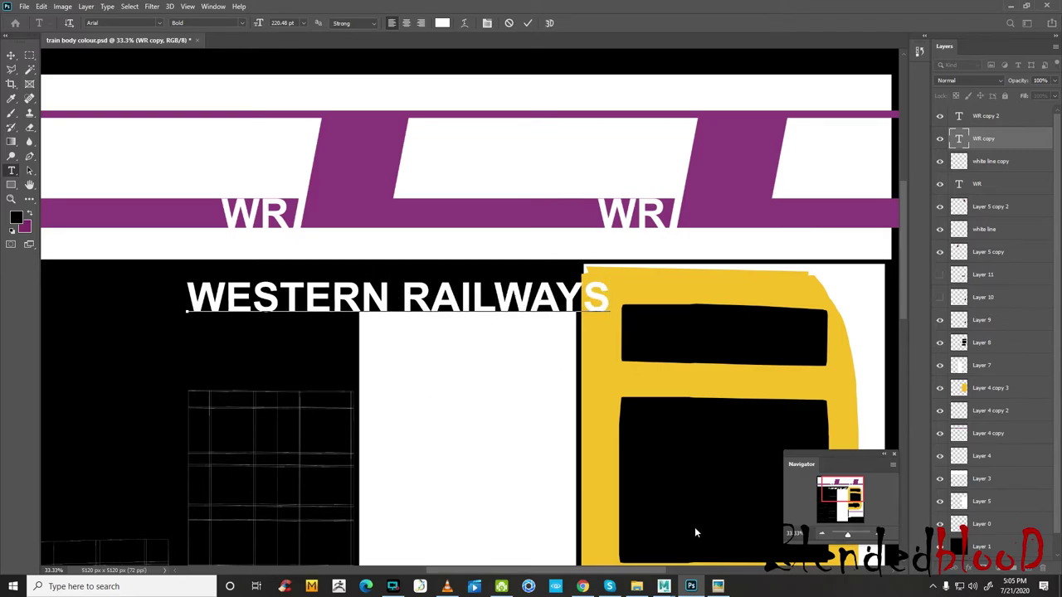
pyautogui.click(719, 587)
pyautogui.click(719, 587)
# - Move the WESTERN RAILWAY lettering onto the top purple stripe and scale it to about 25%
pyautogui.click(10, 55)
pyautogui.moveTo(451, 308); pyautogui.dragTo(467, 134)
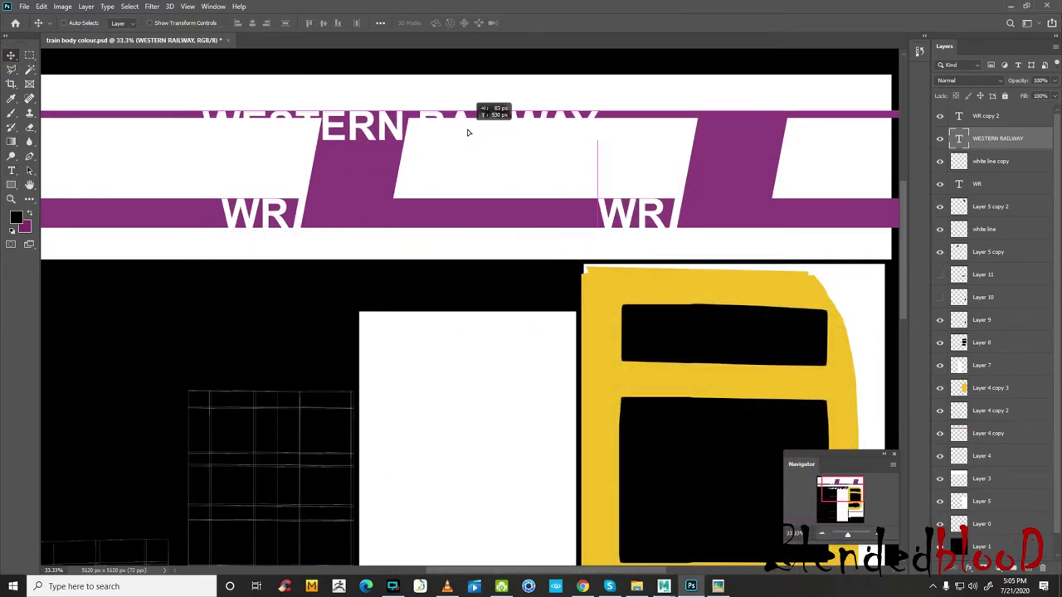
pyautogui.click(719, 587)
pyautogui.click(719, 587)
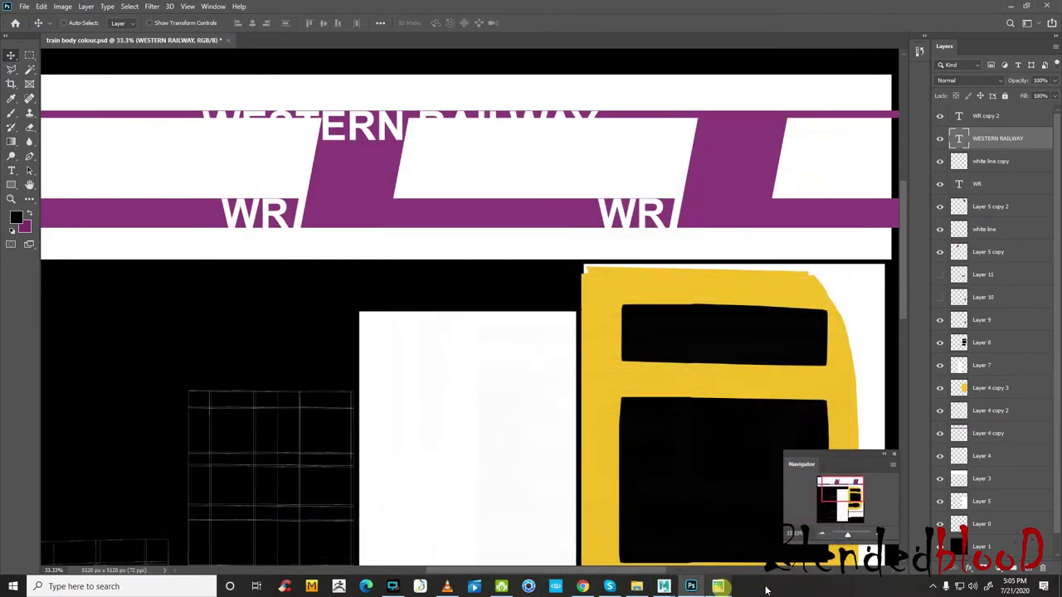
pyautogui.click(871, 534)
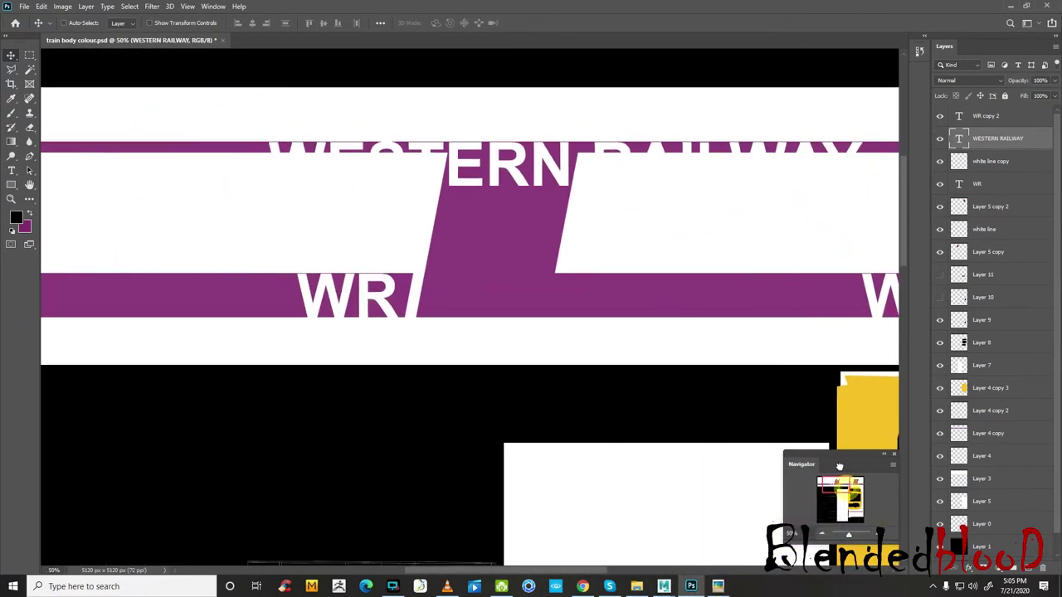
pyautogui.hotkey('ctrl', 't')
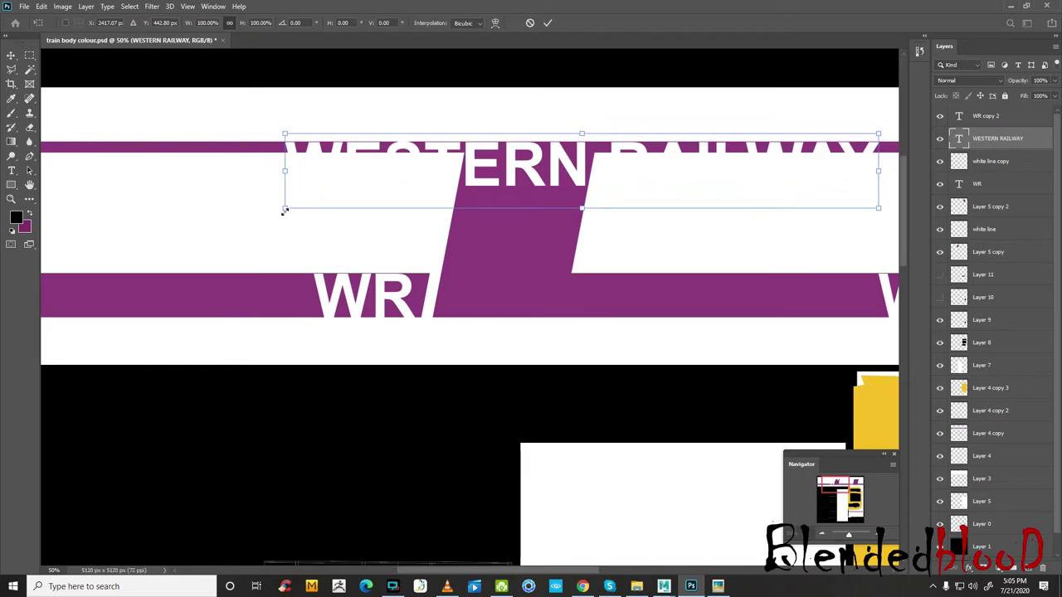
pyautogui.moveTo(284, 211); pyautogui.dragTo(723, 139)
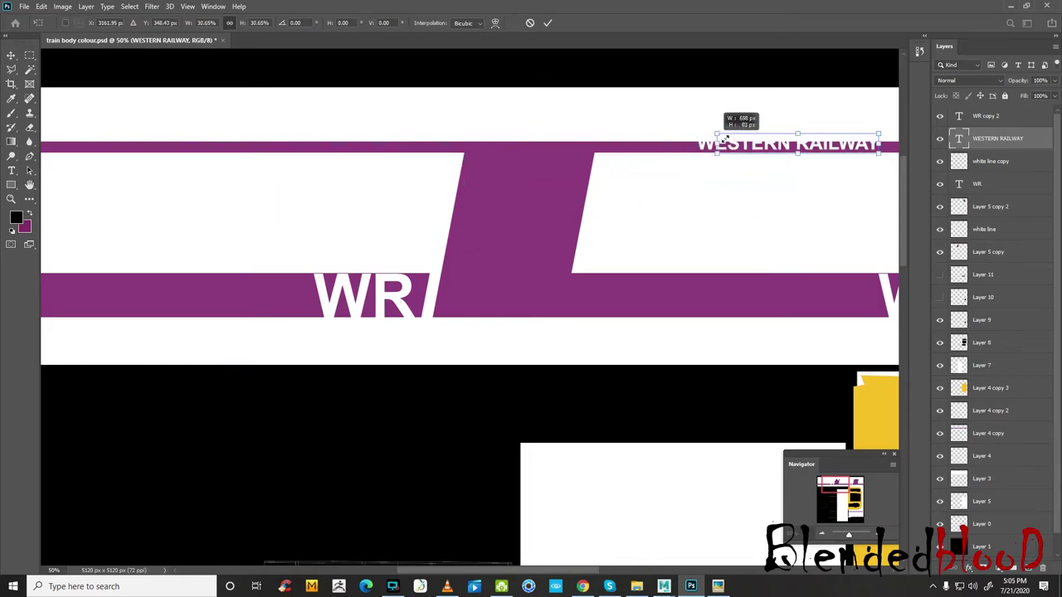
pyautogui.moveTo(723, 138); pyautogui.dragTo(728, 134)
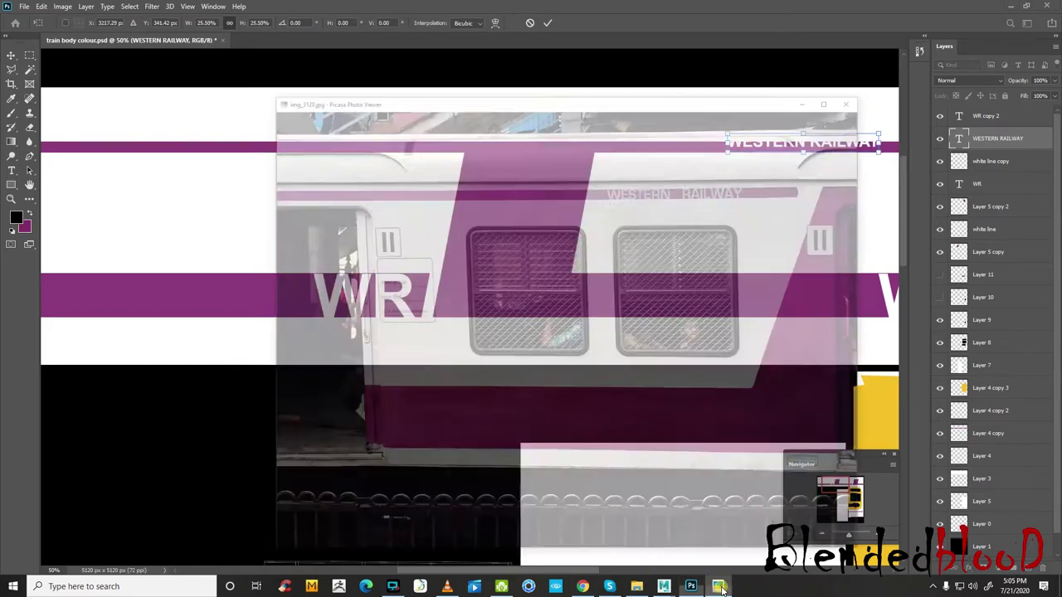
# - Slide the WESTERN RAILWAY lettering rightward along the purple stripe
pyautogui.click(720, 587)
pyautogui.click(720, 587)
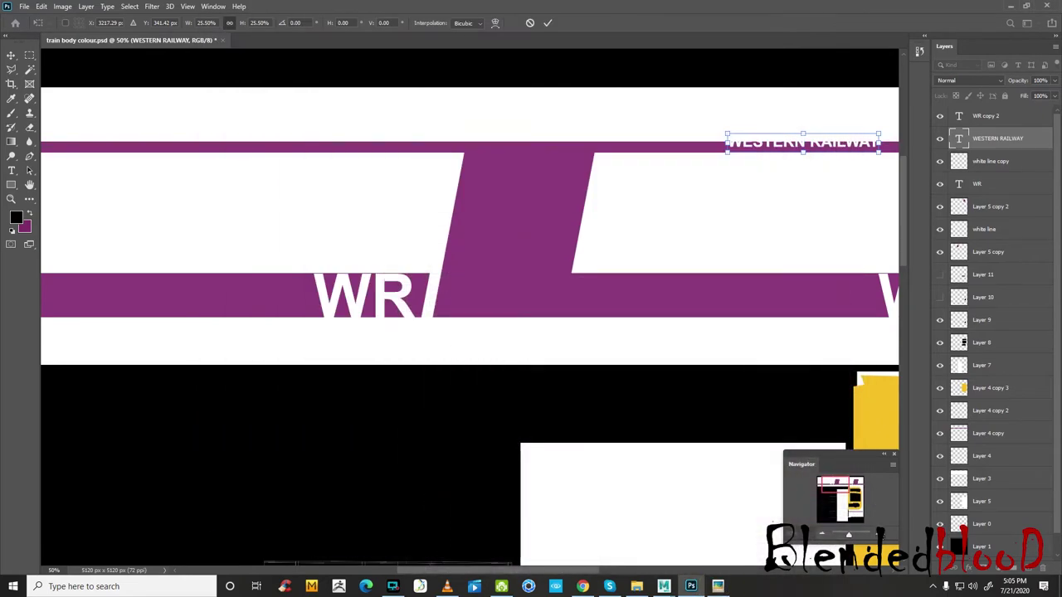
pyautogui.click(877, 533)
pyautogui.moveTo(840, 486); pyautogui.dragTo(852, 490)
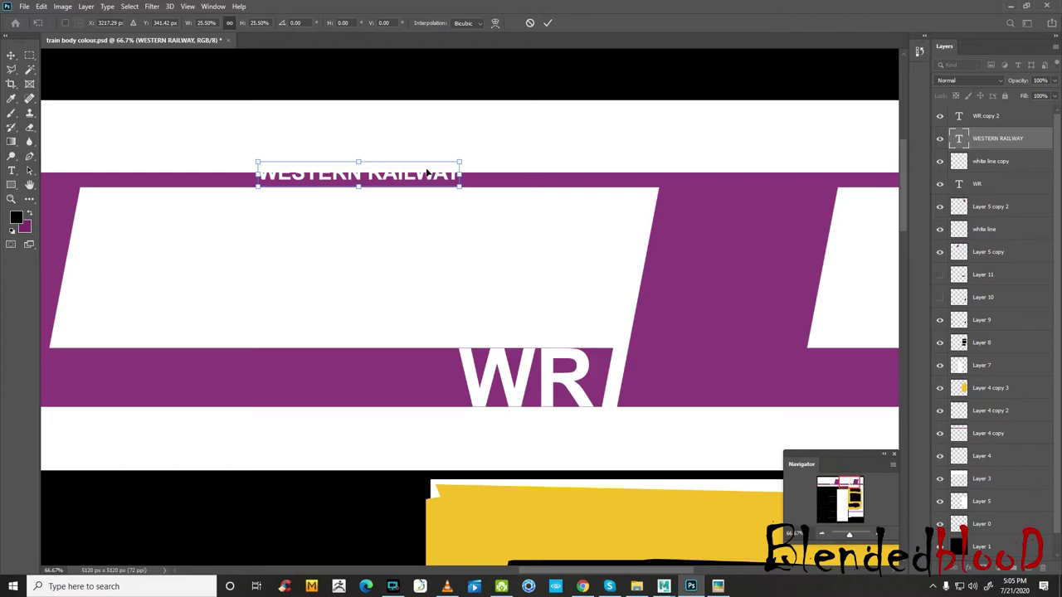
pyautogui.moveTo(427, 172); pyautogui.dragTo(608, 184)
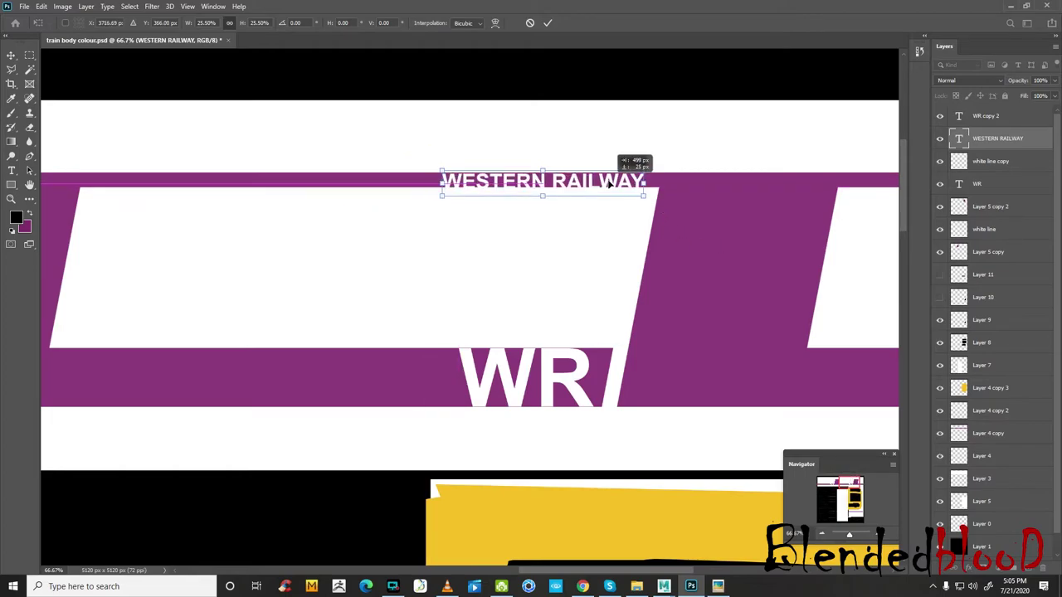
pyautogui.click(882, 535)
pyautogui.click(882, 535)
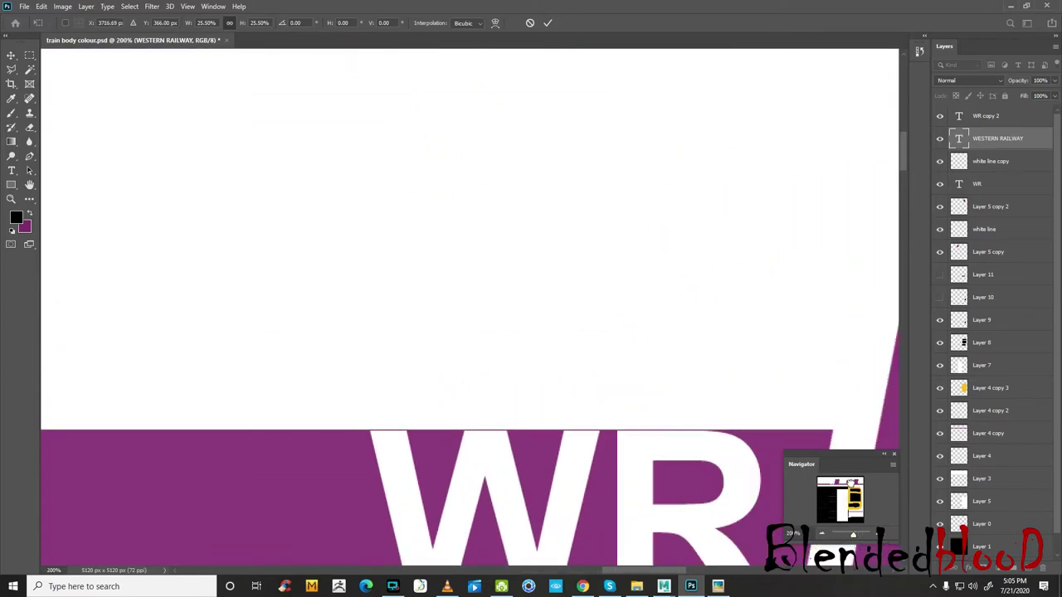
pyautogui.moveTo(848, 492); pyautogui.dragTo(850, 481)
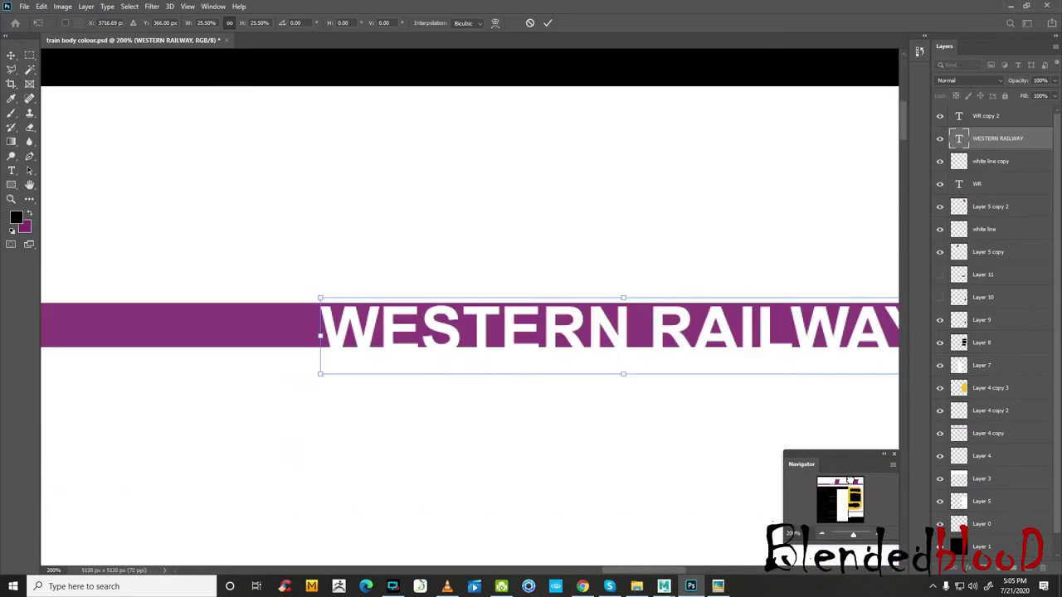
# - Nudge the lettering up three steps, narrow it from the left side, and commit
pyautogui.press('Up')
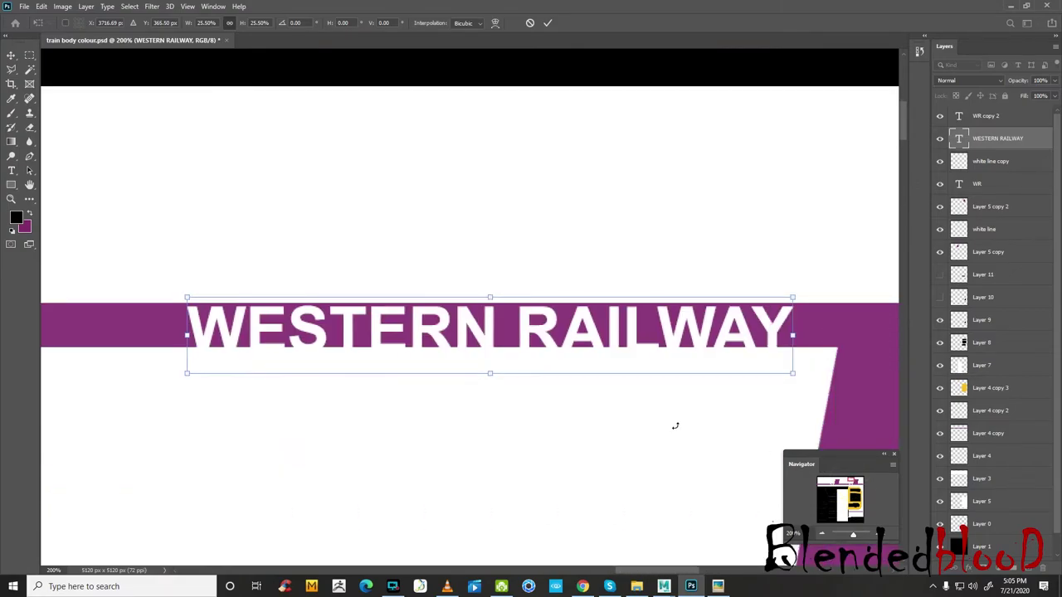
pyautogui.press('Up')
pyautogui.press('Up')
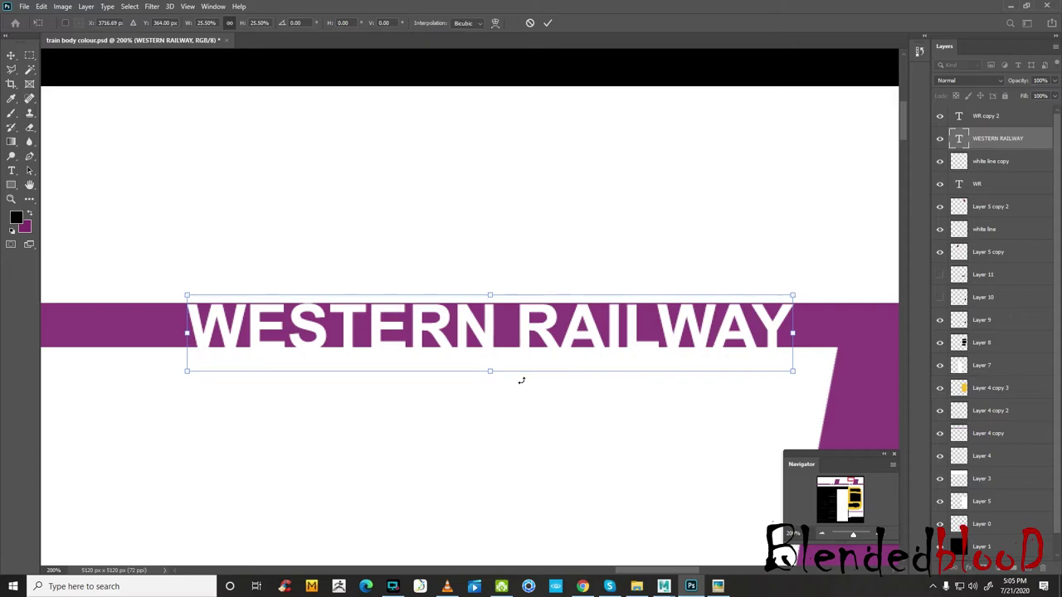
pyautogui.press('Up')
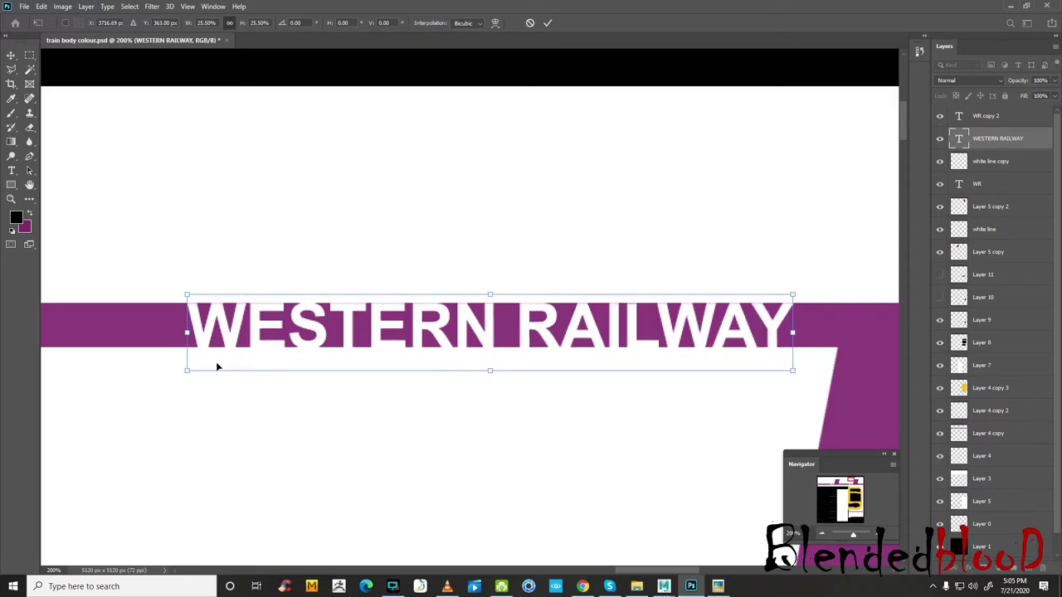
pyautogui.moveTo(188, 371); pyautogui.dragTo(218, 370)
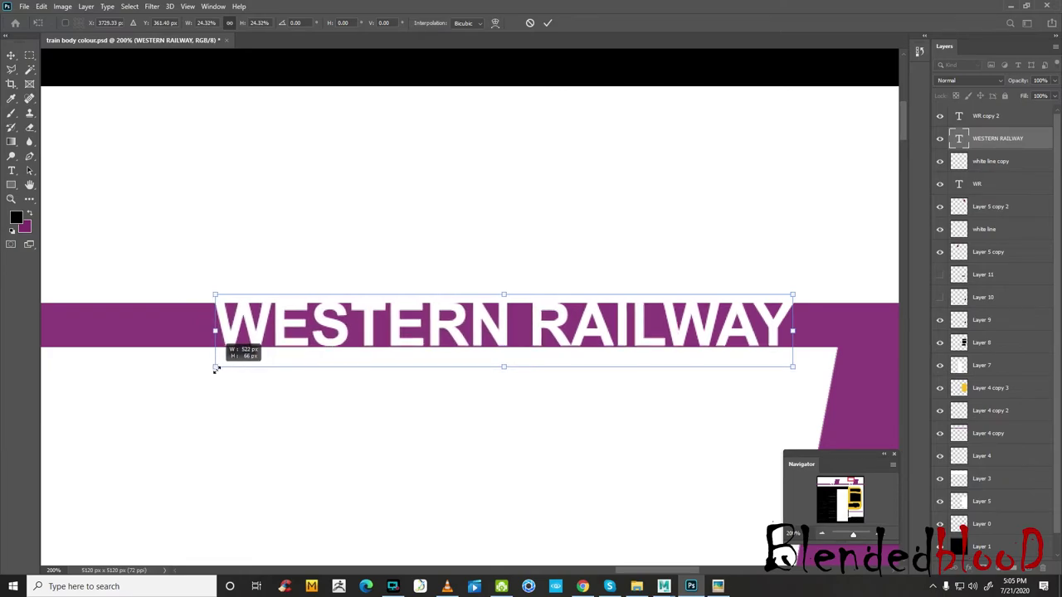
pyautogui.press('Return')
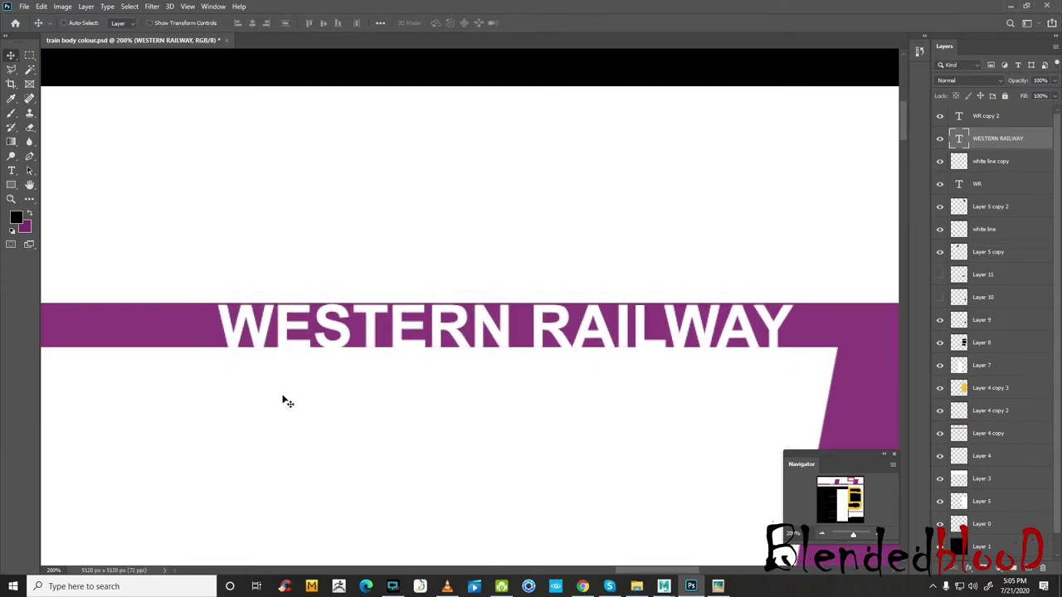
# - Nudge the WESTERN RAILWAY lettering slightly left, check the reference photo, and save the texture
pyautogui.click(822, 538)
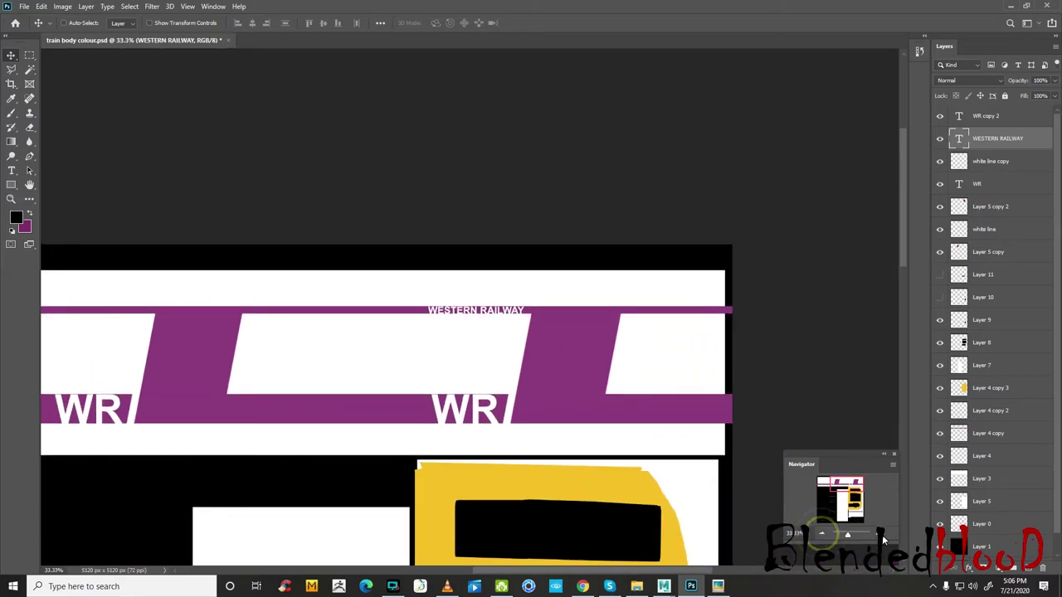
pyautogui.click(882, 536)
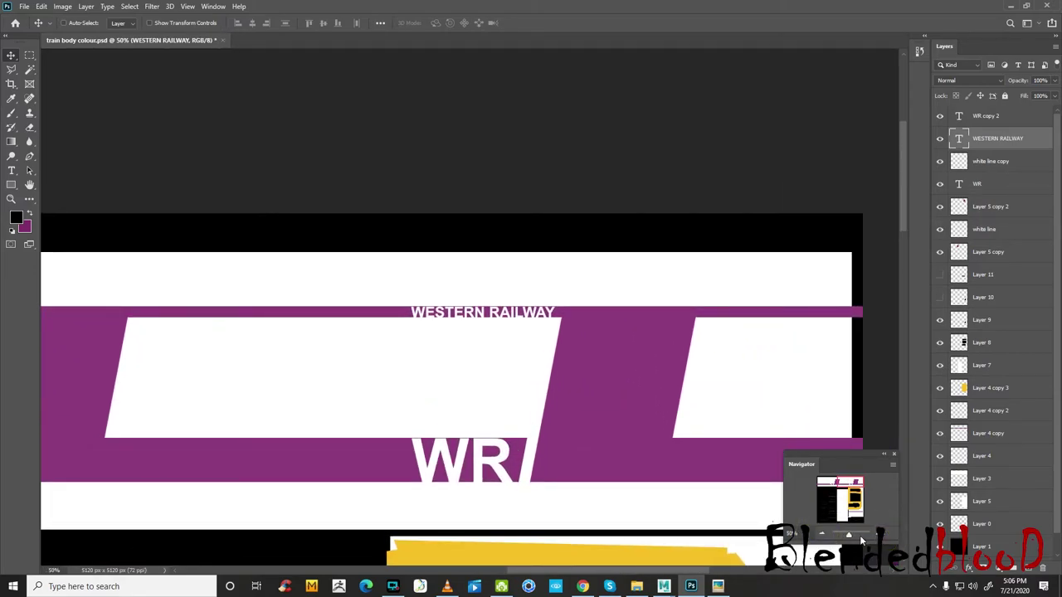
pyautogui.press('Left')
pyautogui.press('Left')
pyautogui.click(718, 586)
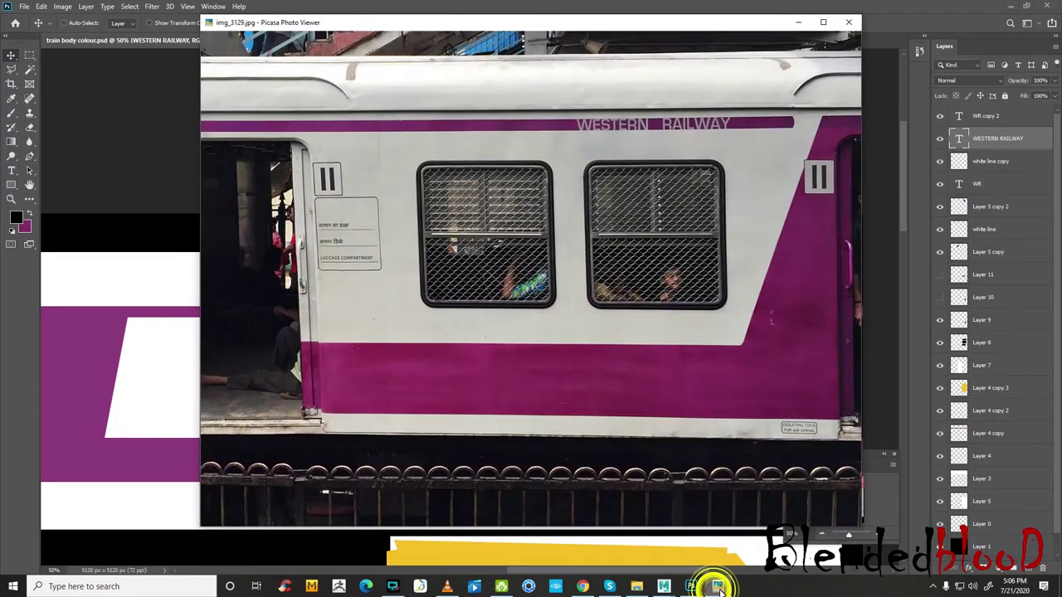
pyautogui.click(718, 586)
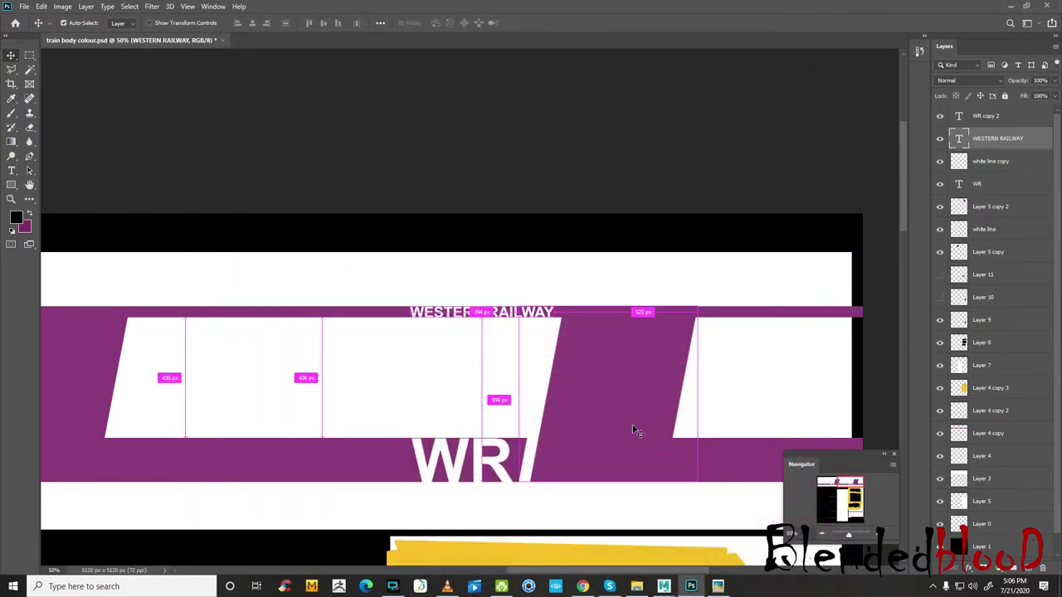
pyautogui.hotkey('ctrl', 's')
# - Orbit to the train's side and reload the train_body_colour file texture through Hypershade
pyautogui.click(709, 539)
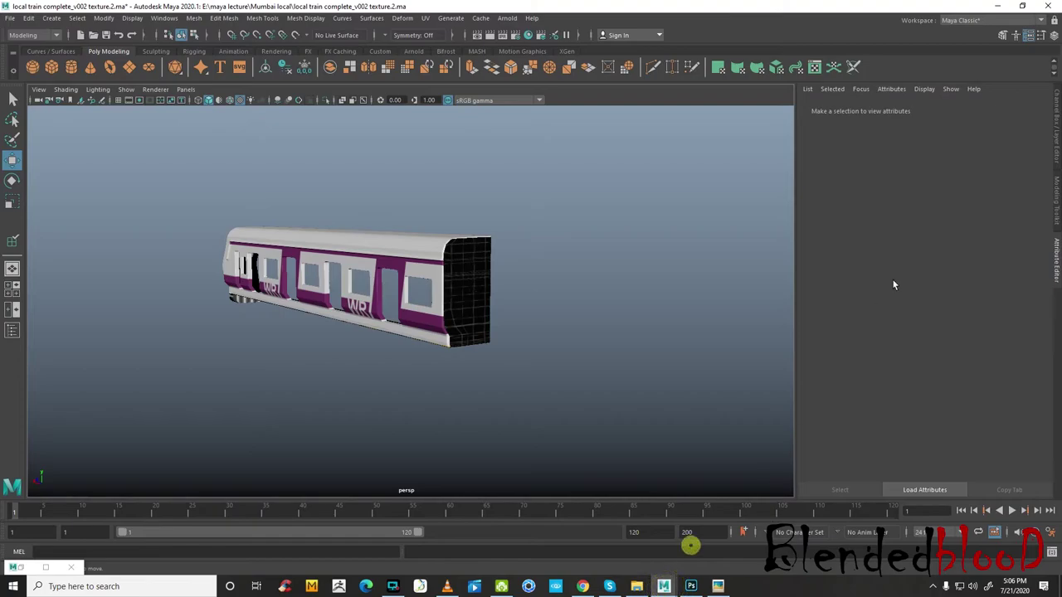
pyautogui.keyDown('alt'); pyautogui.moveTo(461, 371); pyautogui.dragTo(509, 382); pyautogui.keyUp('alt')
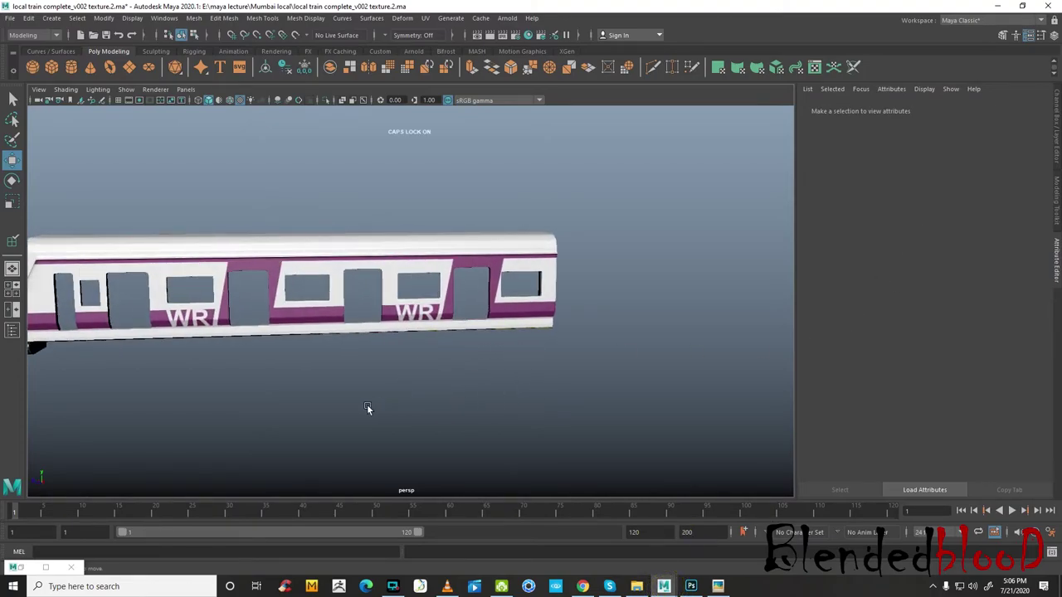
pyautogui.moveTo(367, 404)
pyautogui.keyDown('alt'); pyautogui.mouseDown()
pyautogui.moveTo(459, 404)
pyautogui.moveTo(190, 477)
pyautogui.mouseUp(); pyautogui.keyUp('alt')
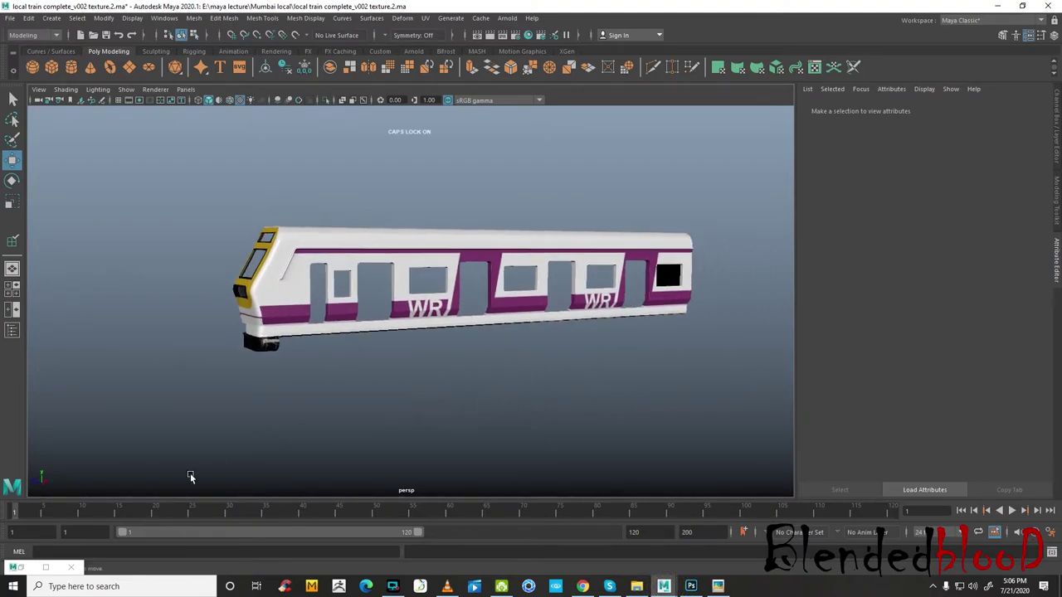
pyautogui.click(35, 570)
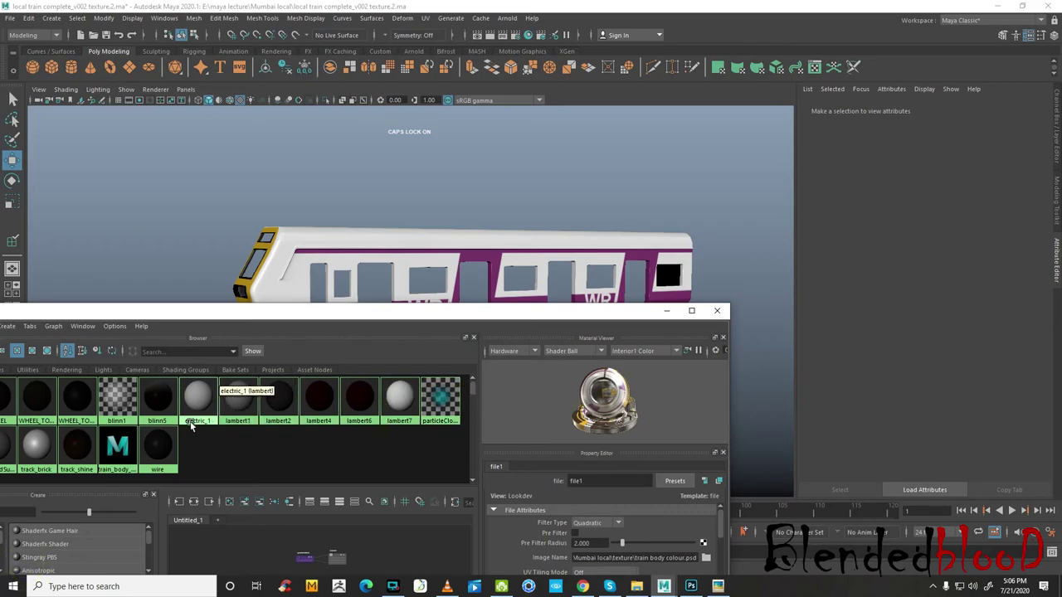
pyautogui.click(118, 448)
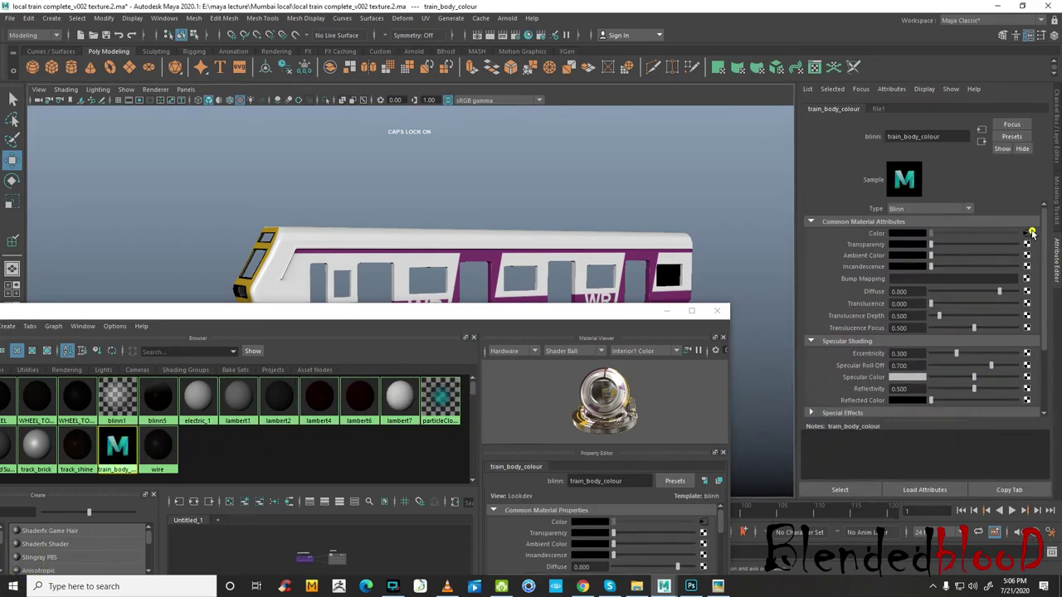
pyautogui.click(1028, 233)
pyautogui.click(908, 276)
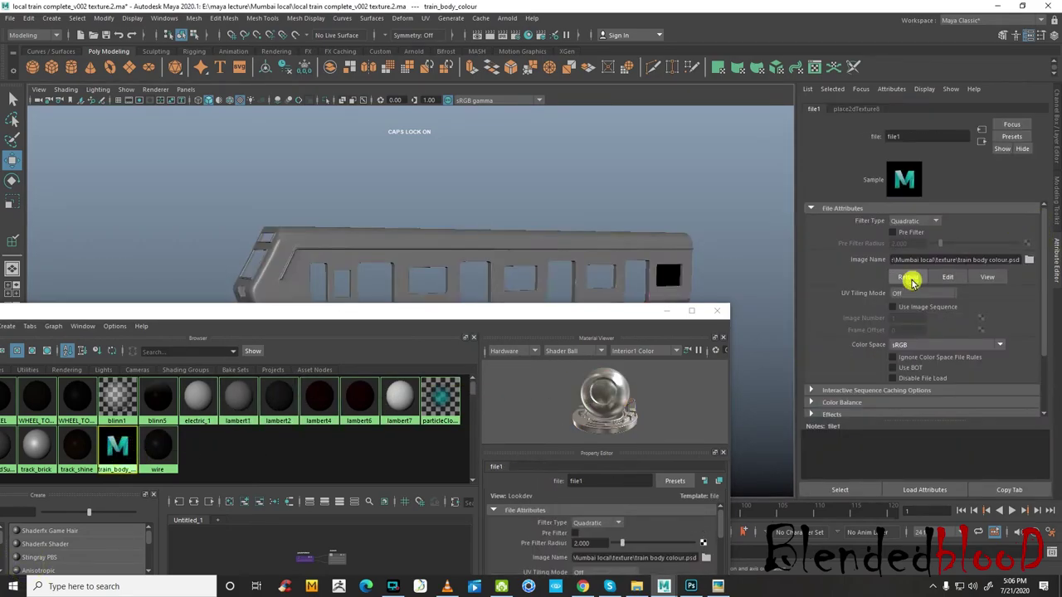
pyautogui.click(671, 310)
# - Zoom in on the carriage's WESTERN RAILWAY lettering, then return to Photoshop
pyautogui.scroll(5, 453, 294)
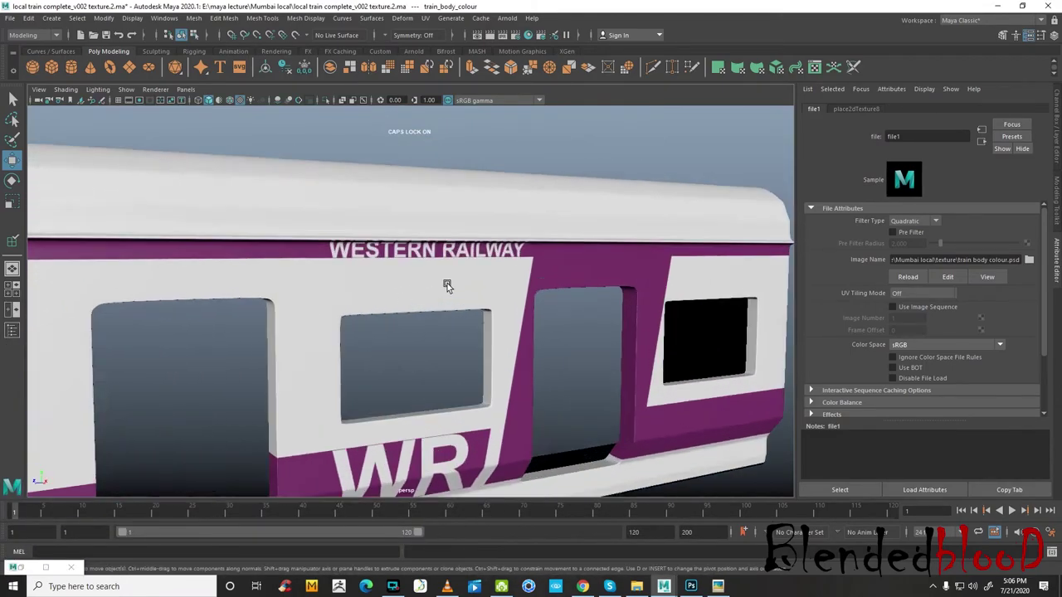
pyautogui.scroll(2, 447, 287)
pyautogui.scroll(2, 368, 225)
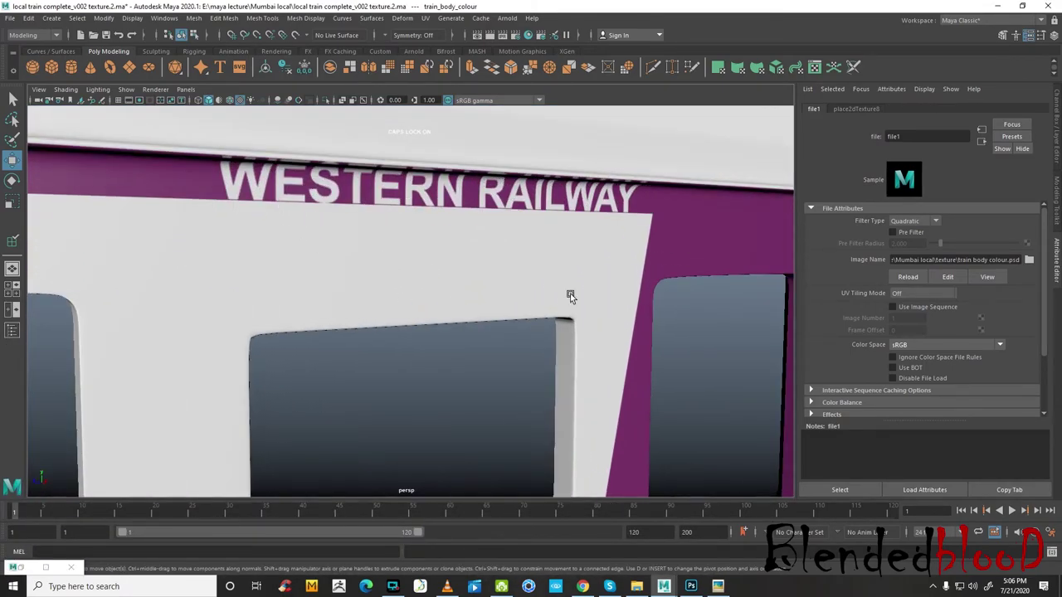
pyautogui.click(691, 587)
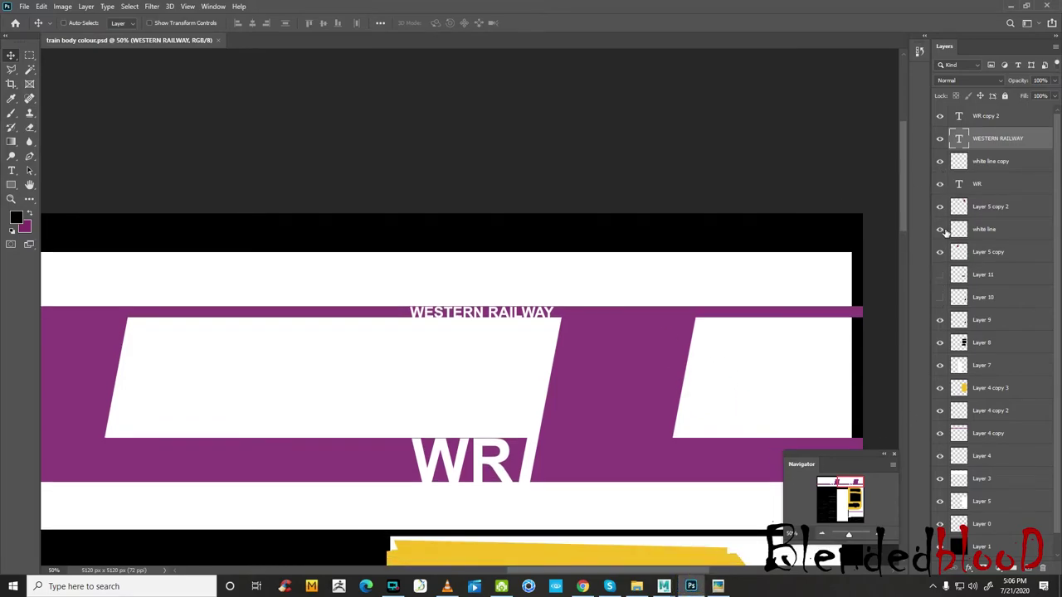
# - Delete Layer 11 and reset the texture view to 66.7% zoom
pyautogui.click(992, 281)
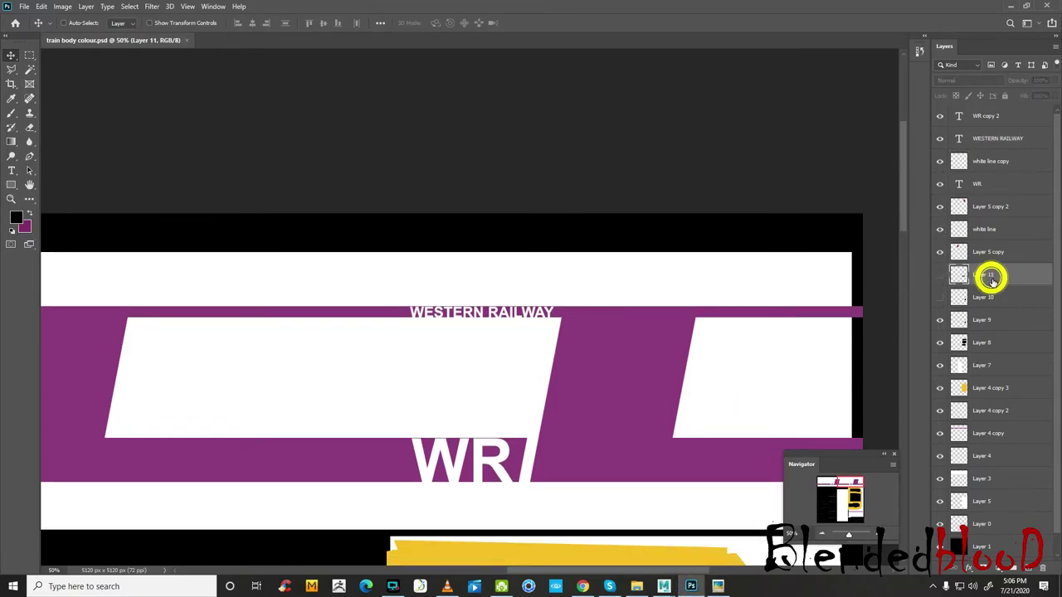
pyautogui.press('Delete')
pyautogui.press('Delete')
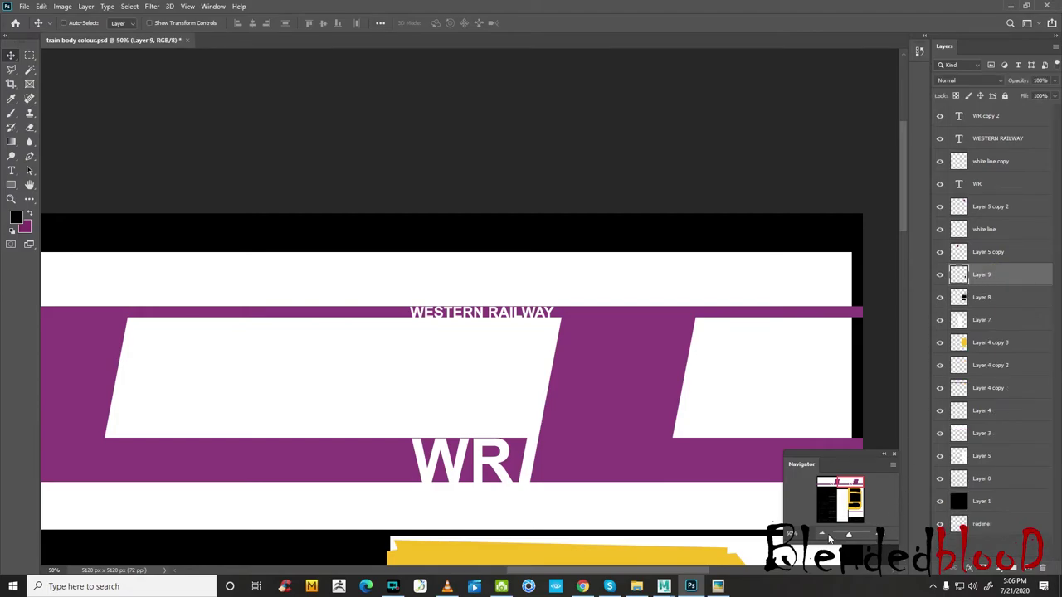
pyautogui.click(821, 535)
pyautogui.click(821, 536)
pyautogui.click(884, 535)
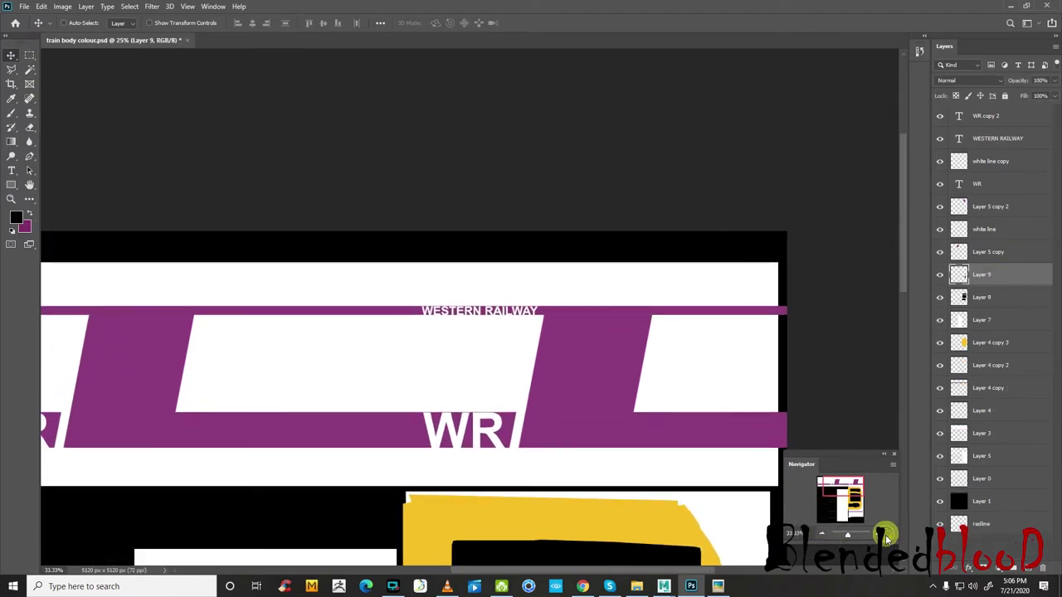
pyautogui.click(884, 535)
pyautogui.click(885, 536)
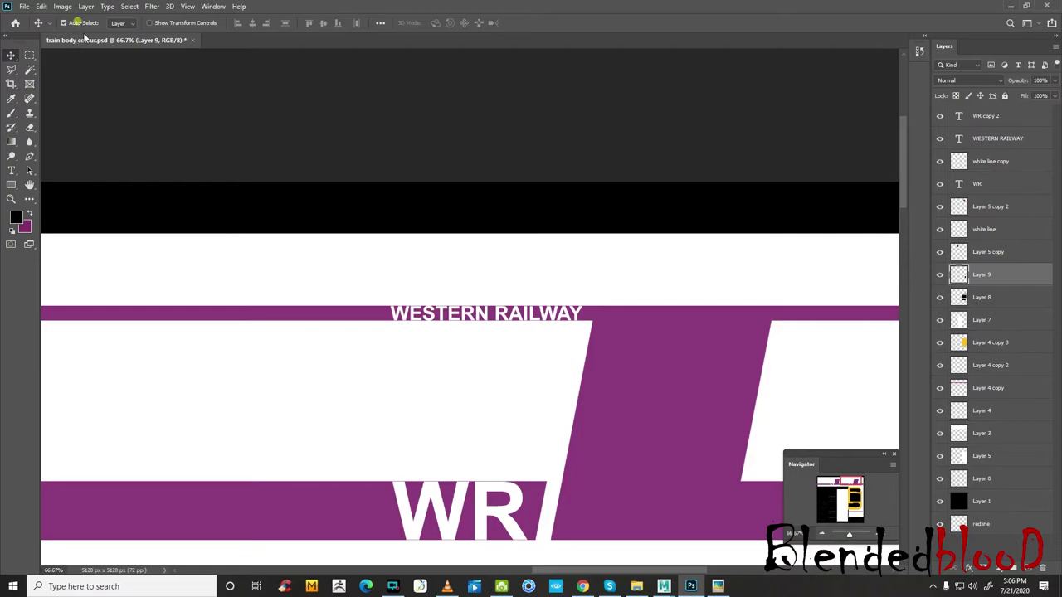
# - Hide the white Layer 3 and the top purple stripe Layer 4 to expose the UV wireframe
pyautogui.click(625, 283)
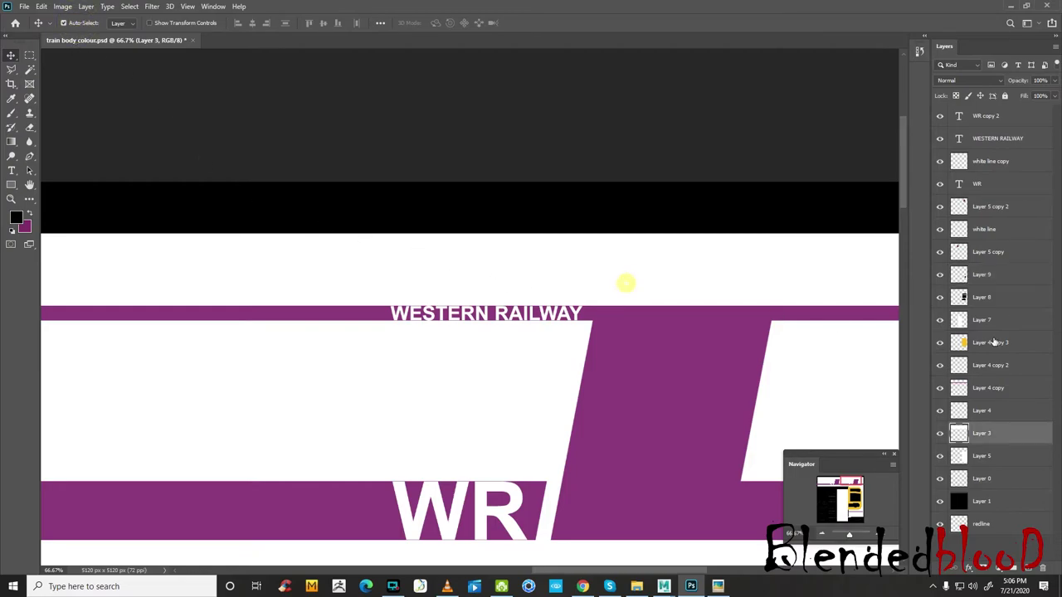
pyautogui.click(942, 435)
pyautogui.click(623, 317)
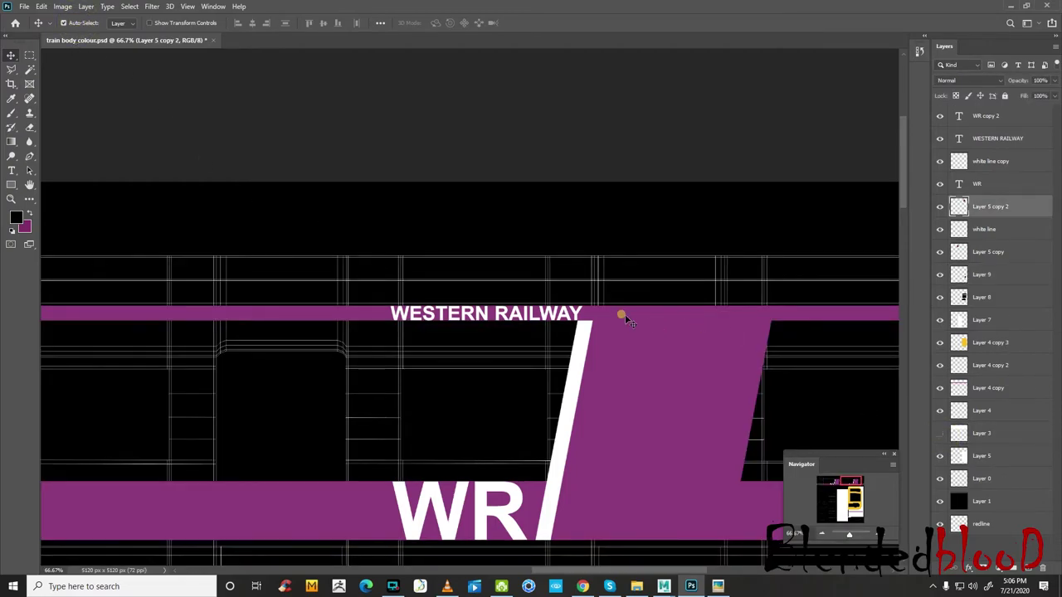
pyautogui.click(940, 207)
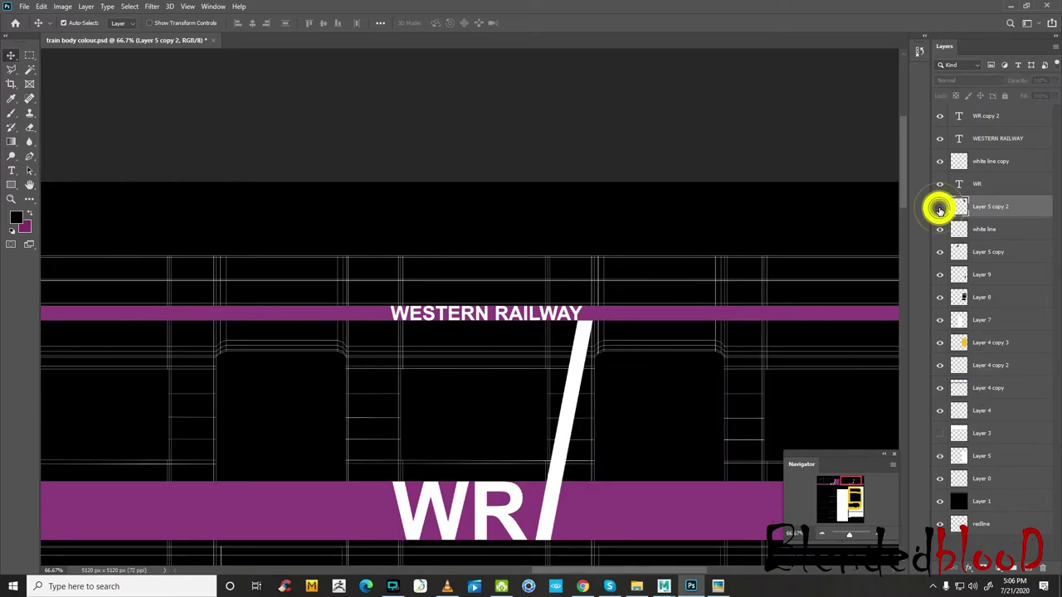
pyautogui.click(940, 208)
pyautogui.click(361, 313)
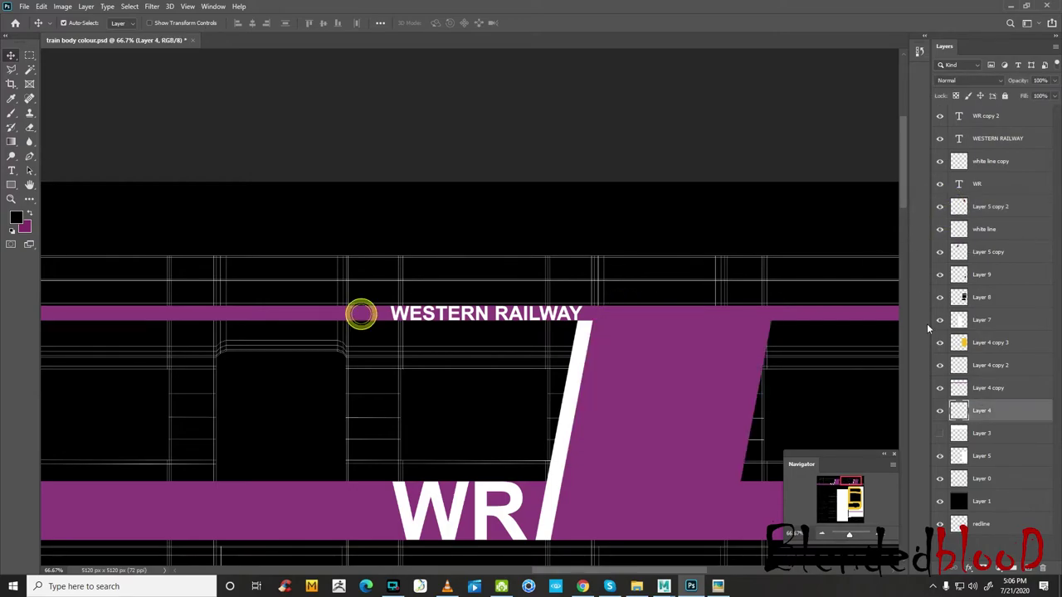
pyautogui.click(941, 410)
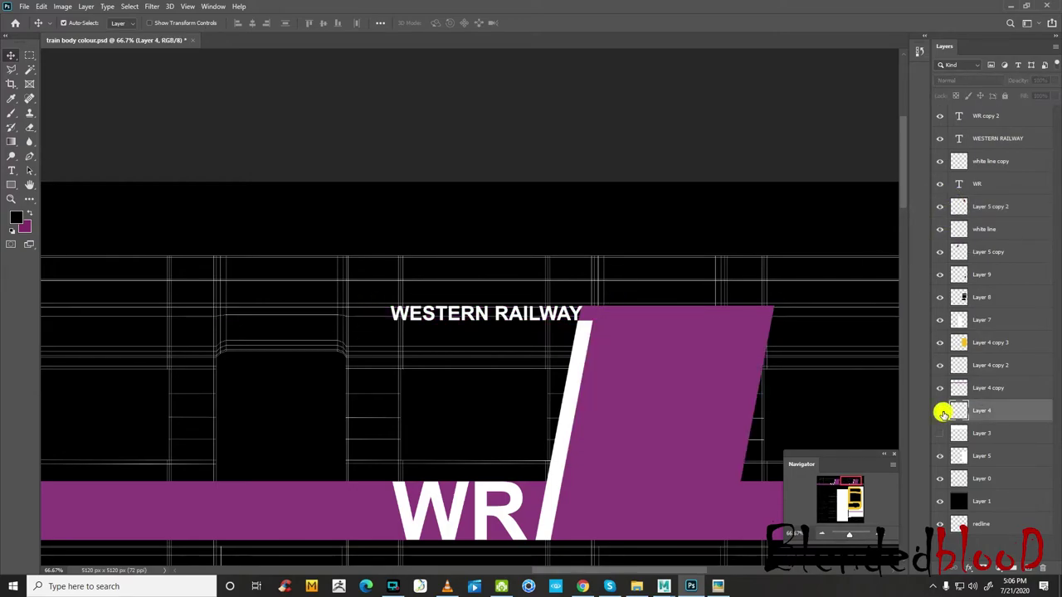
# - Zoom to 300% and select the WESTERN RAILWAY text layer
pyautogui.click(884, 536)
pyautogui.click(885, 536)
pyautogui.click(885, 536)
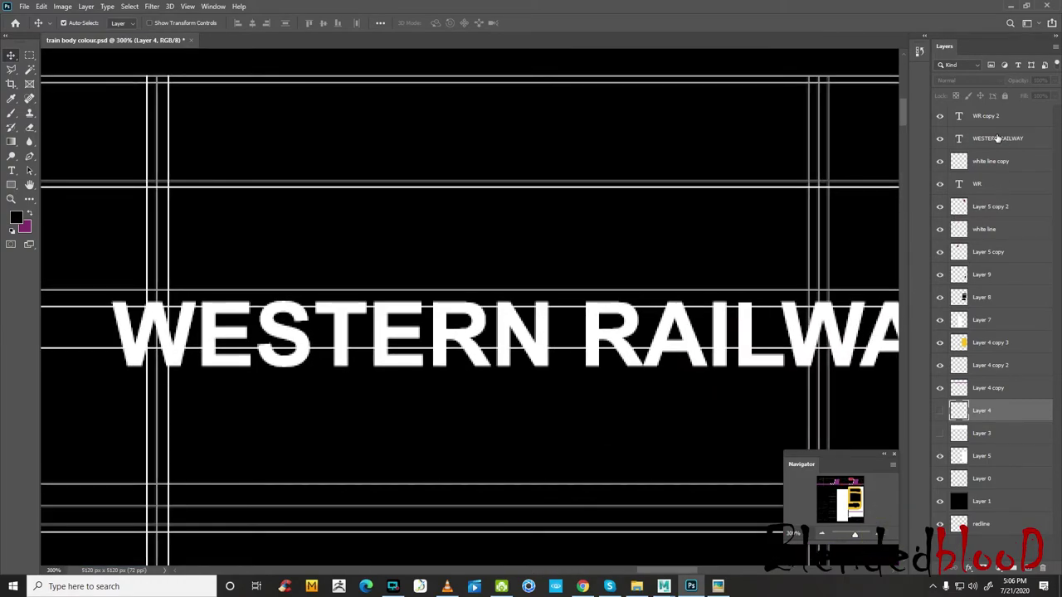
pyautogui.click(998, 138)
# - Scale the WESTERN RAILWAY lettering down to about 62% and commit its position
pyautogui.hotkey('ctrl', 't')
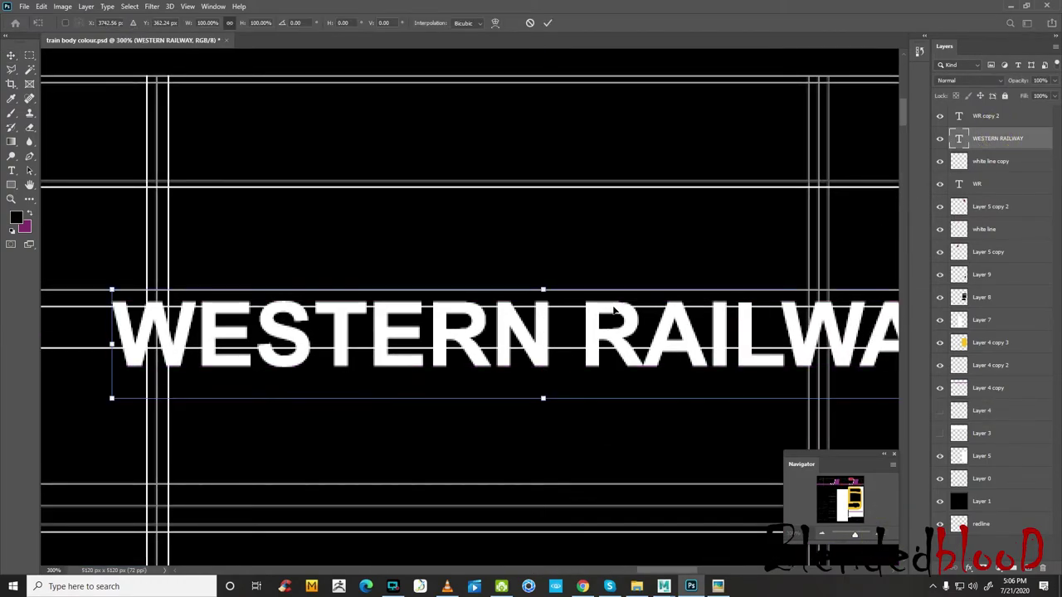
pyautogui.moveTo(112, 398); pyautogui.dragTo(434, 358)
pyautogui.moveTo(594, 324); pyautogui.dragTo(425, 330)
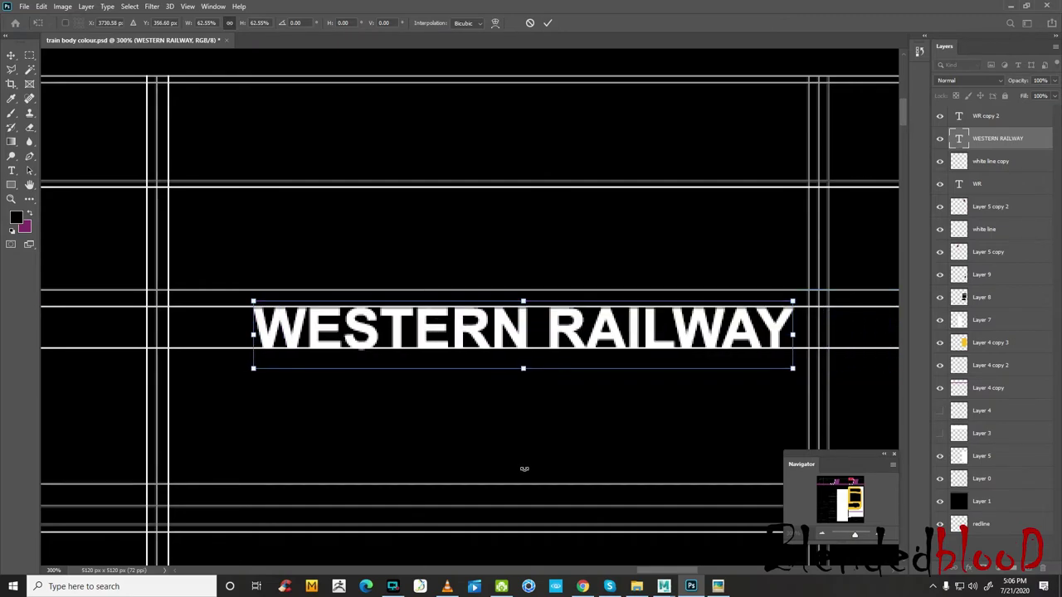
pyautogui.press('Up')
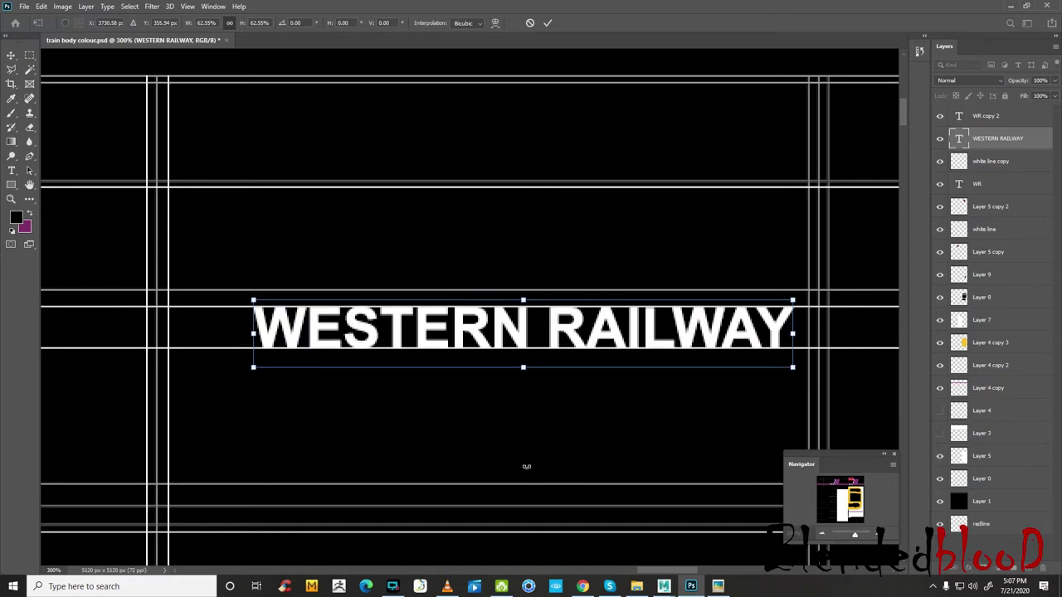
pyautogui.press('Down')
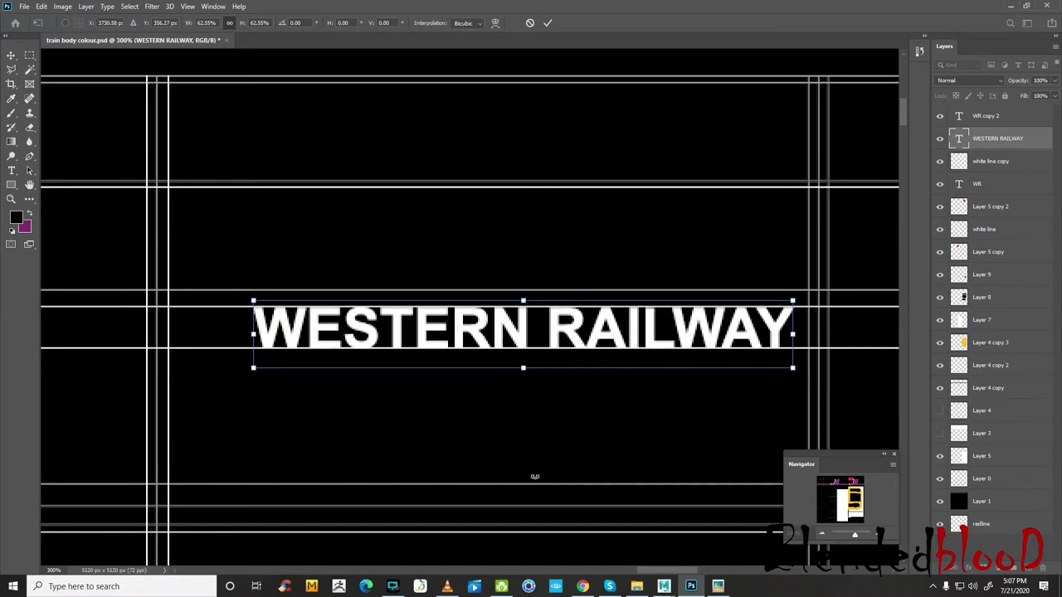
pyautogui.press('Return')
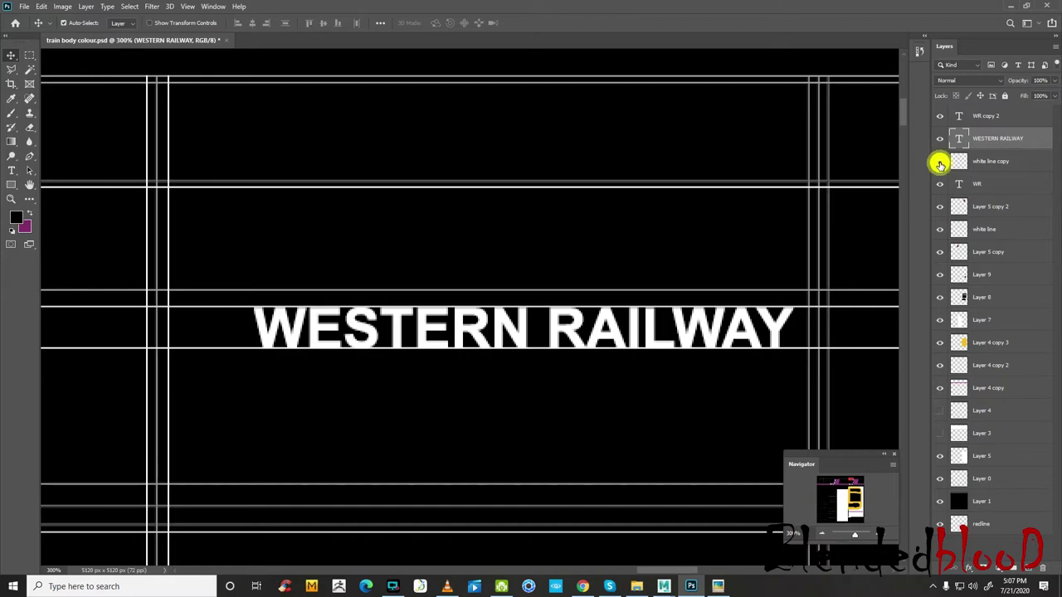
# - Show the white line copy and Layer 3 again, zoom out, and save the PSD
pyautogui.click(940, 162)
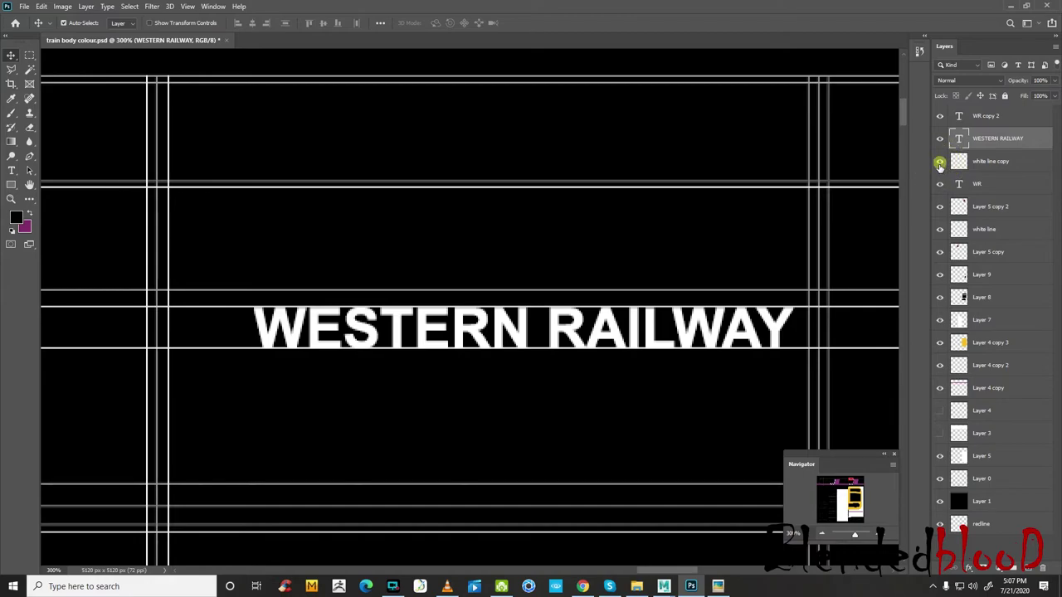
pyautogui.click(940, 433)
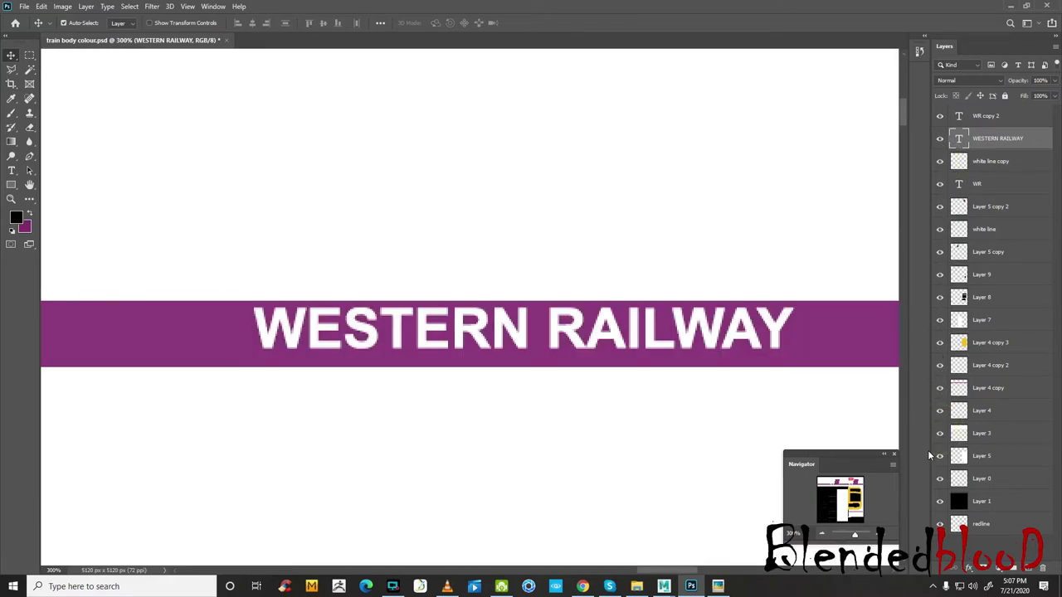
pyautogui.click(822, 536)
pyautogui.click(821, 536)
pyautogui.click(822, 536)
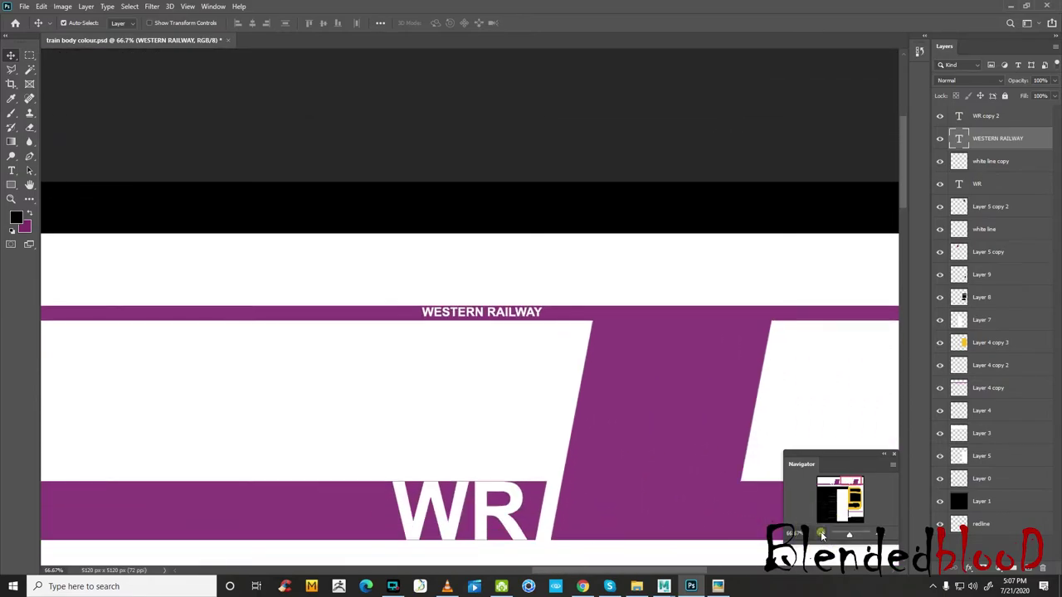
pyautogui.click(821, 536)
pyautogui.click(821, 536)
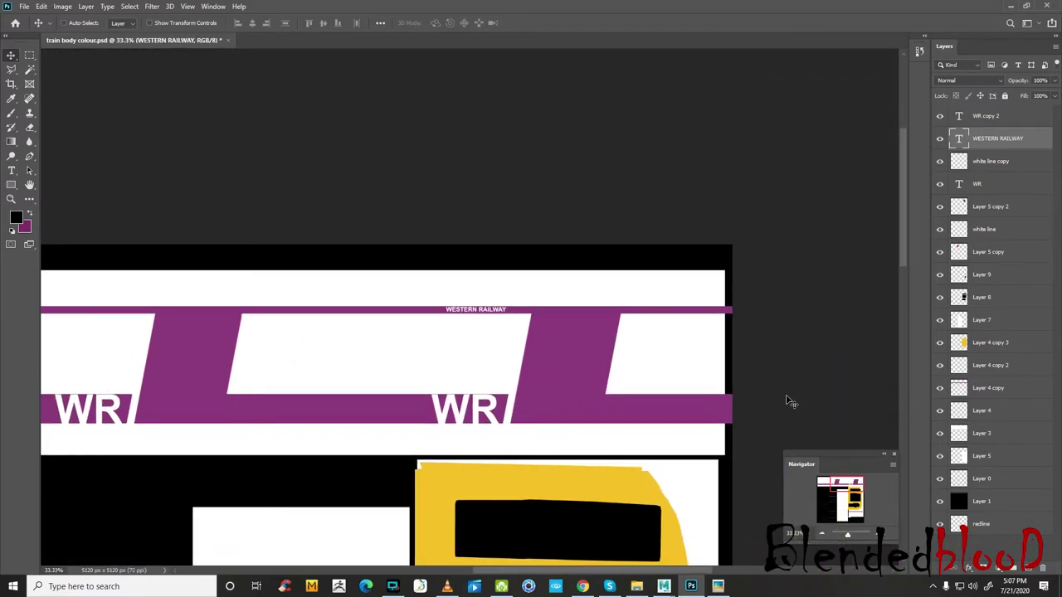
pyautogui.hotkey('ctrl', 's')
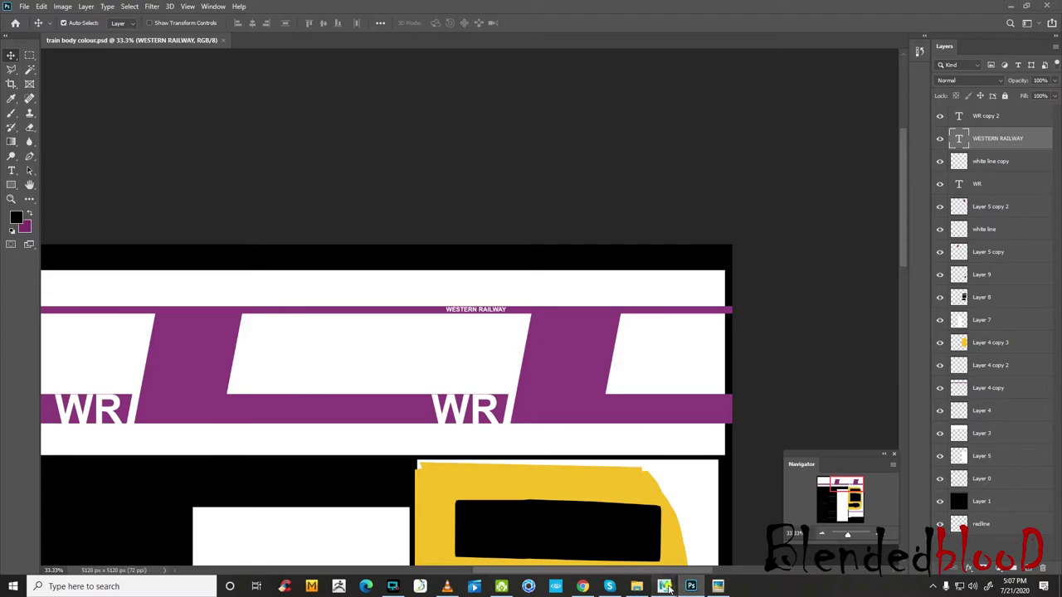
pyautogui.click(664, 586)
# - Reload the texture in Maya and check WESTERN RAILWAY on the carriage's purple band
pyautogui.click(906, 276)
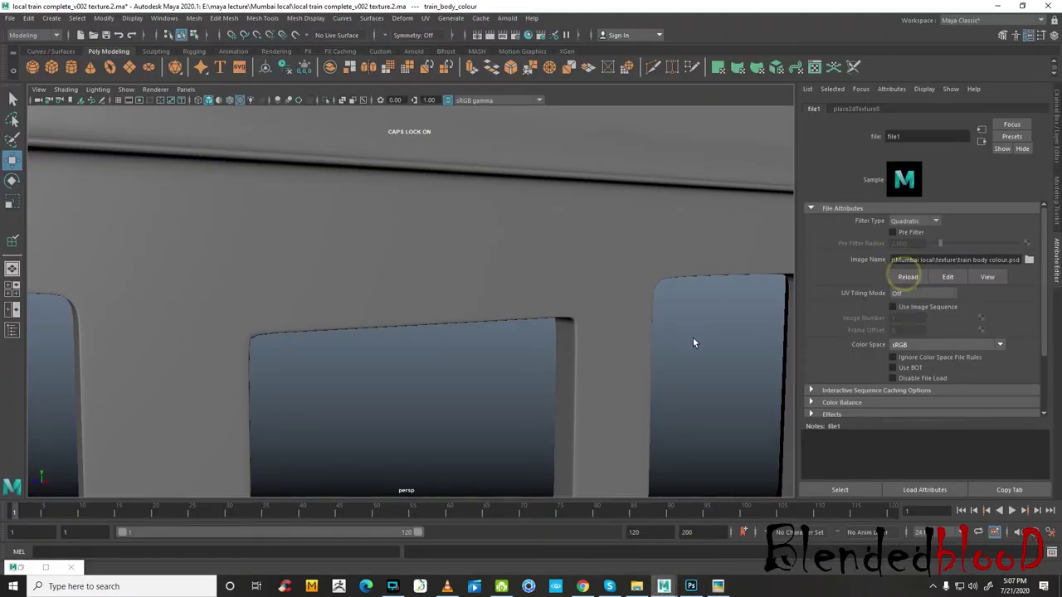
pyautogui.moveTo(554, 297)
pyautogui.keyDown('alt'); pyautogui.mouseDown()
pyautogui.moveTo(446, 300)
pyautogui.moveTo(497, 302)
pyautogui.mouseUp(); pyautogui.keyUp('alt')
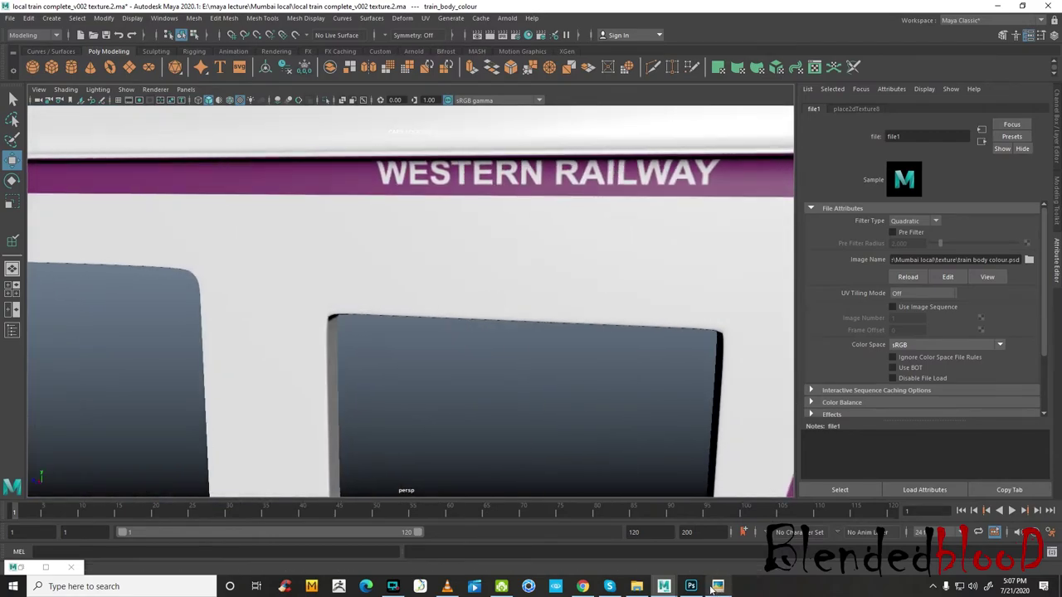
pyautogui.click(692, 587)
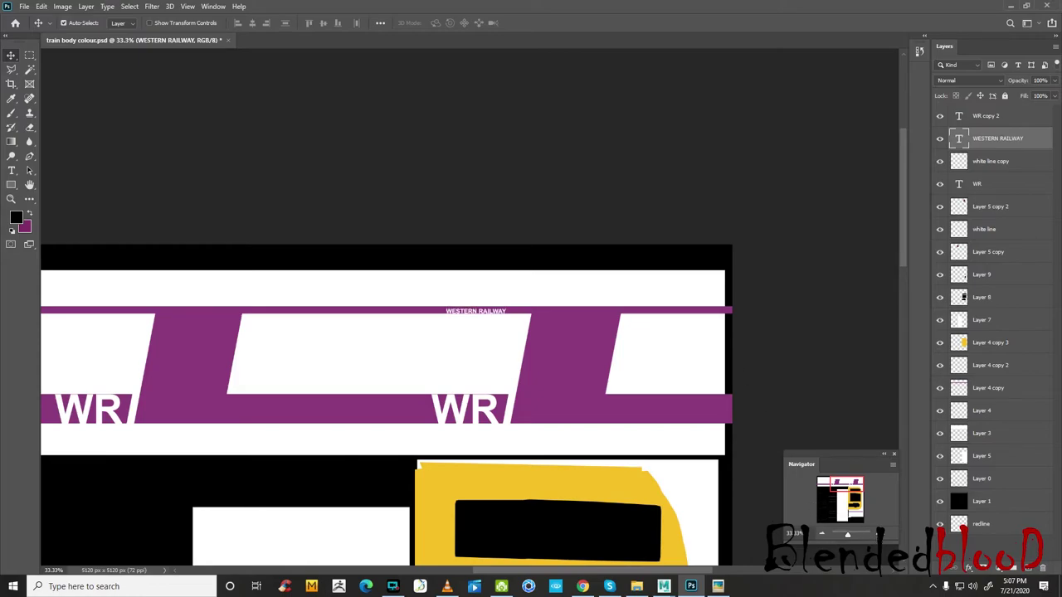
# - Zoom in on the lettering, reload the texture in Maya, and compare with the reference photo
pyautogui.hotkey('ctrl', '+')
pyautogui.hotkey('ctrl', '+')
pyautogui.hotkey('ctrl', '+')
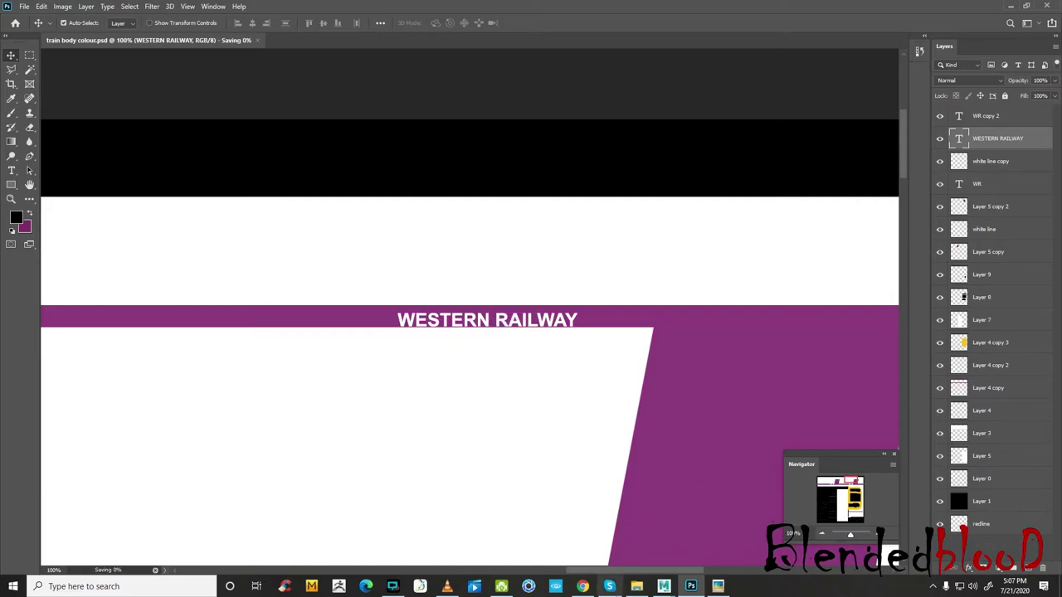
pyautogui.moveTo(663, 587)
pyautogui.click(697, 554)
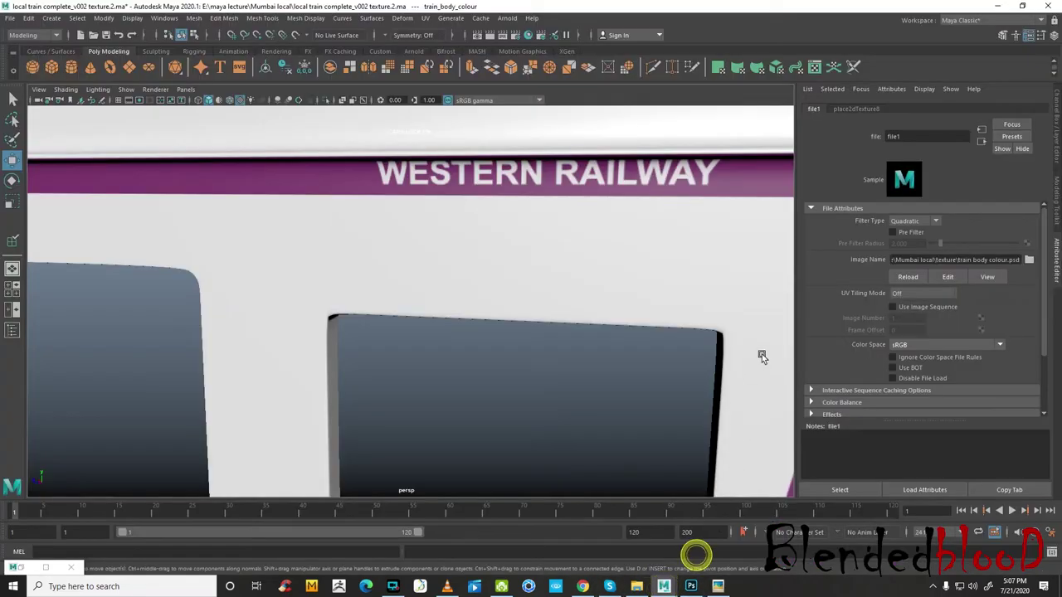
pyautogui.click(906, 278)
pyautogui.scroll(-5, 593, 357)
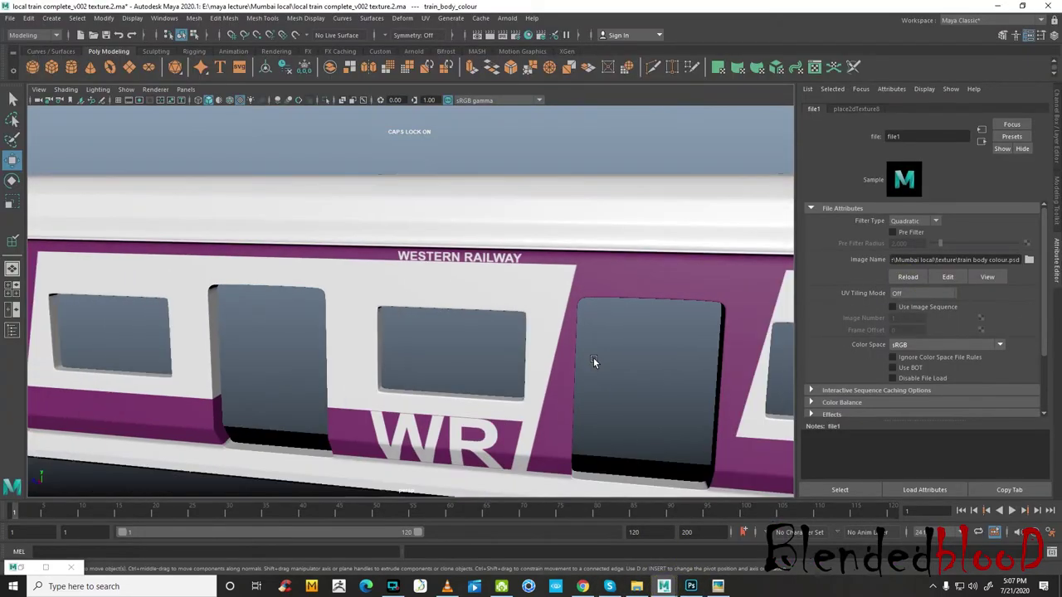
pyautogui.moveTo(535, 371)
pyautogui.keyDown('alt'); pyautogui.mouseDown()
pyautogui.moveTo(481, 359)
pyautogui.moveTo(594, 365)
pyautogui.mouseUp(); pyautogui.keyUp('alt')
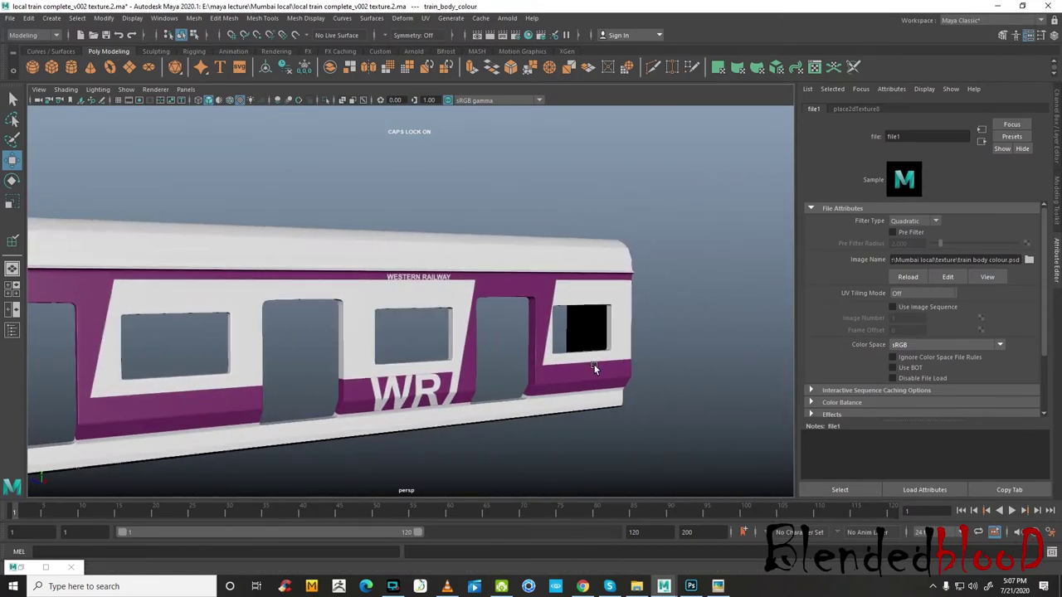
pyautogui.scroll(-2, 510, 363)
pyautogui.scroll(4, 510, 317)
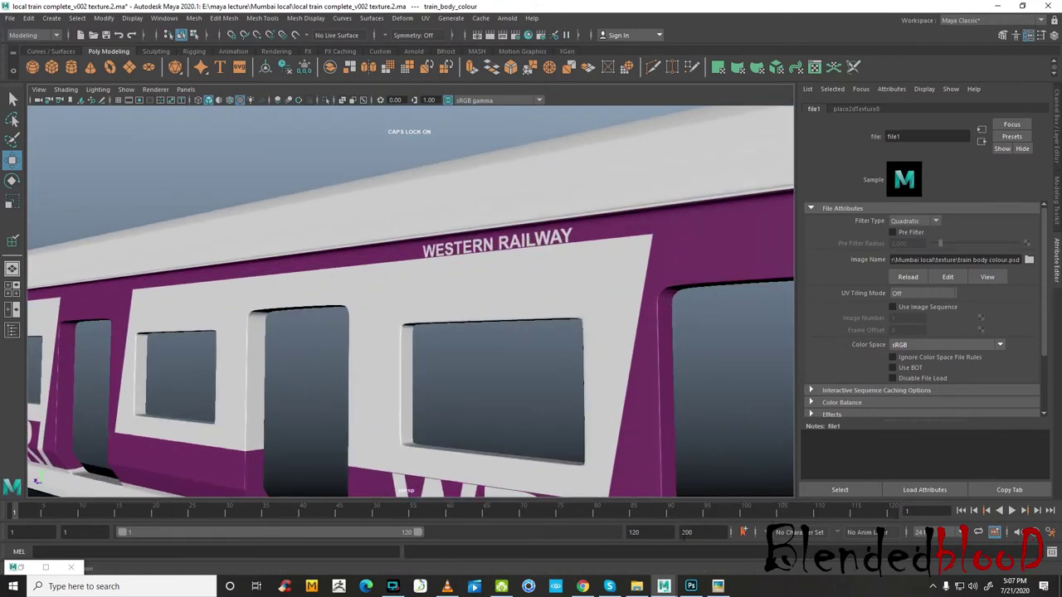
pyautogui.click(718, 586)
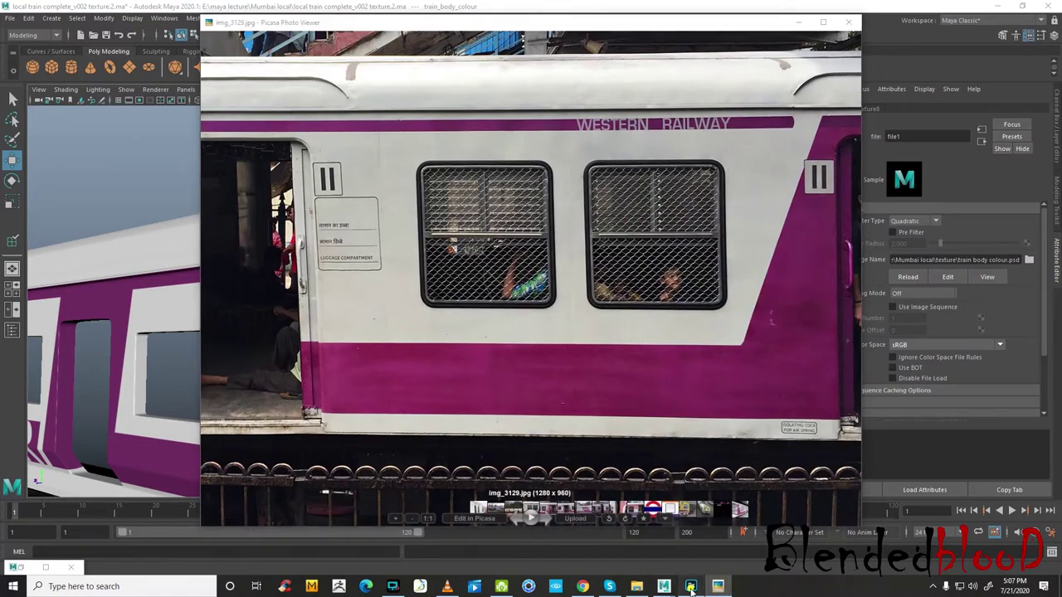
pyautogui.click(691, 587)
# - Enlarge the WESTERN RAILWAY lettering to about 106%, commit it, and save the texture
pyautogui.hotkey('ctrl', 't')
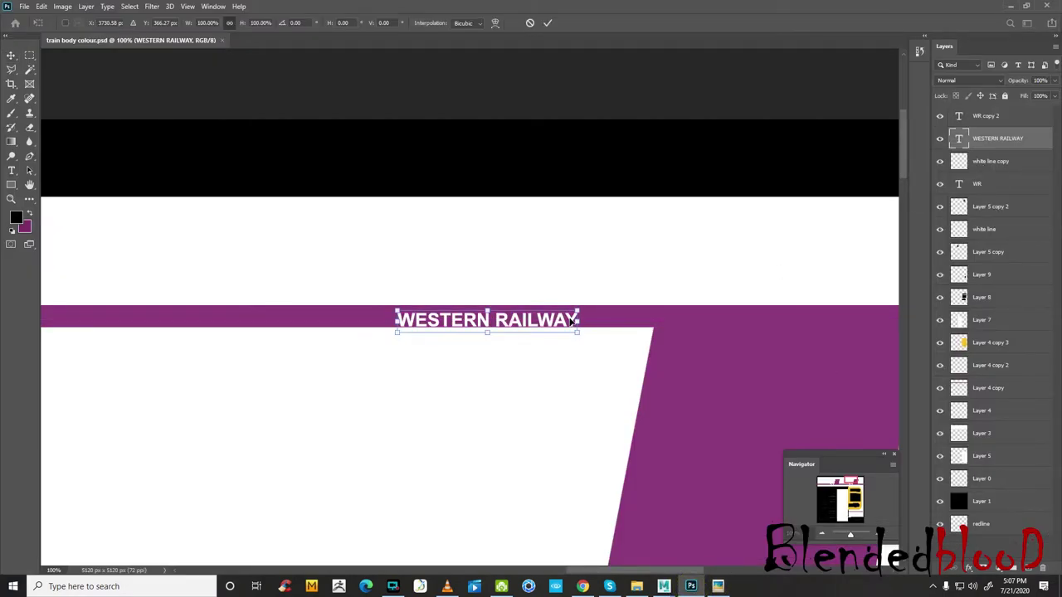
pyautogui.moveTo(579, 309); pyautogui.dragTo(589, 307)
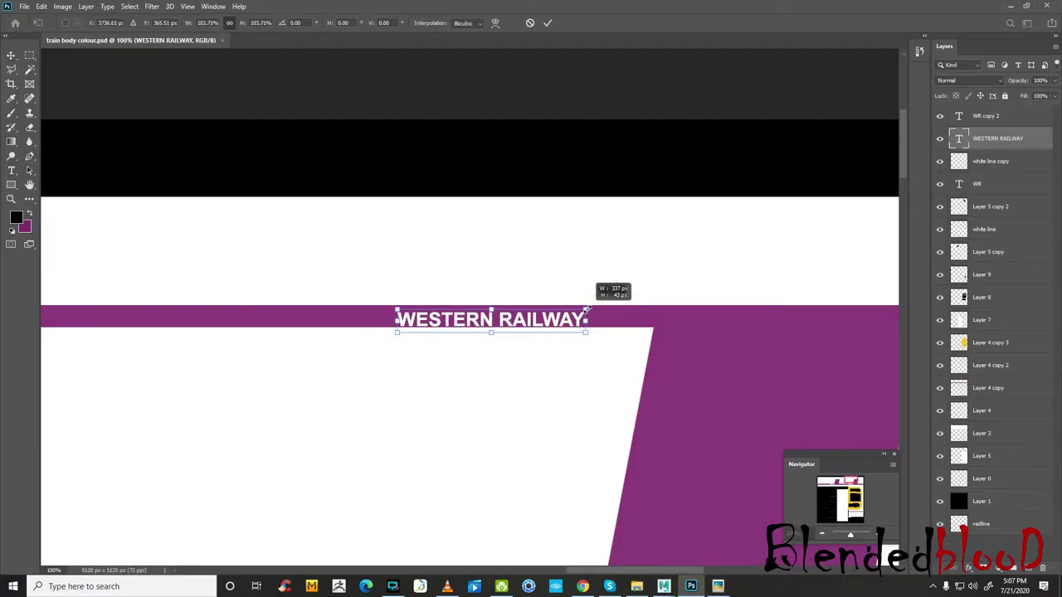
pyautogui.press('Return')
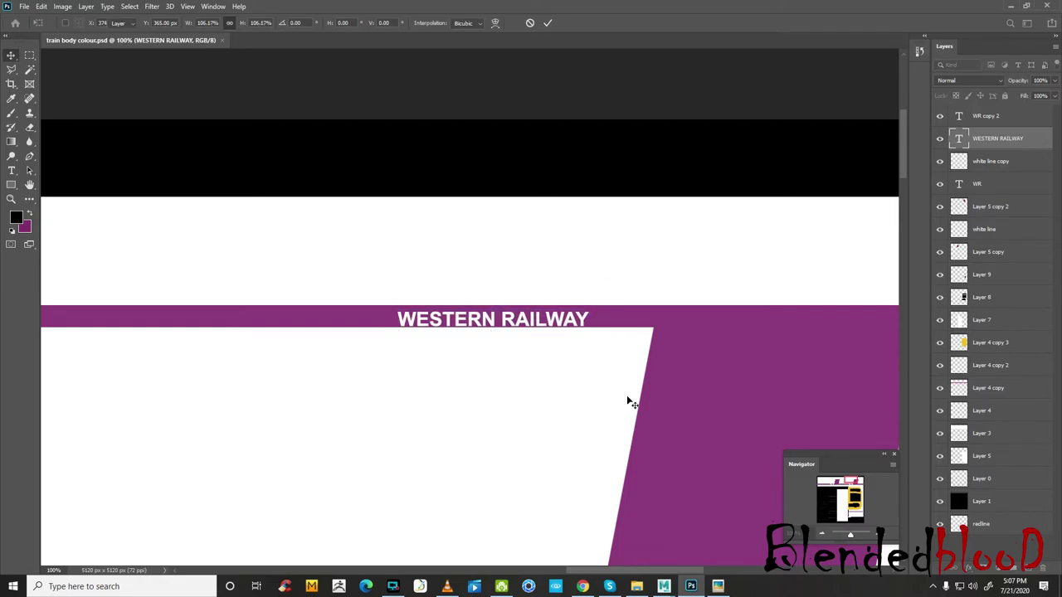
pyautogui.hotkey('ctrl', 's')
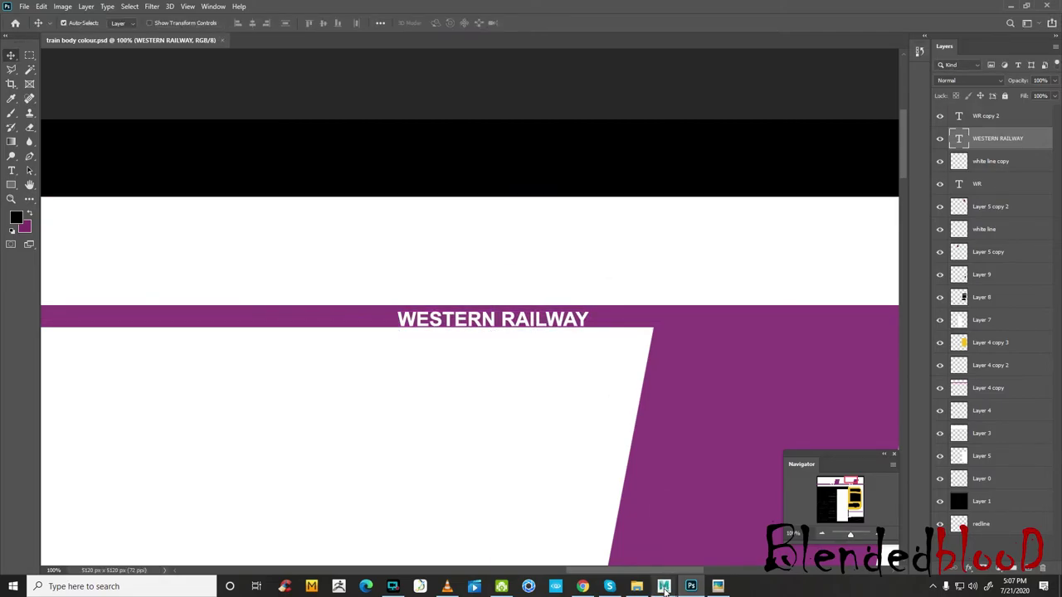
# - Reload the texture in Maya and view the enlarged lettering on the train side
pyautogui.click(710, 539)
pyautogui.click(910, 277)
pyautogui.click(910, 277)
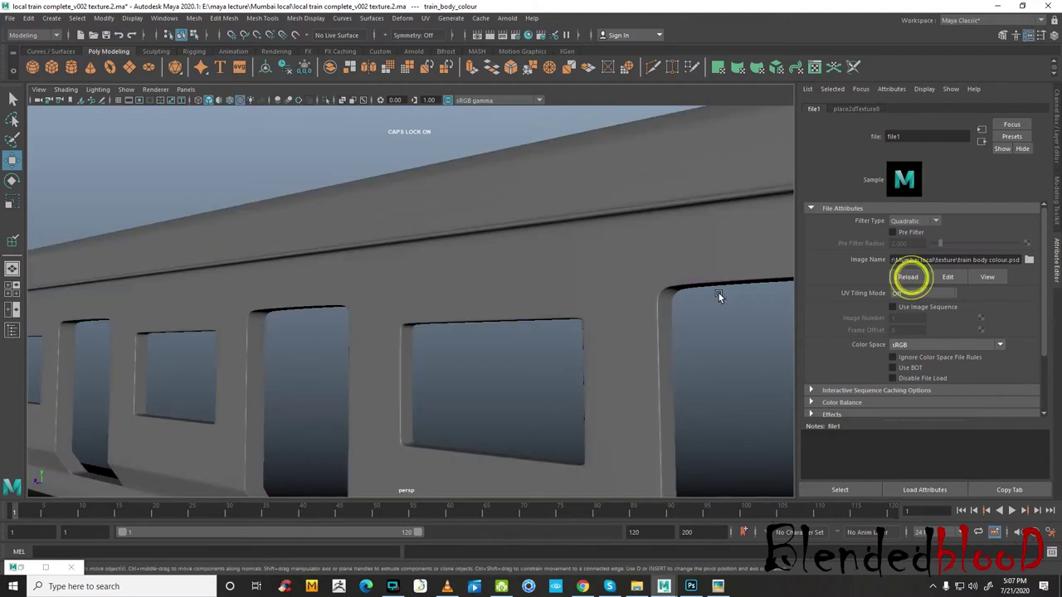
pyautogui.moveTo(569, 297)
pyautogui.keyDown('alt'); pyautogui.mouseDown()
pyautogui.moveTo(631, 302)
pyautogui.moveTo(542, 317)
pyautogui.moveTo(628, 323)
pyautogui.mouseUp(); pyautogui.keyUp('alt')
pyautogui.scroll(-5, 631, 302)
pyautogui.scroll(5, 615, 303)
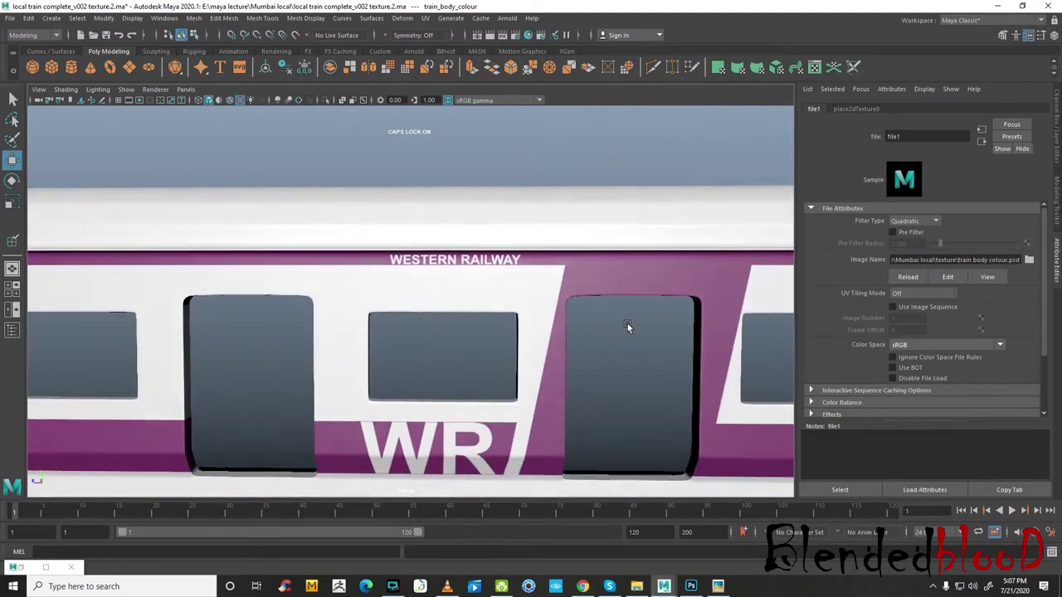
# - Compare the coach from a three-quarter view against the real train photo
pyautogui.click(718, 587)
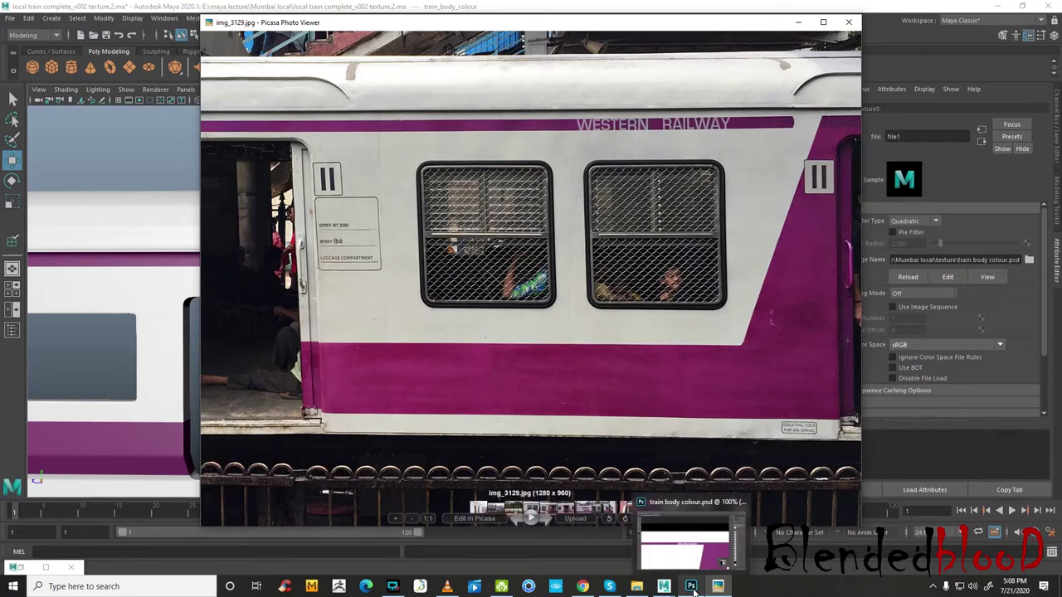
pyautogui.moveTo(664, 587)
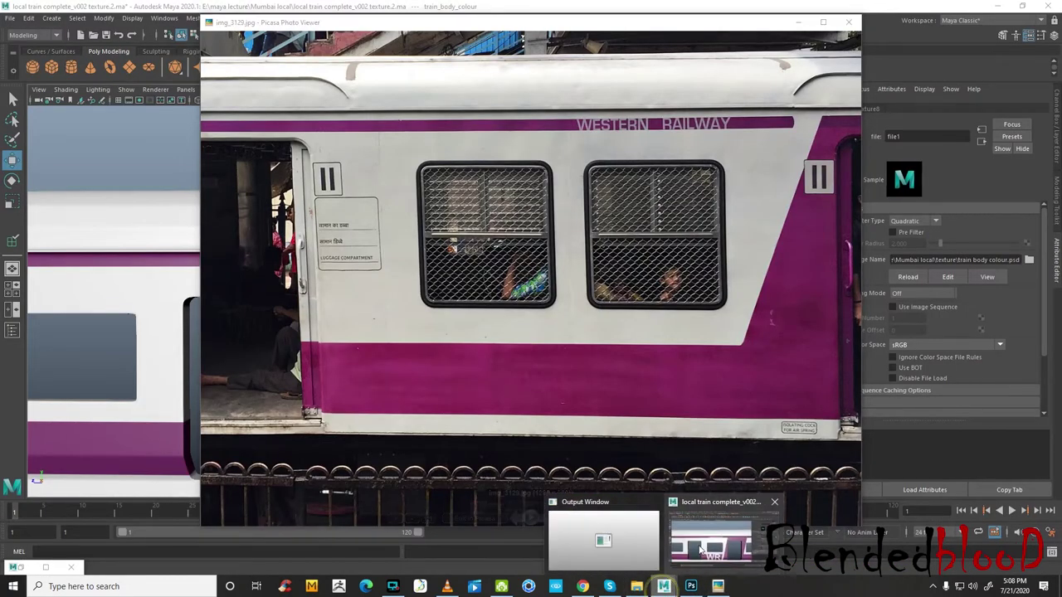
pyautogui.click(699, 543)
pyautogui.scroll(-5, 580, 311)
pyautogui.moveTo(580, 311)
pyautogui.keyDown('alt'); pyautogui.mouseDown()
pyautogui.moveTo(505, 309)
pyautogui.moveTo(624, 317)
pyautogui.moveTo(662, 338)
pyautogui.moveTo(683, 315)
pyautogui.moveTo(574, 359)
pyautogui.moveTo(473, 356)
pyautogui.mouseUp(); pyautogui.keyUp('alt')
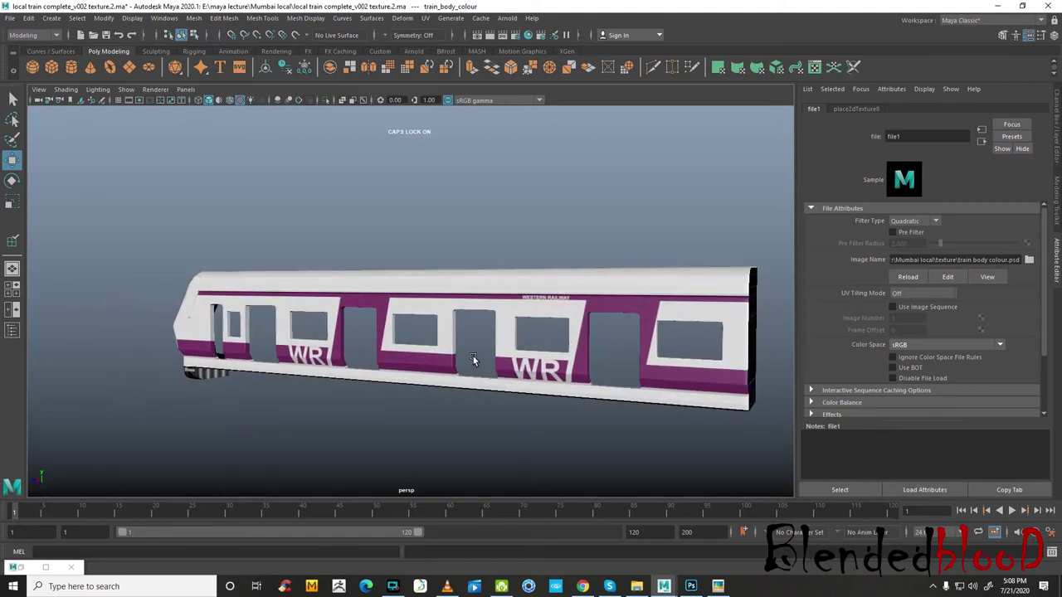
pyautogui.click(719, 587)
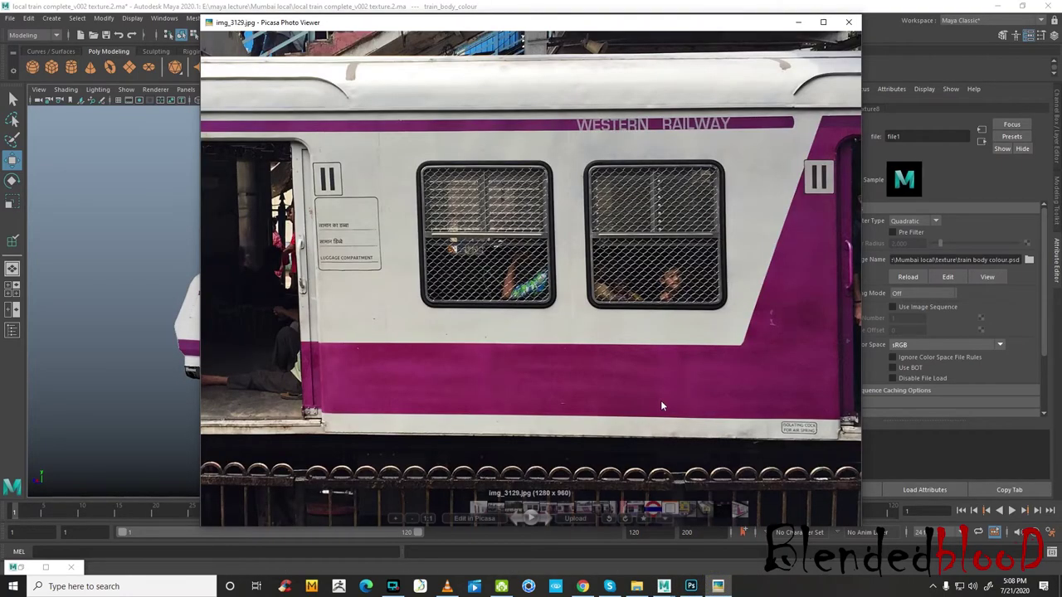
pyautogui.click(696, 588)
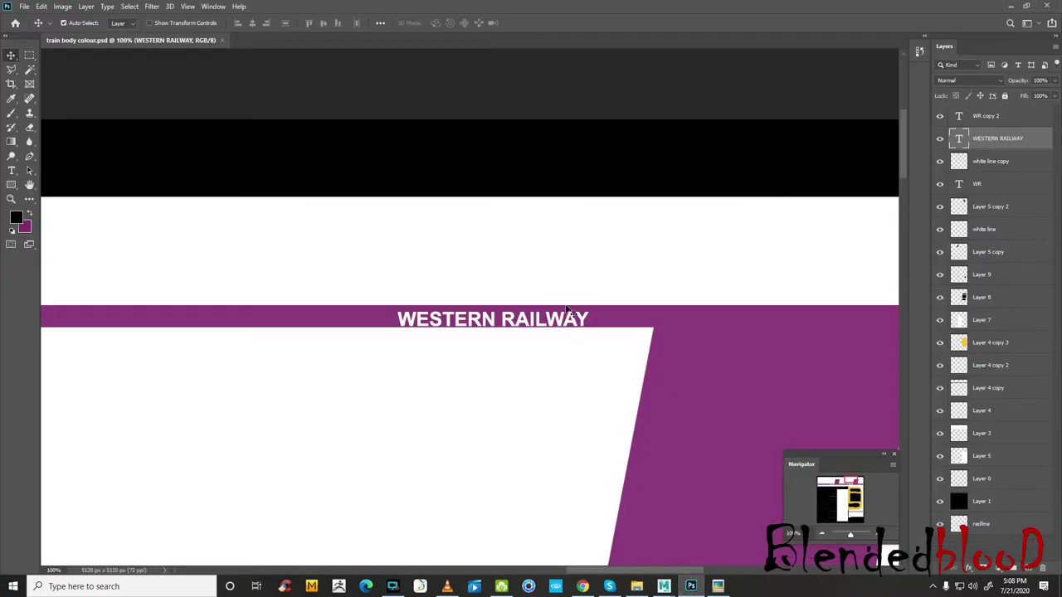
# - Place two more WESTERN RAILWAY copies along the top purple stripe, shifted left
pyautogui.click(822, 535)
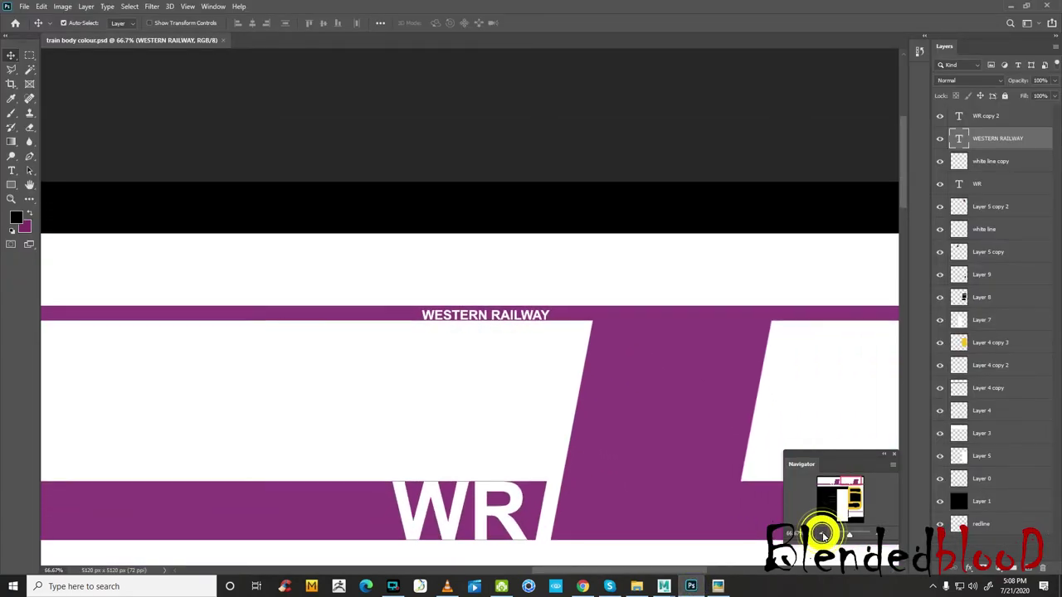
pyautogui.click(822, 535)
pyautogui.click(718, 588)
pyautogui.click(719, 588)
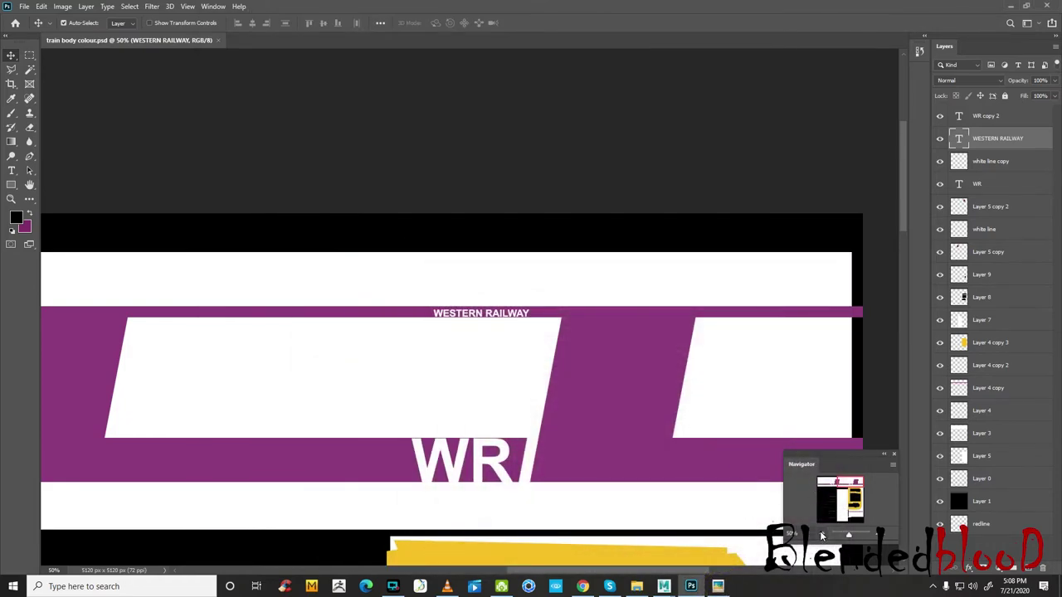
pyautogui.click(821, 536)
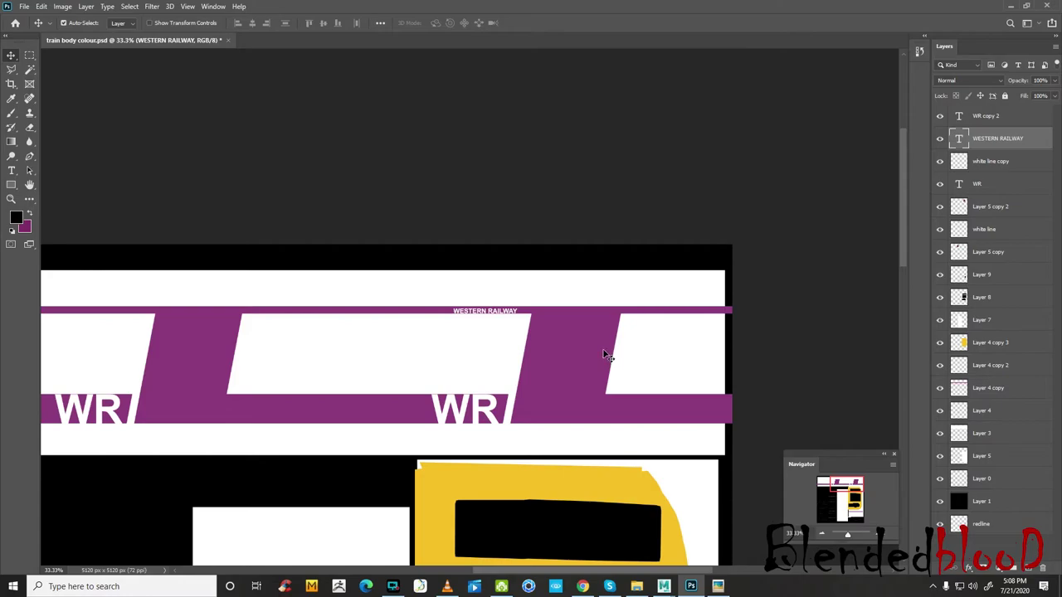
pyautogui.keyDown('alt'); pyautogui.moveTo(604, 355); pyautogui.dragTo(607, 360); pyautogui.keyUp('alt')
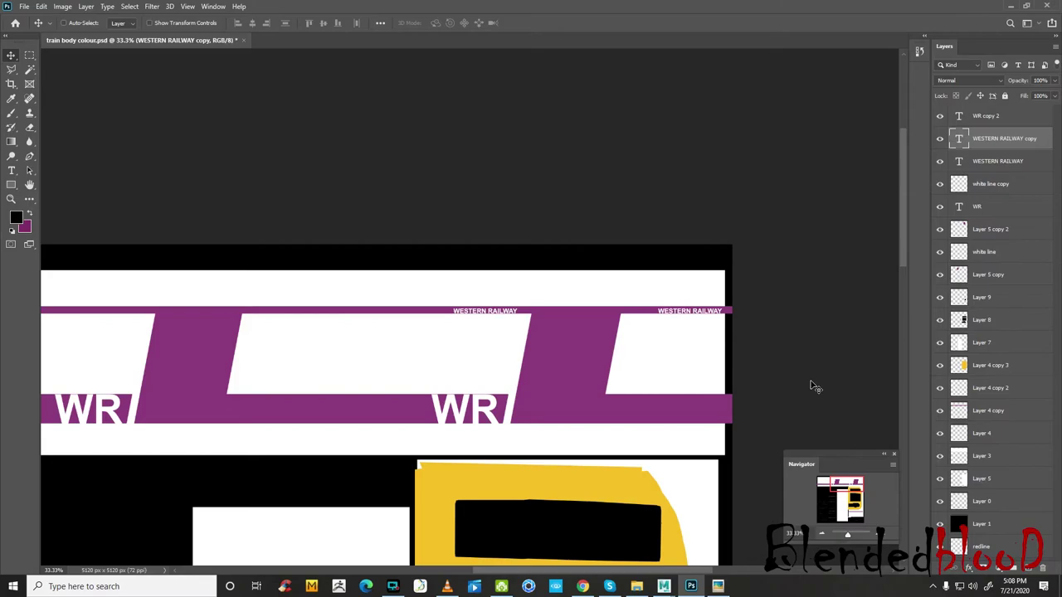
pyautogui.hotkey('ctrl', 'j')
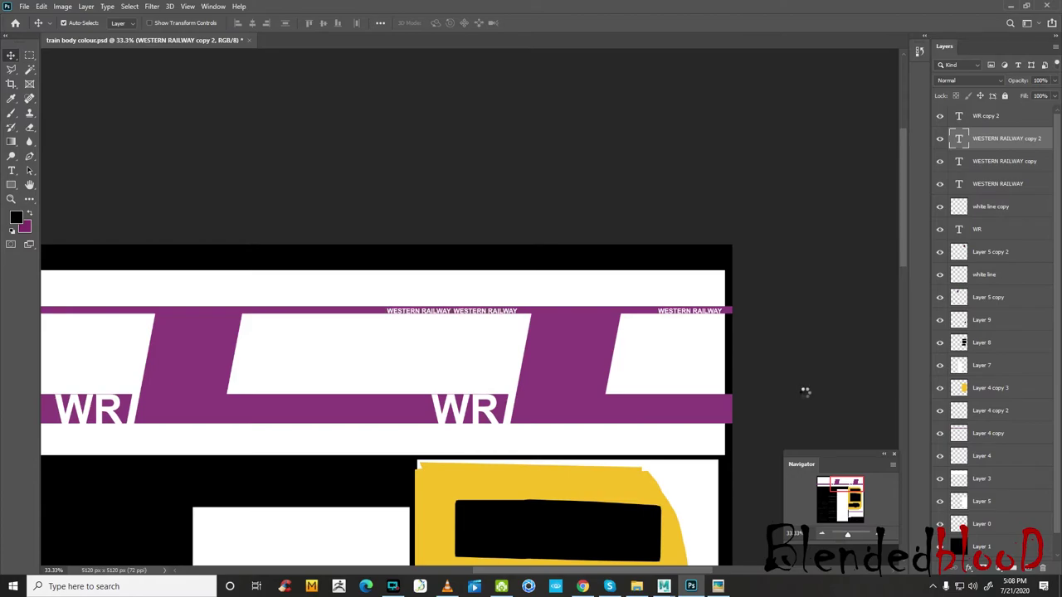
pyautogui.hotkey('shift', 'Left')
pyautogui.hotkey('shift', 'Left')
pyautogui.hotkey('shift', 'Left')
pyautogui.hotkey('shift', 'Left')
pyautogui.hotkey('shift', 'Left')
pyautogui.hotkey('shift', 'Left')
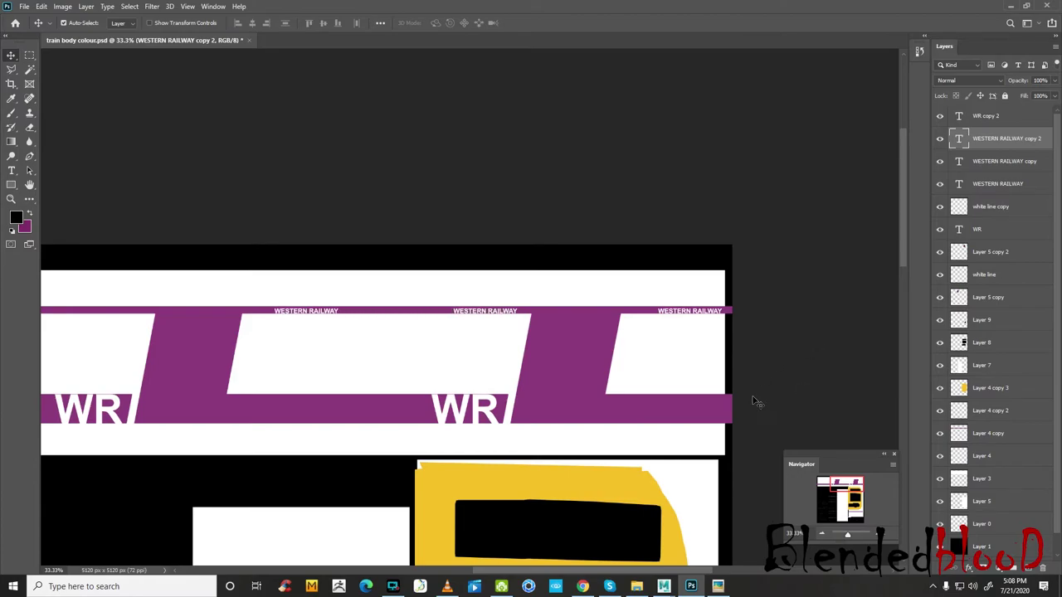
pyautogui.hotkey('shift', 'Left')
pyautogui.hotkey('shift', 'Left')
pyautogui.hotkey('shift', 'Left')
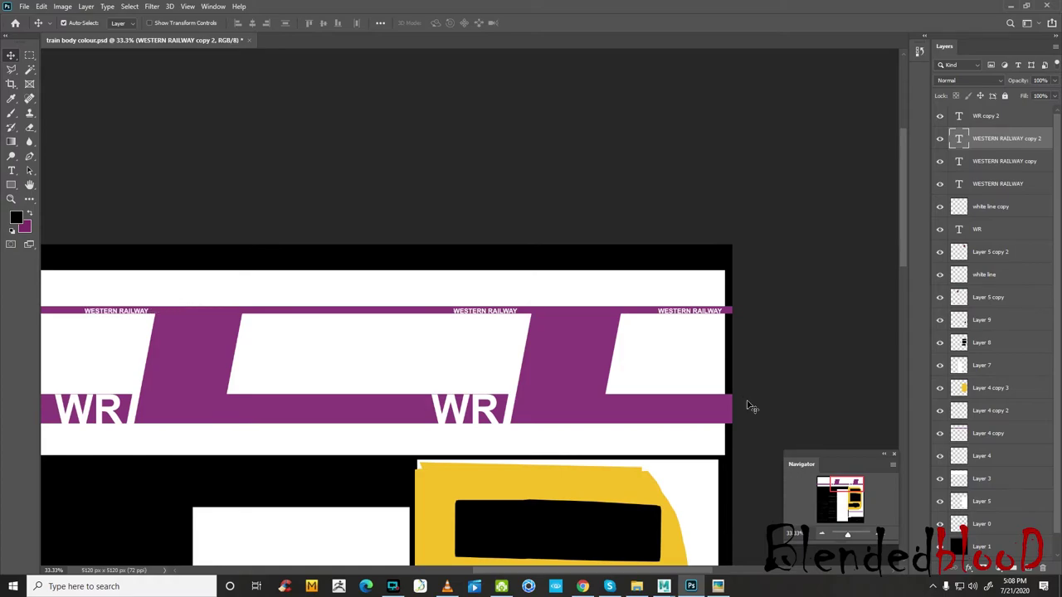
# - Check the three labels against the reference photo and add an empty Layer 10
pyautogui.click(821, 536)
pyautogui.moveTo(841, 494); pyautogui.dragTo(840, 471)
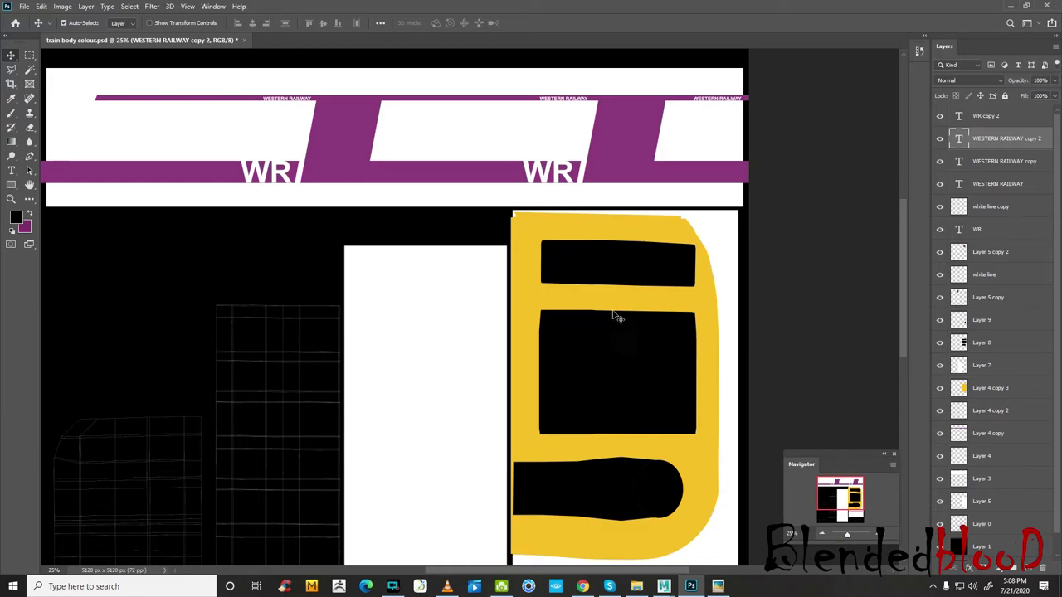
pyautogui.scroll(1, 618, 318)
pyautogui.scroll(1, 612, 310)
pyautogui.scroll(1, 612, 309)
pyautogui.scroll(1, 539, 320)
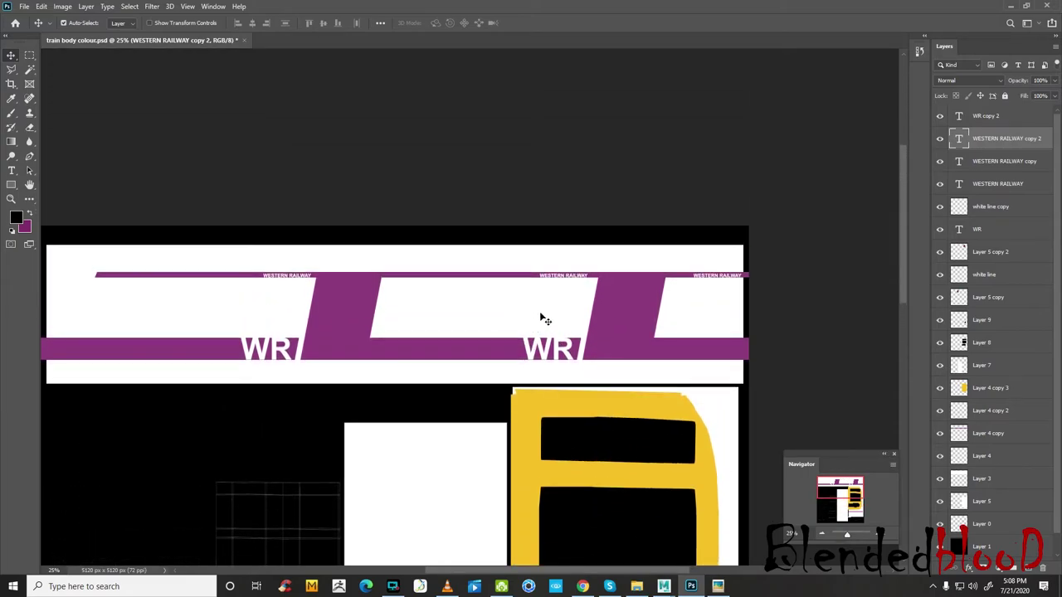
pyautogui.click(718, 587)
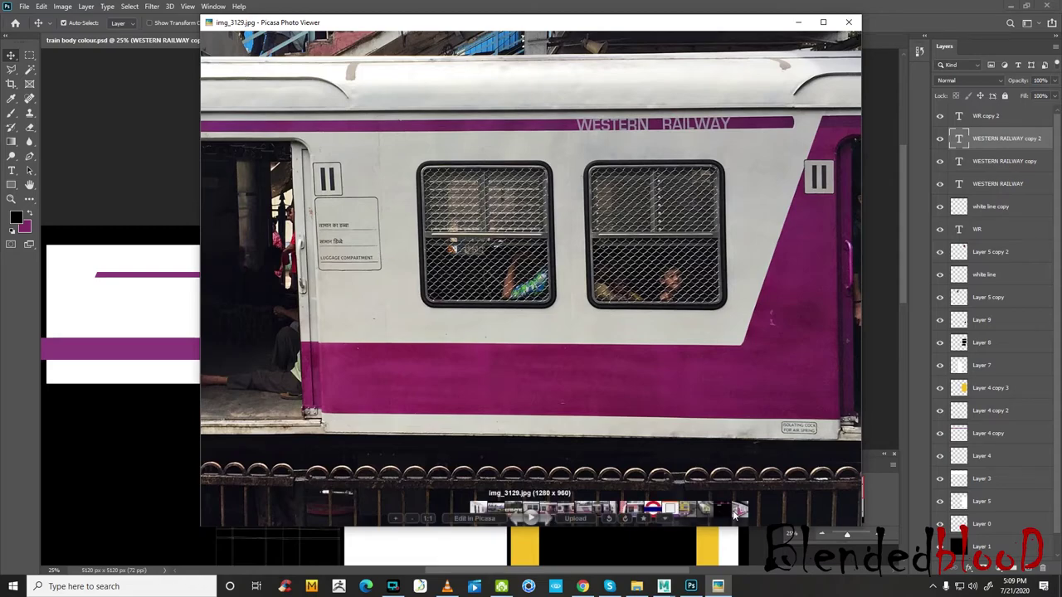
pyautogui.click(719, 587)
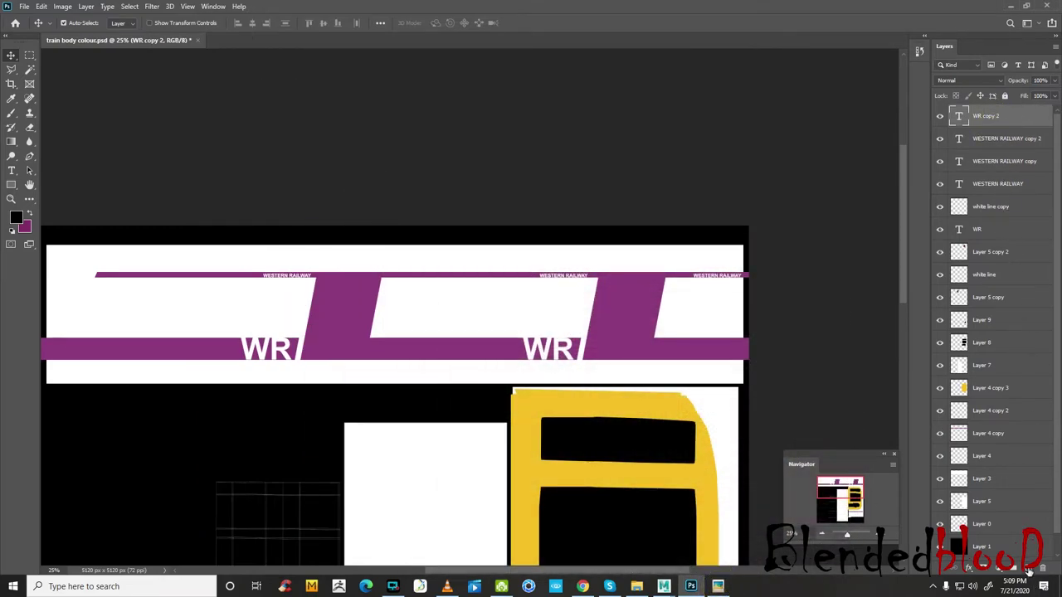
pyautogui.click(1030, 568)
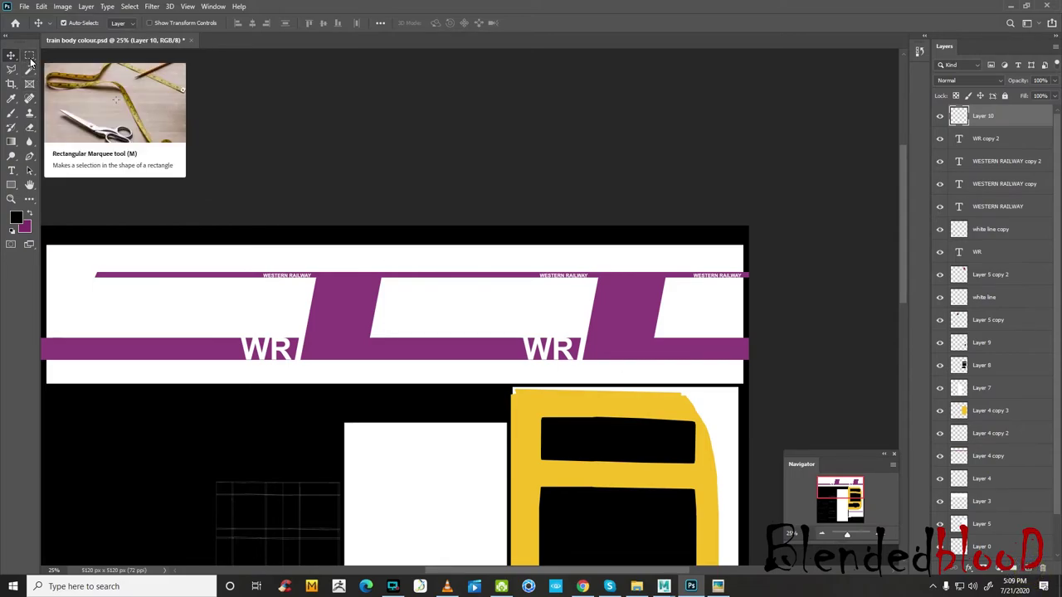
pyautogui.moveTo(583, 587)
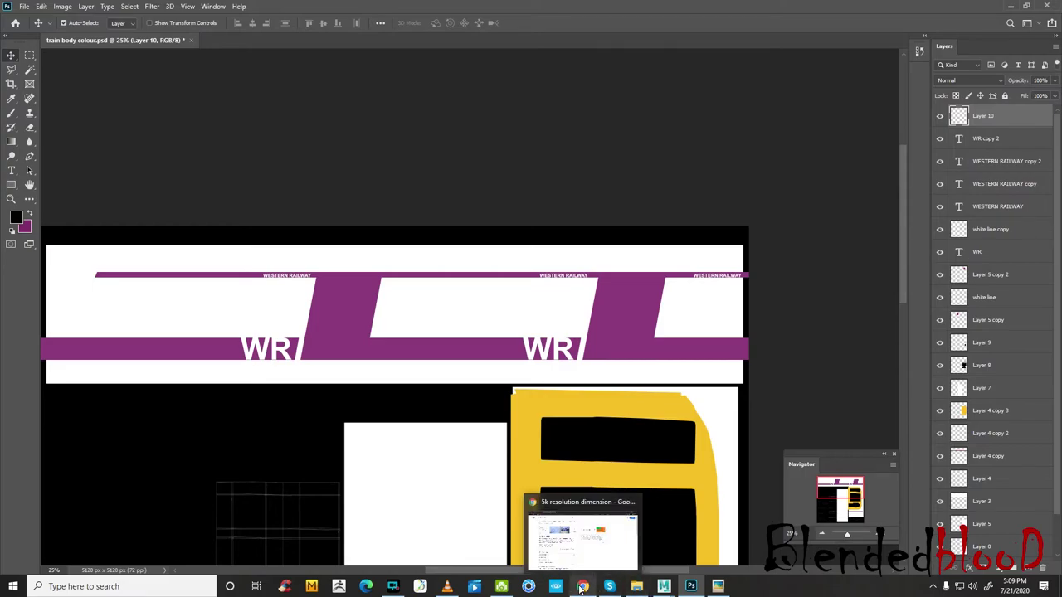
# - Search Google in Chrome for 'RAILWAYS SYMBOOL' in place of the old query
pyautogui.click(583, 588)
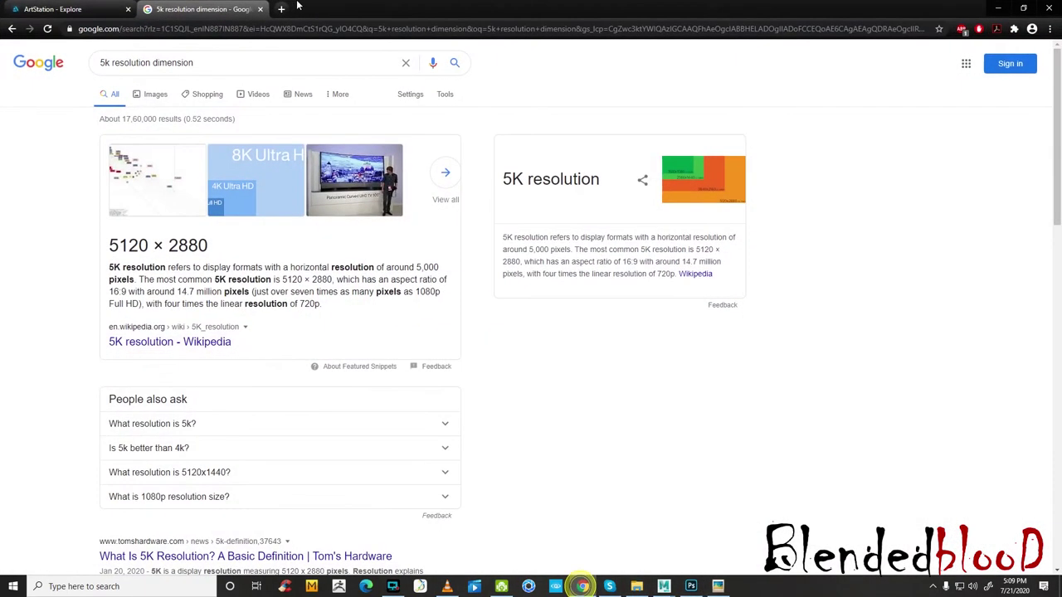
pyautogui.click(214, 60)
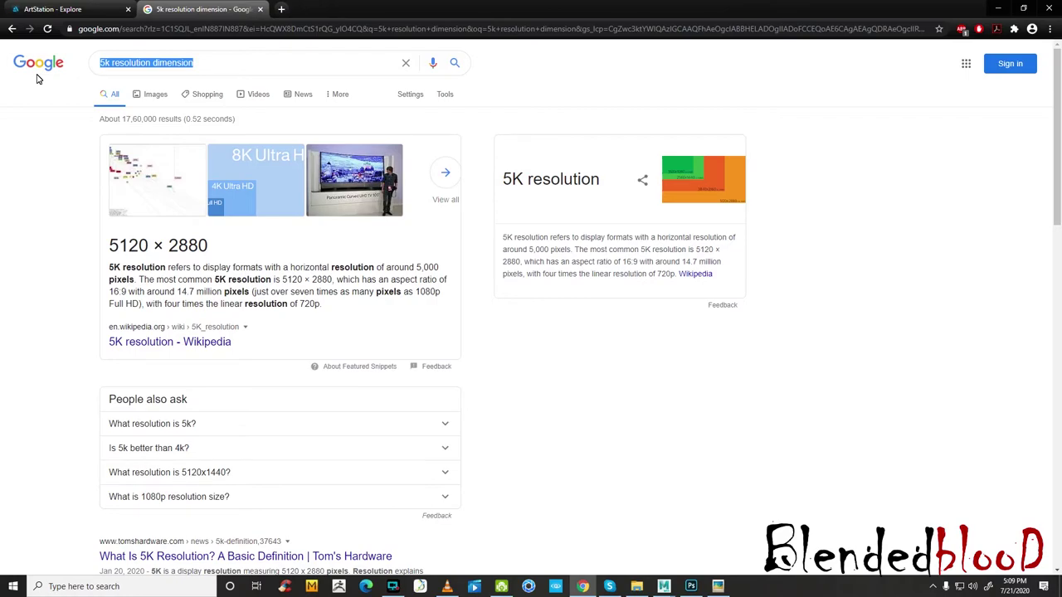
pyautogui.write('RAILWAY')
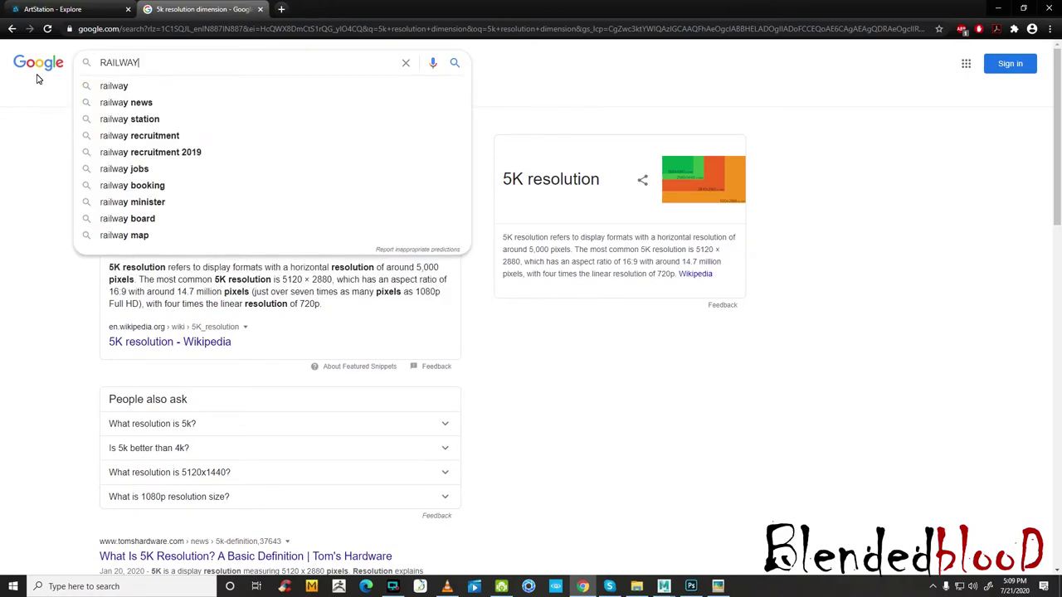
pyautogui.write('S SYM')
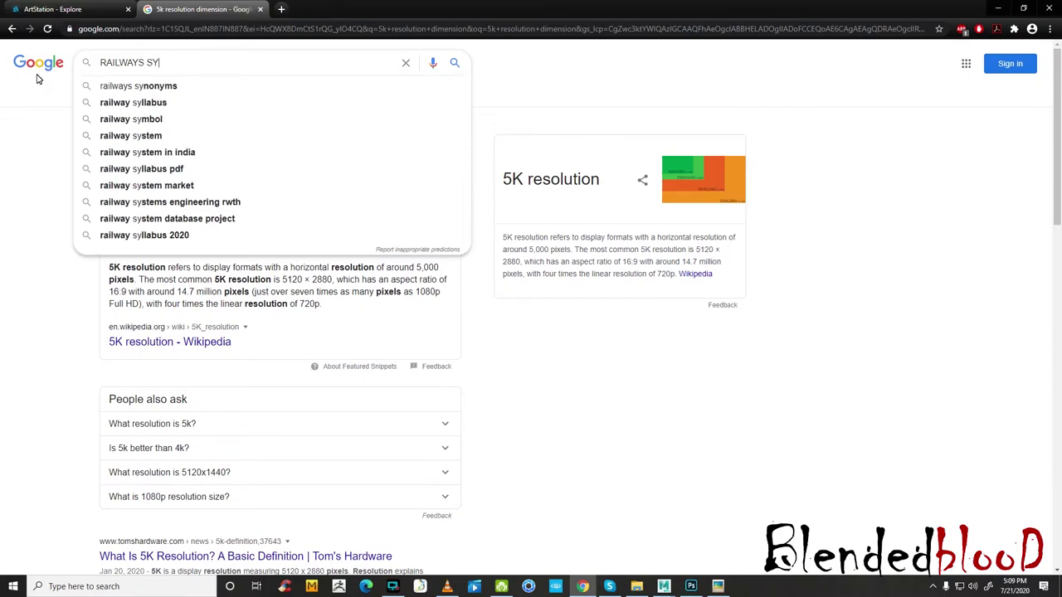
pyautogui.write('BOOL')
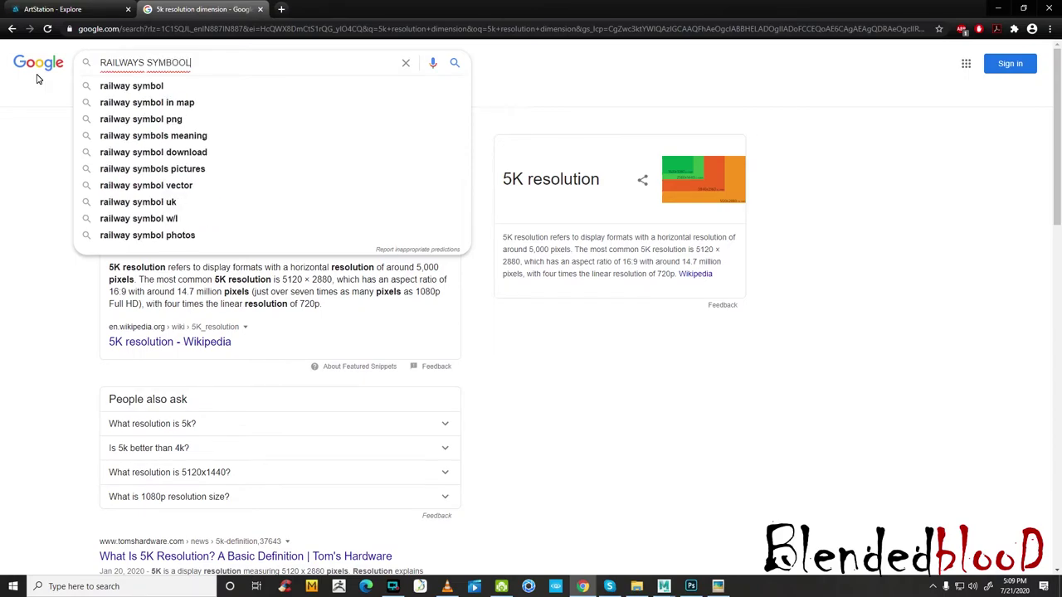
pyautogui.press('Return')
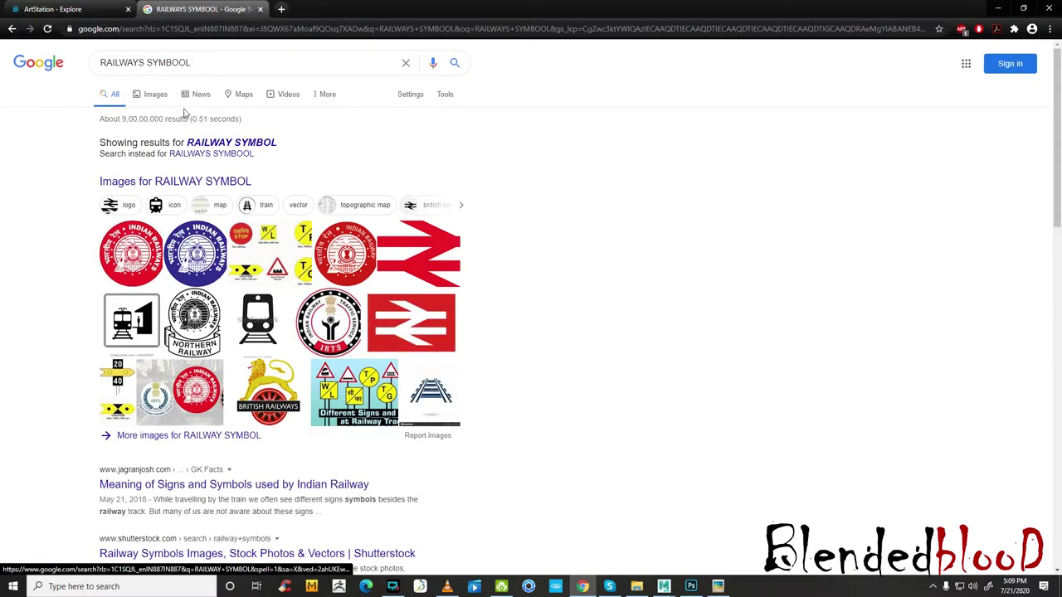
# - Show image results filtered to Large size and browse the railway logos
pyautogui.click(153, 94)
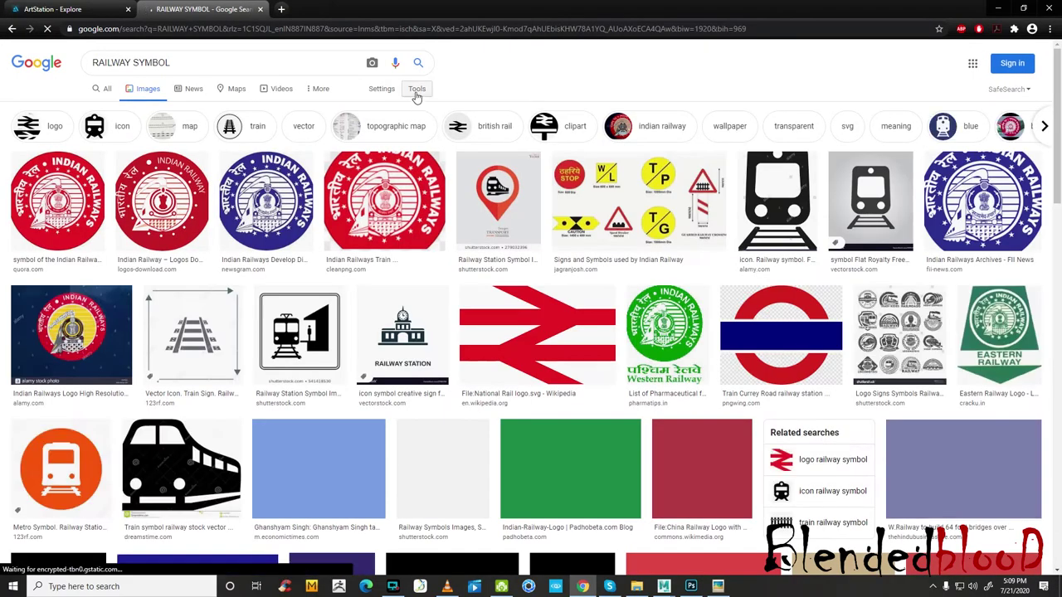
pyautogui.click(417, 89)
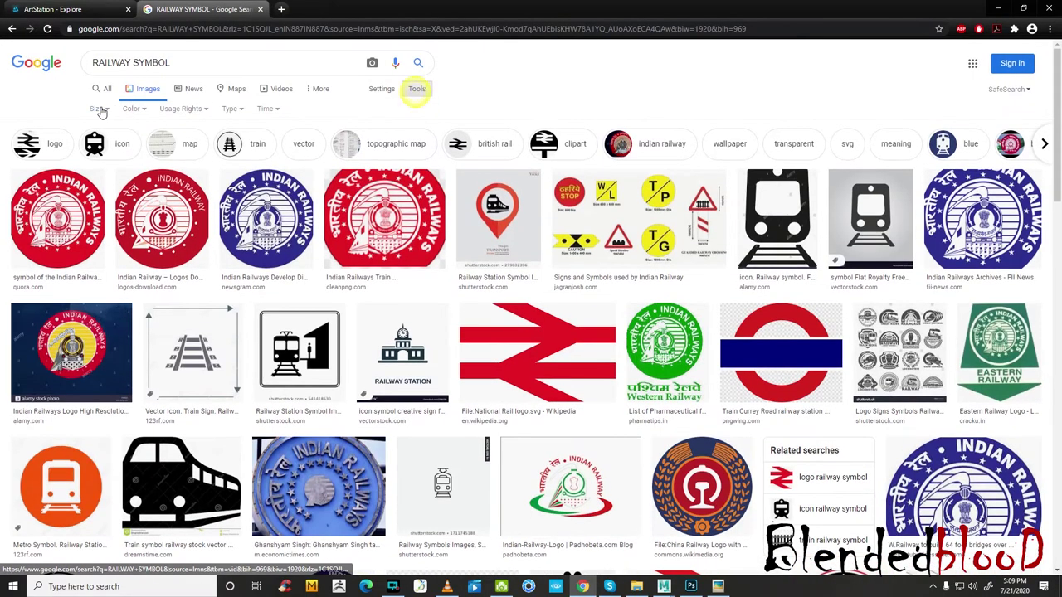
pyautogui.click(98, 109)
pyautogui.click(117, 145)
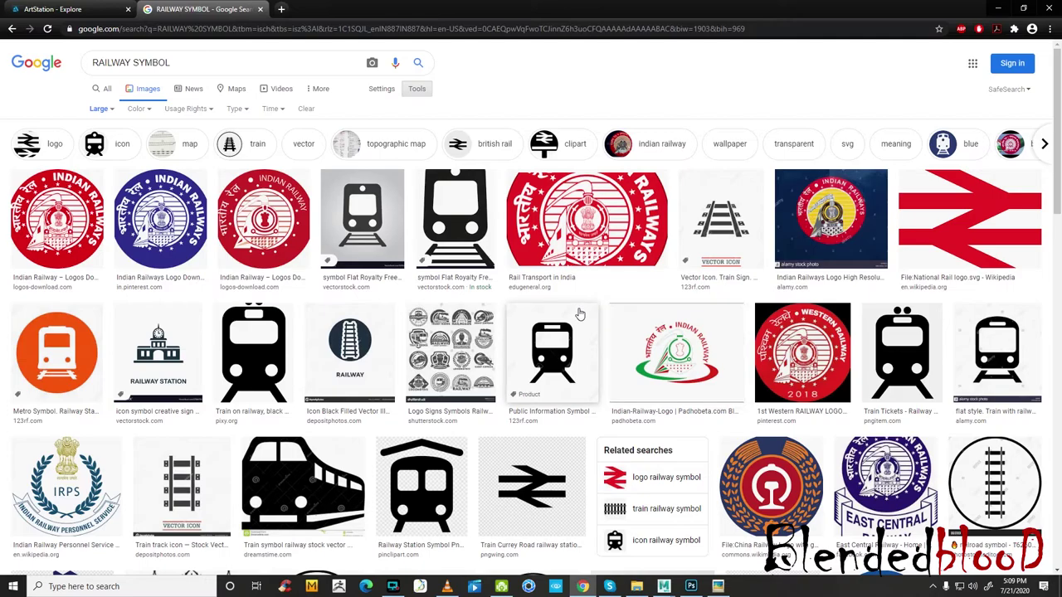
pyautogui.scroll(-3, 564, 323)
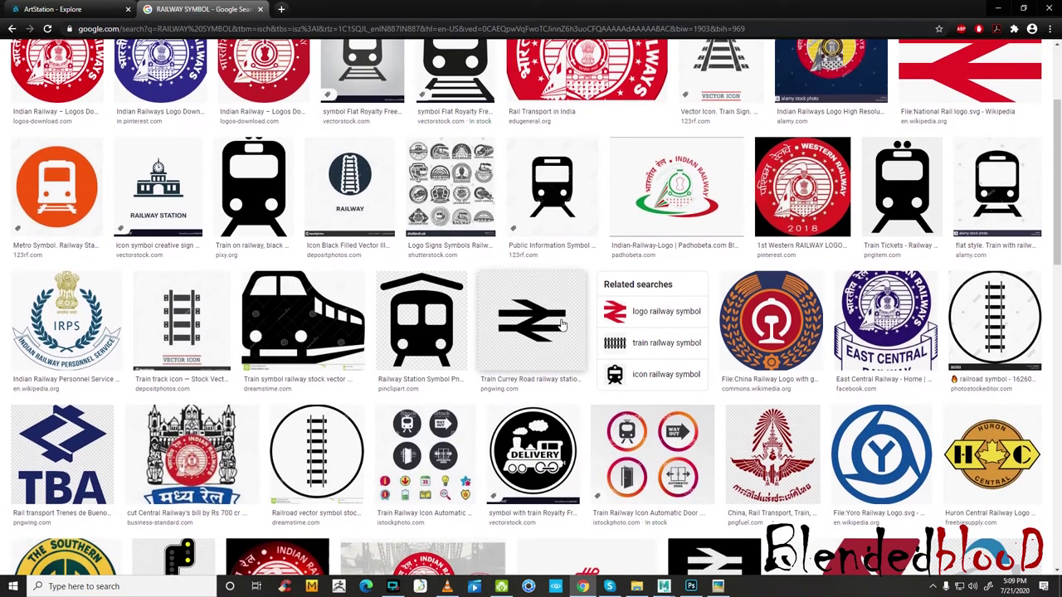
pyautogui.scroll(-3, 565, 322)
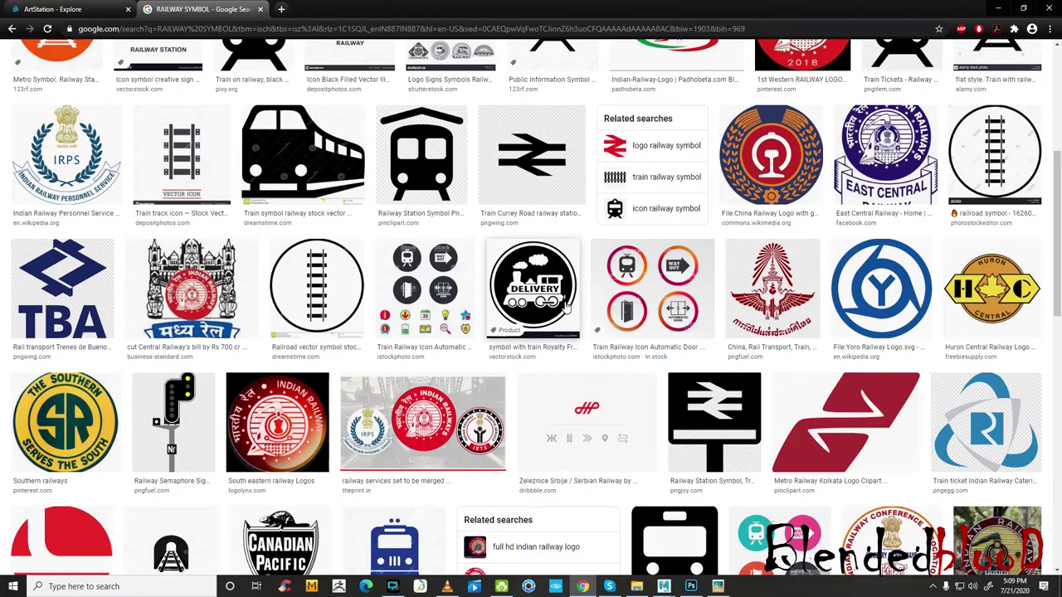
pyautogui.scroll(-2, 567, 307)
pyautogui.scroll(-4, 571, 307)
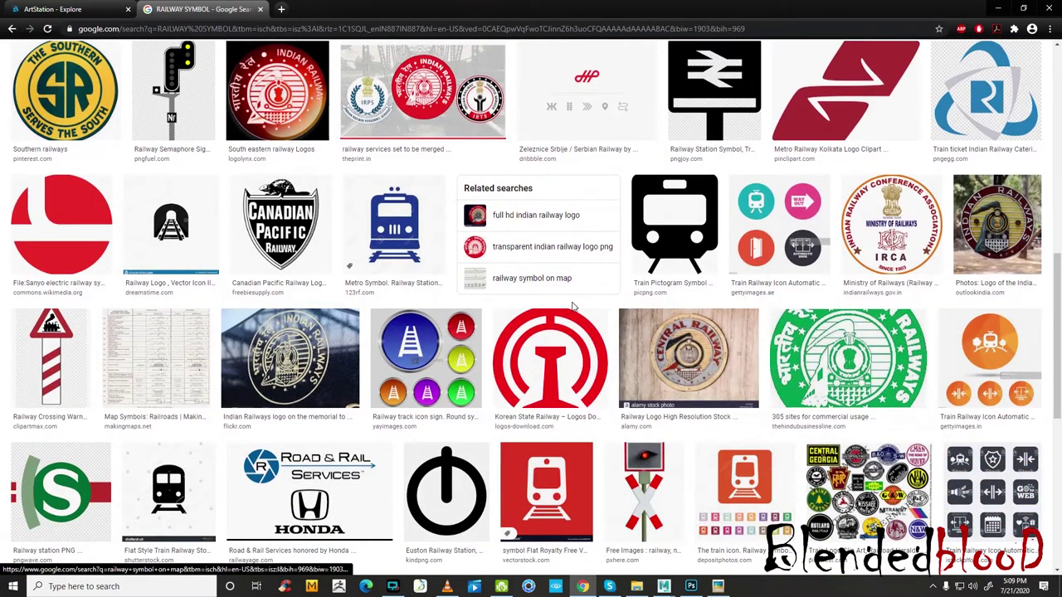
pyautogui.scroll(-4, 571, 307)
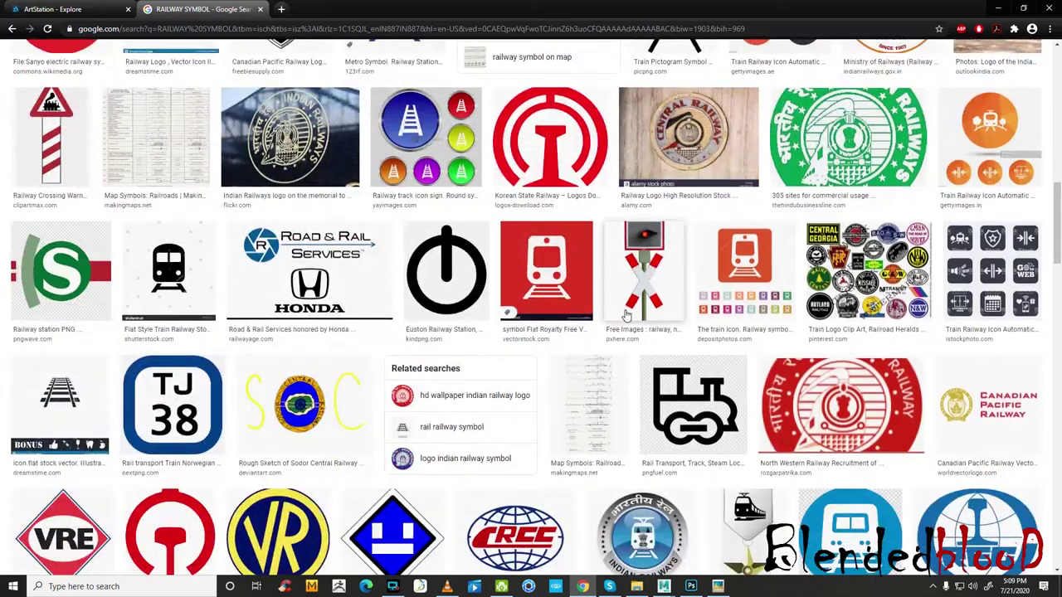
pyautogui.scroll(-5, 580, 312)
pyautogui.scroll(7, 438, 295)
pyautogui.scroll(10, 438, 292)
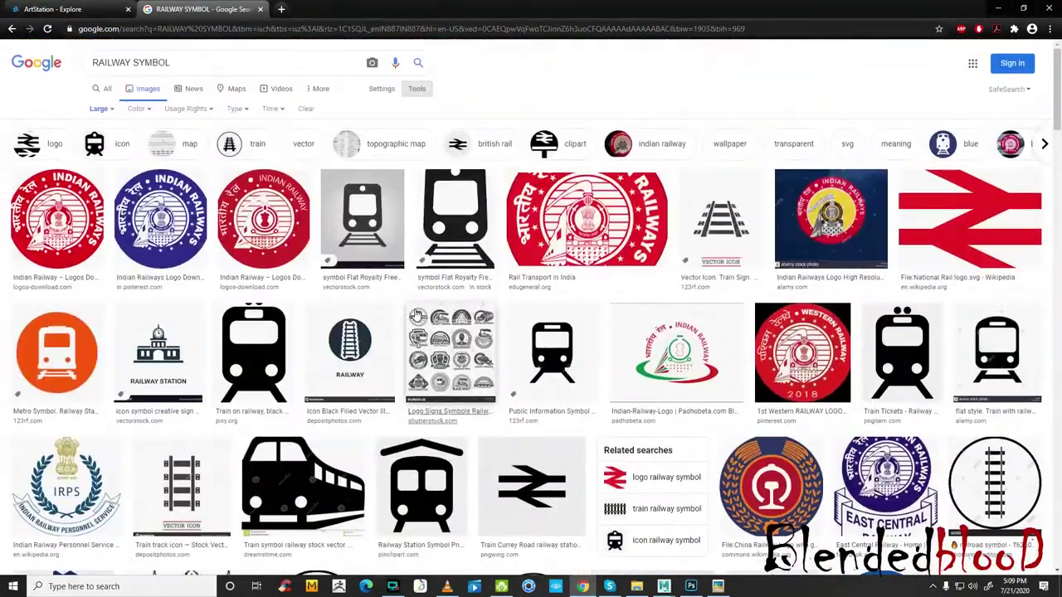
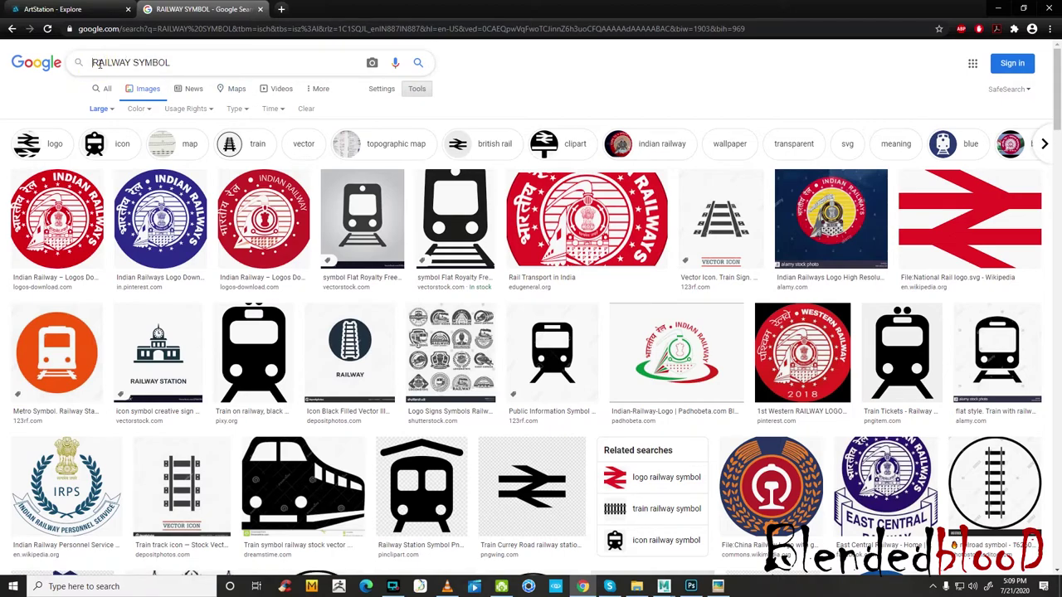
# - Refine the image search to 'MUMBAI RAILWAY SYMBOL' and scroll through the results
pyautogui.click(95, 63)
pyautogui.write('MUMBAI')
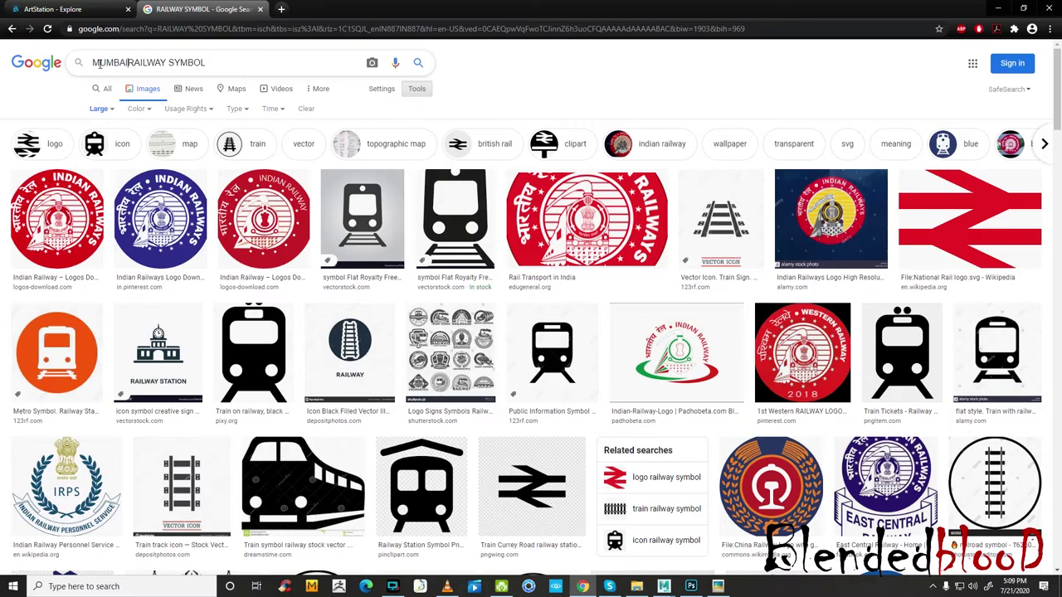
pyautogui.press('Return')
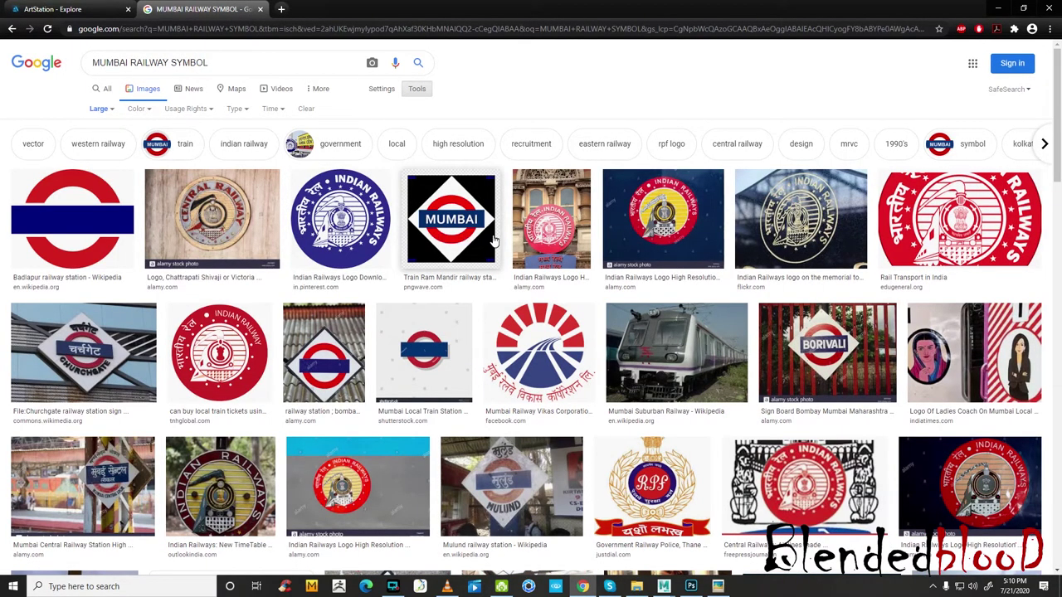
pyautogui.scroll(-3, 483, 242)
pyautogui.scroll(-3, 484, 243)
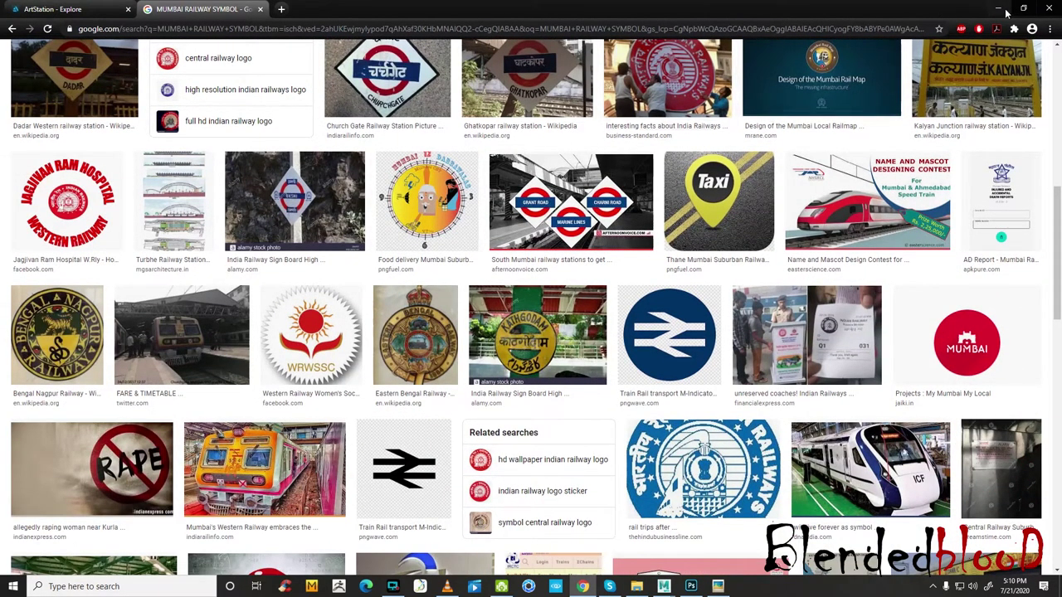
pyautogui.scroll(-4, 953, 62)
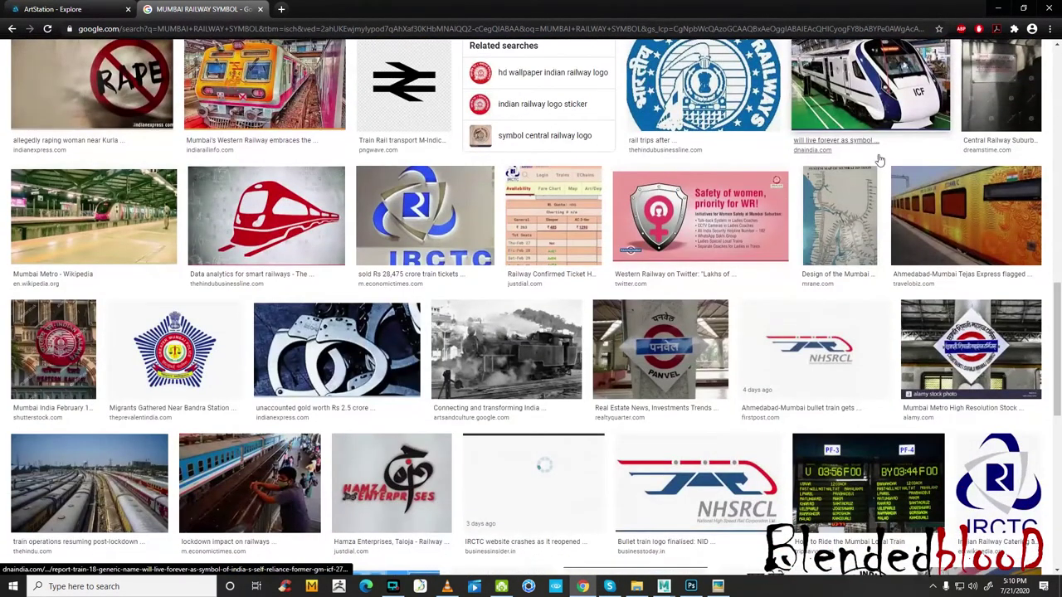
# - Minimize Chrome and zoom out to see the whole train body texture in Photoshop
pyautogui.click(998, 9)
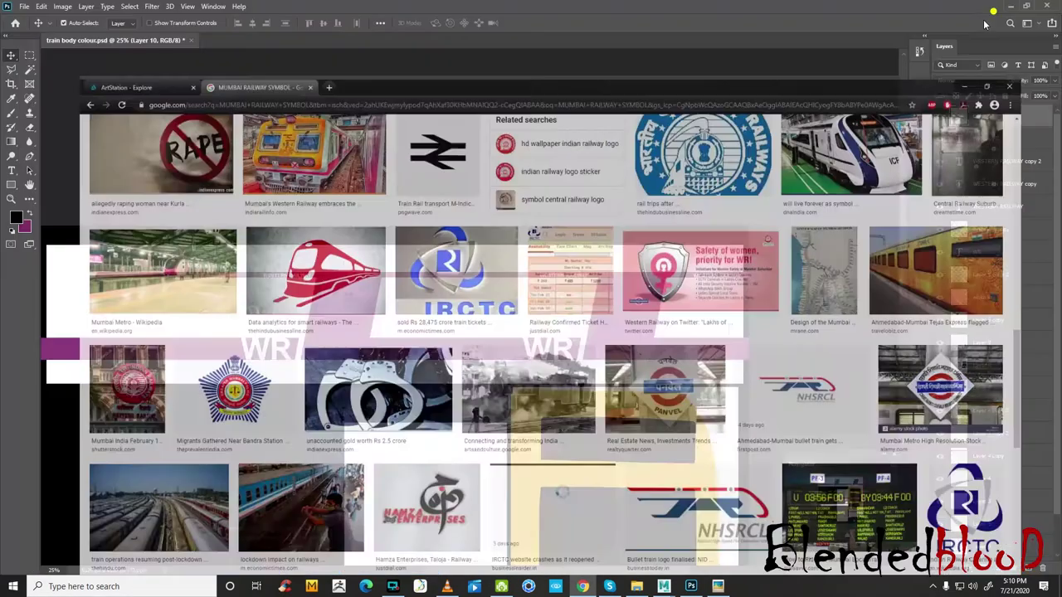
pyautogui.moveTo(847, 534); pyautogui.dragTo(825, 536)
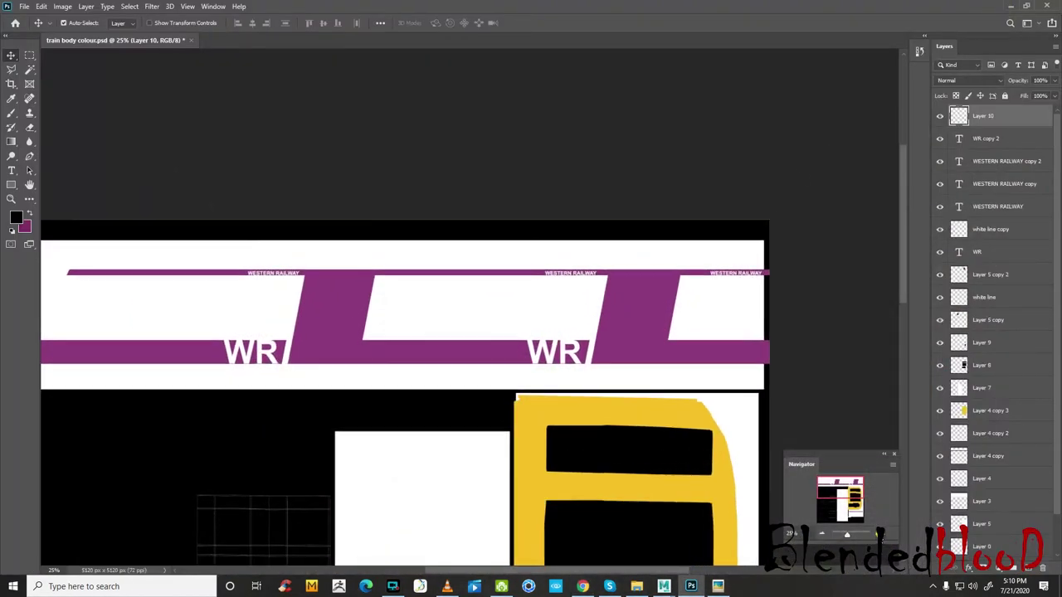
pyautogui.click(826, 536)
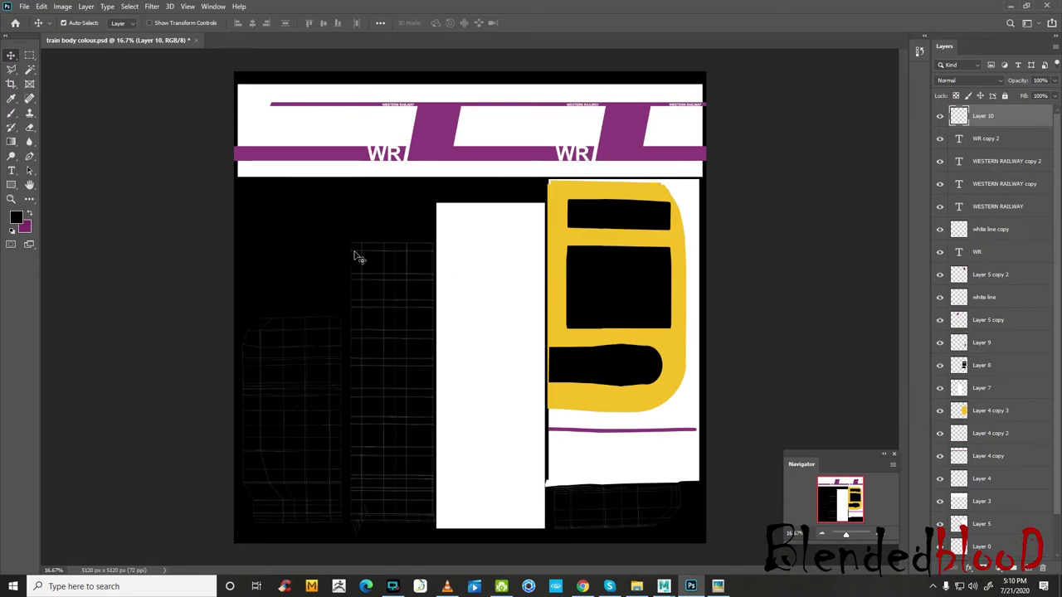
# - Toggle the black background layer off and on to check transparency, leaving it visible
pyautogui.click(355, 256)
pyautogui.click(940, 550)
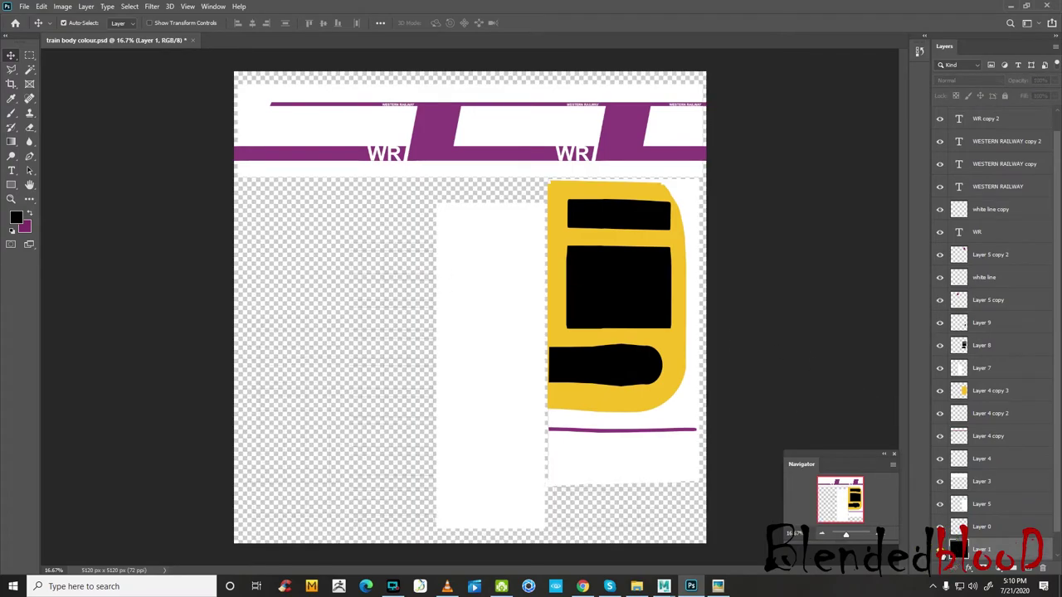
pyautogui.click(940, 549)
pyautogui.scroll(-1, 946, 539)
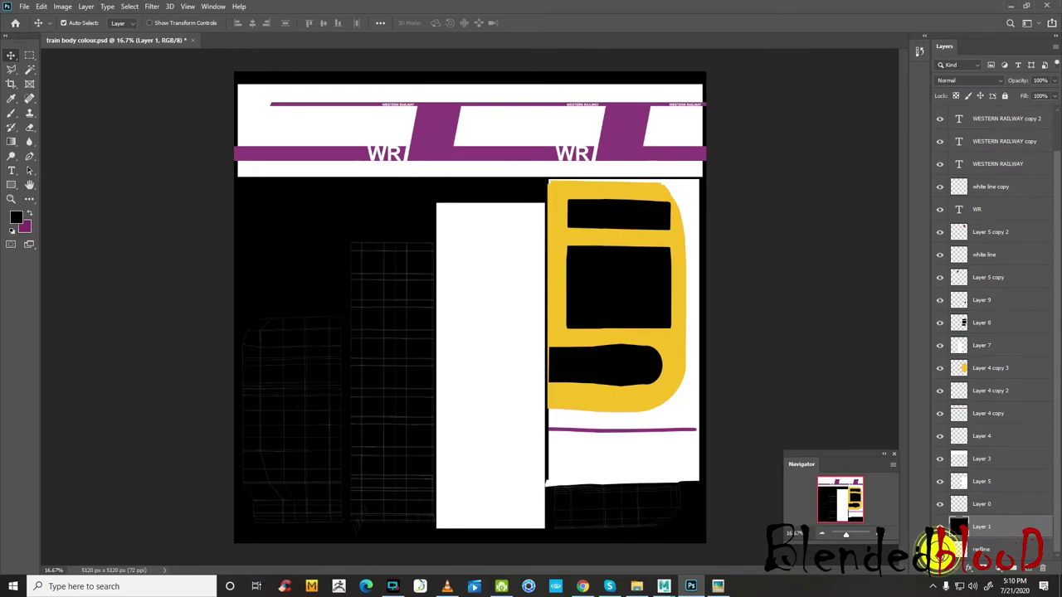
pyautogui.click(941, 526)
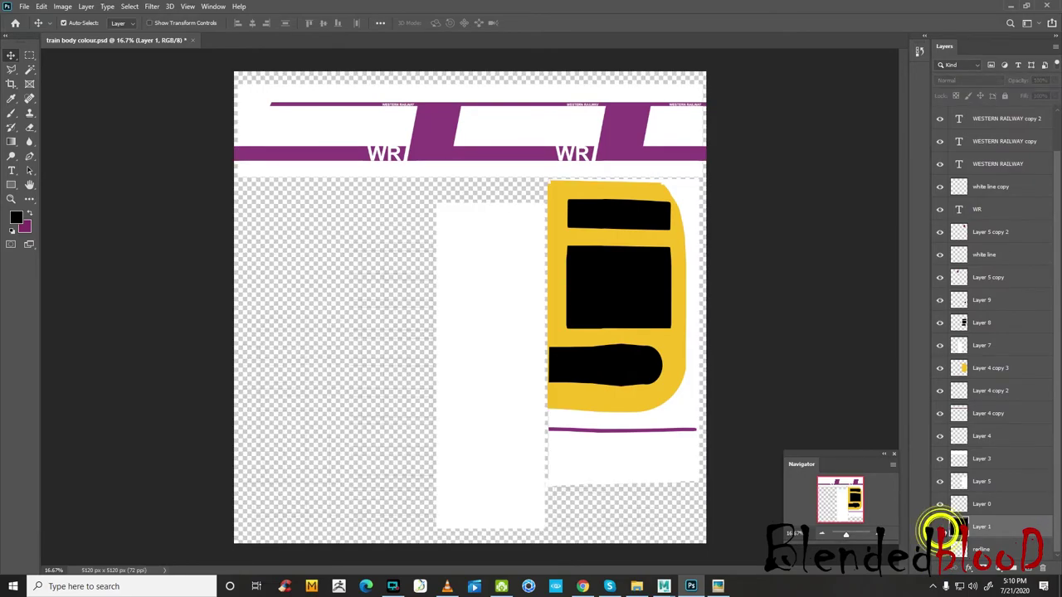
pyautogui.click(940, 526)
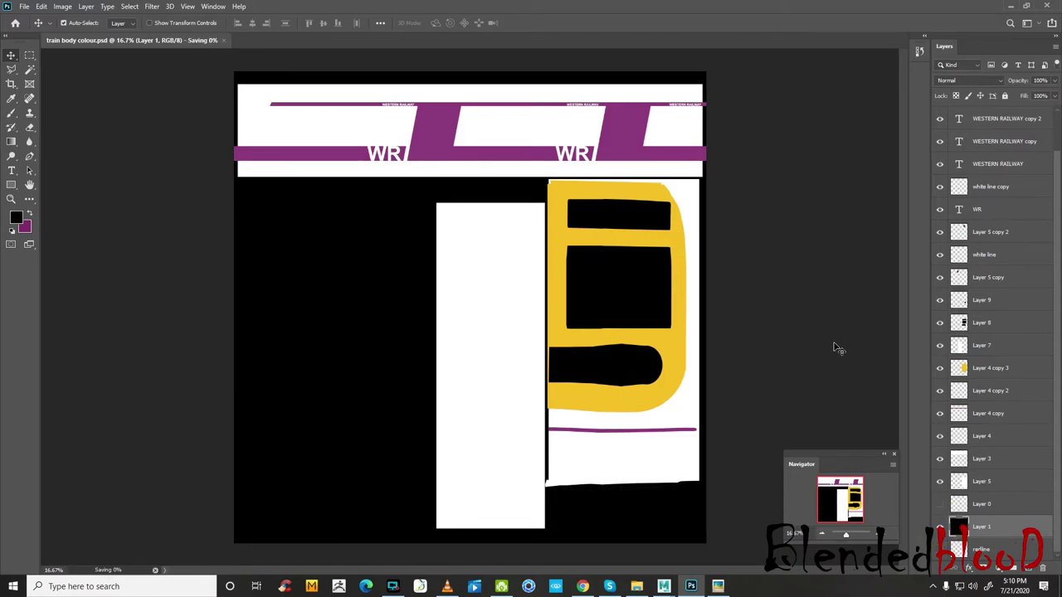
# - Back in Maya, reload the updated train body texture on the model
pyautogui.click(667, 586)
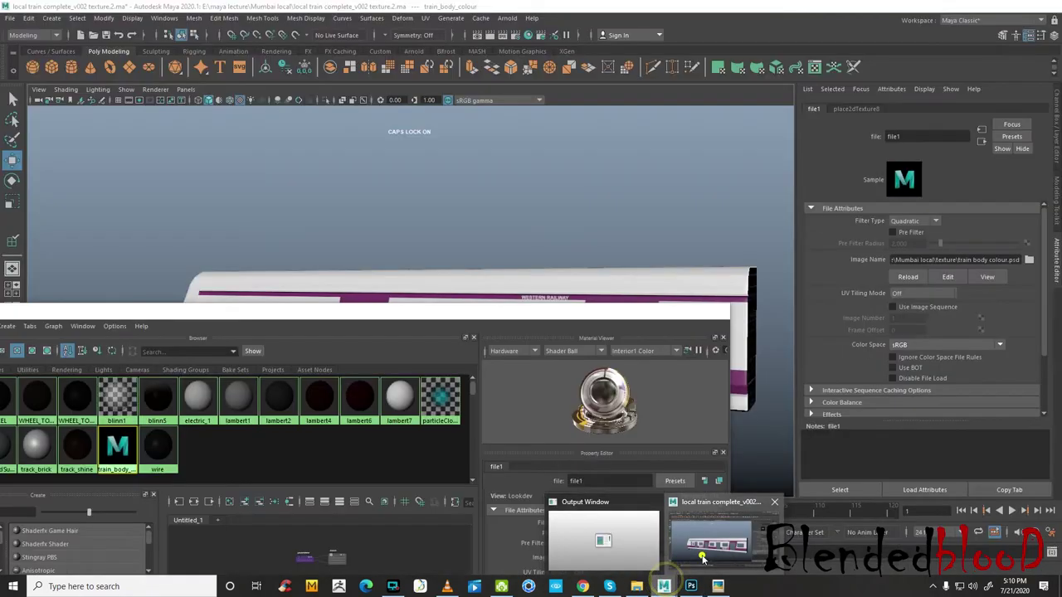
pyautogui.moveTo(498, 264)
pyautogui.keyDown('alt'); pyautogui.mouseDown()
pyautogui.moveTo(512, 249)
pyautogui.moveTo(609, 254)
pyautogui.moveTo(687, 226)
pyautogui.moveTo(706, 237)
pyautogui.moveTo(578, 235)
pyautogui.moveTo(758, 238)
pyautogui.mouseUp(); pyautogui.keyUp('alt')
pyautogui.click(908, 277)
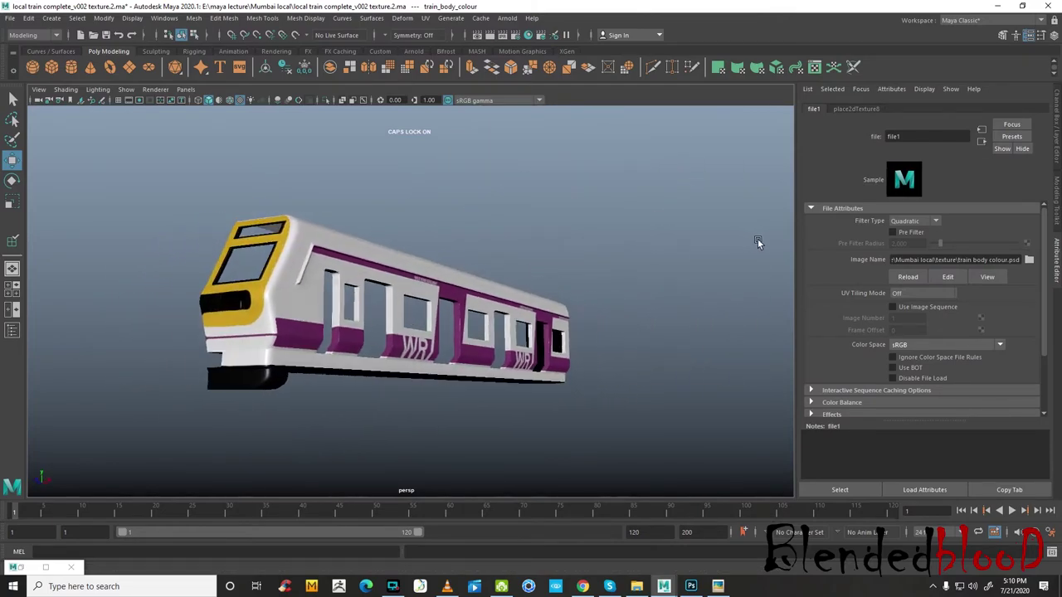
# - Select the train body mesh and, in front view, move its pivot onto the centre edge
pyautogui.click(1059, 135)
pyautogui.moveTo(830, 204)
pyautogui.keyDown('alt'); pyautogui.mouseDown()
pyautogui.moveTo(616, 266)
pyautogui.moveTo(699, 276)
pyautogui.moveTo(598, 273)
pyautogui.mouseUp(); pyautogui.keyUp('alt')
pyautogui.moveTo(598, 274); pyautogui.dragTo(640, 244, button='right')
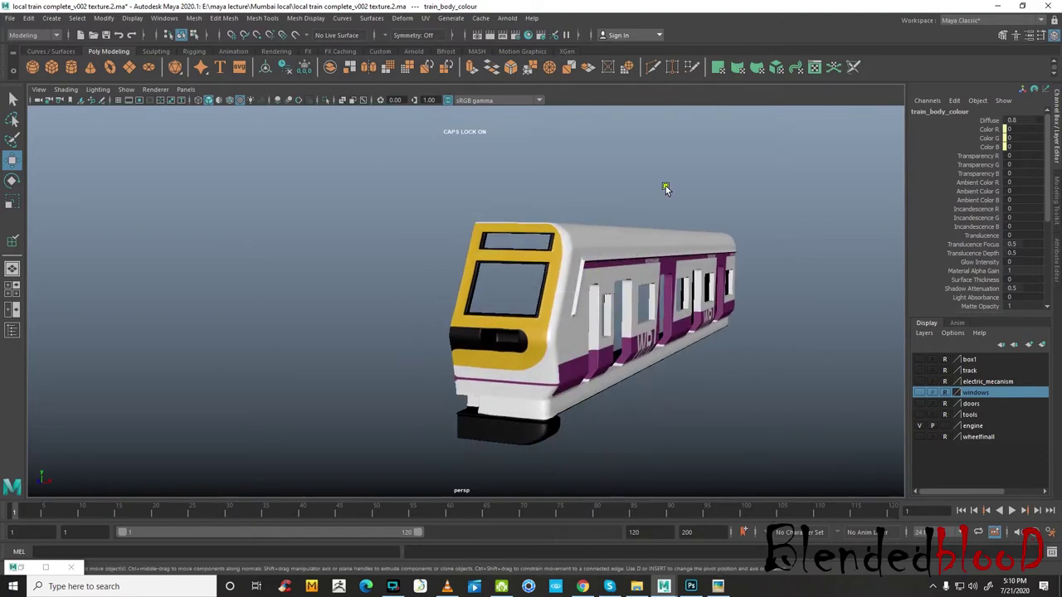
pyautogui.click(623, 236)
pyautogui.press('space')
pyautogui.press('space')
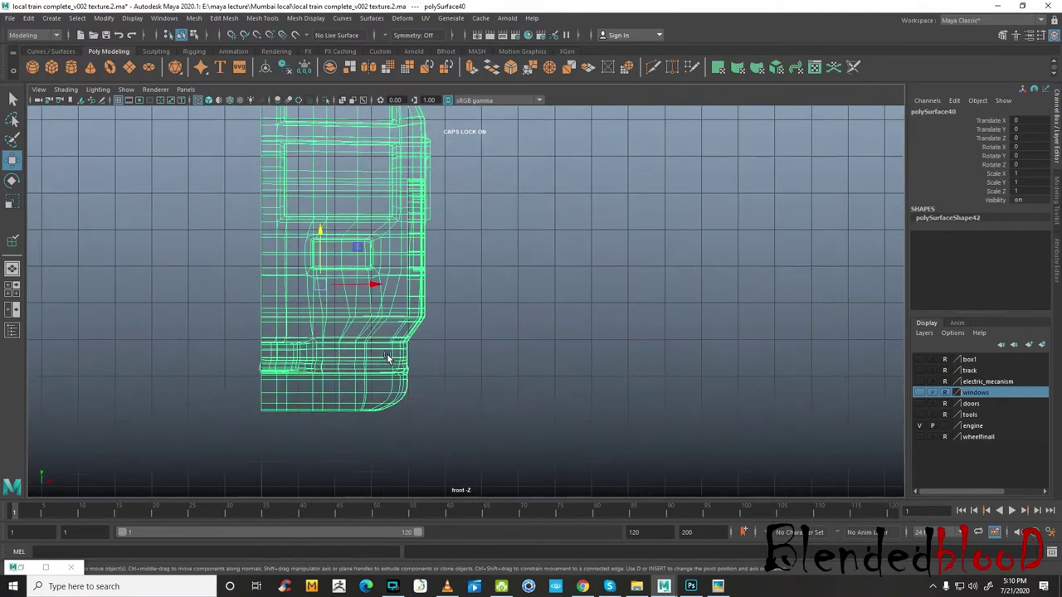
pyautogui.scroll(3, 372, 323)
pyautogui.keyDown('alt'); pyautogui.moveTo(372, 324); pyautogui.dragTo(575, 337, button='middle'); pyautogui.keyUp('alt')
pyautogui.scroll(1, 574, 336)
pyautogui.scroll(1, 571, 336)
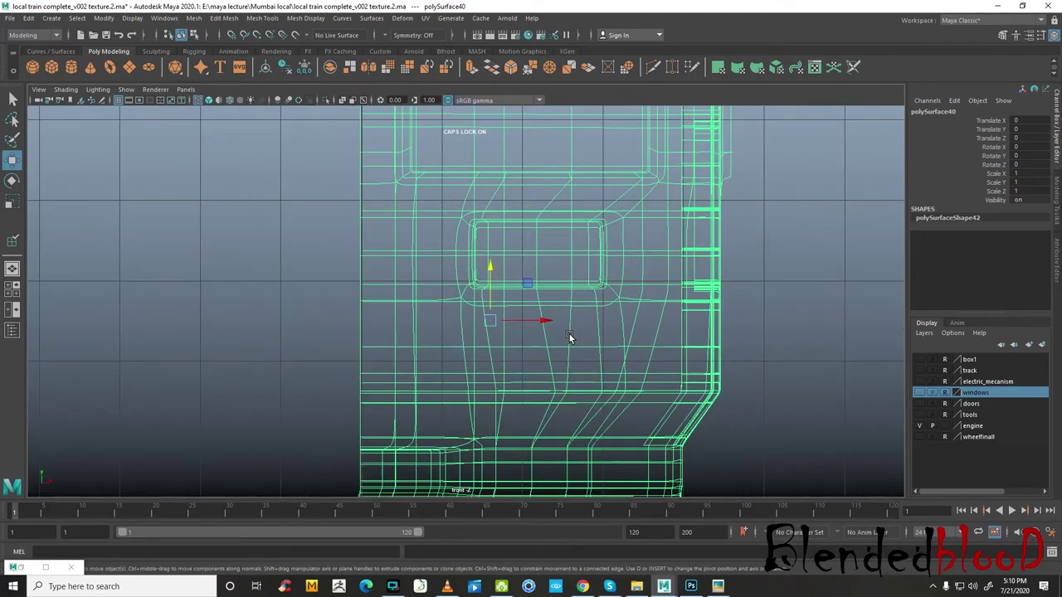
pyautogui.scroll(1, 589, 335)
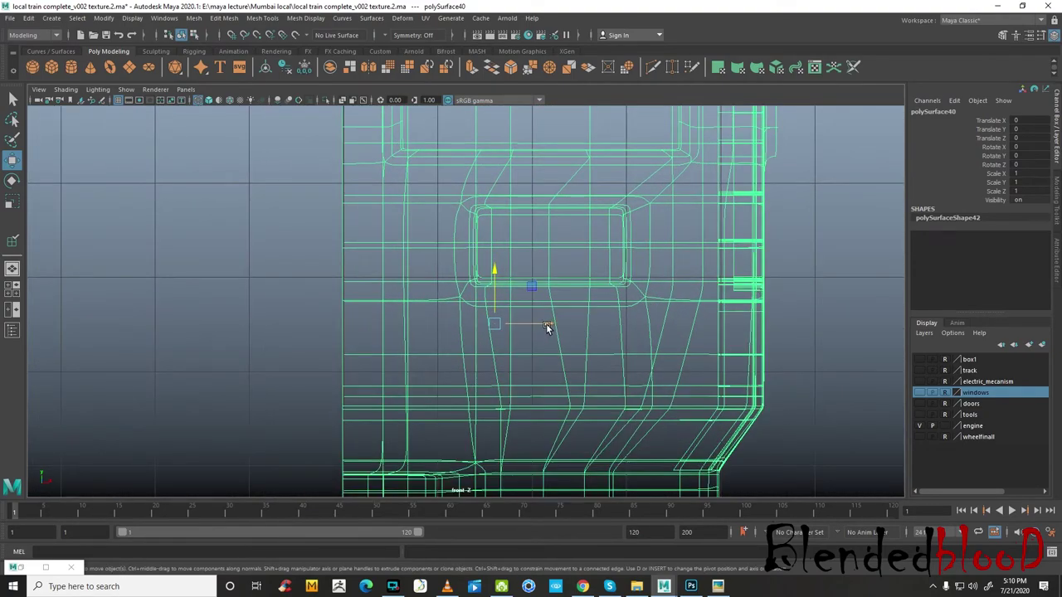
pyautogui.moveTo(547, 327); pyautogui.dragTo(397, 330)
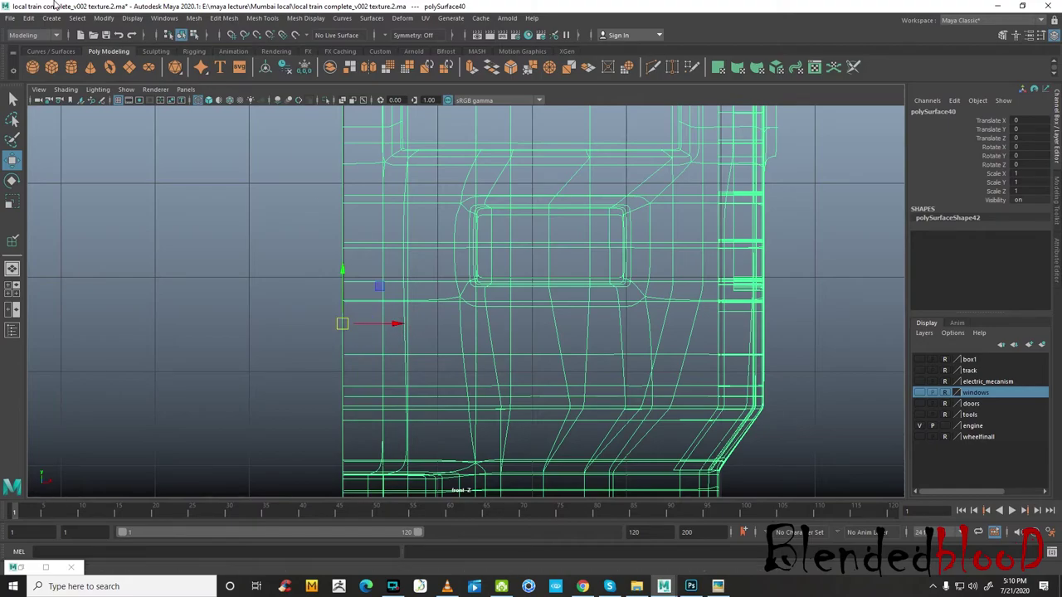
# - Create a mirrored instance with Duplicate Special, Scale X -1, and return to perspective view
pyautogui.click(27, 19)
pyautogui.click(163, 189)
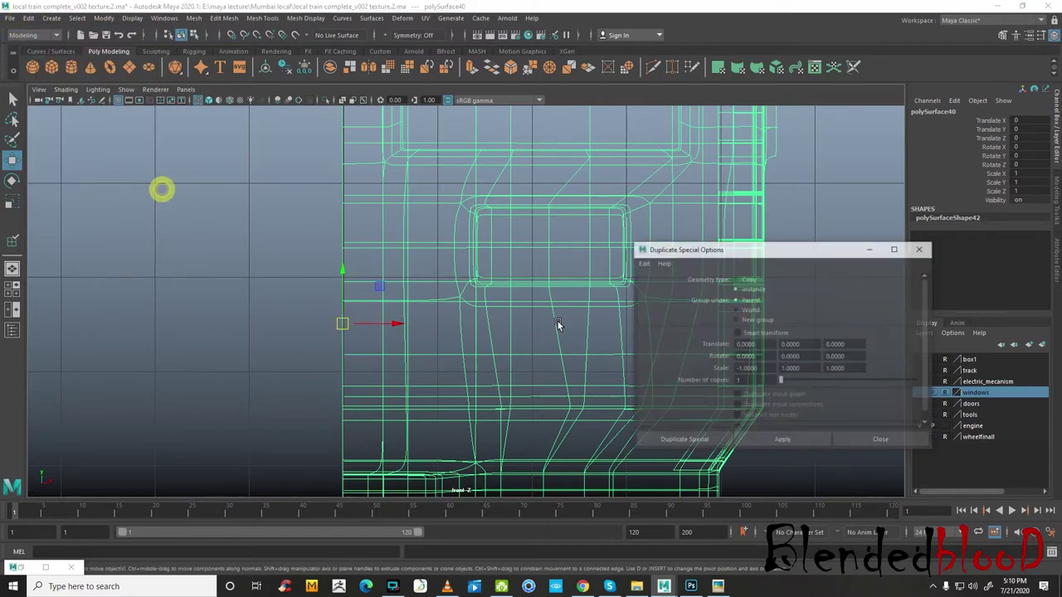
pyautogui.click(770, 440)
pyautogui.click(877, 440)
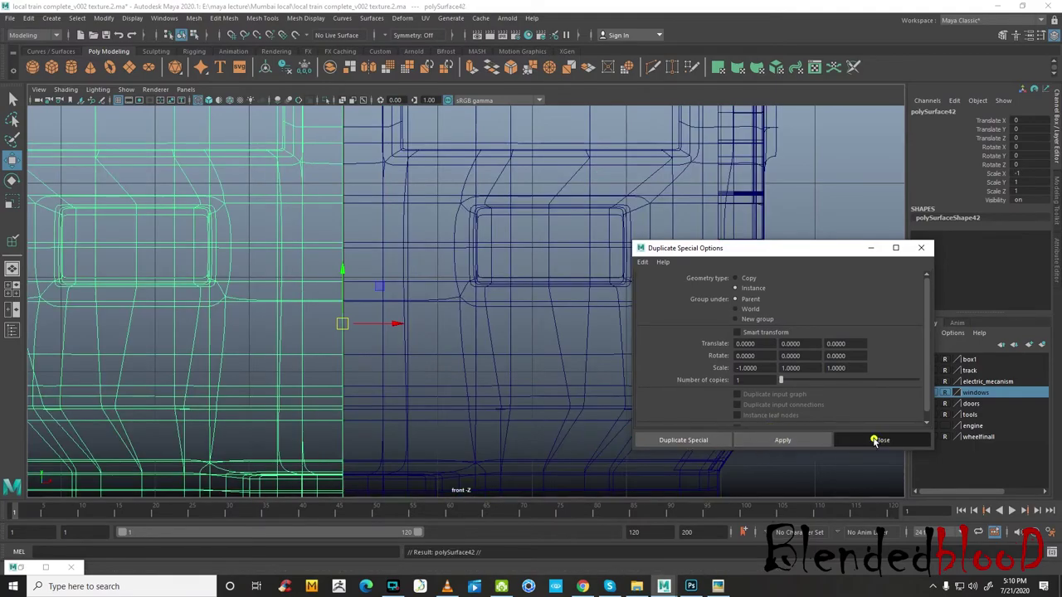
pyautogui.press('space')
pyautogui.press('space')
pyautogui.rightClick(558, 251)
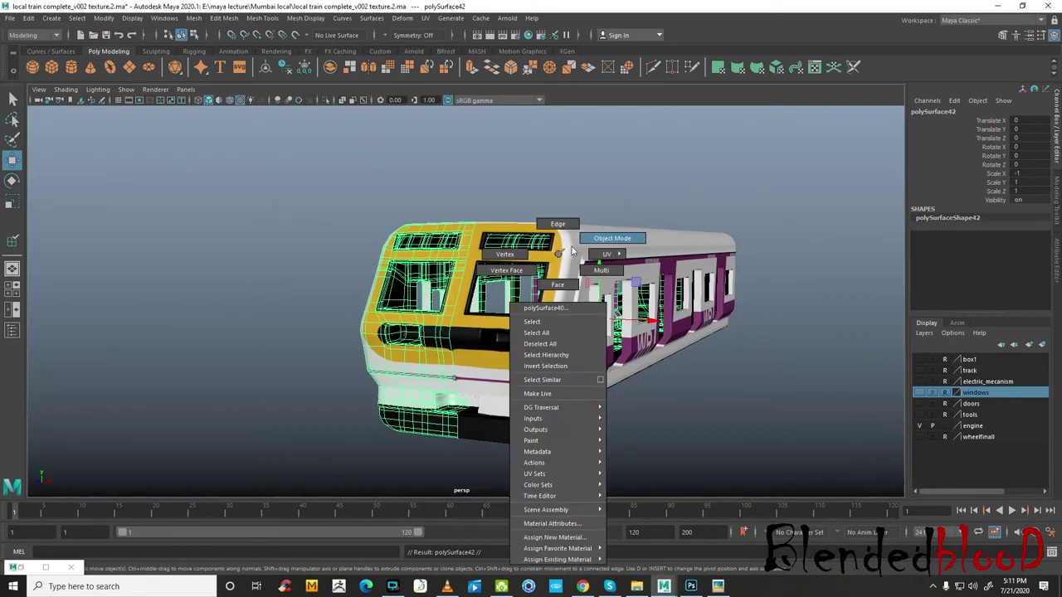
# - Show the doors, tools, electric_mecanism, windows, track and box1 layers around the train
pyautogui.click(616, 173)
pyautogui.keyDown('alt'); pyautogui.moveTo(648, 376); pyautogui.dragTo(570, 382); pyautogui.keyUp('alt')
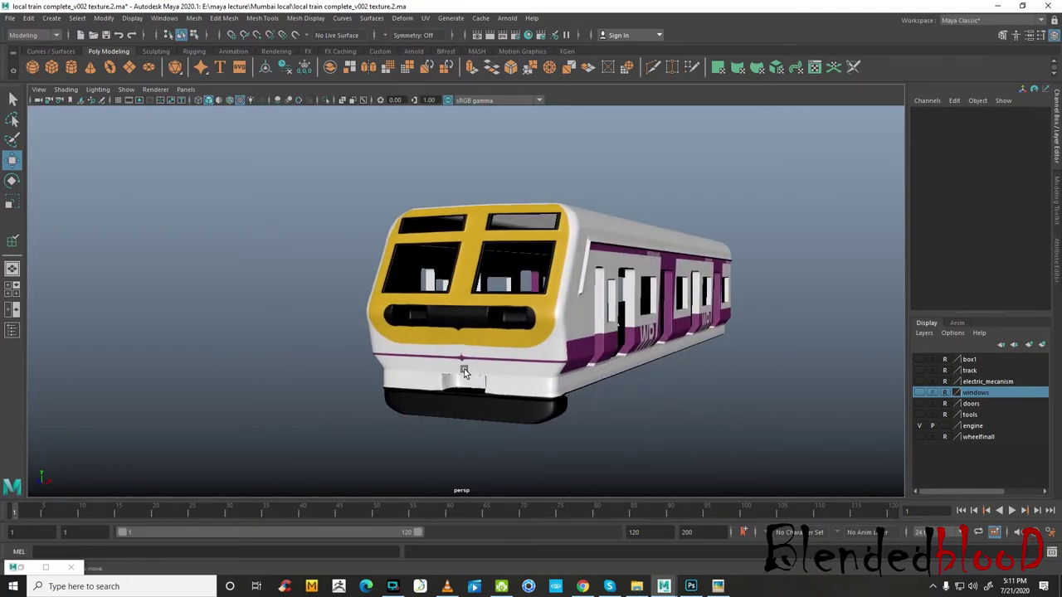
pyautogui.keyDown('alt'); pyautogui.moveTo(482, 370); pyautogui.dragTo(664, 395); pyautogui.keyUp('alt')
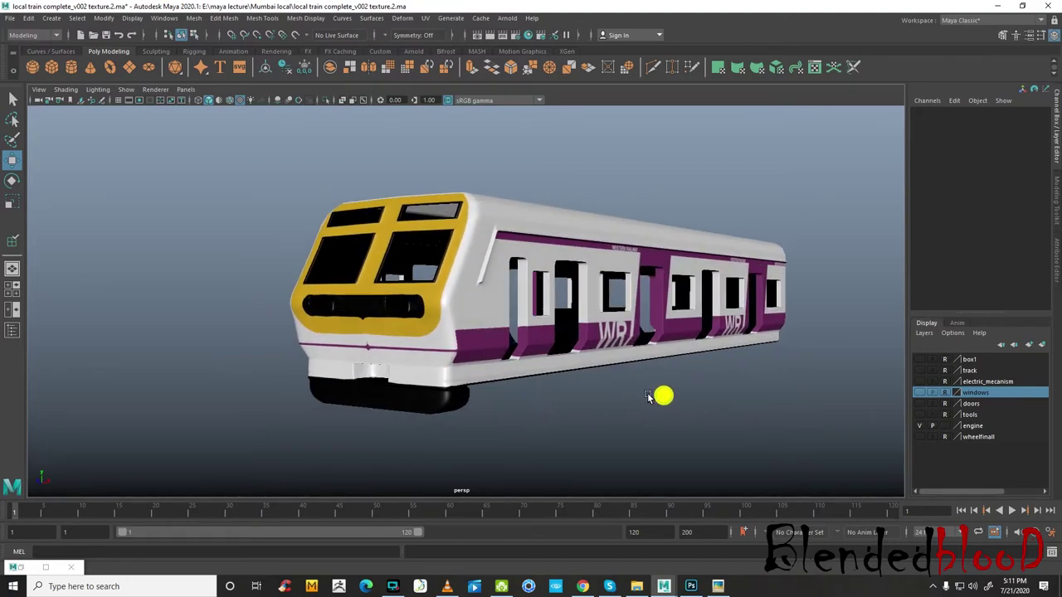
pyautogui.click(919, 403)
pyautogui.click(919, 414)
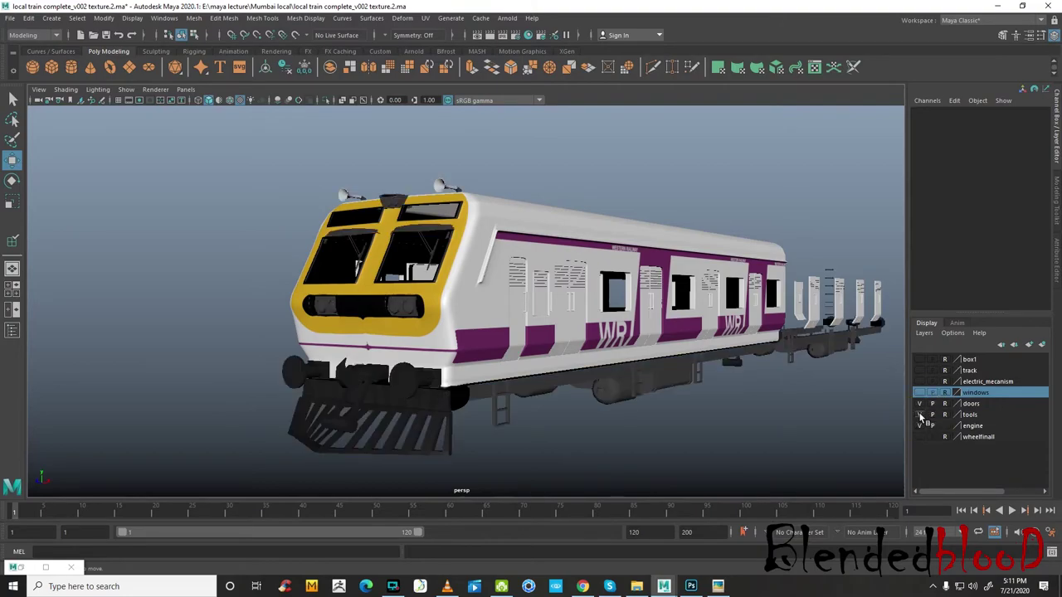
pyautogui.keyDown('alt'); pyautogui.moveTo(826, 408); pyautogui.dragTo(818, 403); pyautogui.keyUp('alt')
pyautogui.click(919, 381)
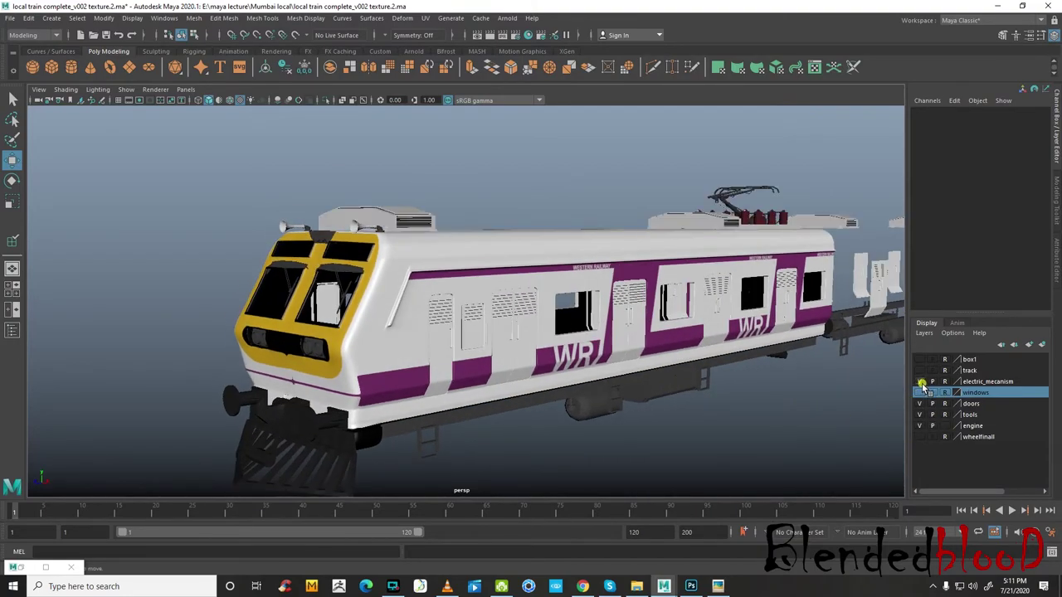
pyautogui.click(919, 393)
pyautogui.click(919, 370)
pyautogui.click(919, 359)
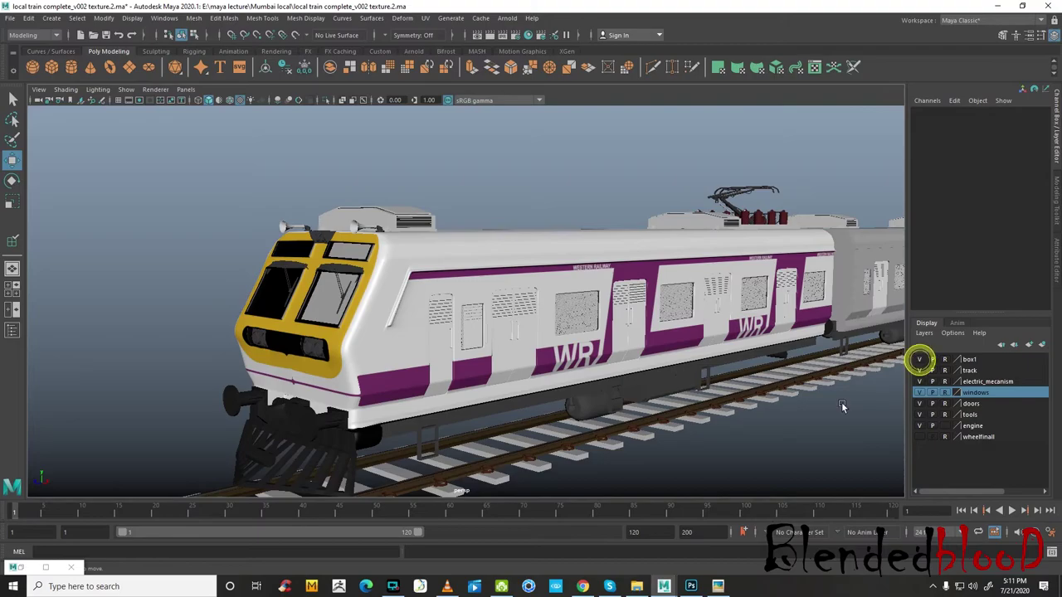
pyautogui.moveTo(843, 407)
pyautogui.keyDown('alt'); pyautogui.mouseDown()
pyautogui.moveTo(712, 358)
pyautogui.moveTo(604, 357)
pyautogui.moveTo(731, 353)
pyautogui.moveTo(587, 322)
pyautogui.moveTo(605, 357)
pyautogui.moveTo(650, 378)
pyautogui.mouseUp(); pyautogui.keyUp('alt')
# - Copy the small upper-right window pane and move the copy over to the left opening
pyautogui.click(664, 320)
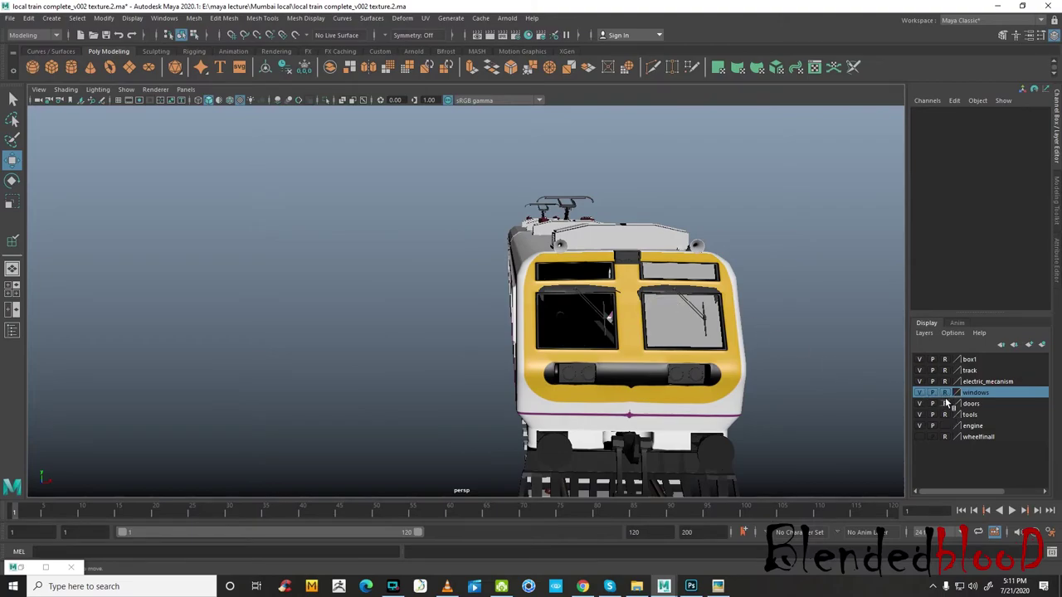
pyautogui.click(668, 335)
pyautogui.moveTo(668, 335)
pyautogui.keyDown('alt'); pyautogui.mouseDown()
pyautogui.moveTo(747, 331)
pyautogui.moveTo(631, 351)
pyautogui.mouseUp(); pyautogui.keyUp('alt')
pyautogui.keyDown('alt'); pyautogui.moveTo(631, 350); pyautogui.dragTo(695, 305, button='right'); pyautogui.keyUp('alt')
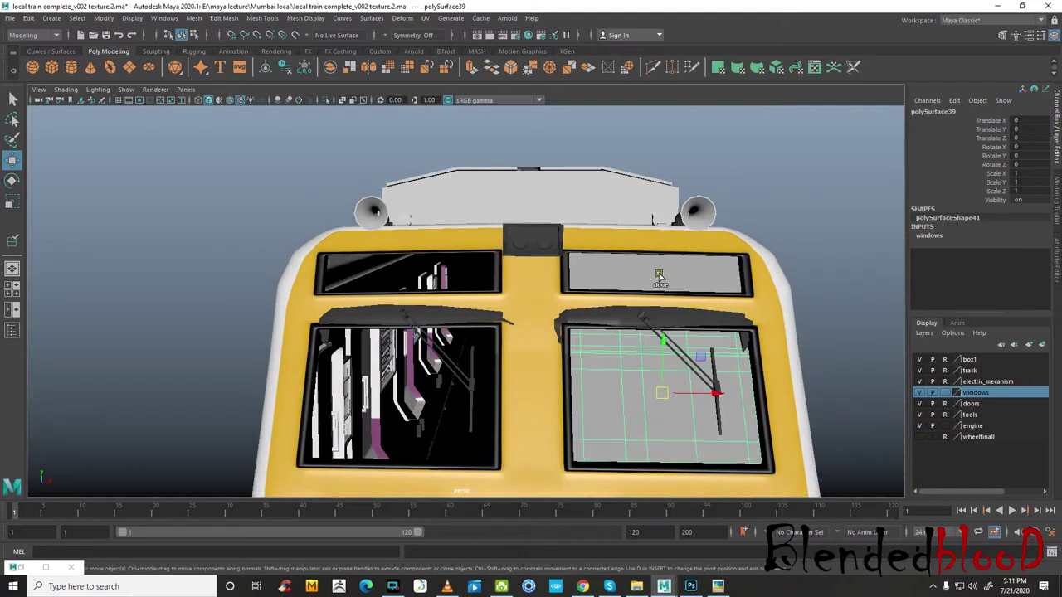
pyautogui.click(659, 275)
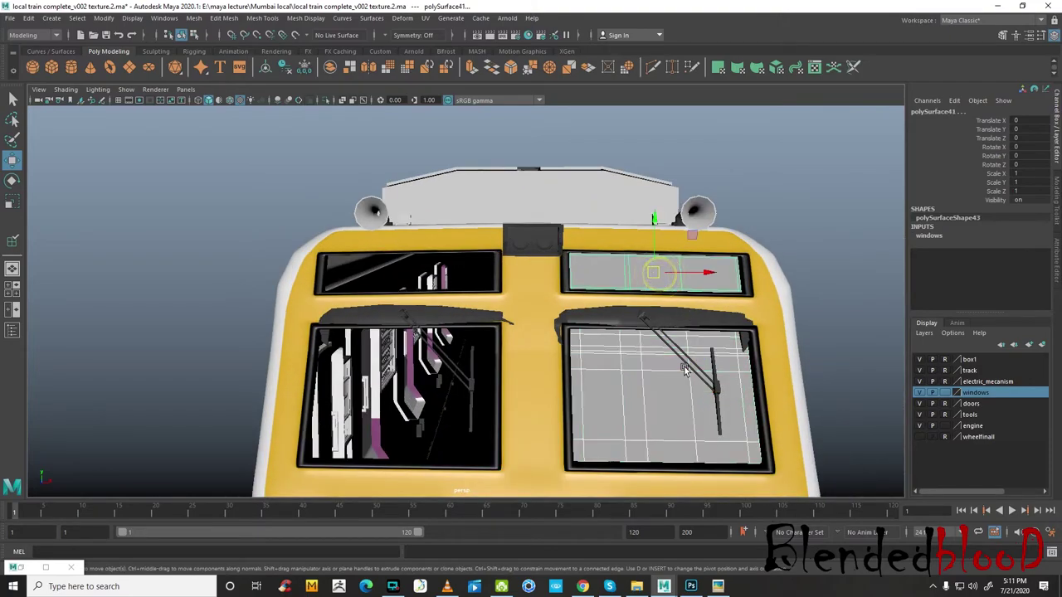
pyautogui.keyDown('shift'); pyautogui.moveTo(691, 356); pyautogui.dragTo(703, 282, button='right'); pyautogui.keyUp('shift')
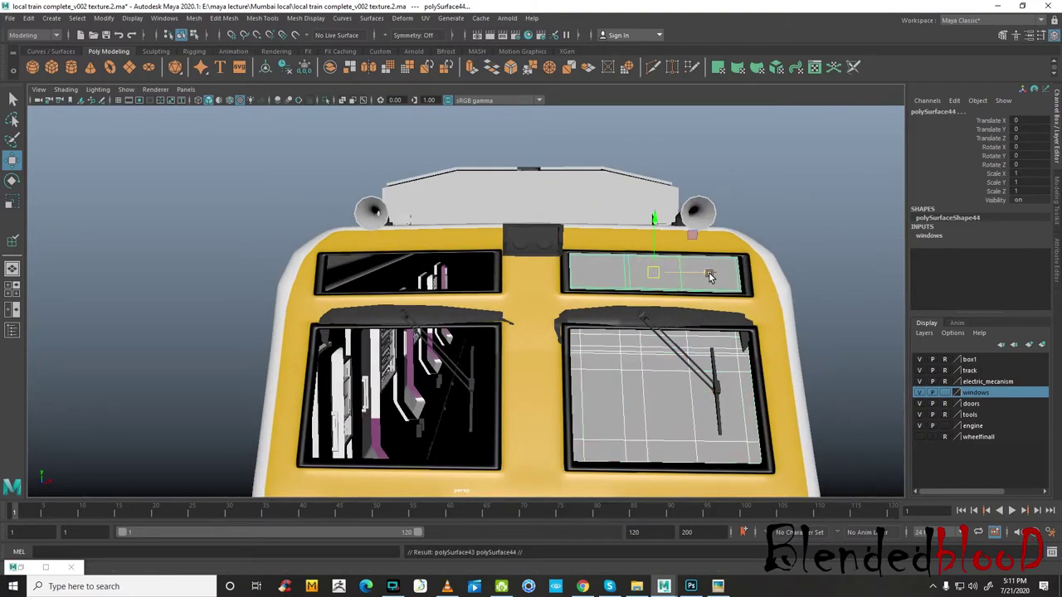
pyautogui.moveTo(710, 276); pyautogui.dragTo(465, 295)
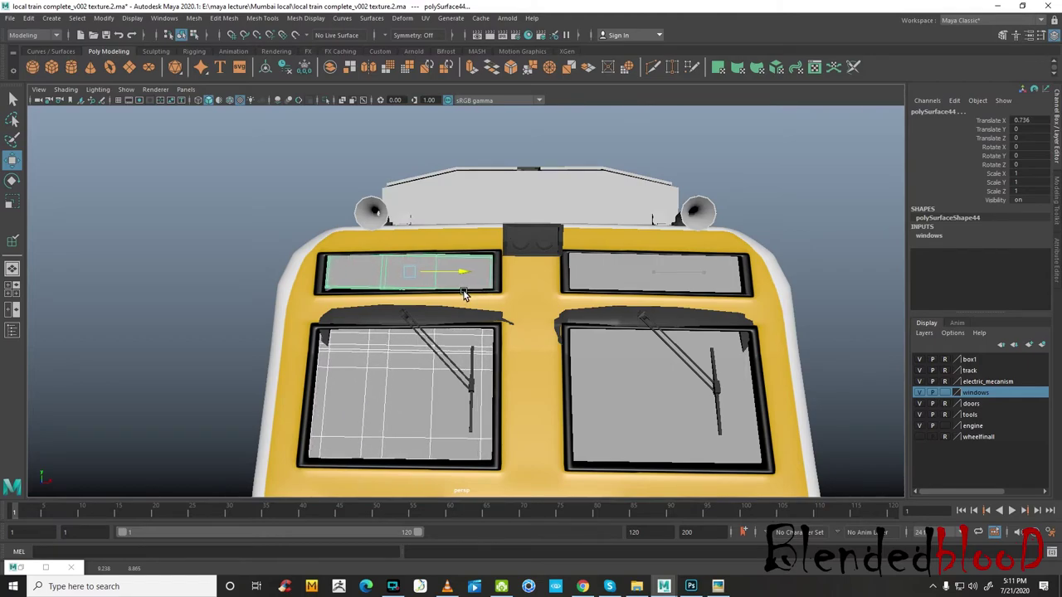
# - Clear the selection, angle the view on the cab, and select the upper front display panel
pyautogui.click(823, 251)
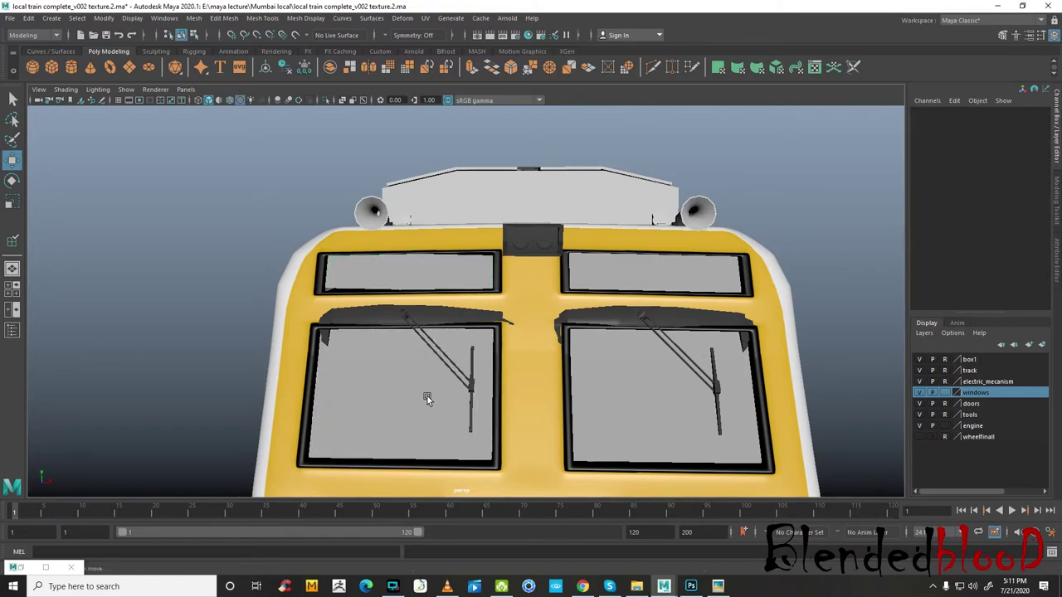
pyautogui.moveTo(426, 395)
pyautogui.keyDown('alt'); pyautogui.mouseDown()
pyautogui.moveTo(402, 390)
pyautogui.moveTo(340, 340)
pyautogui.moveTo(487, 354)
pyautogui.moveTo(530, 330)
pyautogui.moveTo(345, 347)
pyautogui.moveTo(461, 331)
pyautogui.moveTo(522, 385)
pyautogui.mouseUp(); pyautogui.keyUp('alt')
pyautogui.scroll(3, 526, 382)
pyautogui.click(541, 298)
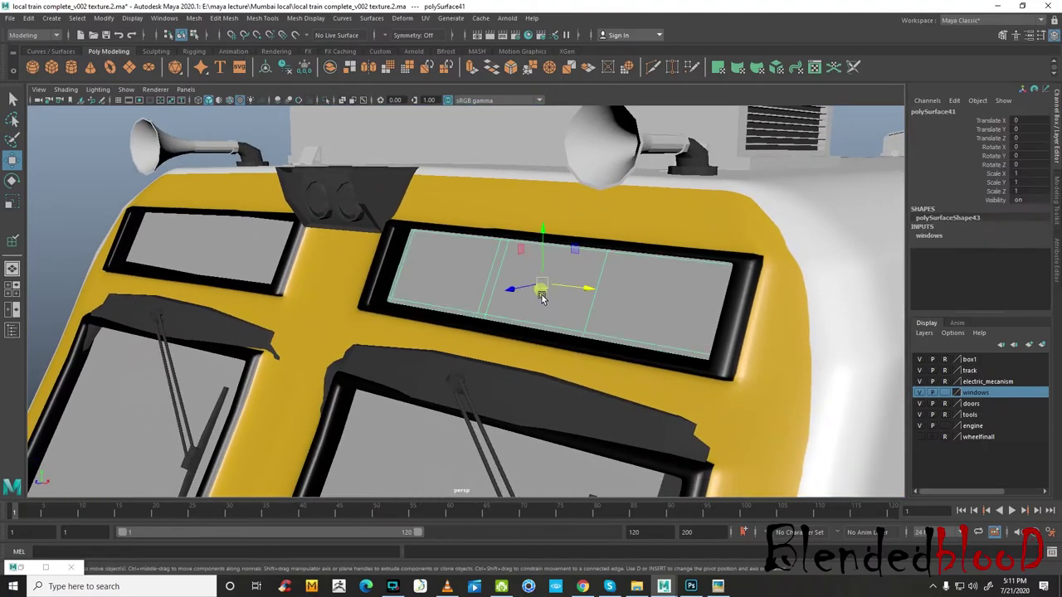
# - Change the Google image search to 'MUMBAI RAILWAY indicator'
pyautogui.click(585, 588)
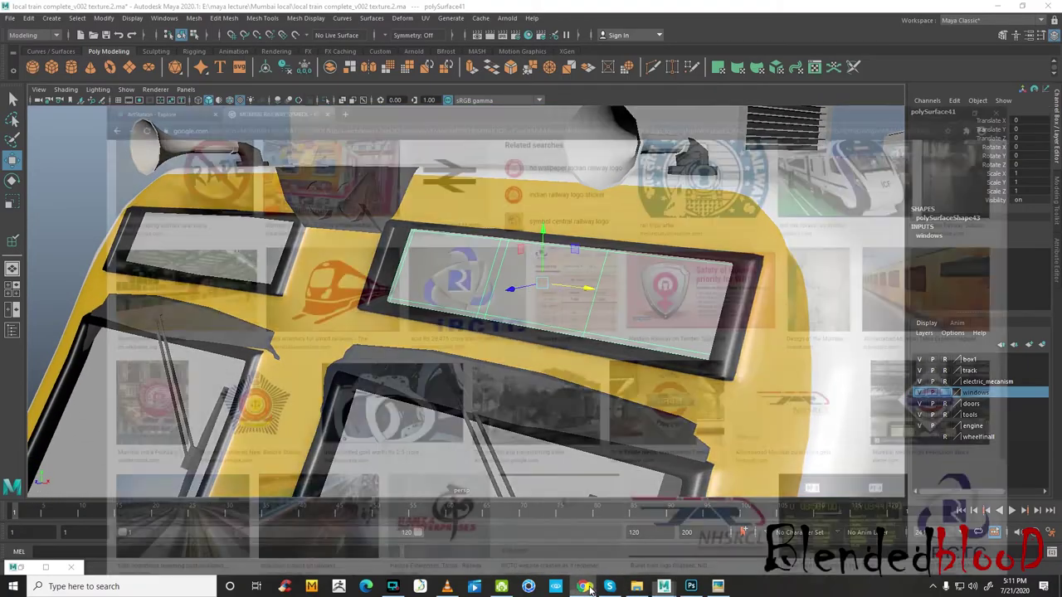
pyautogui.scroll(5, 458, 284)
pyautogui.scroll(5, 458, 285)
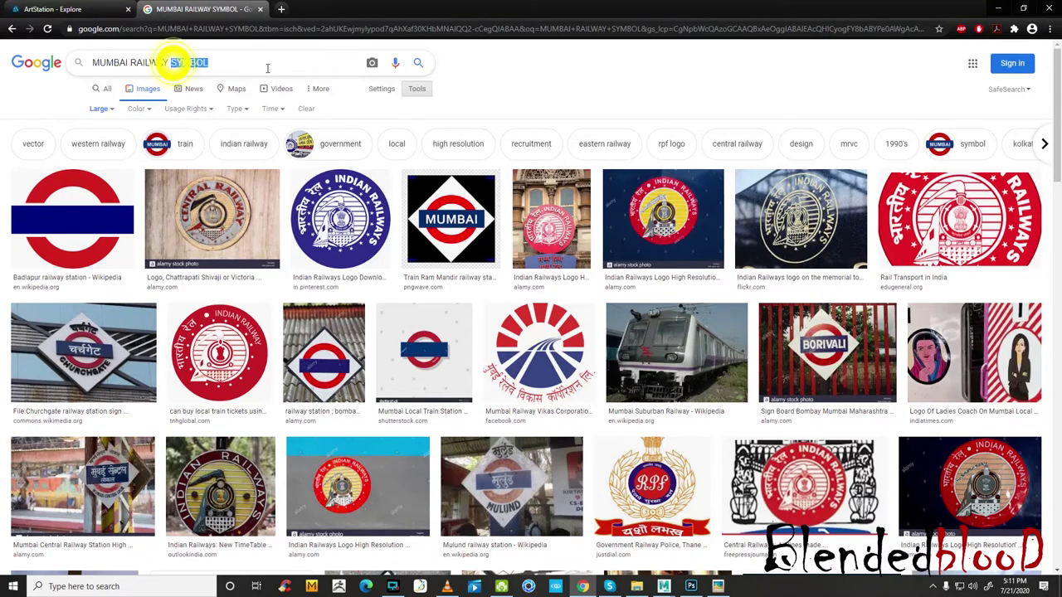
pyautogui.write('inm')
pyautogui.press('BackSpace')
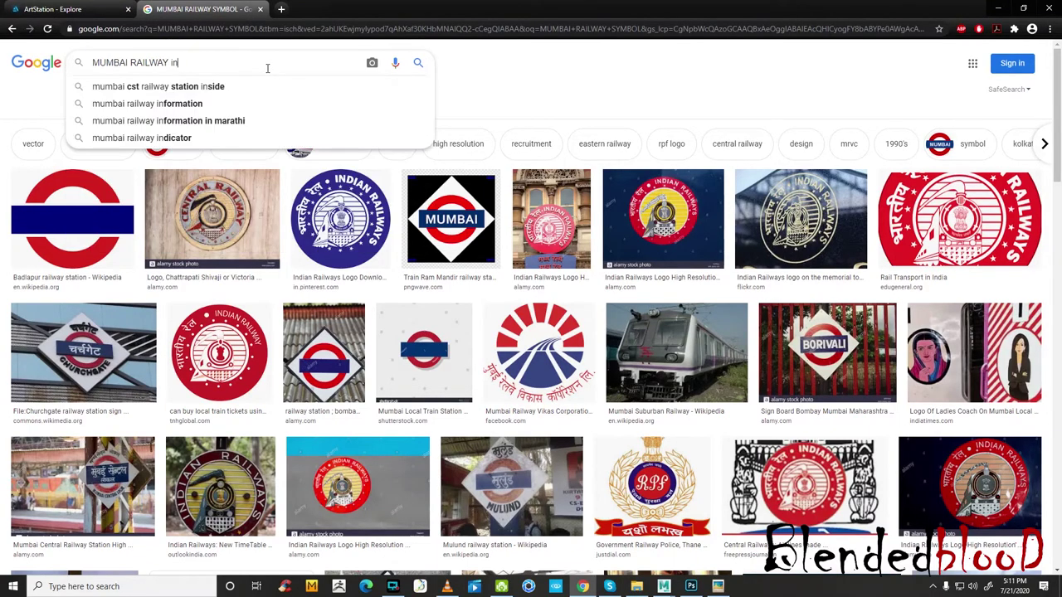
pyautogui.write('dicator')
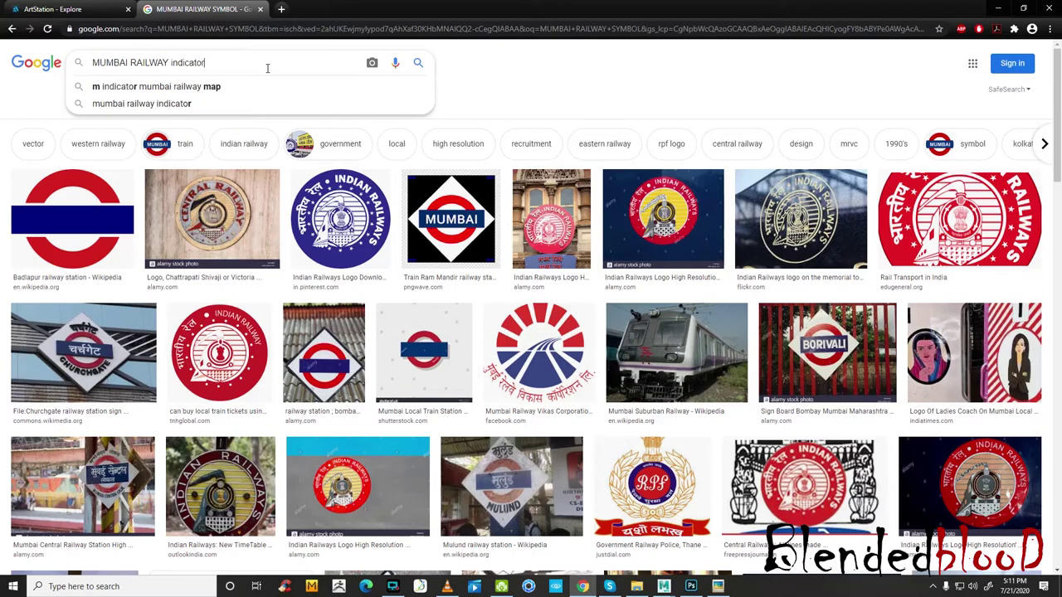
pyautogui.press('Return')
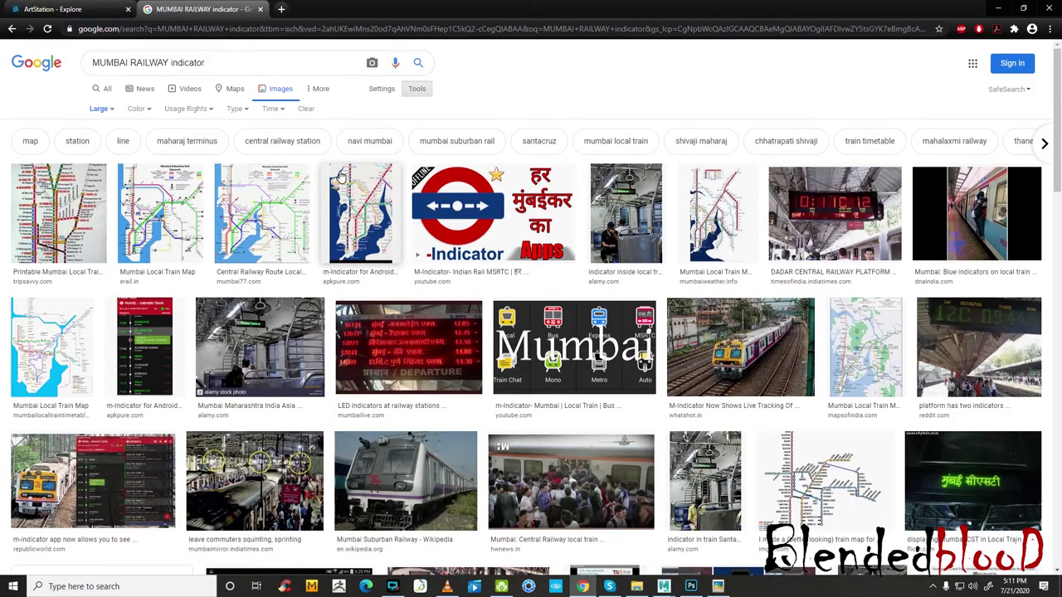
# - Browse the indicator image results, then bring File Explorer's texture folder forward
pyautogui.scroll(-4, 463, 284)
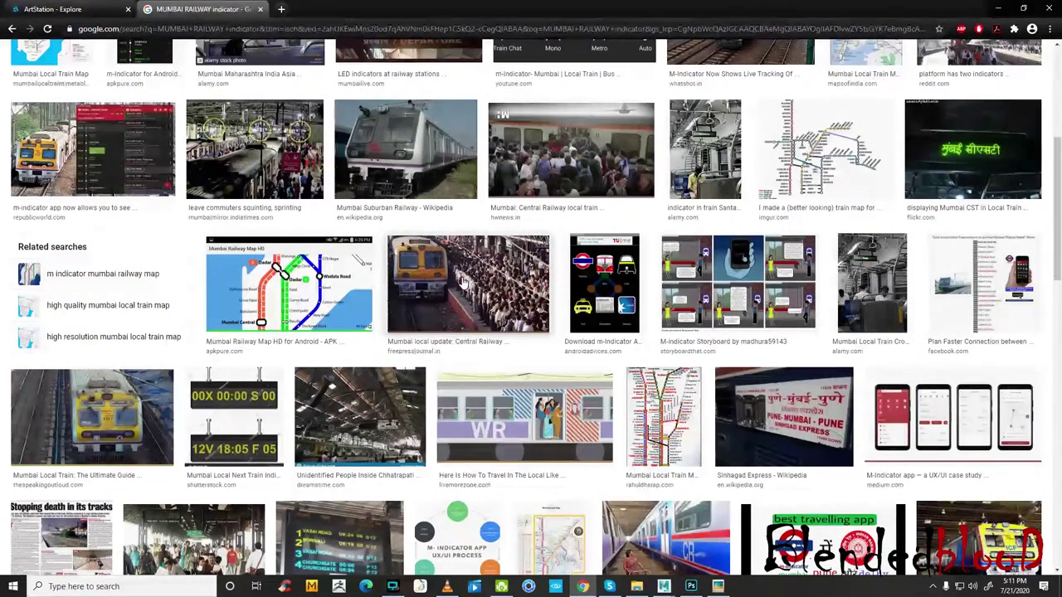
pyautogui.scroll(-1, 463, 284)
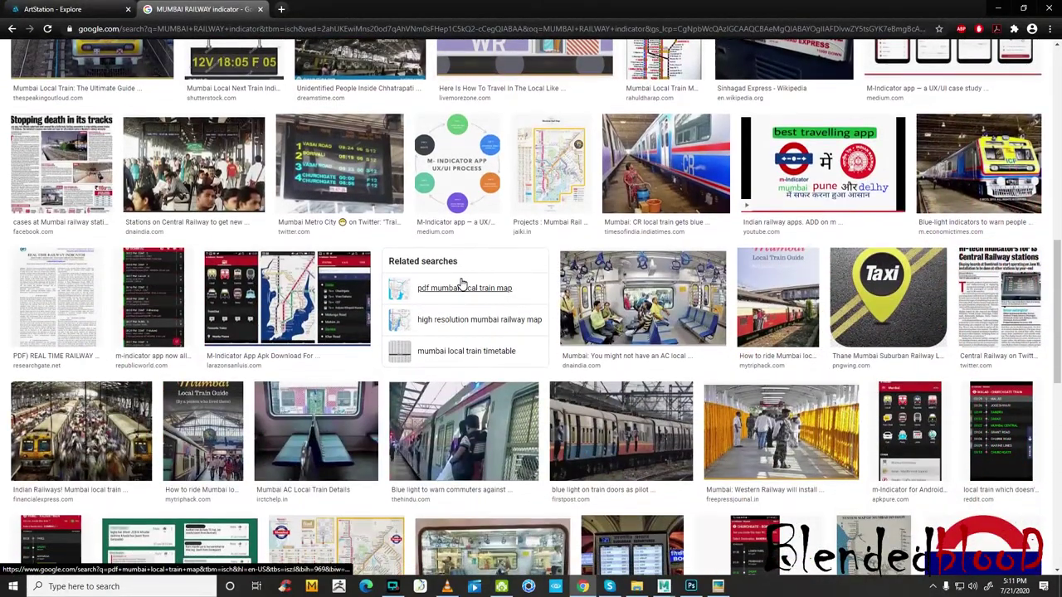
pyautogui.scroll(-3, 462, 283)
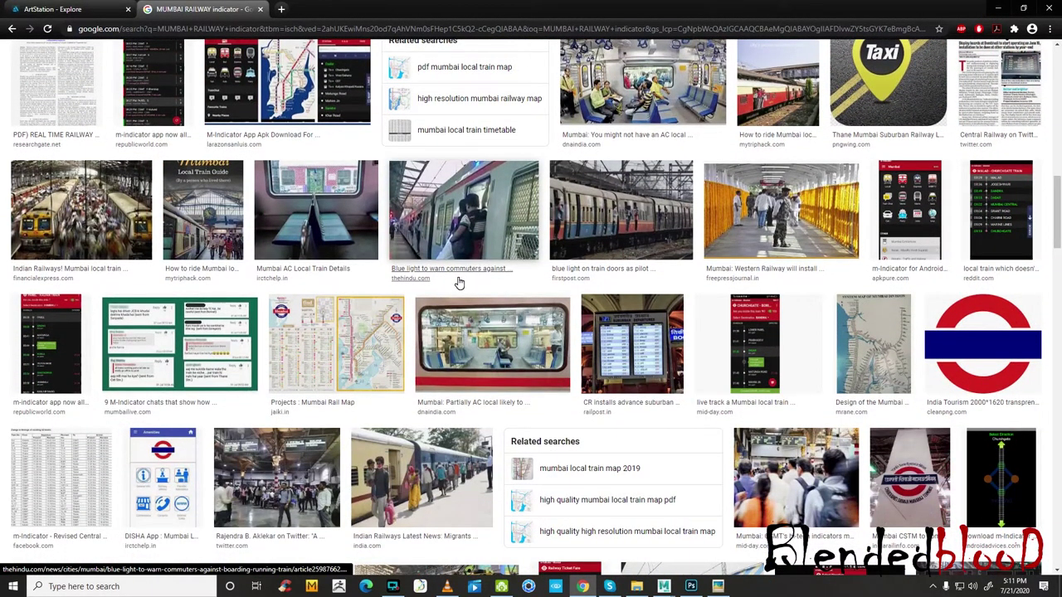
pyautogui.scroll(-3, 475, 340)
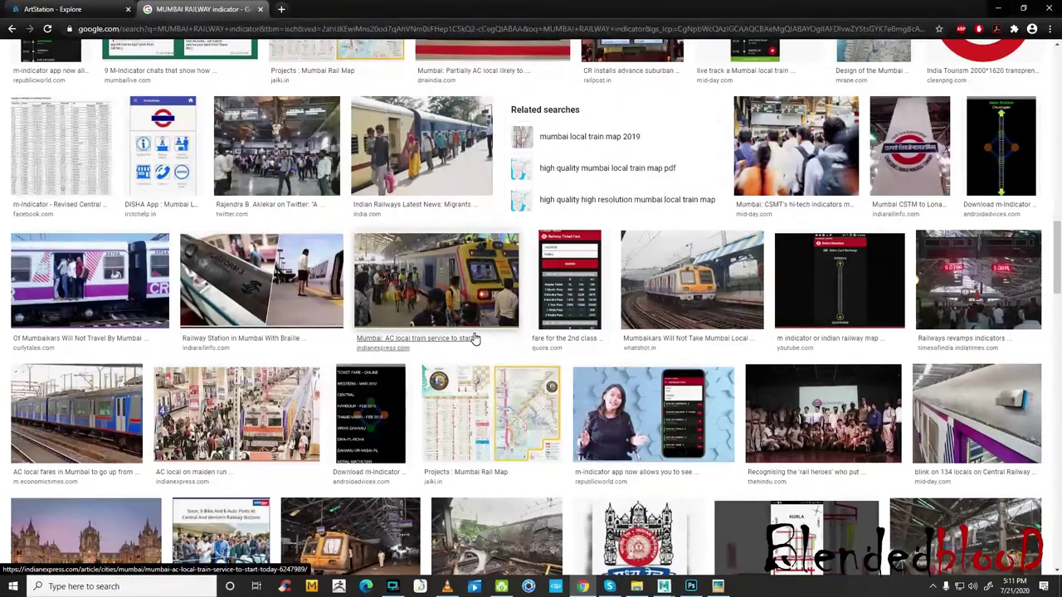
pyautogui.scroll(-2, 474, 339)
pyautogui.scroll(-4, 470, 335)
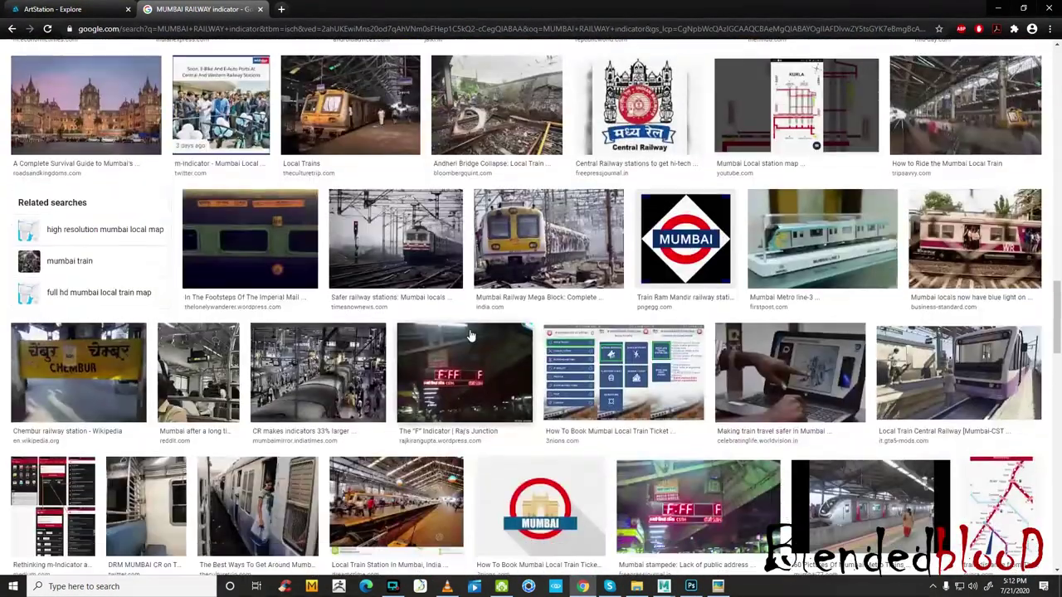
pyautogui.scroll(-3, 469, 335)
pyautogui.scroll(4, 469, 336)
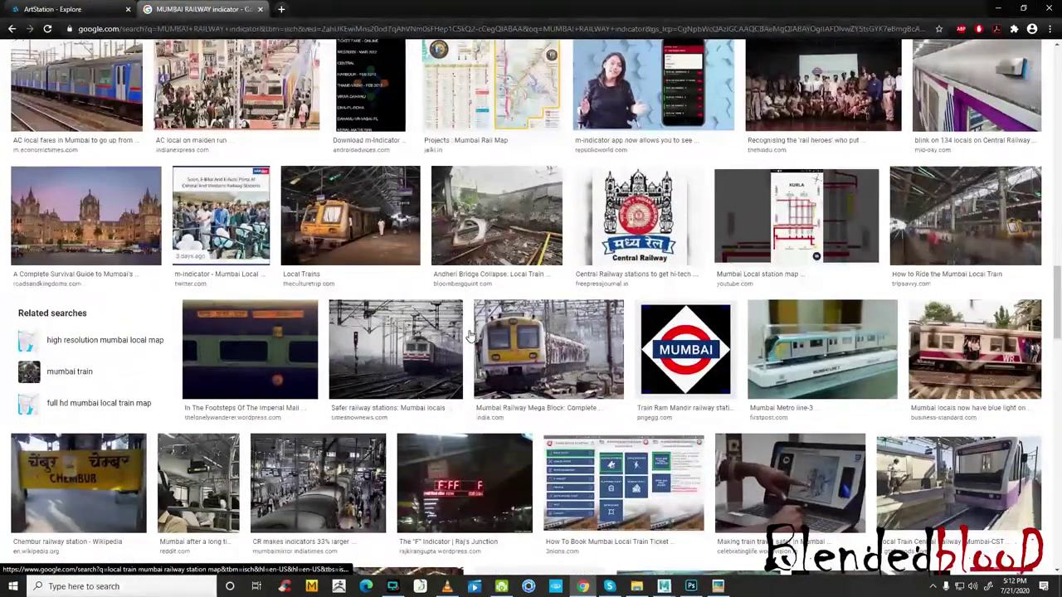
pyautogui.scroll(5, 598, 356)
pyautogui.scroll(5, 498, 299)
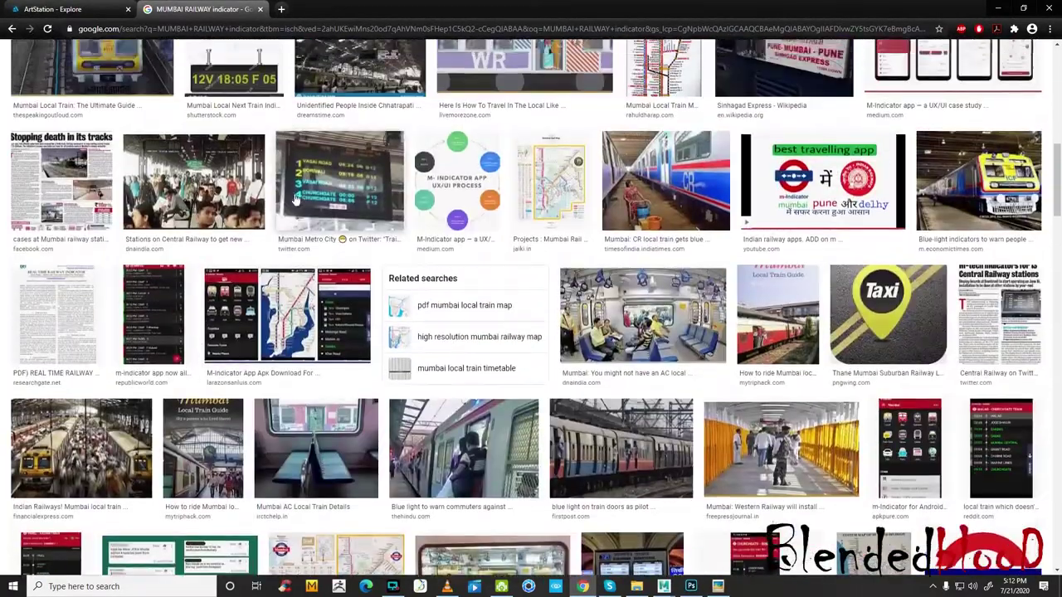
pyautogui.scroll(5, 294, 200)
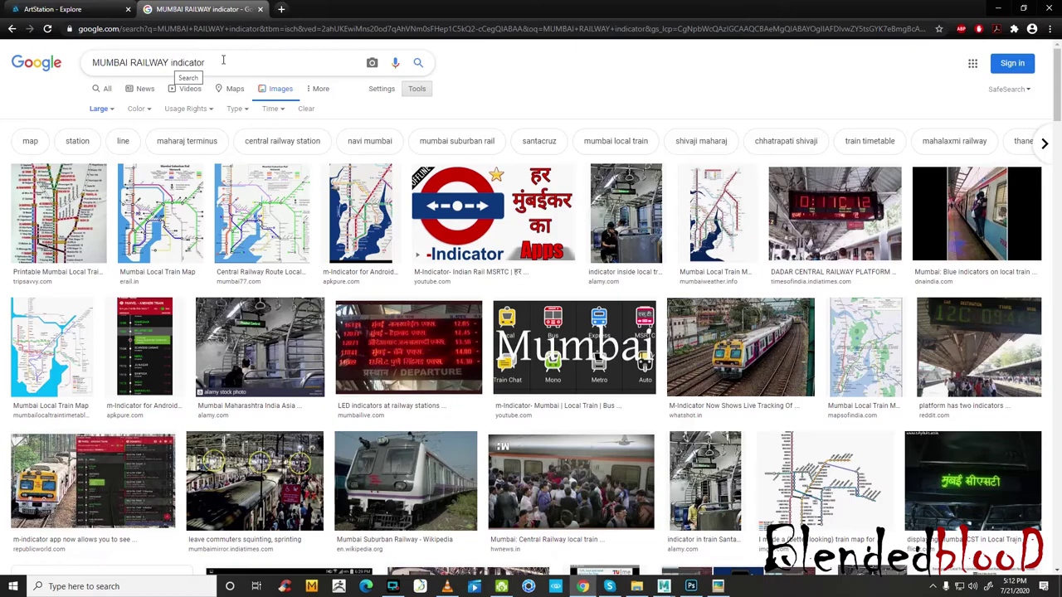
pyautogui.click(636, 587)
# - Preview the Thane_Local_PTI photo, then Churchgate train photo 1 in the Mumbai local folder
pyautogui.click(546, 222)
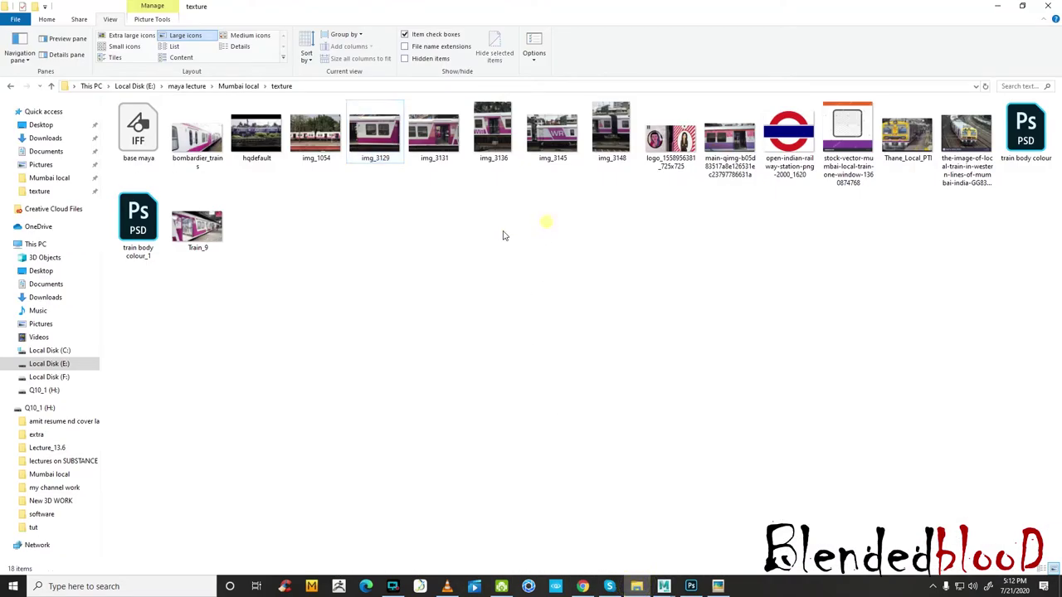
pyautogui.doubleClick(907, 135)
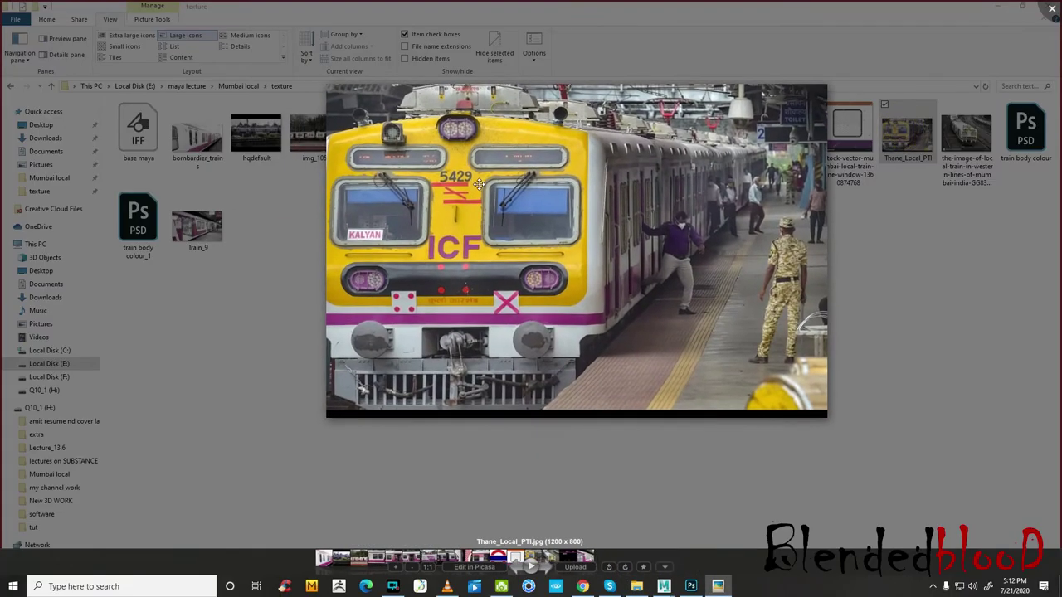
pyautogui.scroll(-1, 584, 247)
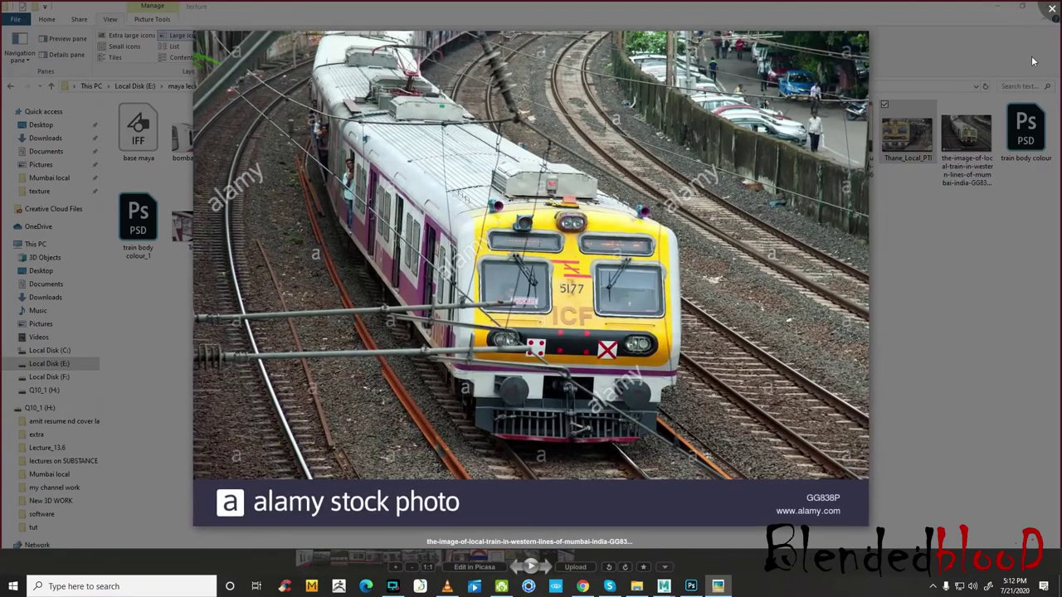
pyautogui.click(1051, 9)
pyautogui.click(238, 87)
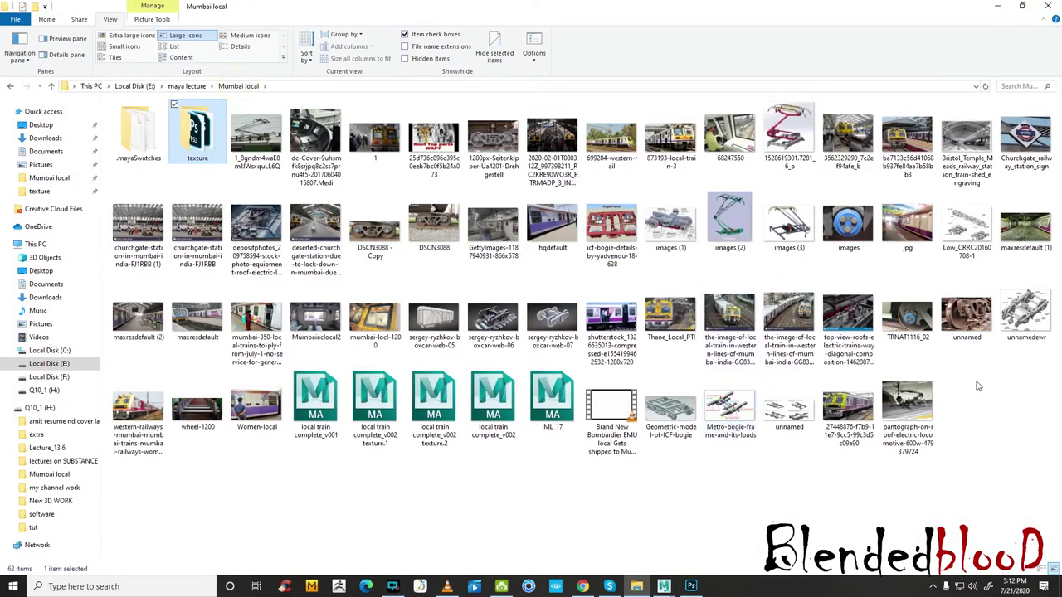
pyautogui.doubleClick(374, 135)
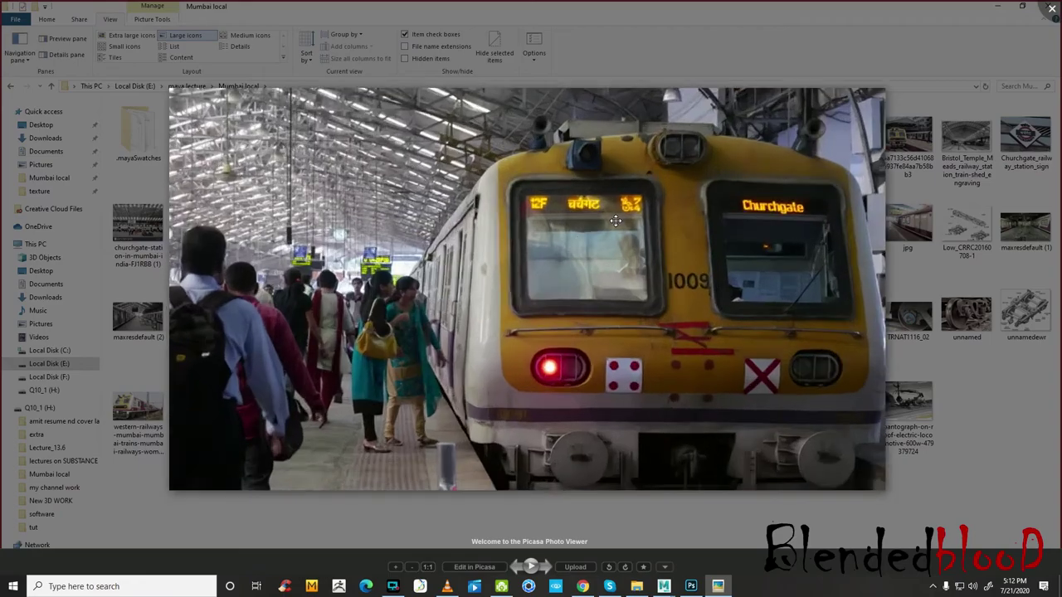
pyautogui.keyDown('ctrl'); pyautogui.scroll(3, 616, 221); pyautogui.keyUp('ctrl')
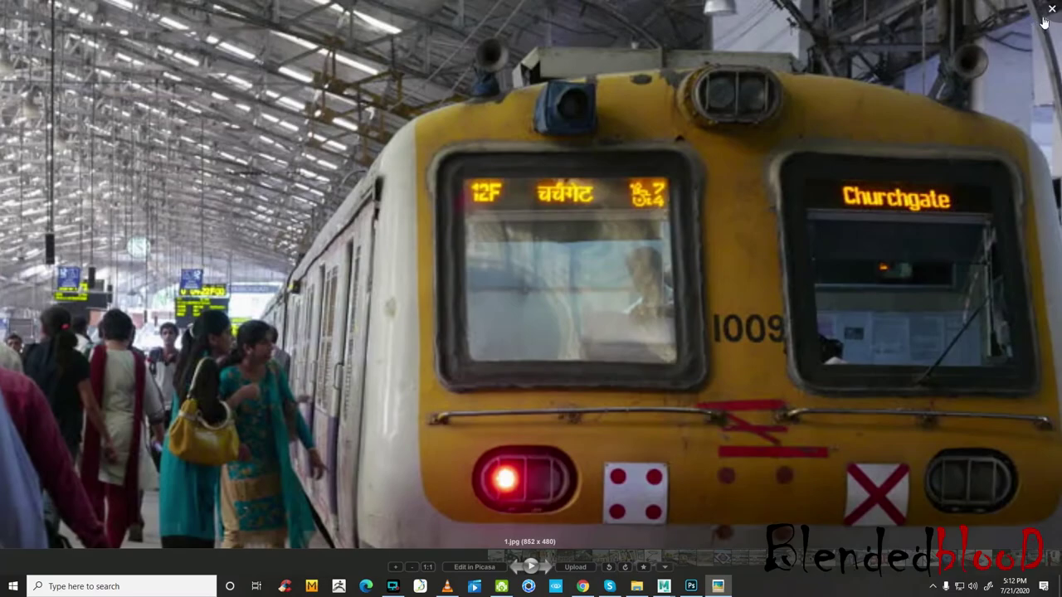
pyautogui.click(1047, 15)
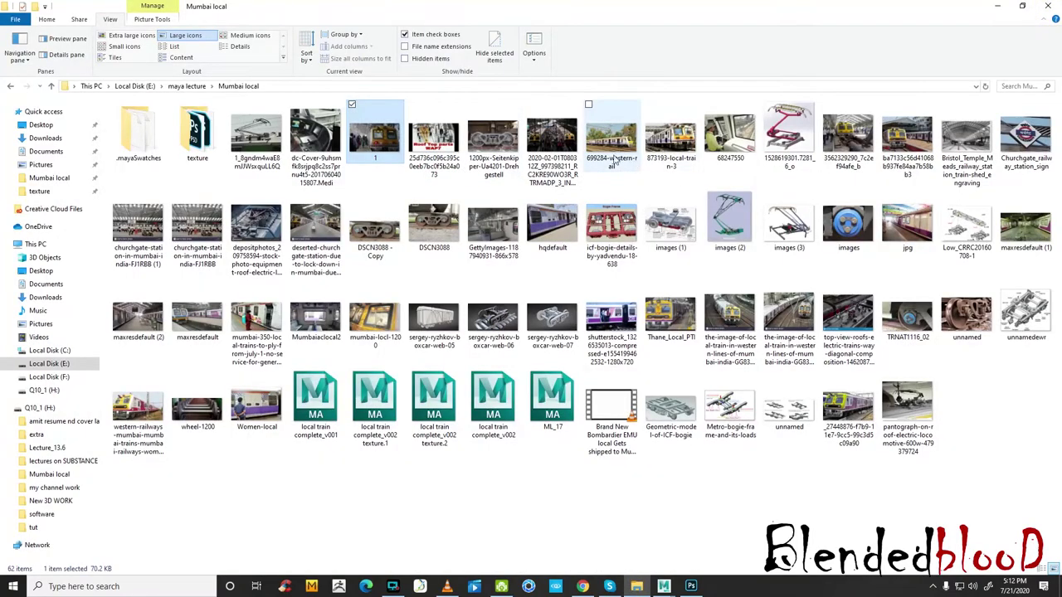
# - Compare the Thane_Local_PTI photo with Churchgate photo 1 again, then switch to train body colour.psd
pyautogui.doubleClick(670, 315)
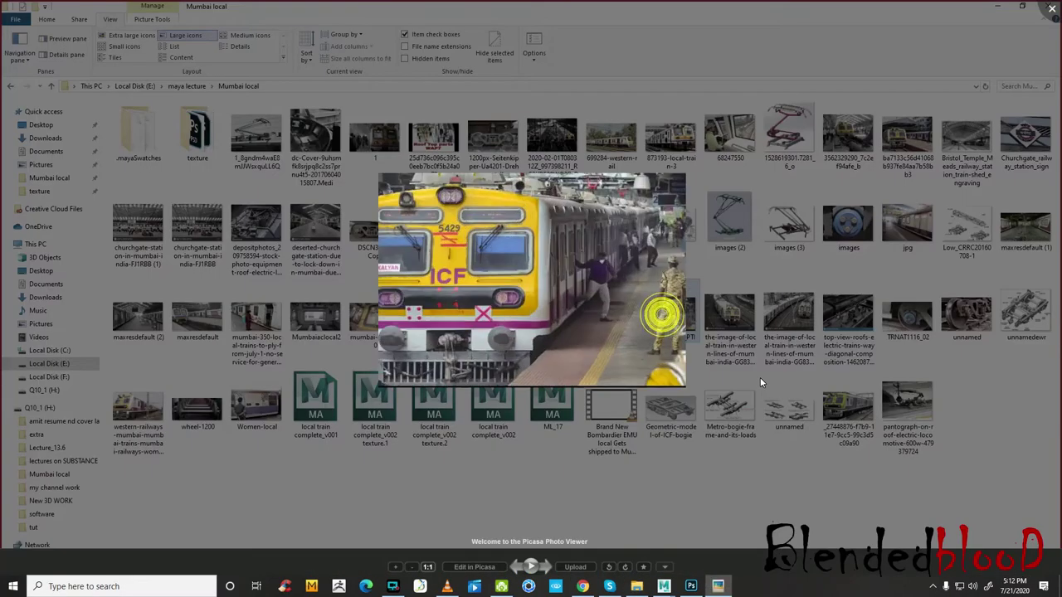
pyautogui.scroll(-1, 870, 312)
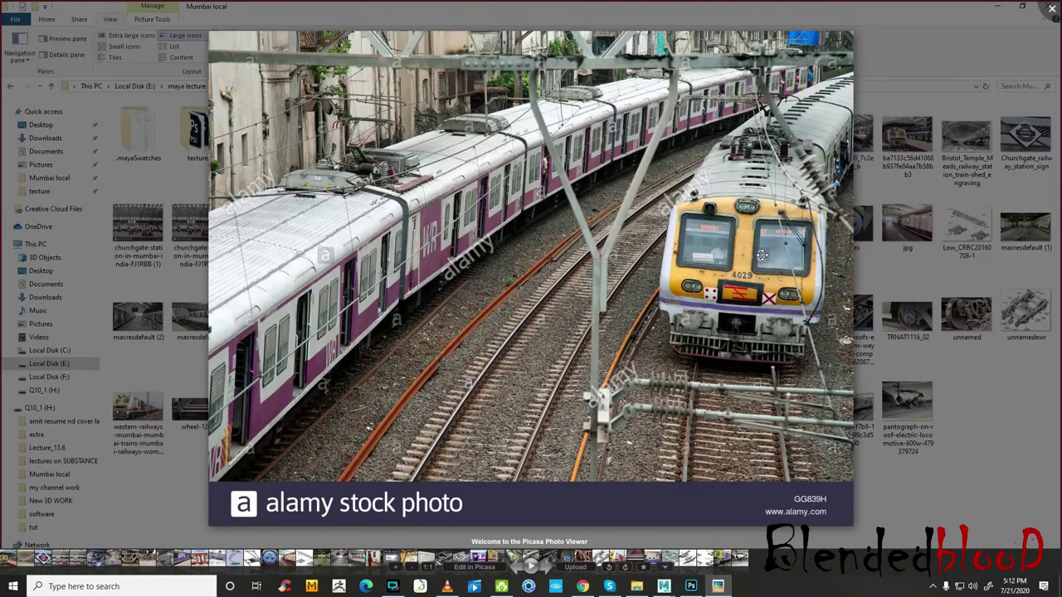
pyautogui.scroll(-1, 864, 313)
pyautogui.press('Escape')
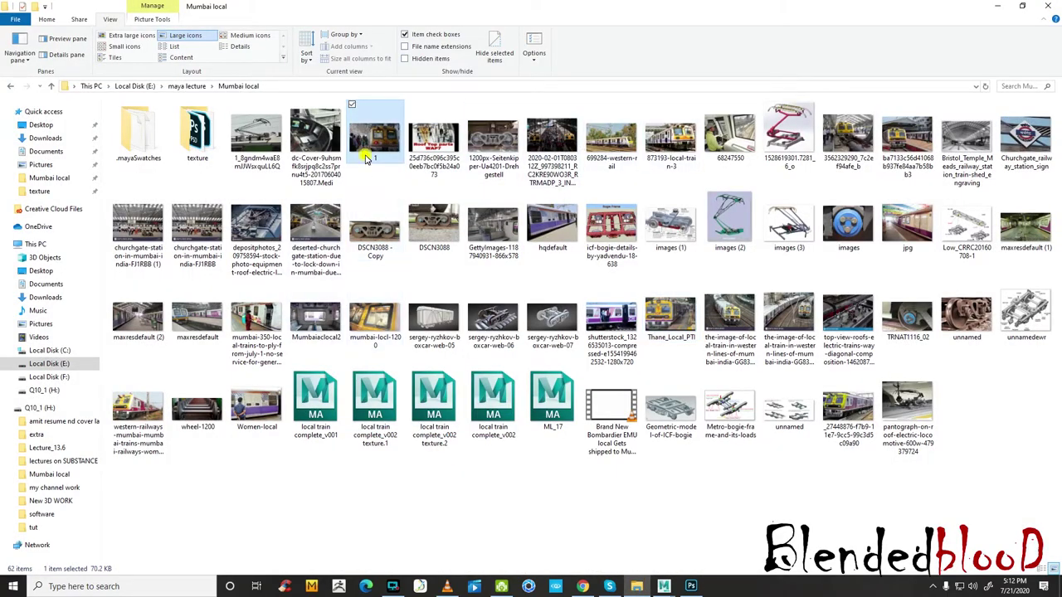
pyautogui.doubleClick(366, 152)
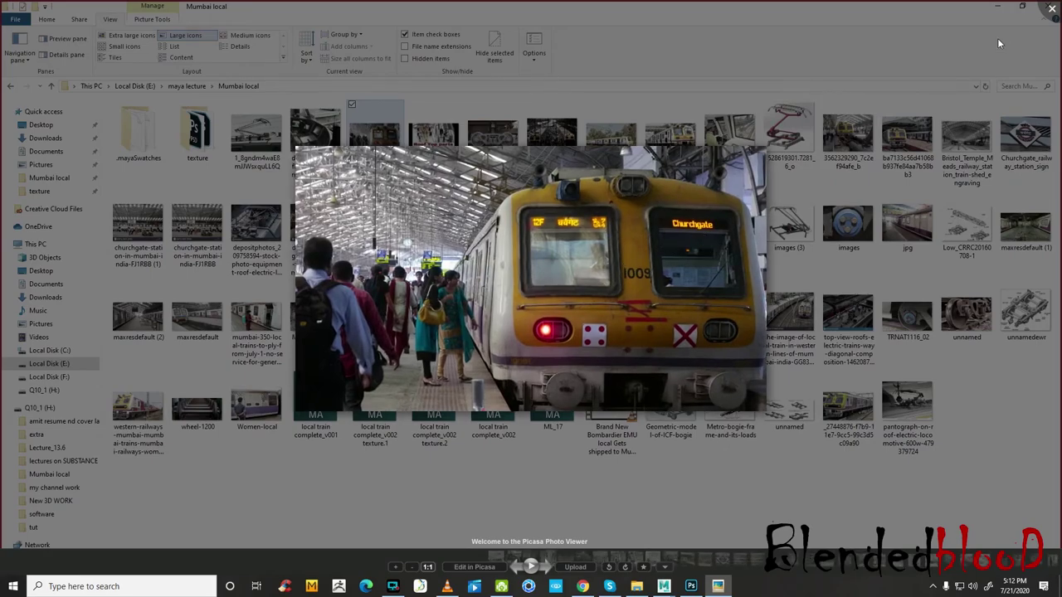
pyautogui.click(1054, 10)
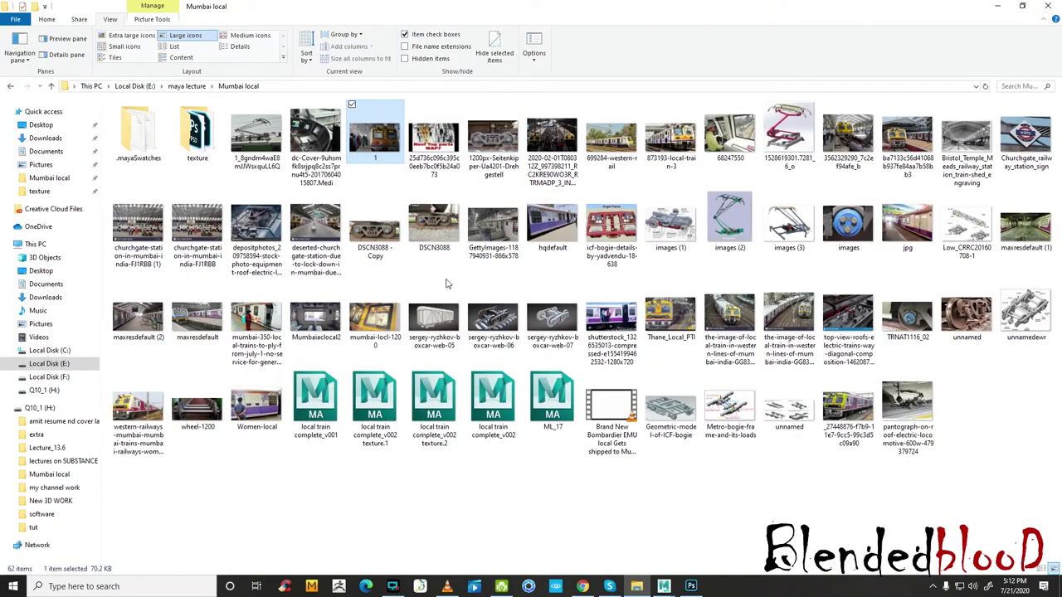
pyautogui.click(639, 591)
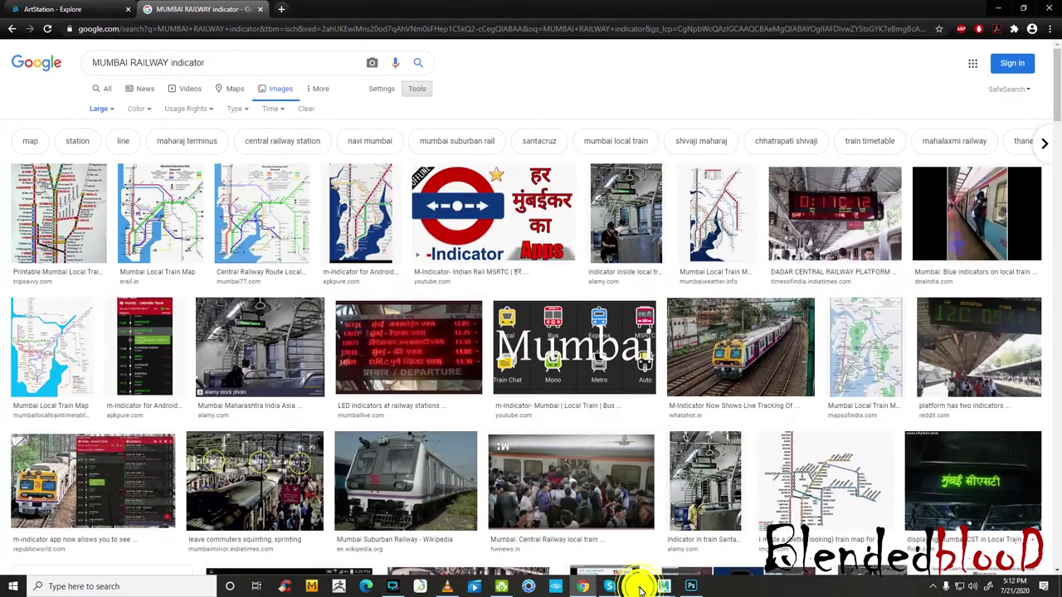
pyautogui.click(640, 590)
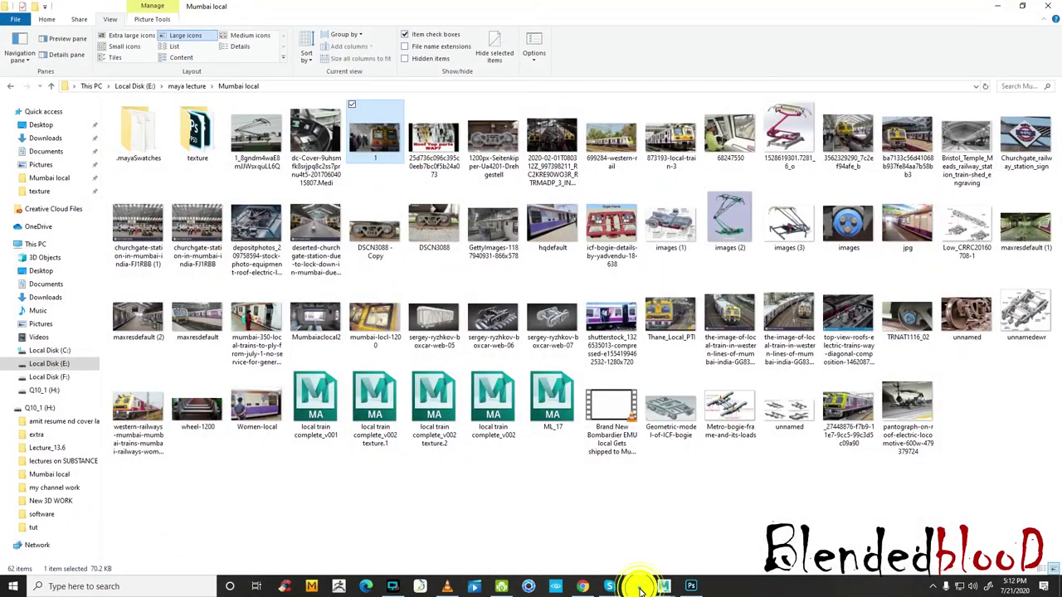
pyautogui.click(692, 587)
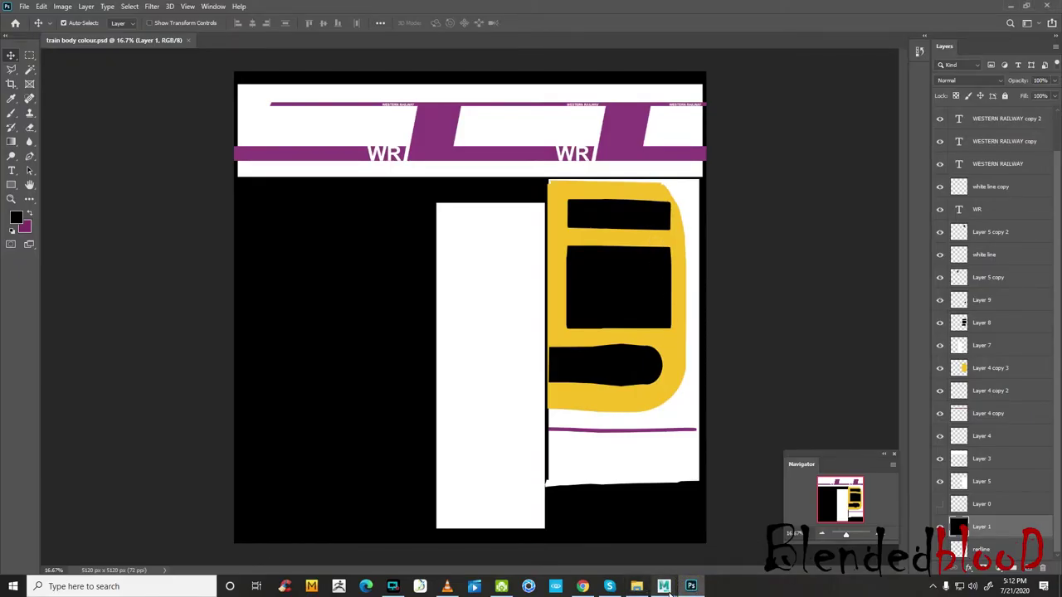
# - In Maya, select the upper-left front display panel and open the Hypershade
pyautogui.moveTo(664, 586)
pyautogui.click(726, 543)
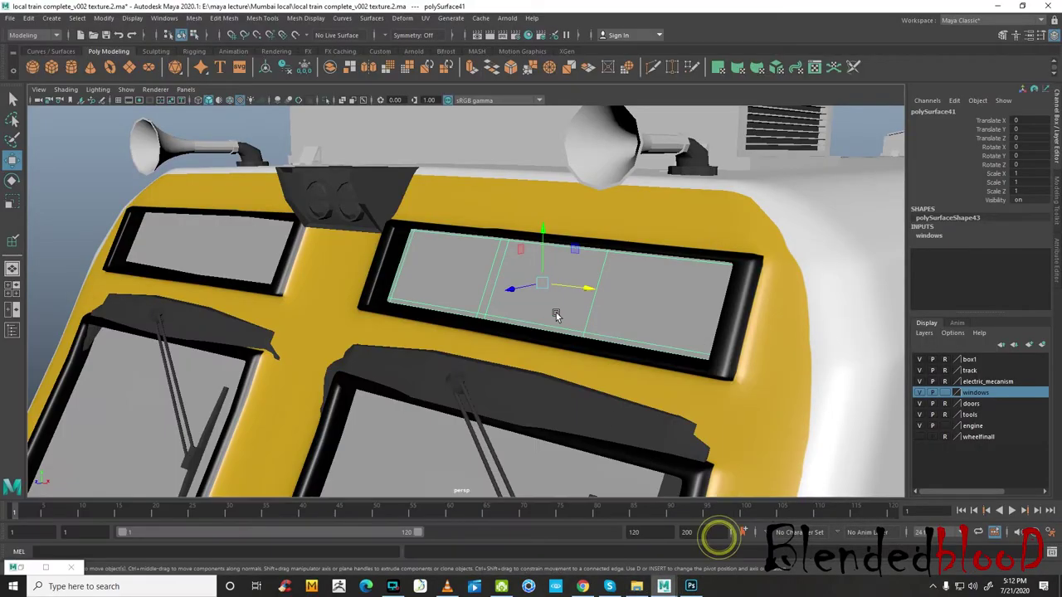
pyautogui.scroll(-5, 556, 315)
pyautogui.keyDown('alt'); pyautogui.moveTo(538, 318); pyautogui.dragTo(497, 311); pyautogui.keyUp('alt')
pyautogui.scroll(5, 462, 304)
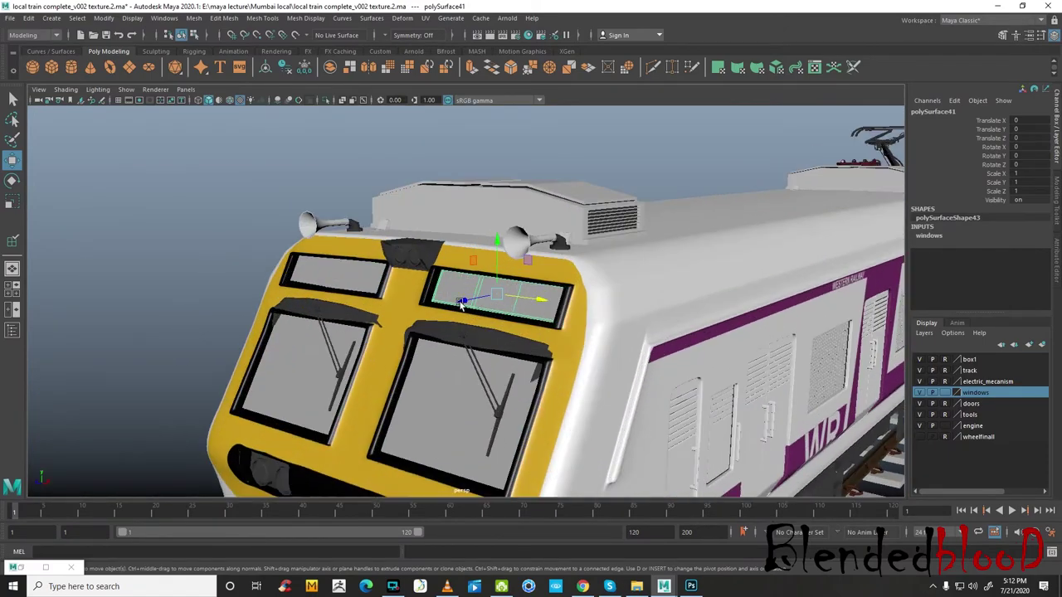
pyautogui.click(361, 280)
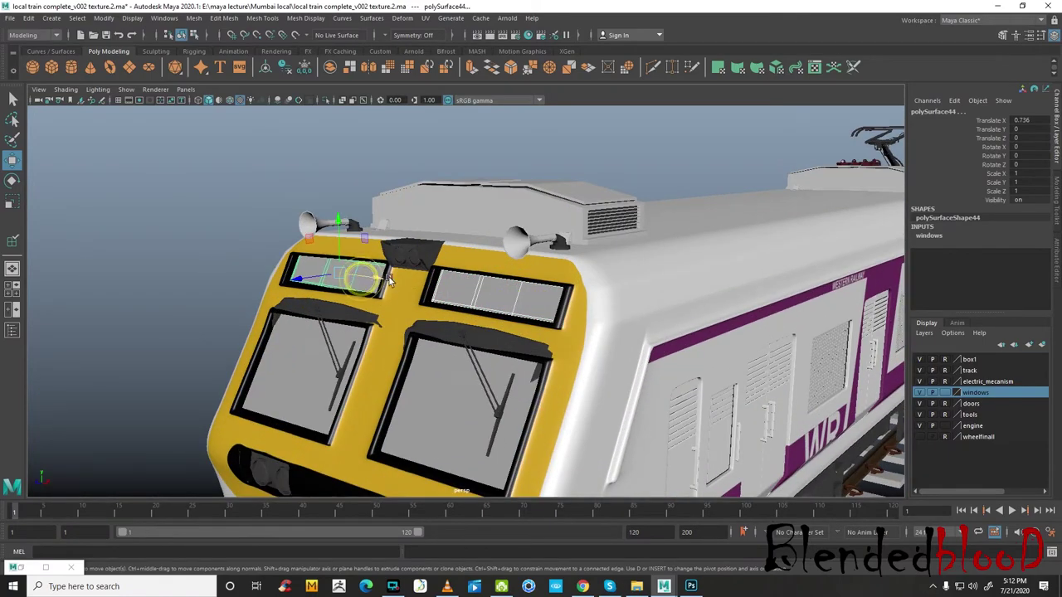
pyautogui.click(166, 19)
pyautogui.moveTo(193, 90)
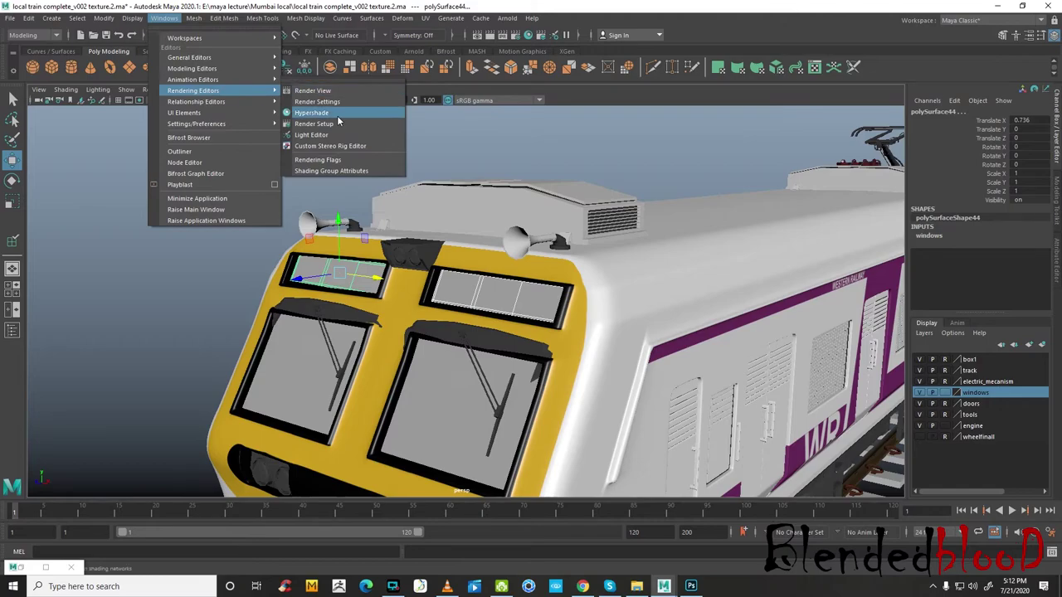
pyautogui.click(336, 115)
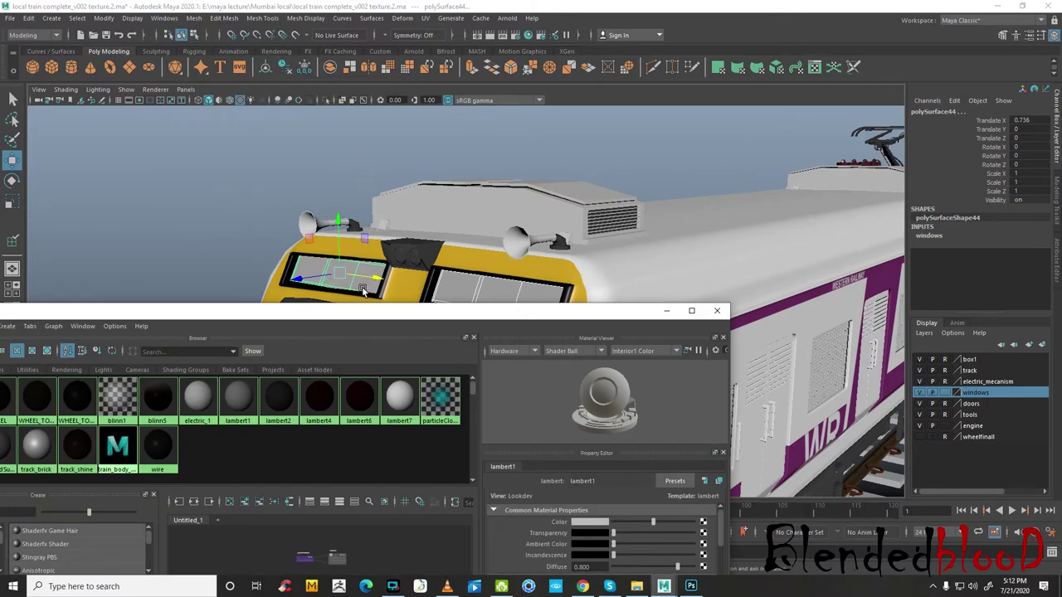
# - Assign the dark blinn5 material to the upper front display panels
pyautogui.moveTo(280, 401); pyautogui.dragTo(320, 401, button='right')
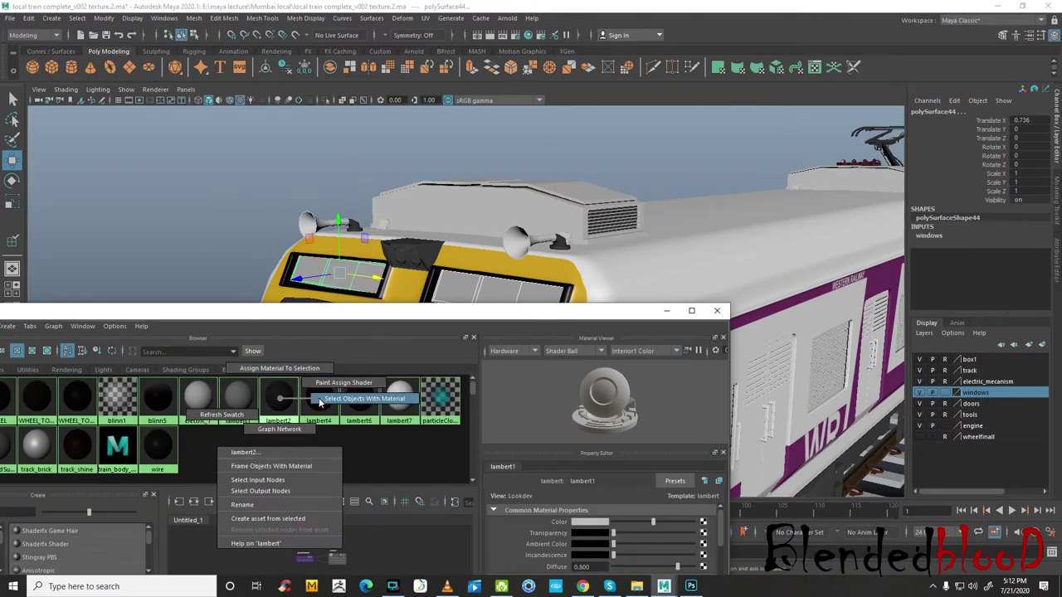
pyautogui.rightClick(281, 400)
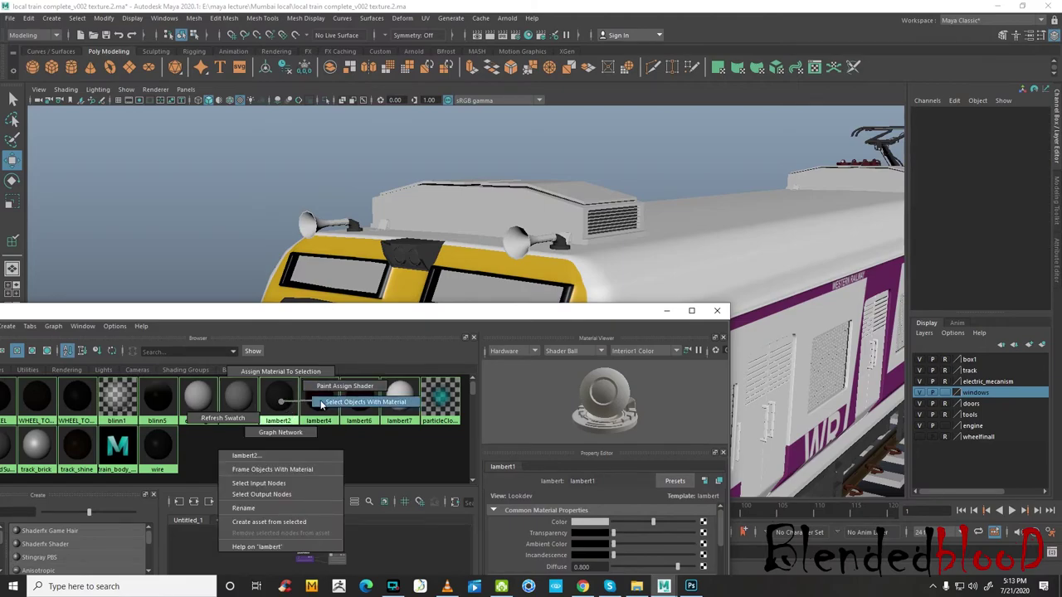
pyautogui.click(305, 398)
pyautogui.click(501, 297)
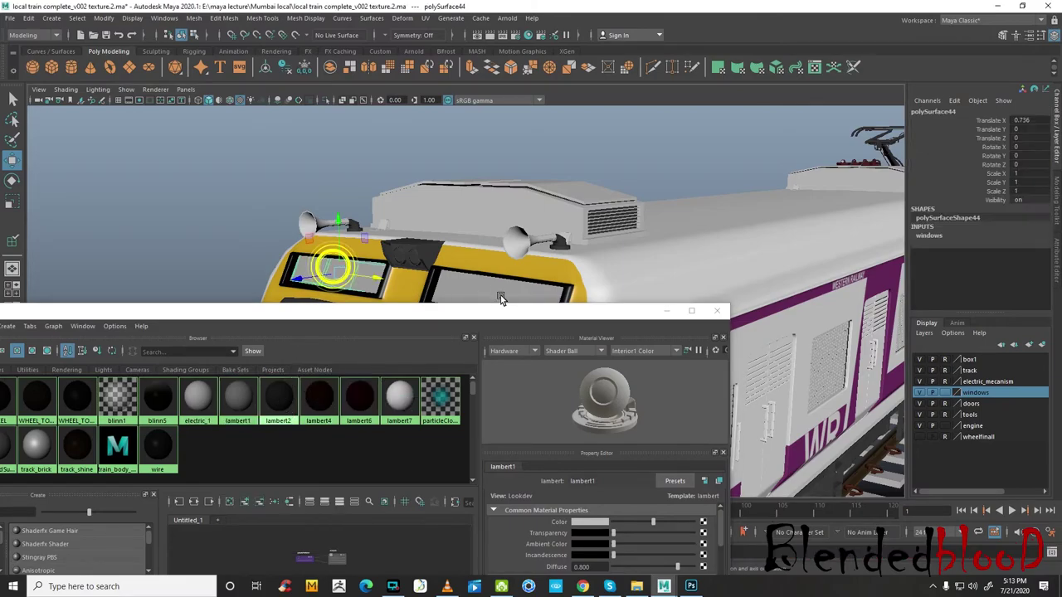
pyautogui.click(499, 297)
pyautogui.moveTo(158, 401); pyautogui.dragTo(299, 465, button='right')
pyautogui.click(249, 194)
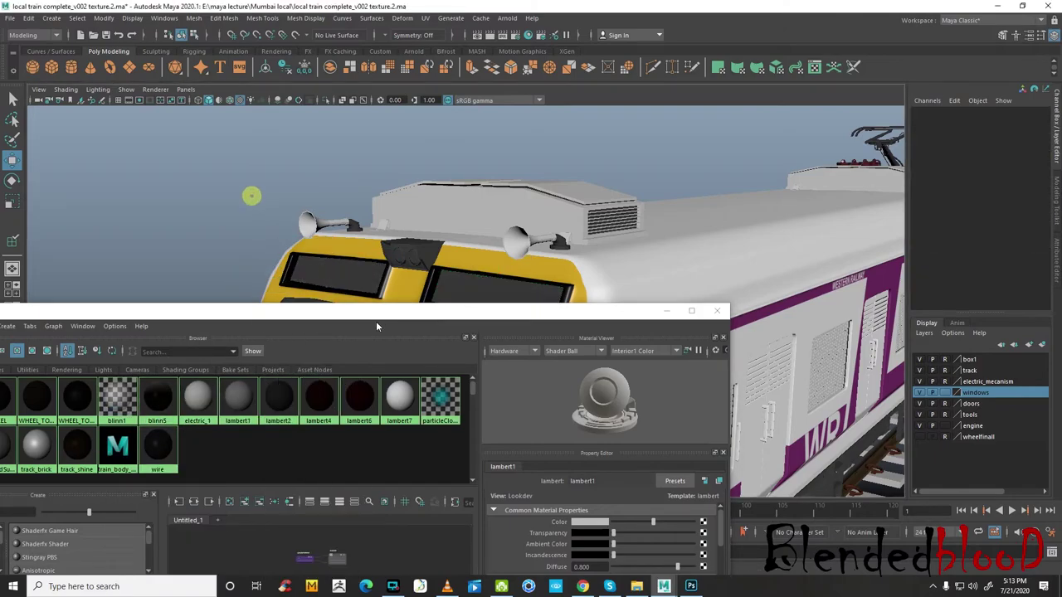
pyautogui.click(400, 313)
# - Face the train front and check both upper front panels by selecting them together
pyautogui.moveTo(408, 356); pyautogui.dragTo(415, 370)
pyautogui.moveTo(421, 294)
pyautogui.keyDown('alt'); pyautogui.mouseDown()
pyautogui.moveTo(538, 282)
pyautogui.moveTo(531, 266)
pyautogui.mouseUp(); pyautogui.keyUp('alt')
pyautogui.click(525, 259)
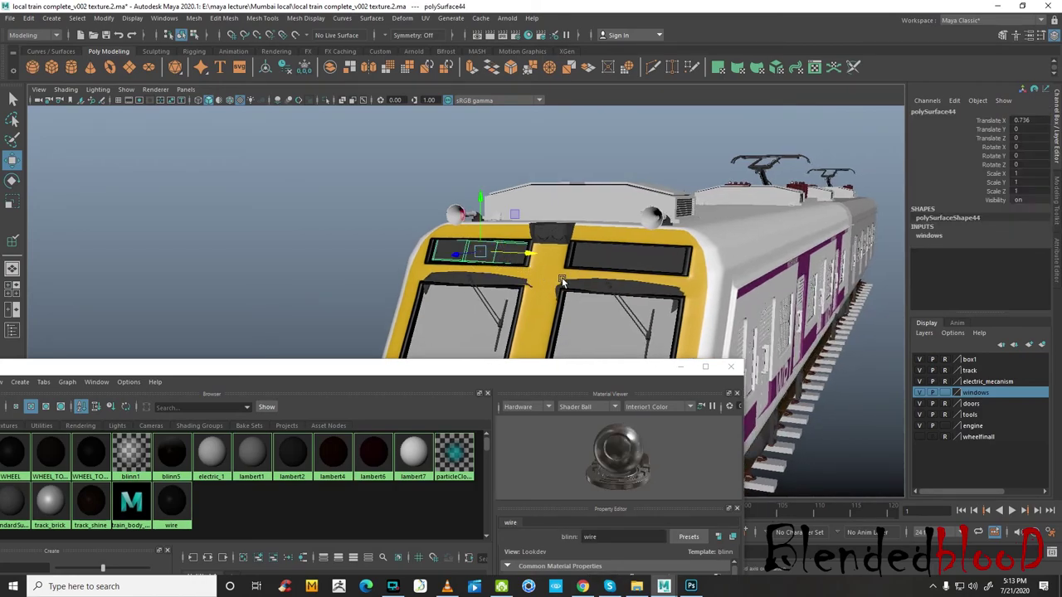
pyautogui.keyDown('shift'); pyautogui.click(599, 262); pyautogui.keyUp('shift')
pyautogui.moveTo(599, 262)
pyautogui.keyDown('alt'); pyautogui.mouseDown()
pyautogui.moveTo(343, 230)
pyautogui.moveTo(360, 253)
pyautogui.mouseUp(); pyautogui.keyUp('alt')
pyautogui.click(343, 230)
# - From an angled front-left view, select the upper-right display panel, then switch to Photoshop
pyautogui.moveTo(398, 366); pyautogui.dragTo(506, 426)
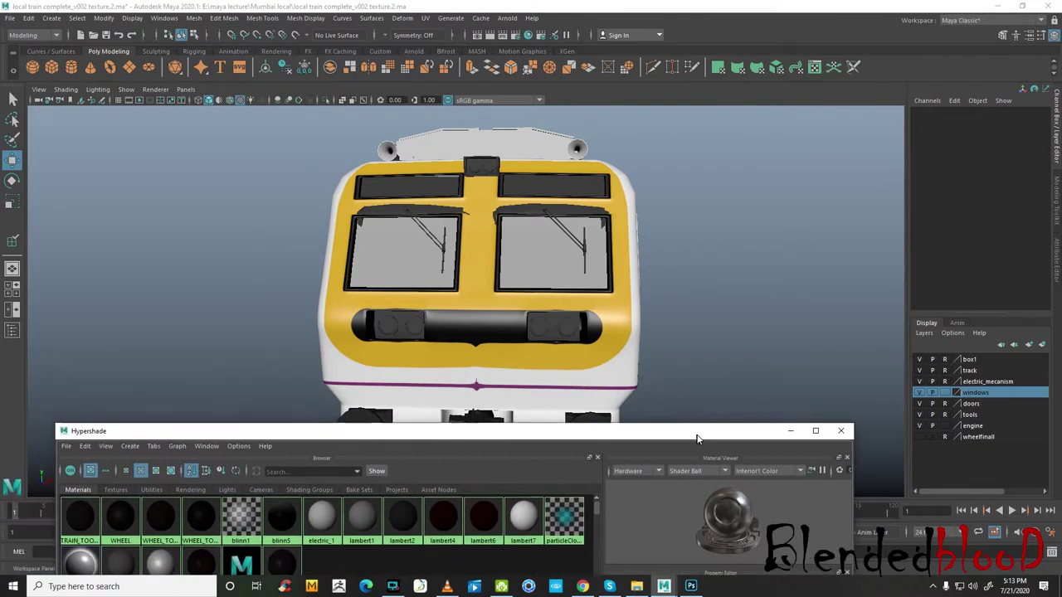
pyautogui.keyDown('alt'); pyautogui.moveTo(585, 315); pyautogui.dragTo(532, 316); pyautogui.keyUp('alt')
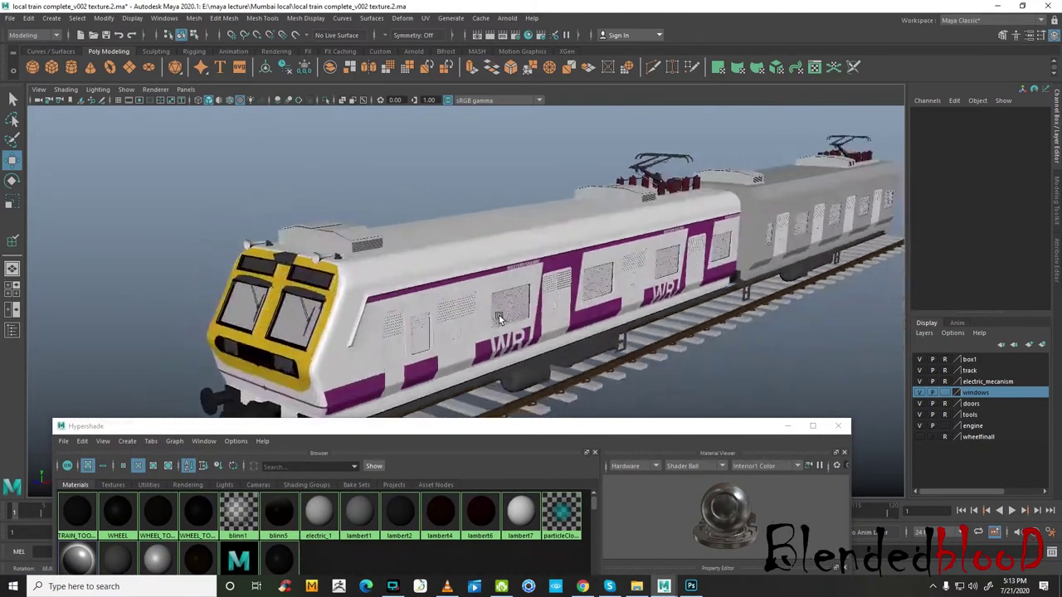
pyautogui.scroll(2, 532, 315)
pyautogui.scroll(3, 532, 315)
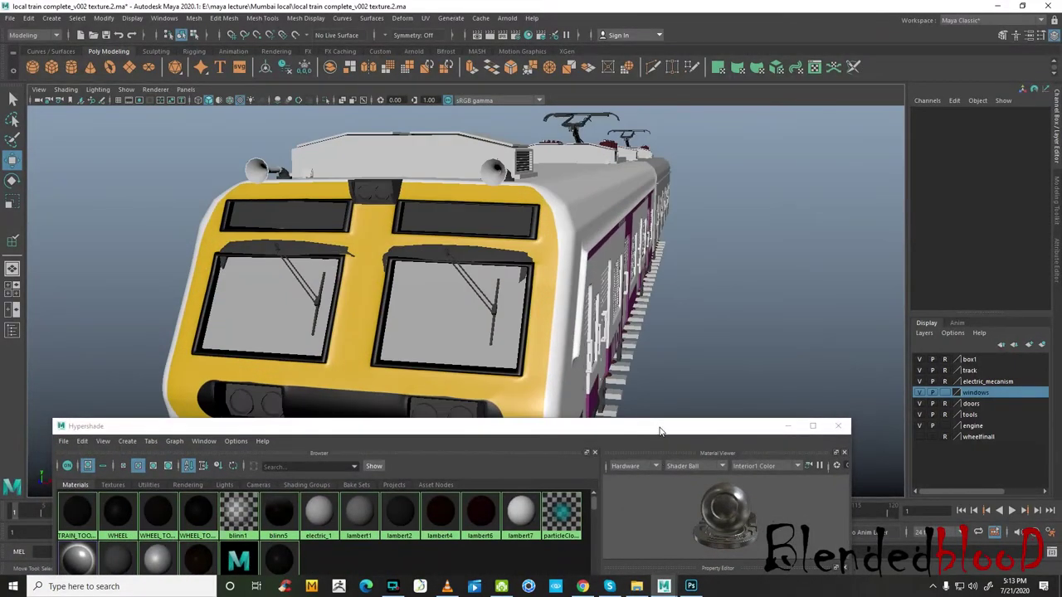
pyautogui.click(660, 428)
pyautogui.scroll(-5, 483, 276)
pyautogui.scroll(3, 477, 275)
pyautogui.scroll(2, 477, 275)
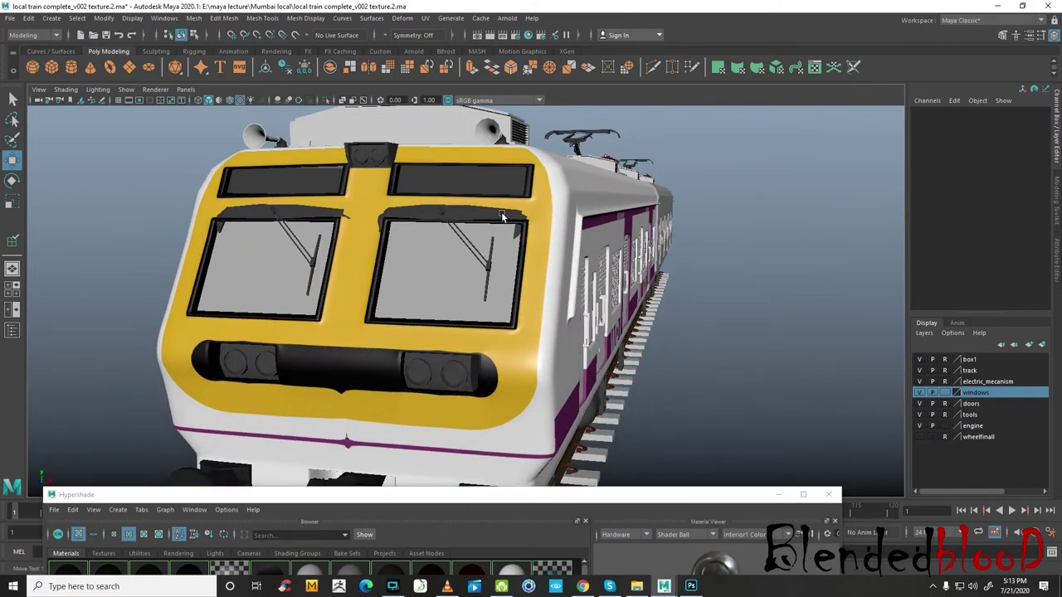
pyautogui.scroll(2, 501, 212)
pyautogui.keyDown('alt'); pyautogui.moveTo(485, 249); pyautogui.dragTo(487, 238); pyautogui.keyUp('alt')
pyautogui.click(488, 237)
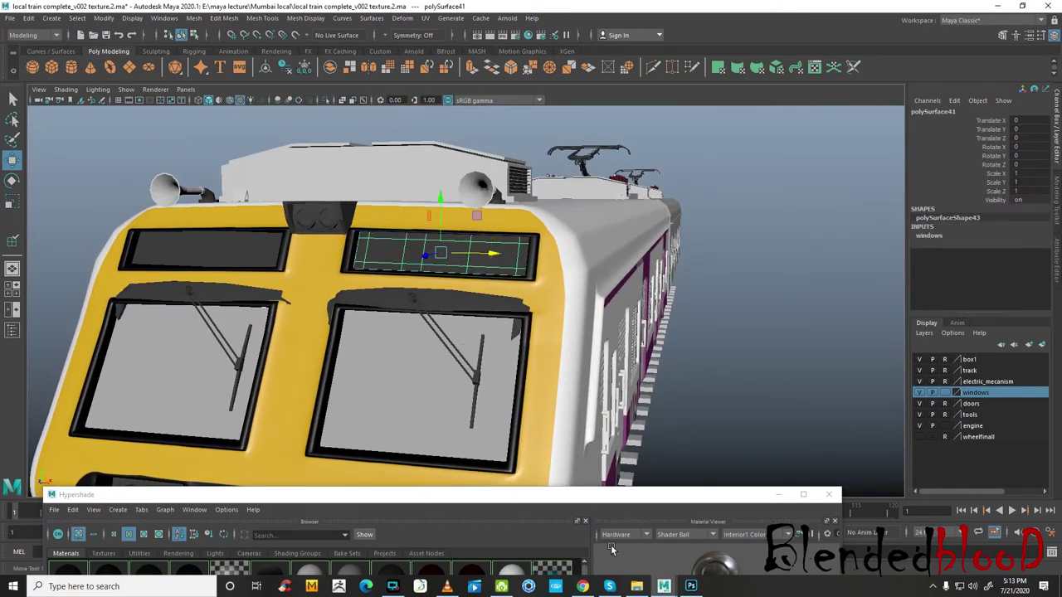
pyautogui.click(693, 589)
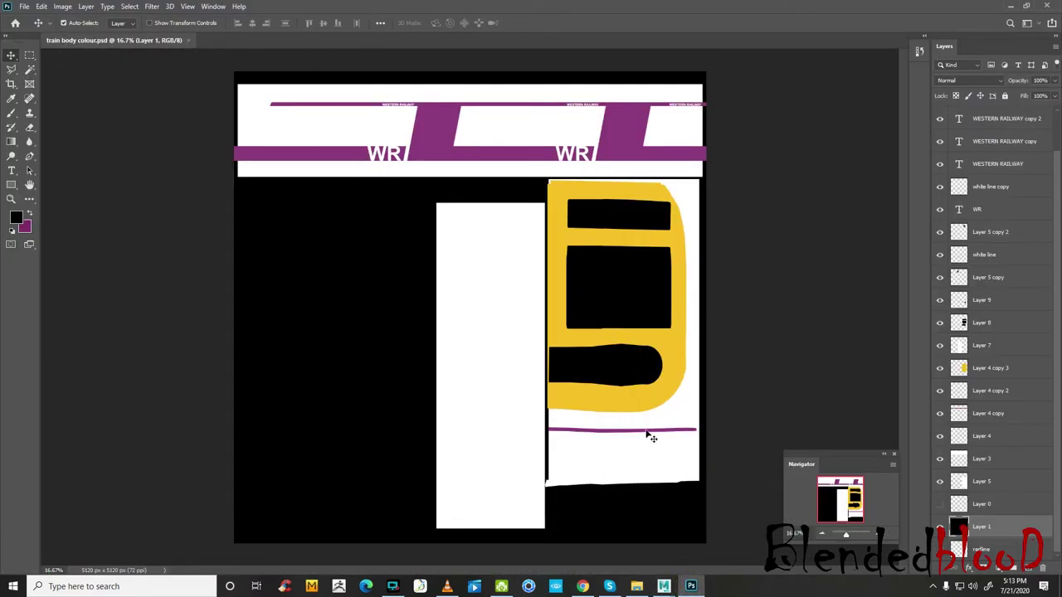
# - Replace the Google image search with 'churgate indicator'
pyautogui.click(637, 588)
pyautogui.moveTo(664, 587)
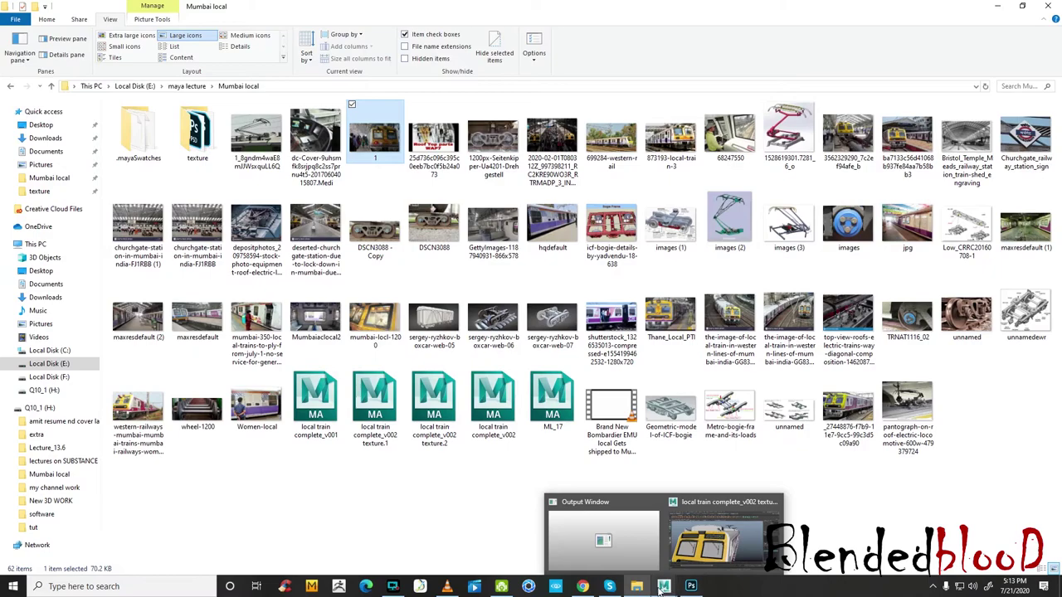
pyautogui.click(583, 588)
pyautogui.tripleClick(224, 62)
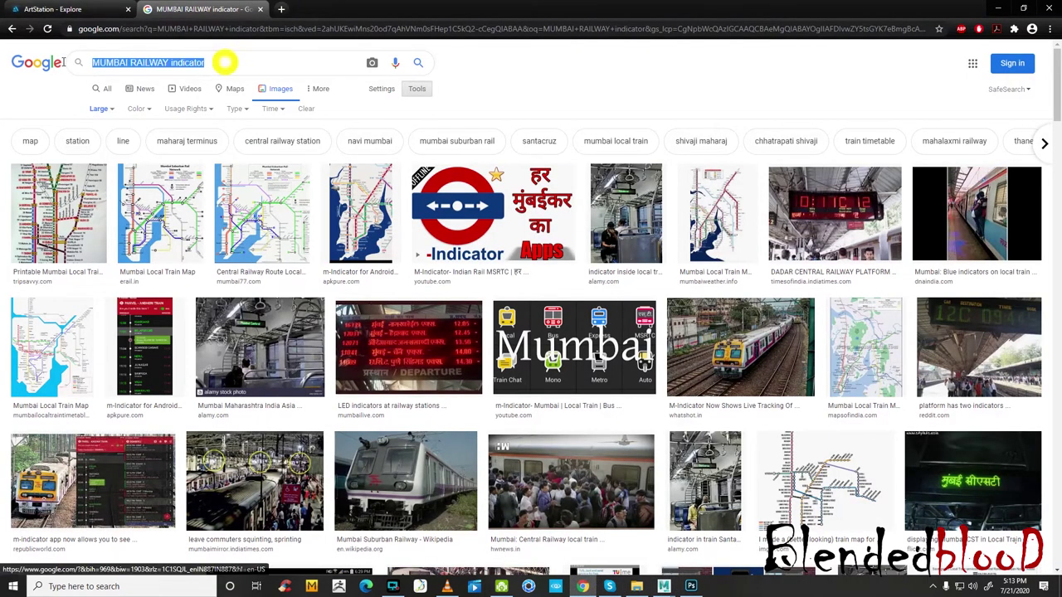
pyautogui.write('churga')
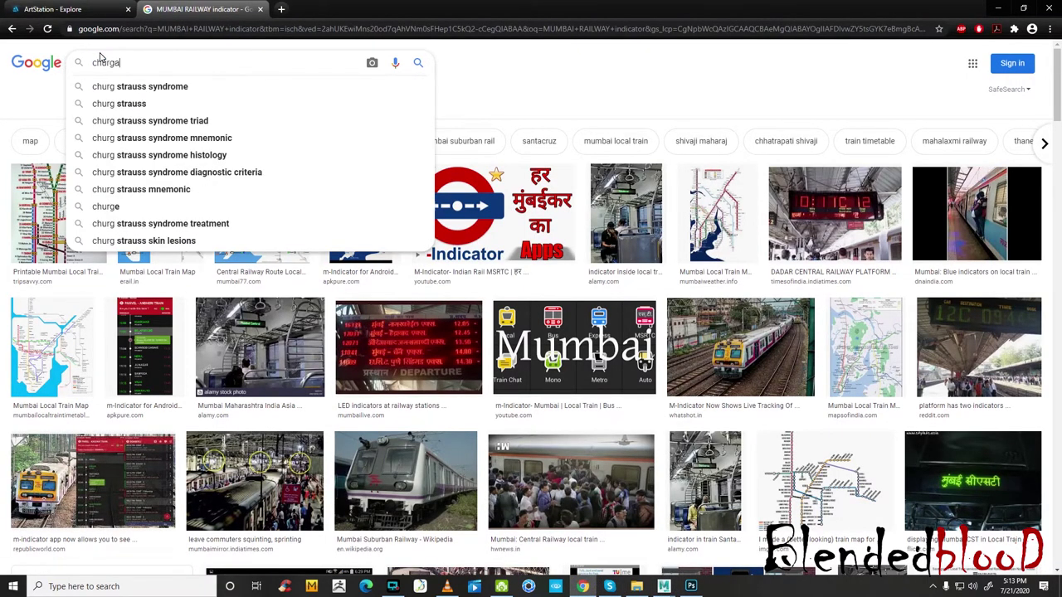
pyautogui.write('te indicator')
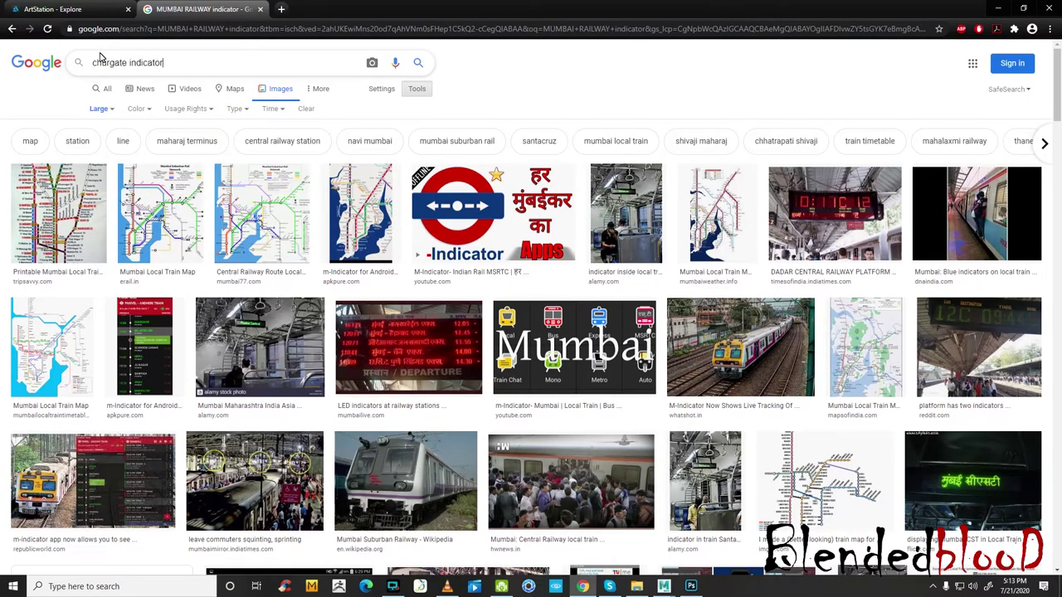
pyautogui.press('Return')
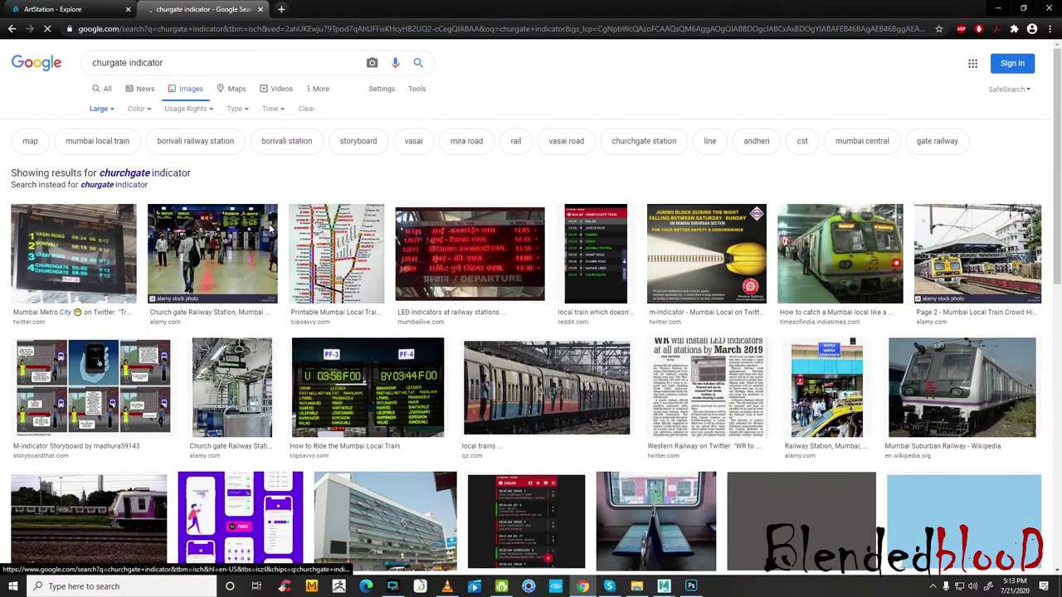
# - Scroll through the churgate indicator results and minimize Chrome
pyautogui.scroll(-3, 490, 332)
pyautogui.scroll(-3, 479, 329)
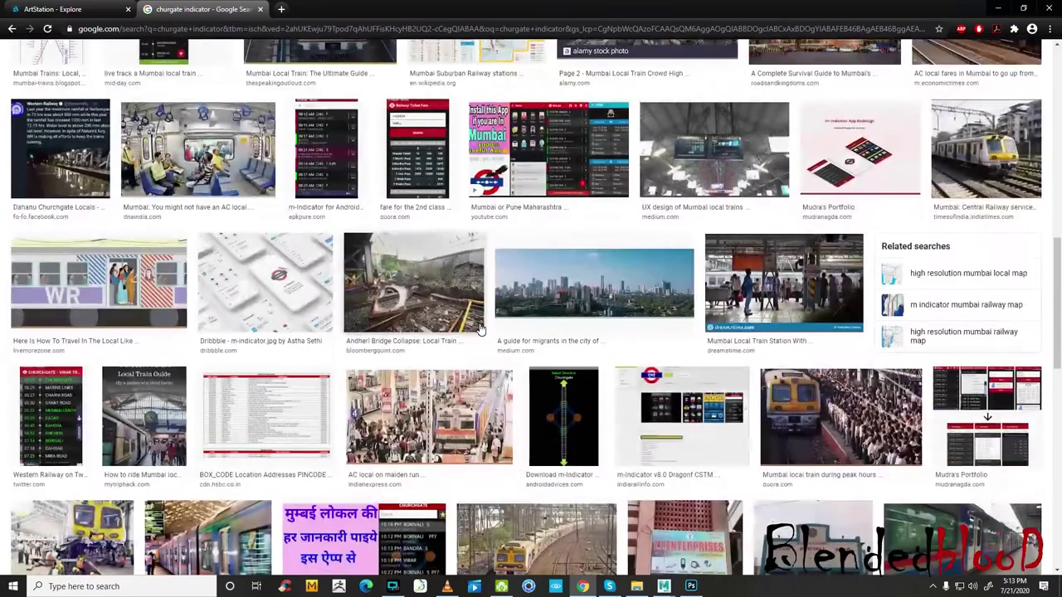
pyautogui.scroll(-3, 480, 329)
pyautogui.scroll(-1, 479, 330)
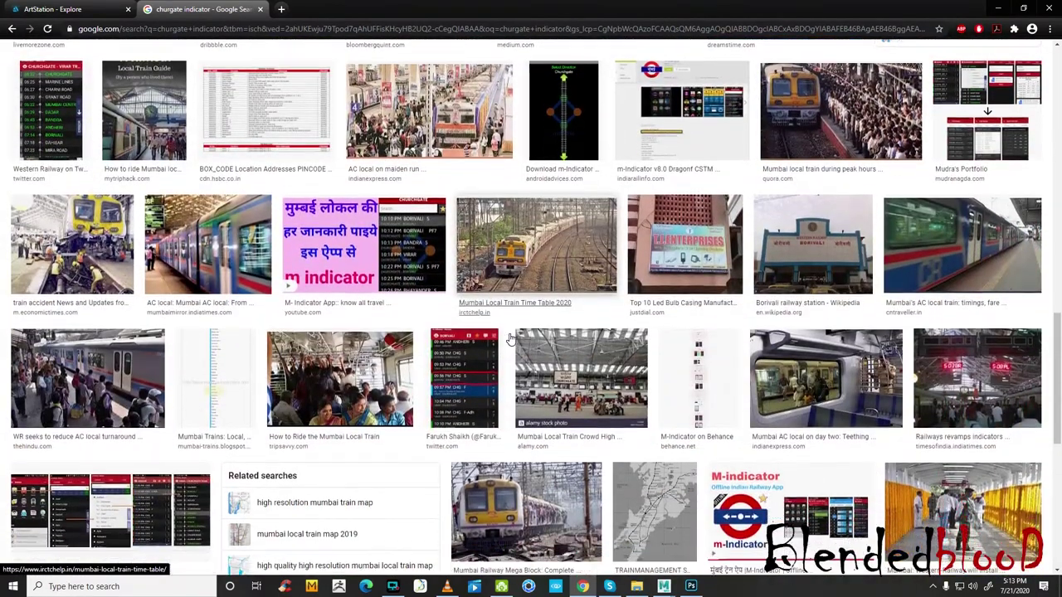
pyautogui.scroll(-1, 726, 357)
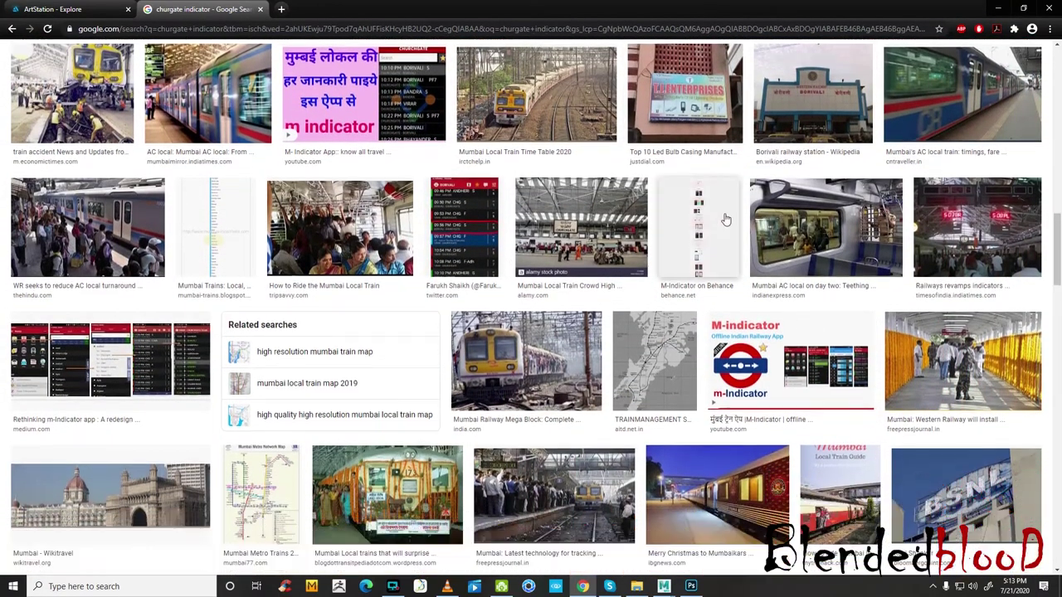
pyautogui.scroll(-2, 723, 218)
pyautogui.click(999, 8)
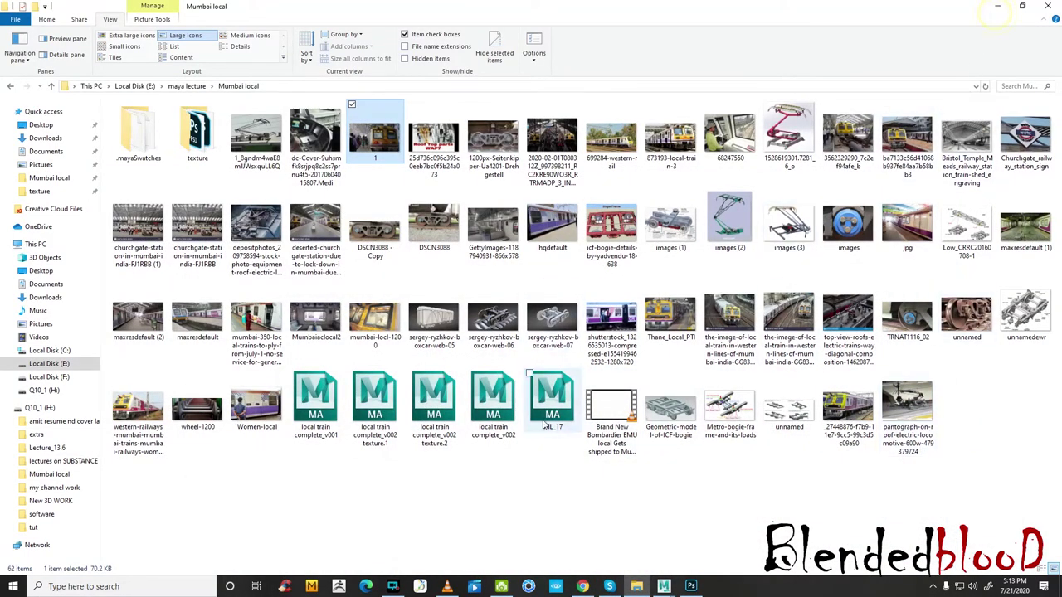
# - Place the mumbai-locl-1200 photo on the train texture, open it as its own document, then delete it from the texture
pyautogui.click(554, 484)
pyautogui.moveTo(377, 319); pyautogui.dragTo(689, 592)
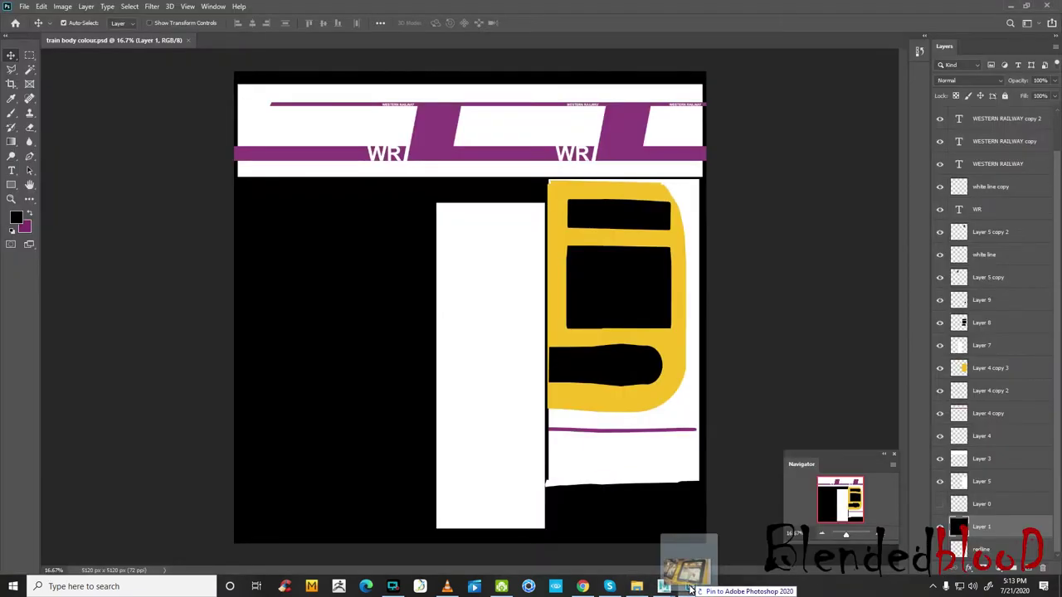
pyautogui.moveTo(689, 591); pyautogui.dragTo(622, 295)
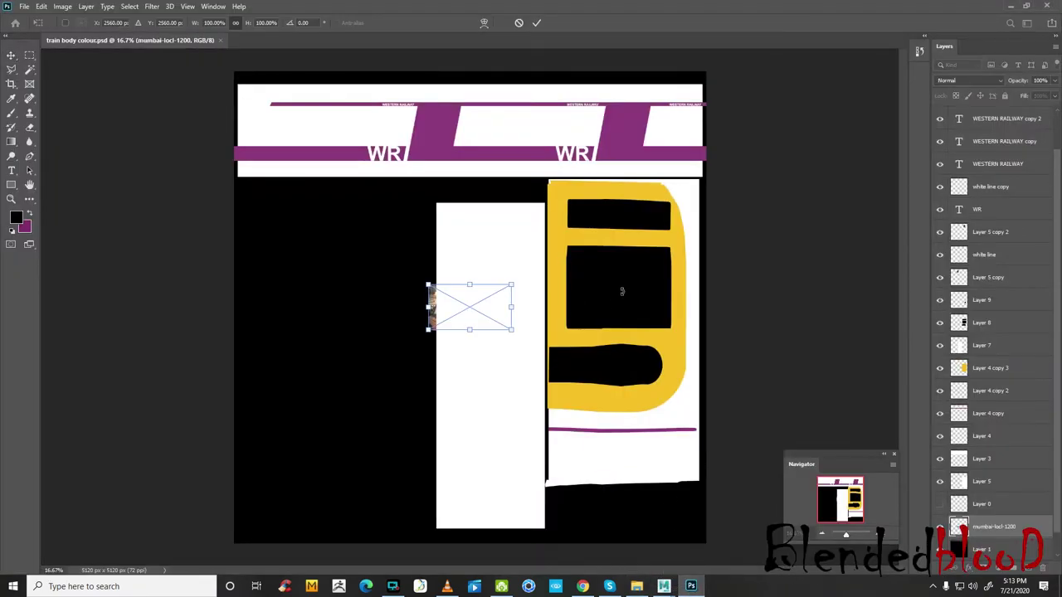
pyautogui.press('Return')
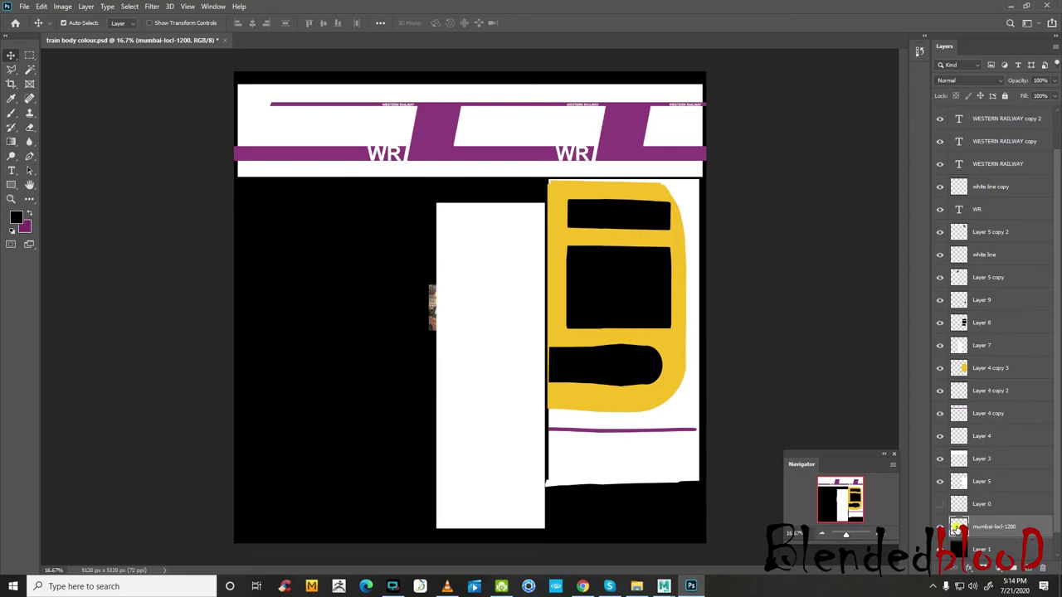
pyautogui.doubleClick(958, 528)
pyautogui.click(170, 38)
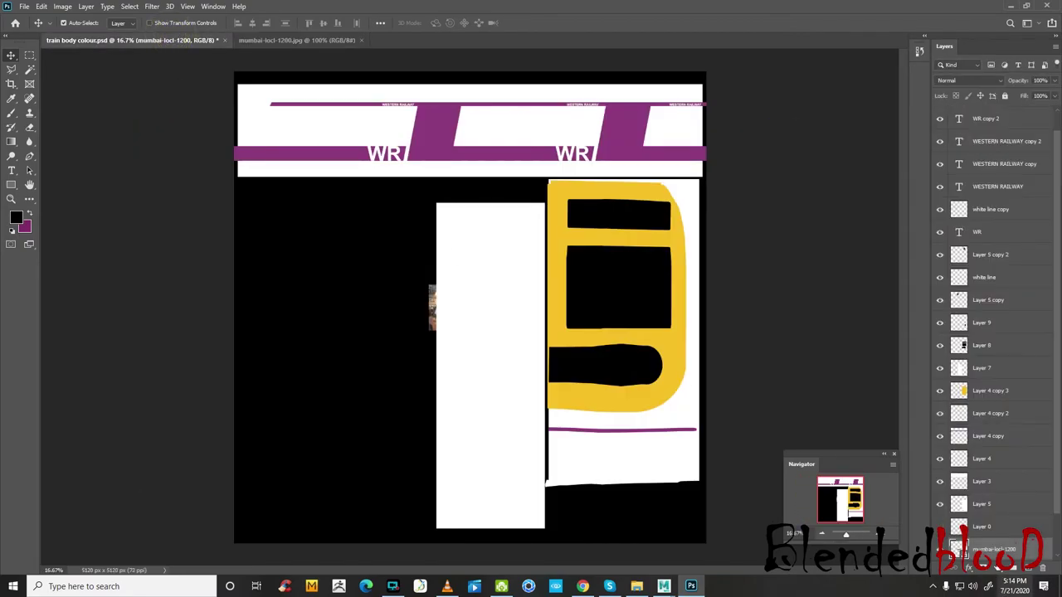
pyautogui.press('Delete')
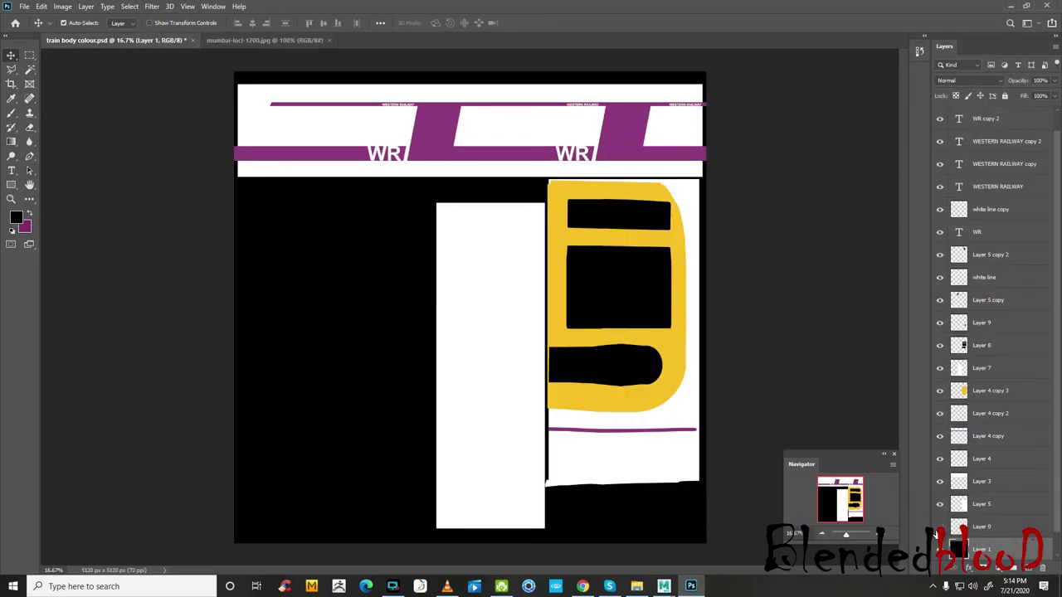
pyautogui.click(938, 531)
pyautogui.click(937, 531)
# - In the mumbai-locl-1200.jpg document, unlock the Background into Layer 0
pyautogui.click(291, 41)
pyautogui.doubleClick(1006, 114)
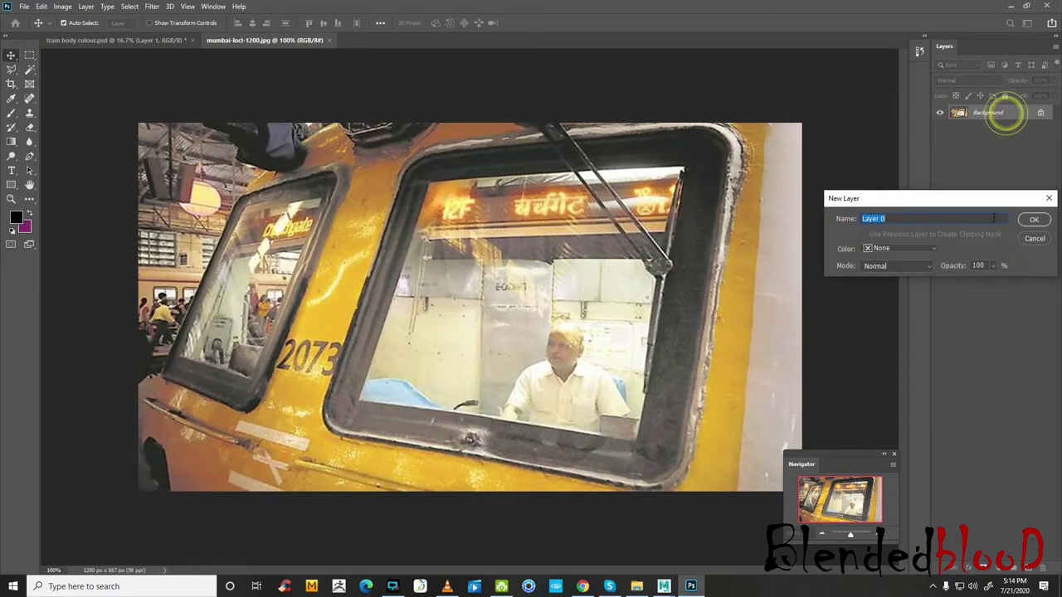
pyautogui.press('Return')
pyautogui.press('i')
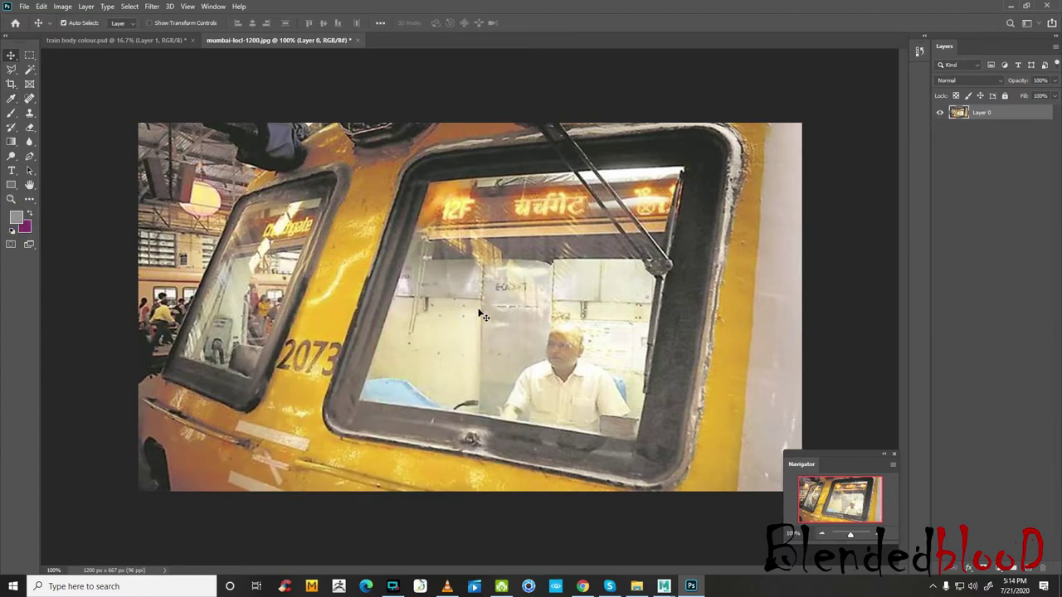
# - Fill the layer with grey and add a CHURGATE text layer on the canvas
pyautogui.hotkey('alt', 'BackSpace')
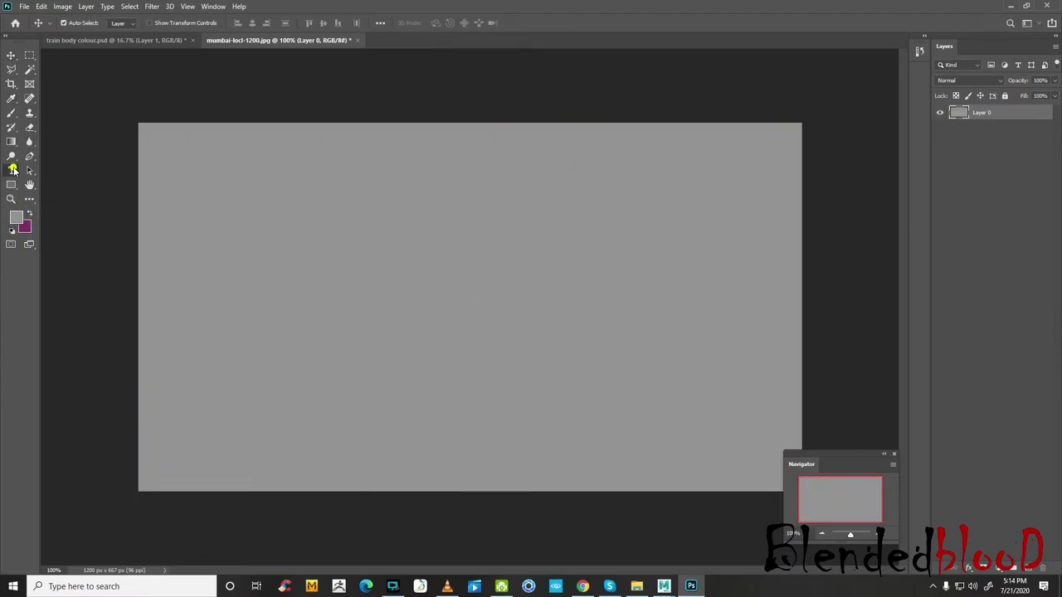
pyautogui.click(12, 170)
pyautogui.click(359, 321)
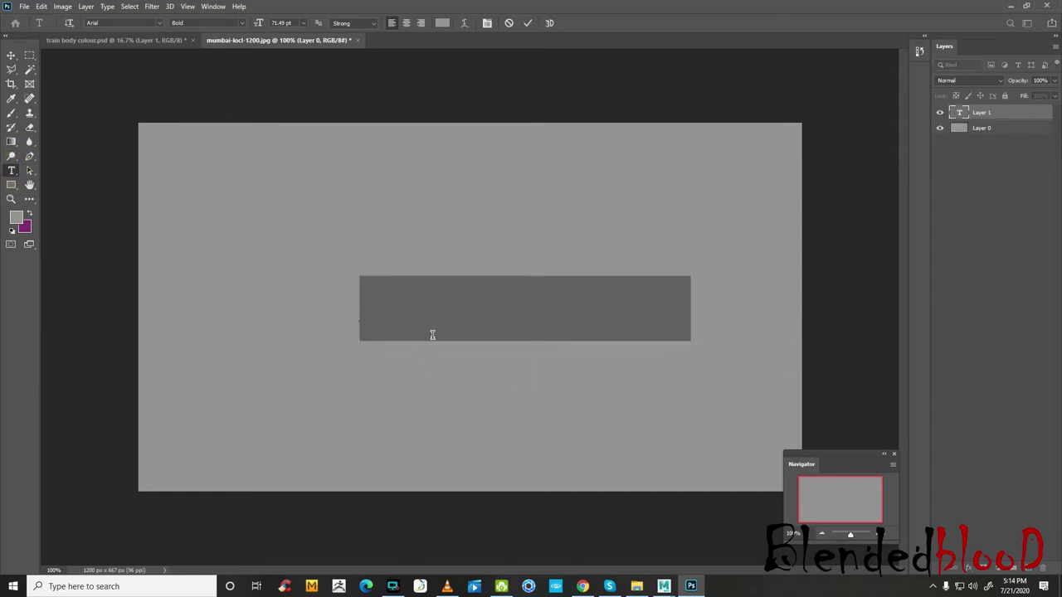
pyautogui.write('Mum')
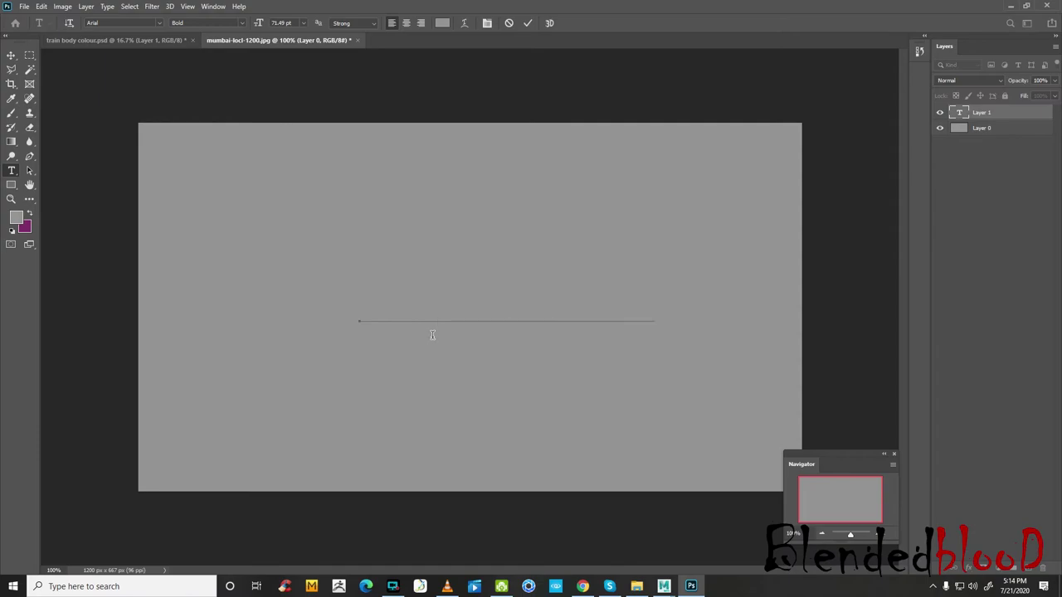
pyautogui.click(11, 54)
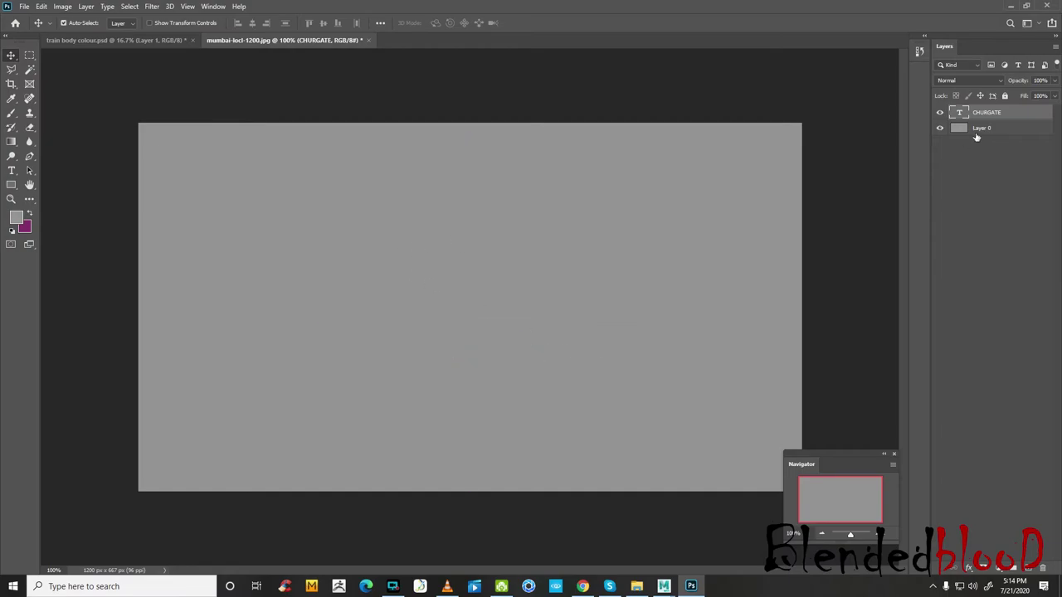
# - Recolour the CHURGATE text yellow and nudge it slightly upward
pyautogui.click(11, 169)
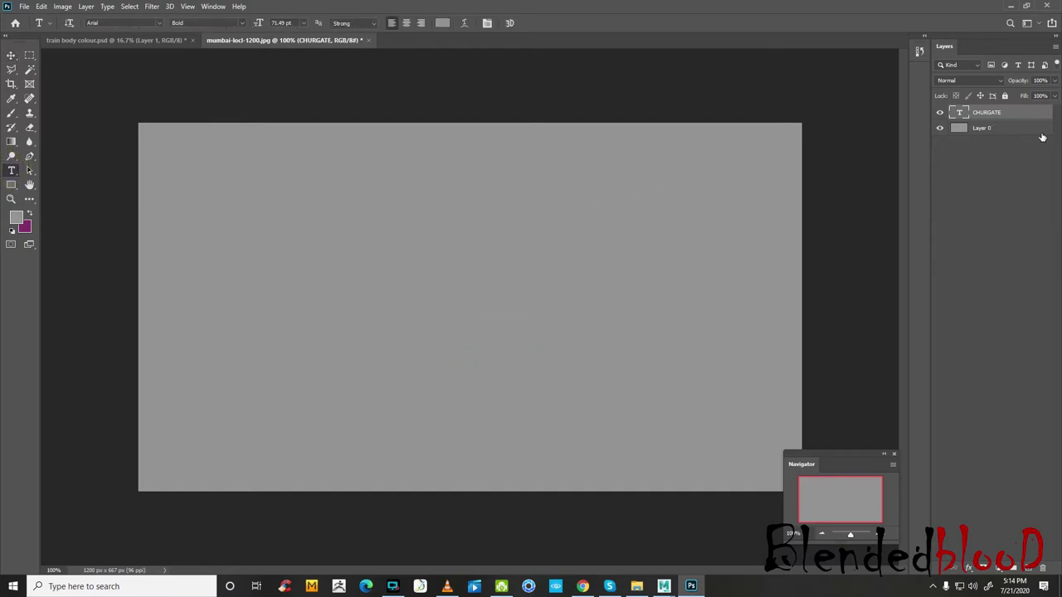
pyautogui.click(940, 128)
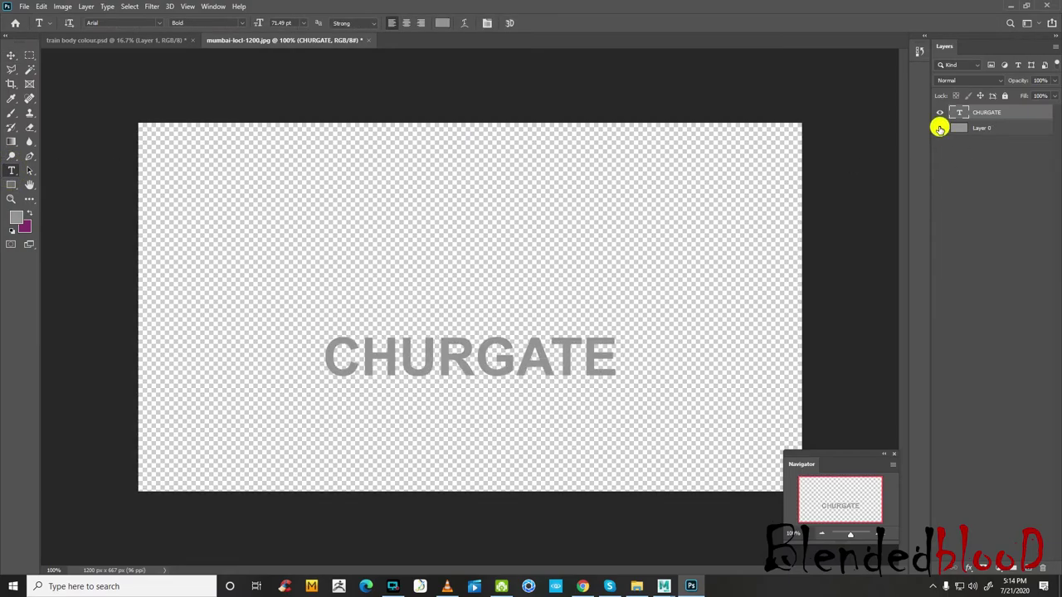
pyautogui.doubleClick(329, 368)
pyautogui.click(442, 23)
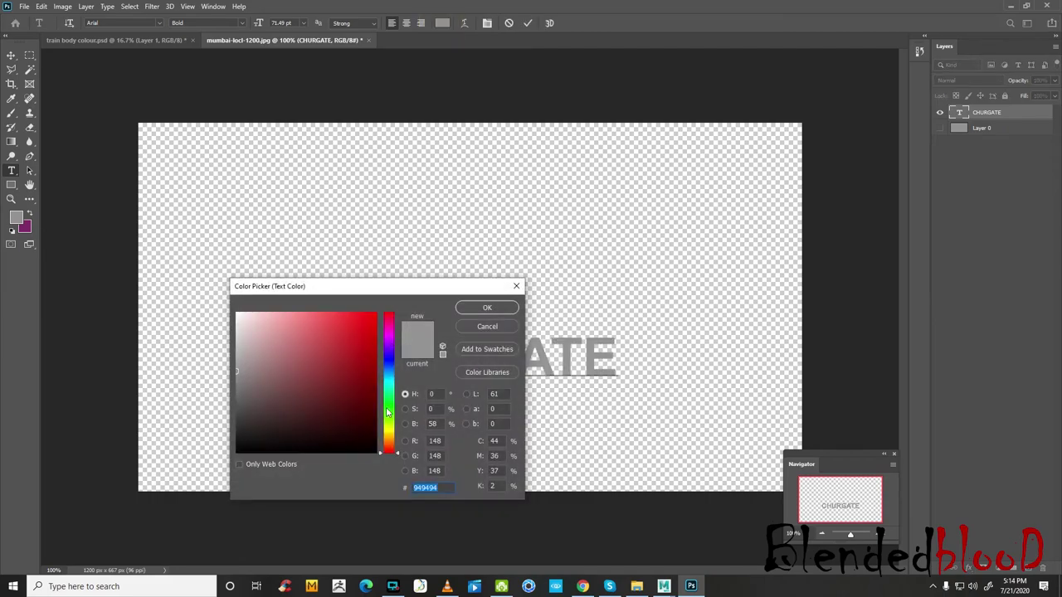
pyautogui.moveTo(387, 412); pyautogui.dragTo(386, 432)
pyautogui.moveTo(368, 372); pyautogui.dragTo(376, 313)
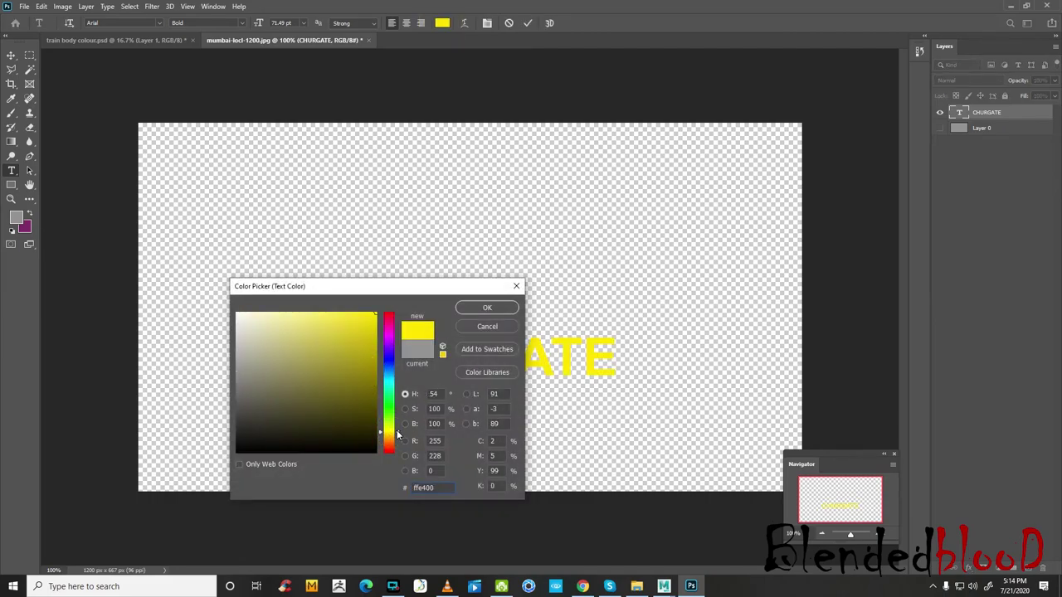
pyautogui.moveTo(398, 435); pyautogui.dragTo(400, 437)
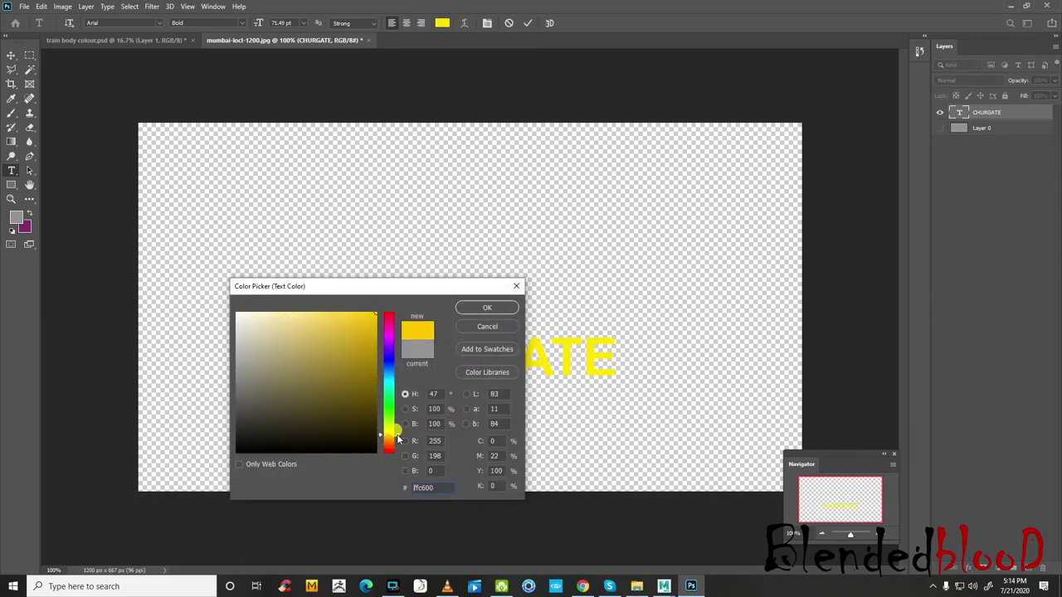
pyautogui.click(482, 309)
pyautogui.click(17, 54)
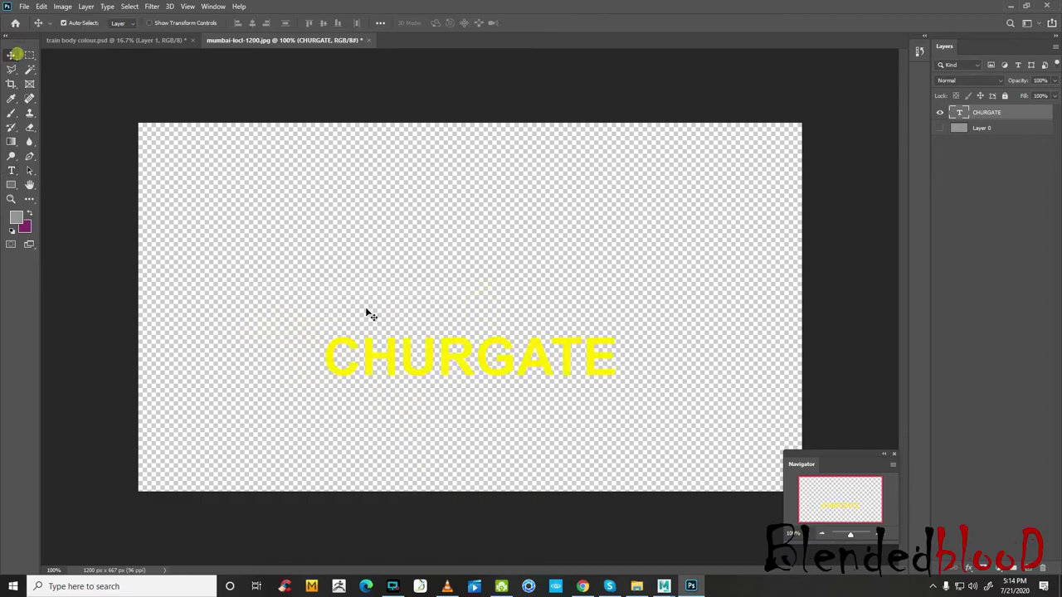
pyautogui.click(940, 128)
pyautogui.moveTo(540, 355); pyautogui.dragTo(540, 305)
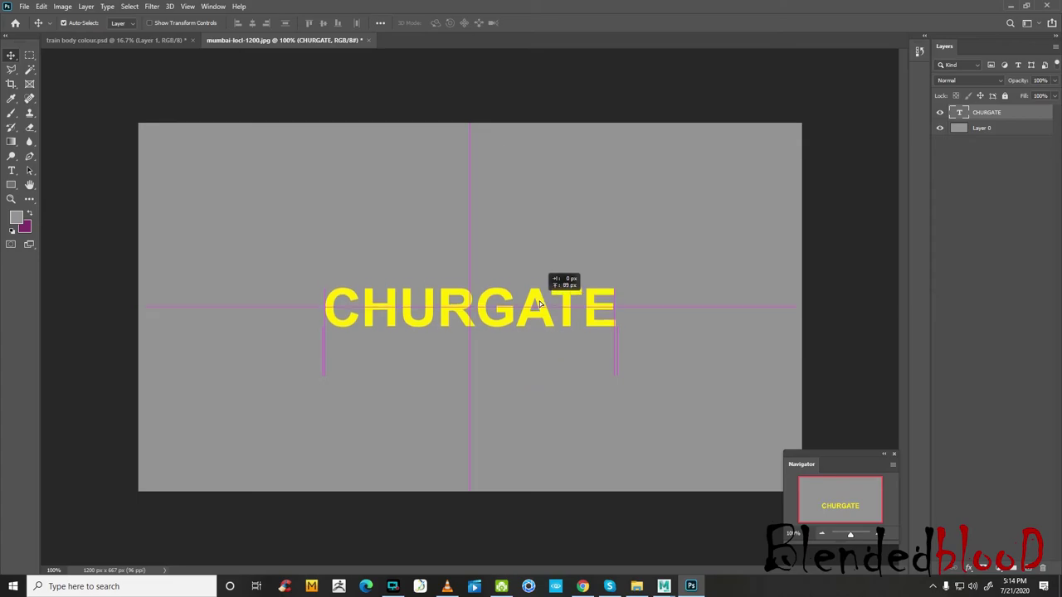
pyautogui.moveTo(636, 587)
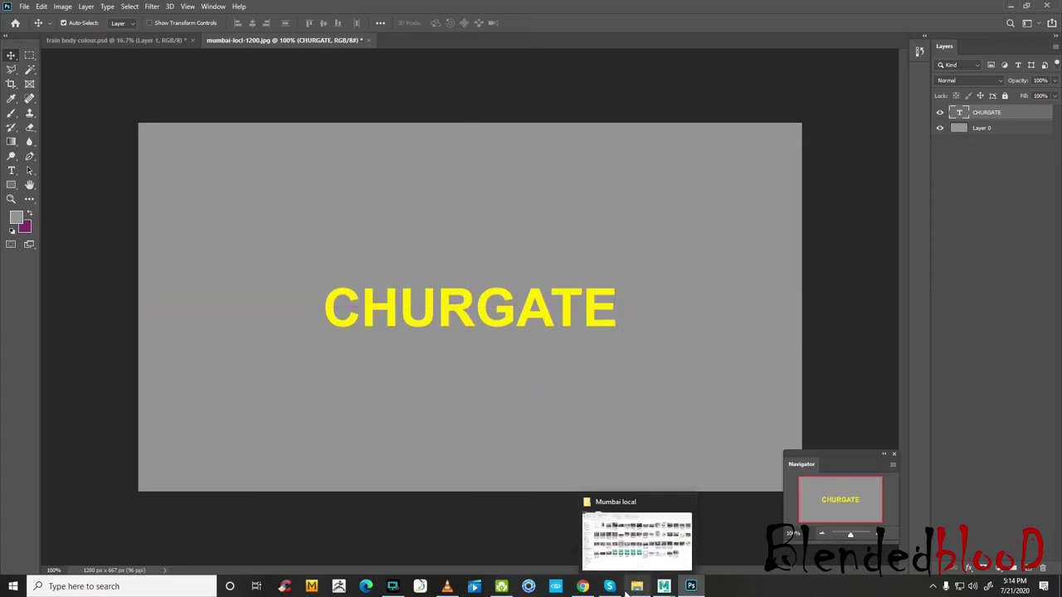
# - Bring up the Mumbai local folder and preview train photo 1
pyautogui.click(630, 586)
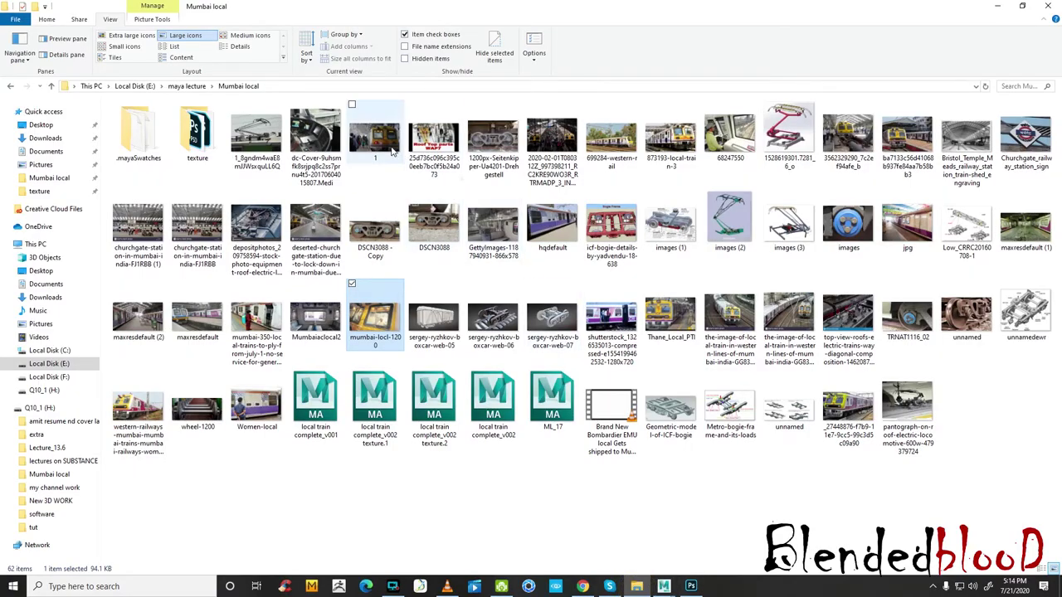
pyautogui.doubleClick(393, 152)
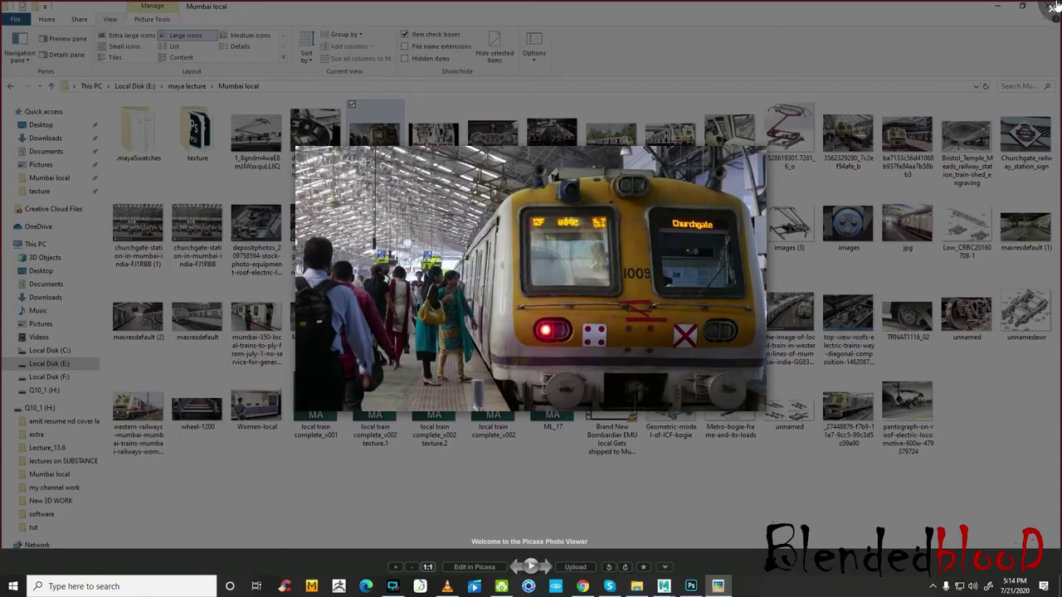
pyautogui.click(1052, 7)
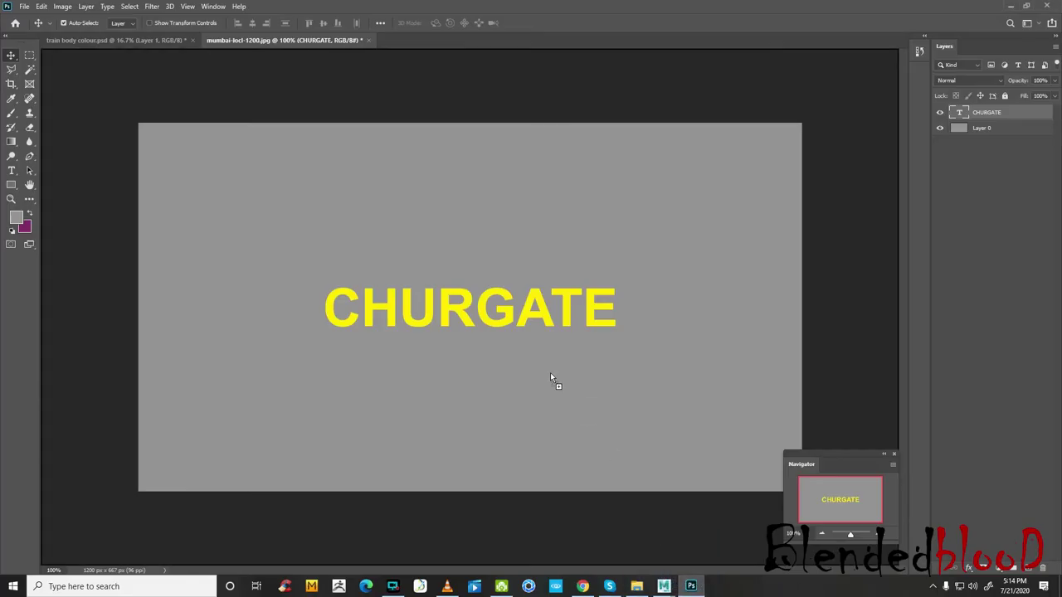
# - Place the train photo into the document, zoom out to 66.7% and rasterize its layer
pyautogui.moveTo(691, 591); pyautogui.dragTo(539, 368)
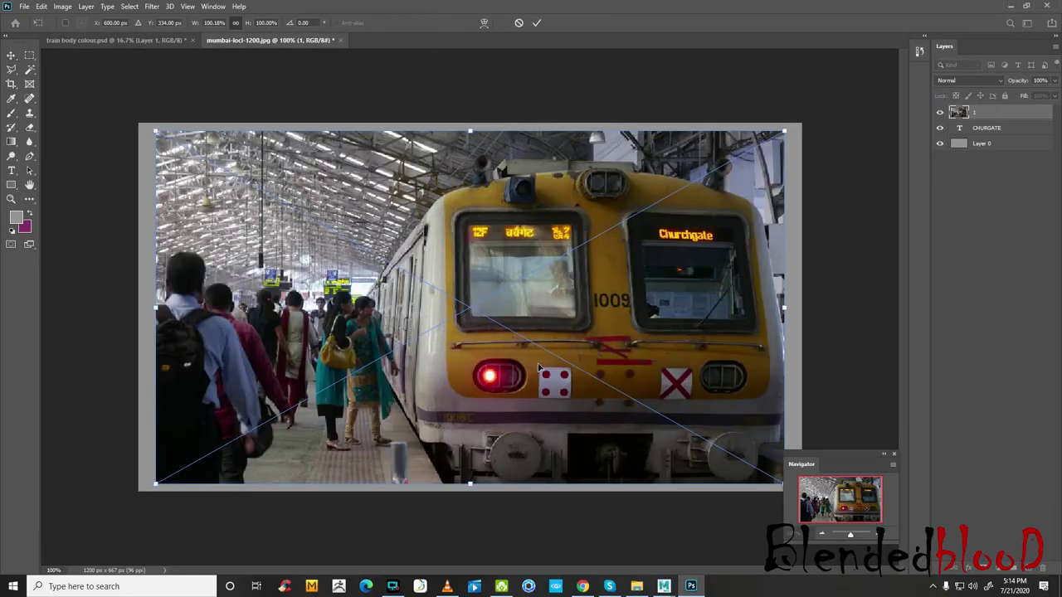
pyautogui.press('Return')
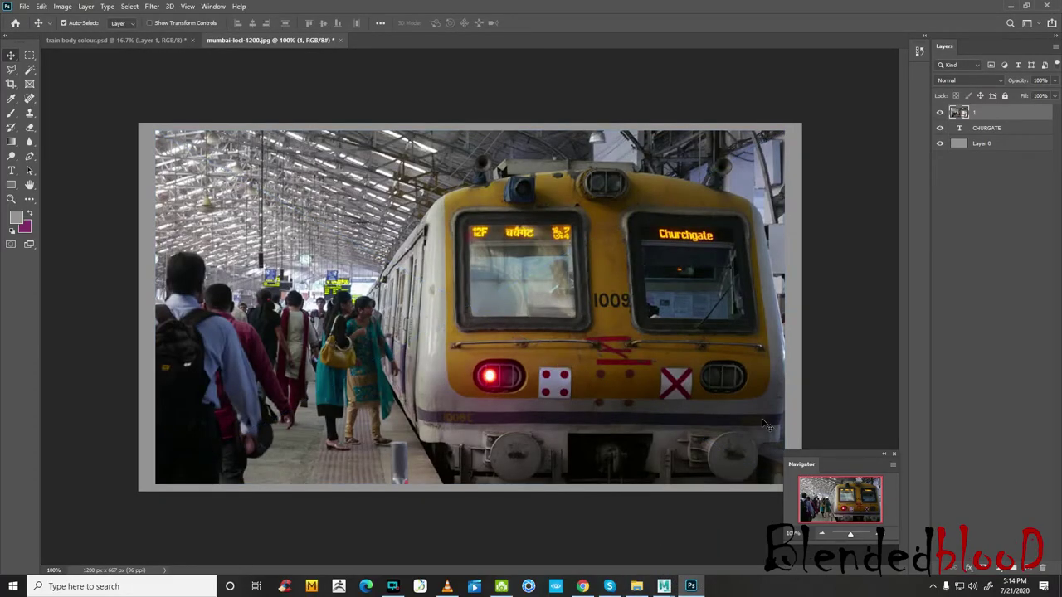
pyautogui.click(823, 535)
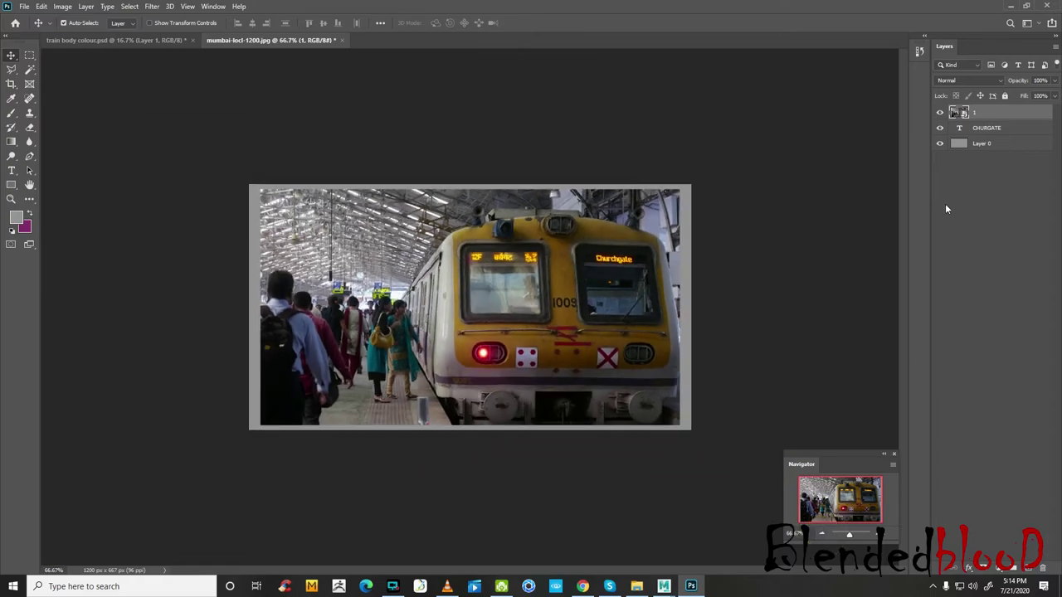
pyautogui.rightClick(1003, 108)
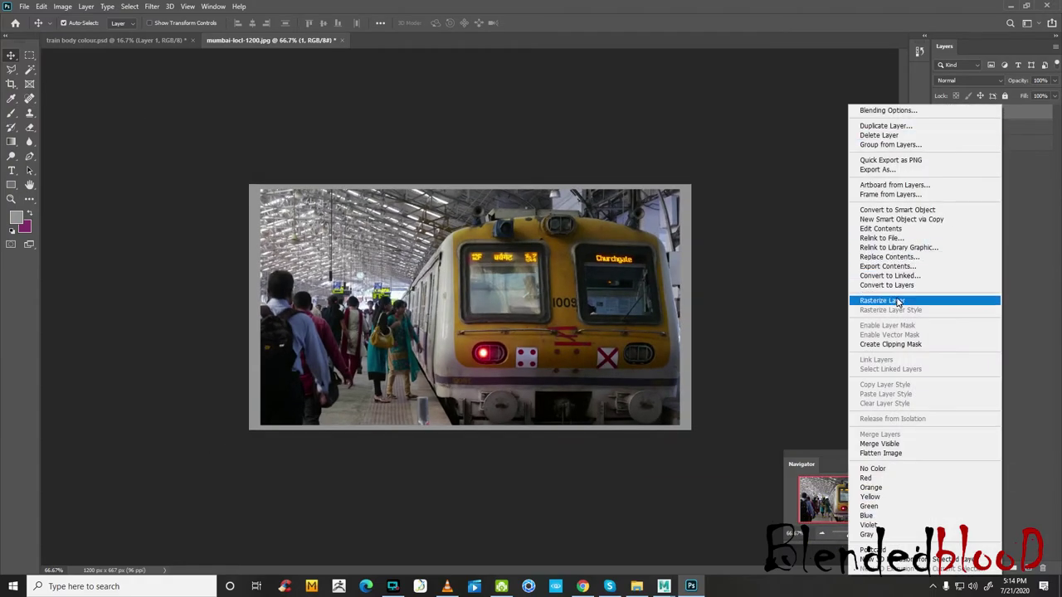
pyautogui.click(896, 299)
# - Marquee-delete every part of the photo except the Churchgate display sign
pyautogui.click(29, 54)
pyautogui.moveTo(146, 137); pyautogui.dragTo(699, 247)
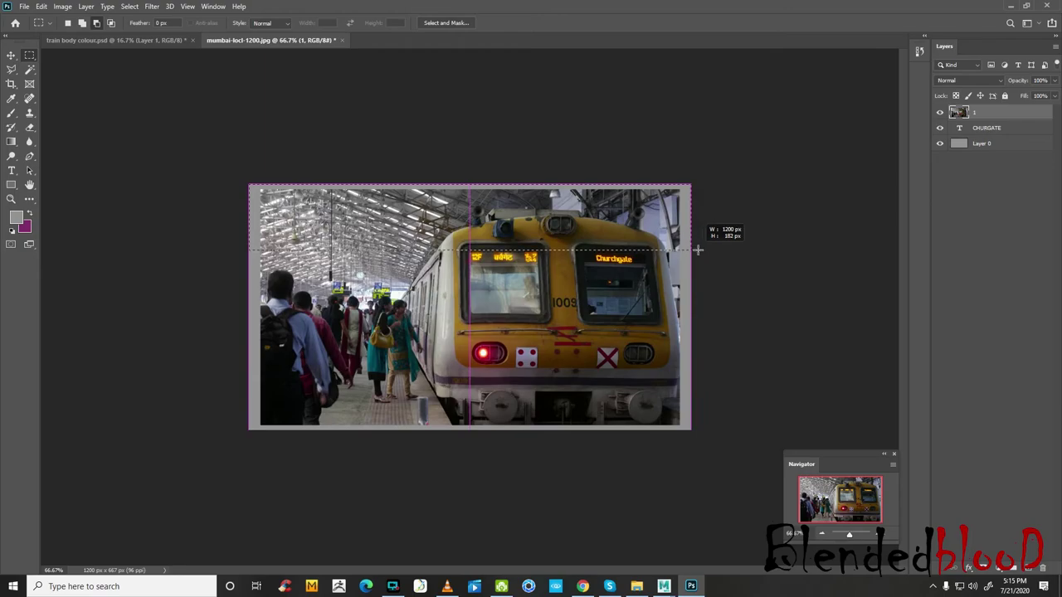
pyautogui.press('Delete')
pyautogui.moveTo(697, 433)
pyautogui.mouseDown()
pyautogui.moveTo(221, 277)
pyautogui.moveTo(166, 156)
pyautogui.mouseUp()
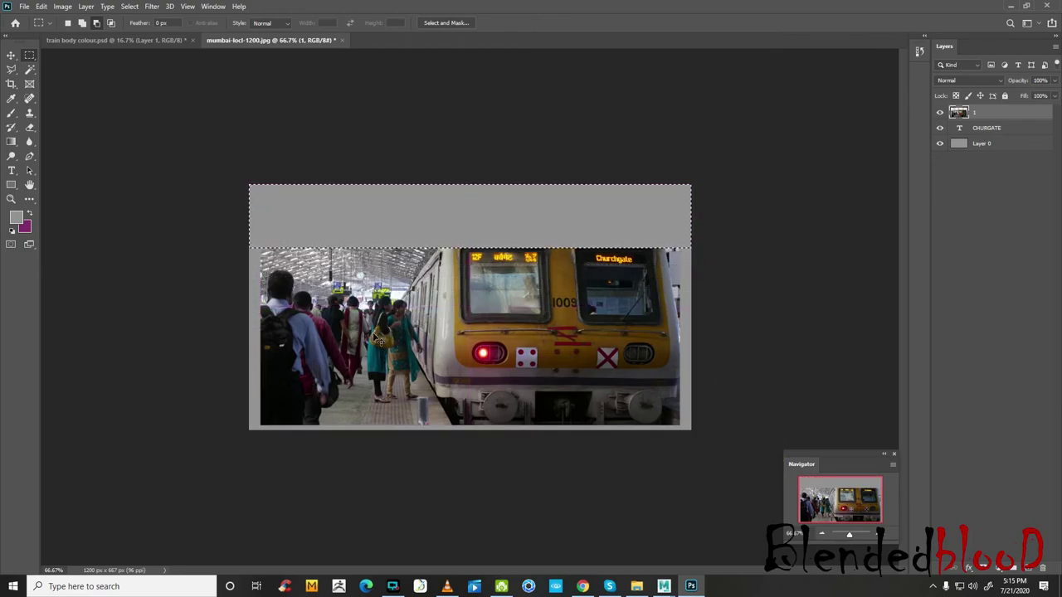
pyautogui.hotkey('ctrl', 'd')
pyautogui.moveTo(384, 320)
pyautogui.mouseDown()
pyautogui.moveTo(232, 280)
pyautogui.moveTo(414, 305)
pyautogui.moveTo(621, 302)
pyautogui.mouseUp()
pyautogui.press('Delete')
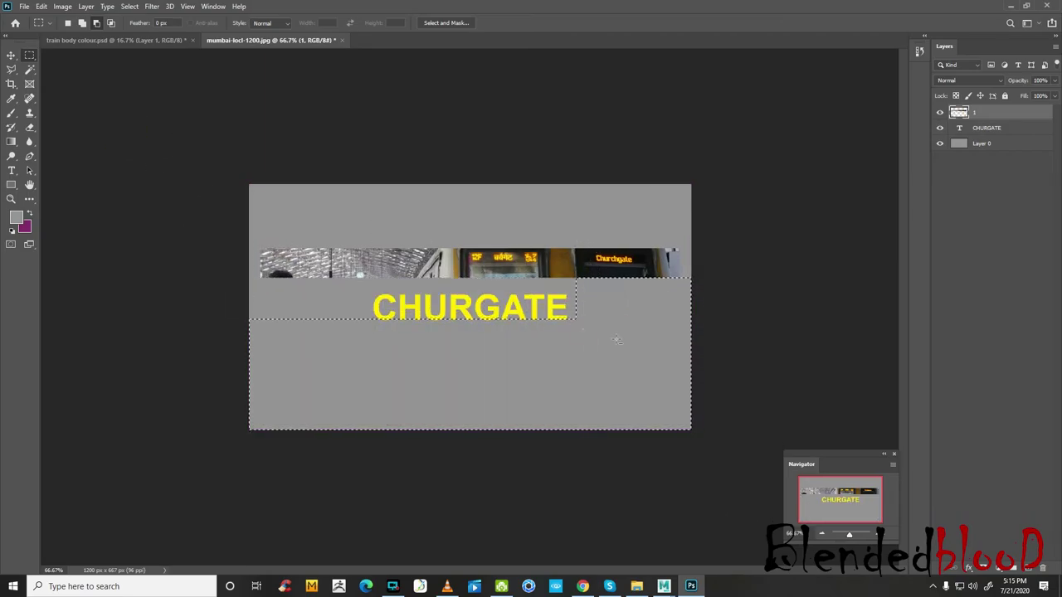
pyautogui.moveTo(253, 172); pyautogui.dragTo(572, 325)
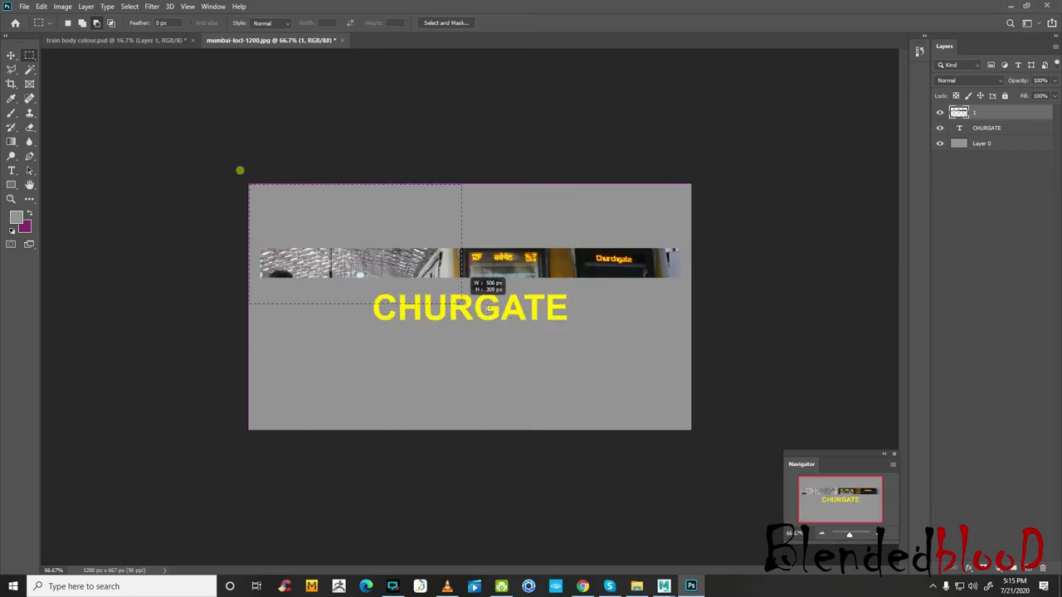
pyautogui.press('Delete')
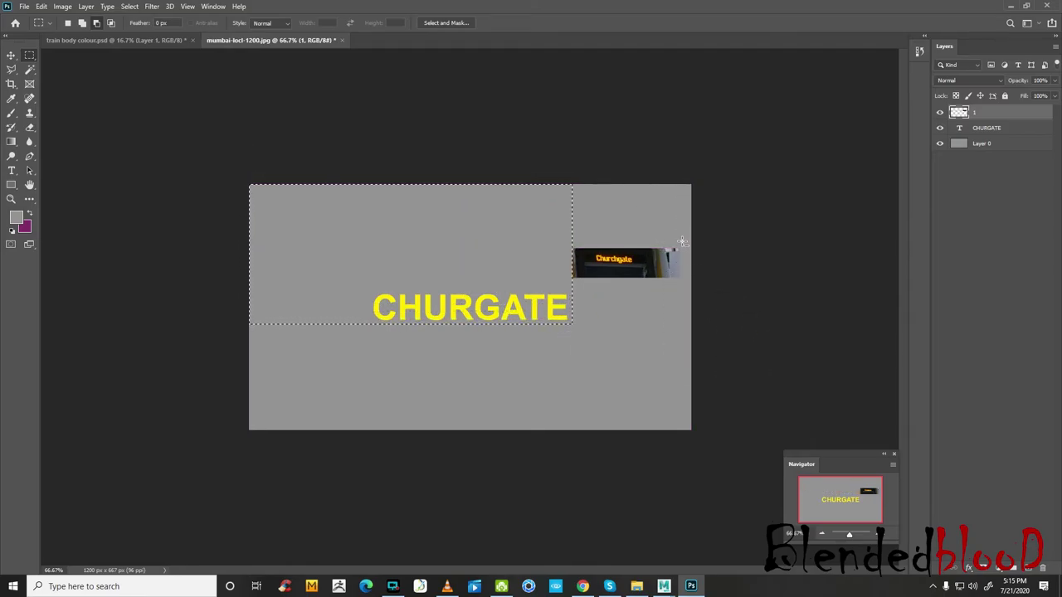
pyautogui.moveTo(751, 206)
pyautogui.mouseDown()
pyautogui.moveTo(648, 330)
pyautogui.moveTo(615, 350)
pyautogui.mouseUp()
pyautogui.press('Delete')
# - Enlarge the Churchgate sign crop to about 253% and move it to the top-right corner
pyautogui.click(11, 55)
pyautogui.press('t')
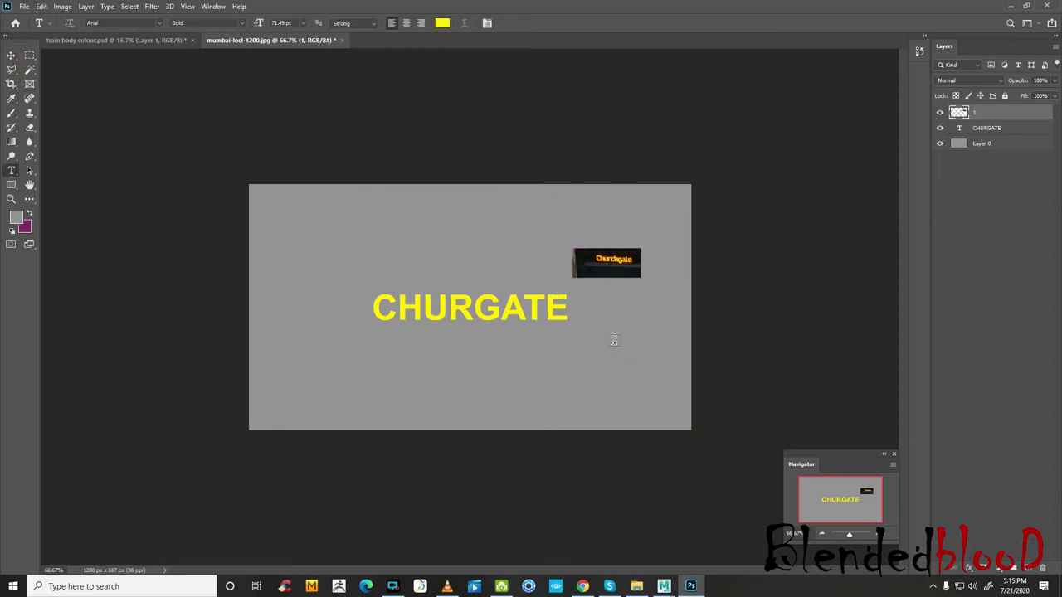
pyautogui.press('v')
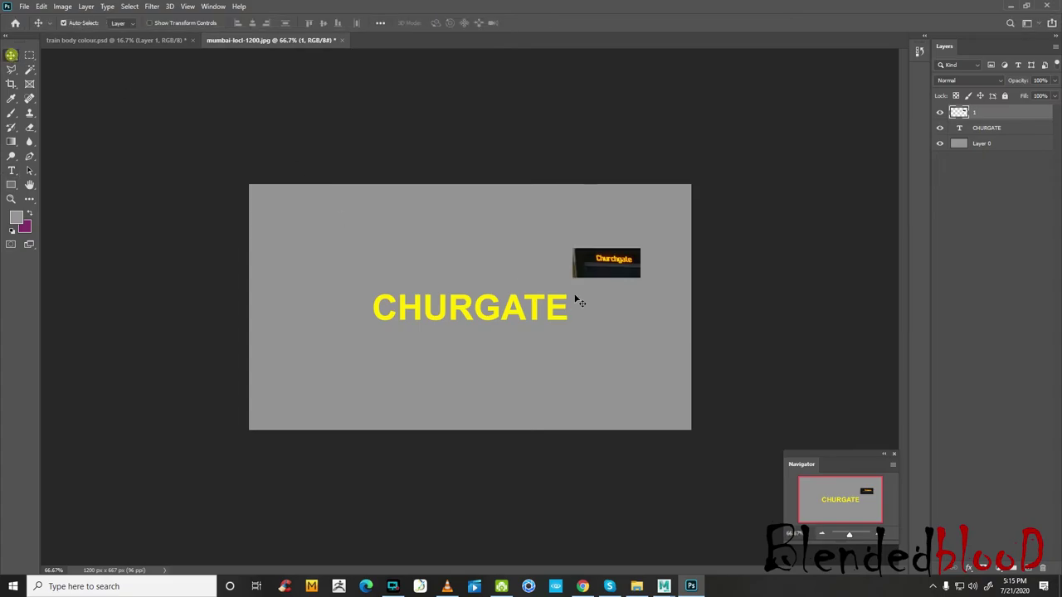
pyautogui.hotkey('ctrl', 't')
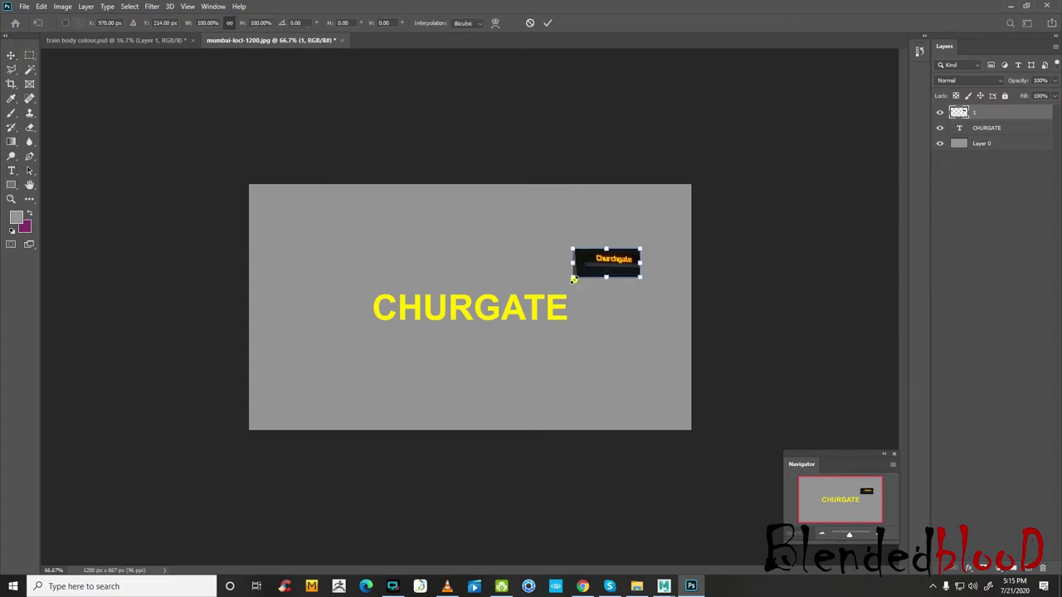
pyautogui.moveTo(573, 280); pyautogui.dragTo(498, 315)
pyautogui.moveTo(576, 279); pyautogui.dragTo(631, 253)
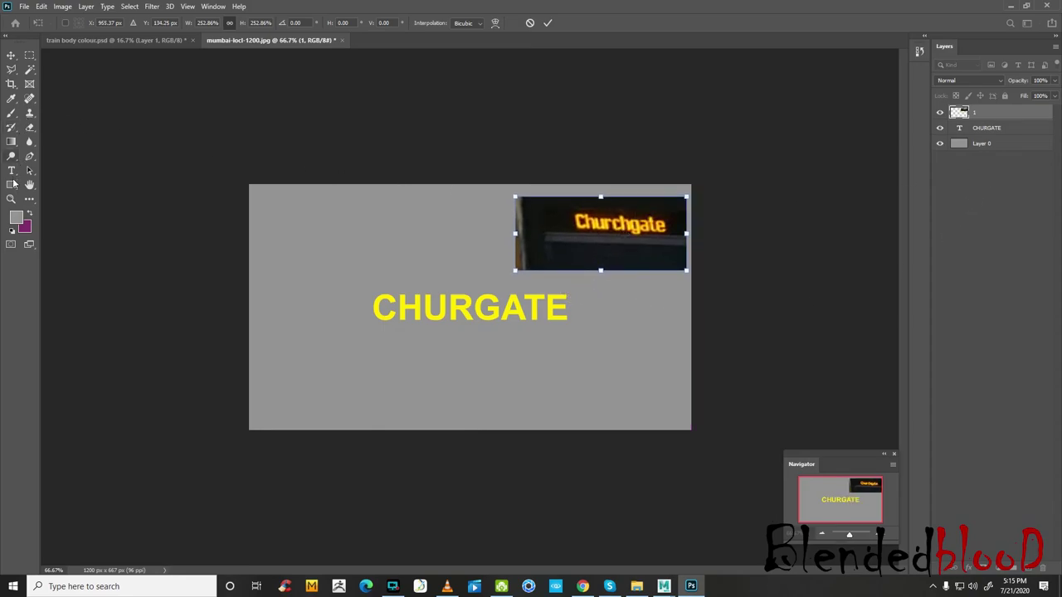
pyautogui.click(12, 170)
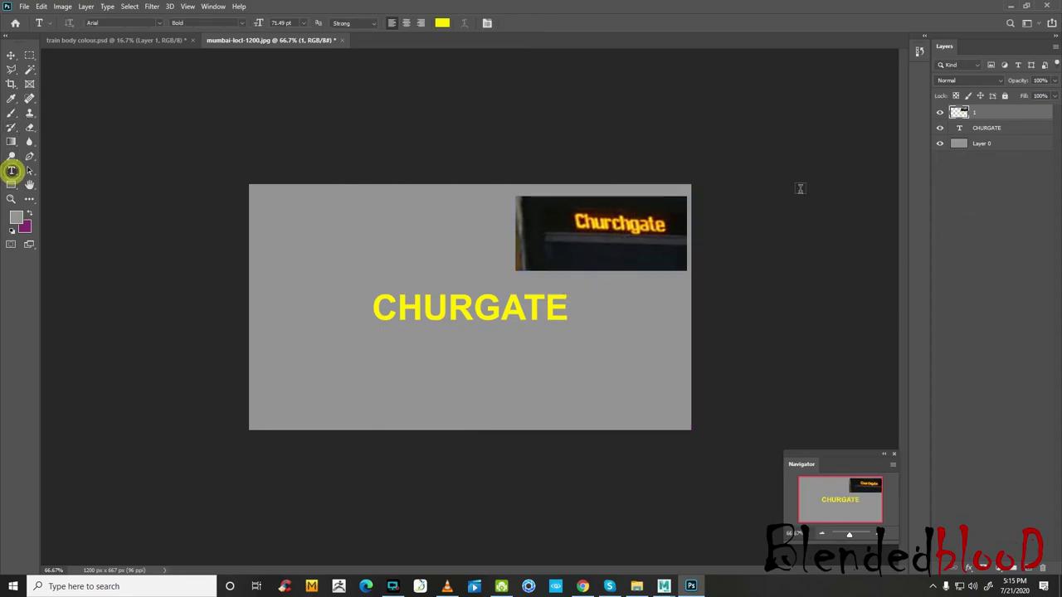
# - Correct the text from CHURGATE to Churchgate
pyautogui.click(1015, 130)
pyautogui.moveTo(398, 310); pyautogui.dragTo(628, 334)
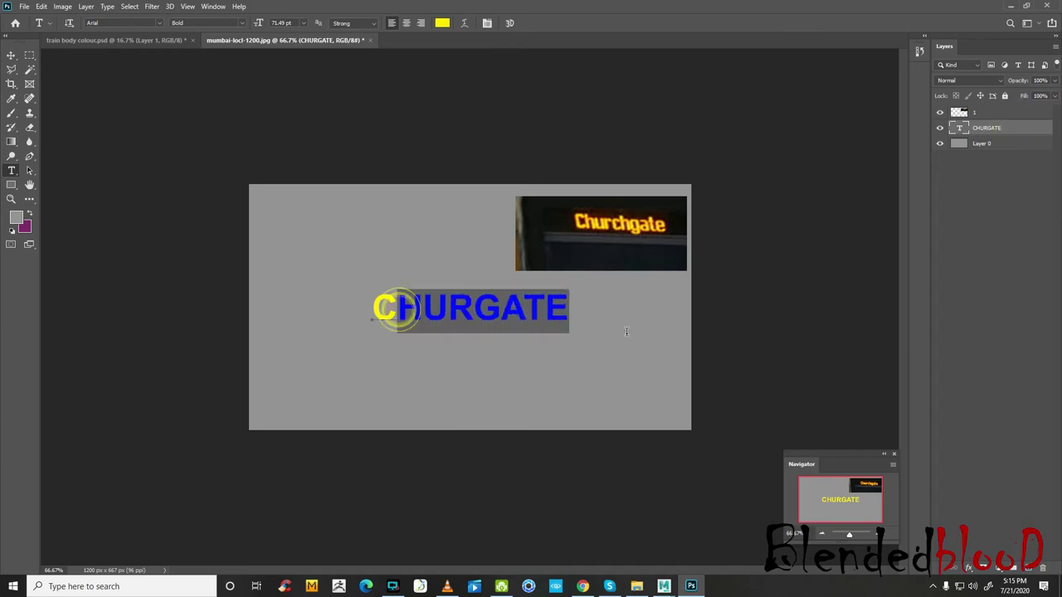
pyautogui.write('h')
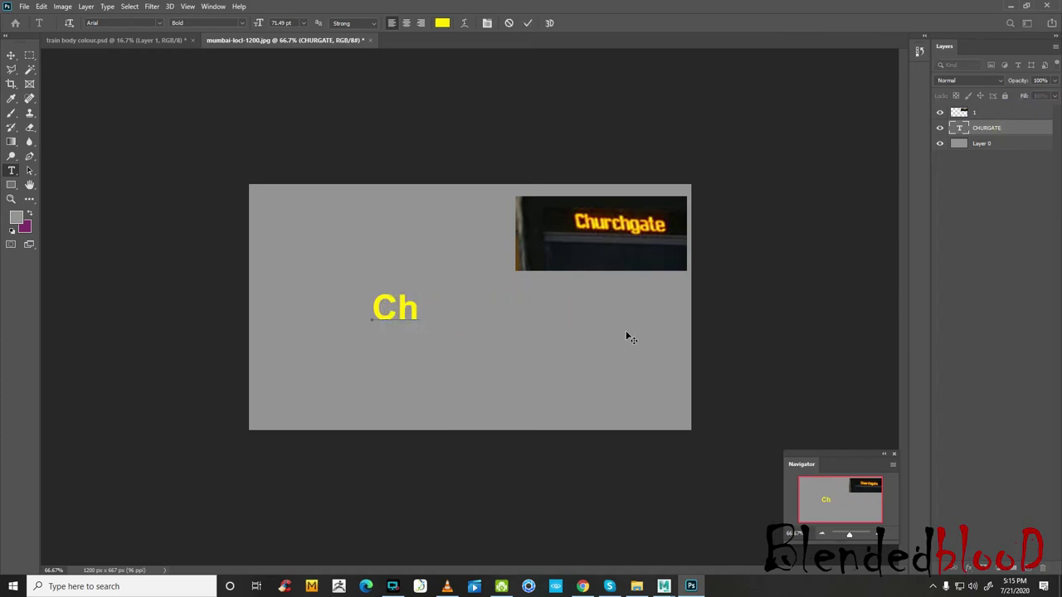
pyautogui.write('urch')
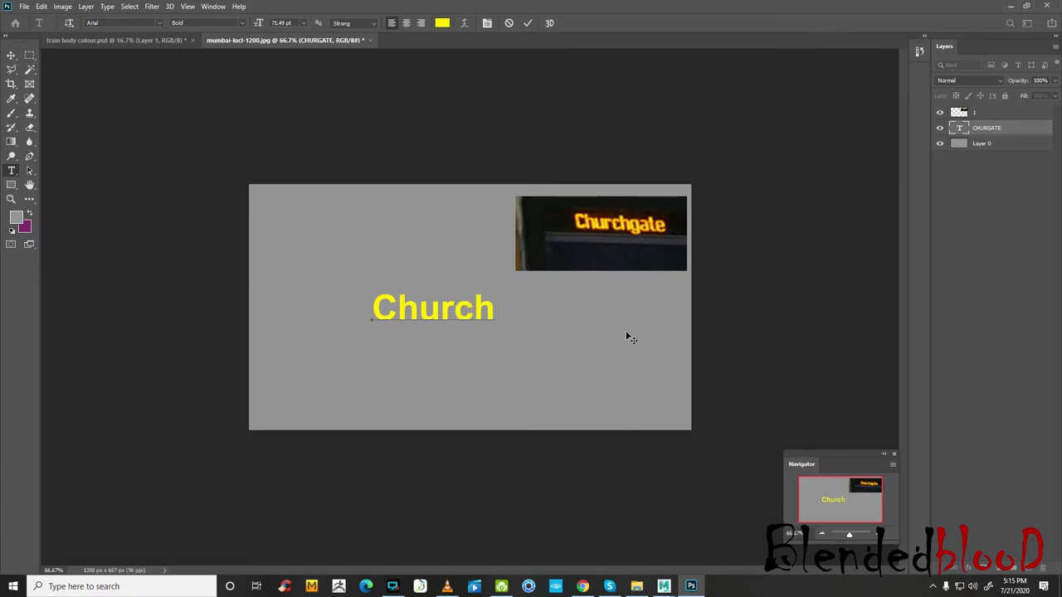
pyautogui.write('gate')
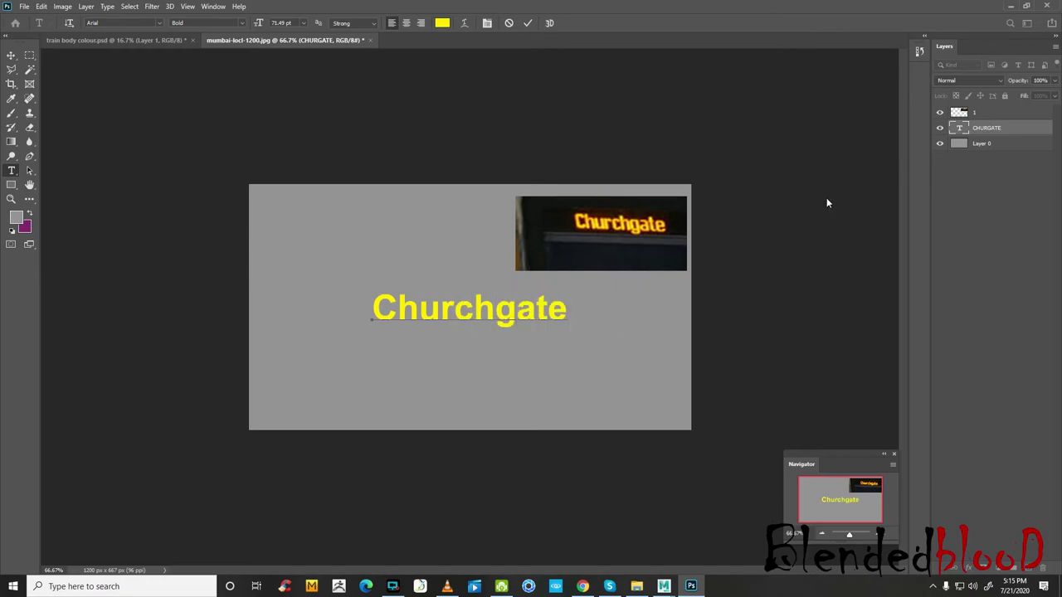
pyautogui.click(11, 55)
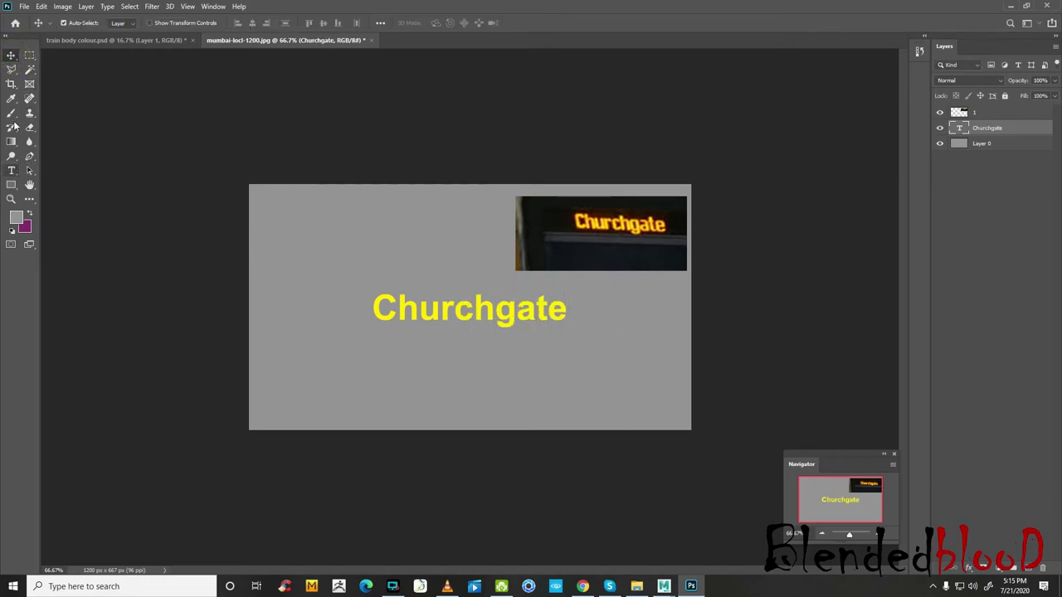
# - Try an orange text colour sampled from the sign photo, then cancel and keep the yellow
pyautogui.click(15, 172)
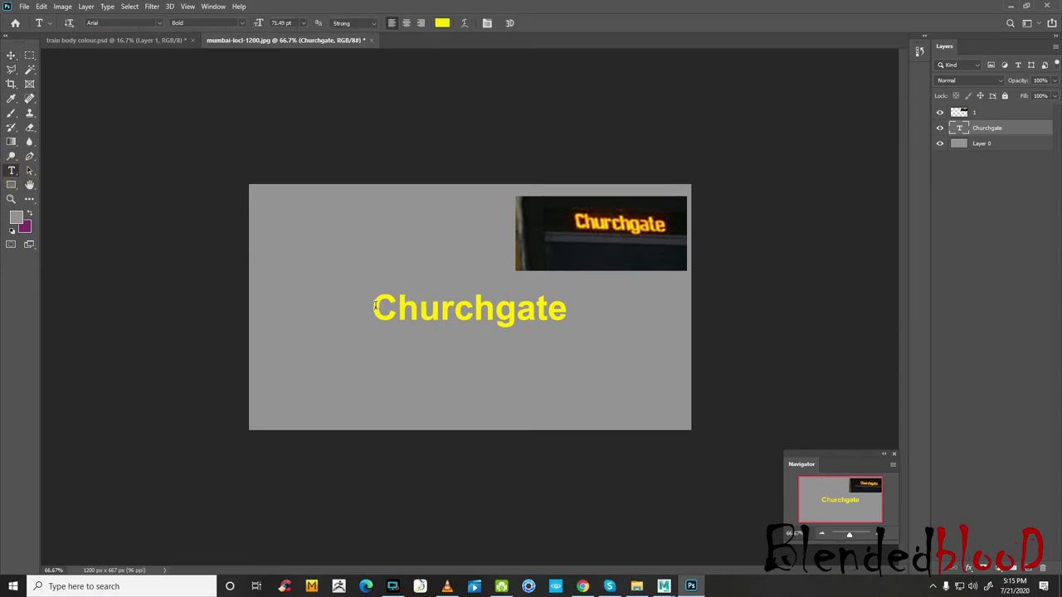
pyautogui.doubleClick(375, 306)
pyautogui.click(12, 98)
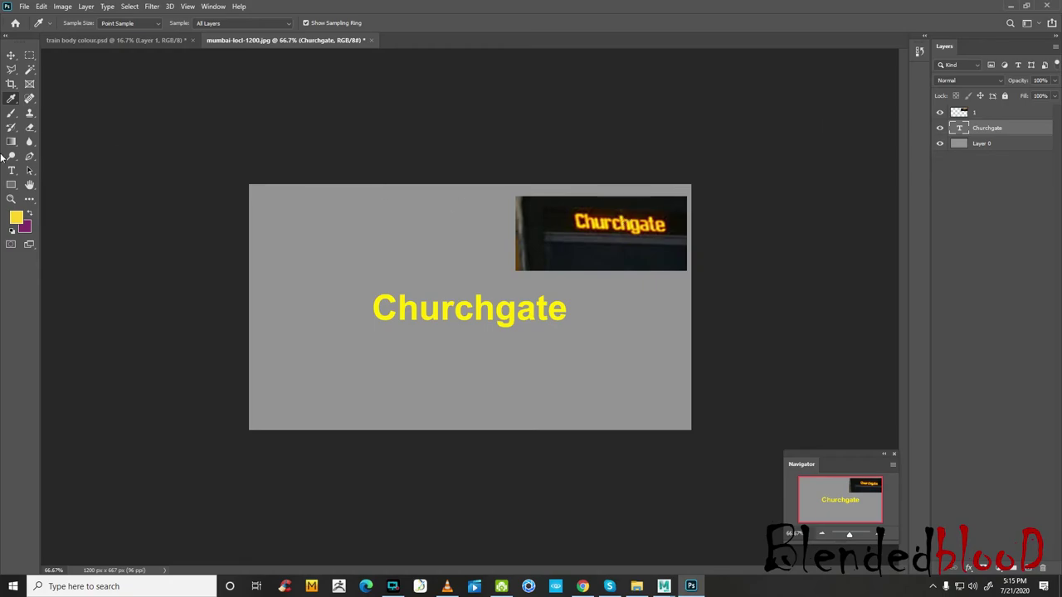
pyautogui.click(12, 171)
pyautogui.moveTo(373, 309); pyautogui.dragTo(569, 311)
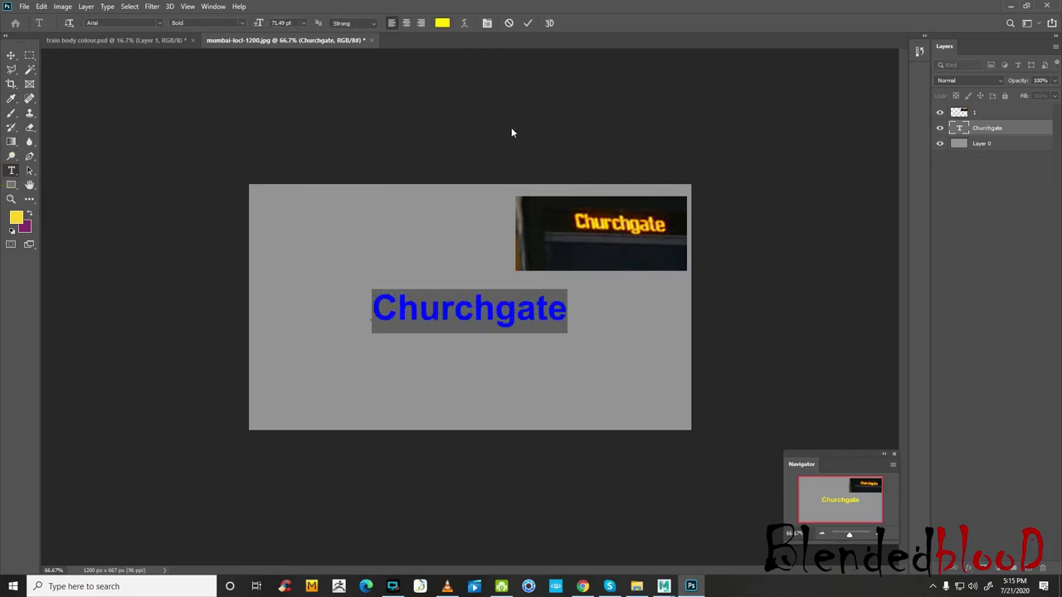
pyautogui.click(442, 23)
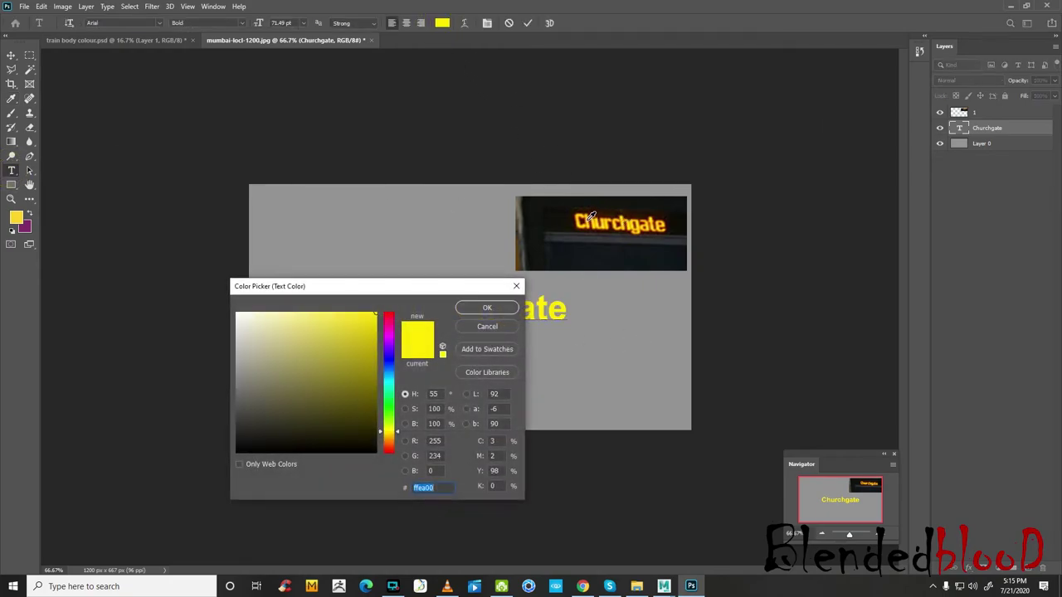
pyautogui.click(588, 220)
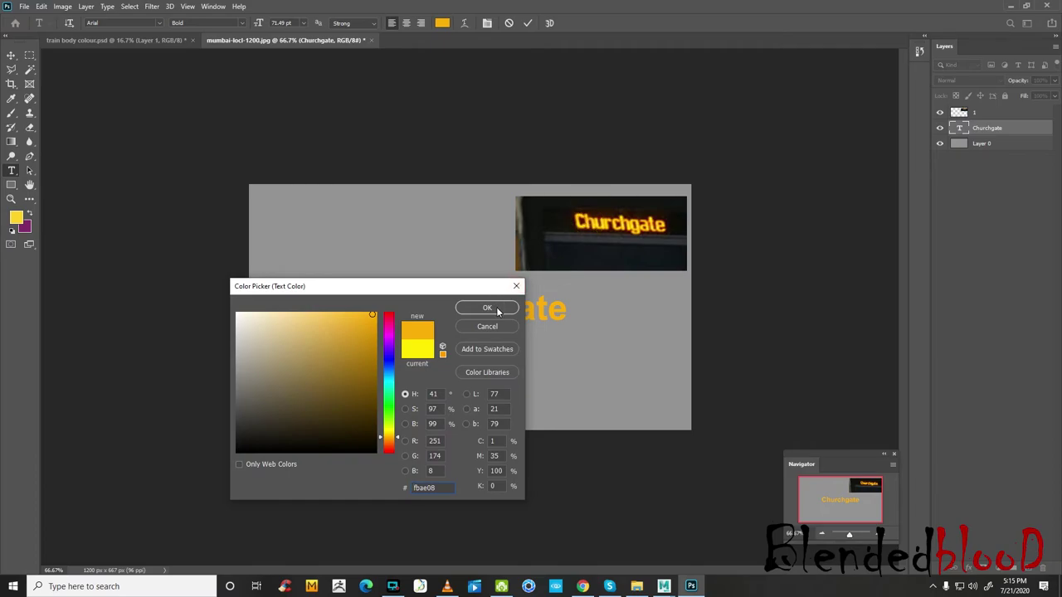
pyautogui.moveTo(372, 316)
pyautogui.mouseDown()
pyautogui.moveTo(389, 361)
pyautogui.moveTo(330, 300)
pyautogui.mouseUp()
pyautogui.click(478, 326)
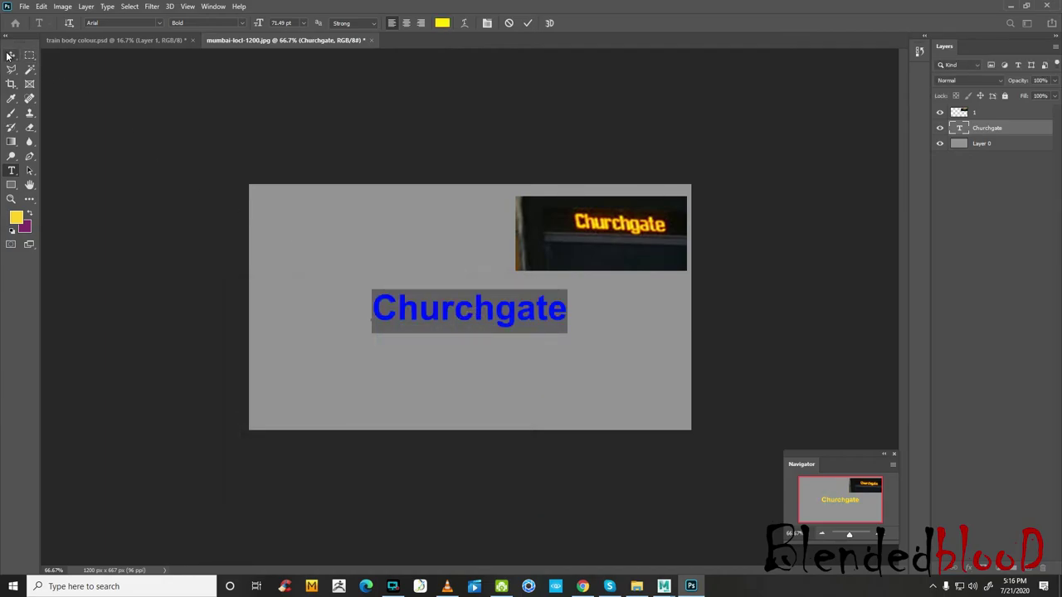
pyautogui.click(11, 55)
pyautogui.click(10, 172)
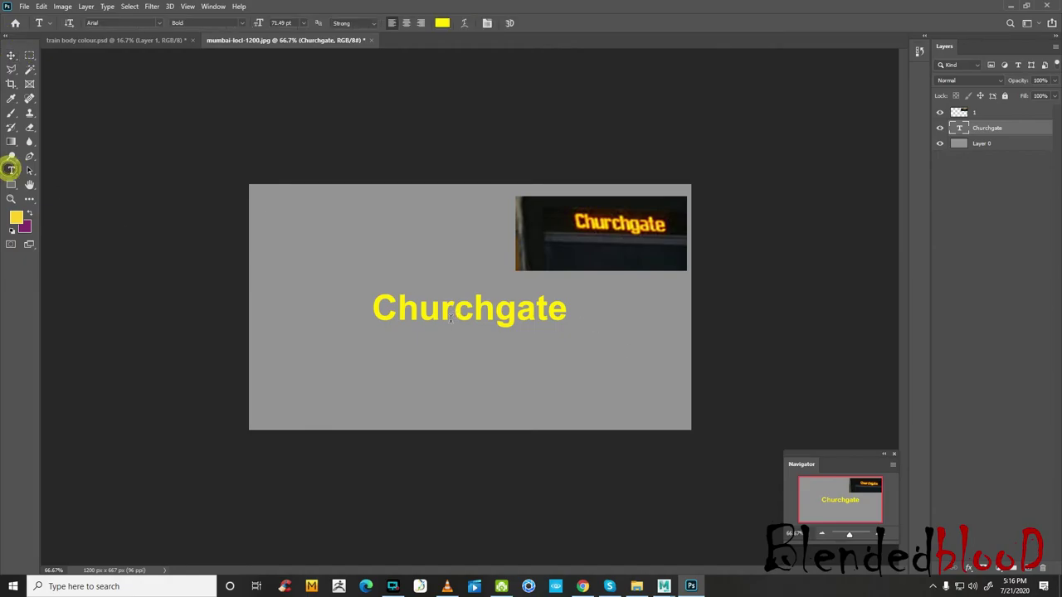
# - Try stretching the Churchgate text taller, then undo the stretch
pyautogui.click(10, 55)
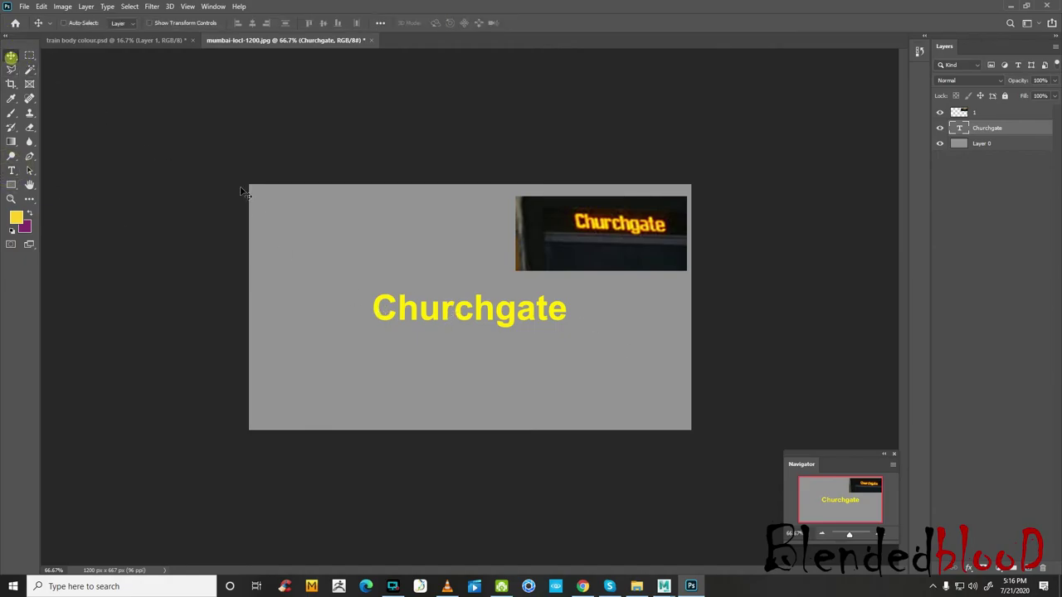
pyautogui.hotkey('ctrl', 't')
pyautogui.moveTo(469, 335); pyautogui.dragTo(469, 349)
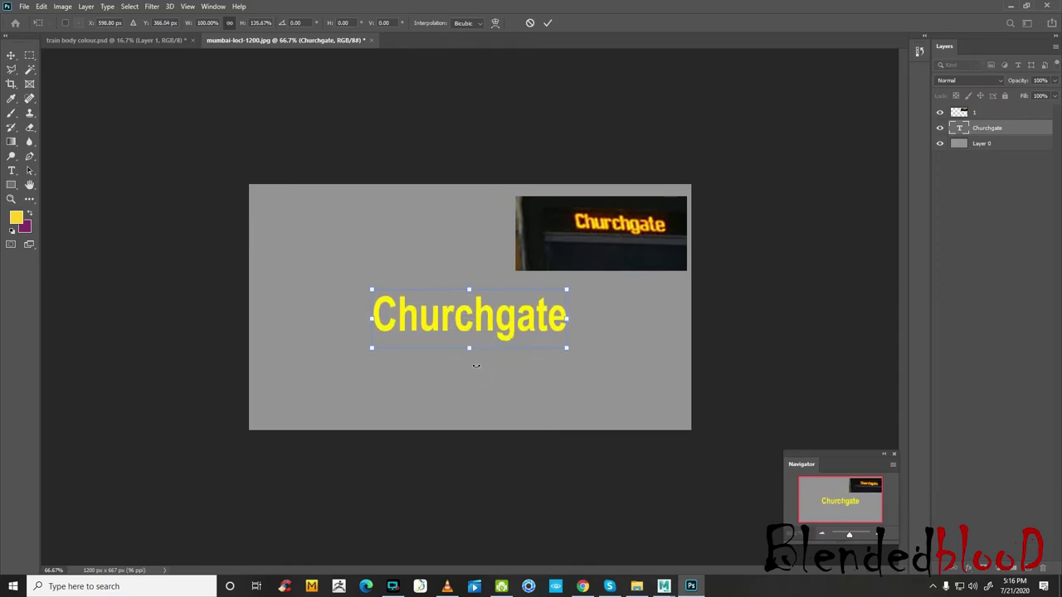
pyautogui.hotkey('ctrl', 'z')
pyautogui.press('Return')
# - Change the Churchgate text font from Arial to Agency FB
pyautogui.click(11, 170)
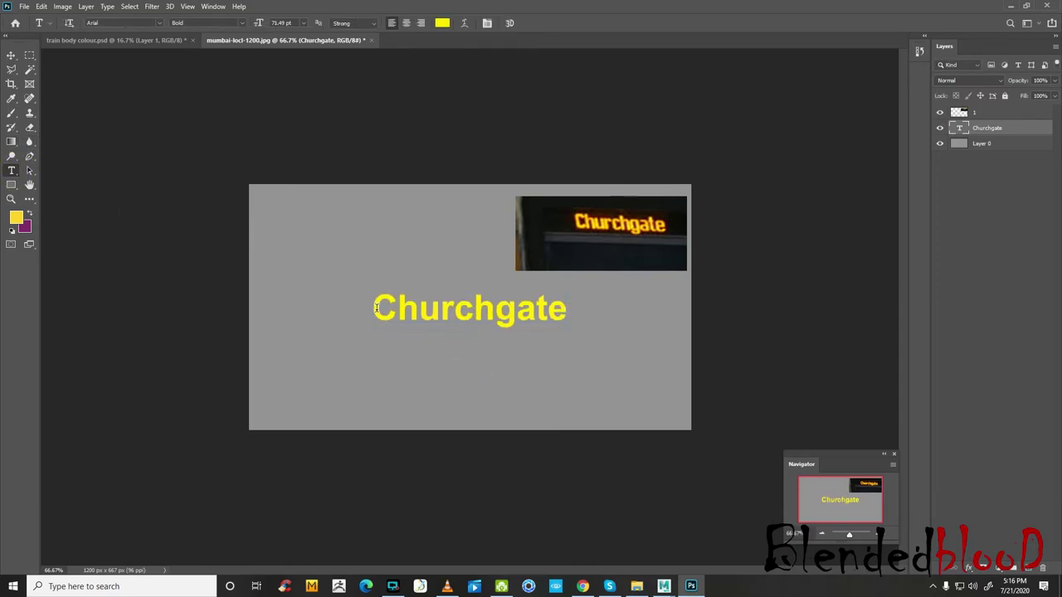
pyautogui.doubleClick(375, 307)
pyautogui.click(158, 23)
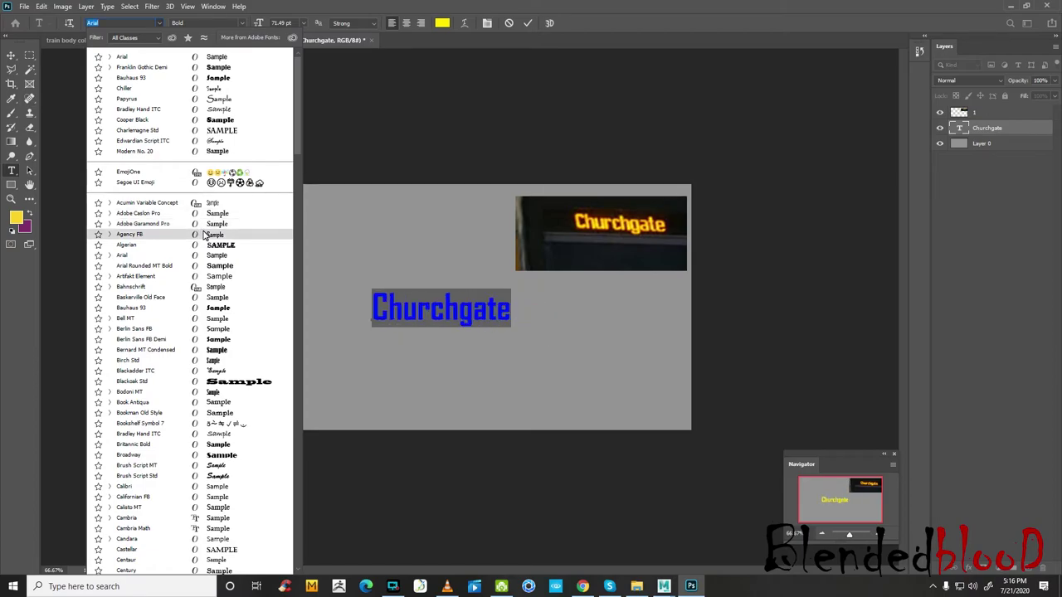
pyautogui.click(204, 235)
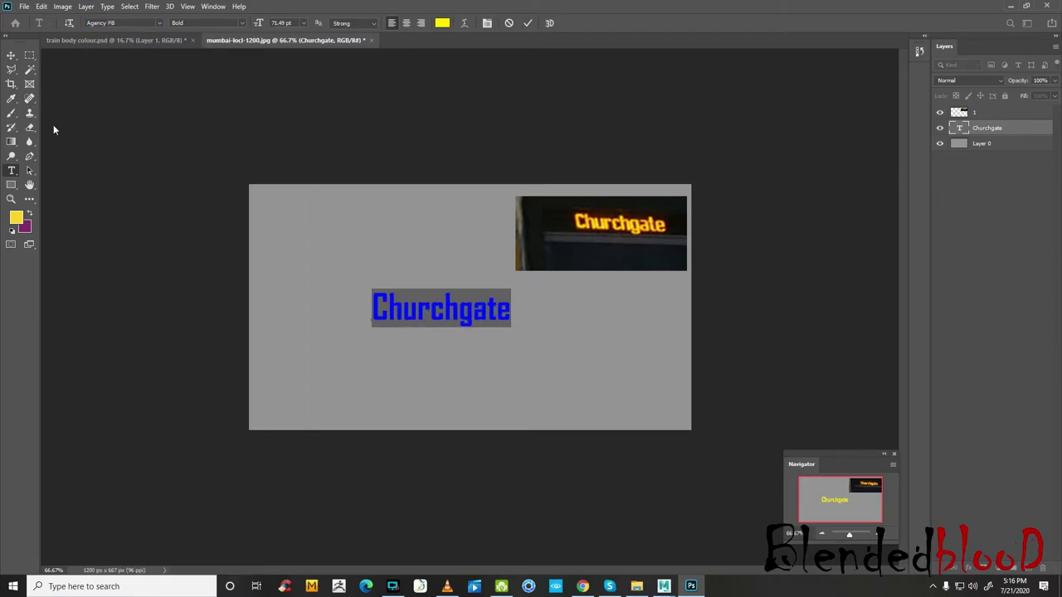
pyautogui.click(11, 54)
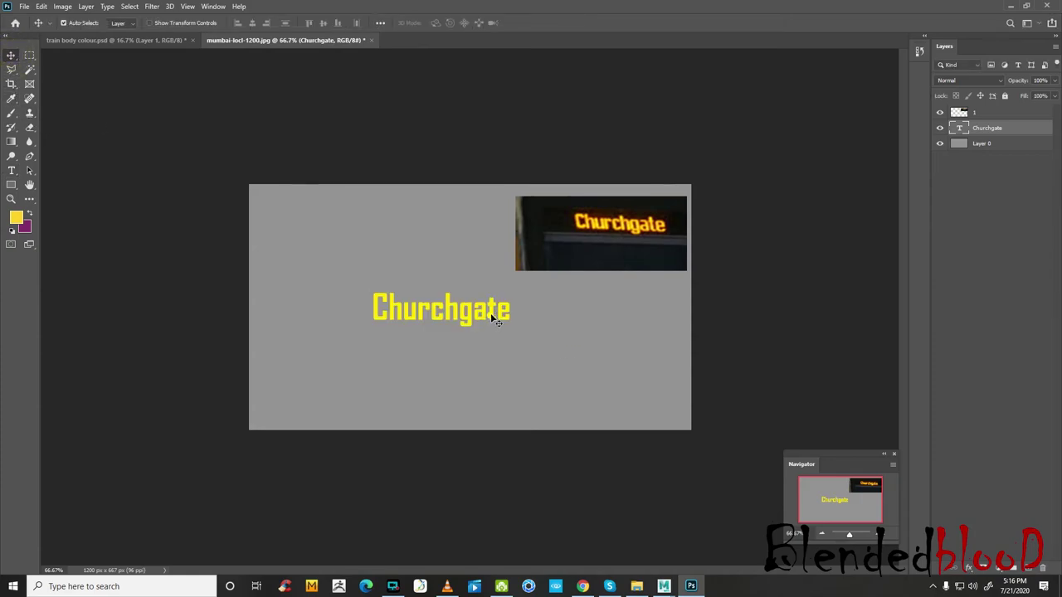
# - Shift the Churchgate text right toward centre; preview a 100% Outer Glow but cancel it
pyautogui.moveTo(488, 320); pyautogui.dragTo(530, 320)
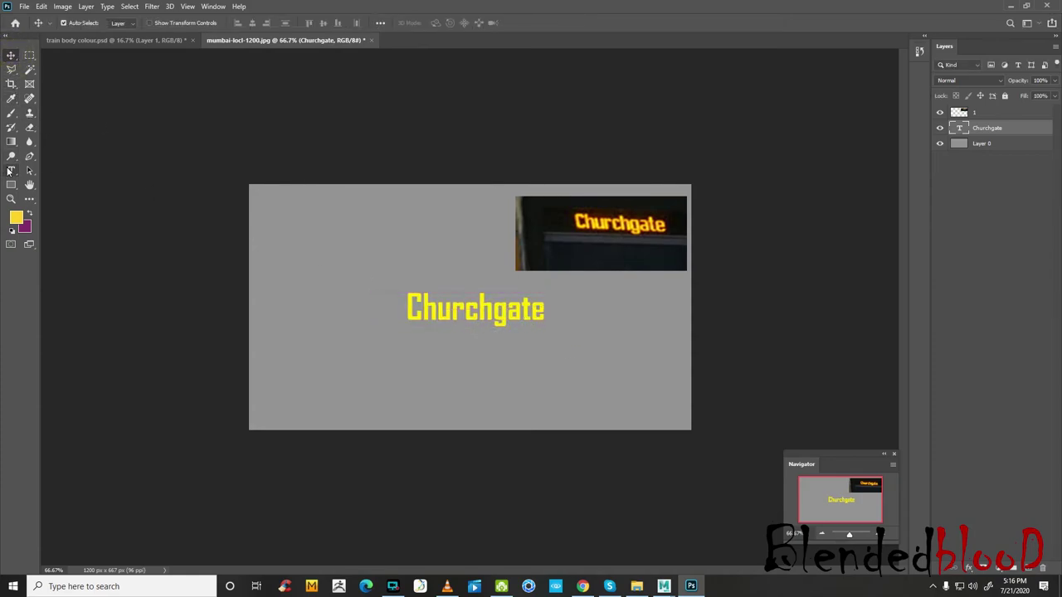
pyautogui.doubleClick(1032, 130)
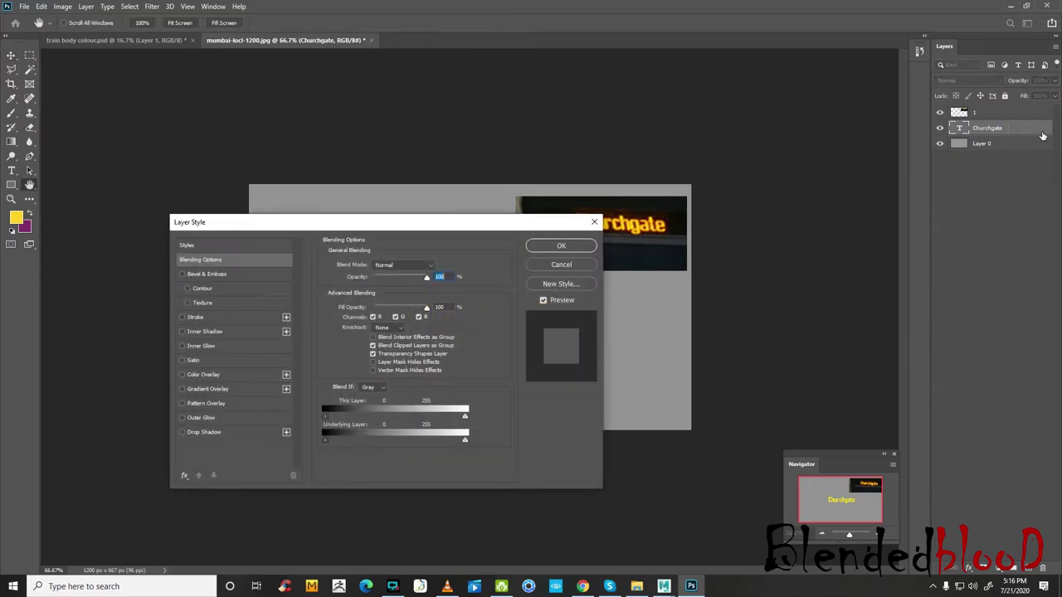
pyautogui.moveTo(533, 226)
pyautogui.mouseDown()
pyautogui.moveTo(1007, 212)
pyautogui.moveTo(996, 196)
pyautogui.mouseUp()
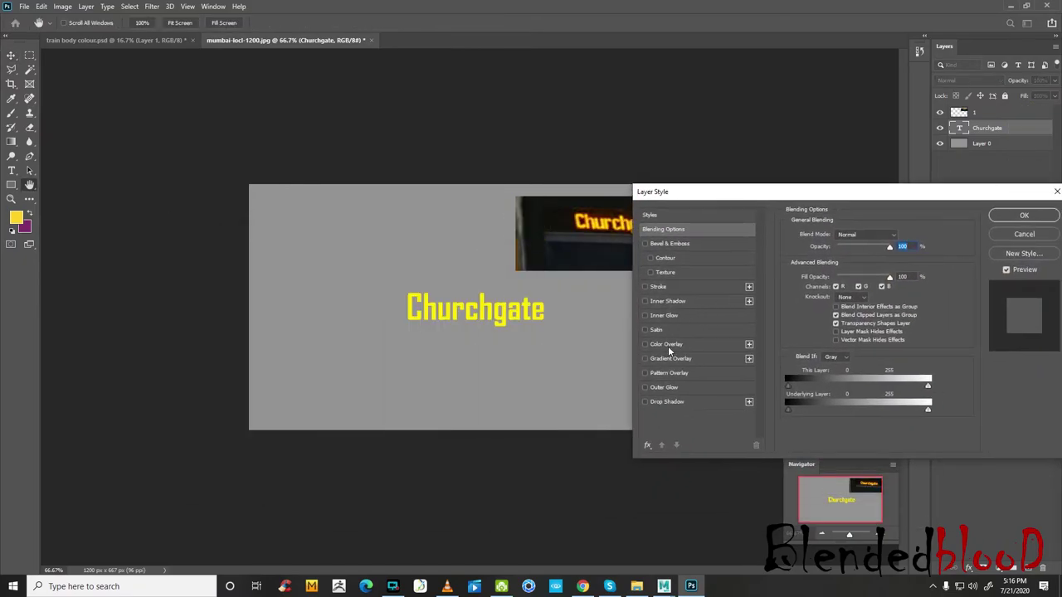
pyautogui.click(646, 388)
pyautogui.click(664, 387)
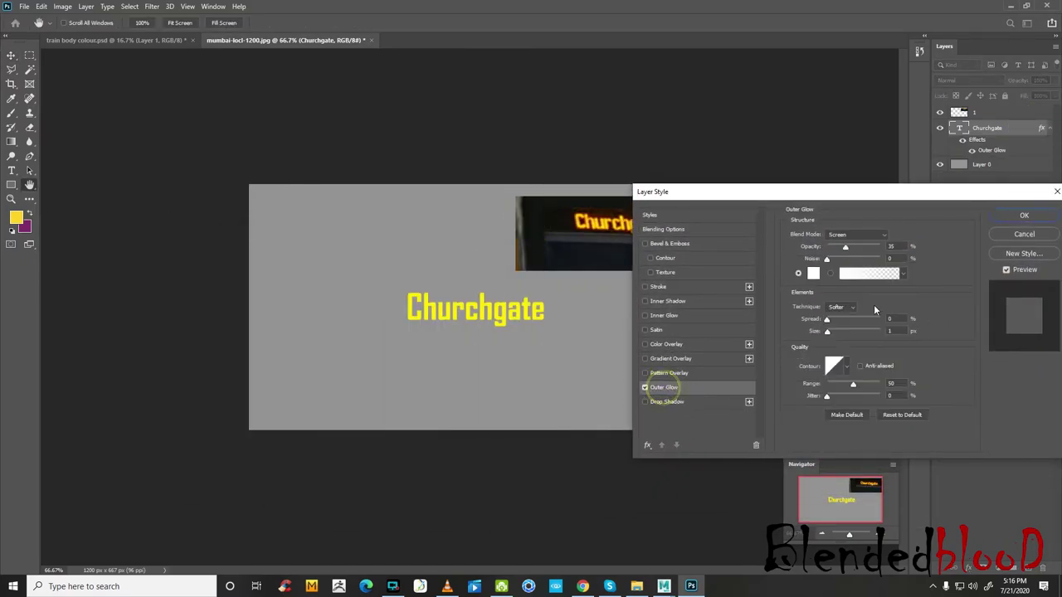
pyautogui.moveTo(848, 248); pyautogui.dragTo(993, 253)
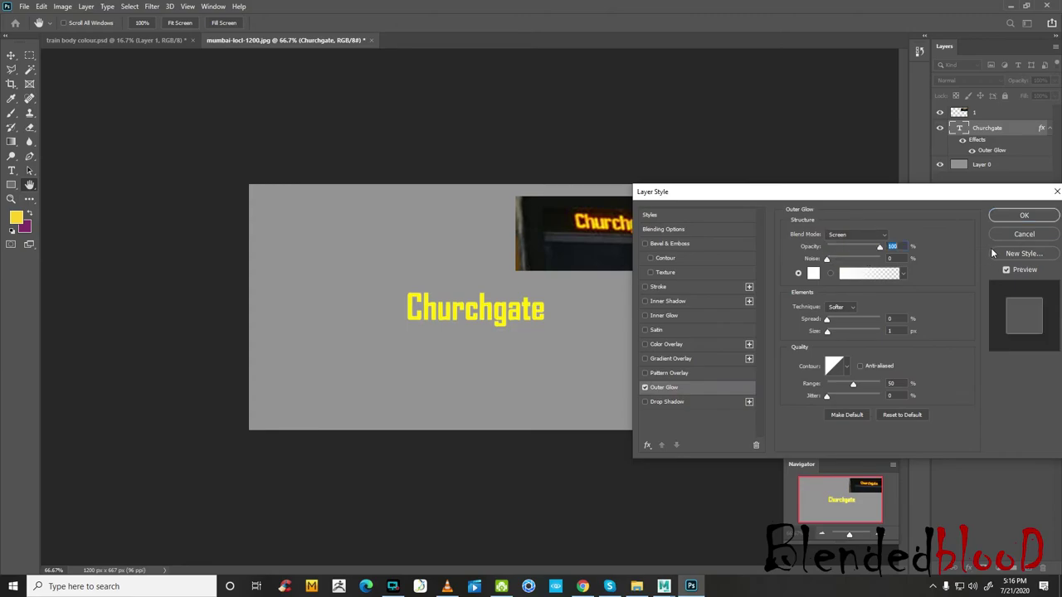
pyautogui.click(1024, 234)
pyautogui.click(989, 145)
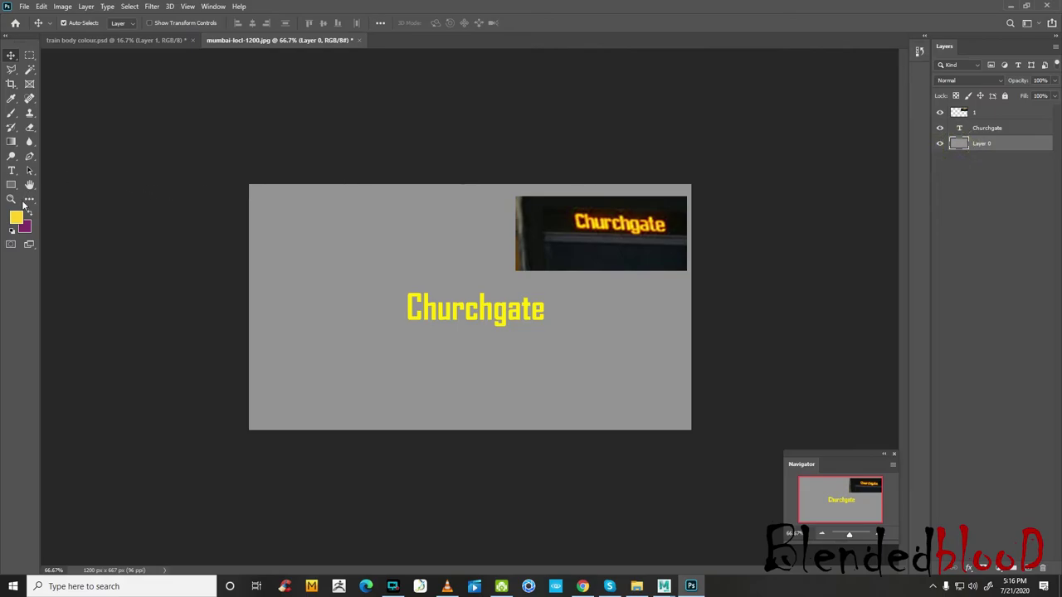
# - Fill Layer 0 with dark grey, then refill it with a darker near-black charcoal
pyautogui.click(11, 99)
pyautogui.click(320, 231)
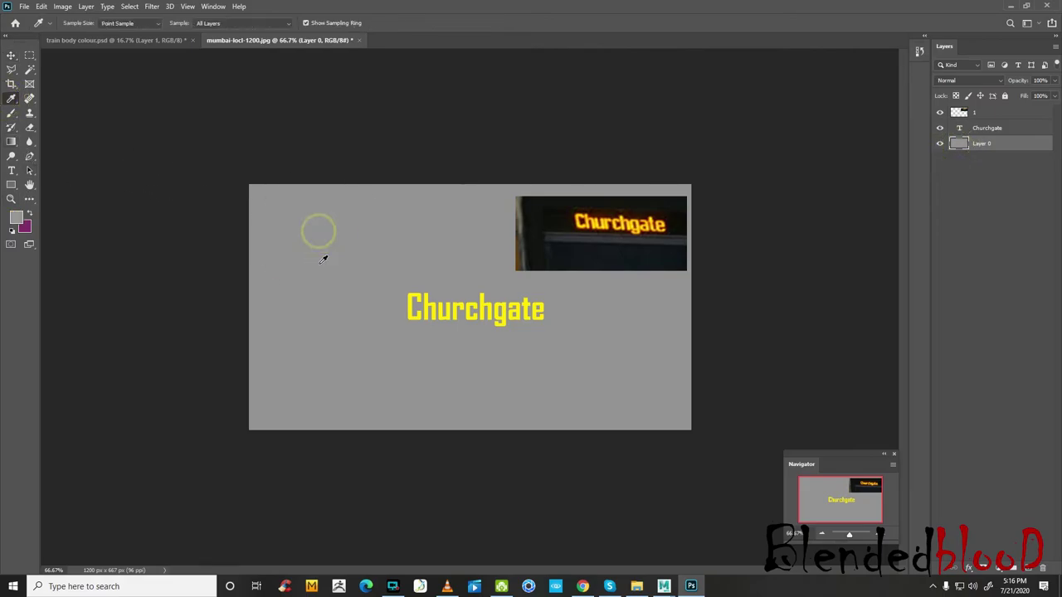
pyautogui.click(15, 218)
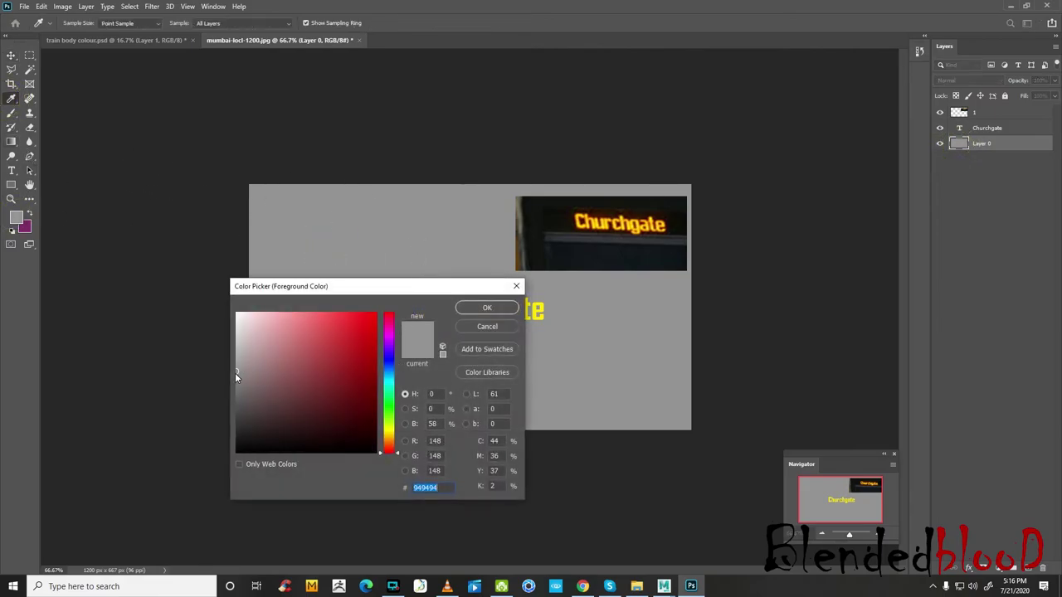
pyautogui.moveTo(236, 378); pyautogui.dragTo(234, 418)
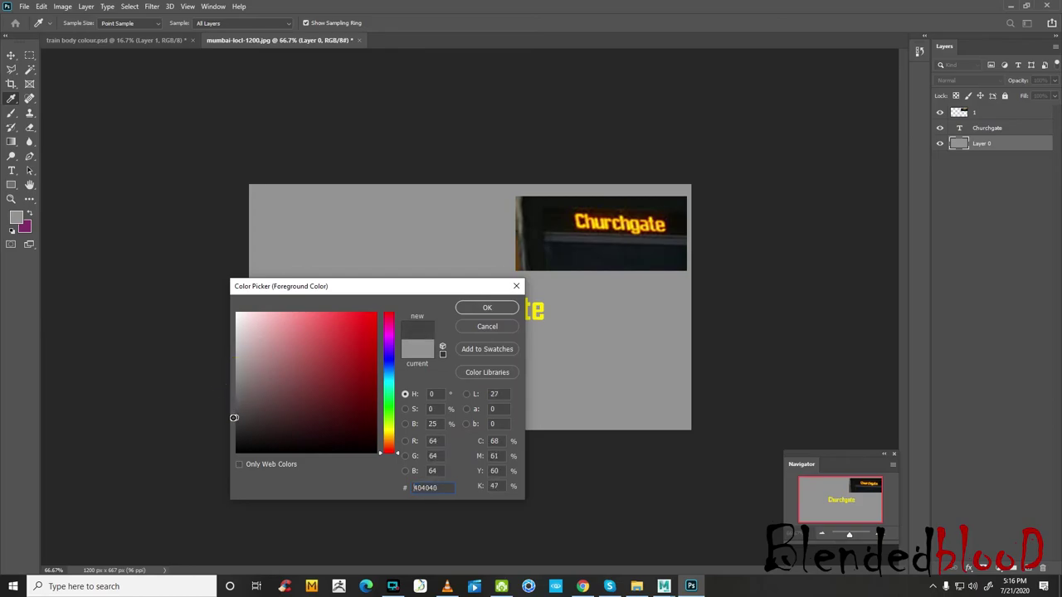
pyautogui.click(467, 314)
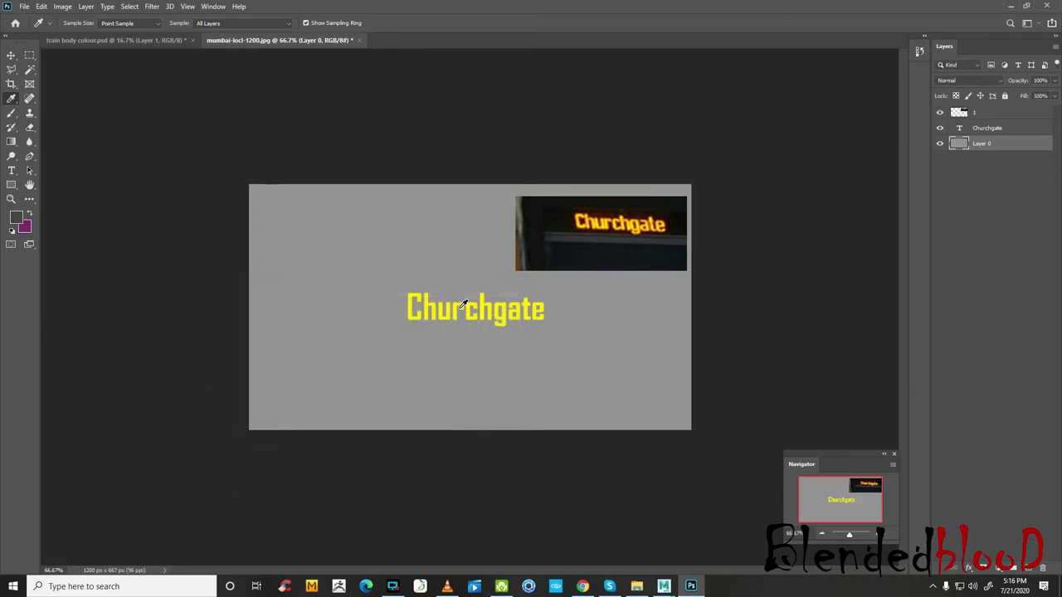
pyautogui.hotkey('alt', 'BackSpace')
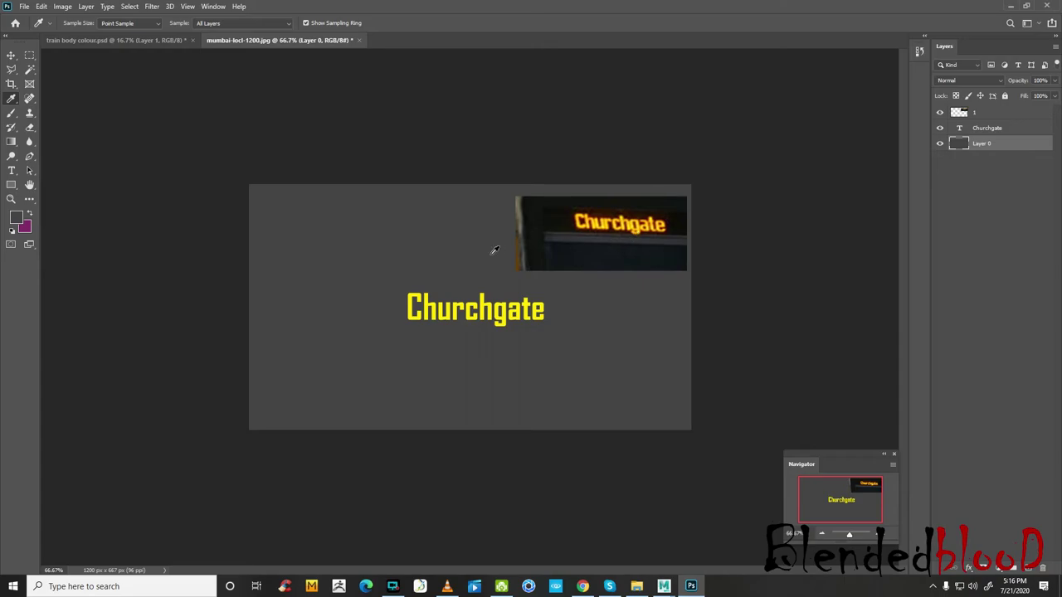
pyautogui.click(17, 221)
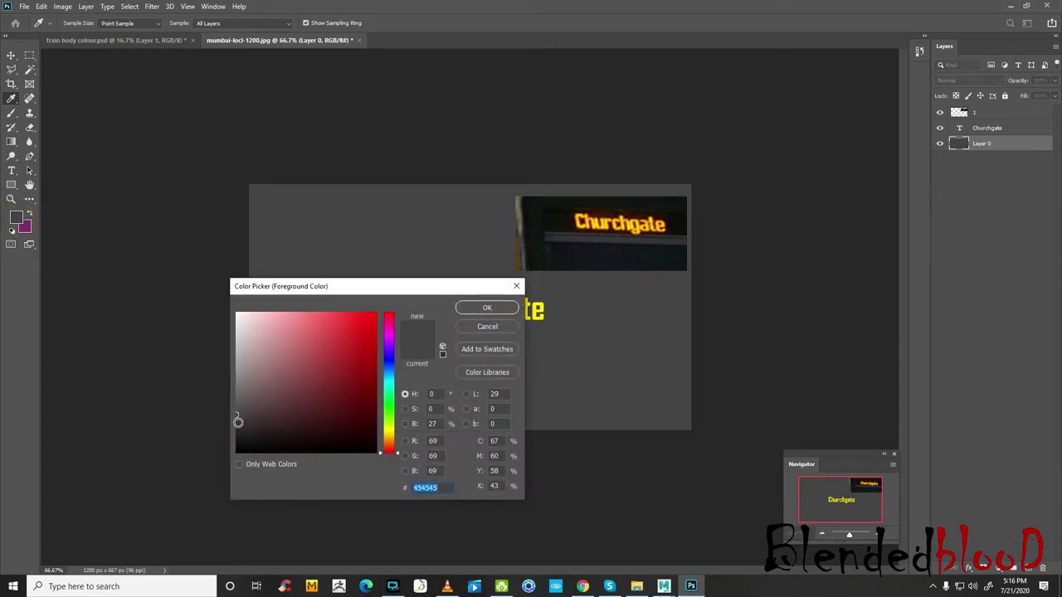
pyautogui.moveTo(237, 420); pyautogui.dragTo(239, 431)
pyautogui.click(483, 310)
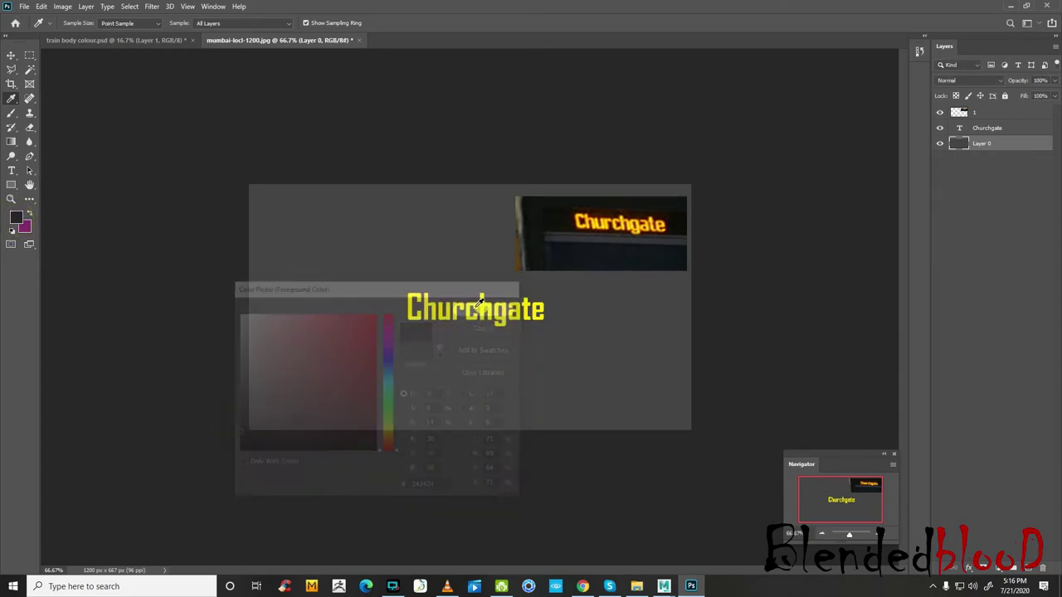
pyautogui.hotkey('alt', 'BackSpace')
pyautogui.click(11, 55)
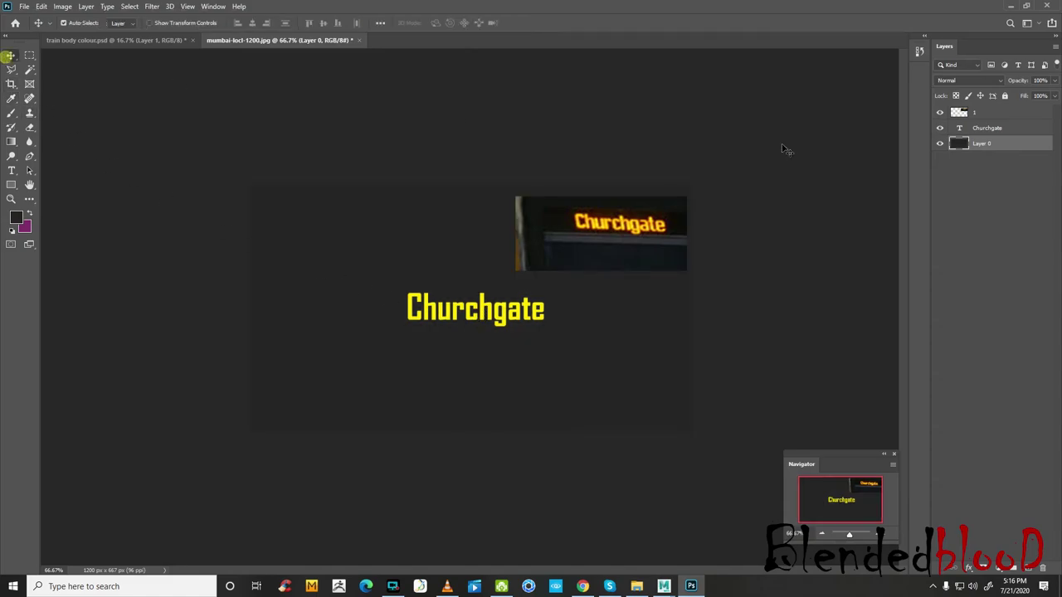
# - Give the Churchgate text a 100% opacity Outer Glow in red-orange #ff4e00 with size 10
pyautogui.click(1004, 128)
pyautogui.doubleClick(1036, 134)
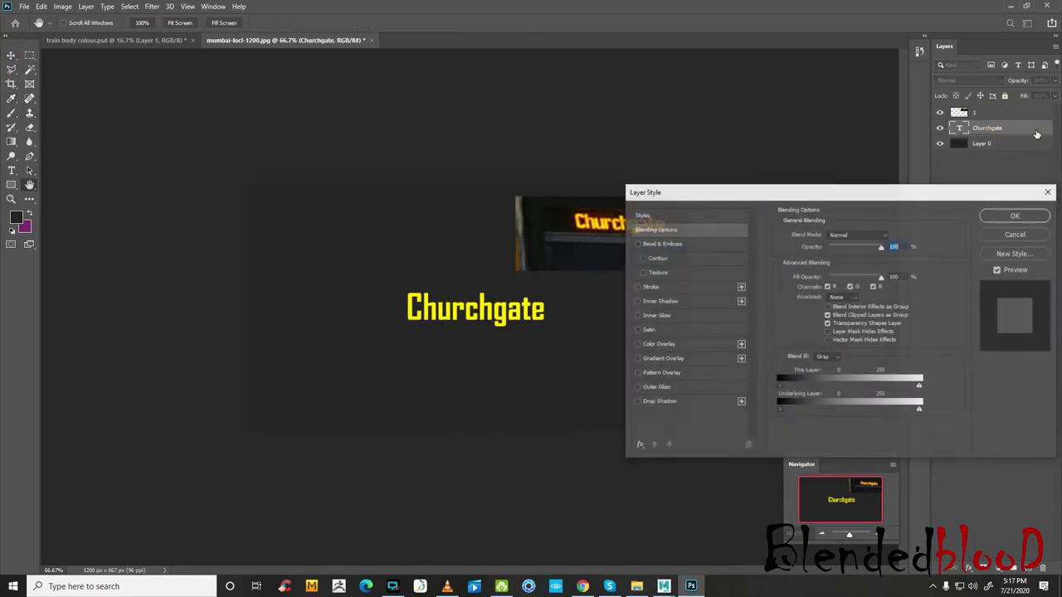
pyautogui.click(651, 387)
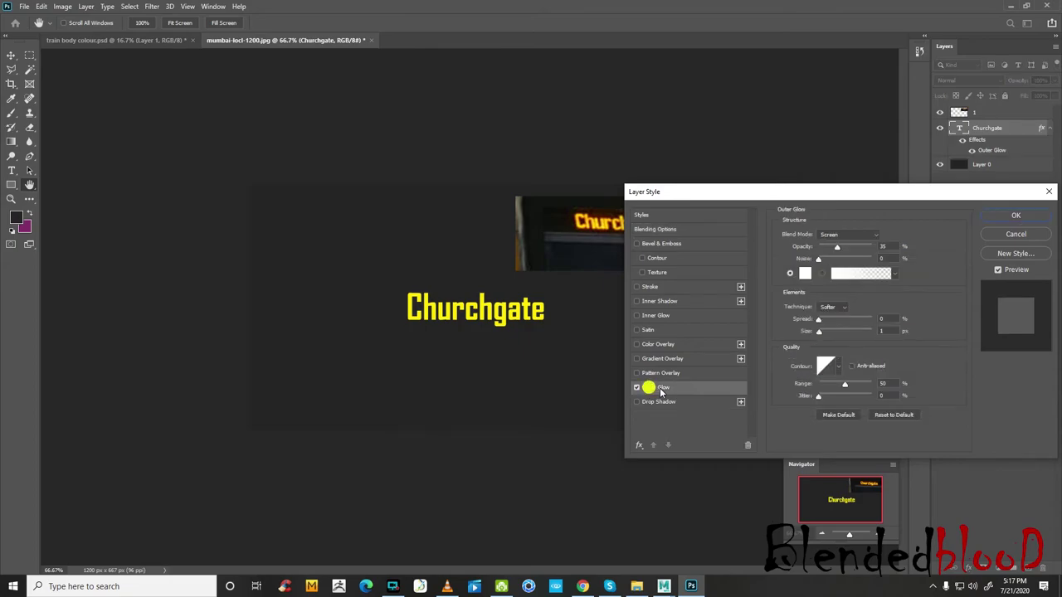
pyautogui.moveTo(838, 247); pyautogui.dragTo(927, 249)
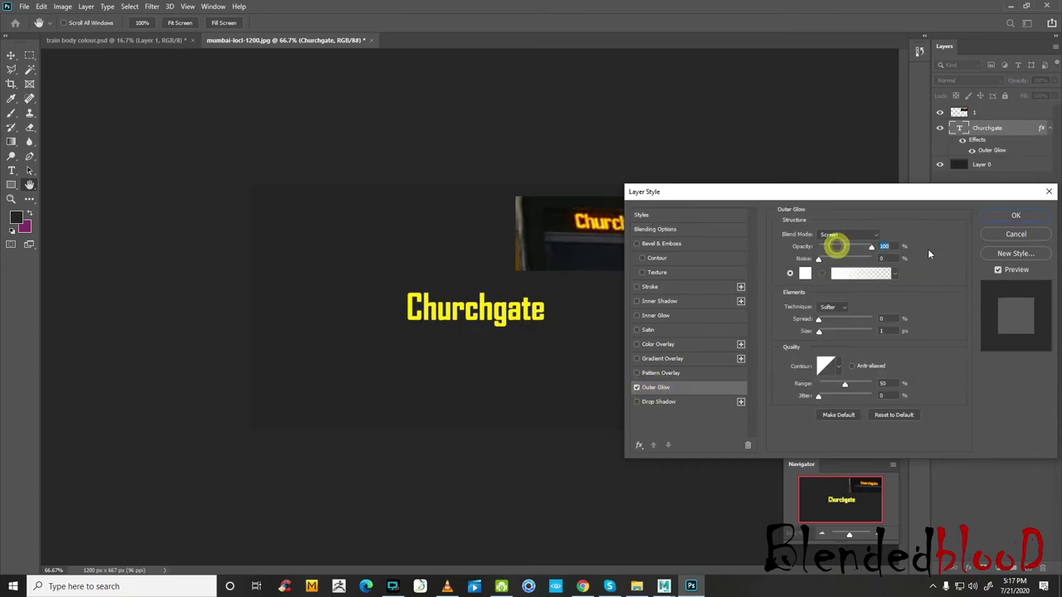
pyautogui.click(805, 274)
pyautogui.click(392, 440)
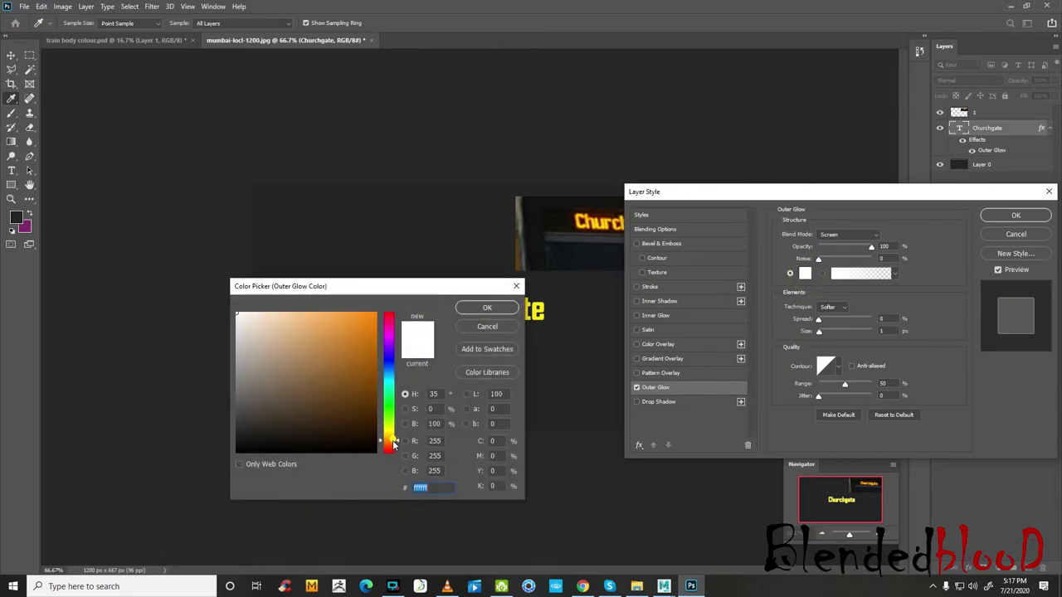
pyautogui.moveTo(363, 351)
pyautogui.mouseDown()
pyautogui.moveTo(378, 313)
pyautogui.moveTo(348, 274)
pyautogui.moveTo(266, 254)
pyautogui.mouseUp()
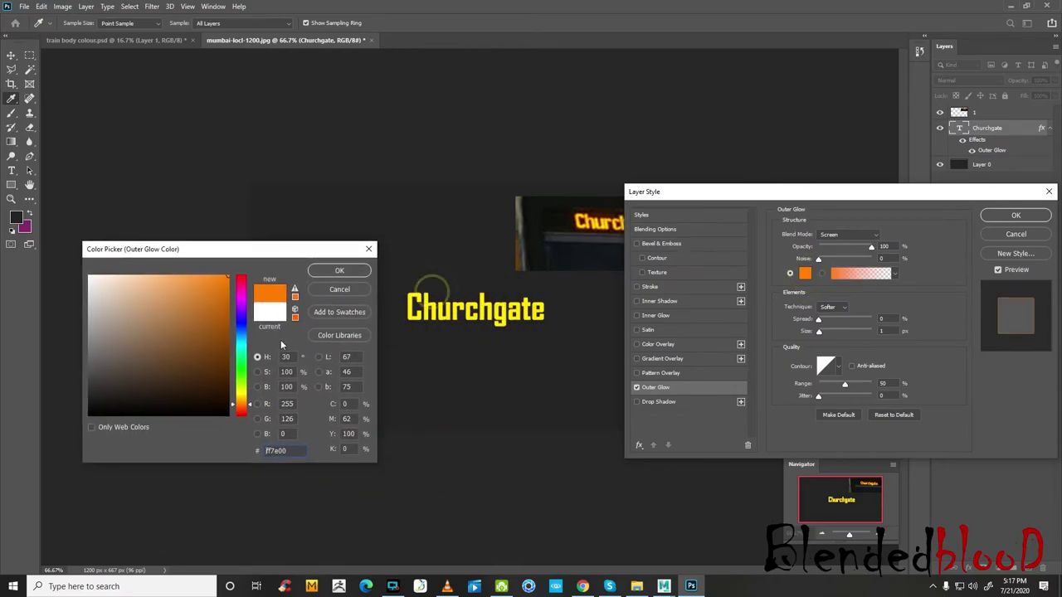
pyautogui.moveTo(251, 407); pyautogui.dragTo(252, 412)
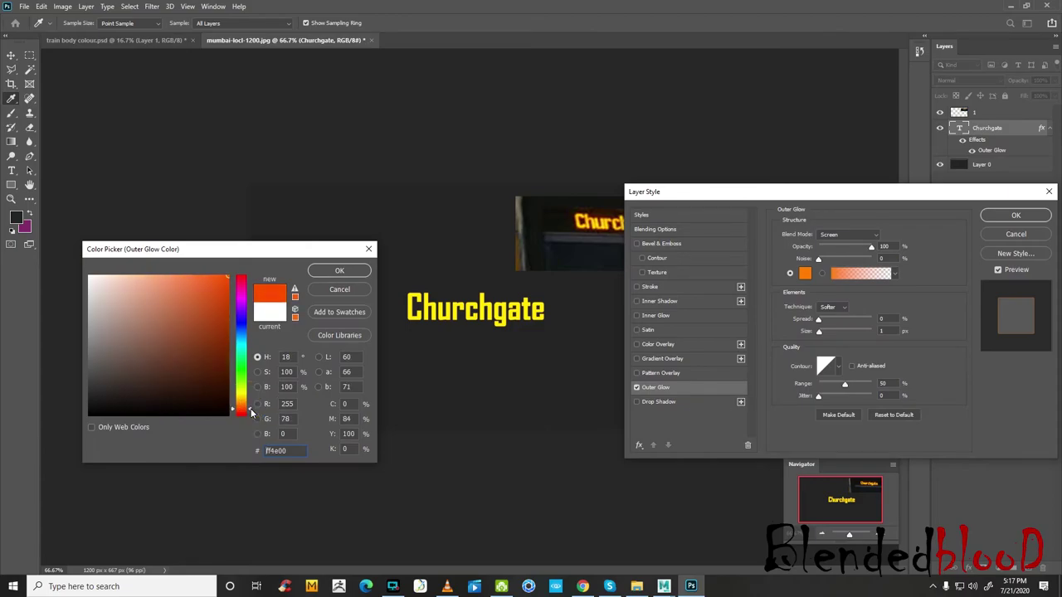
pyautogui.click(339, 270)
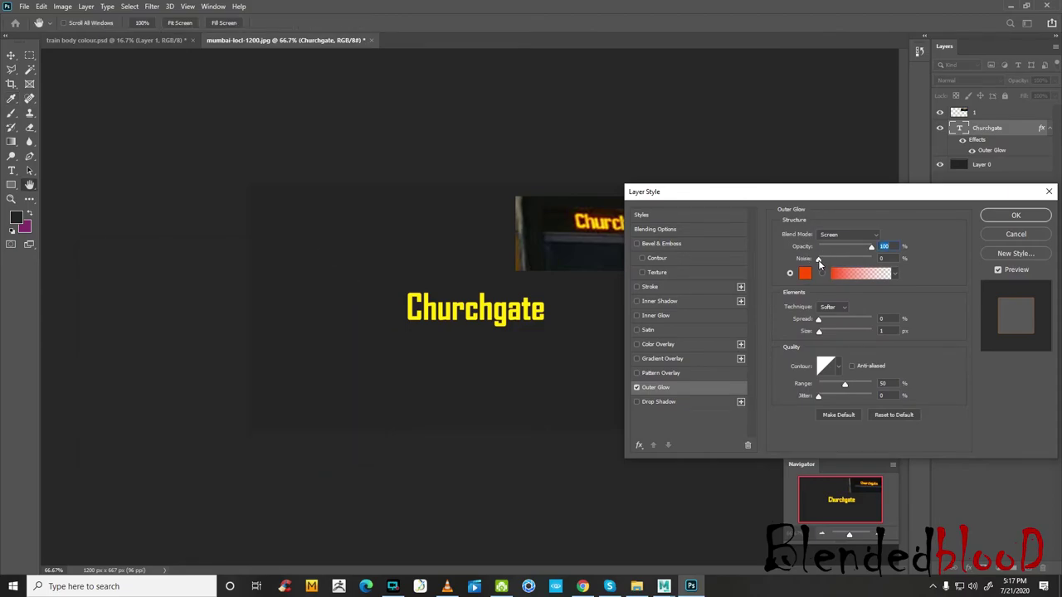
pyautogui.moveTo(819, 321)
pyautogui.mouseDown()
pyautogui.moveTo(829, 321)
pyautogui.moveTo(825, 337)
pyautogui.moveTo(828, 320)
pyautogui.moveTo(818, 323)
pyautogui.moveTo(825, 335)
pyautogui.mouseUp()
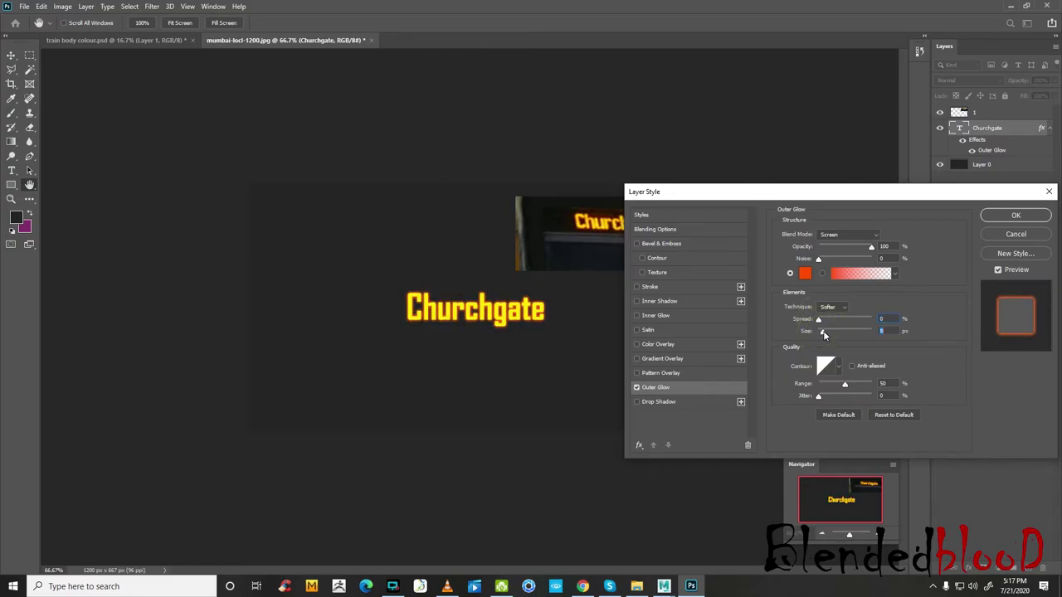
pyautogui.moveTo(789, 202)
pyautogui.mouseDown()
pyautogui.moveTo(783, 310)
pyautogui.moveTo(771, 214)
pyautogui.mouseUp()
pyautogui.click(804, 345)
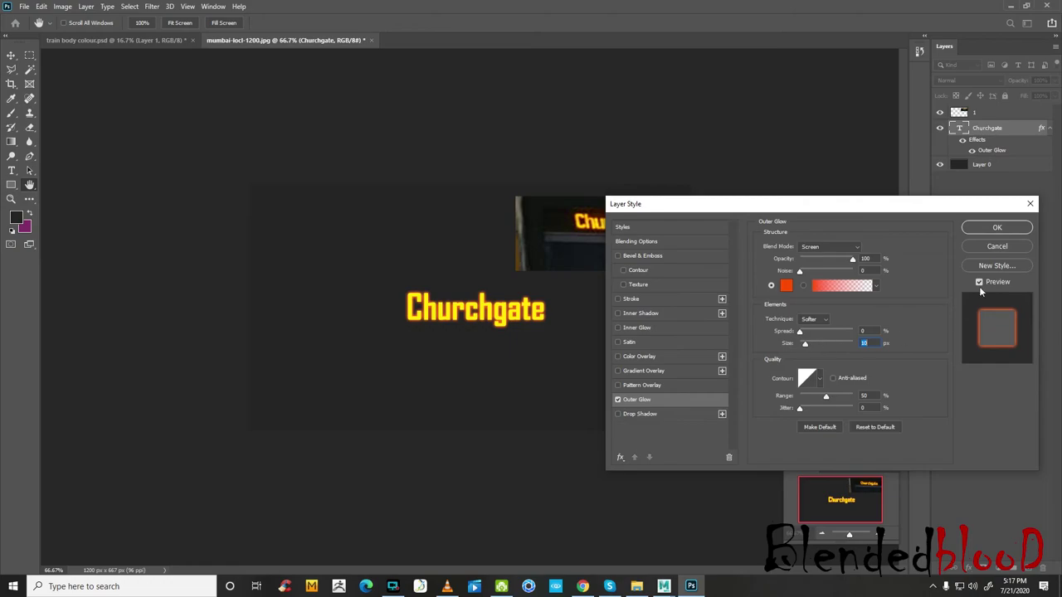
pyautogui.click(989, 231)
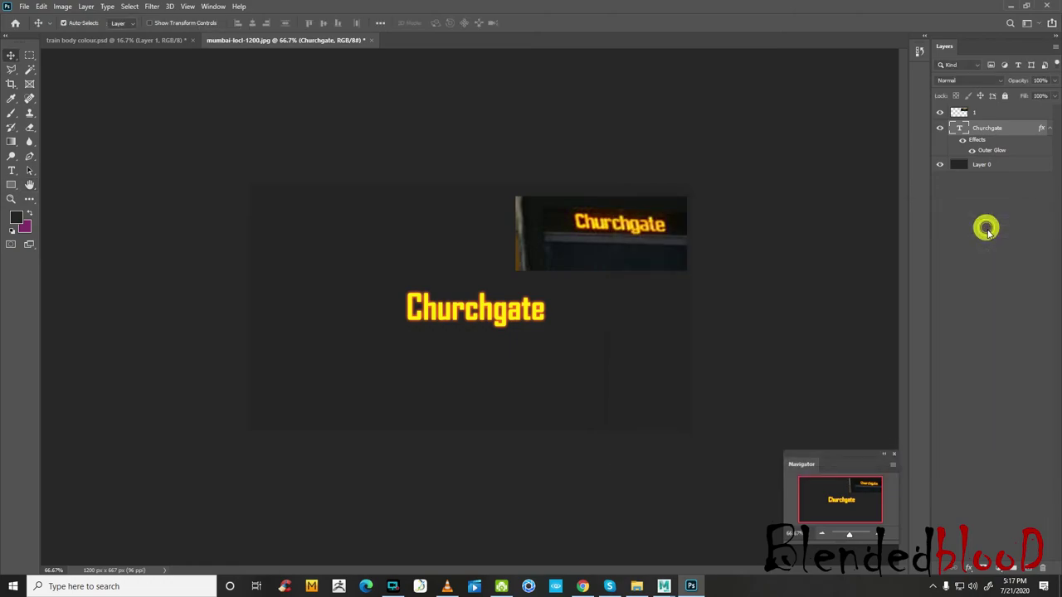
# - Try Bevel & Emboss on the text, then close keeping only the outer glow
pyautogui.doubleClick(1026, 130)
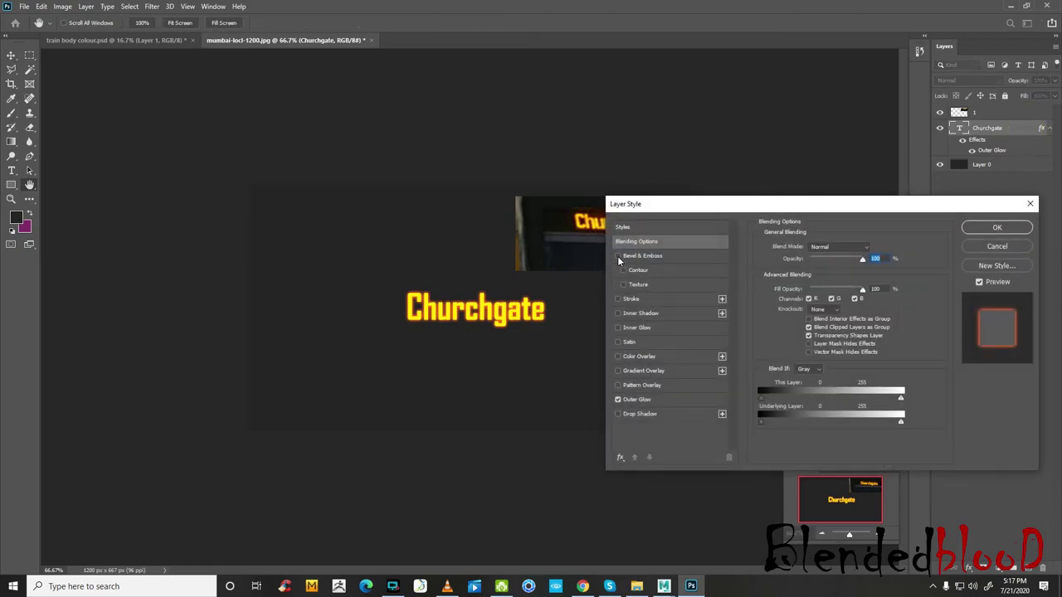
pyautogui.click(619, 257)
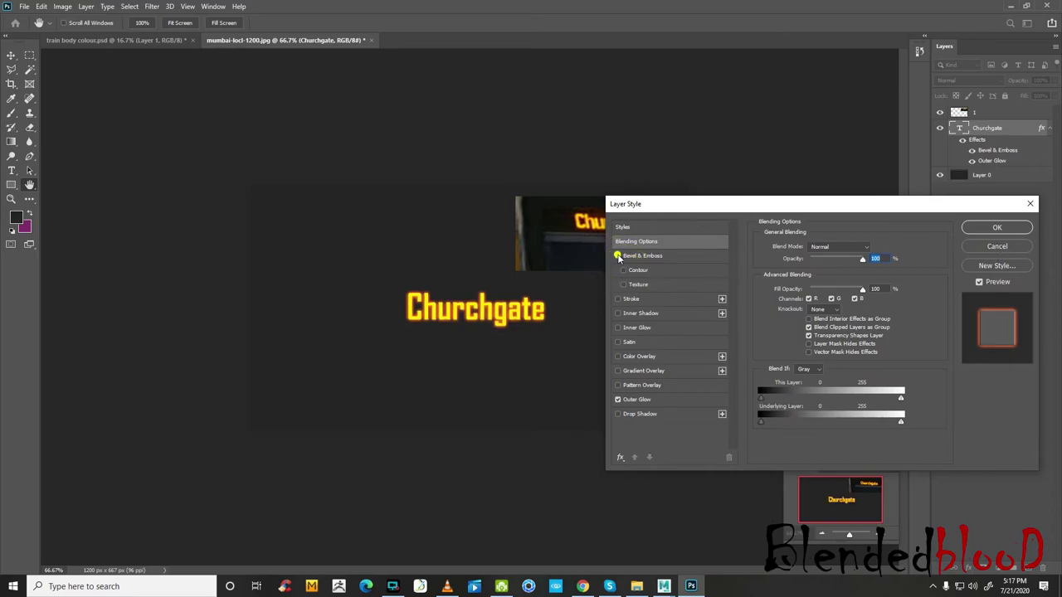
pyautogui.click(997, 230)
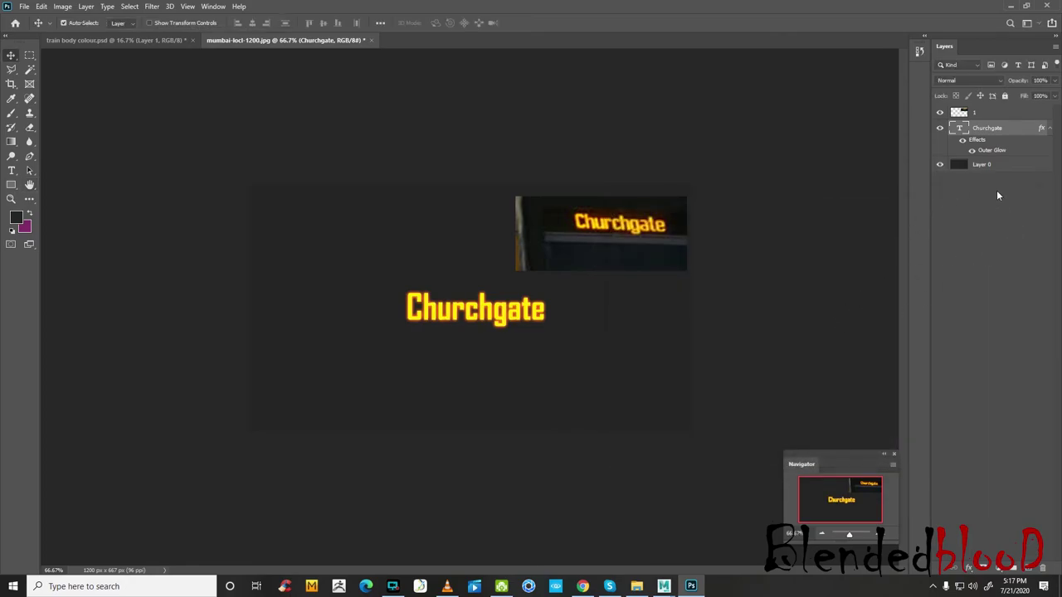
# - Delete the reference photo layer and save as indicator.psd in E:\maya lecture\Mumbai local\texture
pyautogui.click(990, 113)
pyautogui.press('Delete')
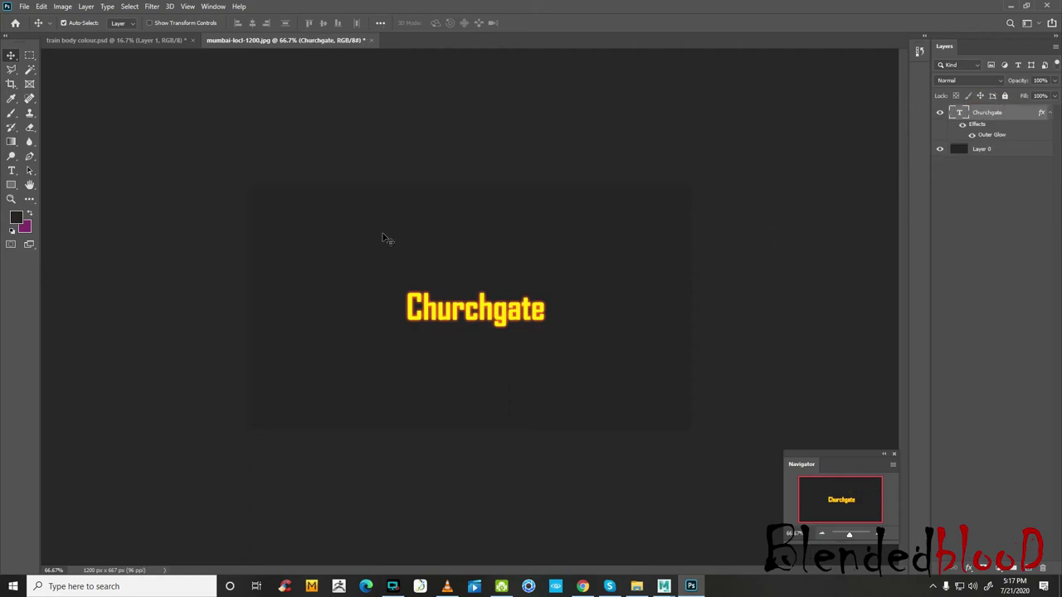
pyautogui.click(25, 8)
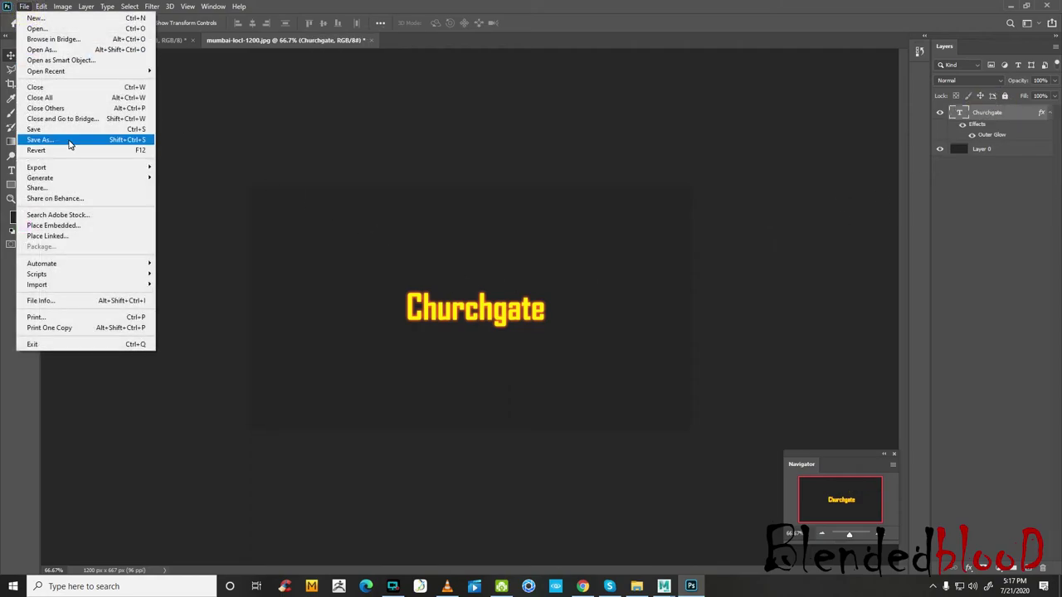
pyautogui.click(132, 139)
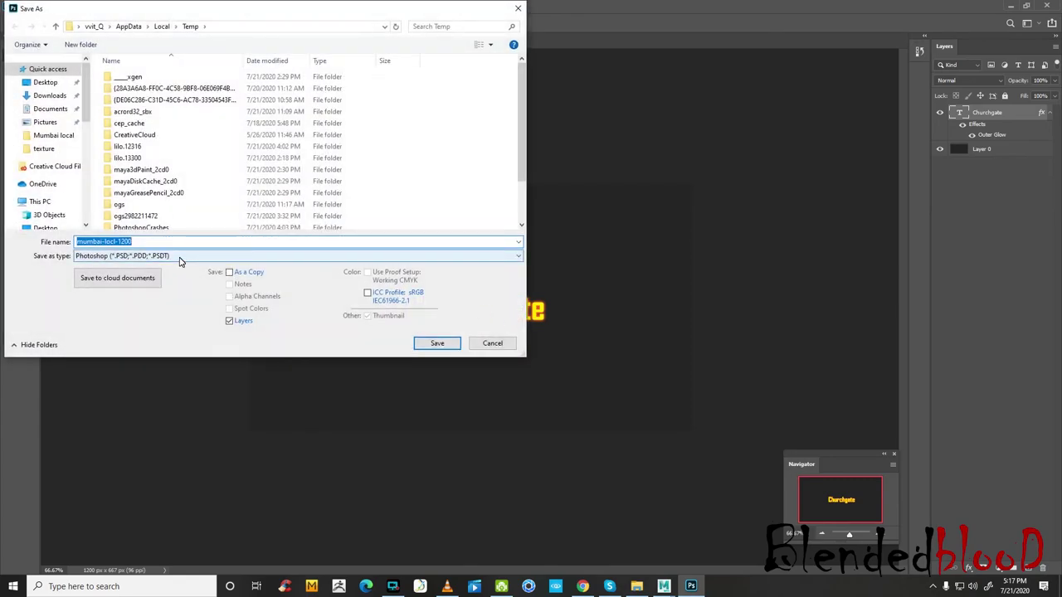
pyautogui.moveTo(86, 112); pyautogui.dragTo(83, 178)
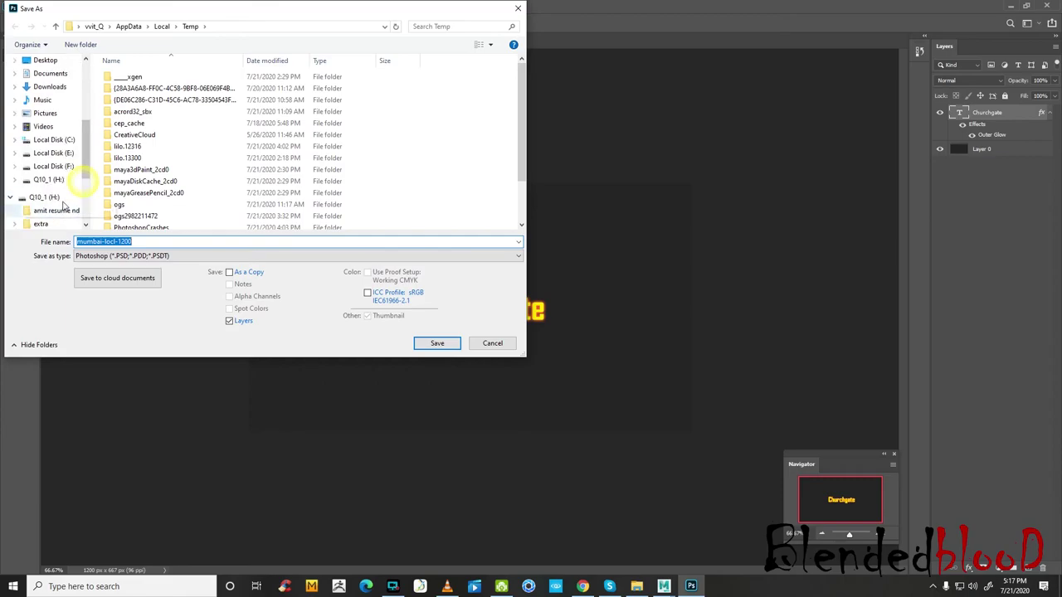
pyautogui.click(58, 152)
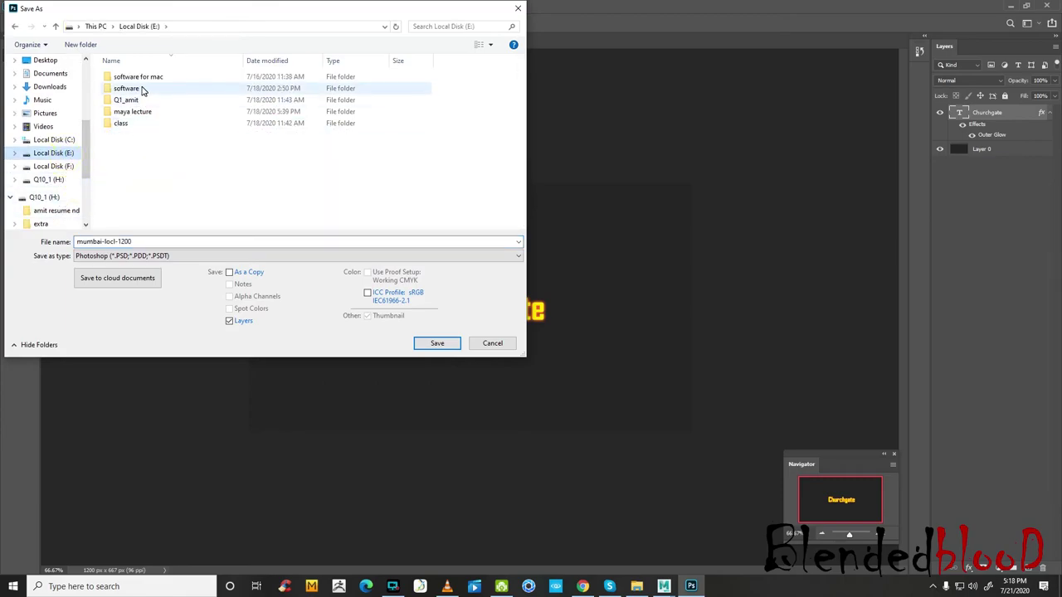
pyautogui.doubleClick(143, 110)
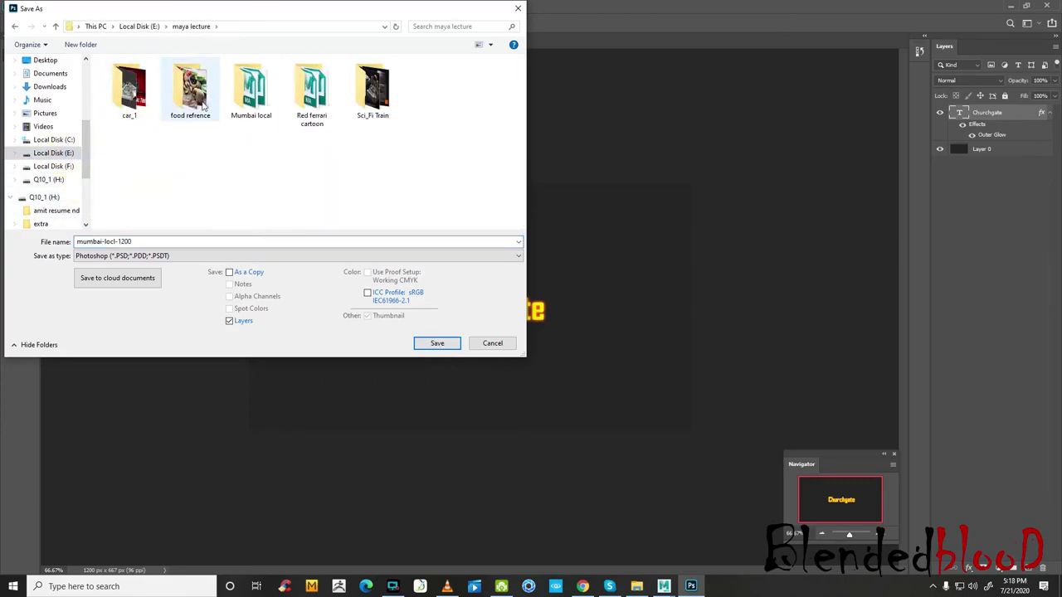
pyautogui.doubleClick(249, 95)
pyautogui.doubleClick(187, 89)
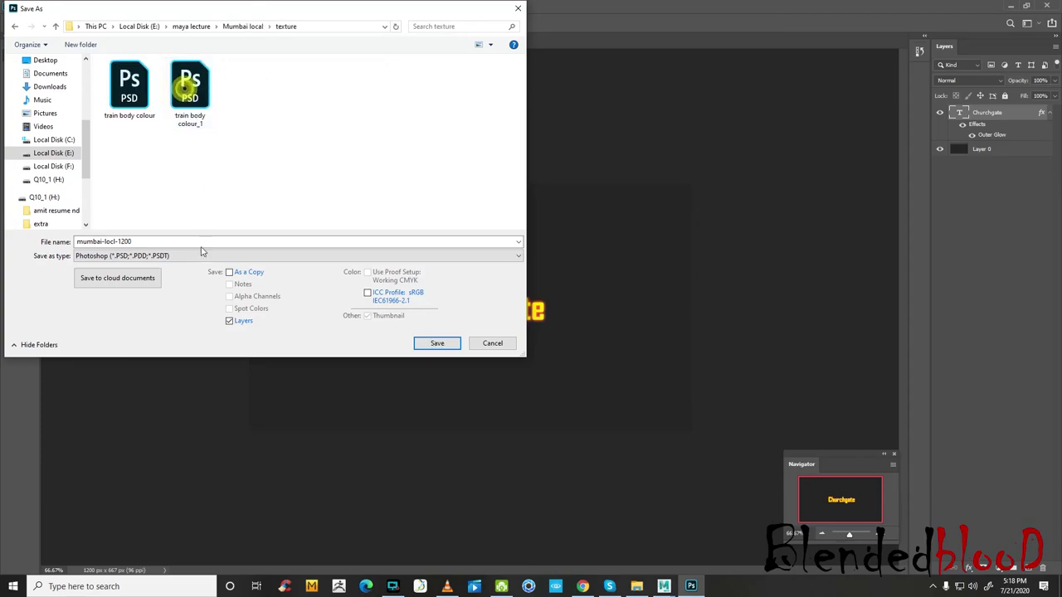
pyautogui.click(194, 240)
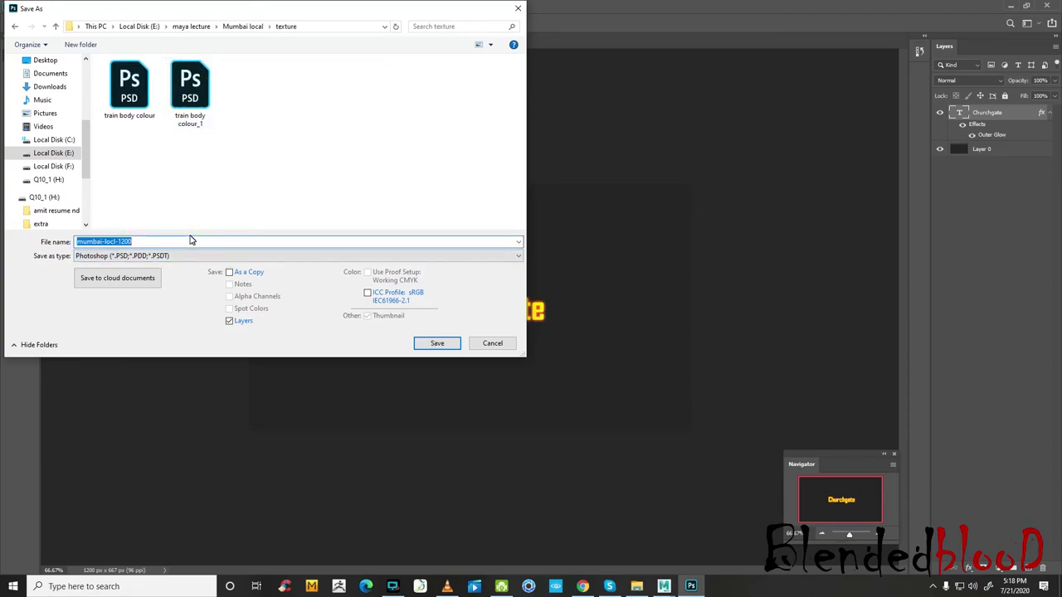
pyautogui.write('indicator')
pyautogui.click(437, 343)
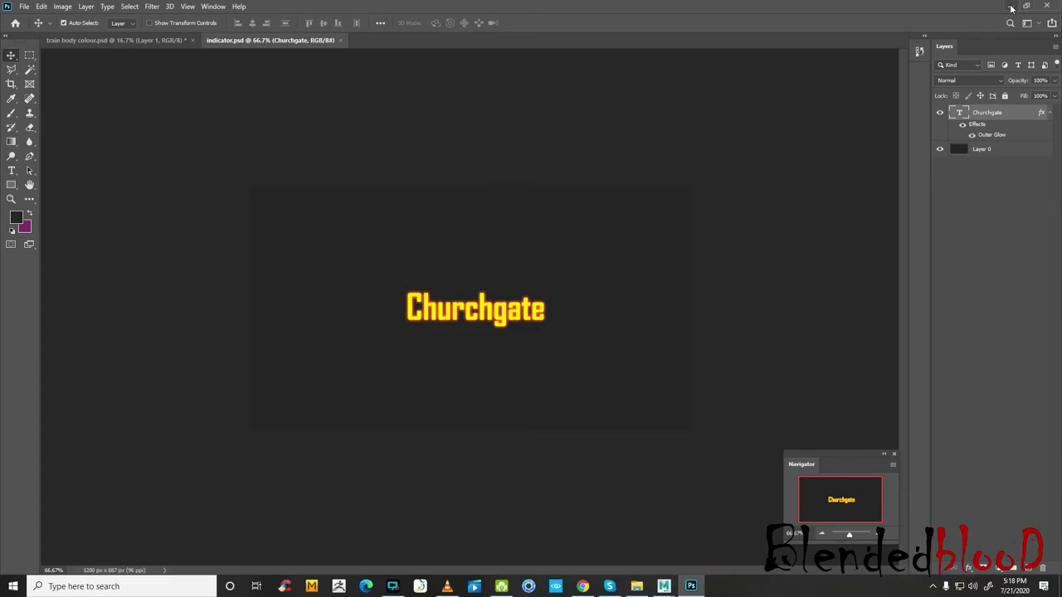
# - Return to the Maya train scene and put the front display panel into edge selection
pyautogui.click(637, 586)
pyautogui.click(664, 586)
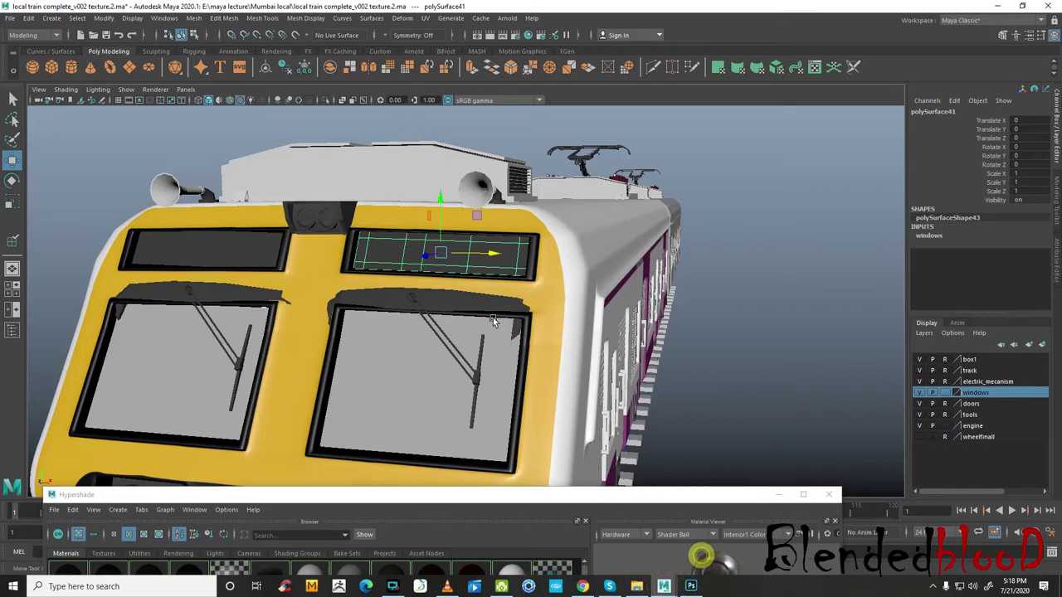
pyautogui.scroll(3, 473, 265)
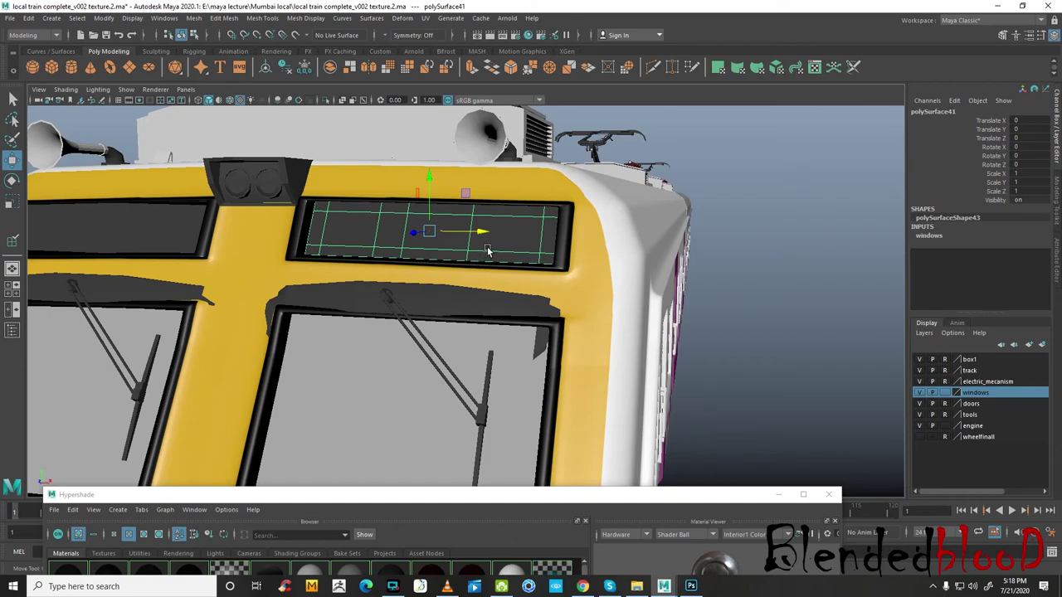
pyautogui.rightClick(488, 252)
pyautogui.click(488, 226)
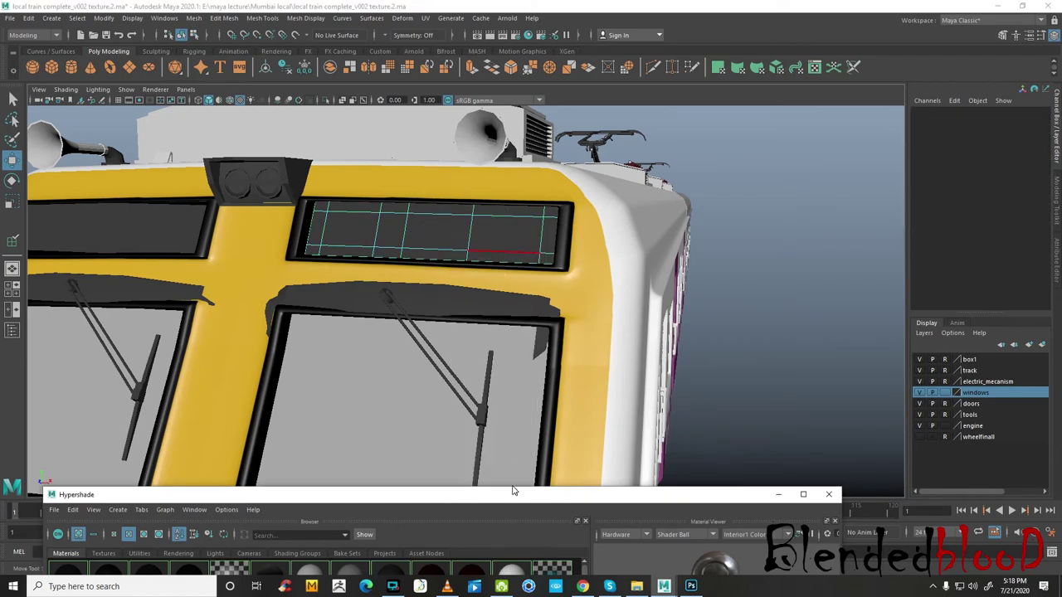
pyautogui.moveTo(513, 491); pyautogui.dragTo(571, 354)
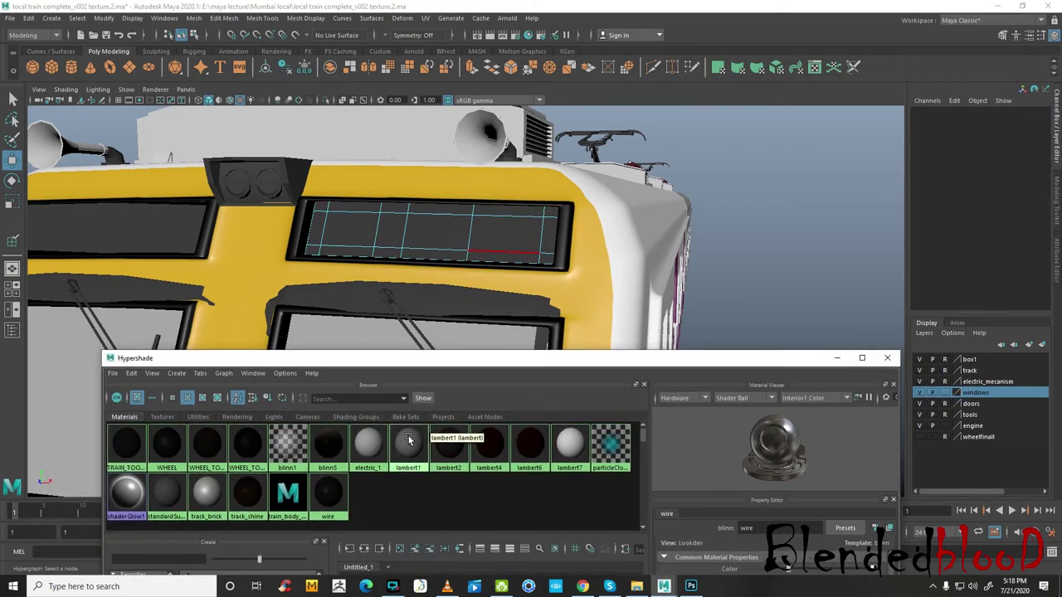
# - Give the display panel a new Blinn material with indicator.psd as its colour texture, shown in the viewport
pyautogui.moveTo(520, 238); pyautogui.dragTo(514, 523, button='right')
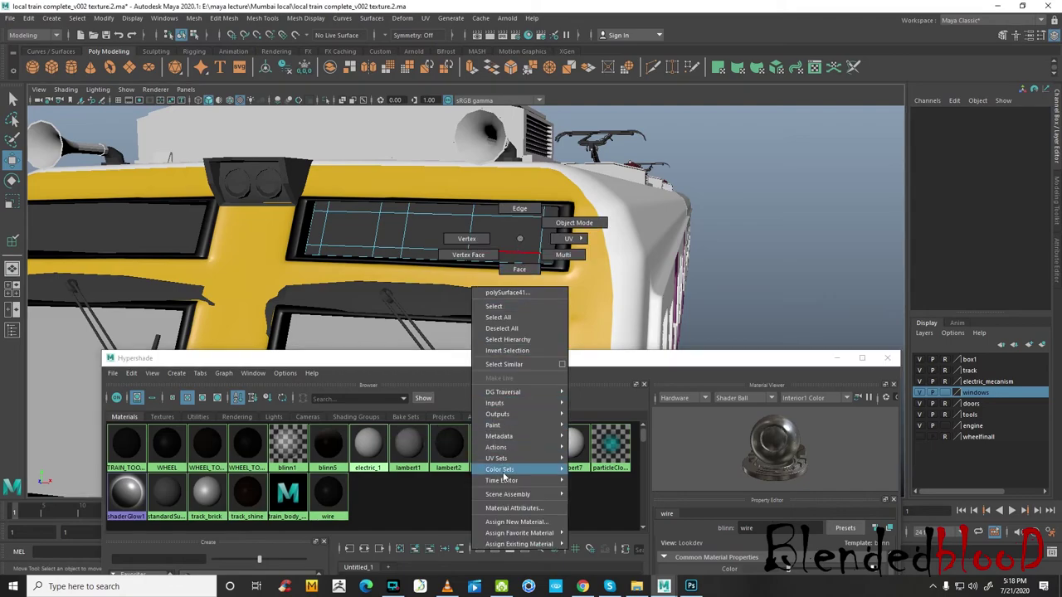
pyautogui.click(514, 523)
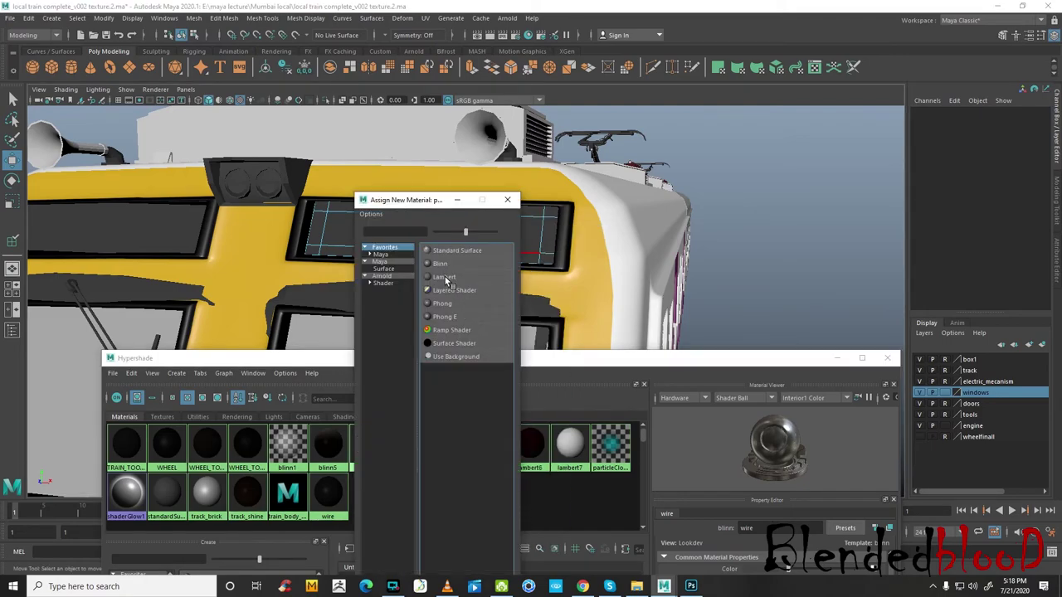
pyautogui.click(448, 265)
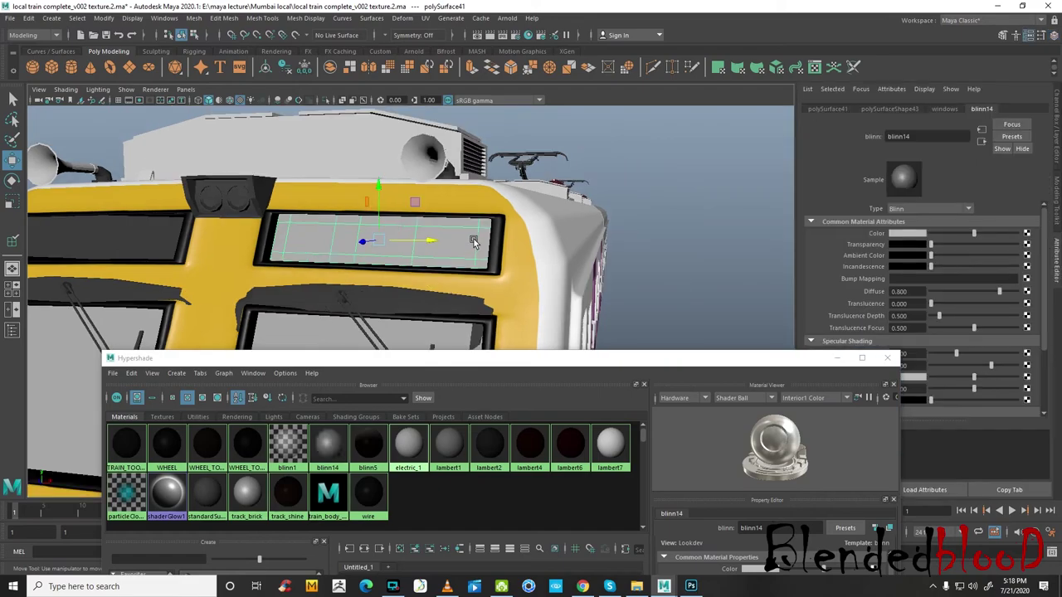
pyautogui.click(1027, 234)
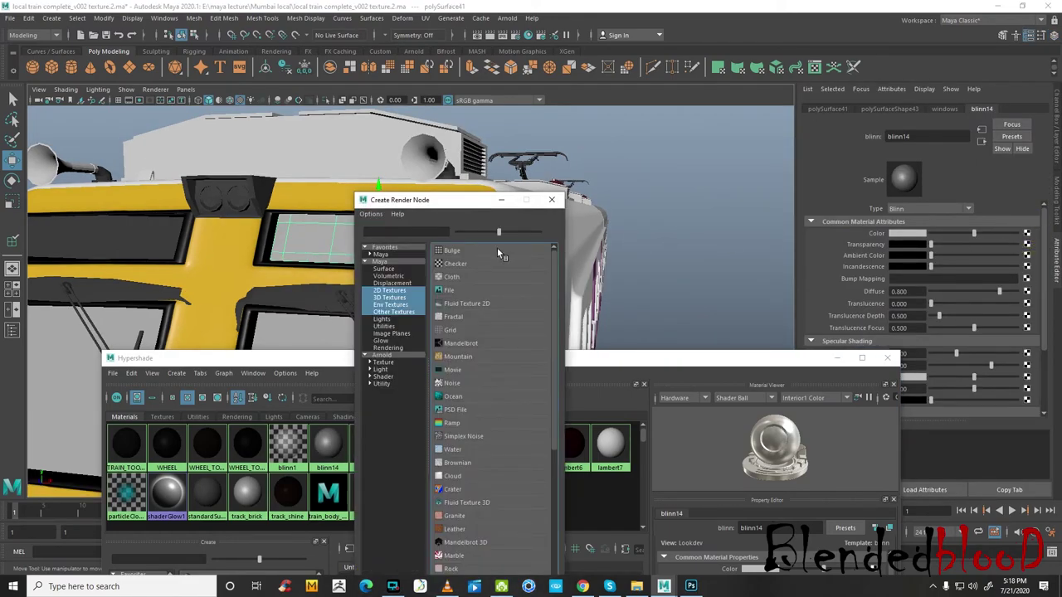
pyautogui.click(465, 291)
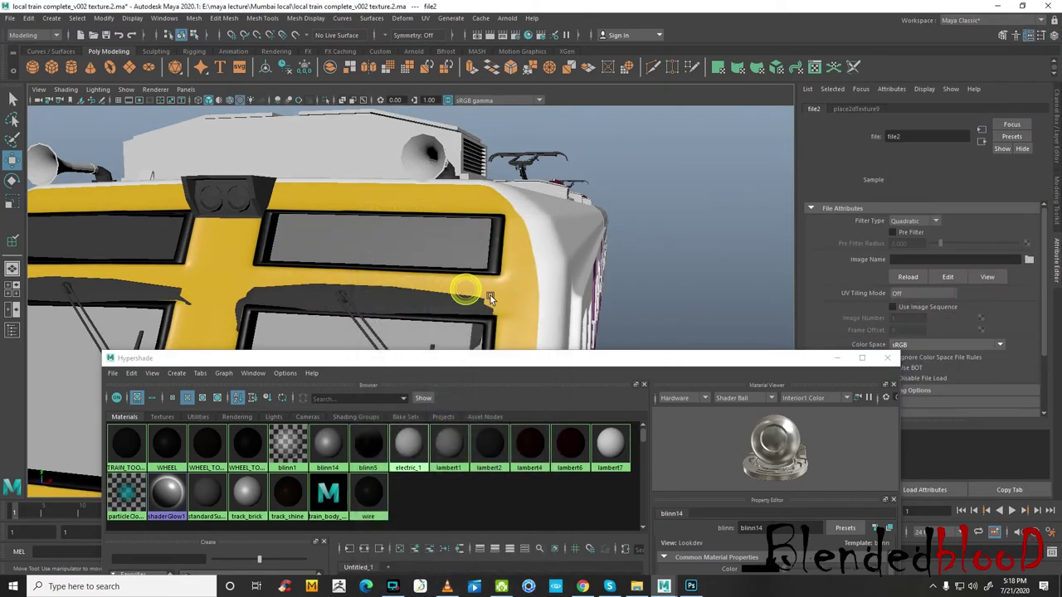
pyautogui.click(1029, 260)
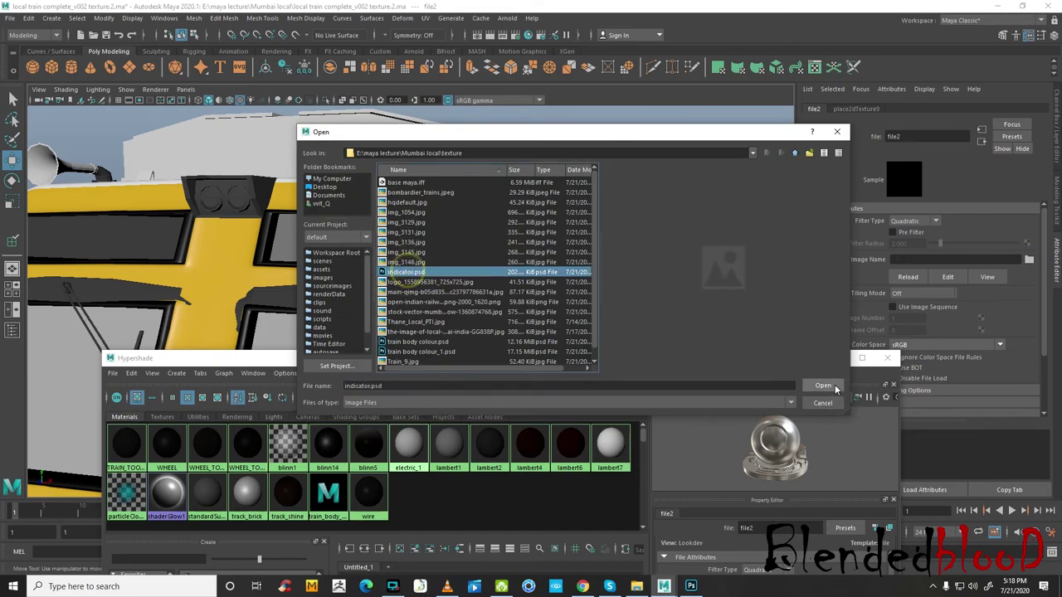
pyautogui.click(822, 386)
pyautogui.scroll(3, 635, 274)
pyautogui.press('6')
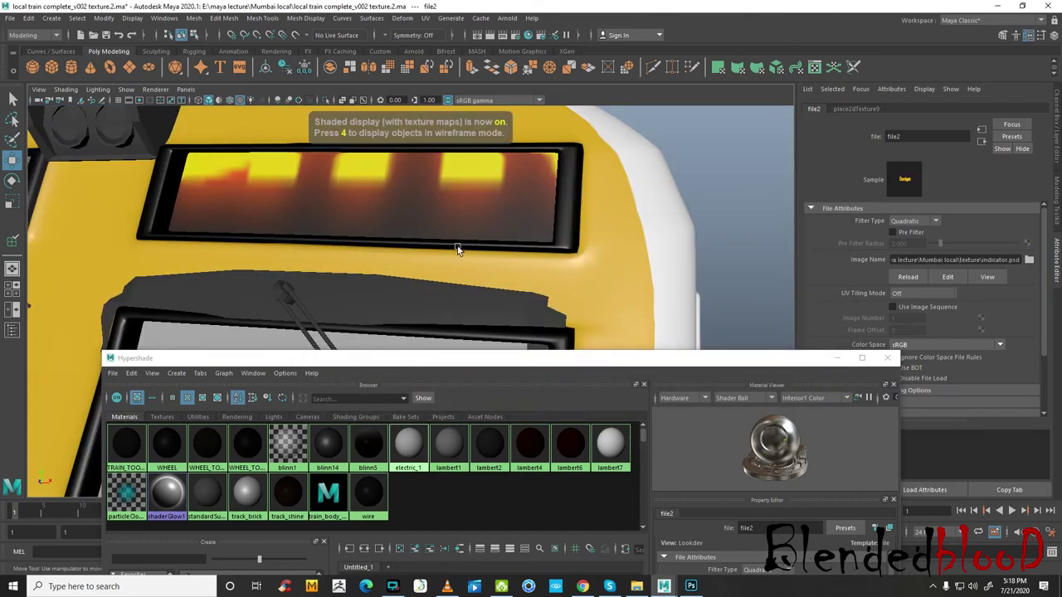
pyautogui.scroll(-5, 456, 274)
pyautogui.scroll(2, 382, 269)
# - Select the display panel's faces and frame them in a maximized front view
pyautogui.rightClick(408, 251)
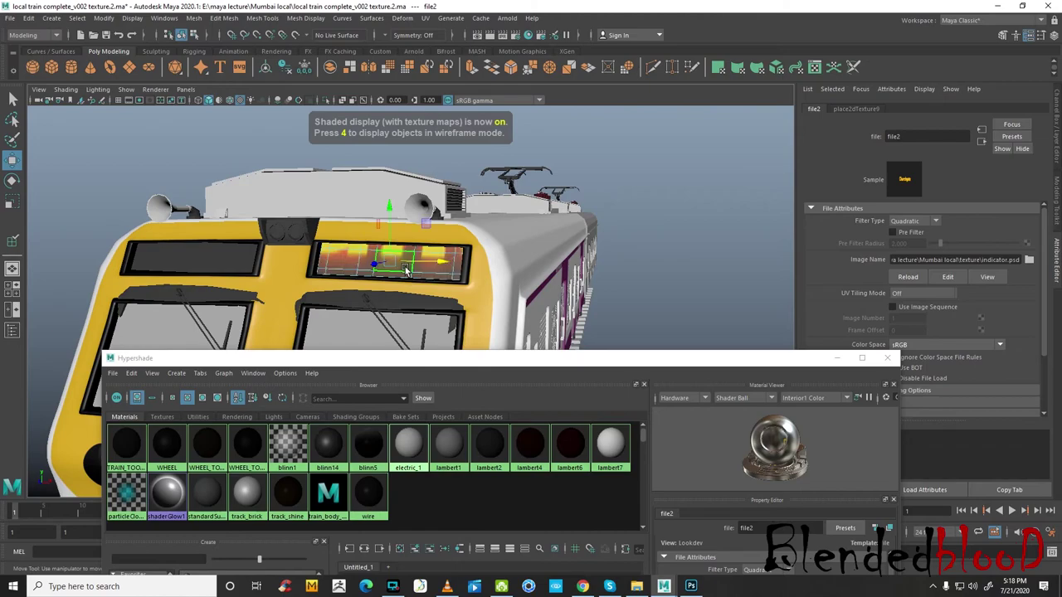
pyautogui.click(407, 272)
pyautogui.press('space')
pyautogui.moveTo(463, 362); pyautogui.dragTo(461, 510)
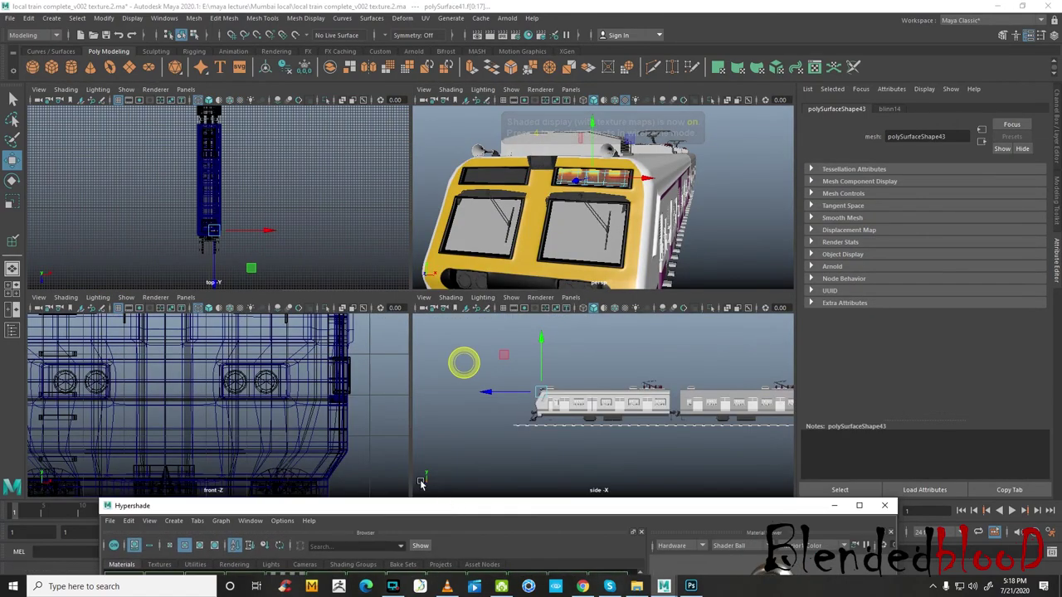
pyautogui.click(340, 417)
pyautogui.press('space')
pyautogui.press('f')
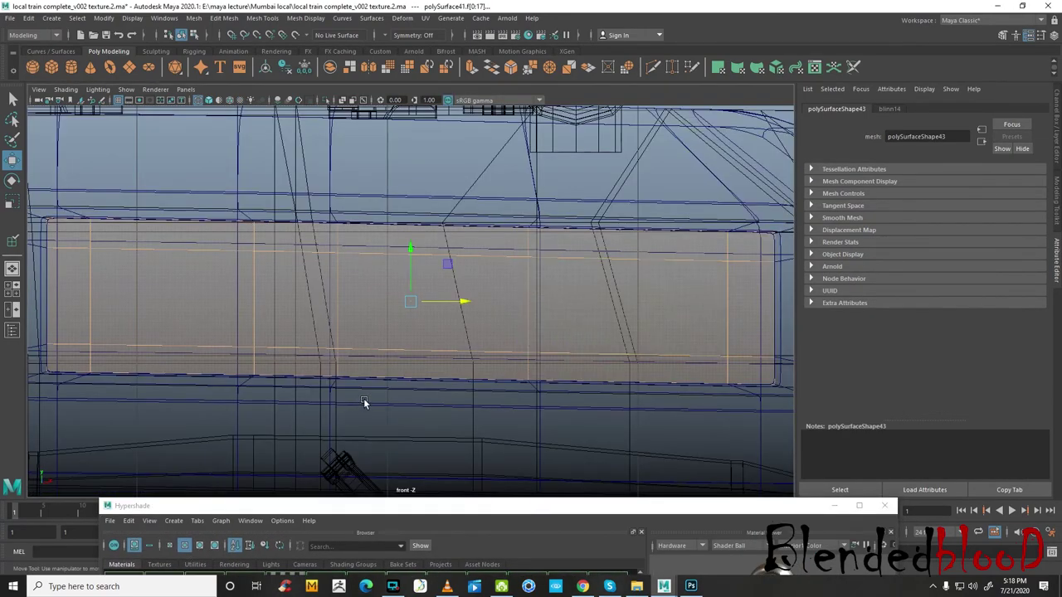
pyautogui.scroll(-4, 363, 398)
pyautogui.scroll(2, 439, 296)
# - Open the UV Editor, center the Churchgate texture and switch the model to textured display
pyautogui.click(425, 17)
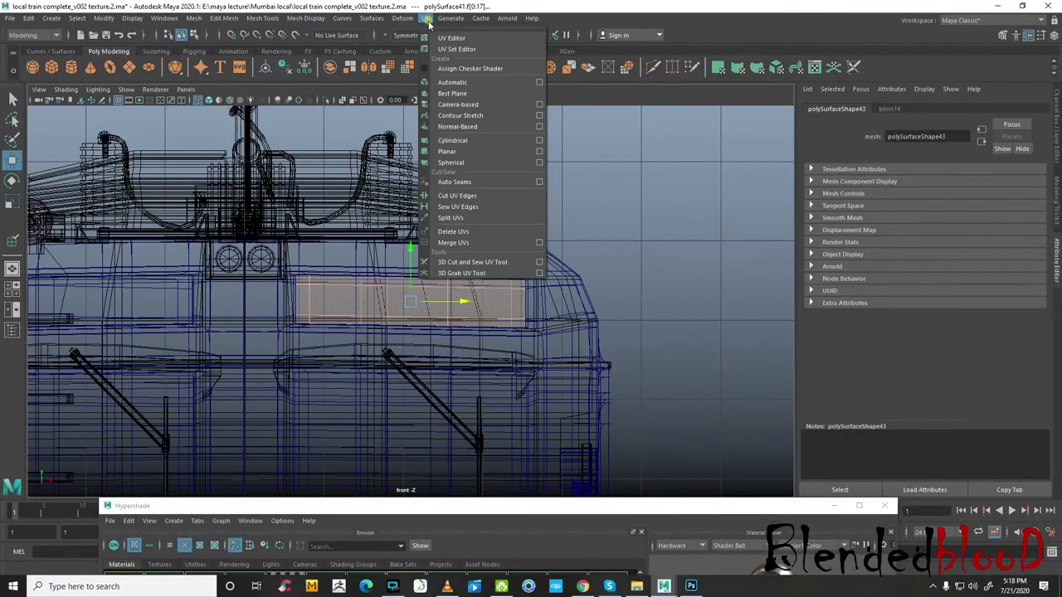
pyautogui.click(440, 38)
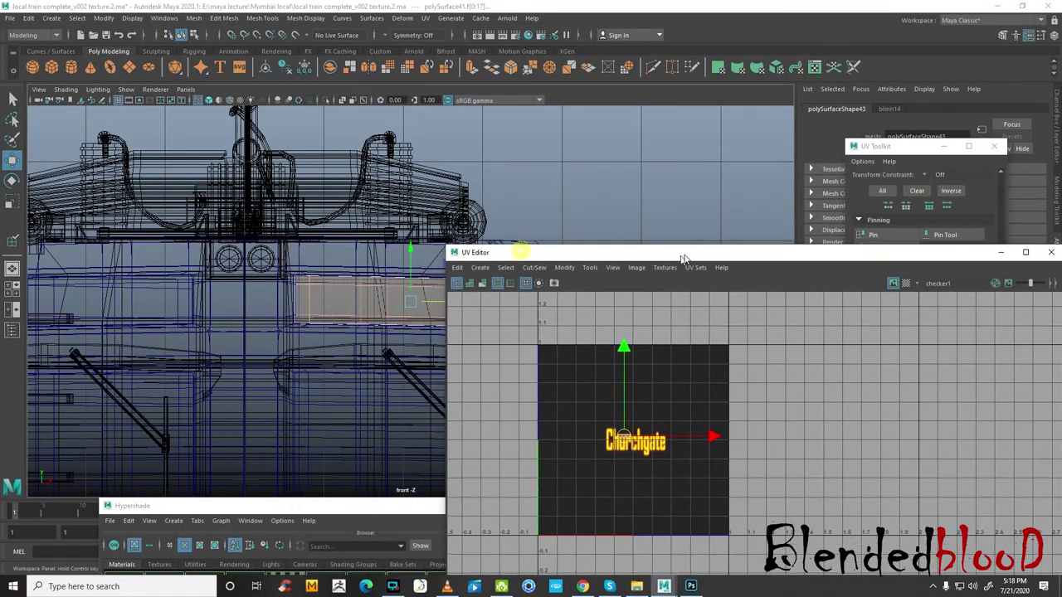
pyautogui.moveTo(522, 249); pyautogui.dragTo(716, 140)
pyautogui.scroll(3, 668, 315)
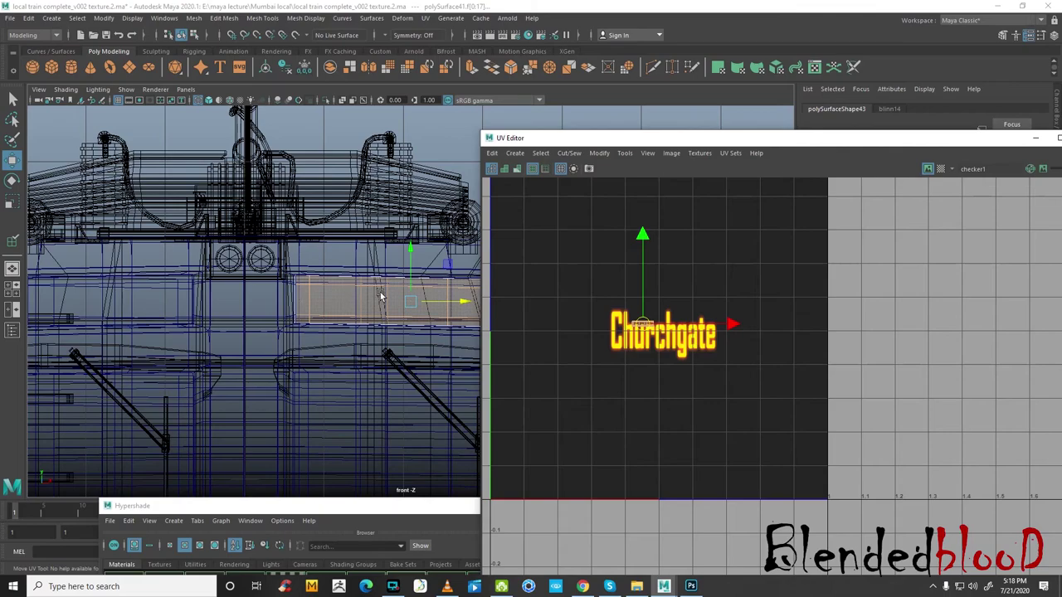
pyautogui.scroll(1, 390, 301)
pyautogui.scroll(3, 667, 332)
pyautogui.keyDown('alt'); pyautogui.moveTo(625, 307); pyautogui.dragTo(681, 325, button='middle'); pyautogui.keyUp('alt')
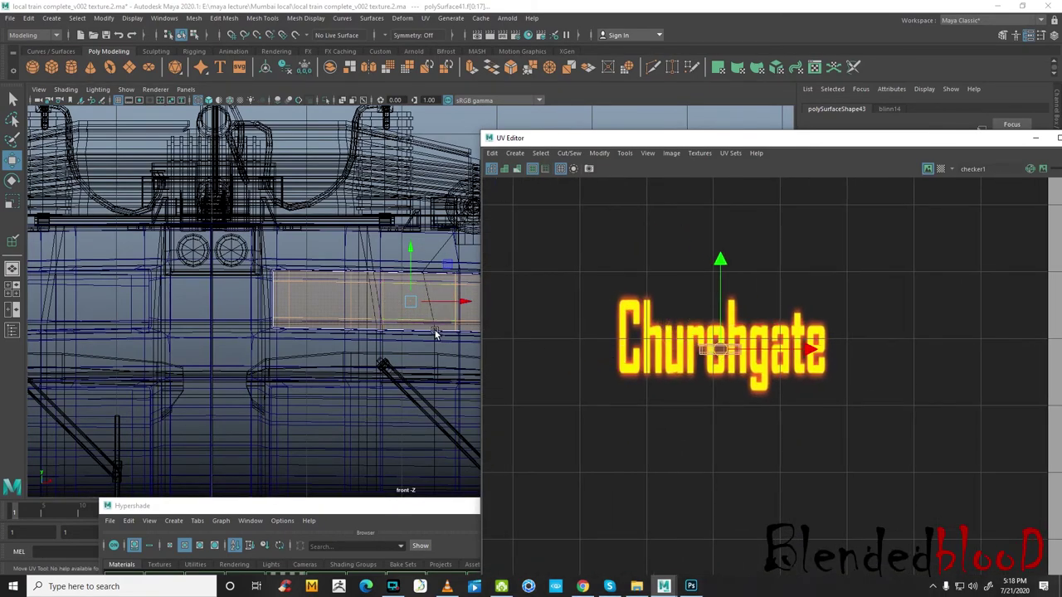
pyautogui.press('6')
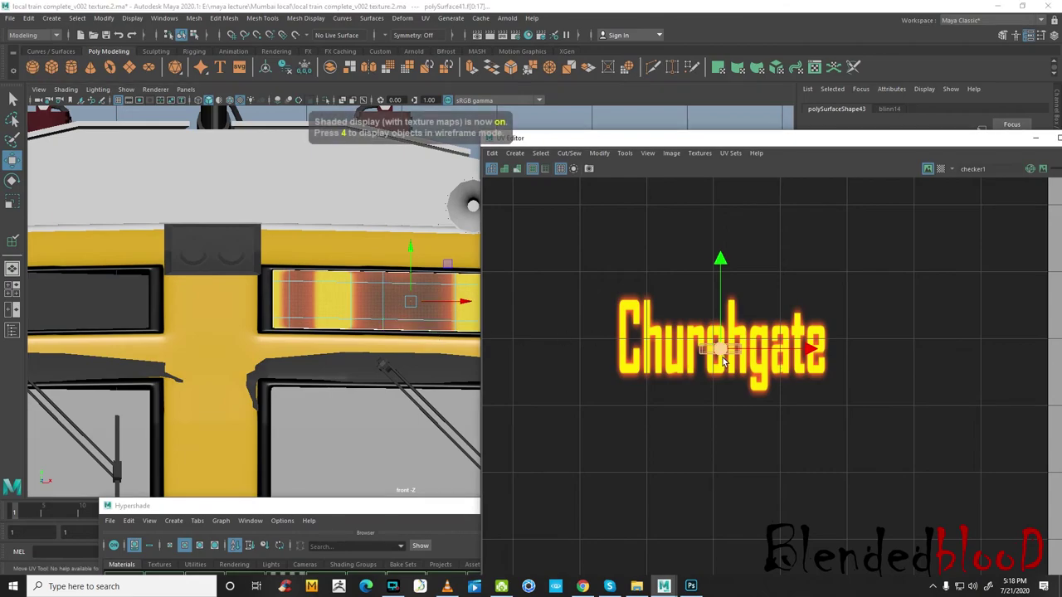
# - Scale the panel's UV shell to frame the Churchgate lettering, then move the UV Editor aside
pyautogui.press('r')
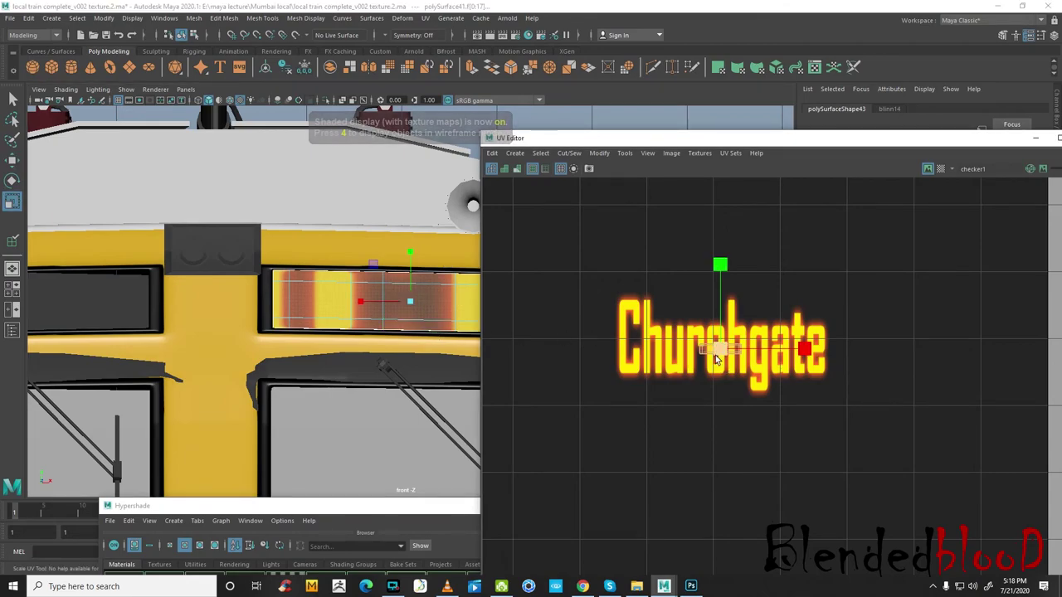
pyautogui.moveTo(722, 357); pyautogui.dragTo(1010, 573)
pyautogui.scroll(-3, 723, 408)
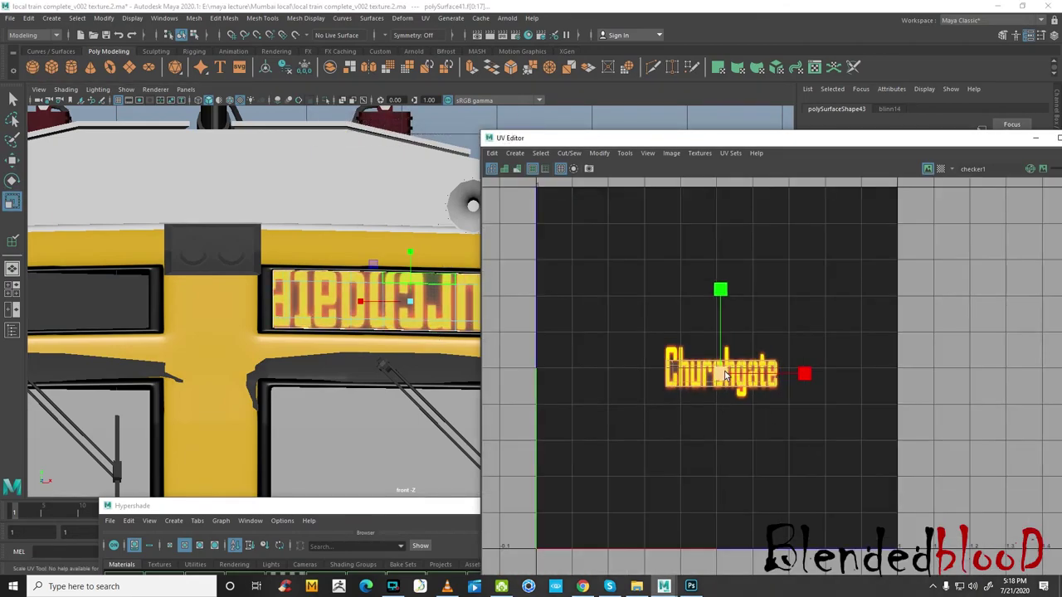
pyautogui.moveTo(720, 373); pyautogui.dragTo(824, 482)
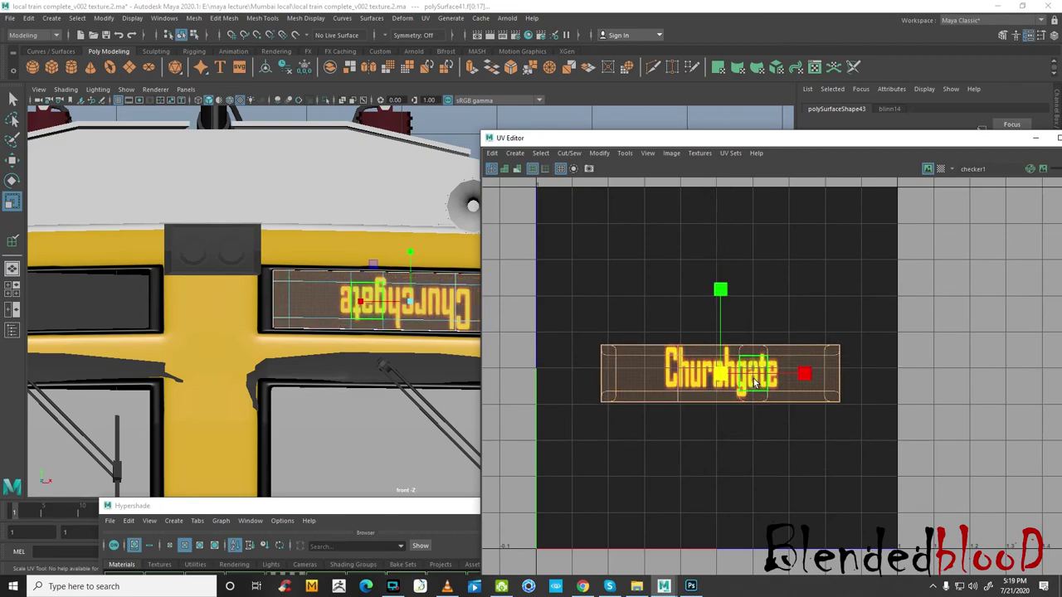
pyautogui.moveTo(721, 375); pyautogui.dragTo(730, 375)
pyautogui.press('e')
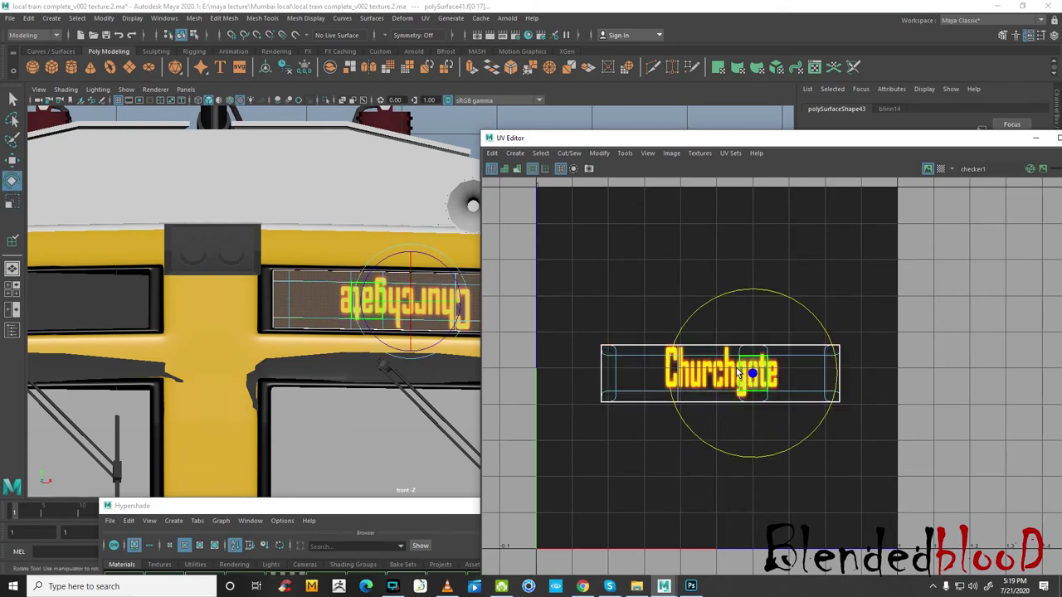
pyautogui.press('w')
pyautogui.moveTo(763, 144); pyautogui.dragTo(455, 114)
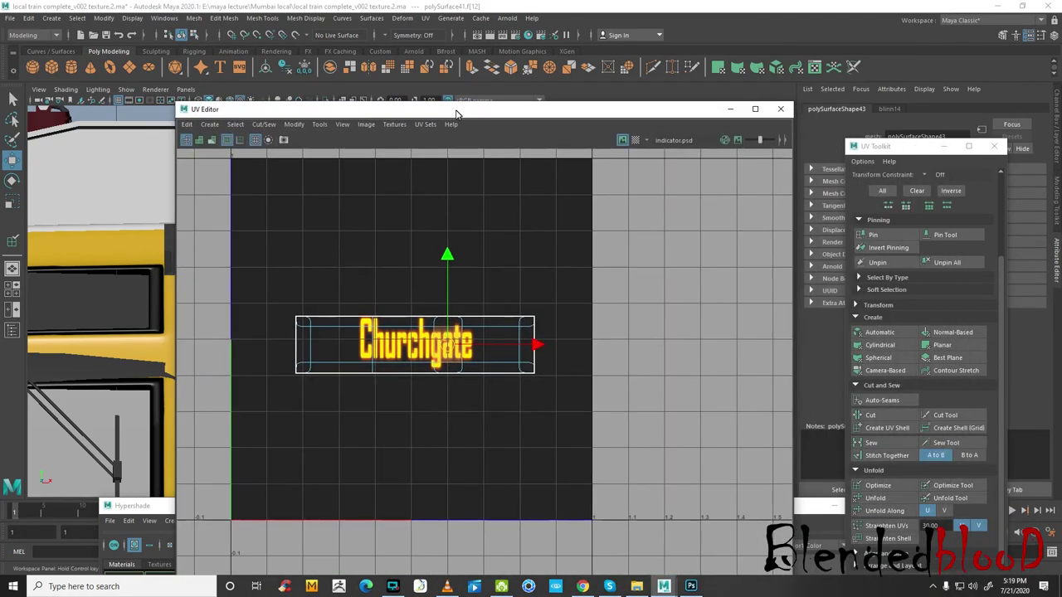
# - Select the Churchgate UV shell's faces, nudge it right and stretch it taller
pyautogui.moveTo(455, 114)
pyautogui.mouseDown()
pyautogui.moveTo(600, 139)
pyautogui.moveTo(799, 142)
pyautogui.mouseUp()
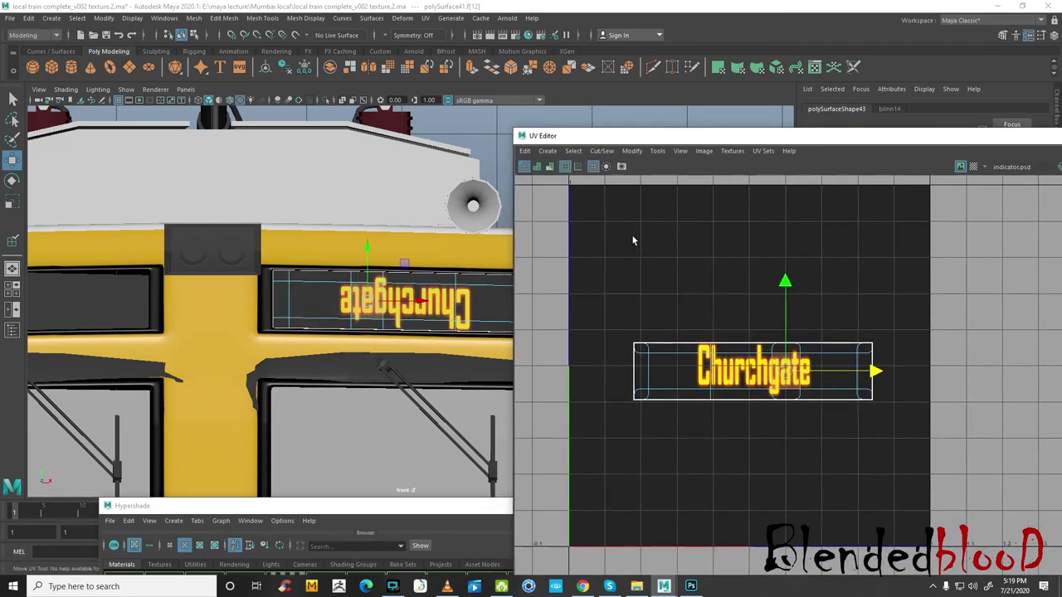
pyautogui.click(835, 375)
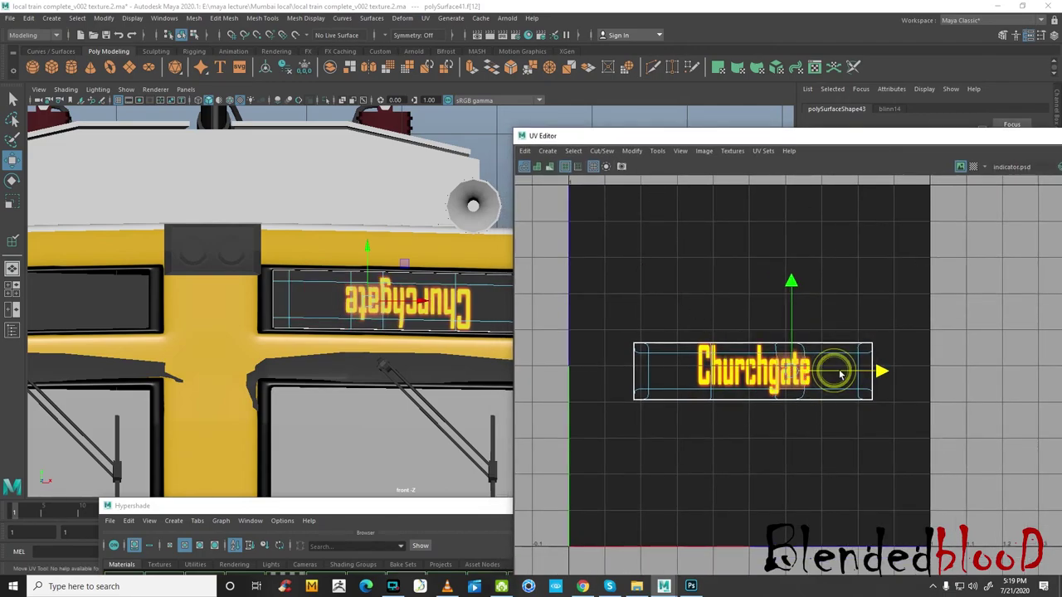
pyautogui.rightClick(759, 363)
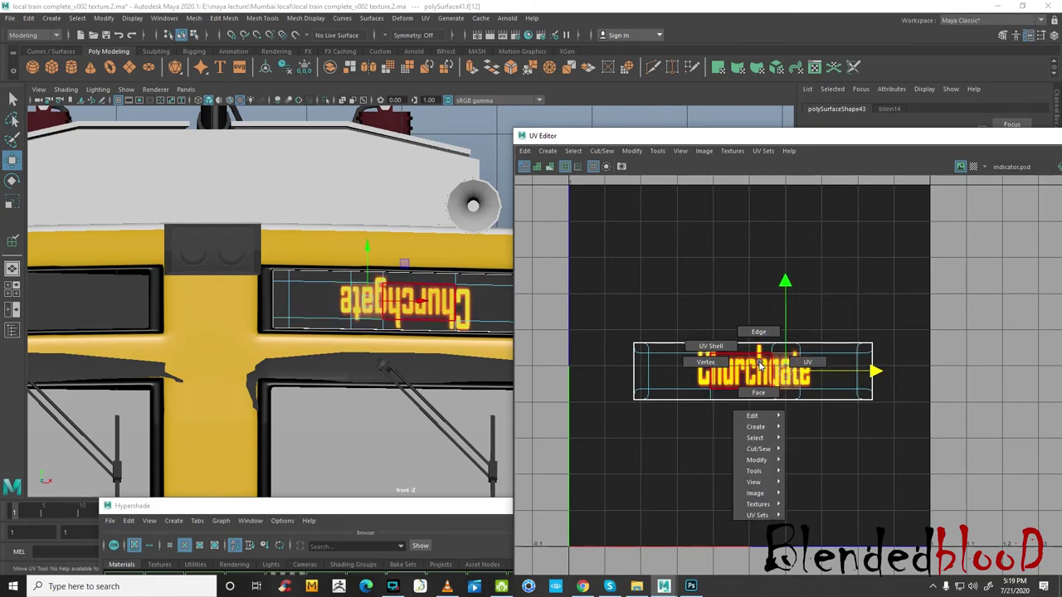
pyautogui.rightClick(757, 375)
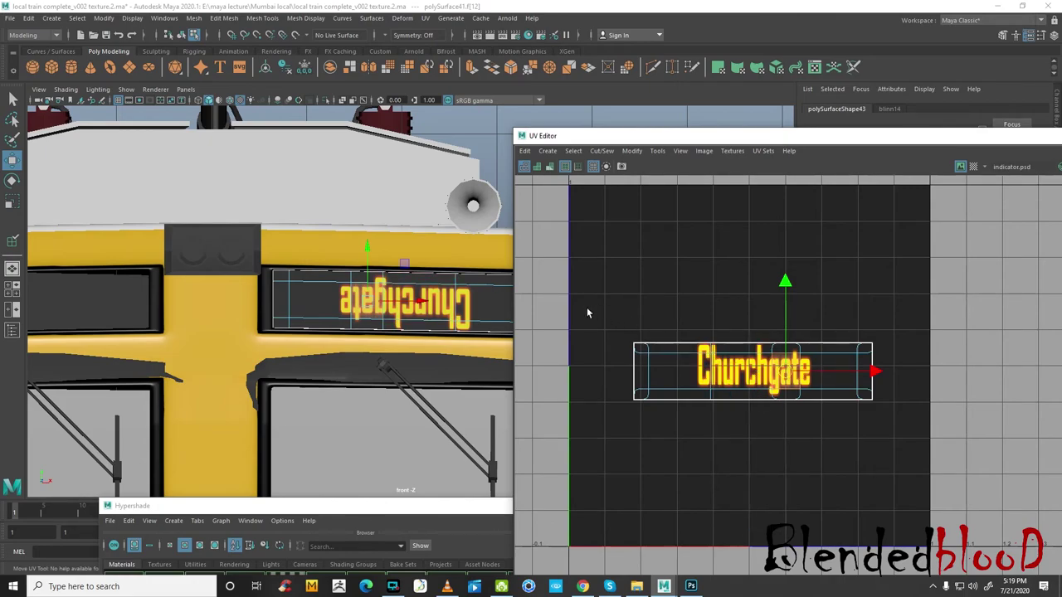
pyautogui.moveTo(585, 309); pyautogui.dragTo(923, 404)
pyautogui.moveTo(843, 374); pyautogui.dragTo(848, 373)
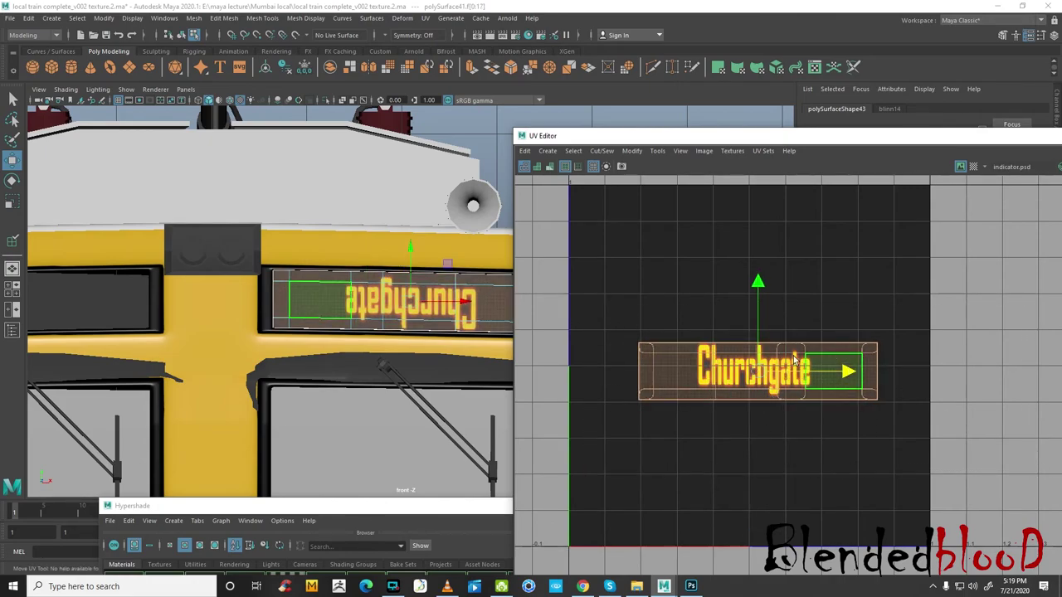
pyautogui.click(757, 332)
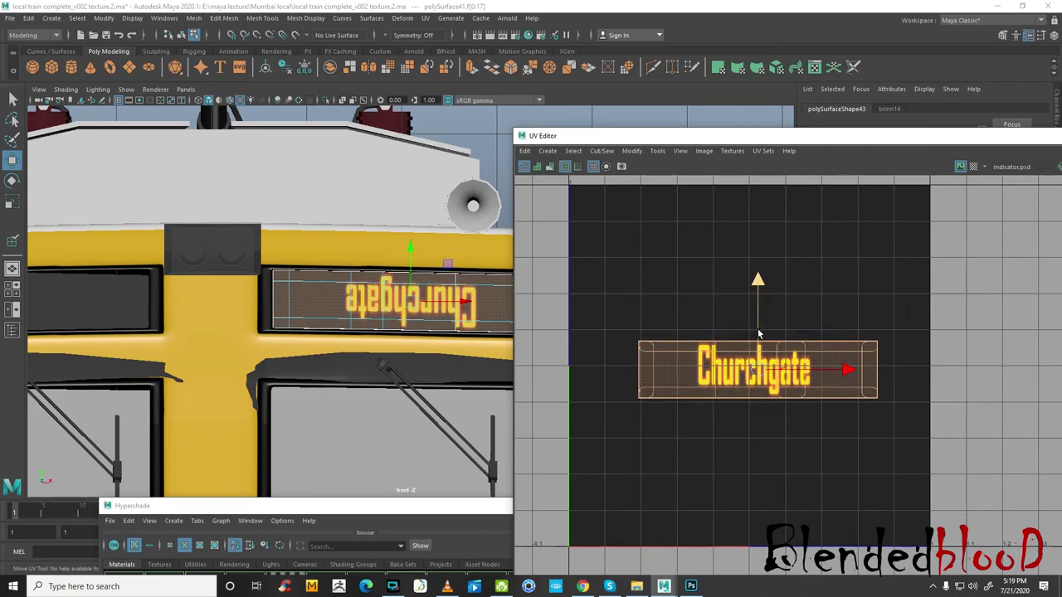
pyautogui.press('r')
pyautogui.moveTo(757, 286); pyautogui.dragTo(758, 245)
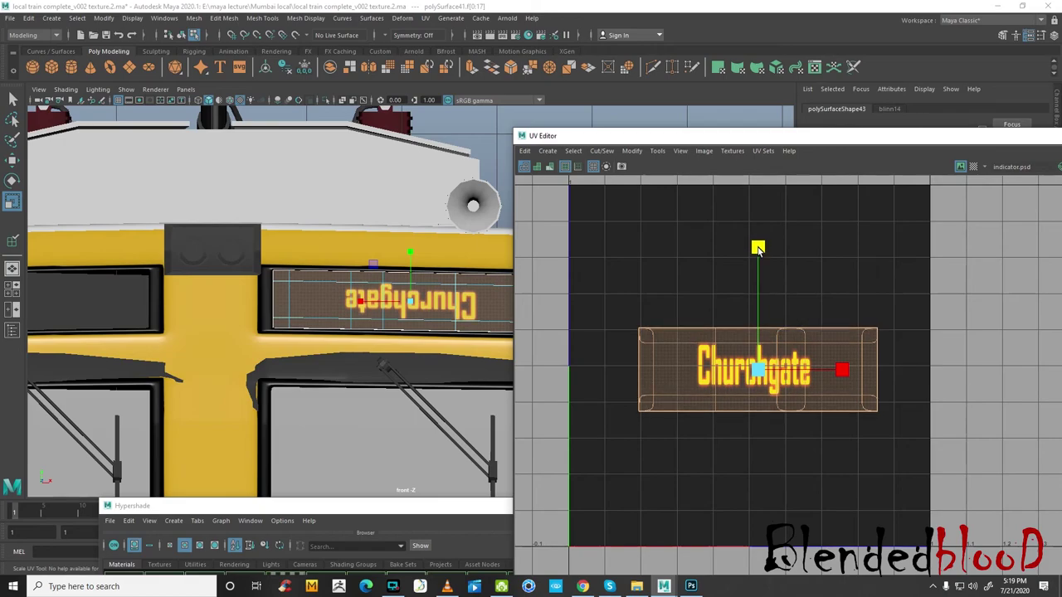
pyautogui.press('w')
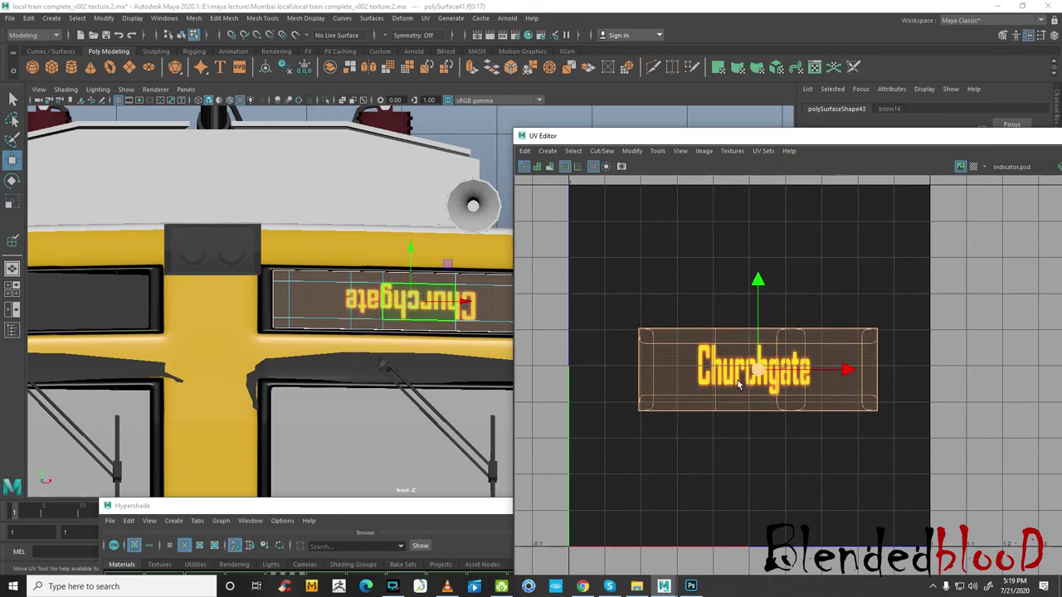
# - Reposition the UV Editor window to expose the viewport and bring up the UV menu
pyautogui.moveTo(843, 137)
pyautogui.mouseDown()
pyautogui.moveTo(489, 371)
pyautogui.moveTo(721, 145)
pyautogui.mouseUp()
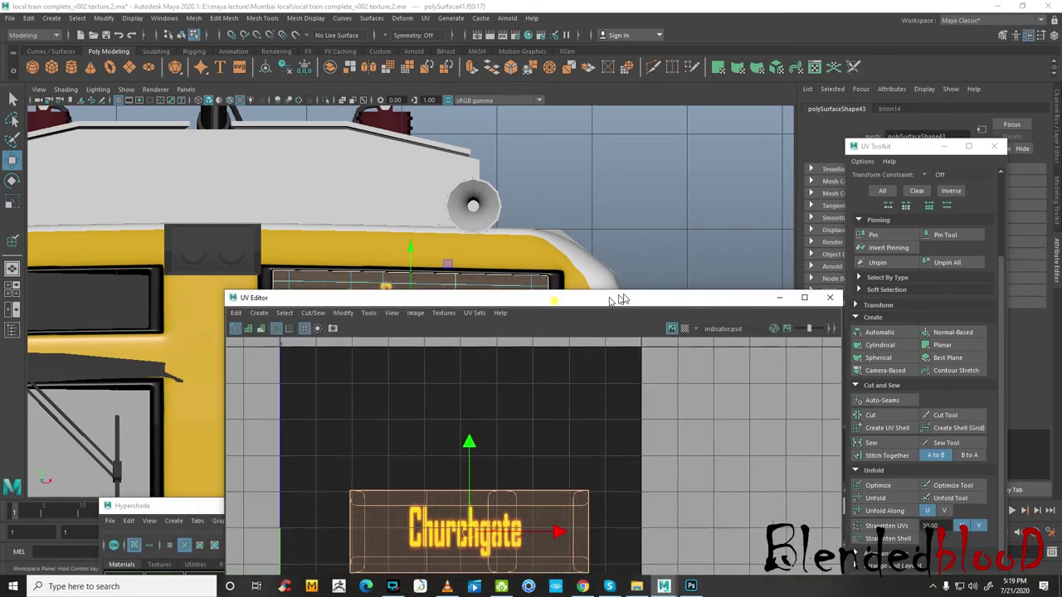
pyautogui.moveTo(557, 154); pyautogui.dragTo(606, 204)
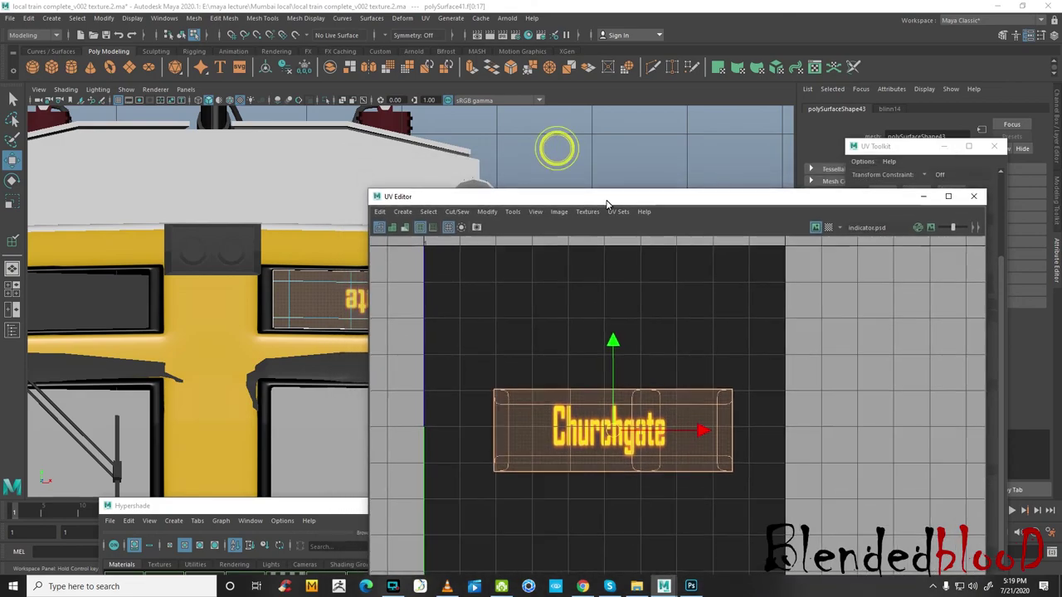
pyautogui.moveTo(468, 200)
pyautogui.mouseDown()
pyautogui.moveTo(596, 223)
pyautogui.moveTo(593, 202)
pyautogui.mouseUp()
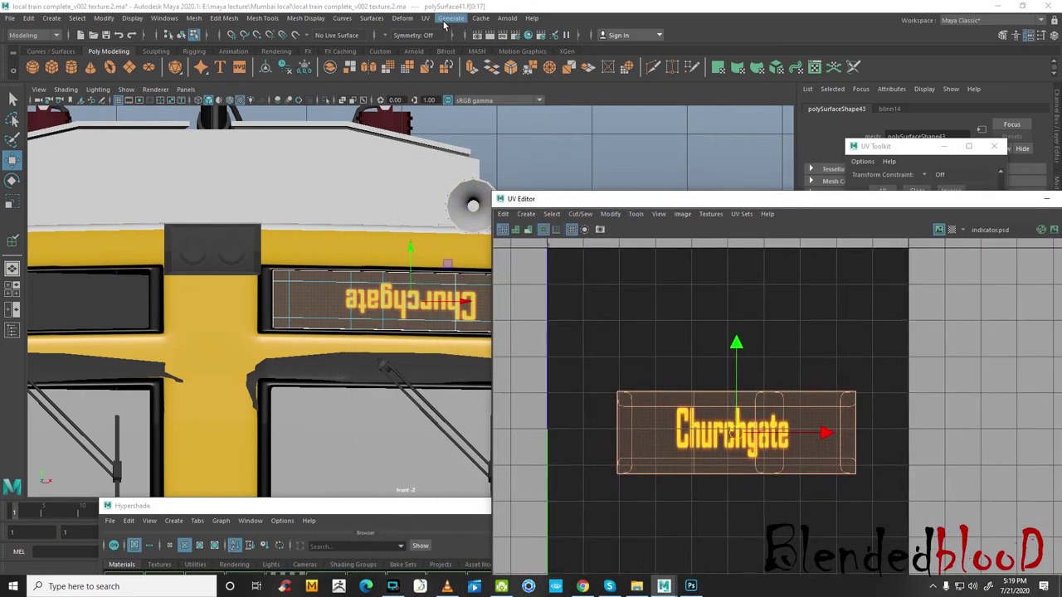
pyautogui.click(425, 18)
pyautogui.click(436, 33)
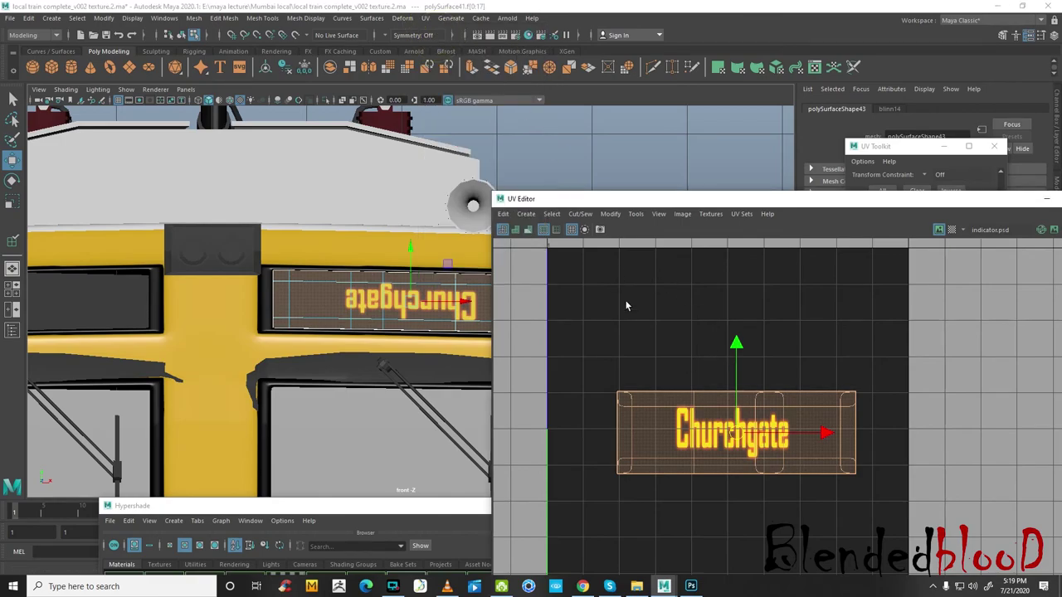
pyautogui.click(425, 18)
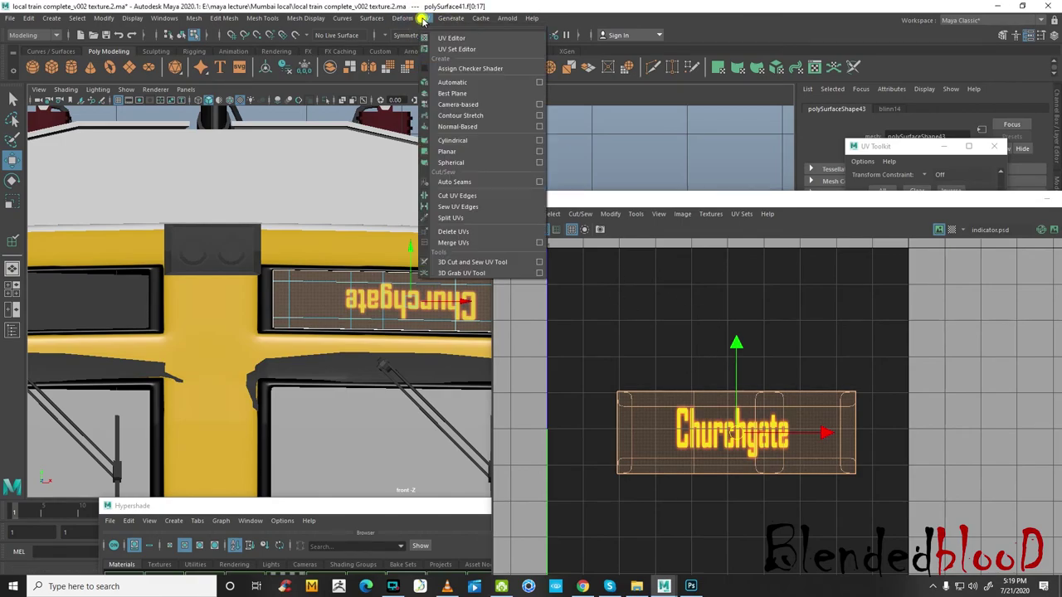
# - Apply a planar projection to the panel's UVs, then undo it
pyautogui.click(340, 276)
pyautogui.click(419, 19)
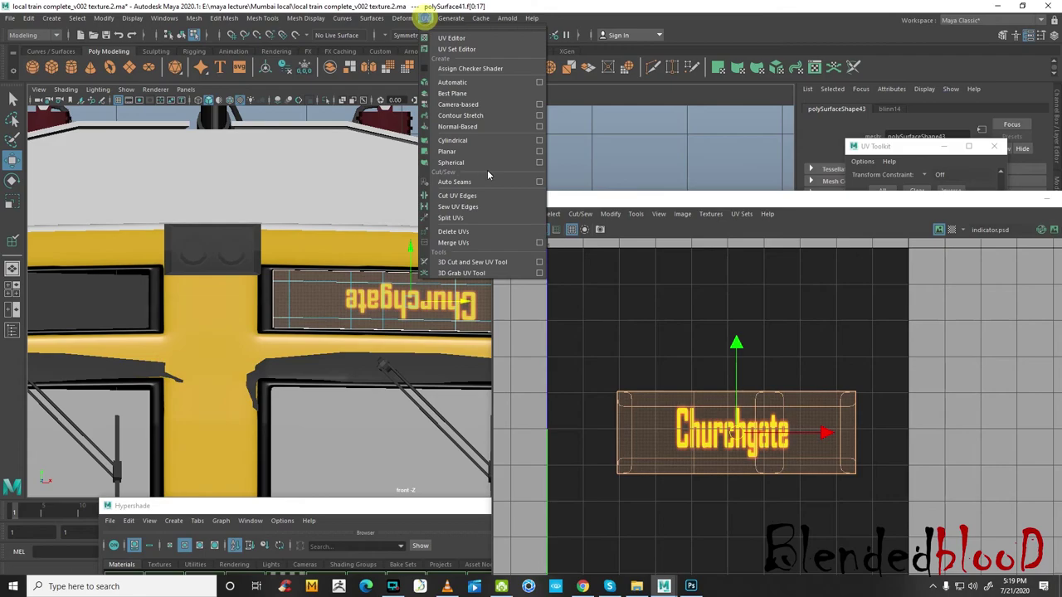
pyautogui.click(475, 112)
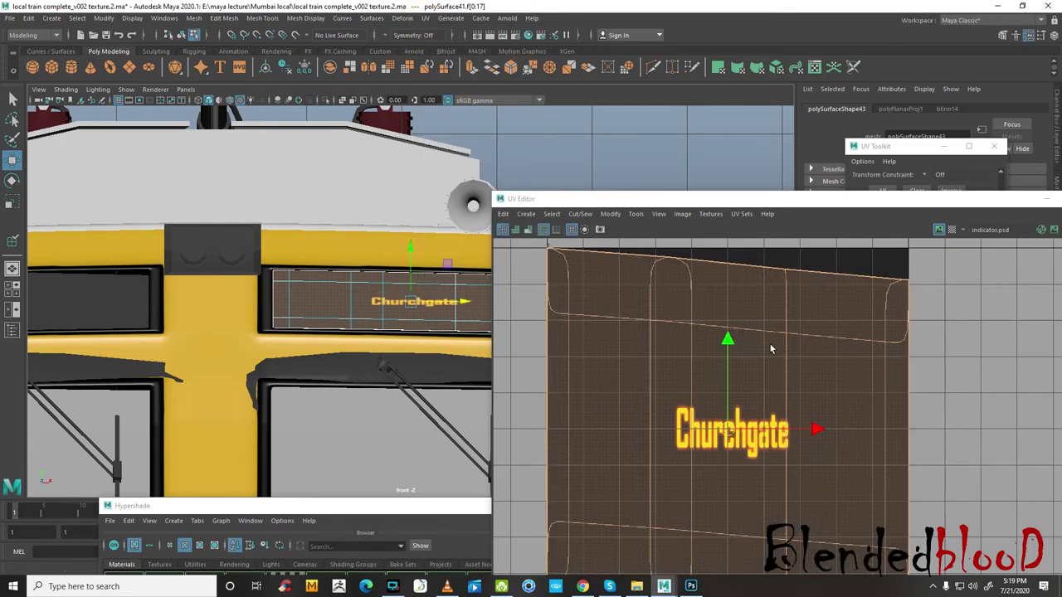
pyautogui.scroll(-2, 760, 365)
pyautogui.scroll(-1, 761, 365)
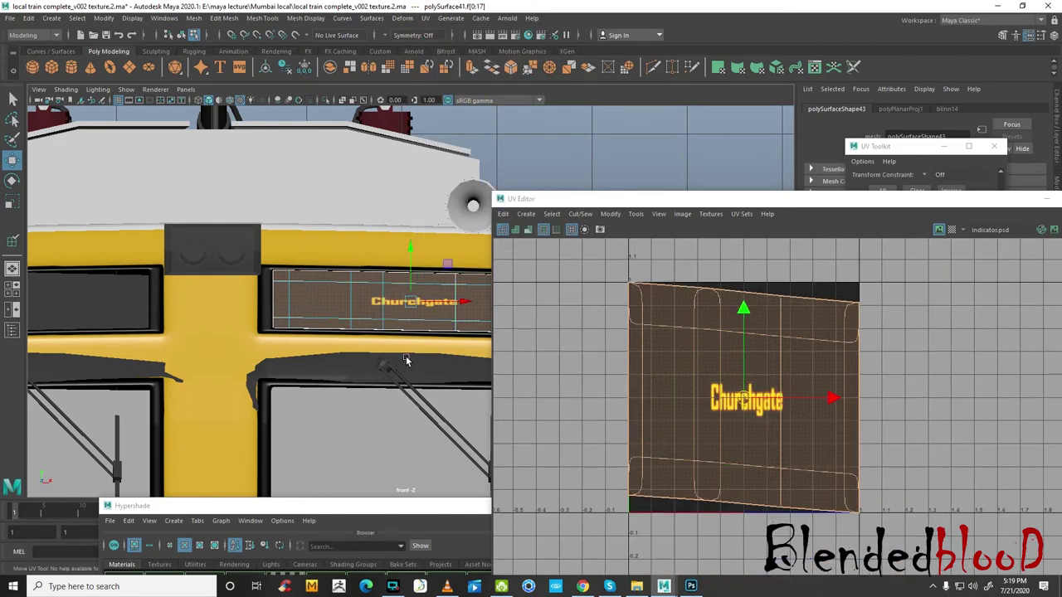
pyautogui.click(426, 18)
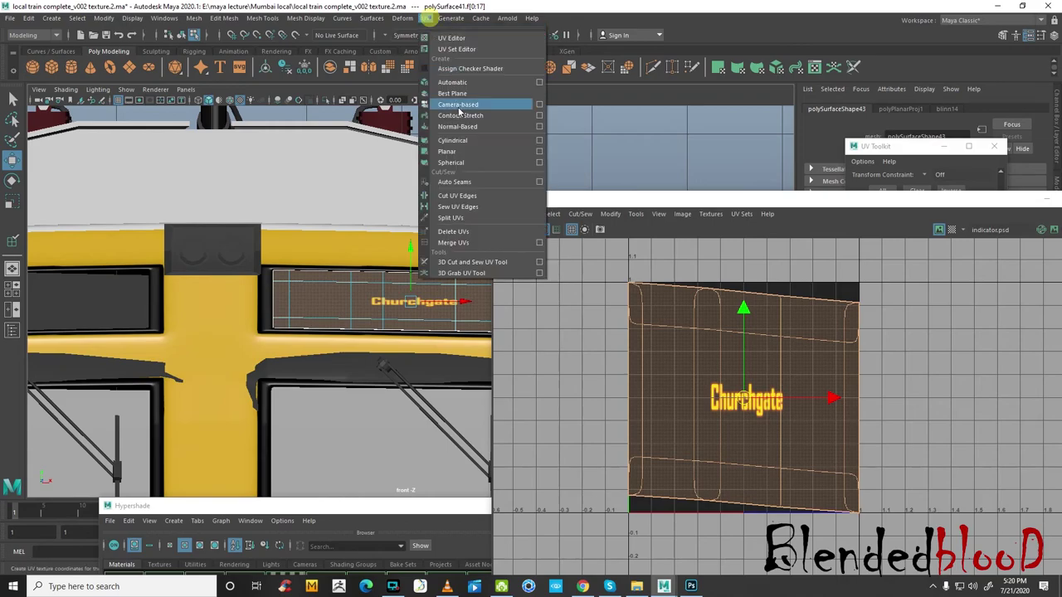
pyautogui.click(498, 180)
pyautogui.hotkey('ctrl', 'z')
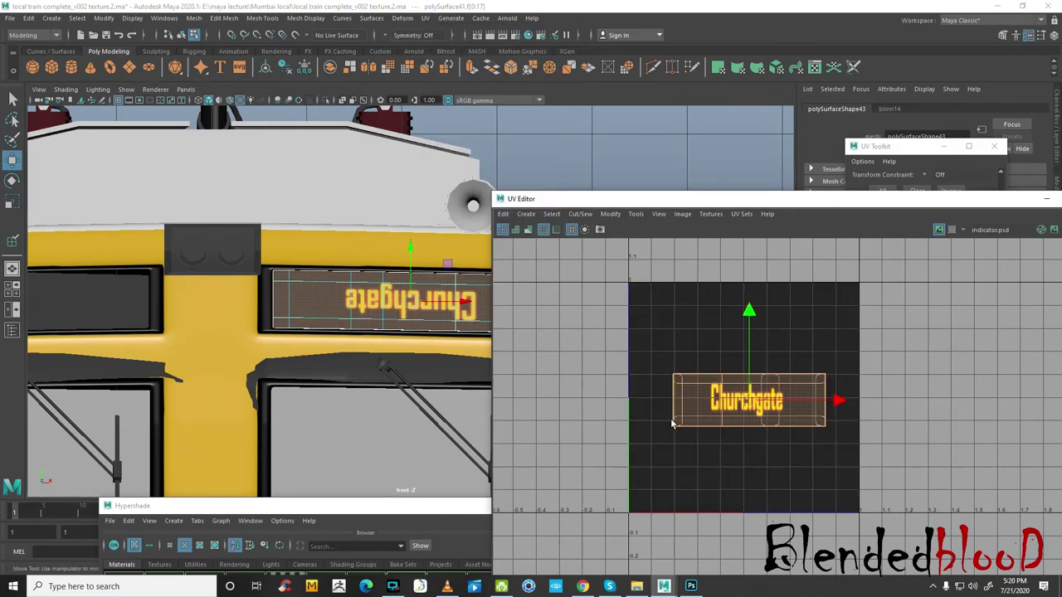
# - Move the UV Editor and UV Toolkit windows out of the viewport's way
pyautogui.scroll(2, 751, 399)
pyautogui.scroll(1, 751, 399)
pyautogui.scroll(1, 751, 398)
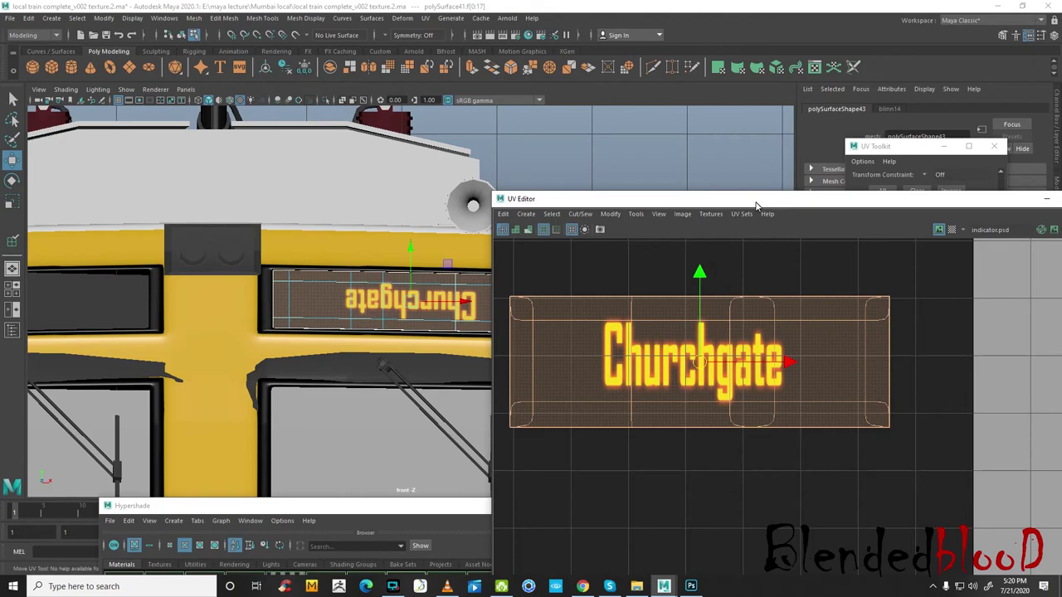
pyautogui.moveTo(755, 200); pyautogui.dragTo(508, 346)
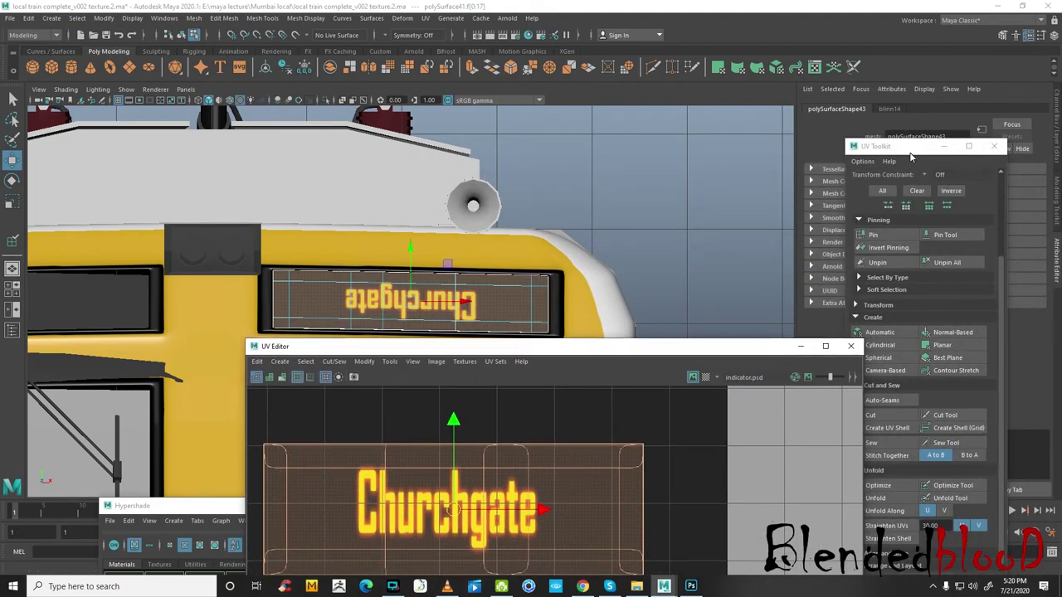
pyautogui.moveTo(911, 156); pyautogui.dragTo(868, 438)
# - Set Rotate UV to 180 in blinn14's place2dTexture9 so the sign reads upright
pyautogui.click(154, 506)
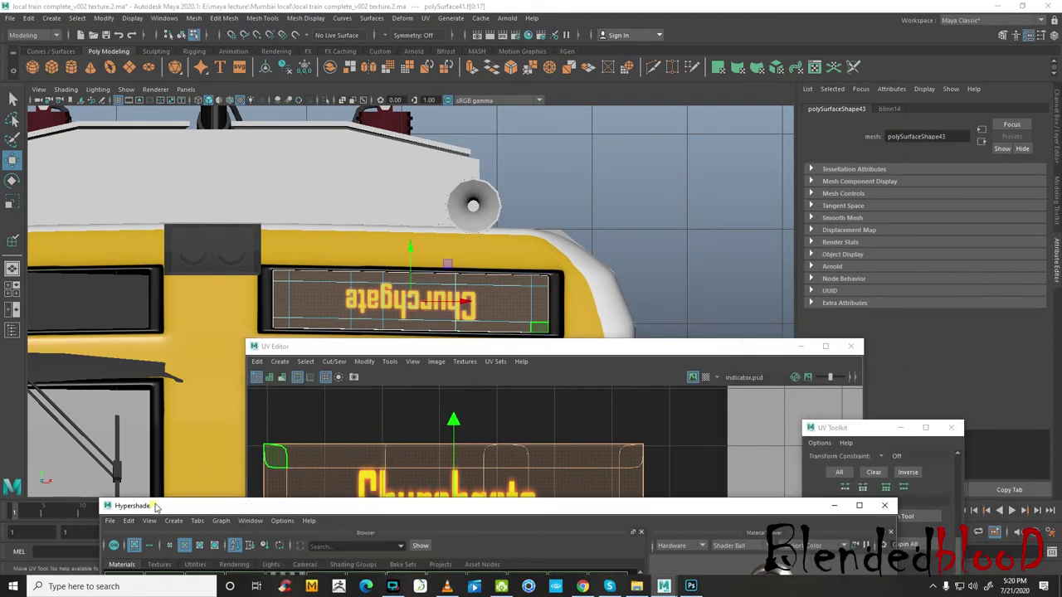
pyautogui.click(889, 110)
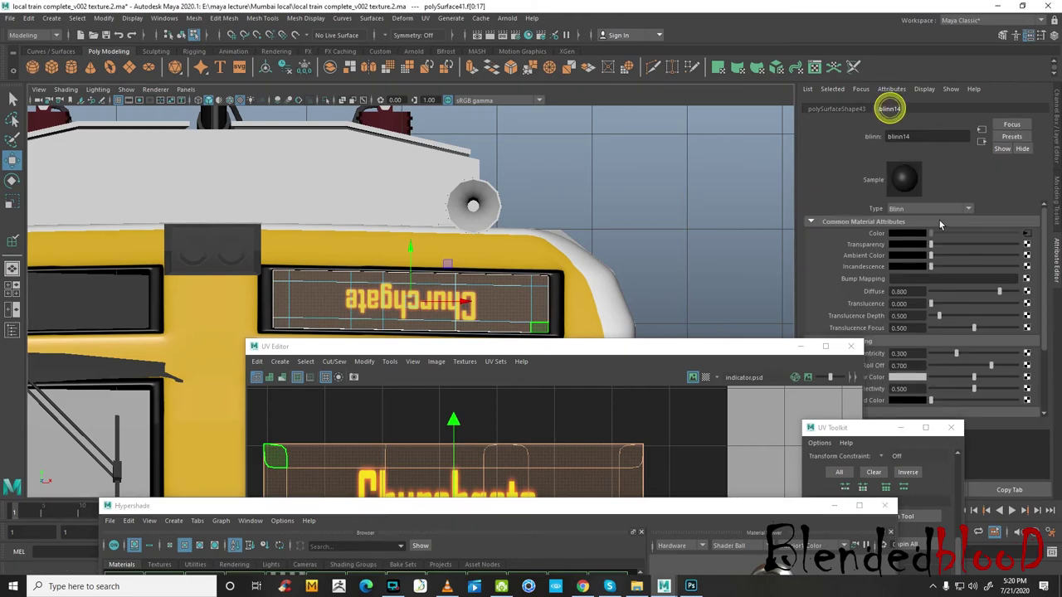
pyautogui.click(1028, 235)
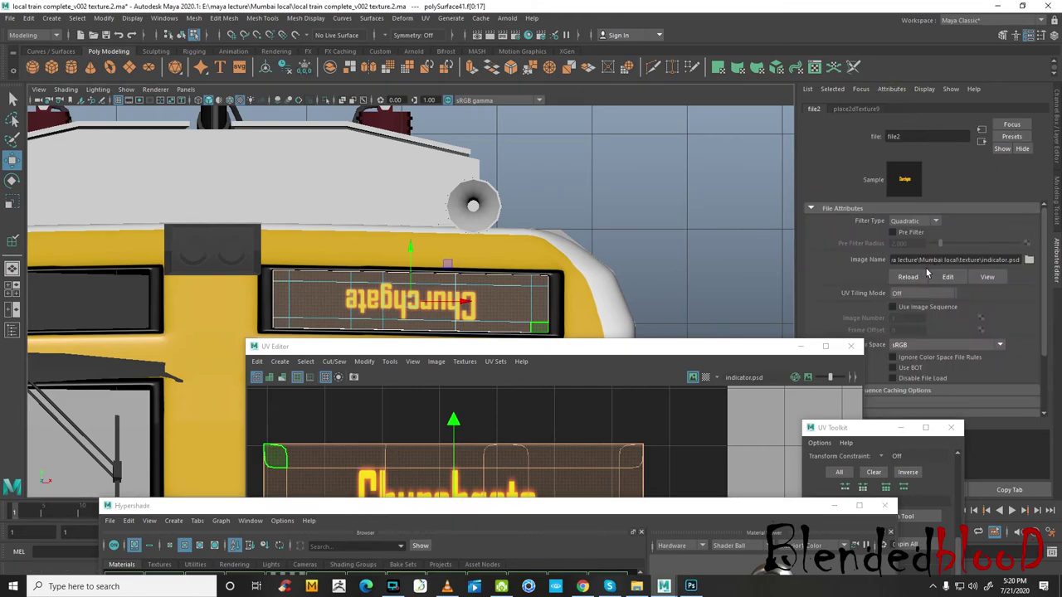
pyautogui.moveTo(800, 366); pyautogui.dragTo(631, 437)
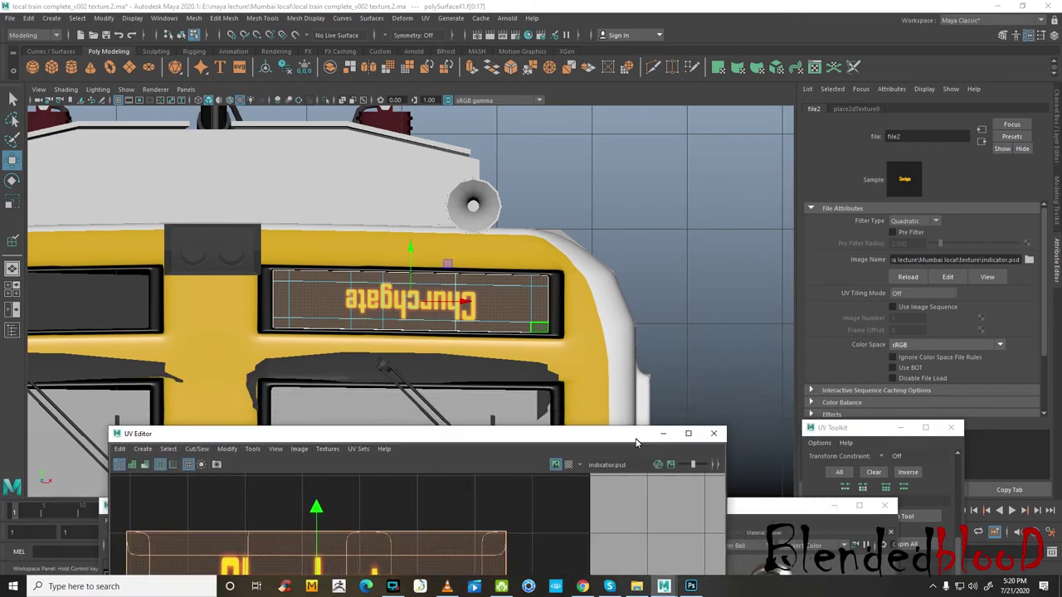
pyautogui.click(870, 109)
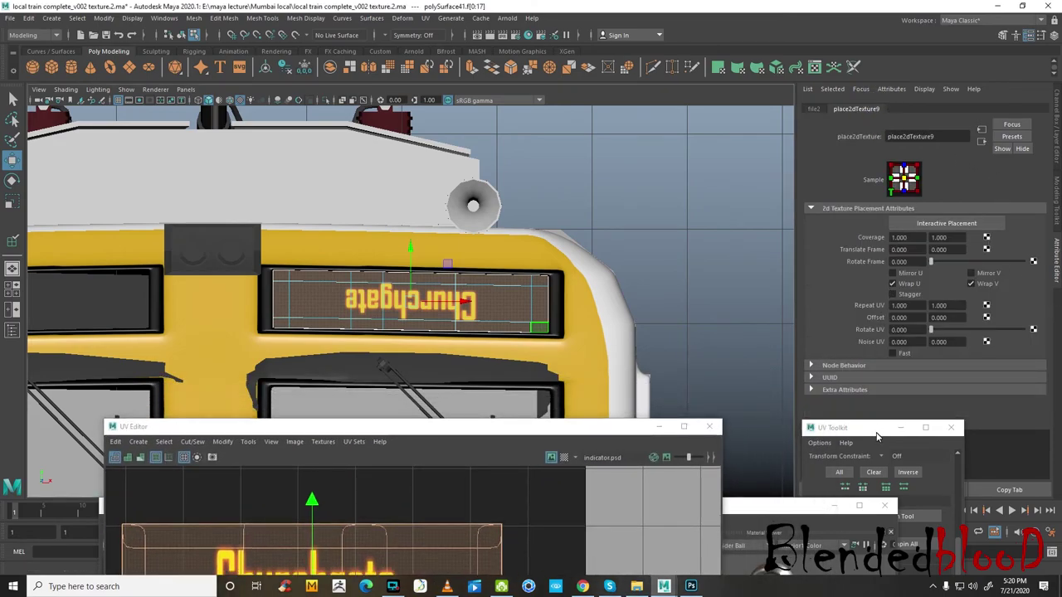
pyautogui.moveTo(877, 435); pyautogui.dragTo(869, 472)
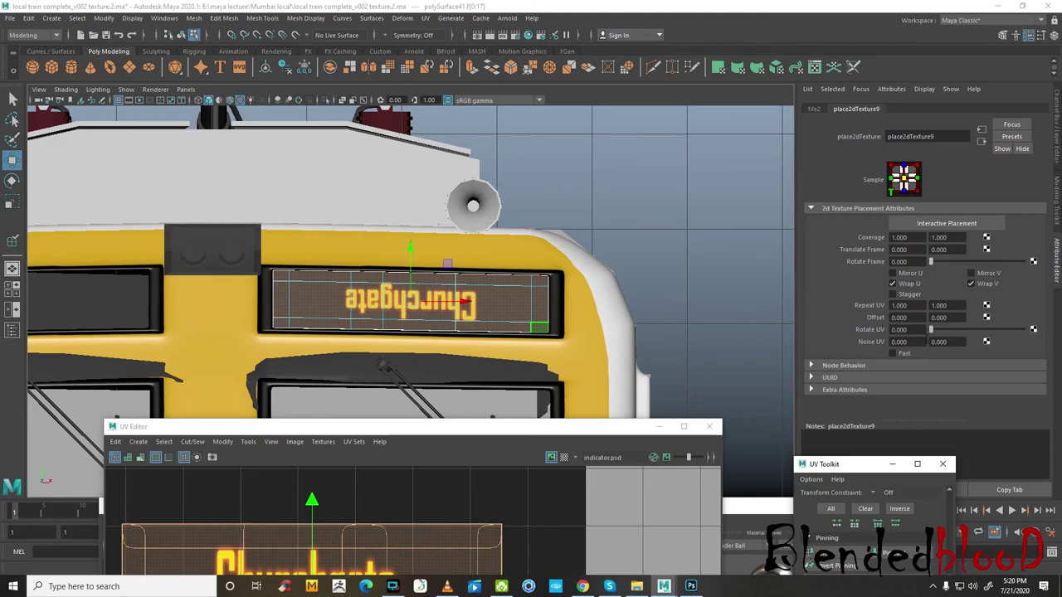
pyautogui.moveTo(931, 330); pyautogui.dragTo(978, 330)
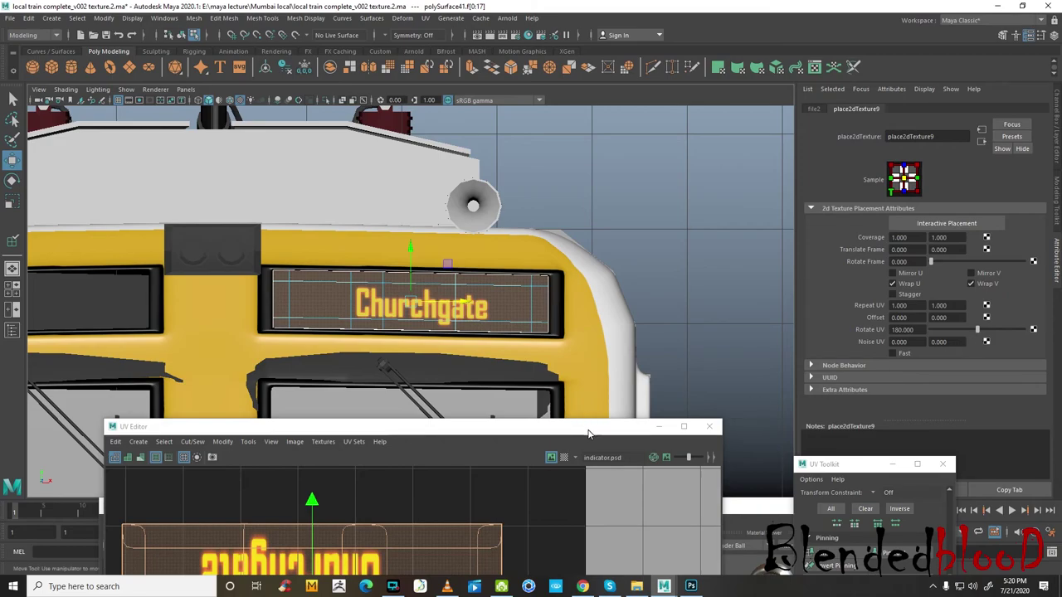
# - Move and vertically scale the sign's UVs so Churchgate fills the panel
pyautogui.moveTo(589, 432); pyautogui.dragTo(785, 286)
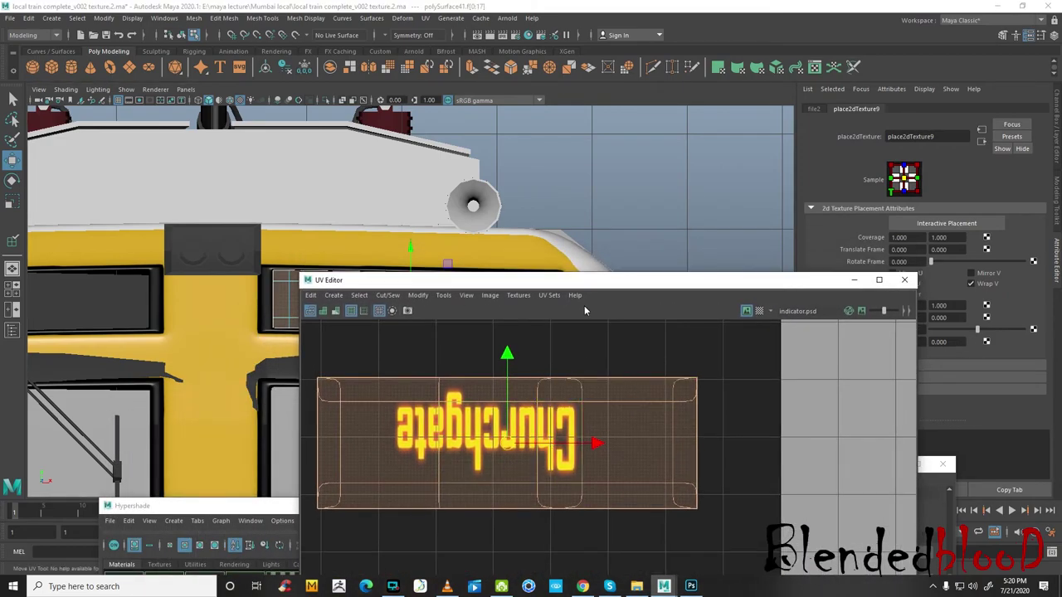
pyautogui.moveTo(586, 286); pyautogui.dragTo(559, 425)
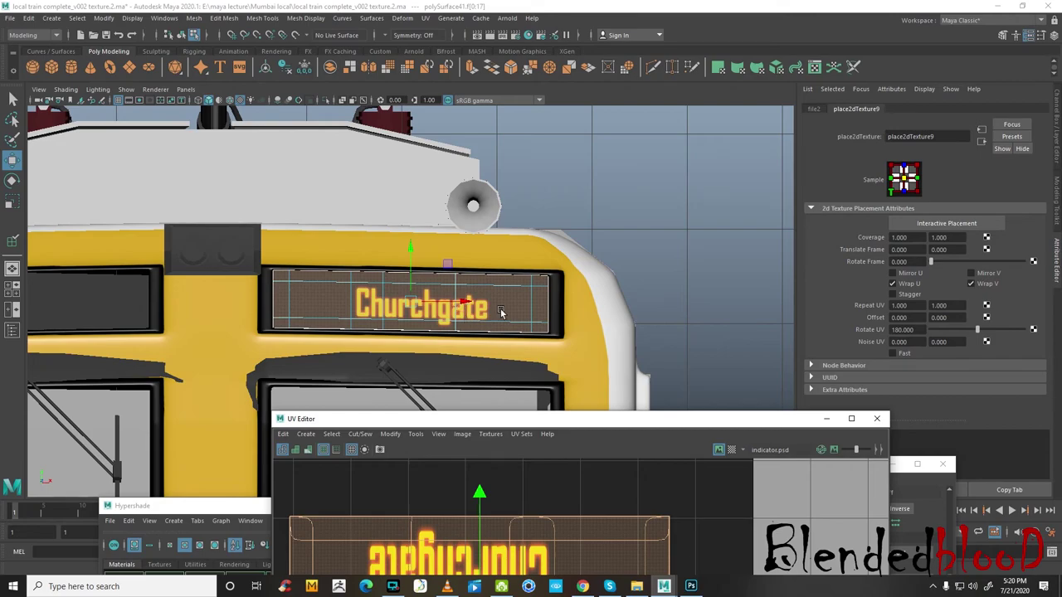
pyautogui.keyDown('alt'); pyautogui.moveTo(502, 309); pyautogui.dragTo(516, 322); pyautogui.keyUp('alt')
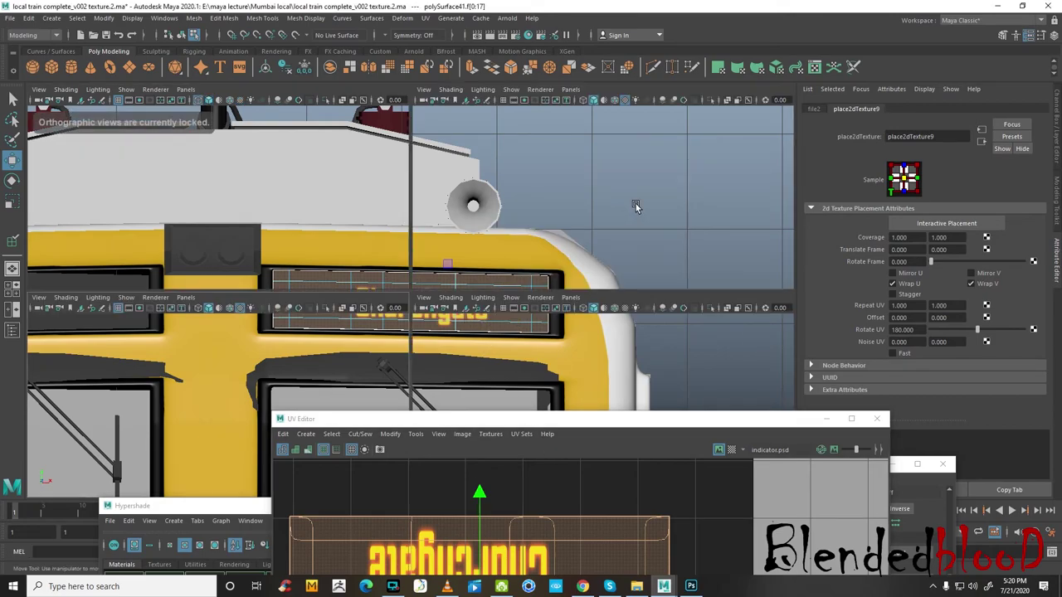
pyautogui.moveTo(573, 284)
pyautogui.keyDown('alt'); pyautogui.mouseDown()
pyautogui.moveTo(585, 264)
pyautogui.moveTo(474, 267)
pyautogui.mouseUp(); pyautogui.keyUp('alt')
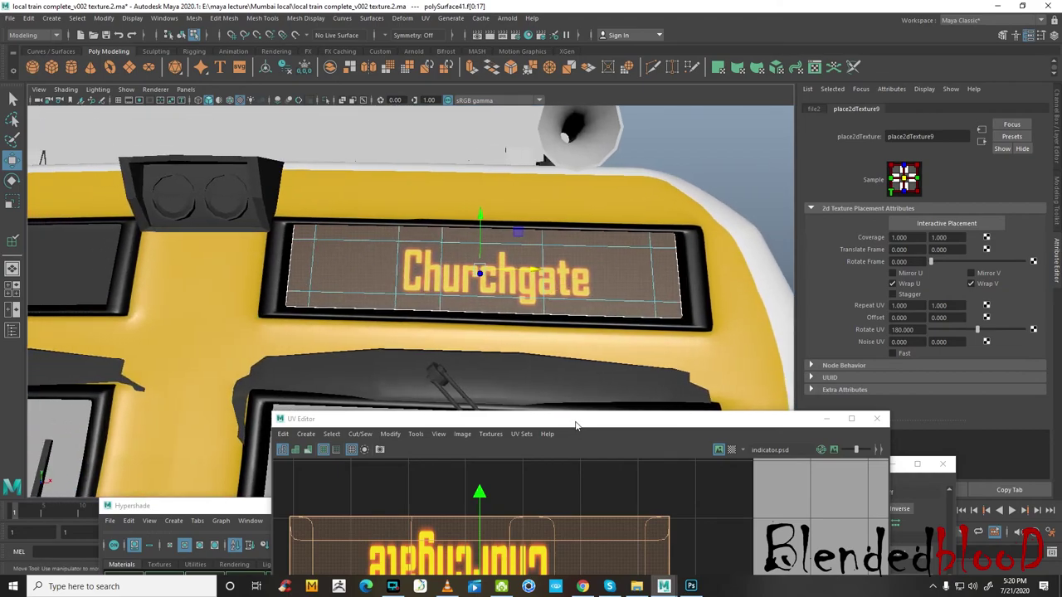
pyautogui.moveTo(582, 422); pyautogui.dragTo(618, 349)
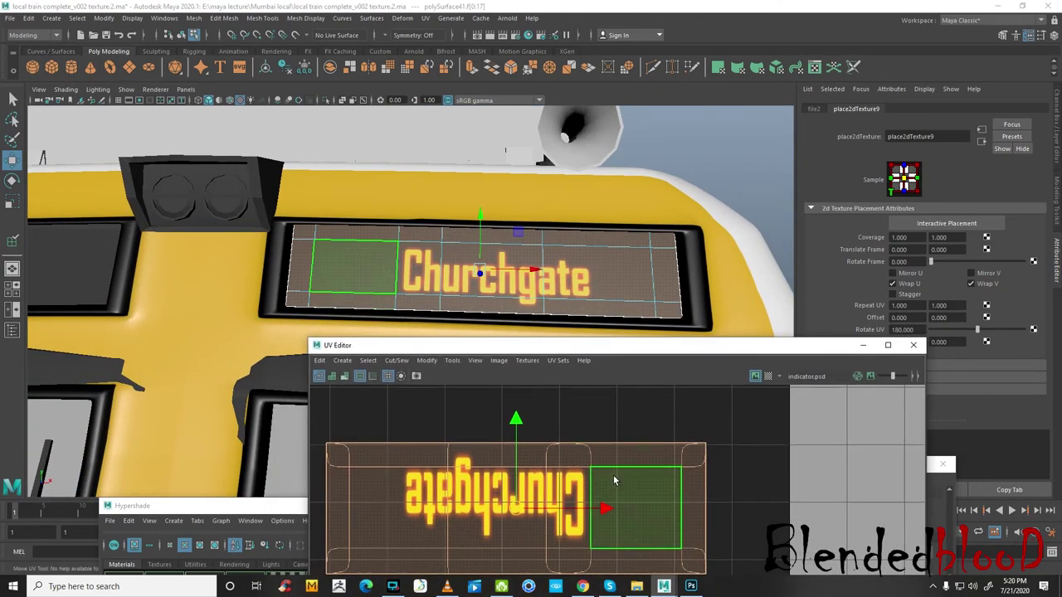
pyautogui.moveTo(605, 506); pyautogui.dragTo(567, 512)
pyautogui.press('r')
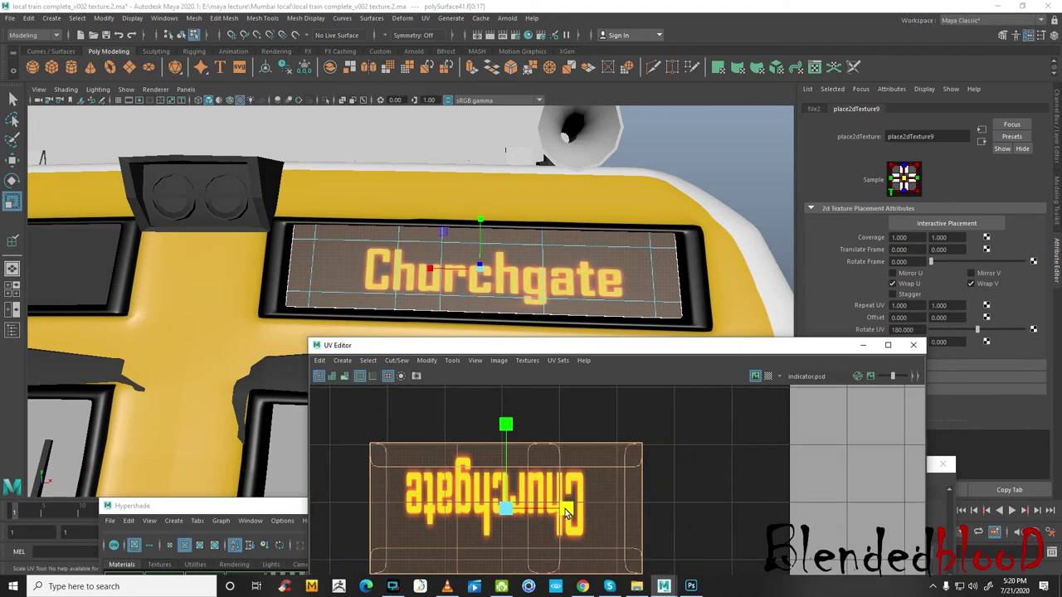
pyautogui.moveTo(506, 425); pyautogui.dragTo(507, 421)
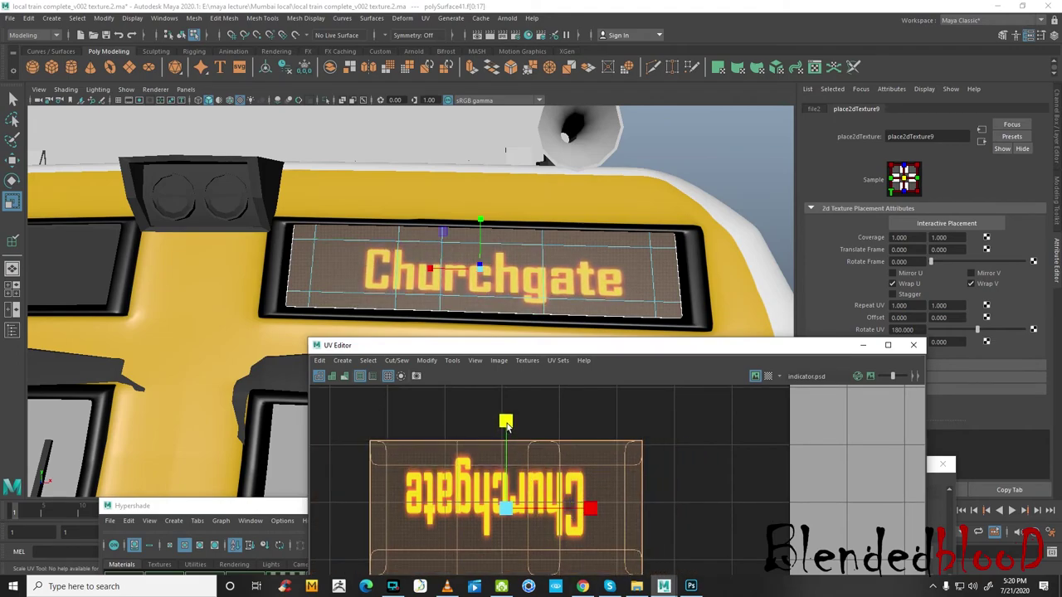
# - Return to object mode, deselect the sign and close the UV Editor
pyautogui.press('w')
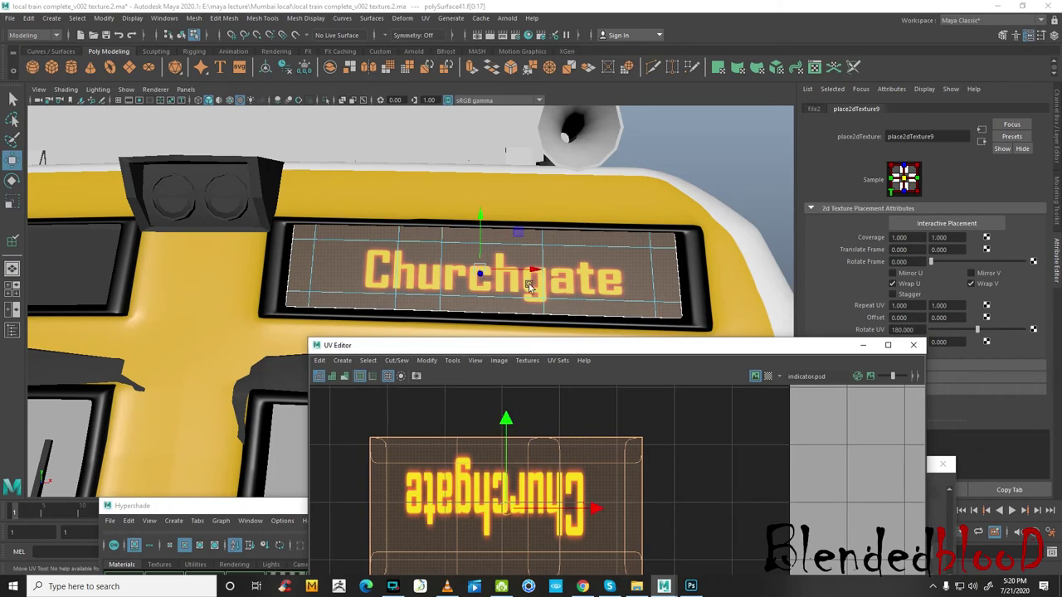
pyautogui.moveTo(506, 274); pyautogui.dragTo(598, 251, button='right')
pyautogui.click(739, 159)
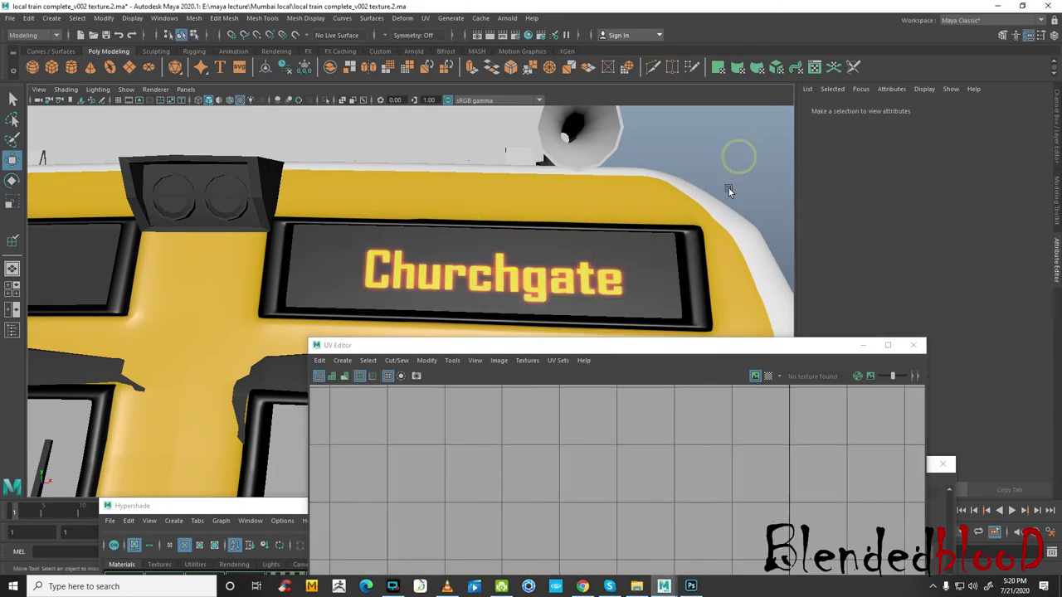
pyautogui.click(914, 345)
pyautogui.scroll(-8, 508, 317)
pyautogui.moveTo(509, 320)
pyautogui.keyDown('alt'); pyautogui.mouseDown()
pyautogui.moveTo(243, 295)
pyautogui.moveTo(427, 285)
pyautogui.moveTo(438, 299)
pyautogui.moveTo(543, 304)
pyautogui.moveTo(451, 308)
pyautogui.moveTo(477, 309)
pyautogui.mouseUp(); pyautogui.keyUp('alt')
pyautogui.scroll(3, 427, 284)
# - In front view, duplicate the Churchgate sign and move the copy into the left panel
pyautogui.click(477, 309)
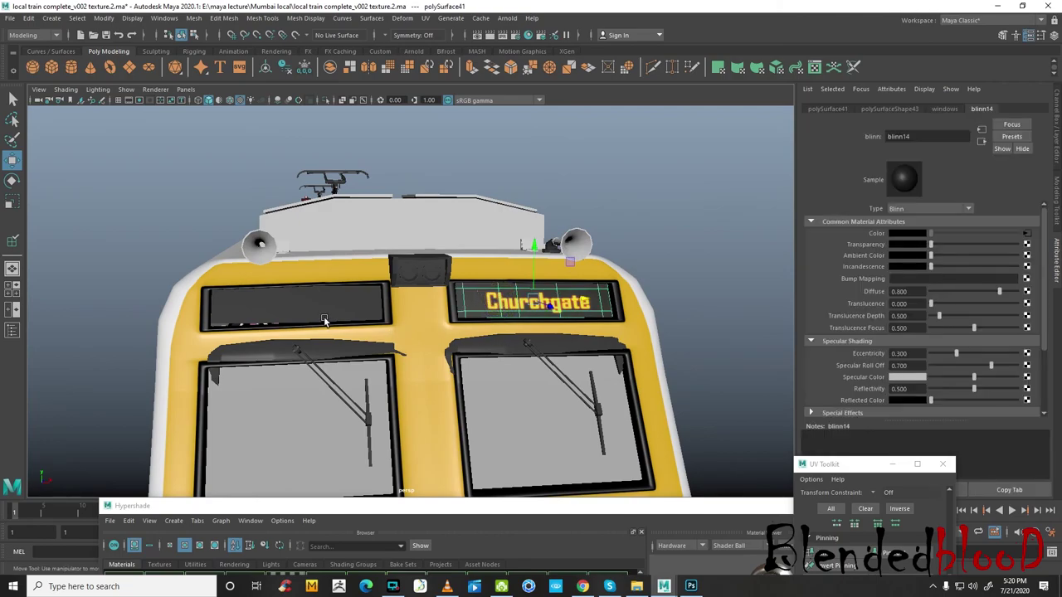
pyautogui.click(328, 307)
pyautogui.click(485, 319)
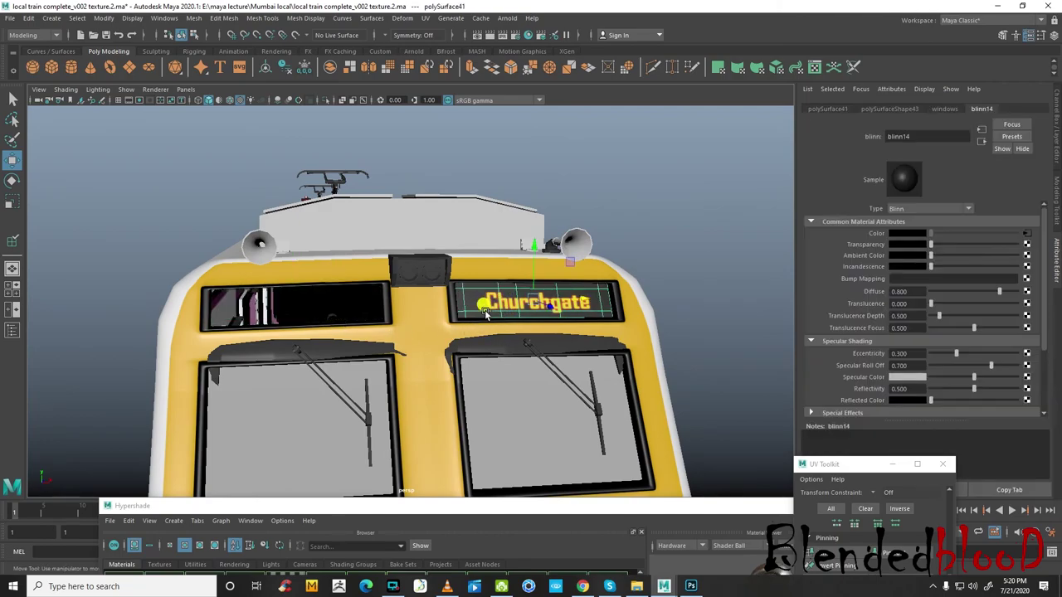
pyautogui.press('space')
pyautogui.press('space')
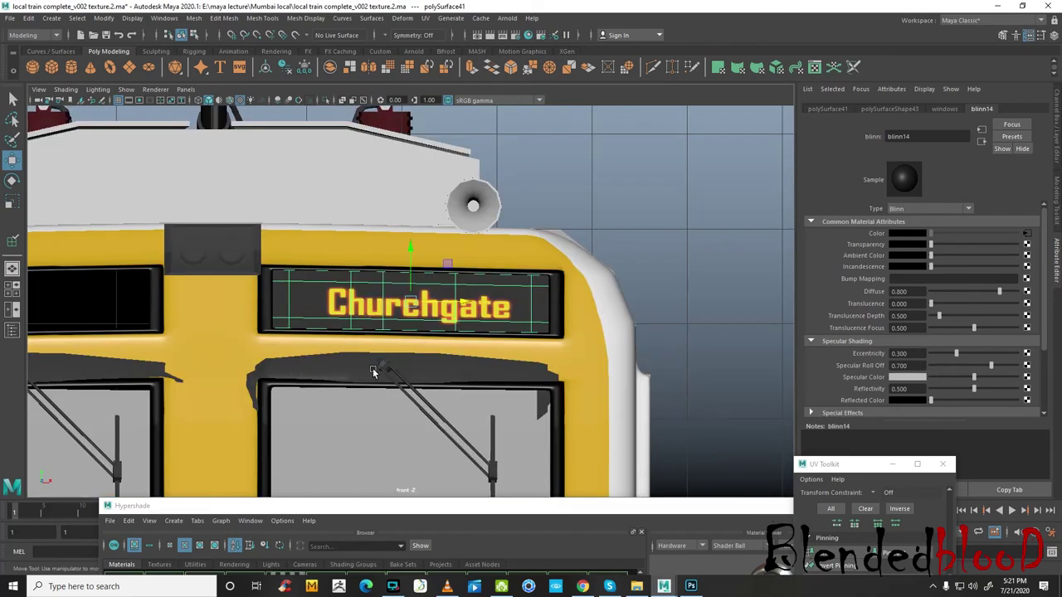
pyautogui.keyDown('alt'); pyautogui.moveTo(371, 352); pyautogui.dragTo(535, 346, button='middle'); pyautogui.keyUp('alt')
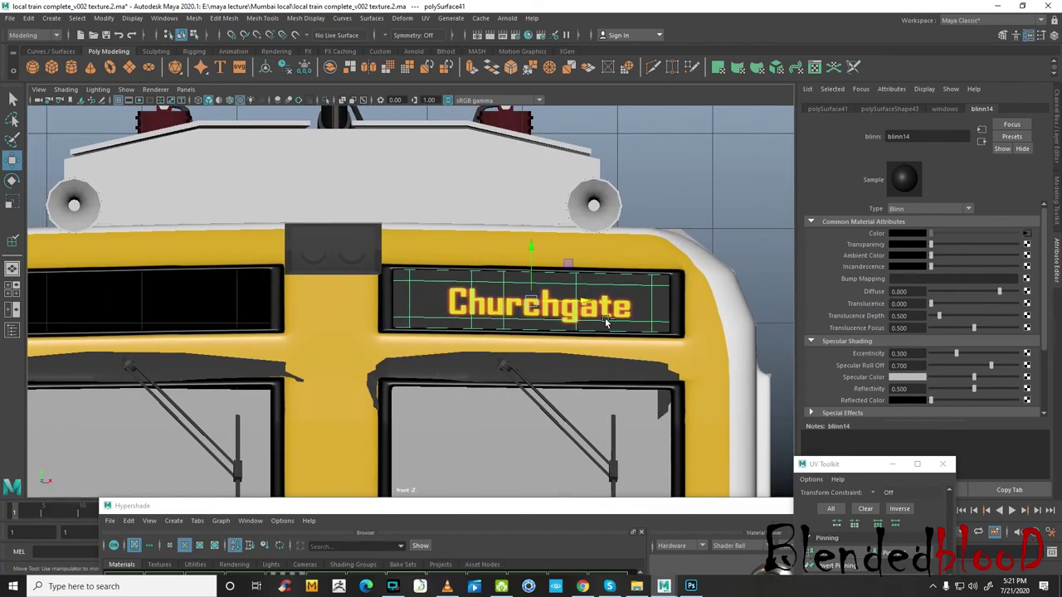
pyautogui.hotkey('ctrl', 'd')
pyautogui.moveTo(585, 305)
pyautogui.mouseDown(button='middle')
pyautogui.moveTo(231, 307)
pyautogui.moveTo(386, 296)
pyautogui.mouseUp(button='middle')
# - Nudge and rotate the copied sign to align it, then deselect and return to perspective
pyautogui.scroll(1, 231, 307)
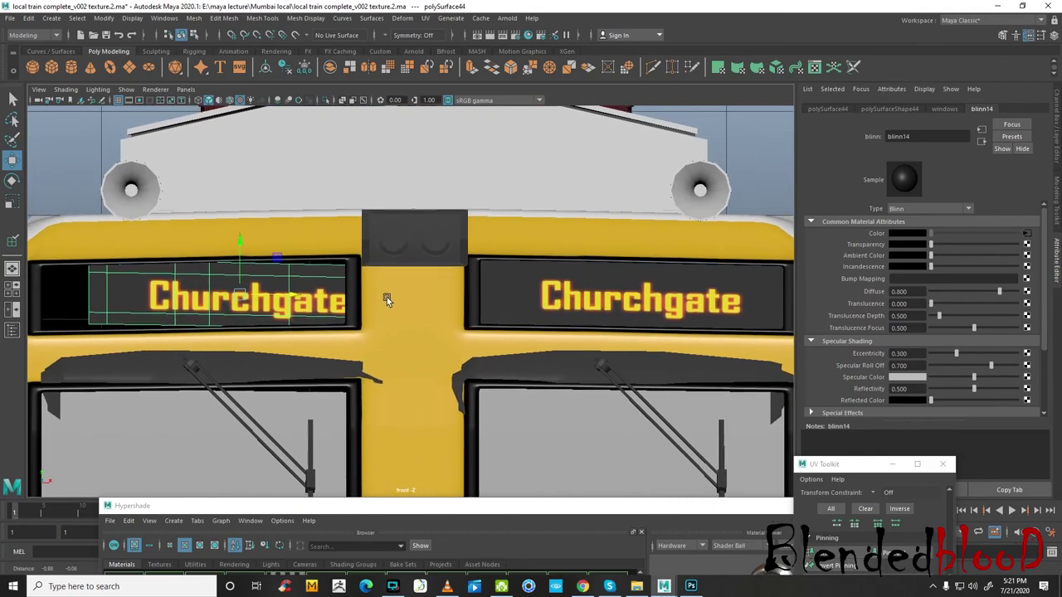
pyautogui.moveTo(298, 301); pyautogui.dragTo(249, 305, button='middle')
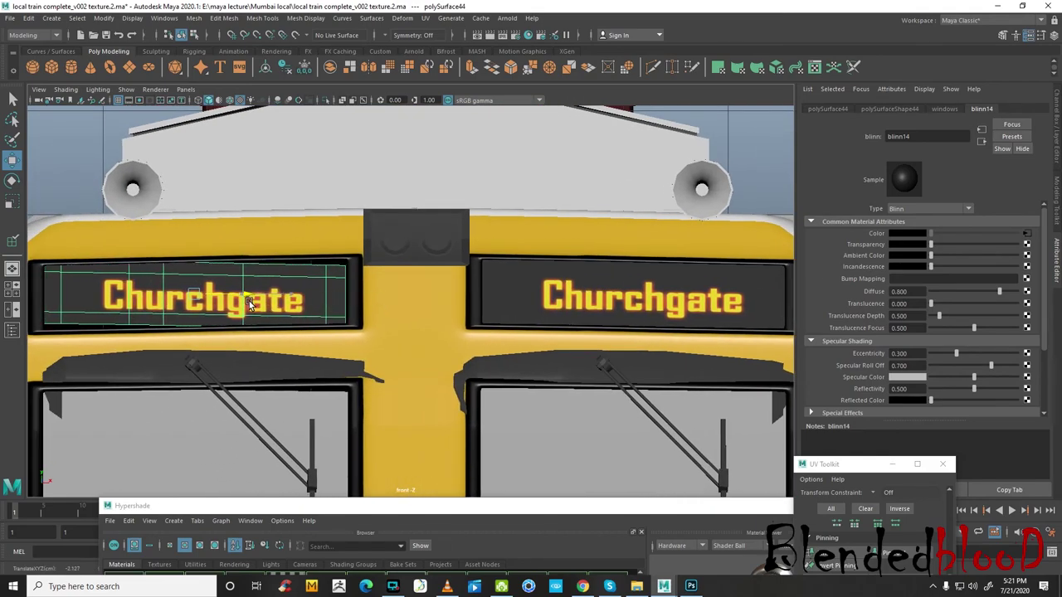
pyautogui.press('e')
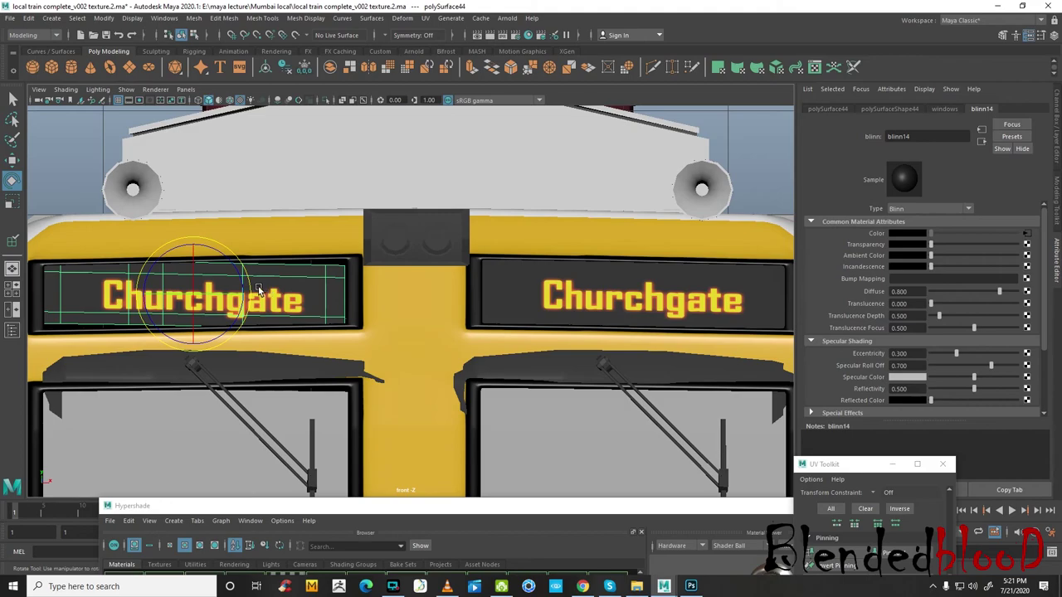
pyautogui.moveTo(258, 289); pyautogui.dragTo(253, 288)
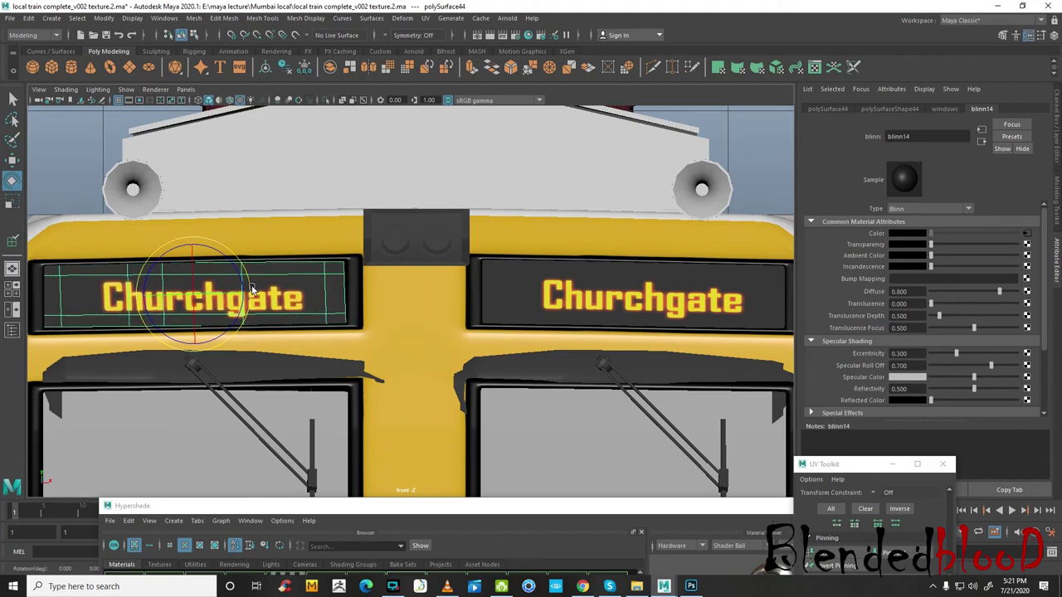
pyautogui.press('r')
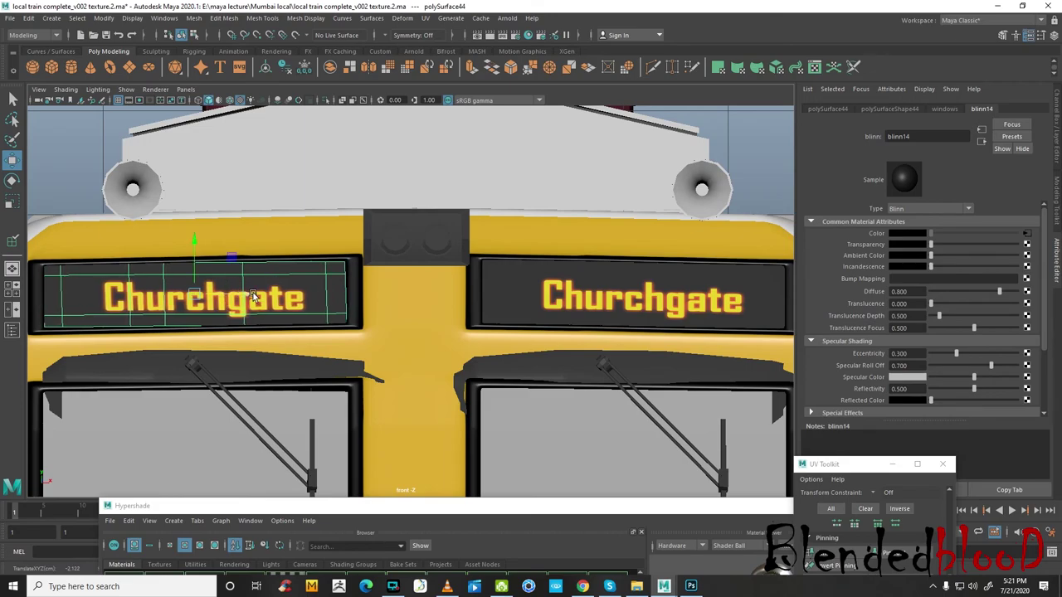
pyautogui.scroll(-3, 512, 313)
pyautogui.rightClick(603, 291)
pyautogui.click(675, 249)
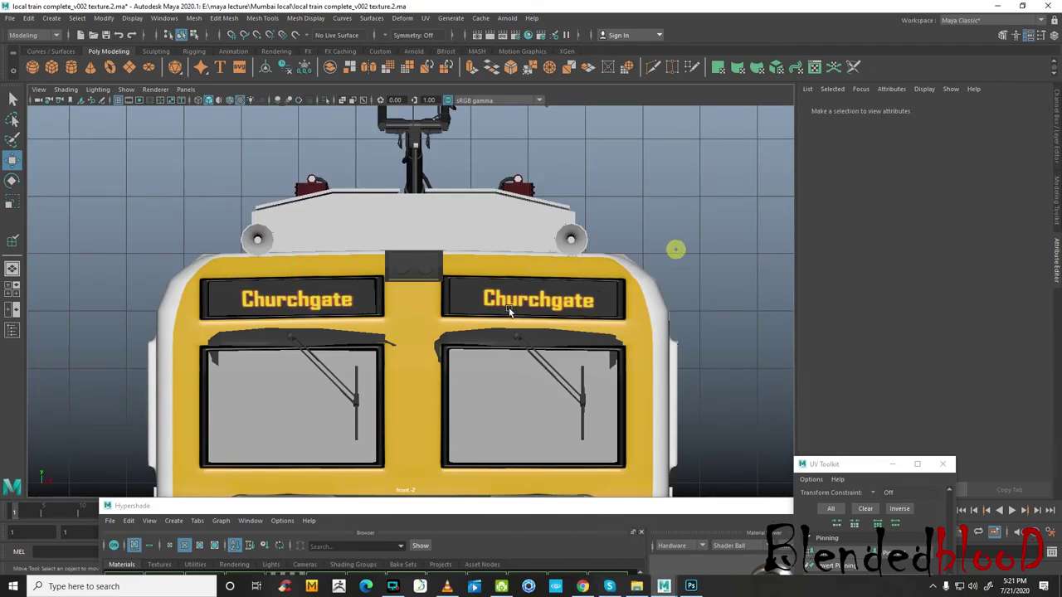
pyautogui.press('space')
pyautogui.press('space')
pyautogui.scroll(-3, 645, 233)
# - Switch the right-hand panel from the Attribute Editor to the Channel Box/Layer Editor
pyautogui.keyDown('alt'); pyautogui.moveTo(627, 292); pyautogui.dragTo(523, 299); pyautogui.keyUp('alt')
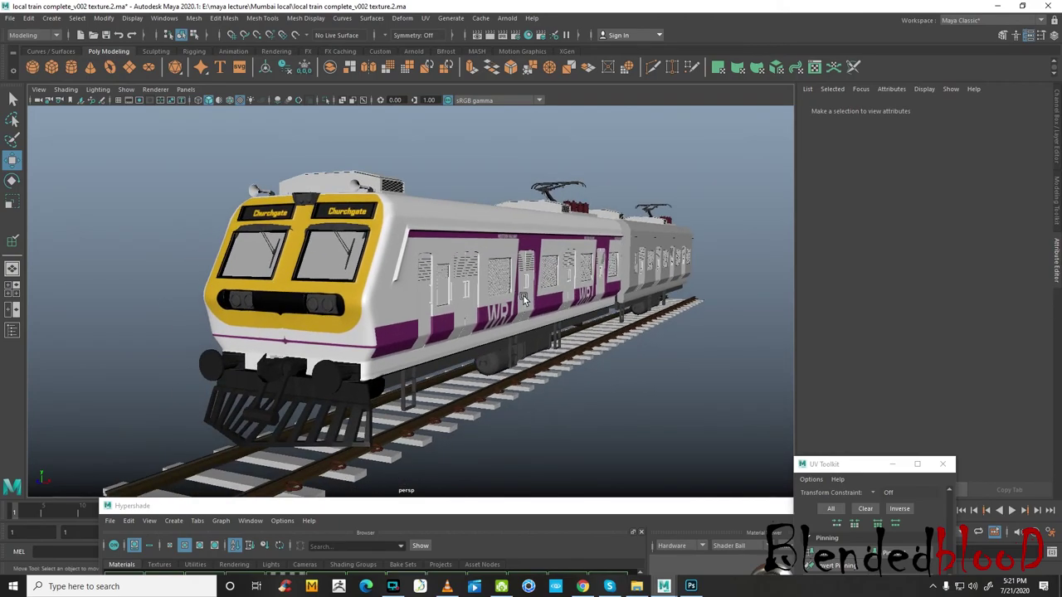
pyautogui.click(345, 282)
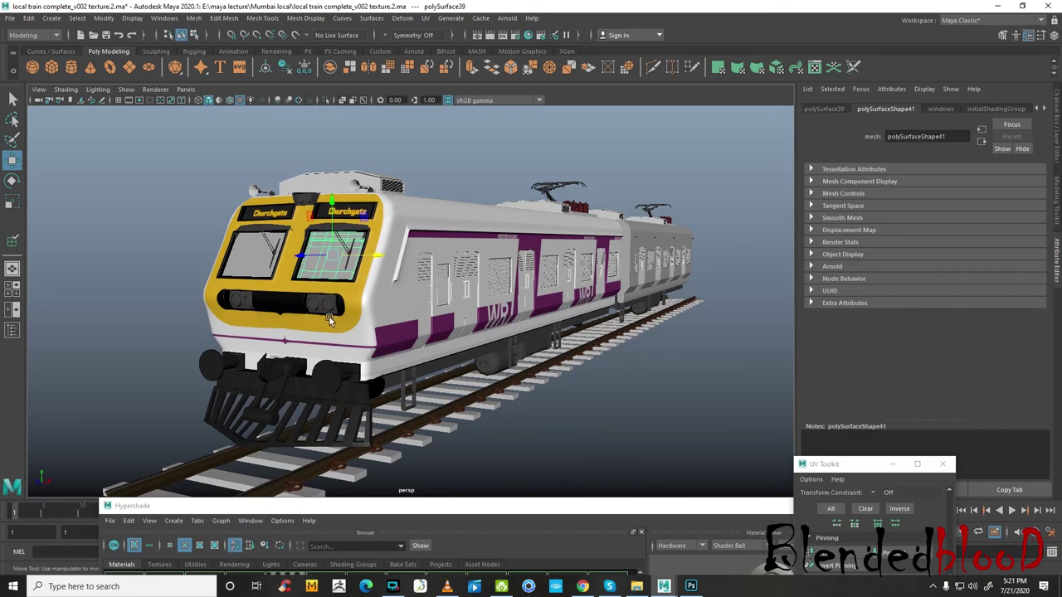
pyautogui.scroll(2, 329, 322)
pyautogui.scroll(3, 325, 317)
pyautogui.click(309, 287)
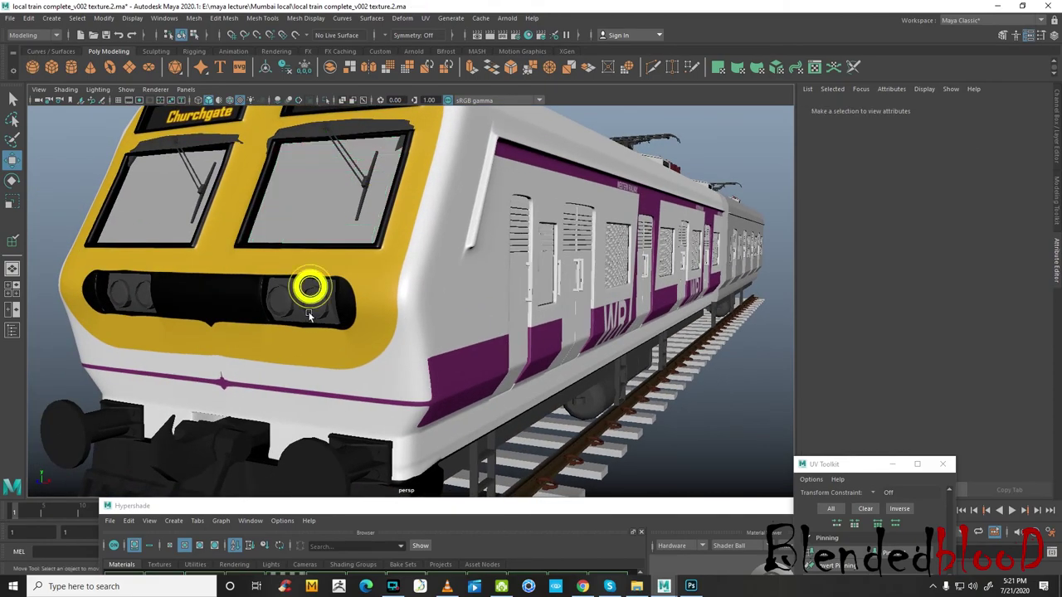
pyautogui.keyDown('alt'); pyautogui.moveTo(309, 287); pyautogui.dragTo(427, 332); pyautogui.keyUp('alt')
pyautogui.scroll(-3, 431, 340)
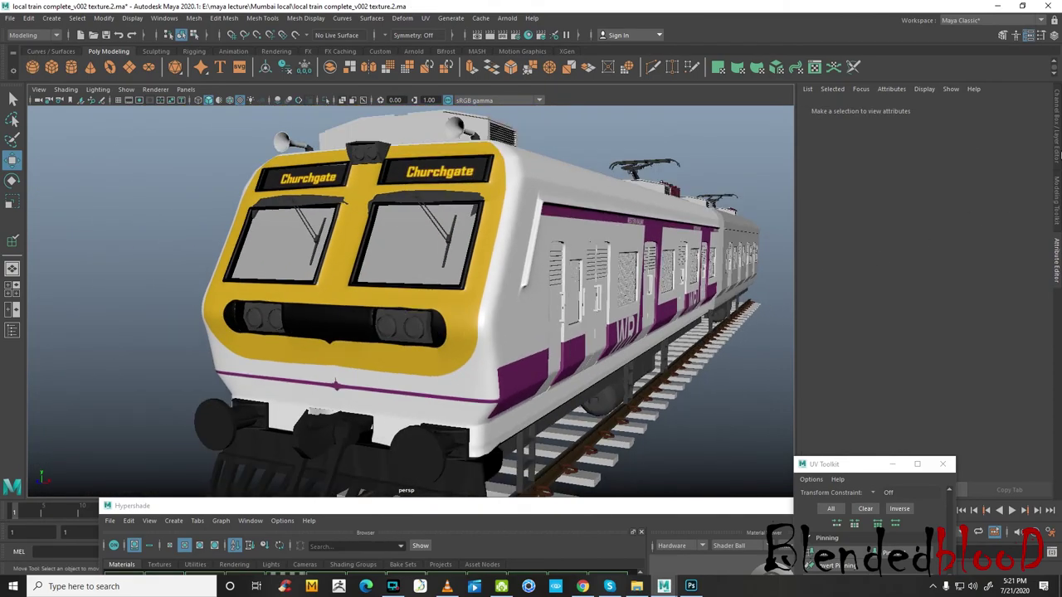
pyautogui.click(1056, 133)
# - Tumble and zoom around the train through side and three-quarter front views
pyautogui.scroll(-3, 581, 299)
pyautogui.keyDown('alt'); pyautogui.moveTo(581, 299); pyautogui.dragTo(735, 303); pyautogui.keyUp('alt')
pyautogui.scroll(4, 735, 304)
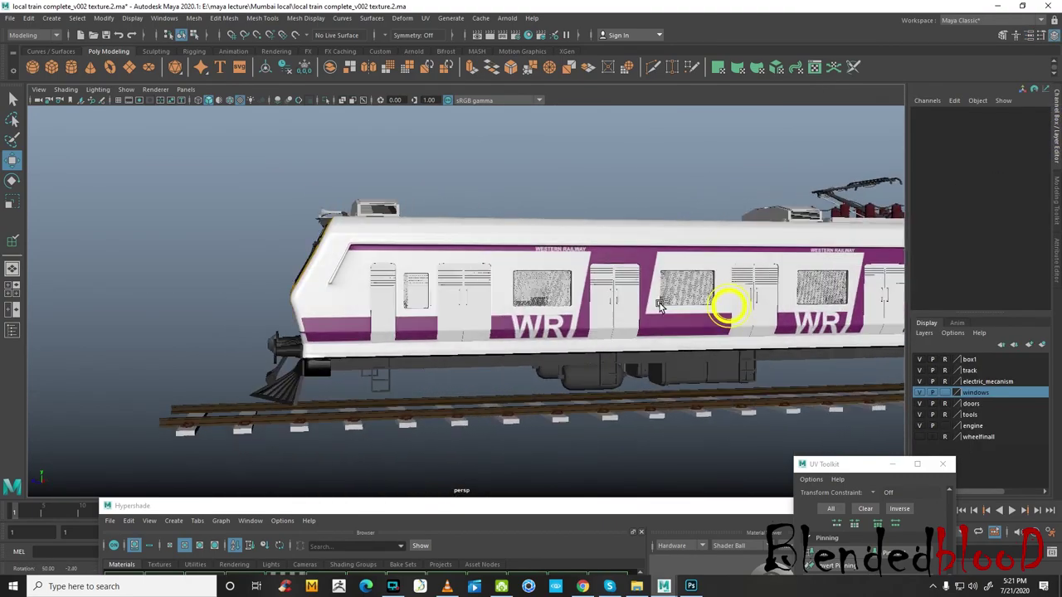
pyautogui.scroll(-1, 633, 330)
pyautogui.keyDown('alt'); pyautogui.moveTo(633, 331); pyautogui.dragTo(486, 351); pyautogui.keyUp('alt')
pyautogui.scroll(2, 486, 351)
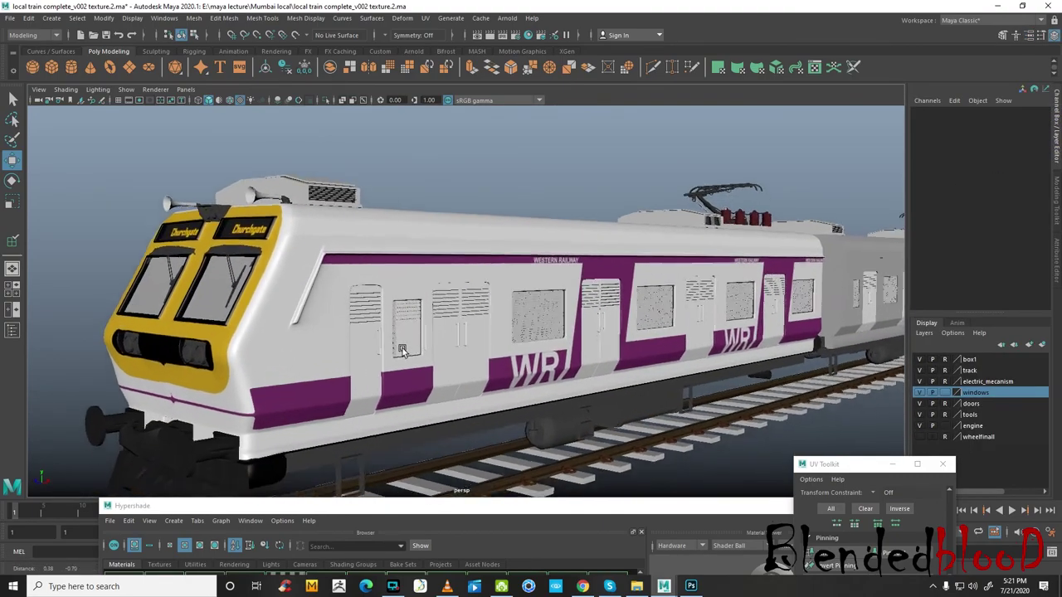
pyautogui.scroll(2, 448, 340)
pyautogui.scroll(-2, 398, 330)
pyautogui.moveTo(415, 336)
pyautogui.keyDown('alt'); pyautogui.mouseDown()
pyautogui.moveTo(396, 353)
pyautogui.moveTo(446, 339)
pyautogui.moveTo(346, 362)
pyautogui.mouseUp(); pyautogui.keyUp('alt')
pyautogui.scroll(1, 446, 338)
pyautogui.scroll(1, 446, 338)
# - Select the train body, return it to object mode and deselect, ending on a close side view
pyautogui.click(476, 311)
pyautogui.scroll(3, 476, 310)
pyautogui.moveTo(407, 262)
pyautogui.keyDown('alt'); pyautogui.mouseDown()
pyautogui.moveTo(384, 317)
pyautogui.moveTo(394, 346)
pyautogui.mouseUp(); pyautogui.keyUp('alt')
pyautogui.scroll(2, 305, 301)
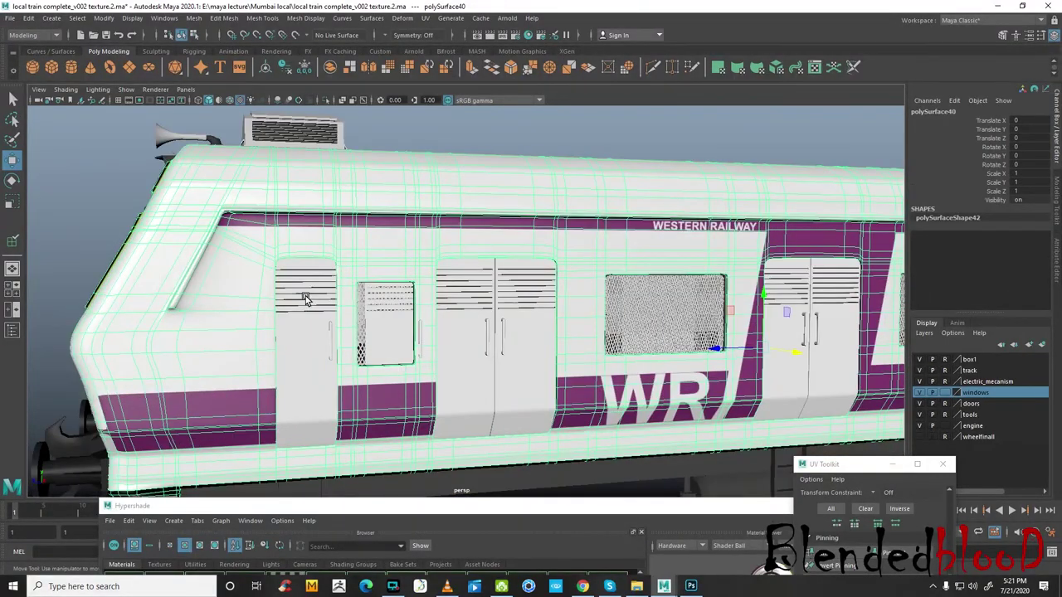
pyautogui.scroll(-3, 336, 419)
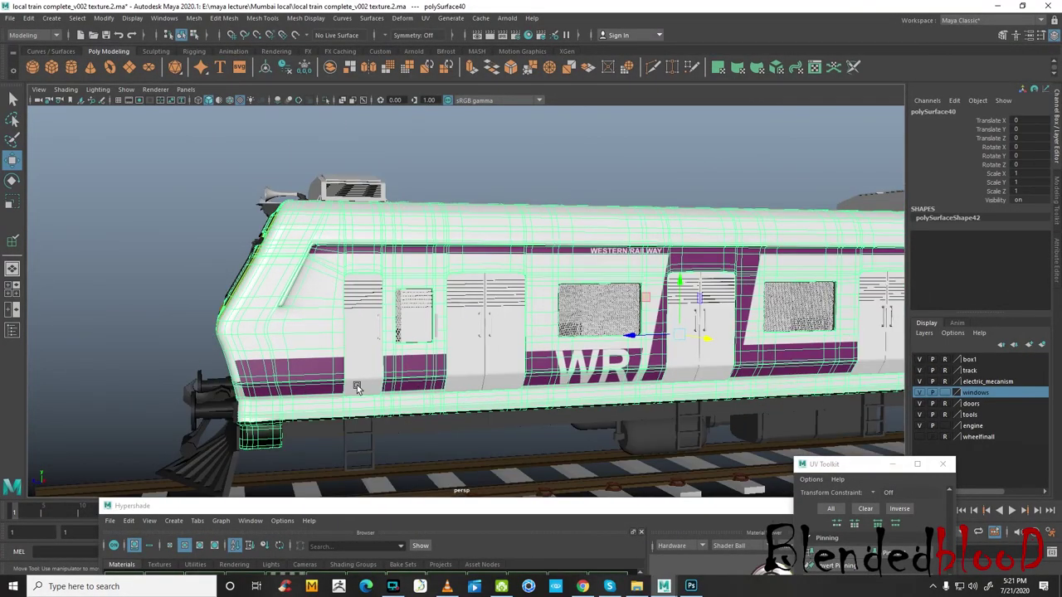
pyautogui.keyDown('alt'); pyautogui.moveTo(356, 385); pyautogui.dragTo(355, 387); pyautogui.keyUp('alt')
pyautogui.rightClick(484, 282)
pyautogui.click(537, 265)
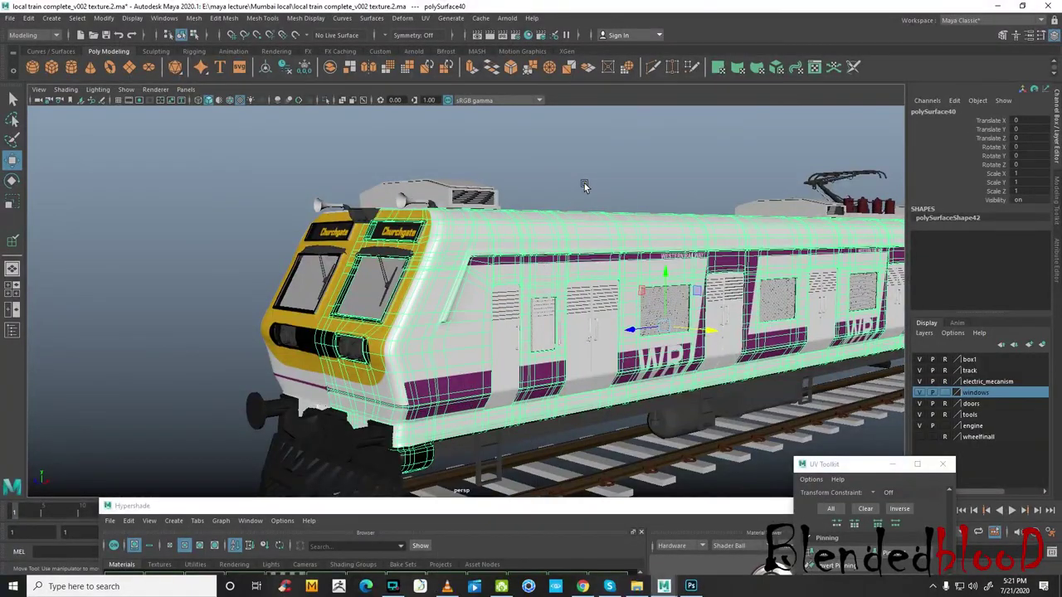
pyautogui.click(581, 180)
pyautogui.moveTo(580, 180)
pyautogui.keyDown('alt'); pyautogui.mouseDown()
pyautogui.moveTo(612, 326)
pyautogui.moveTo(452, 337)
pyautogui.mouseUp(); pyautogui.keyUp('alt')
# - Inspect the small side window and select window4_pCube15 in object mode
pyautogui.rightClick(396, 326)
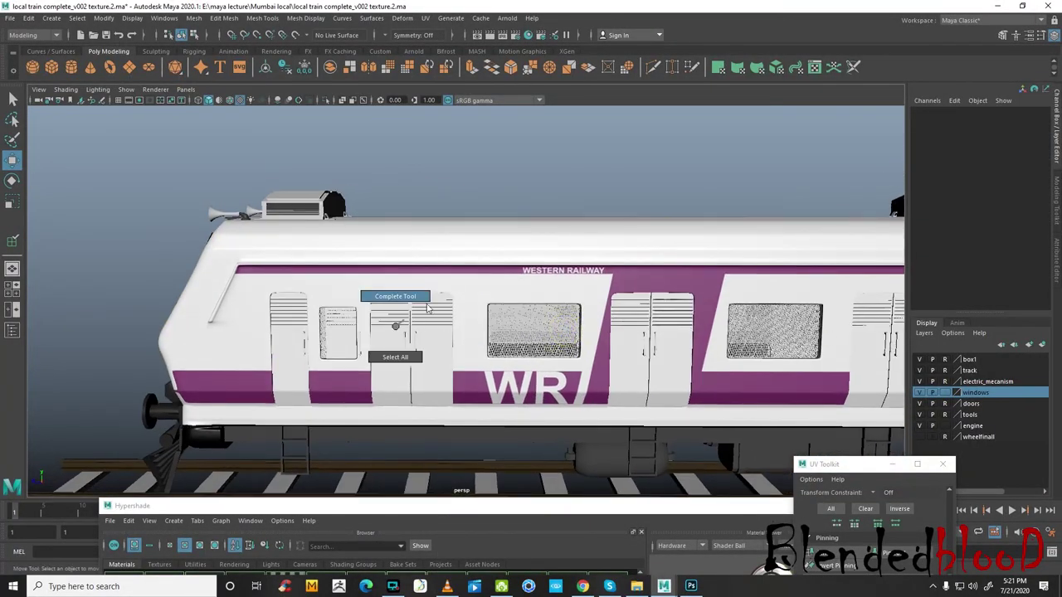
pyautogui.scroll(3, 322, 392)
pyautogui.click(229, 369)
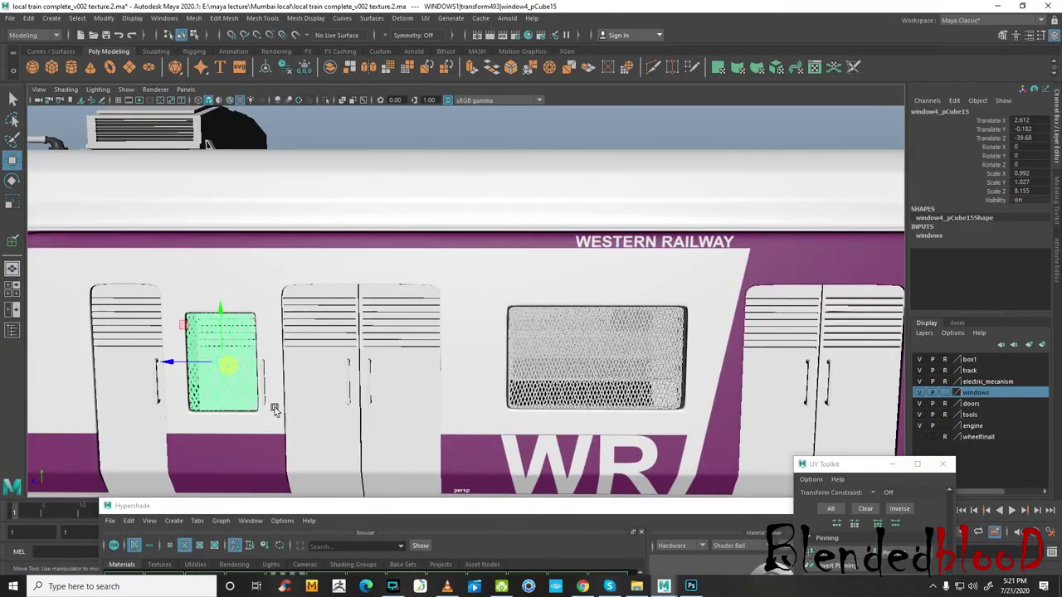
pyautogui.keyDown('alt'); pyautogui.moveTo(288, 401); pyautogui.dragTo(324, 402); pyautogui.keyUp('alt')
pyautogui.scroll(3, 545, 366)
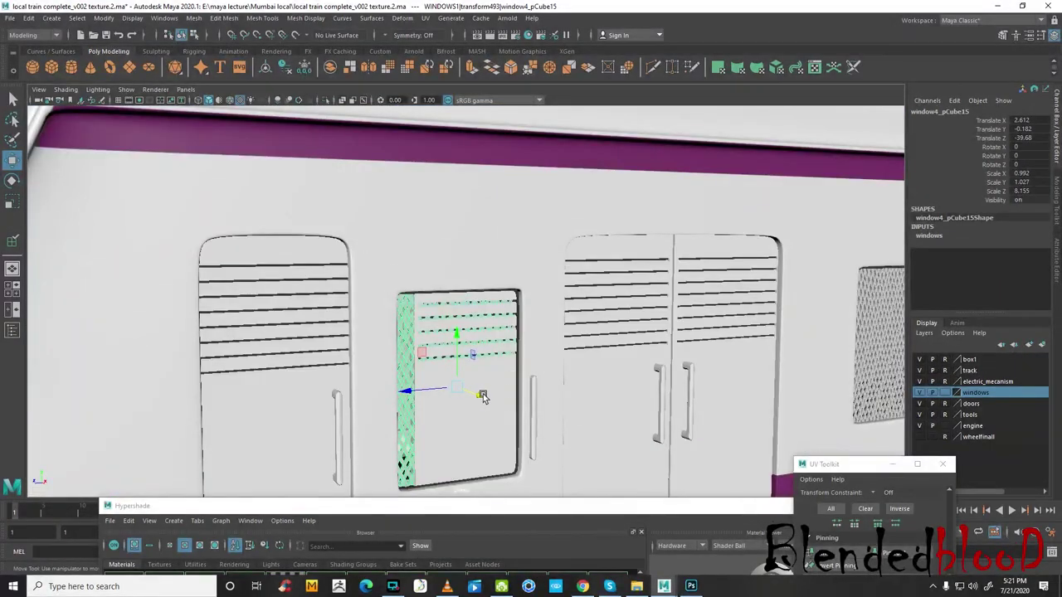
pyautogui.click(478, 434)
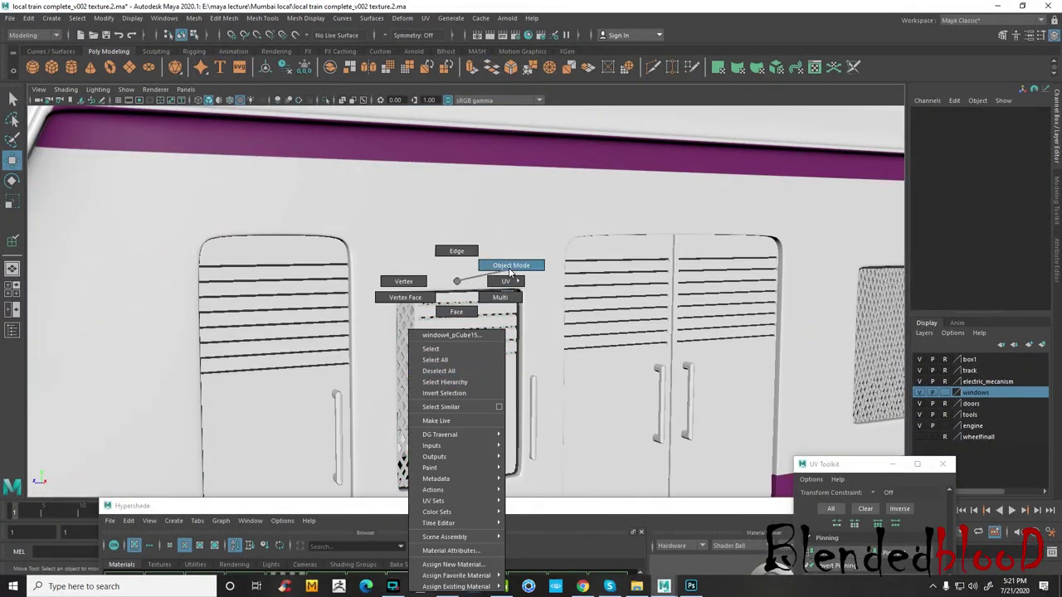
pyautogui.moveTo(479, 370); pyautogui.dragTo(511, 265, button='right')
pyautogui.click(484, 439)
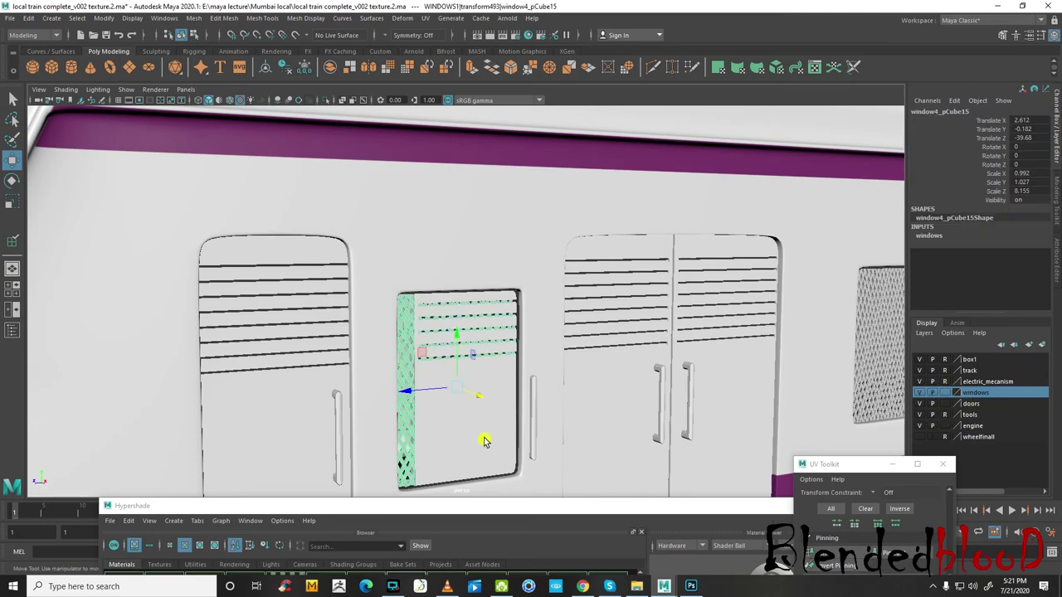
# - Toggle the doors layer to check behind it, then delete door piece pCube189
pyautogui.click(921, 404)
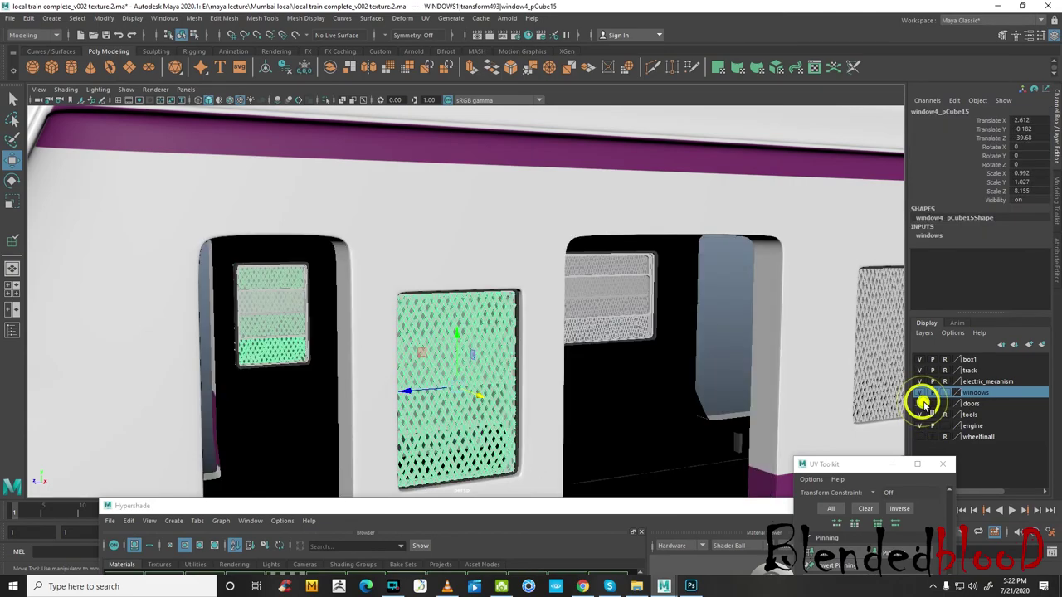
pyautogui.click(920, 404)
pyautogui.click(919, 404)
pyautogui.click(919, 404)
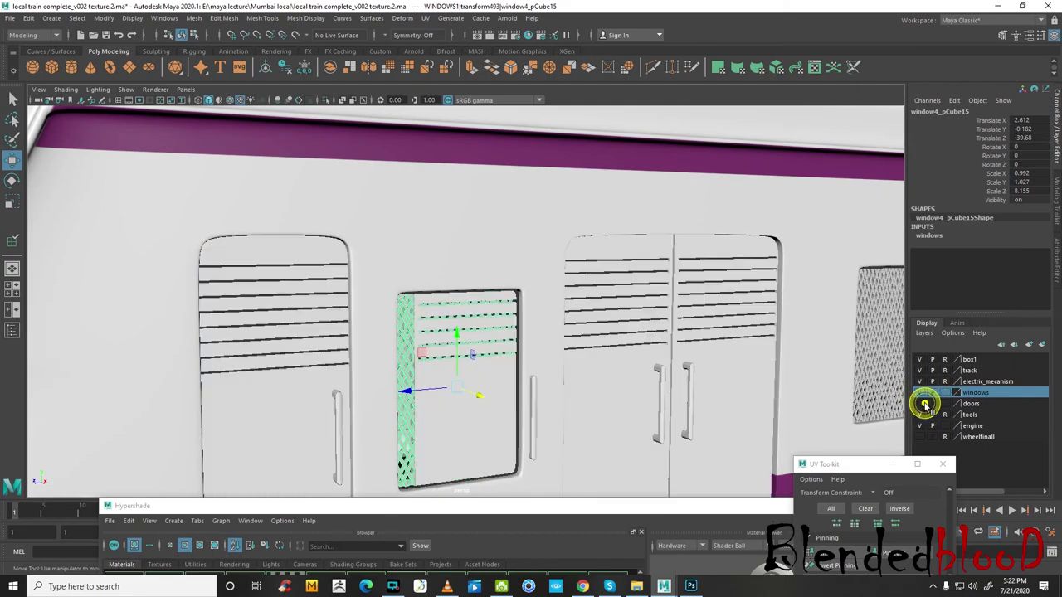
pyautogui.click(973, 404)
pyautogui.click(463, 427)
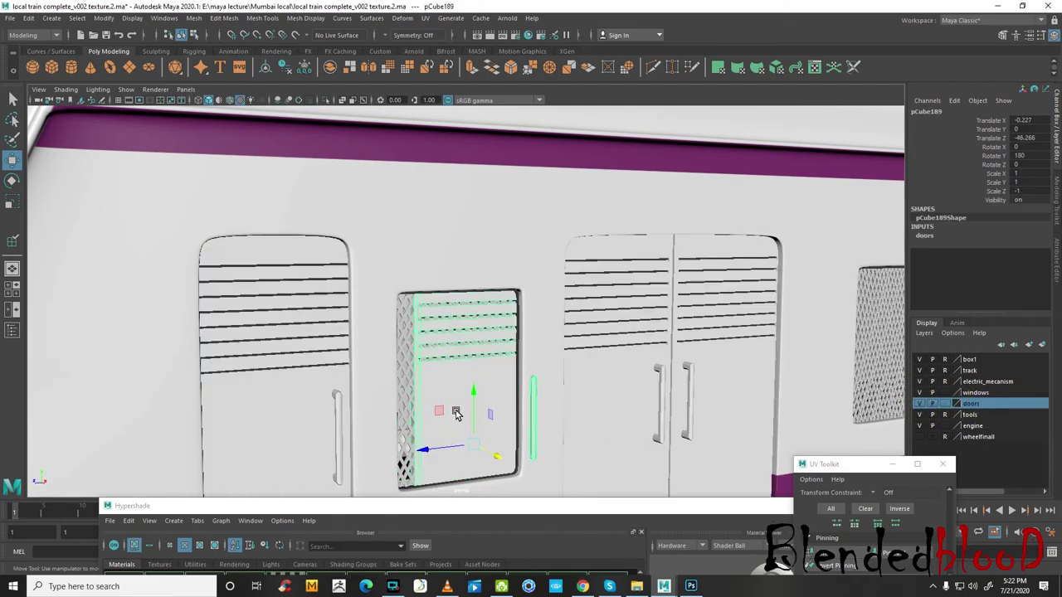
pyautogui.press('Delete')
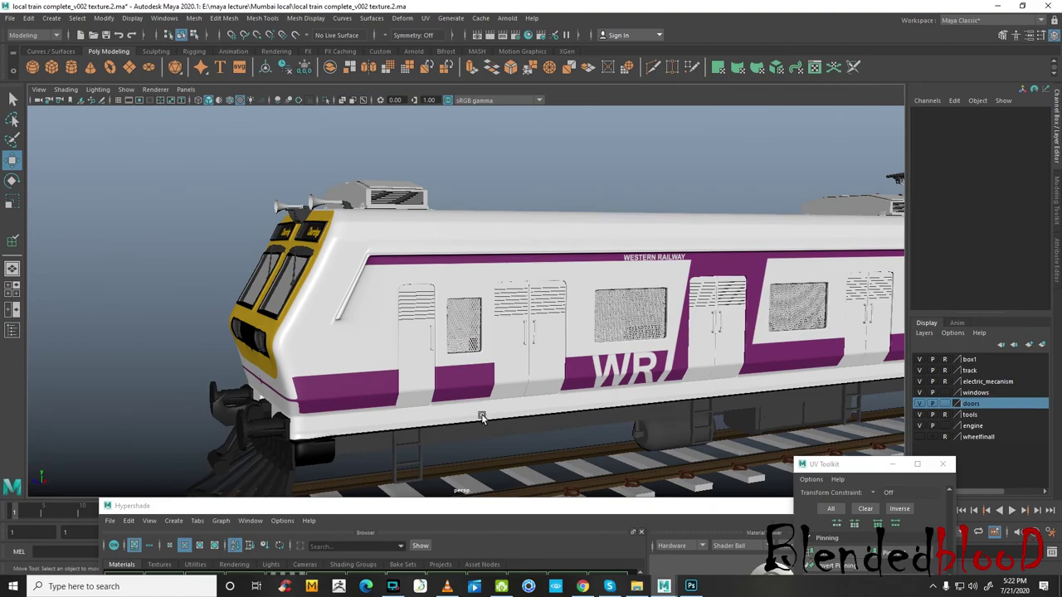
# - Orbit from a three-quarter cab view round to a more side-on view of the train
pyautogui.moveTo(470, 401)
pyautogui.keyDown('alt'); pyautogui.mouseDown()
pyautogui.moveTo(659, 352)
pyautogui.moveTo(889, 415)
pyautogui.moveTo(529, 406)
pyautogui.moveTo(434, 362)
pyautogui.moveTo(449, 364)
pyautogui.moveTo(332, 358)
pyautogui.moveTo(416, 364)
pyautogui.mouseUp(); pyautogui.keyUp('alt')
pyautogui.scroll(-3, 660, 352)
pyautogui.scroll(2, 415, 364)
pyautogui.scroll(2, 398, 358)
pyautogui.scroll(1, 410, 358)
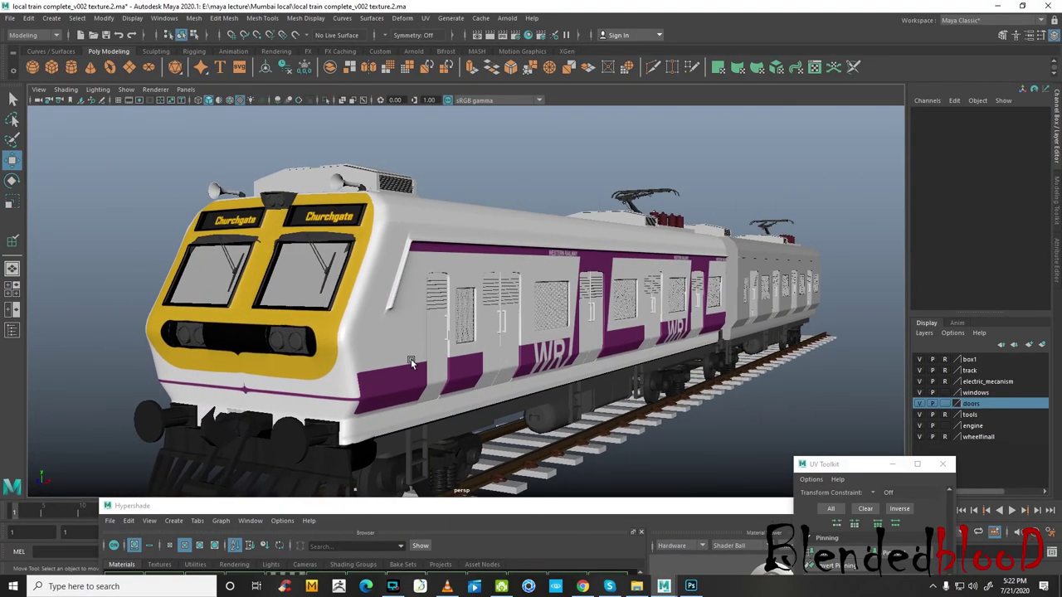
pyautogui.scroll(-3, 411, 359)
pyautogui.moveTo(493, 366)
pyautogui.keyDown('alt'); pyautogui.mouseDown()
pyautogui.moveTo(474, 370)
pyautogui.moveTo(562, 363)
pyautogui.moveTo(435, 368)
pyautogui.moveTo(453, 352)
pyautogui.moveTo(533, 368)
pyautogui.moveTo(579, 358)
pyautogui.moveTo(518, 356)
pyautogui.mouseUp(); pyautogui.keyUp('alt')
pyautogui.scroll(3, 534, 371)
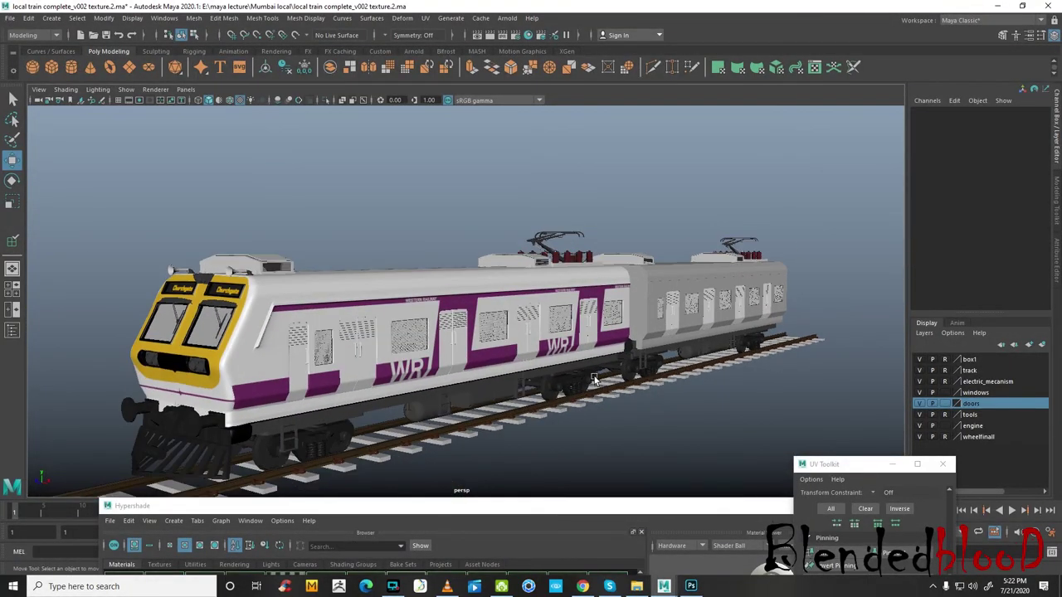
# - Orbit to face the cab head-on with the headlights in close view
pyautogui.keyDown('alt'); pyautogui.moveTo(593, 379); pyautogui.dragTo(531, 360); pyautogui.keyUp('alt')
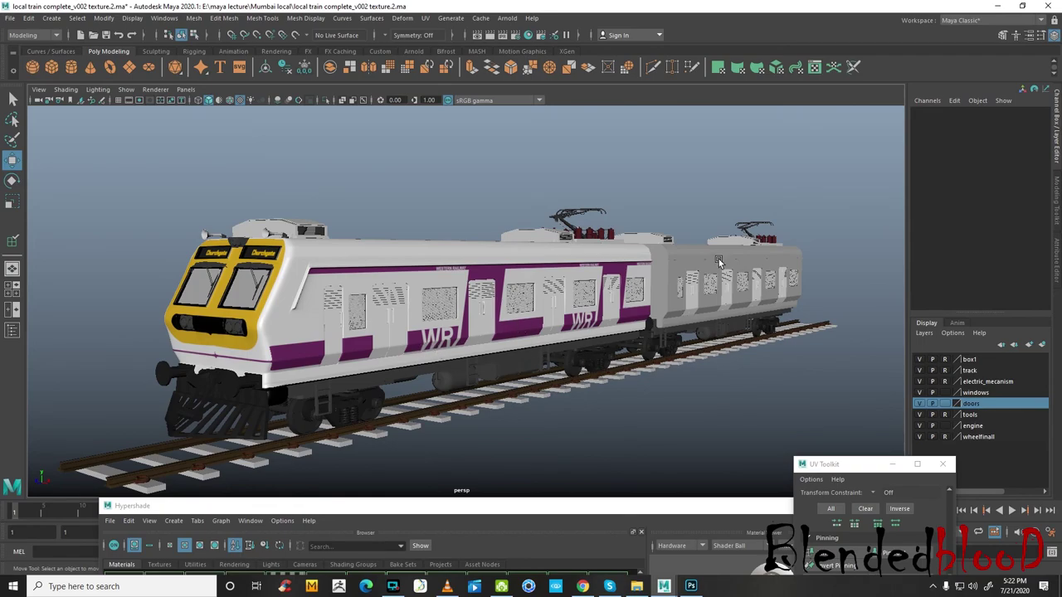
pyautogui.moveTo(719, 262)
pyautogui.keyDown('alt'); pyautogui.mouseDown()
pyautogui.moveTo(705, 307)
pyautogui.moveTo(646, 345)
pyautogui.mouseUp(); pyautogui.keyUp('alt')
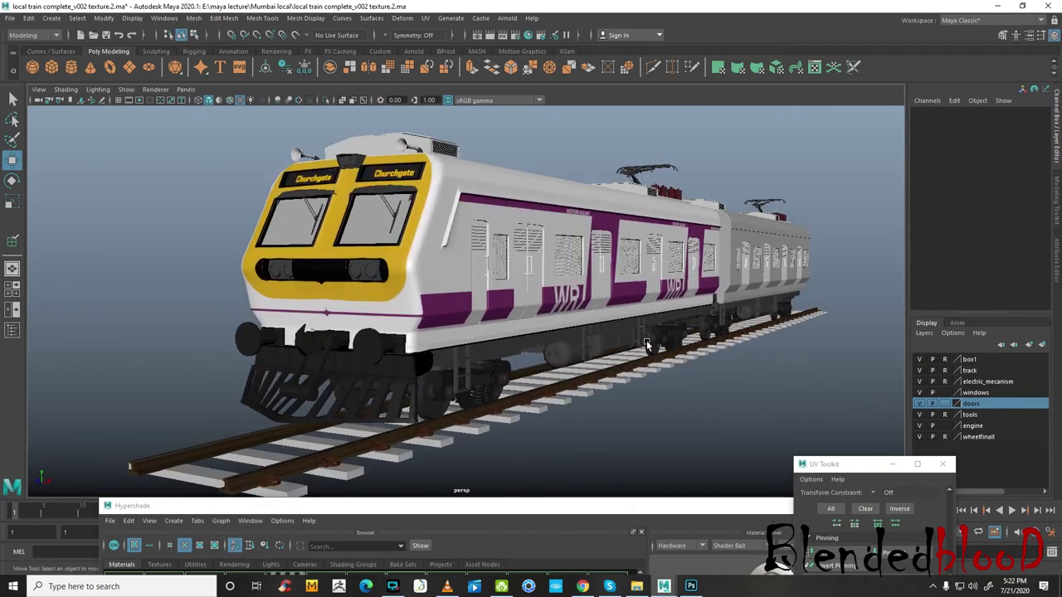
pyautogui.keyDown('alt'); pyautogui.moveTo(646, 344); pyautogui.dragTo(584, 358, button='right'); pyautogui.keyUp('alt')
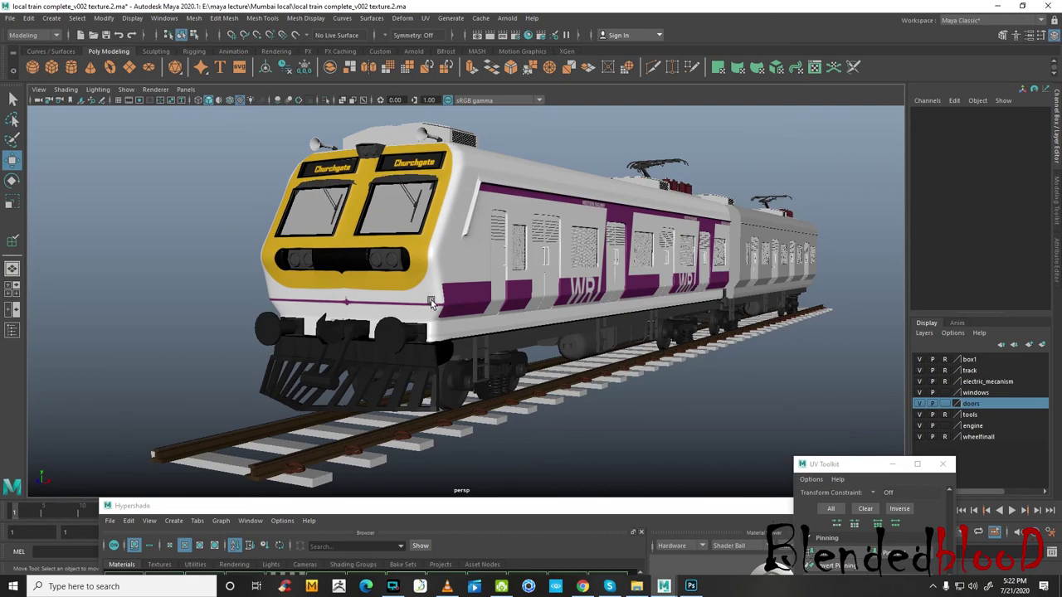
pyautogui.moveTo(514, 305)
pyautogui.keyDown('alt'); pyautogui.mouseDown()
pyautogui.moveTo(624, 322)
pyautogui.moveTo(423, 316)
pyautogui.mouseUp(); pyautogui.keyUp('alt')
pyautogui.scroll(5, 423, 316)
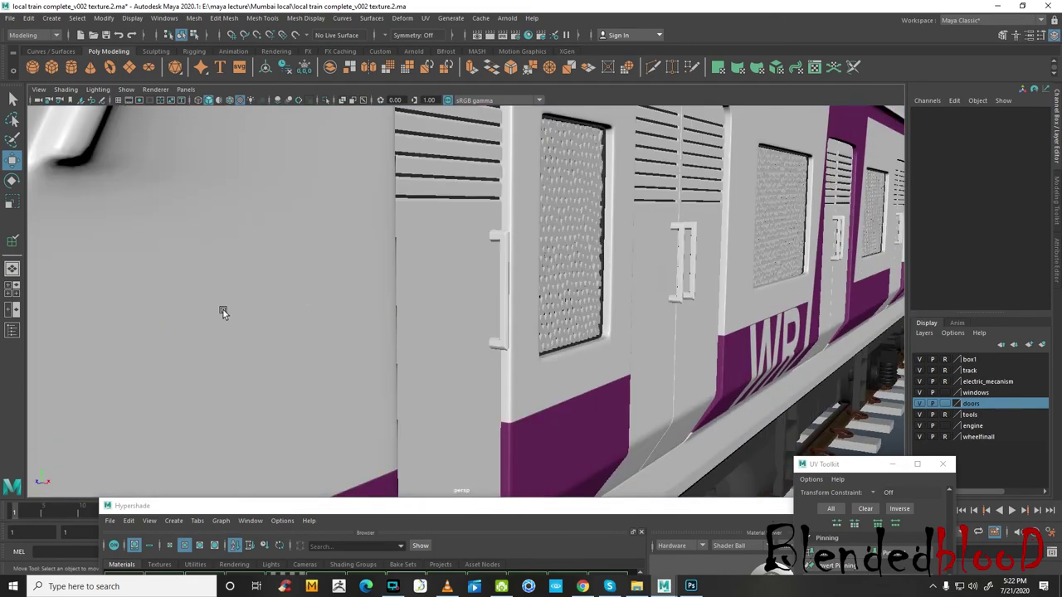
pyautogui.keyDown('alt'); pyautogui.moveTo(221, 307); pyautogui.dragTo(445, 296, button='middle'); pyautogui.keyUp('alt')
pyautogui.scroll(-3, 487, 297)
# - Select the two front cab meshes while toggling the track and tools layer display
pyautogui.click(487, 297)
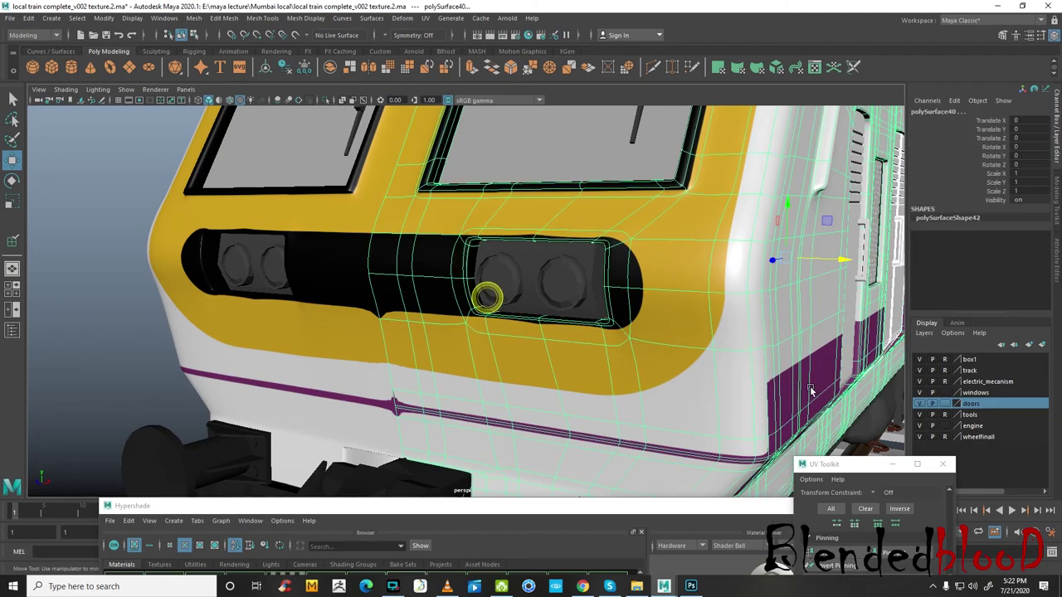
pyautogui.click(945, 370)
pyautogui.click(946, 371)
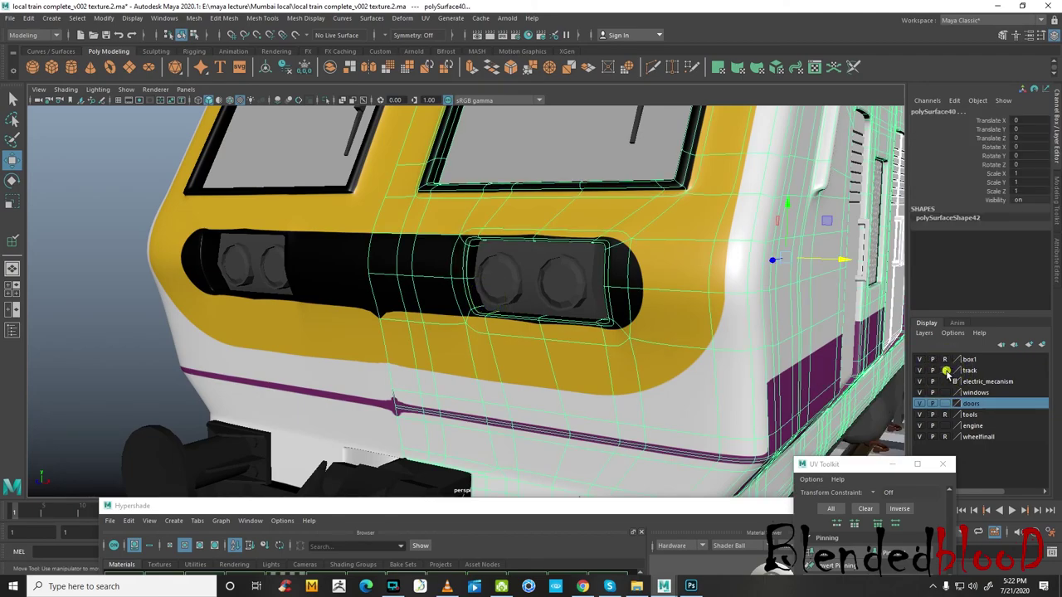
pyautogui.click(603, 330)
pyautogui.keyDown('shift'); pyautogui.click(614, 324); pyautogui.keyUp('shift')
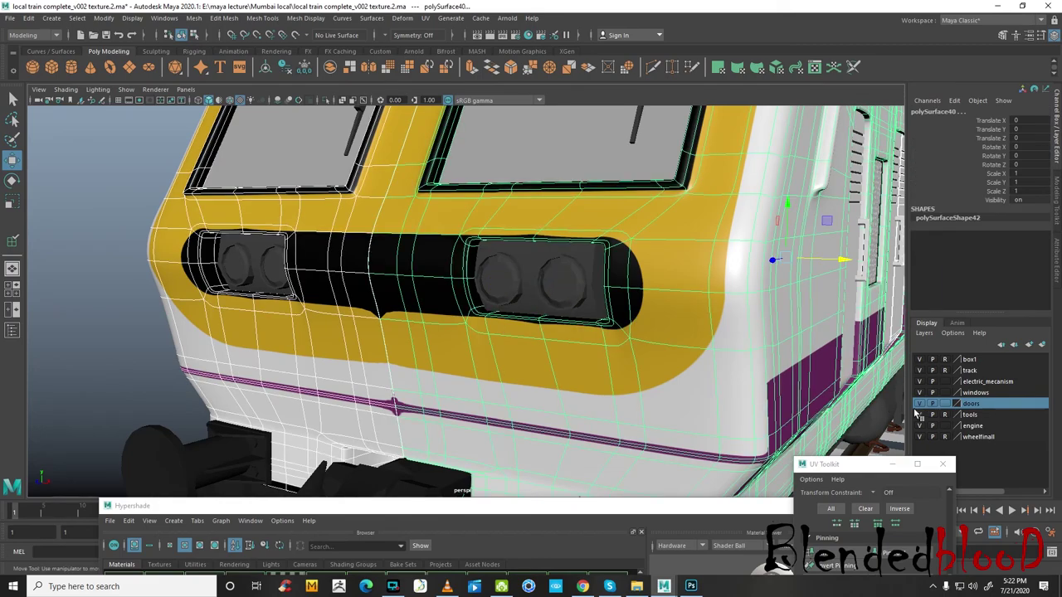
pyautogui.click(919, 414)
pyautogui.click(918, 414)
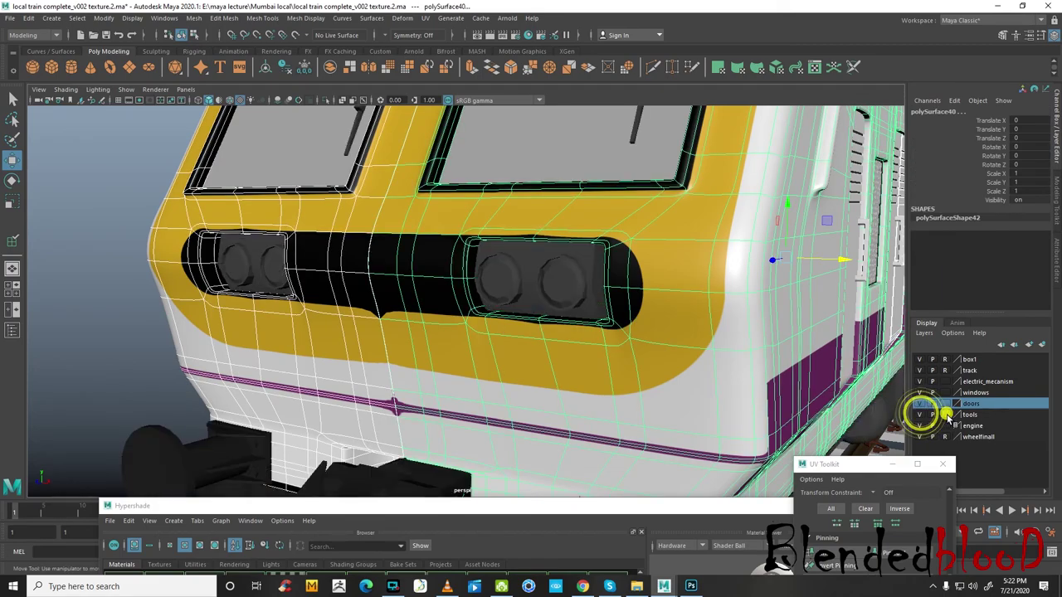
# - Select the round headlights and right light panel, then orbit to a side view of the carriages
pyautogui.click(571, 292)
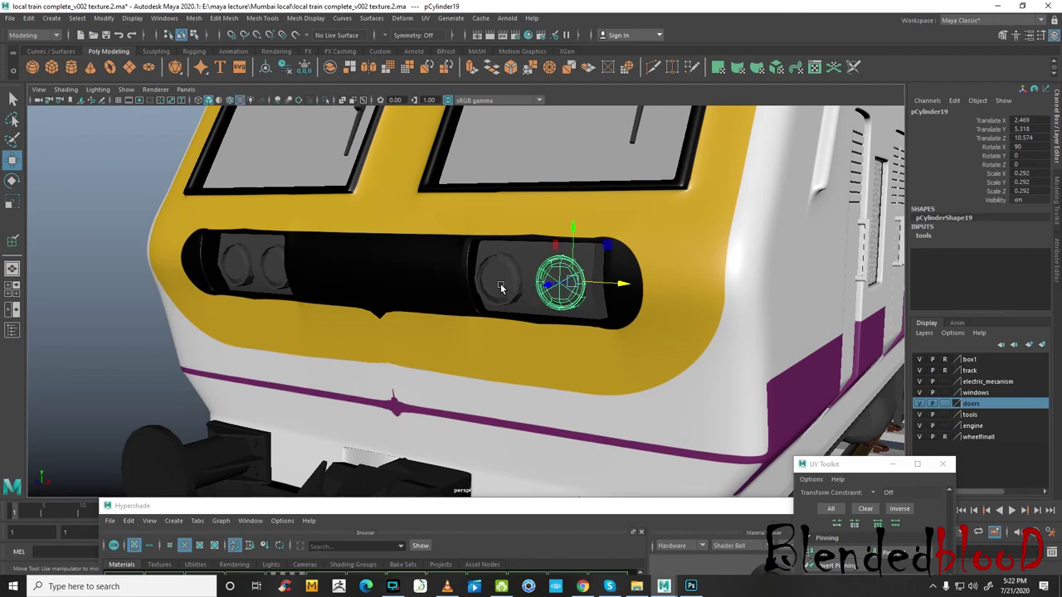
pyautogui.click(499, 282)
pyautogui.click(234, 267)
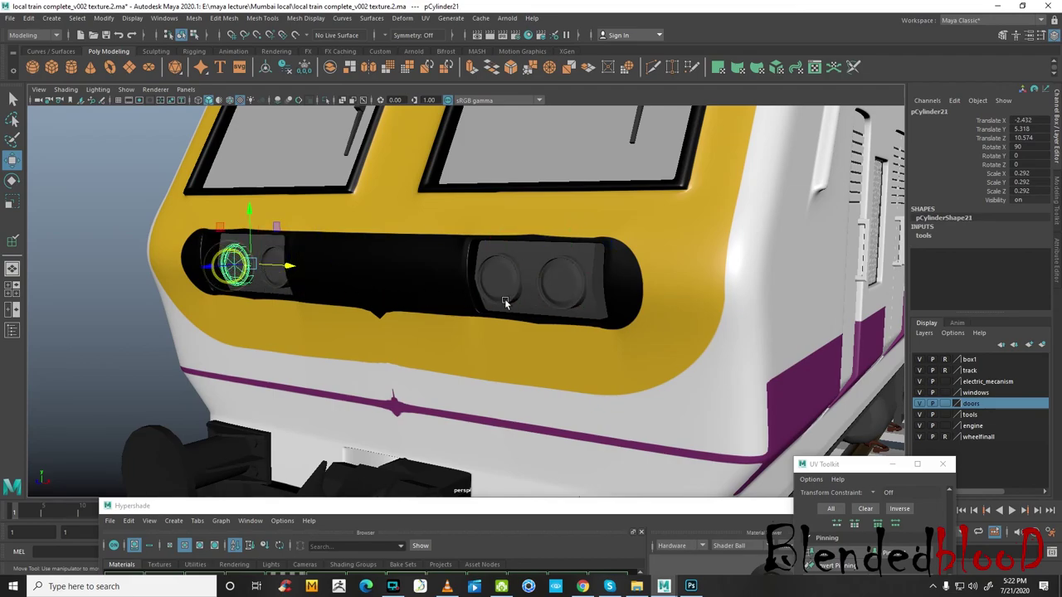
pyautogui.click(535, 303)
pyautogui.scroll(-5, 534, 325)
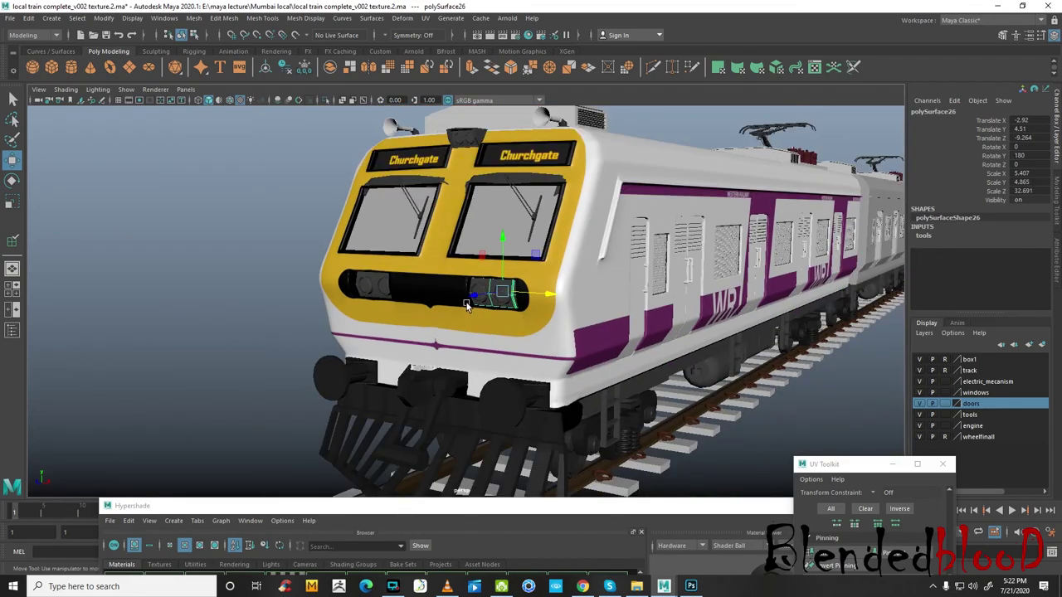
pyautogui.keyDown('alt'); pyautogui.moveTo(489, 230); pyautogui.dragTo(549, 312); pyautogui.keyUp('alt')
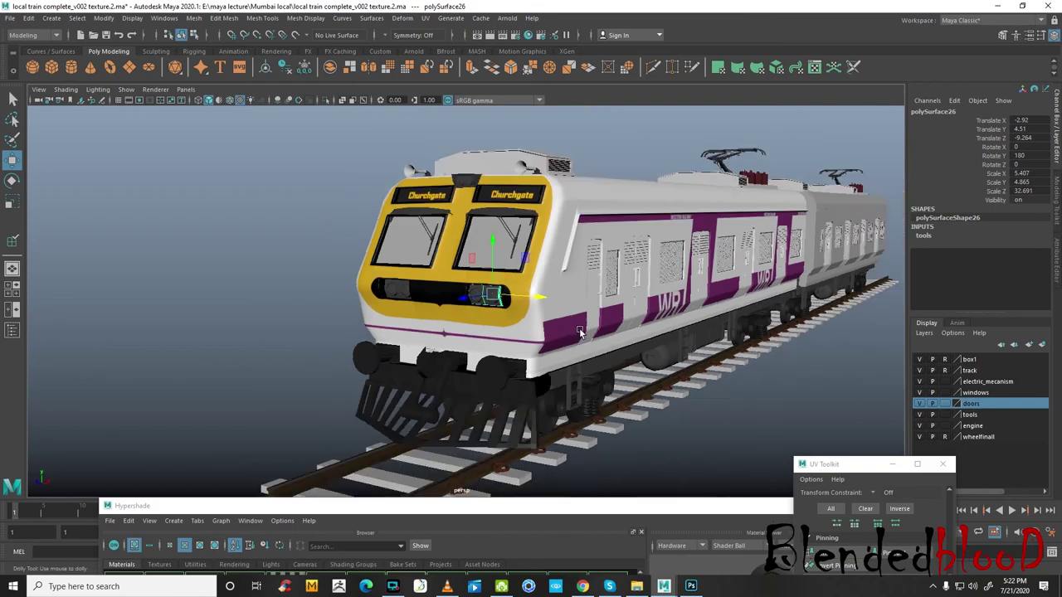
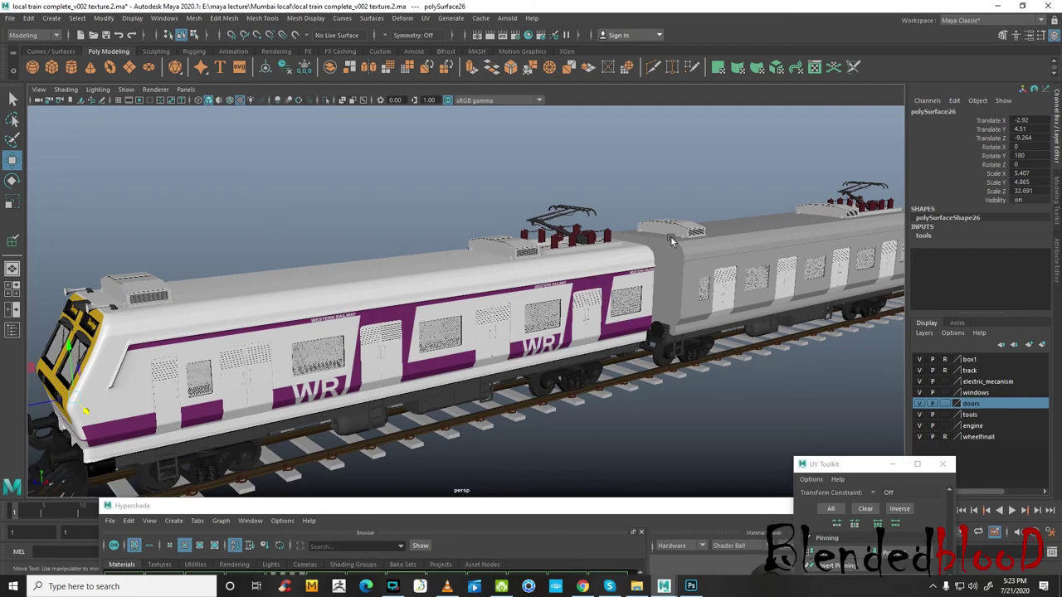
# - Orbit the Maya view to check the coach coupling, then switch to Photoshop
pyautogui.keyDown('alt'); pyautogui.moveTo(697, 243); pyautogui.dragTo(610, 263); pyautogui.keyUp('alt')
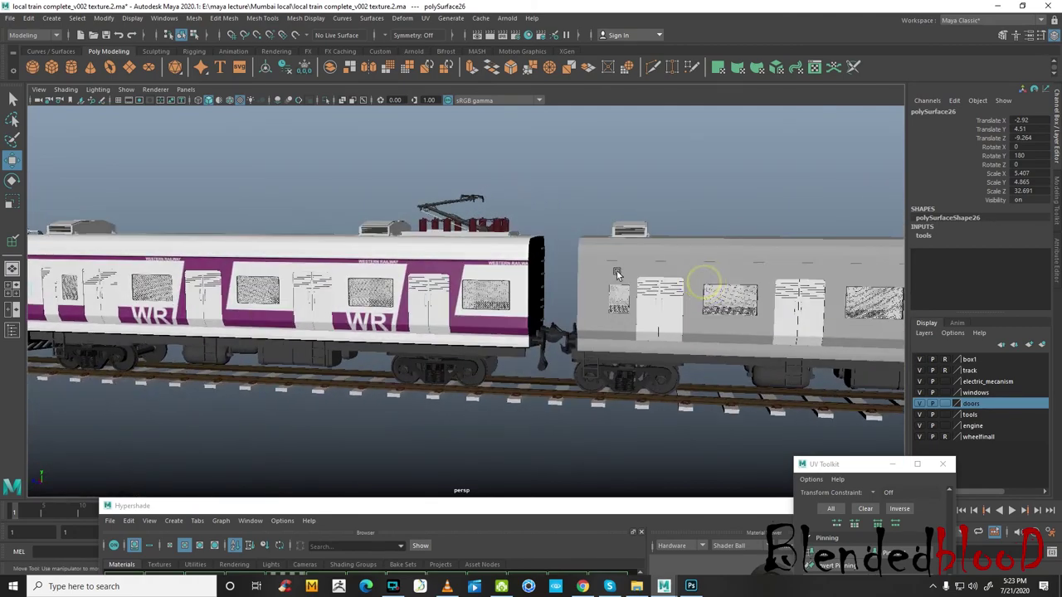
pyautogui.scroll(3, 611, 263)
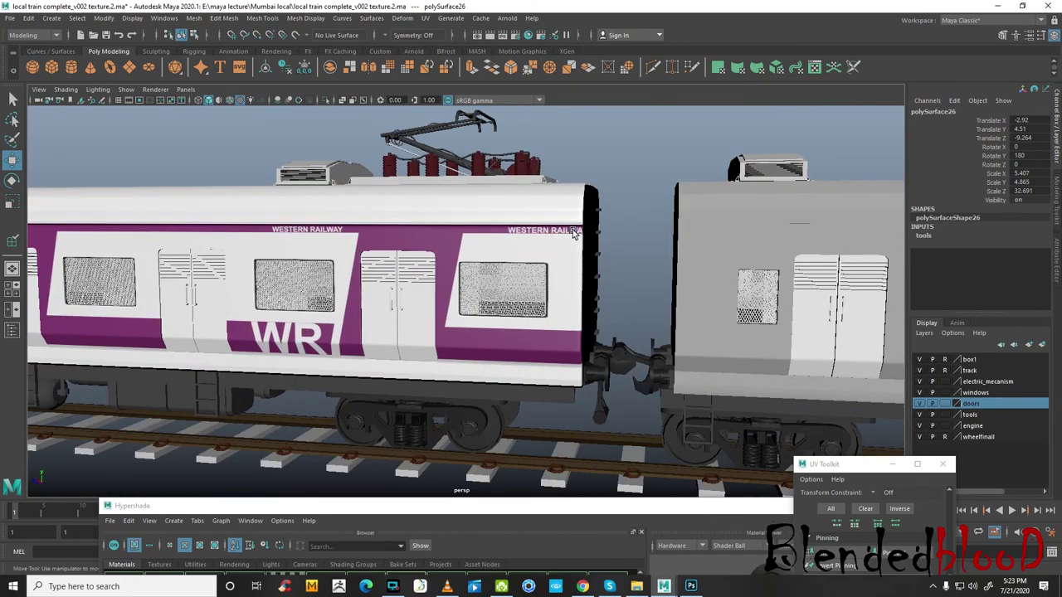
pyautogui.click(691, 587)
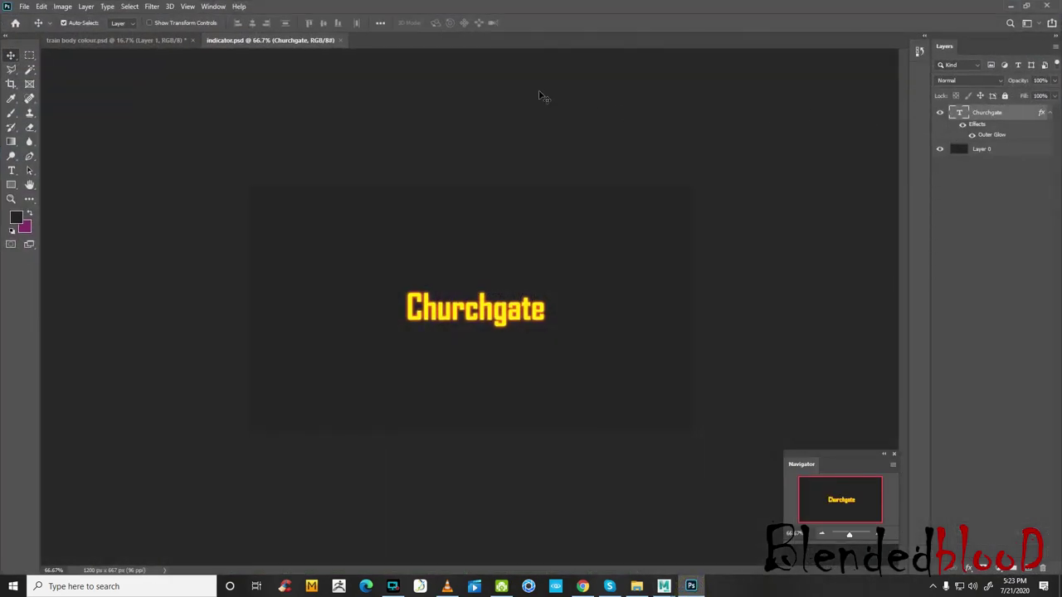
# - Close indicator.psd and select the WESTERN RAILWAY copy 2 and copy layers
pyautogui.click(341, 40)
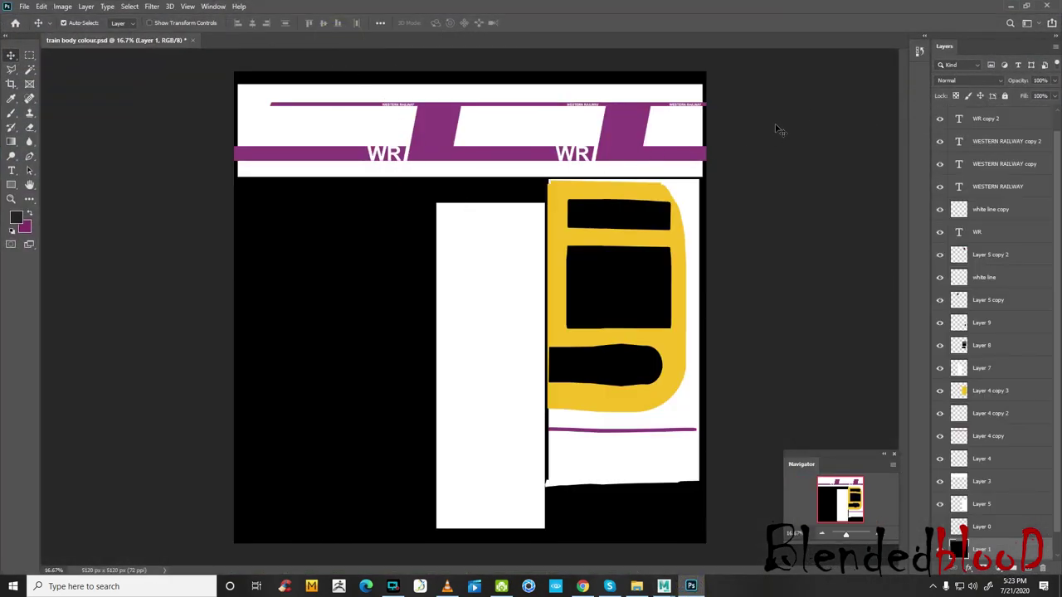
pyautogui.click(1001, 143)
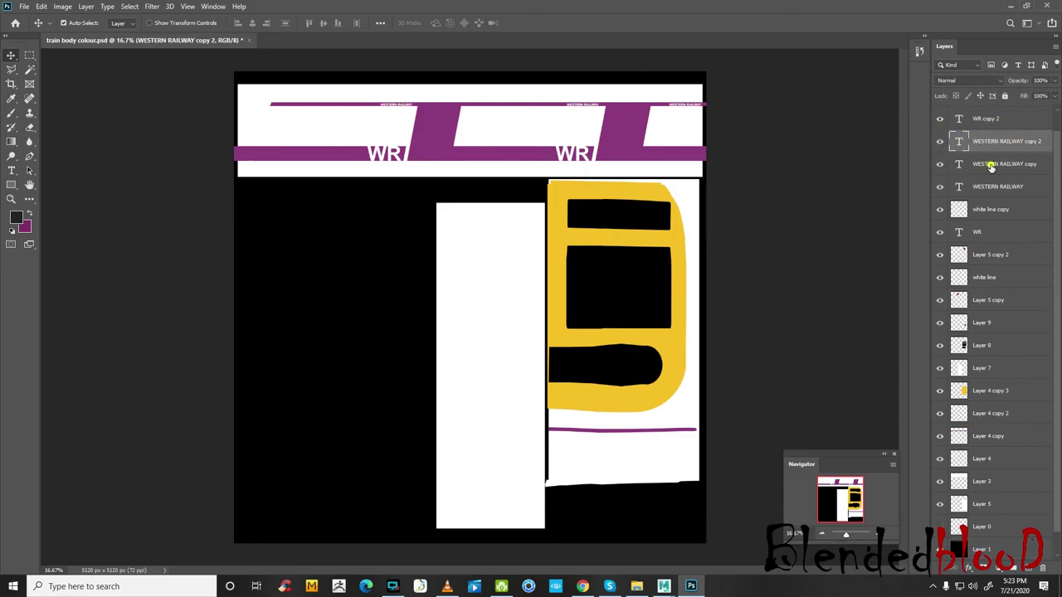
pyautogui.click(987, 165)
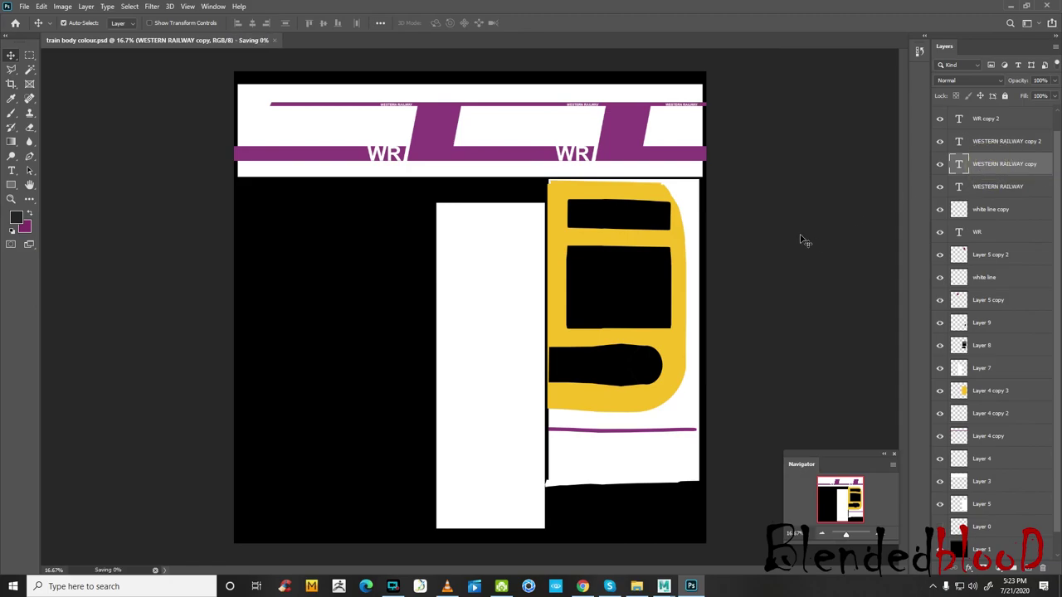
# - Save the texture over the existing train body colour PSD file
pyautogui.click(24, 6)
pyautogui.click(59, 140)
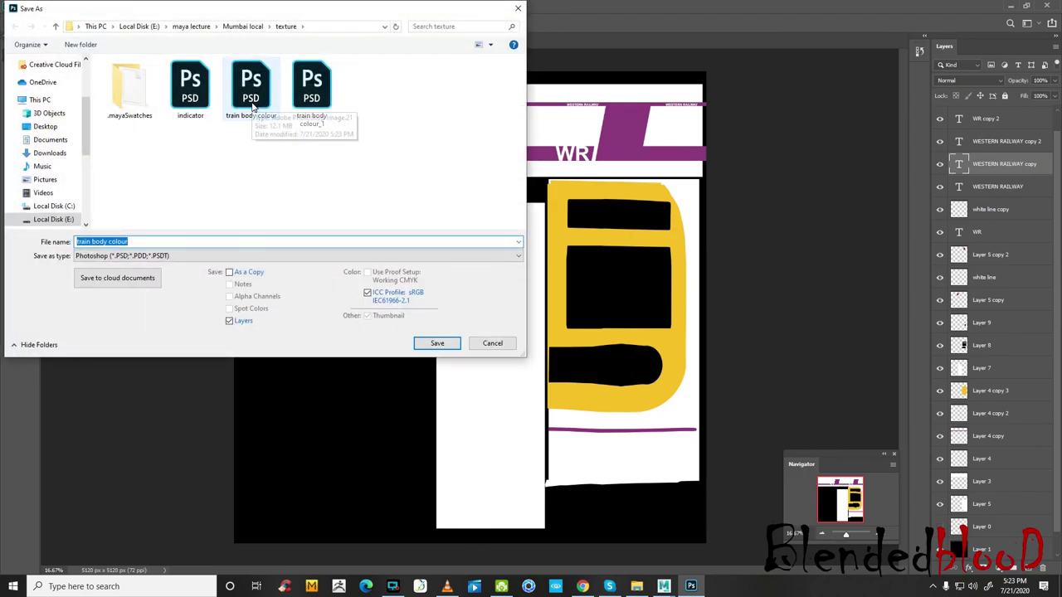
pyautogui.doubleClick(253, 96)
pyautogui.click(553, 295)
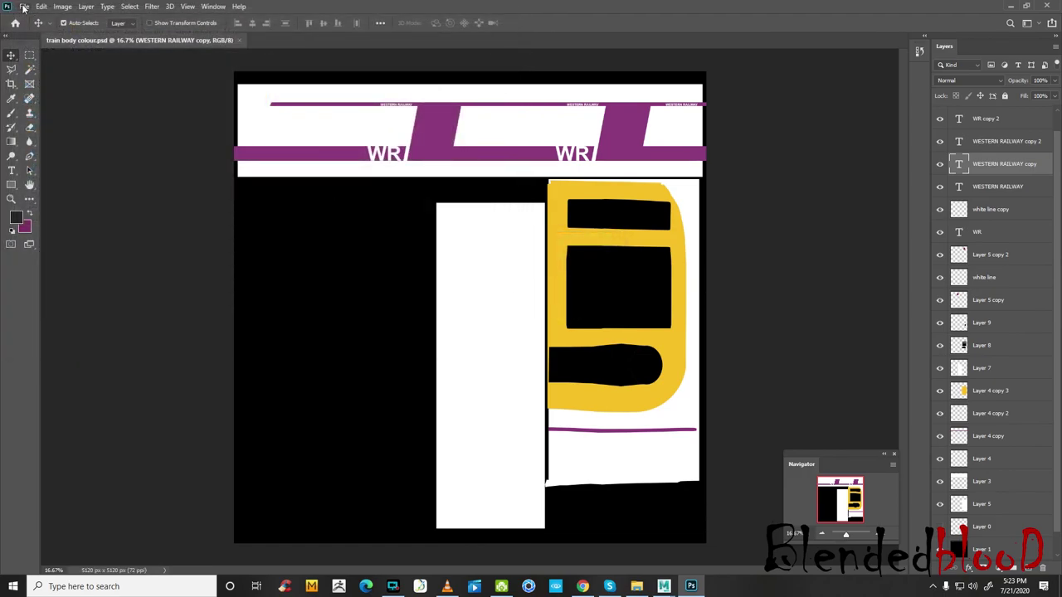
# - Save the texture over train body colour_1.psd as well, then quit Photoshop
pyautogui.click(24, 6)
pyautogui.click(63, 139)
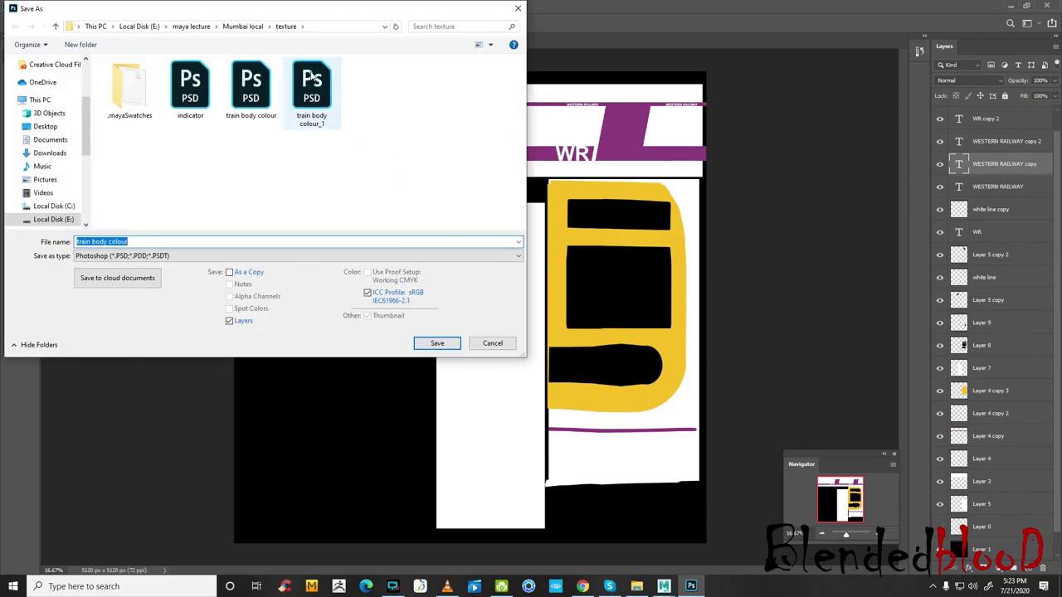
pyautogui.doubleClick(312, 91)
pyautogui.click(554, 295)
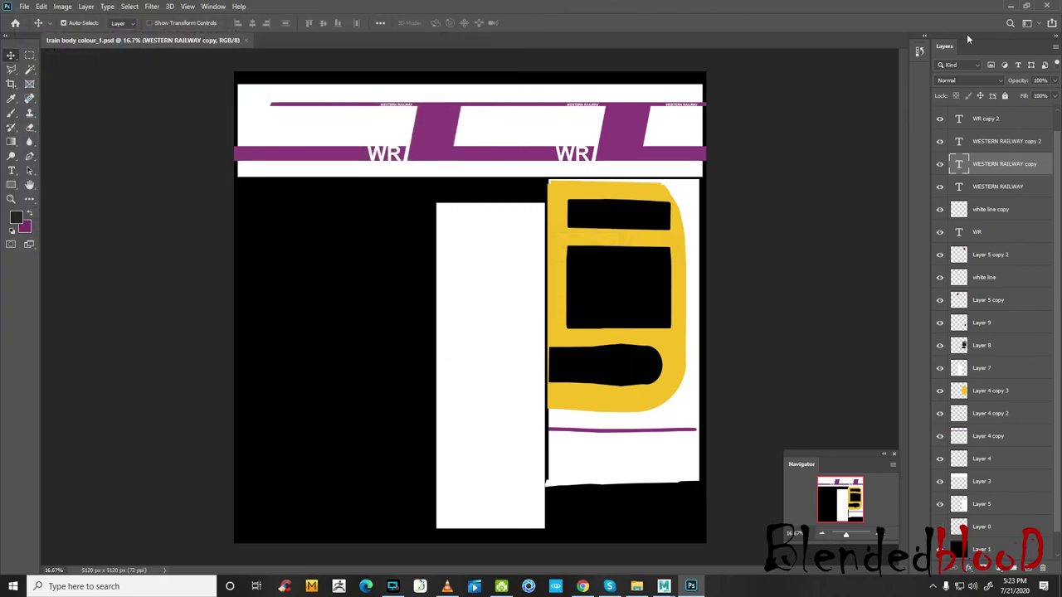
pyautogui.click(1049, 6)
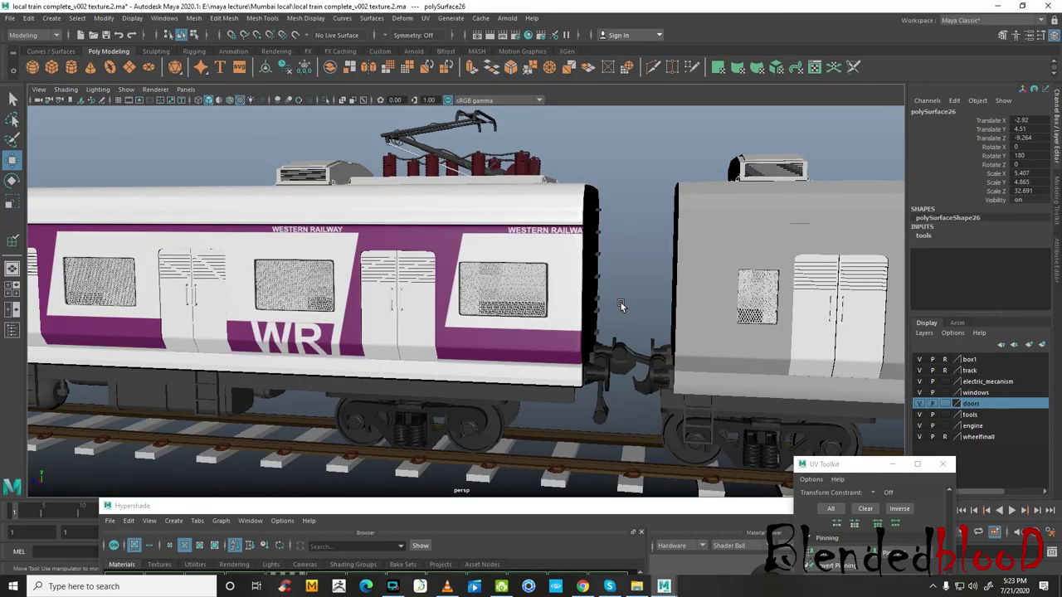
# - Tumble around the textured train to the cab front, box-select the coach, then deselect it
pyautogui.keyDown('alt'); pyautogui.moveTo(606, 292); pyautogui.dragTo(498, 289); pyautogui.keyUp('alt')
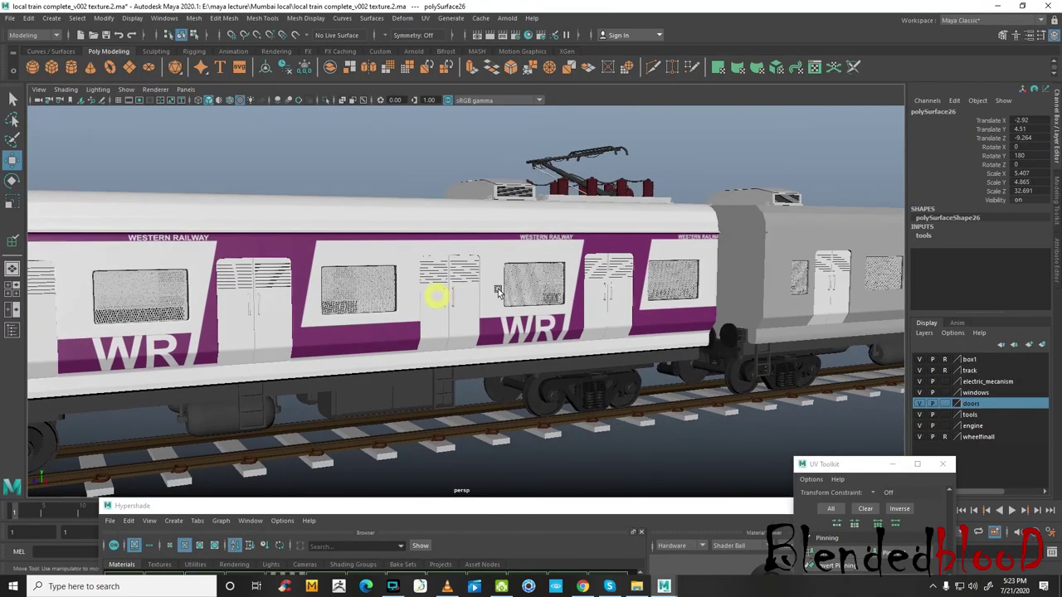
pyautogui.moveTo(498, 279); pyautogui.dragTo(539, 264, button='right')
pyautogui.click(339, 152)
pyautogui.moveTo(340, 154)
pyautogui.keyDown('alt'); pyautogui.mouseDown()
pyautogui.moveTo(467, 266)
pyautogui.moveTo(426, 294)
pyautogui.mouseUp(); pyautogui.keyUp('alt')
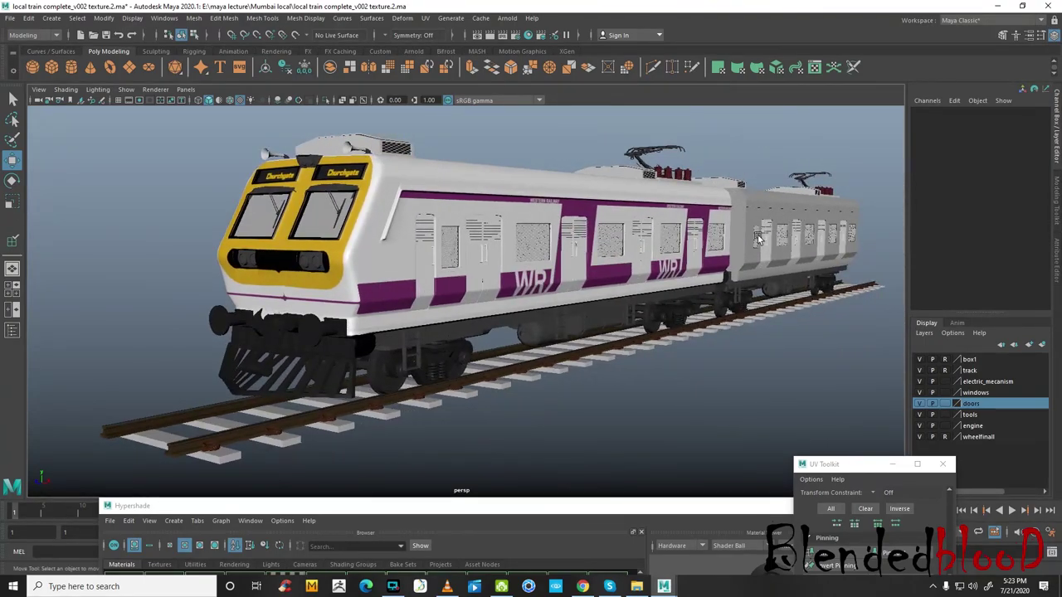
pyautogui.moveTo(608, 314)
pyautogui.keyDown('alt'); pyautogui.mouseDown()
pyautogui.moveTo(608, 338)
pyautogui.moveTo(637, 331)
pyautogui.moveTo(532, 307)
pyautogui.mouseUp(); pyautogui.keyUp('alt')
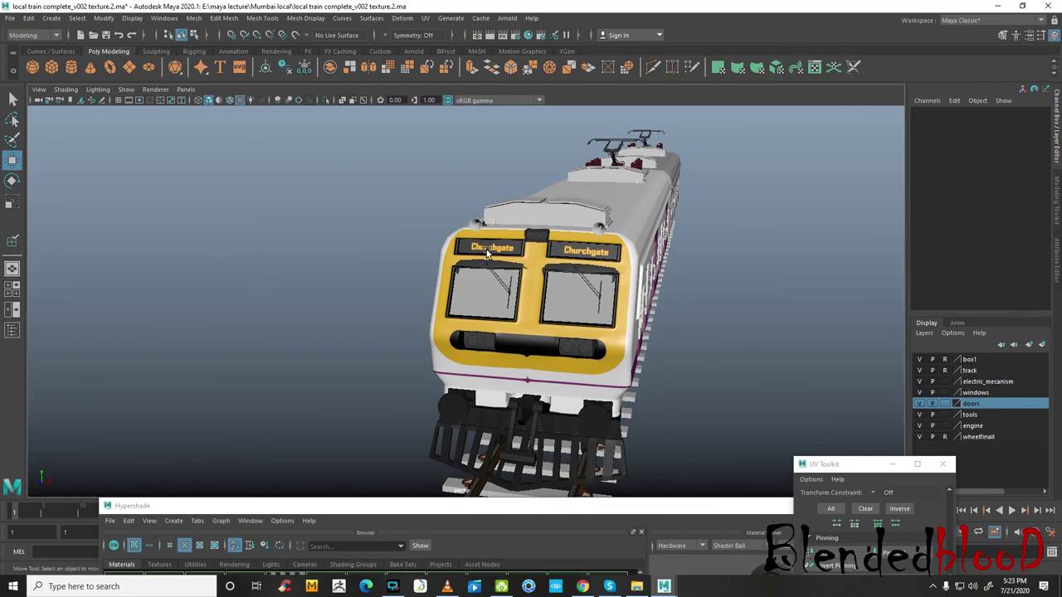
pyautogui.moveTo(496, 253)
pyautogui.keyDown('alt'); pyautogui.mouseDown()
pyautogui.moveTo(453, 282)
pyautogui.moveTo(260, 306)
pyautogui.moveTo(241, 234)
pyautogui.mouseUp(); pyautogui.keyUp('alt')
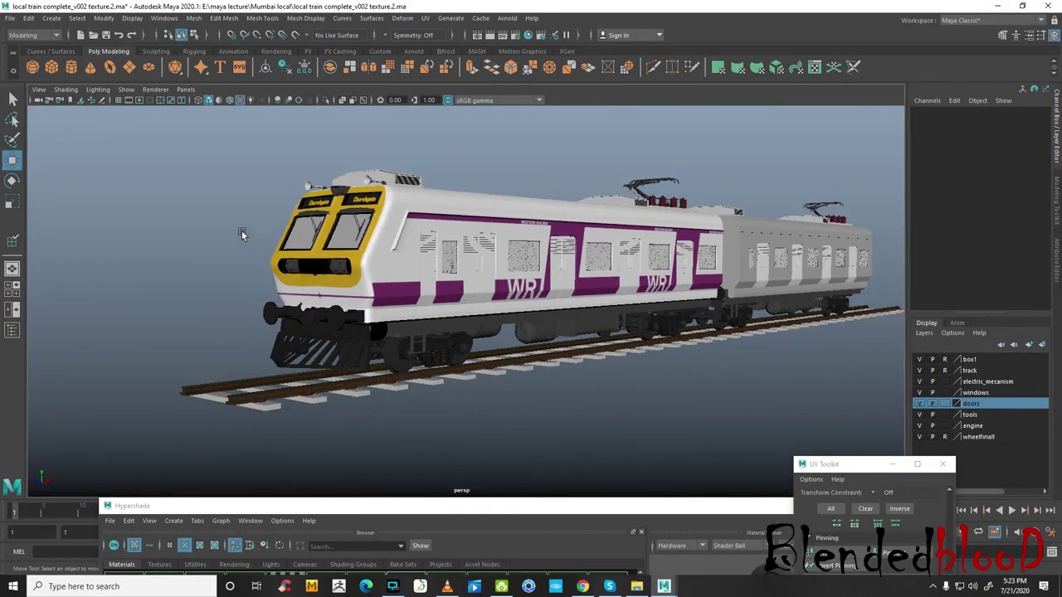
pyautogui.moveTo(199, 158); pyautogui.dragTo(782, 377)
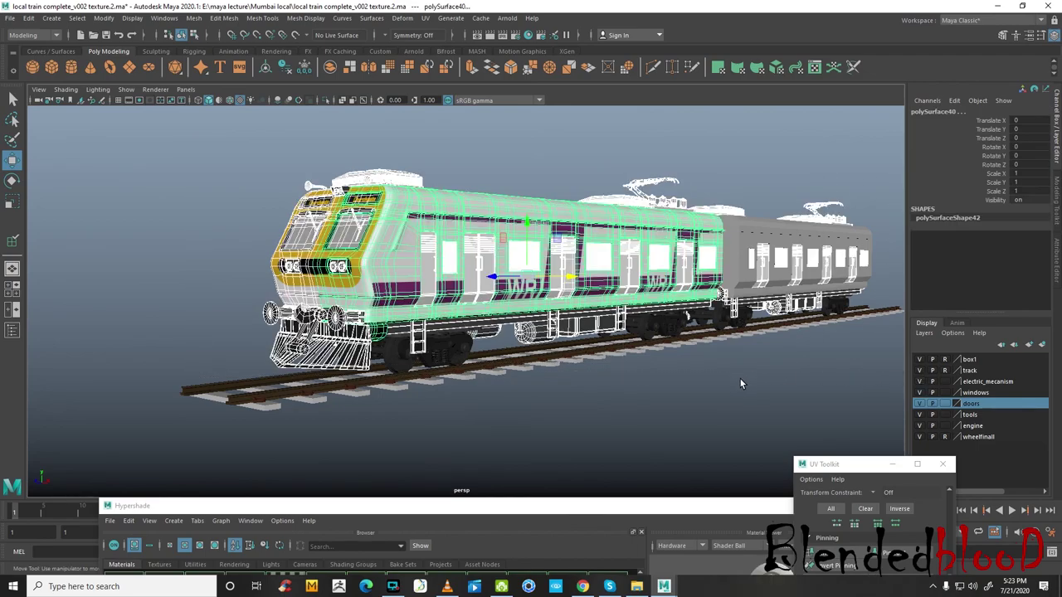
pyautogui.click(742, 382)
pyautogui.click(687, 396)
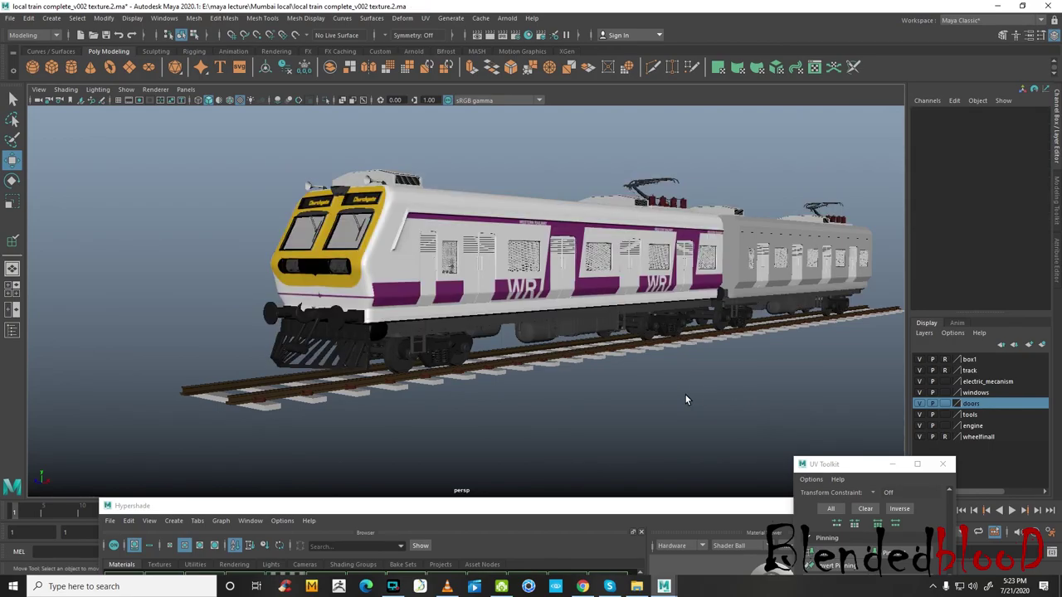
# - Orbit and zoom to side-on and three-quarter views of both coaches and the cab front
pyautogui.scroll(3, 639, 392)
pyautogui.moveTo(674, 349)
pyautogui.keyDown('alt'); pyautogui.mouseDown()
pyautogui.moveTo(671, 339)
pyautogui.moveTo(542, 347)
pyautogui.moveTo(681, 317)
pyautogui.moveTo(453, 386)
pyautogui.moveTo(670, 285)
pyautogui.mouseUp(); pyautogui.keyUp('alt')
pyautogui.scroll(3, 680, 318)
pyautogui.scroll(-3, 680, 318)
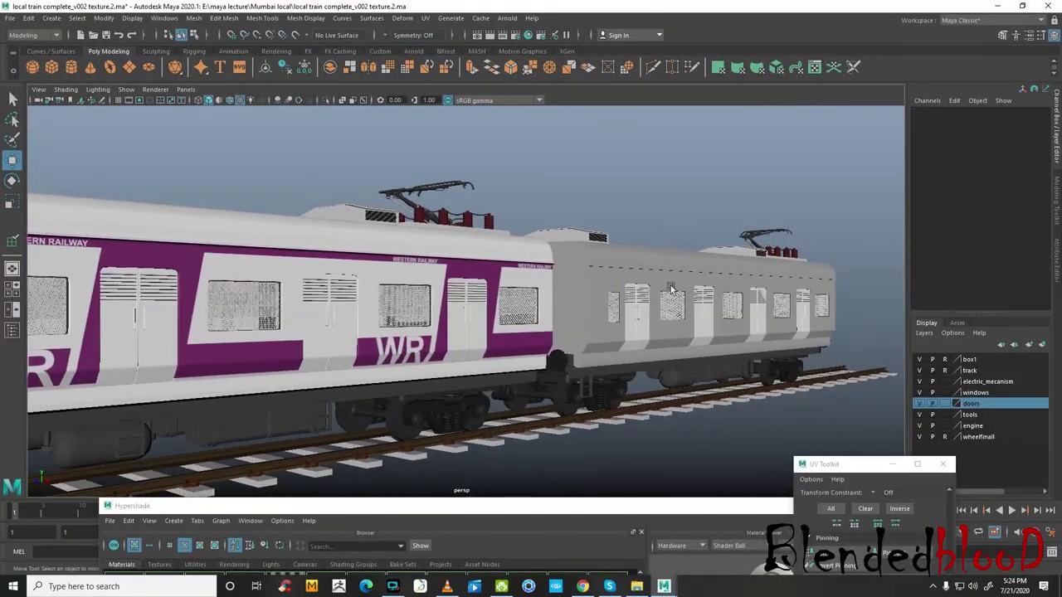
pyautogui.moveTo(847, 290)
pyautogui.keyDown('alt'); pyautogui.mouseDown()
pyautogui.moveTo(656, 310)
pyautogui.moveTo(681, 317)
pyautogui.moveTo(540, 282)
pyautogui.mouseUp(); pyautogui.keyUp('alt')
pyautogui.scroll(-3, 540, 289)
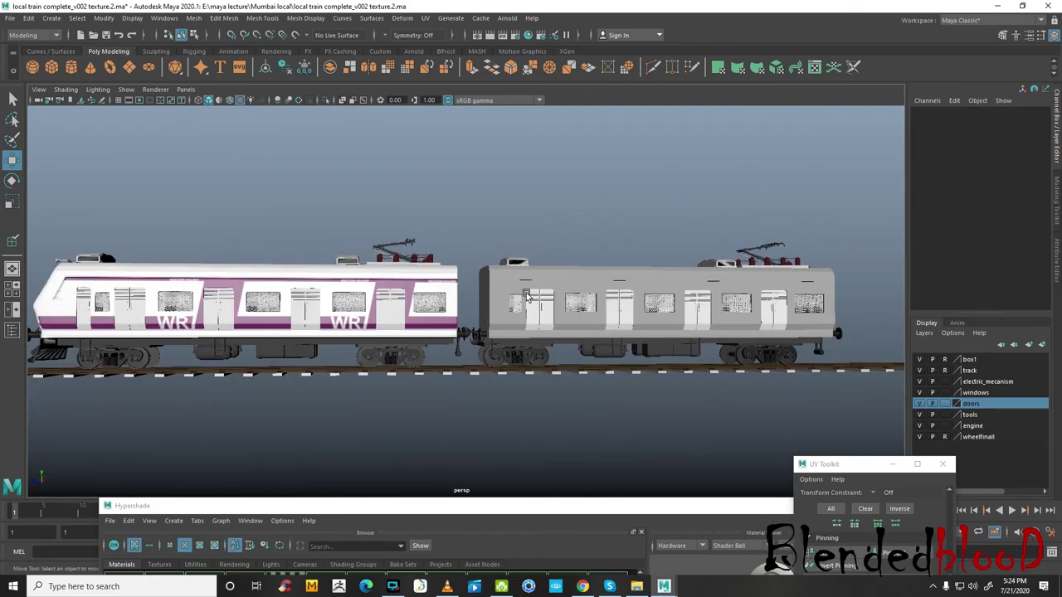
pyautogui.scroll(-3, 573, 286)
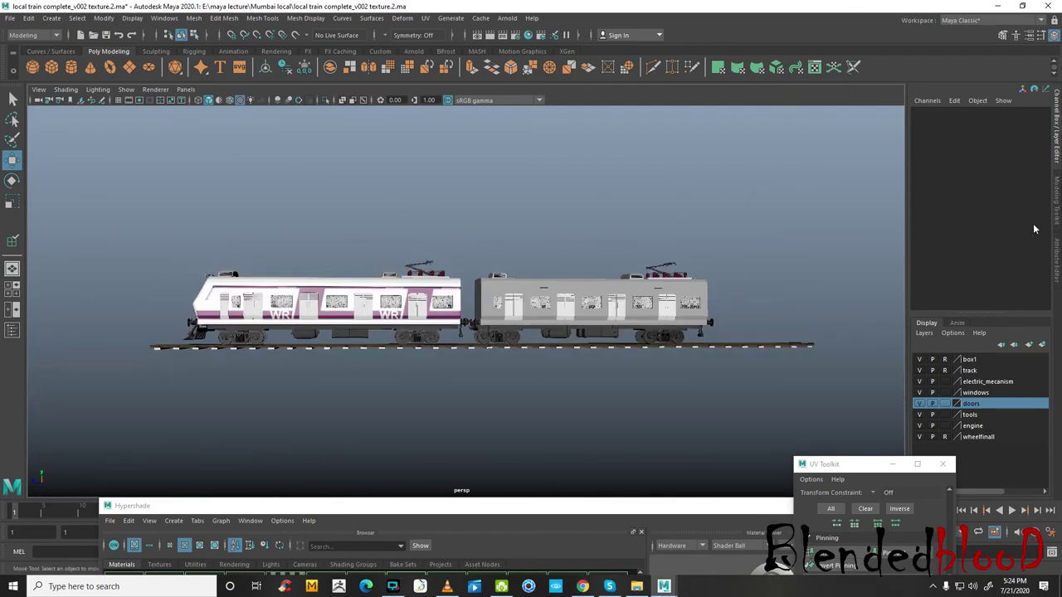
pyautogui.moveTo(591, 314)
pyautogui.keyDown('alt'); pyautogui.mouseDown()
pyautogui.moveTo(569, 316)
pyautogui.moveTo(728, 332)
pyautogui.moveTo(794, 324)
pyautogui.moveTo(601, 341)
pyautogui.moveTo(564, 359)
pyautogui.moveTo(597, 316)
pyautogui.moveTo(566, 351)
pyautogui.moveTo(499, 264)
pyautogui.mouseUp(); pyautogui.keyUp('alt')
pyautogui.scroll(5, 566, 348)
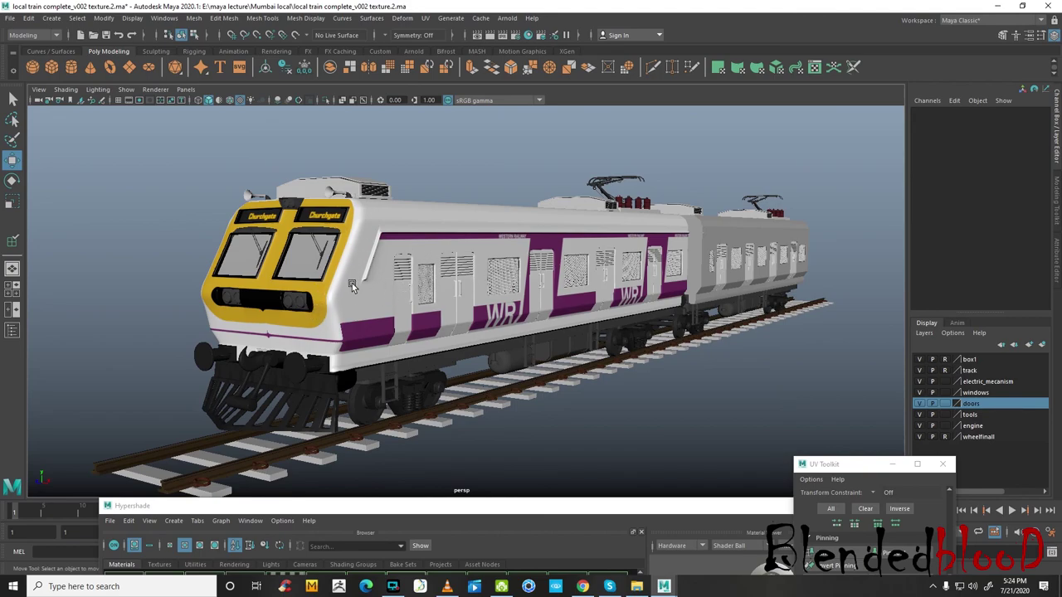
pyautogui.moveTo(352, 283)
pyautogui.keyDown('alt'); pyautogui.mouseDown()
pyautogui.moveTo(365, 304)
pyautogui.moveTo(406, 304)
pyautogui.moveTo(346, 307)
pyautogui.moveTo(368, 303)
pyautogui.moveTo(309, 272)
pyautogui.mouseUp(); pyautogui.keyUp('alt')
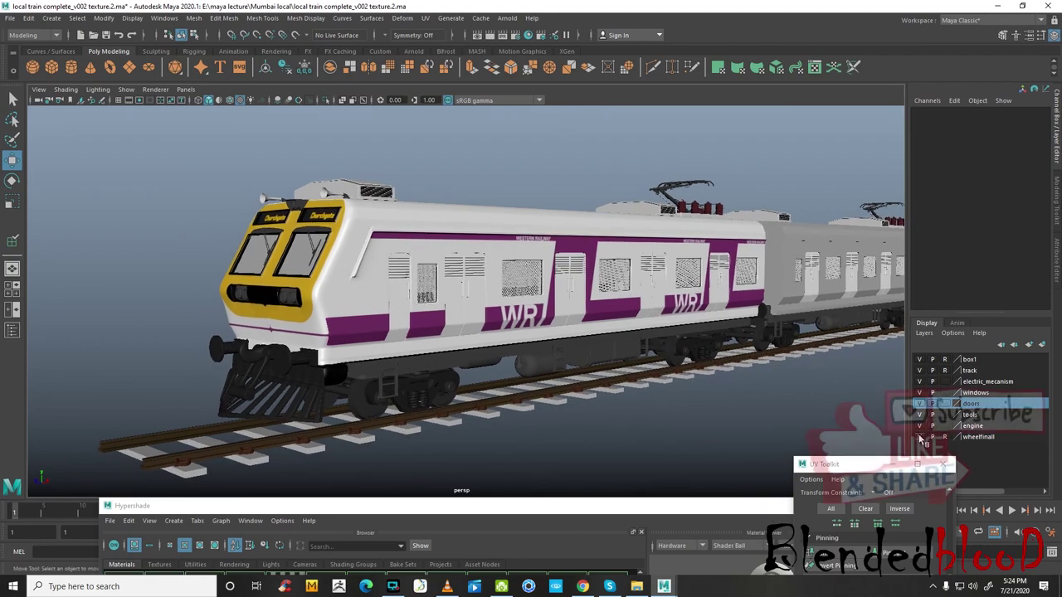
# - Frame the whole train with A and box-select the front coach
pyautogui.press('a')
pyautogui.moveTo(227, 170); pyautogui.dragTo(815, 420)
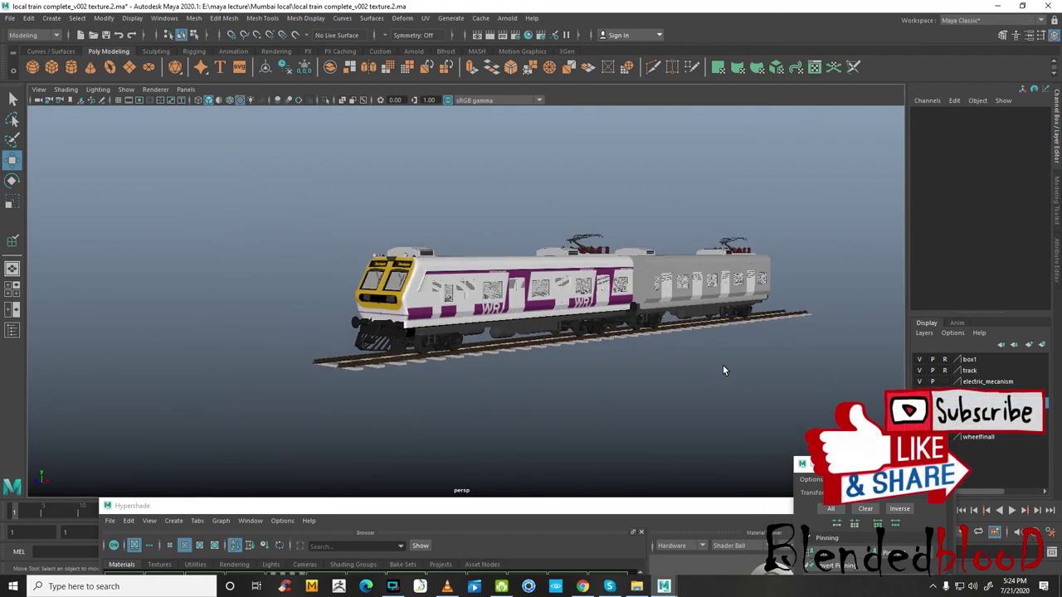
pyautogui.click(498, 290)
pyautogui.scroll(3, 194, 139)
# - Delete all construction history in the scene via Edit > Delete All by Type
pyautogui.click(11, 18)
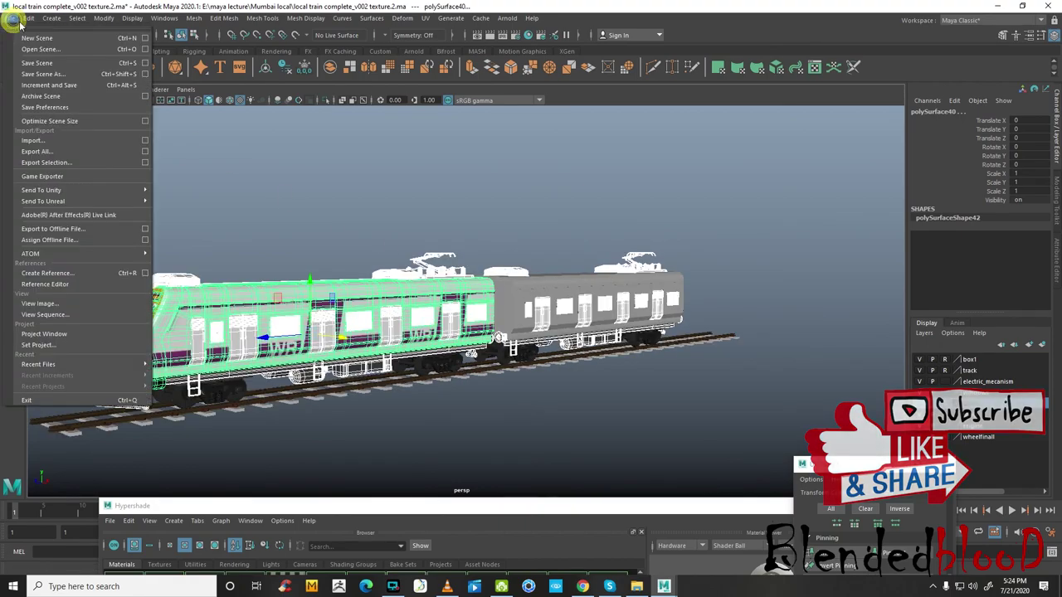
pyautogui.click(189, 160)
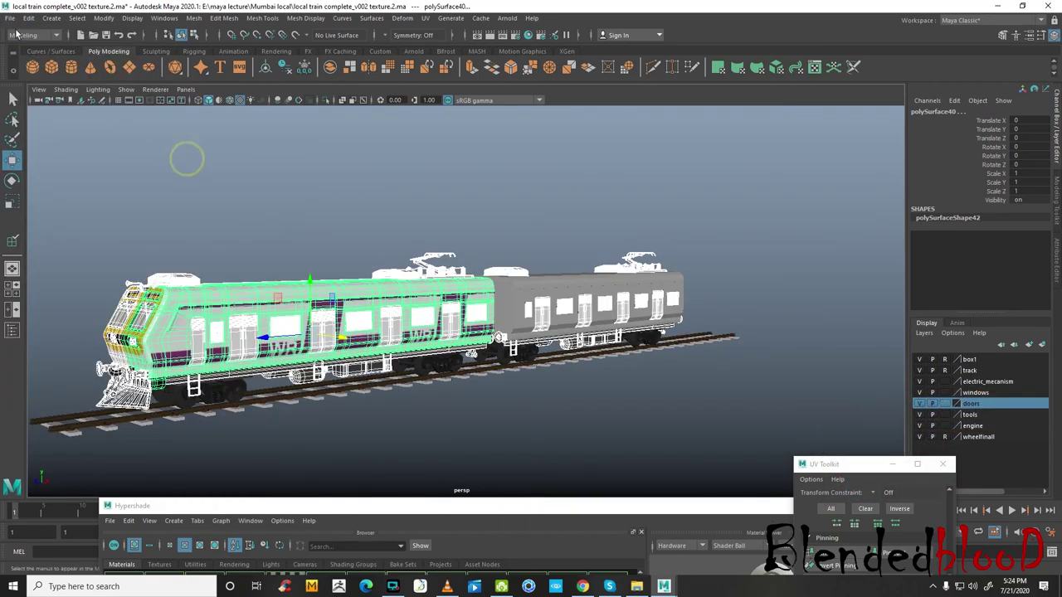
pyautogui.click(28, 19)
pyautogui.click(212, 151)
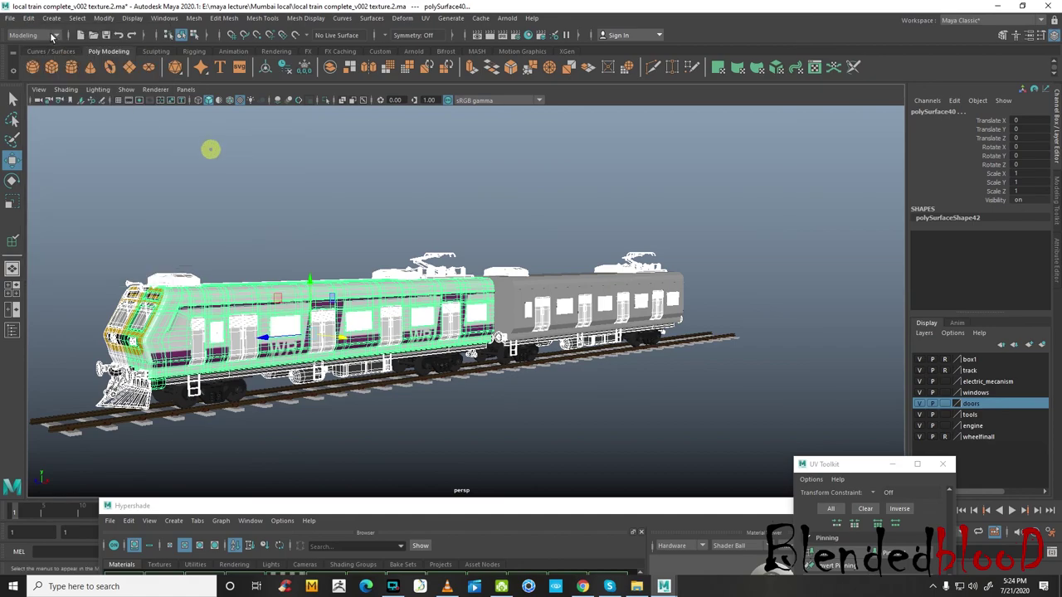
# - Save the scene over local train complete_v002 texture.1.ma
pyautogui.click(7, 19)
pyautogui.click(43, 74)
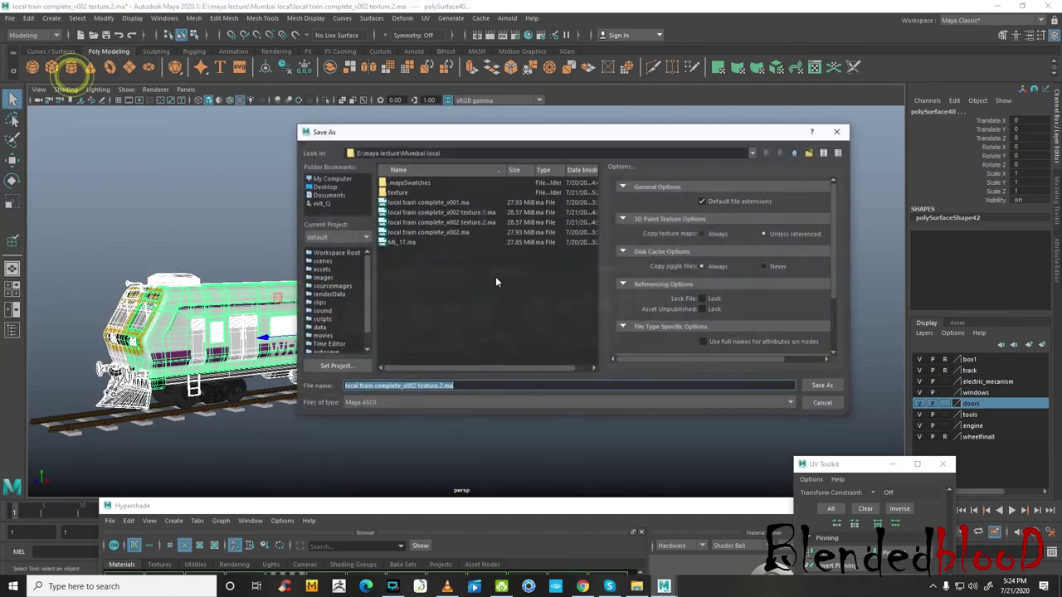
pyautogui.doubleClick(469, 213)
pyautogui.click(540, 290)
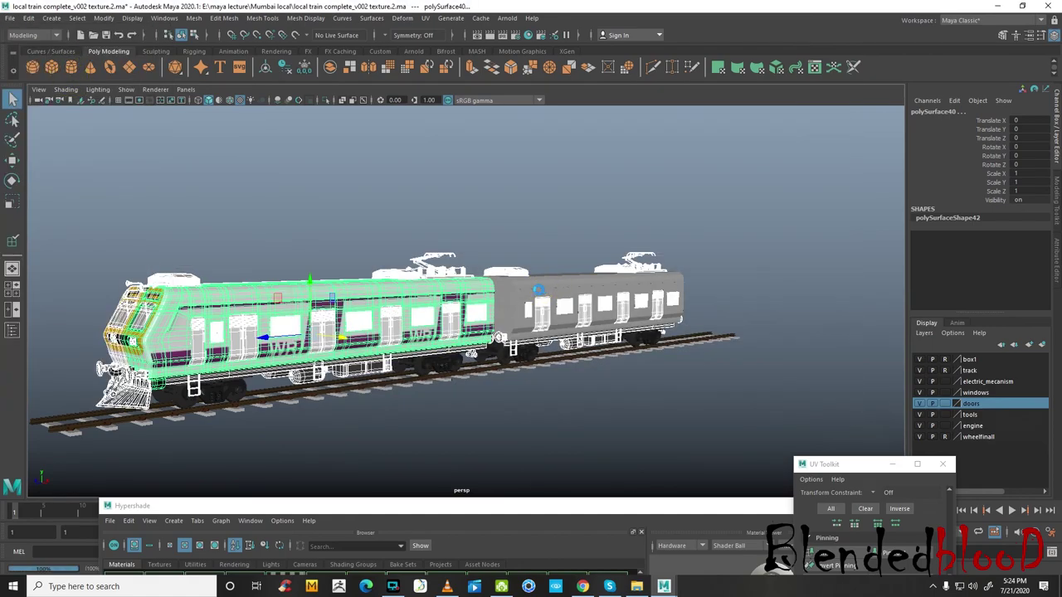
# - Save the scene again over local train complete_v002 texture.2.ma
pyautogui.click(9, 19)
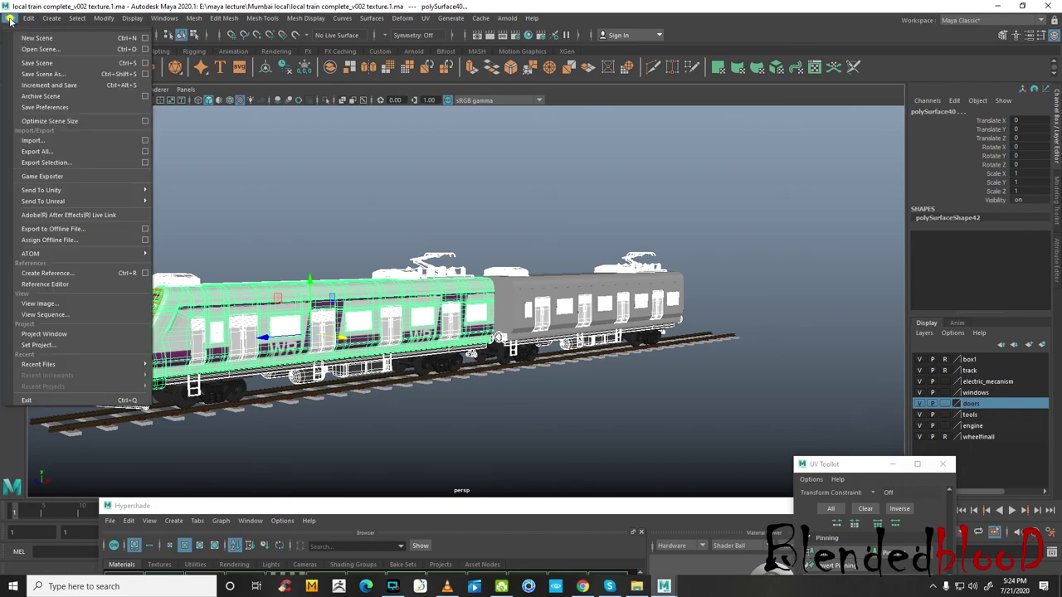
pyautogui.click(48, 74)
pyautogui.doubleClick(459, 223)
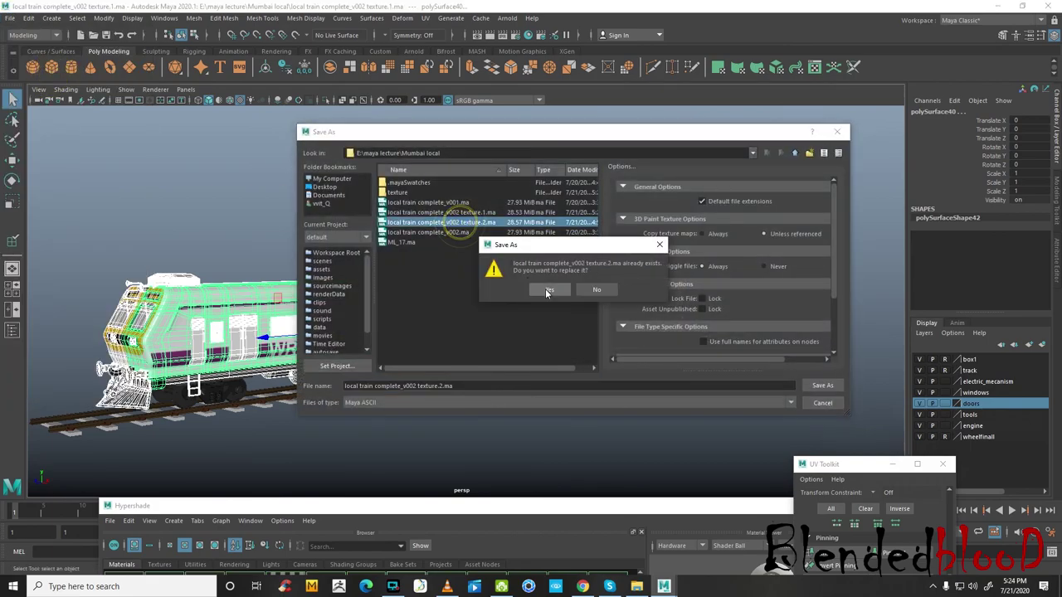
pyautogui.click(547, 290)
# - Switch to the Move tool and toggle the box1 layer's visibility off and back on
pyautogui.press('w')
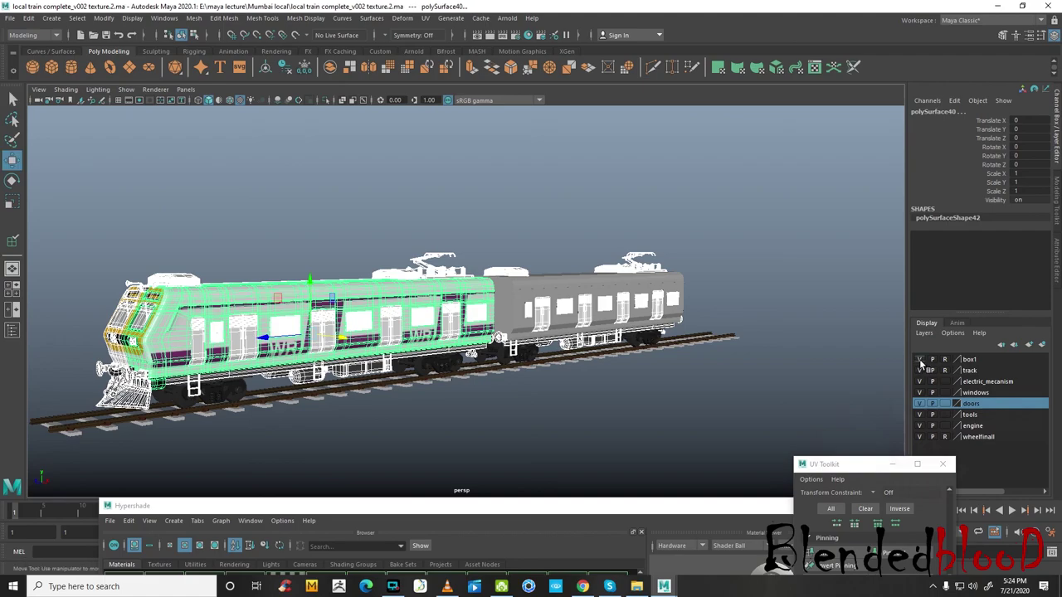
pyautogui.click(920, 360)
pyautogui.click(920, 360)
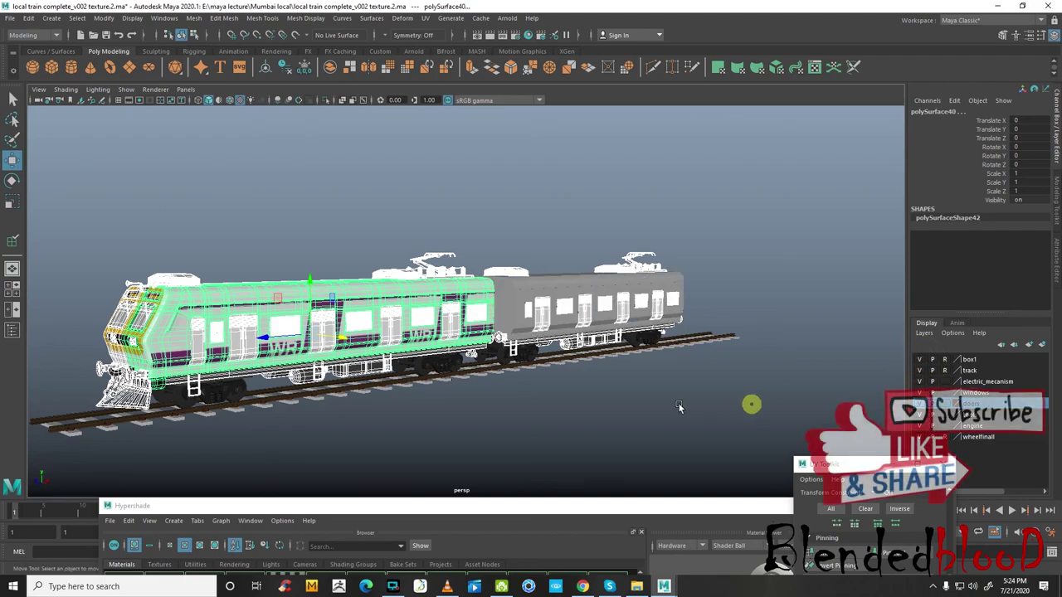
# - From a front three-quarter view, close UV Toolkit and Hypershade, then select and deselect the front coach
pyautogui.scroll(3, 572, 396)
pyautogui.keyDown('alt'); pyautogui.moveTo(571, 396); pyautogui.dragTo(859, 360); pyautogui.keyUp('alt')
pyautogui.scroll(3, 746, 366)
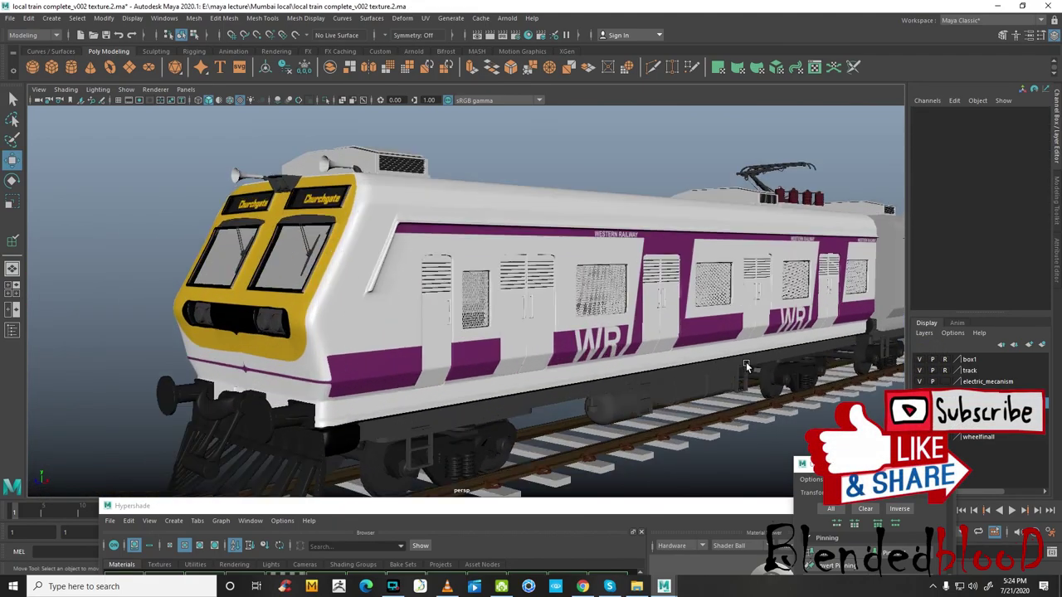
pyautogui.scroll(2, 745, 368)
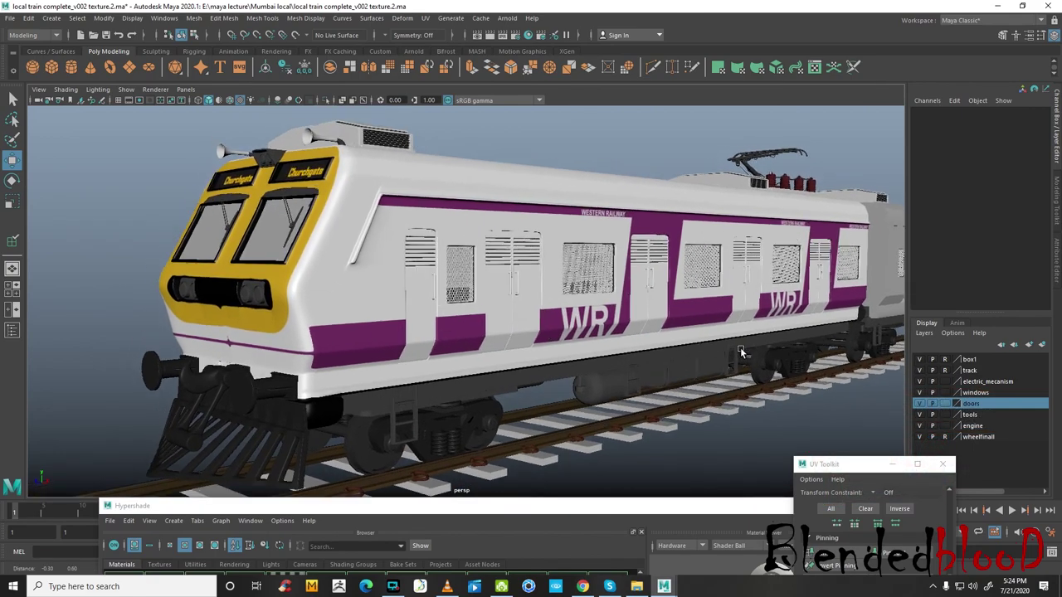
pyautogui.scroll(2, 721, 351)
pyautogui.click(952, 466)
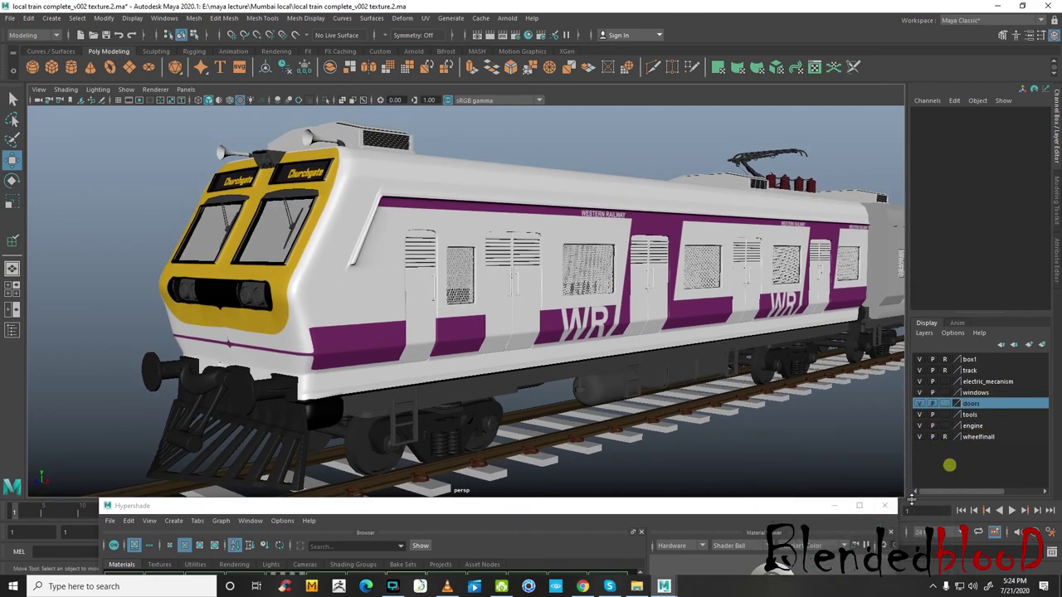
pyautogui.click(882, 505)
pyautogui.click(664, 231)
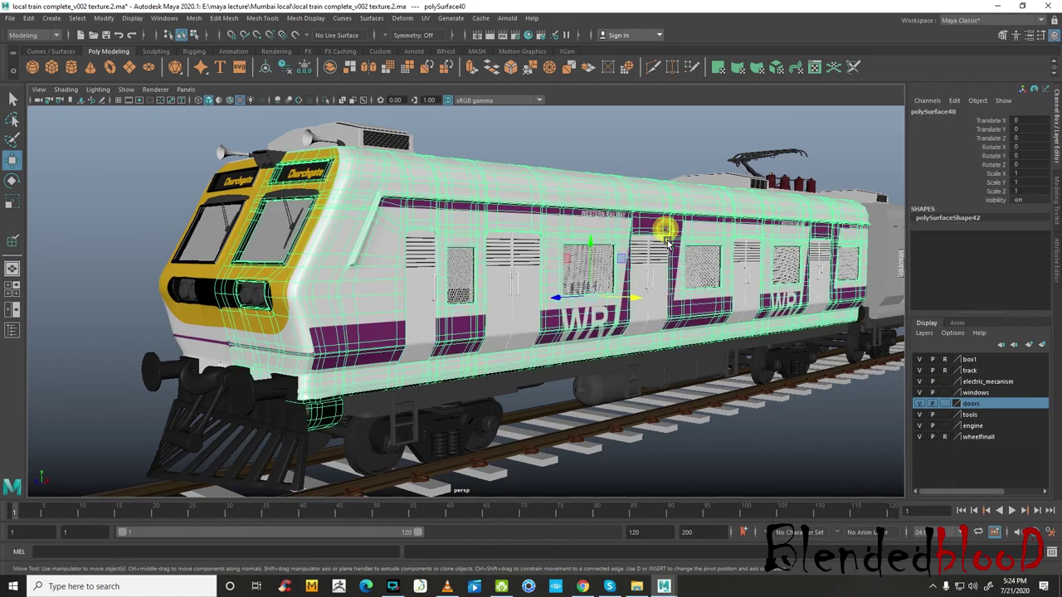
pyautogui.click(817, 446)
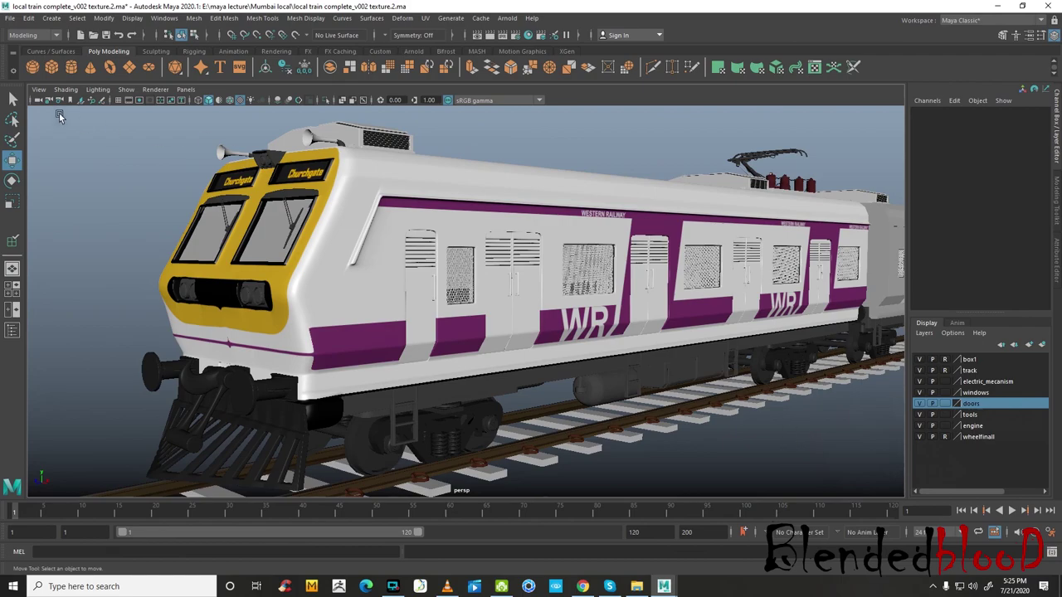
# - Open Save Scene As and start editing the version number in the file name
pyautogui.click(9, 19)
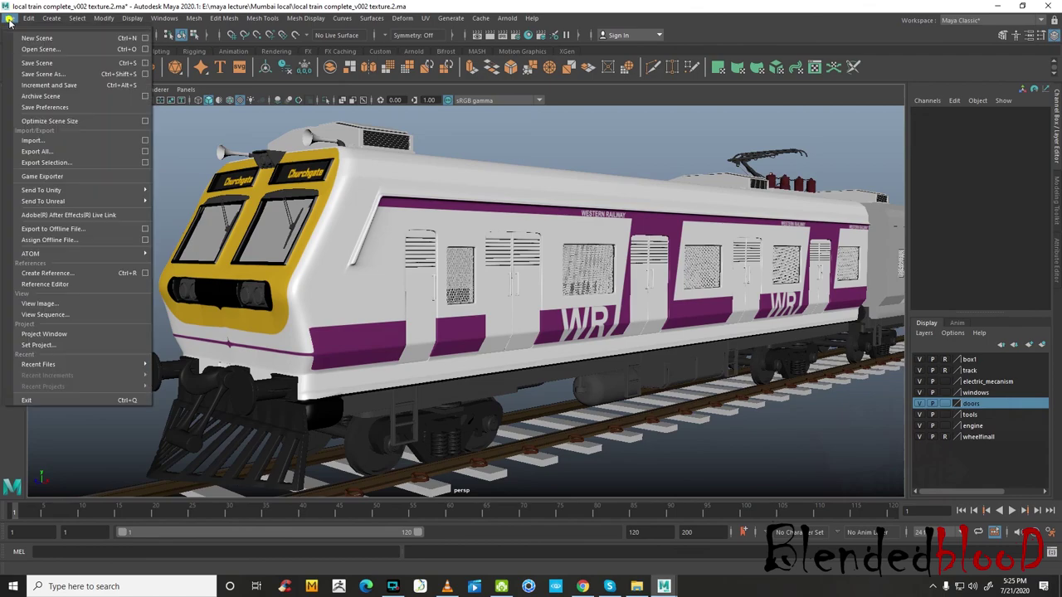
pyautogui.click(50, 73)
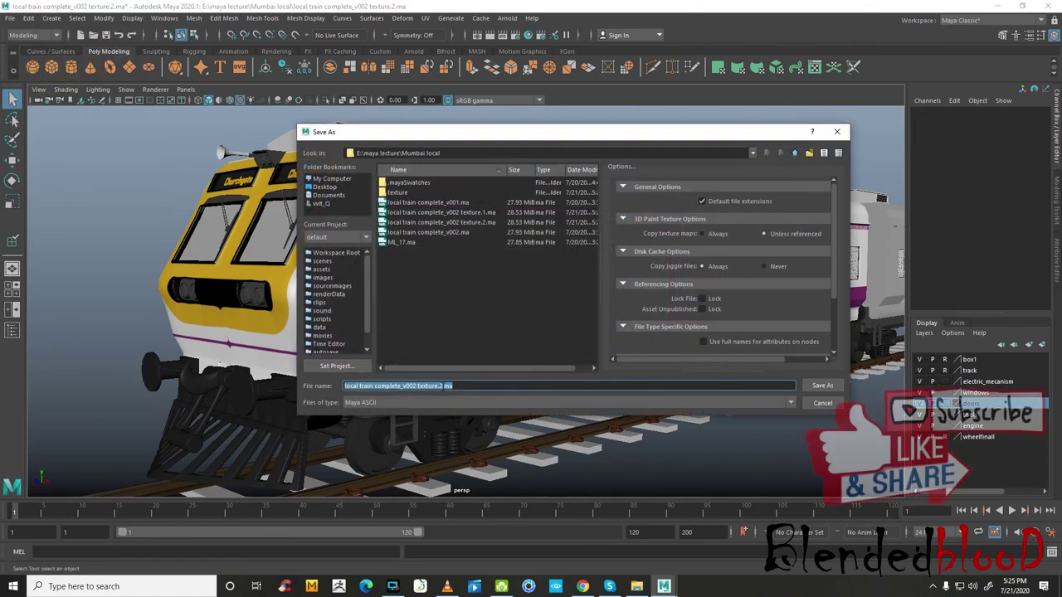
pyautogui.click(439, 386)
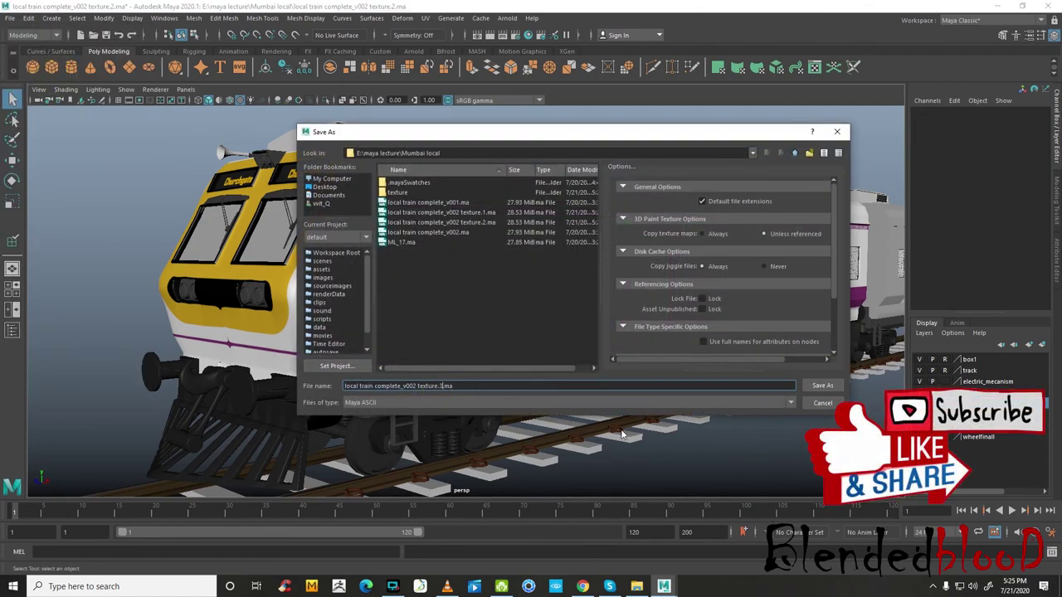